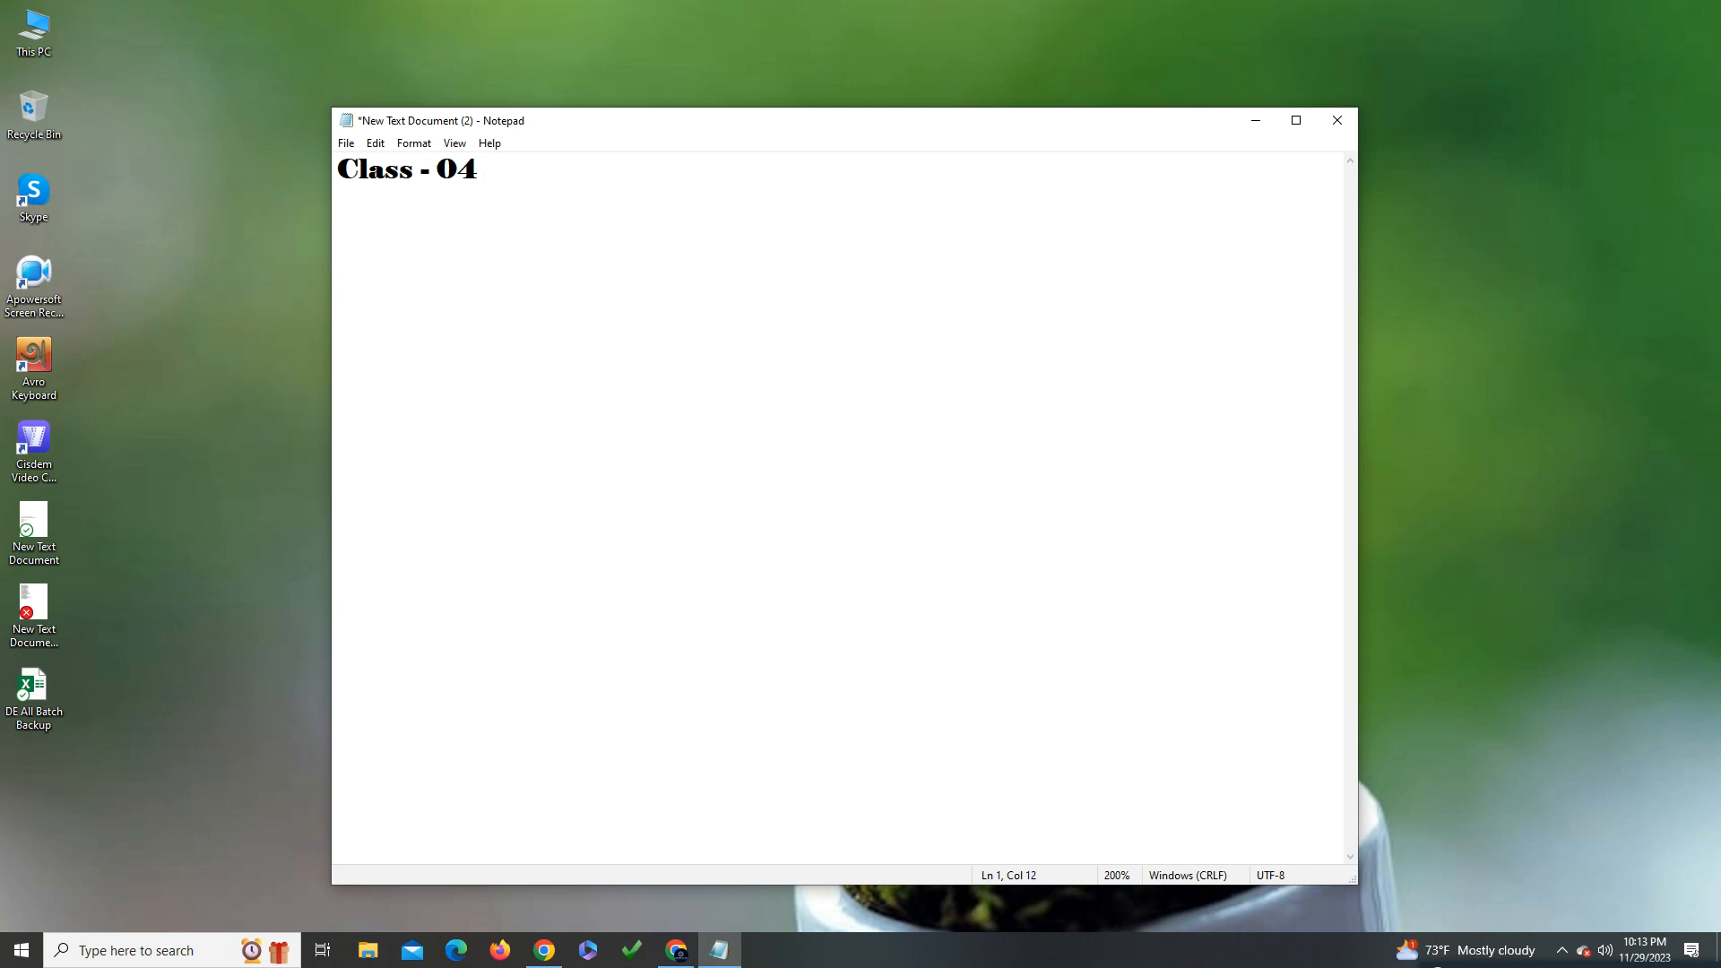
Add a long row of dots on a new line beneath the "Class - 04" heading and save the text document
key("Return")
type(".....................................................")
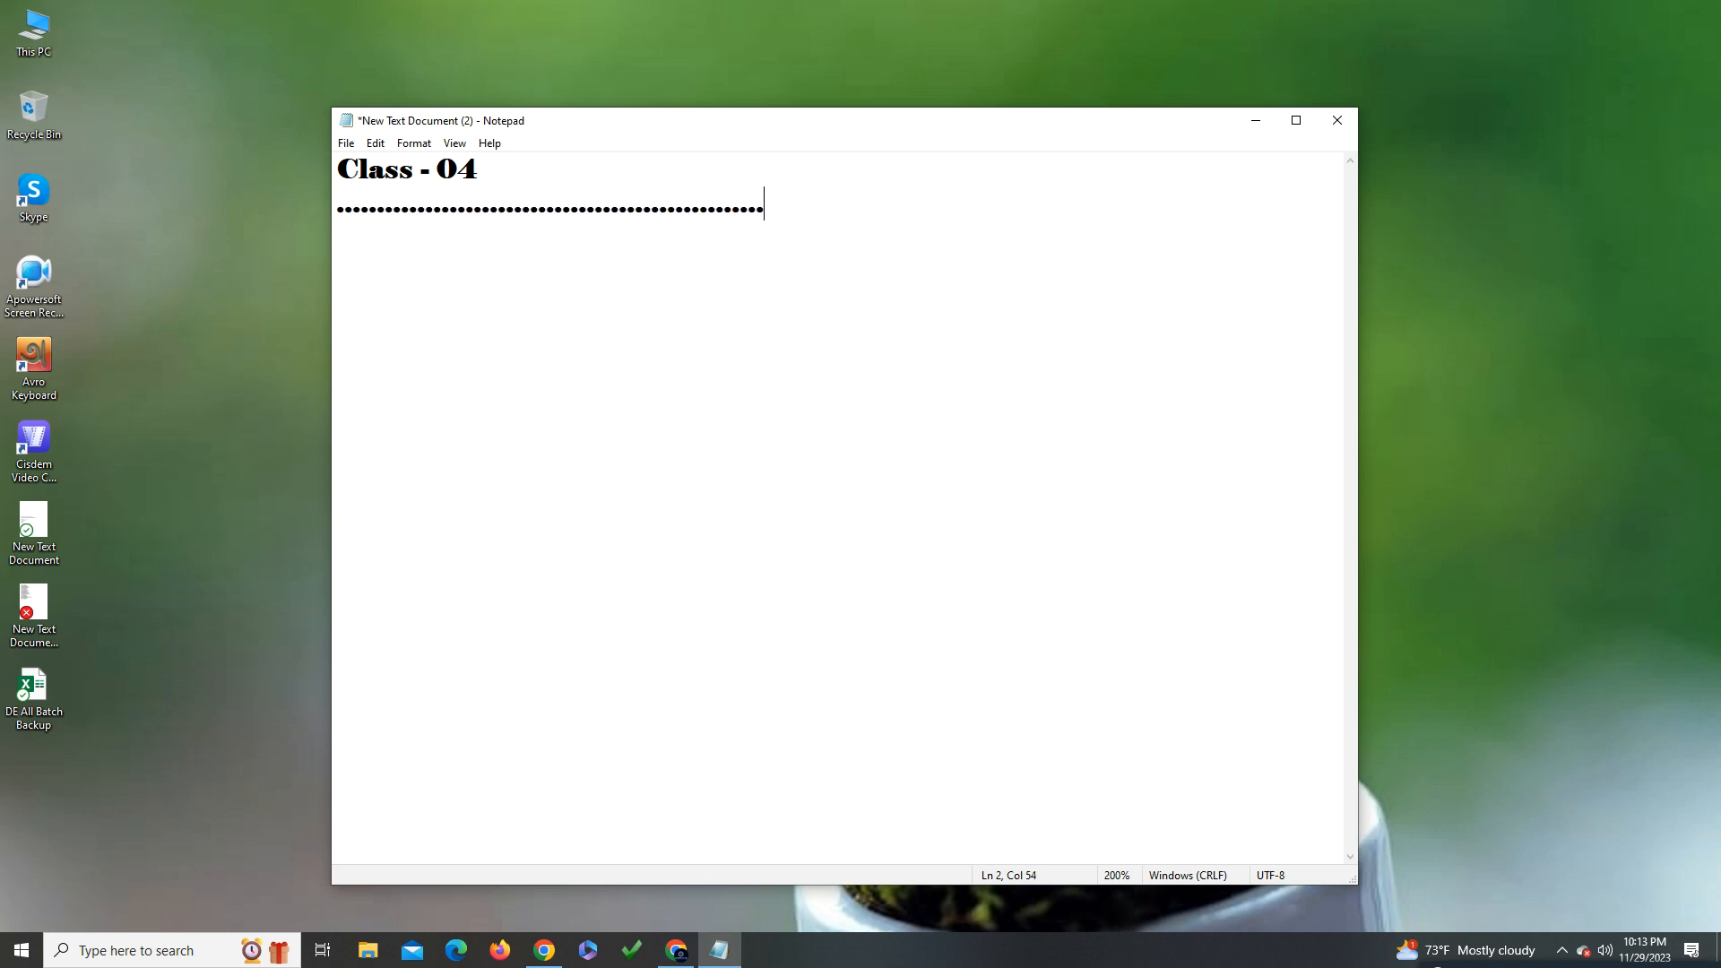
key("ctrl+s")
Switch to the Google Meet call in Chrome and admit the person waiting to join
left_click(677, 950)
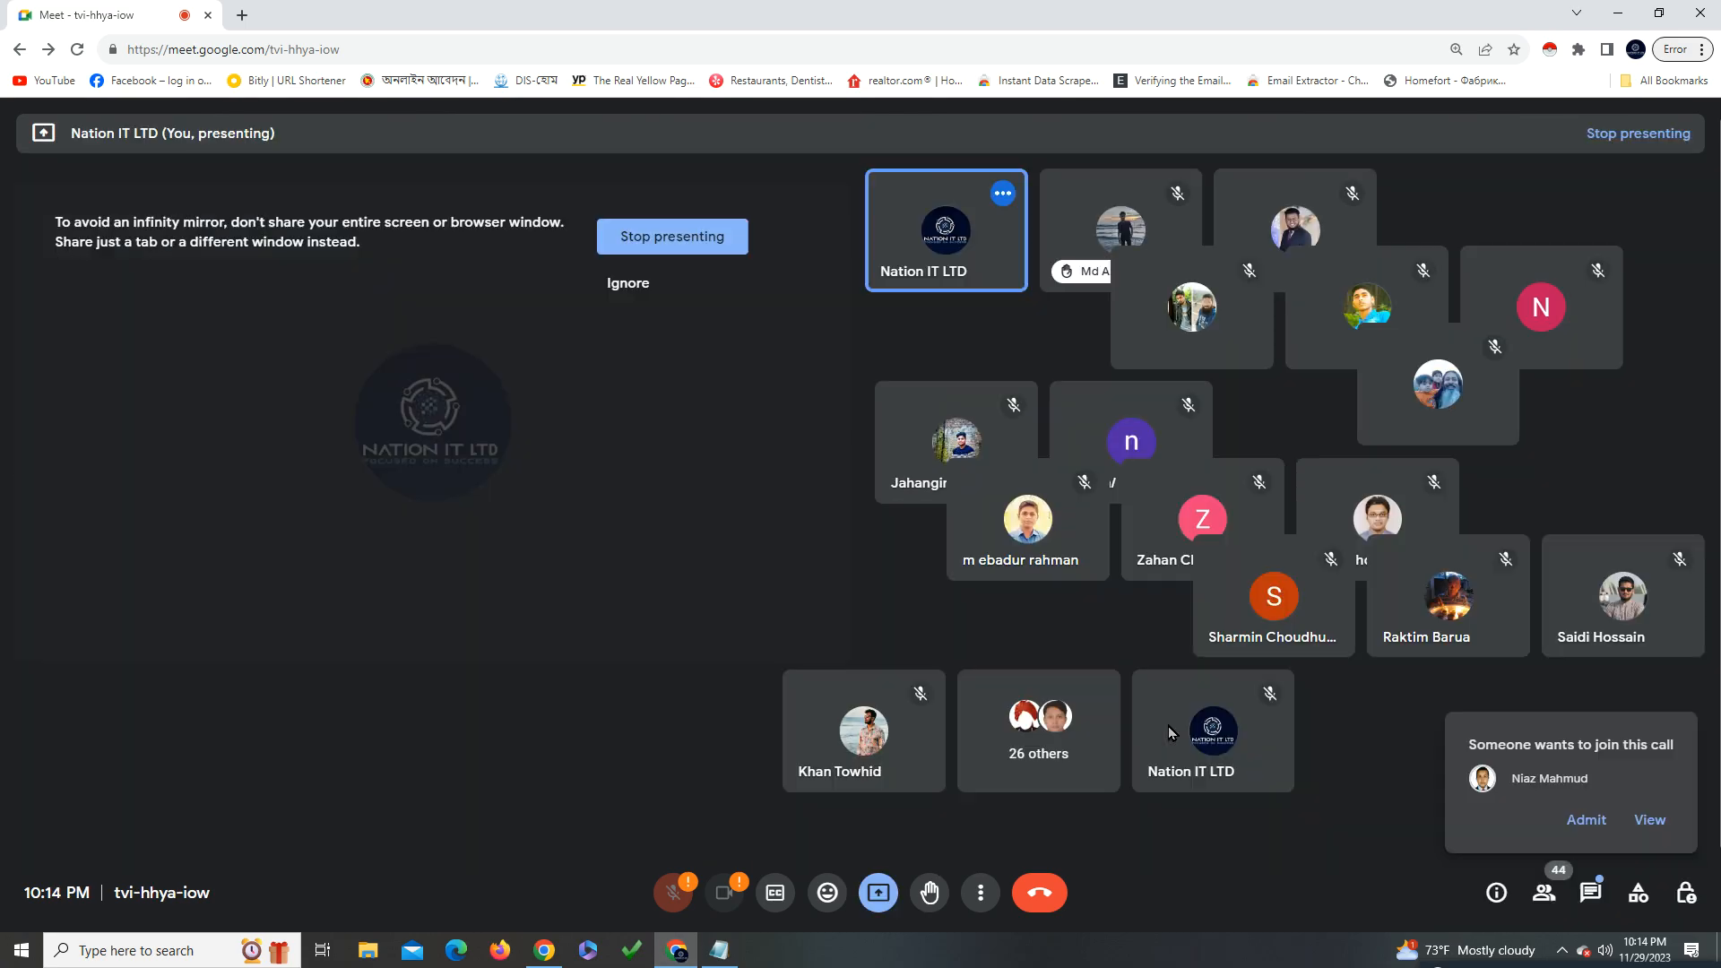
left_click(1586, 820)
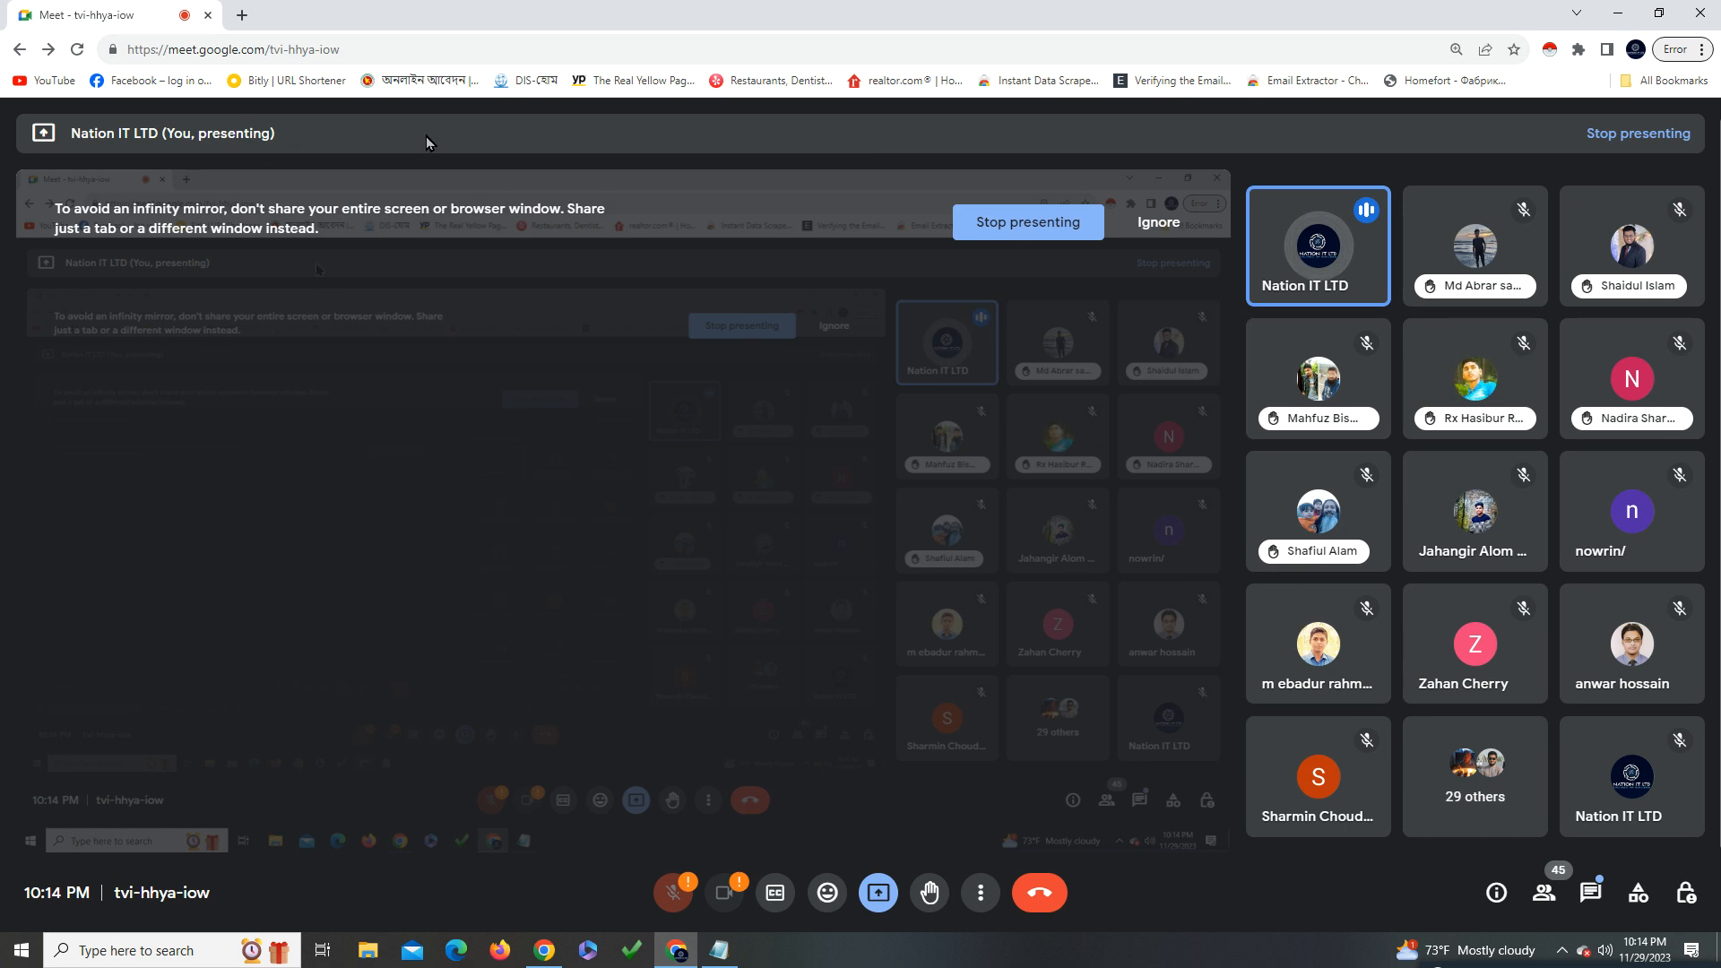
right_click(698, 8)
left_click(720, 77)
right_click(884, 316)
left_click(745, 263)
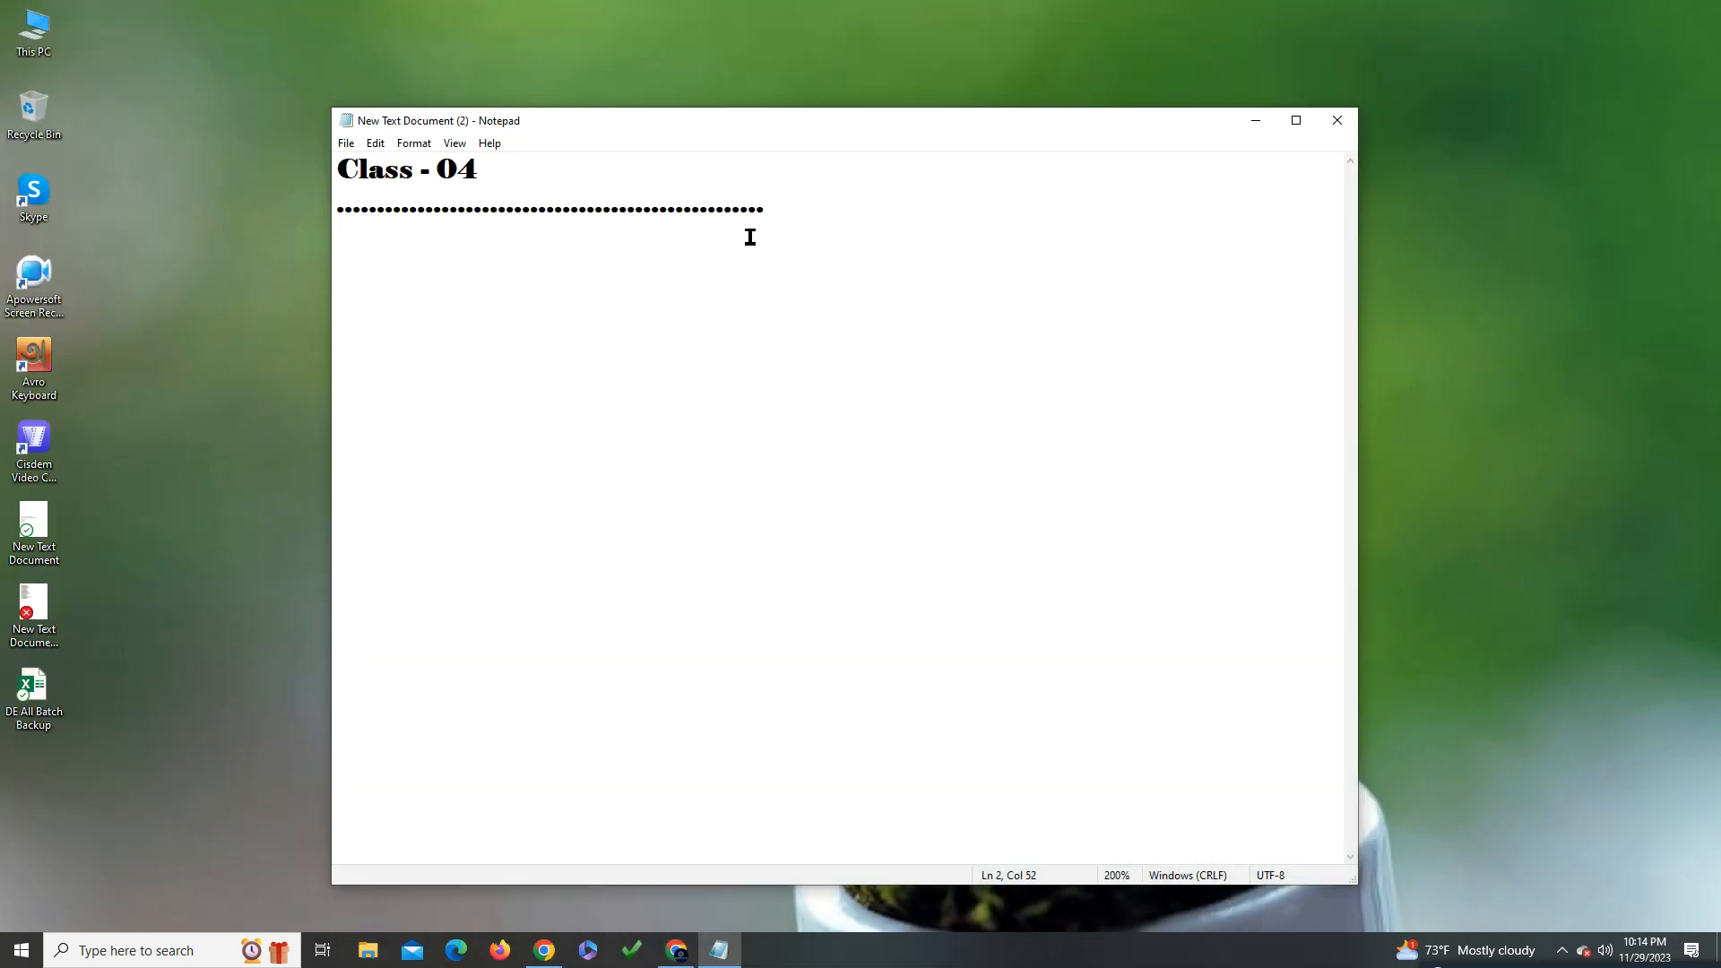
left_click(767, 213)
right_click(960, 2)
left_click(1005, 53)
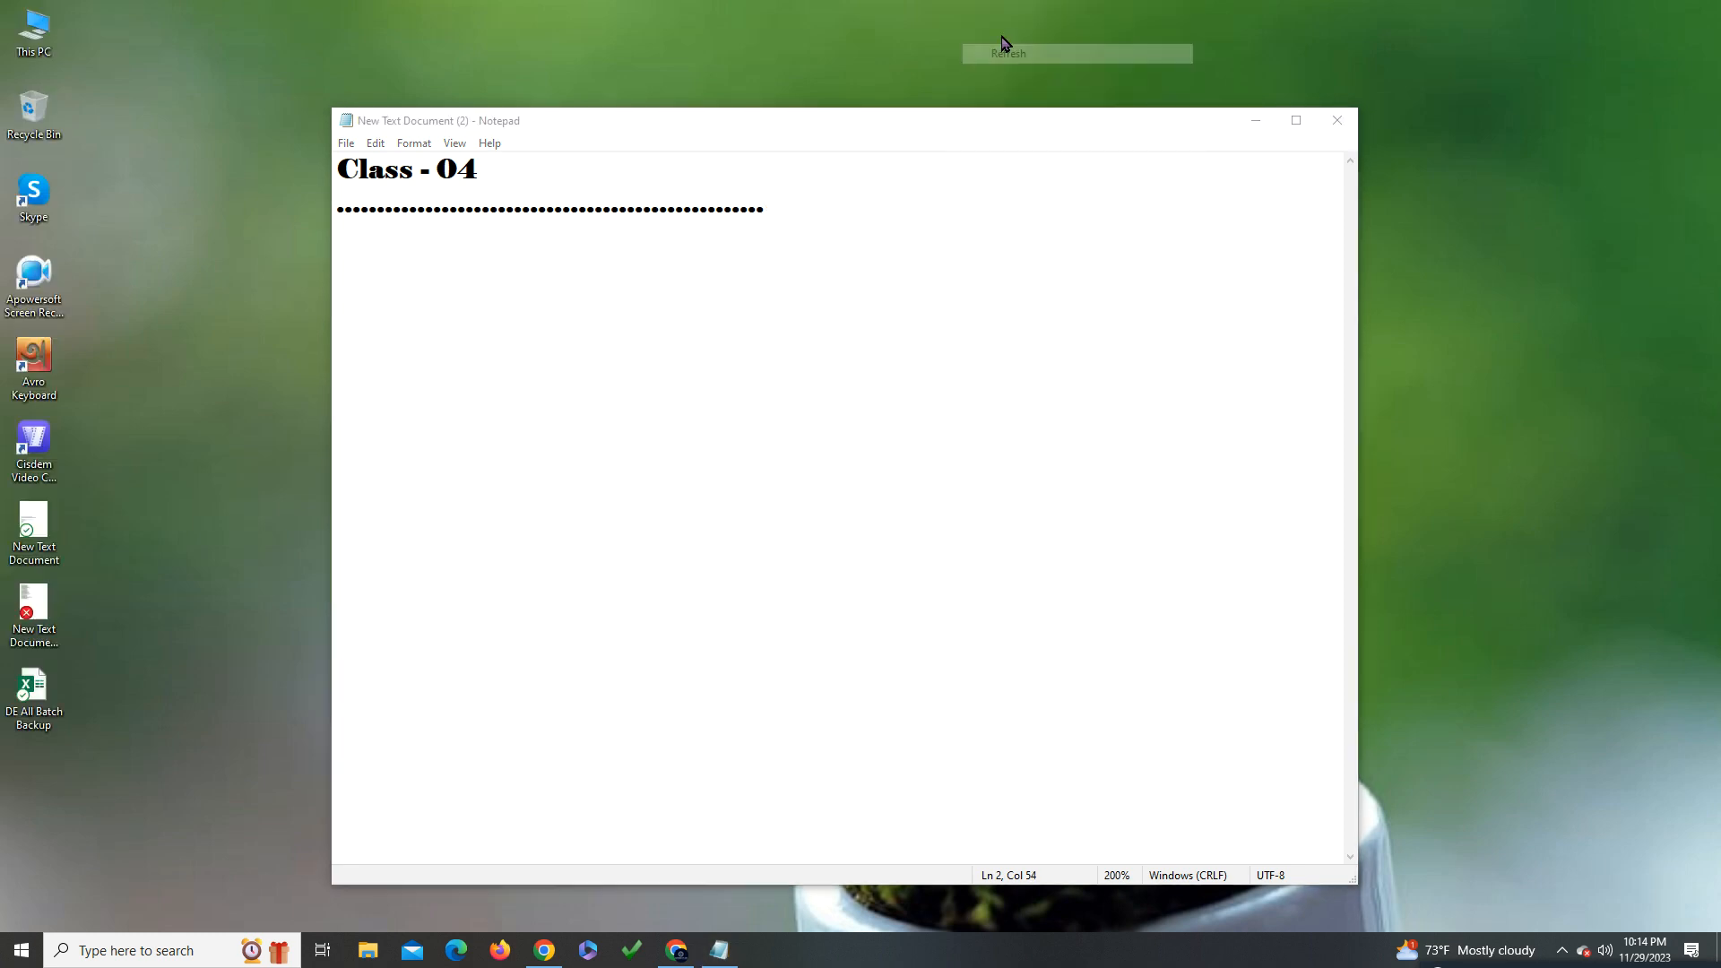
right_click(1002, 36)
Minimize the text document, switch to Chrome and open Google Sheets from the Google apps in a new tab
left_click(1267, 122)
left_click(1255, 121)
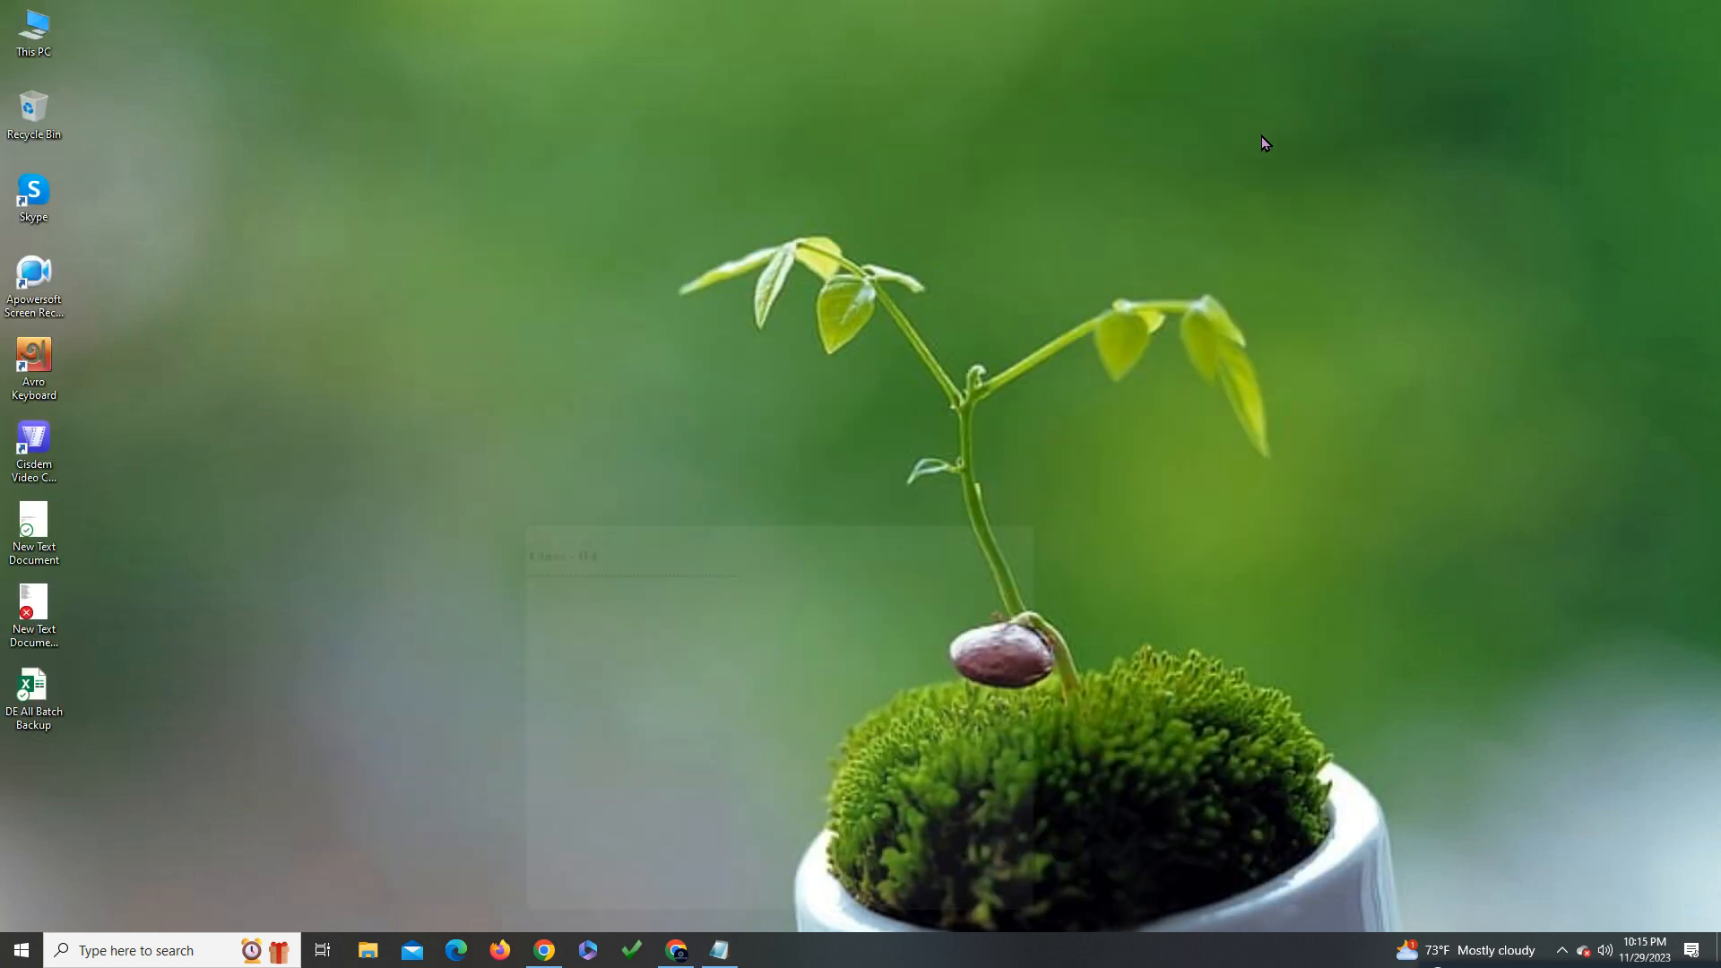
left_click(694, 959)
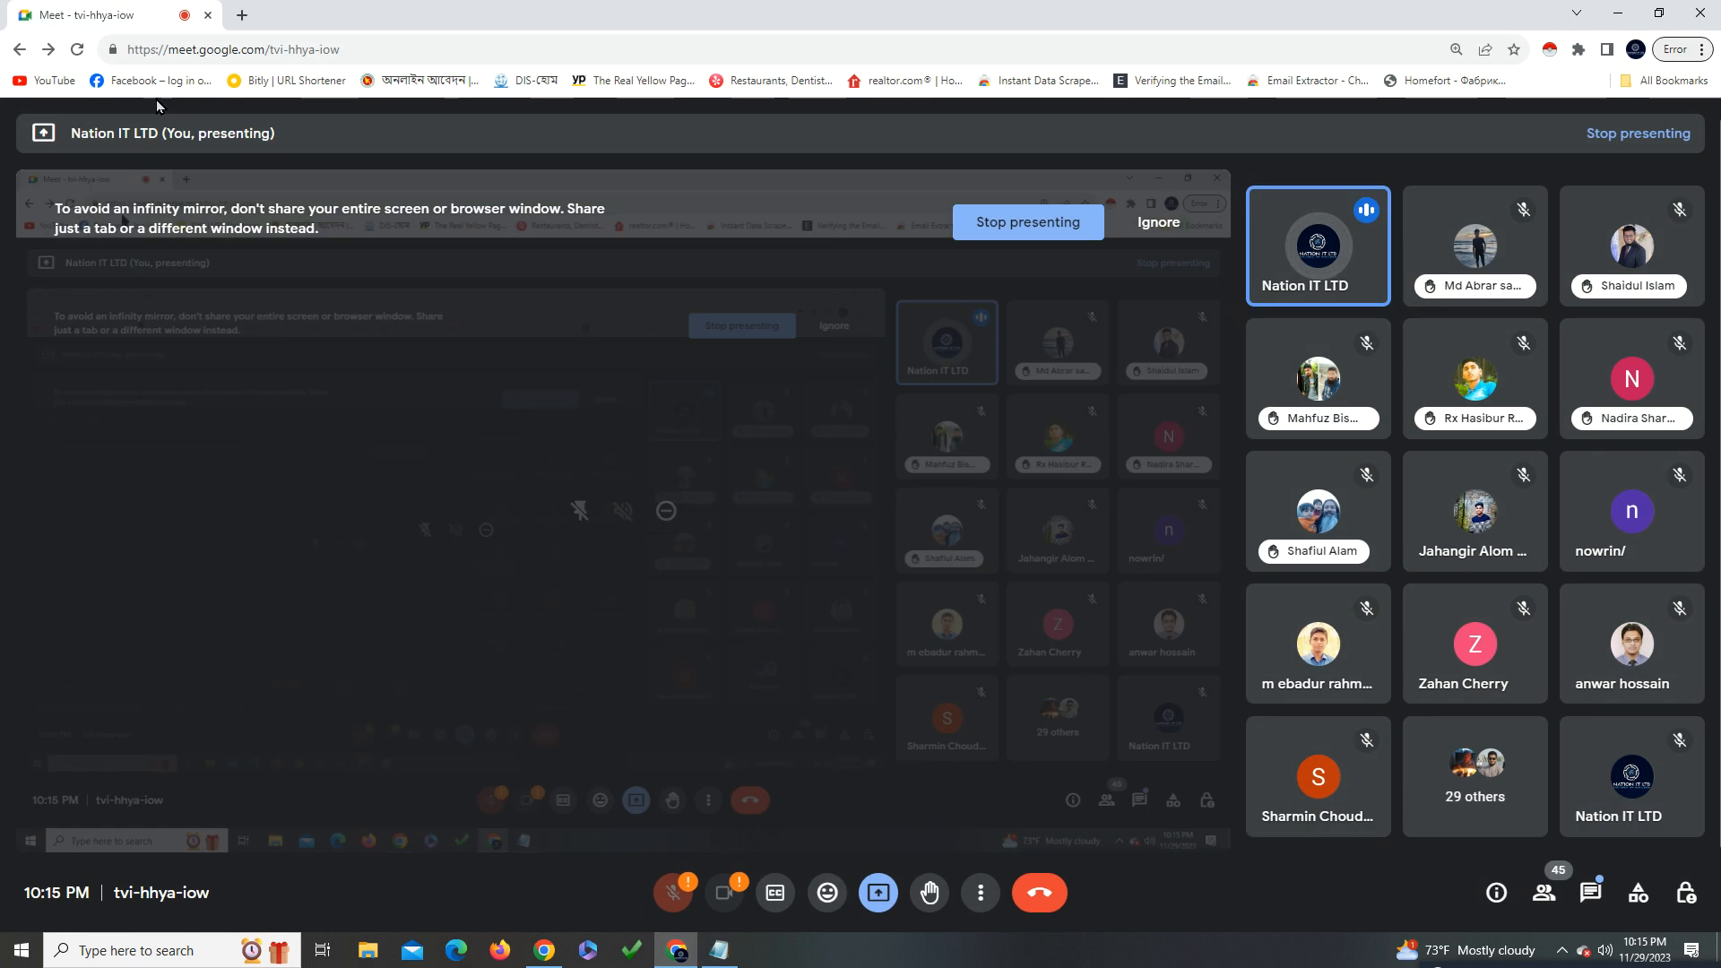
left_click(244, 17)
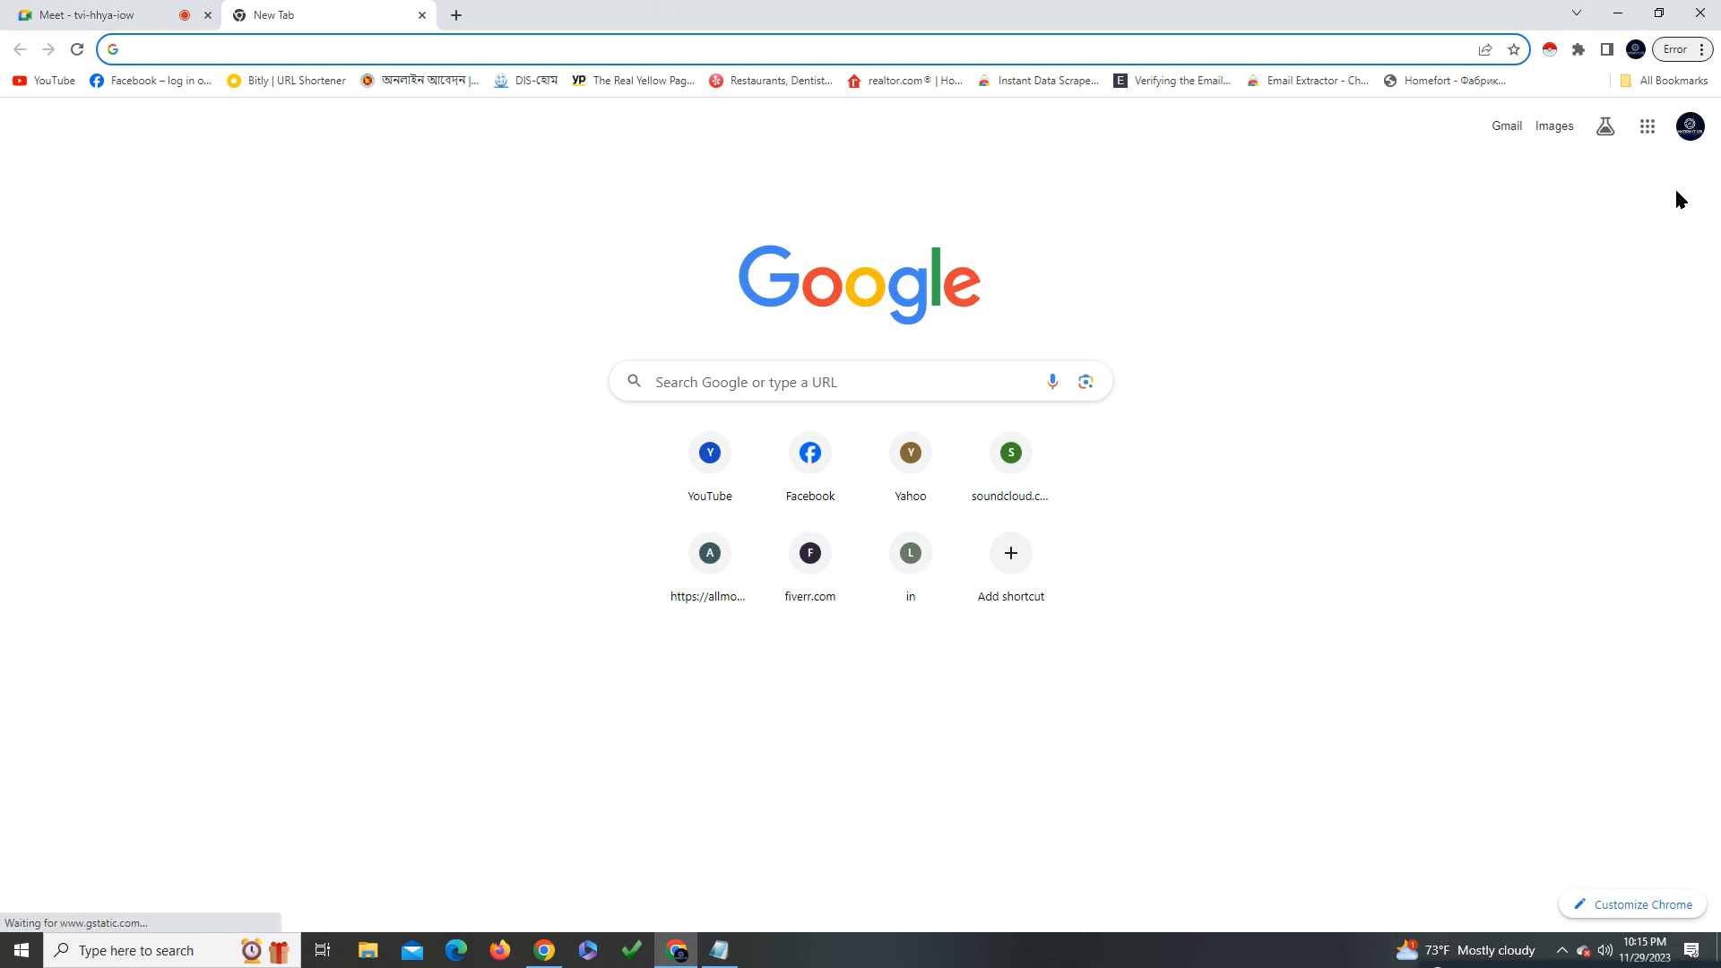
left_click(1652, 133)
left_click(1265, 395)
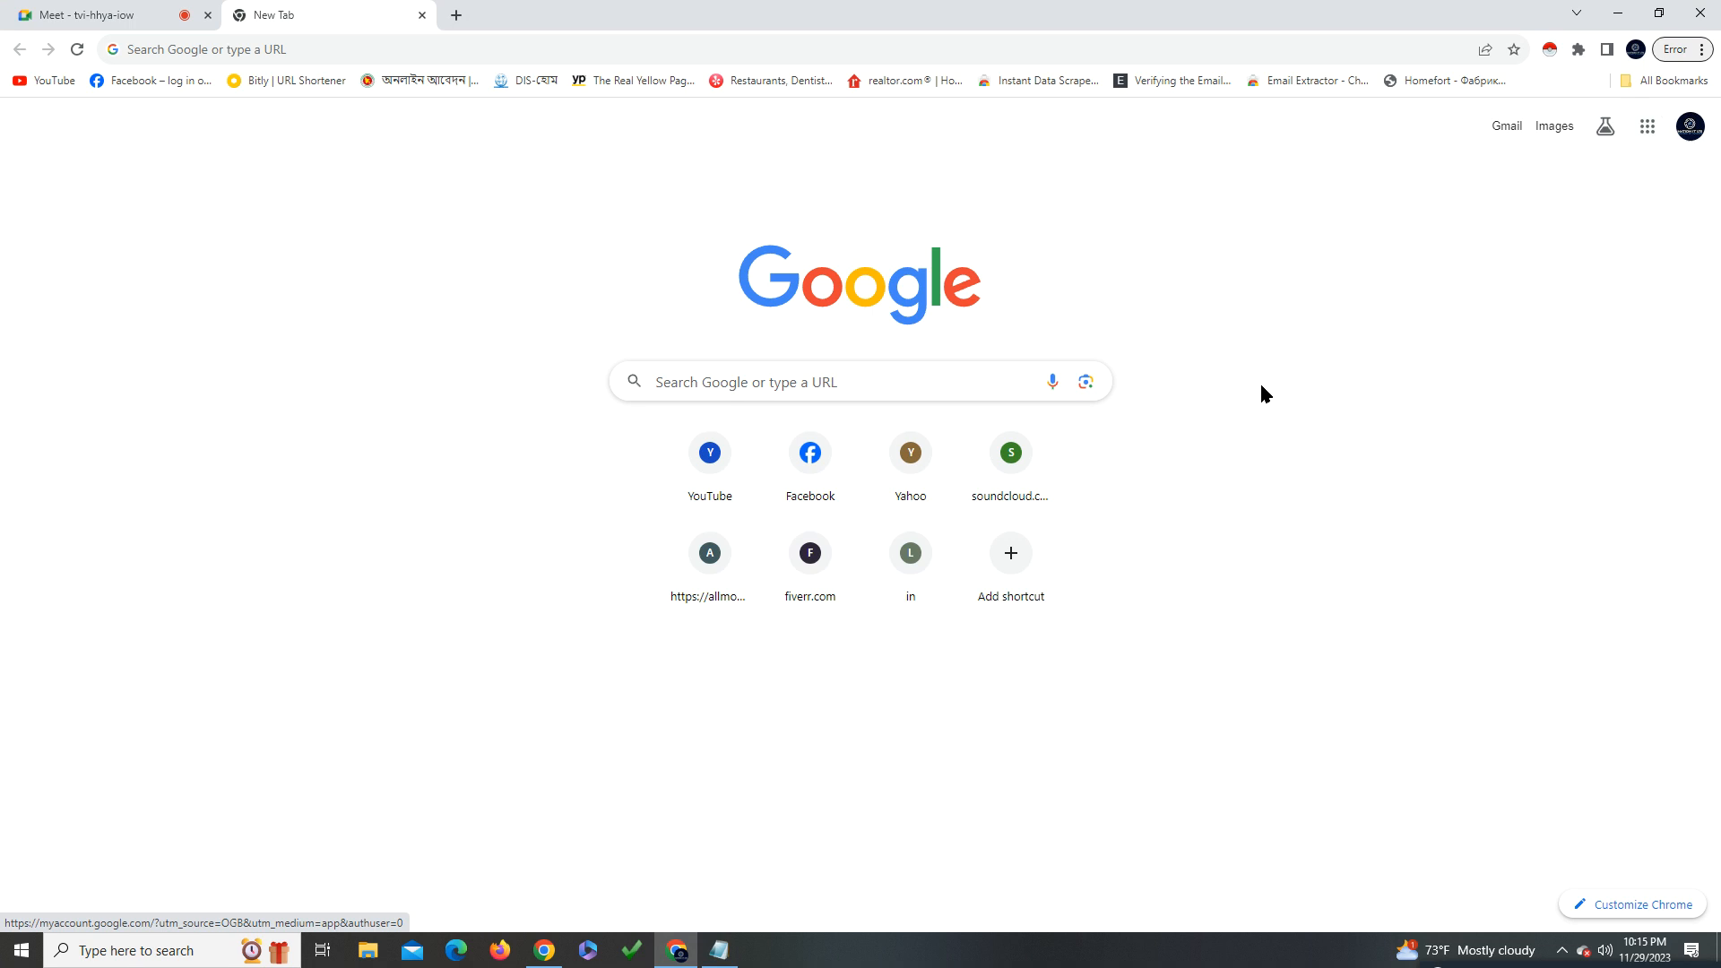
left_click(1672, 128)
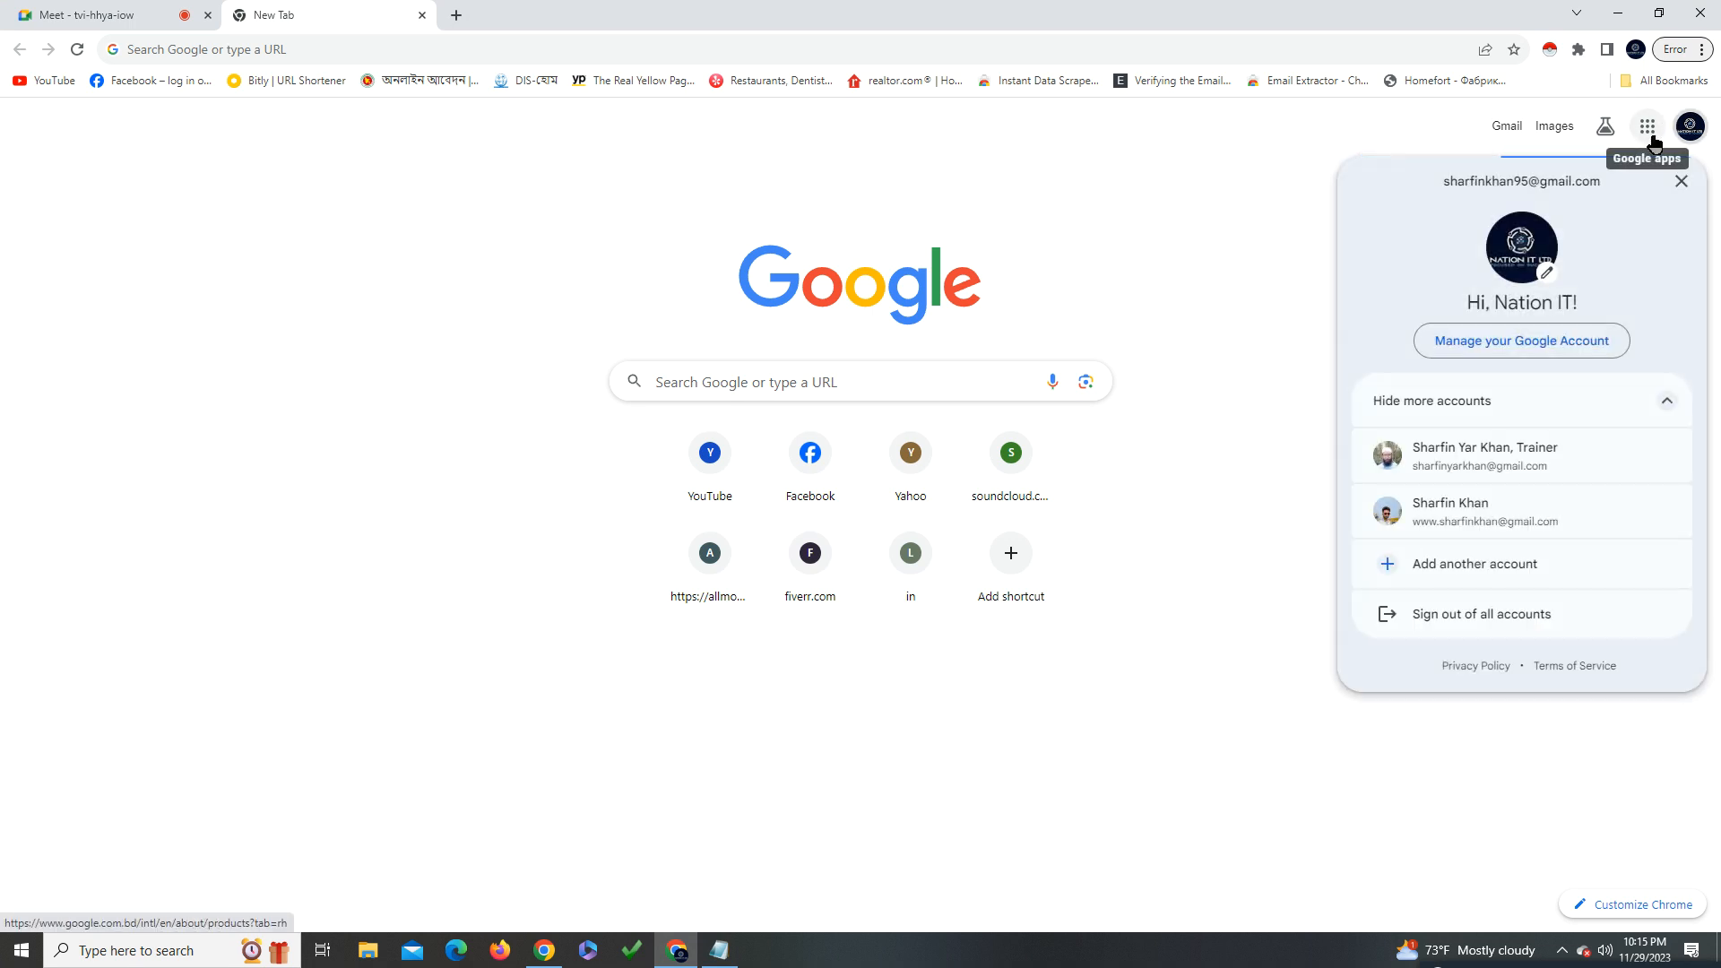
left_click(1647, 127)
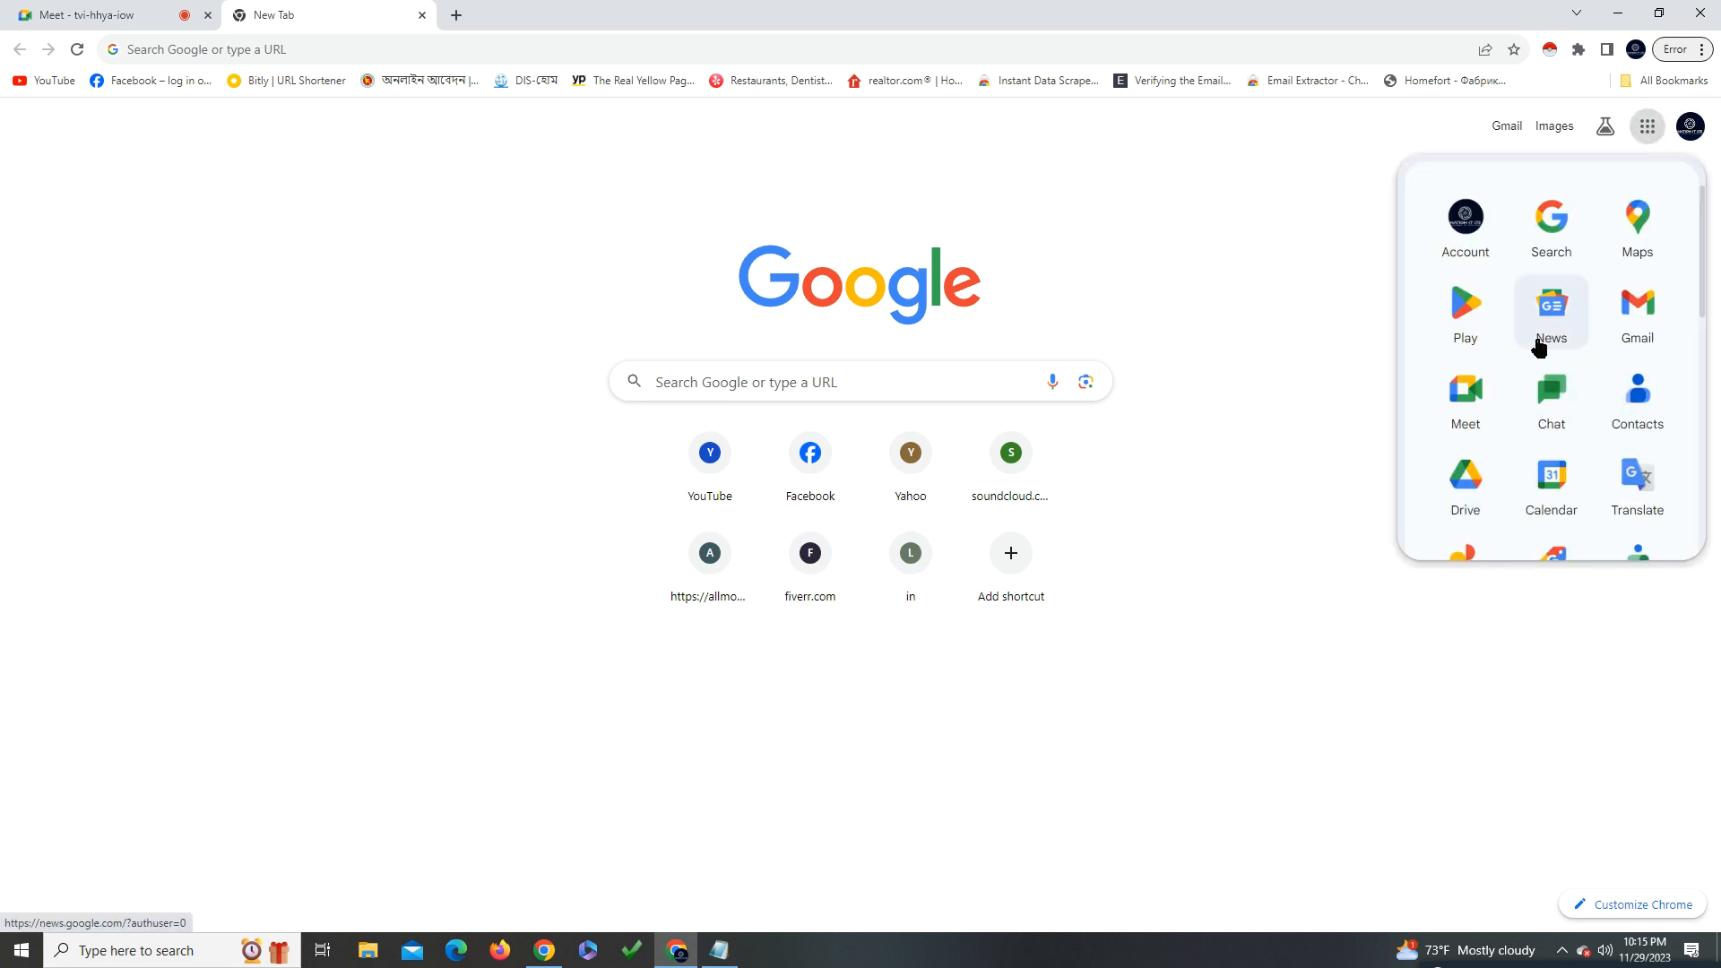
scroll(1641, 322, "down", 3)
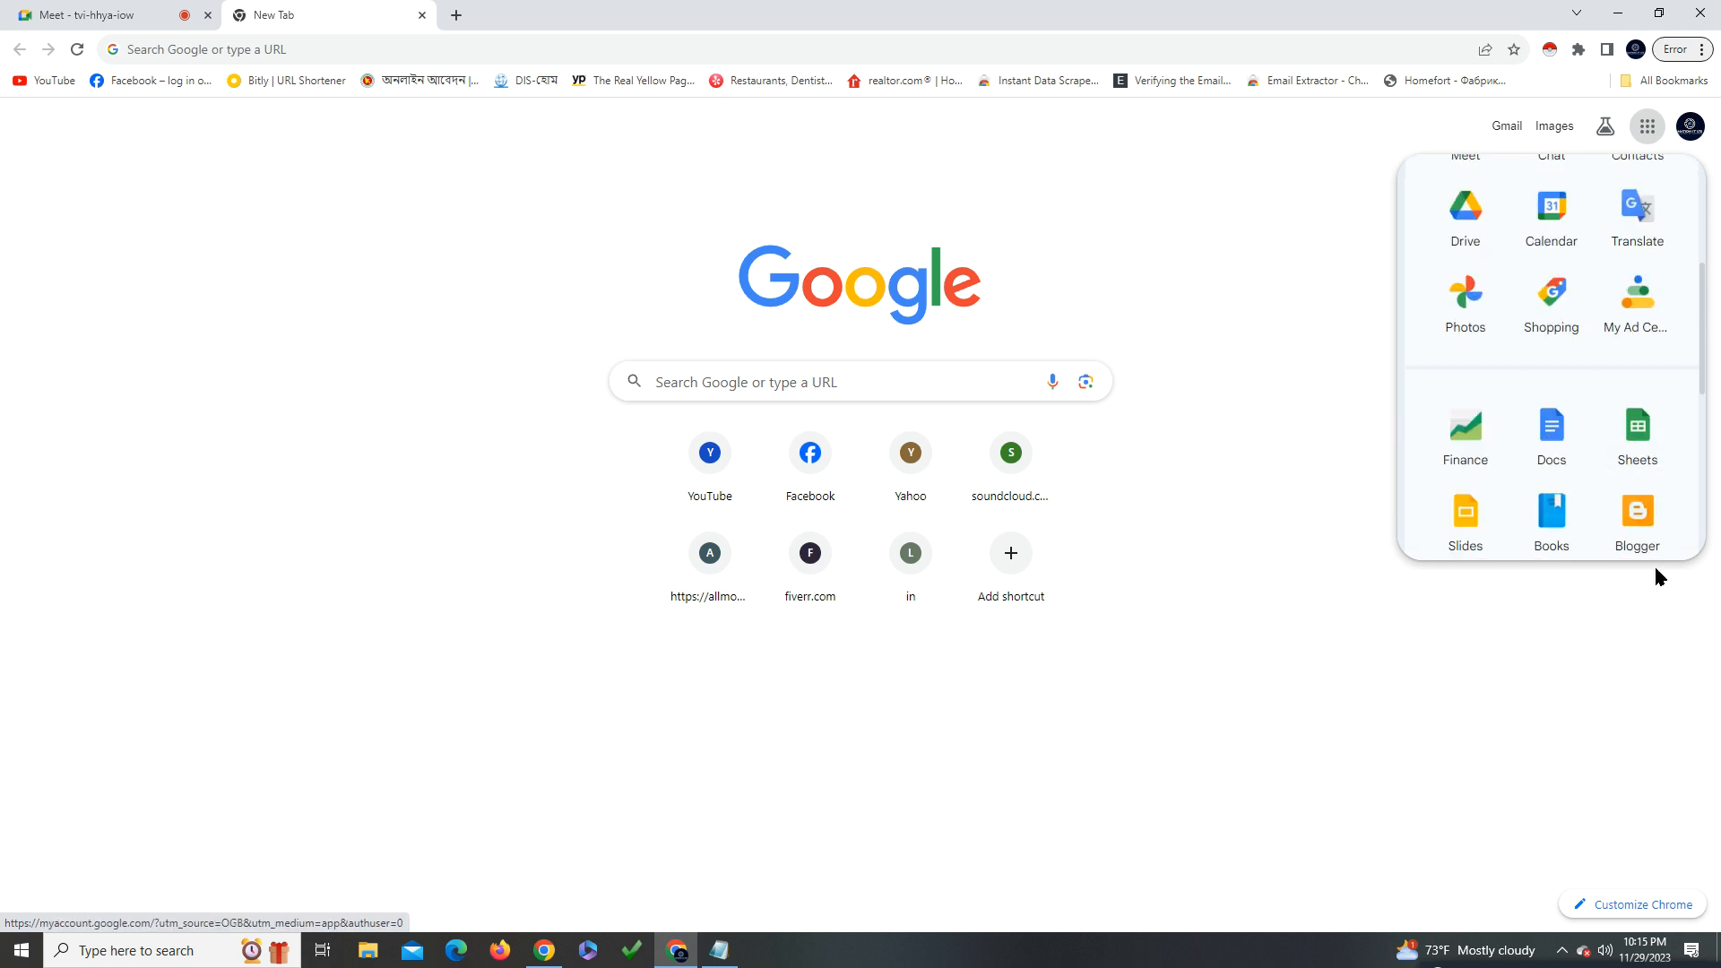
left_click(1642, 455)
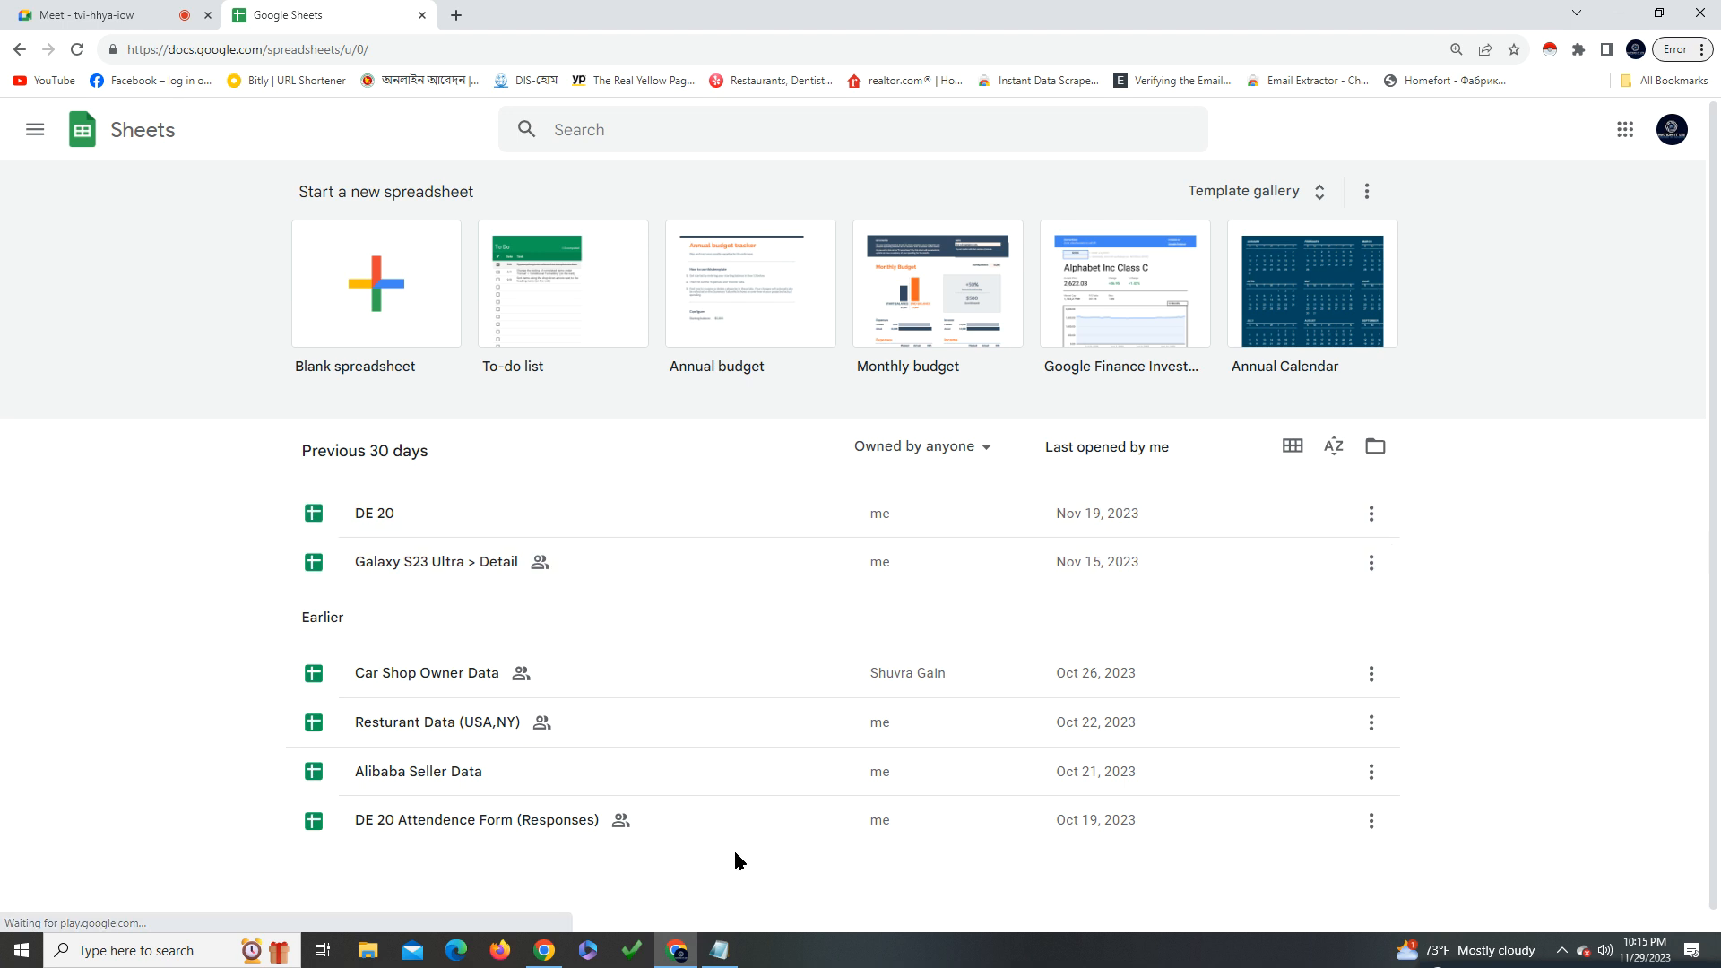
Move the "DE 20" spreadsheet to the trash
right_click(397, 531)
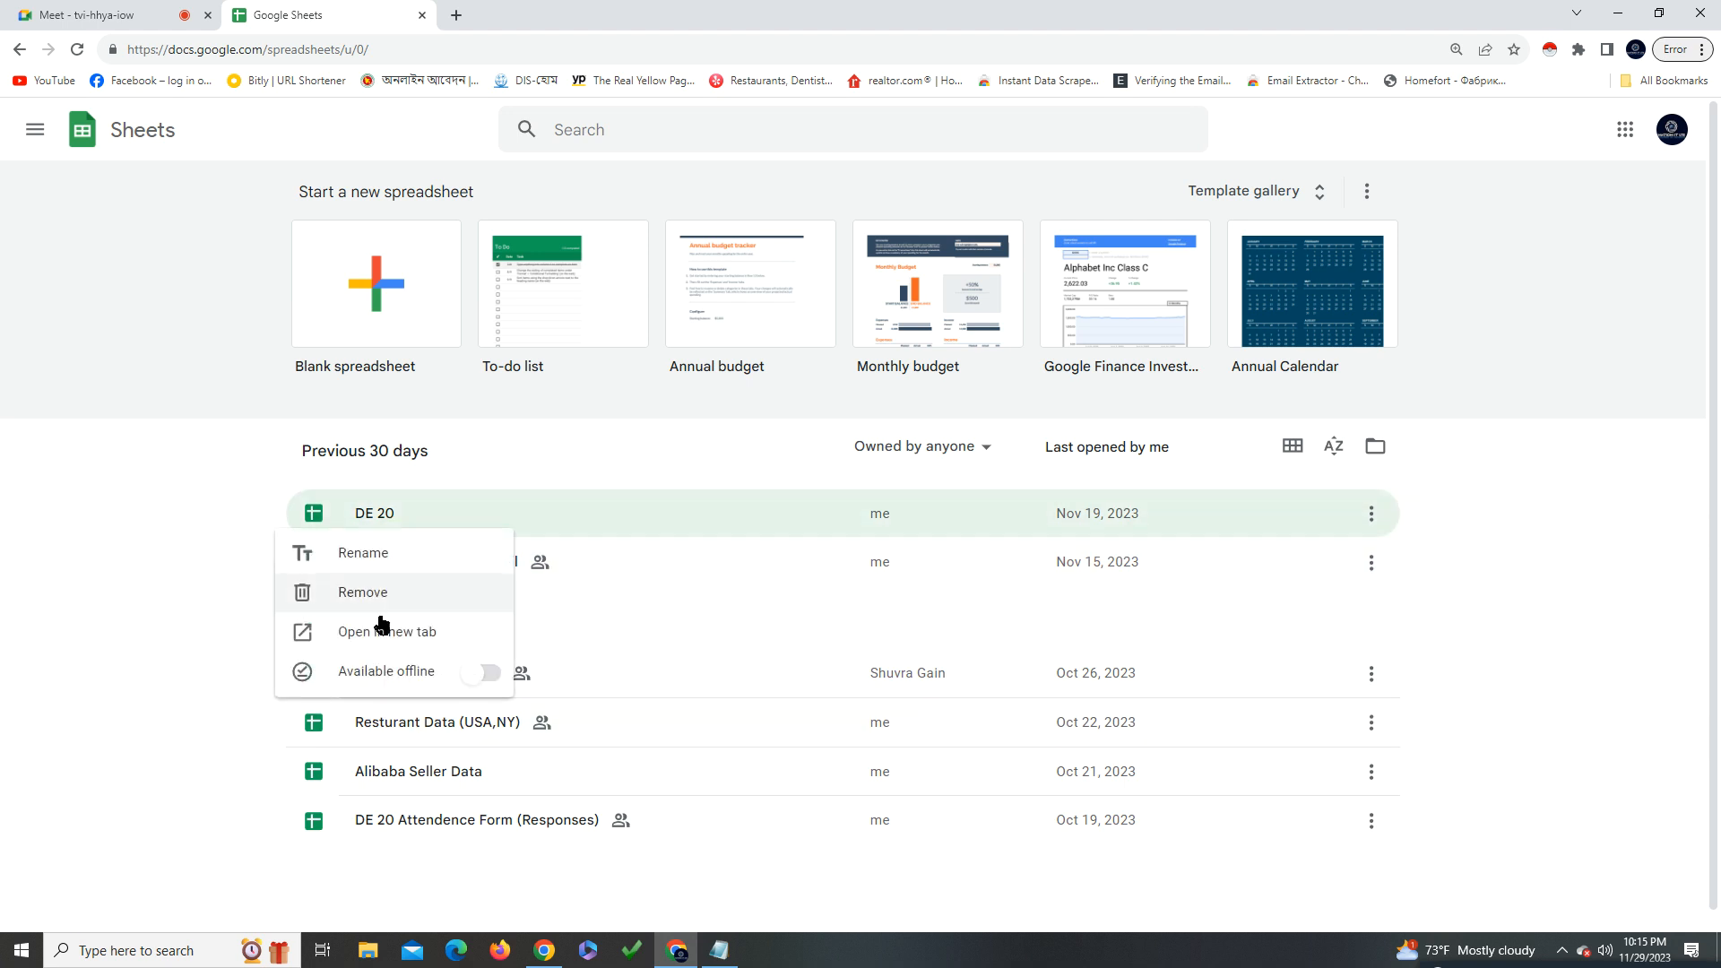
left_click(411, 592)
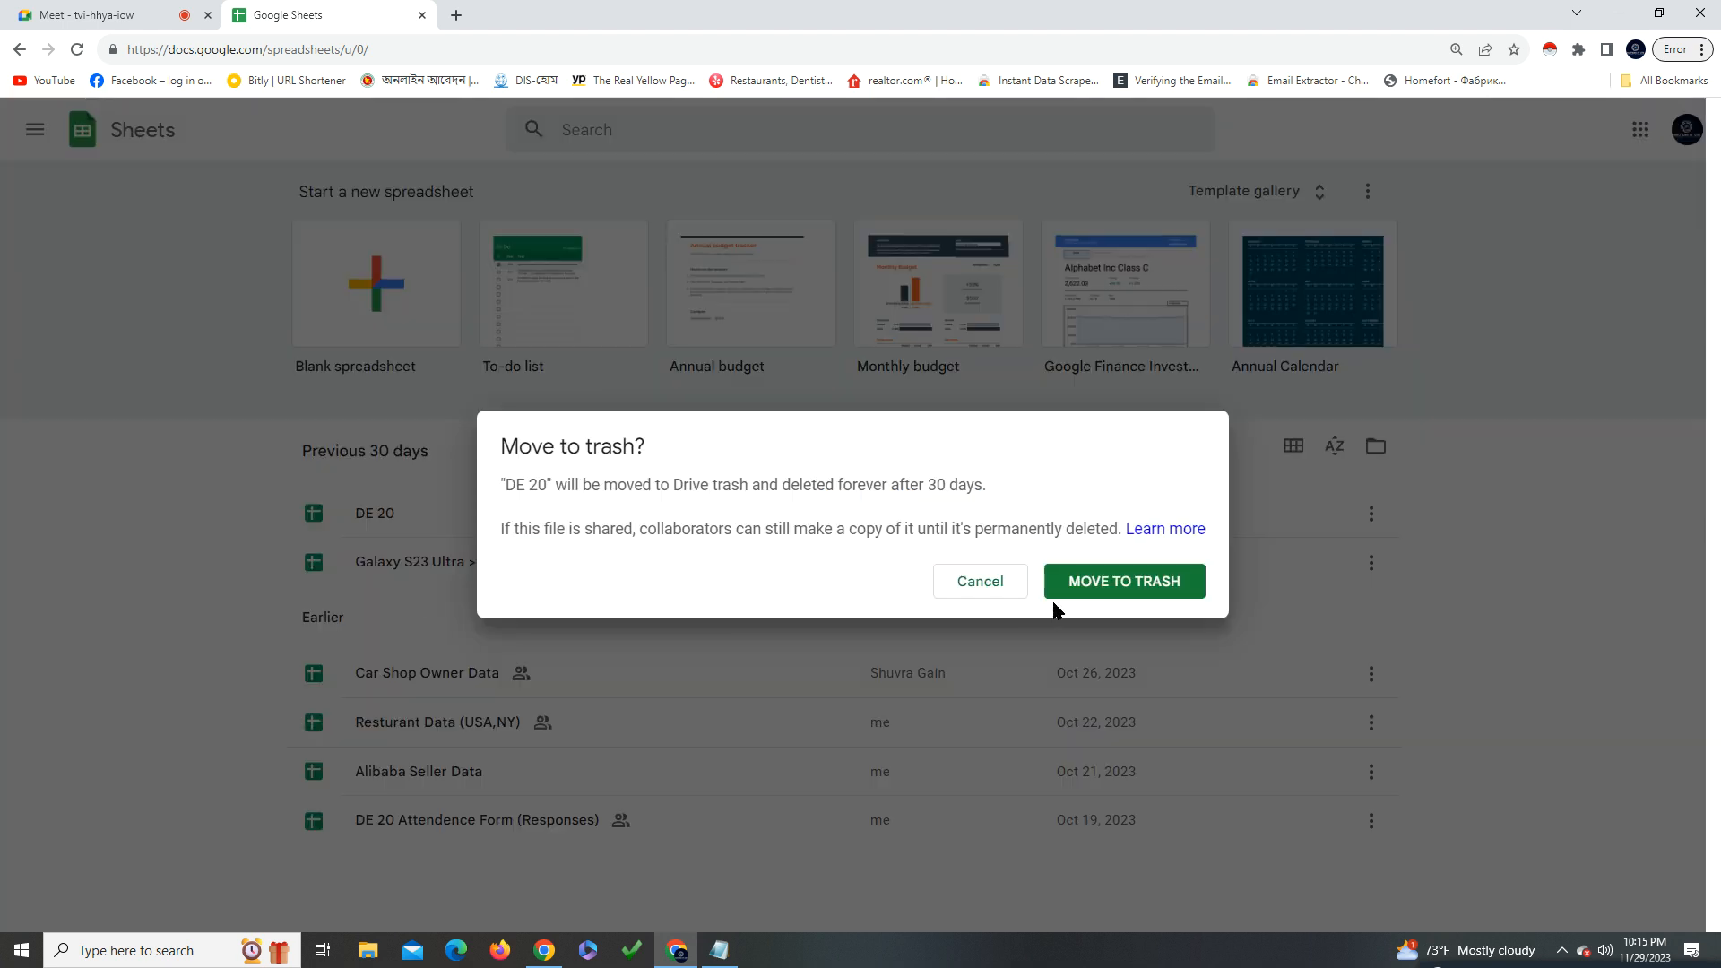
left_click(1095, 584)
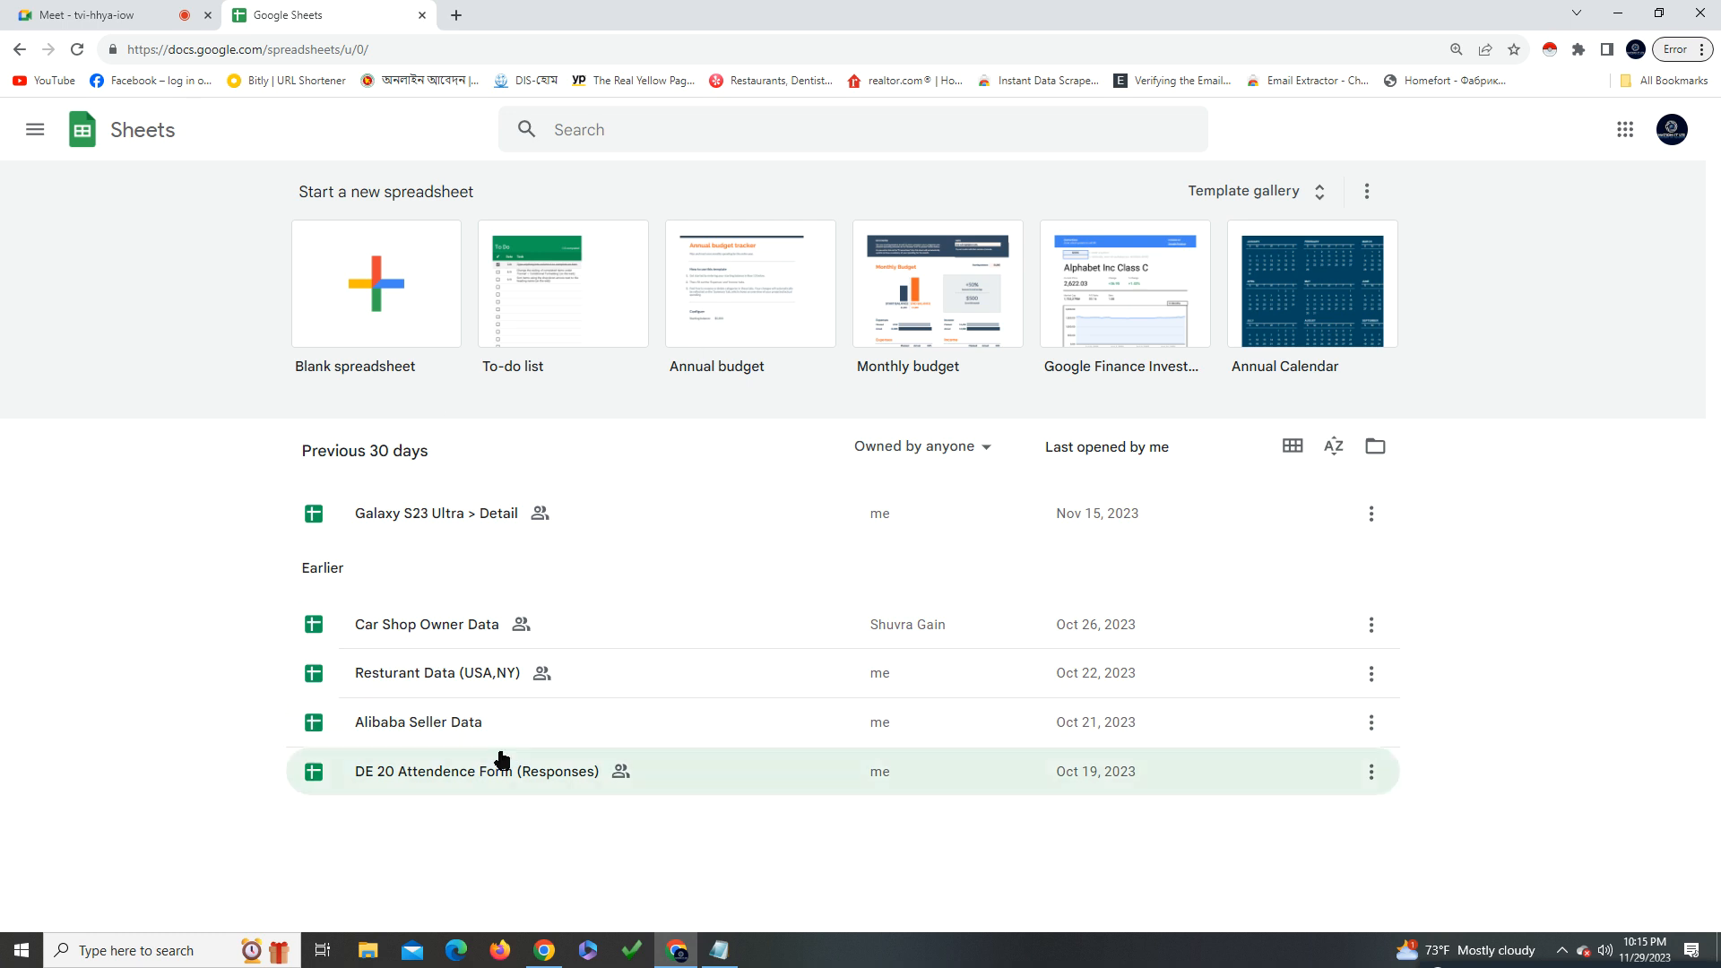
Create a new blank spreadsheet and select cell B1
left_click(412, 331)
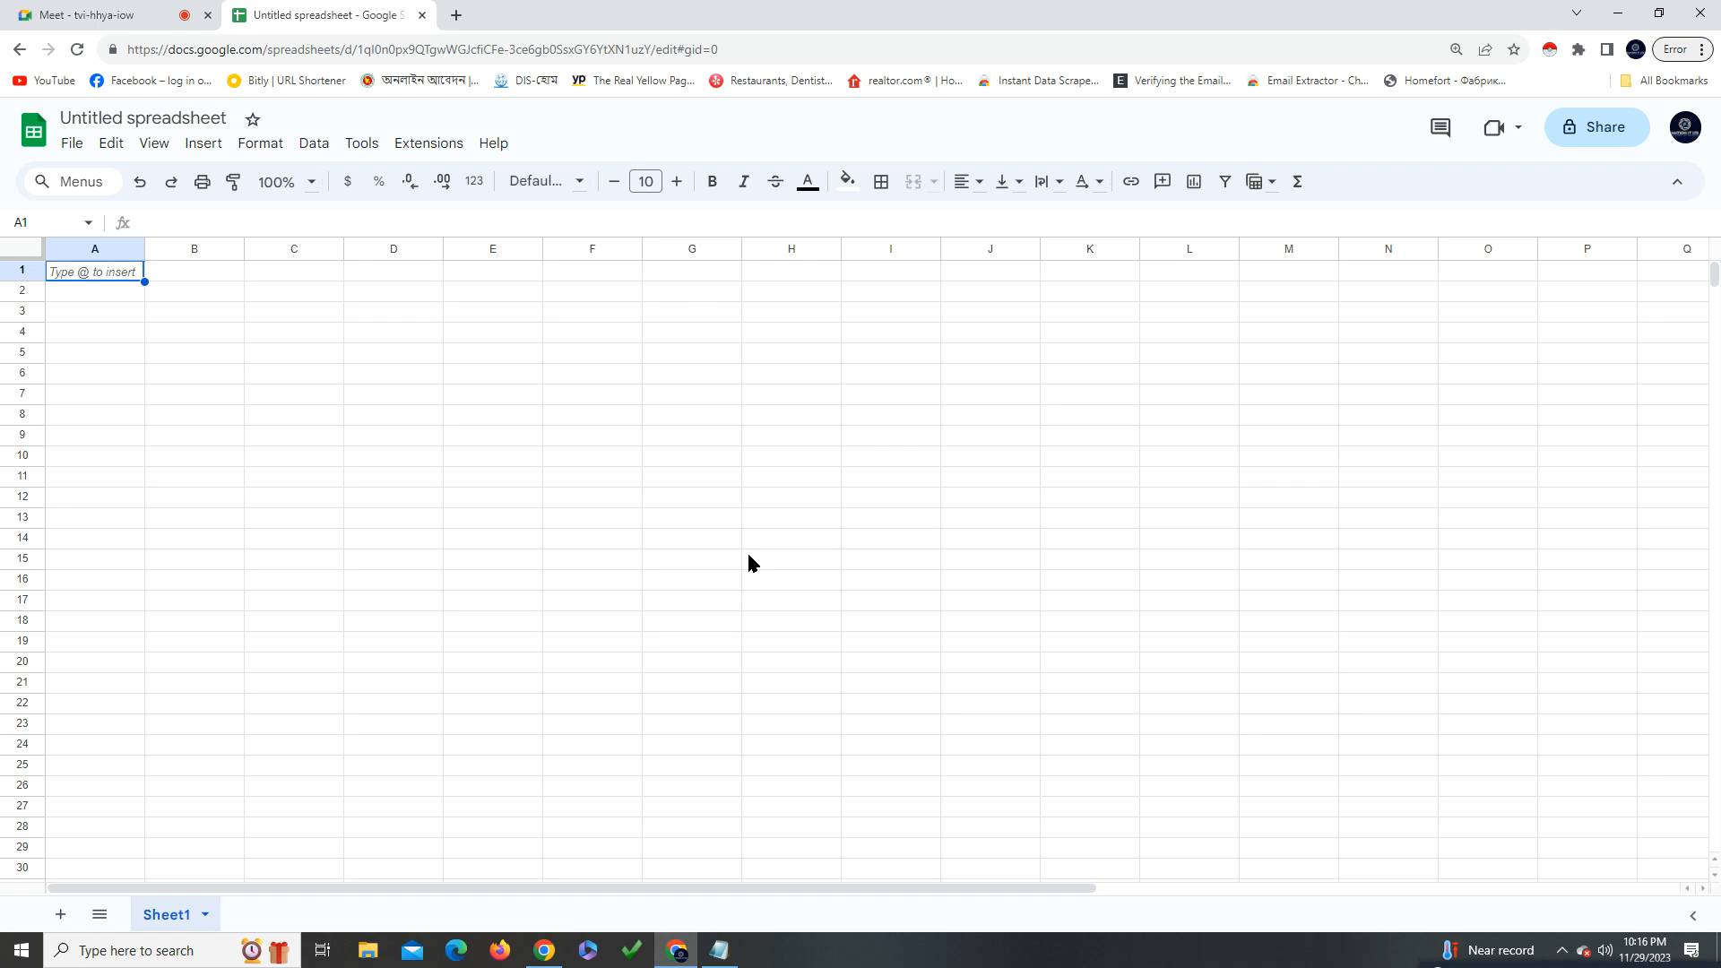
left_click(451, 318)
left_click(219, 273)
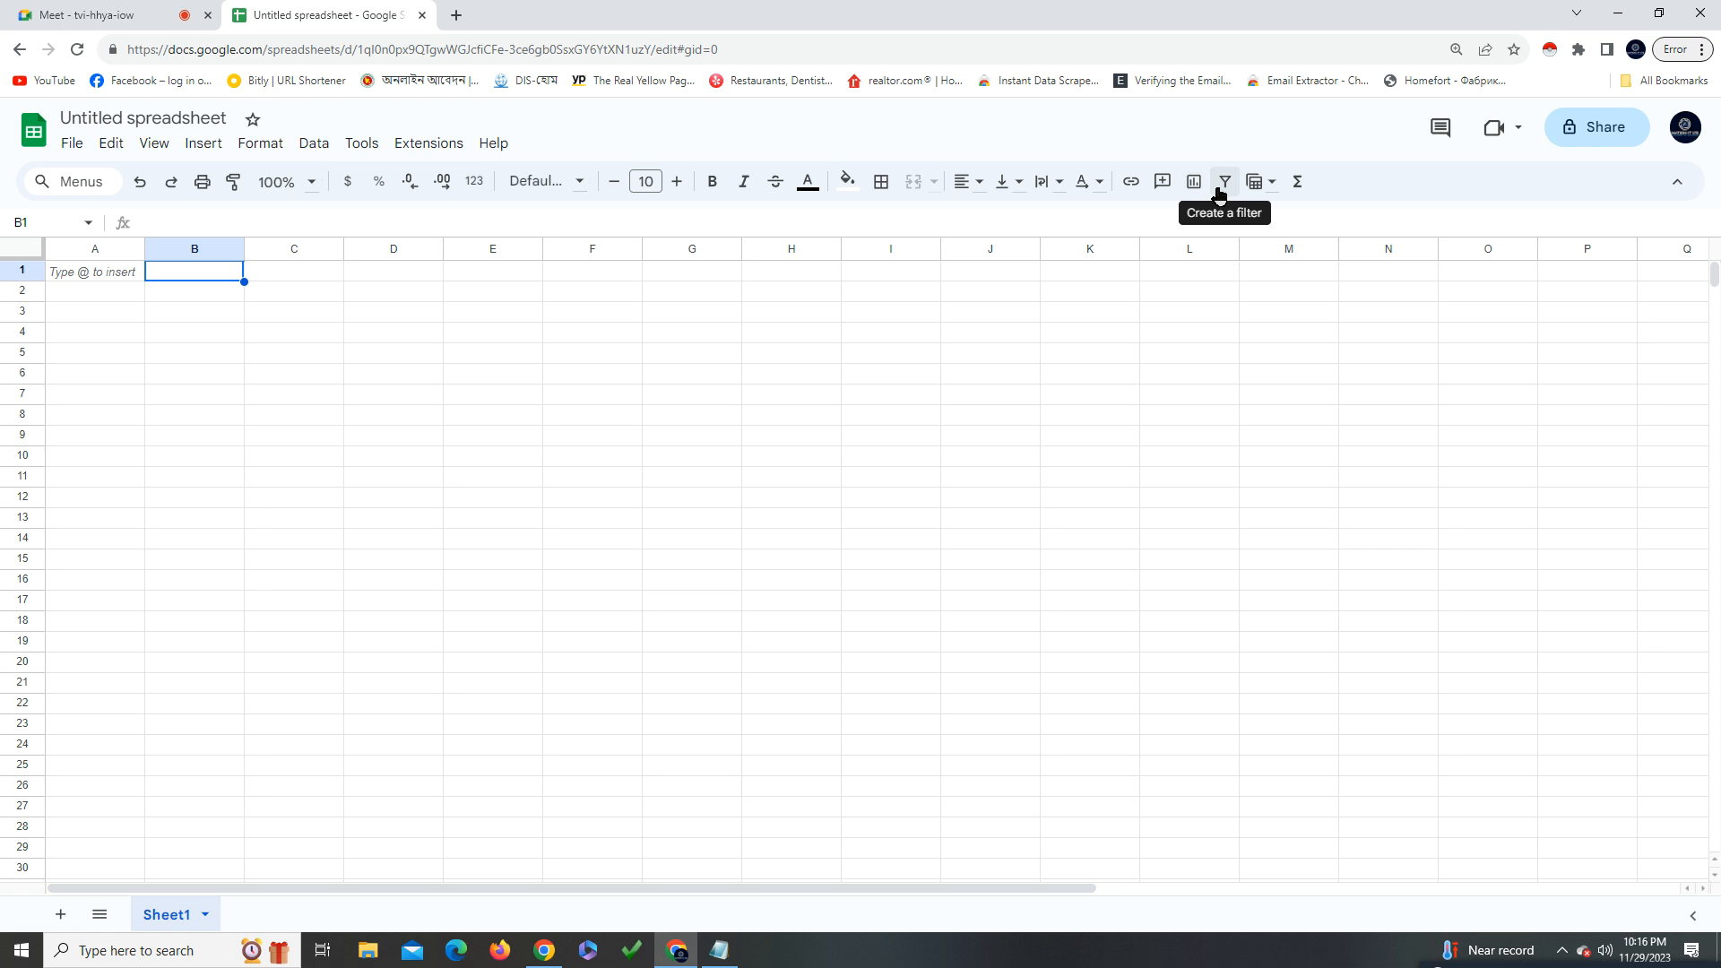
left_click(1269, 188)
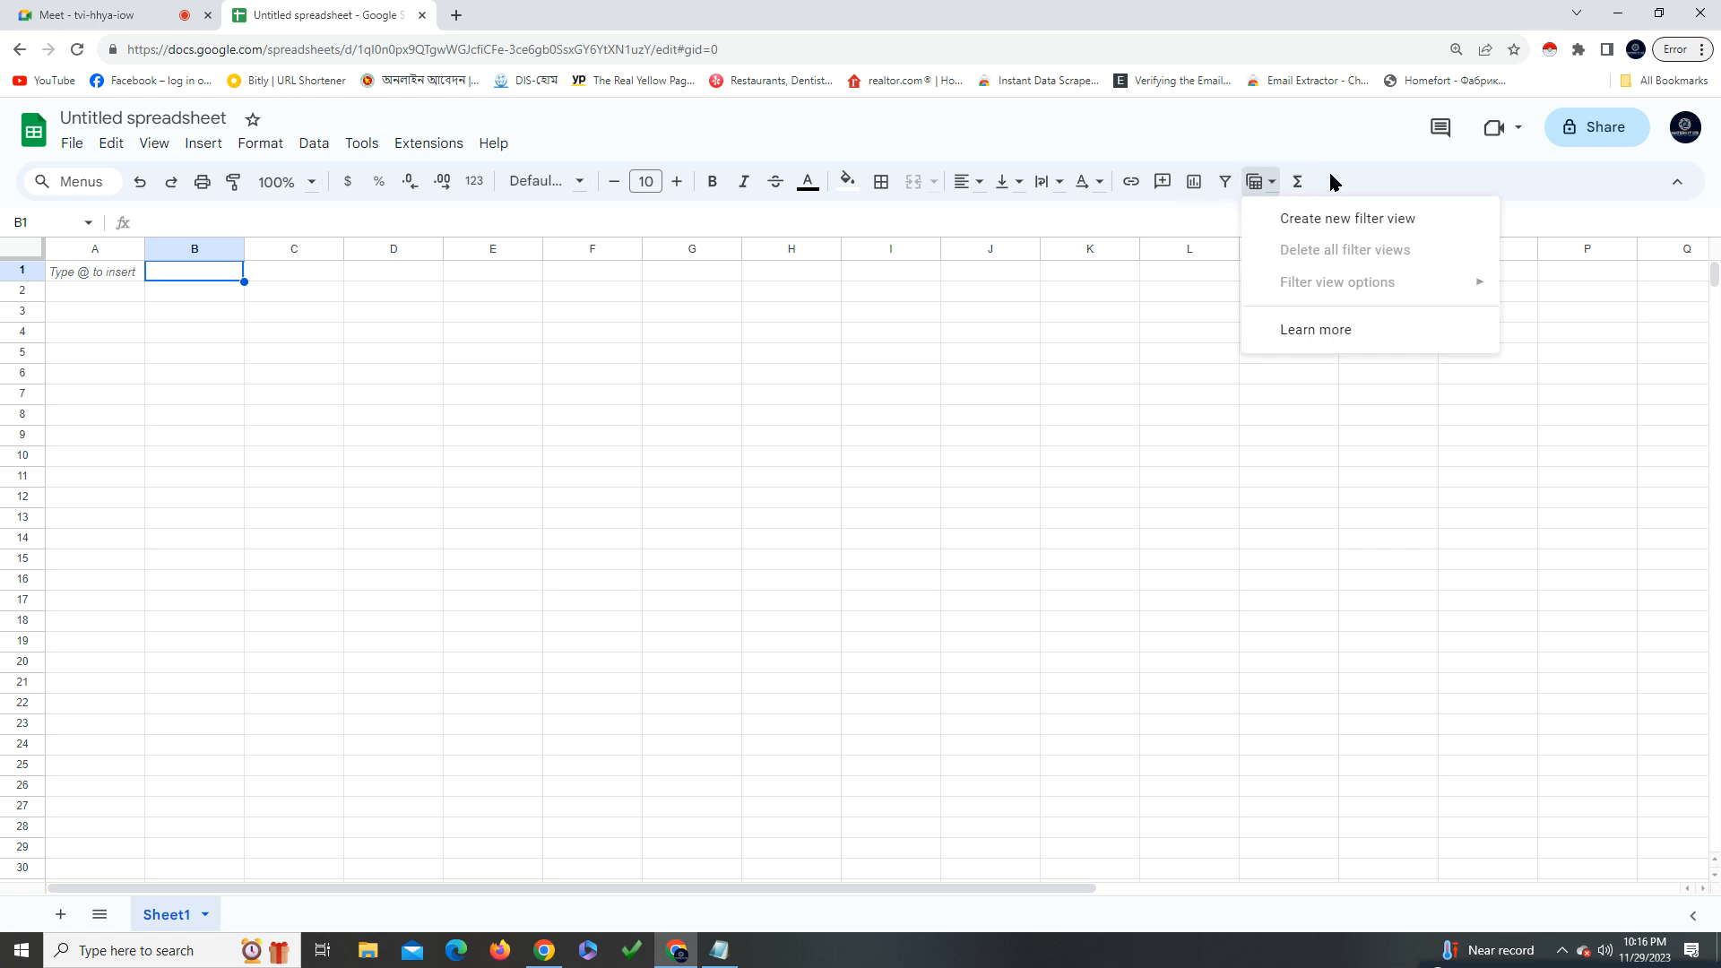
left_click(1371, 176)
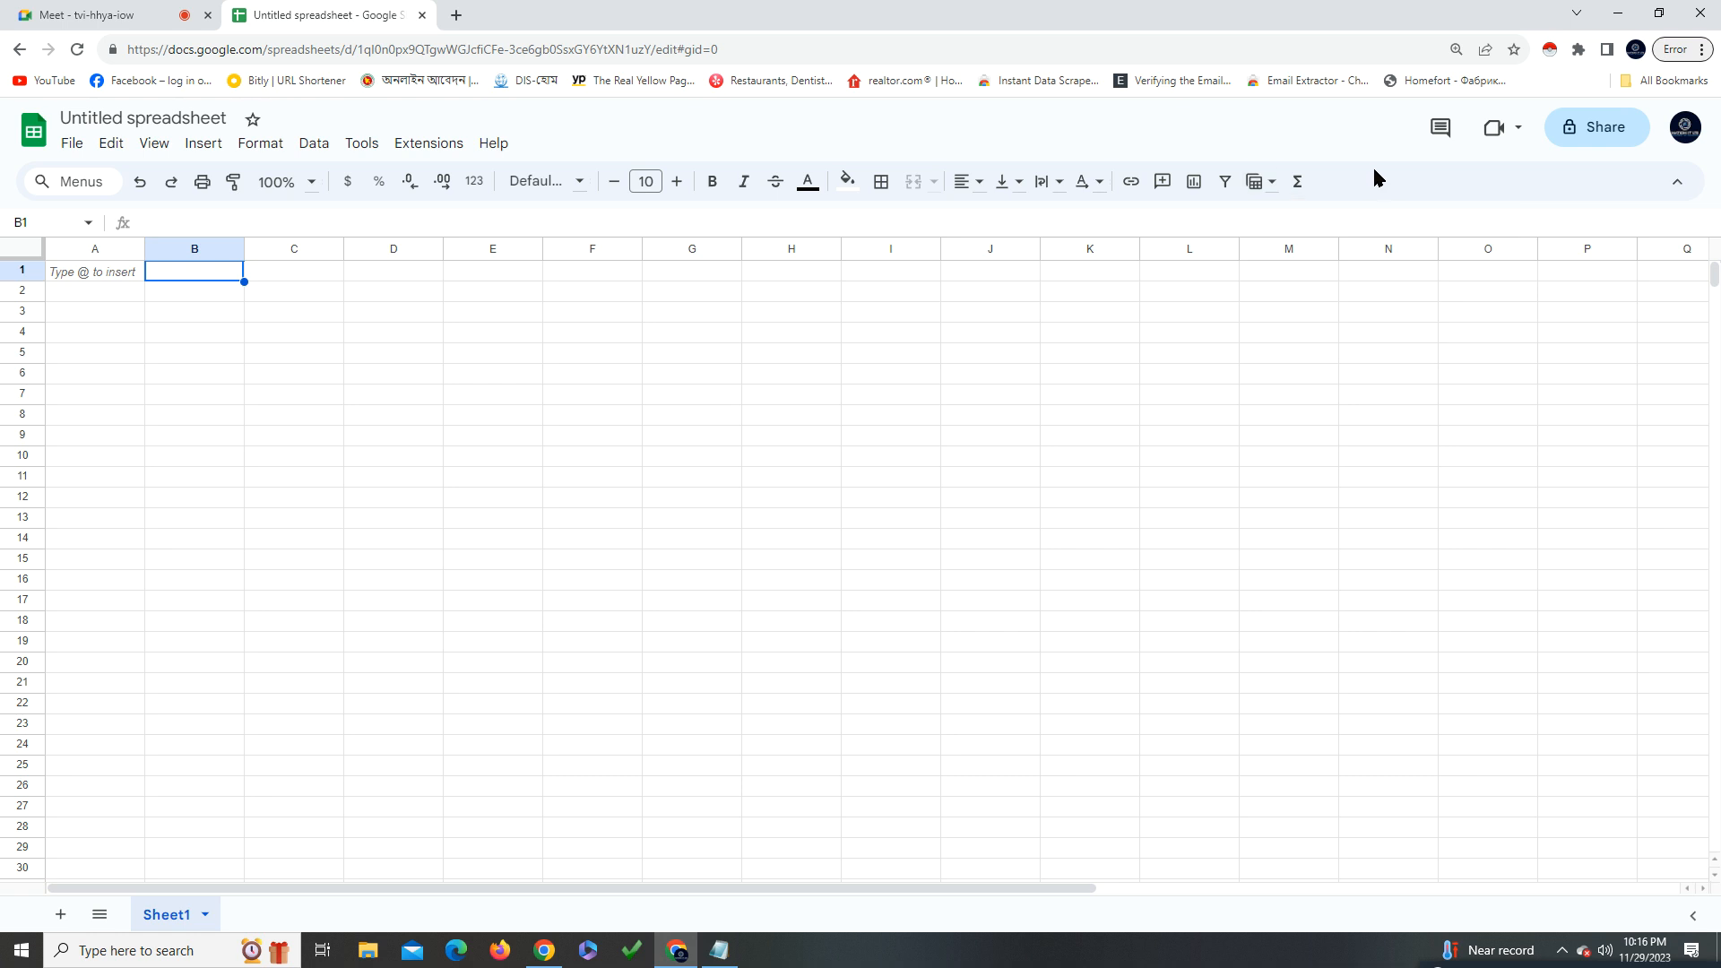
left_click(1514, 127)
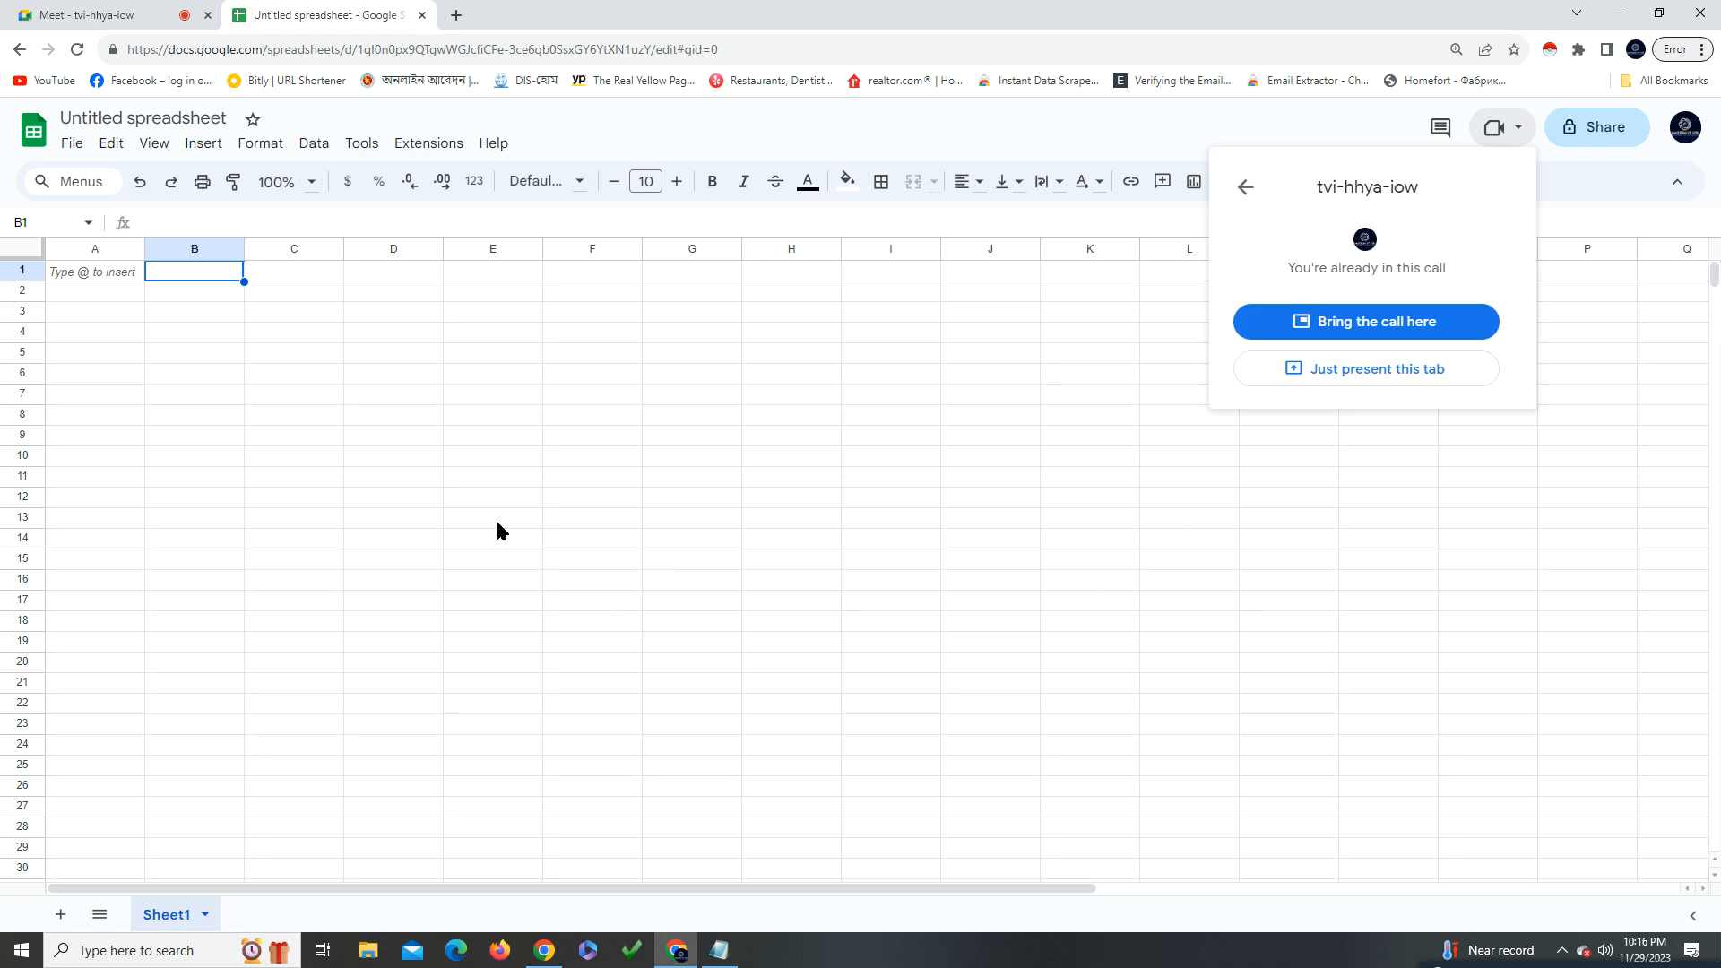
left_click(609, 452)
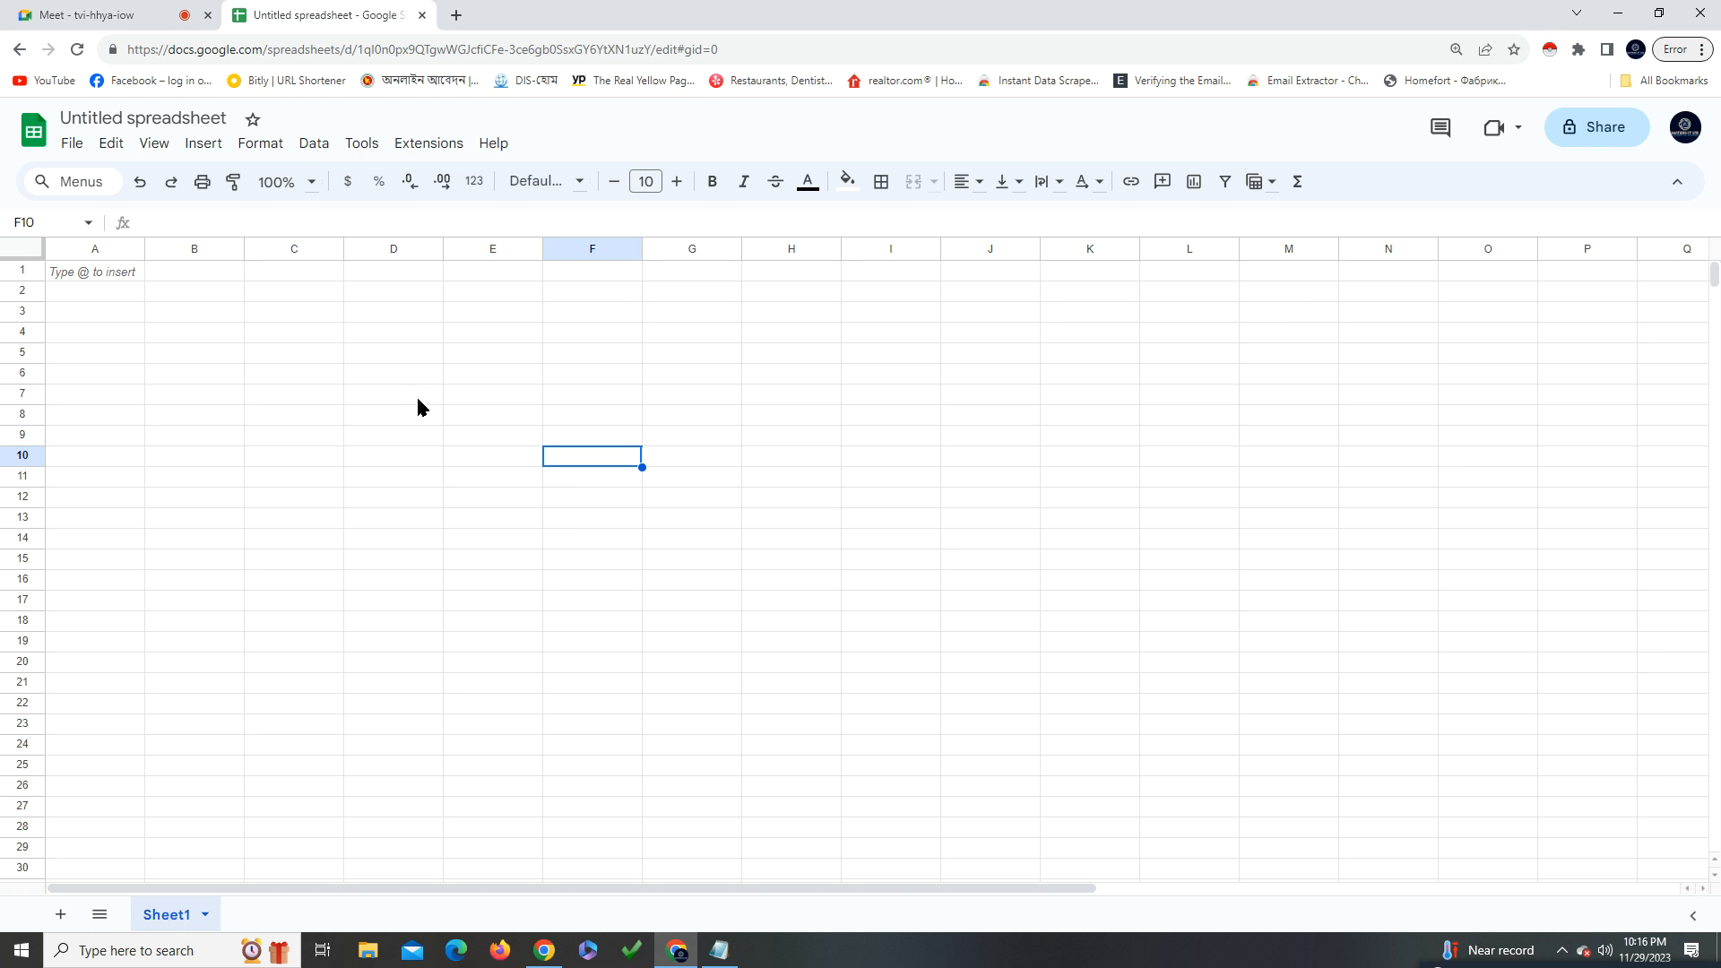
left_click(126, 274)
left_click(220, 276)
left_click(296, 274)
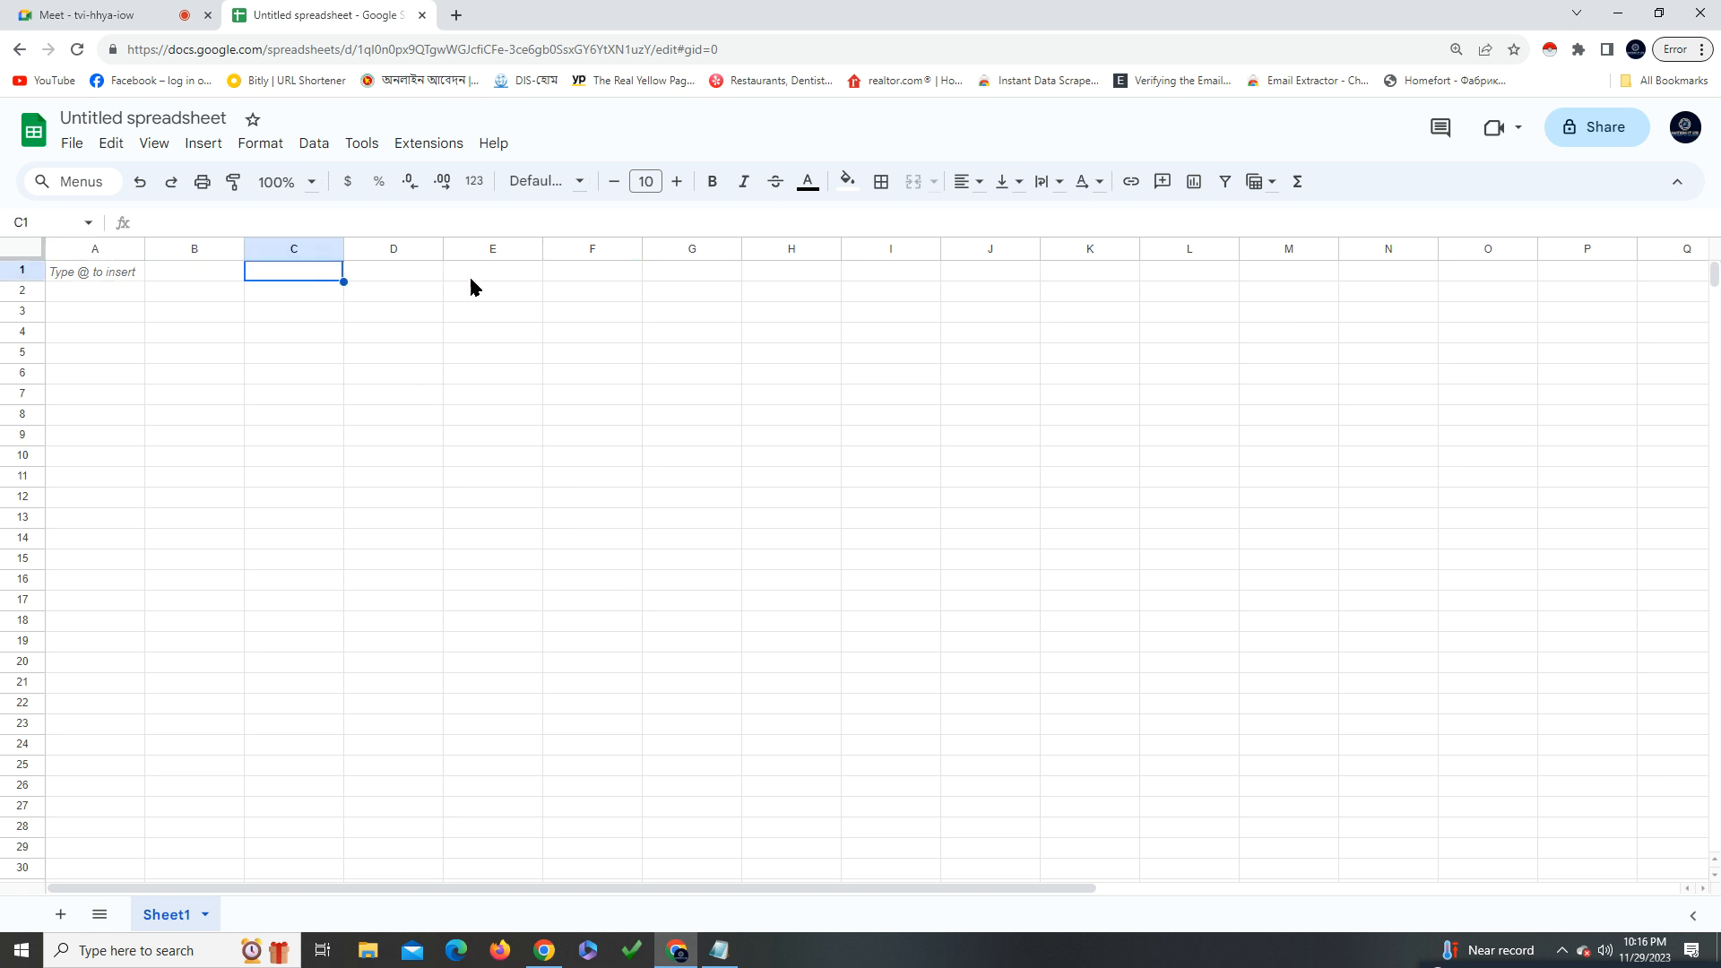
left_click(472, 274)
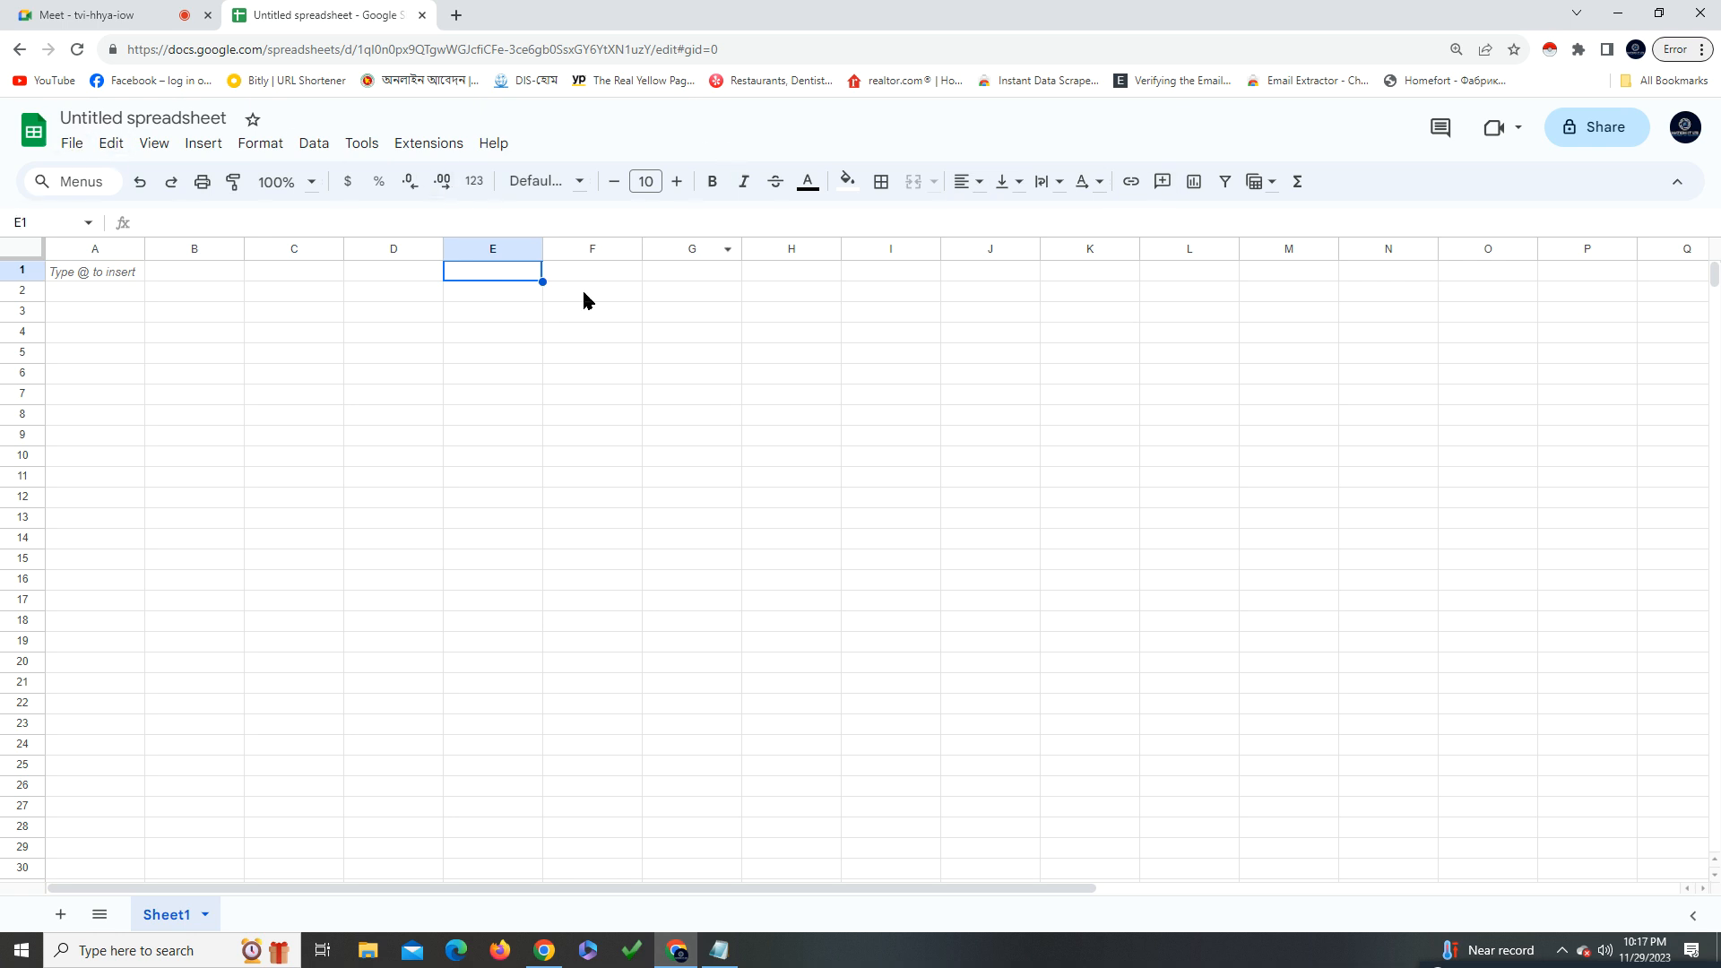
left_click_drag(115, 293, 610, 811)
left_click(768, 504)
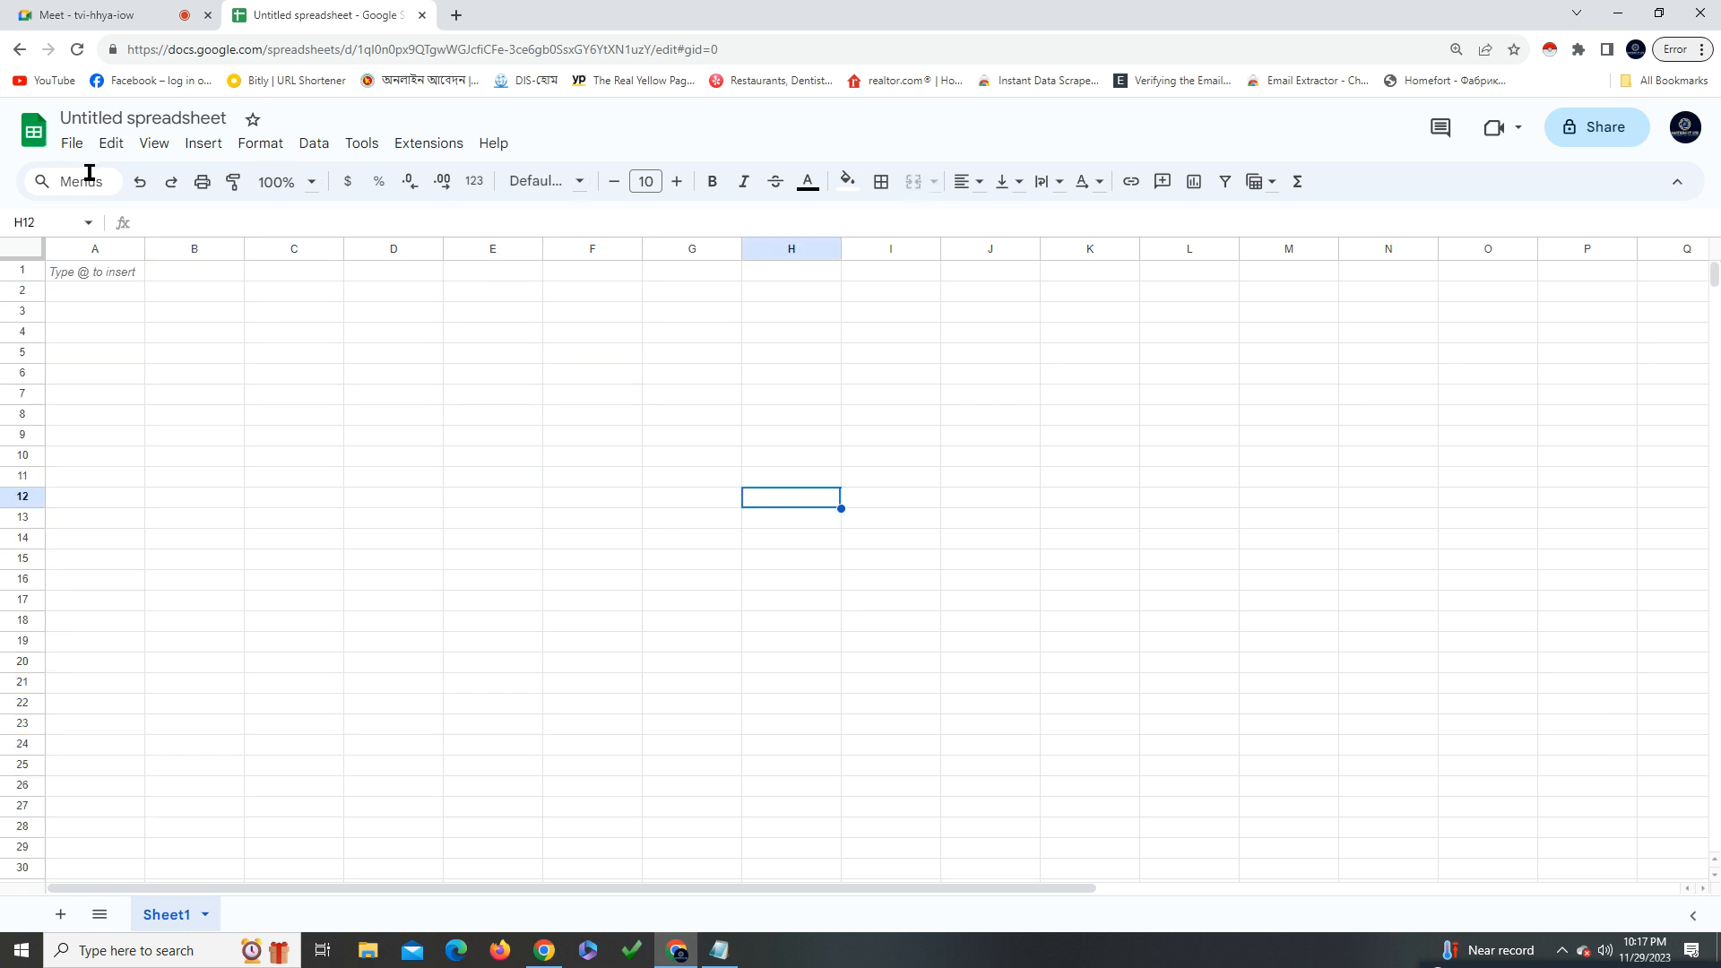
Examine the spreadsheet's editing, inserting and formatting commands, including the Paste special options
left_click(113, 144)
mouse_move(157, 147)
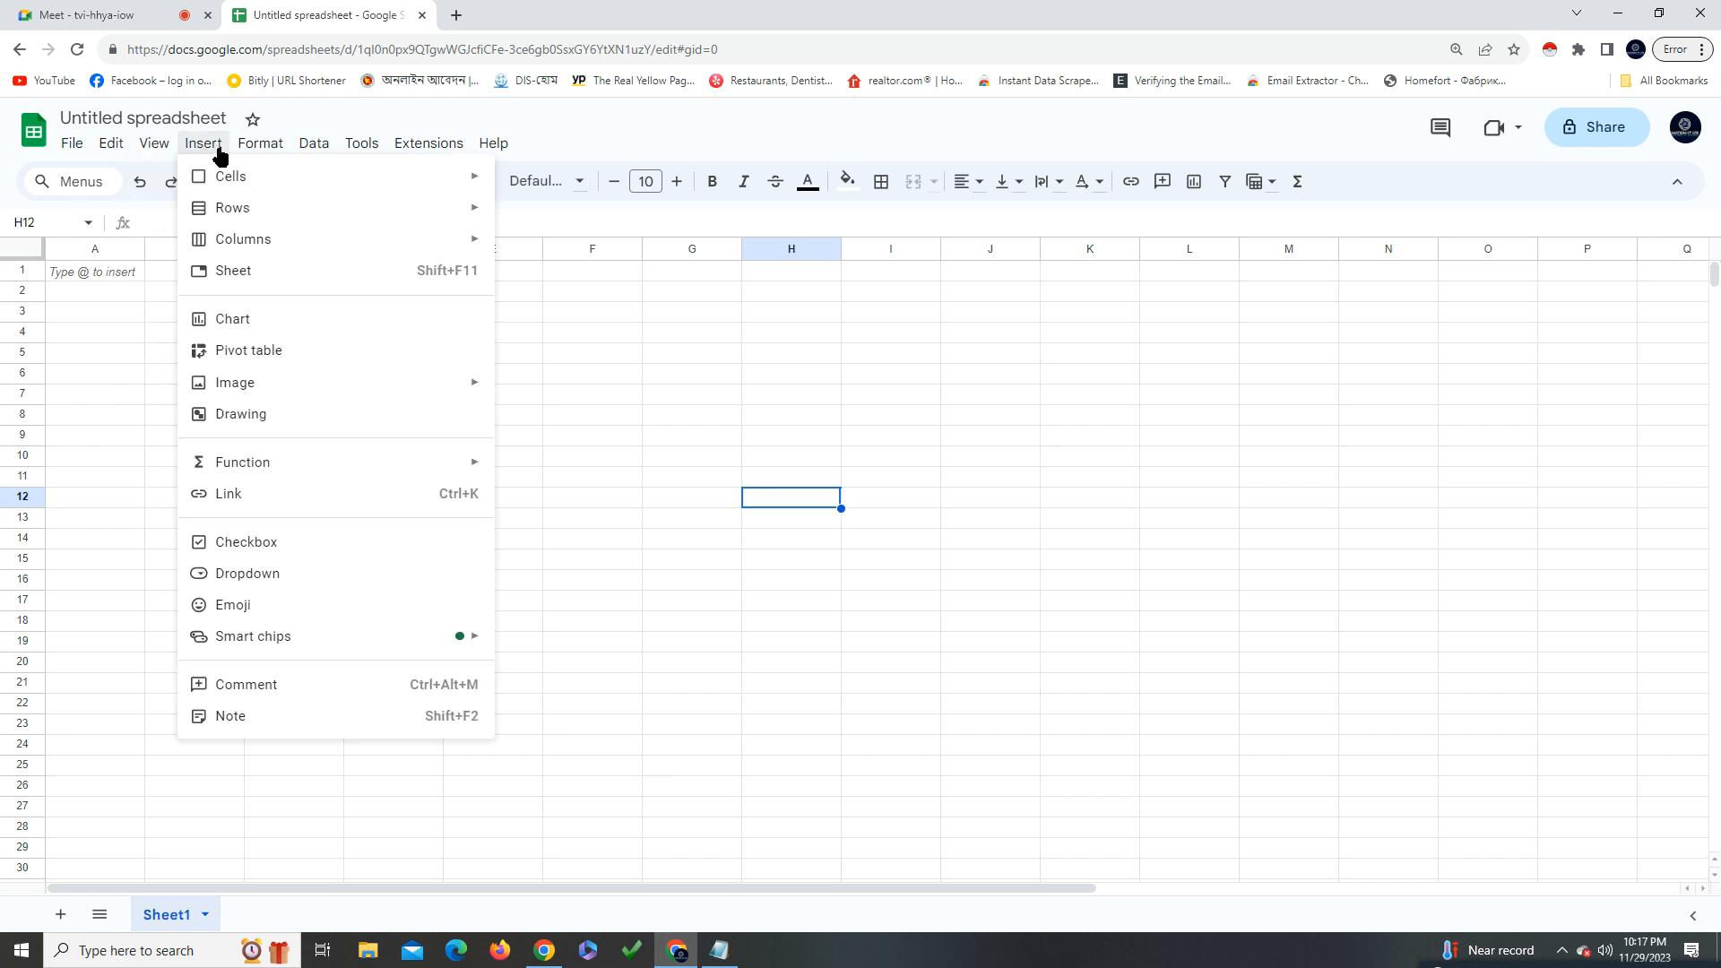
mouse_move(221, 153)
mouse_move(260, 149)
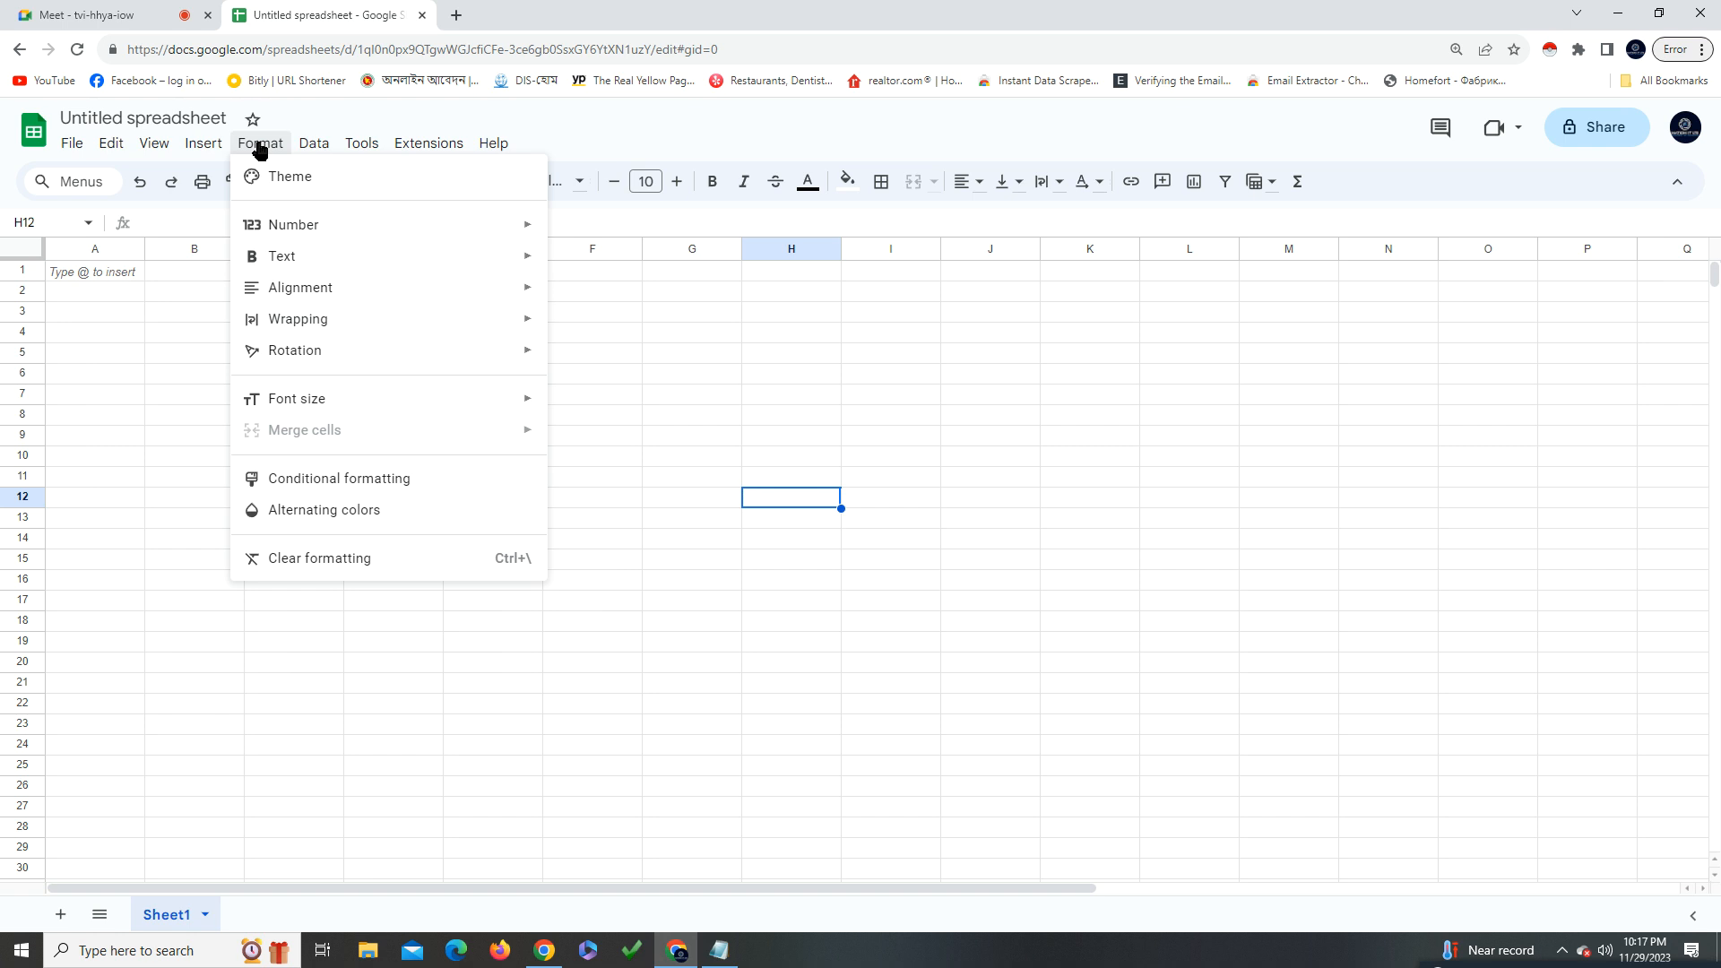
mouse_move(203, 144)
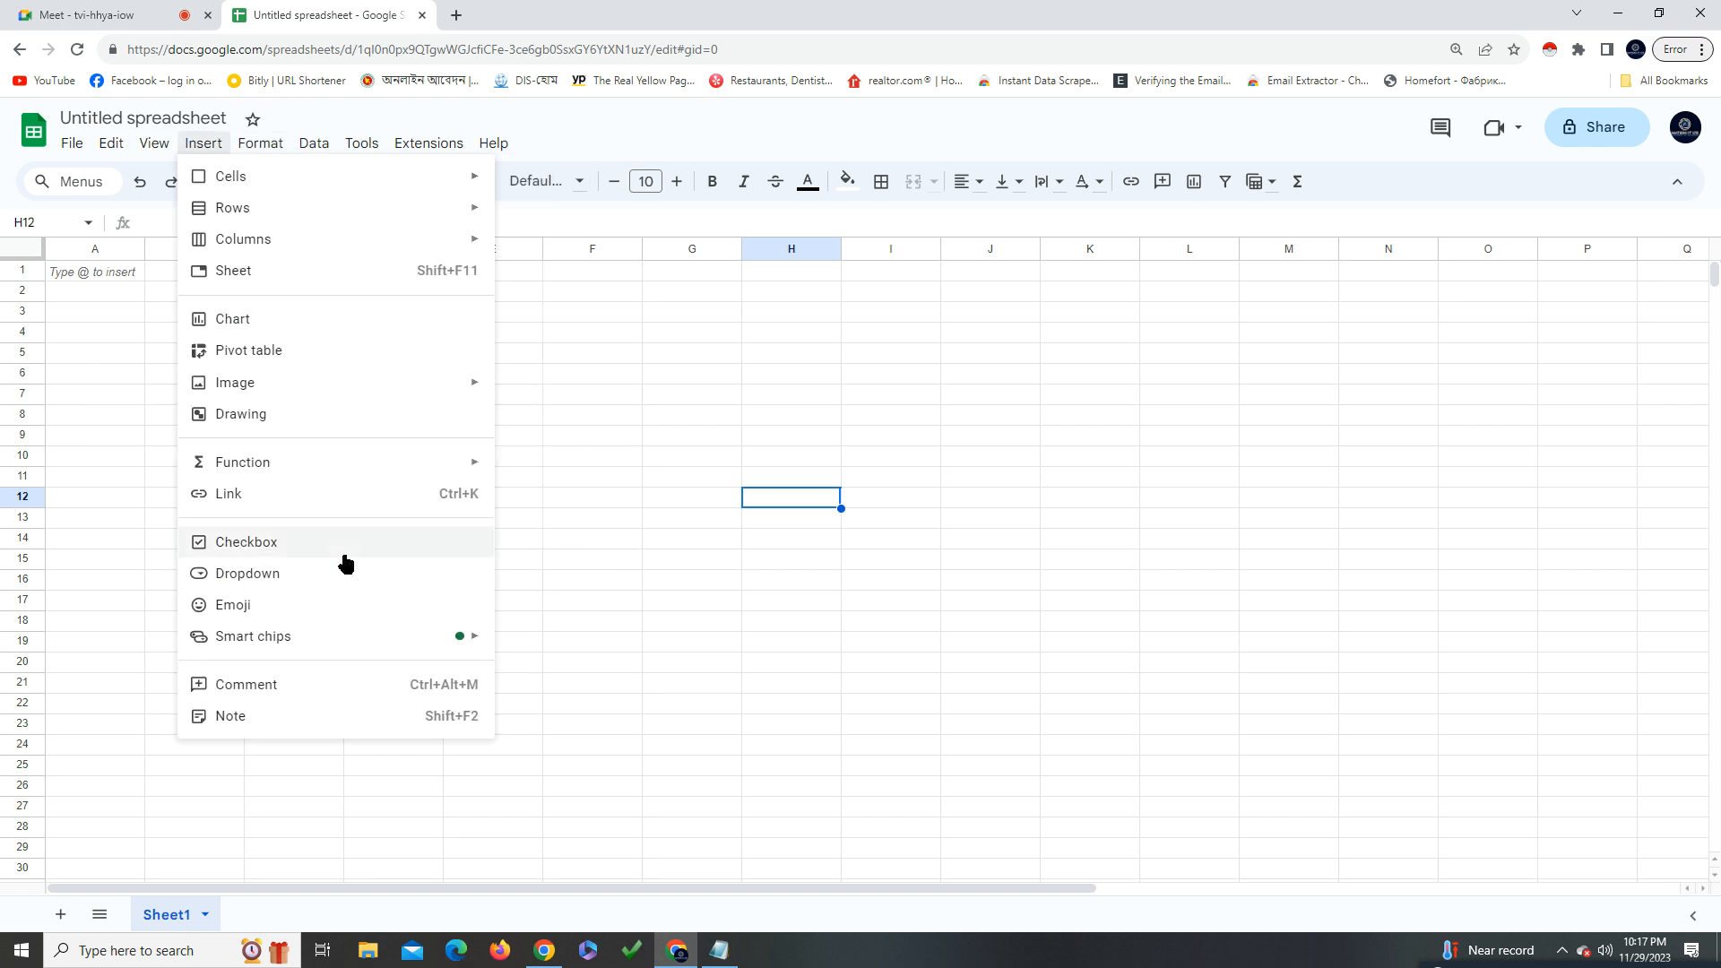
mouse_move(111, 145)
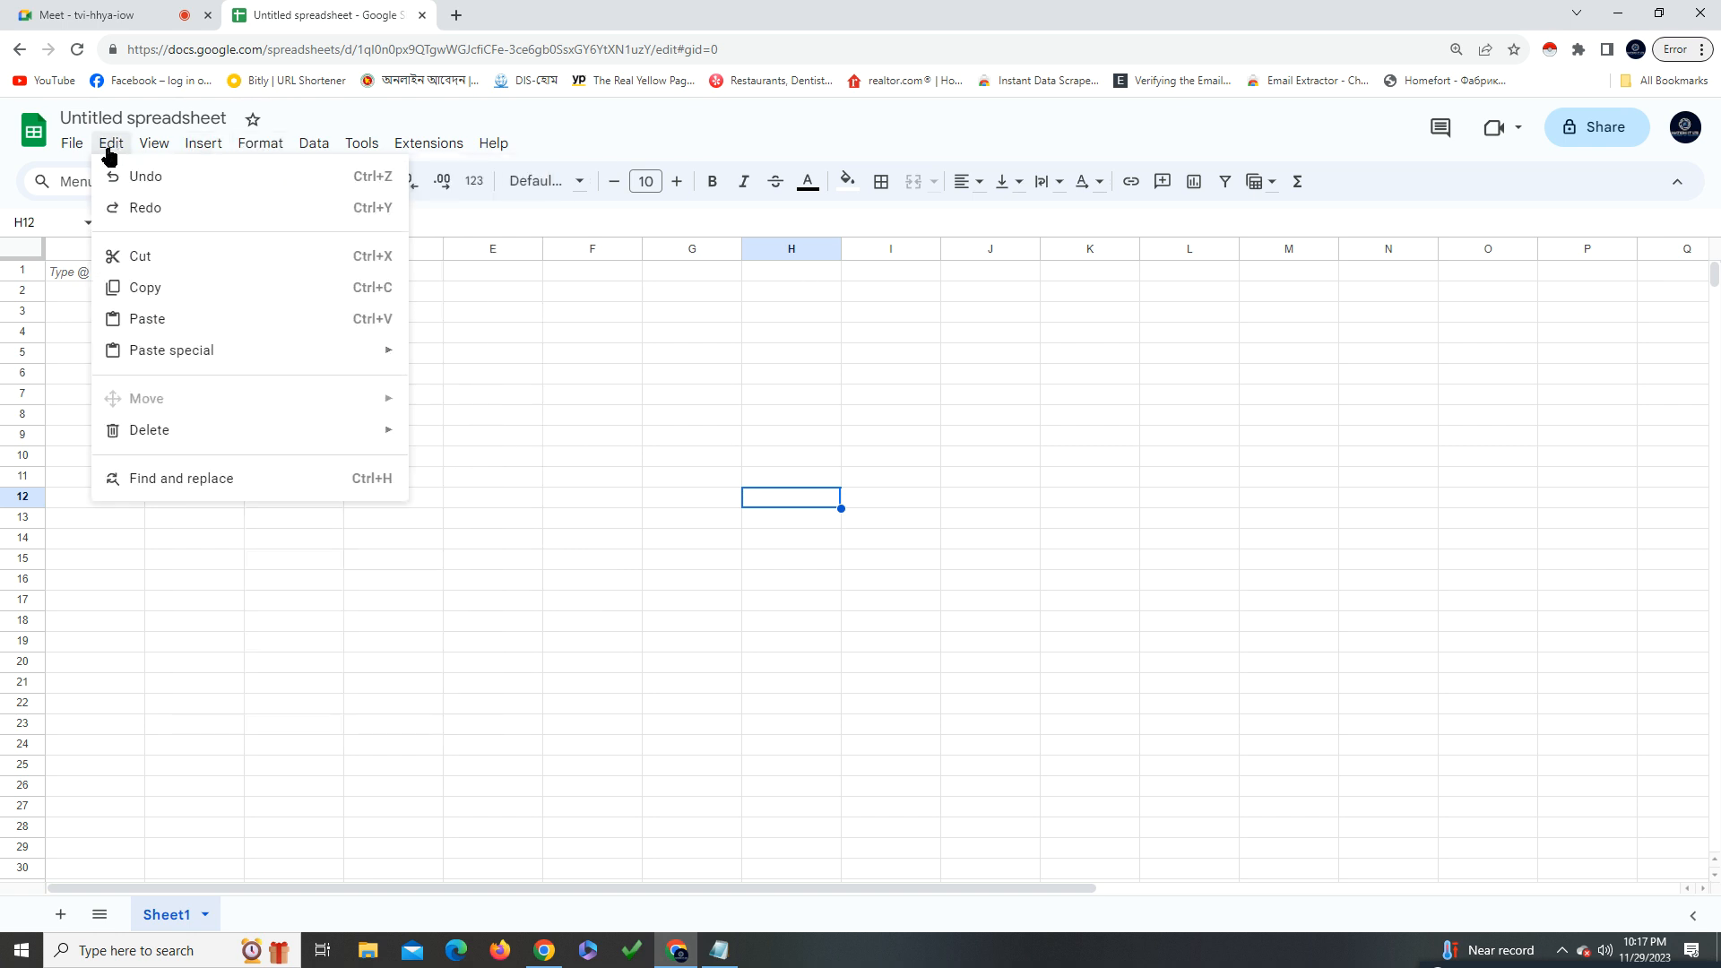
mouse_move(207, 349)
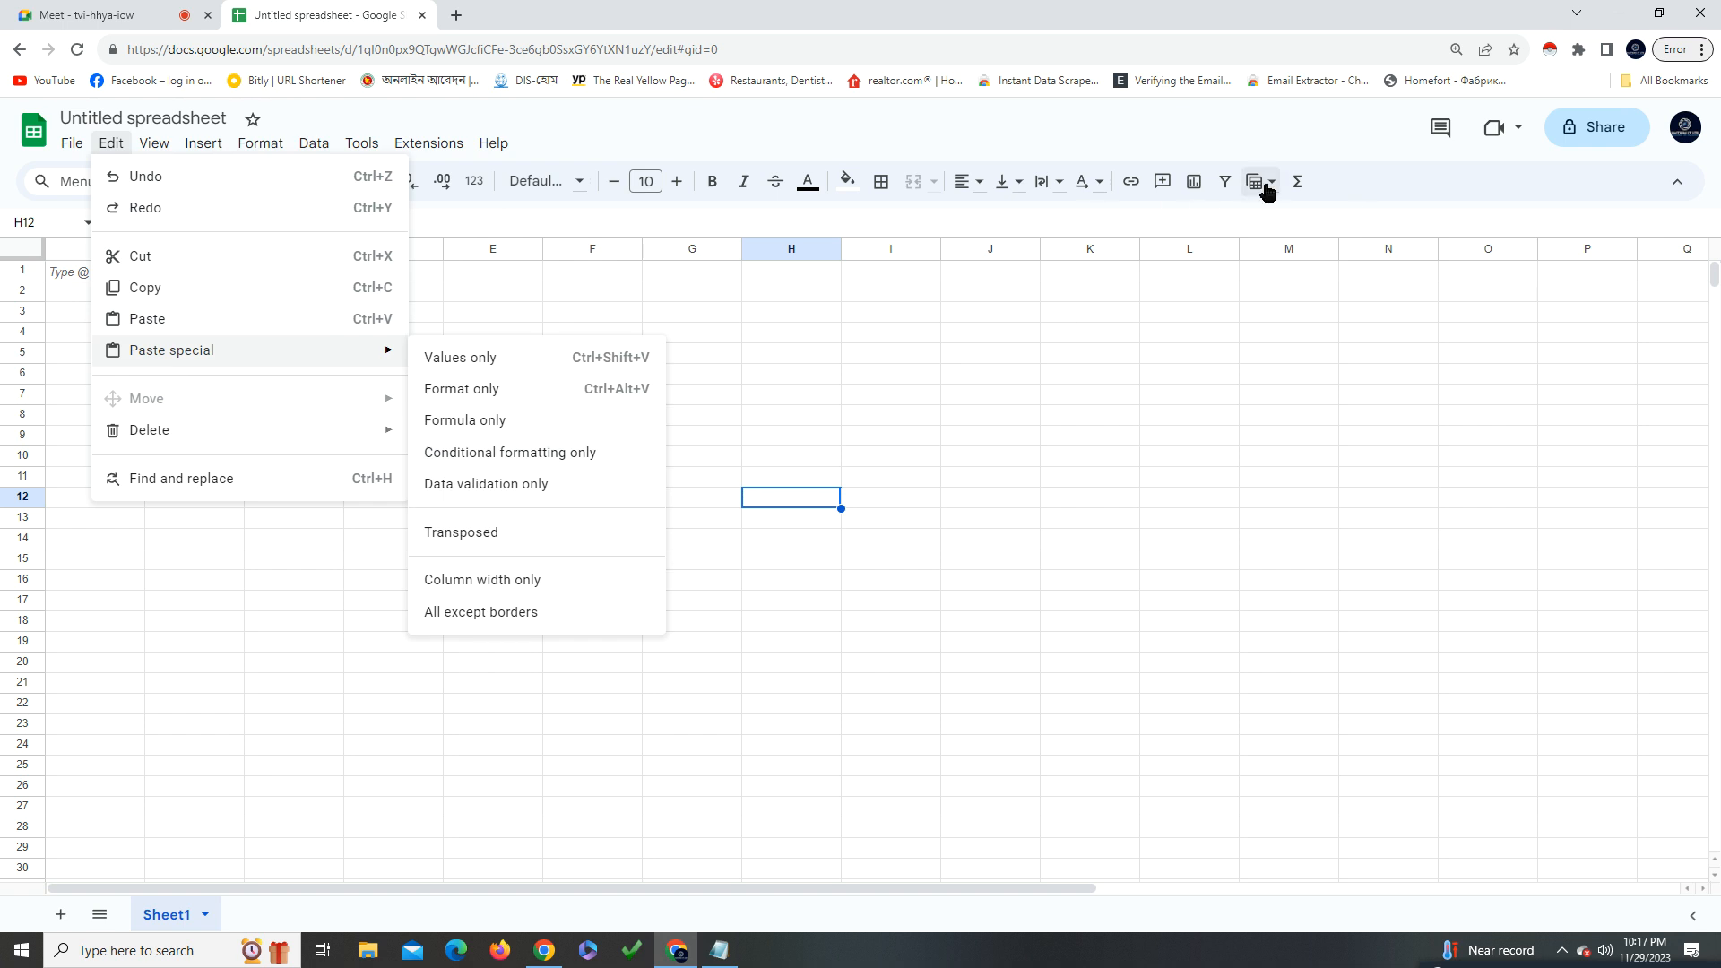
left_click(991, 439)
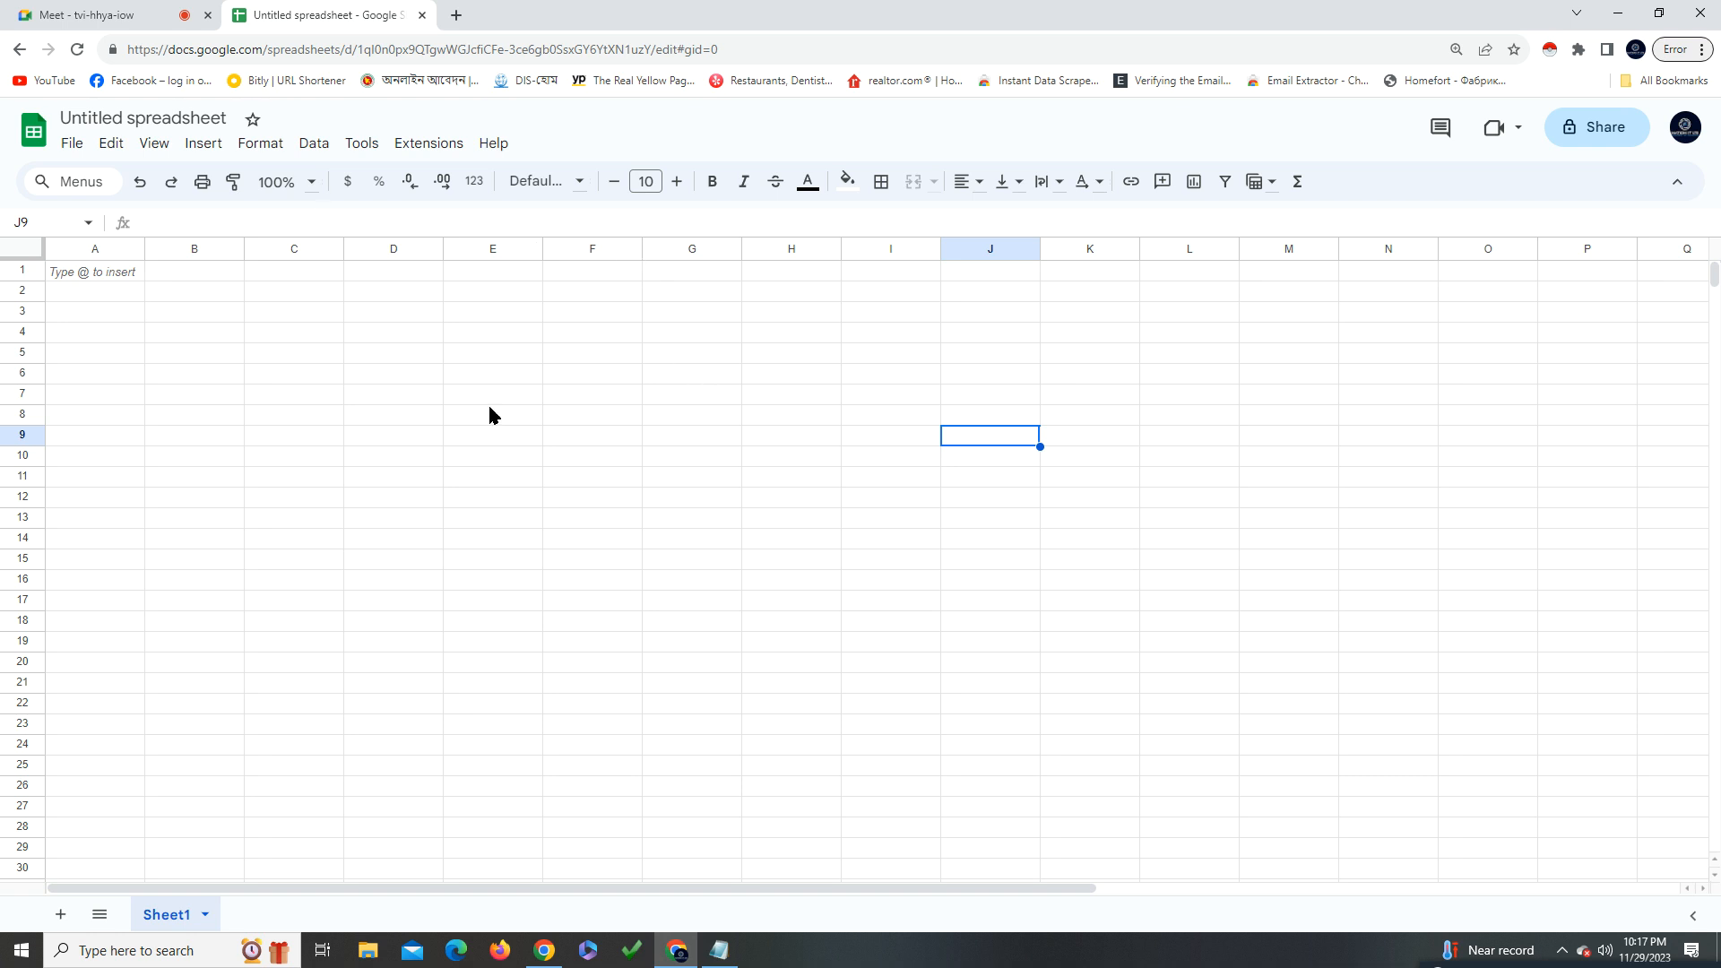
left_click(304, 338)
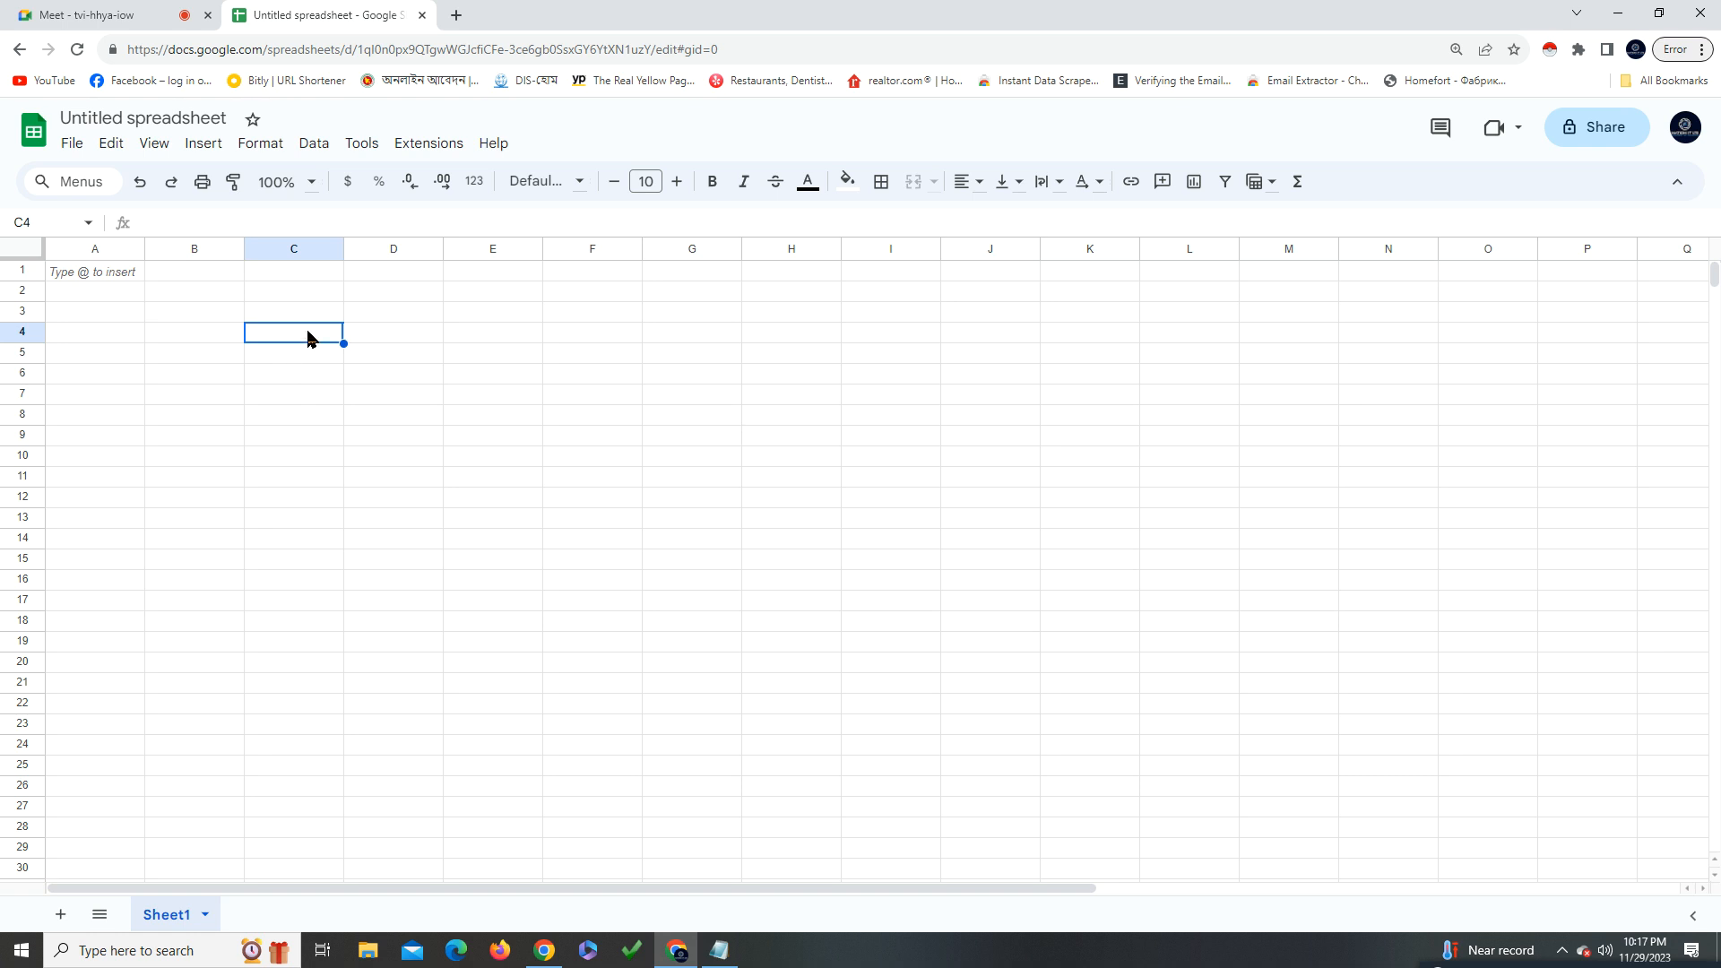
left_click(281, 293)
scroll(452, 399, "down", 5)
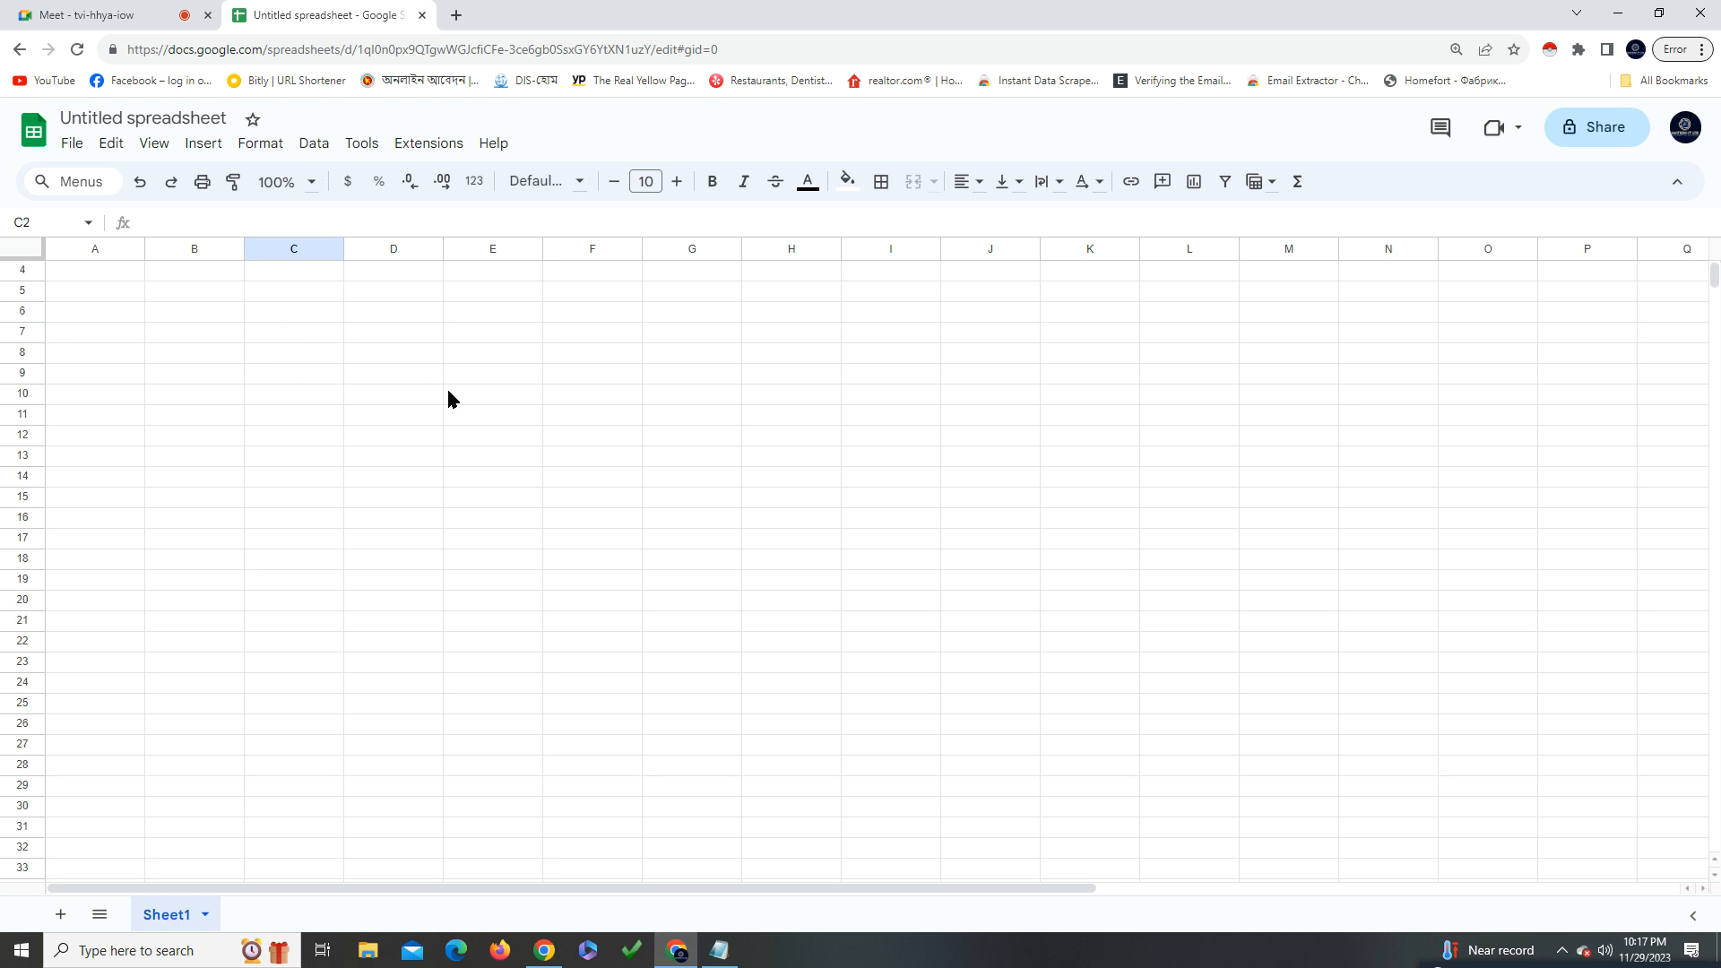
scroll(452, 399, "up", 1)
left_click(121, 291)
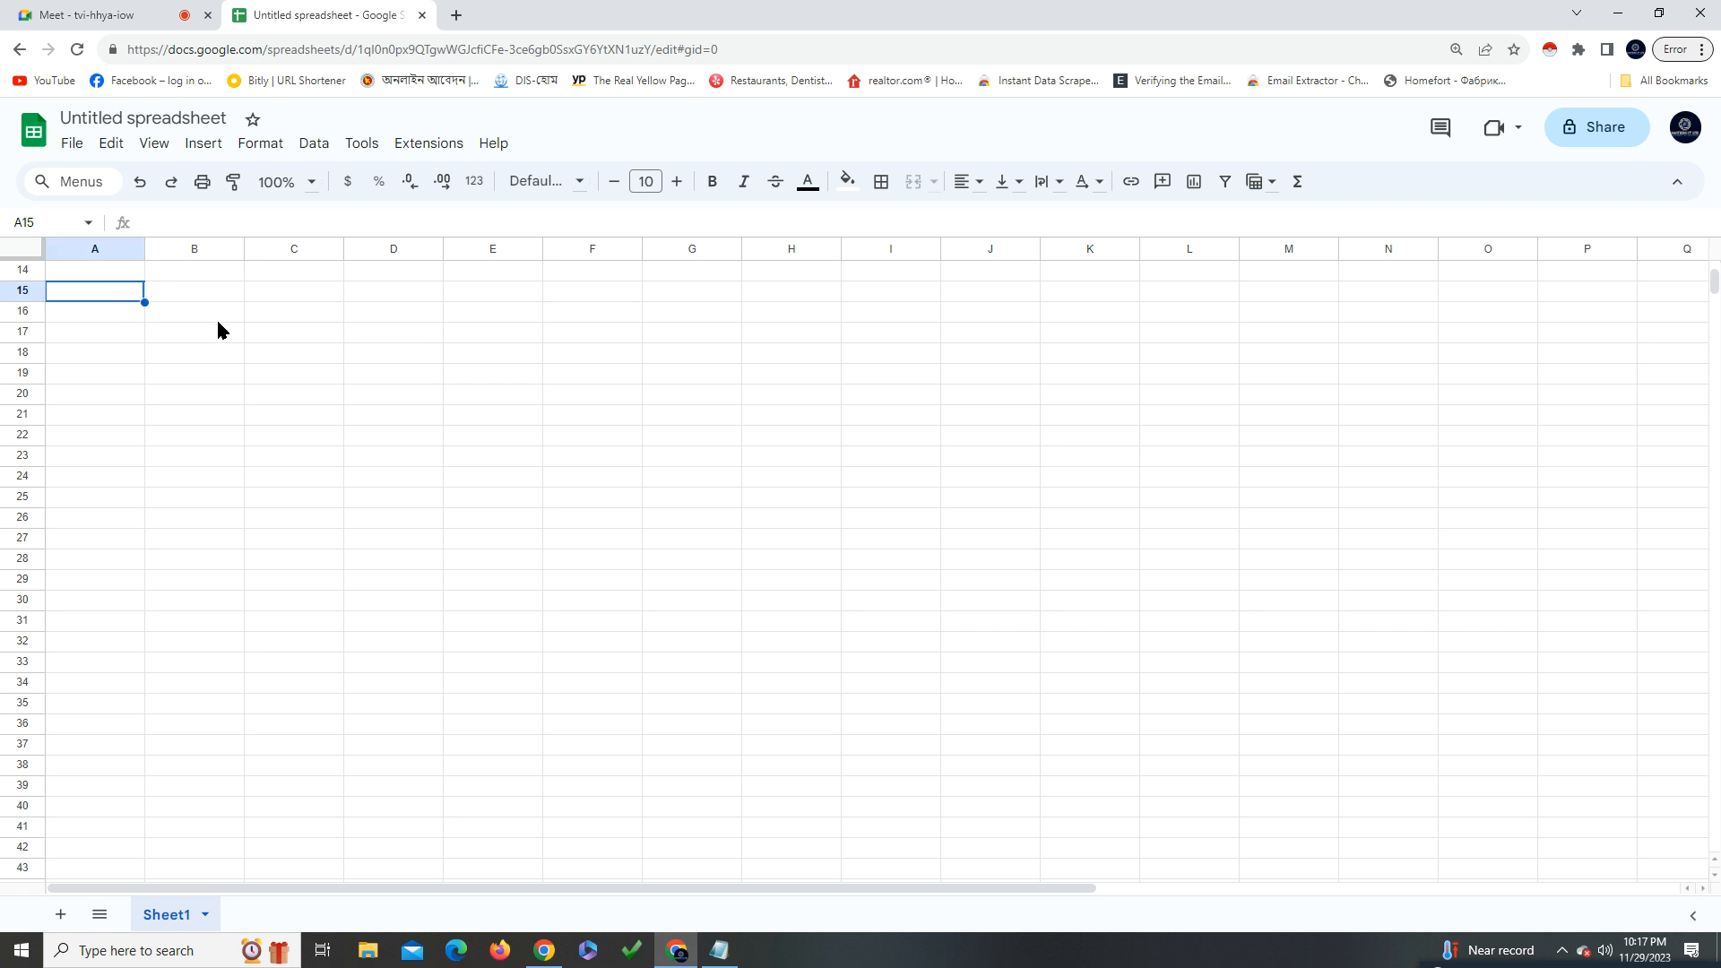
Enlarge the sheet view to 150% zoom after trying 125%
left_click(308, 185)
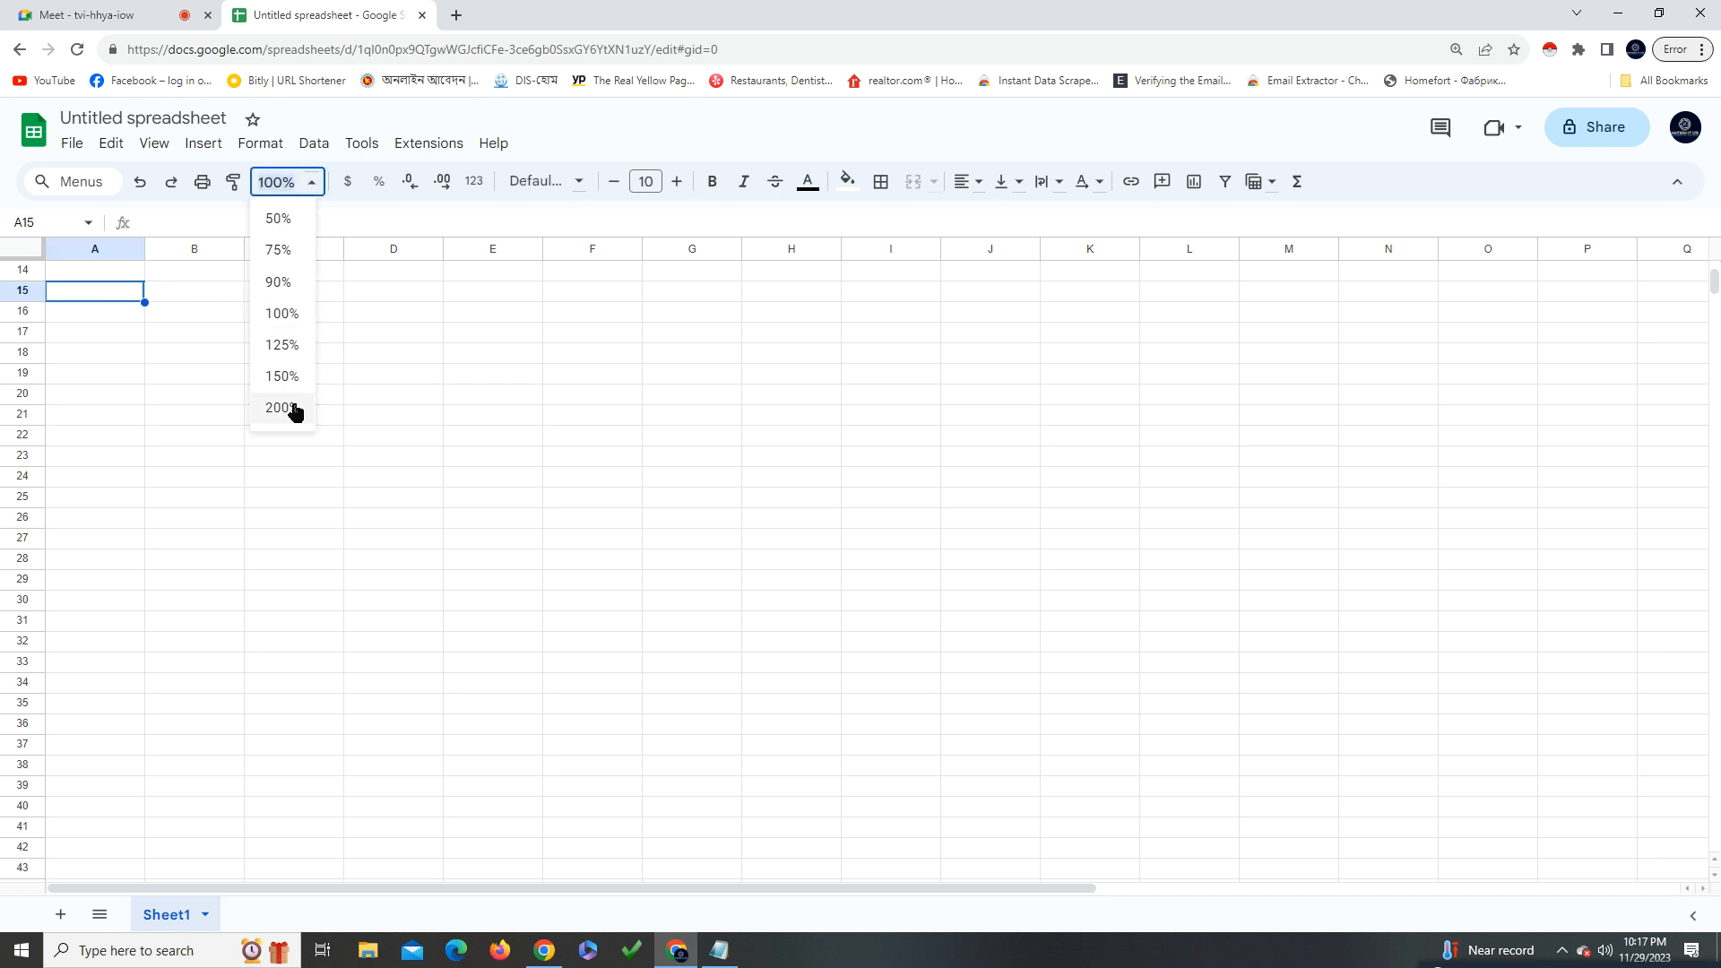
left_click(276, 345)
left_click(308, 180)
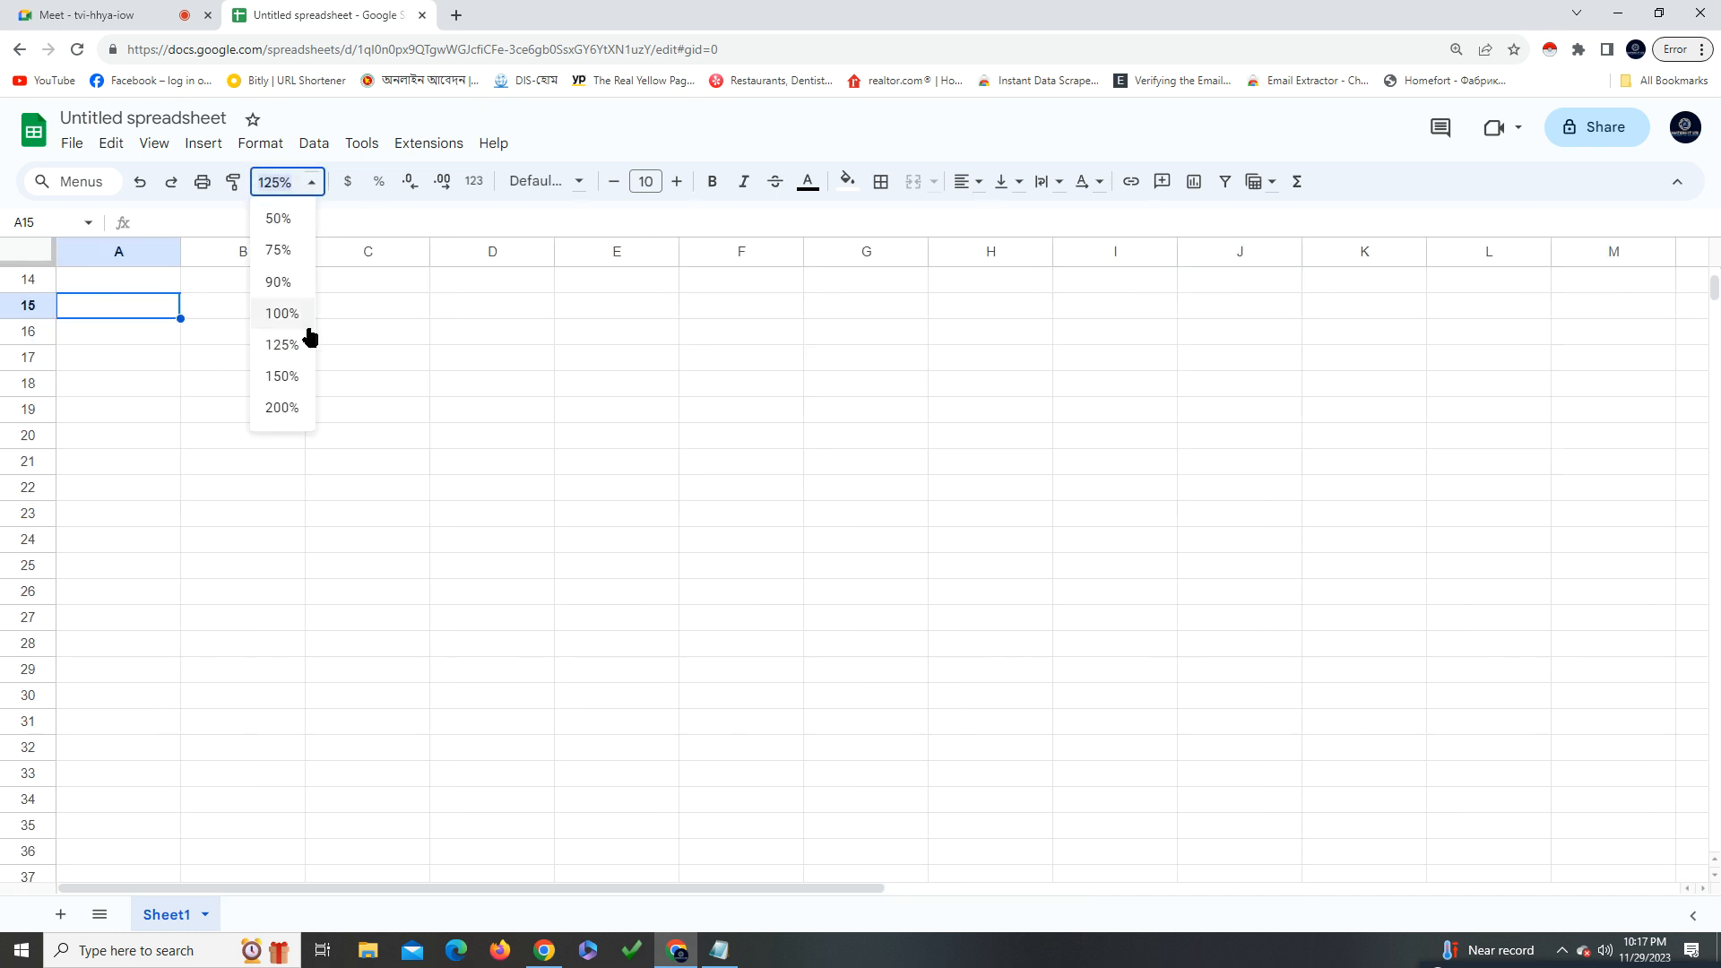
left_click(273, 380)
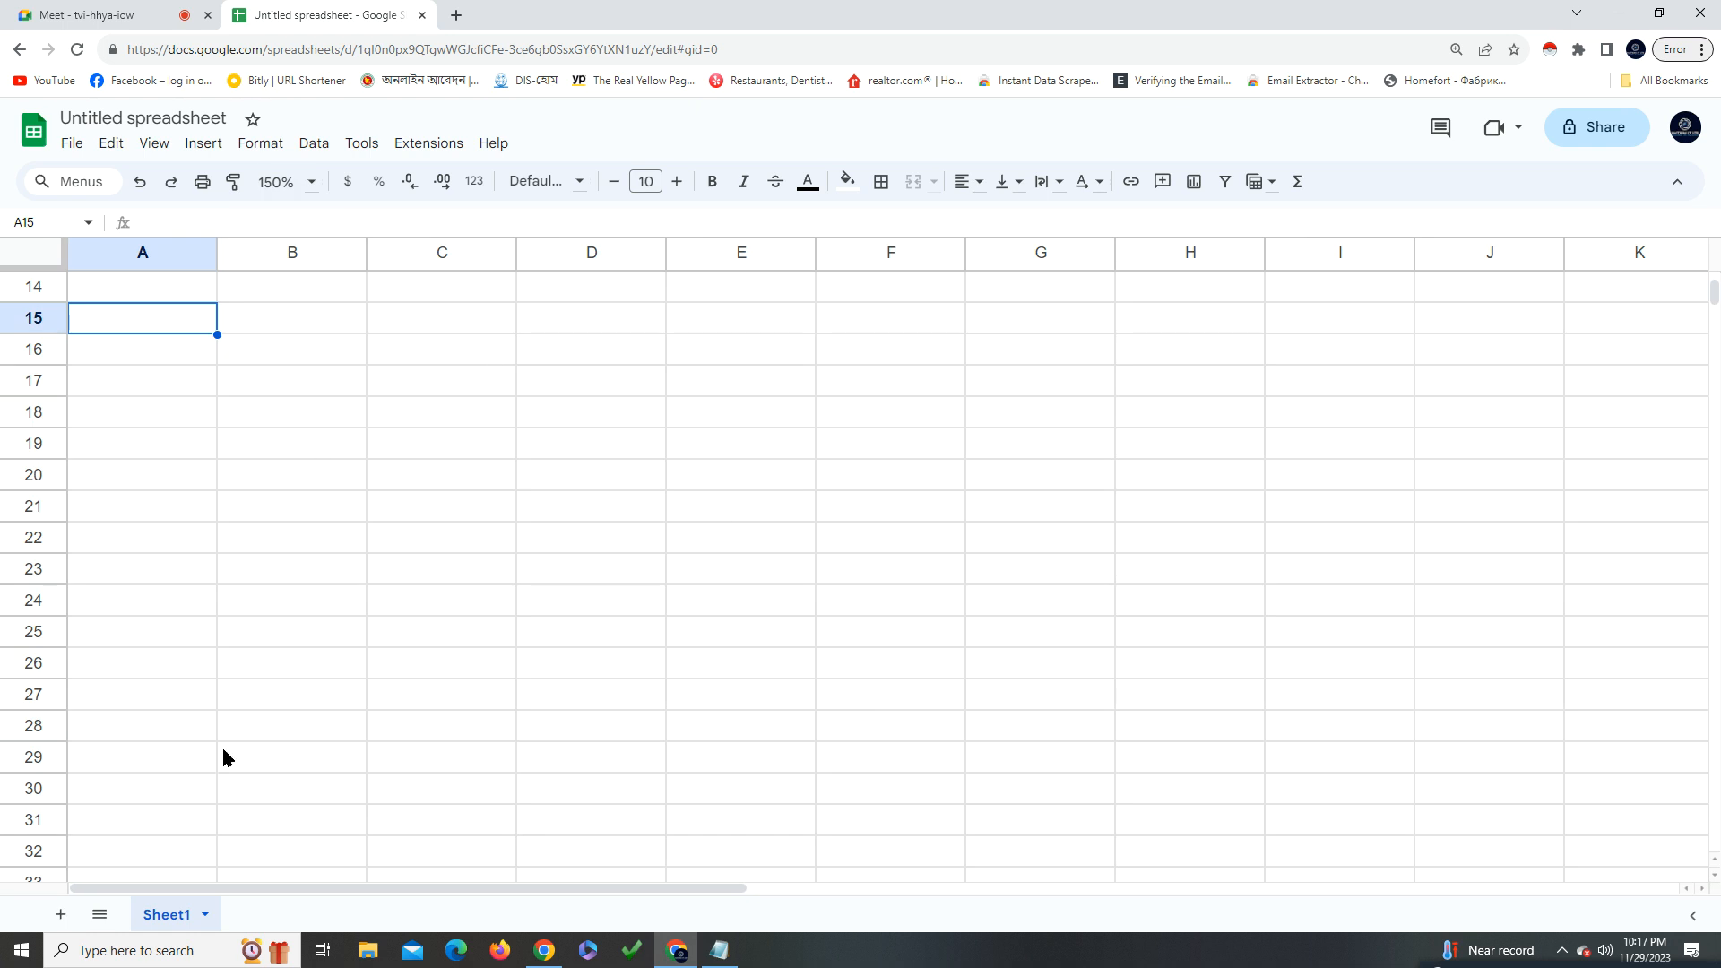
left_click(708, 451)
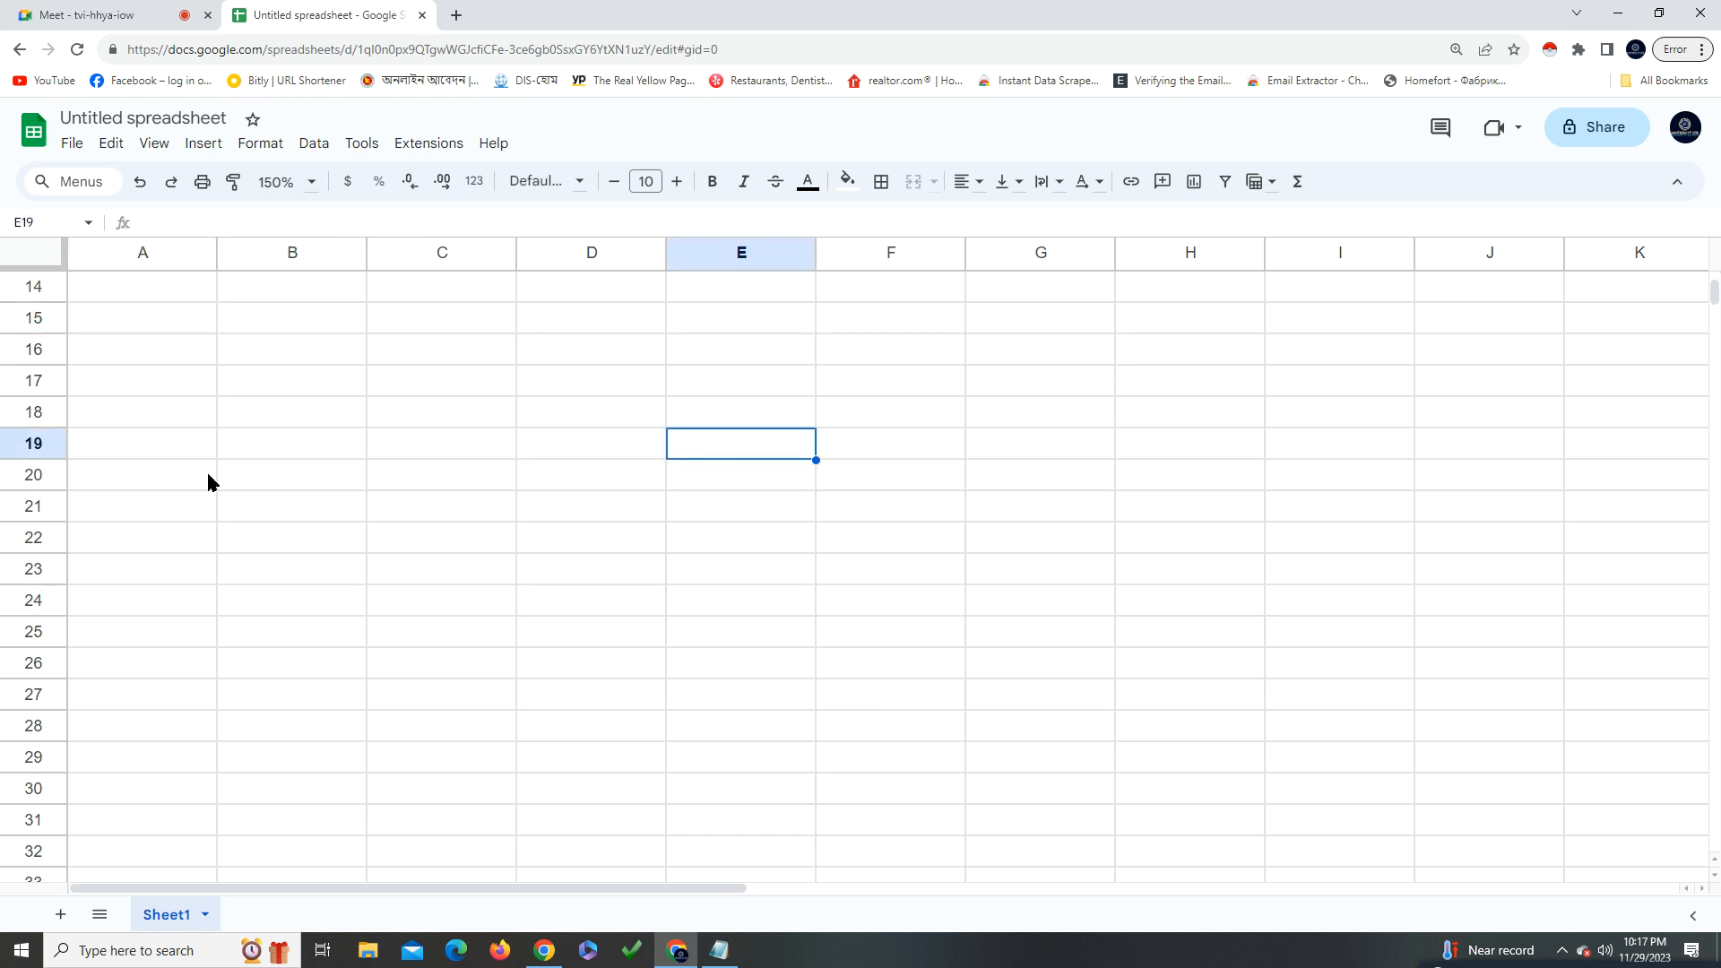
Enter the column headings S/N, Name, Phone and ID No in cells A14 to D14
left_click(119, 292)
left_click_drag(104, 288, 674, 305)
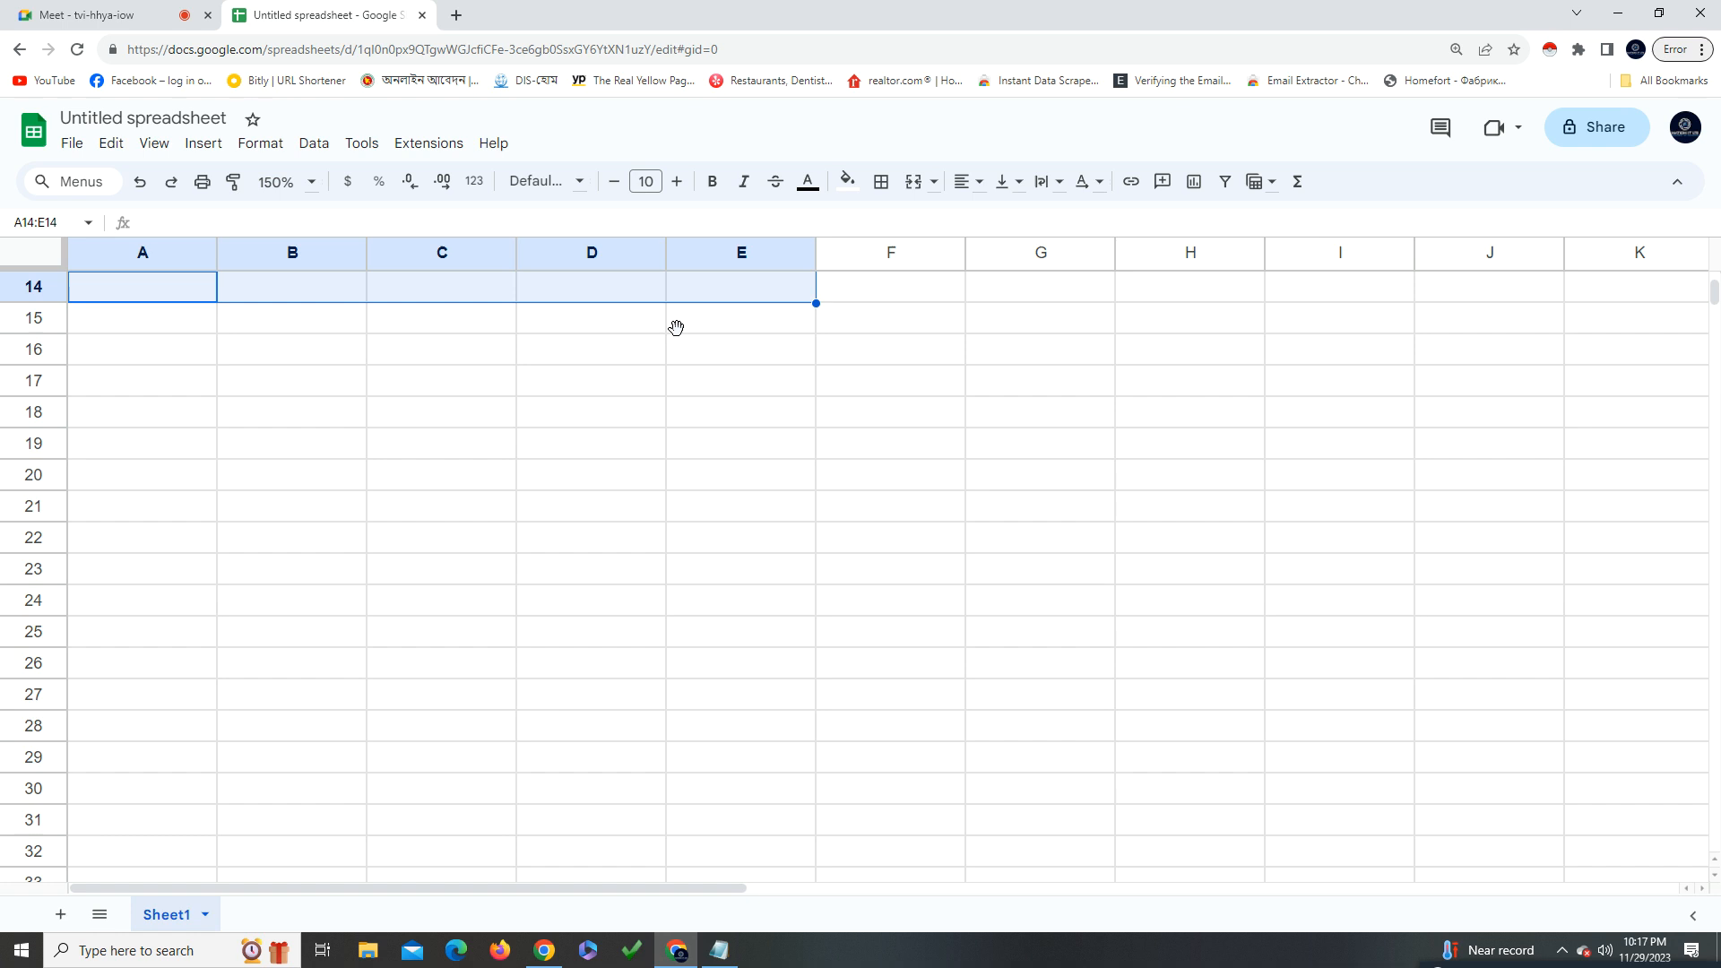
left_click(591, 474)
left_click(171, 299)
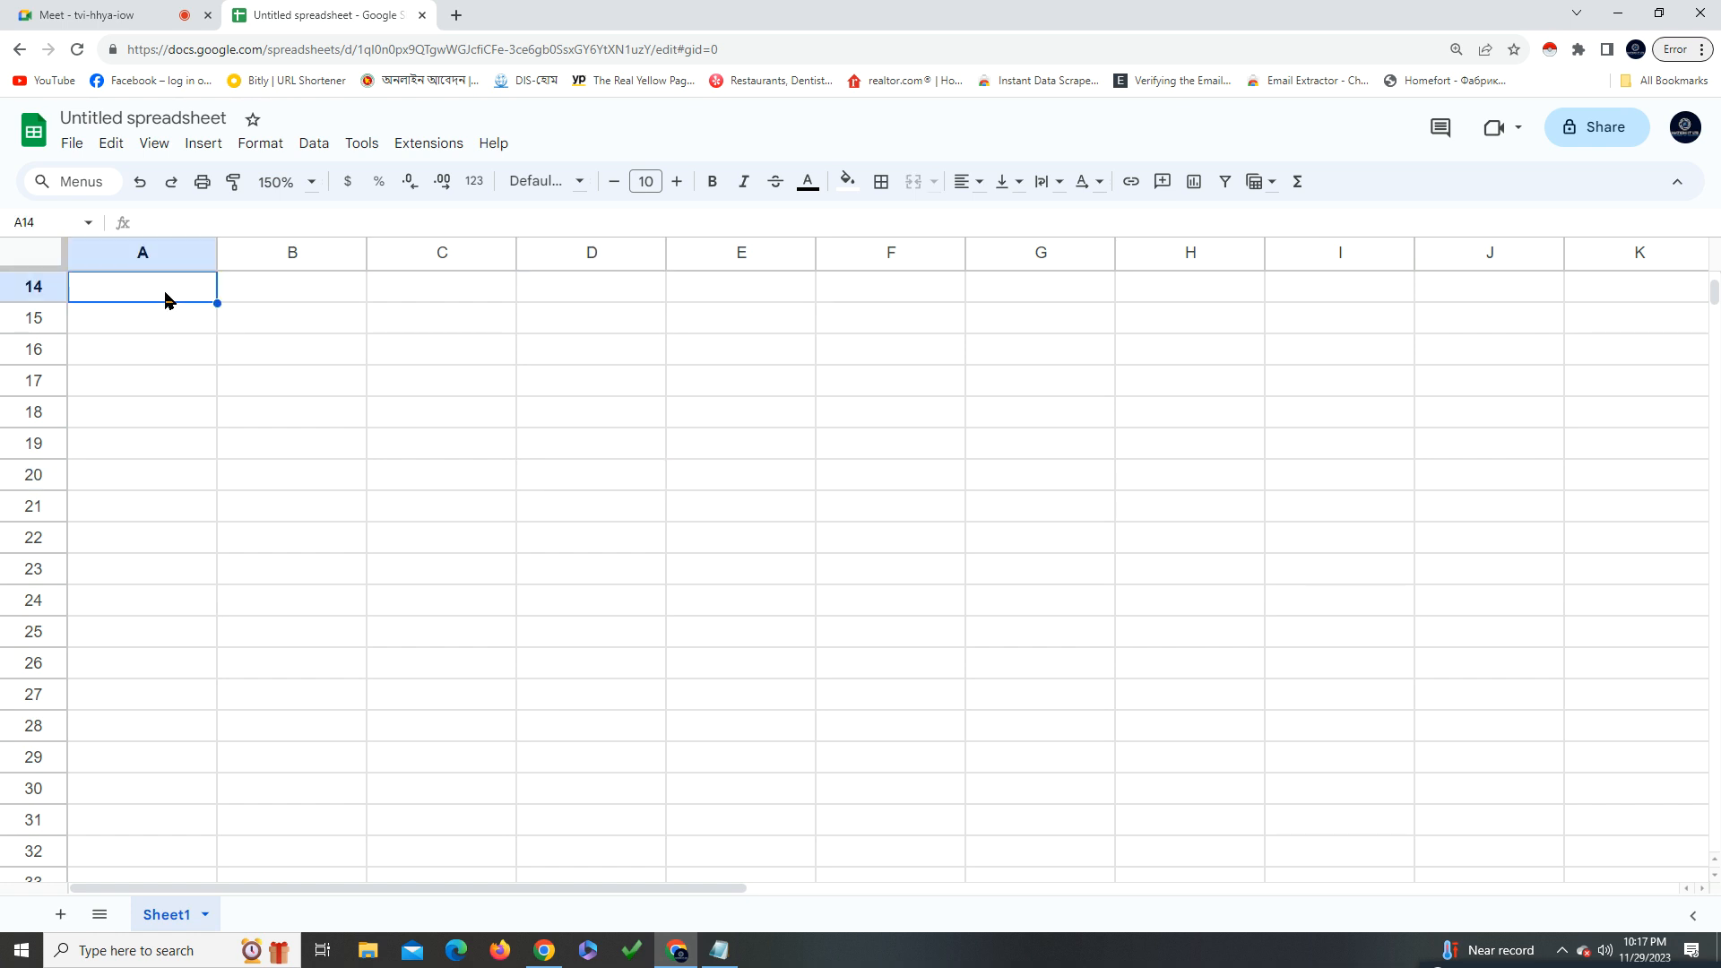
type("S/N")
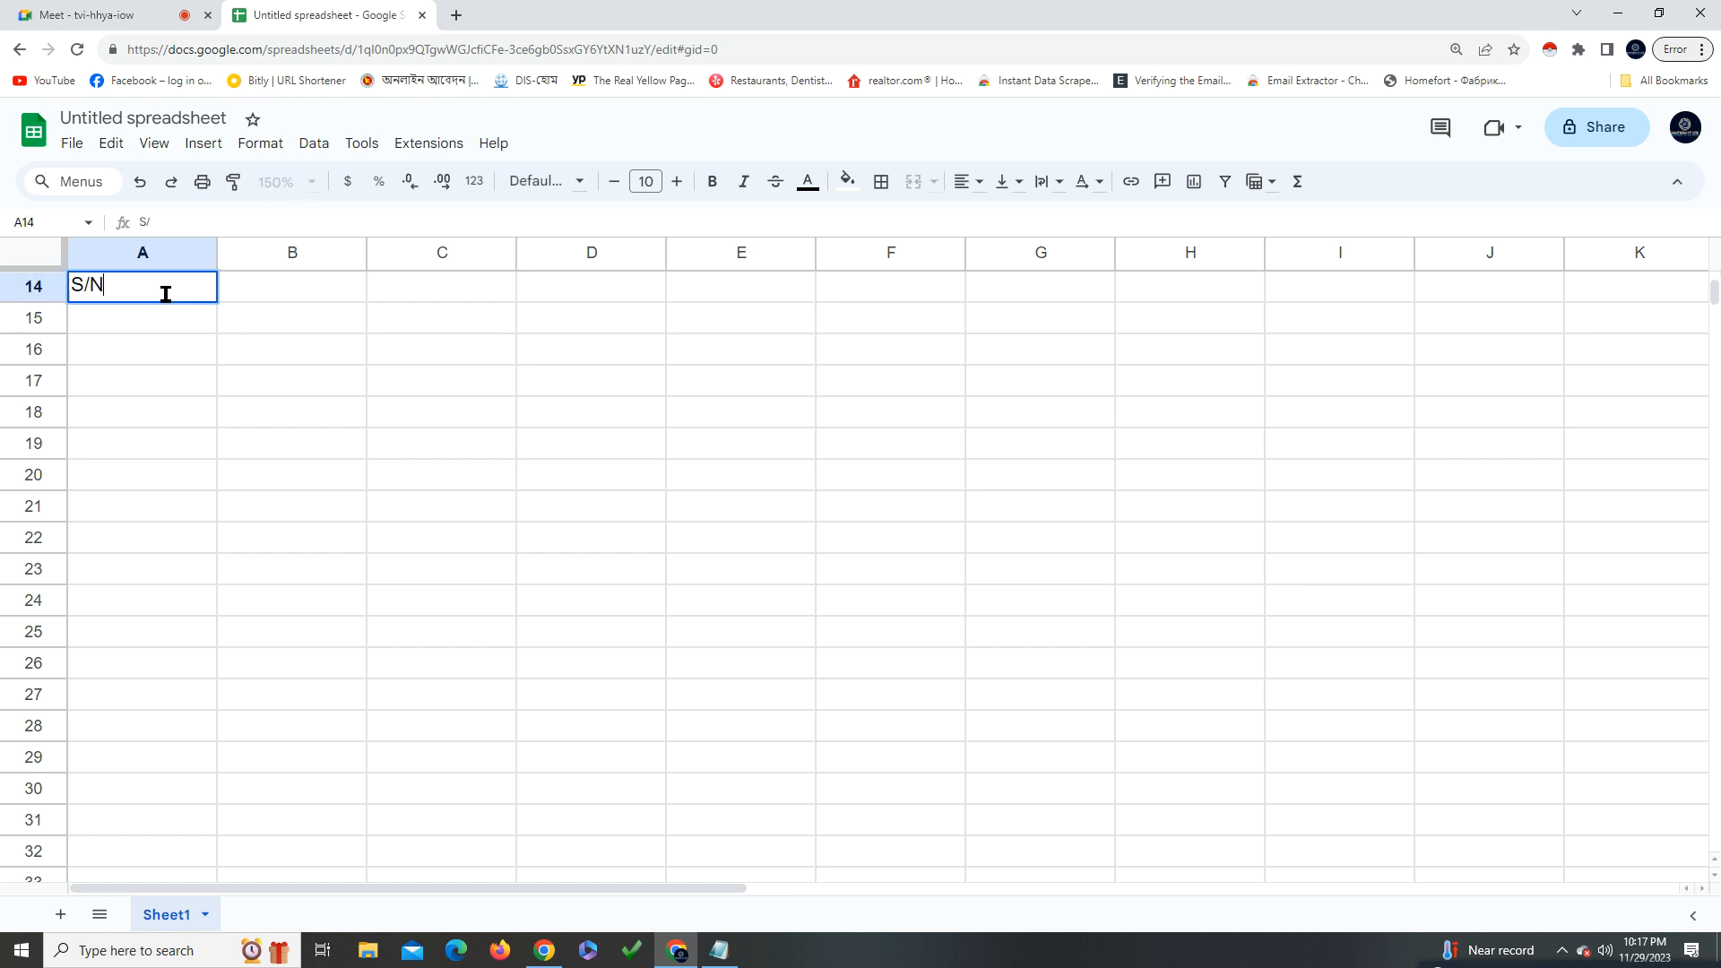
left_click(290, 295)
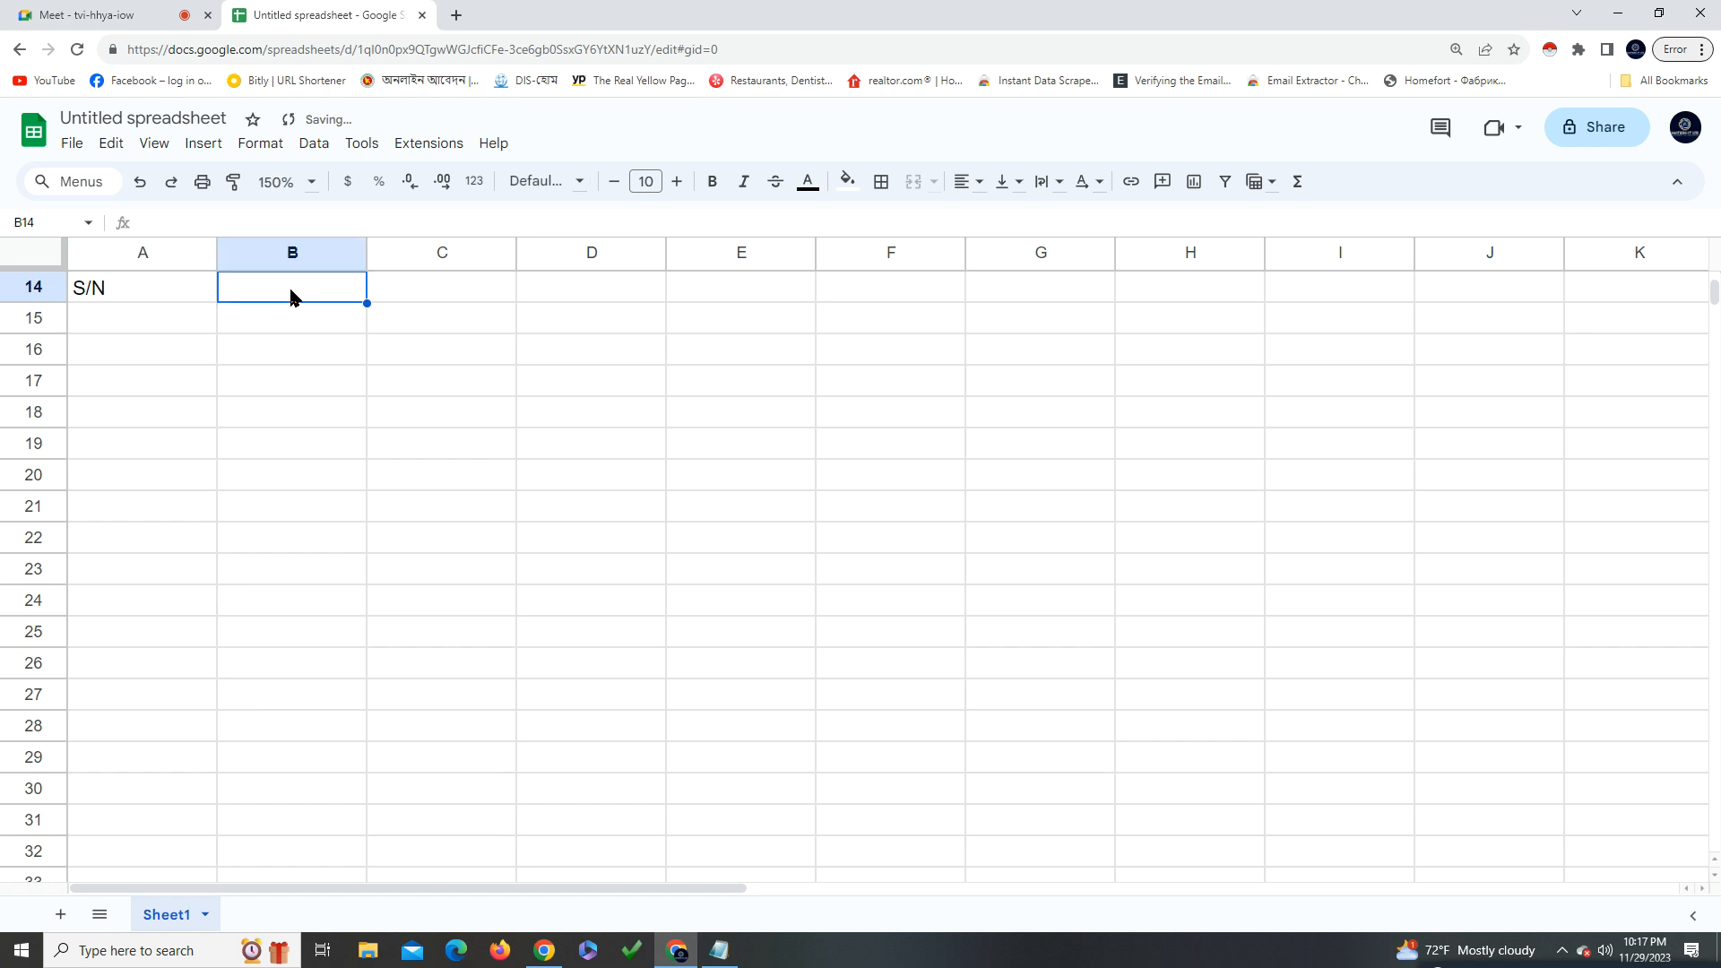
type("Name")
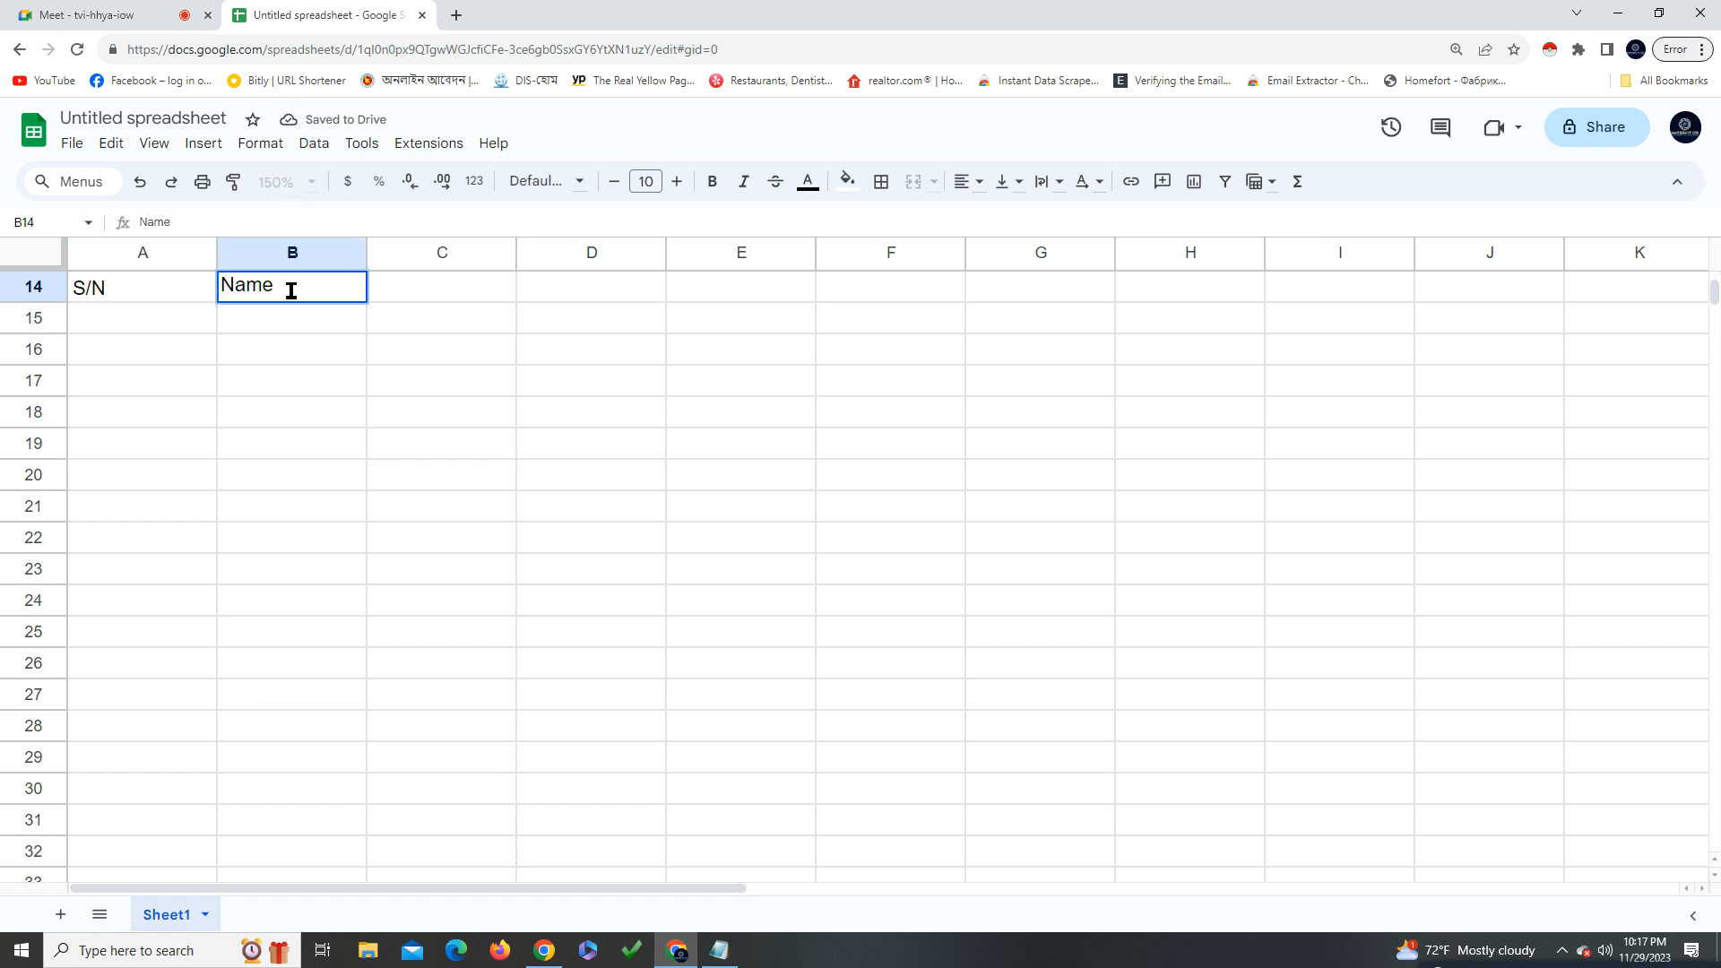
left_click(416, 289)
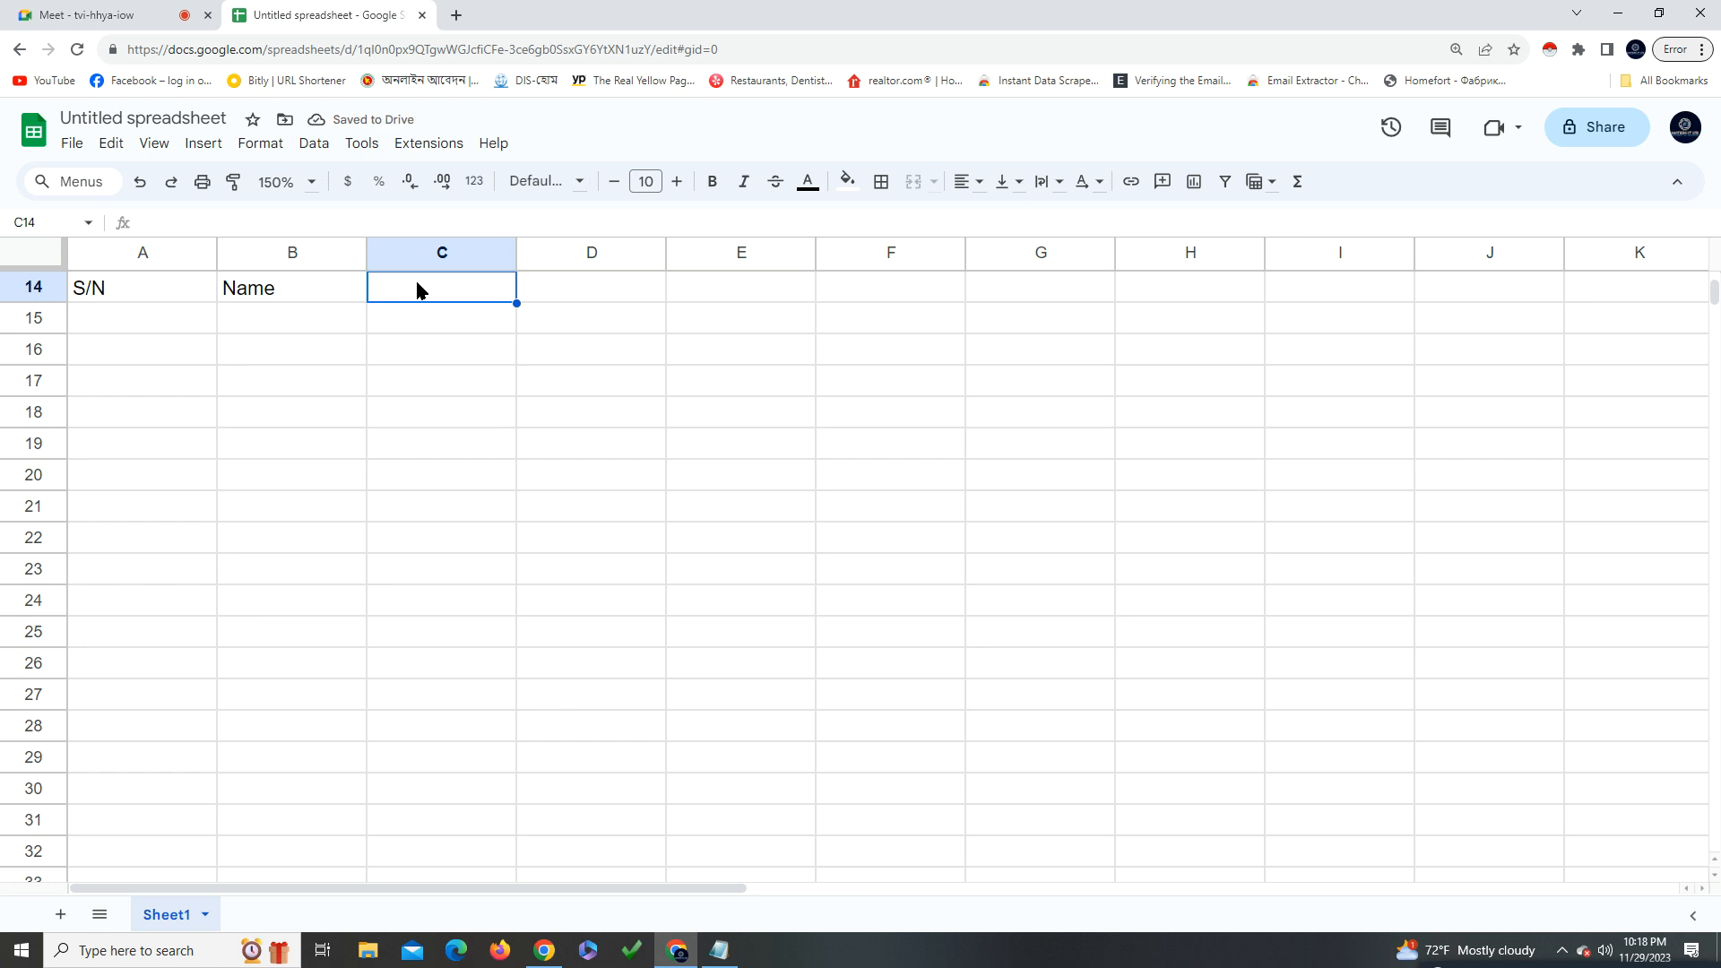
type("Phone")
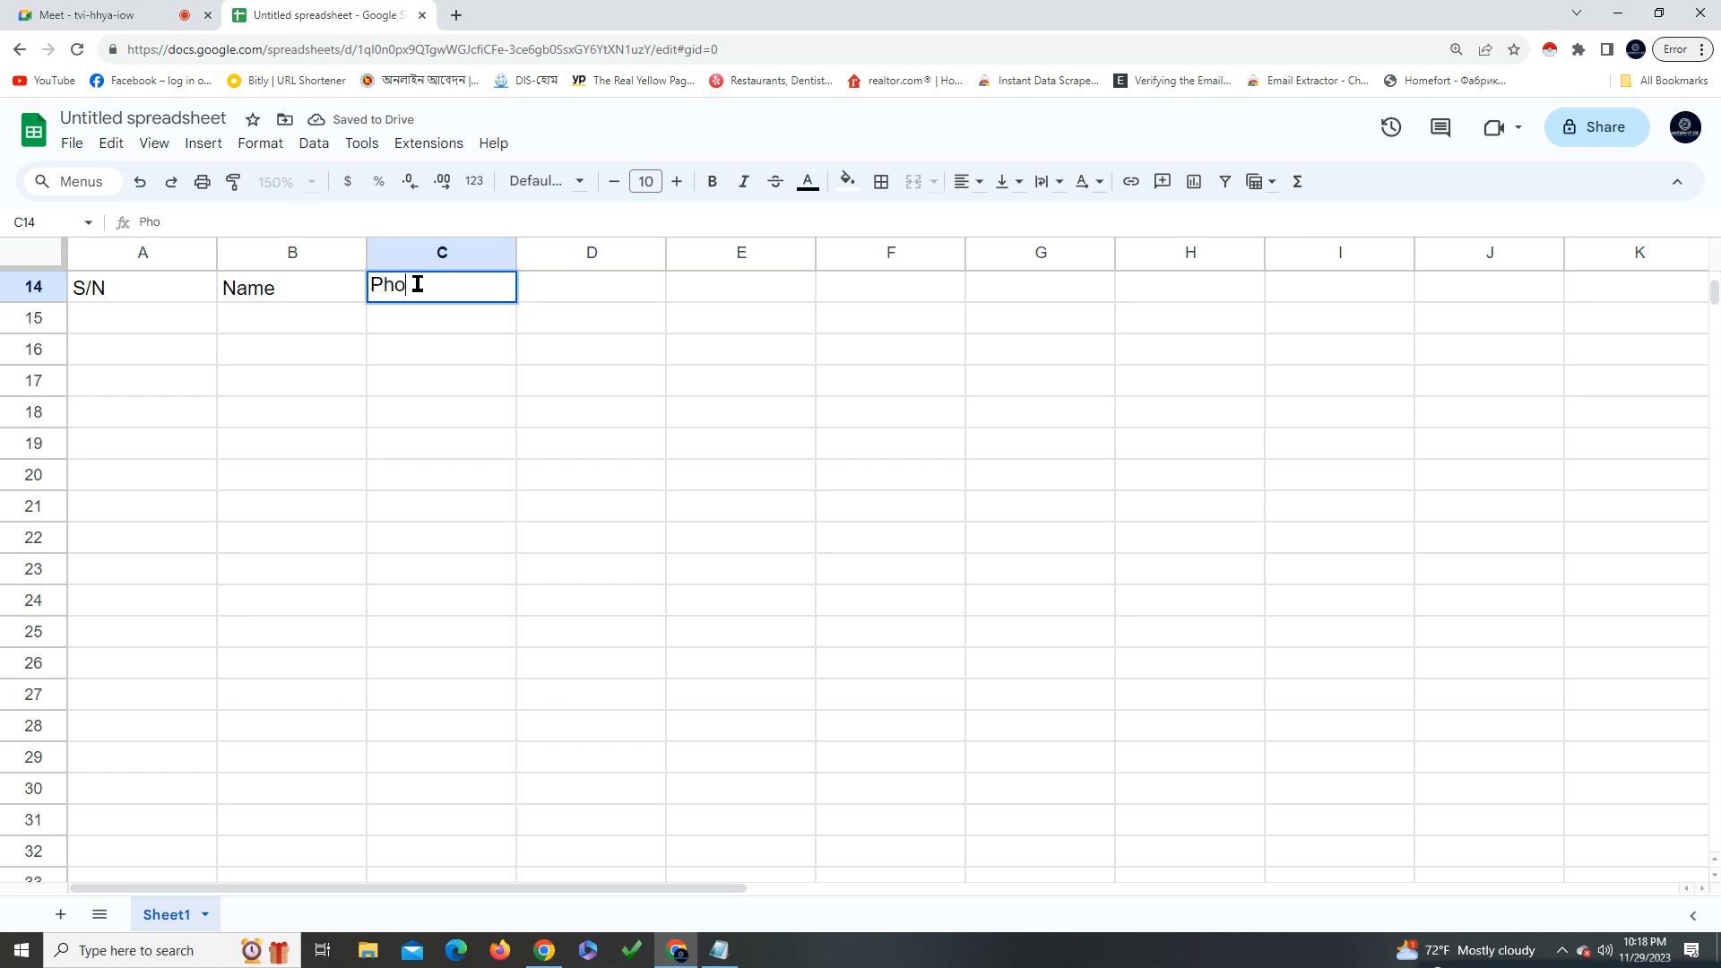
left_click(548, 287)
type("ID No")
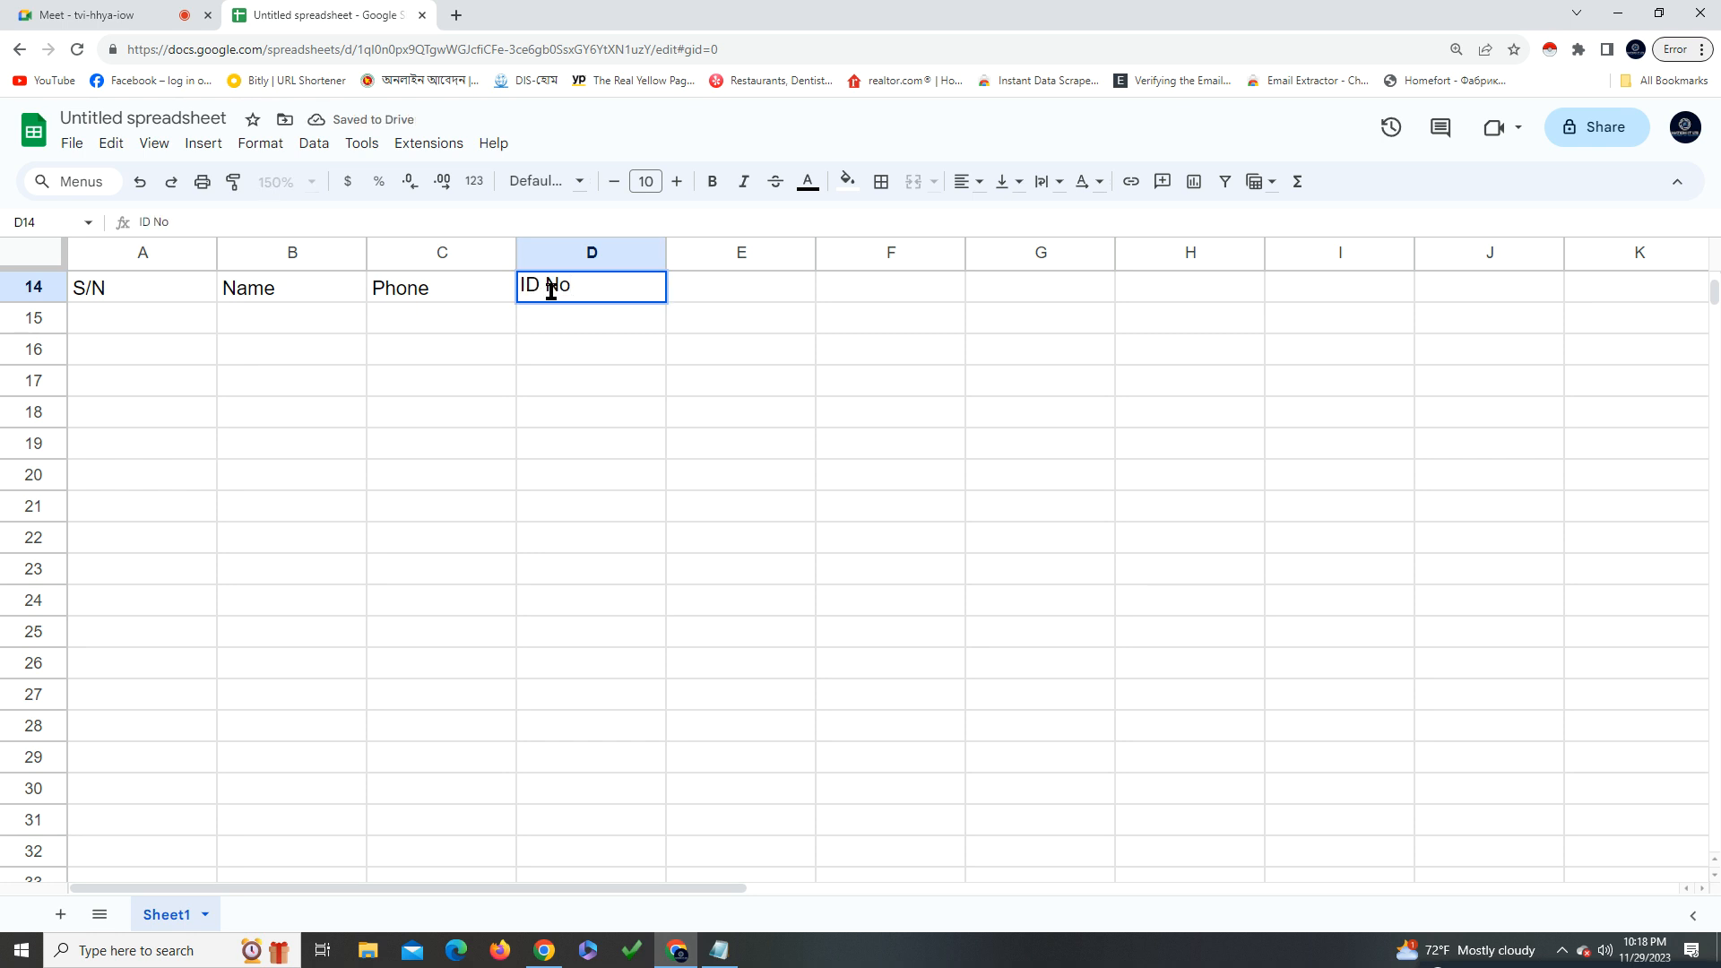
left_click(550, 378)
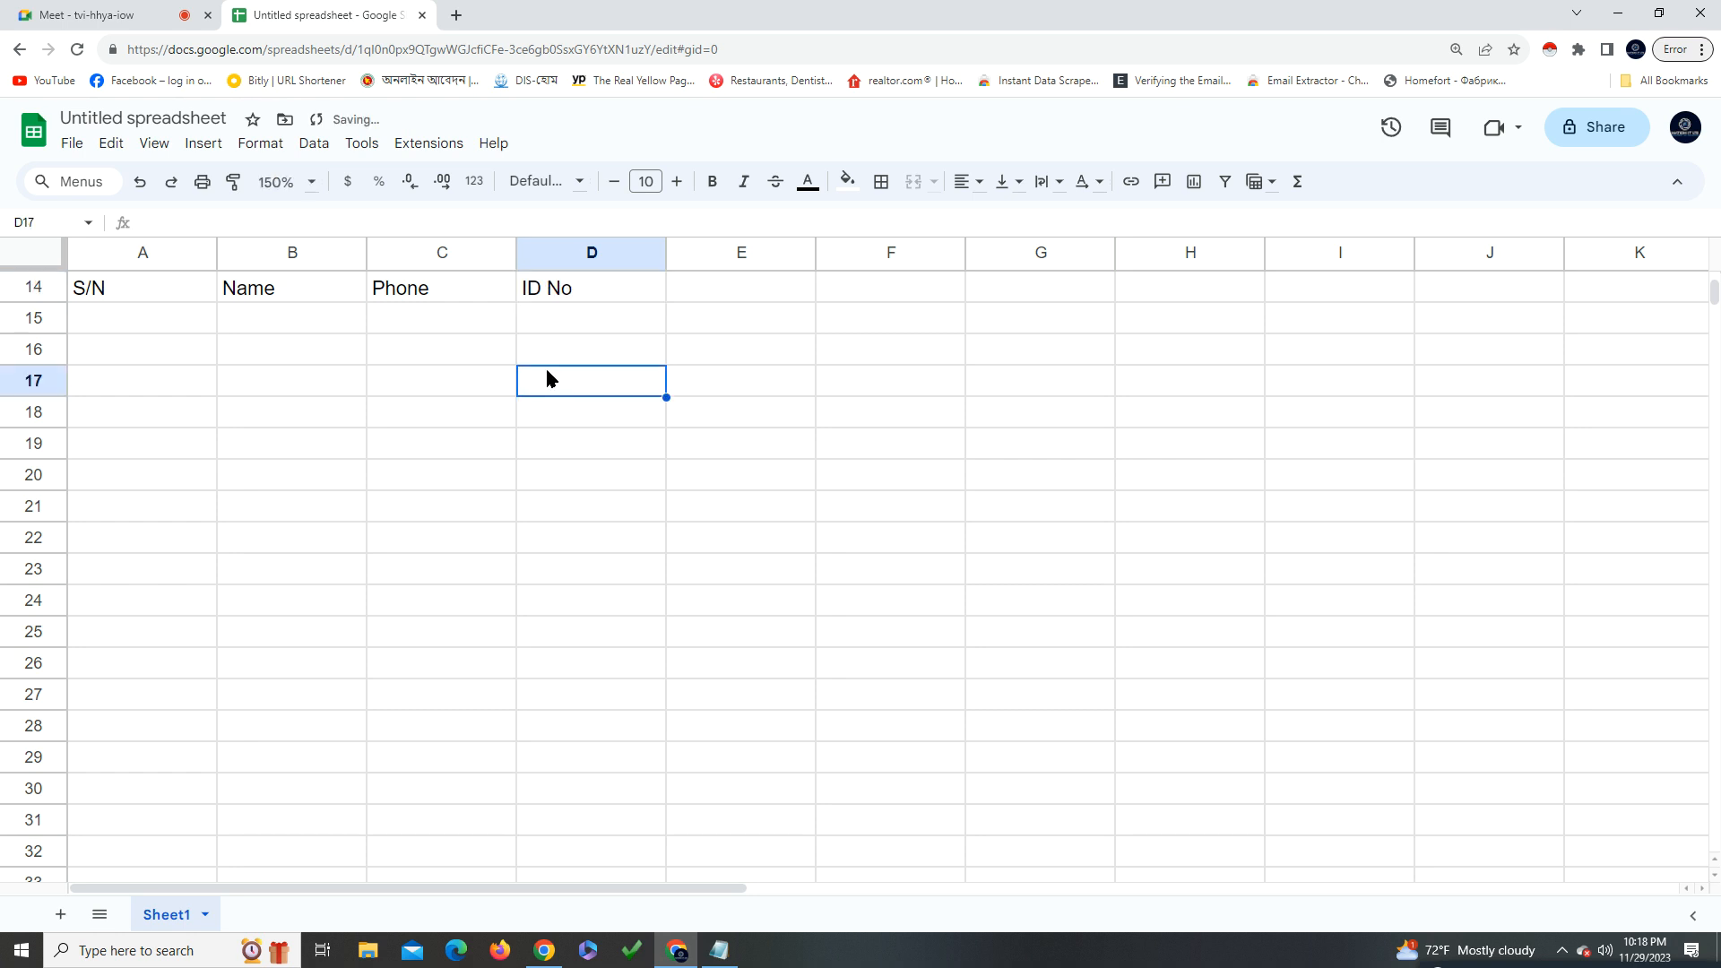
Center the four column headings in A14:D14 horizontally
left_click(93, 292)
left_click_drag(230, 296, 610, 287)
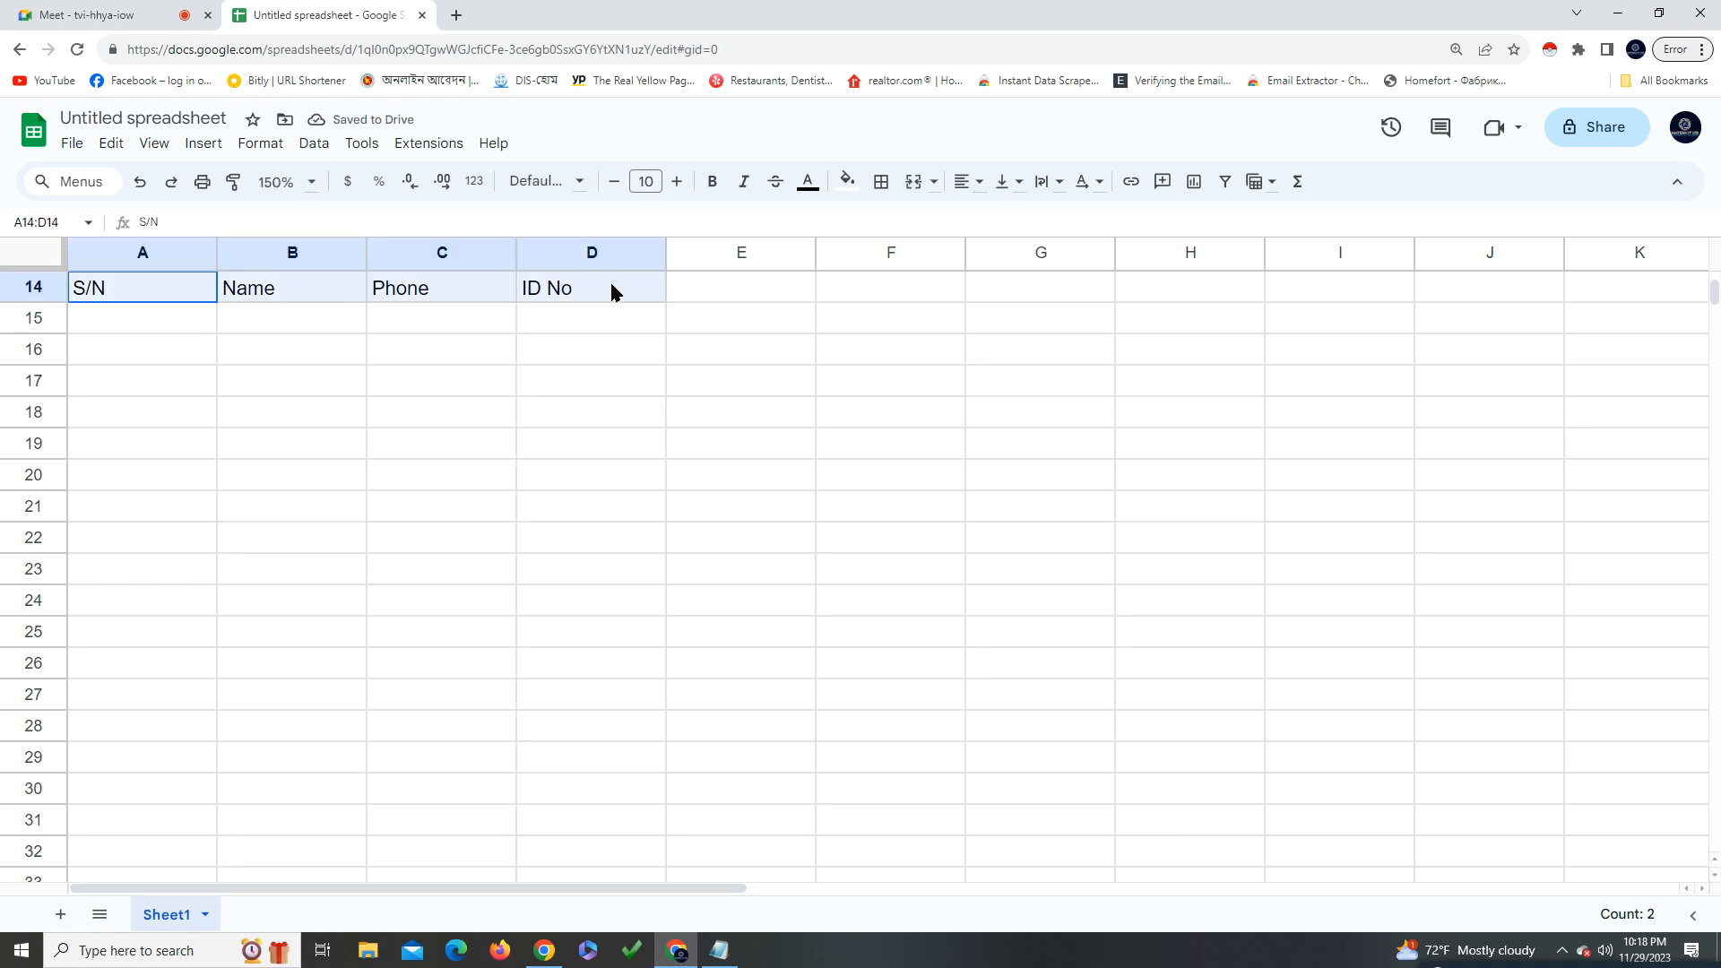
left_click(434, 412)
left_click_drag(91, 298, 609, 299)
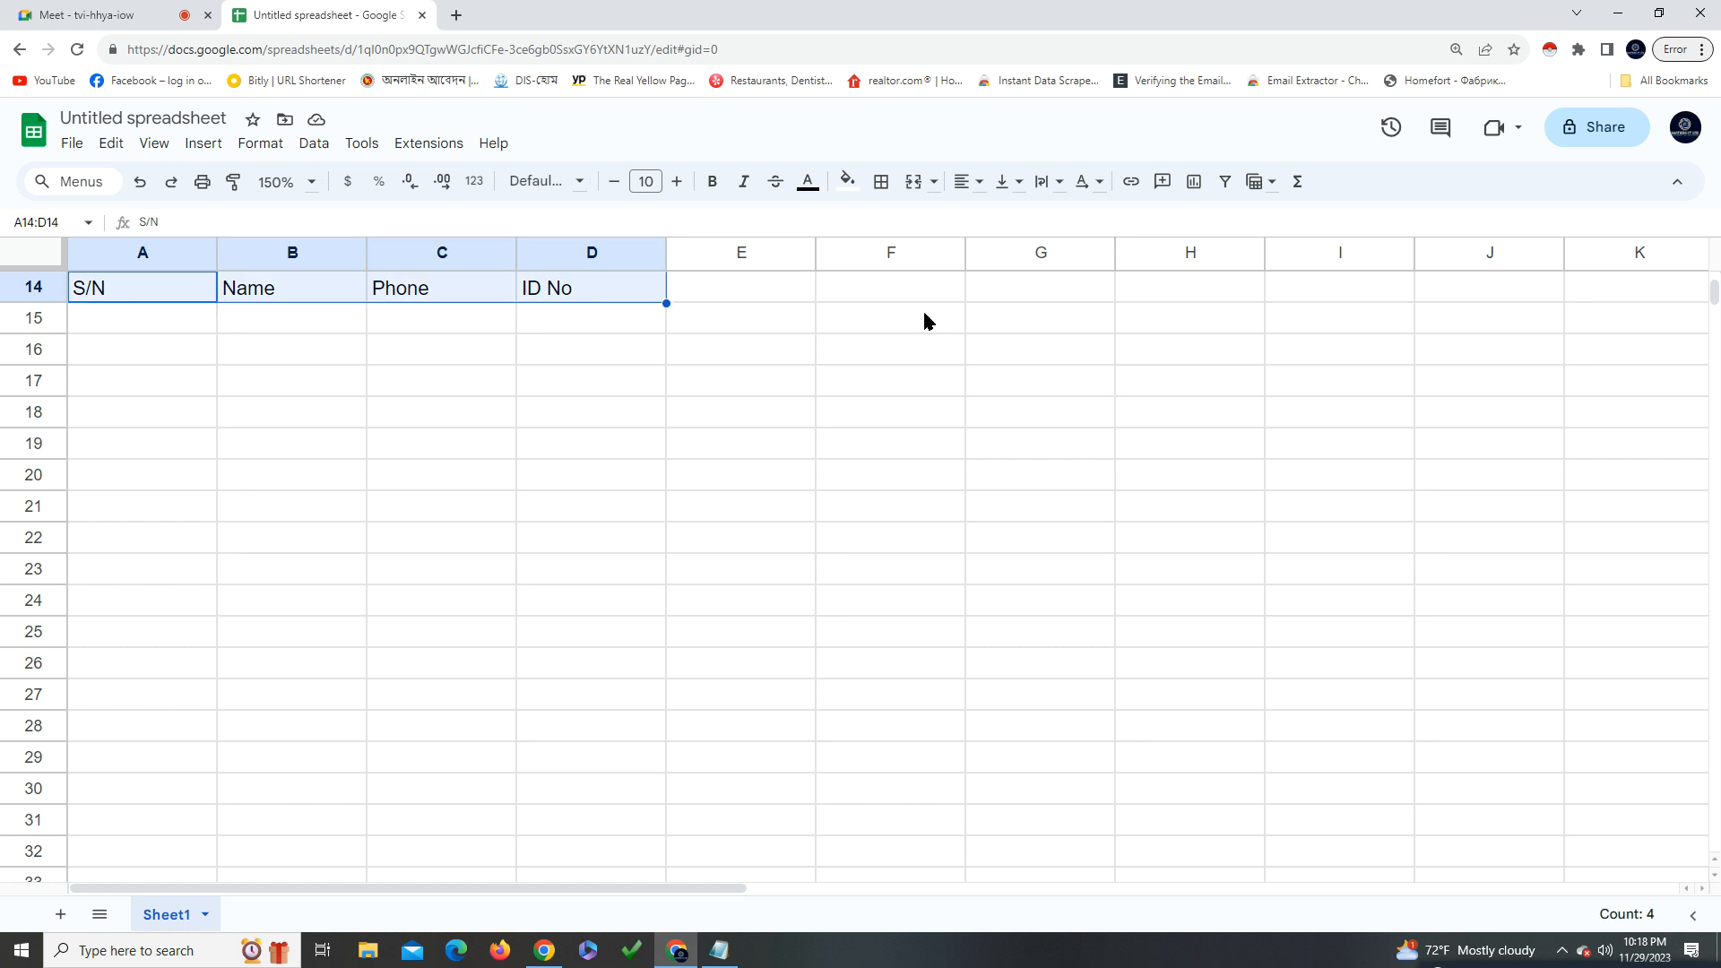
left_click(967, 187)
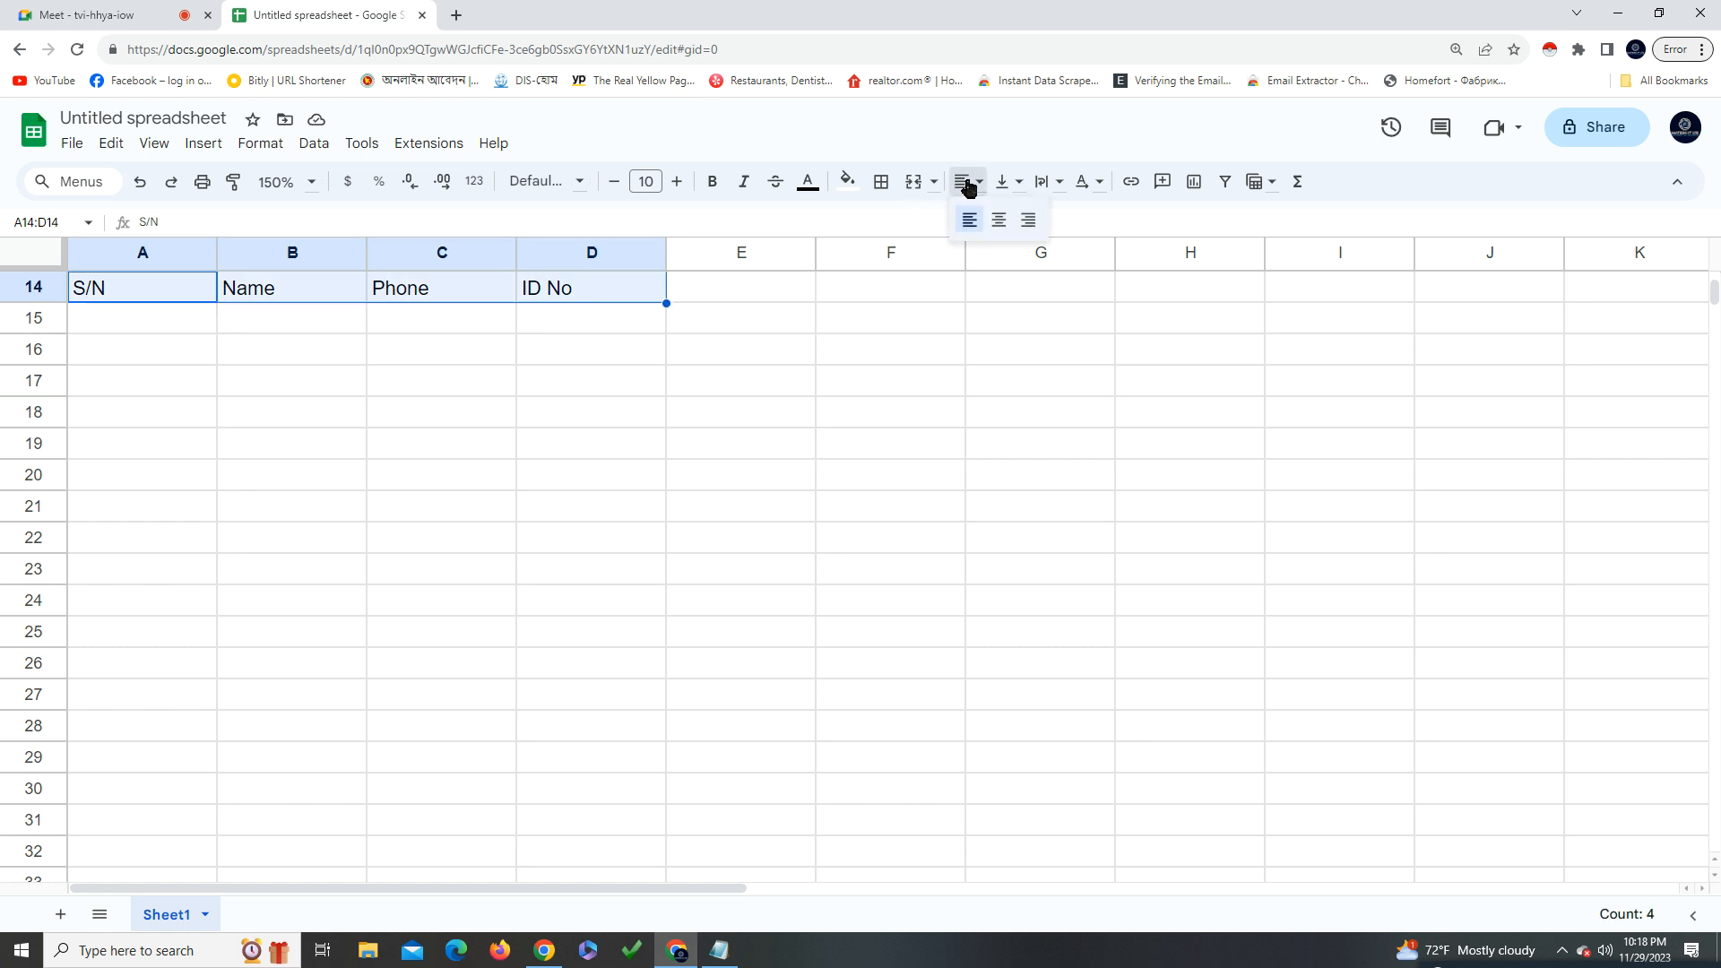
left_click(996, 225)
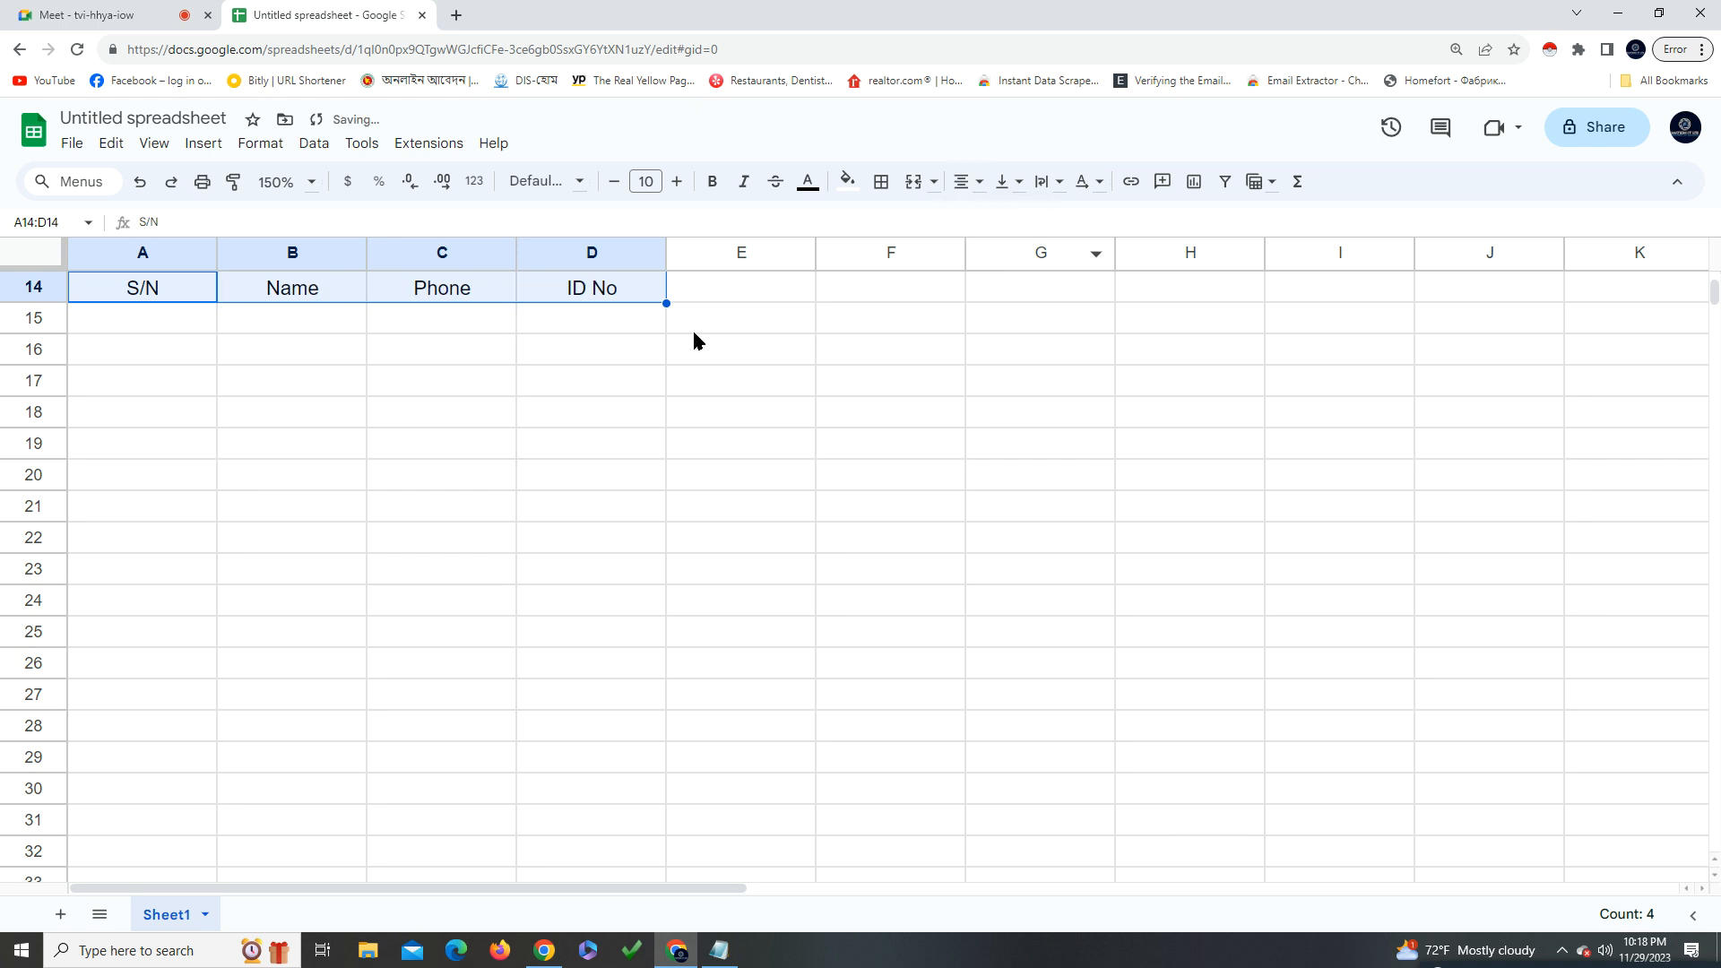
left_click(589, 491)
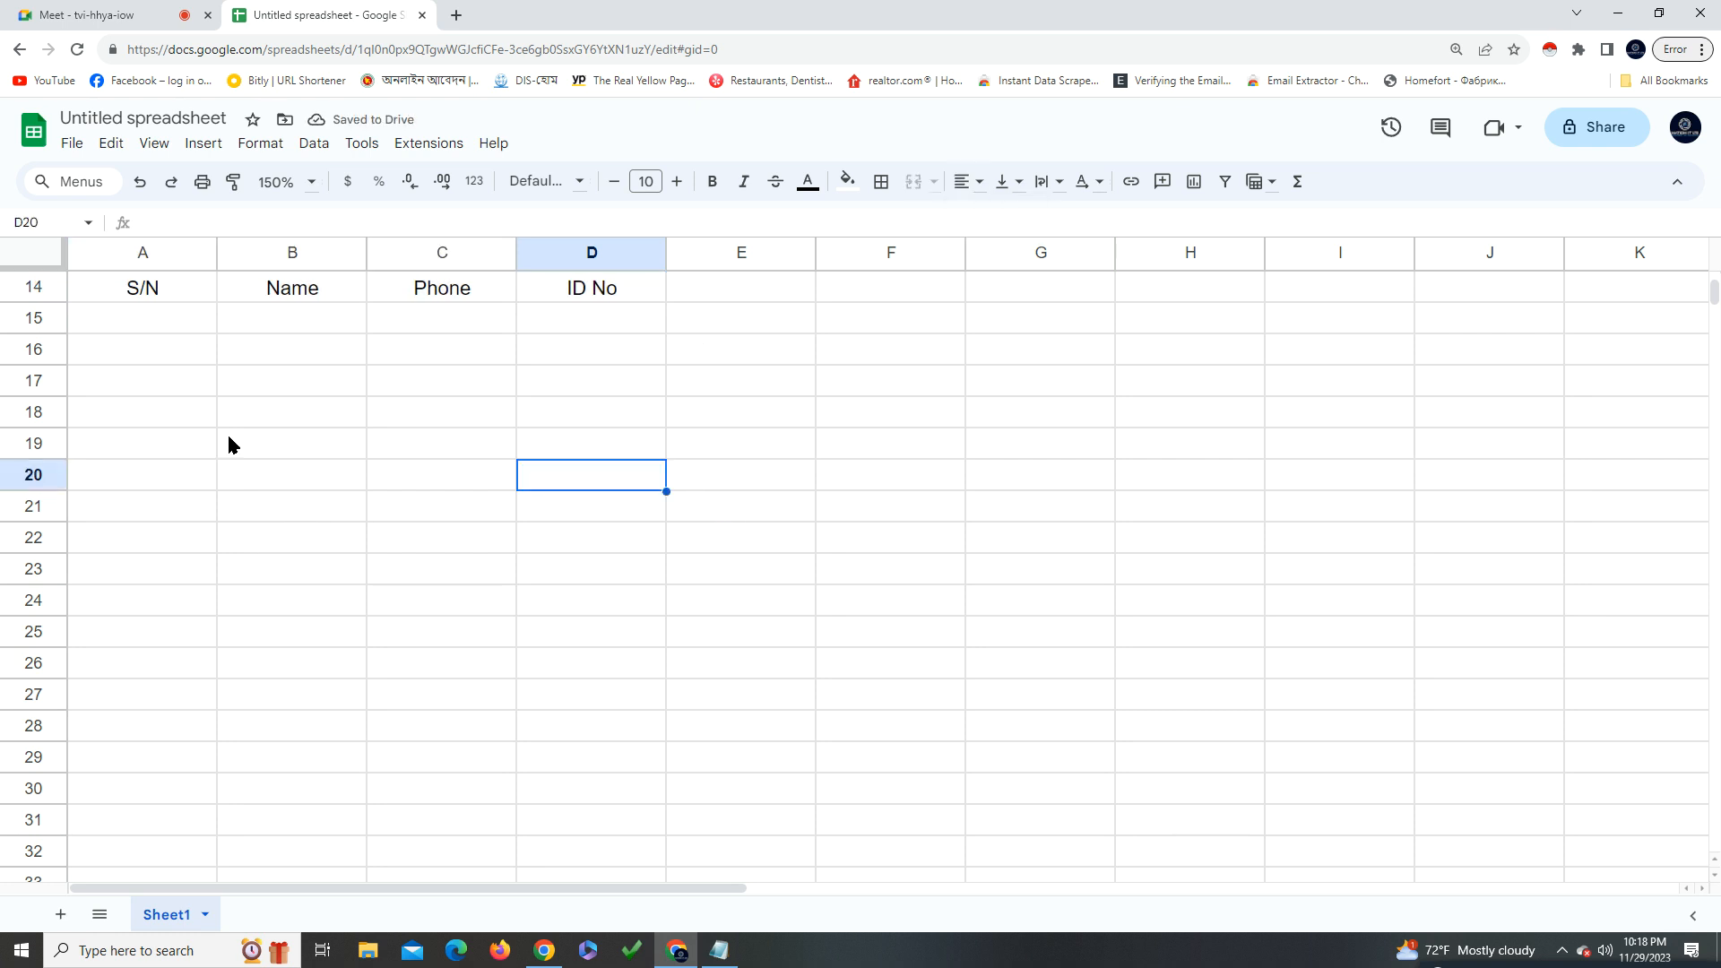
Insert one row above the heading row, working from the S/N cell
left_click(132, 299)
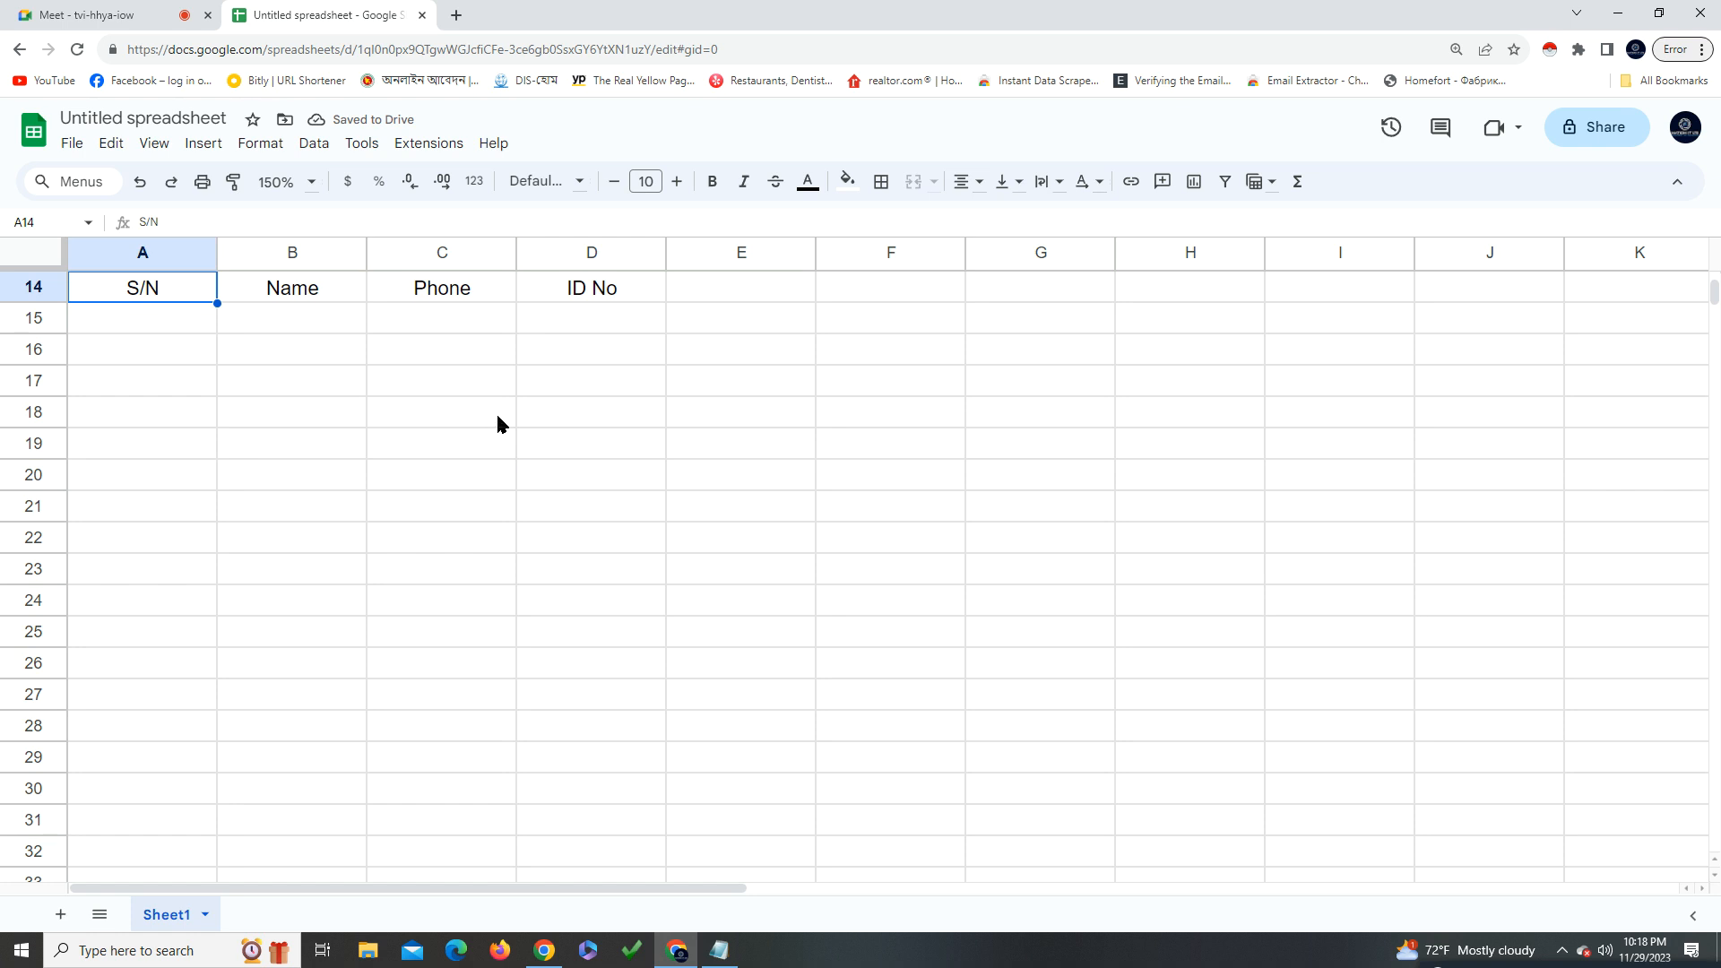
left_click(319, 380)
left_click(137, 285)
right_click(109, 287)
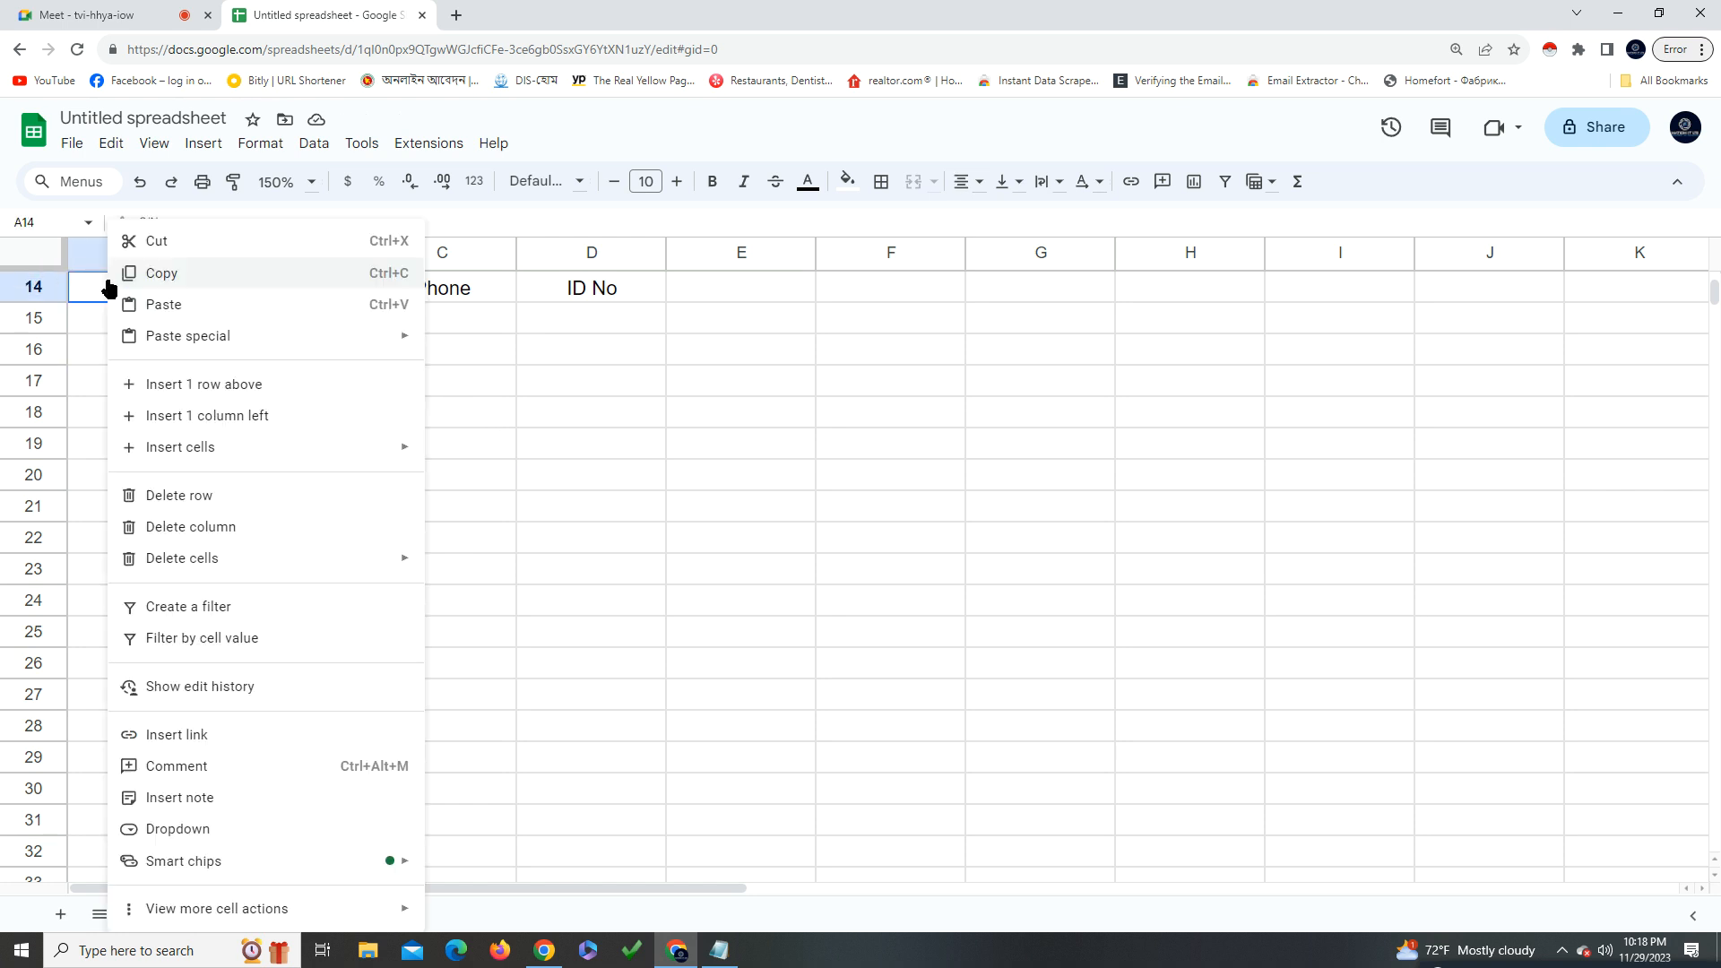
mouse_move(281, 563)
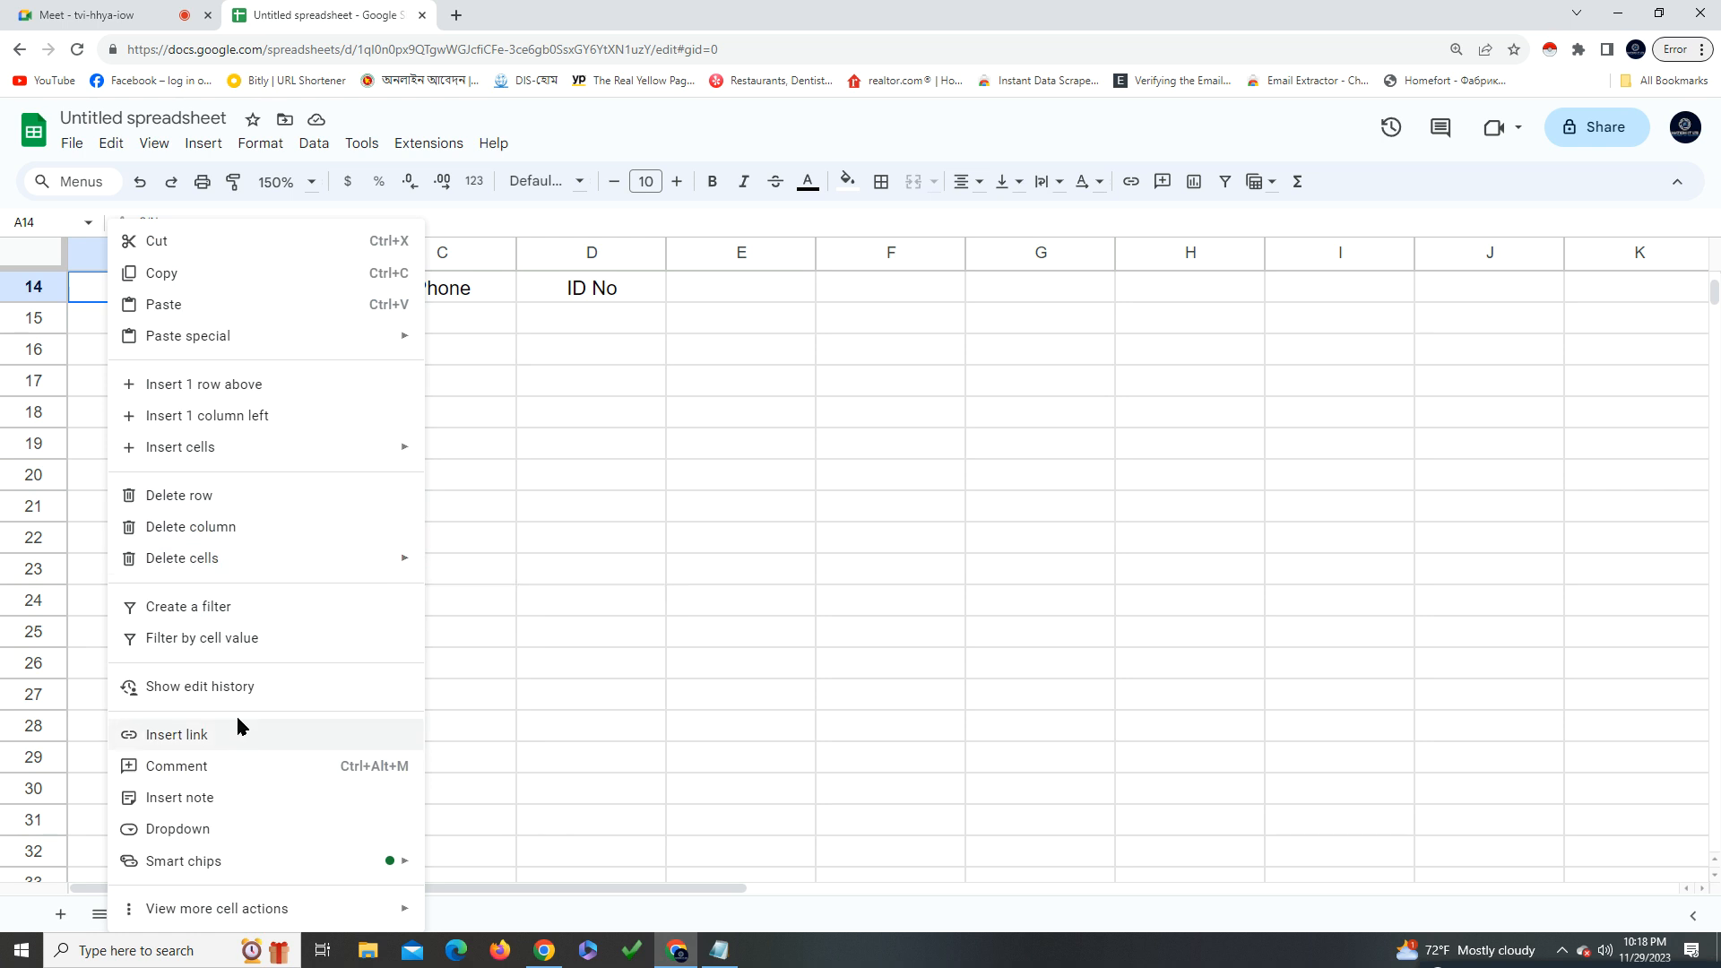
left_click(267, 387)
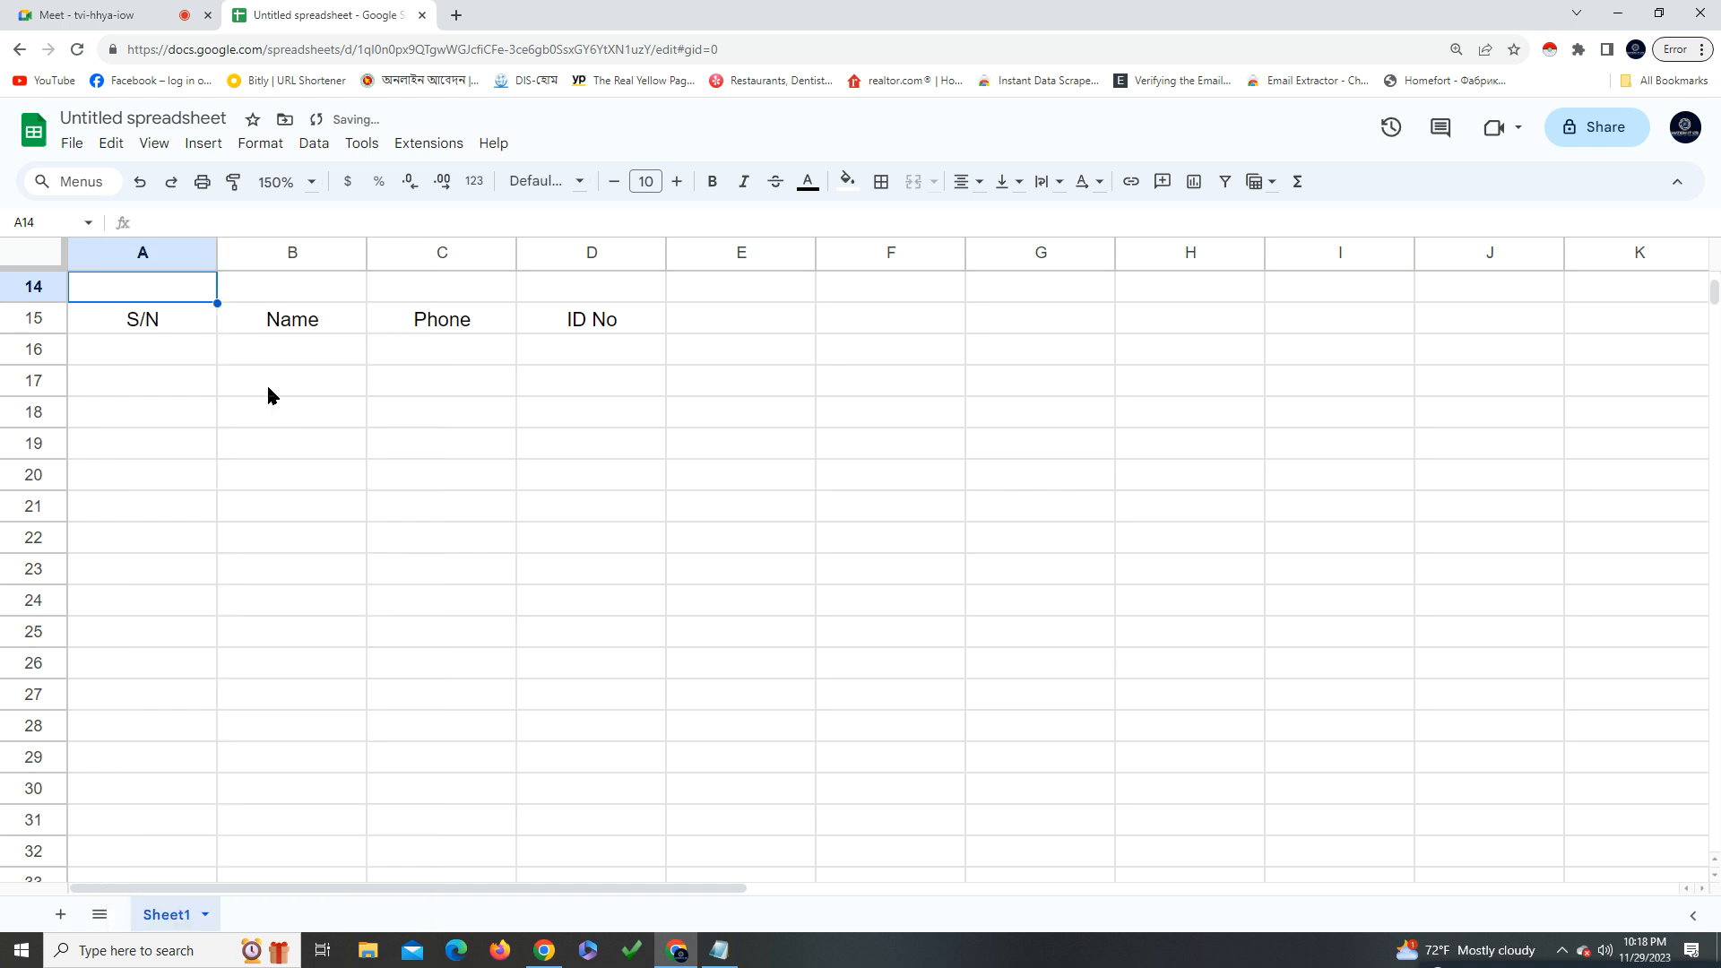
left_click(618, 469)
Cut the headings from A15:D15 and paste them into row 2 starting at cell A2
left_click(169, 284)
scroll(626, 500, "up", 5)
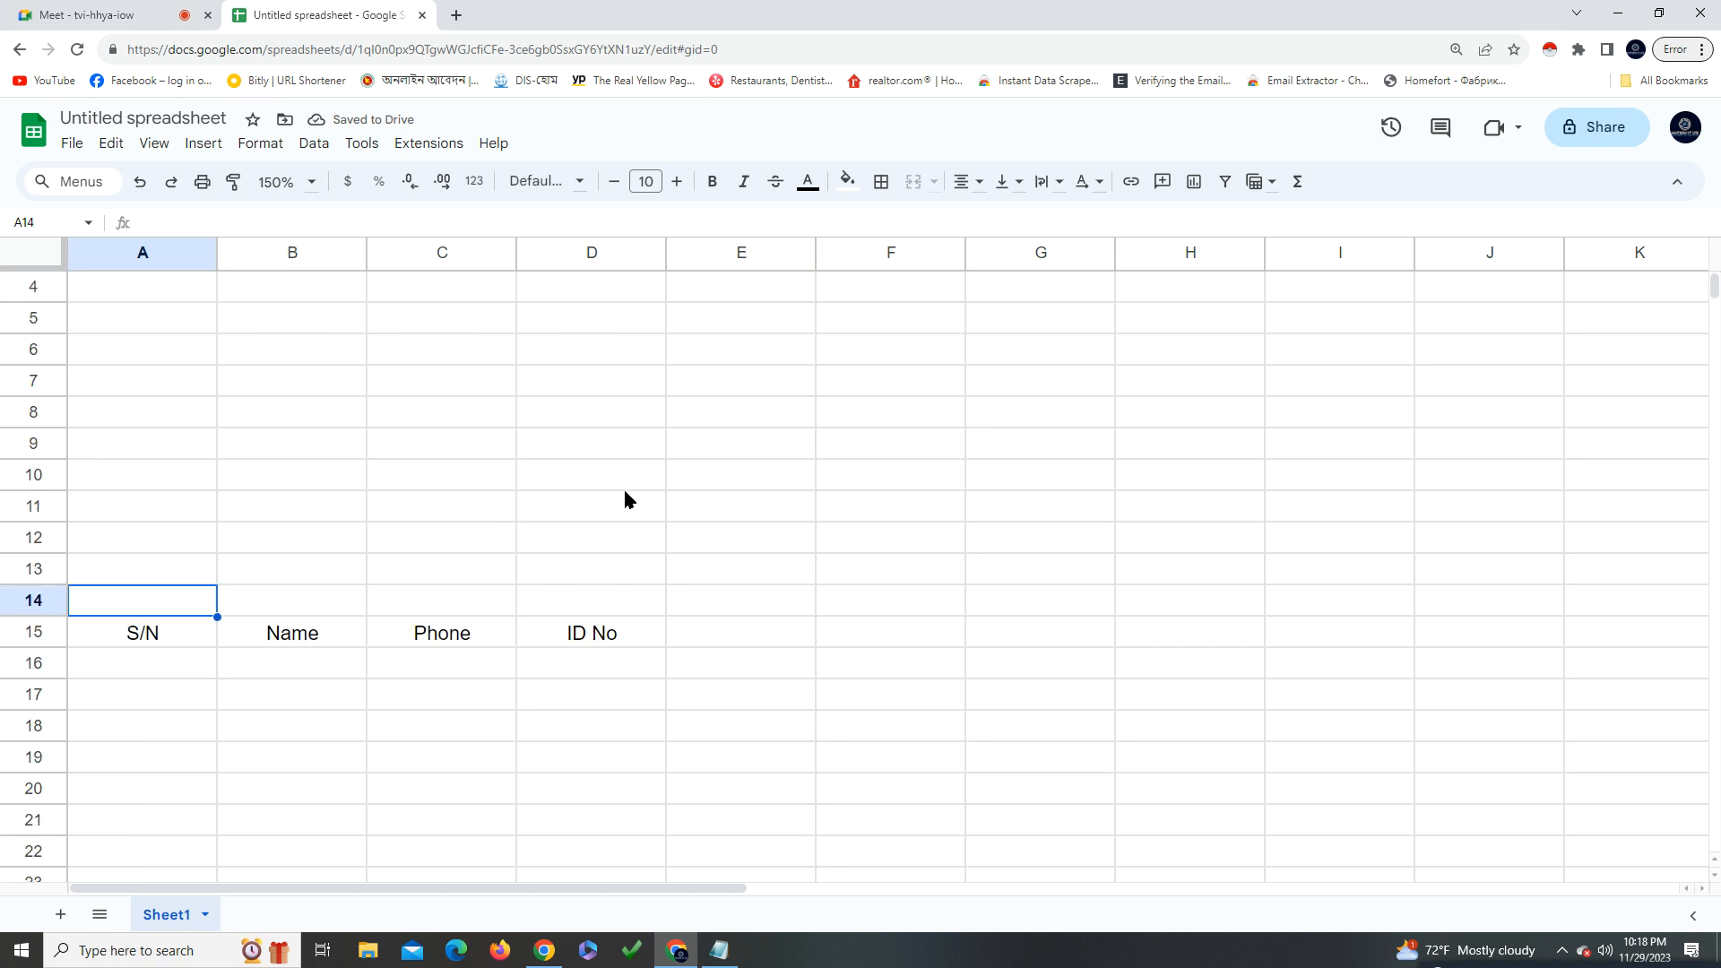
left_click_drag(94, 722, 645, 740)
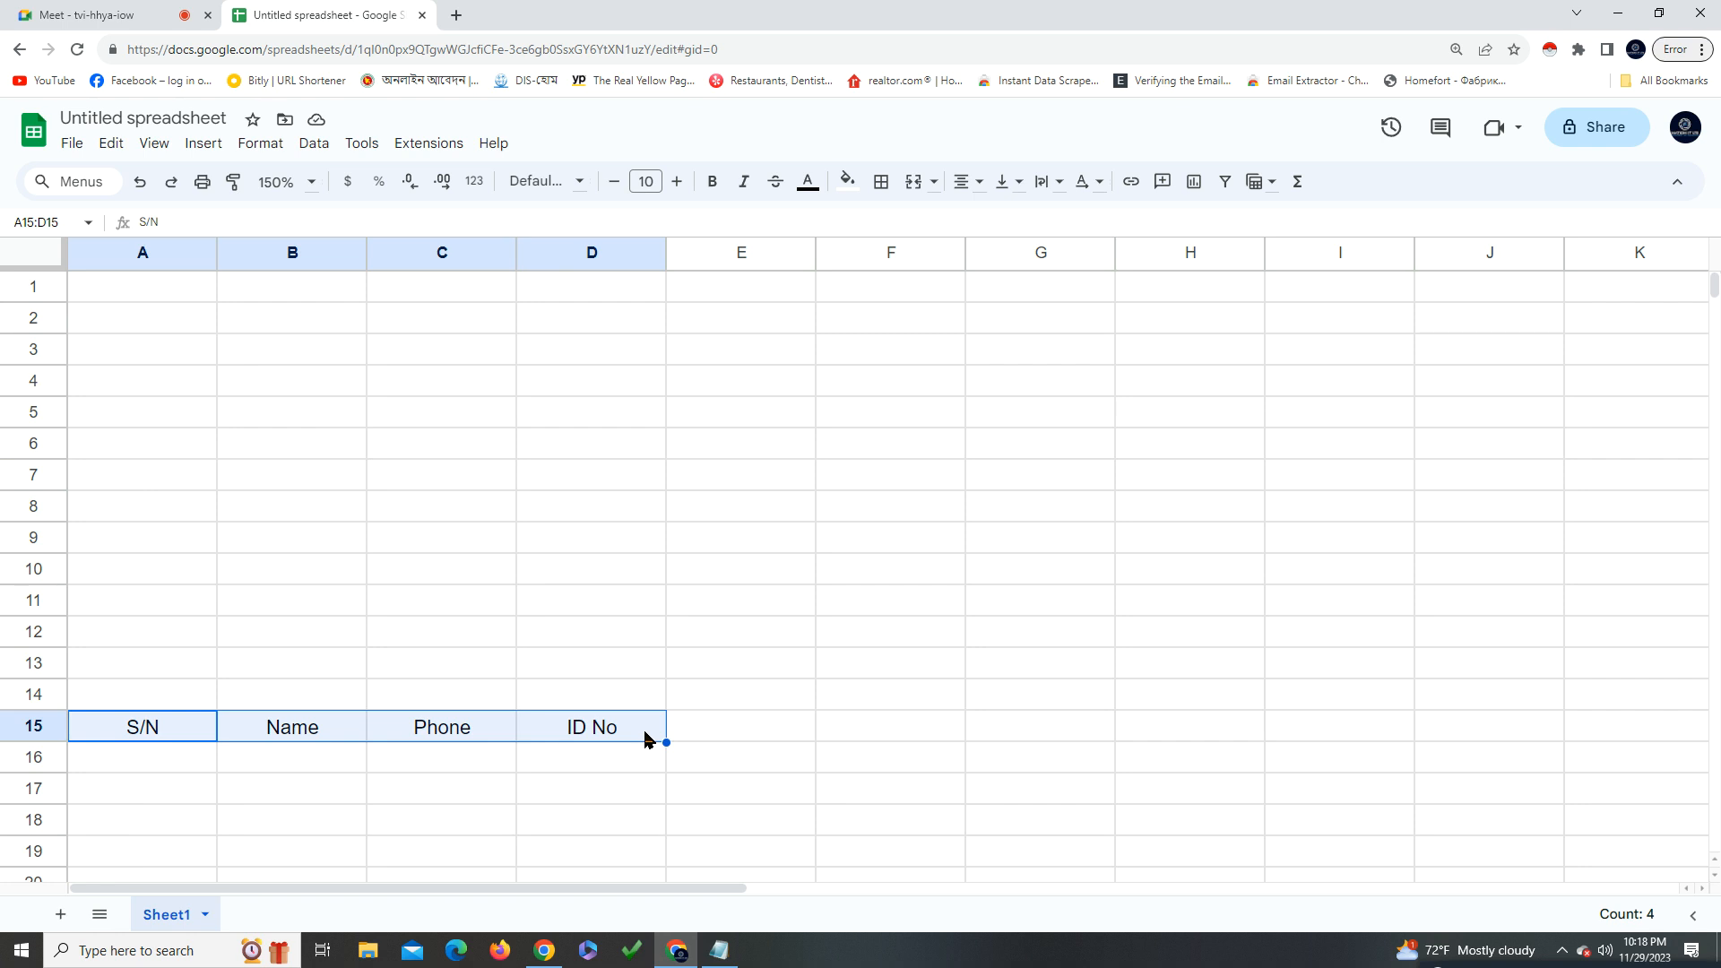
left_click(115, 328)
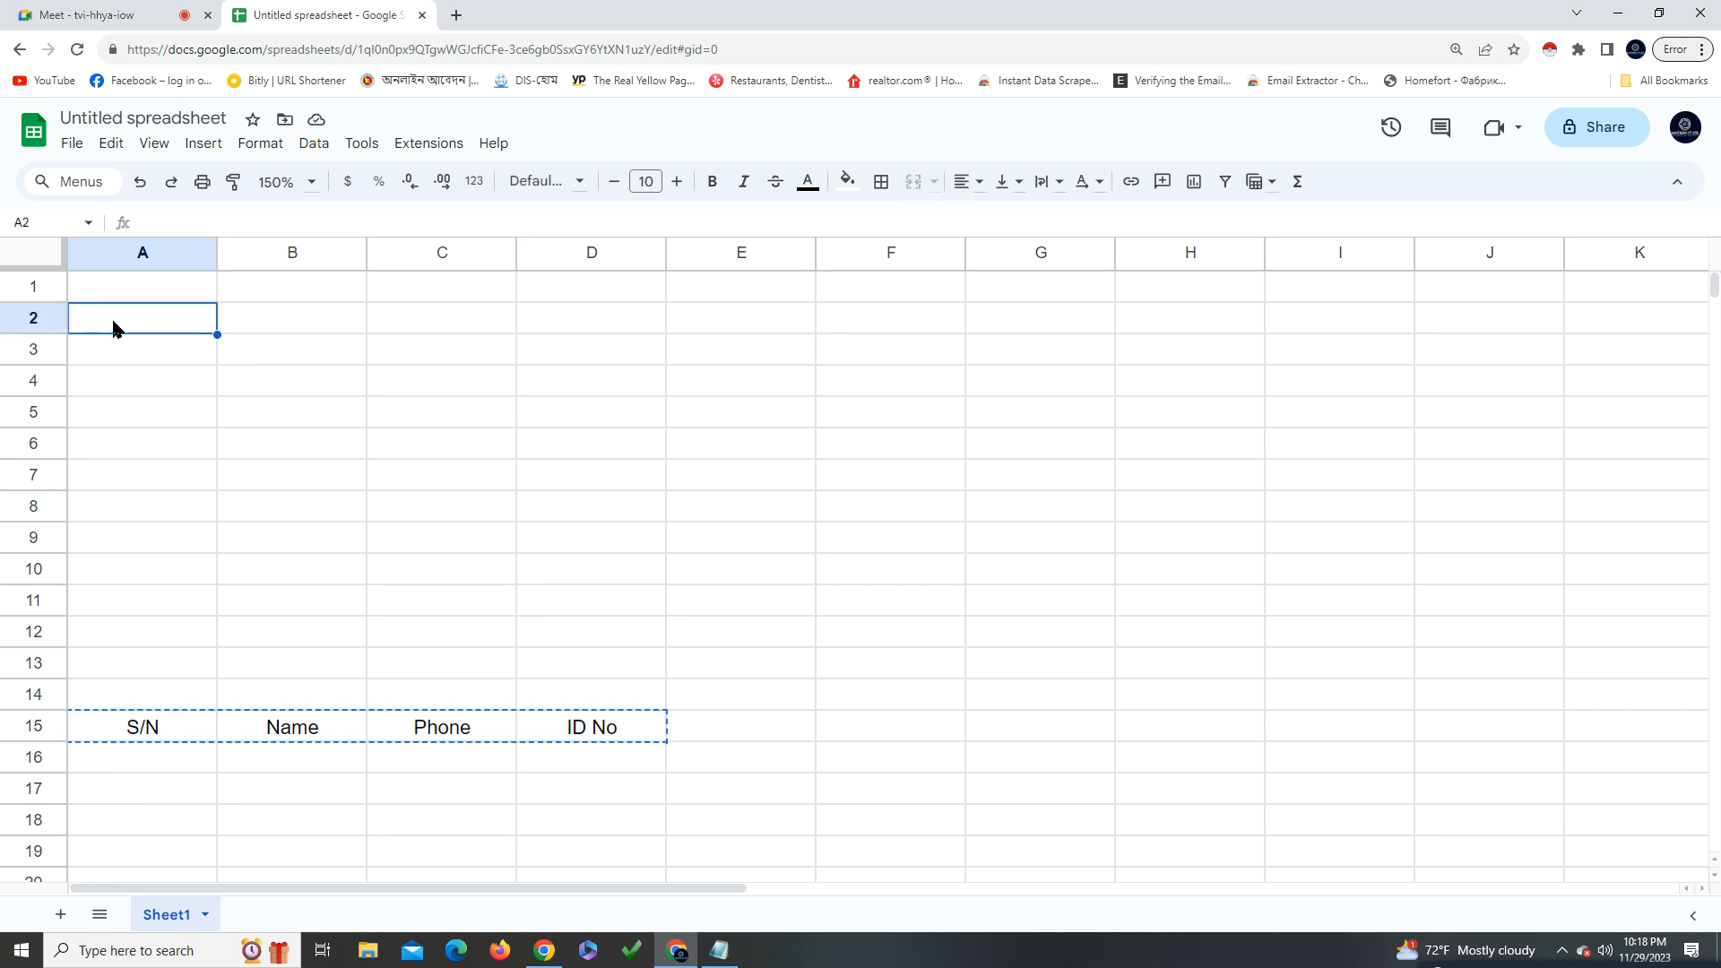
key("ctrl+v")
left_click(583, 516)
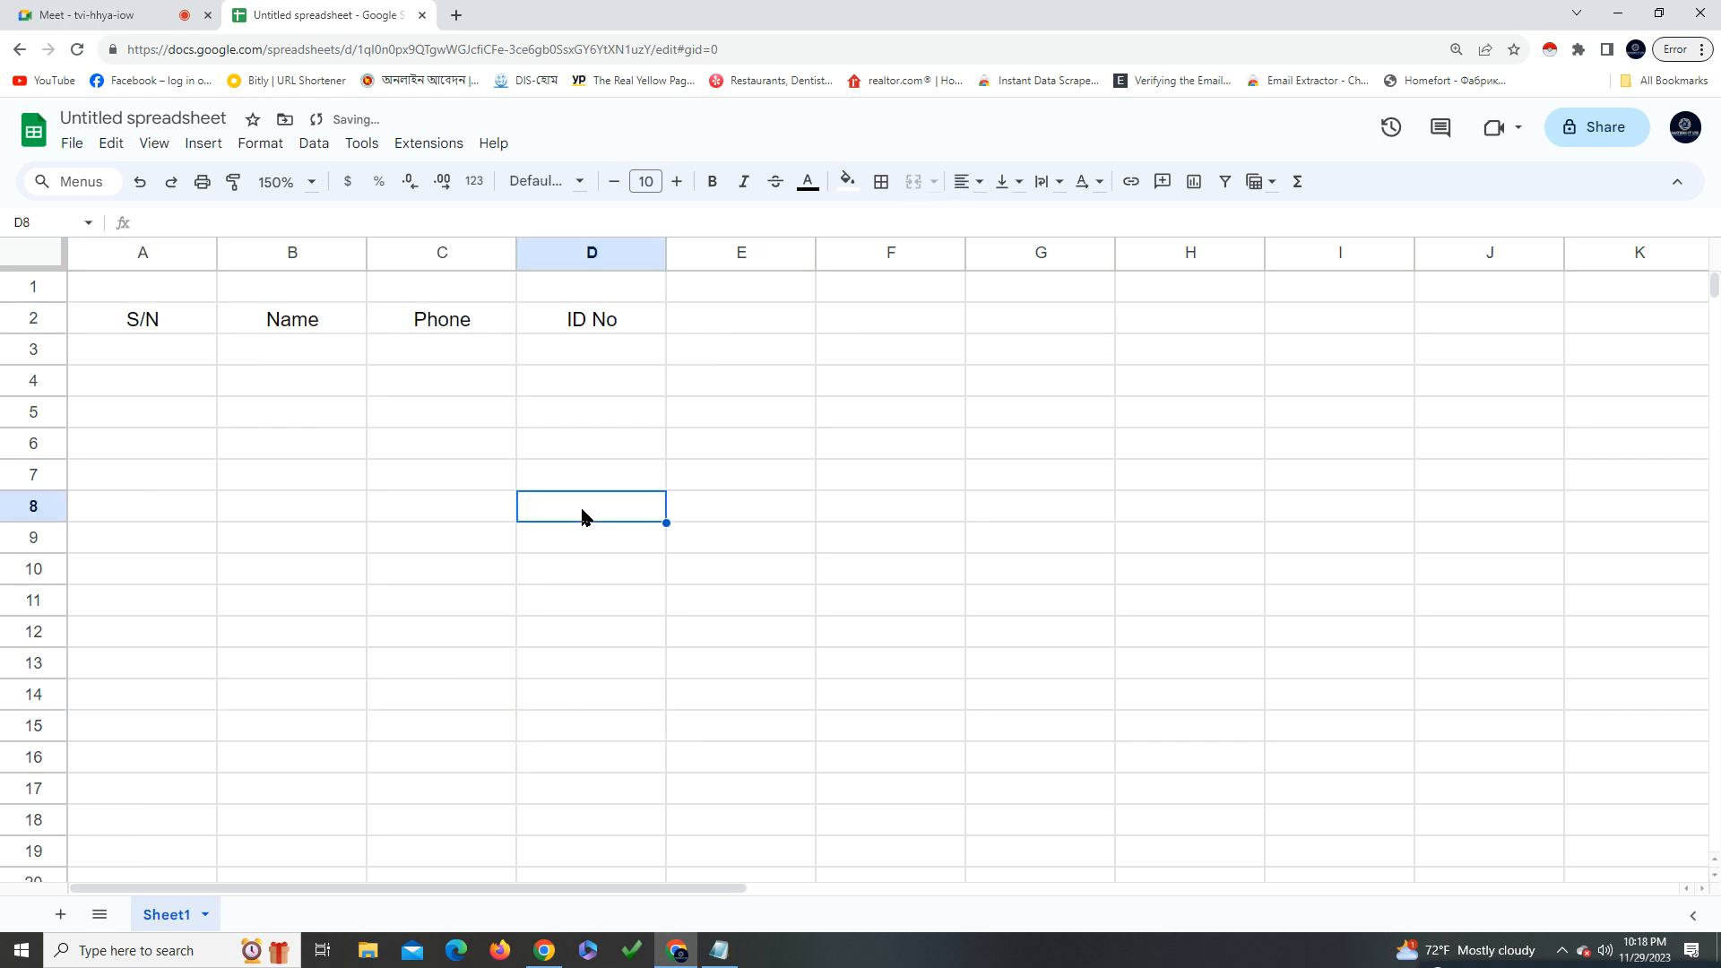
Merge cells A1 to D1 above the column headings into a single cell
left_click(101, 294)
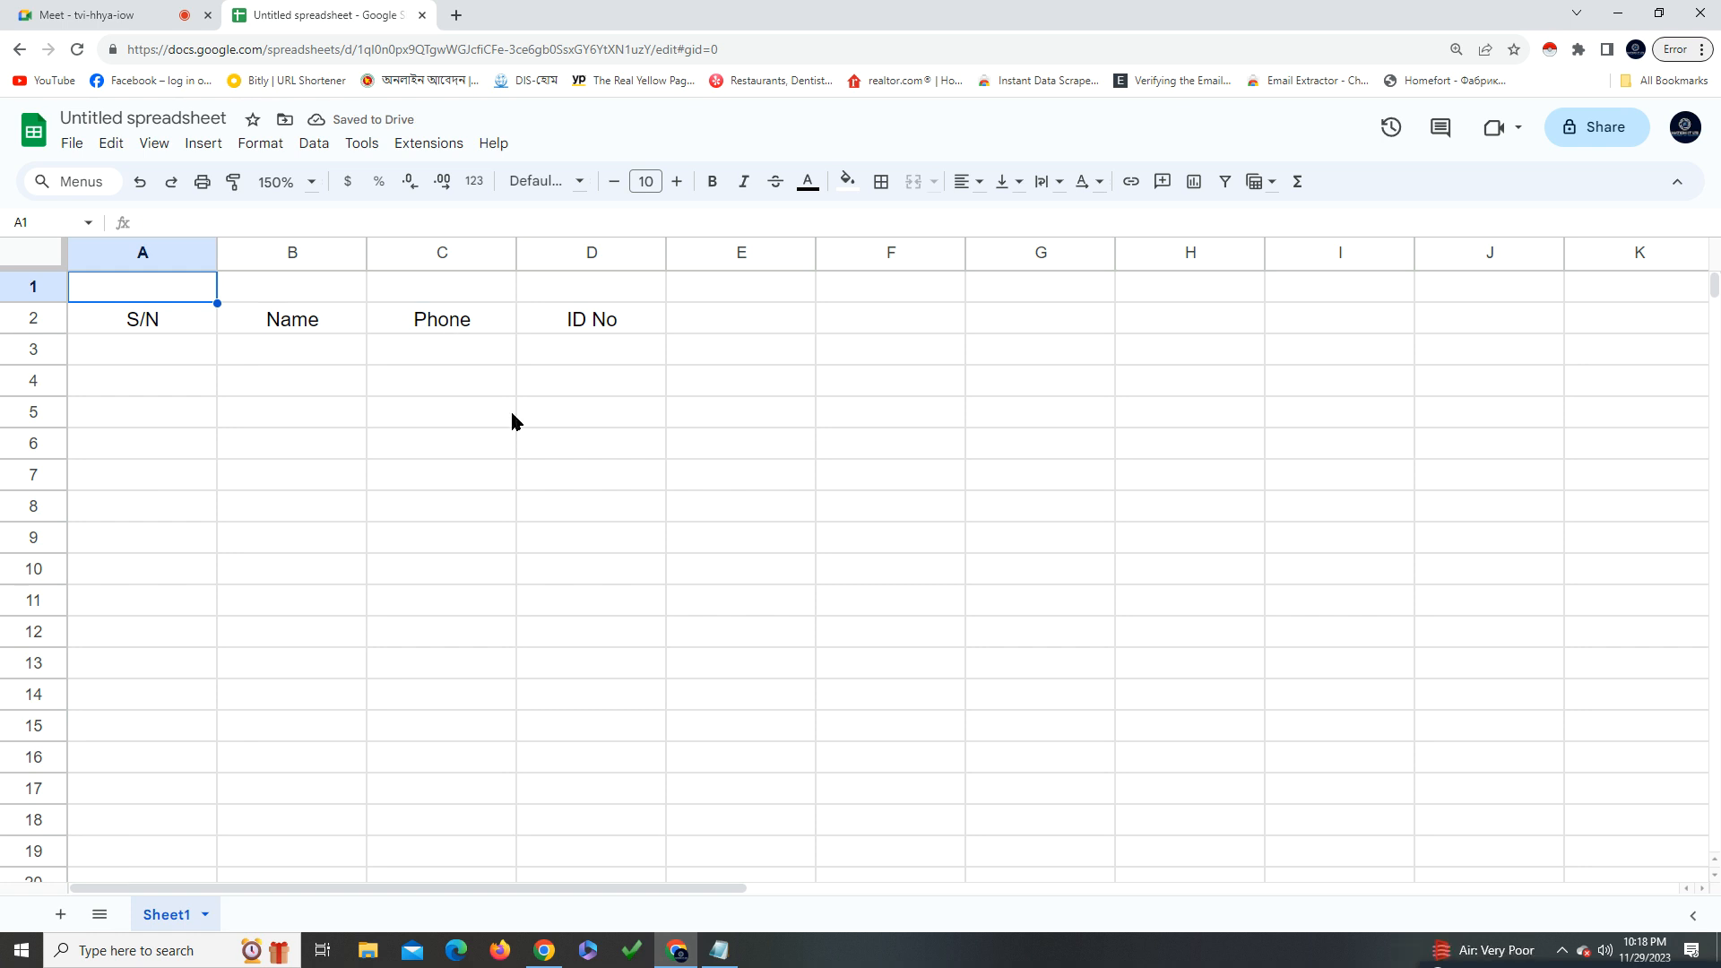
left_click_drag(125, 301, 649, 295)
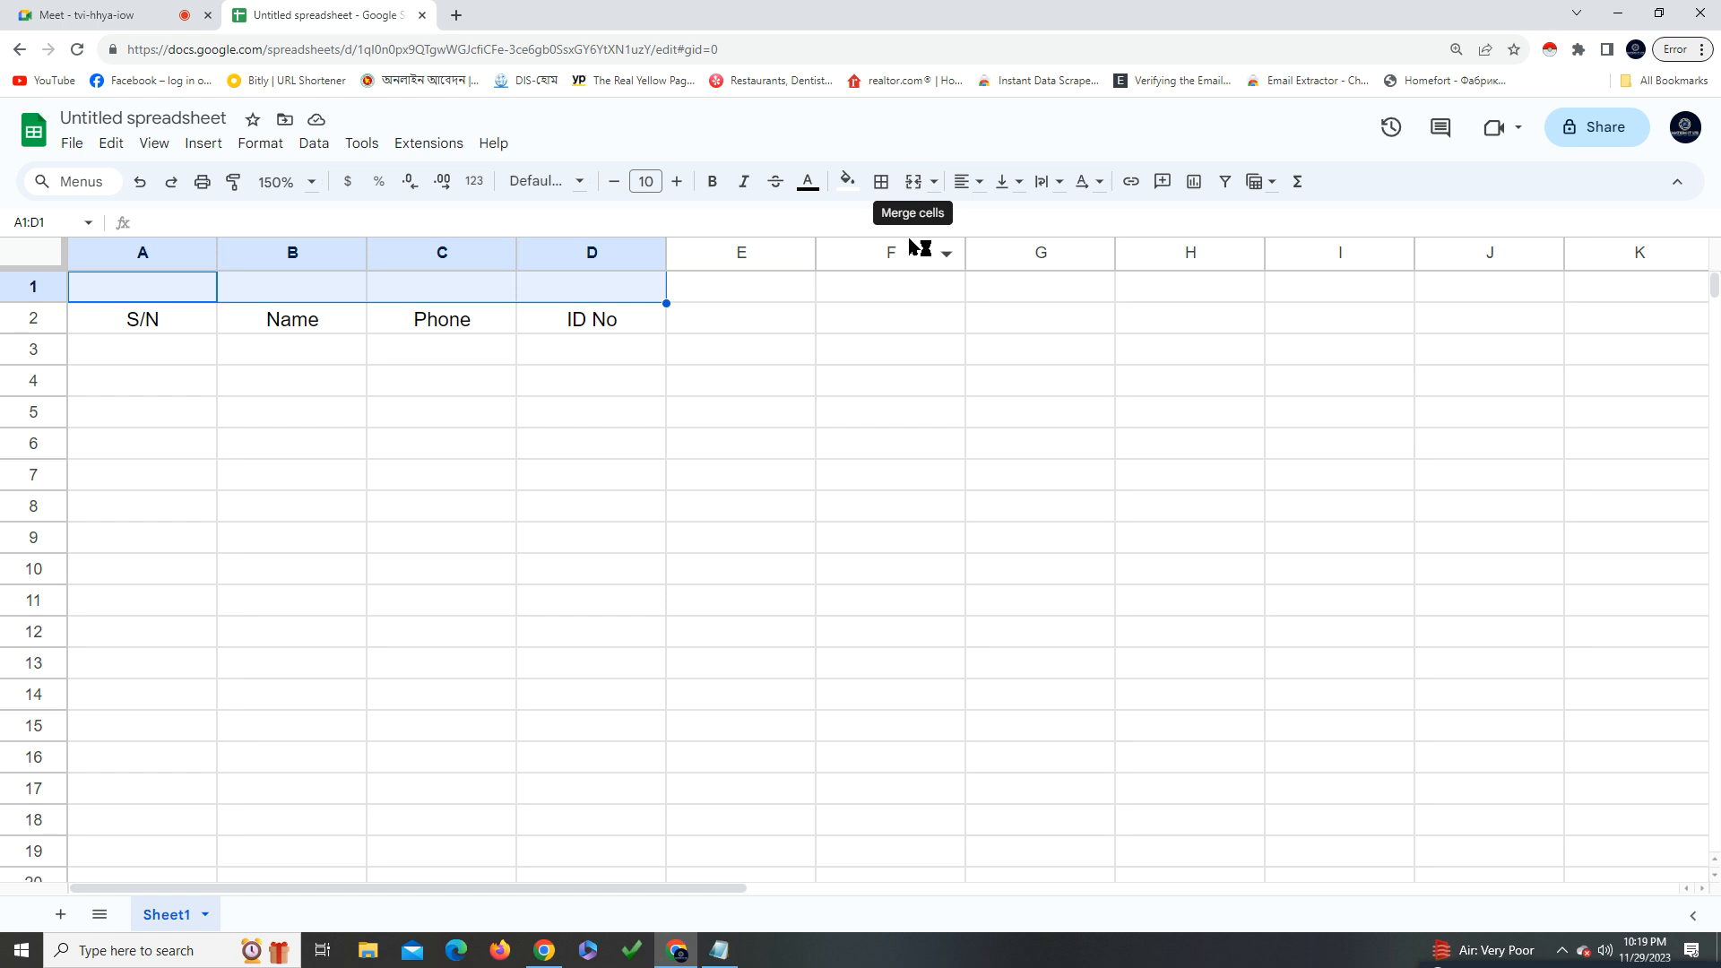
left_click(917, 186)
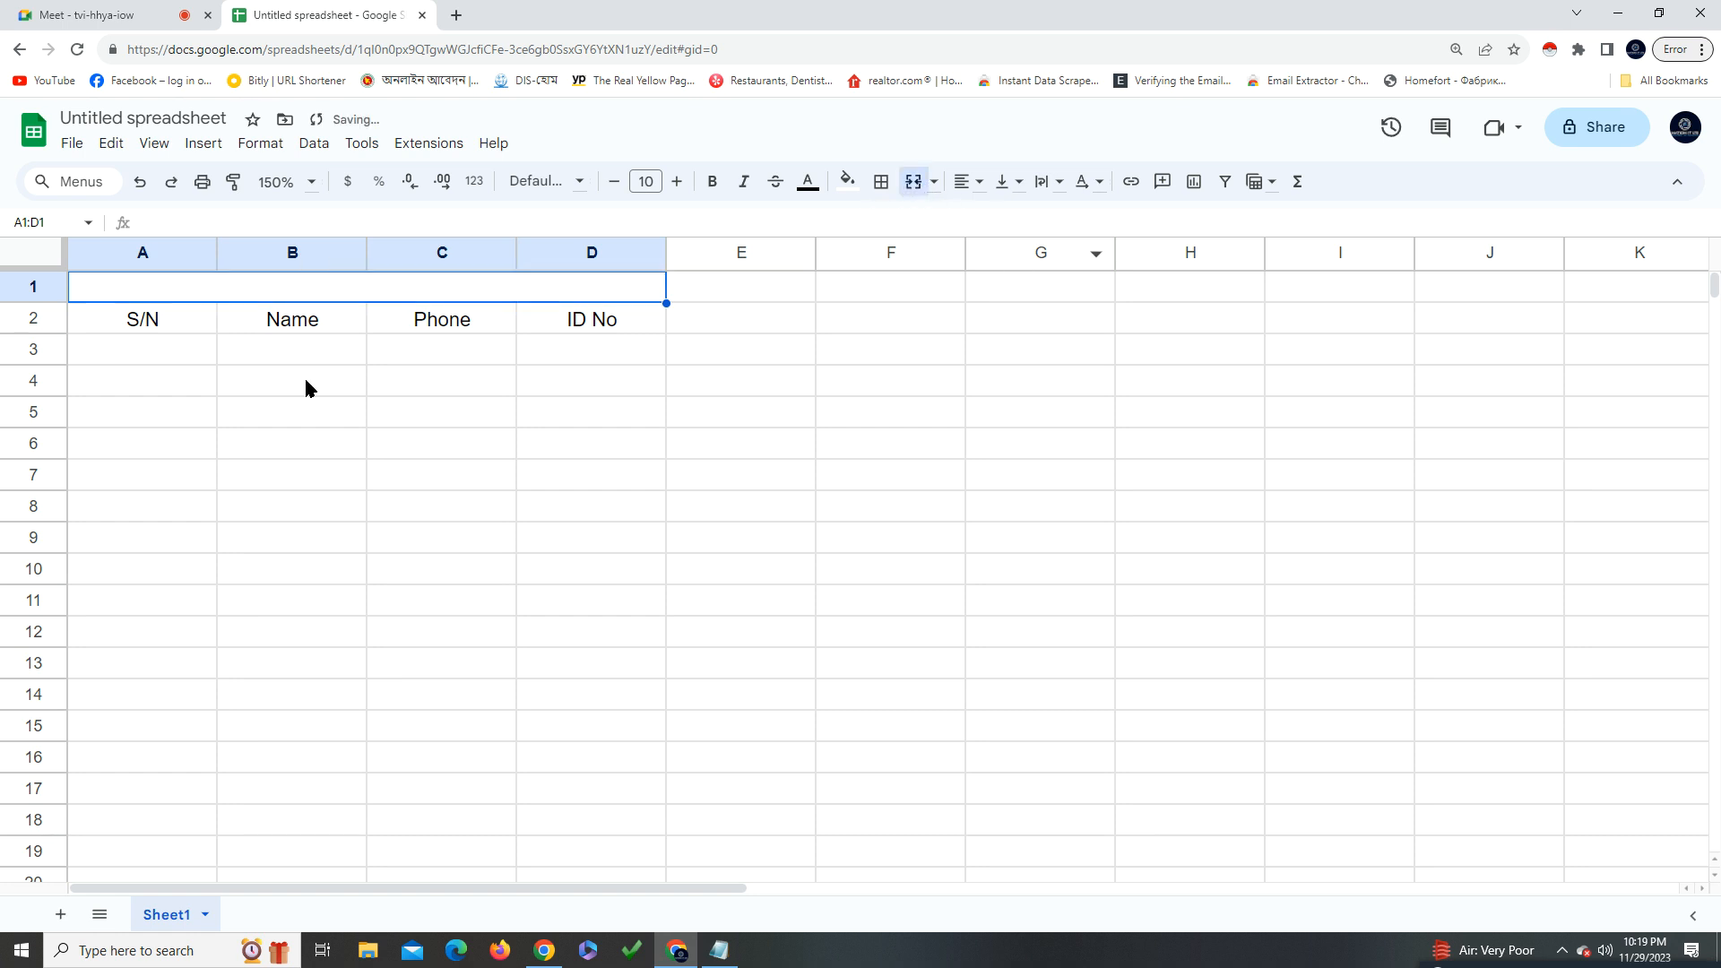
left_click(551, 443)
Enter the two-line title "Nation IT LTD" and "Student Data" in the merged cell A1:D1
left_click(289, 298)
double_click(274, 292)
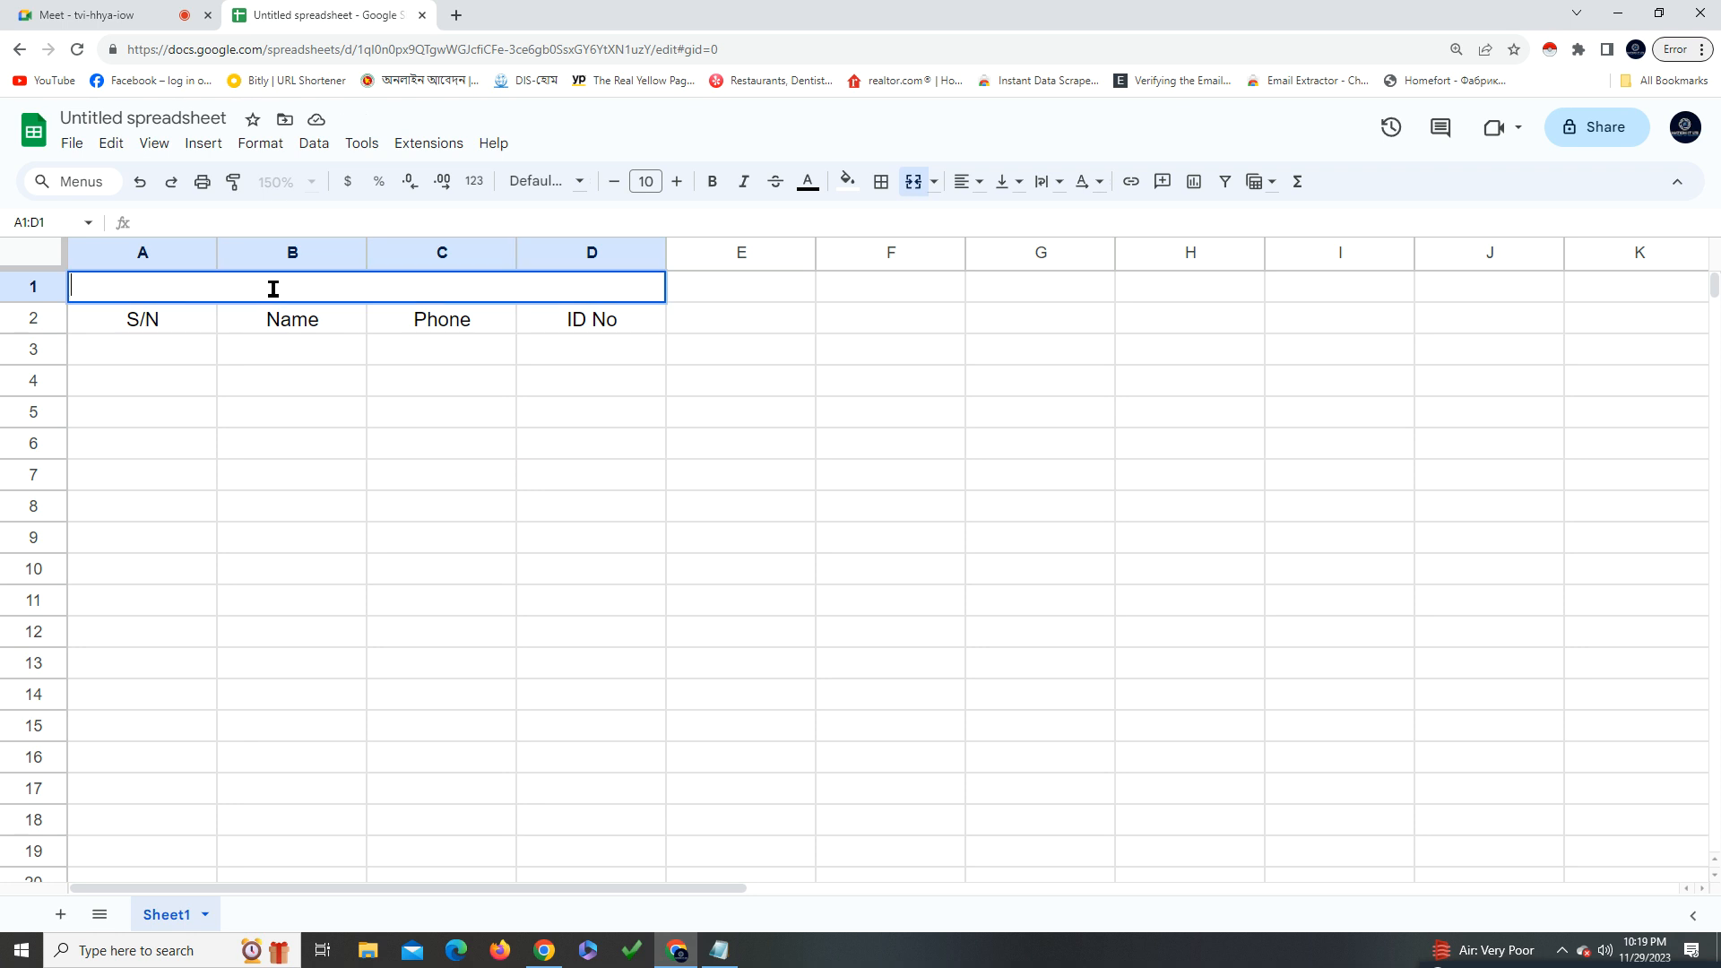
type("Nation IT LTD")
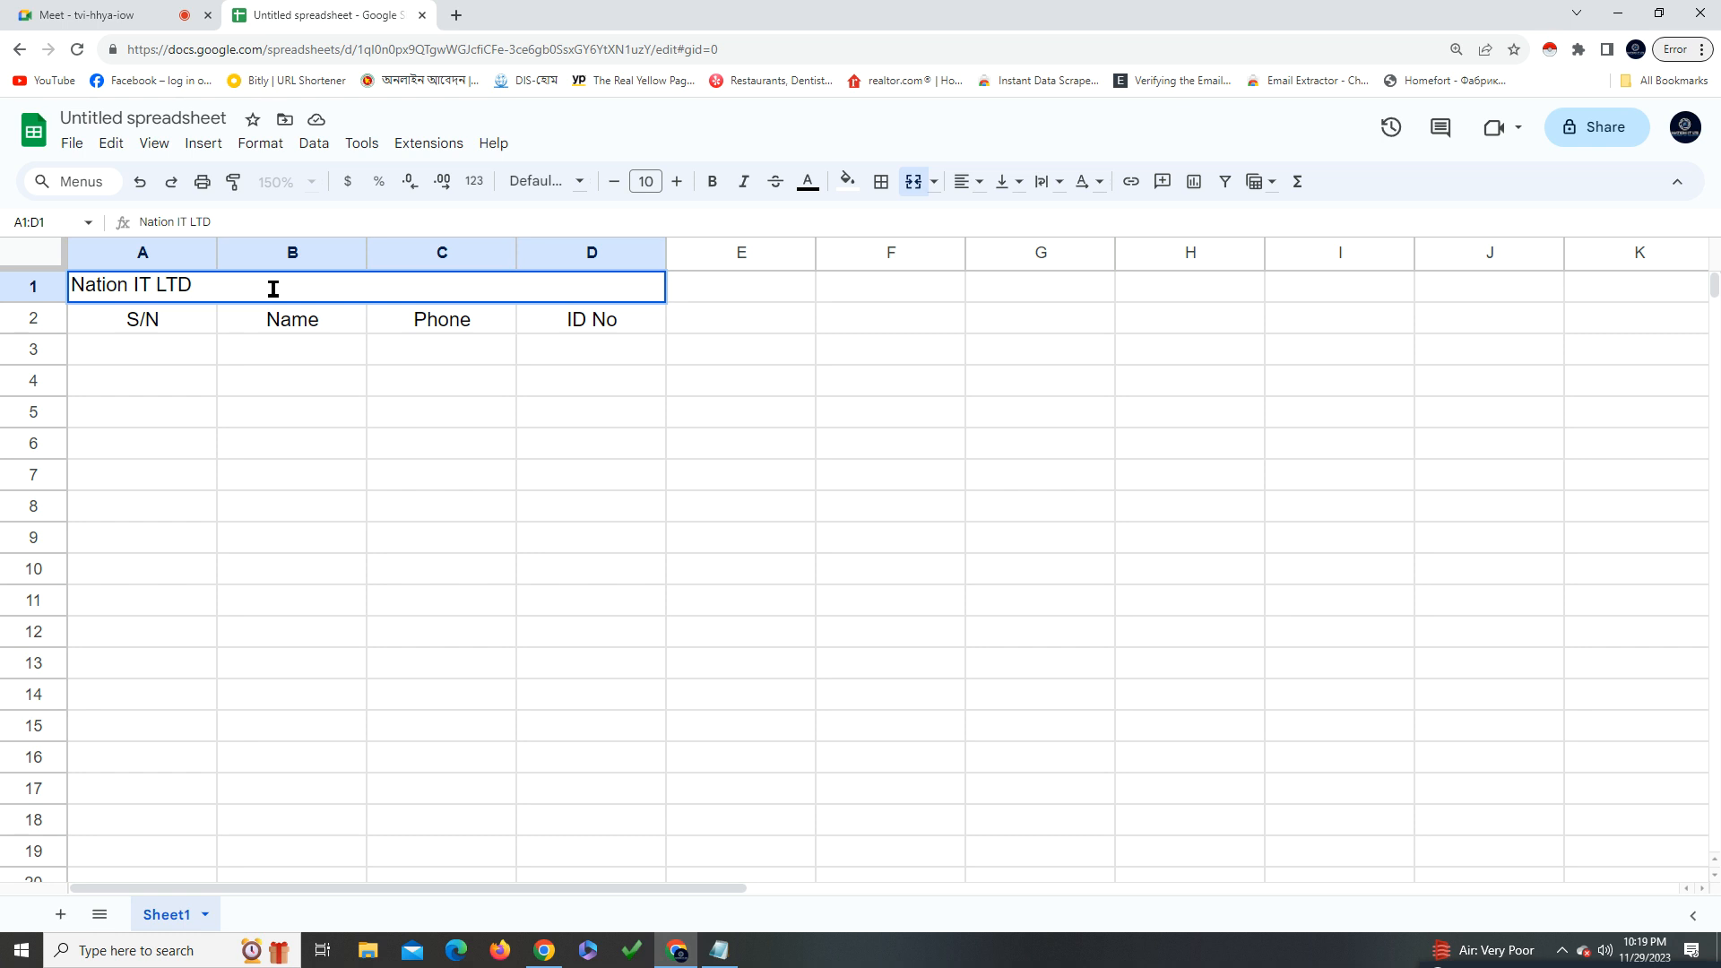
key("alt+Return")
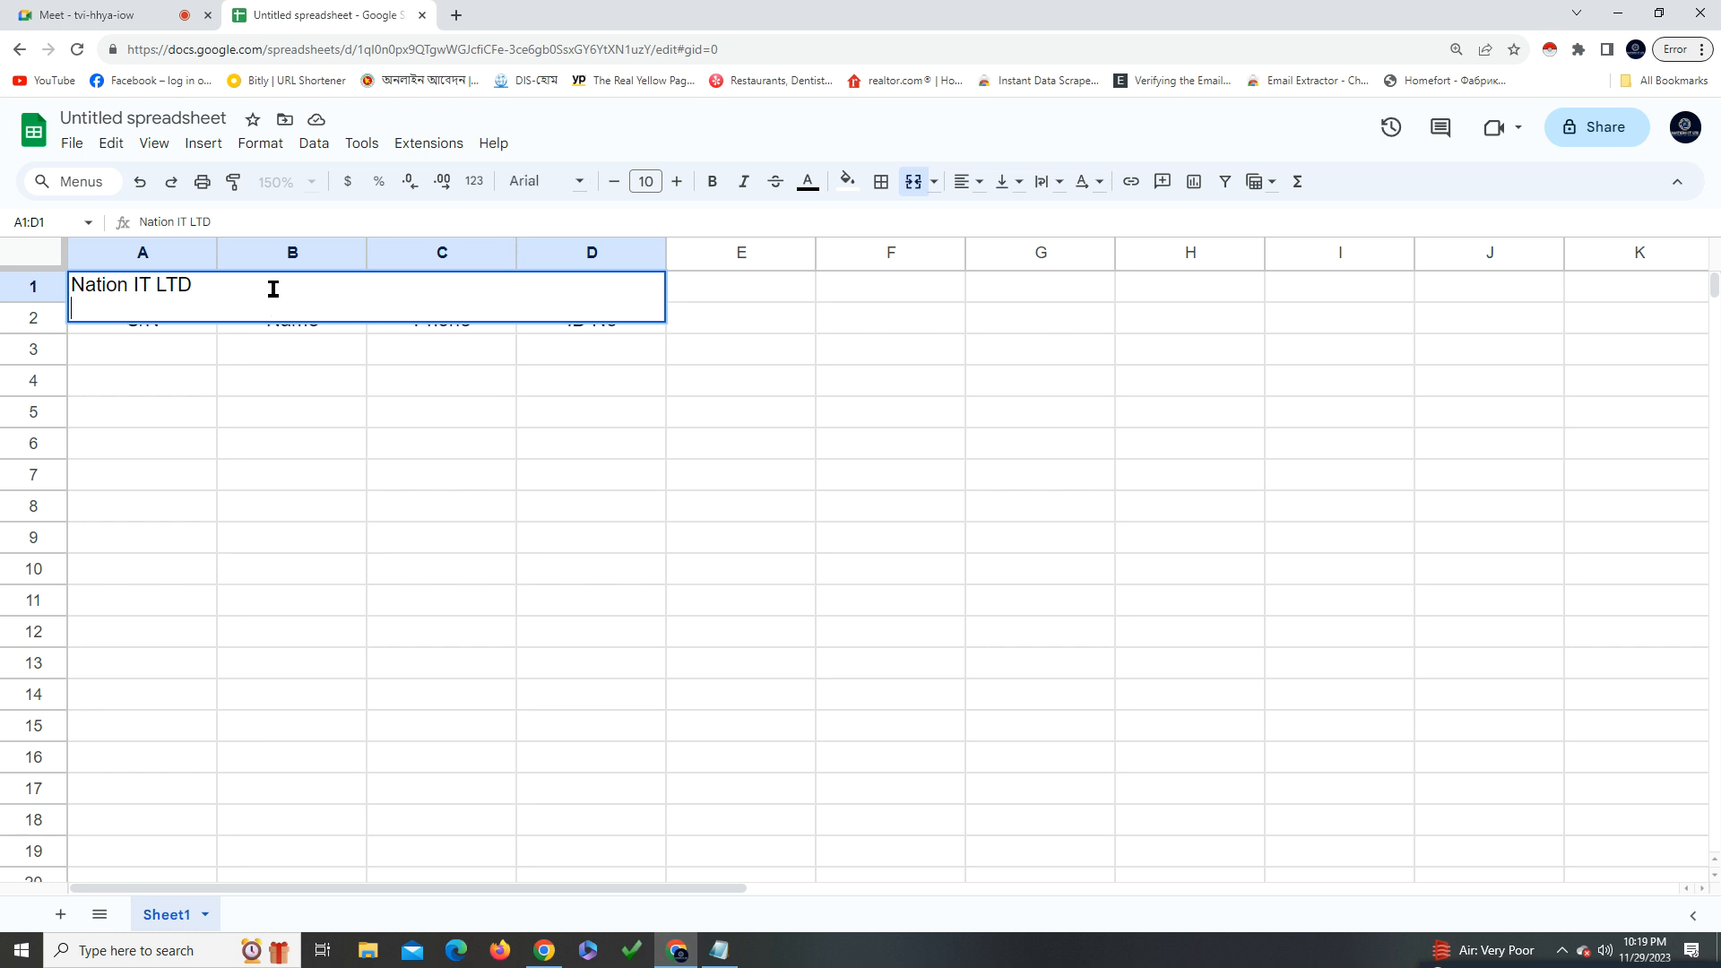
type("Student Data")
left_click(319, 393)
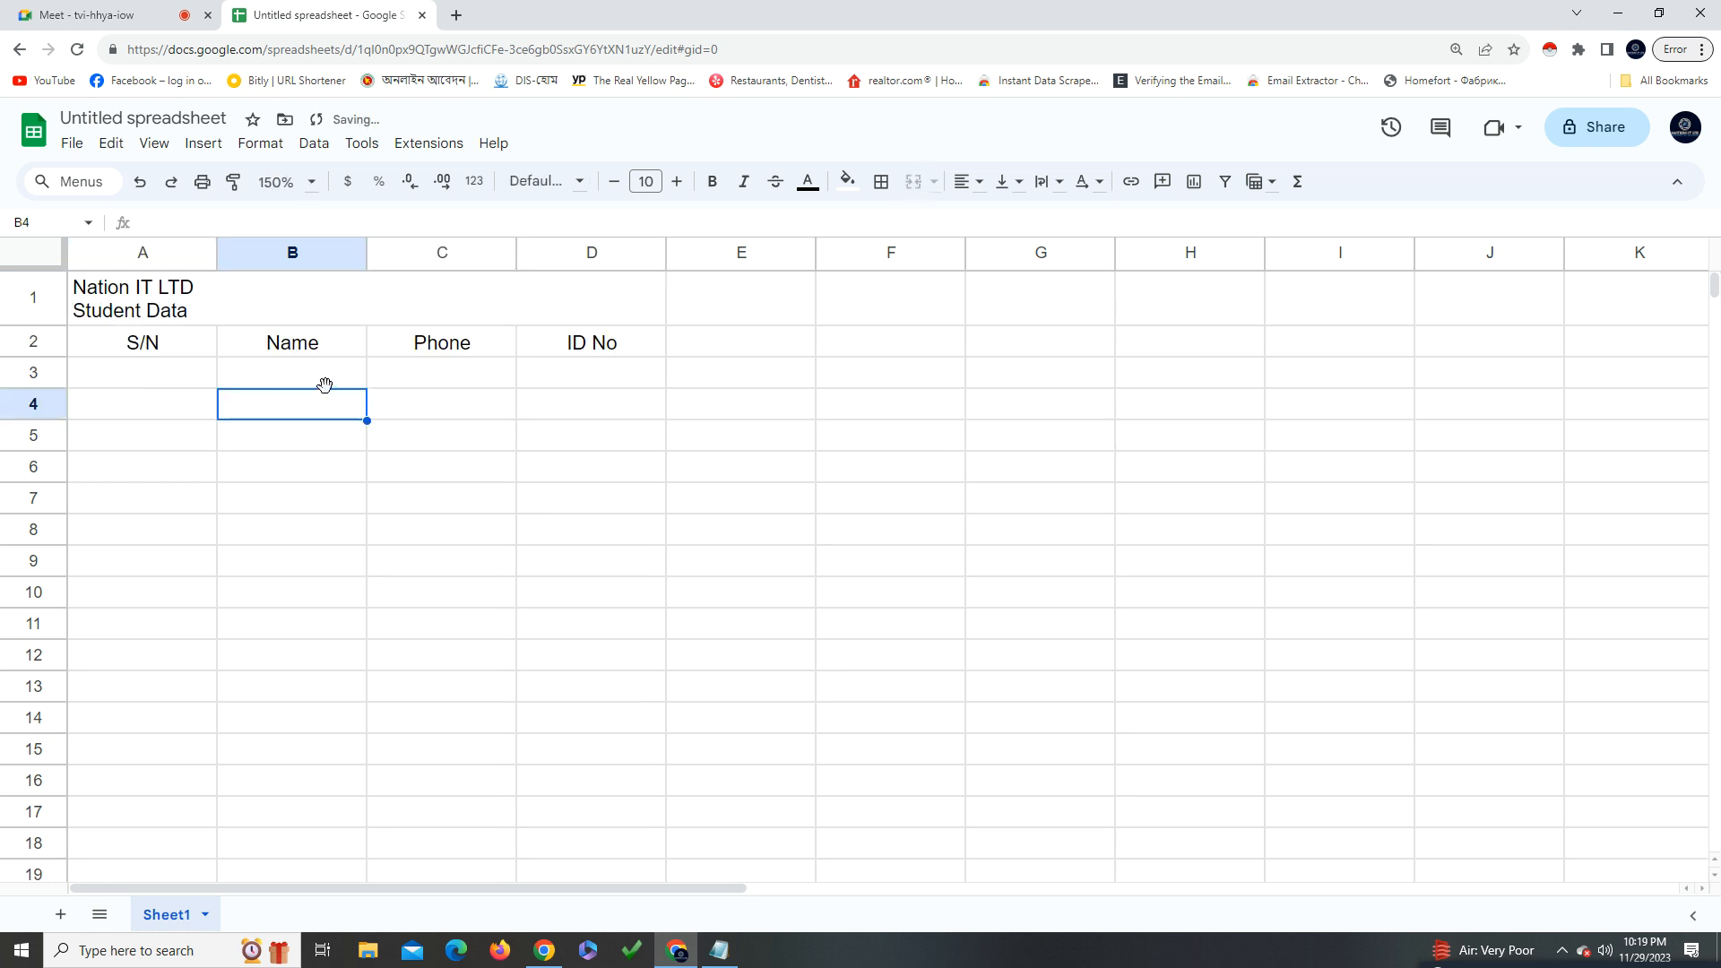
Centre the two-line title horizontally in the merged cell A1:D1
left_click(230, 302)
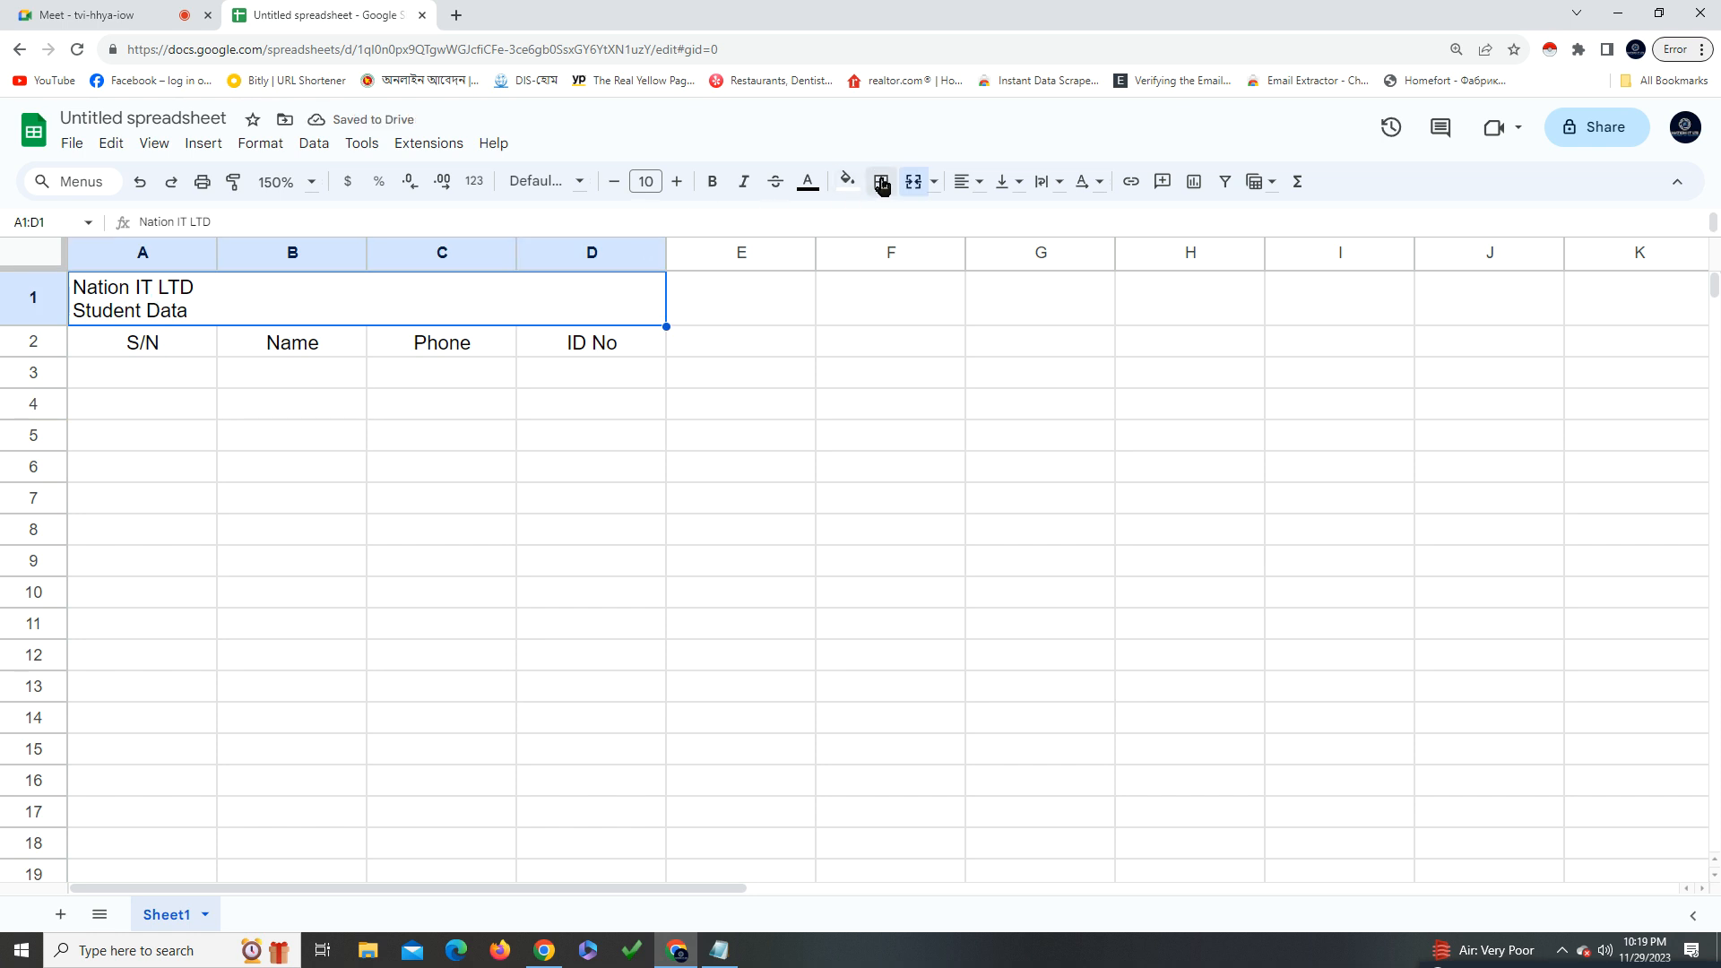
left_click(966, 183)
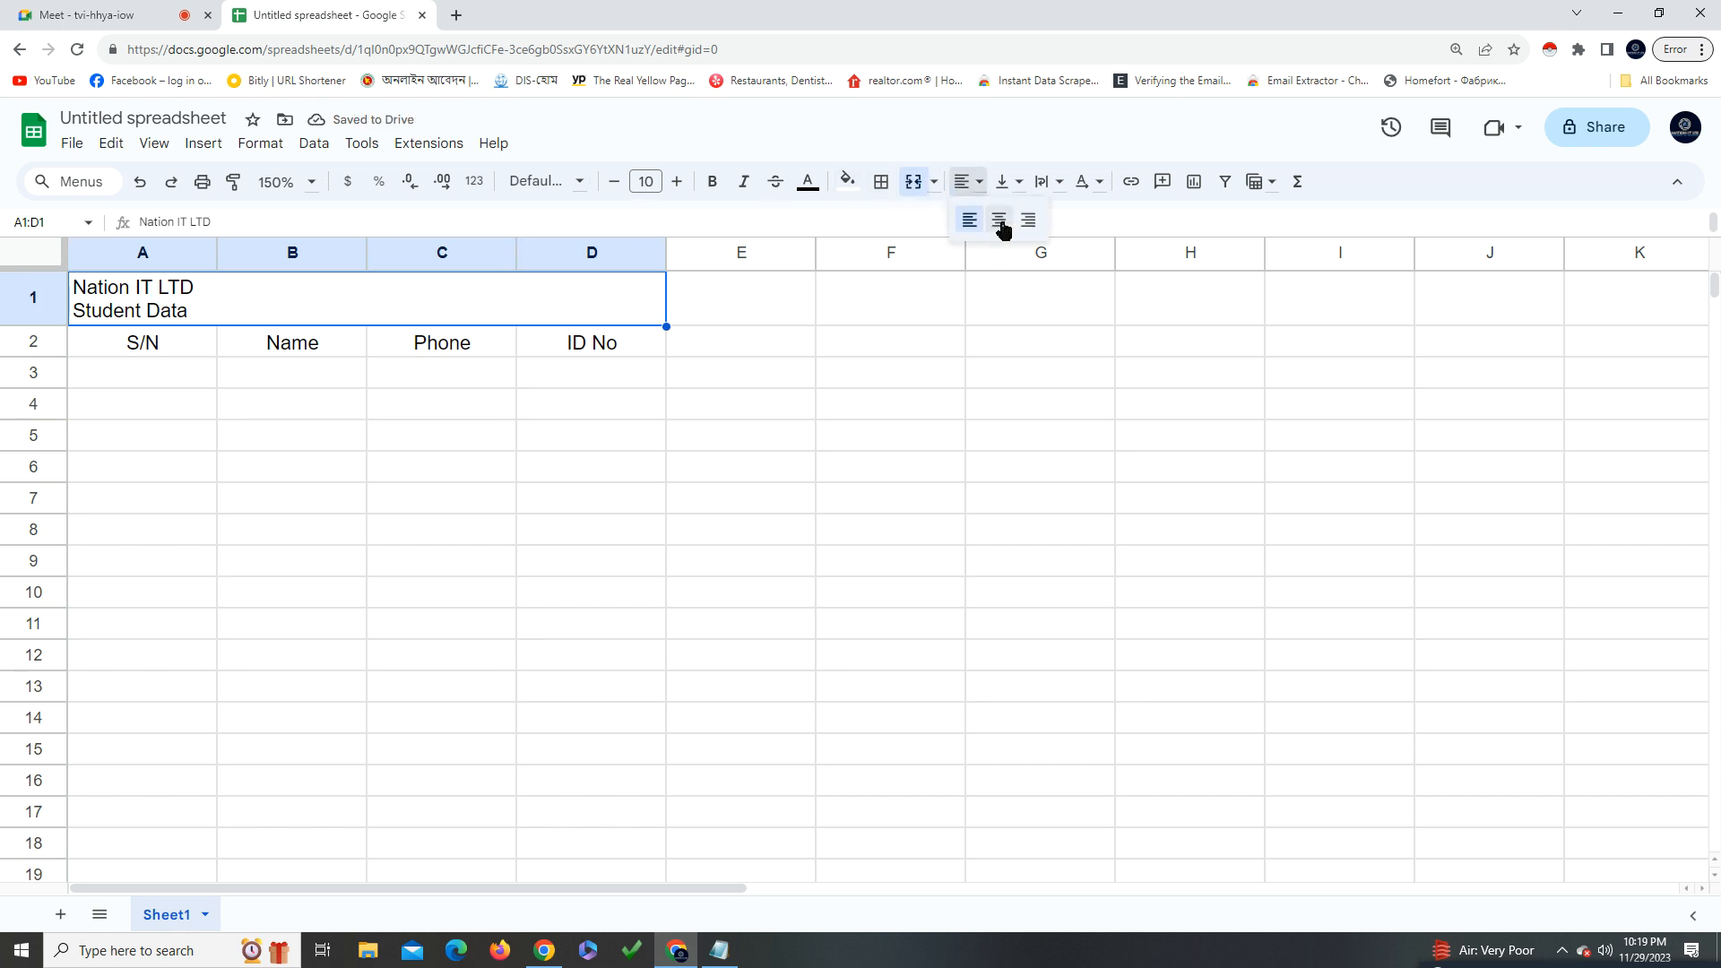
left_click(999, 219)
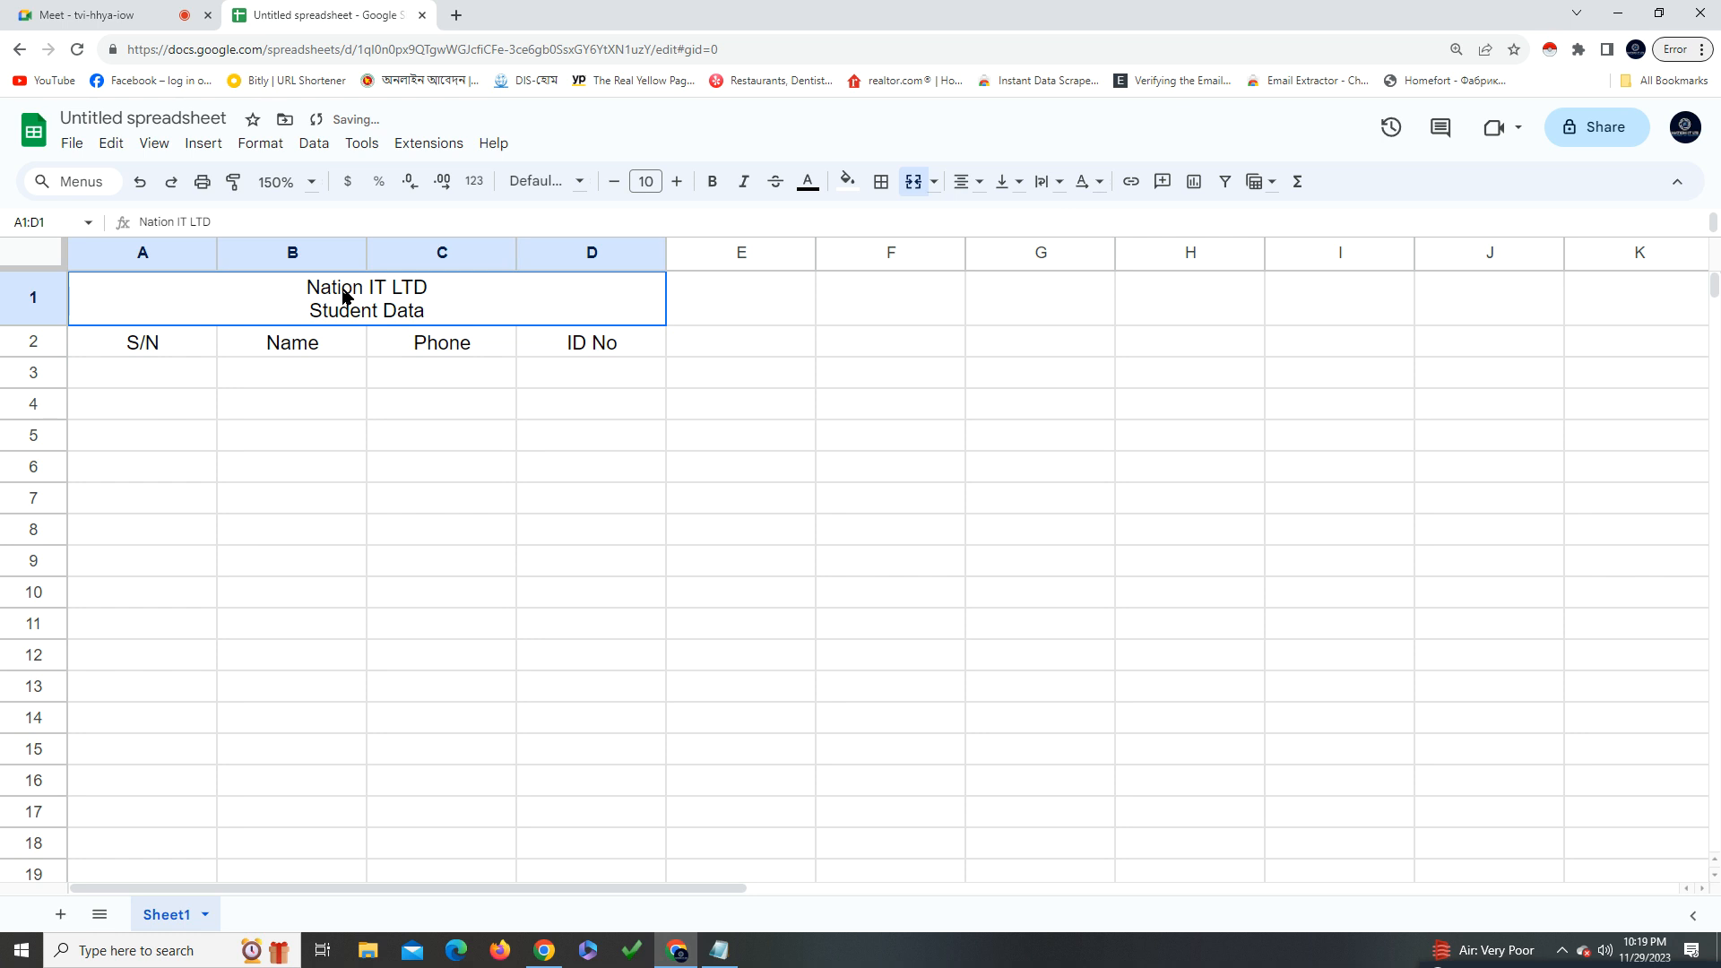
Set the font of the "Nation IT LTD" line in the title cell to Arial
double_click(422, 285)
left_click_drag(433, 285, 305, 285)
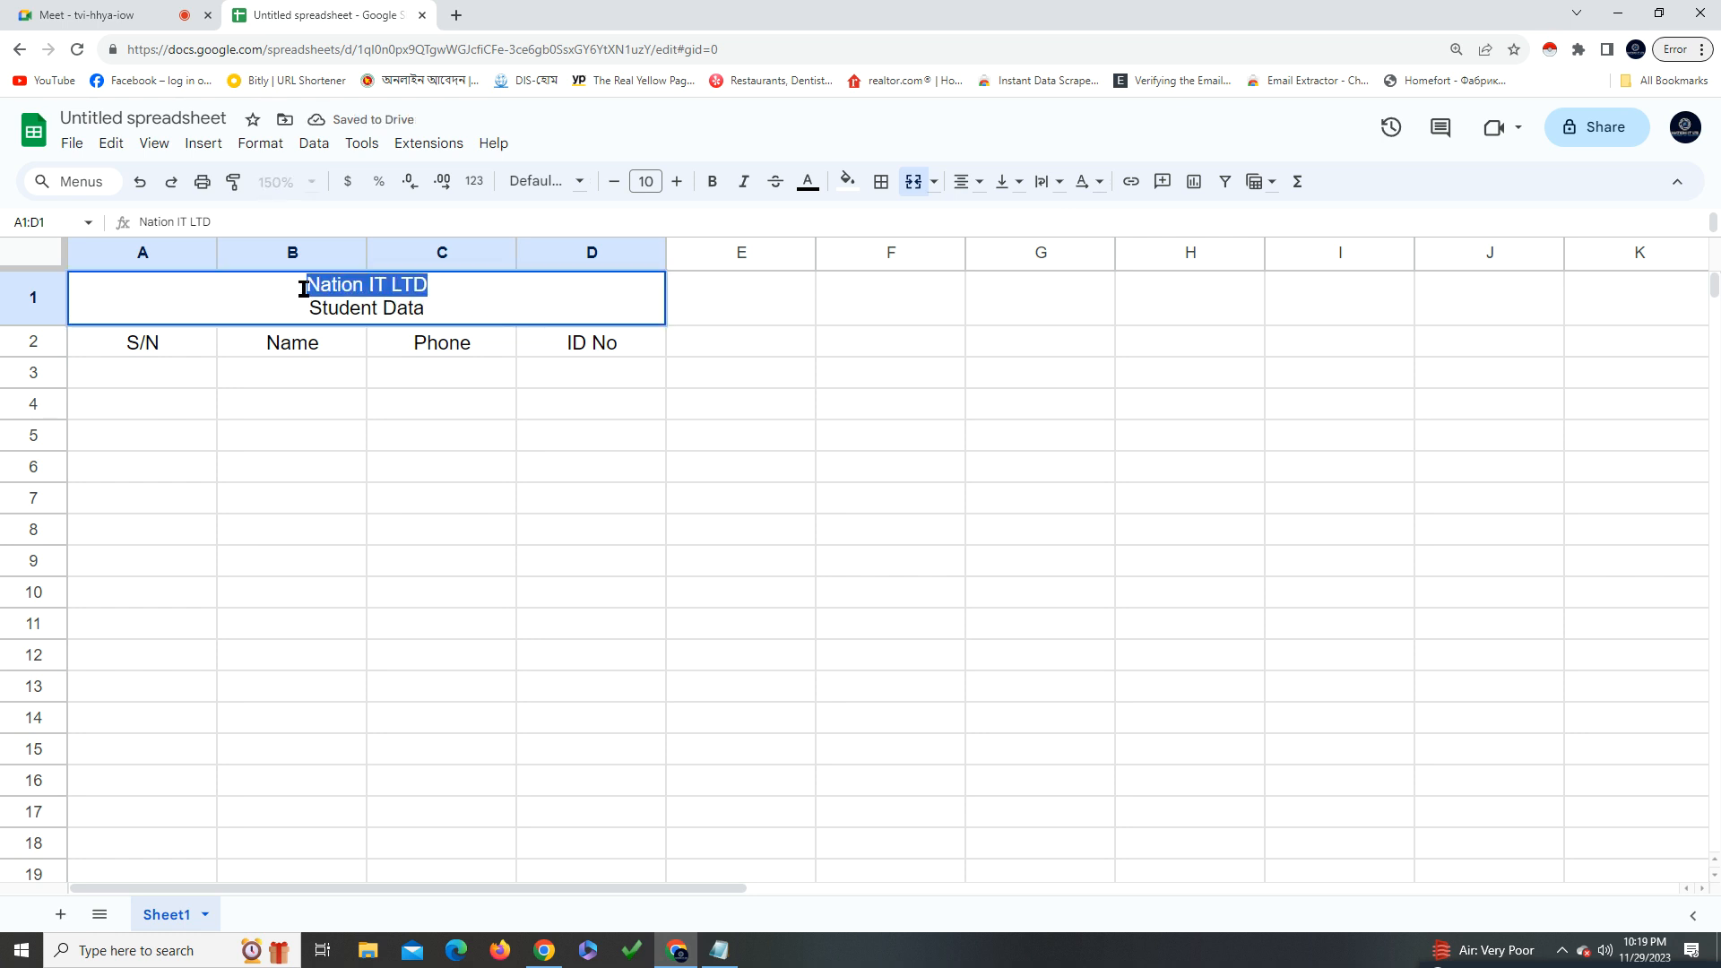
left_click(574, 184)
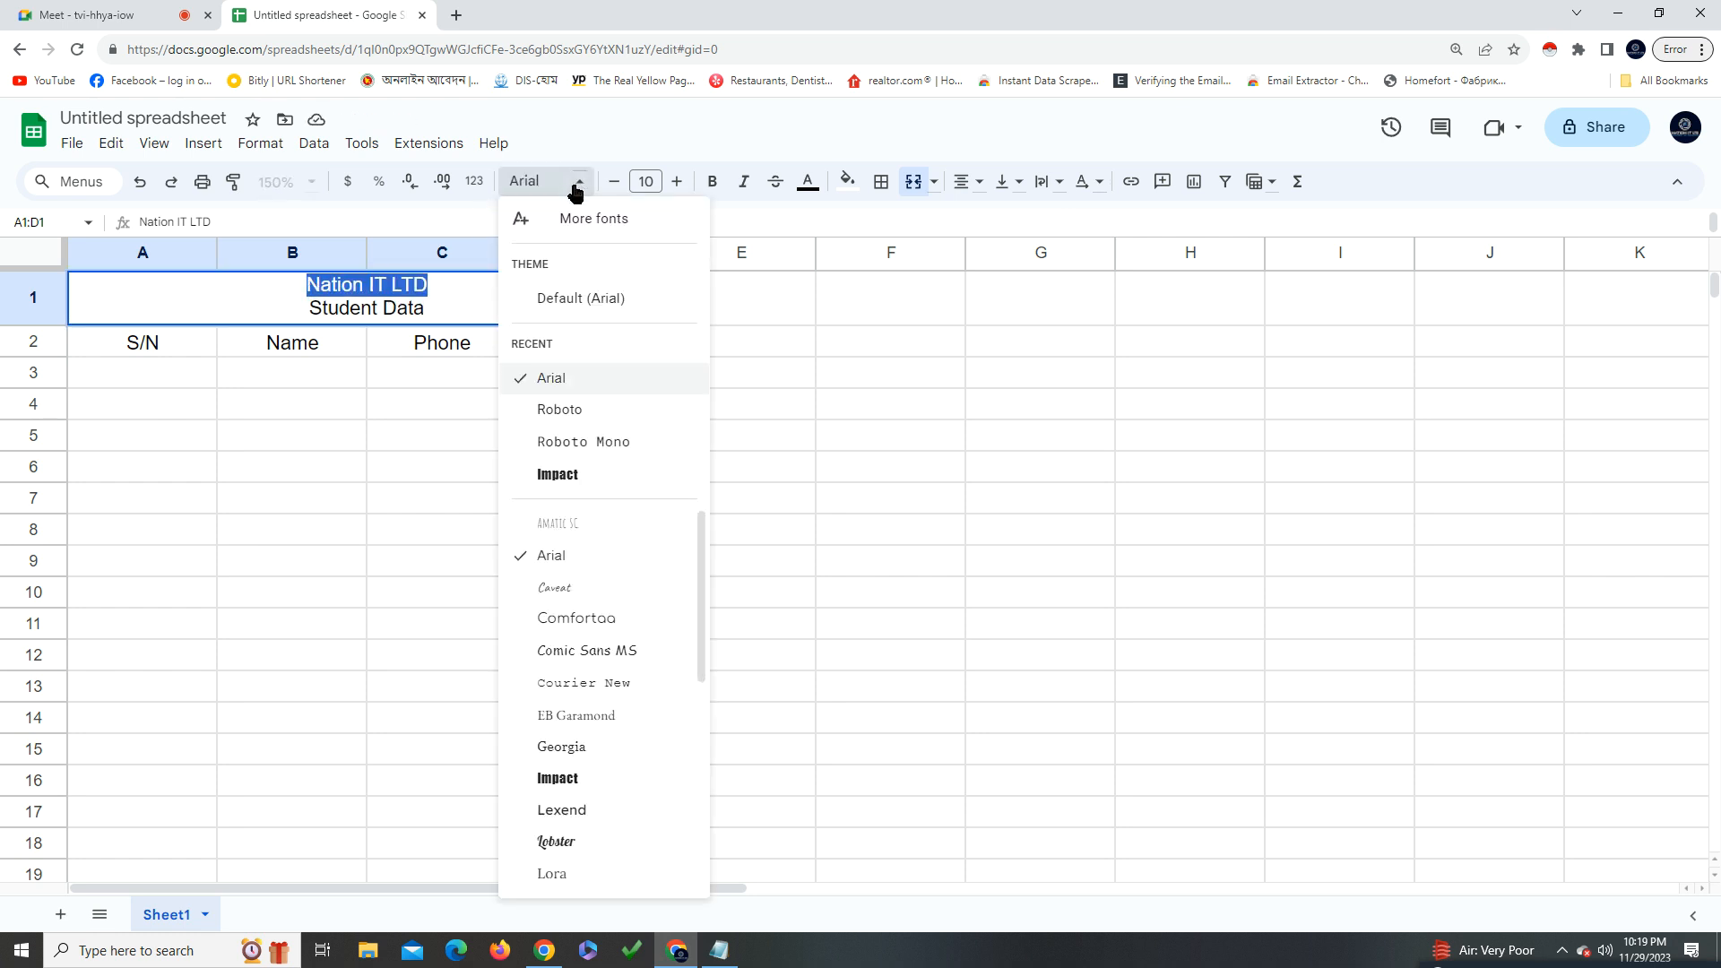
scroll(605, 699, "down", 2)
scroll(605, 701, "down", 3)
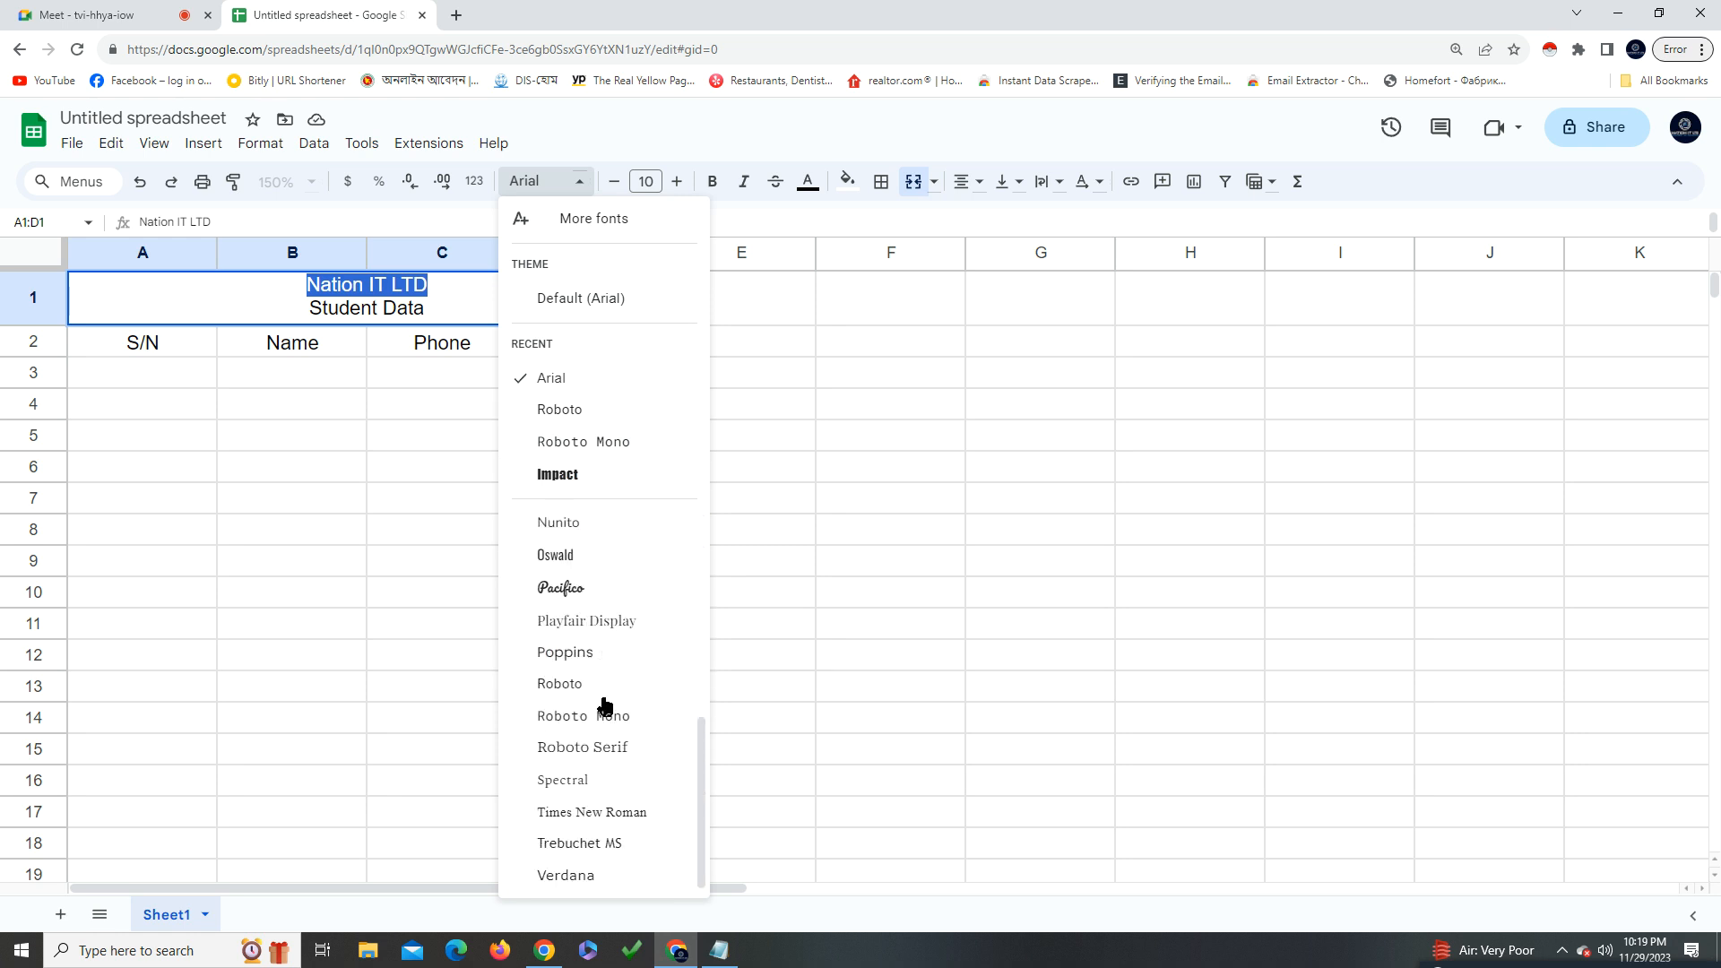
scroll(611, 707, "up", 5)
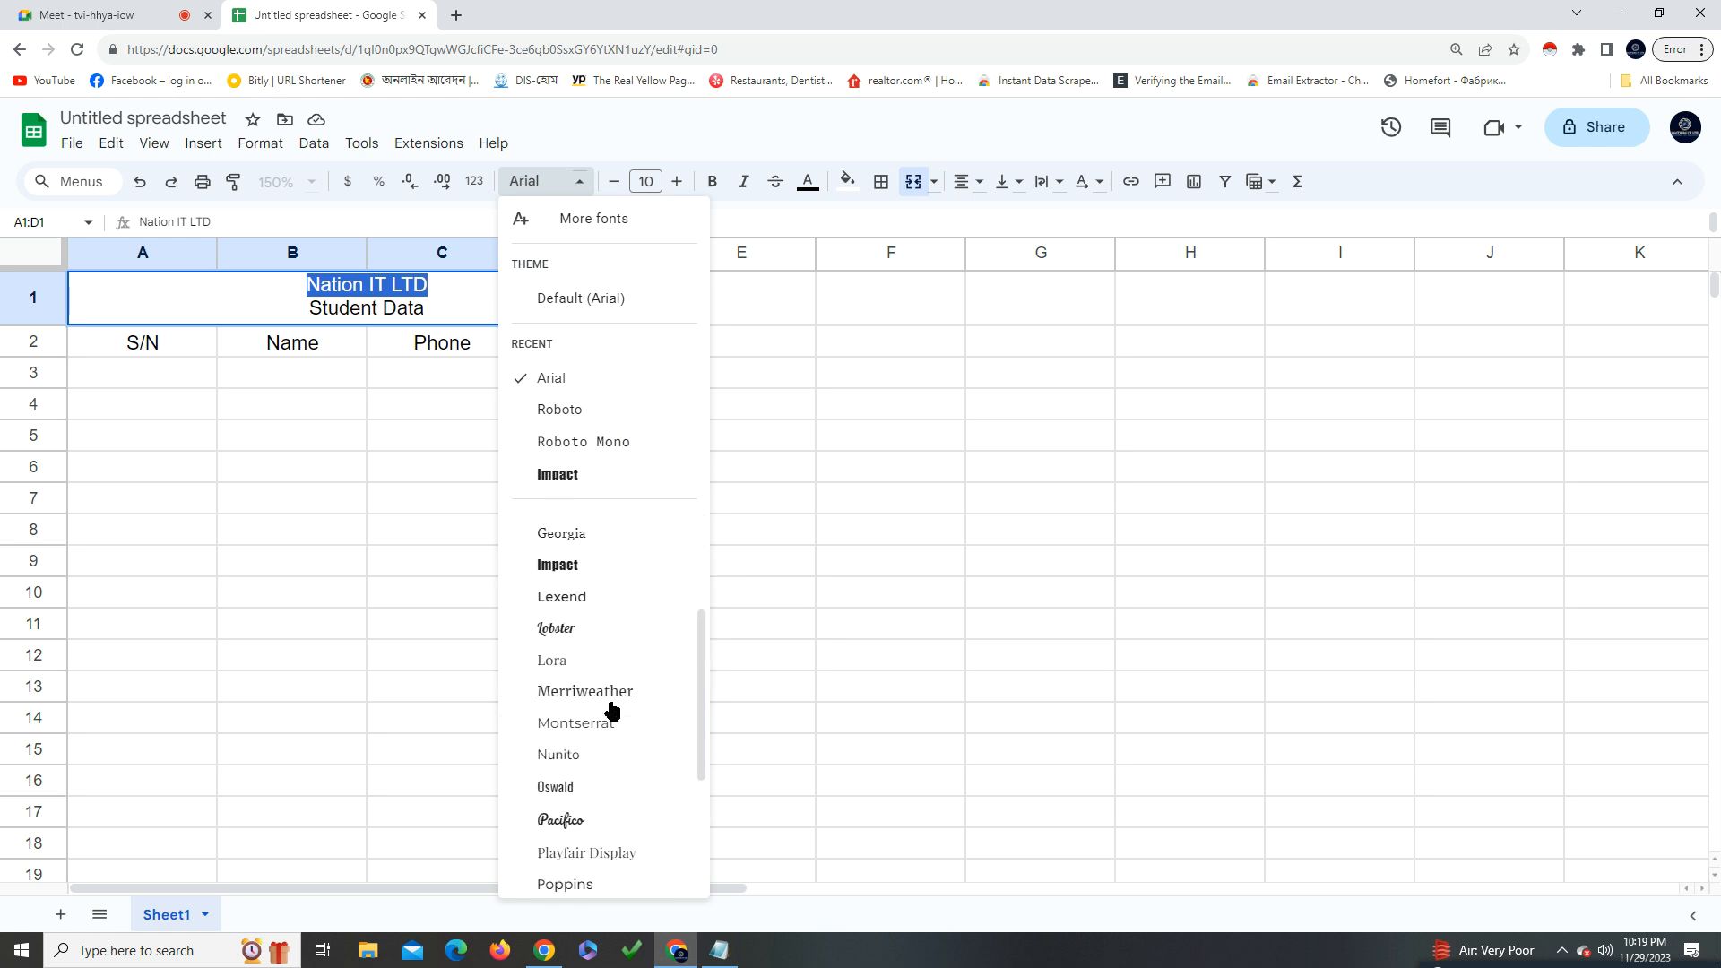
left_click(578, 379)
Make the "Nation IT LTD" line bold with font size 15 and finish editing the title cell
left_click(712, 182)
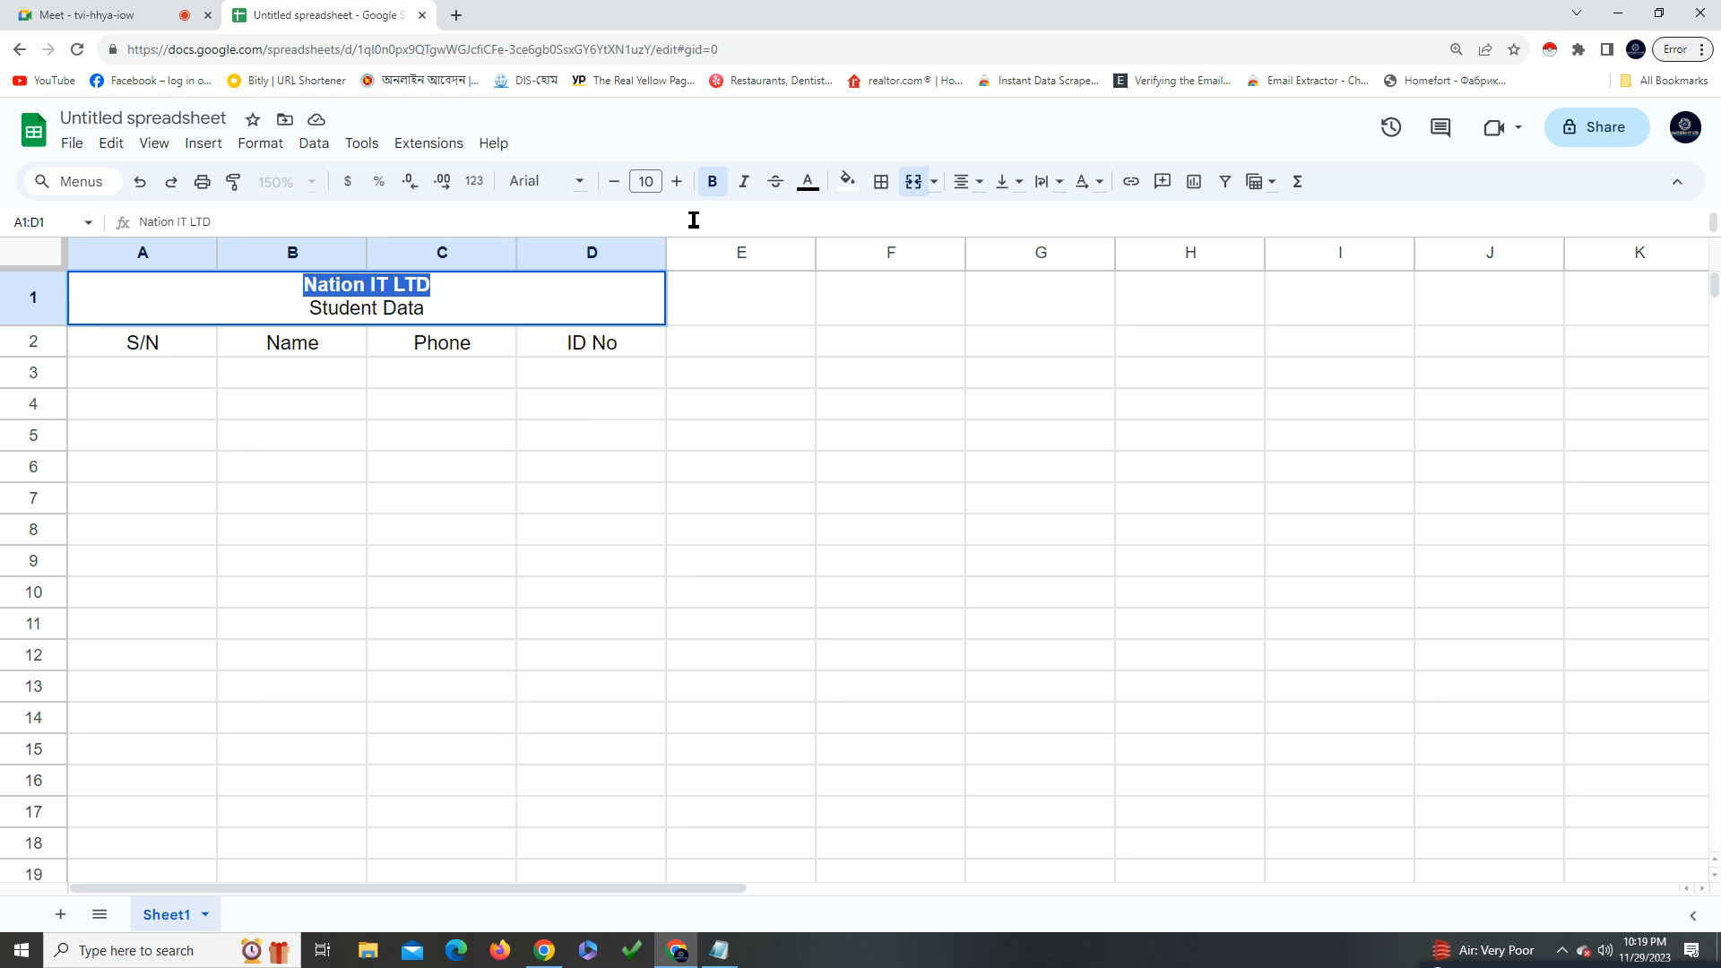
left_click(677, 181)
left_click(677, 182)
left_click(676, 182)
left_click(676, 182)
left_click(677, 182)
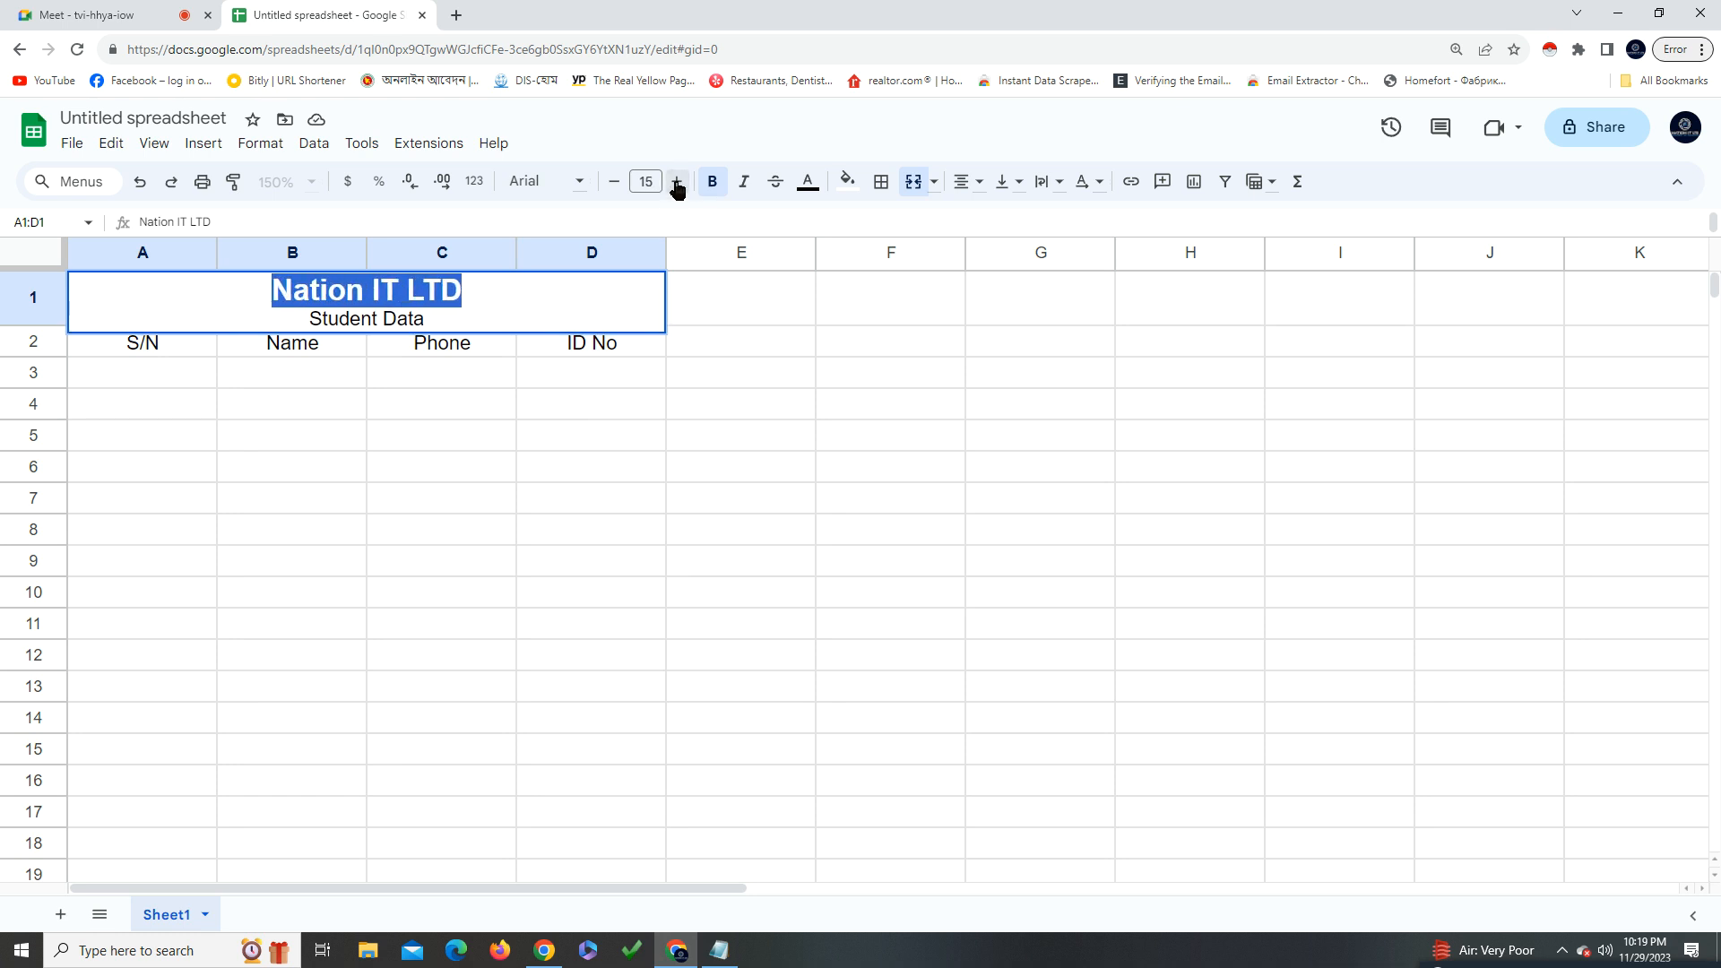
left_click(434, 315)
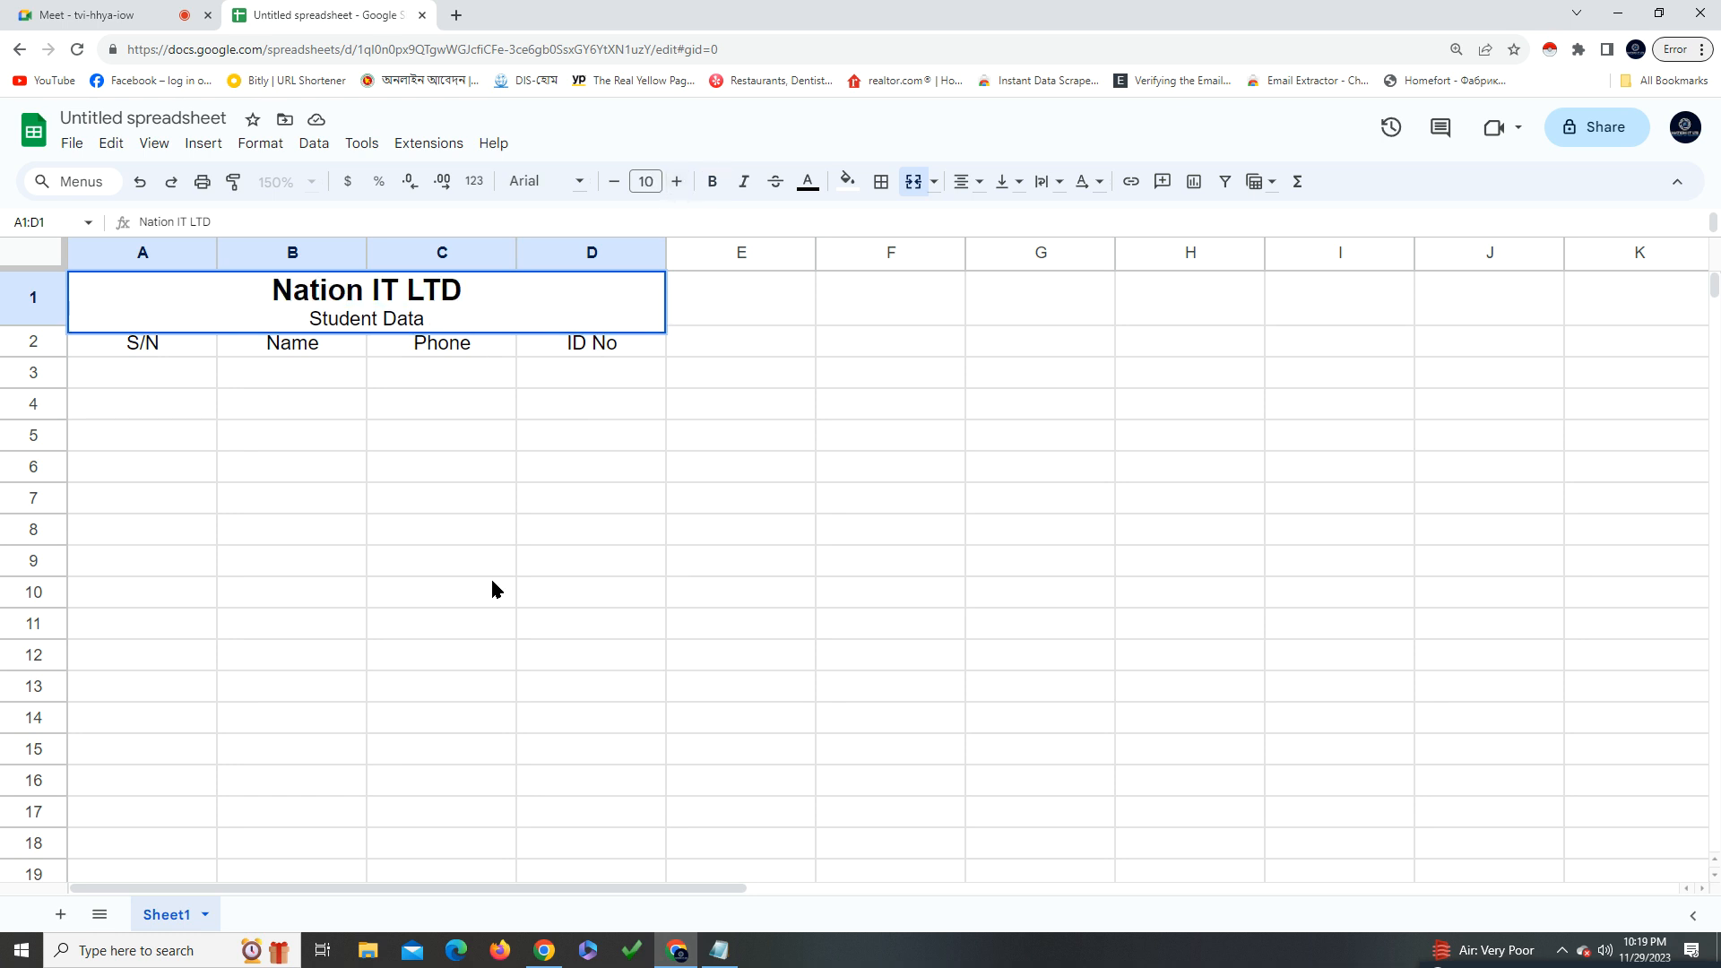
left_click(524, 478)
Fill the merged title cell A1:D1 with yellow
left_click(513, 282)
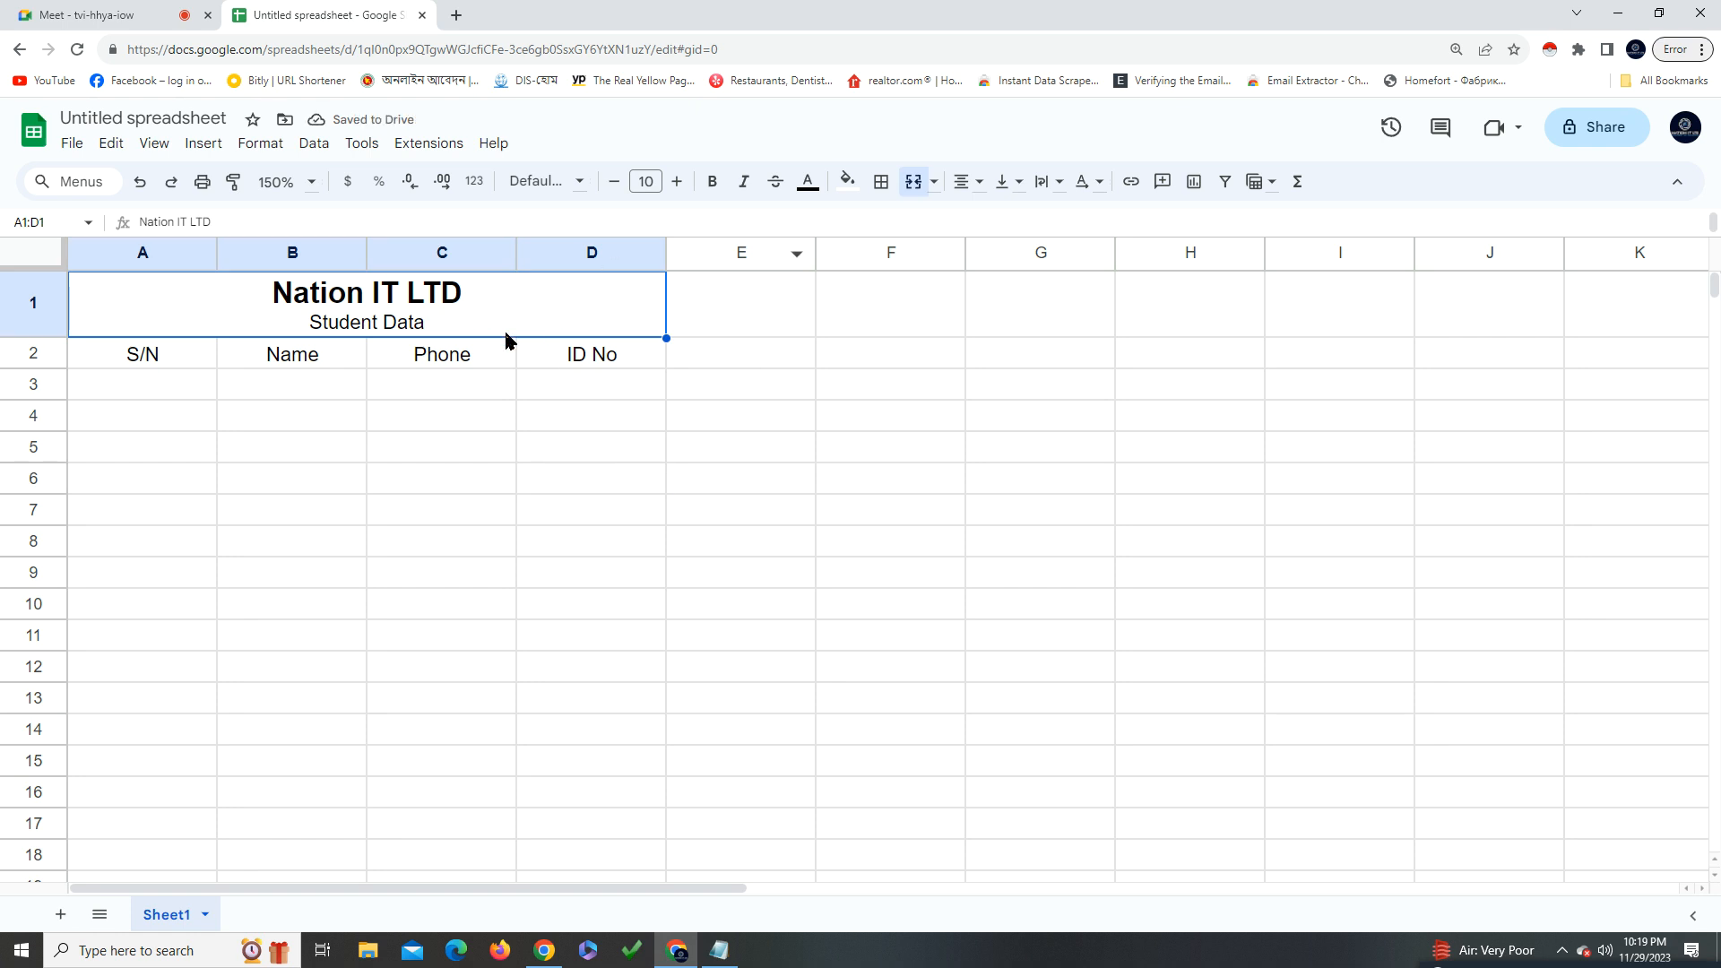
left_click(863, 194)
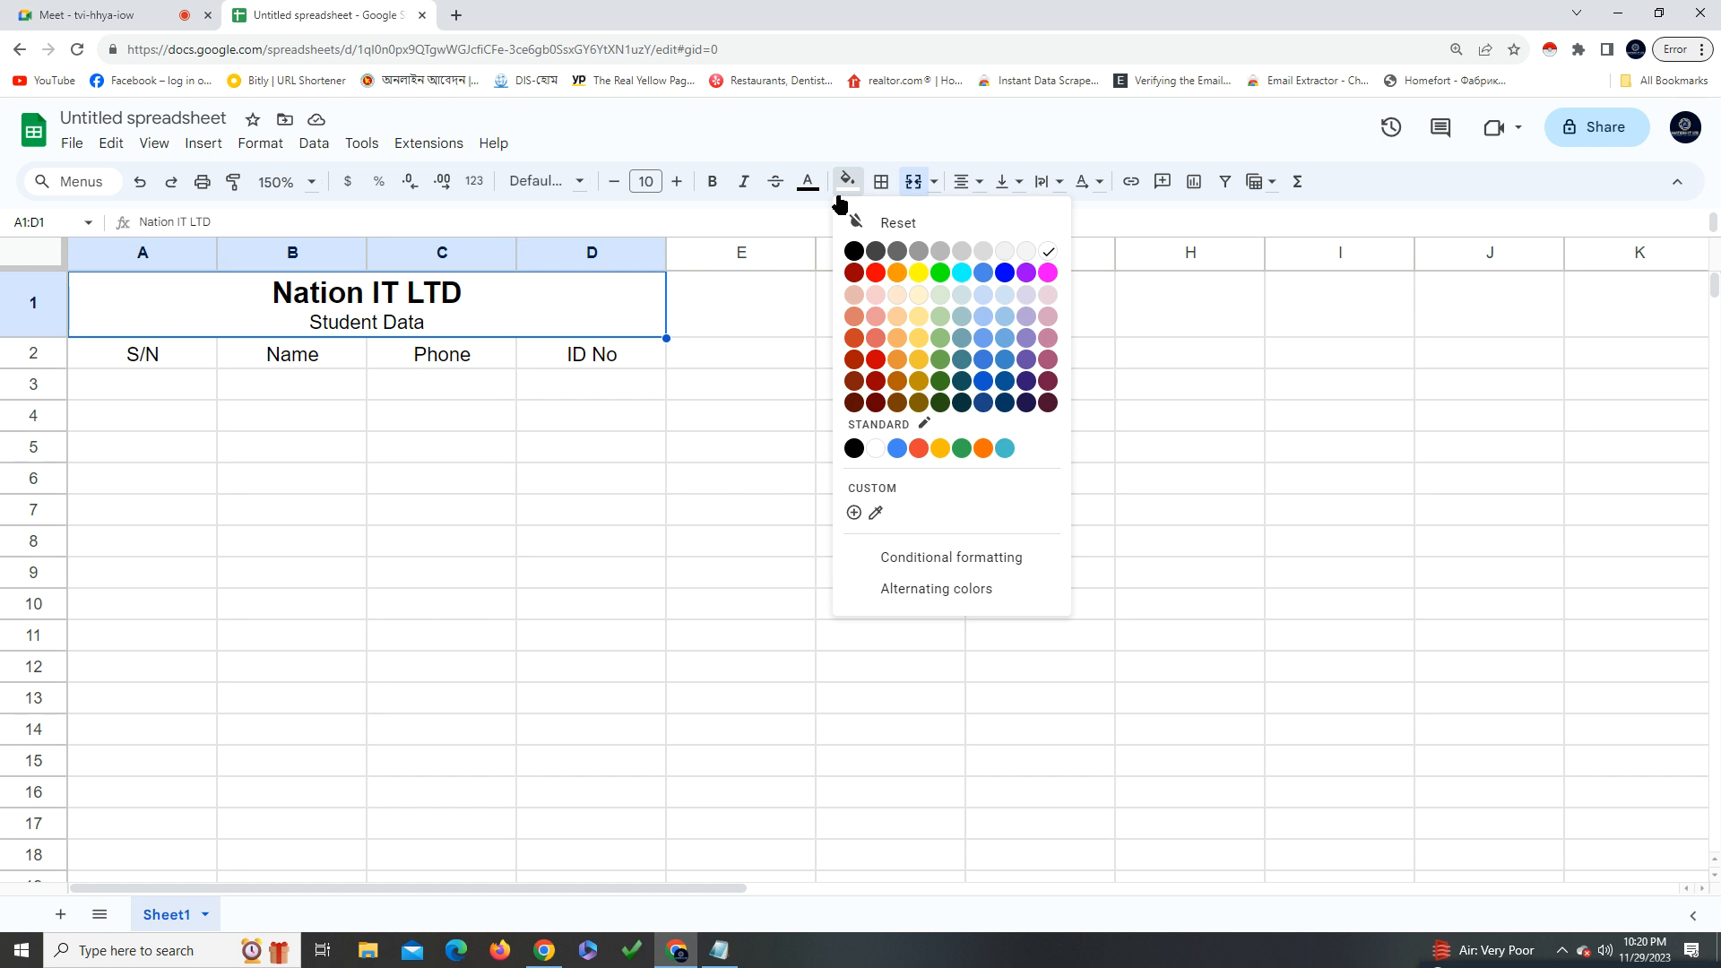
left_click(918, 273)
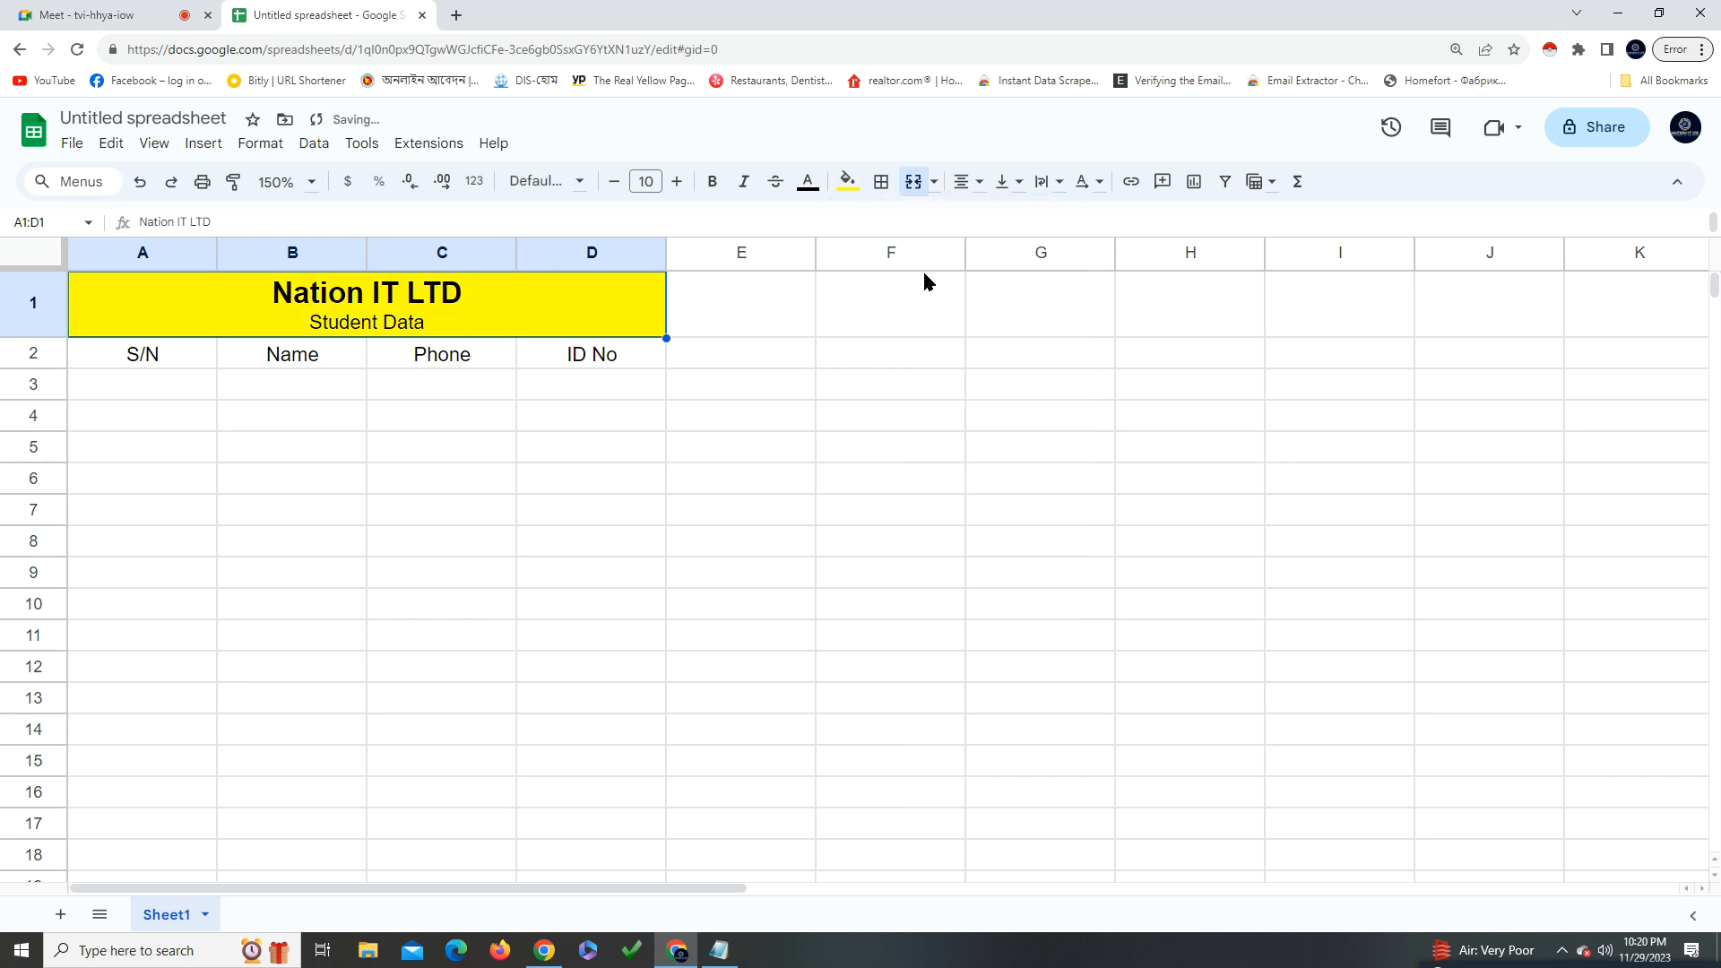
left_click(430, 453)
Fill the column headings in A2:D2 with cornflower blue
left_click_drag(106, 350, 614, 362)
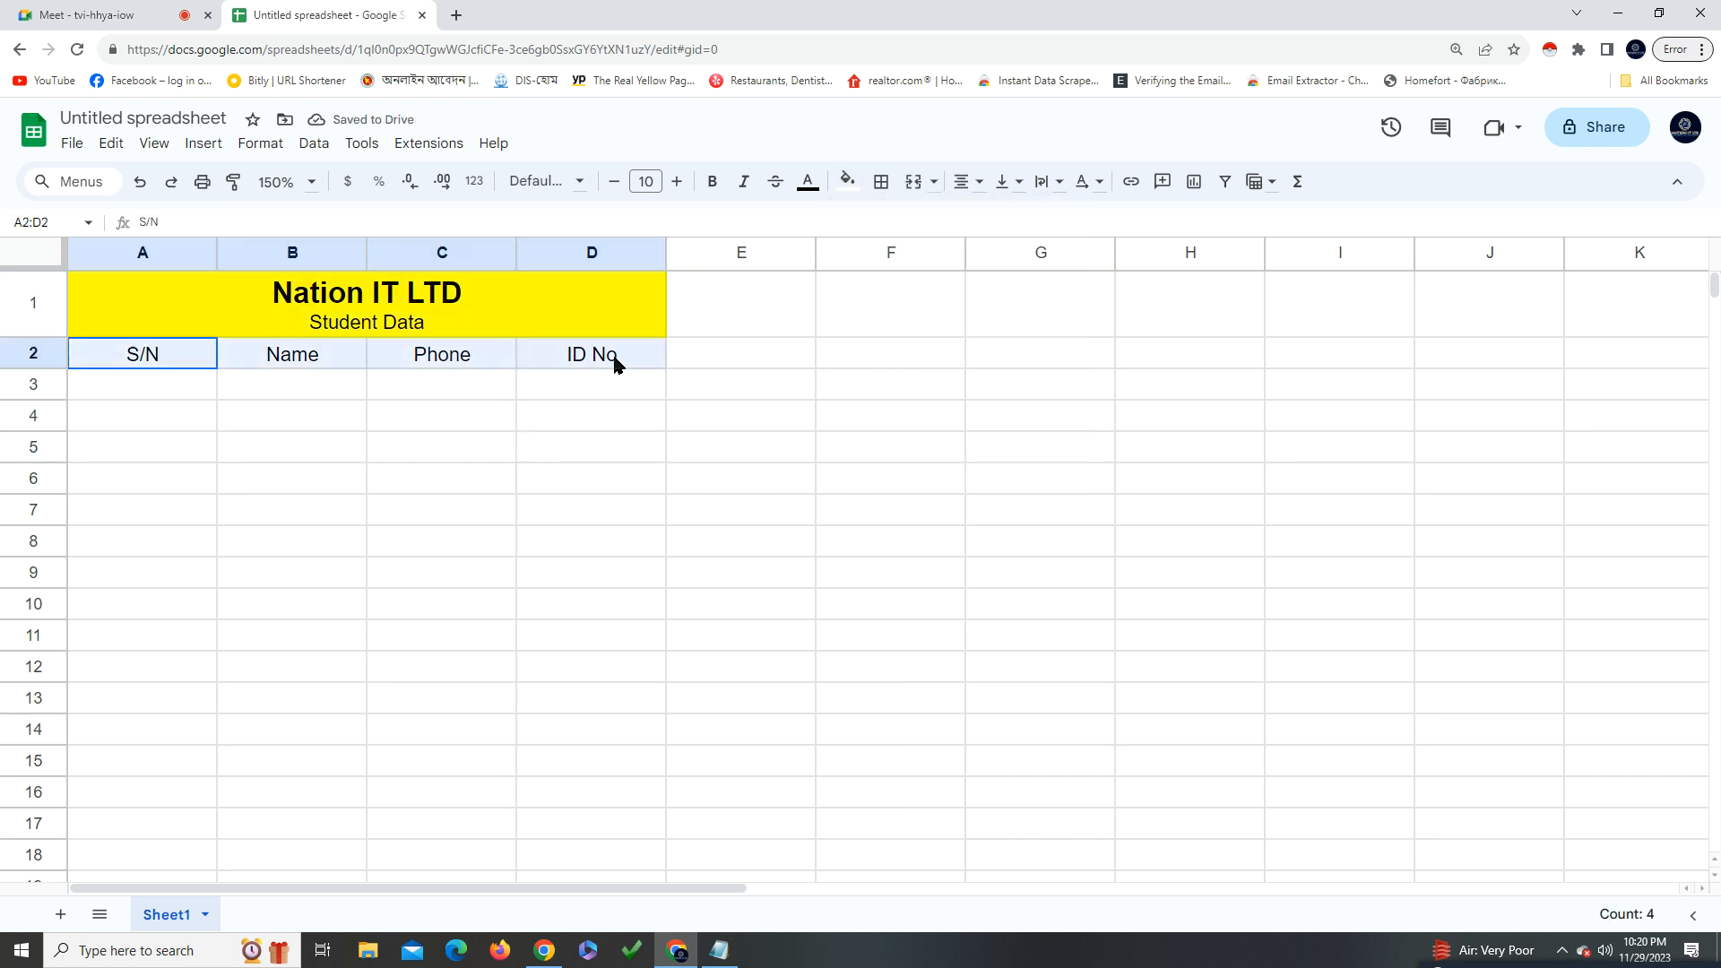
left_click(847, 182)
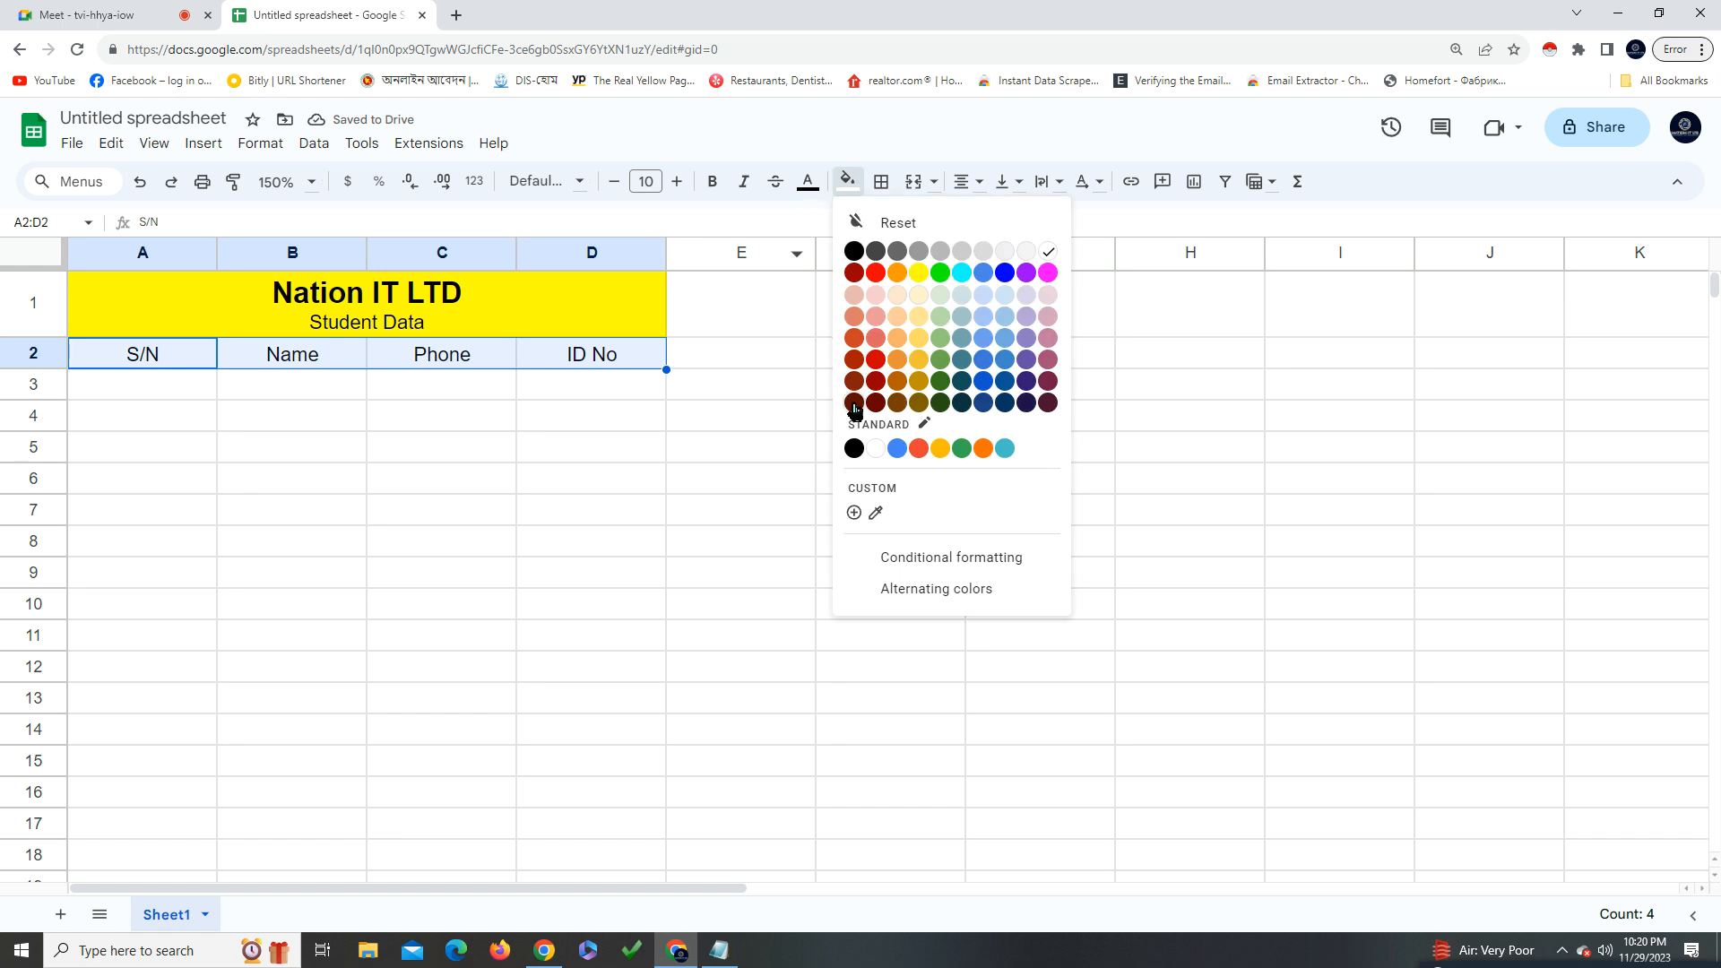
left_click(983, 272)
left_click(627, 513)
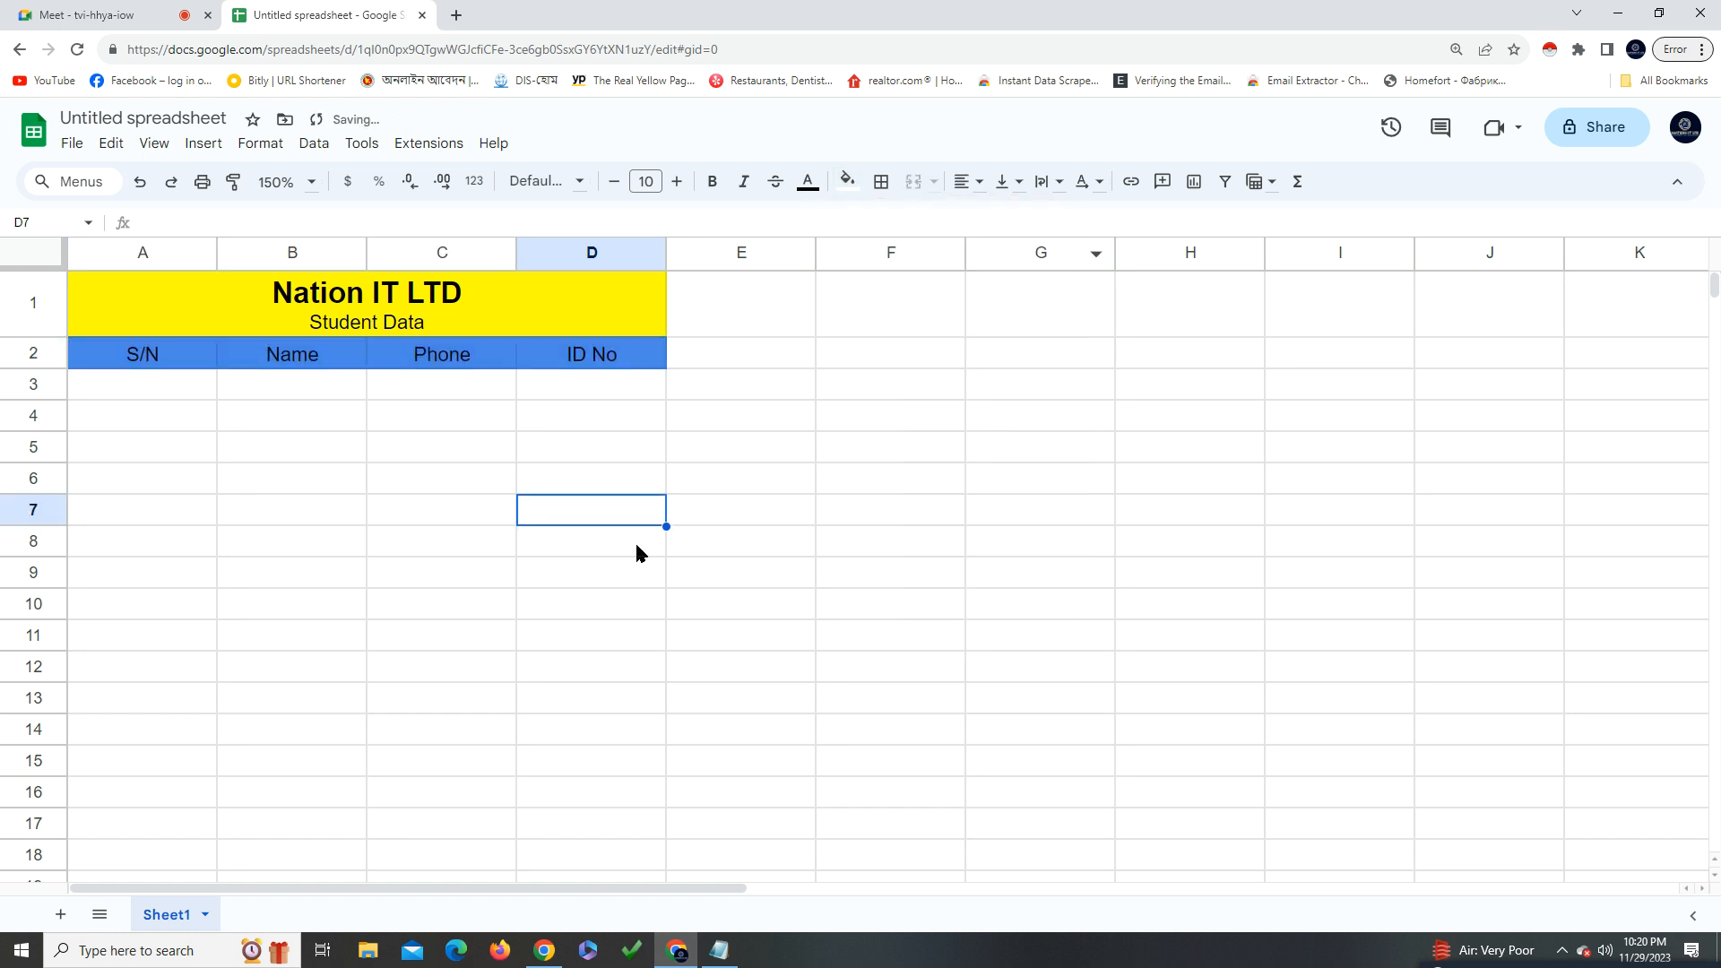
left_click(729, 363)
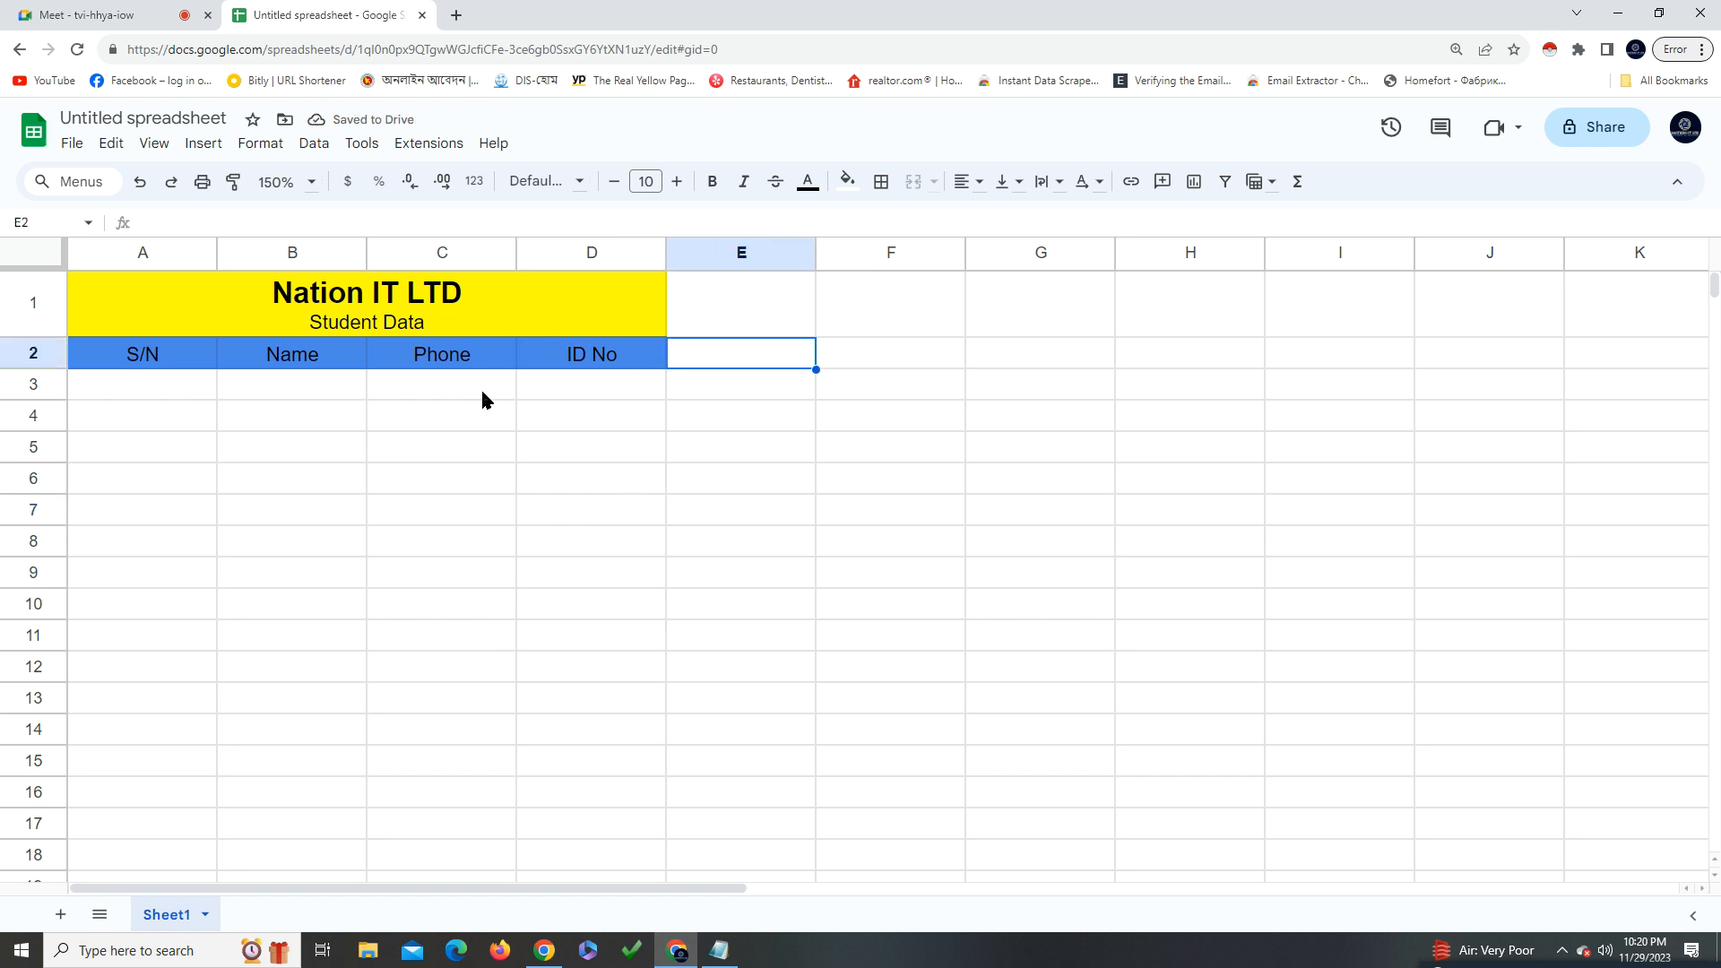
left_click(196, 392)
left_click(627, 417)
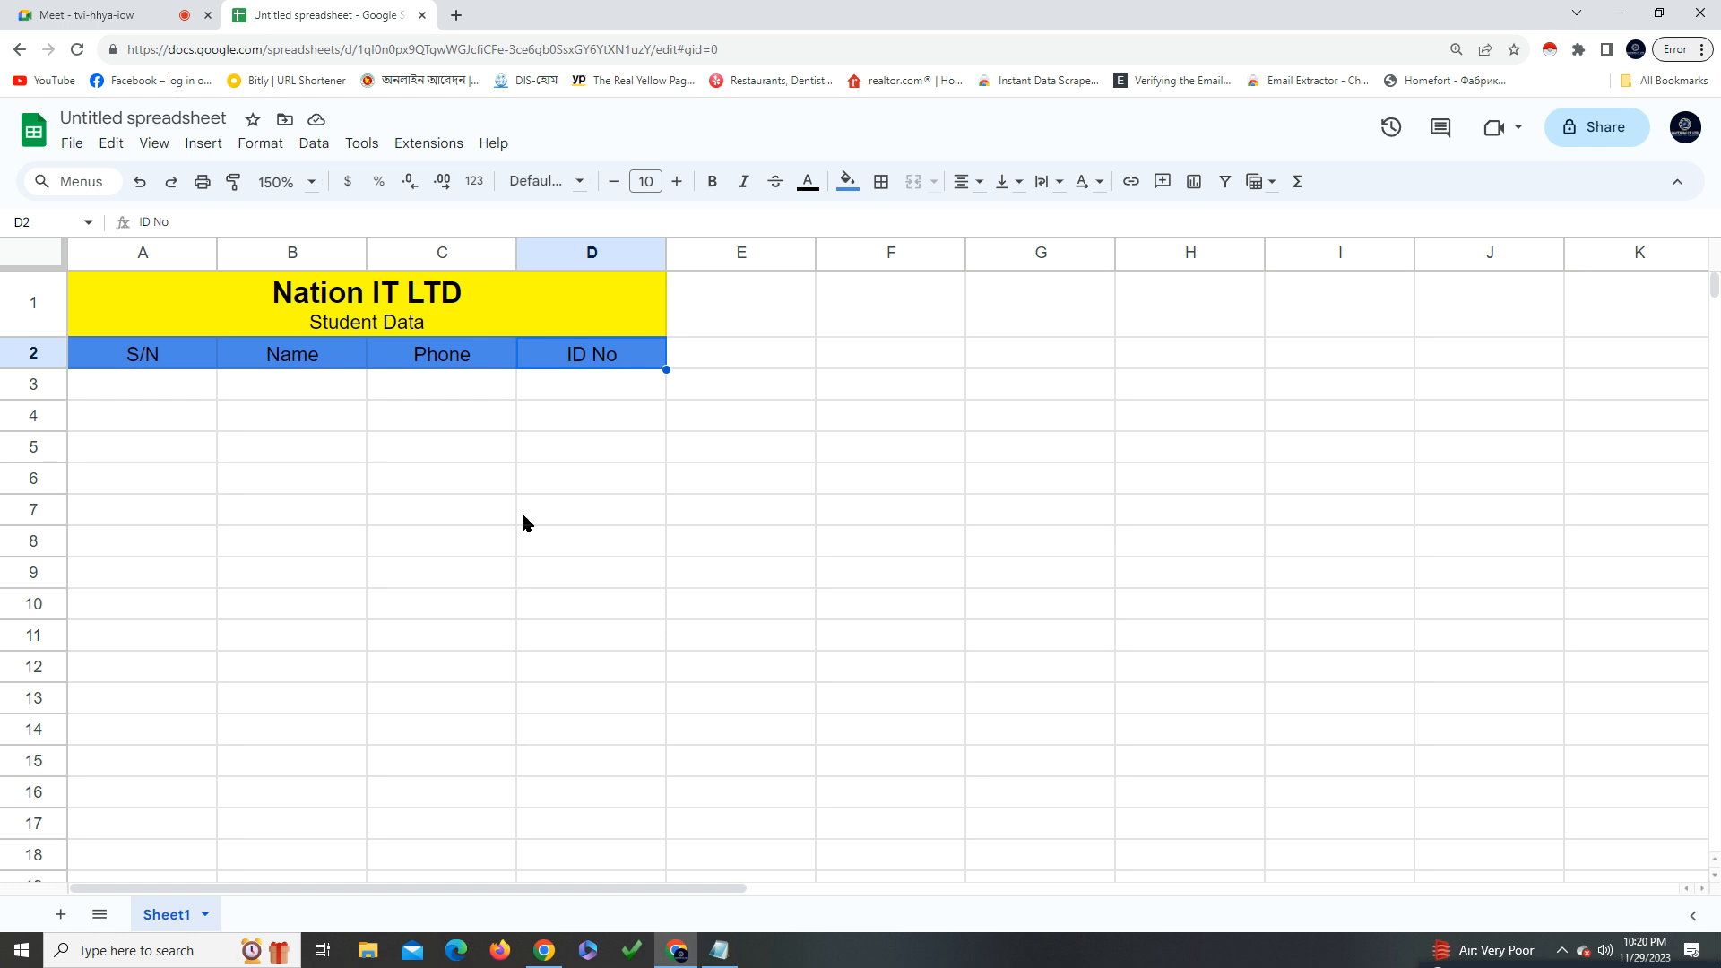
left_click(123, 387)
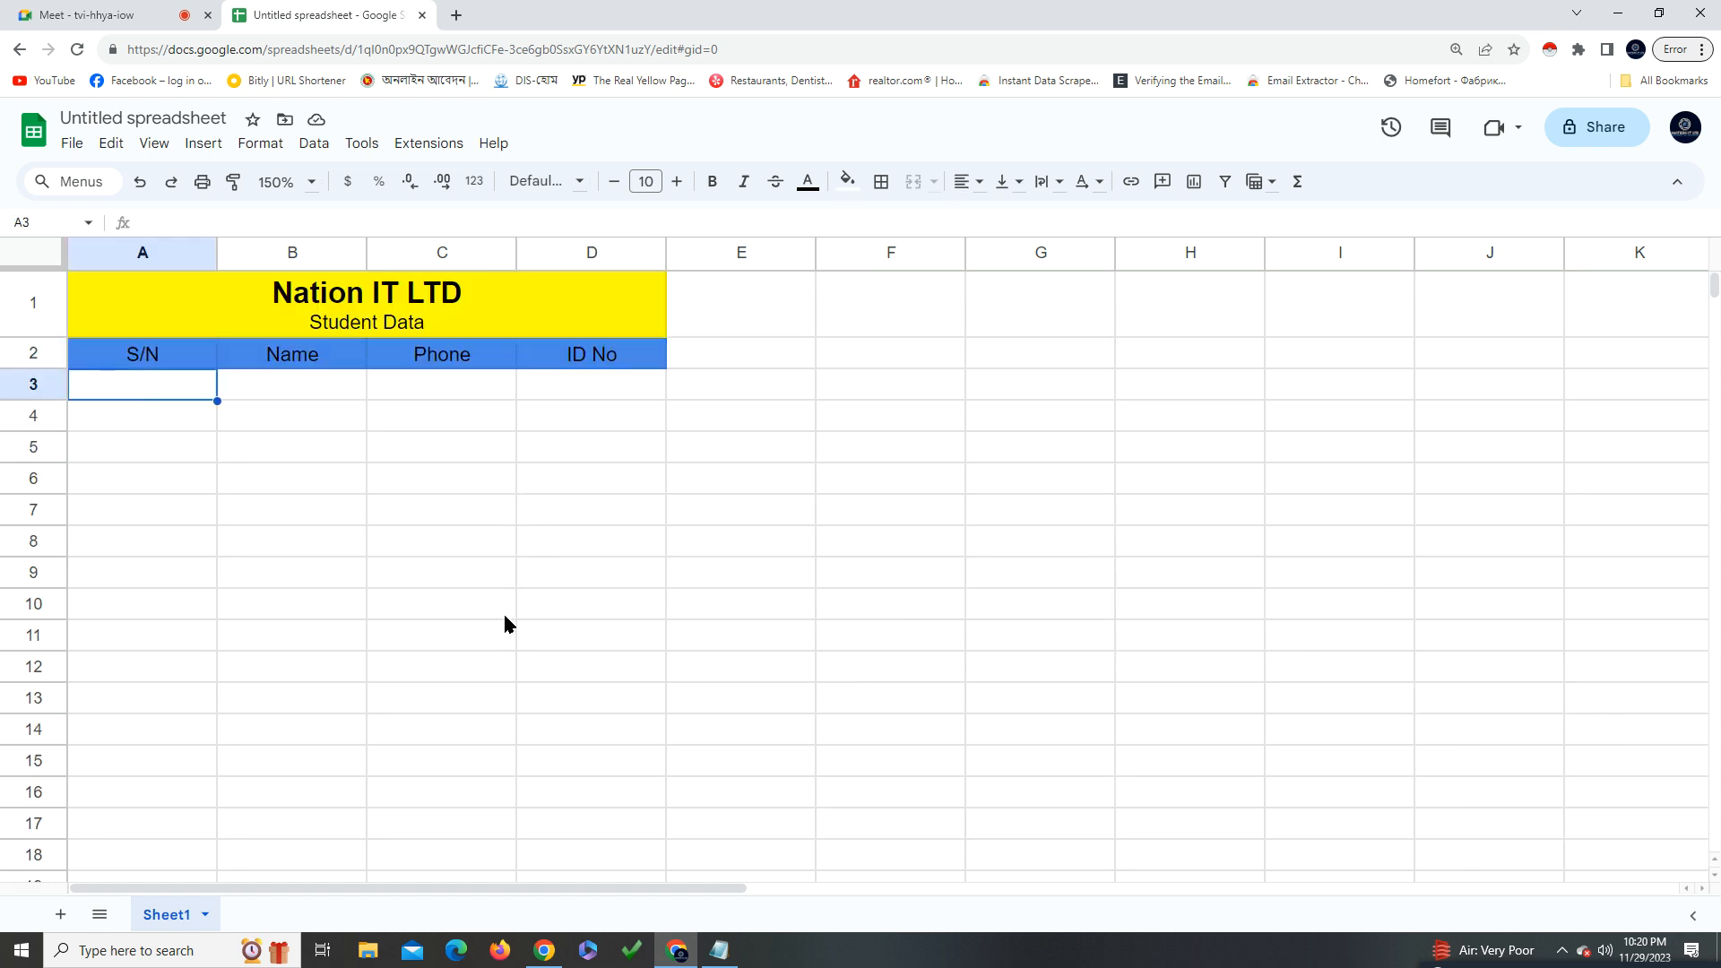
Enter serial number 1 in A3 and the student's first name in B3
left_click(307, 395)
left_click(152, 388)
type("1")
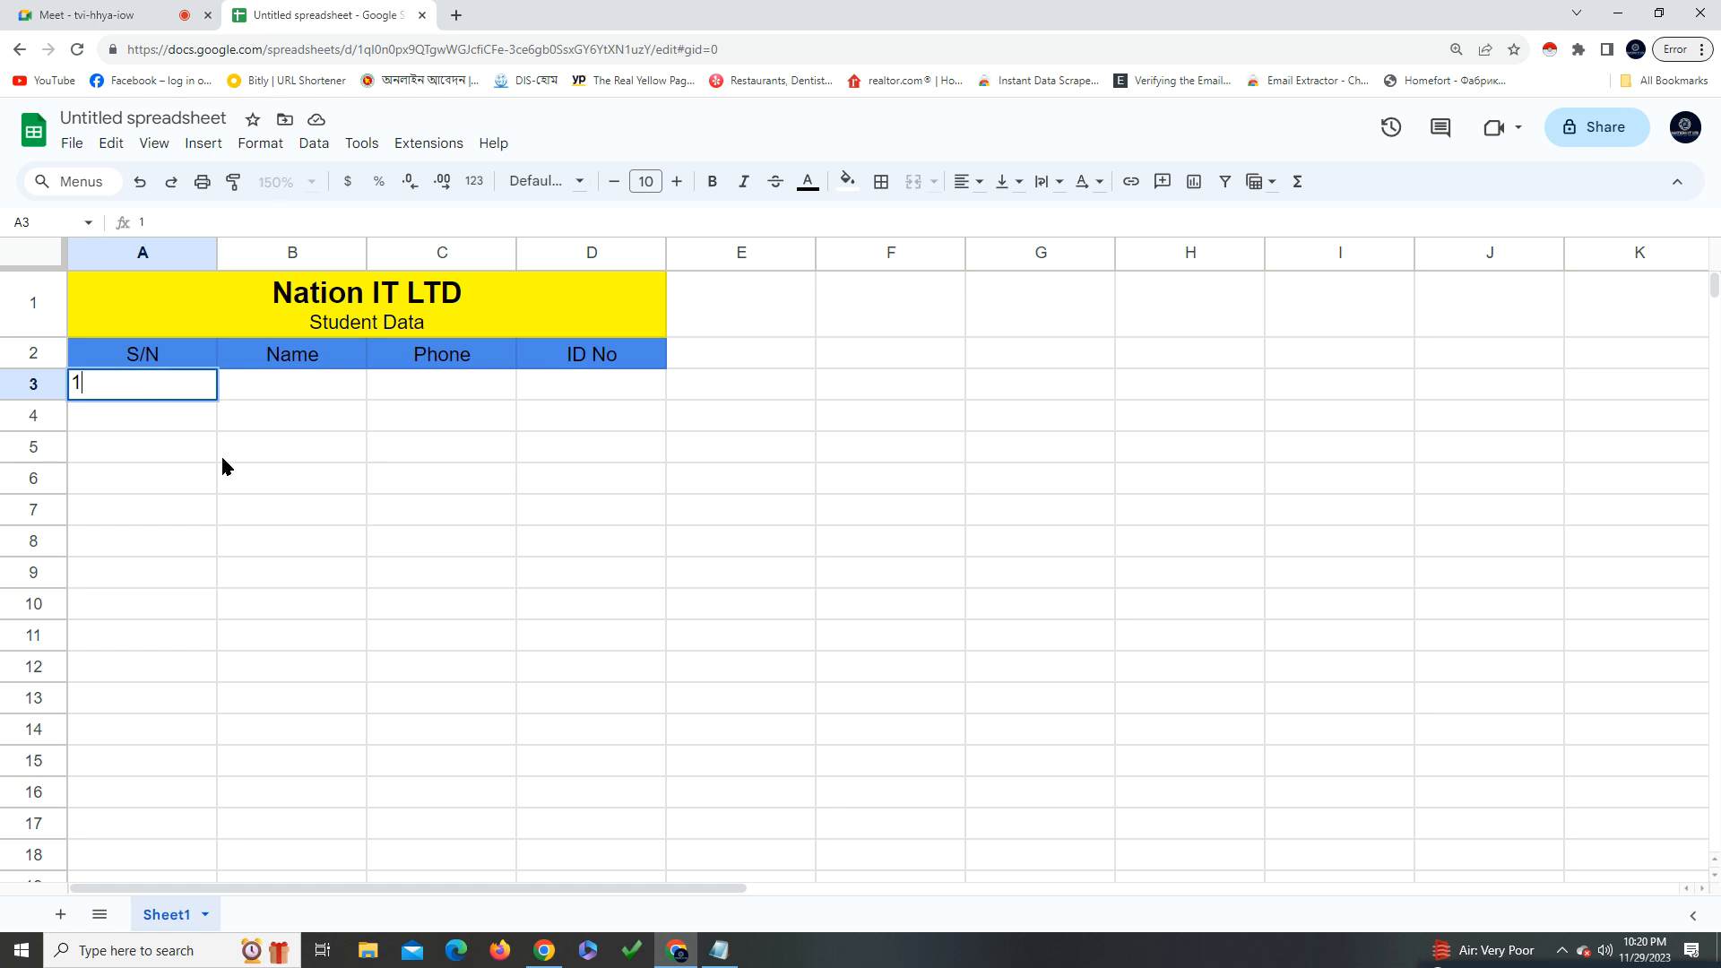
left_click(298, 462)
left_click(320, 391)
type("Sharfin")
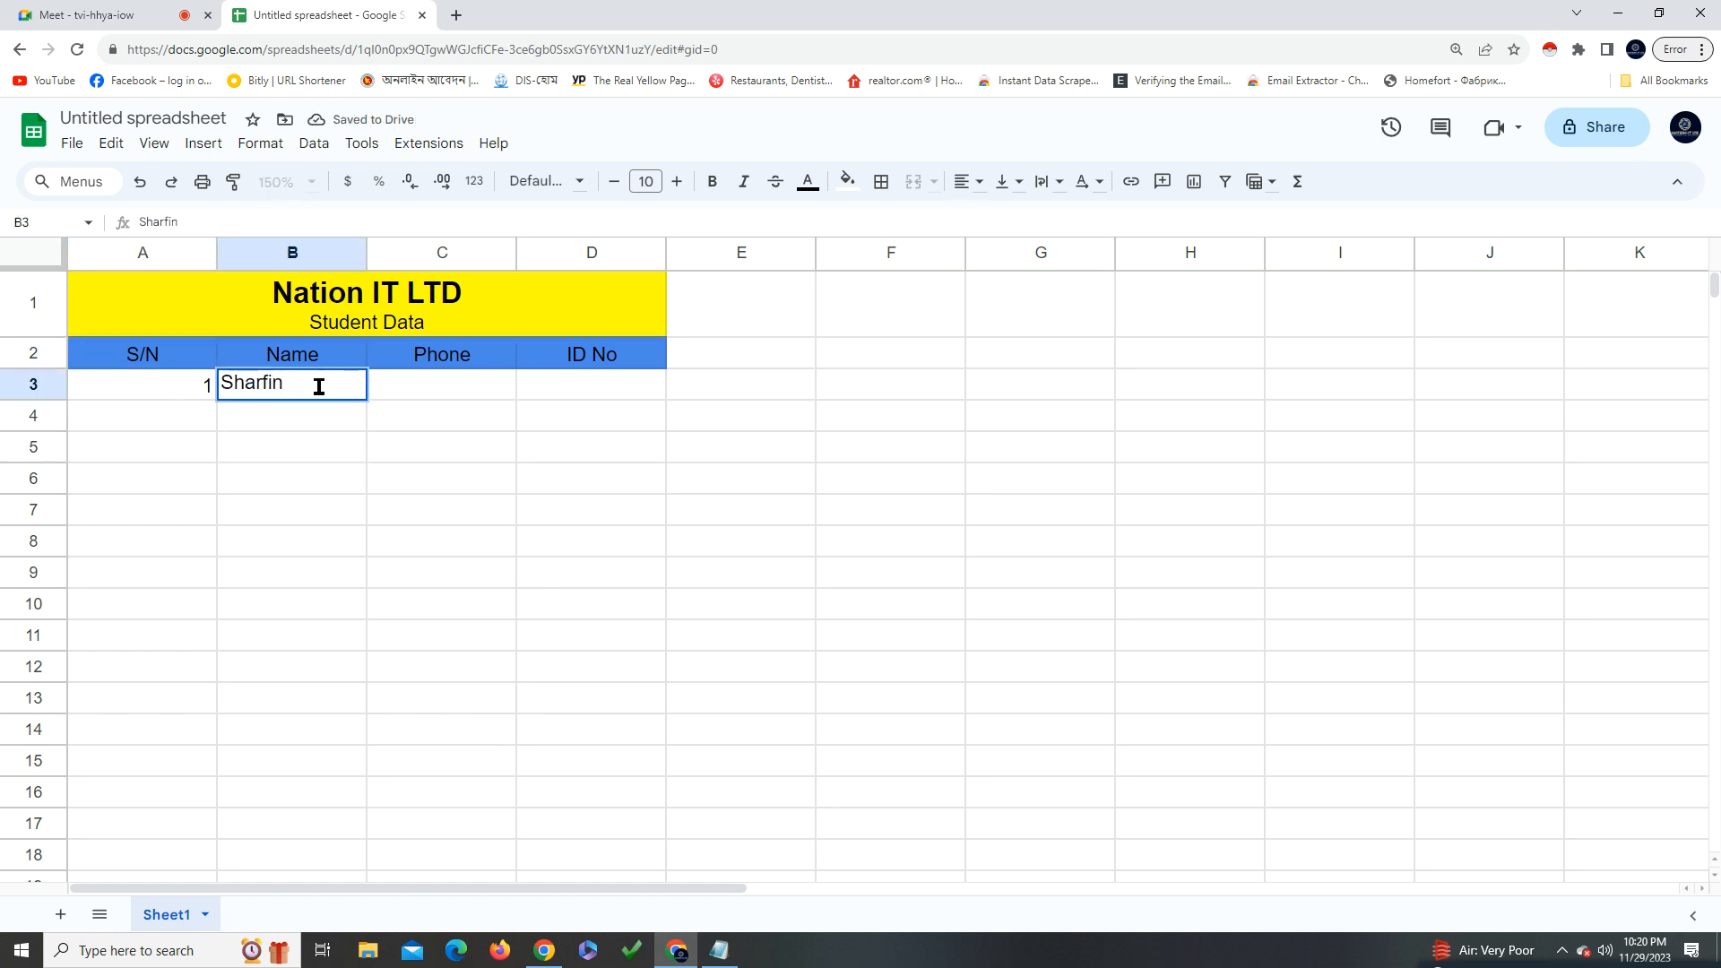
Enter the student's phone number in C3, masking its last six digits with asterisks
left_click(464, 384)
type("01611")
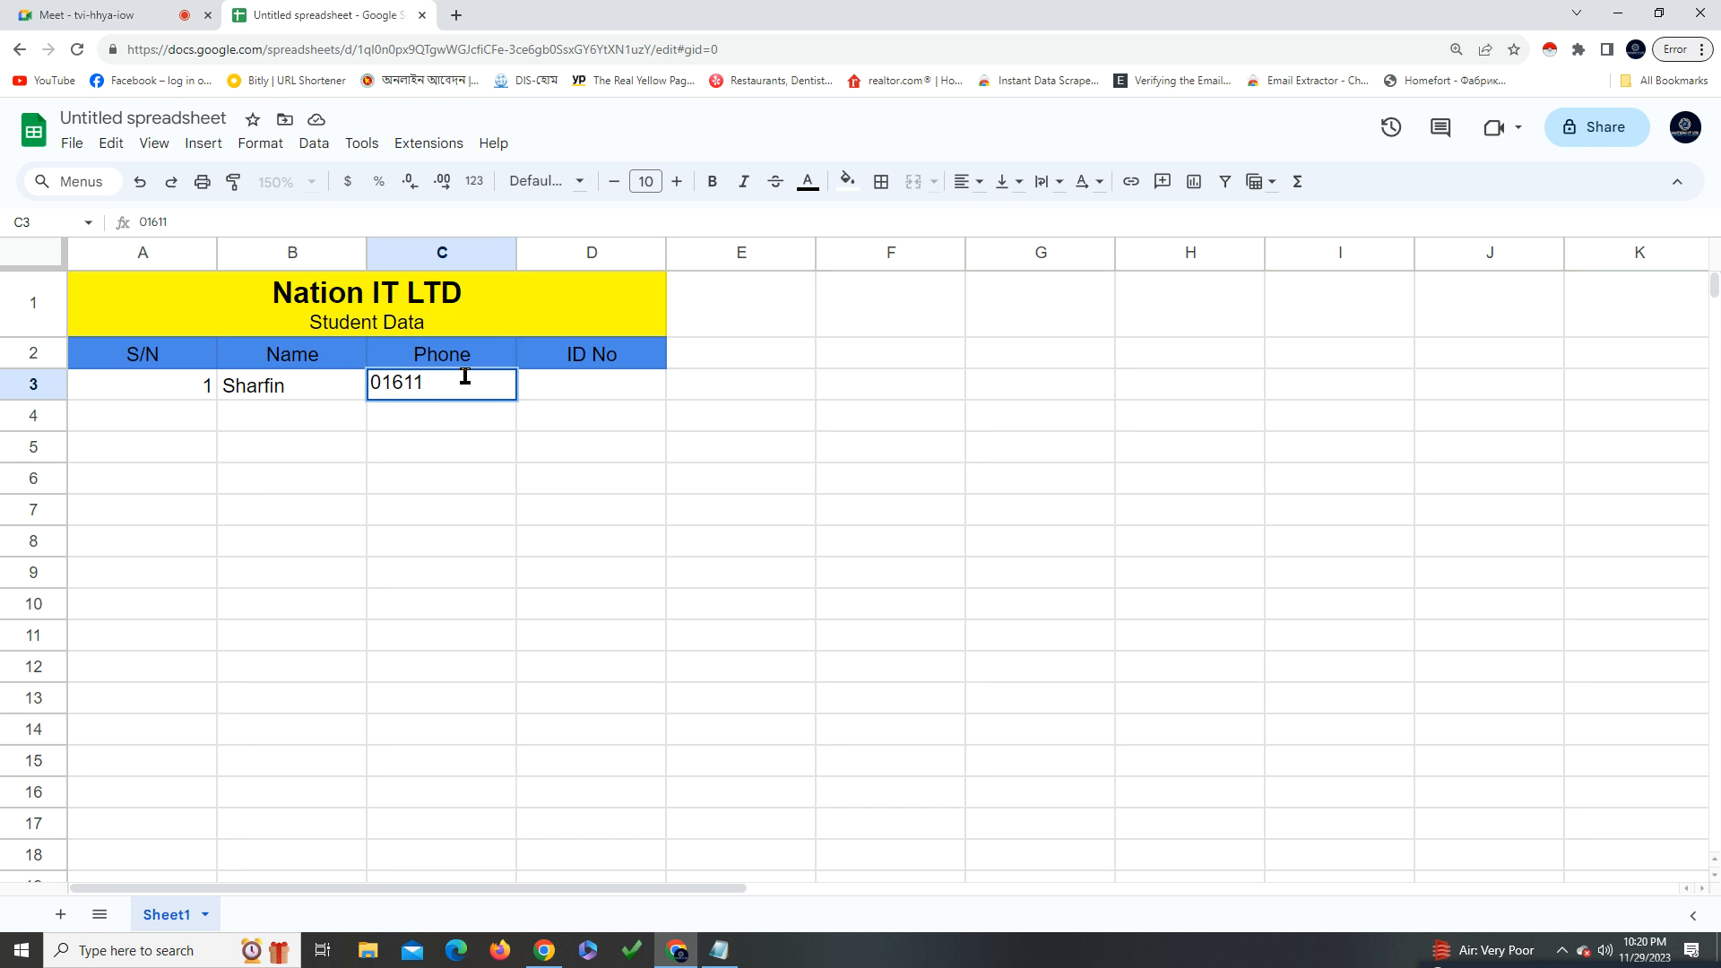
type("8")
key("BackSpace")
type("******")
left_click(467, 489)
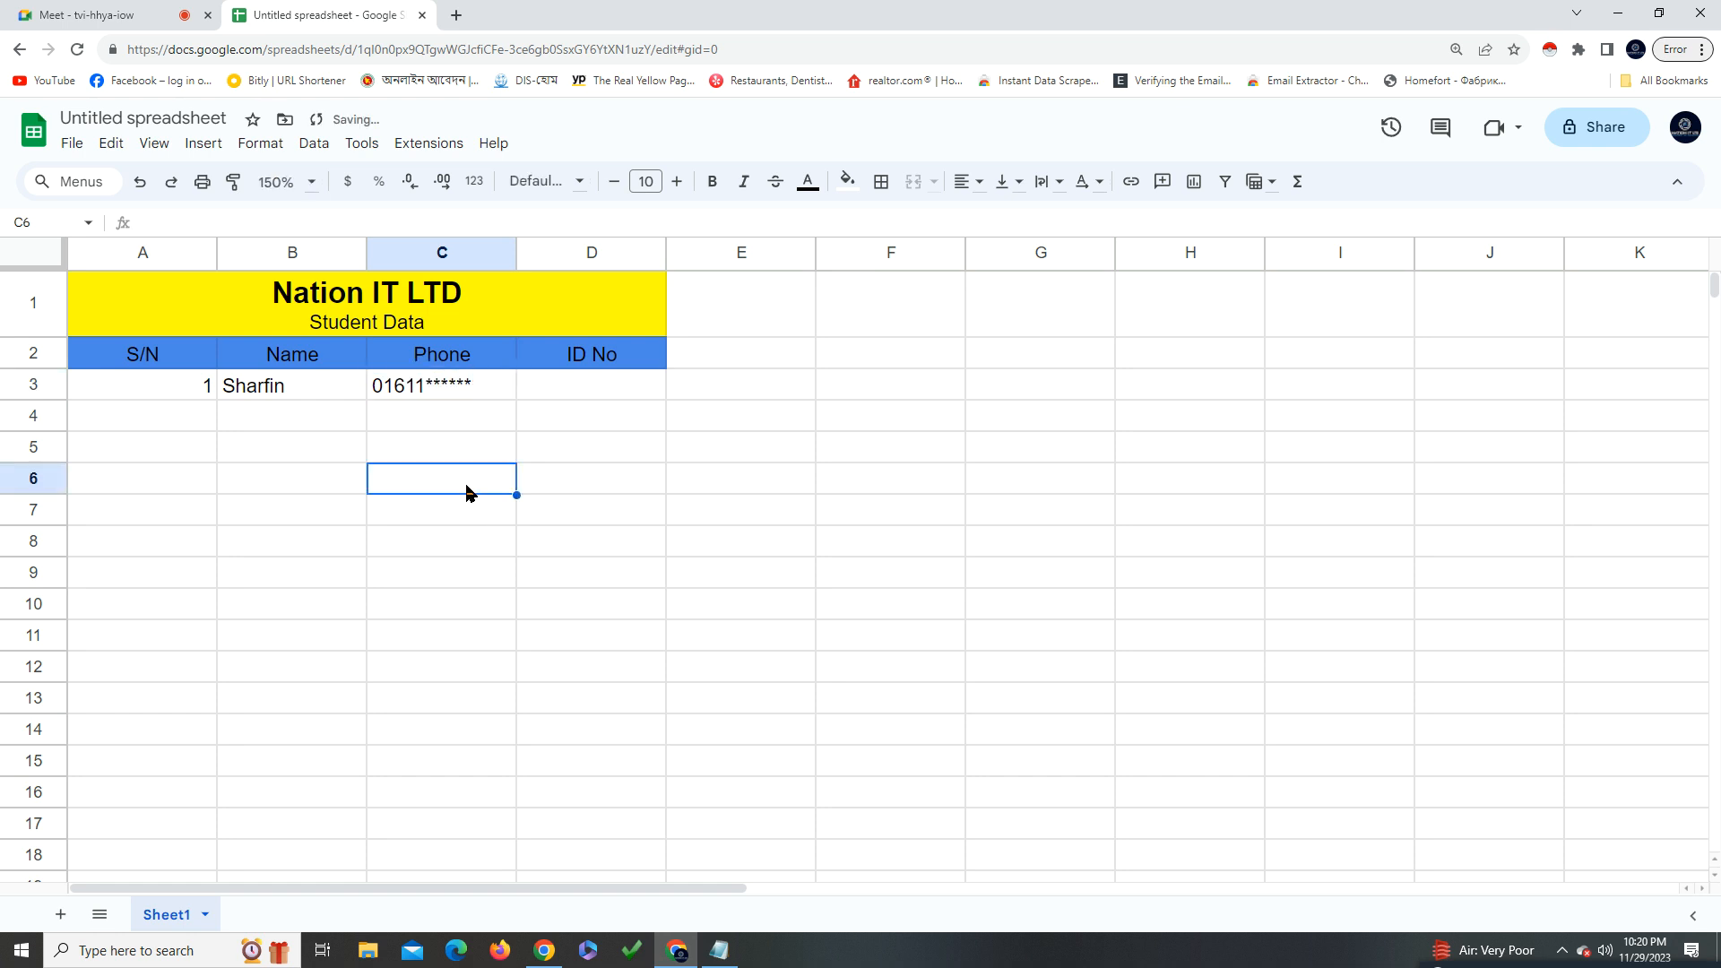
Enter the student's ID number in D3
left_click(572, 391)
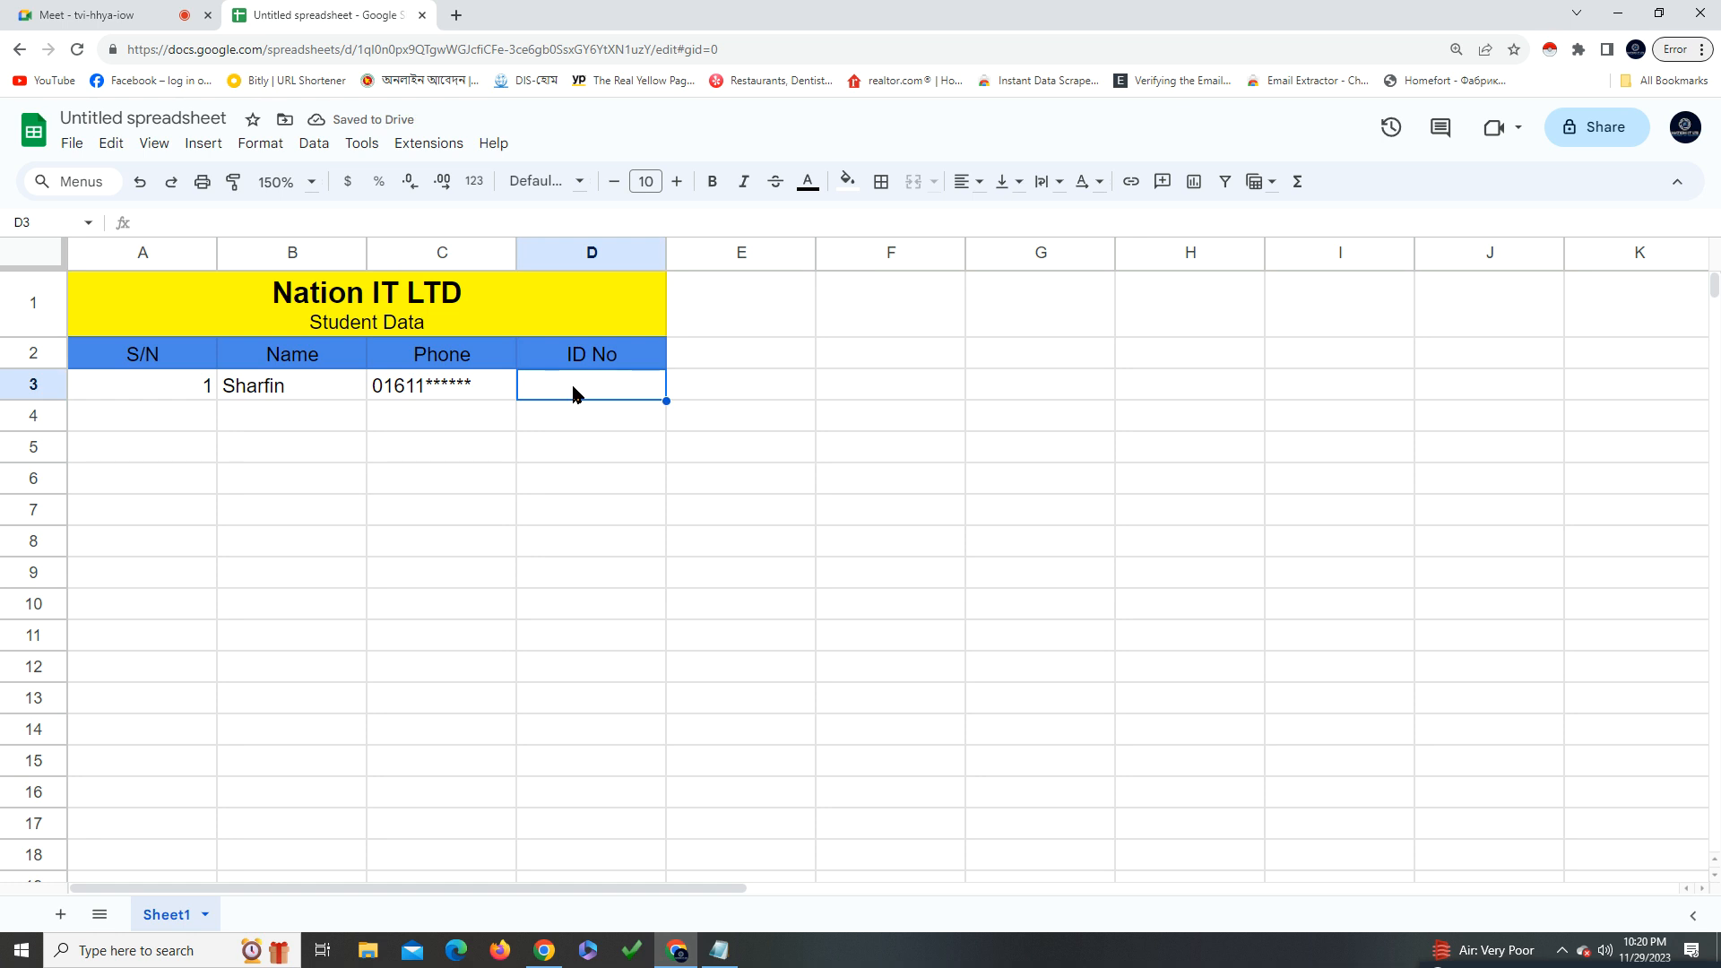
type("012345")
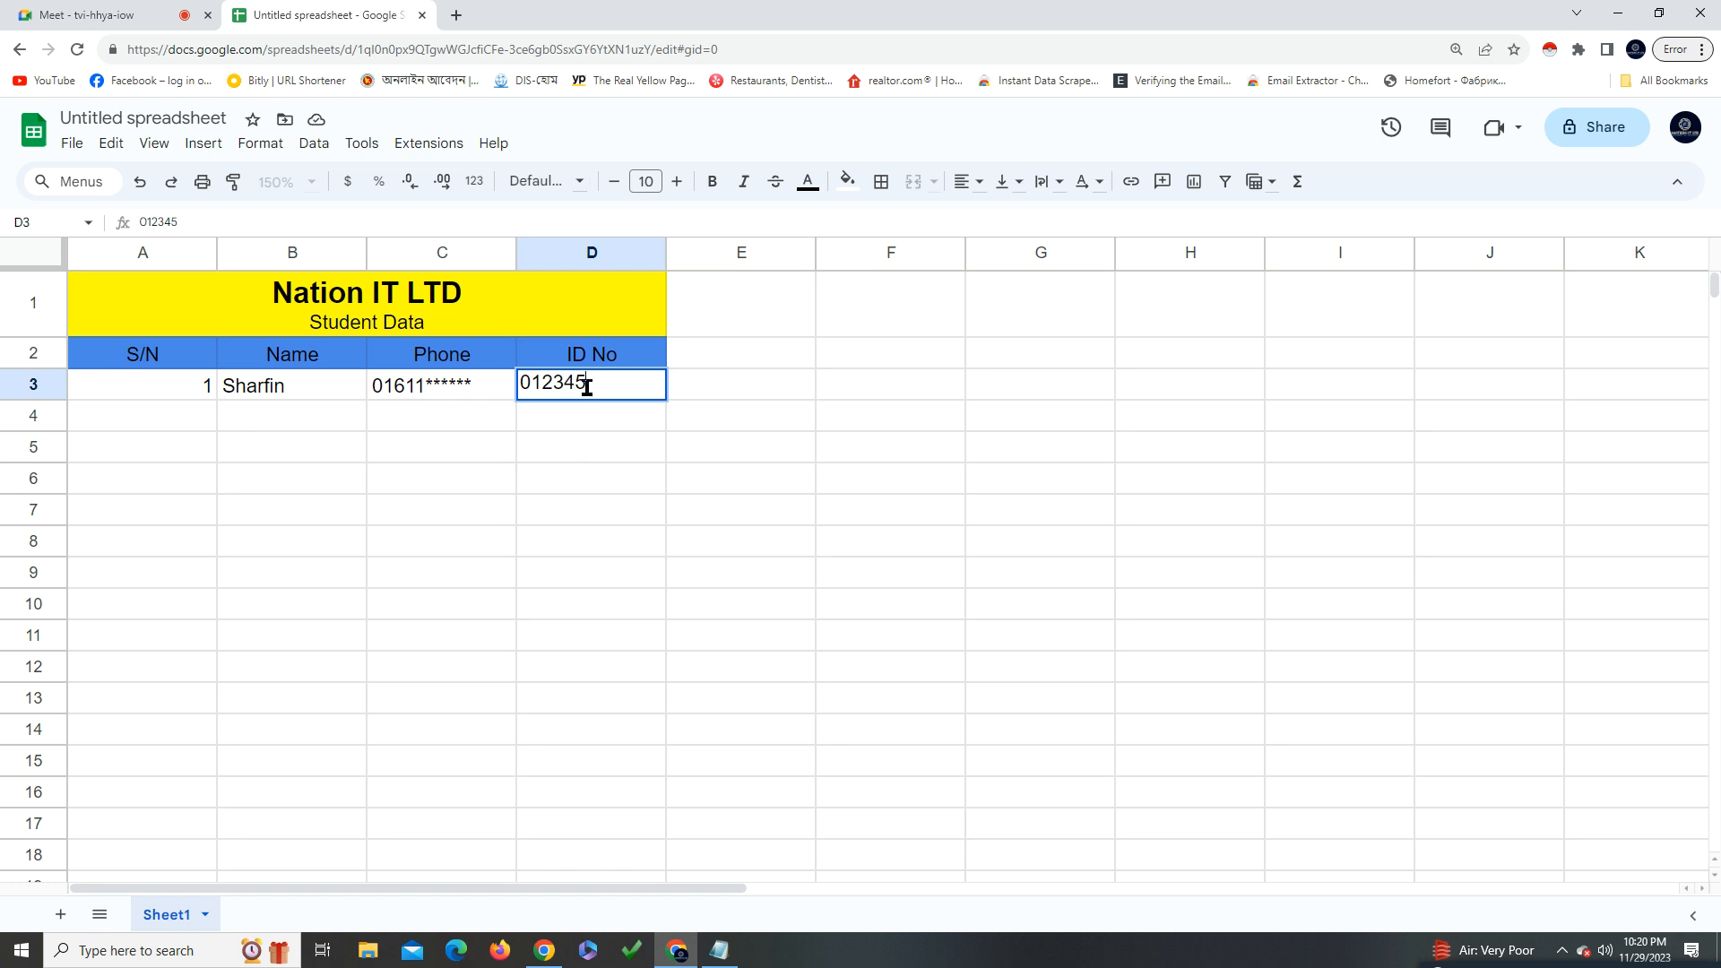
key("BackSpace")
left_click(641, 488)
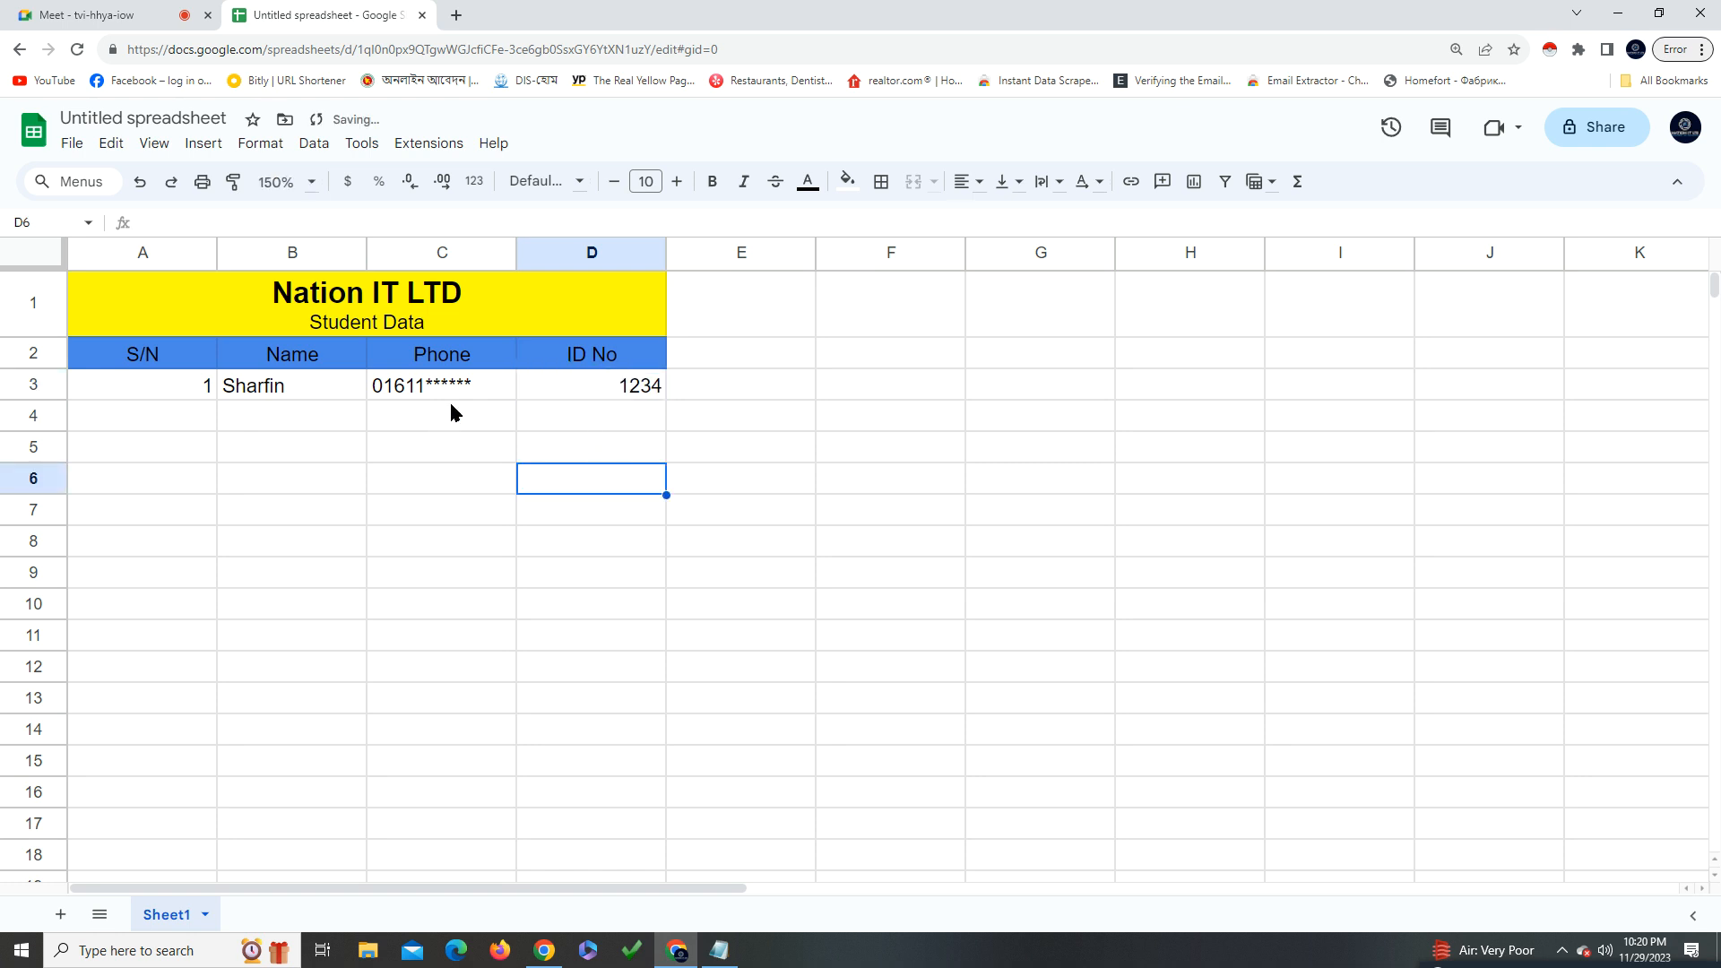
Centre the ID number in cell D3 and widen the Phone column C
left_click(570, 392)
left_click(964, 181)
left_click(1008, 226)
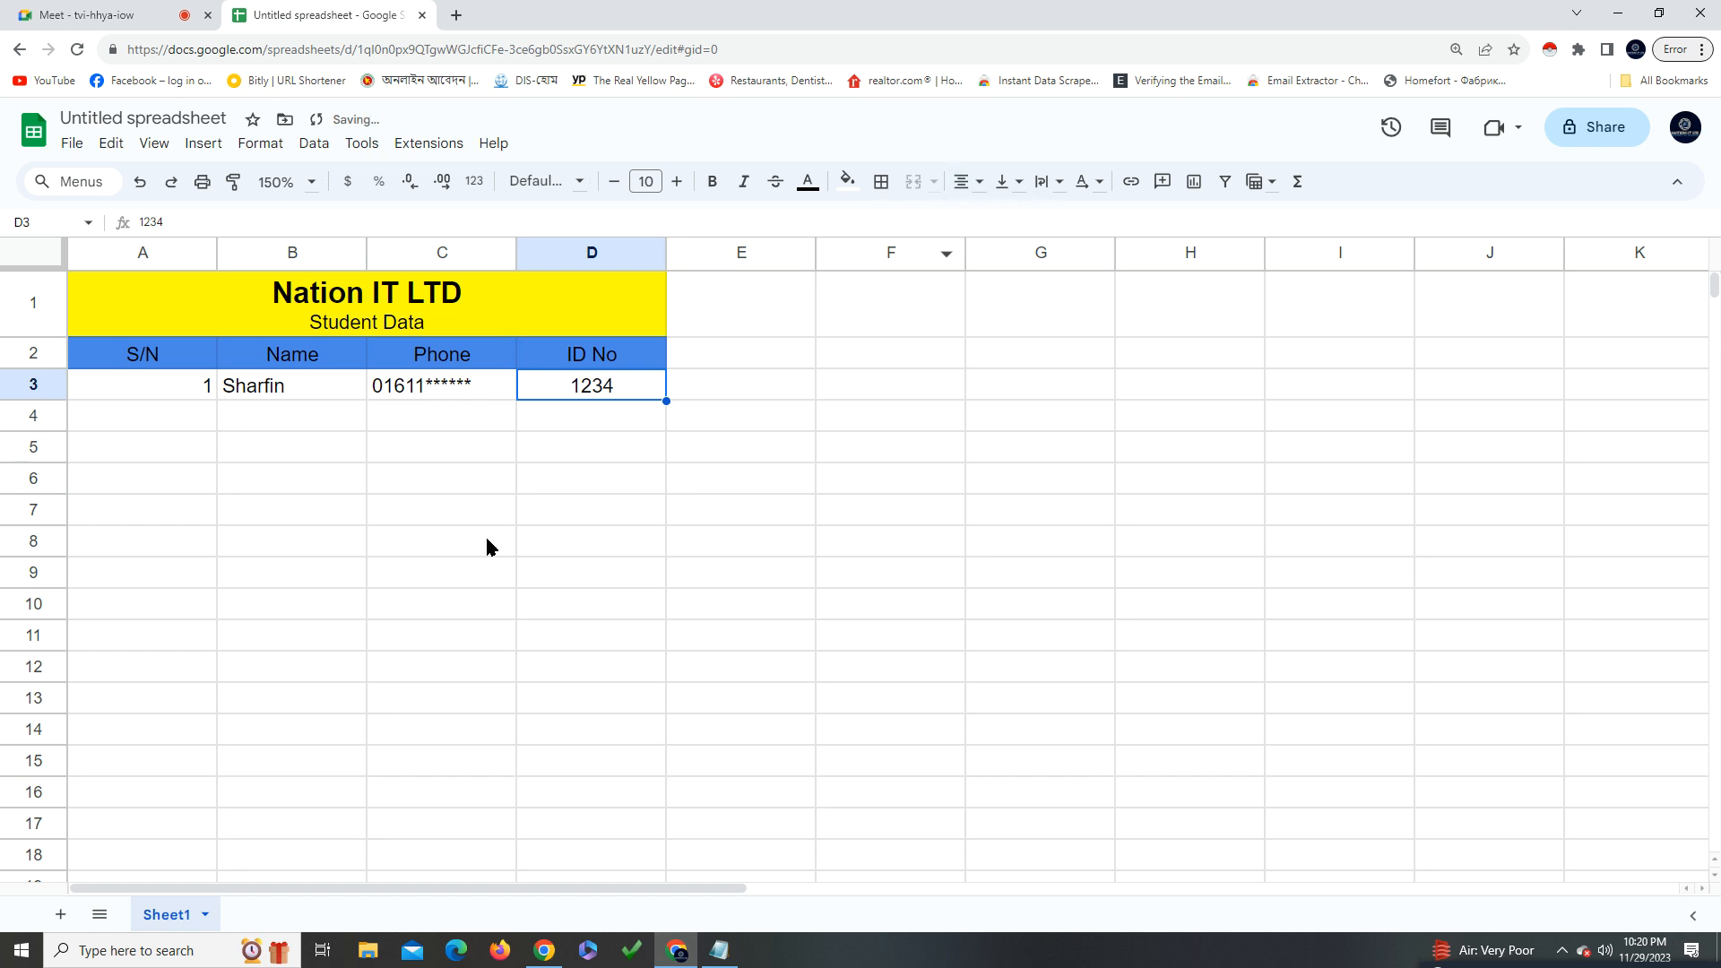
left_click_drag(515, 254, 582, 253)
left_click(491, 396)
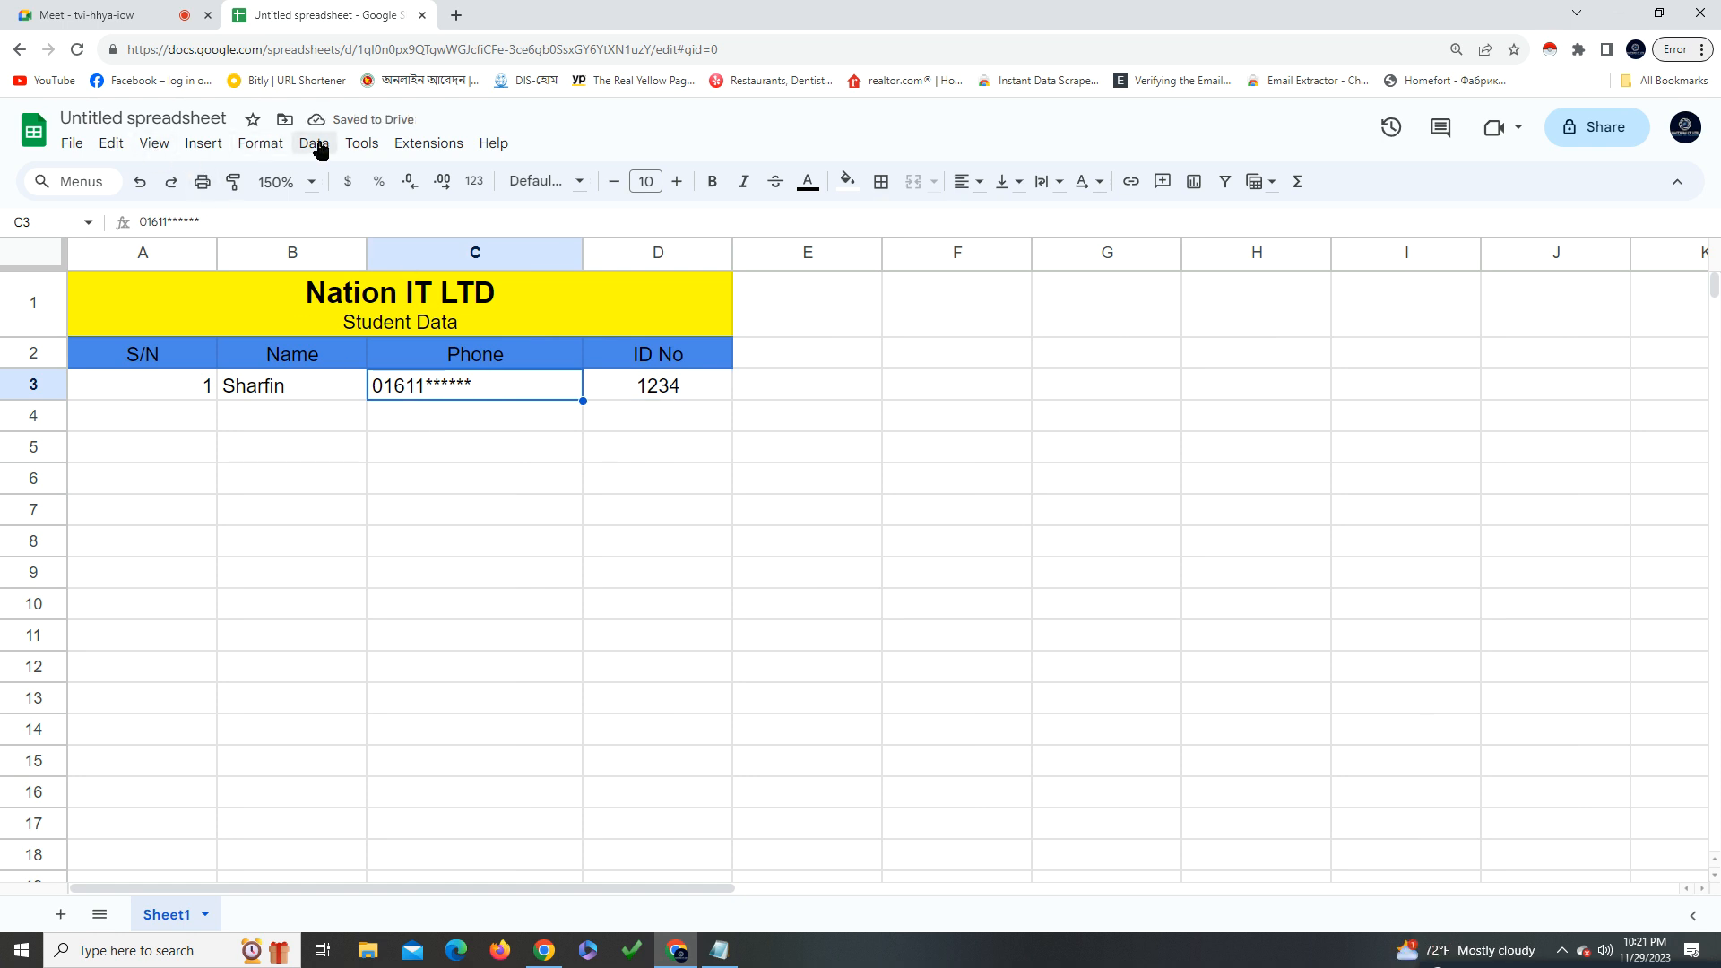
Add a conditional formatting rule to the phone cell C3 with condition "Is not empty" and the default style
left_click(153, 146)
mouse_move(215, 144)
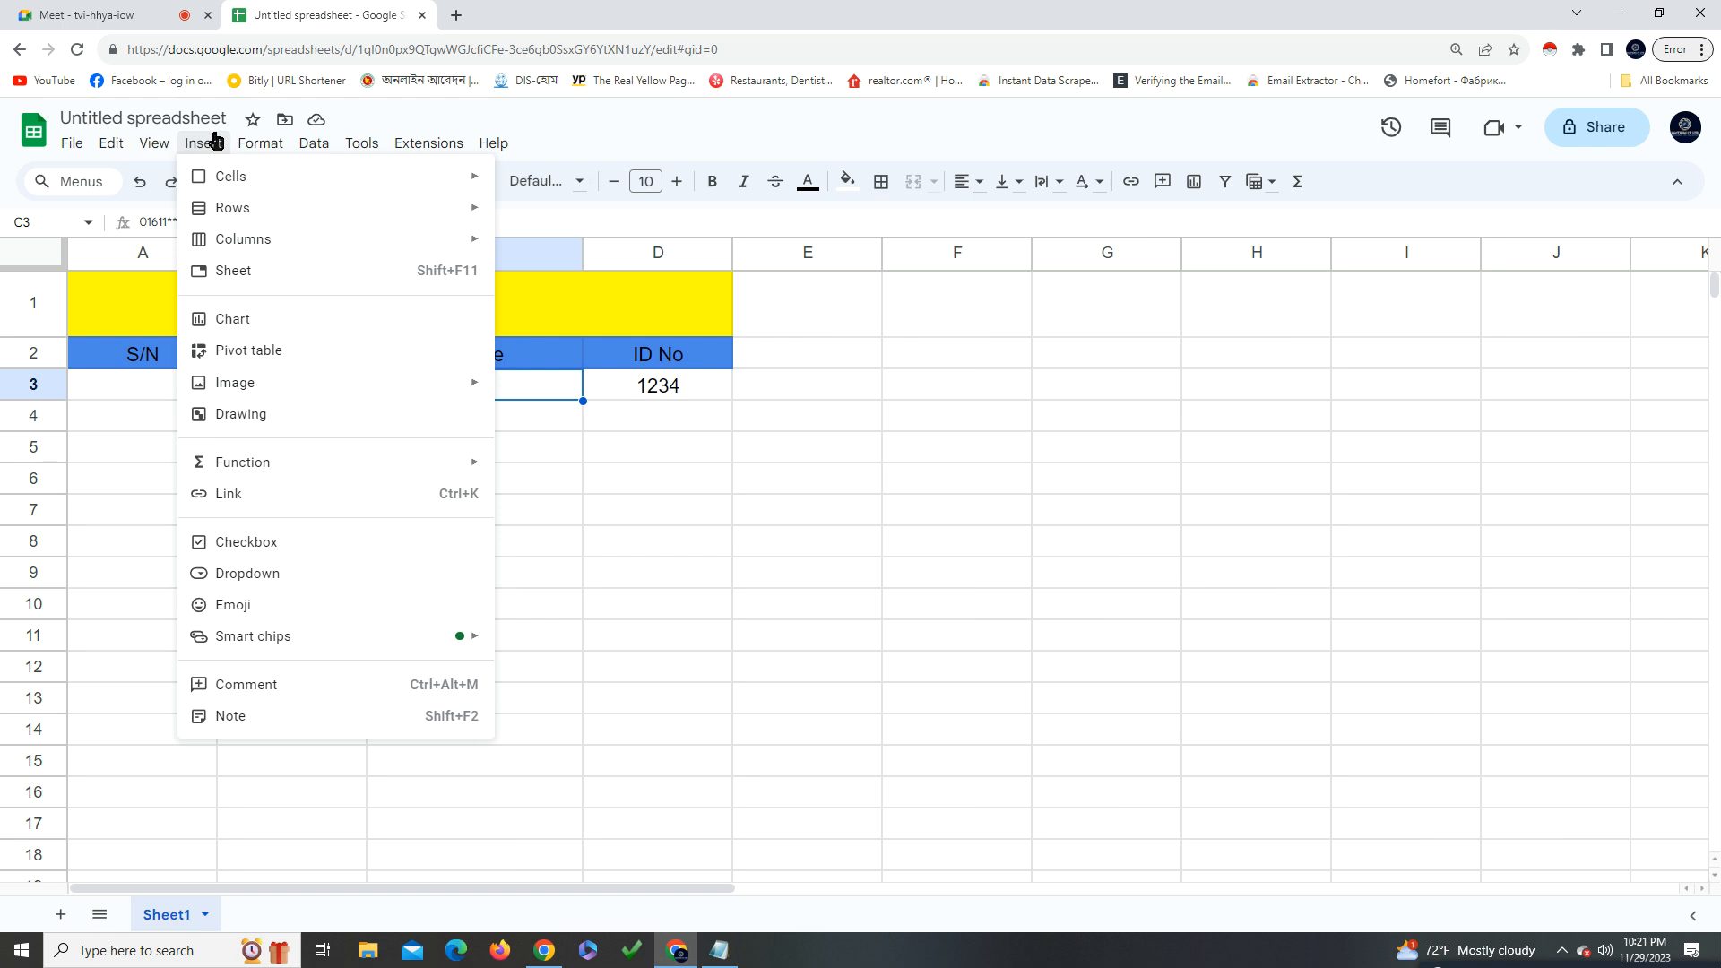
mouse_move(269, 145)
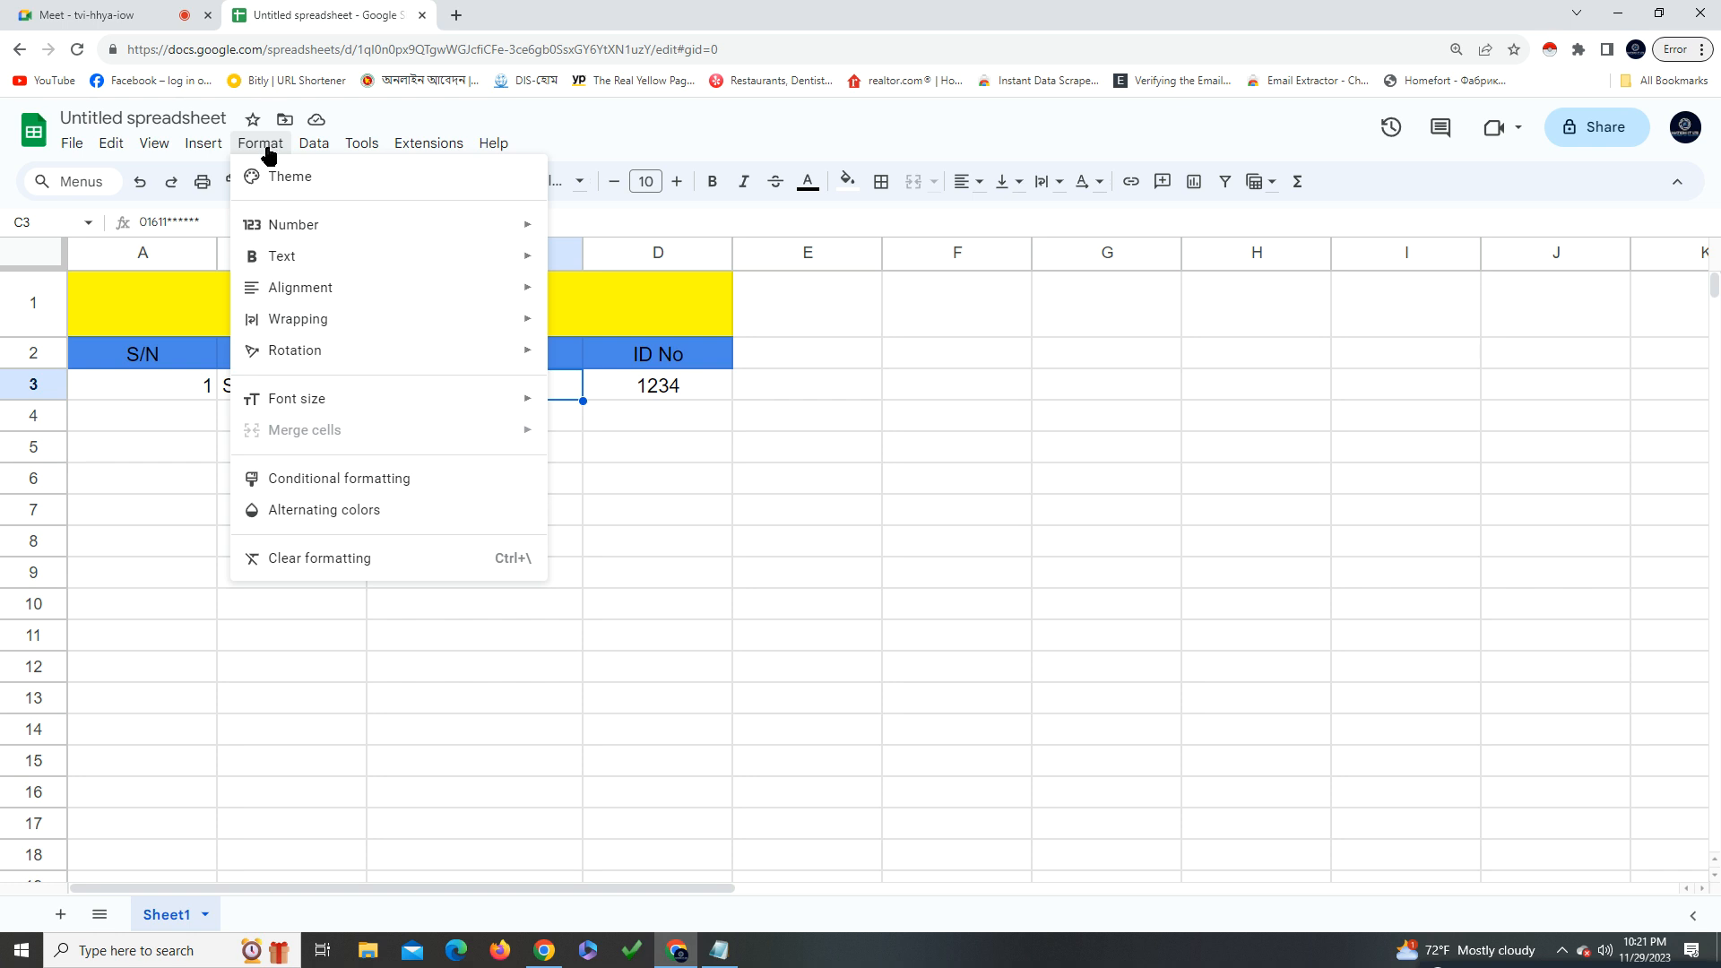
left_click(298, 485)
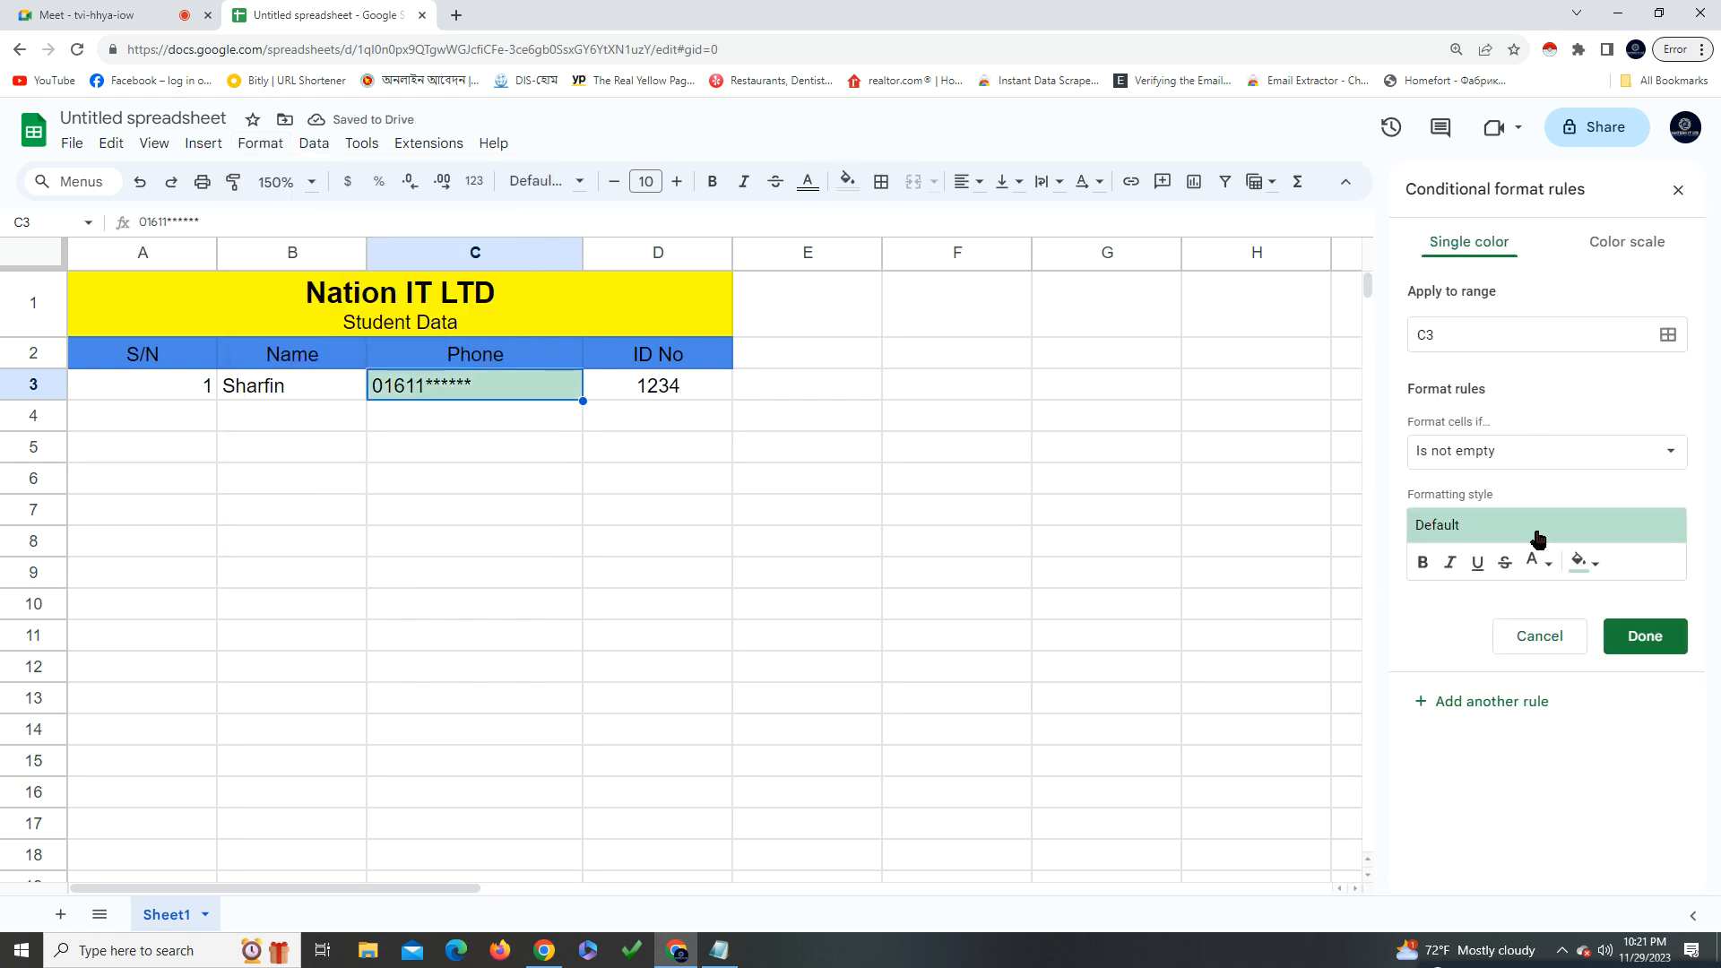
left_click(1678, 189)
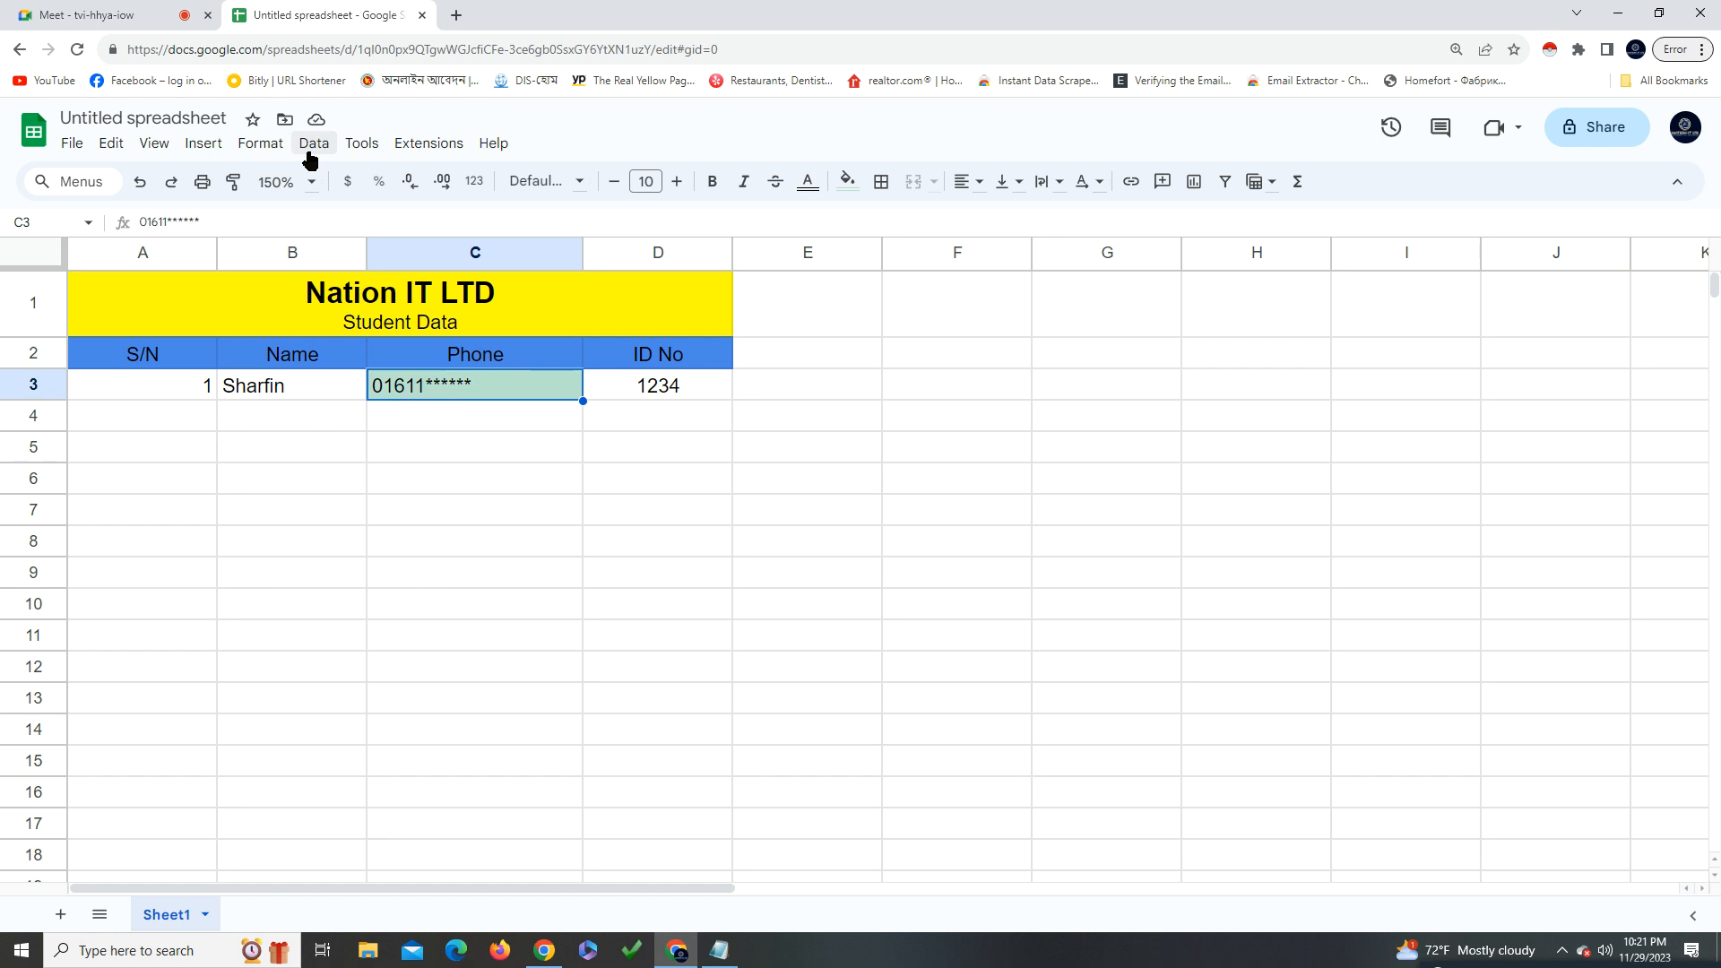
left_click(268, 147)
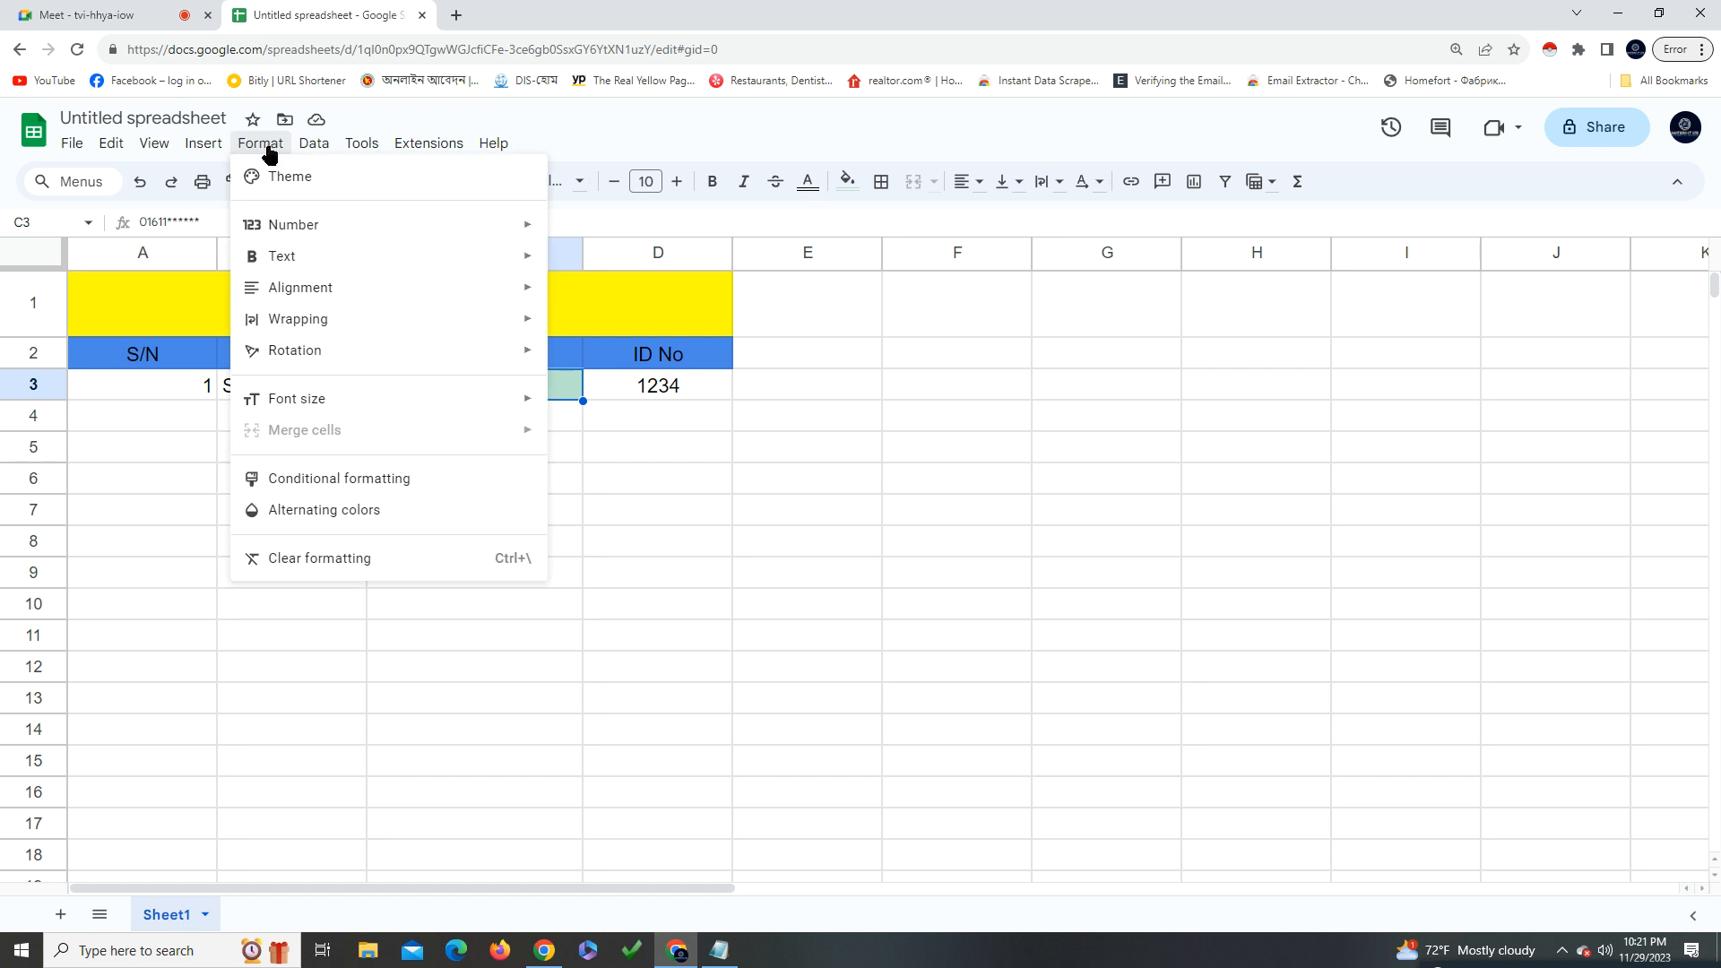
mouse_move(321, 149)
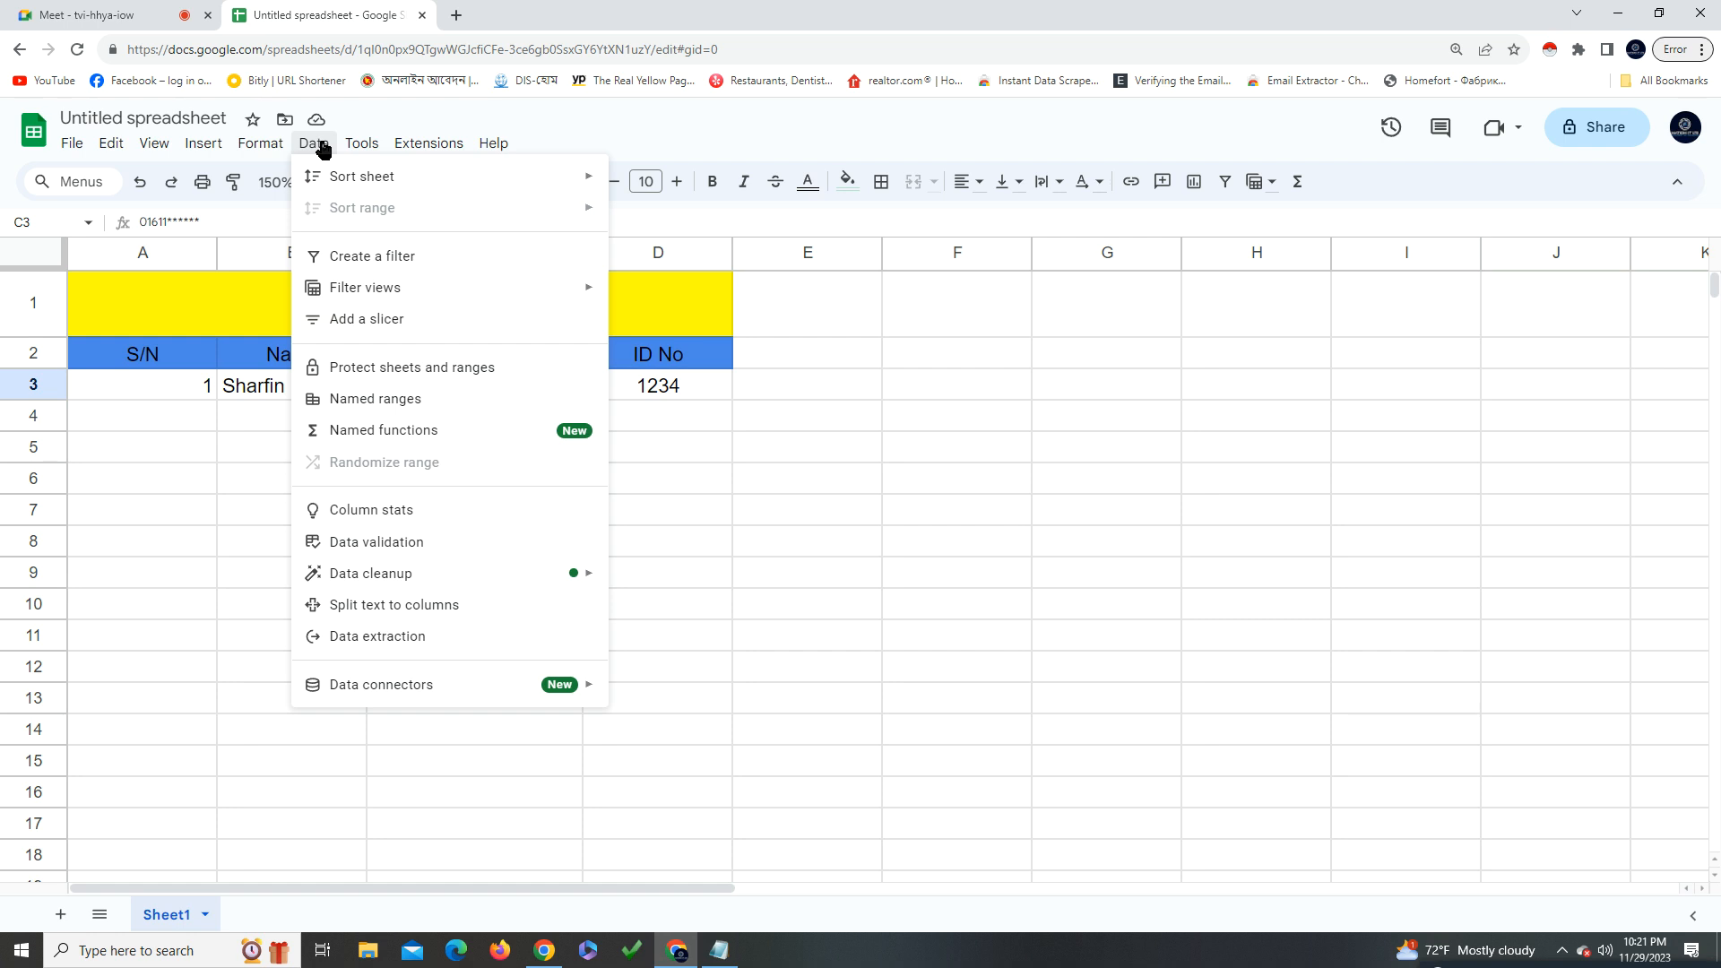
mouse_move(72, 144)
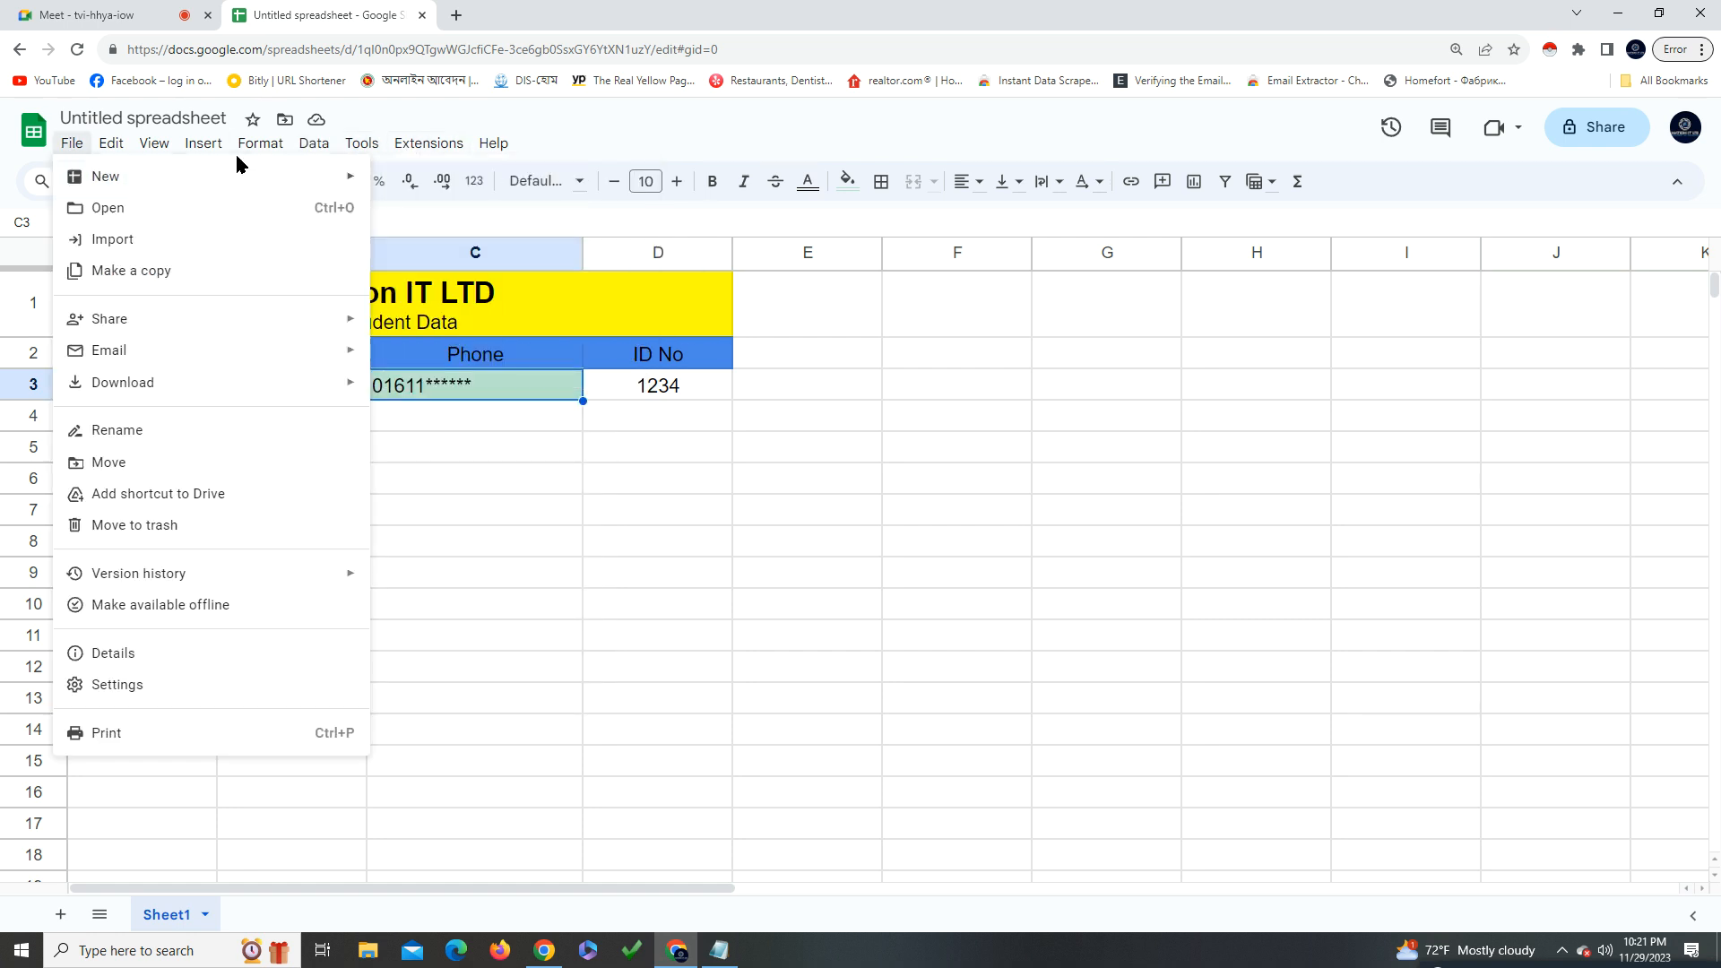
mouse_move(259, 153)
mouse_move(205, 149)
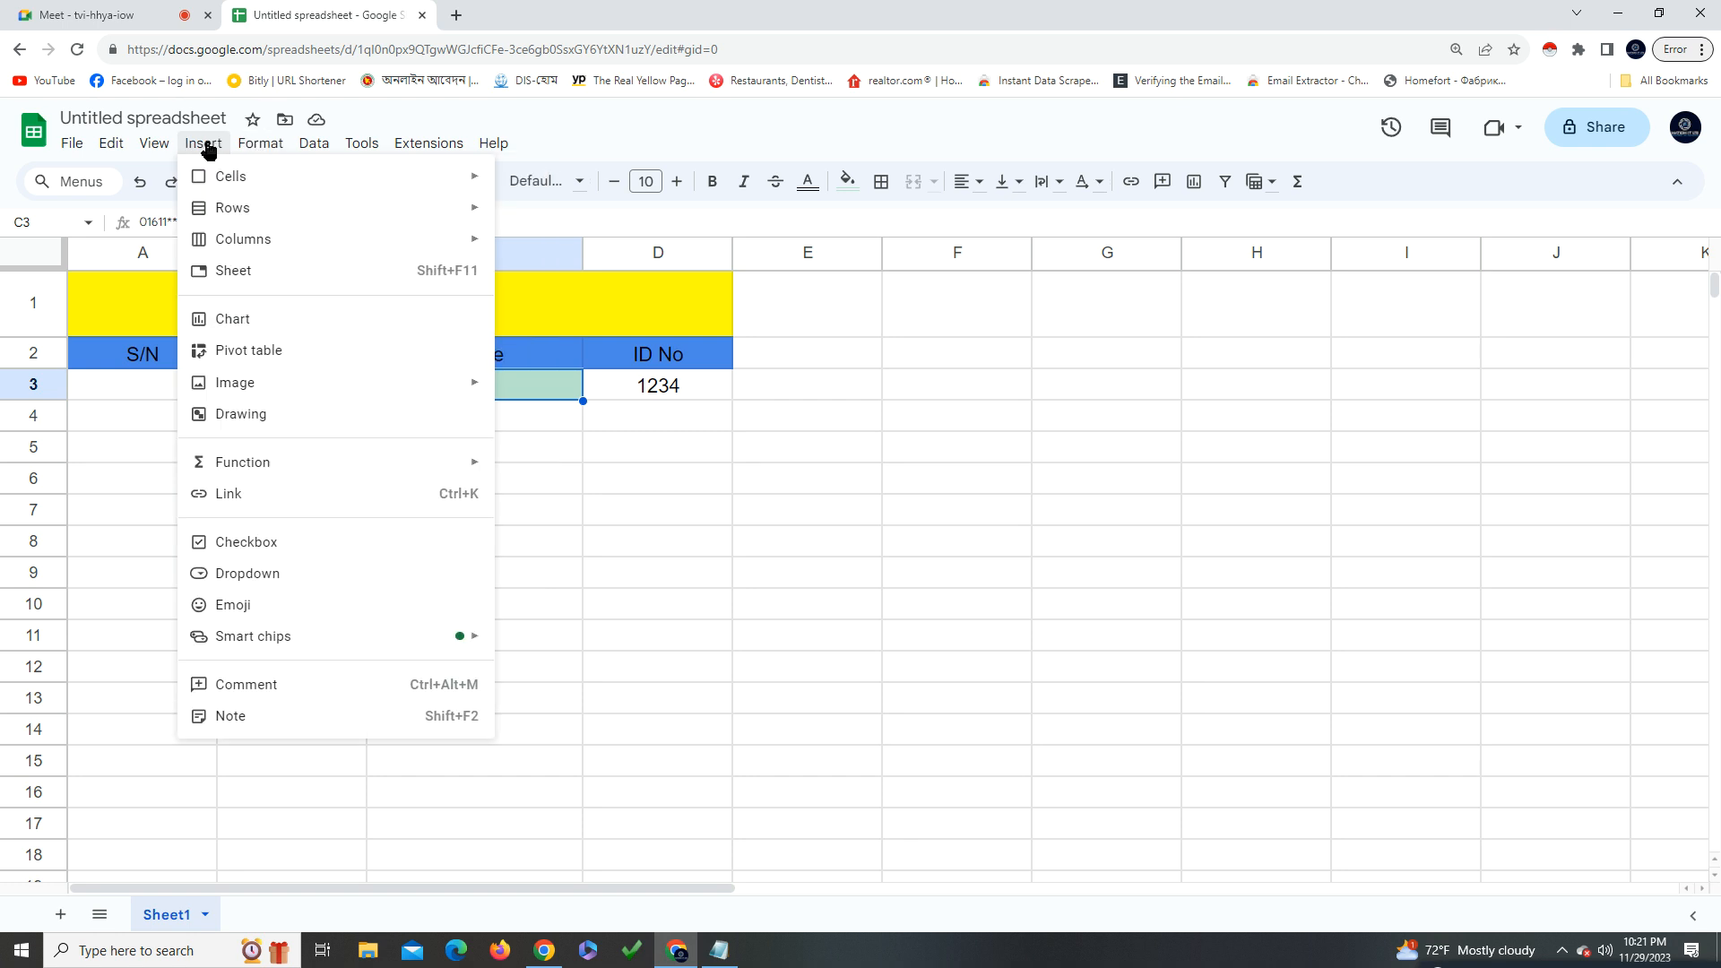
left_click(640, 535)
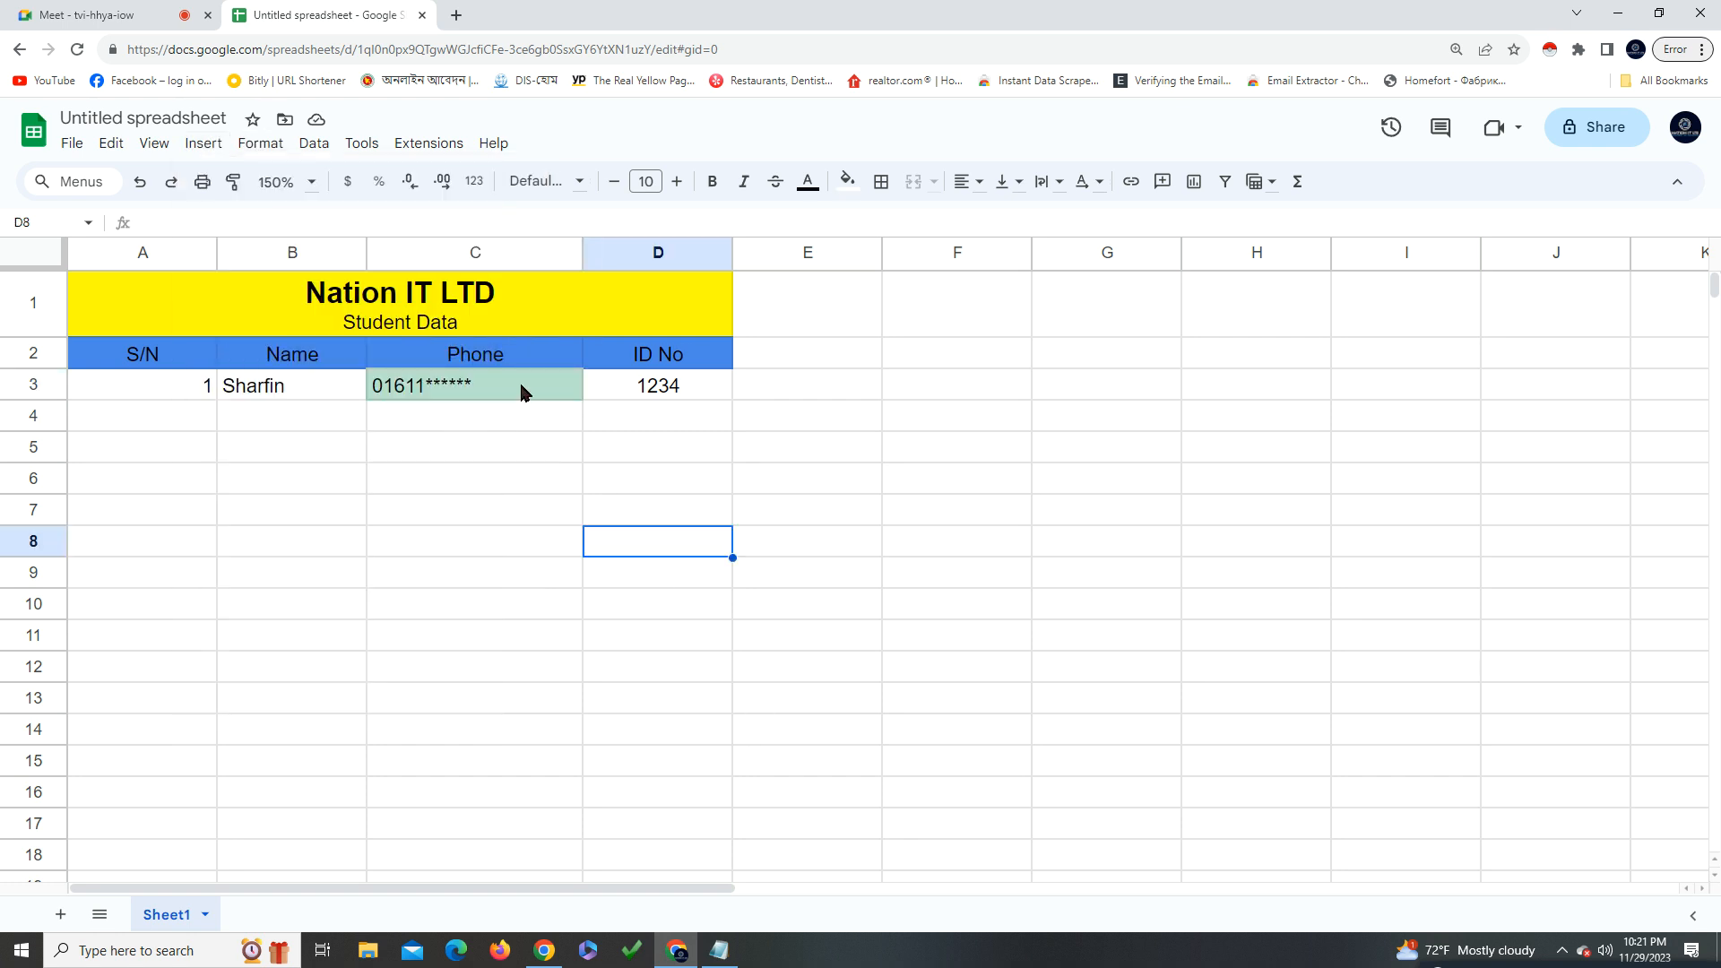
Centre the serial number in cell A3 horizontally
left_click(163, 396)
left_click(964, 181)
left_click(993, 224)
left_click(469, 455)
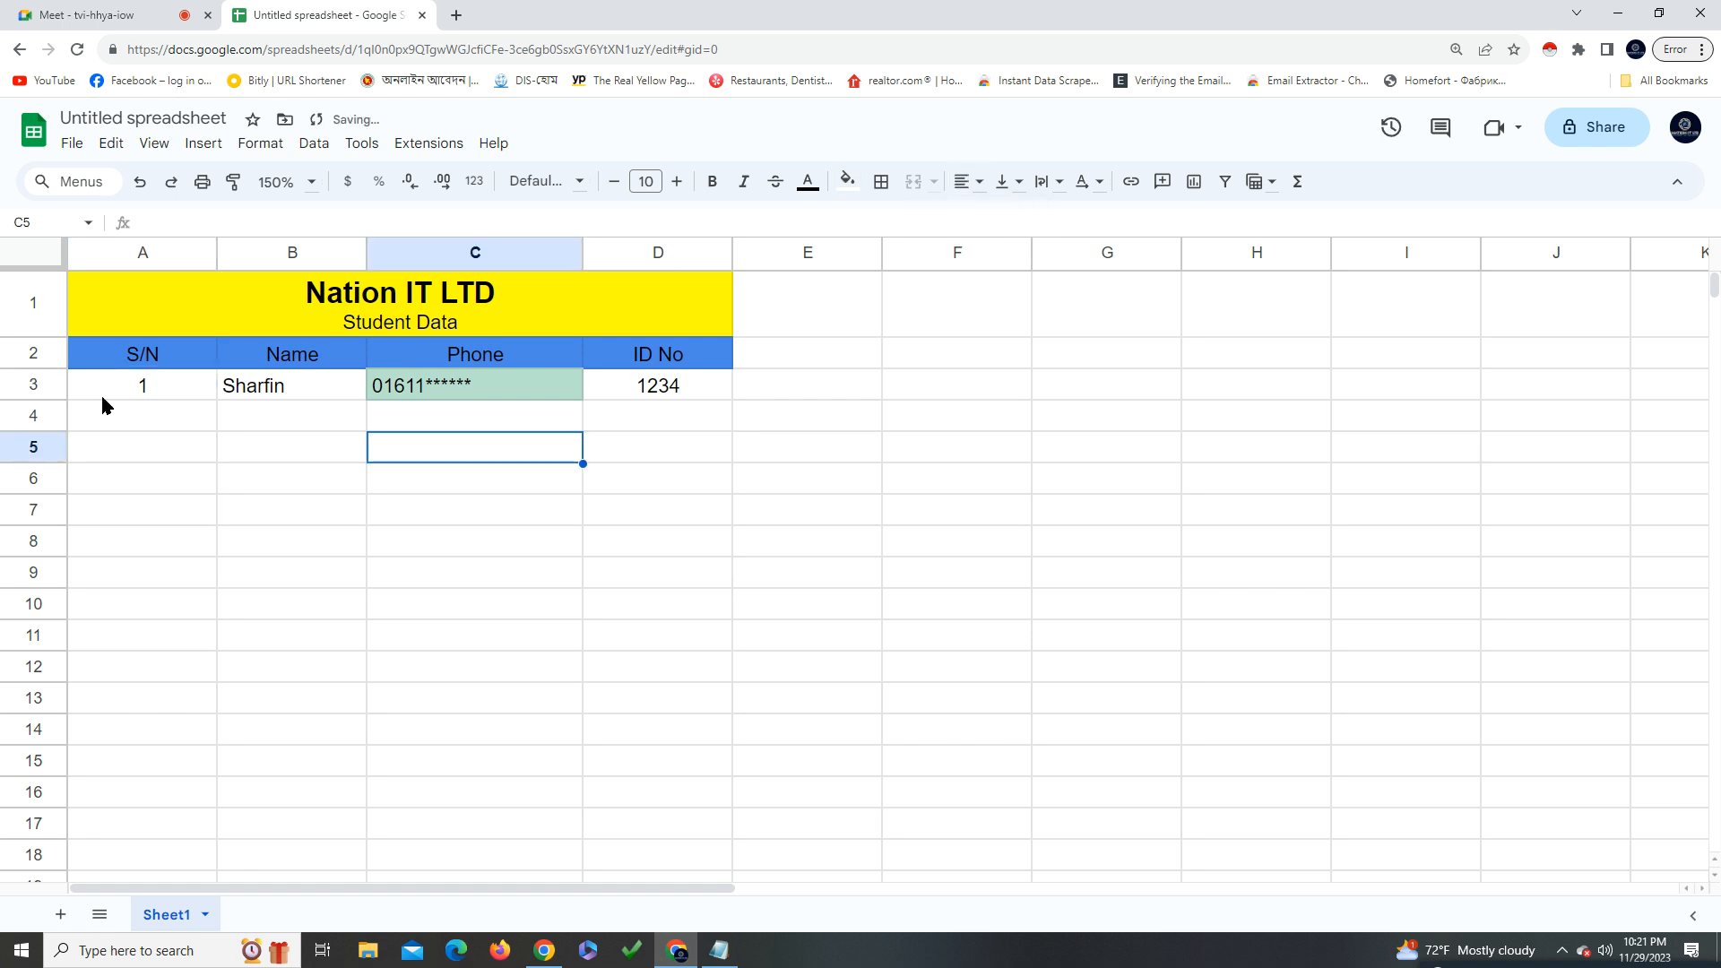
left_click_drag(119, 386, 603, 386)
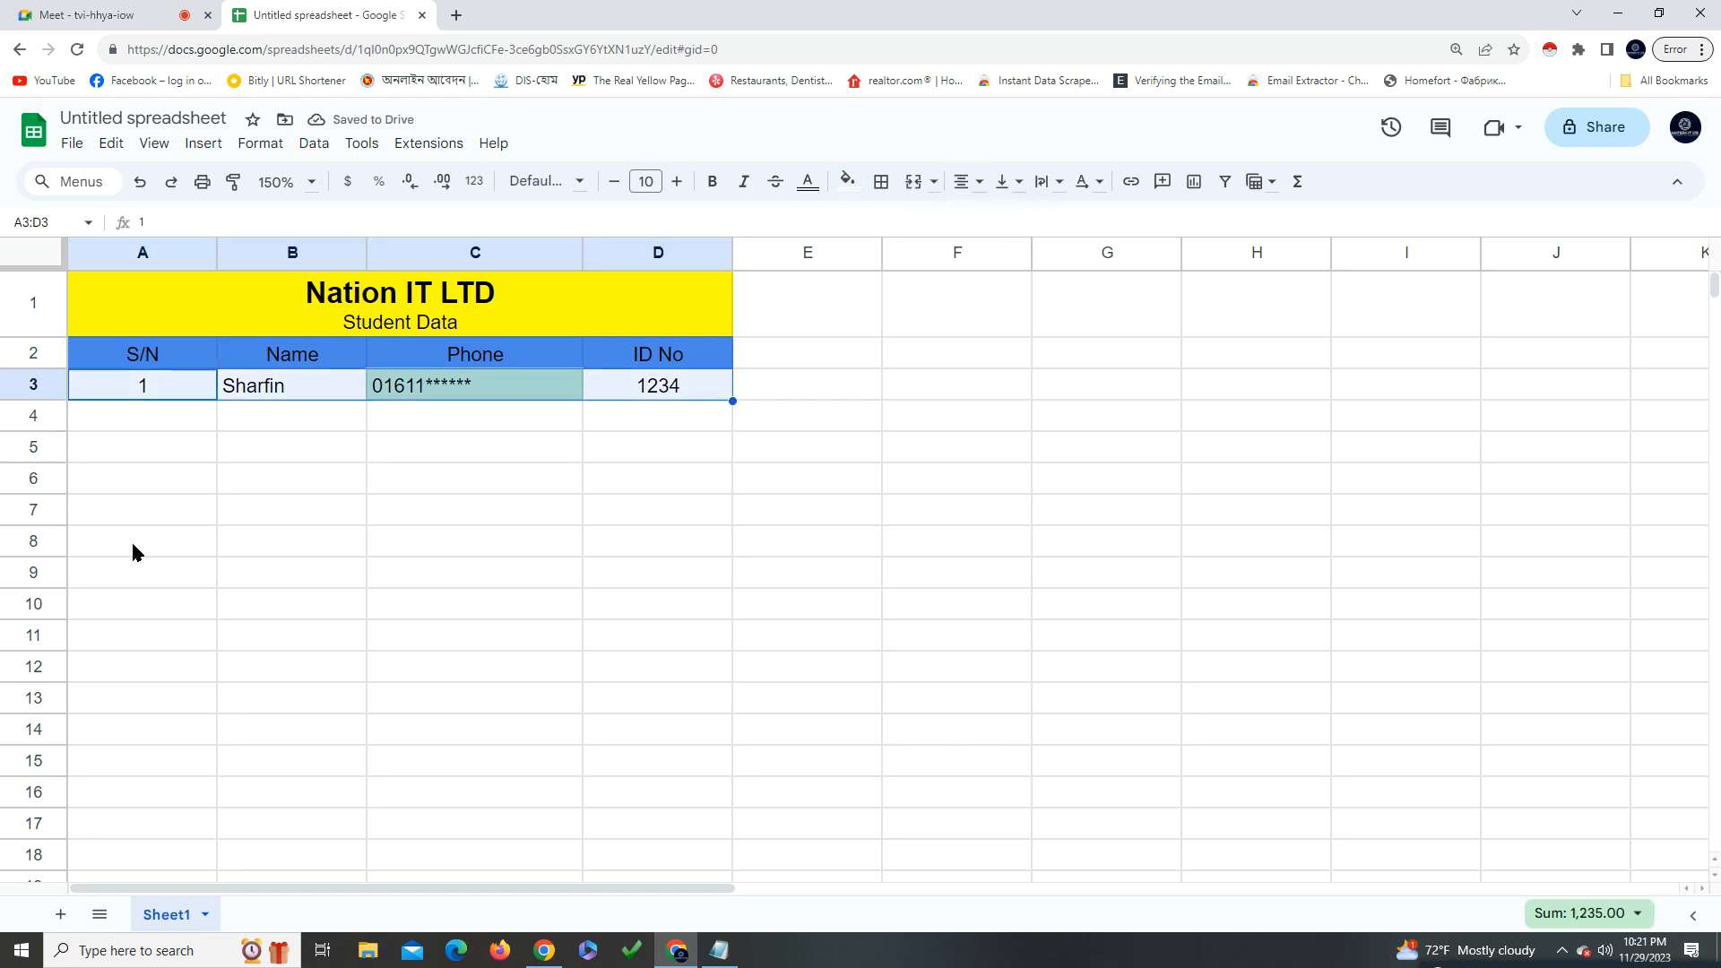
left_click(530, 509)
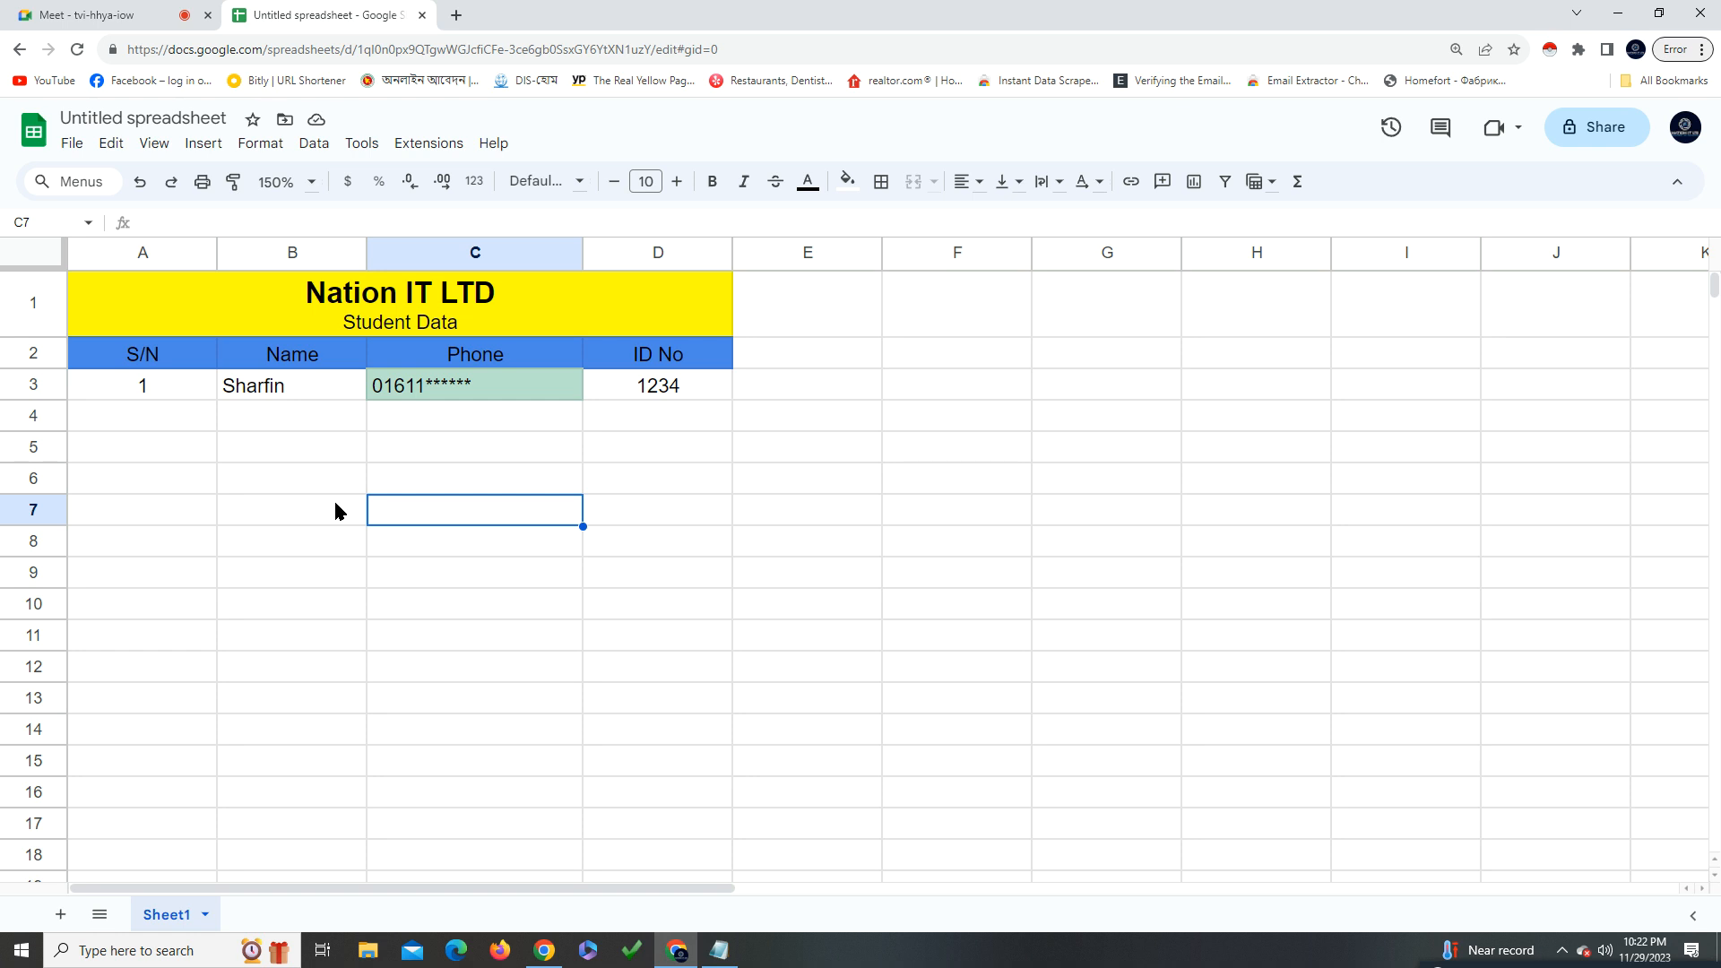
left_click(136, 415)
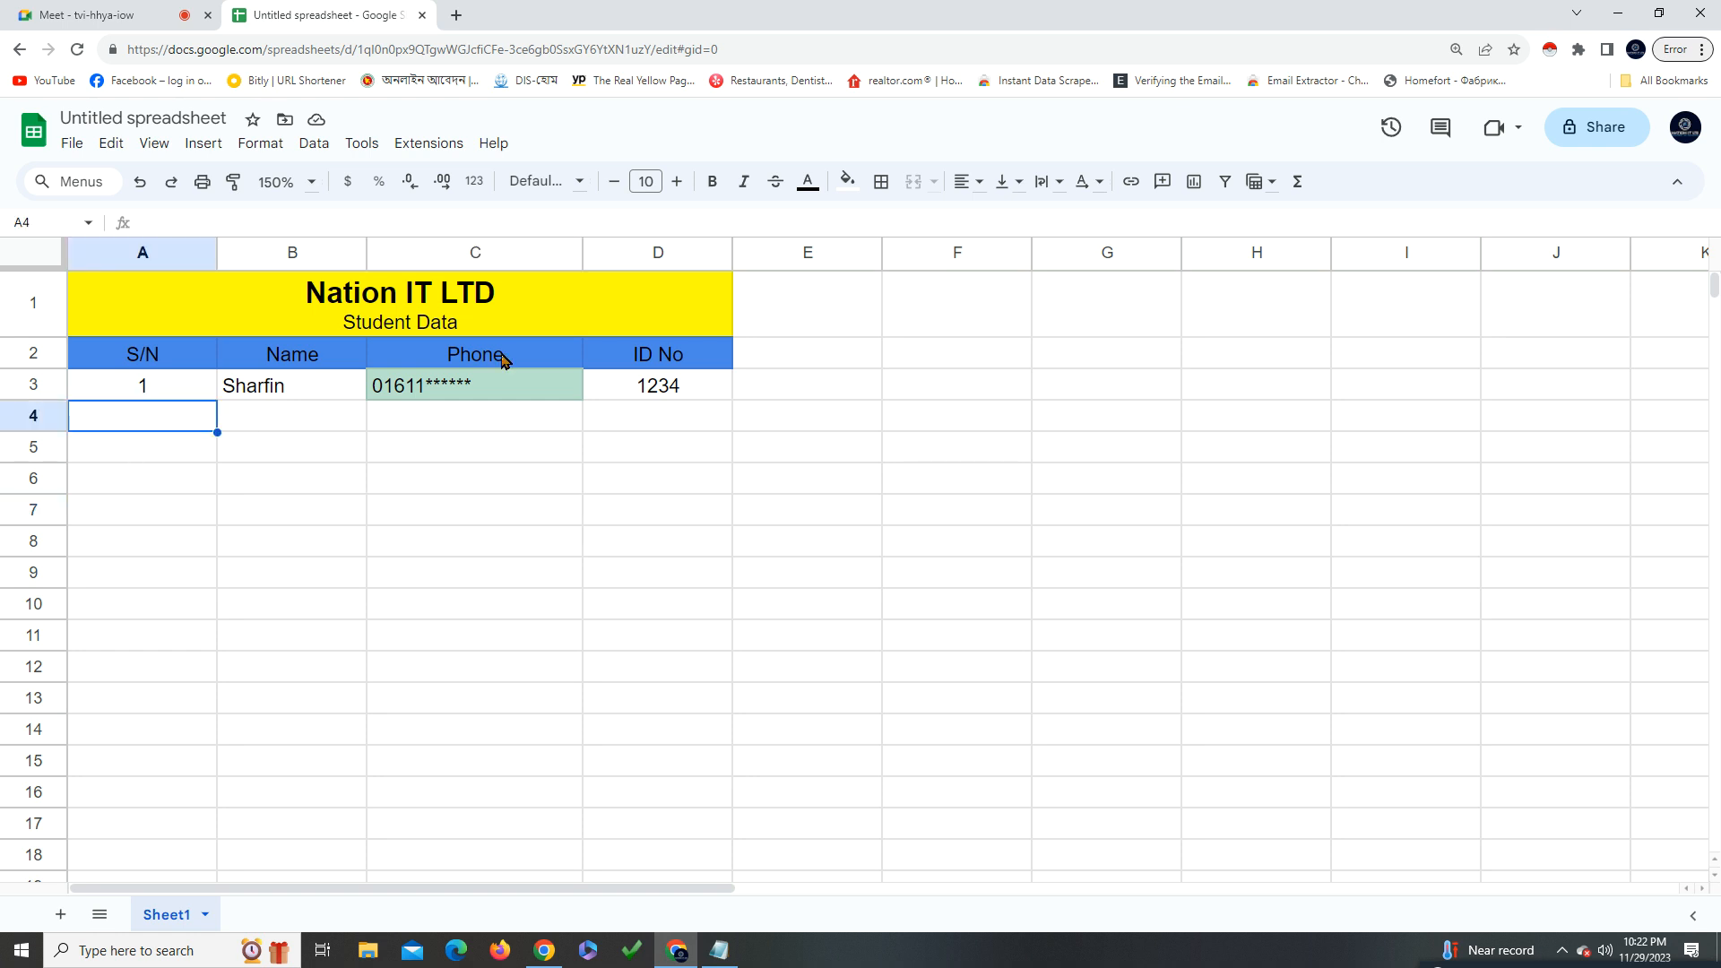
Try to fill the serial number from A3 down to A9 and undo the fill
left_click(190, 395)
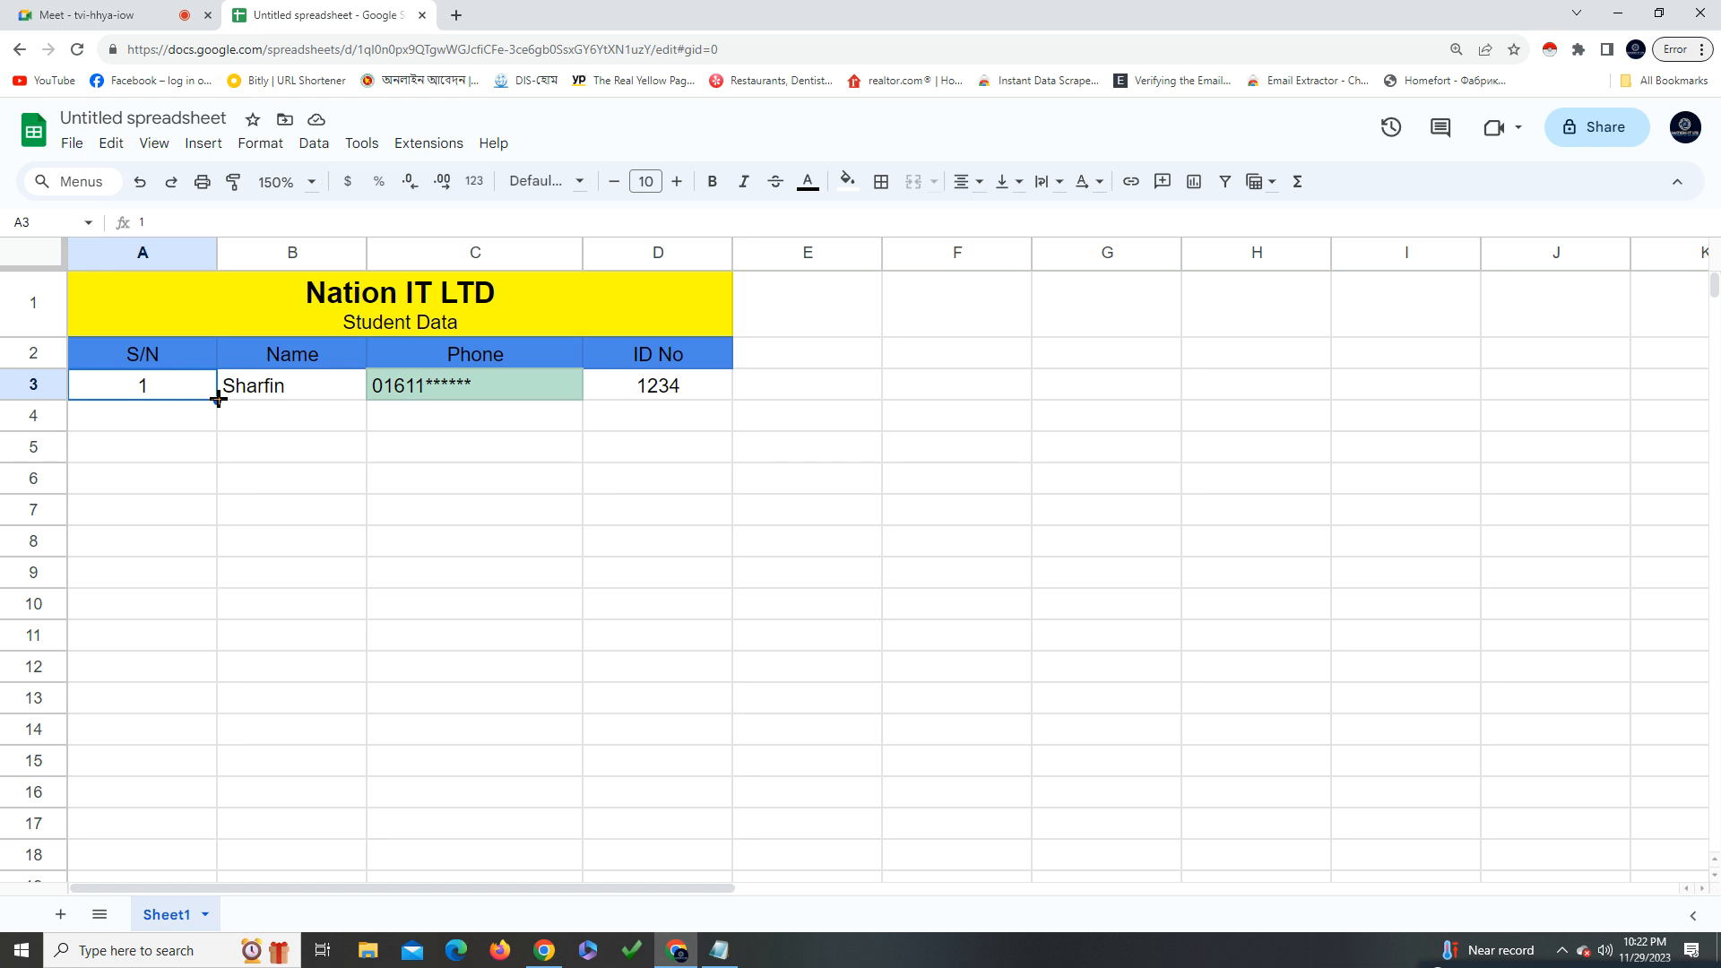
left_click_drag(219, 399, 215, 584)
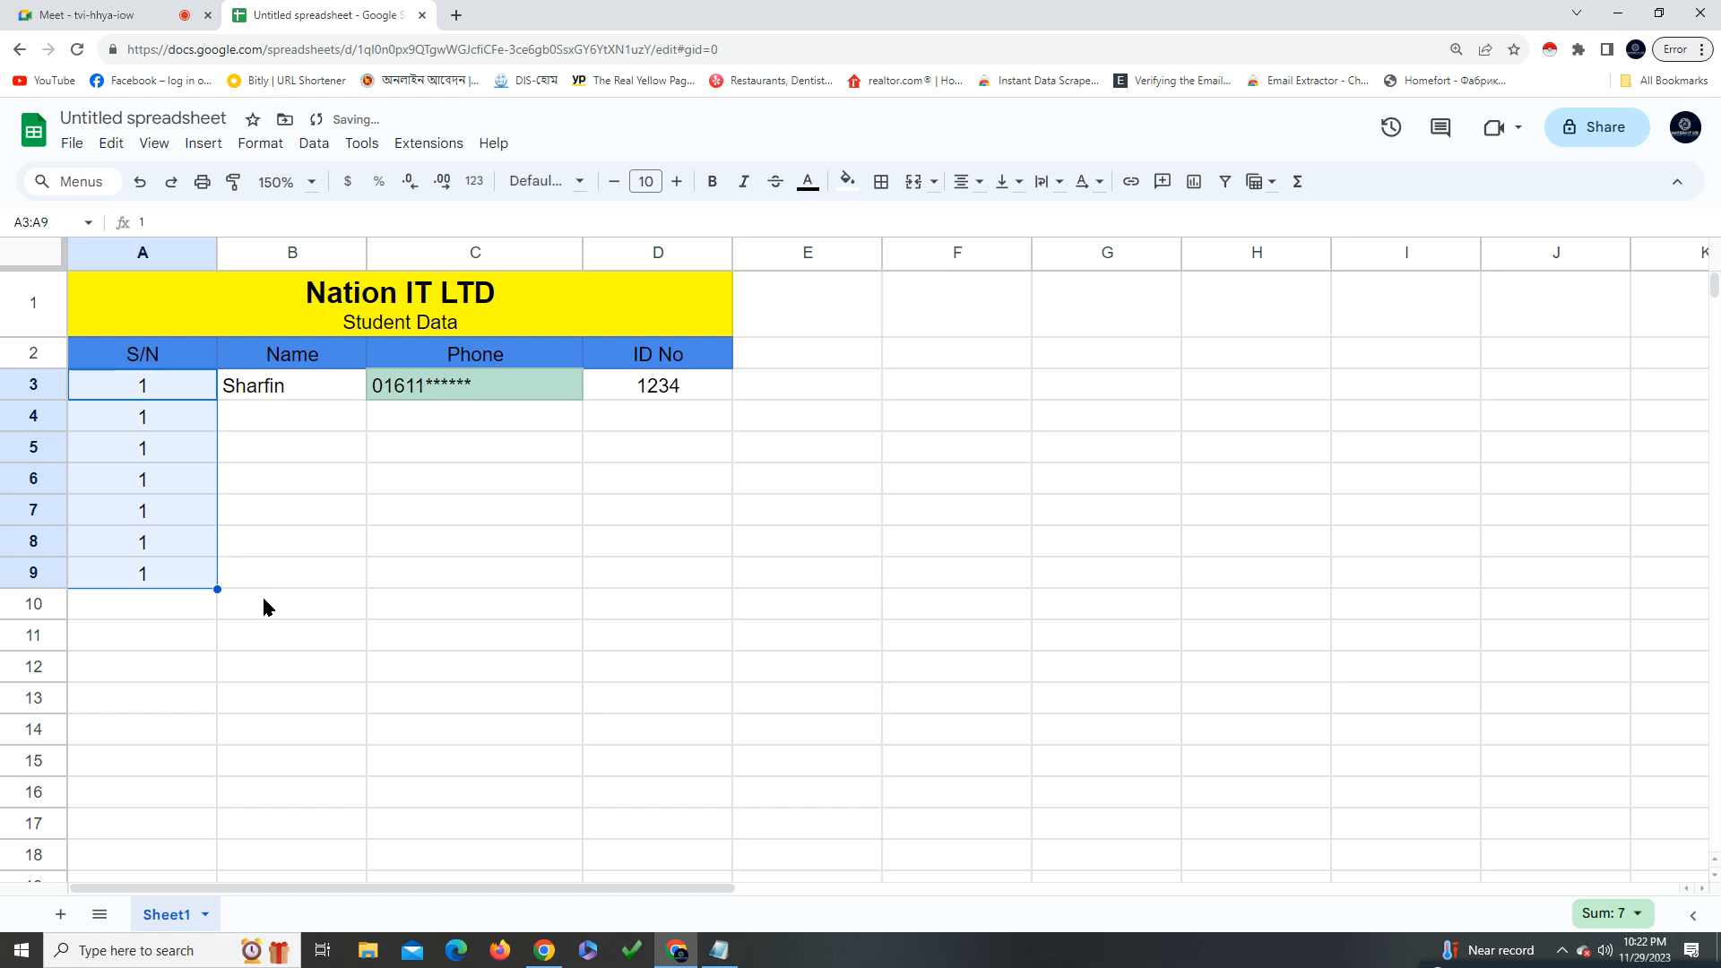
key("ctrl+z")
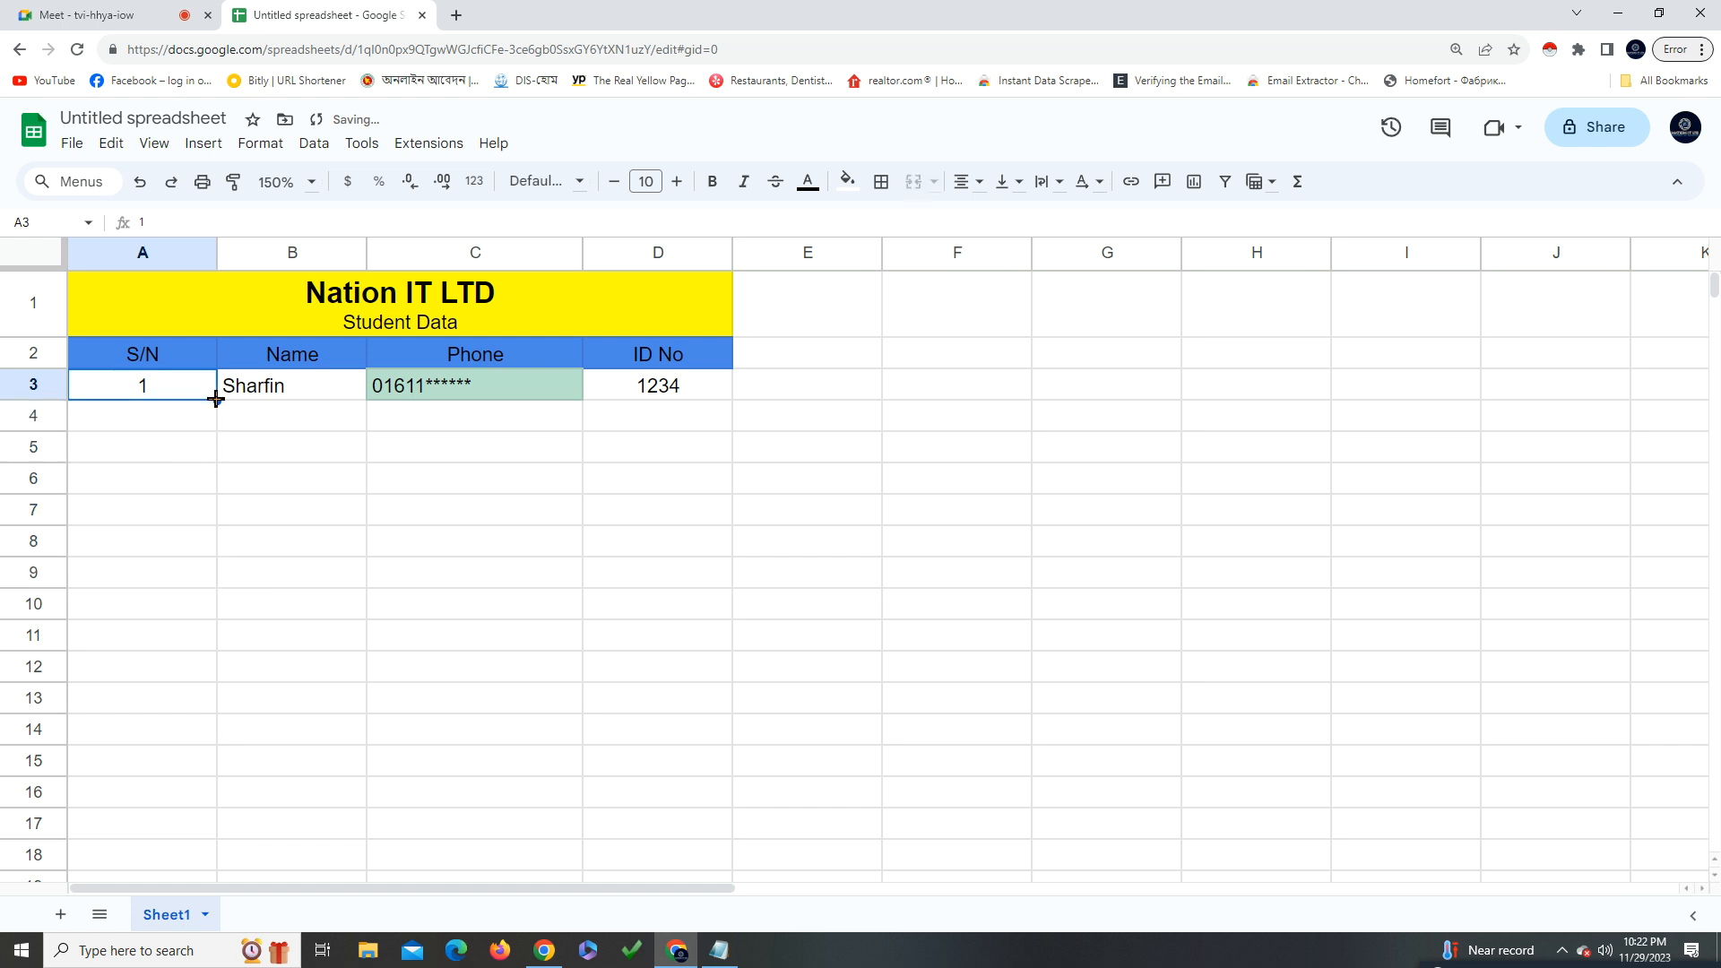
Fill the serial number in A3 down to A6 as the series 1 to 4
left_click_drag(217, 398, 217, 549)
key("ctrl+z")
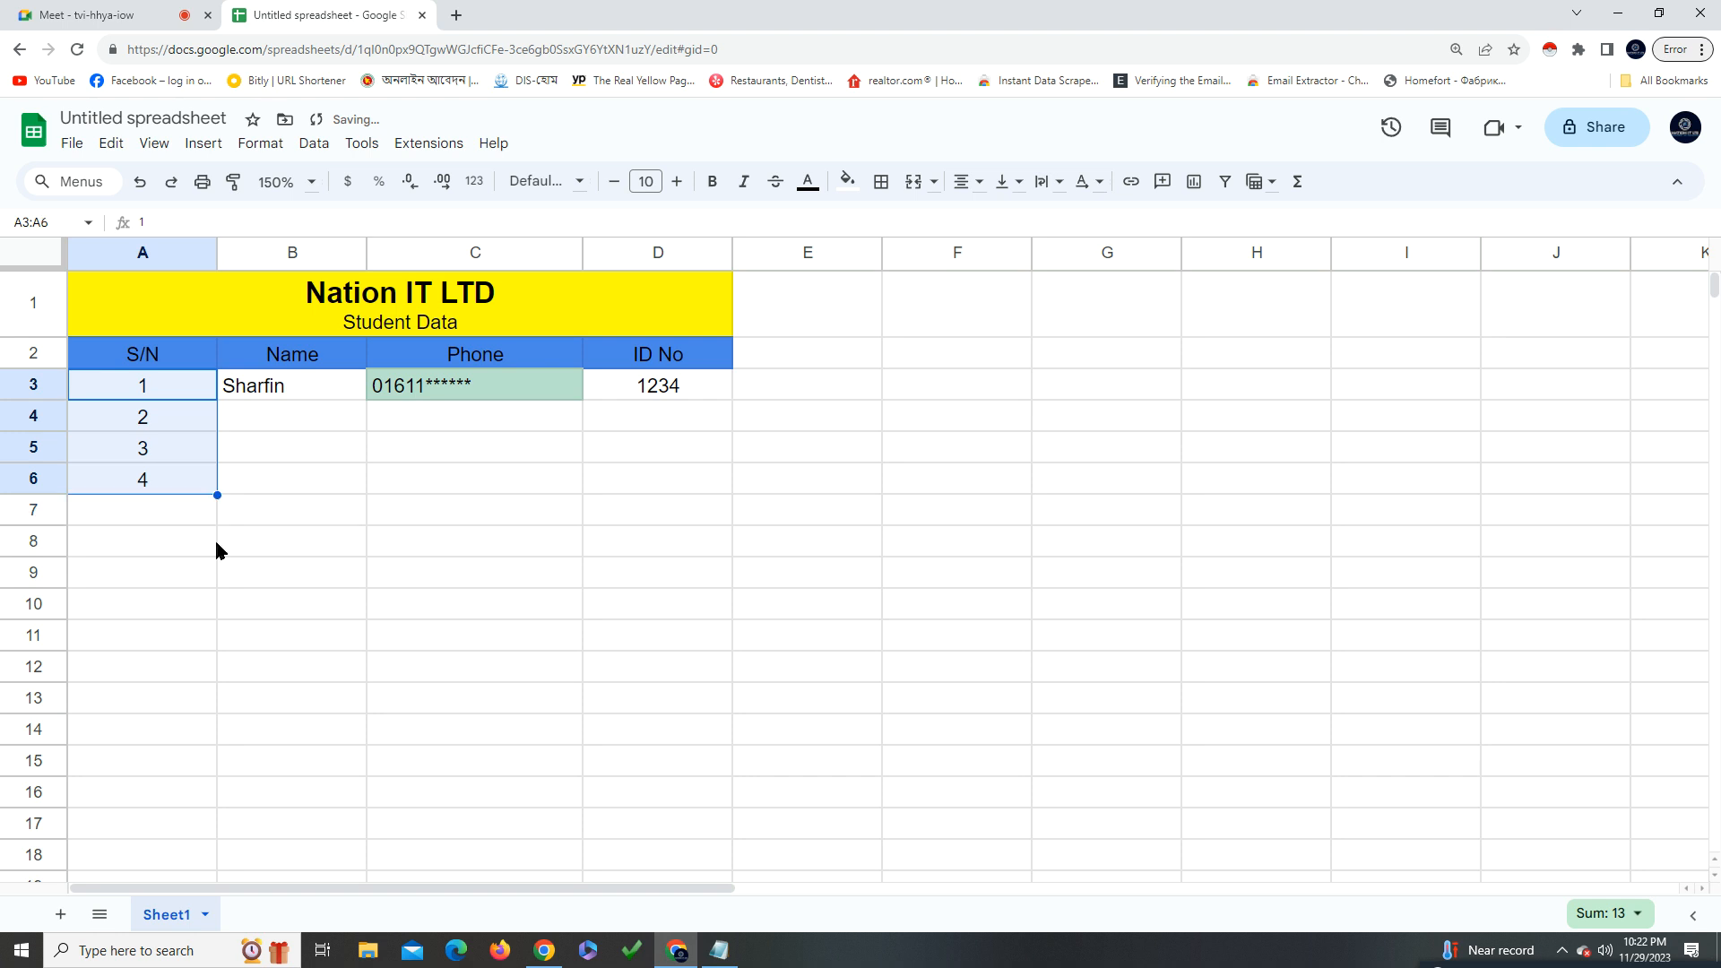
left_click(252, 488)
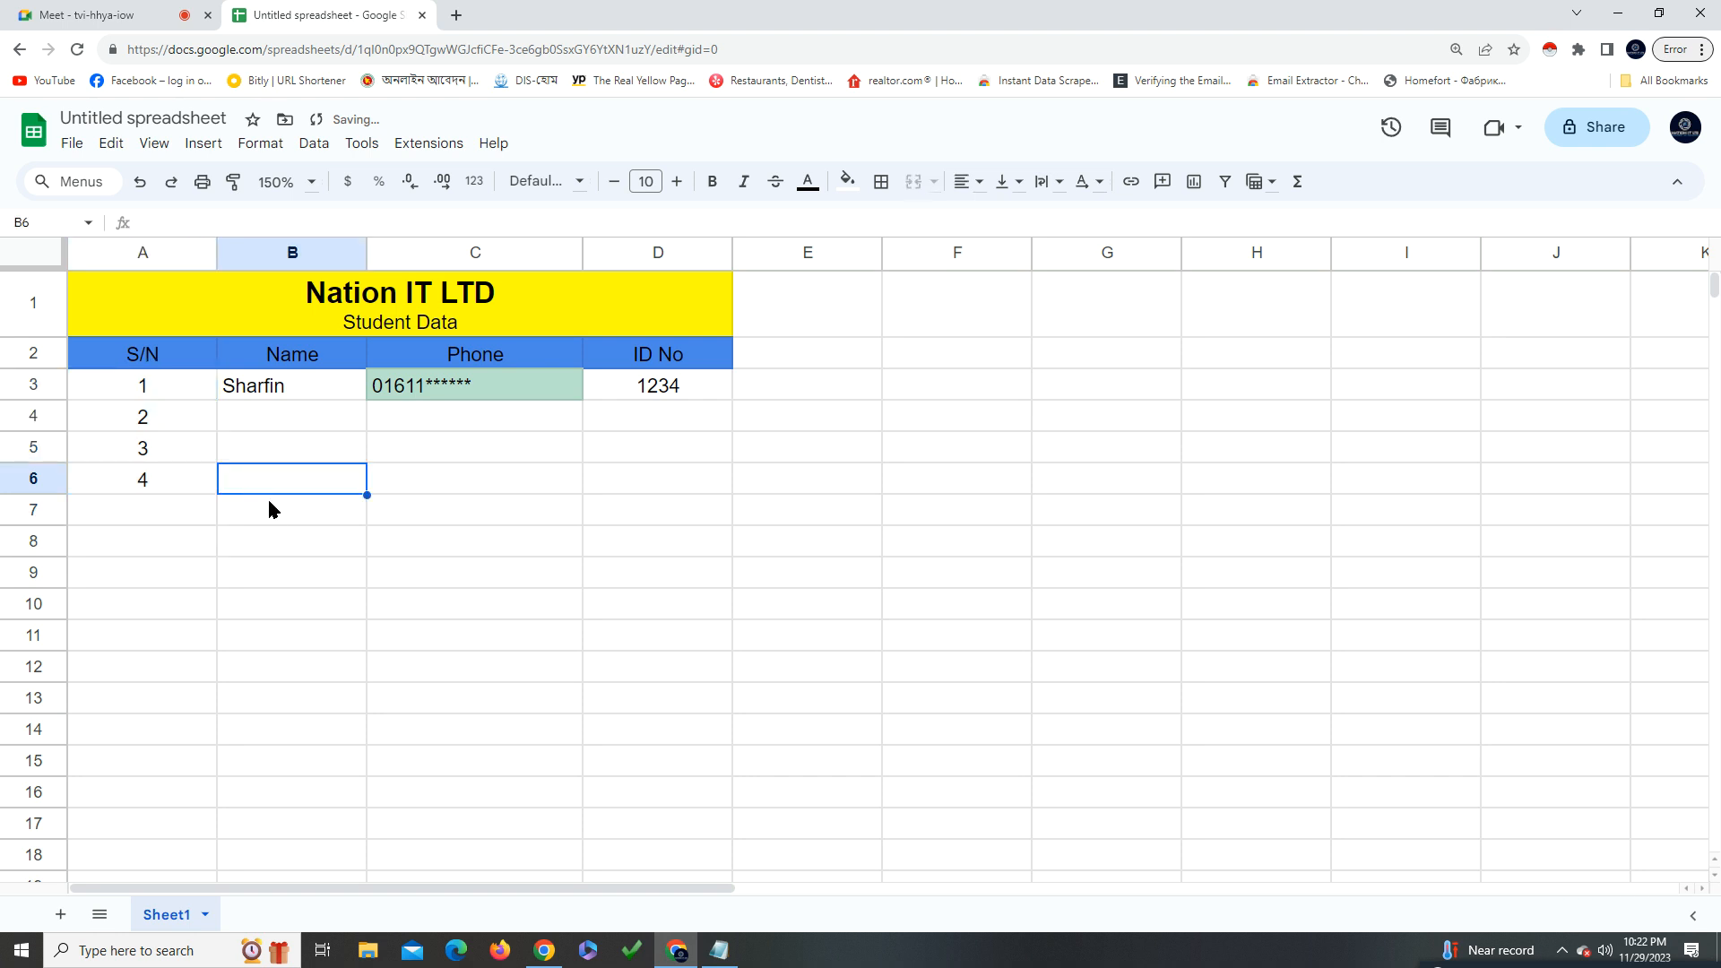
Try to extend the serial number from A6 to A7 and clear both cells
left_click(175, 484)
left_click_drag(217, 493, 249, 531)
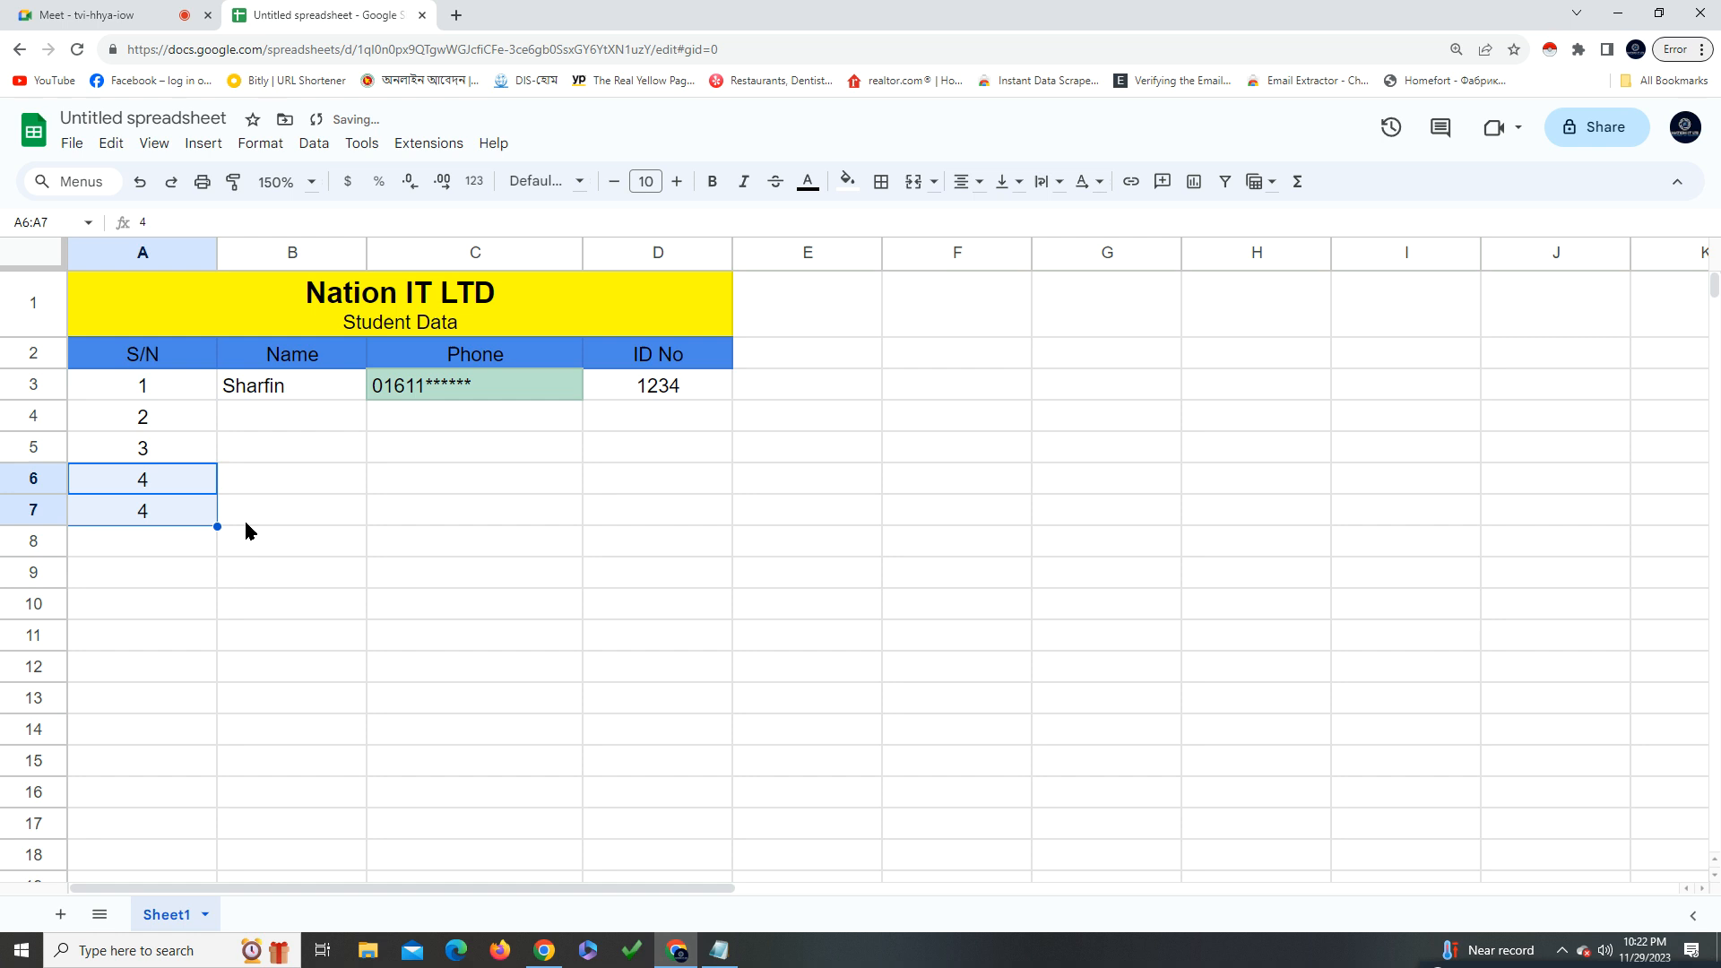
key("Delete")
Re-enter serial number 4 in A6, try to extend it to A7 again and undo that fill
left_click(193, 481)
type("4")
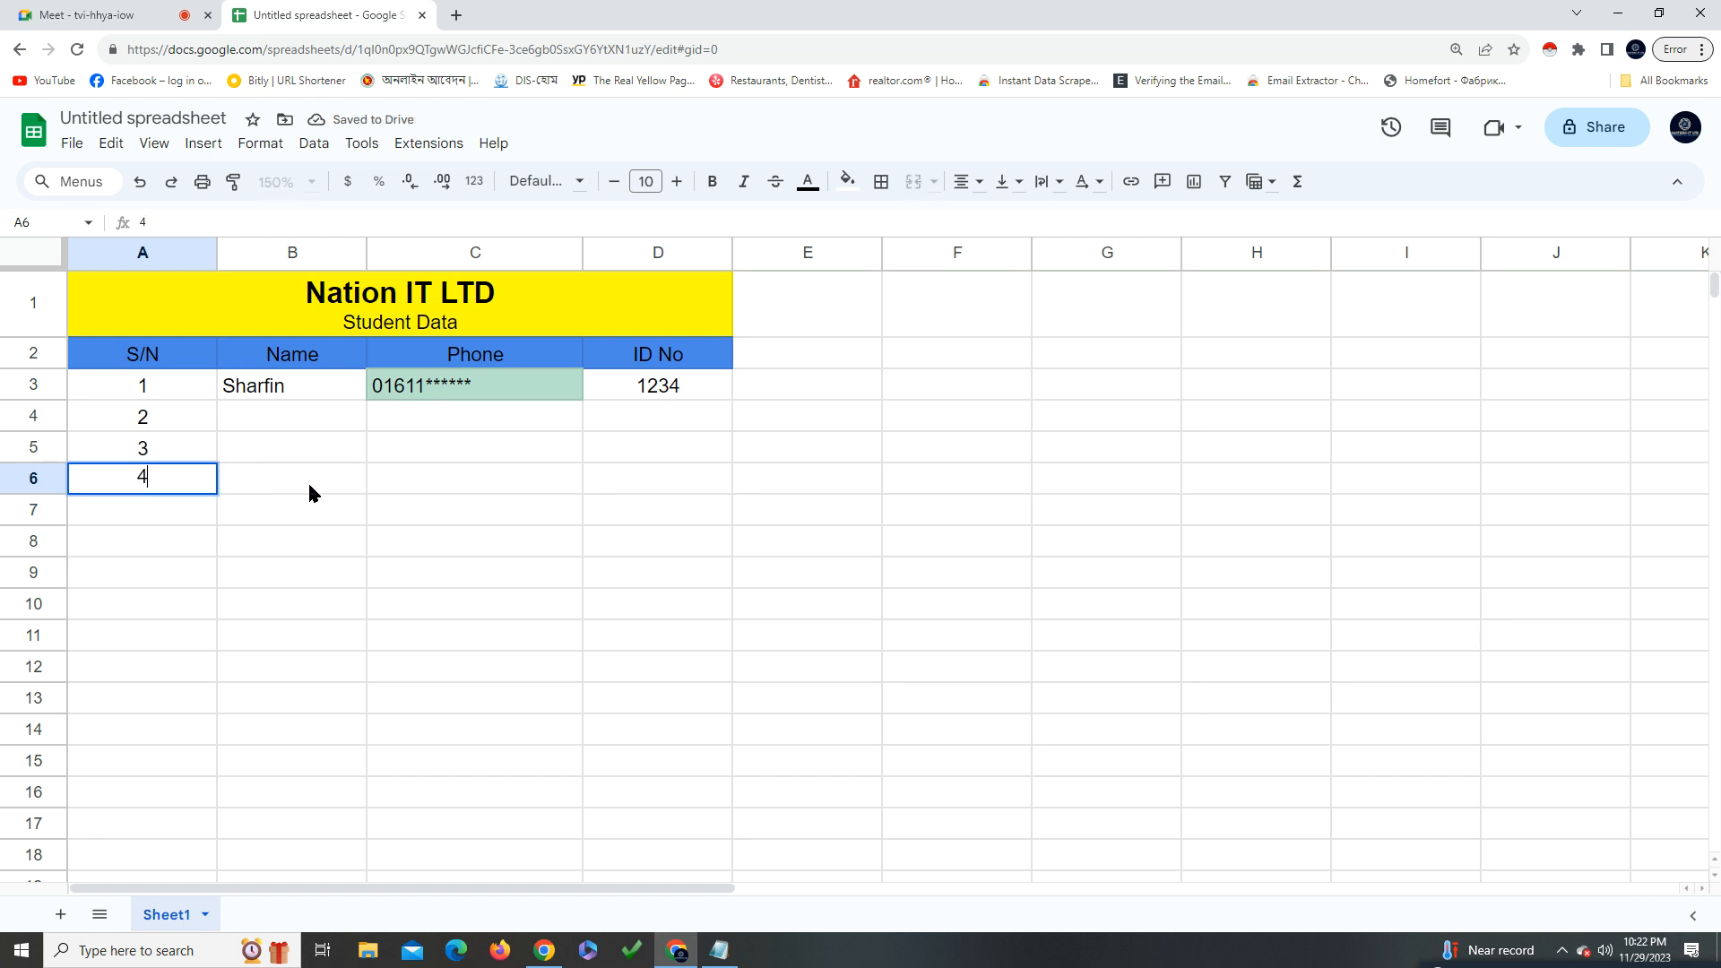
left_click(312, 493)
left_click(136, 492)
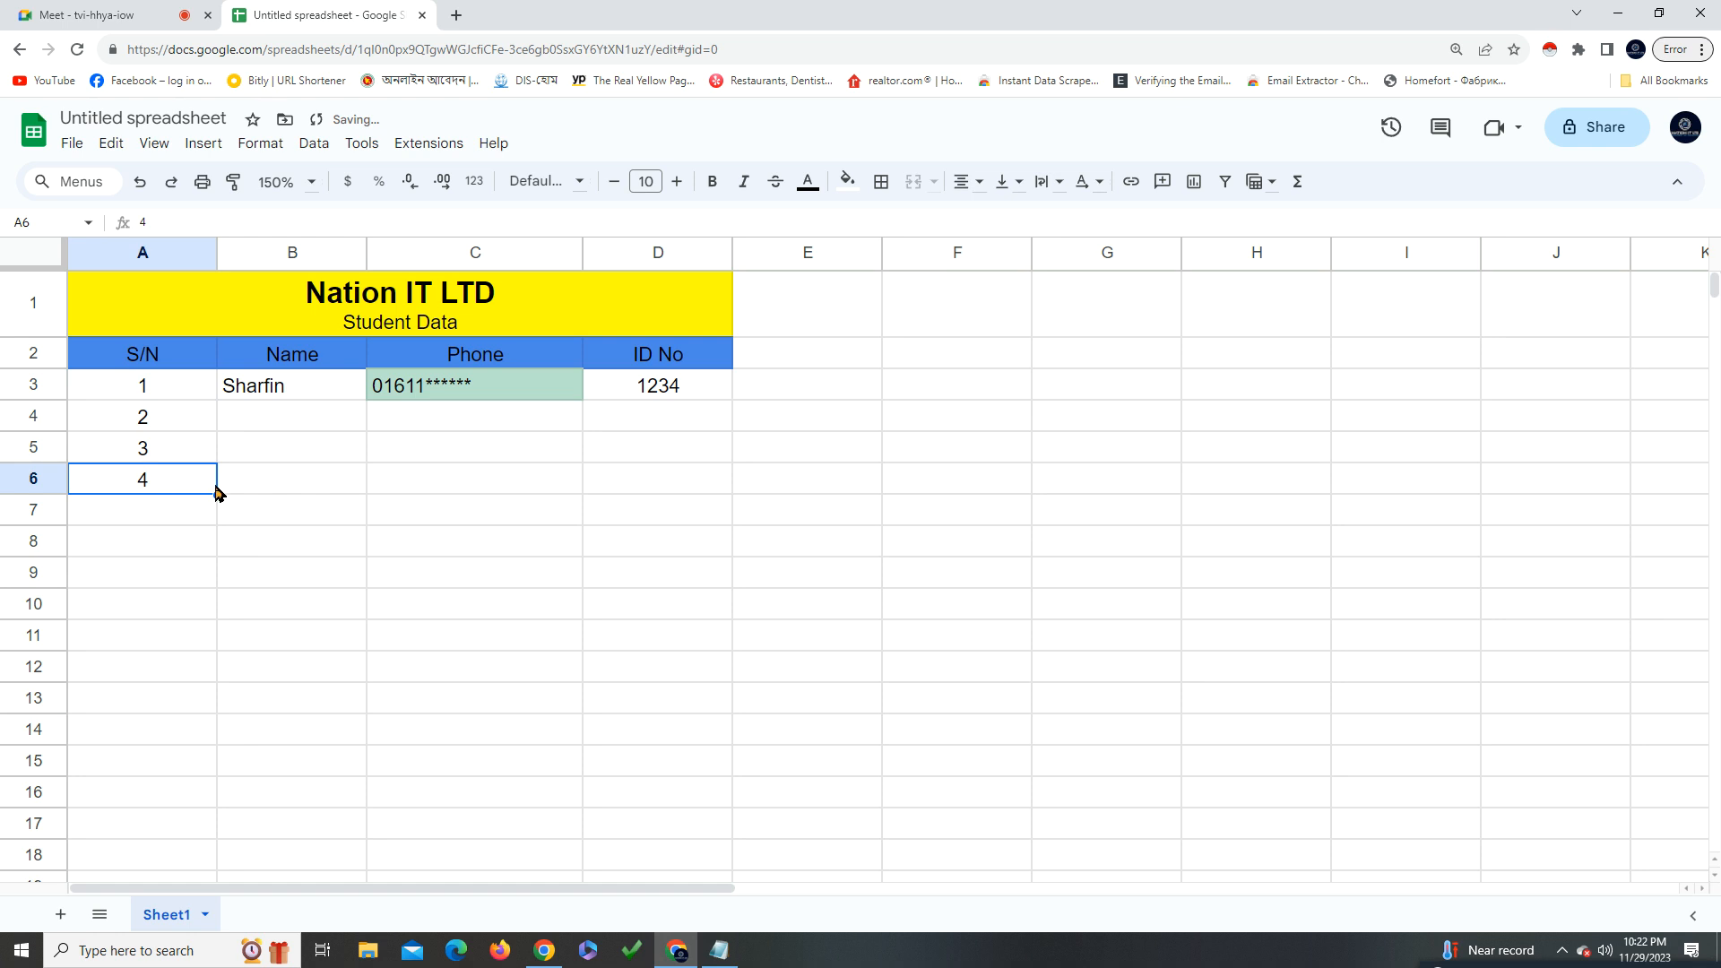
left_click_drag(218, 495, 216, 526)
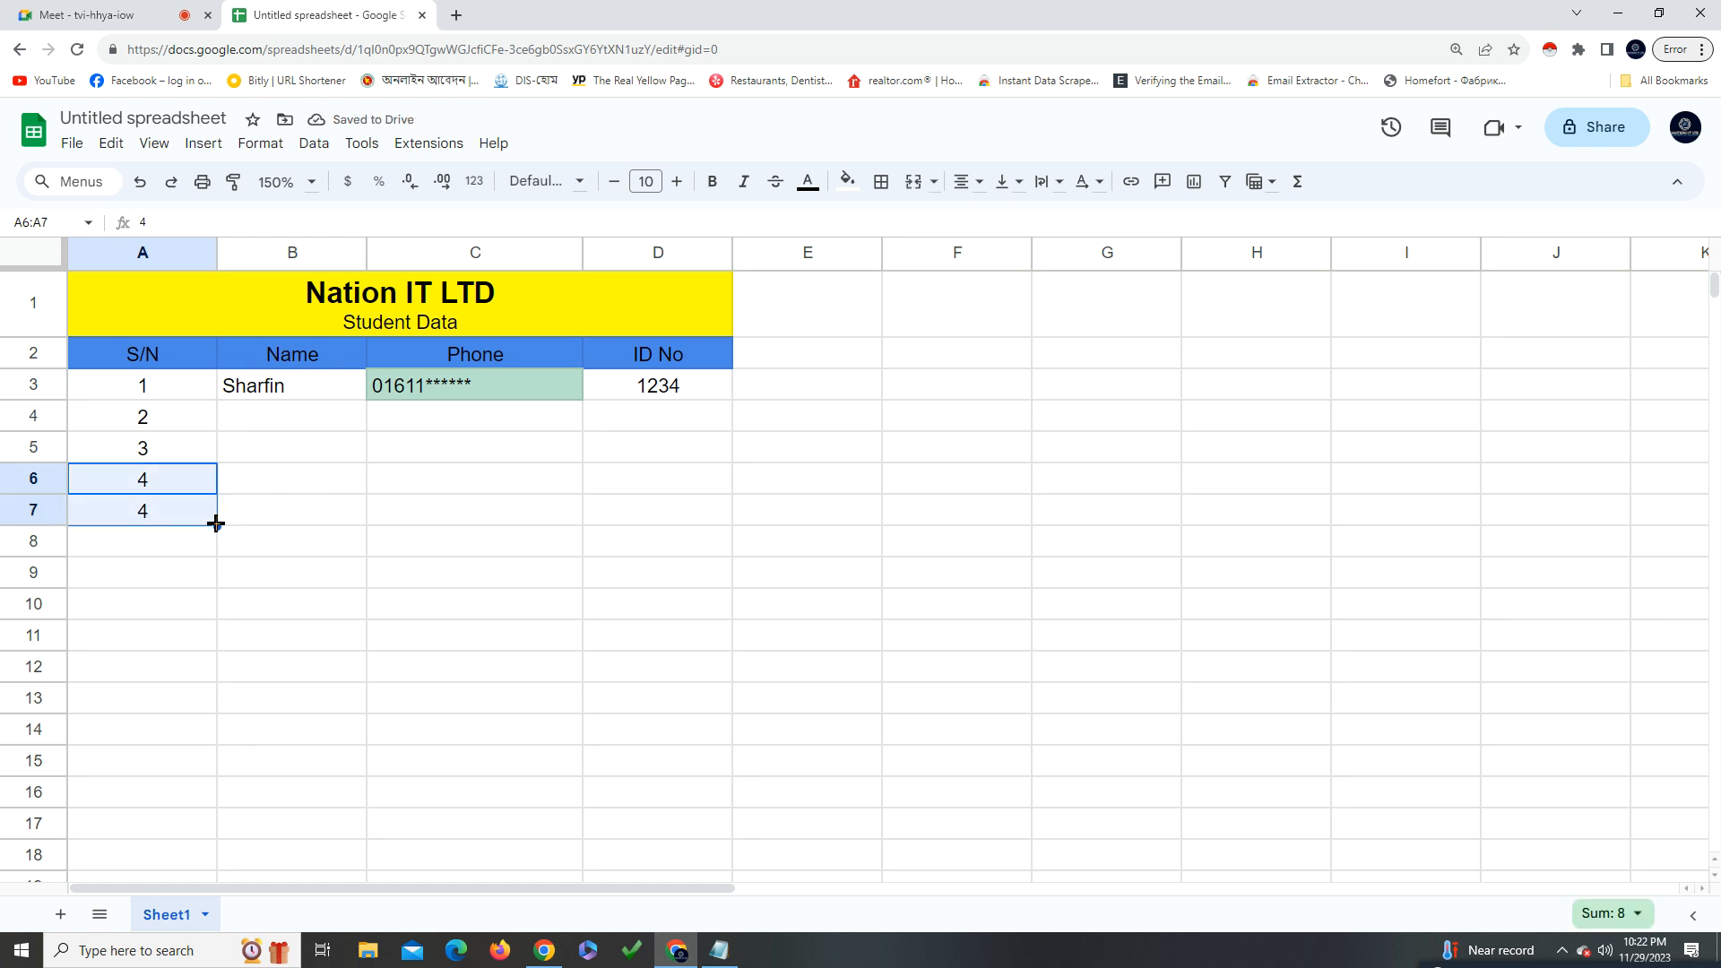
key("ctrl+z")
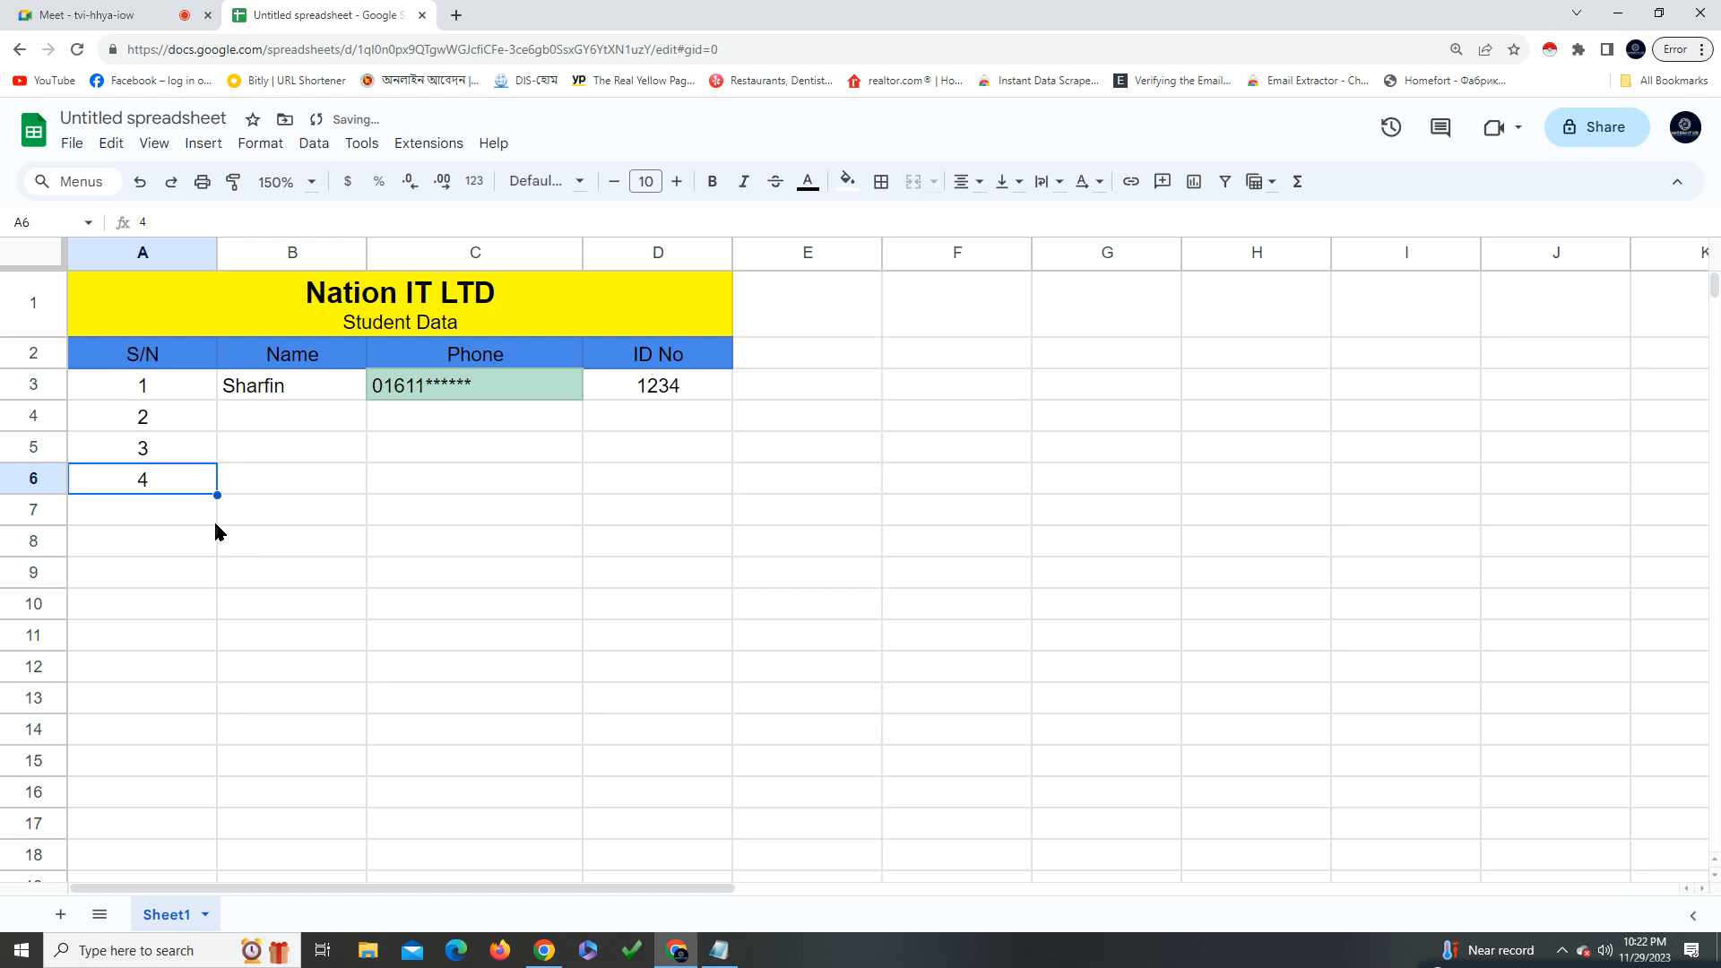
Clear the serial numbers in A3:A6 and enter 1 in A3
left_click(172, 382)
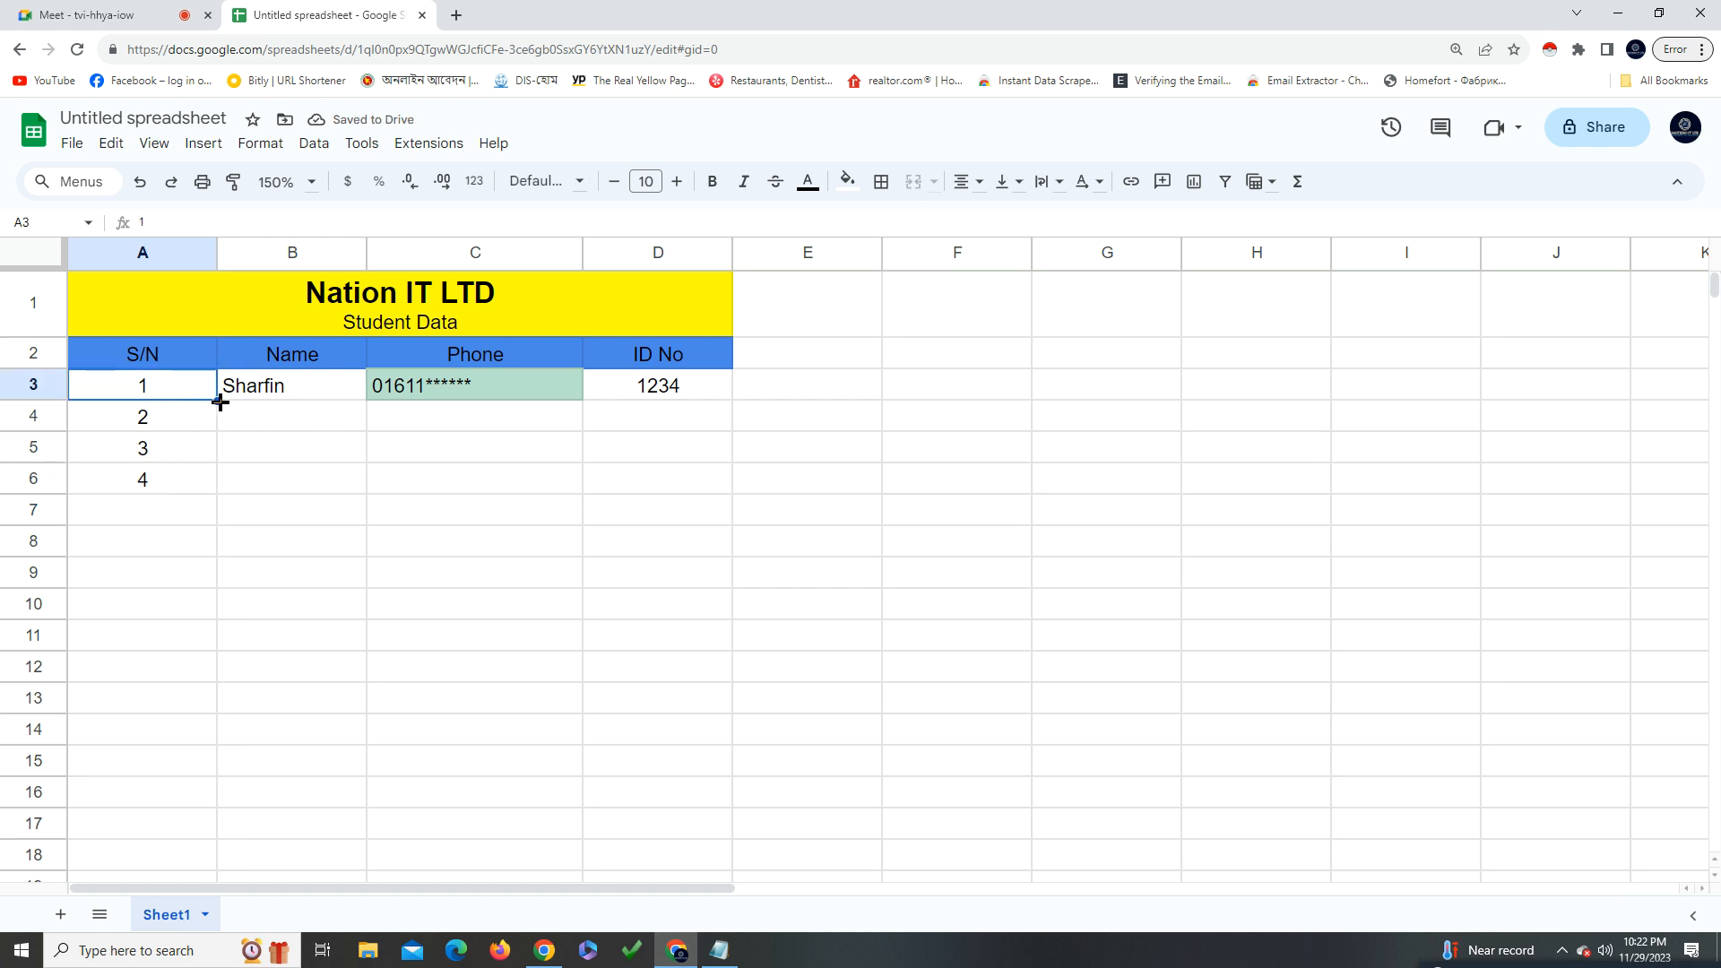
left_click_drag(200, 395, 175, 482)
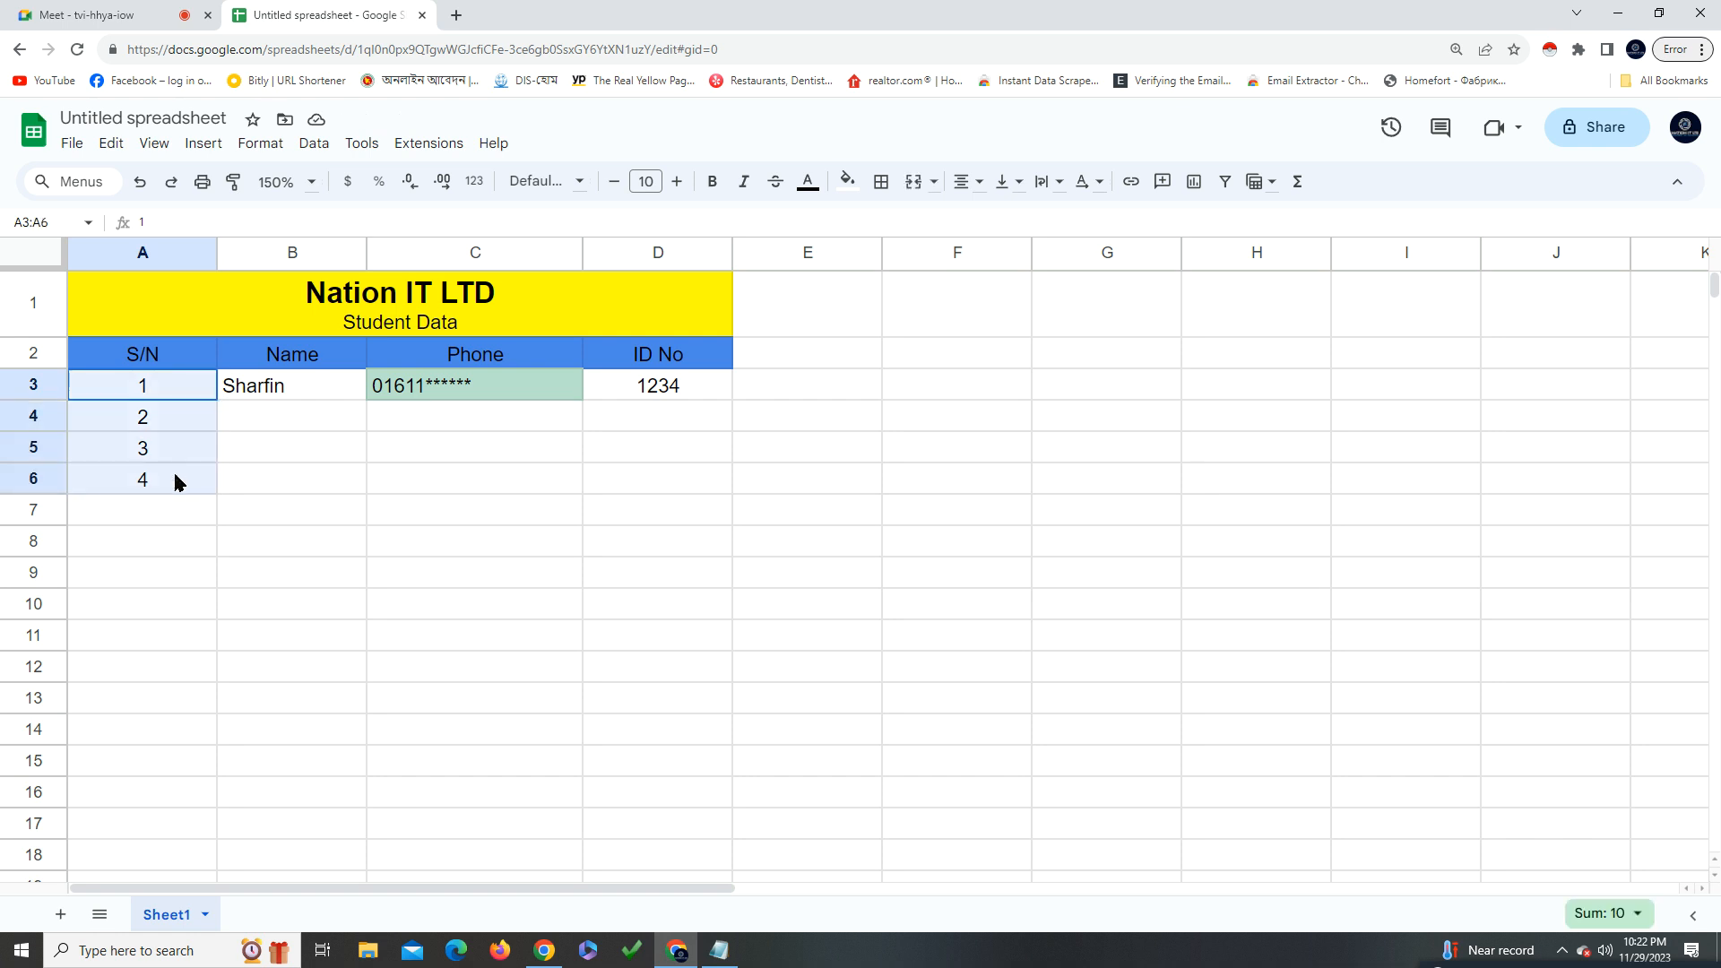
key("Delete")
left_click(182, 391)
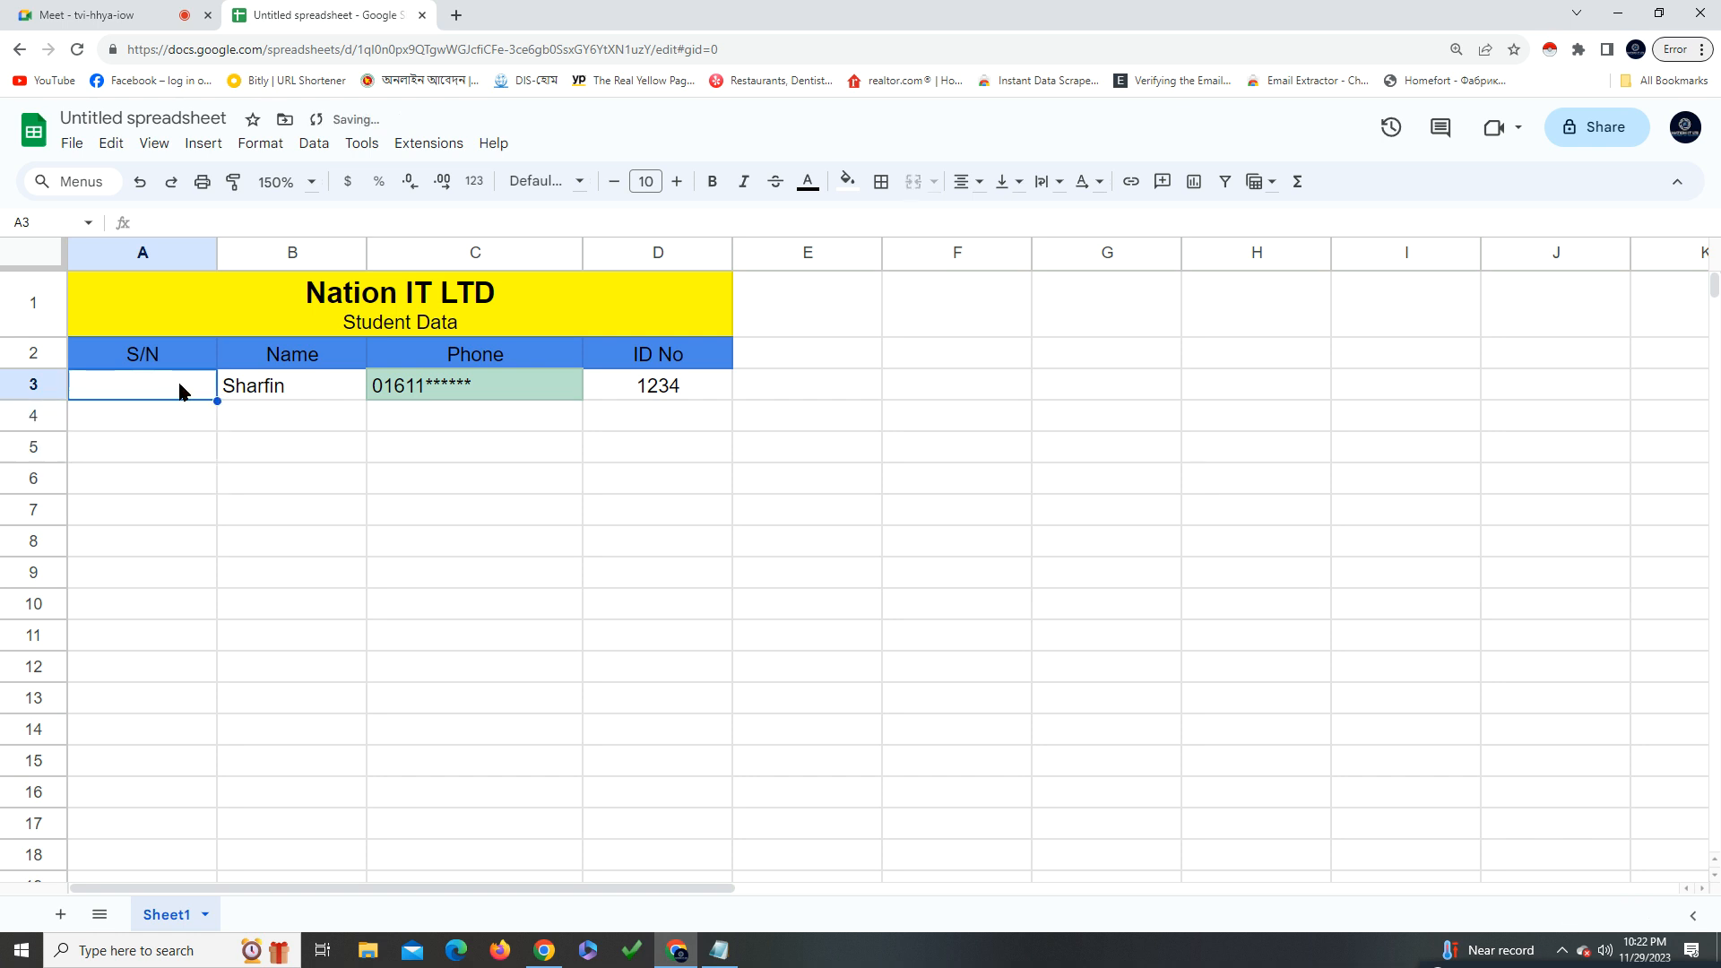
type("1")
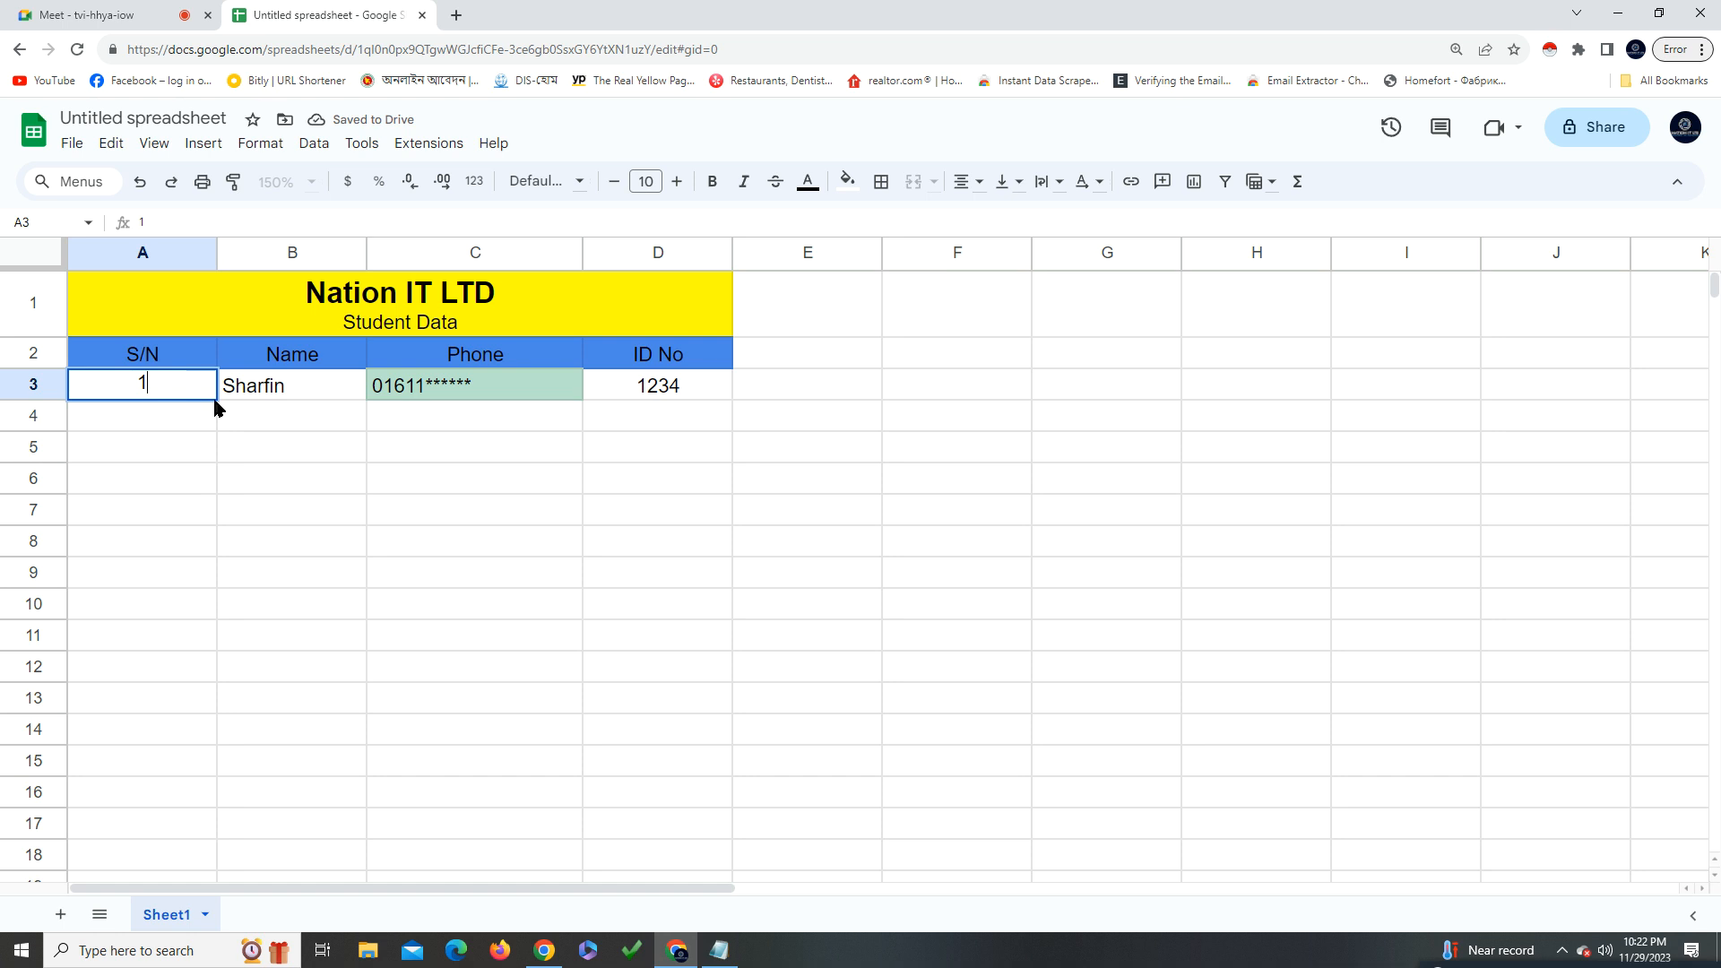
left_click(219, 405)
Fill the serial numbers down from A3 to A6 as an increasing series ending at 4
left_click(212, 394)
left_click_drag(217, 400, 224, 482)
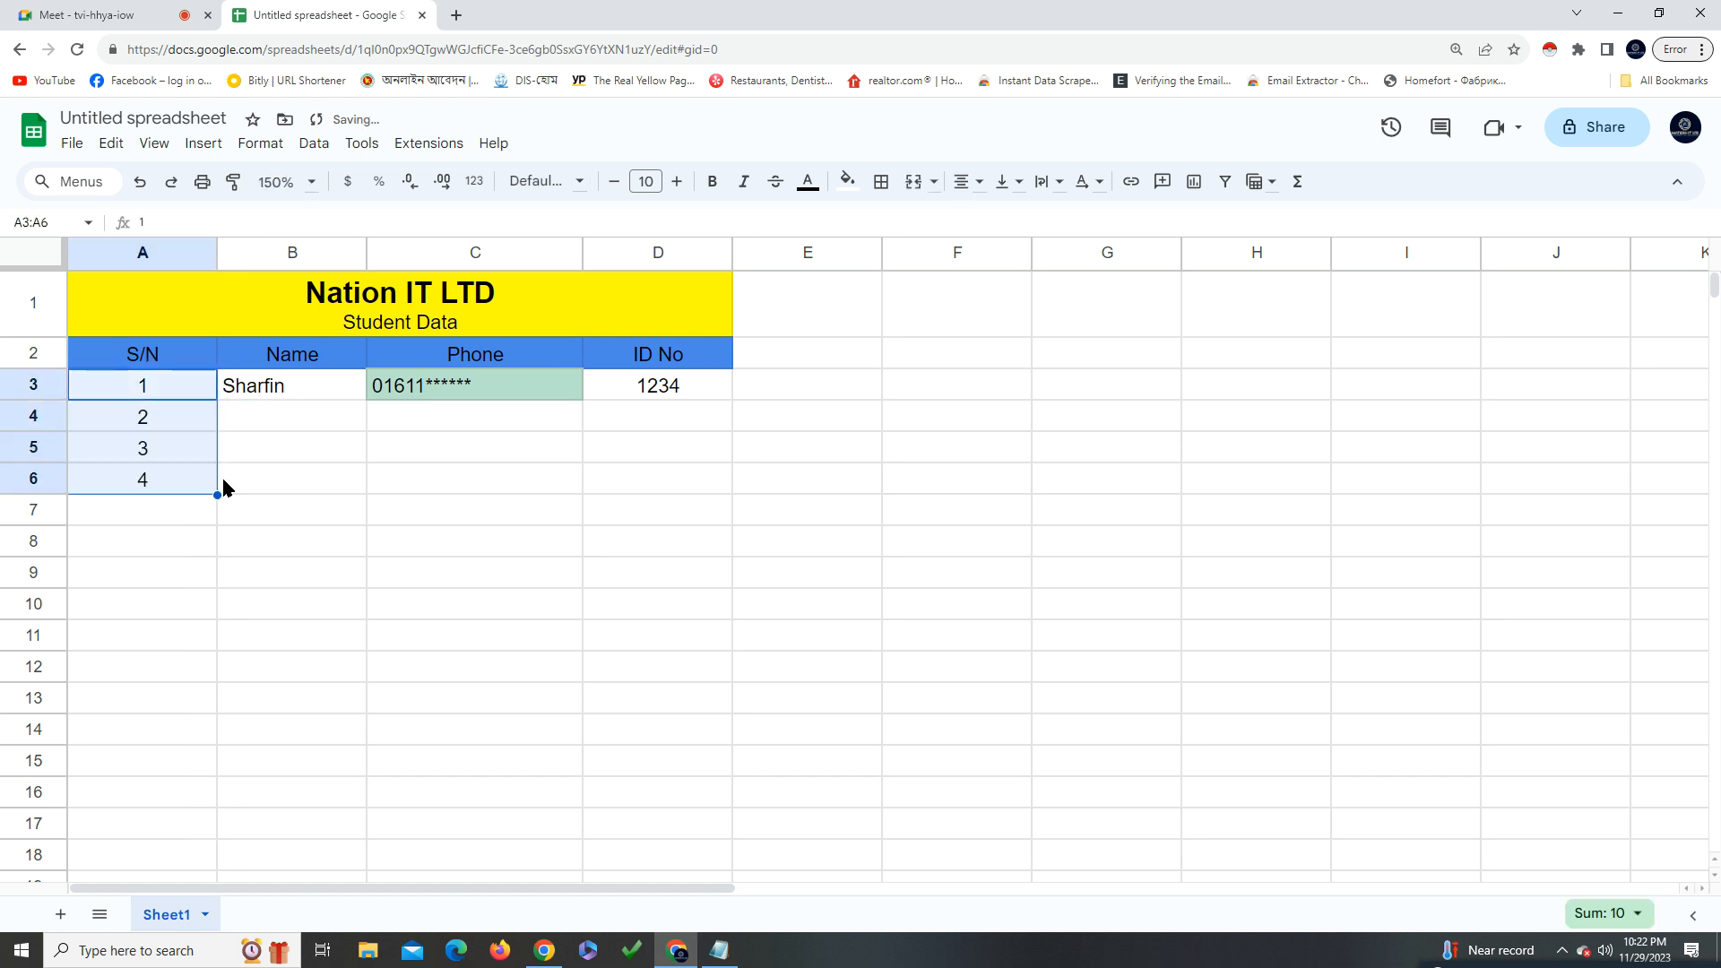
left_click(322, 465)
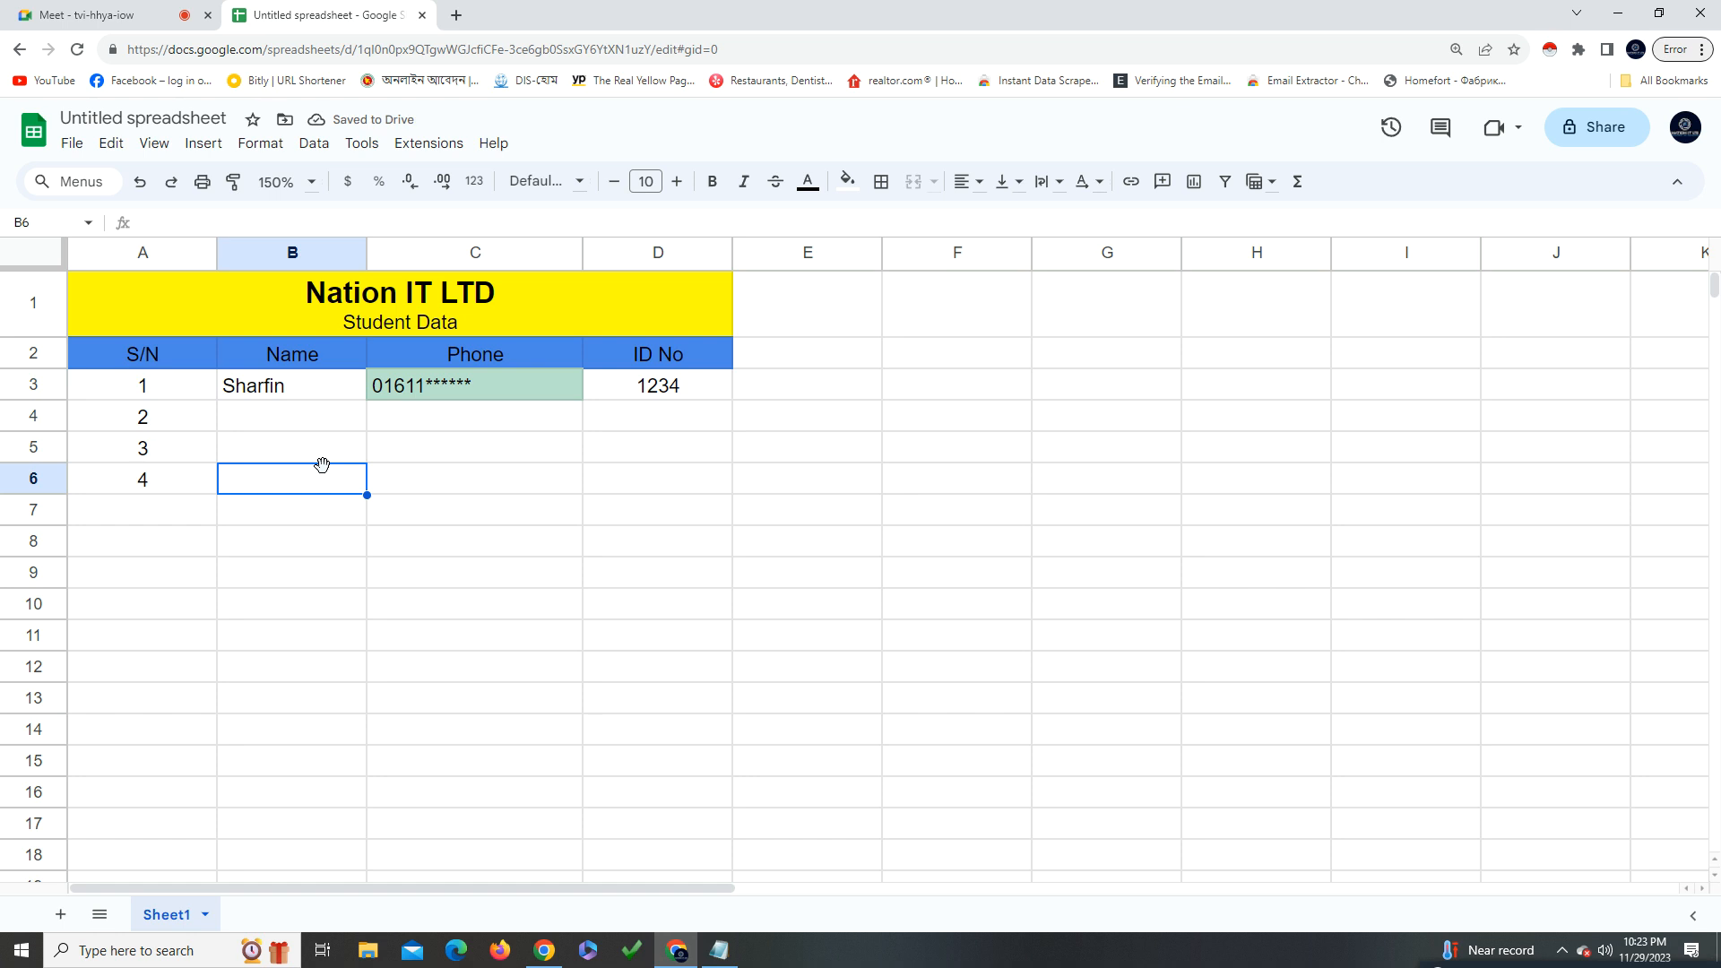
Try to fill the serial number in A3 down to A10 and undo the fill
left_click(146, 387)
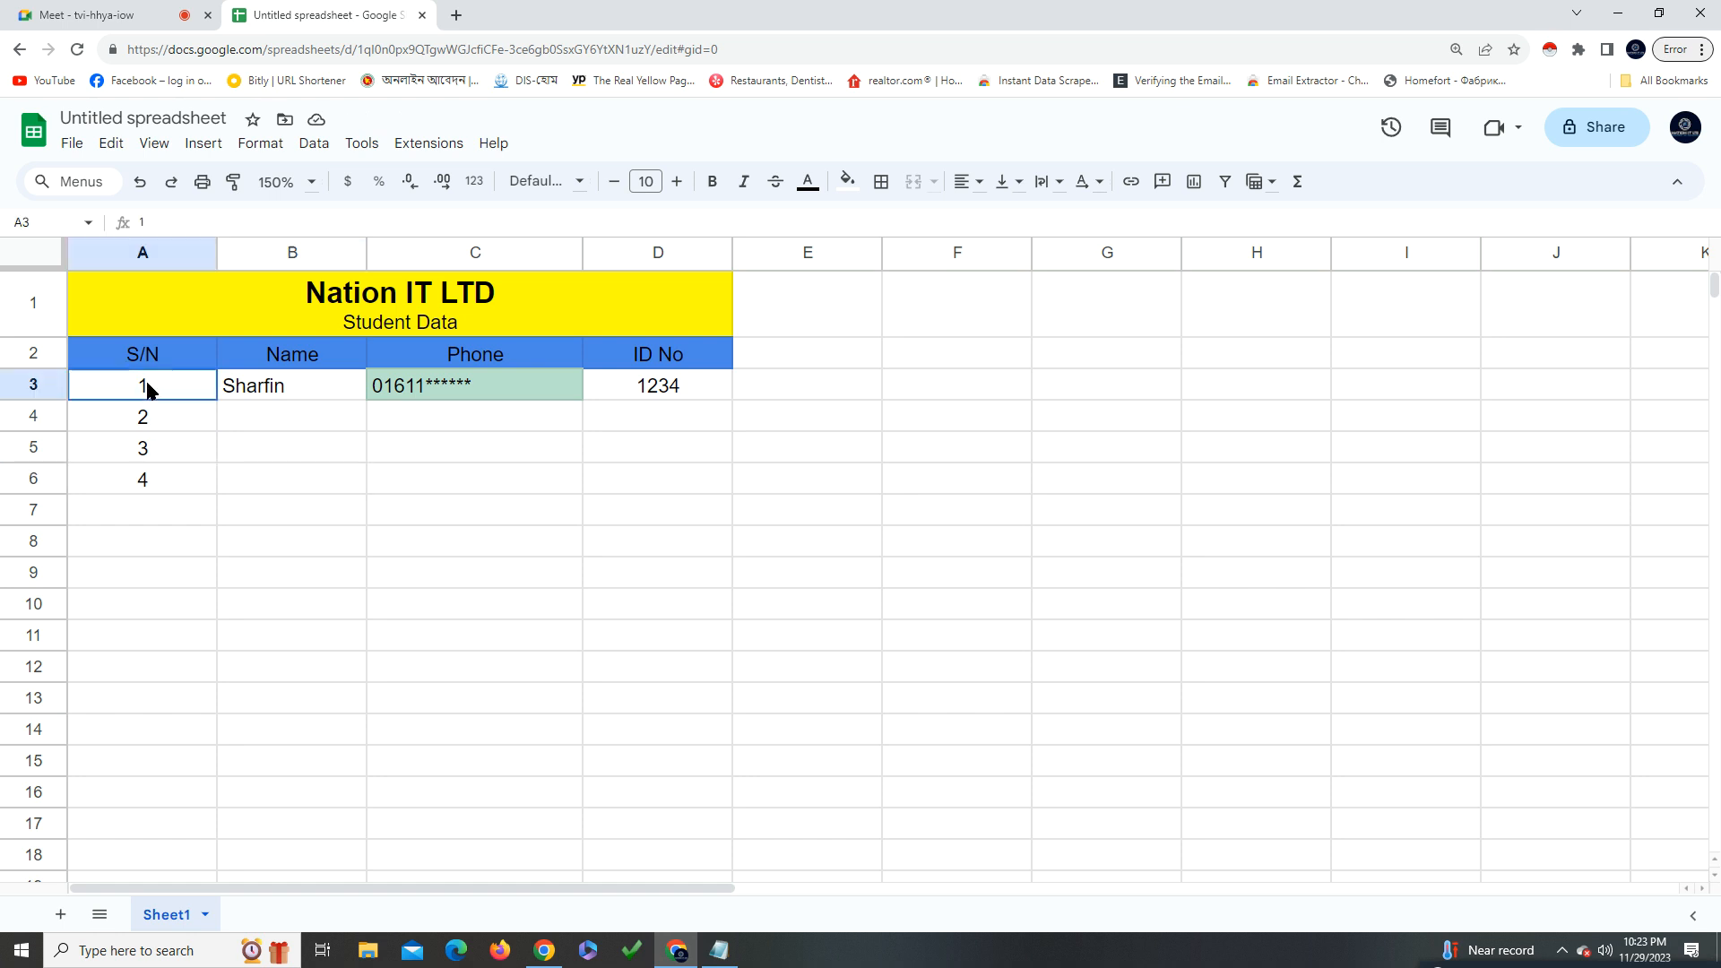
left_click_drag(219, 401, 216, 593)
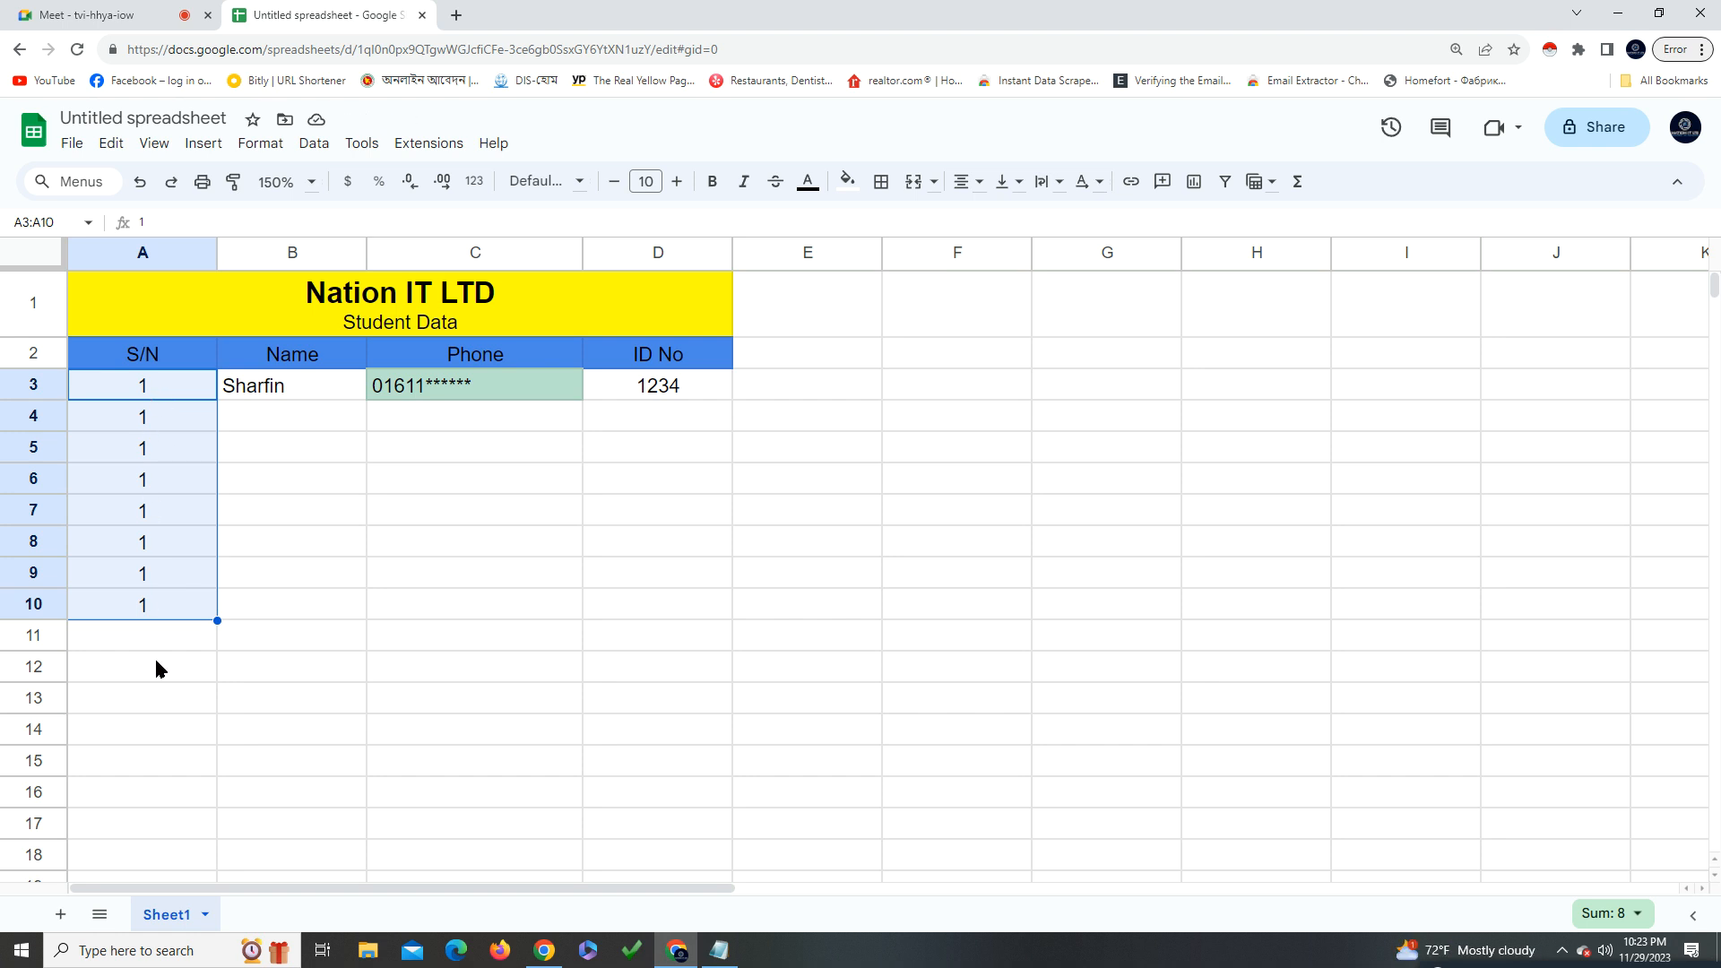
key("ctrl+z")
Delete the serial numbers in A3:A6 and re-enter 1 in A3
left_click_drag(153, 484, 139, 388)
key("Delete")
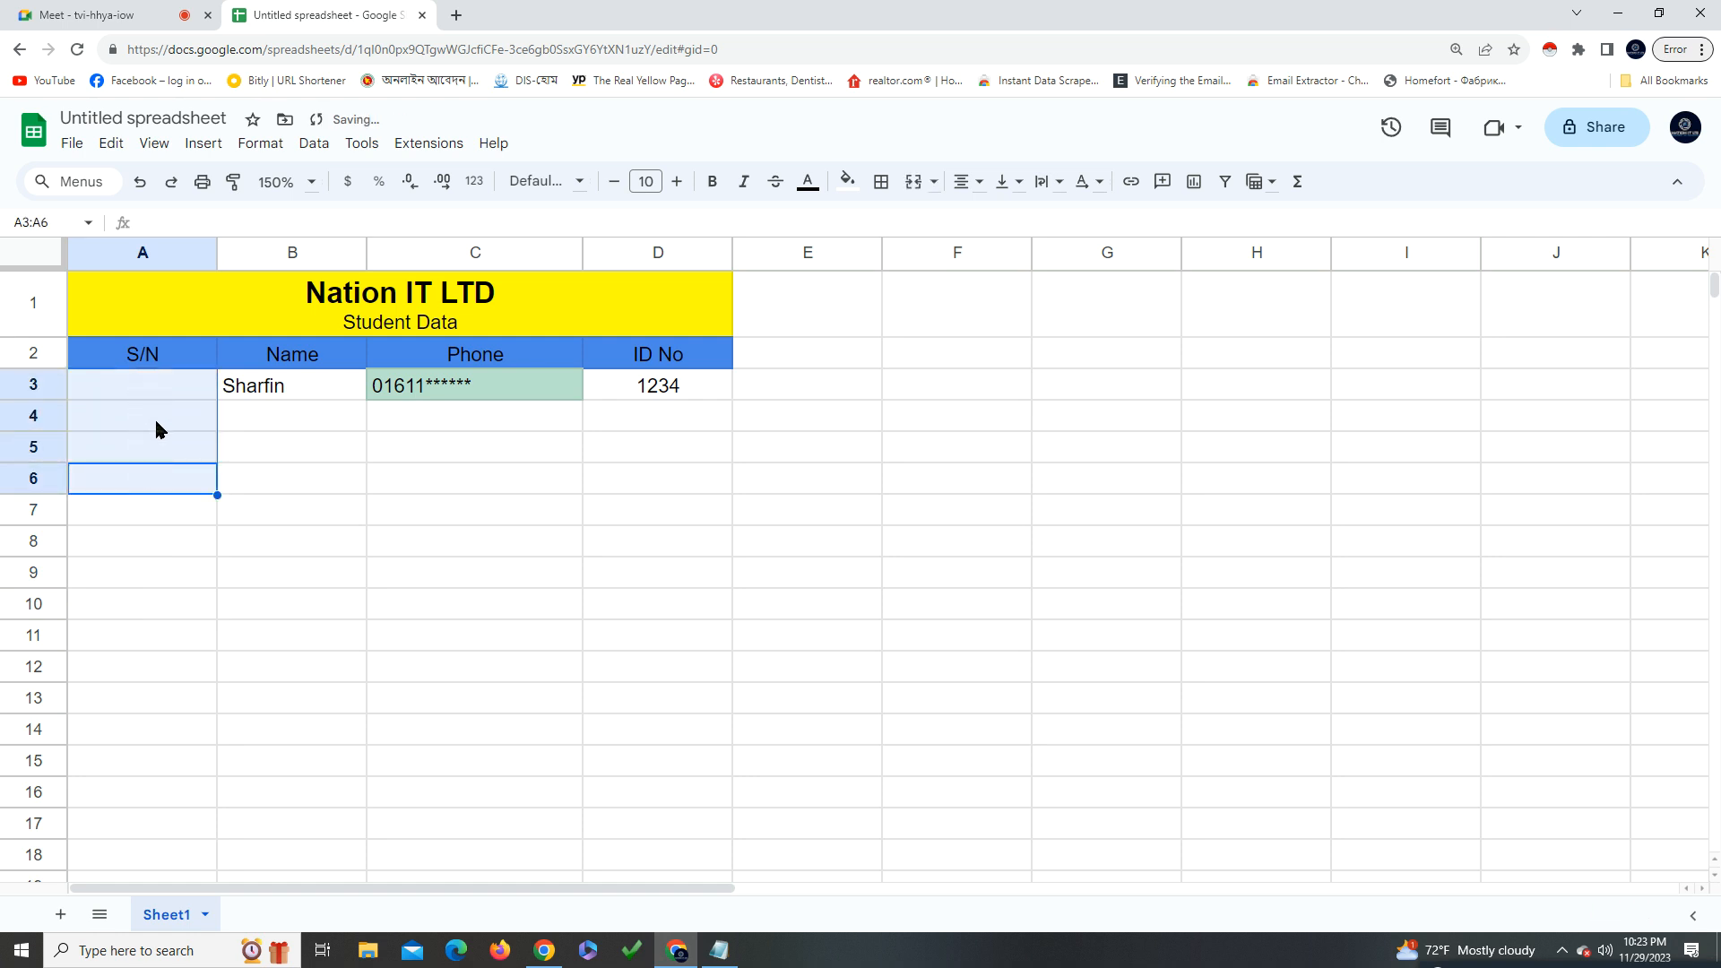
left_click(161, 389)
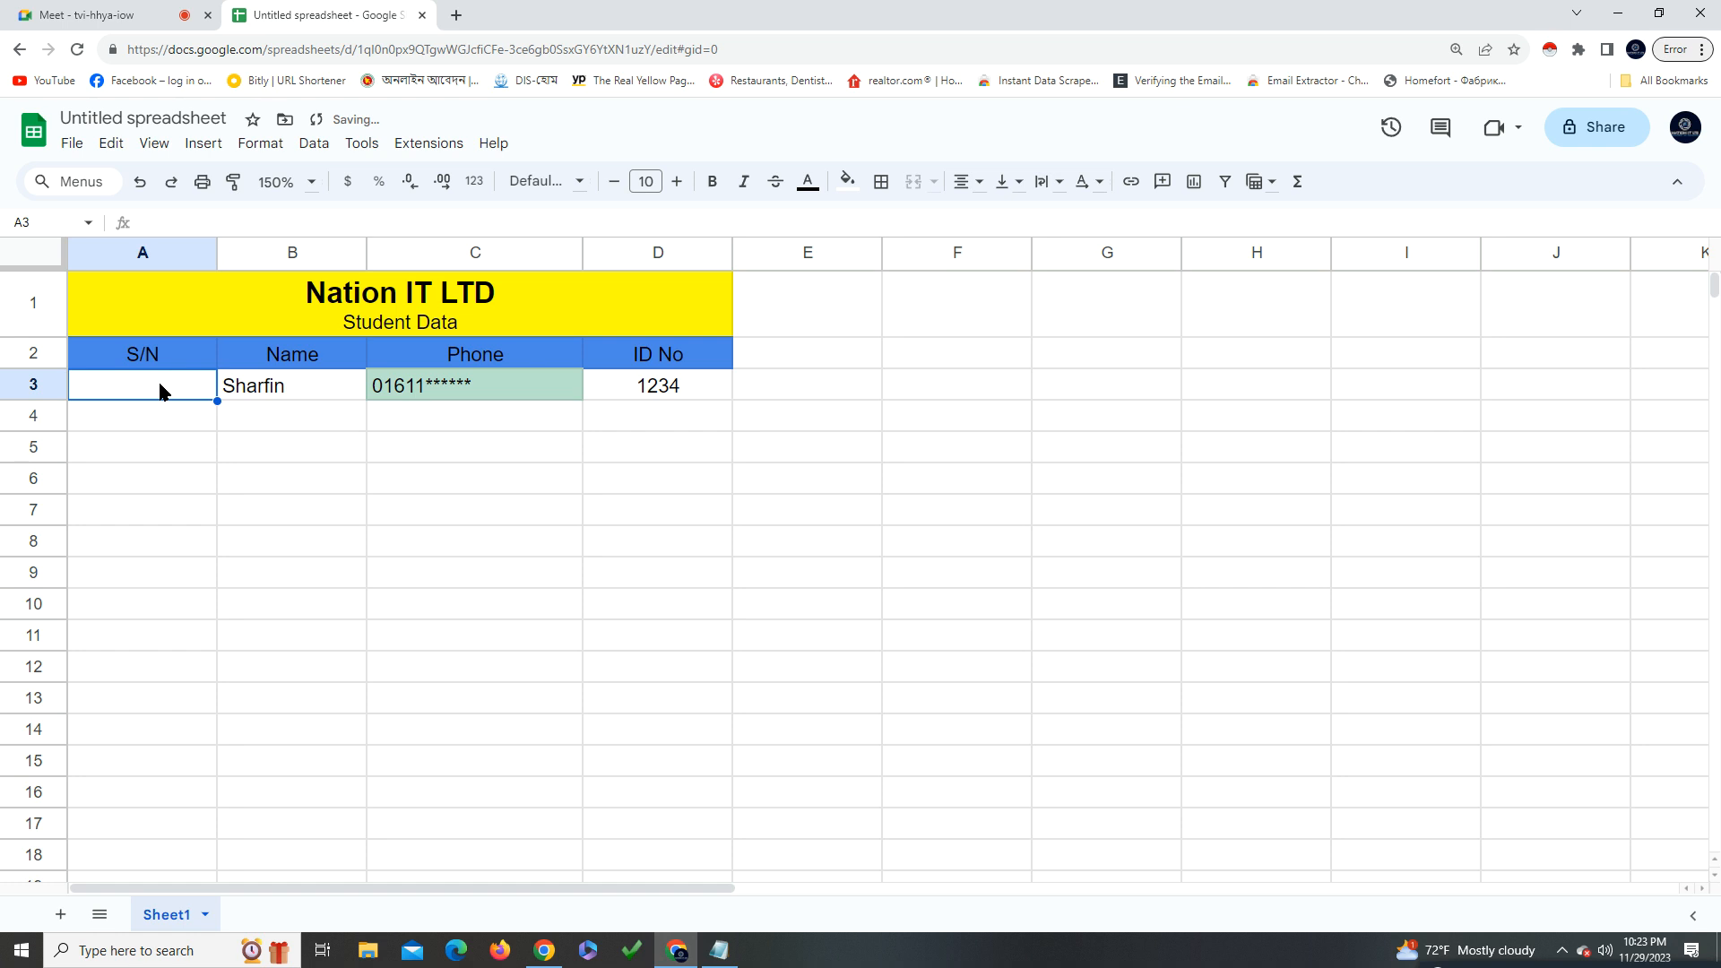
type("1")
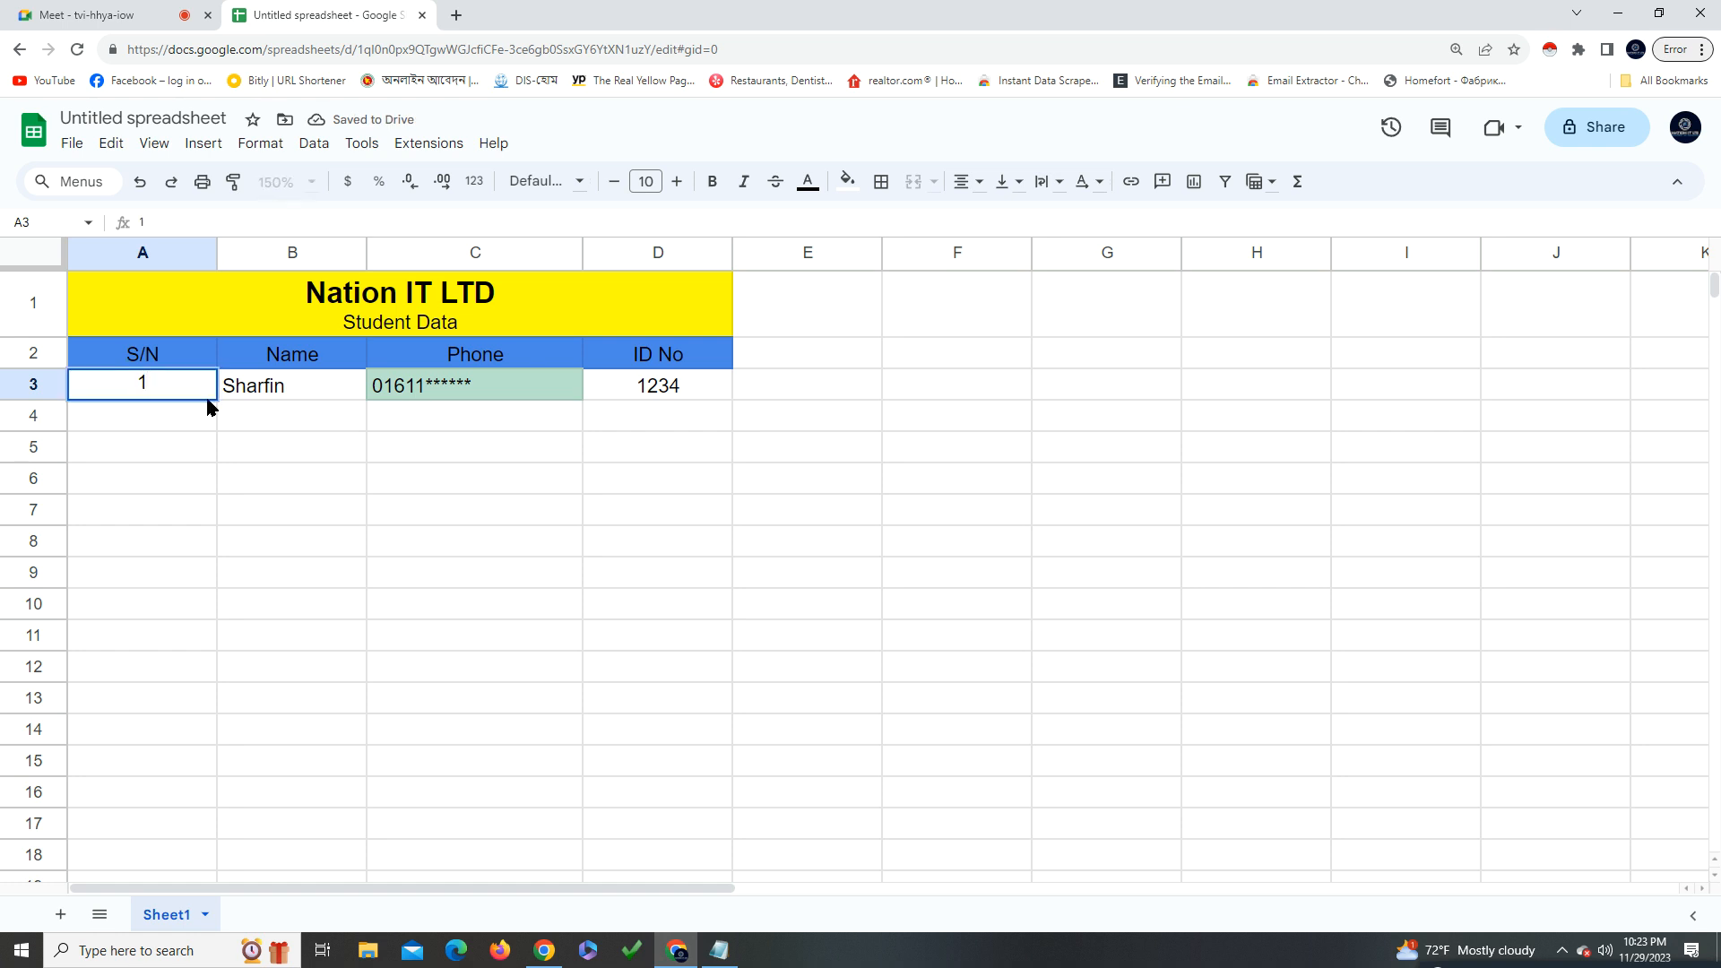
left_click(207, 434)
Fill the serial number in A3 down to A7 as the series 1 to 5
left_click(199, 390)
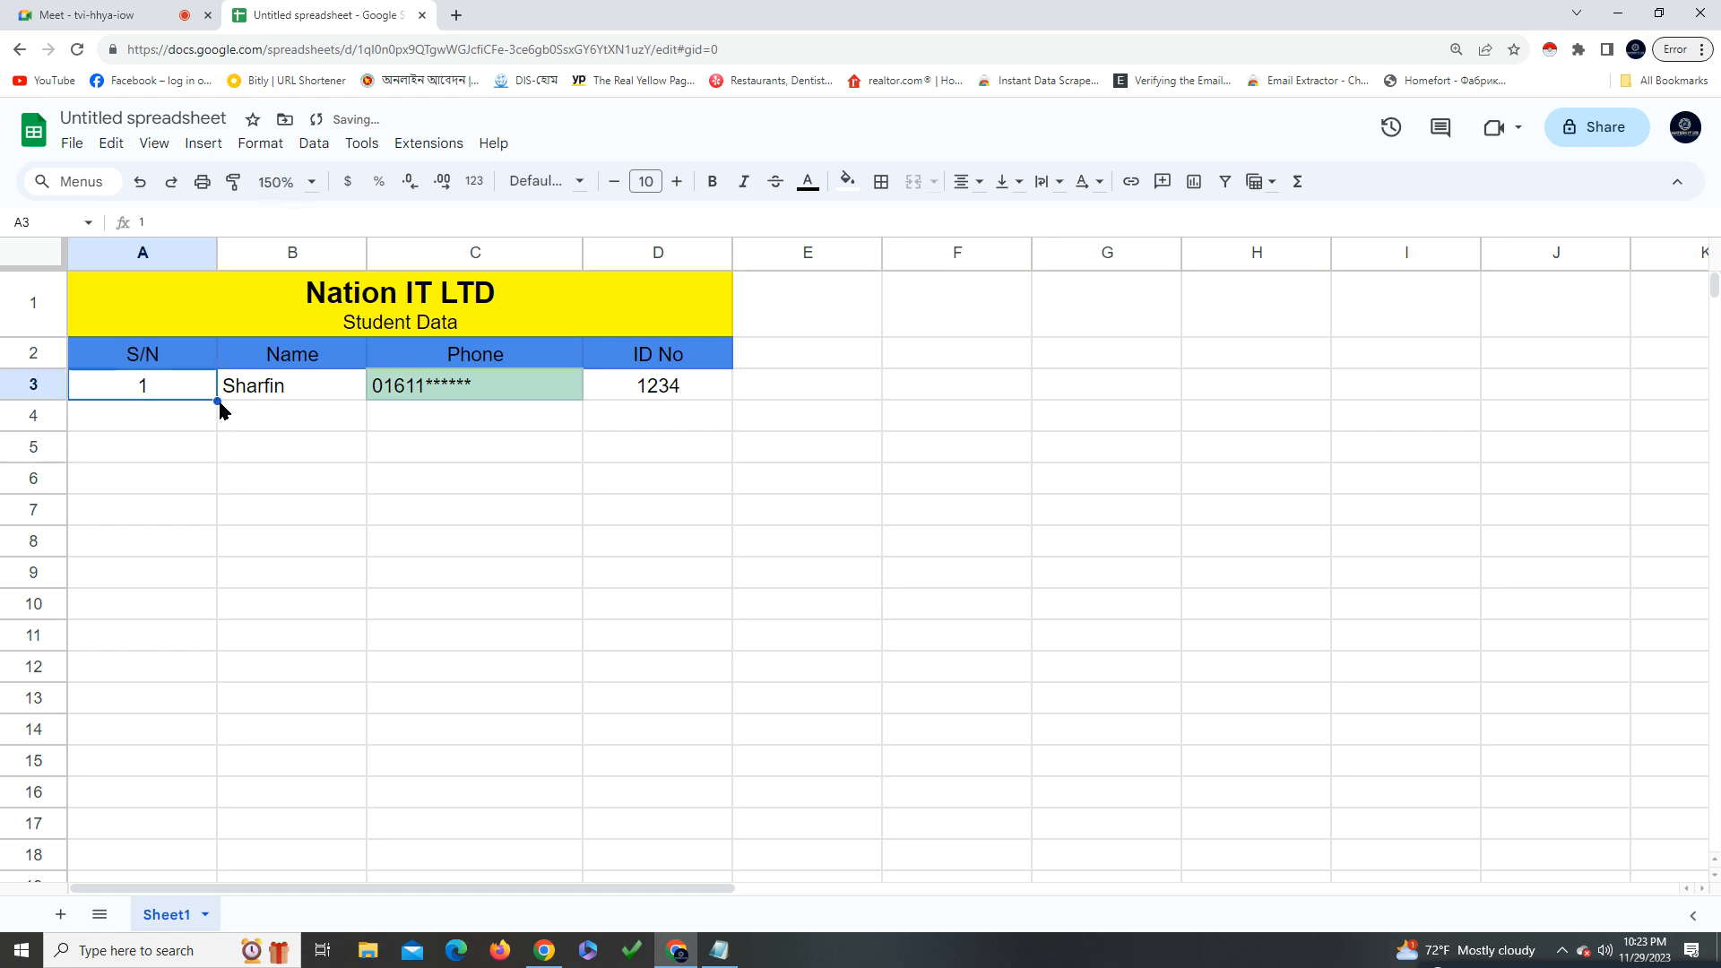
left_click_drag(218, 401, 218, 513)
left_click(296, 526)
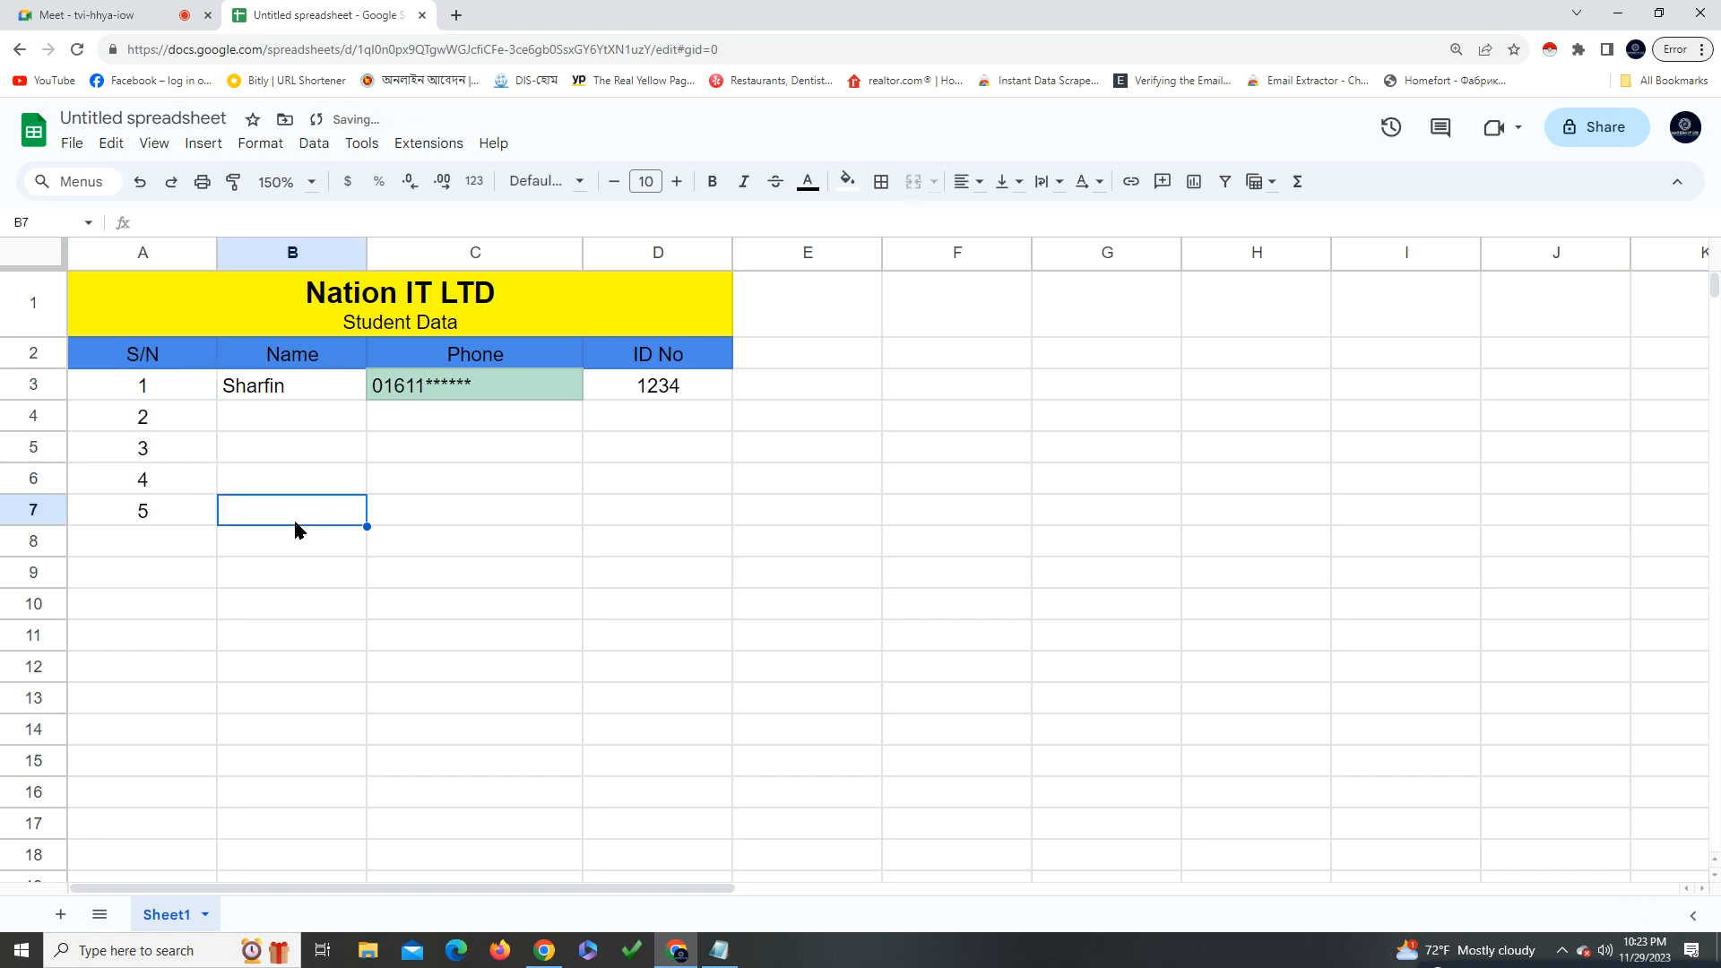
Continue the serial number series from A7 down to A12, ending at 10
left_click(209, 523)
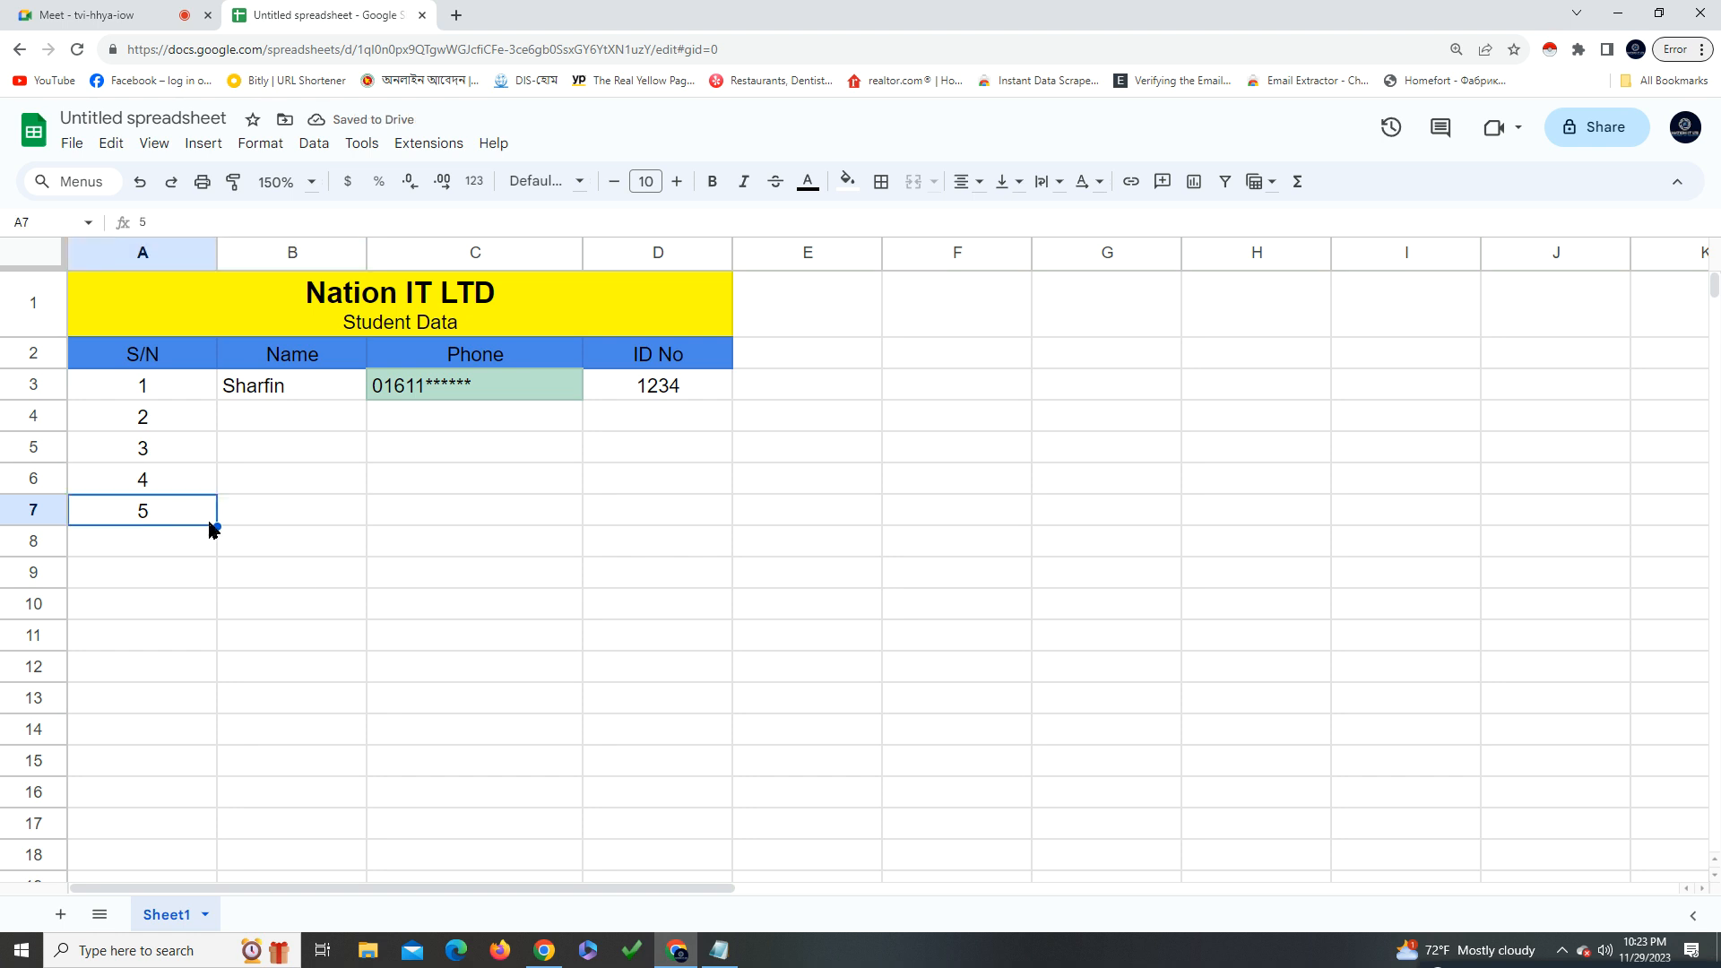
left_click_drag(218, 526, 219, 674)
left_click(353, 609)
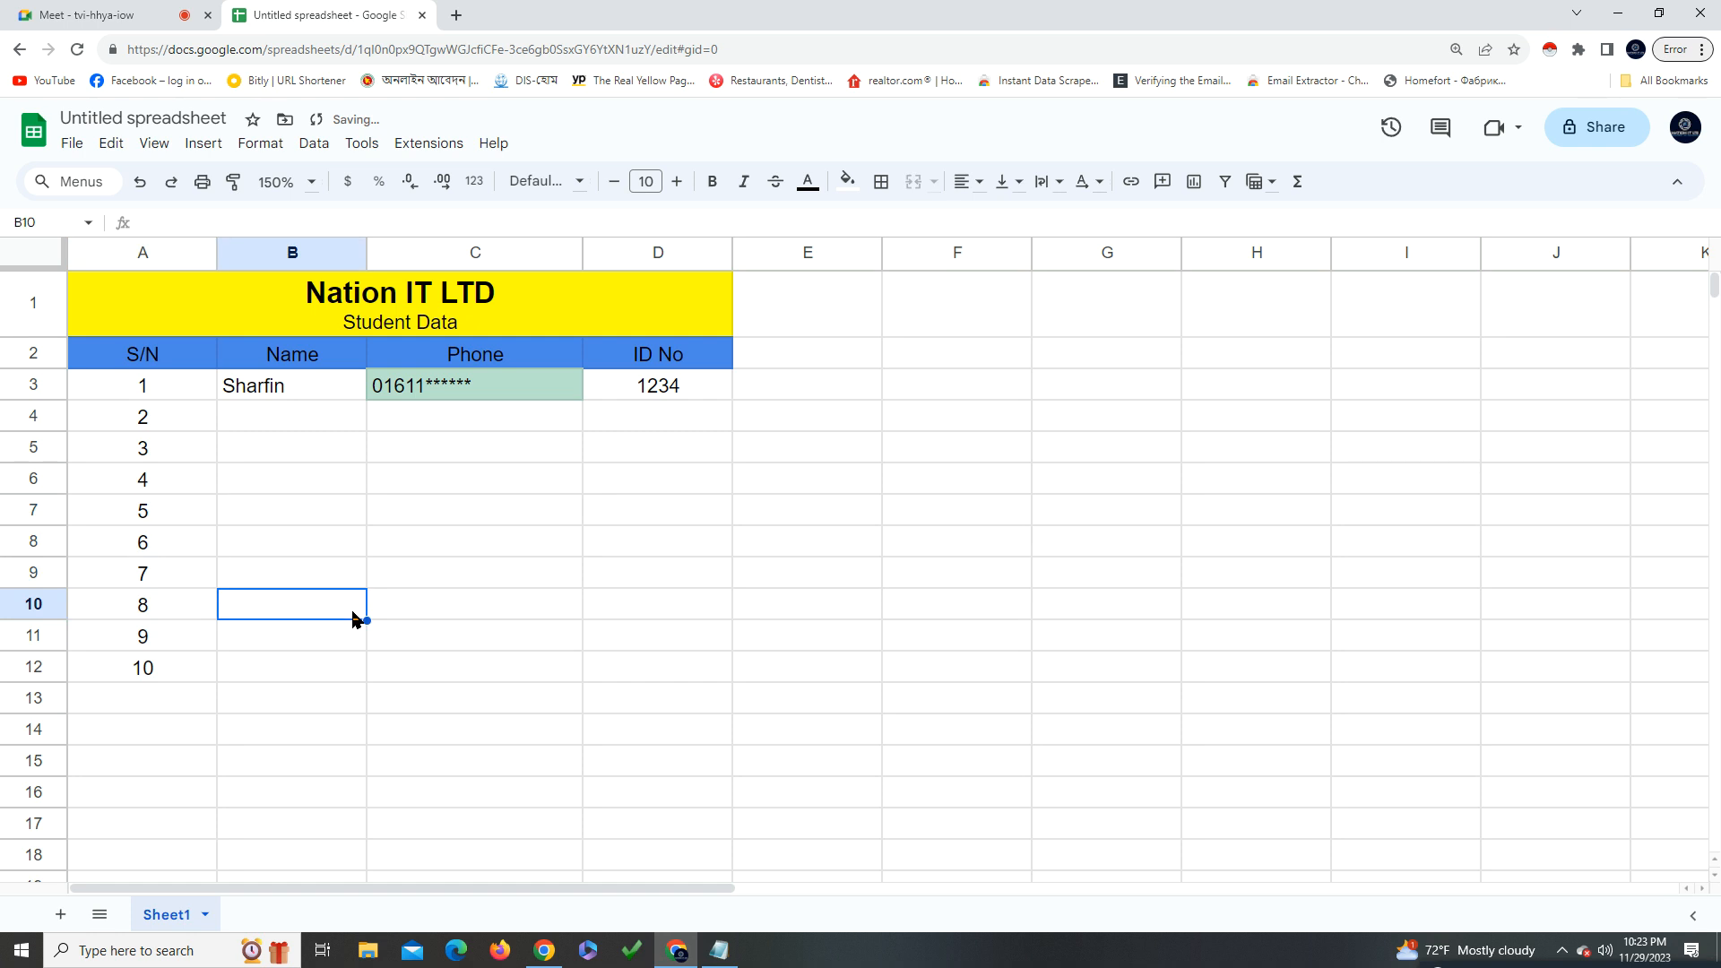
left_click(316, 475)
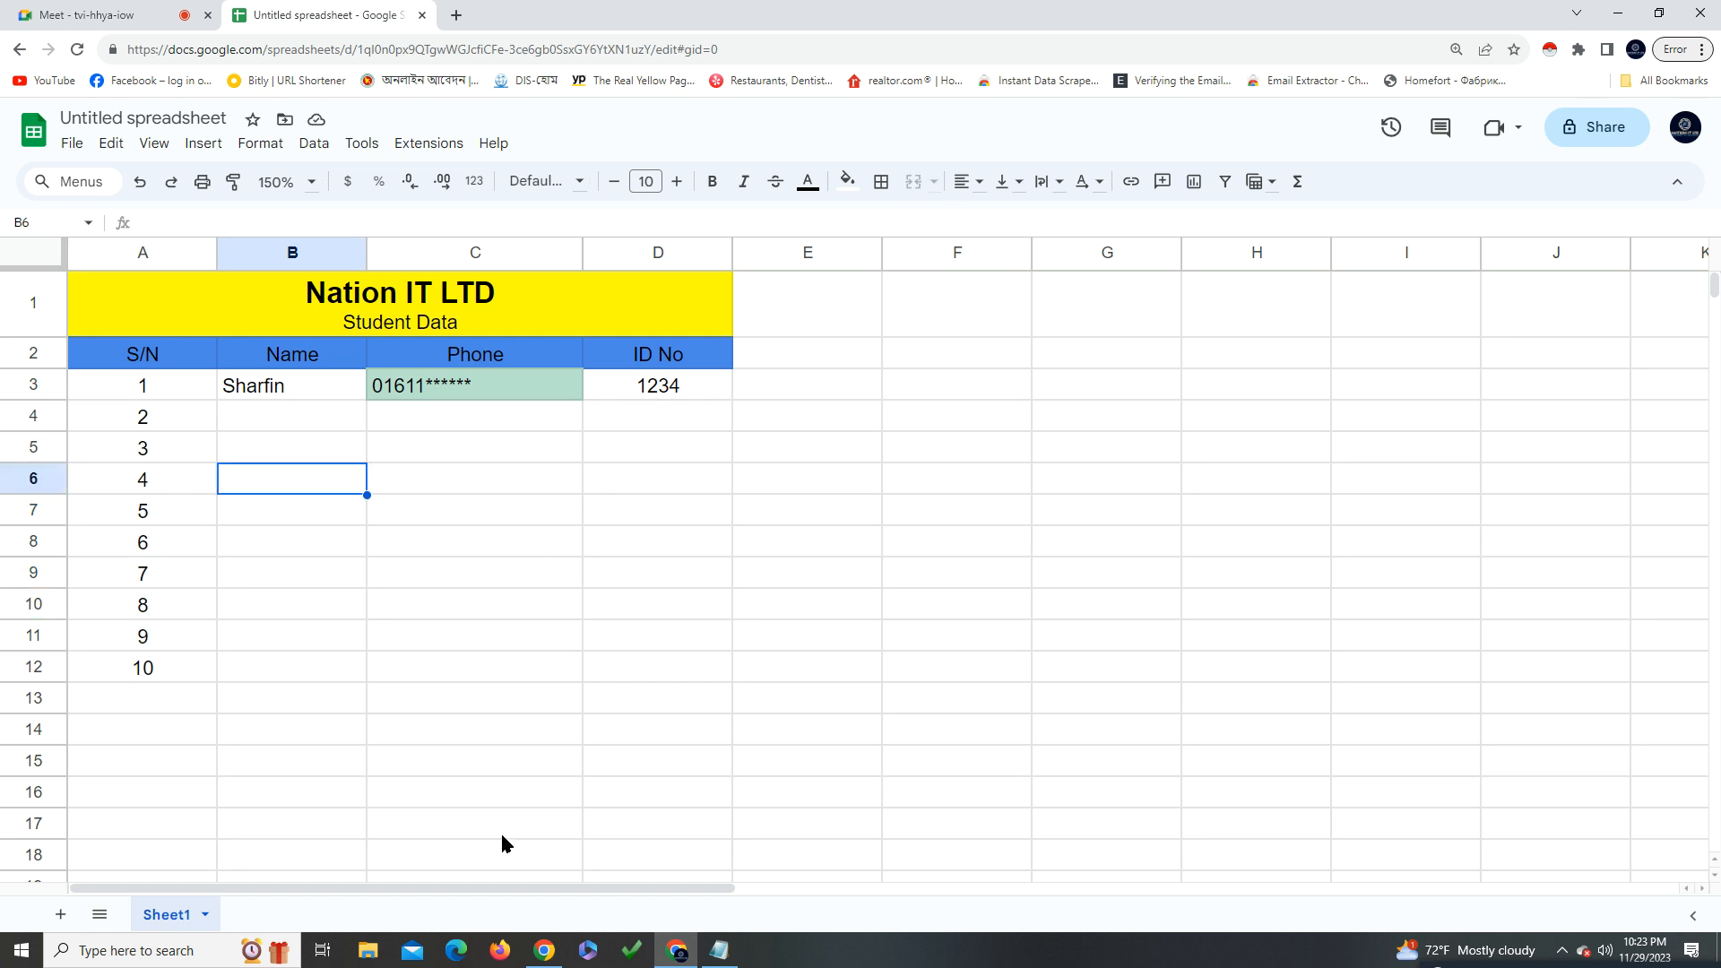
left_click(591, 518)
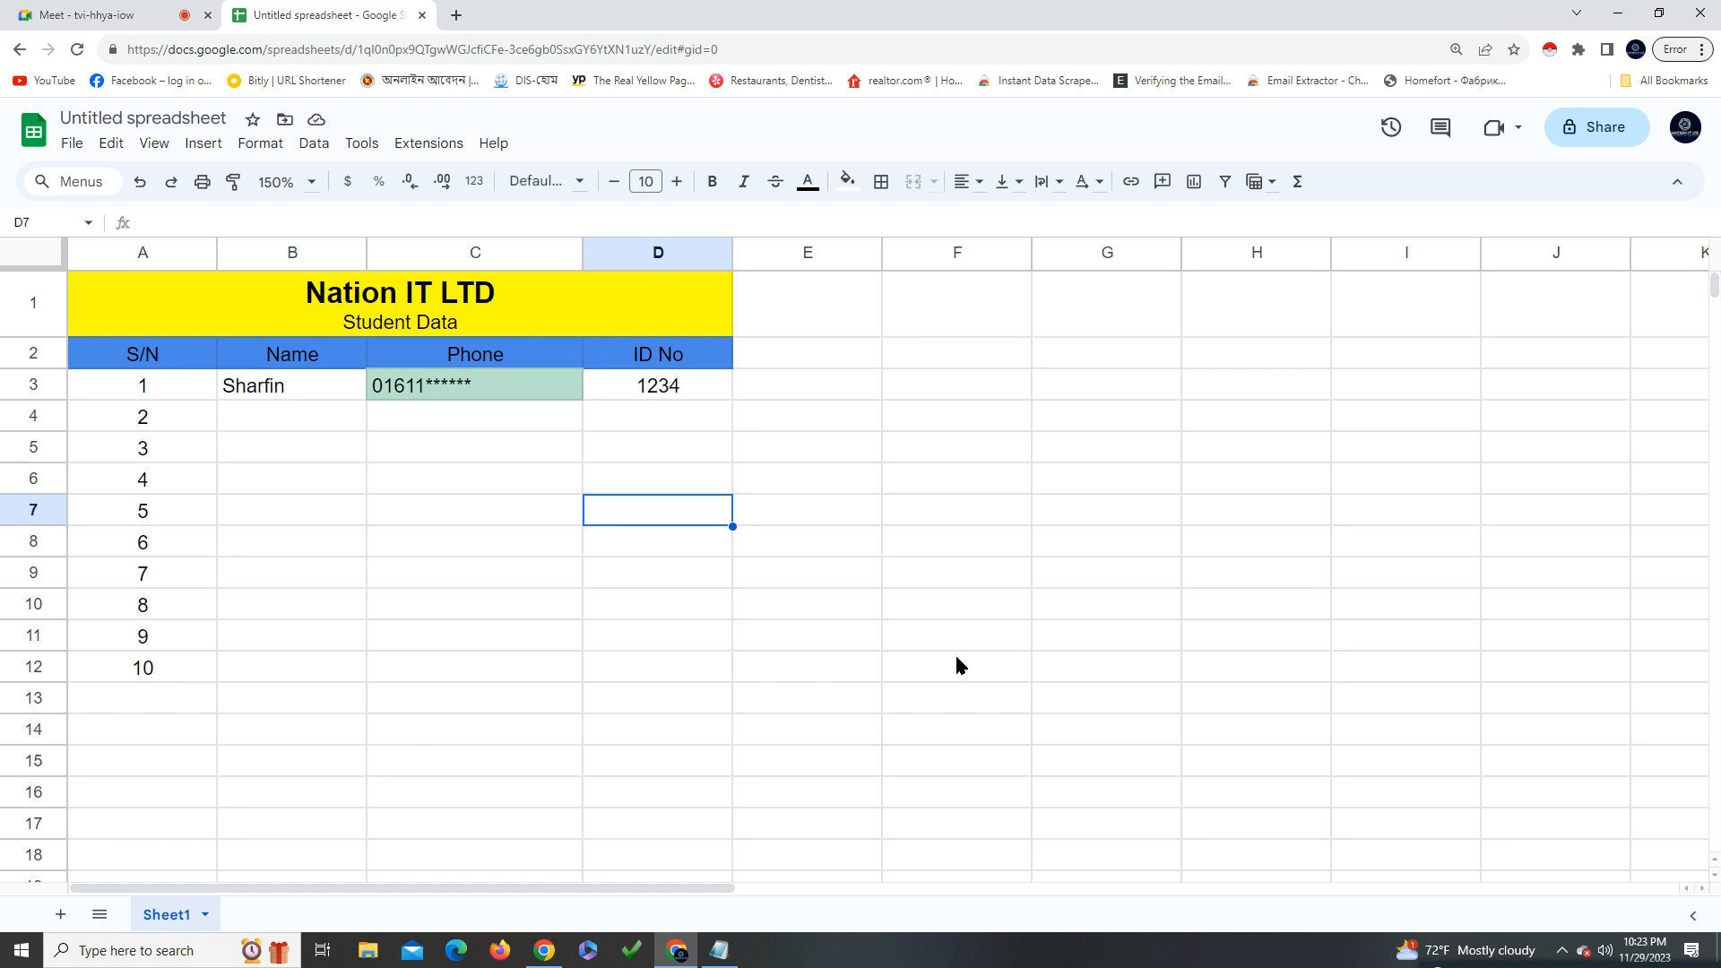
left_click(425, 395)
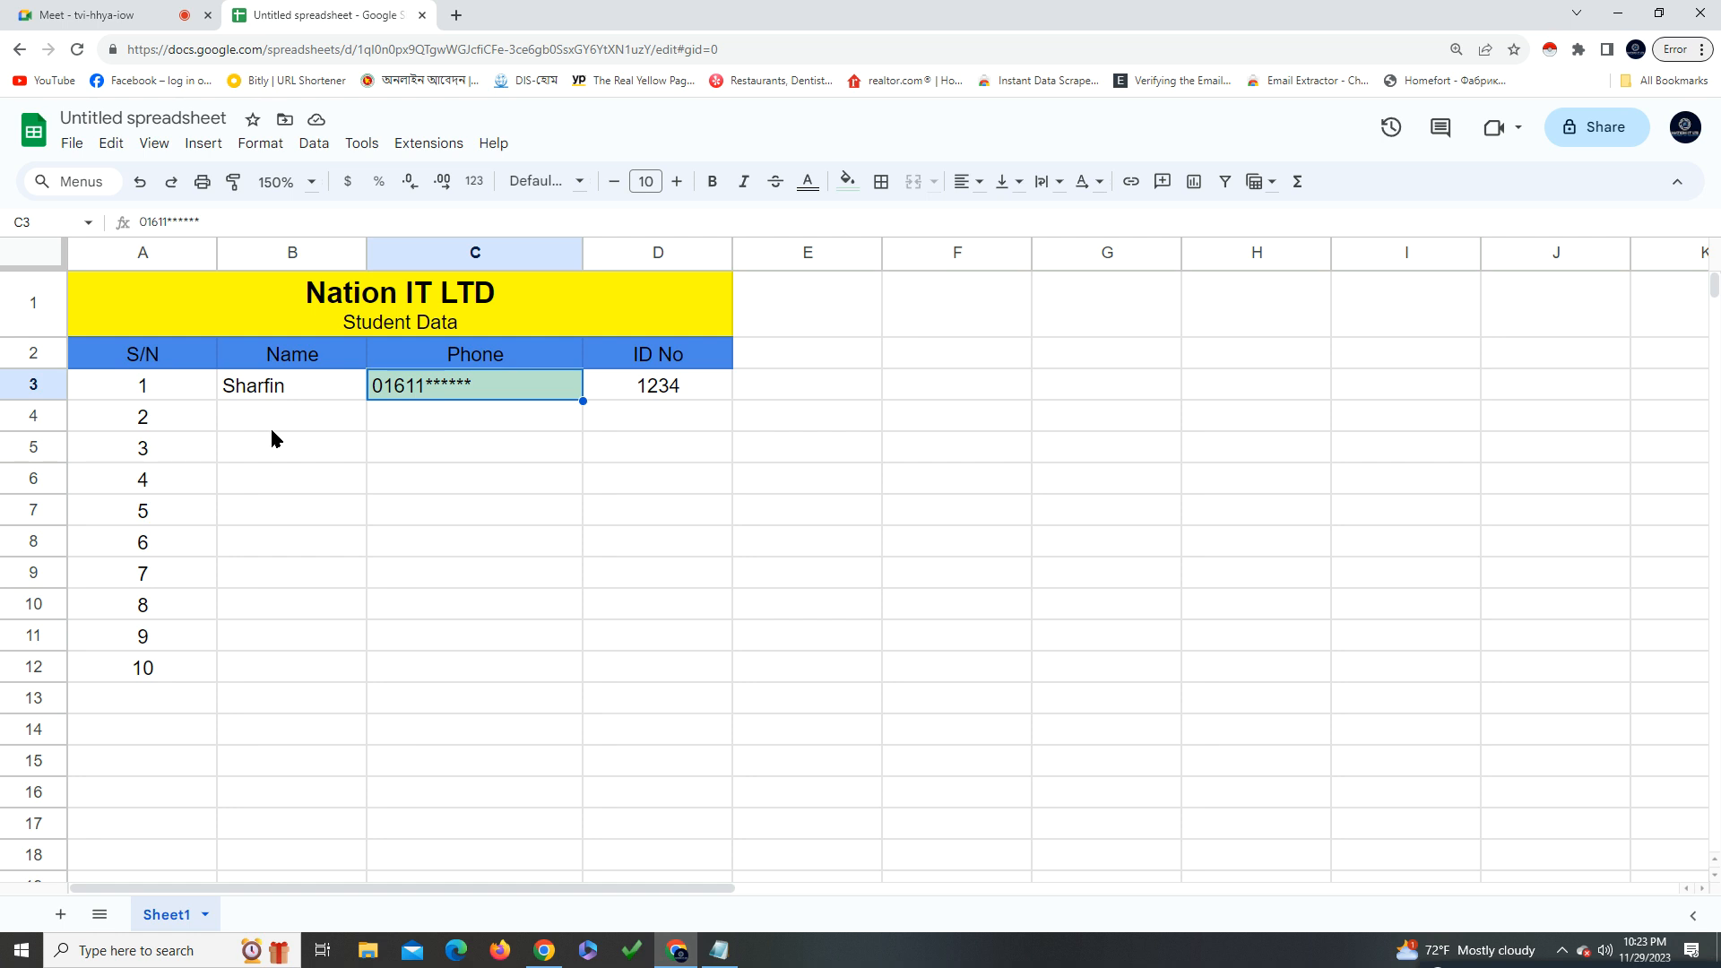
left_click(278, 420)
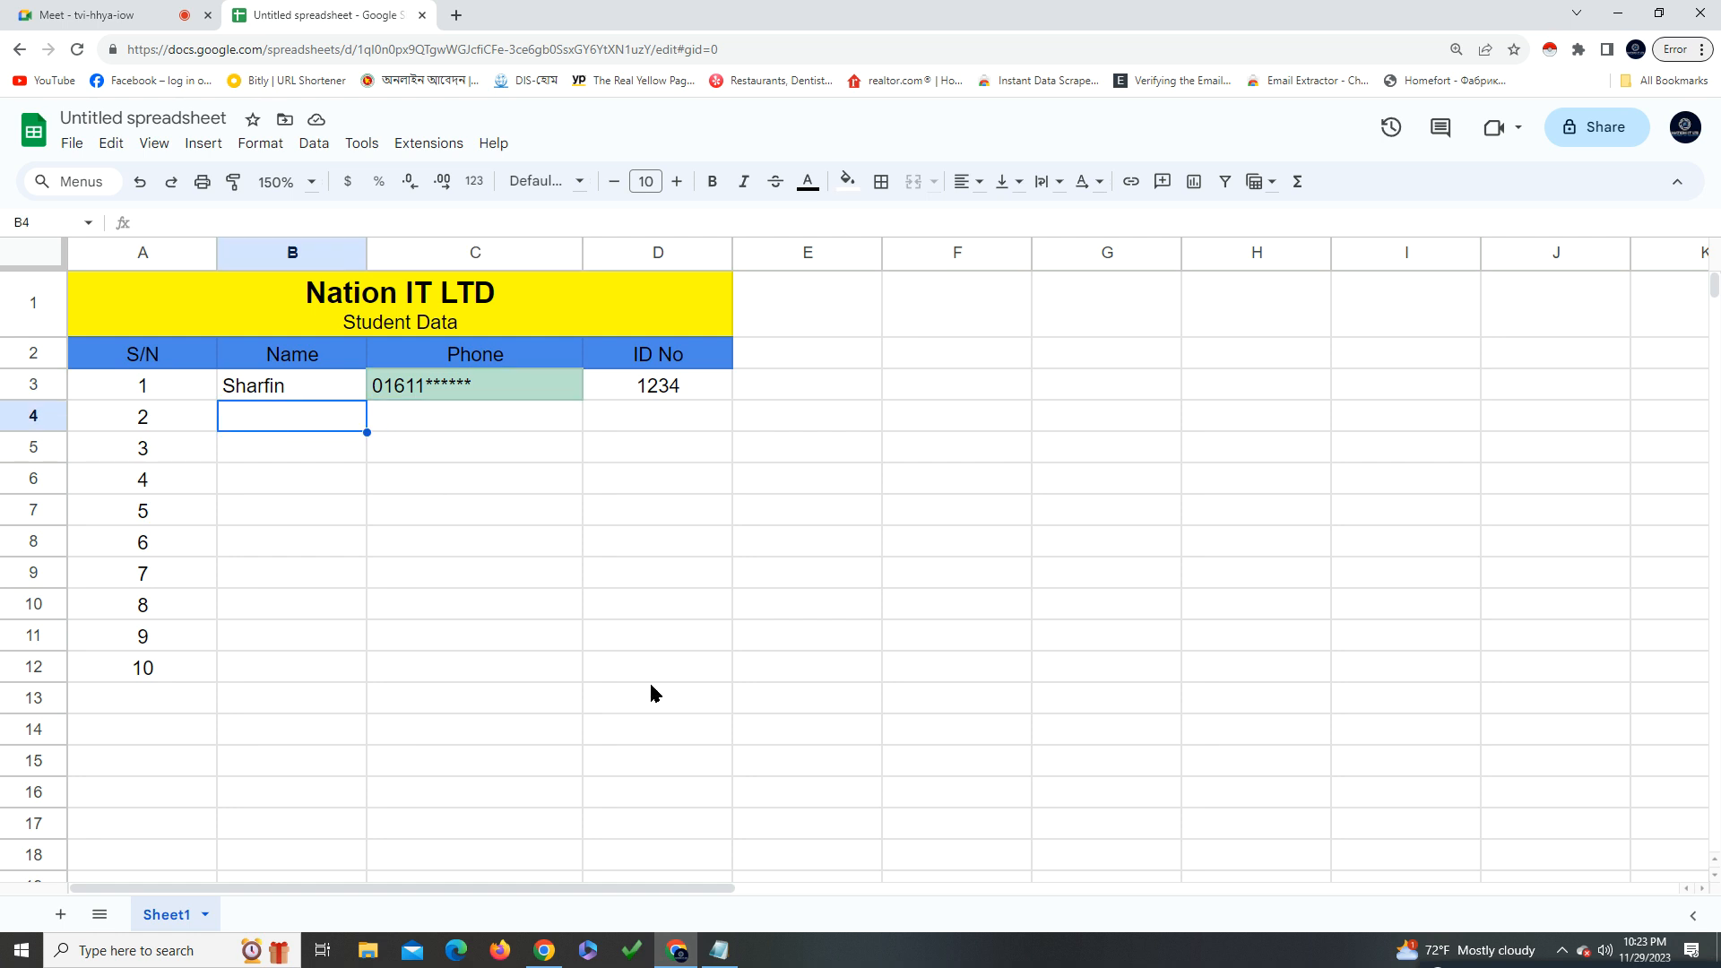
Switch to the Google Meet call, open the in-call messages and copy the first e-mail address posted there
left_click(237, 679)
left_click(281, 417)
key("ctrl+shift+Tab")
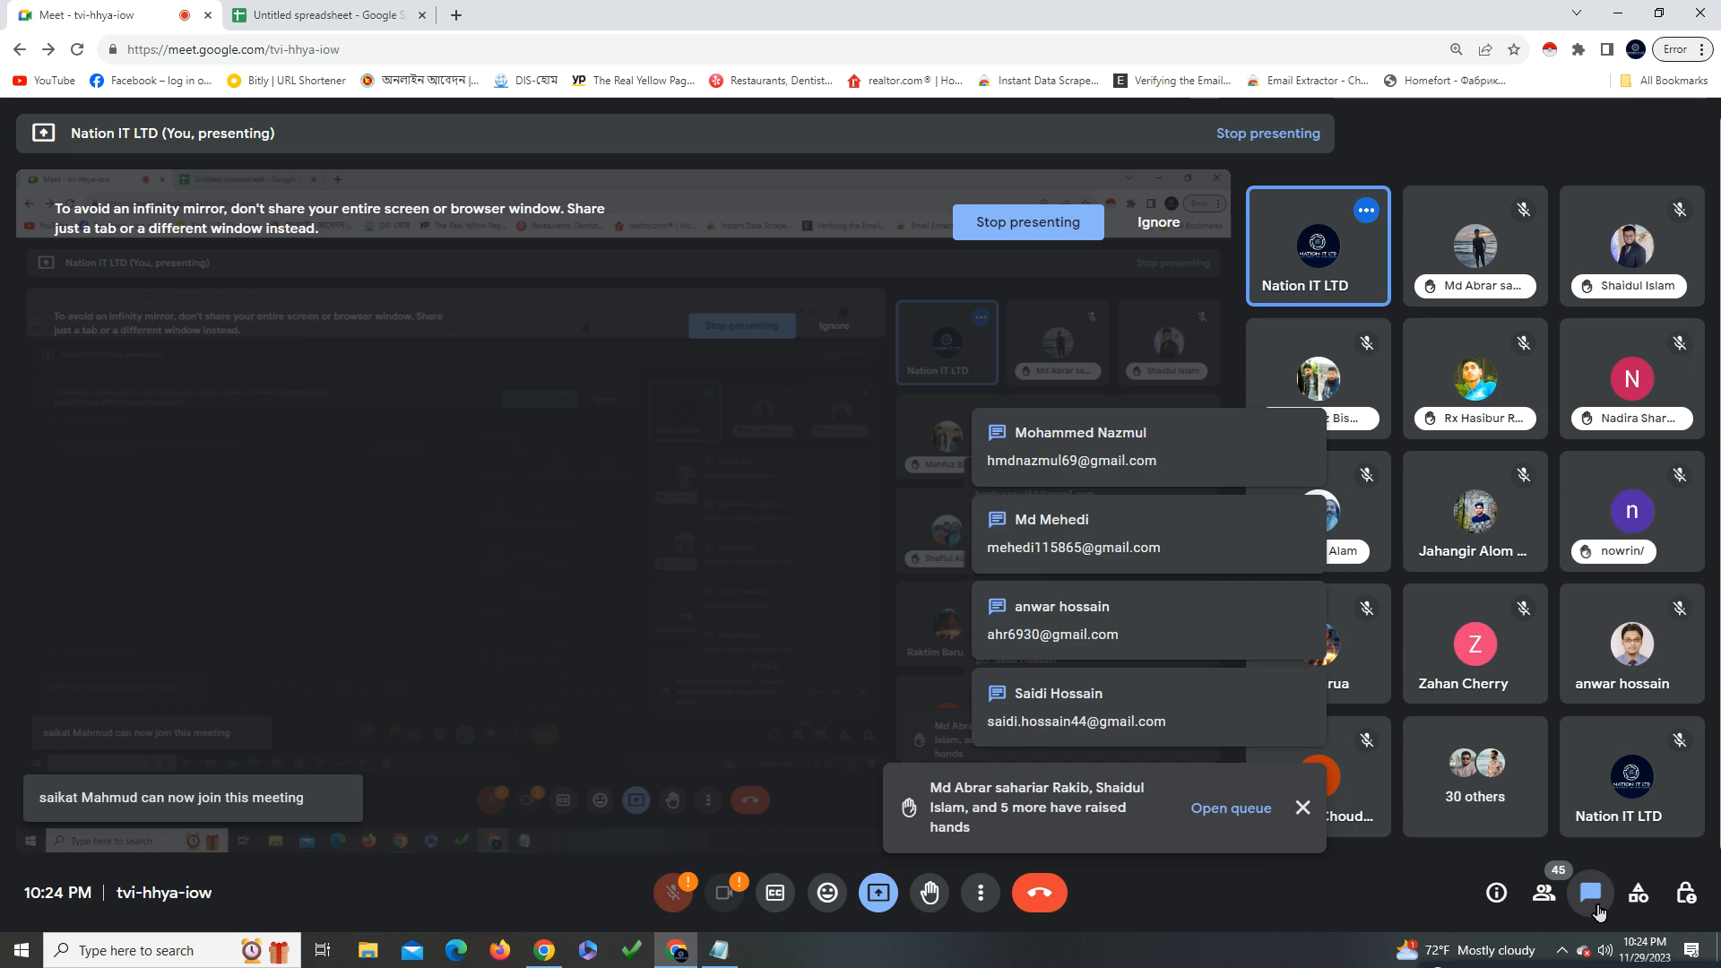
left_click(1590, 892)
scroll(1490, 758, "up", 3)
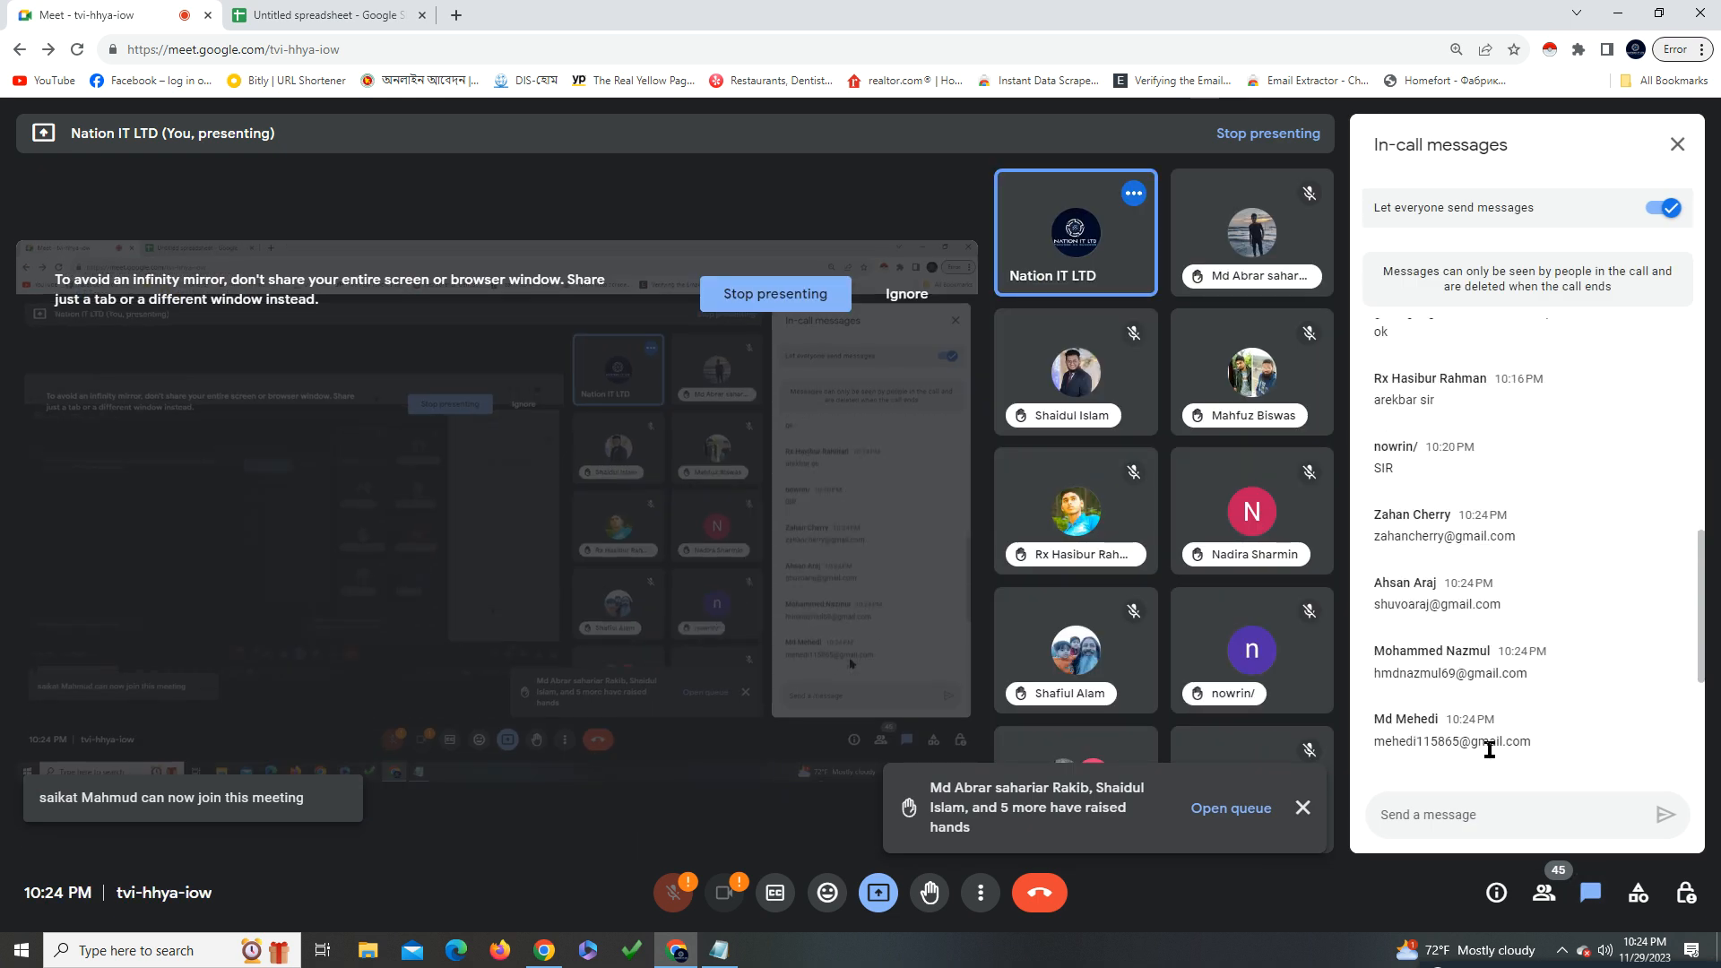
left_click_drag(1542, 547, 1353, 537)
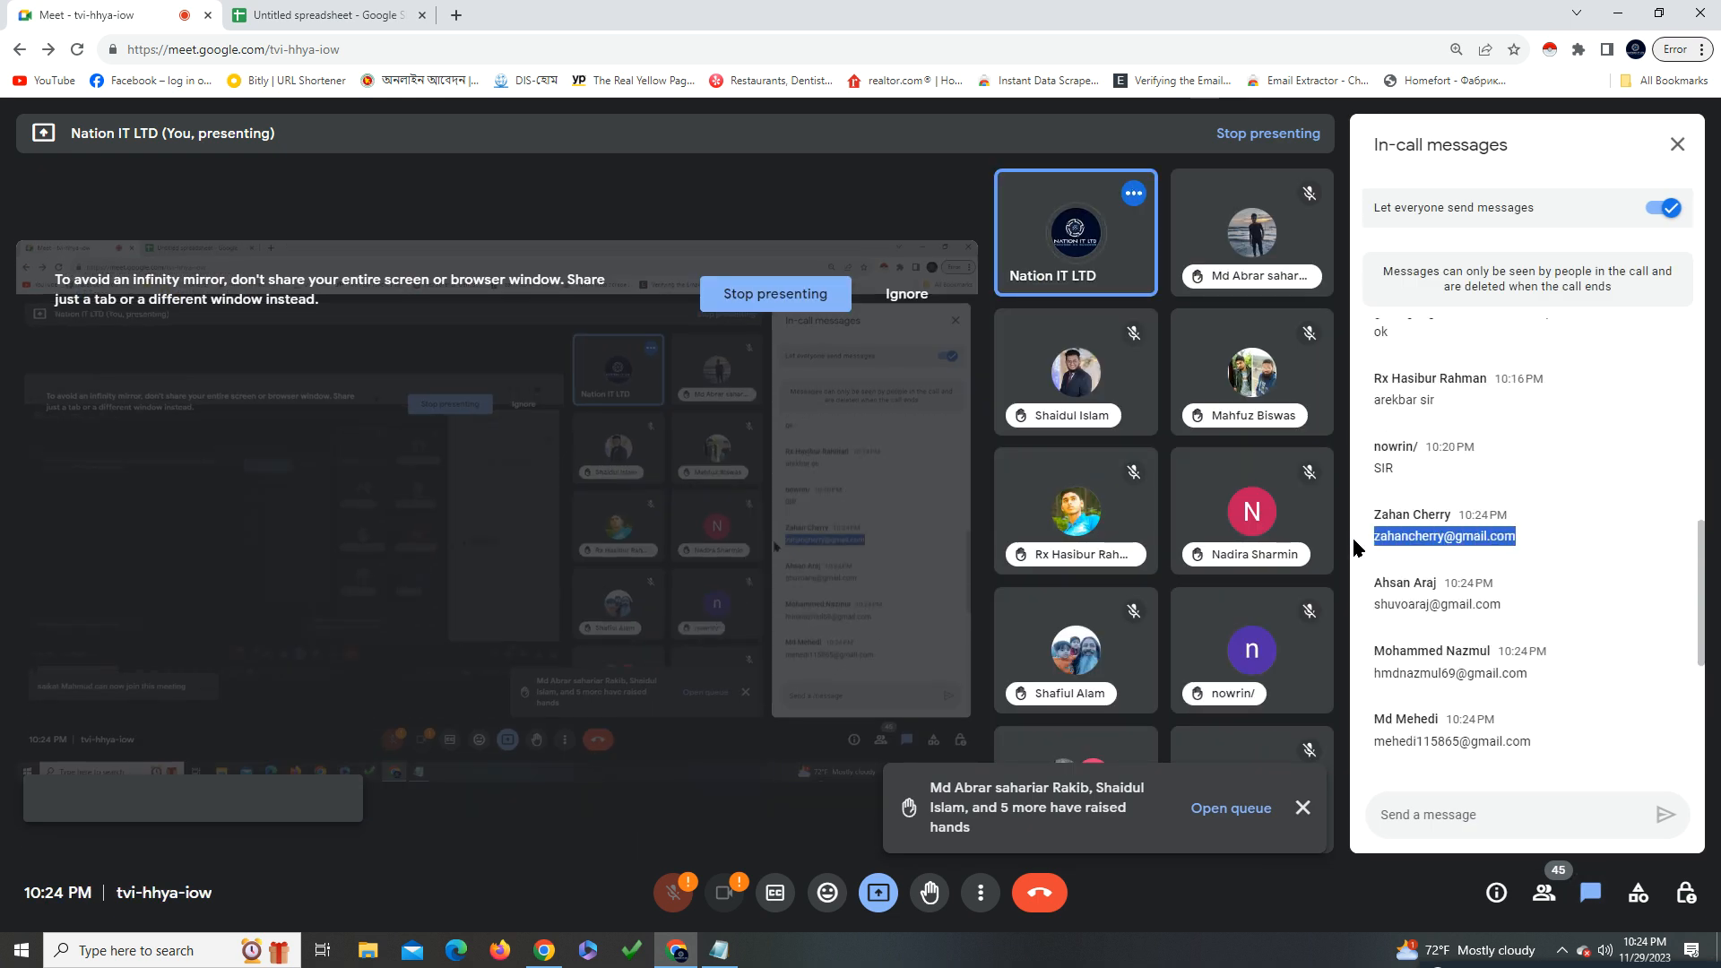
right_click(1400, 535)
left_click(1433, 547)
left_click(296, 14)
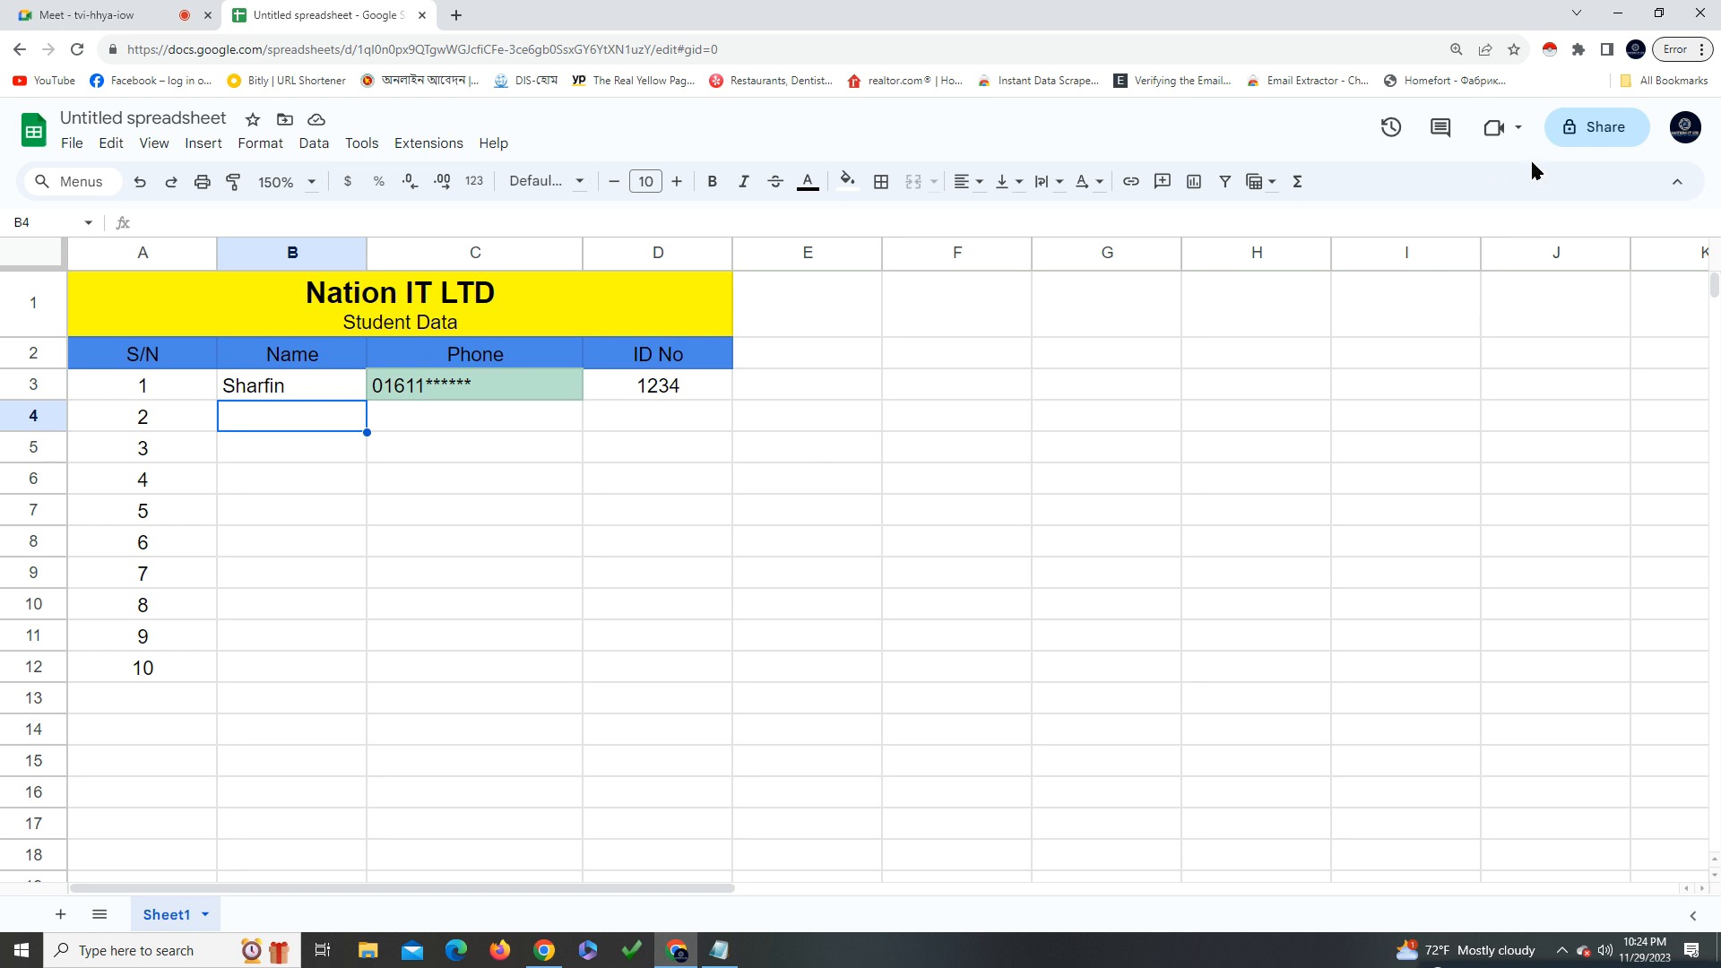
left_click(1577, 127)
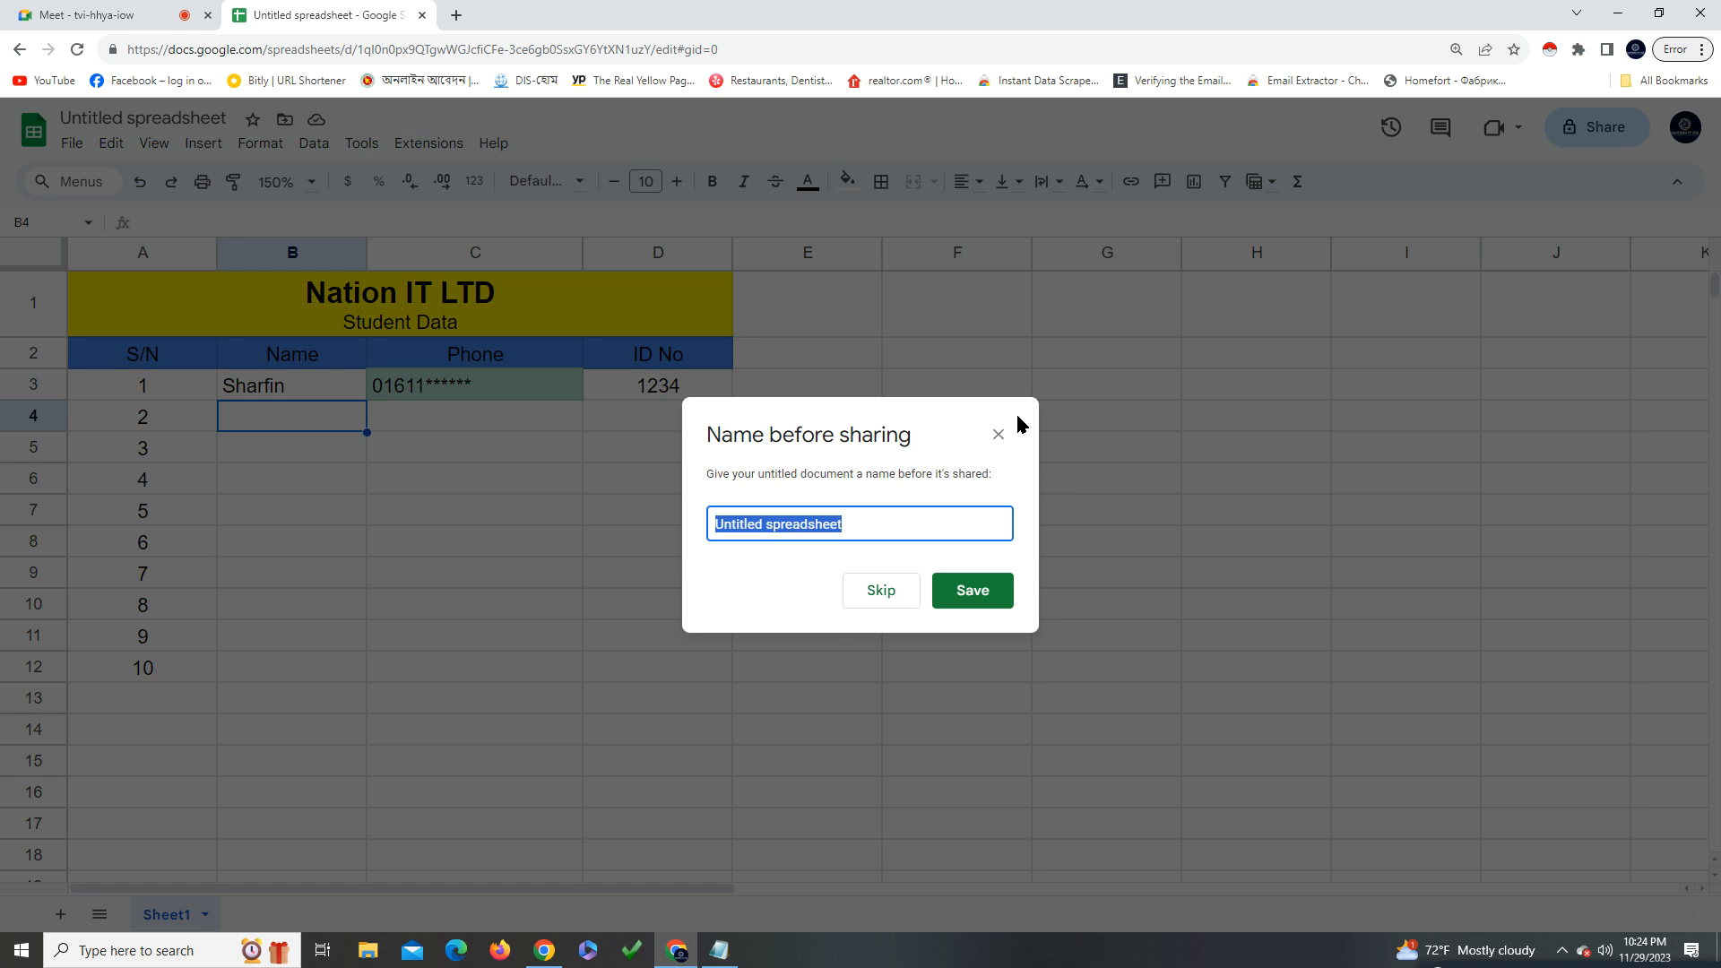
left_click(999, 435)
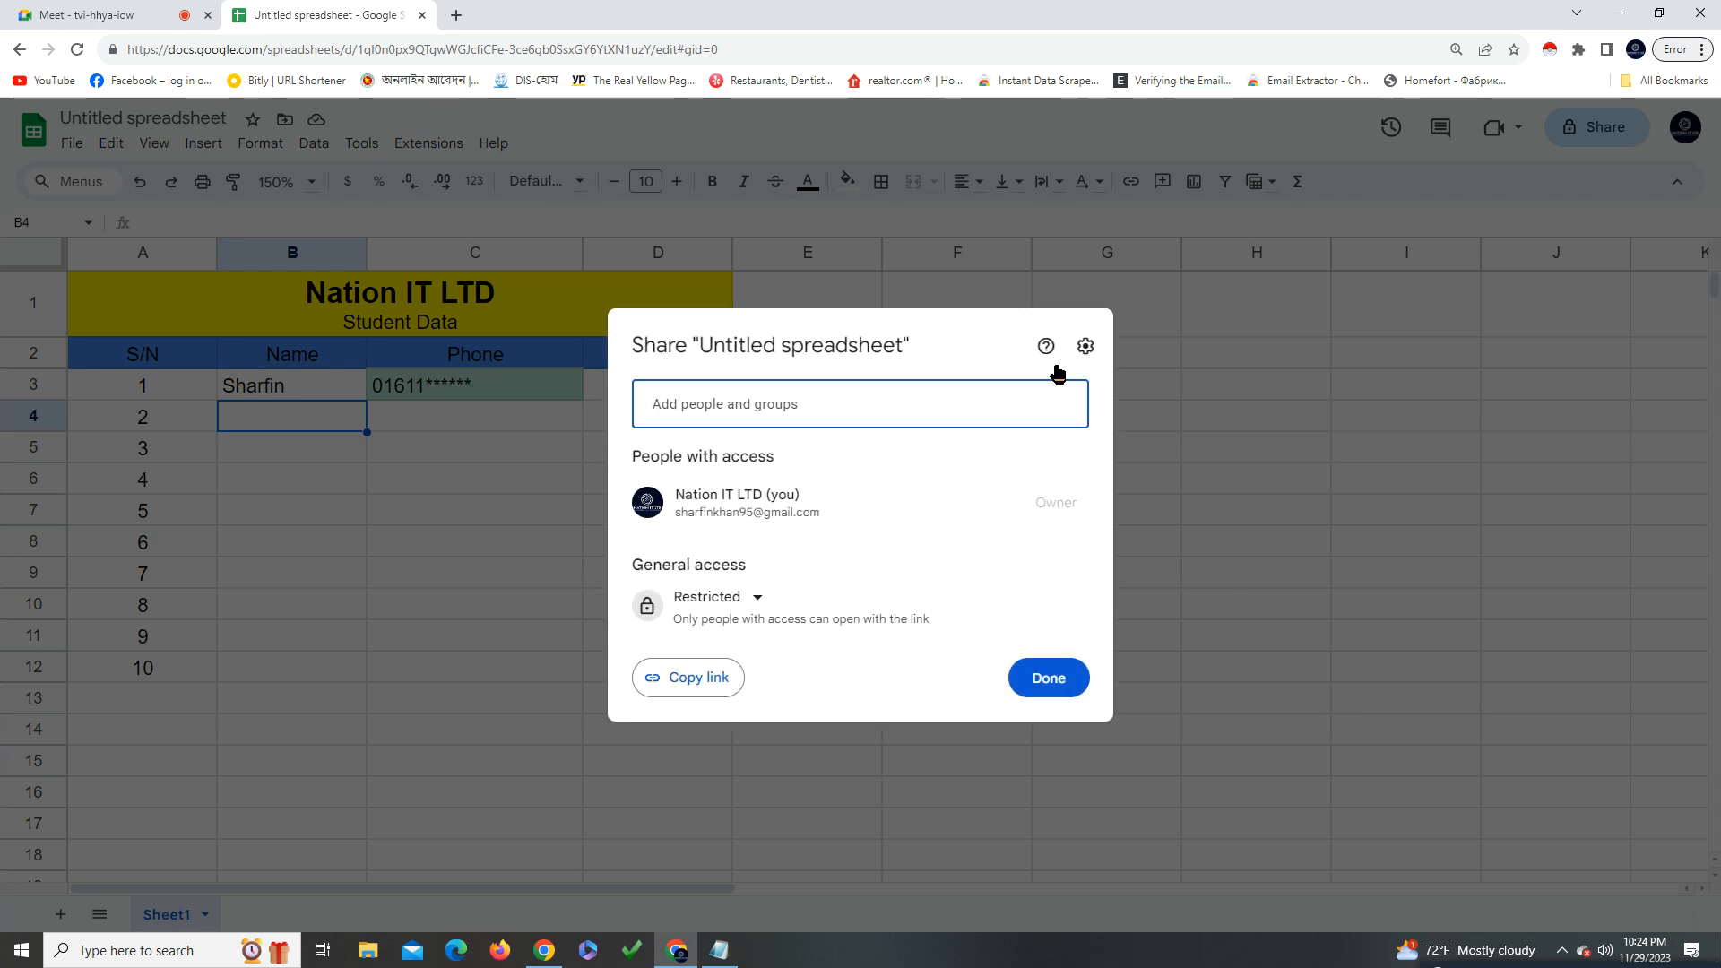
left_click(1287, 518)
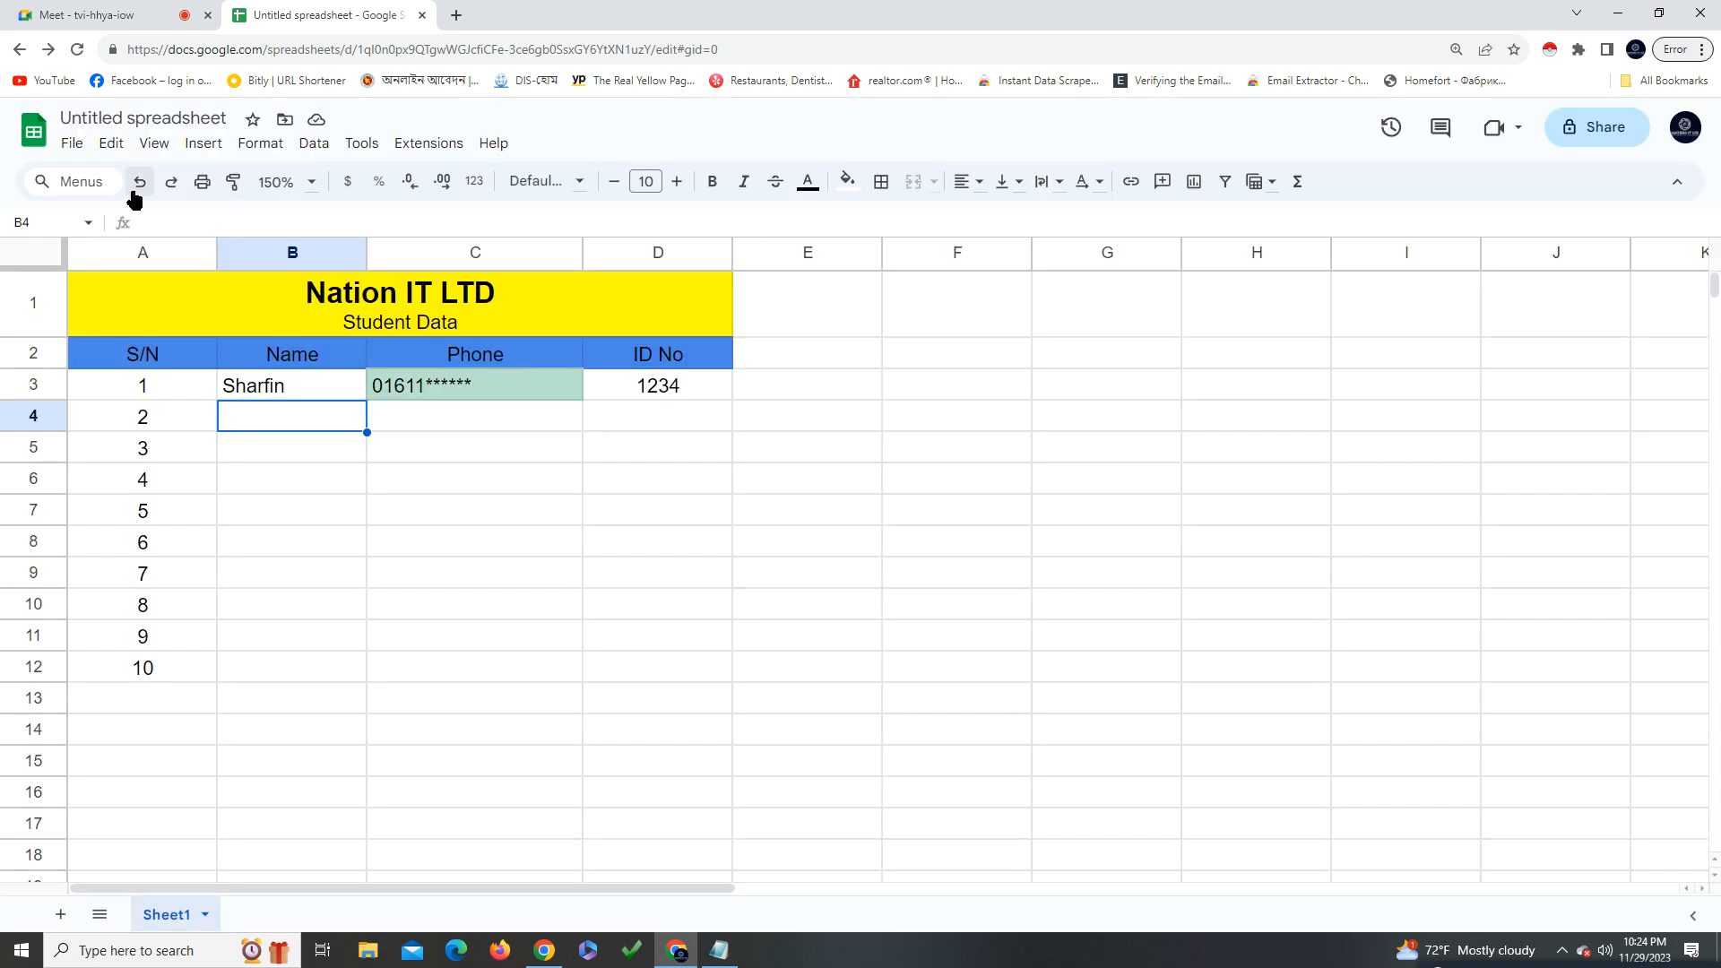
Rename the spreadsheet as "Student Data - DE 29"
left_click(154, 120)
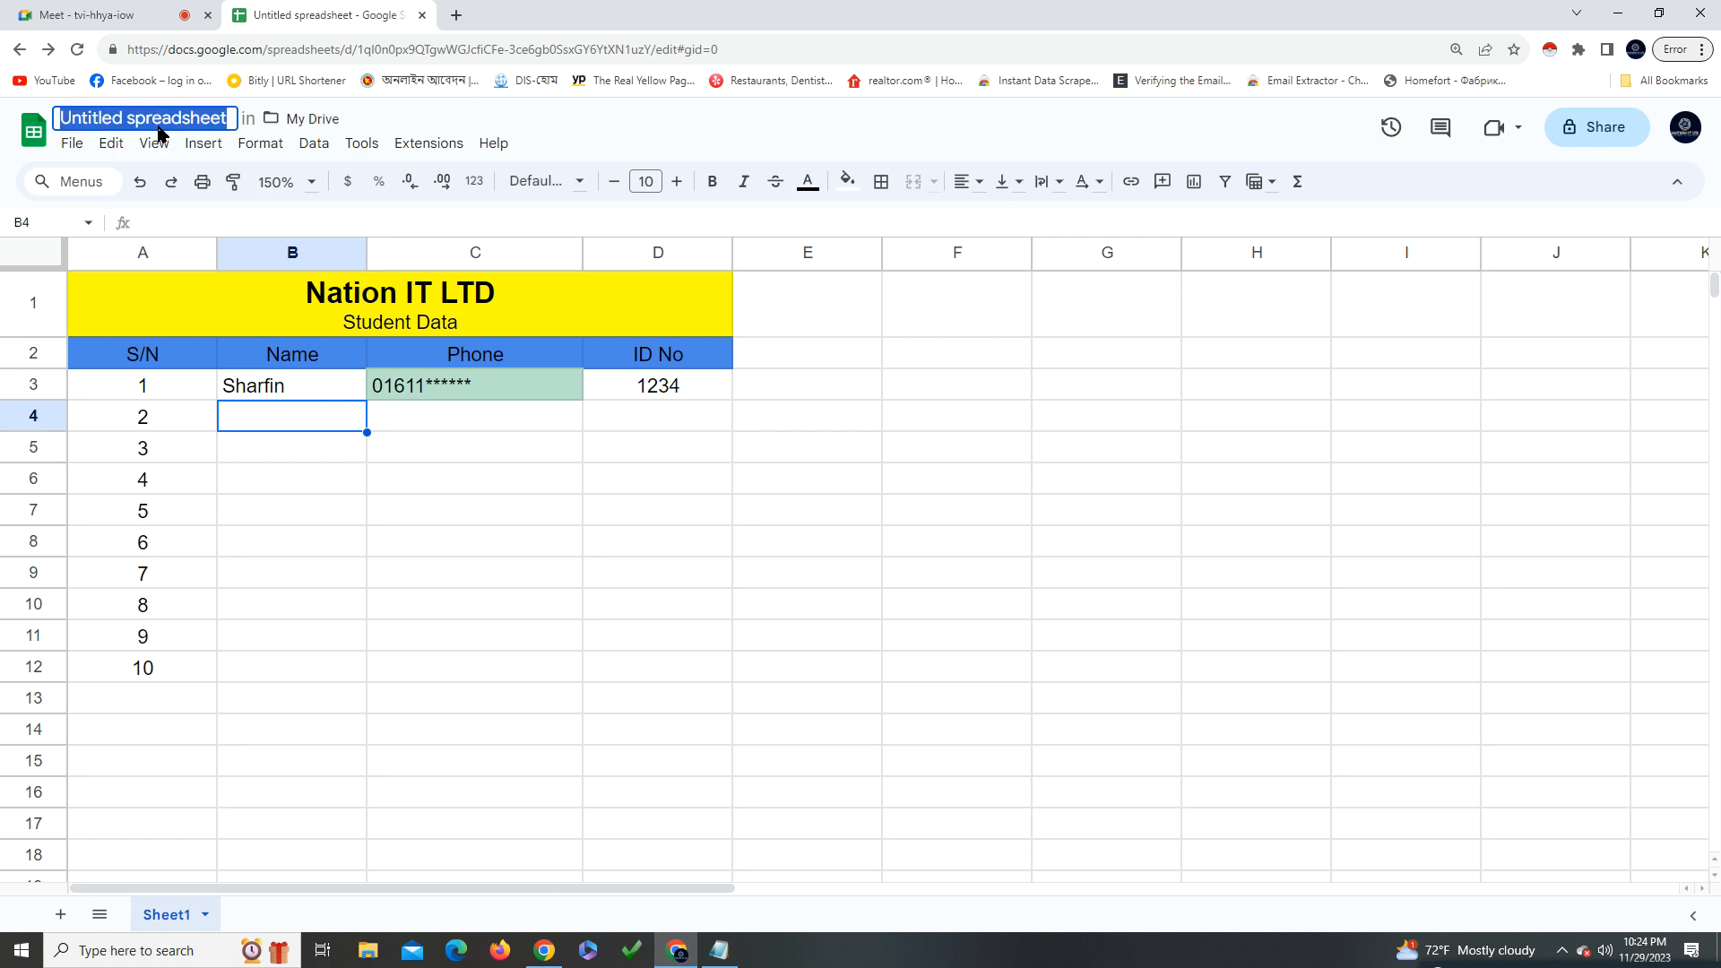
type("S")
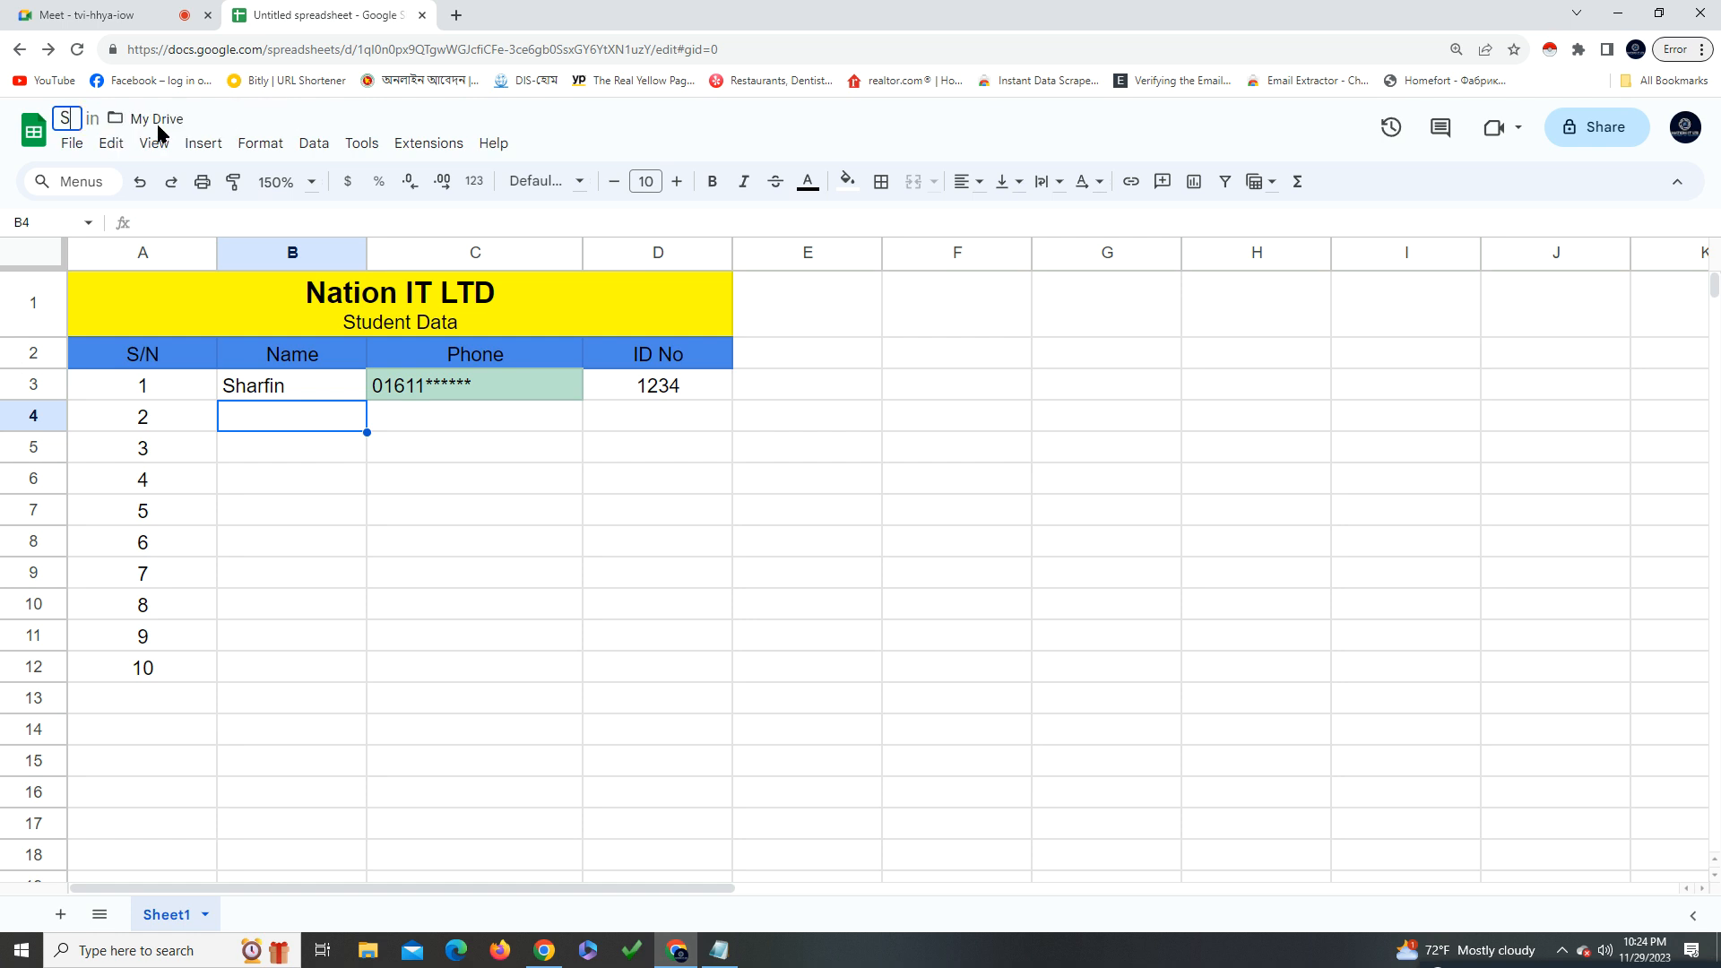
type("tudent Data")
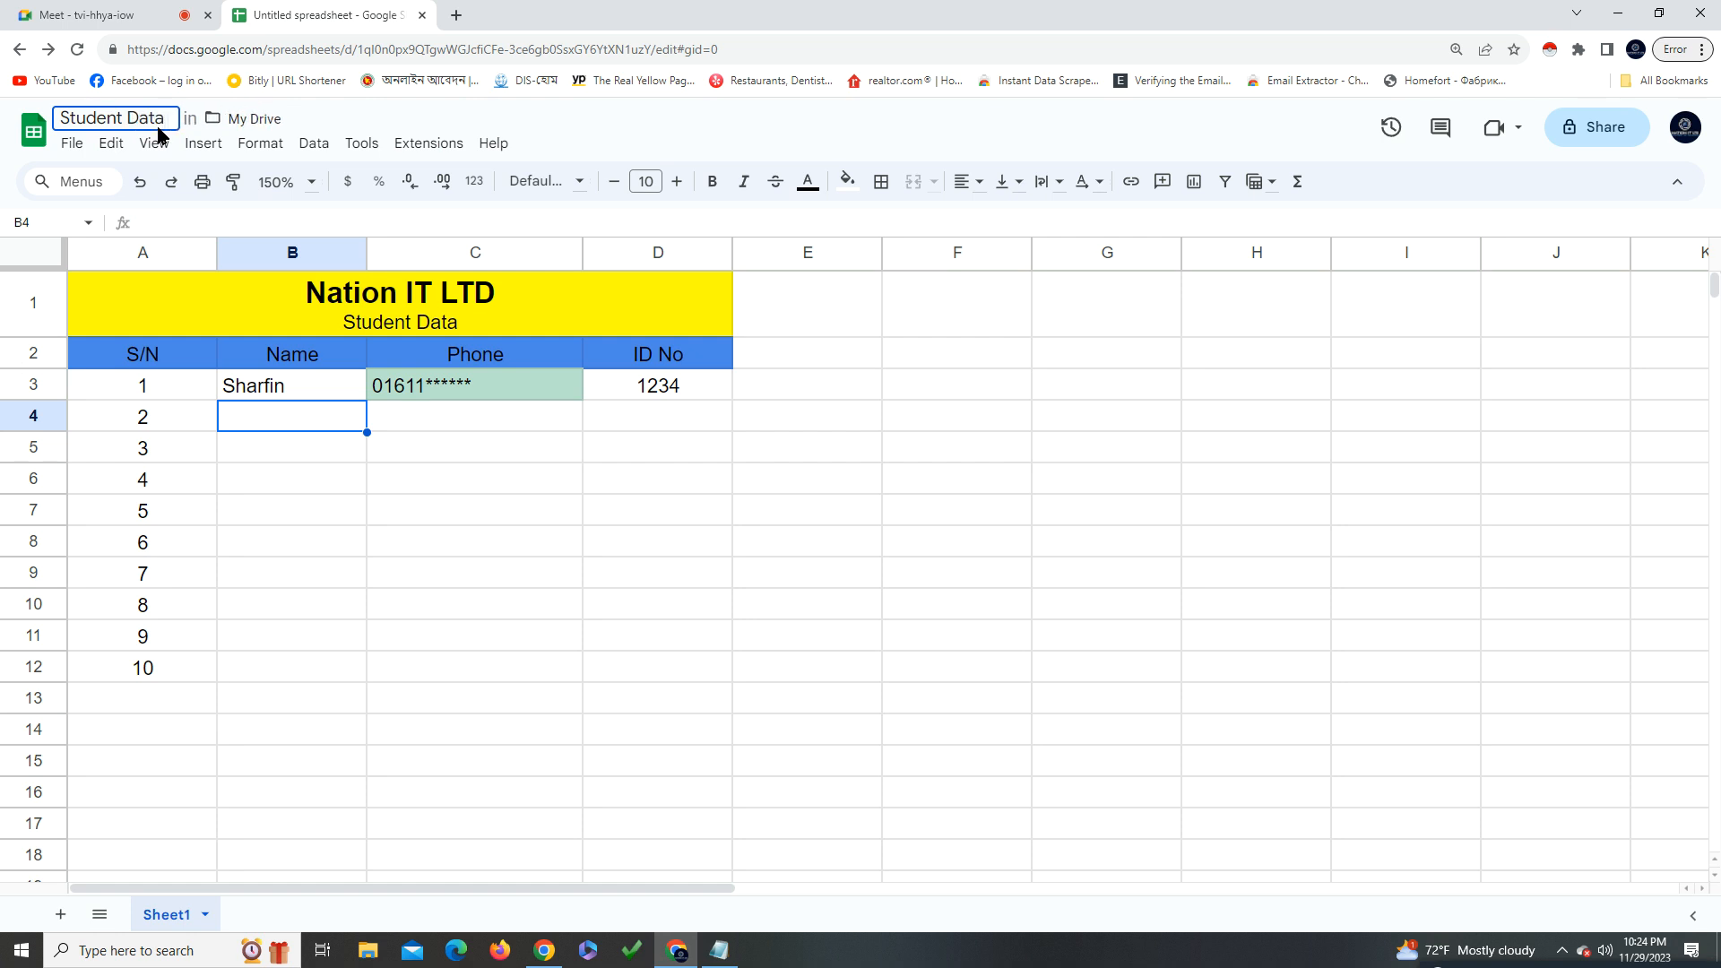
type(" - DE 29")
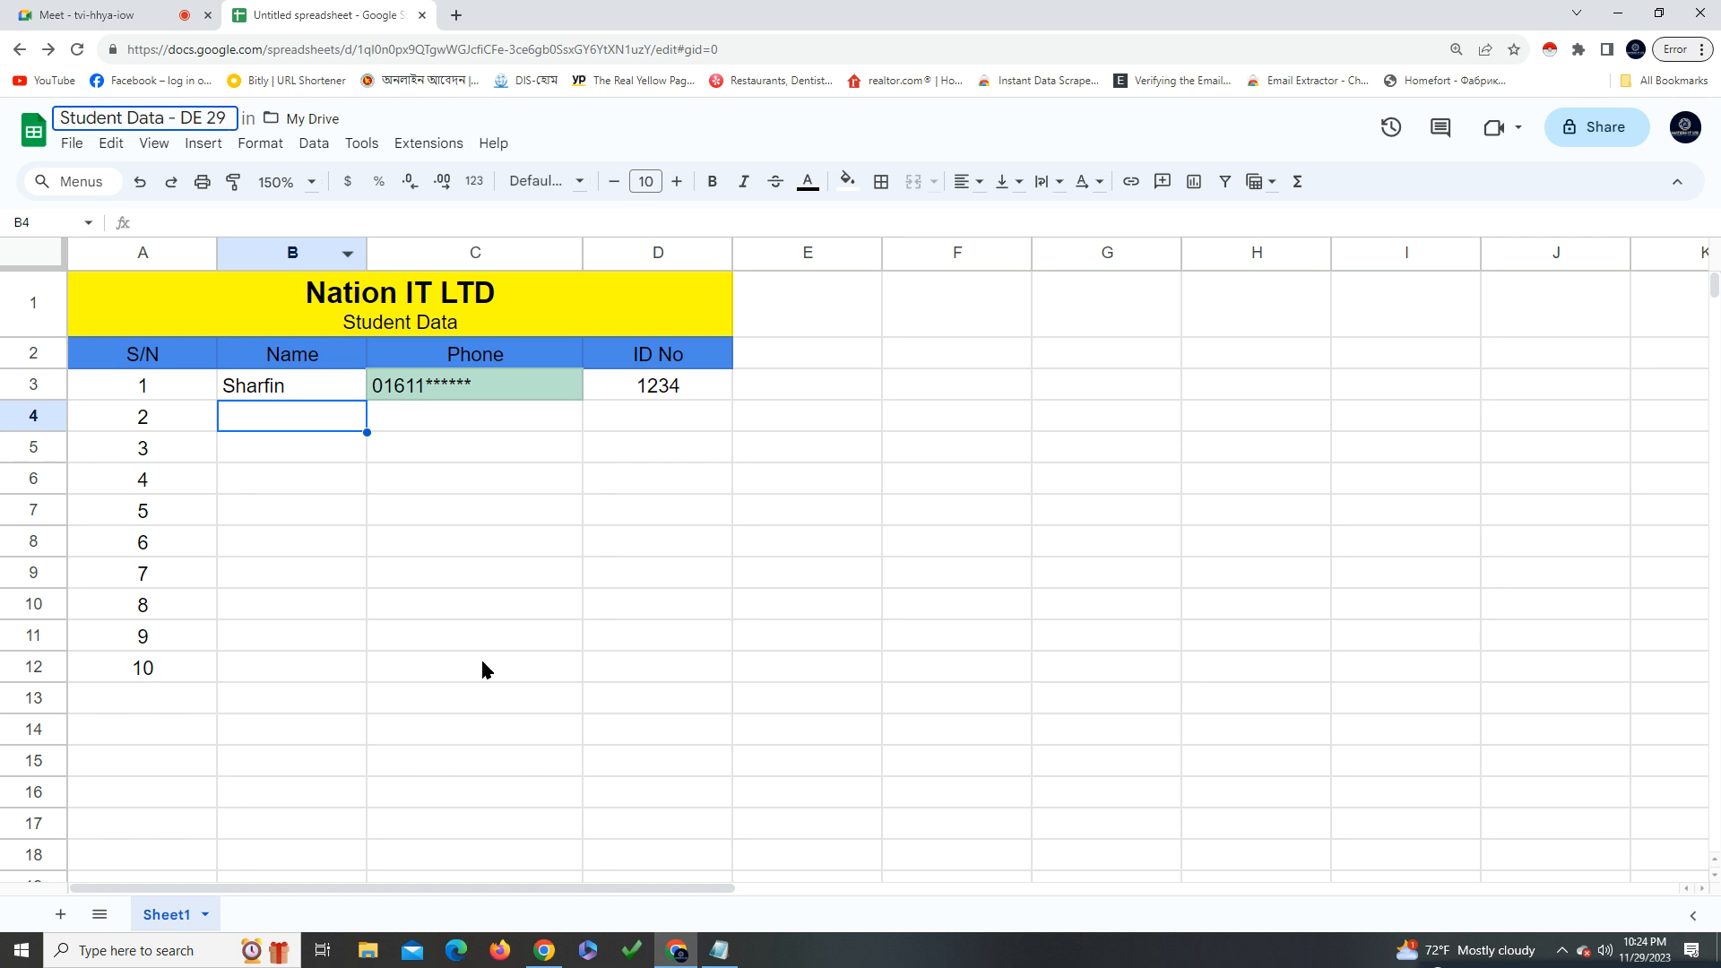
left_click(675, 640)
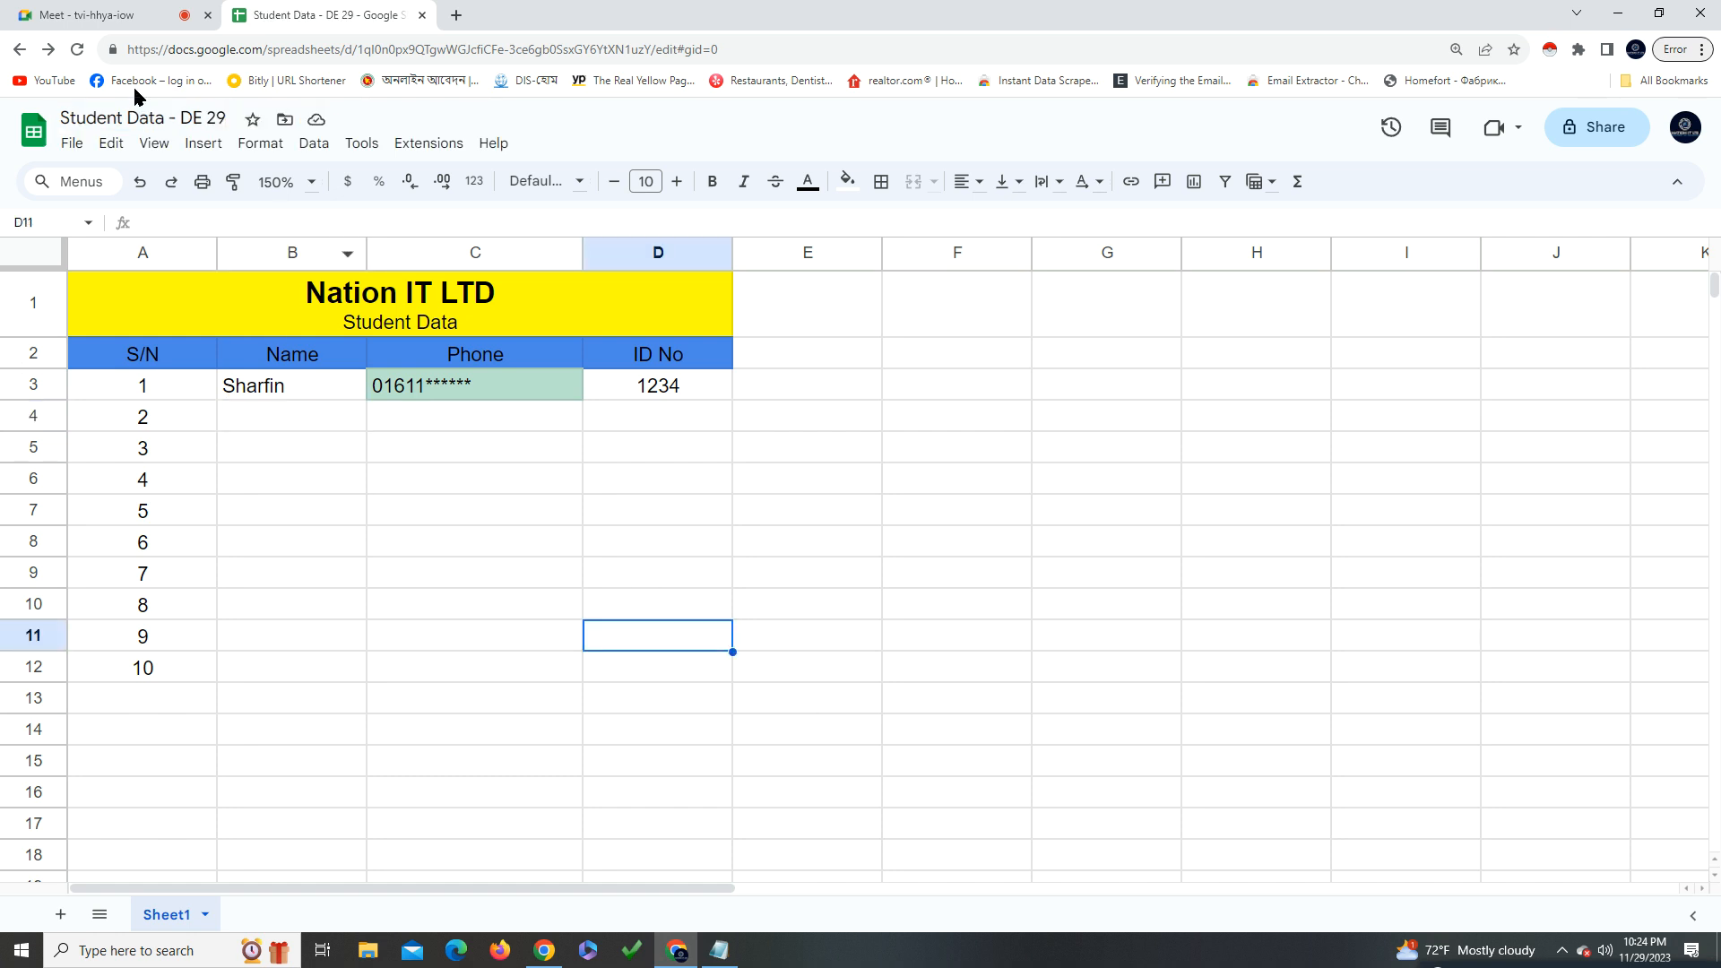
Rename the sheet tab with the spreadsheet's title, "Student Data - DE 29"
left_click(177, 120)
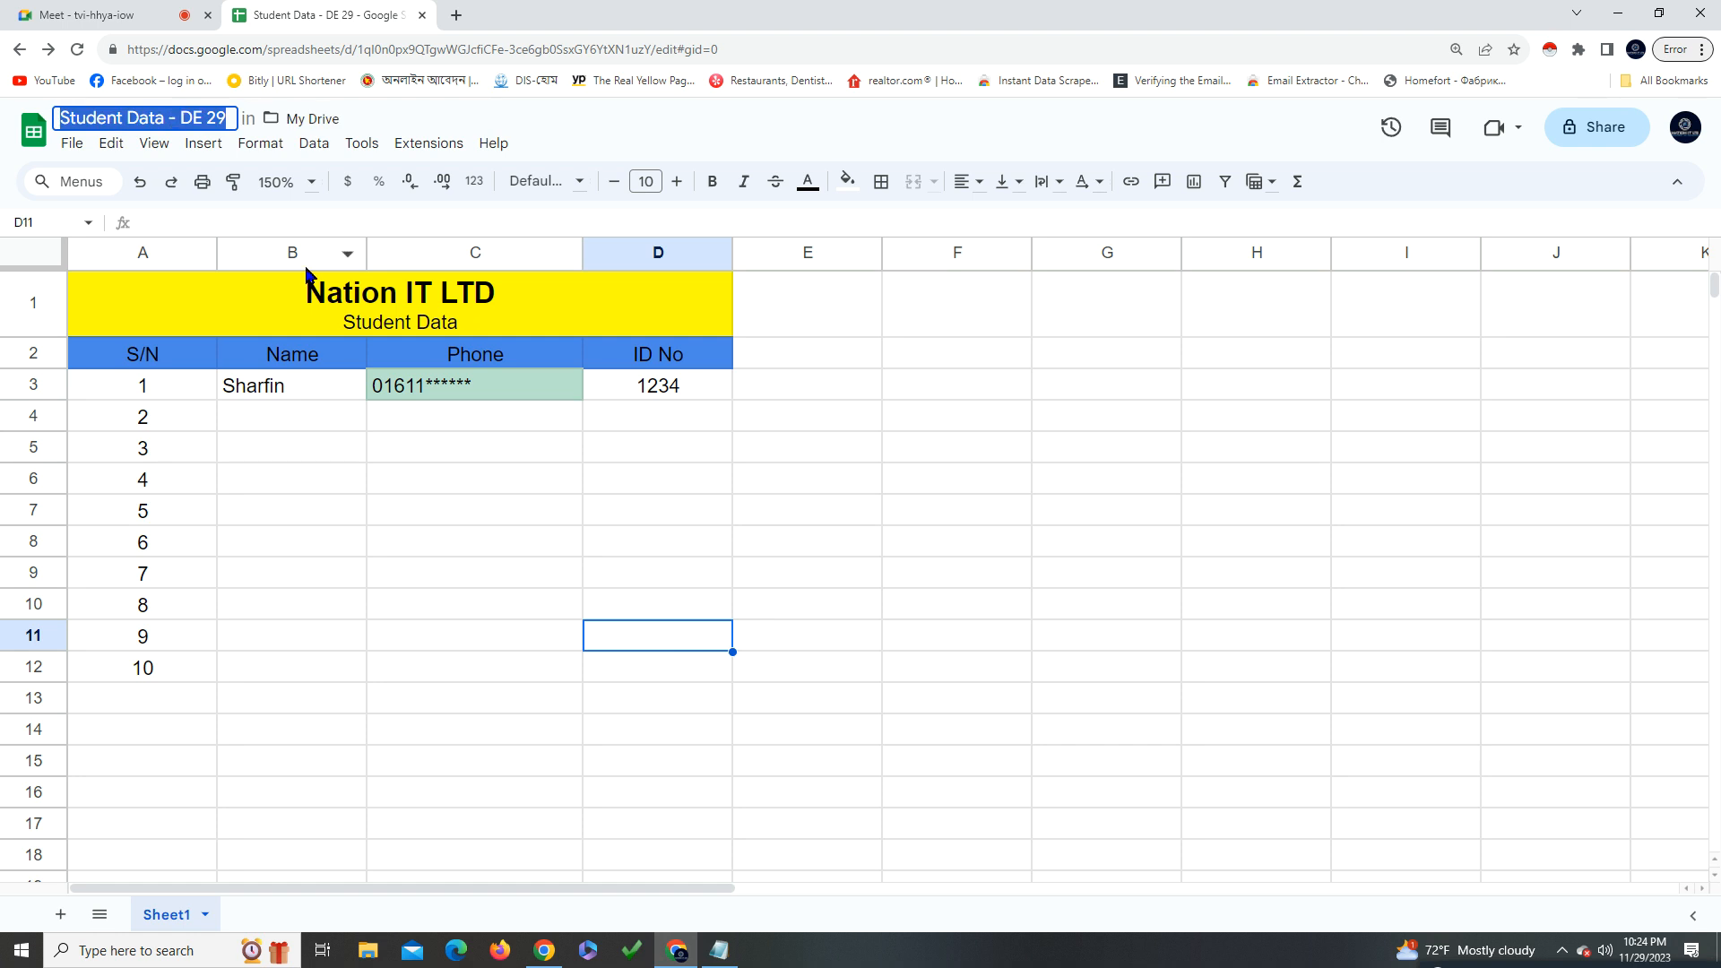
right_click(184, 923)
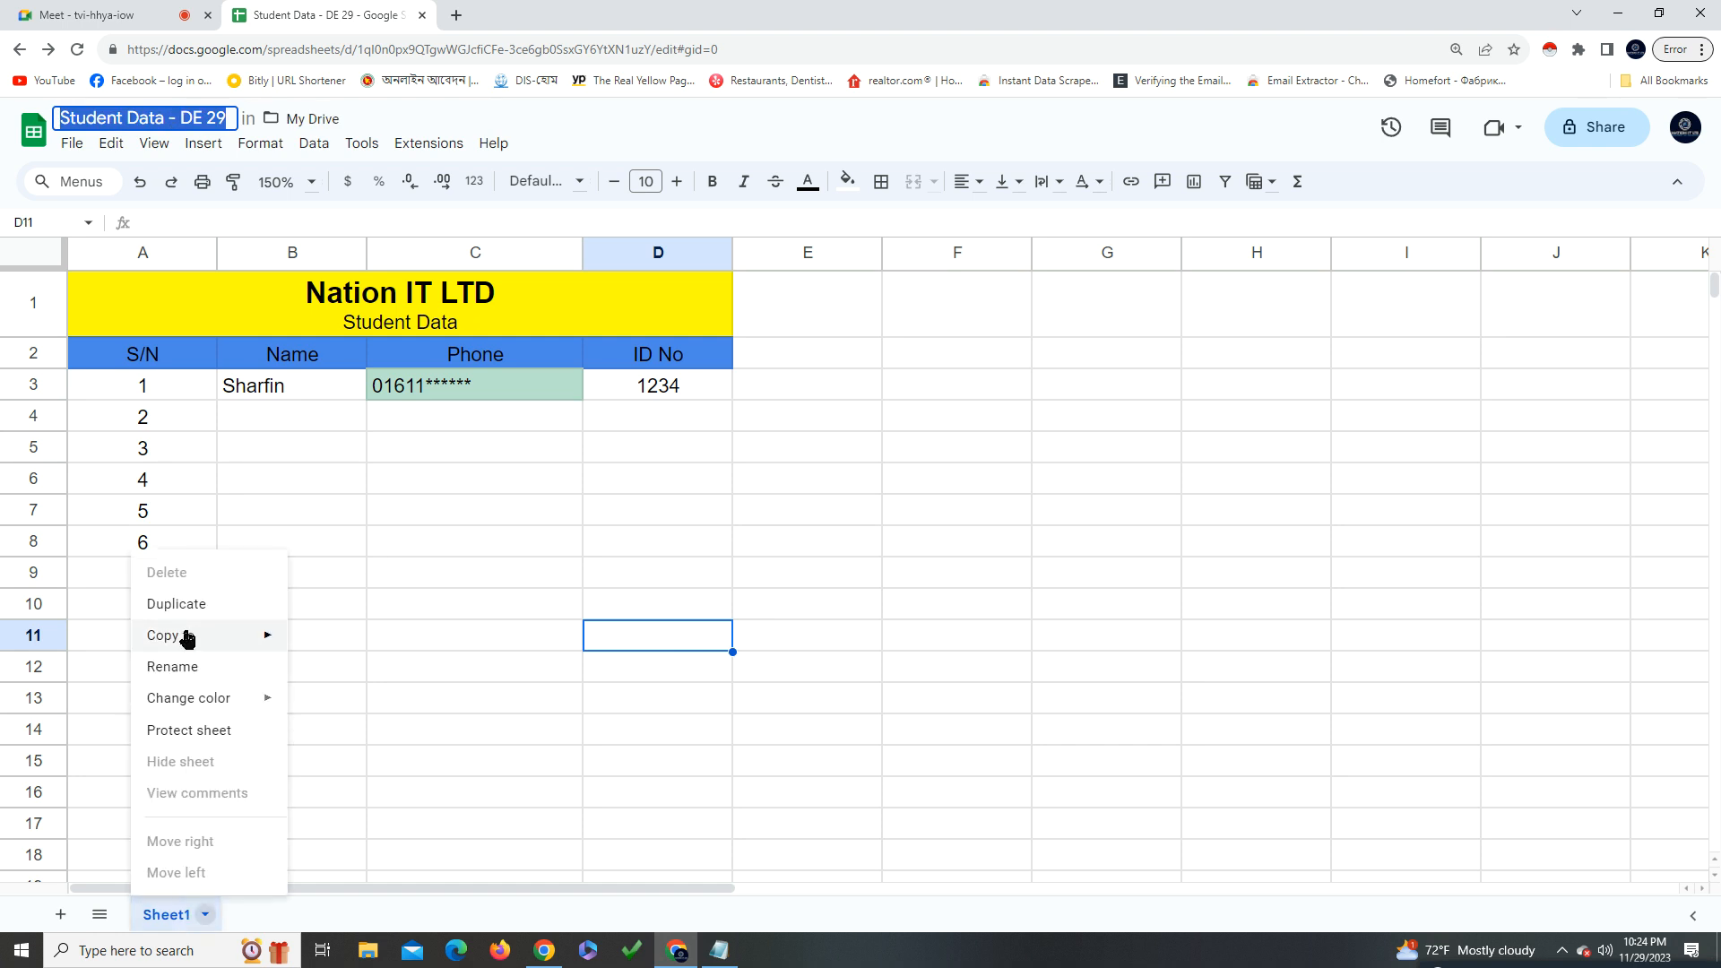
left_click(201, 670)
key("ctrl+v")
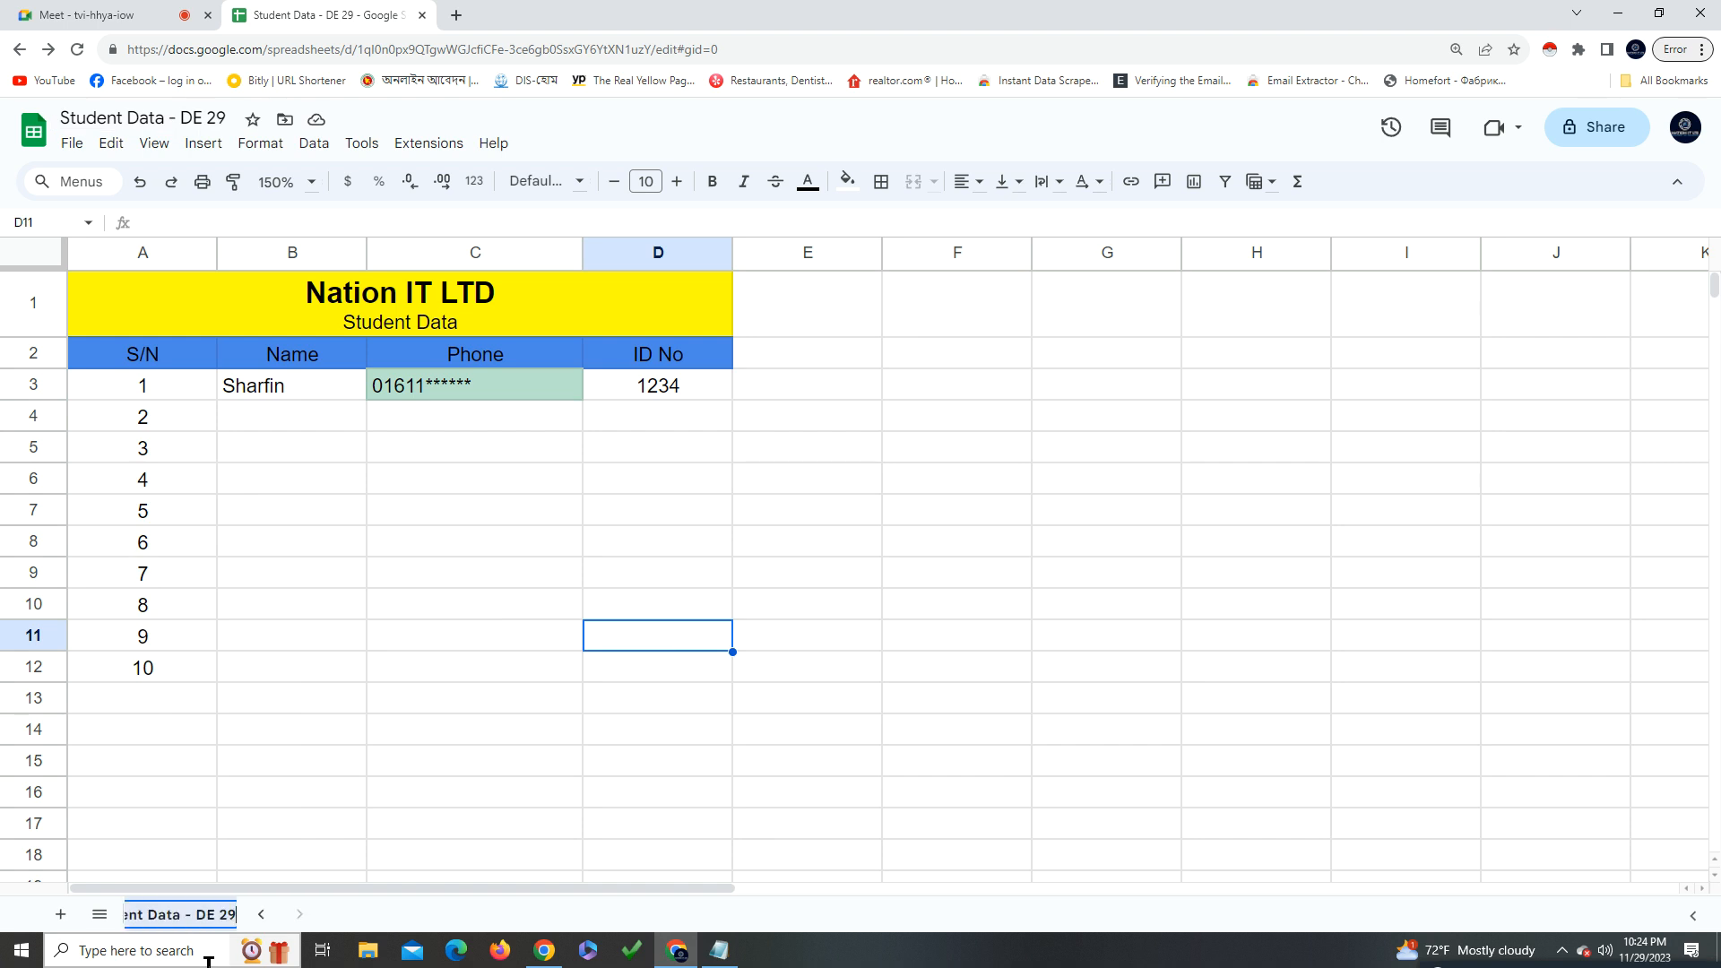
left_click(927, 627)
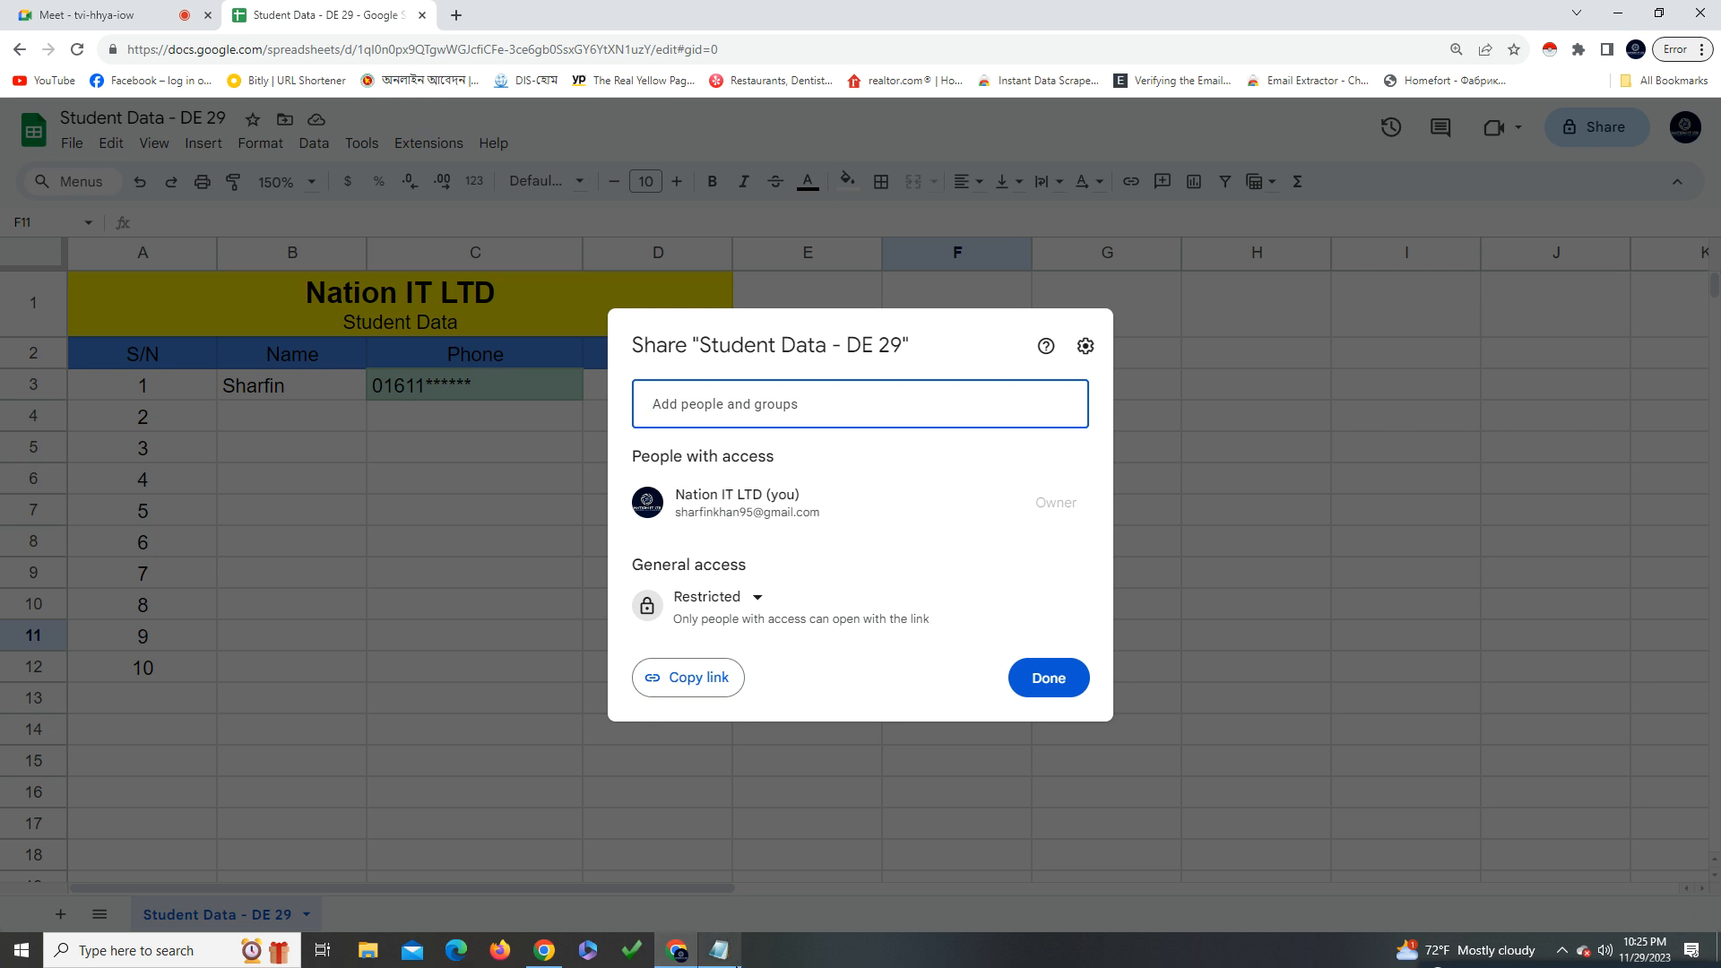
Switch to the Google Meet call and copy the first student's e-mail address from the in-call messages again
left_click(99, 14)
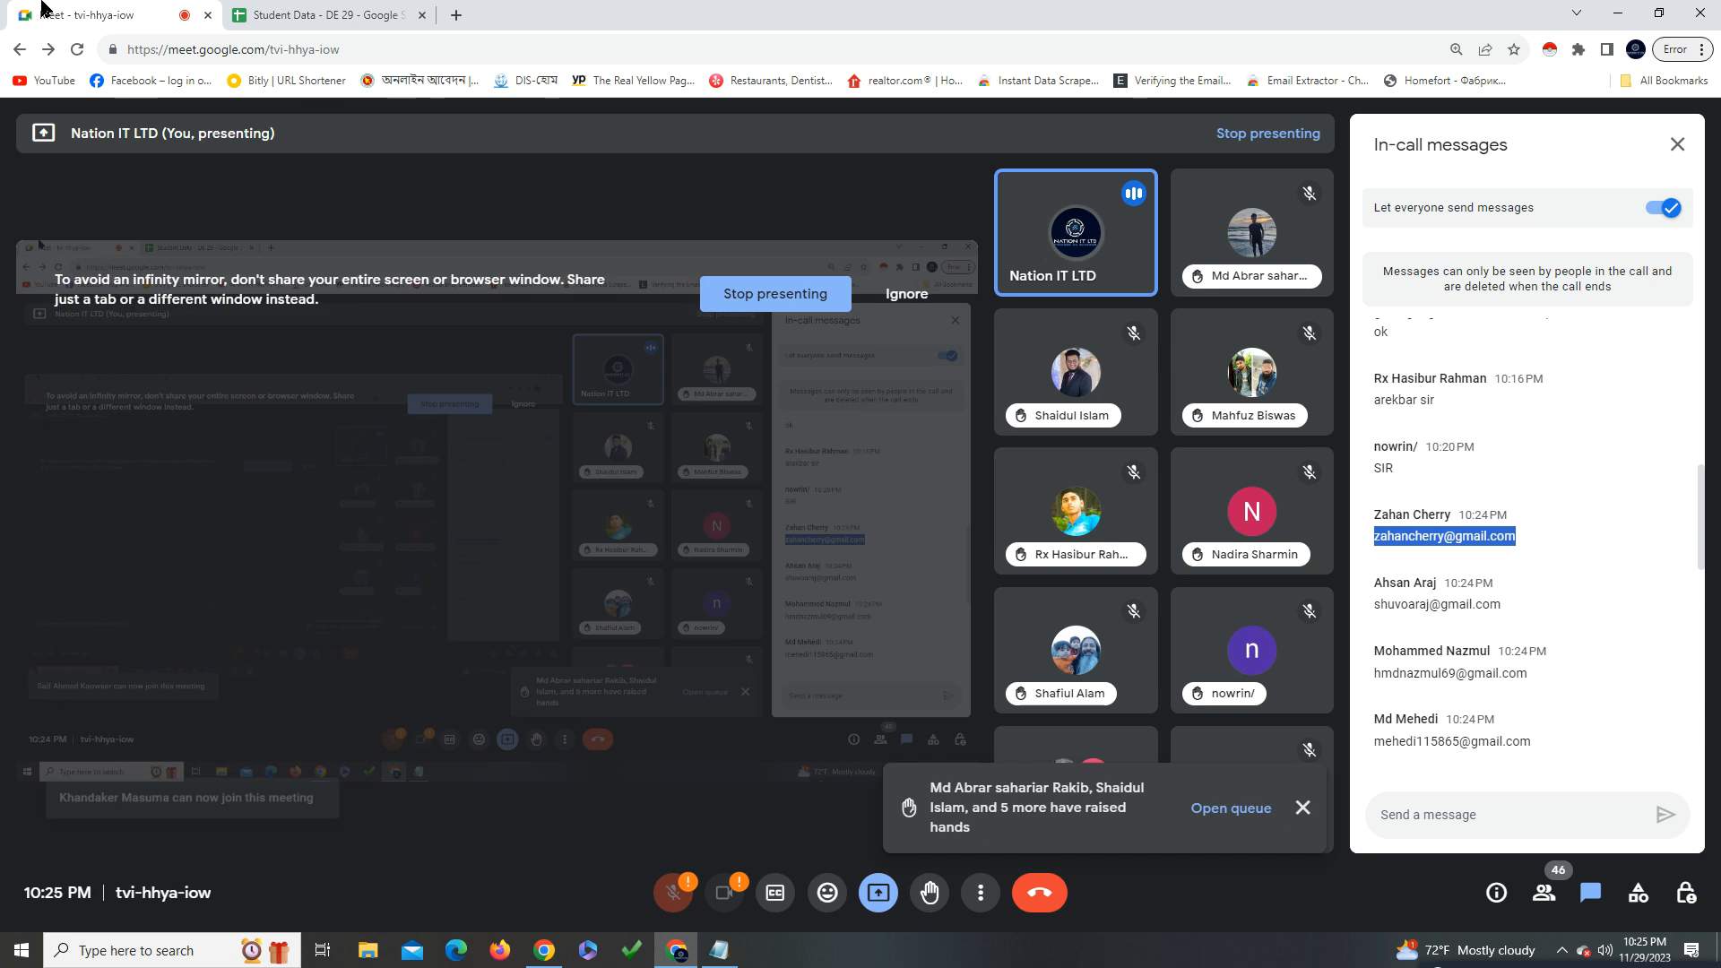
right_click(1427, 549)
left_click(1443, 559)
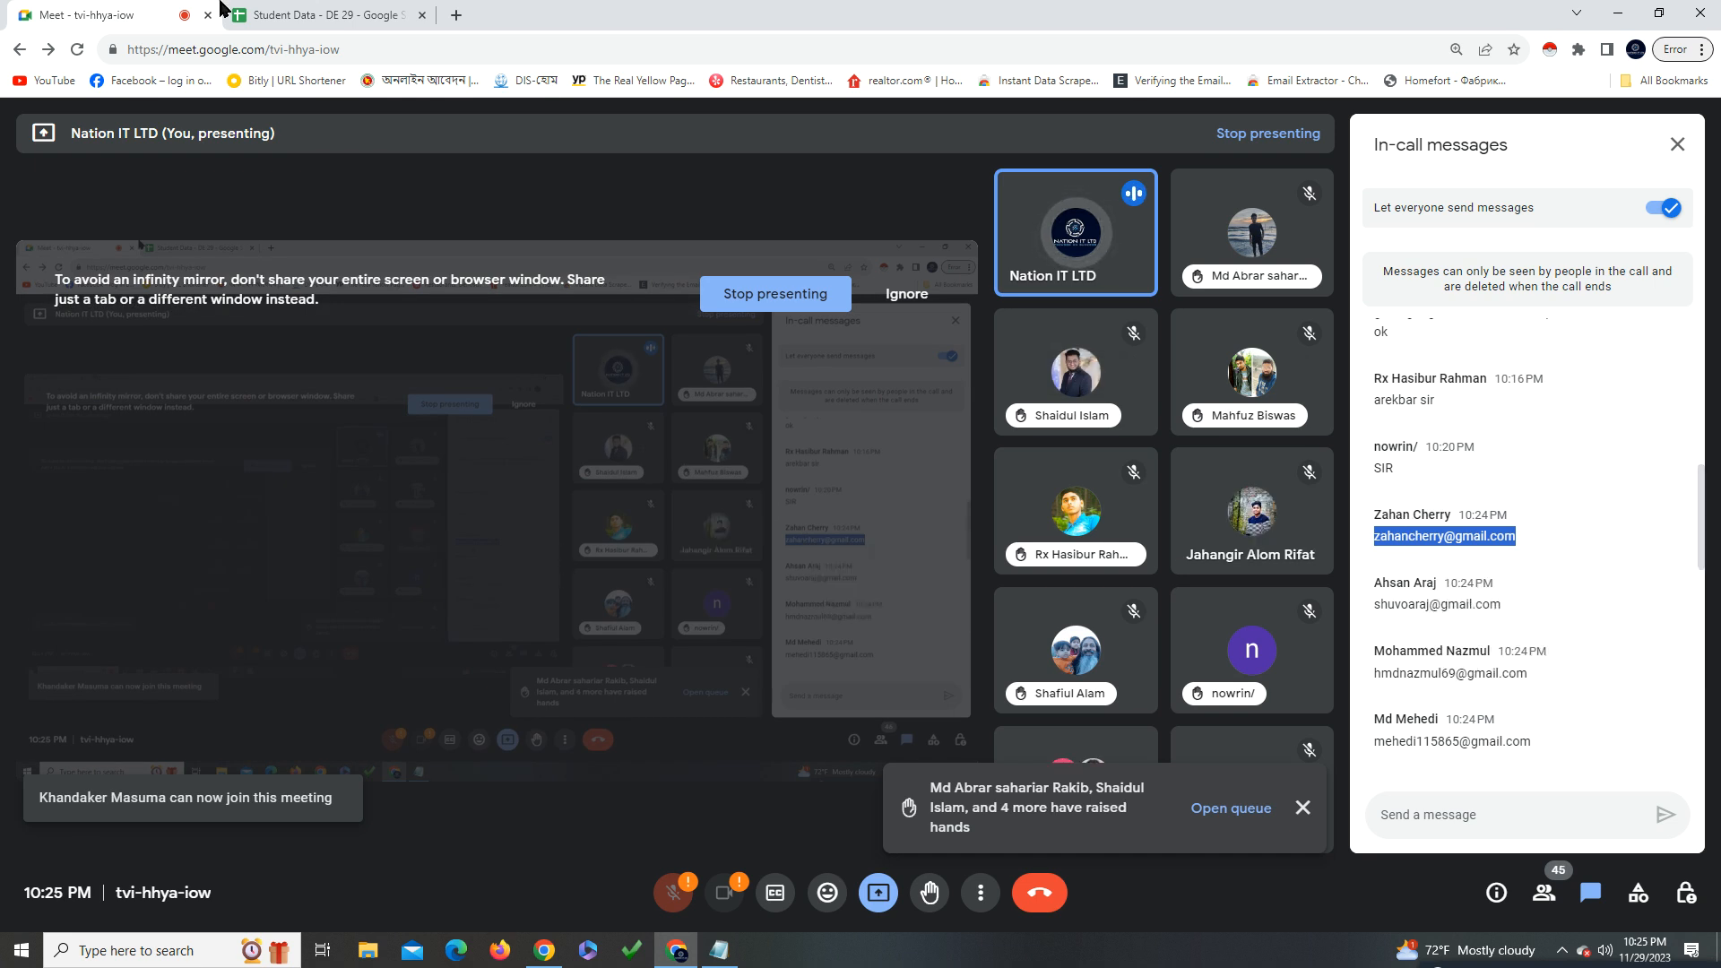
Return to the spreadsheet's sharing settings and set general access to Anyone with the link
left_click(322, 14)
right_click(694, 411)
left_click(664, 411)
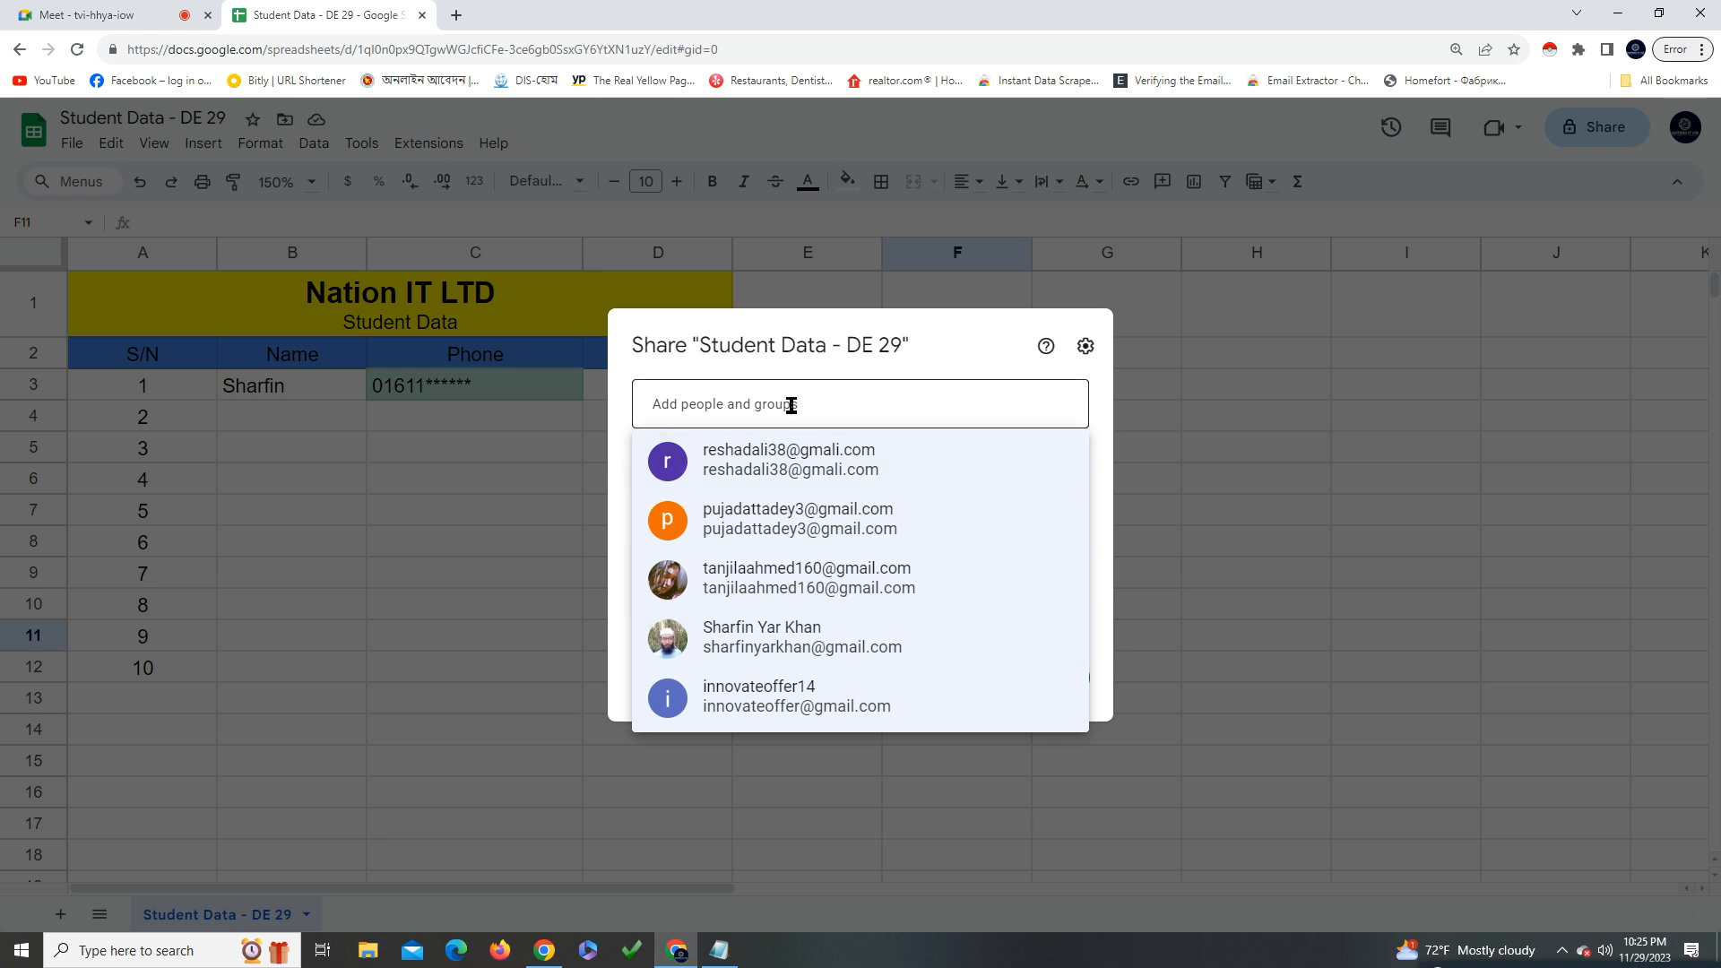
key("Escape")
left_click(1594, 128)
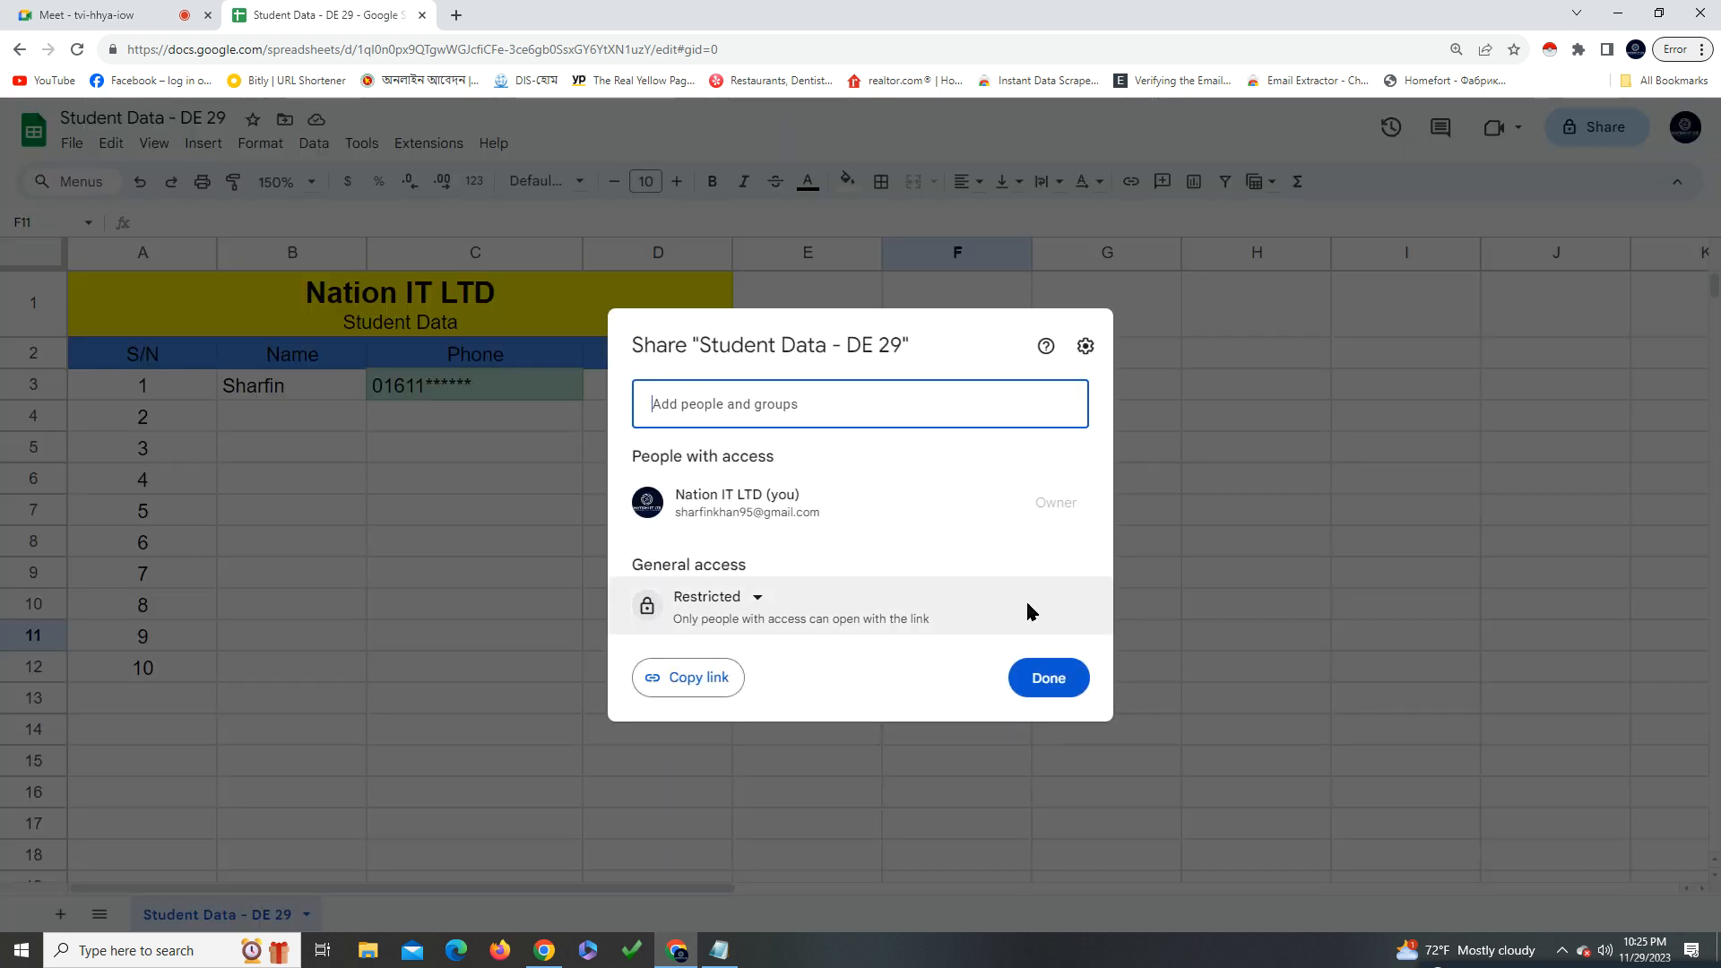
left_click(731, 600)
left_click(727, 687)
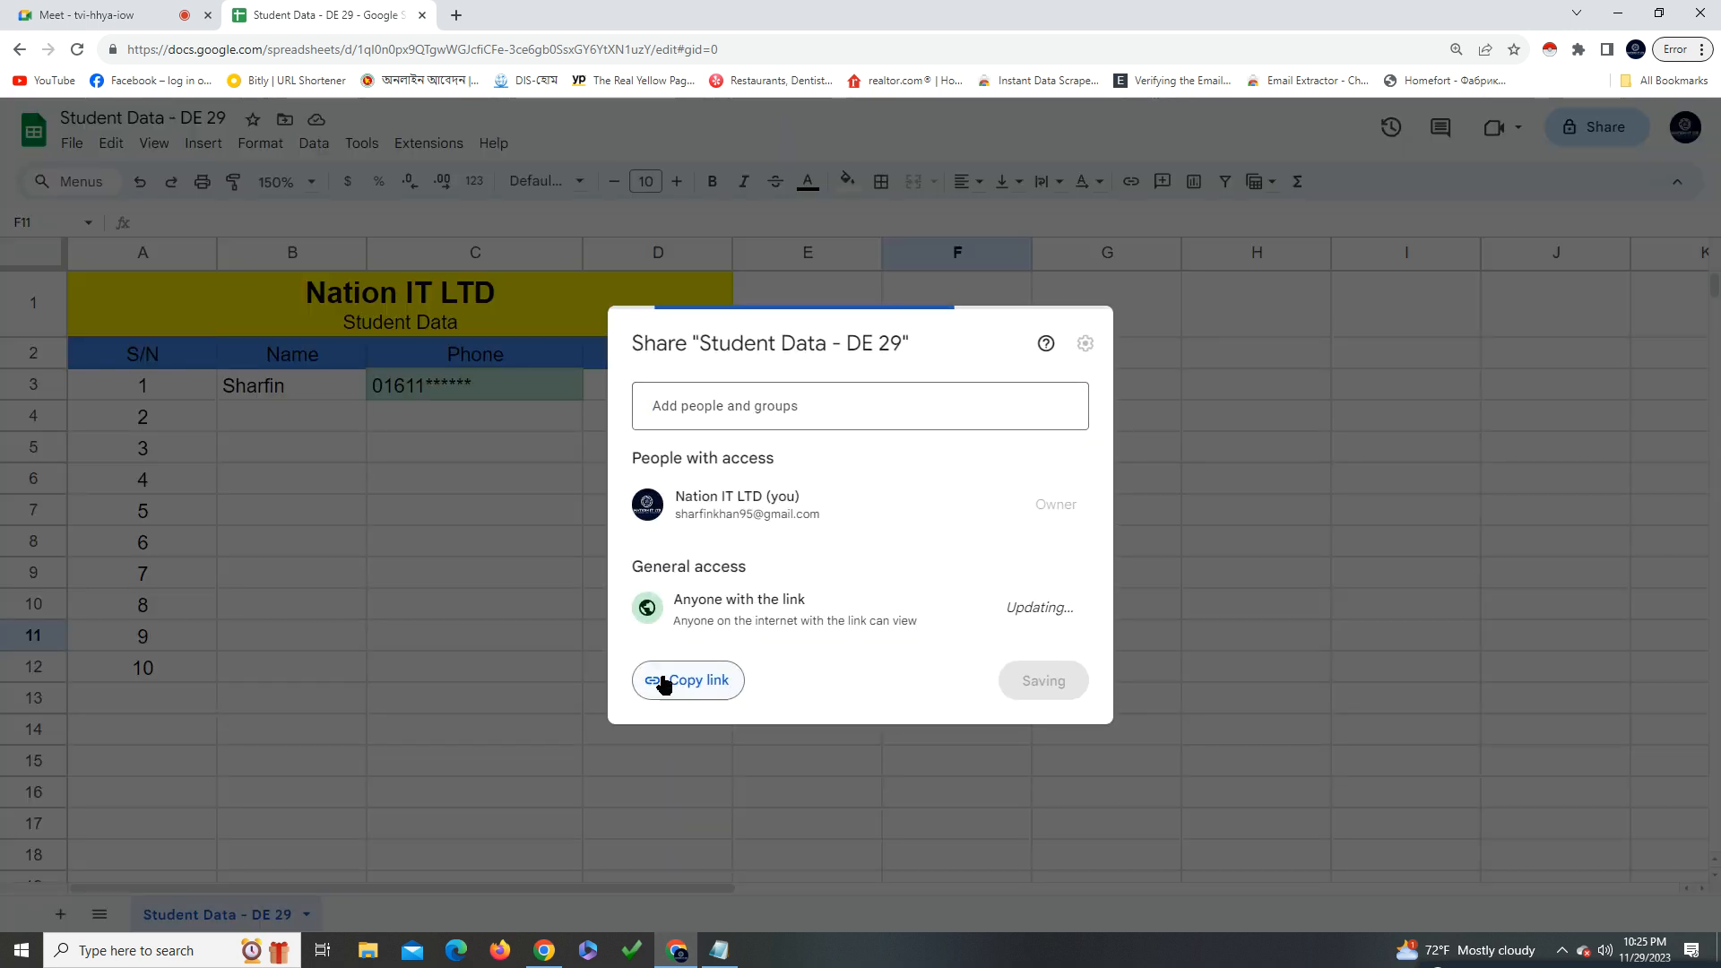
Add the first student's copied e-mail address as a share recipient with the Editor role
left_click(730, 416)
key("ctrl+v")
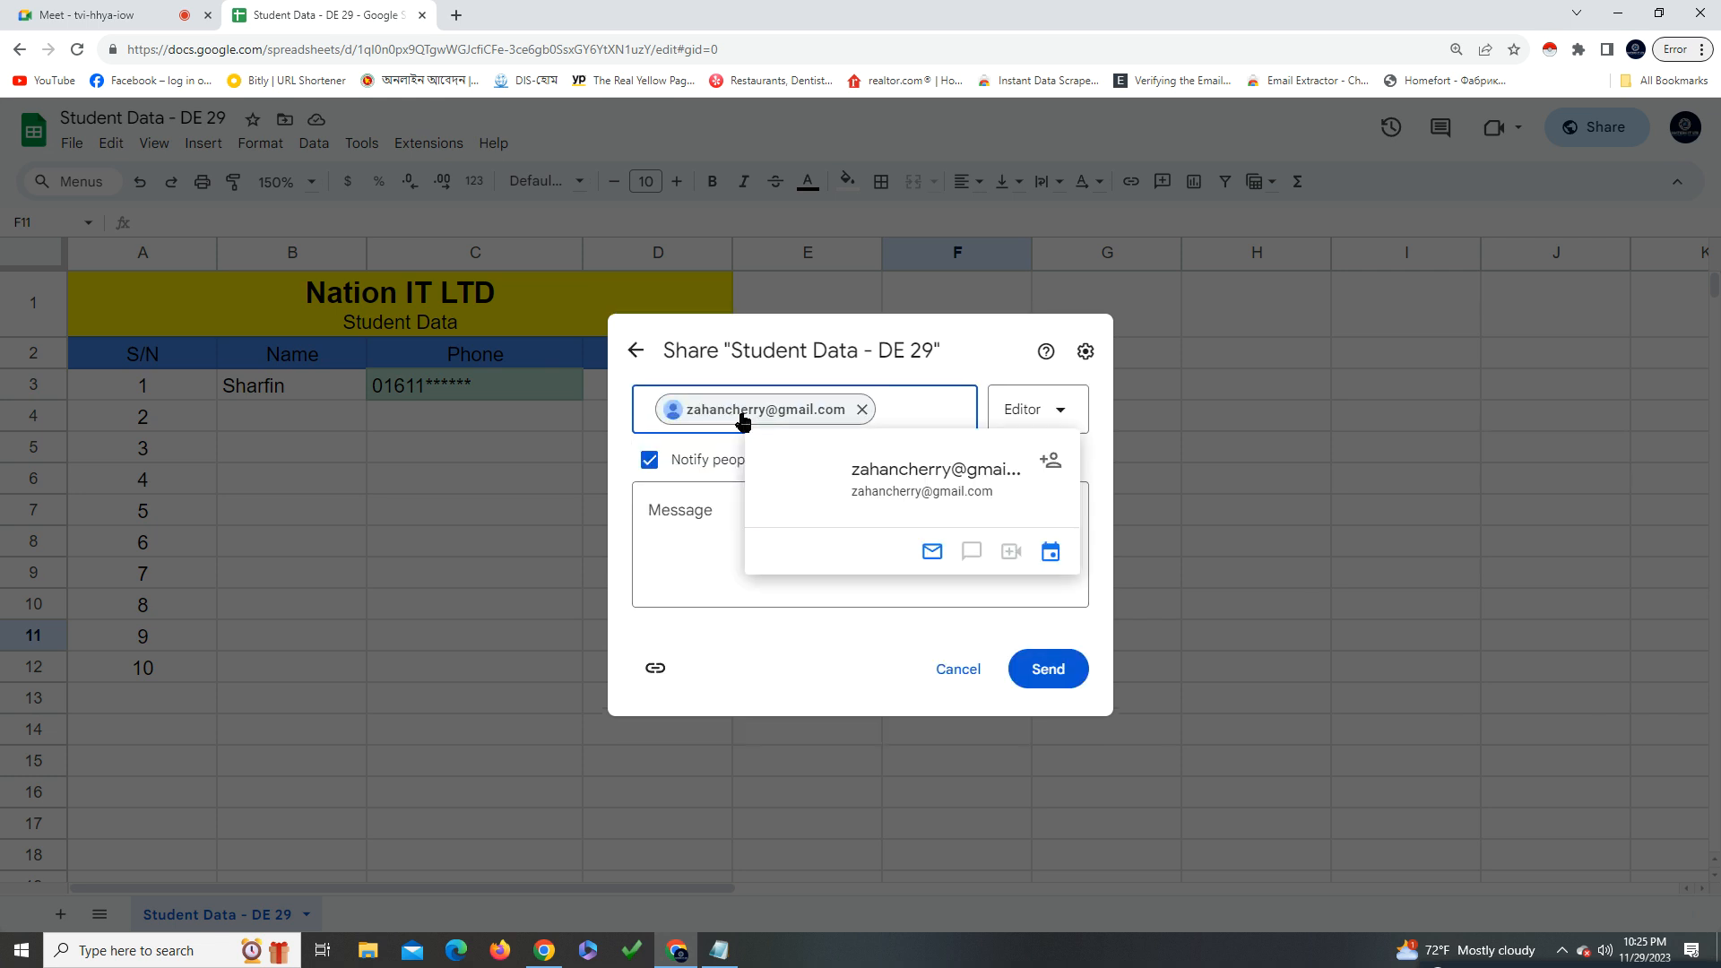
left_click(1060, 408)
left_click(1062, 561)
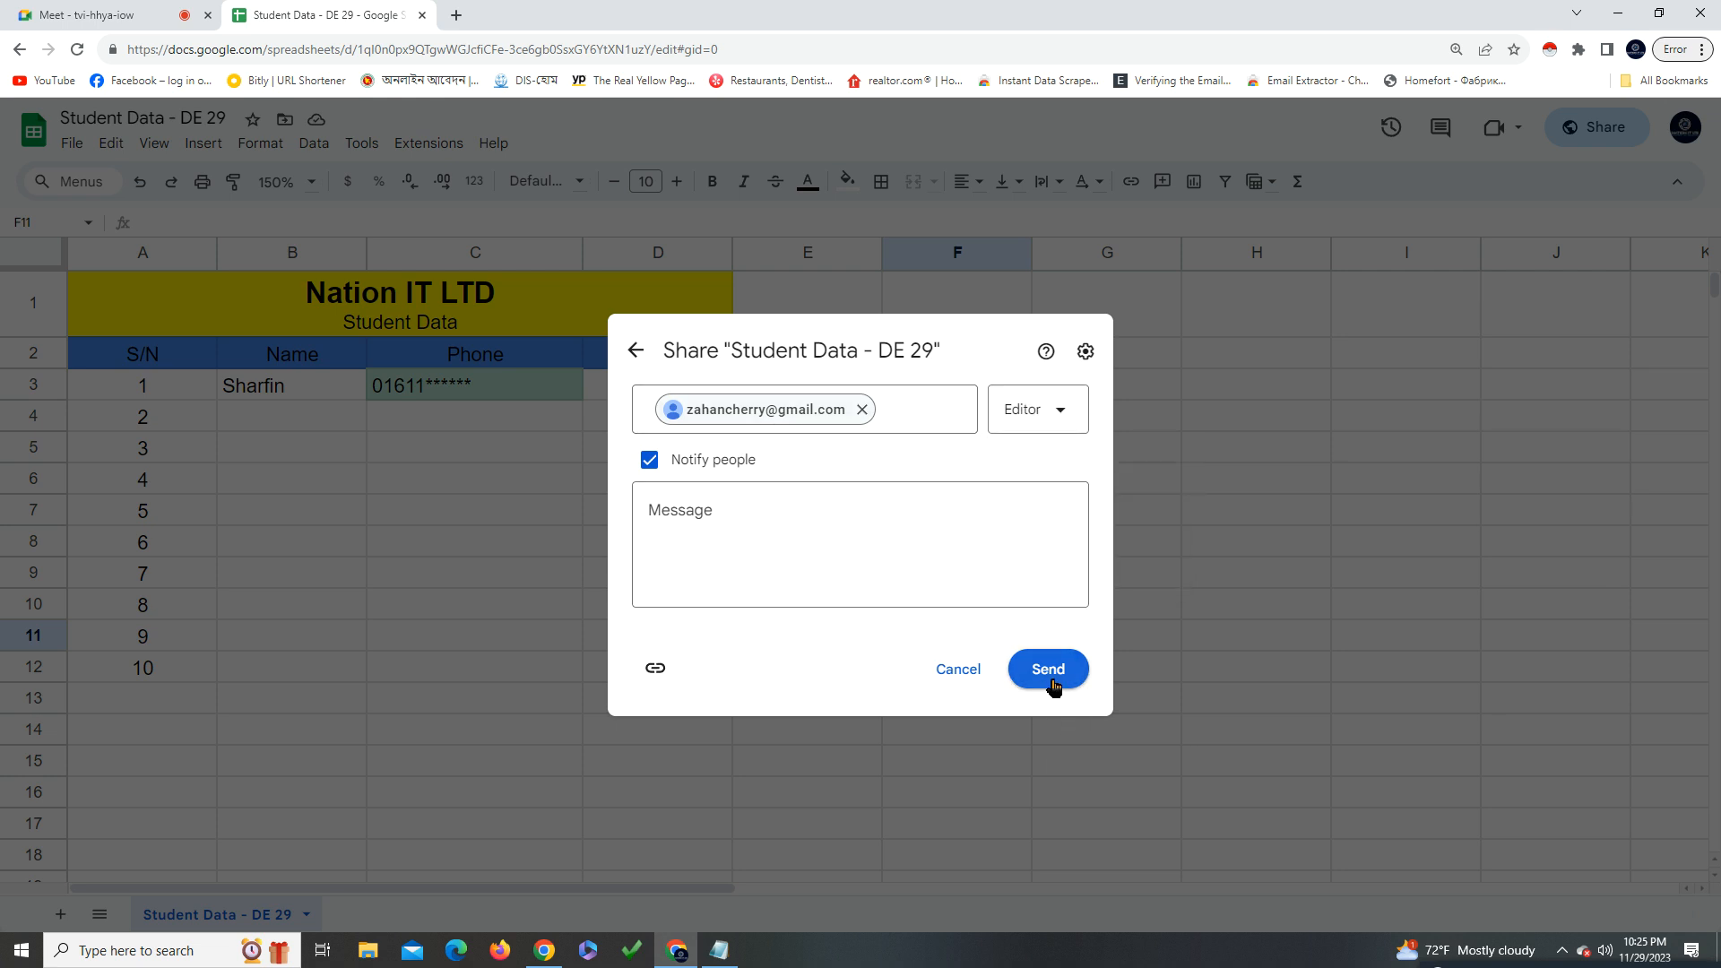
Copy the second student's e-mail address from the Meet chat and add it to the spreadsheet's share recipients
left_click(914, 399)
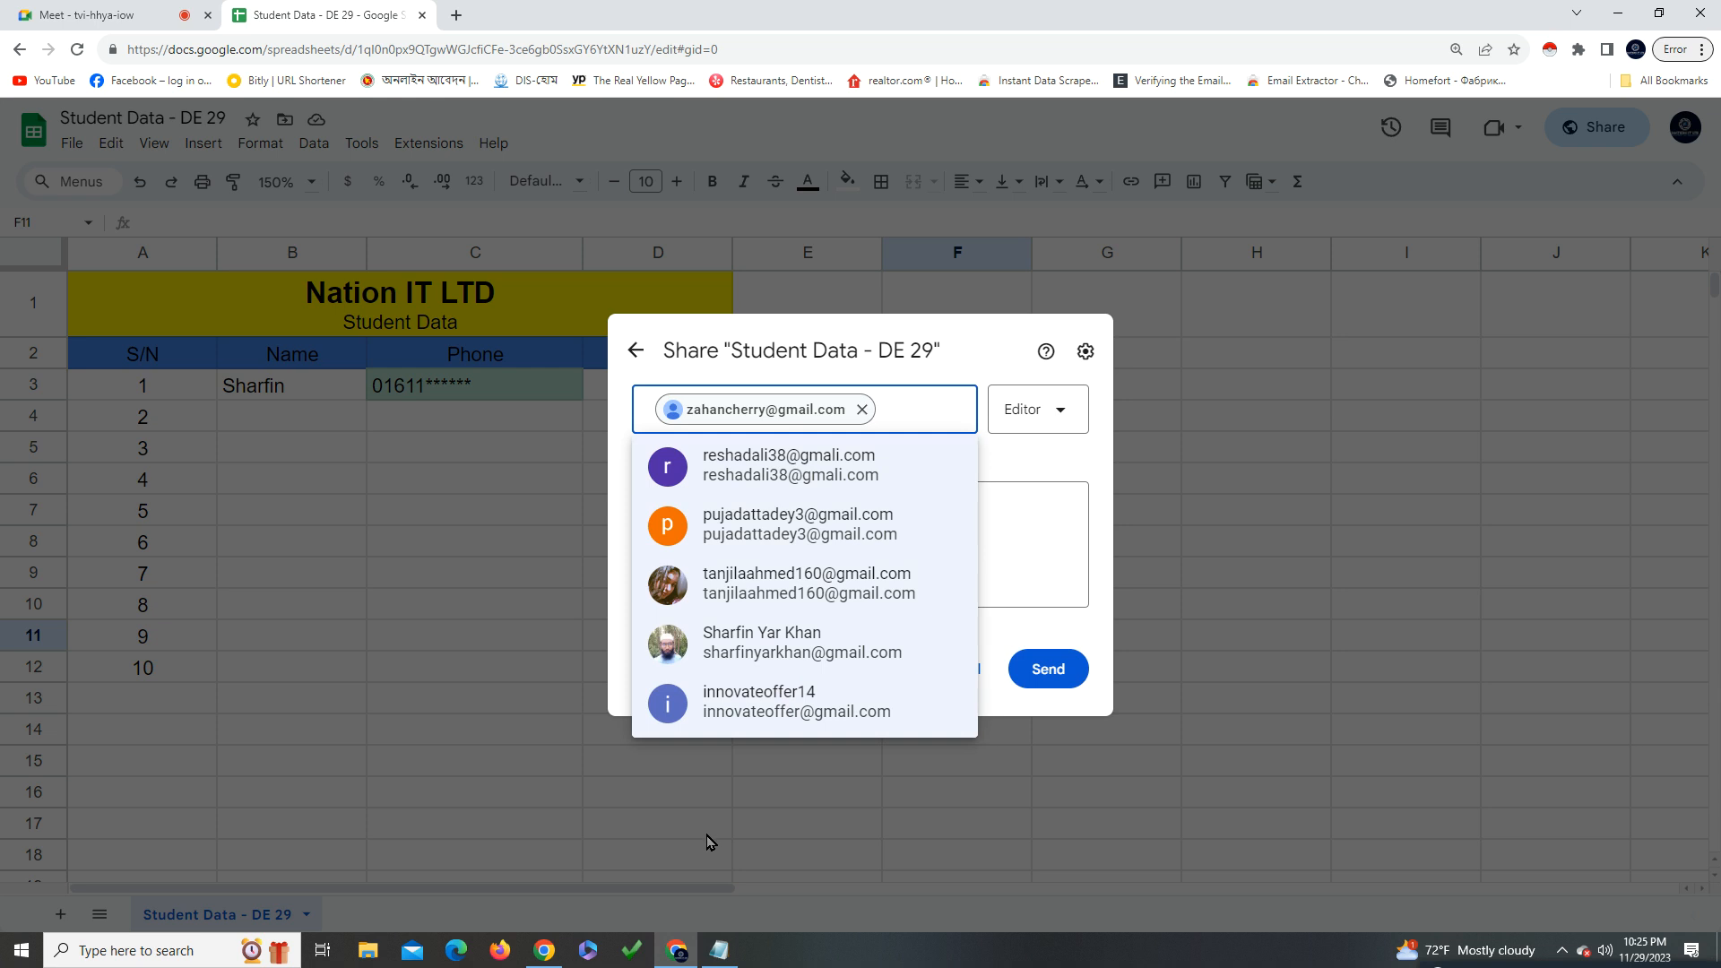
left_click(719, 950)
left_click(104, 14)
left_click_drag(1494, 604, 1363, 627)
right_click(1447, 619)
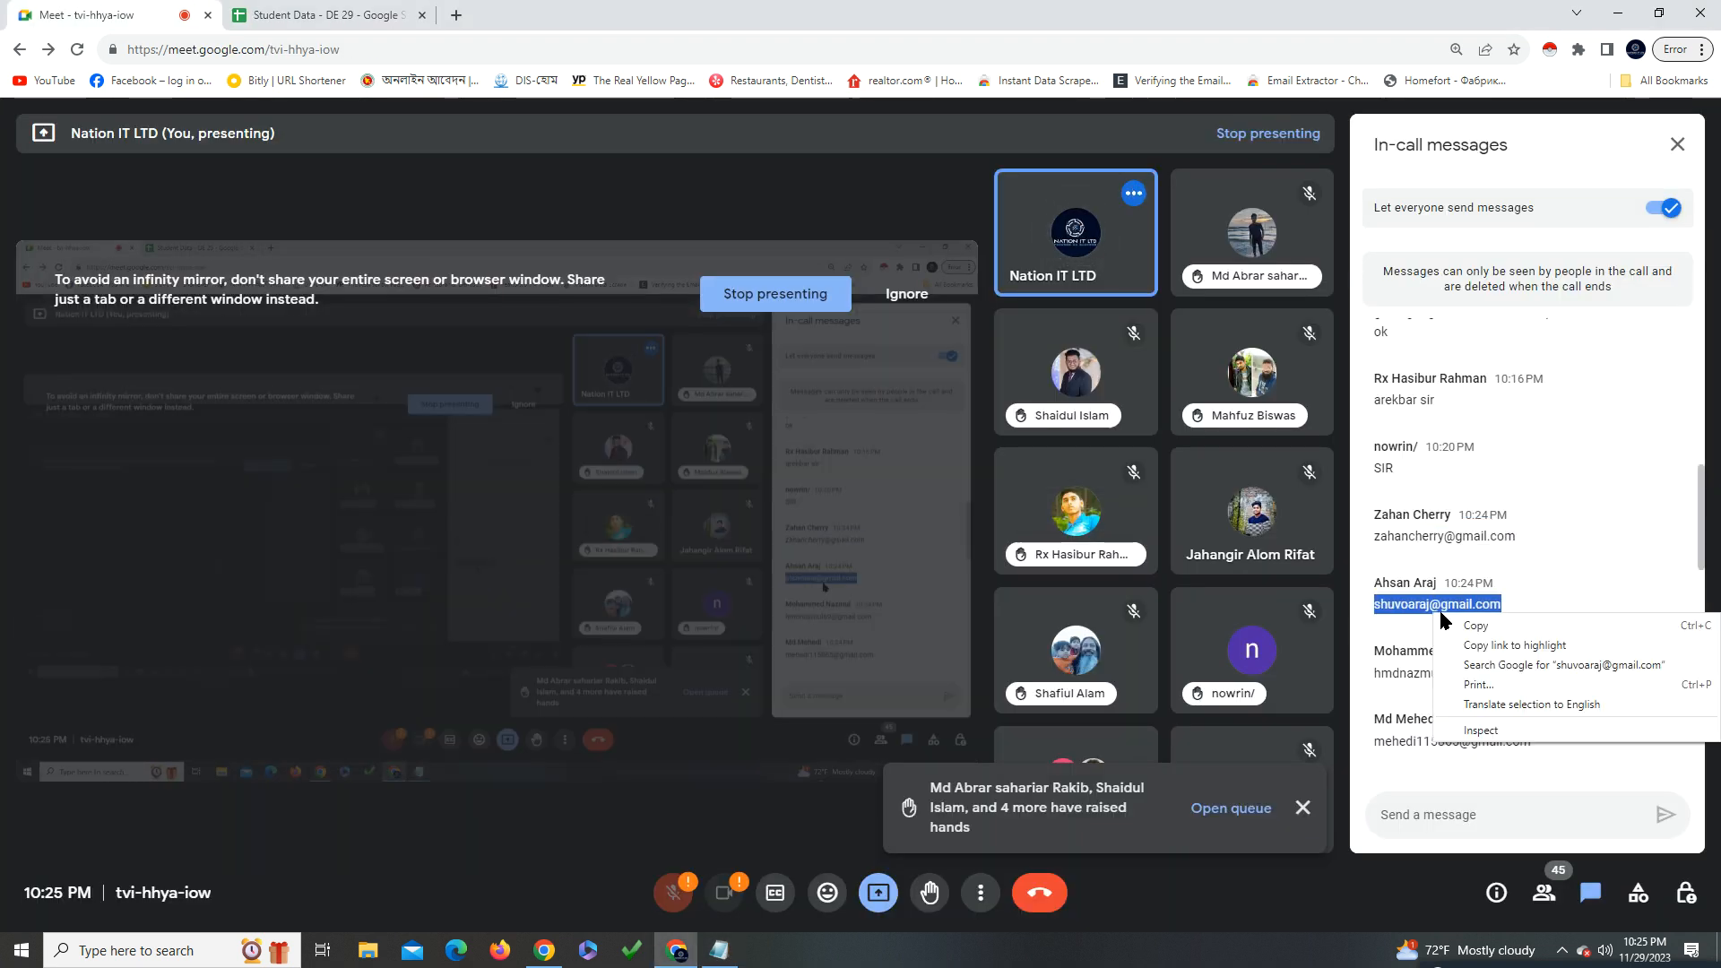
left_click(1452, 627)
key("ctrl+Tab")
key("ctrl+v")
Copy the third student's e-mail address from the Meet chat and add it to the spreadsheet's share recipients
left_click(107, 14)
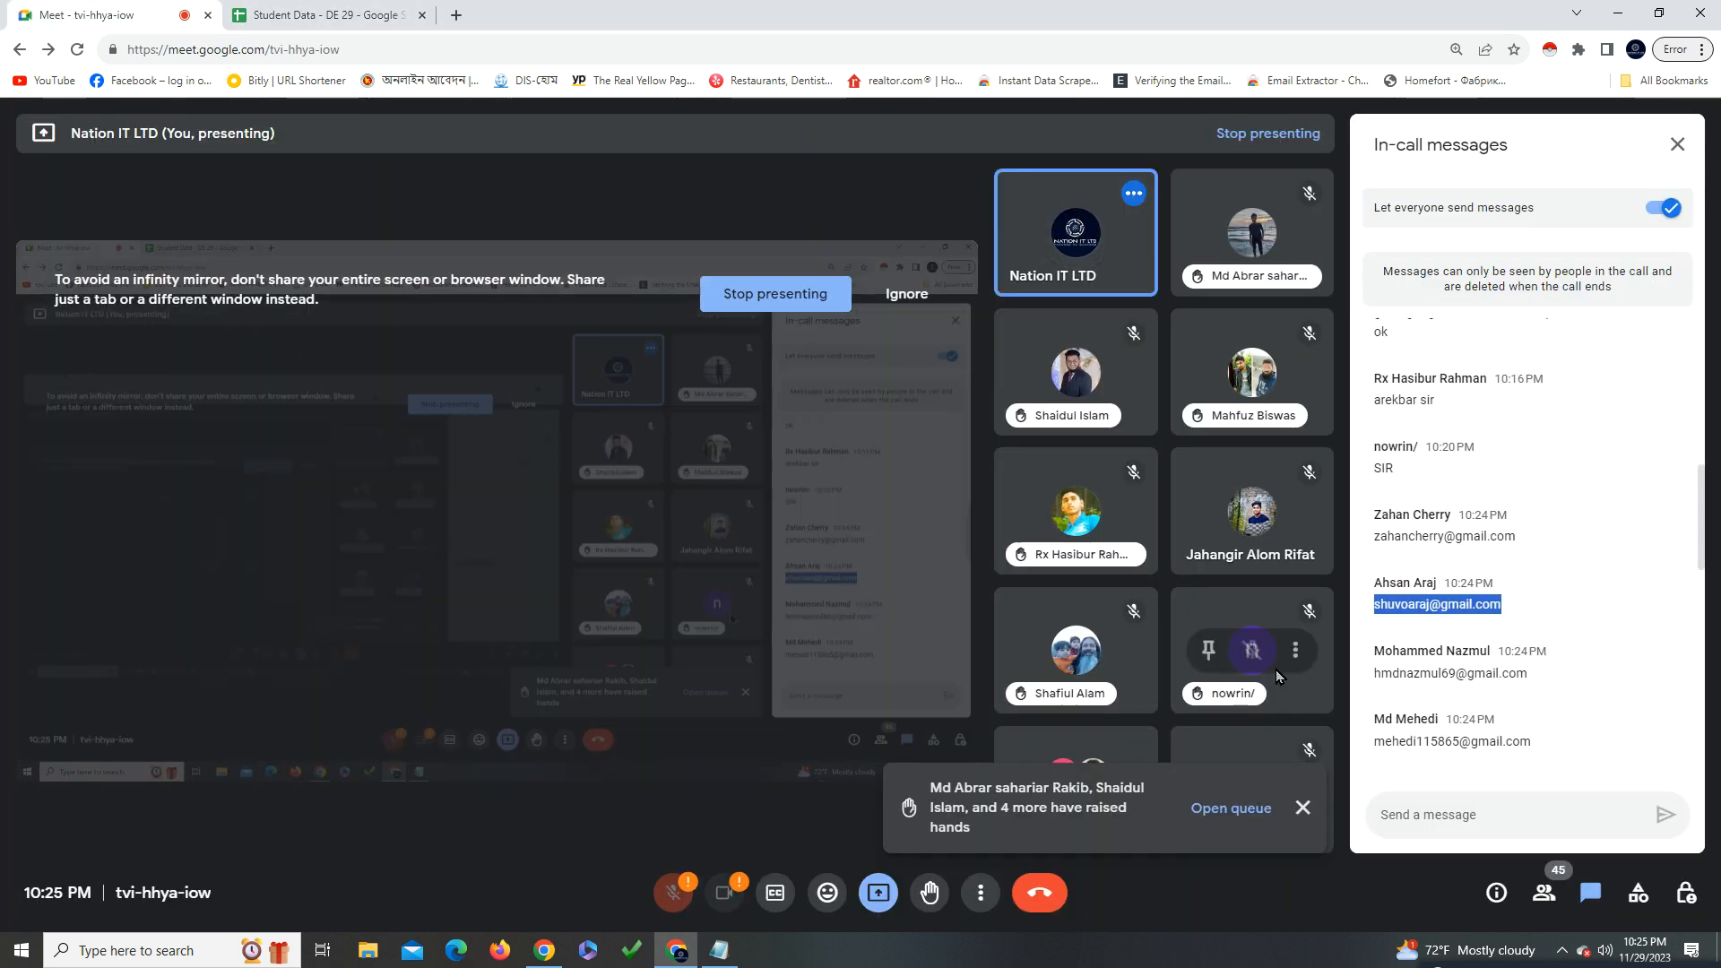
left_click_drag(1551, 676, 1376, 674)
key("ctrl+c")
key("ctrl+Tab")
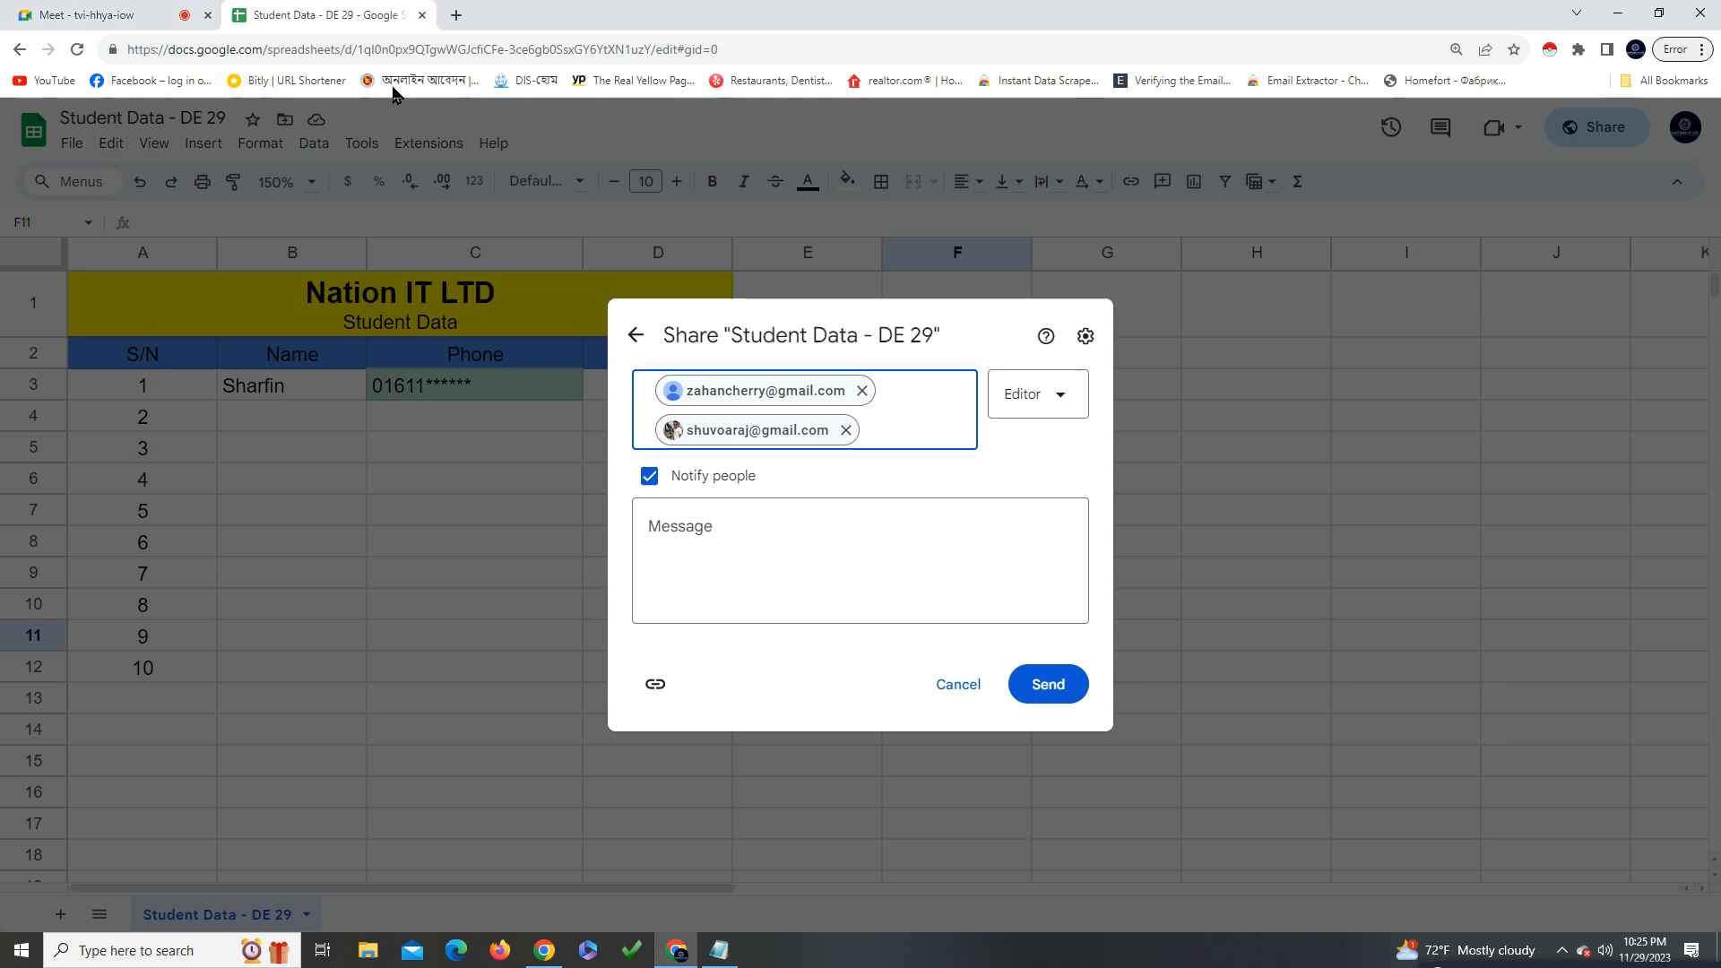
key("ctrl+v")
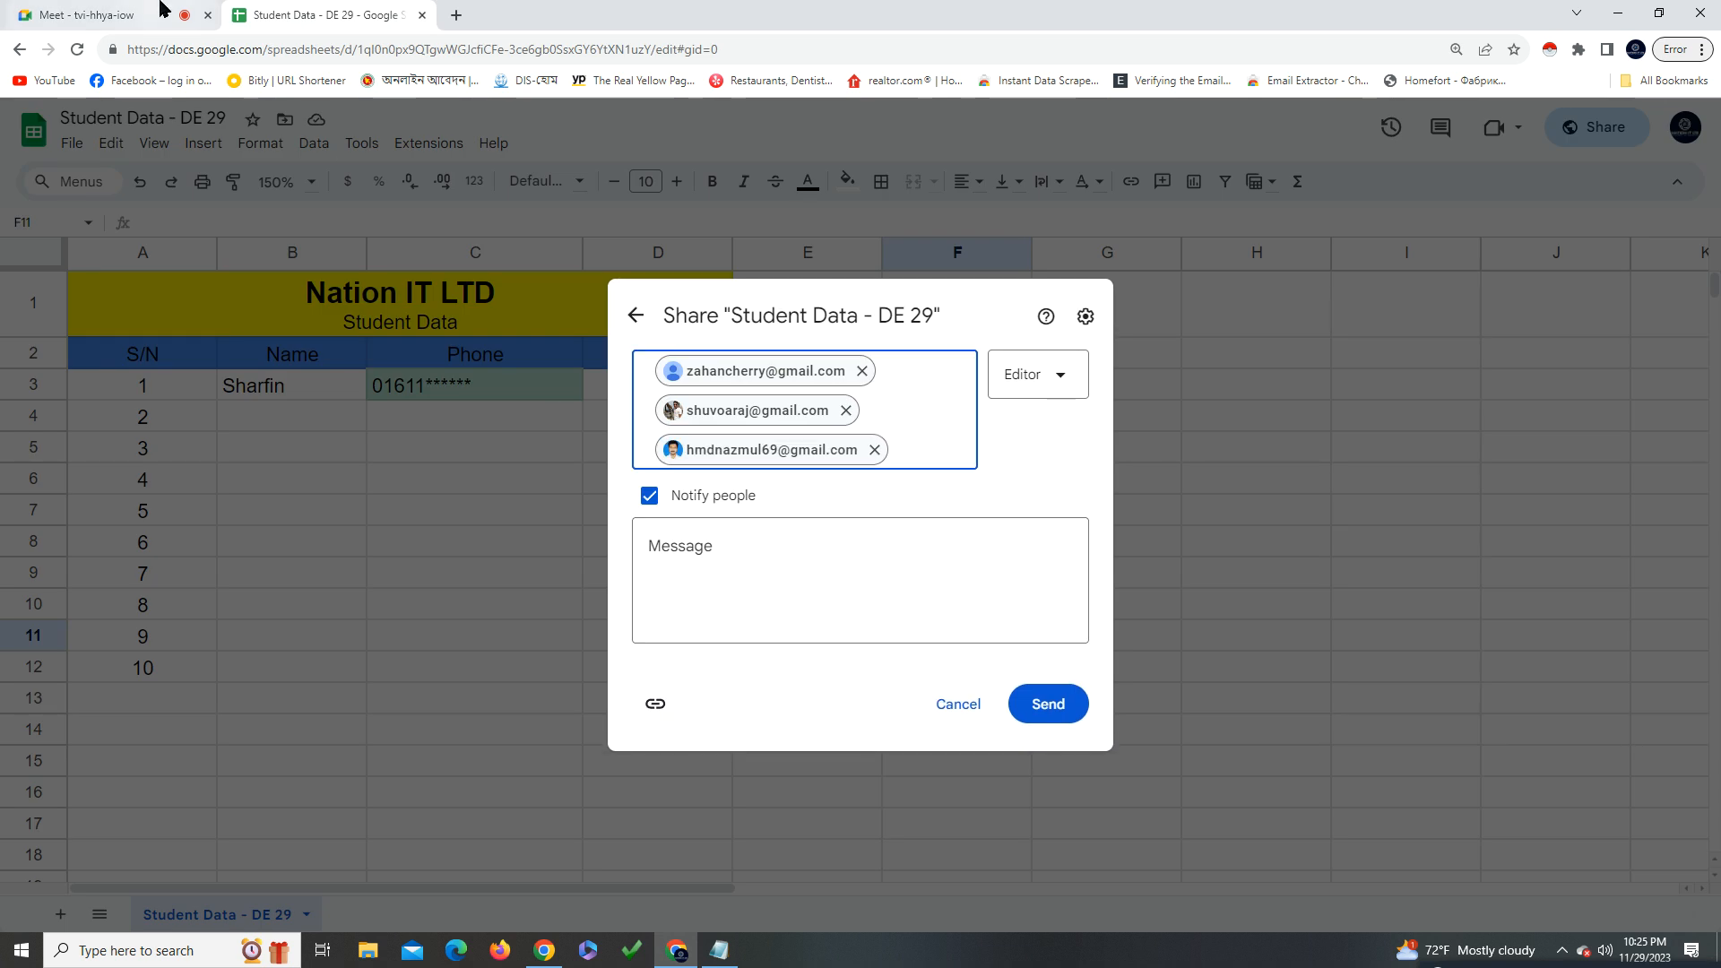
Copy the fourth student's e-mail address from the Meet chat and add it to the spreadsheet's share recipients
left_click(154, 9)
left_click_drag(1544, 741, 1371, 746)
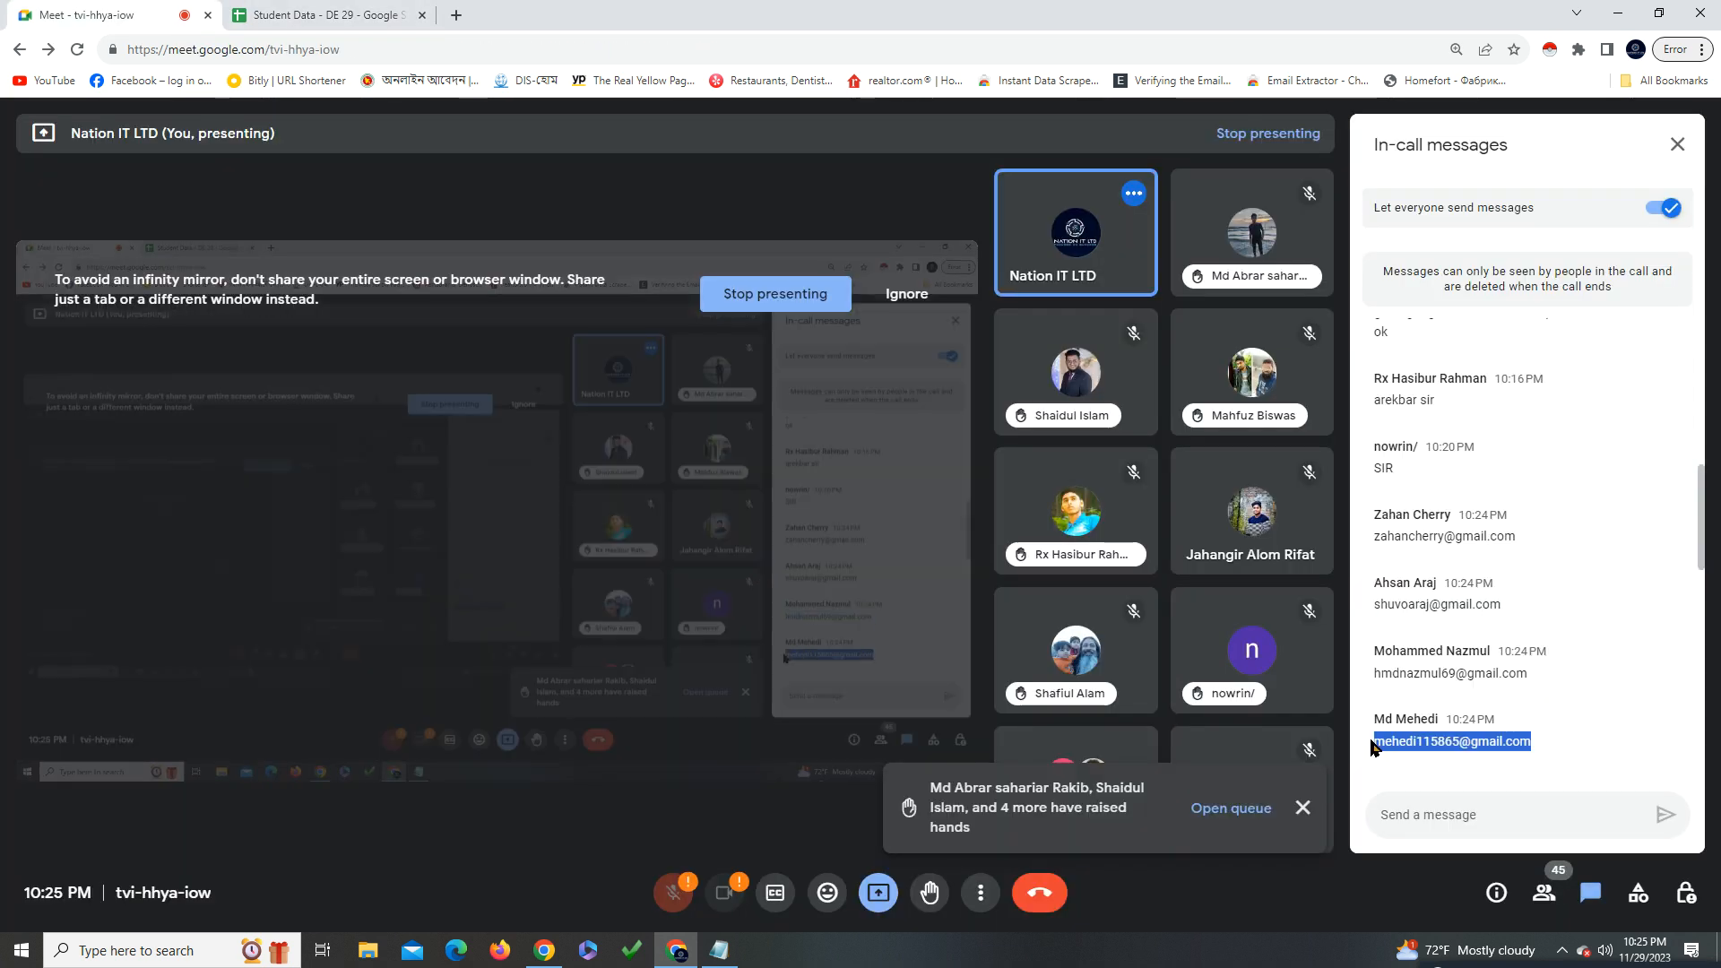
key("ctrl+c")
key("ctrl+Tab")
key("ctrl+v")
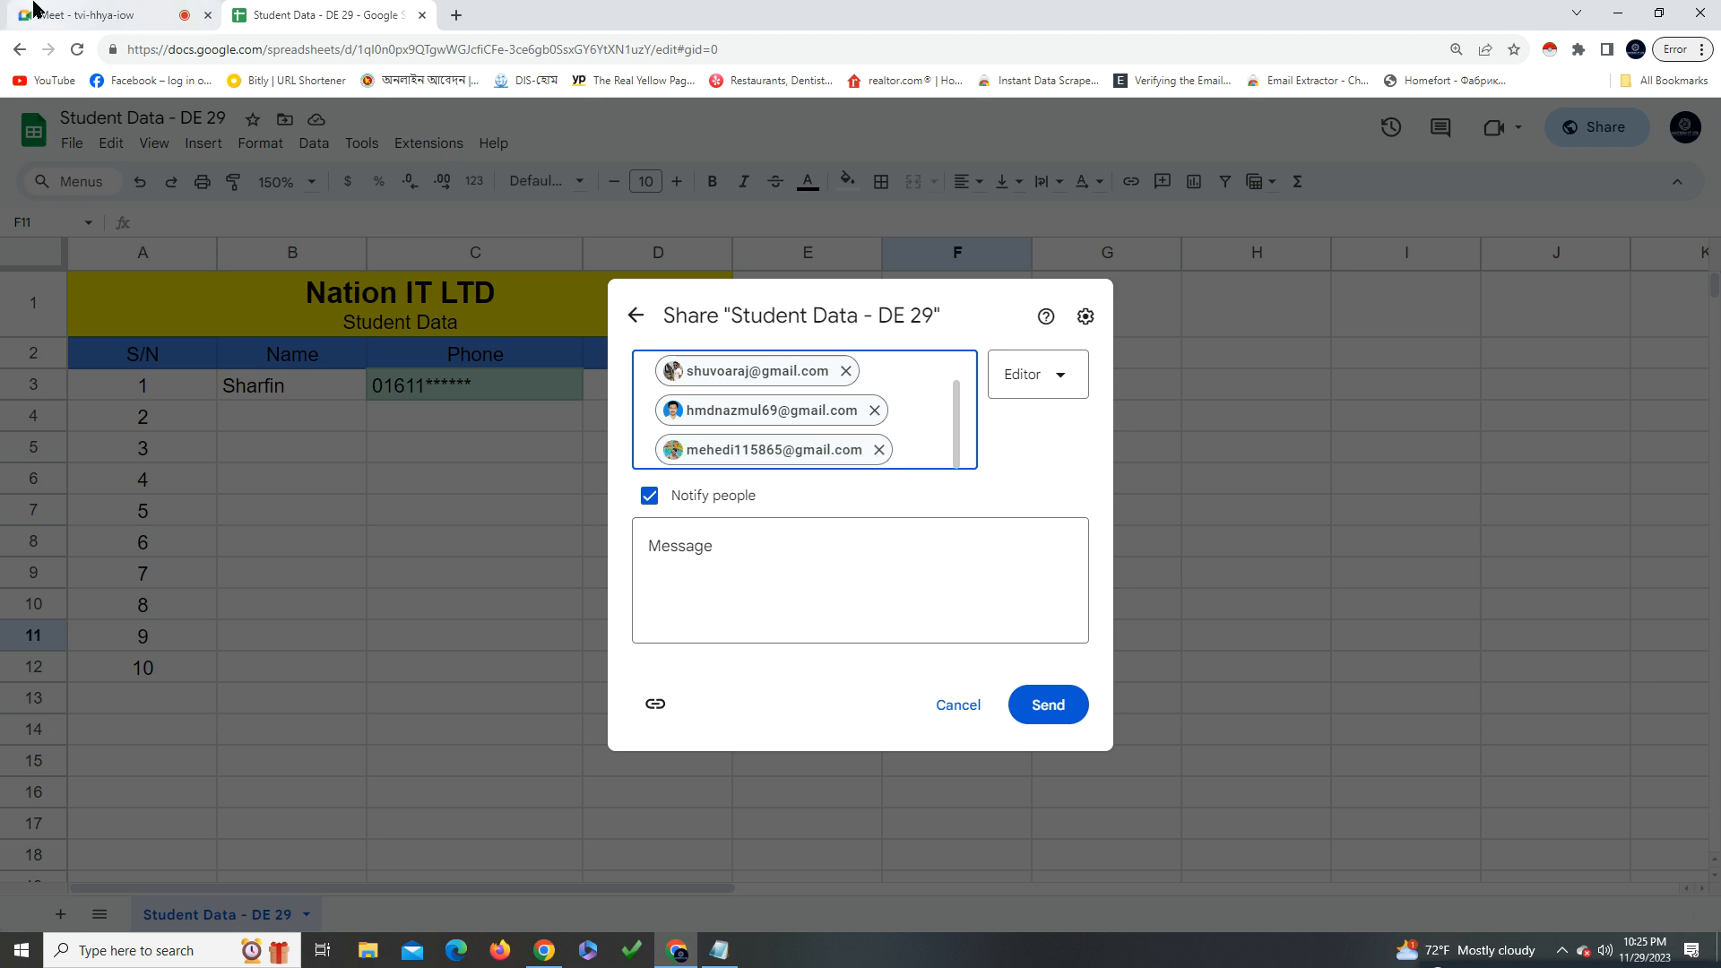
Copy the fifth student's e-mail address from the Meet chat and add it to the spreadsheet's share recipients
key("ctrl+Tab")
scroll(1526, 712, "down", 2)
triple_click(1429, 633)
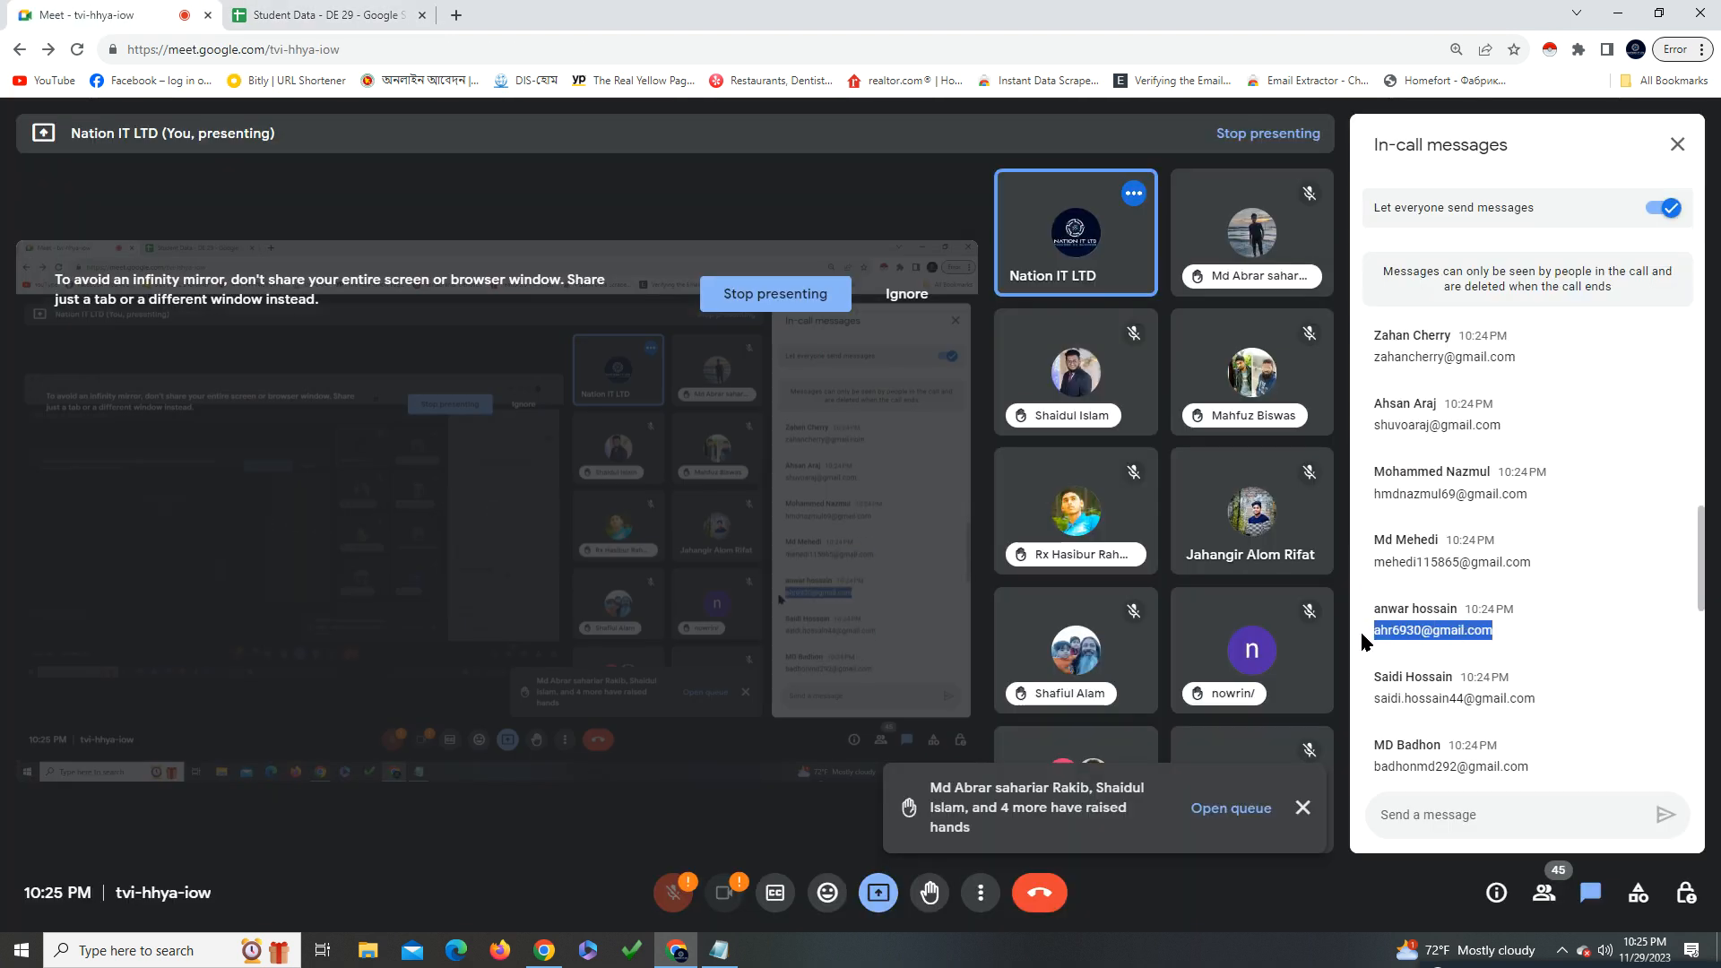
key("ctrl+c")
key("ctrl+Tab")
key("ctrl+v")
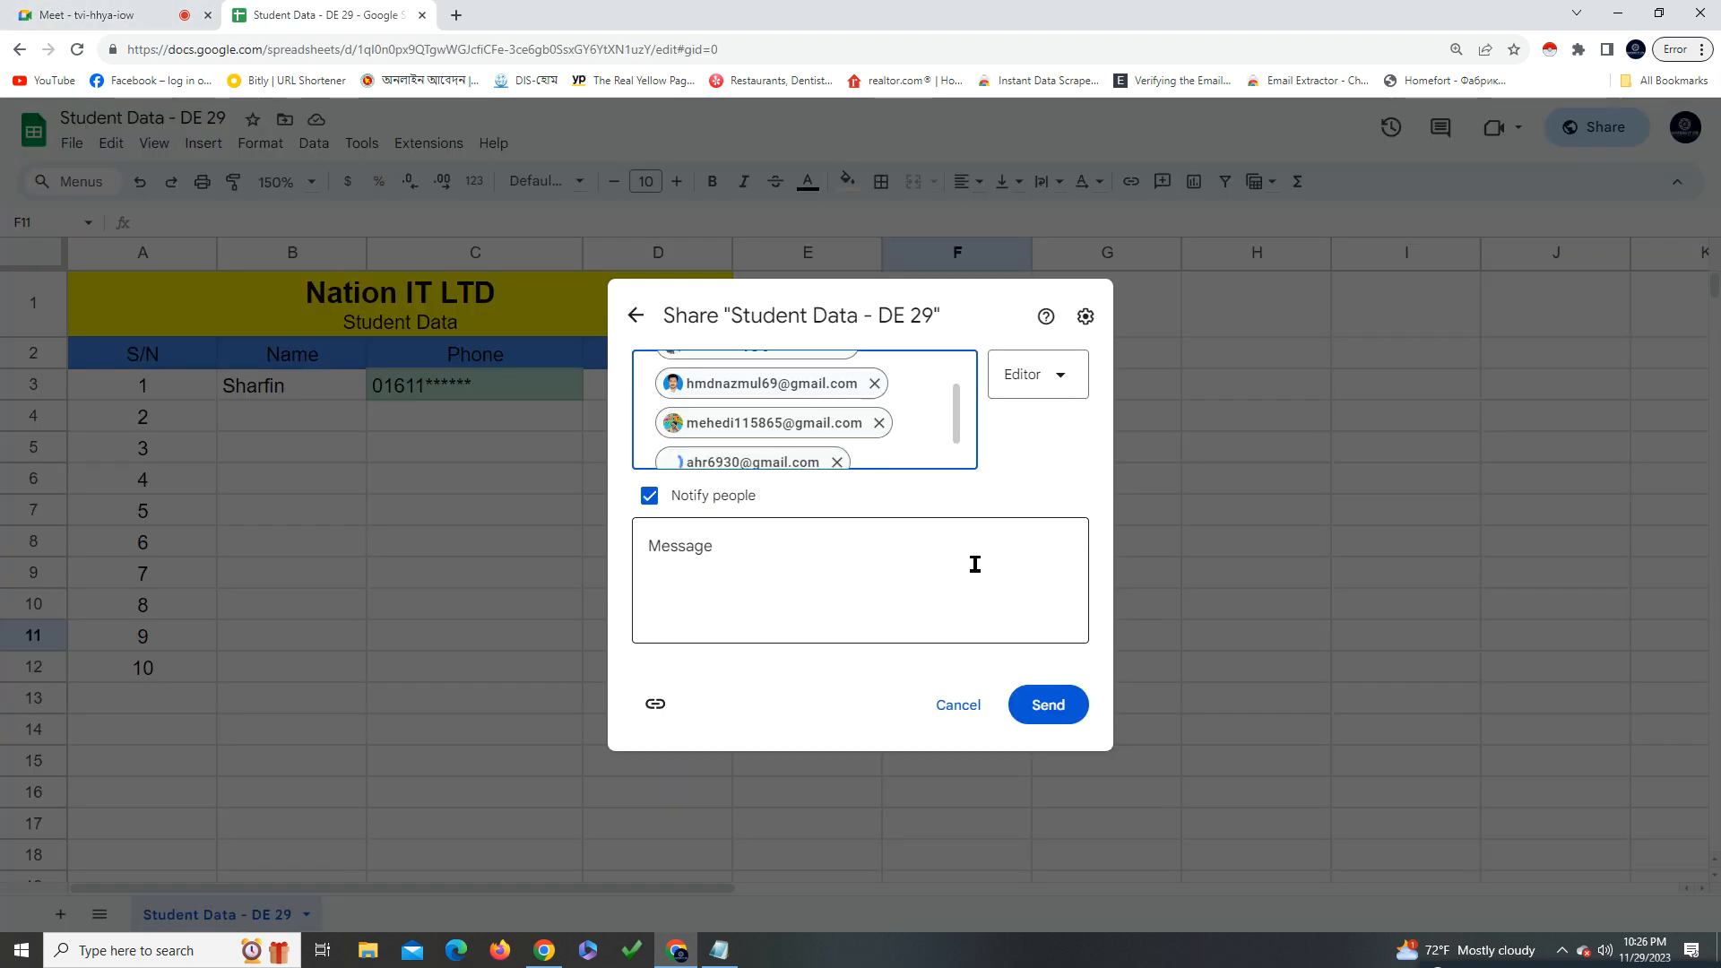
Copy the sixth student's e-mail address from the Meet chat and add it to the spreadsheet's share recipients
key("ctrl+Tab")
triple_click(1496, 699)
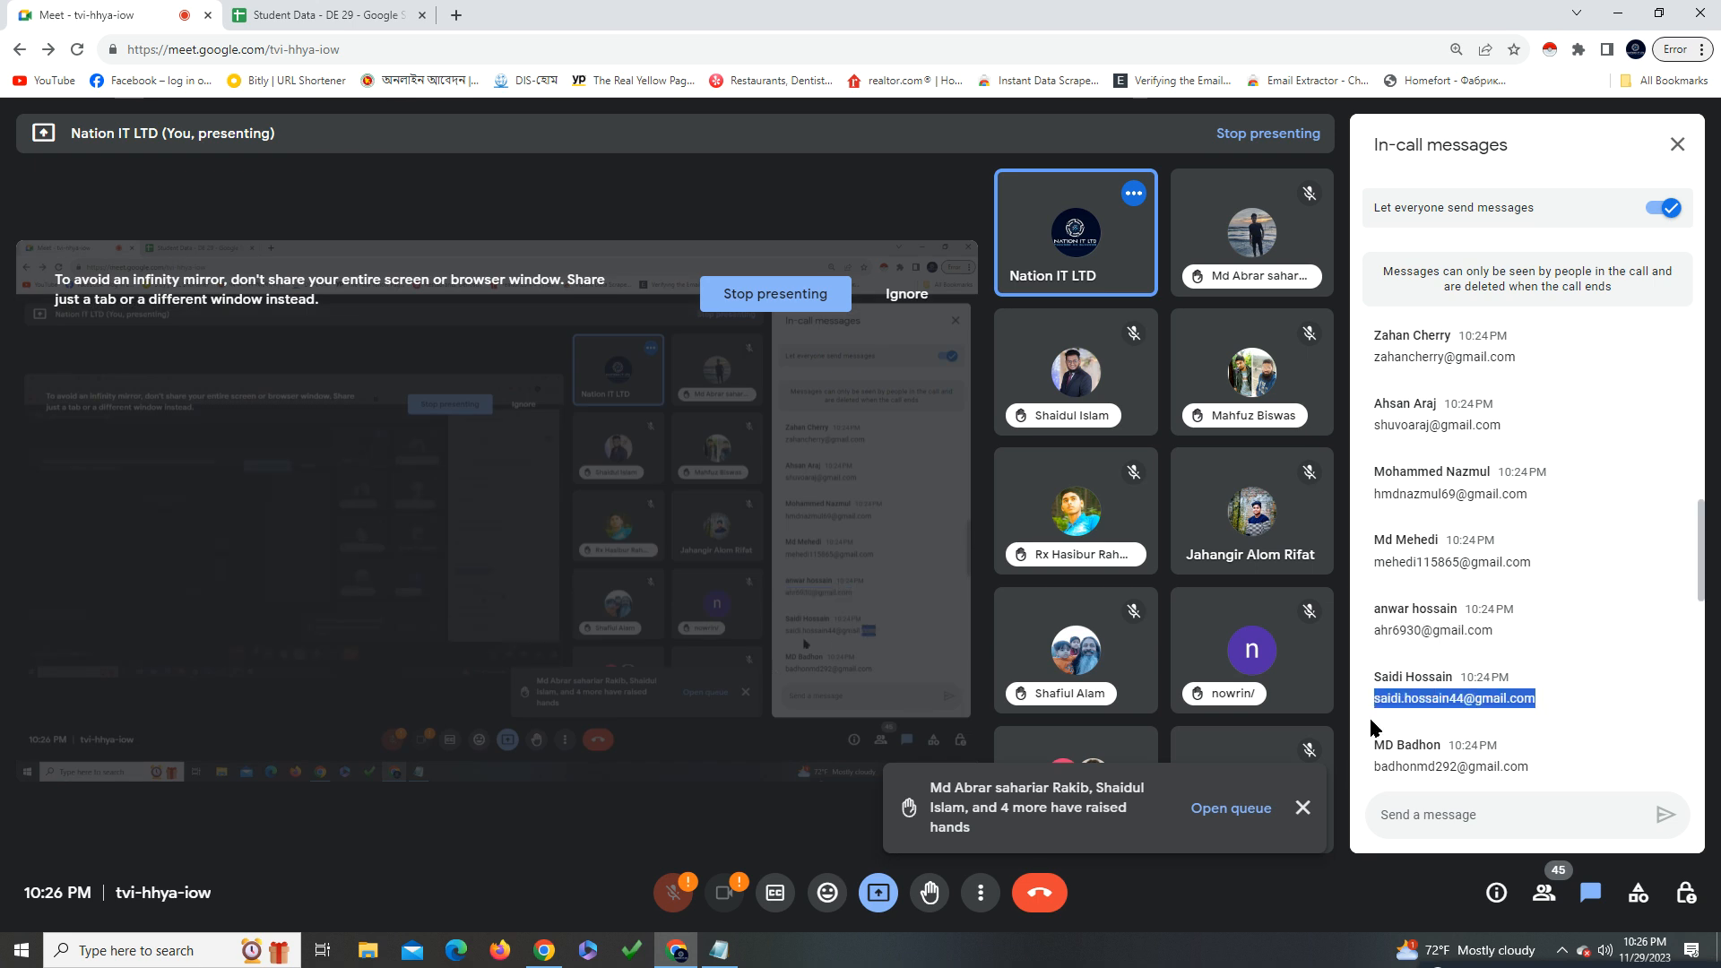
key("ctrl+c")
key("ctrl+Tab")
key("ctrl+v")
Copy the seventh student's e-mail address from the Meet chat and add it to the spreadsheet's share recipients
left_click(96, 9)
triple_click(1394, 751)
triple_click(1369, 677)
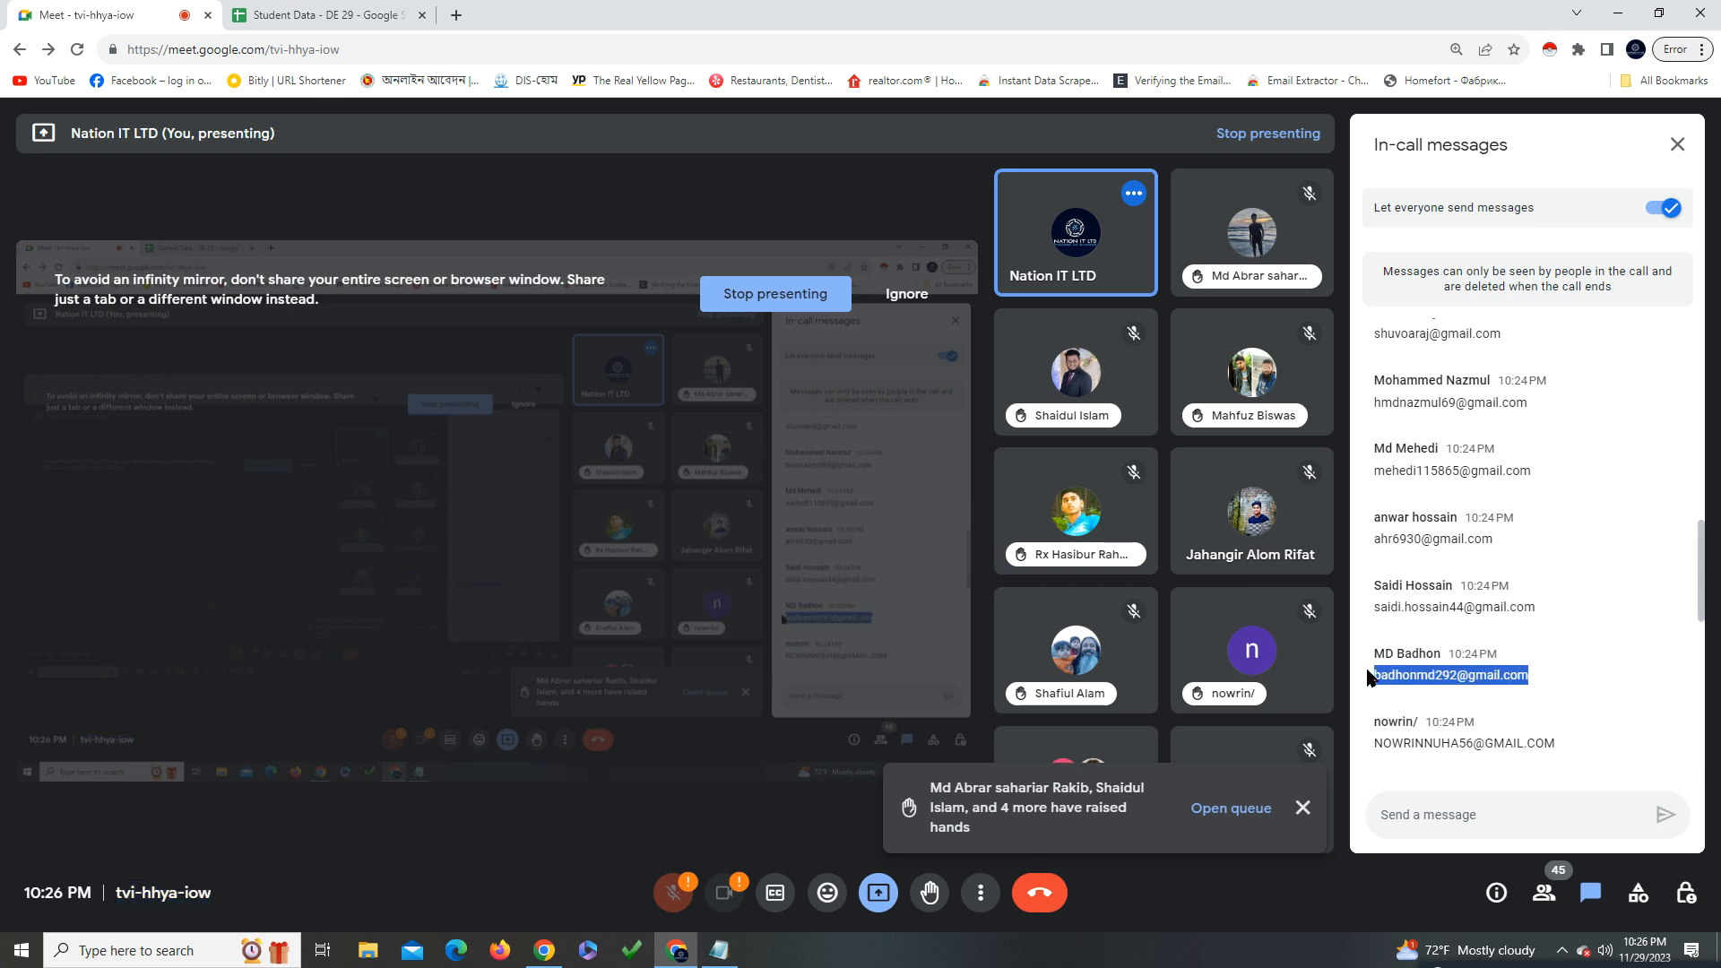
key("ctrl+c")
key("ctrl+Tab")
key("ctrl+v")
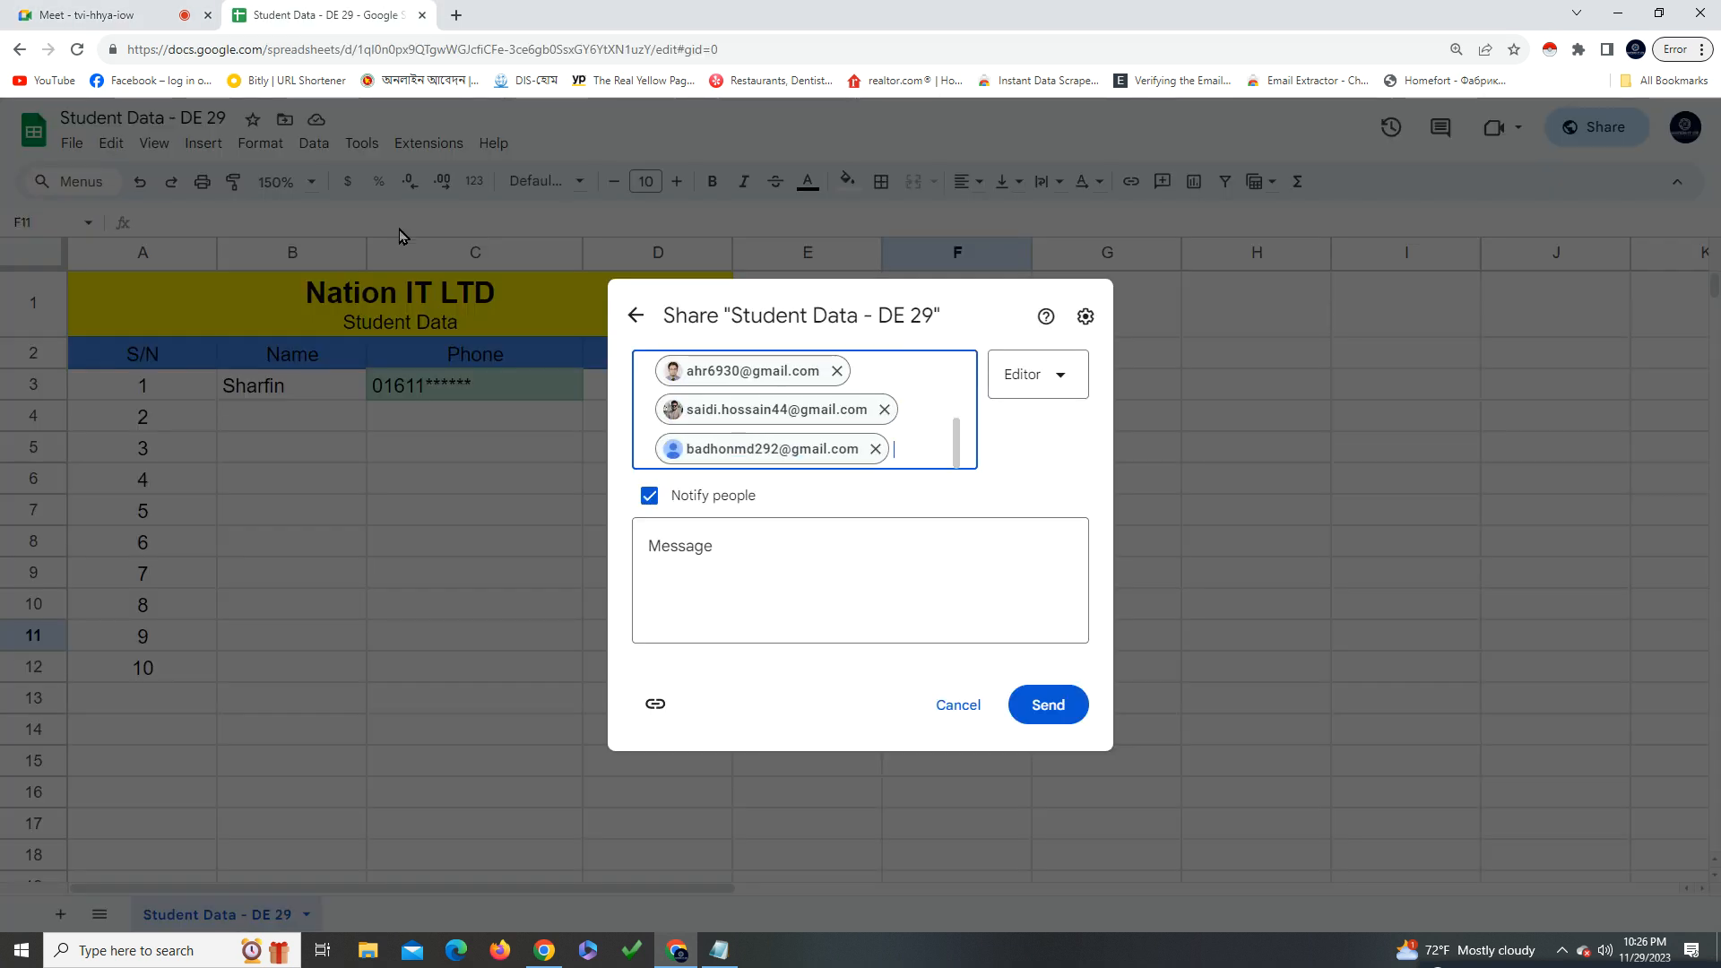
Copy the eighth student's e-mail address from the Meet chat and add it to the spreadsheet's share recipients
left_click(64, 9)
scroll(1570, 739, "down", 1)
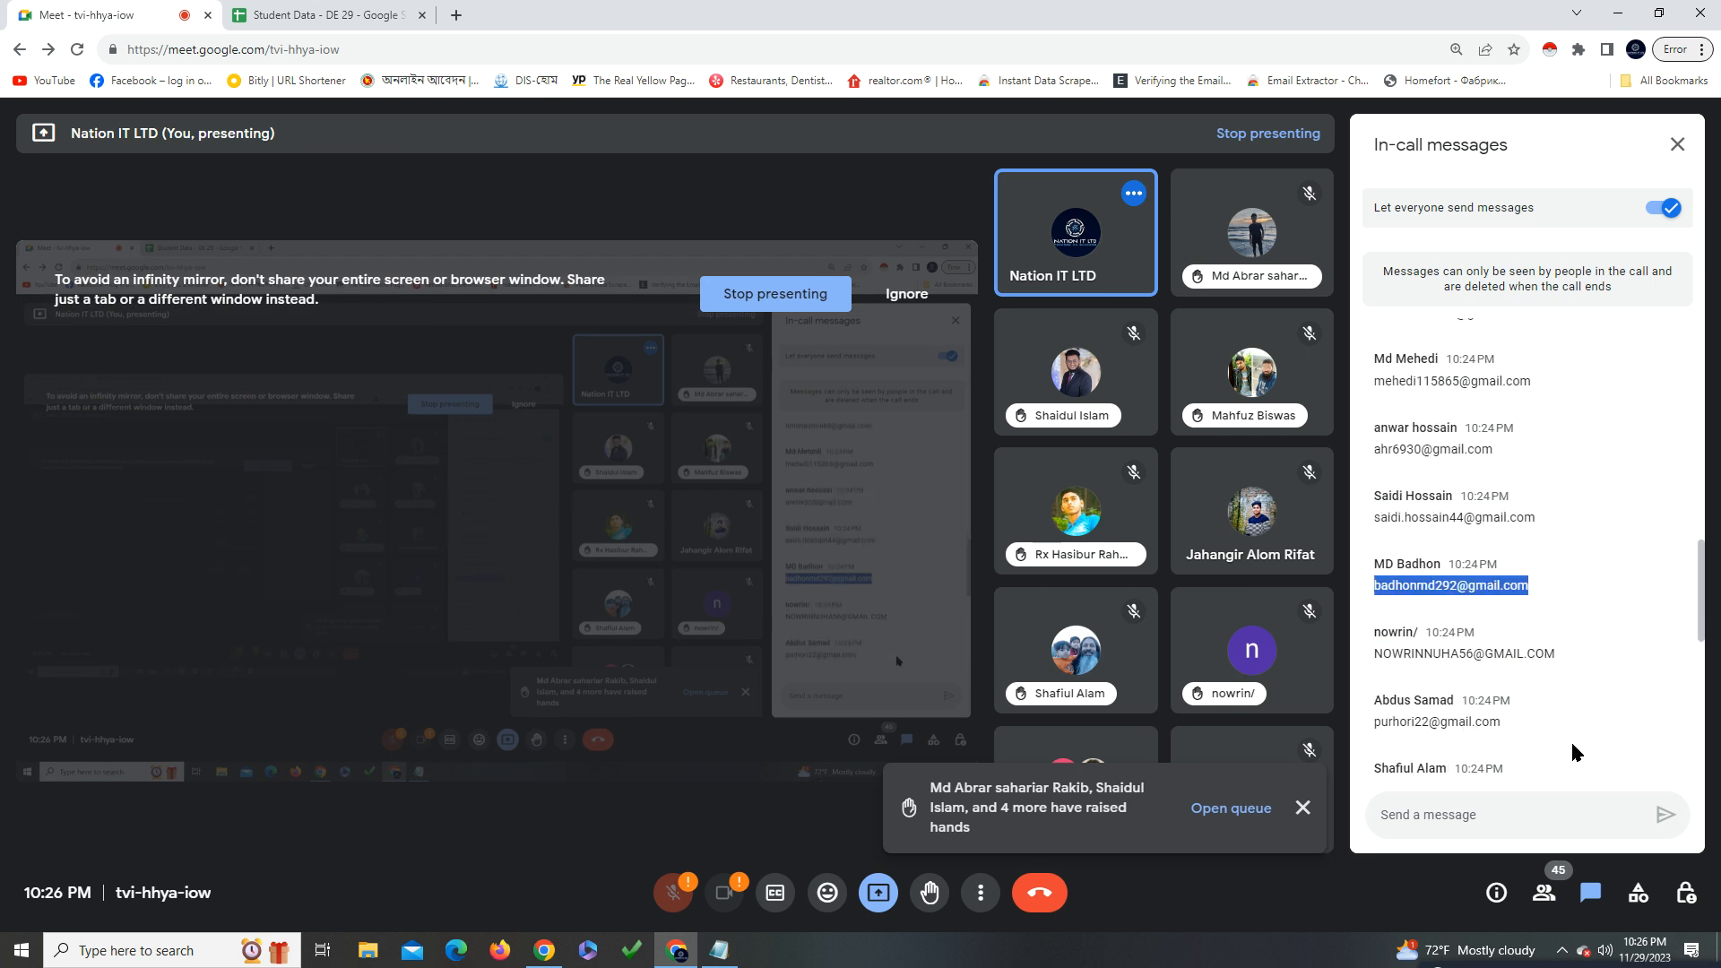
left_click_drag(1514, 726, 1355, 726)
left_click(323, 14)
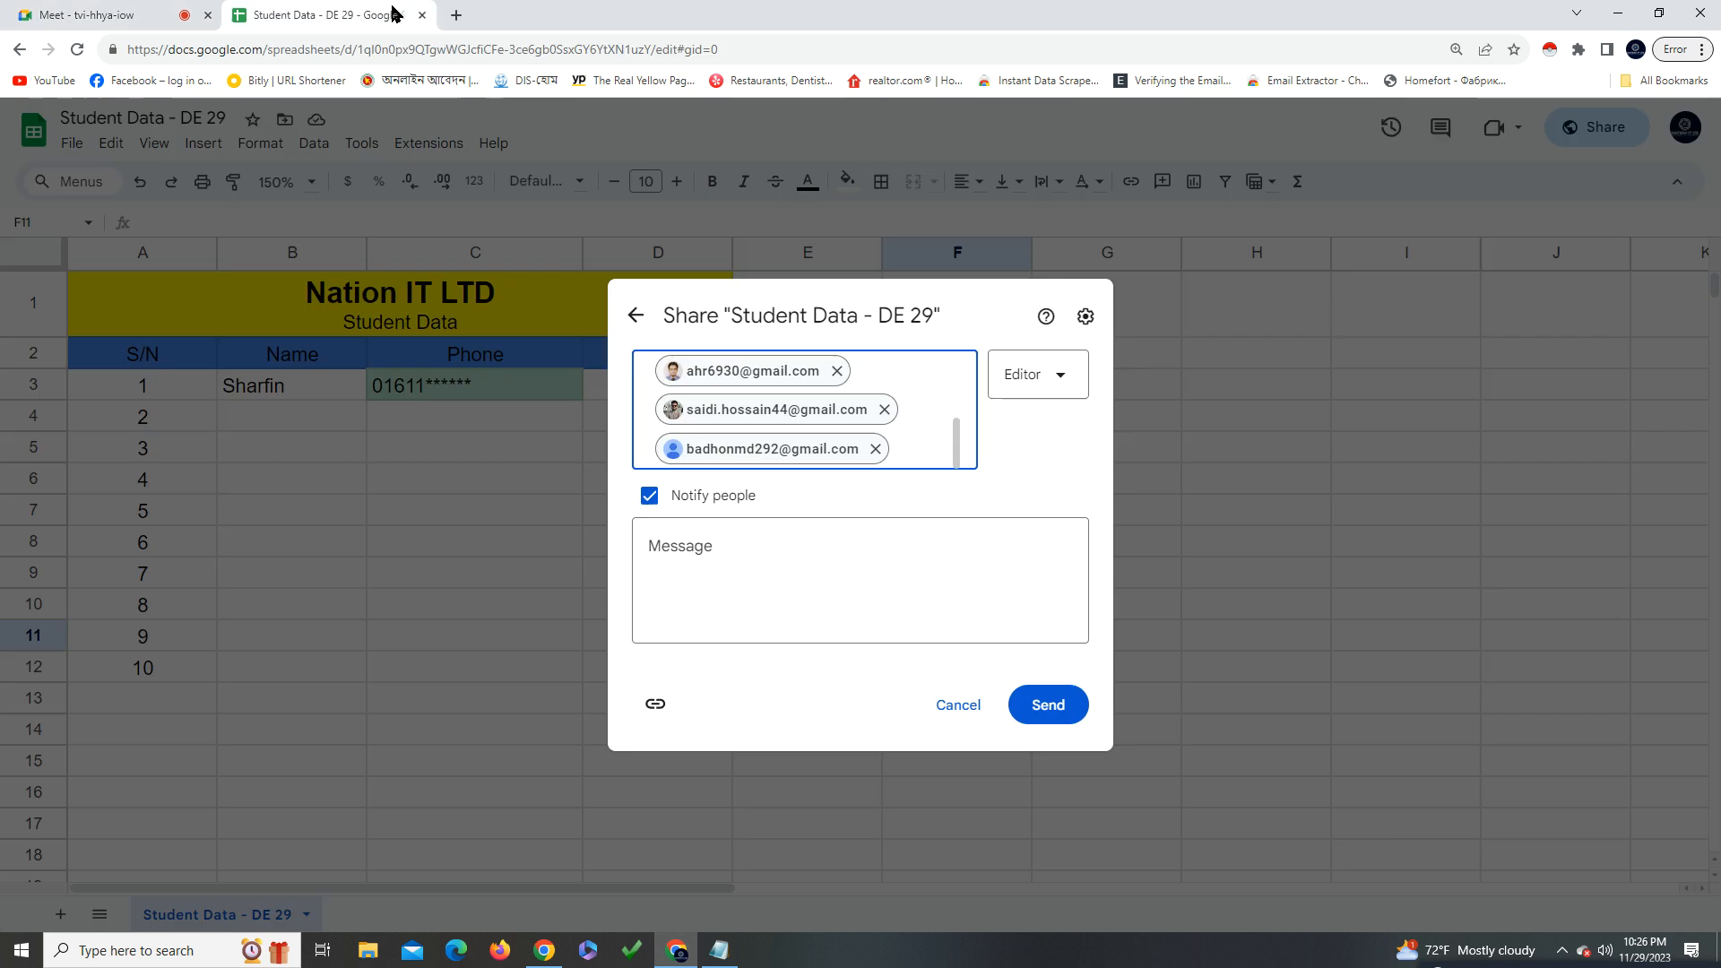
key("ctrl+v")
Skip the Yahoo address in the Meet chat and add the ninth student's Gmail address to the spreadsheet's share recipients
left_click(148, 11)
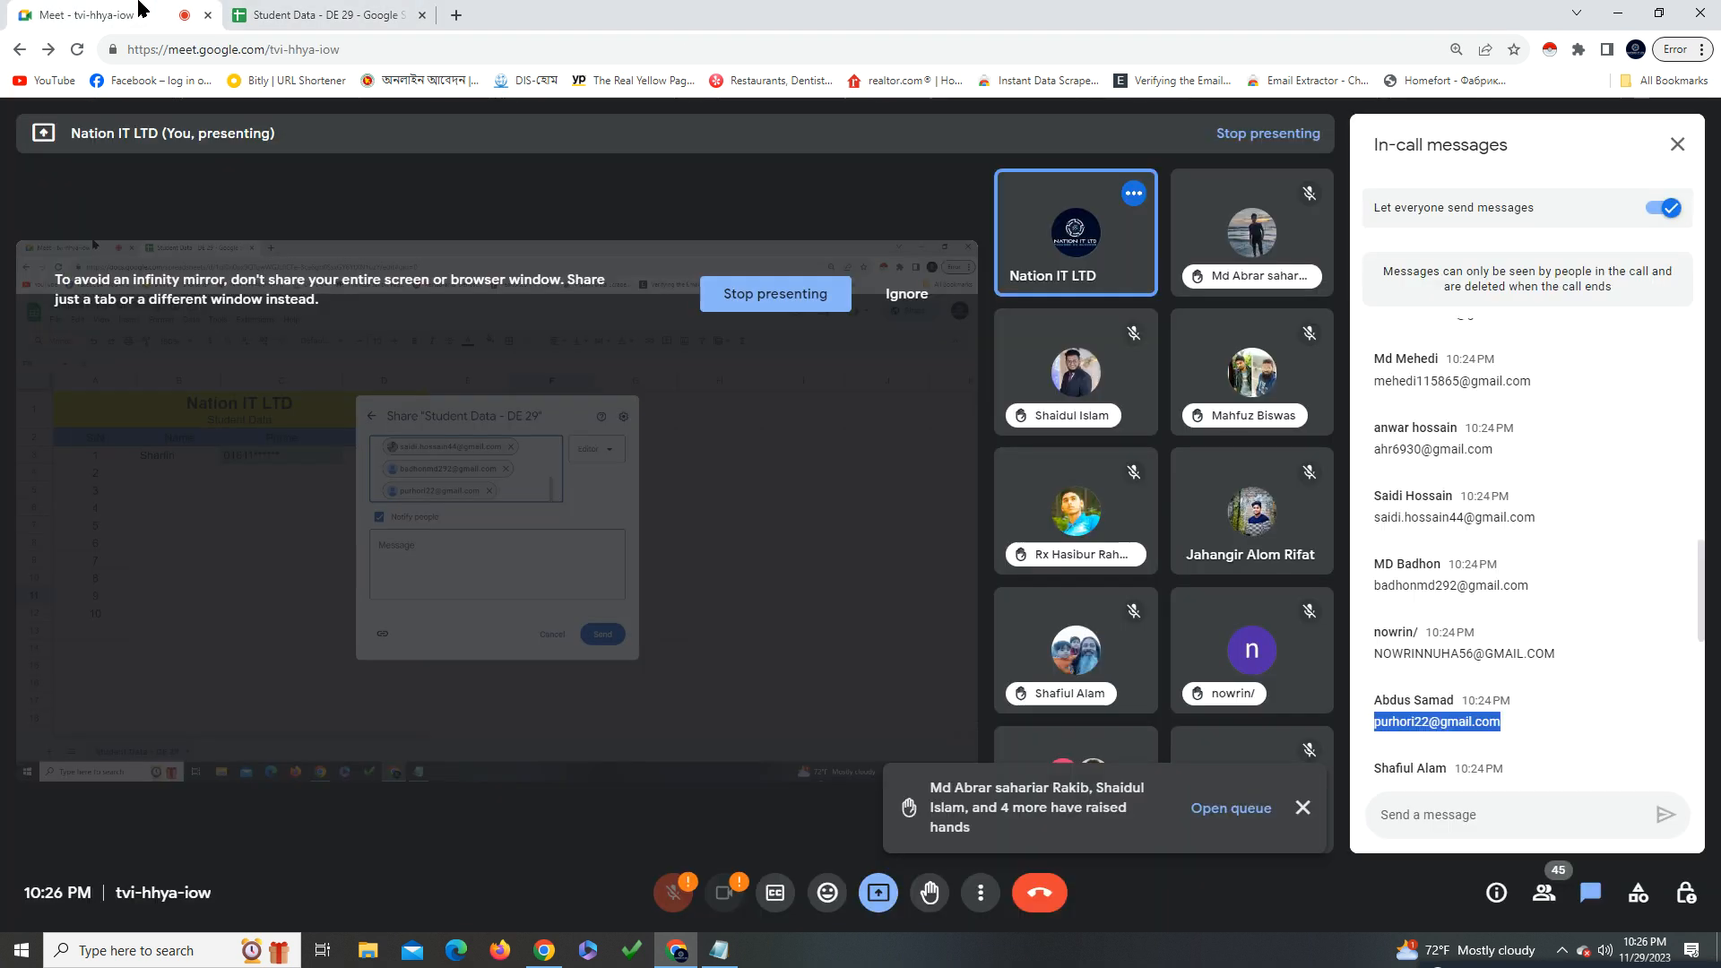
scroll(1470, 694, "down", 2)
left_click_drag(1509, 700, 1373, 707)
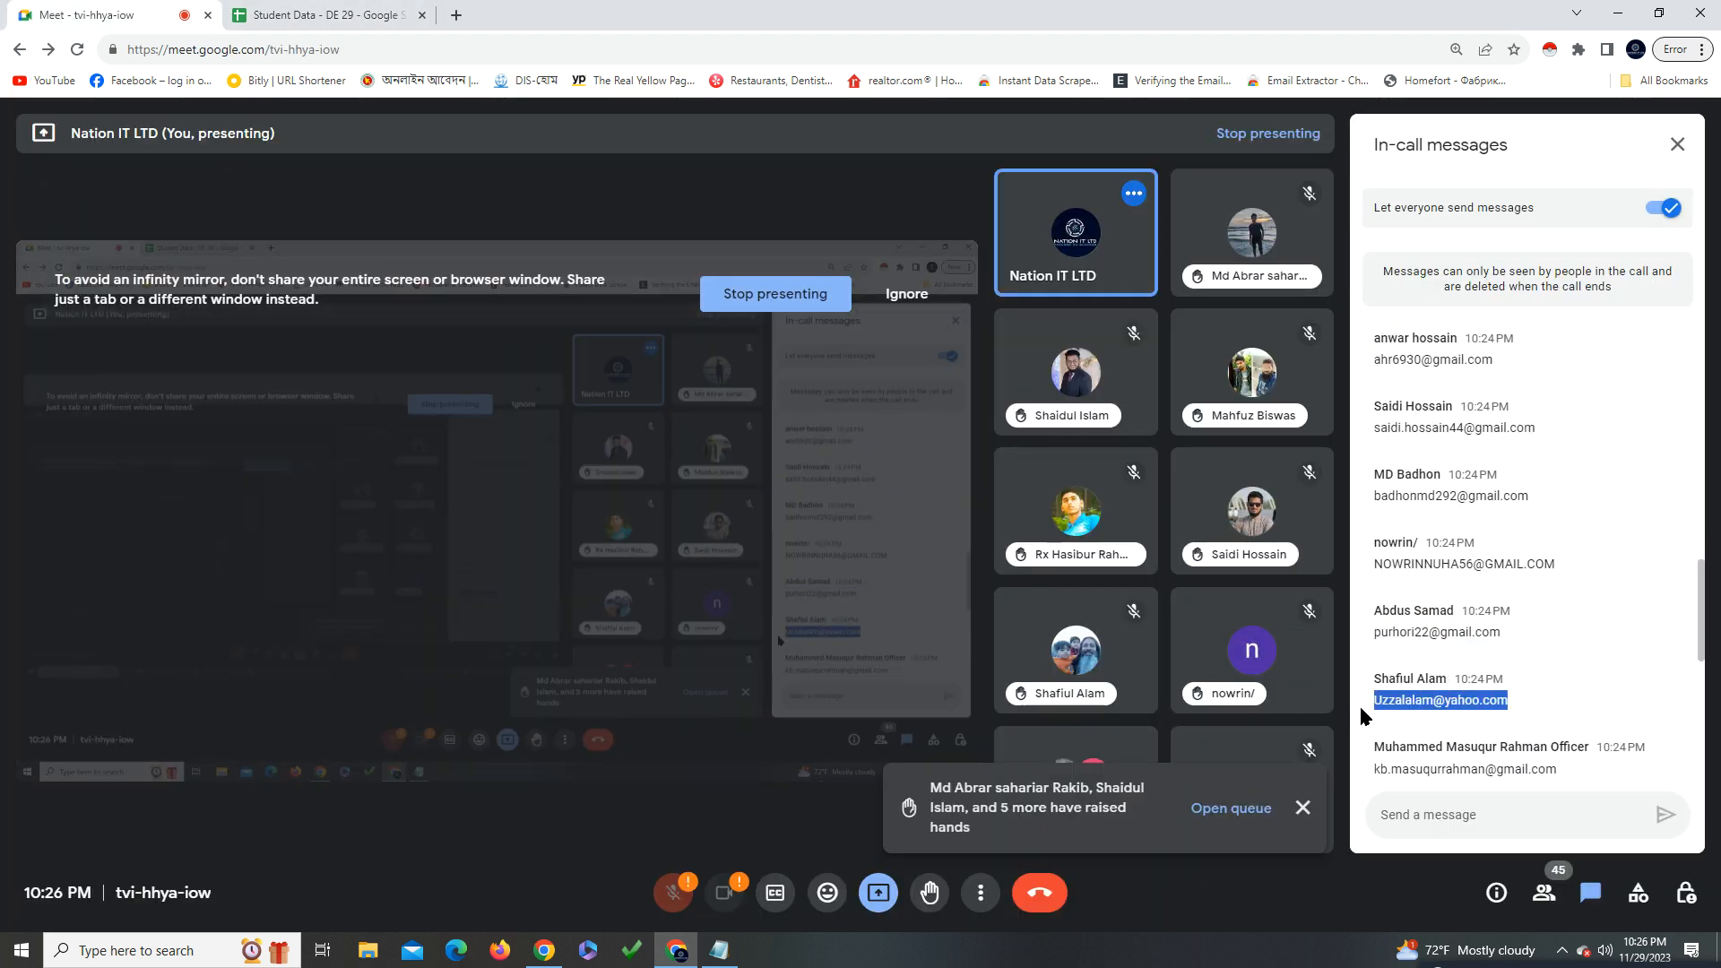
left_click(1533, 683)
scroll(1407, 712, "down", 1)
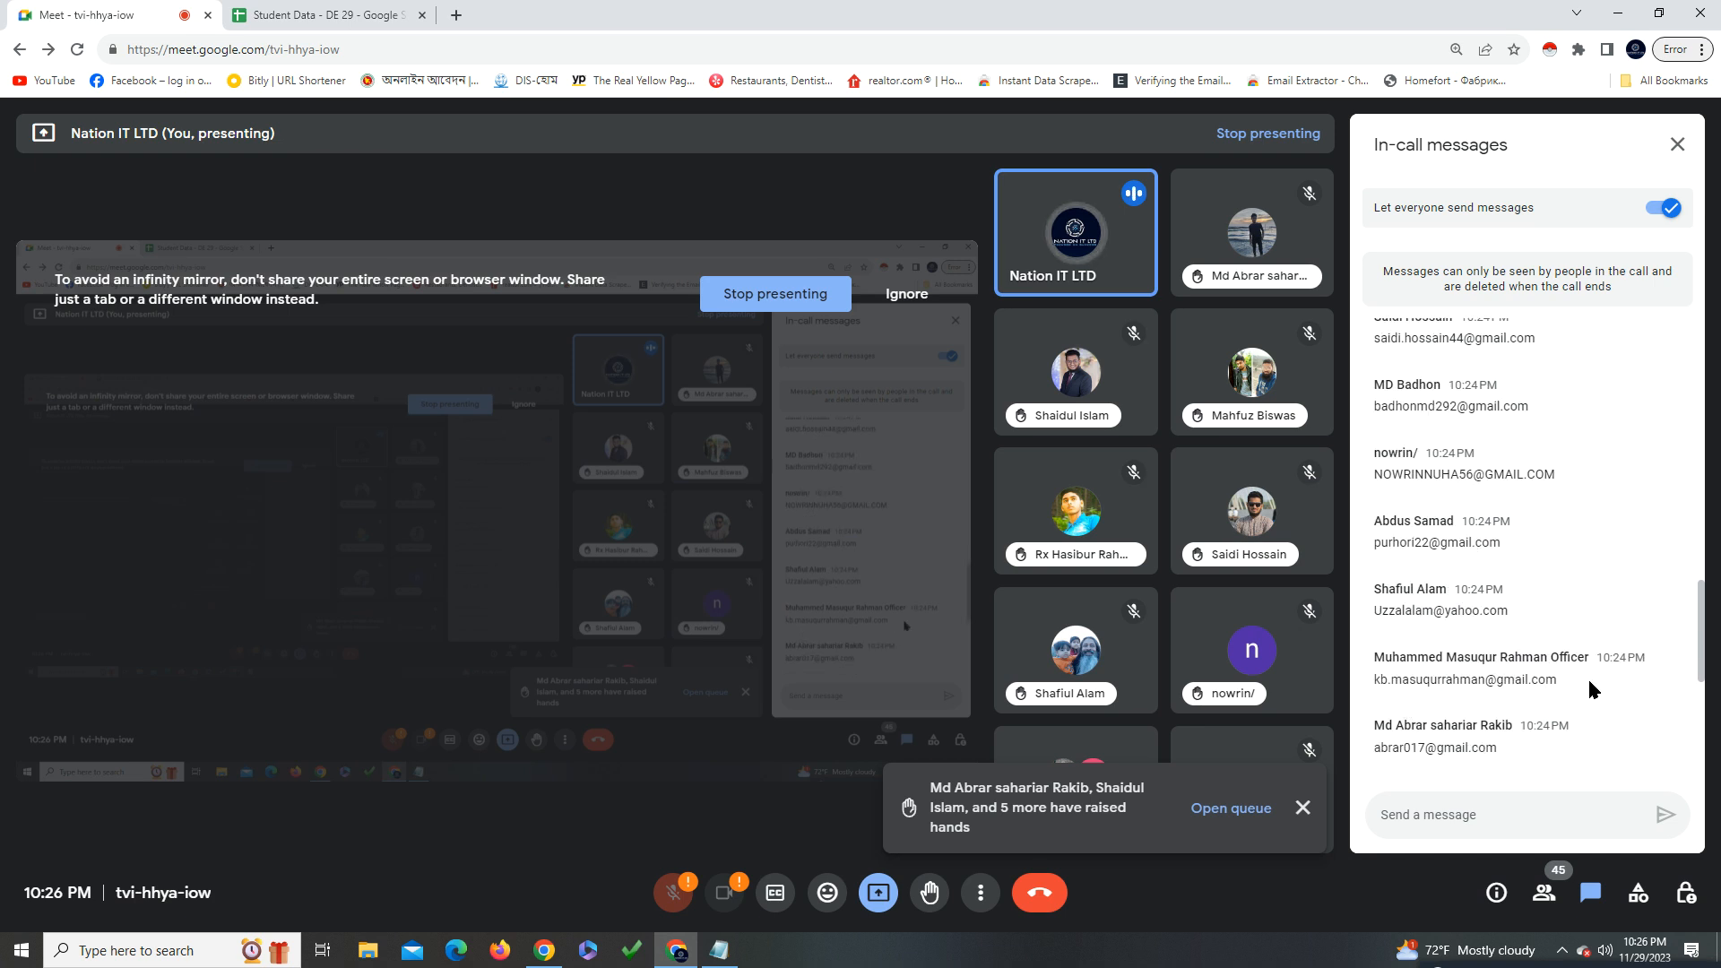
left_click_drag(1582, 688, 1371, 688)
left_click(310, 15)
key("ctrl+v")
Copy the tenth student's e-mail address from the Meet chat and add it to the spreadsheet's share recipients
left_click(107, 15)
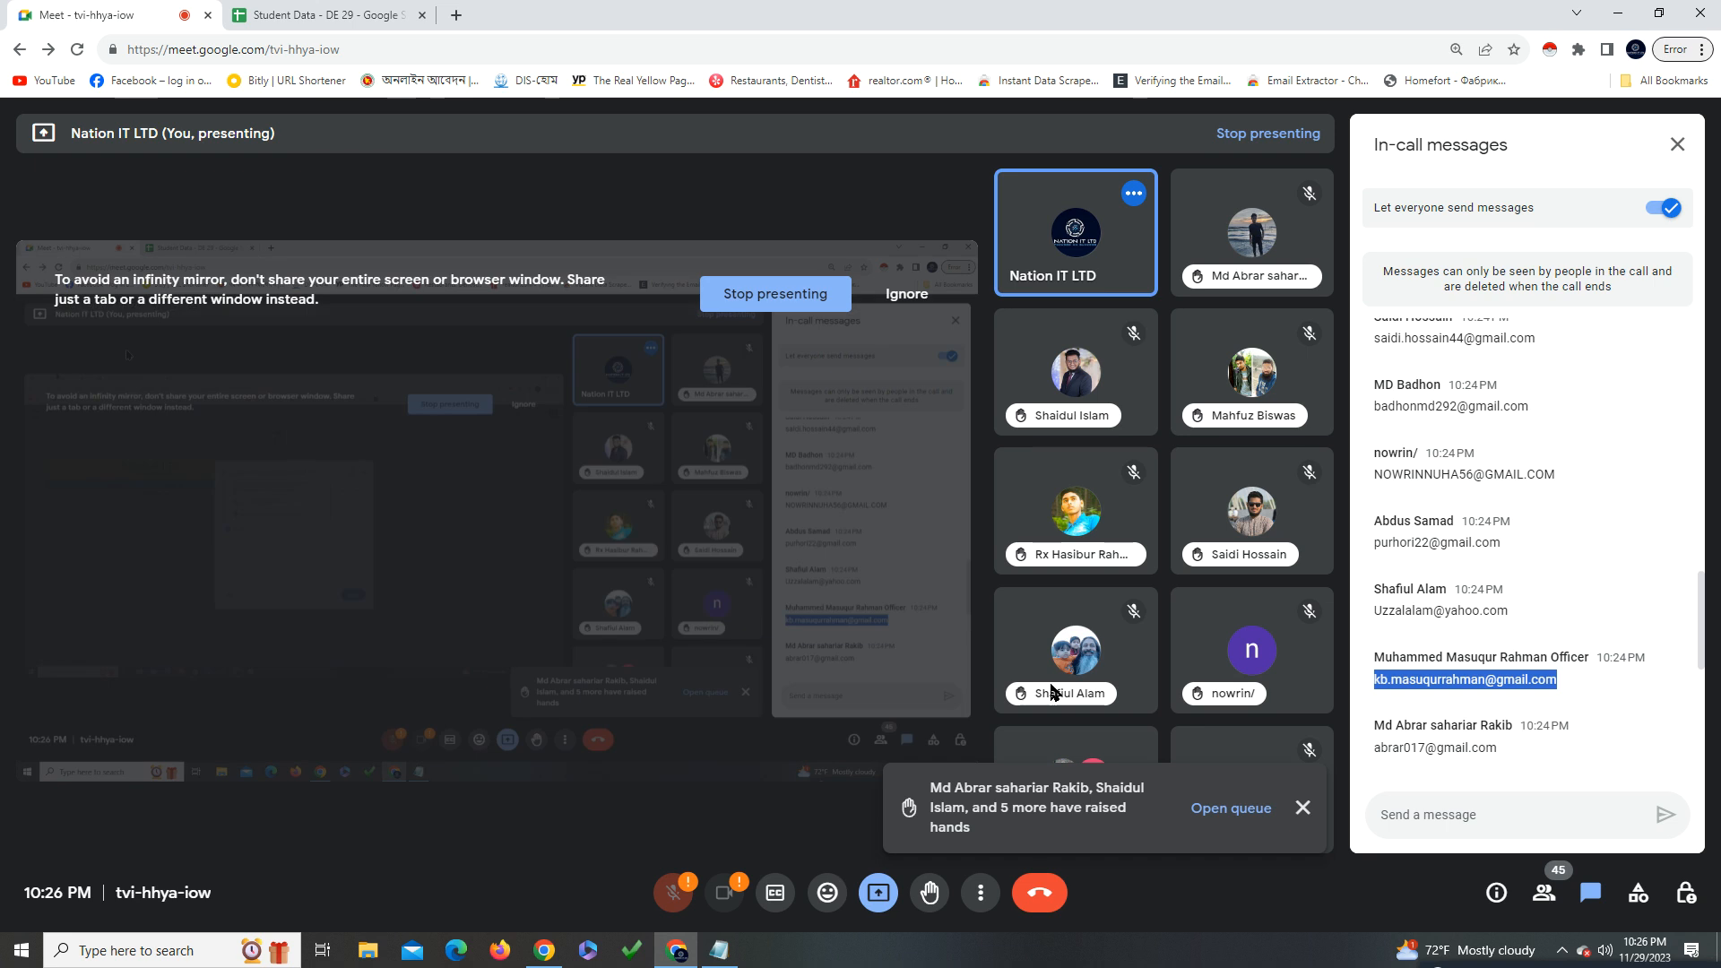
left_click_drag(1506, 749, 1371, 749)
scroll(1368, 762, "down", 3)
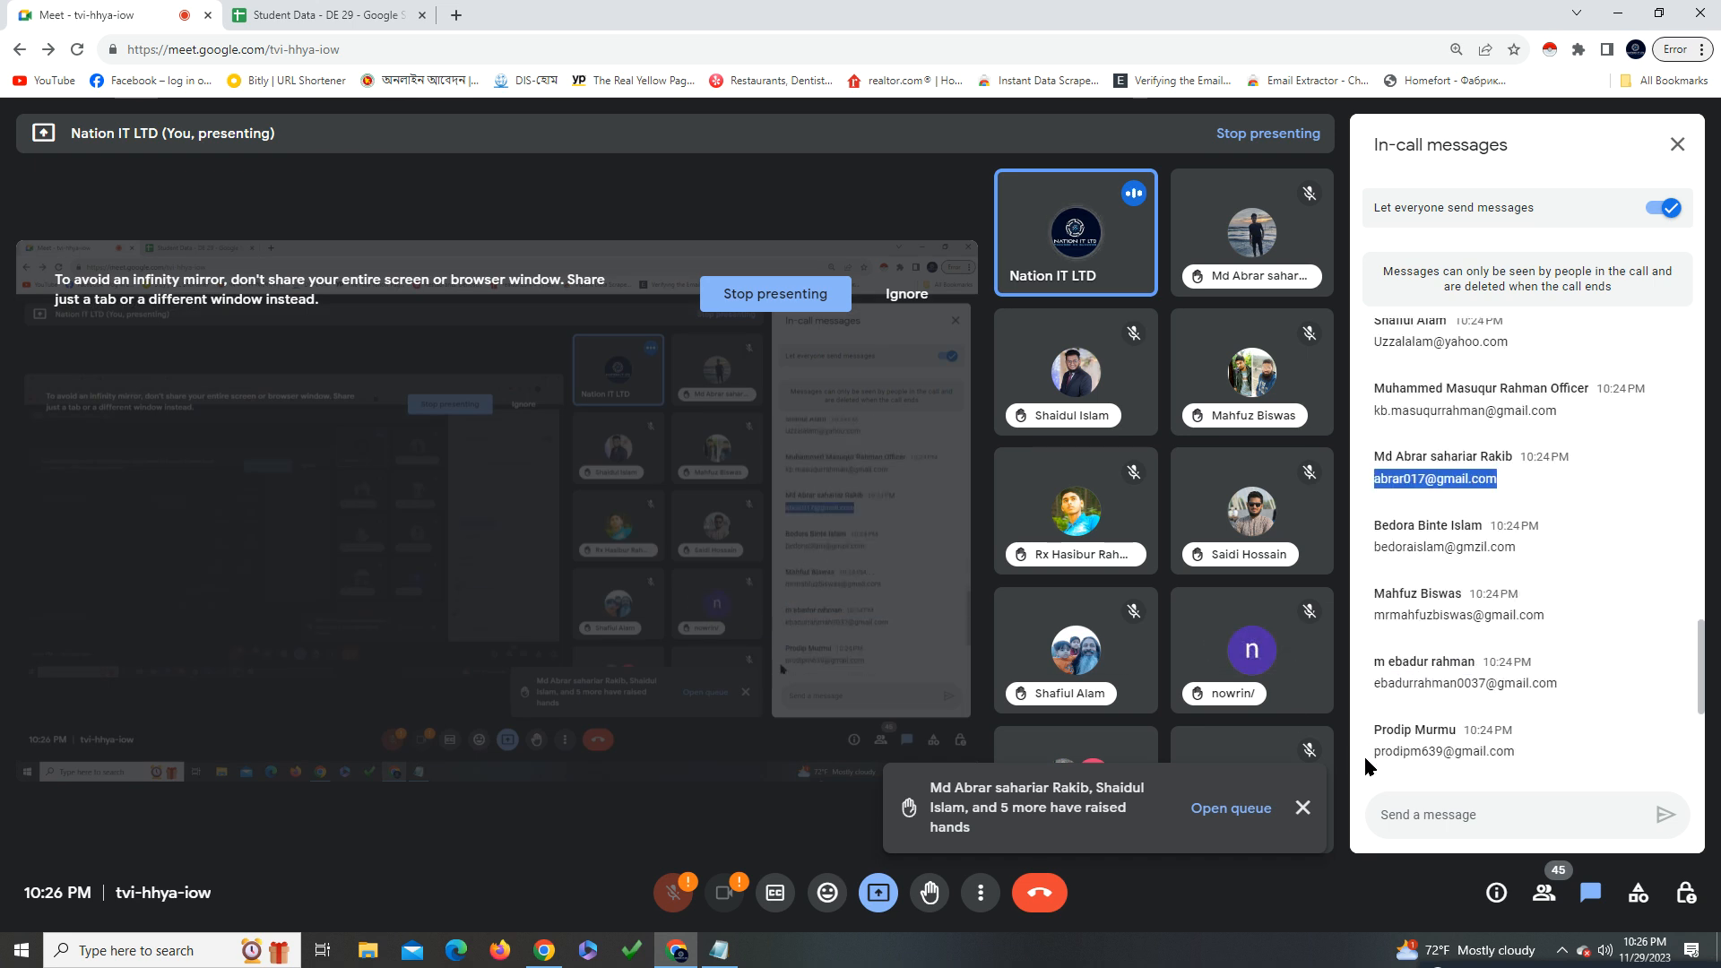
left_click(353, 14)
key("ctrl+v")
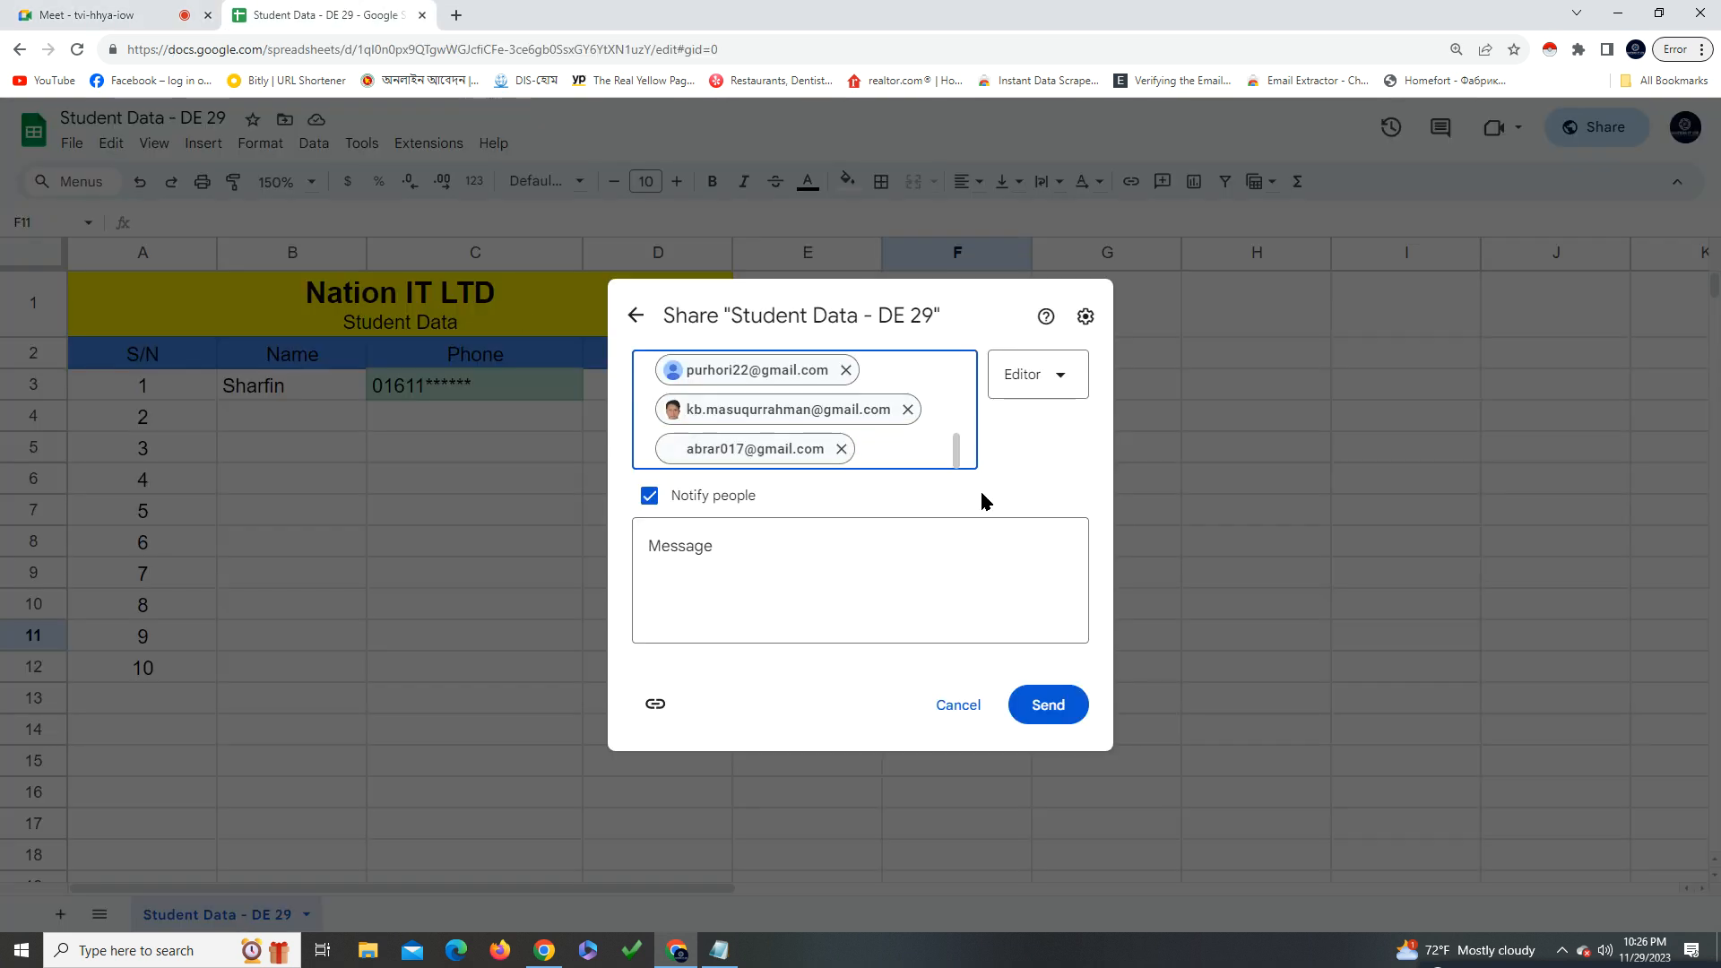
Review the collected recipients and send them the spreadsheet invitation as Editor with Notify people enabled
scroll(815, 399, "up", 2)
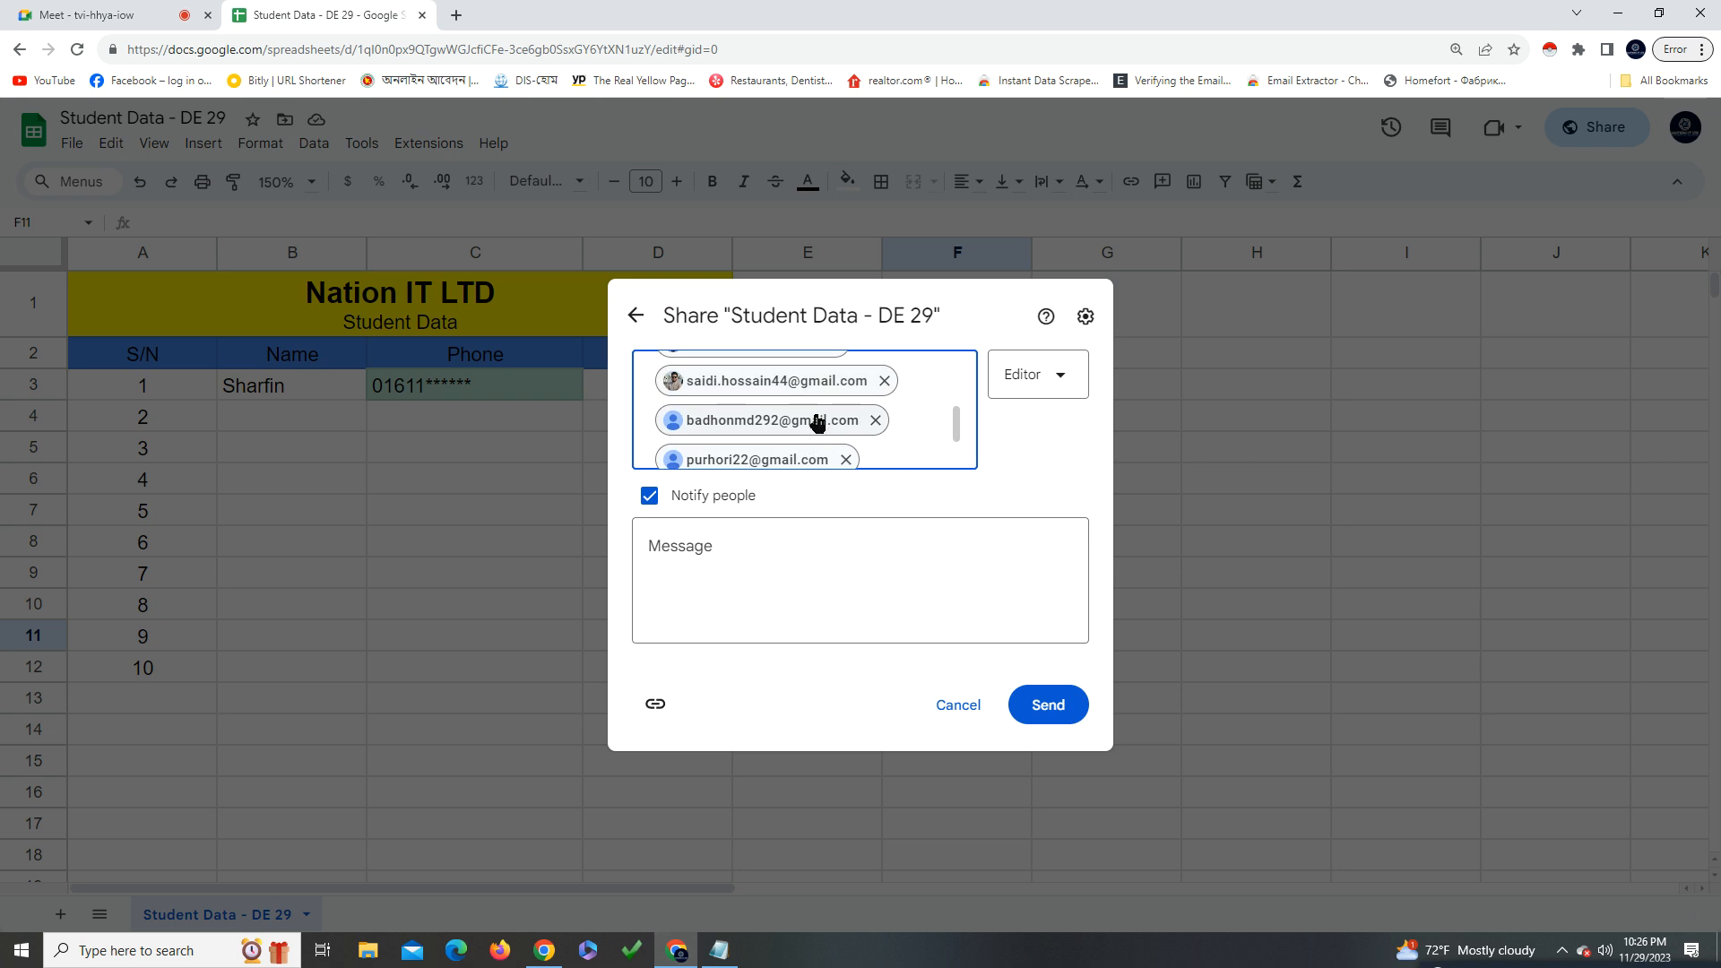
scroll(815, 412, "up", 3)
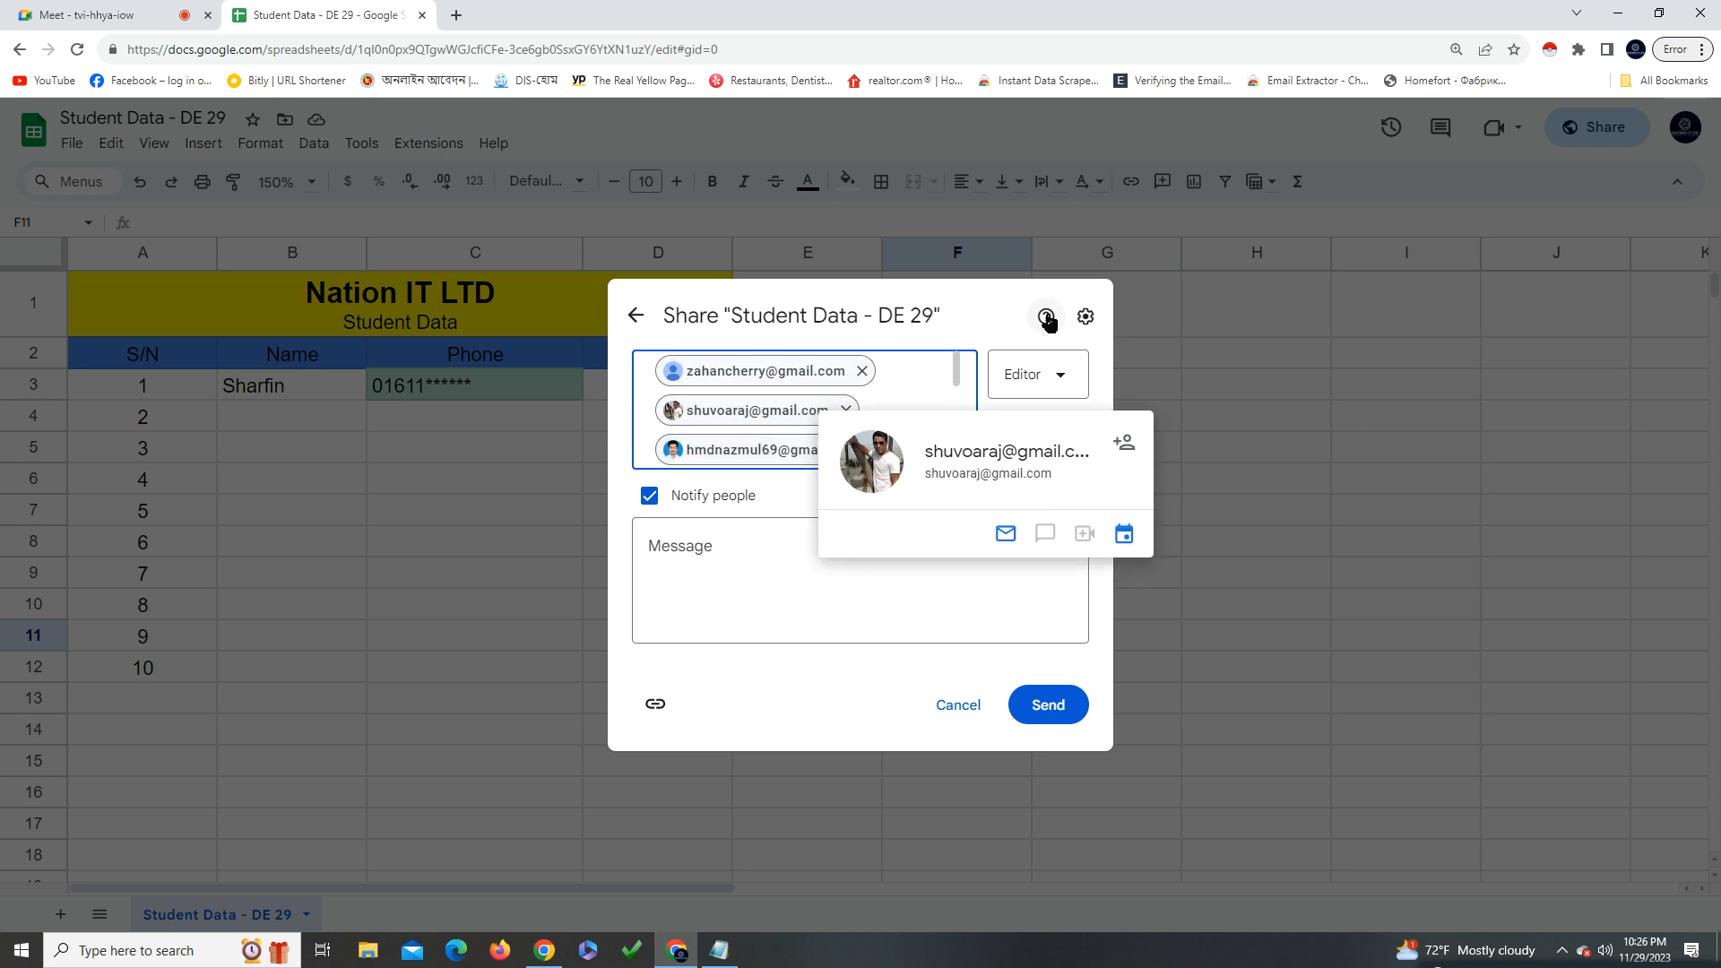
left_click(983, 307)
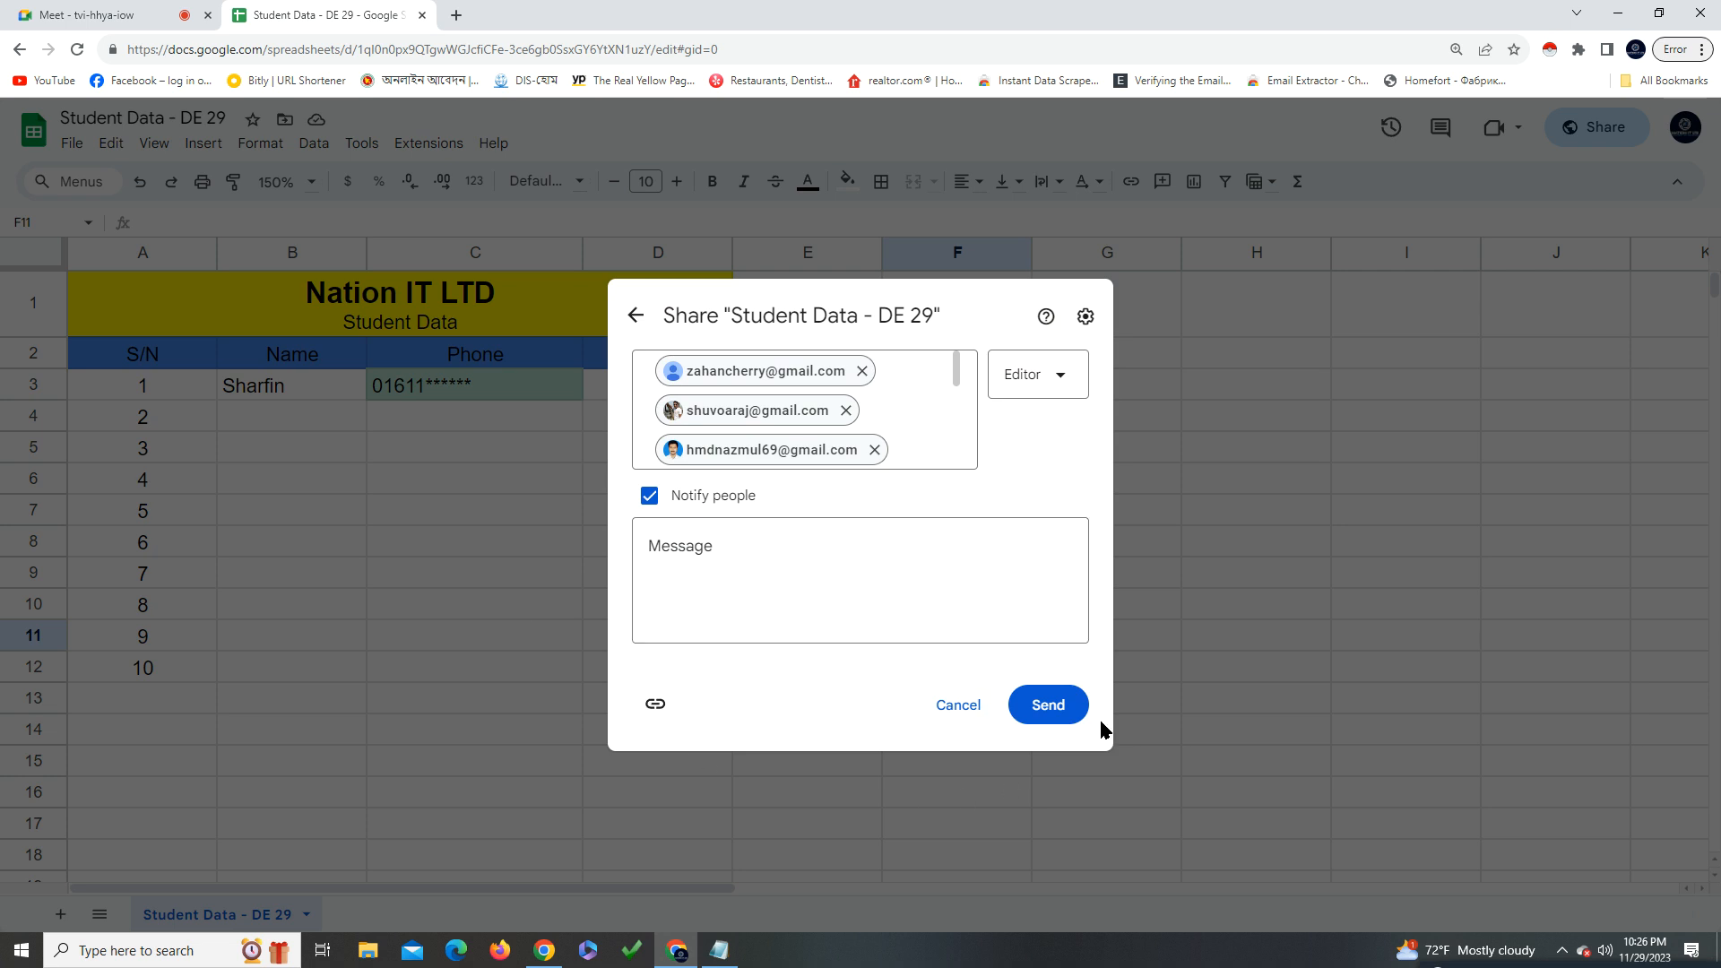
left_click(1042, 708)
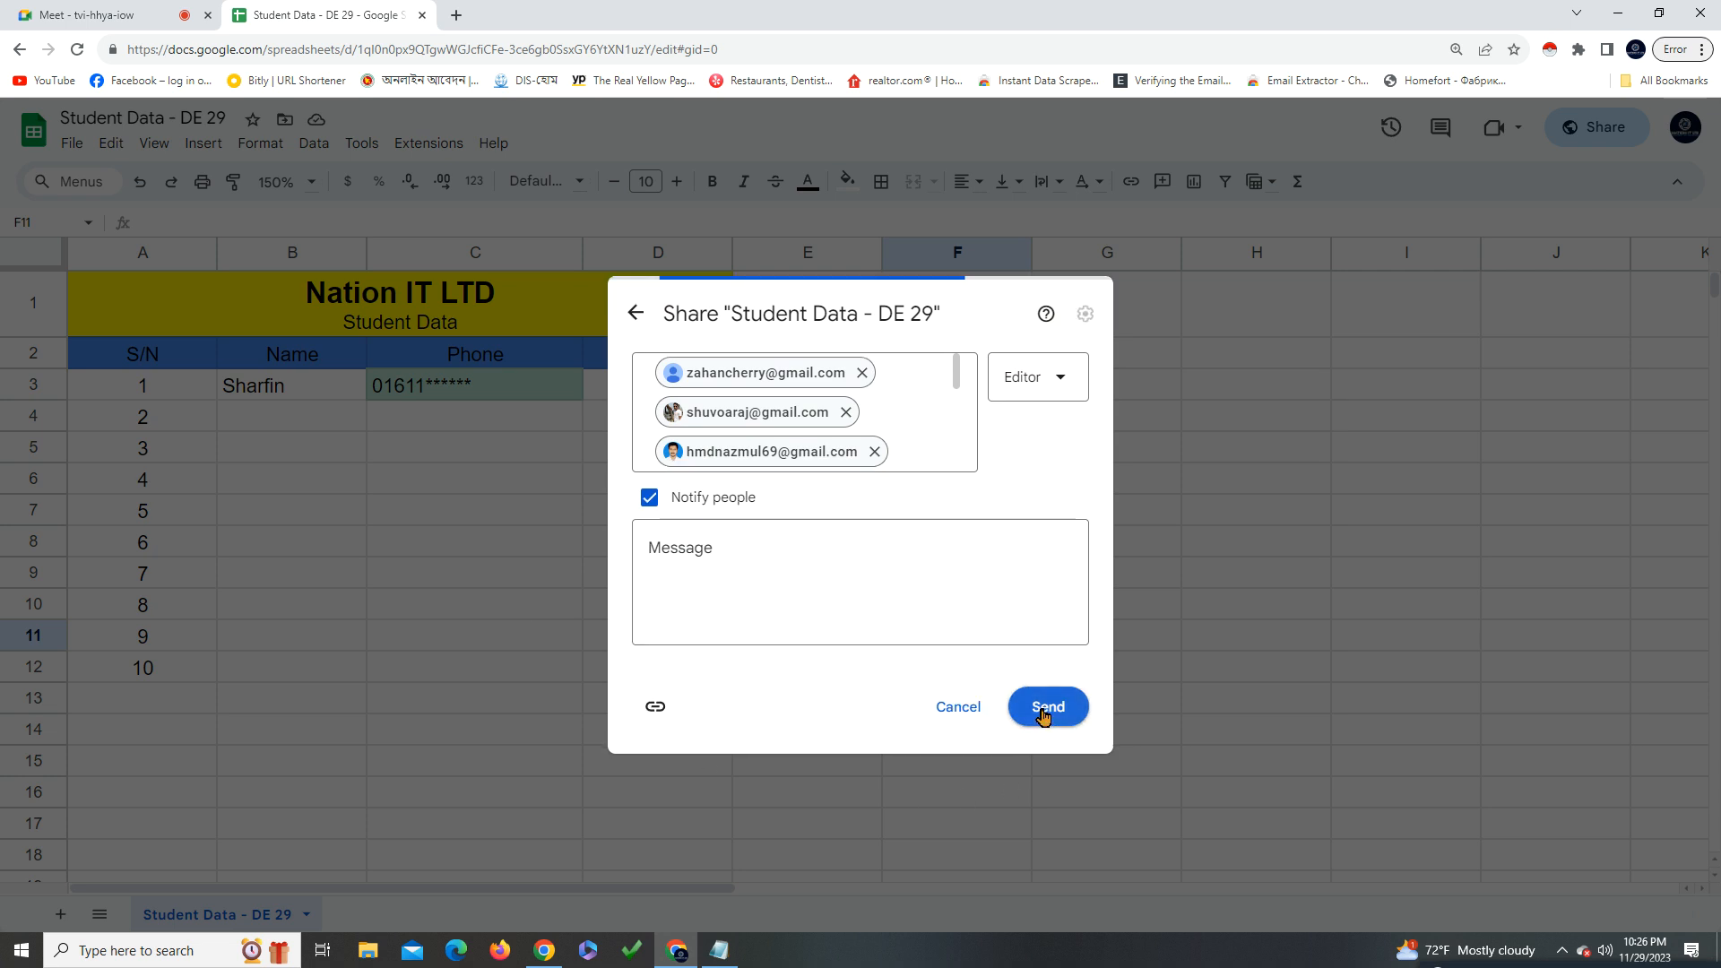
left_click(1045, 708)
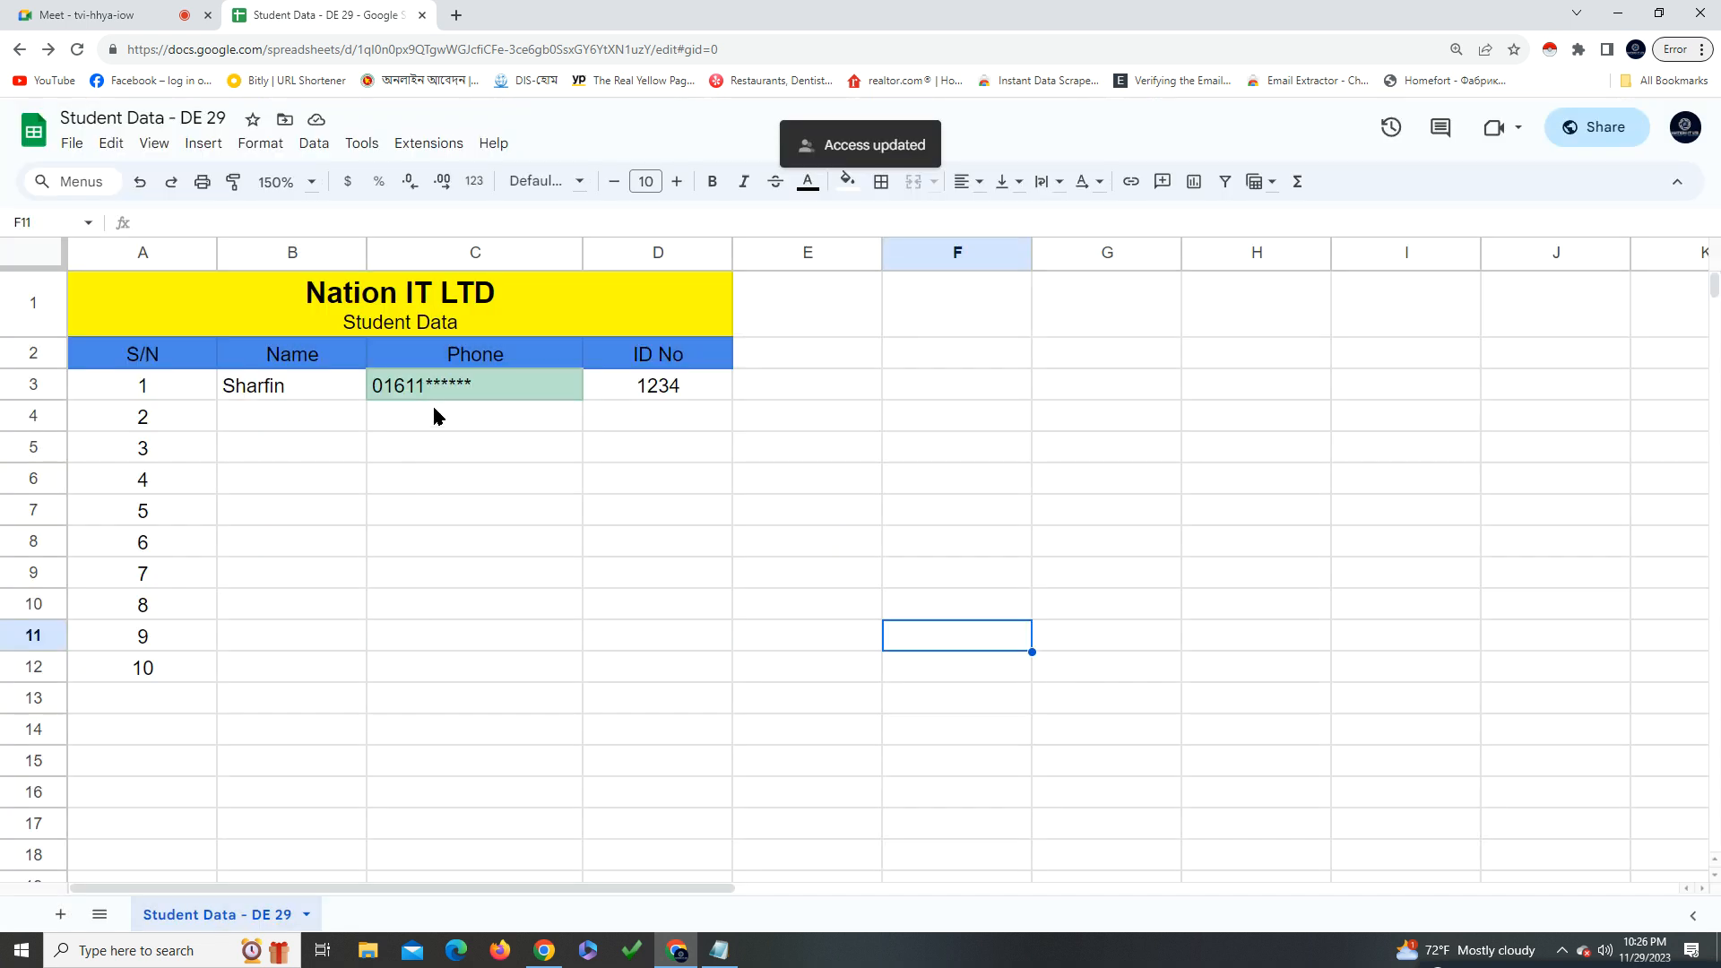
Select the empty Name cell B4 beside serial number 2
left_click(436, 415)
left_click(272, 431)
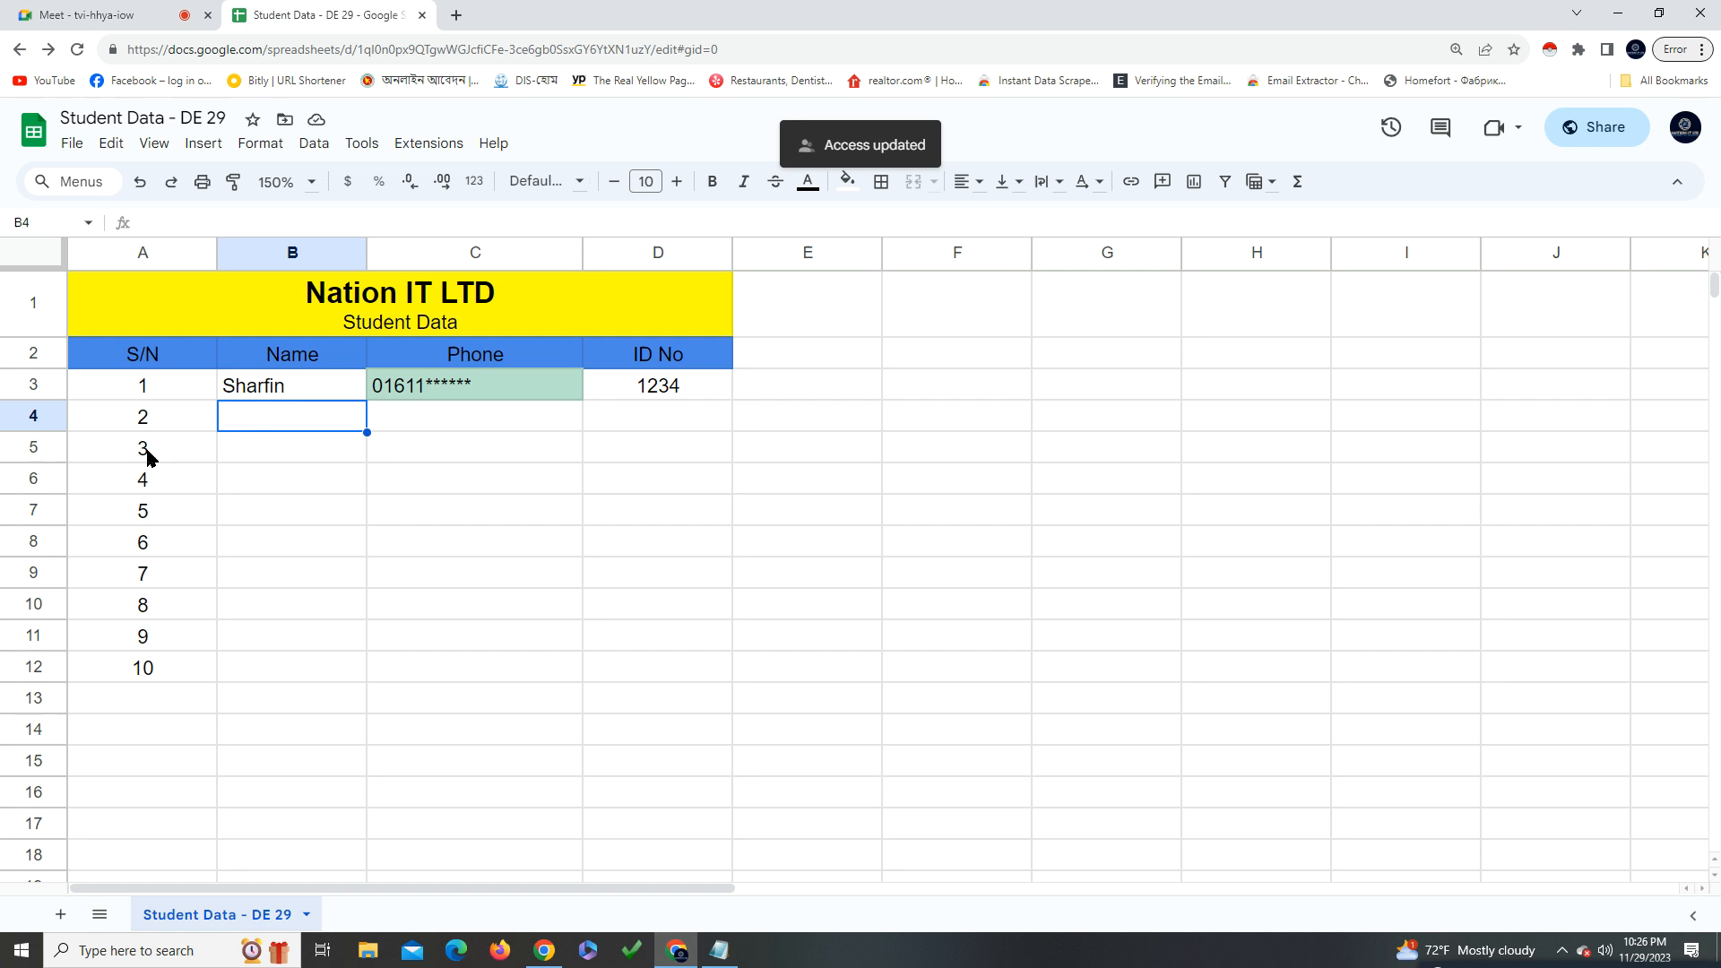
left_click(405, 434)
left_click(298, 418)
Switch the spreadsheet's general access to Restricted and back to Anyone with the link, finishing the sharing settings
left_click(1586, 135)
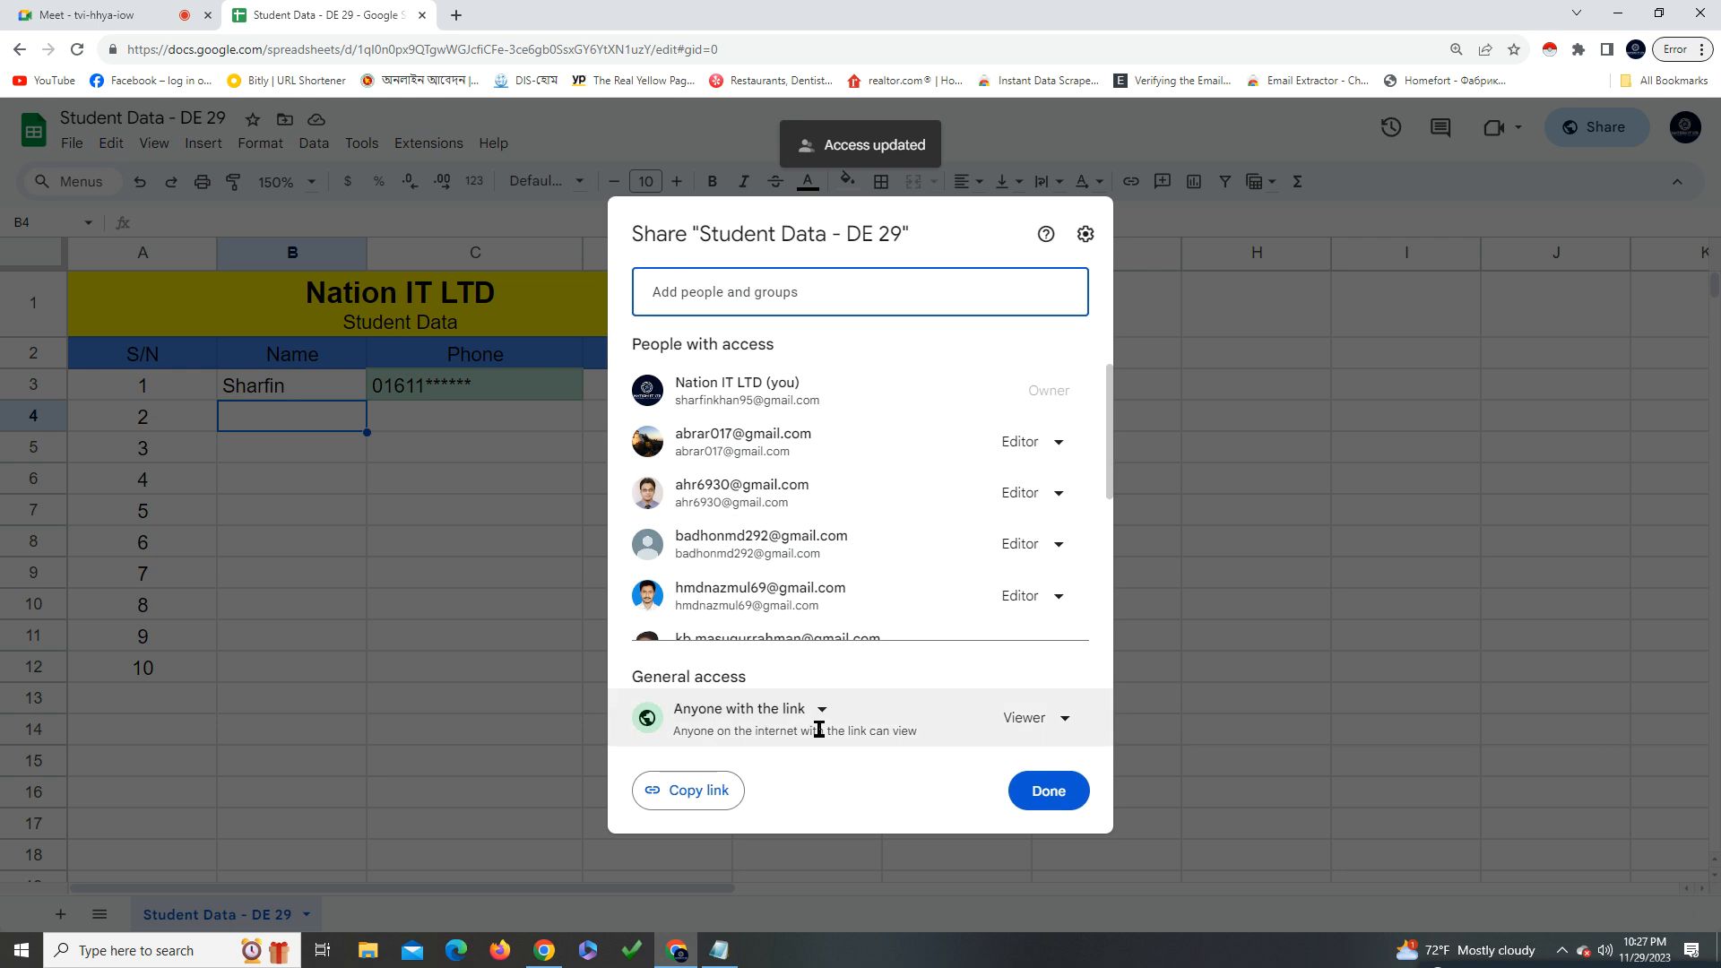
left_click(822, 710)
left_click(783, 764)
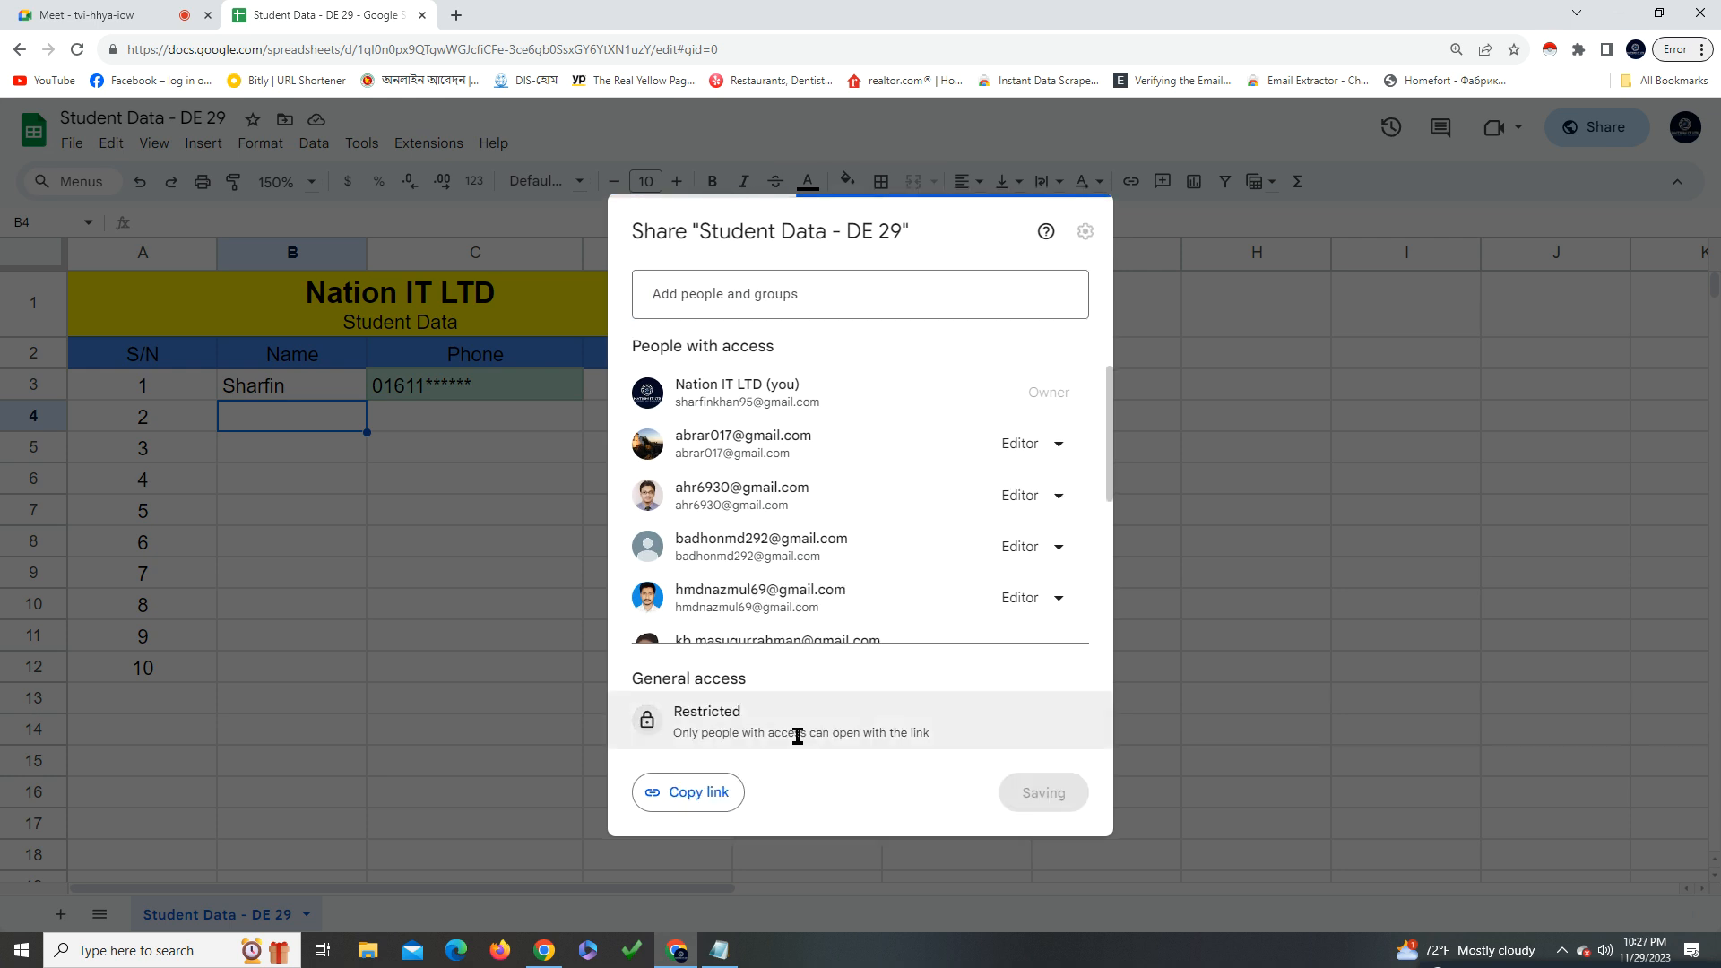
left_click(753, 712)
left_click(755, 801)
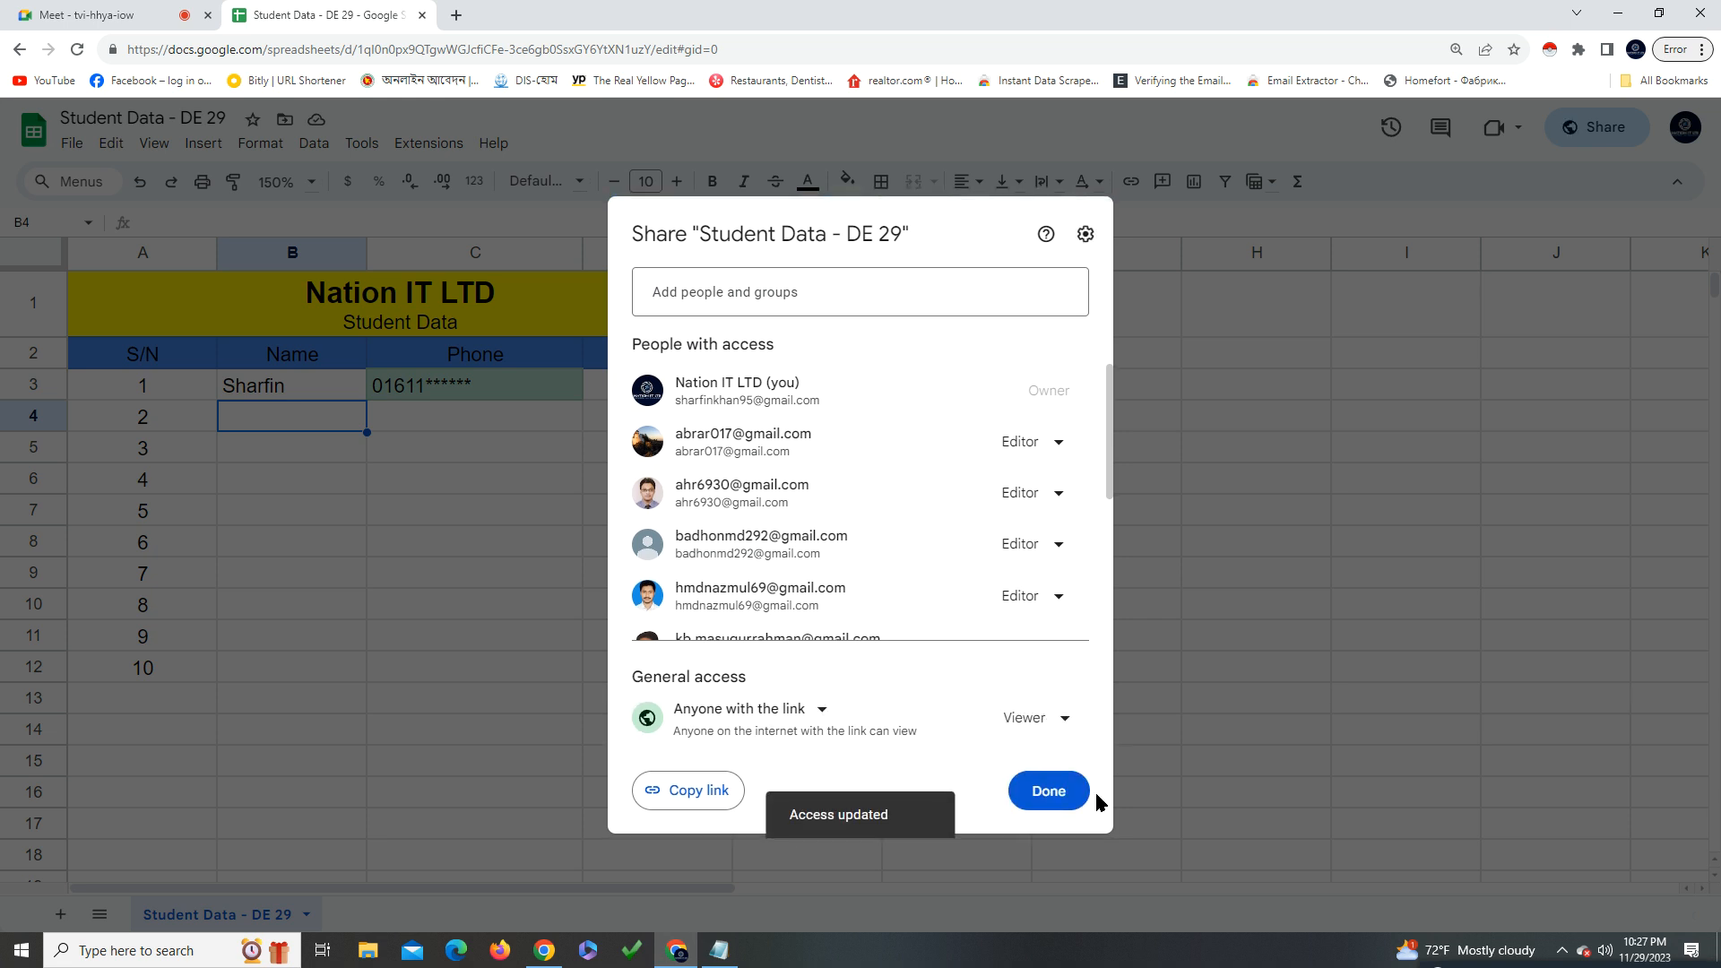
left_click(1049, 792)
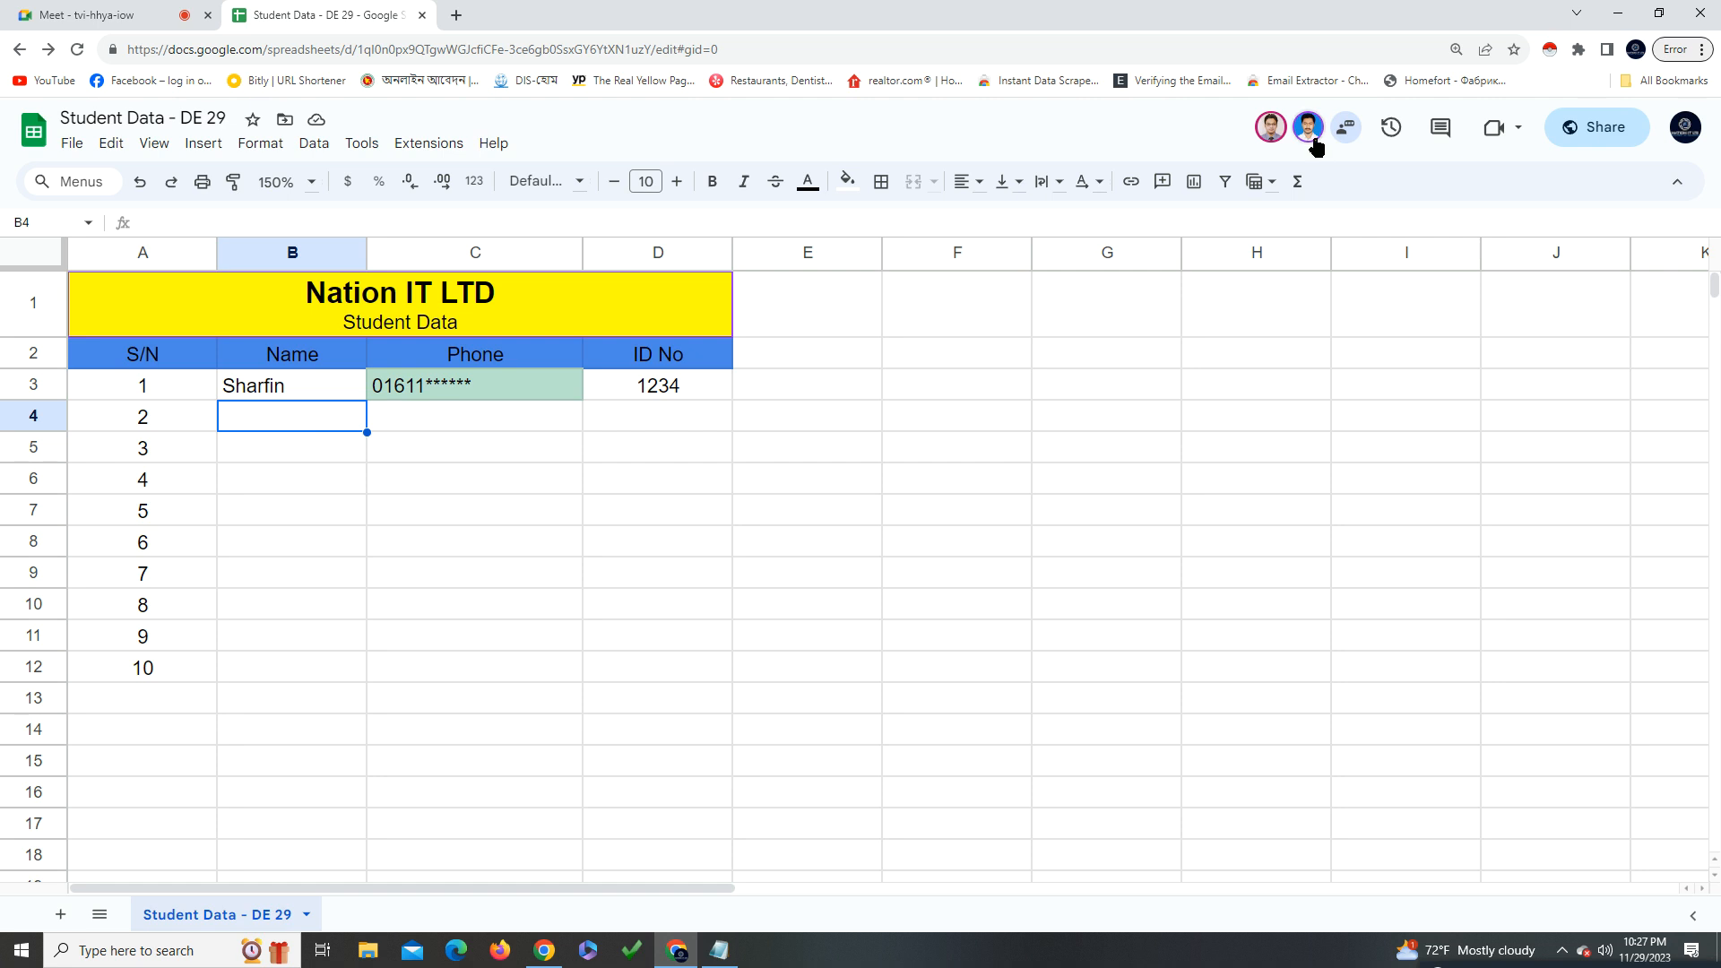
Check which collaborators are in the spreadsheet and look at the document chat before closing it
mouse_move(1310, 132)
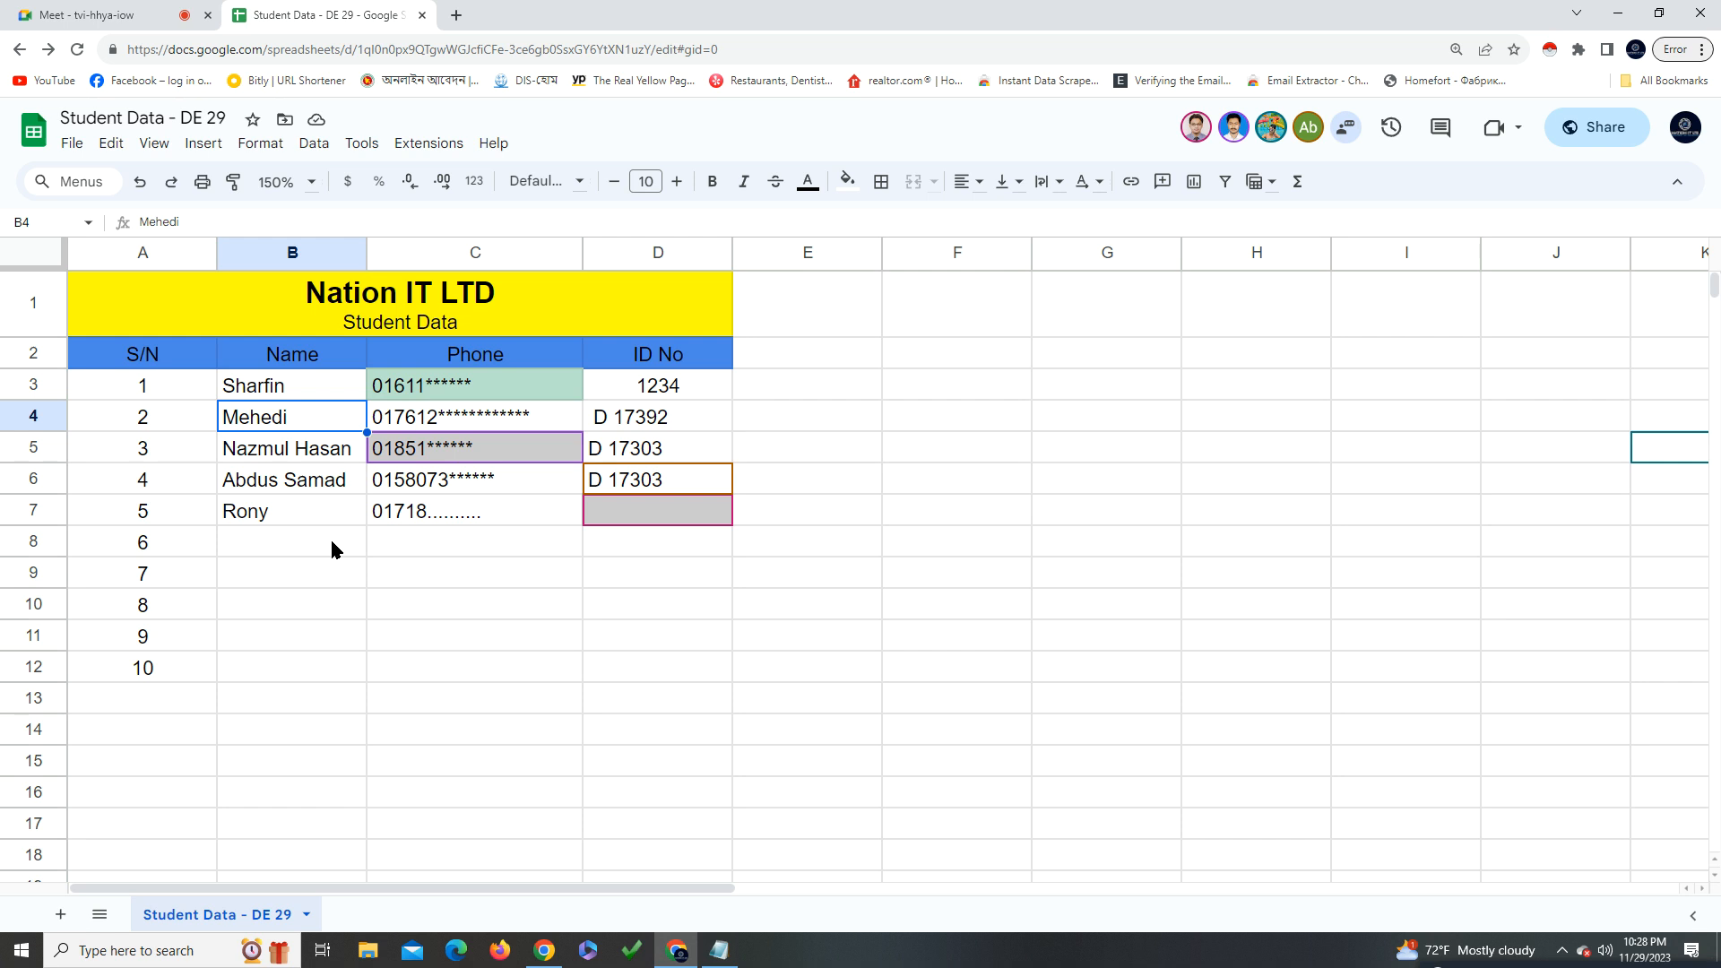
left_click(1346, 128)
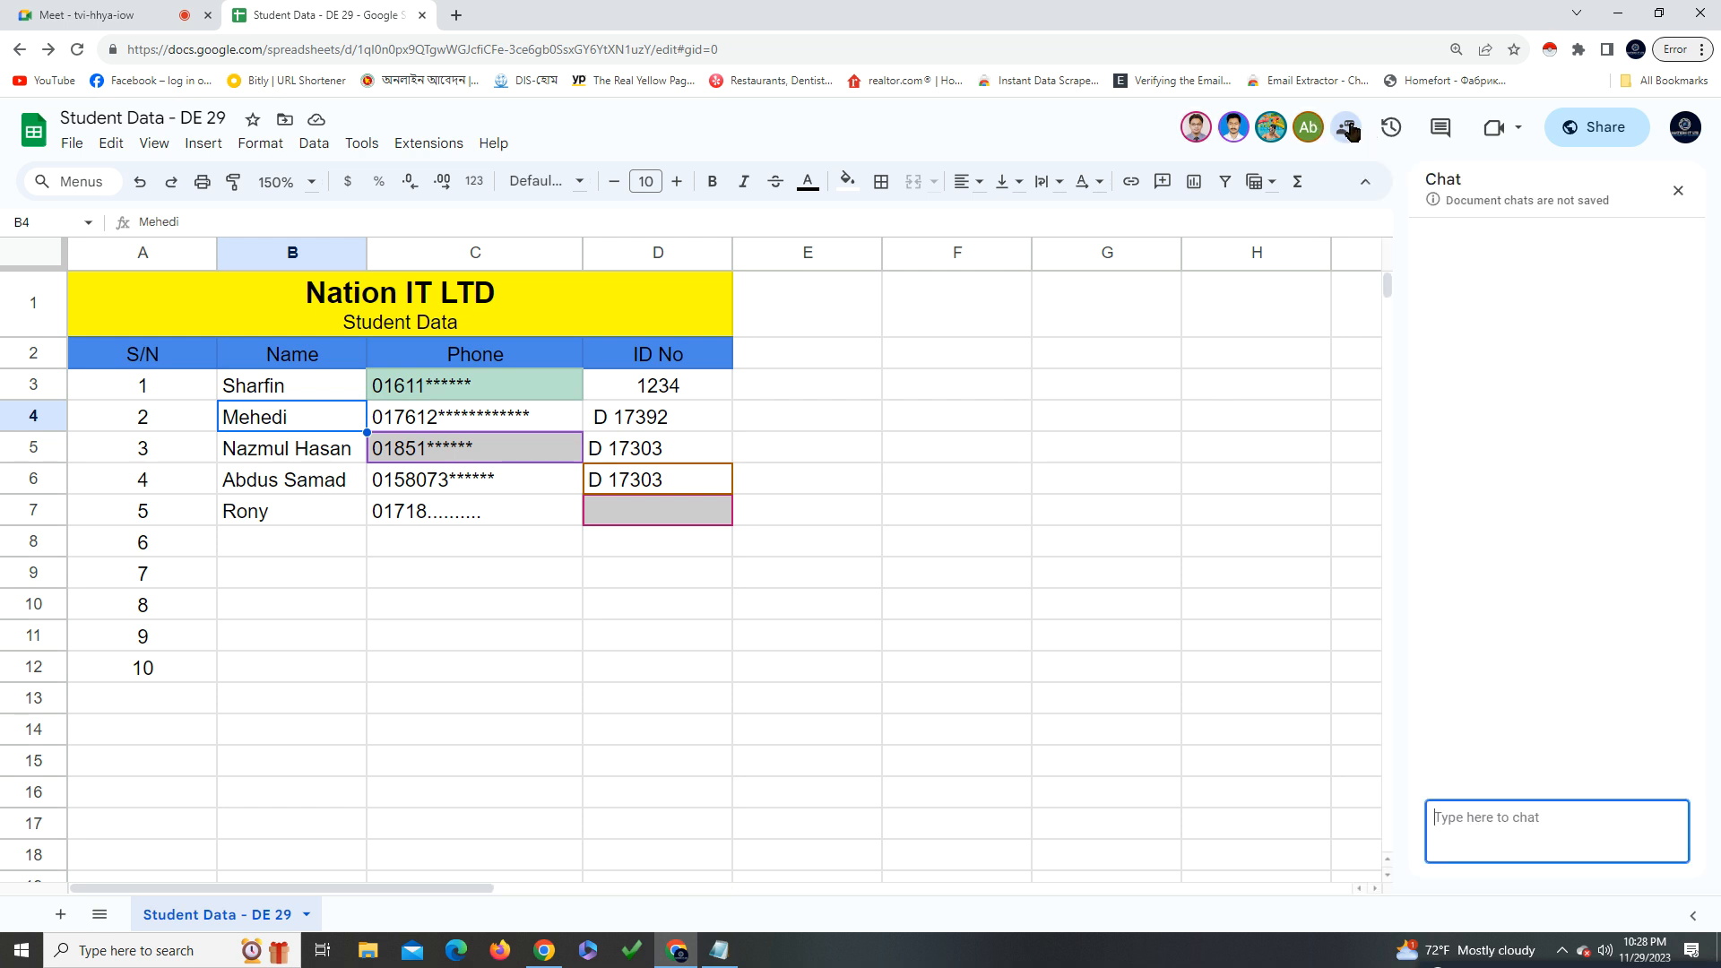
left_click(1678, 192)
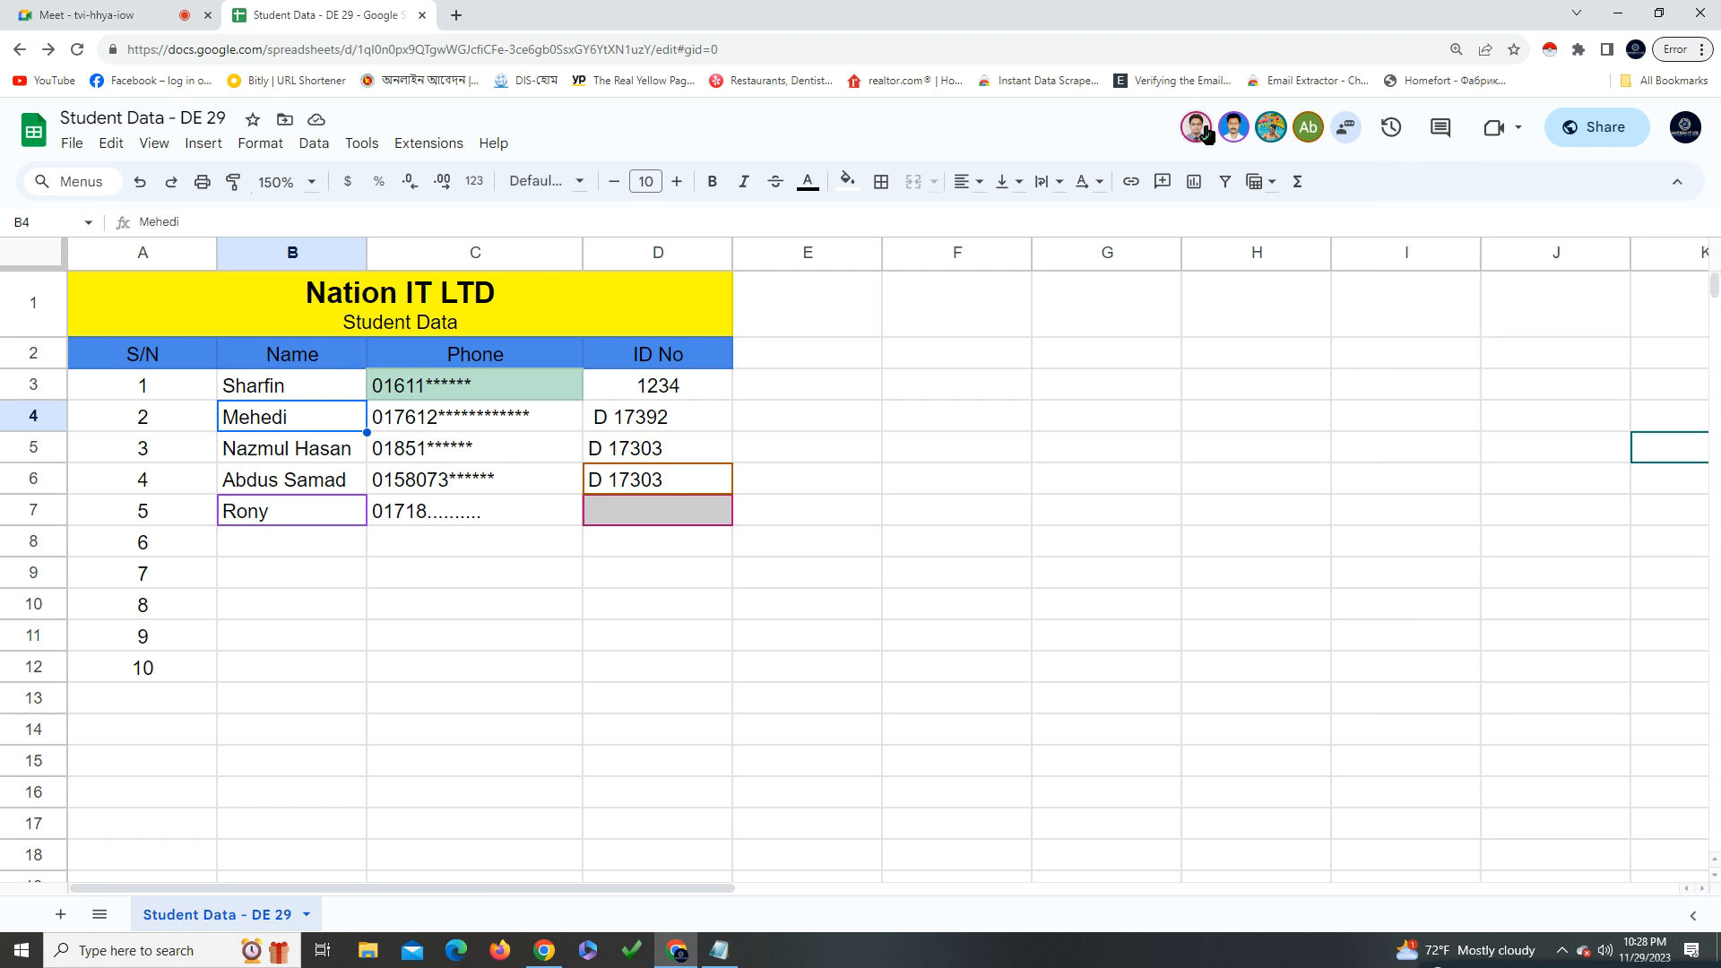
mouse_move(1235, 132)
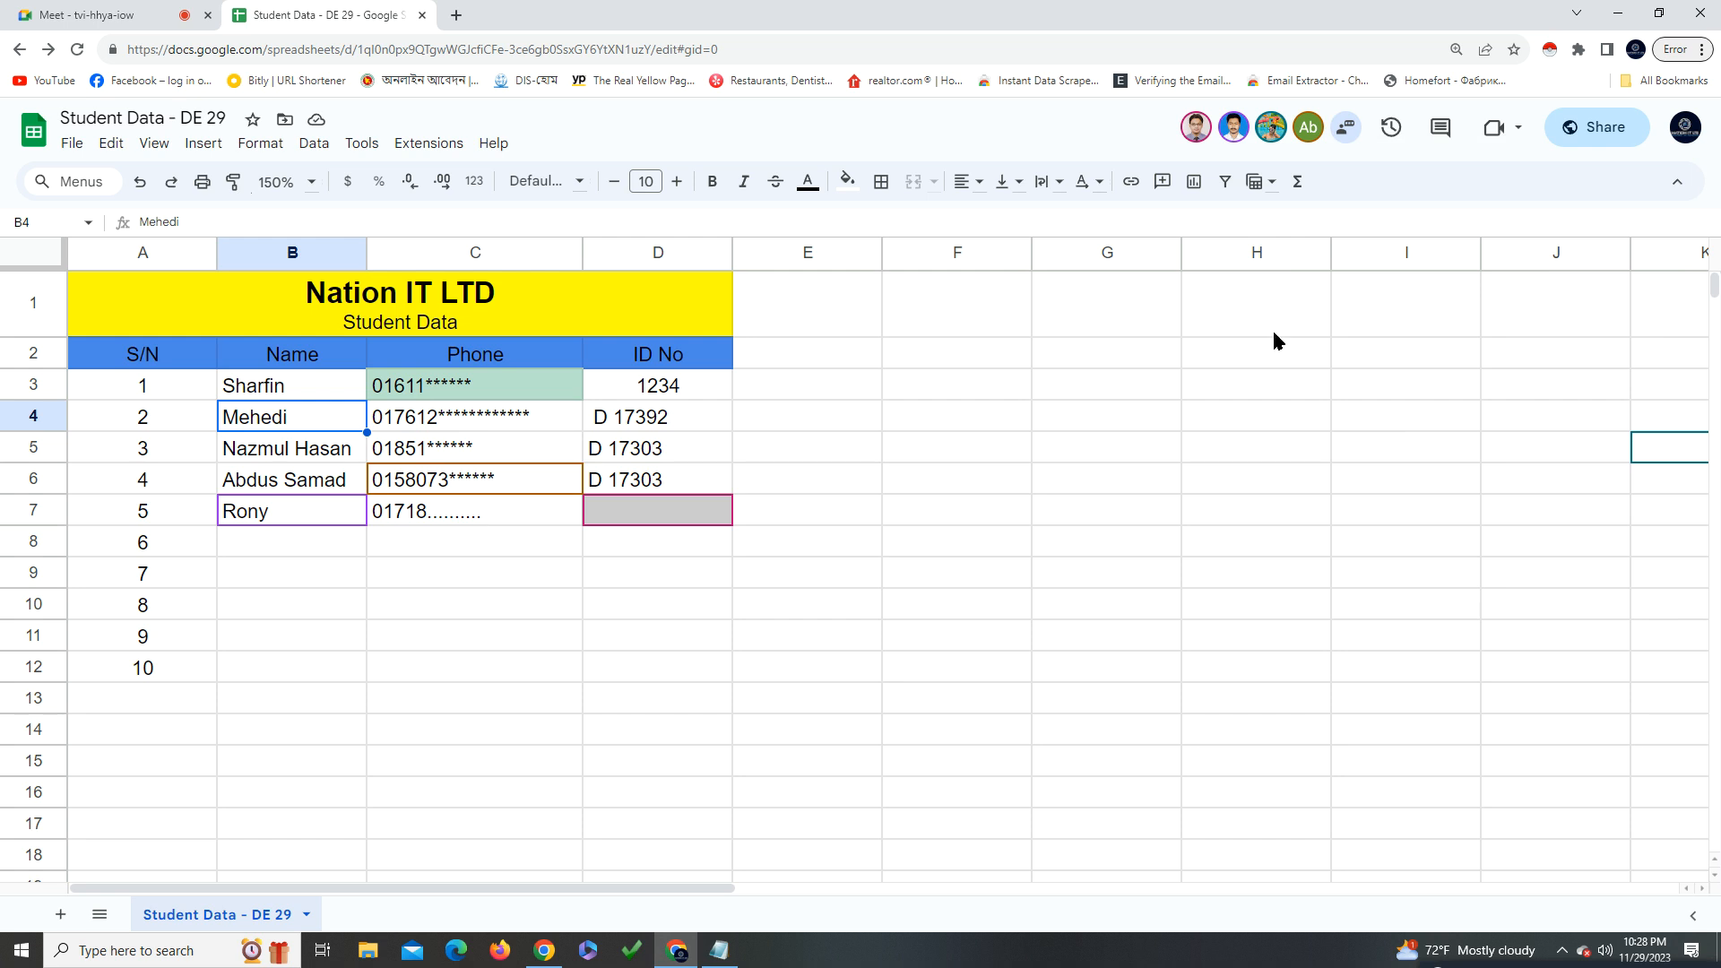
scroll(951, 631, "down", 3)
scroll(952, 631, "up", 3)
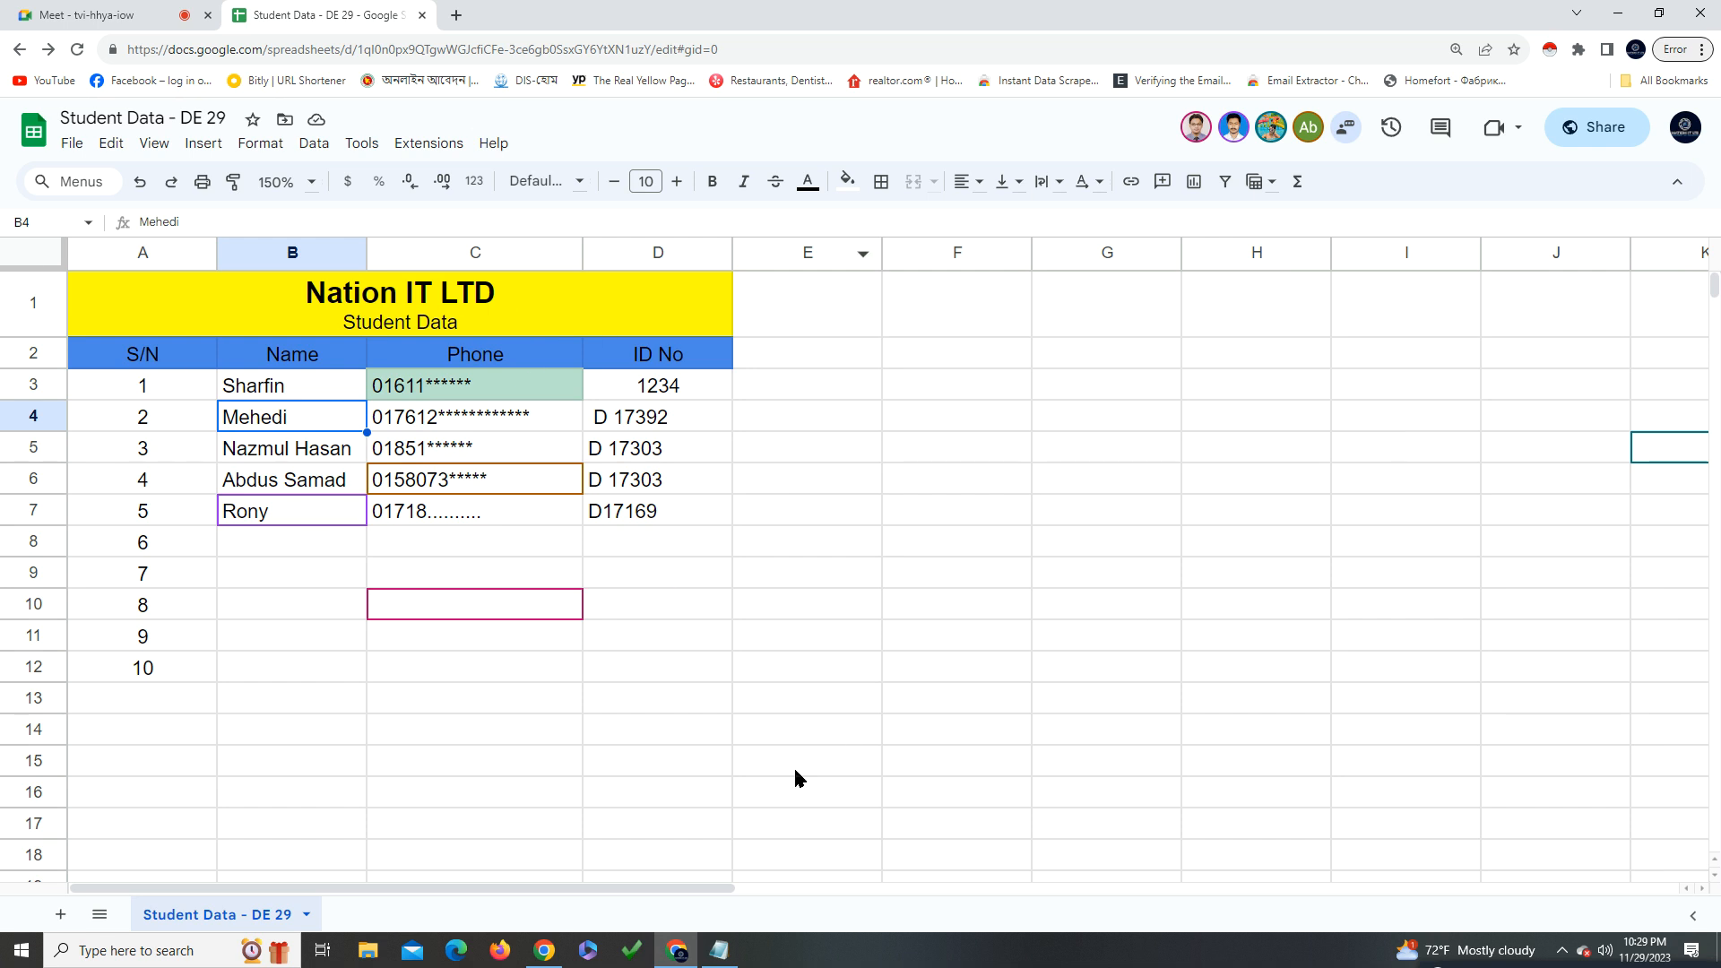
Open the spreadsheet's version history and look at the editors listed under the current version
left_click(1389, 130)
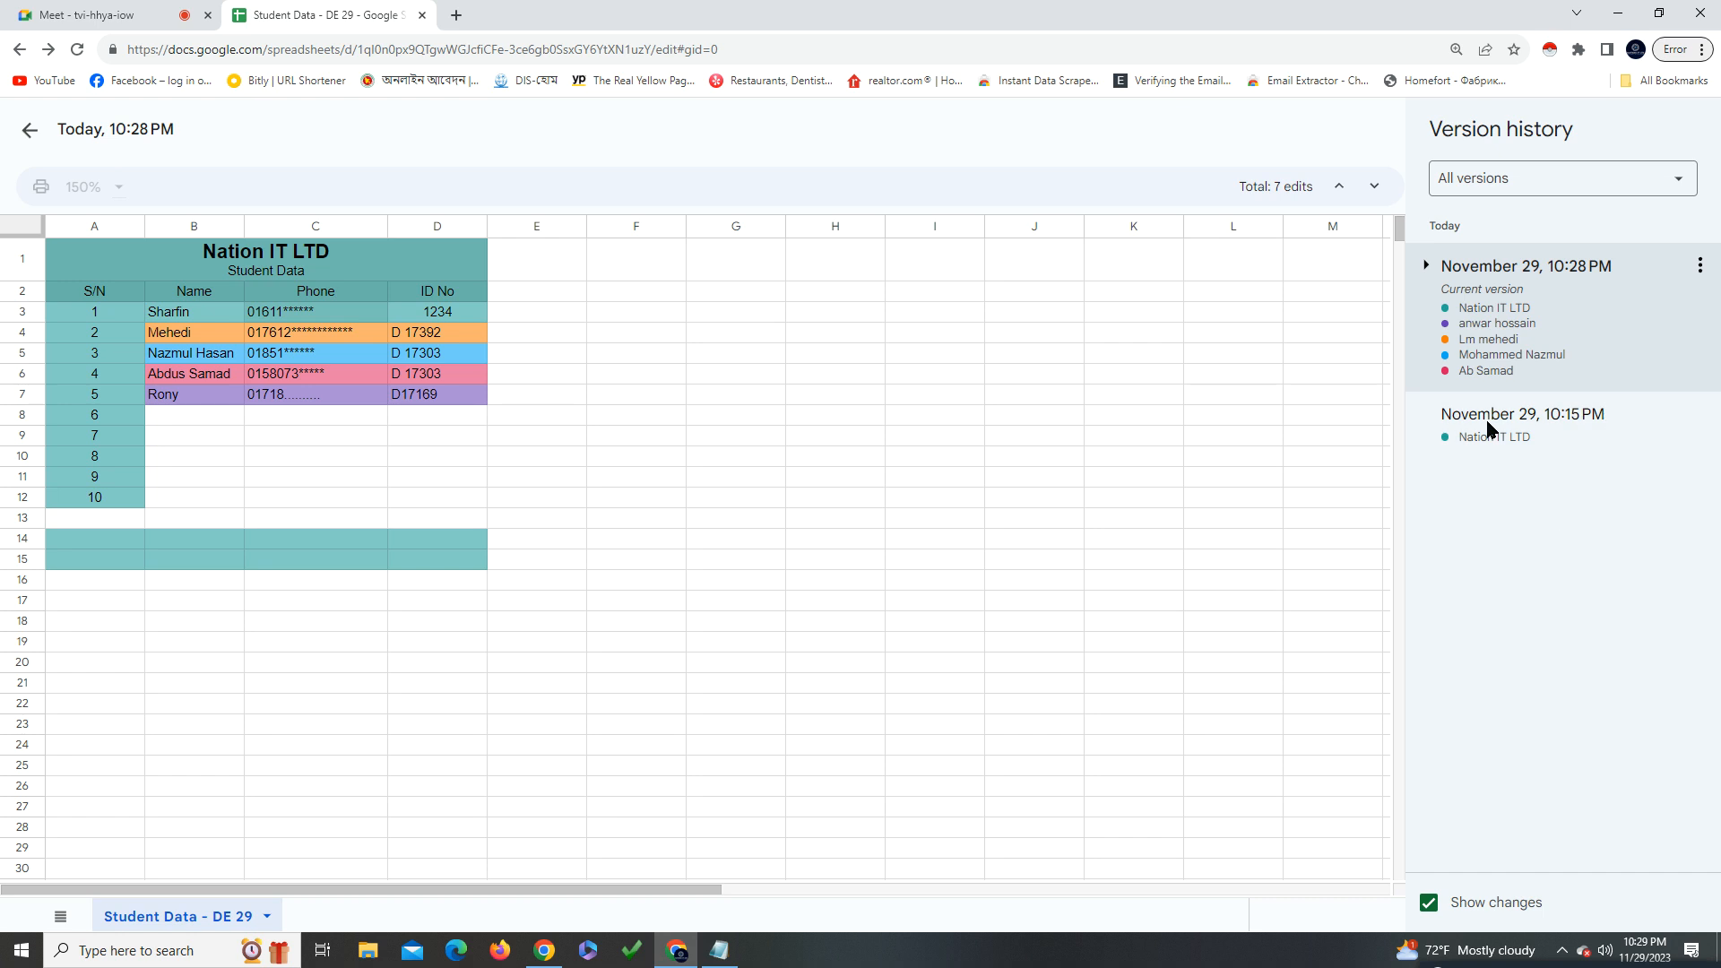
left_click_drag(1537, 313, 1453, 327)
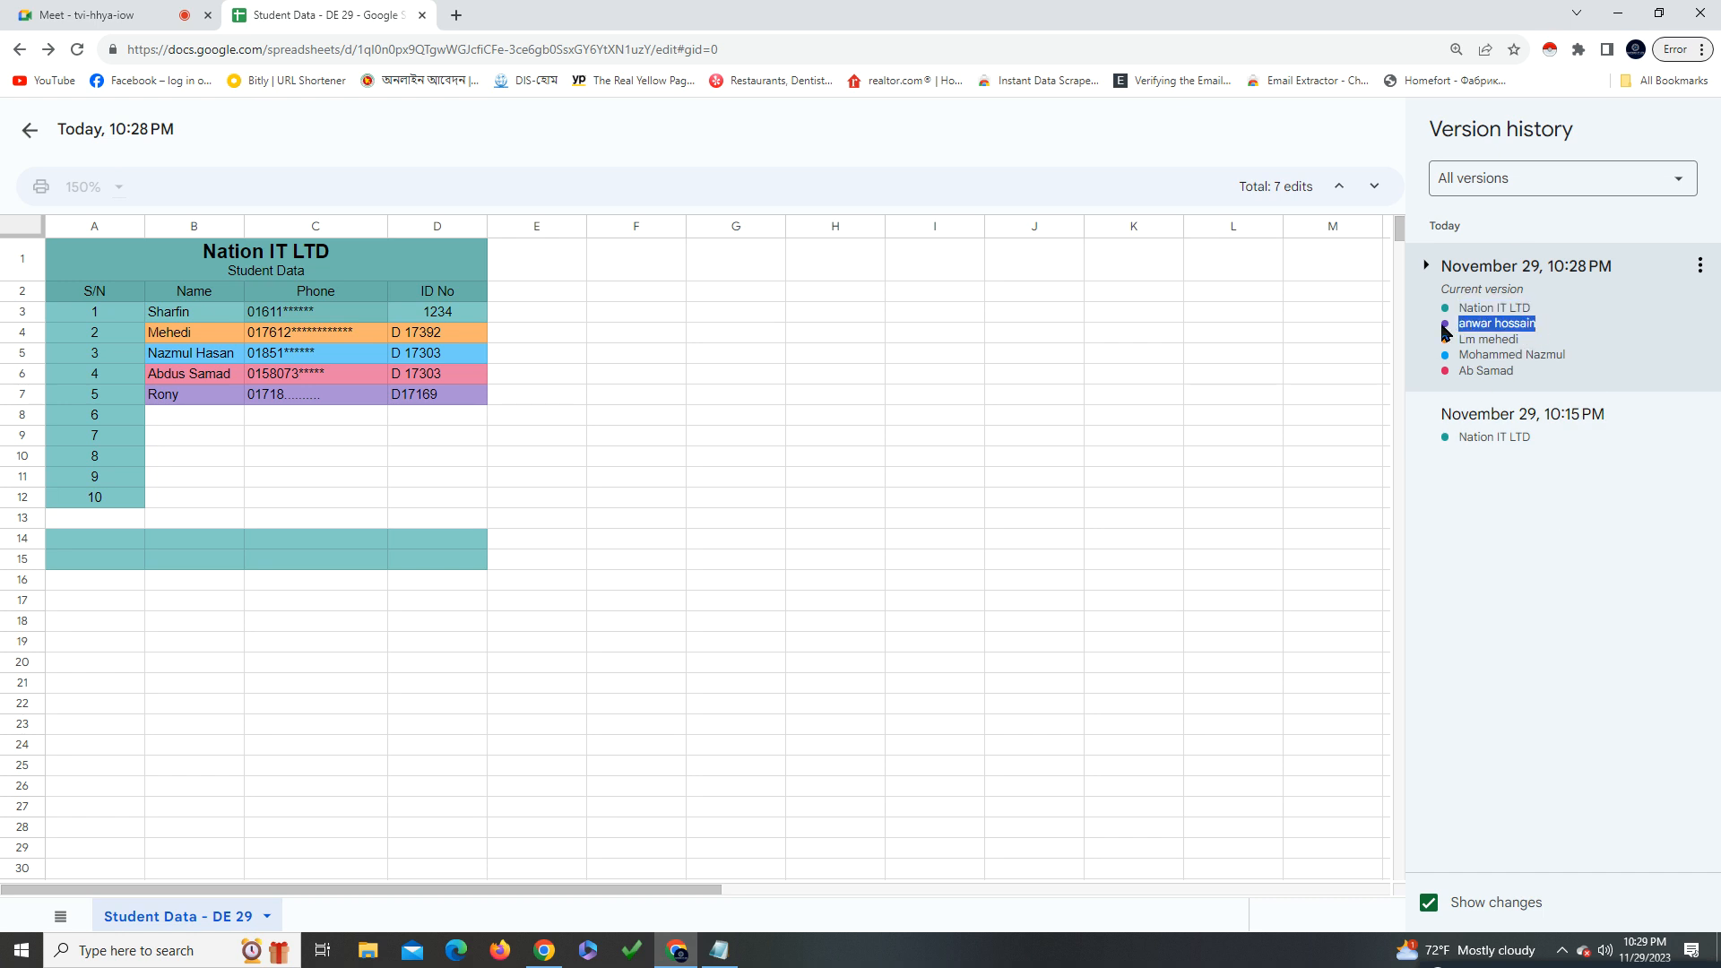
left_click(1447, 333)
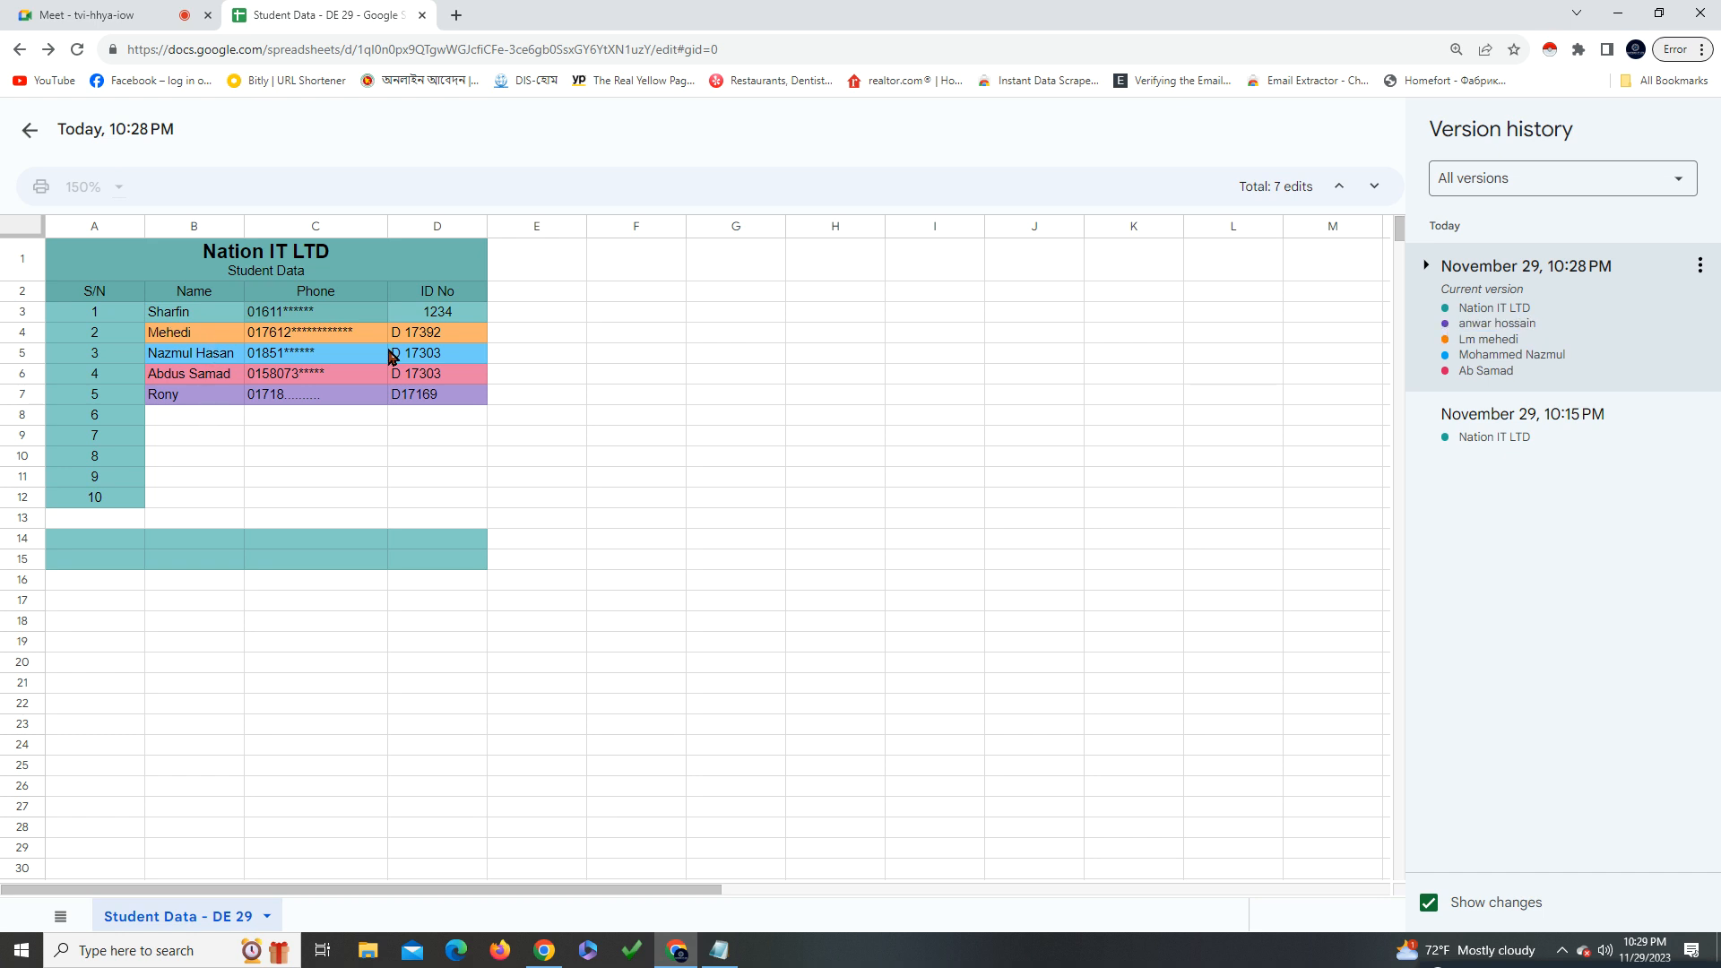
Match each student editor's colour in the current version with the highlighted rows they filled in the table
left_click_drag(1427, 324, 1559, 333)
left_click_drag(1593, 343, 1442, 351)
left_click(201, 334)
left_click_drag(1491, 324, 1543, 329)
left_click(197, 403)
left_click_drag(1583, 362, 1450, 359)
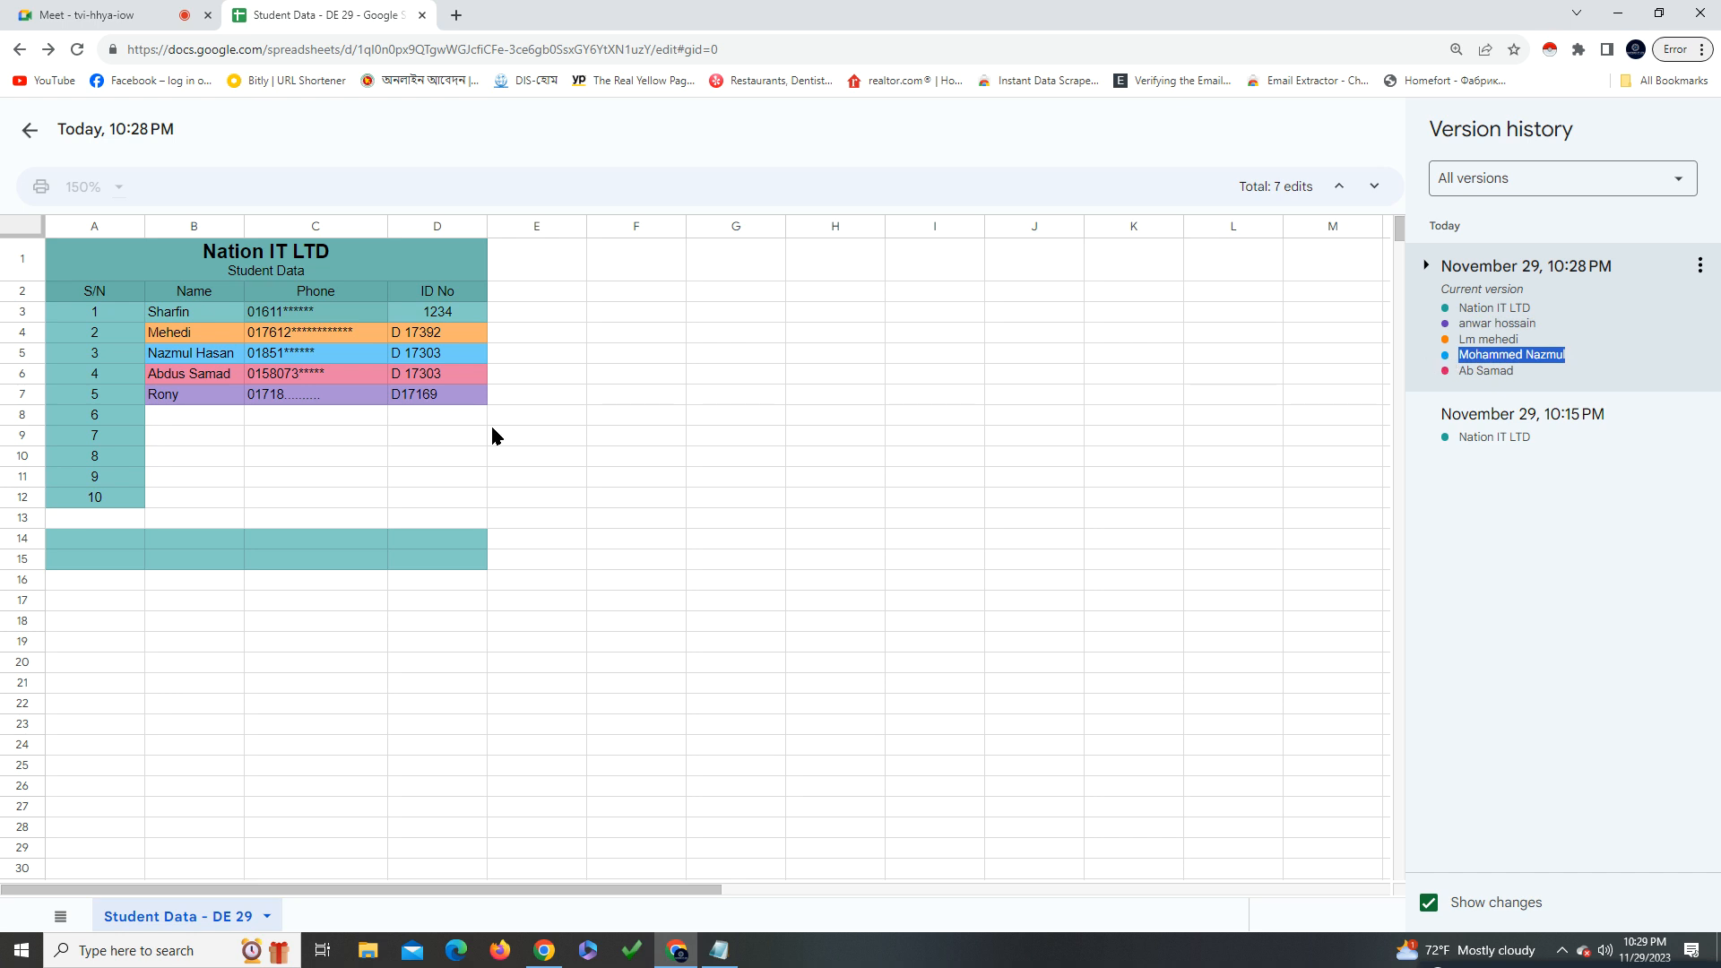
left_click(192, 356)
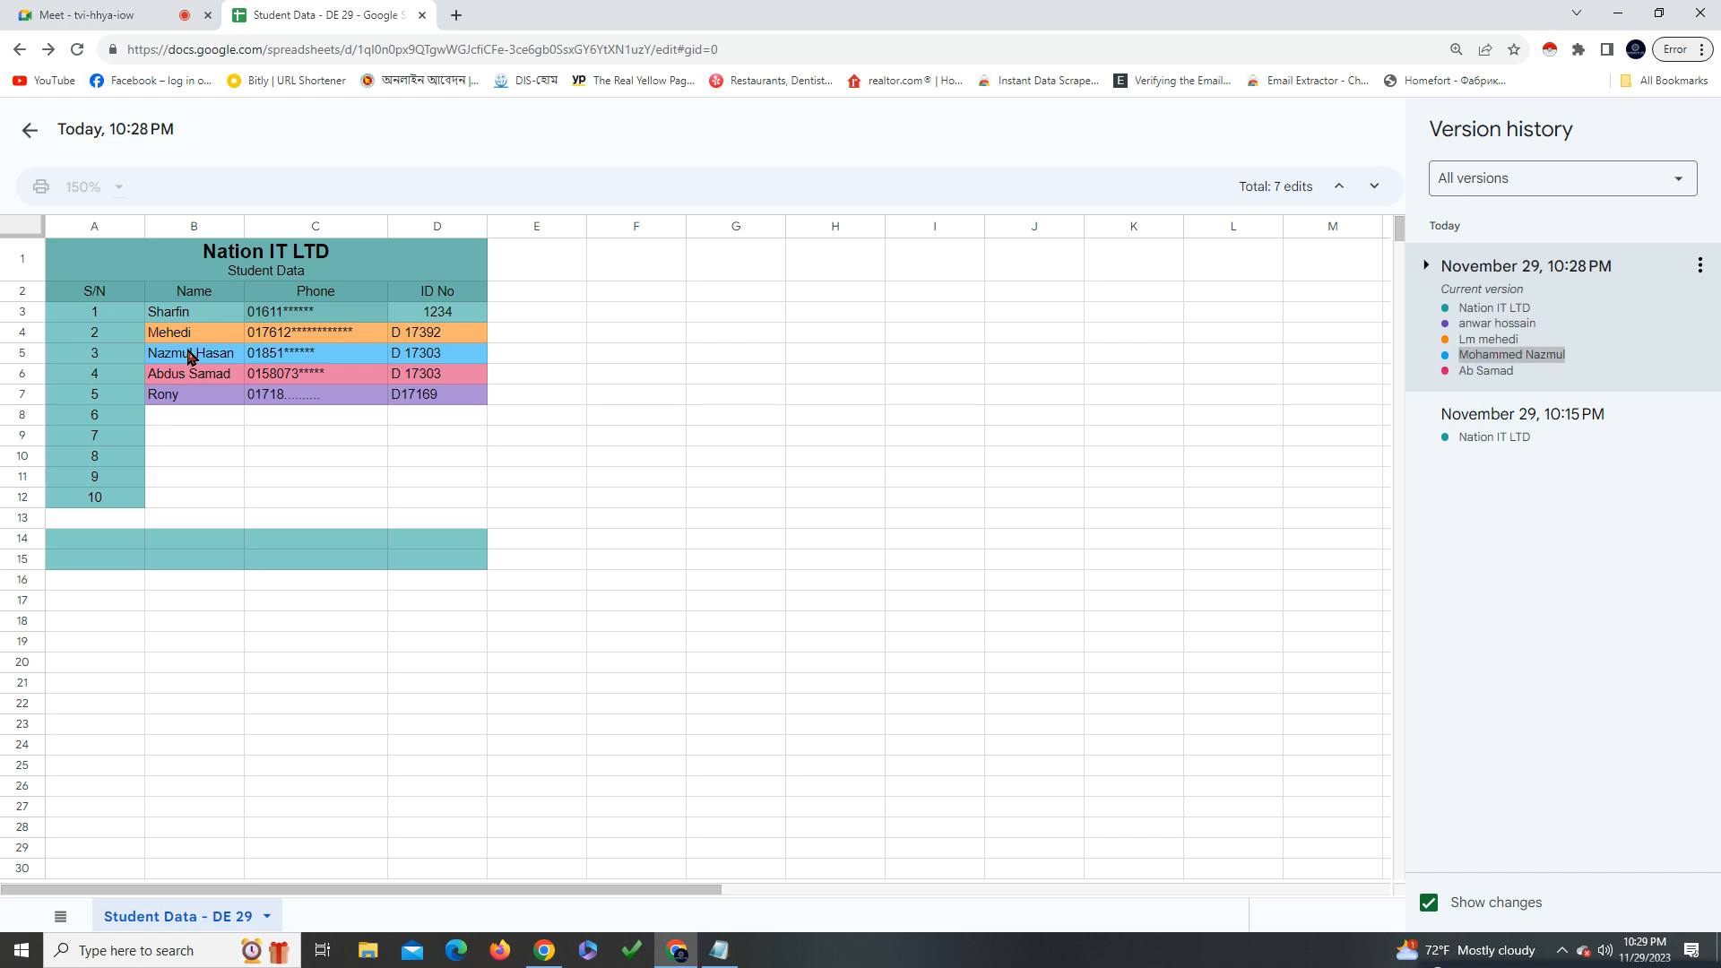
left_click_drag(1452, 371, 1505, 375)
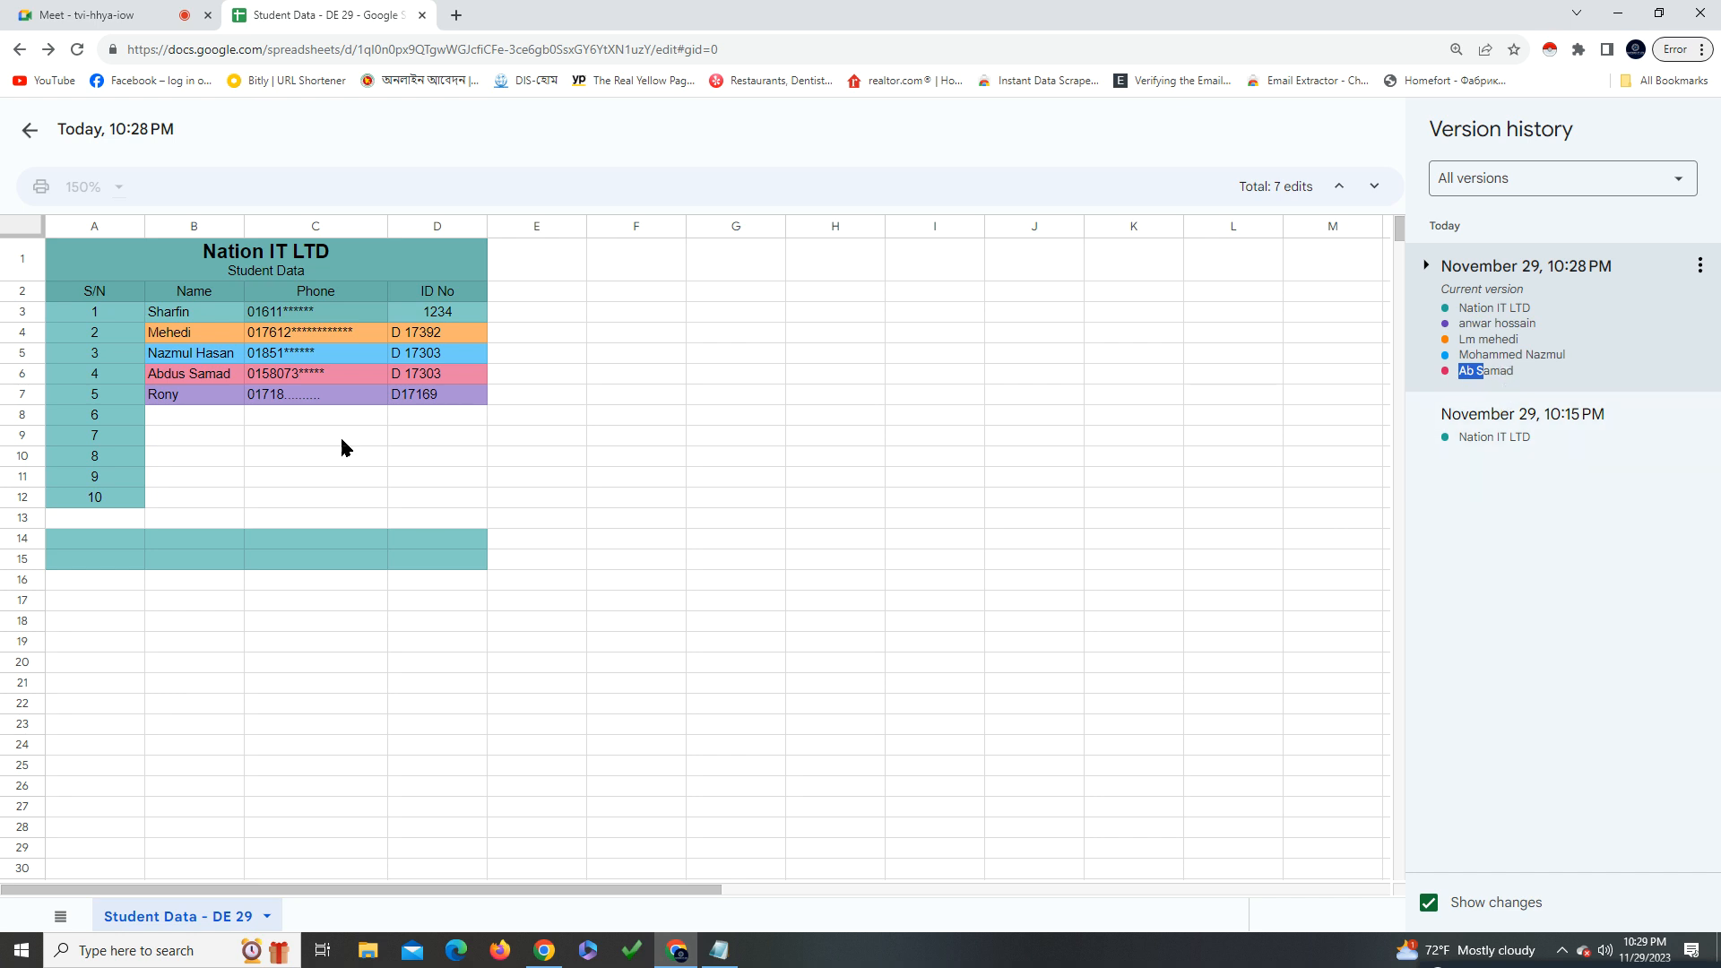
left_click(205, 383)
Go over the full list of contributors to the November 29, 10:28 PM version again
left_click_drag(1445, 375, 1439, 289)
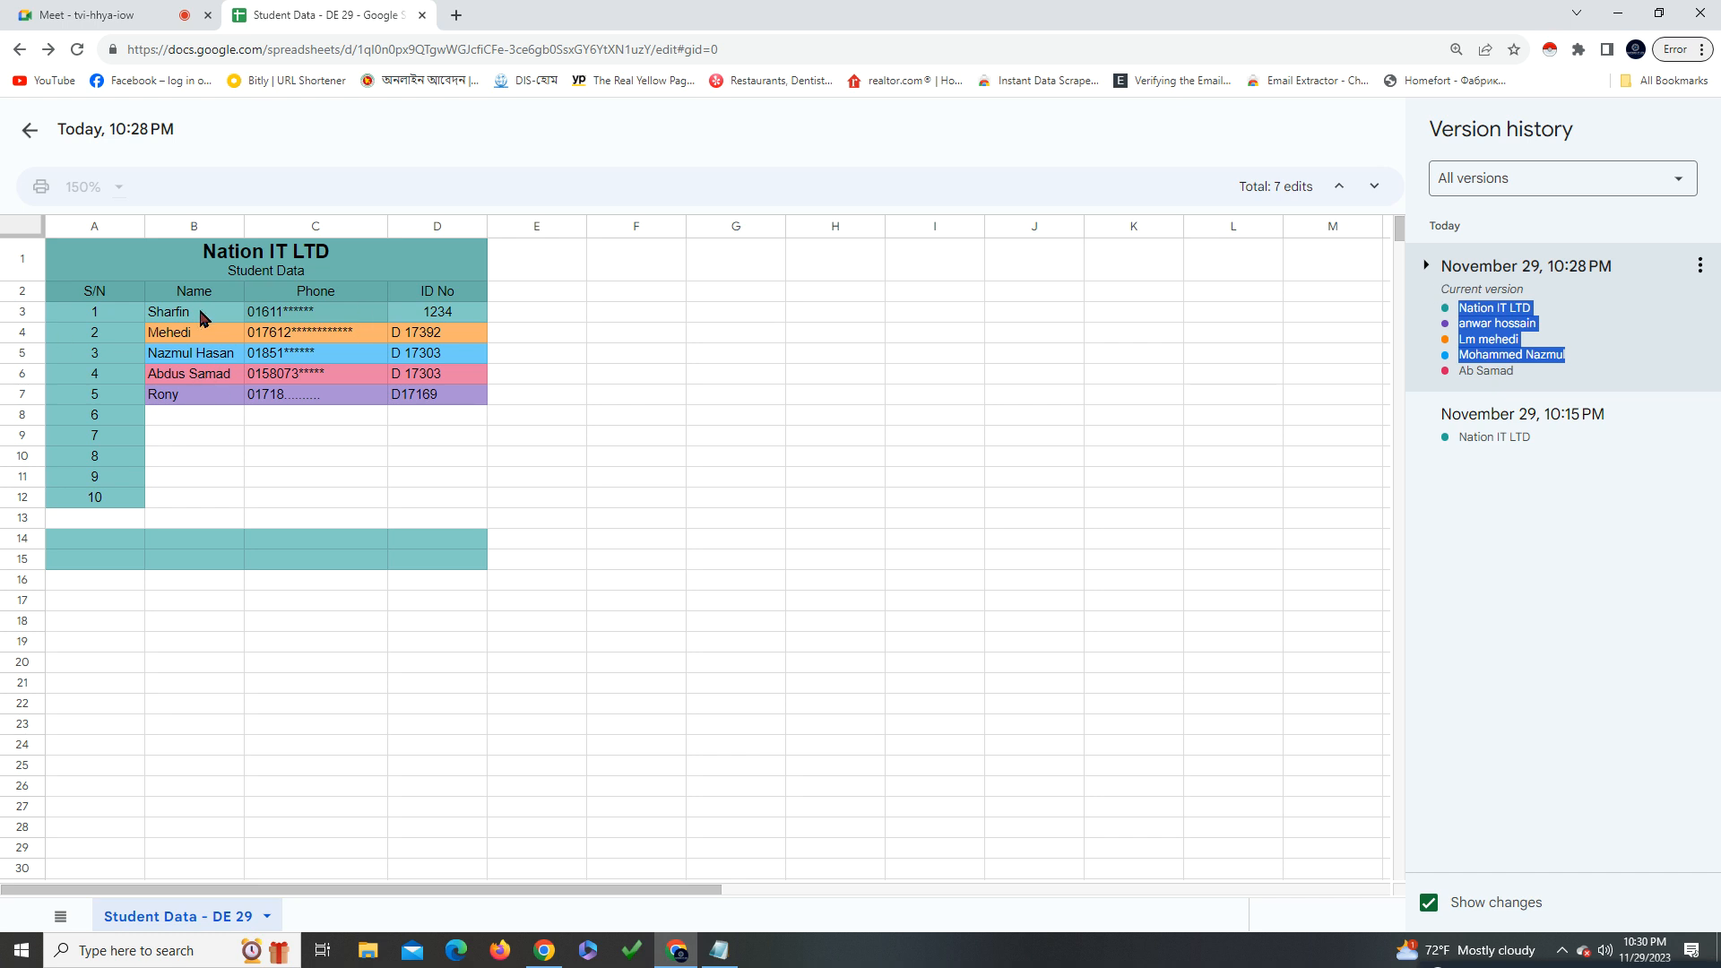
triple_click(1472, 372)
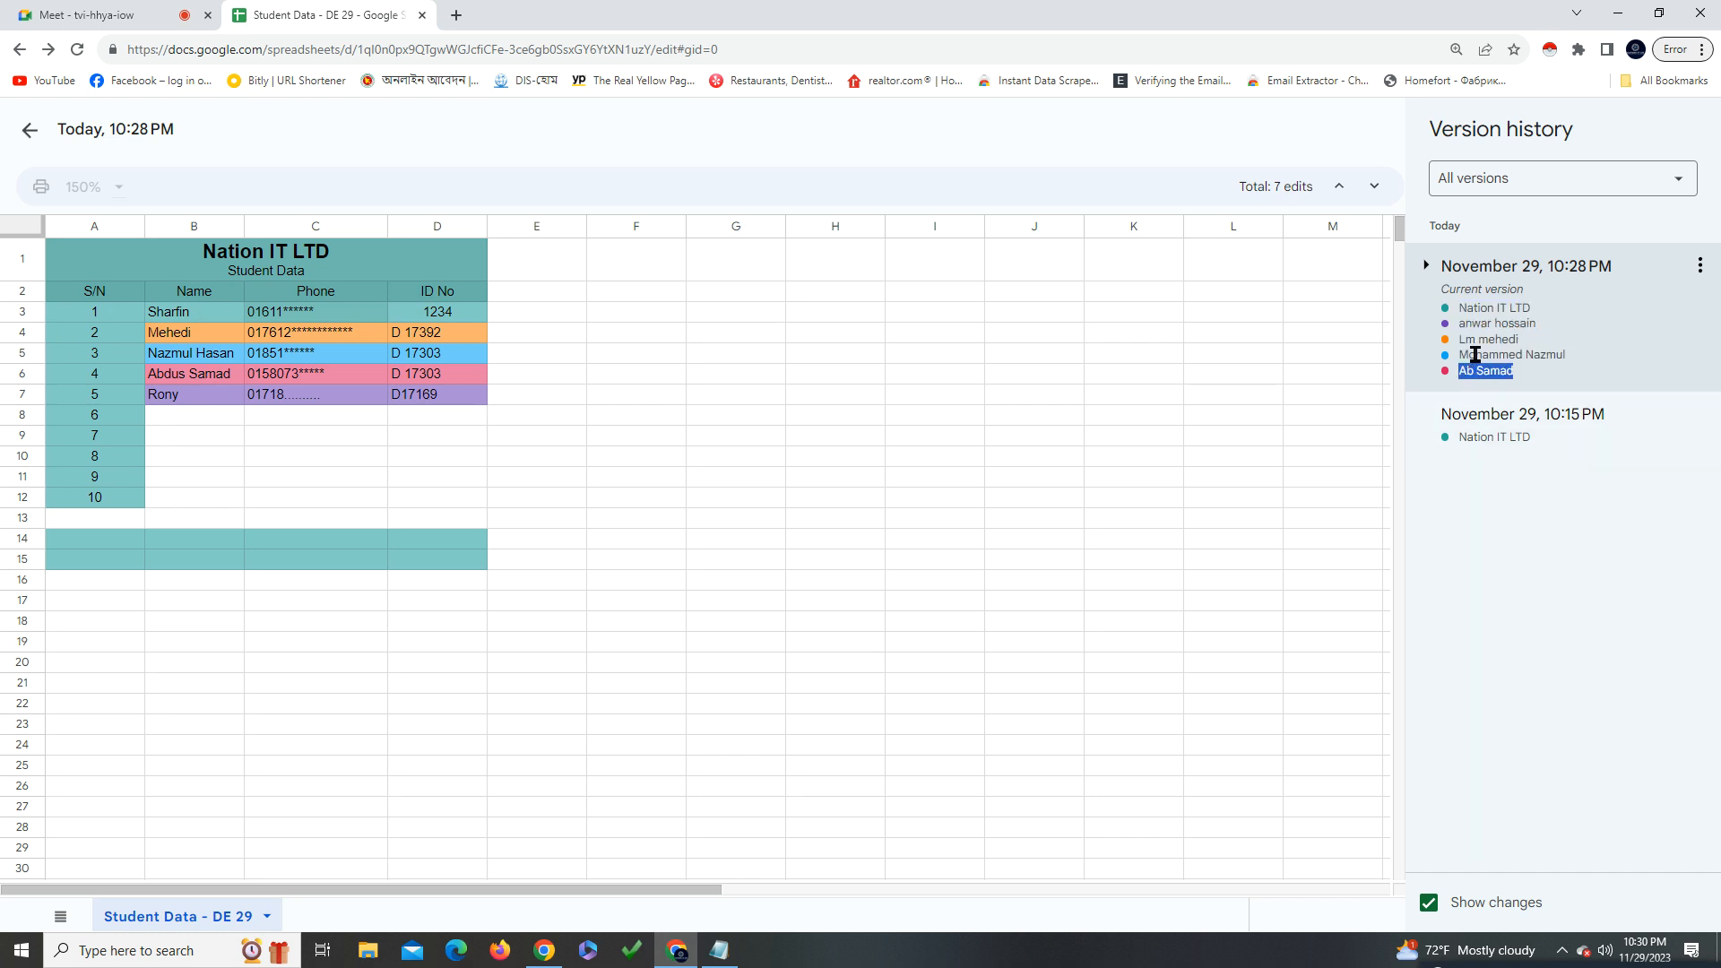
left_click_drag(1556, 311, 1455, 306)
left_click_drag(1526, 356, 1460, 356)
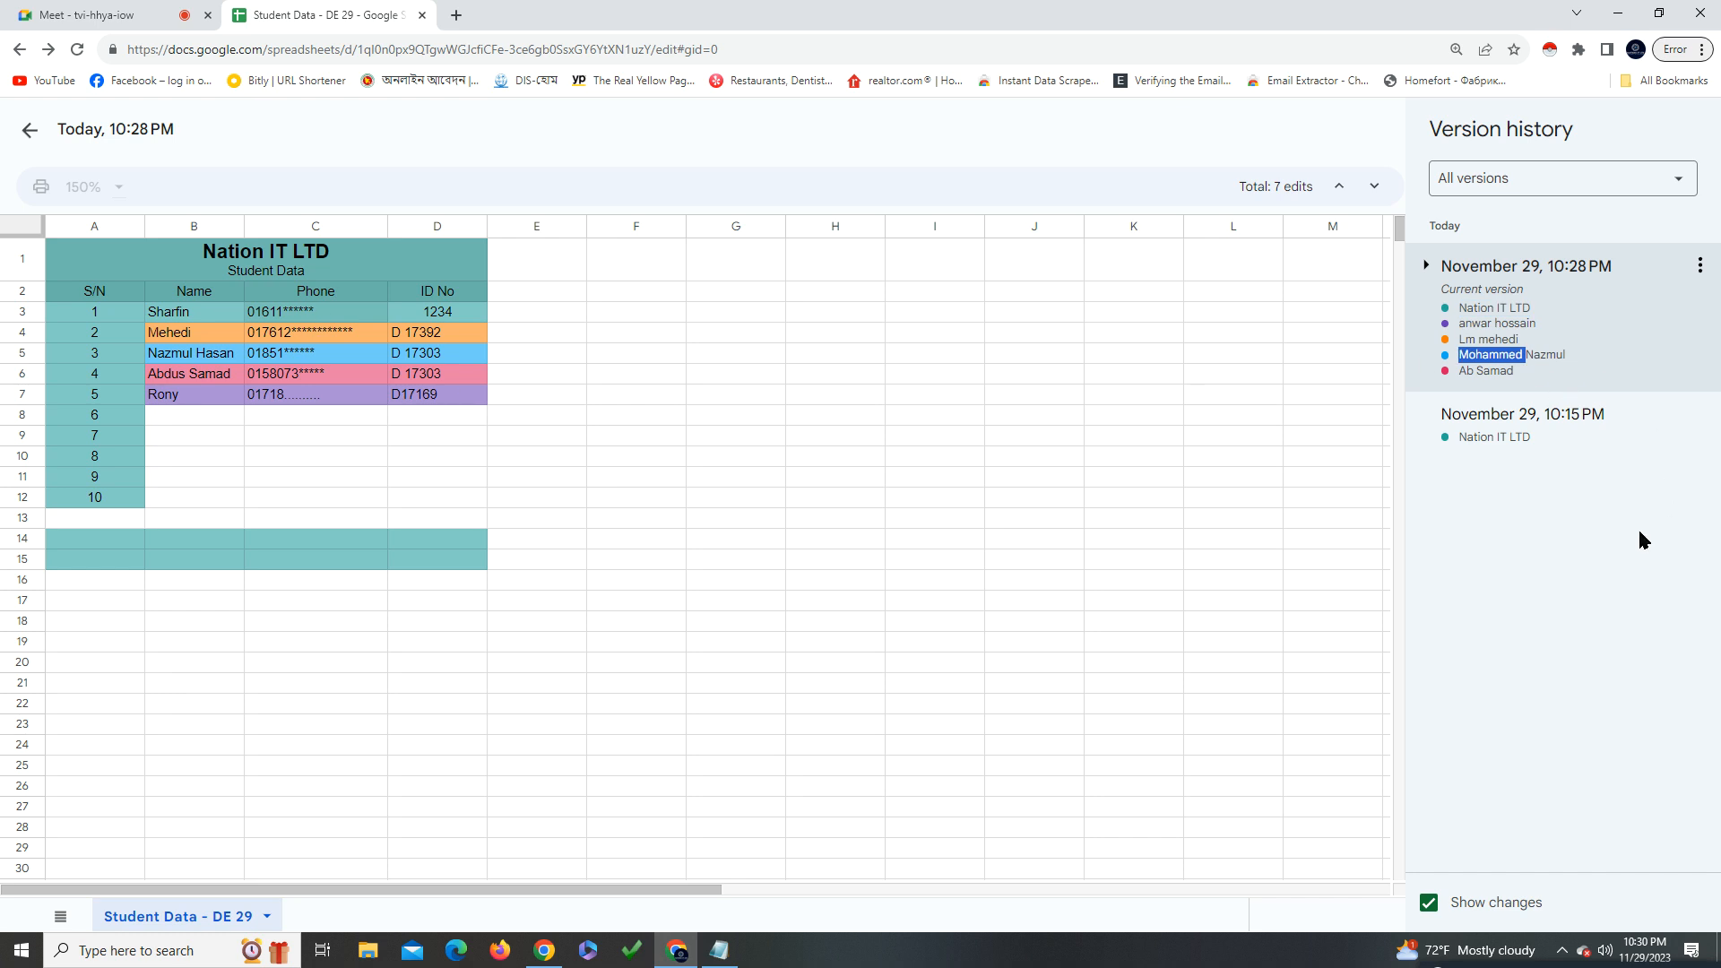
left_click(1120, 363)
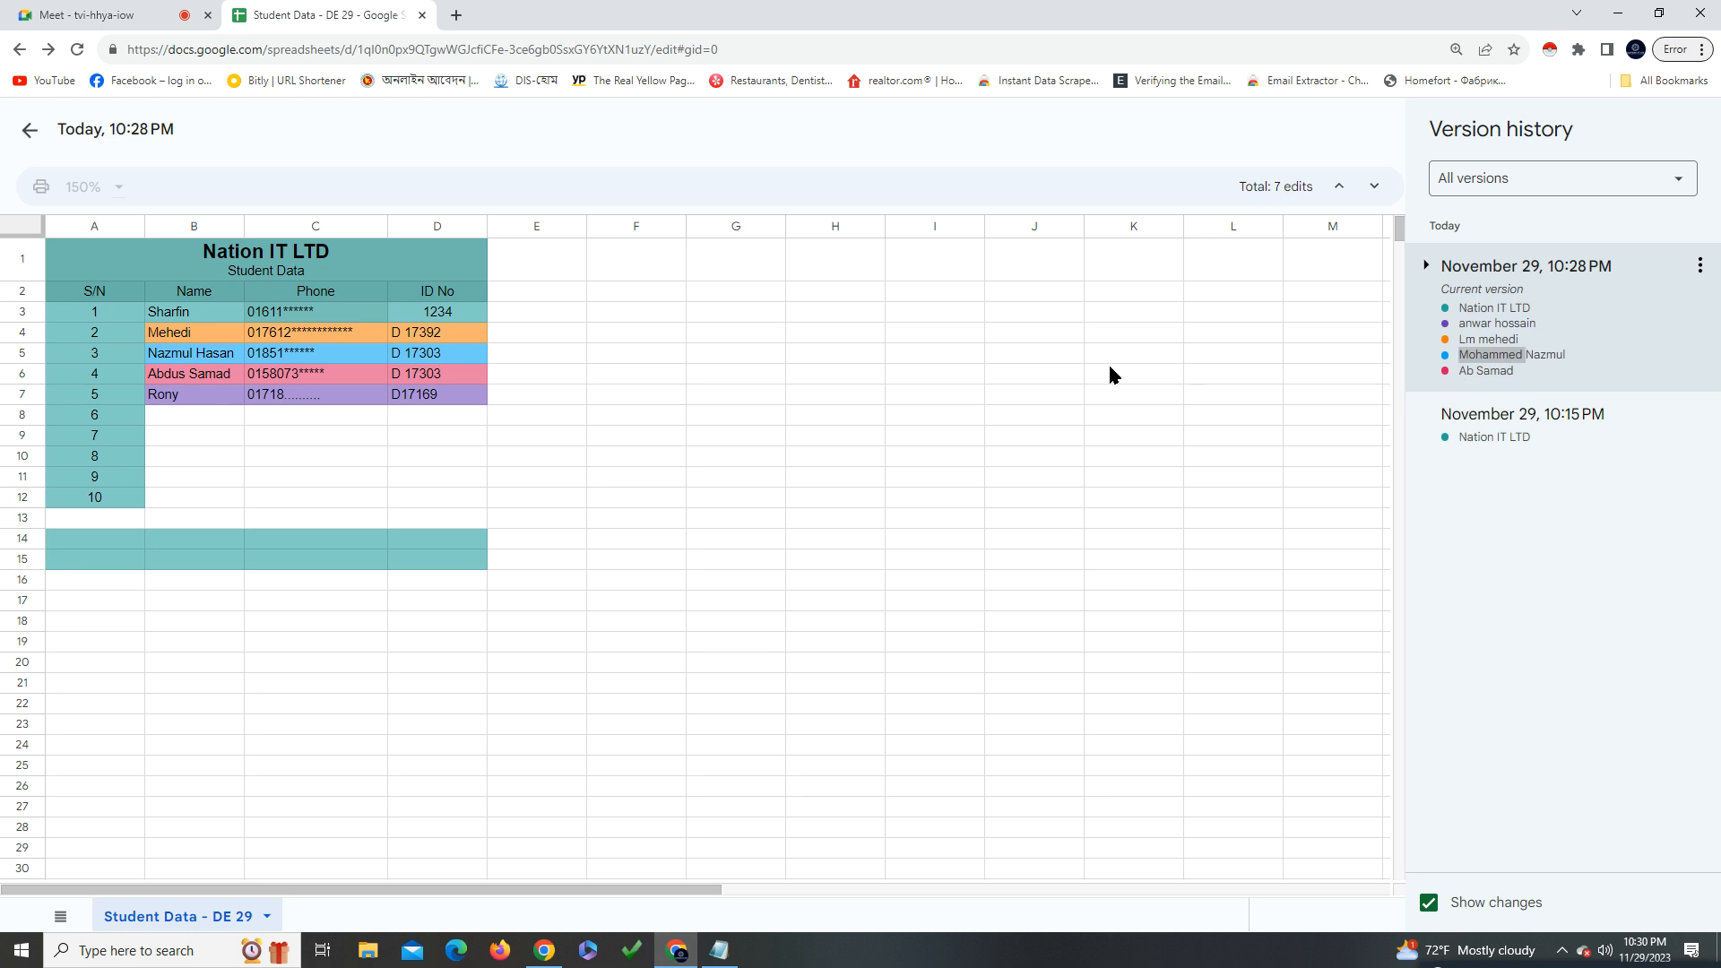
Inspect the All versions filter and open the available actions for the November 29, 10:28 PM version
left_click(1685, 177)
left_click(1685, 177)
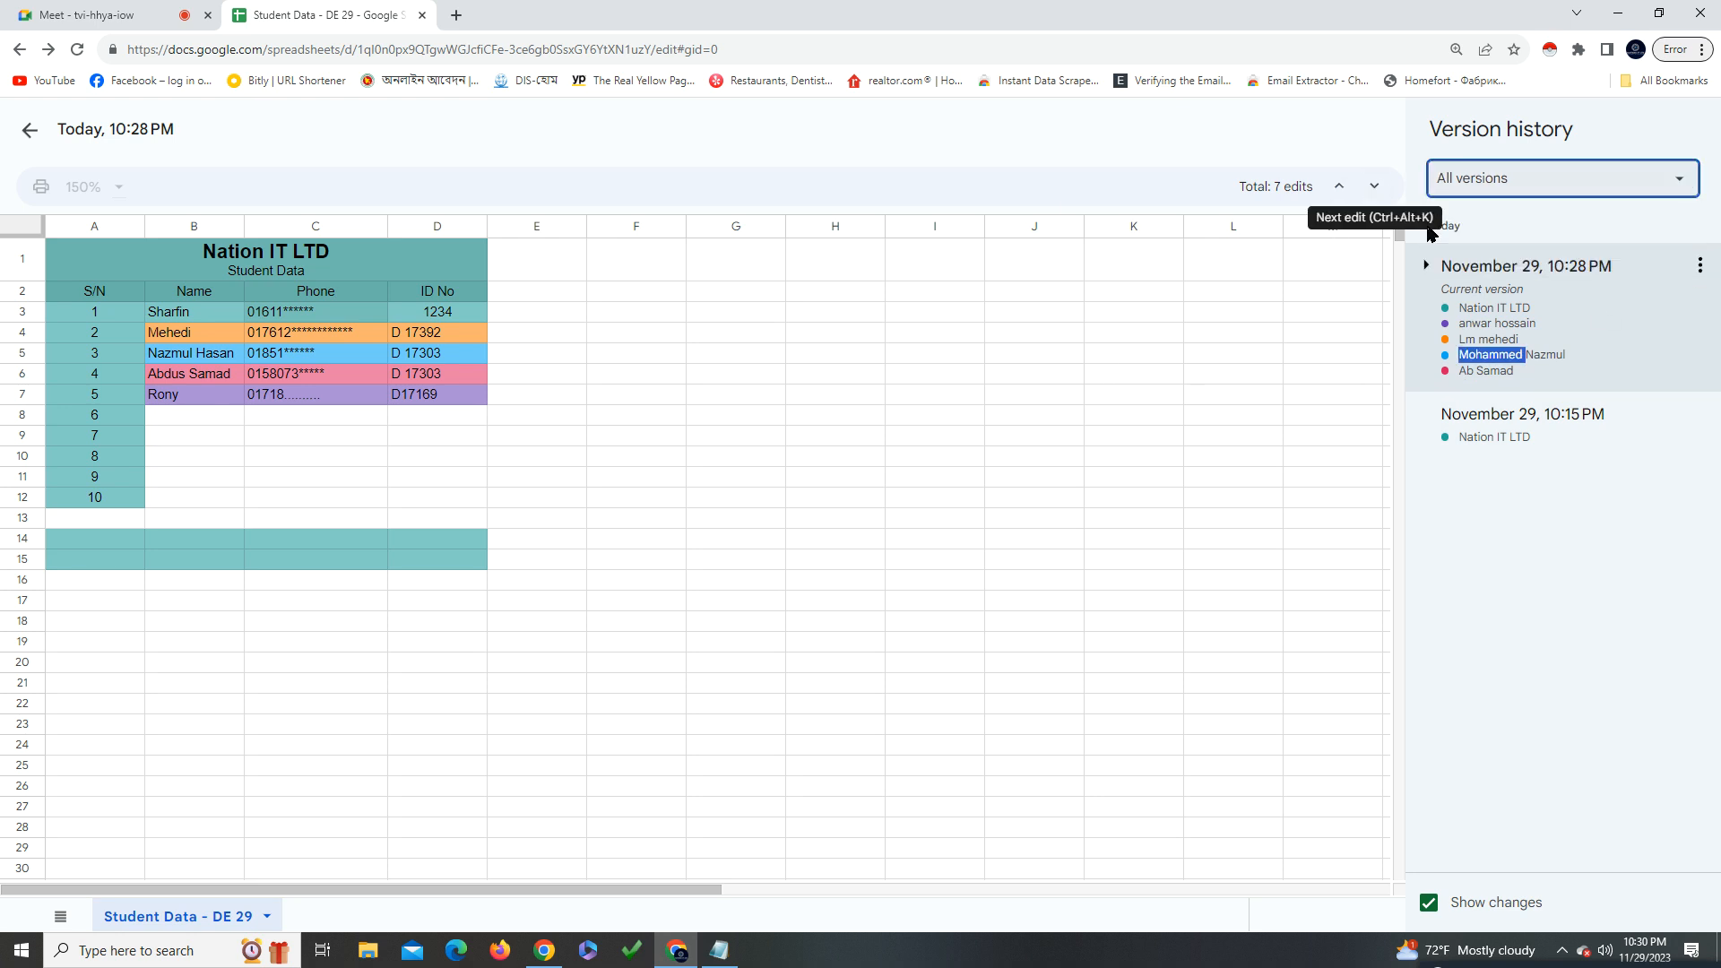
left_click(1701, 265)
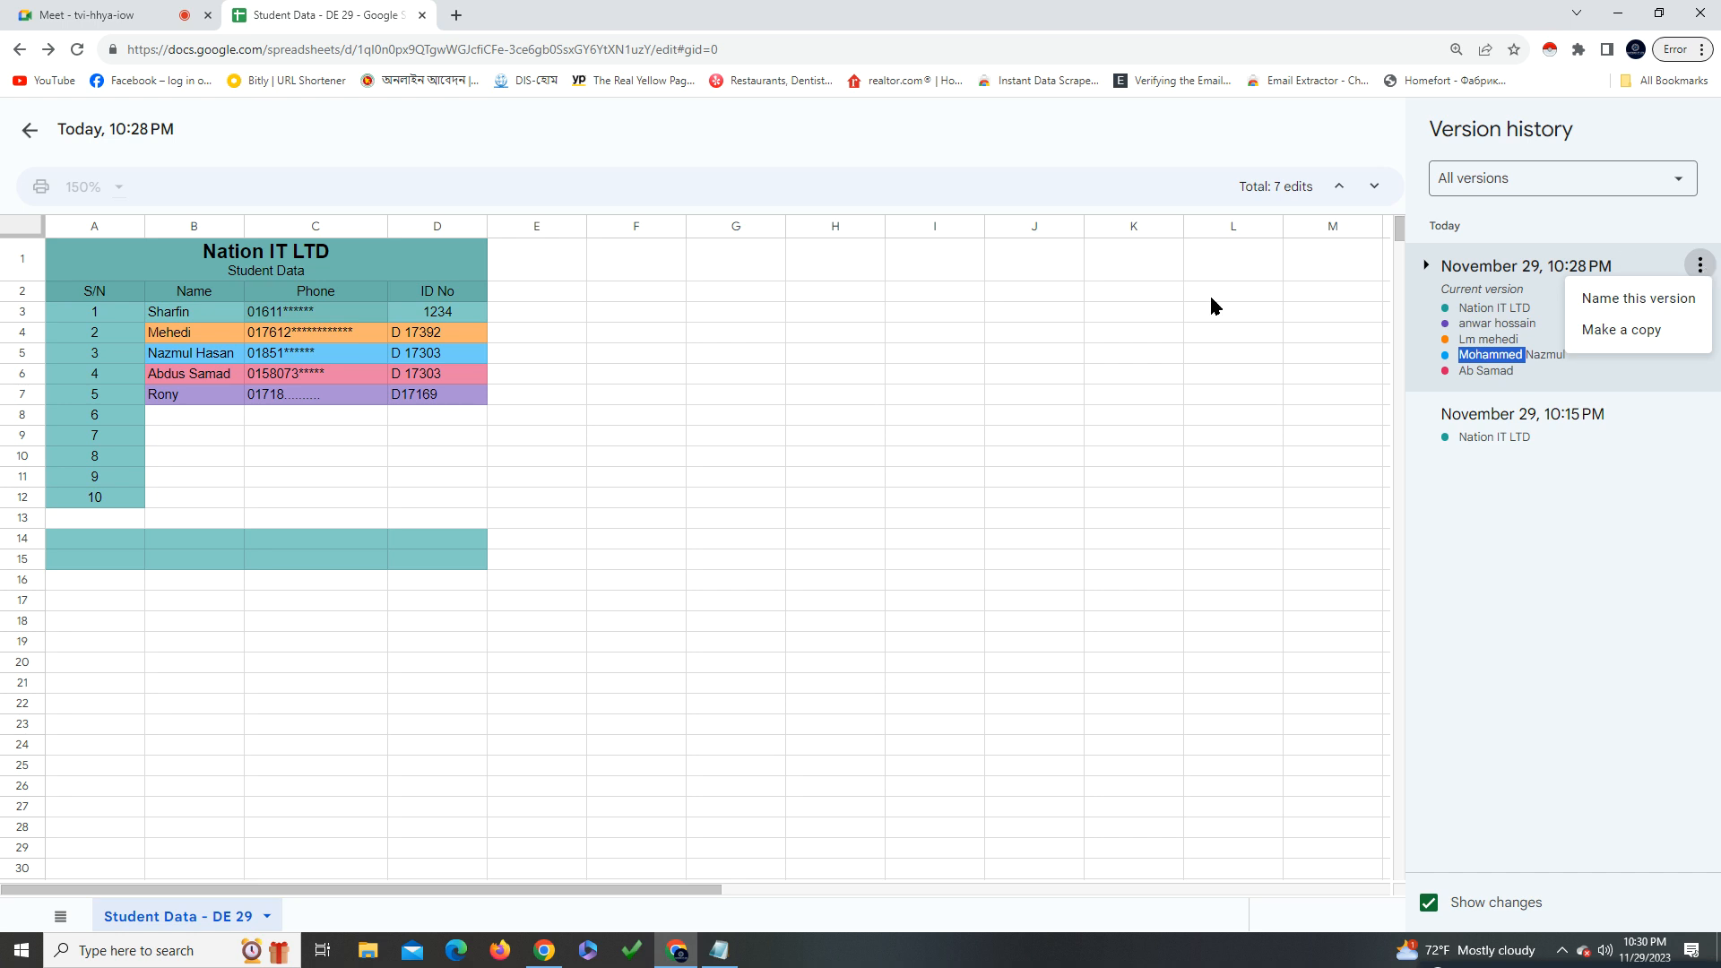
Leave the version history and check the list of people currently viewing the spreadsheet
left_click(1128, 324)
left_click(29, 130)
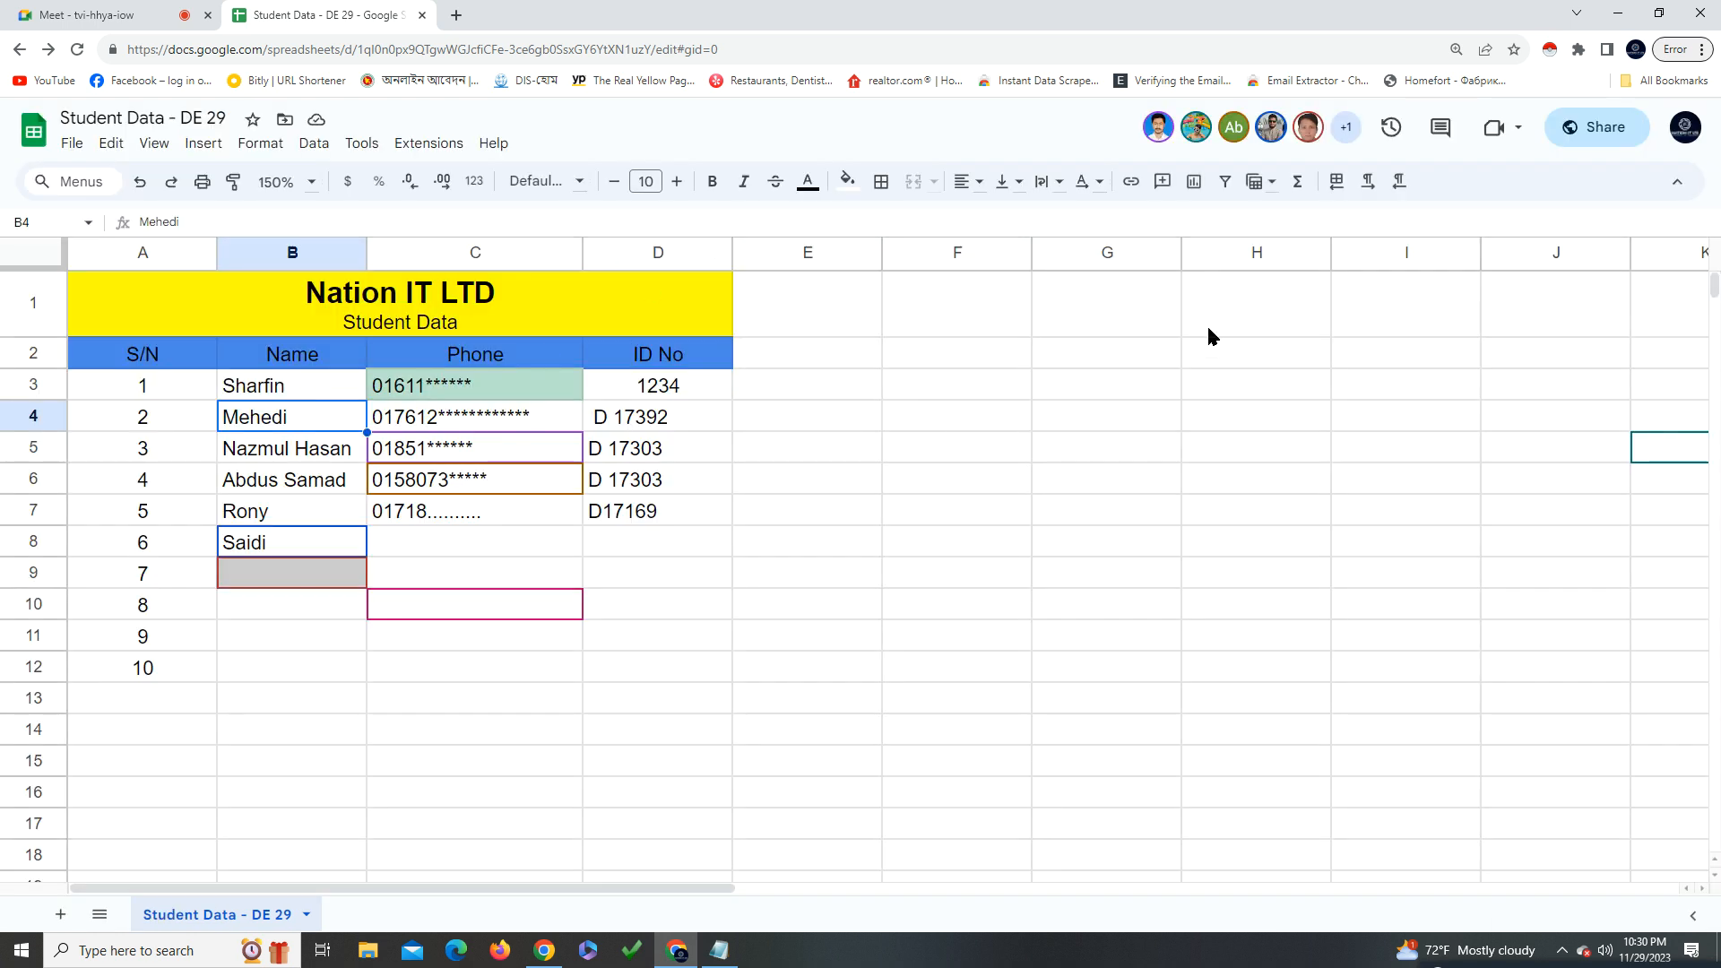
left_click(1347, 130)
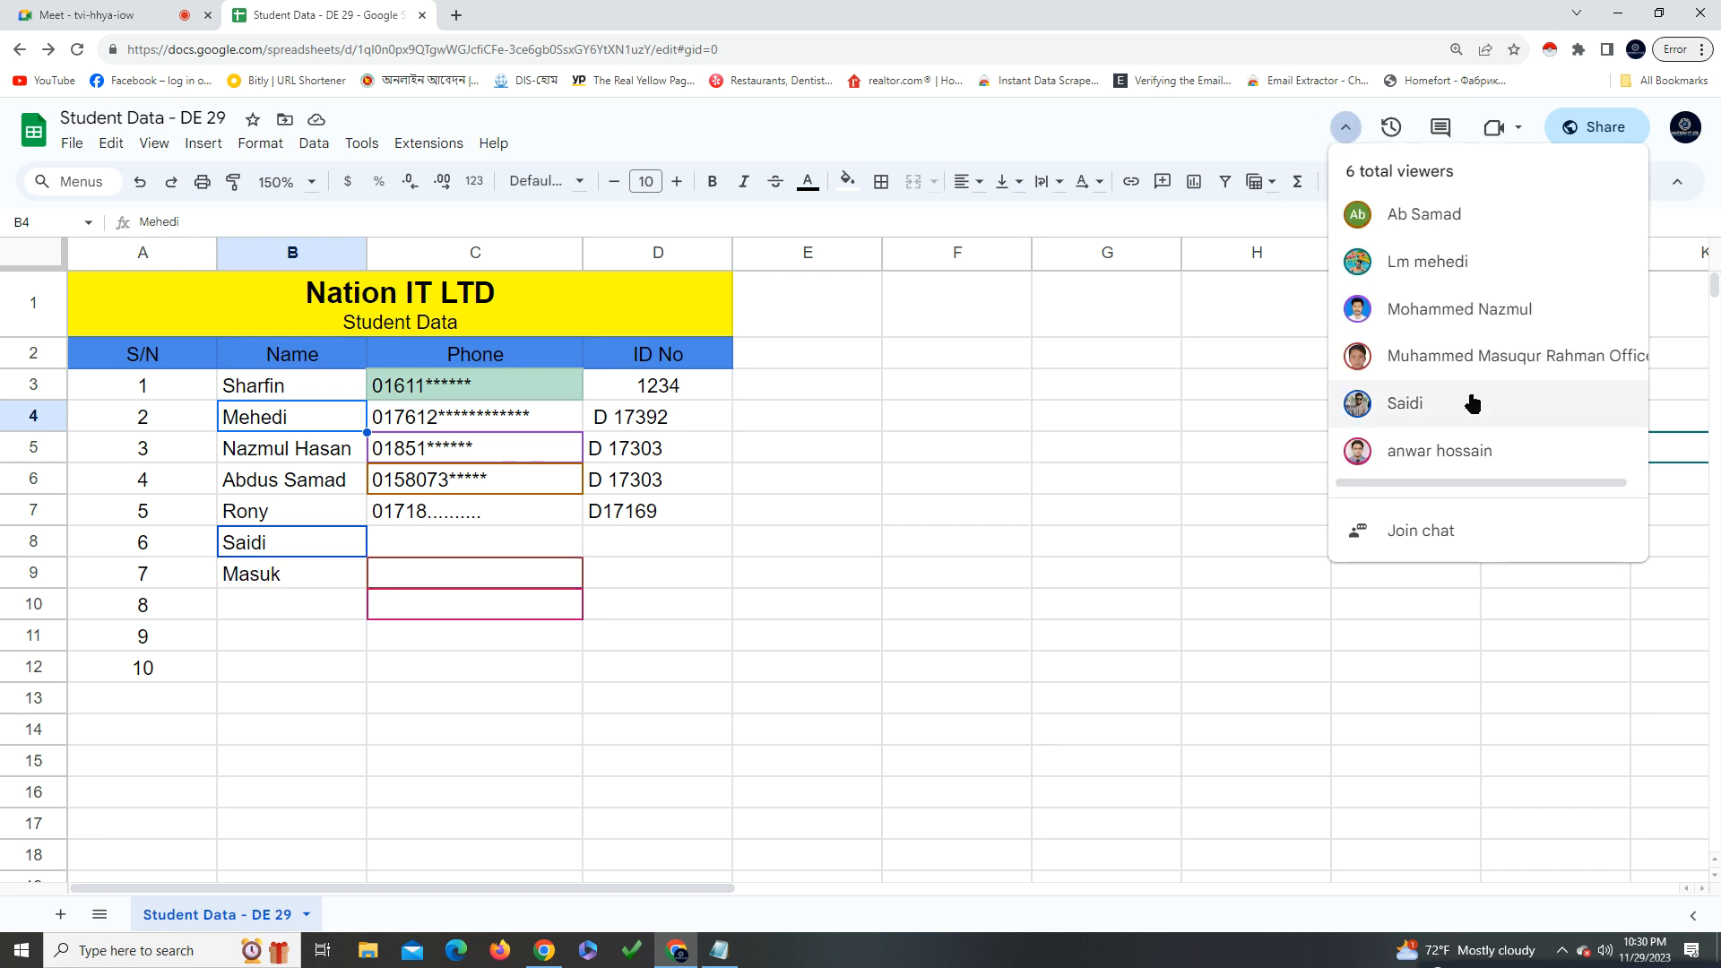
left_click(1085, 520)
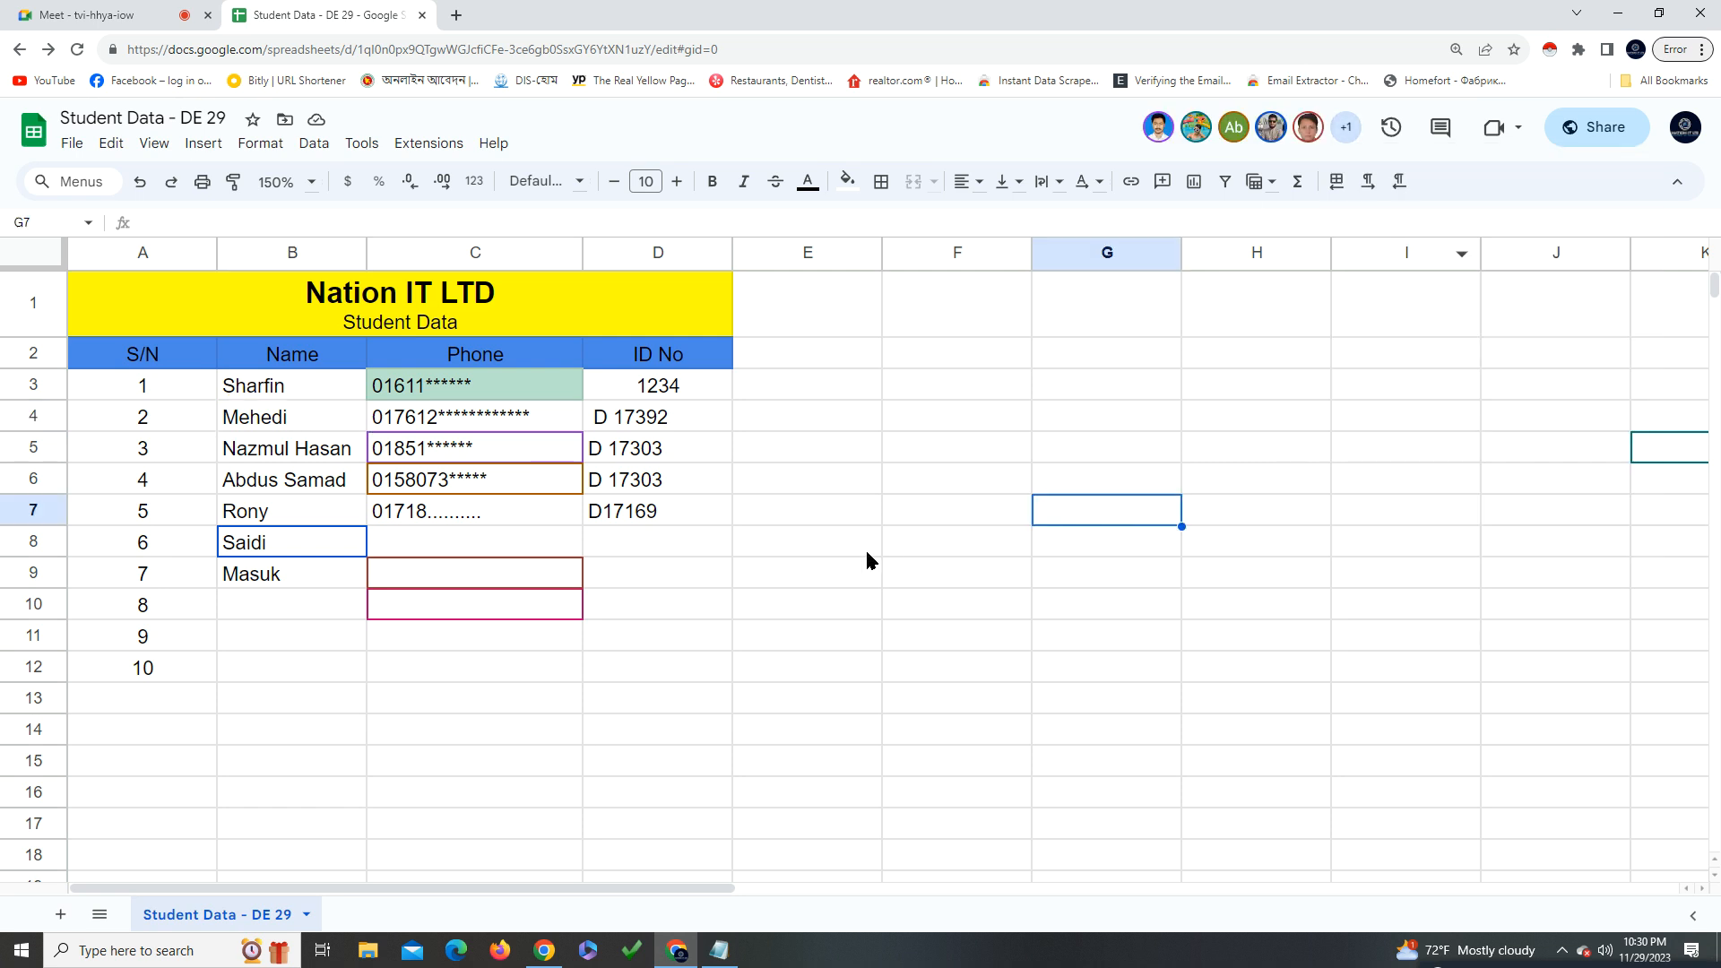
left_click(825, 578)
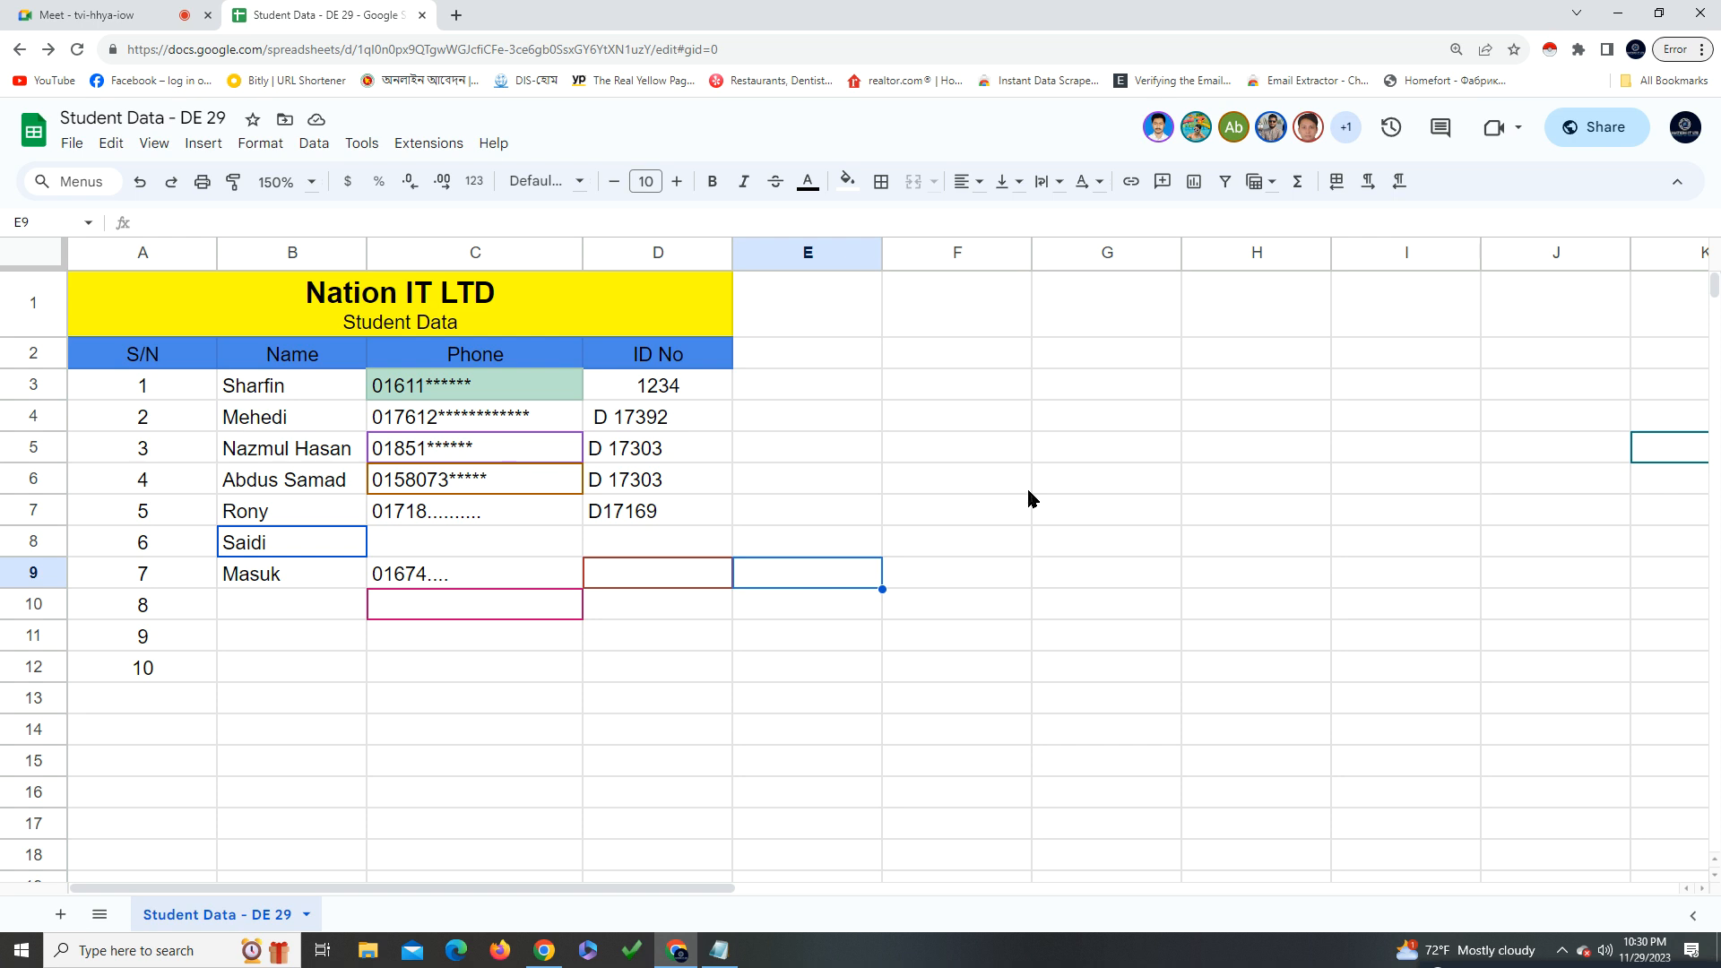
Go over the second student's entries in row 4 and show the edit history of ID No cell D4
left_click(292, 419)
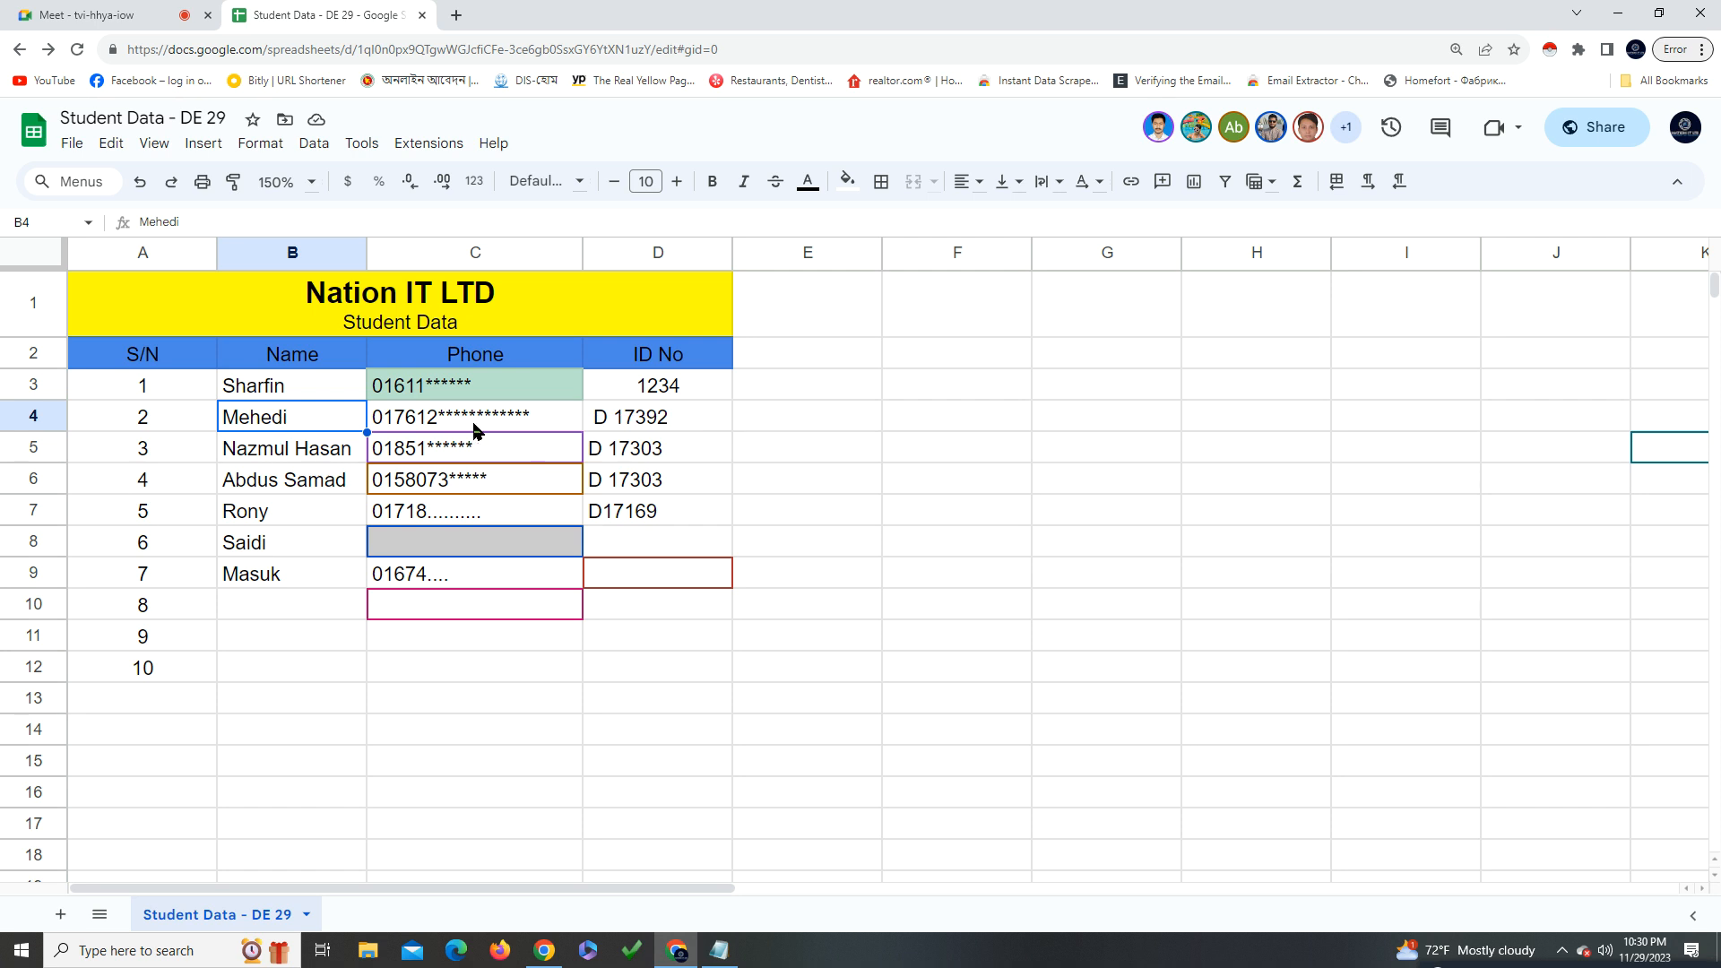
left_click(473, 428)
left_click(653, 421)
left_click(297, 414)
left_click(644, 424)
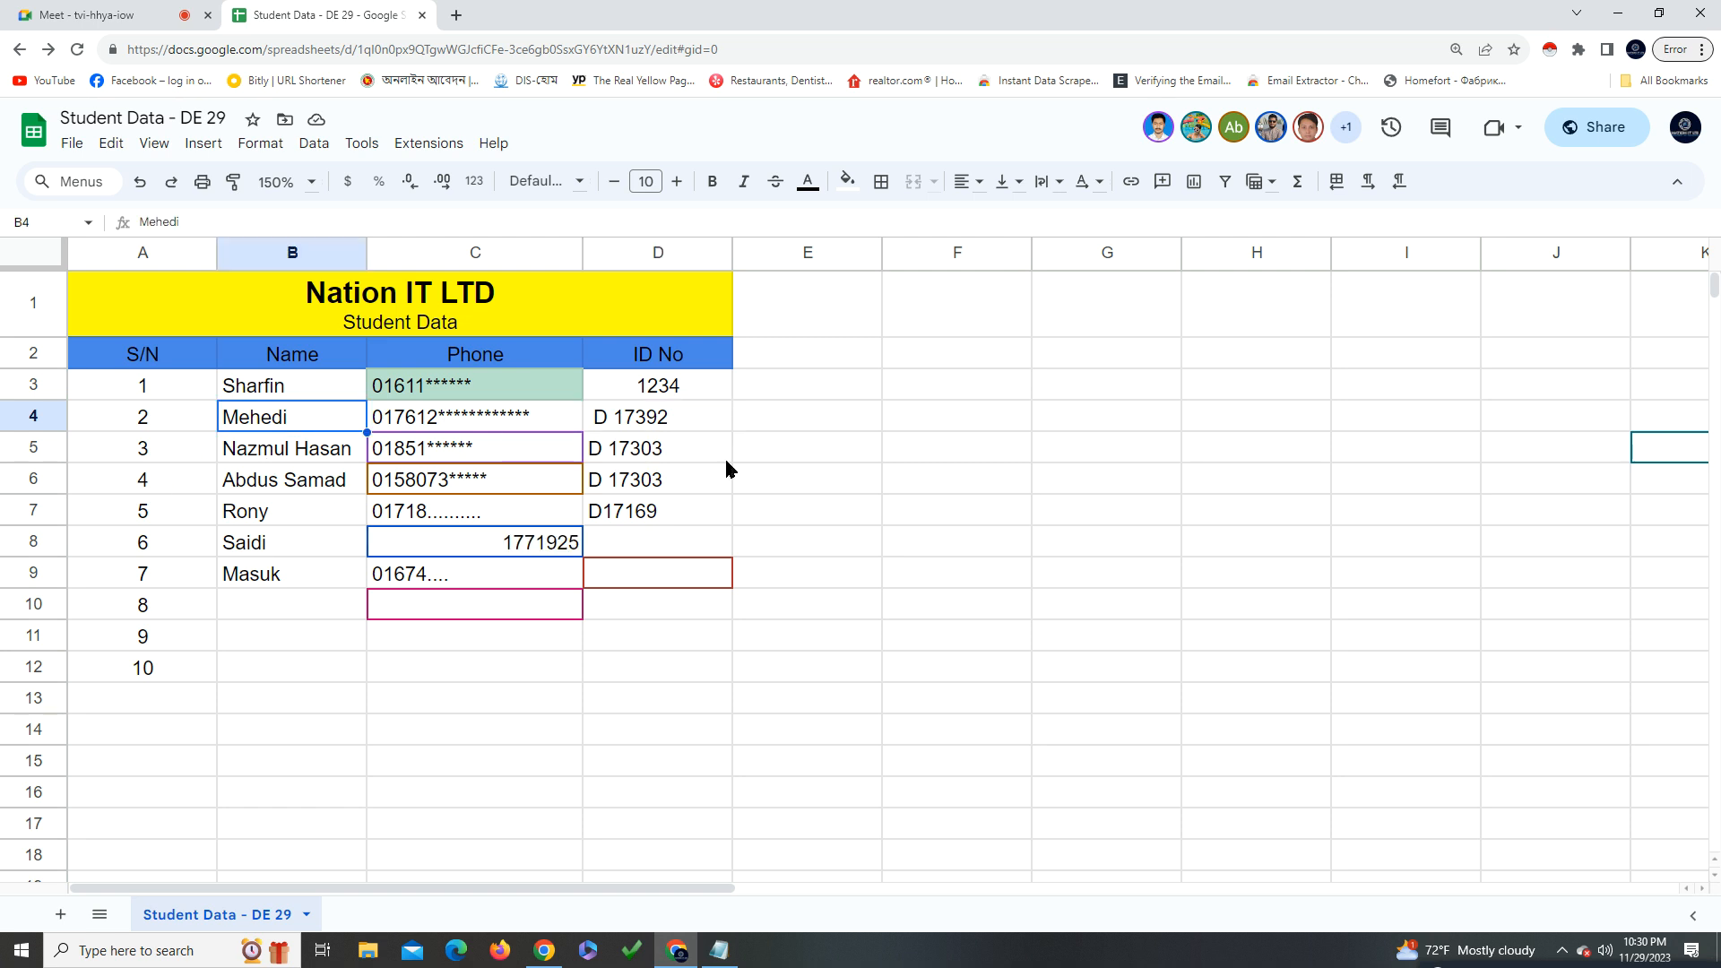
left_click(686, 421)
right_click(687, 424)
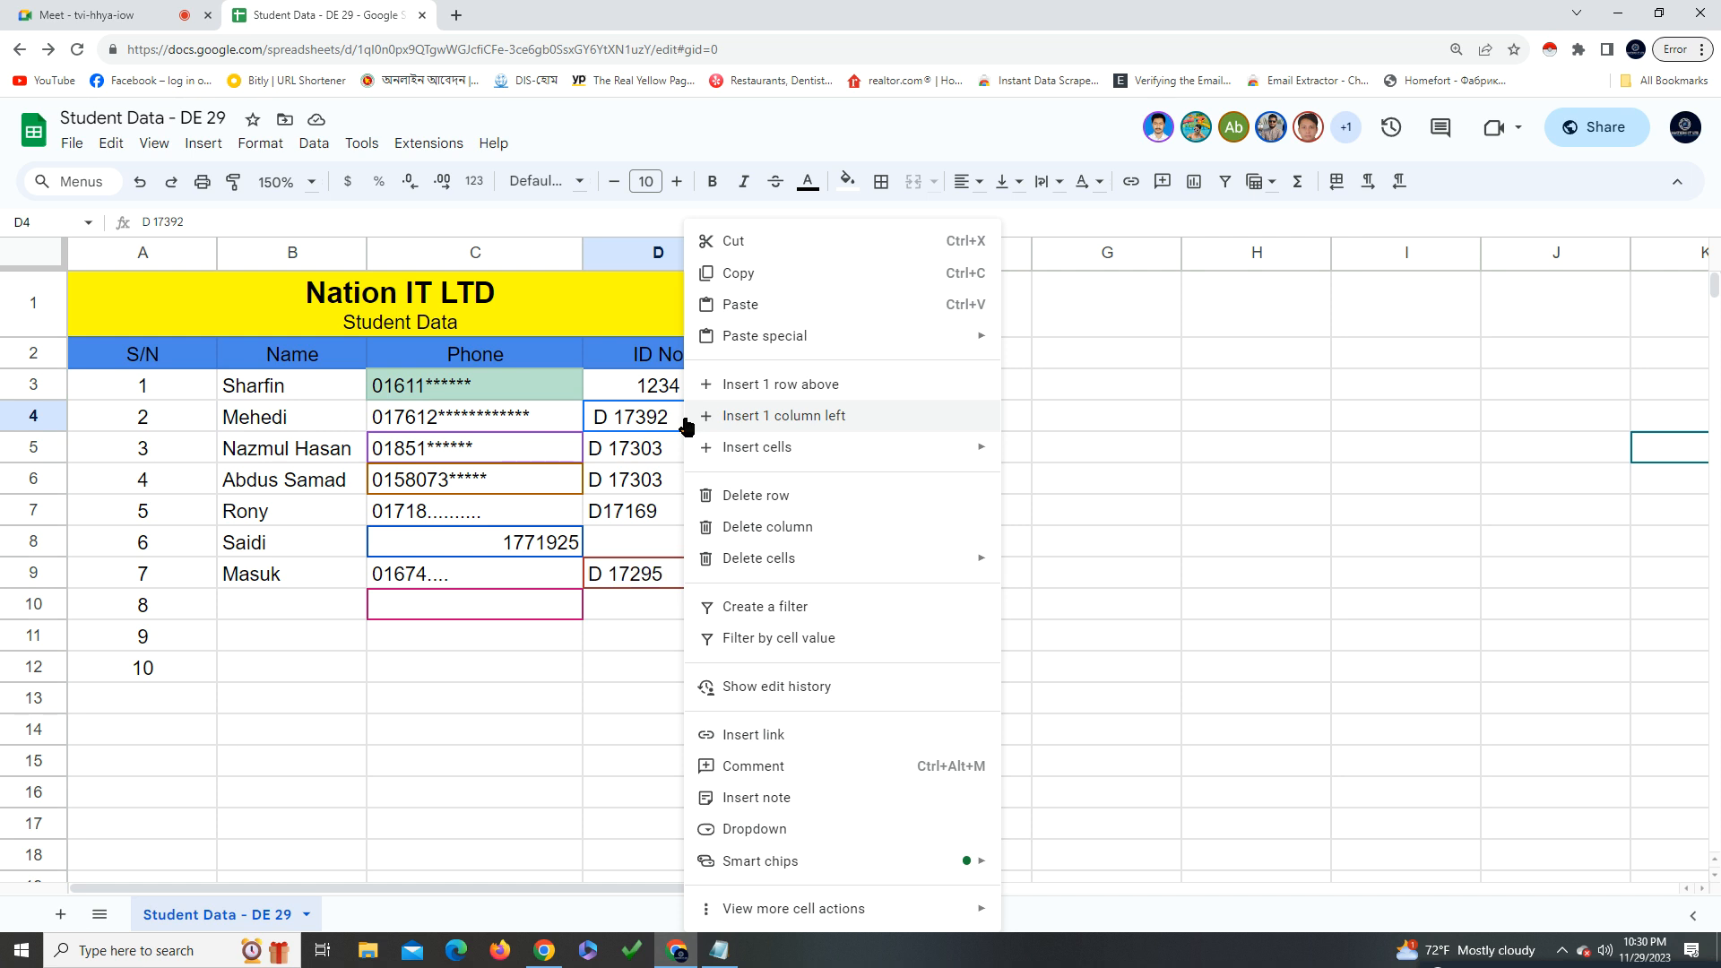
left_click(833, 687)
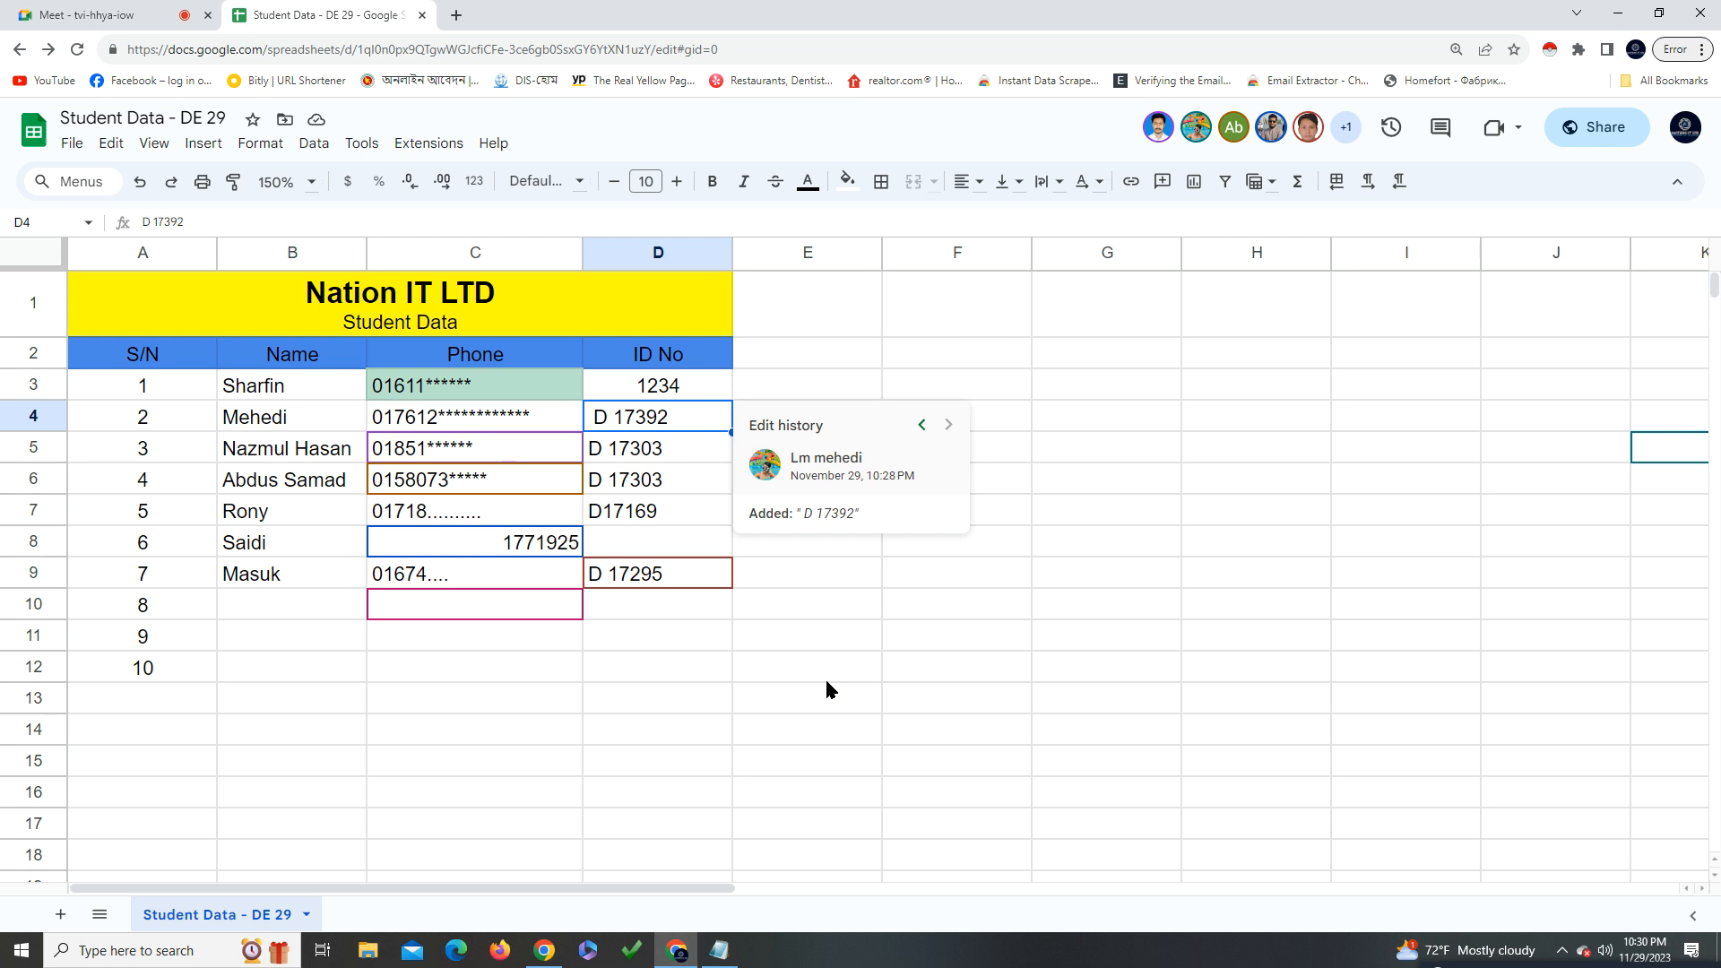
Browse back and forward through D4's edit records, highlighting the recorded value and the edit time
left_click(924, 424)
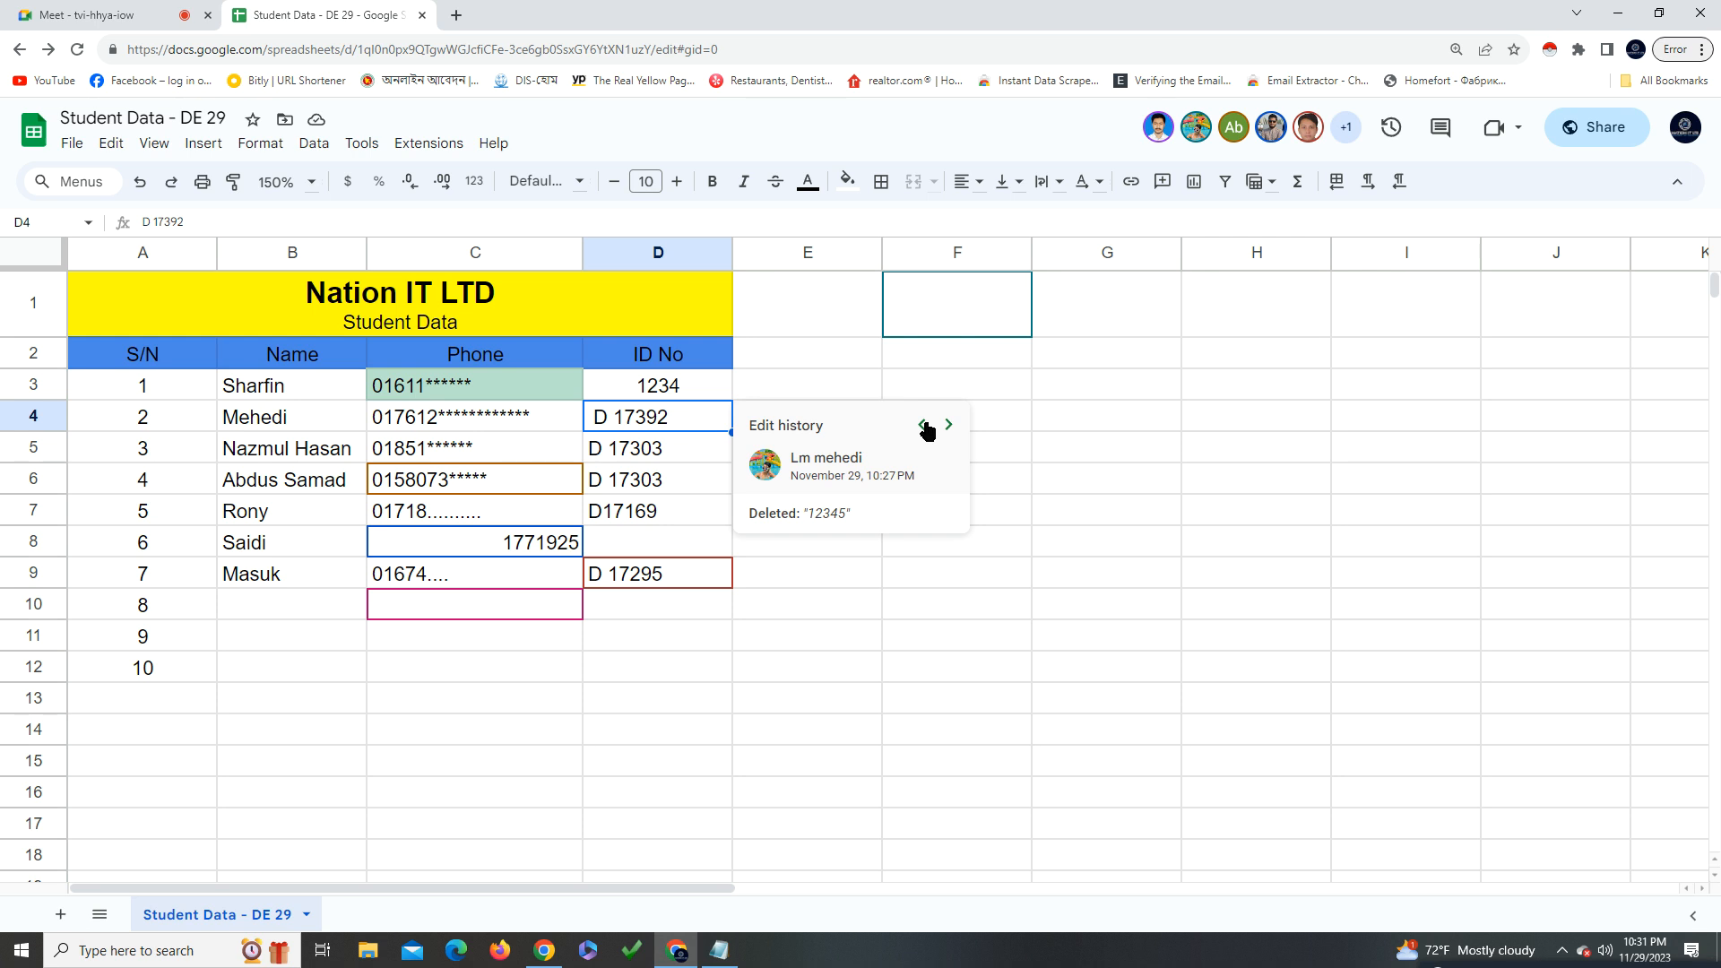
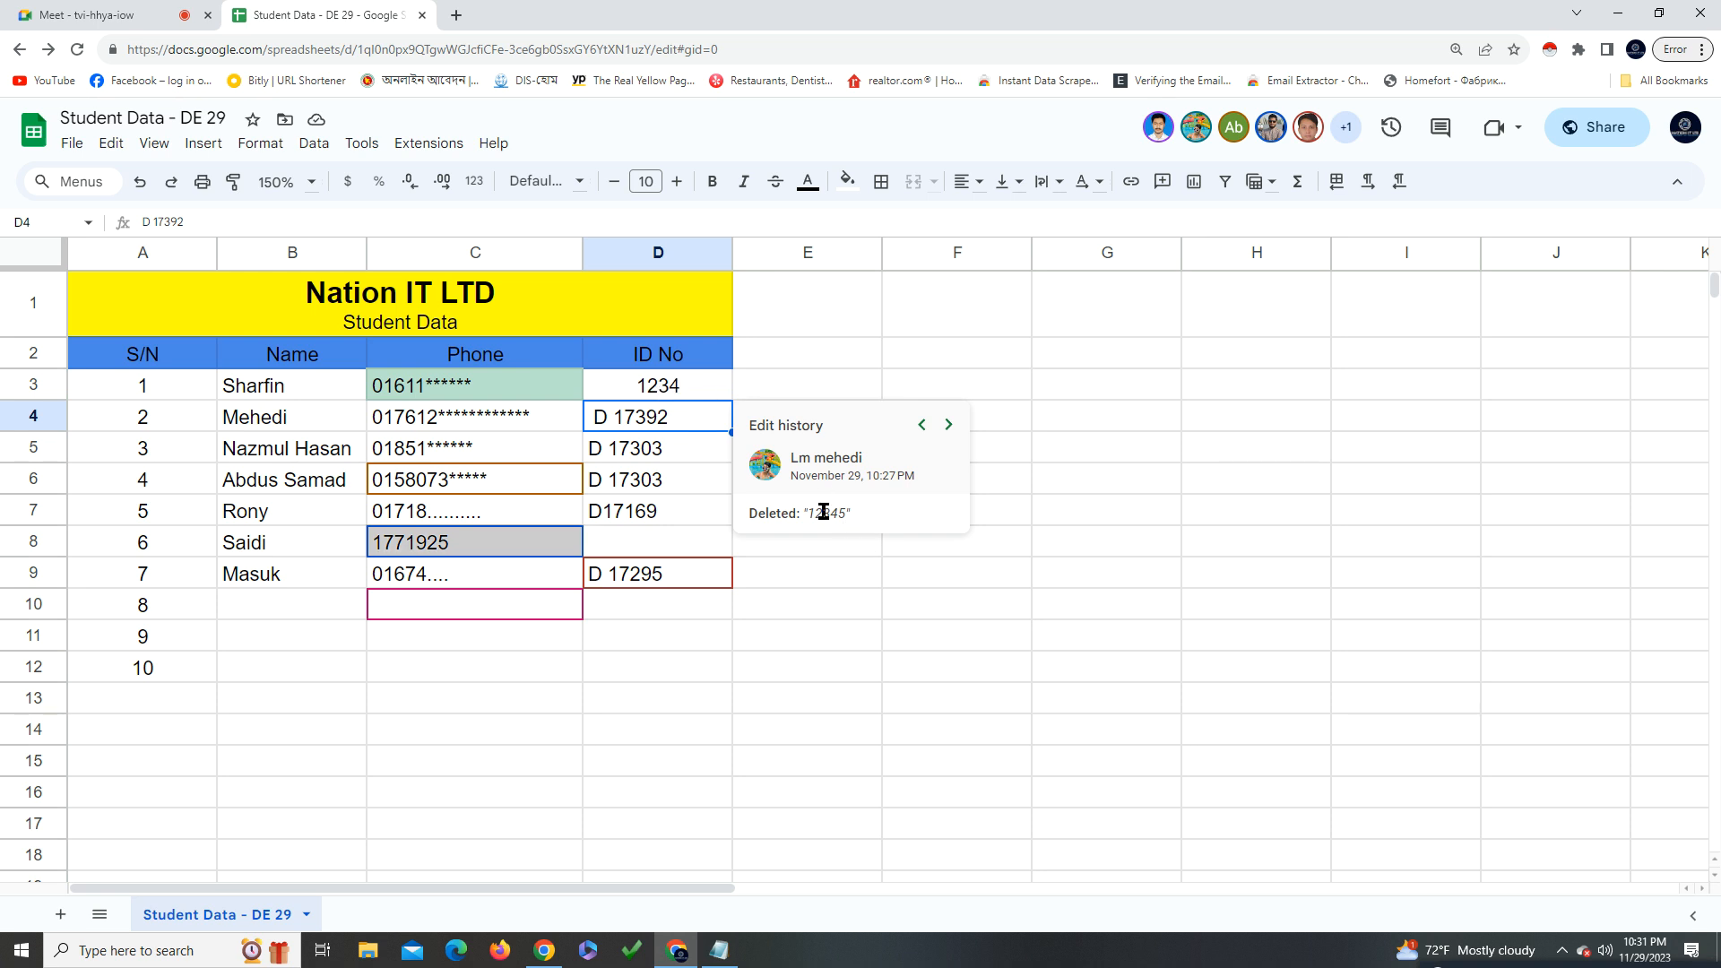
left_click(918, 424)
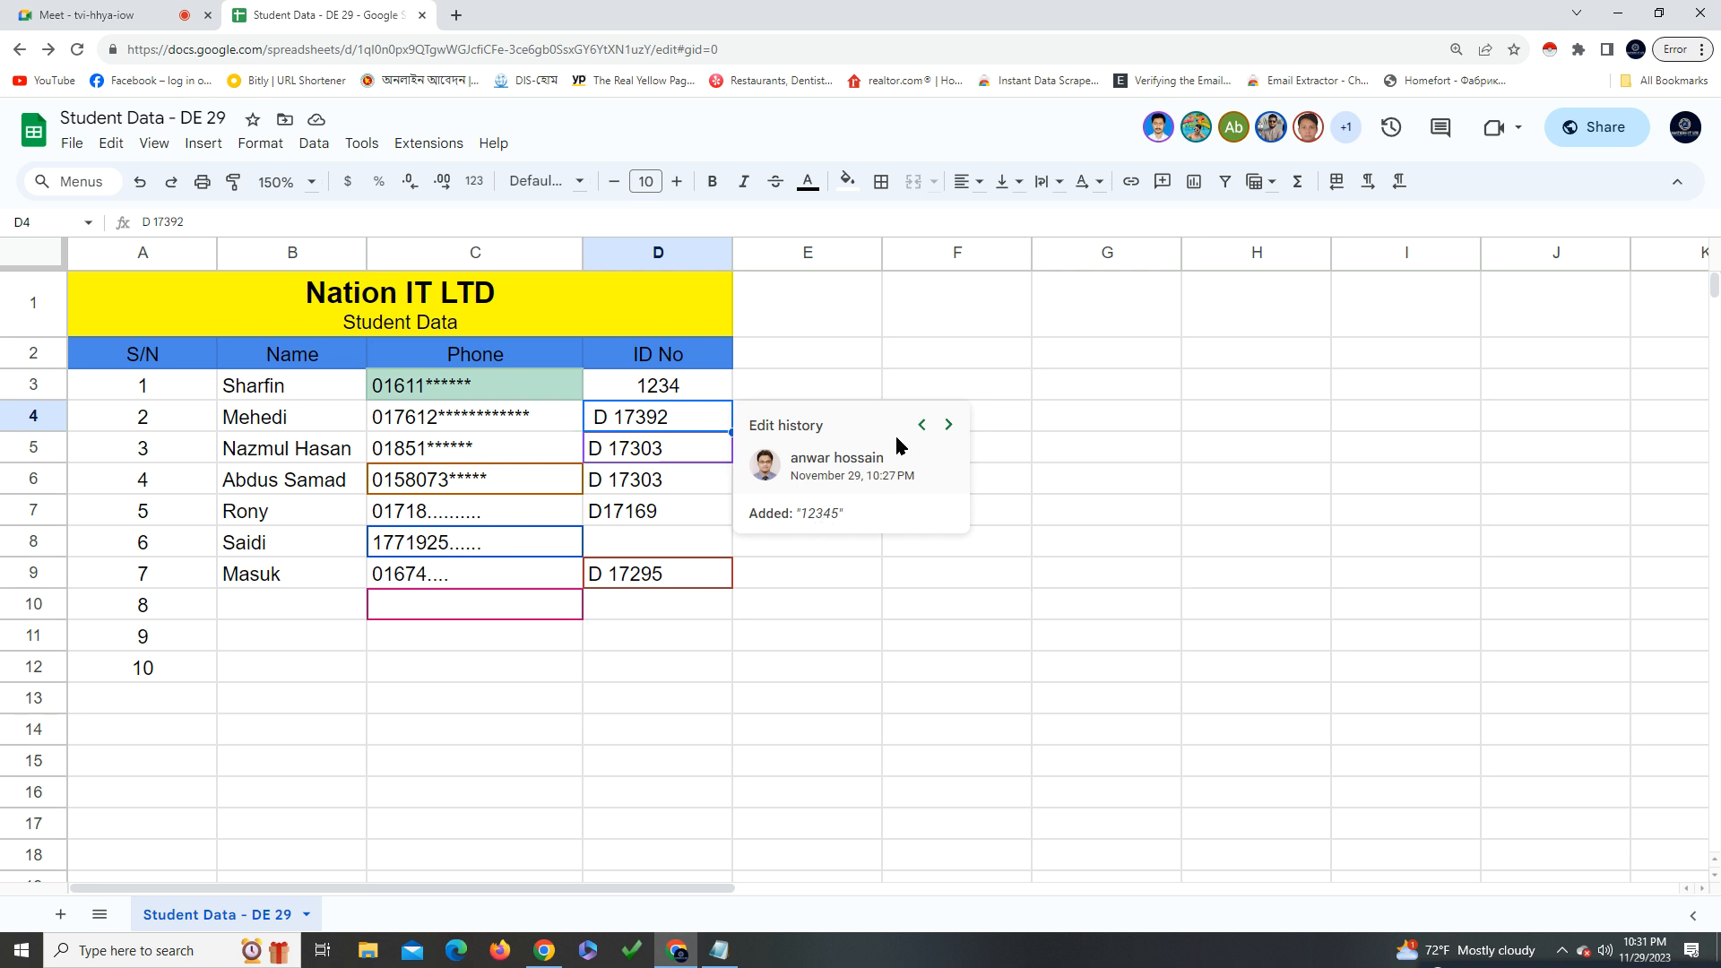
left_click(921, 423)
left_click(948, 424)
left_click_drag(831, 512, 798, 518)
left_click(952, 427)
left_click(951, 430)
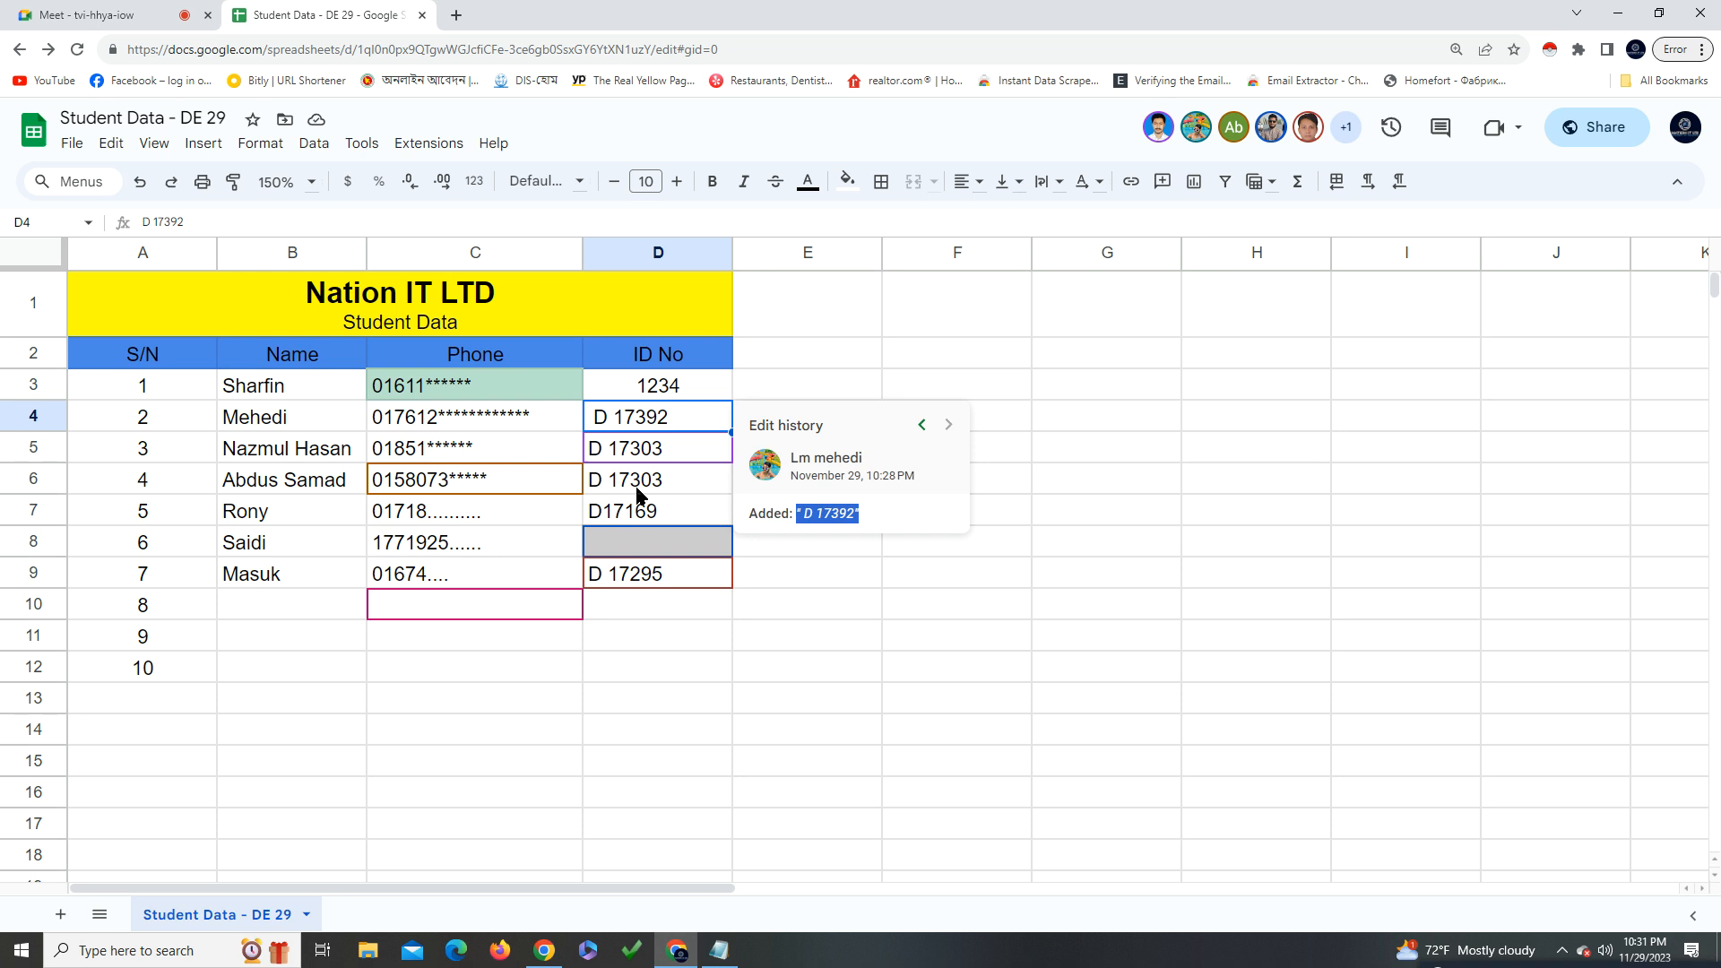
left_click_drag(828, 476, 890, 477)
Go over row 5's entries and browse back through the edit history of ID No cell D5
left_click(273, 452)
left_click(420, 454)
left_click(591, 453)
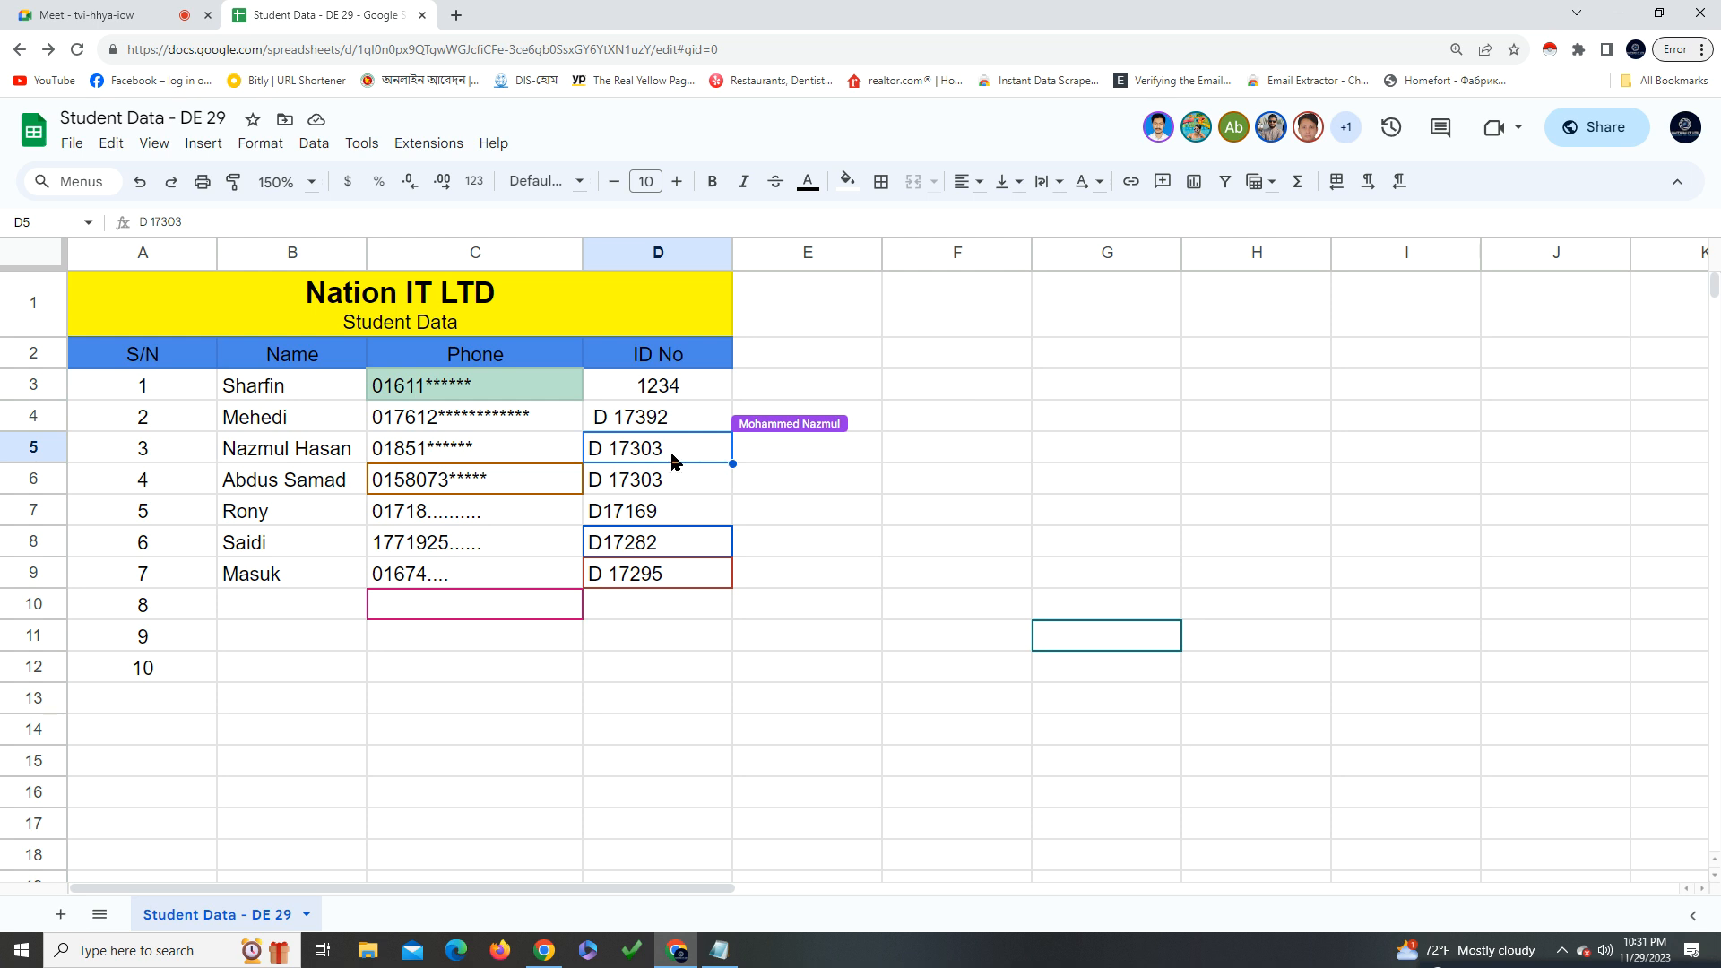
right_click(674, 459)
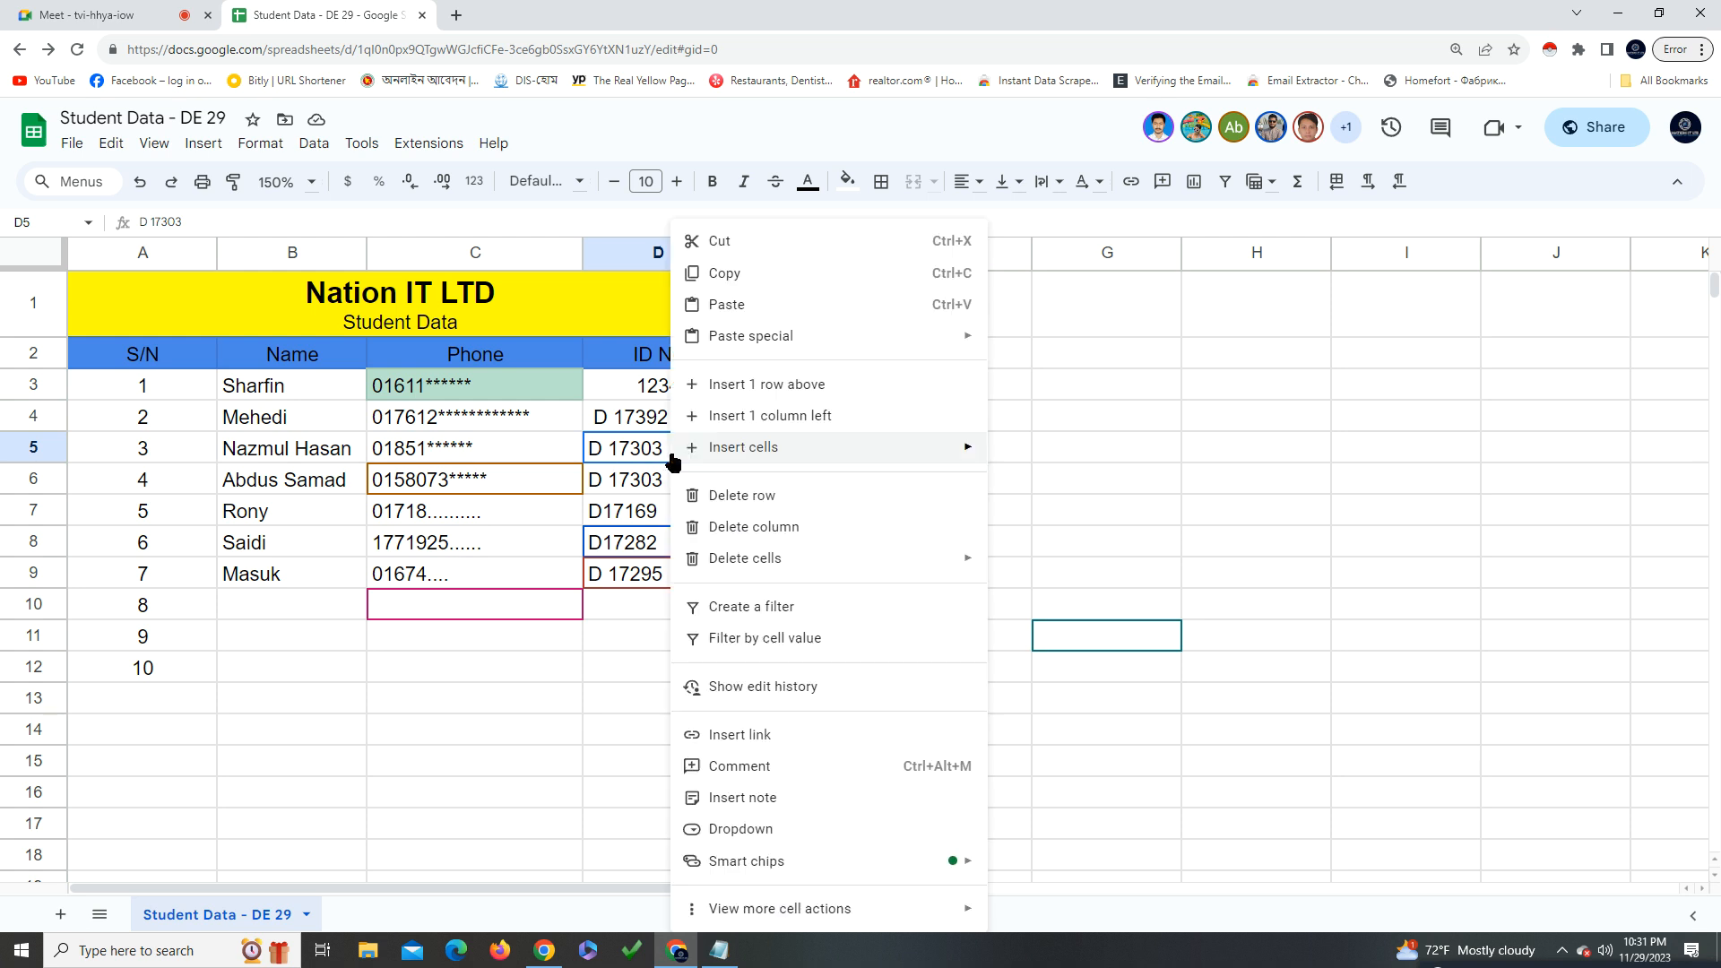
left_click(755, 686)
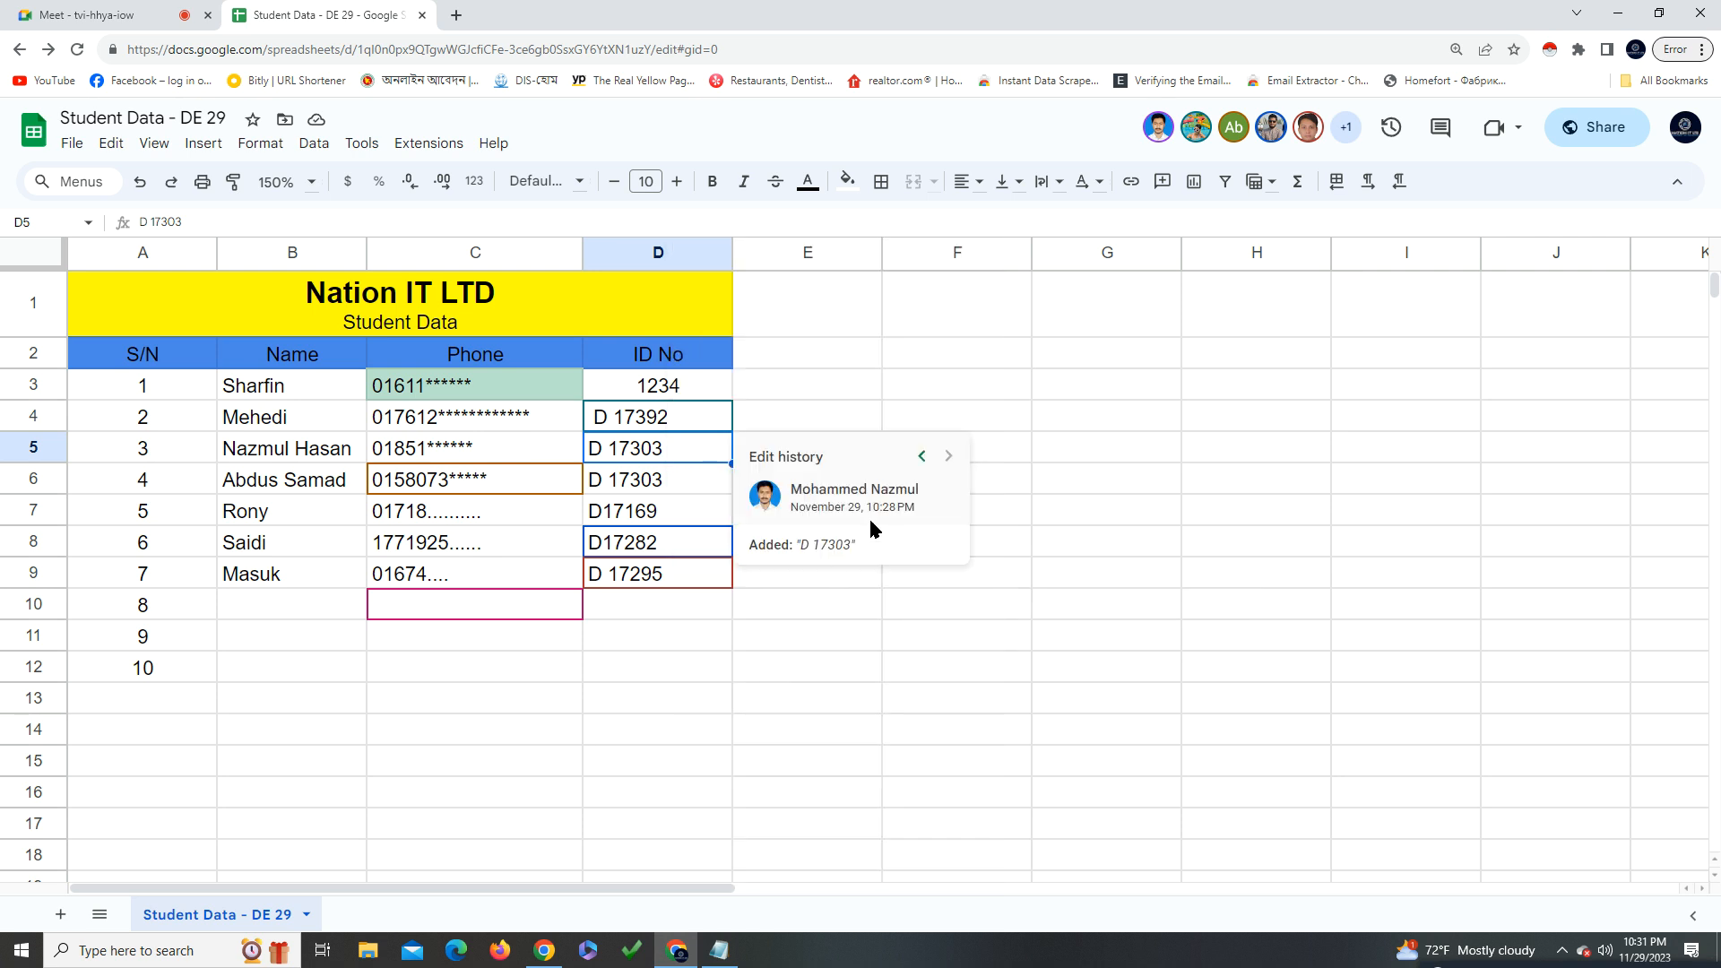
left_click(923, 458)
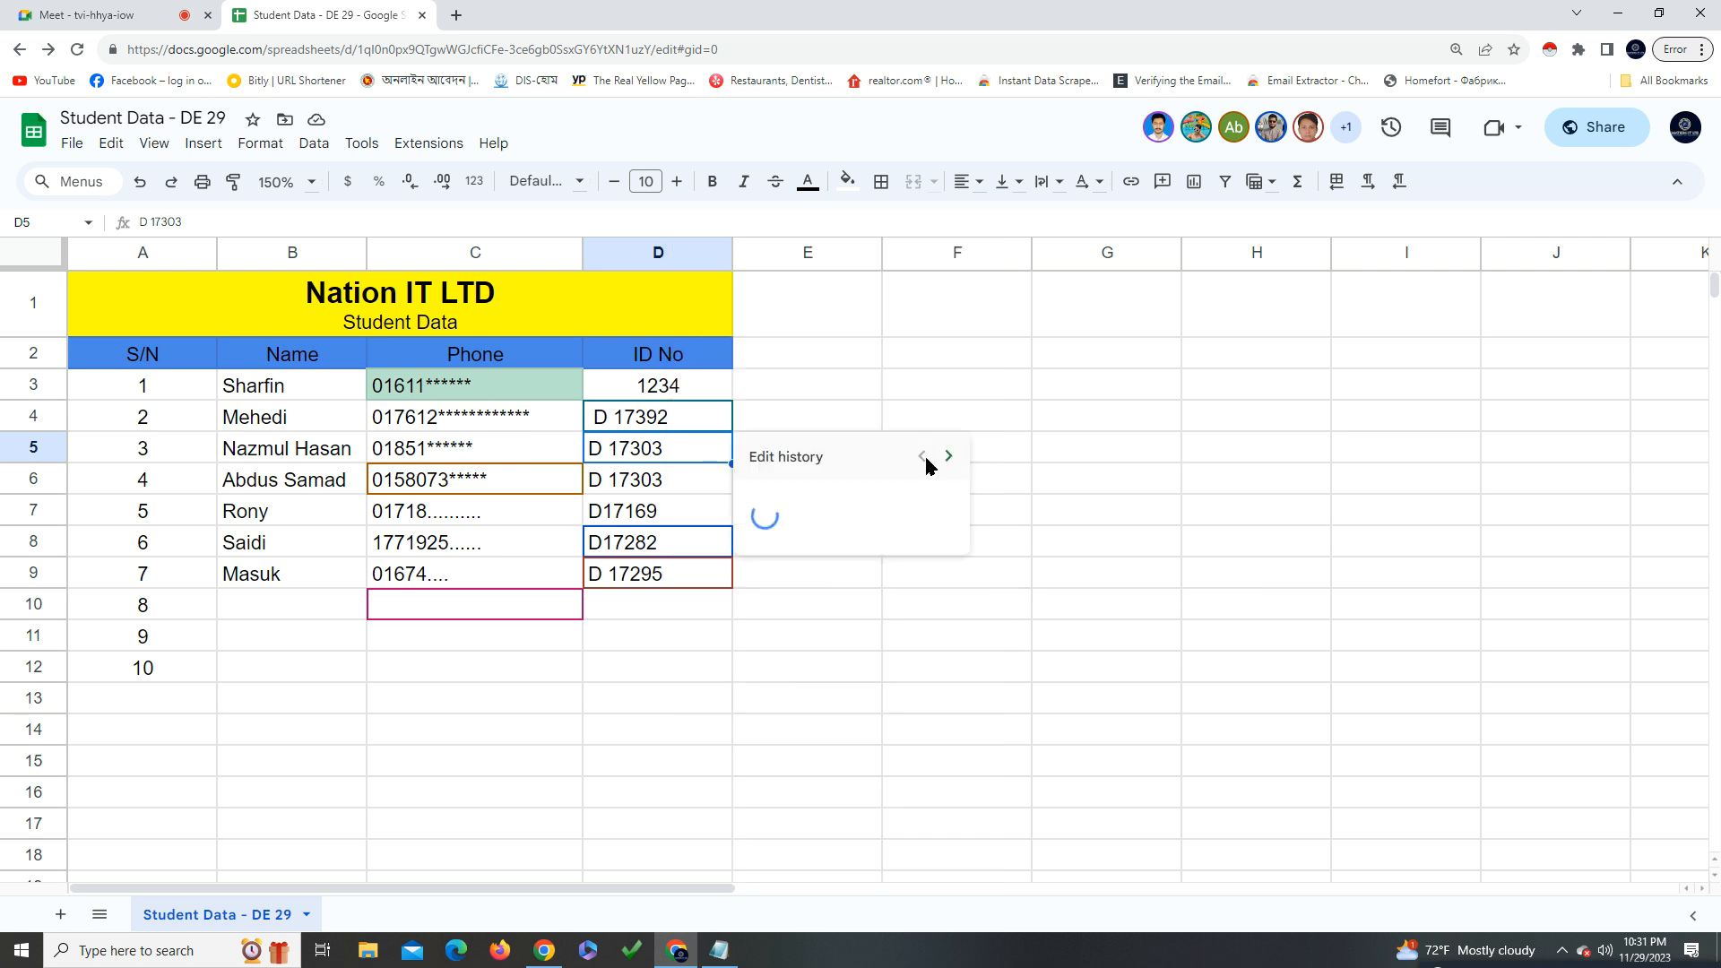
left_click(924, 457)
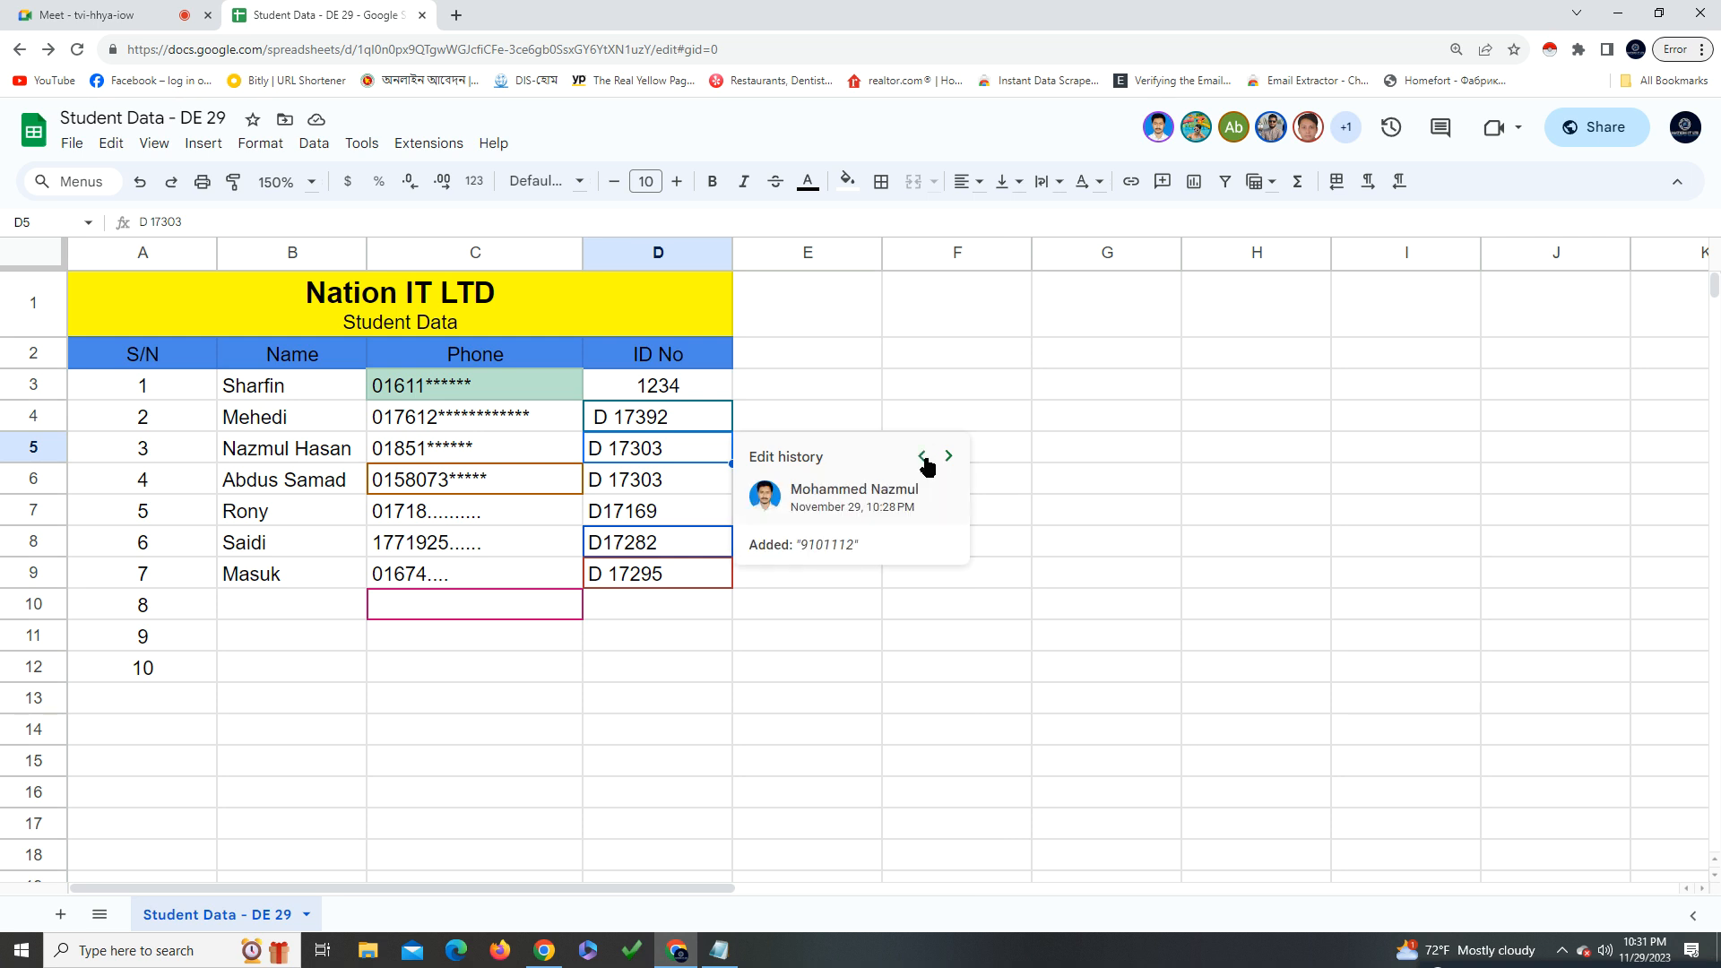
left_click(924, 457)
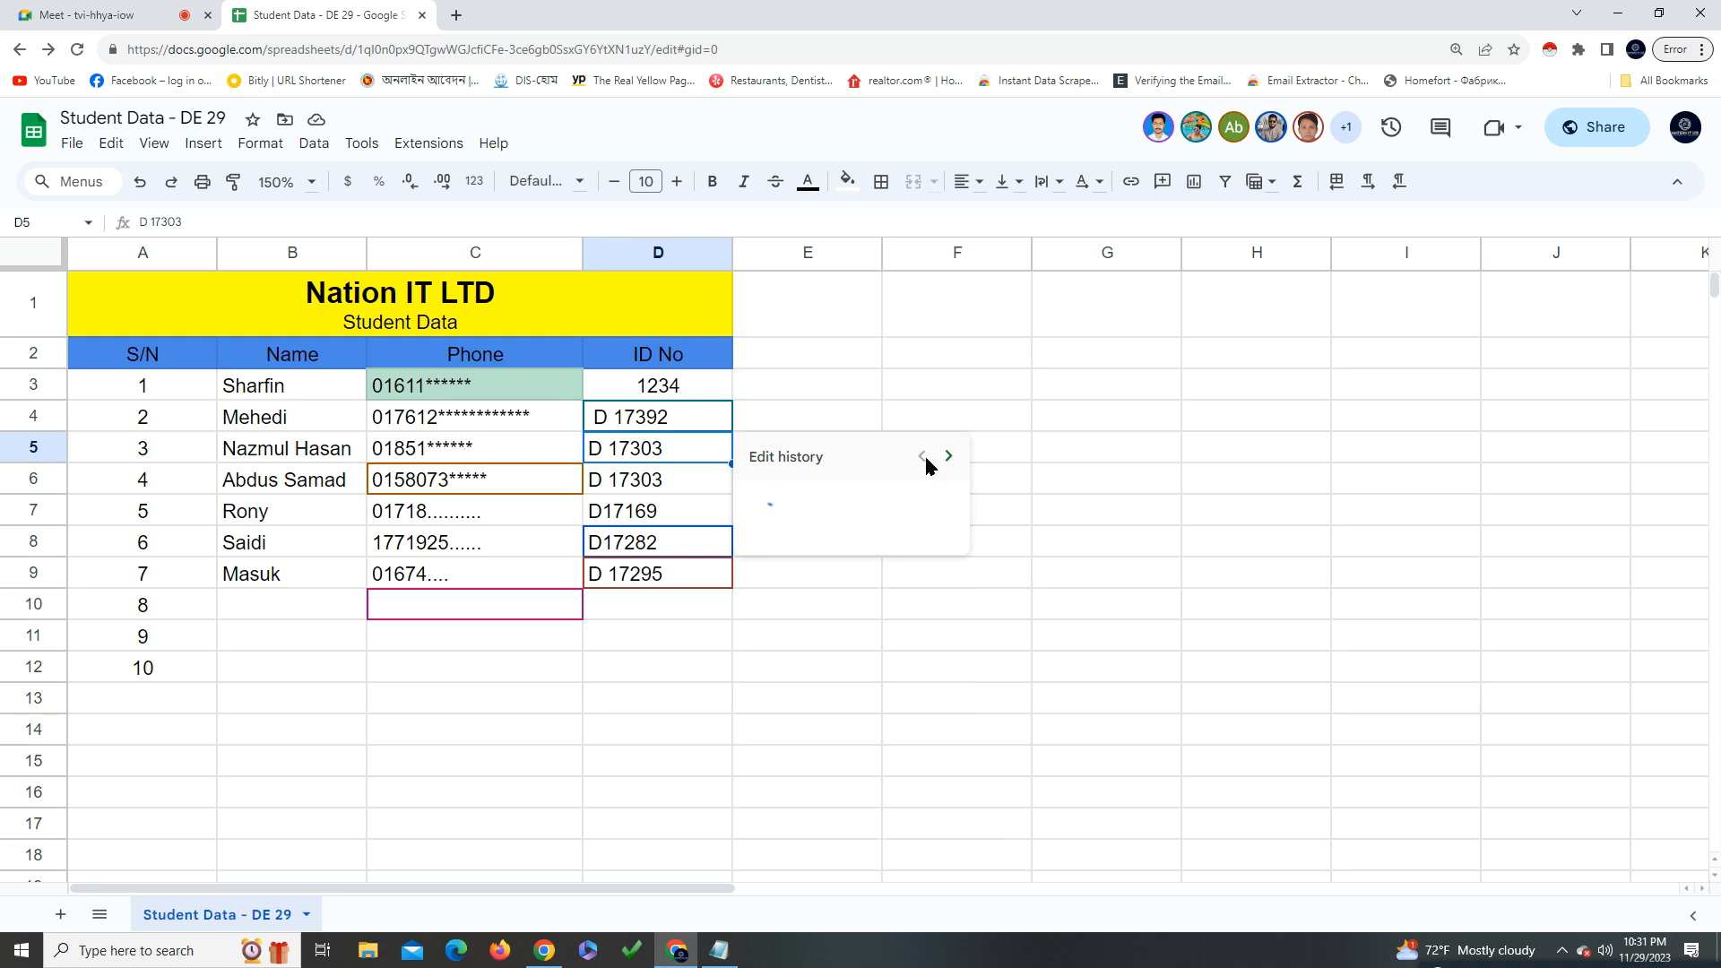
Show the edit history of Phone cell C5 and browse to its previous and latest edits
left_click(450, 448)
right_click(452, 448)
left_click(511, 686)
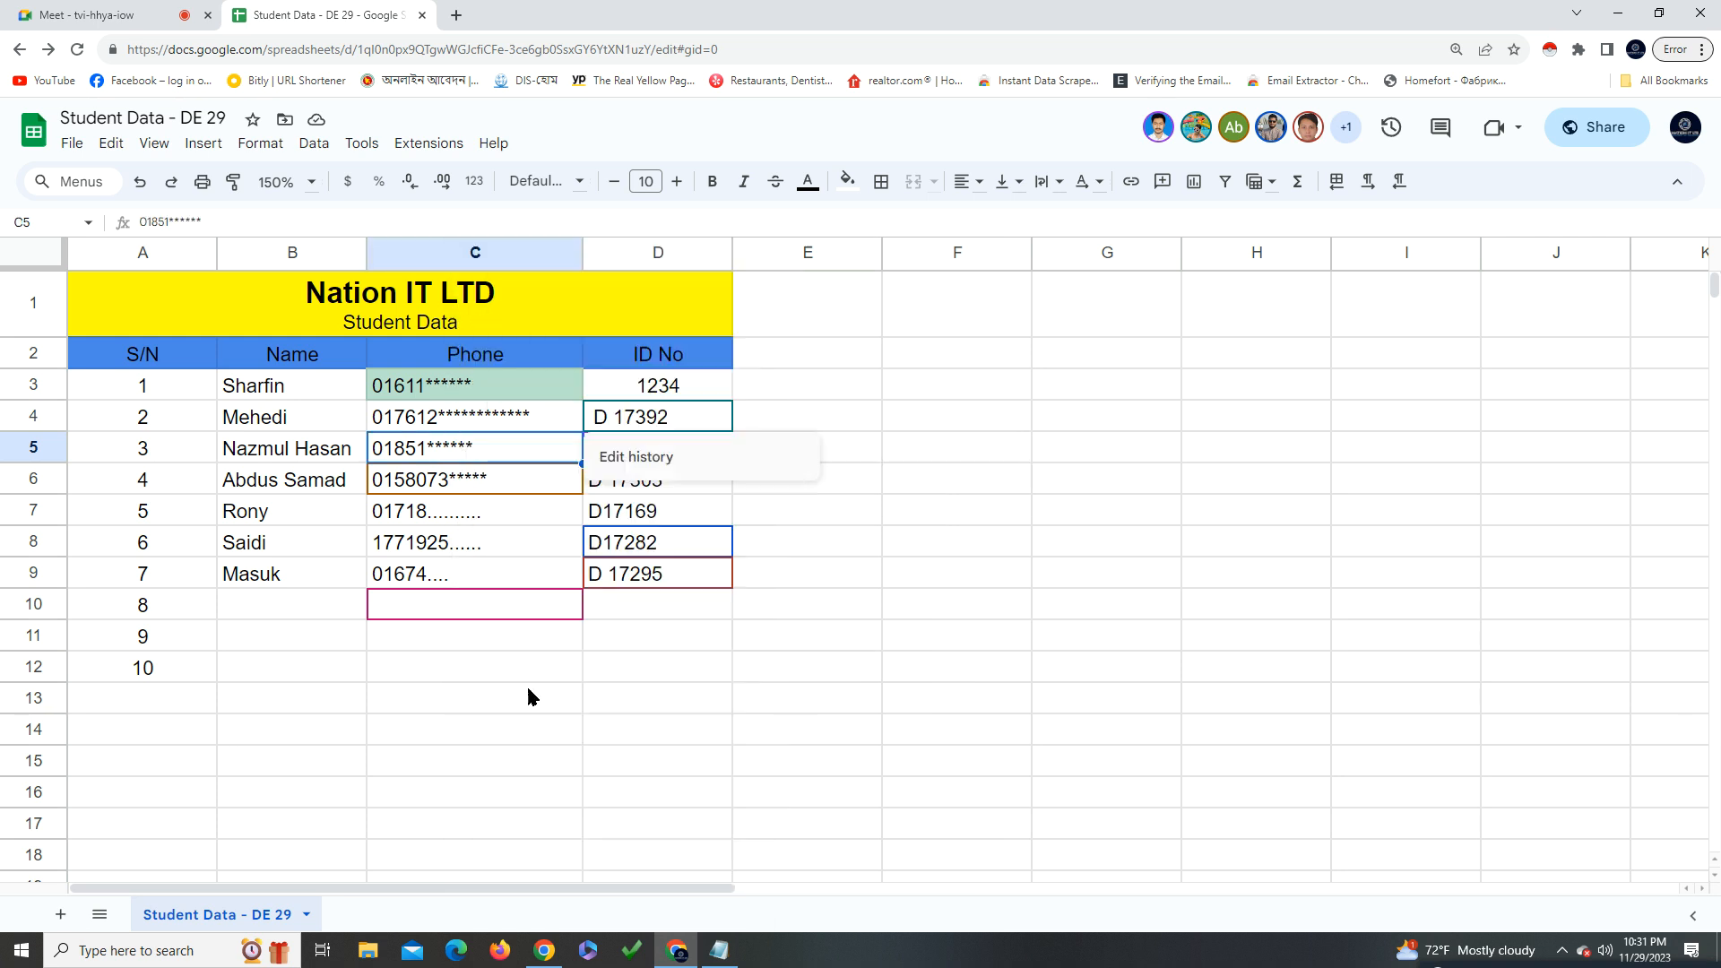
left_click(772, 457)
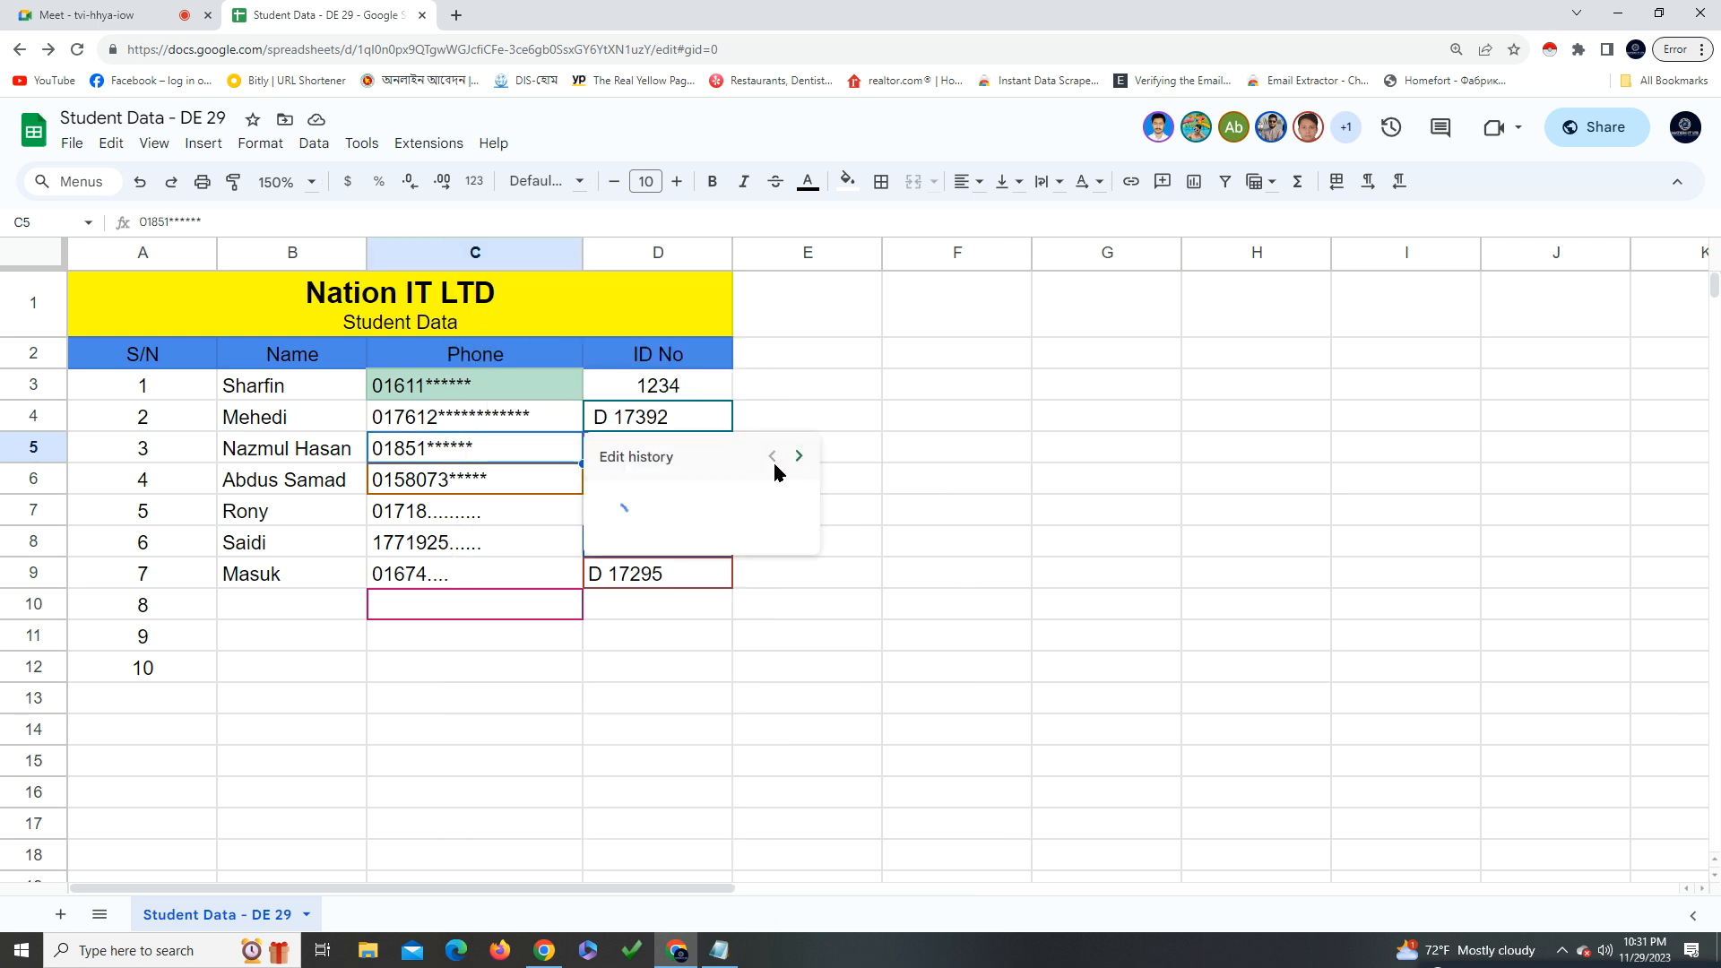
left_click(799, 457)
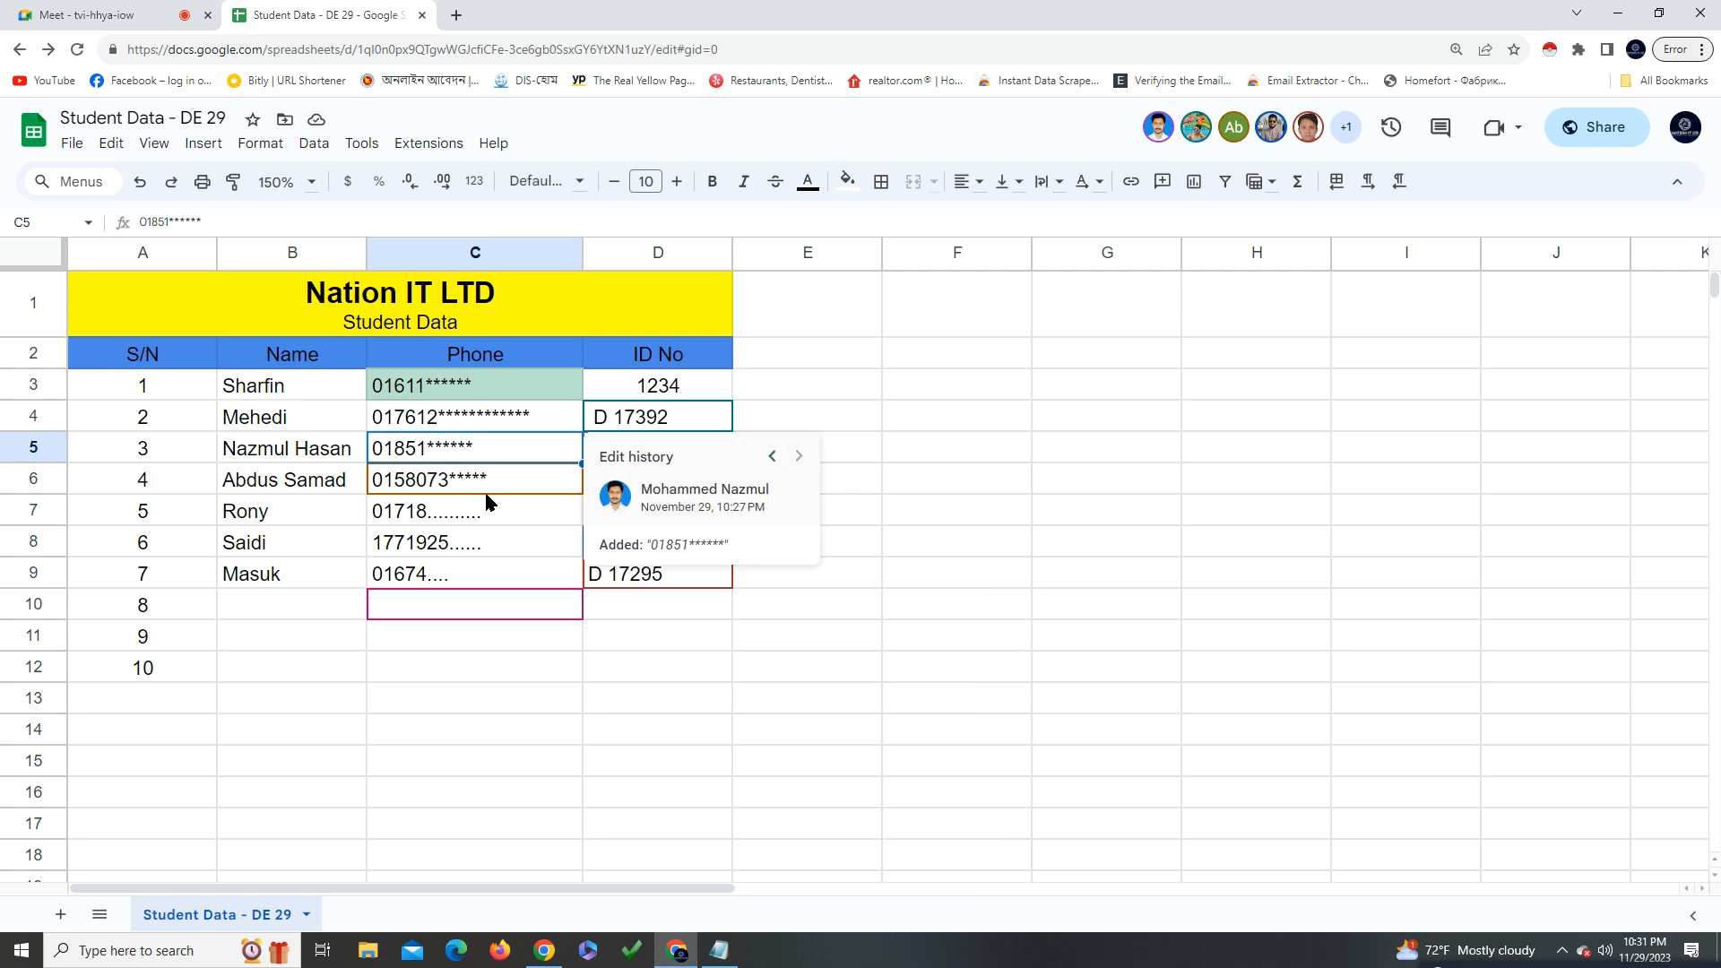
Browse the edit history of ID No cell D6, and review the name, phone and ID entries in row 6
left_click(519, 484)
left_click(645, 489)
right_click(681, 484)
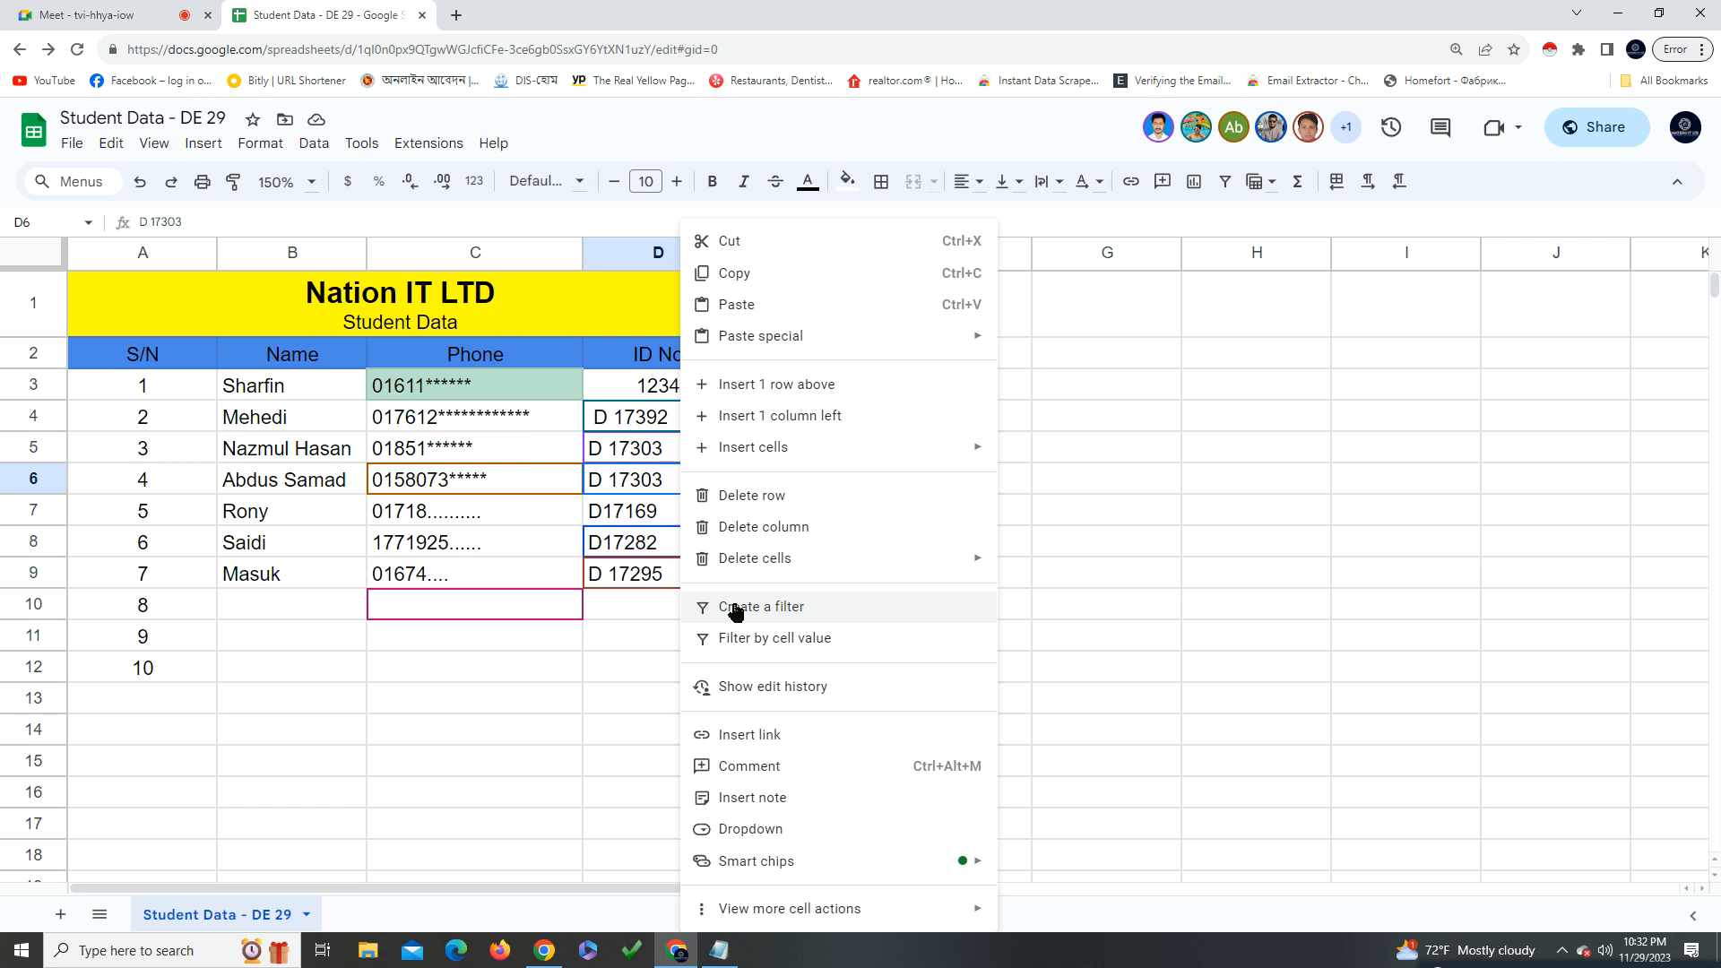
left_click(859, 690)
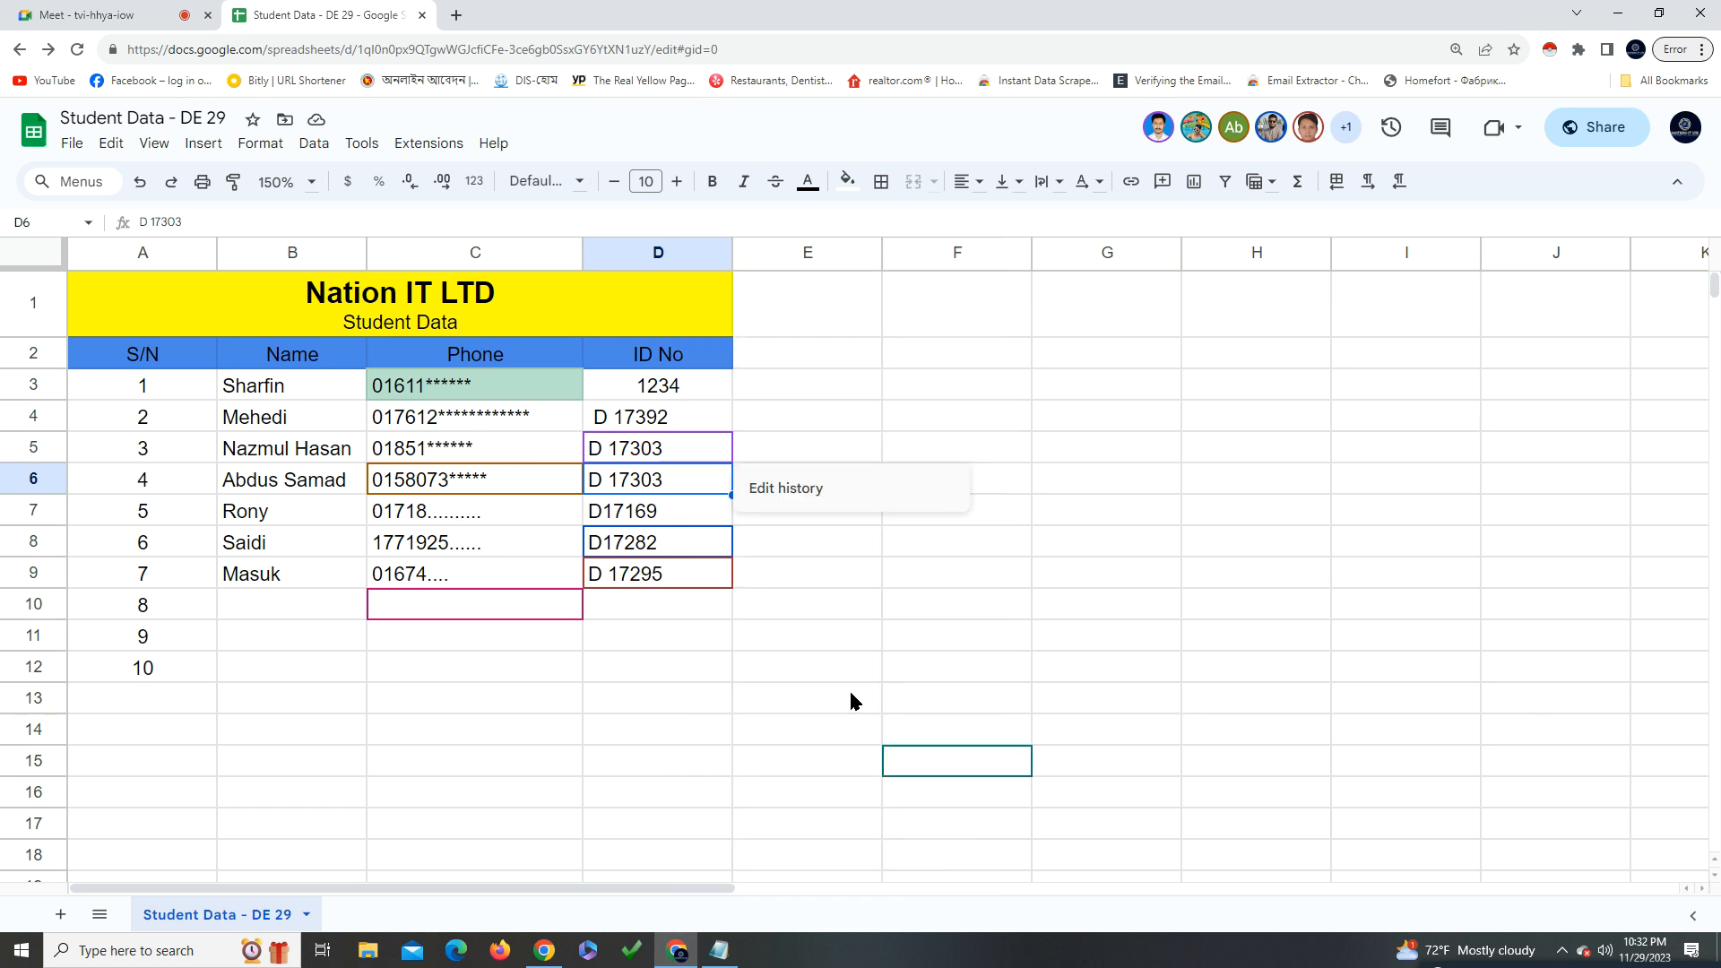
left_click(921, 487)
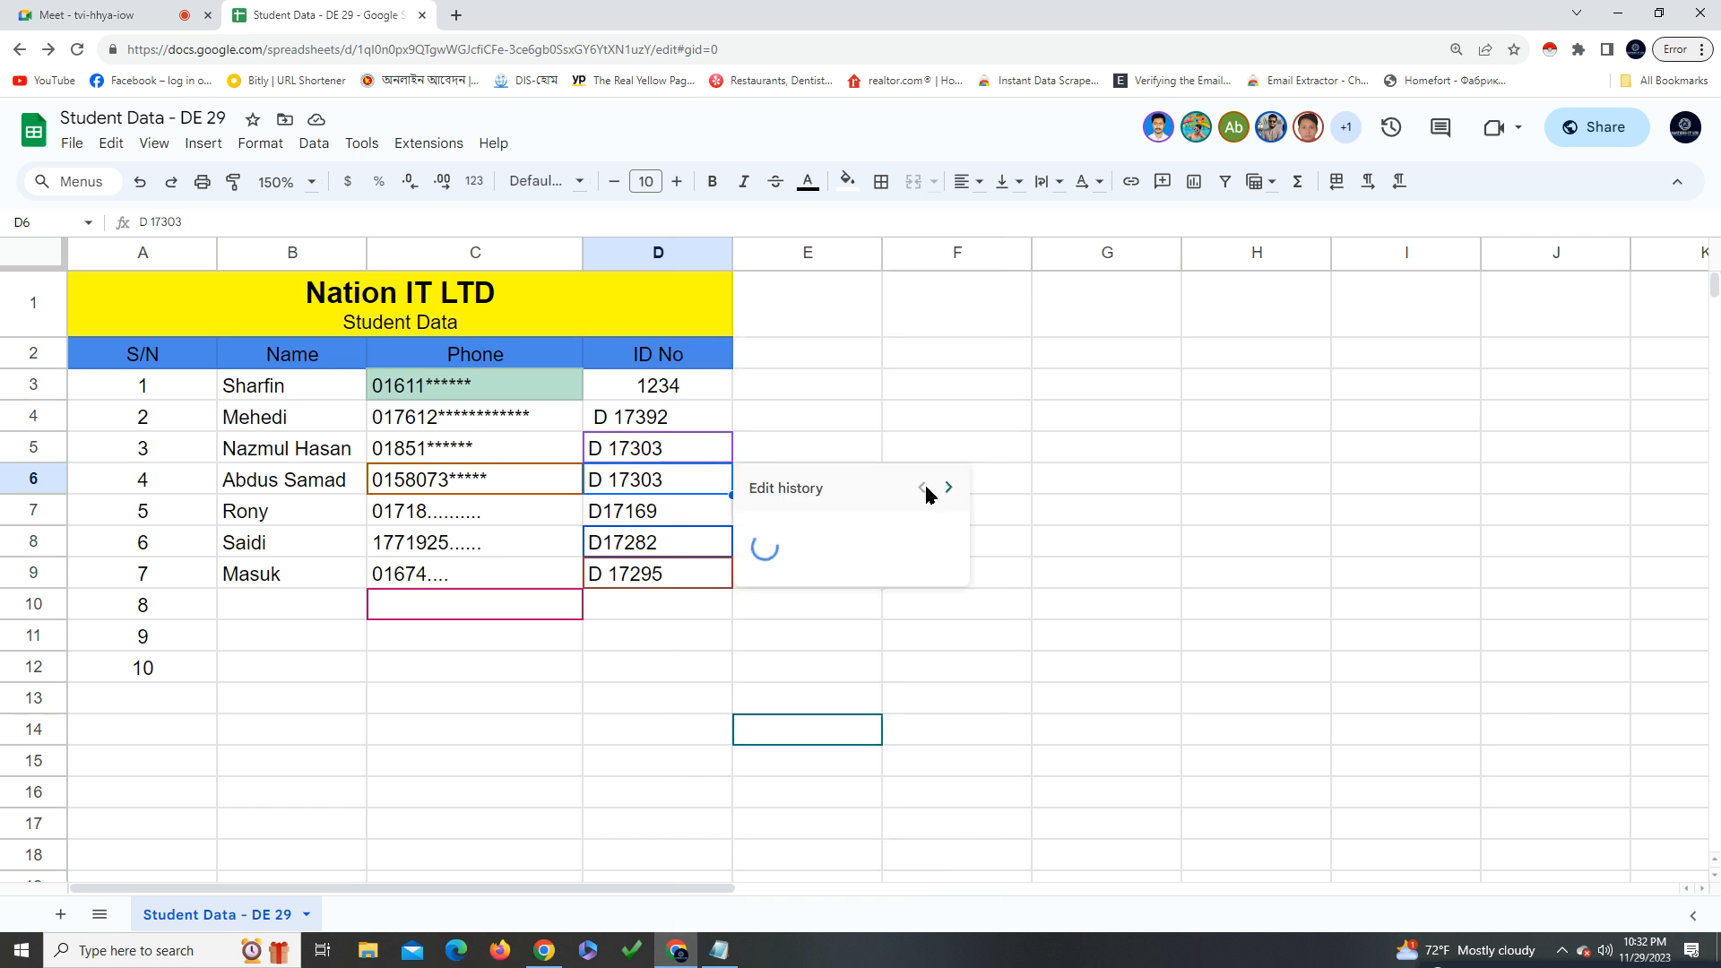
left_click(948, 487)
left_click(654, 596)
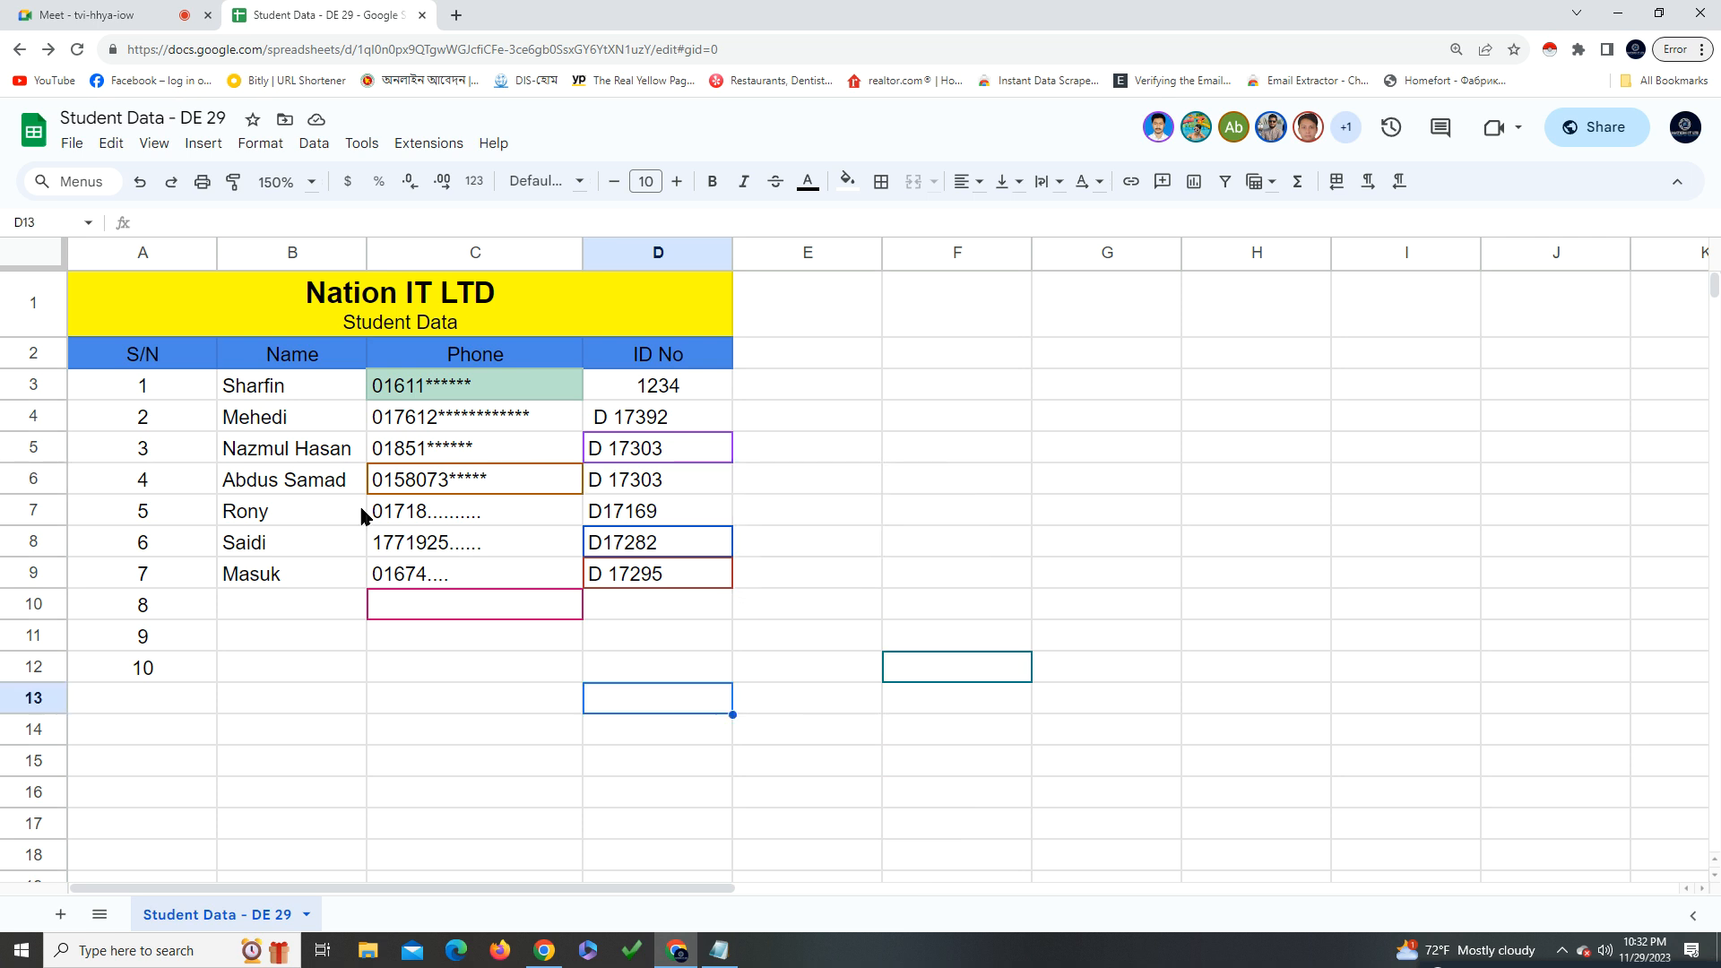
left_click(345, 500)
left_click(485, 493)
left_click(654, 490)
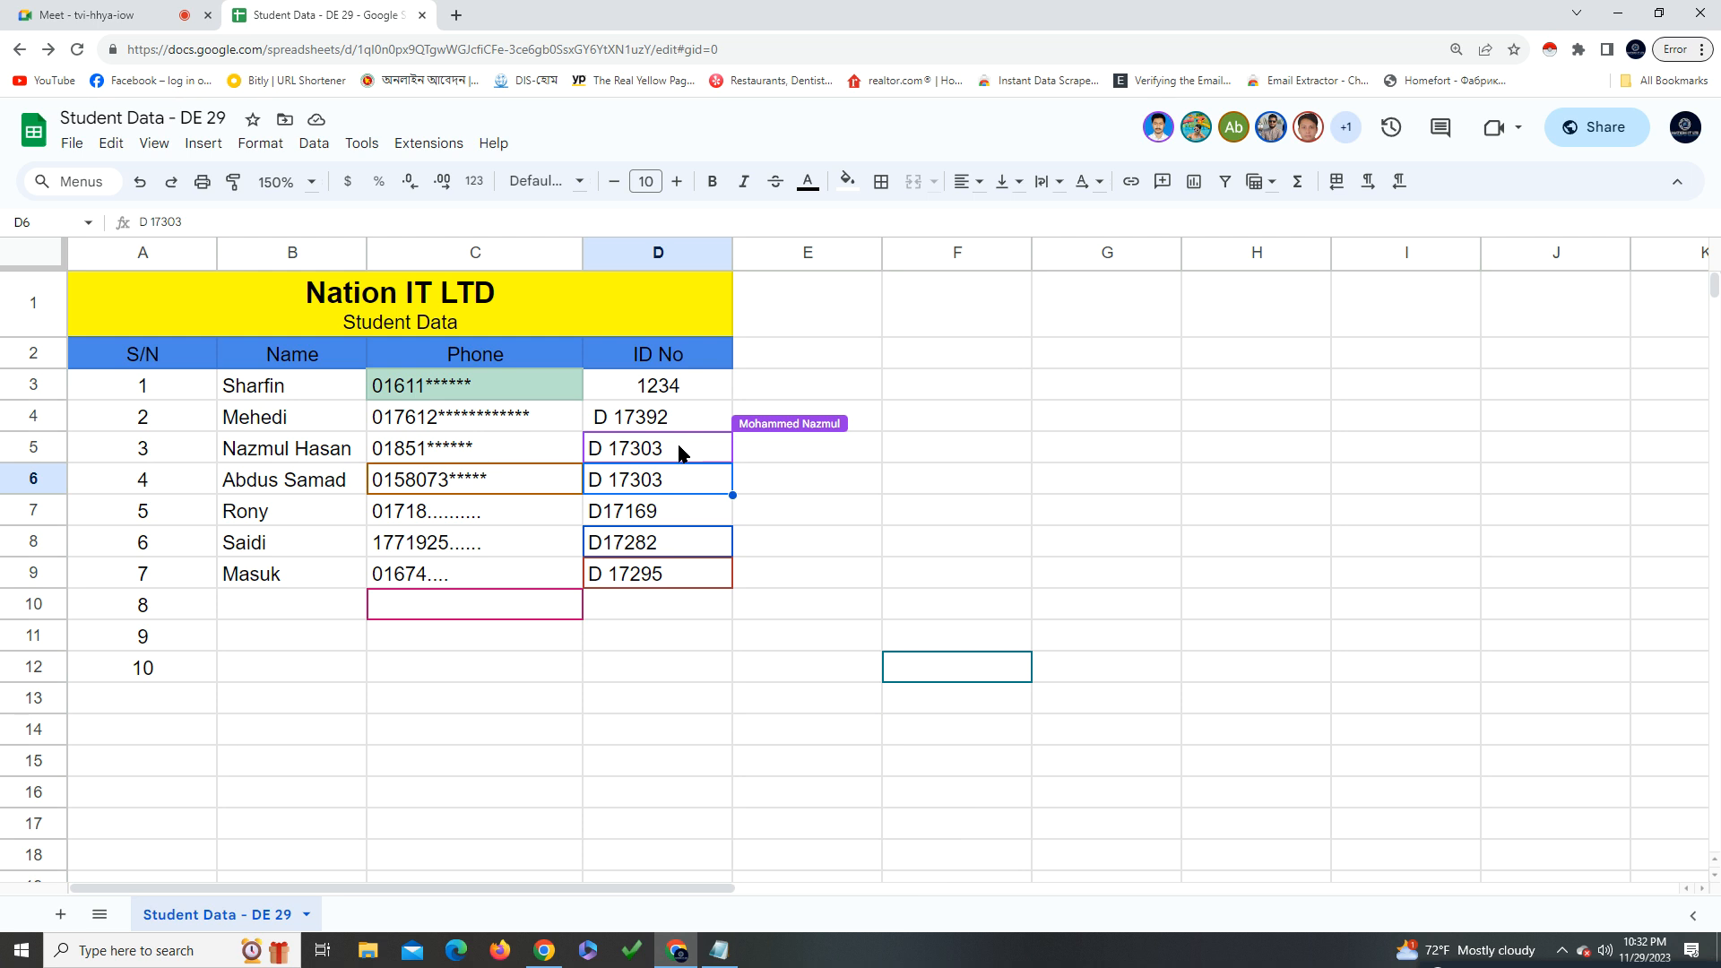
Show the edit history of ID No cell D7 and browse its edits, then return to the name in that row
left_click(681, 509)
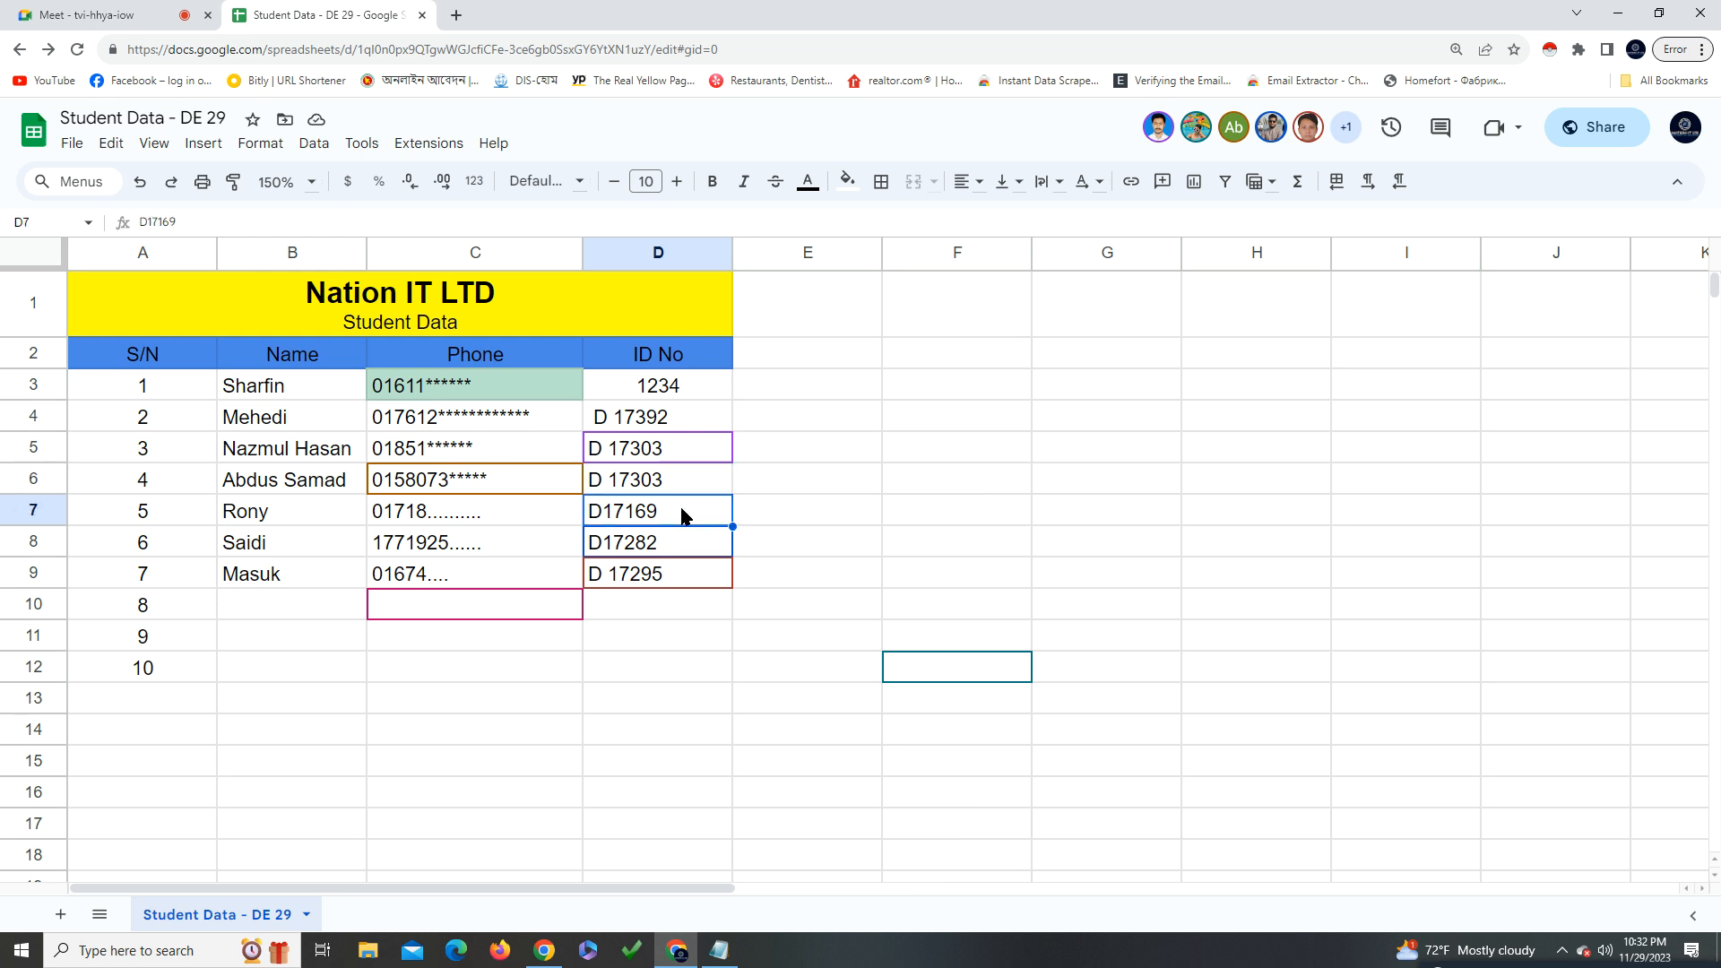
right_click(681, 509)
left_click(769, 687)
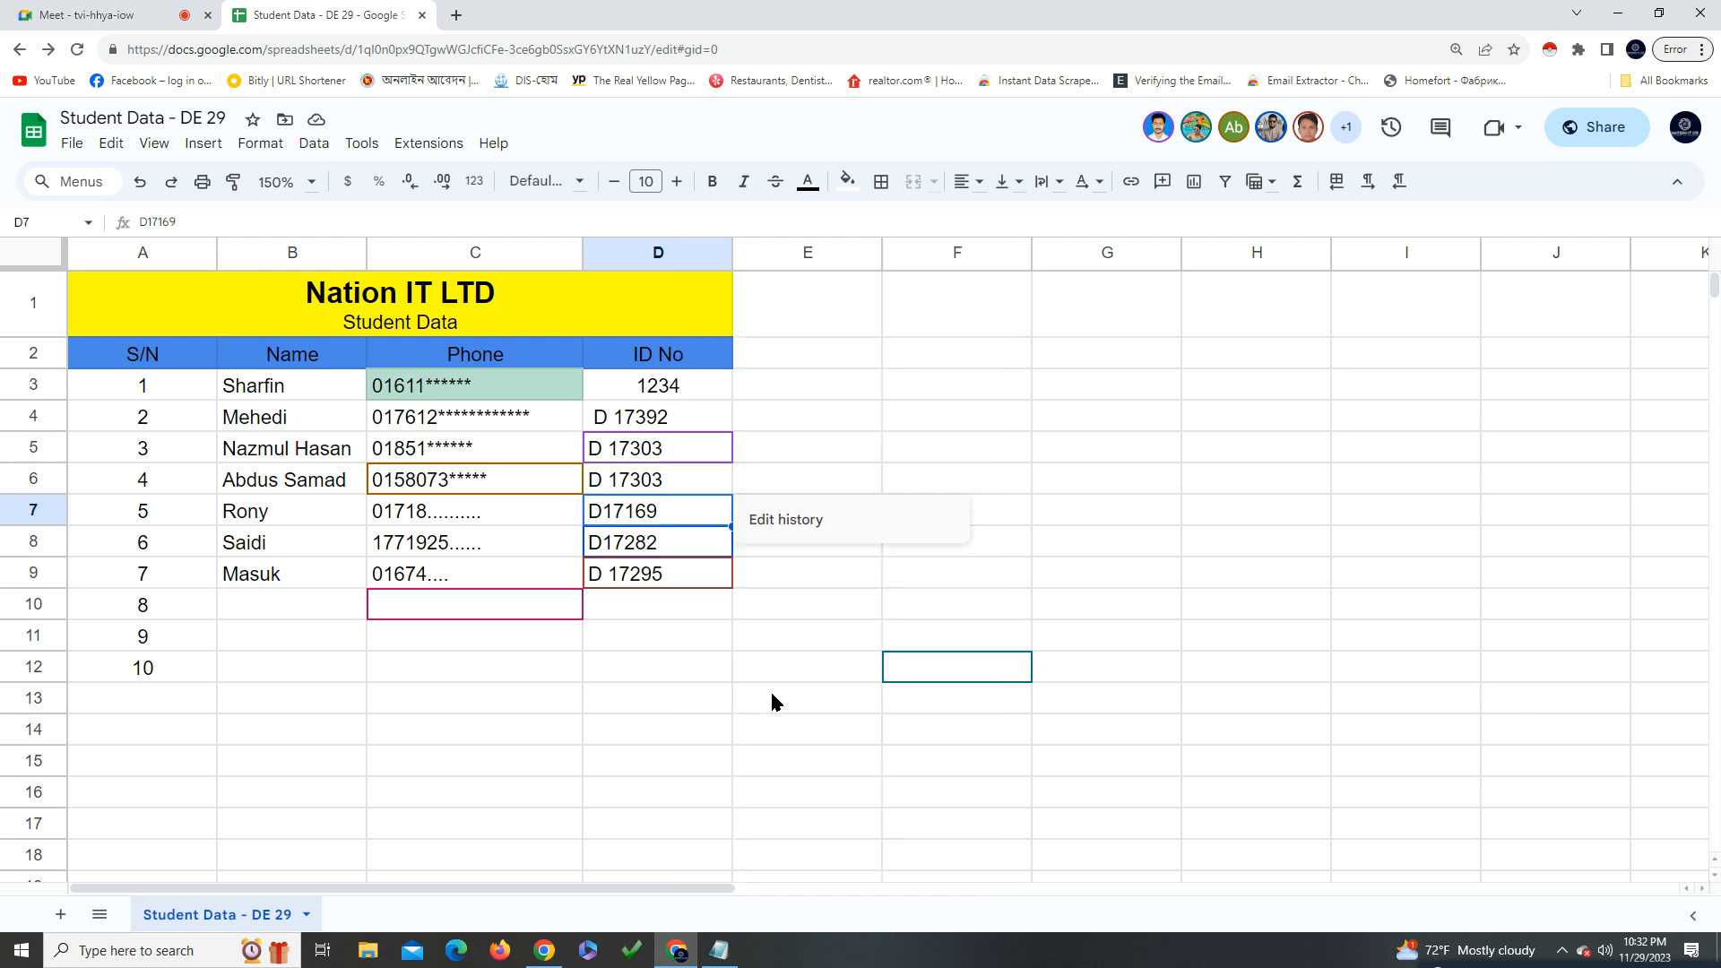
left_click(921, 520)
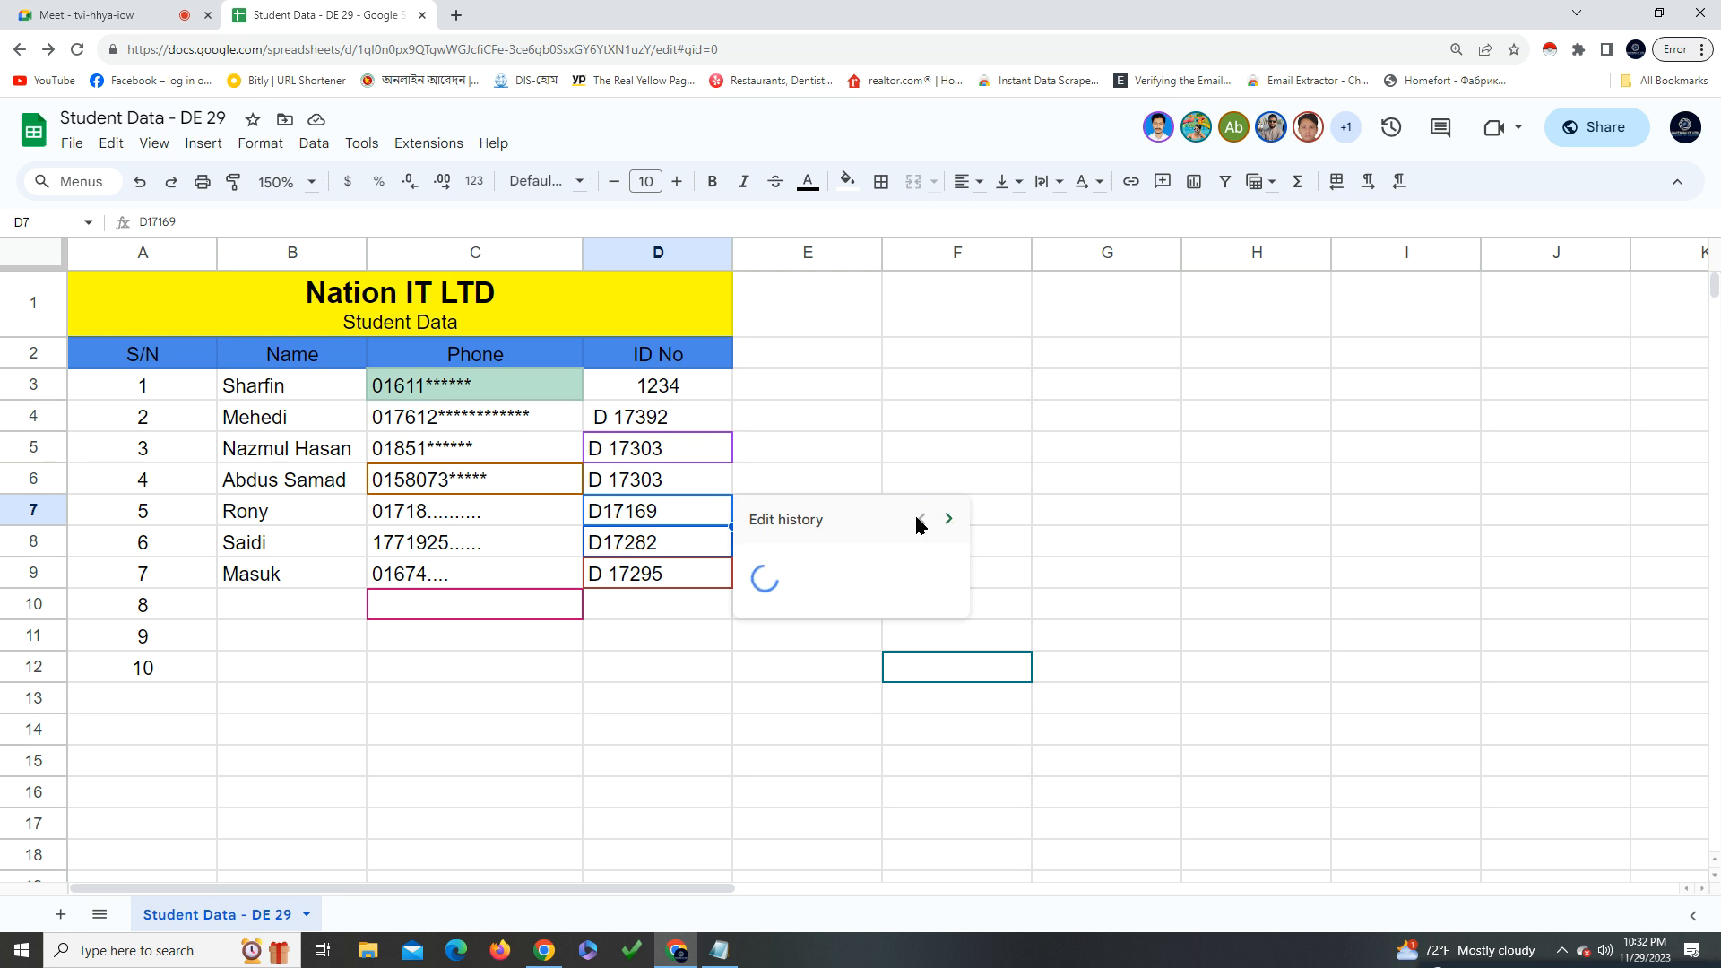
left_click(947, 520)
left_click(320, 517)
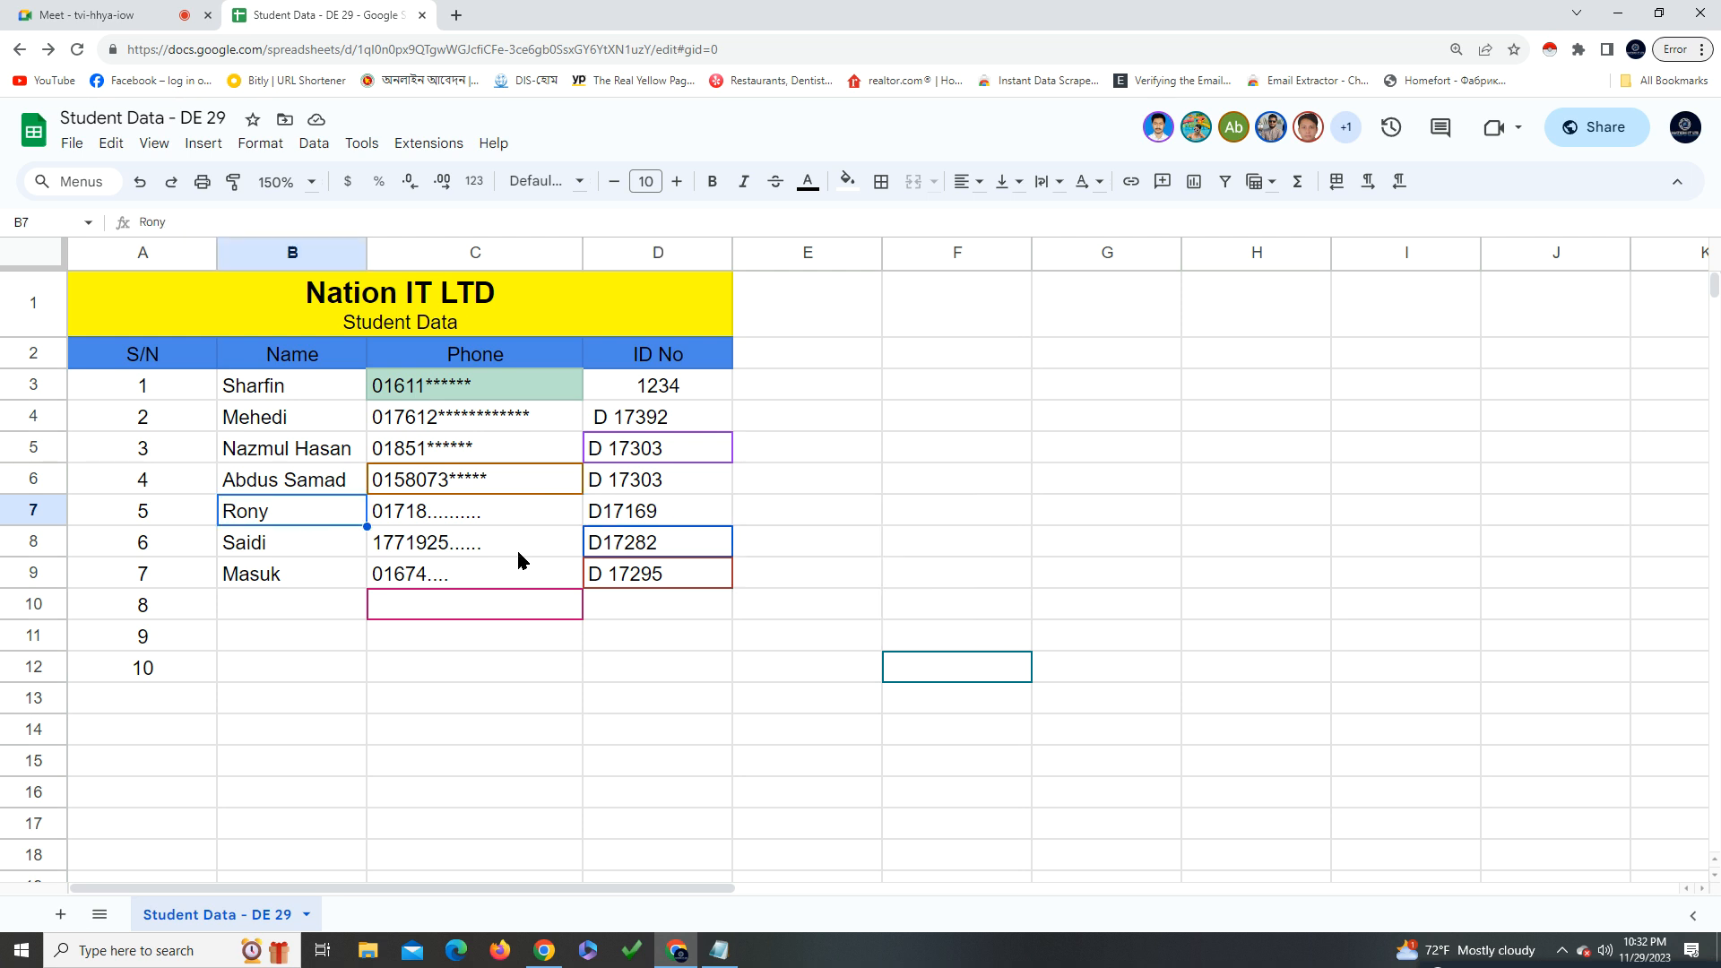
Show the edit history of ID No cell D8 and browse to its previous and latest edits
right_click(642, 546)
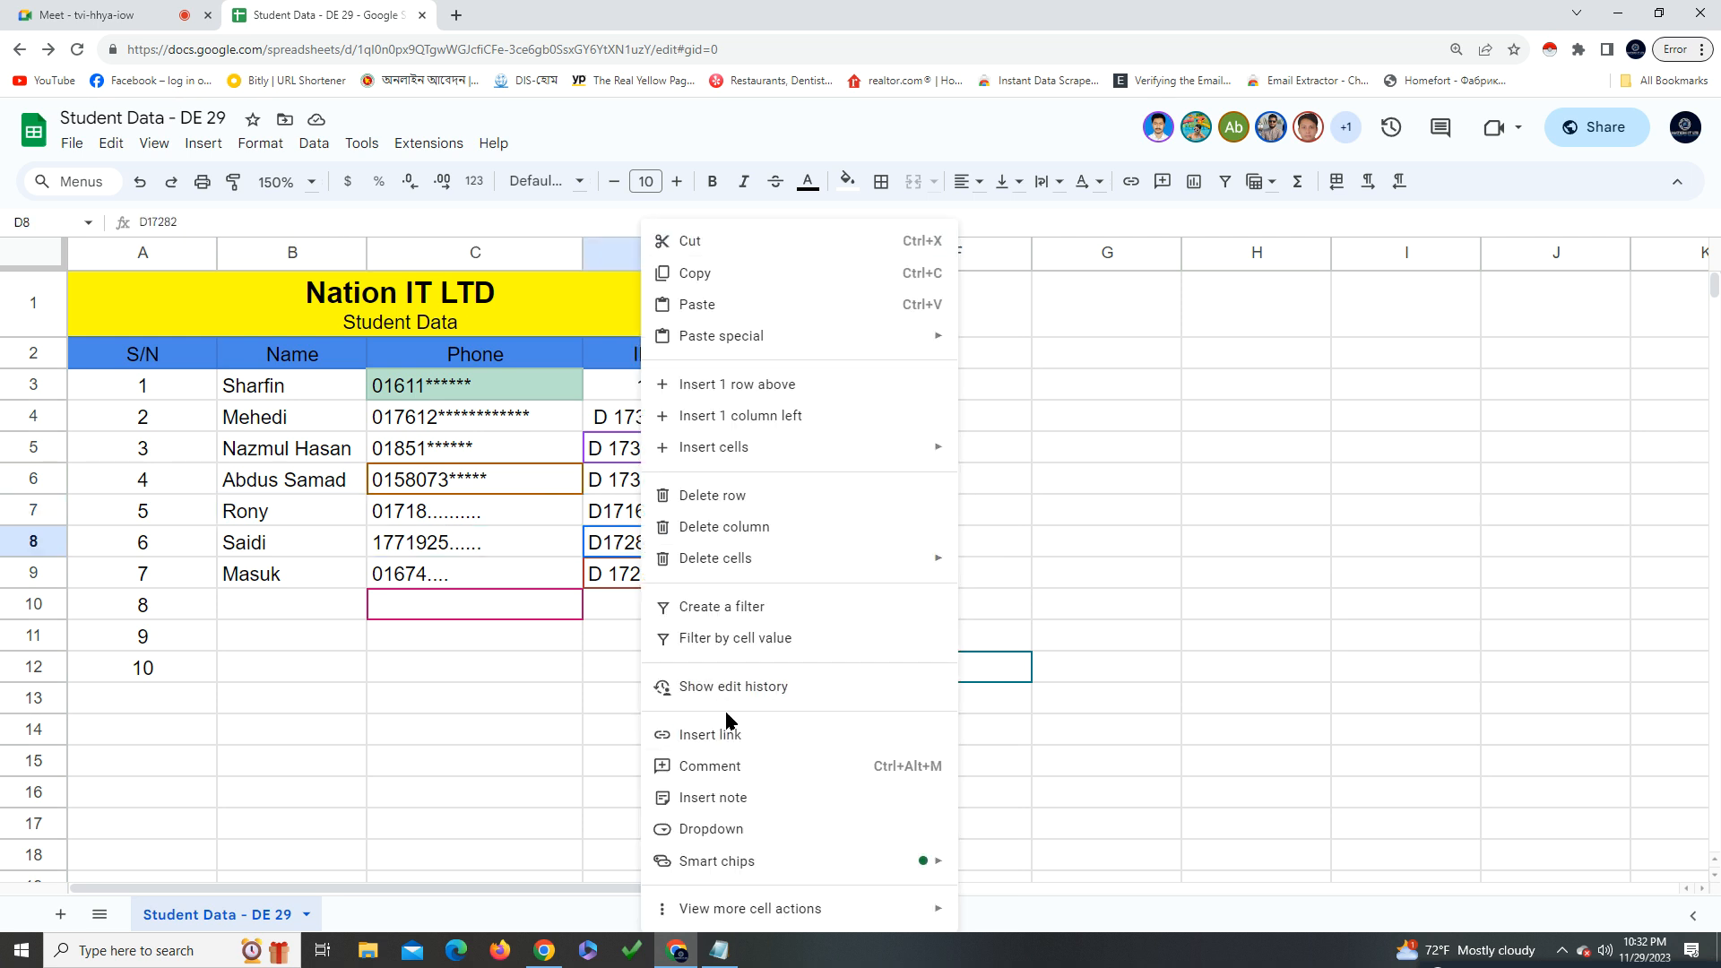
left_click(689, 702)
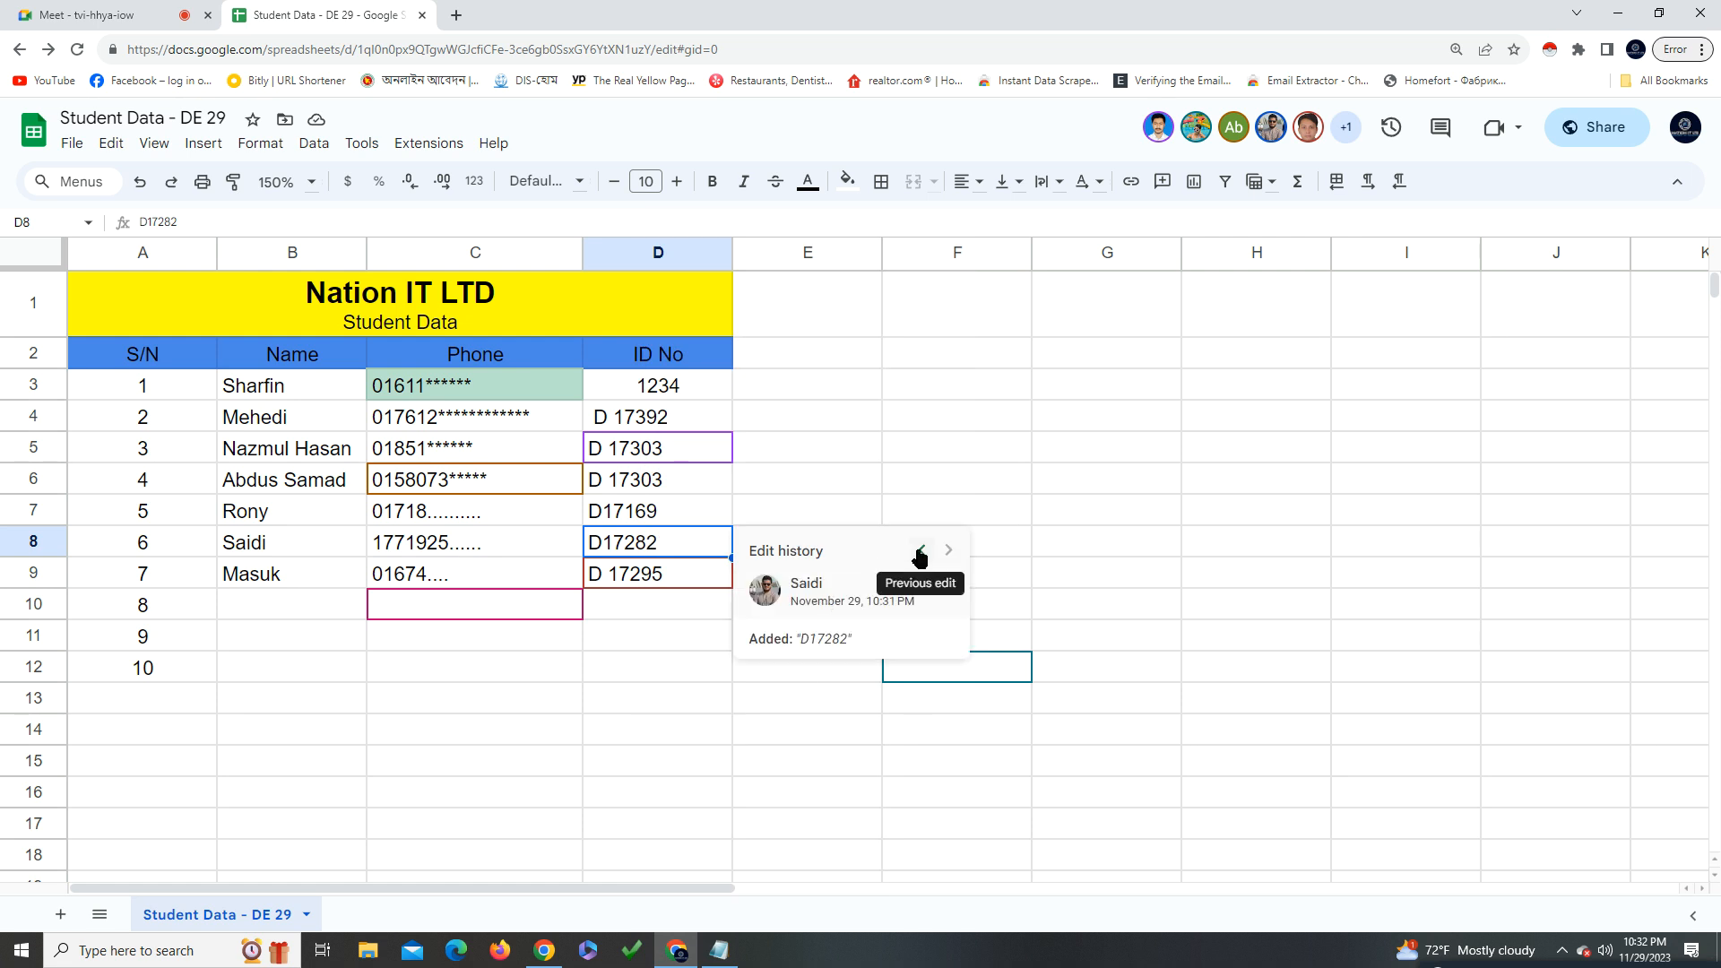
left_click(920, 552)
left_click(949, 553)
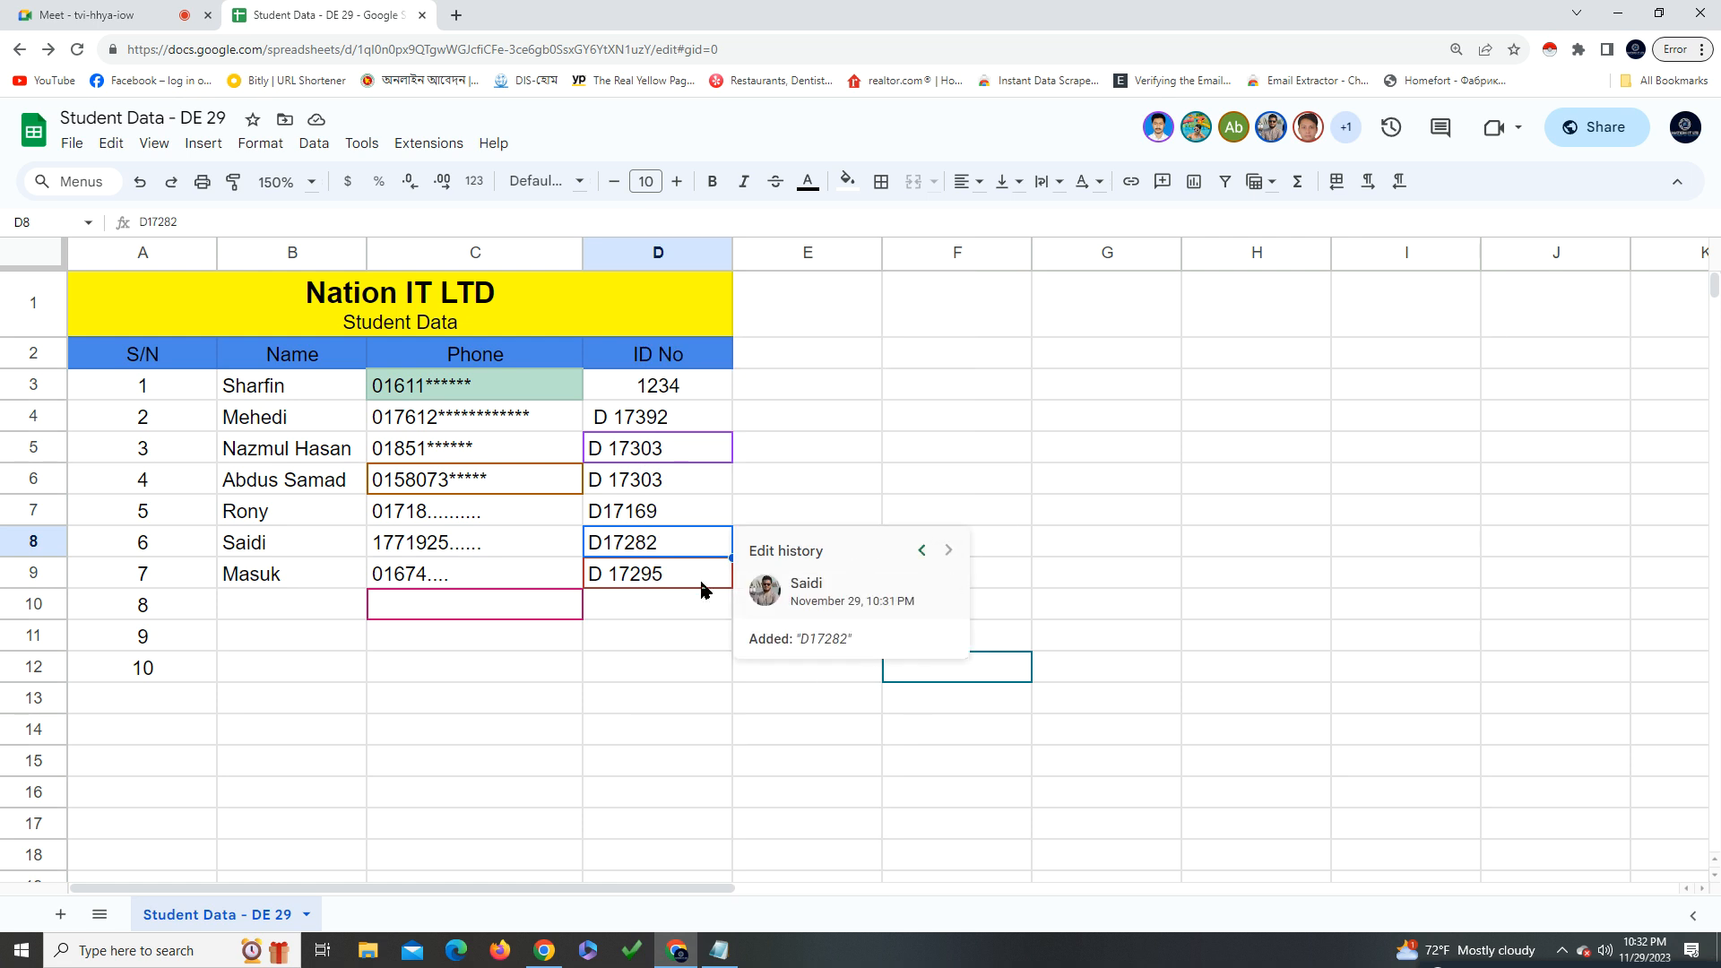
Show the edit history of ID No cell D9 and browse to its previous edit, then review the names in rows 8 and 9
left_click(667, 583)
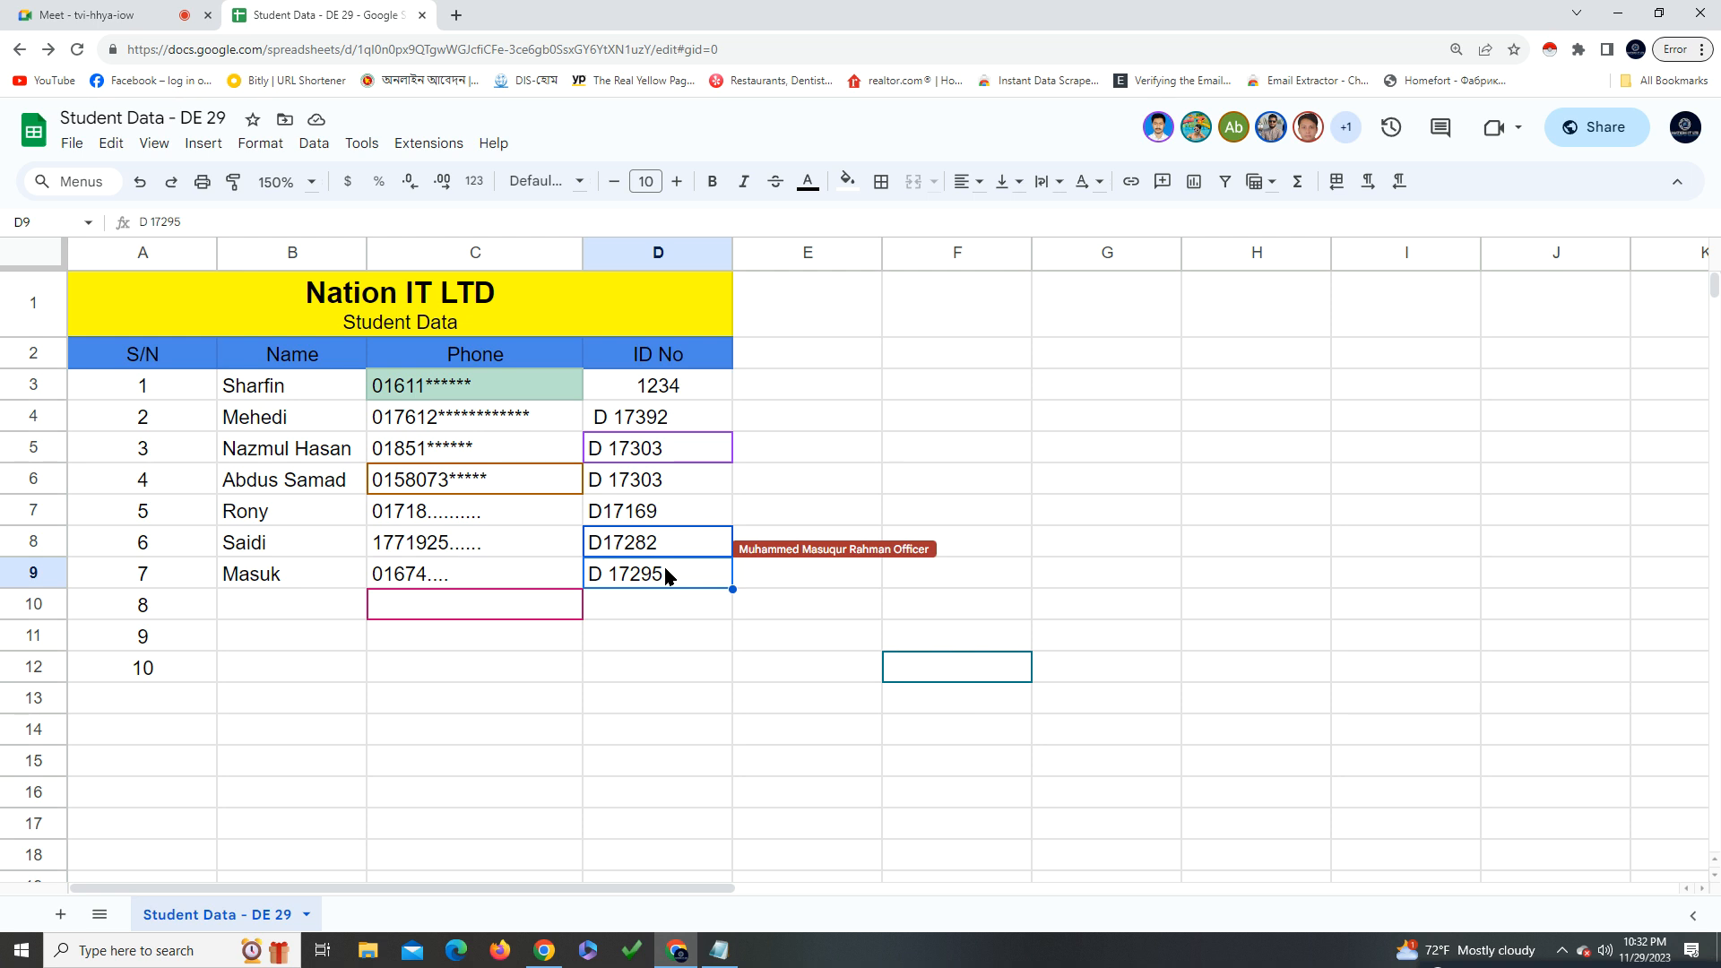
right_click(668, 576)
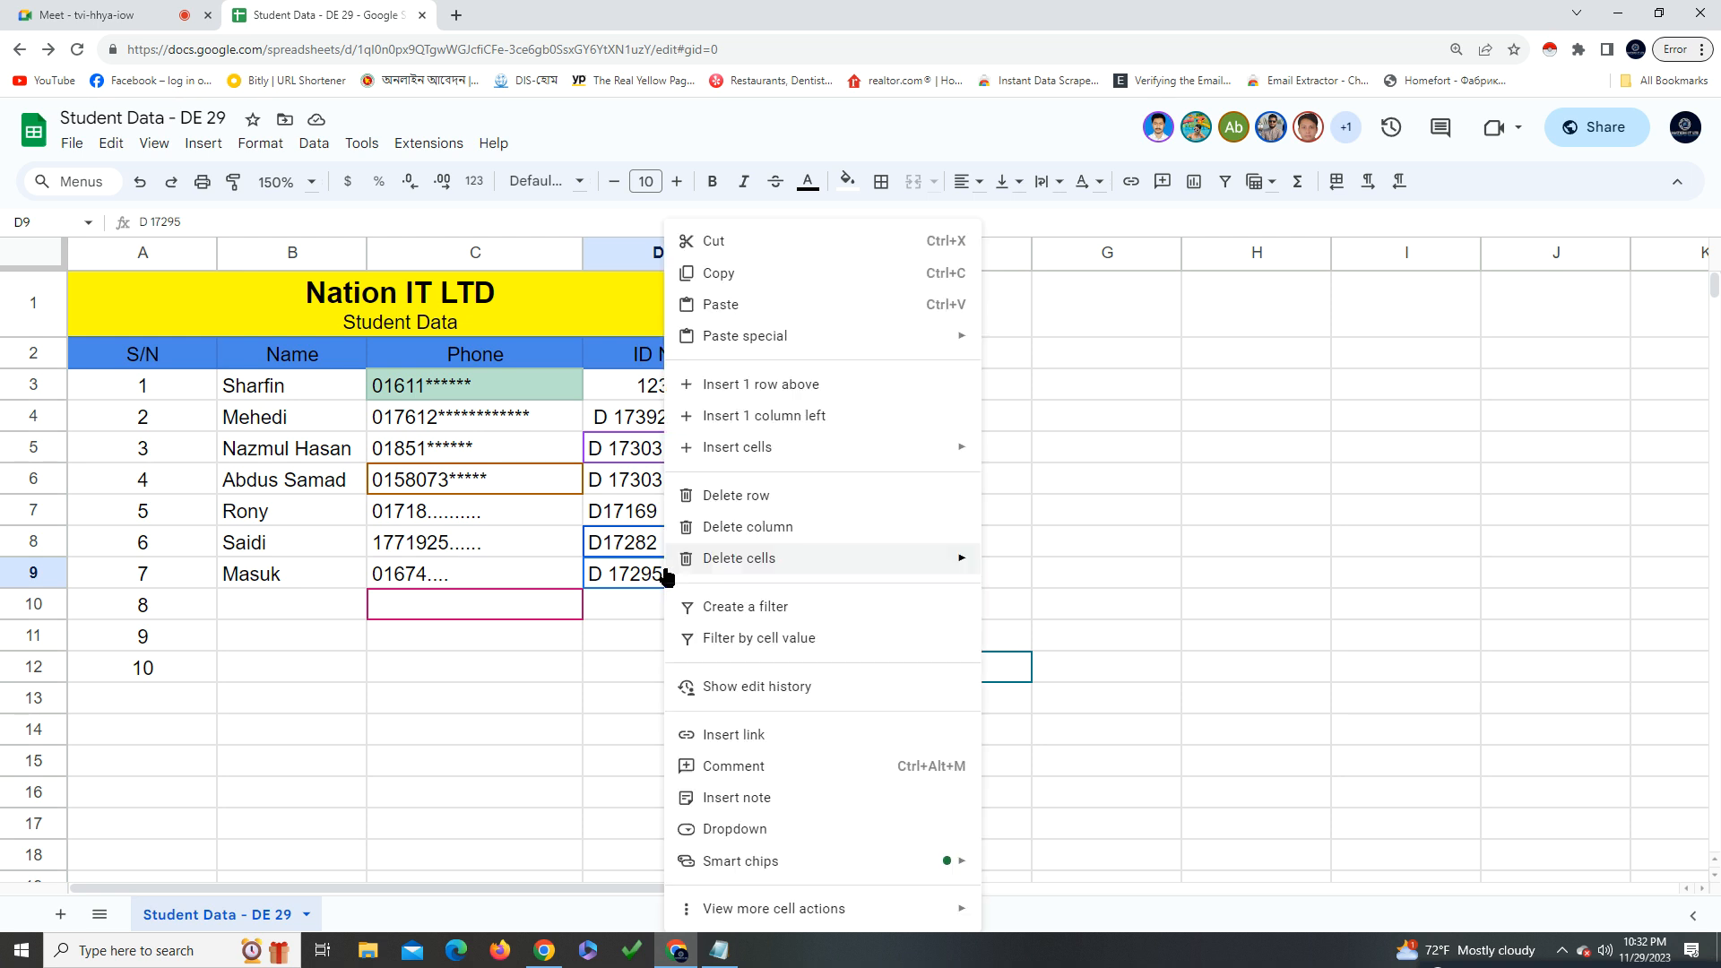
left_click(760, 688)
left_click(922, 583)
left_click(676, 724)
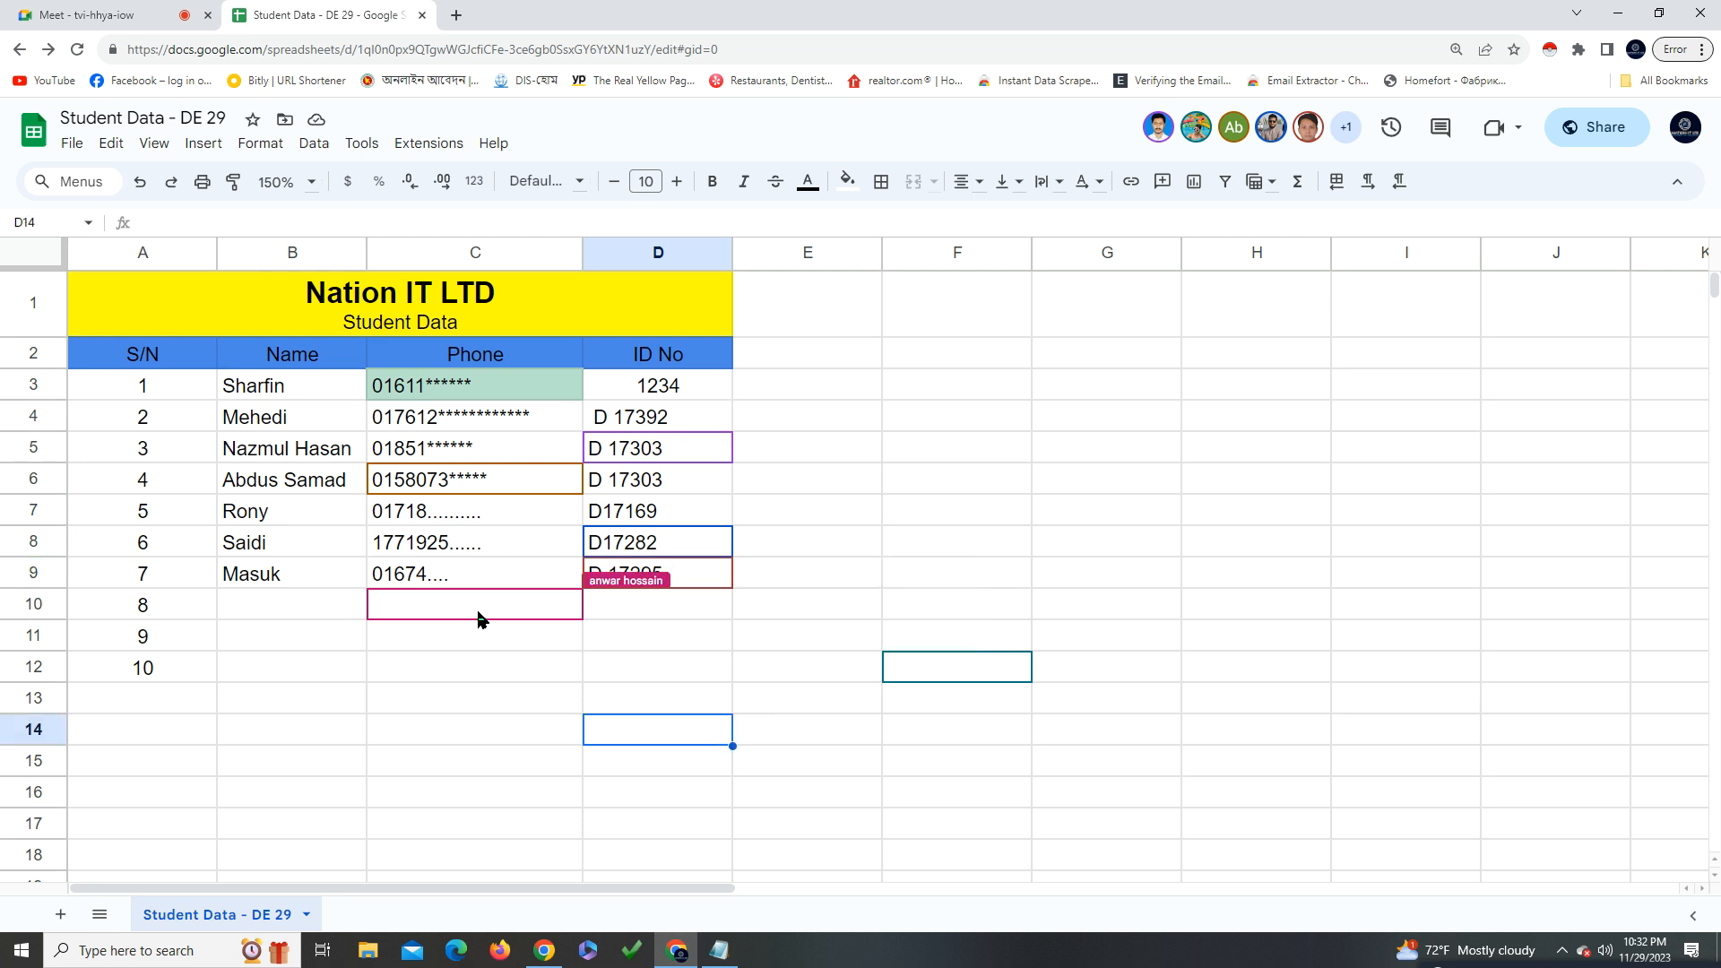
left_click(259, 556)
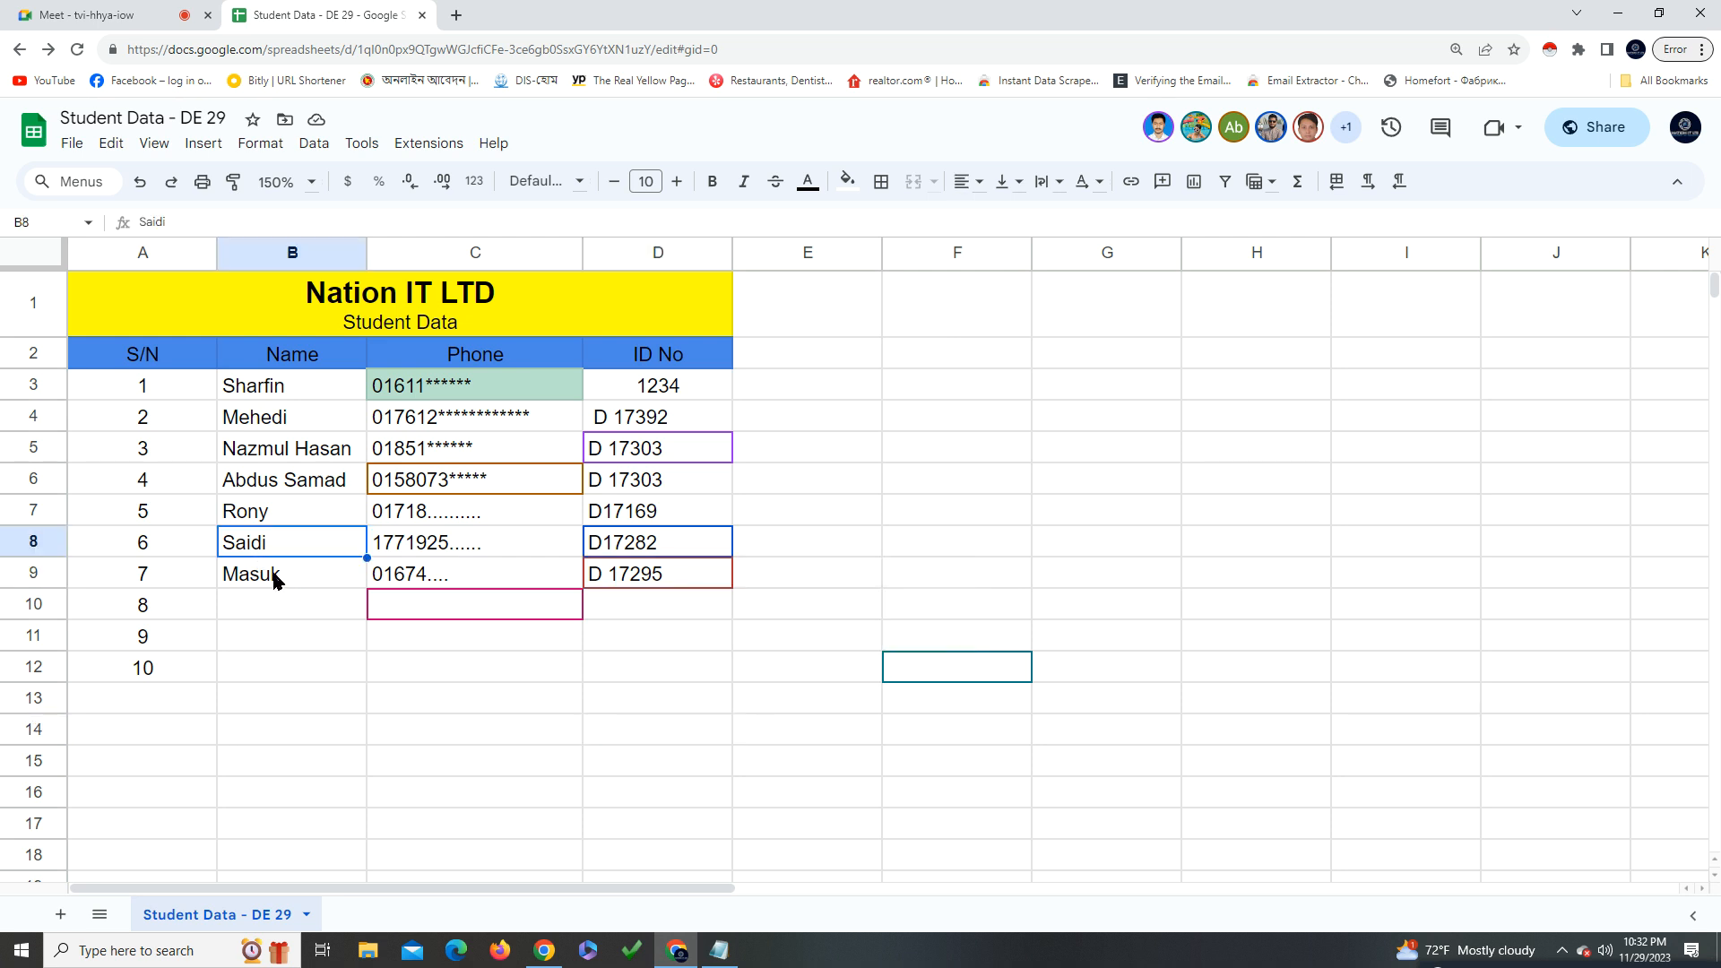
left_click(274, 575)
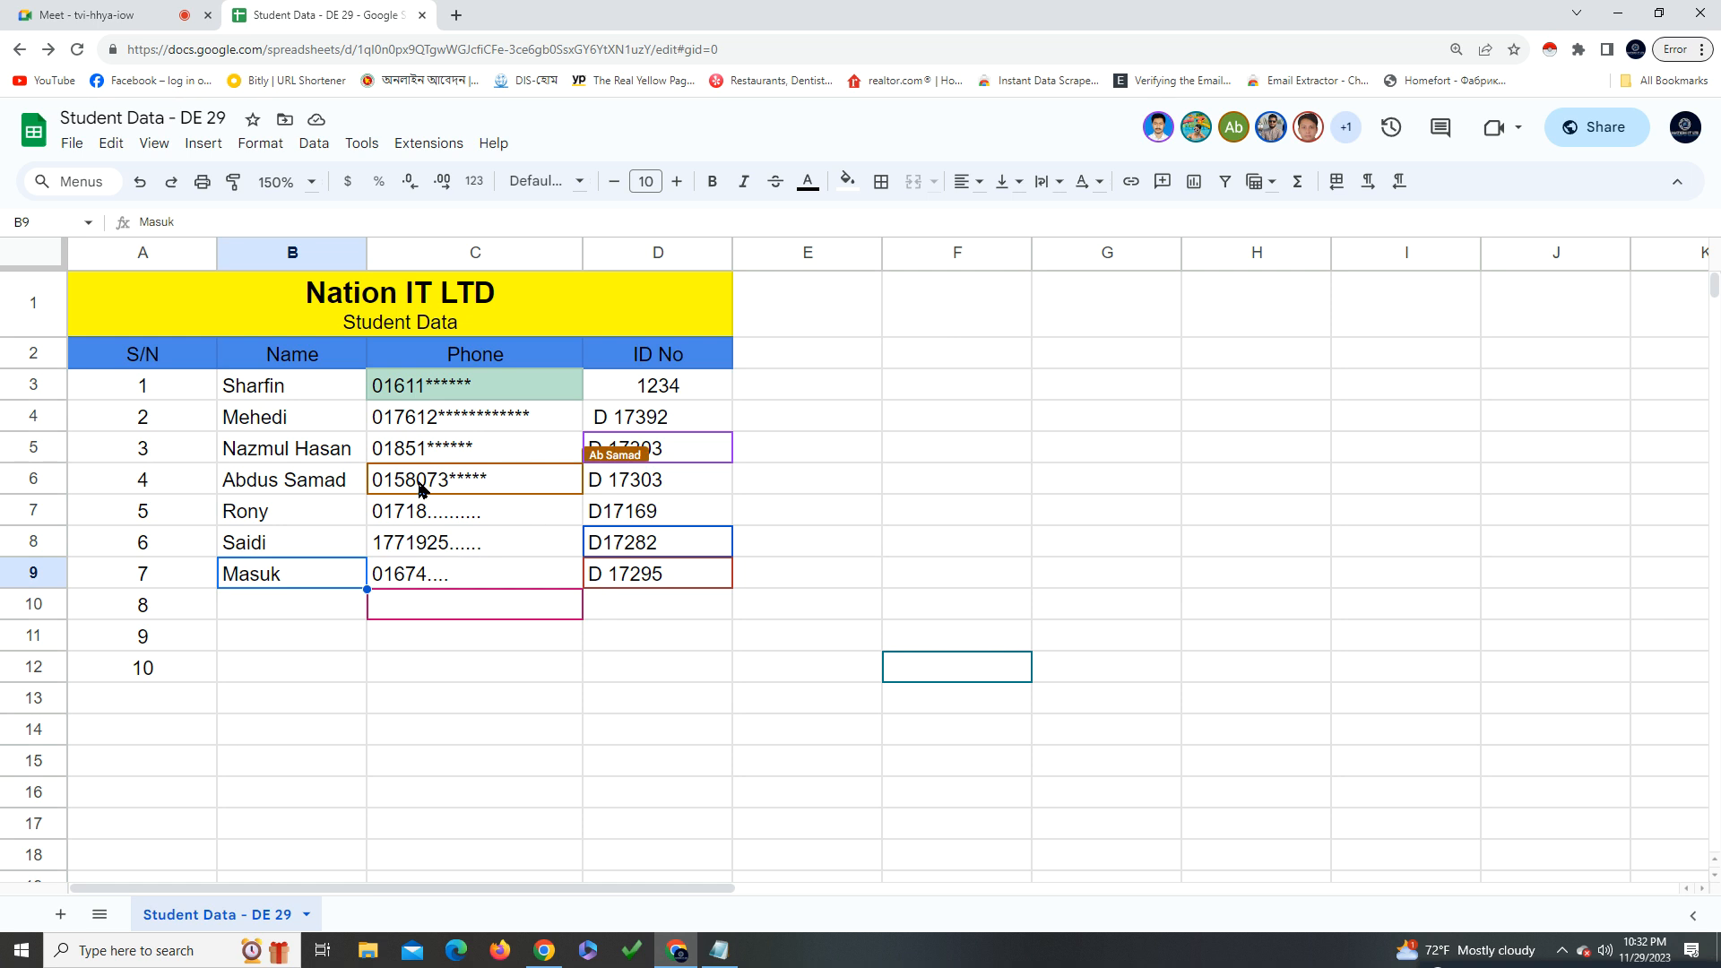
left_click(975, 670)
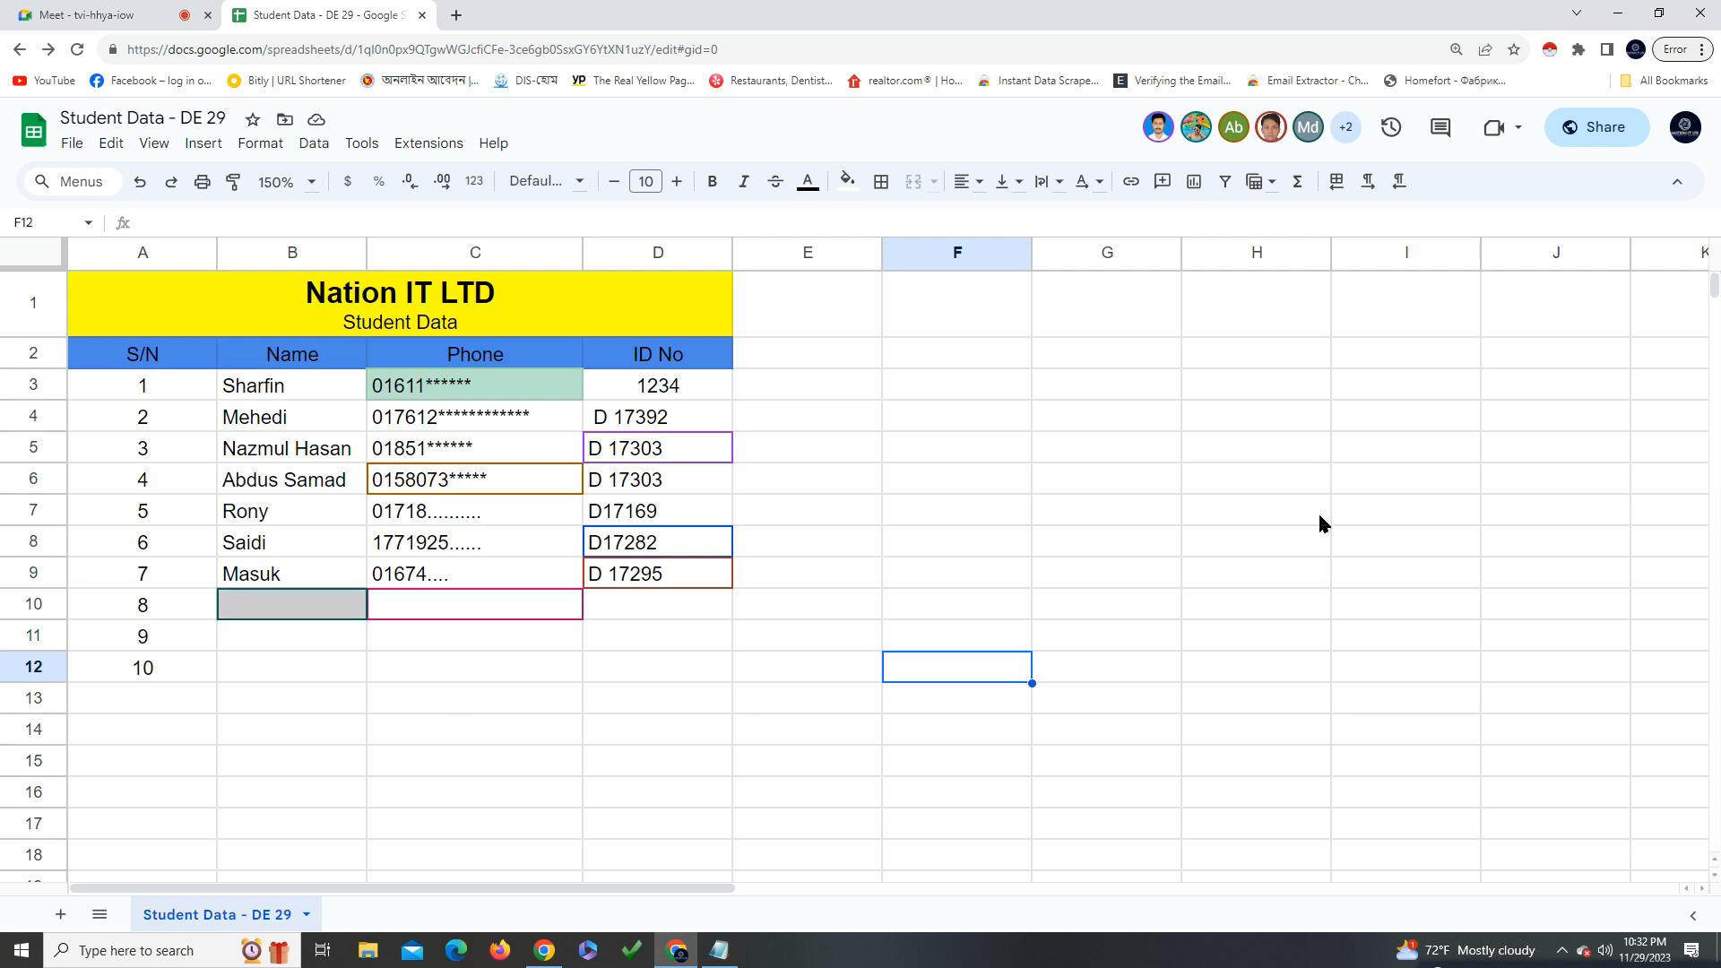
Change the spreadsheet's general access to Restricted, and look at the role options for the first listed editor
left_click(1599, 130)
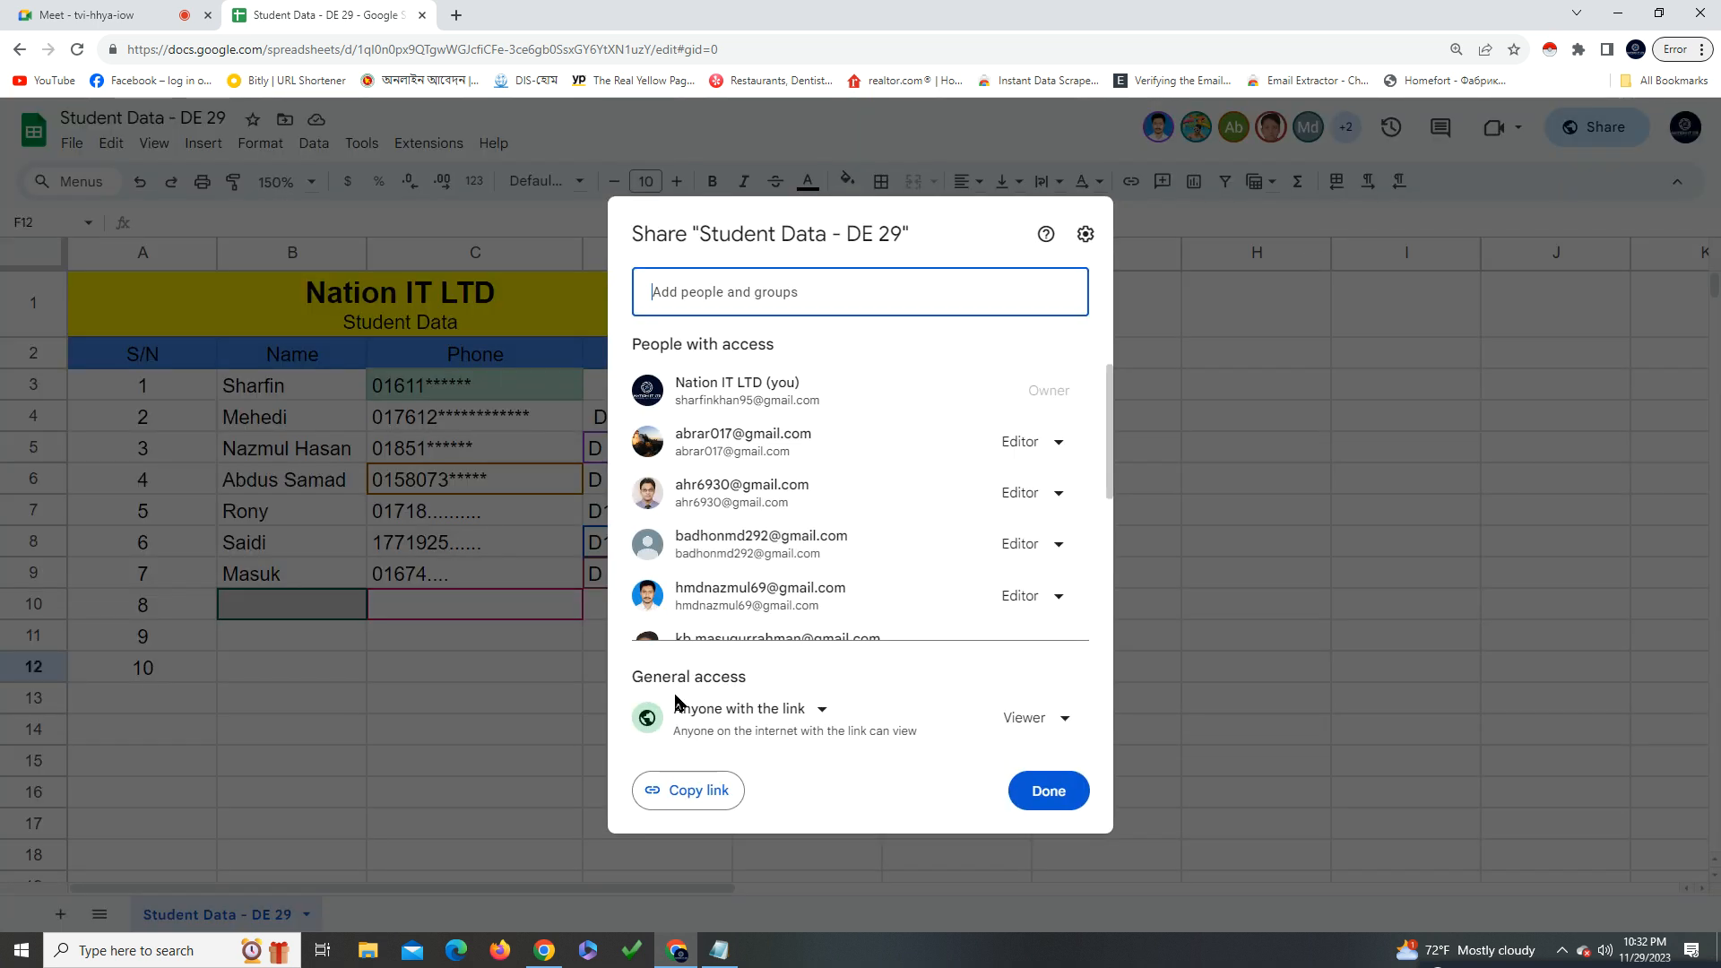
left_click(761, 708)
left_click(755, 755)
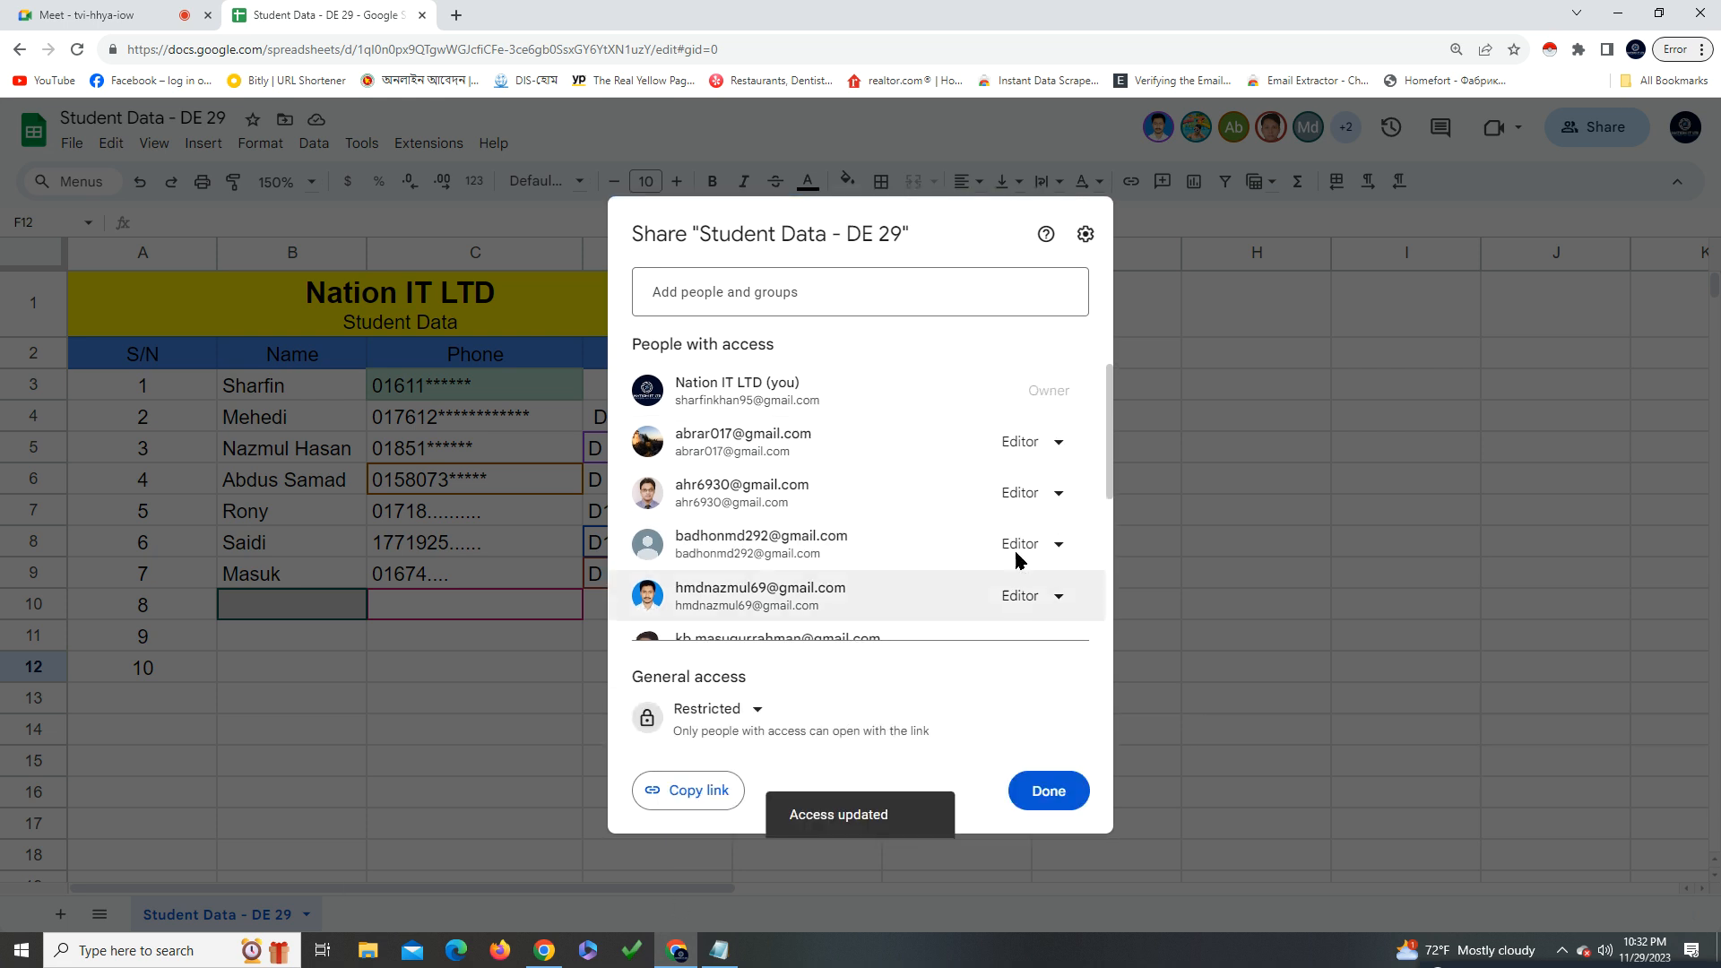
left_click(1058, 442)
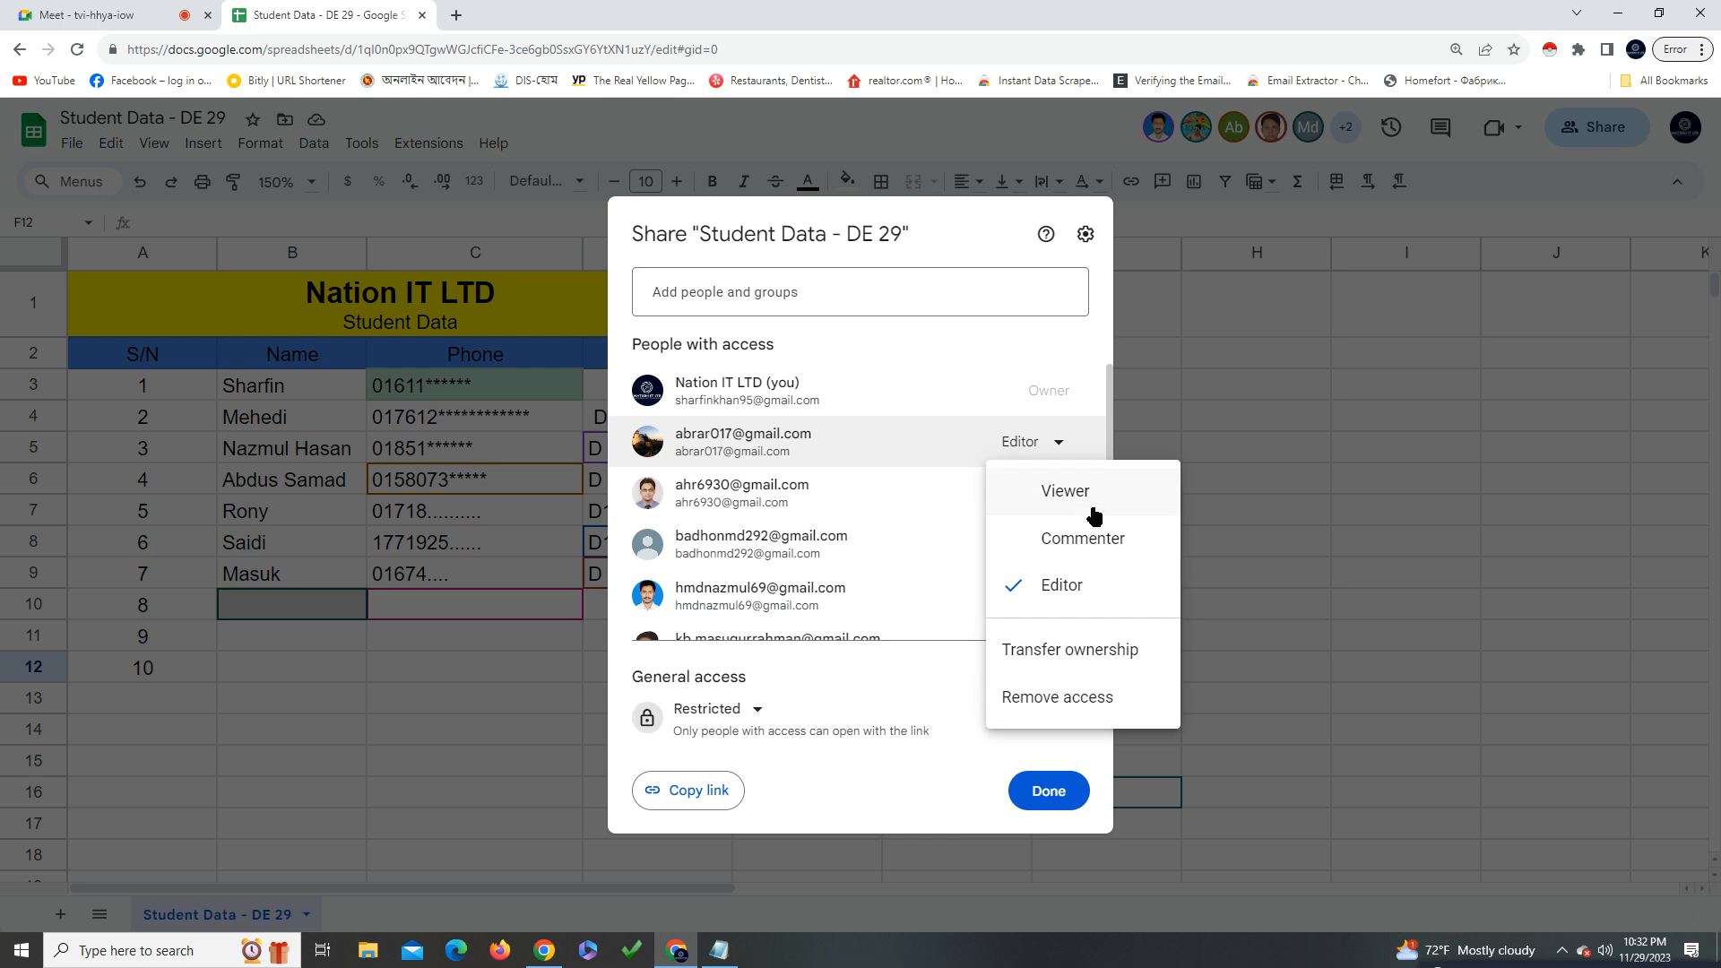
left_click(954, 242)
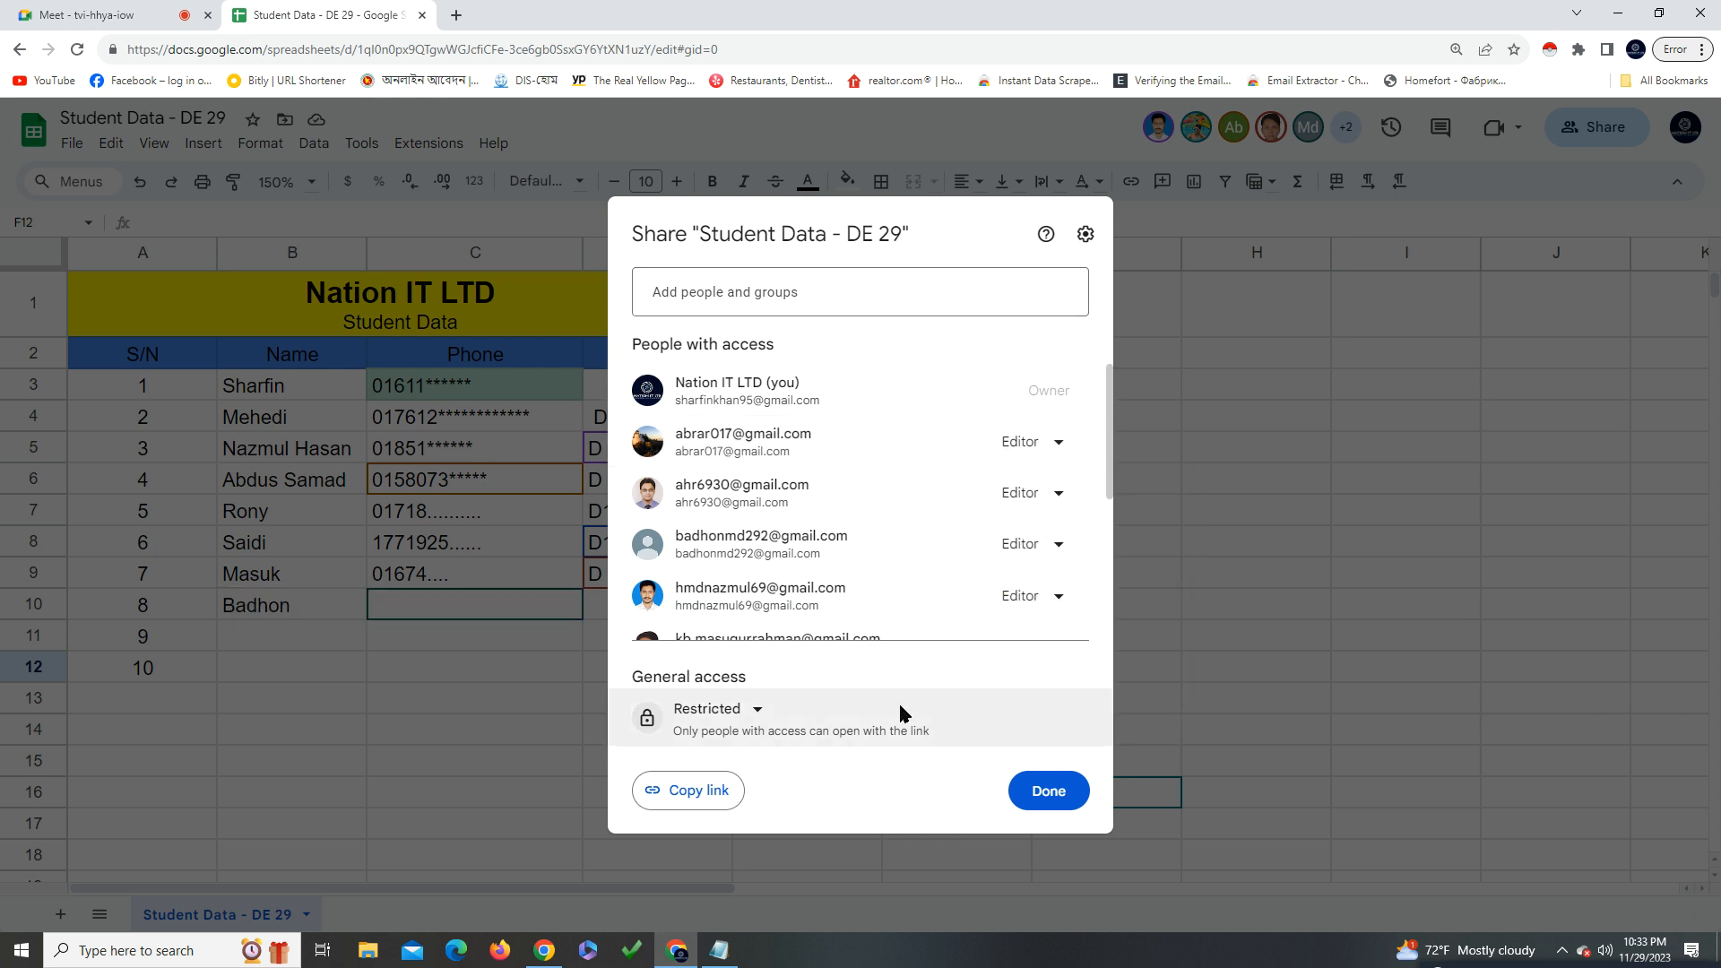
Set the spreadsheet's general access back to Anyone with the link and close the sharing settings
left_click(741, 713)
left_click(703, 757)
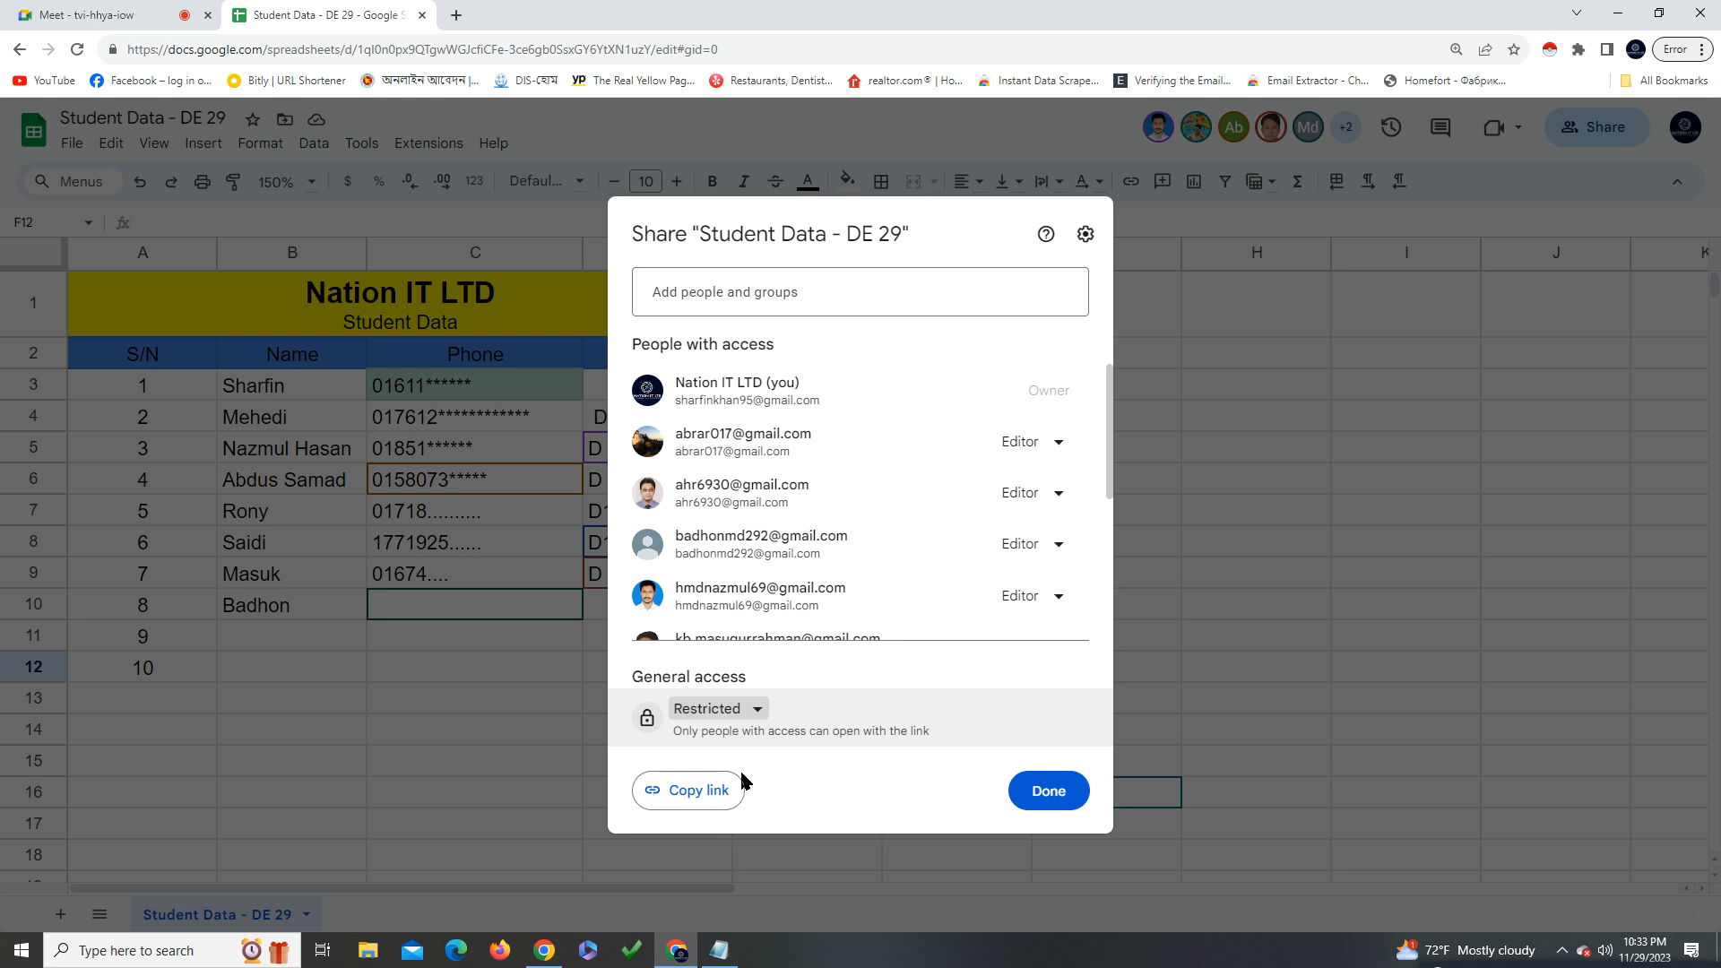
left_click(749, 719)
left_click(776, 807)
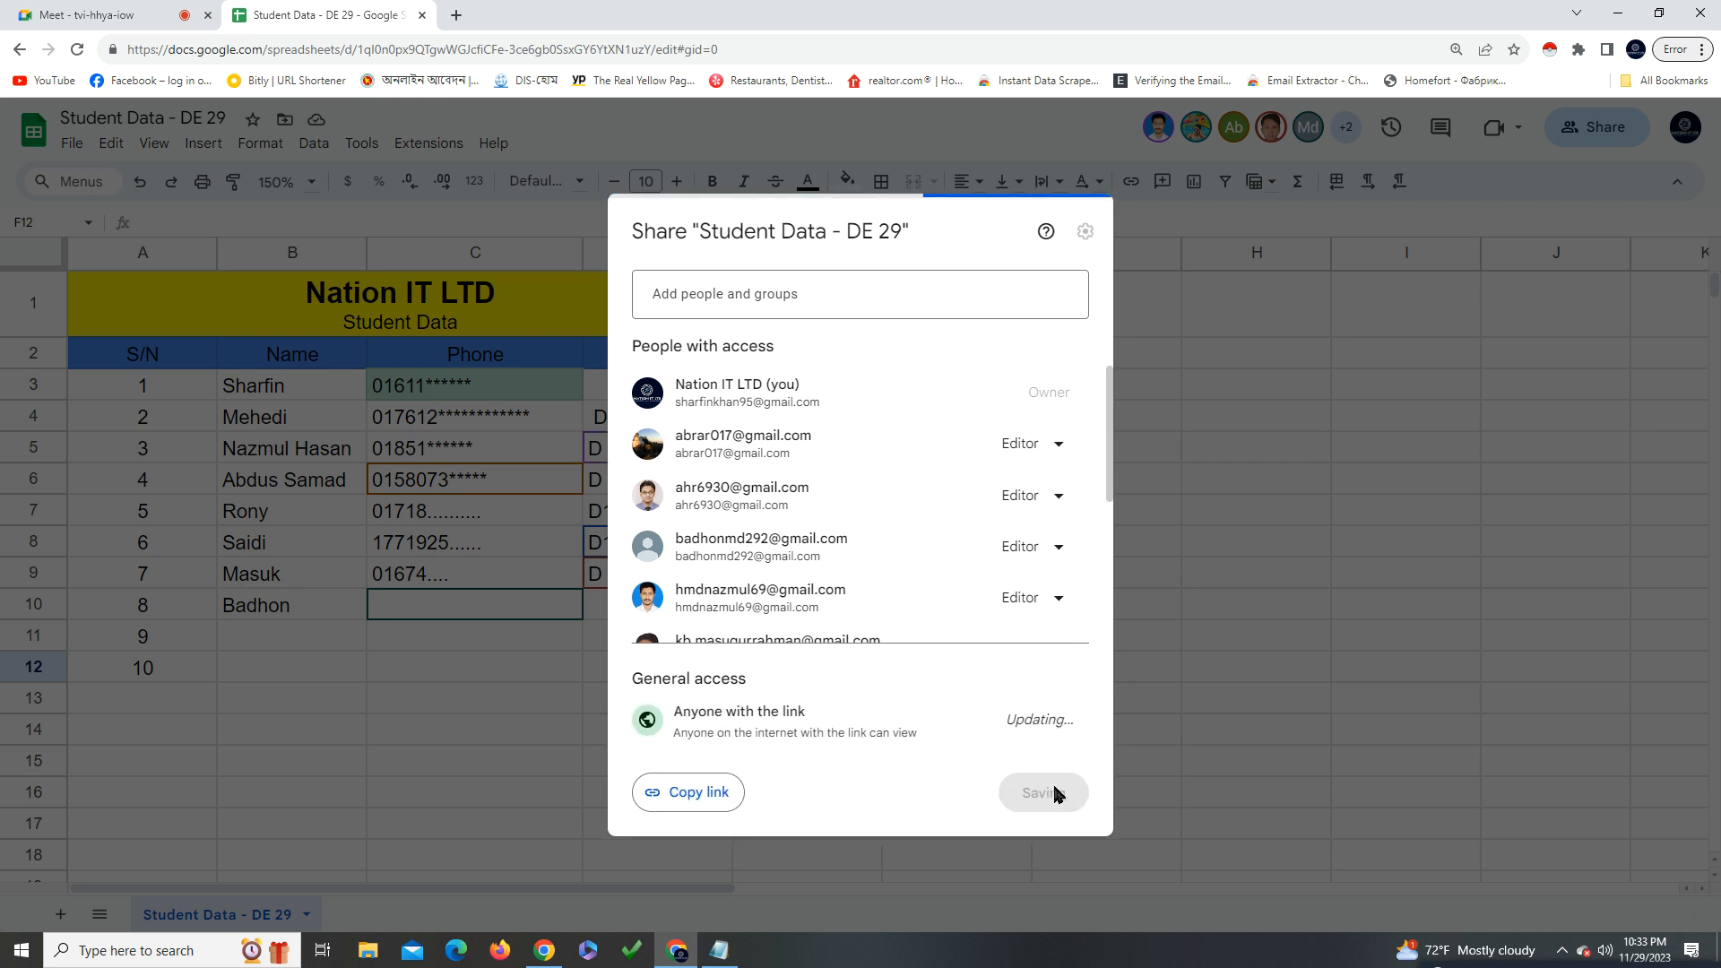
left_click(1046, 809)
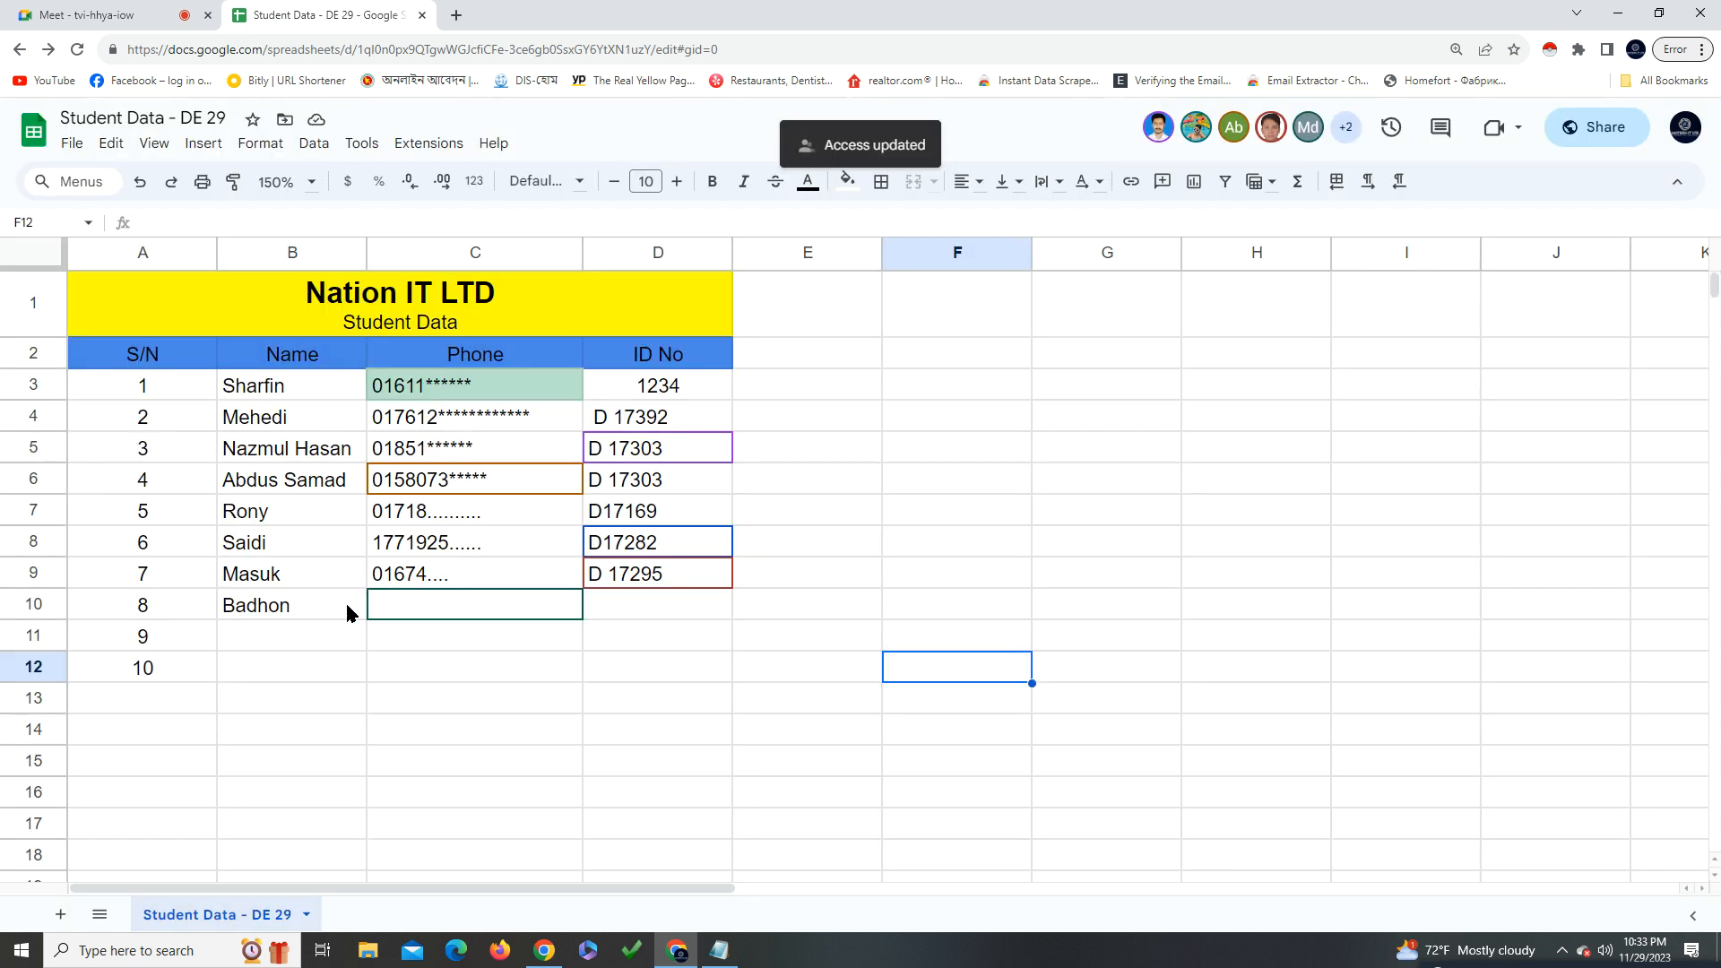
Check the name entry in row 10 and show the edit history of the empty Phone cell C10
left_click(346, 609)
left_click(564, 614)
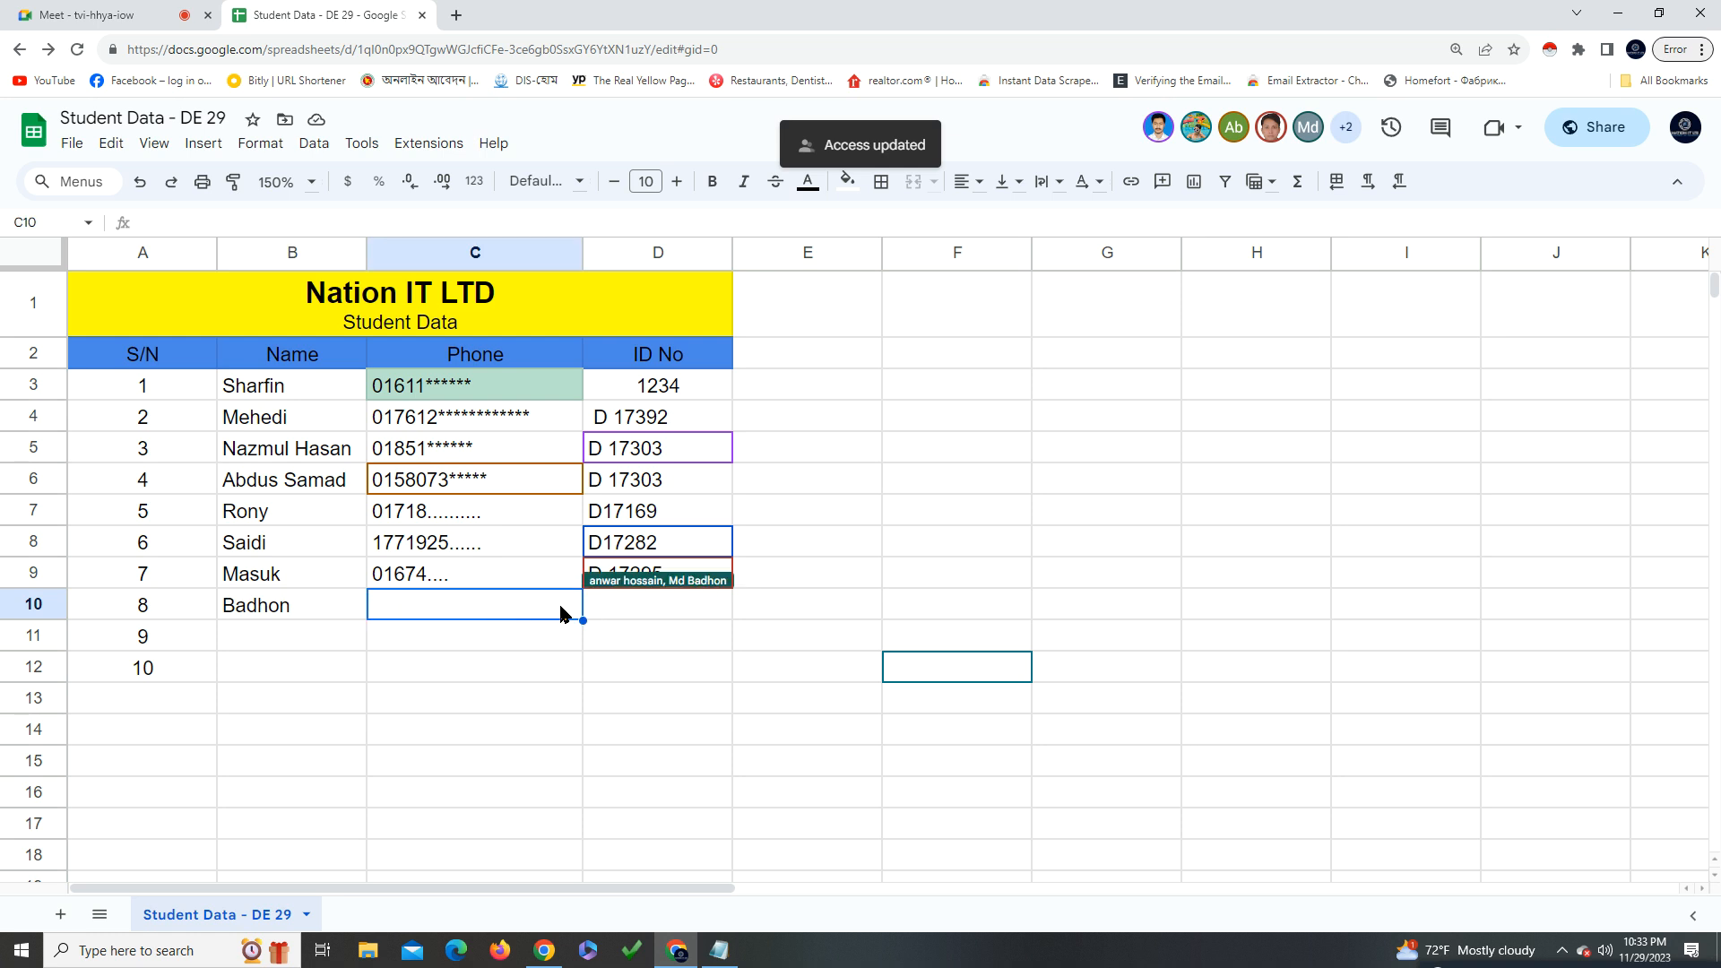
right_click(509, 616)
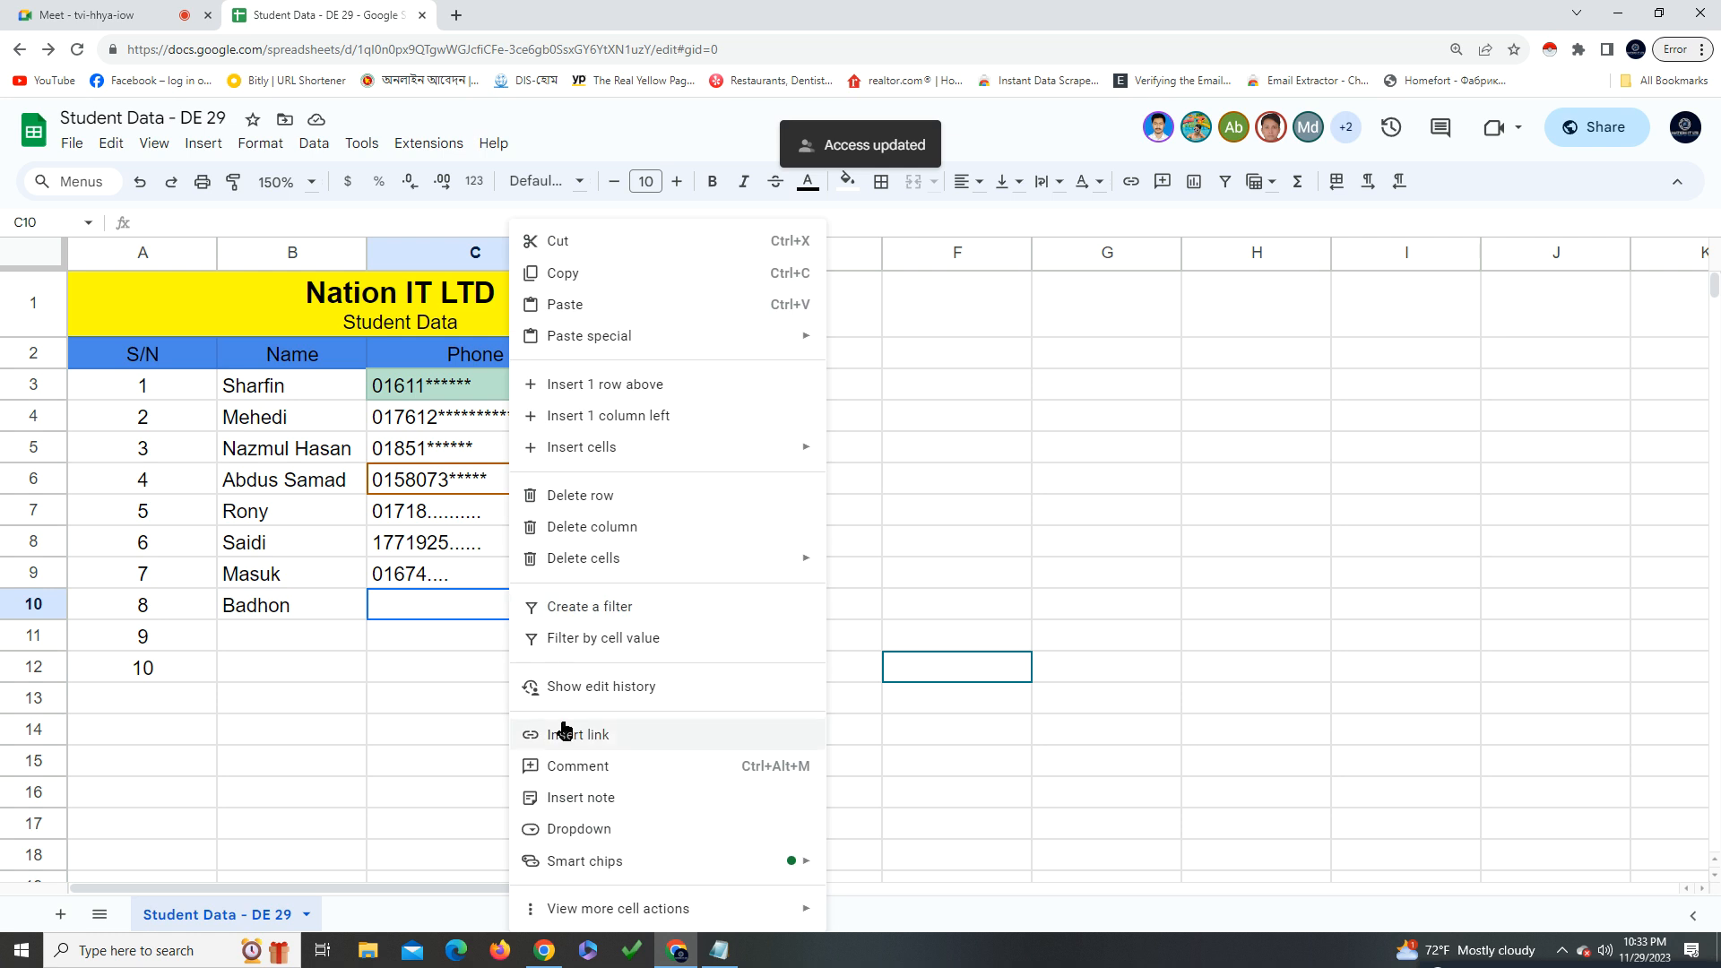
left_click(587, 683)
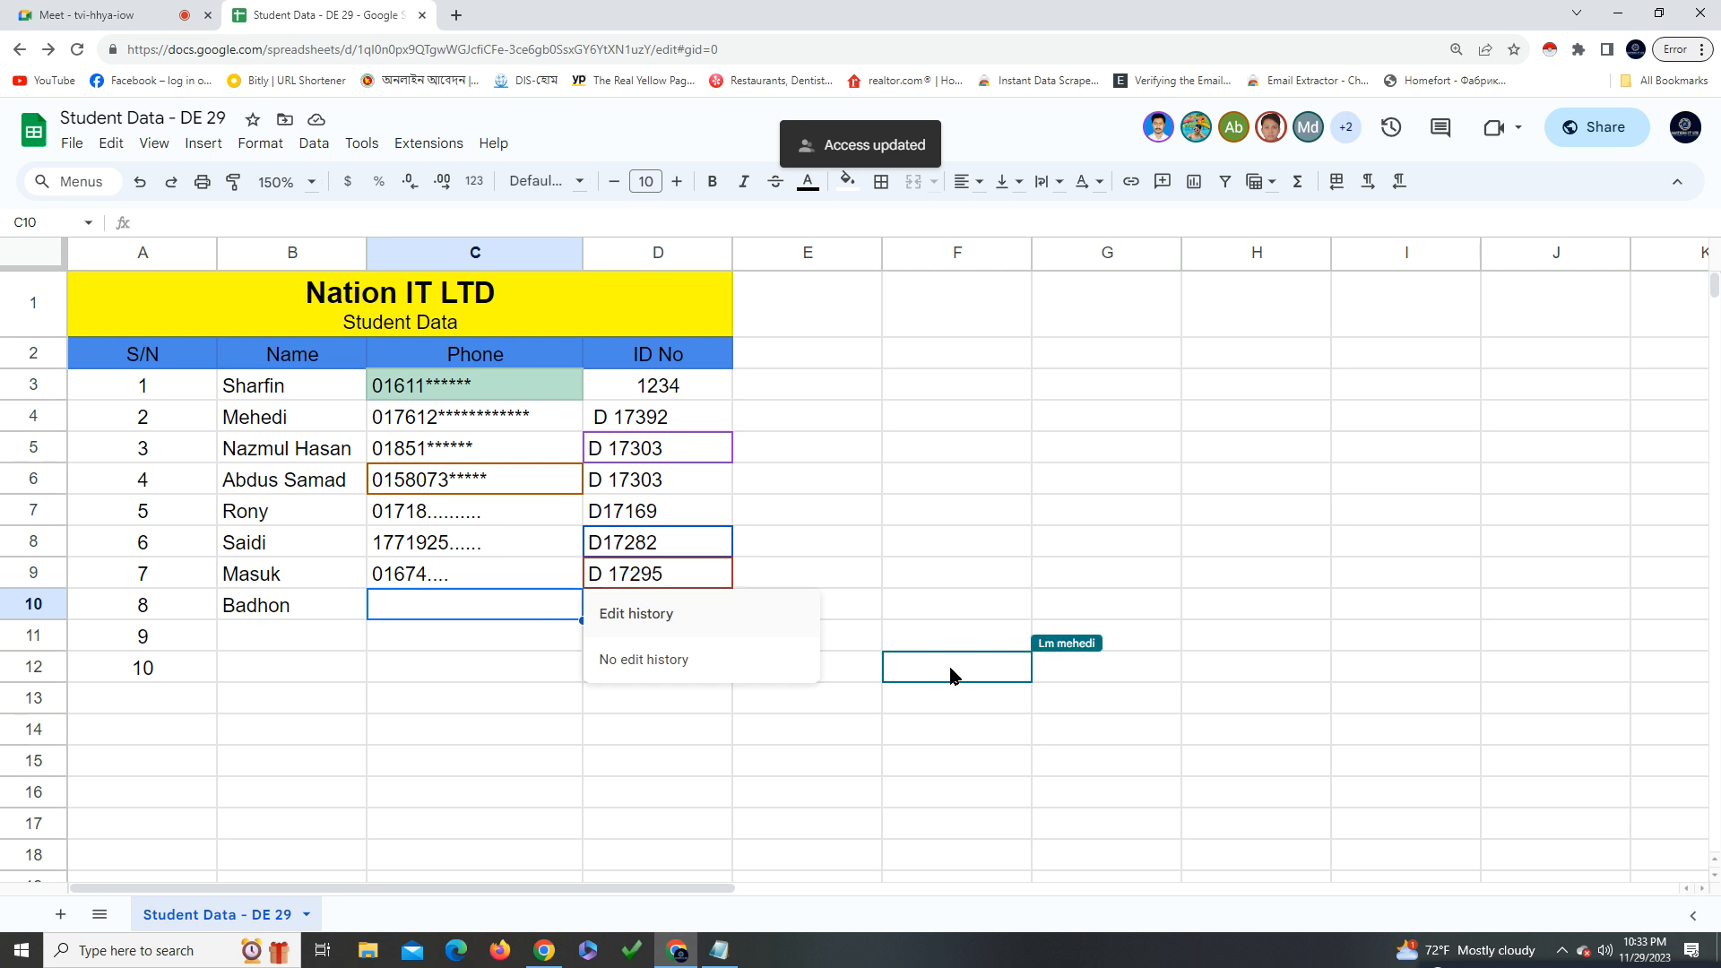
left_click(522, 616)
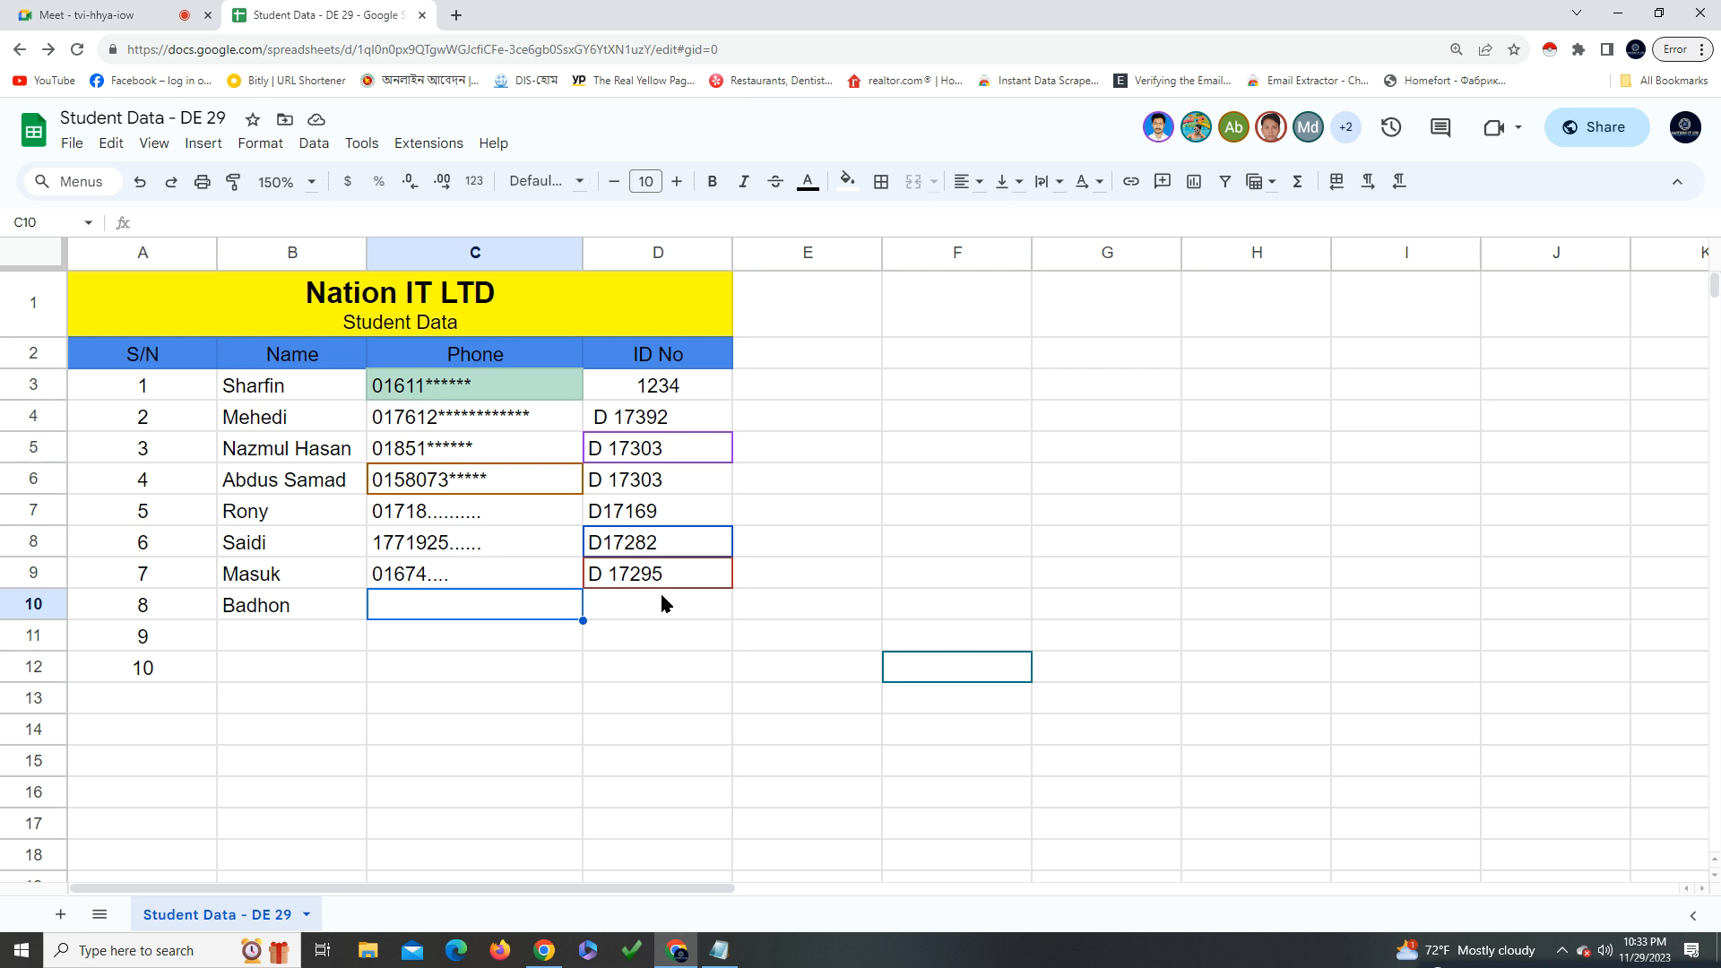
Show the edit history of Phone cell C10 again and browse to its previous and latest edits
right_click(484, 614)
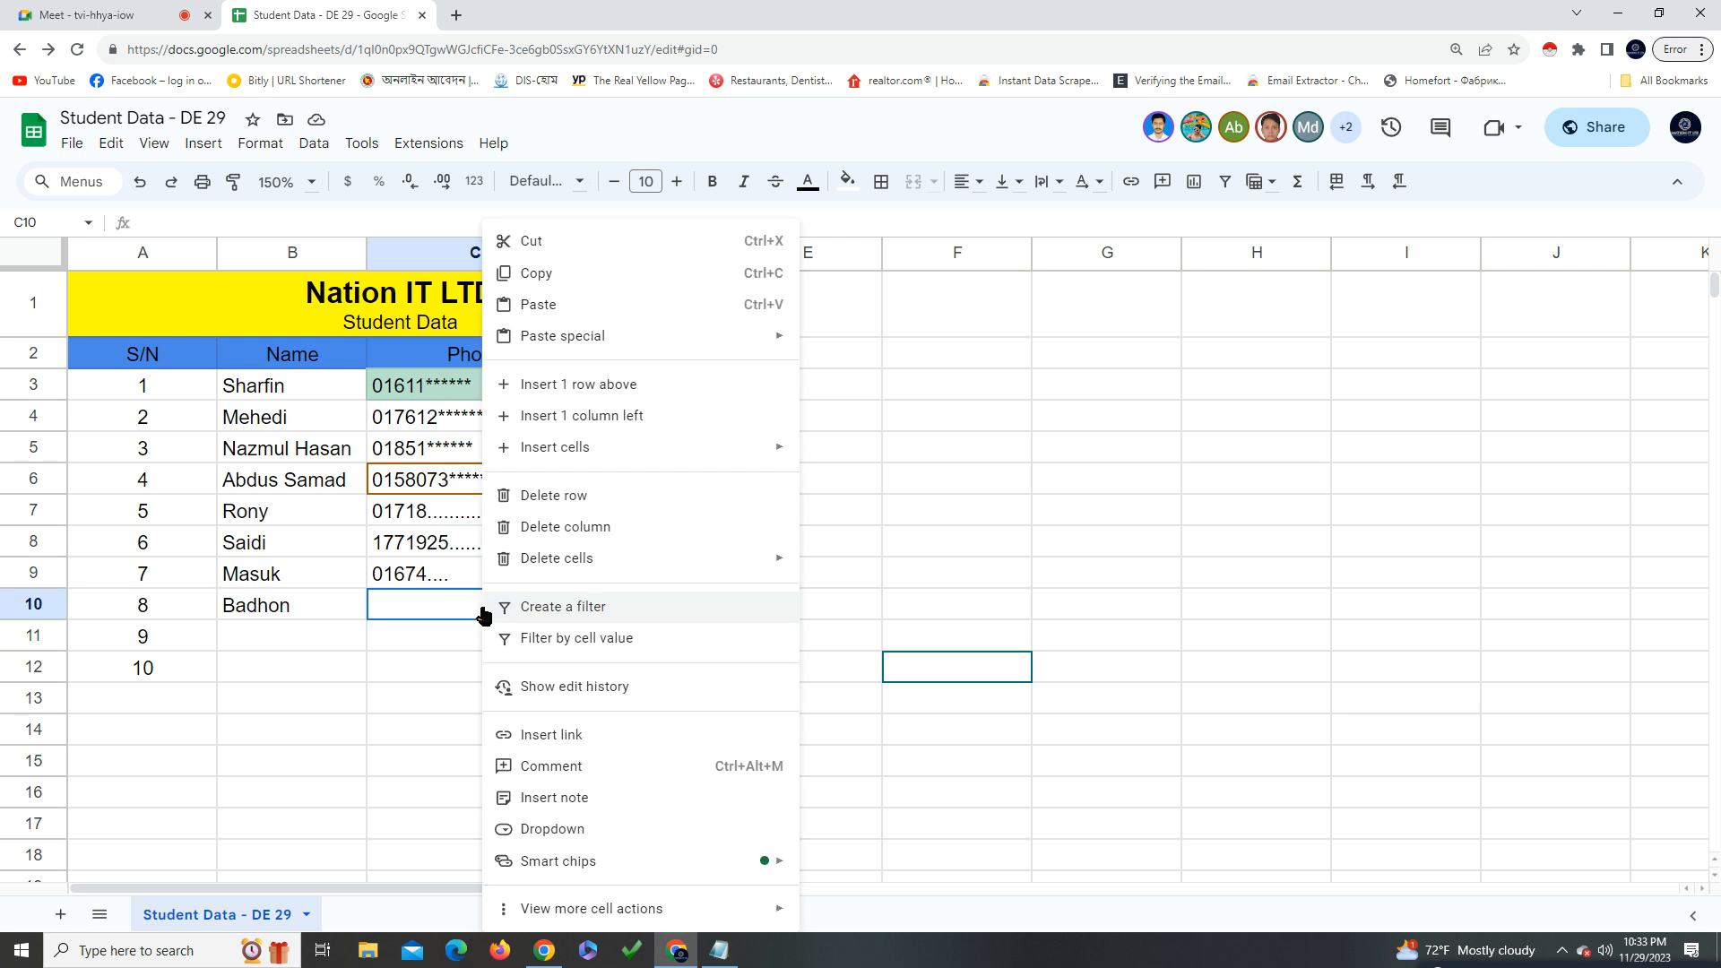
left_click(556, 690)
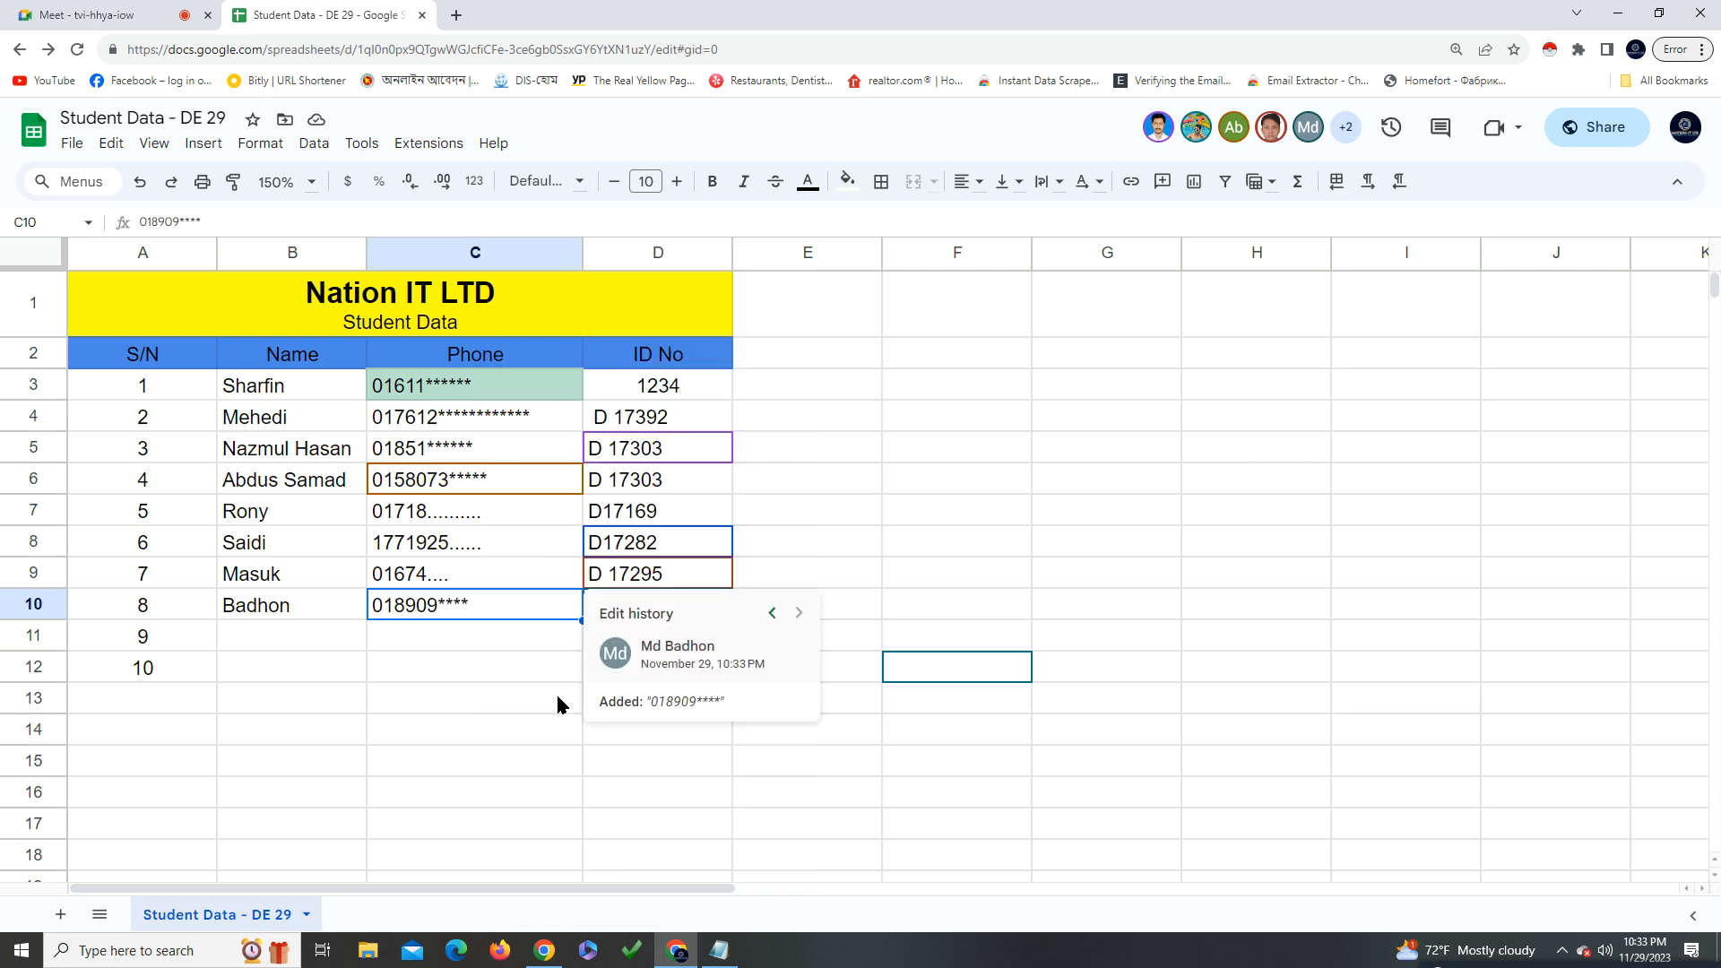
left_click(771, 612)
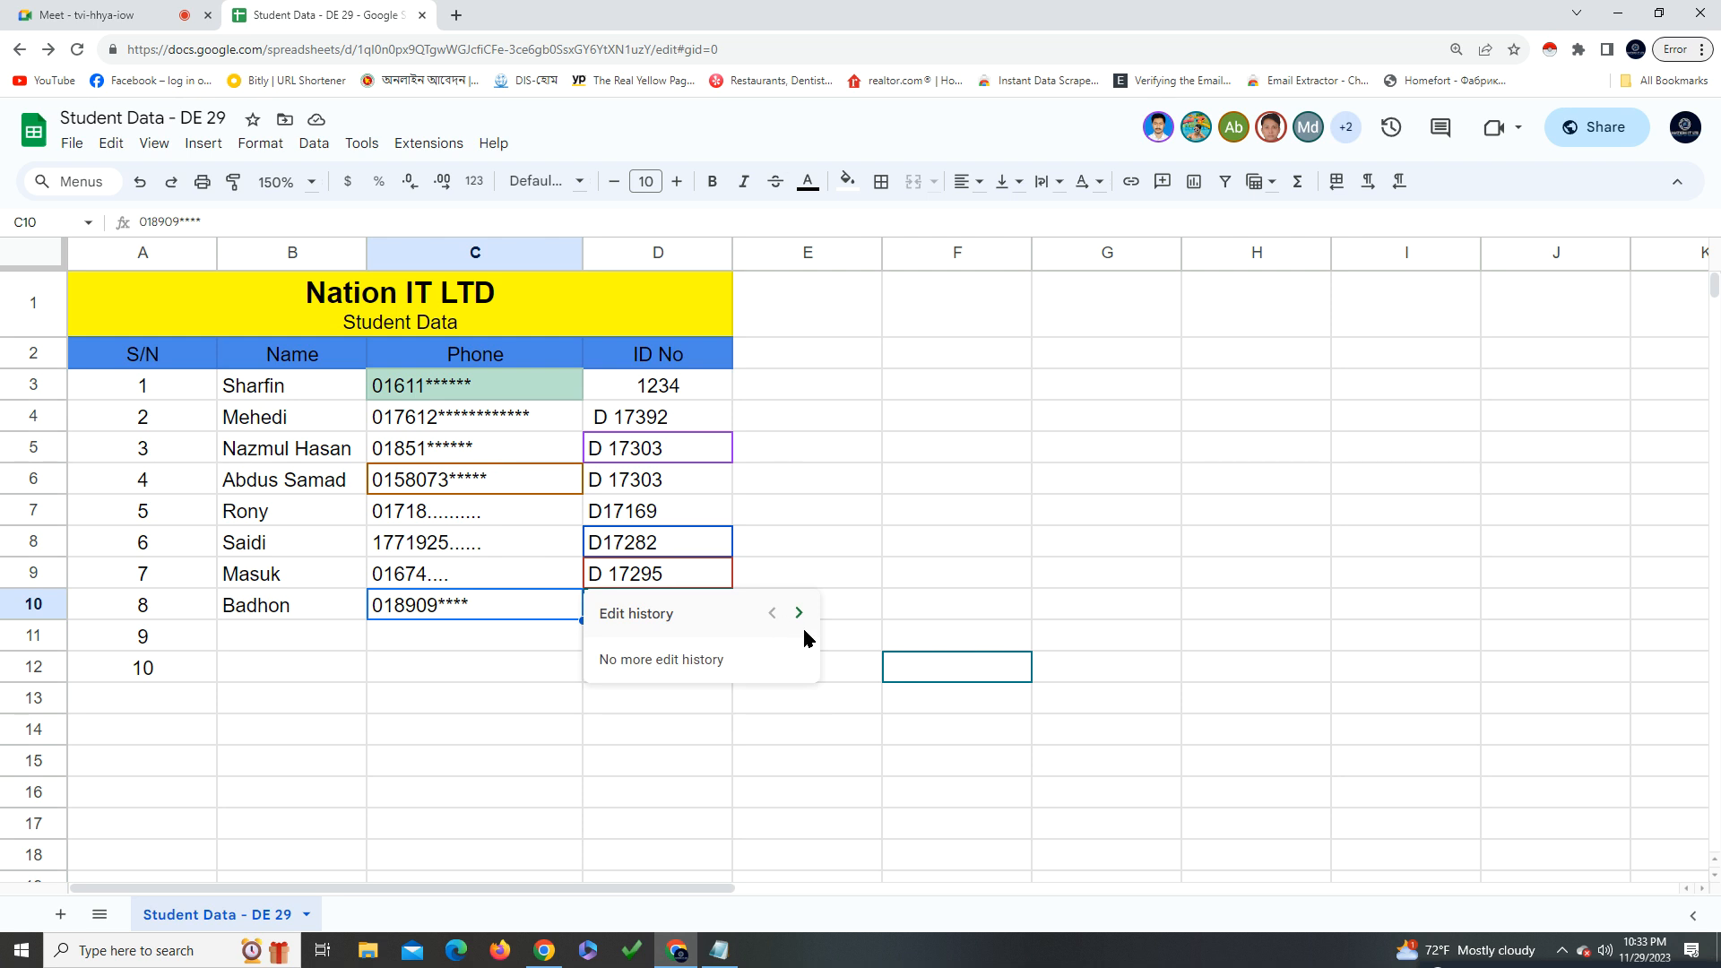
left_click(799, 613)
Check the edit history of the empty Phone cell C12
left_click(439, 665)
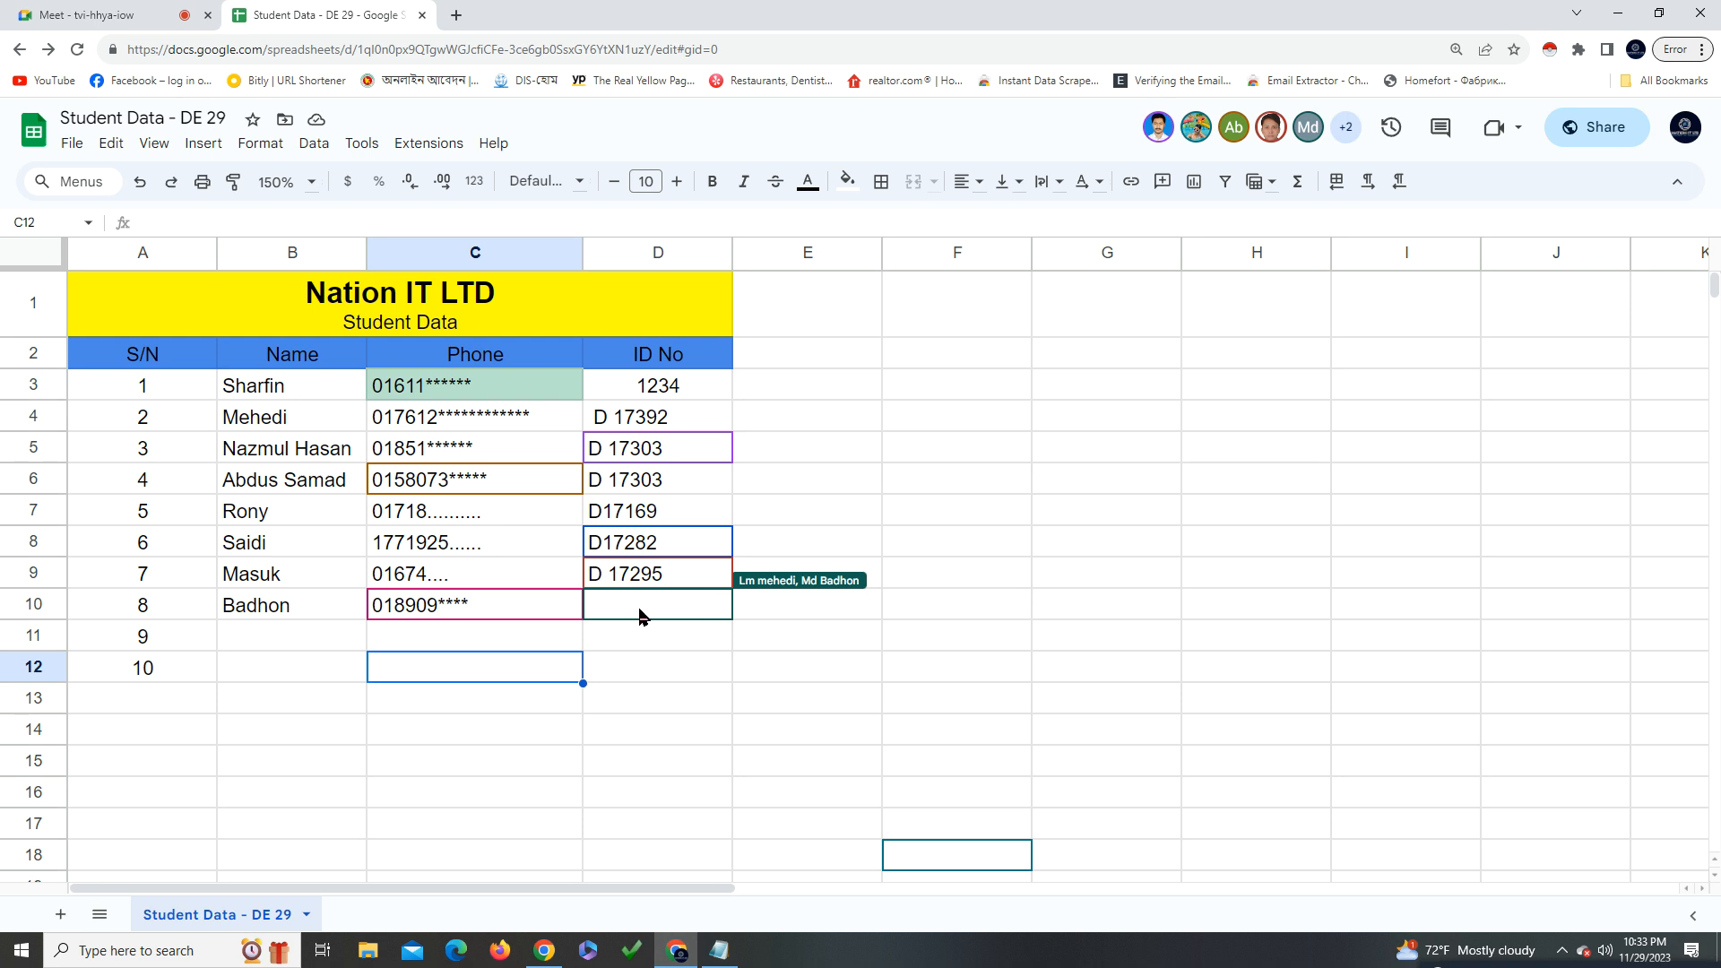
right_click(496, 678)
left_click(589, 690)
left_click(457, 676)
left_click(588, 642)
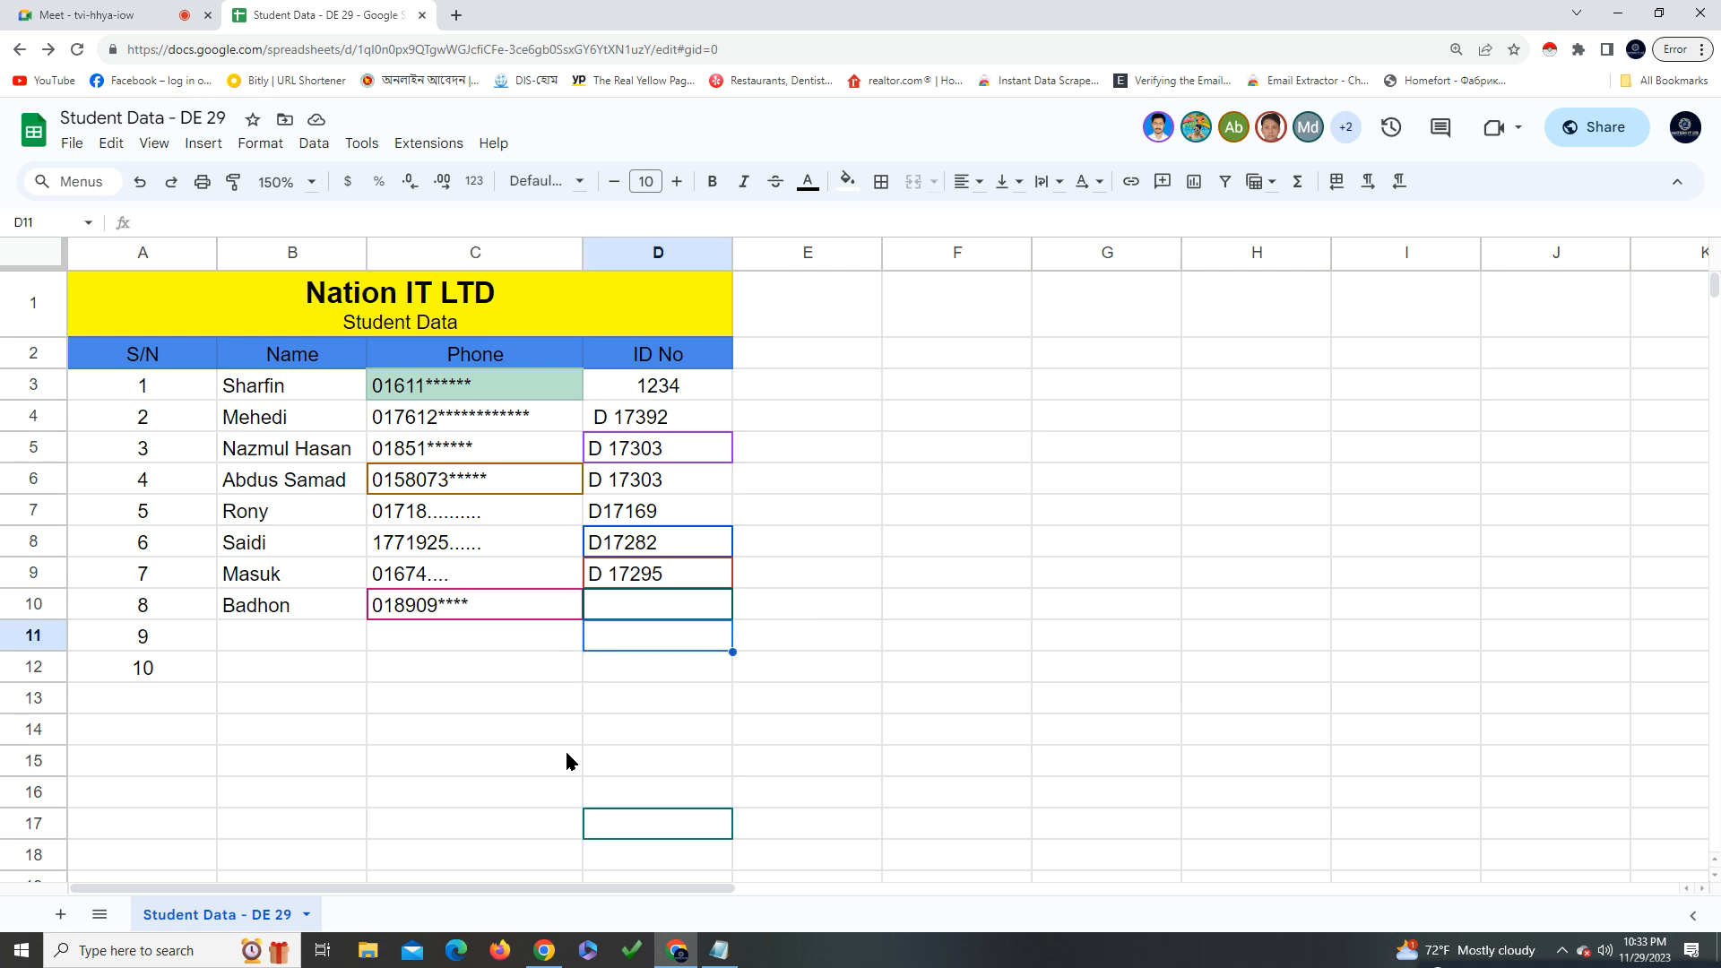
left_click(653, 821)
scroll(657, 841, "down", 2)
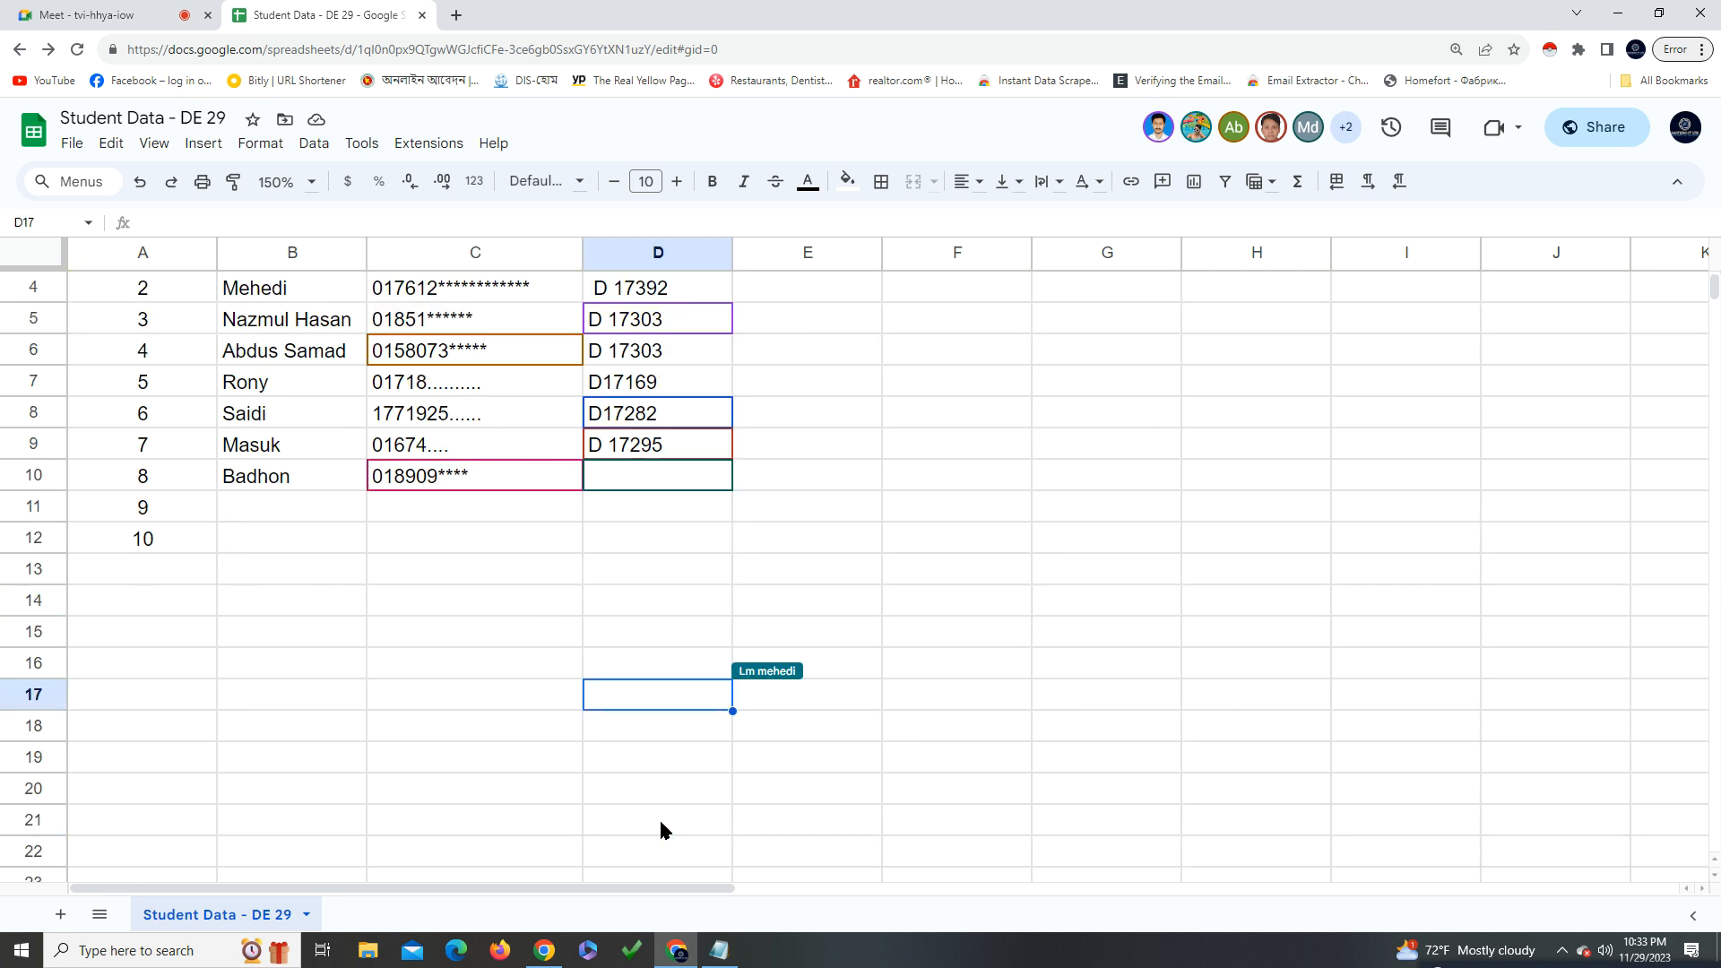
scroll(536, 433, "up", 3)
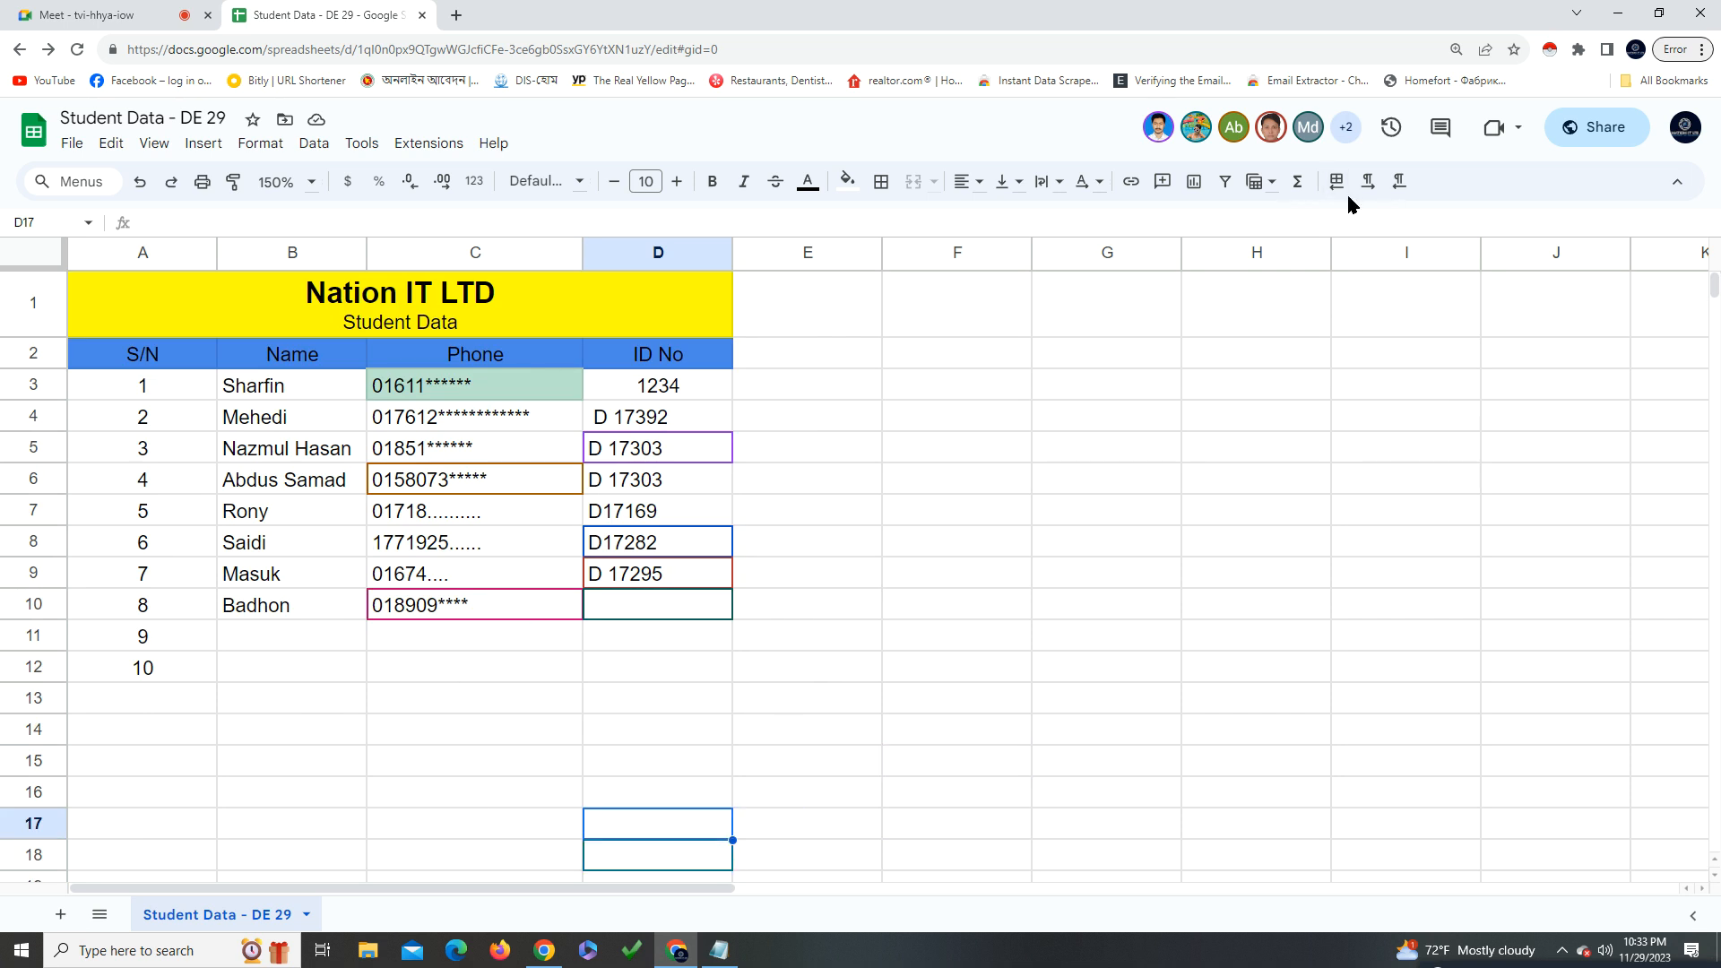
Restrict the spreadsheet's general access to people with access, copy its link, and close the sharing settings
left_click(563, 642)
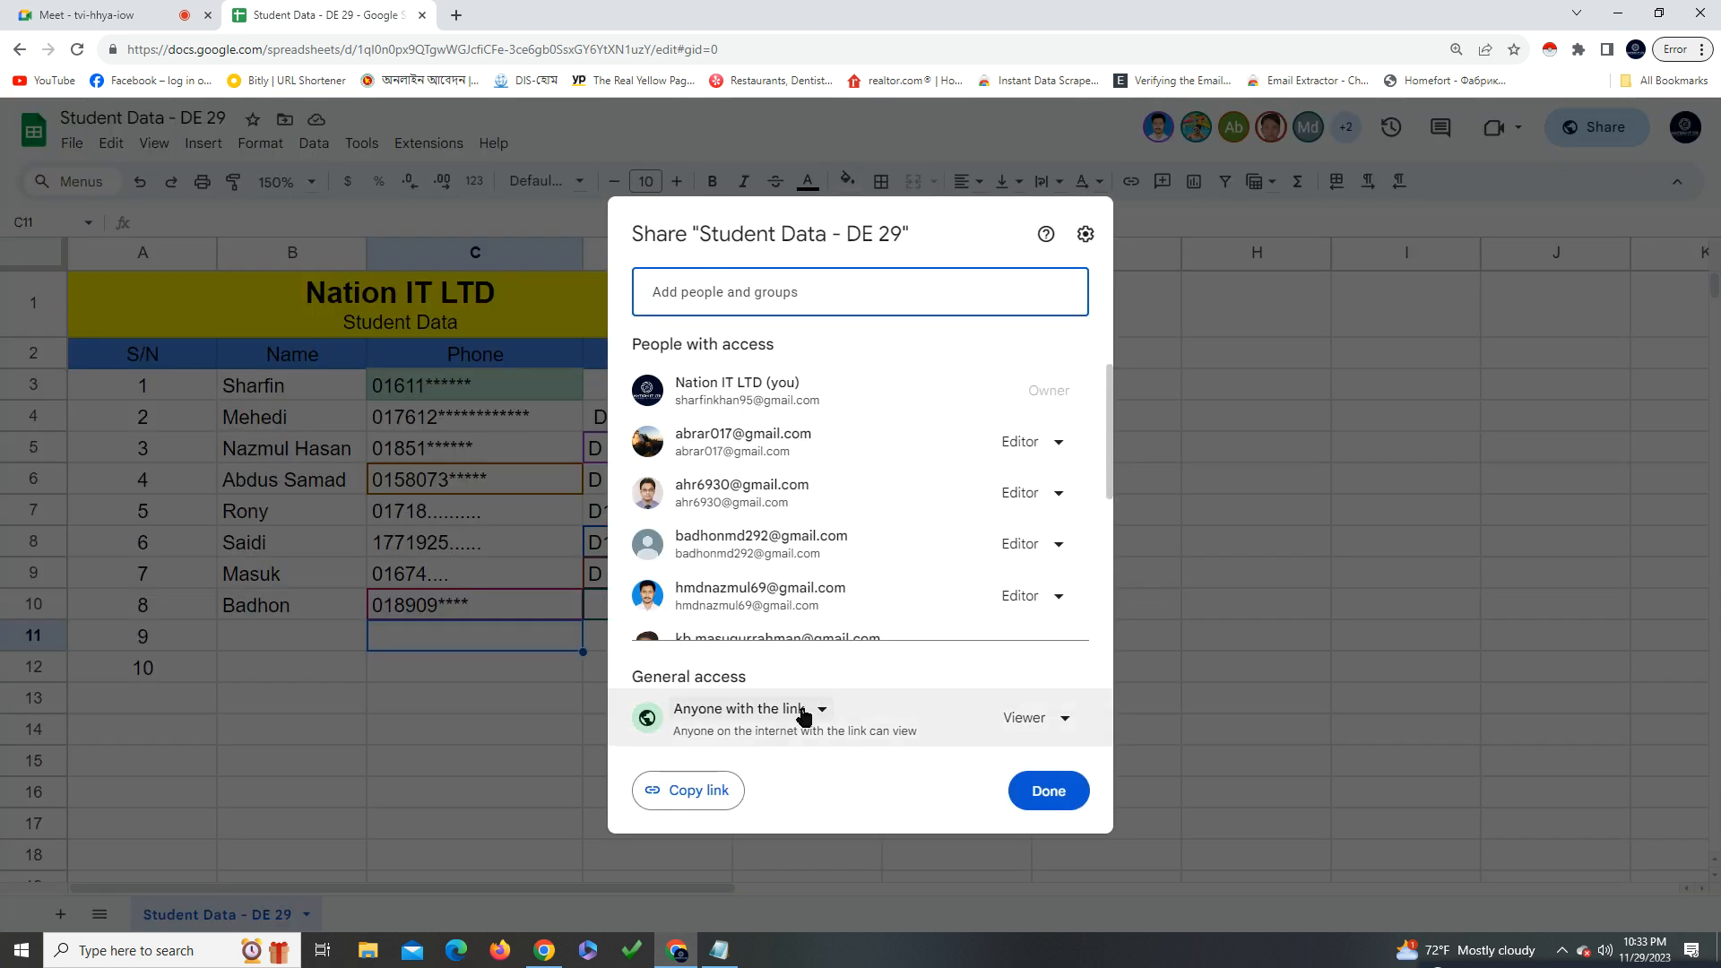
left_click(798, 708)
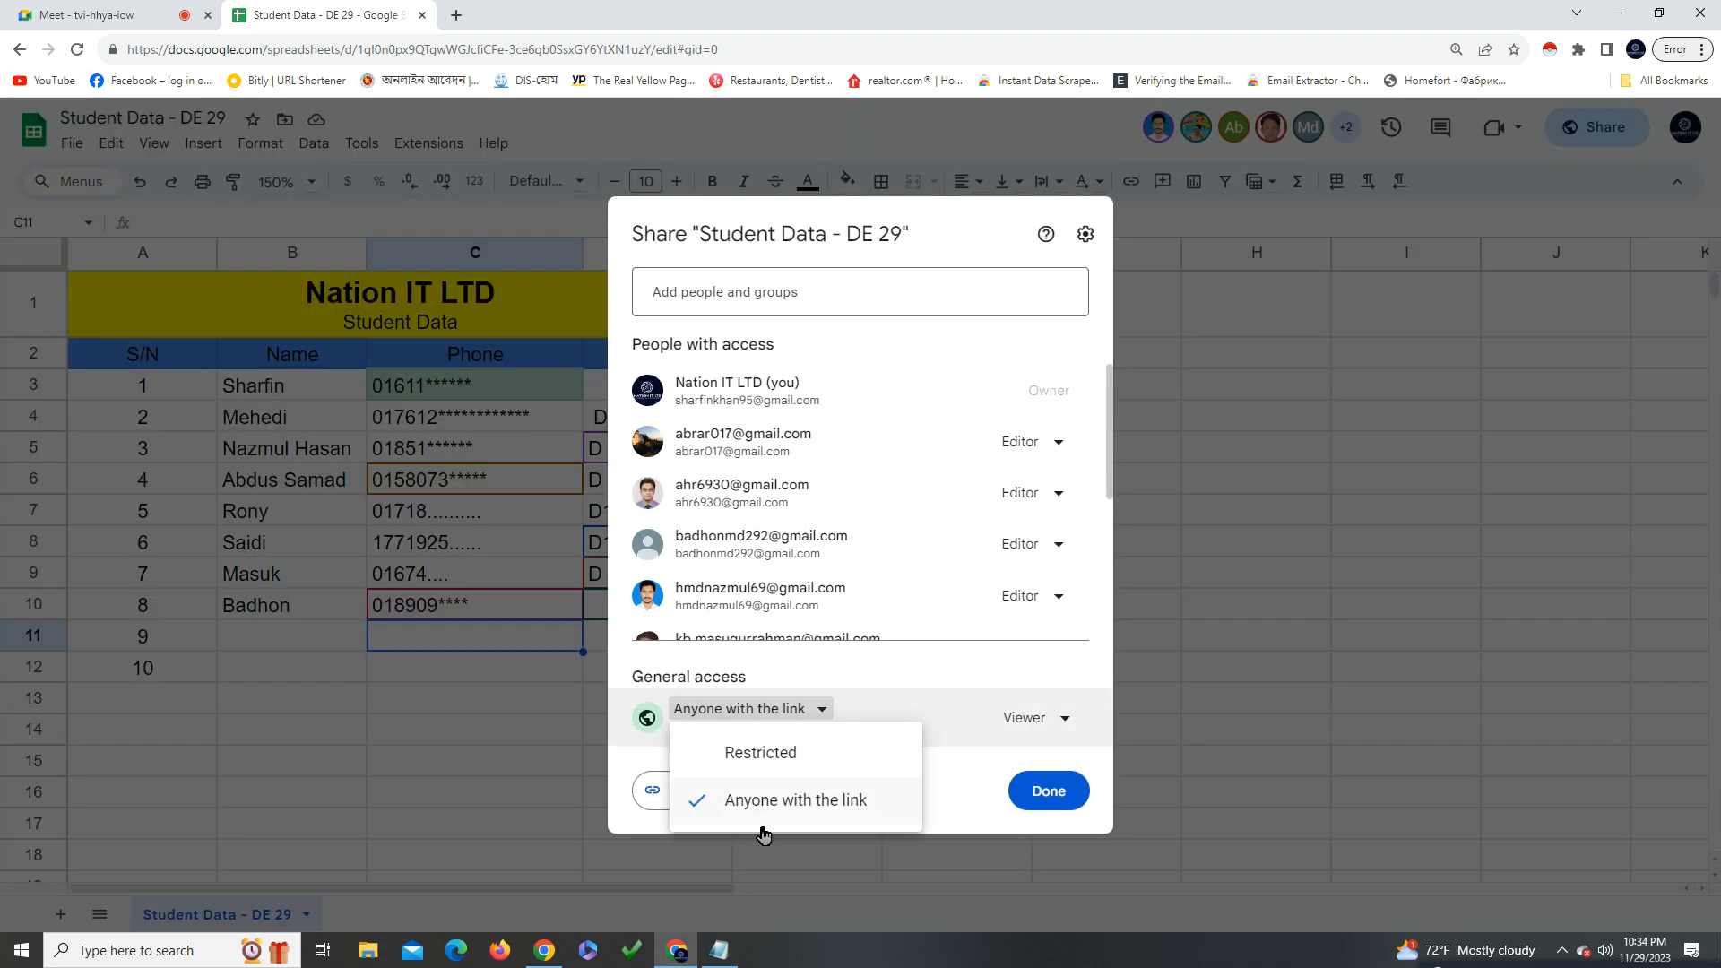
left_click(818, 769)
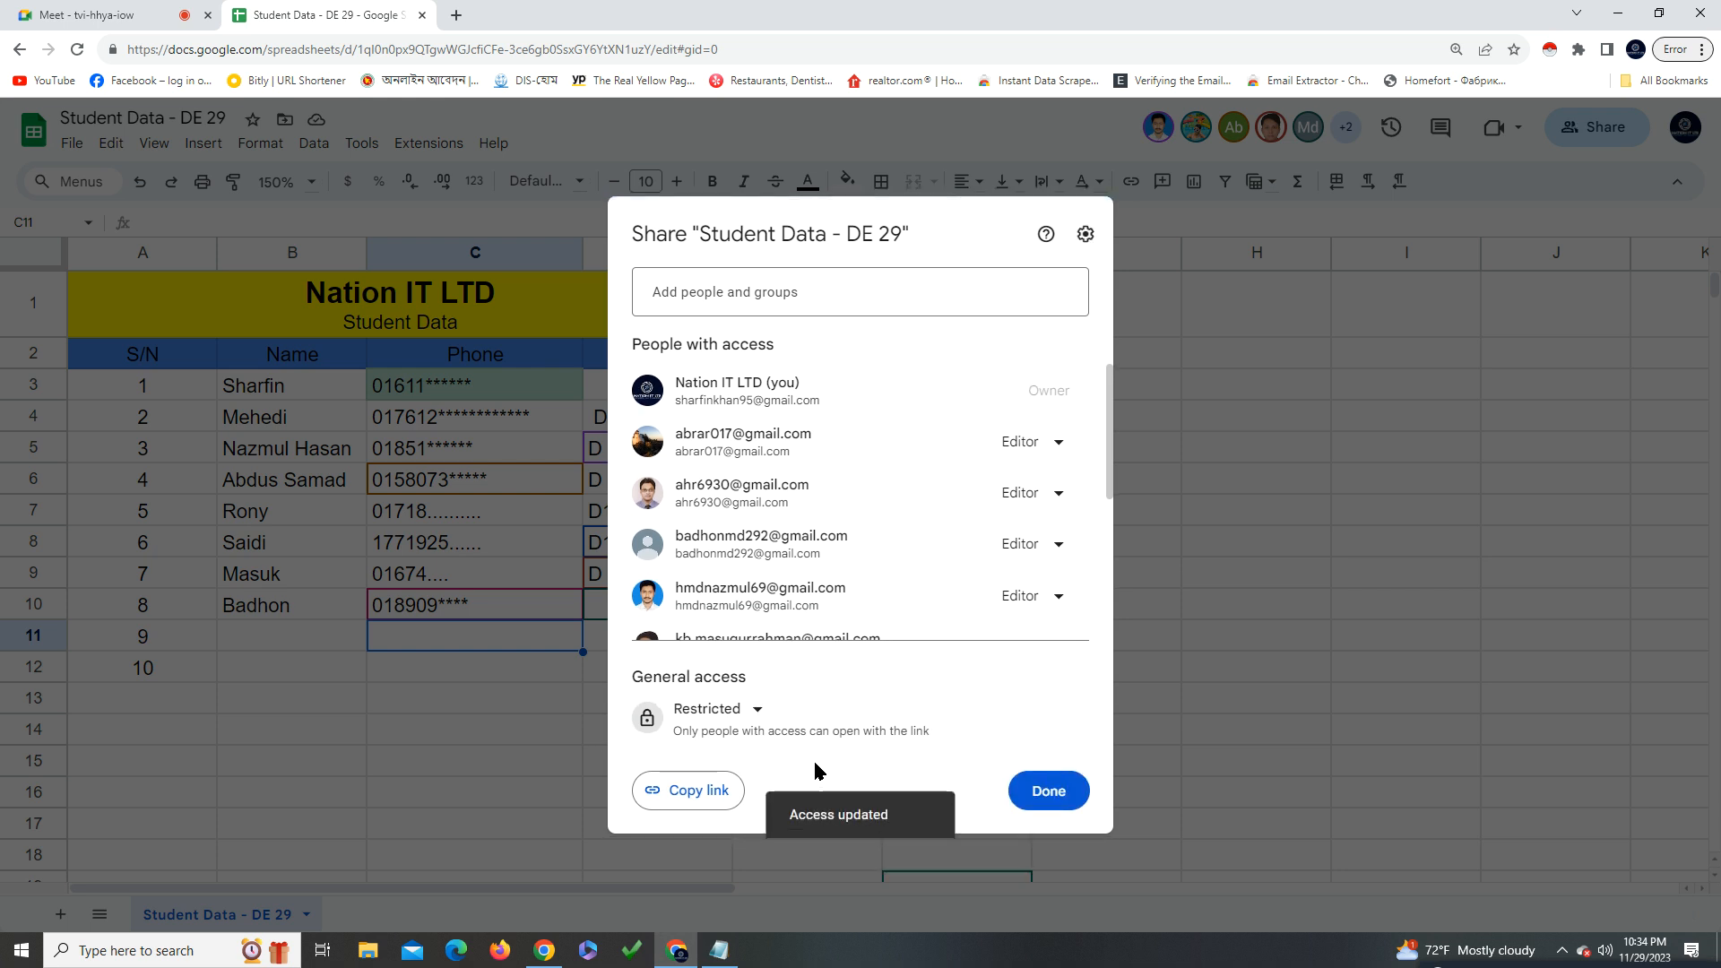
left_click(690, 790)
left_click(1027, 792)
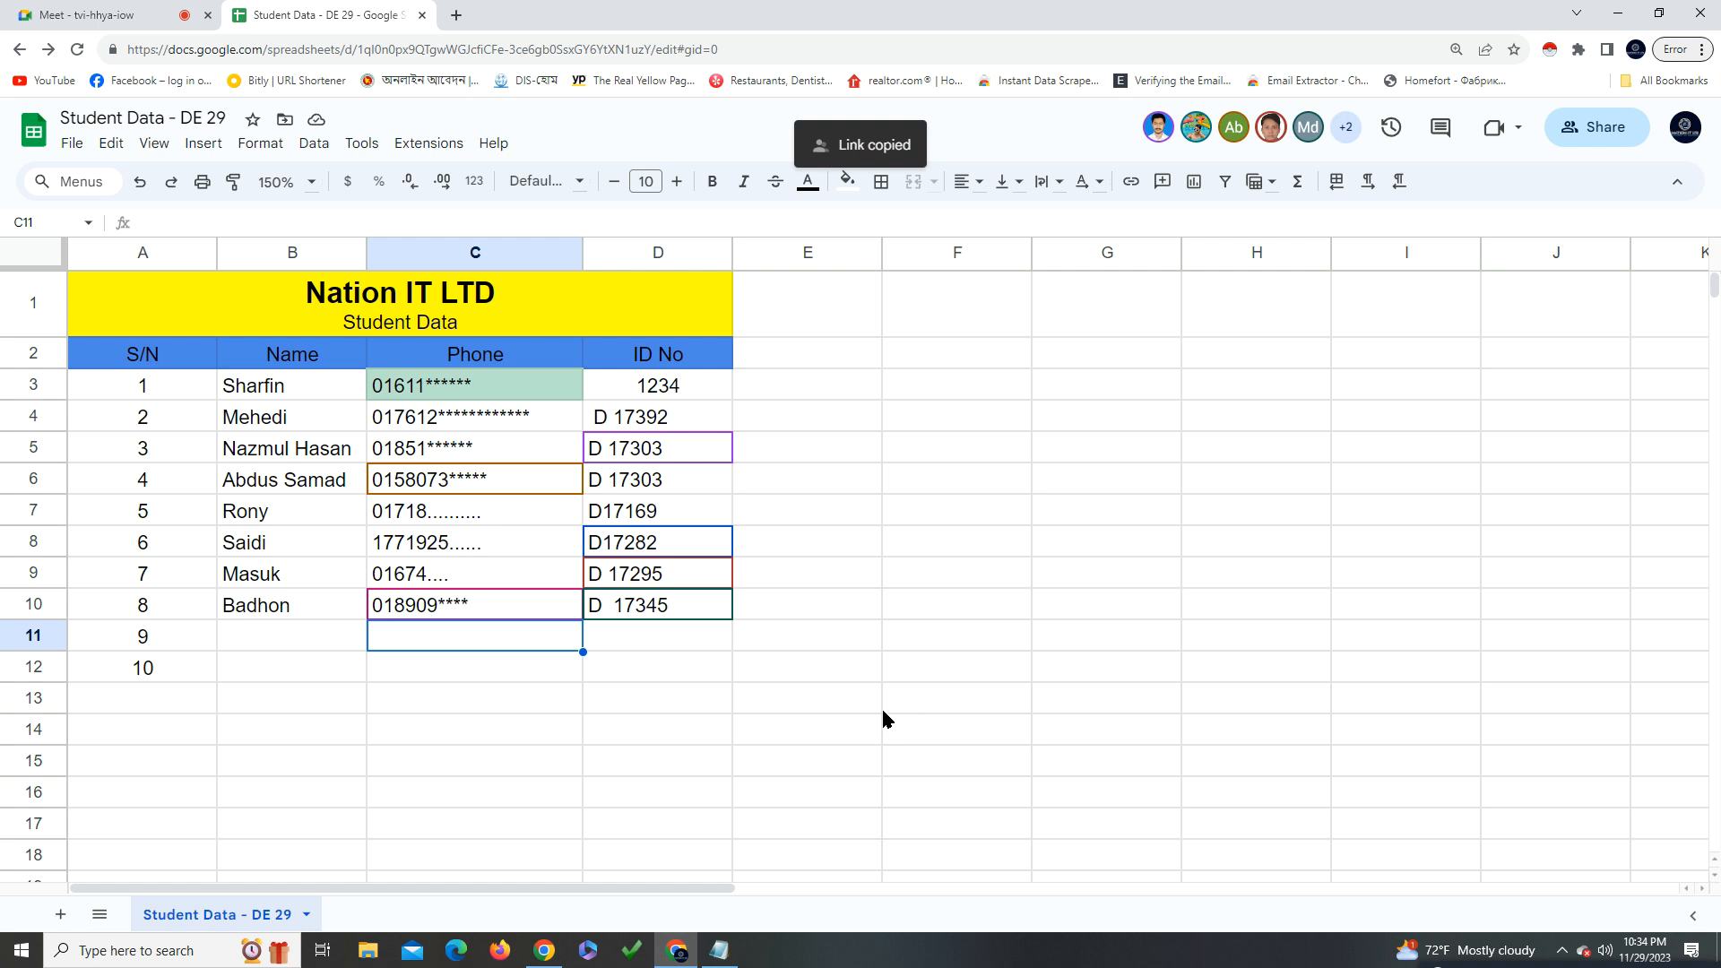
Reopen the sharing settings, set general access to Anyone with the link, and copy the link
left_click(1581, 130)
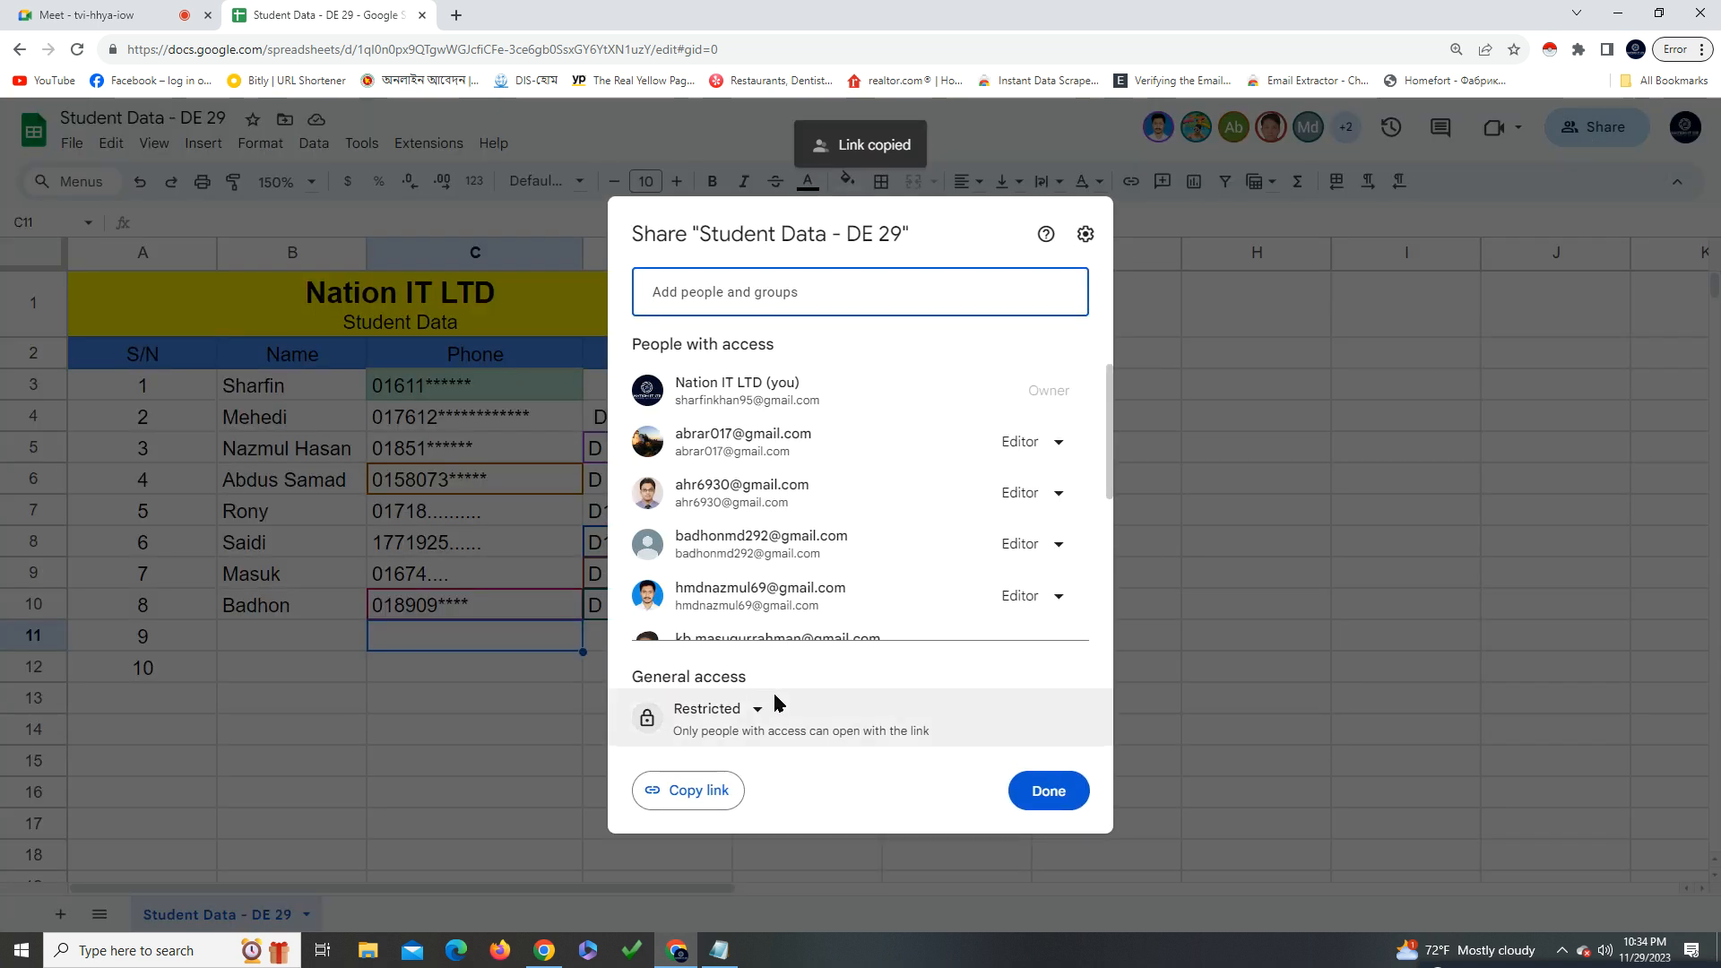
left_click(751, 711)
left_click(753, 797)
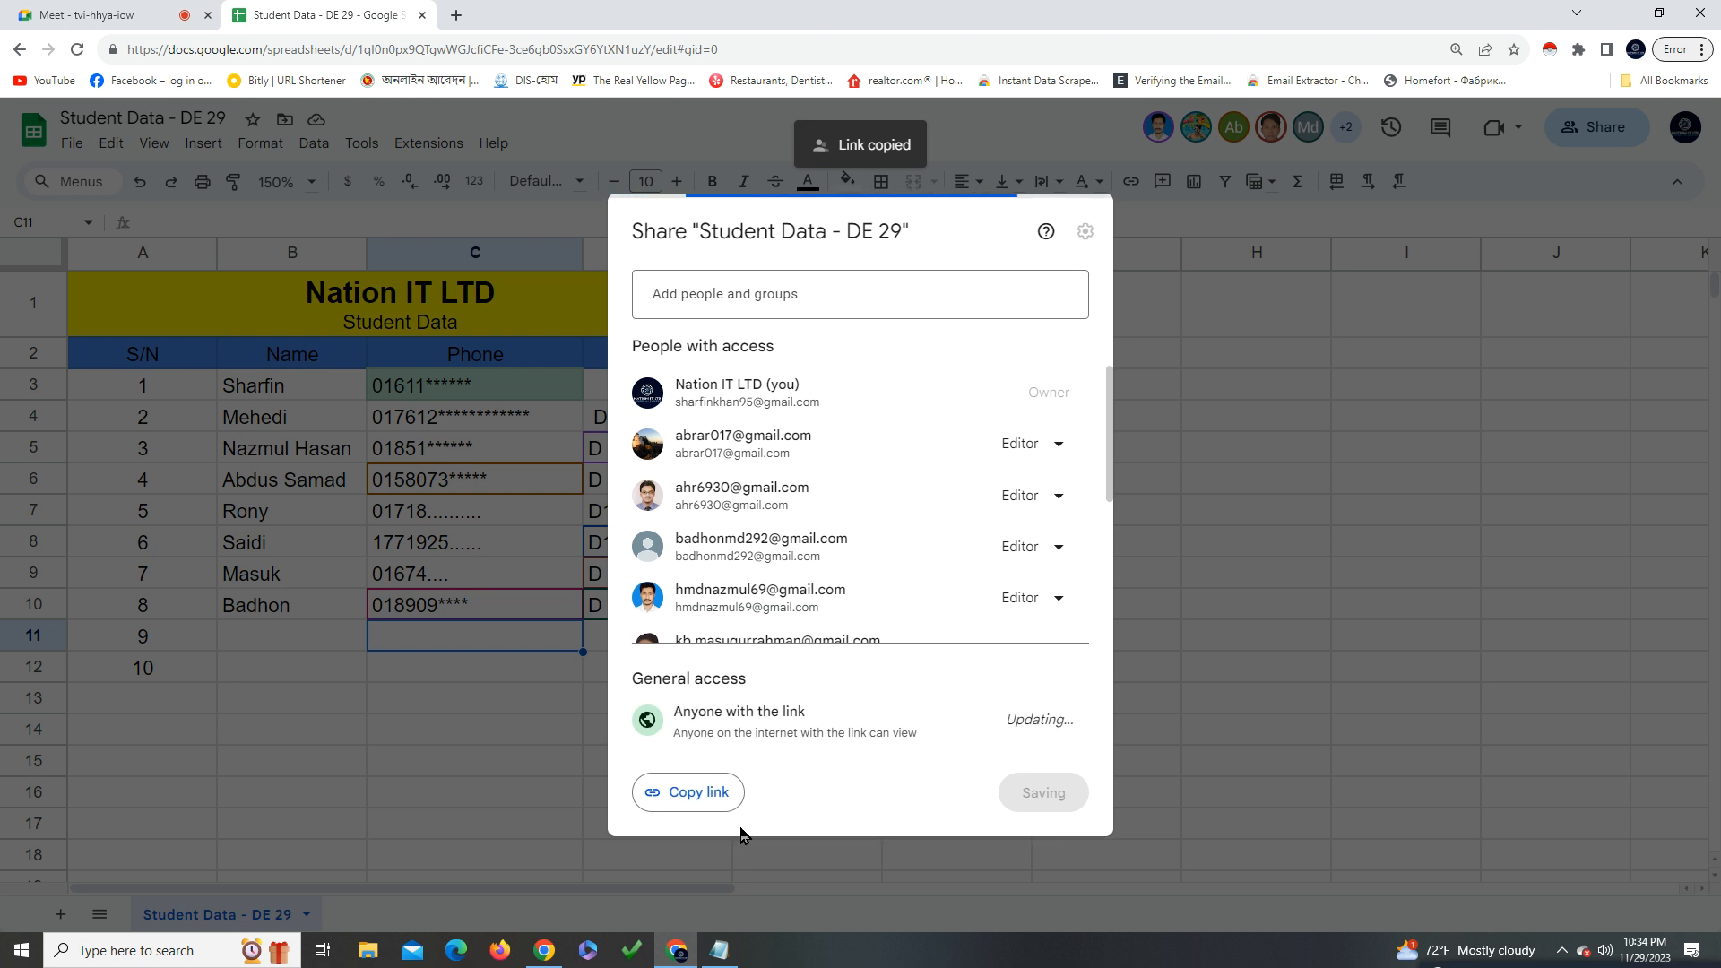
left_click(690, 792)
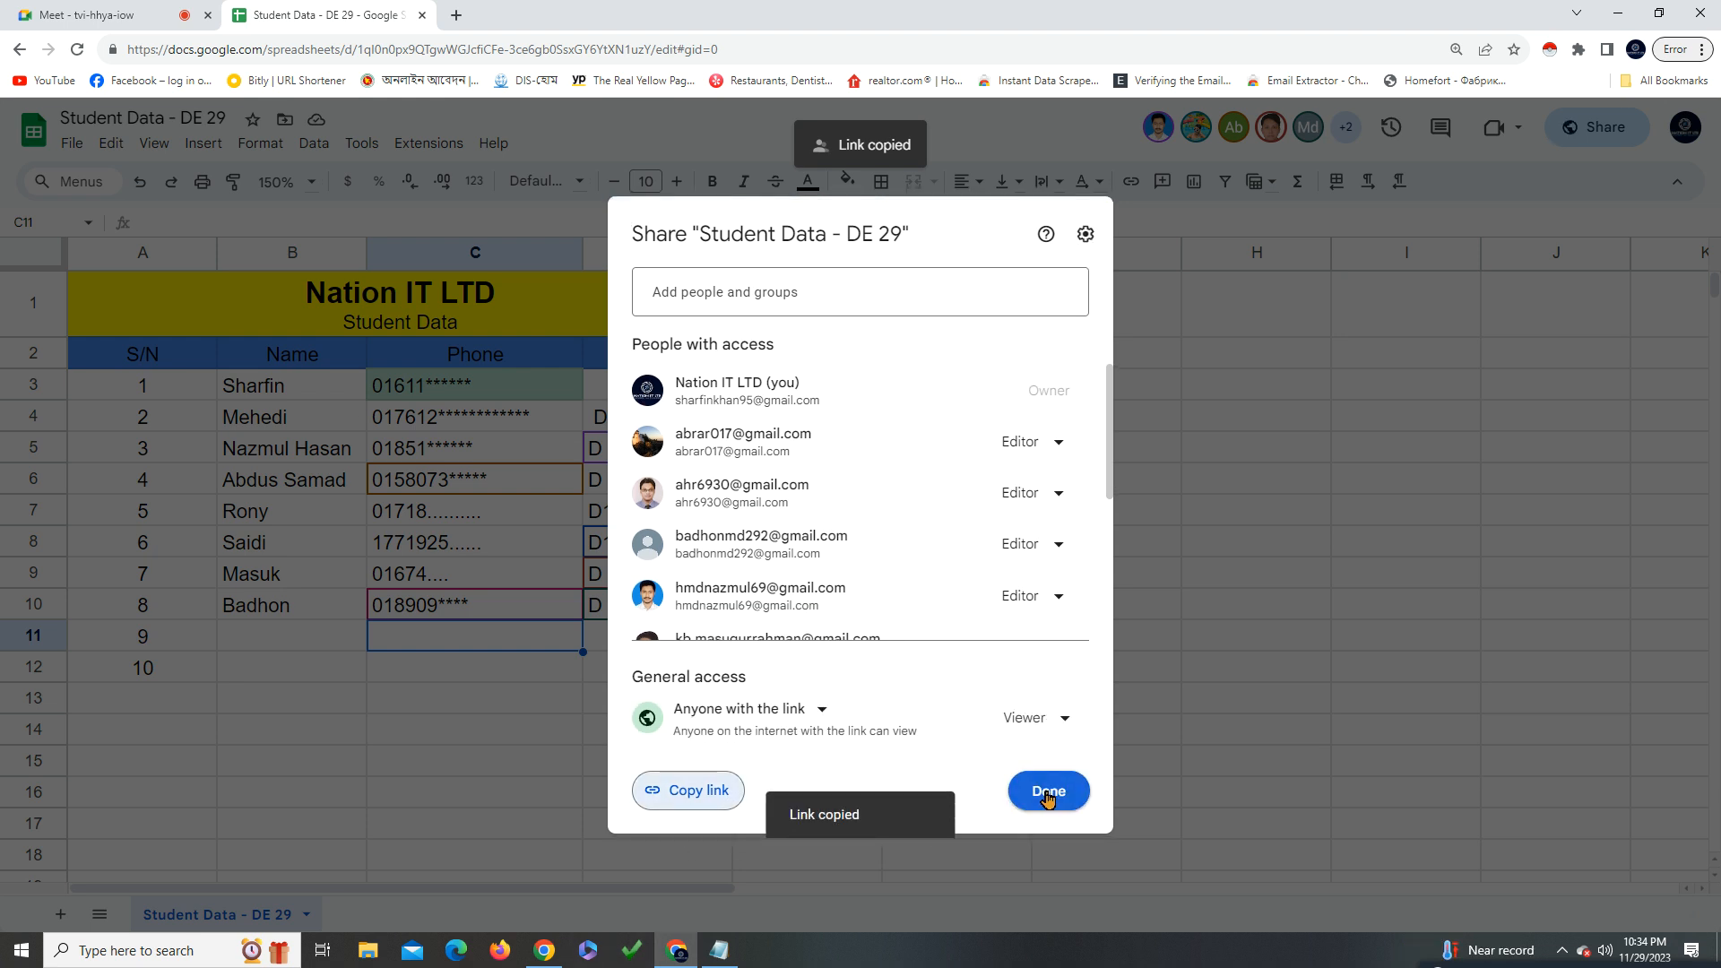
Review the link role options, keep Viewer for anyone with the link, and copy the sharing link
left_click(1060, 722)
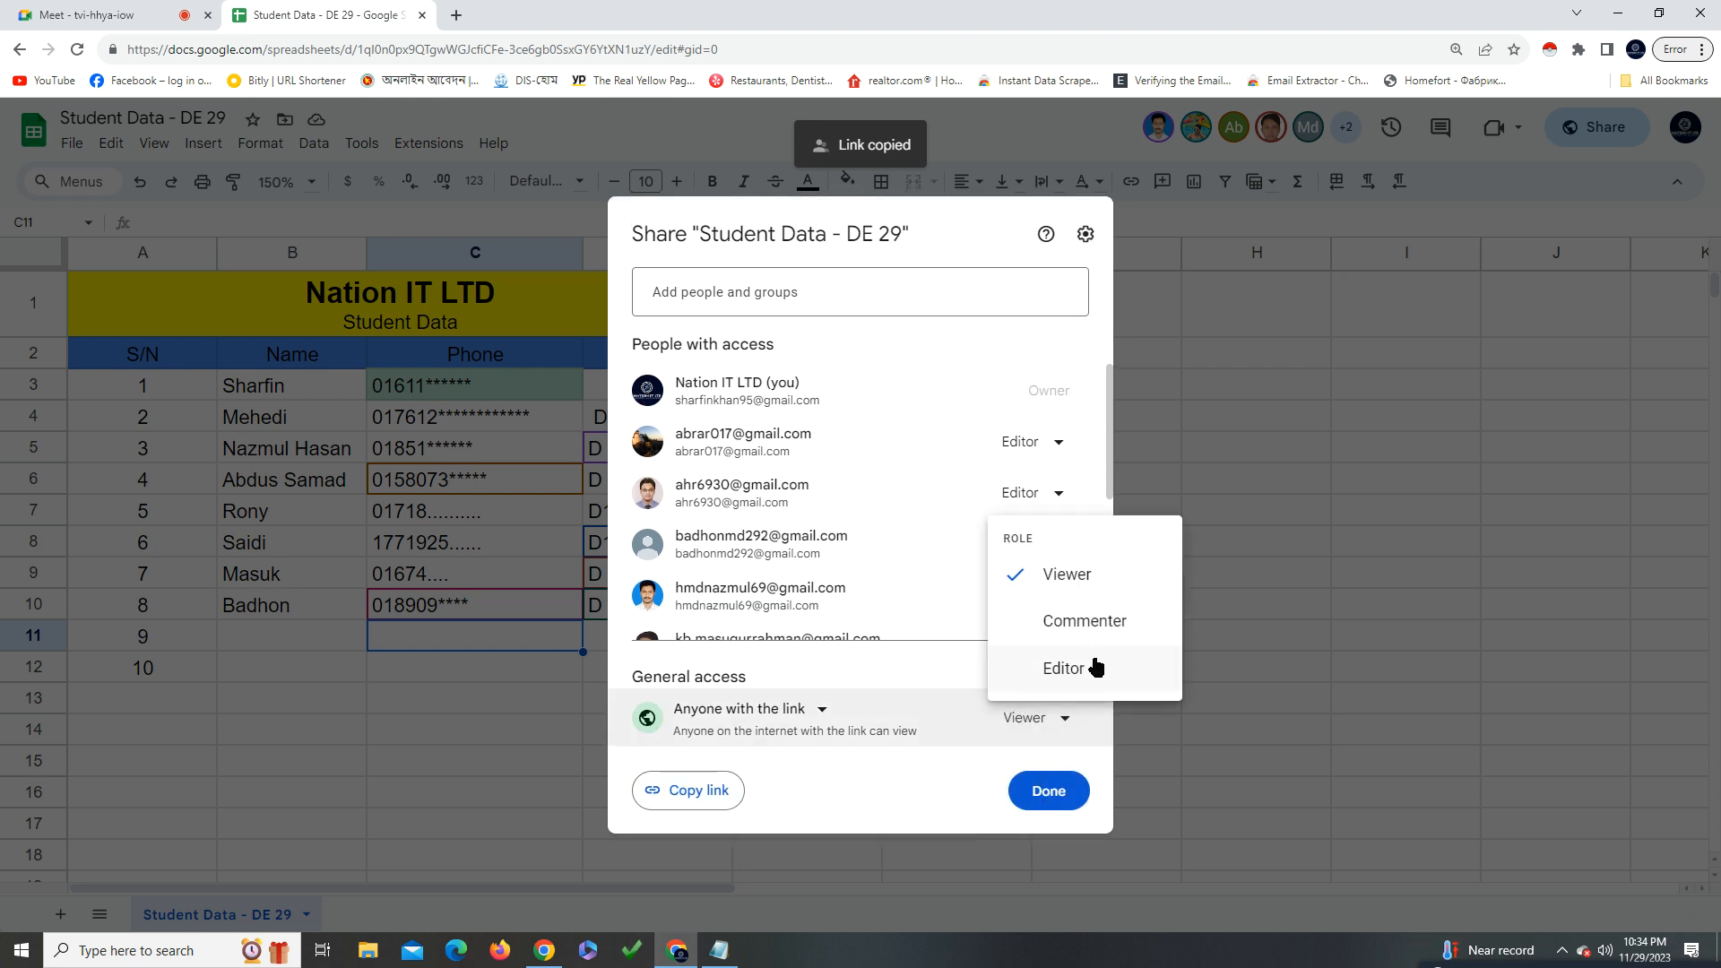
left_click(1066, 587)
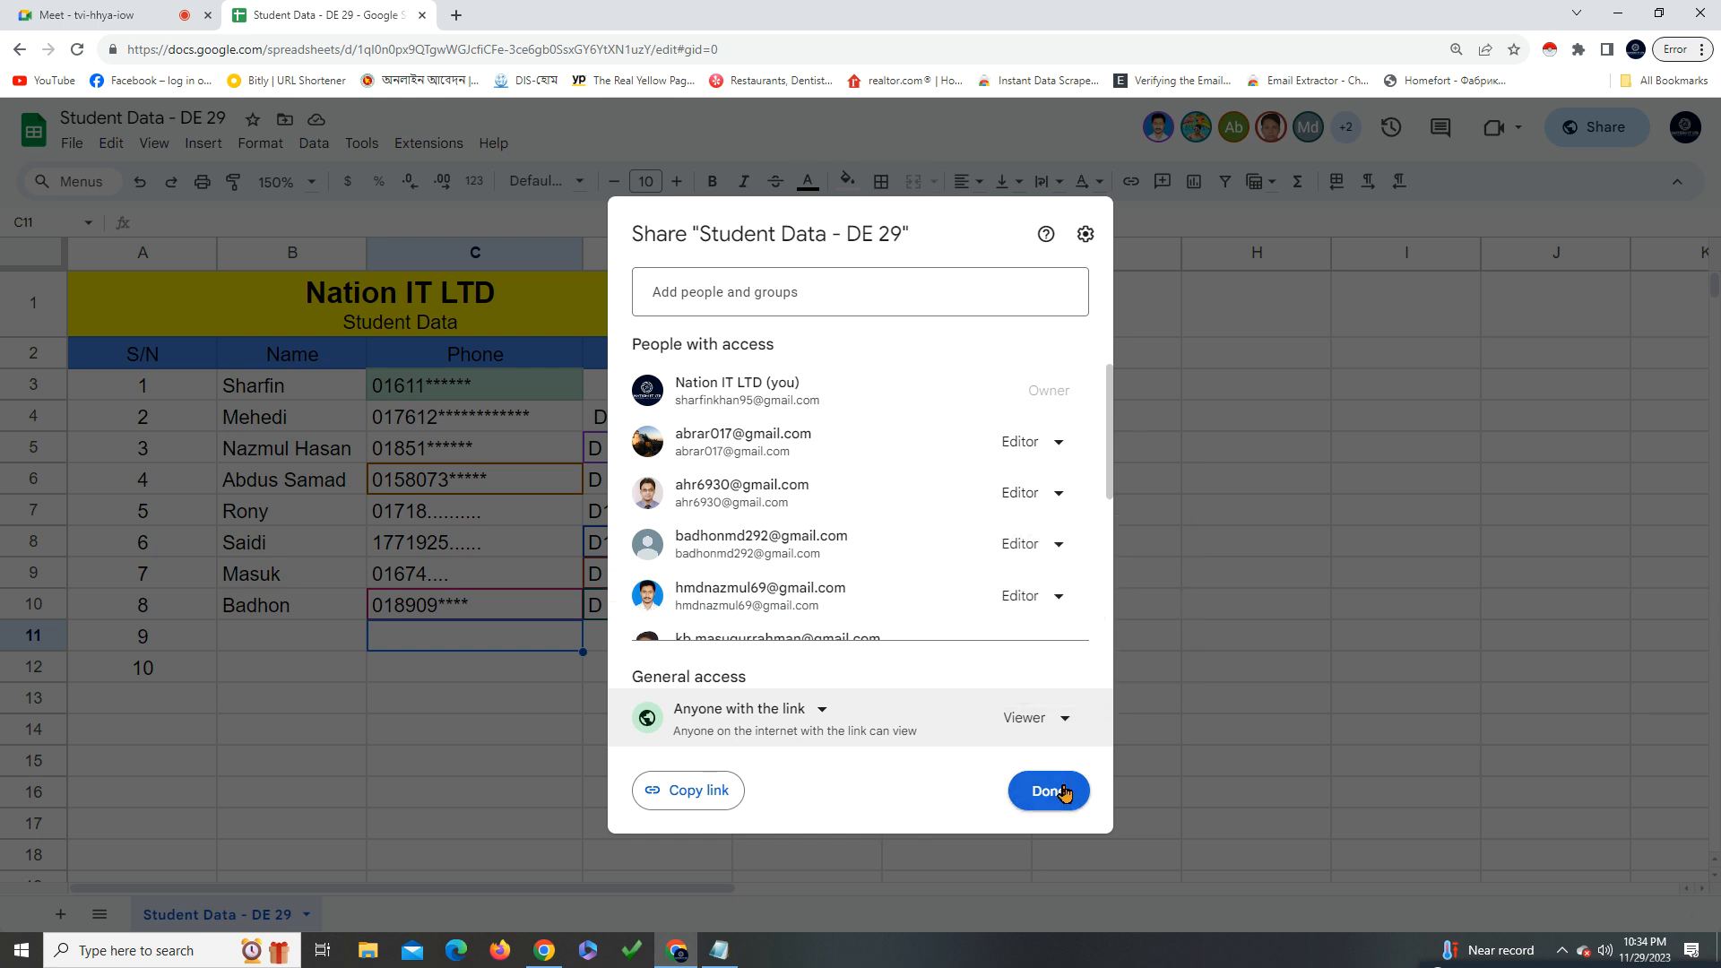
left_click(1033, 729)
left_click(1053, 576)
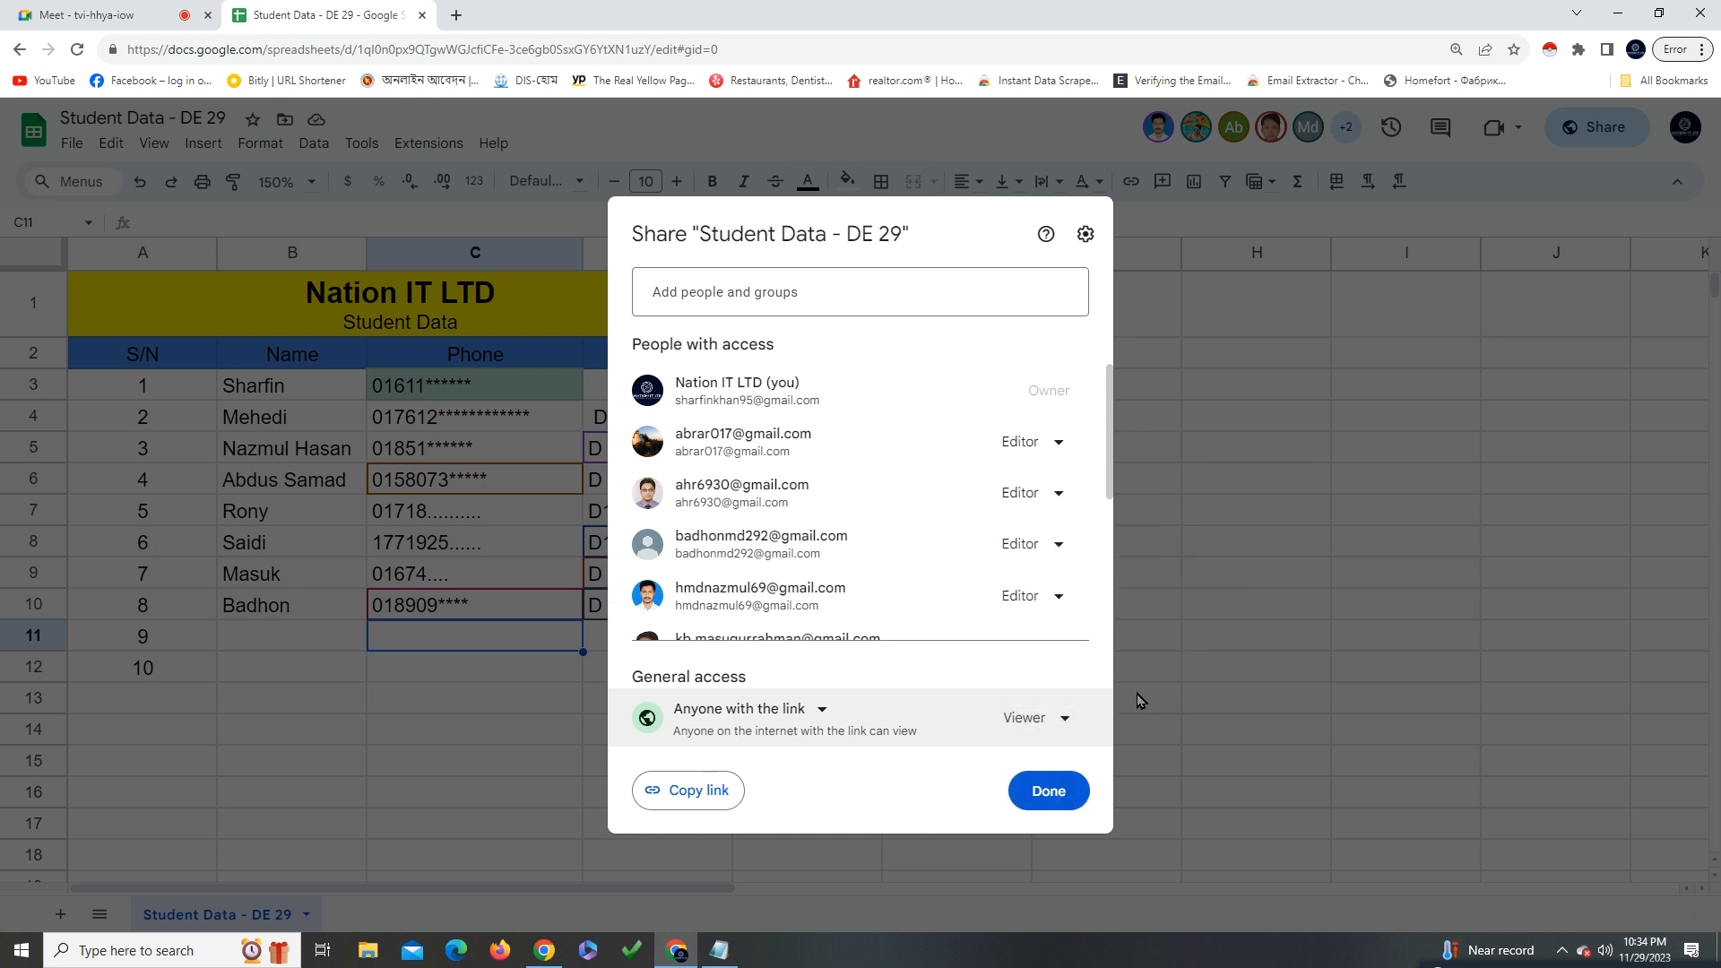
left_click(700, 794)
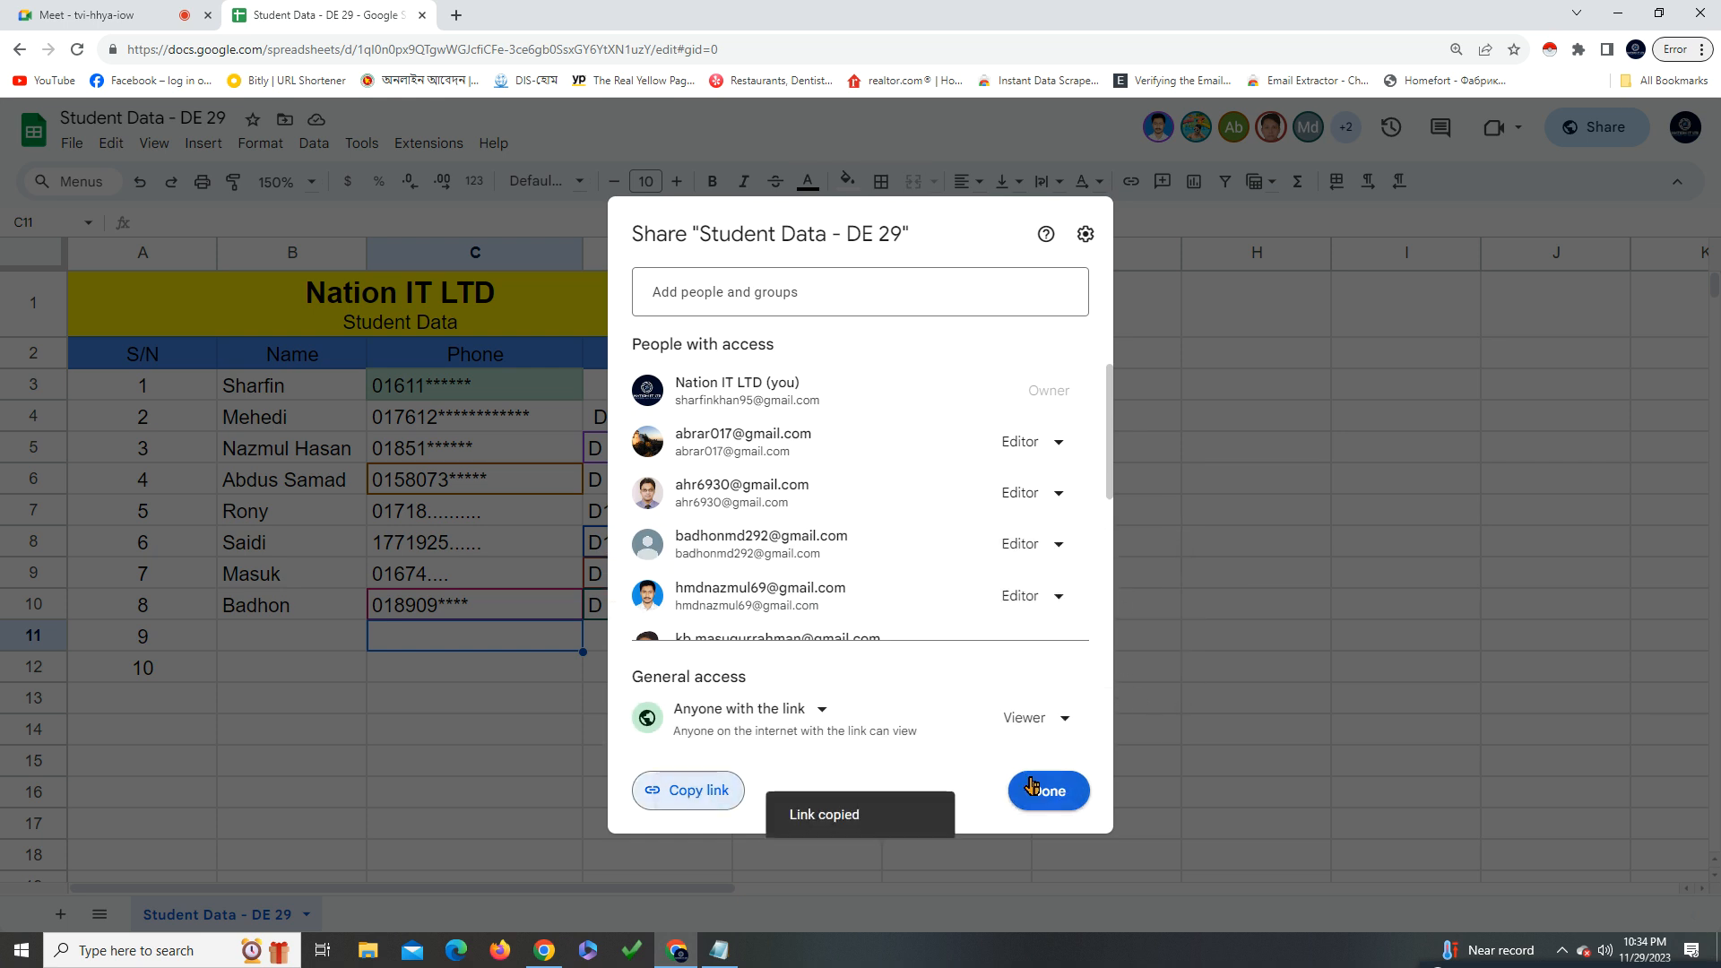
Close the sharing settings, post the copied spreadsheet link in the Google Meet in-call messages, and return to the spreadsheet
left_click(1047, 791)
key("ctrl+Tab")
right_click(1467, 810)
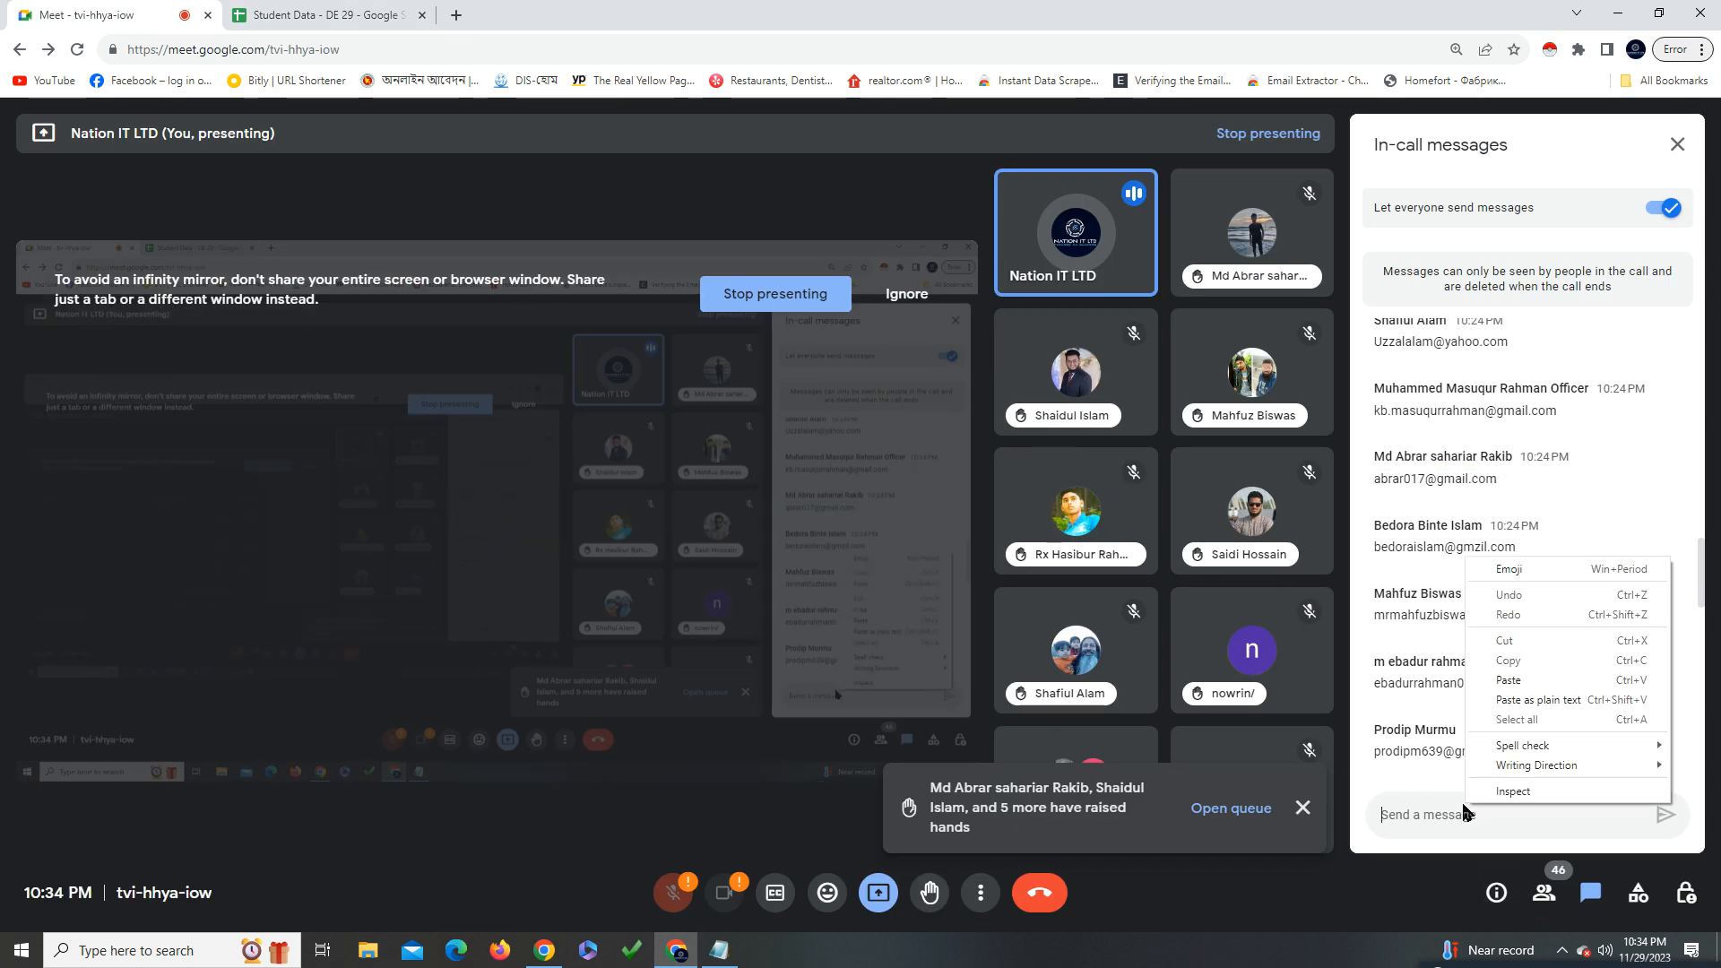
left_click(1497, 664)
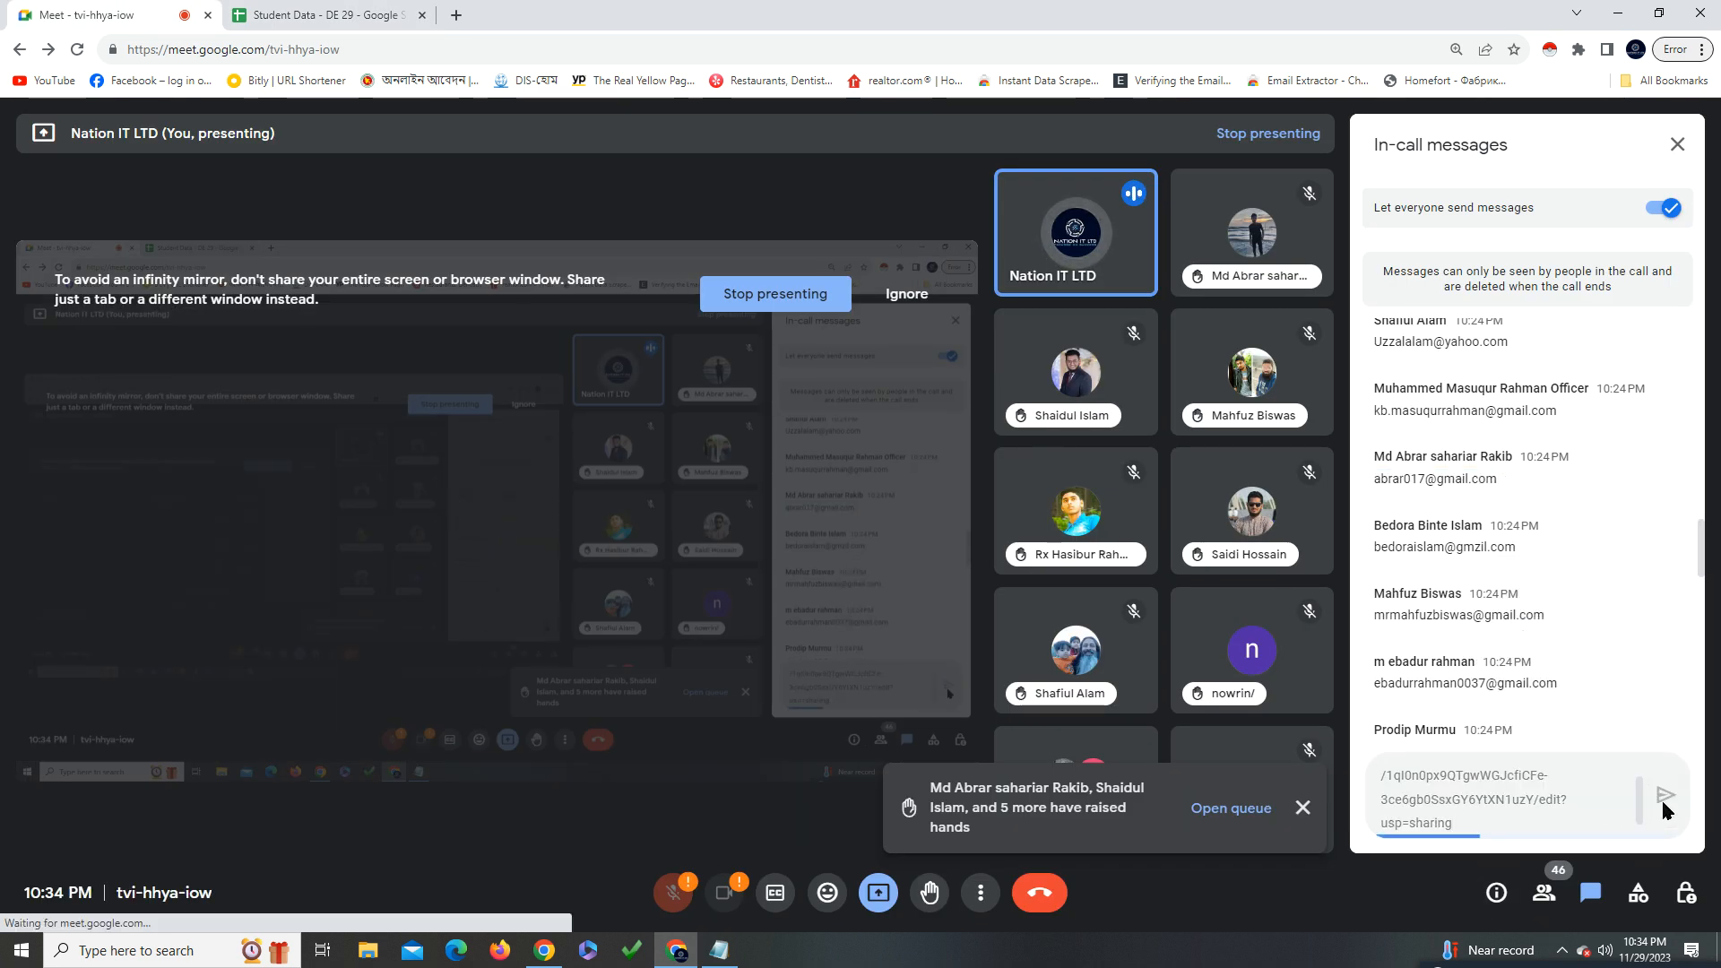
left_click(683, 953)
left_click(682, 953)
key("ctrl+Tab")
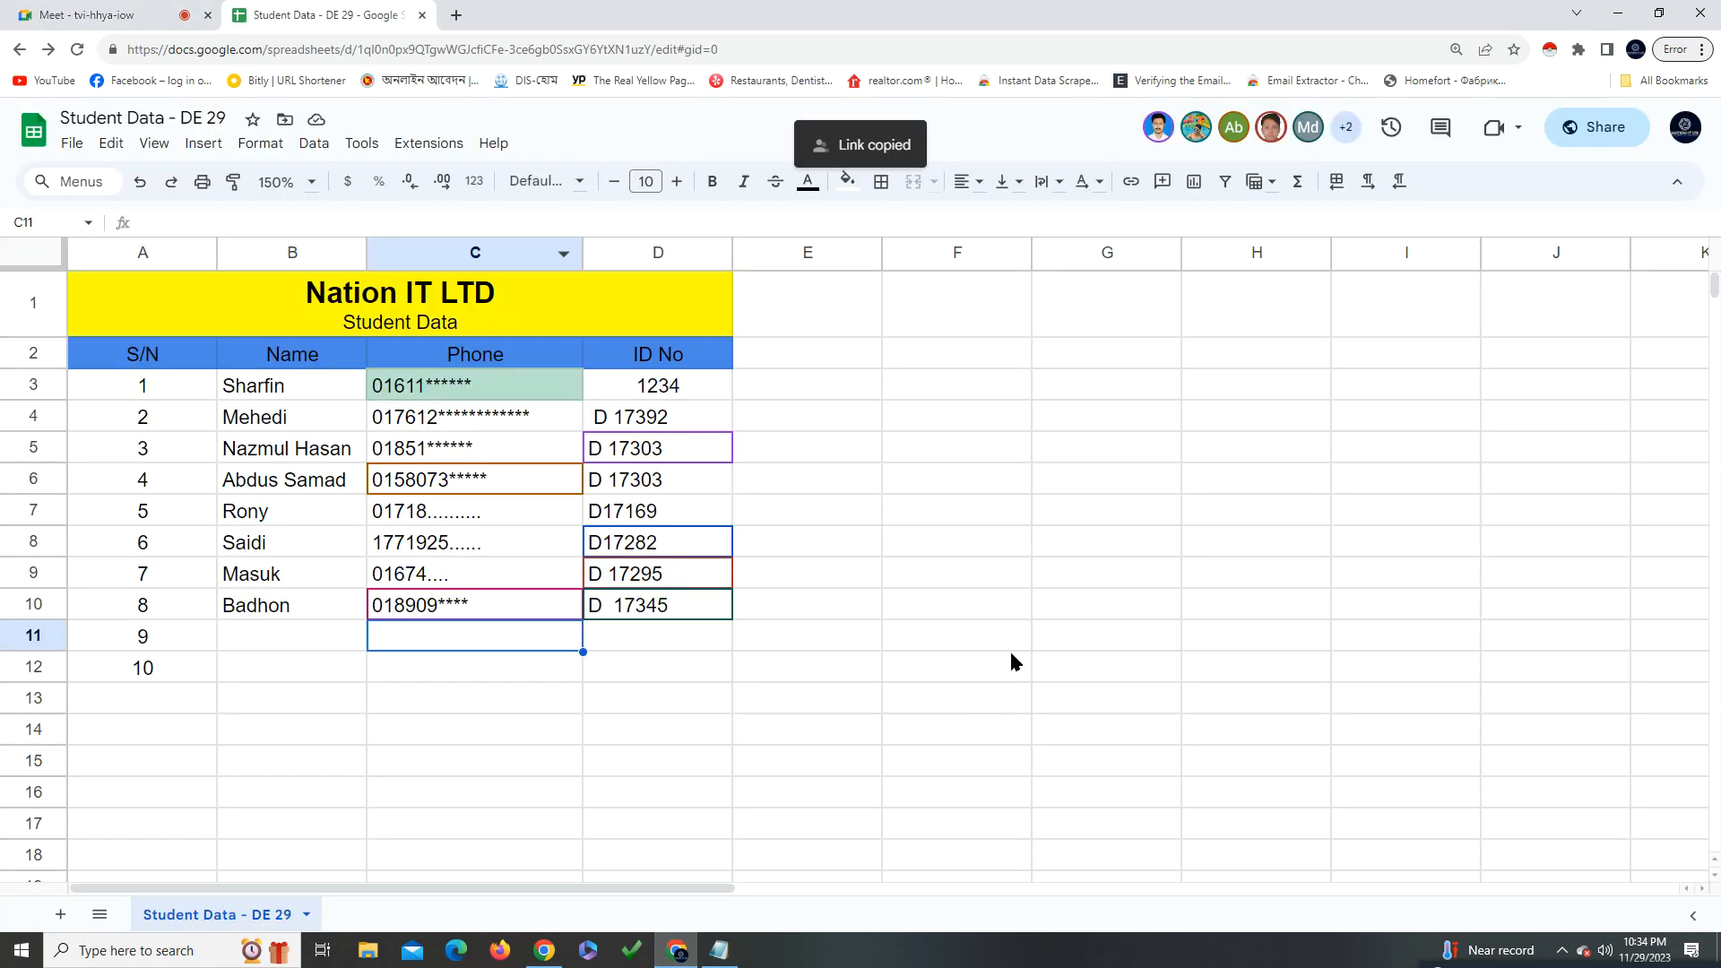
Check the collaborators' cell selections around rows 10 to 12 and the list of people currently viewing the spreadsheet
left_click(672, 615)
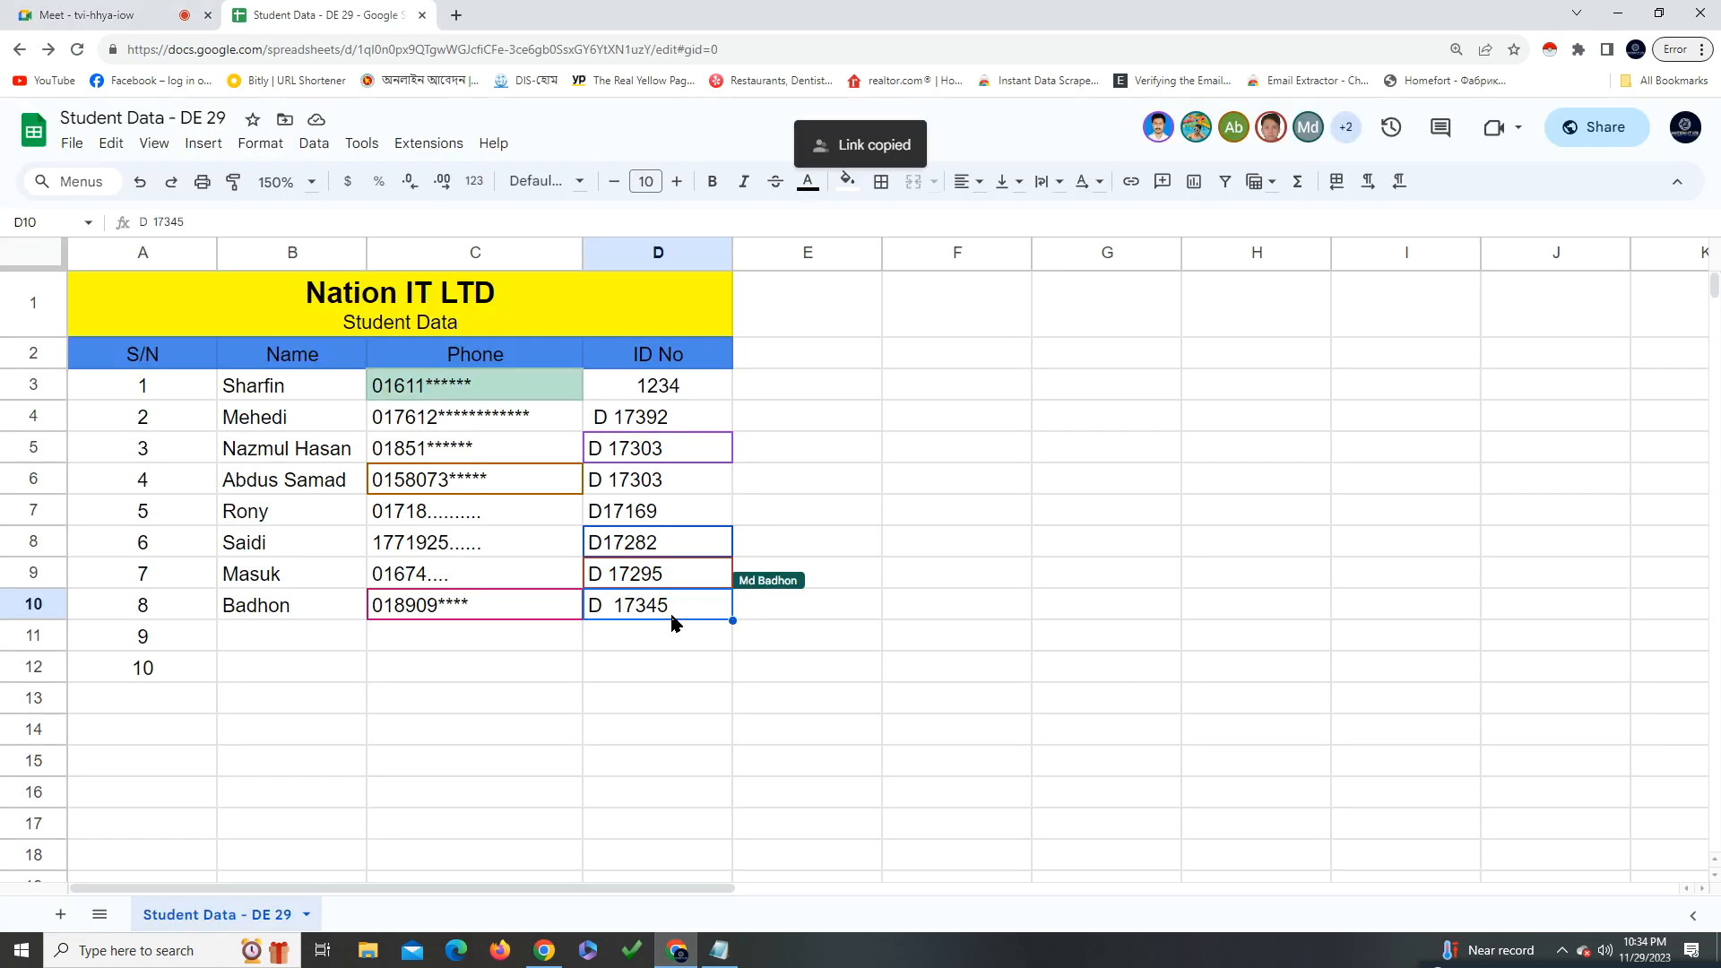
left_click(523, 647)
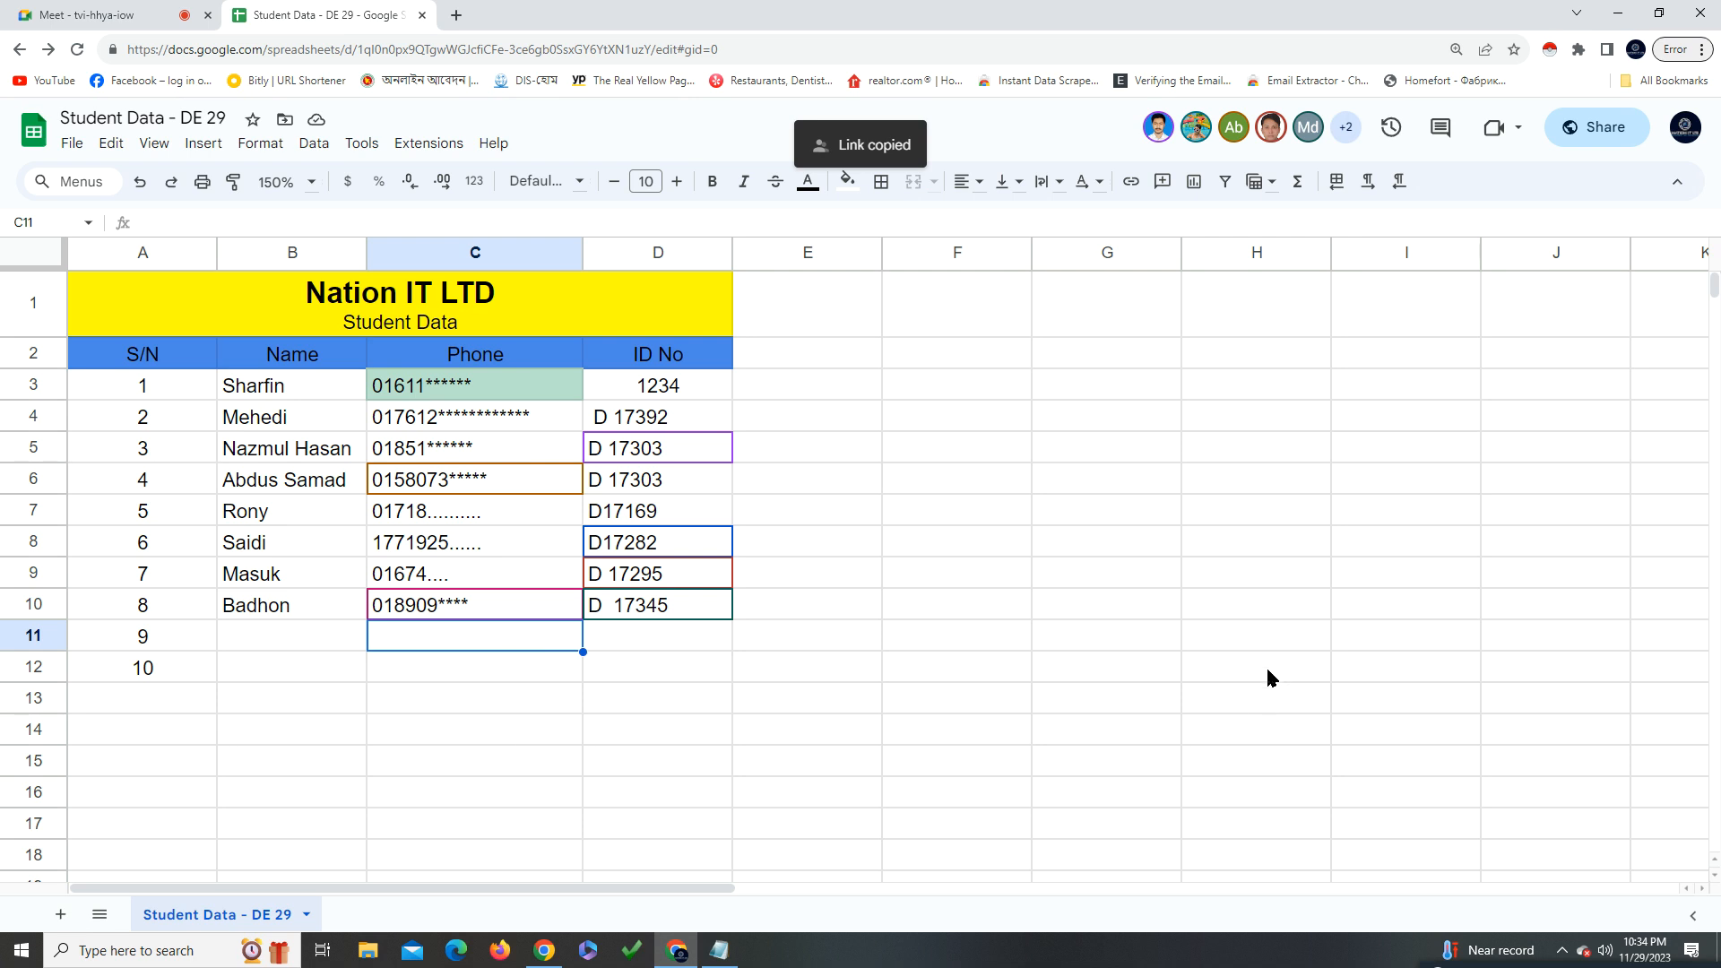
left_click(1346, 130)
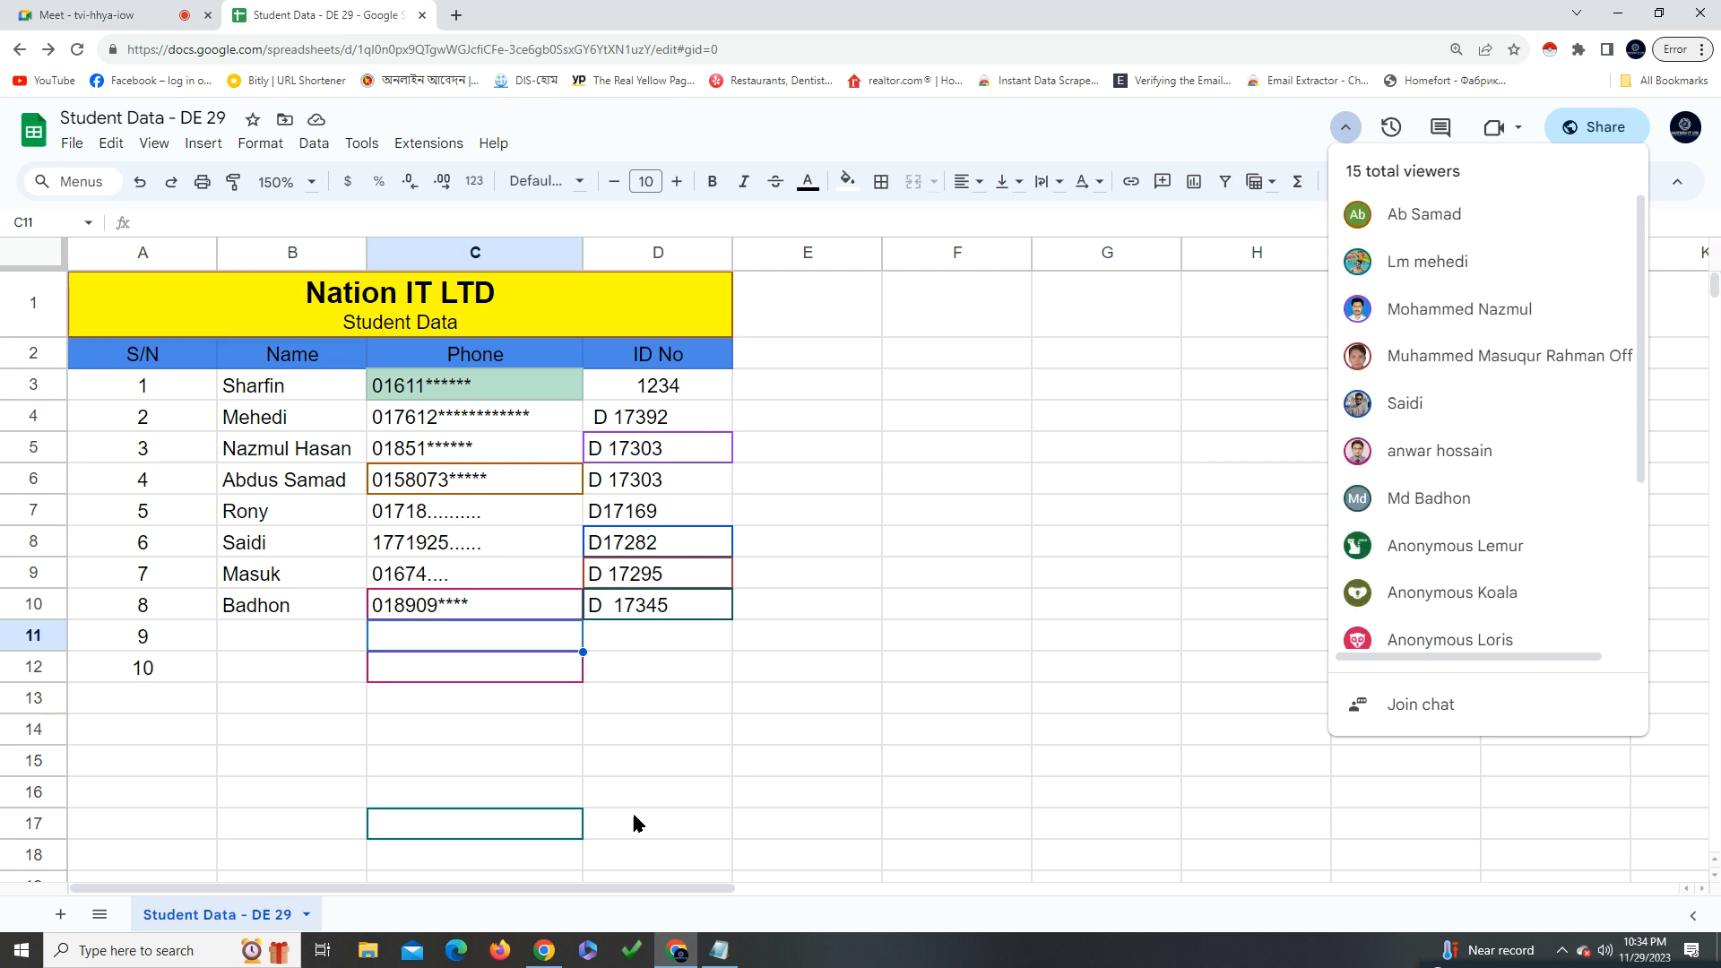
left_click(250, 672)
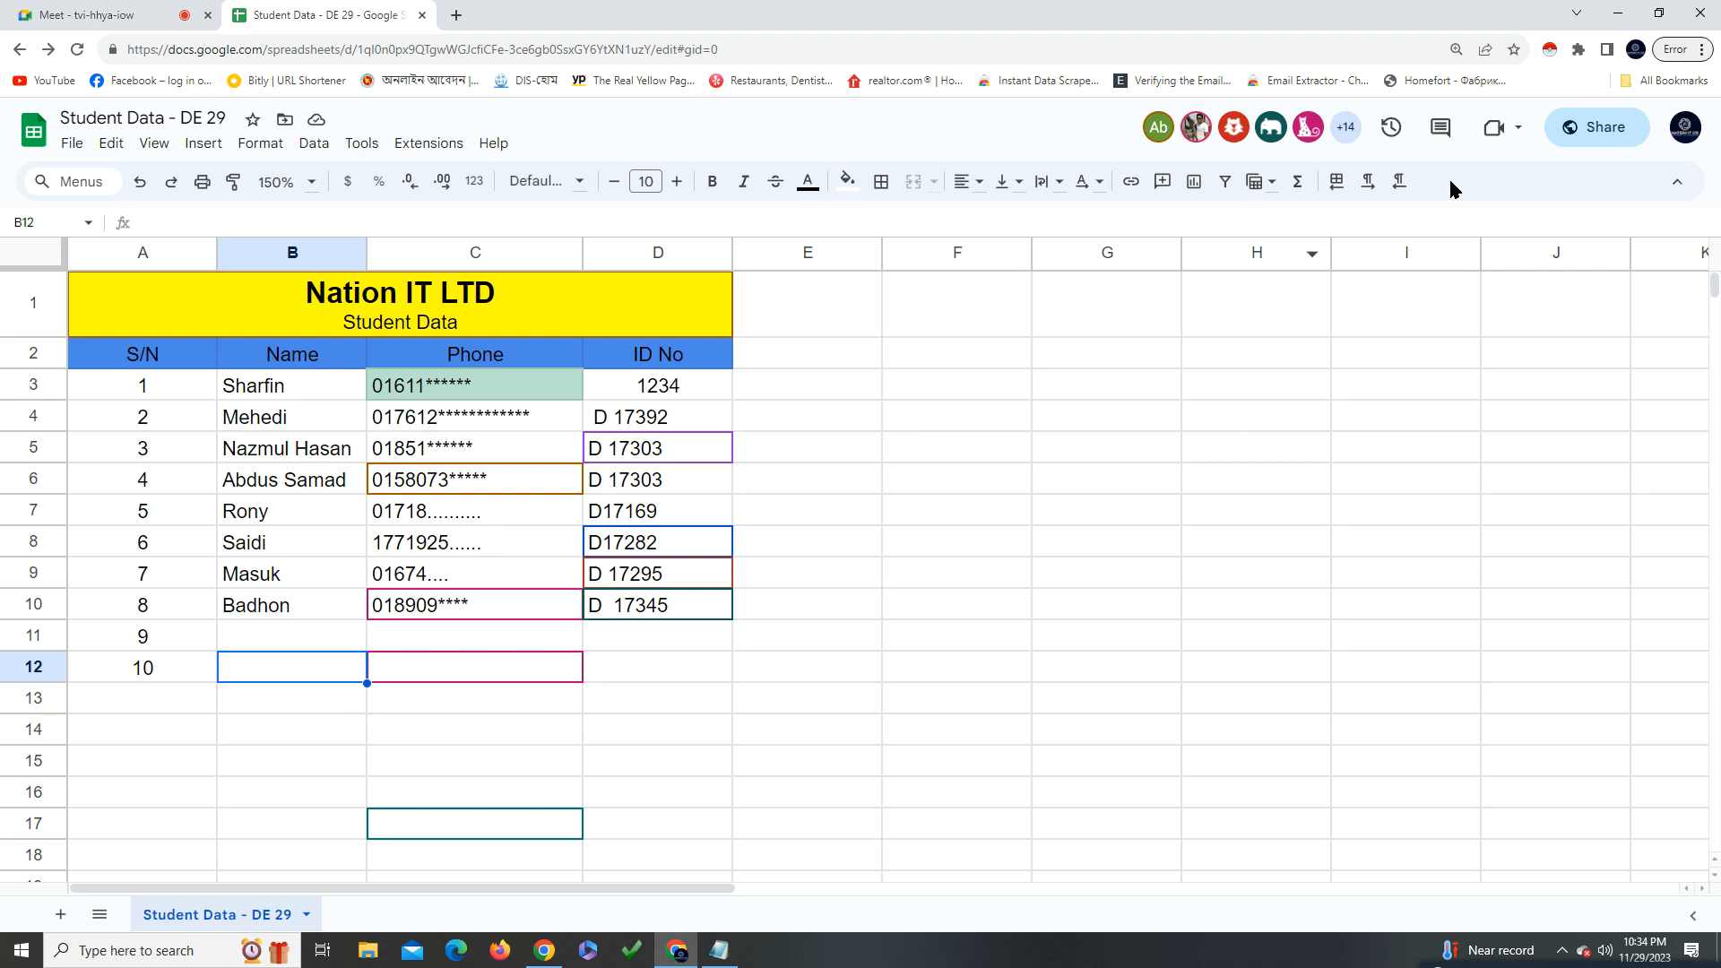
Open the sharing settings, set the spreadsheet's general access to Restricted, and close the settings
left_click(1604, 126)
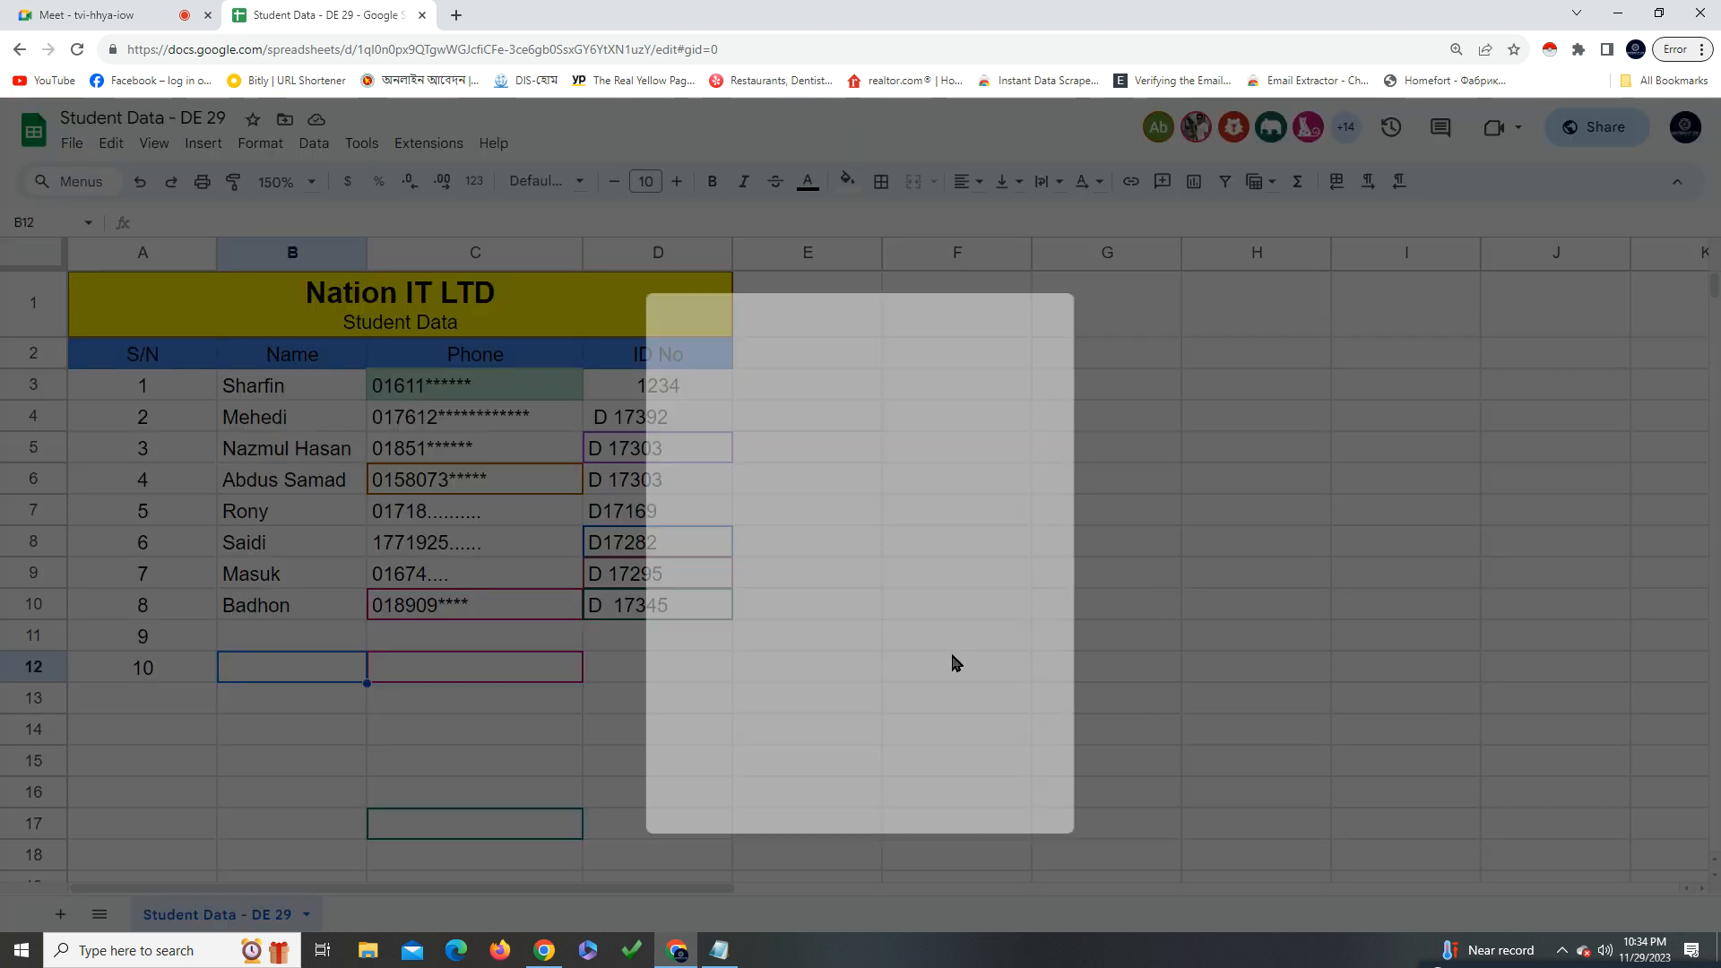
left_click(822, 710)
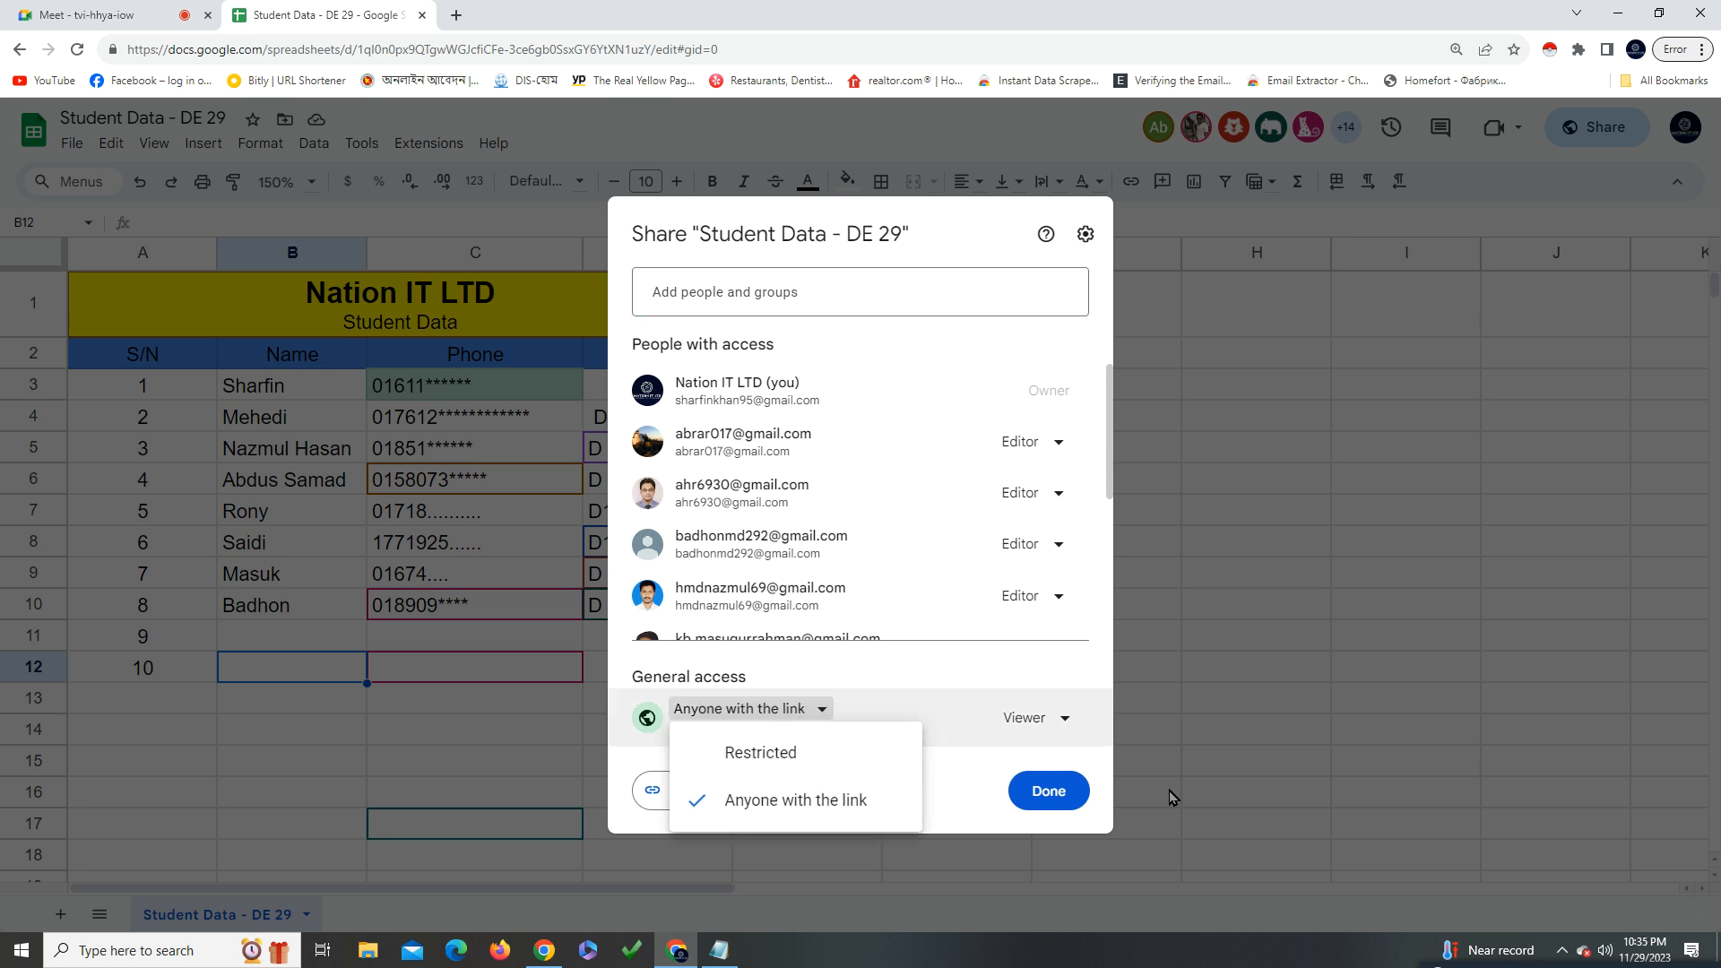
left_click(1075, 796)
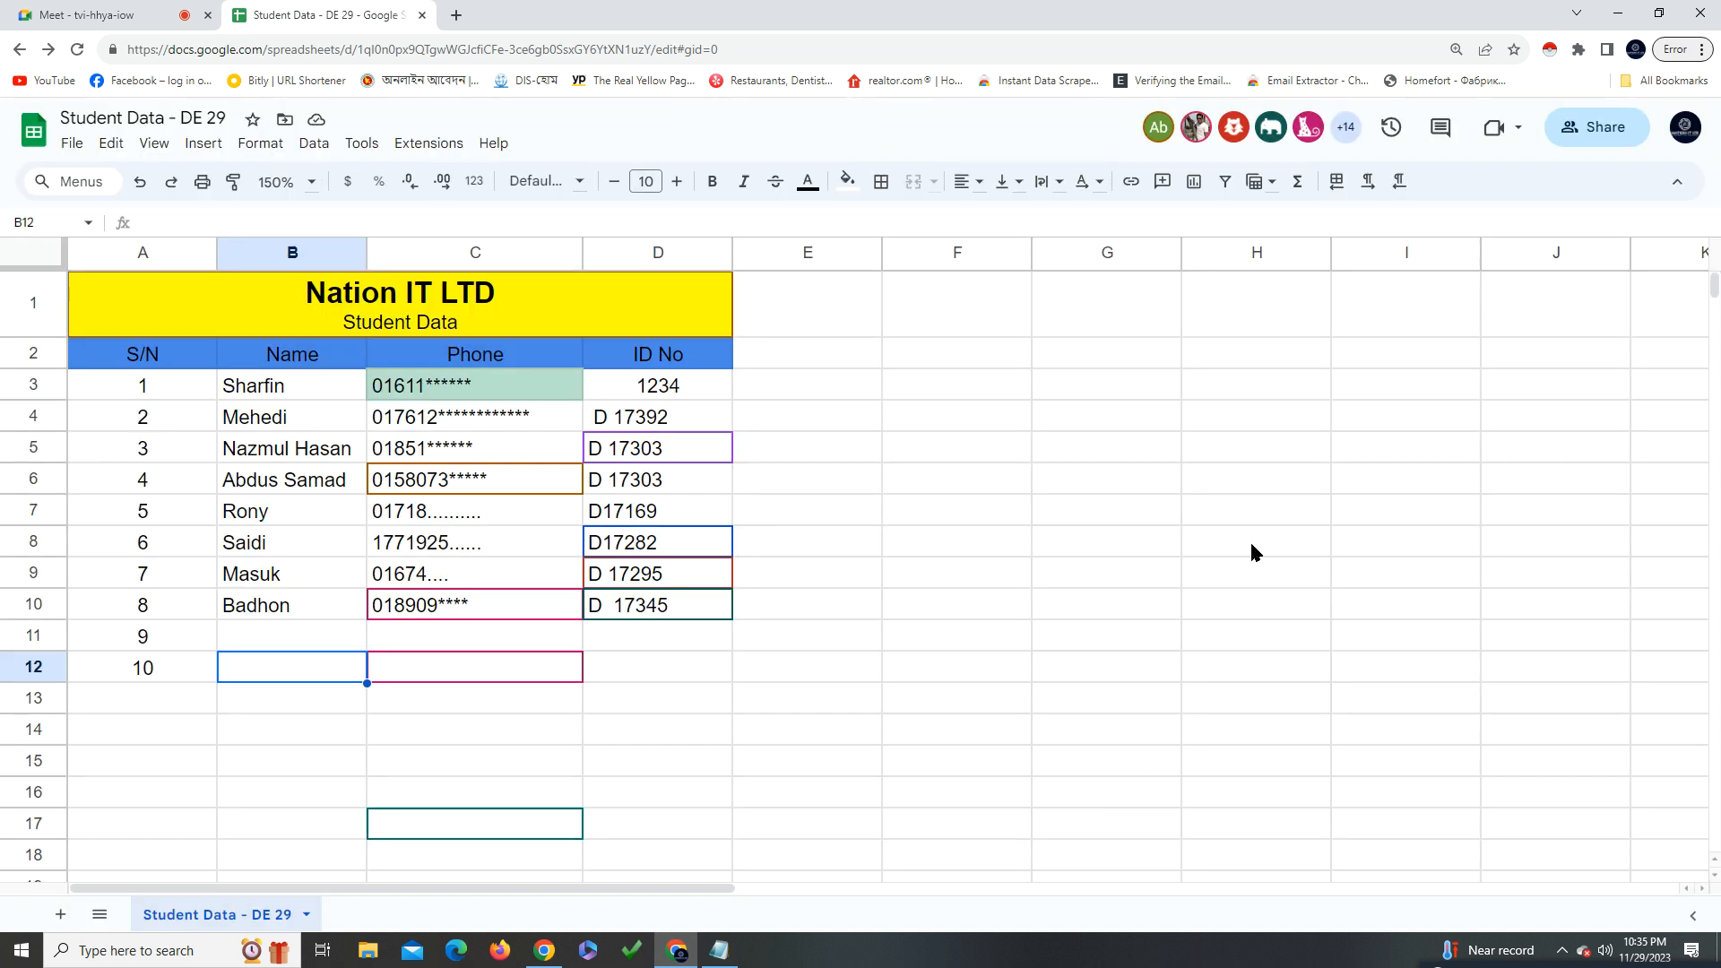
Reopen the sharing settings and review the roles of all people with access
left_click(1590, 130)
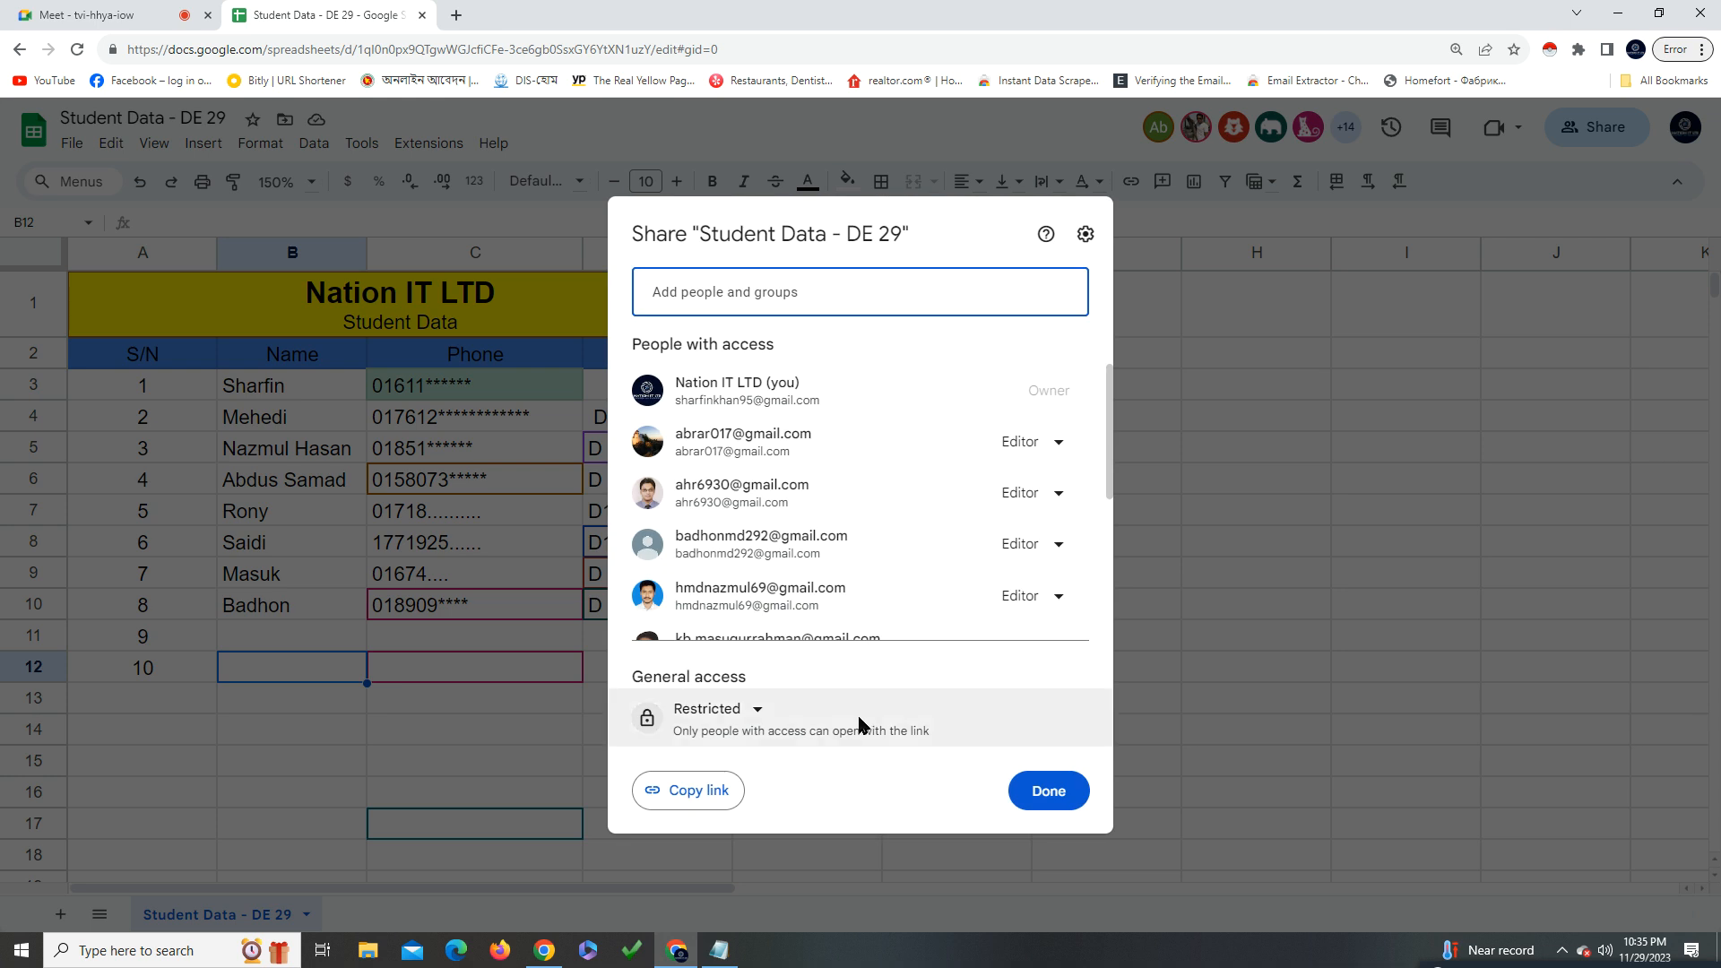
scroll(1062, 578, "down", 3)
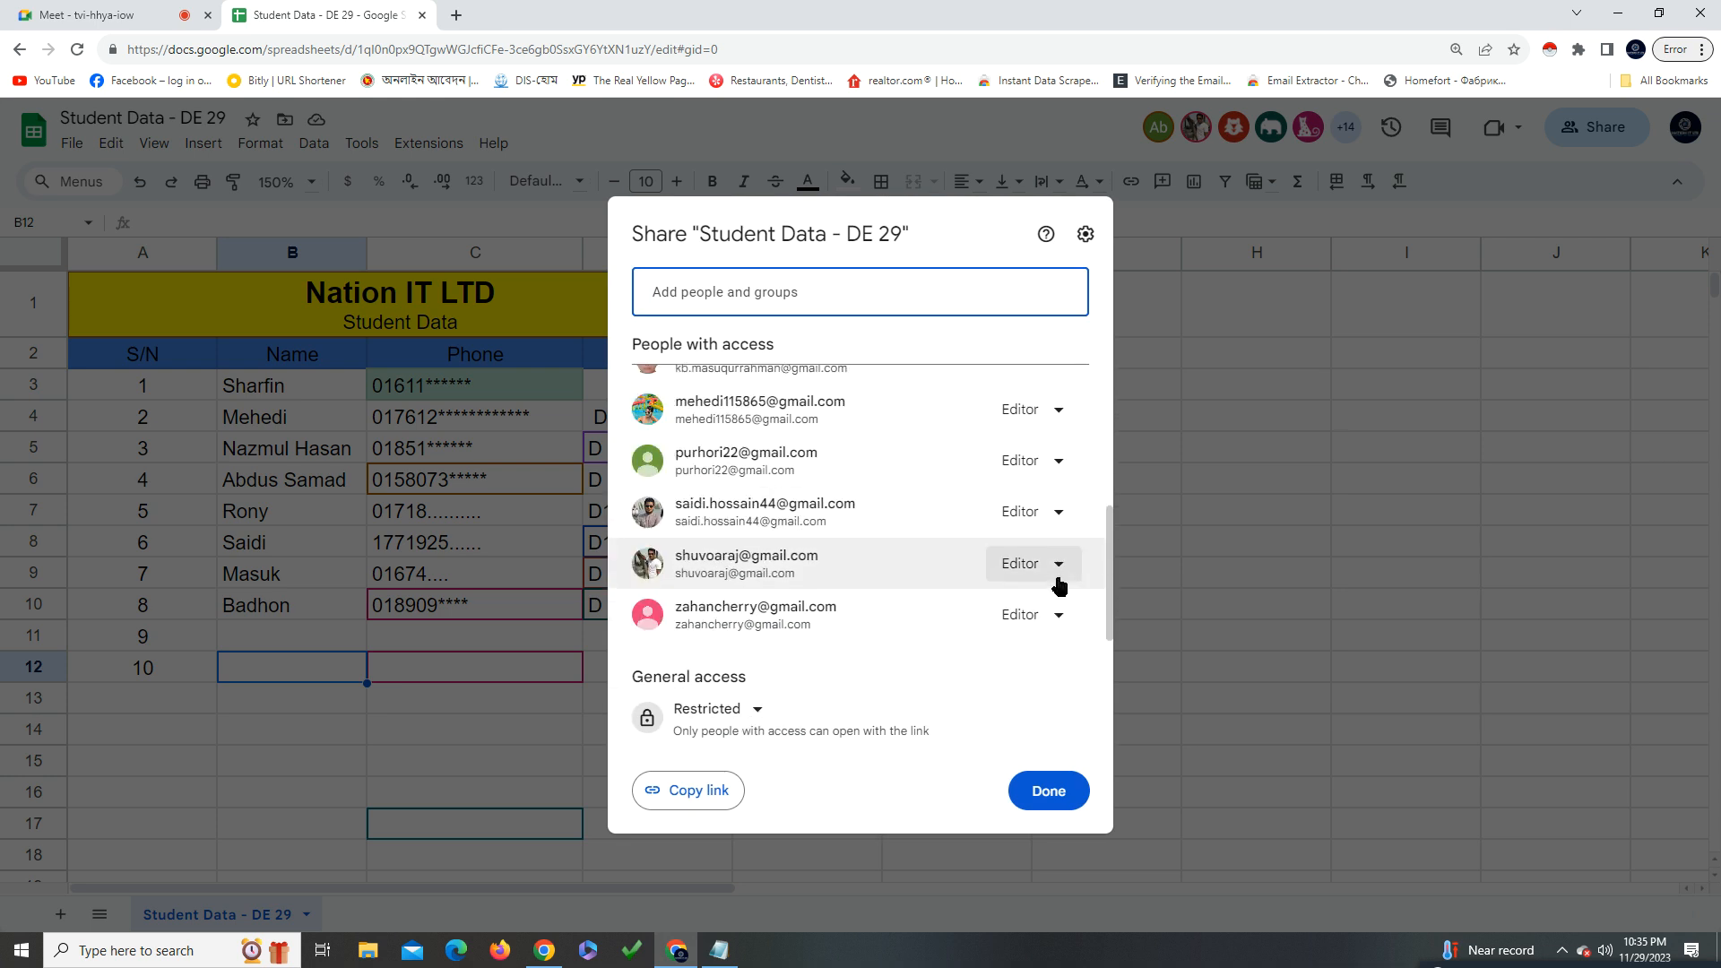
scroll(1061, 578, "up", 3)
scroll(1073, 560, "down", 3)
Set general access to Anyone with the link with the Editor role and close the sharing settings
left_click(760, 728)
left_click(737, 799)
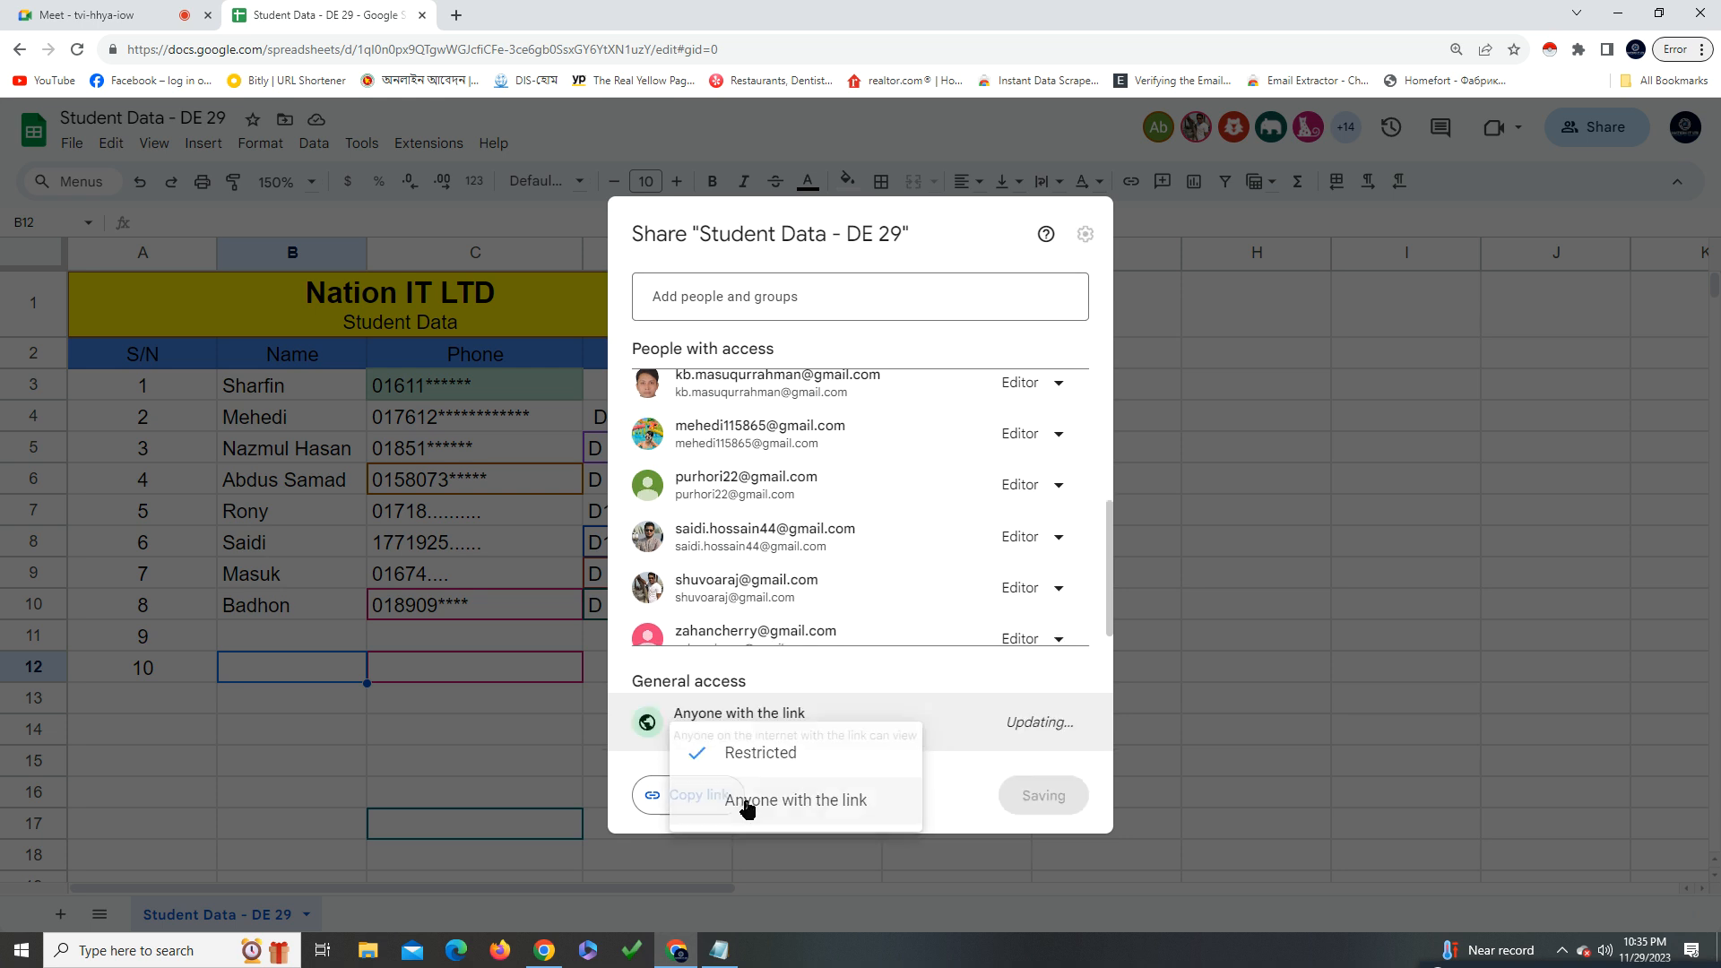
left_click(1063, 715)
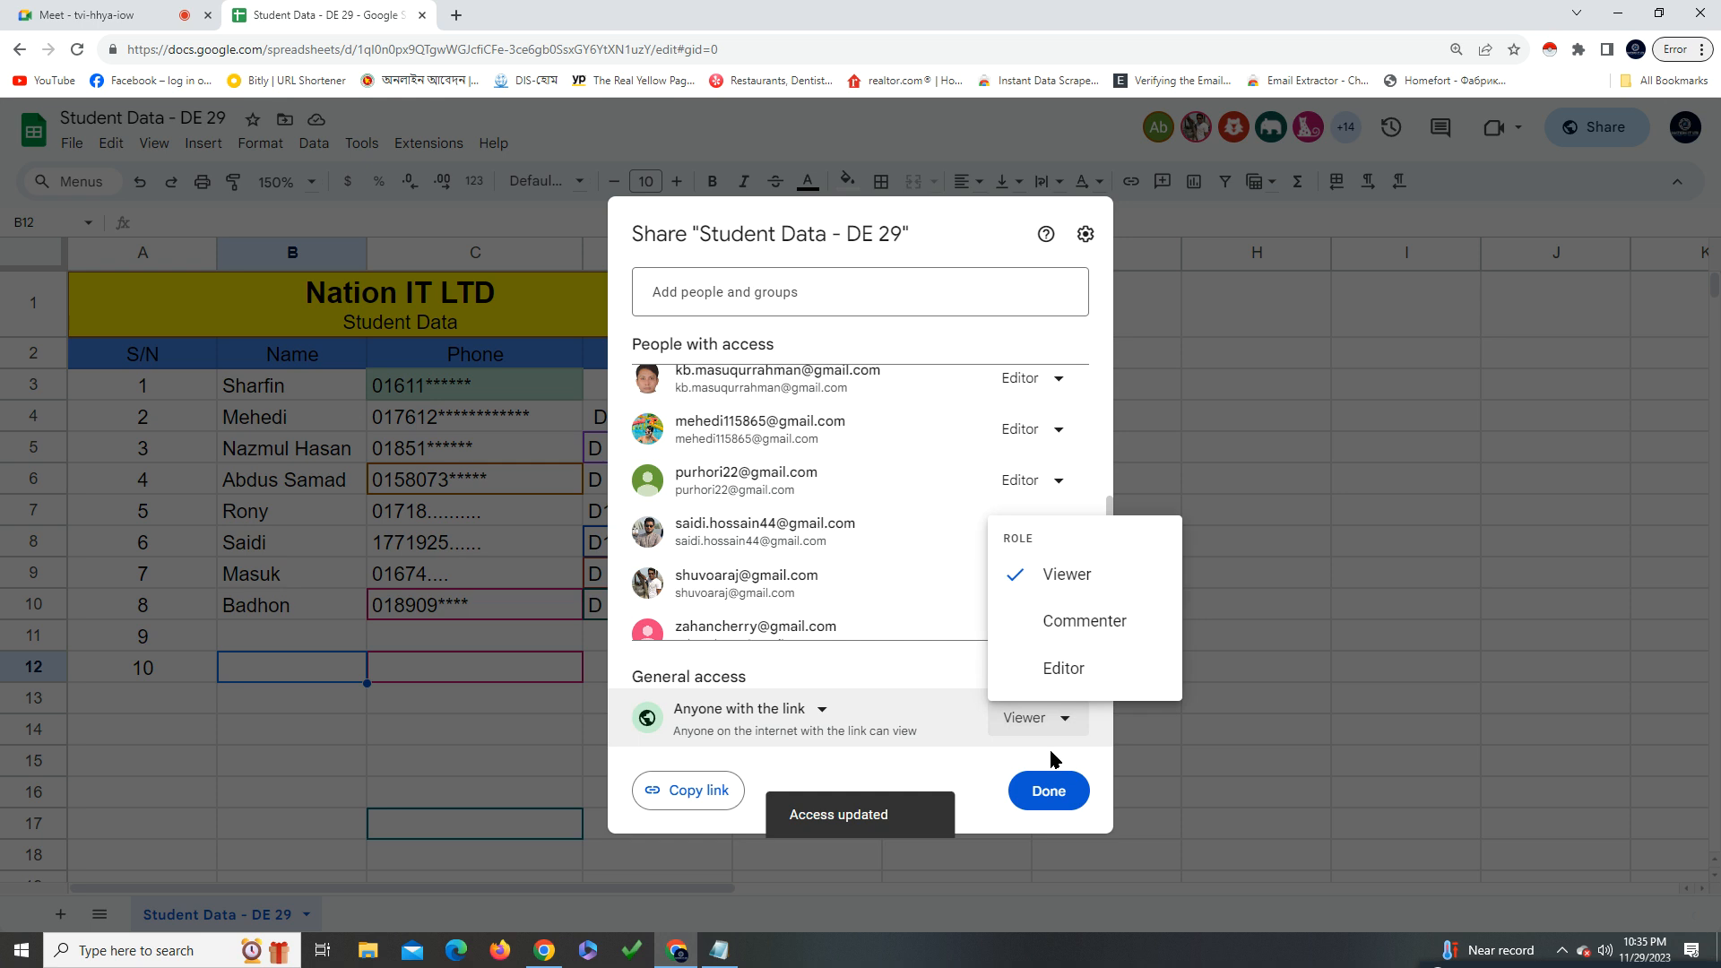
left_click(1080, 666)
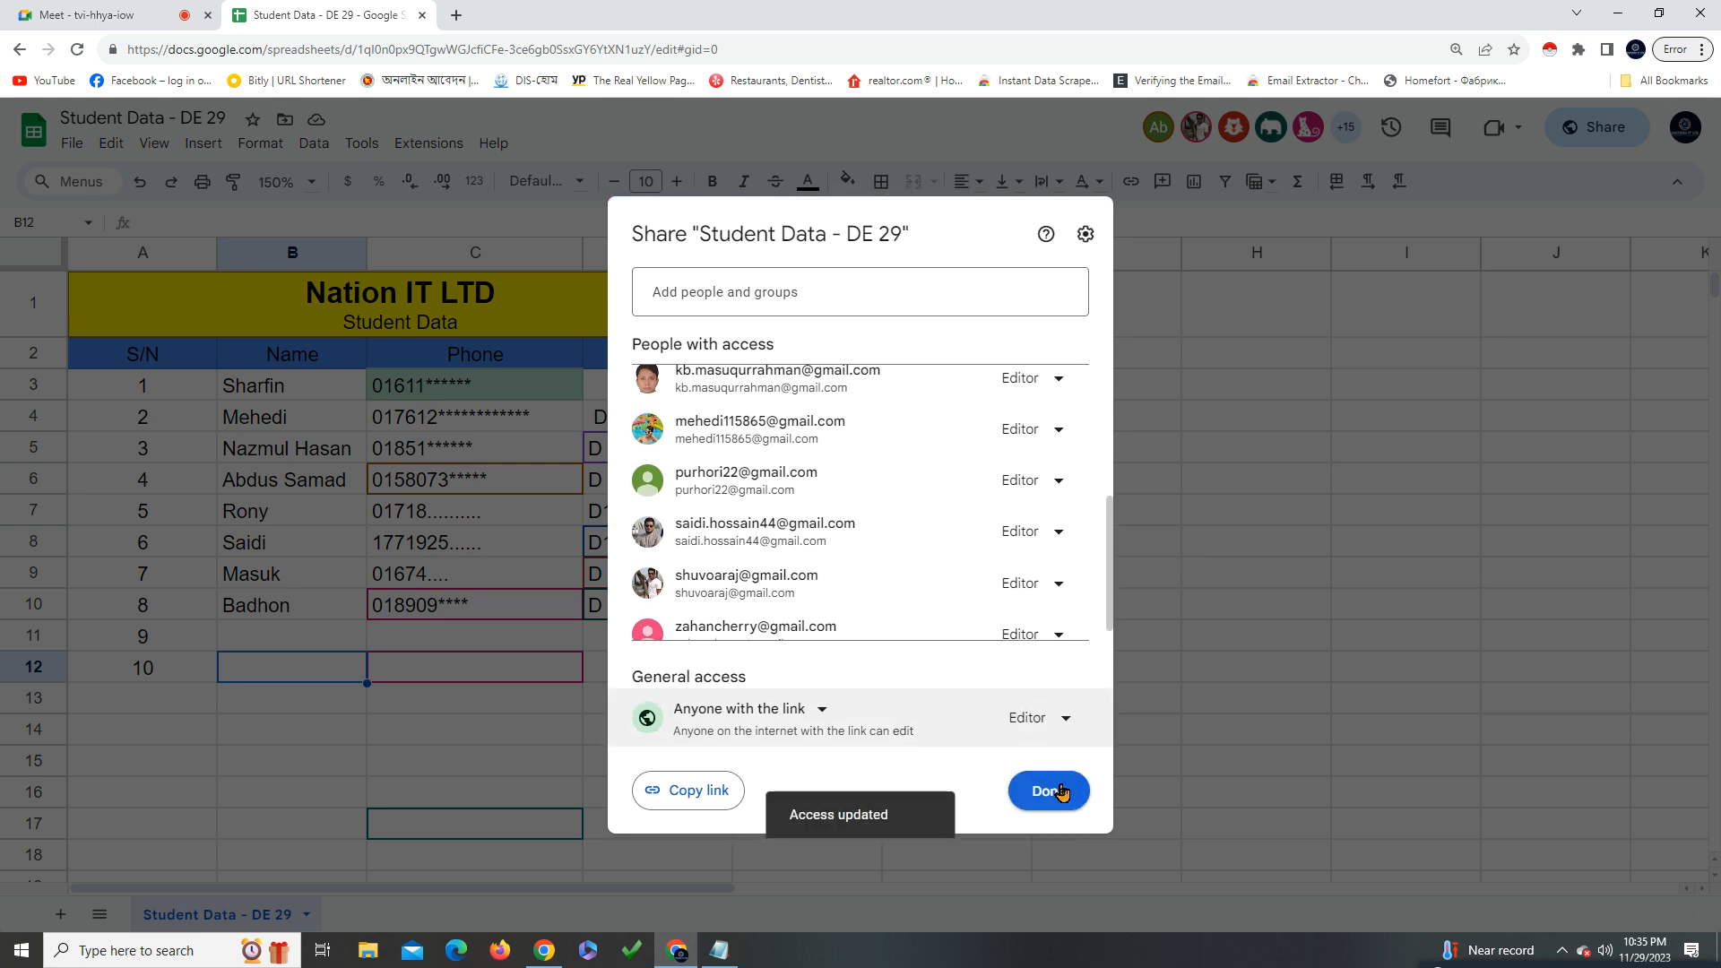
left_click(1059, 784)
scroll(633, 811, "down", 3)
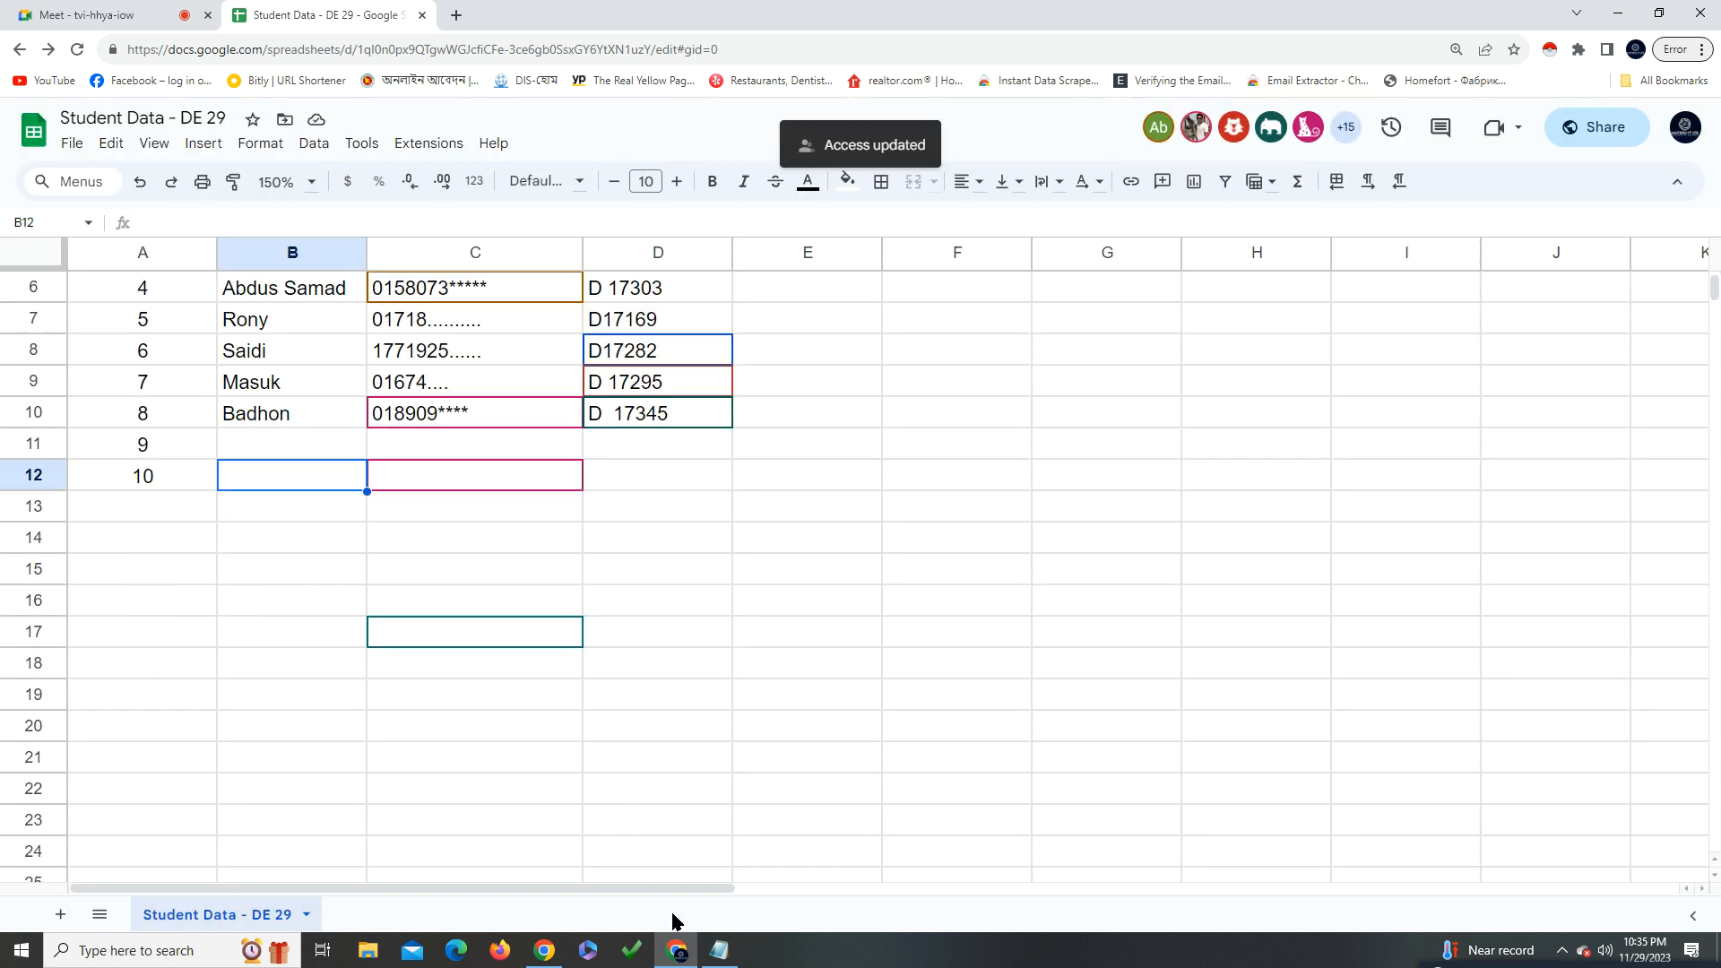
scroll(339, 835, "up", 3)
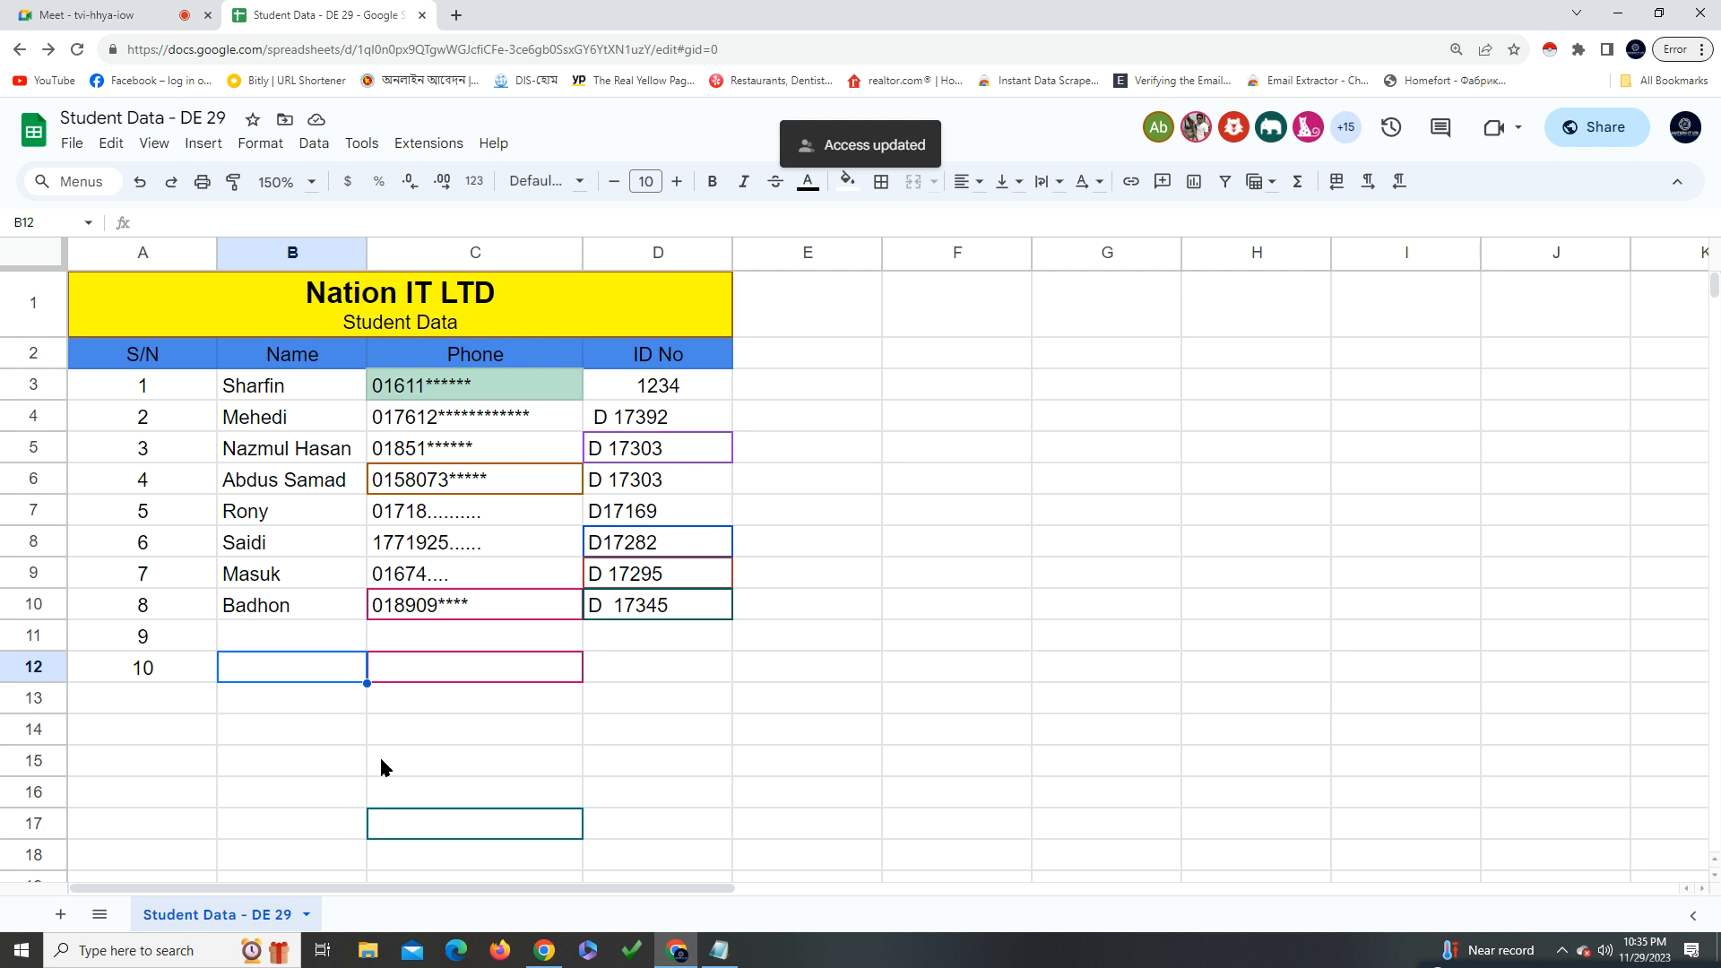
Reopen the sharing settings, review the role options for anyone with the link, and close the settings
left_click(1594, 129)
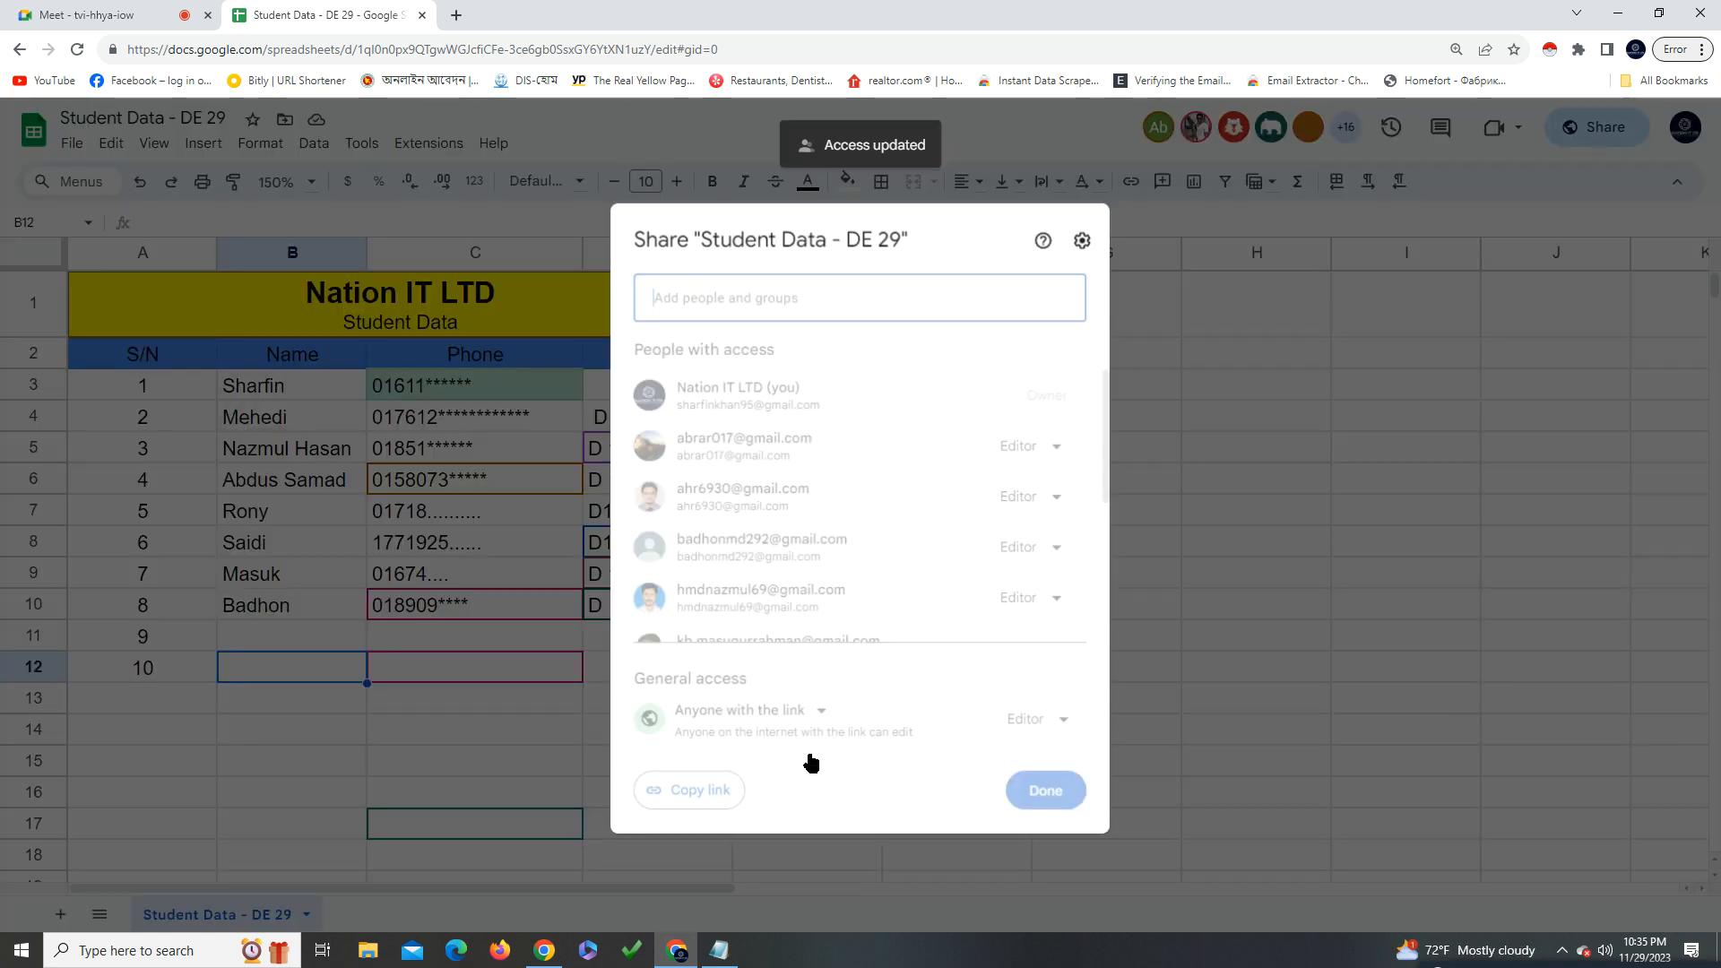
left_click(1030, 717)
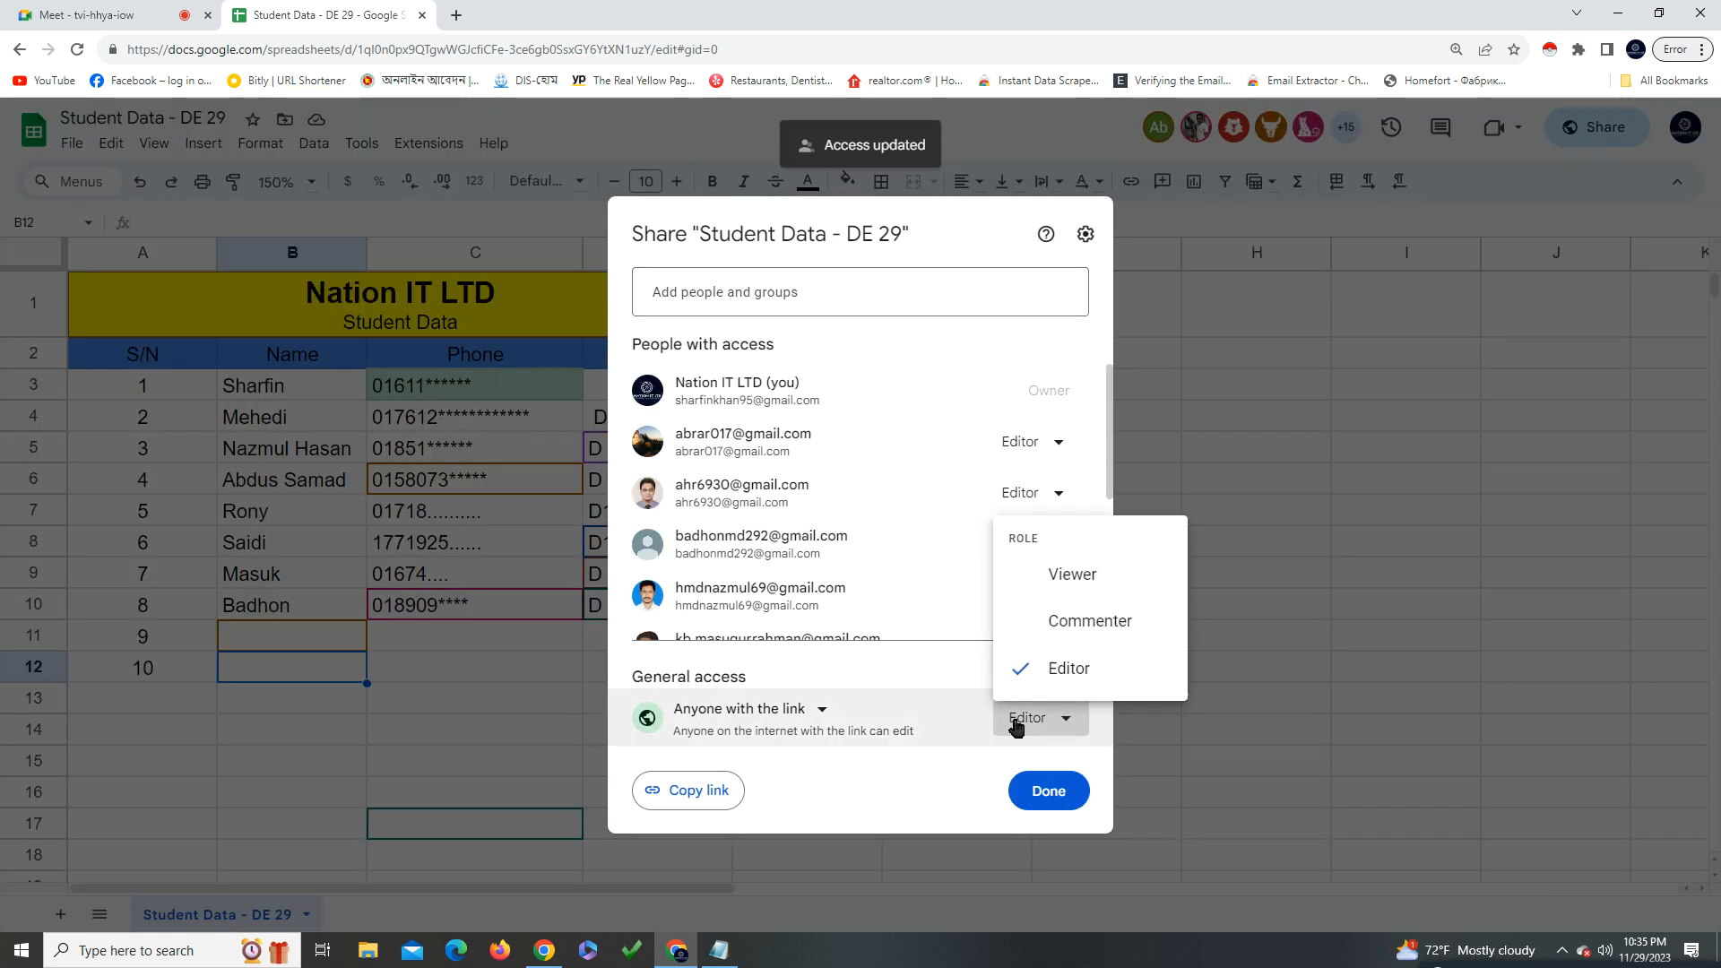
left_click(1075, 809)
Inspect cell F5, cell C17 and the empty rows below the student table for collaborators' activity
left_click(936, 448)
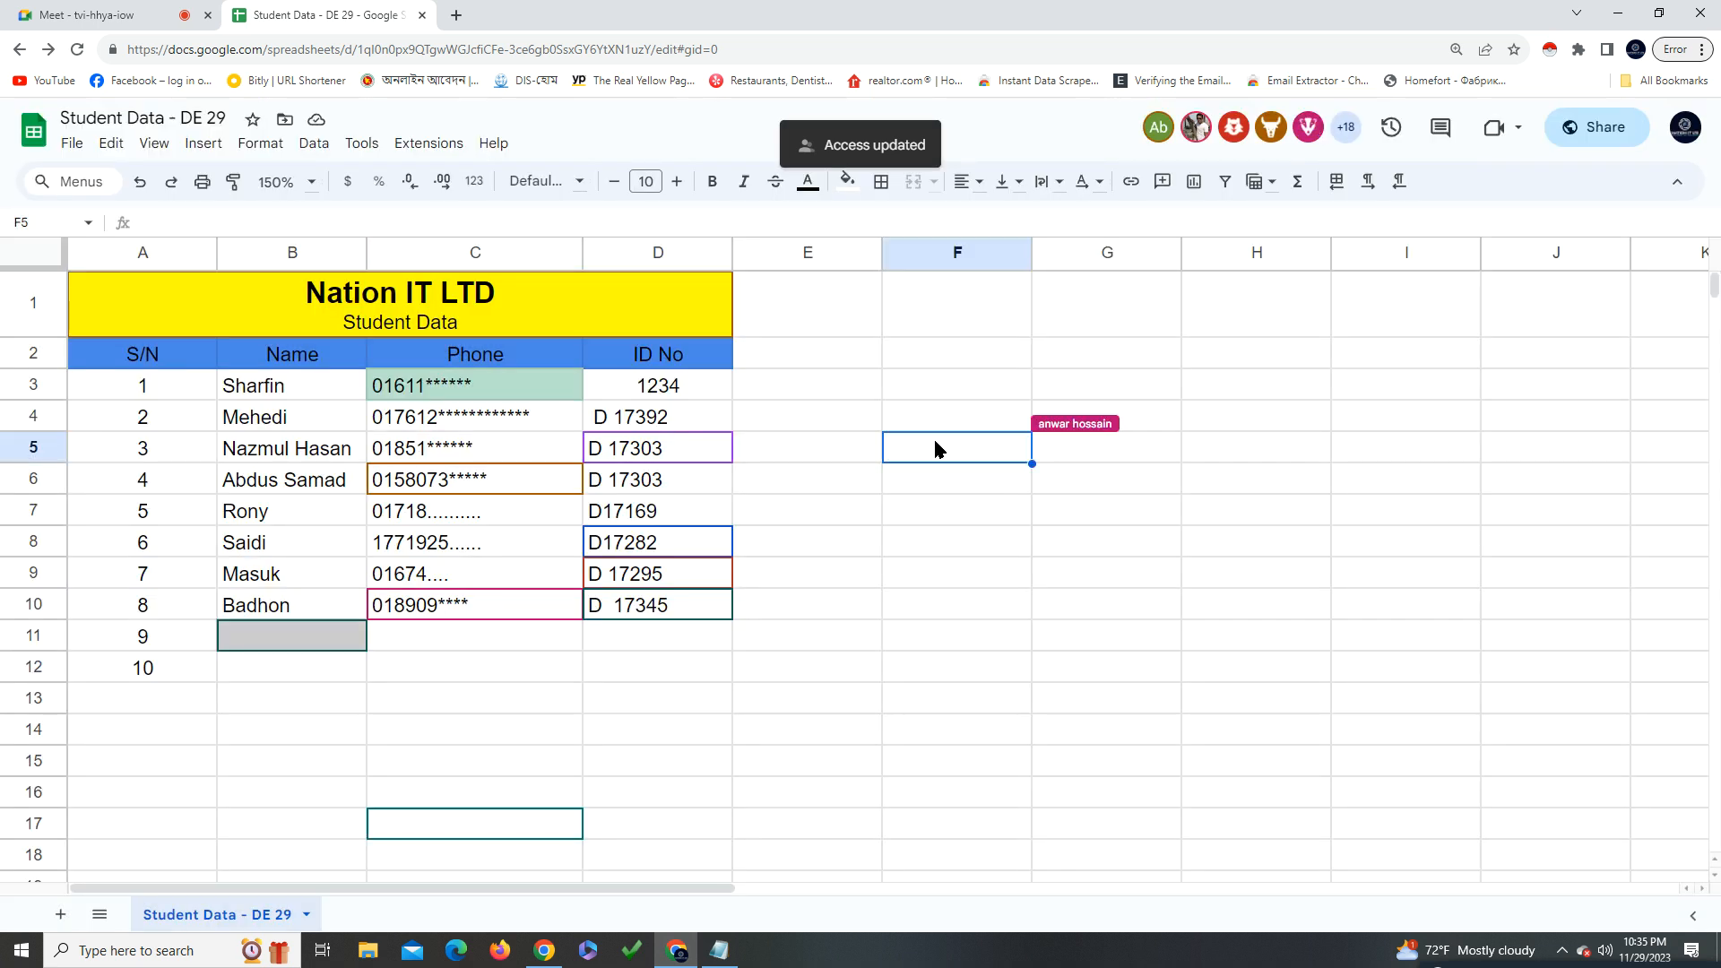
left_click(524, 835)
scroll(632, 810, "down", 5)
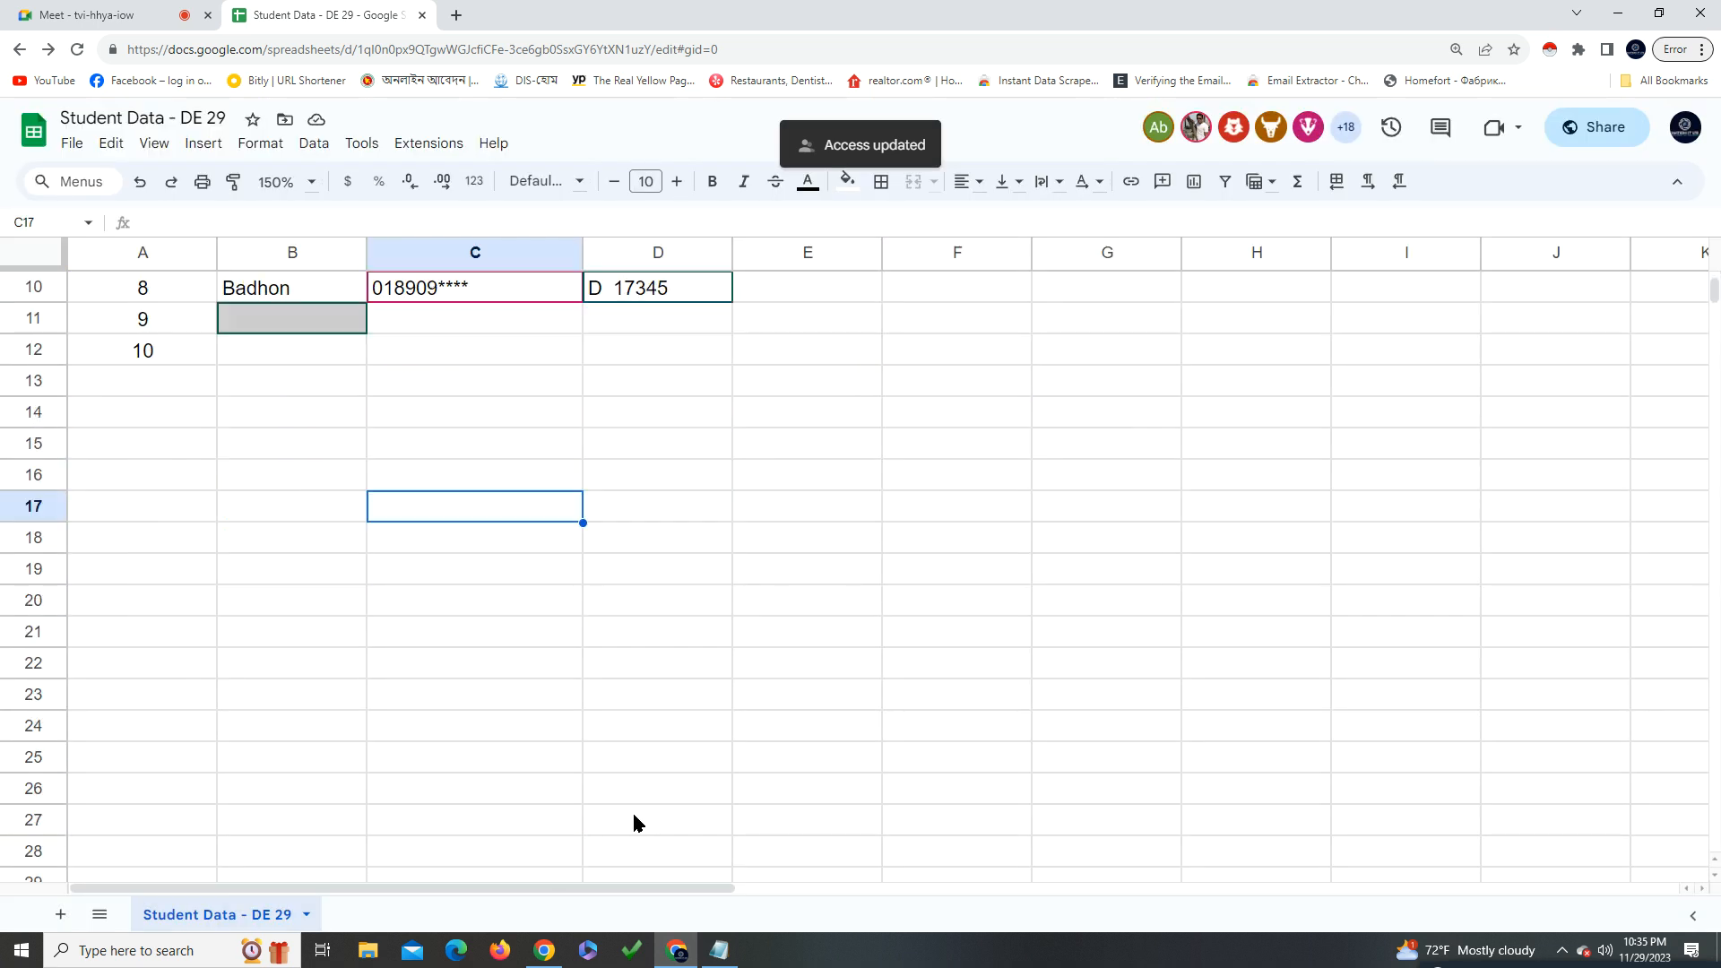
left_click(30, 384)
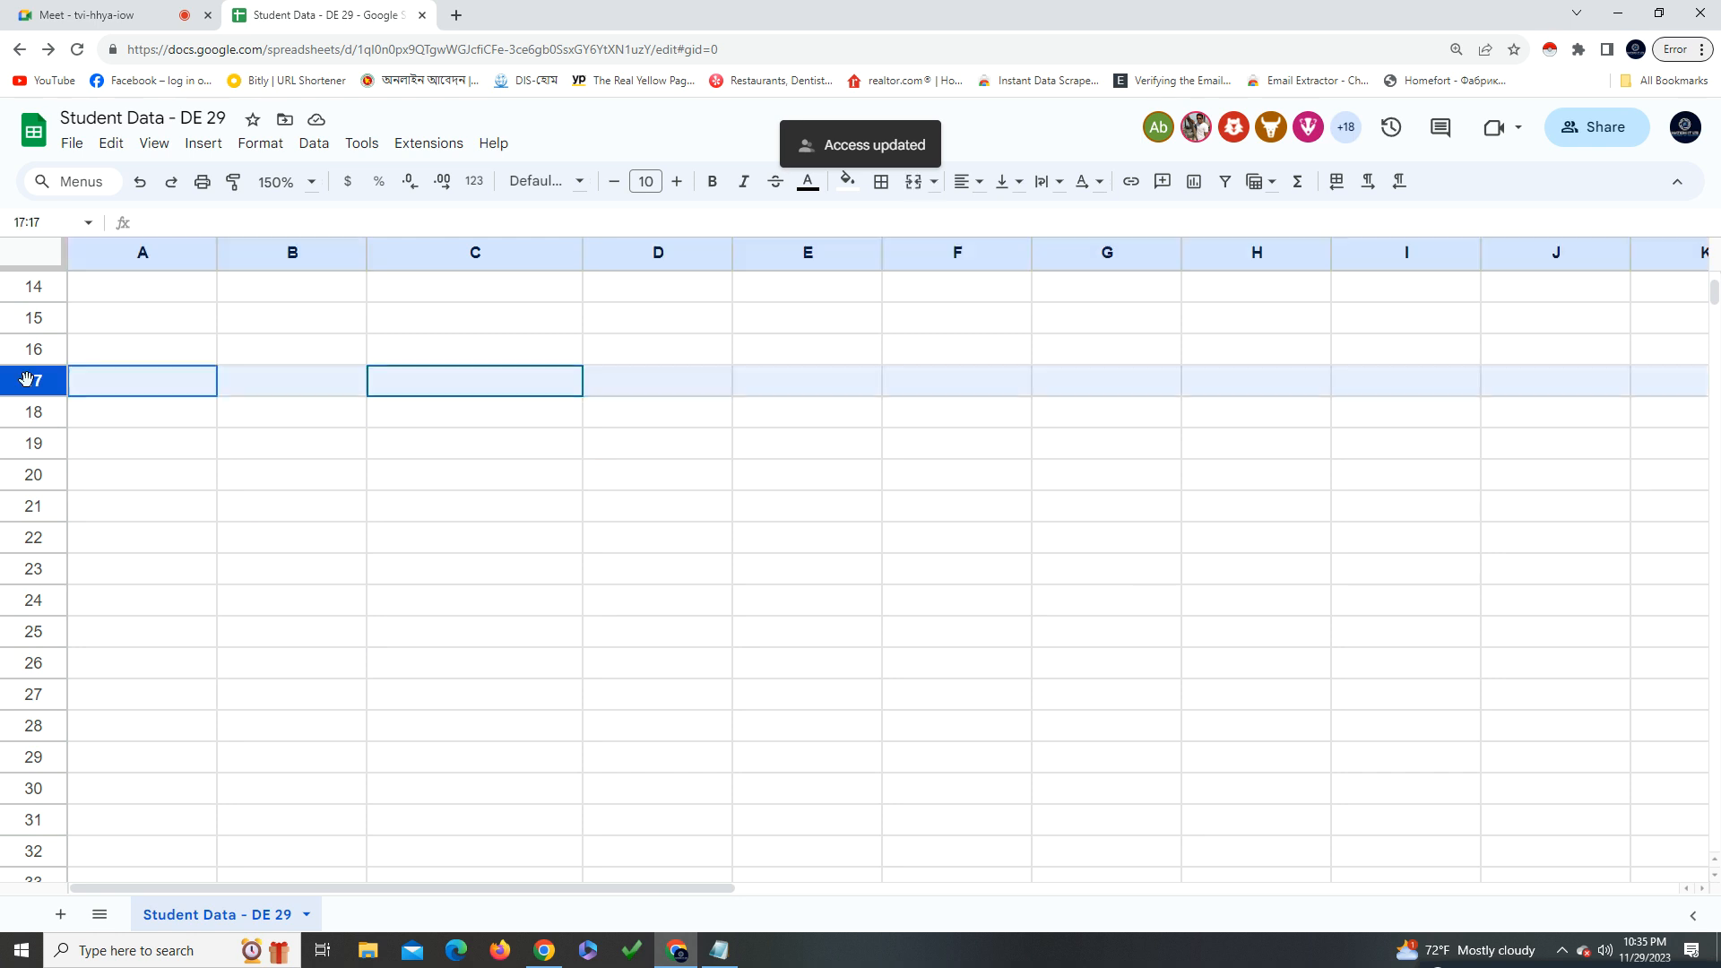
left_click(878, 636)
scroll(914, 725, "up", 5)
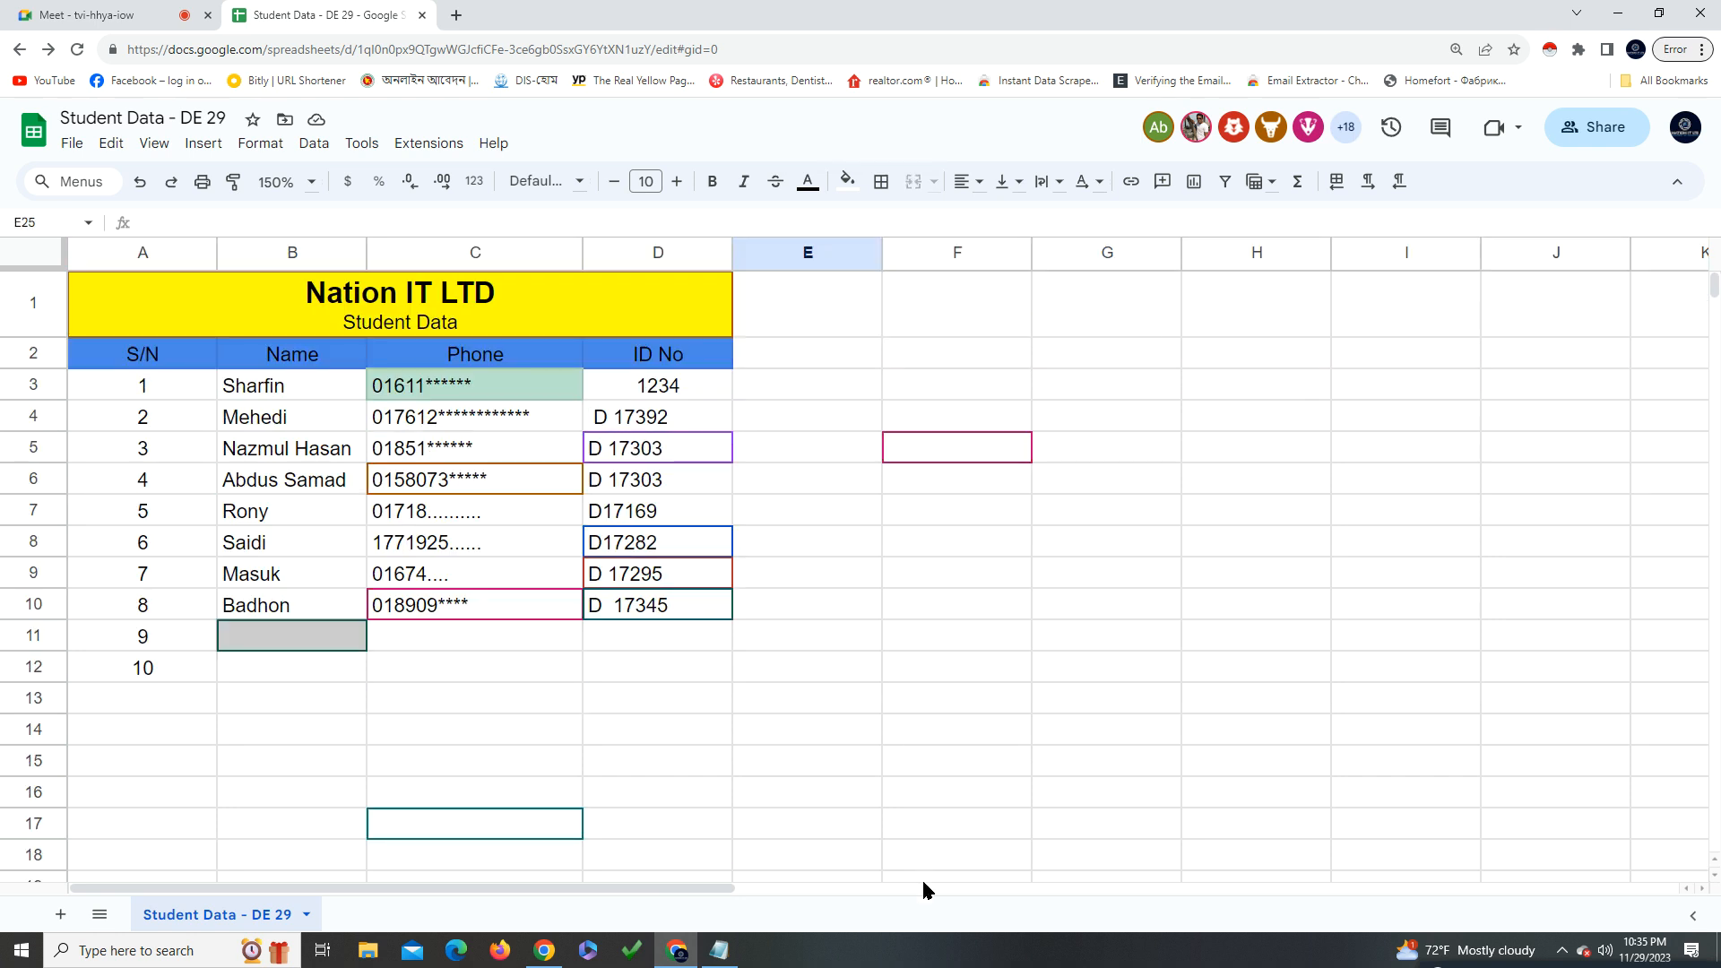
Set the spreadsheet's general access to Anyone with the link, keep the Viewer role, and close the sharing settings
left_click(1583, 124)
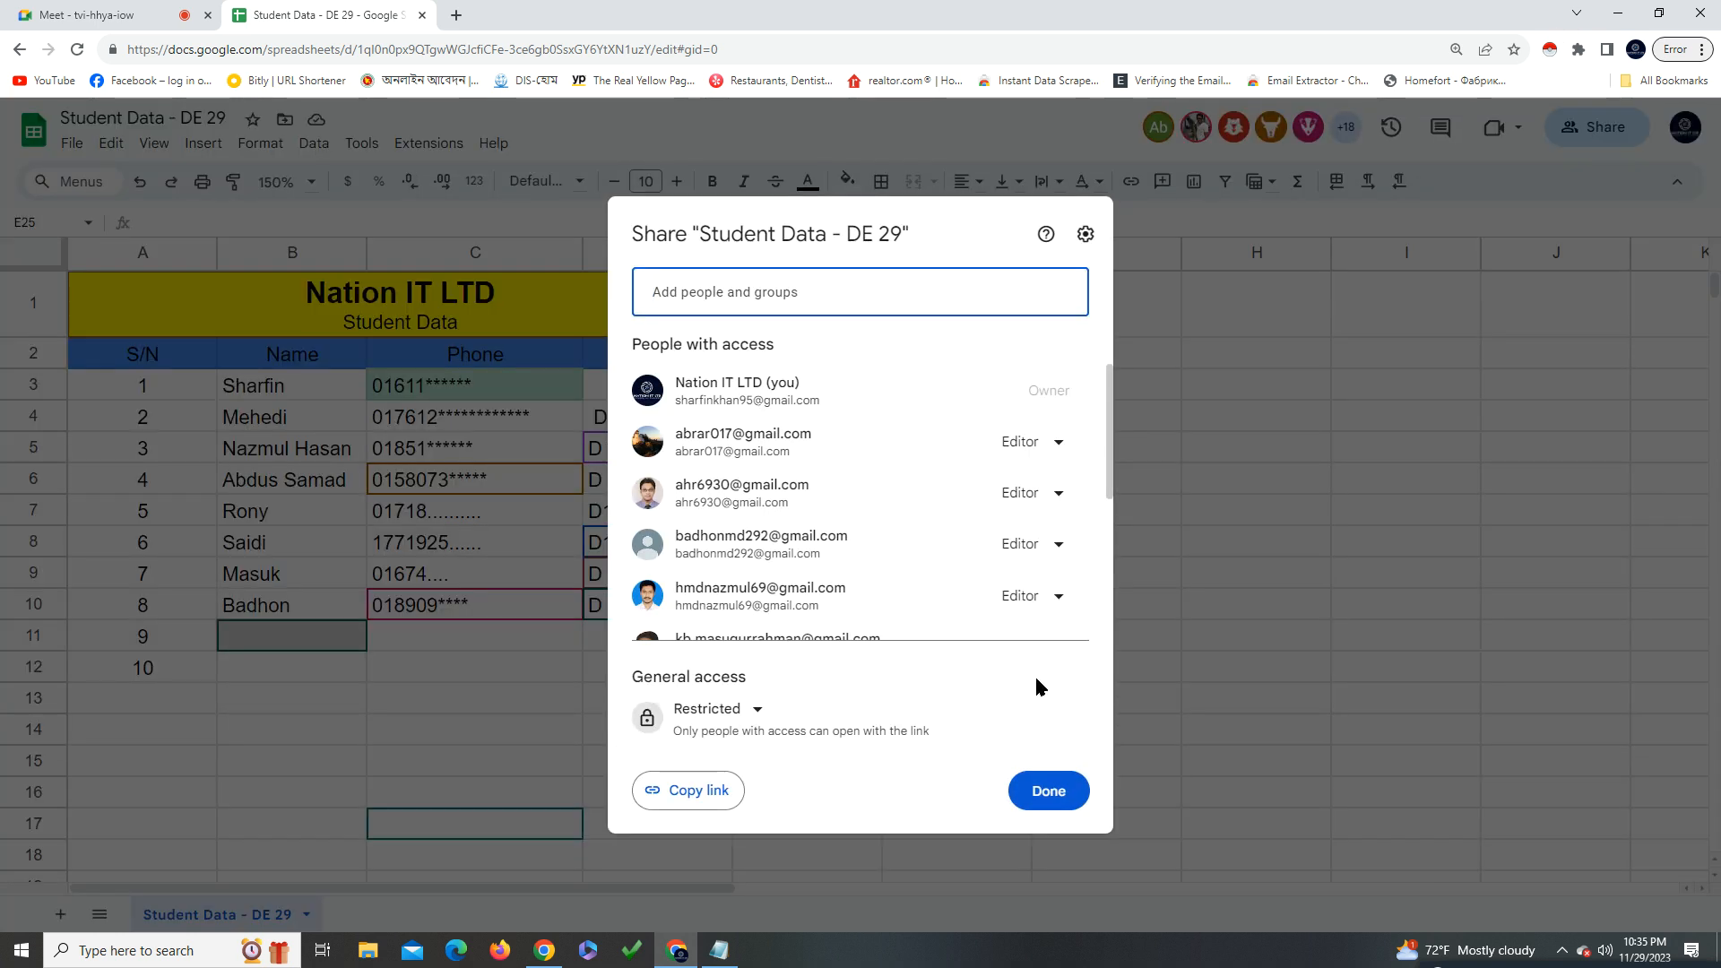
left_click(708, 708)
left_click(726, 795)
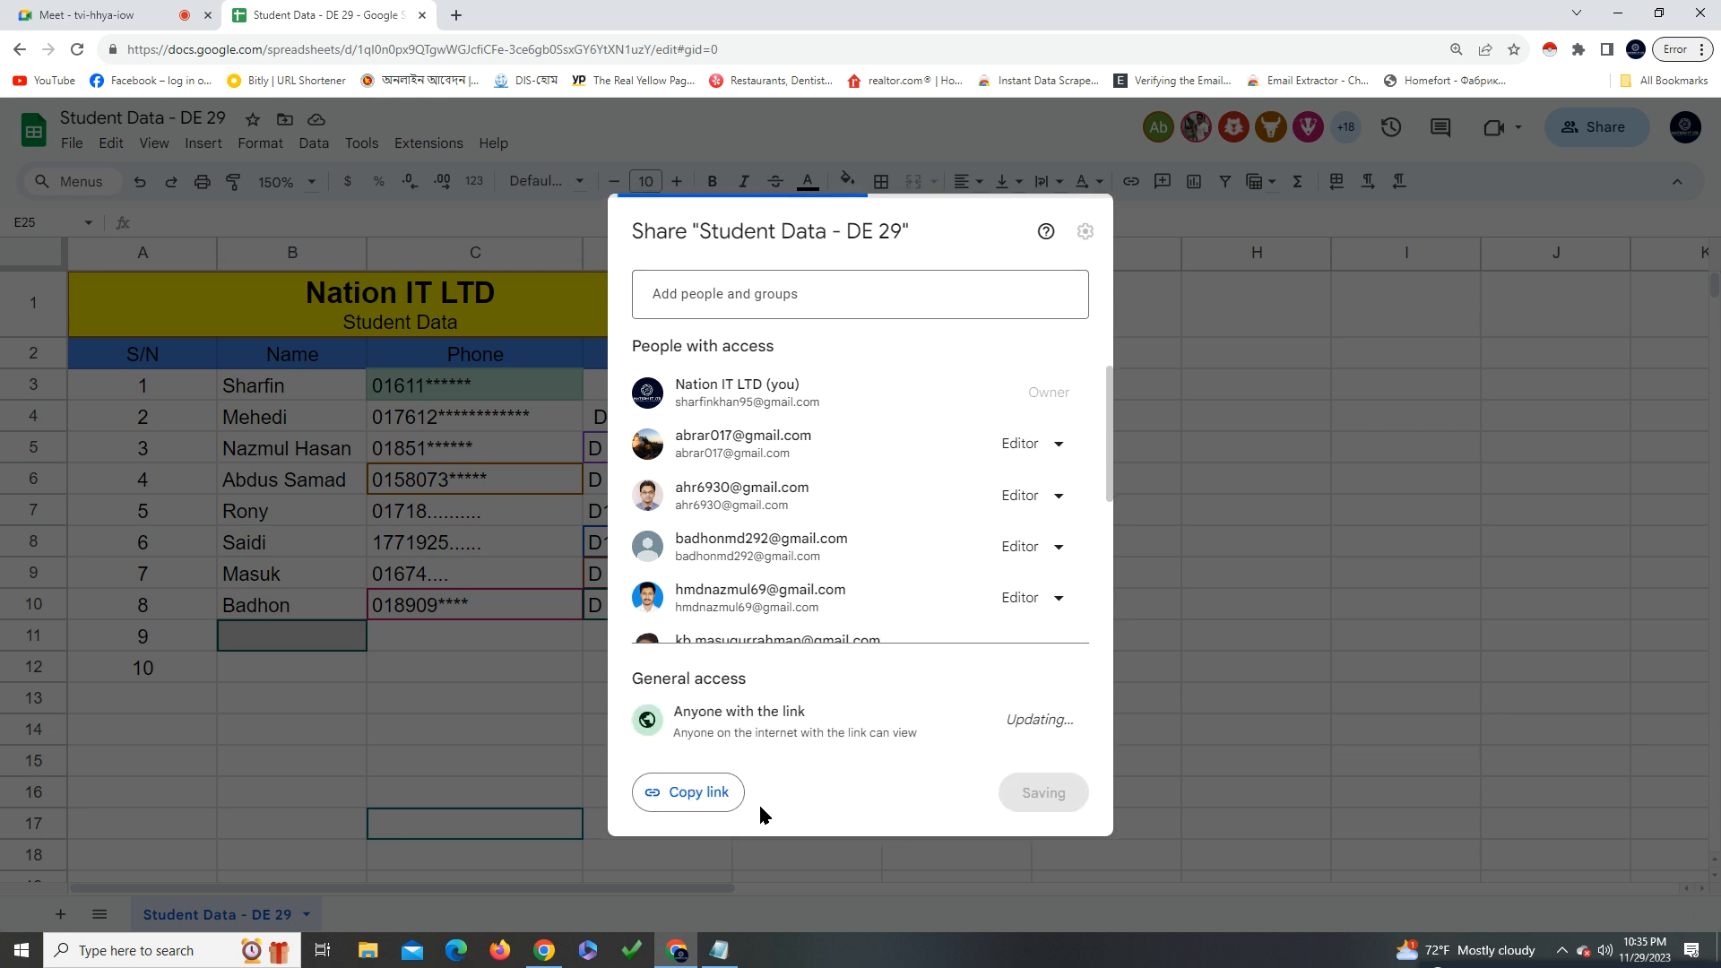
left_click(1044, 722)
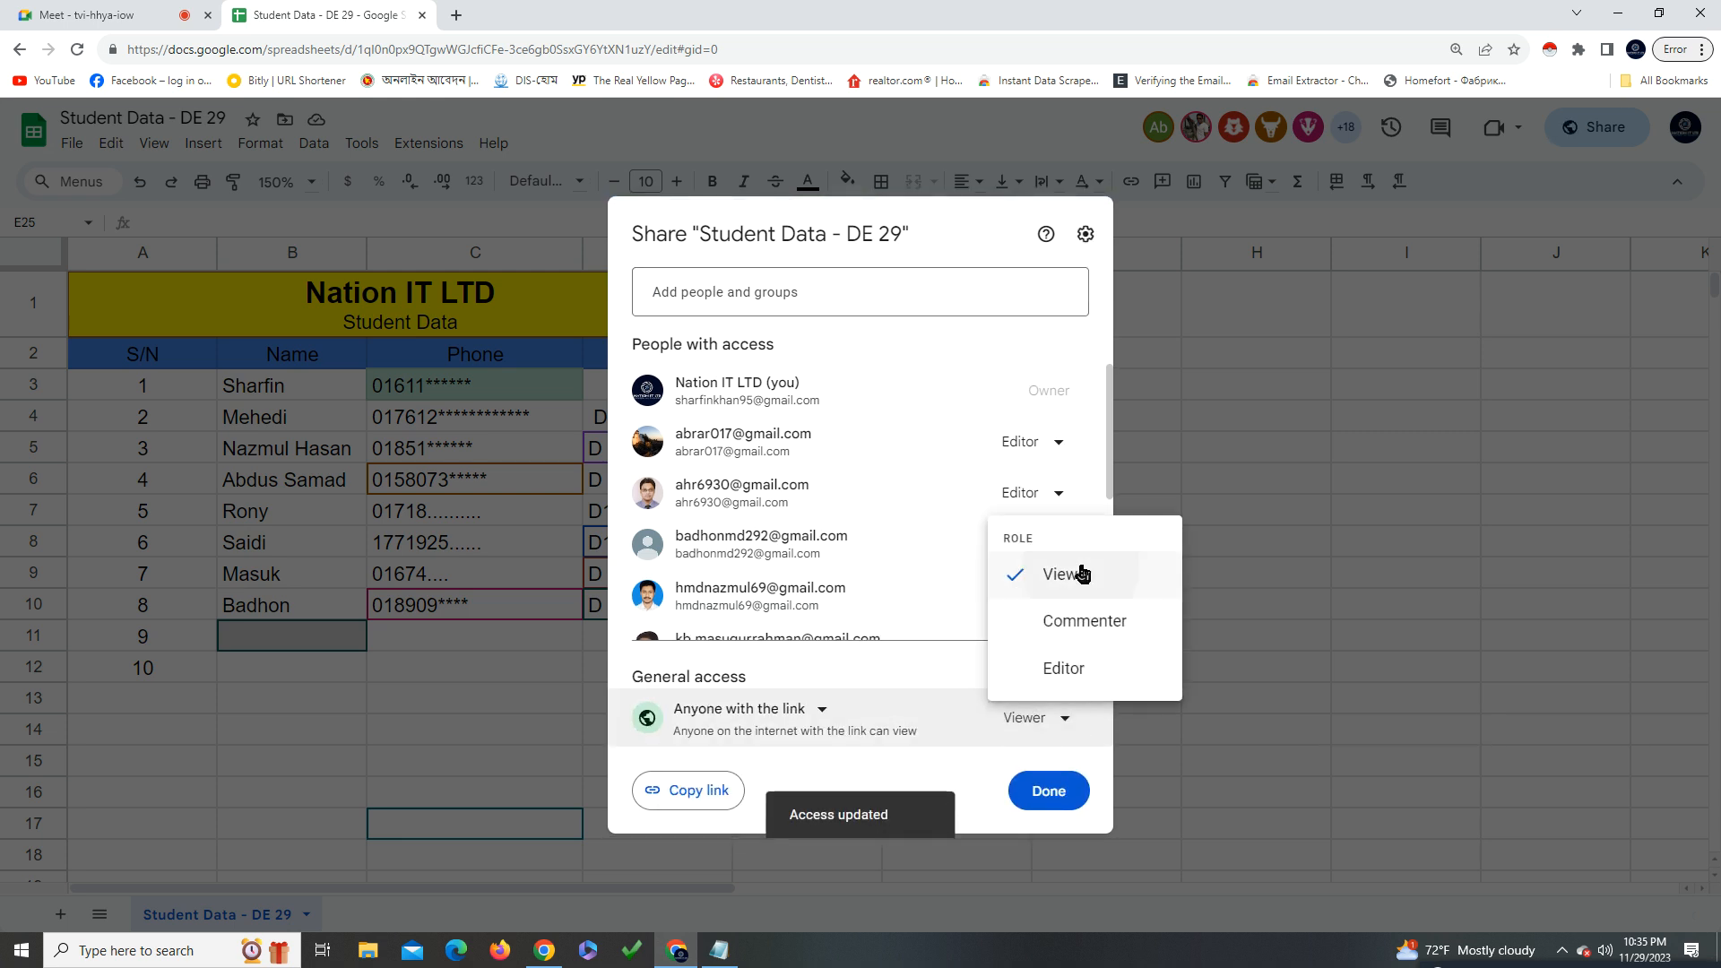
left_click(1084, 566)
left_click(1046, 792)
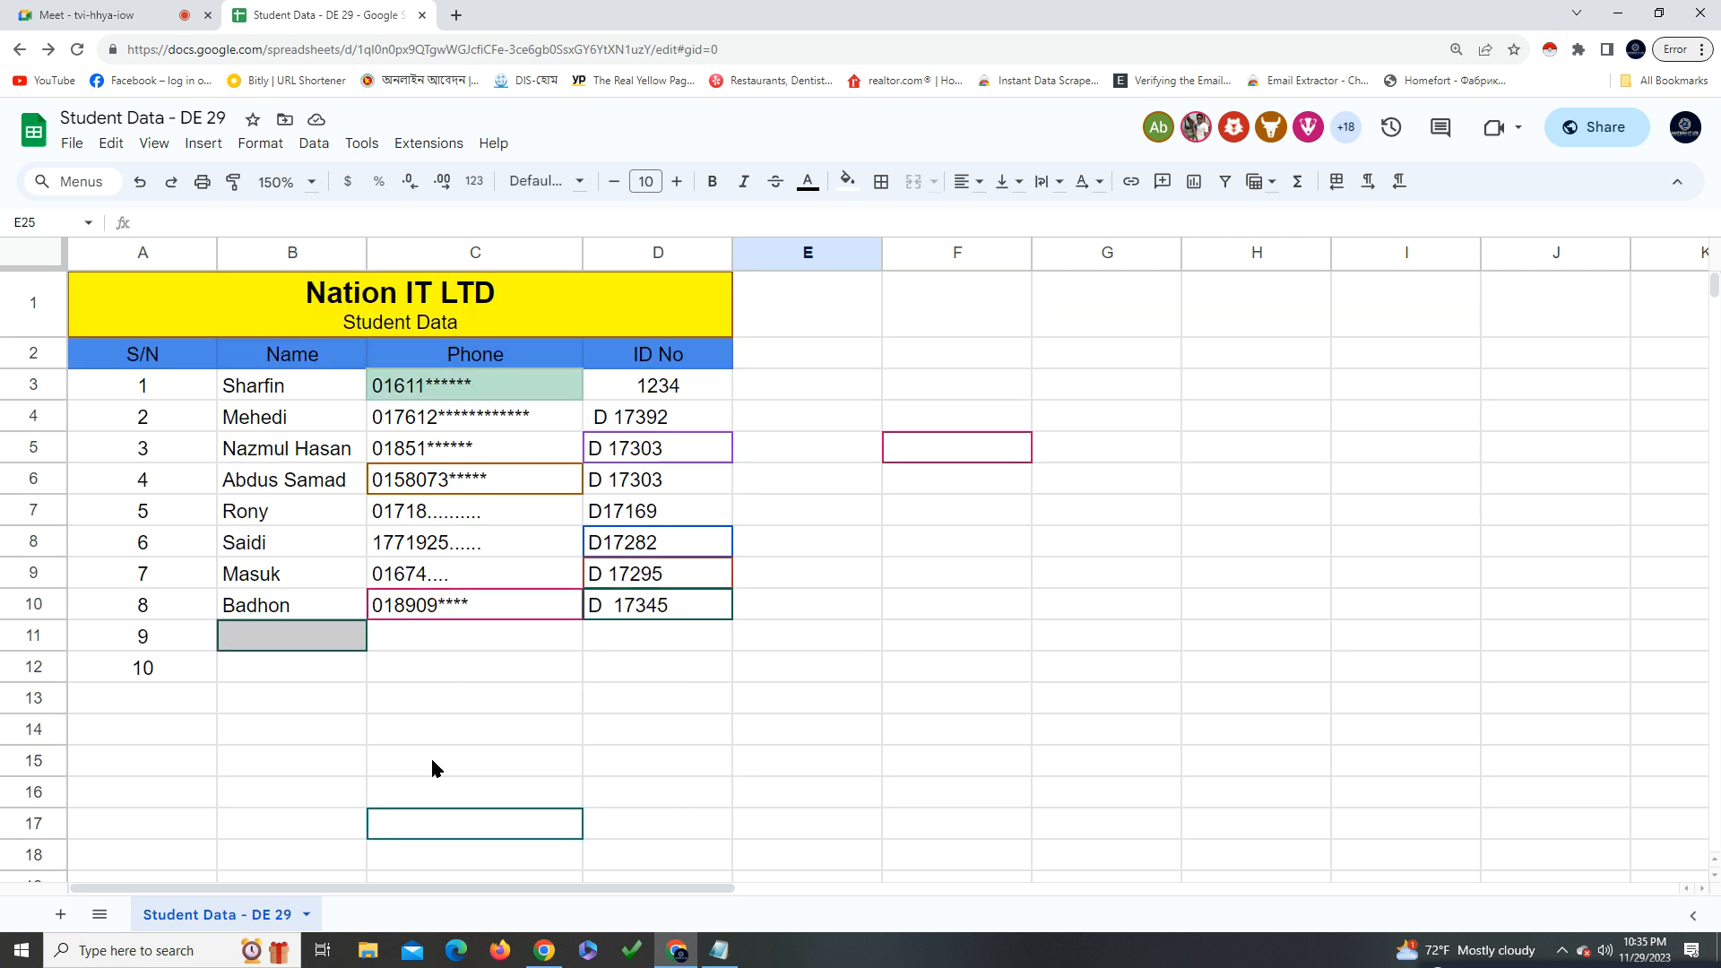
Review the sharing settings, close them, and inspect the empty student cells in rows 11 to 13
left_click(1595, 126)
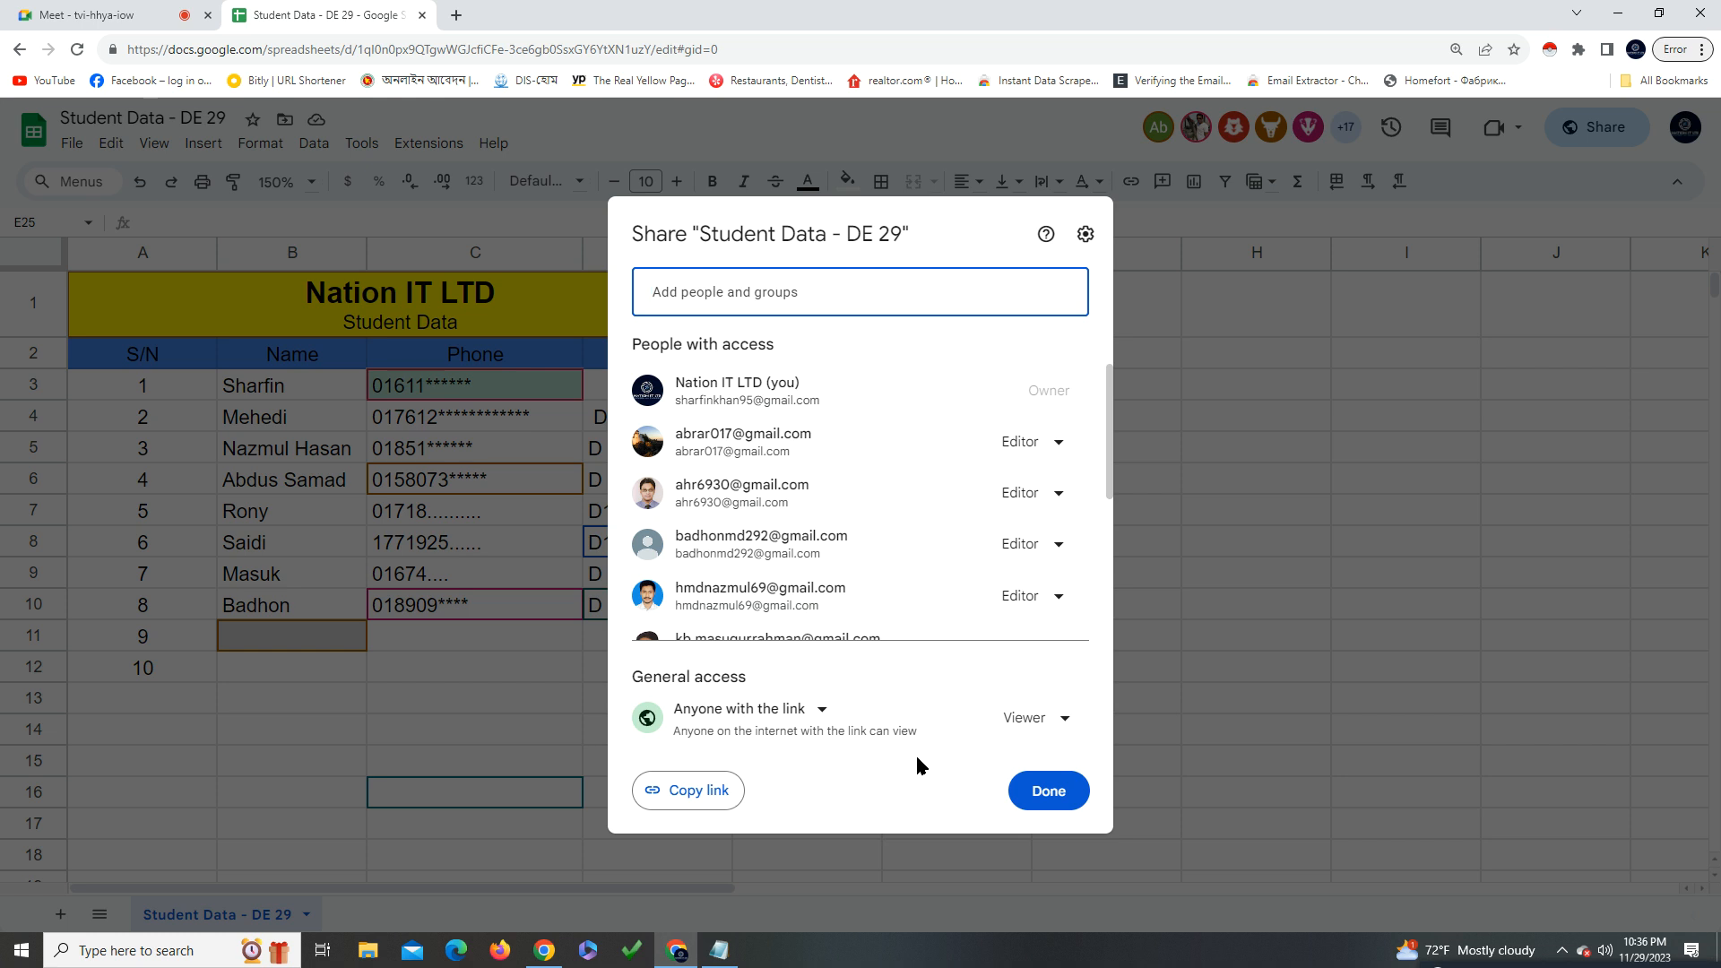
left_click(1048, 791)
scroll(376, 636, "down", 1)
left_click(491, 513)
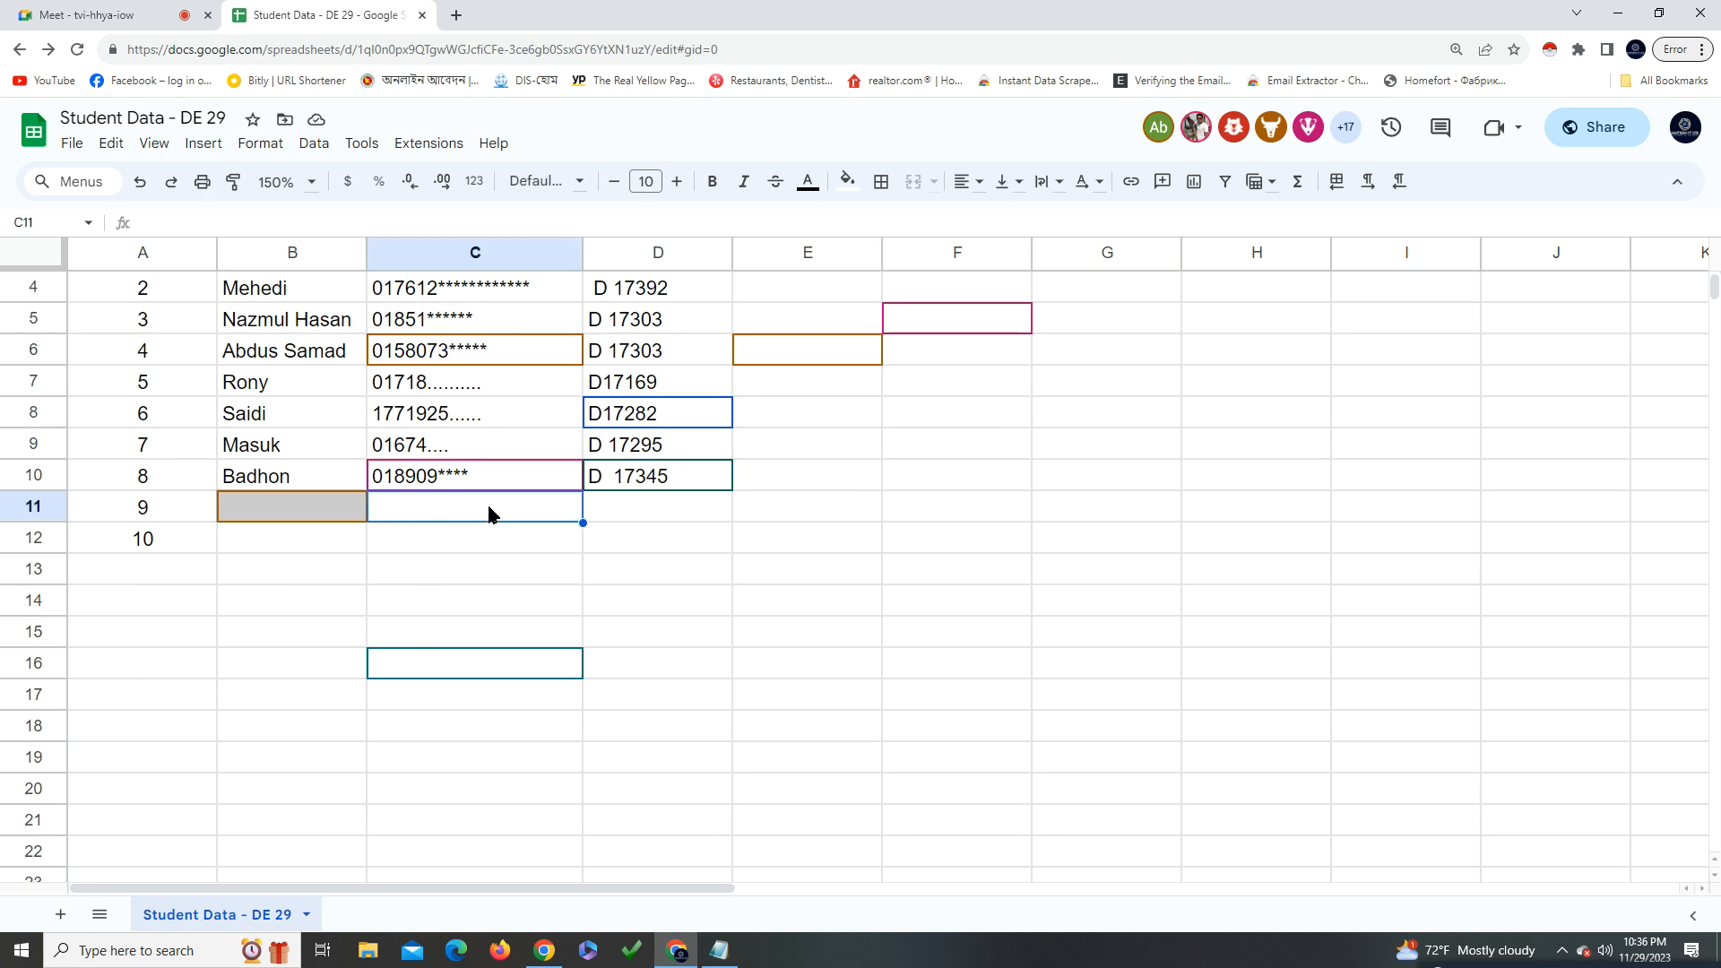
key("Tab")
left_click(294, 546)
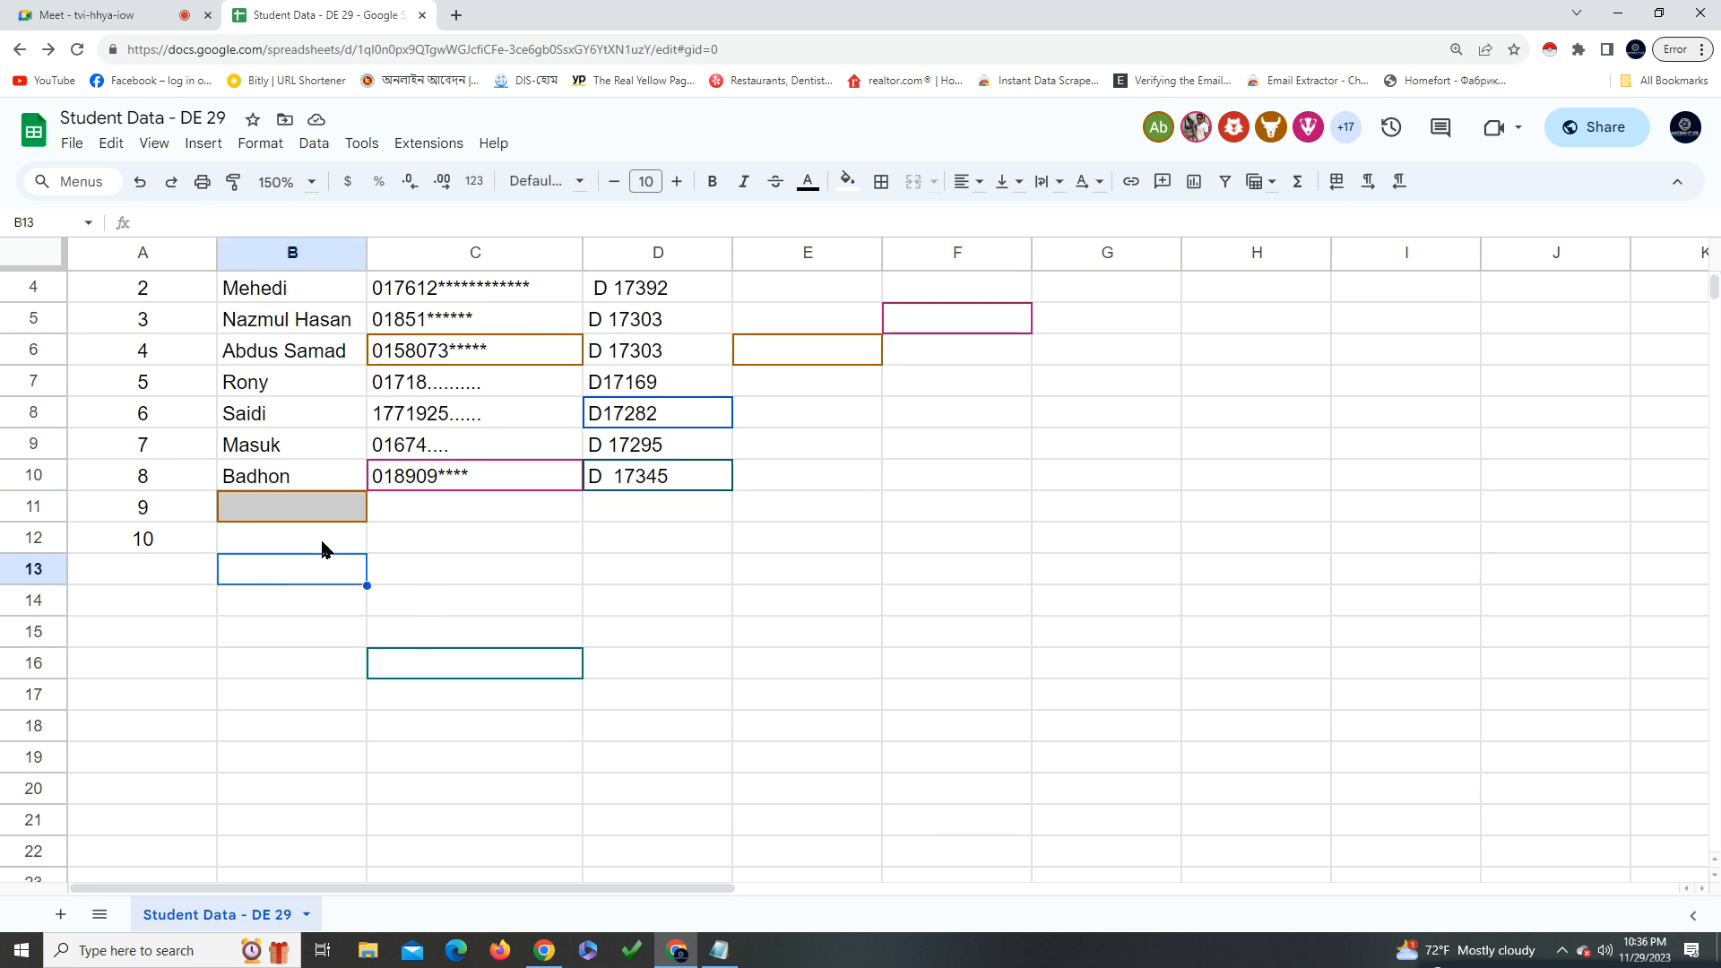
left_click(704, 518)
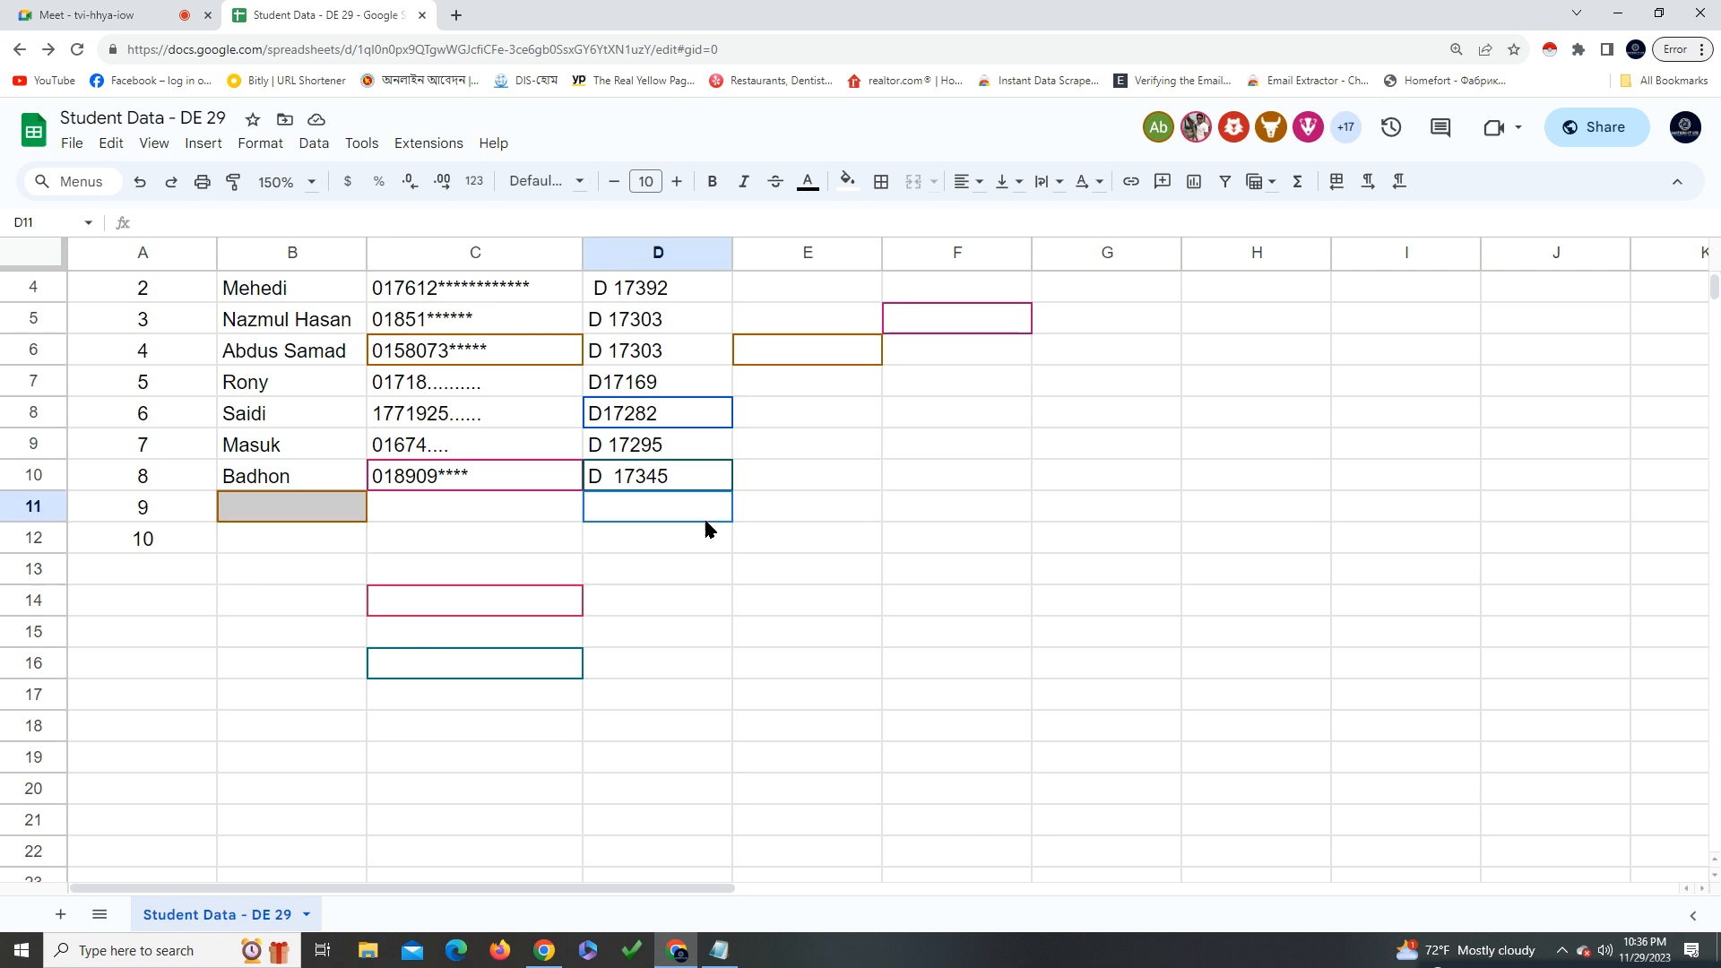
left_click(448, 519)
key("Down")
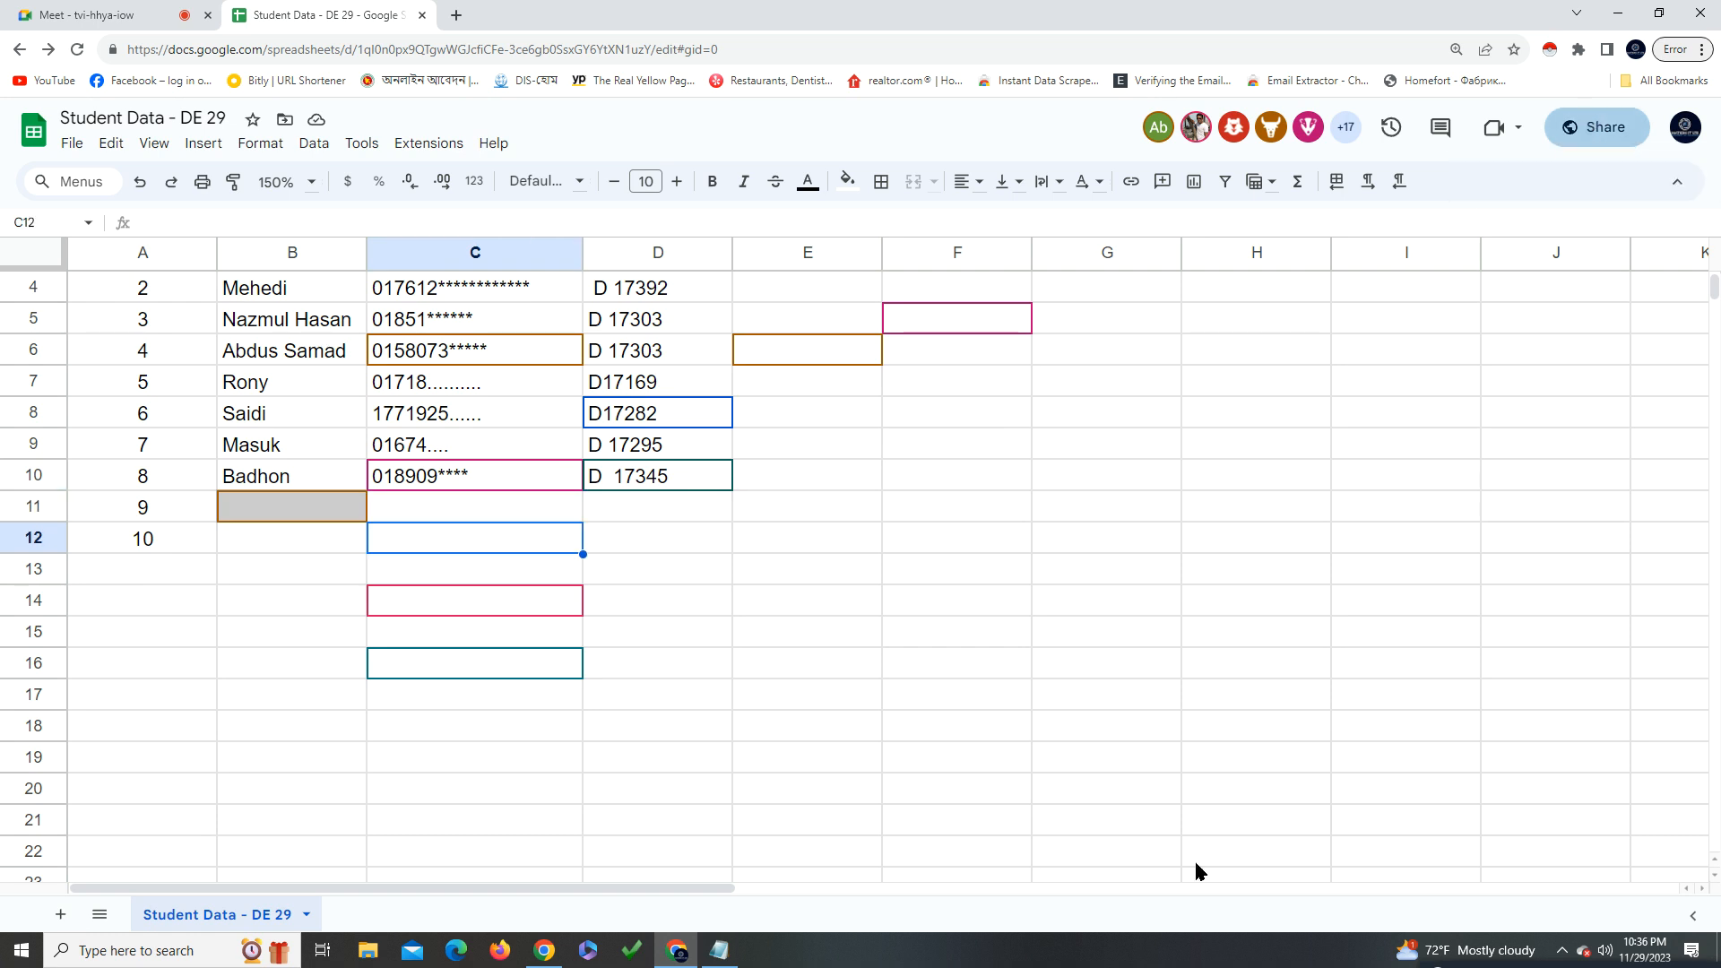
Check the sharing settings once more and return to the top of the student table
left_click(1596, 127)
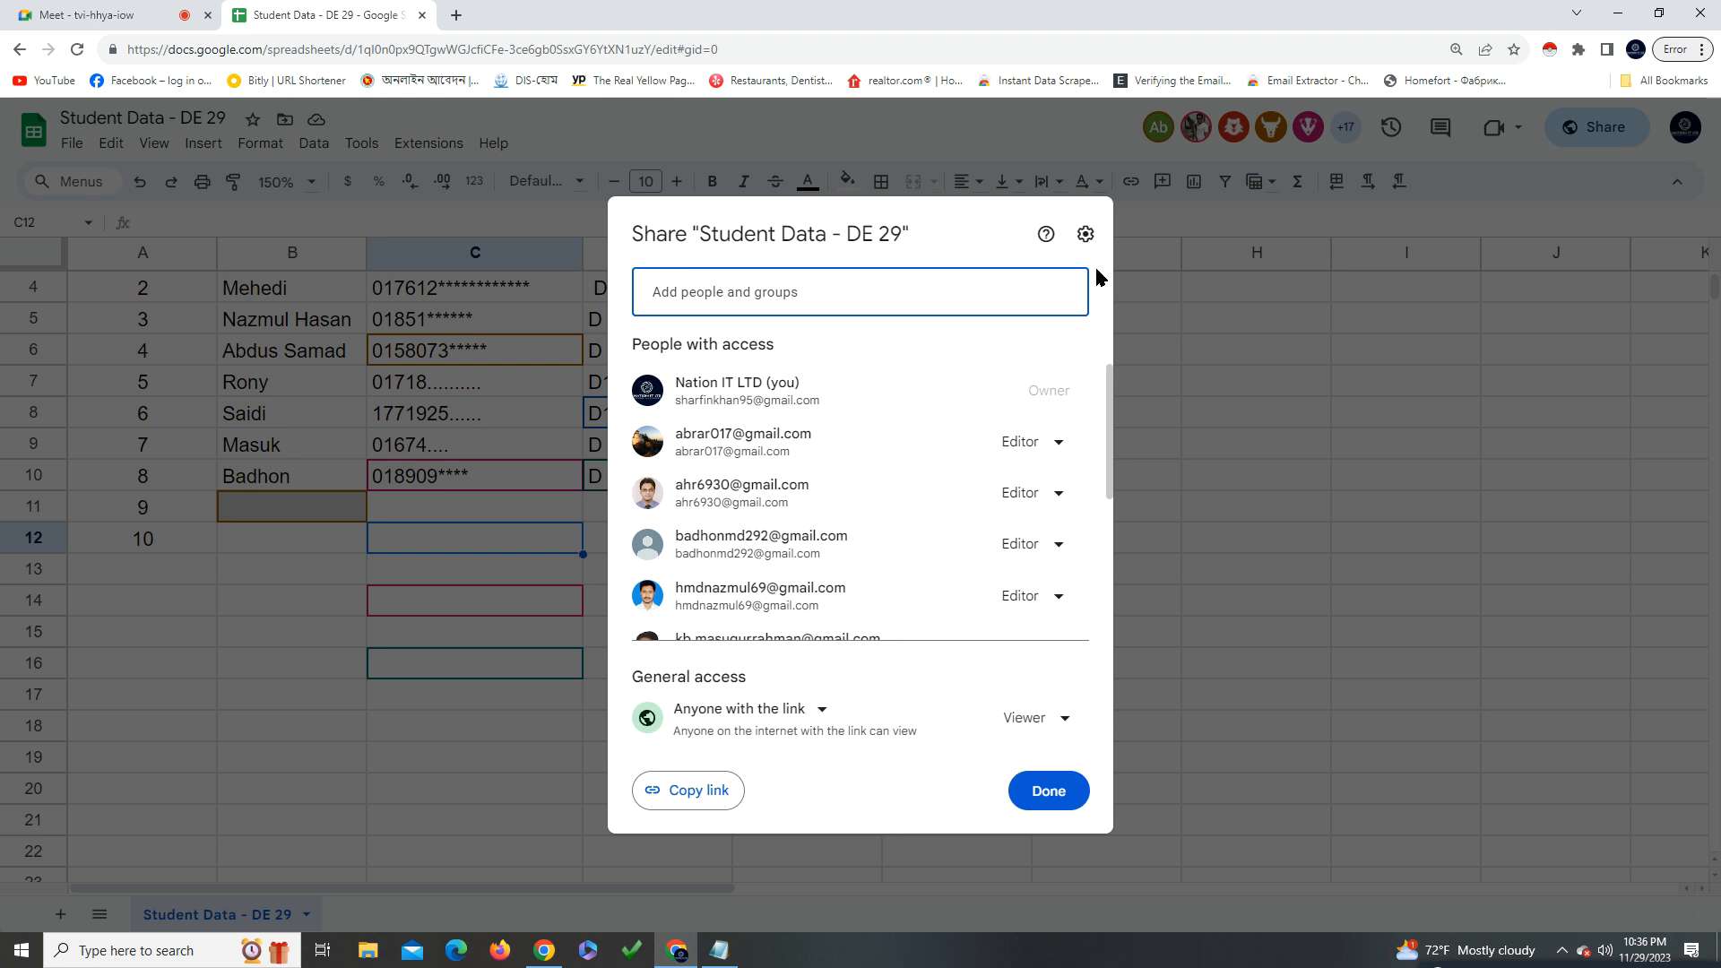
left_click(1241, 692)
scroll(1326, 466, "up", 2)
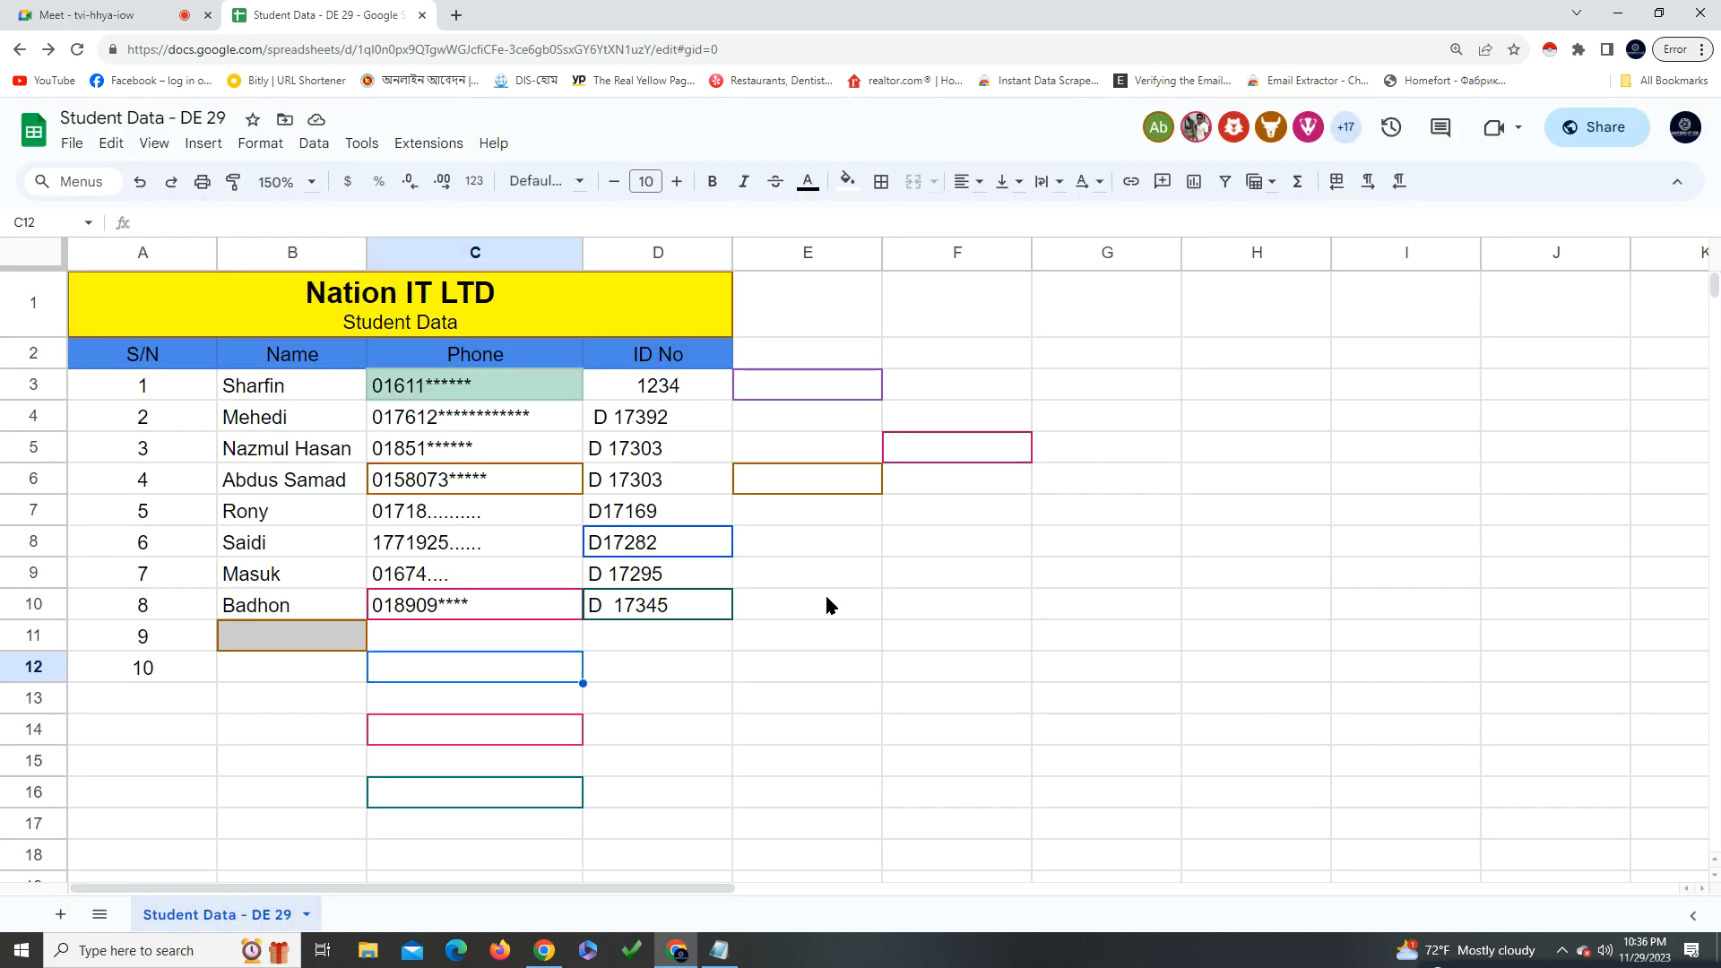
left_click(809, 677)
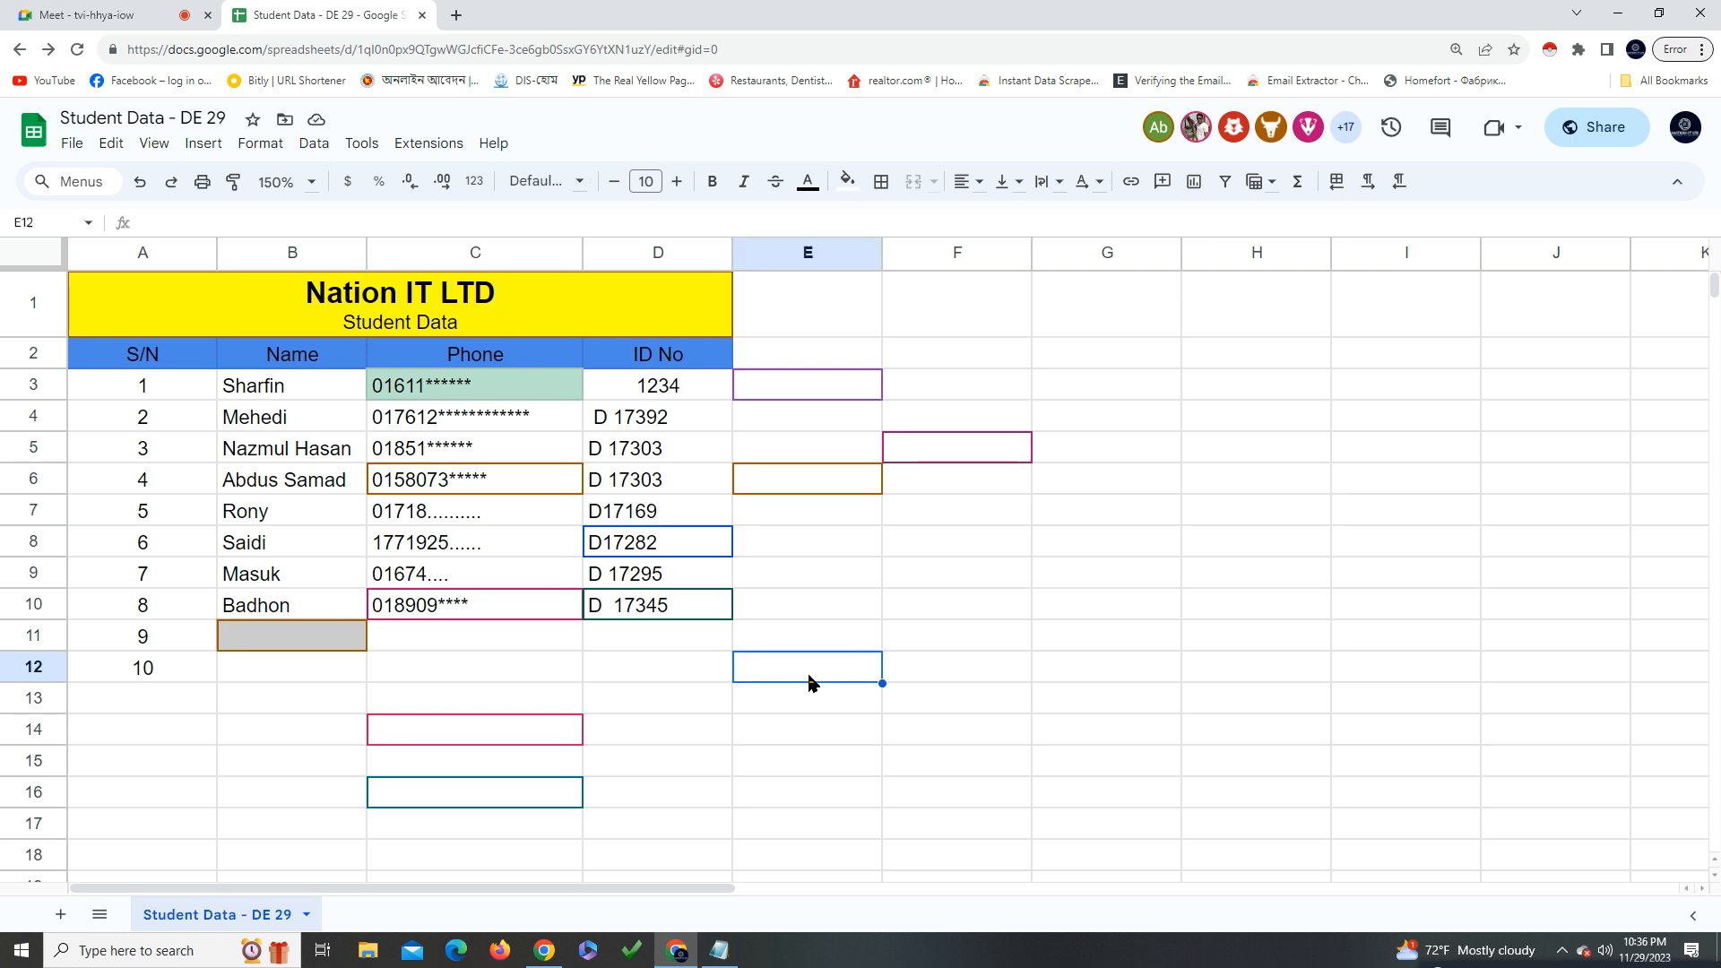
left_click(473, 732)
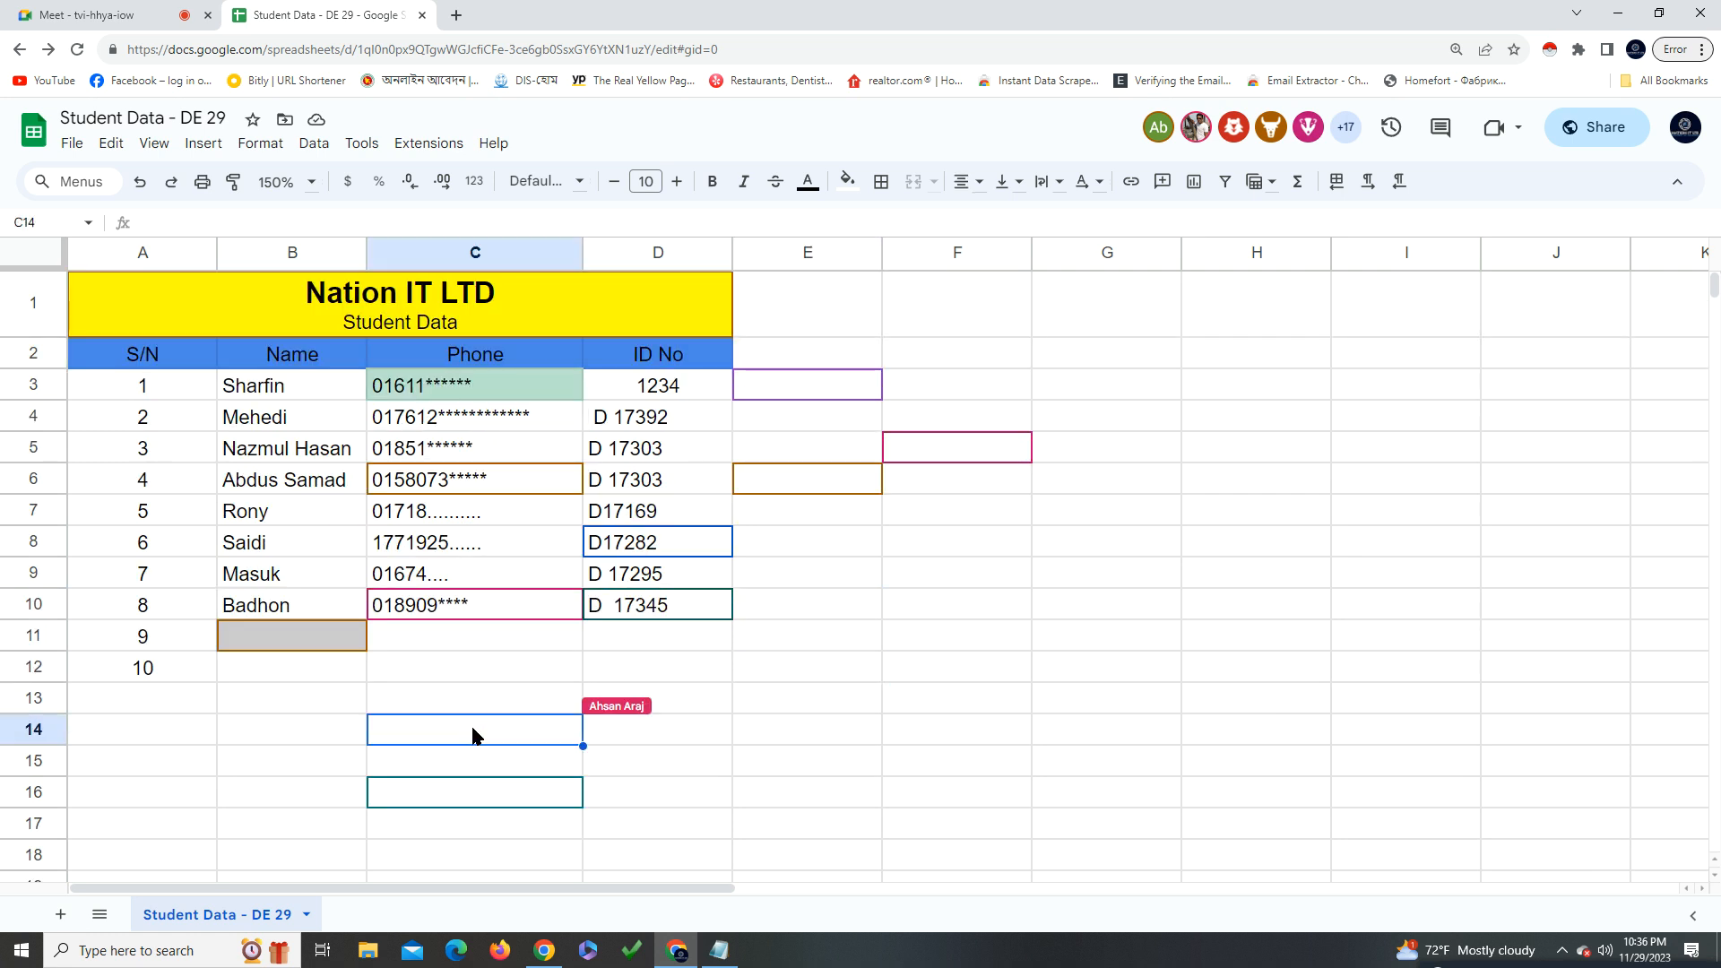
Open the spreadsheet's sharing settings and remove access for the first five editors in the list
left_click(1591, 126)
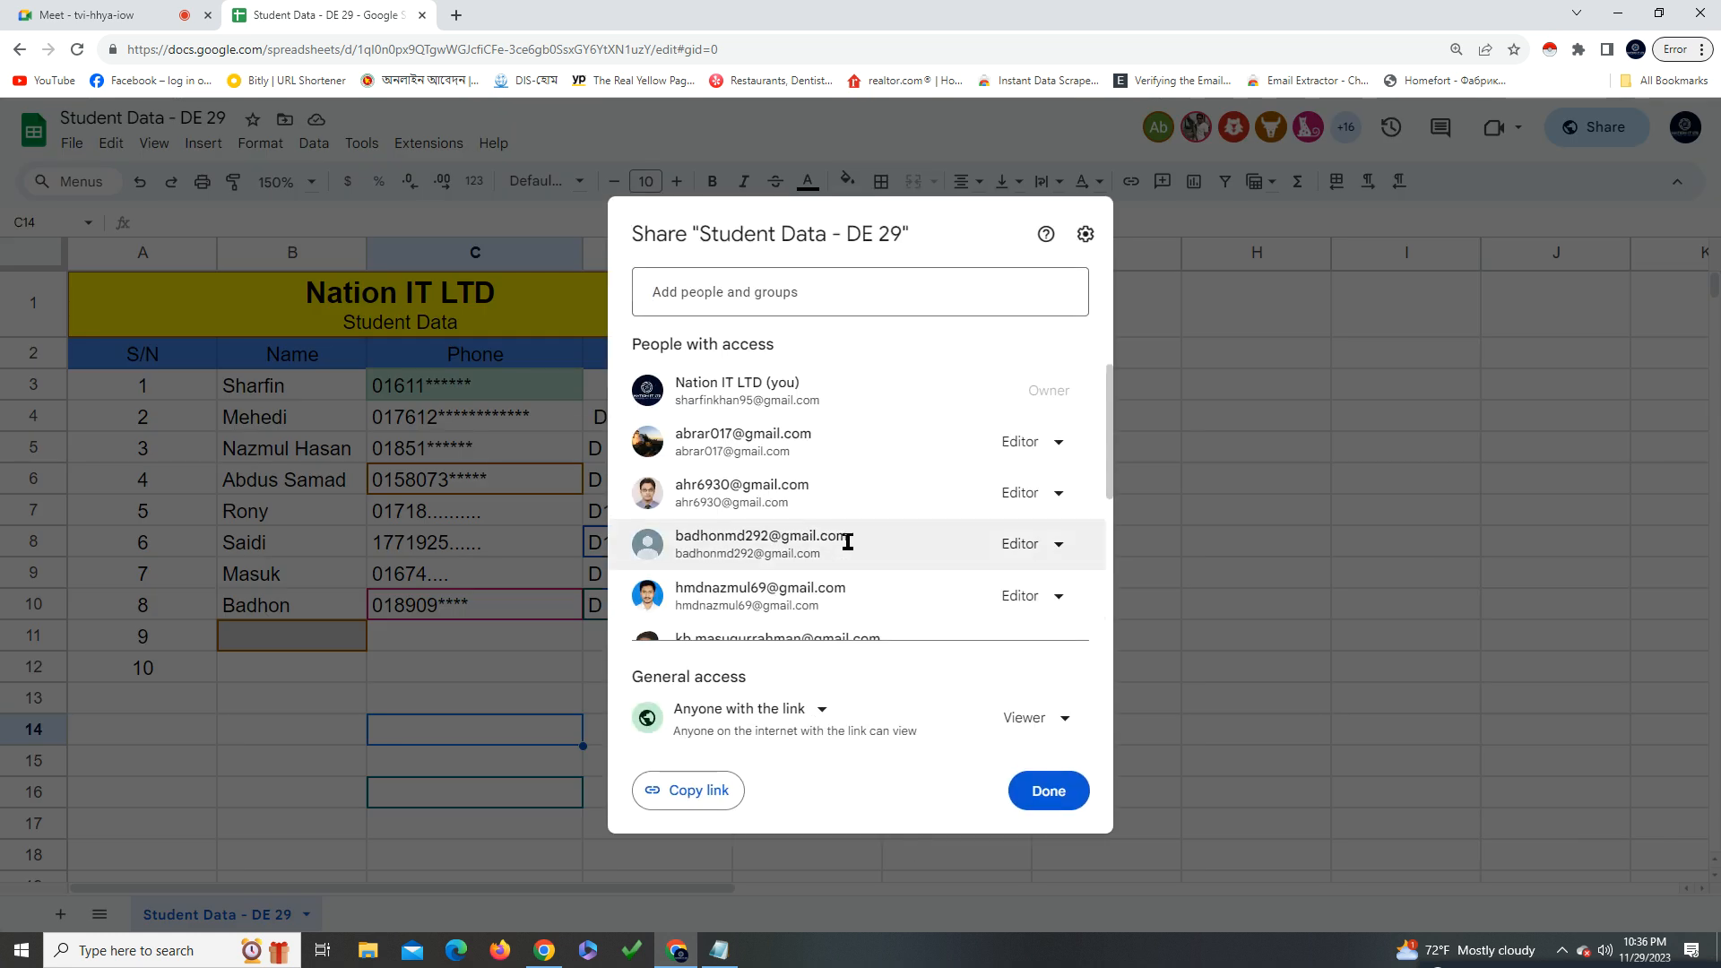
scroll(968, 432, "down", 2)
scroll(968, 436, "up", 2)
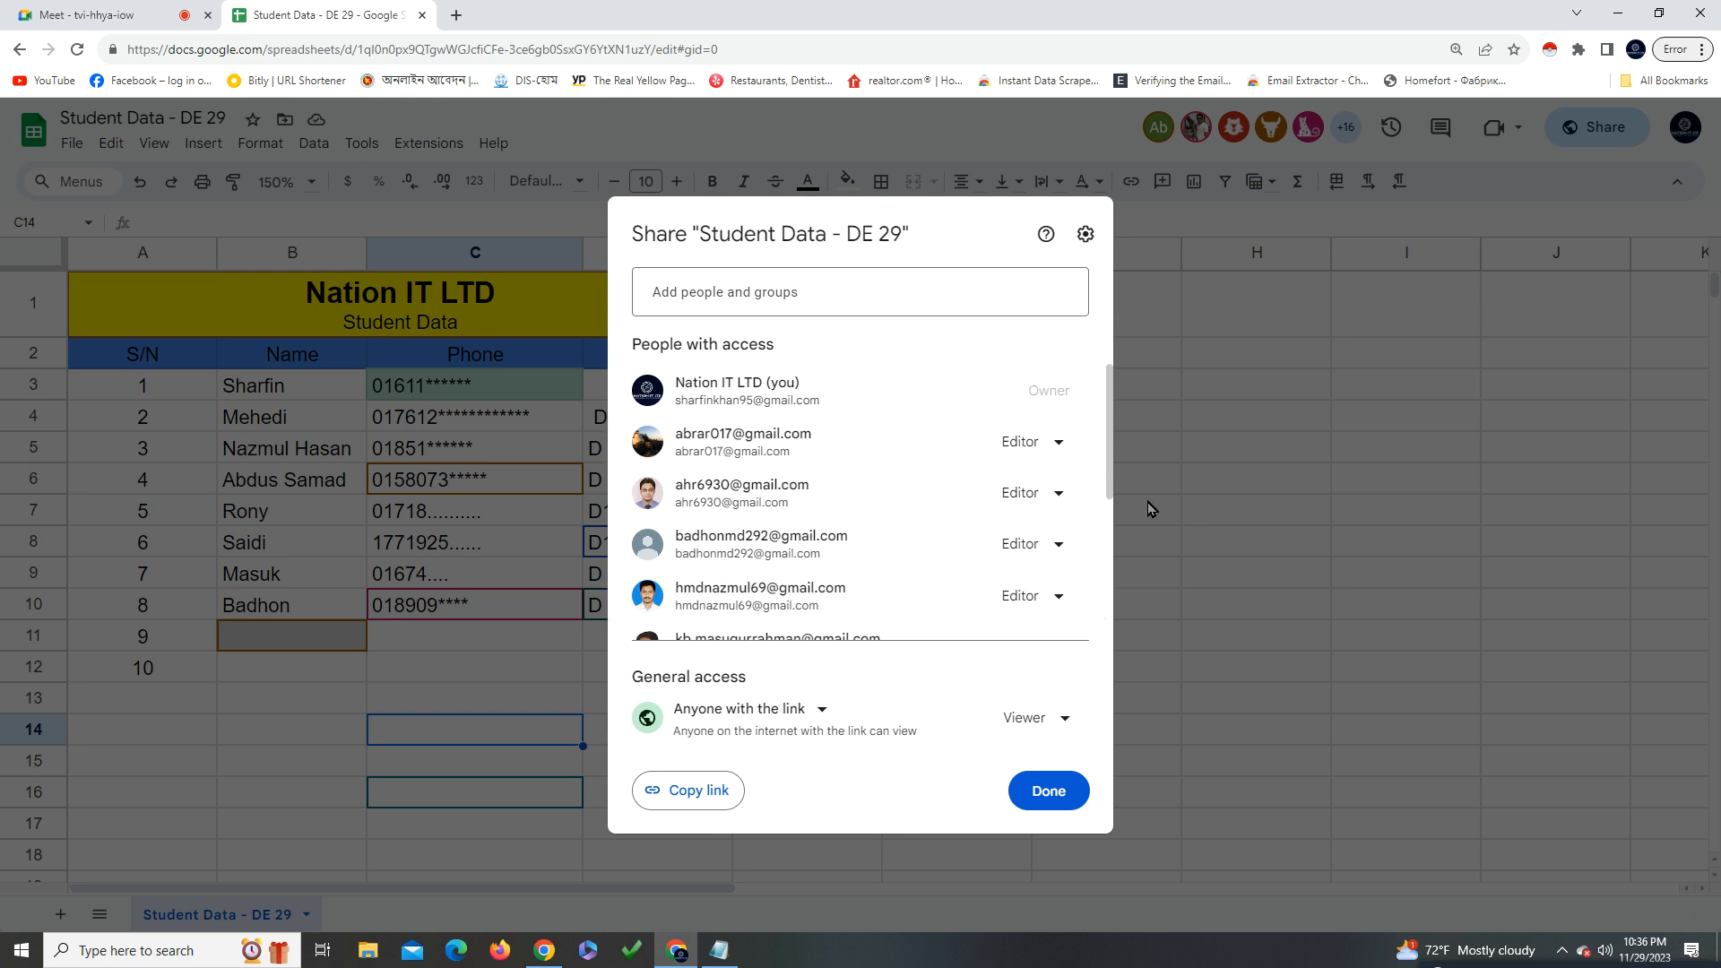
left_click(1053, 453)
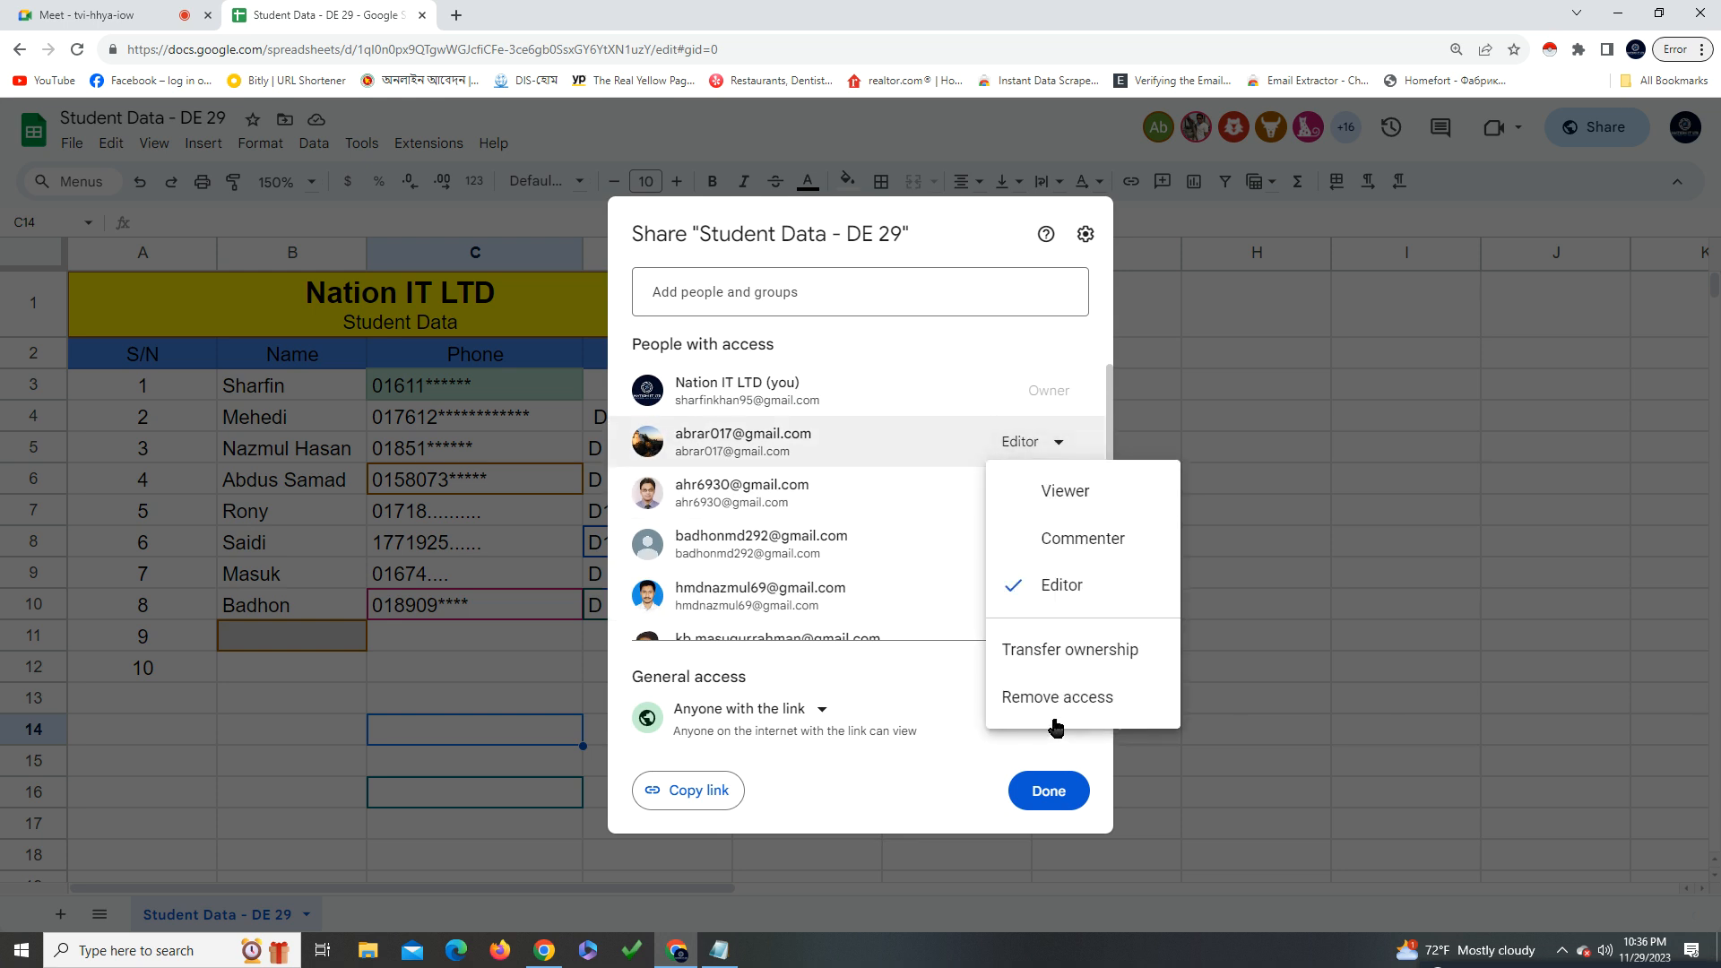
left_click(1055, 697)
left_click(1062, 445)
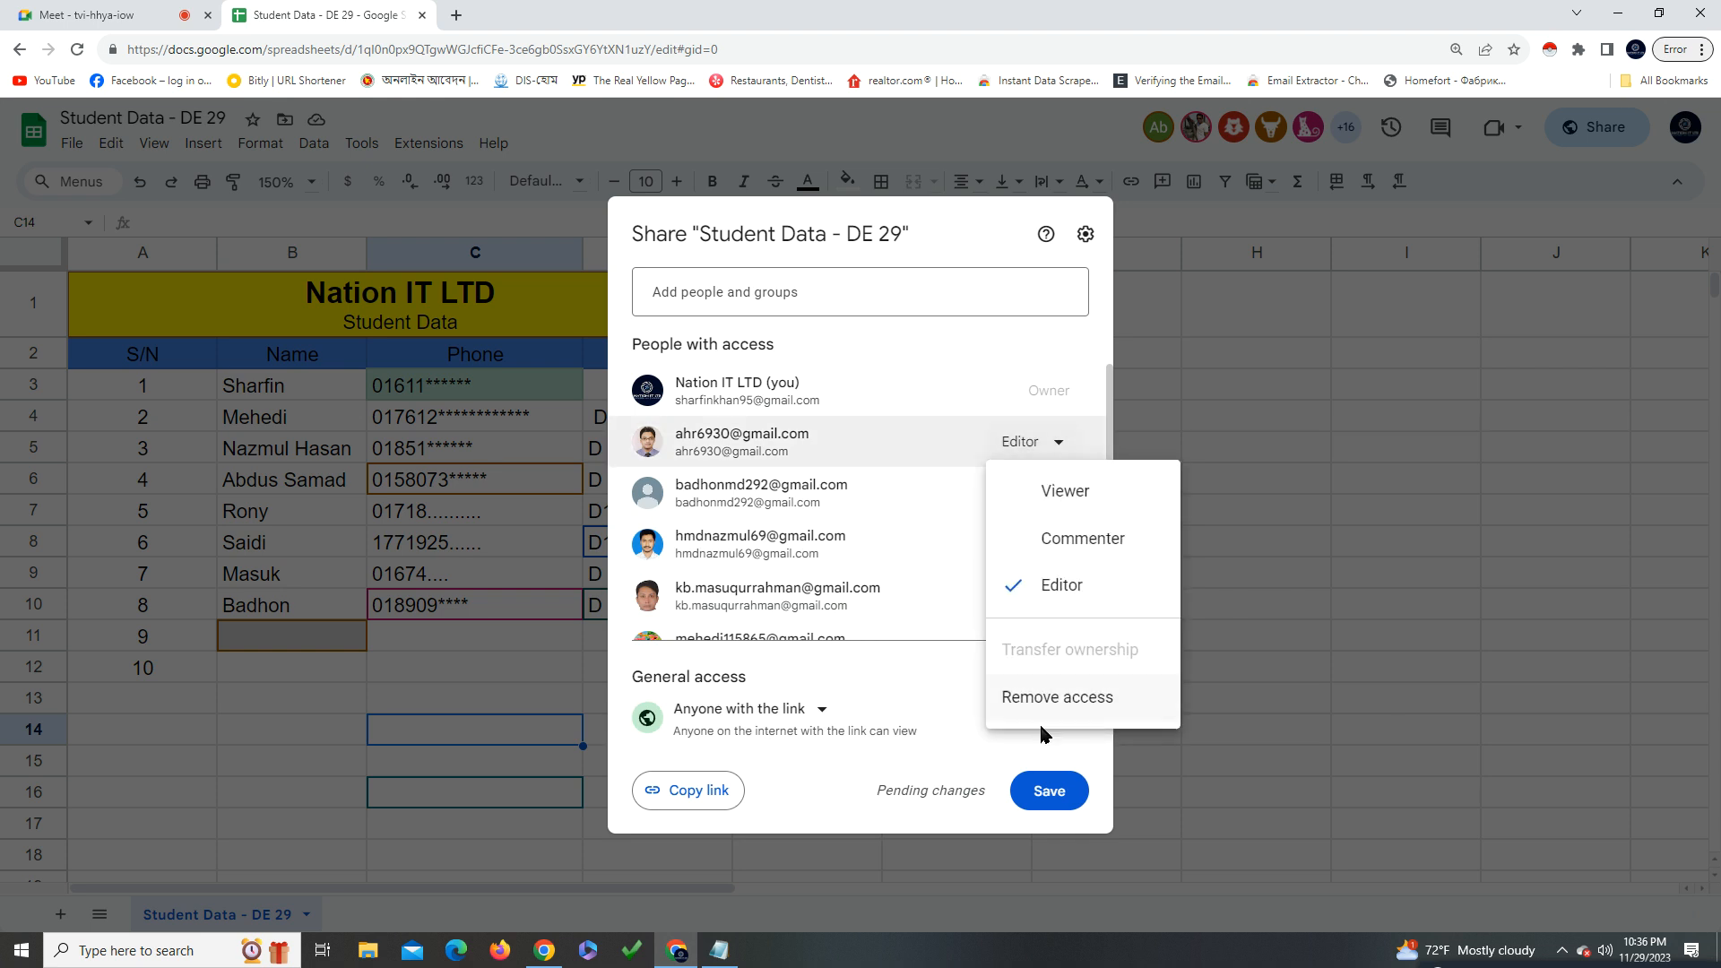
left_click(1055, 695)
left_click(1053, 441)
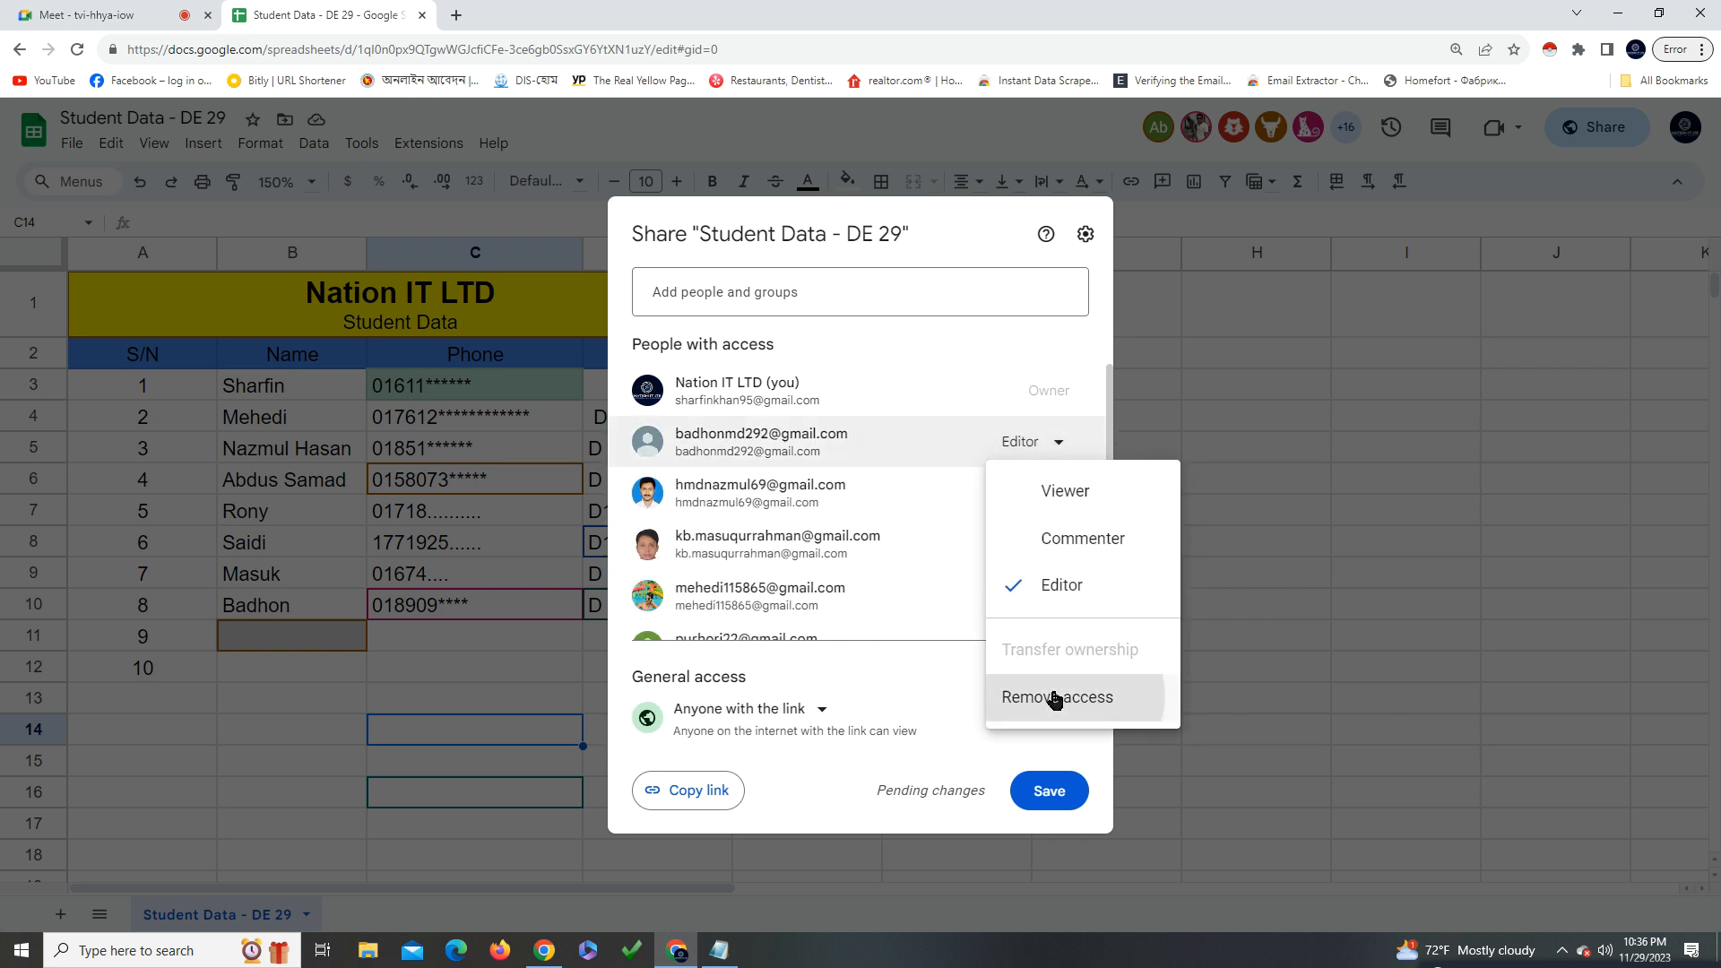
left_click(1050, 696)
left_click(1057, 441)
left_click(1071, 696)
left_click(1058, 441)
left_click(1067, 696)
Remove access for the remaining five editors and save the sharing changes
left_click(1057, 441)
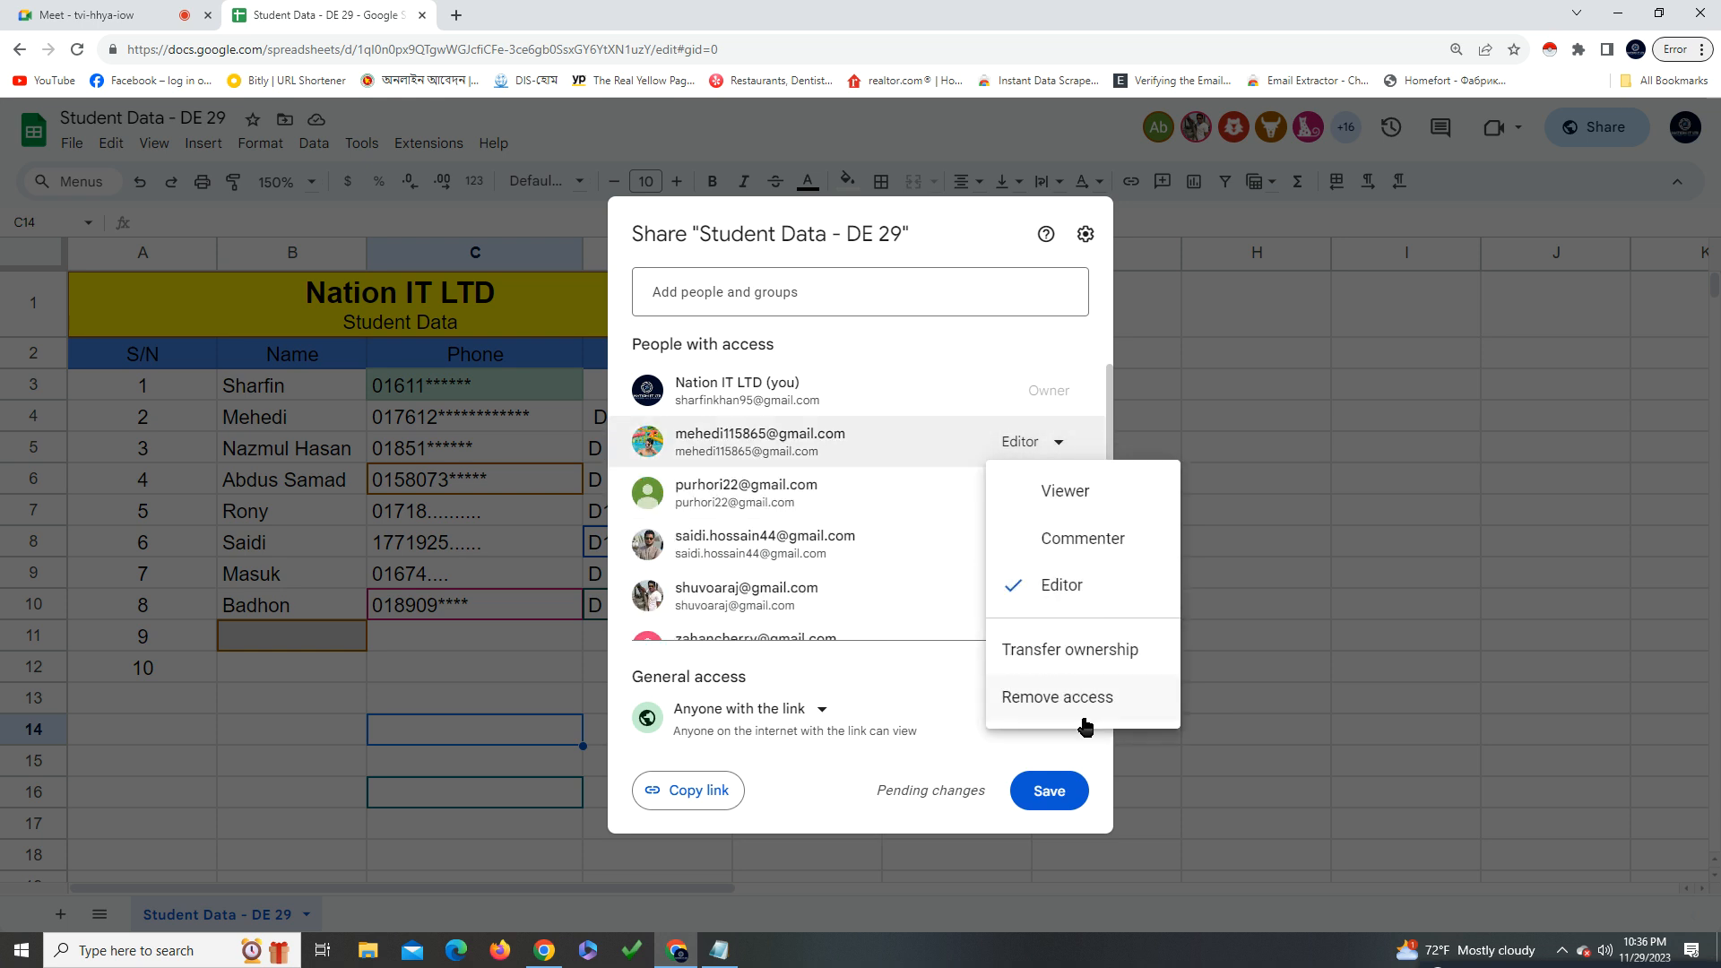
left_click(1071, 696)
left_click(1062, 448)
left_click(1084, 703)
left_click(1057, 480)
left_click(1075, 726)
left_click(1056, 500)
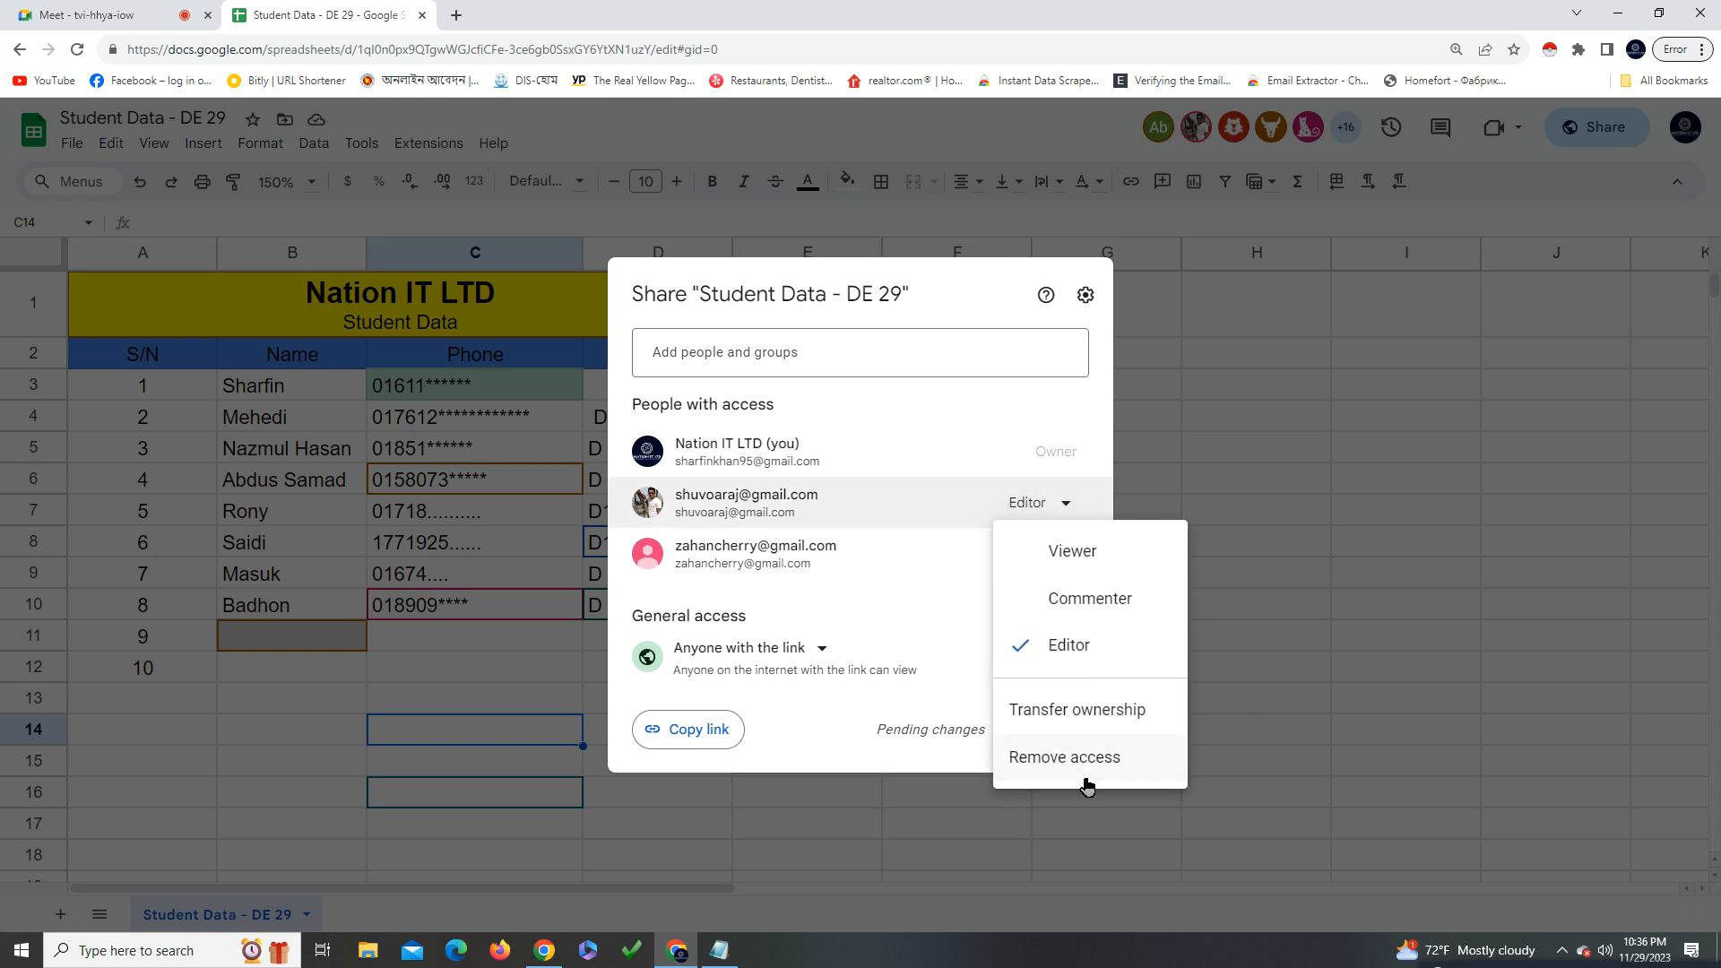
left_click(1084, 778)
left_click(1056, 536)
left_click(1068, 781)
left_click(1038, 681)
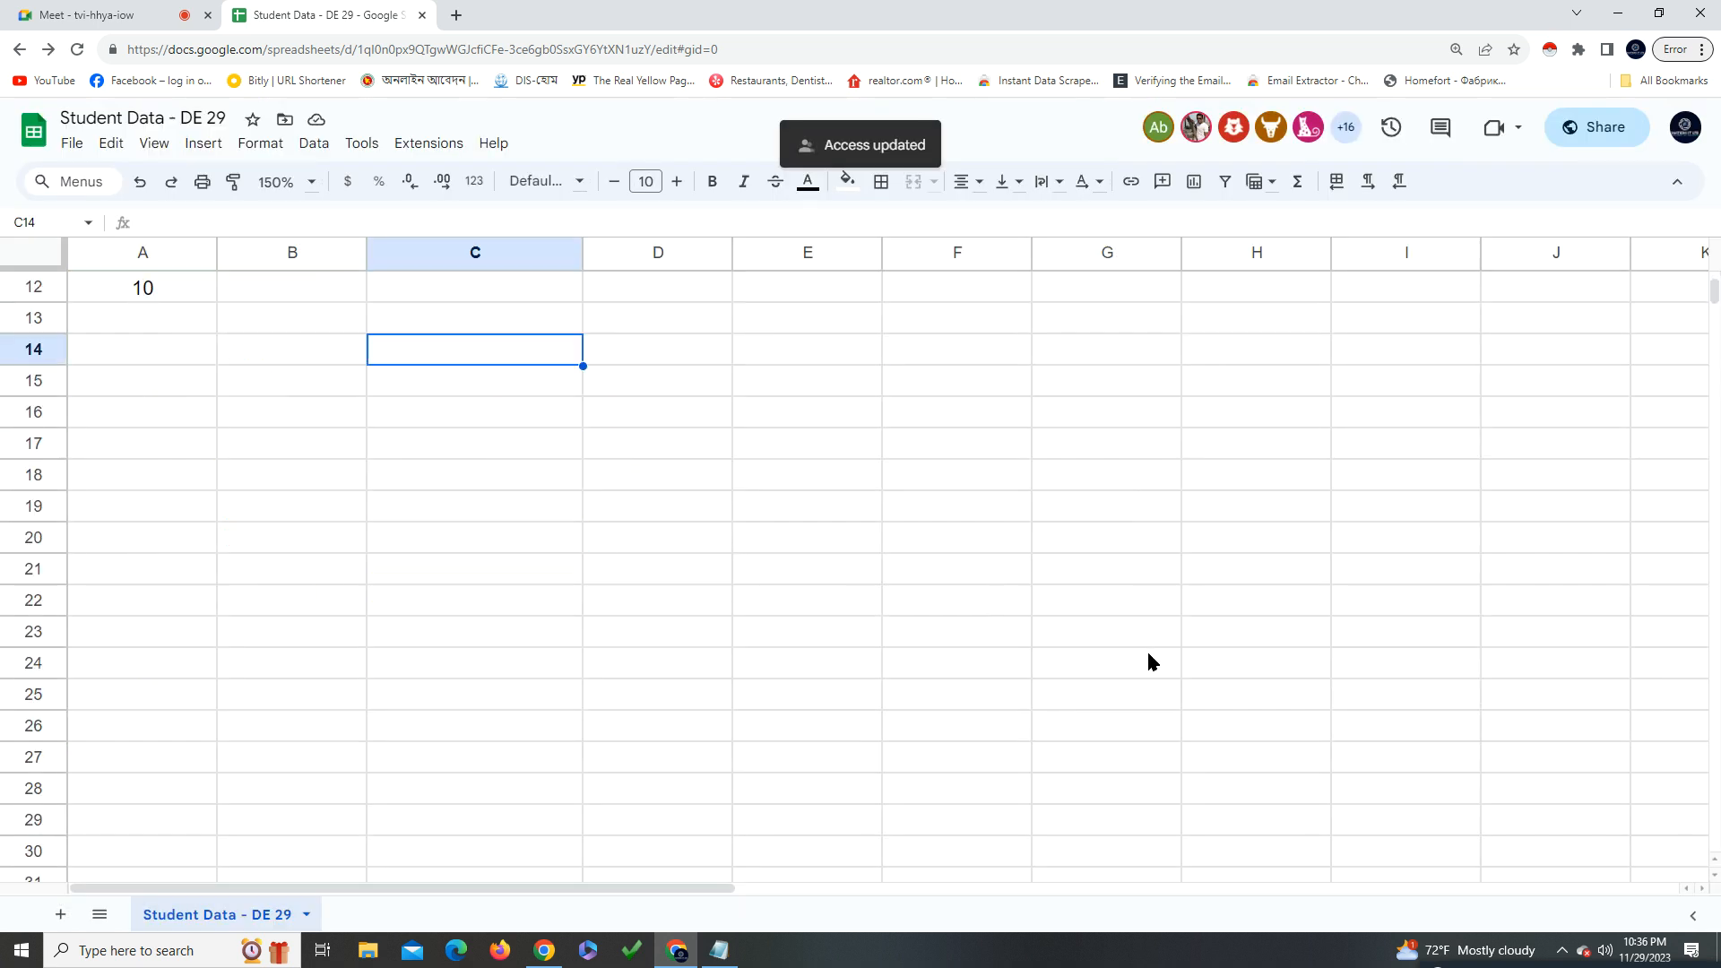
left_click(722, 636)
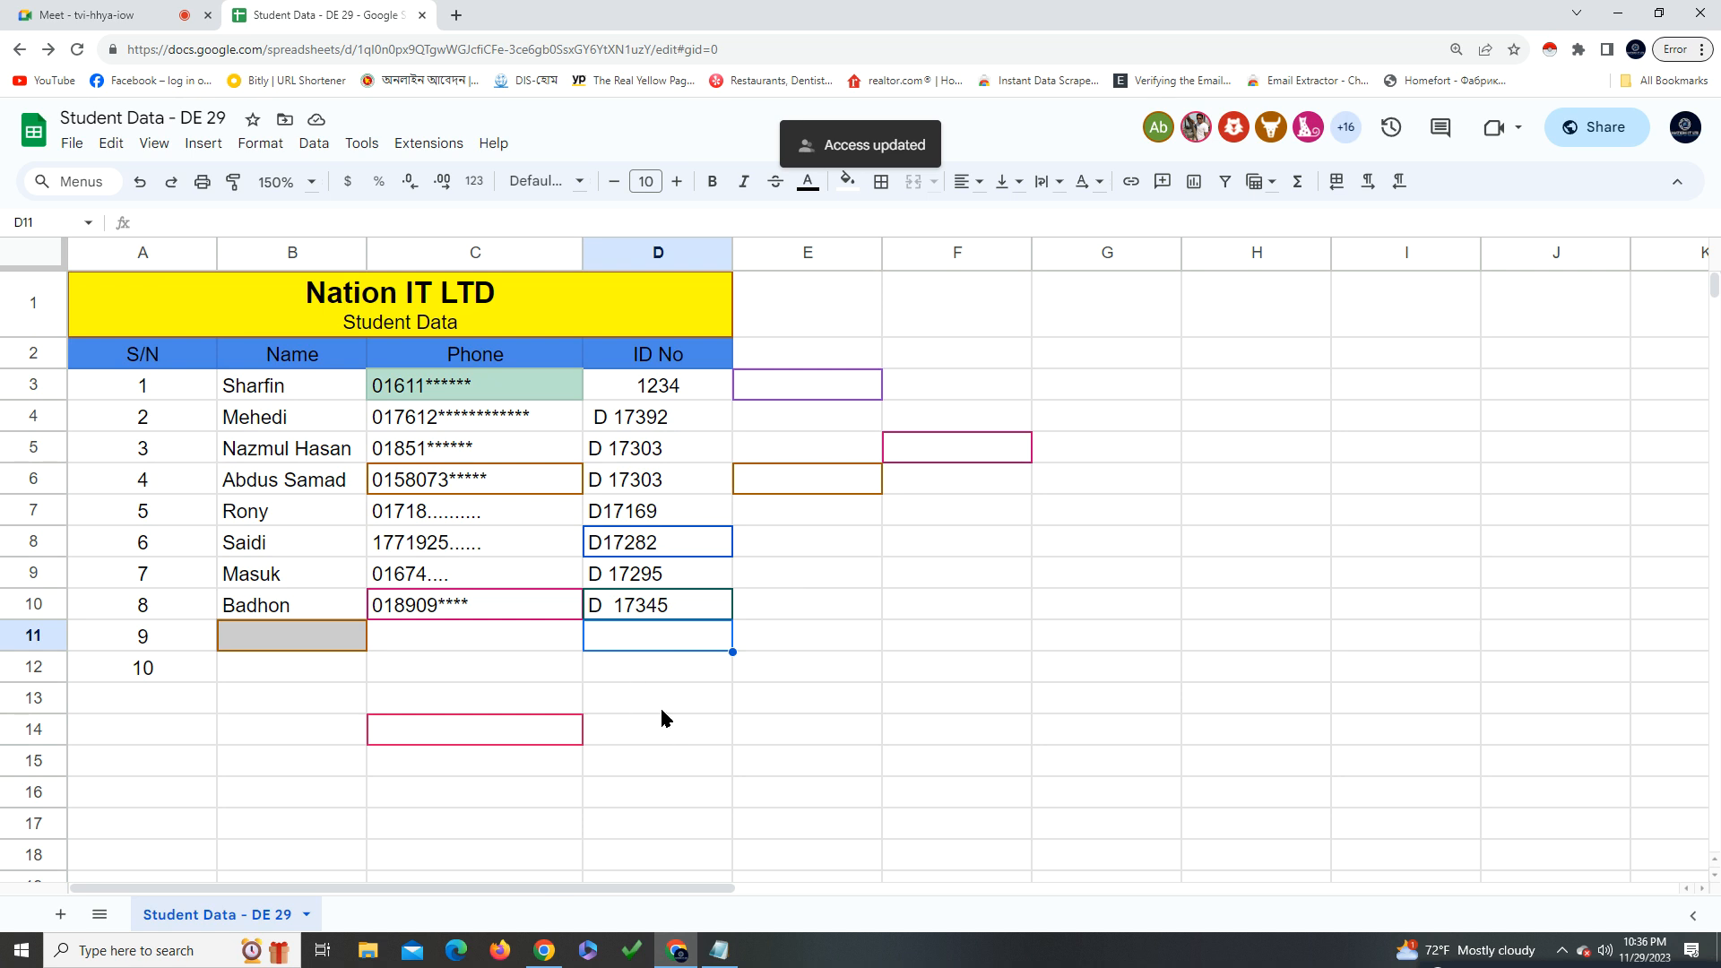
left_click(708, 680)
left_click(497, 735)
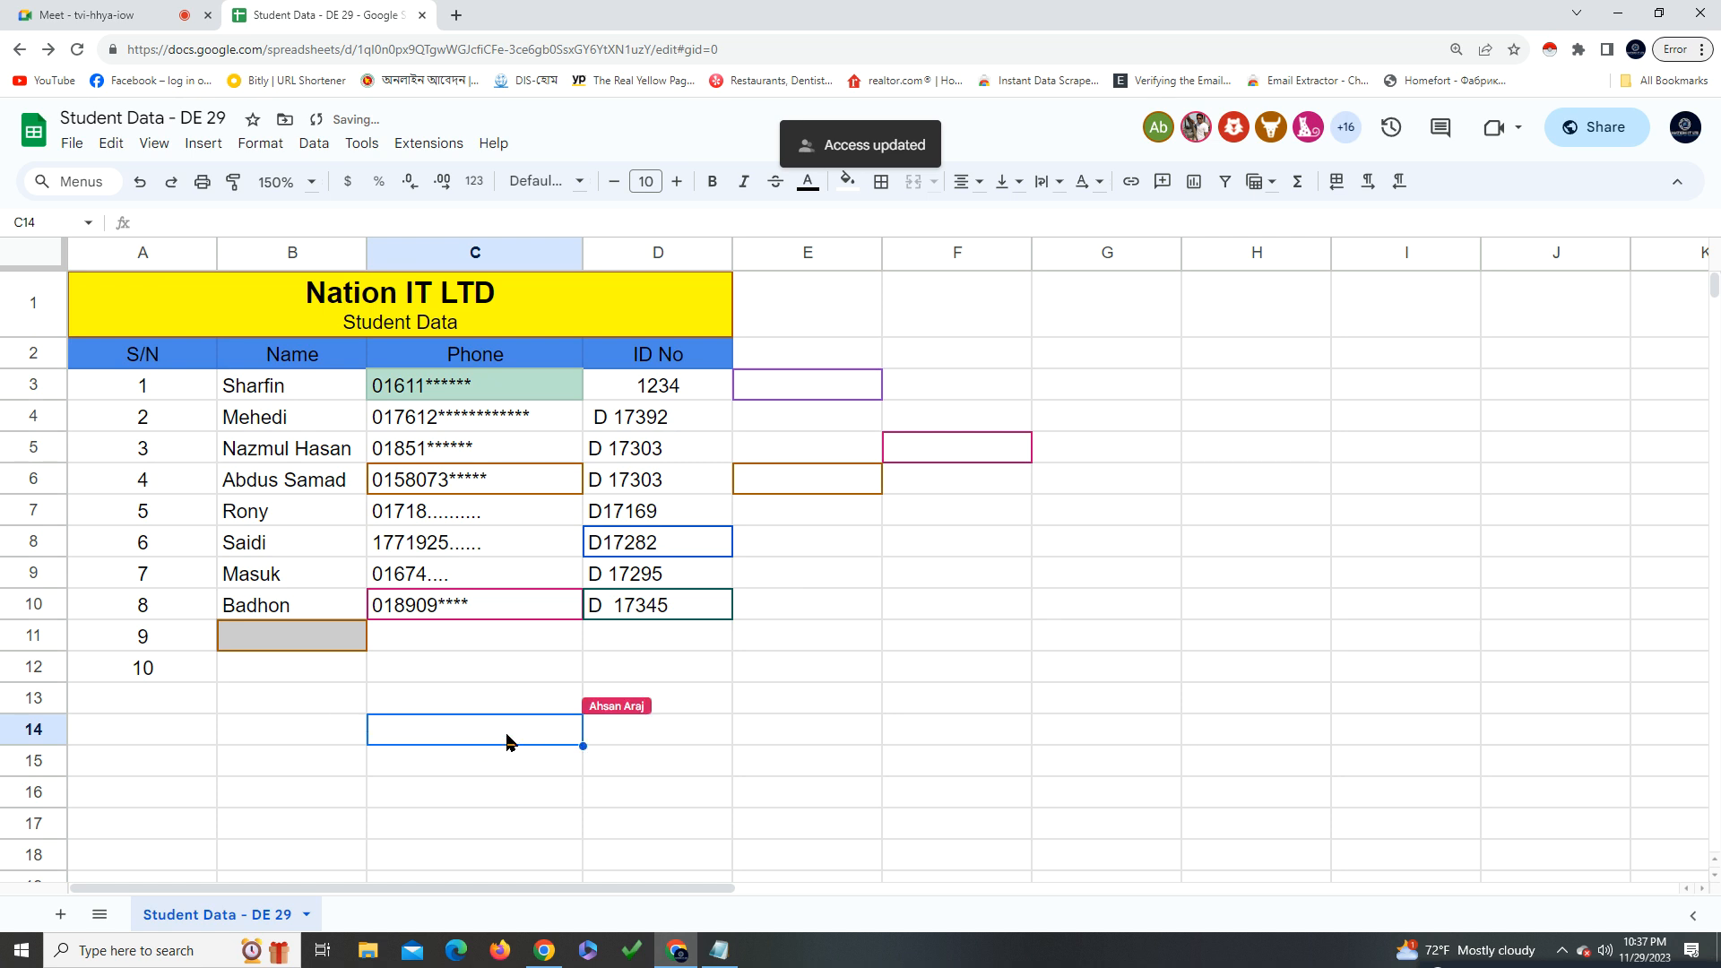
right_click(507, 740)
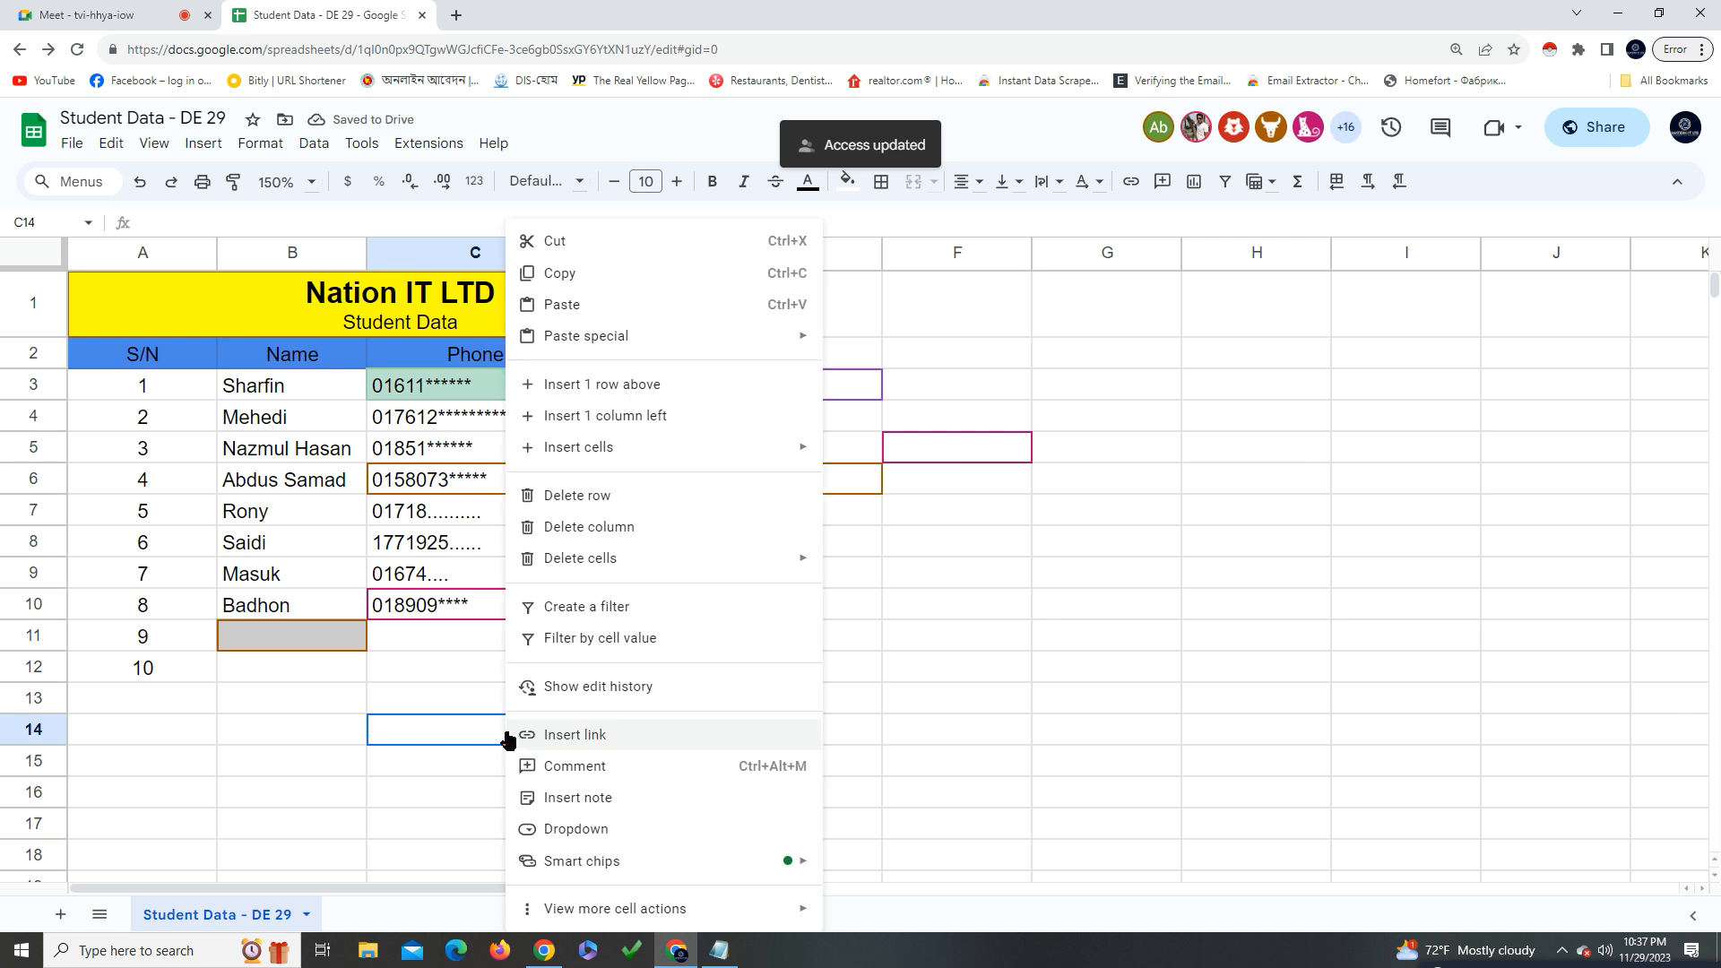
mouse_move(682, 555)
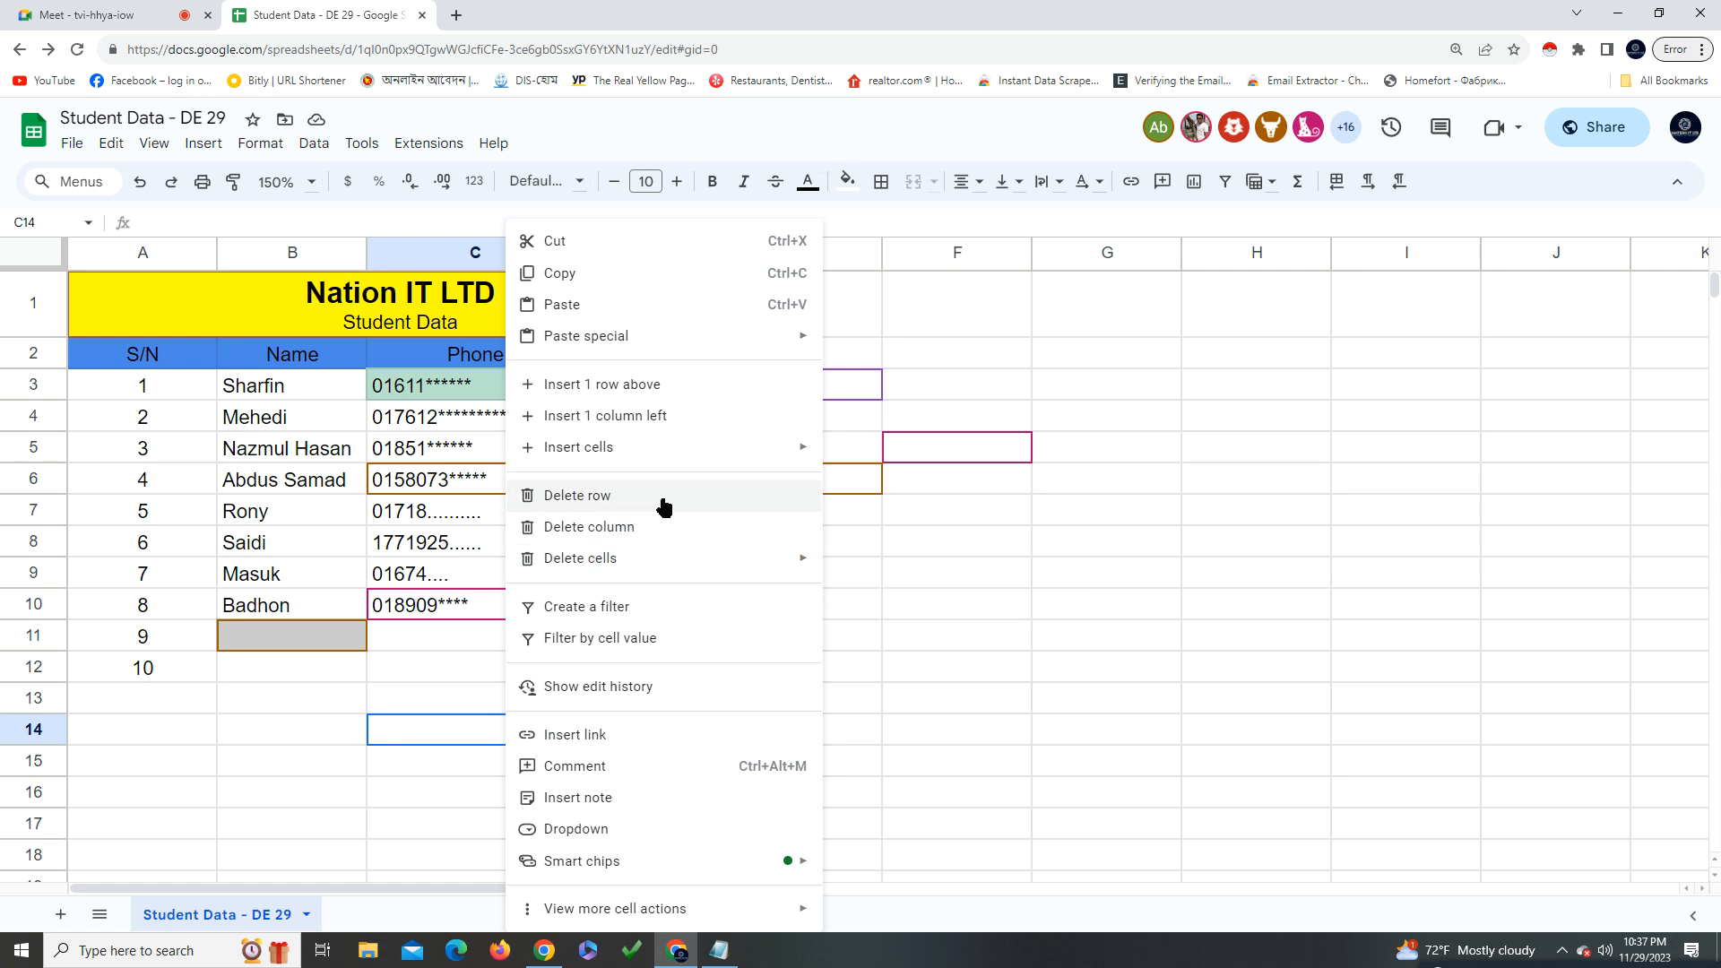
mouse_move(647, 458)
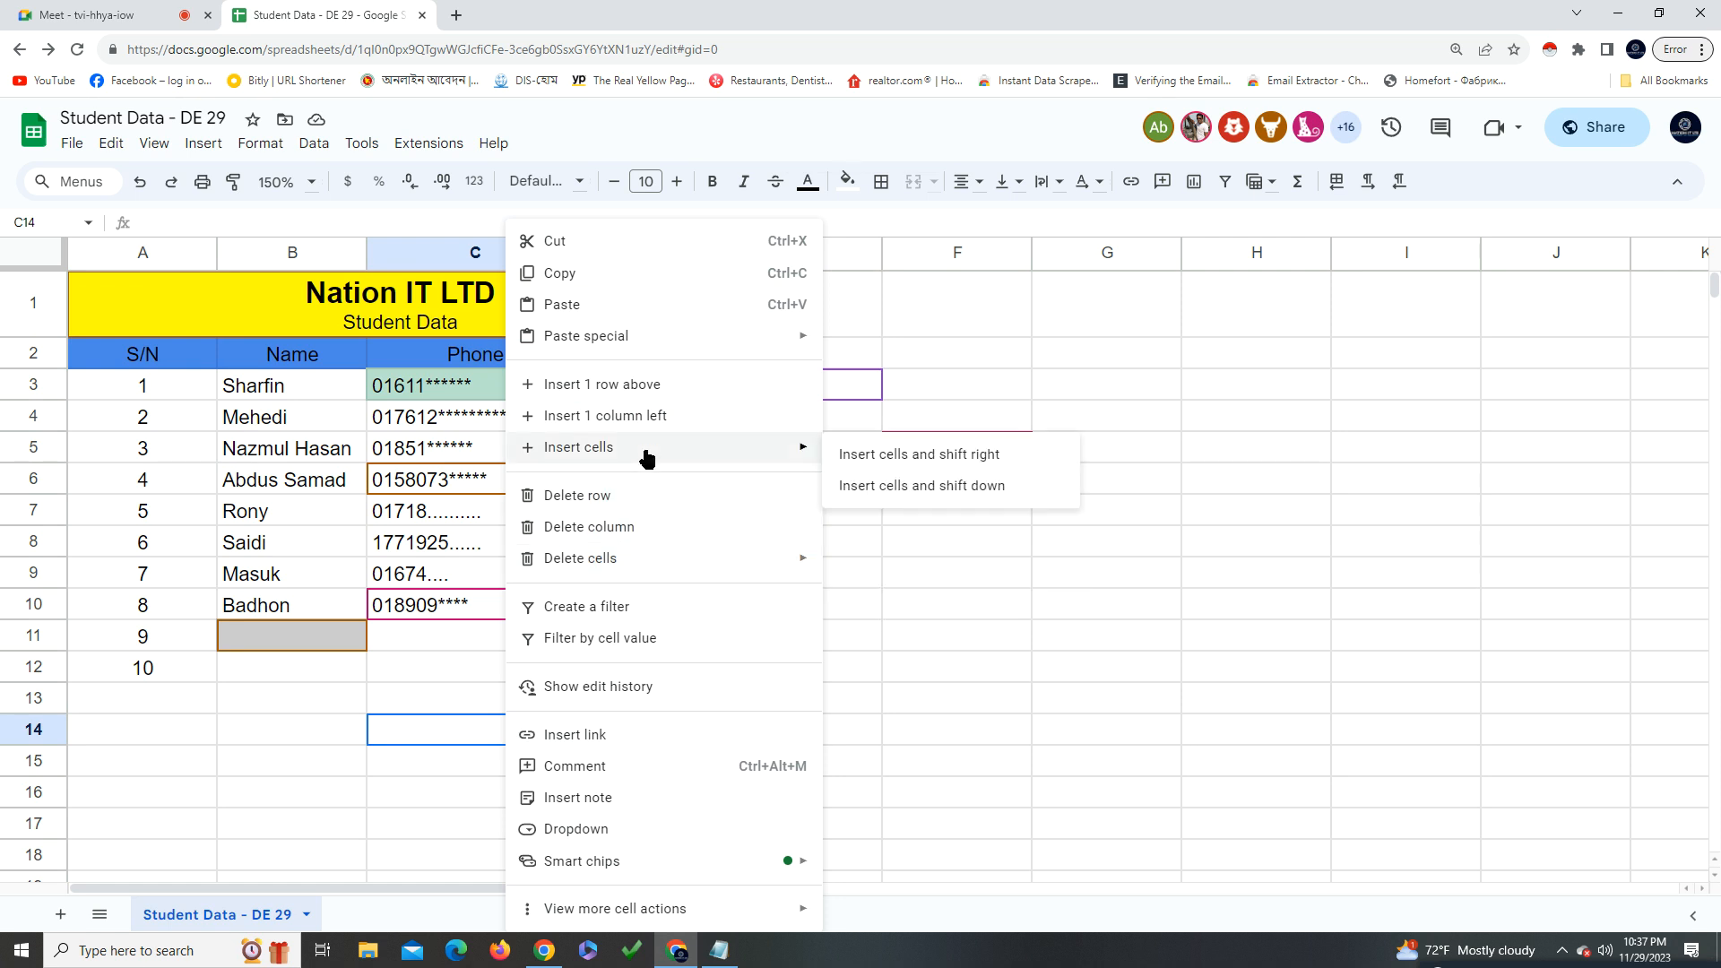
left_click(351, 763)
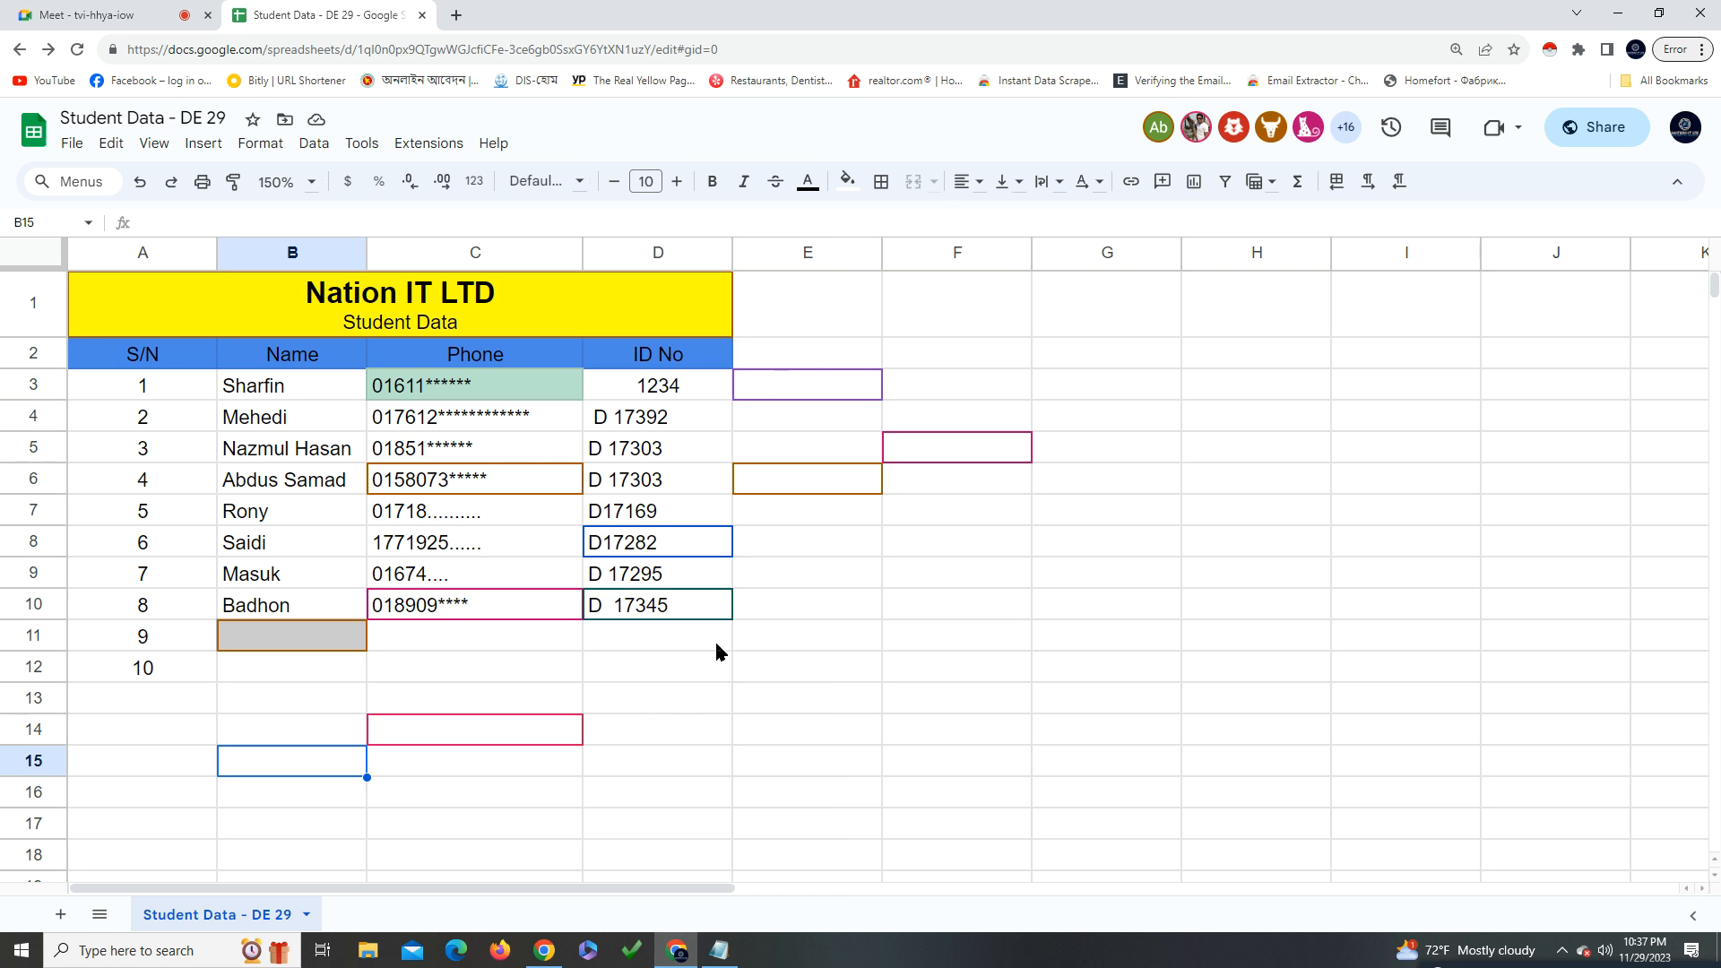
left_click(476, 740)
left_click(699, 708)
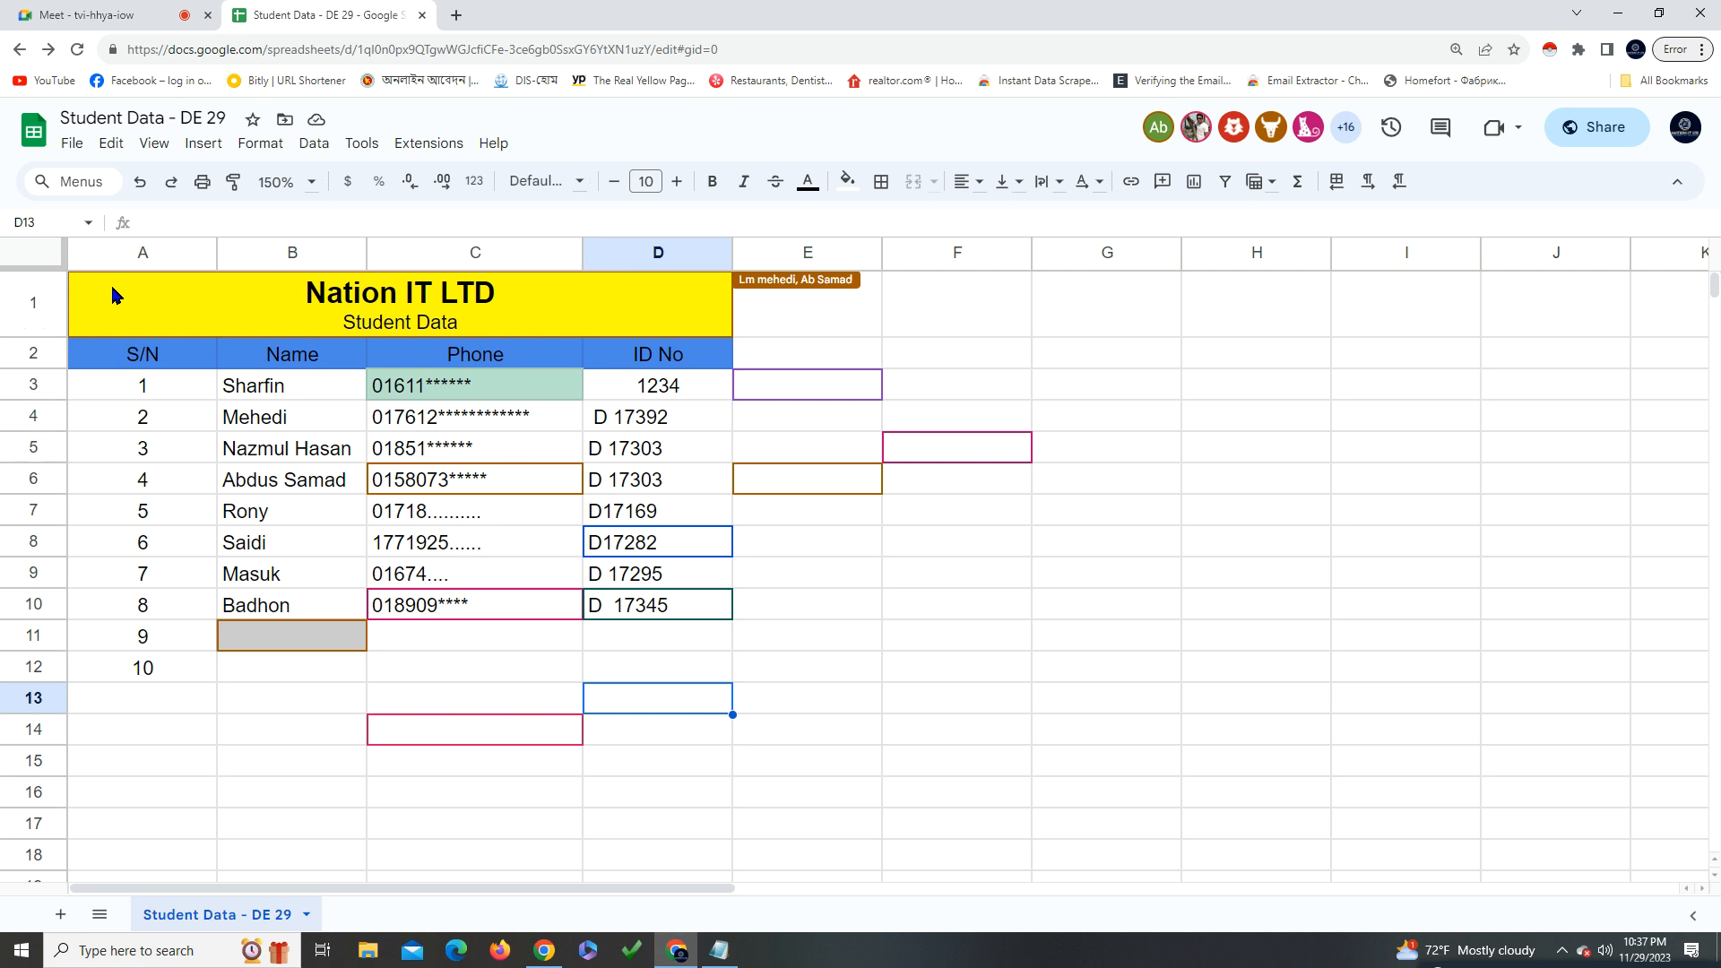
Apply all borders to the student table in cells A1:D12
left_click_drag(79, 283, 719, 670)
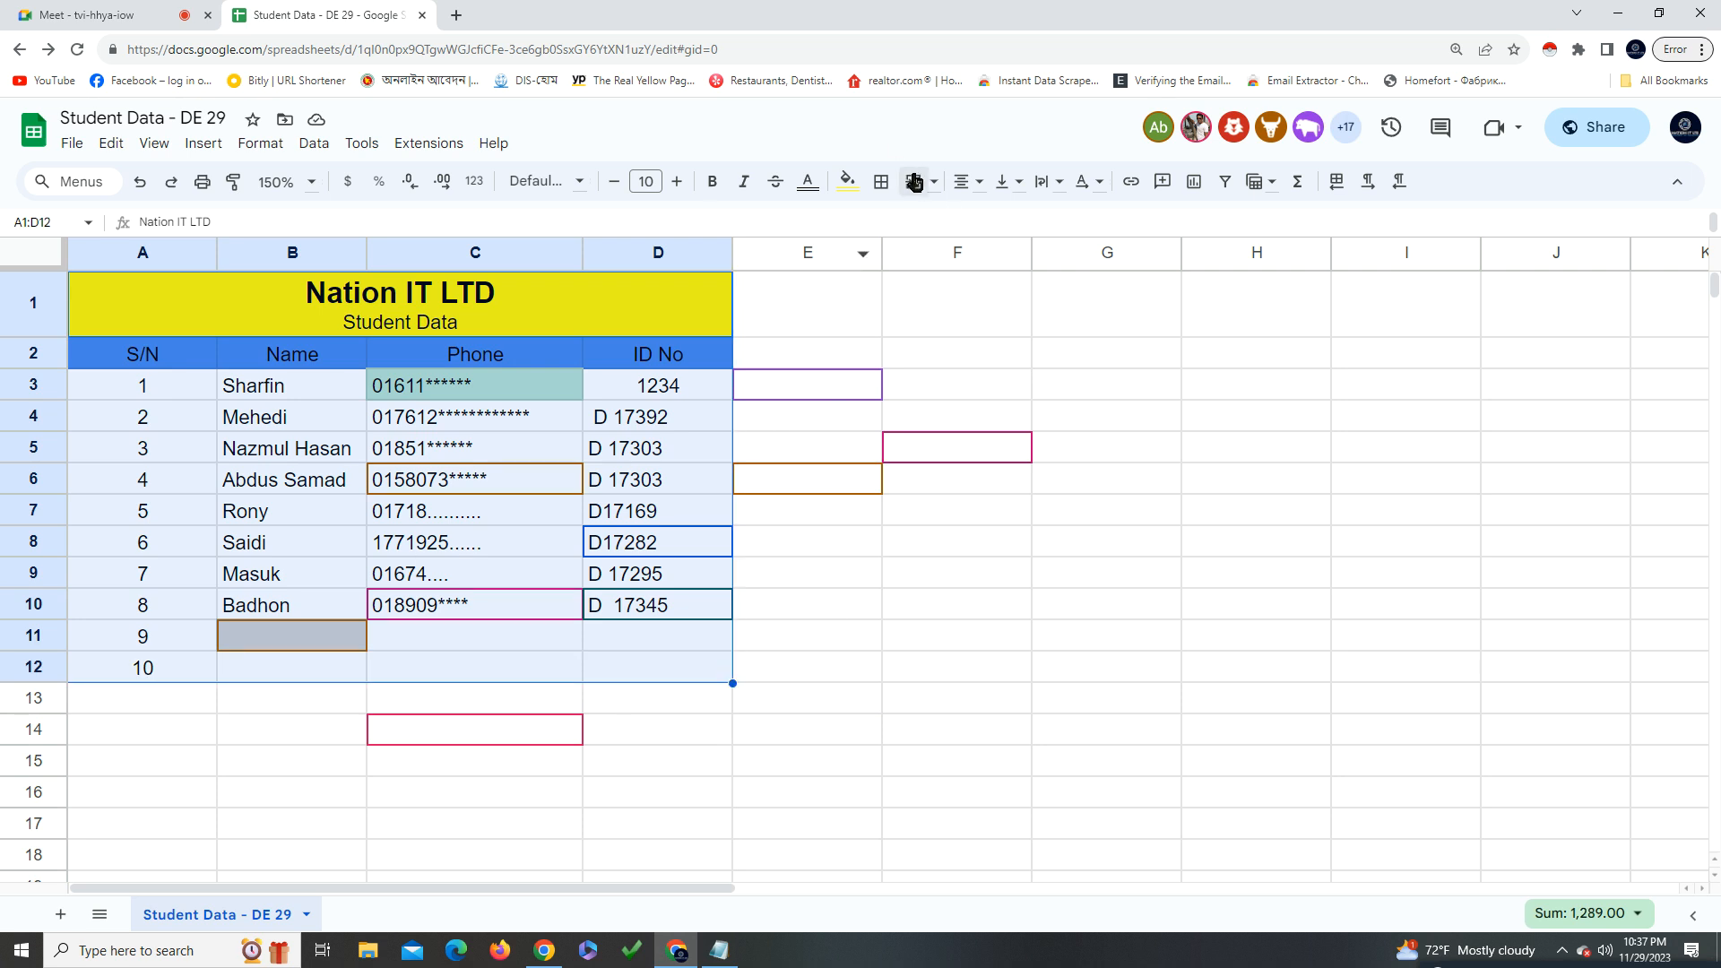
left_click(880, 181)
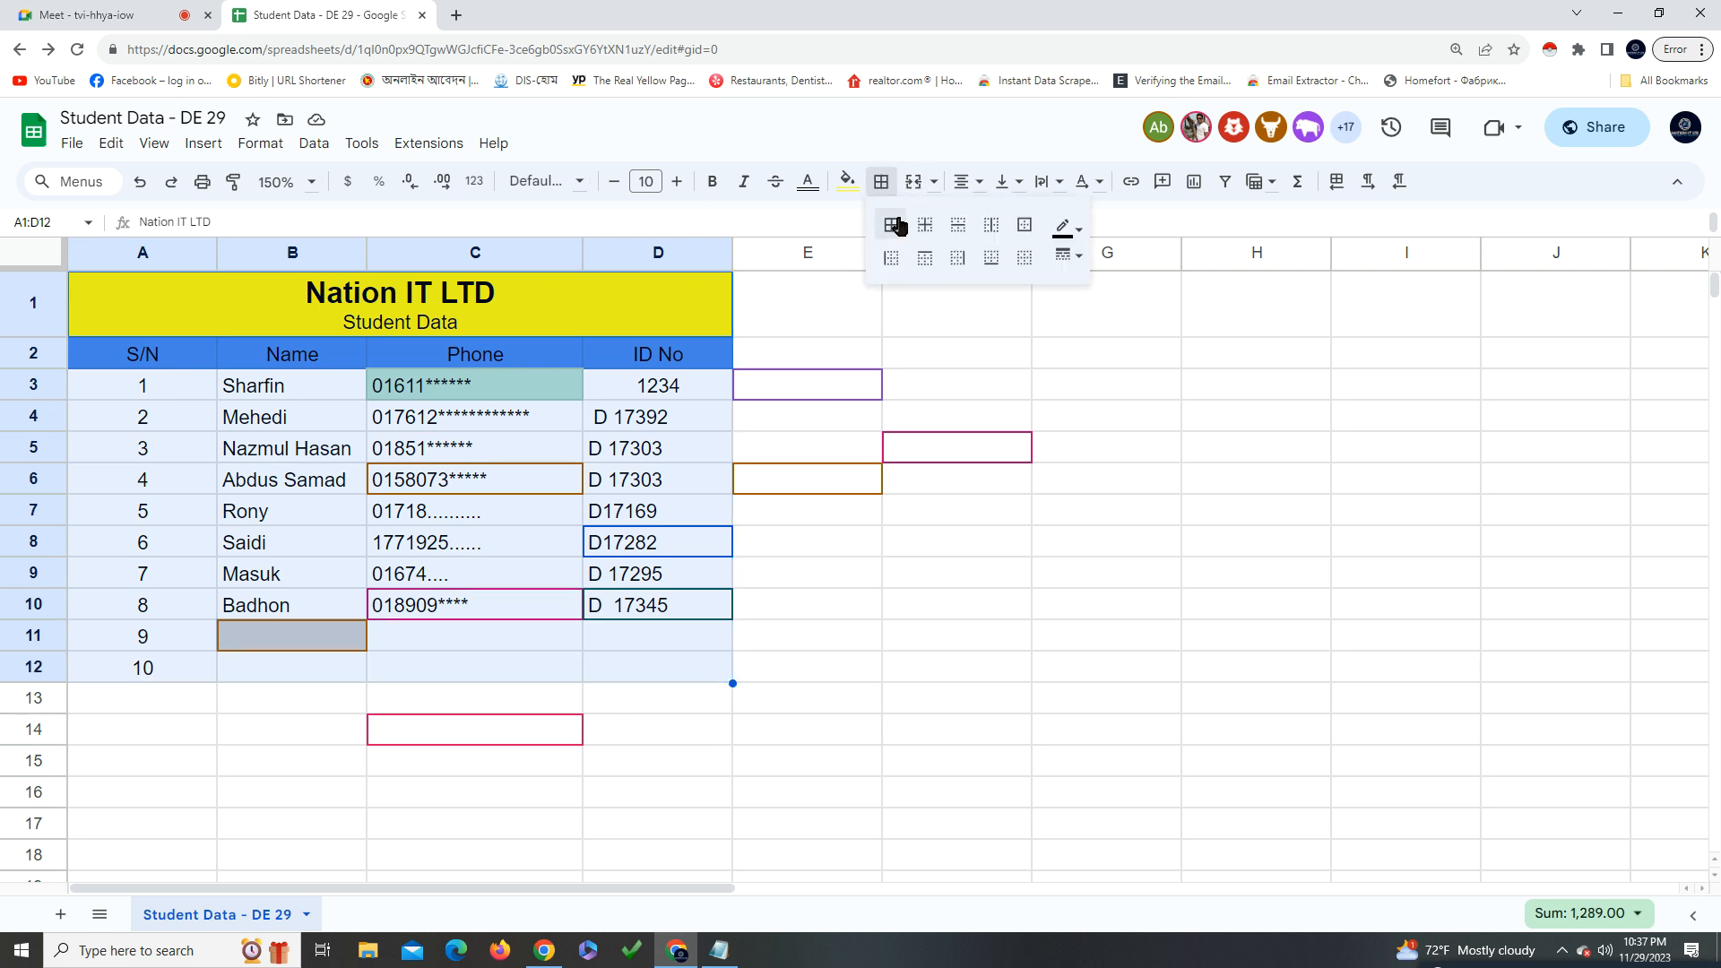
left_click(898, 226)
Apply all borders and outer borders to the empty cell F12
left_click(905, 676)
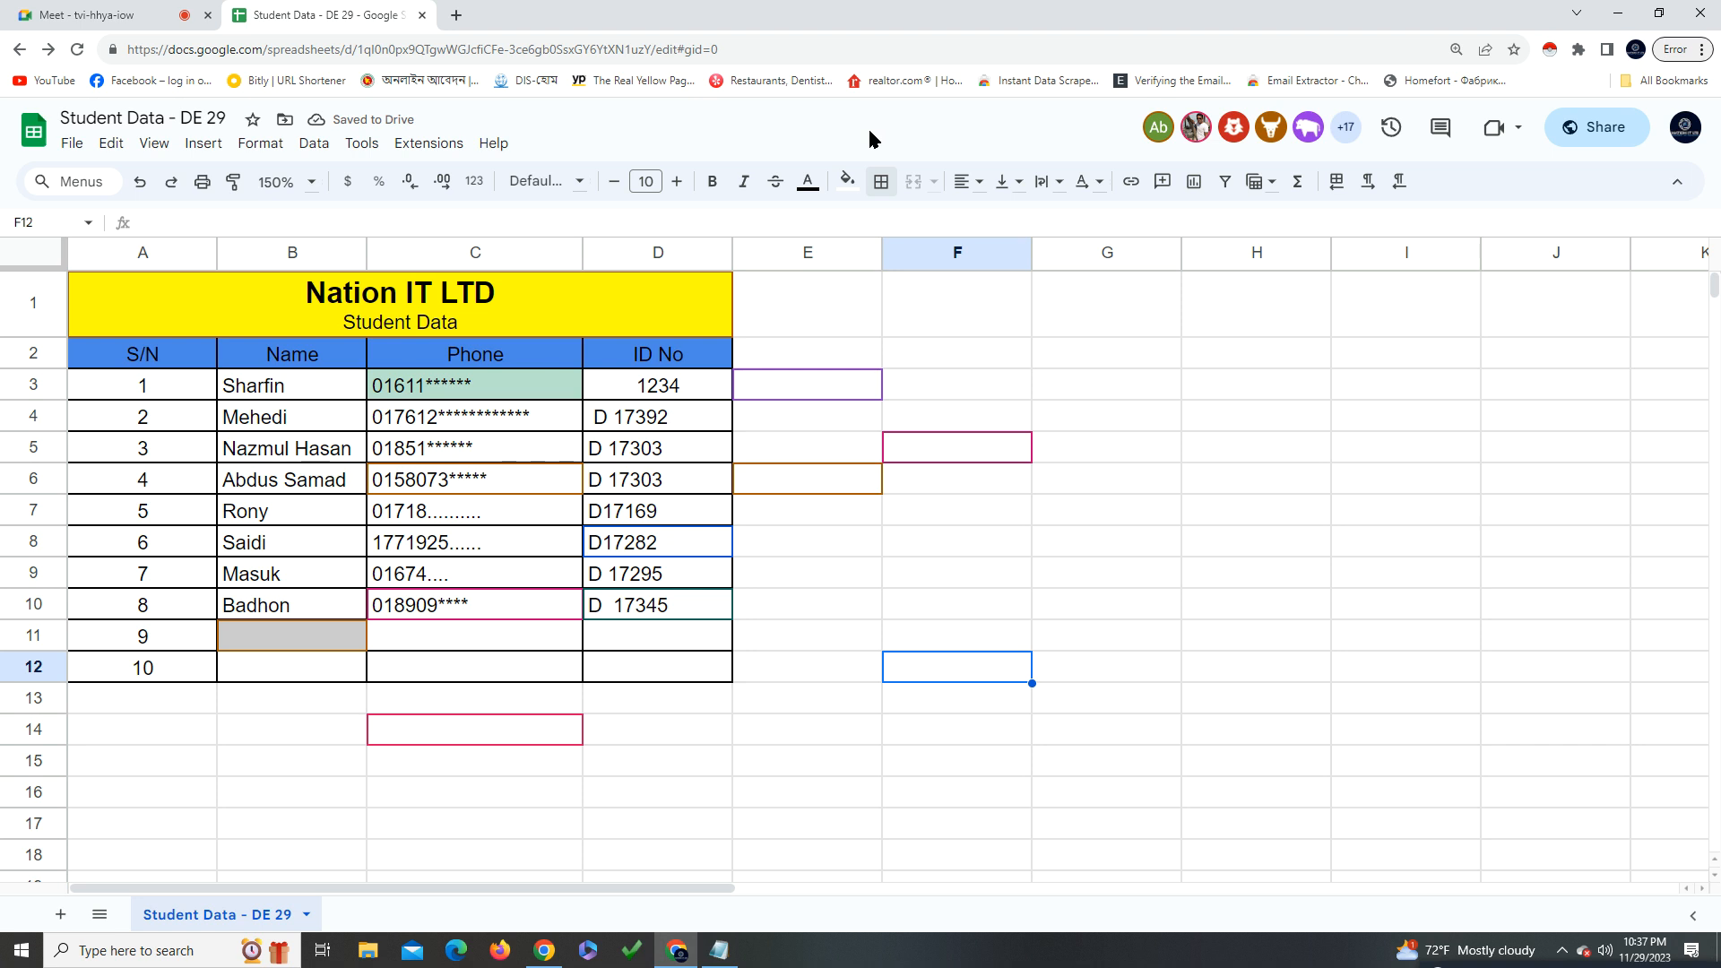
left_click(881, 181)
left_click(896, 229)
left_click(1024, 224)
left_click(892, 225)
left_click(622, 692)
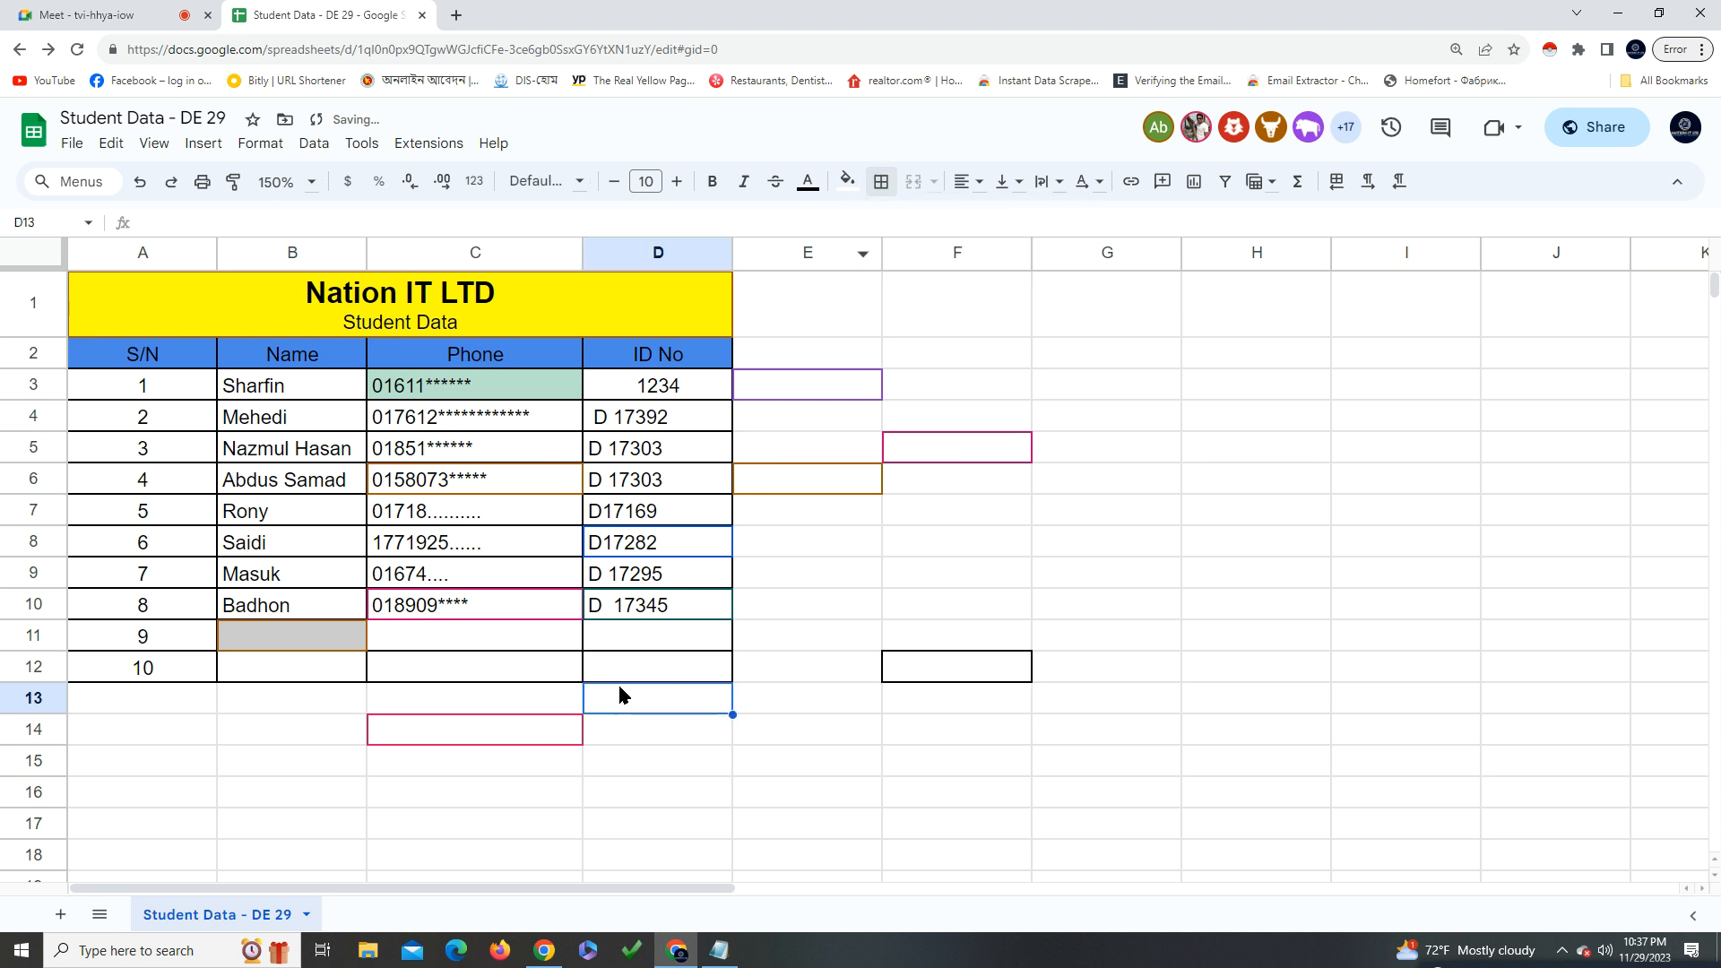
left_click(639, 678)
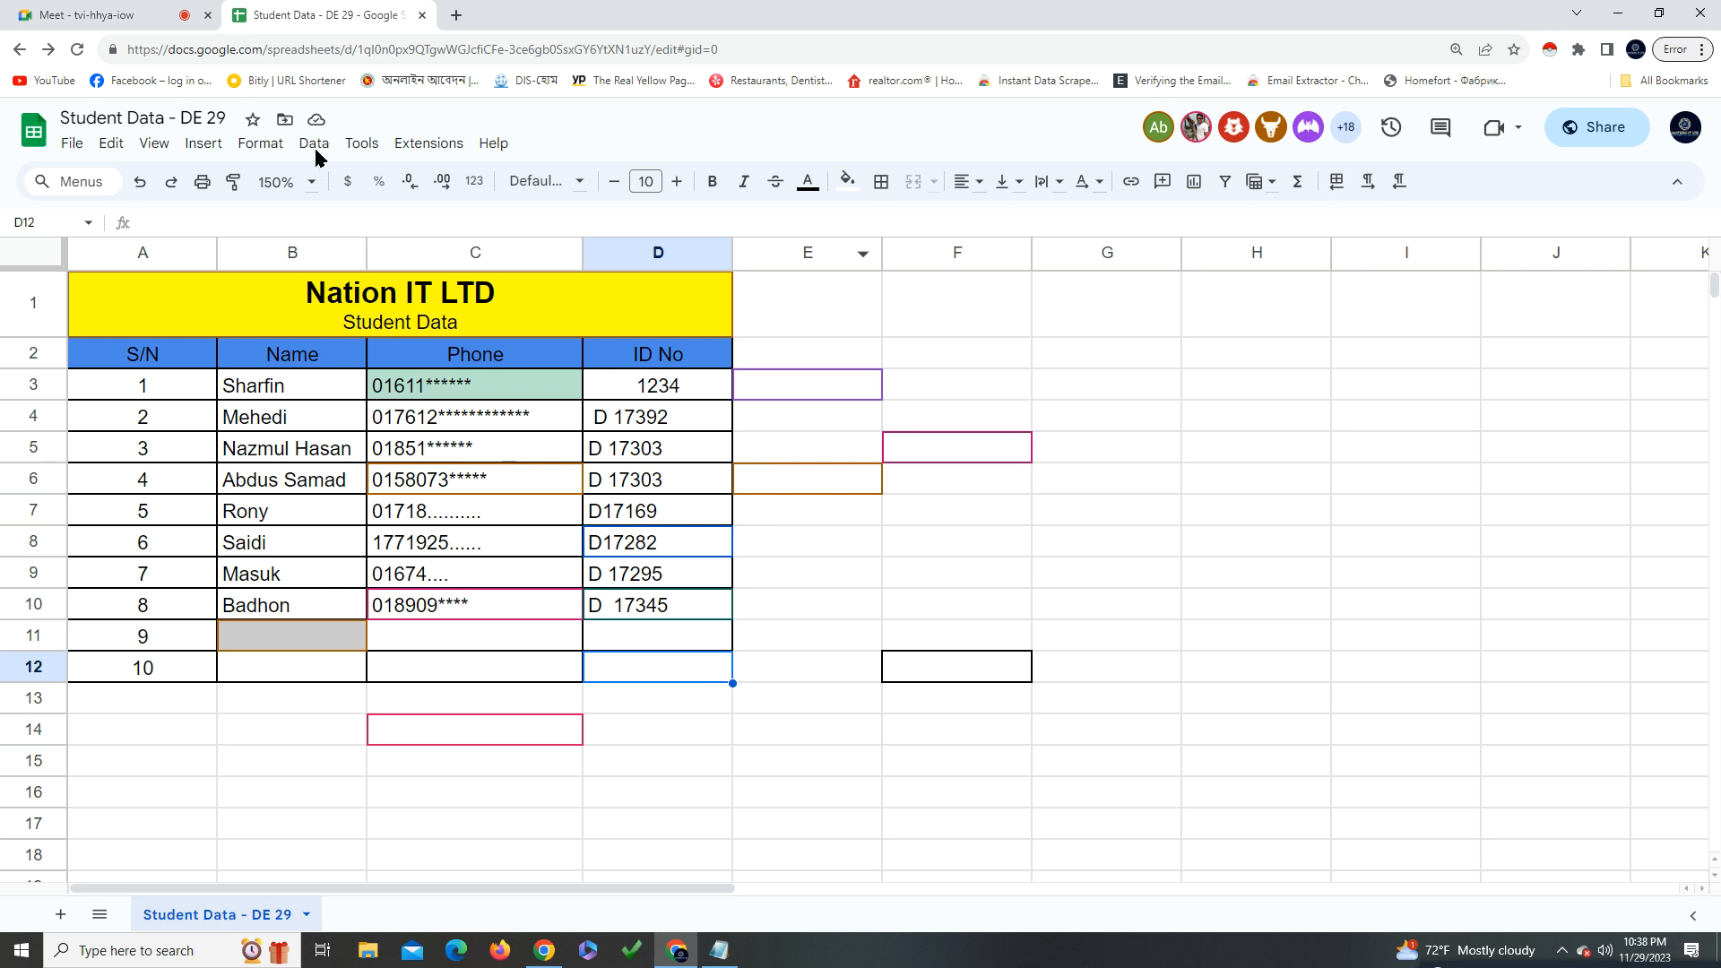
left_click(111, 143)
left_click(157, 145)
left_click(154, 145)
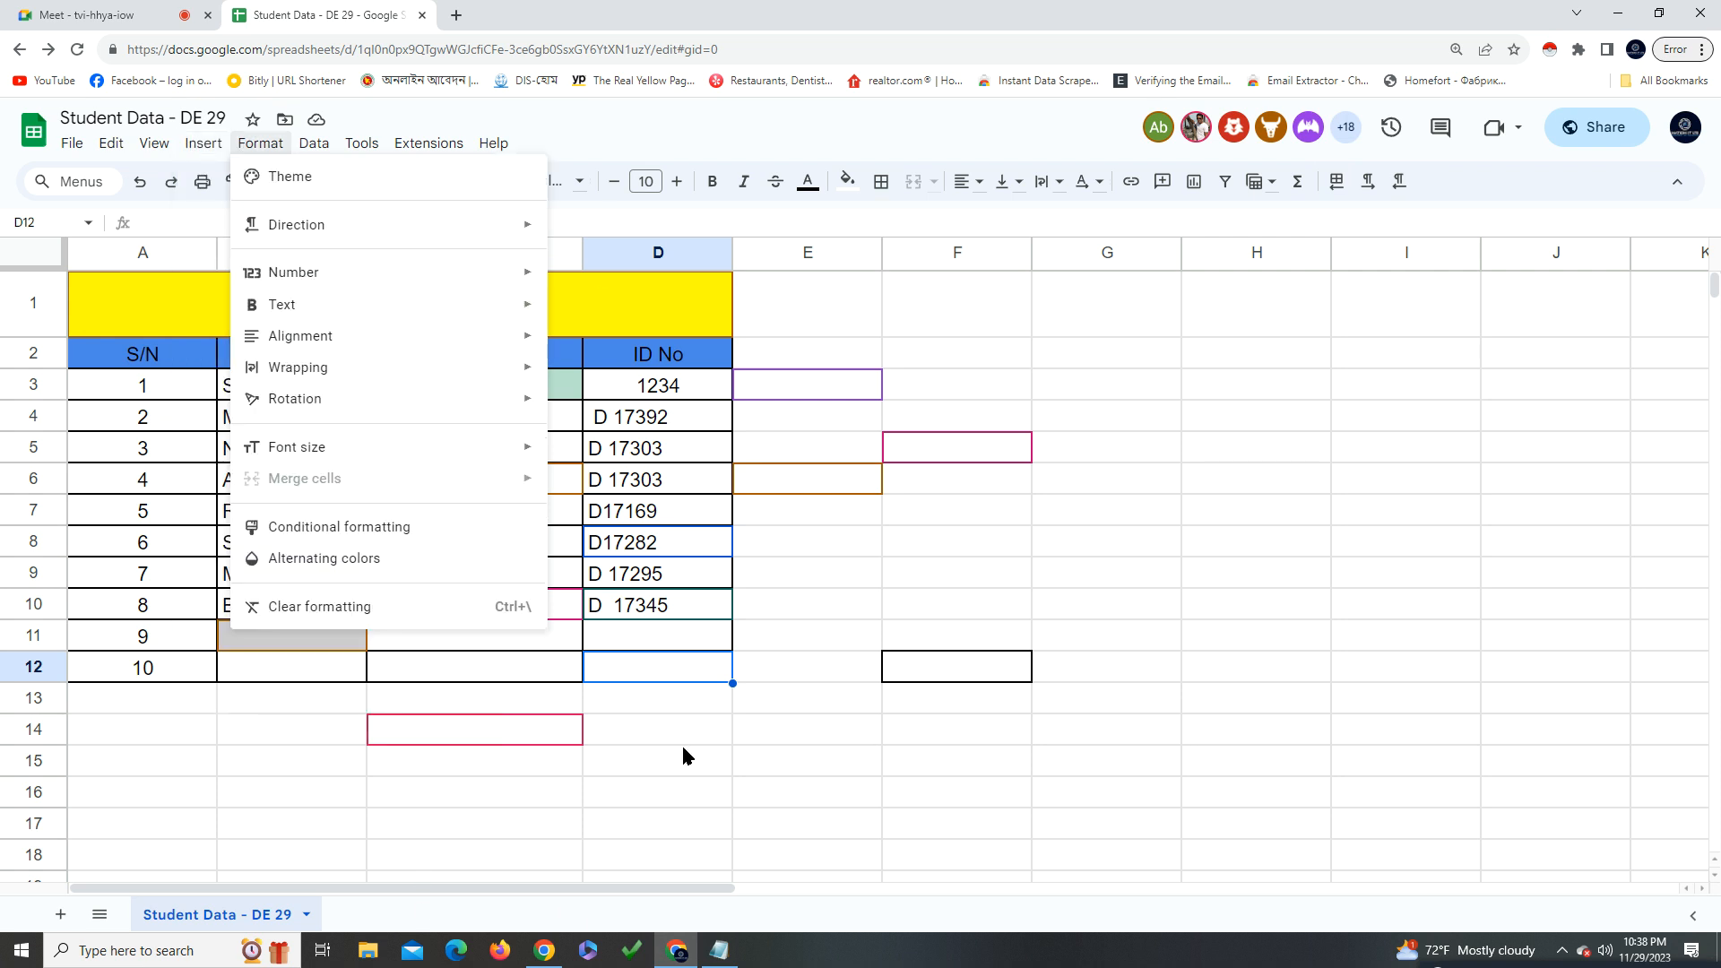
left_click(806, 823)
left_click(135, 699)
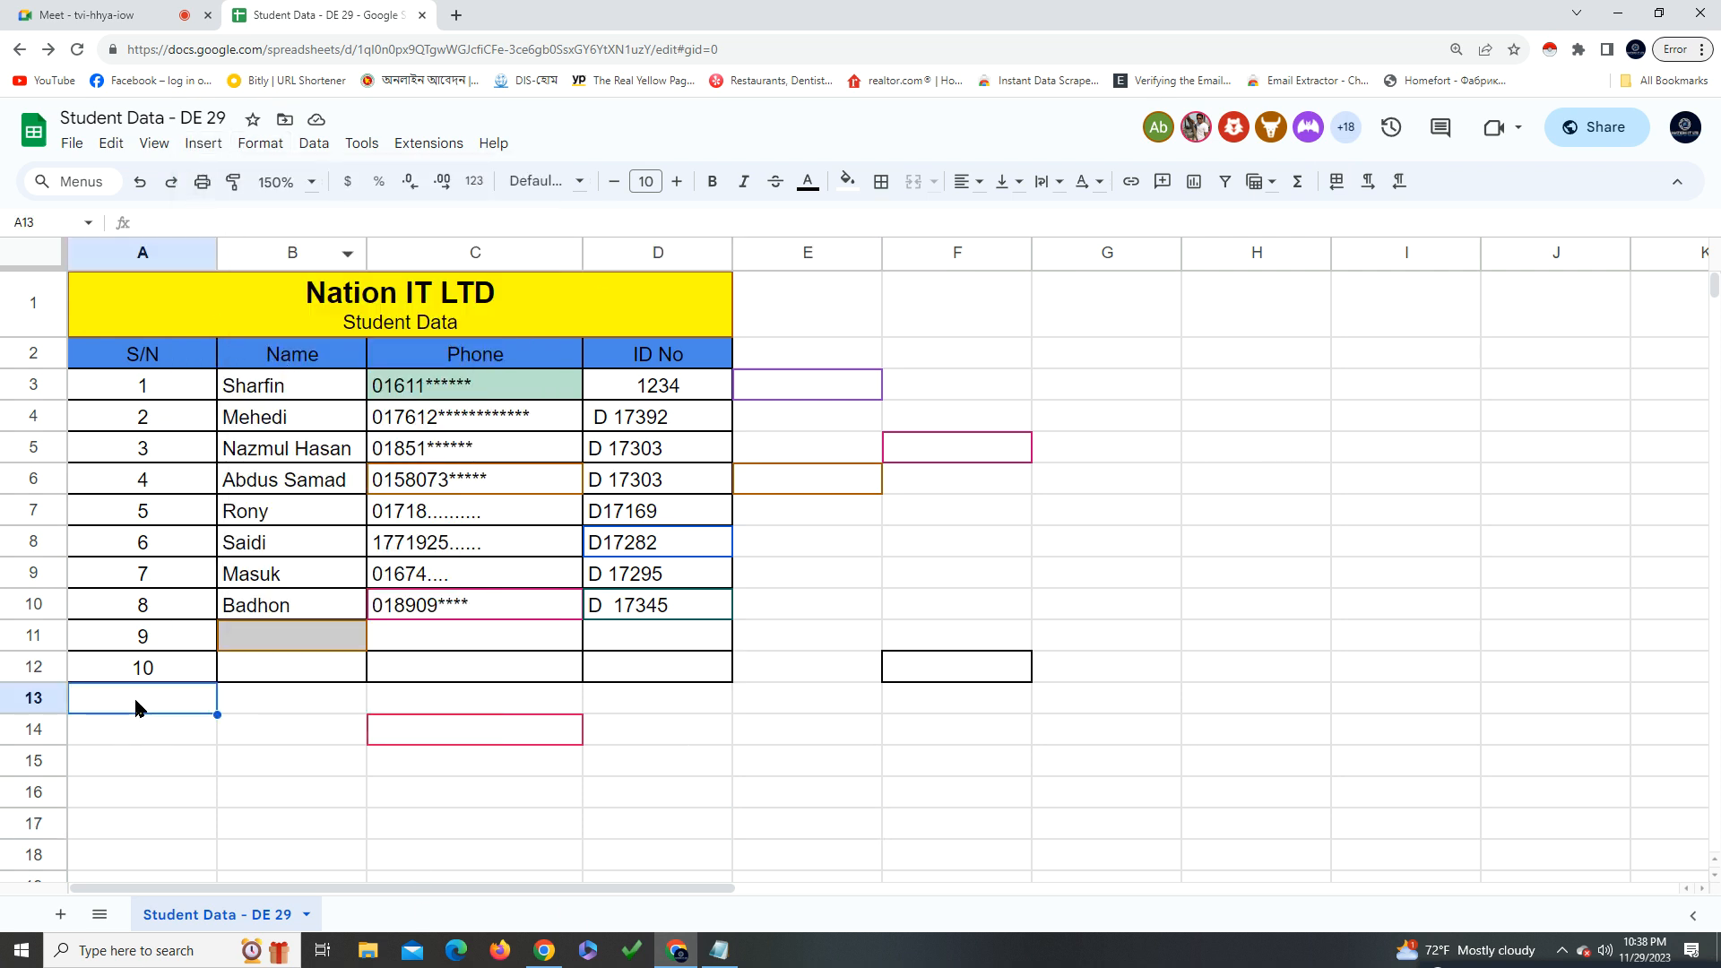
right_click(134, 695)
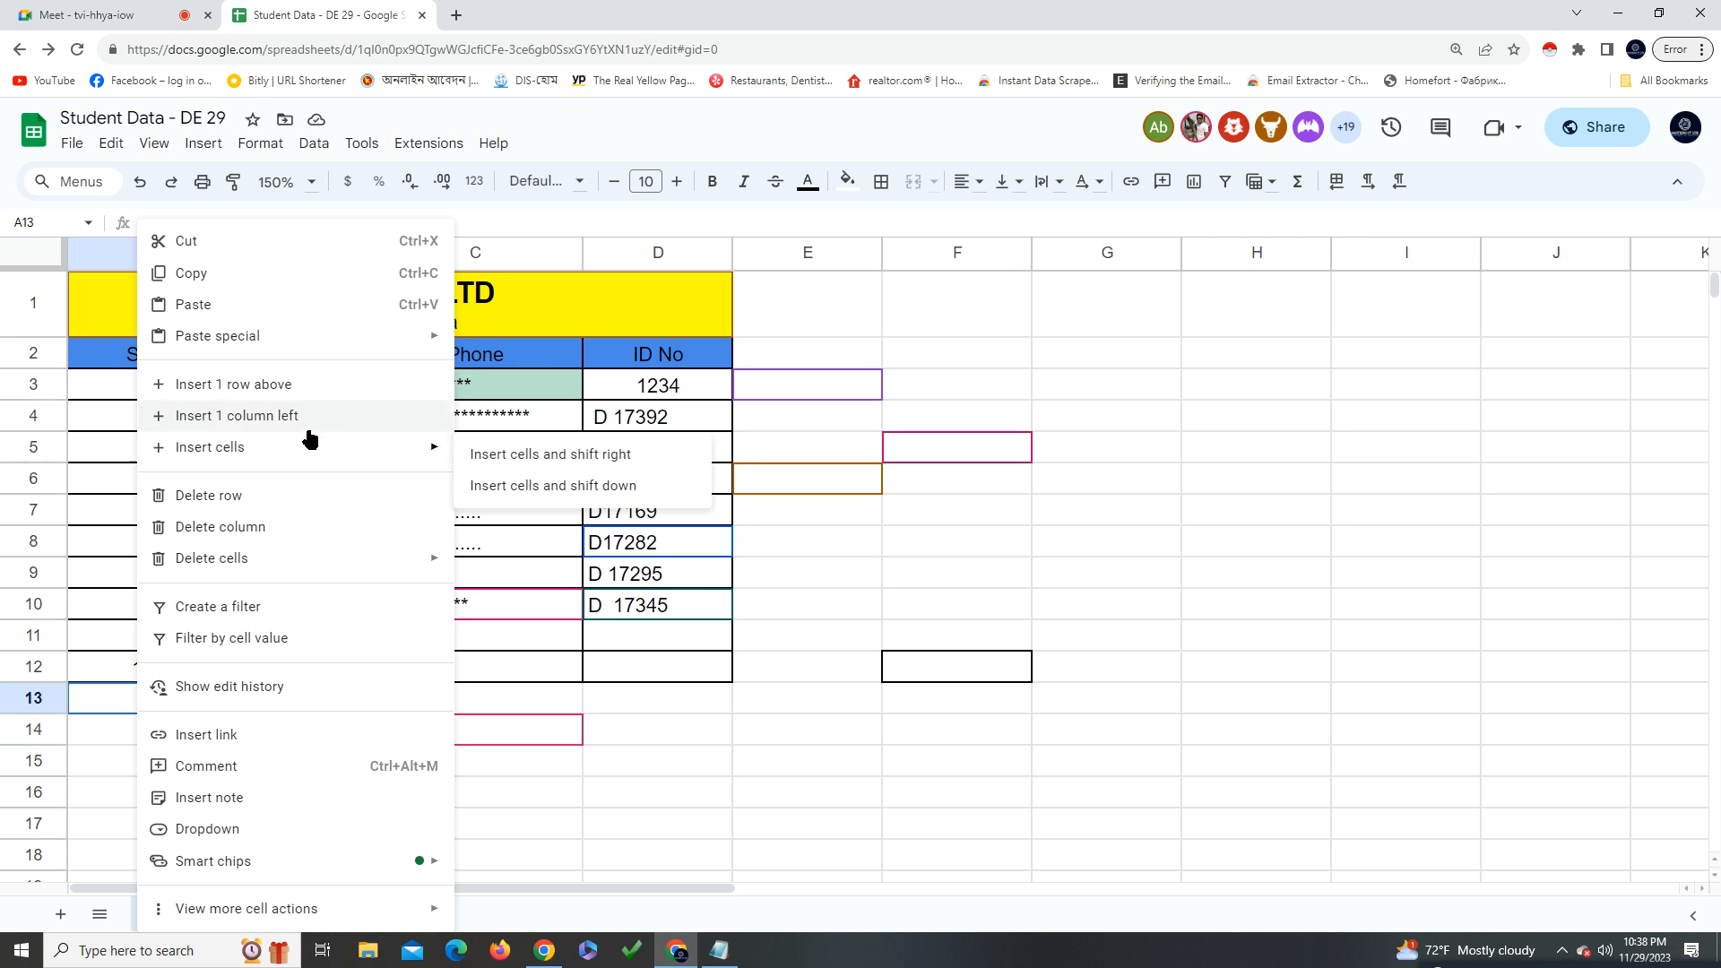
mouse_move(292, 461)
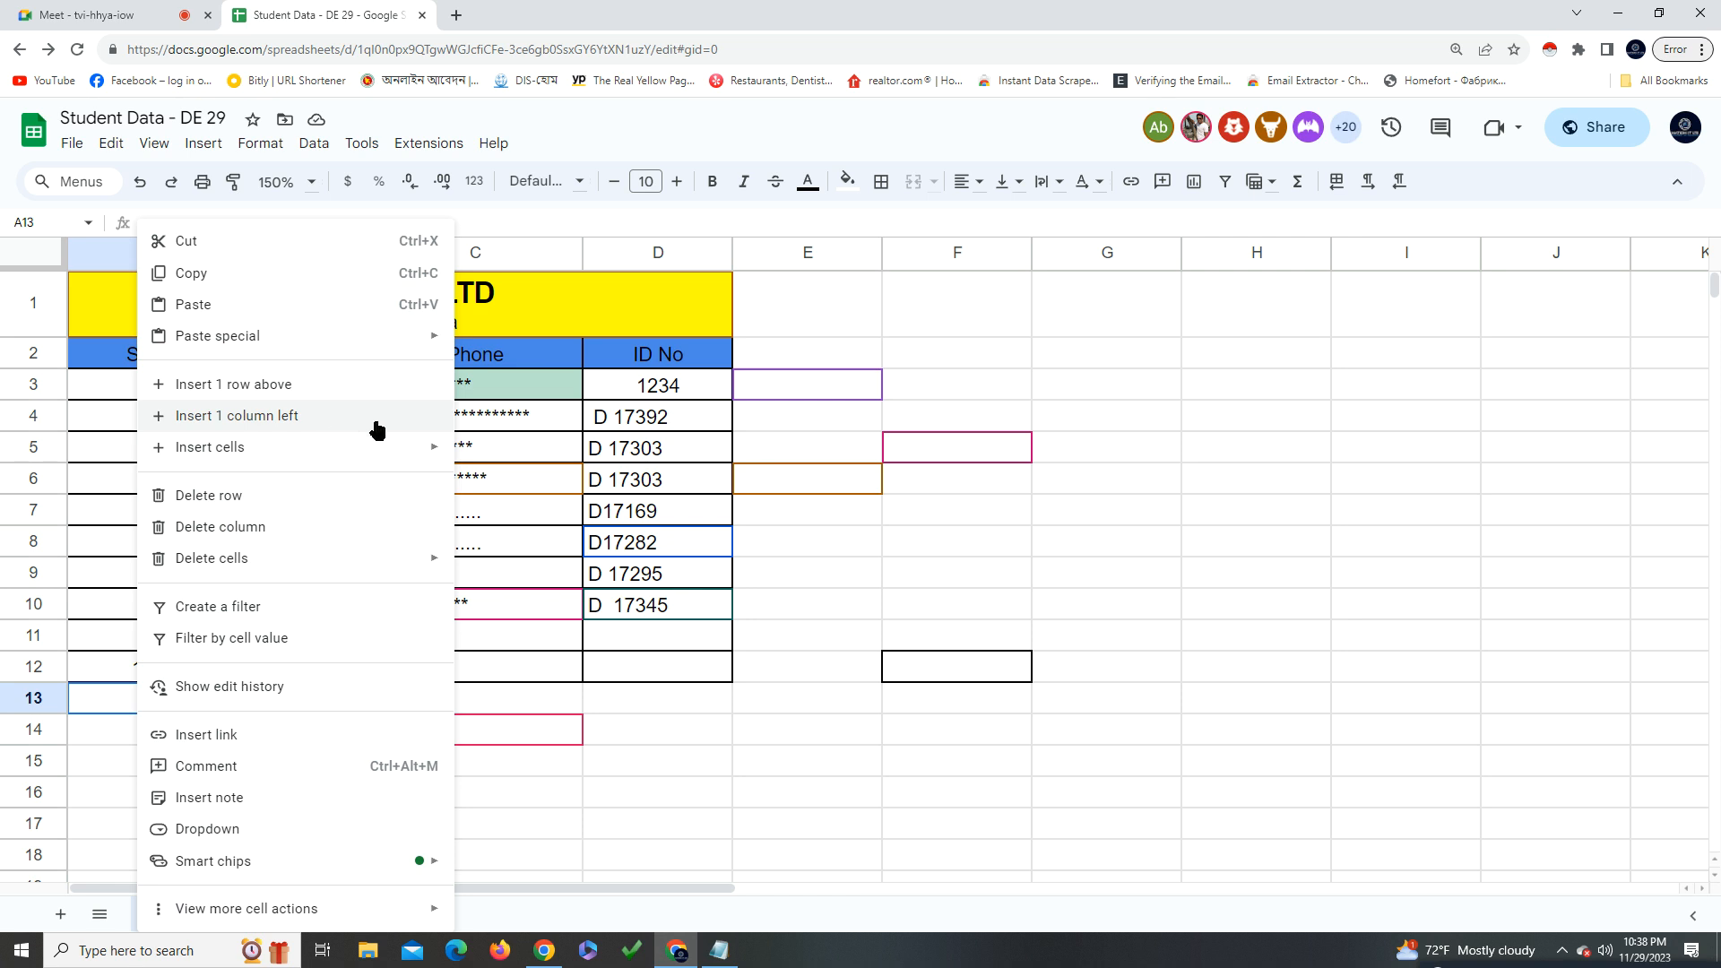
left_click(864, 768)
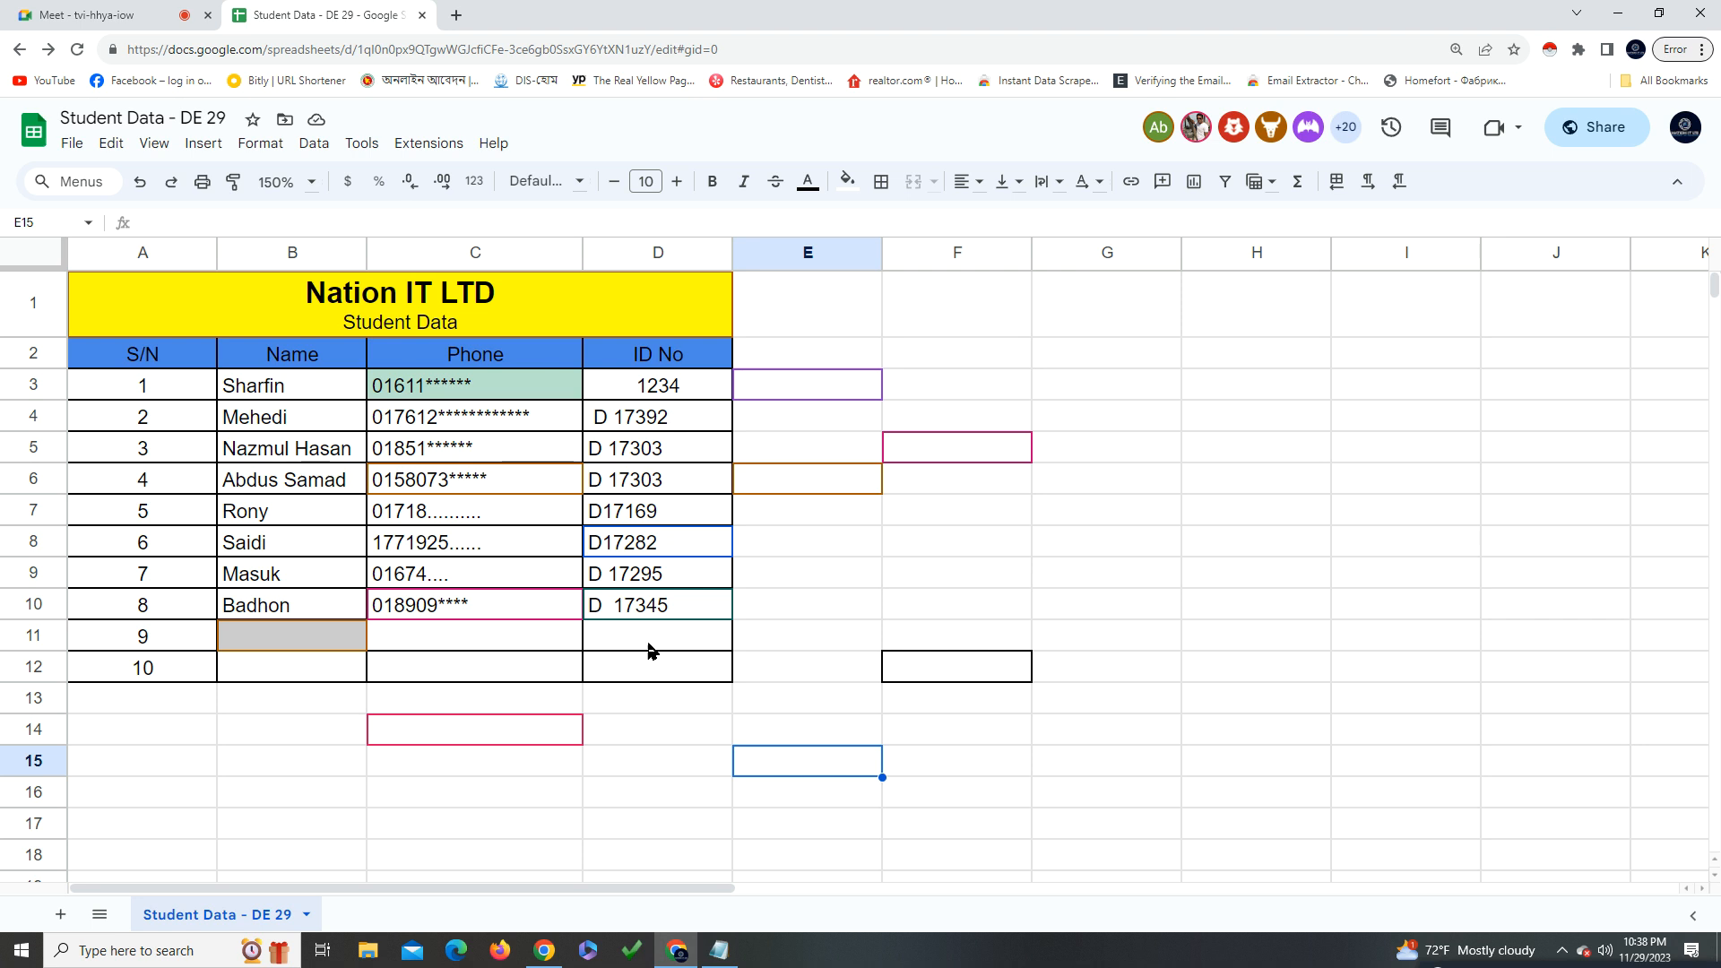
left_click(114, 705)
right_click(117, 708)
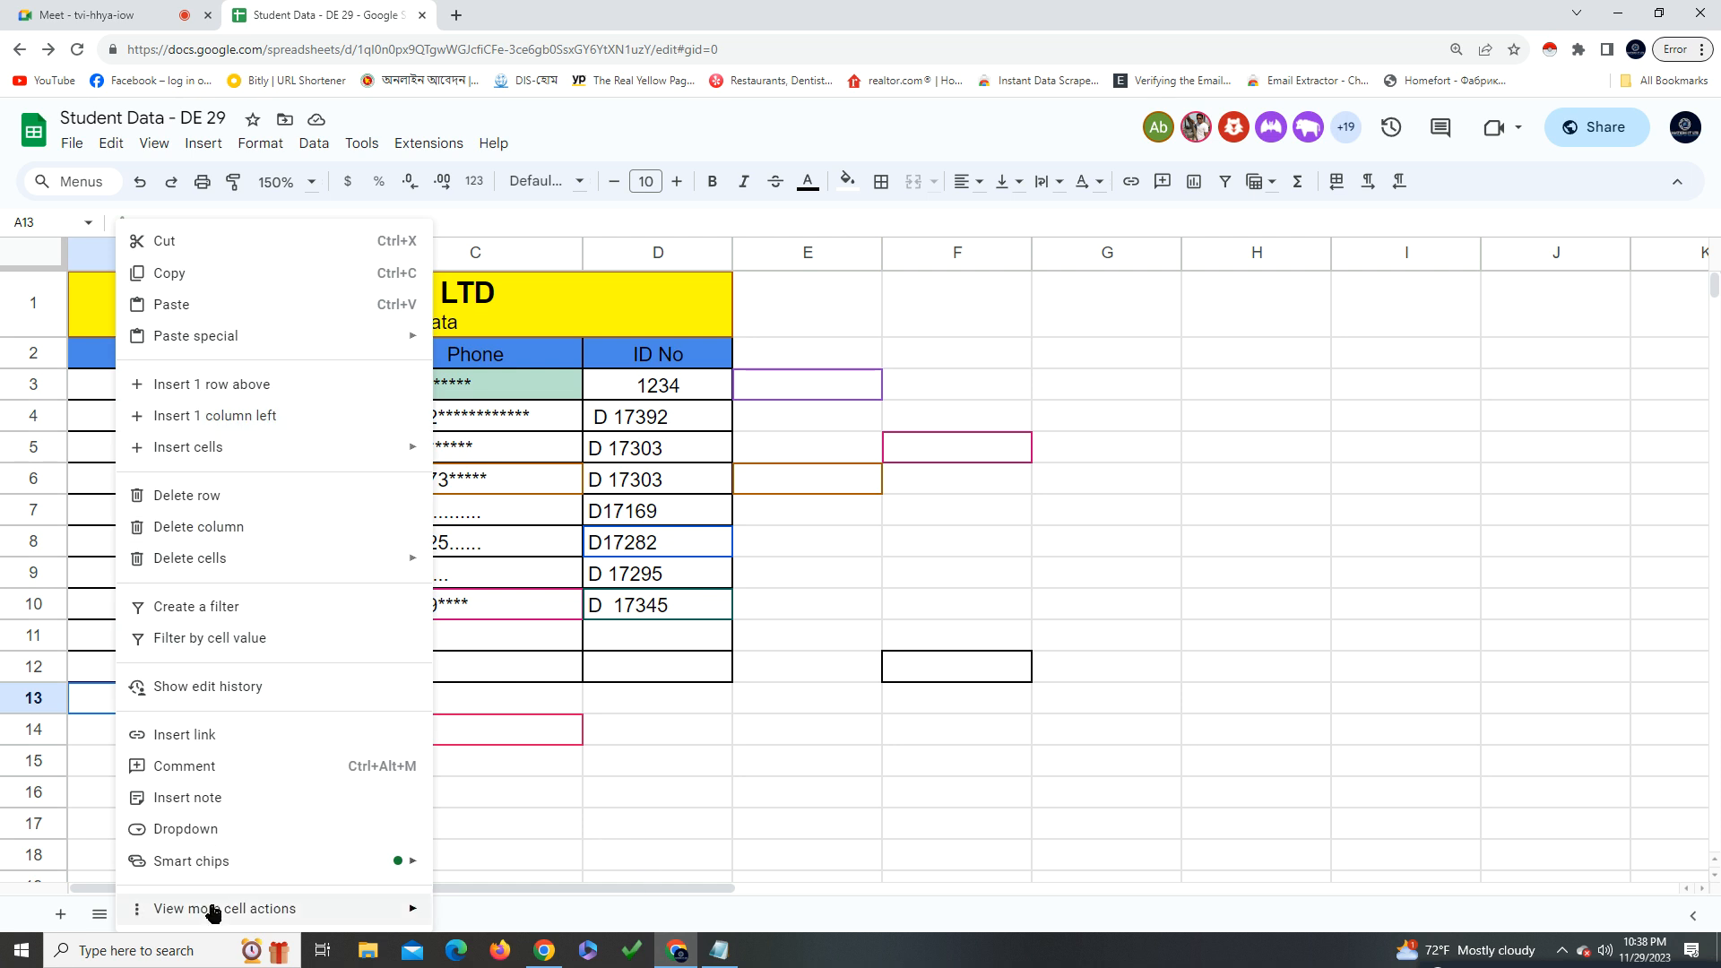
left_click(678, 830)
scroll(677, 833, "down", 1)
scroll(677, 833, "up", 1)
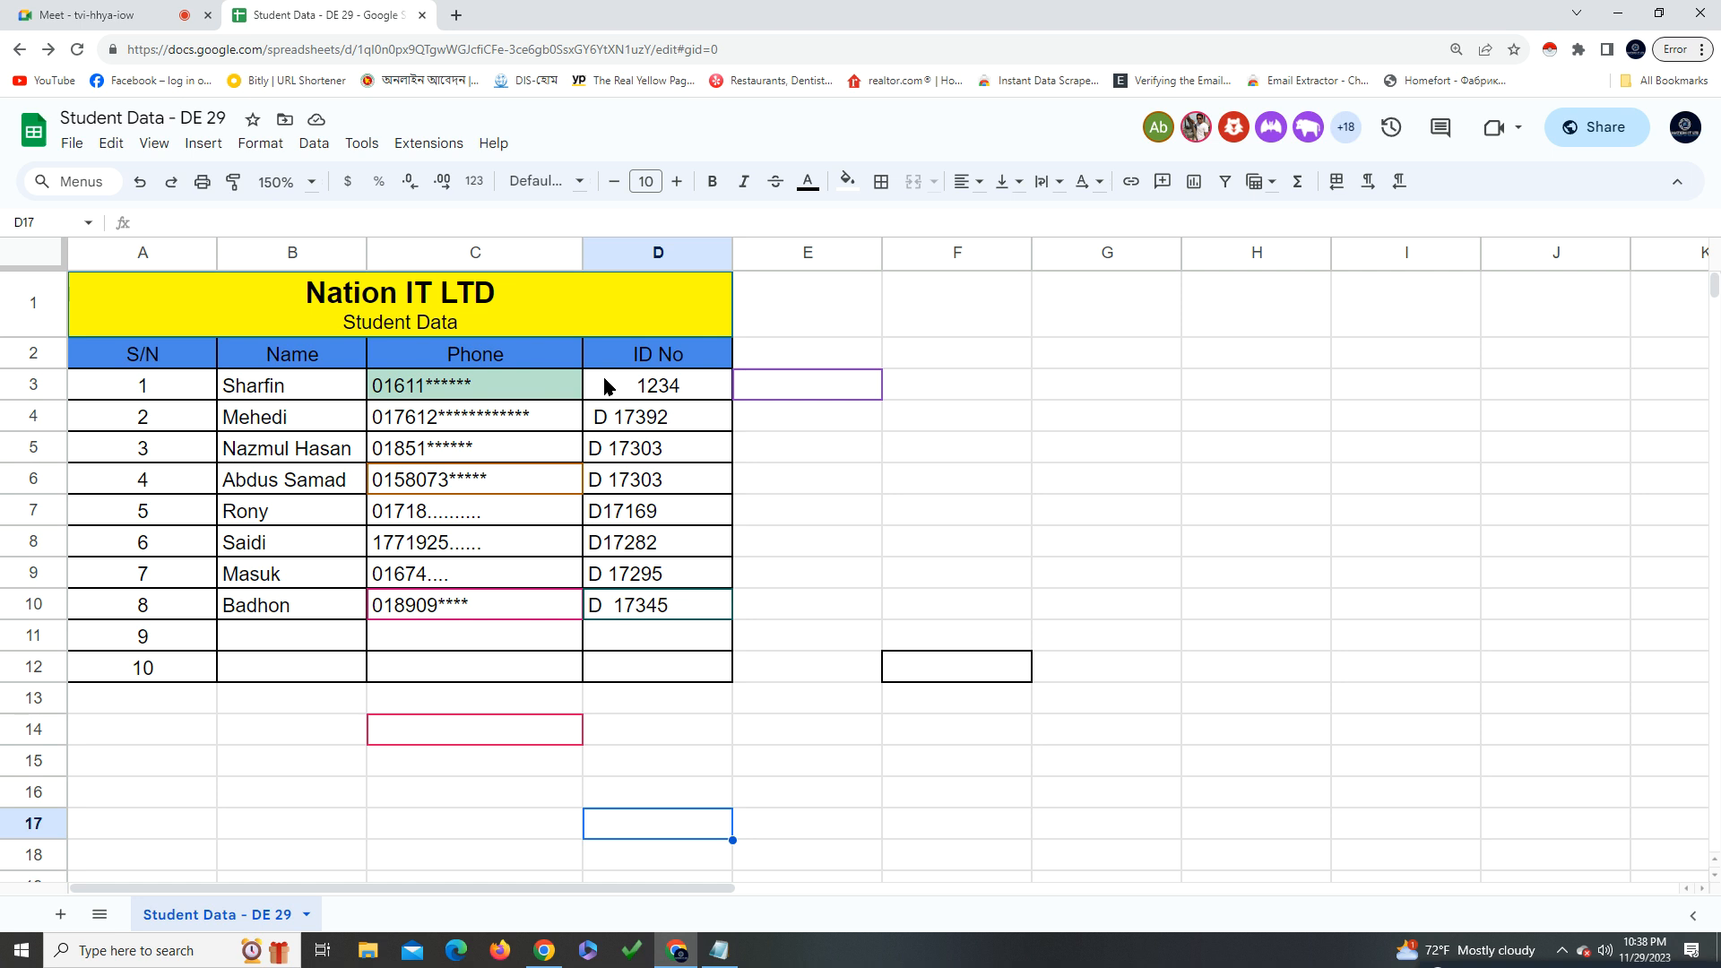
Insert a link to the sheet Student Data - DE 29 in cell D17
left_click(1128, 182)
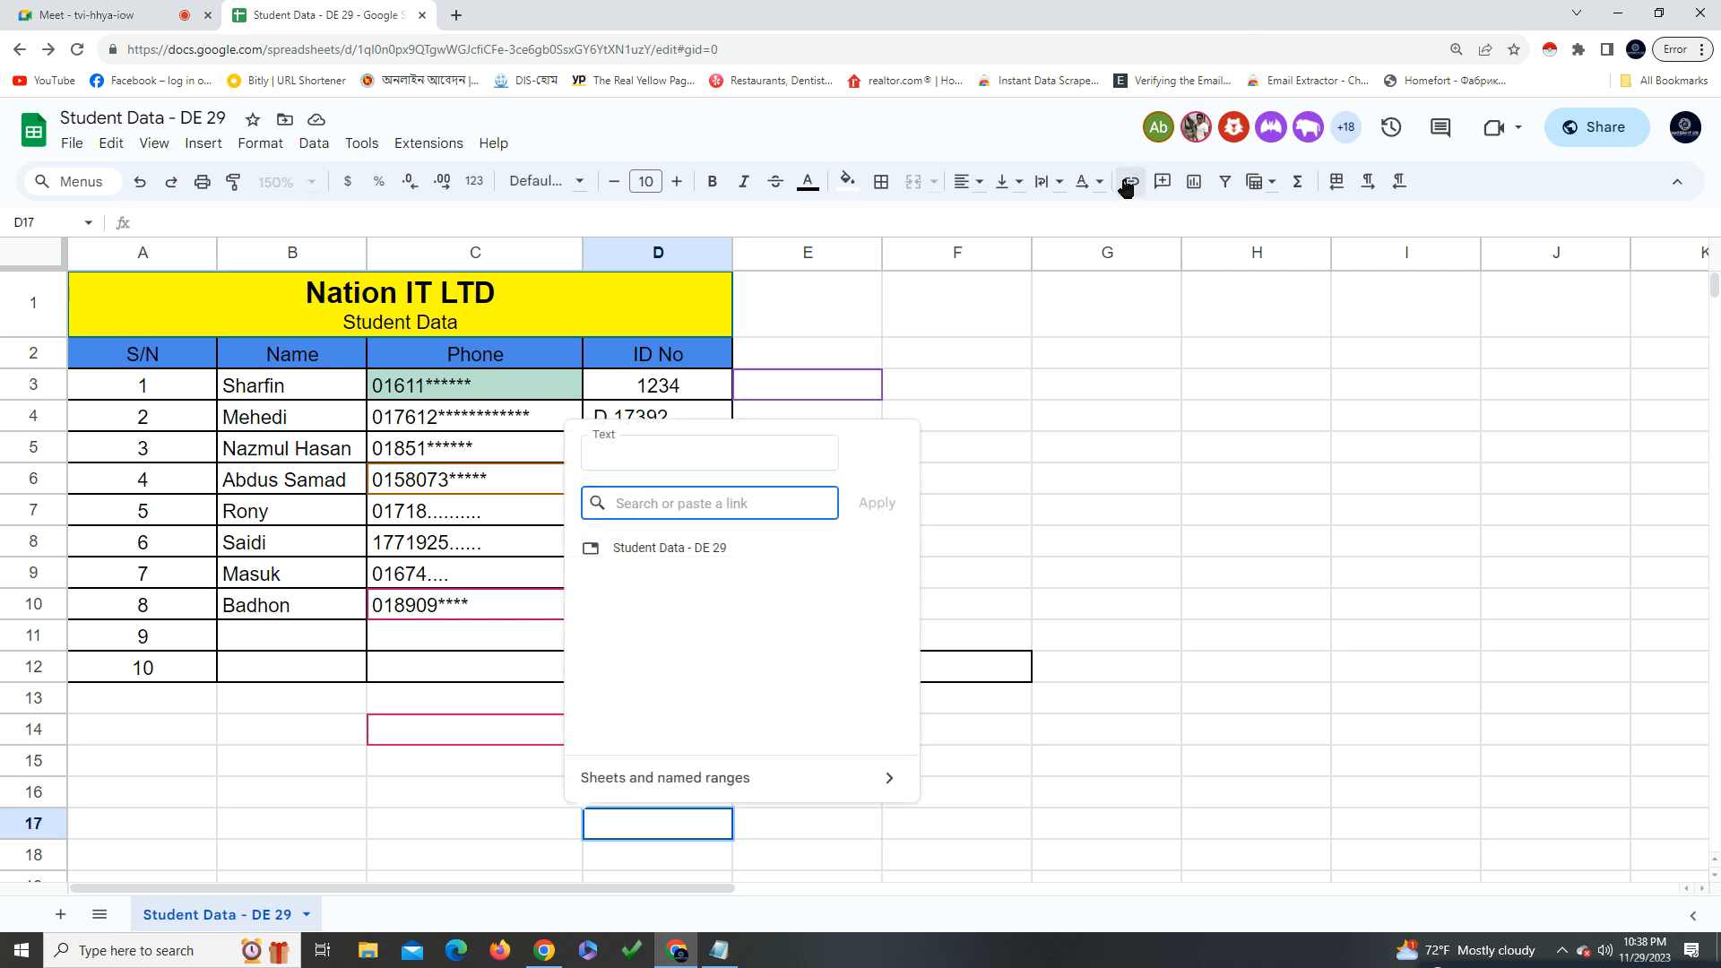
left_click(1128, 183)
left_click(1134, 188)
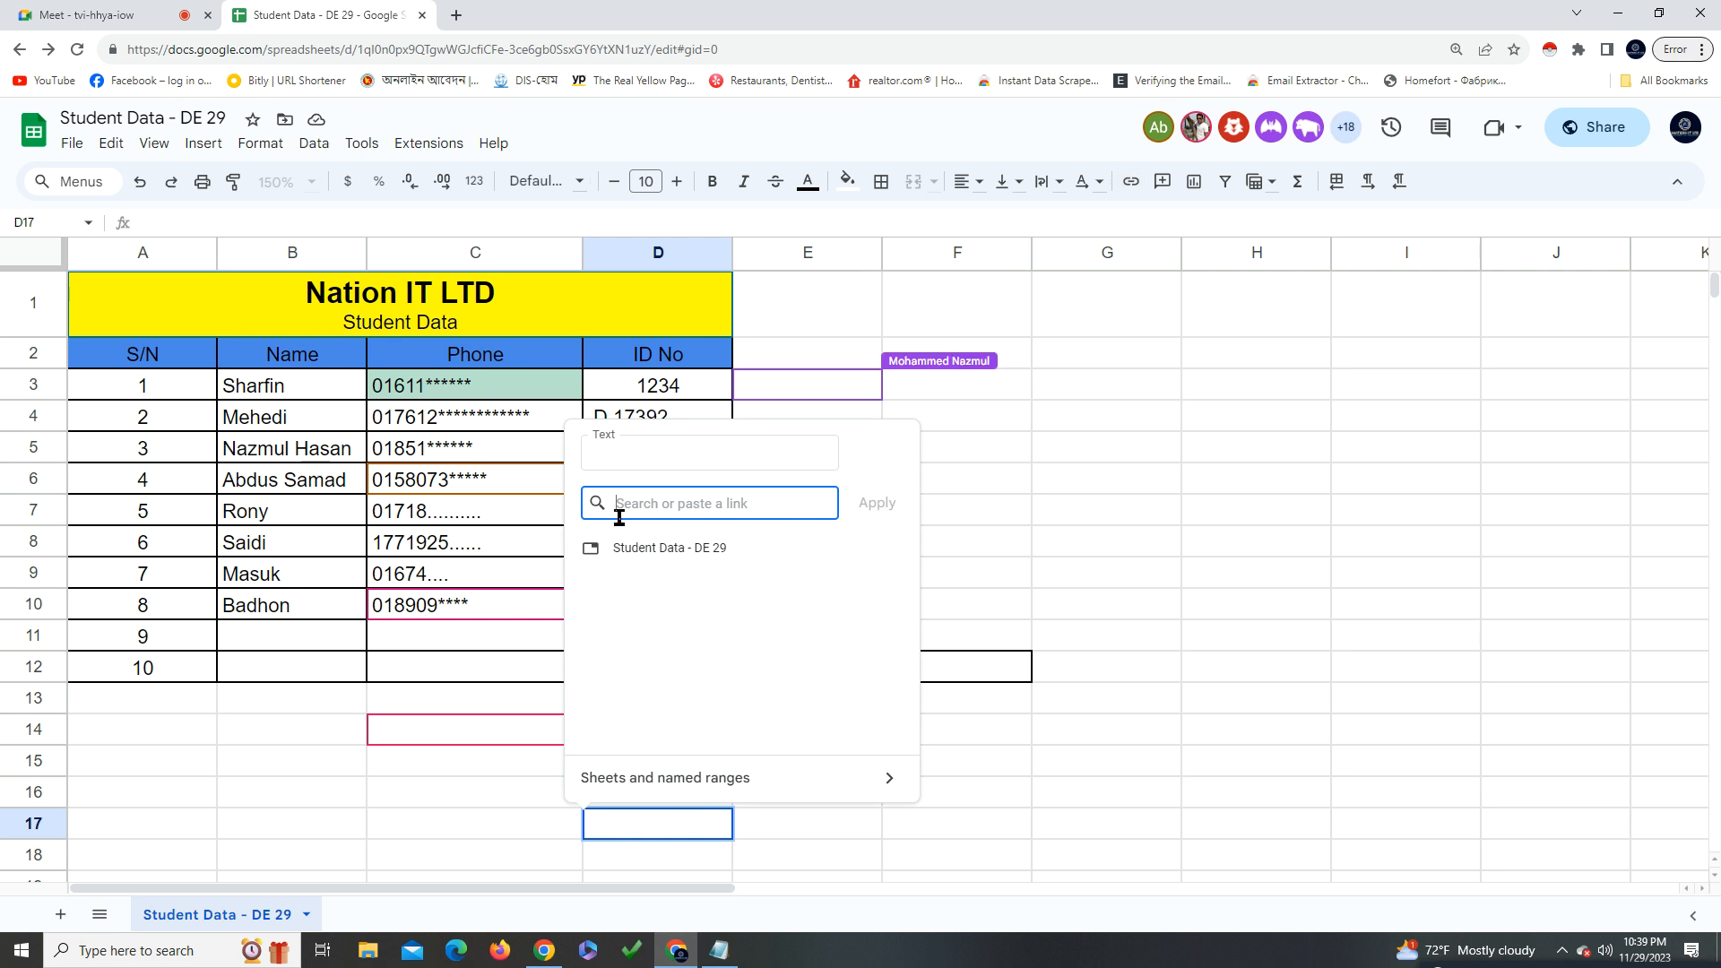
left_click(636, 558)
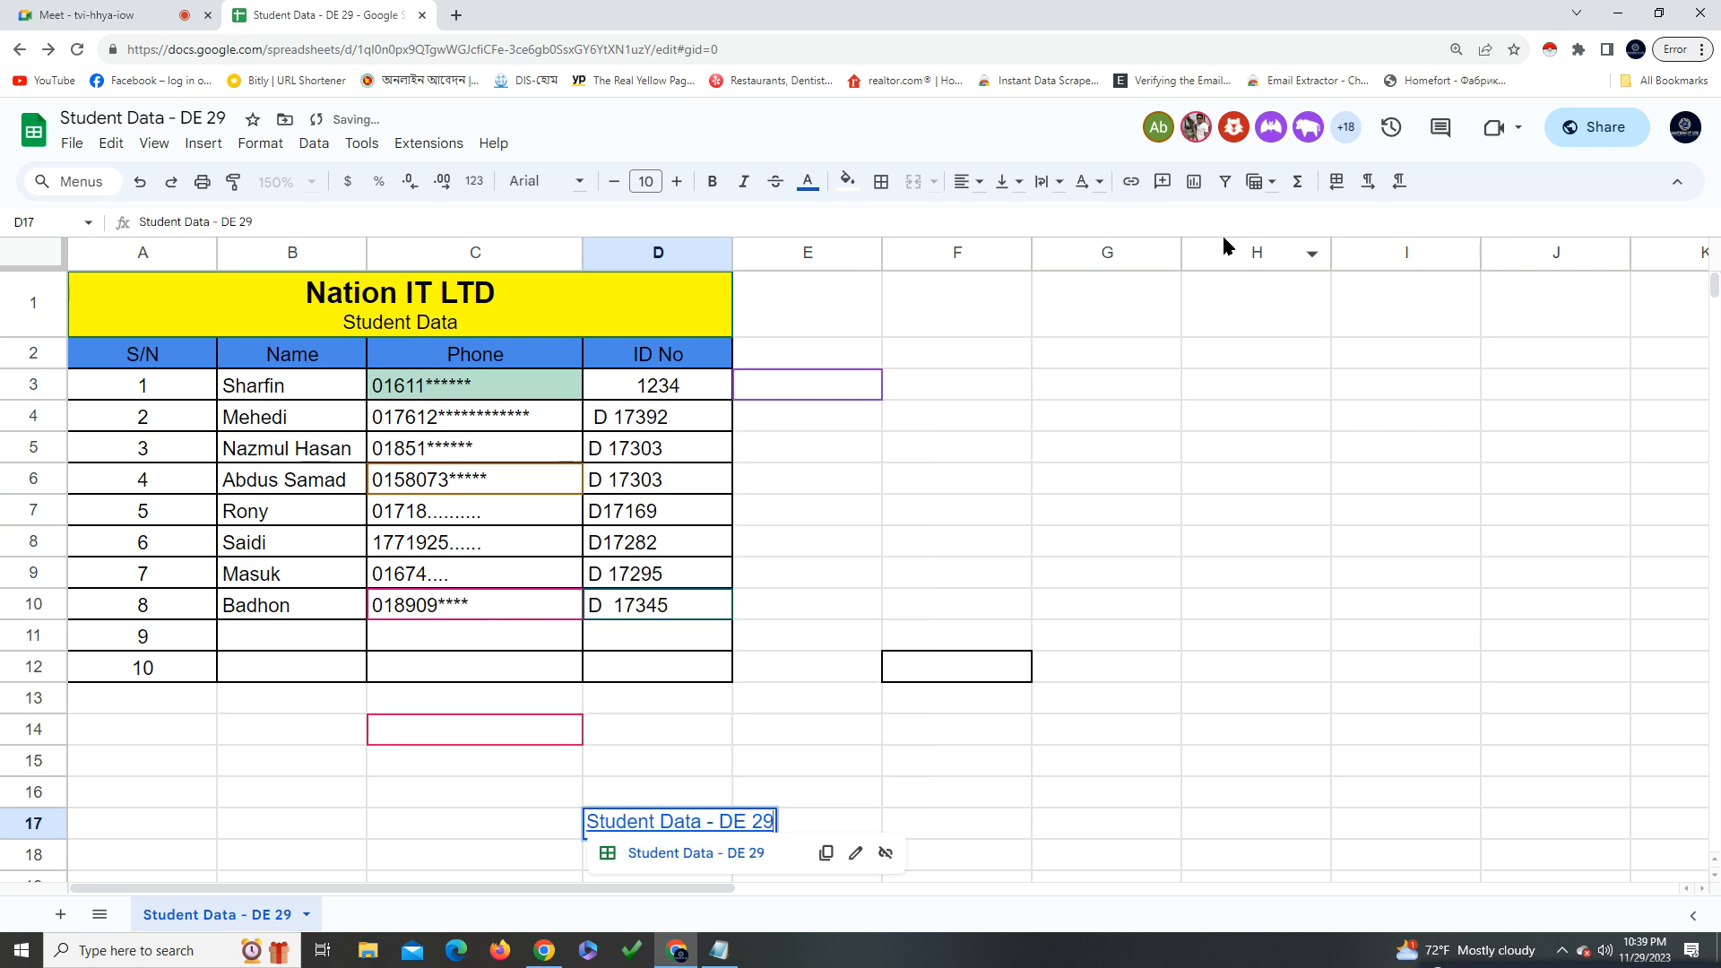
Examine the display text and target of the link in cell D17, leaving them as they are
left_click(1131, 183)
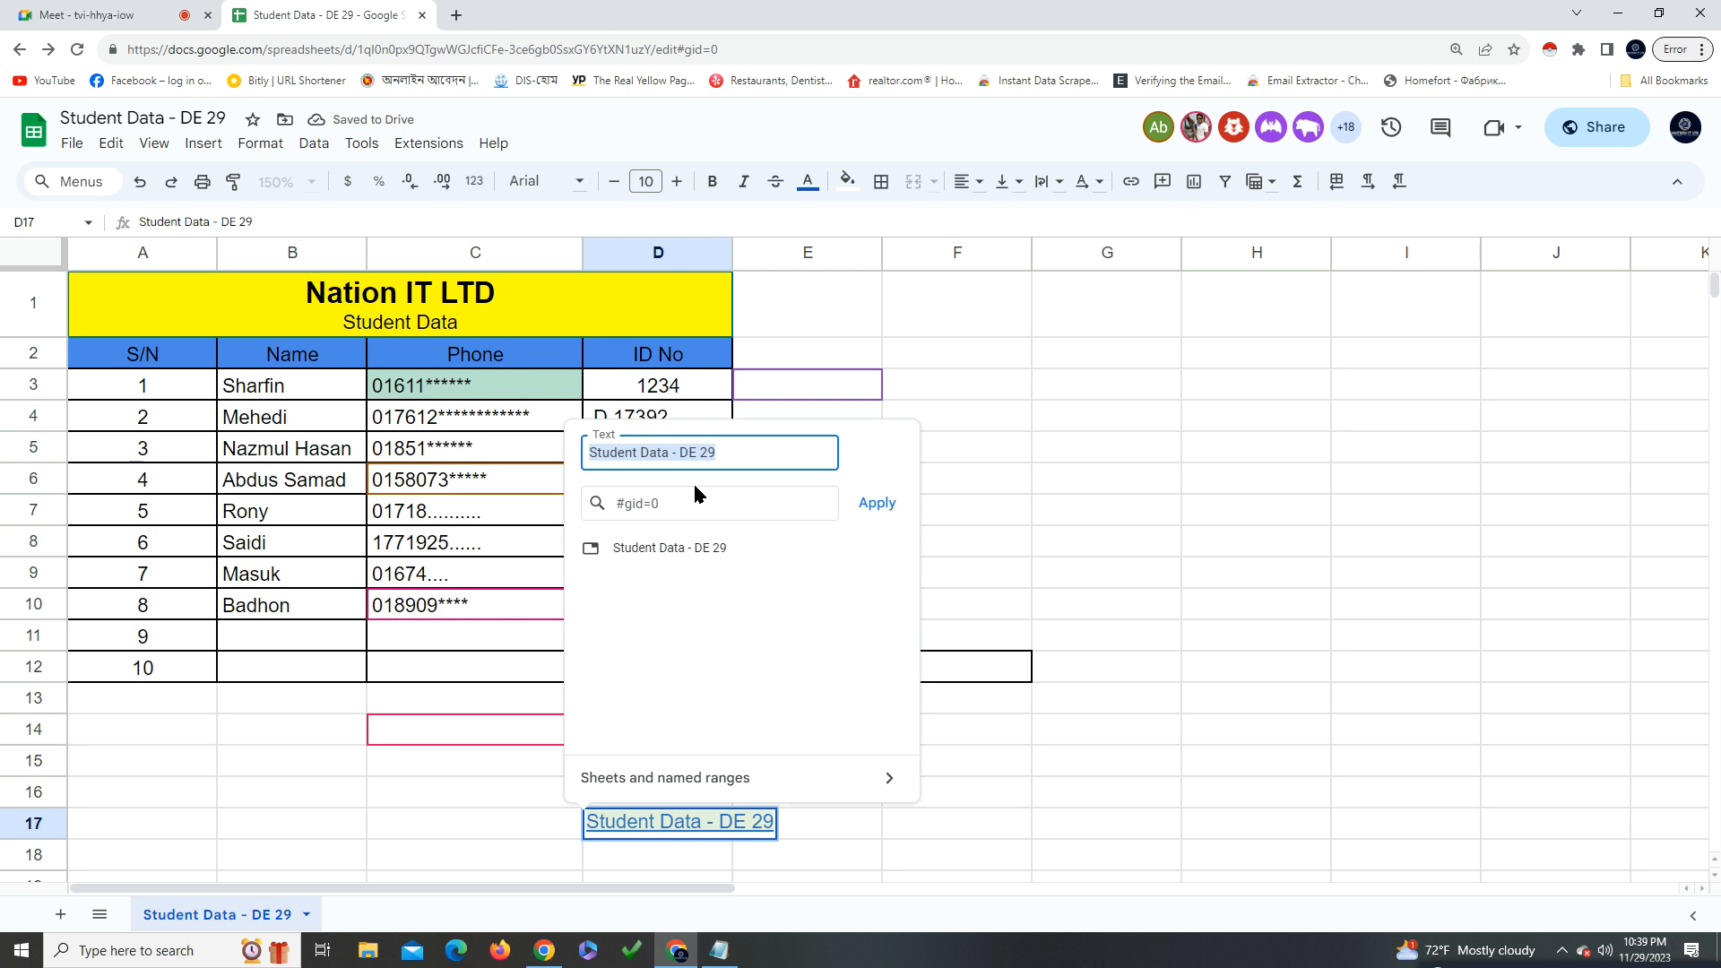
left_click(726, 459)
left_click(718, 506)
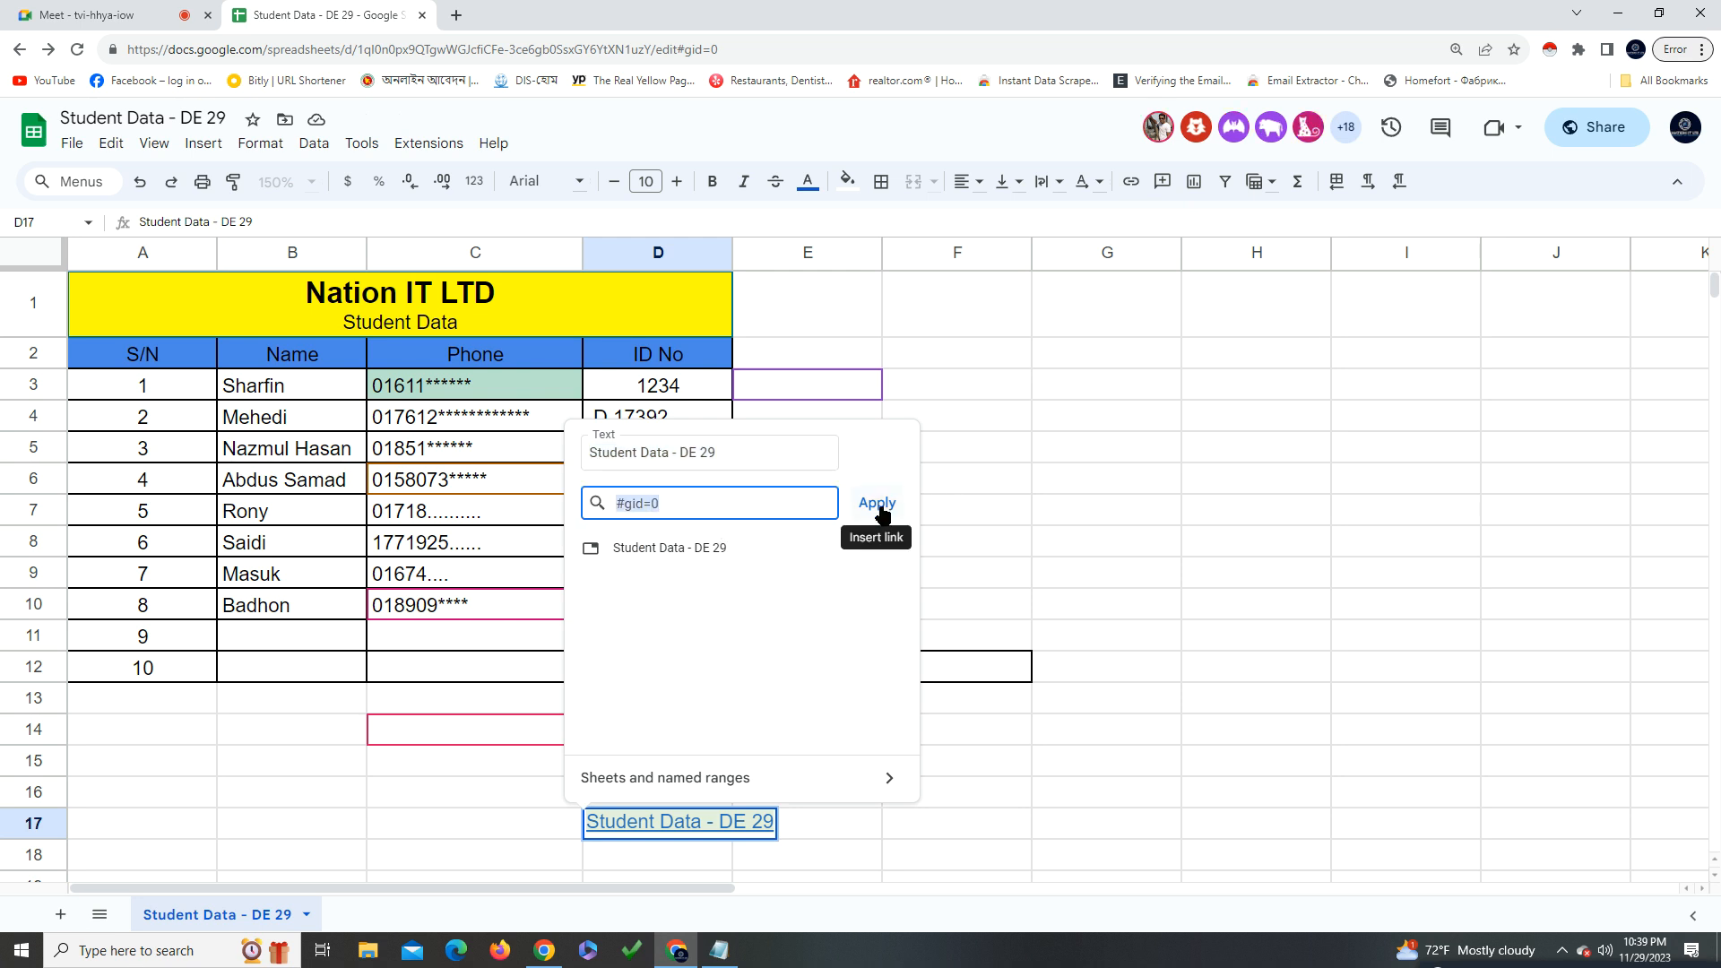
left_click(1047, 358)
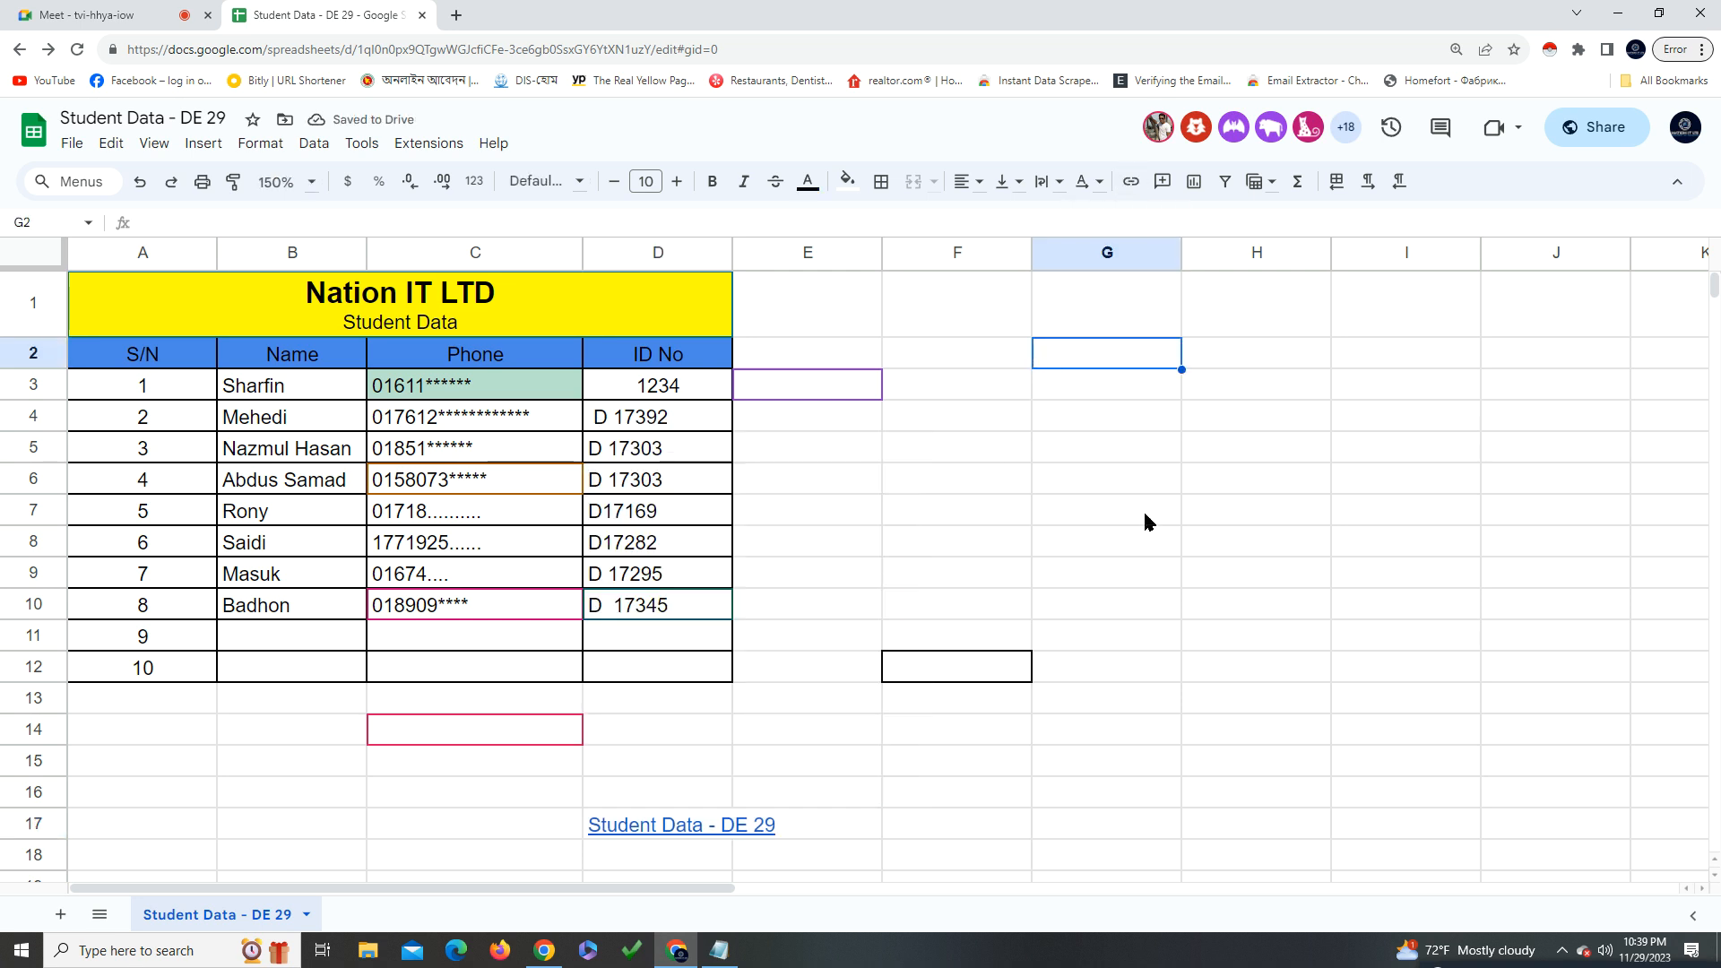
left_click(116, 143)
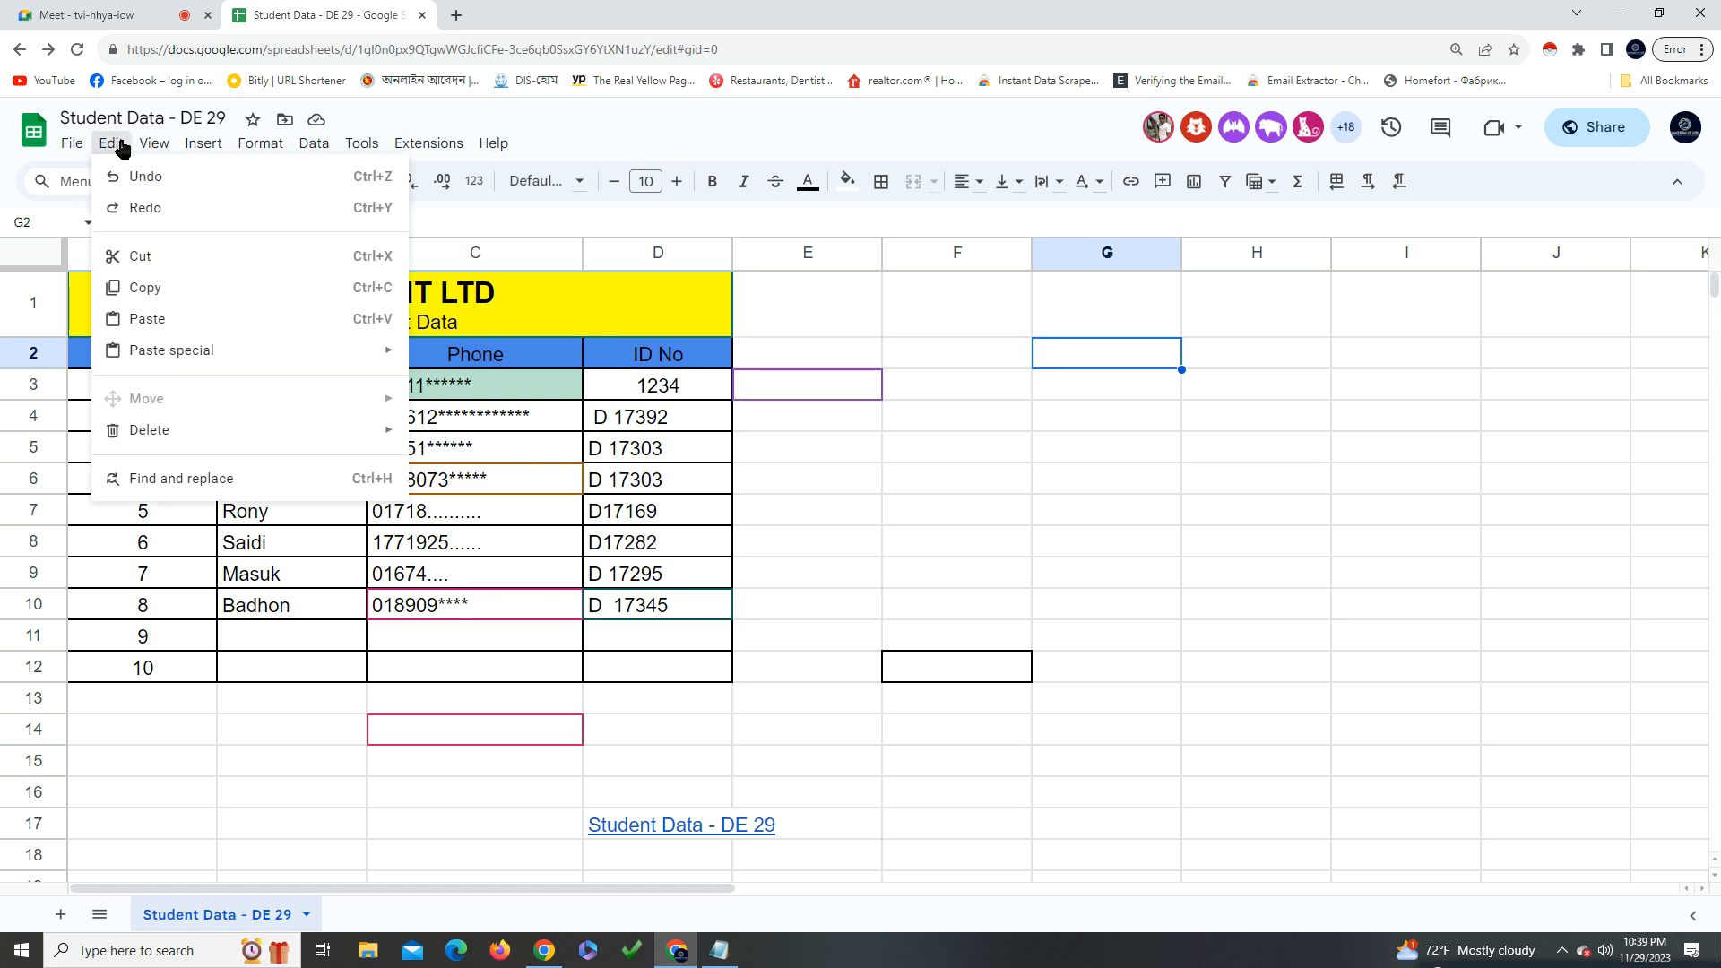
left_click(152, 144)
left_click(213, 145)
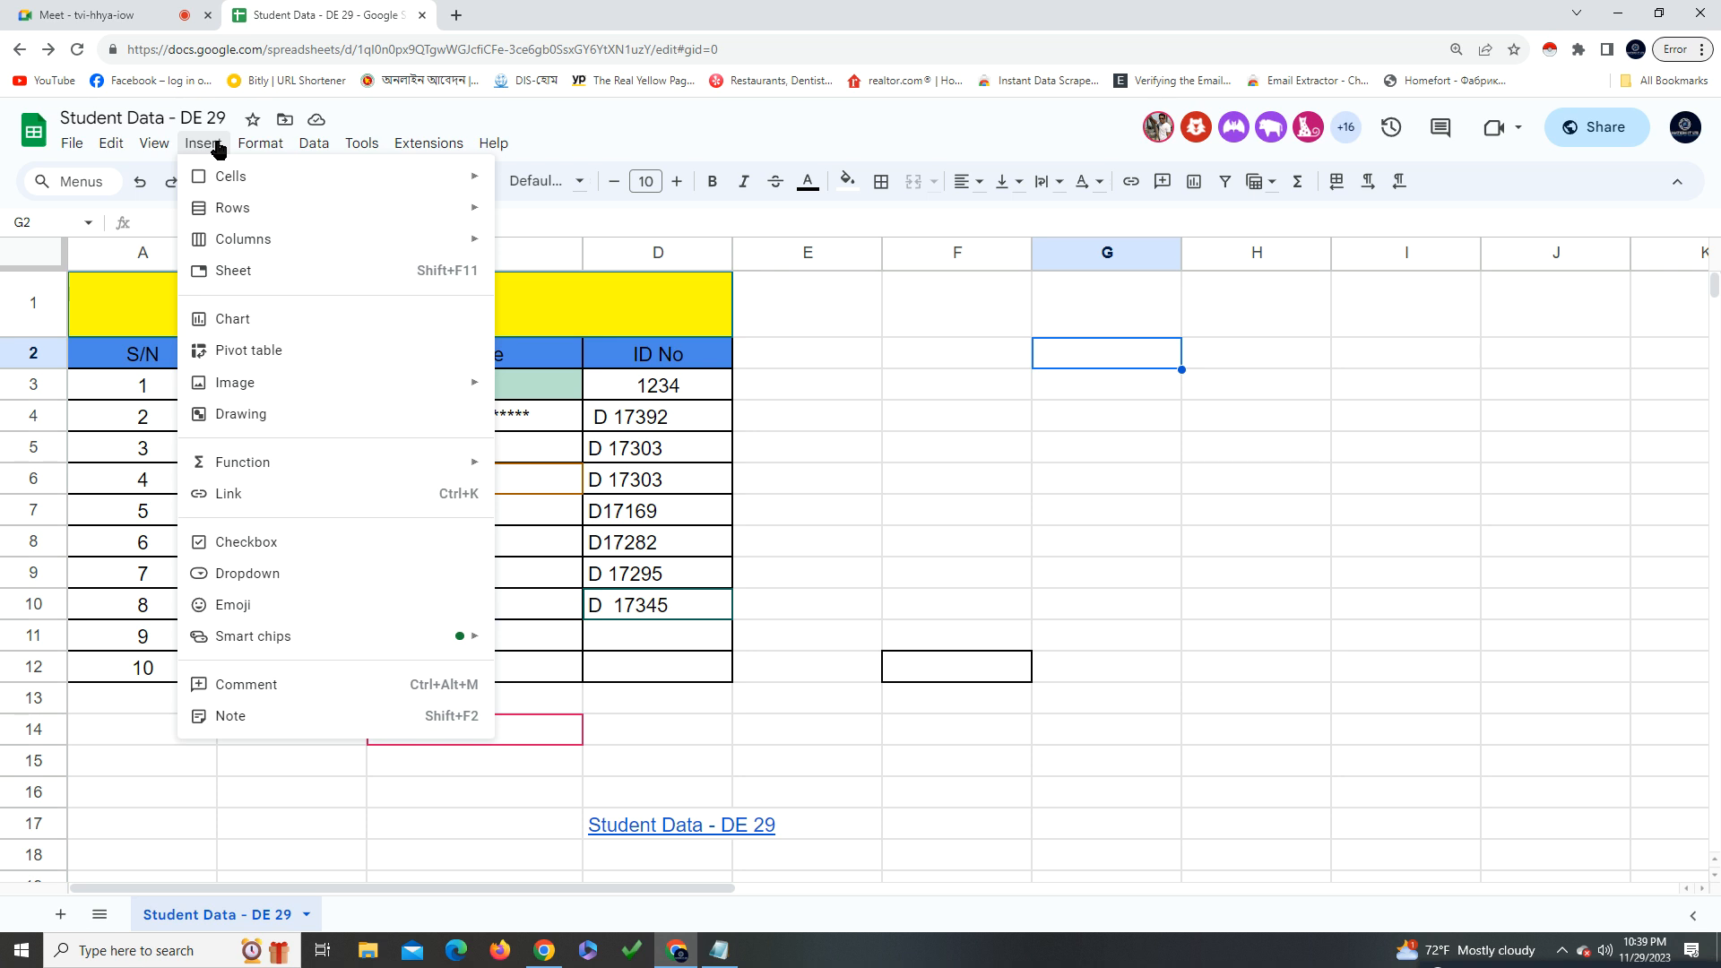
Delete the Student Data - DE 29 link from cell D17
left_click(674, 821)
left_click(818, 829)
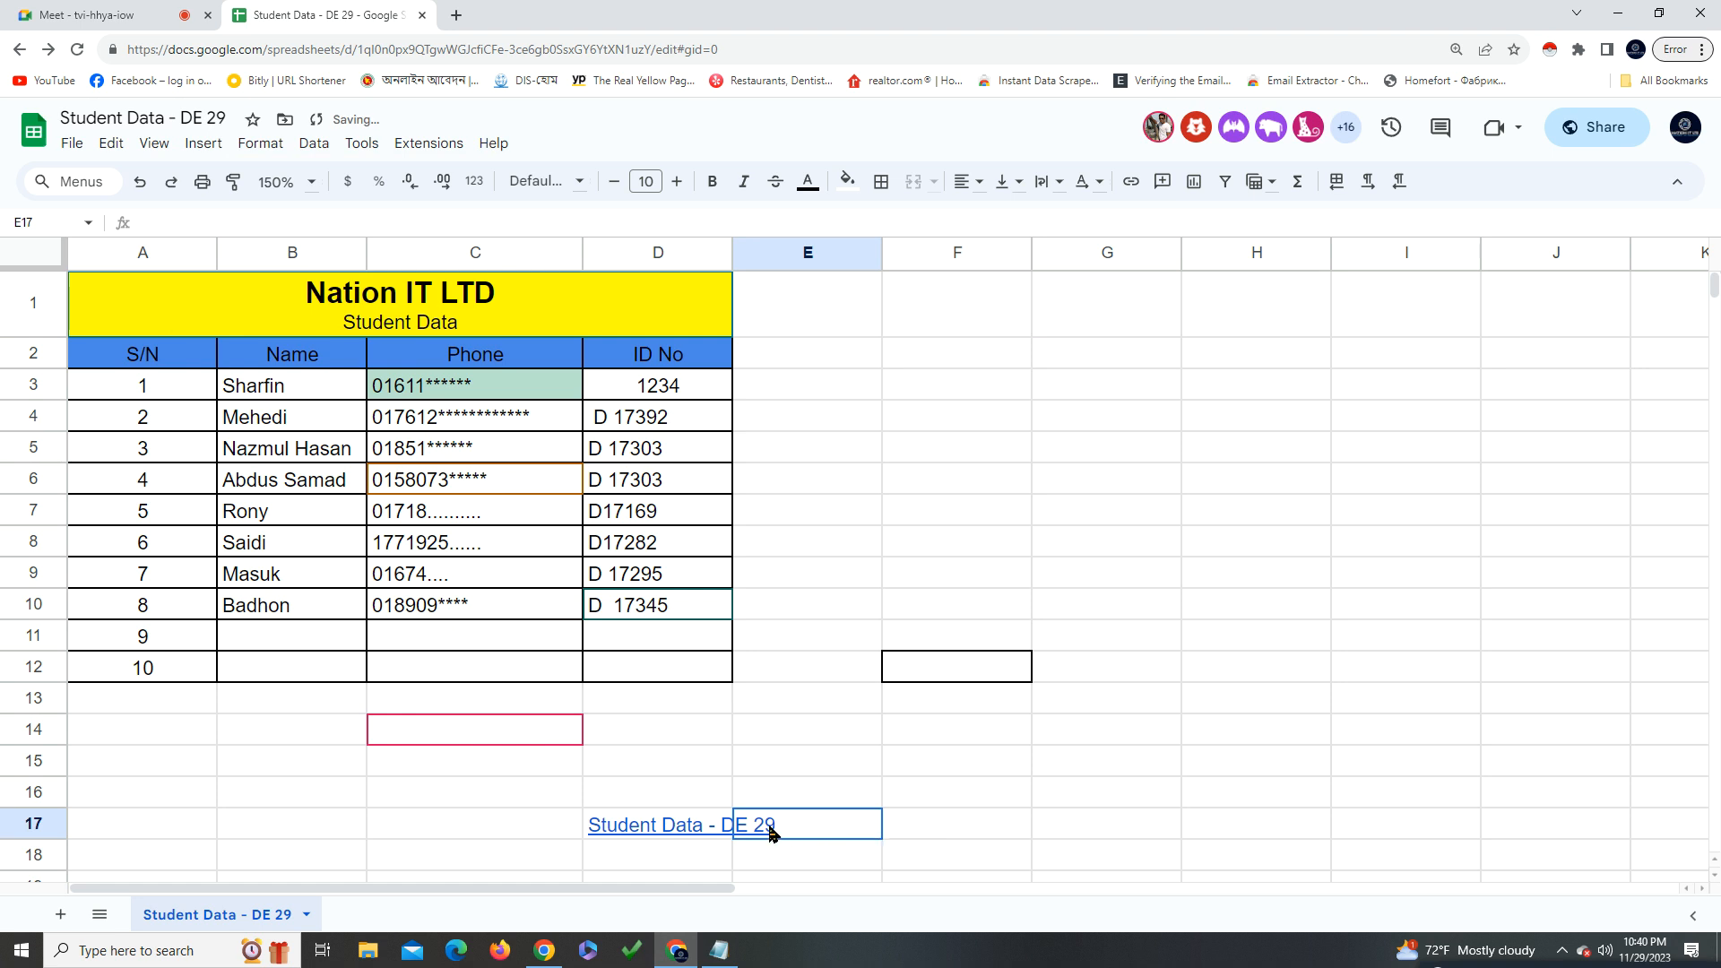
key("shift+Left")
key("Delete")
key("shift+Up")
left_click_drag(776, 804, 826, 672)
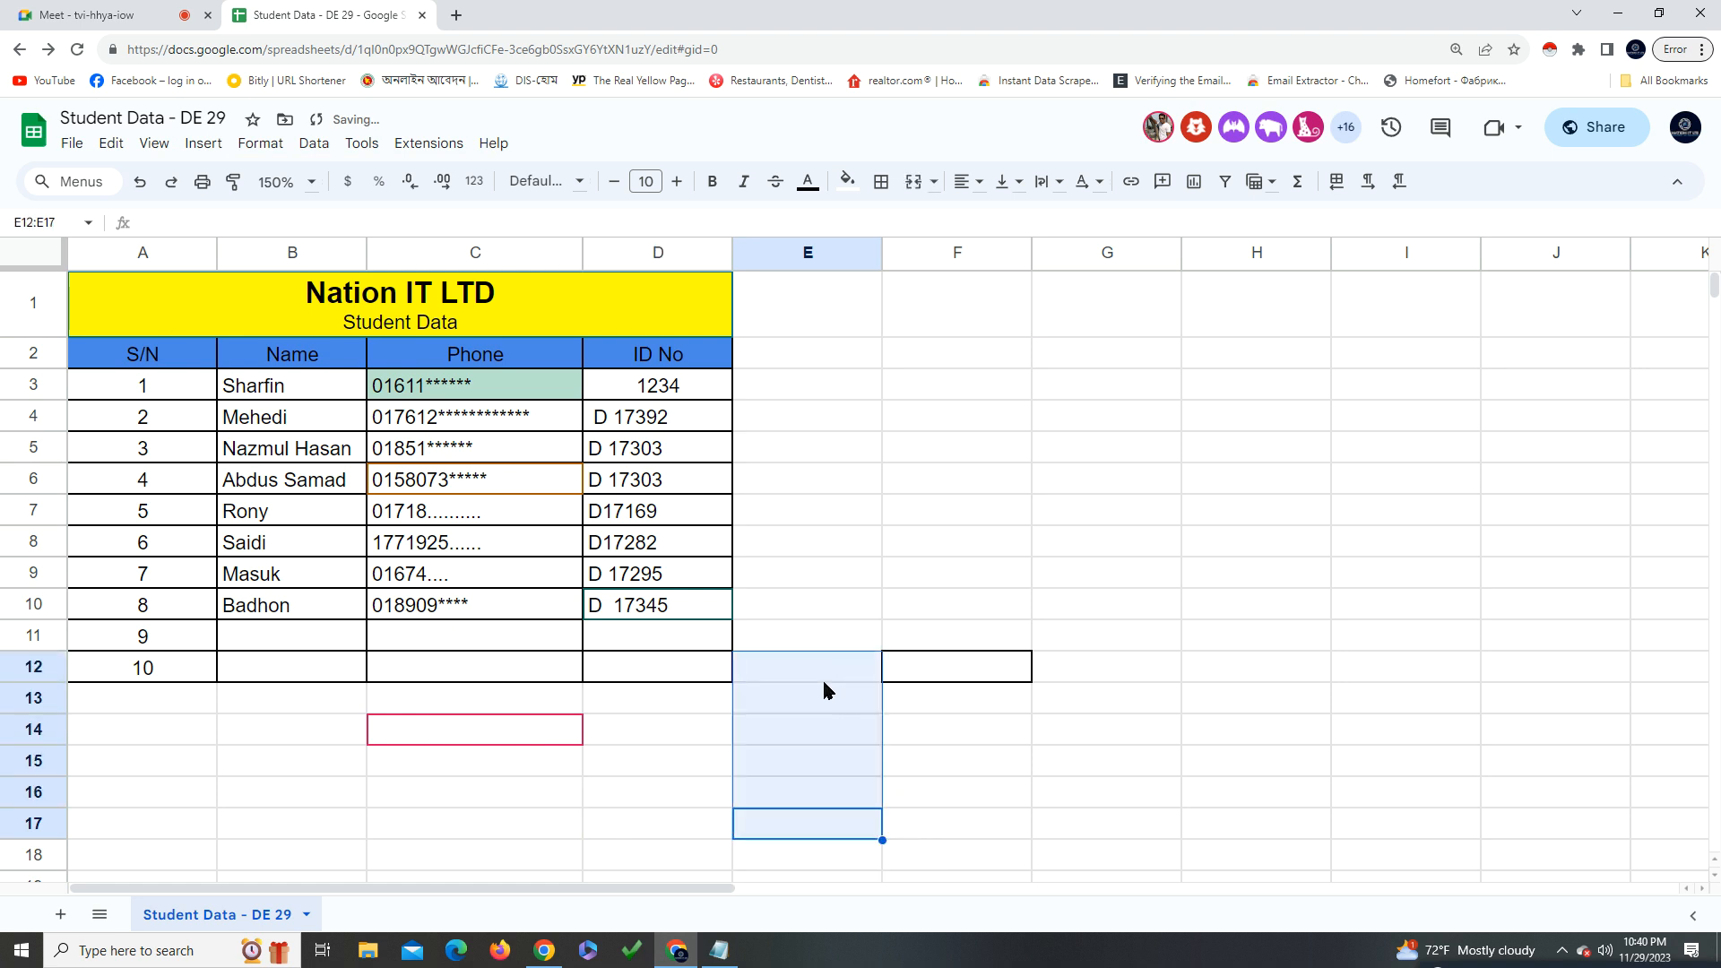
left_click(874, 542)
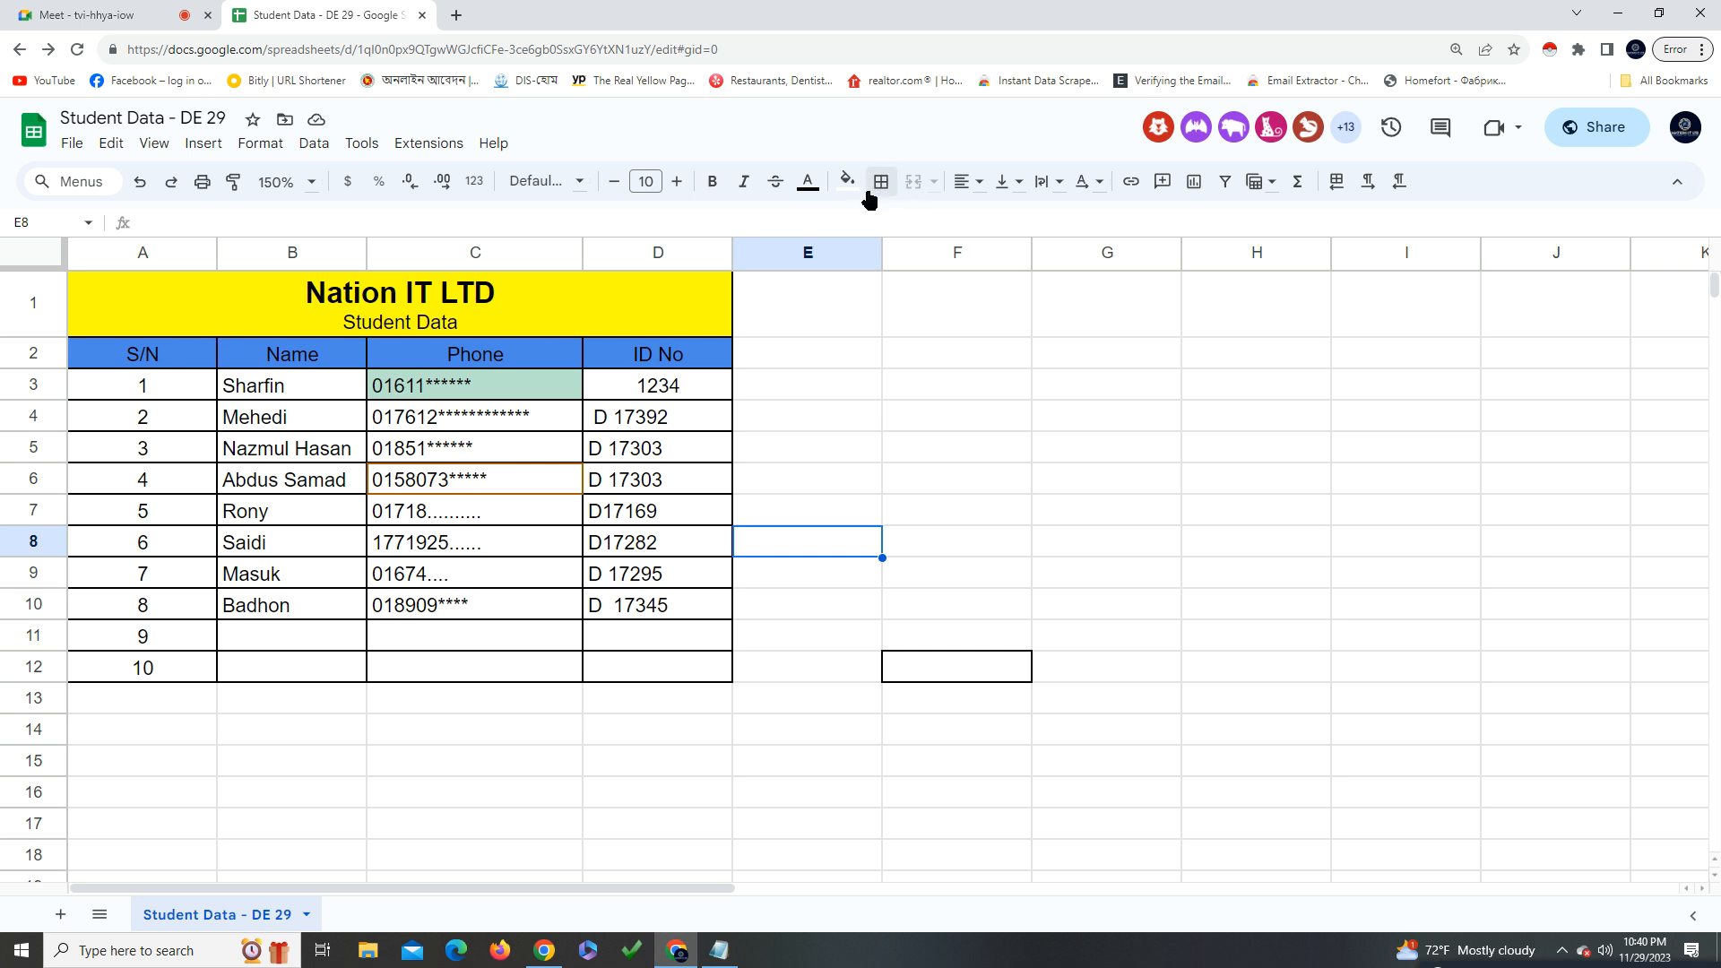
left_click_drag(112, 280, 663, 667)
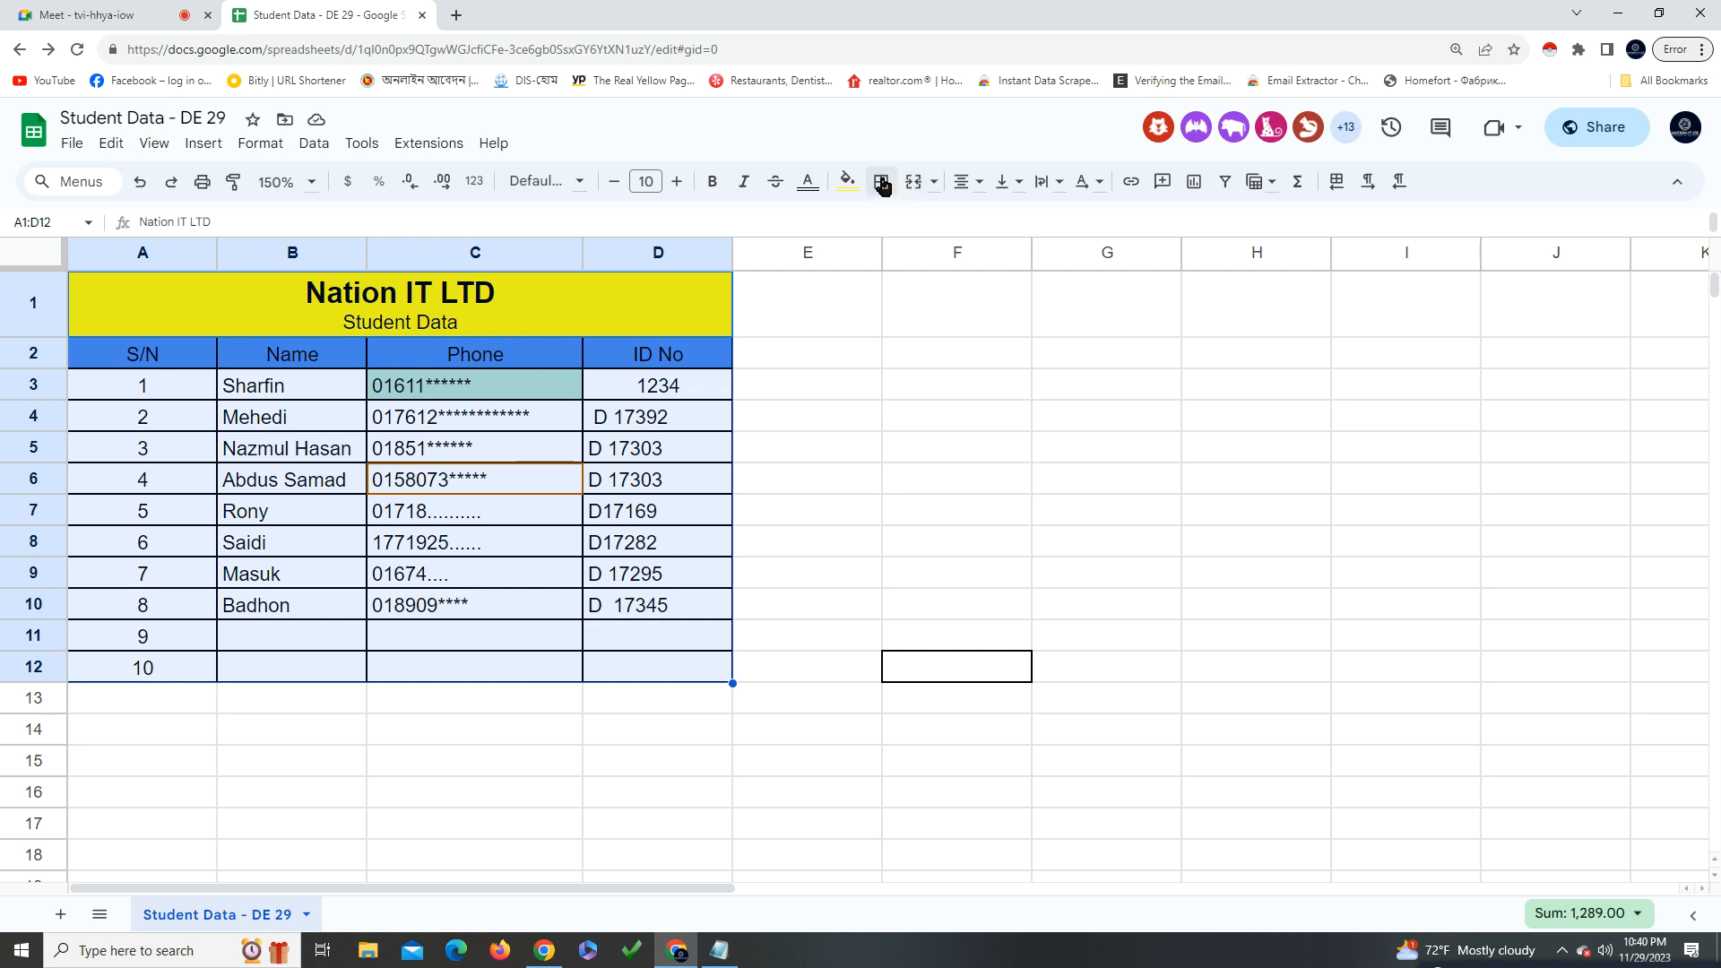
left_click(796, 484)
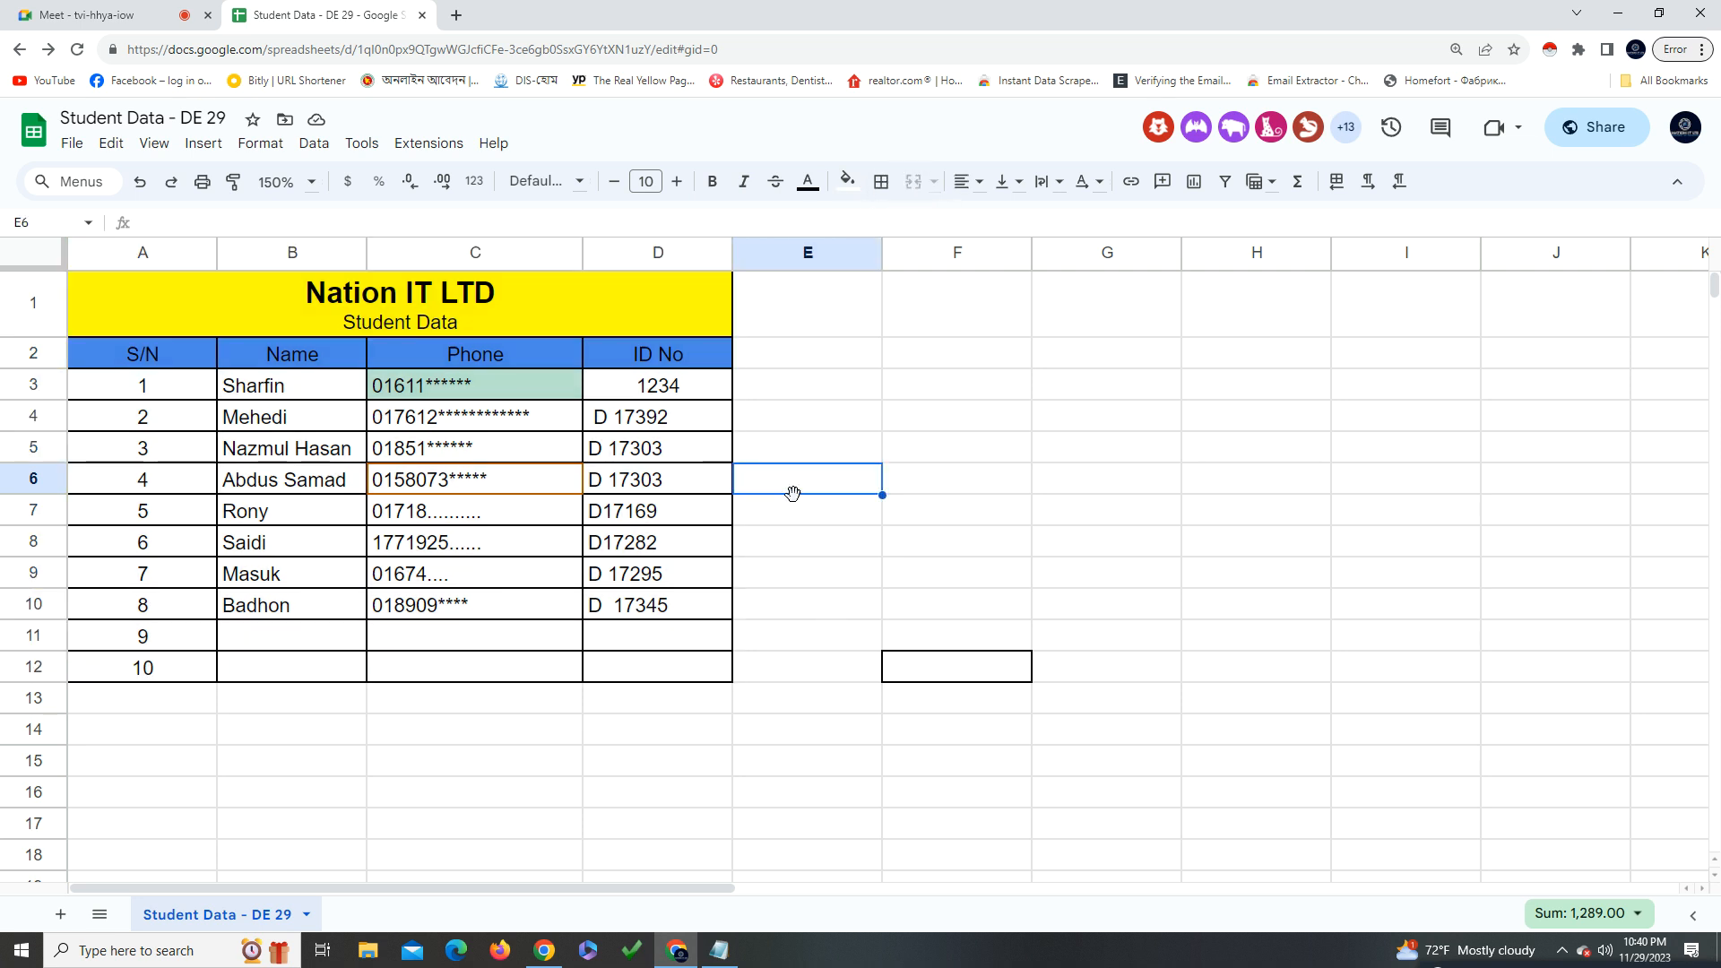
Examine the horizontal alignment options, font list and conditional format rules available for cells E1:G1
left_click_drag(780, 309, 1114, 316)
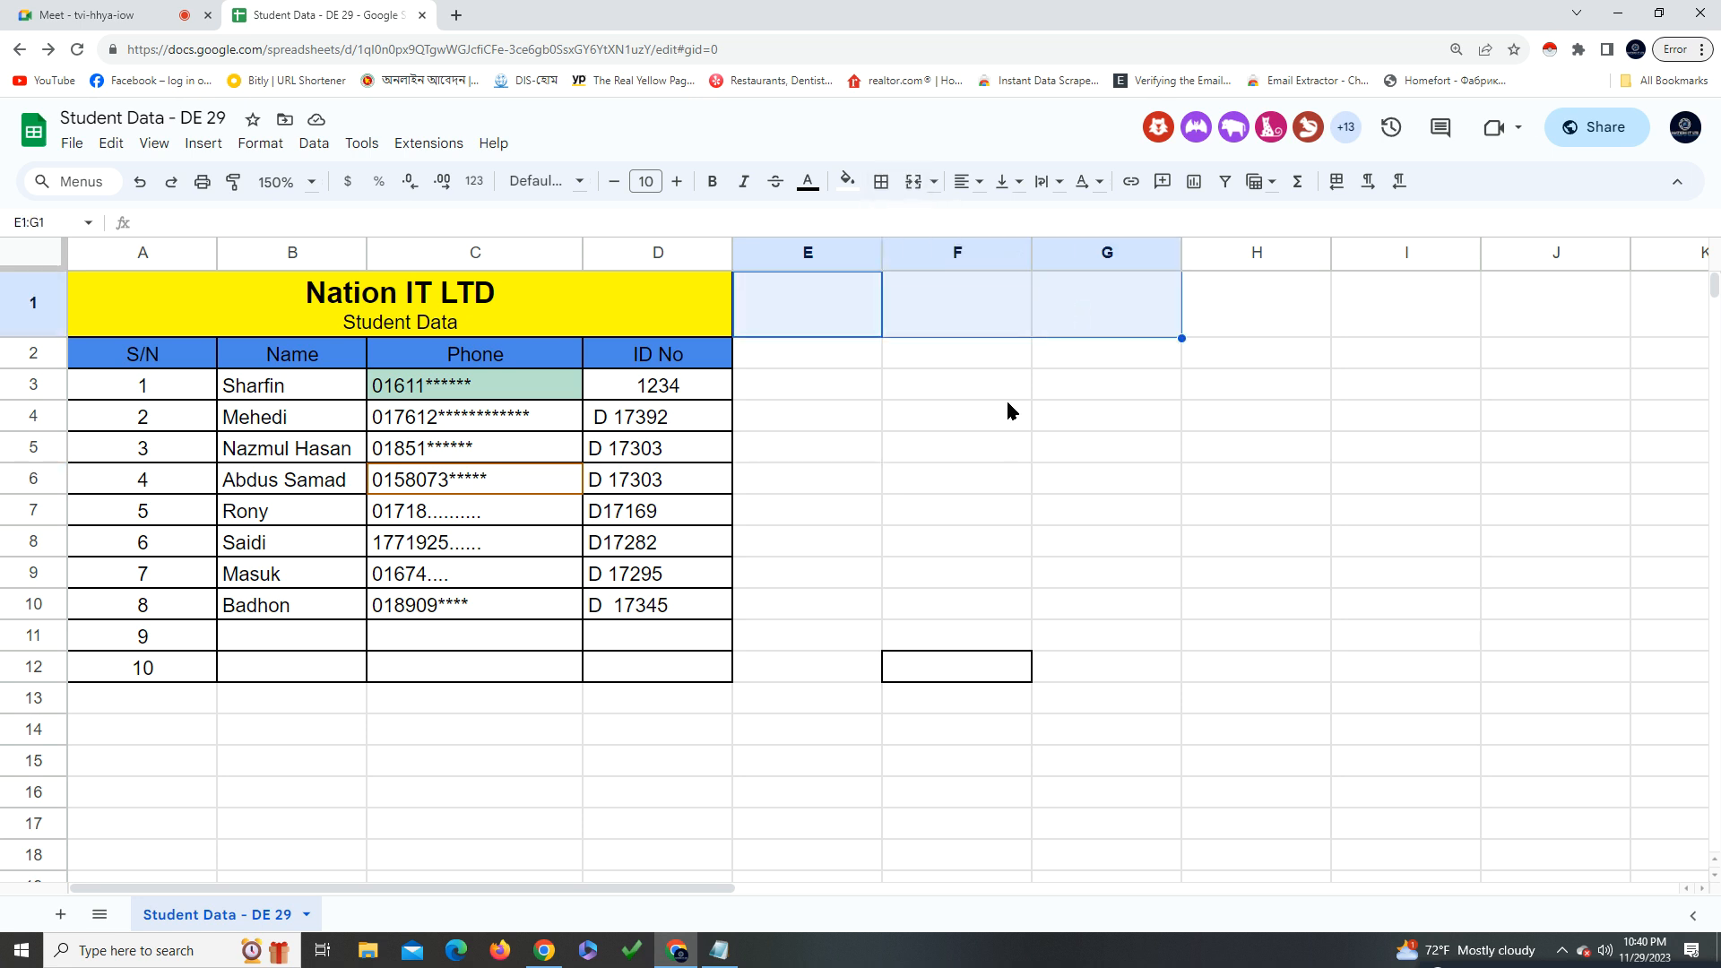
left_click(966, 181)
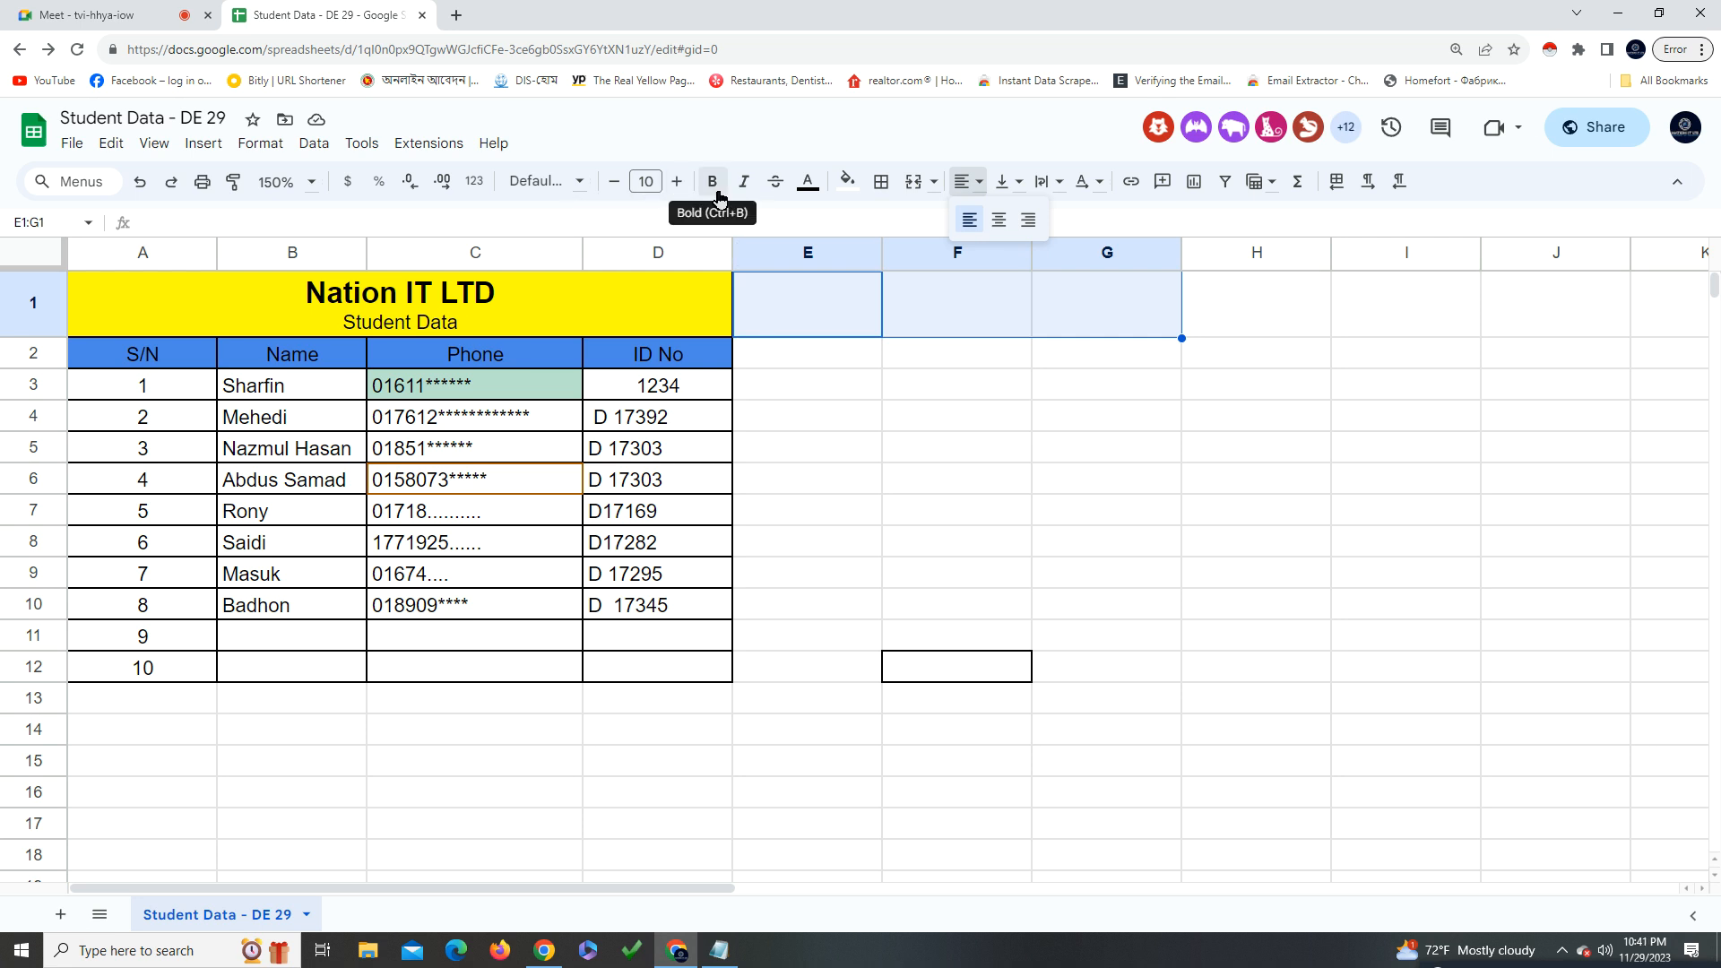
left_click(578, 185)
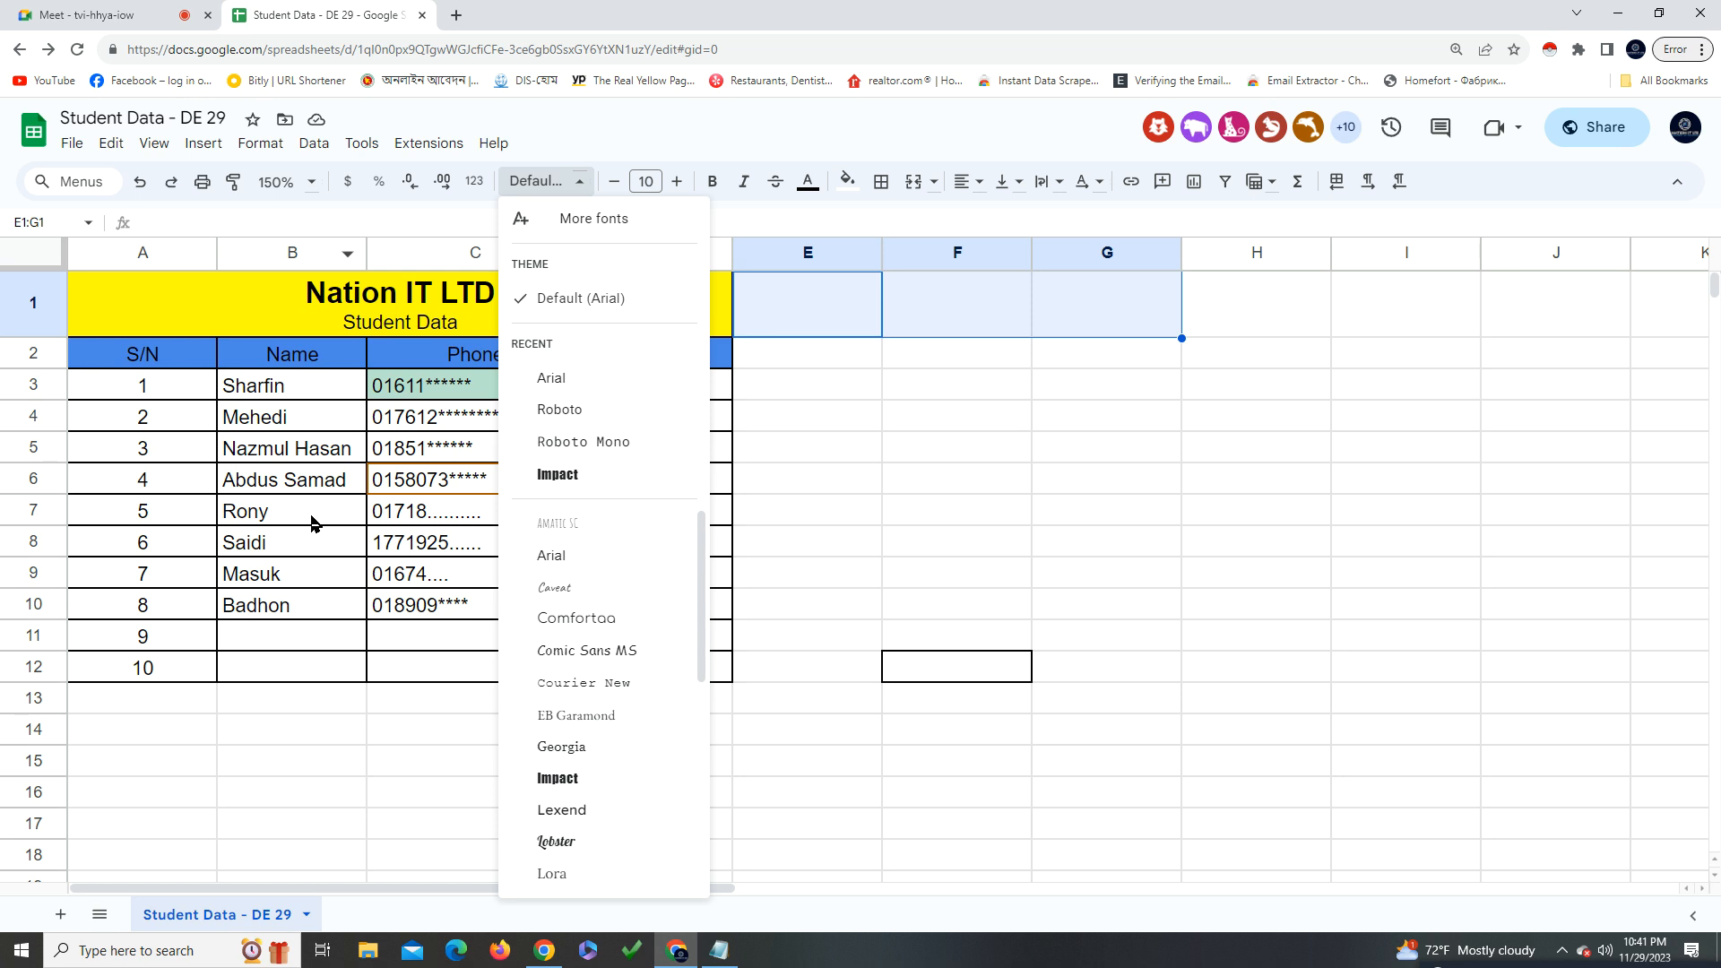
left_click(156, 145)
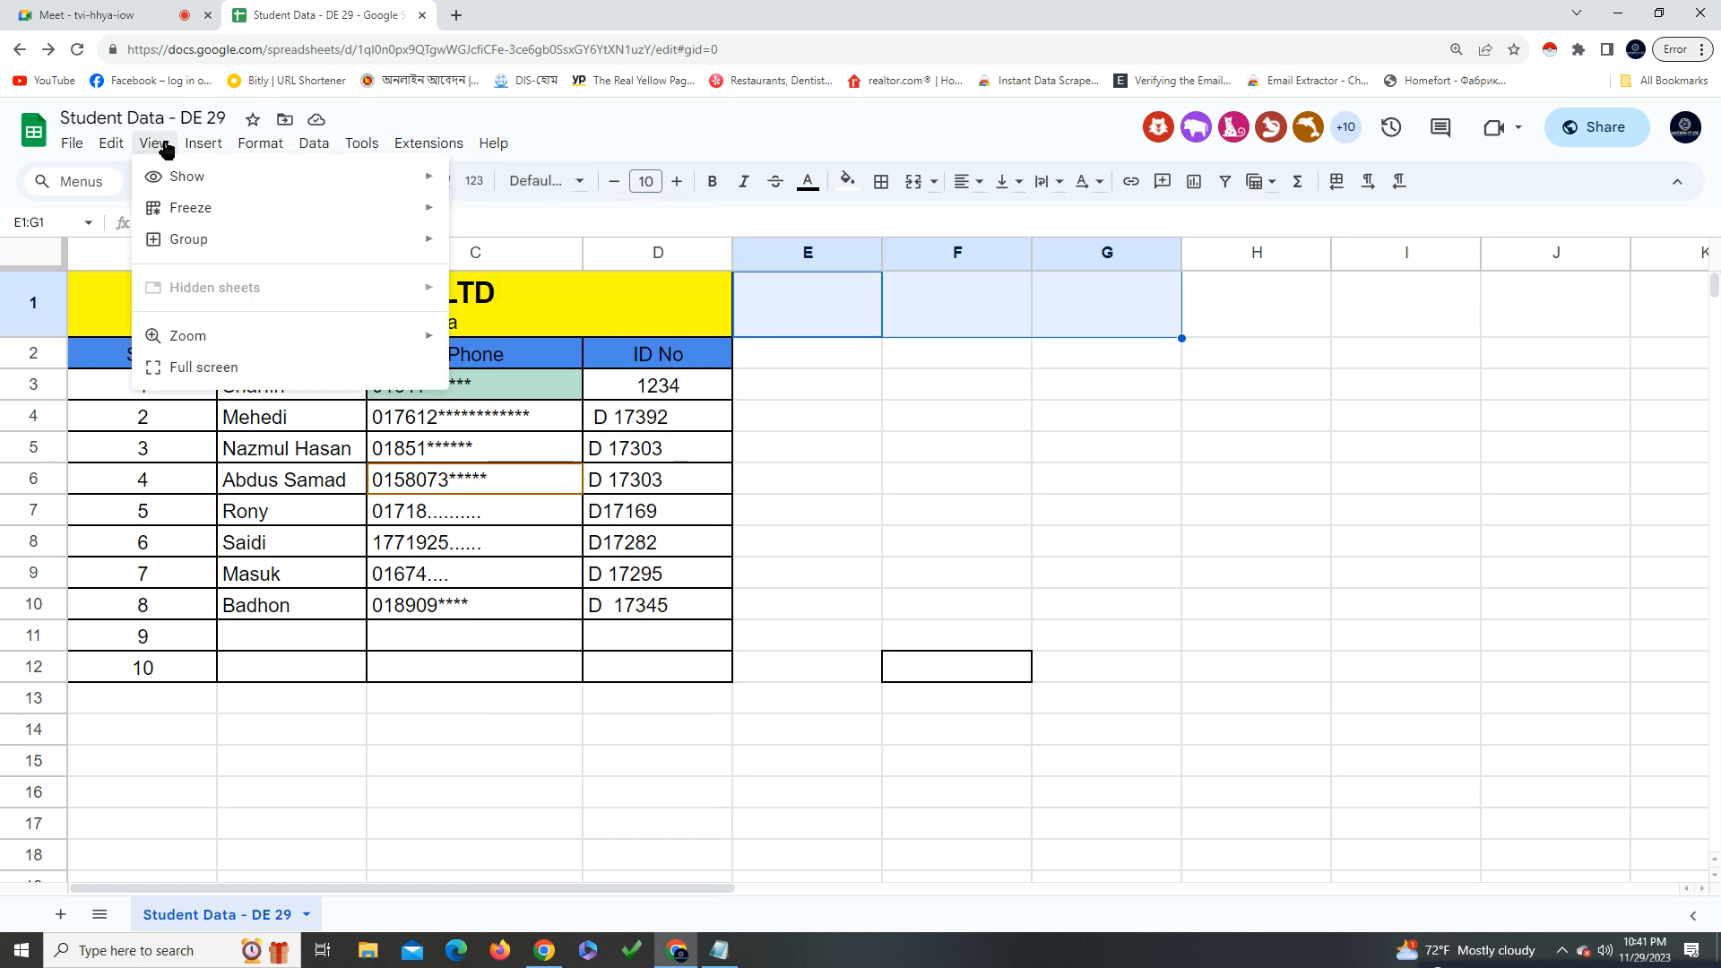
mouse_move(222, 154)
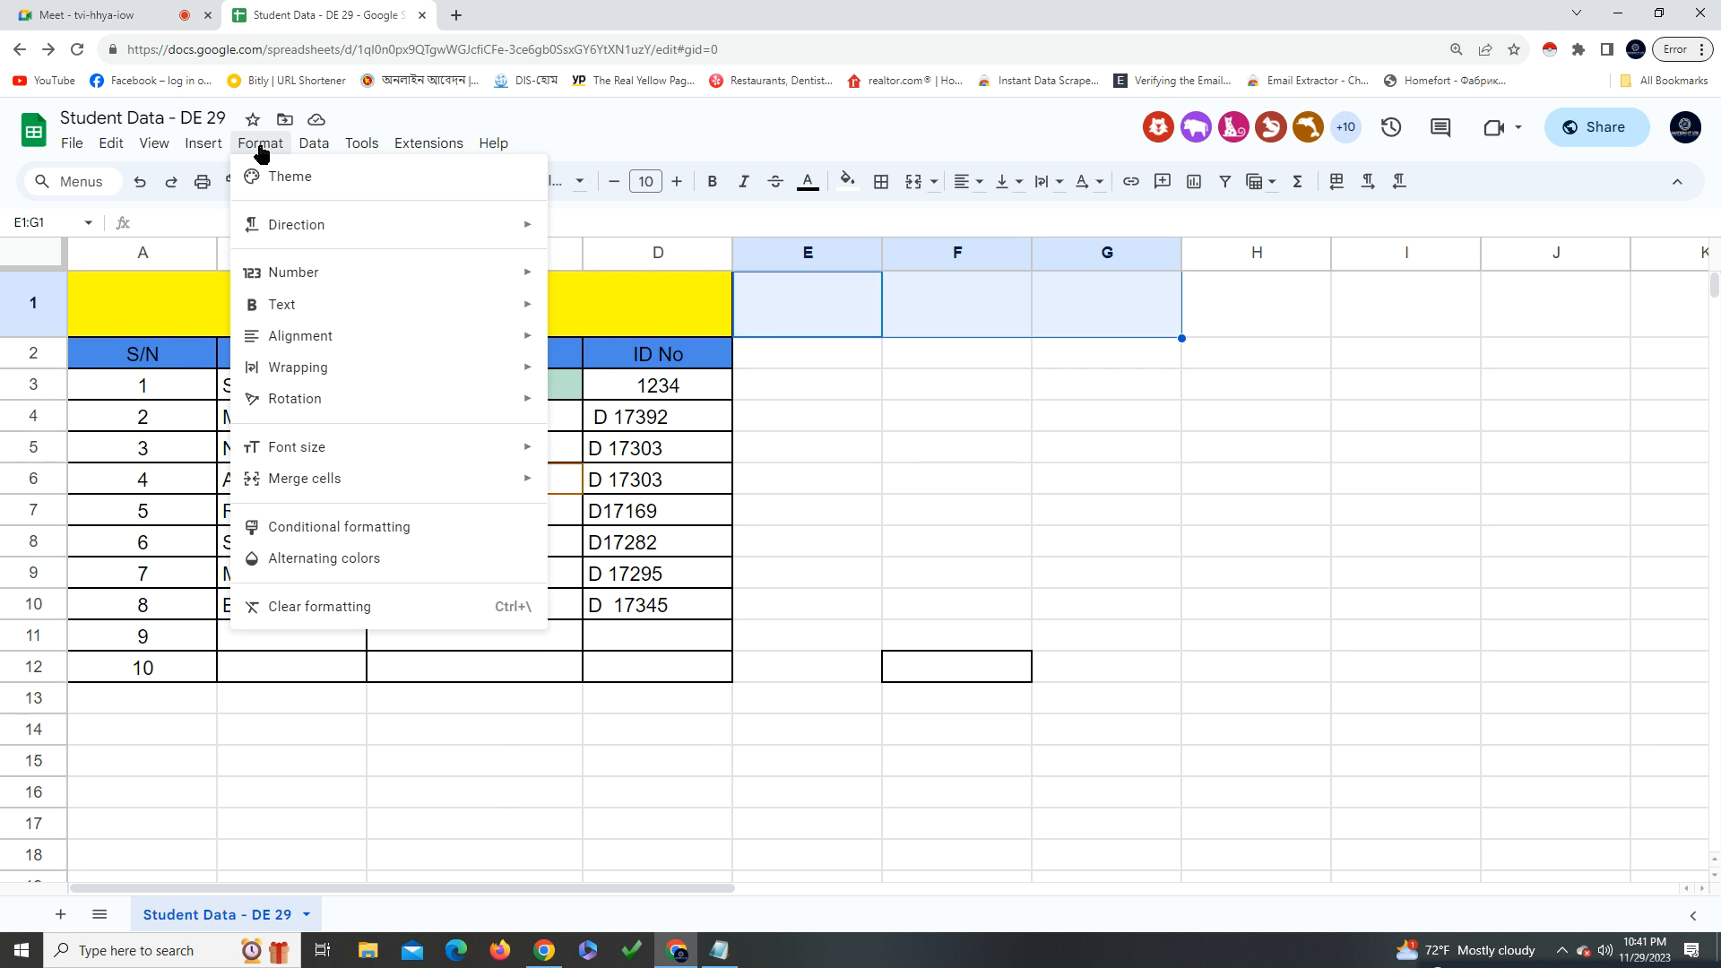
left_click(400, 529)
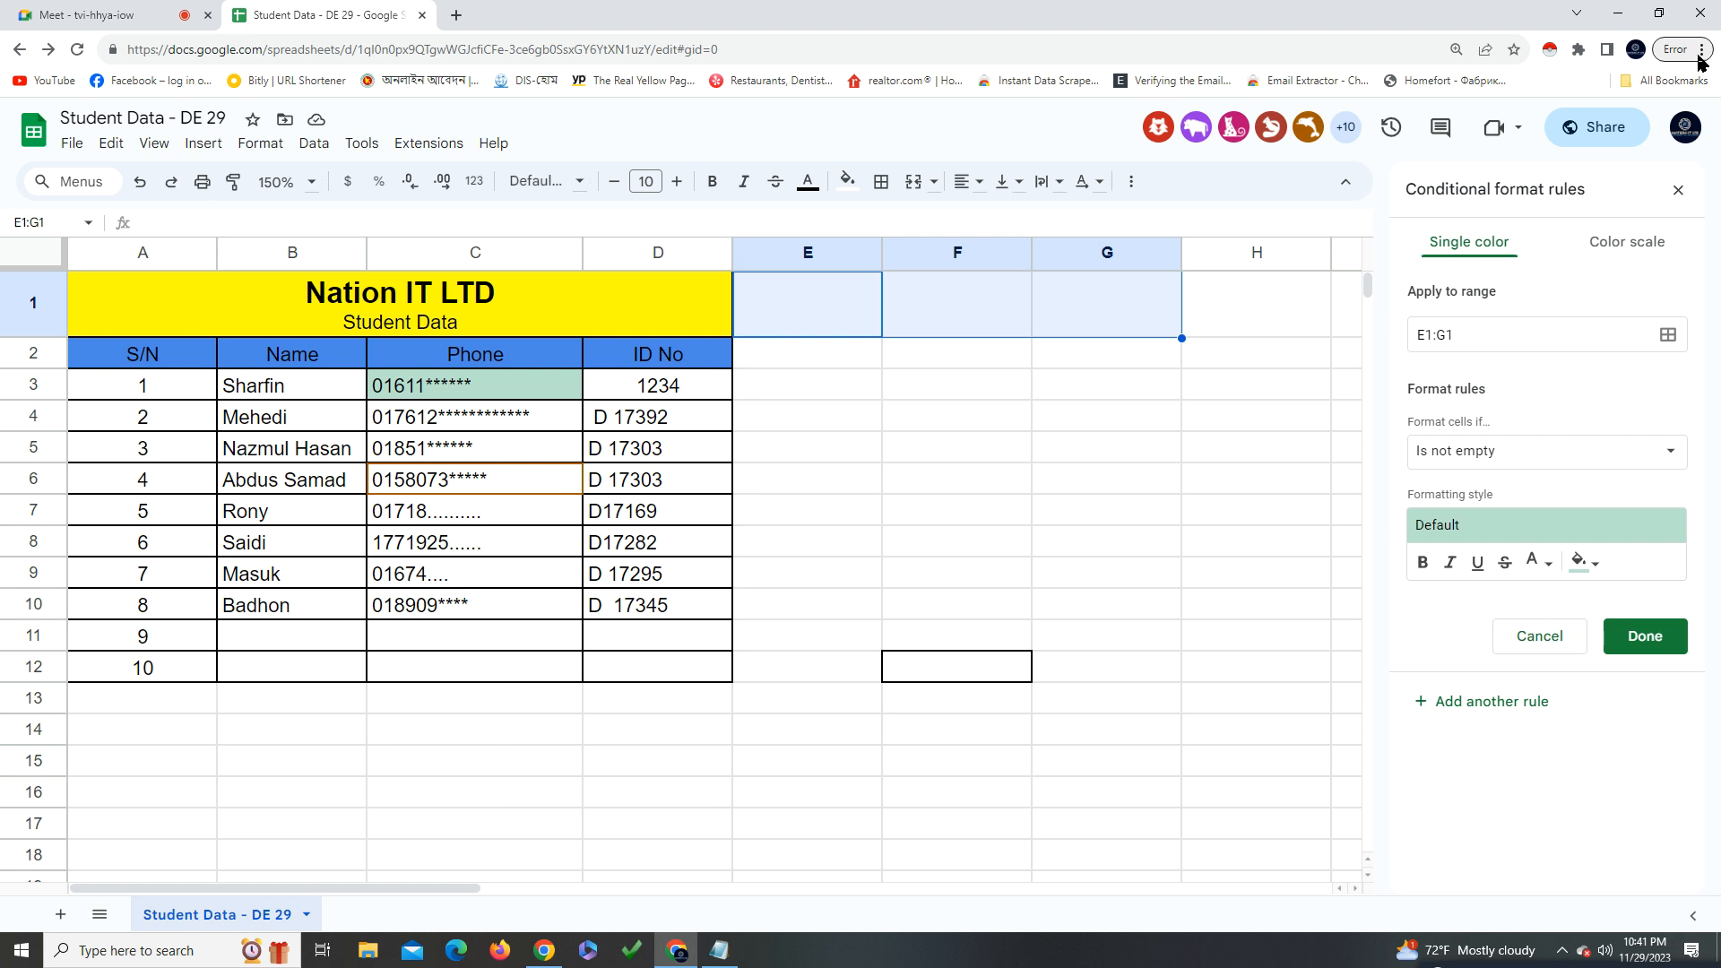
left_click(1678, 189)
Examine the alignment and number format options for cells E1:G1, including the custom number formats, without applying any
left_click(259, 145)
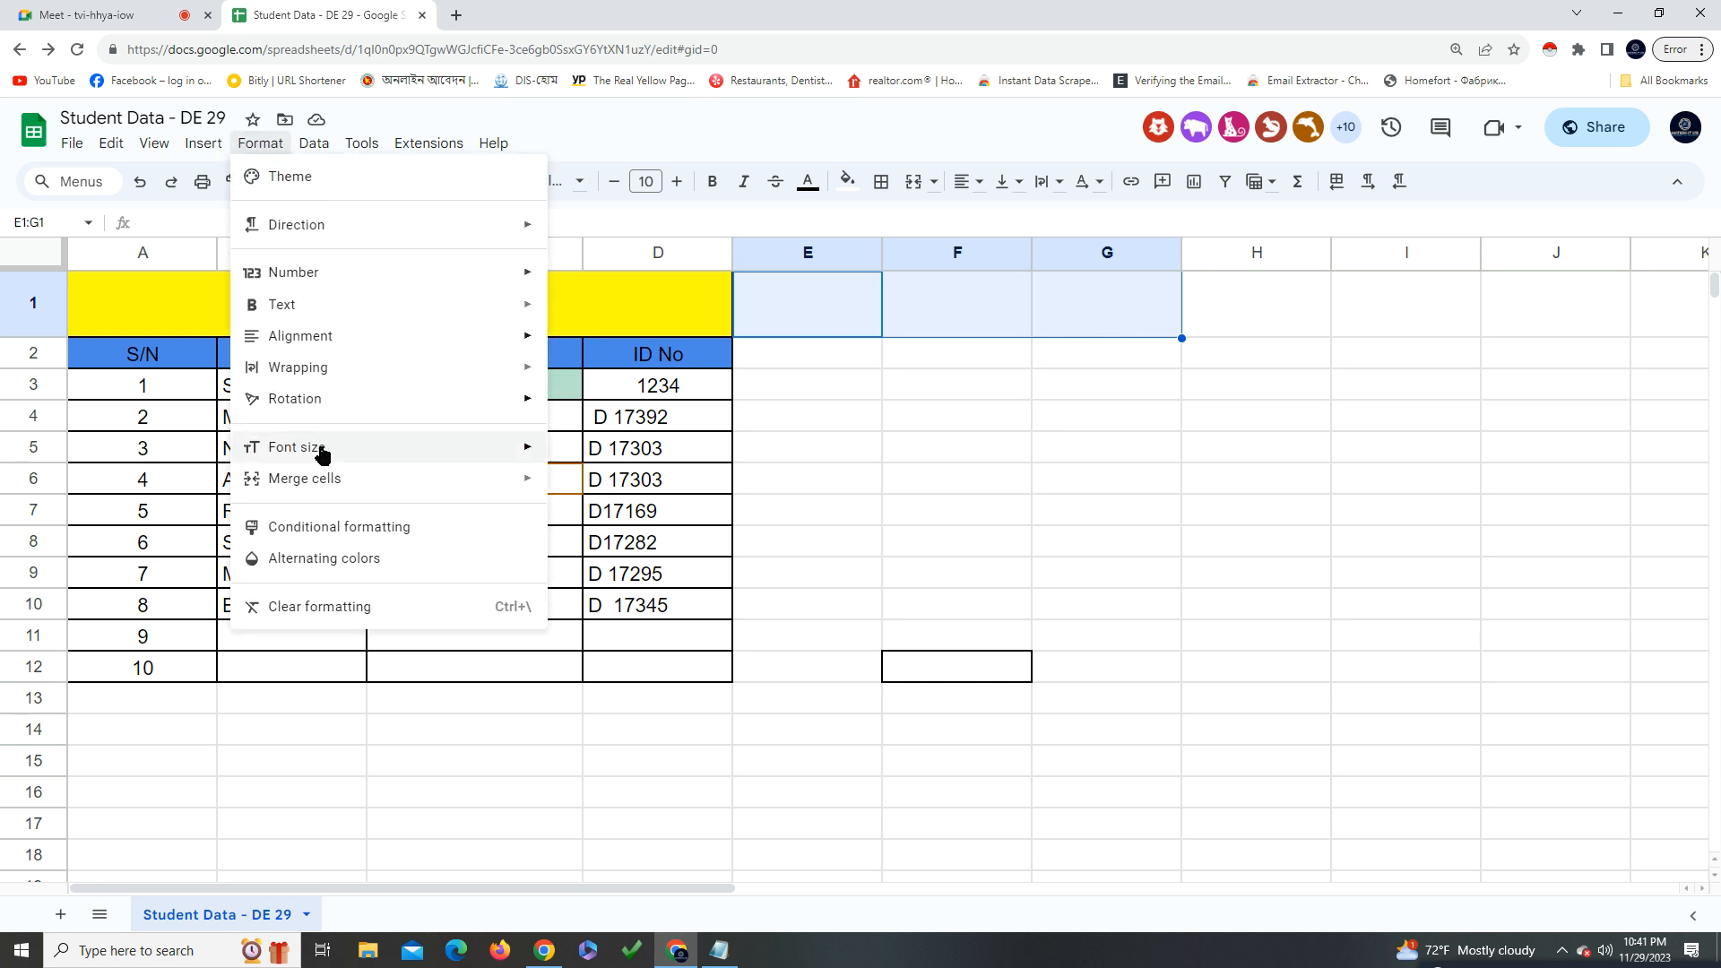
mouse_move(323, 383)
mouse_move(383, 394)
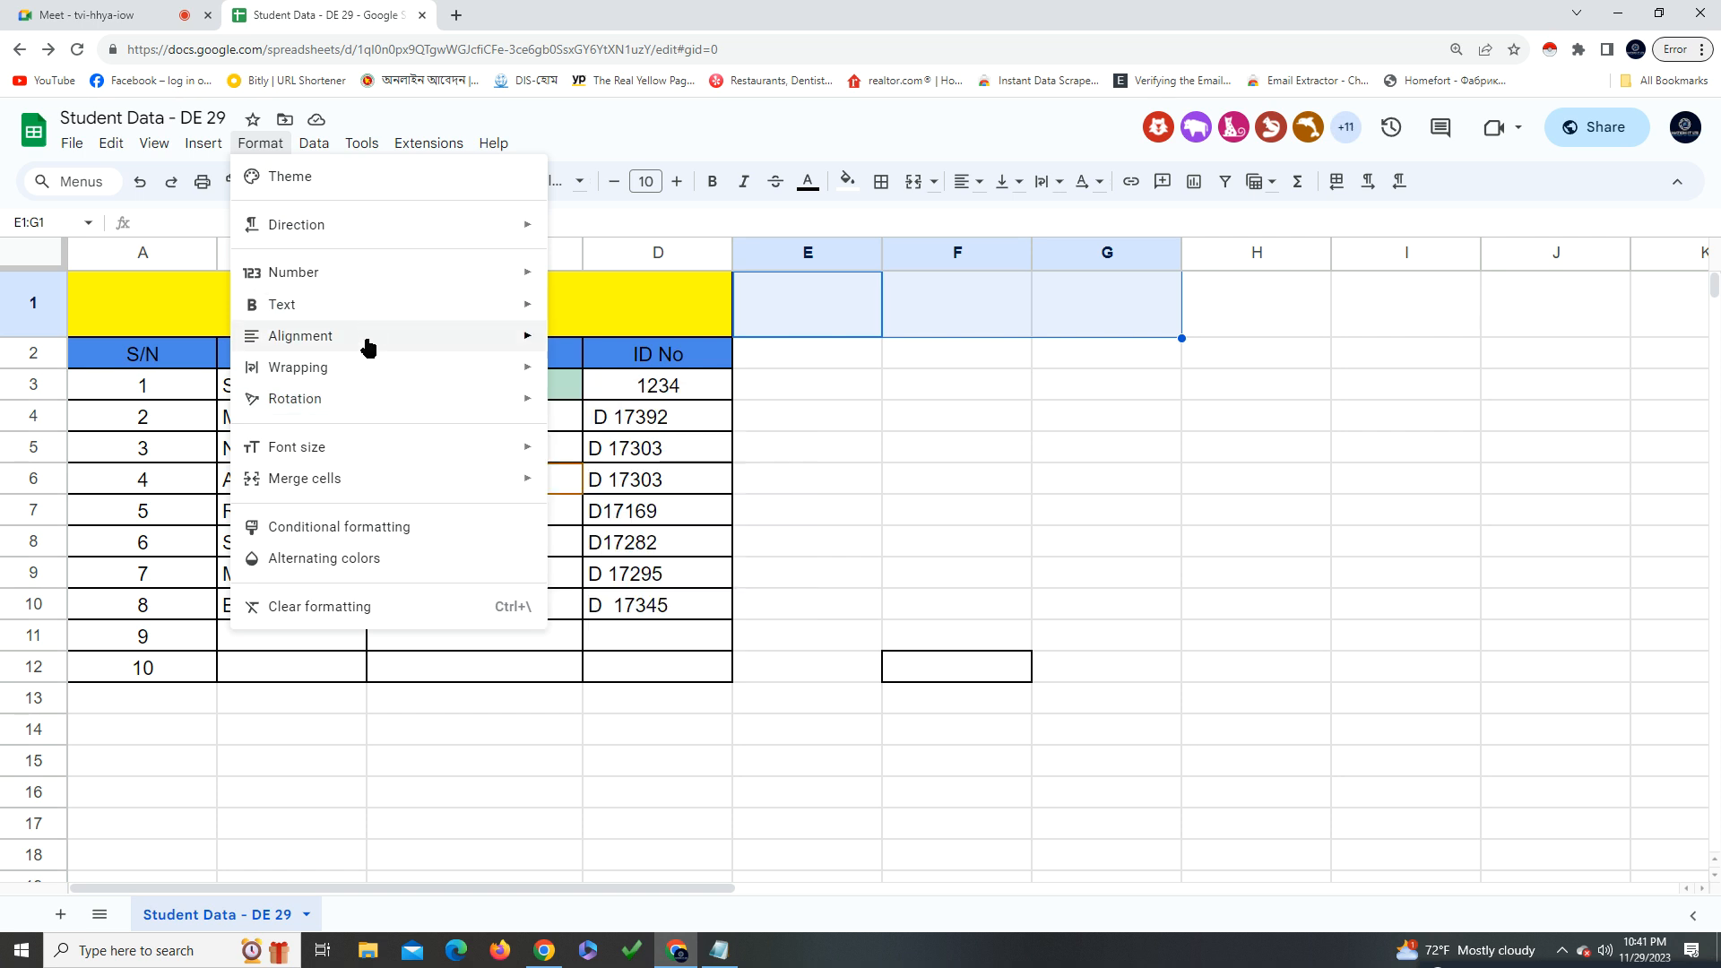
mouse_move(368, 349)
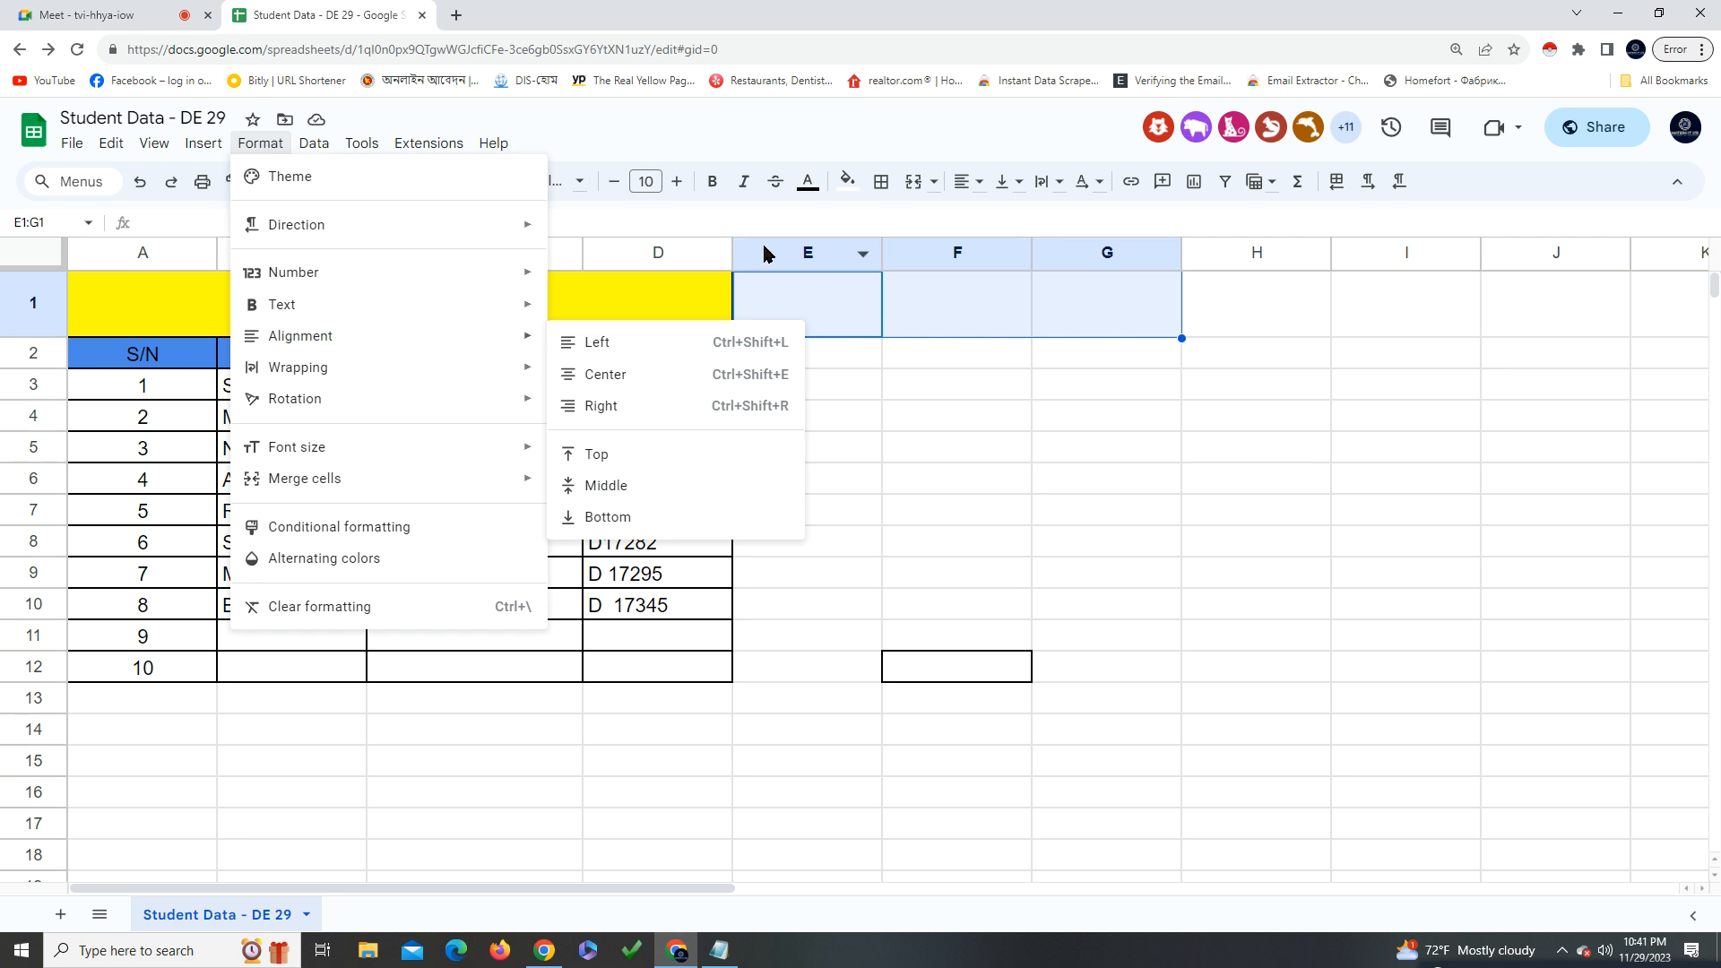
mouse_move(360, 309)
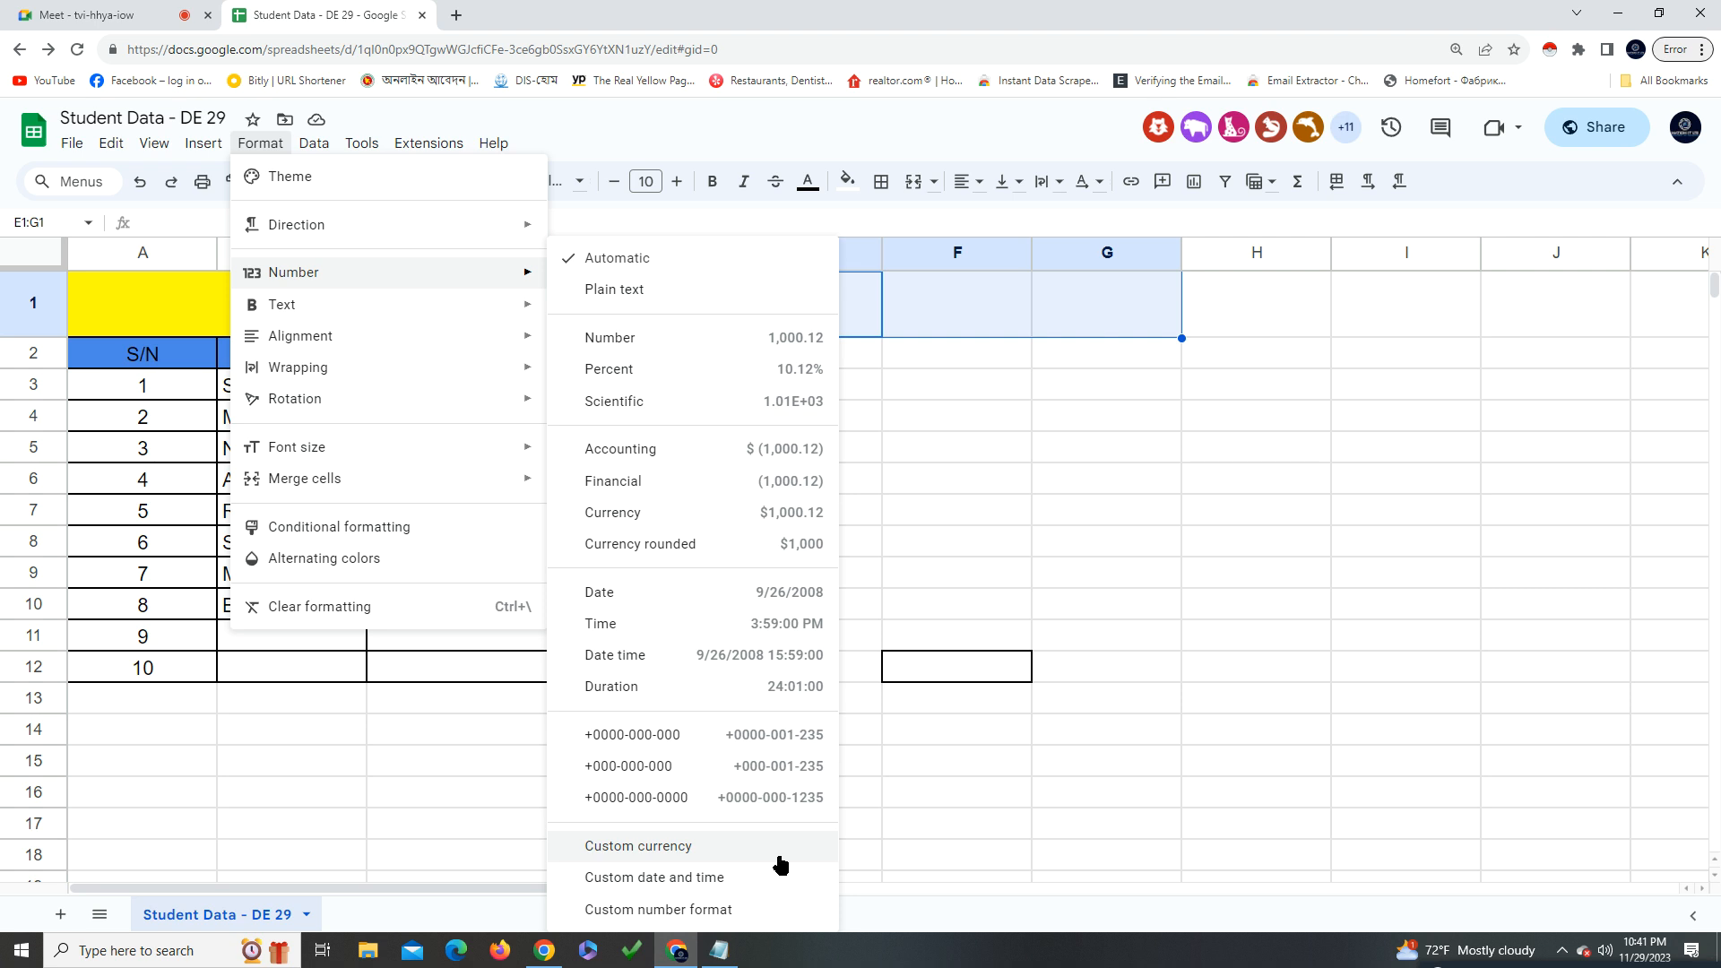
left_click(751, 911)
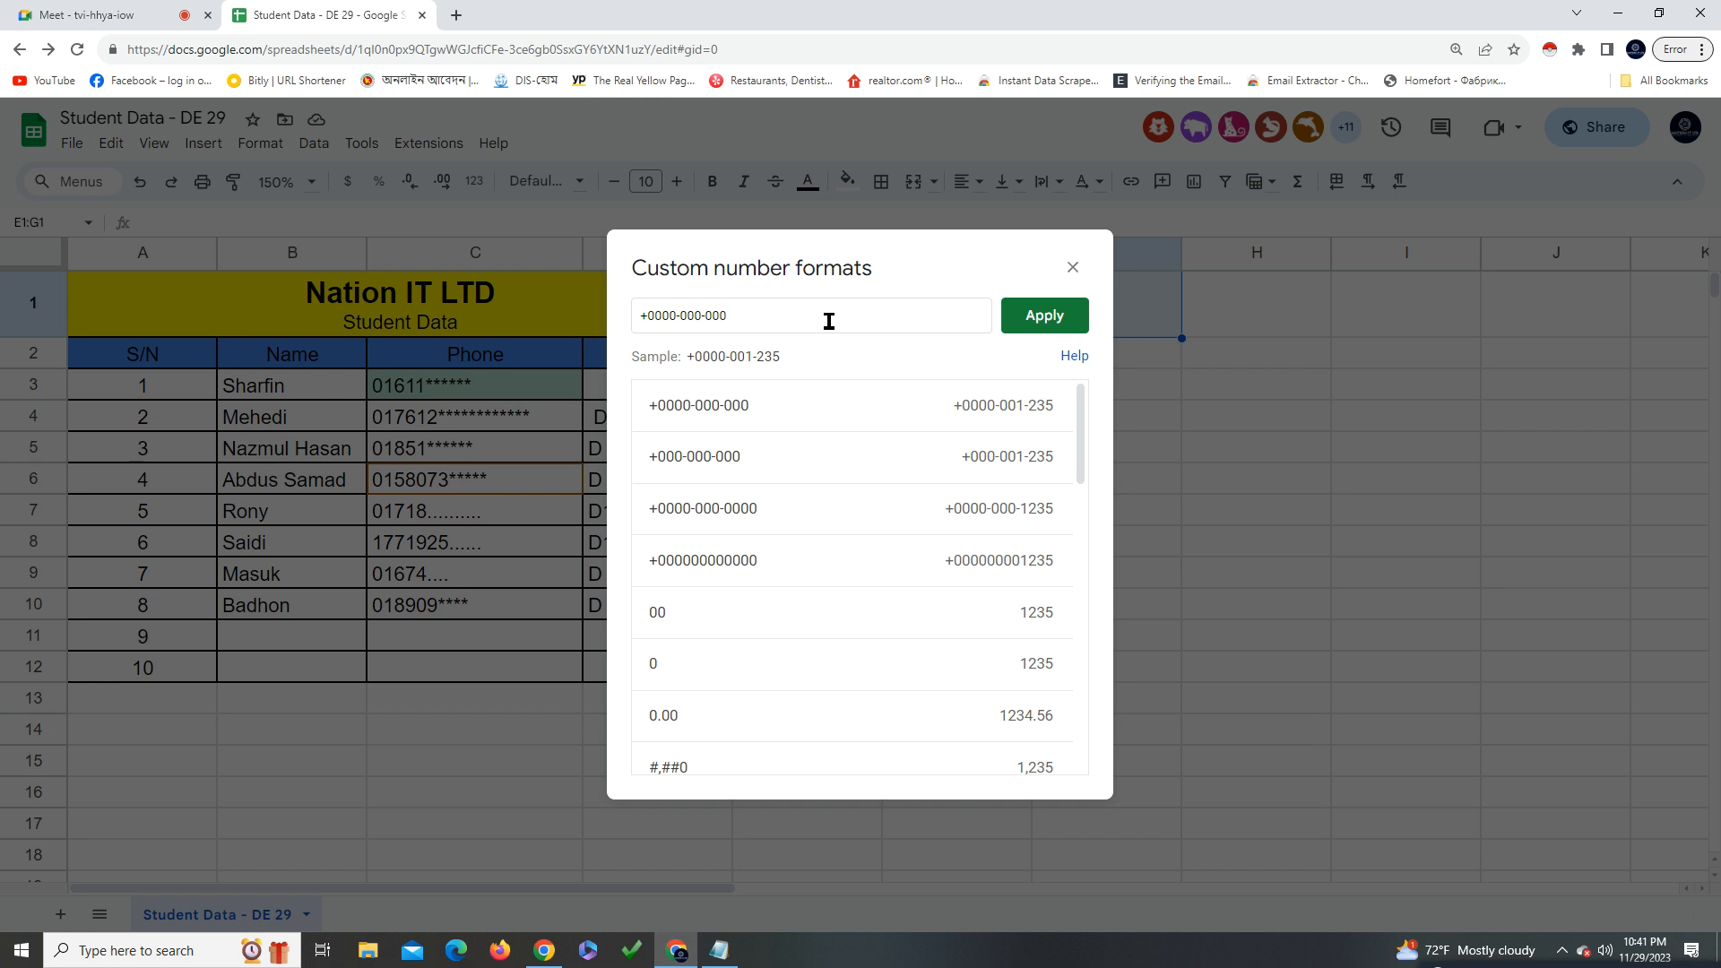
left_click_drag(829, 320, 542, 356)
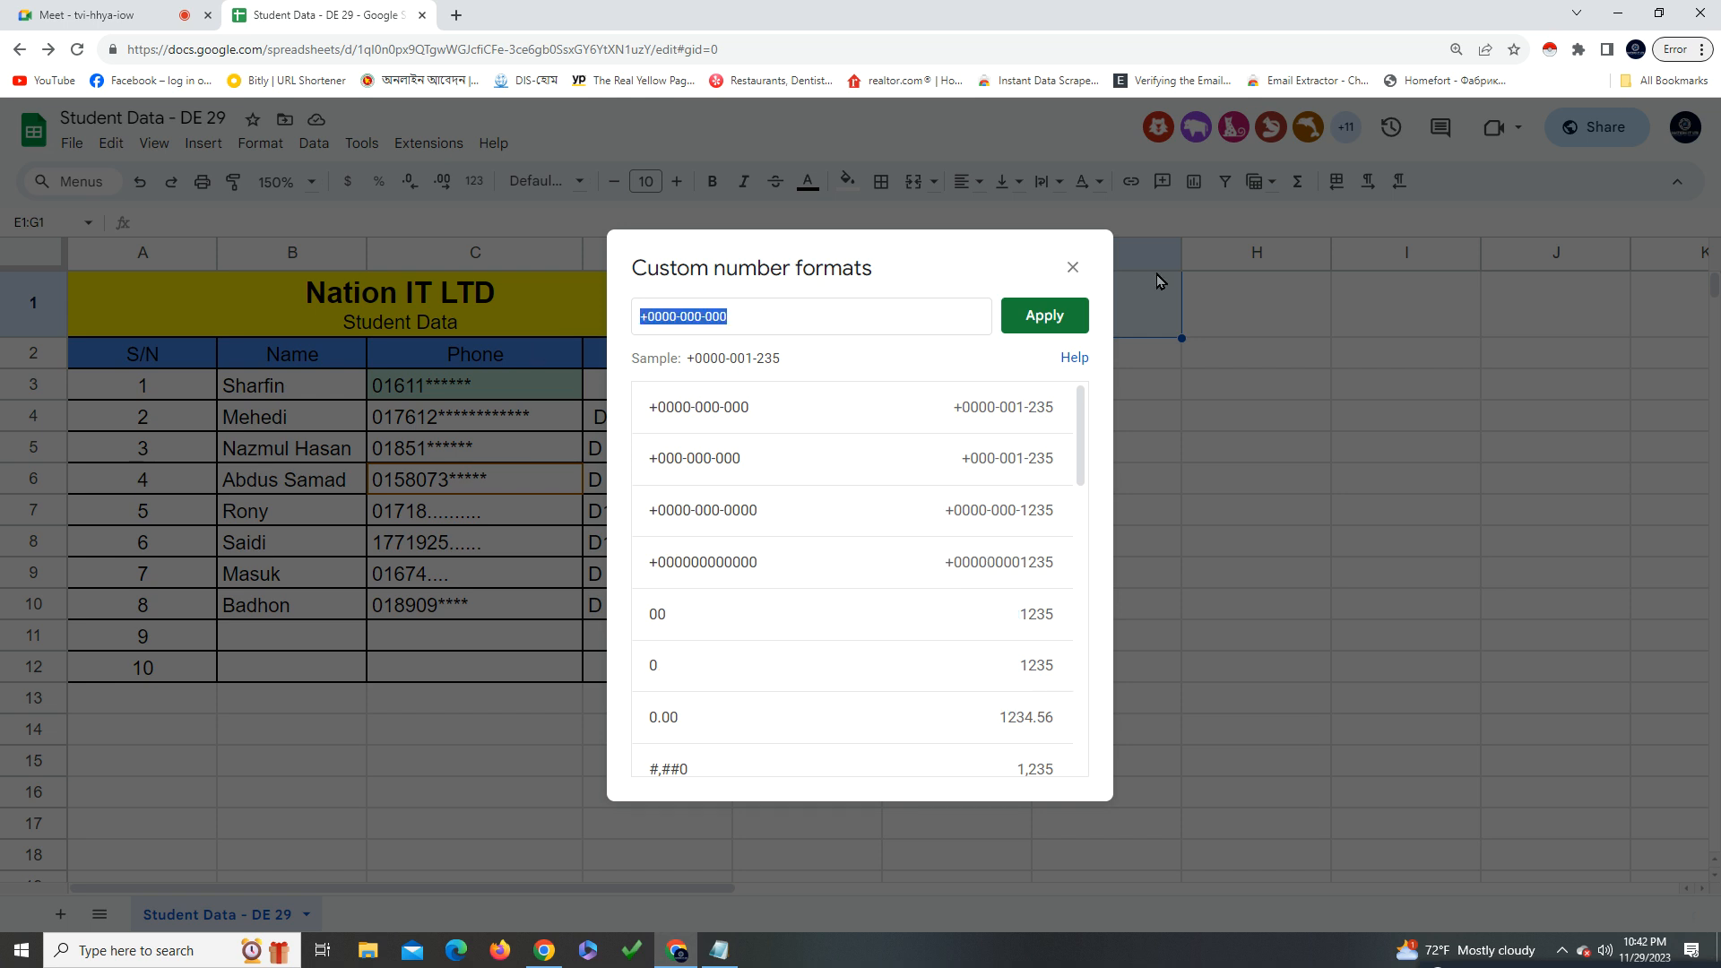
left_click(1073, 267)
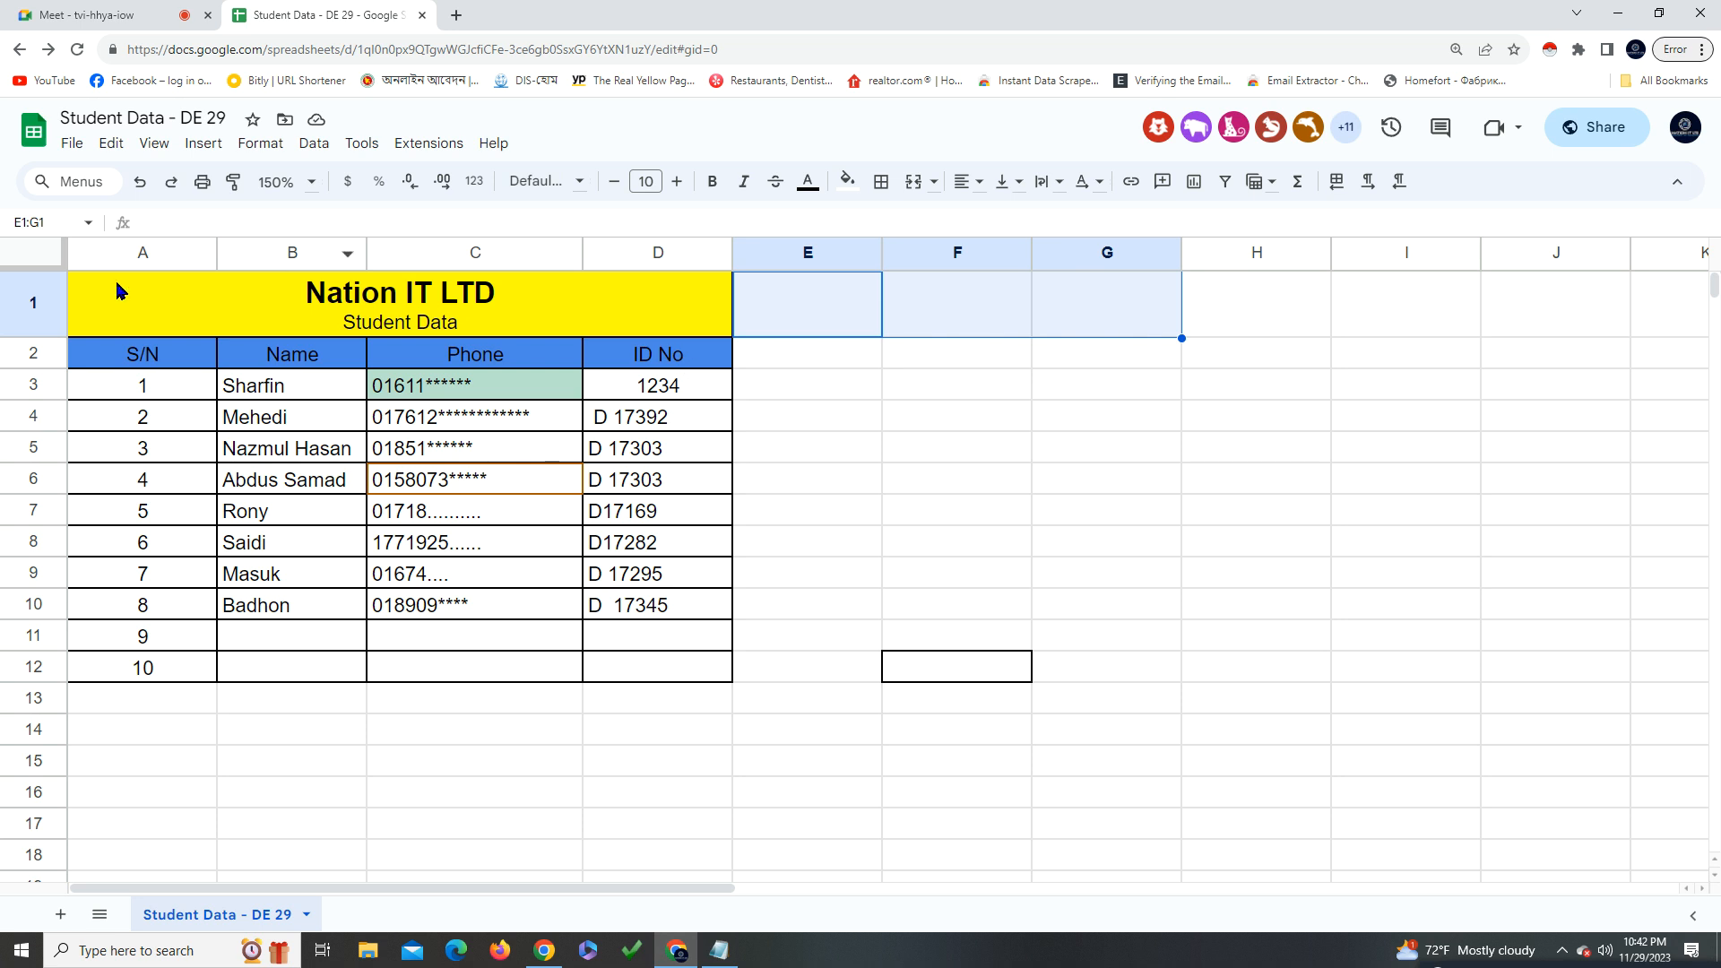
Examine the spreadsheet's formatting, tools, extensions and file commands, leaving the file name as it is
left_click(261, 144)
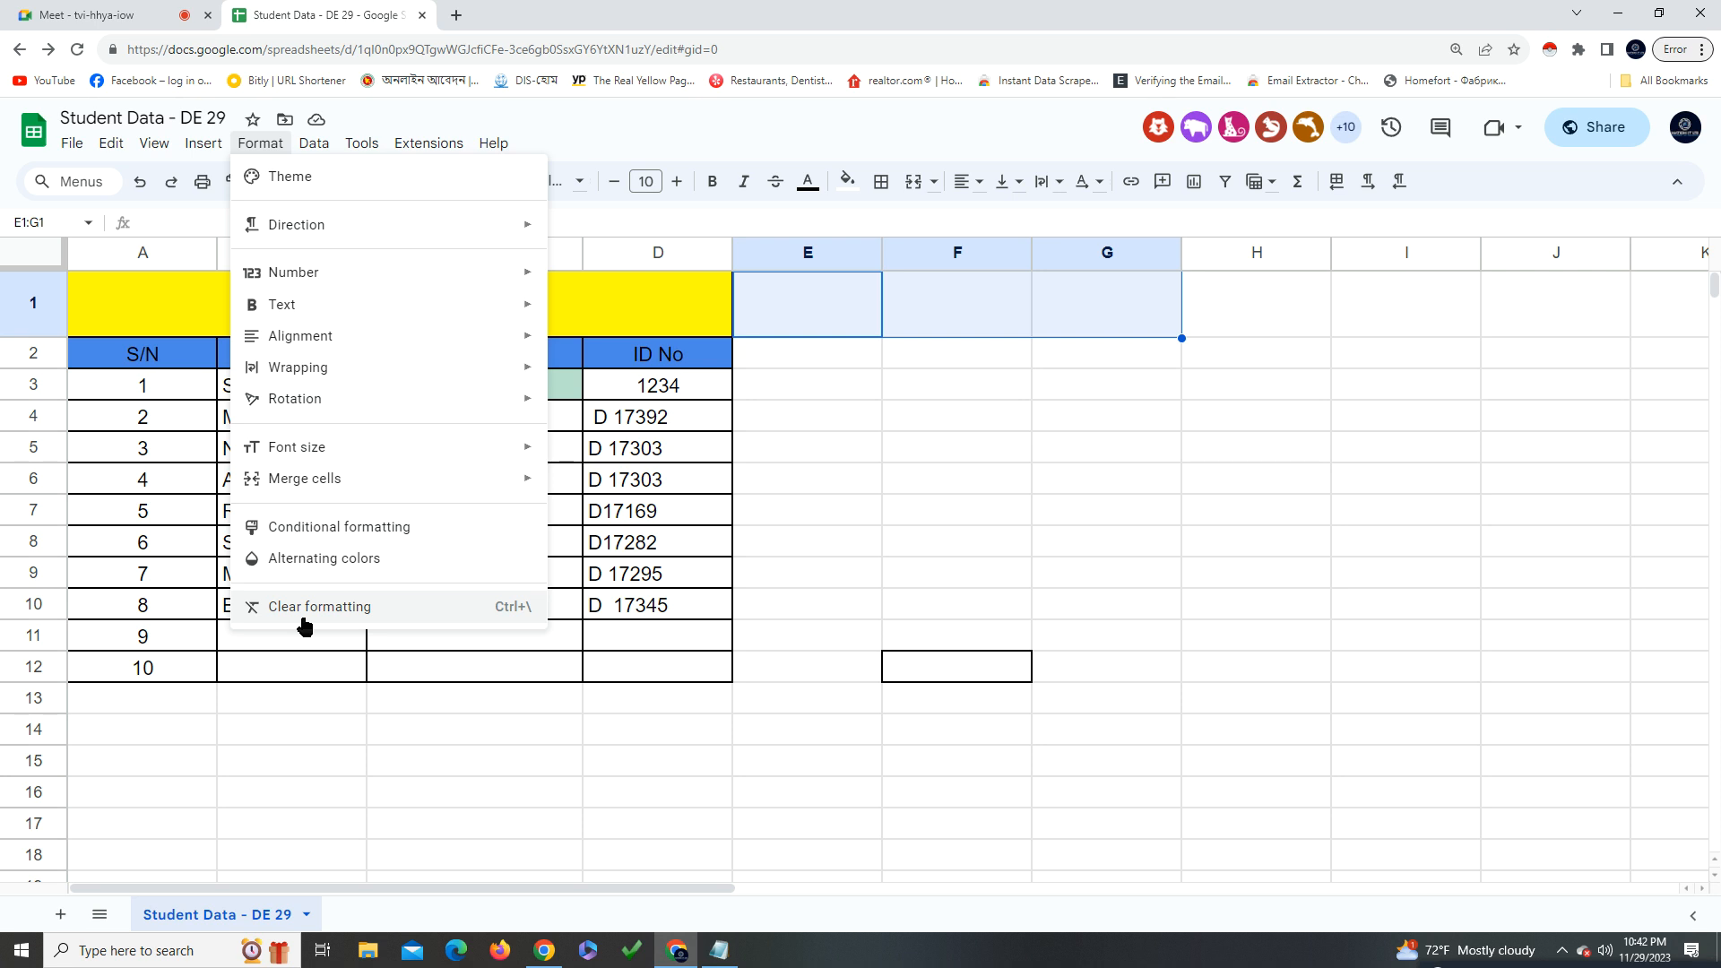
mouse_move(380, 150)
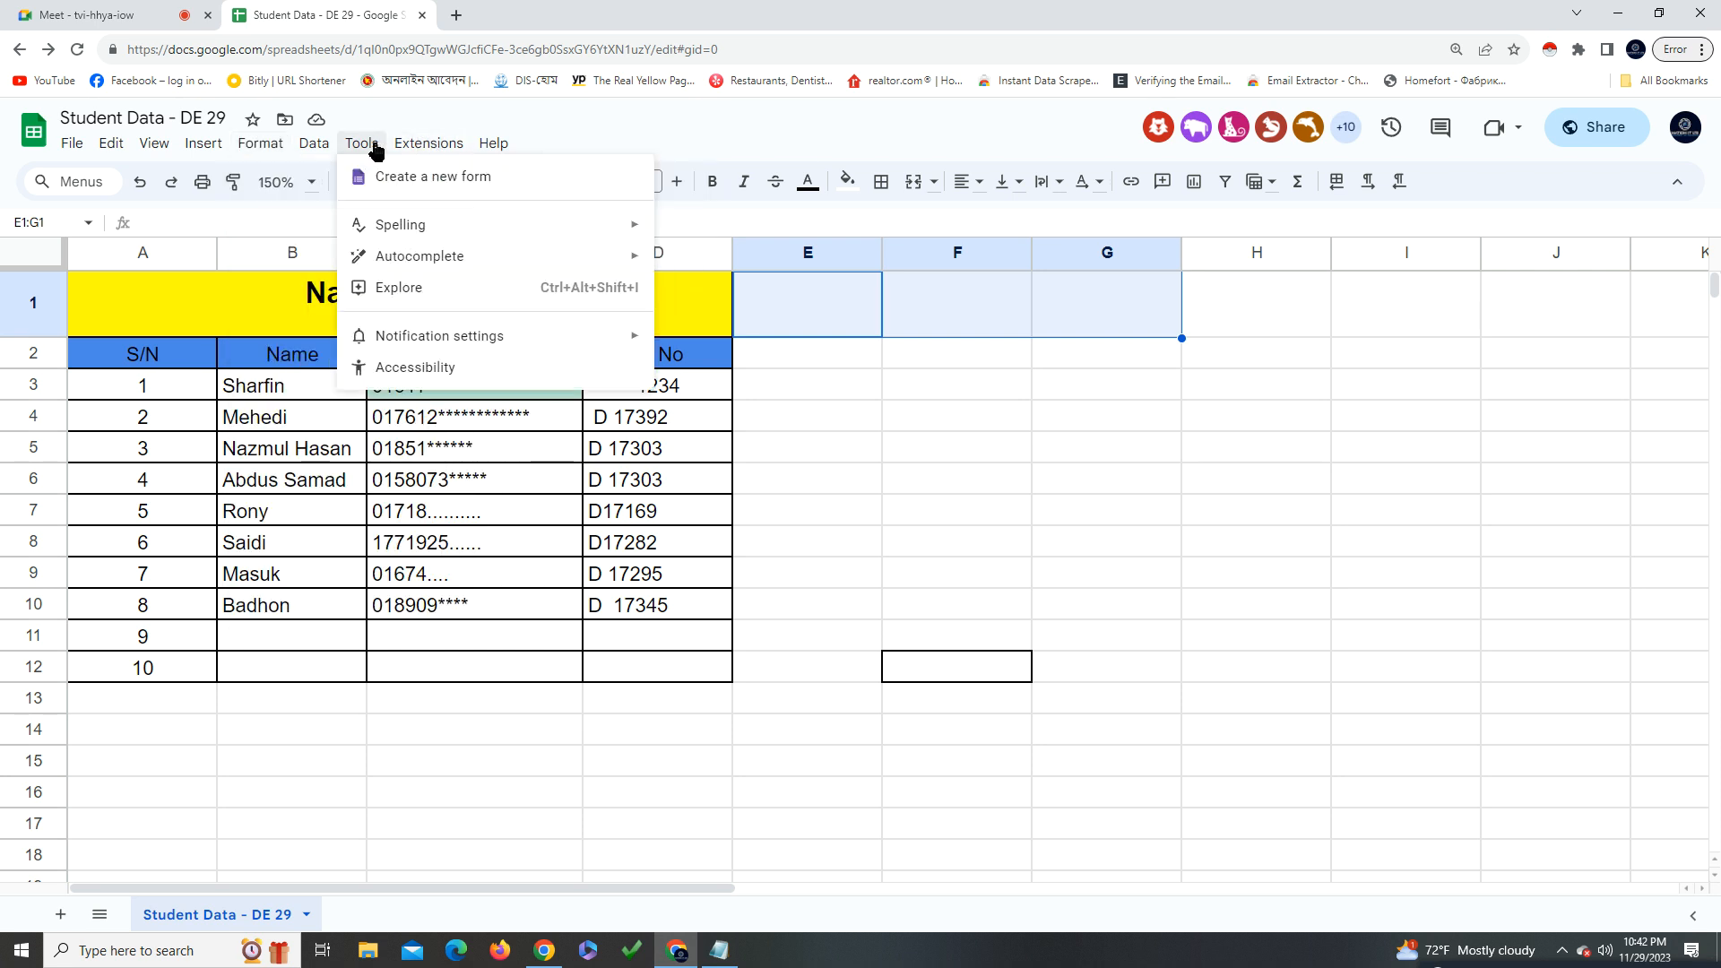
mouse_move(443, 154)
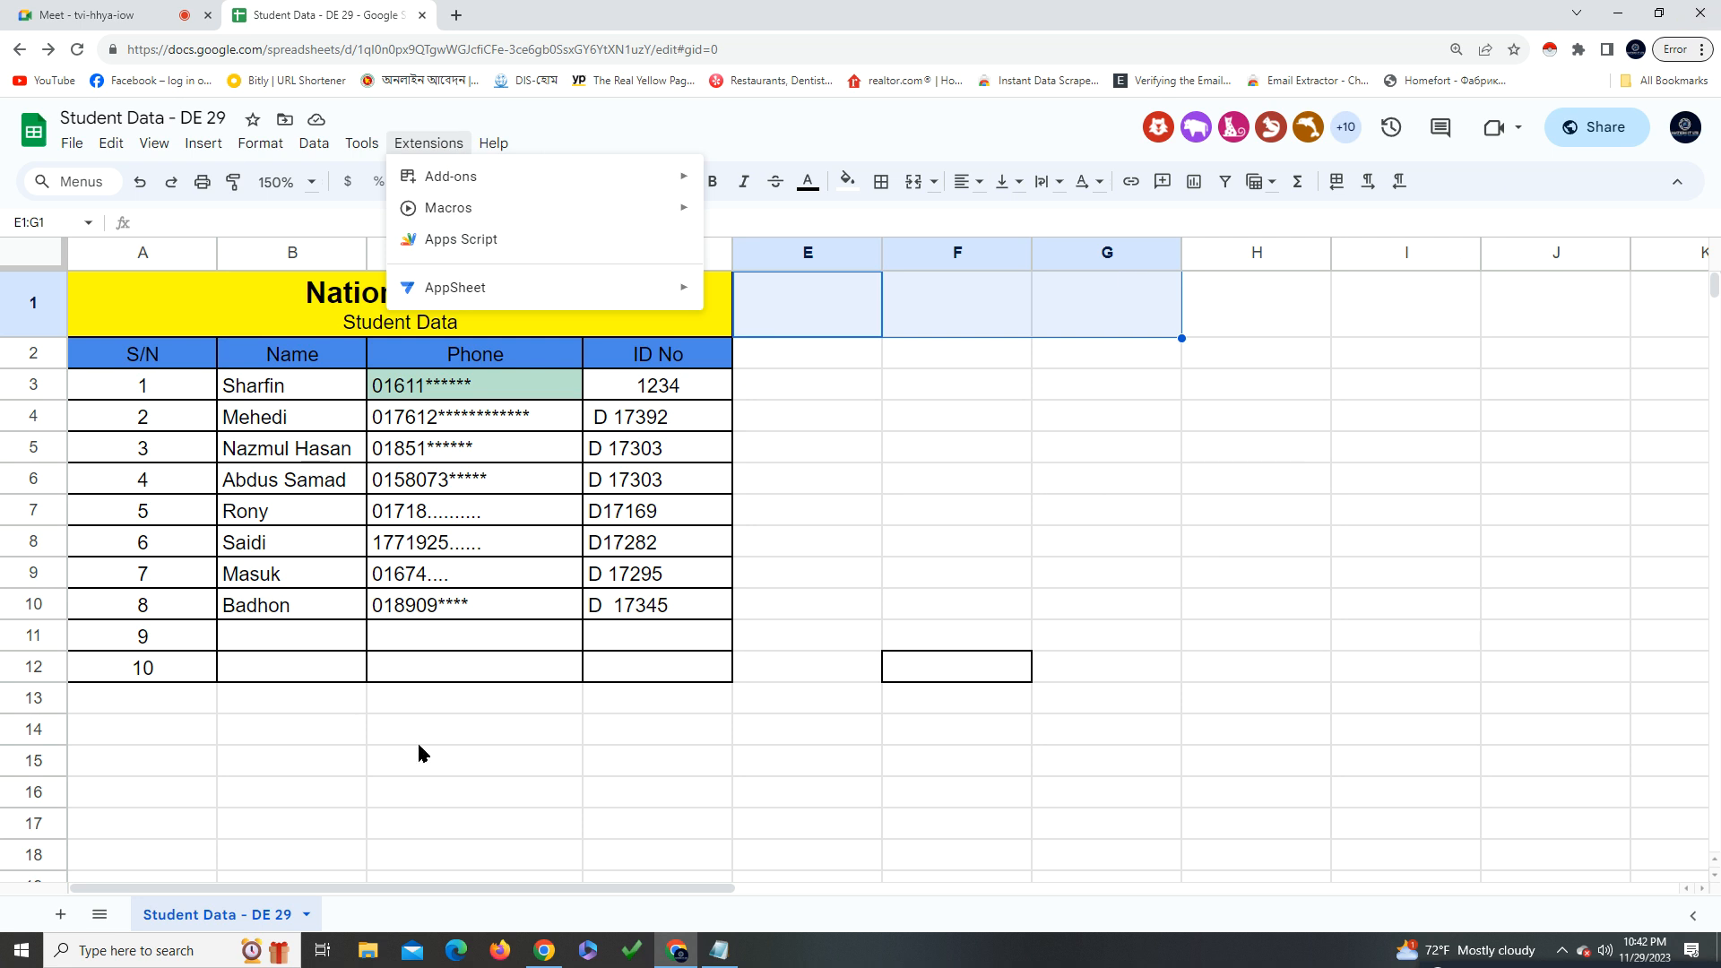
mouse_move(260, 144)
mouse_move(72, 143)
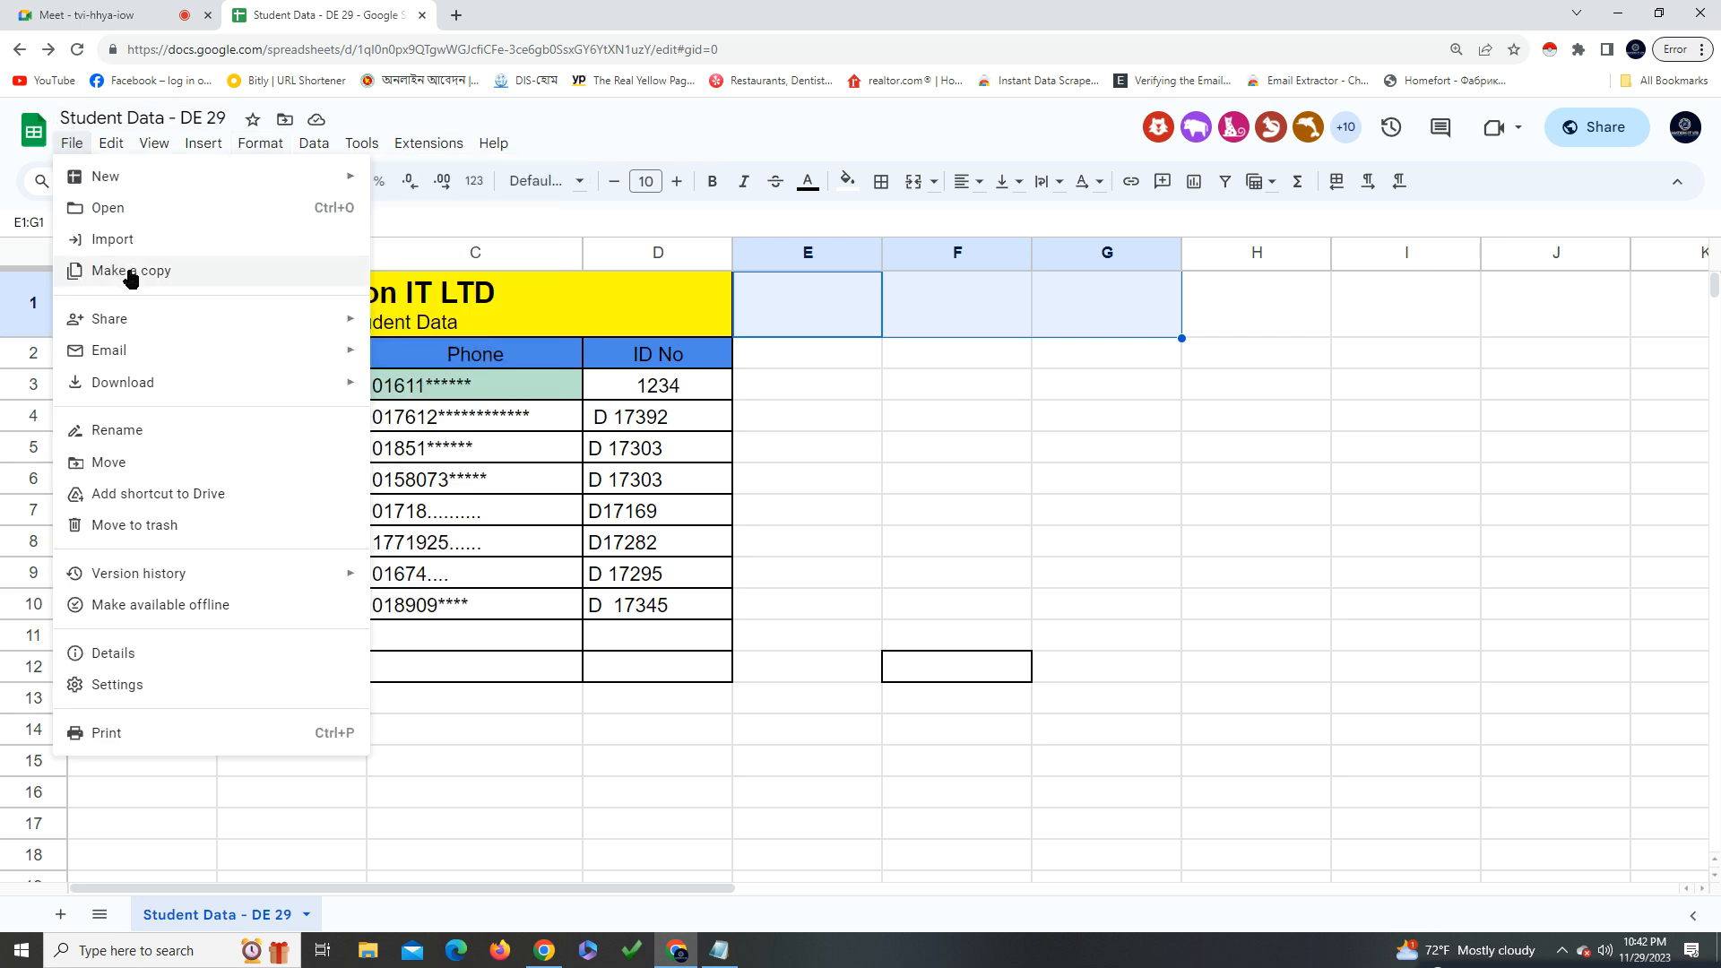
mouse_move(204, 142)
left_click(221, 114)
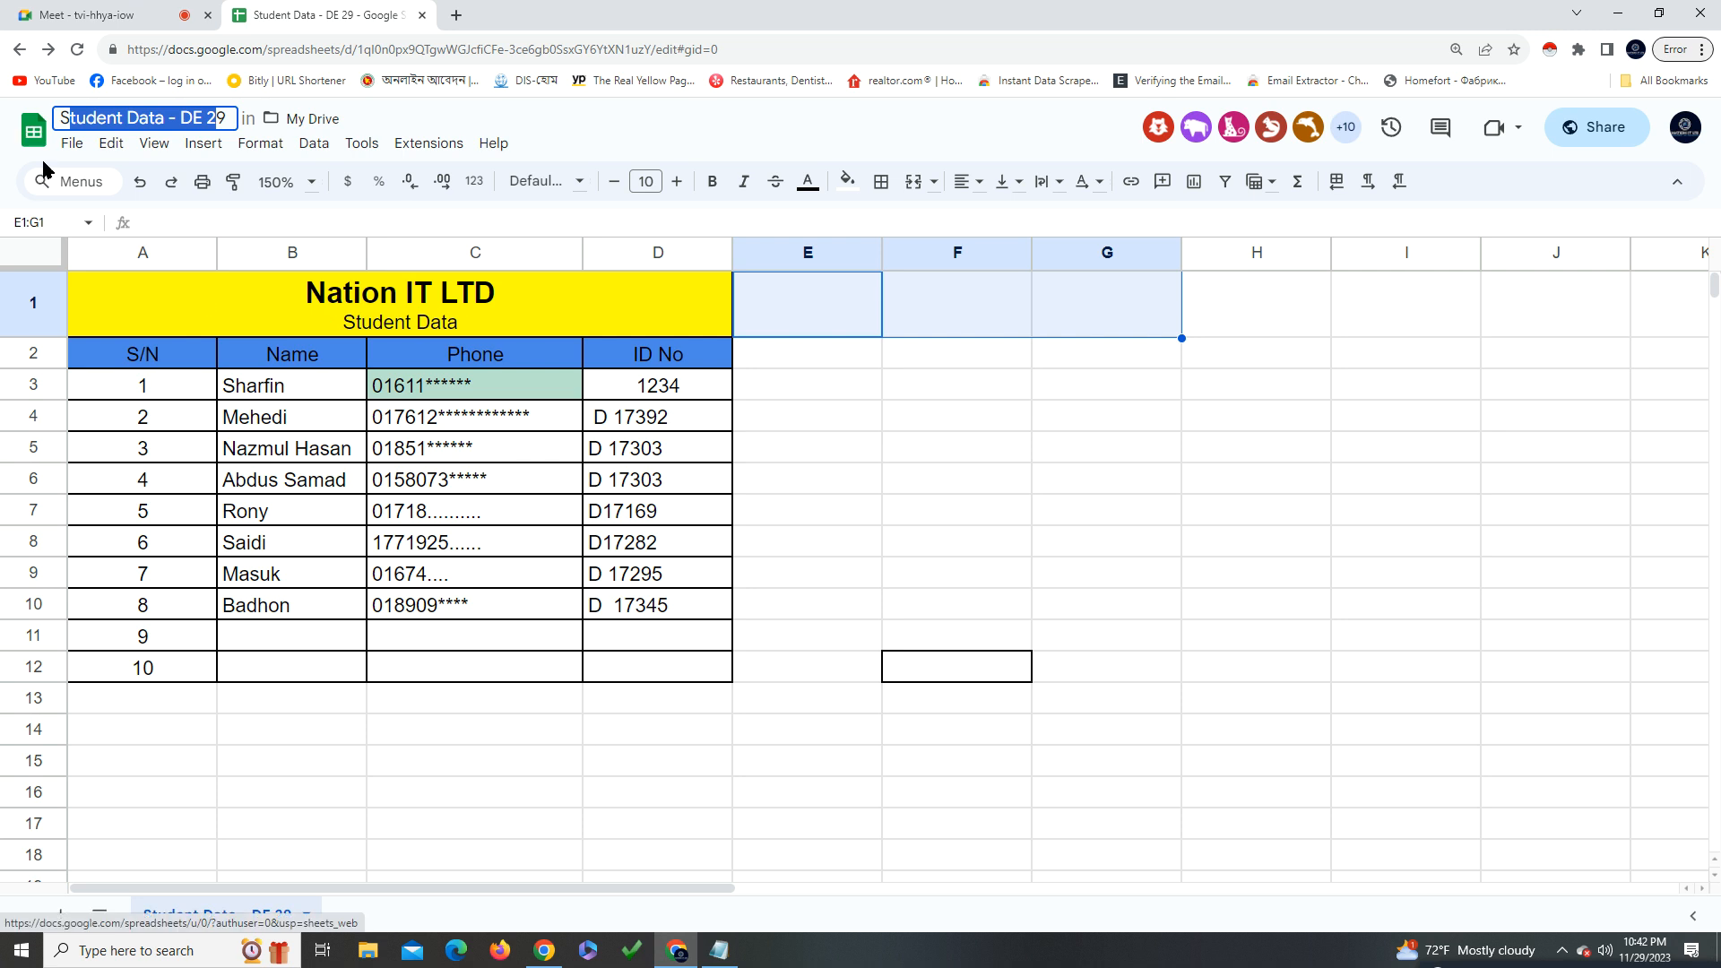
left_click(71, 145)
mouse_move(200, 384)
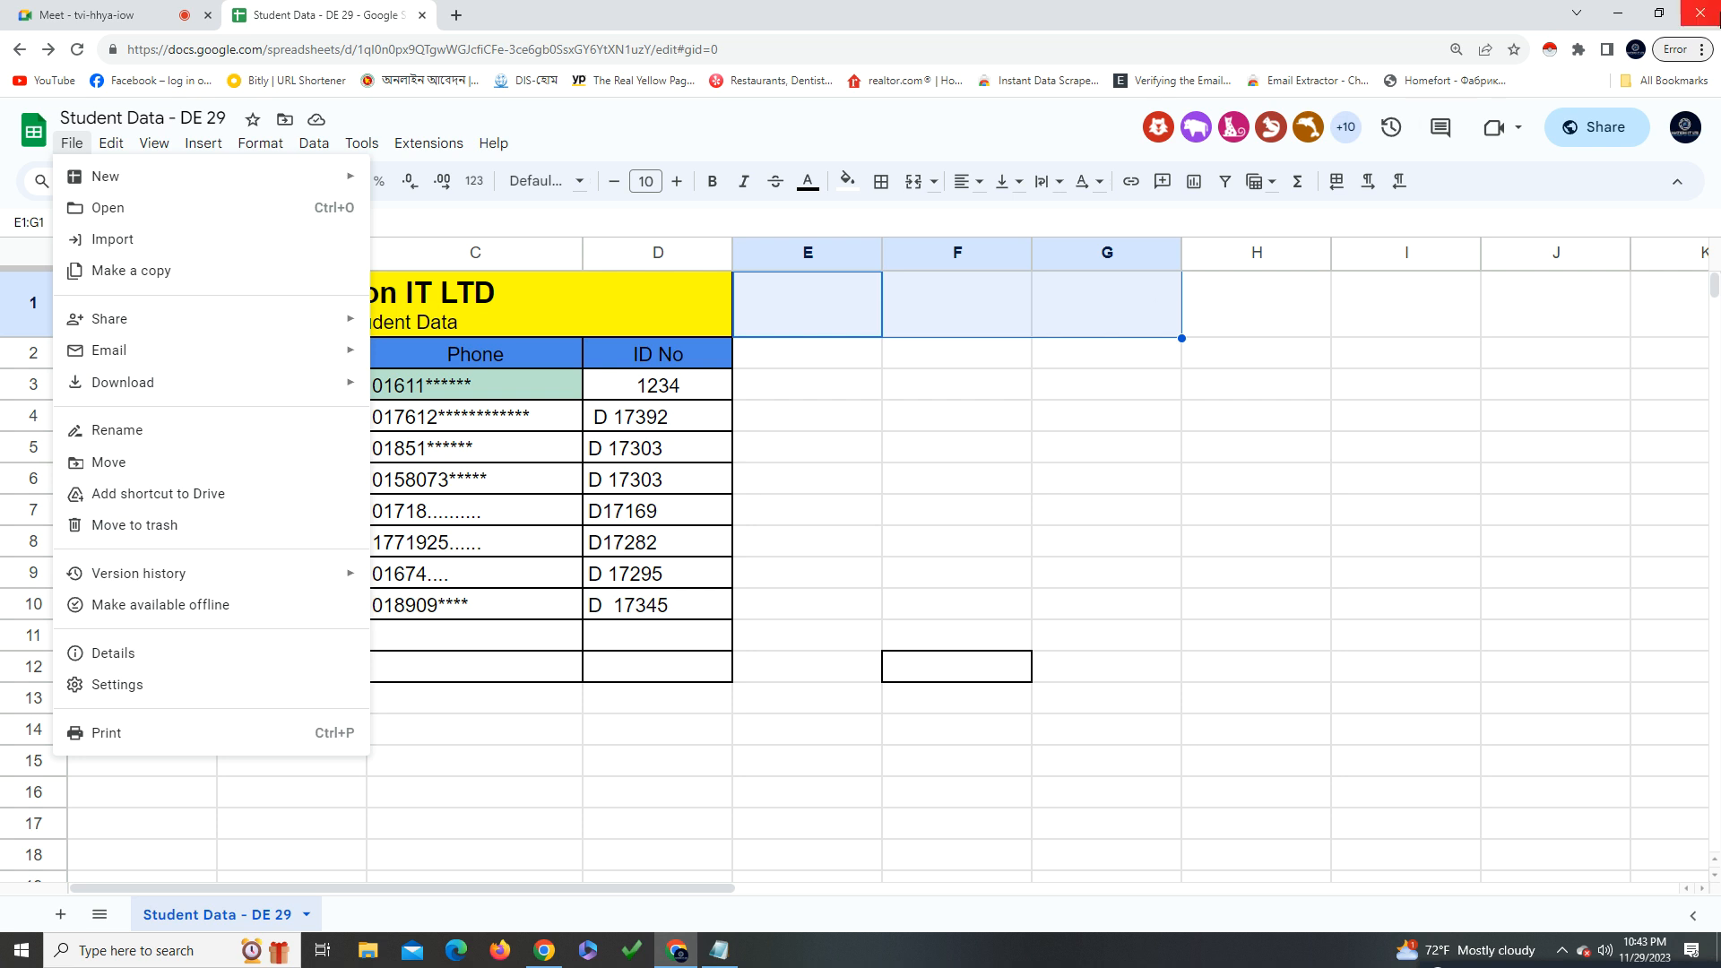
Close the spreadsheet and reopen Student Data - DE 29 from My Drive in Google Drive
left_click(421, 15)
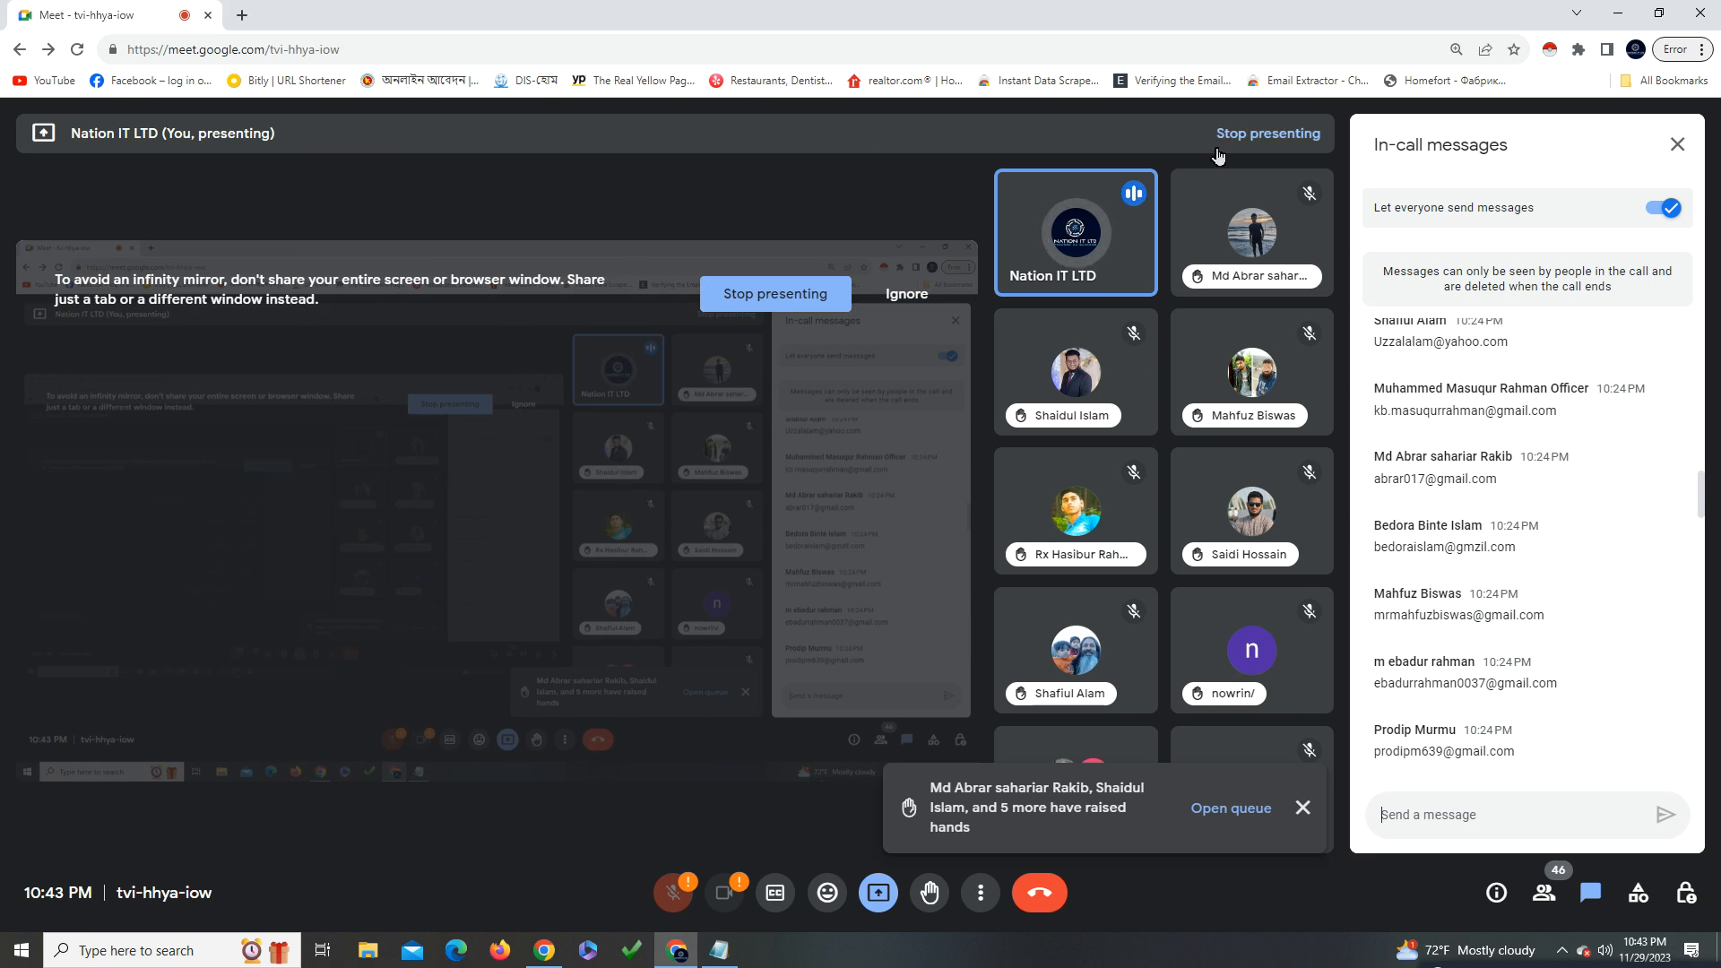
left_click(246, 18)
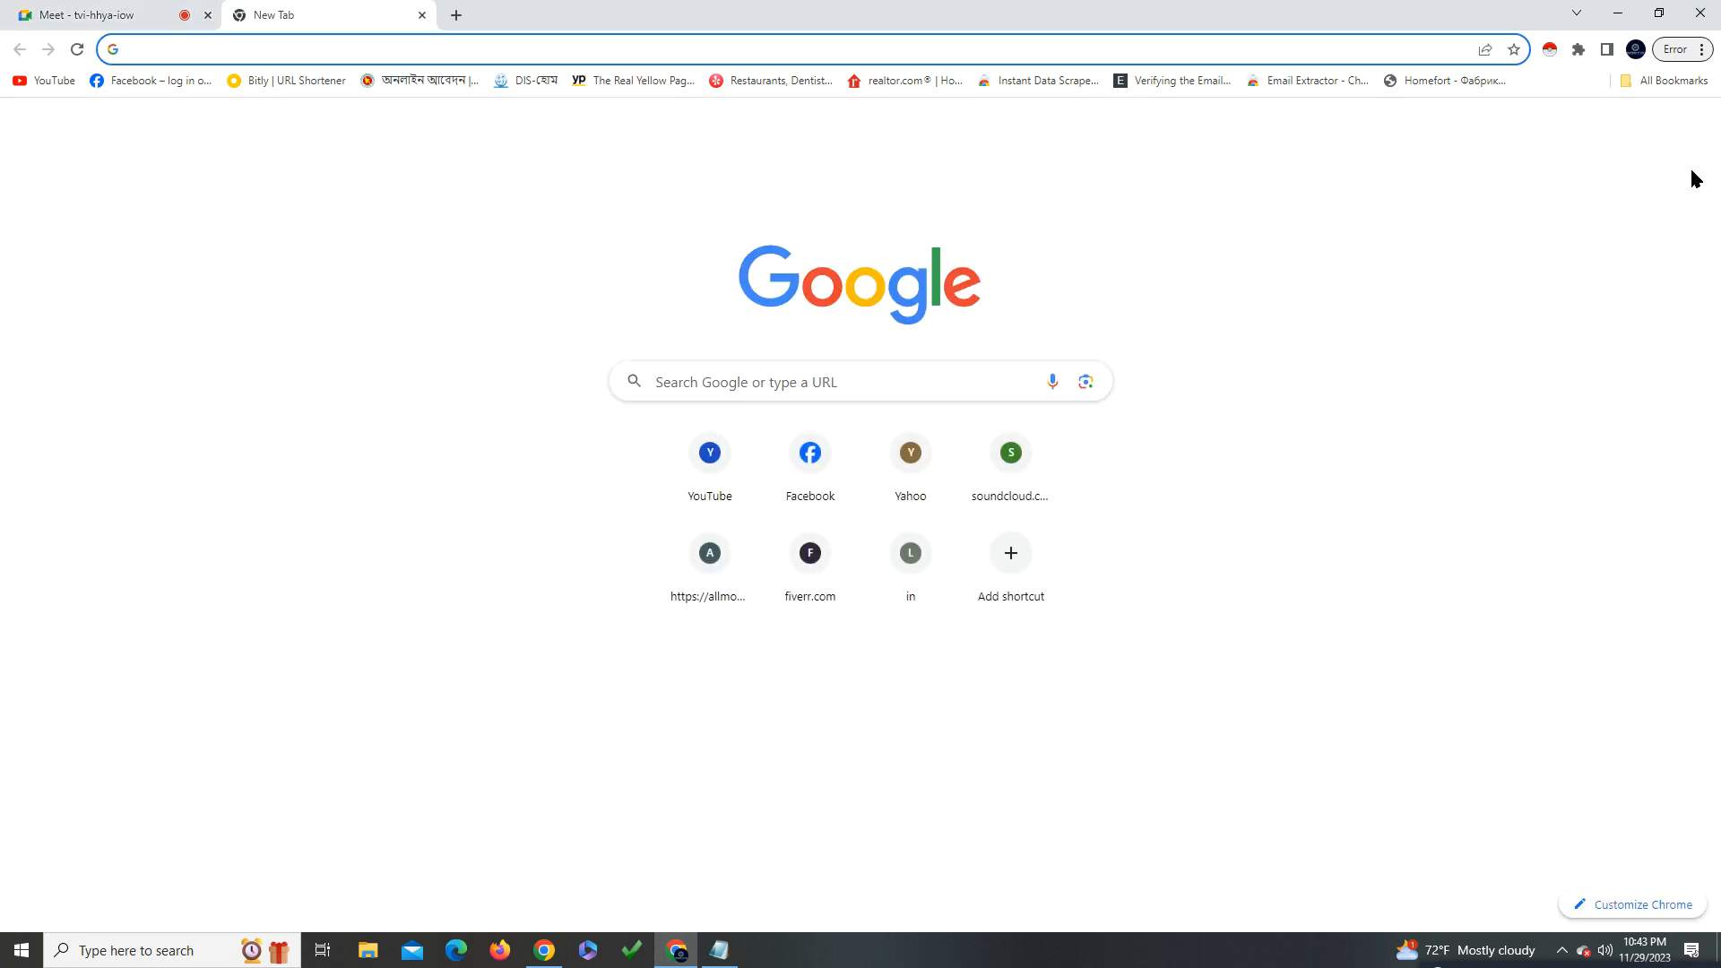
left_click(1649, 128)
left_click(1454, 496)
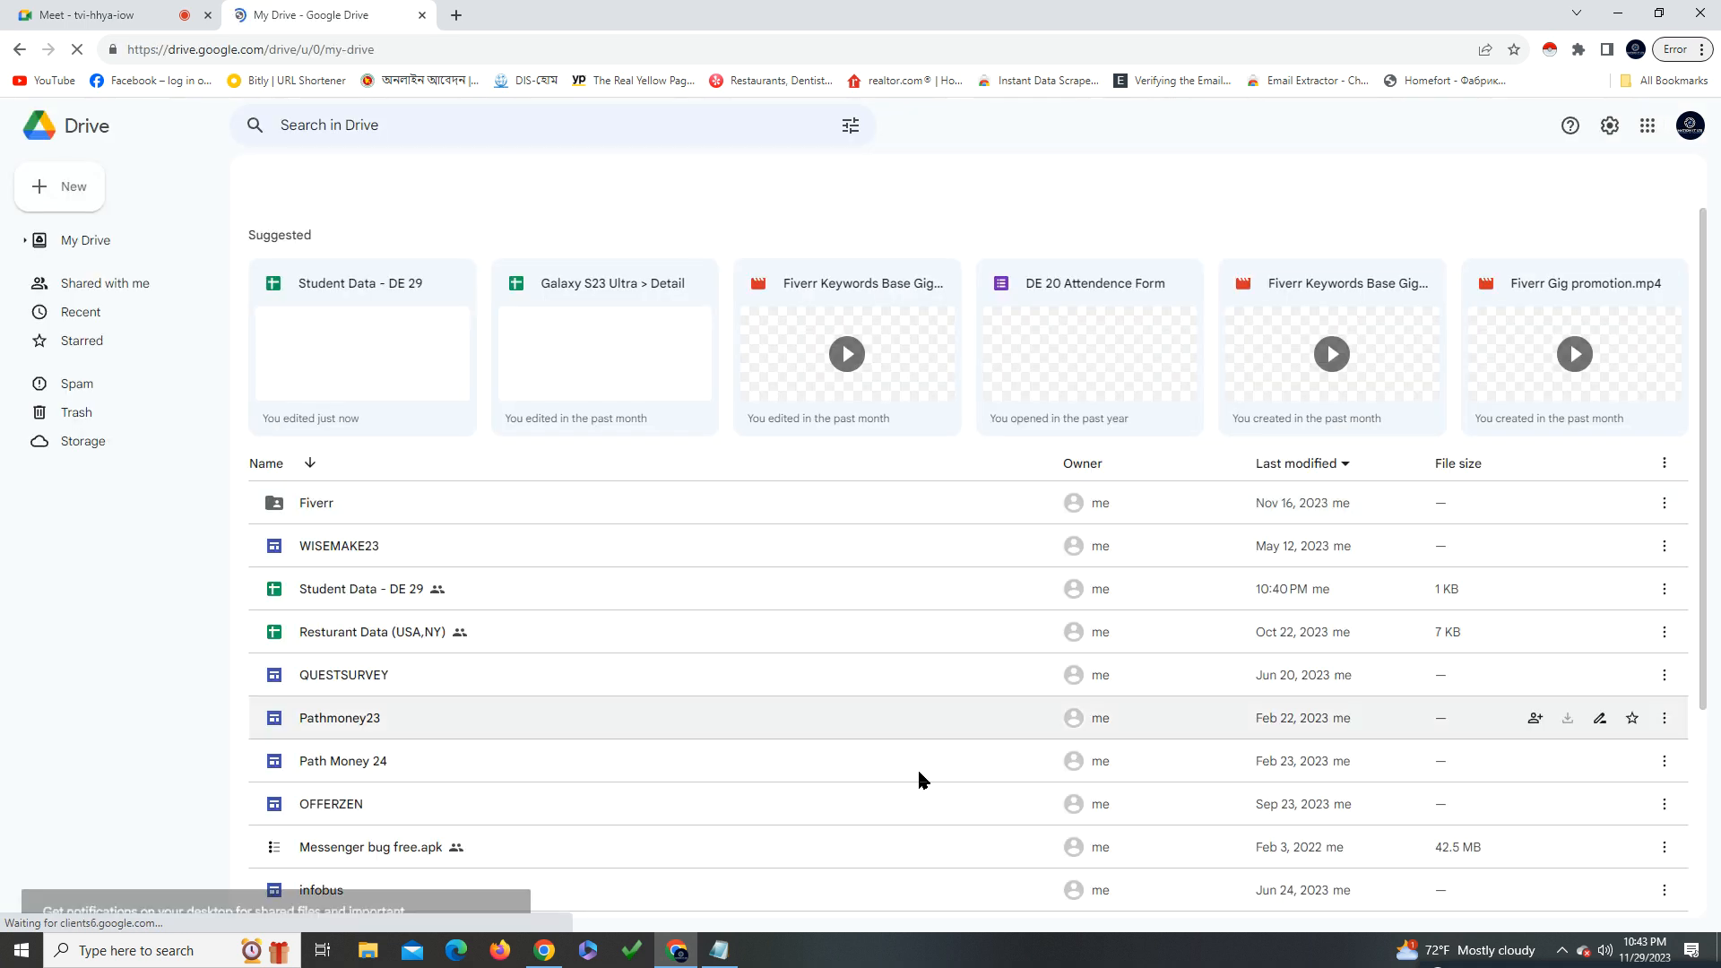
left_click(369, 638)
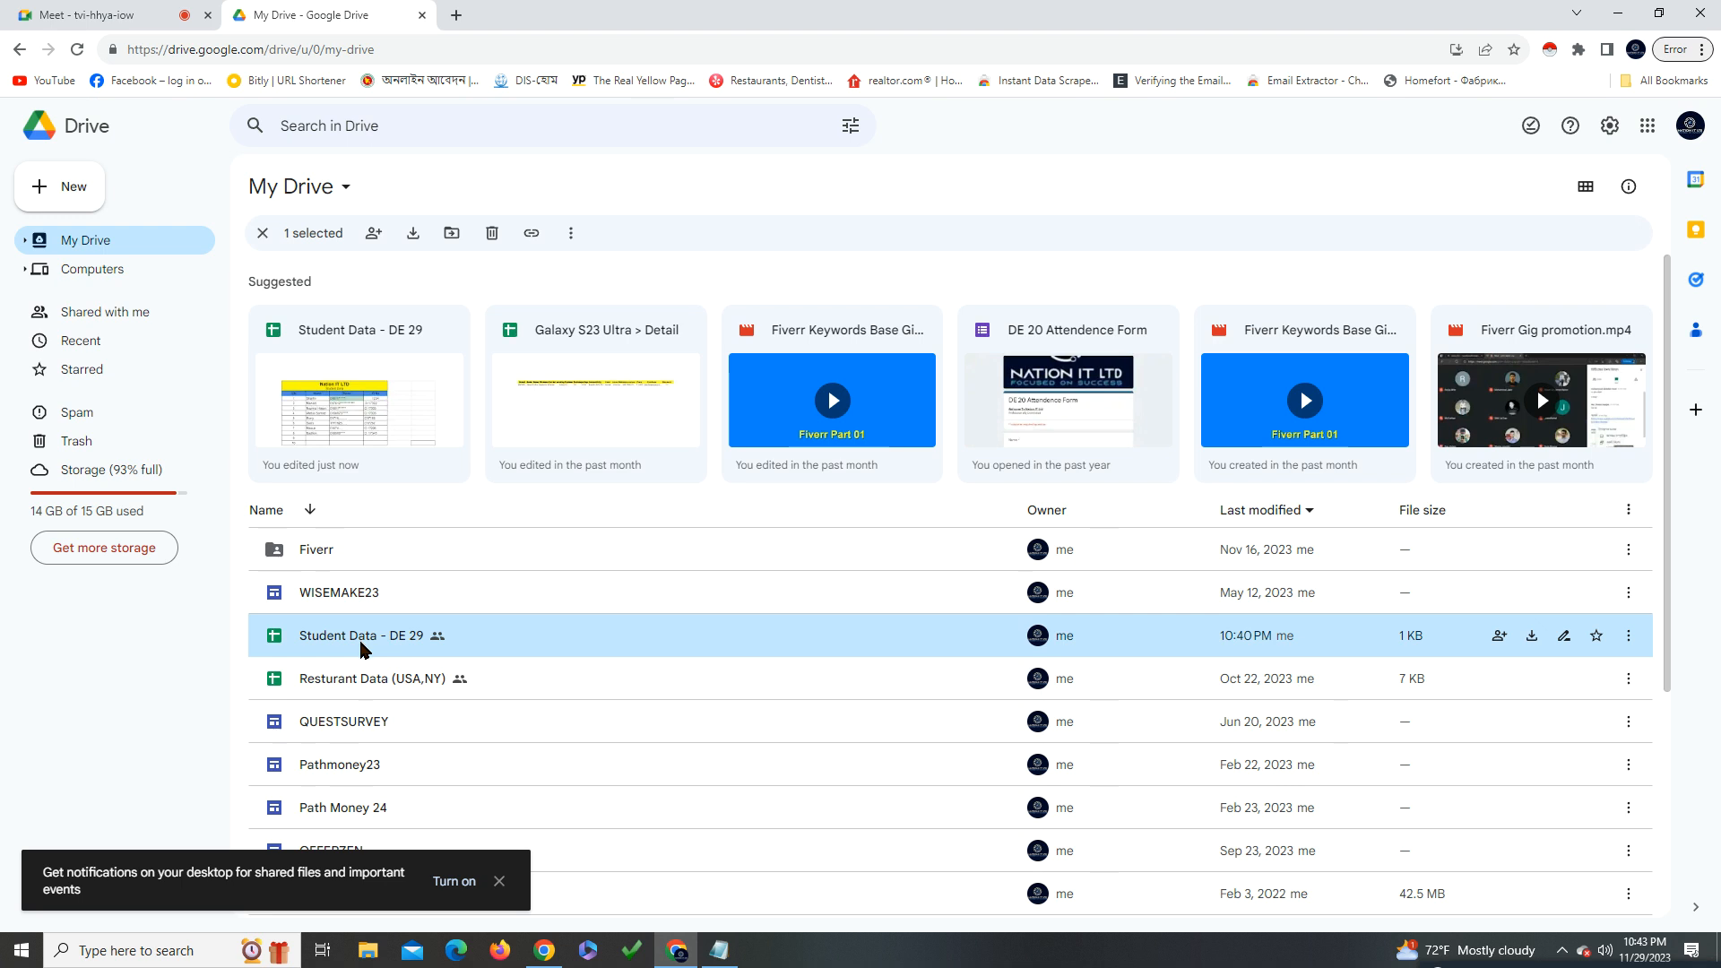
double_click(363, 645)
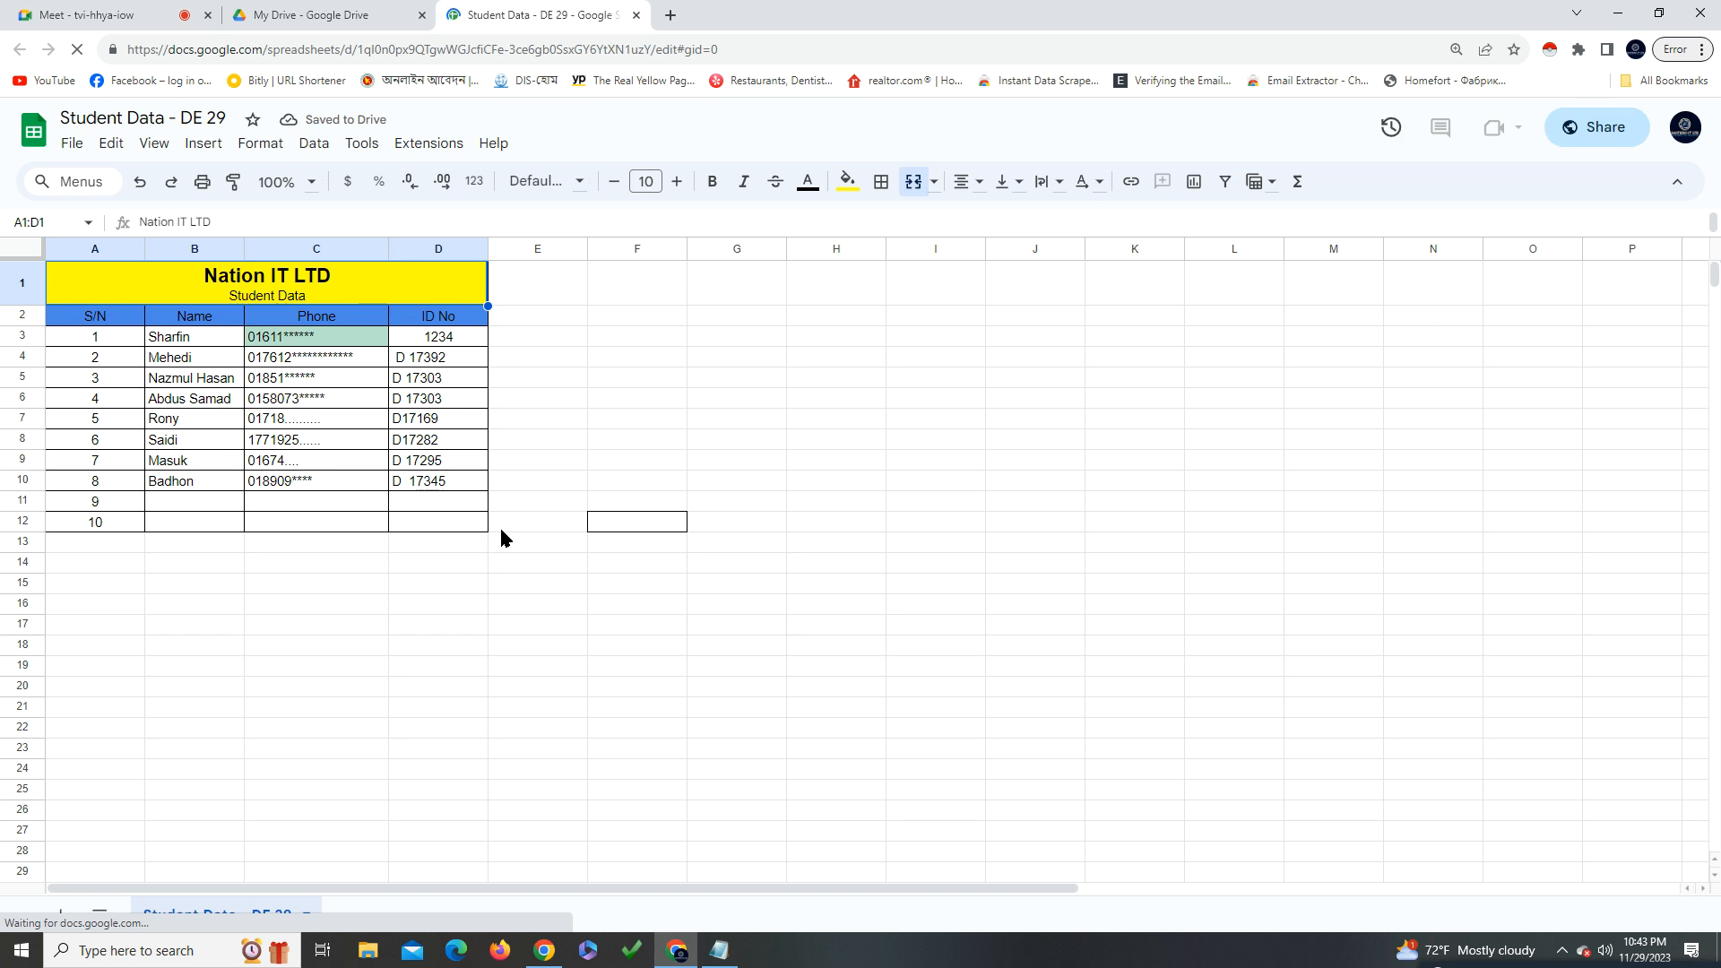
Set the zoom of the reopened sheet to 150%
left_click(434, 460)
left_click(300, 185)
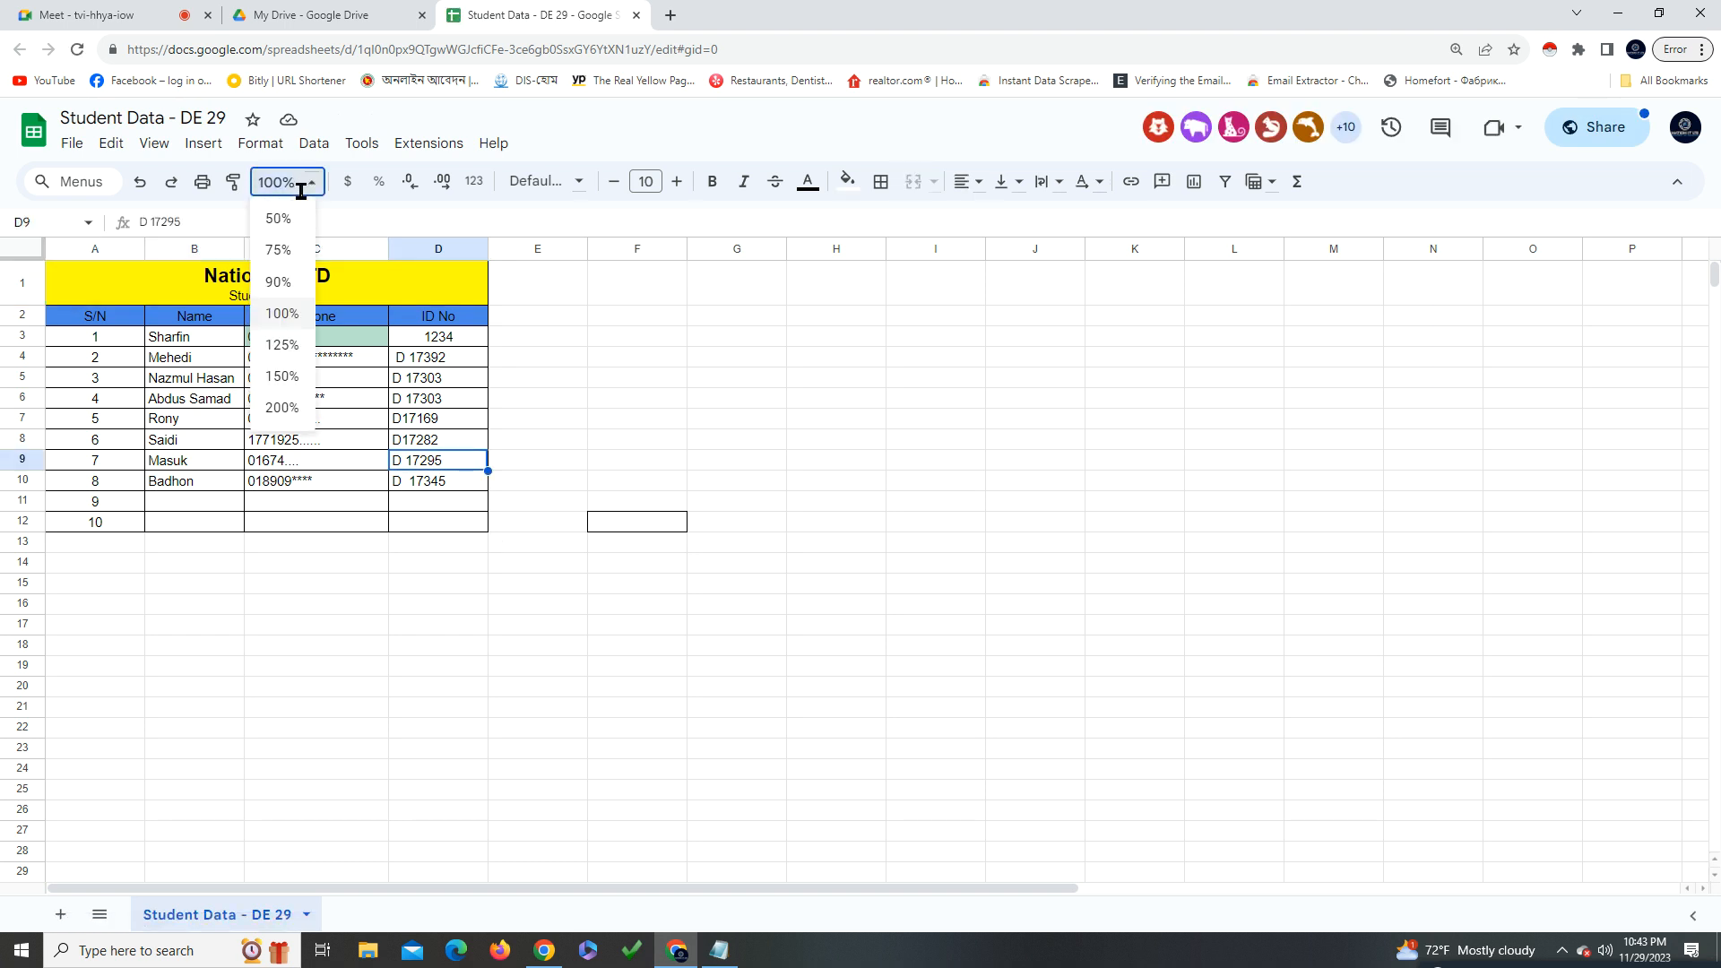
left_click(292, 381)
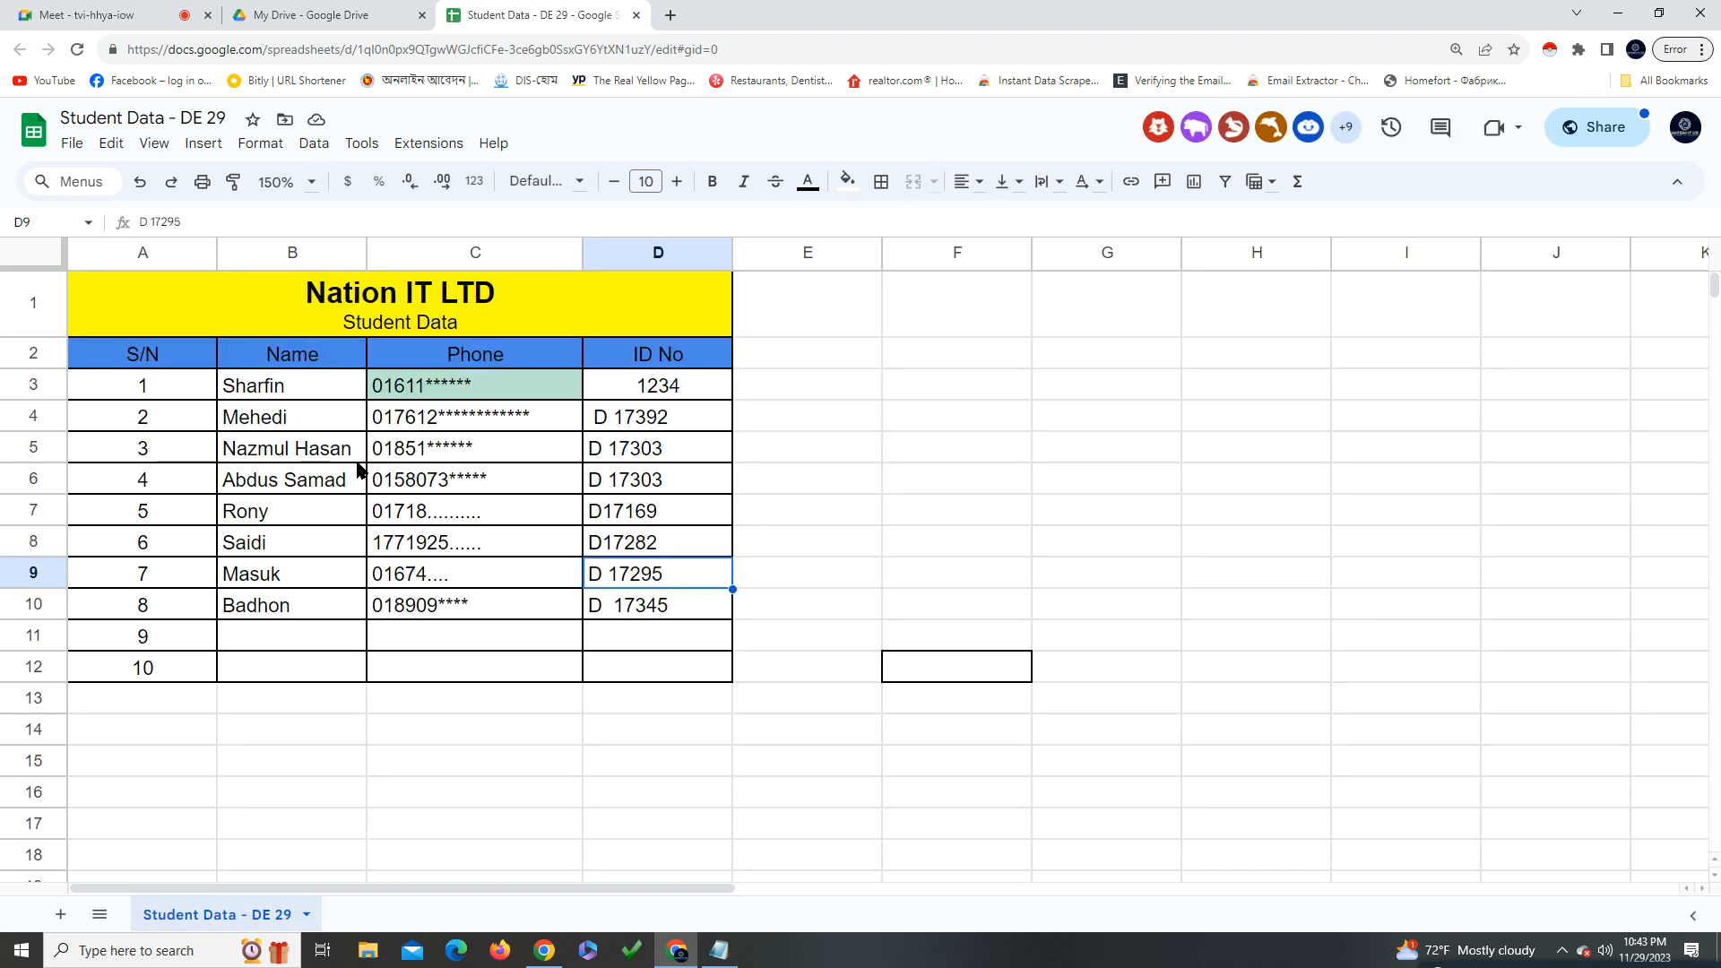
Close the spreadsheet and the Google Drive page, returning to the Google Meet call
left_click(637, 15)
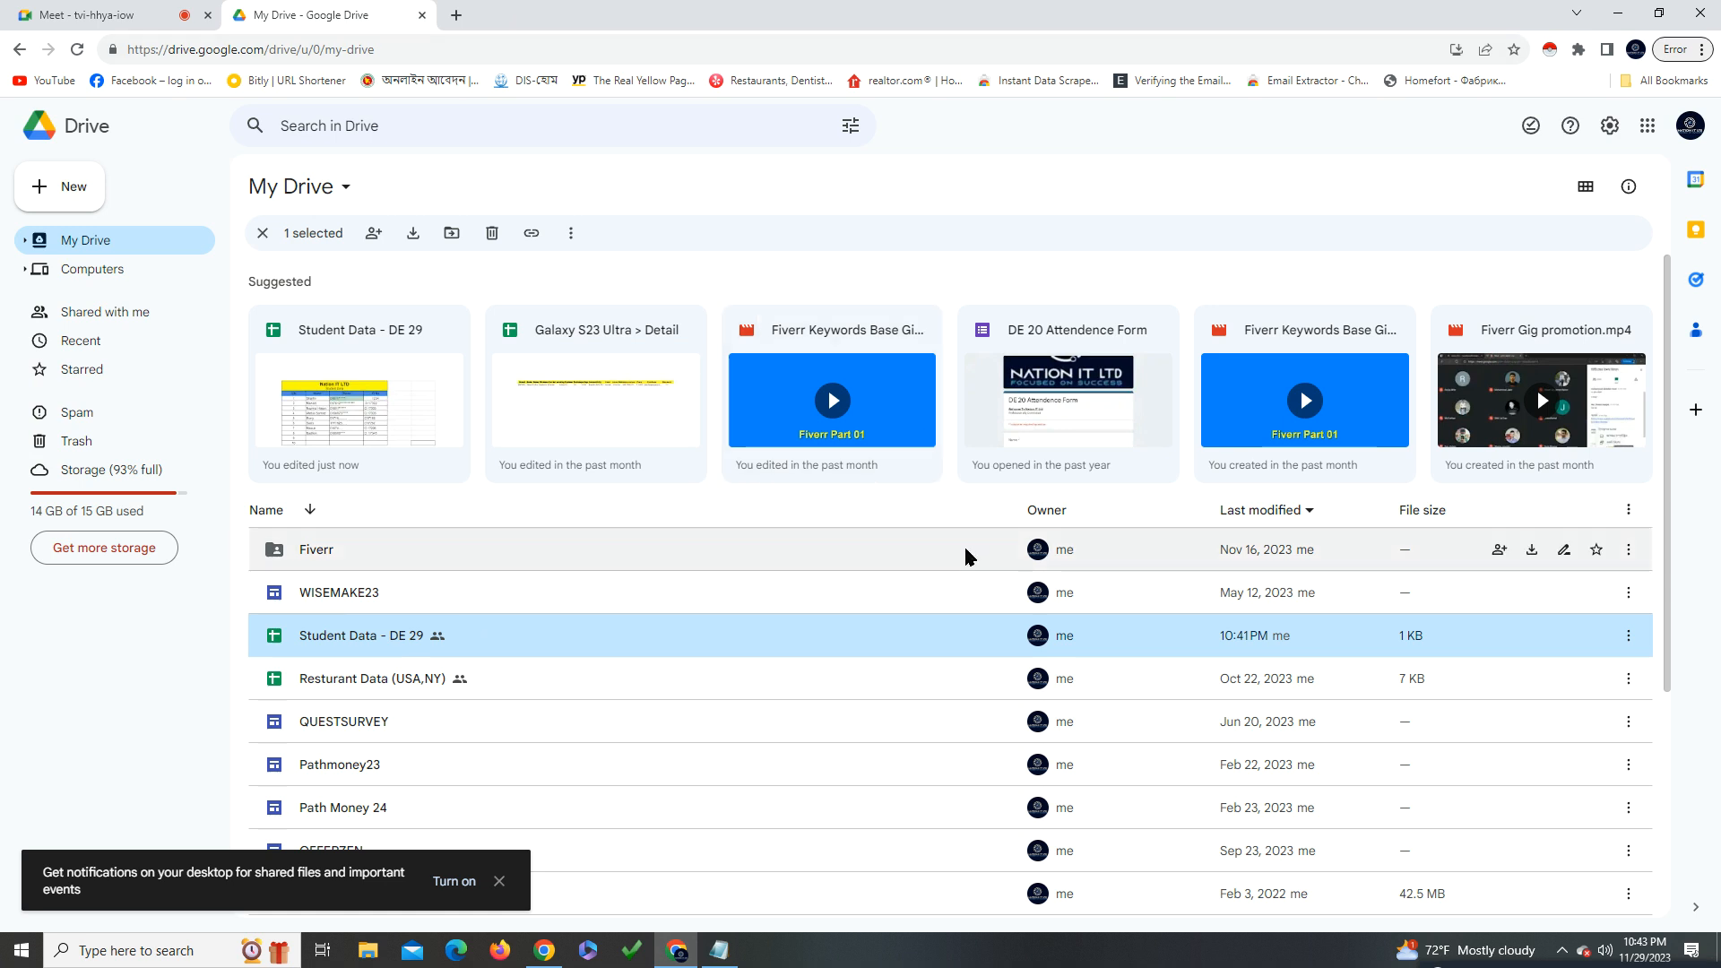
left_click(99, 15)
left_click(330, 17)
left_click(422, 17)
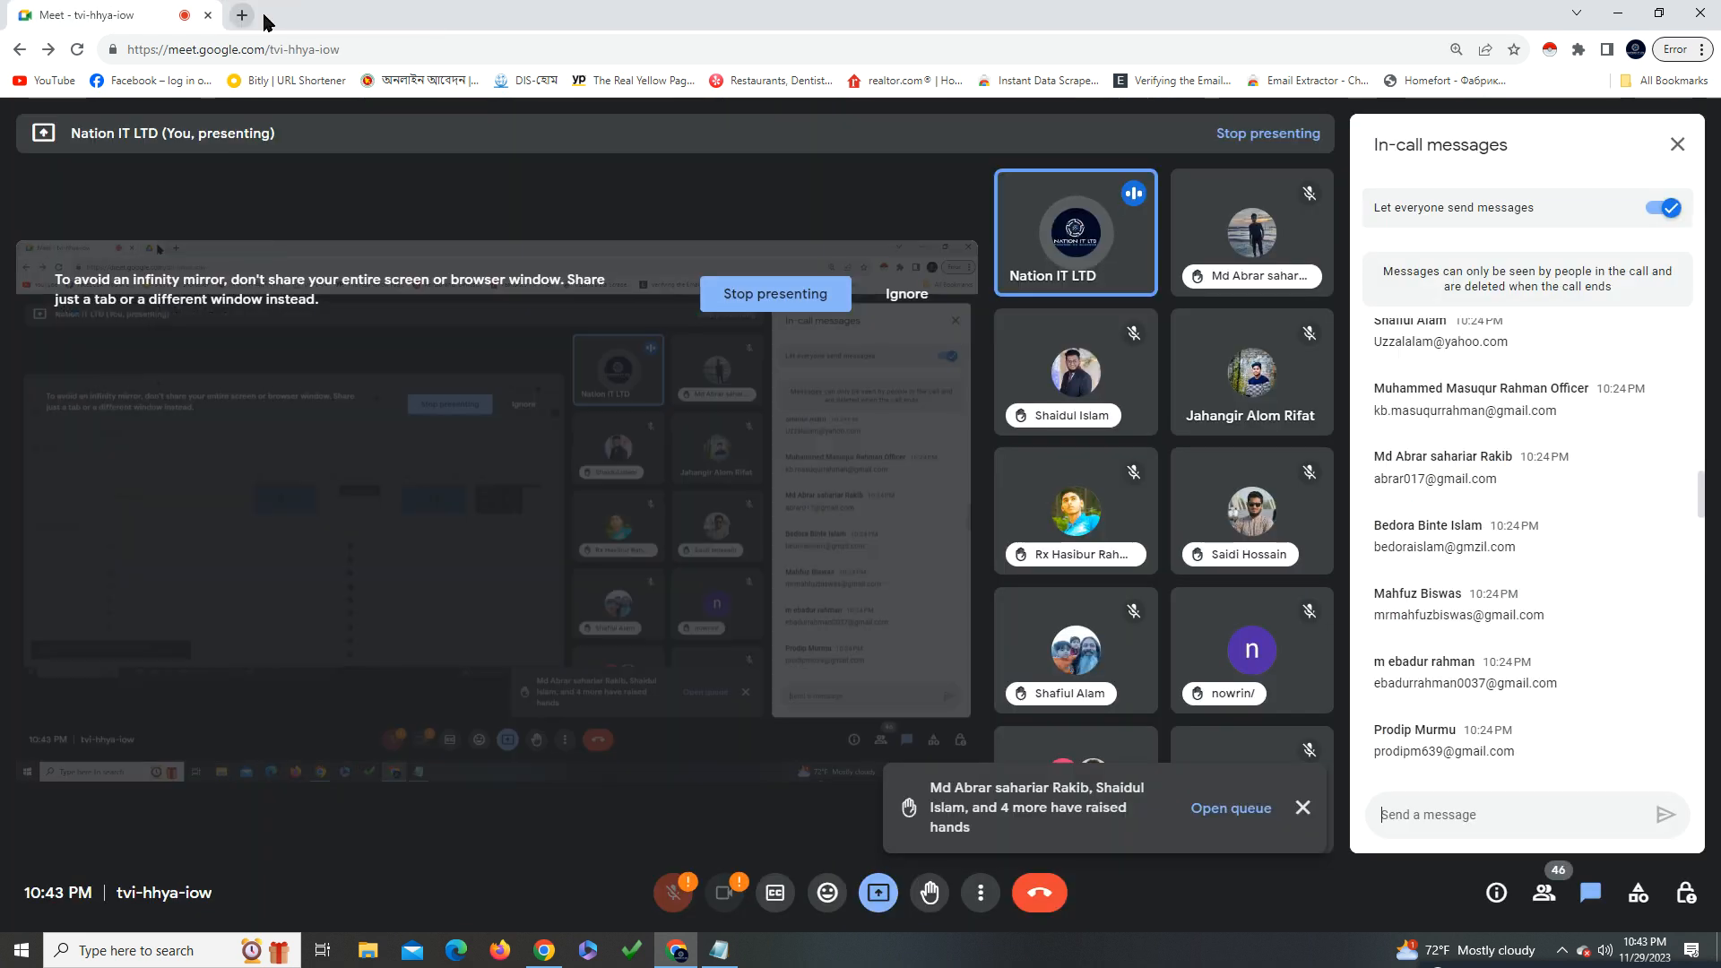
Open Google Forms from the Google apps list in a new browser tab
left_click(238, 15)
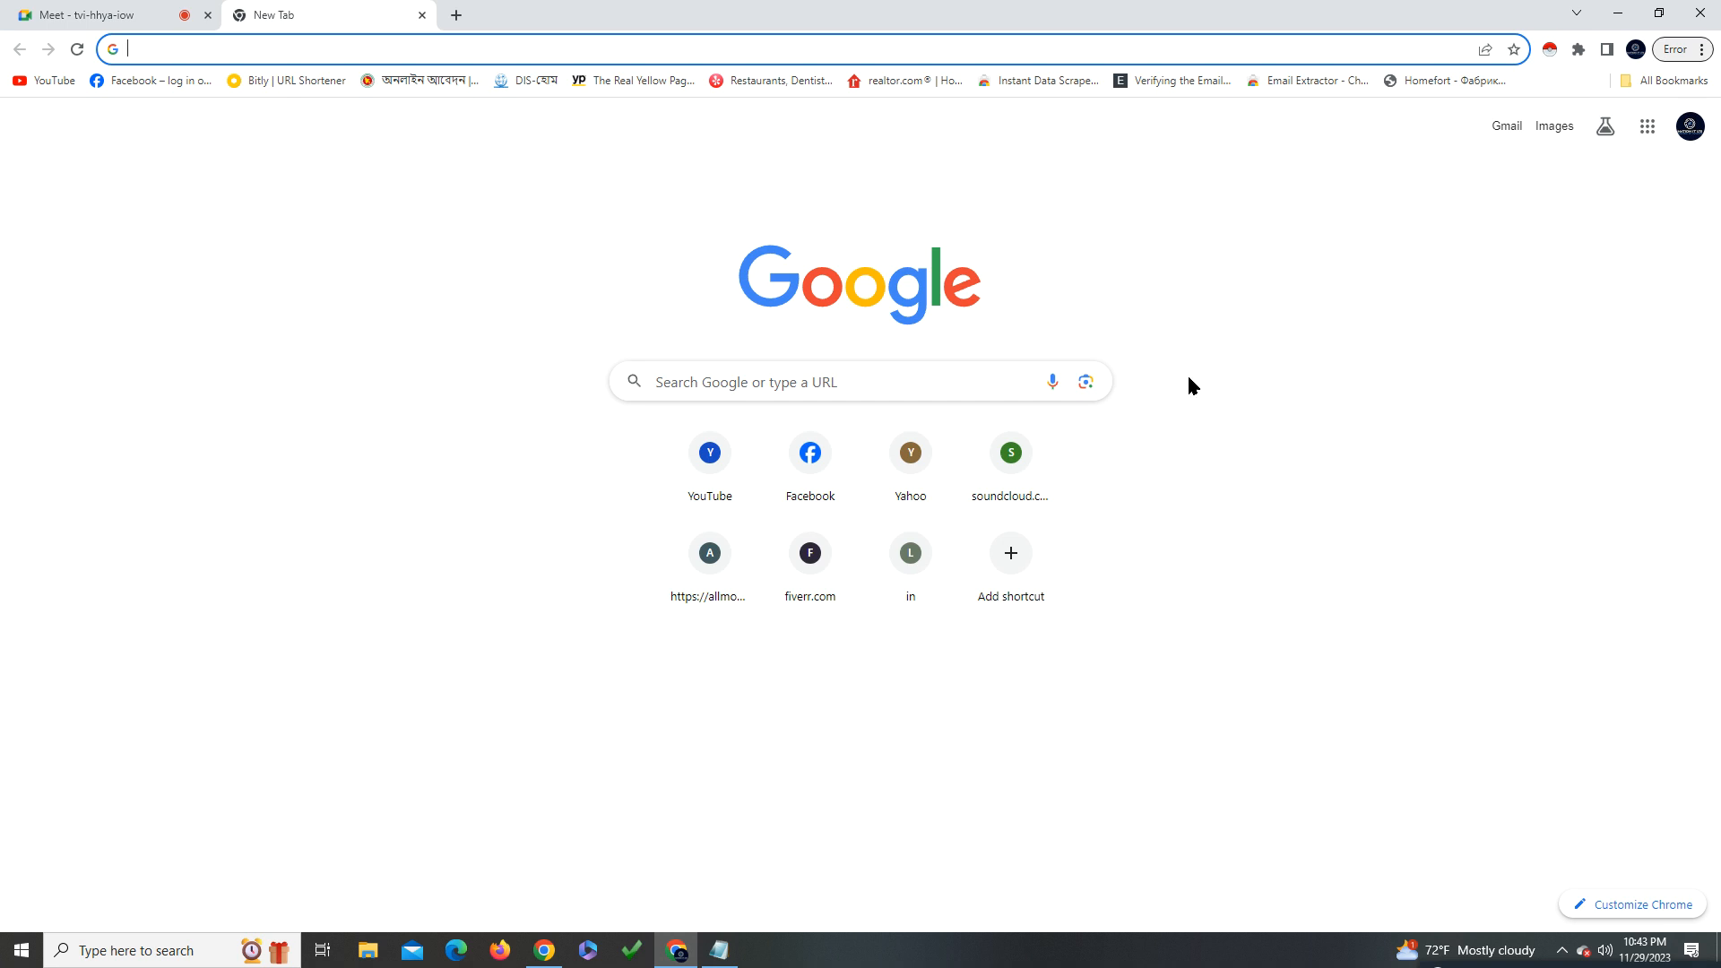
left_click(1646, 131)
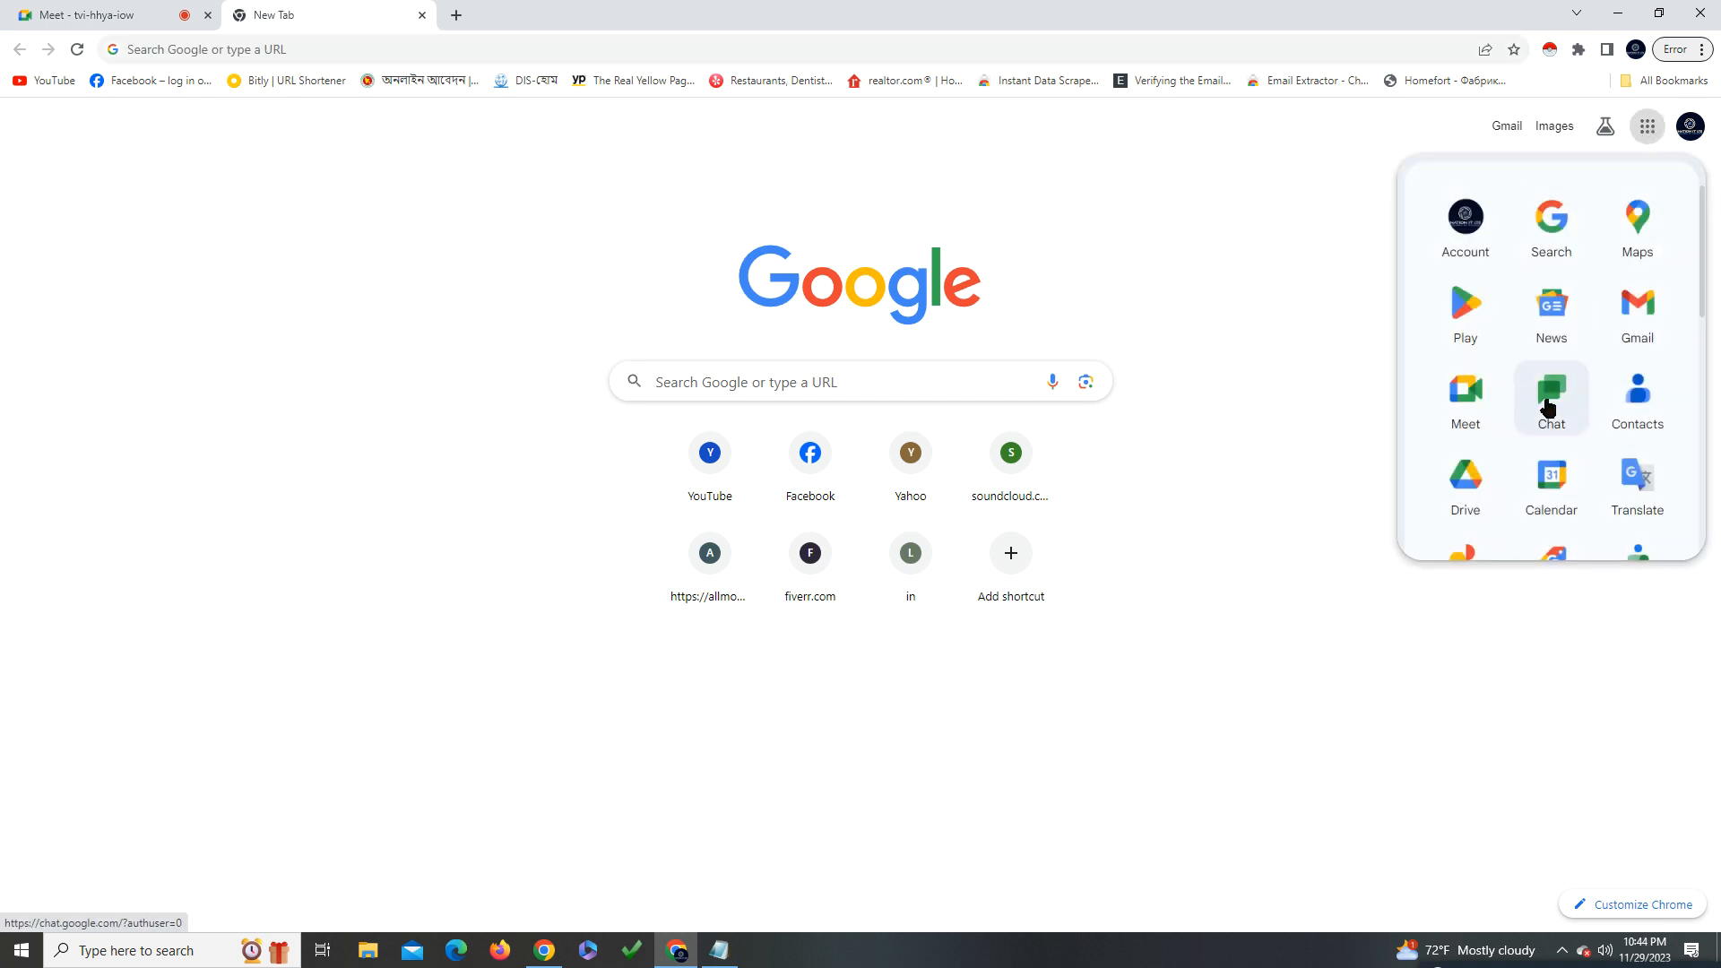
scroll(1620, 373, "down", 4)
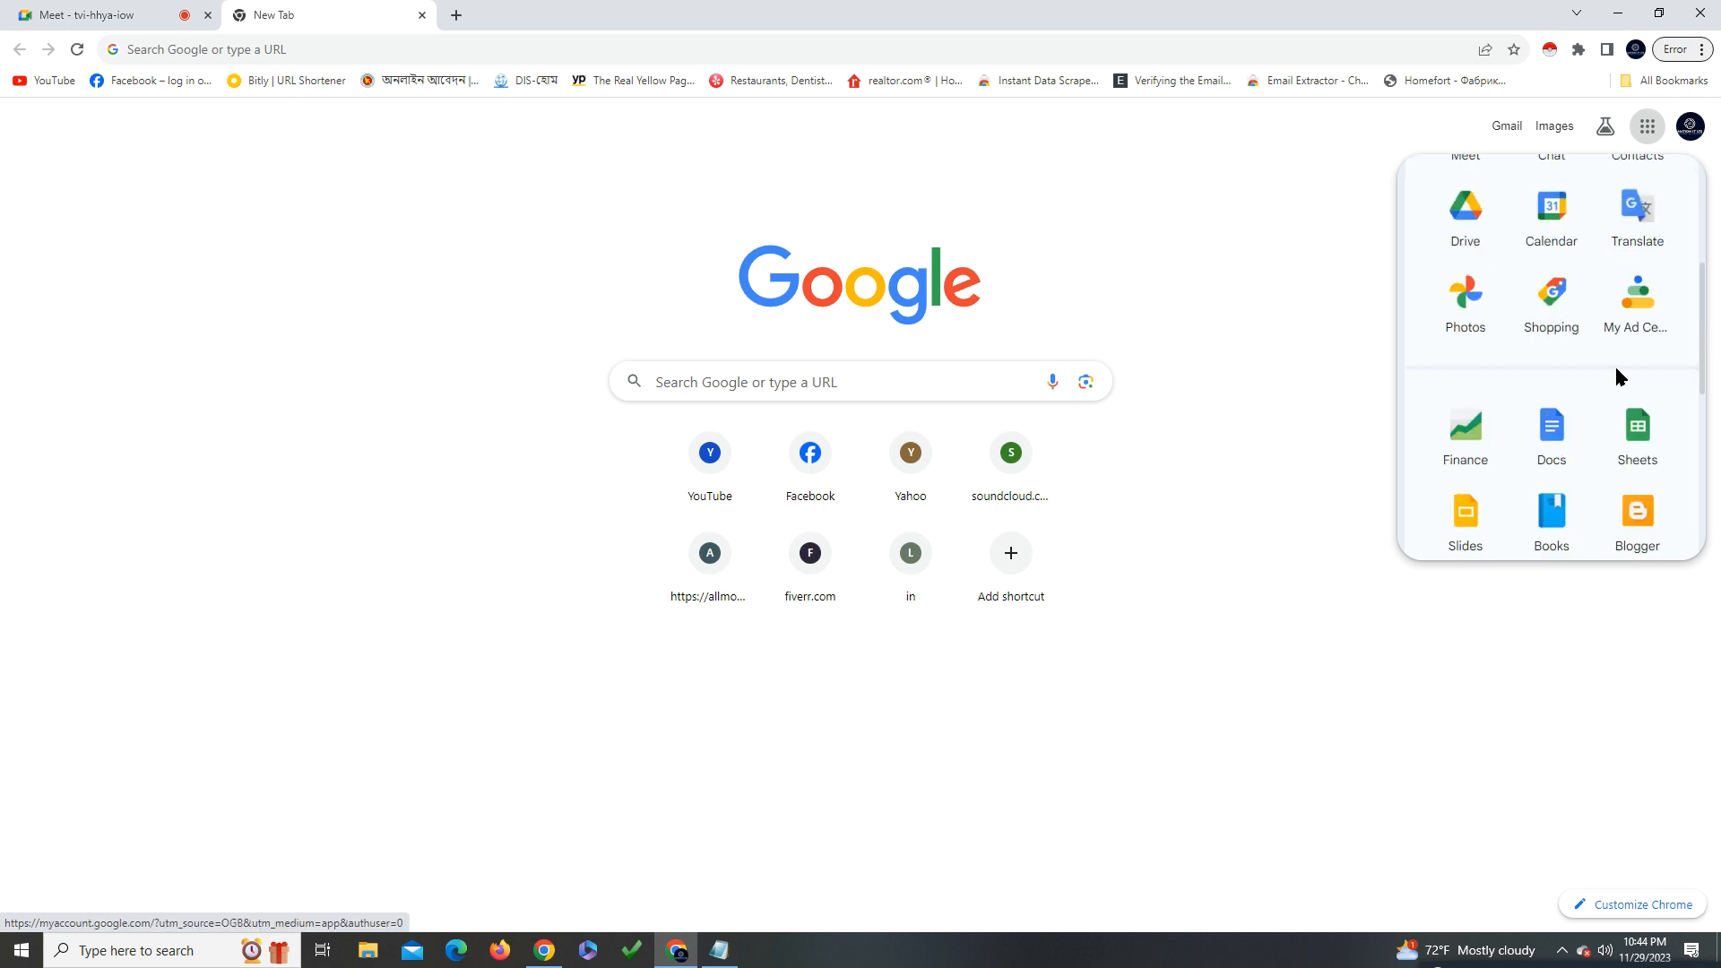
scroll(1643, 351, "down", 4)
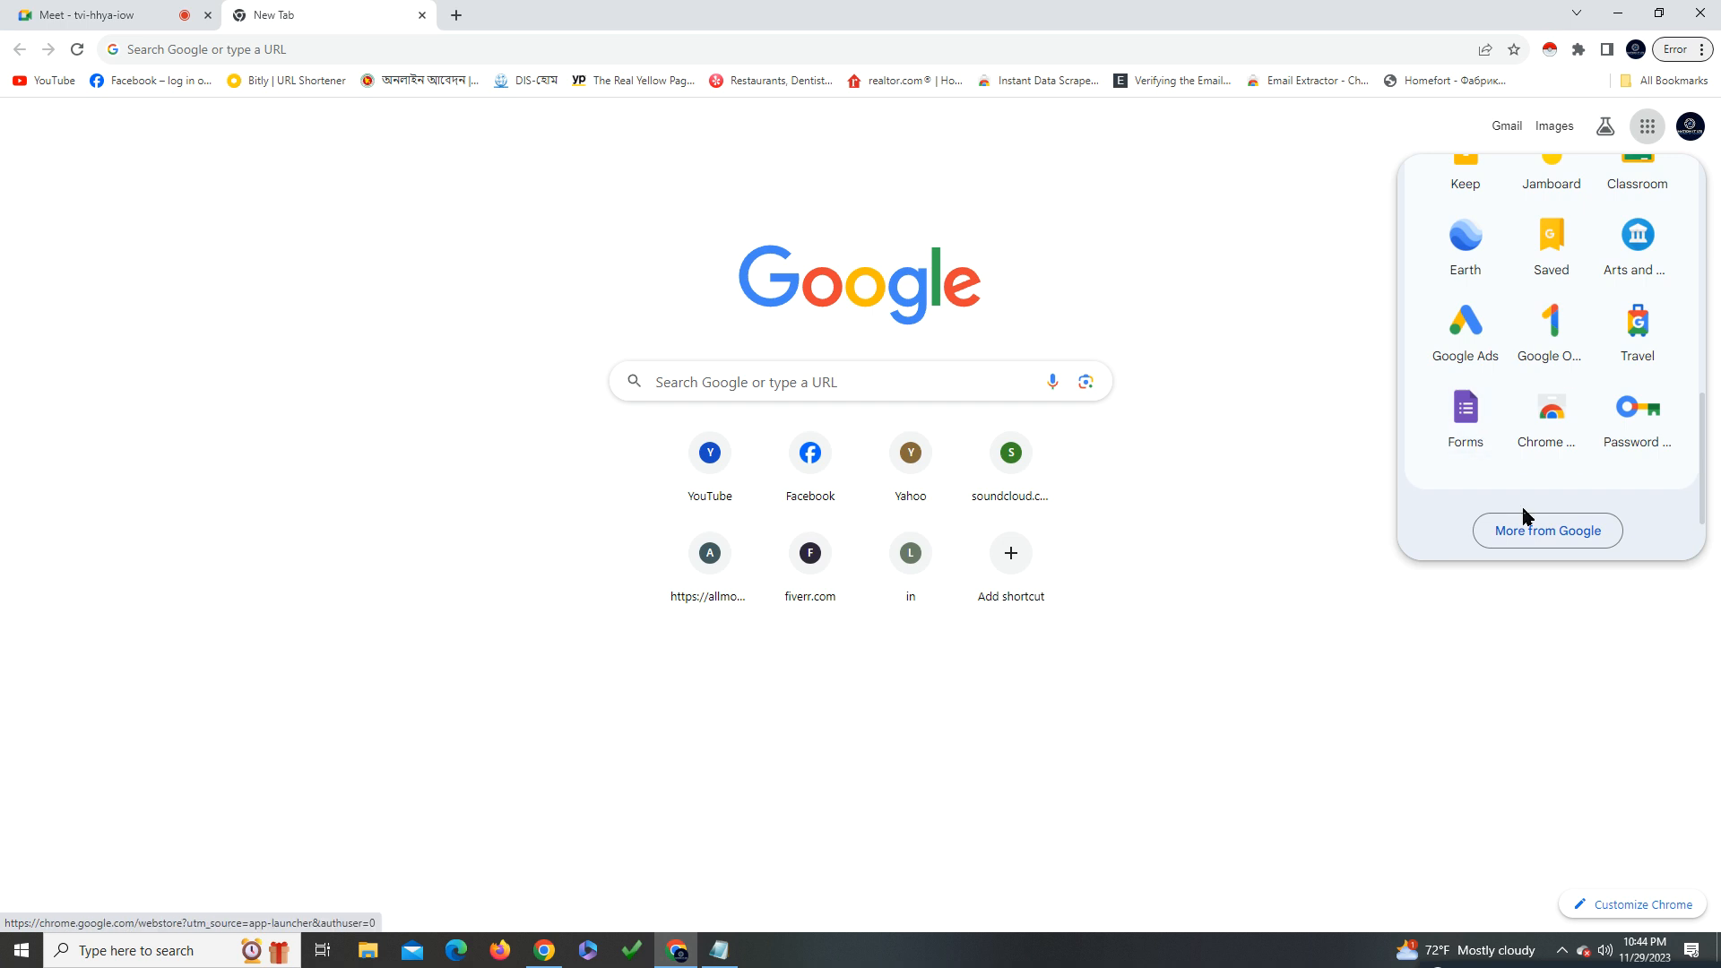
left_click(1484, 417)
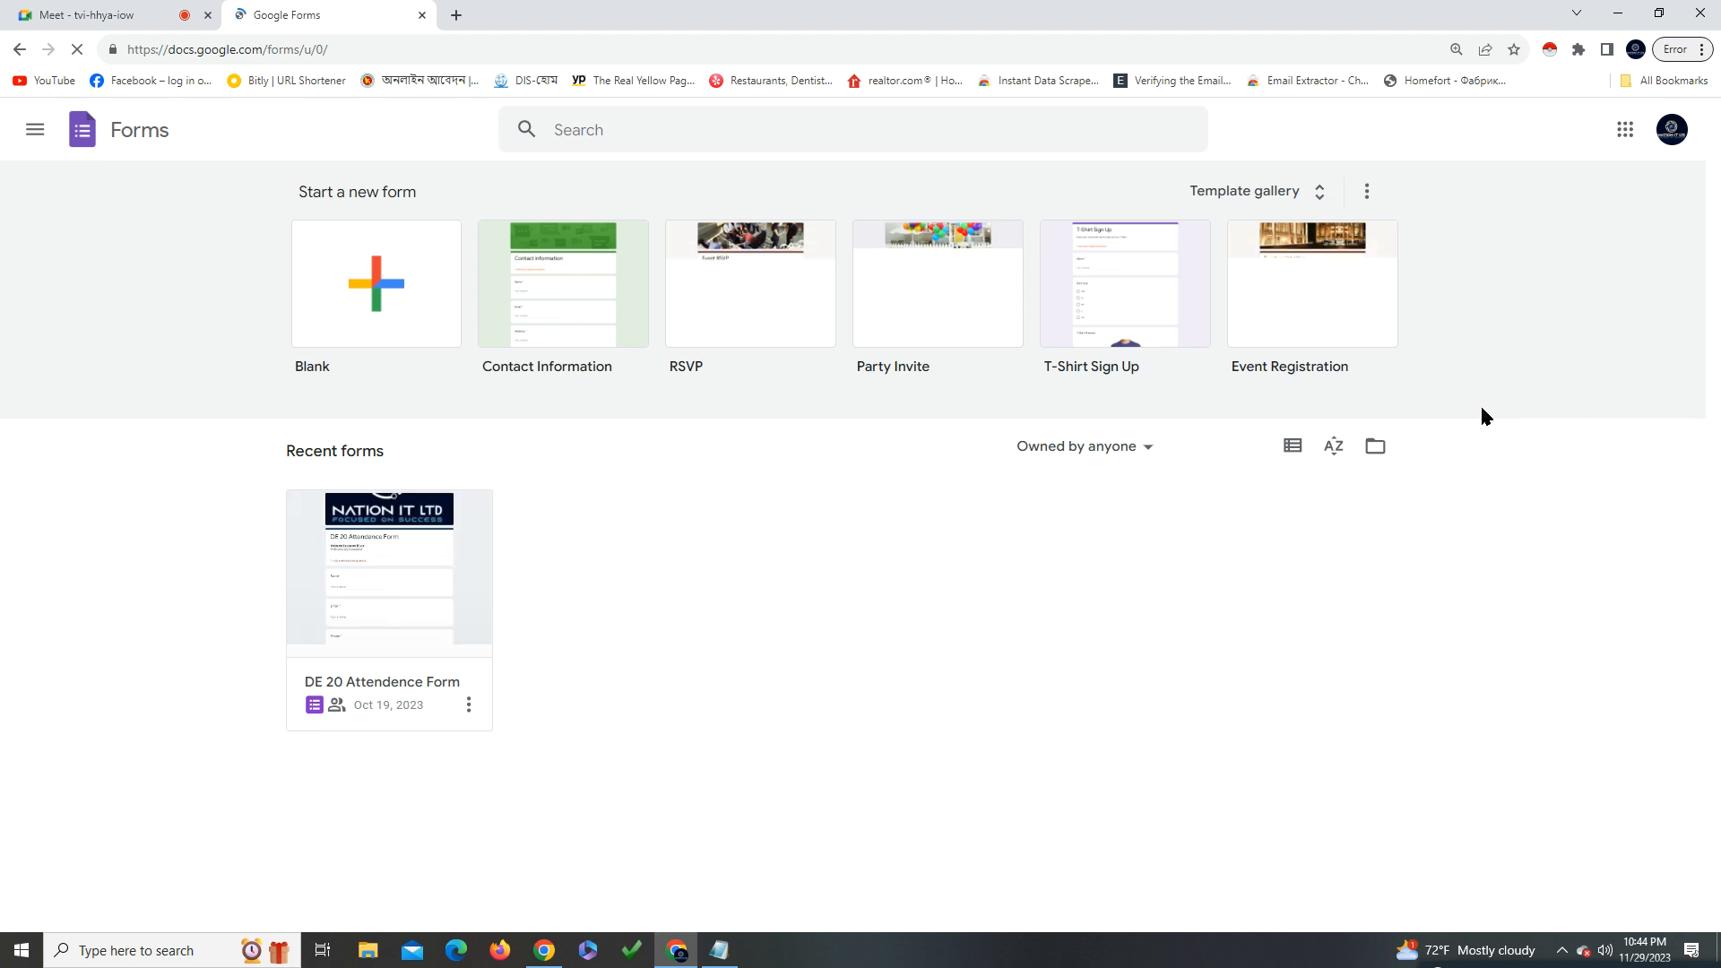
Move the DE 20 Attendence Form from the recent forms to the trash
left_click(468, 704)
left_click(450, 807)
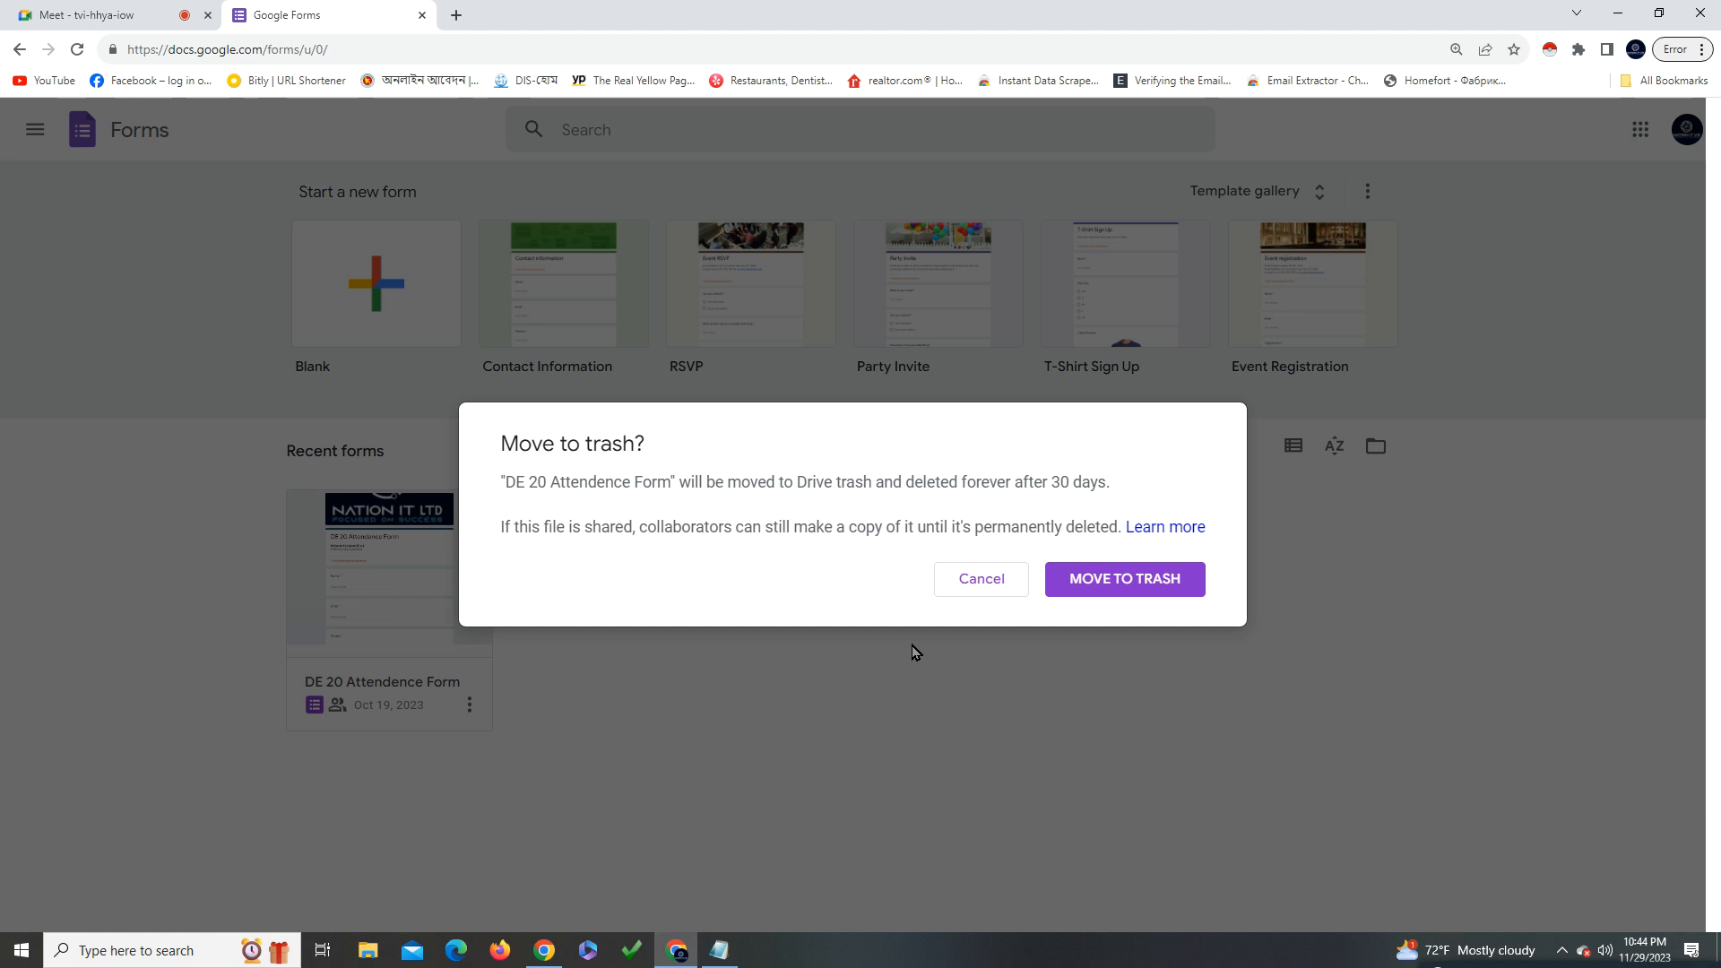
left_click(1140, 580)
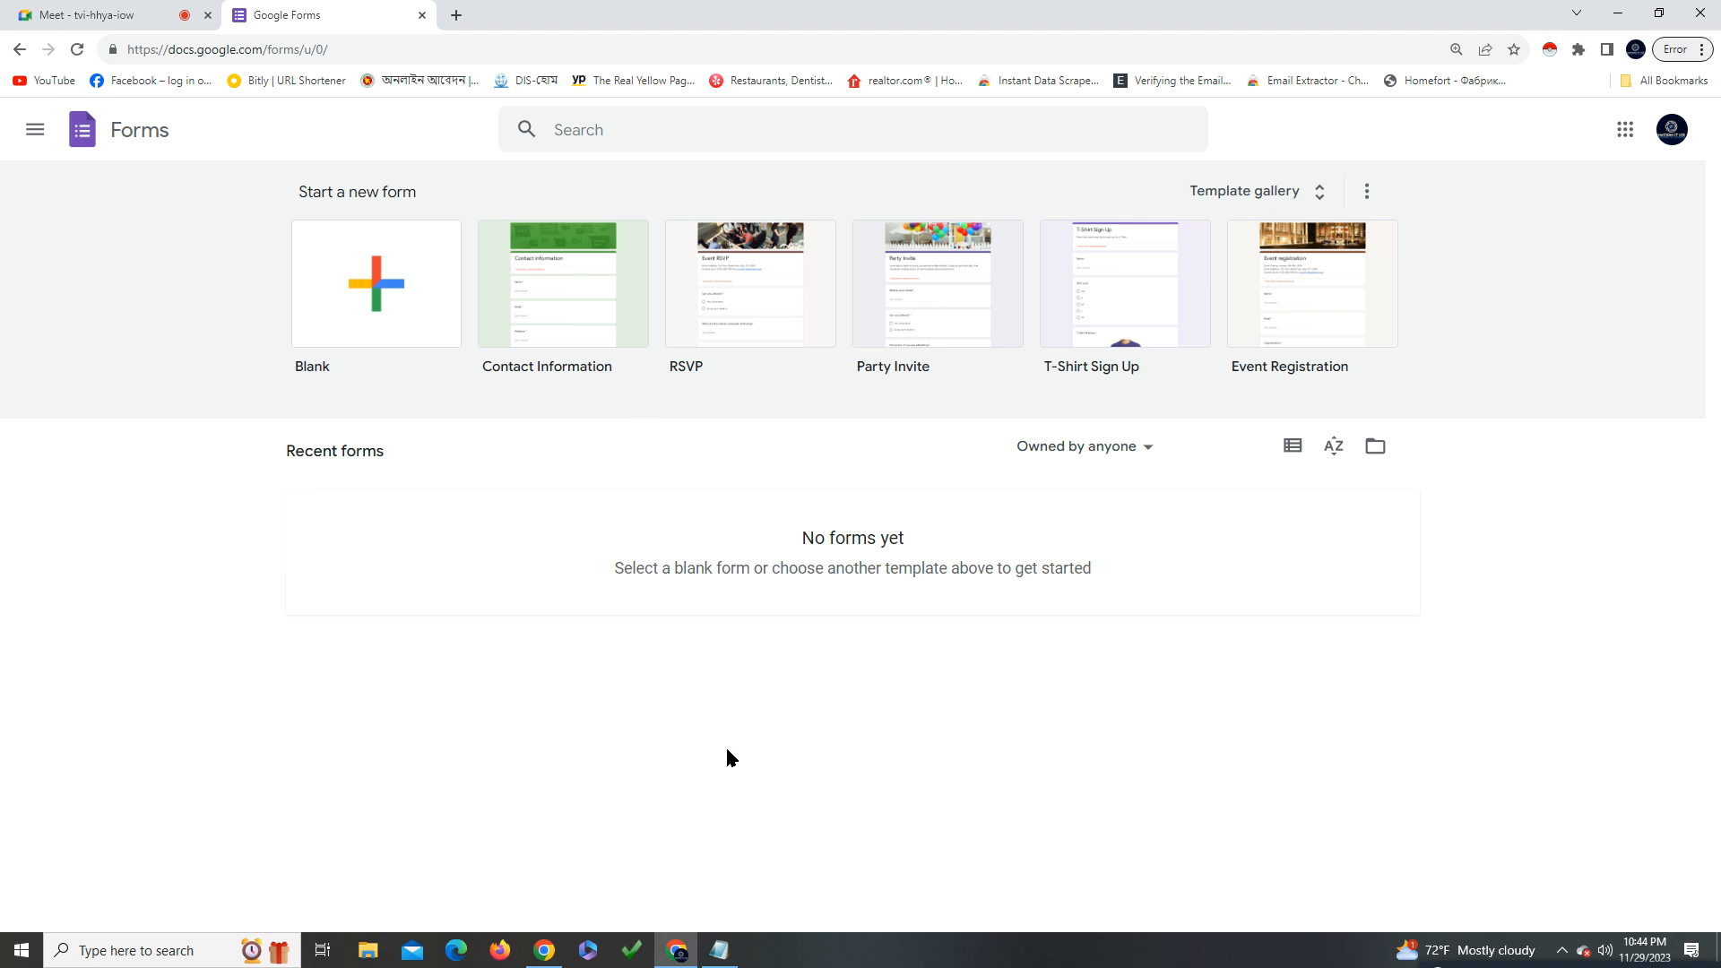
Create a blank form and title it Student Data - DE 29
left_click(421, 309)
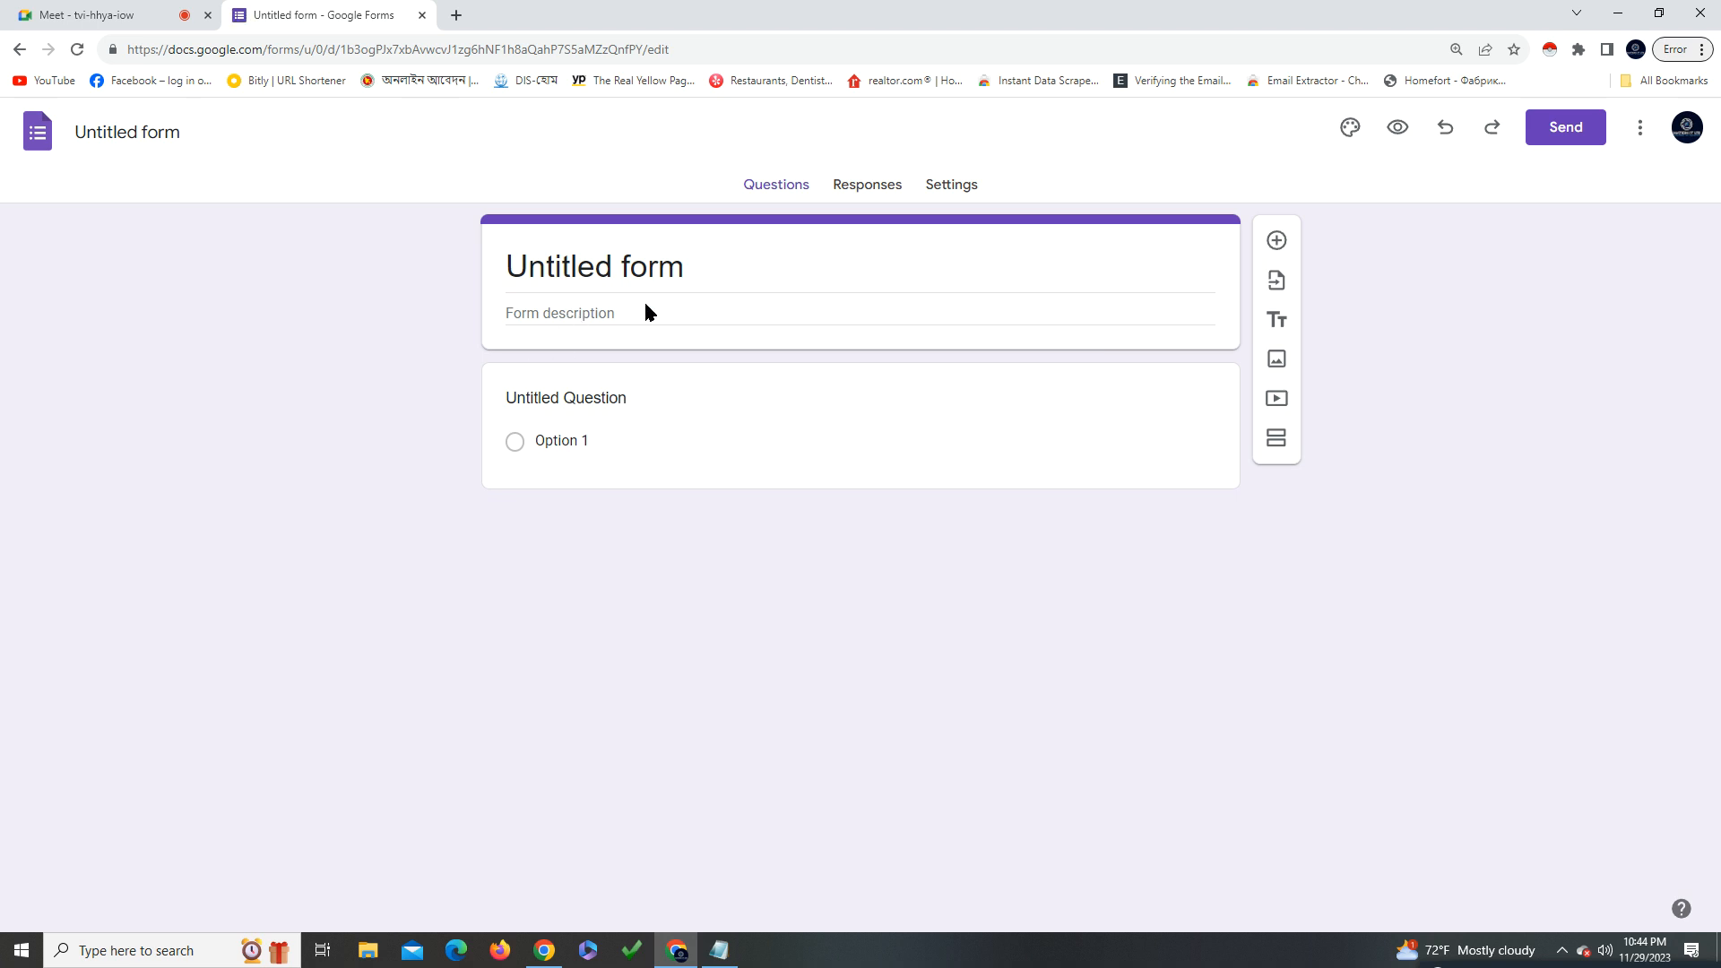
double_click(659, 277)
triple_click(665, 261)
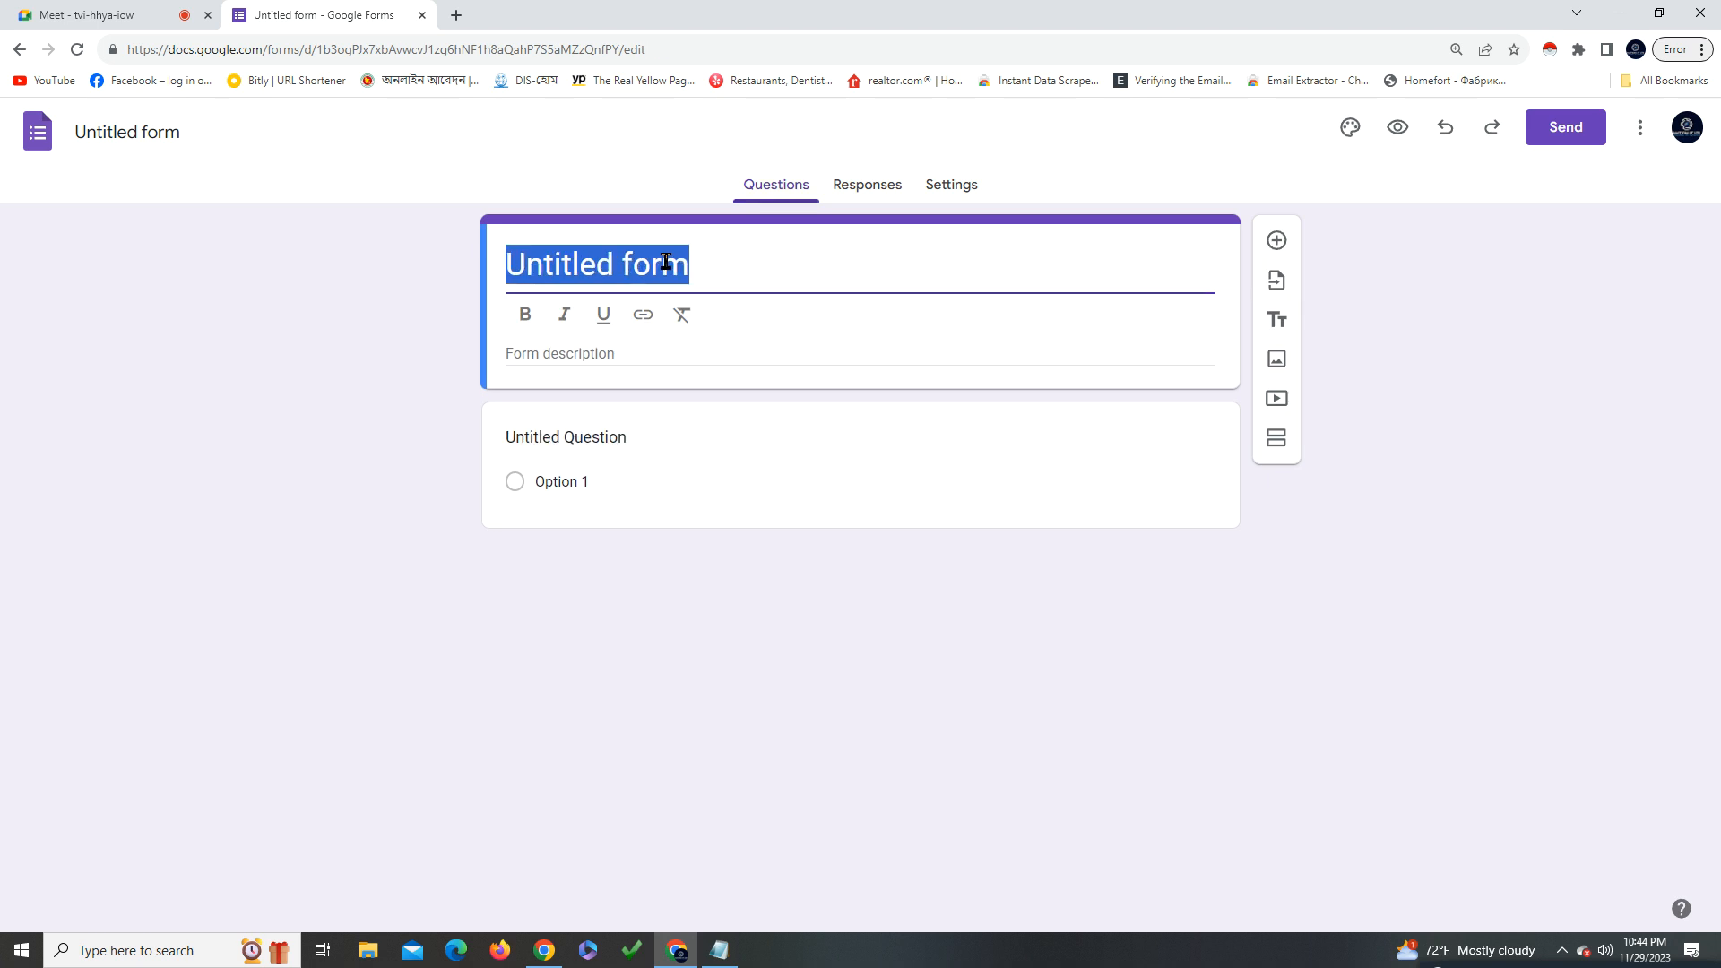
type("St")
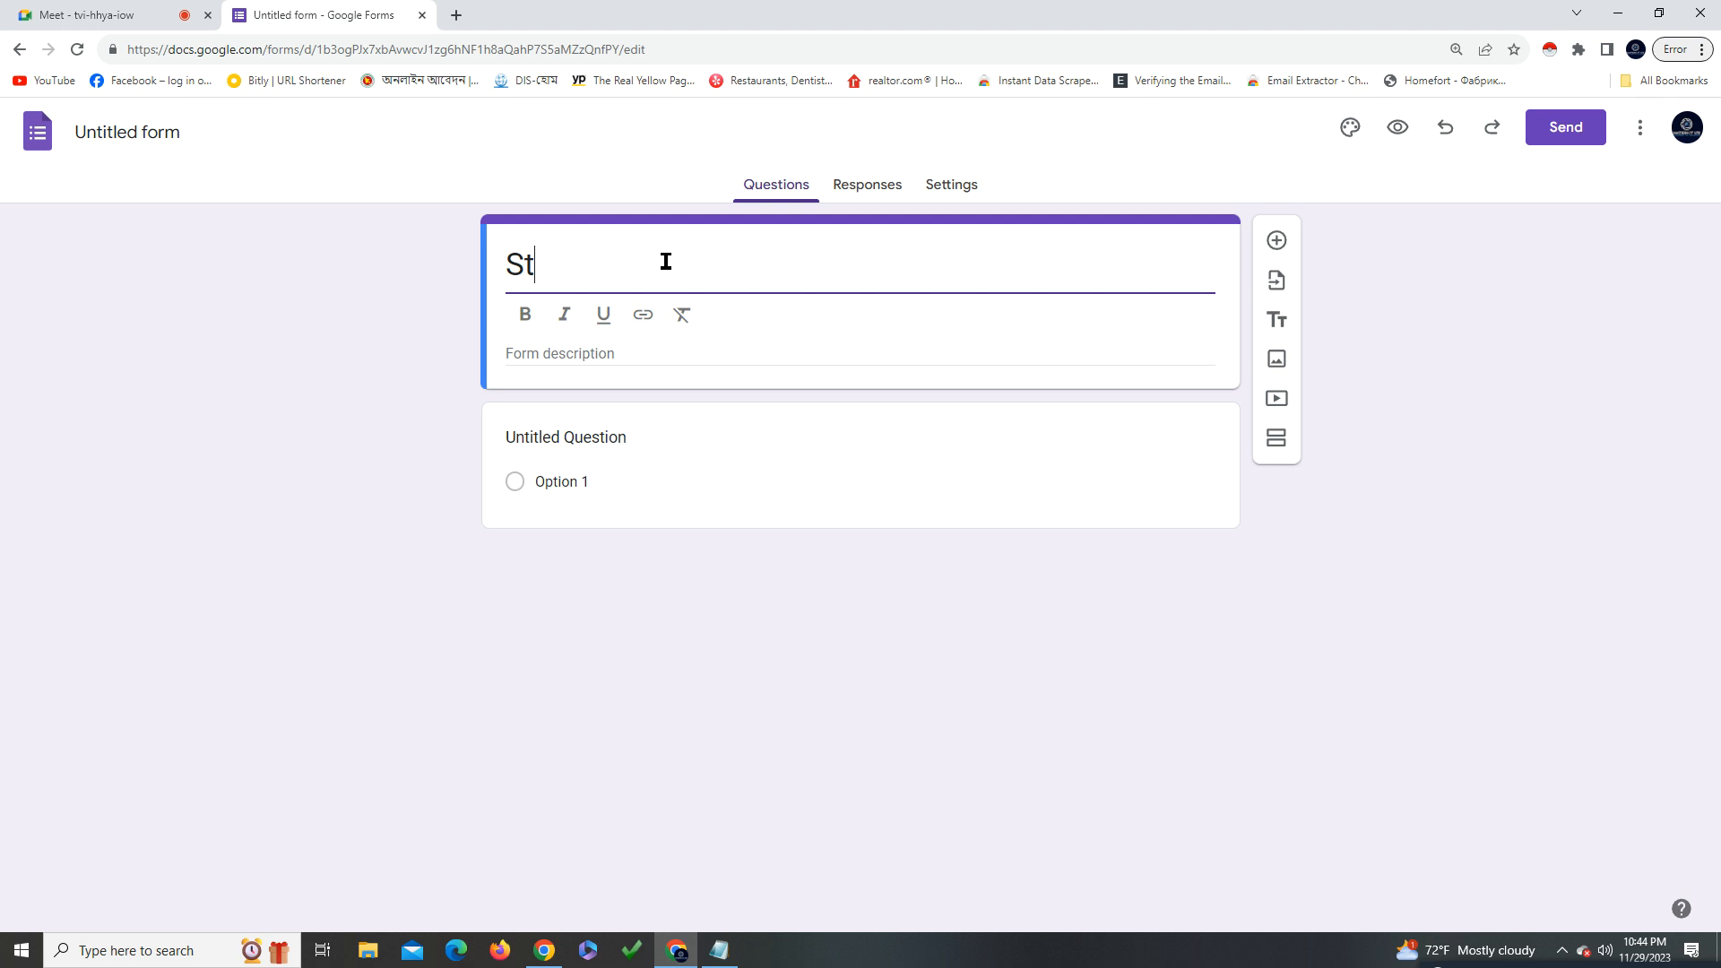
type("udent Data ")
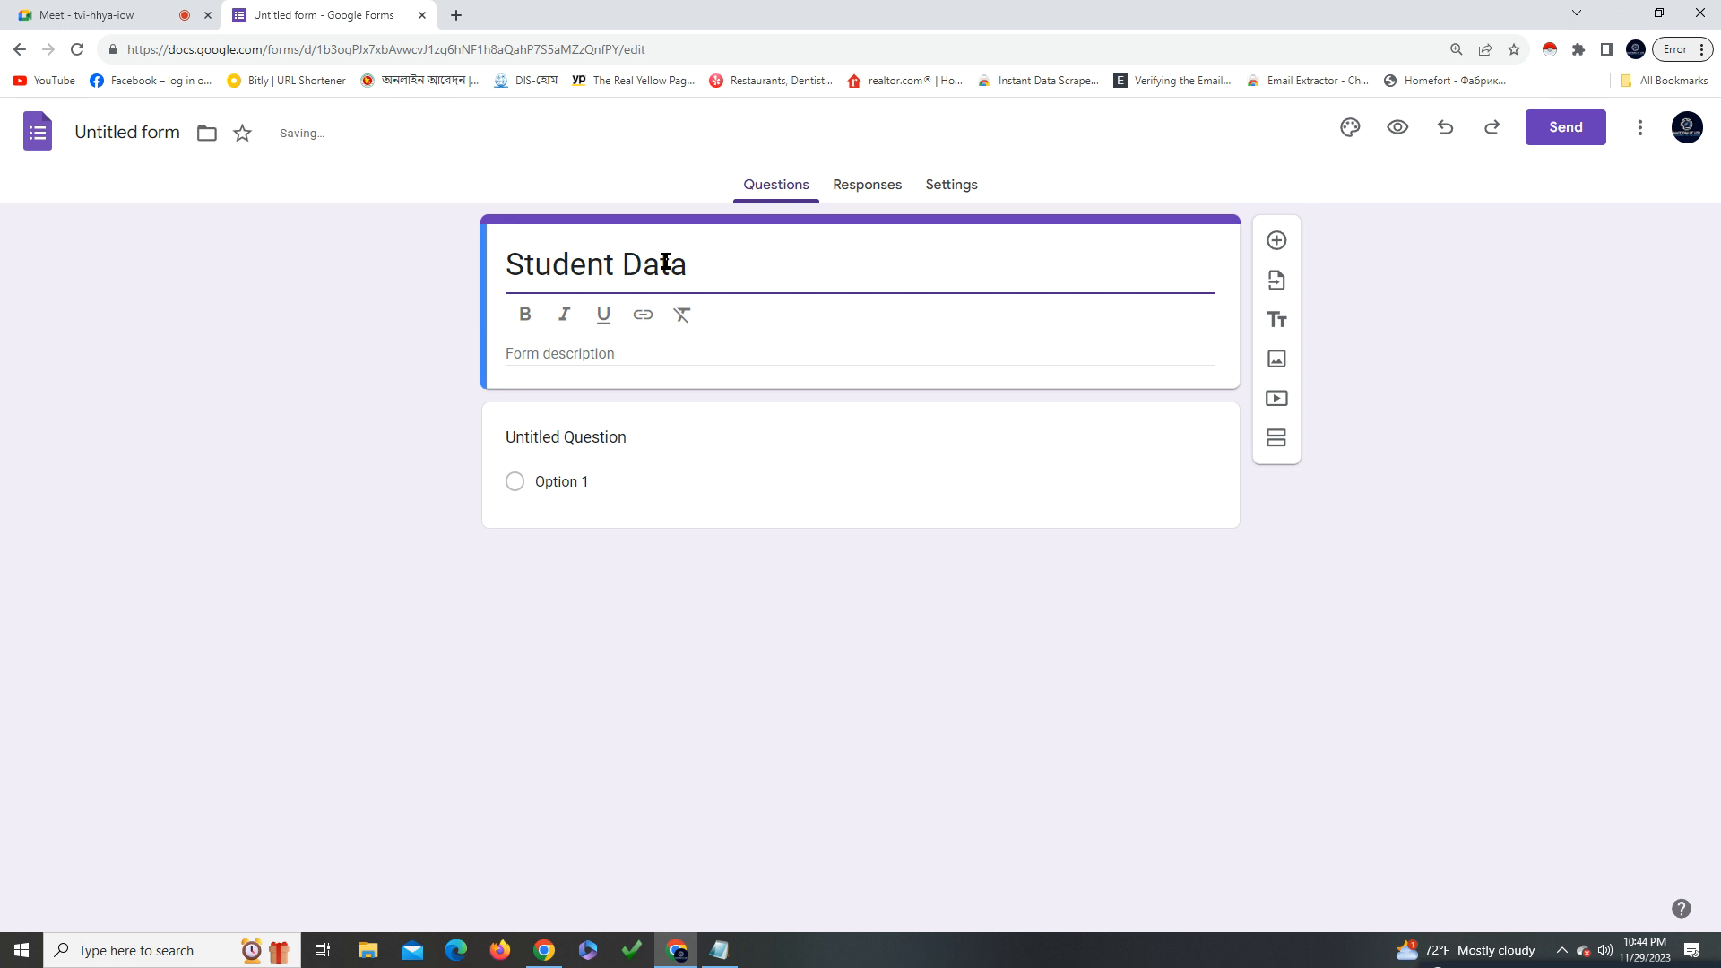
type("- DE")
key("BackSpace")
type("29")
left_click(891, 396)
Enter "Welcome To visit our form" as the form description
left_click(574, 317)
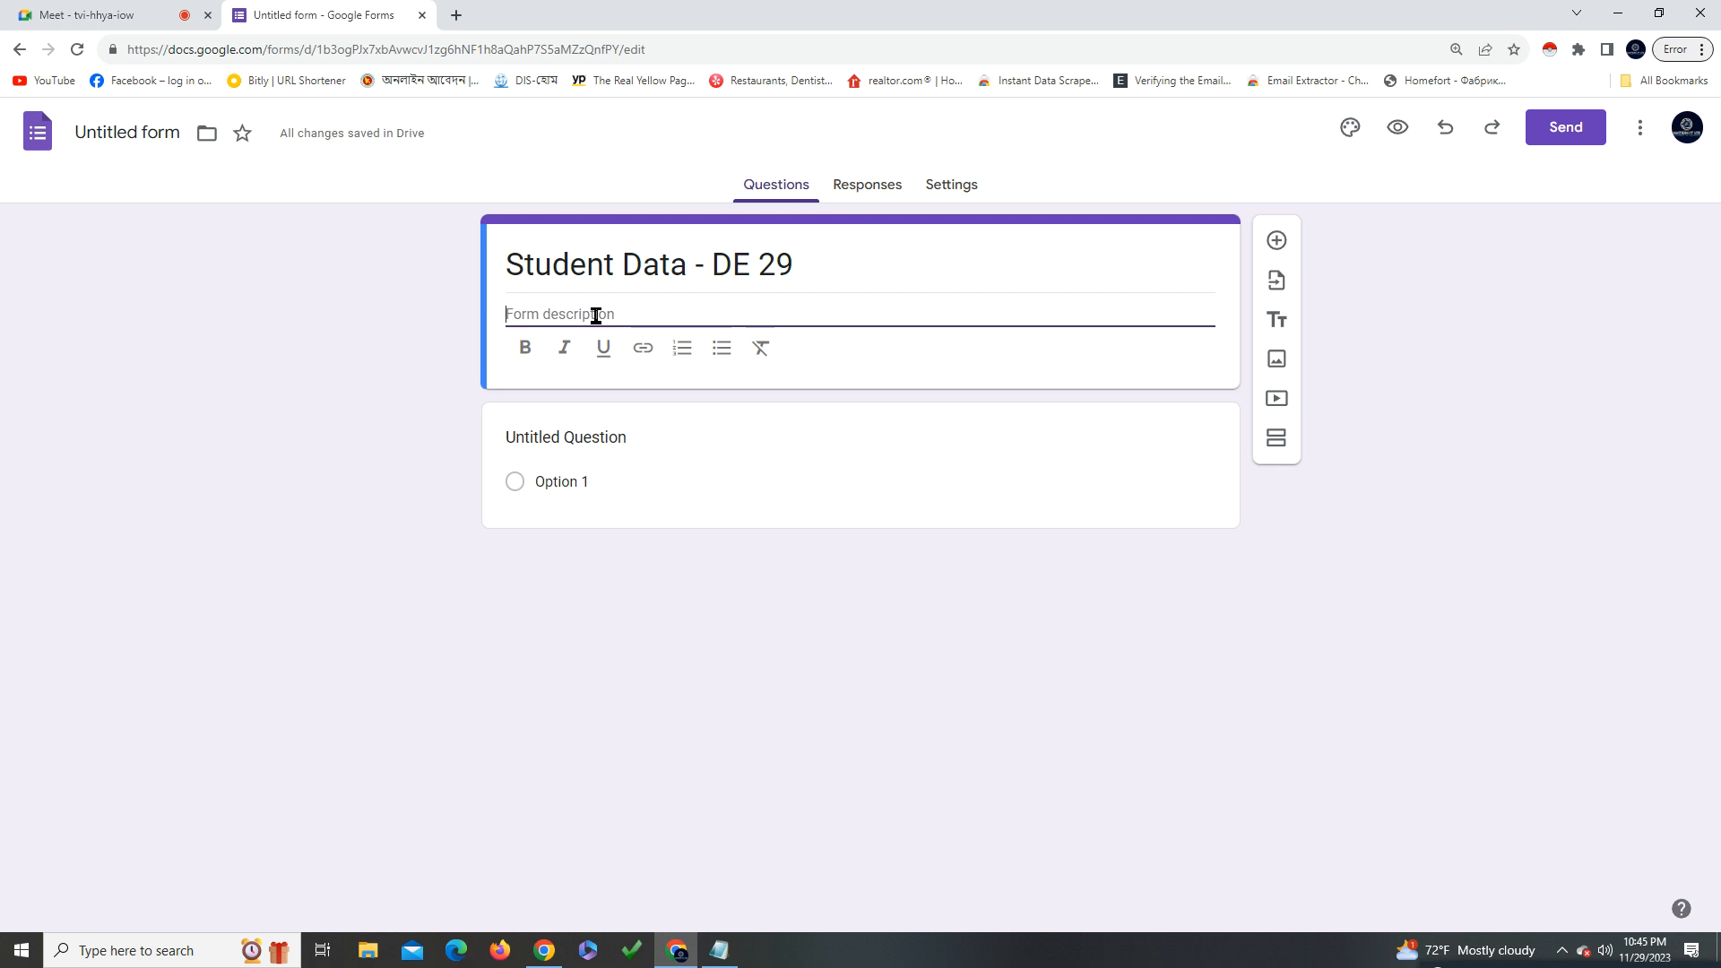
type("Welcome To visit our")
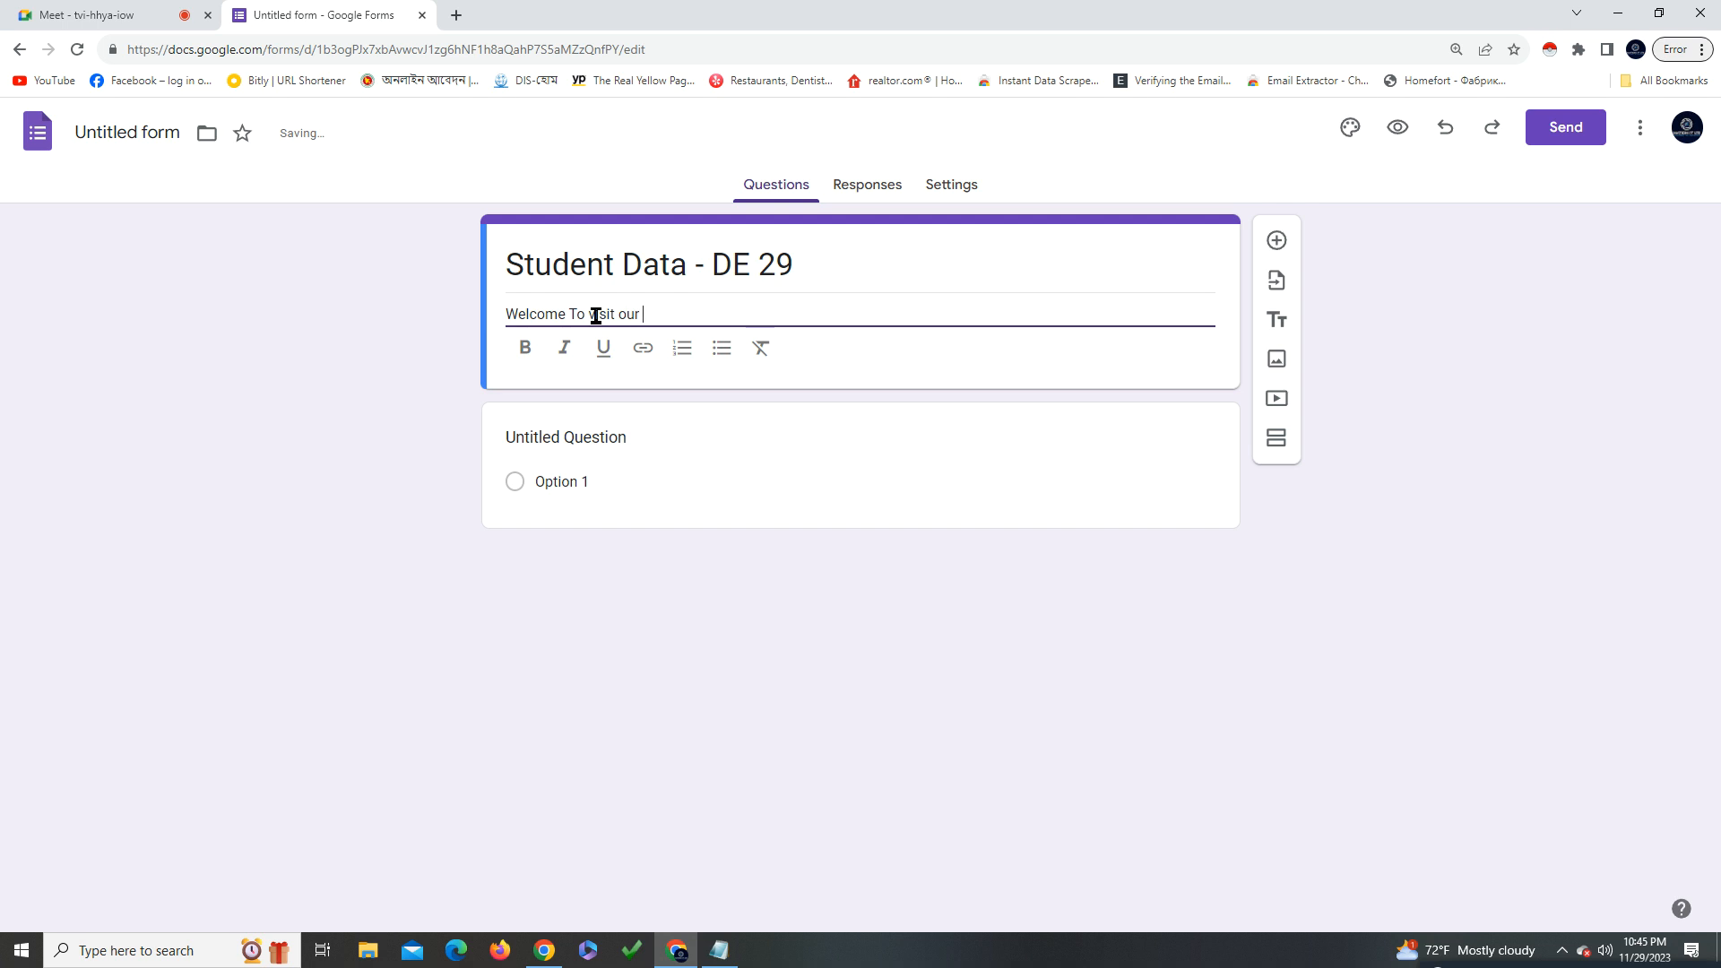
type("m")
left_click(935, 401)
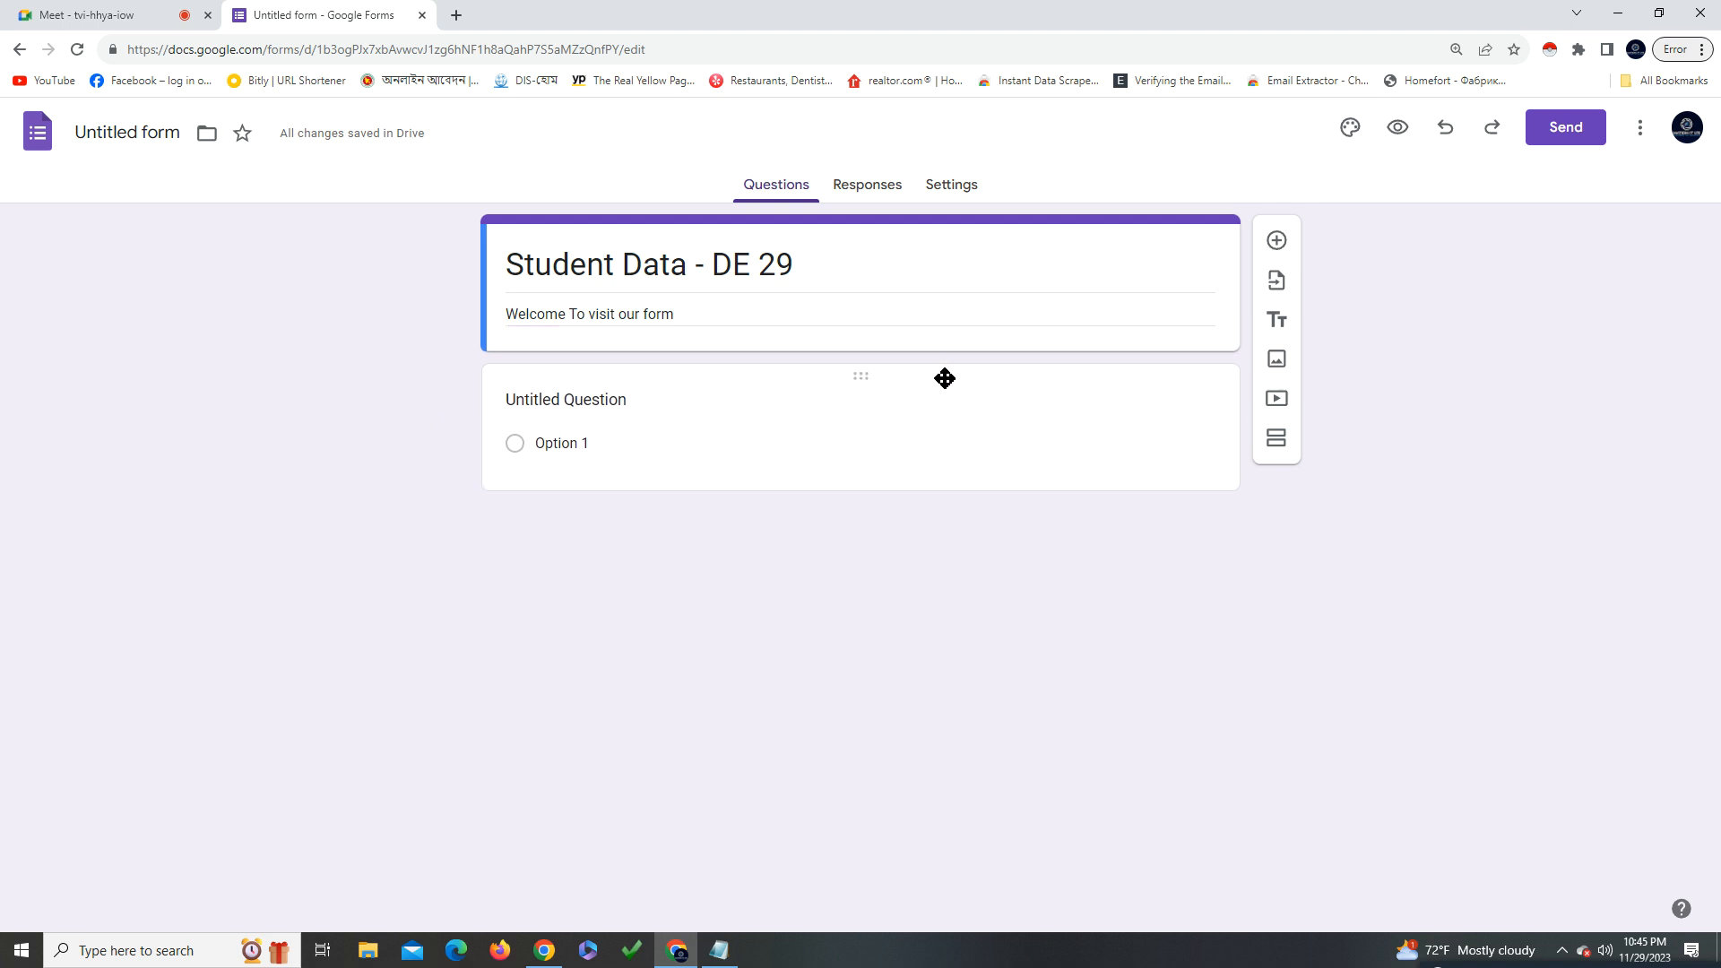
Examine the sources for inserting an image into the form, including Upload, By URL, Photos and Google Drive, without adding one
triple_click(758, 317)
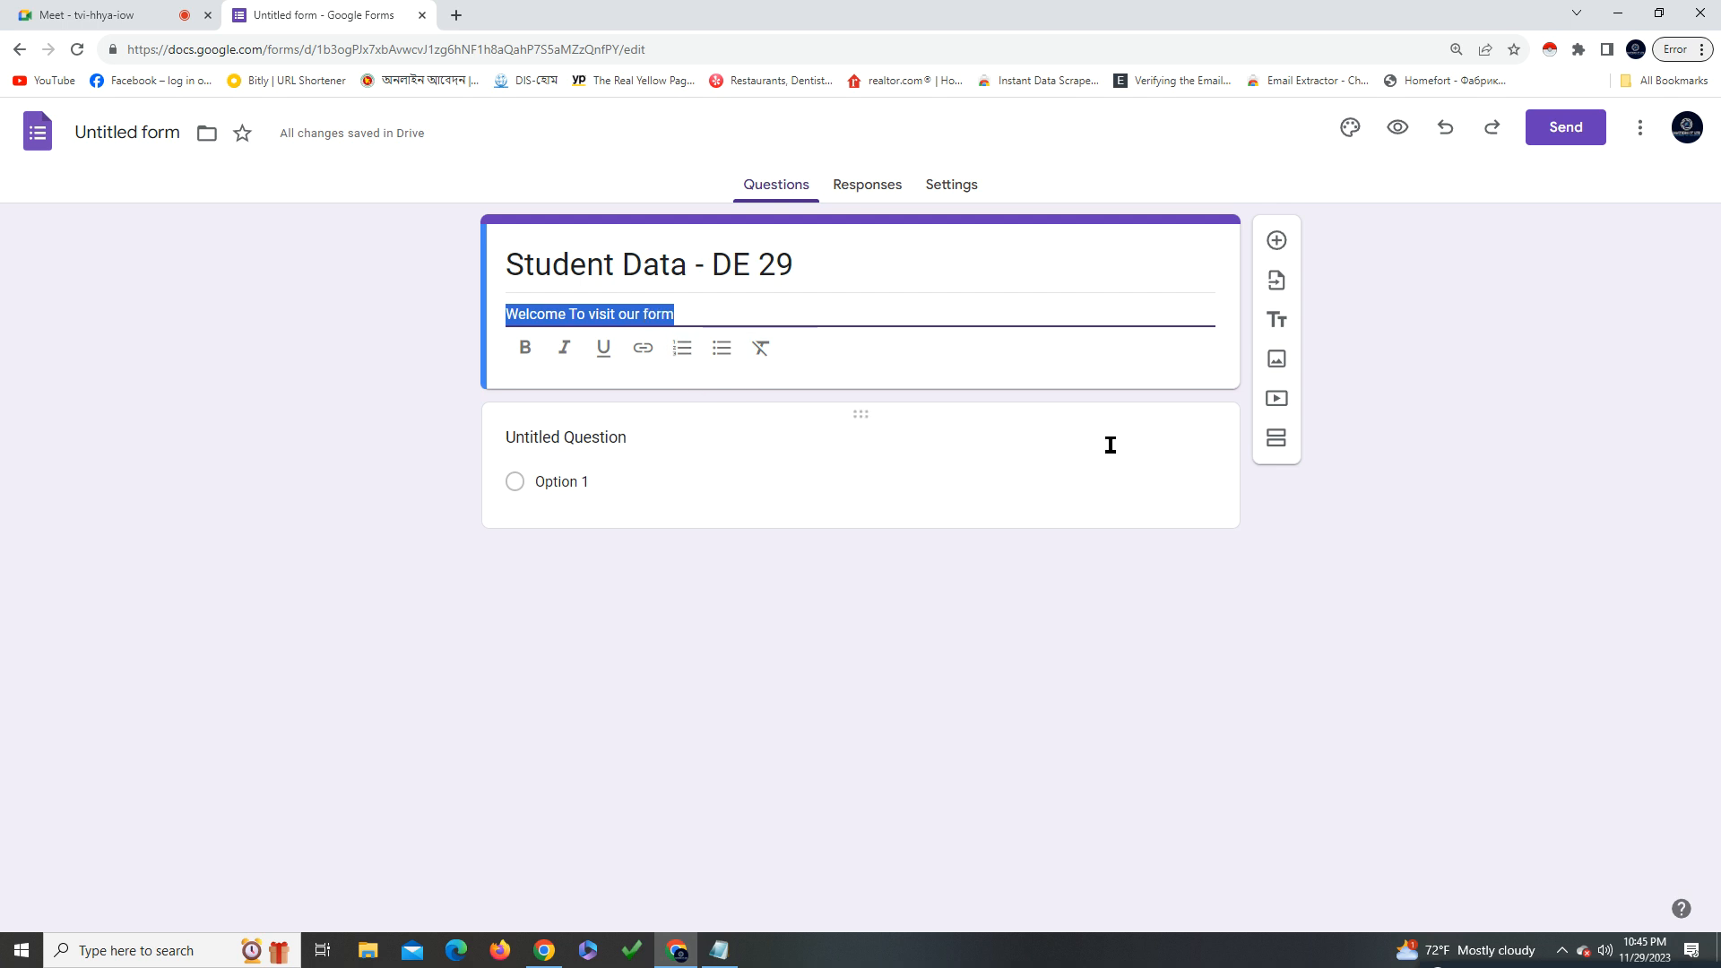
left_click(1276, 360)
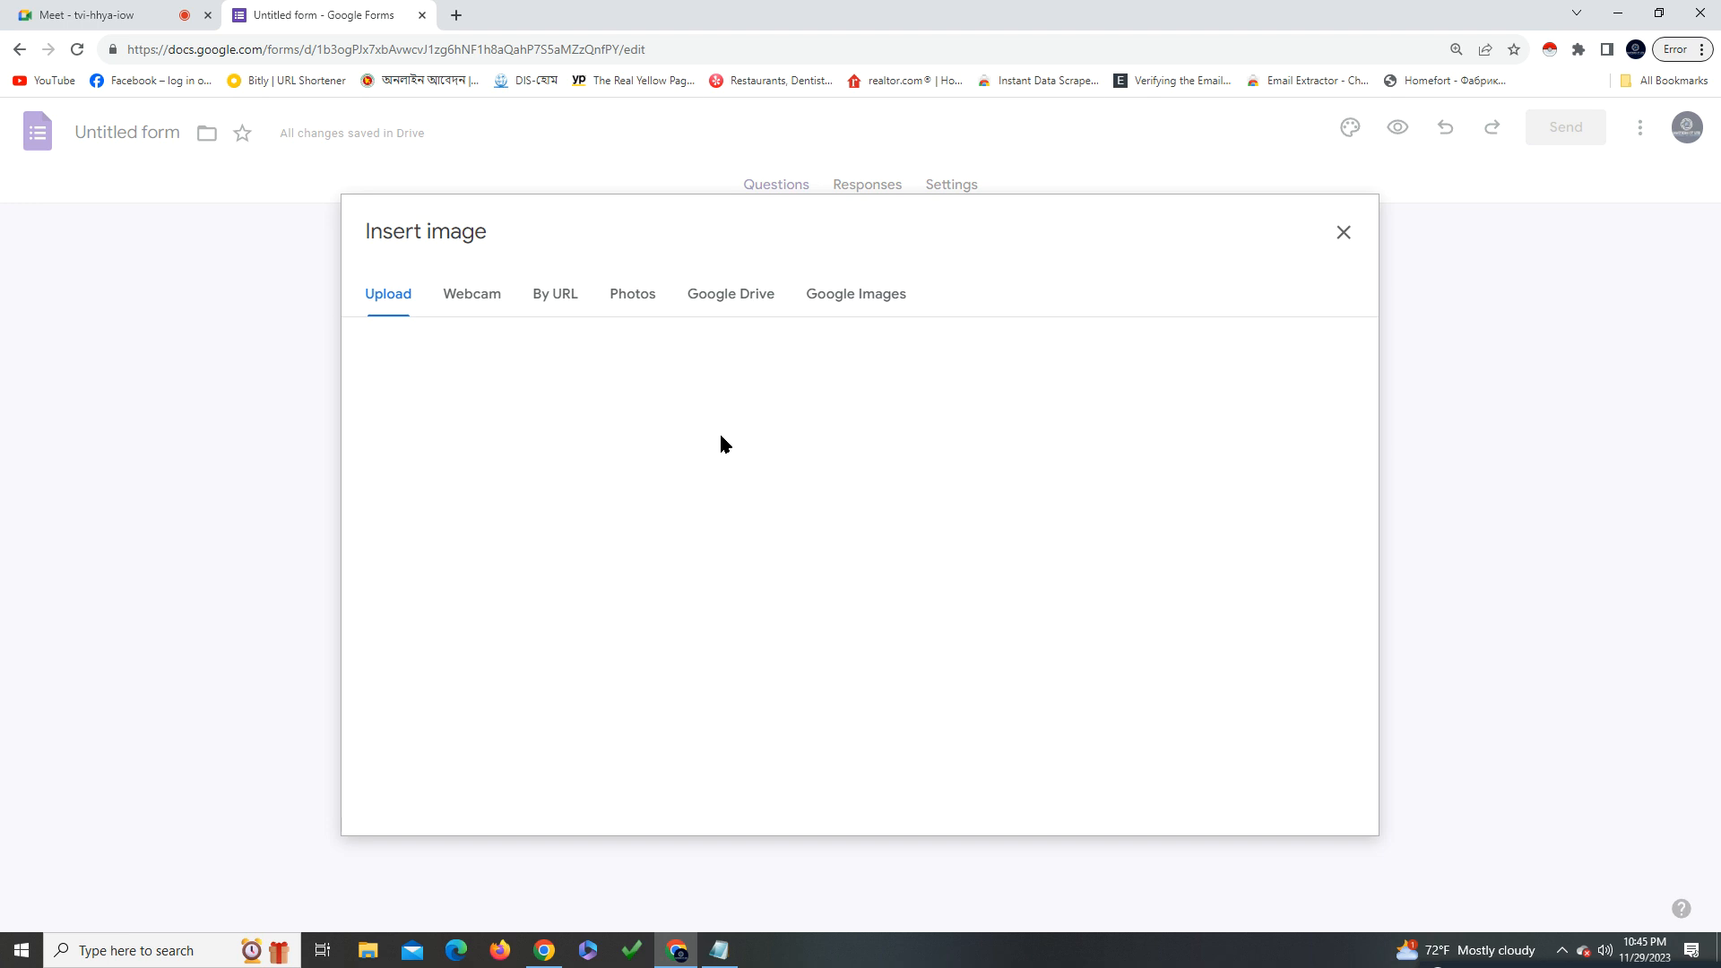
left_click(647, 297)
left_click(686, 309)
left_click(631, 305)
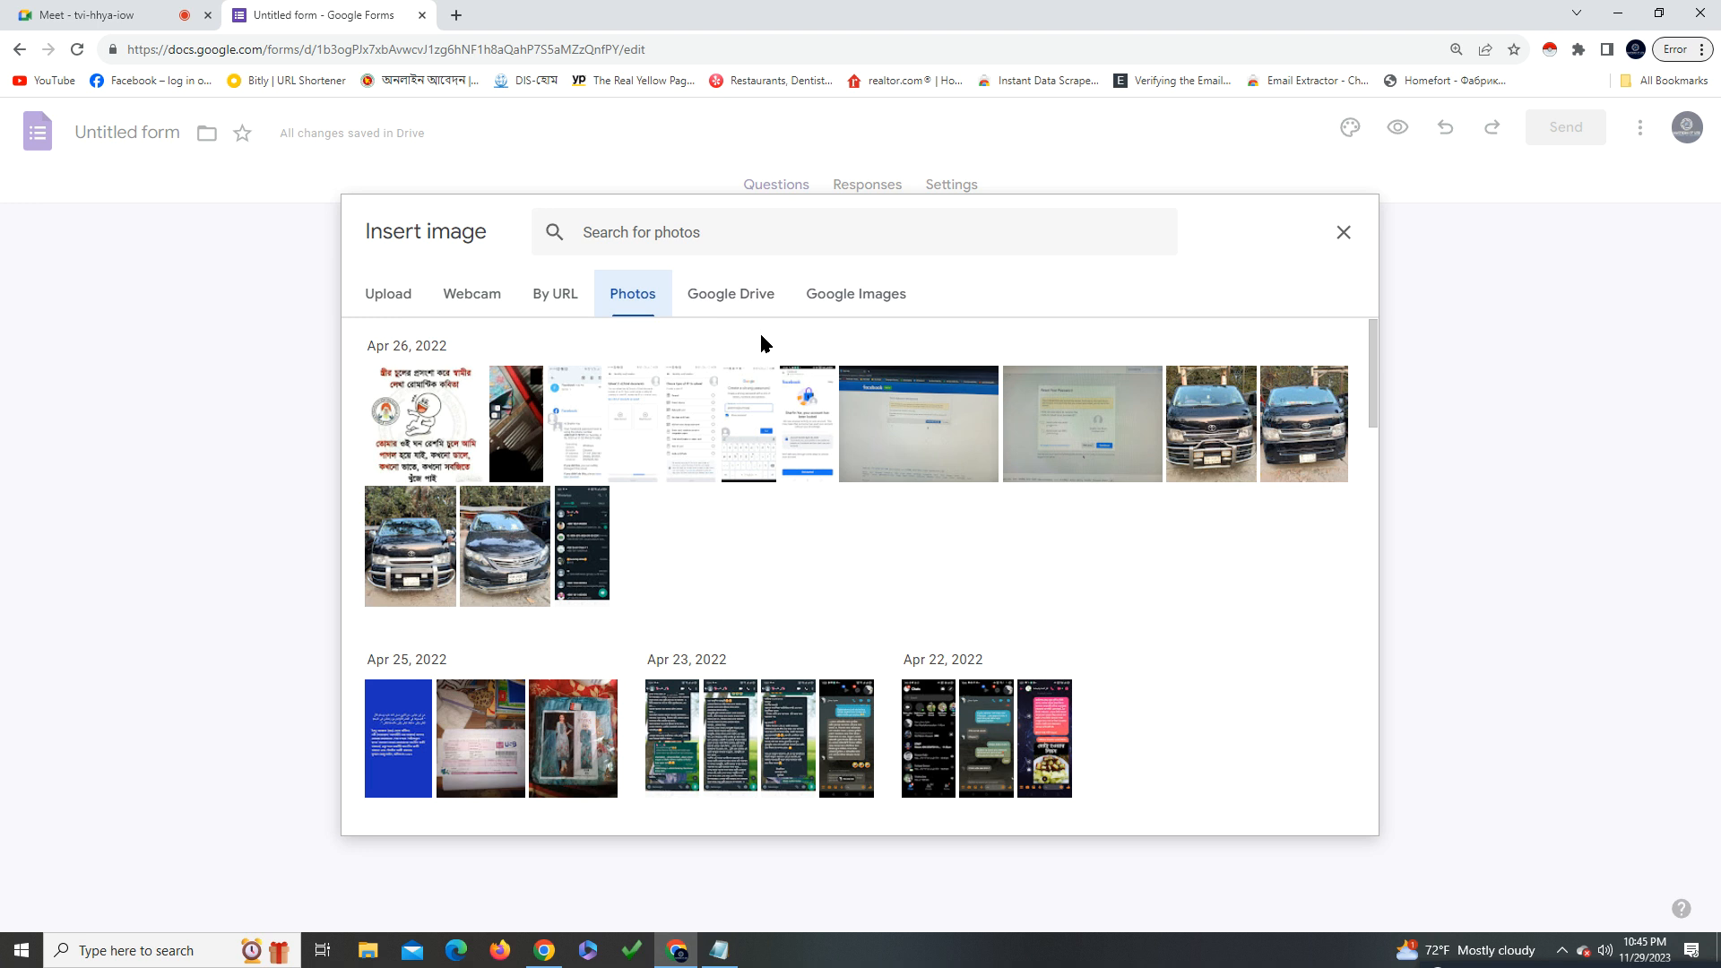
scroll(1268, 442, "down", 1)
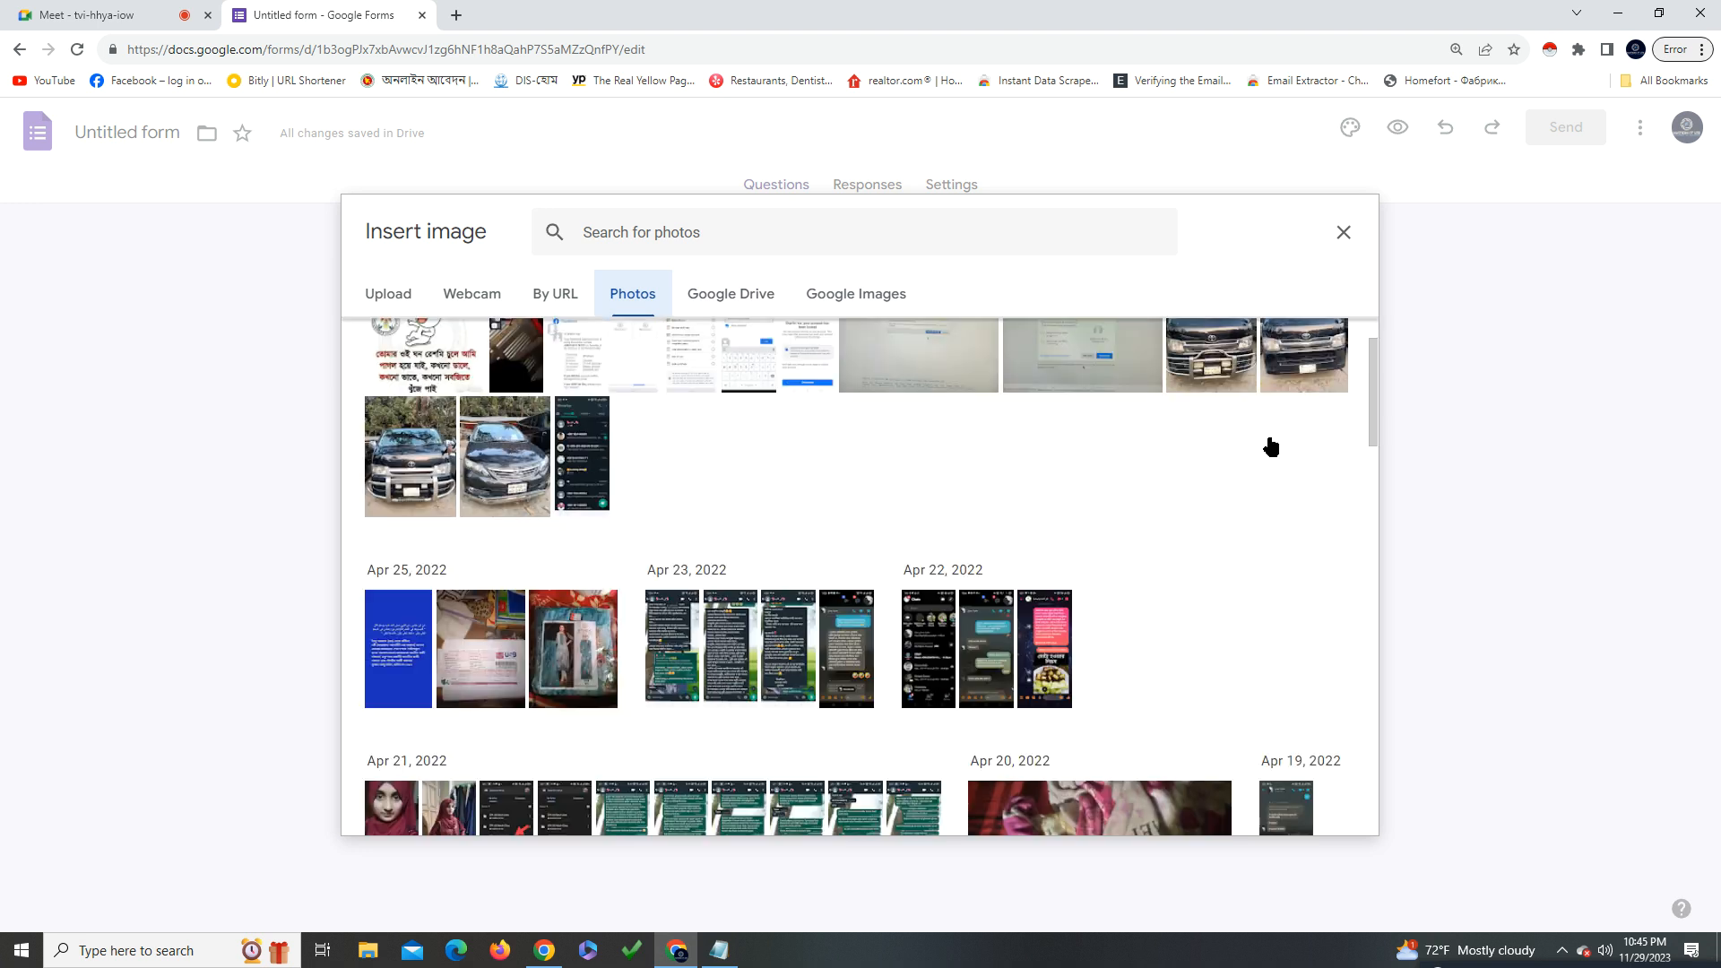
scroll(1268, 438, "up", 1)
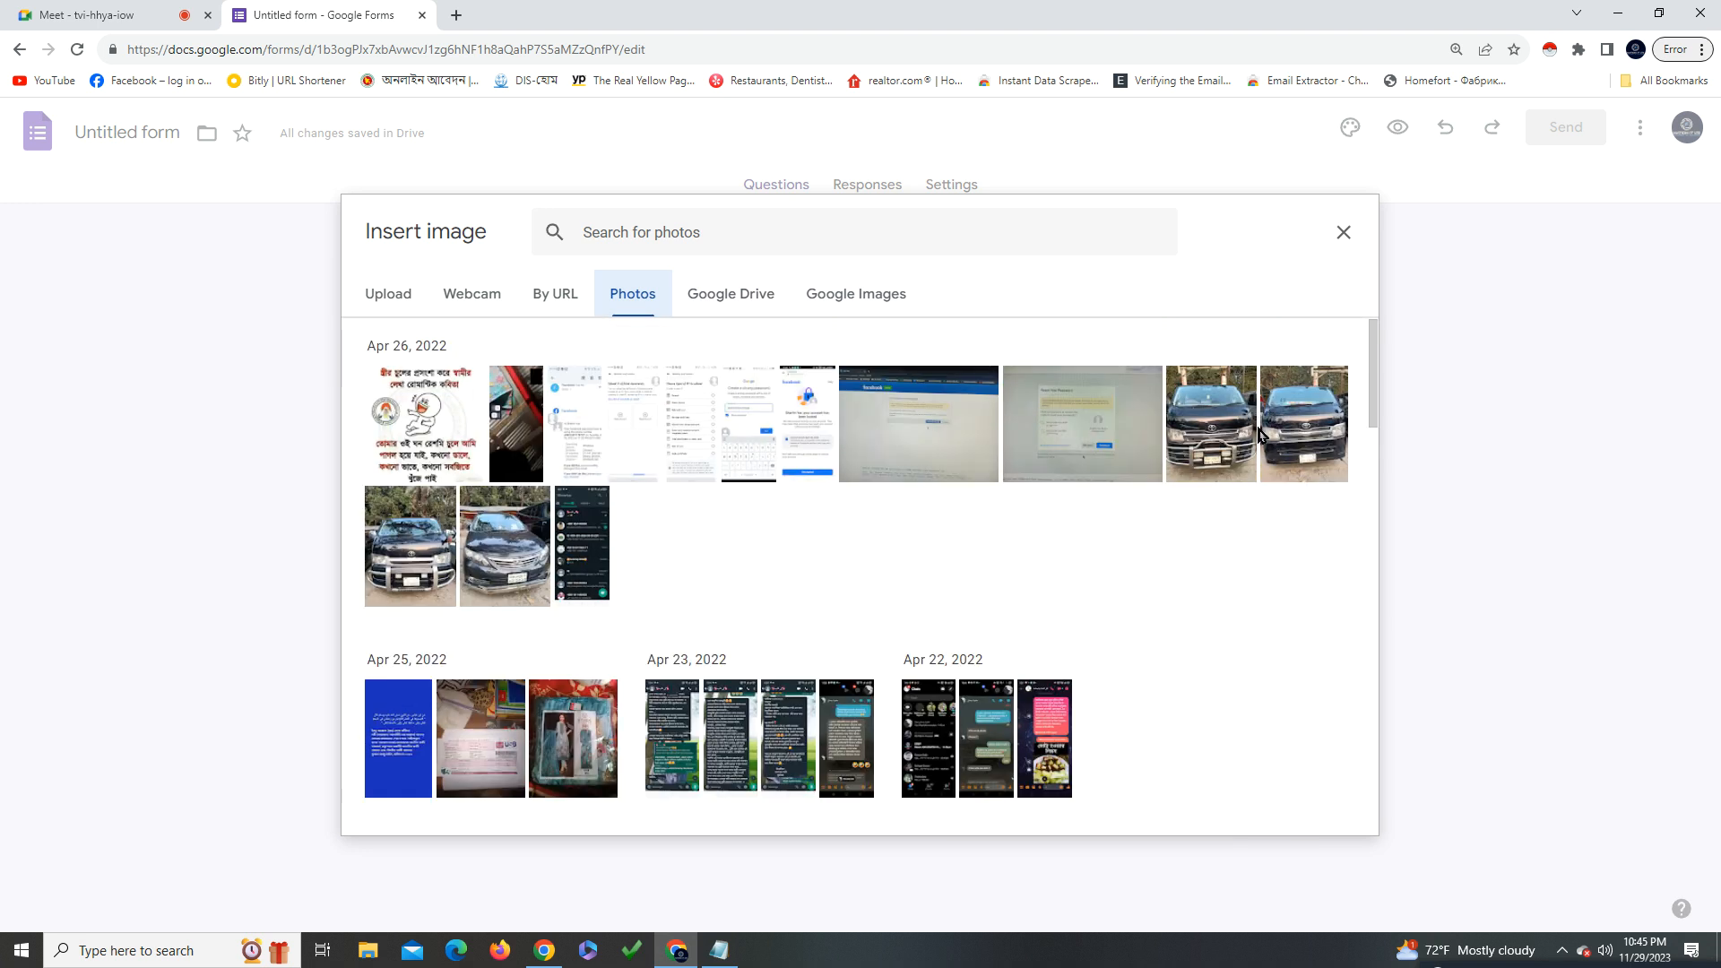
left_click(743, 297)
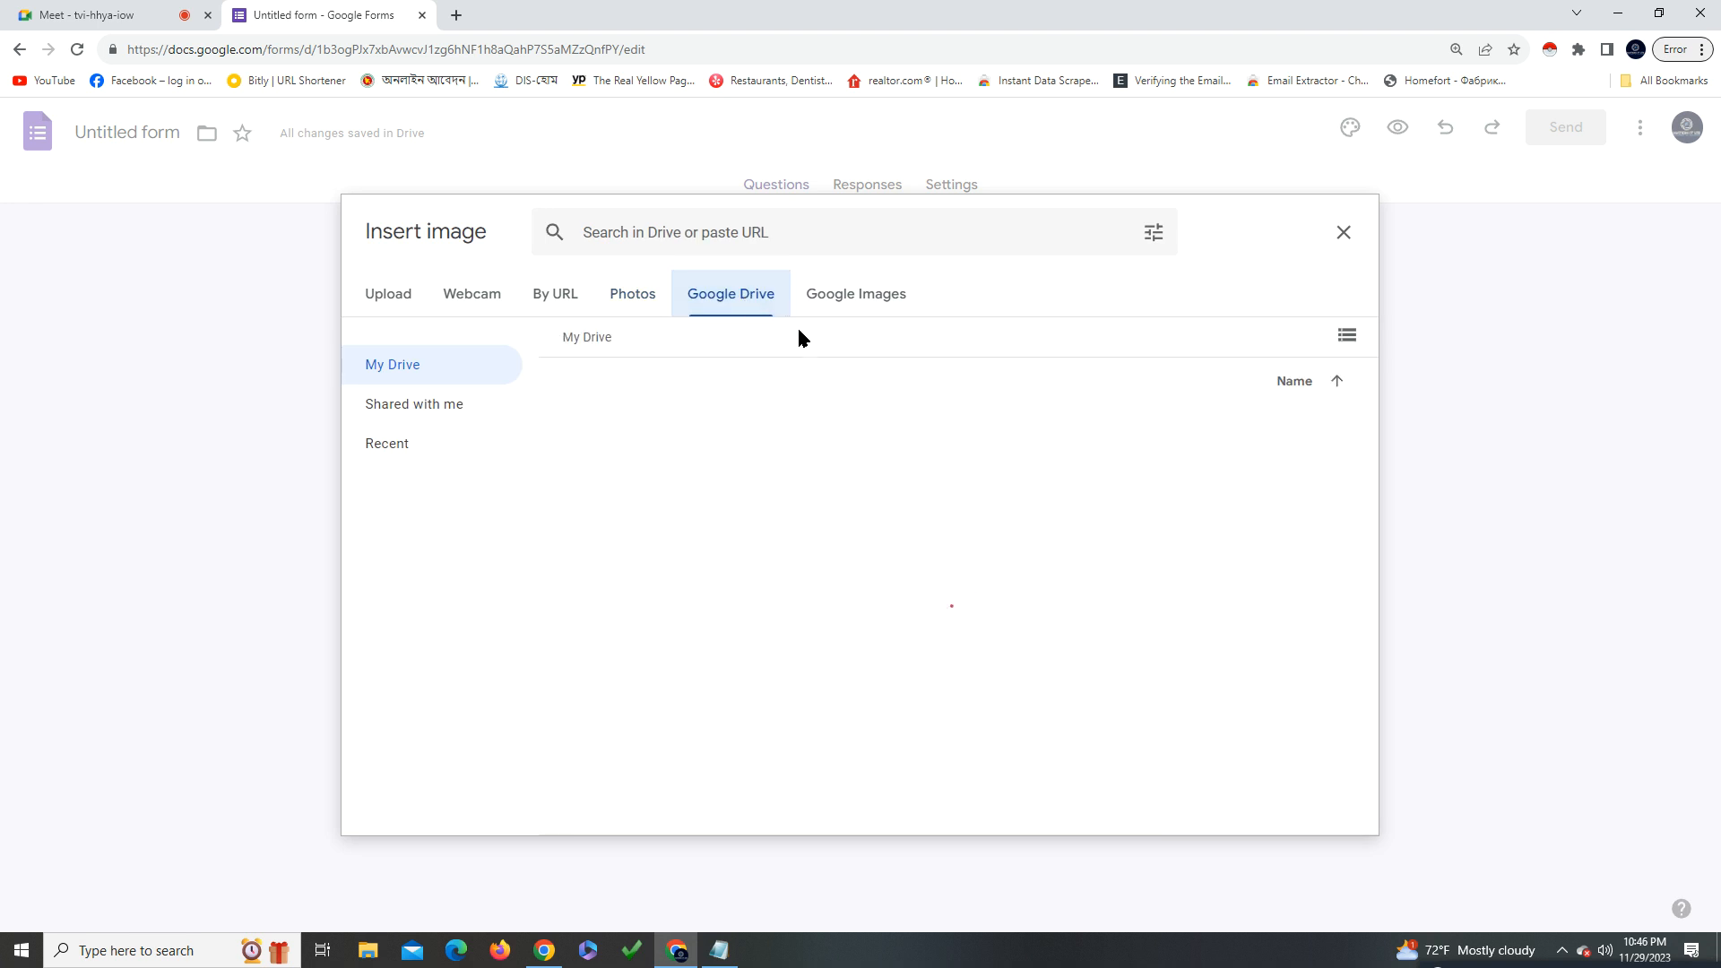
left_click(888, 301)
left_click(381, 299)
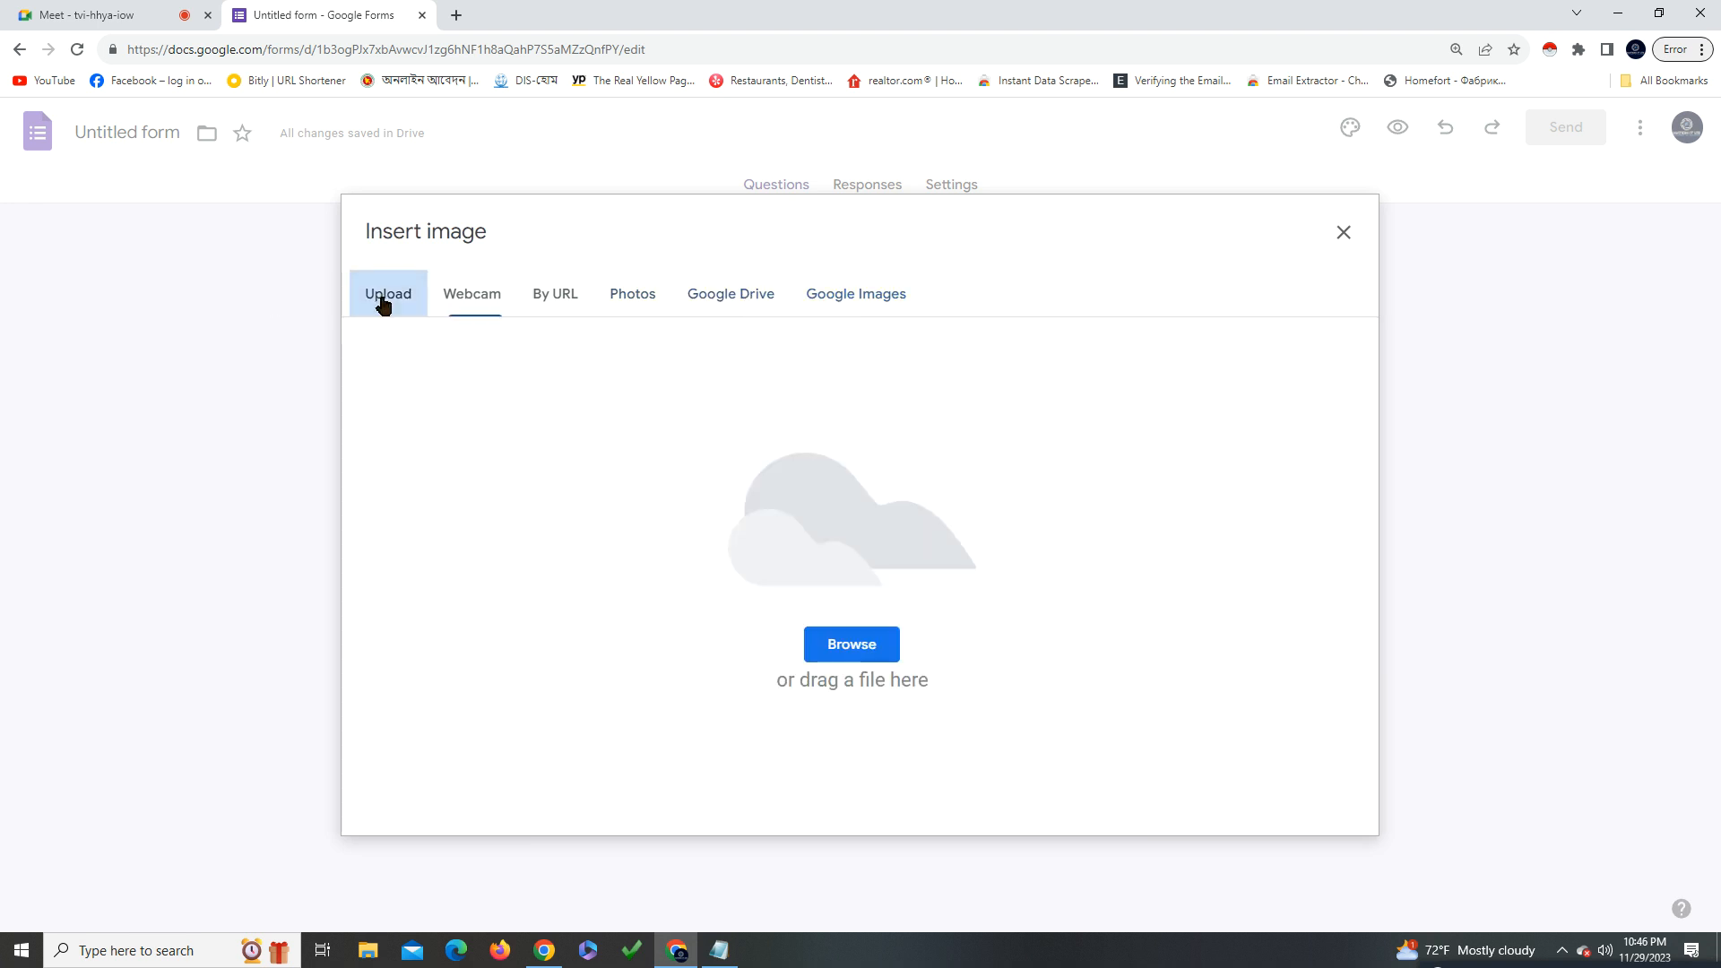
left_click(482, 310)
left_click(559, 296)
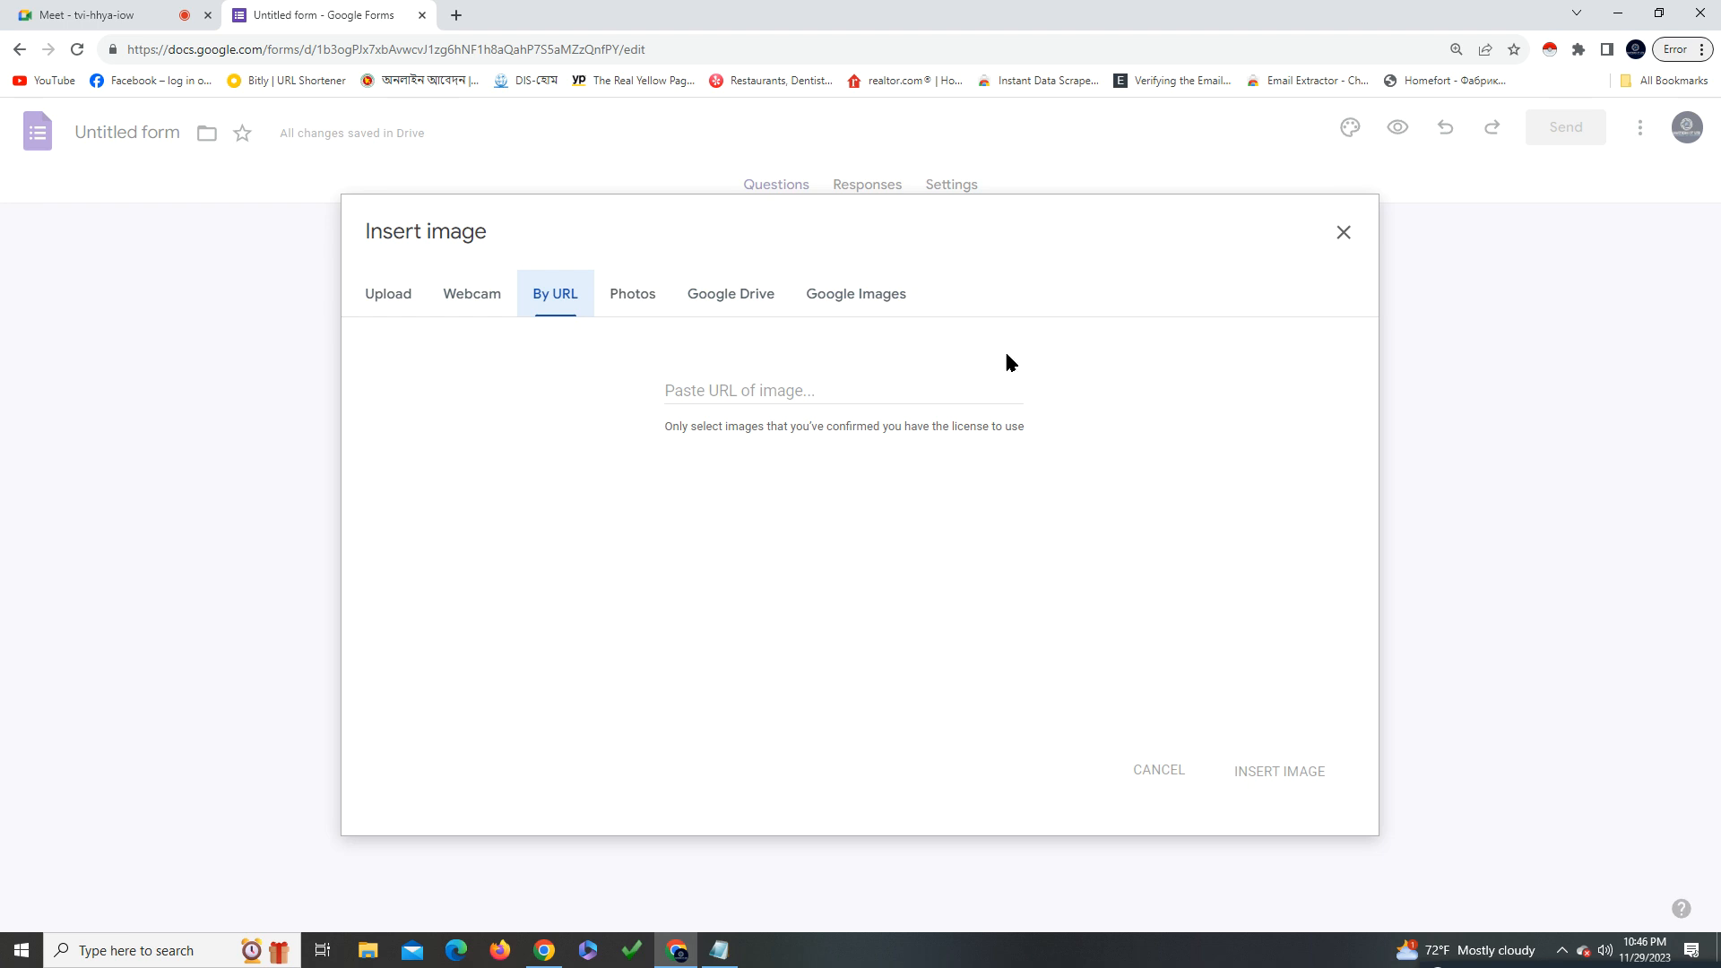
left_click(1344, 232)
left_click(1282, 391)
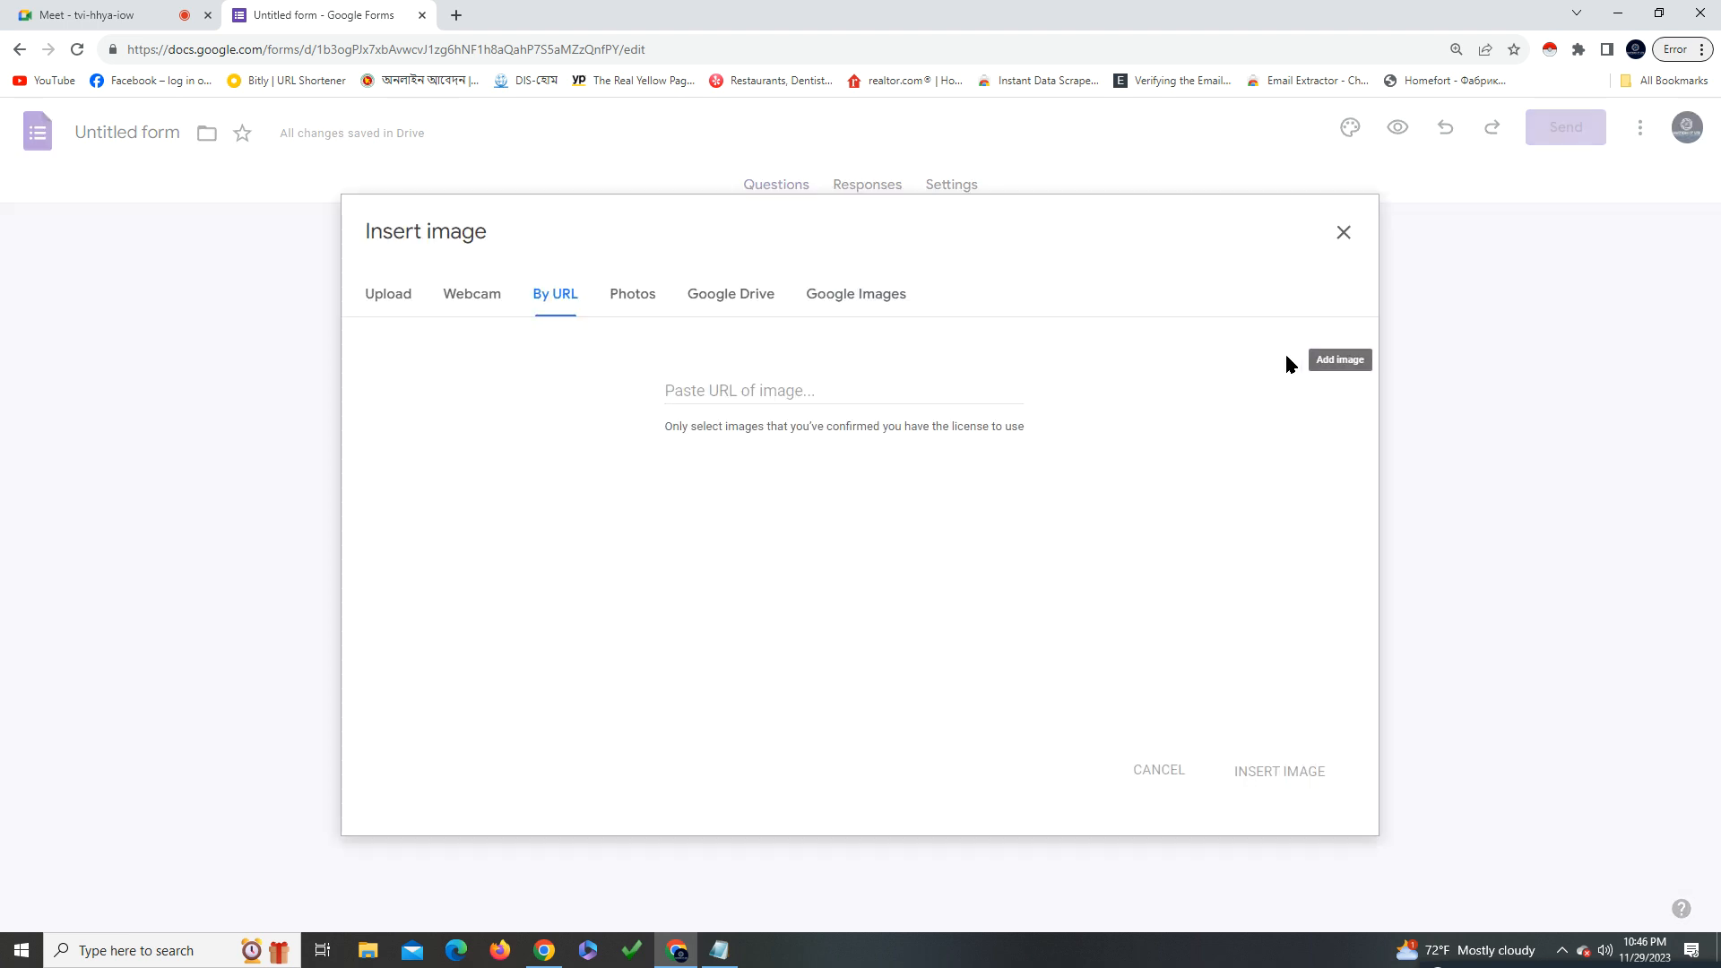
left_click(1343, 232)
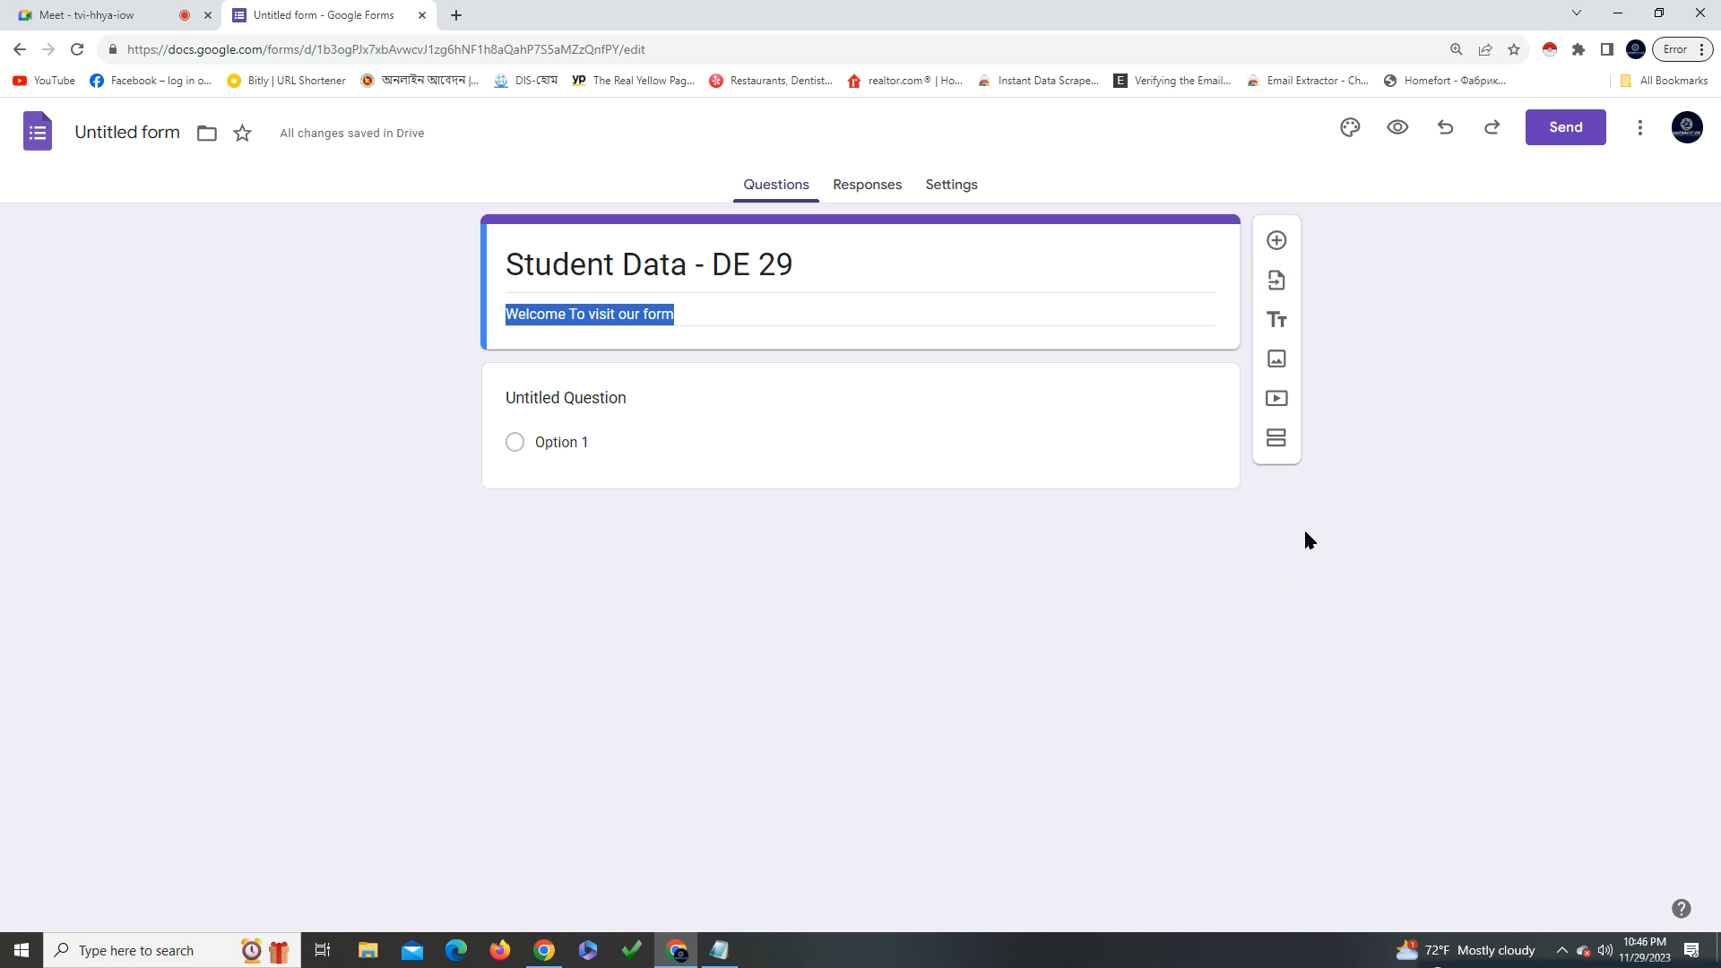
Open the form's theme settings and examine the theme and upload sources for a header image
left_click(1349, 126)
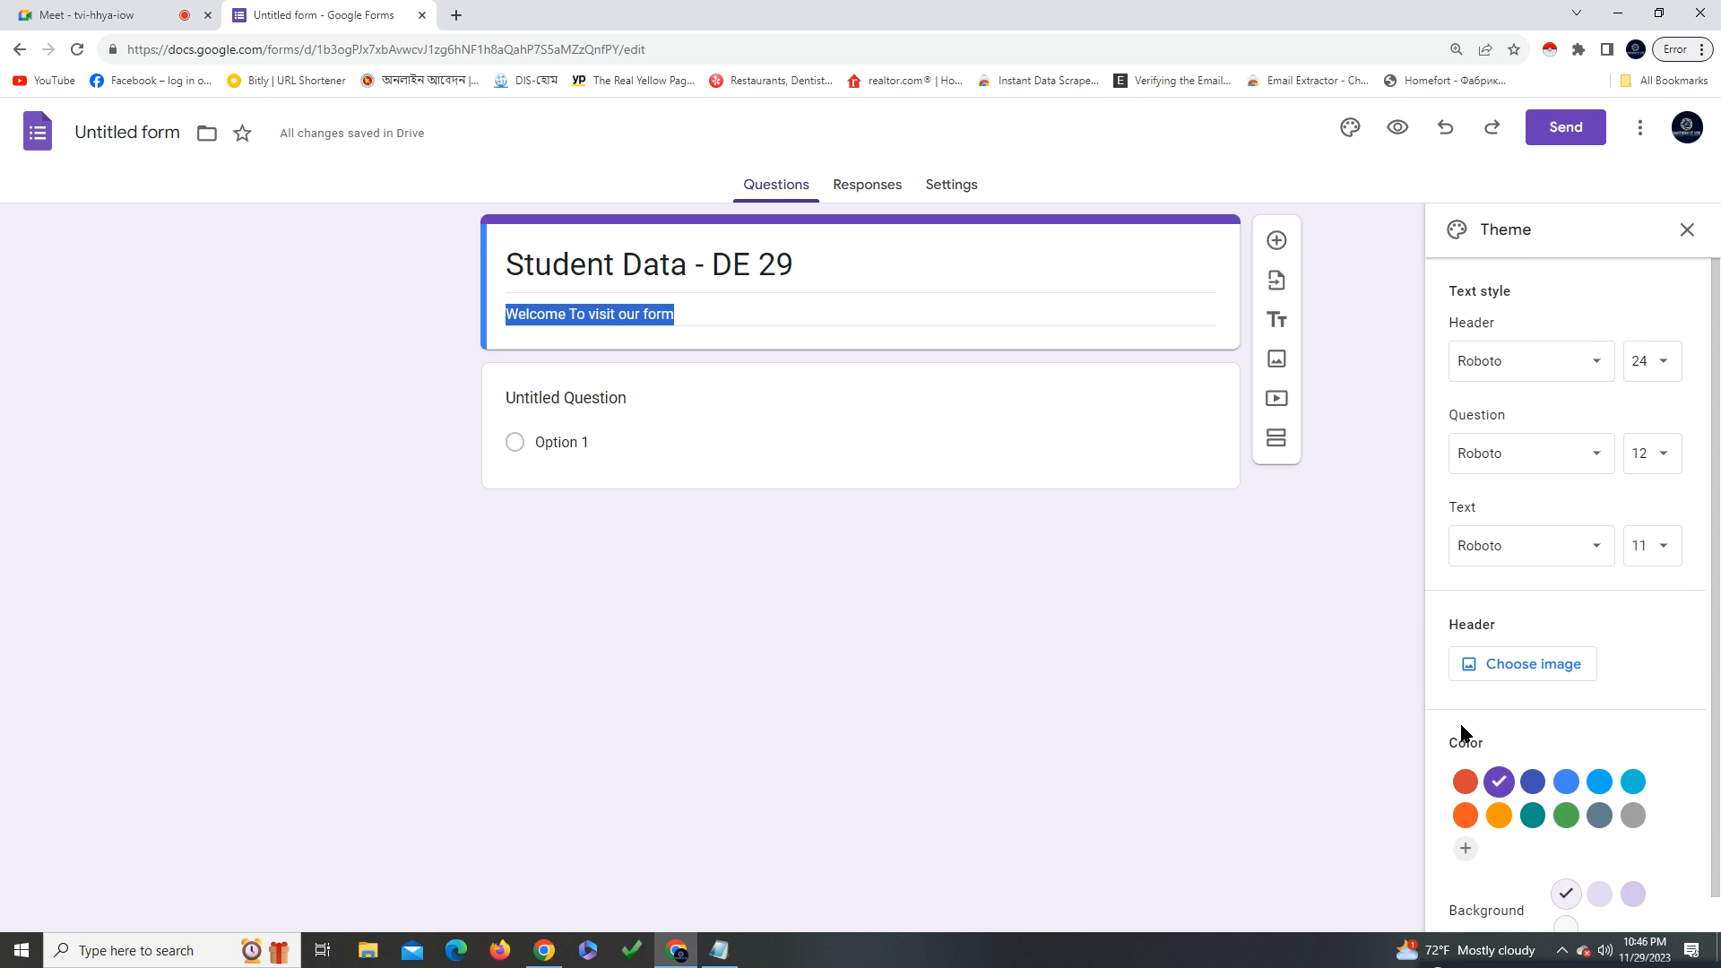
left_click(1526, 679)
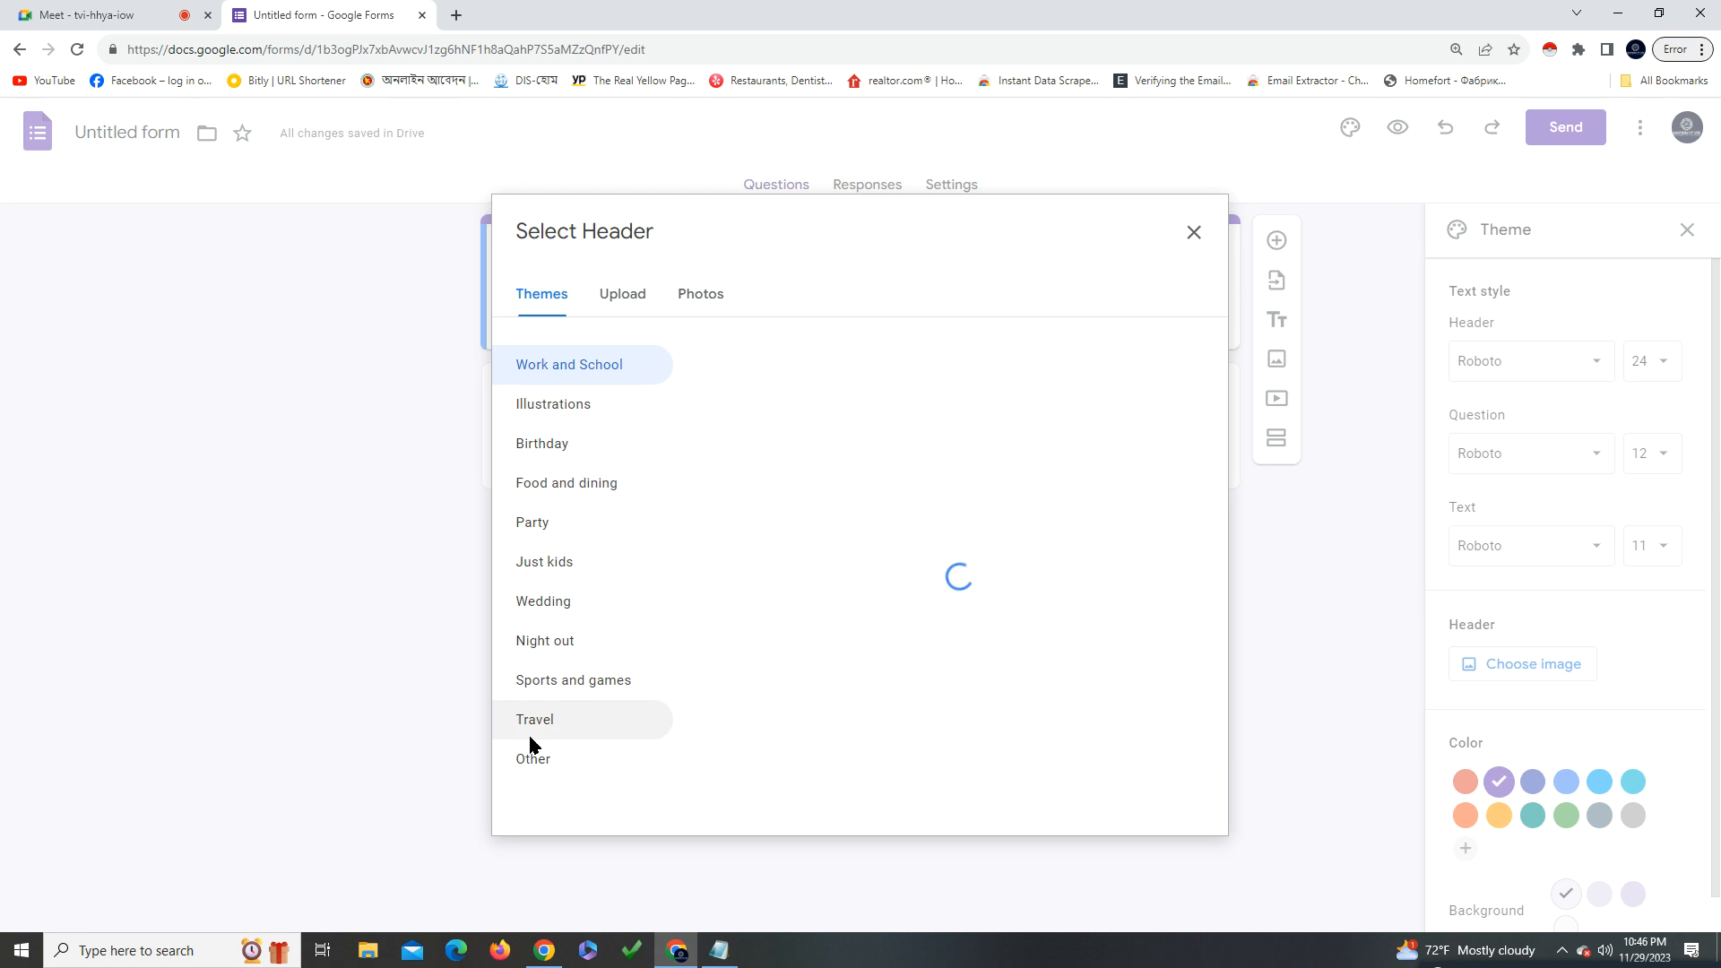
left_click(1194, 235)
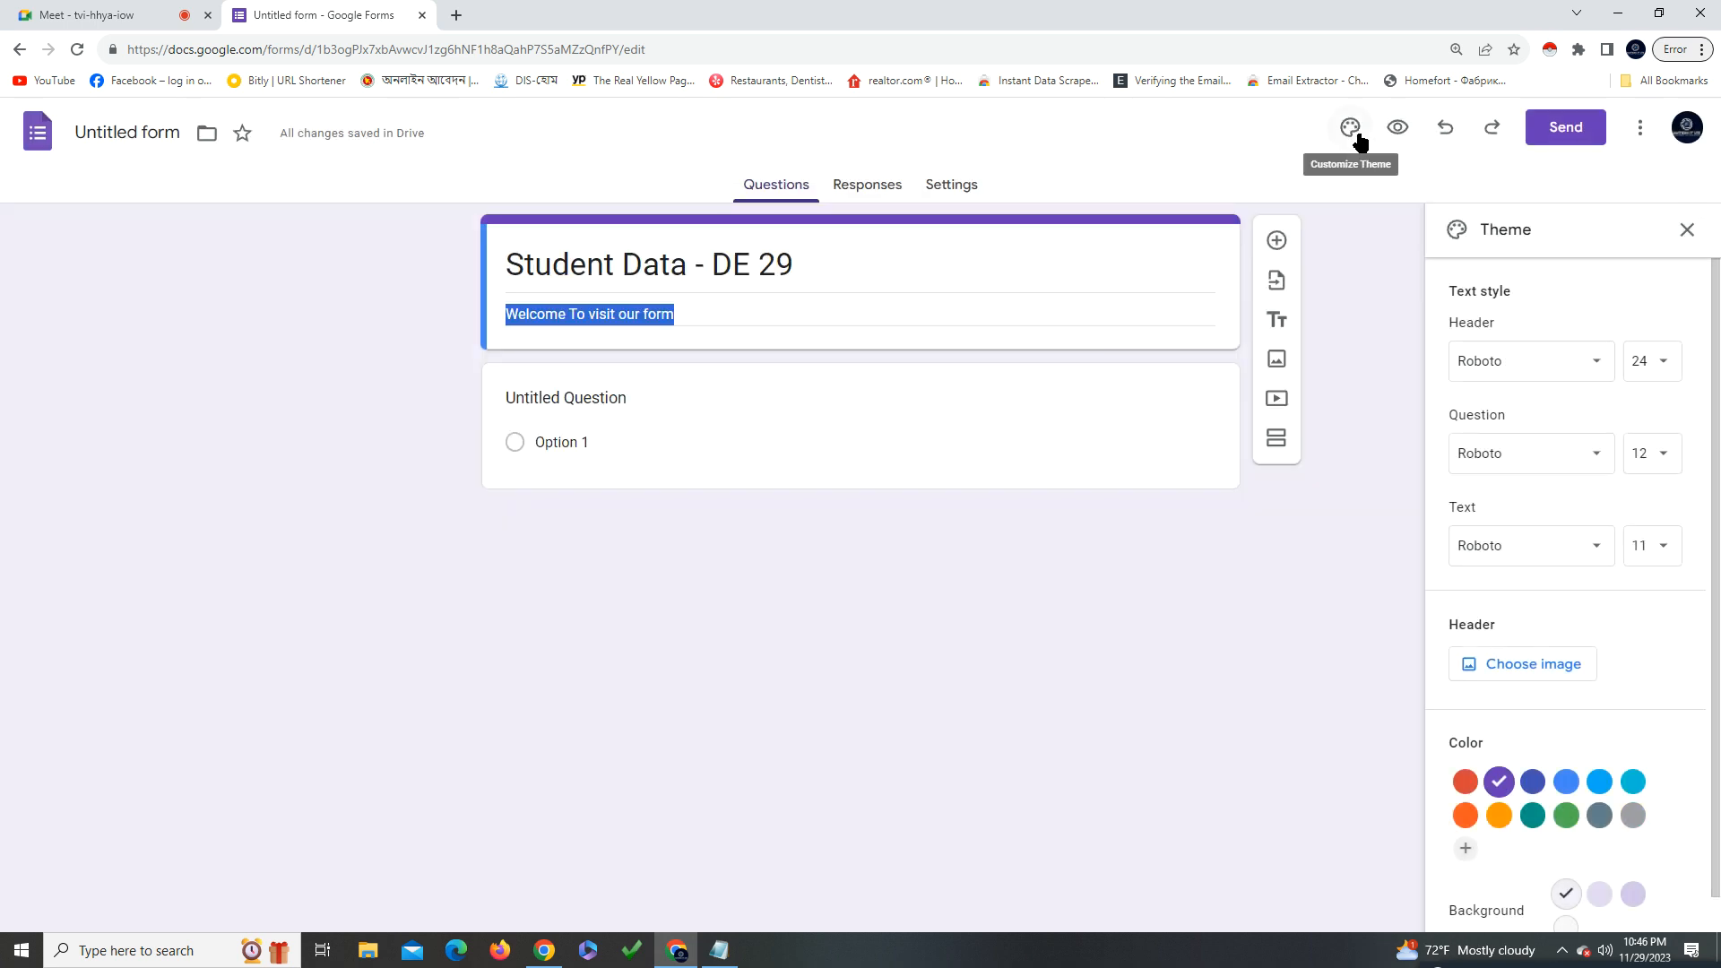
left_click(1531, 663)
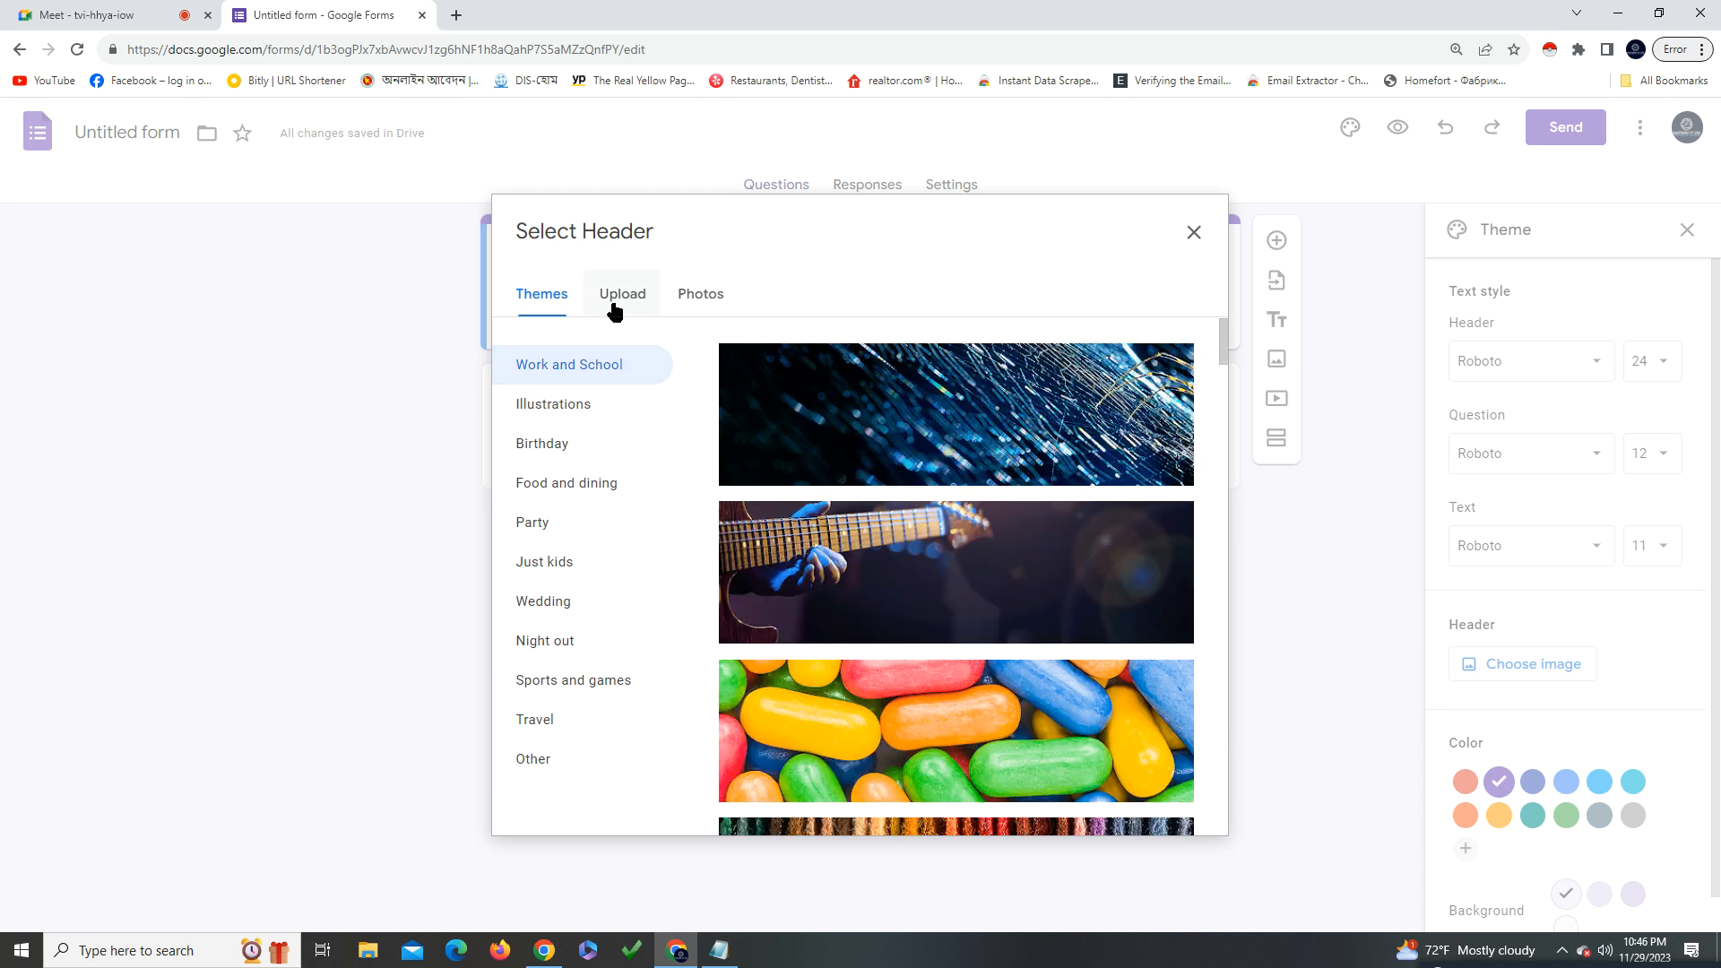
left_click(613, 307)
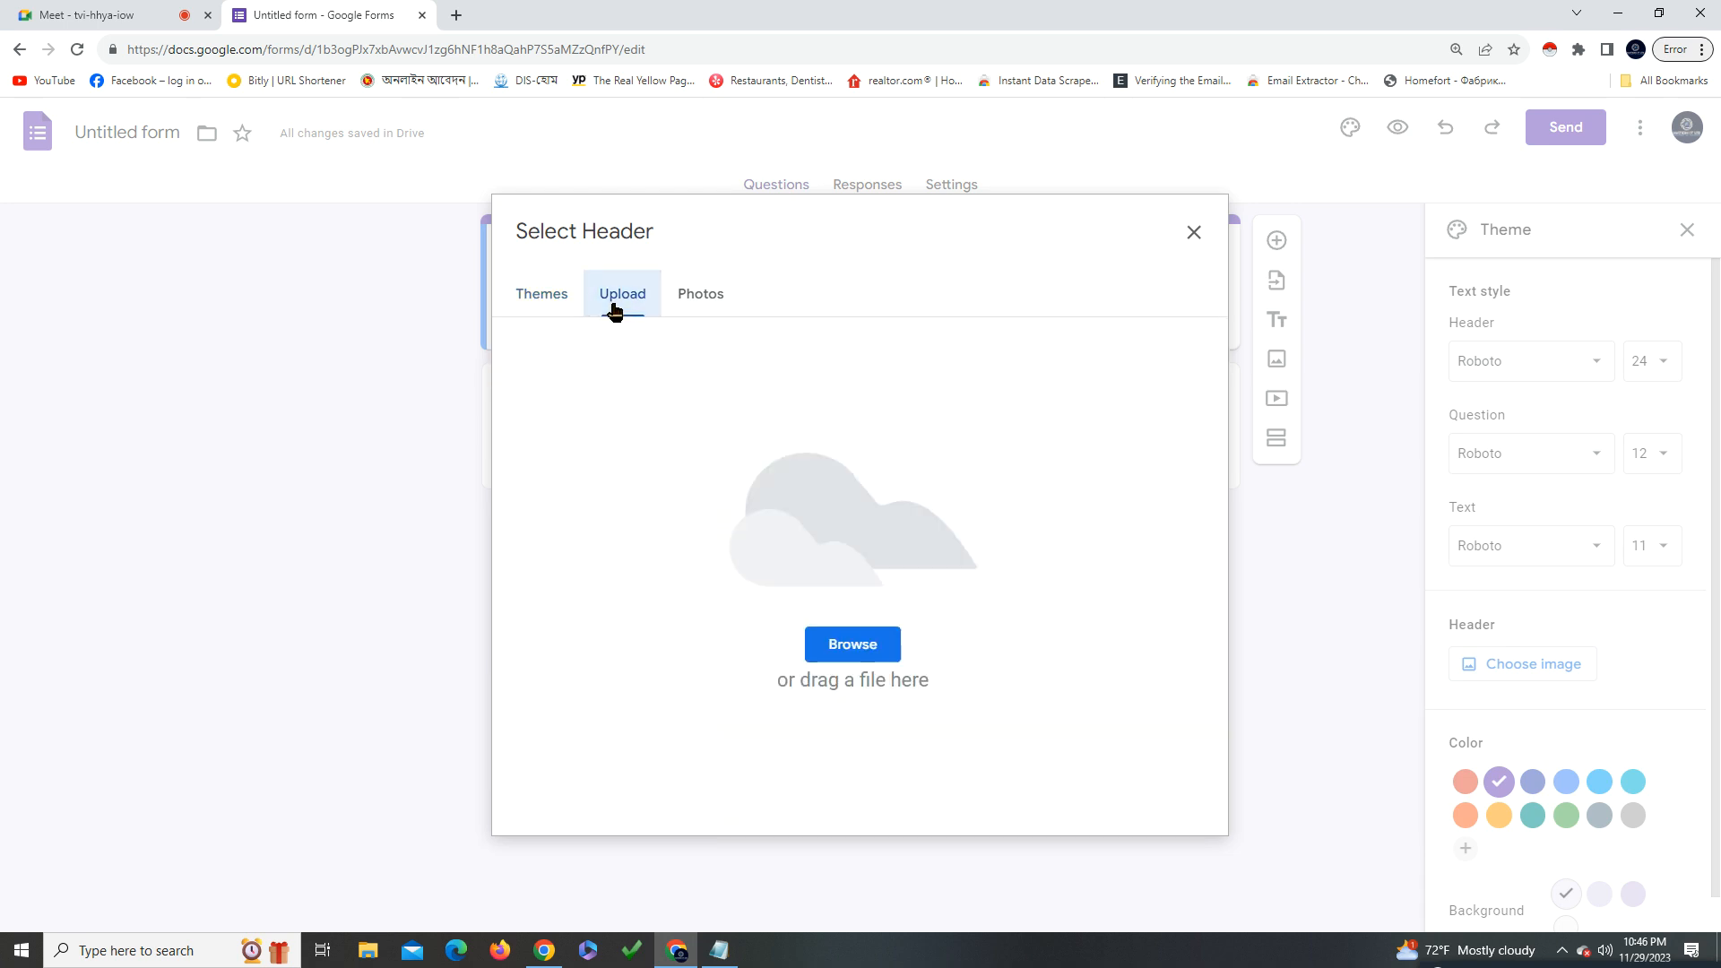
left_click(544, 304)
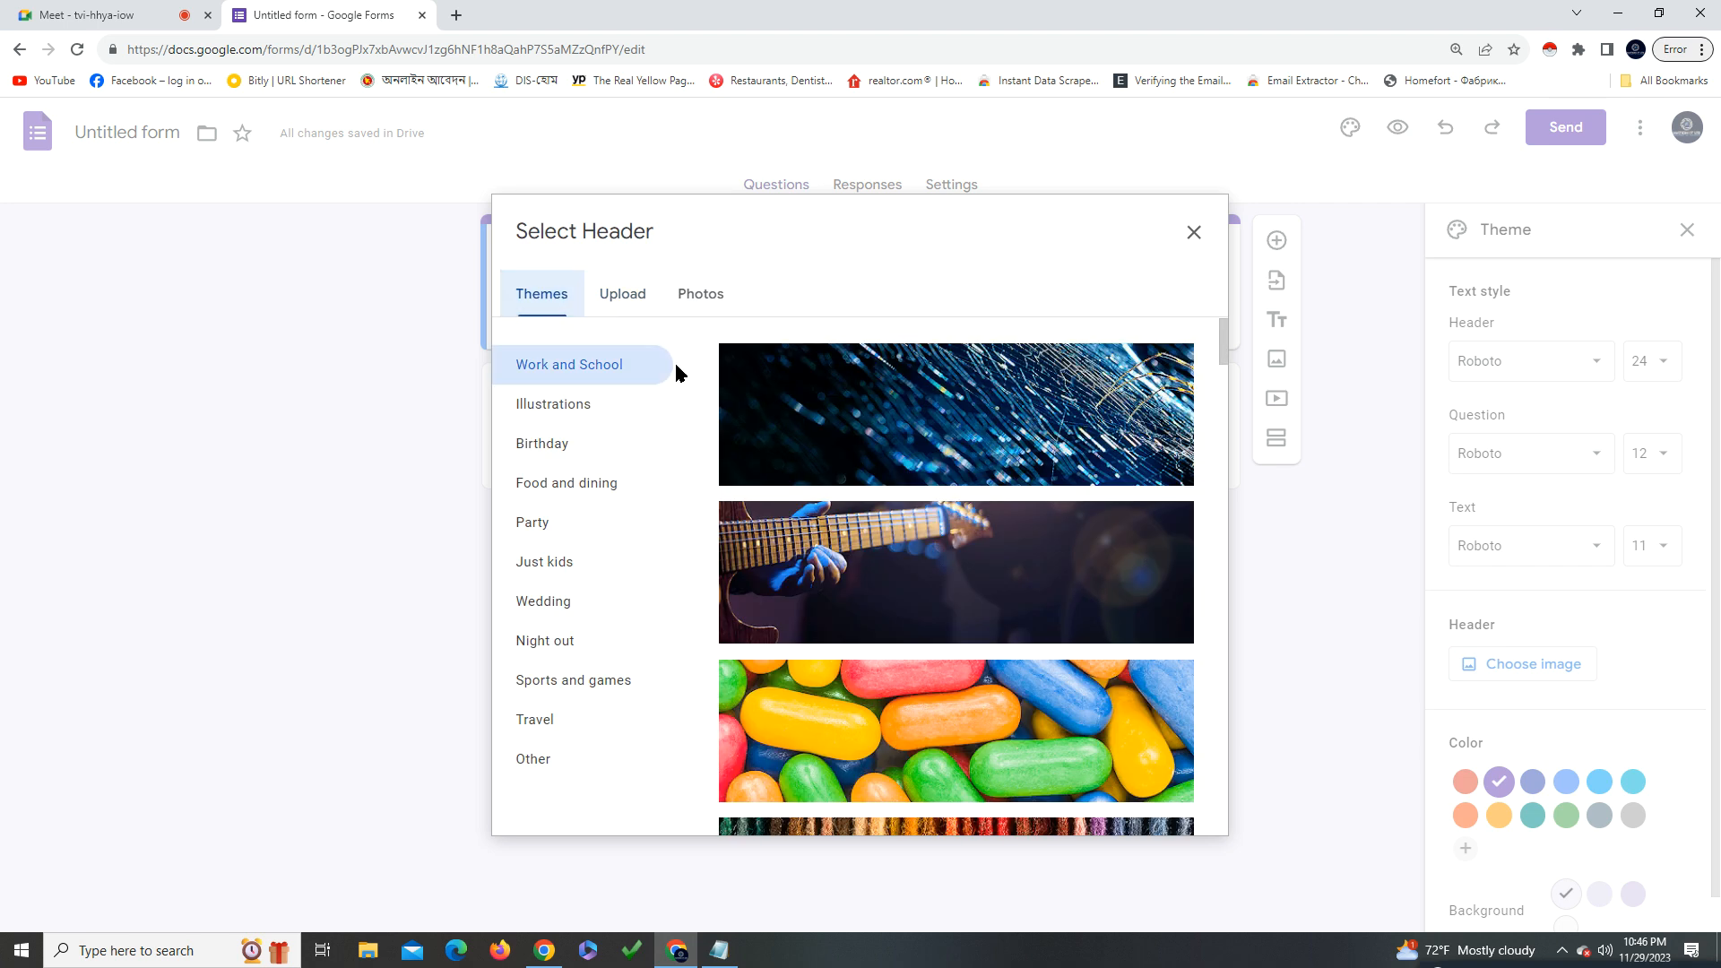
Examine the header image theme categories, including Illustrations, Birthday, Food and dining, Just kids, Wedding, Night out, and Sports and games
left_click(565, 406)
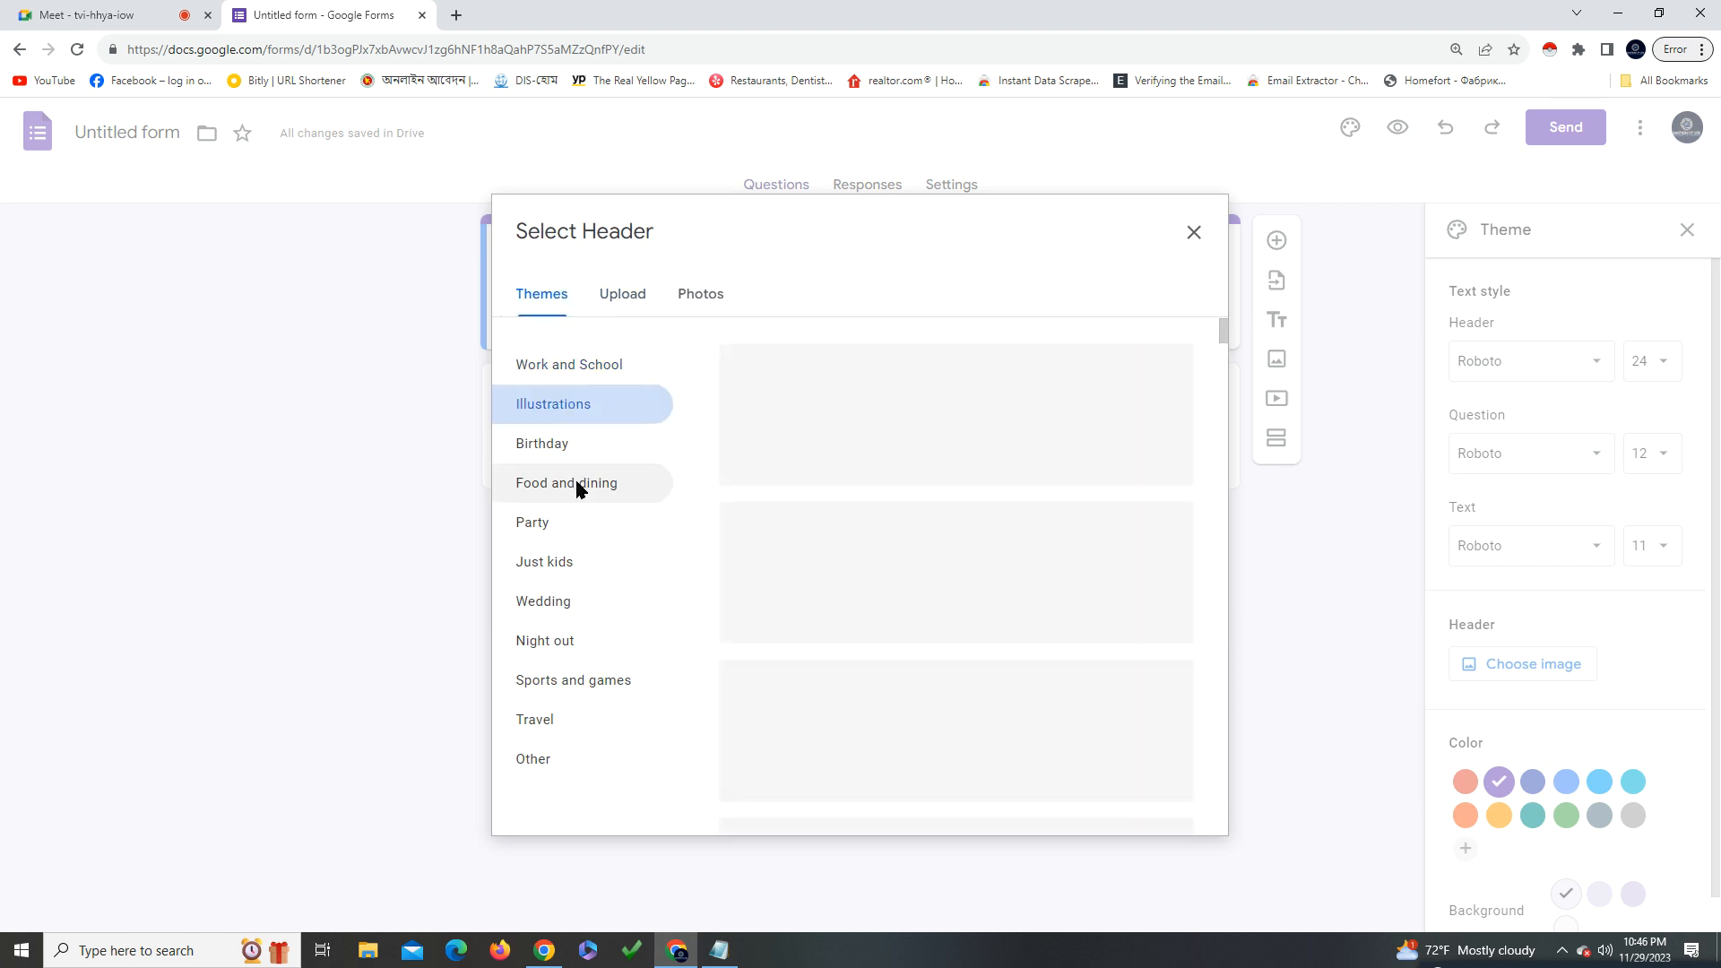
scroll(936, 502, "down", 10)
left_click(568, 442)
left_click(591, 483)
left_click(560, 561)
left_click(566, 602)
left_click(572, 640)
left_click(597, 681)
Insert the multicoloured polygon image from the Other category as the form header and close the theme settings
left_click(572, 758)
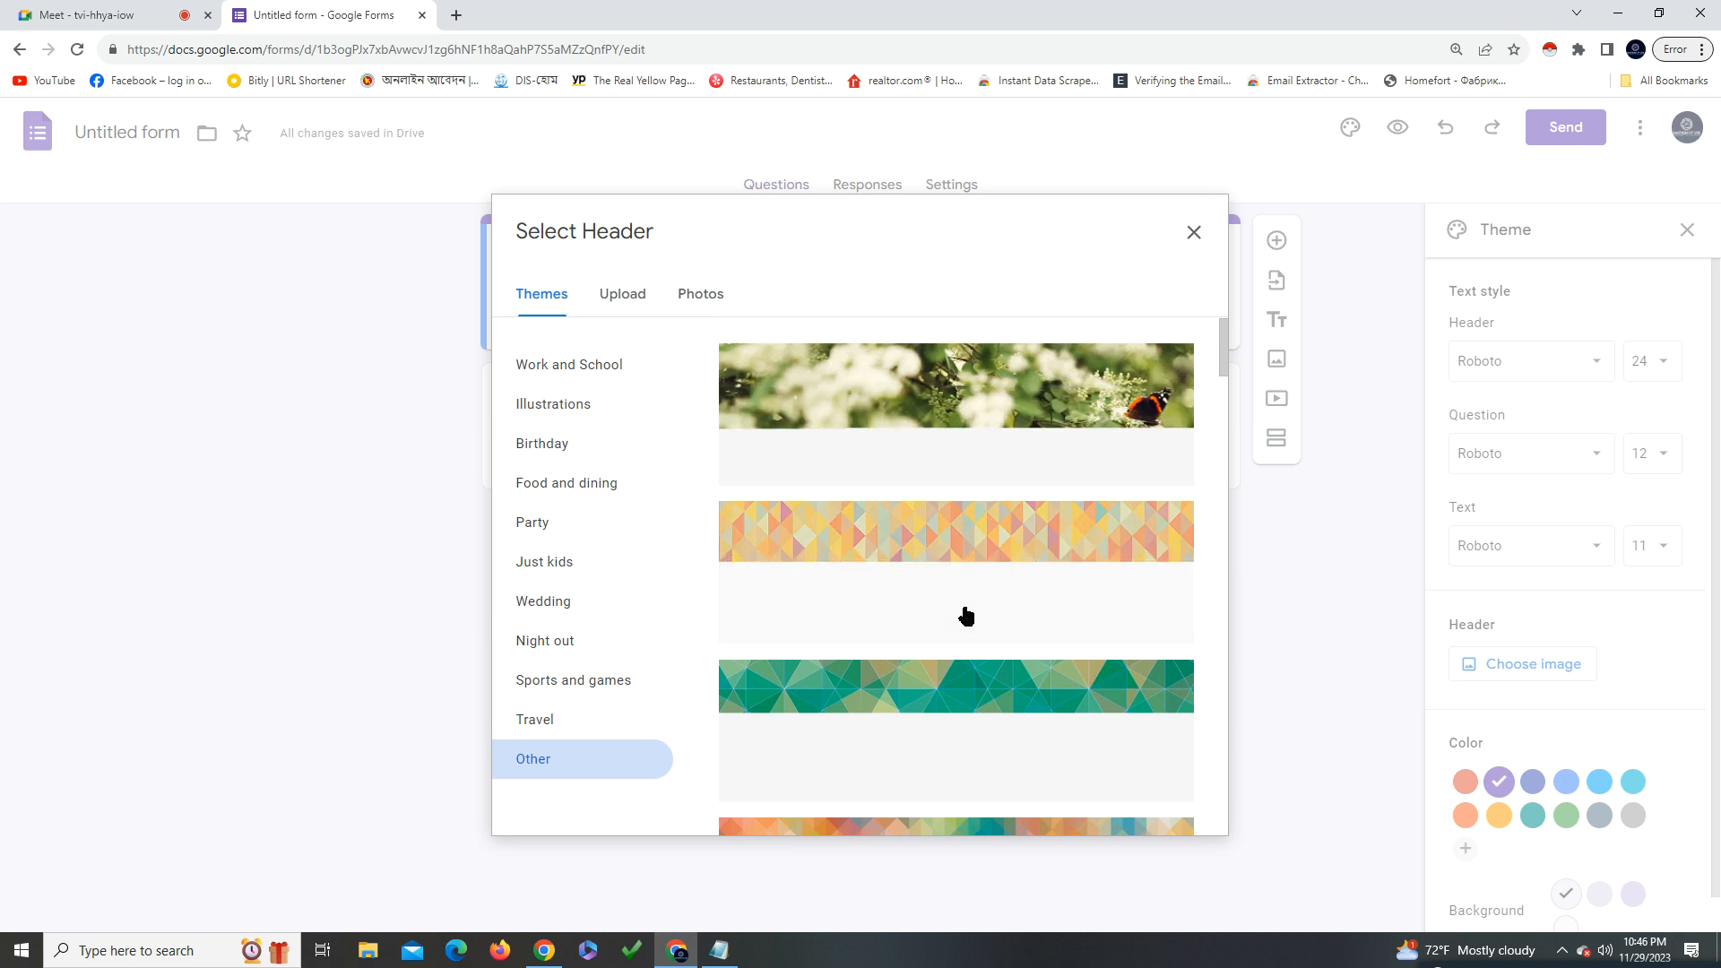
scroll(965, 616, "down", 10)
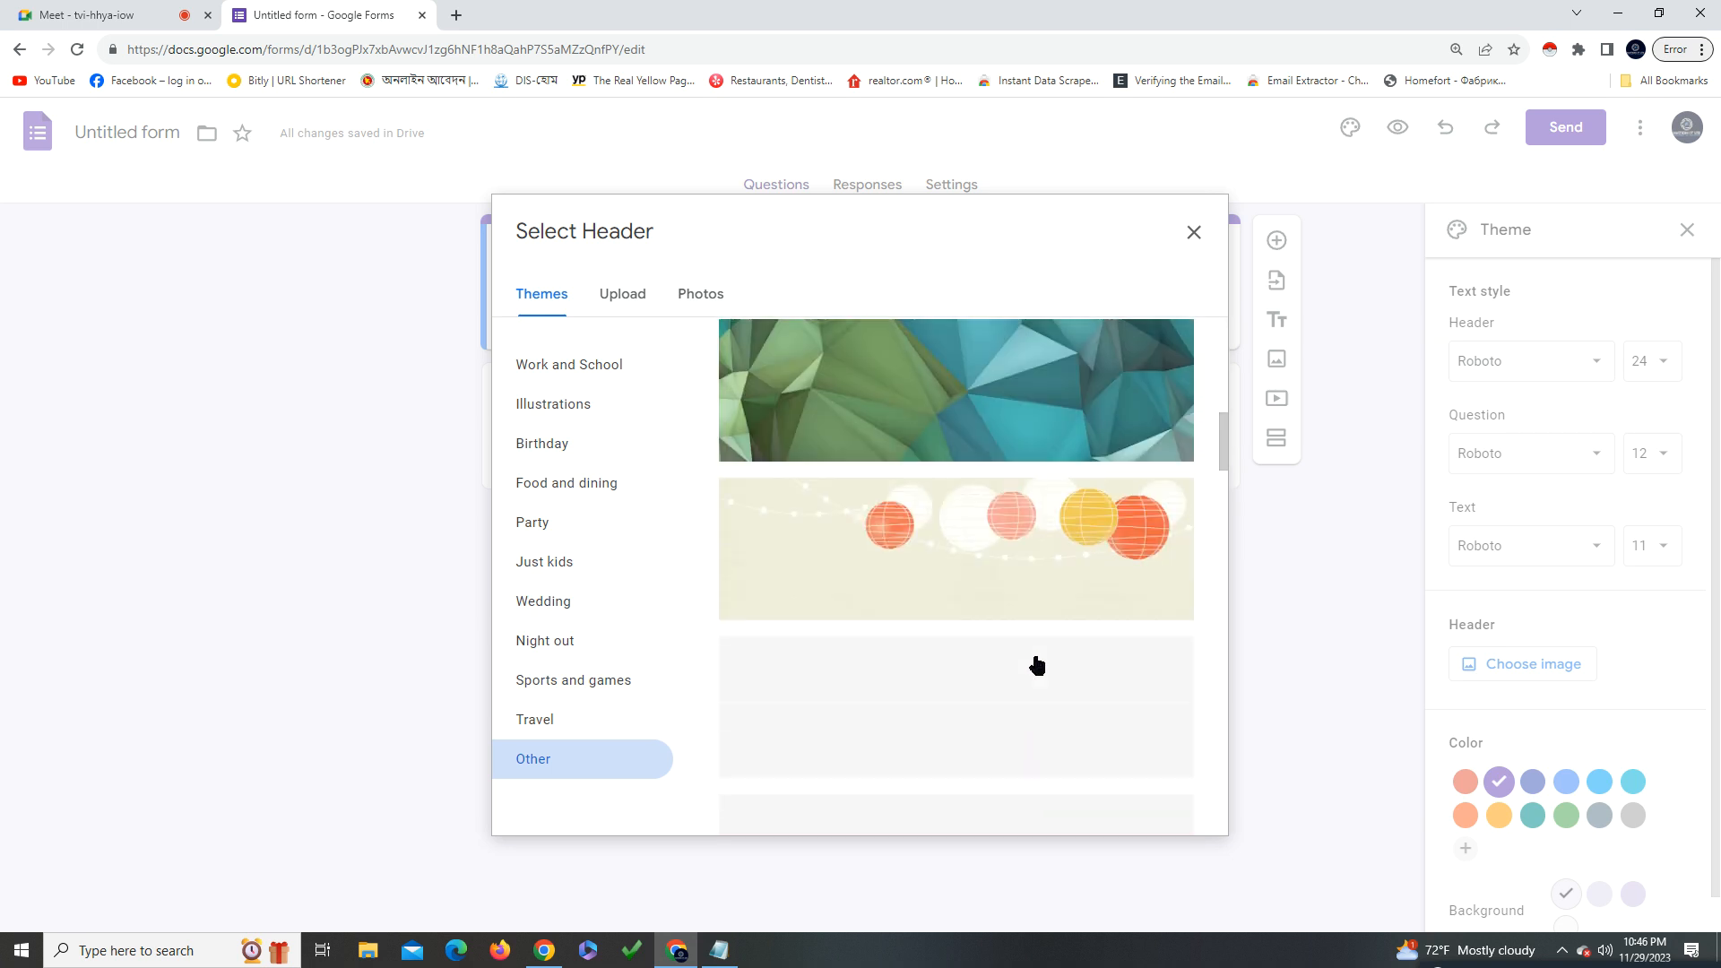
scroll(1036, 664, "up", 5)
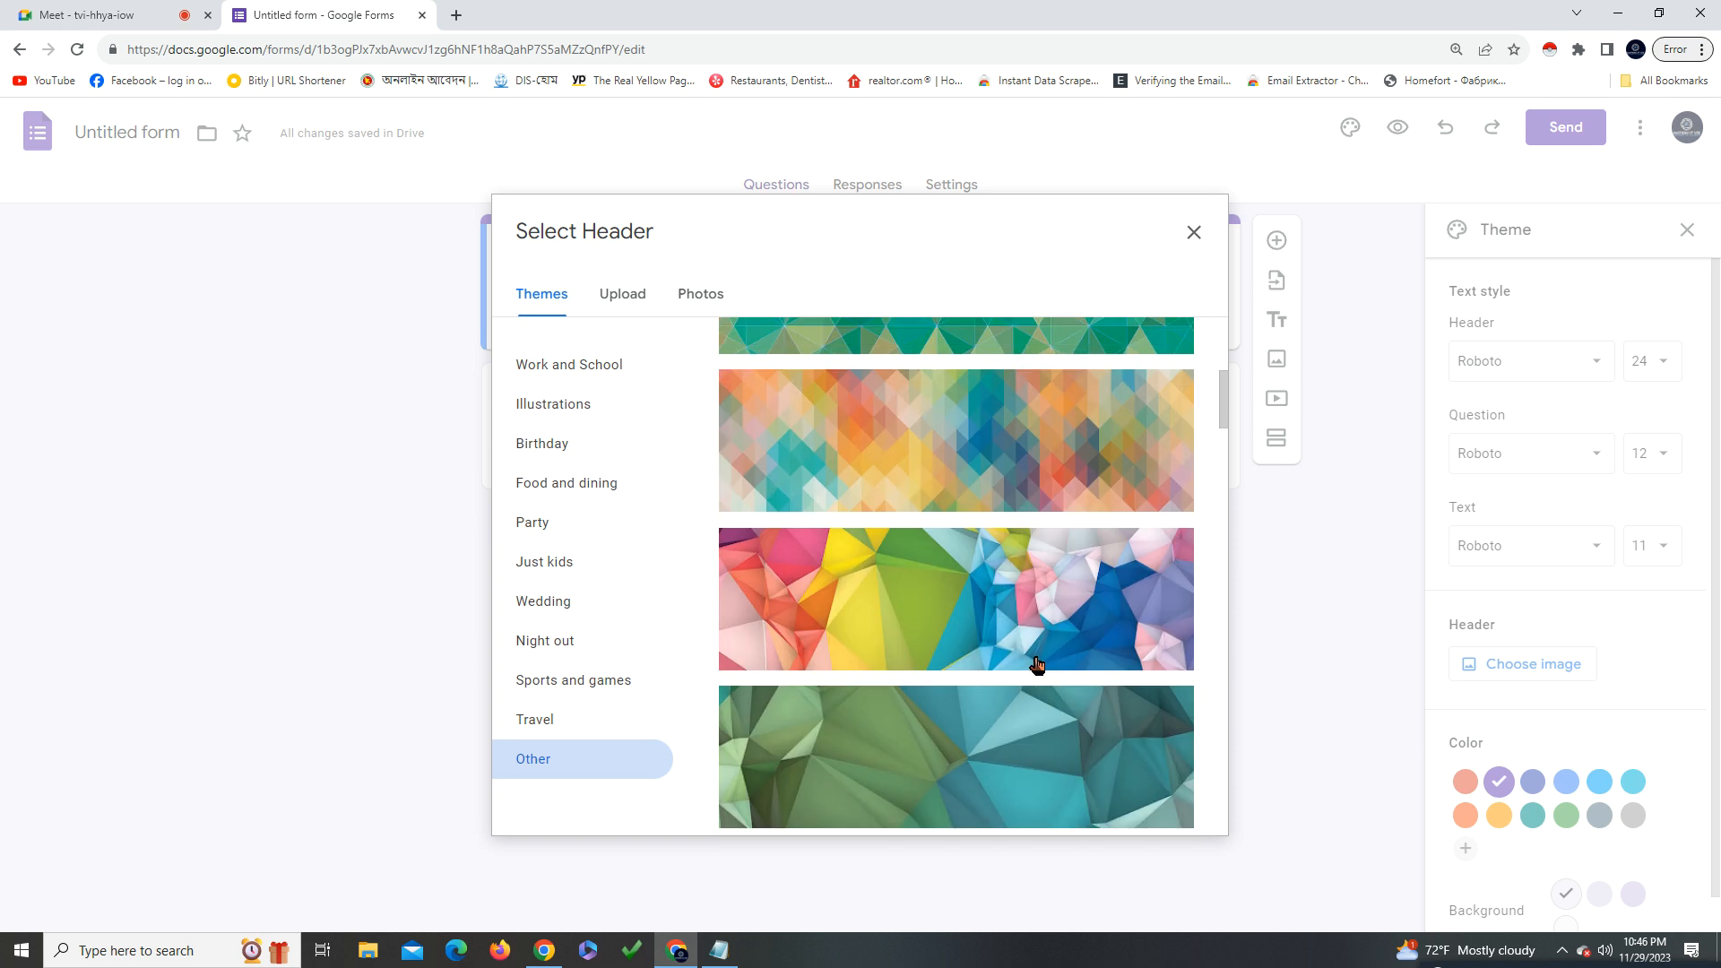
scroll(1037, 664, "down", 5)
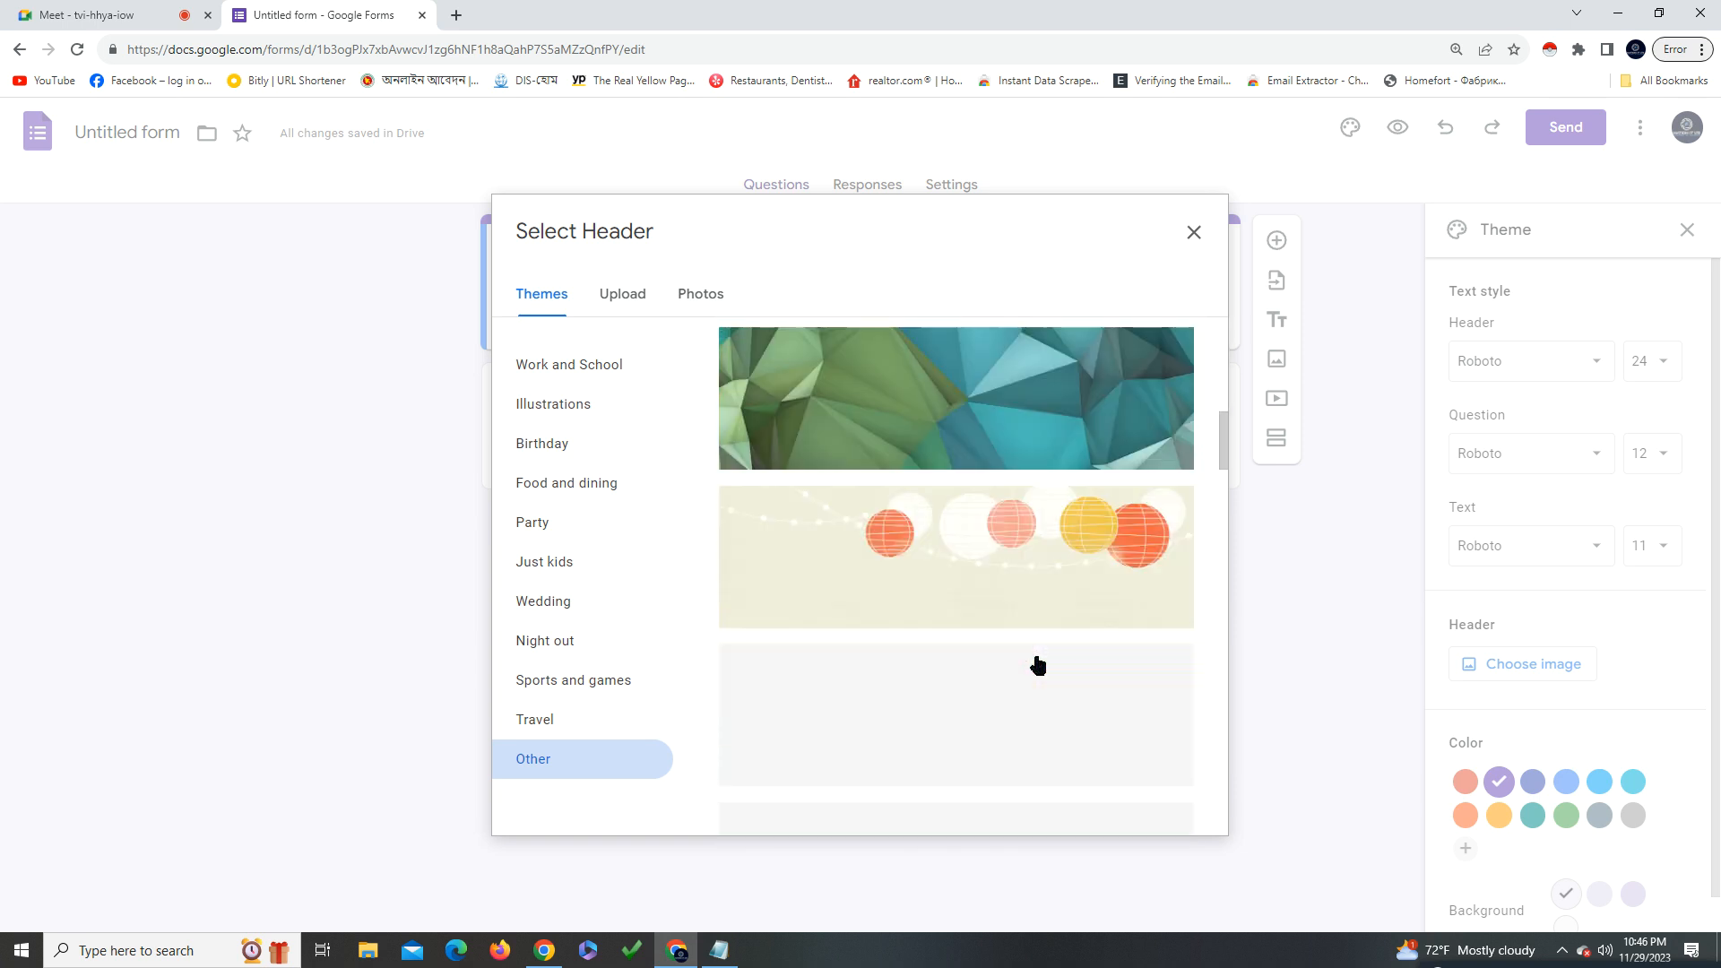
scroll(1034, 653, "up", 1)
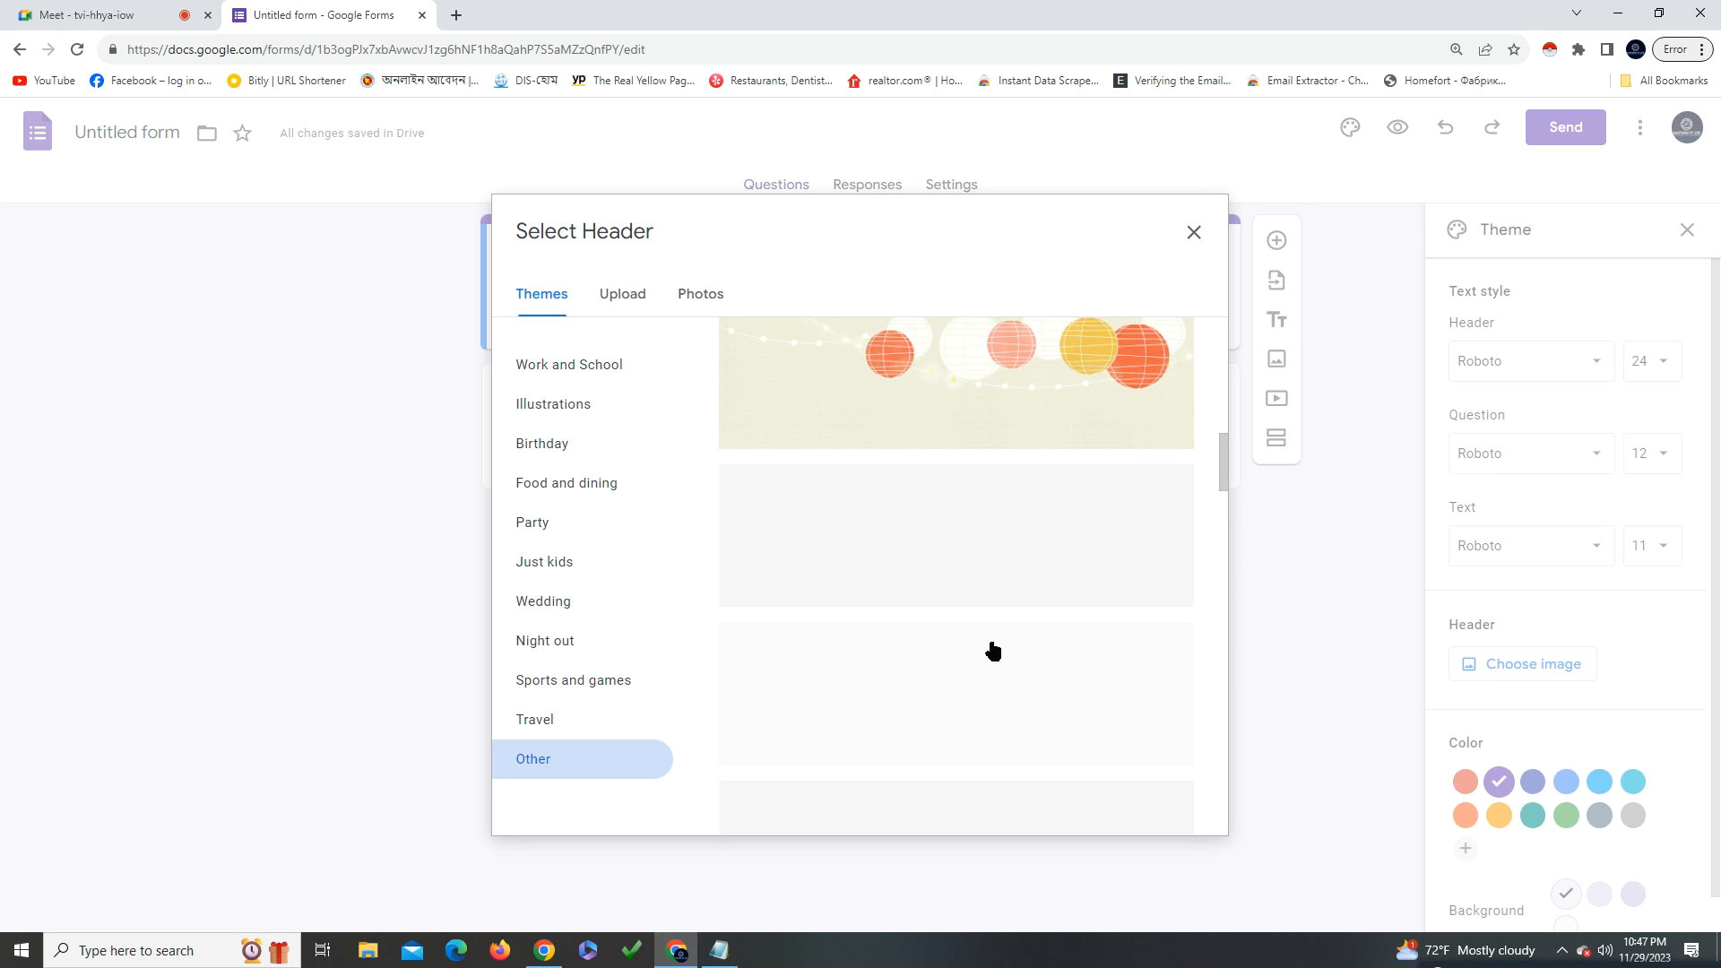
scroll(993, 652, "down", 1)
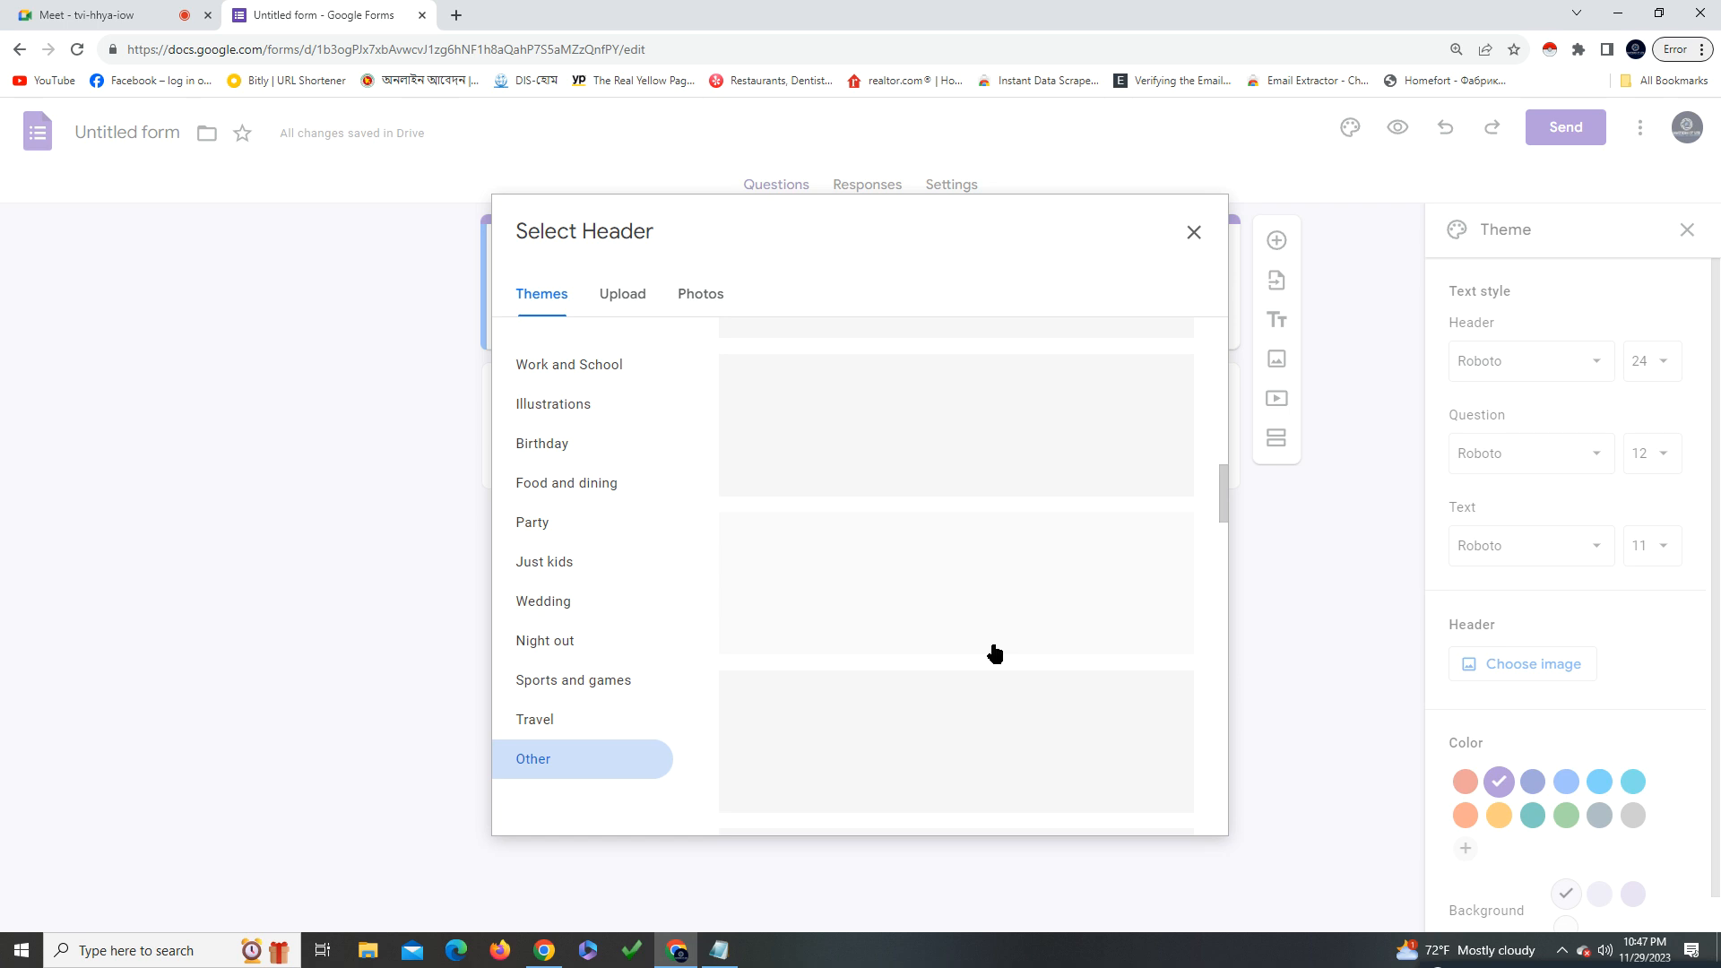
scroll(996, 655, "up", 2)
scroll(995, 653, "up", 3)
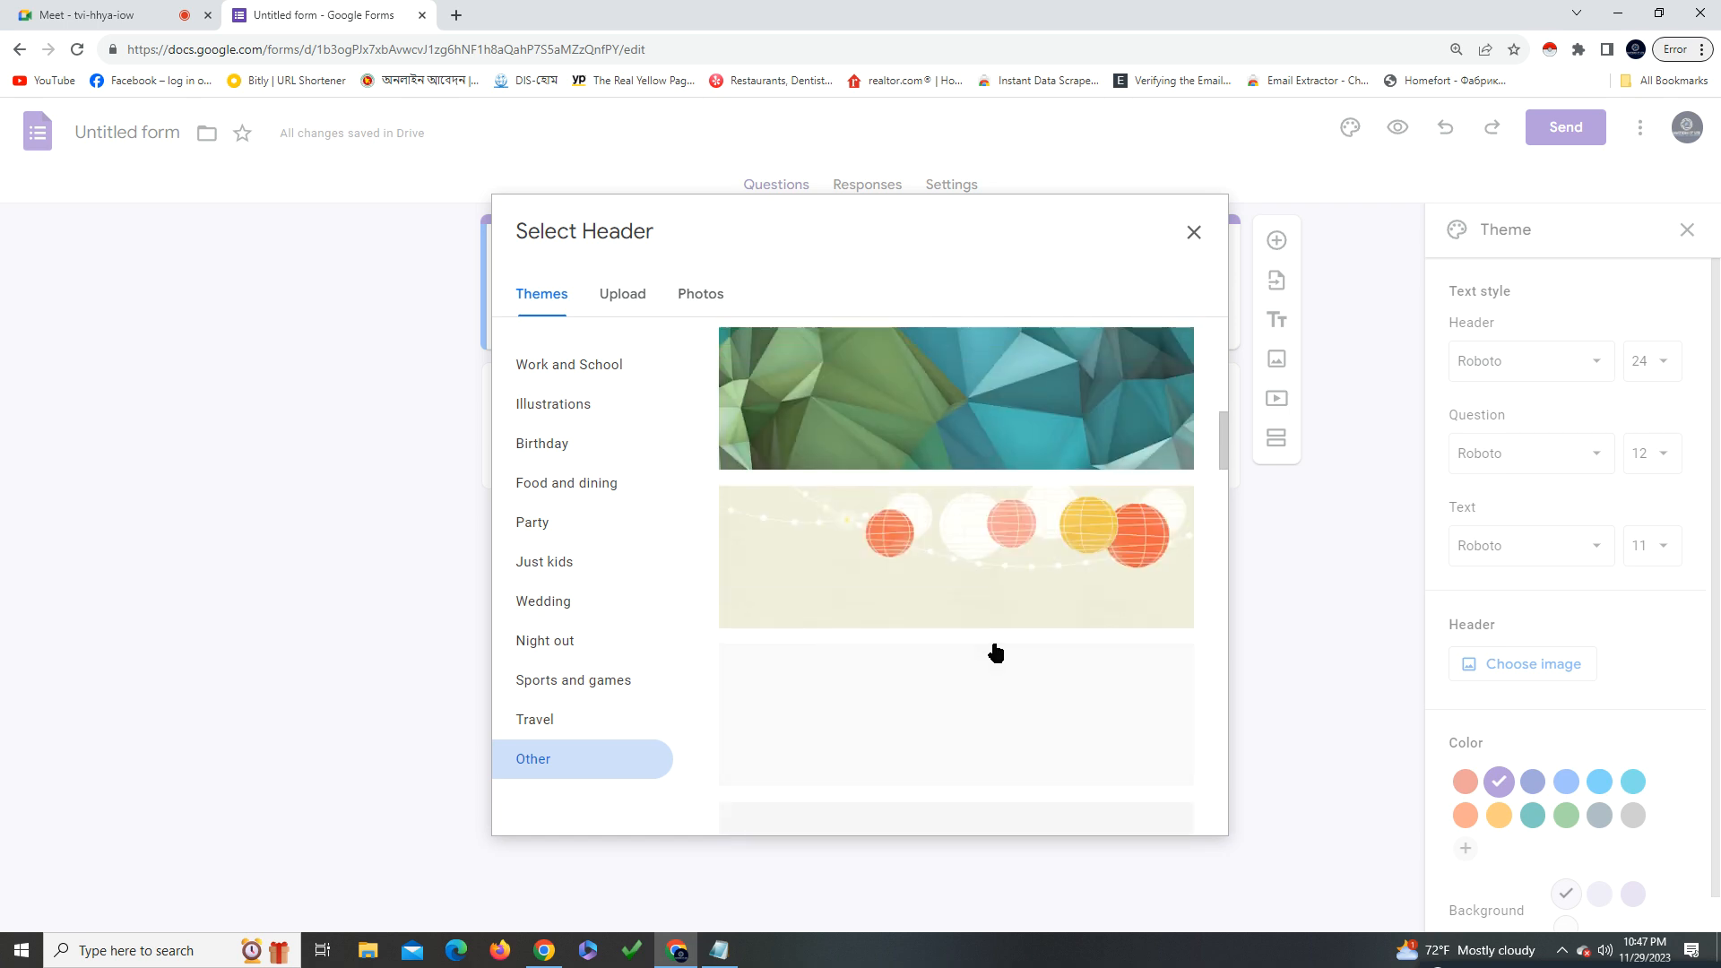
scroll(995, 652, "down", 6)
scroll(1002, 656, "down", 2)
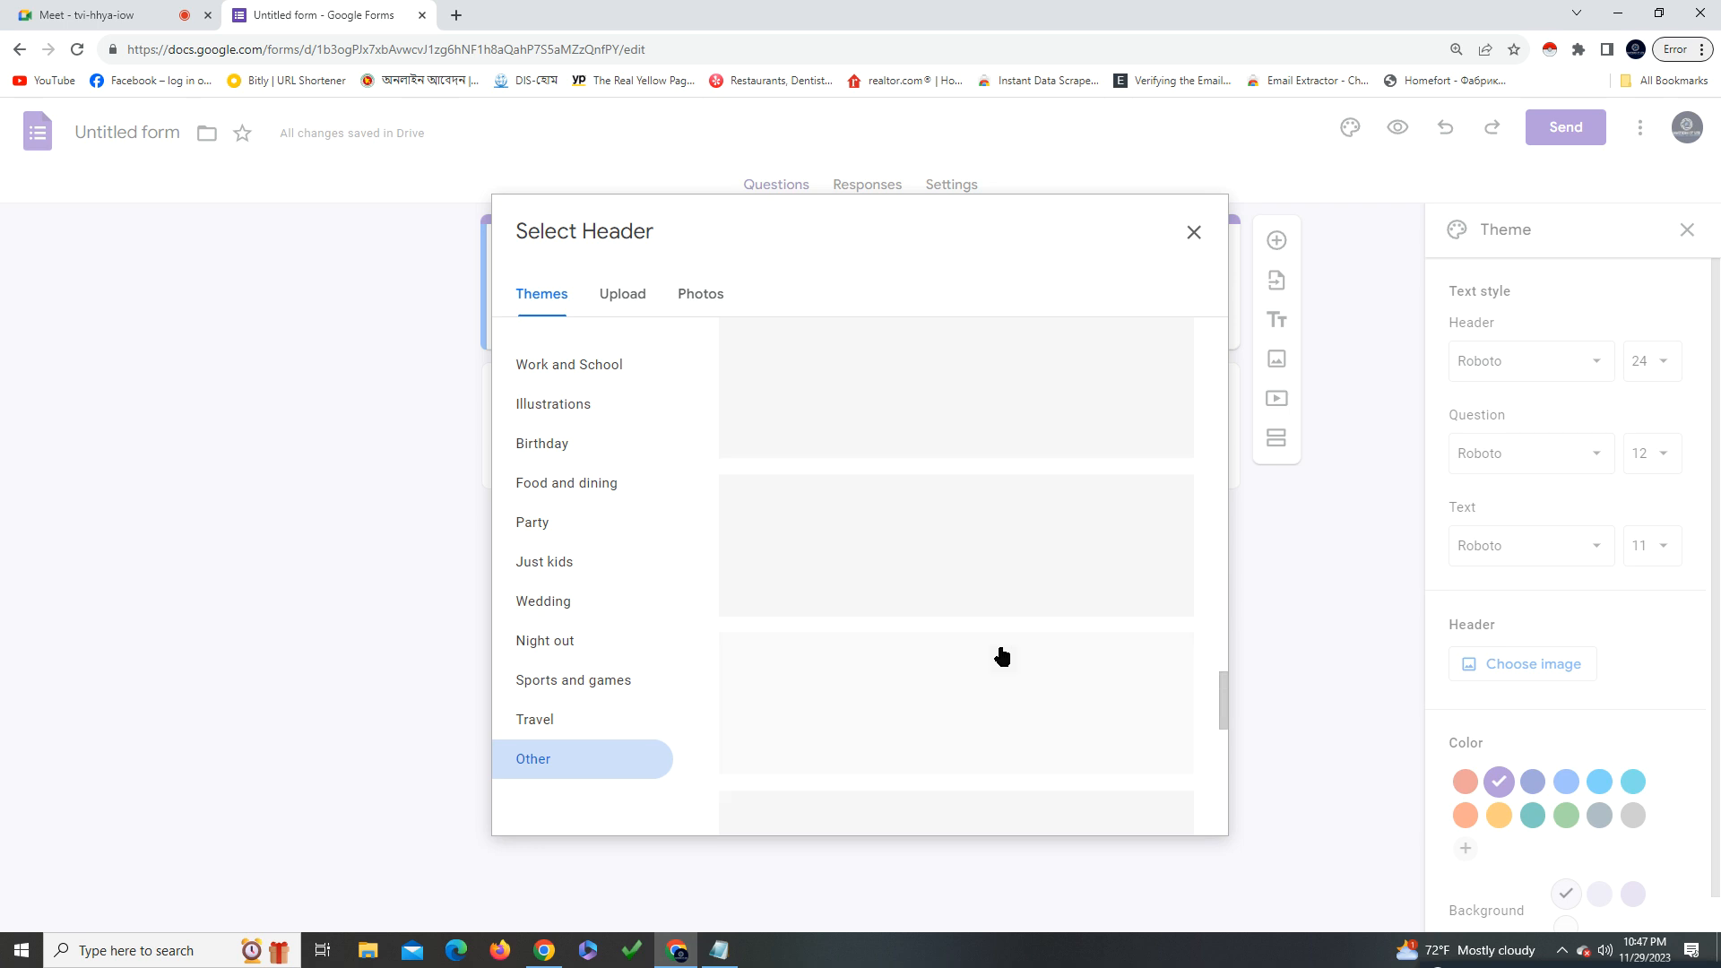
scroll(1002, 657, "up", 8)
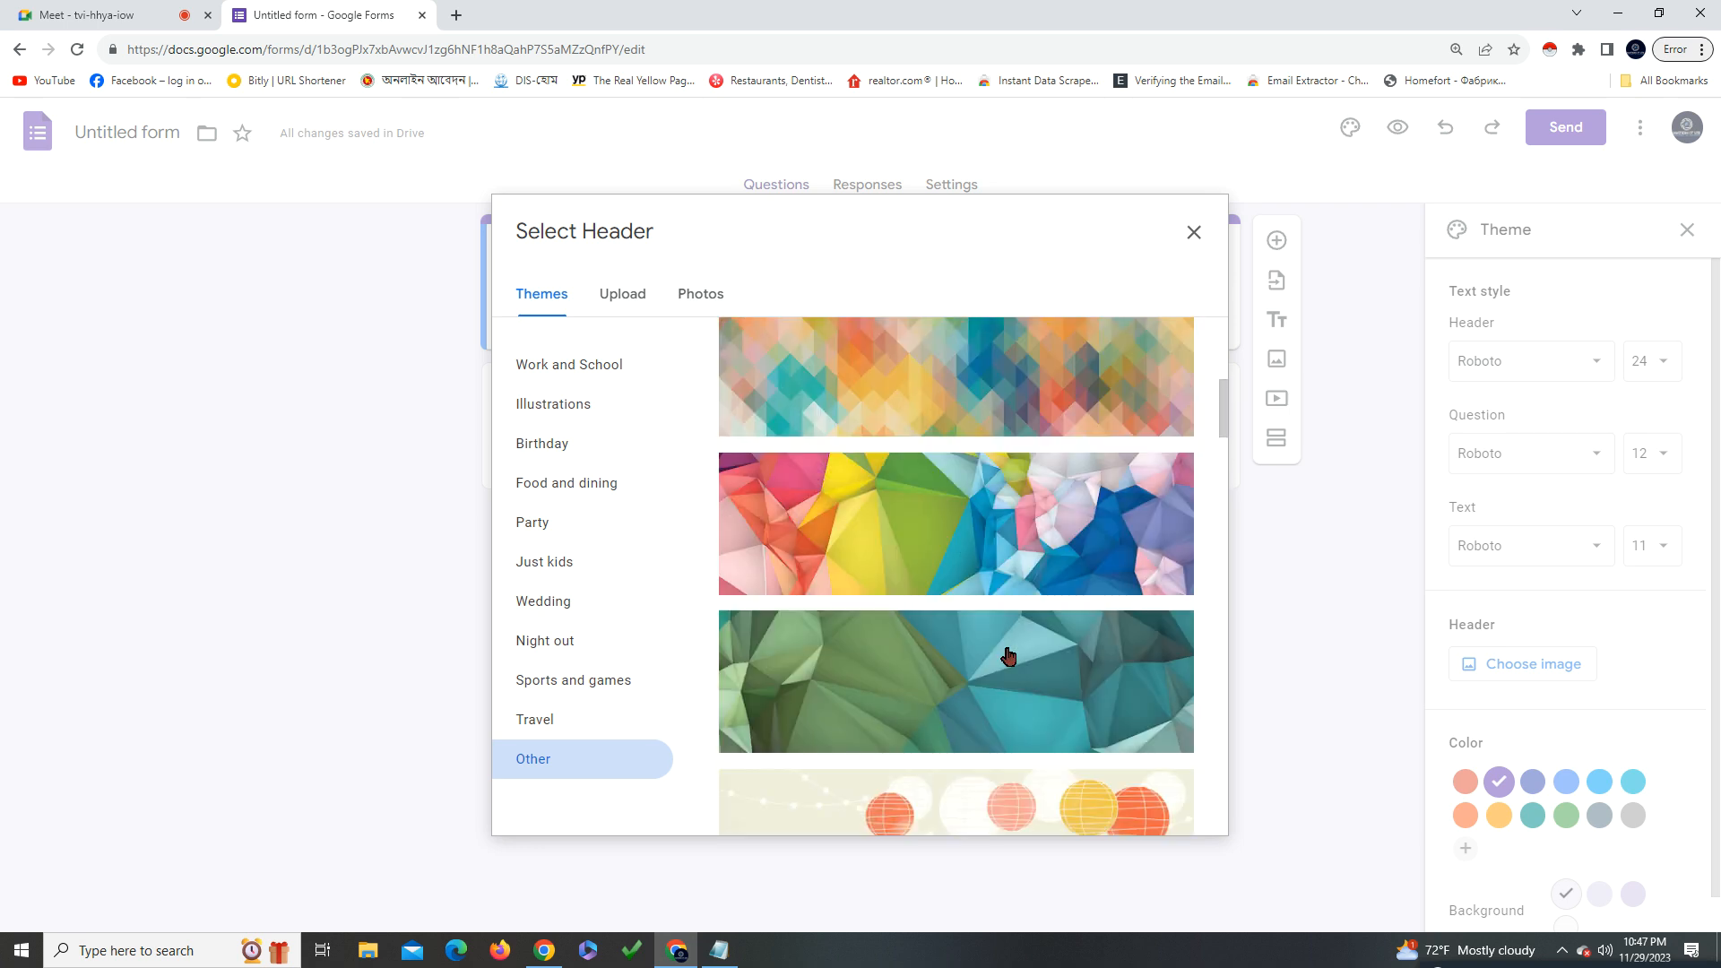
left_click(981, 688)
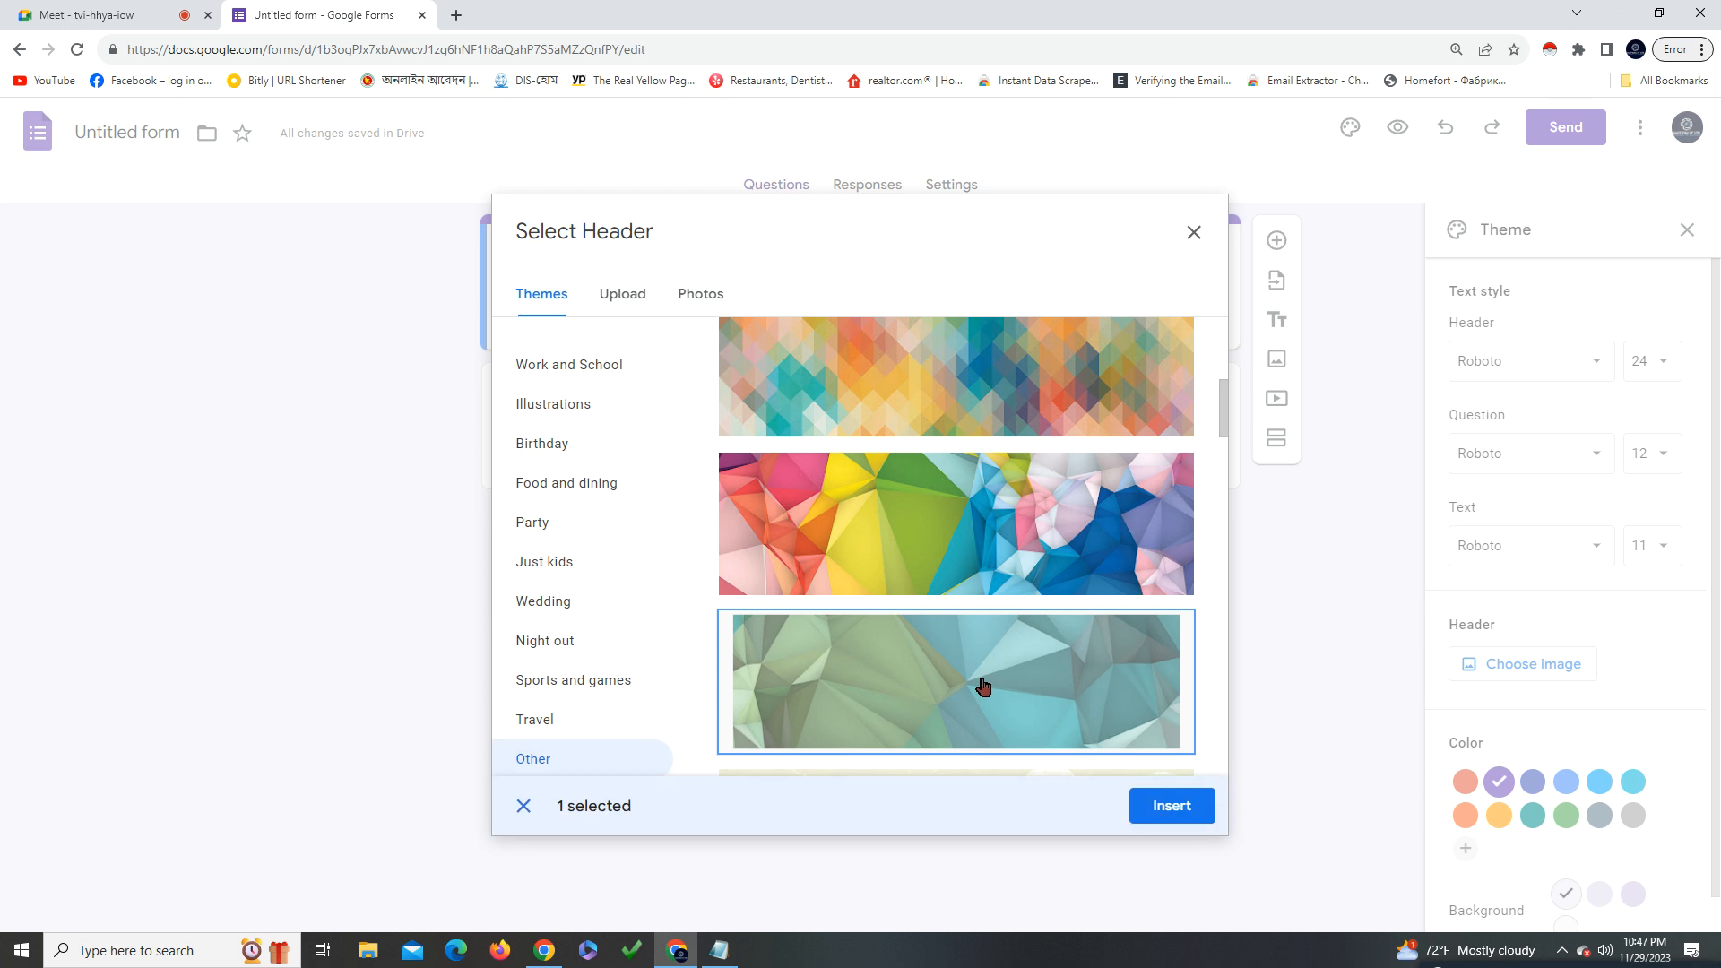
left_click(1066, 539)
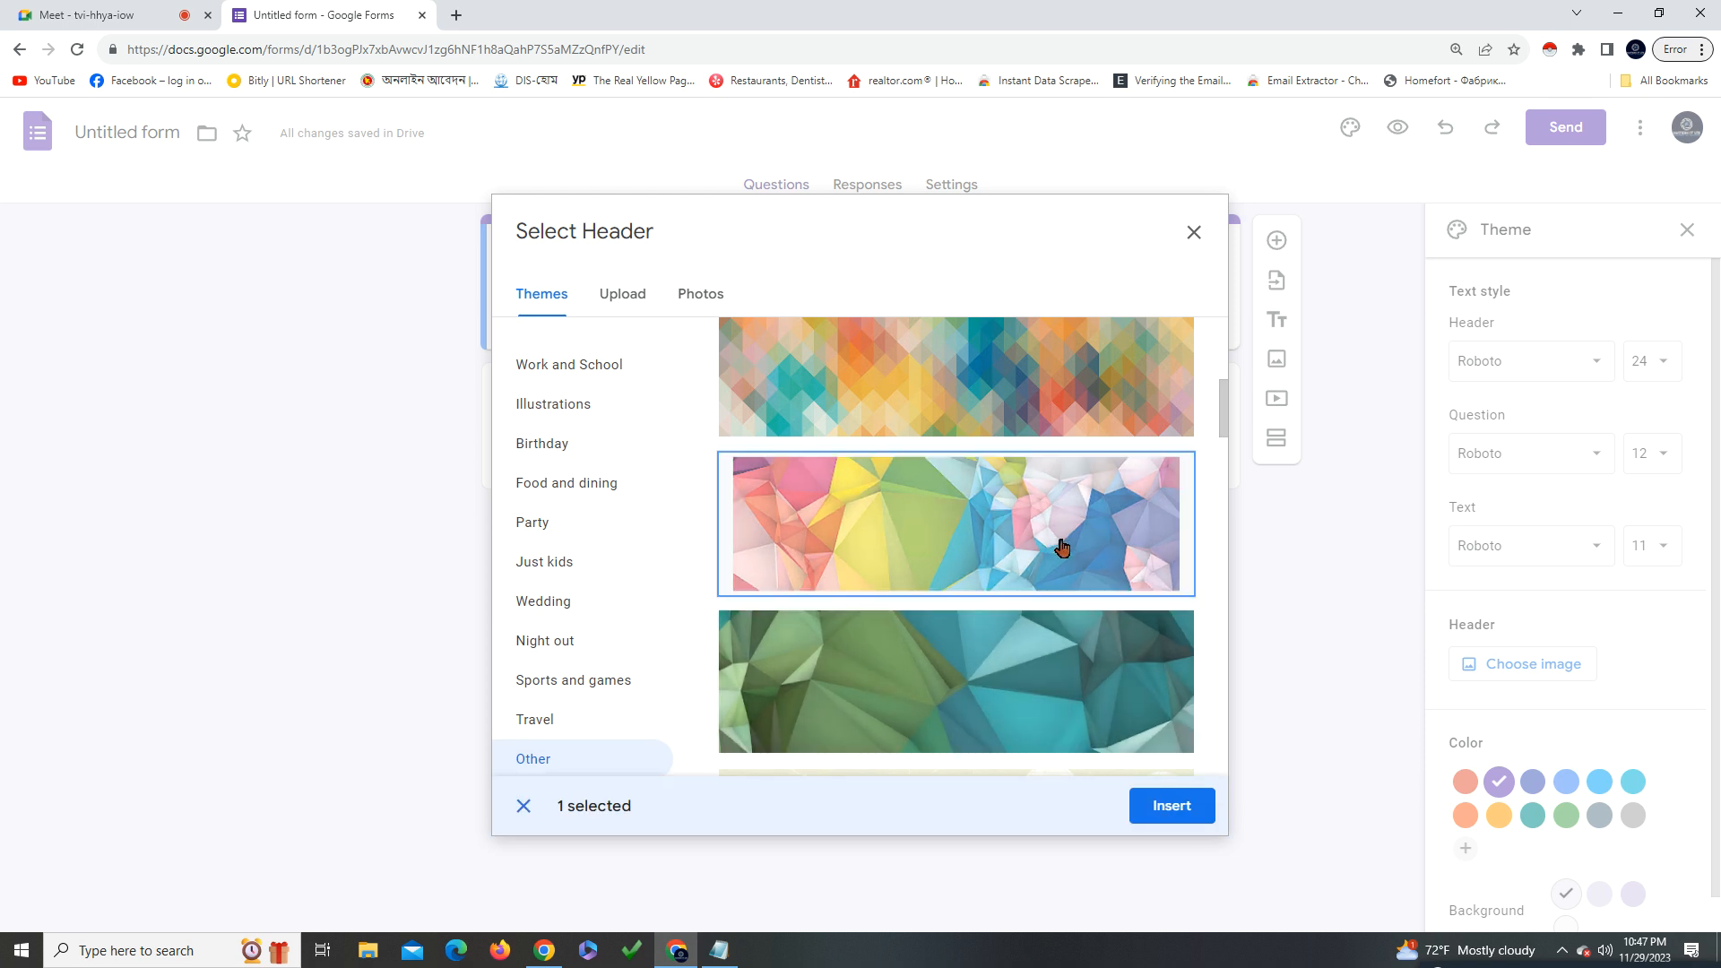
left_click(1168, 808)
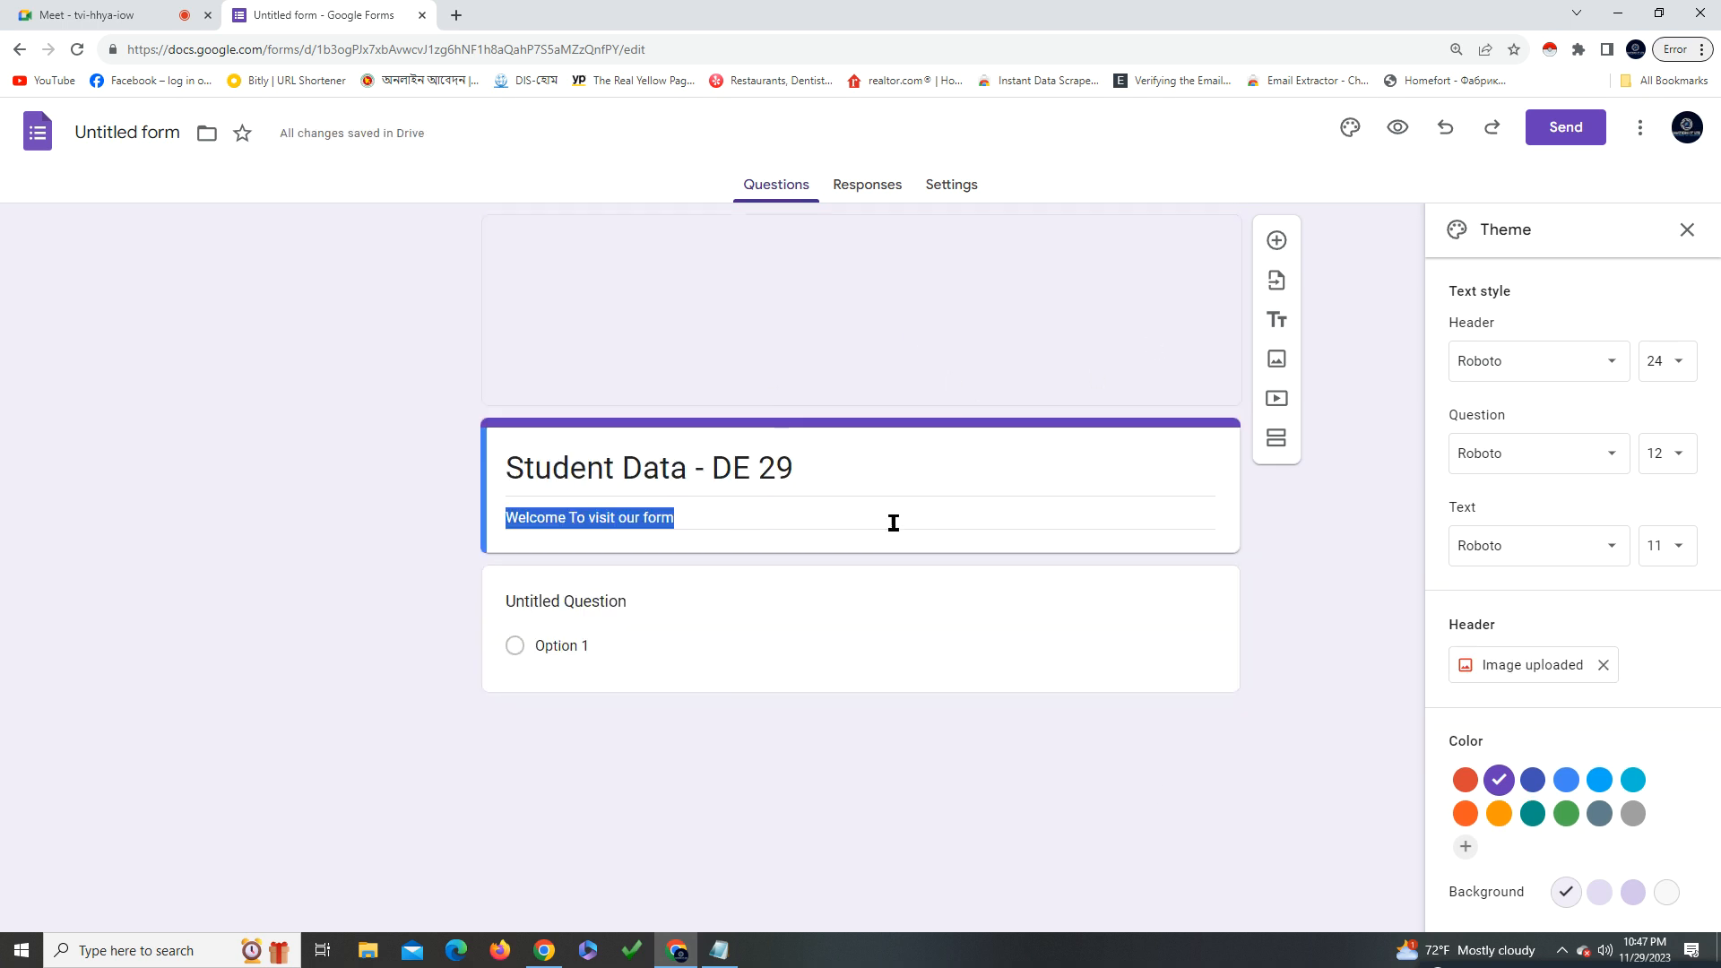
left_click(906, 347)
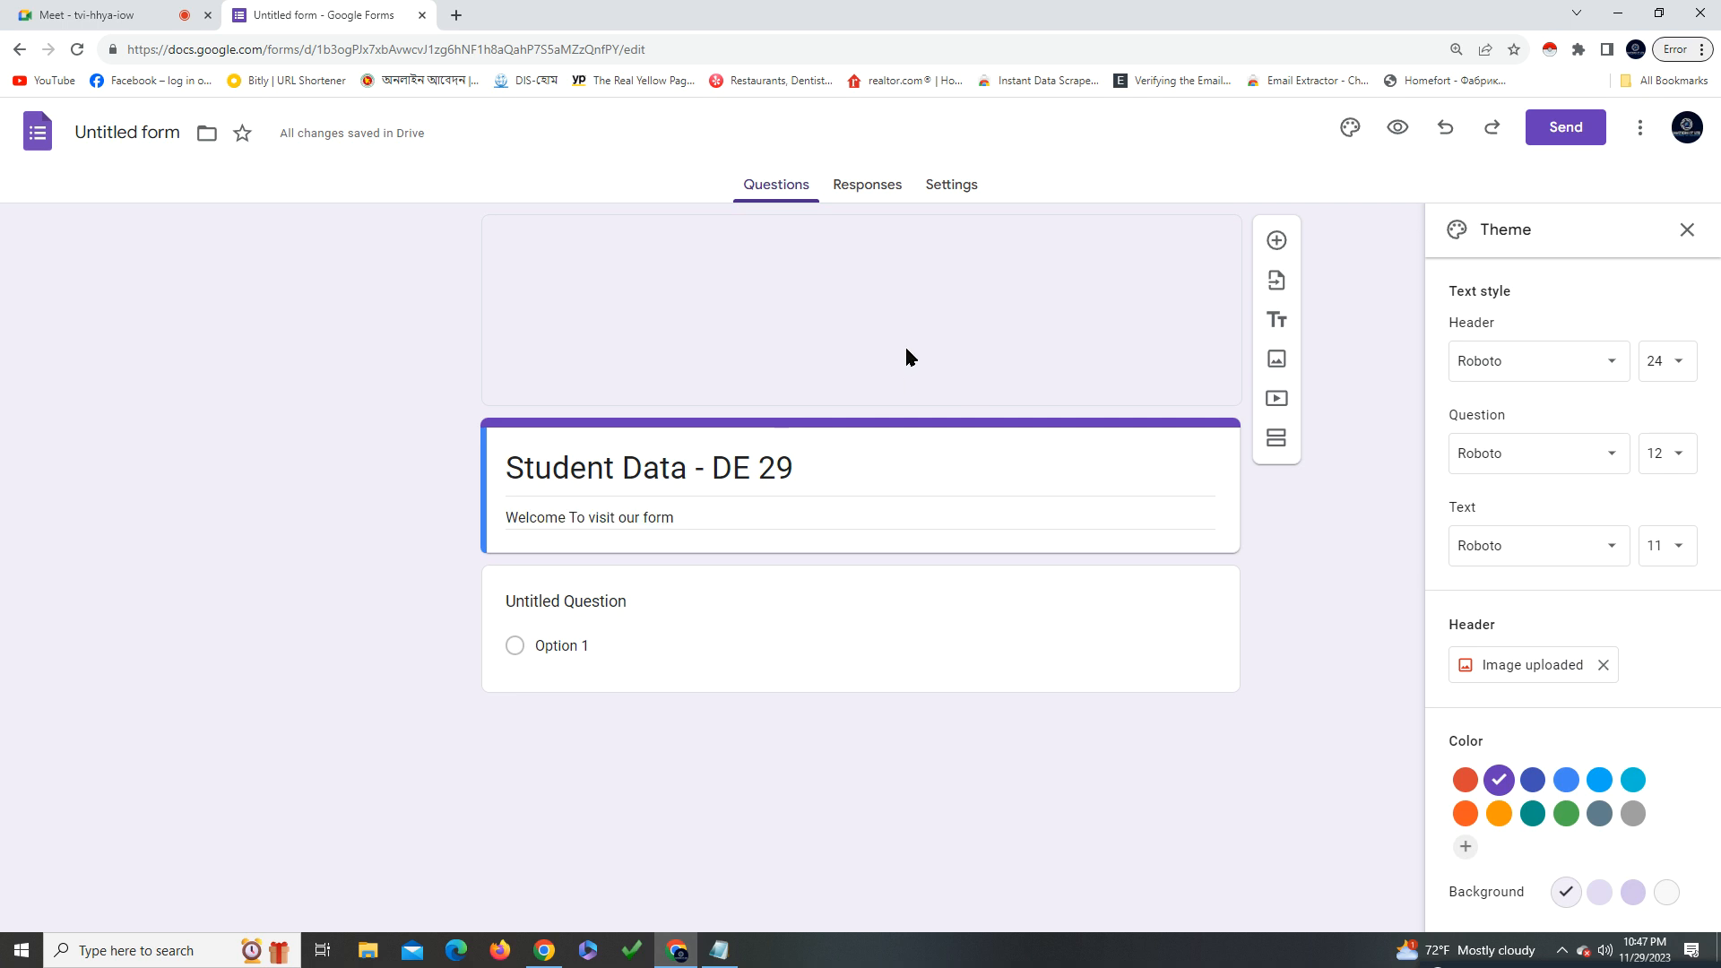
left_click(1686, 231)
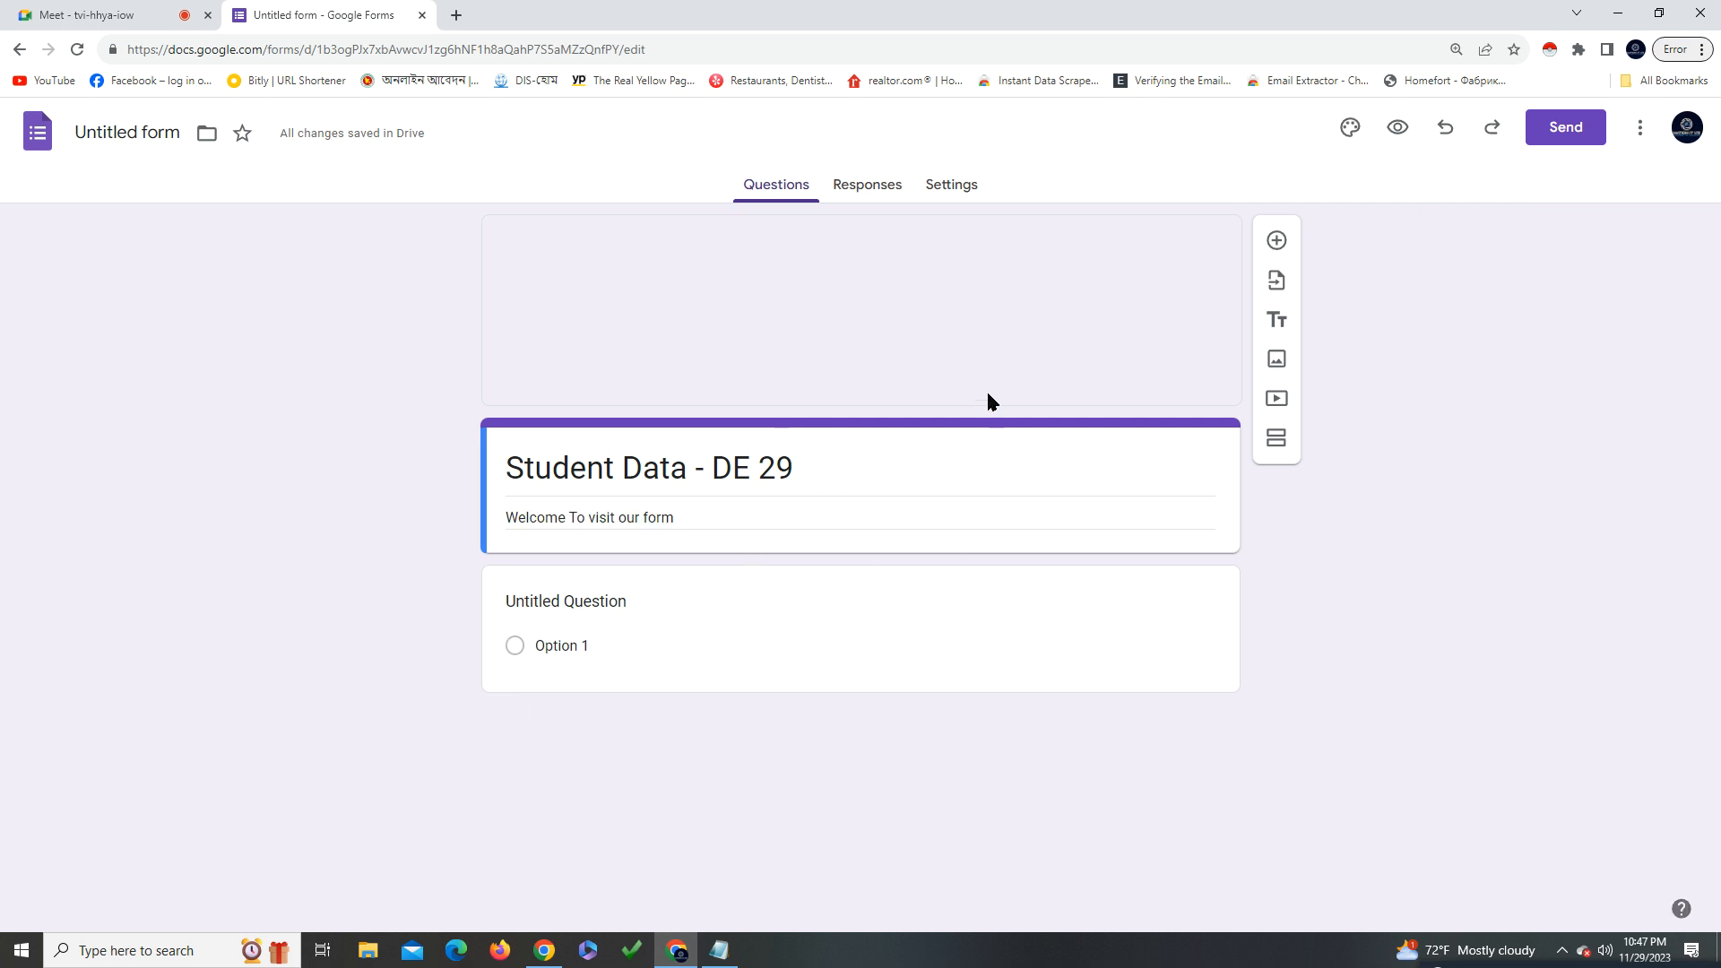
Change the first option of the untitled question to "Name" and make the question required
left_click(524, 651)
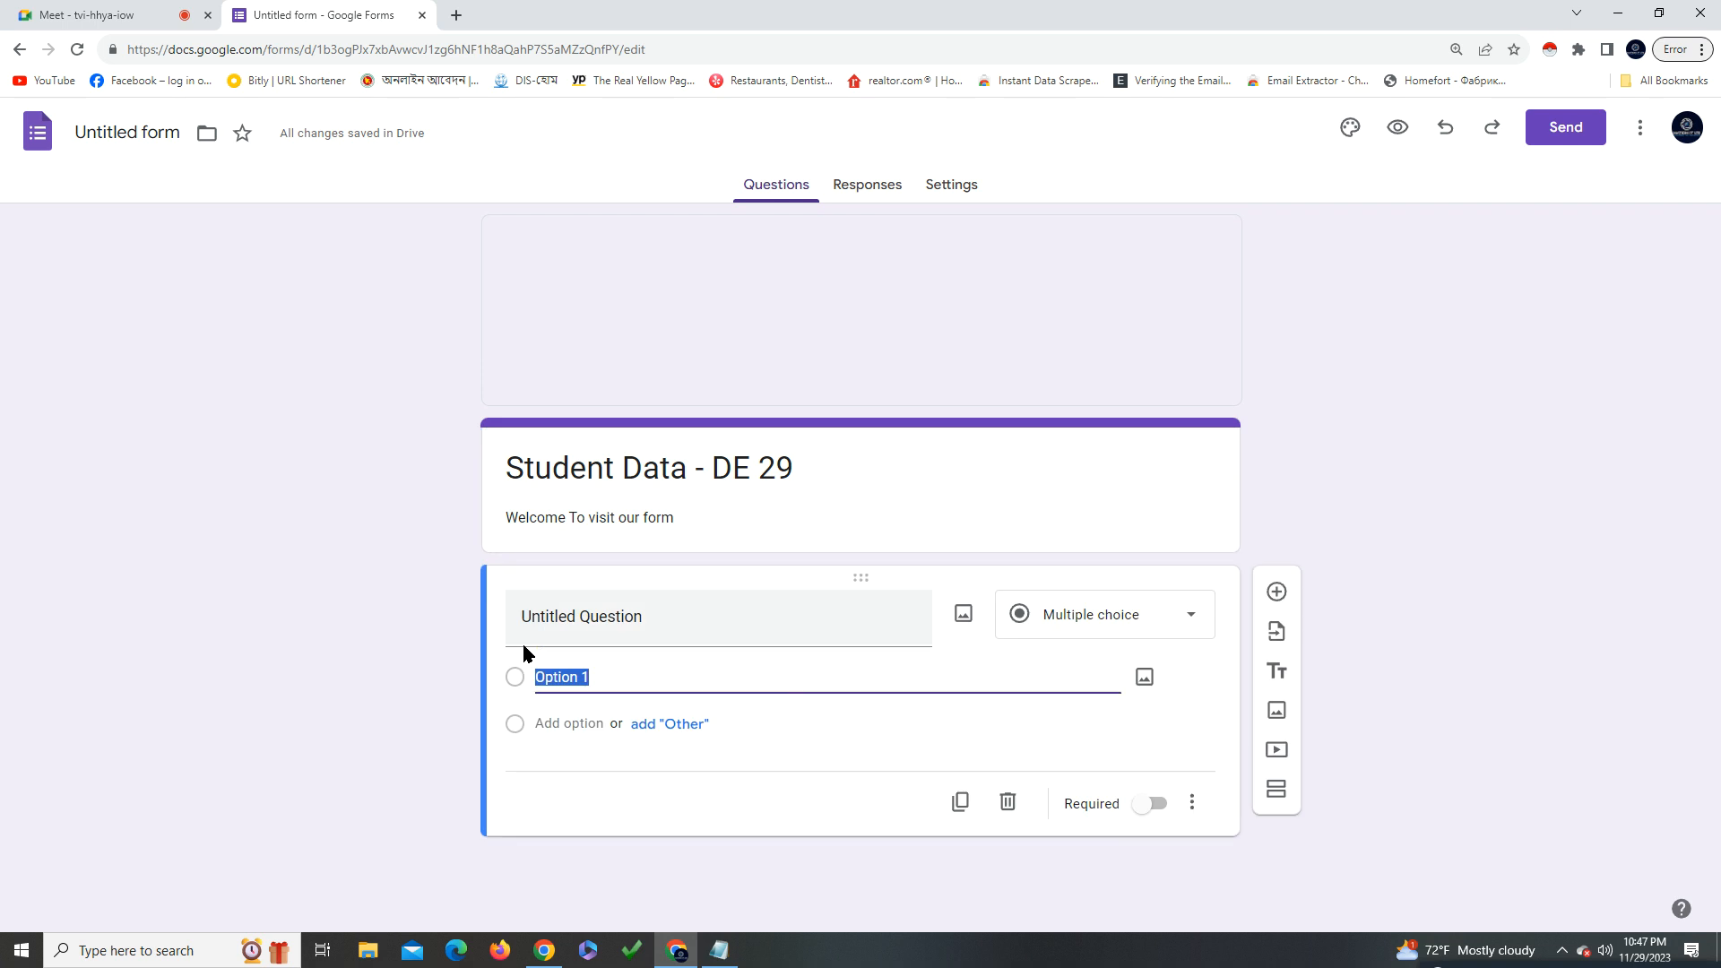
triple_click(607, 680)
type("Name")
left_click(1156, 804)
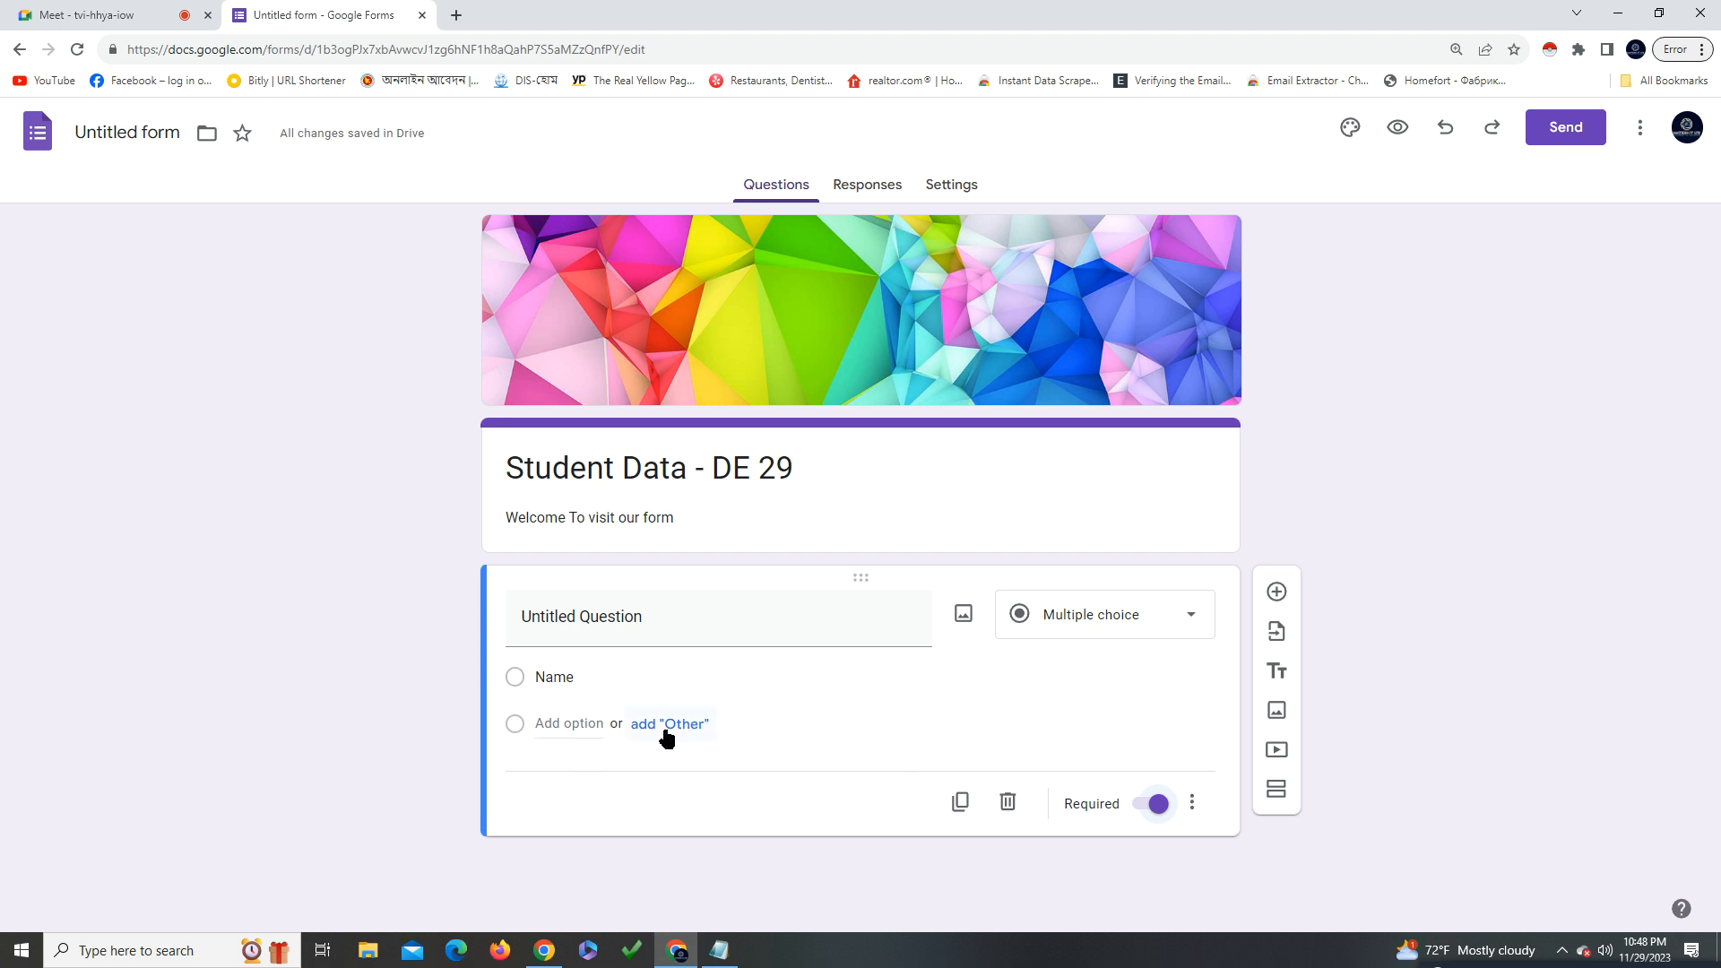
left_click(516, 728)
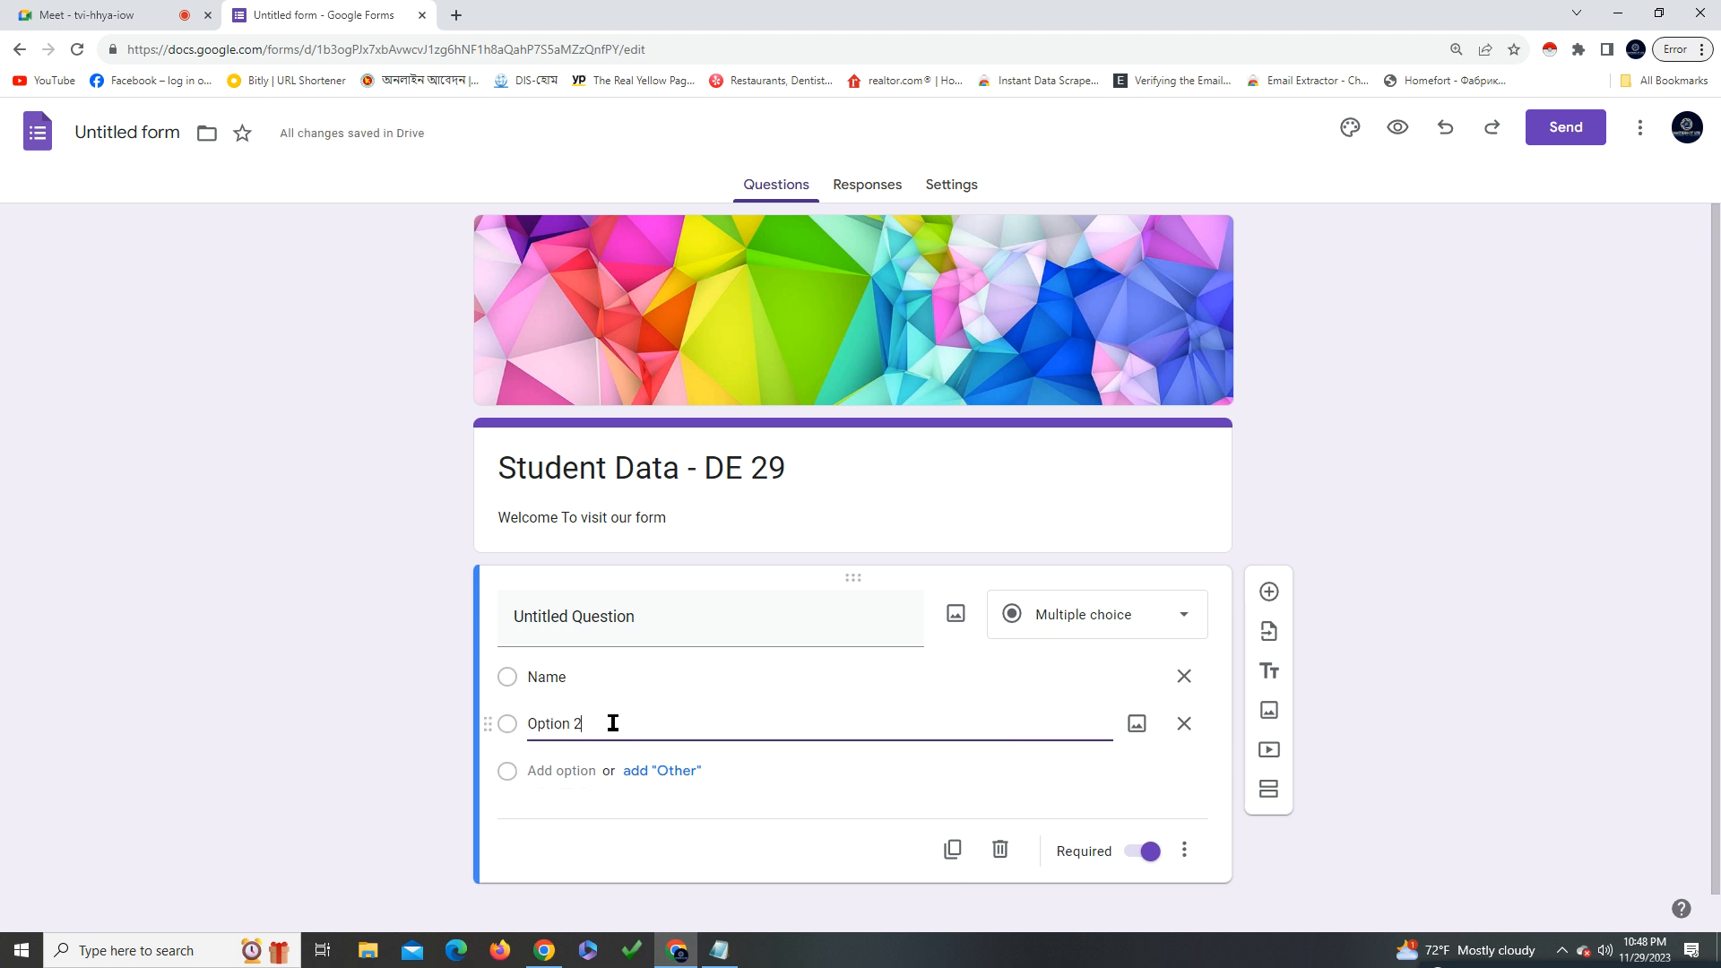
left_click(1181, 723)
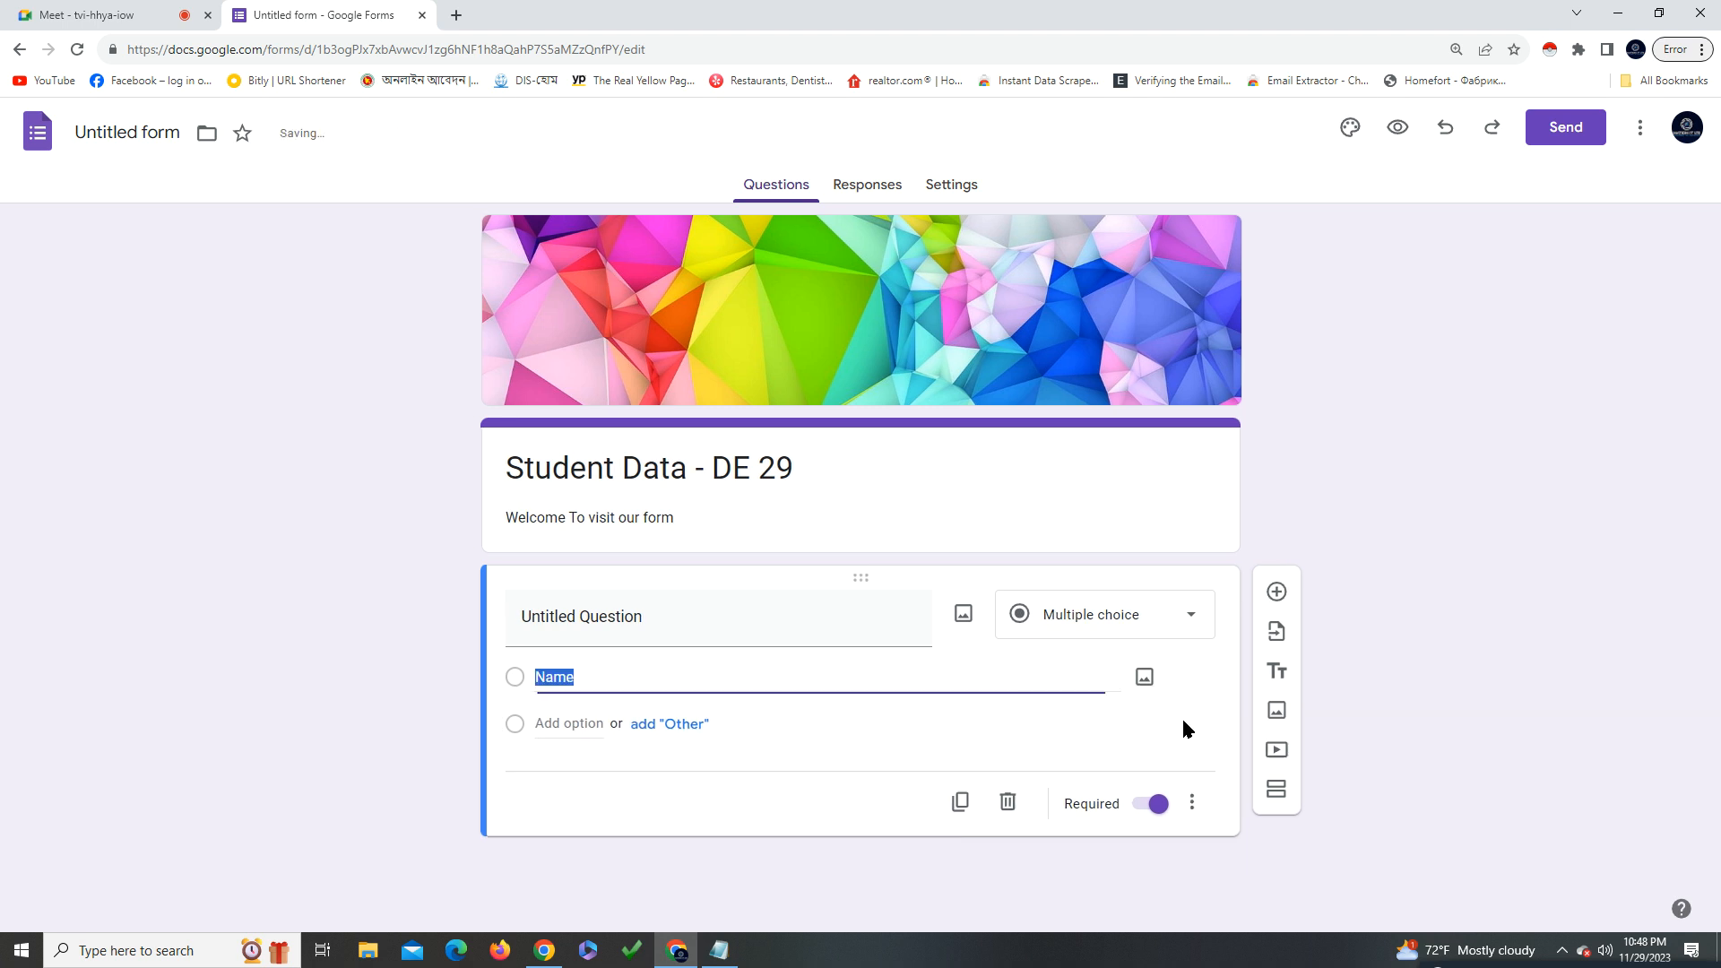
left_click(600, 678)
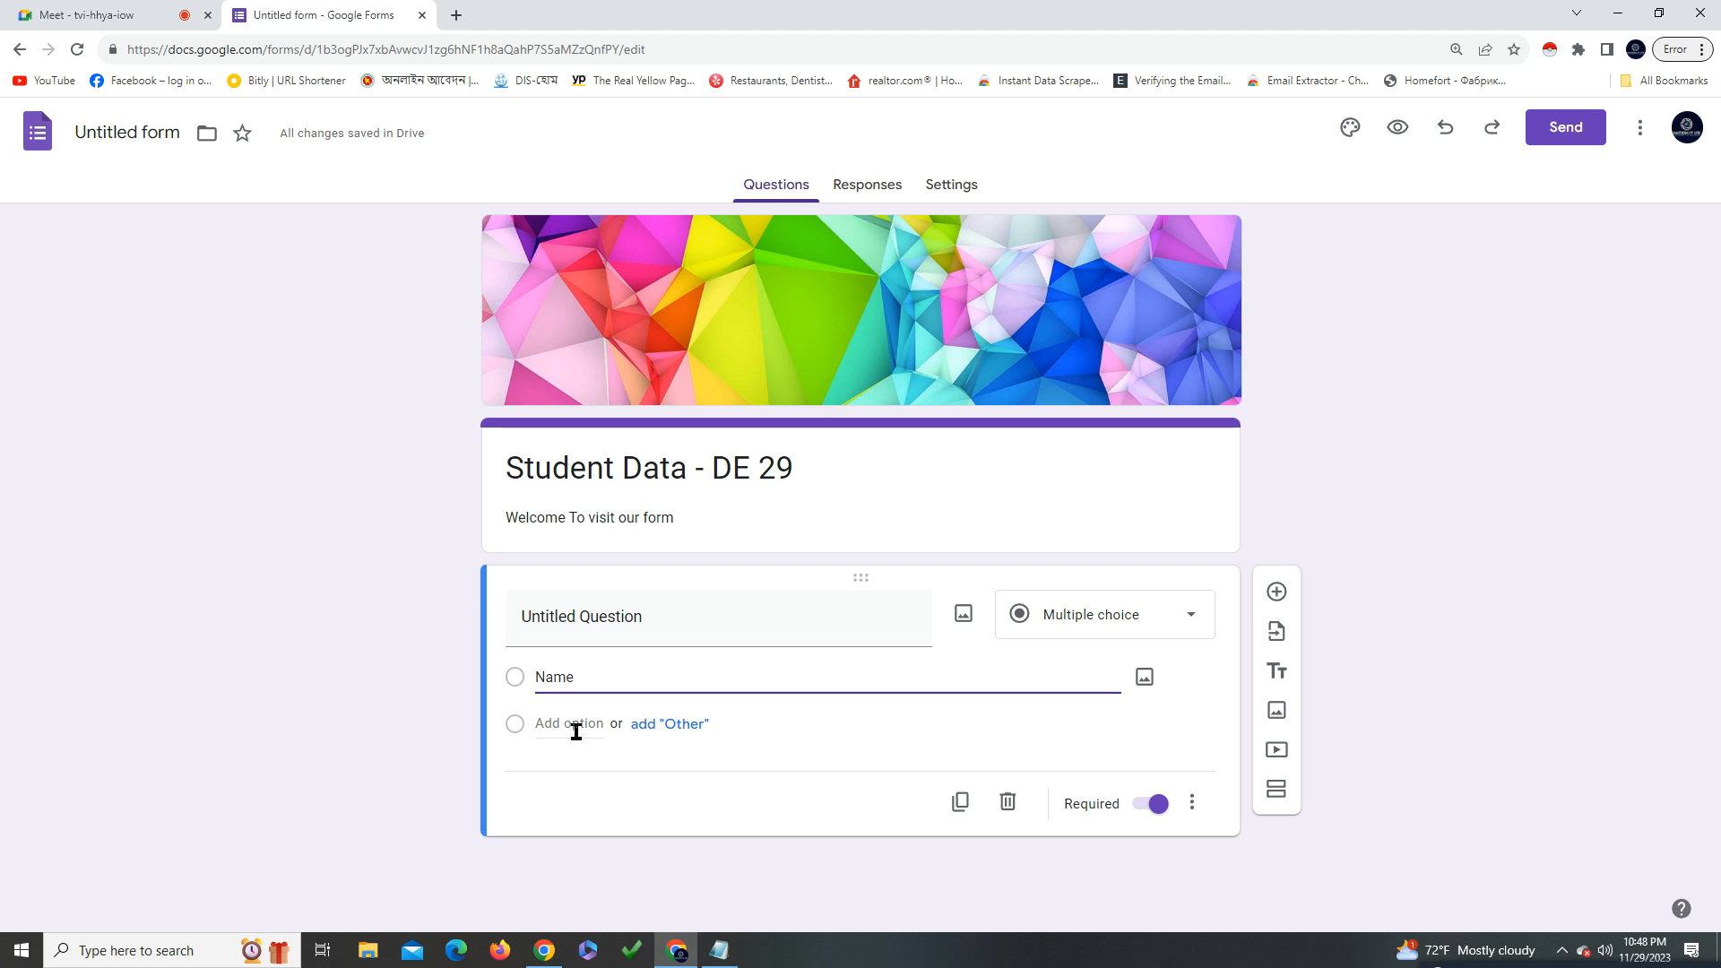
left_click(672, 619)
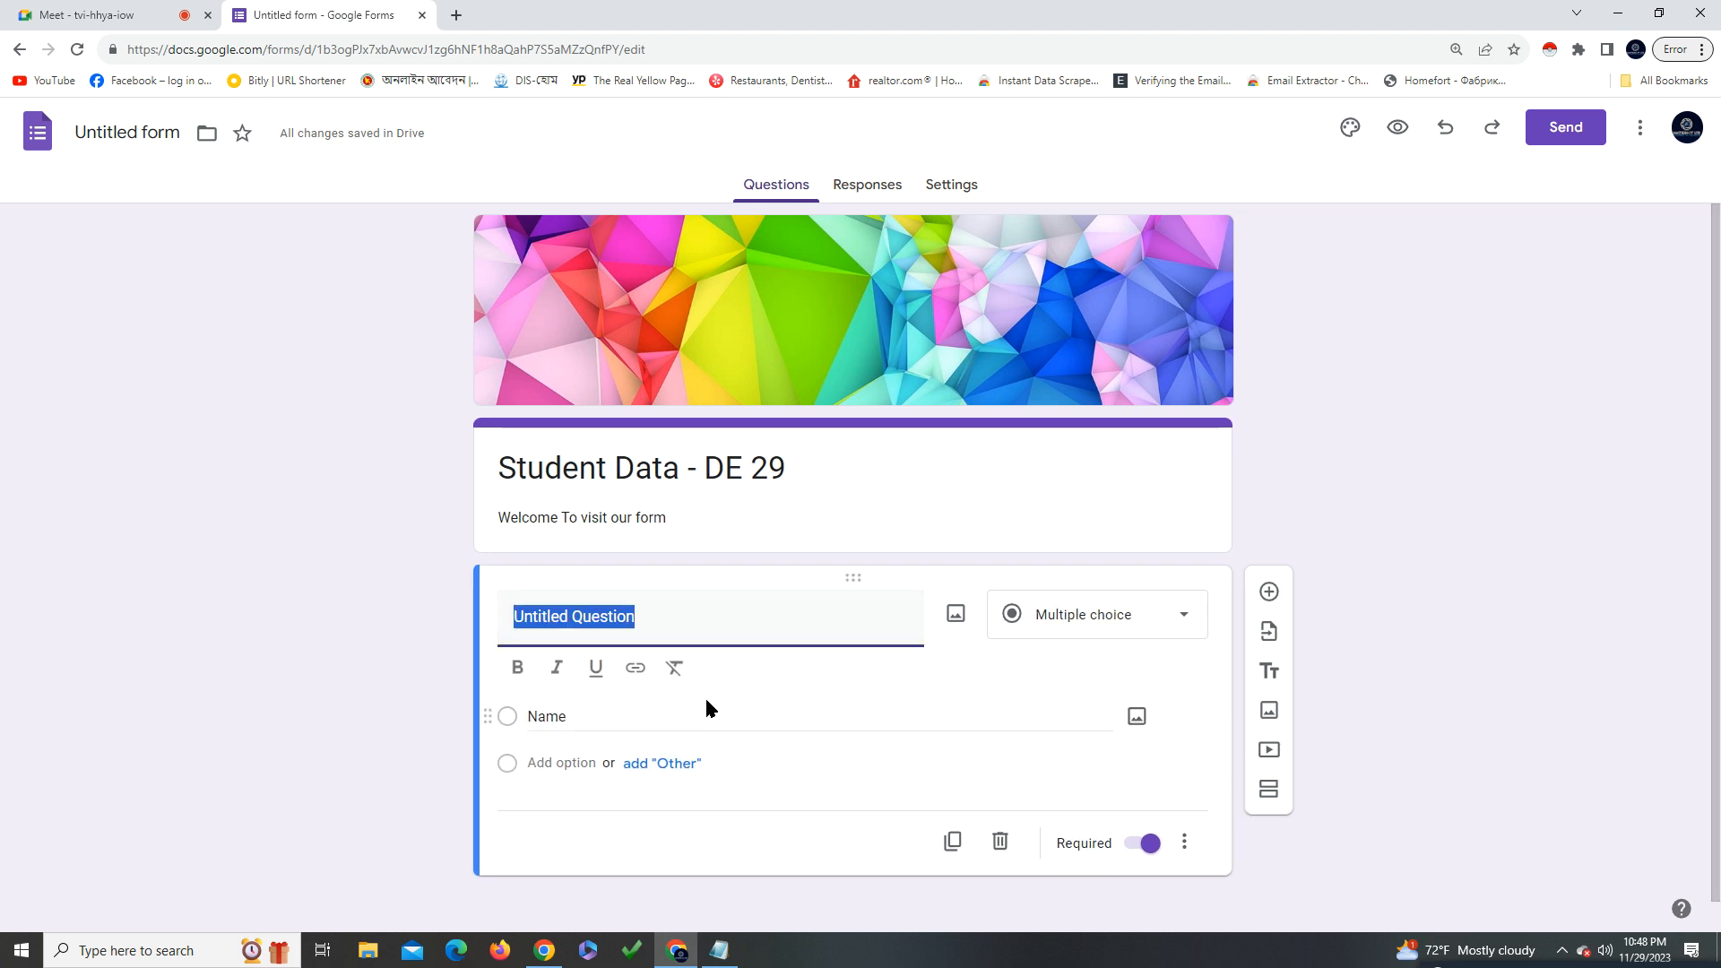
left_click(647, 611)
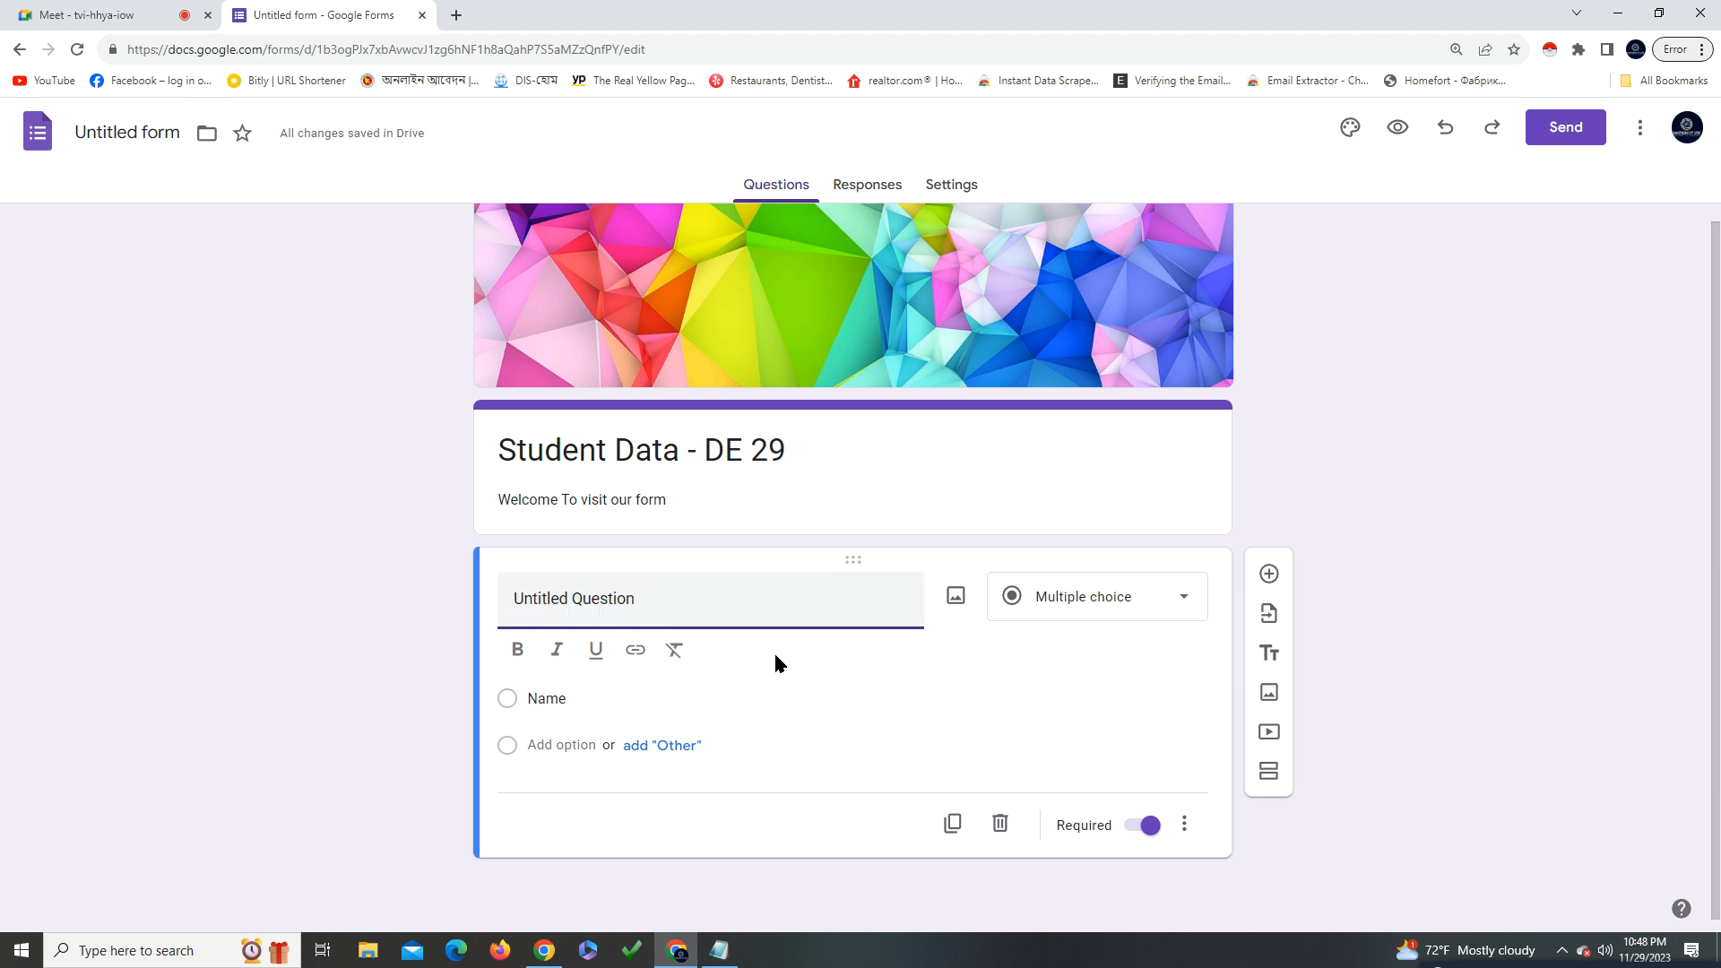
scroll(773, 650, "up", 1)
Clear the "Name" option text, try "name" as the question title and erase it
left_click(599, 710)
key("BackSpace")
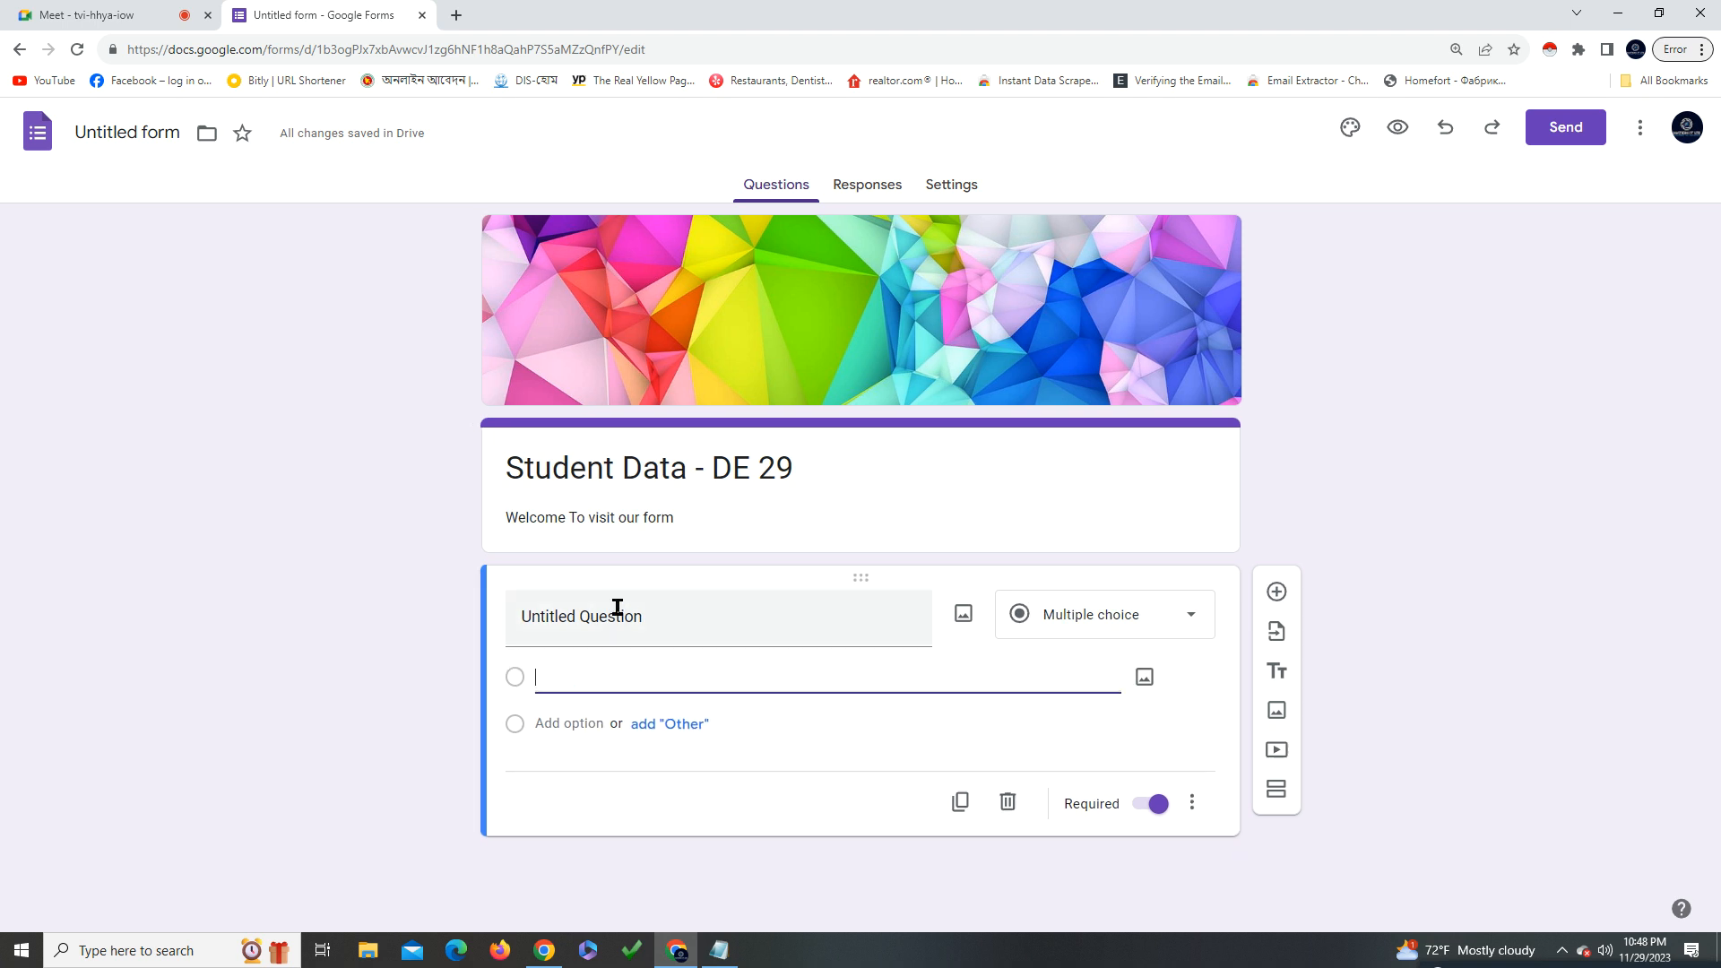
left_click(617, 607)
triple_click(626, 613)
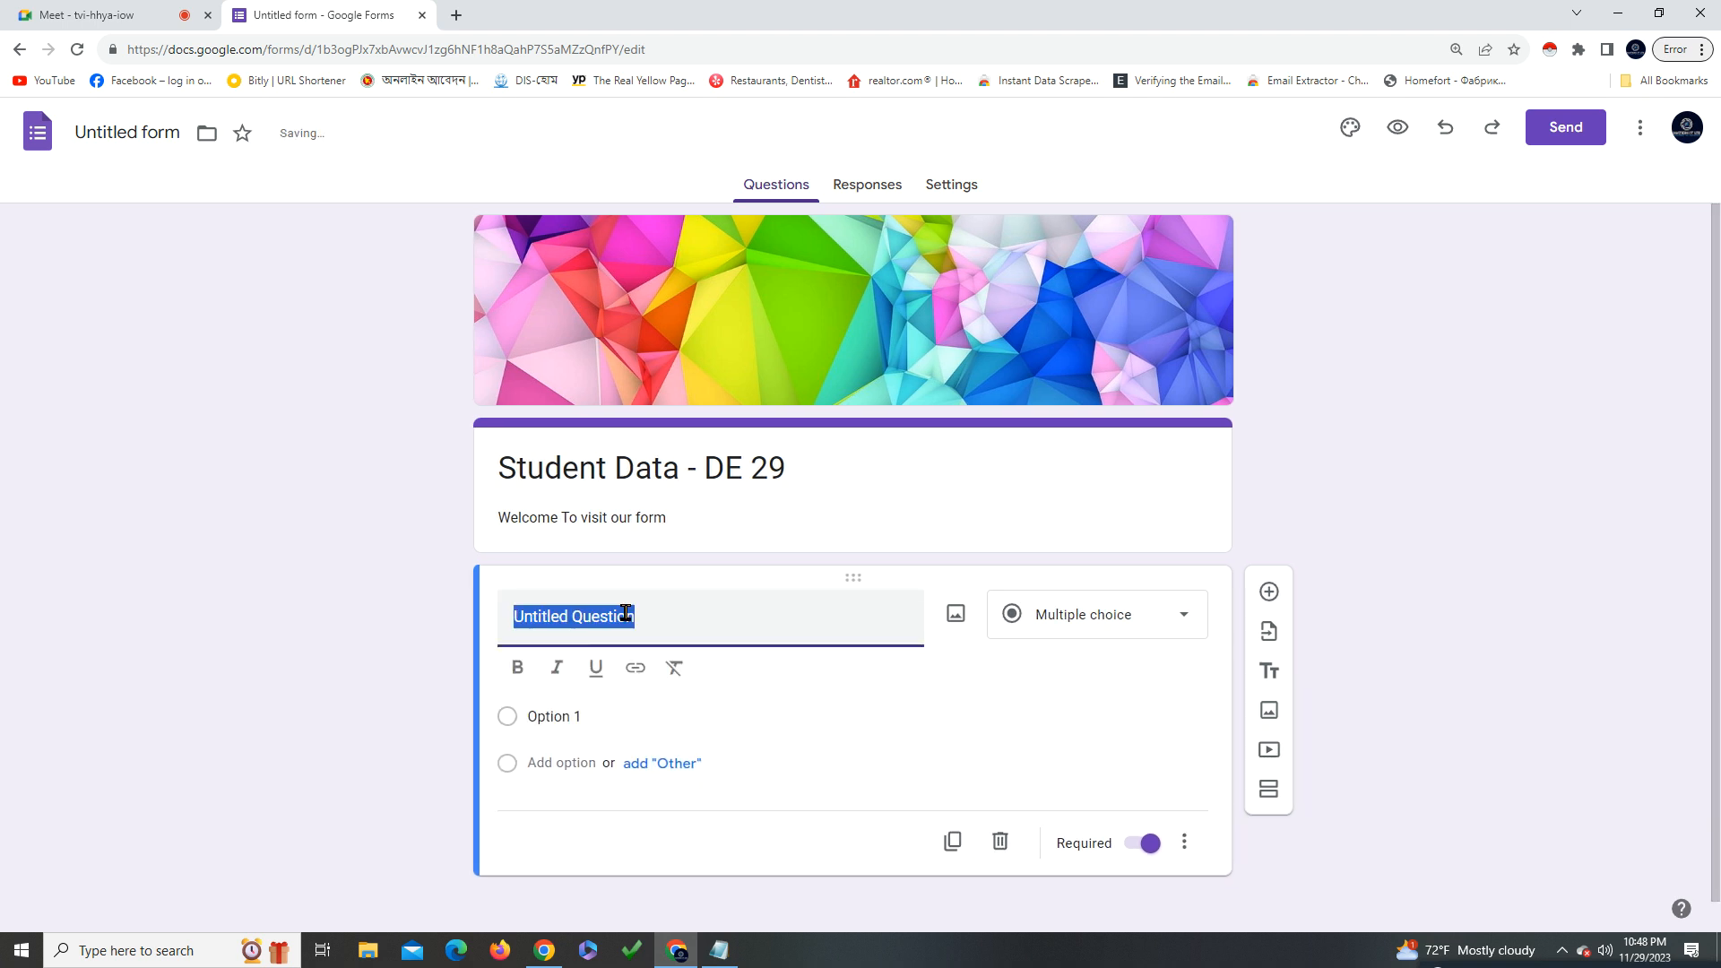
type("name")
key("BackSpace")
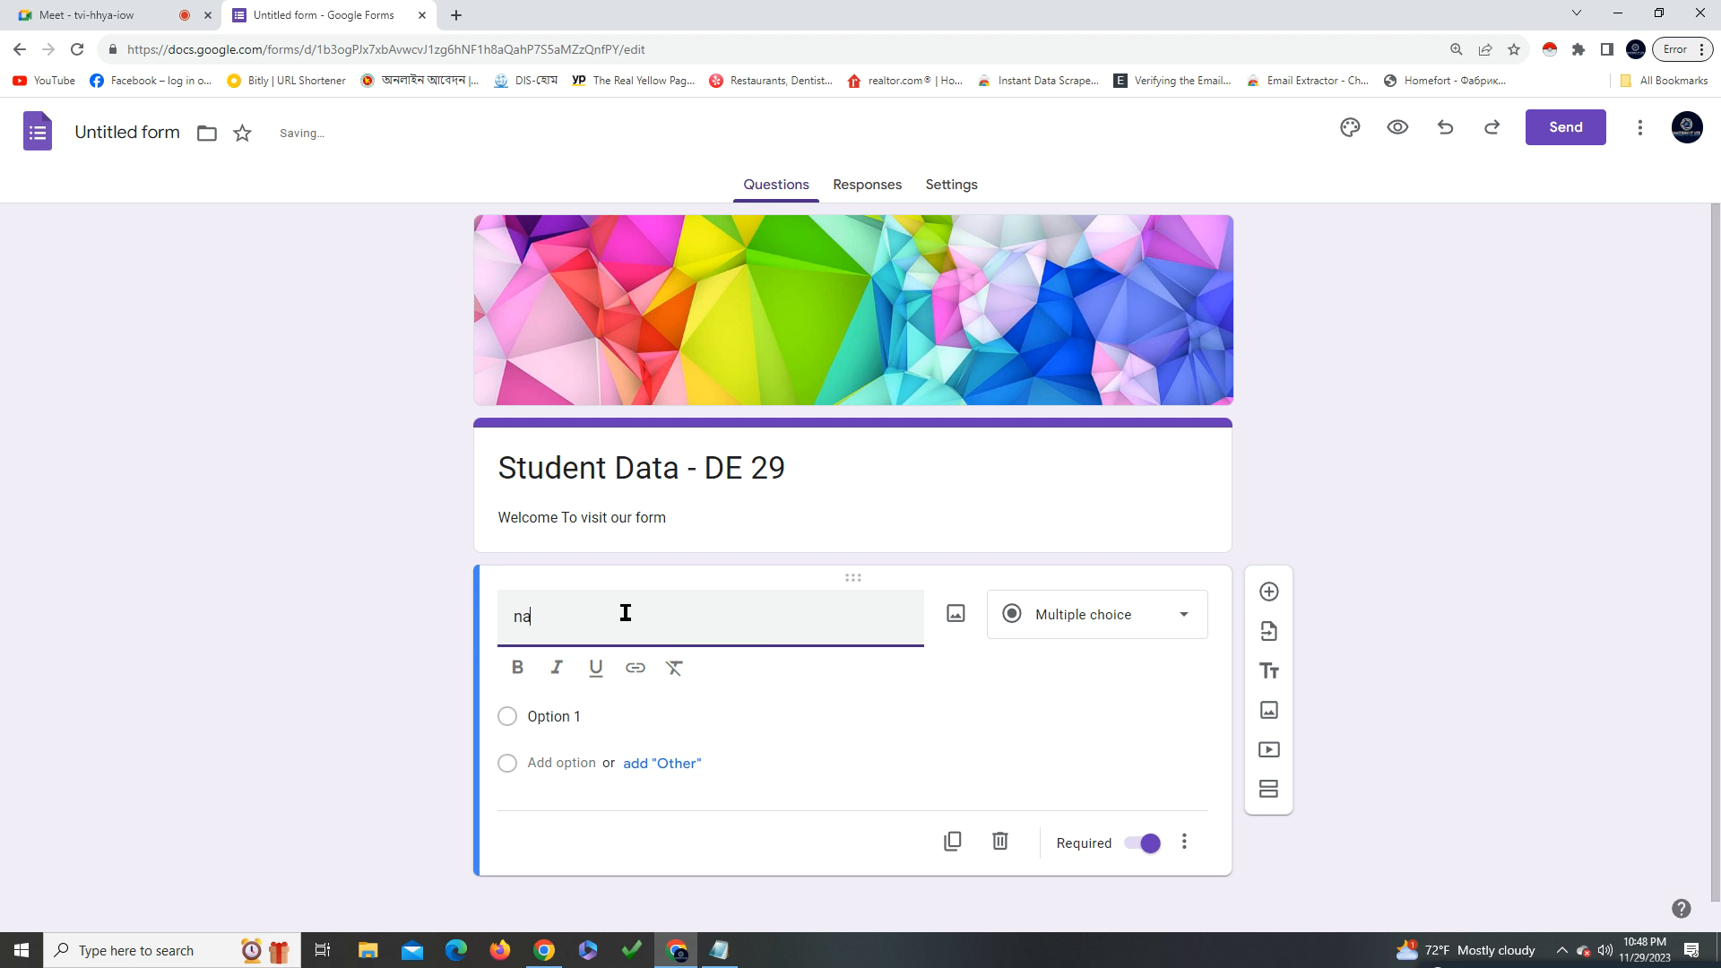
key("BackSpace")
key("BackSpace")
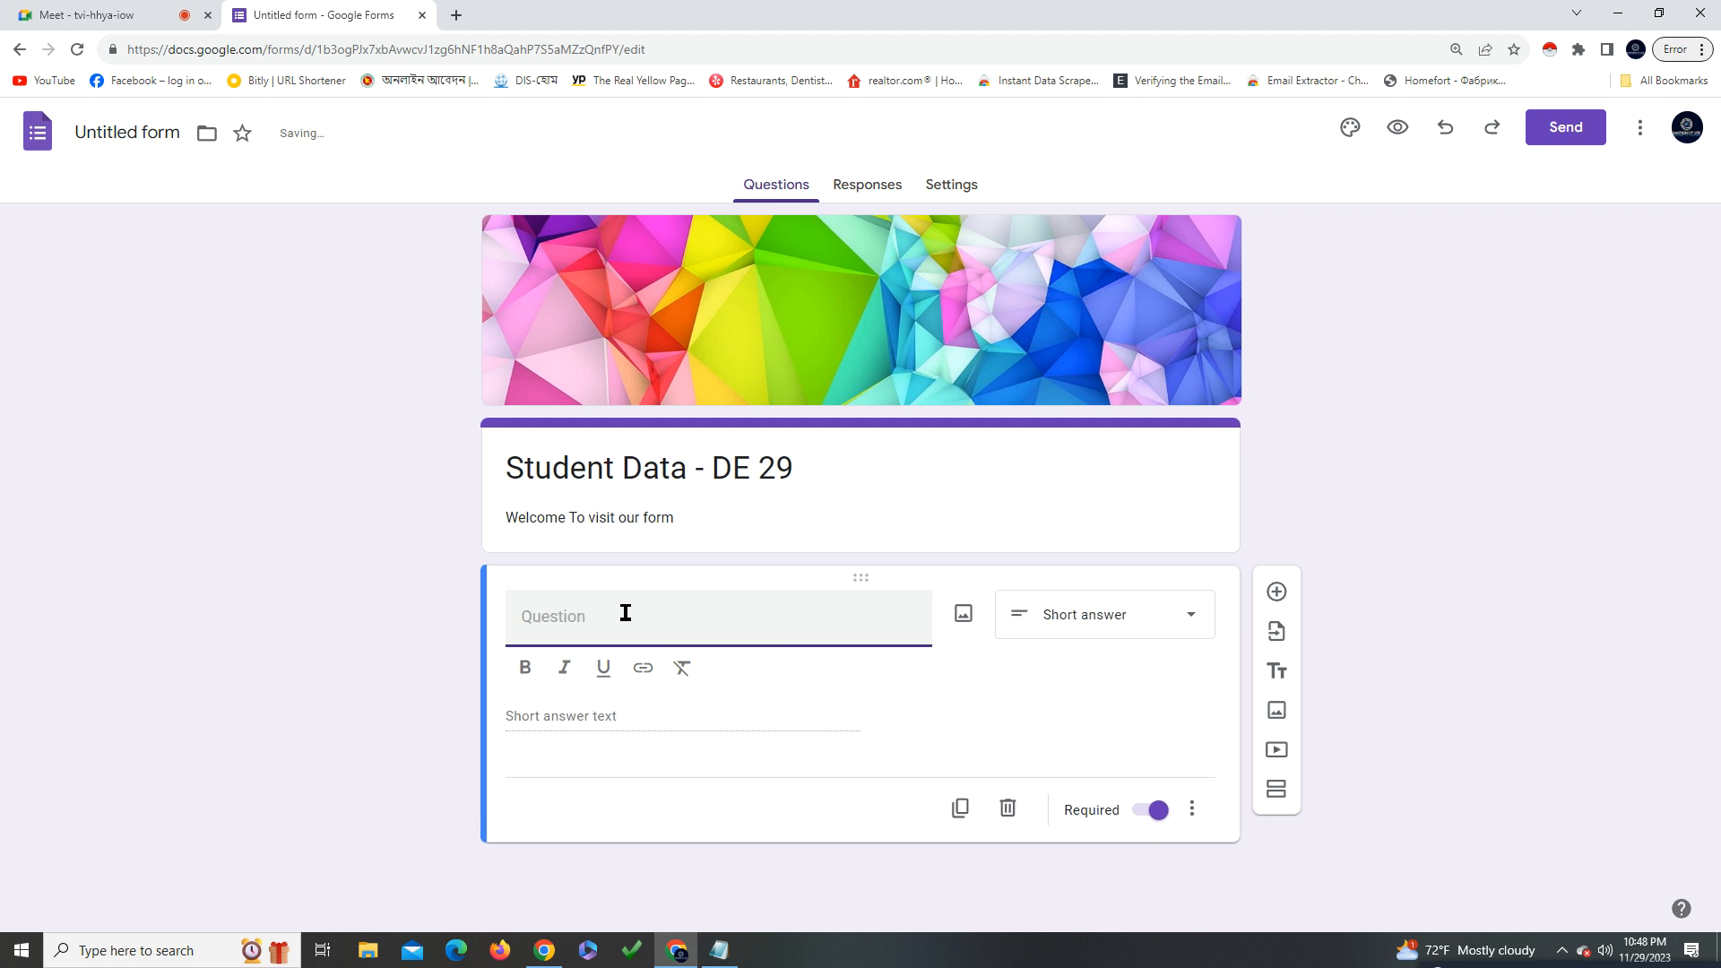
Title the short answer question "Name"
type("Name")
left_click_drag(632, 632, 223, 663)
key("BackSpace")
left_click(966, 705)
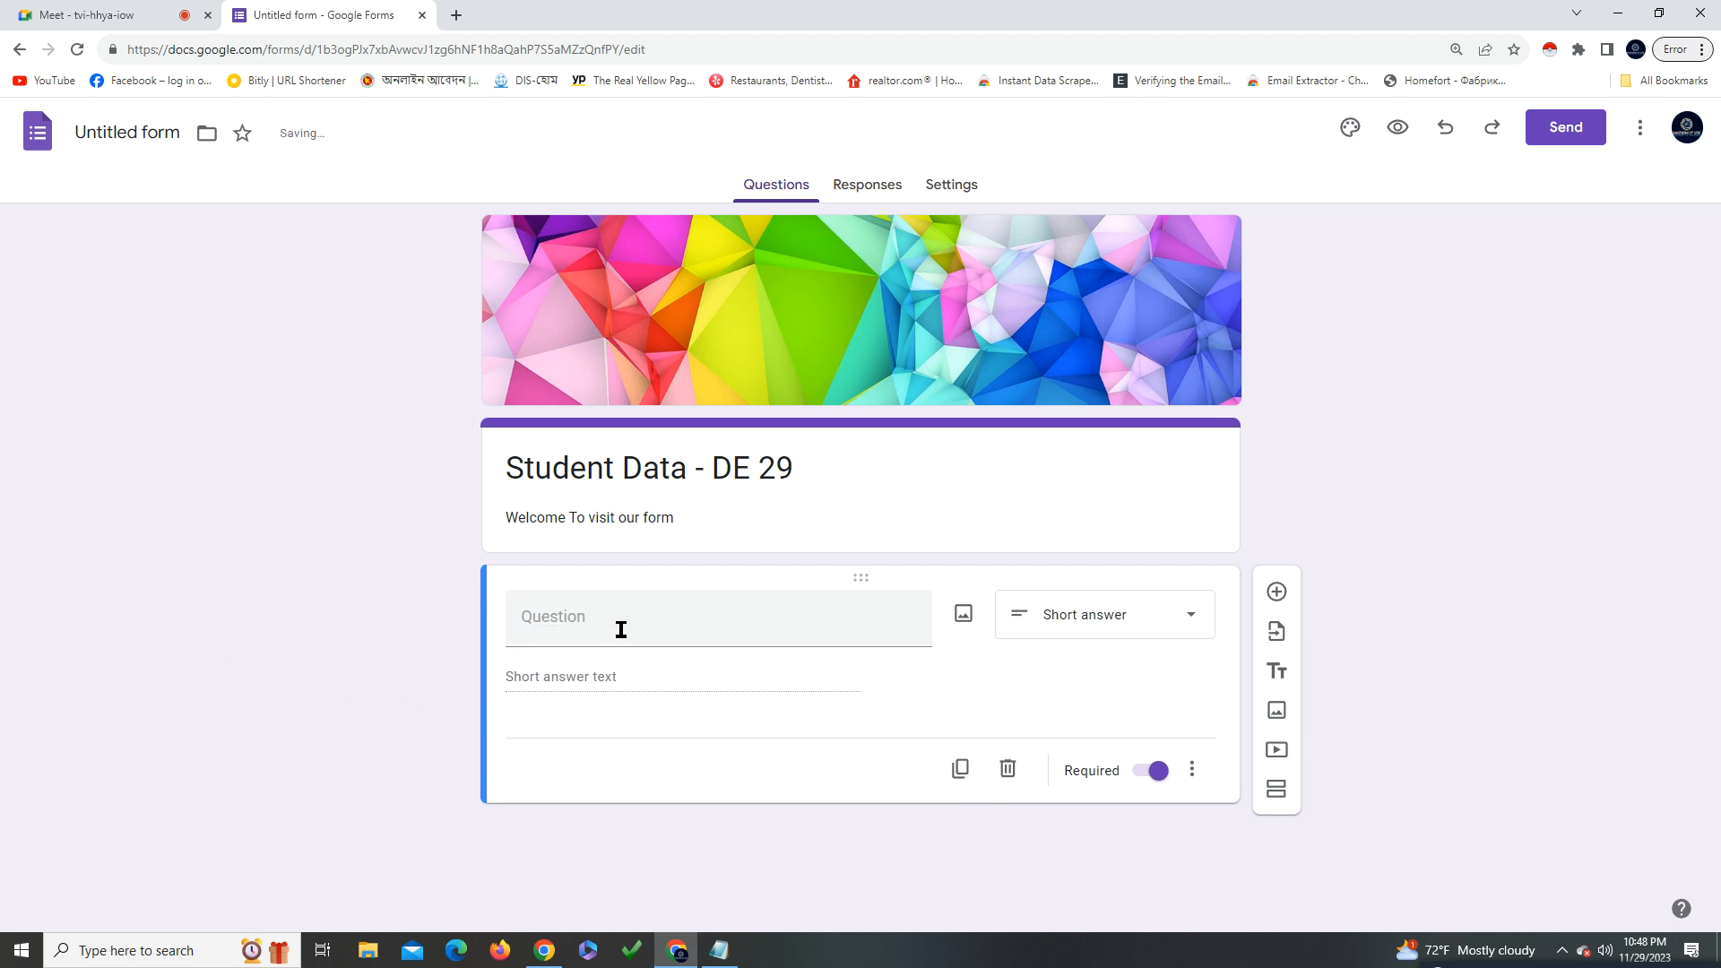
left_click(687, 625)
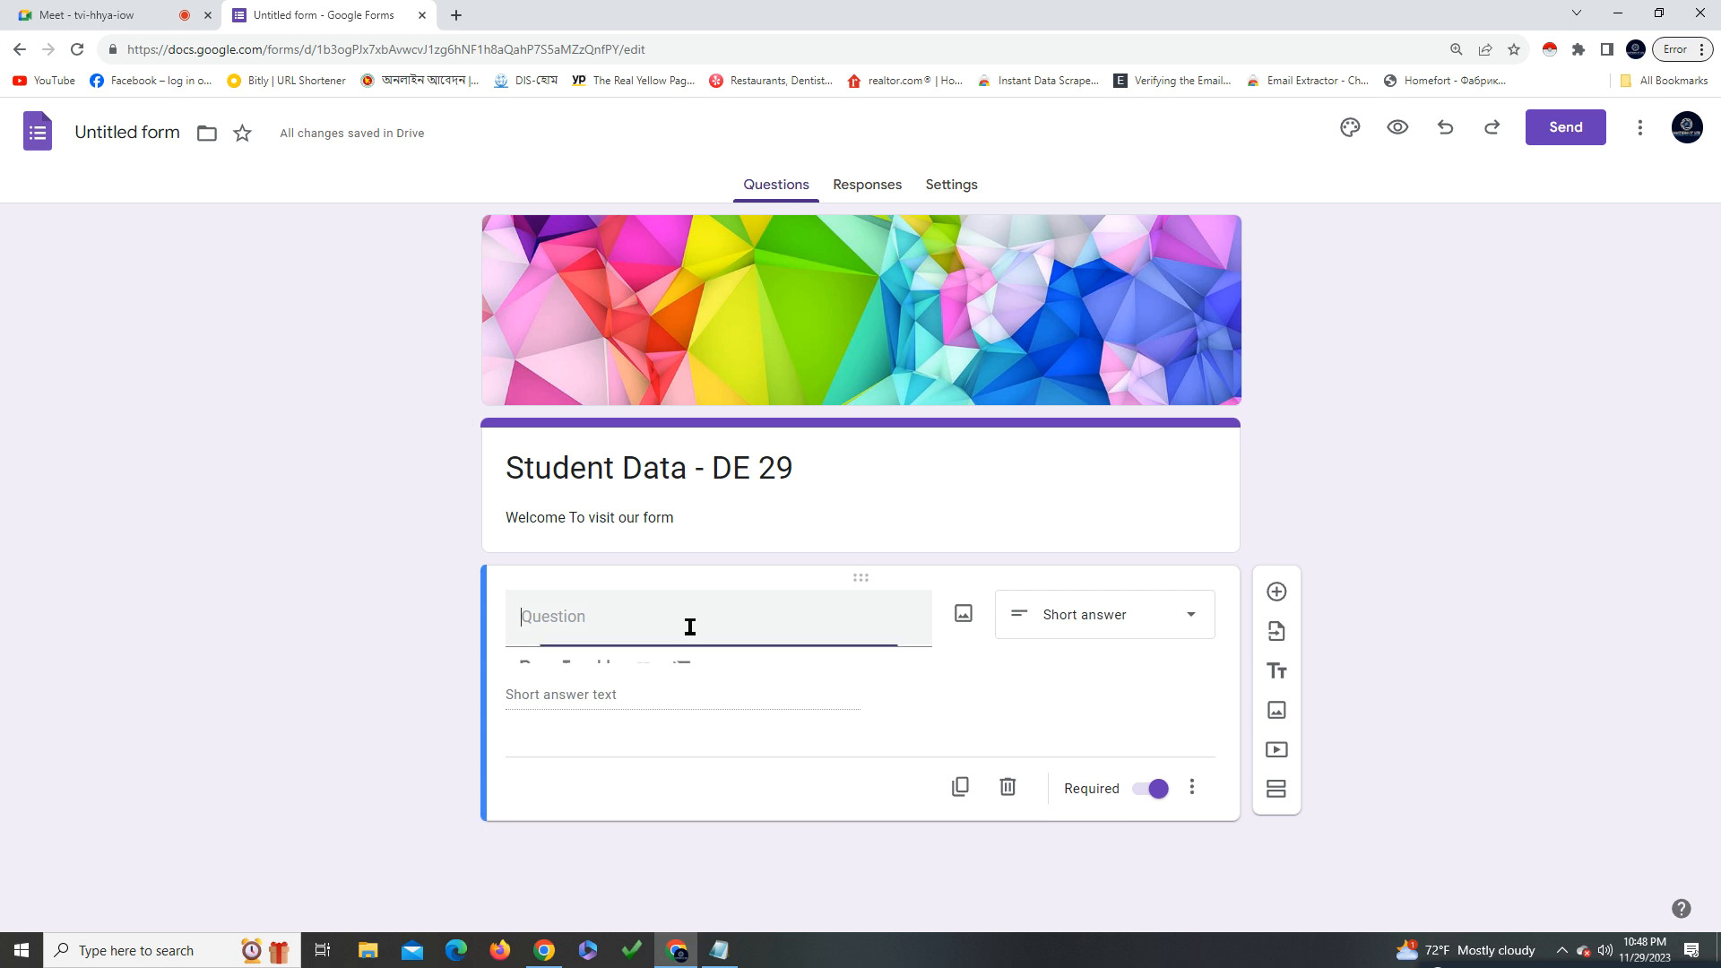
type("Name")
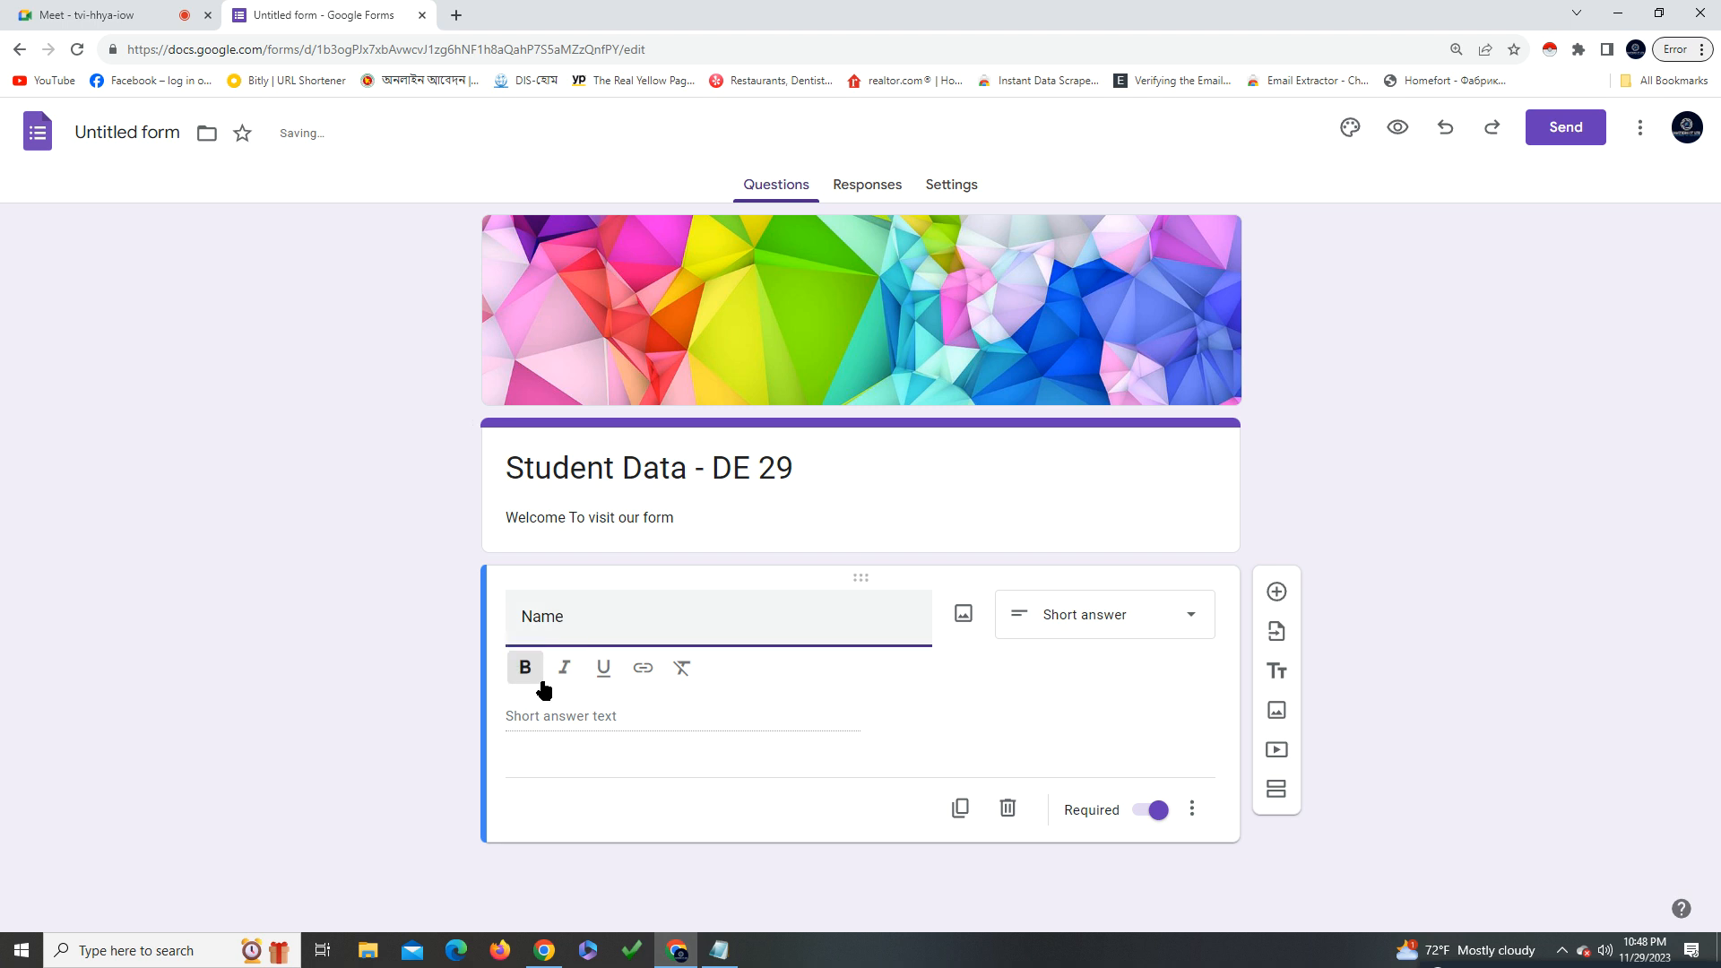
Turn the Name question's Required setting off and back on
left_click(1138, 820)
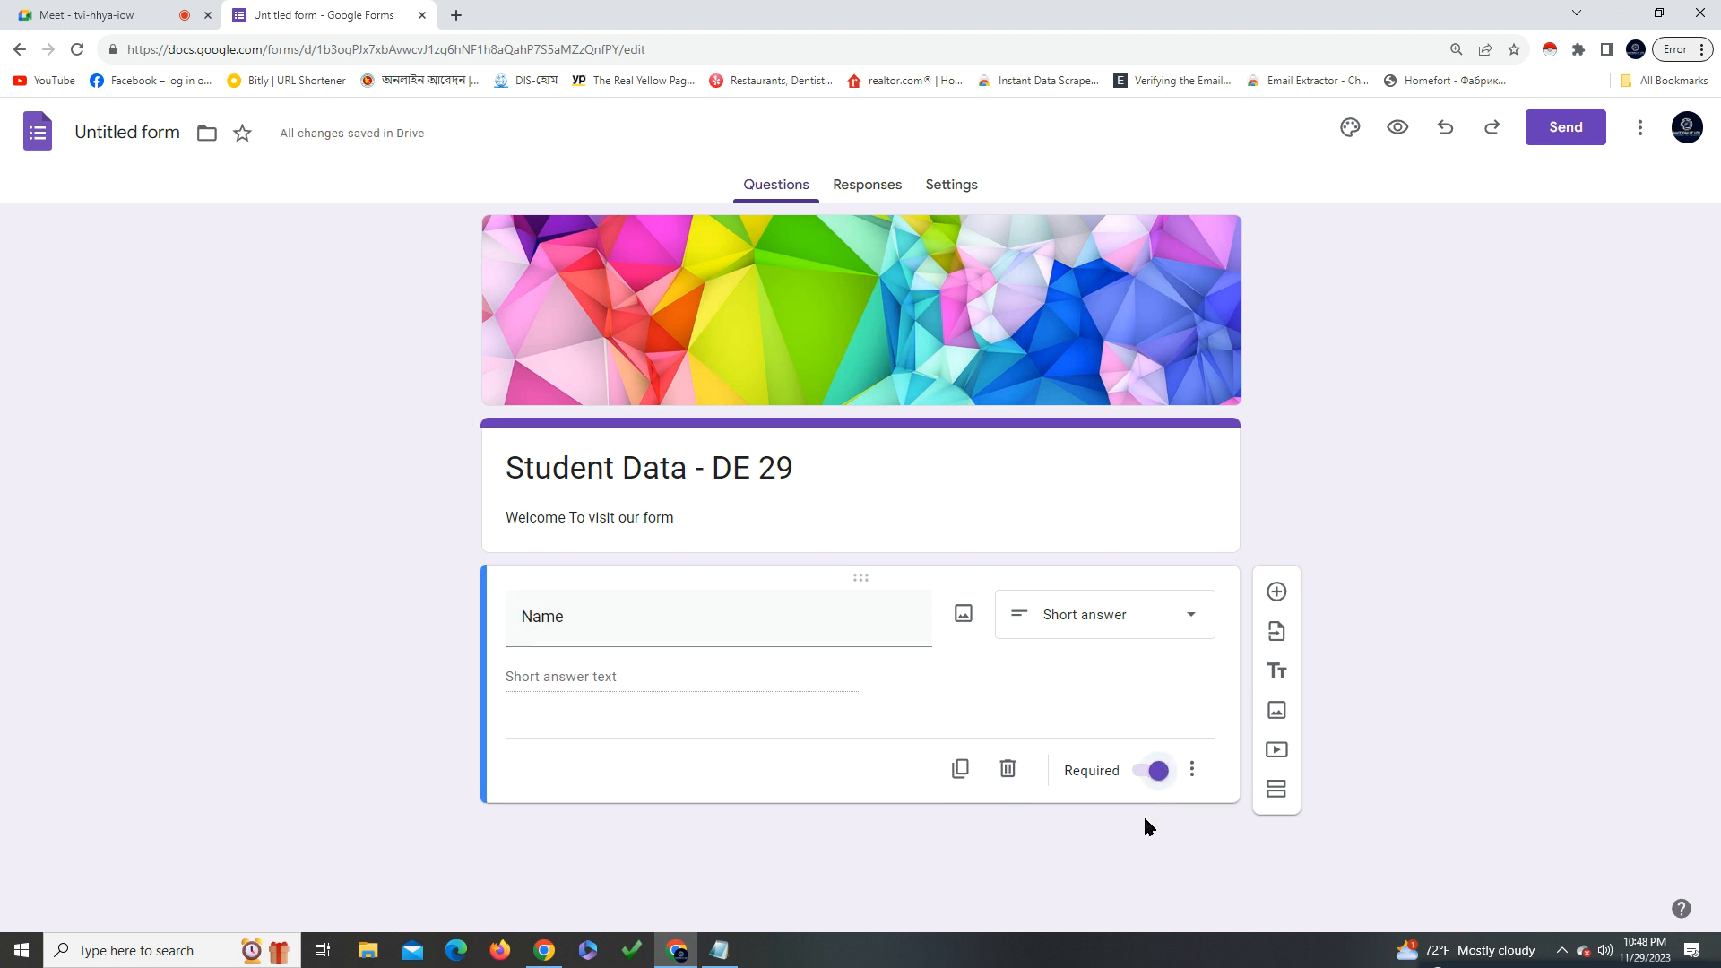
left_click(1156, 782)
left_click(1154, 788)
Try the Paragraph answer type on the Name question and return it to Short answer
left_click(1187, 620)
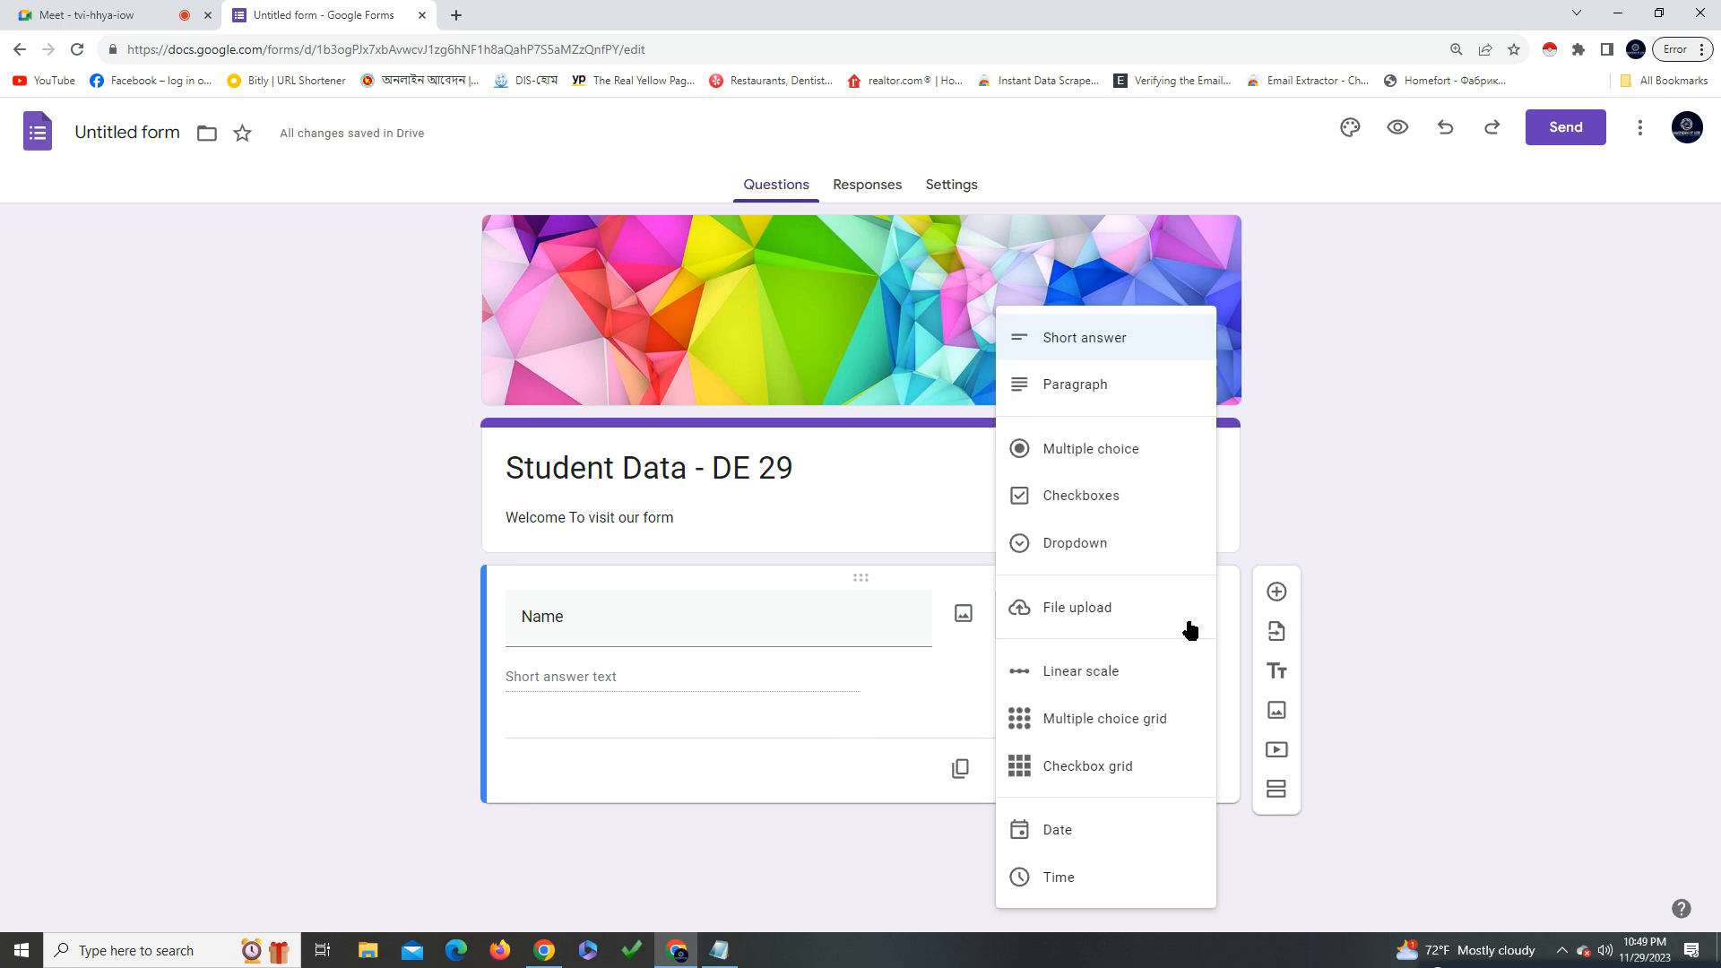
left_click(591, 678)
left_click(1102, 628)
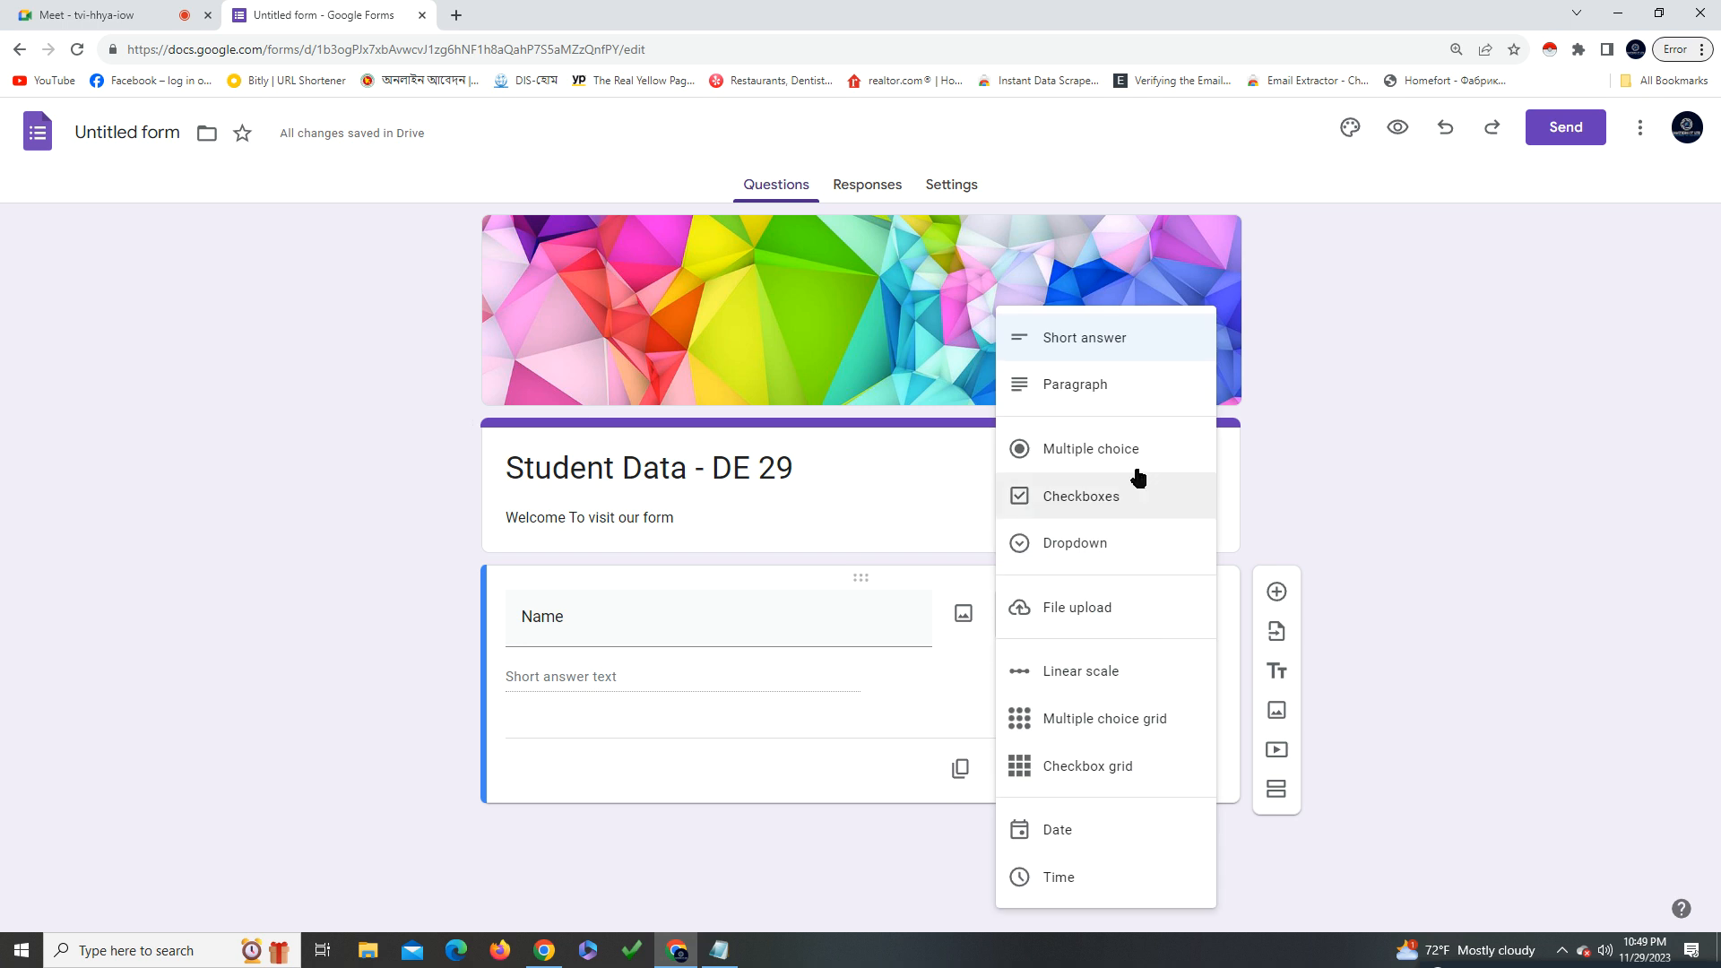
left_click(1120, 385)
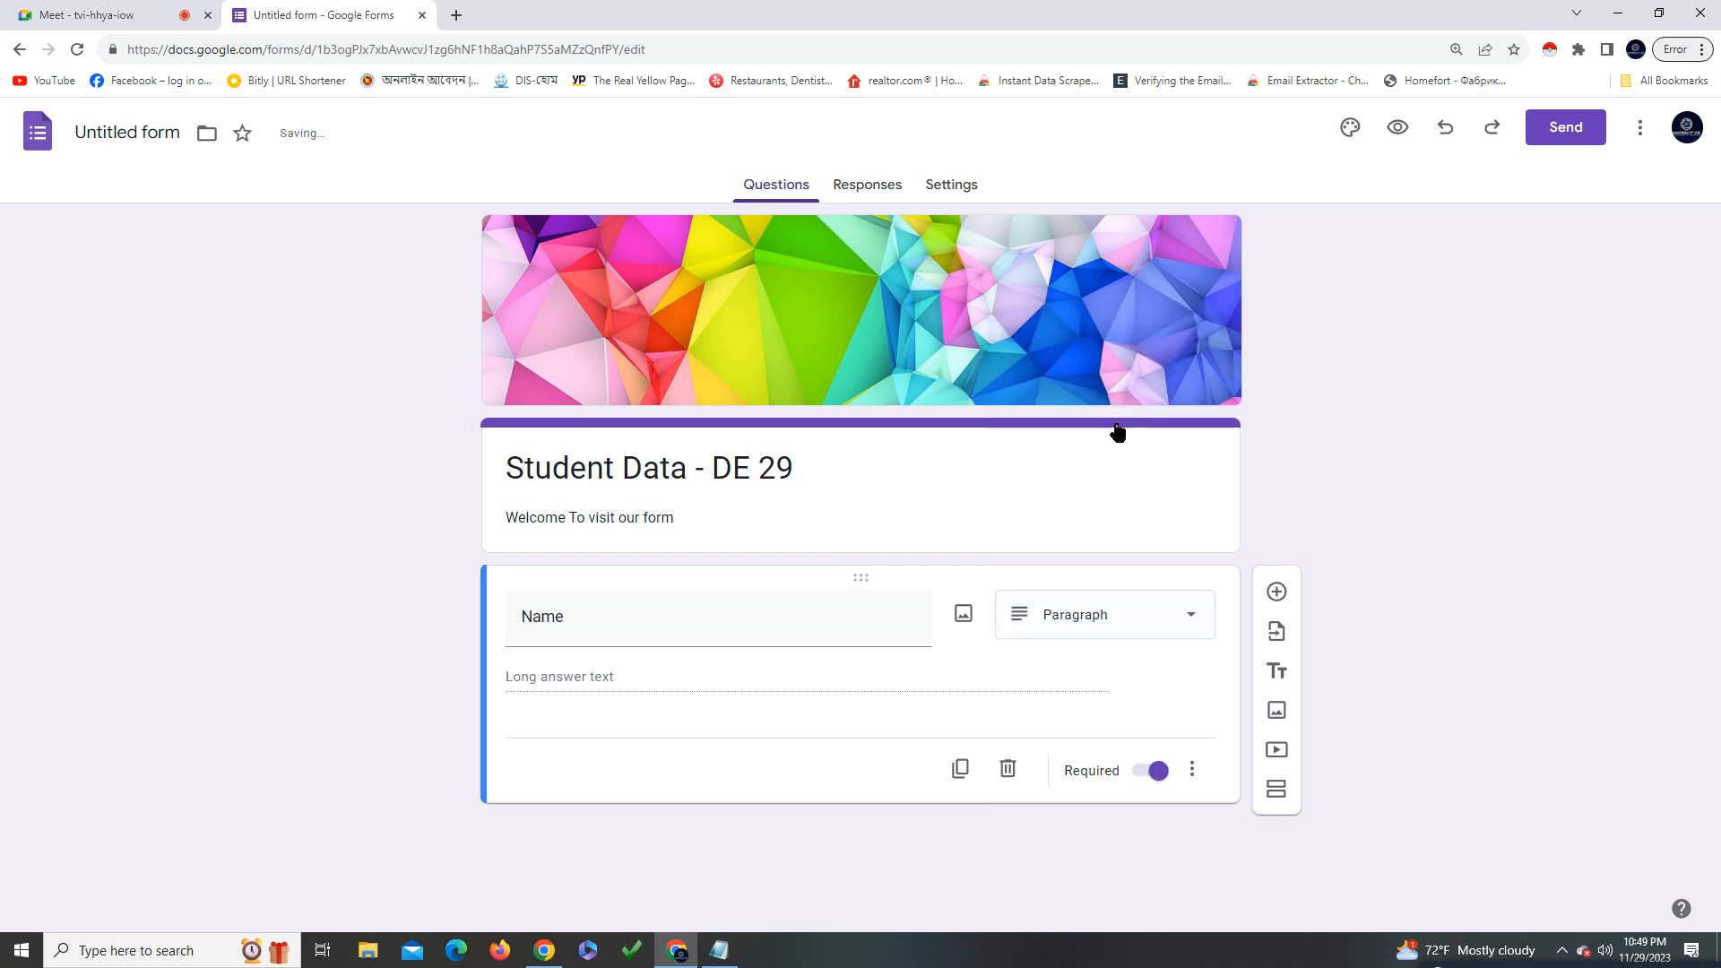
left_click(1168, 615)
left_click(1139, 356)
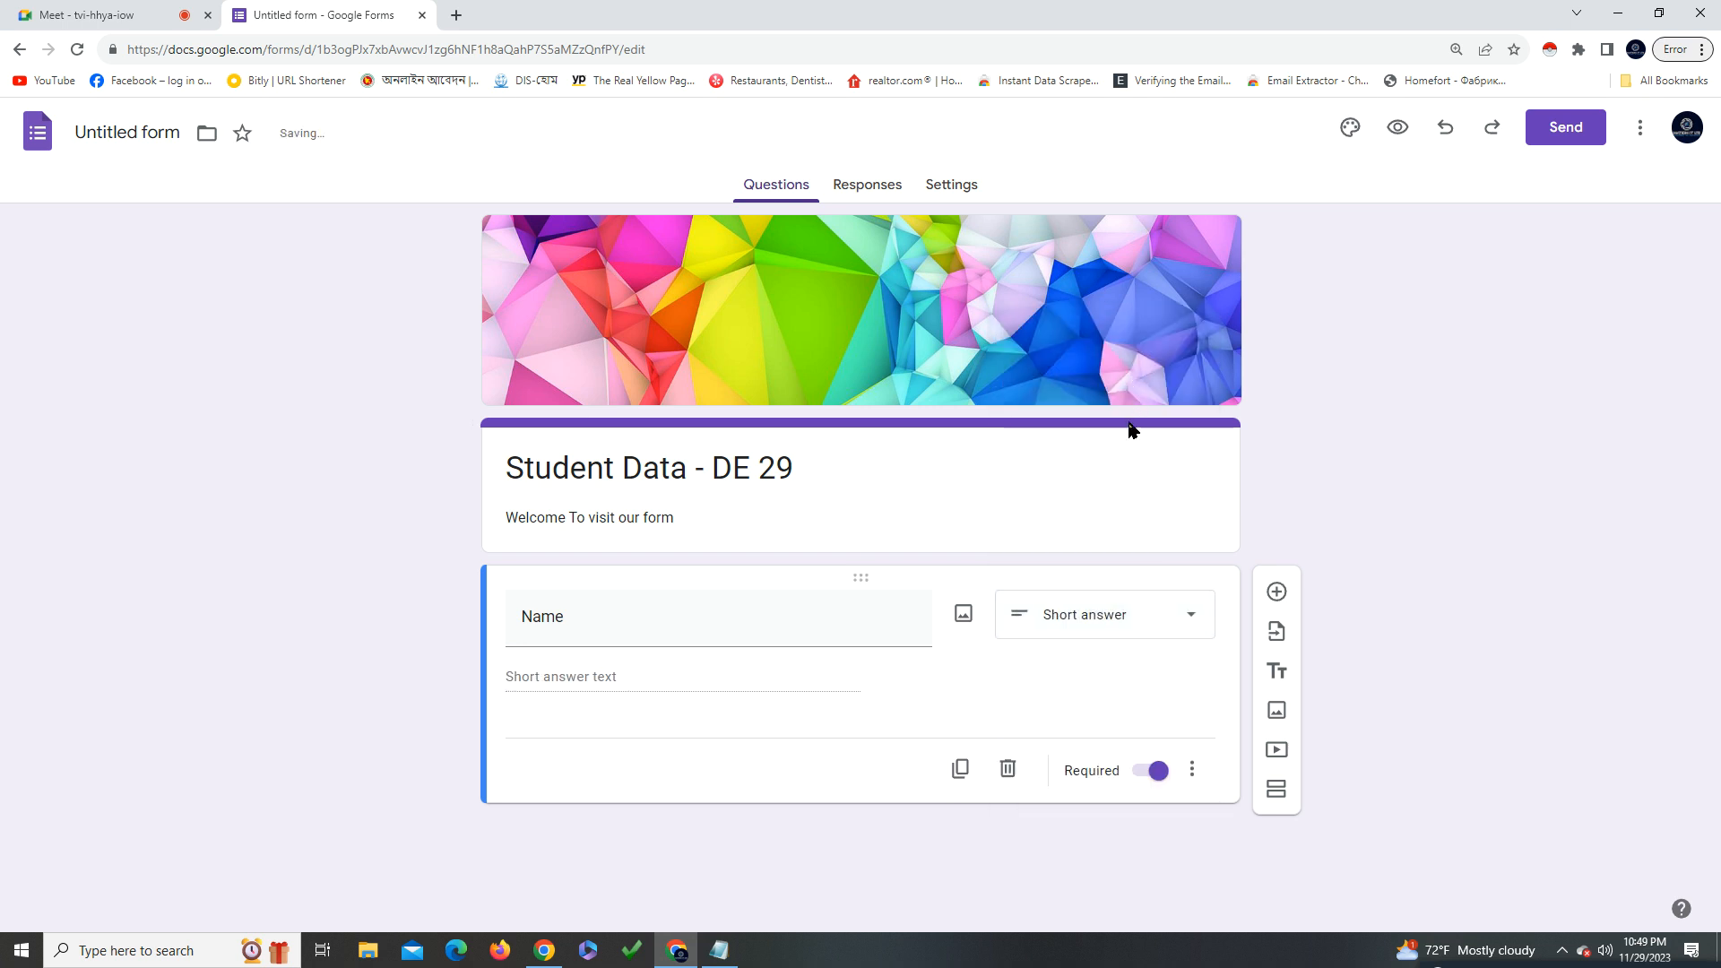
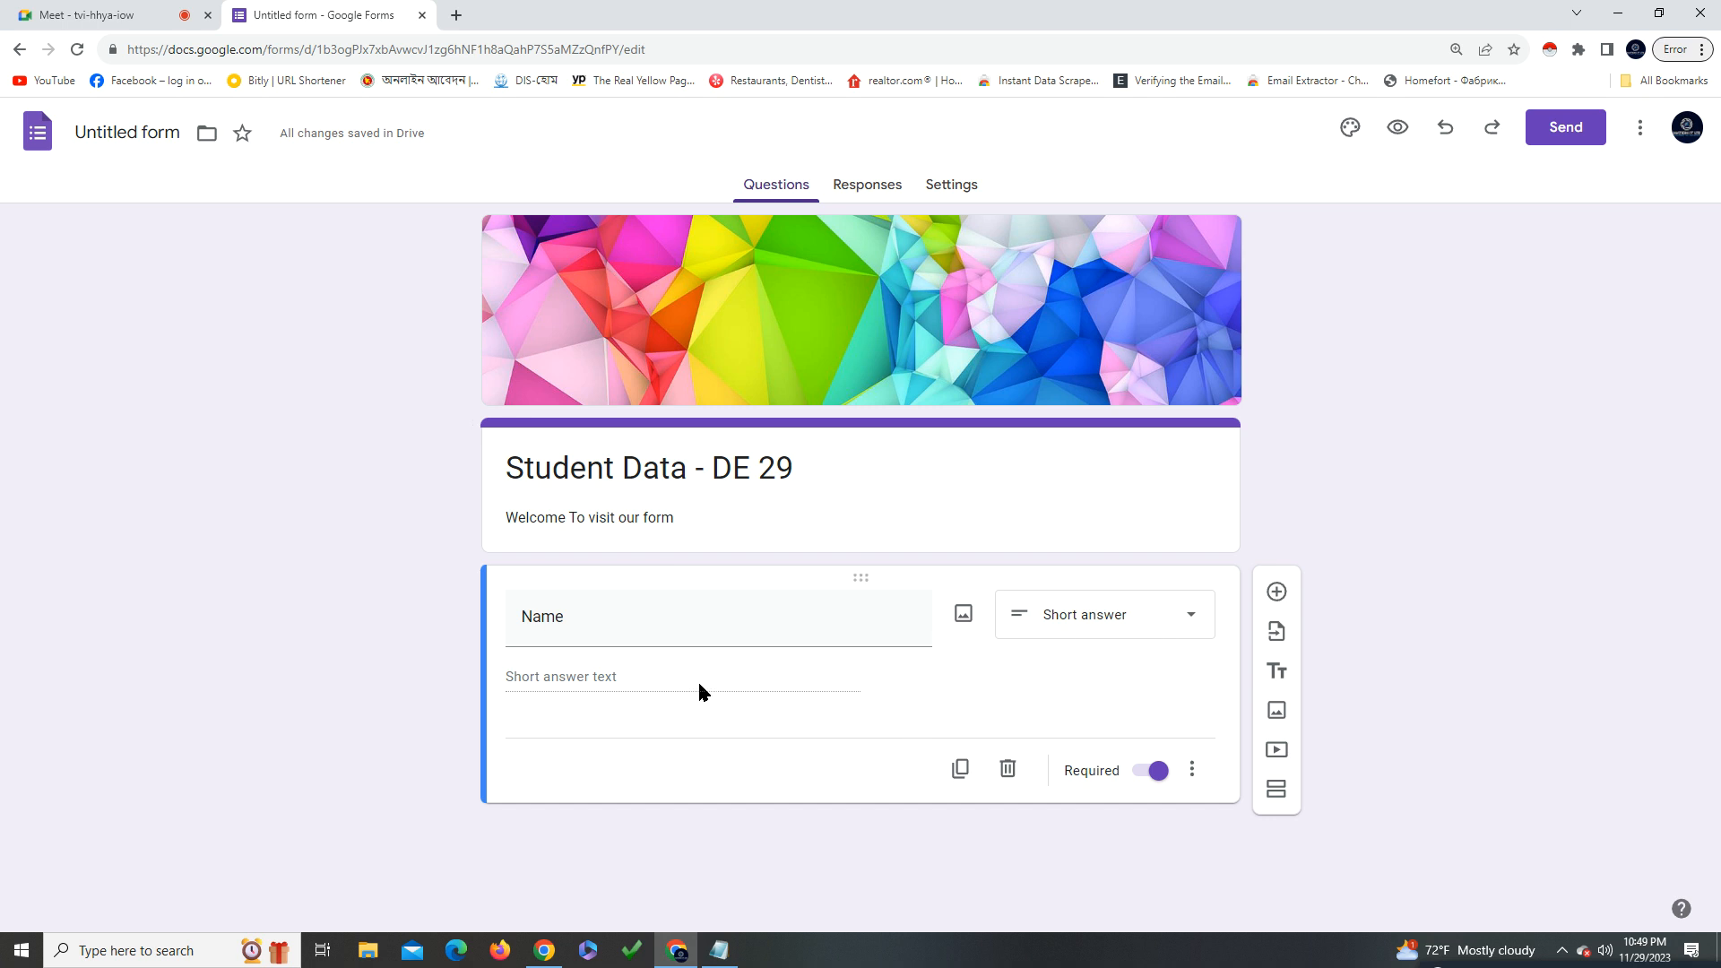
Add a title and description block below the Name question and title it "Email"
left_click(1193, 770)
left_click(1174, 688)
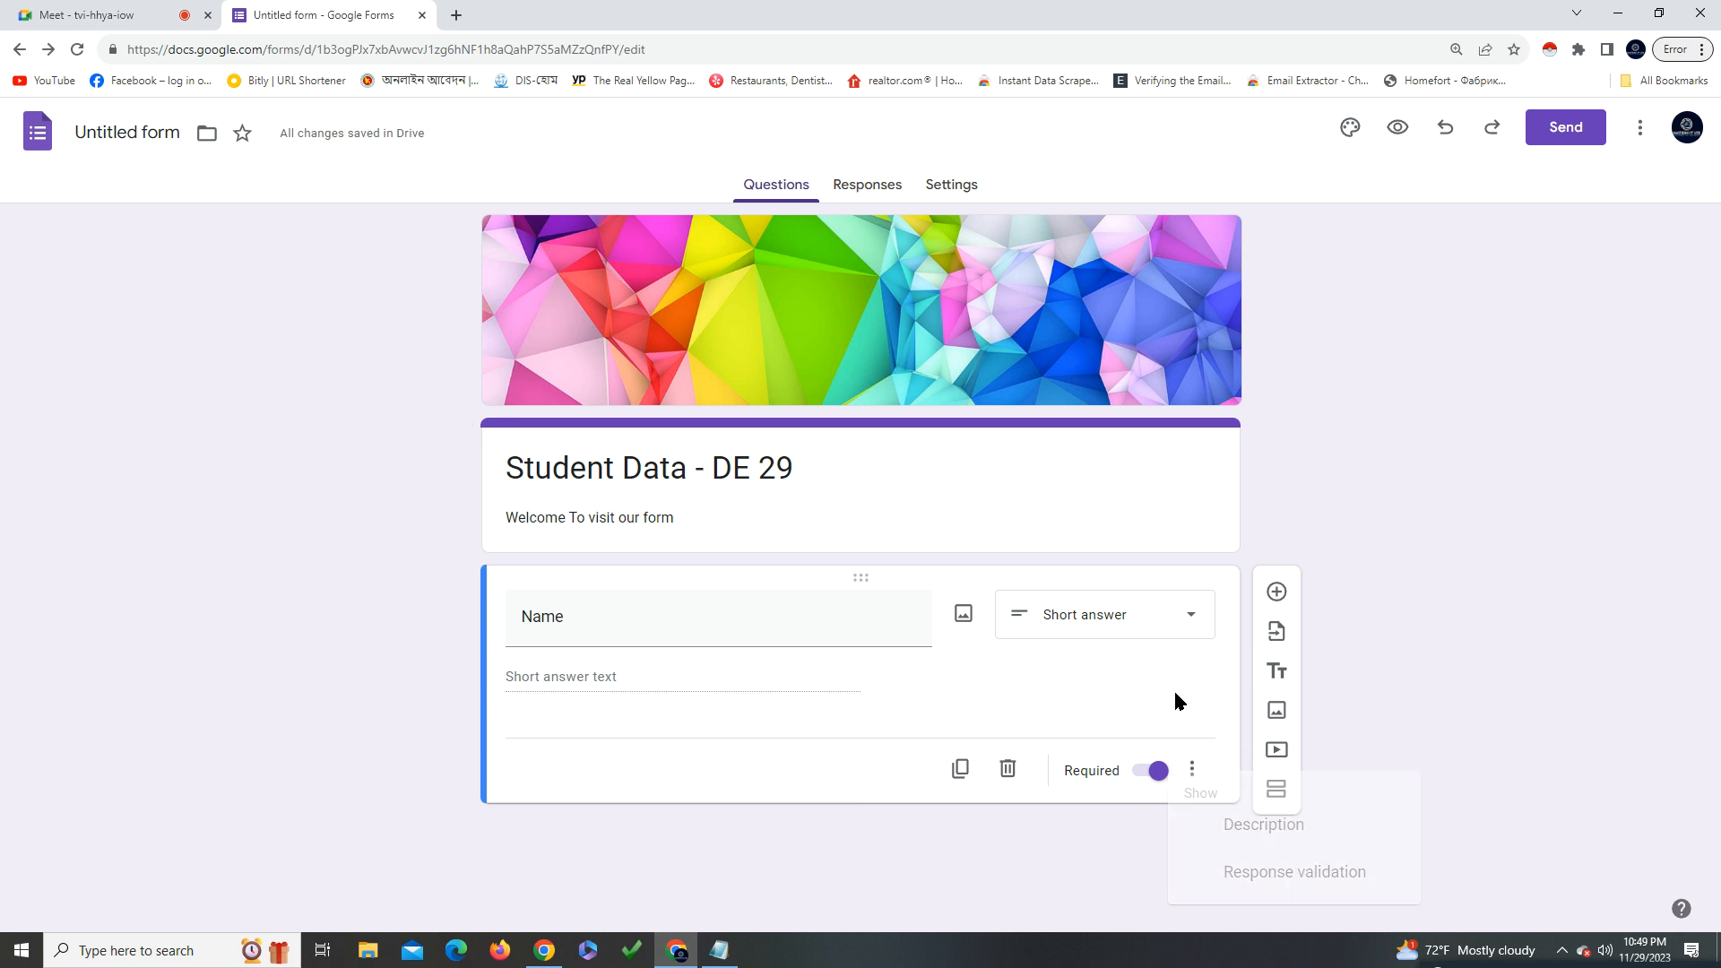
left_click(1276, 671)
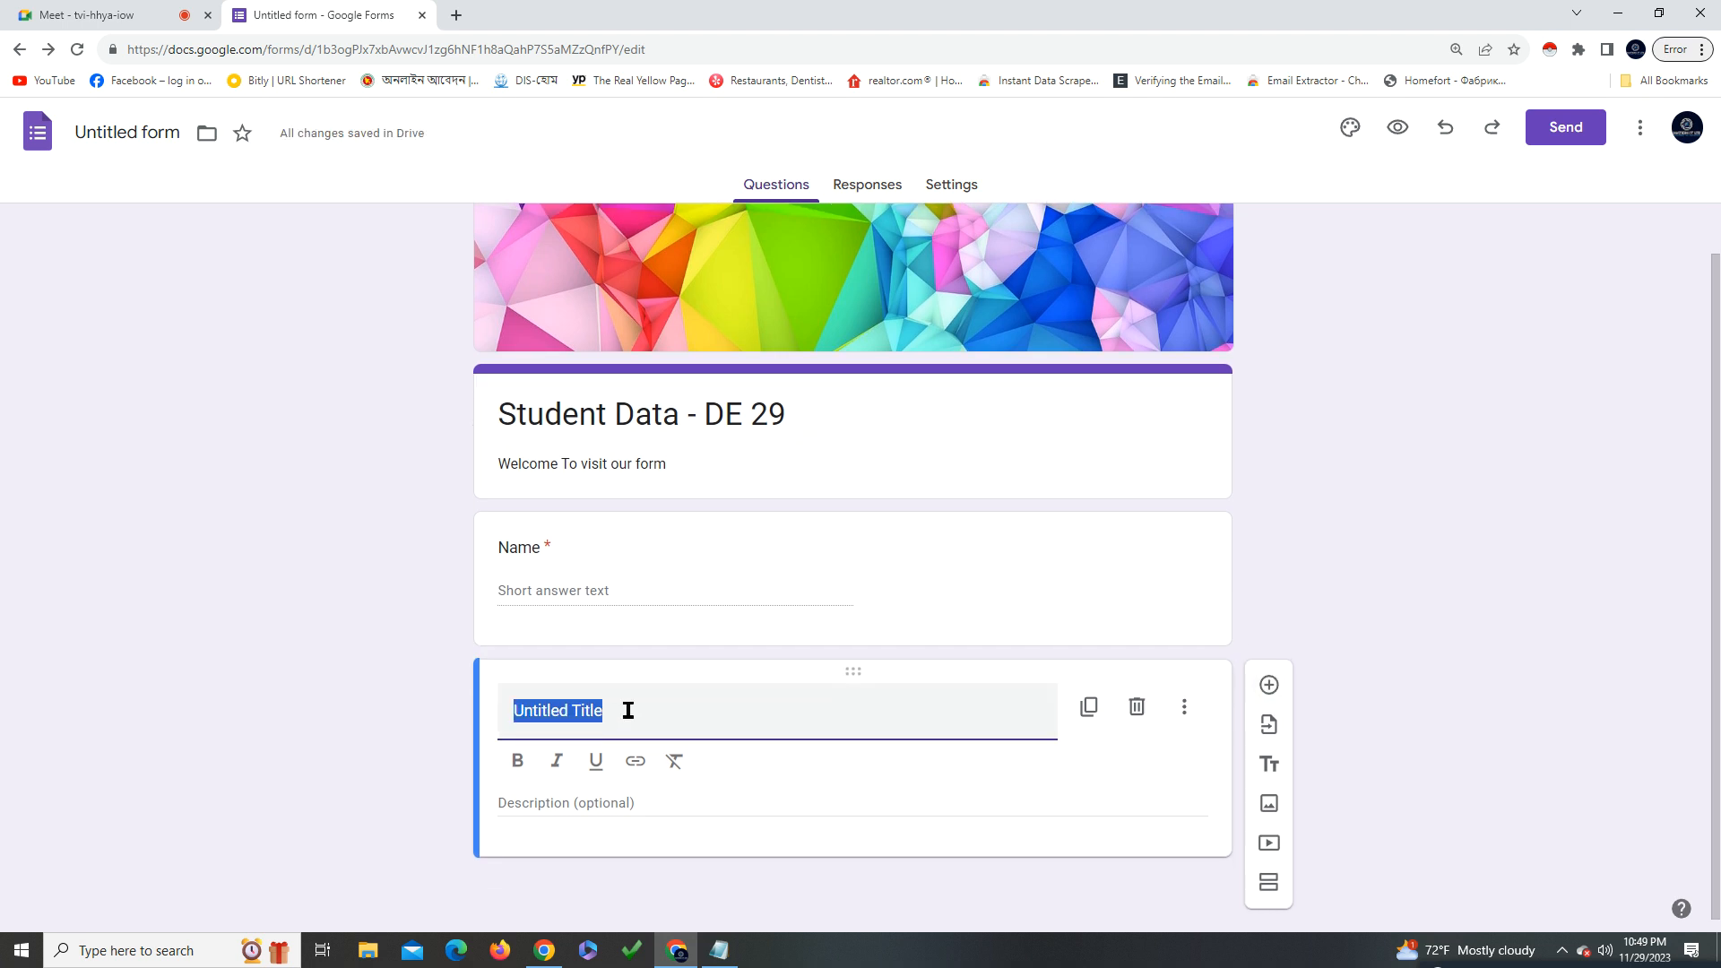
key("BackSpace")
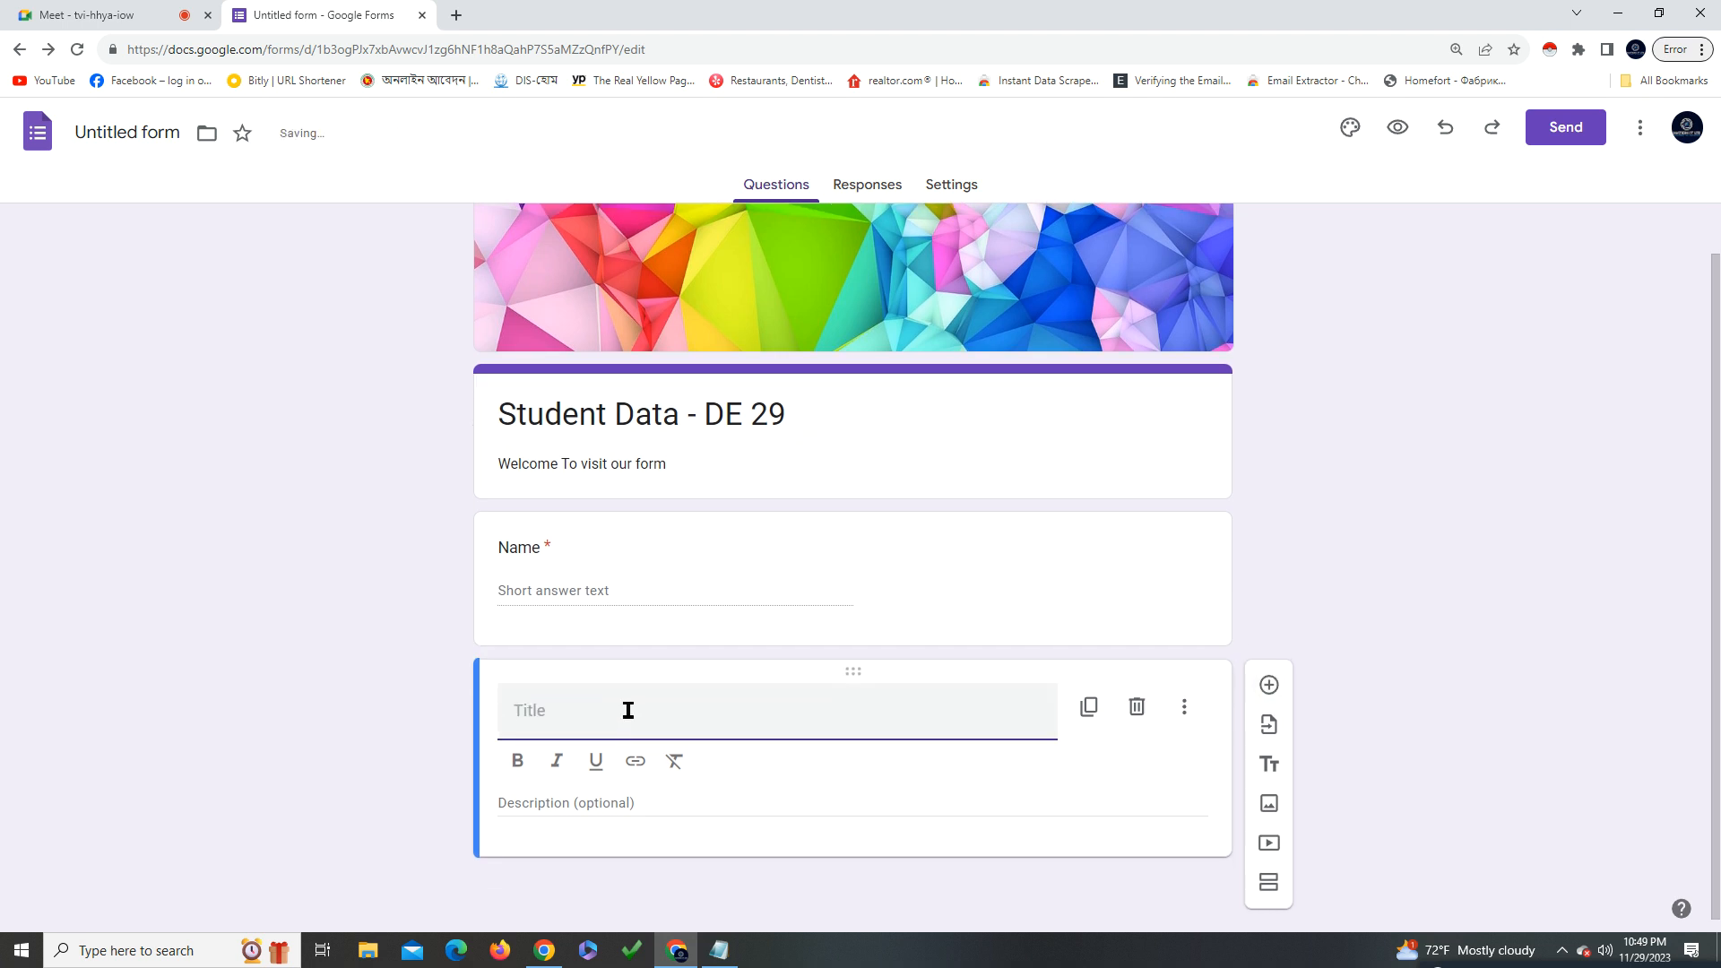
type("Email")
left_click(1068, 771)
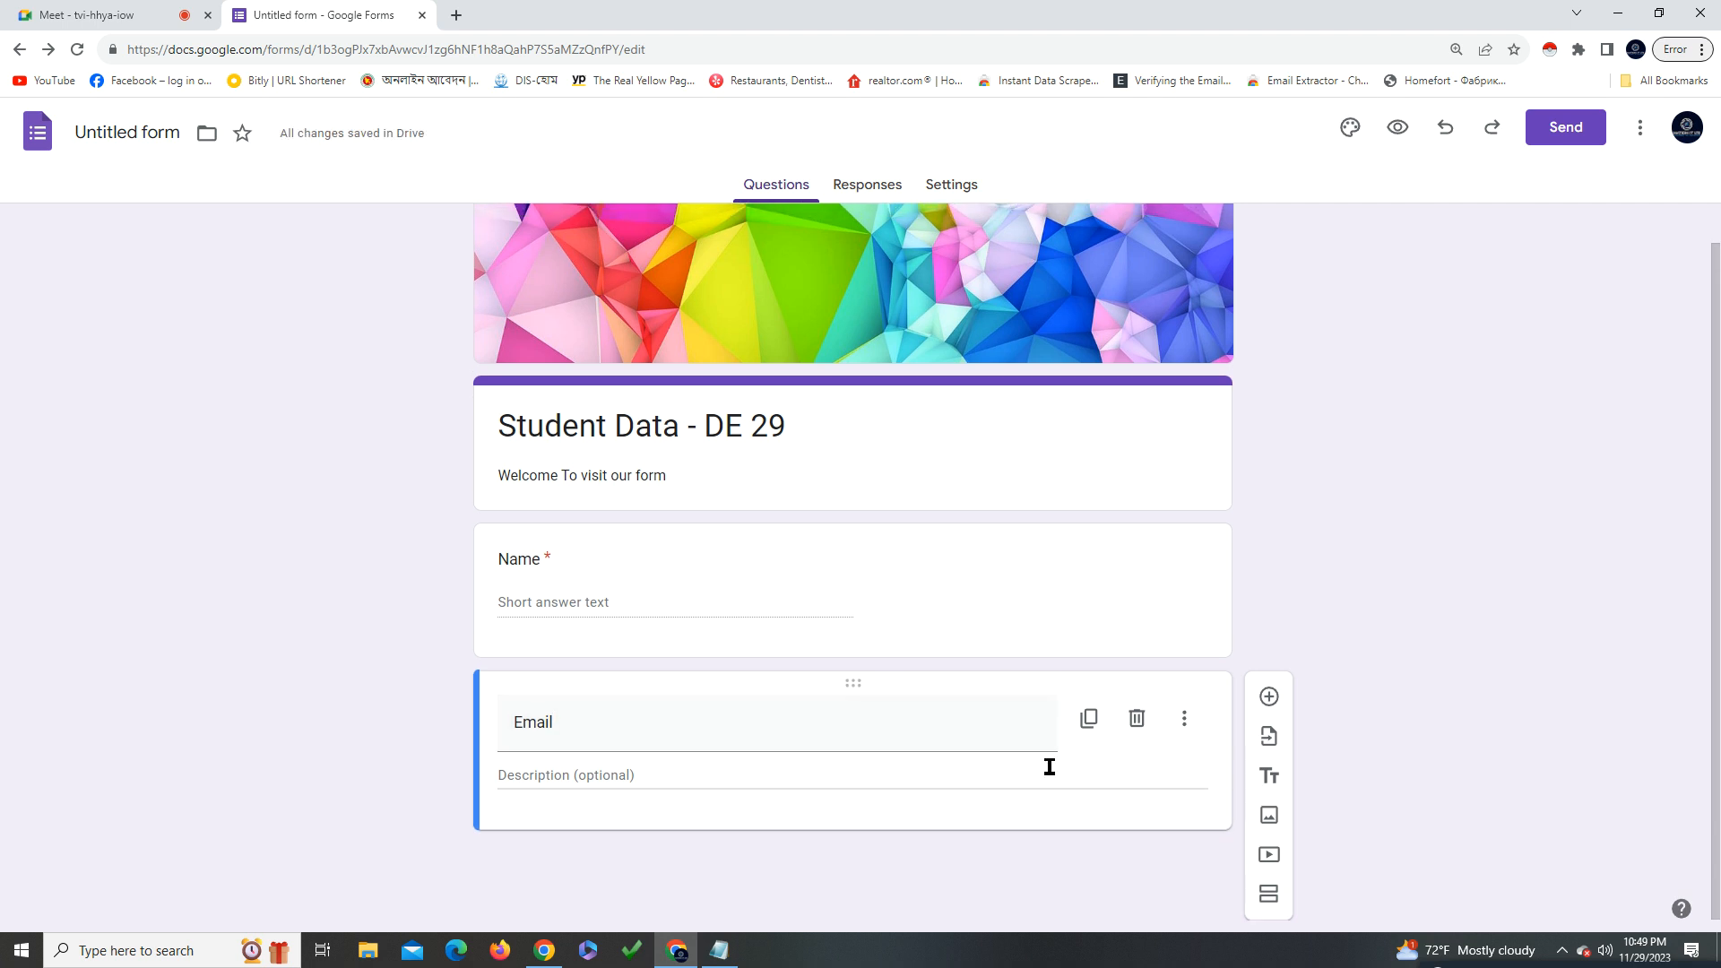
left_click(853, 724)
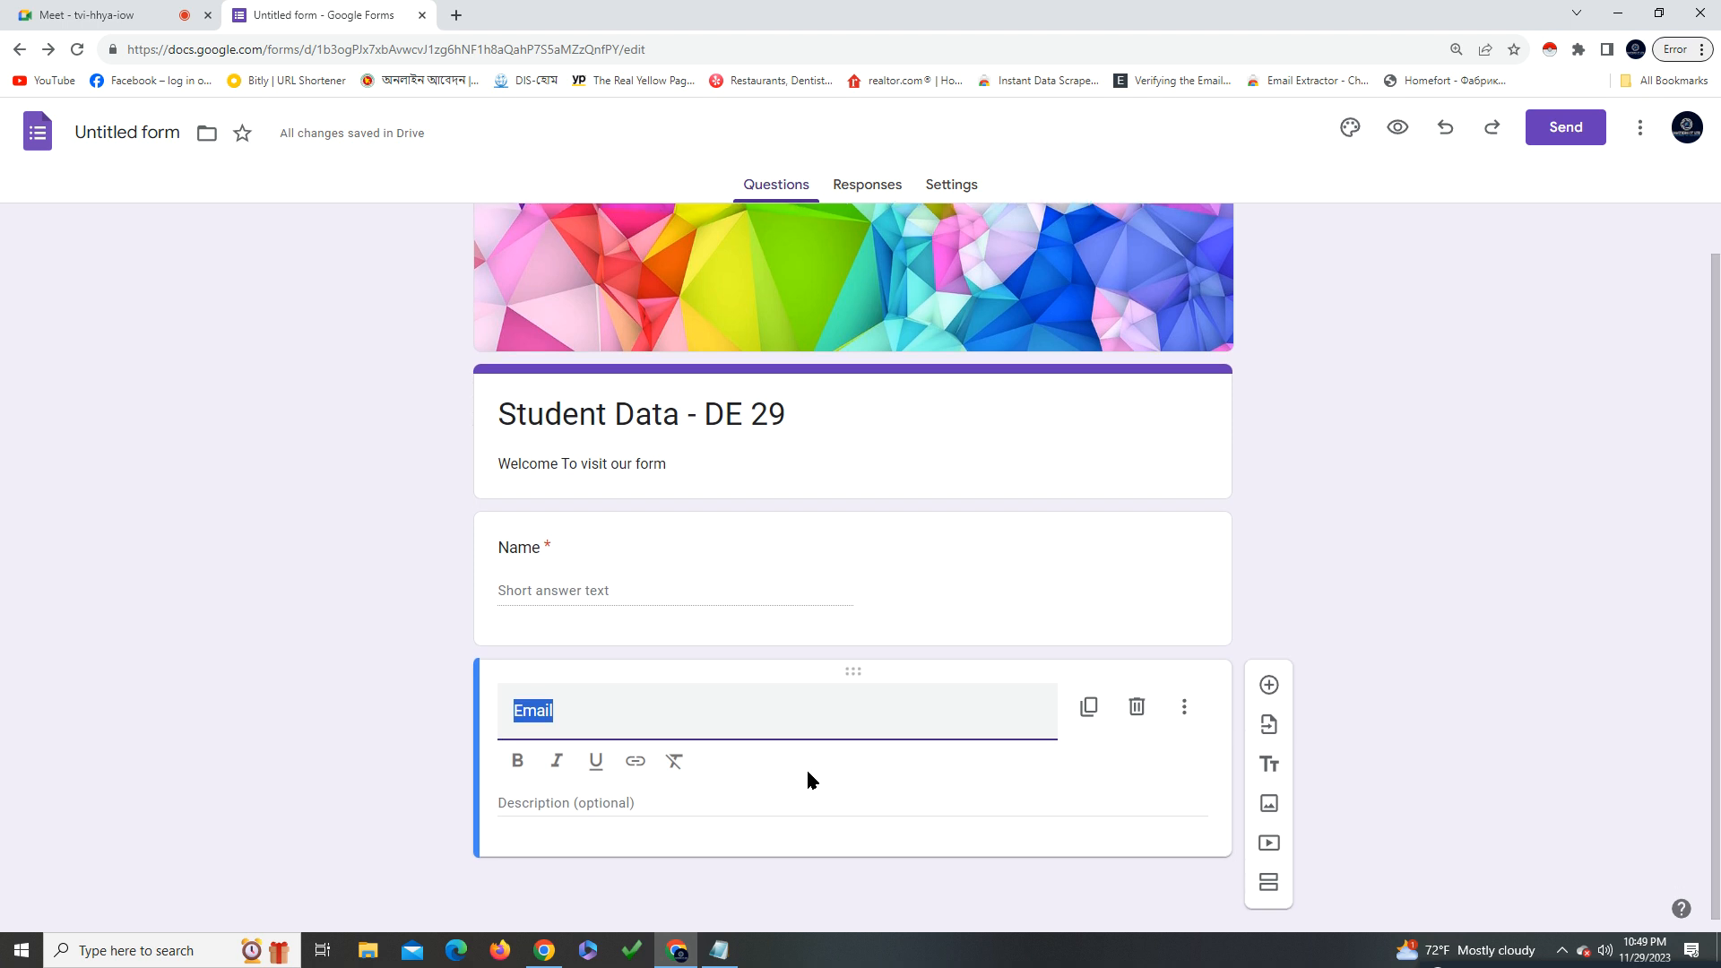
left_click(1124, 811)
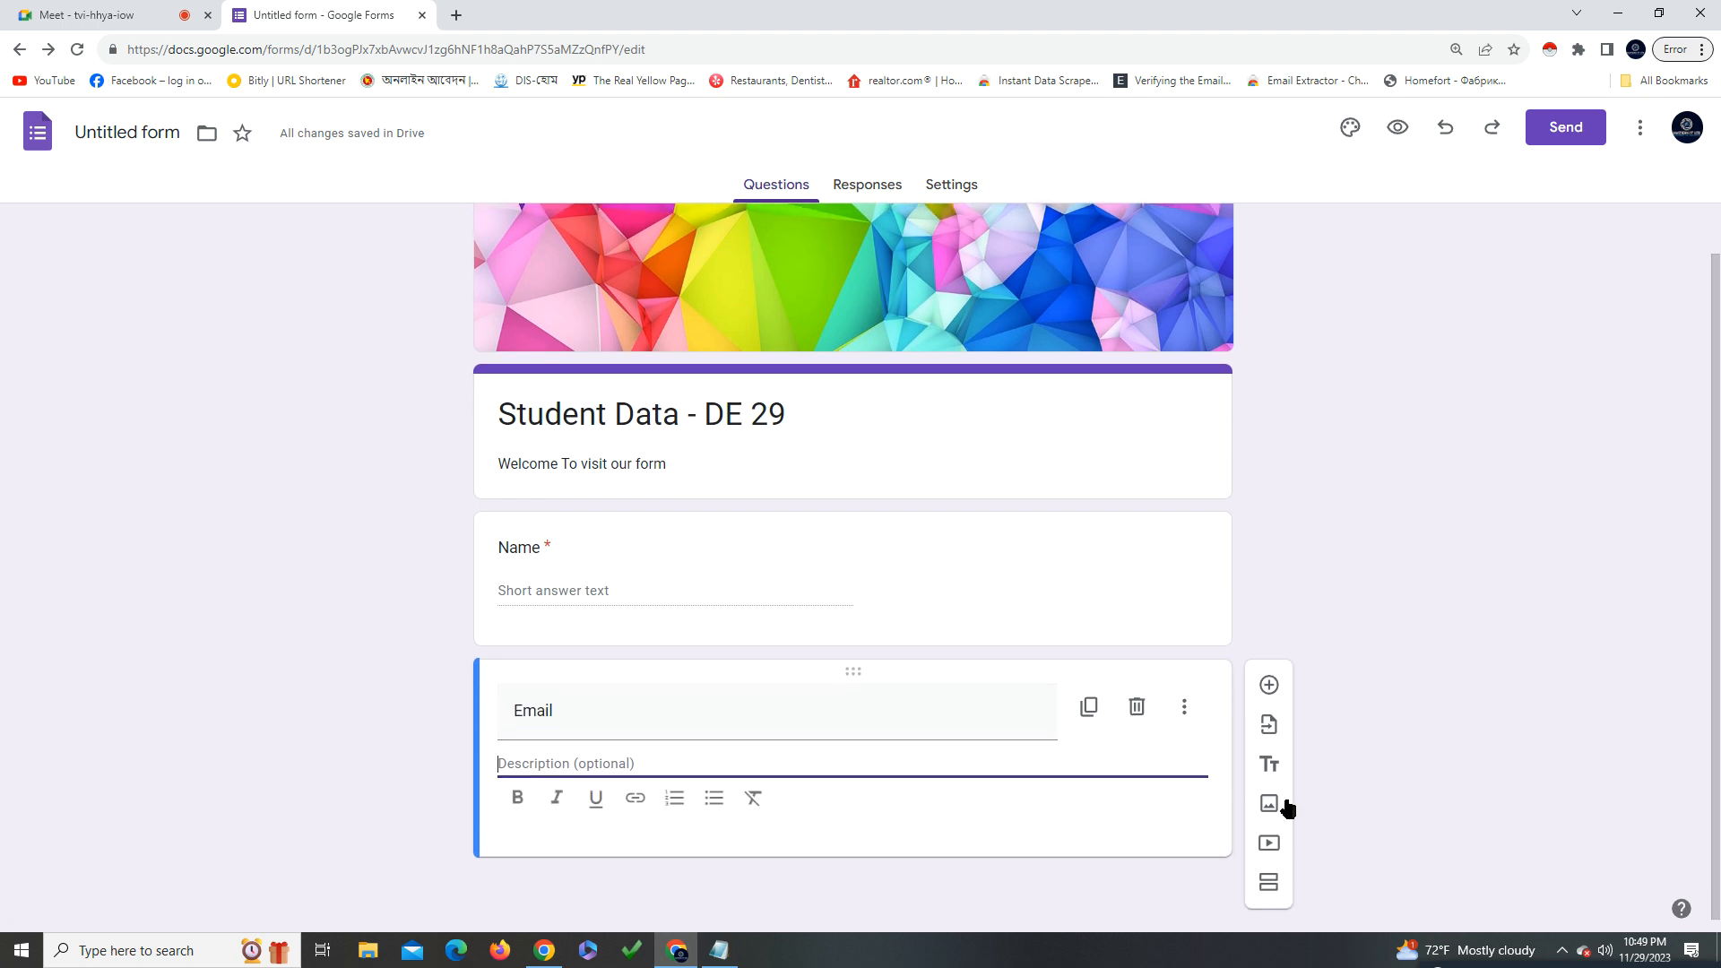
Add a second title and description block below Email and clear its default title
left_click(1268, 767)
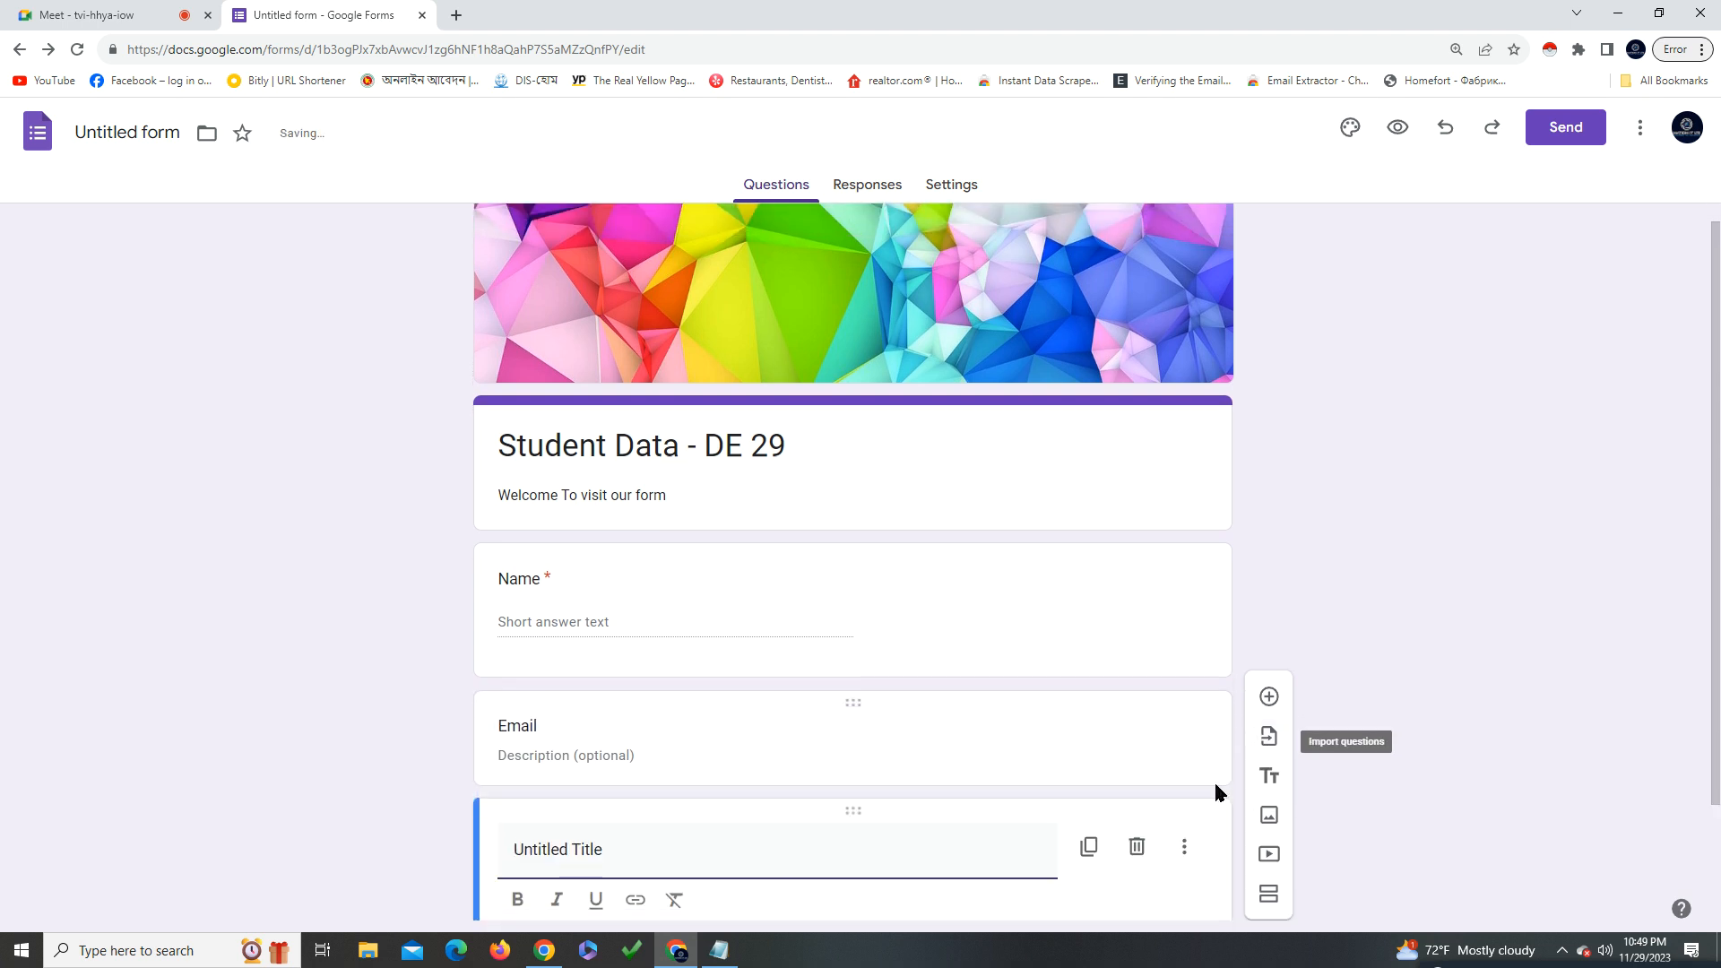
triple_click(613, 717)
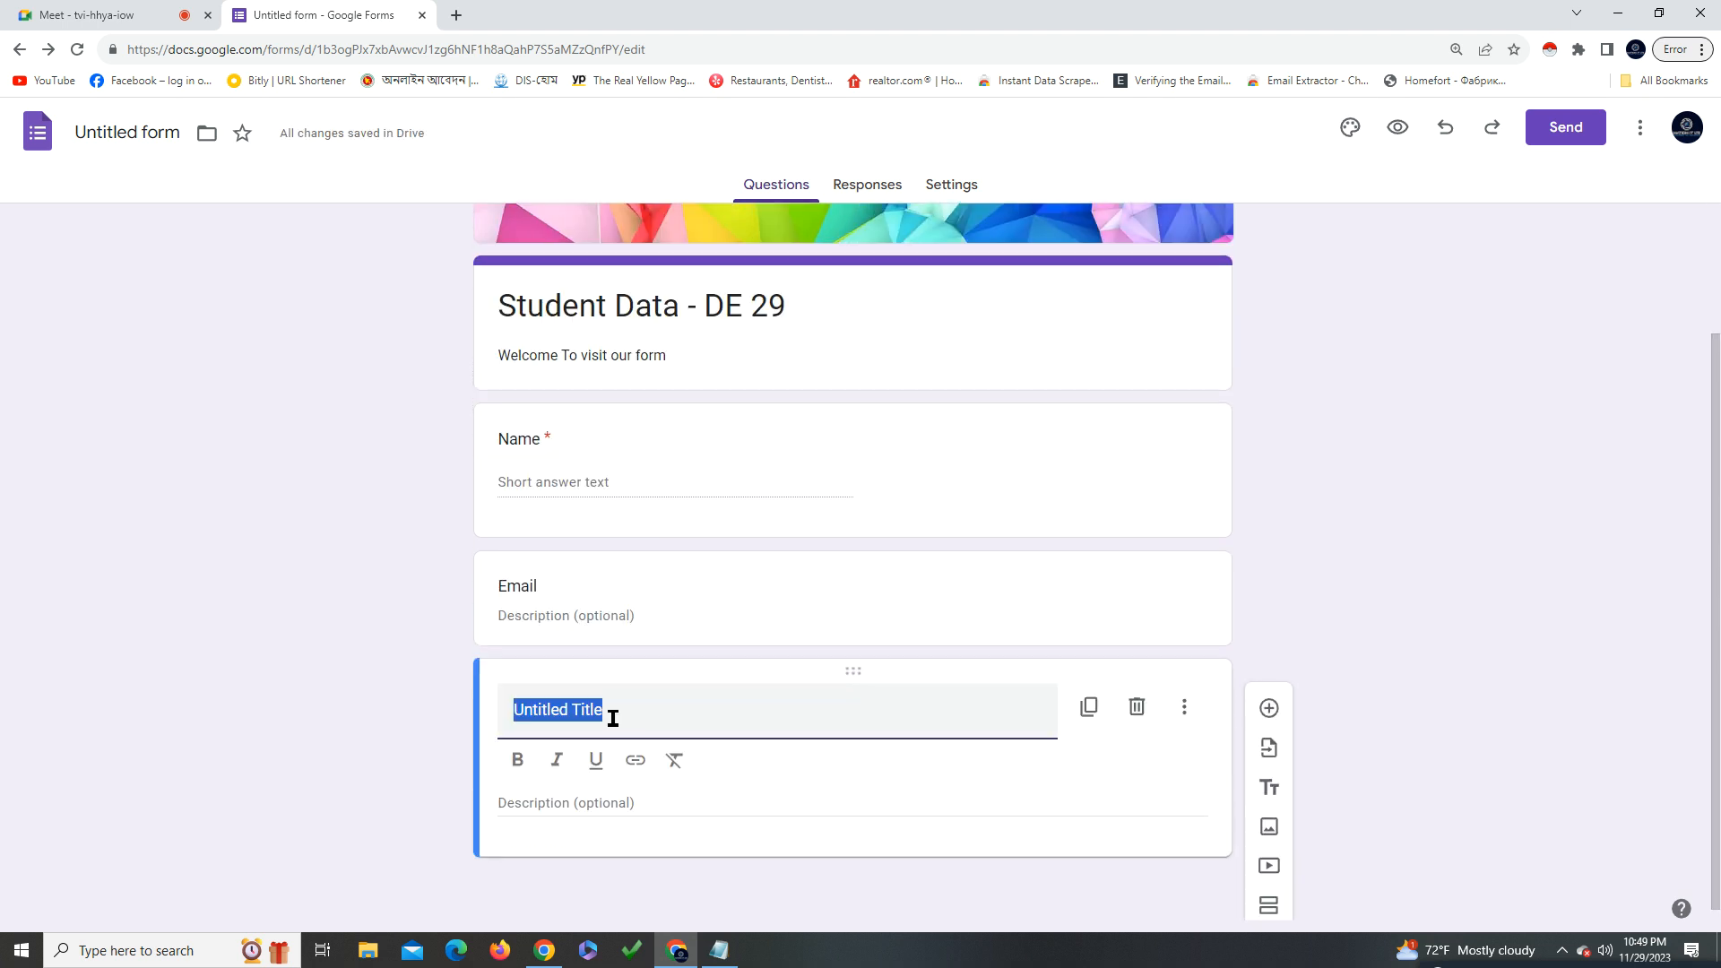
left_click(632, 618)
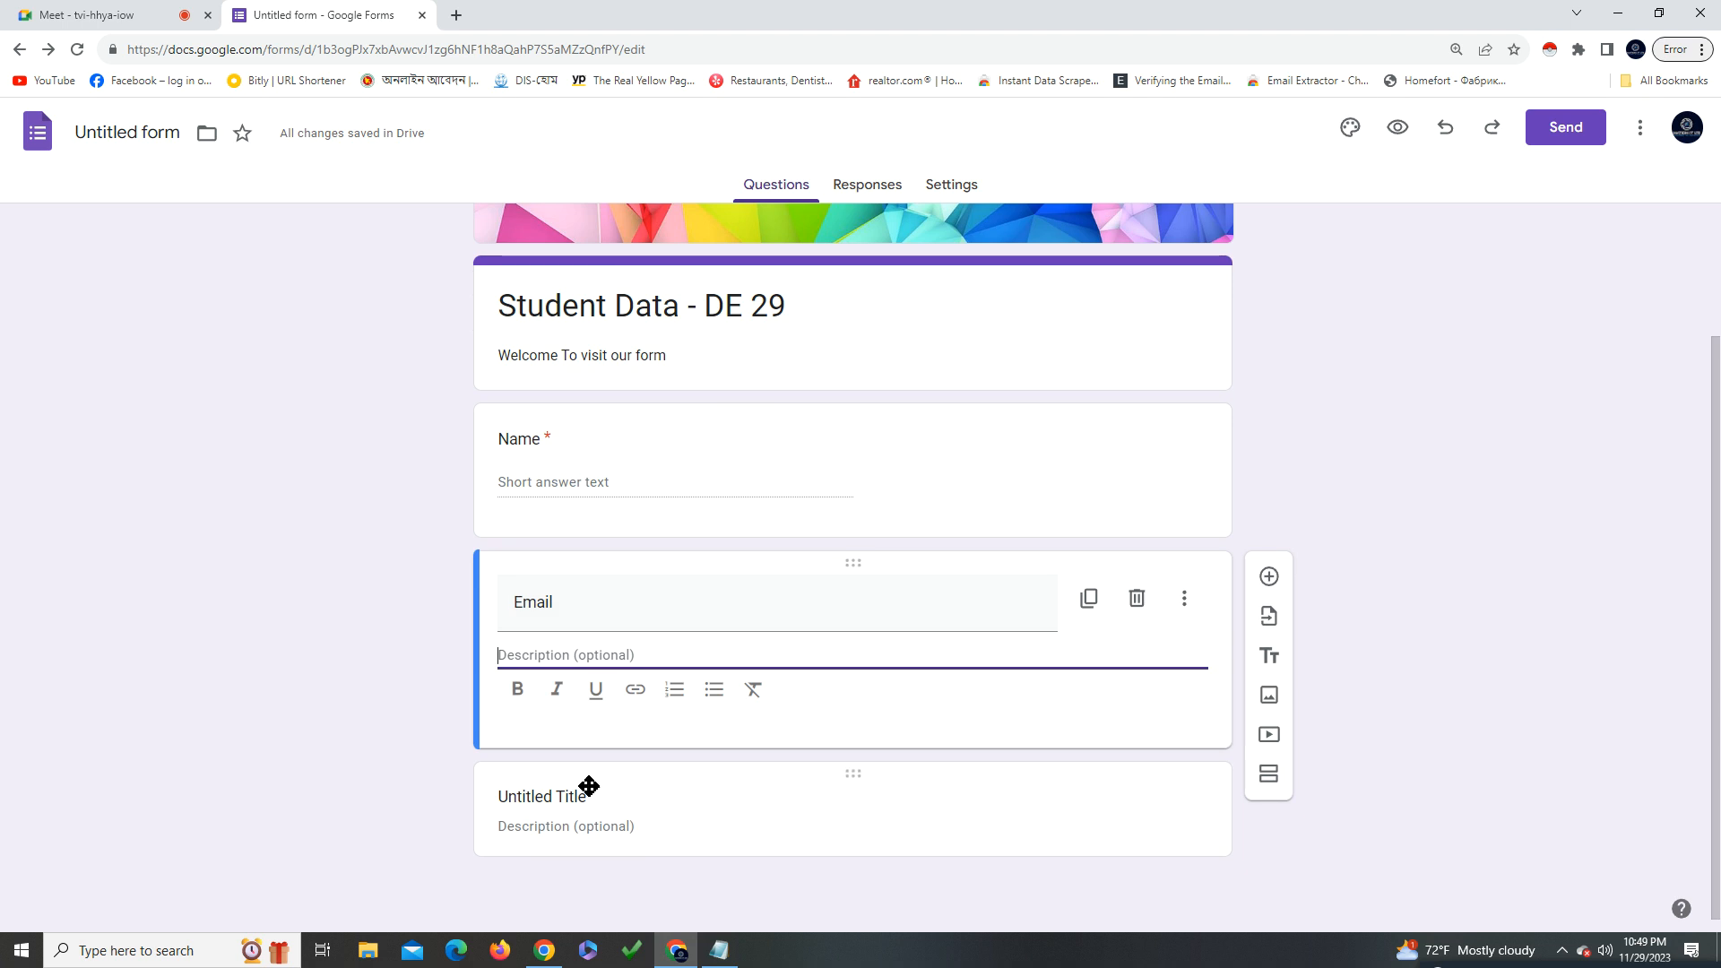
left_click(634, 826)
triple_click(597, 767)
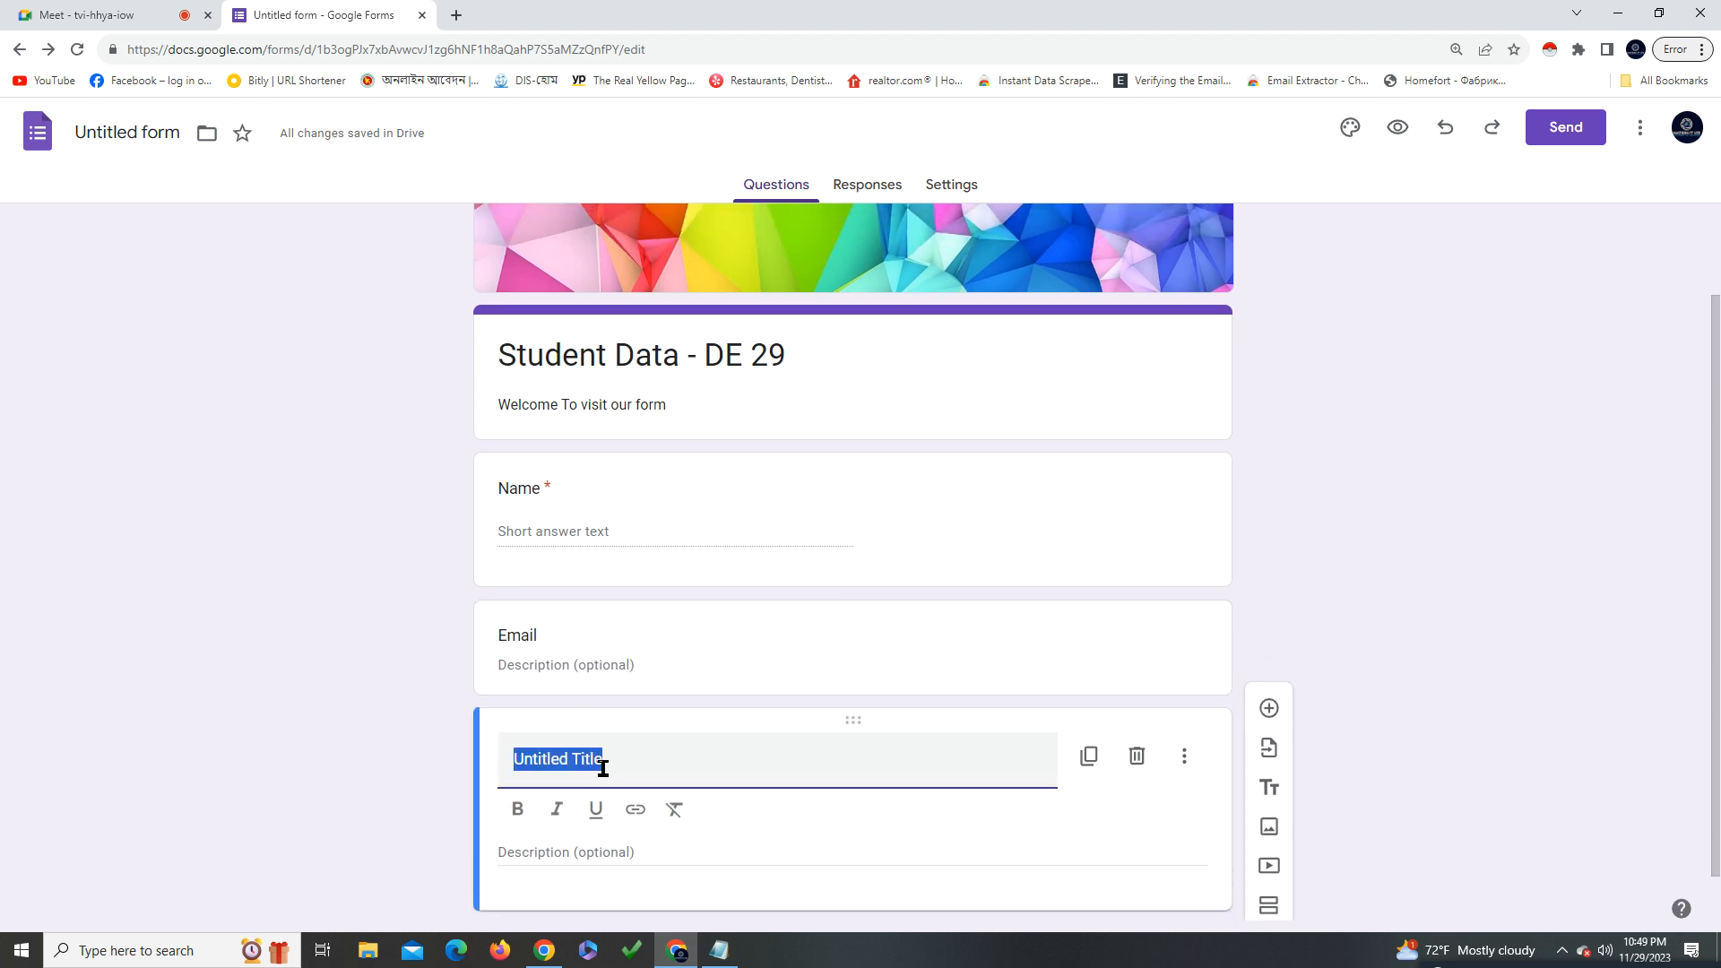
key("BackSpace")
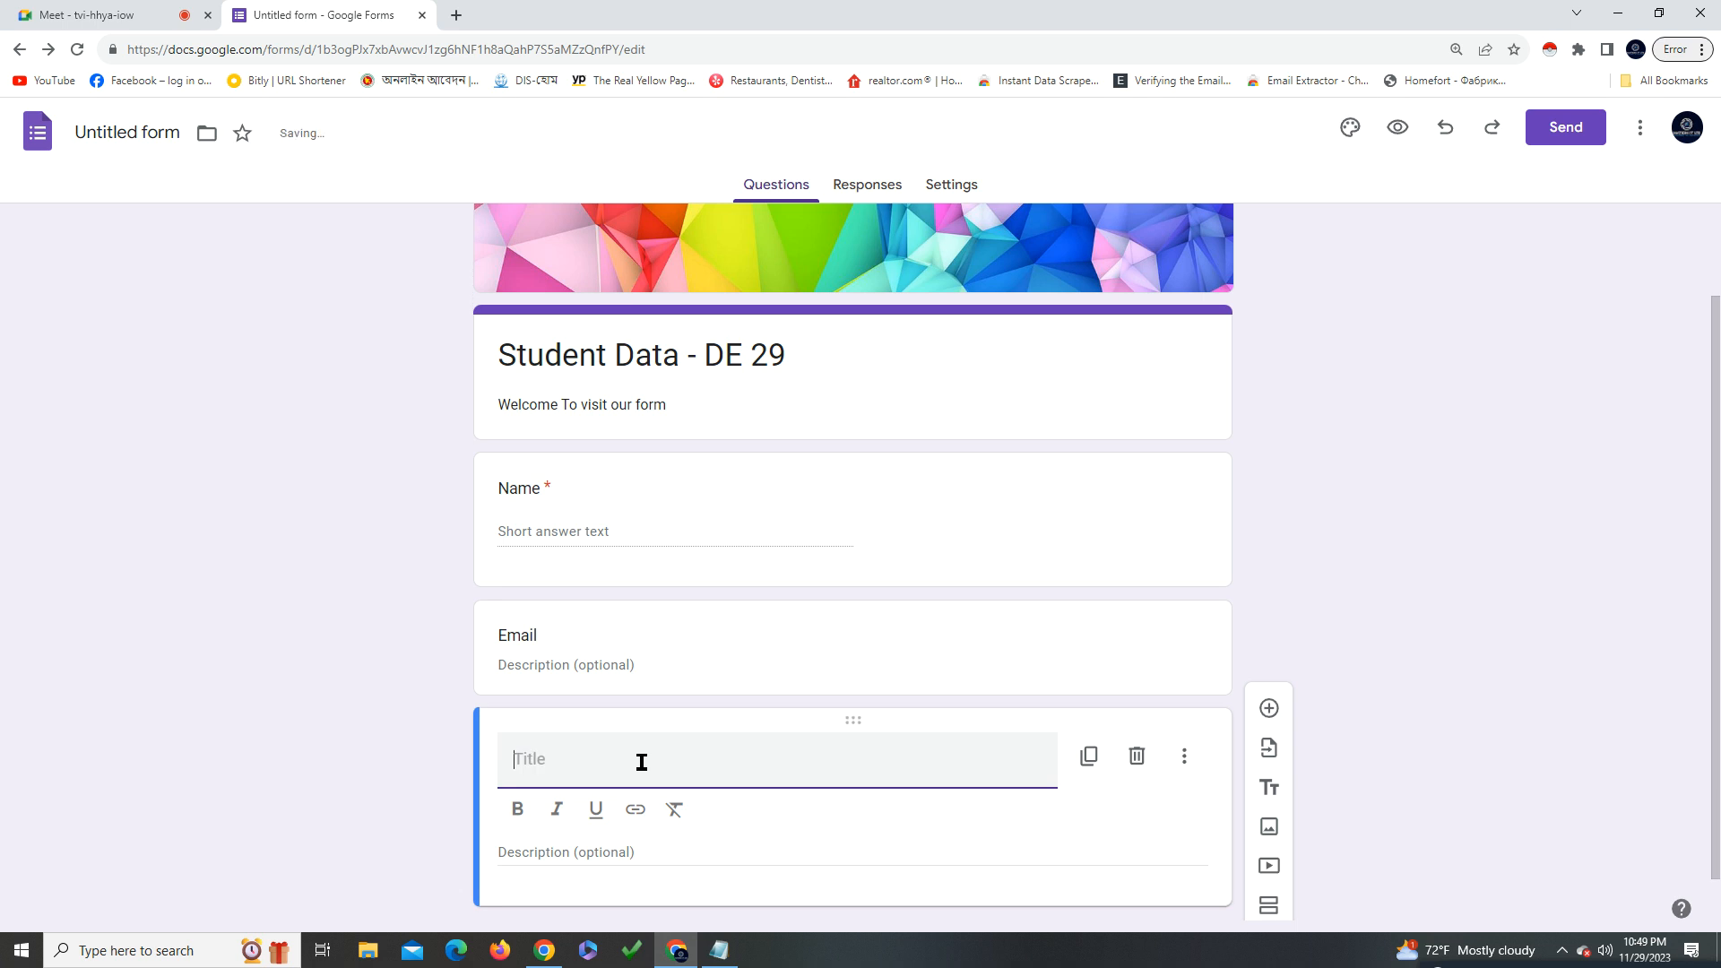
scroll(642, 762, "down", 1)
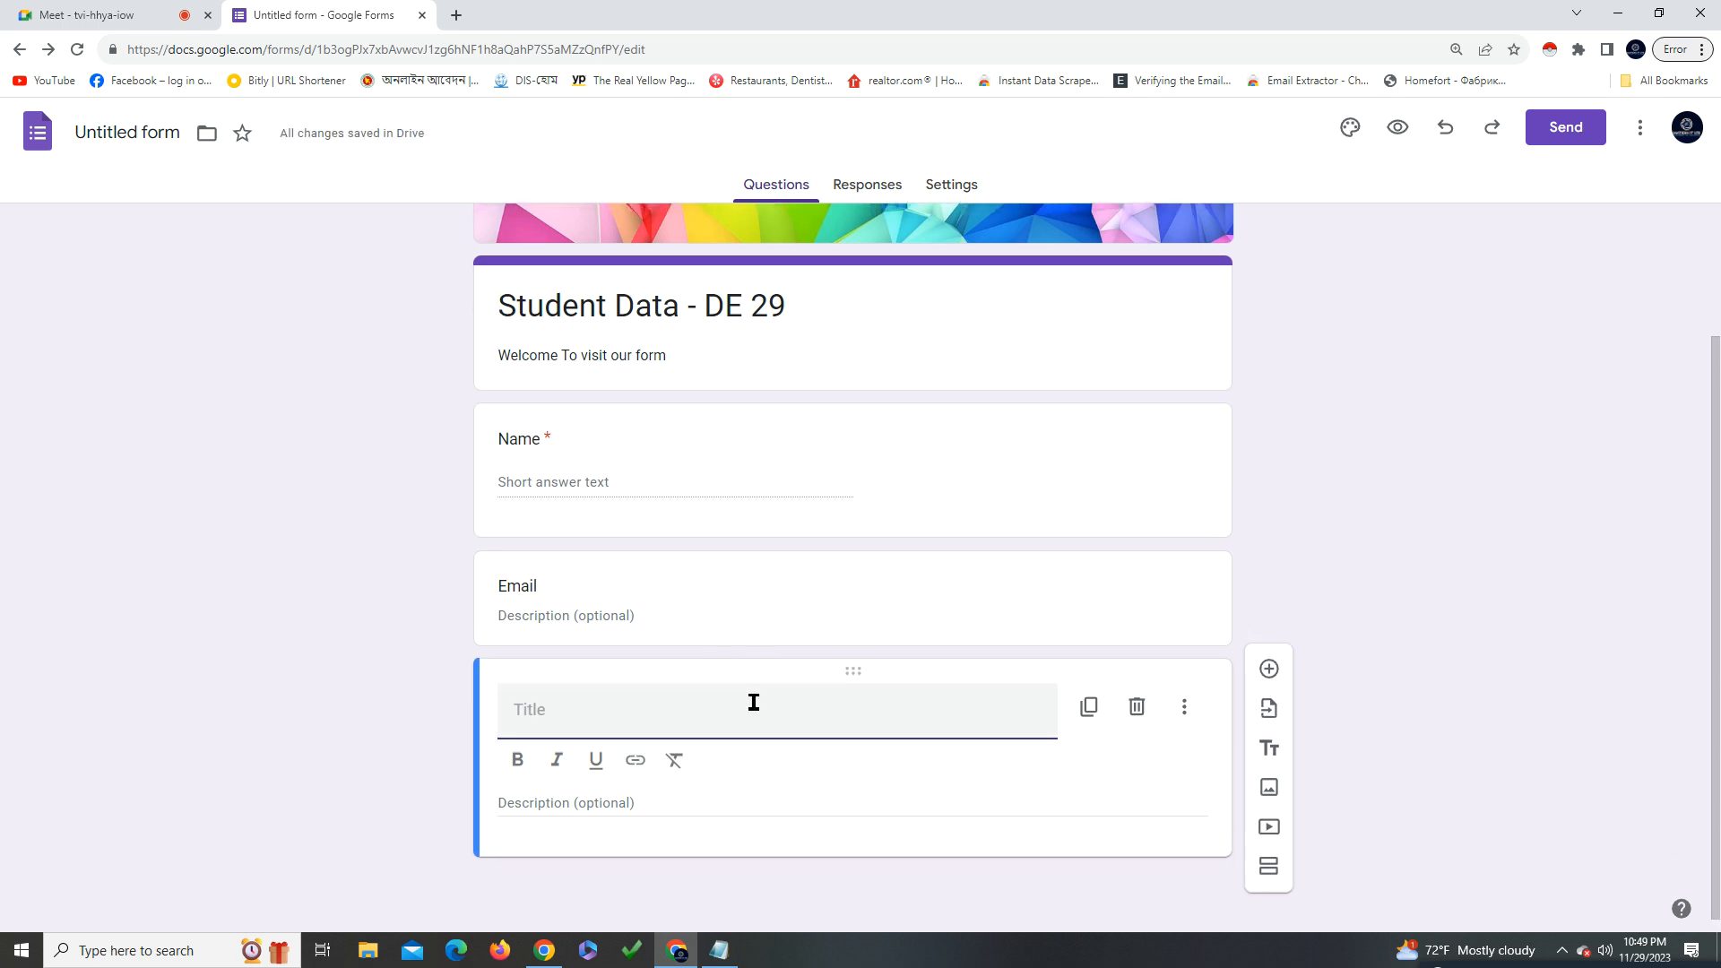
left_click(612, 792)
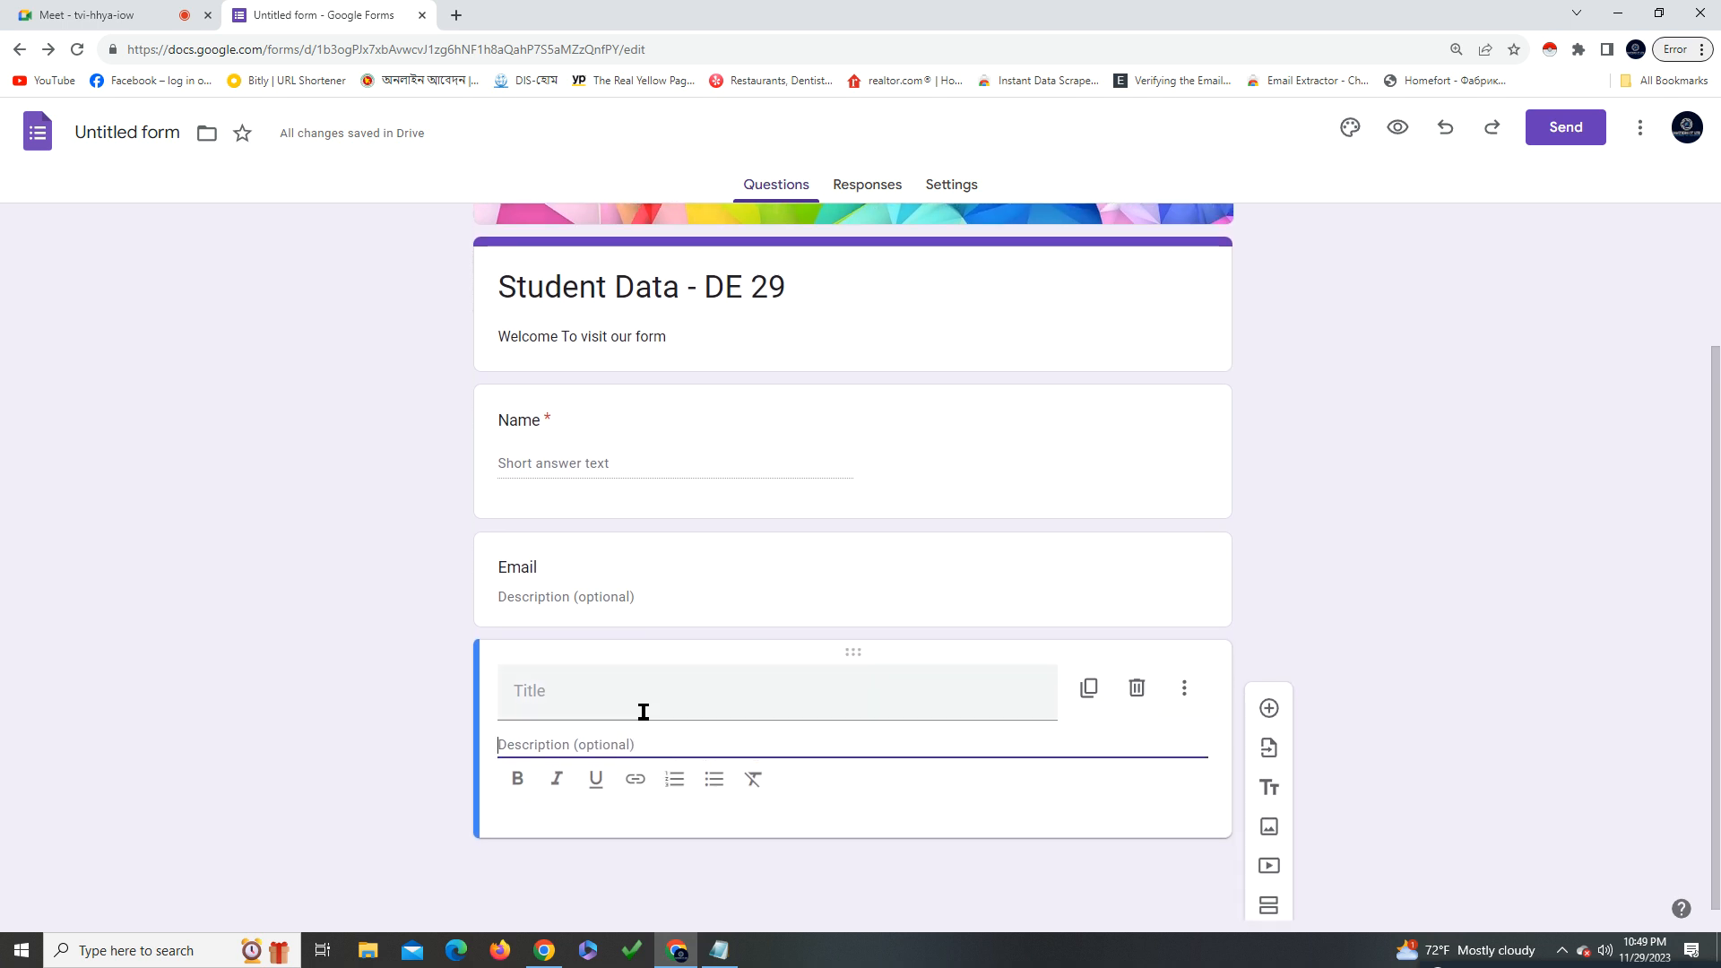
Undo the edits and additions of both title and description blocks
scroll(733, 594, "up", 2)
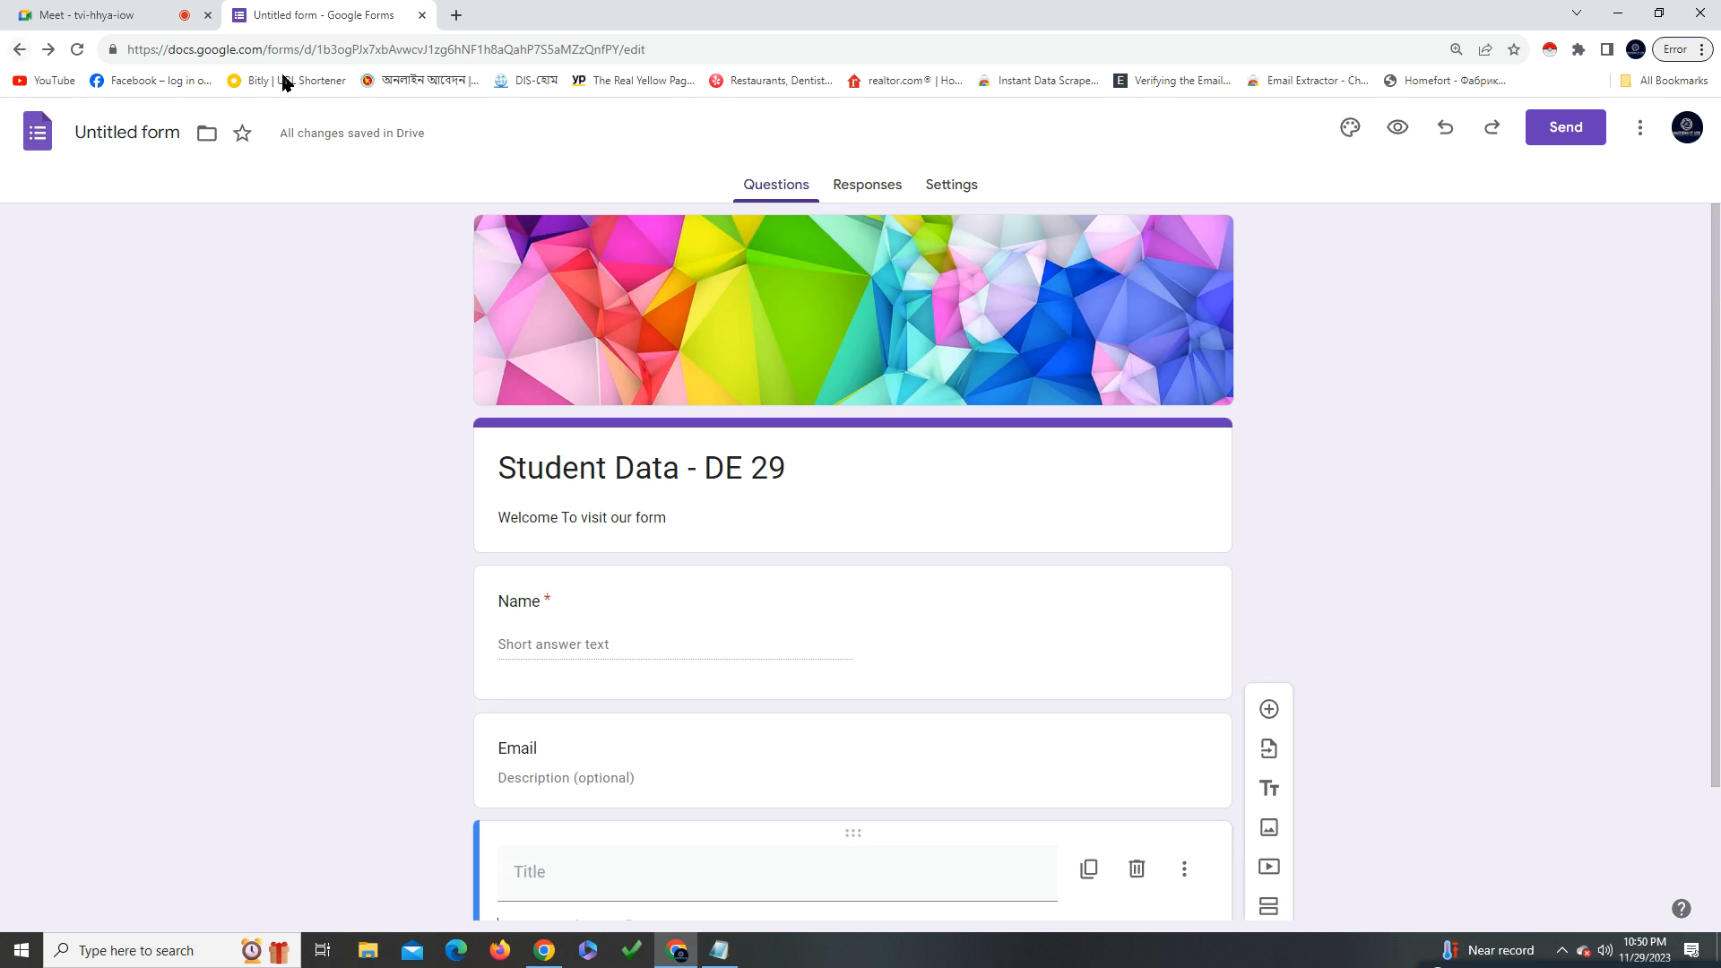
left_click(1444, 129)
left_click(1444, 129)
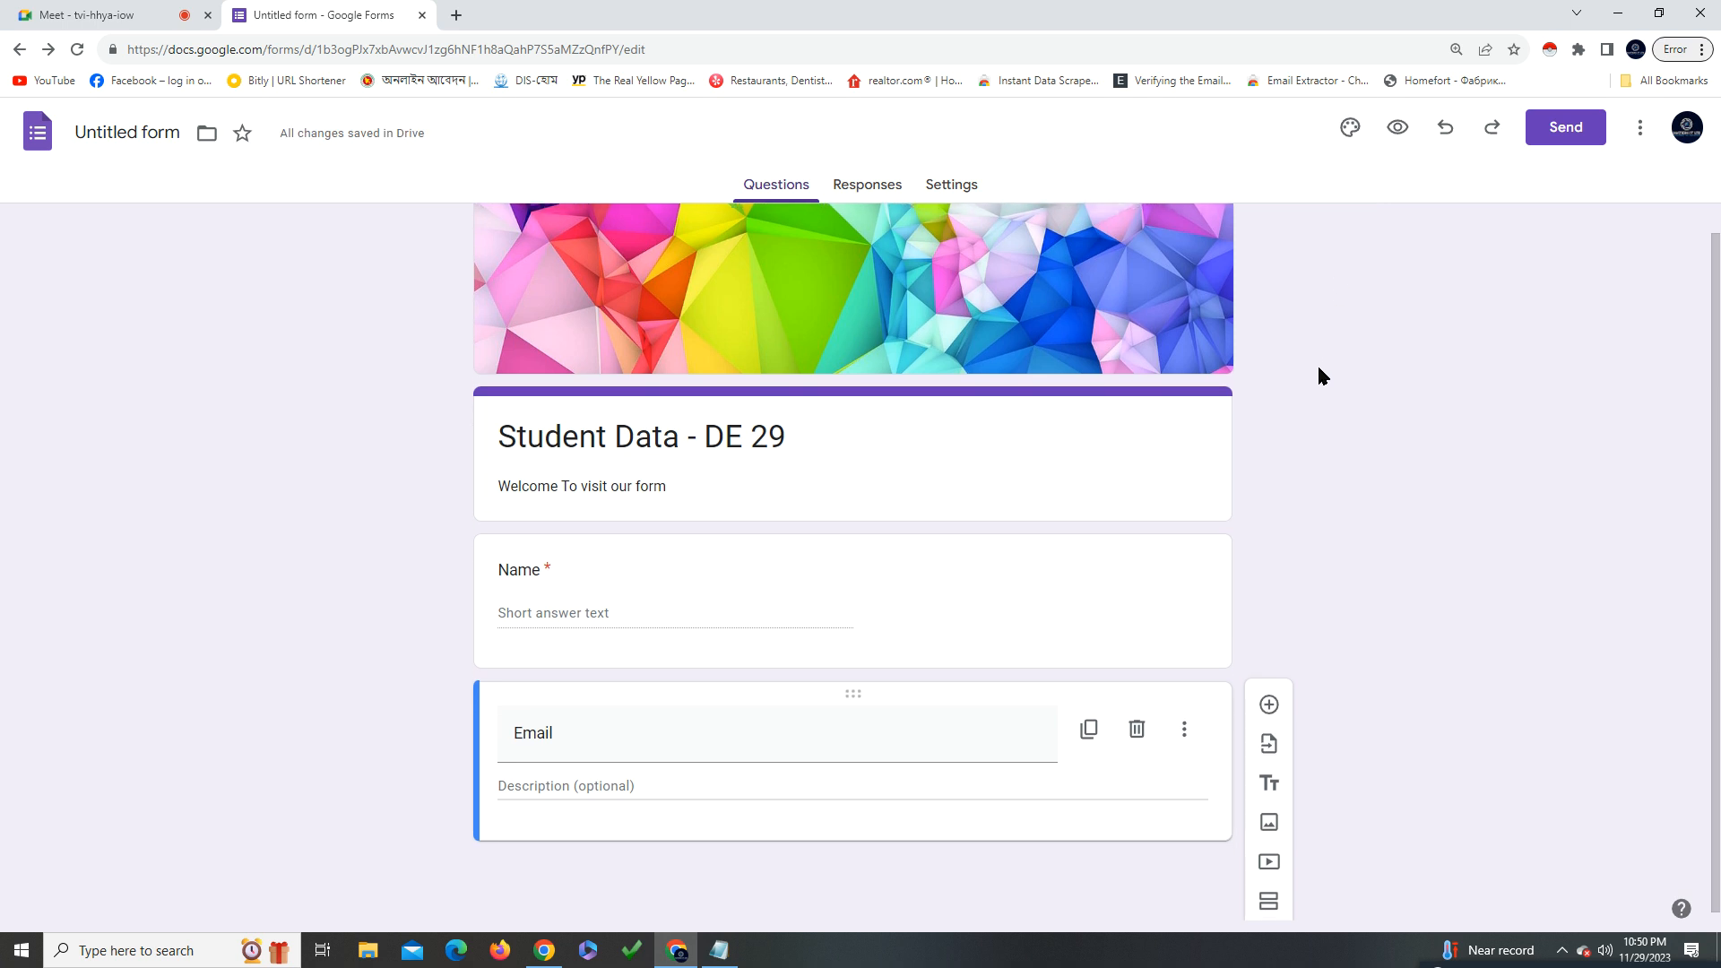
left_click(1444, 127)
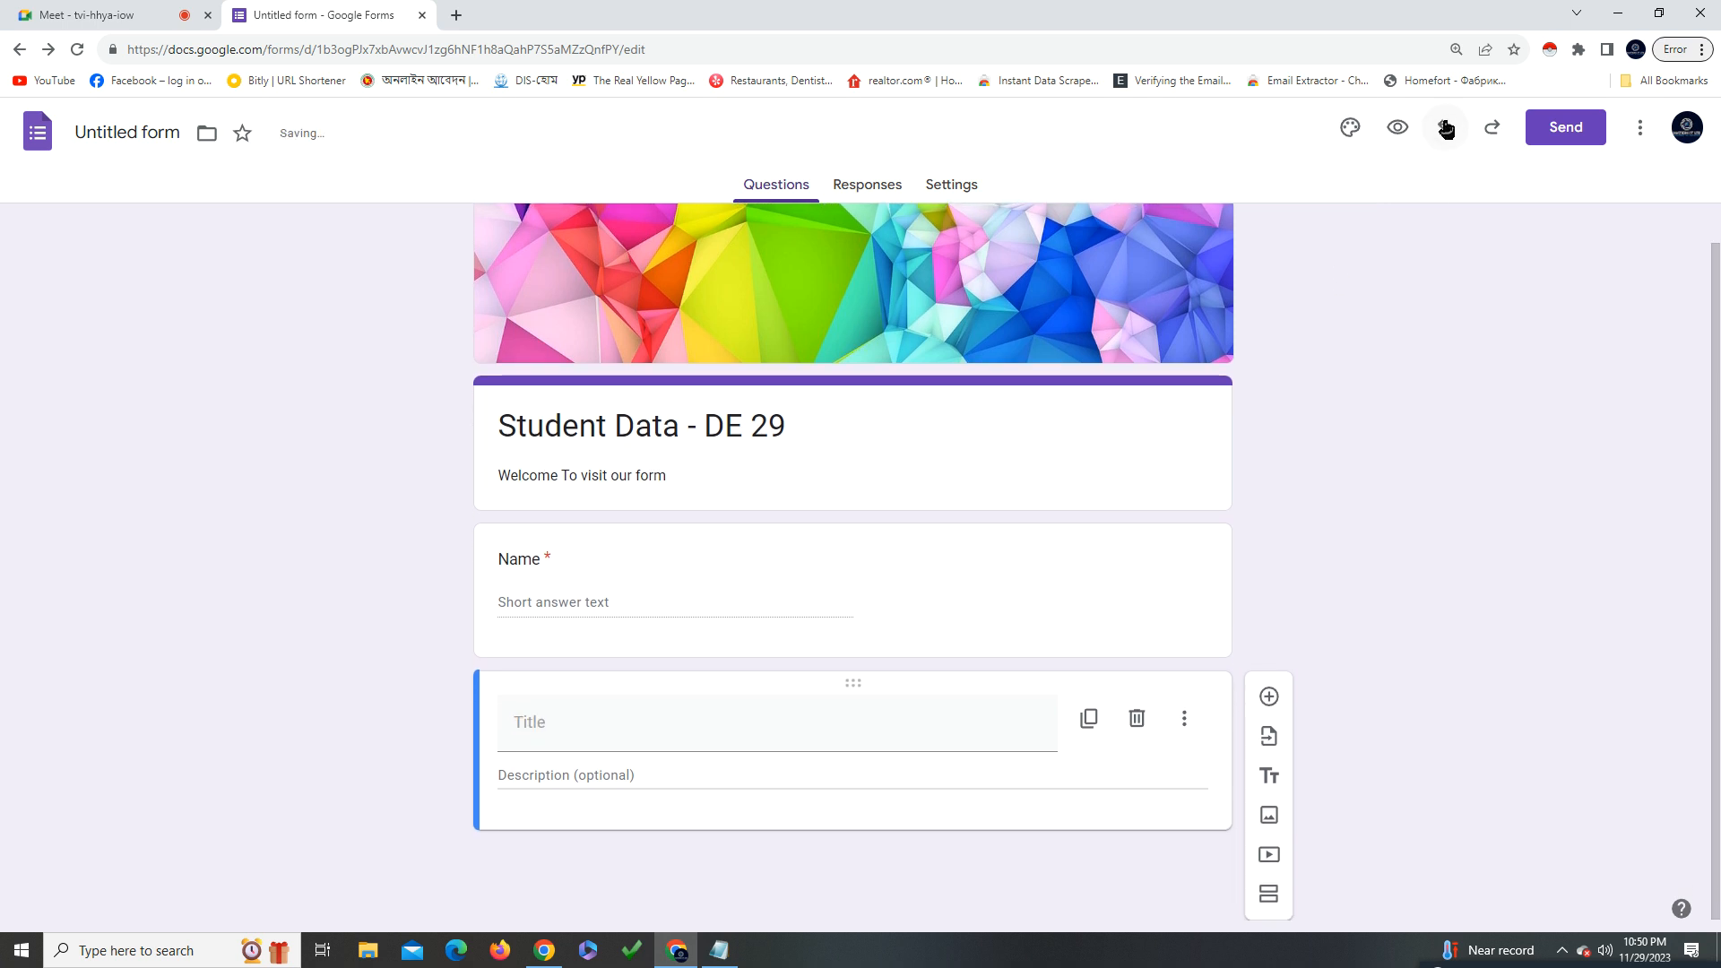
left_click(1444, 127)
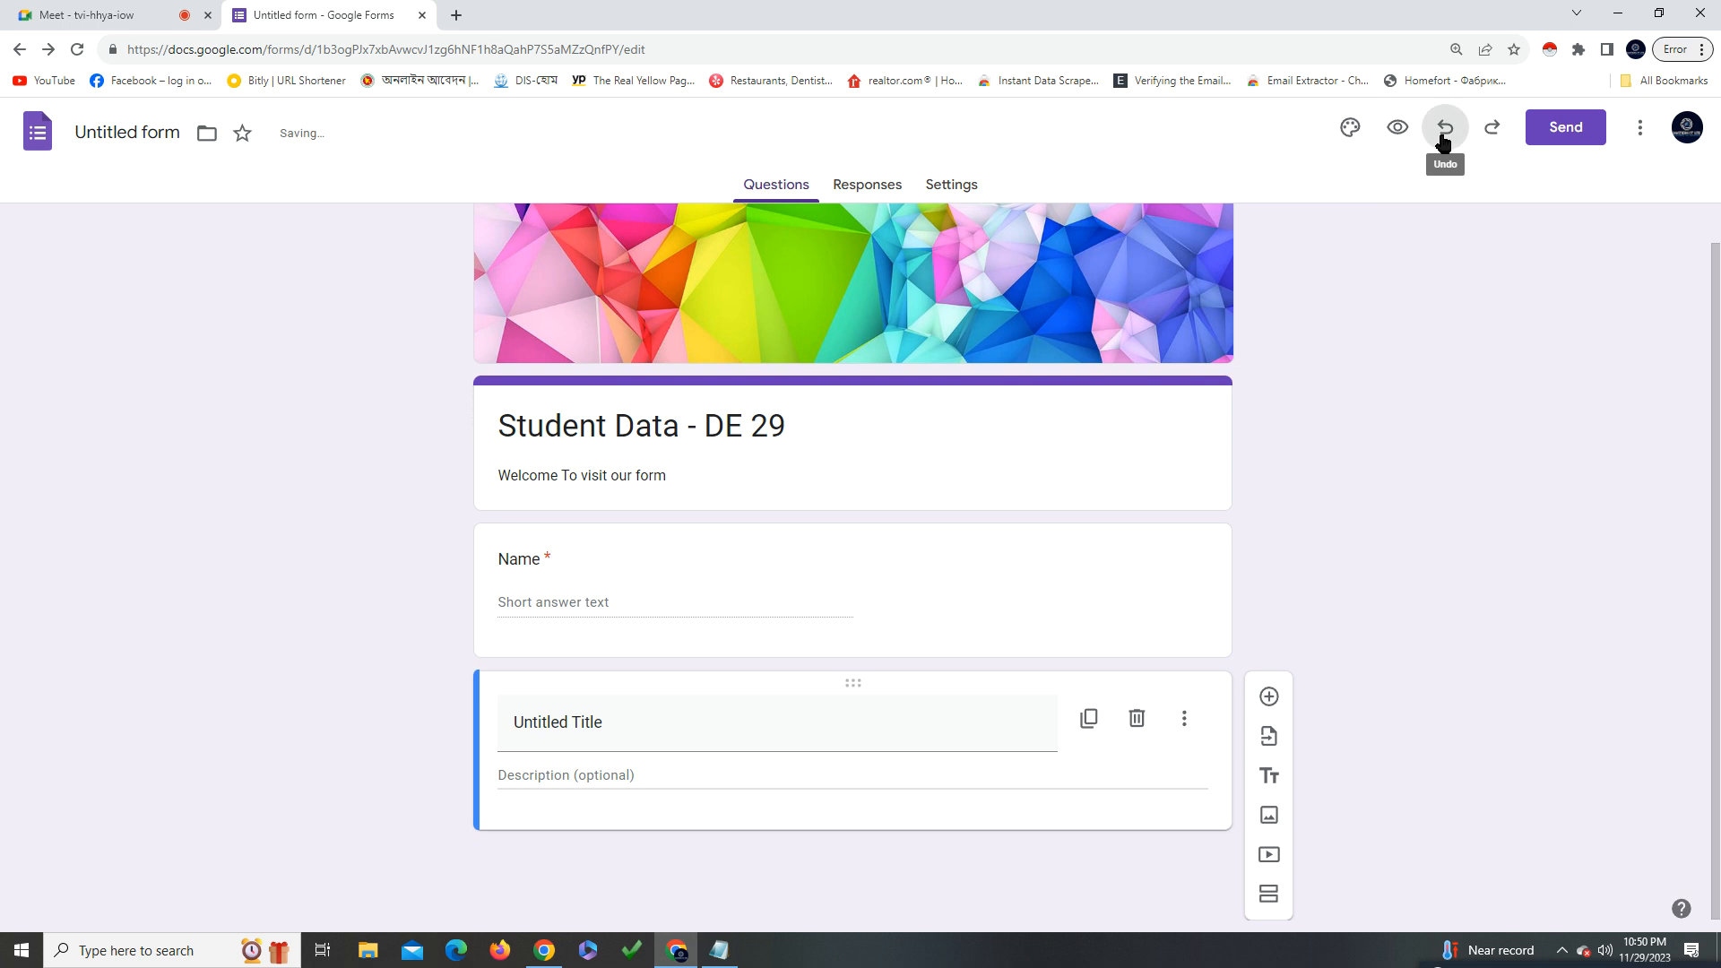
left_click(1444, 128)
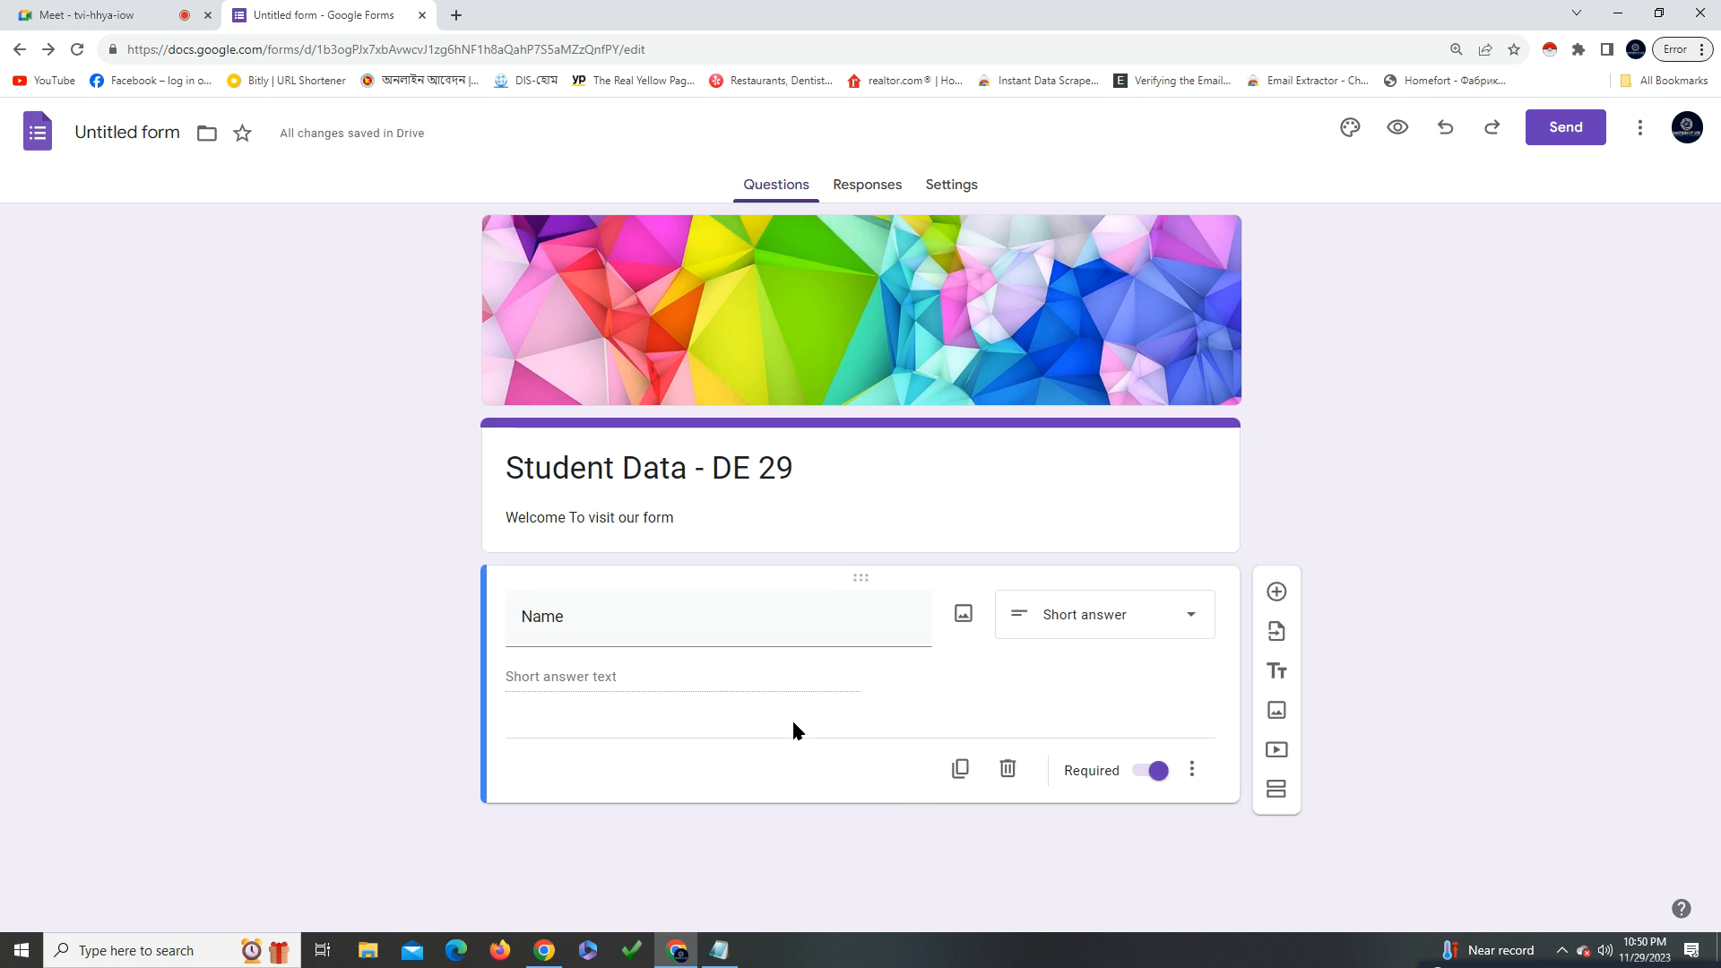
Undo the Name question's edits back to the untitled multiple choice question with Option 1
left_click(1434, 139)
left_click(1432, 141)
left_click(1436, 147)
left_click(1444, 143)
left_click(1449, 138)
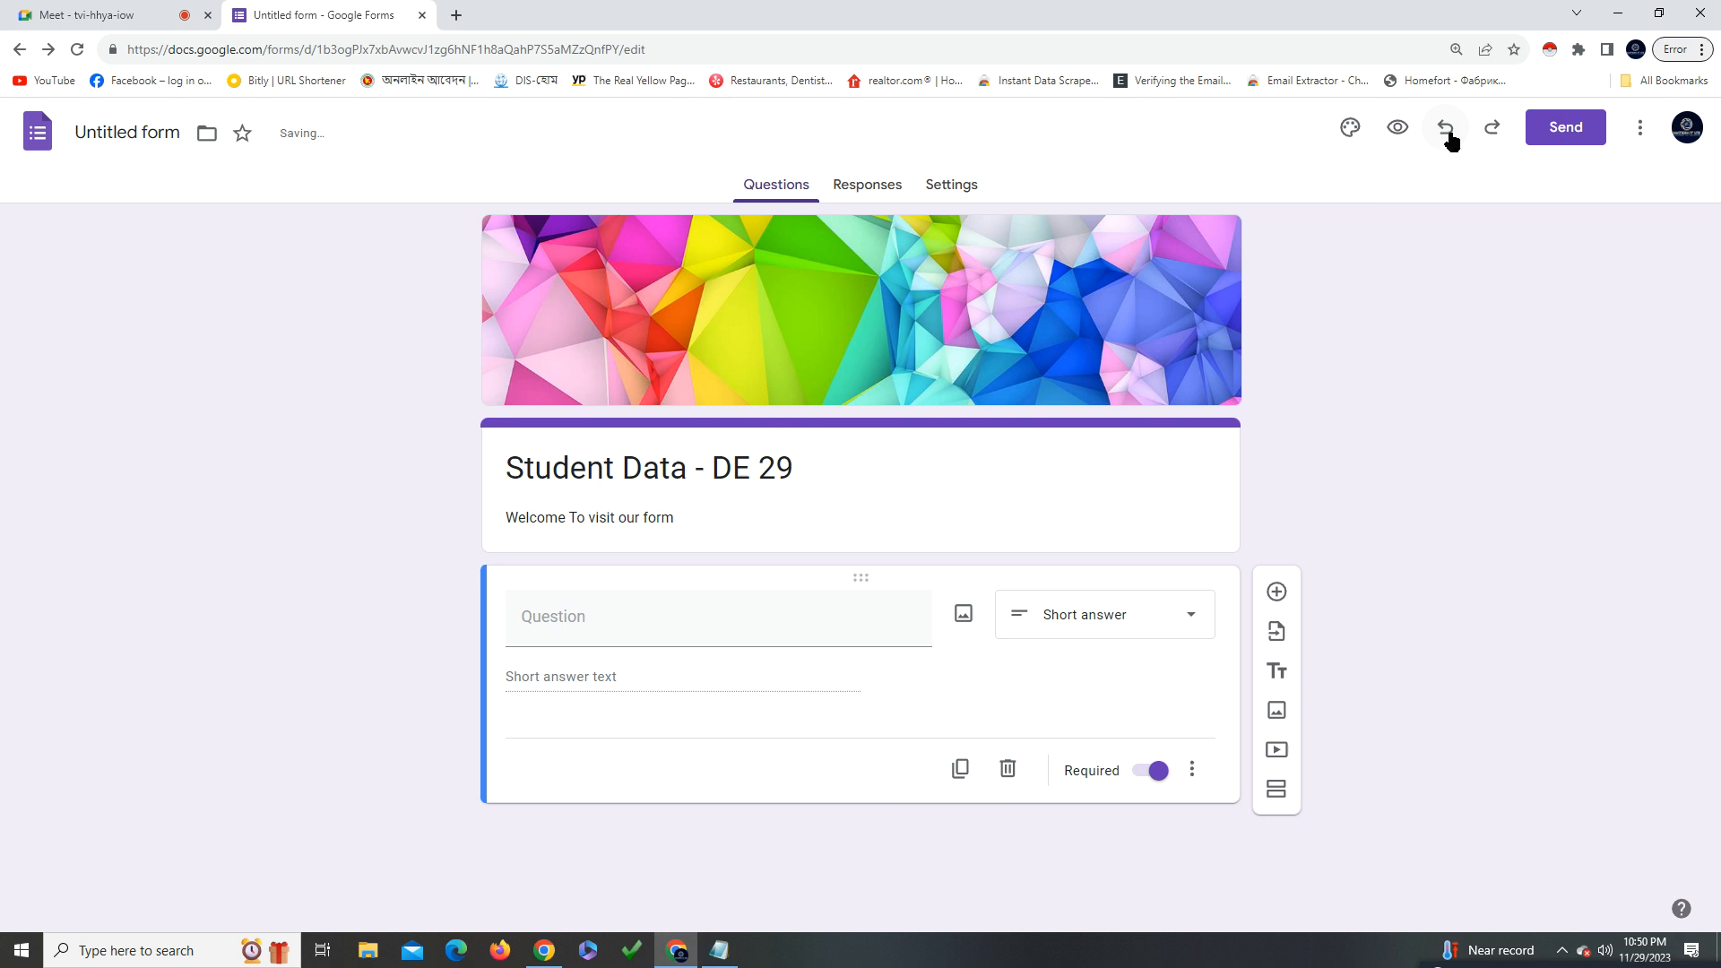
left_click(1449, 139)
left_click(1449, 139)
left_click(1449, 139)
left_click(1449, 139)
left_click(1449, 139)
left_click(1450, 139)
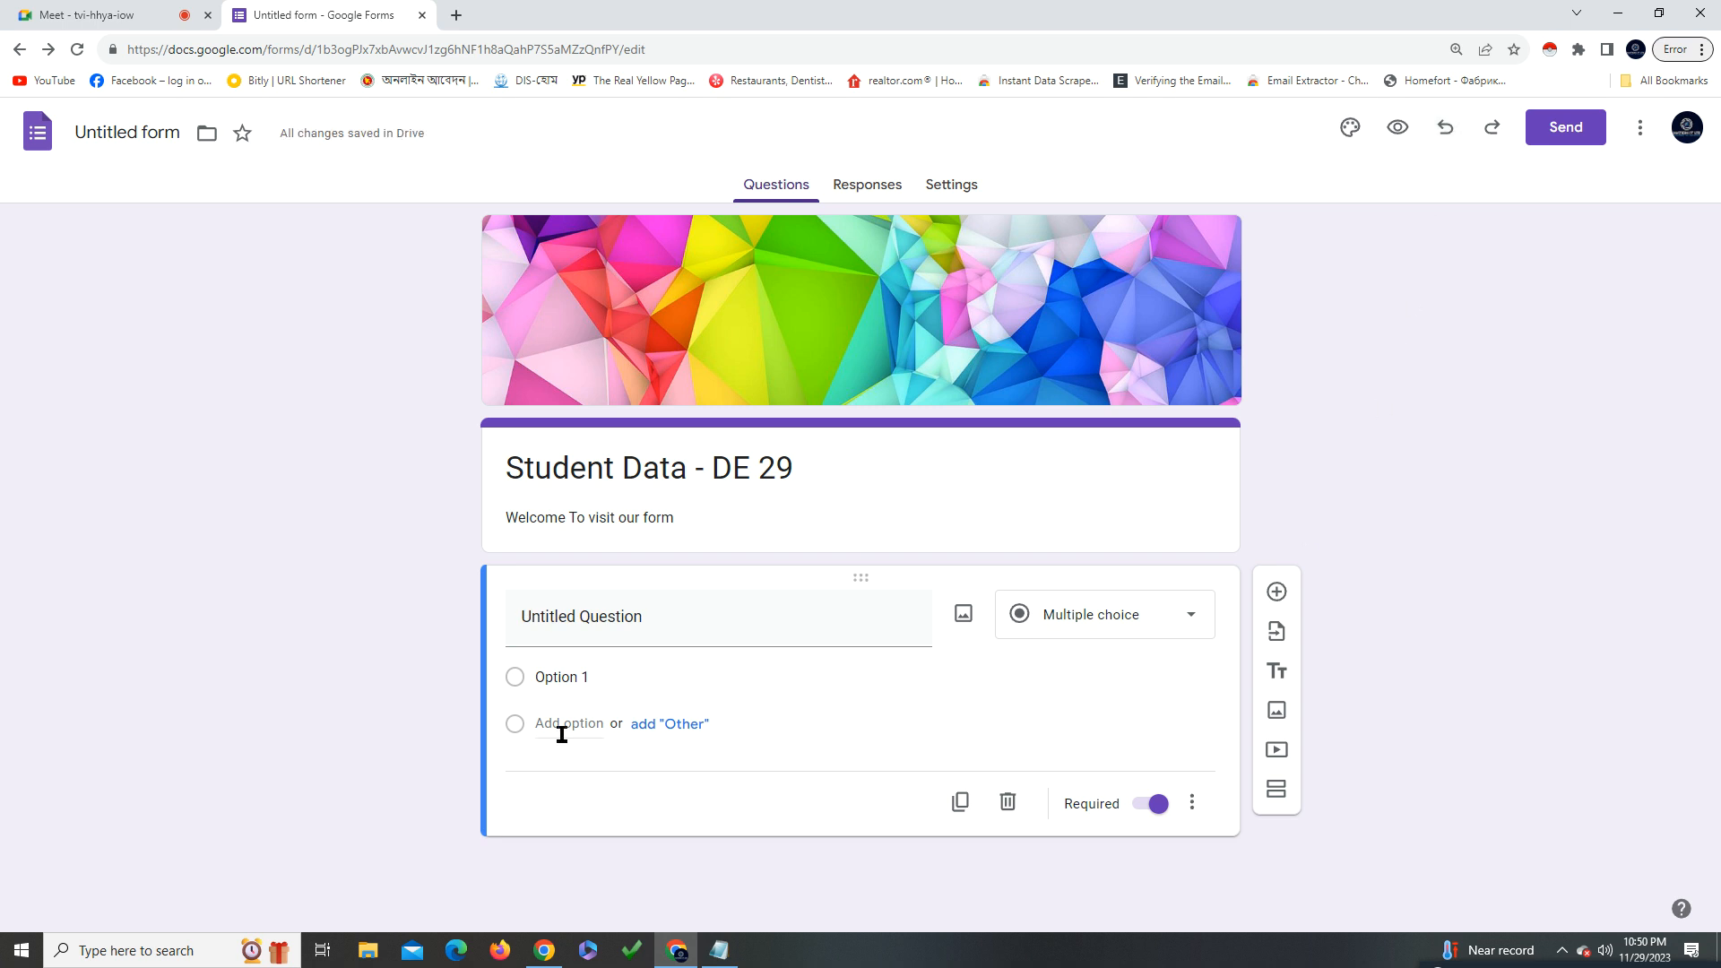
Title the untitled multiple choice question "Name"
left_click(722, 602)
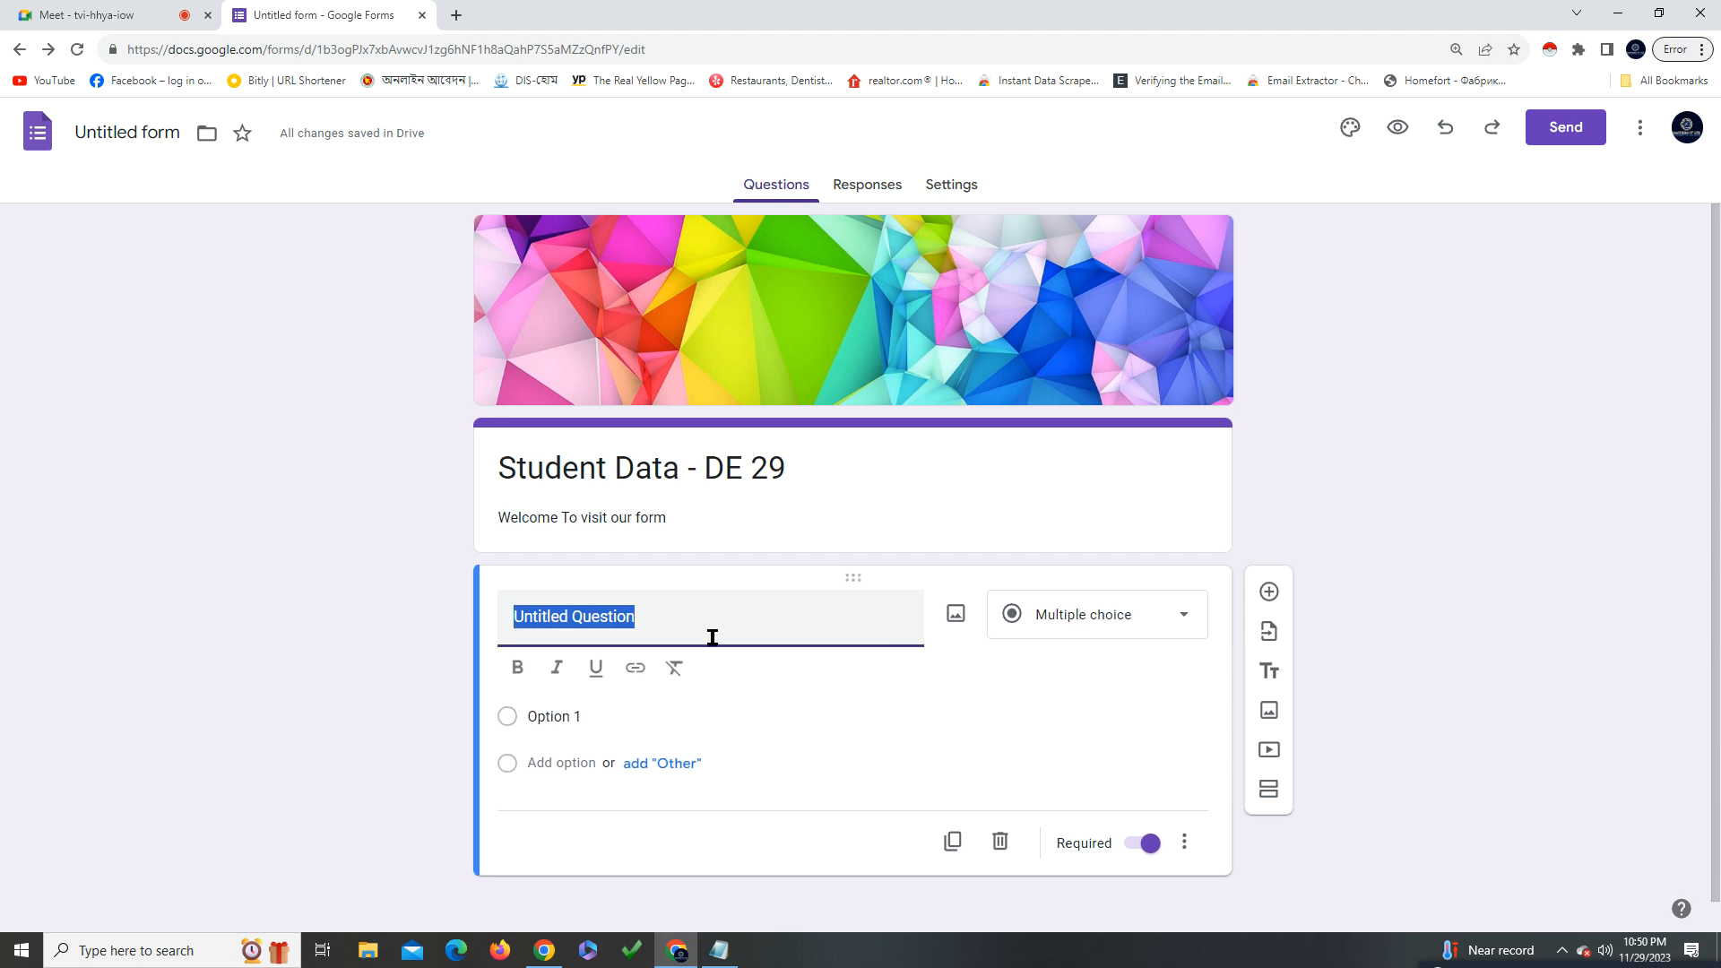
type("Name")
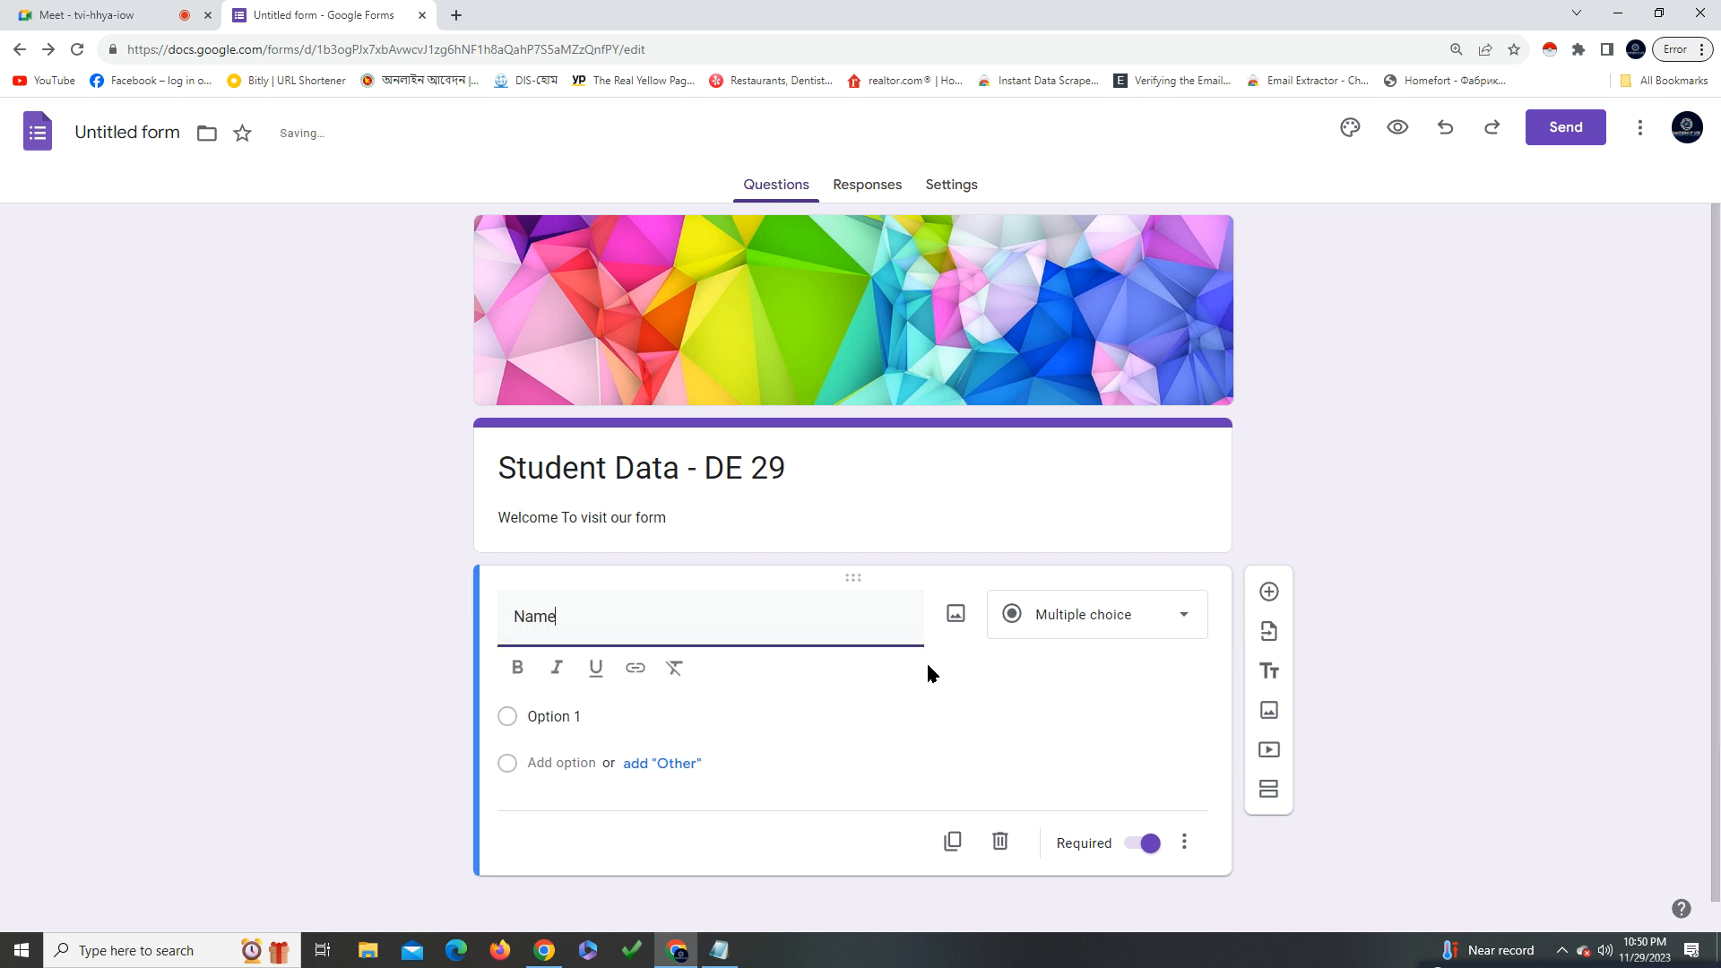
key("Return")
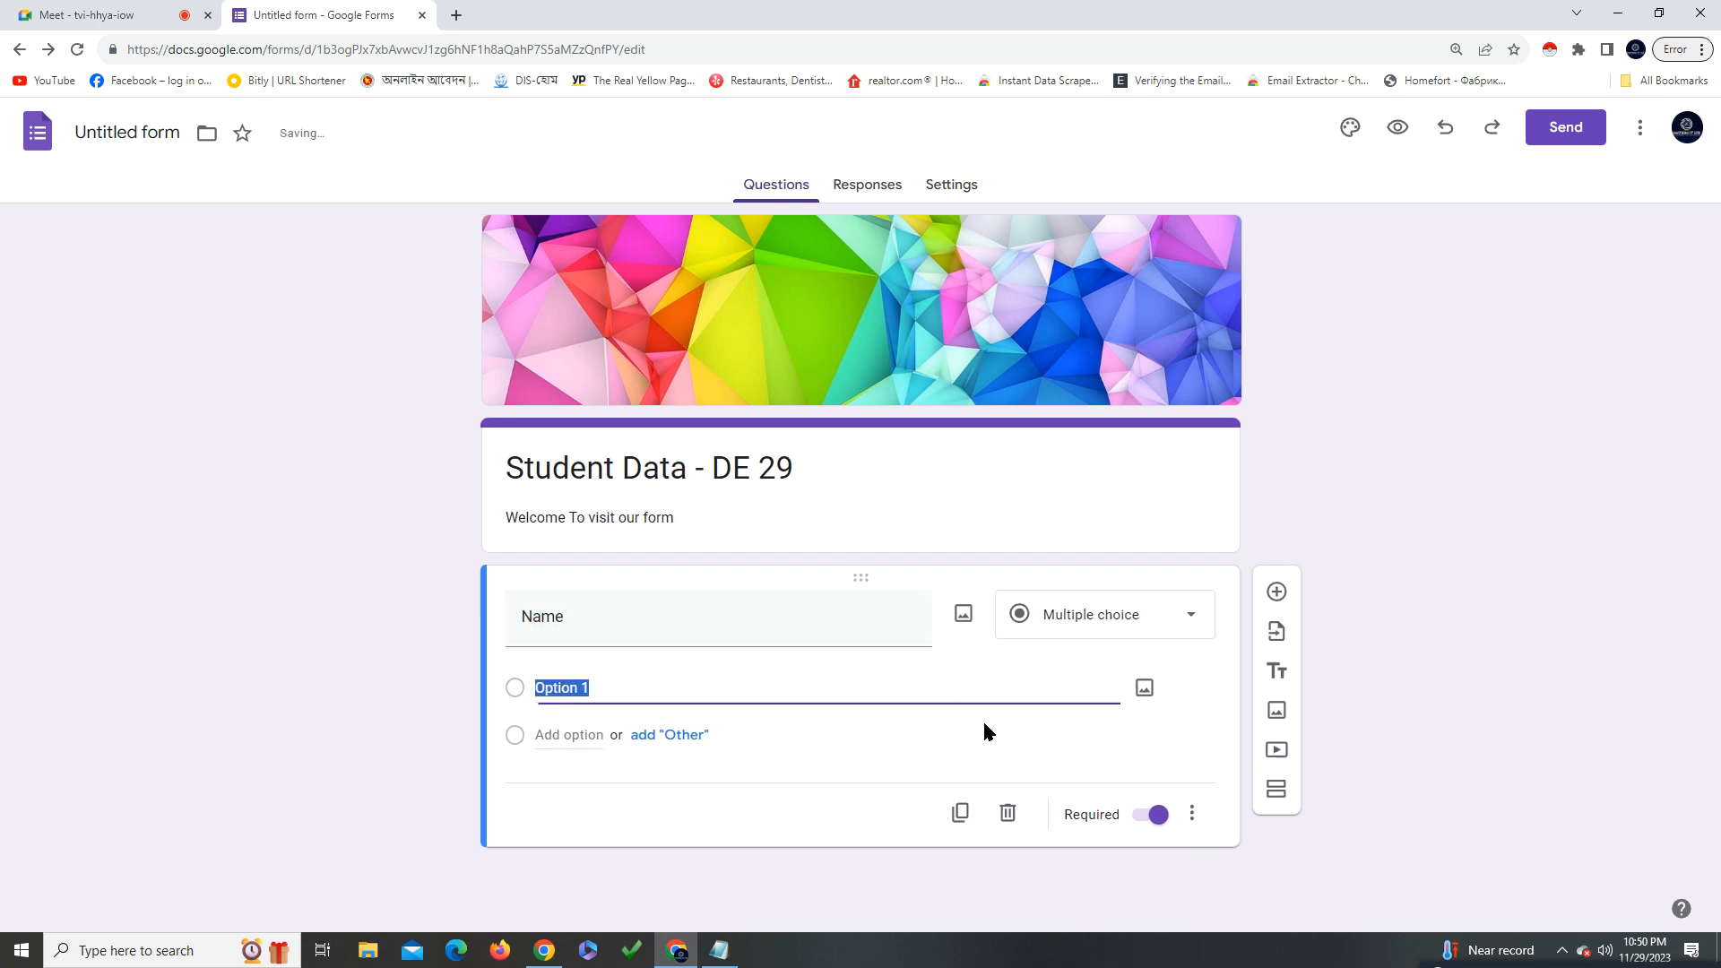
Turn the Name question's Required setting off, back on, and off again
left_click(1151, 806)
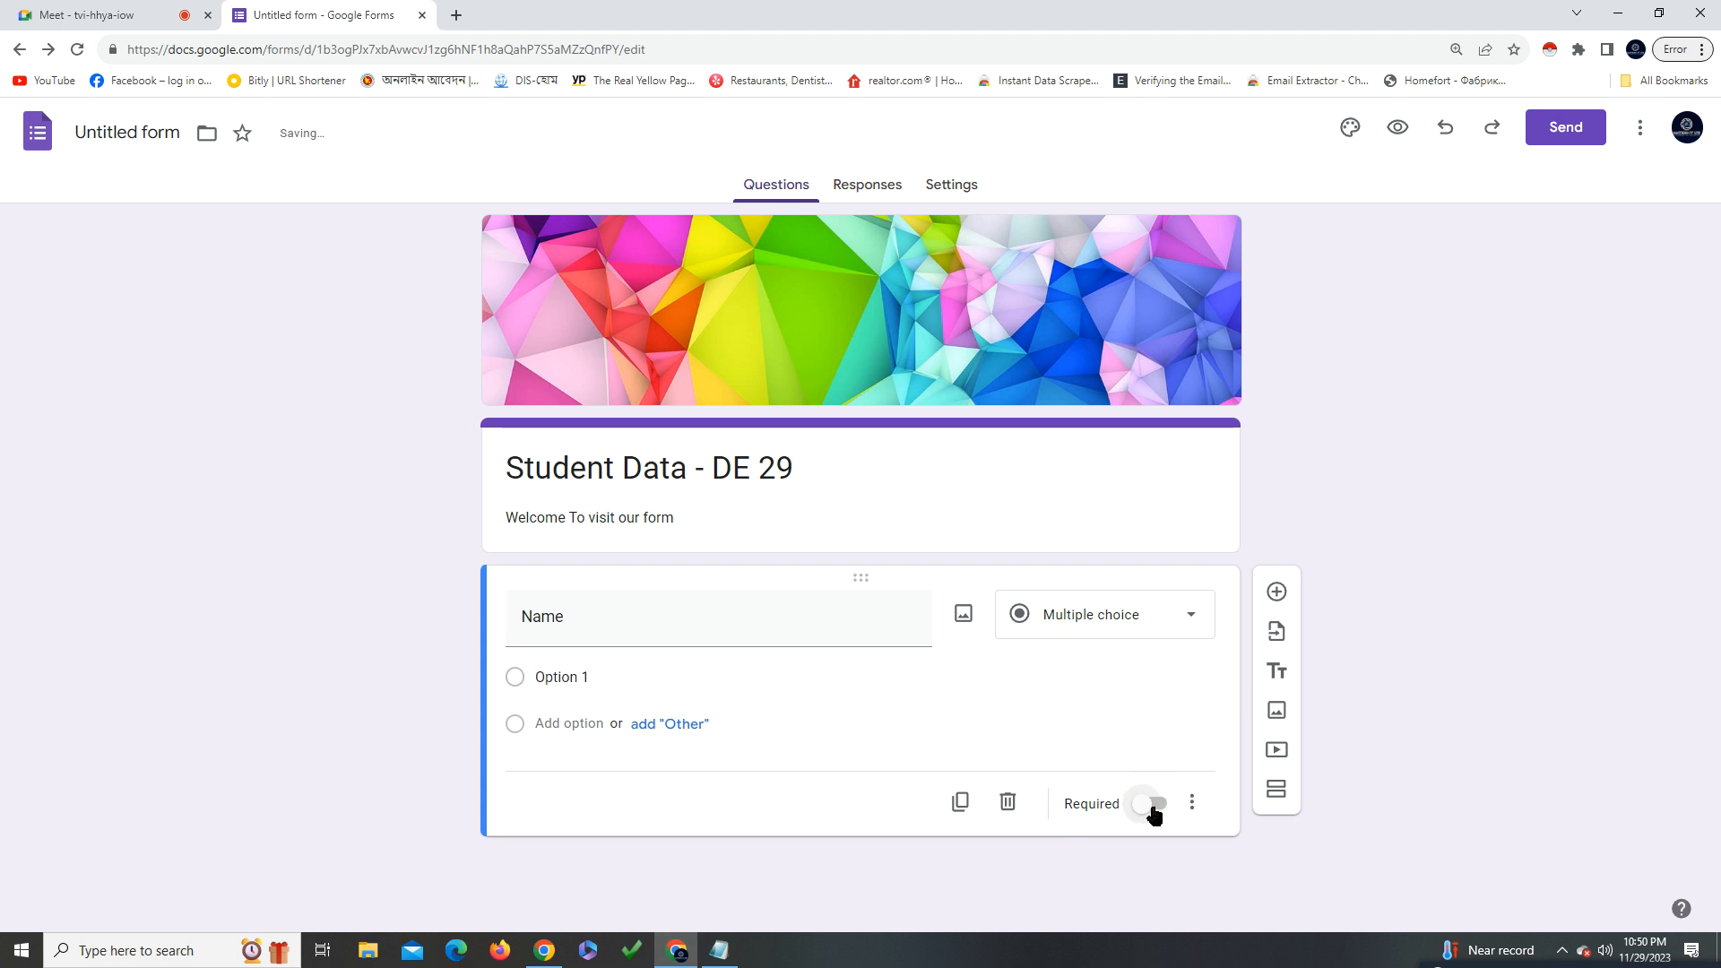
left_click(1152, 806)
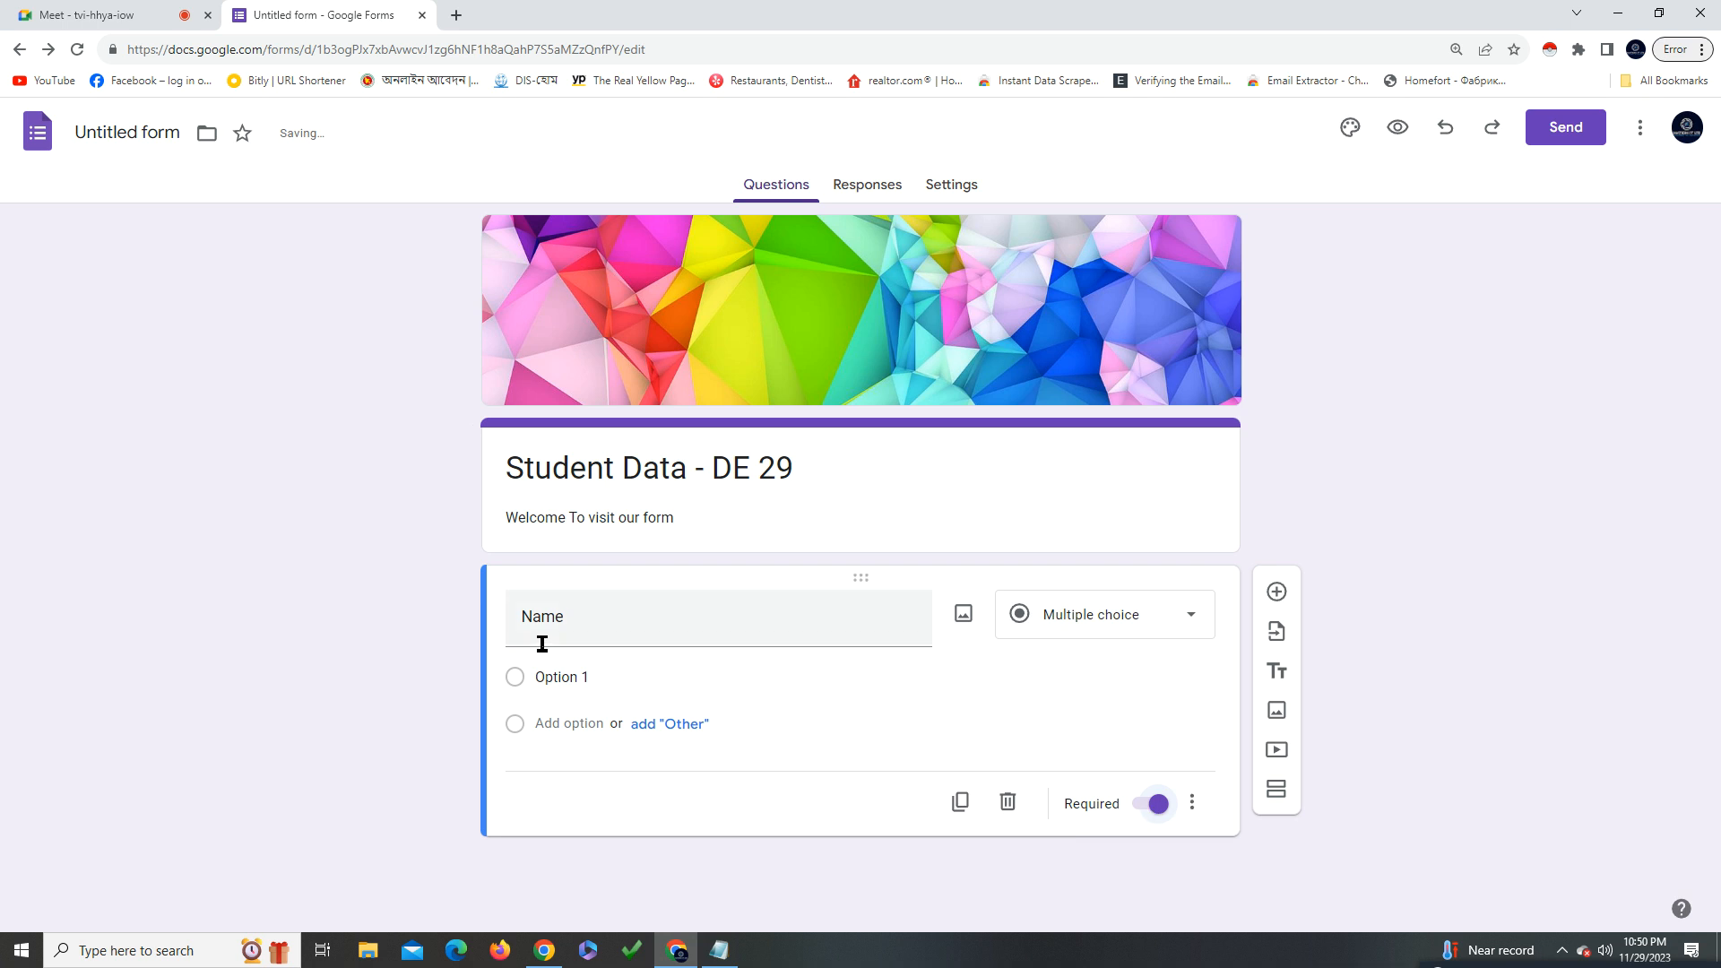
left_click(622, 630)
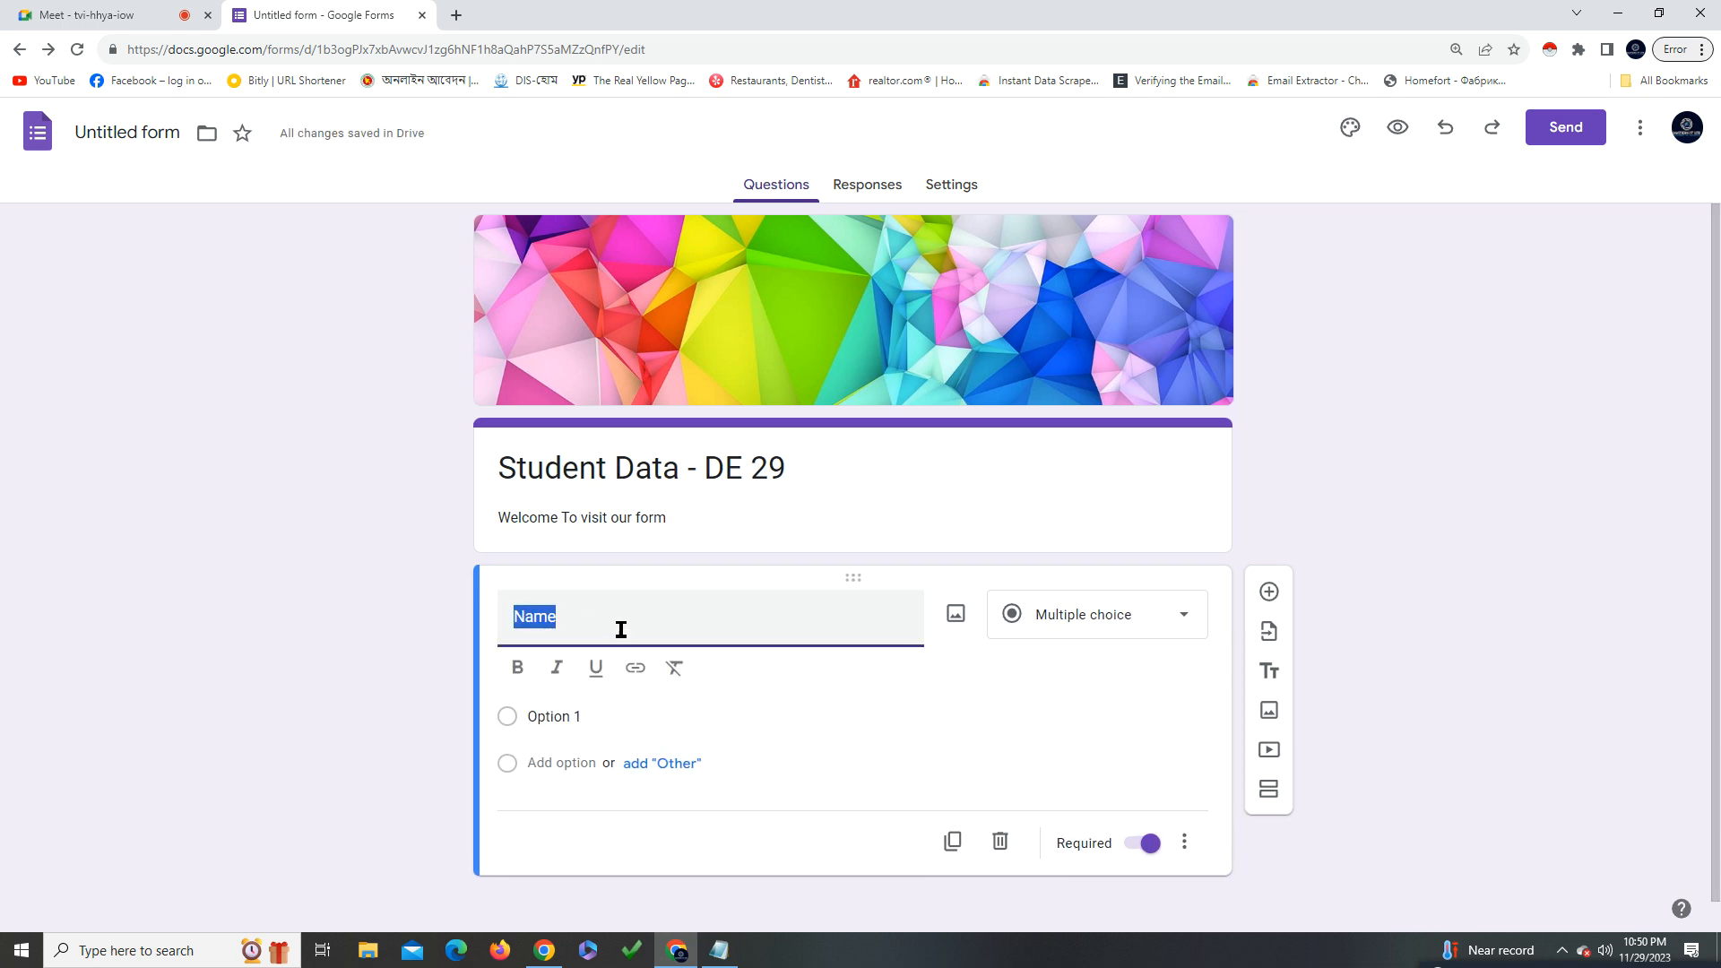
left_click(618, 631)
left_click(1145, 838)
left_click(1150, 804)
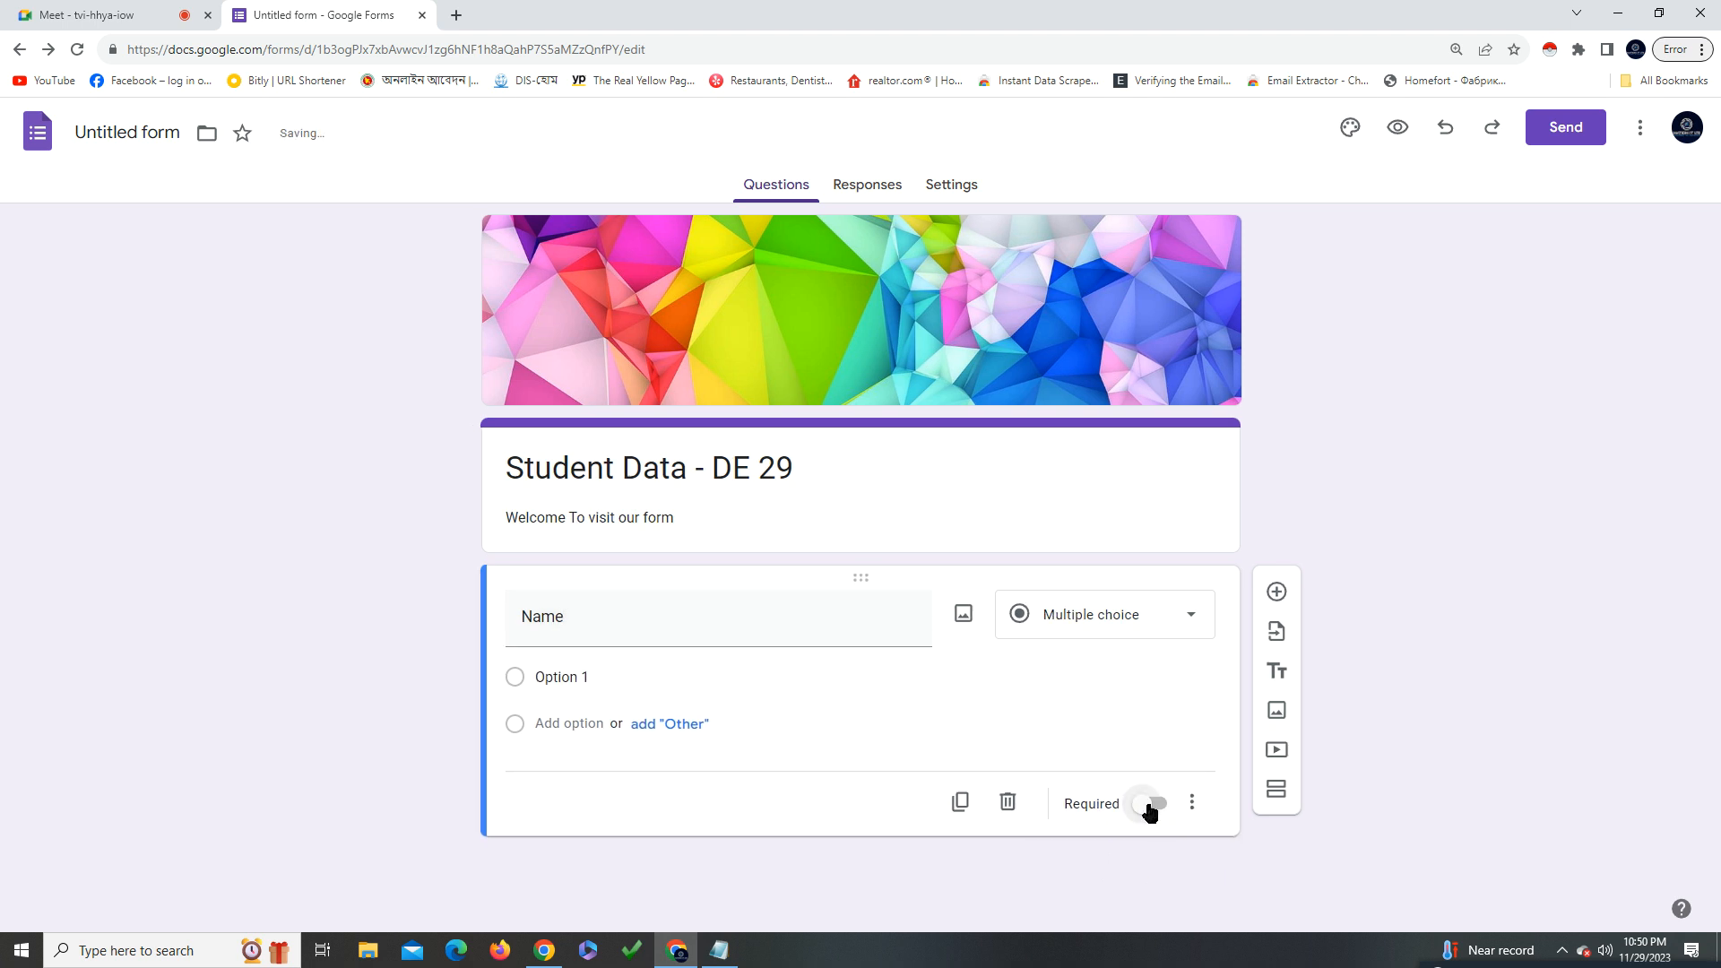
Add a new question below Name and make the Name question required
left_click(1276, 591)
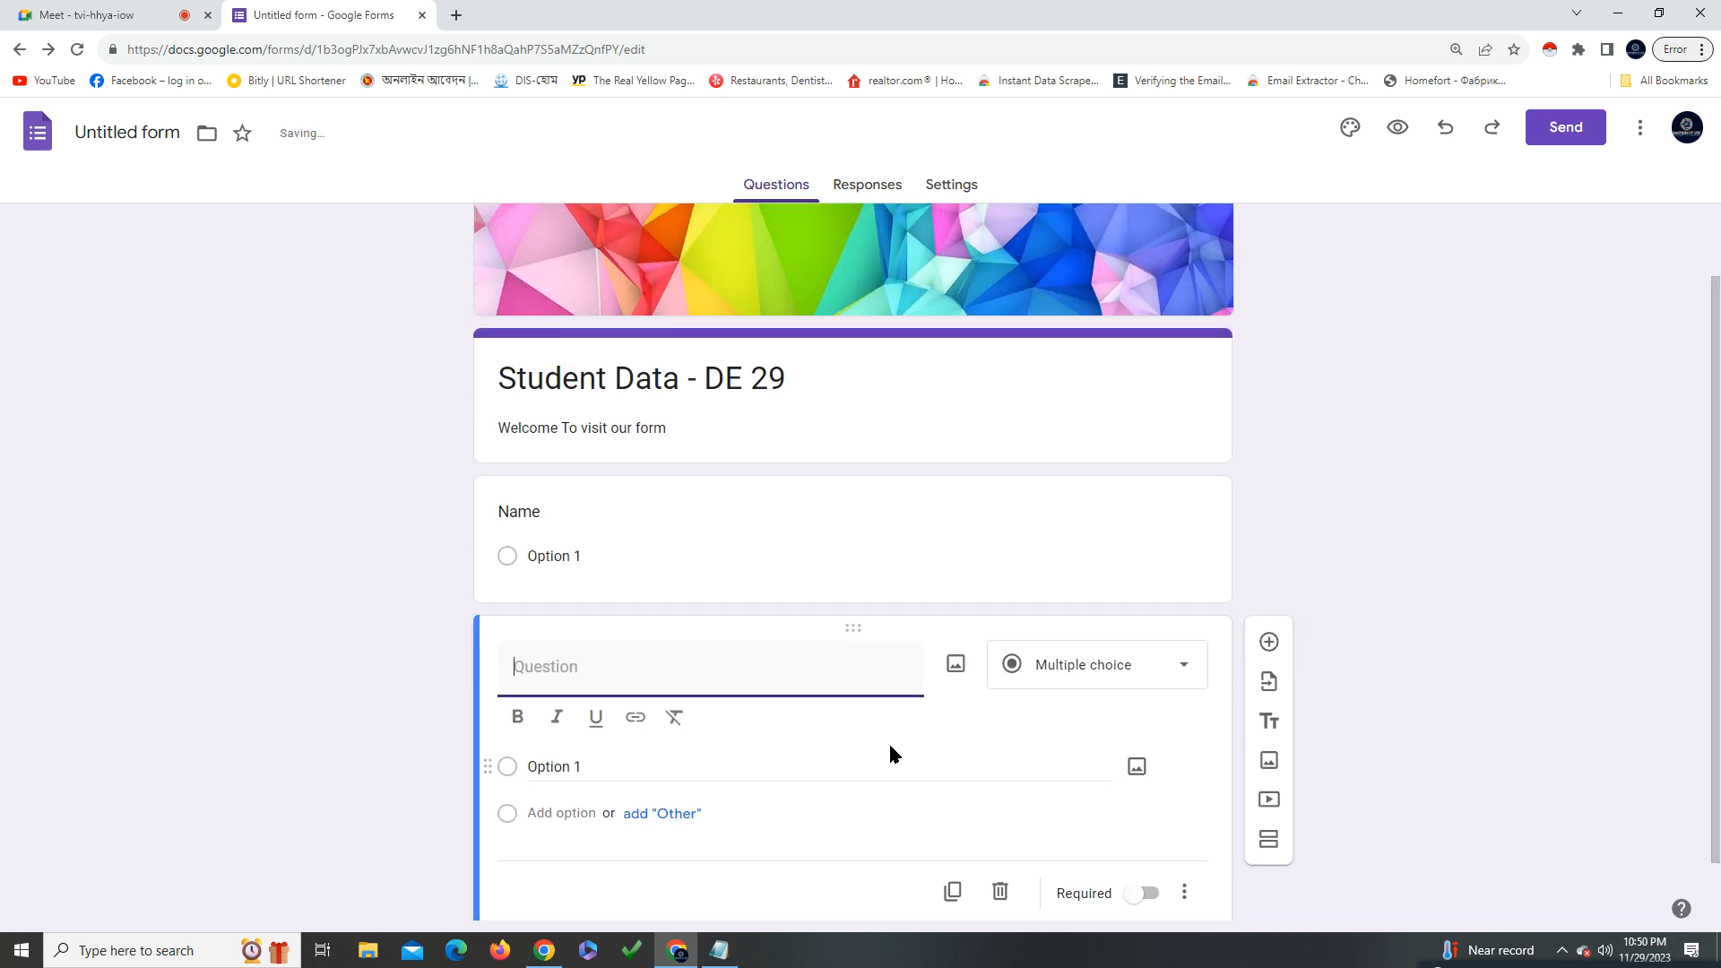
scroll(764, 717, "up", 1)
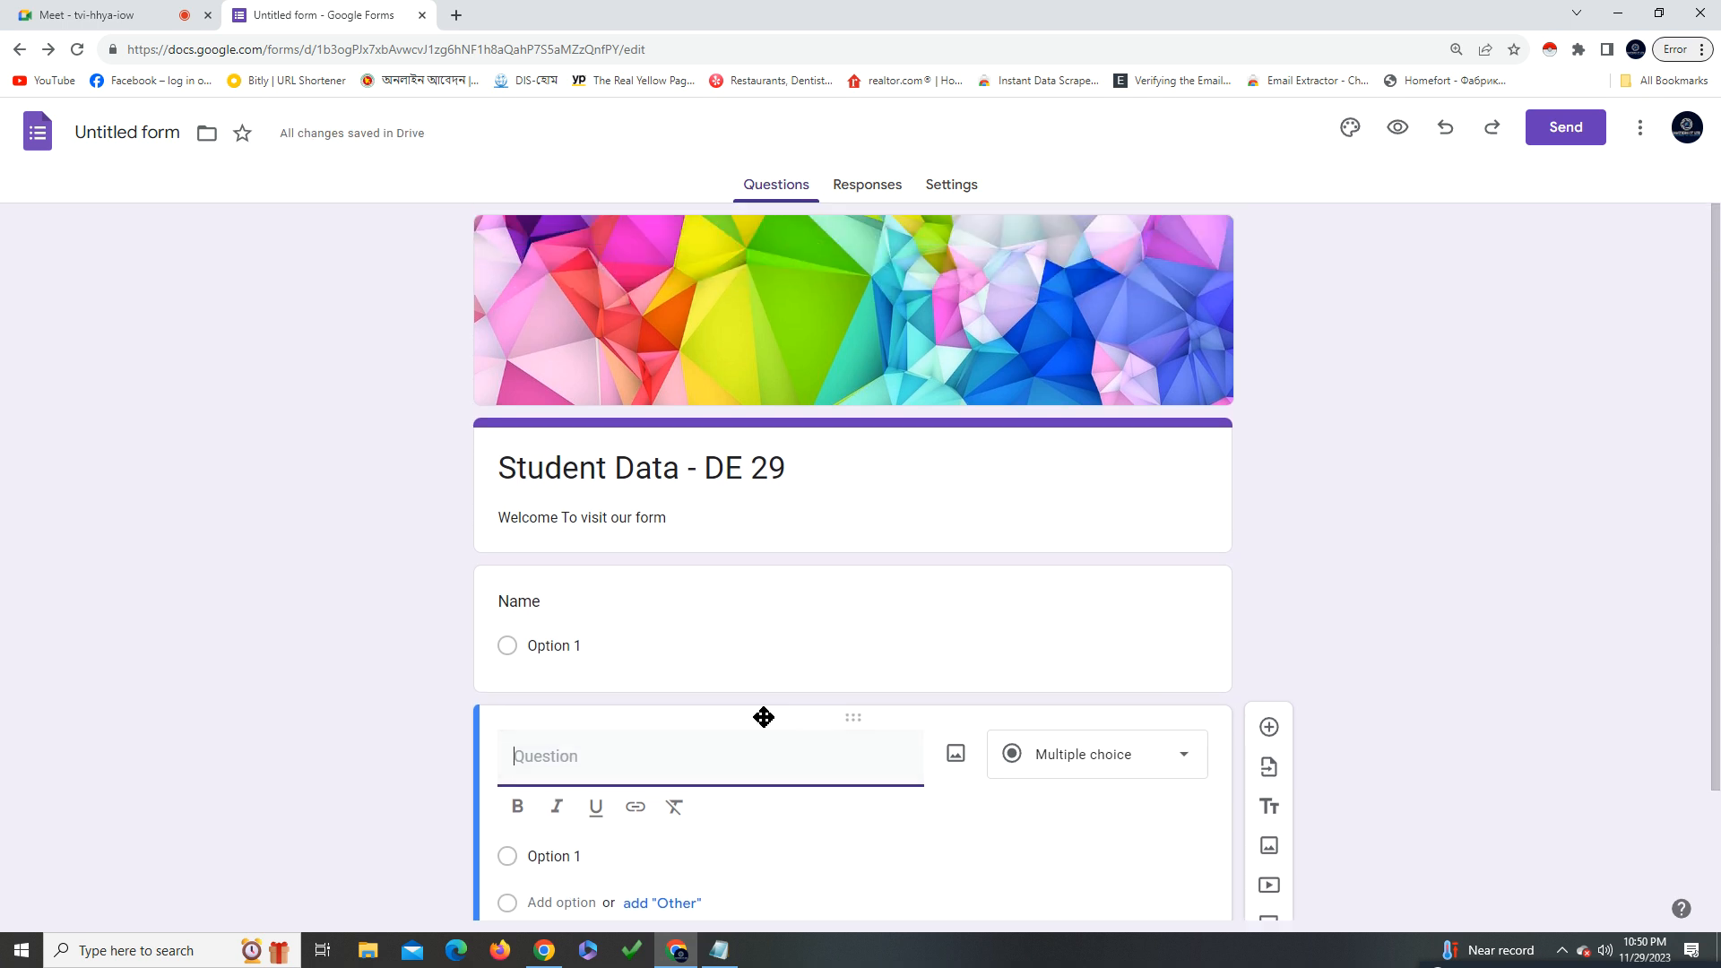
left_click(556, 604)
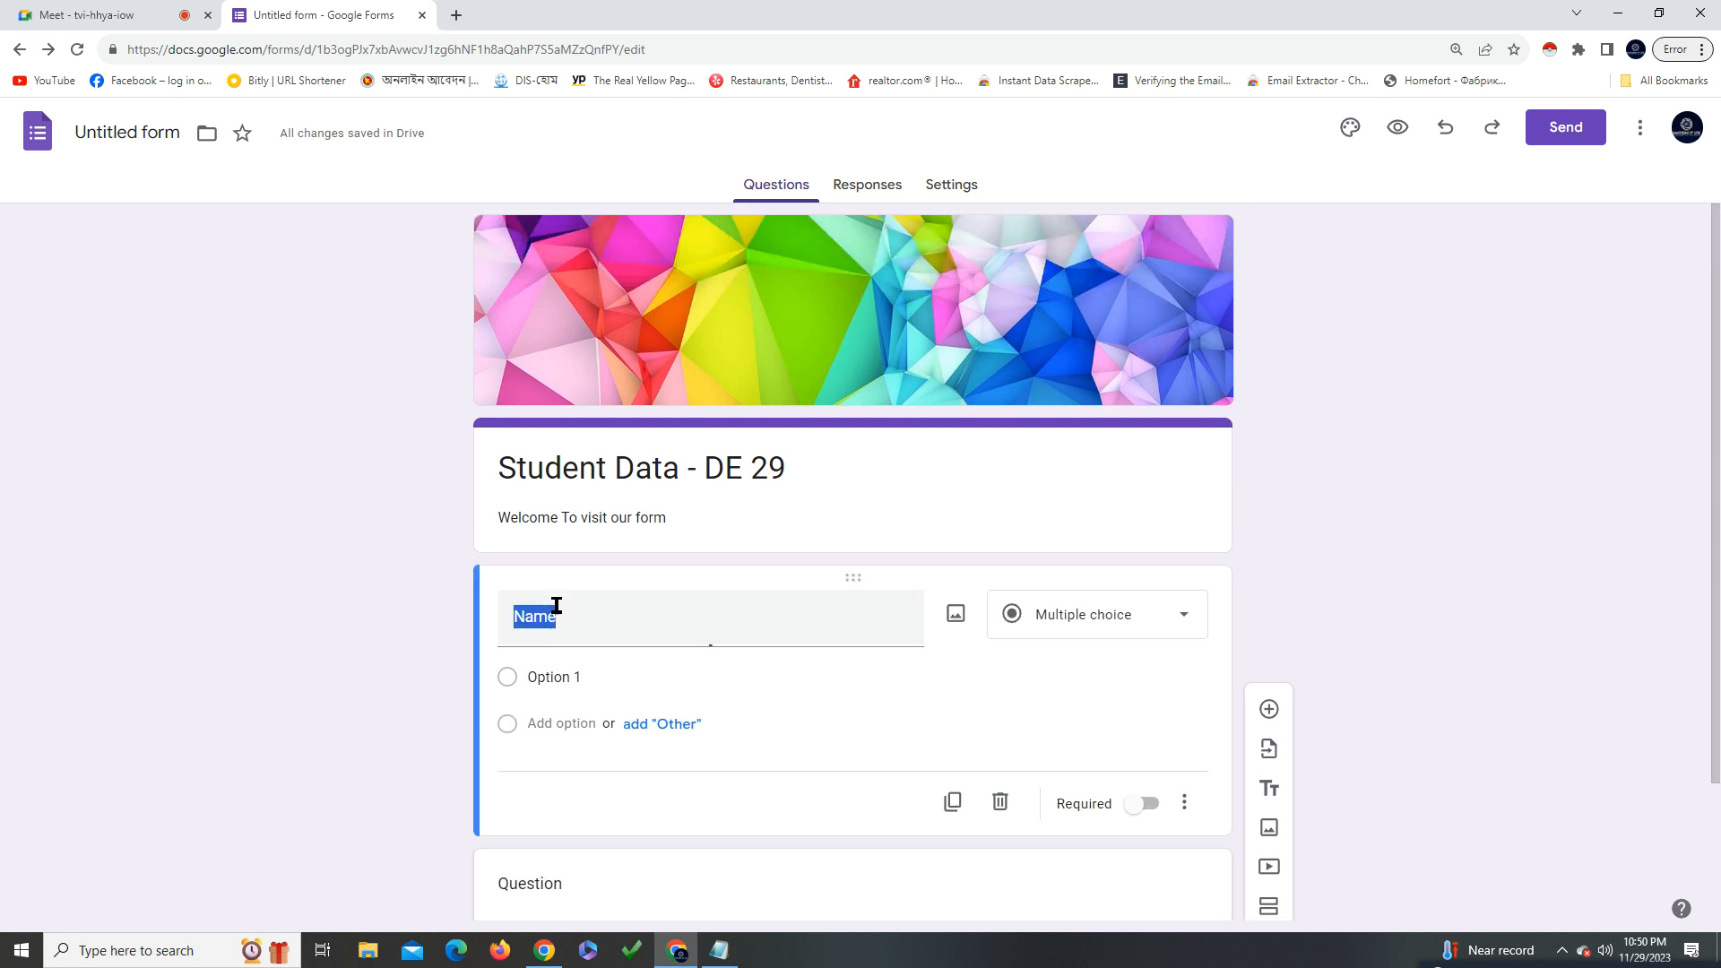
left_click(624, 623)
left_click(1138, 844)
scroll(1156, 903, "down", 1)
left_click(618, 793)
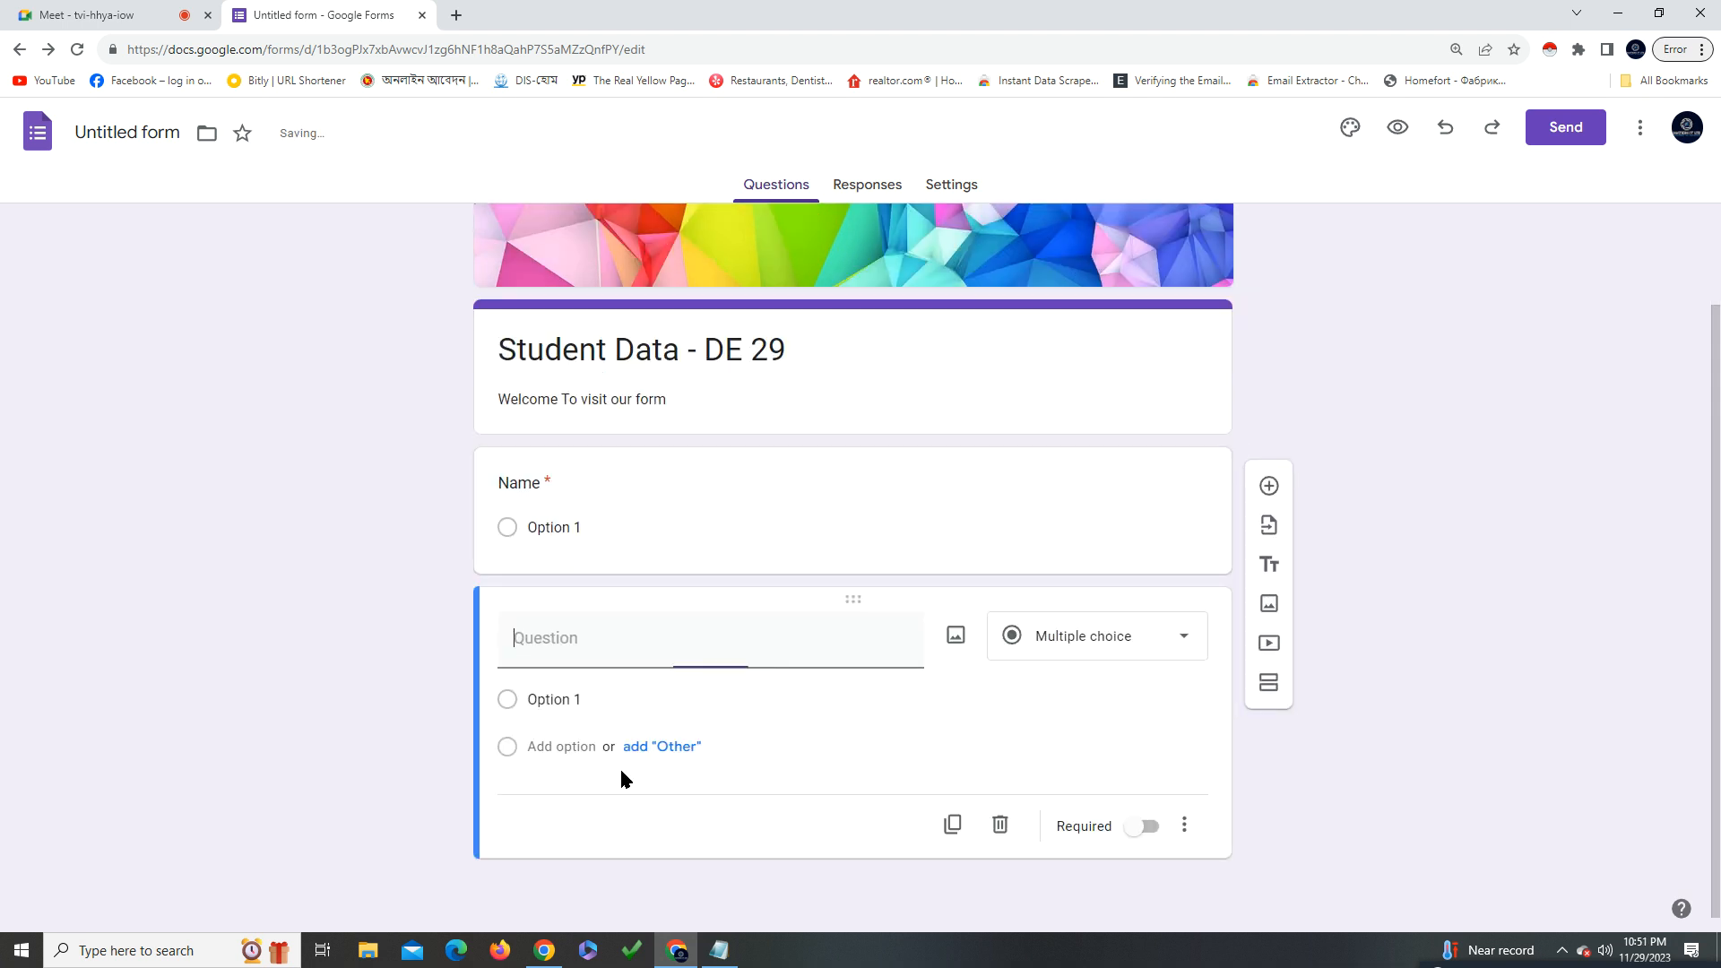
Title the new question "Email" and make it required
left_click(562, 480)
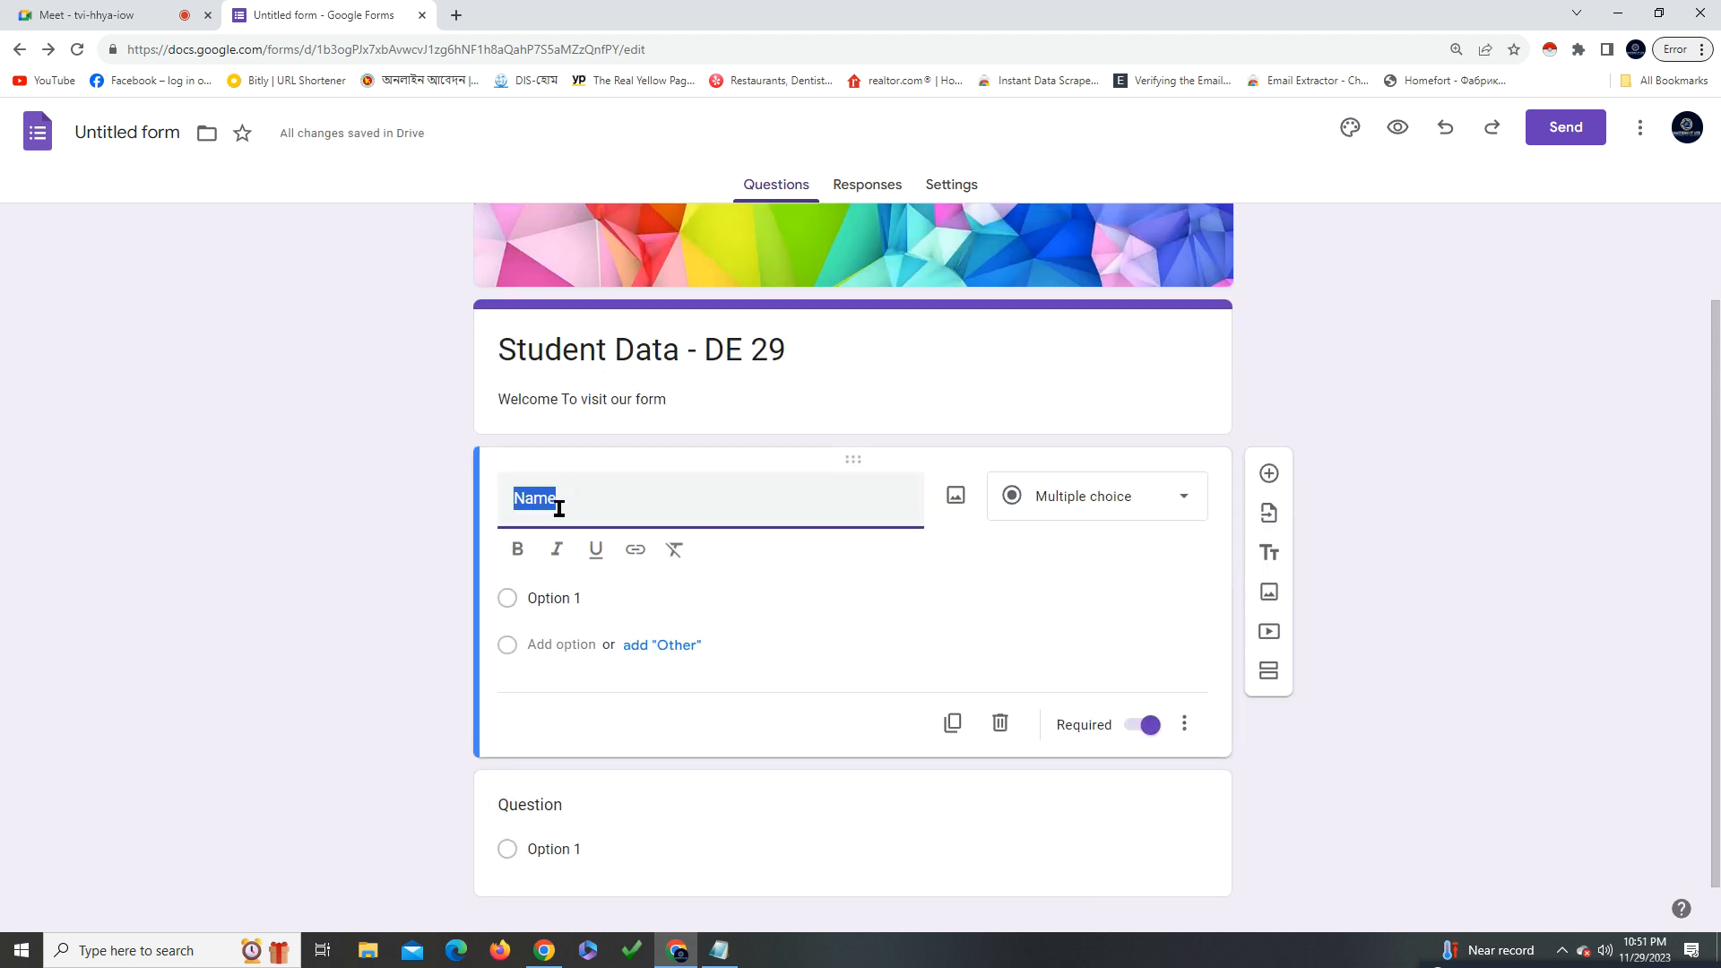
left_click(583, 804)
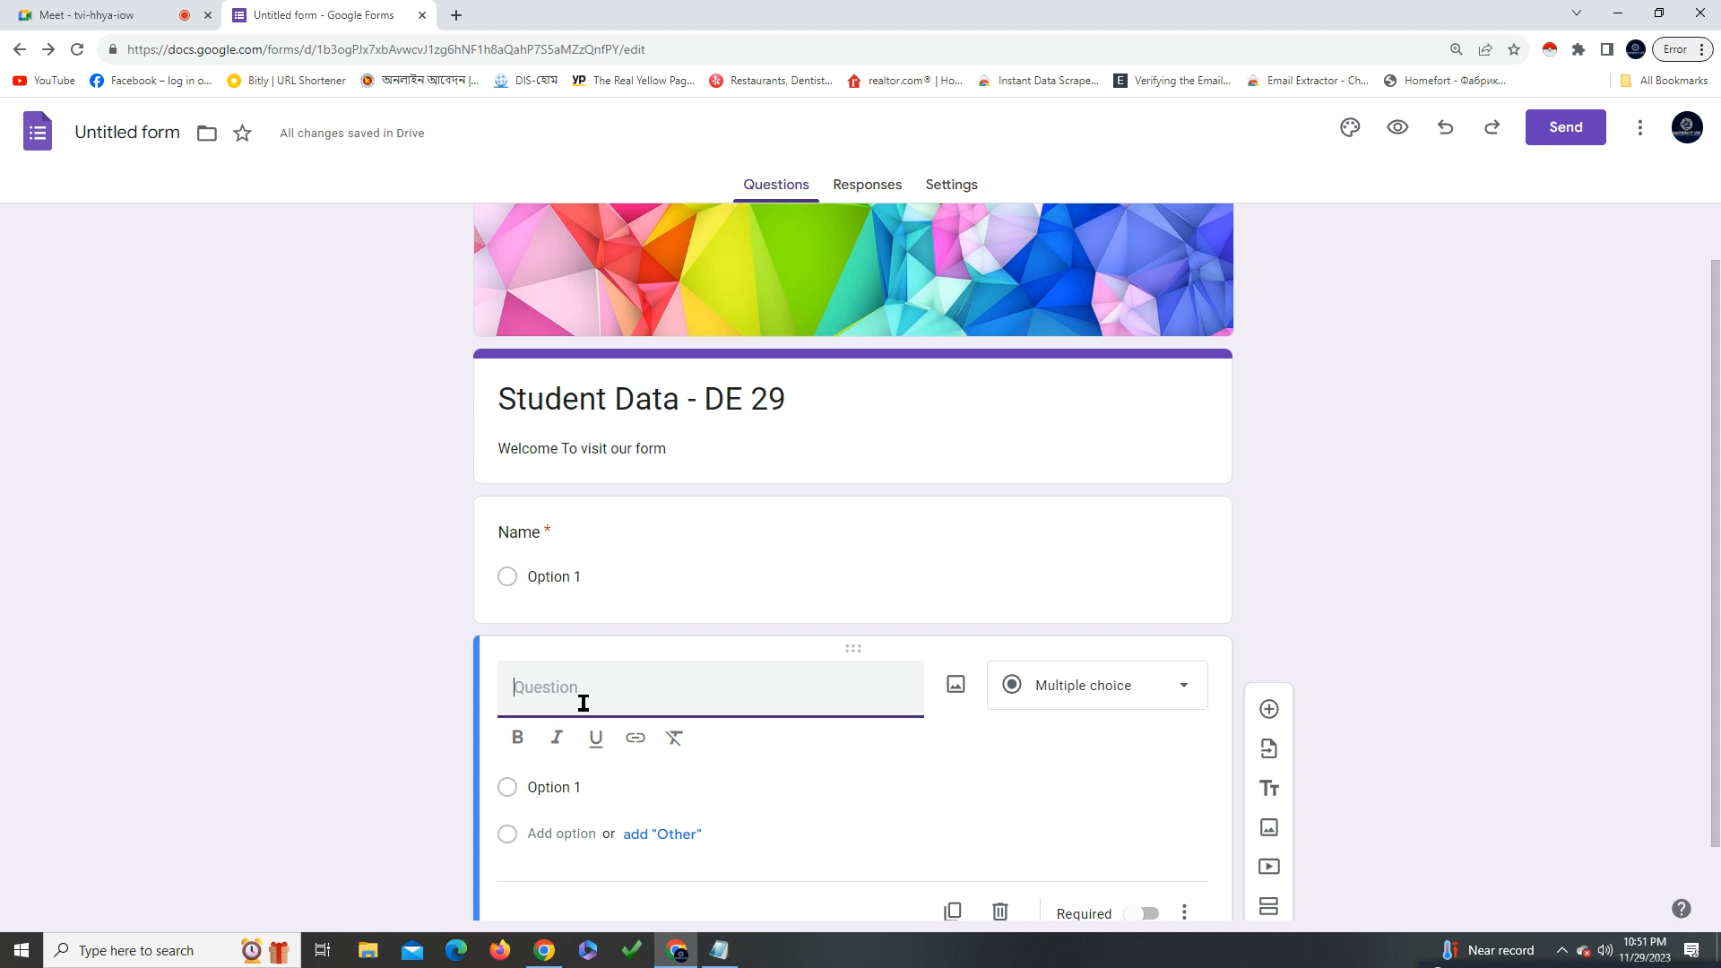
type("Email")
left_click(1149, 824)
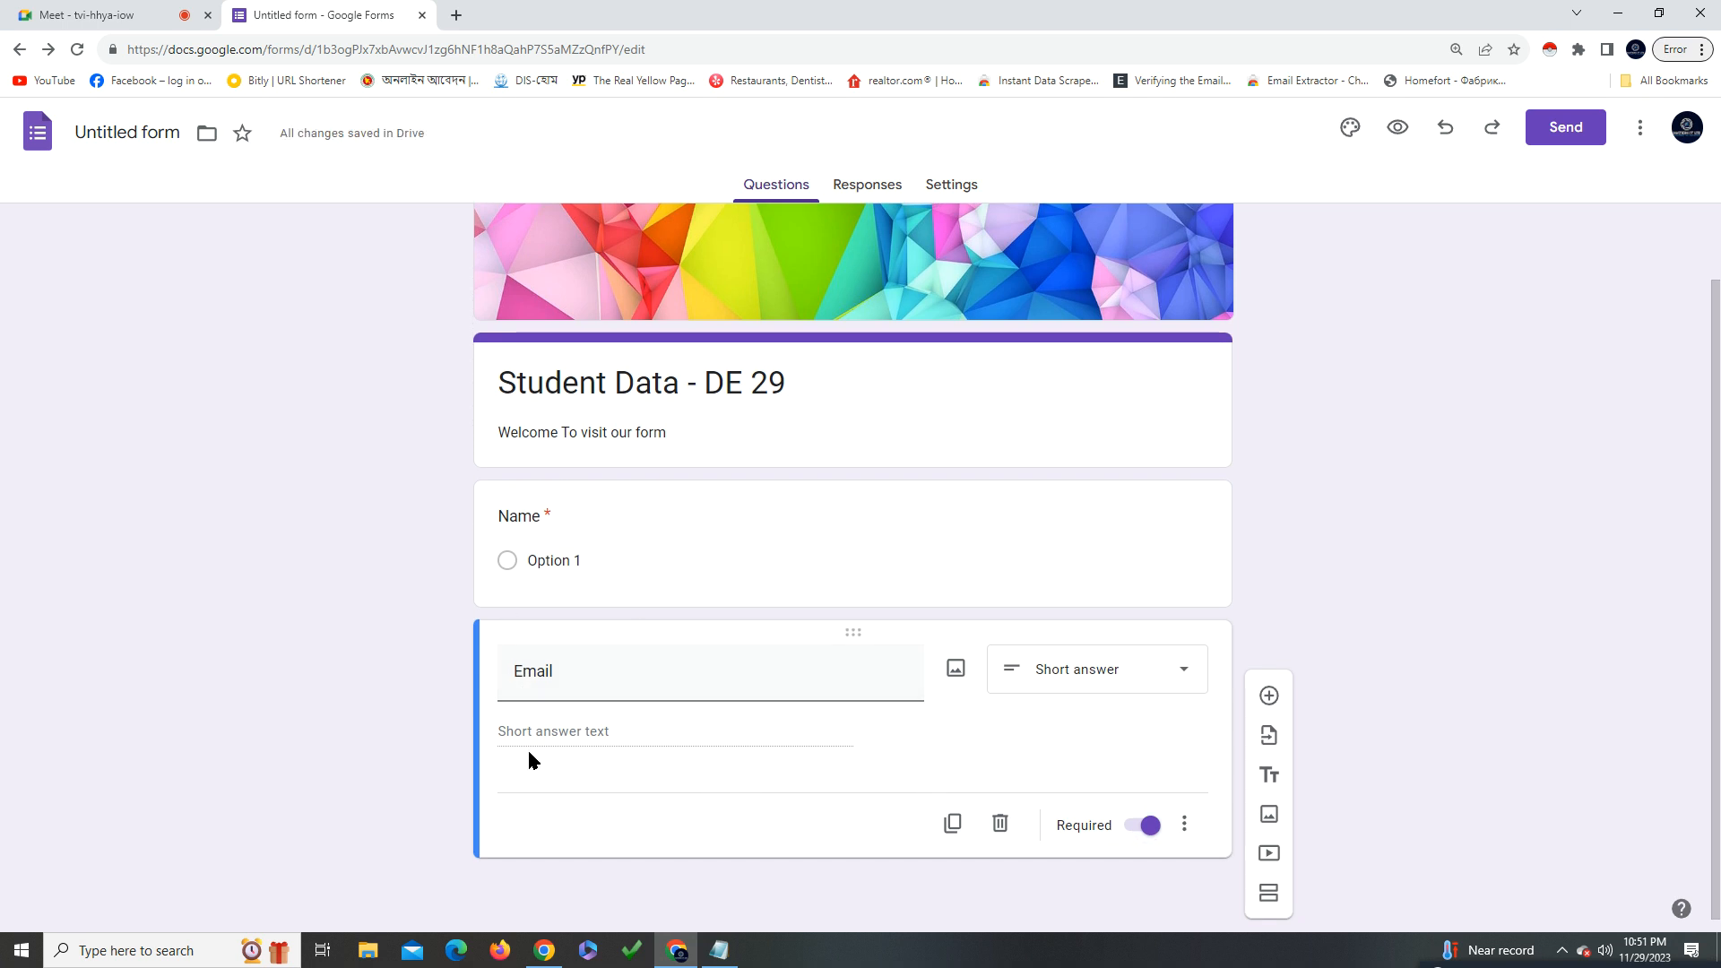
Add a short answer question titled "Phone" below Email and make it required
left_click(1268, 696)
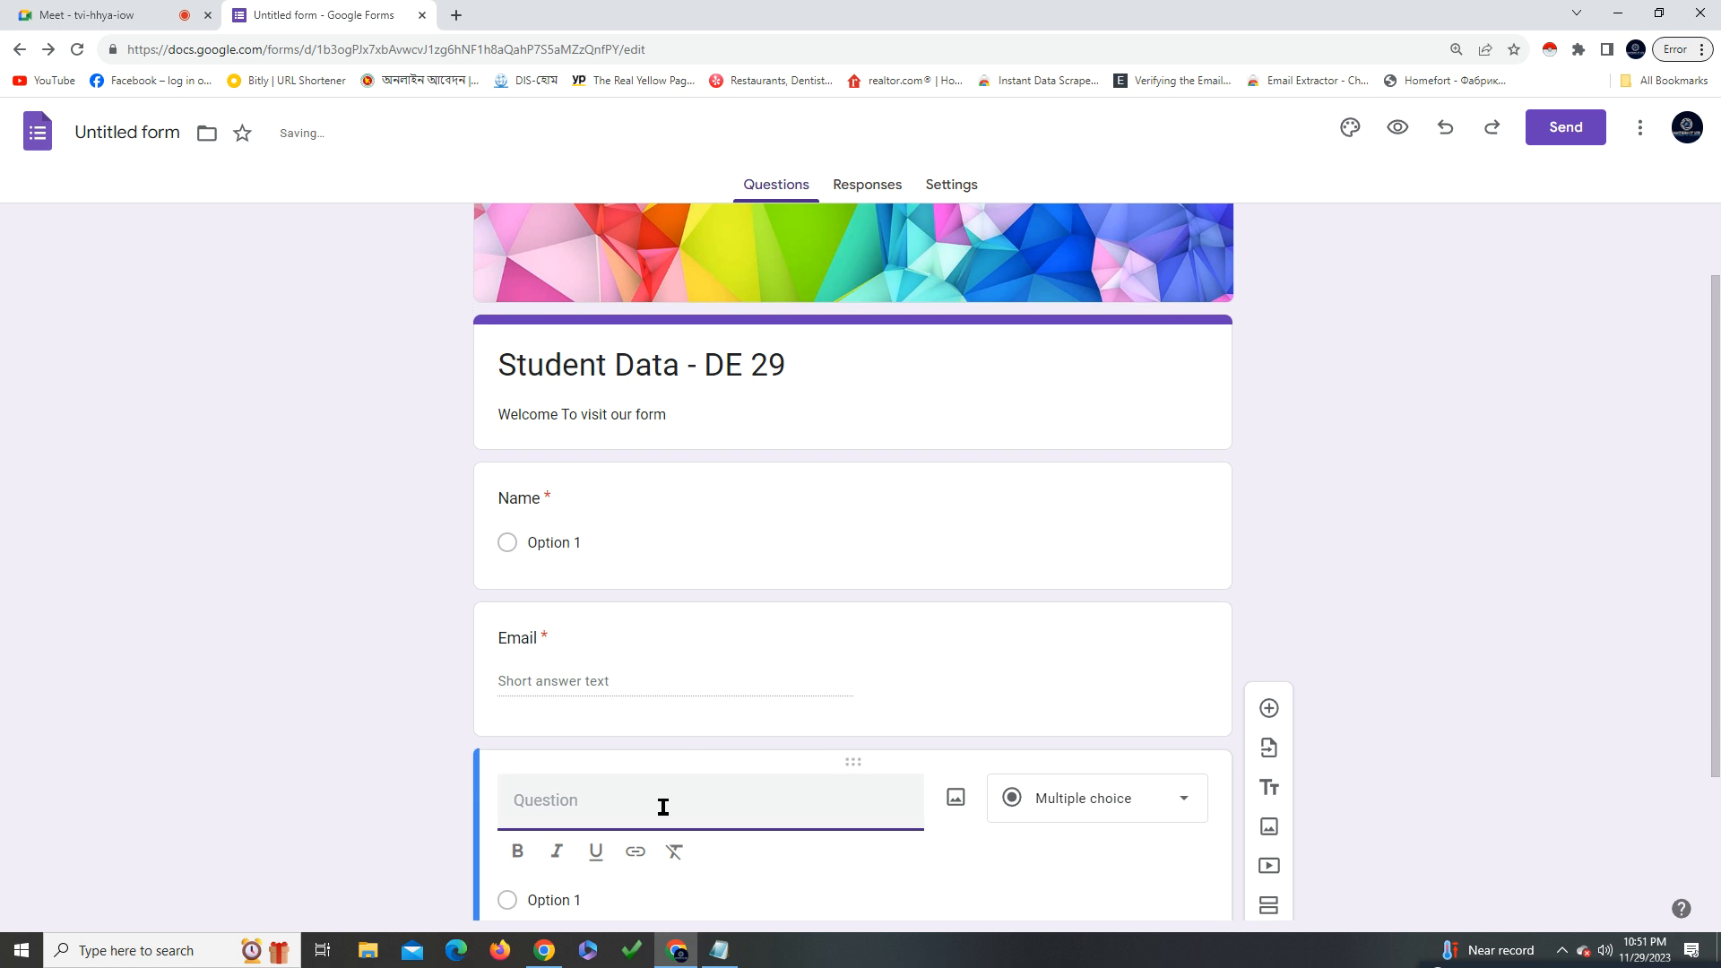
scroll(672, 788, "down", 1)
type("Phone")
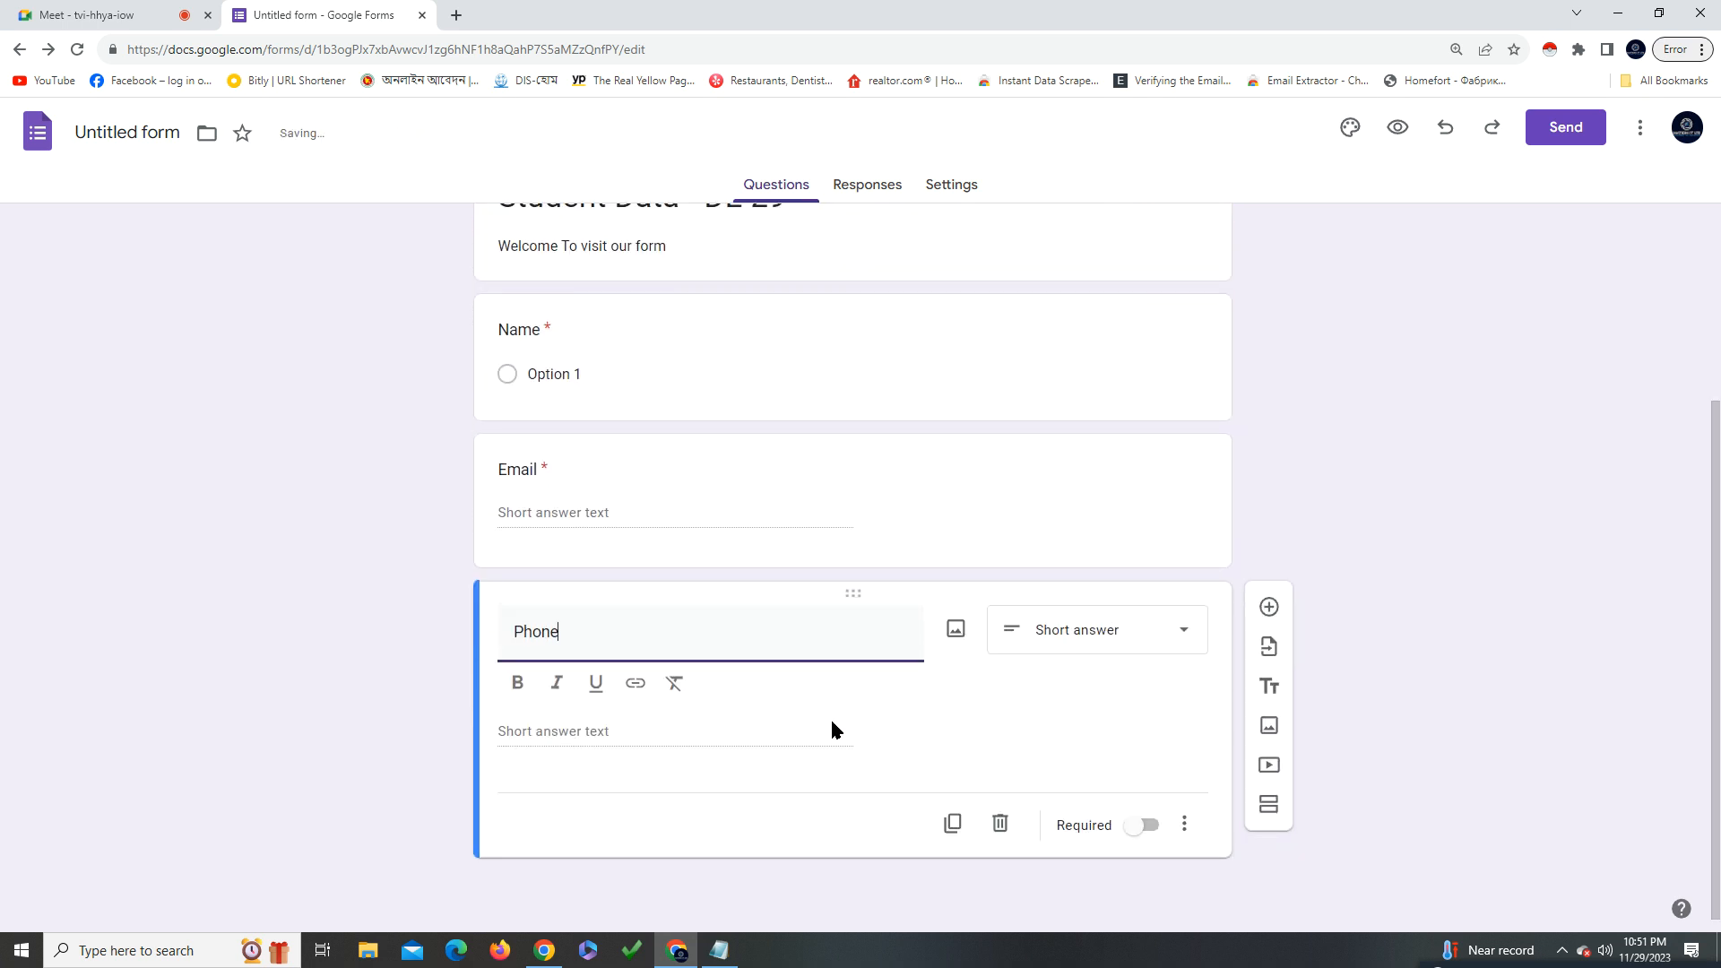
left_click(1135, 829)
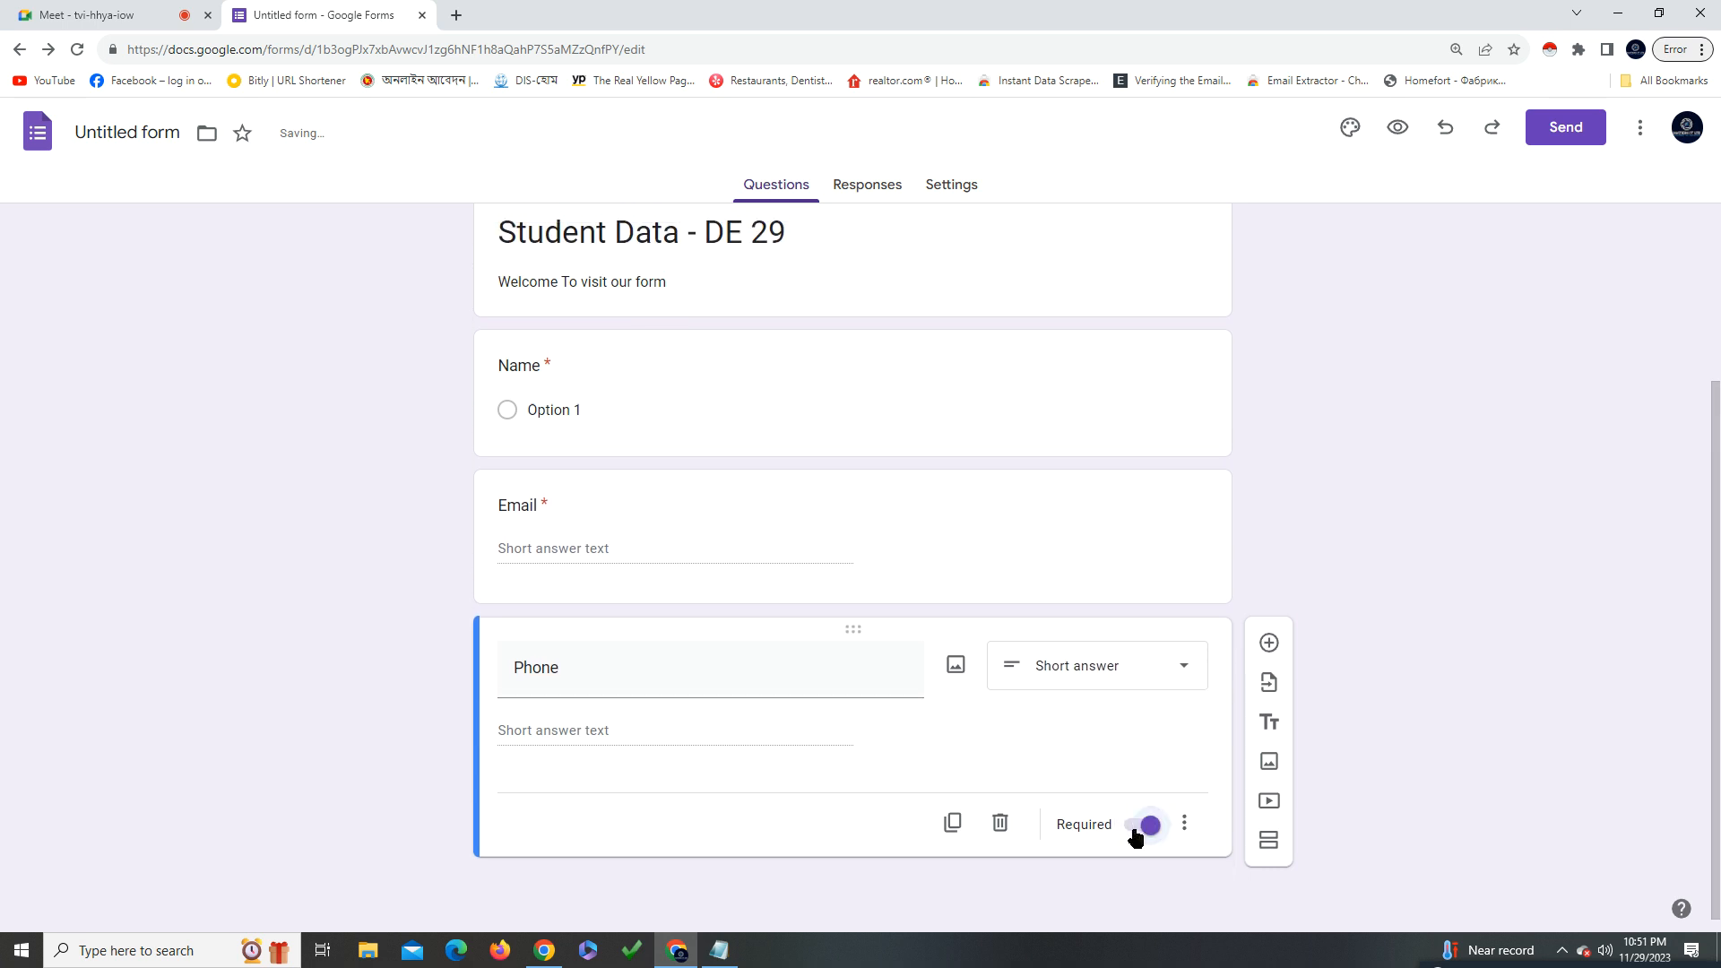
Add a short answer question titled "ID No" below Phone and make it required
left_click(1268, 646)
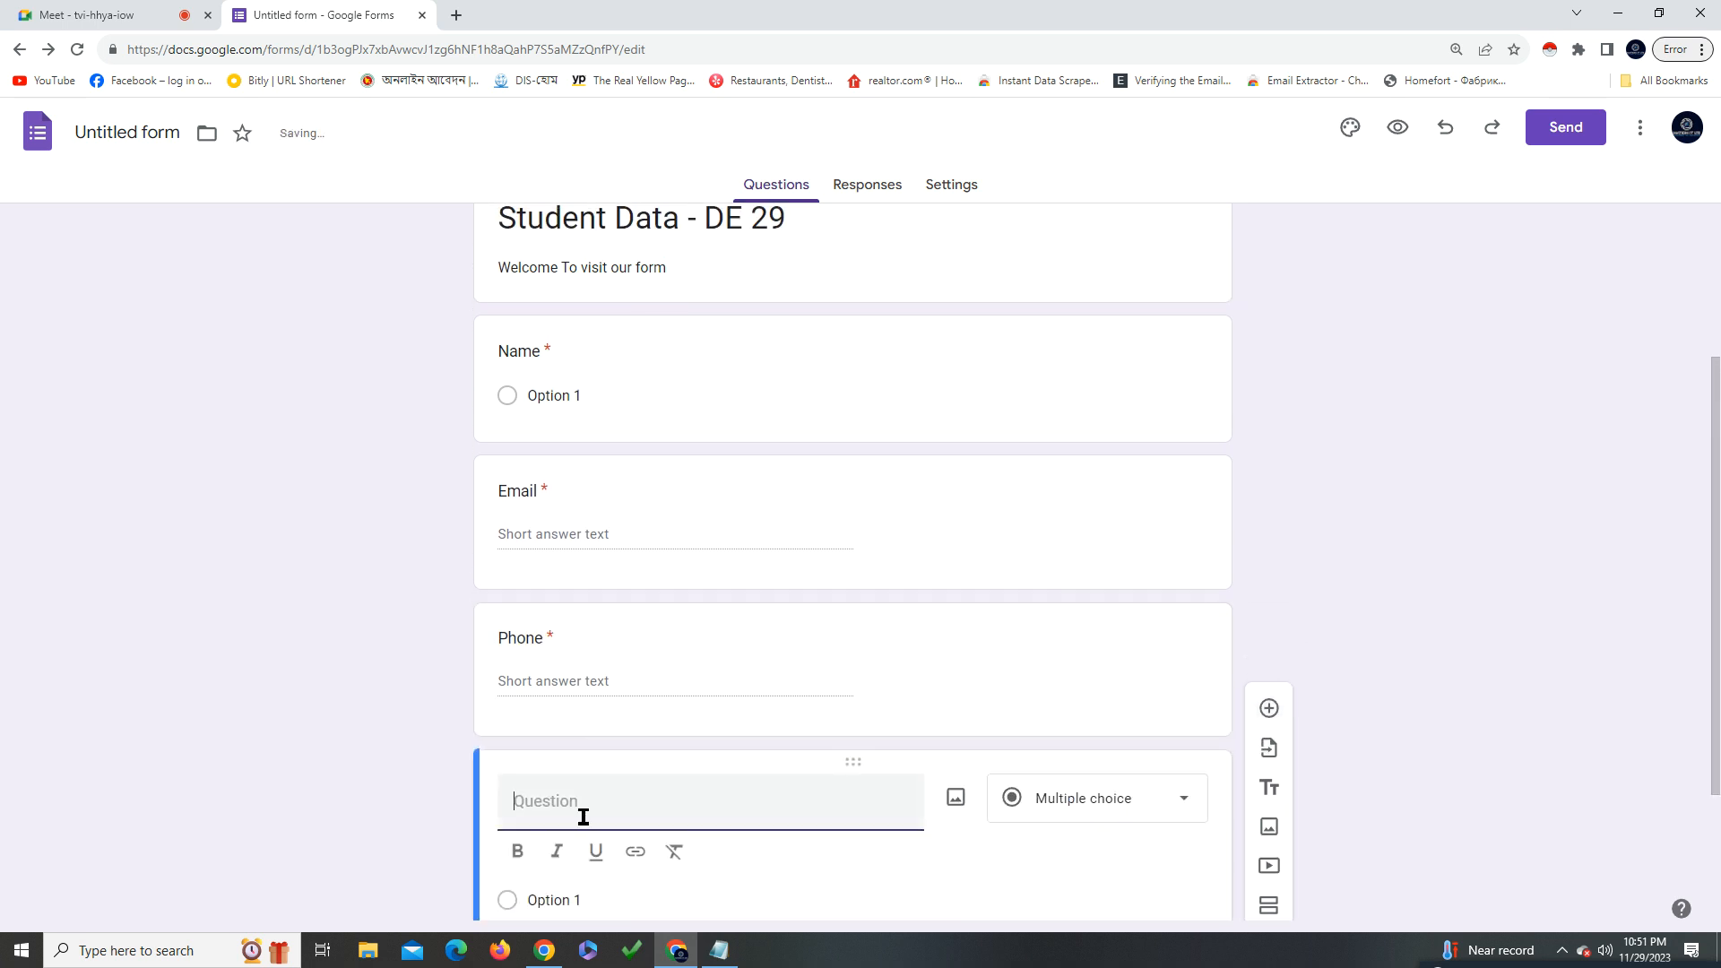
type("ID No")
scroll(932, 824, "down", 1)
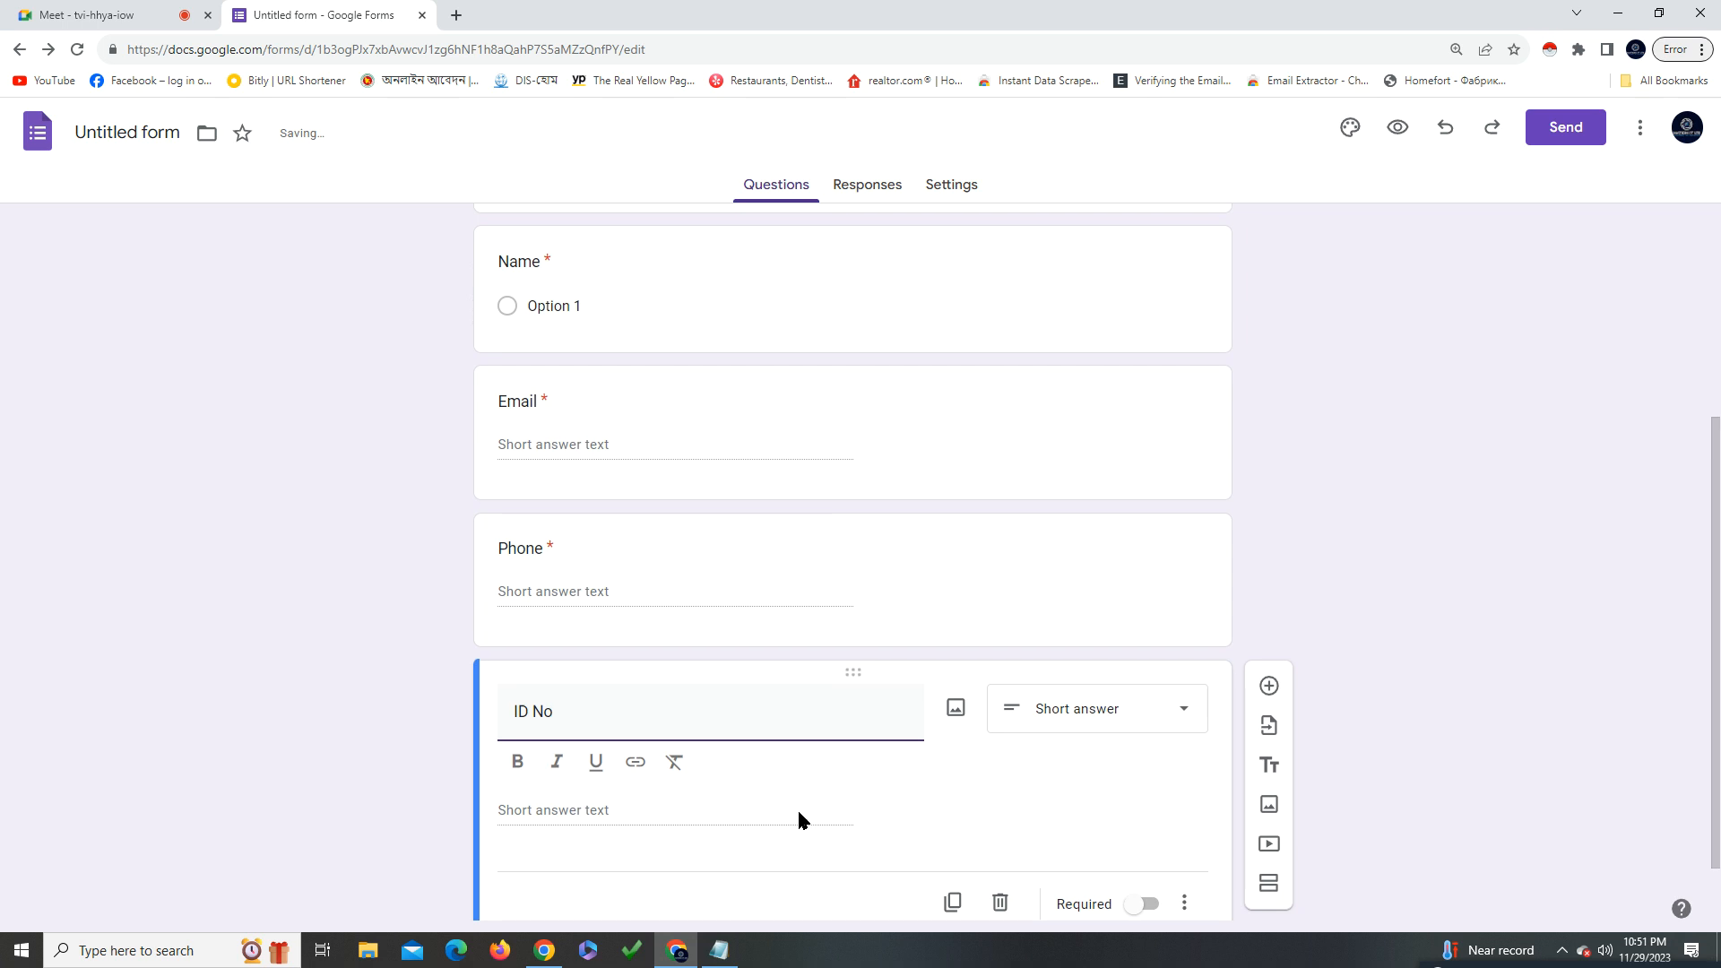
left_click(1133, 904)
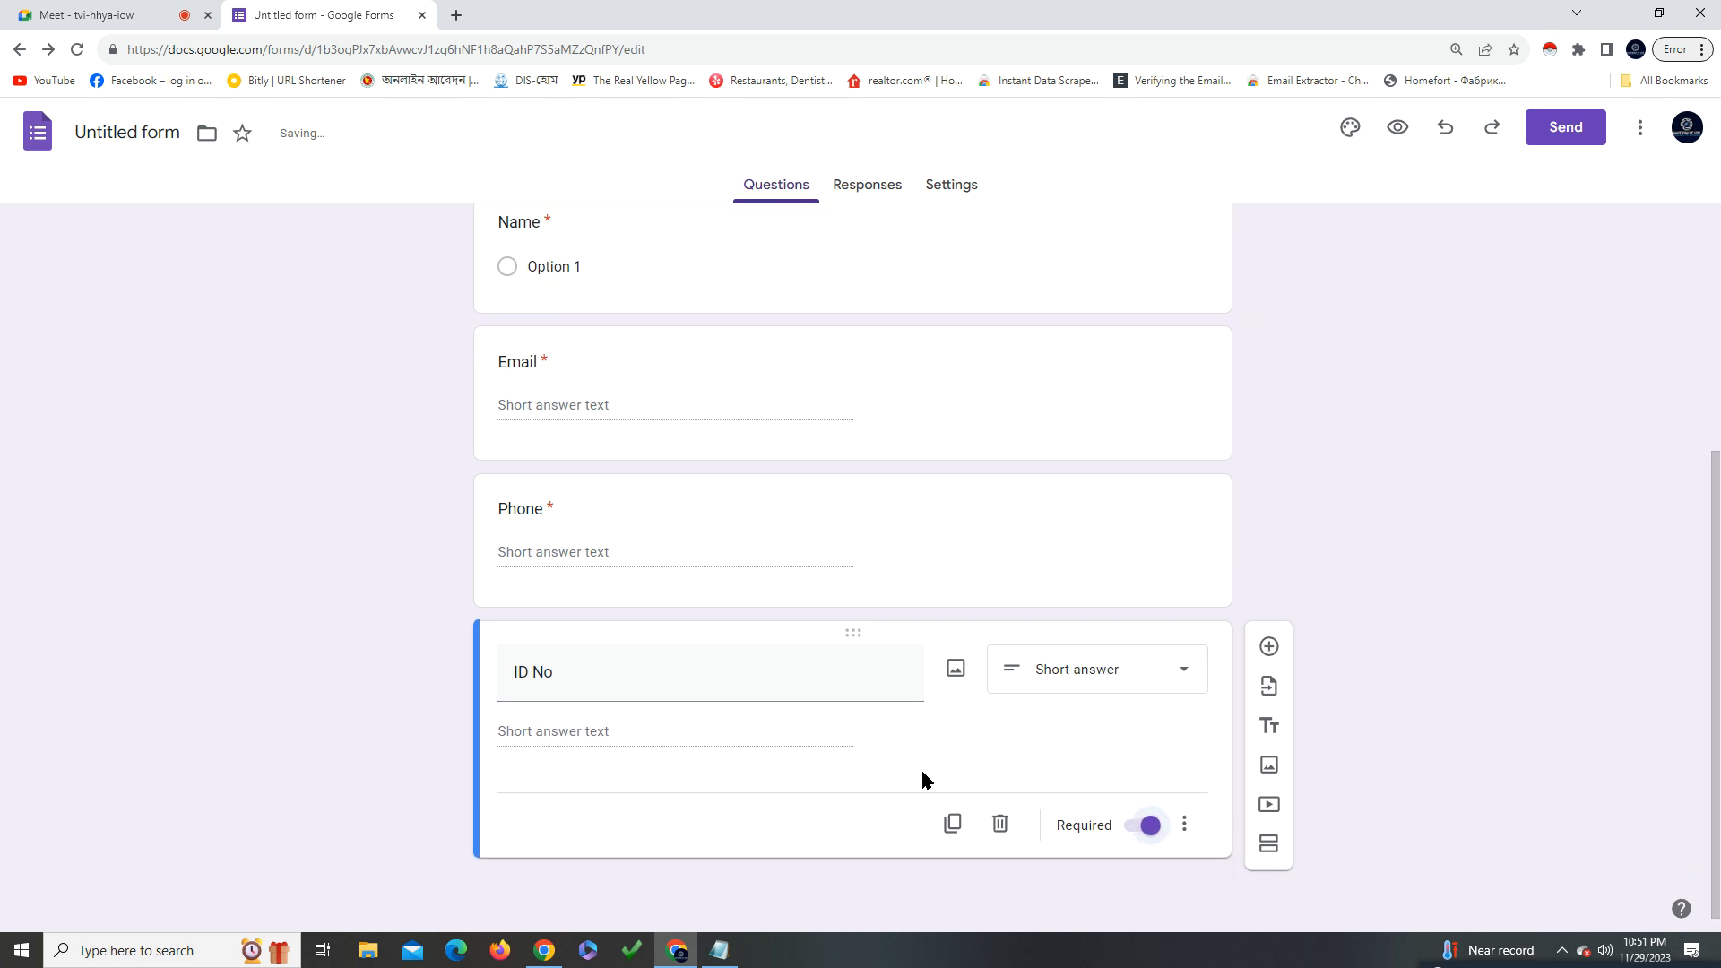
Add a paragraph question titled "Address" below ID No and make it required
left_click(1268, 647)
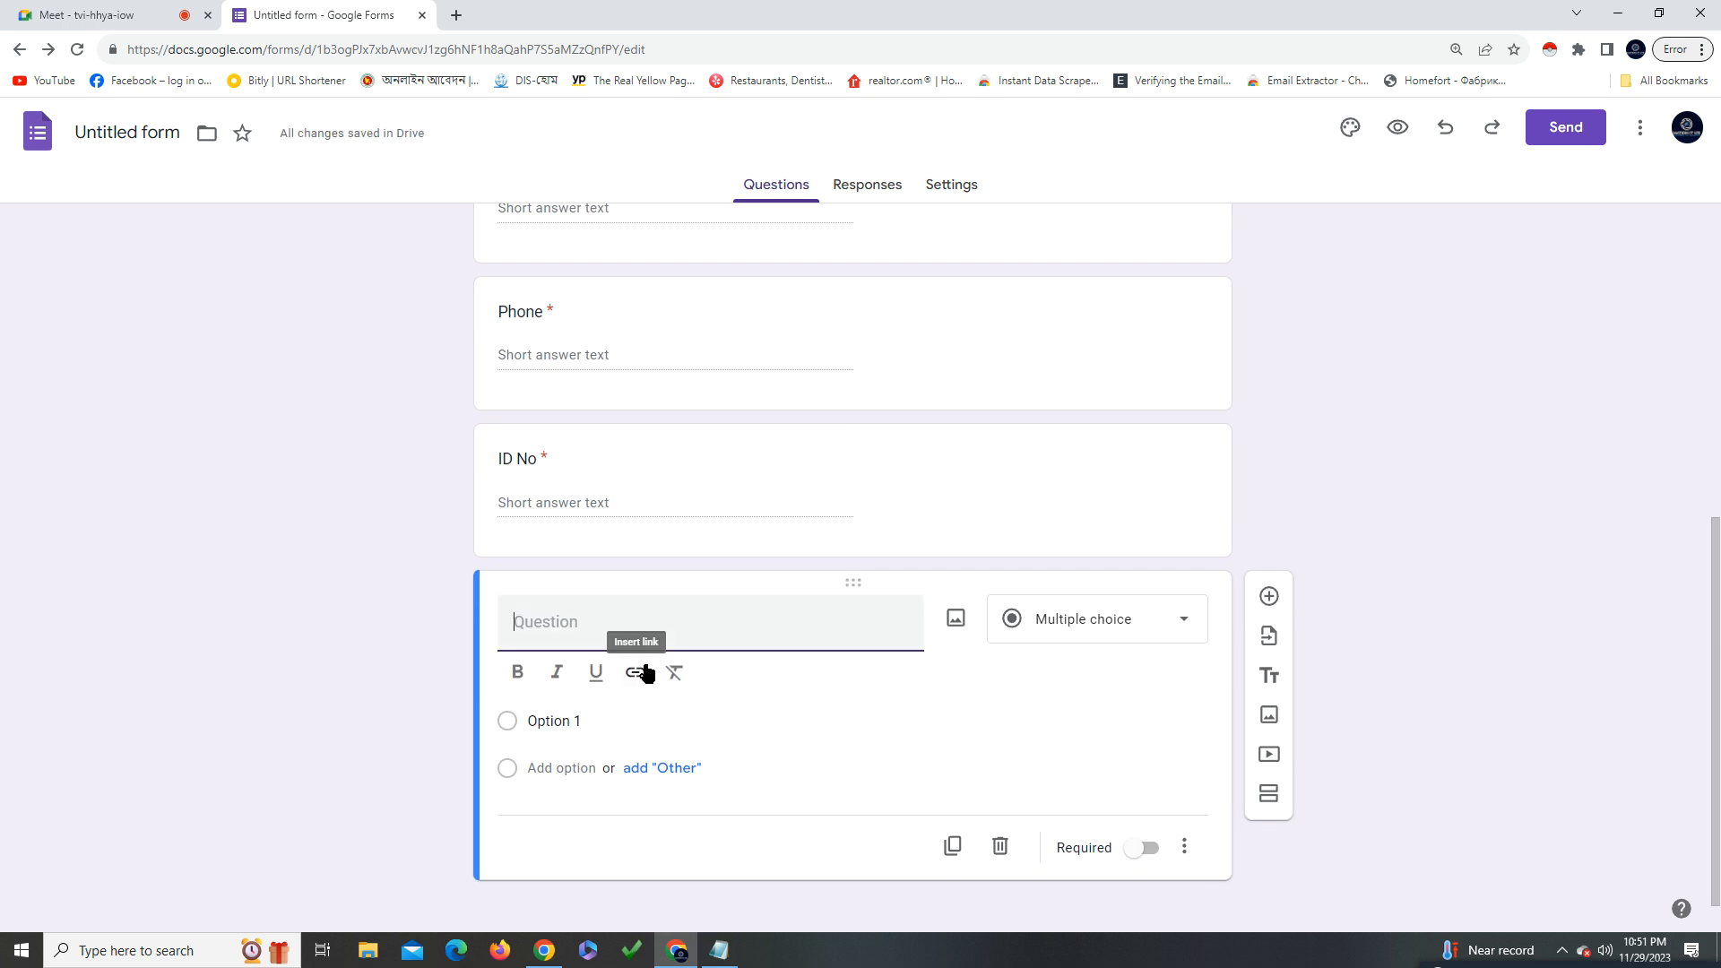
type("Address")
left_click(1146, 832)
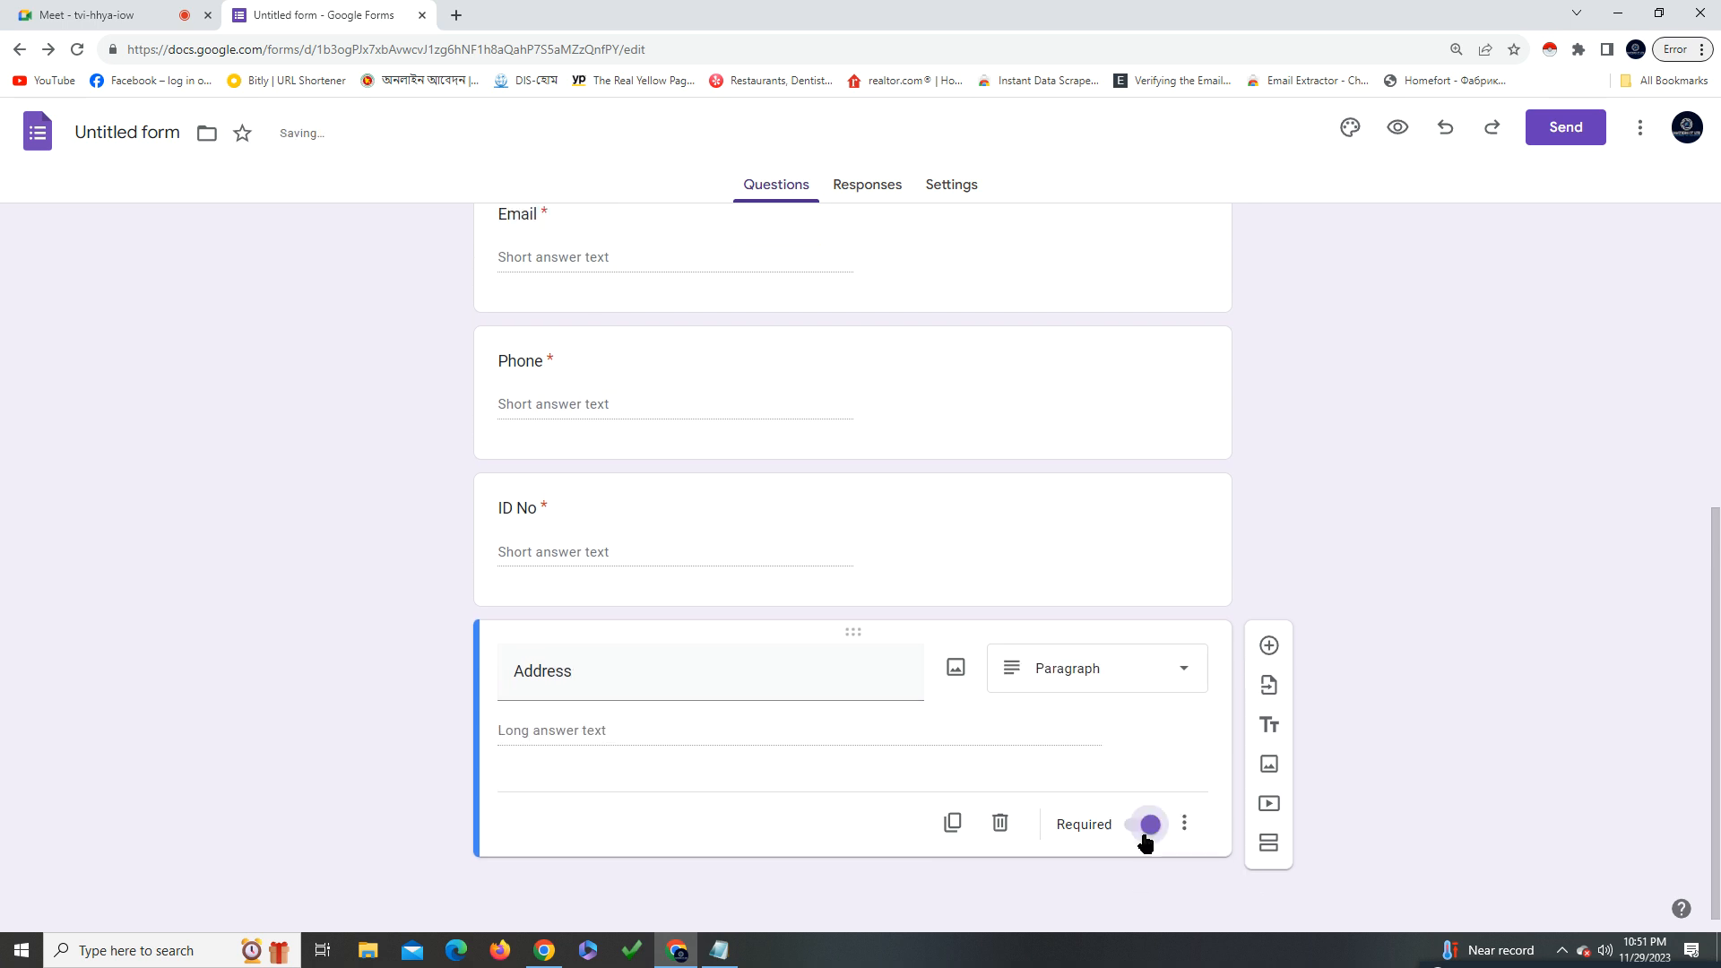
Add a short answer question titled "Potal Code" below Address and leave it optional
left_click(1268, 646)
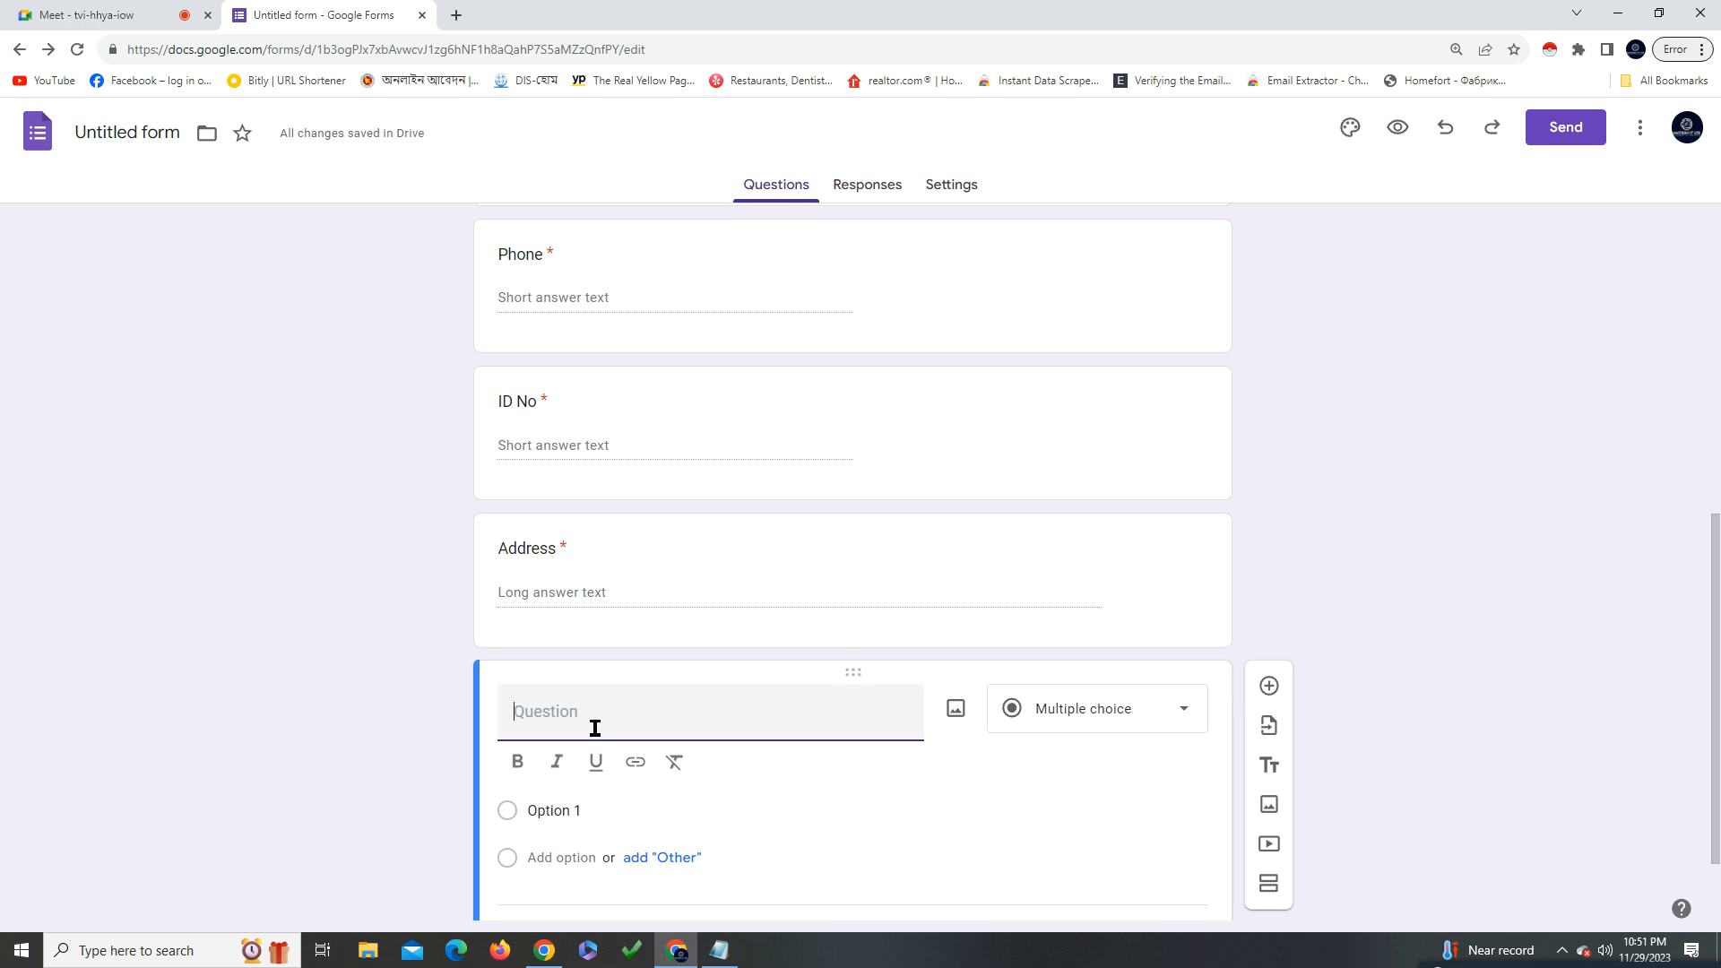
type("Pota")
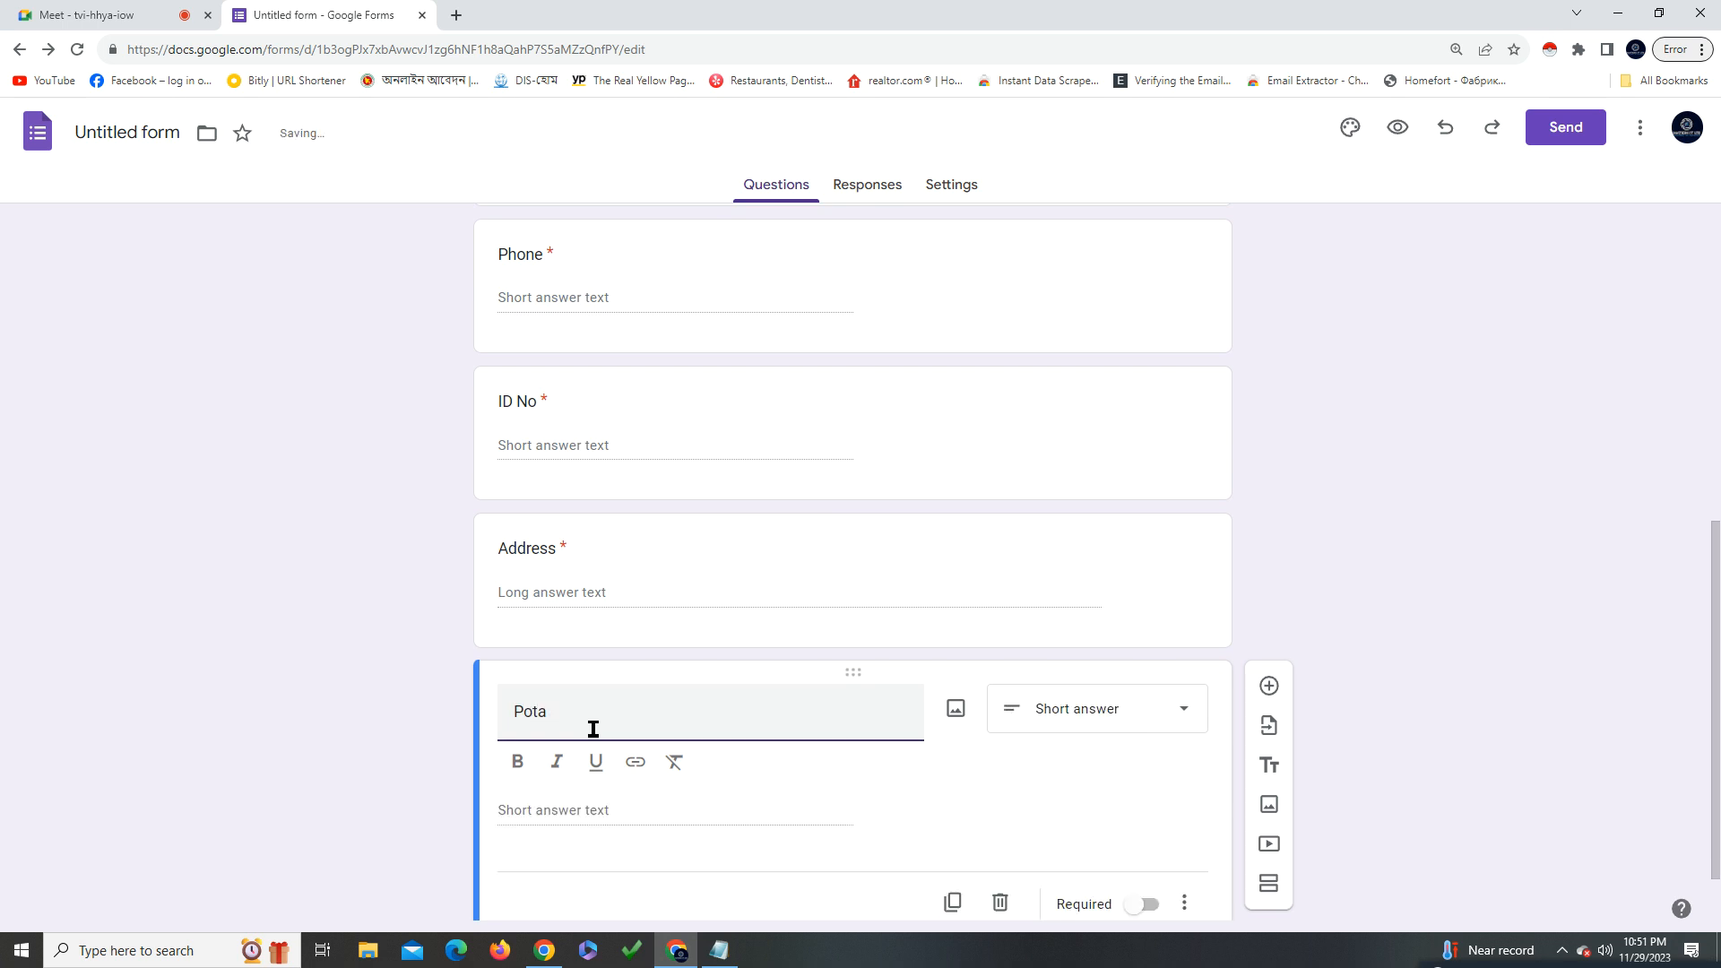
type("l Code")
scroll(1095, 836, "down", 1)
left_click(1136, 819)
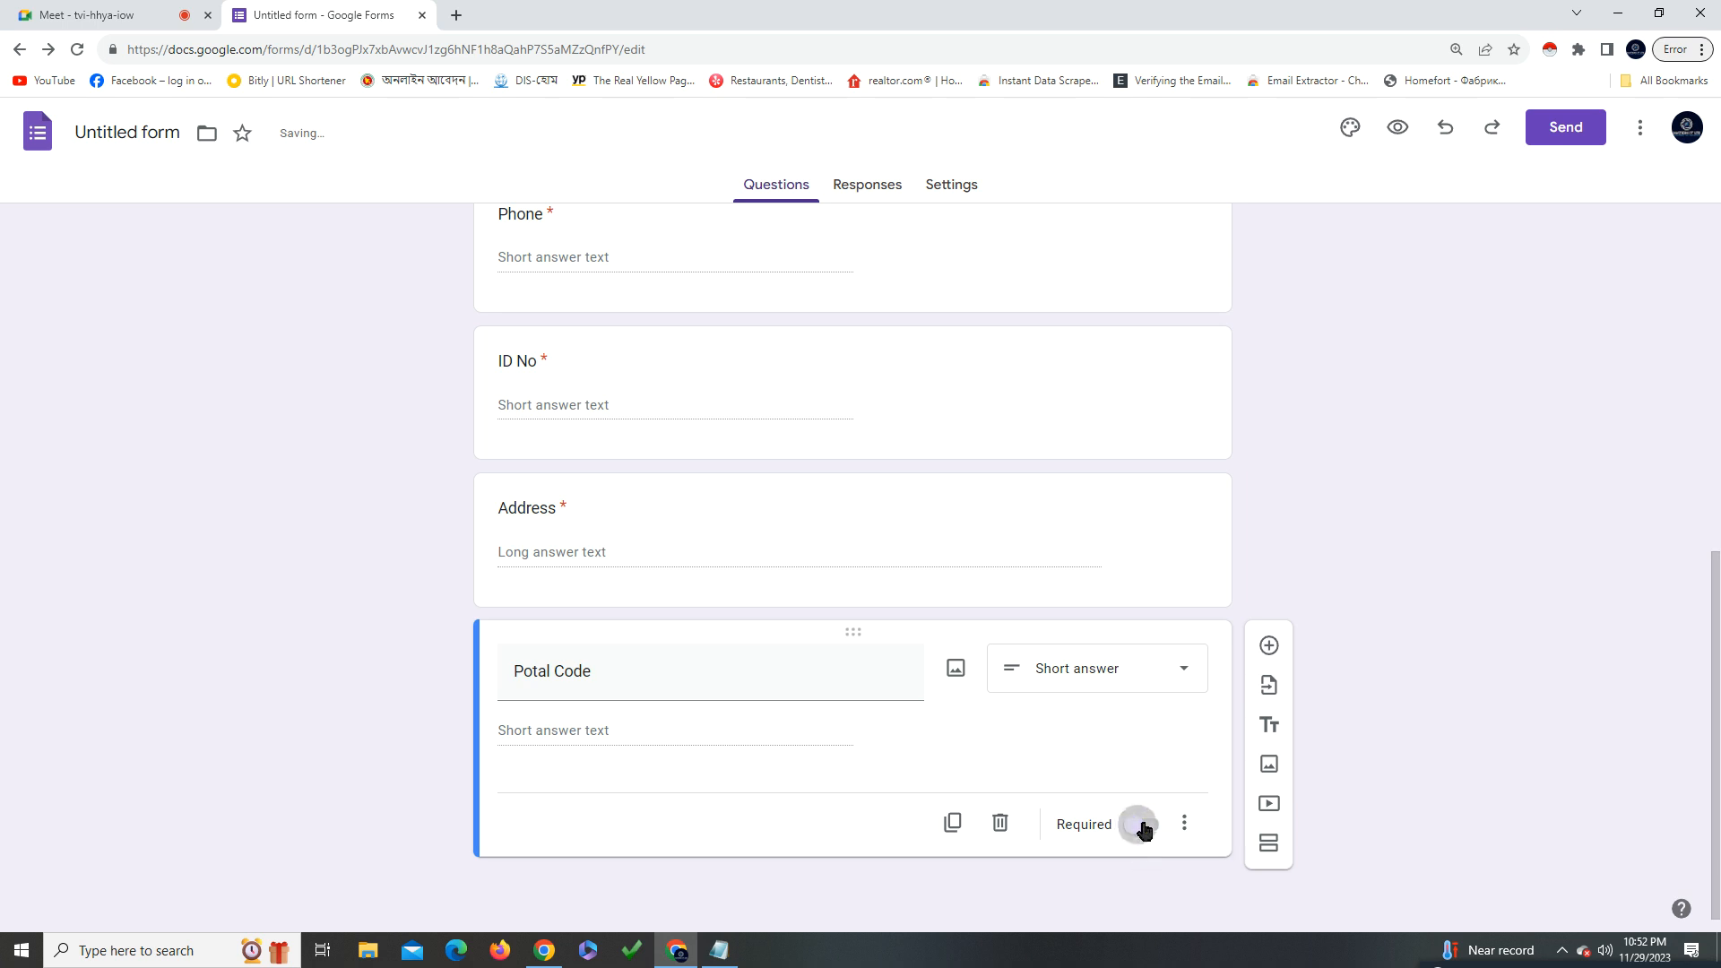
left_click(1146, 822)
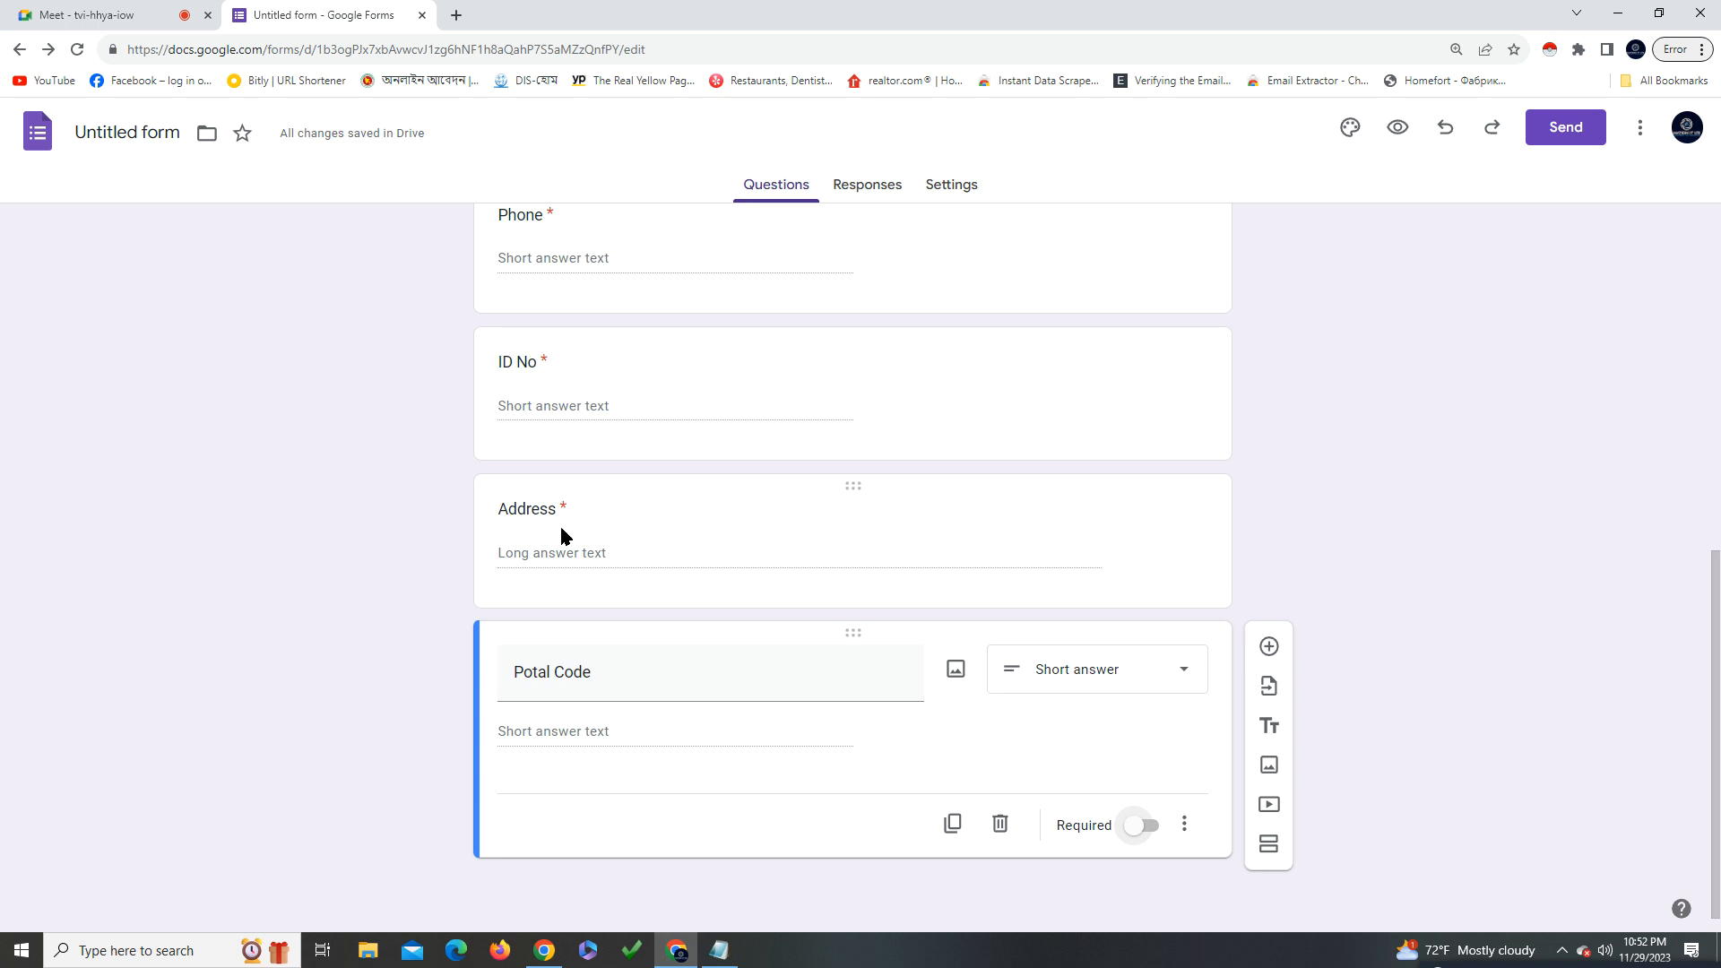
Review the answer types available for the Address question and keep Paragraph selected
scroll(578, 430, "up", 2)
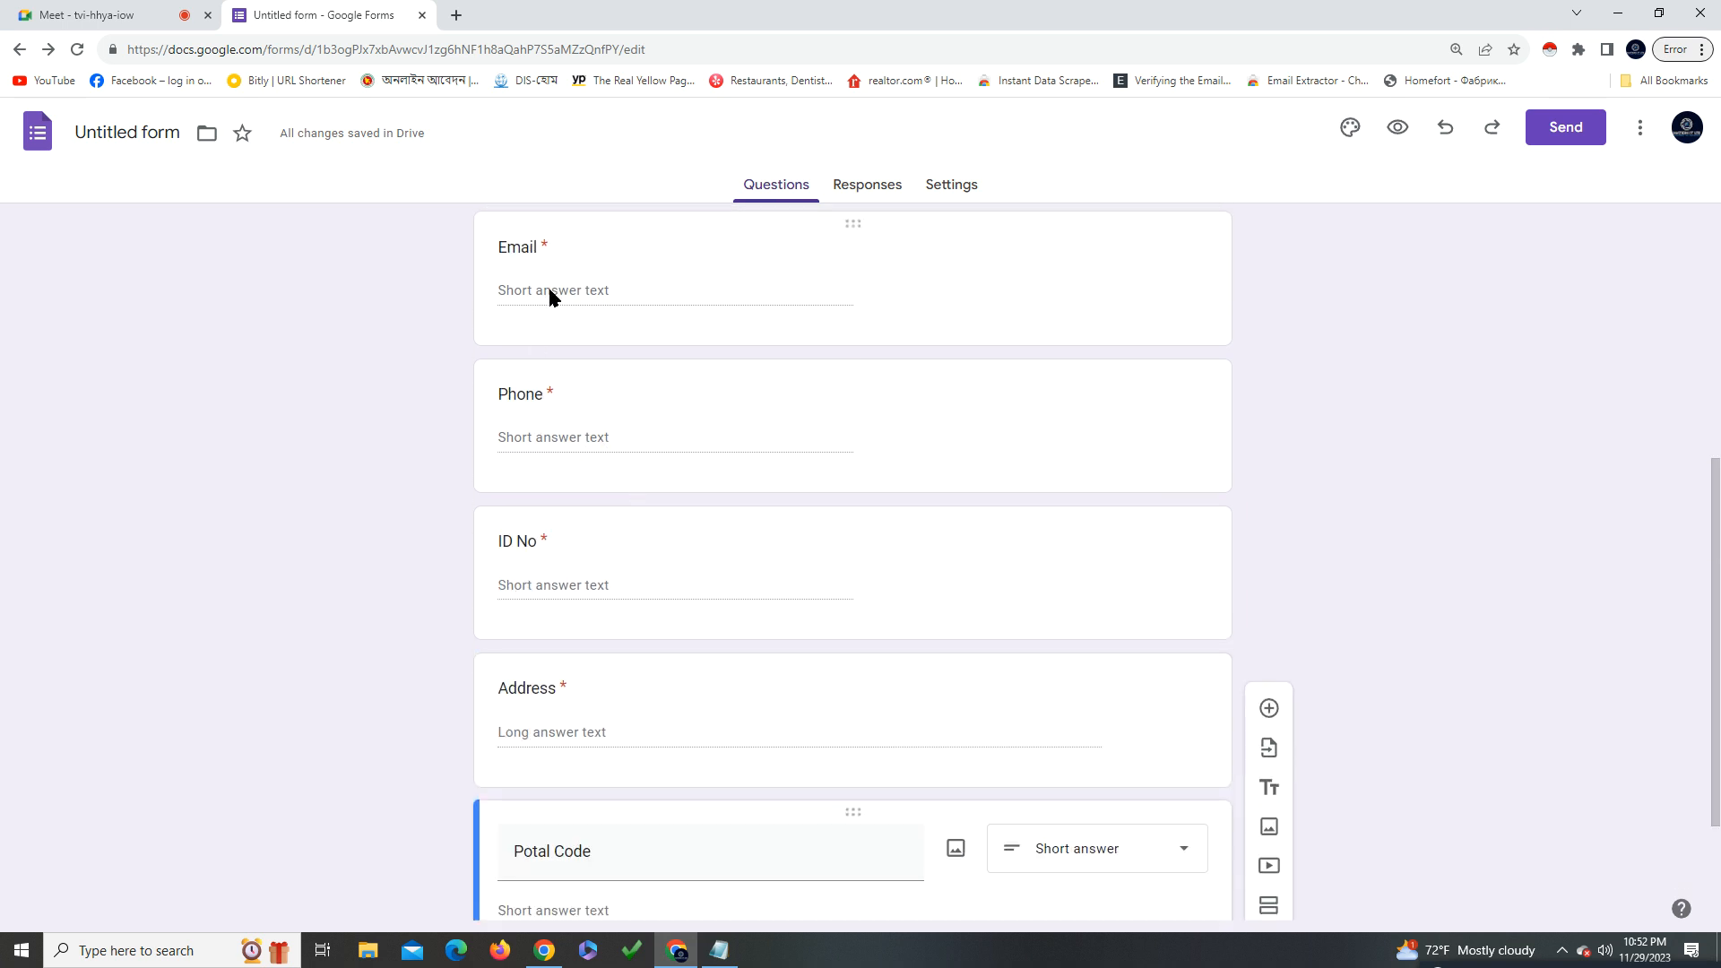
scroll(787, 503, "down", 2)
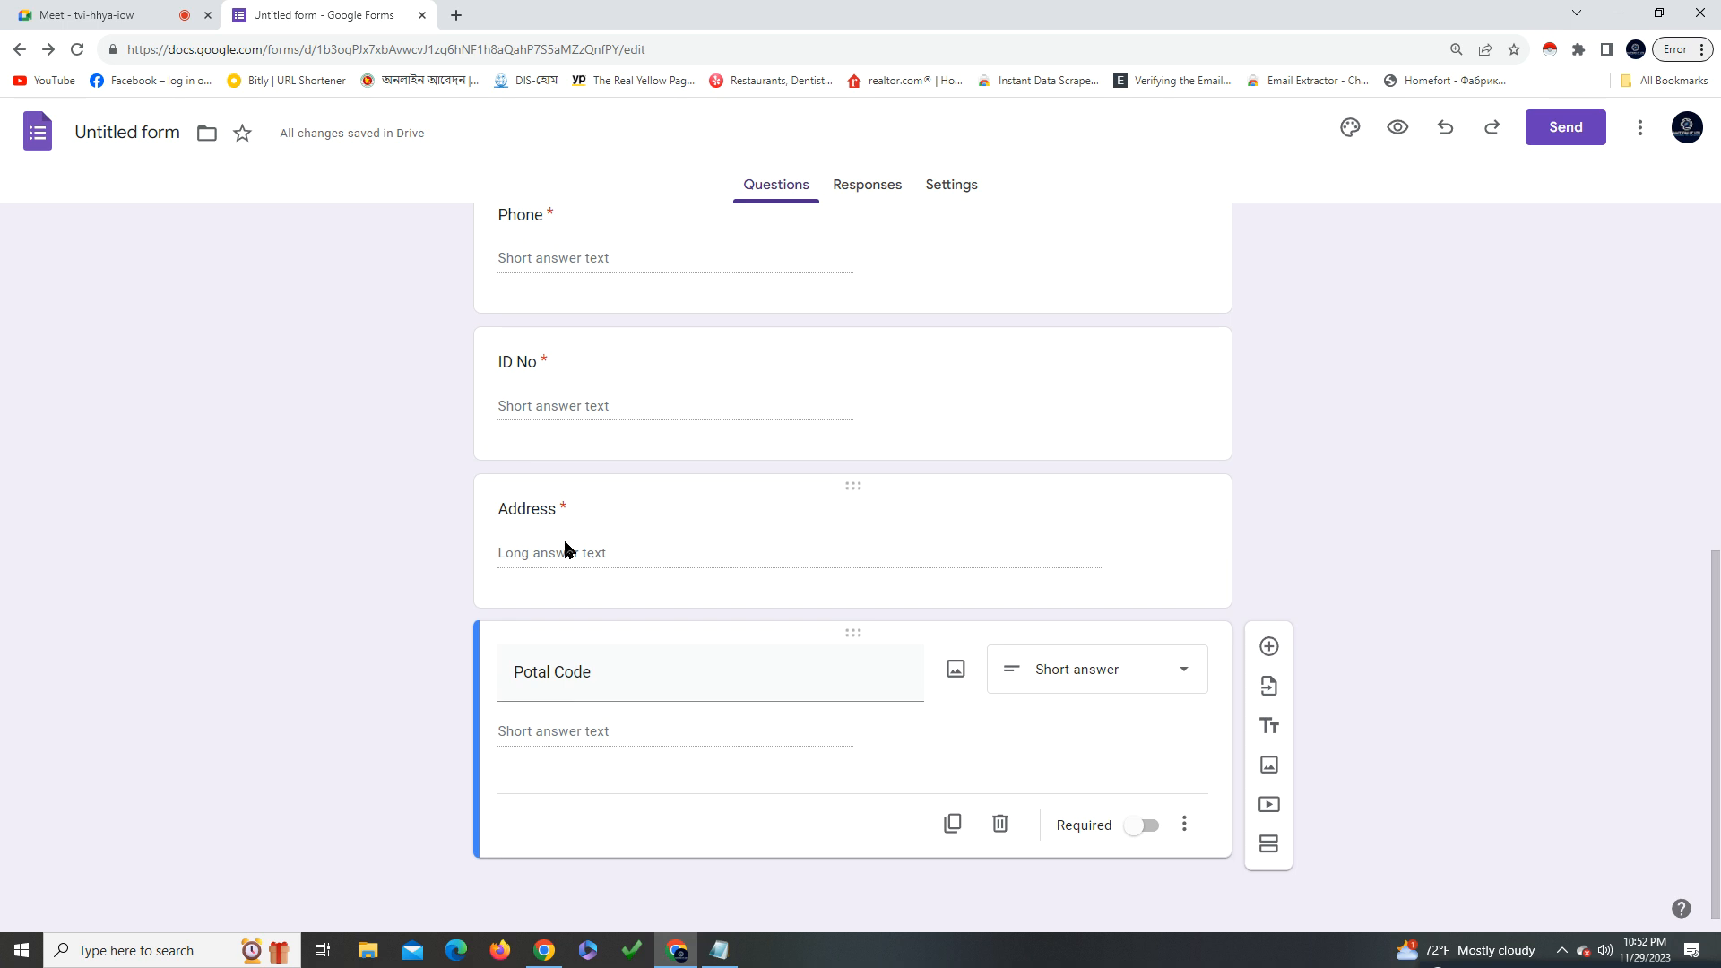
left_click(576, 553)
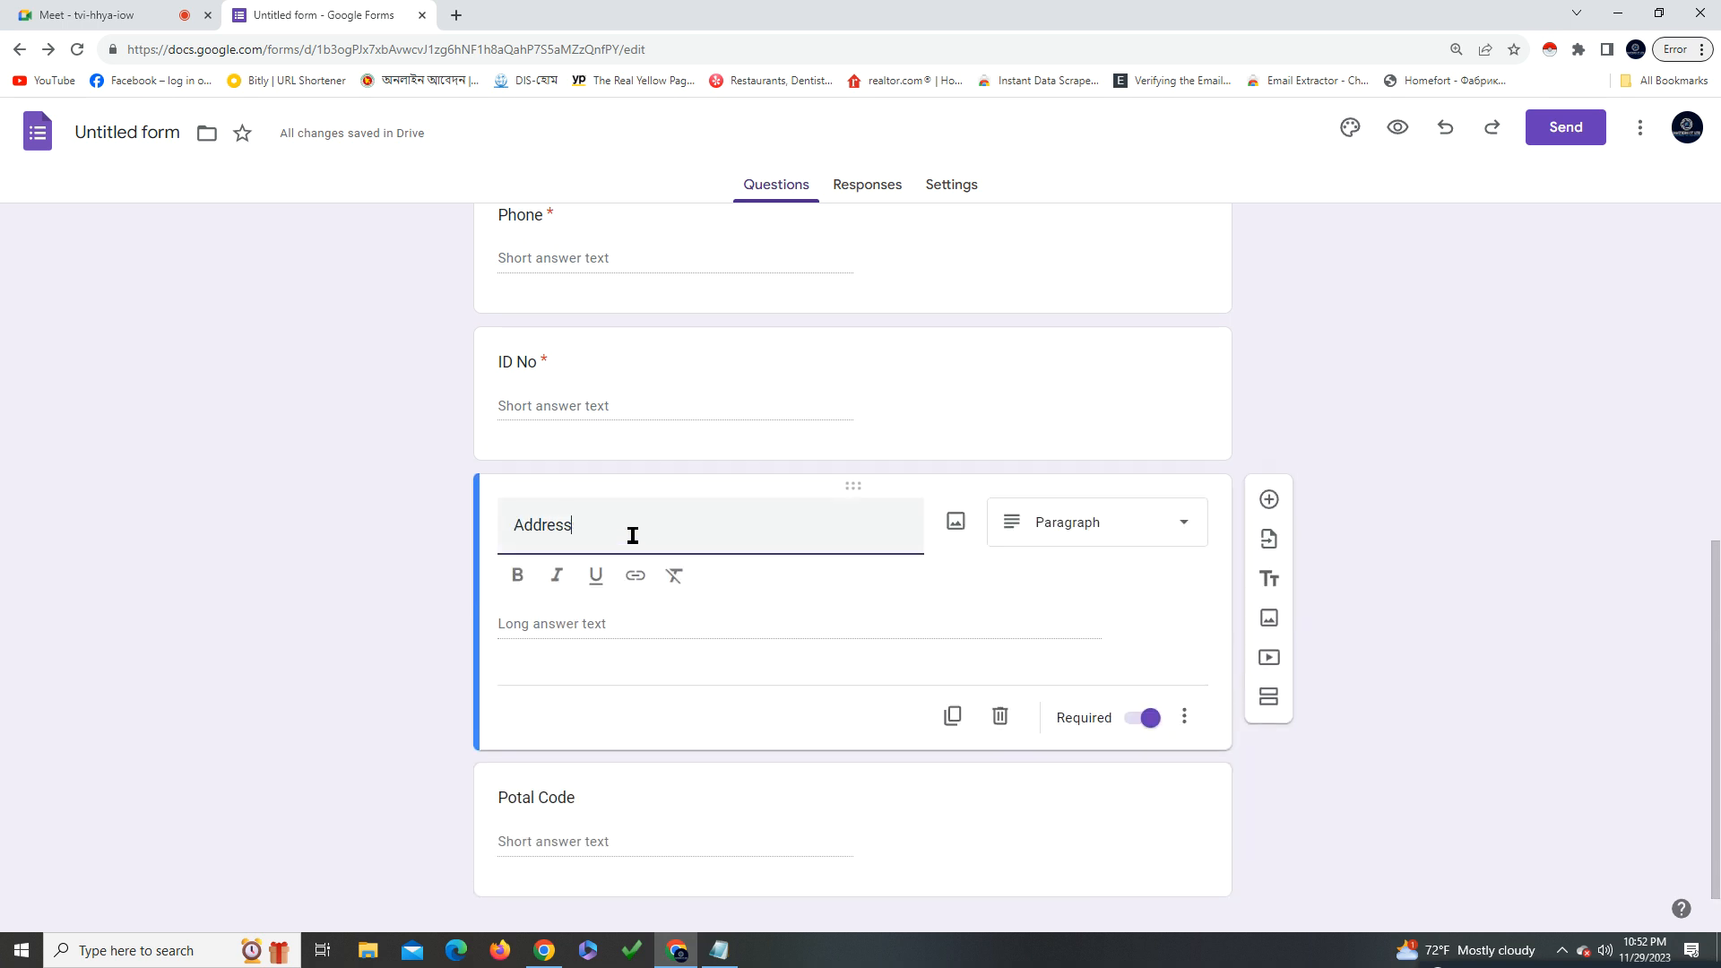
left_click(1113, 529)
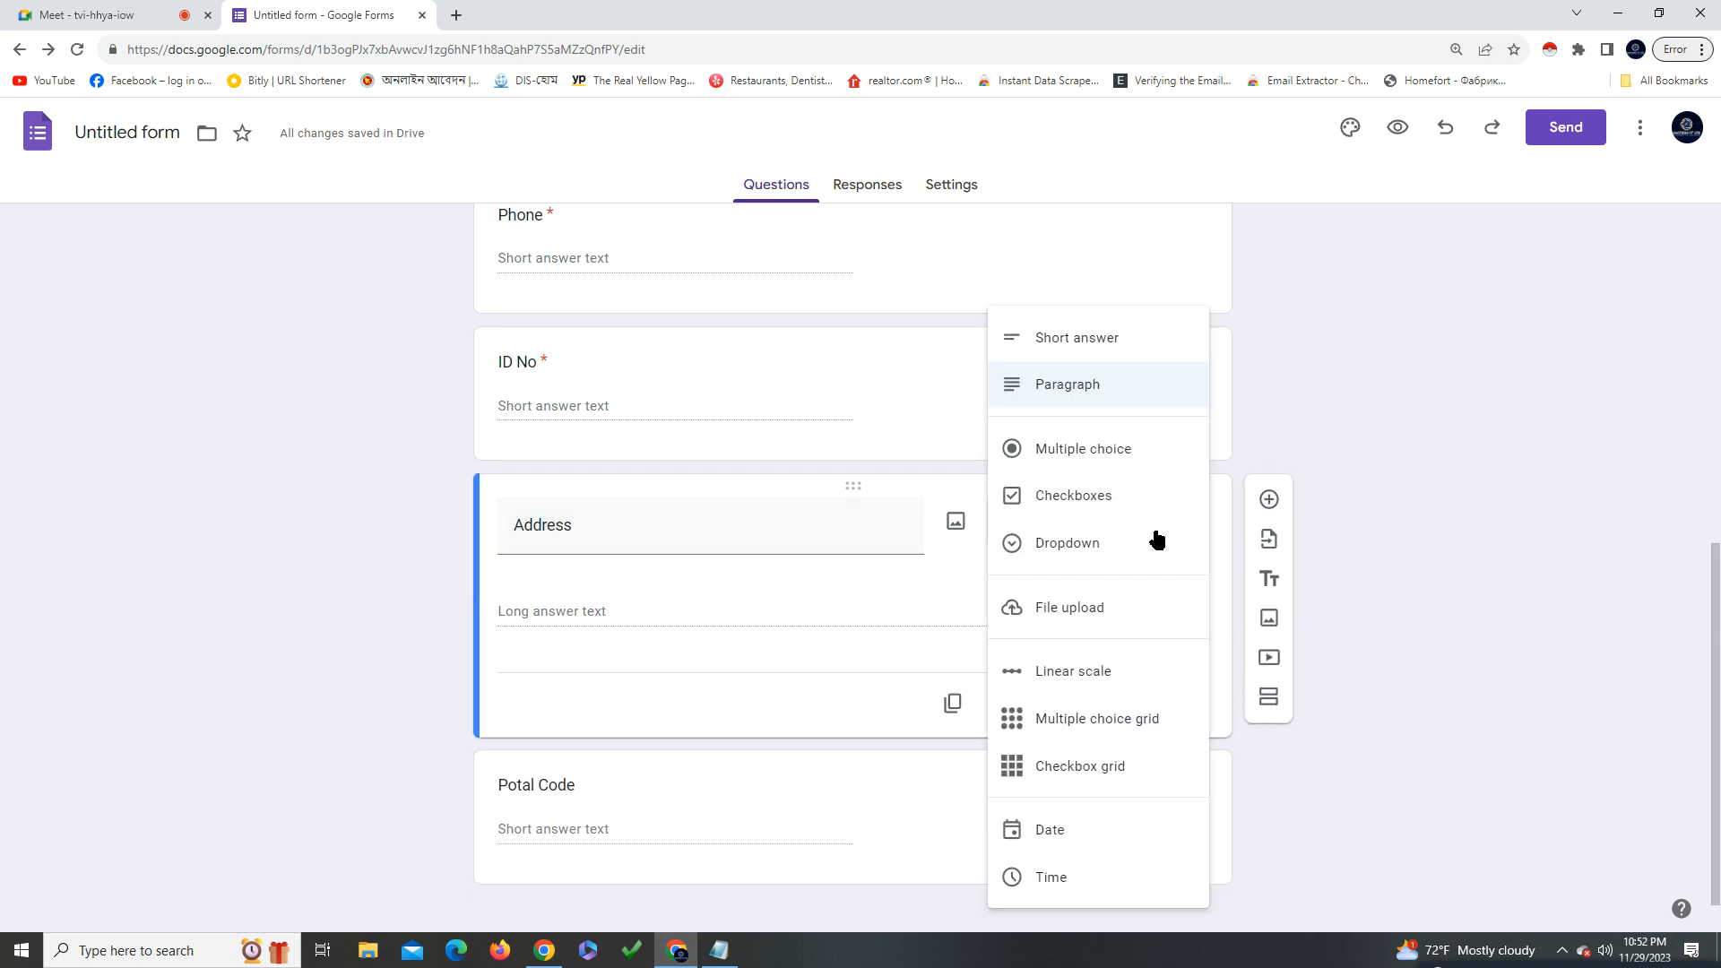
left_click(1101, 393)
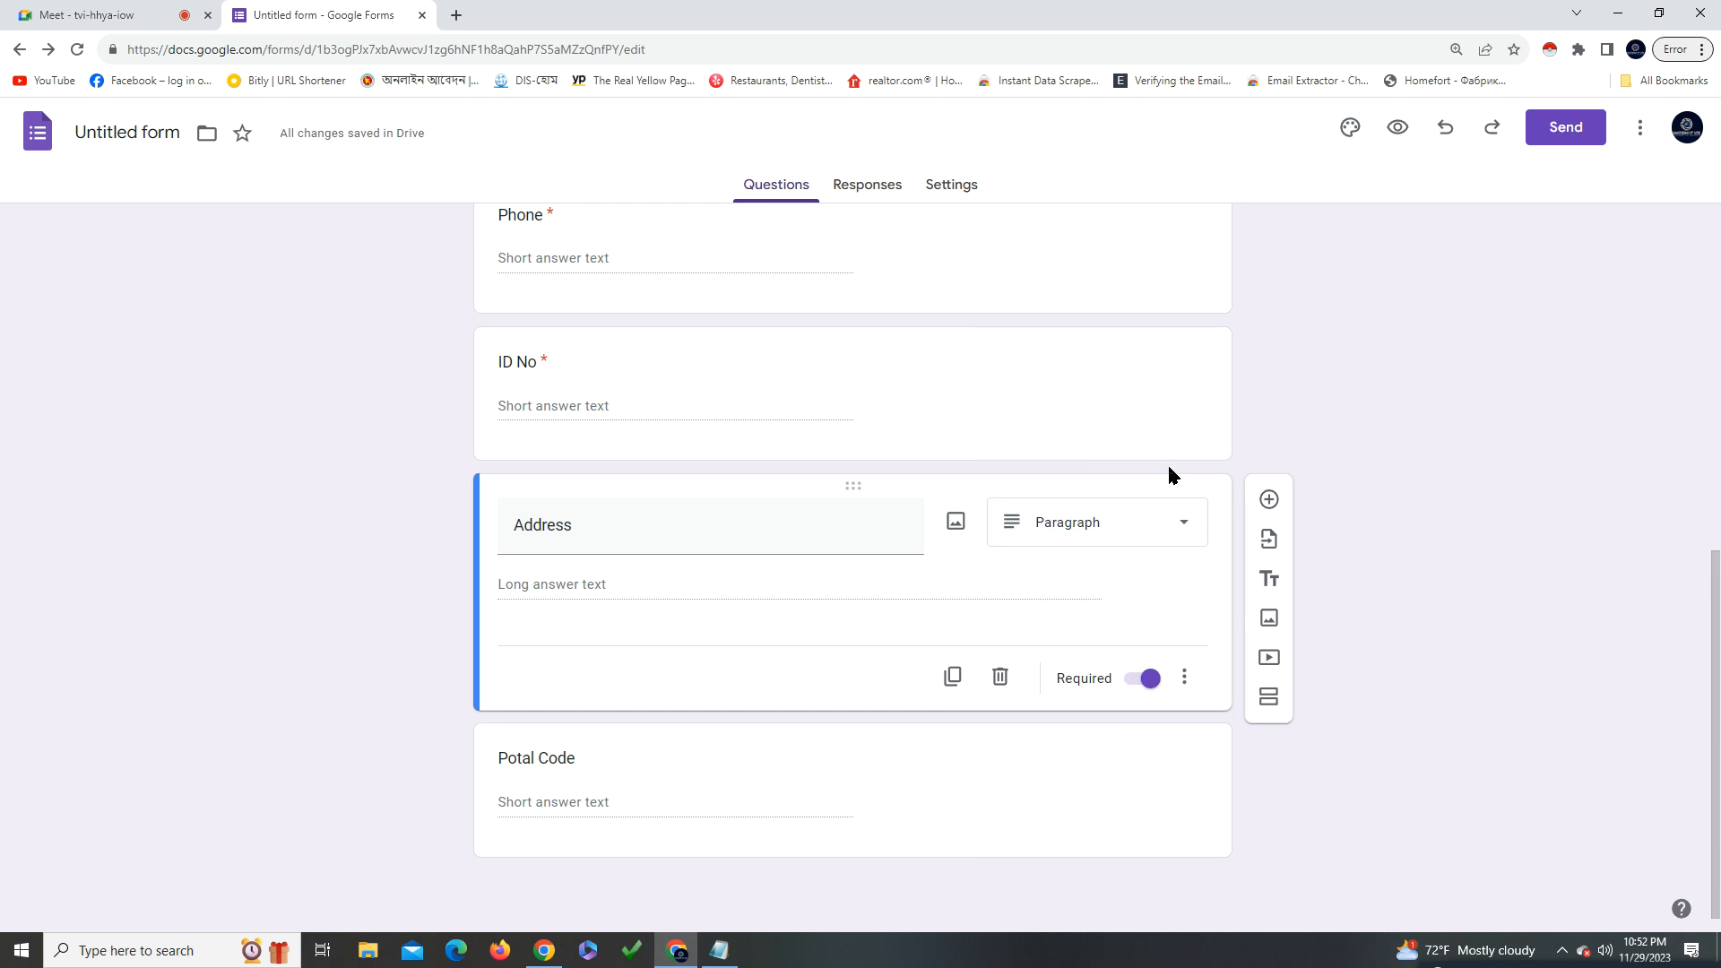
left_click(1062, 523)
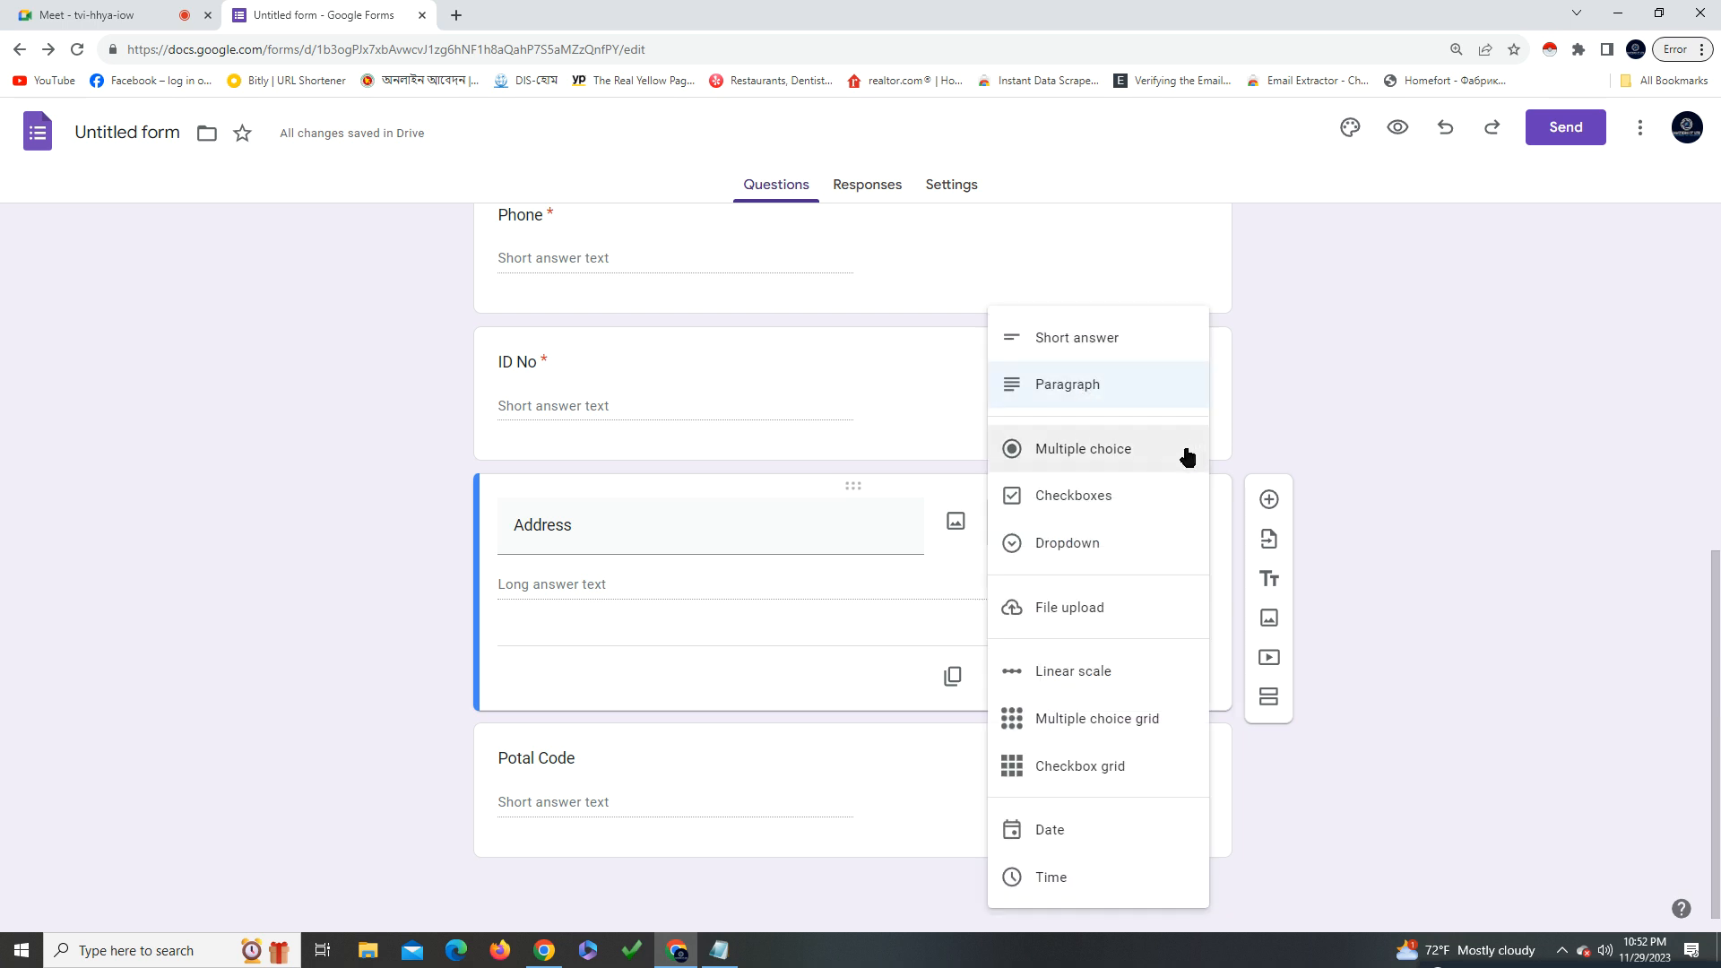
left_click(1121, 395)
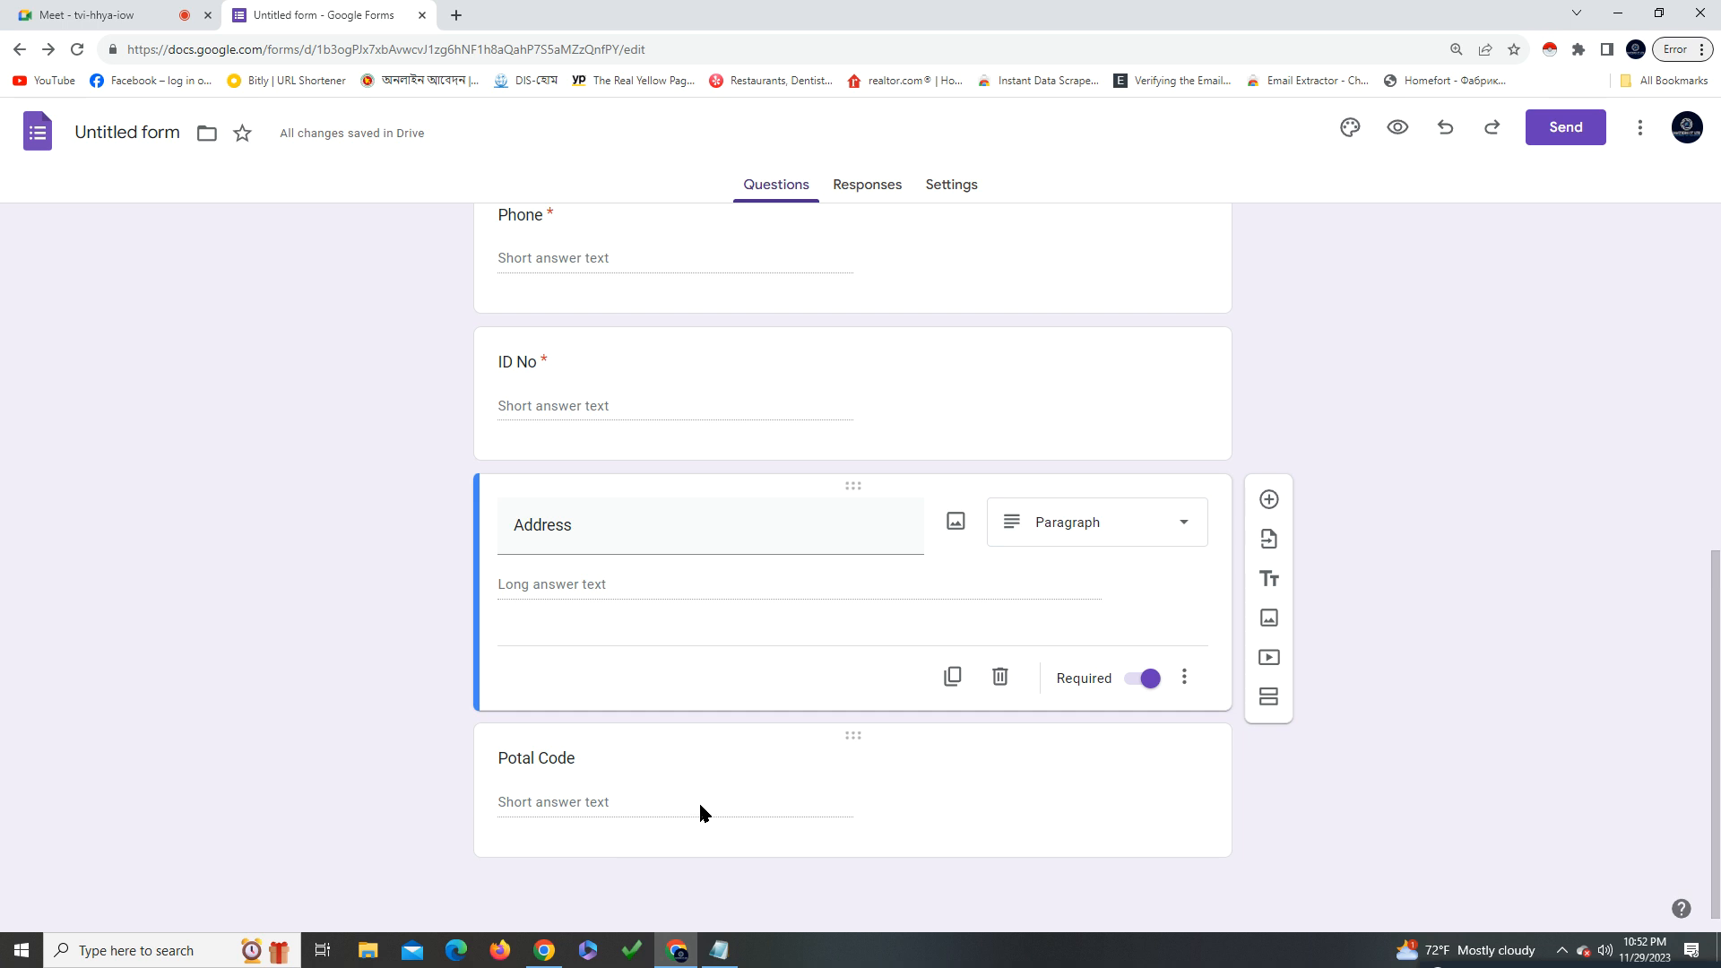
Select the Potal Code question, toggle its Required setting and leave it off
left_click(538, 766)
triple_click(551, 692)
left_click(1154, 871)
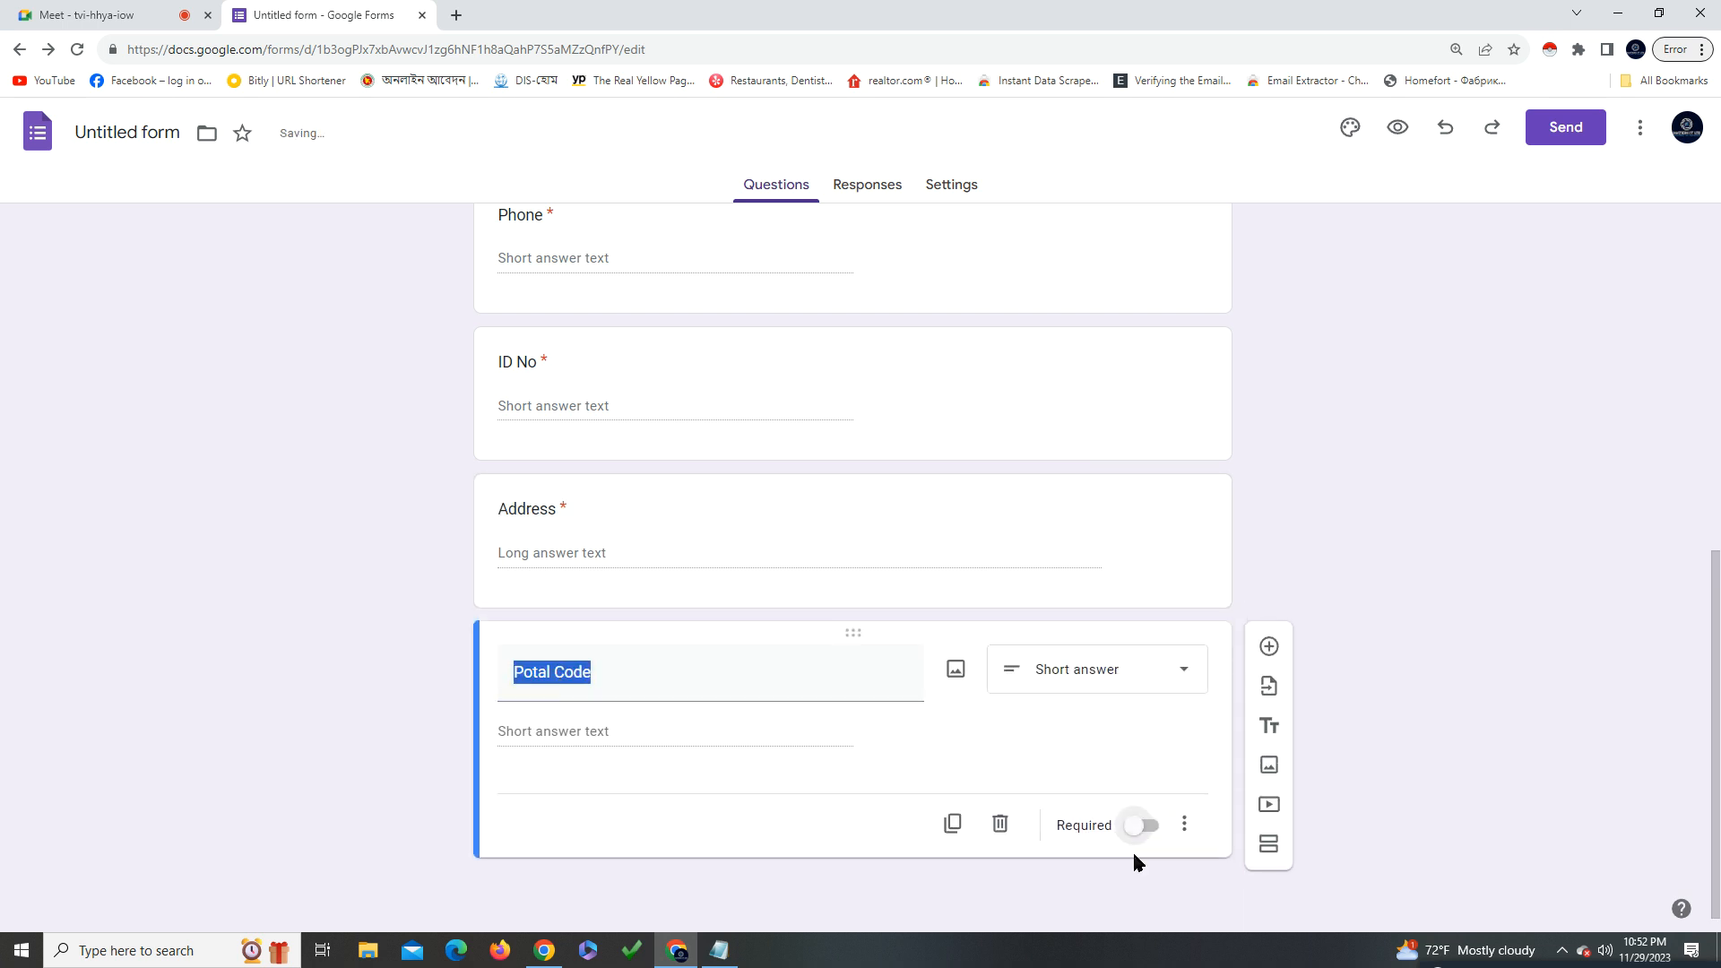
left_click(609, 795)
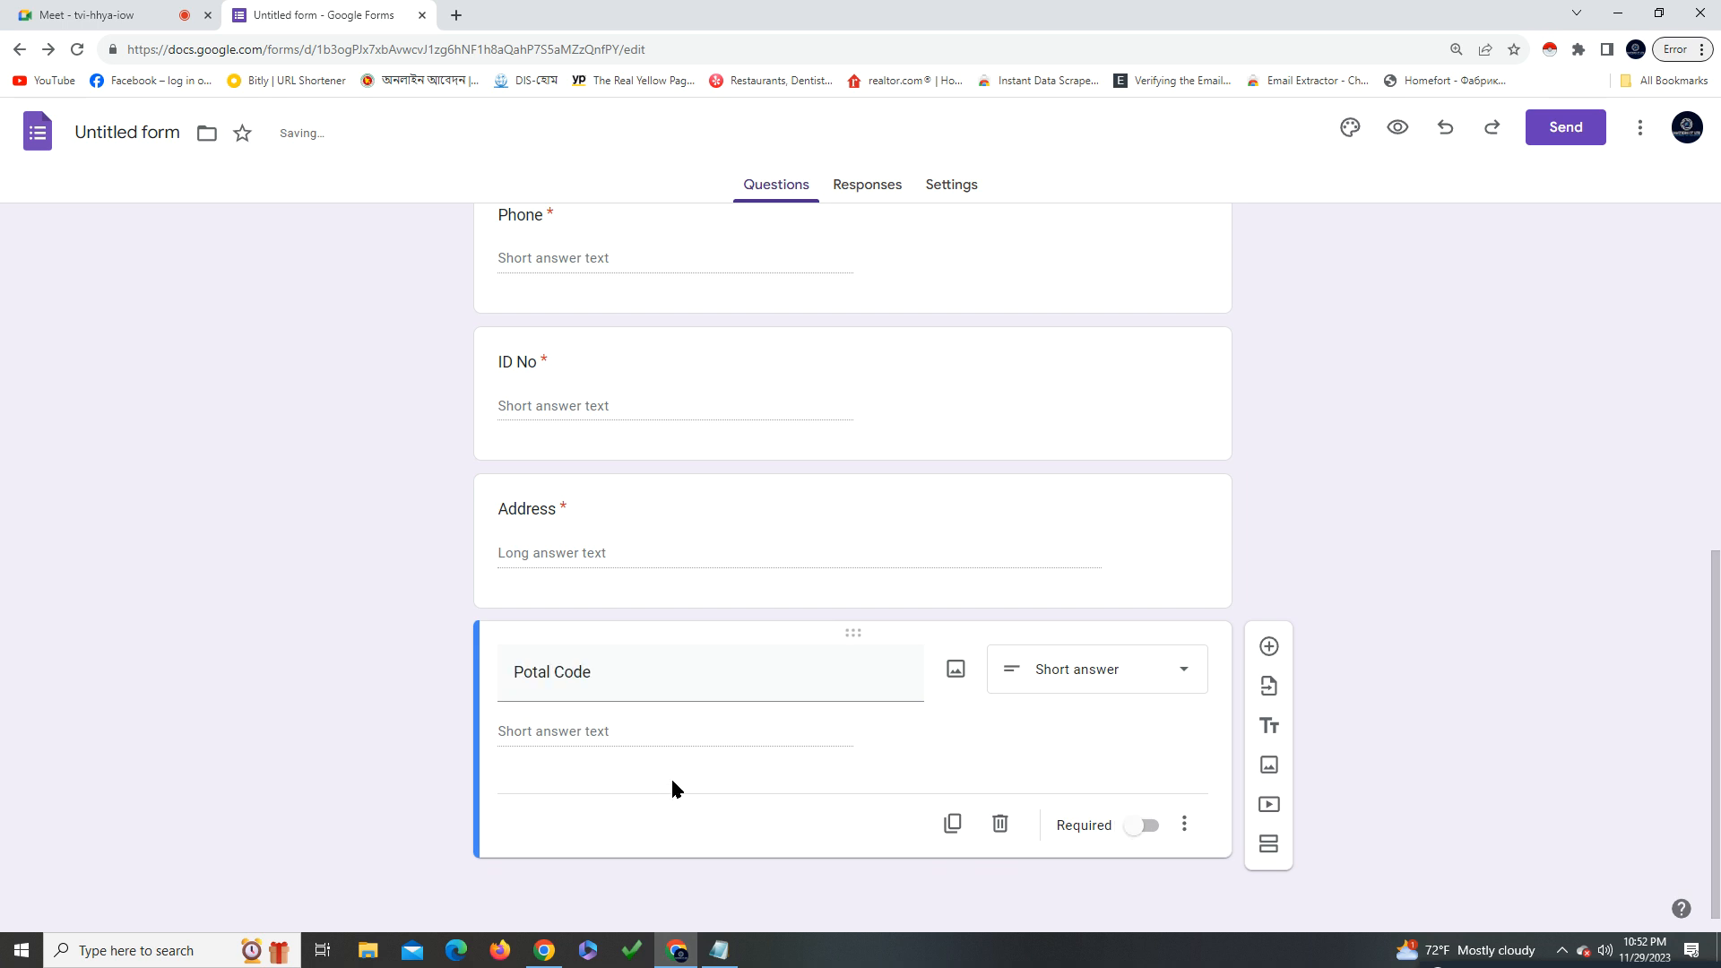
Add a multiple choice question titled "Blood" below Potal Code and make it required
left_click(1268, 646)
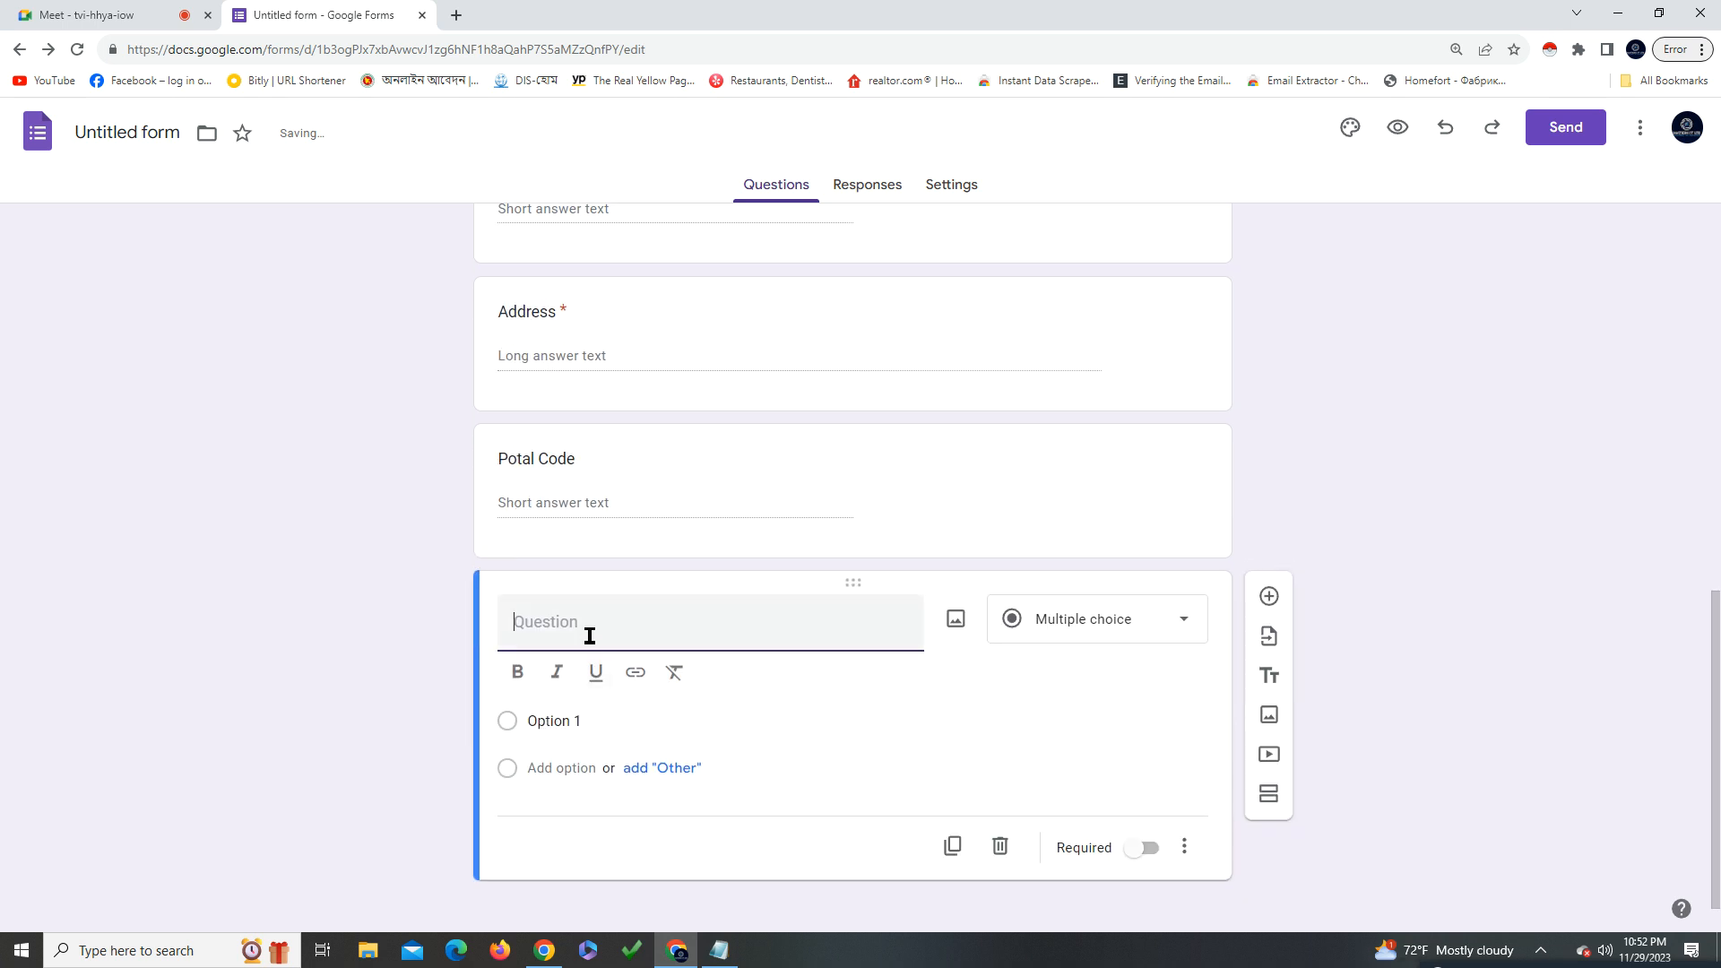
type("Blood")
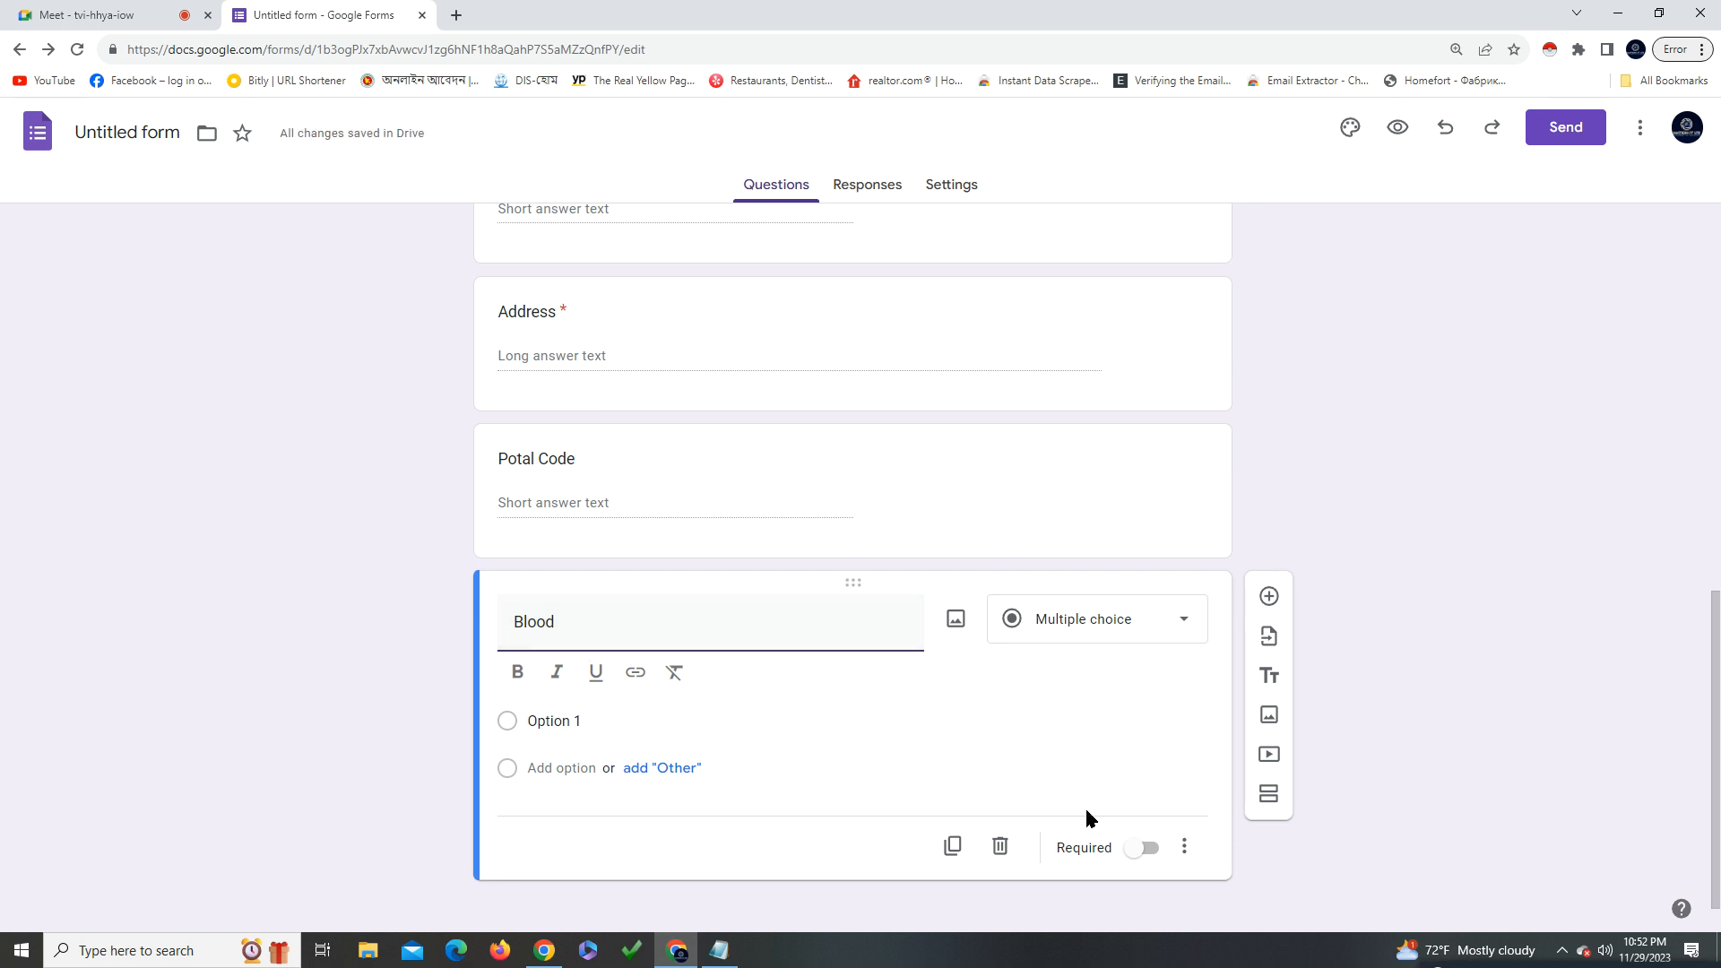
left_click(1156, 856)
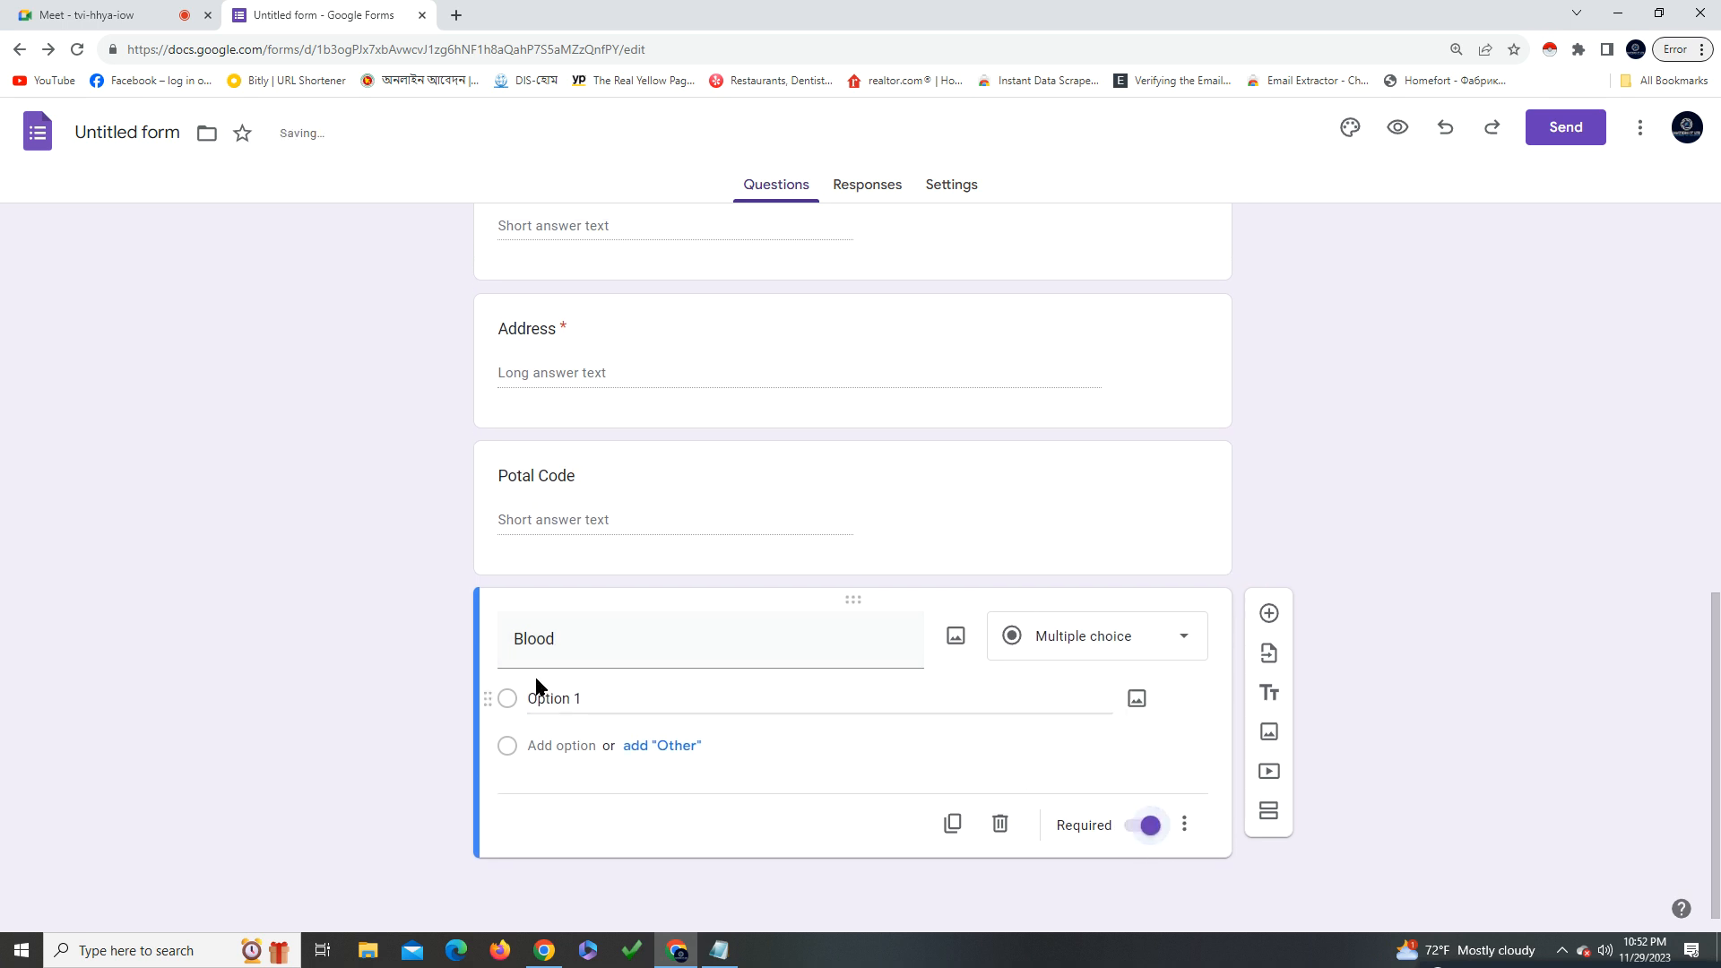
Rename the Blood question's first option to "A+"
left_click(510, 703)
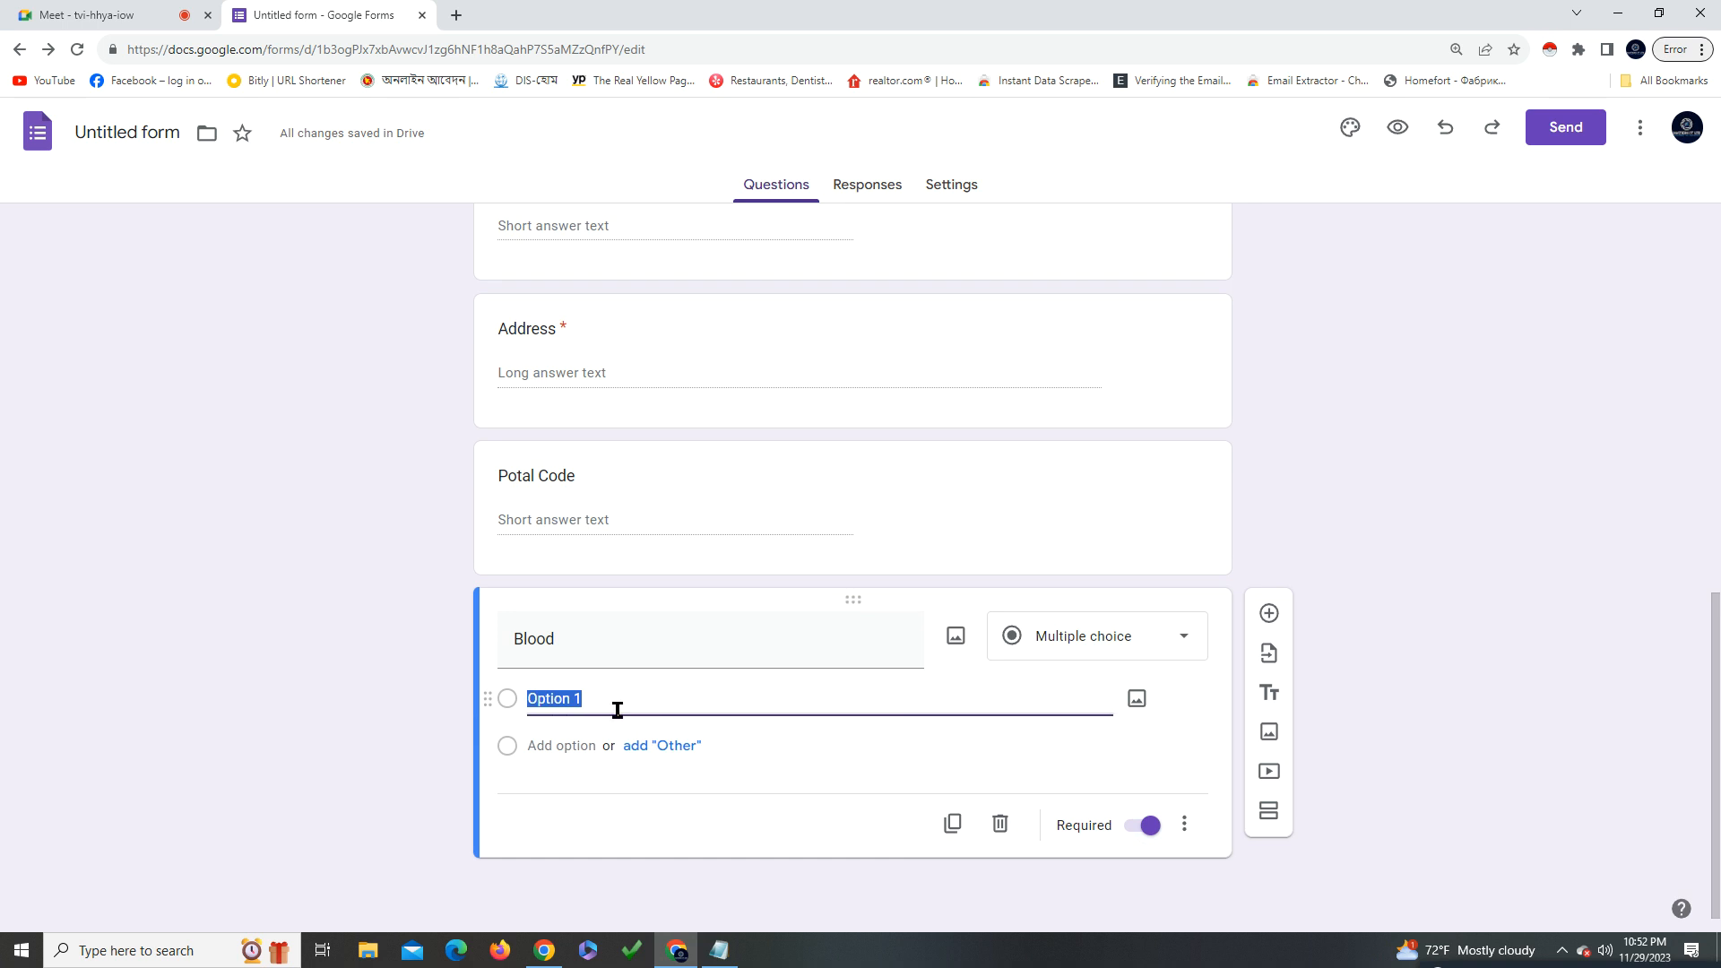
key("BackSpace")
type("A+")
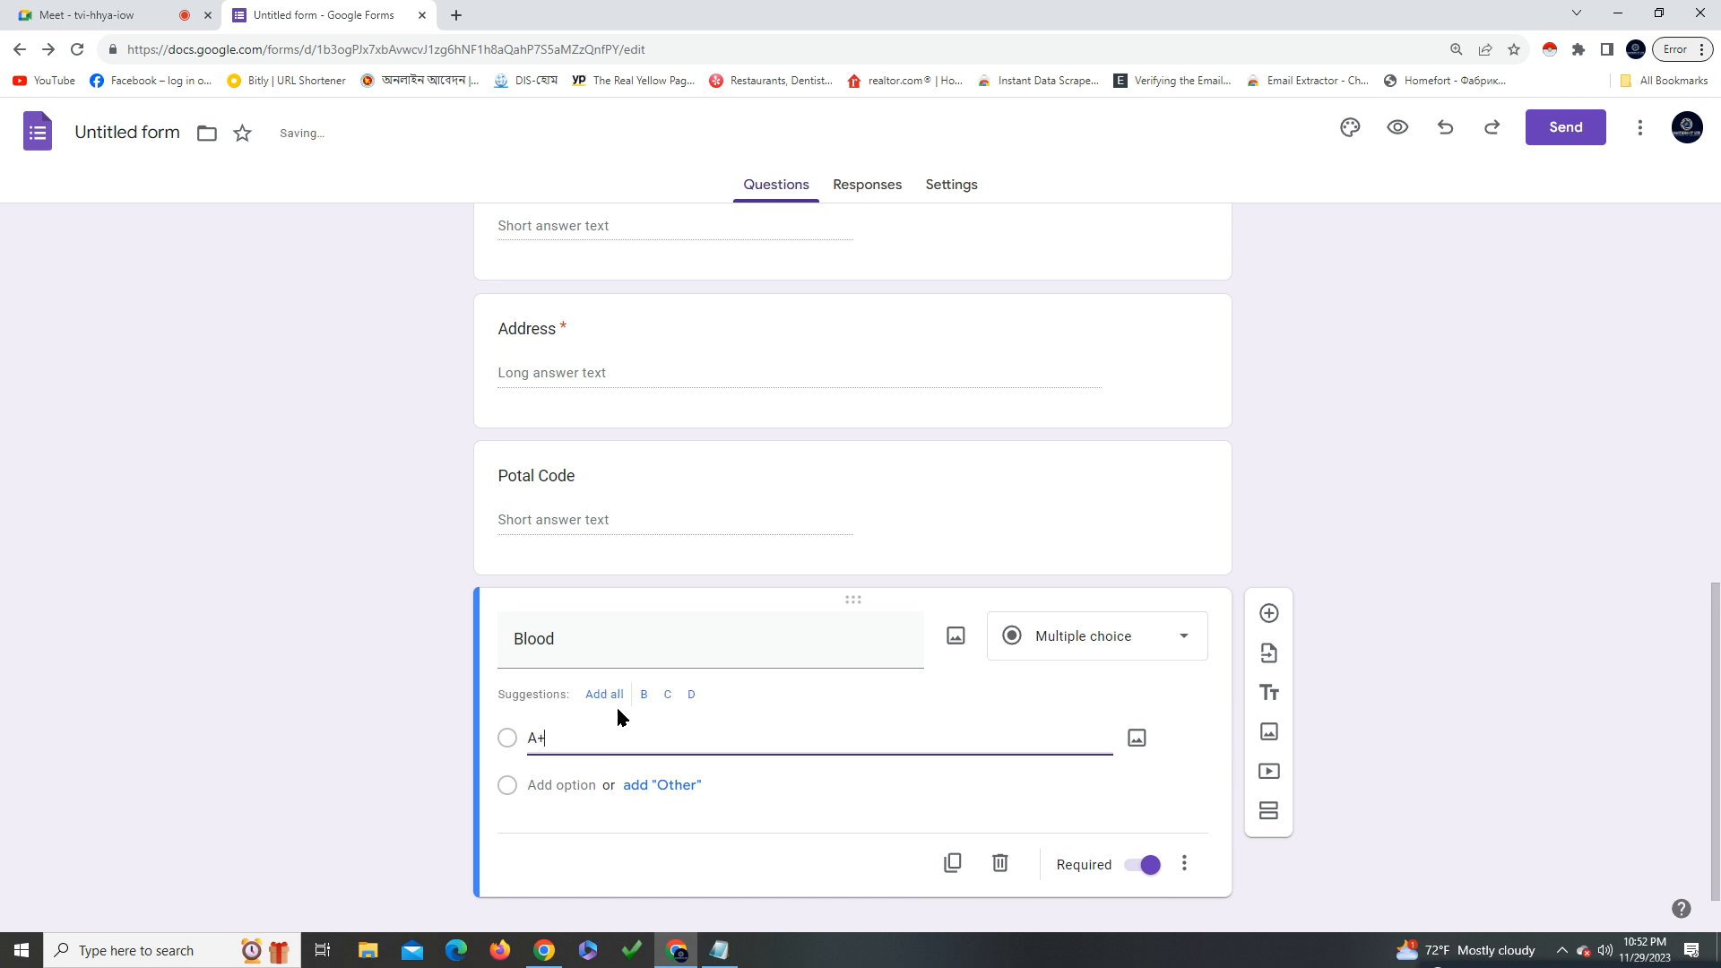
Try adding an "Other" option to the Blood question and remove it again
left_click(662, 784)
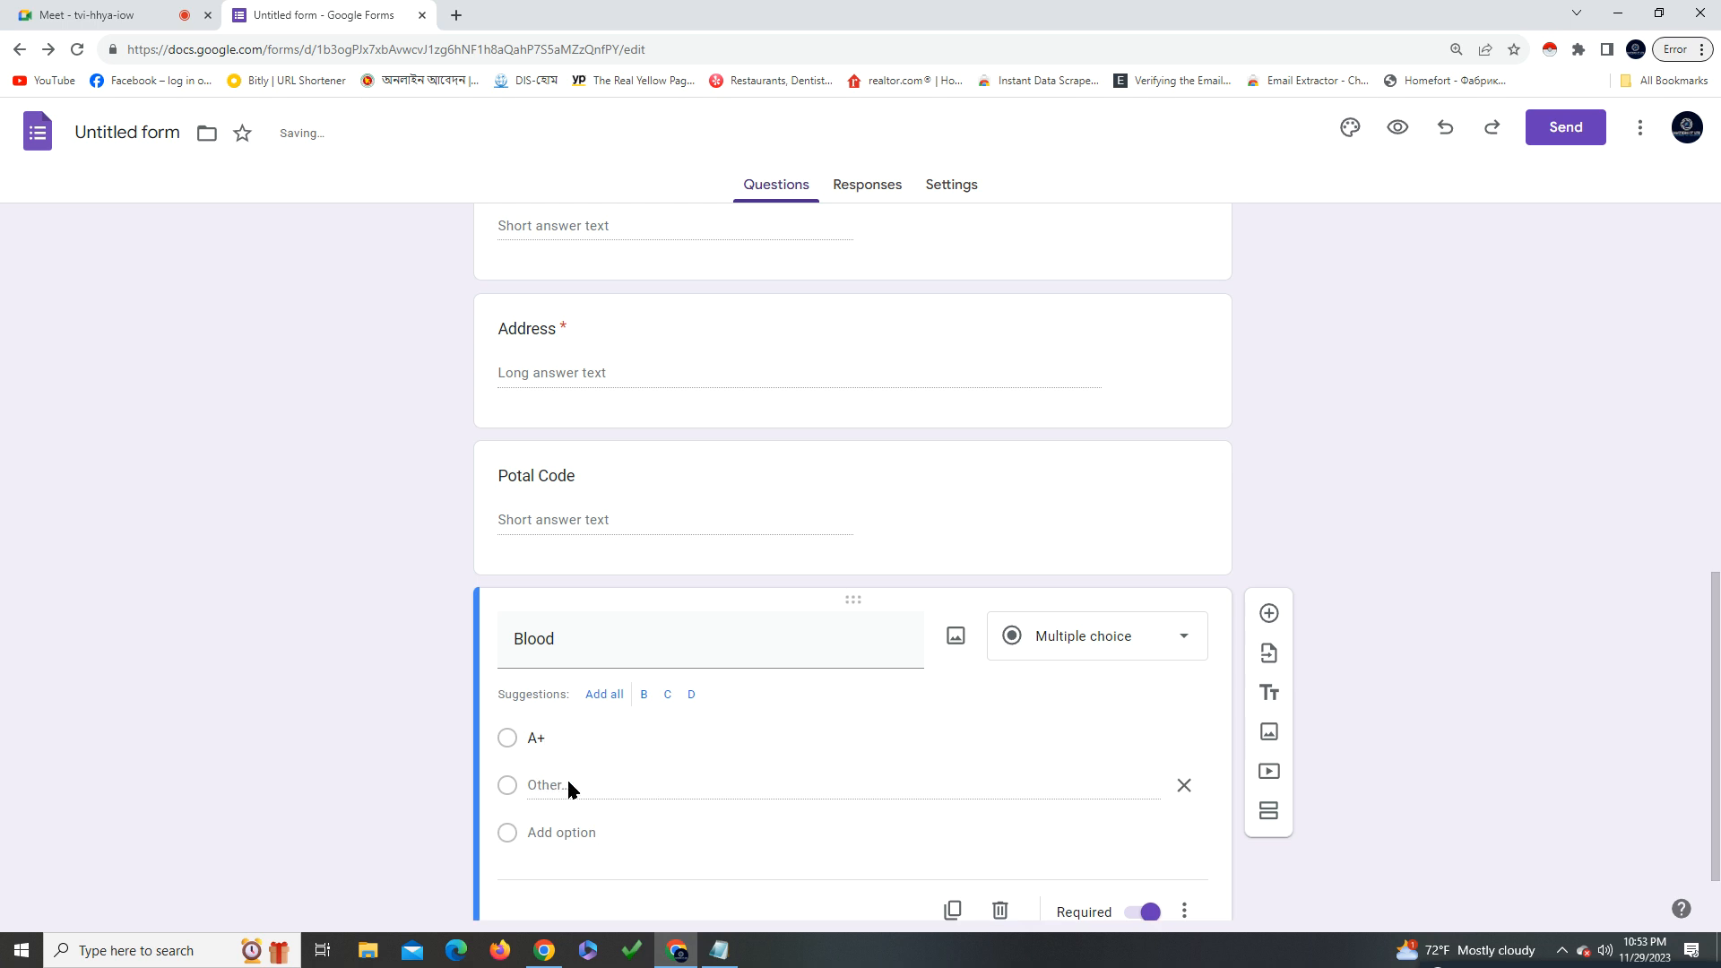
scroll(789, 794, "down", 1)
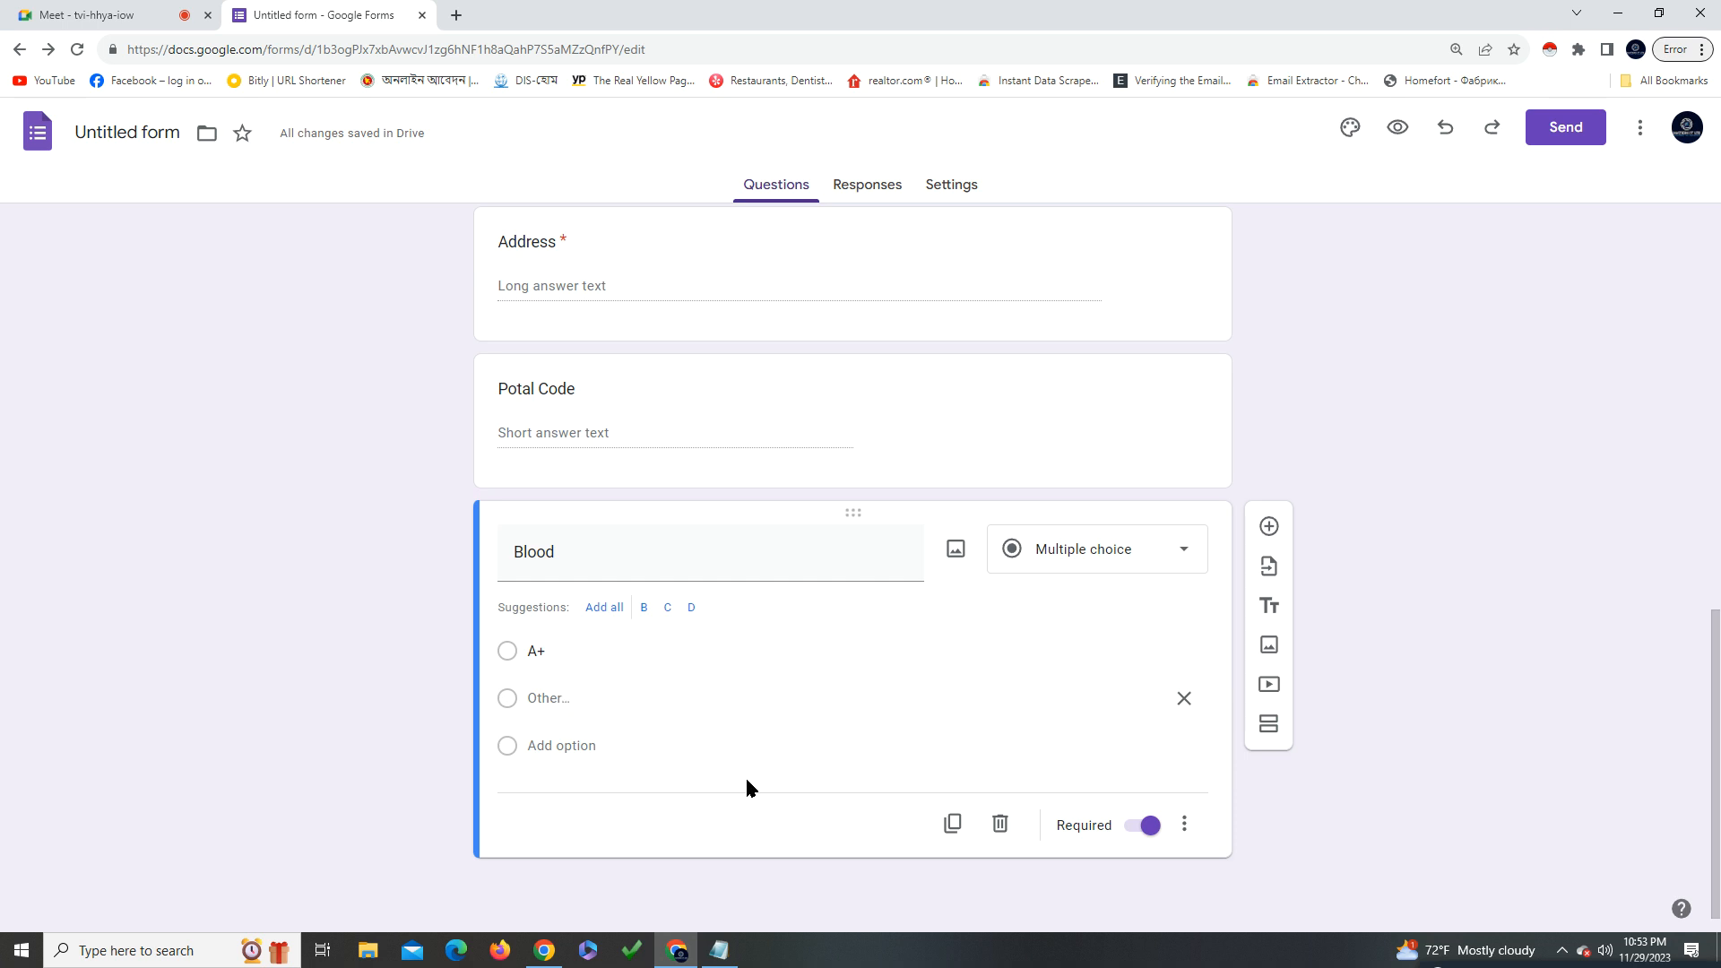
left_click(1181, 698)
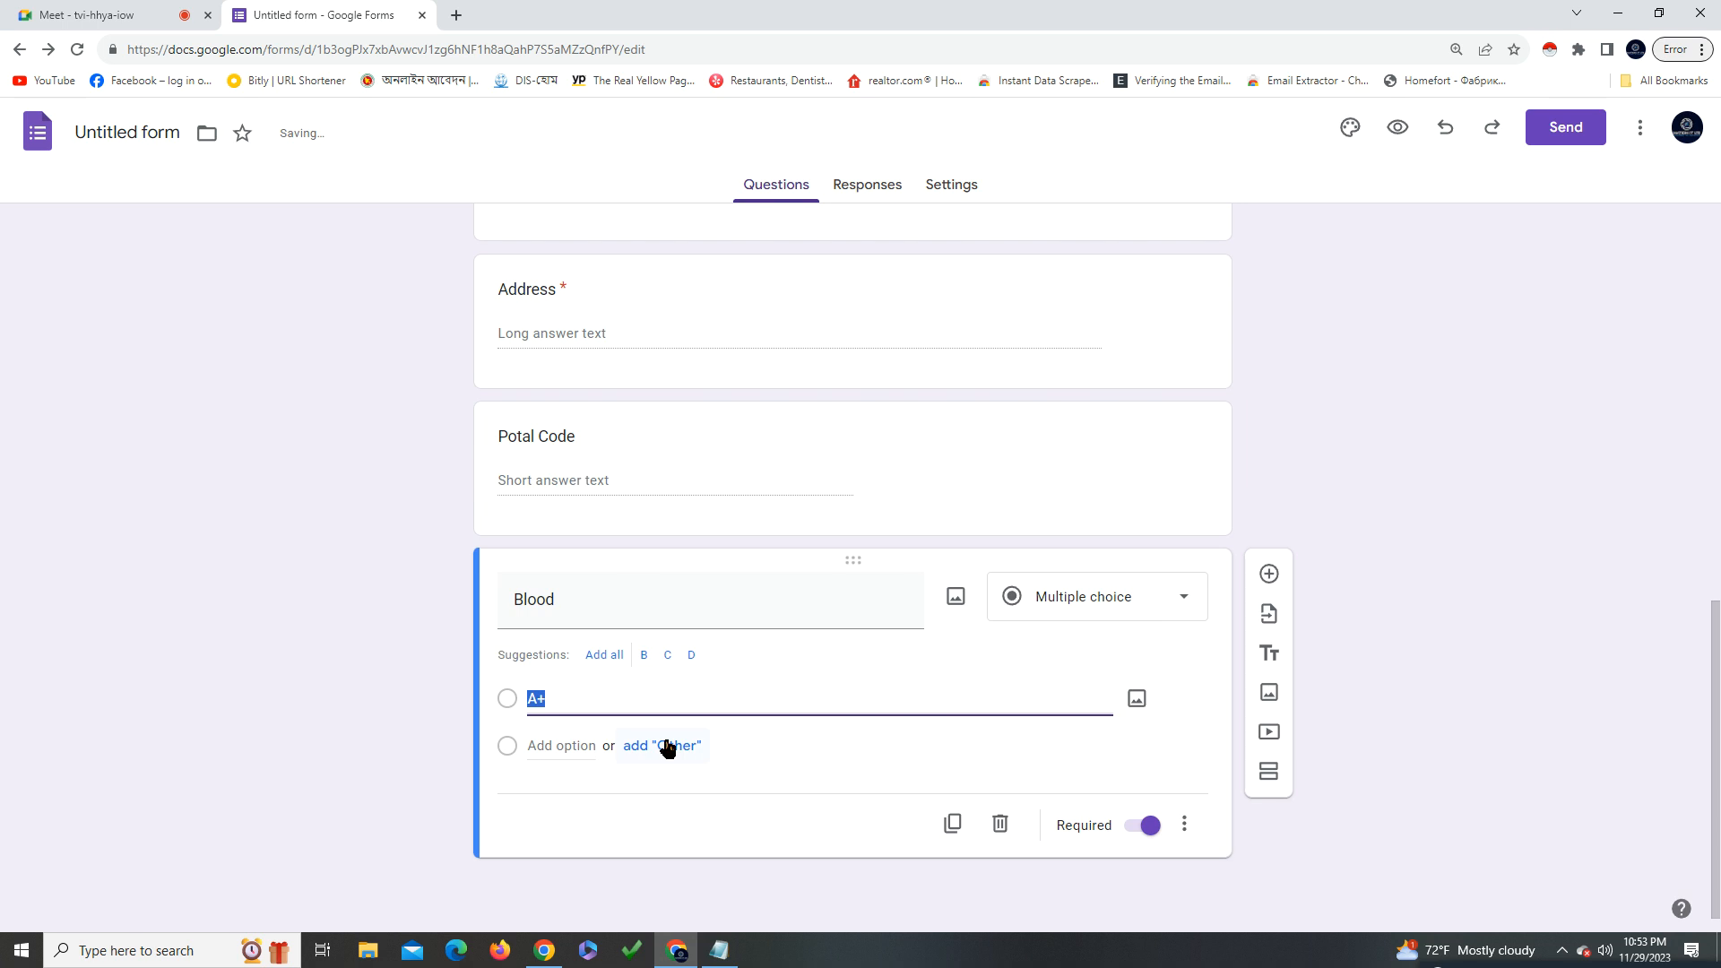
left_click(663, 746)
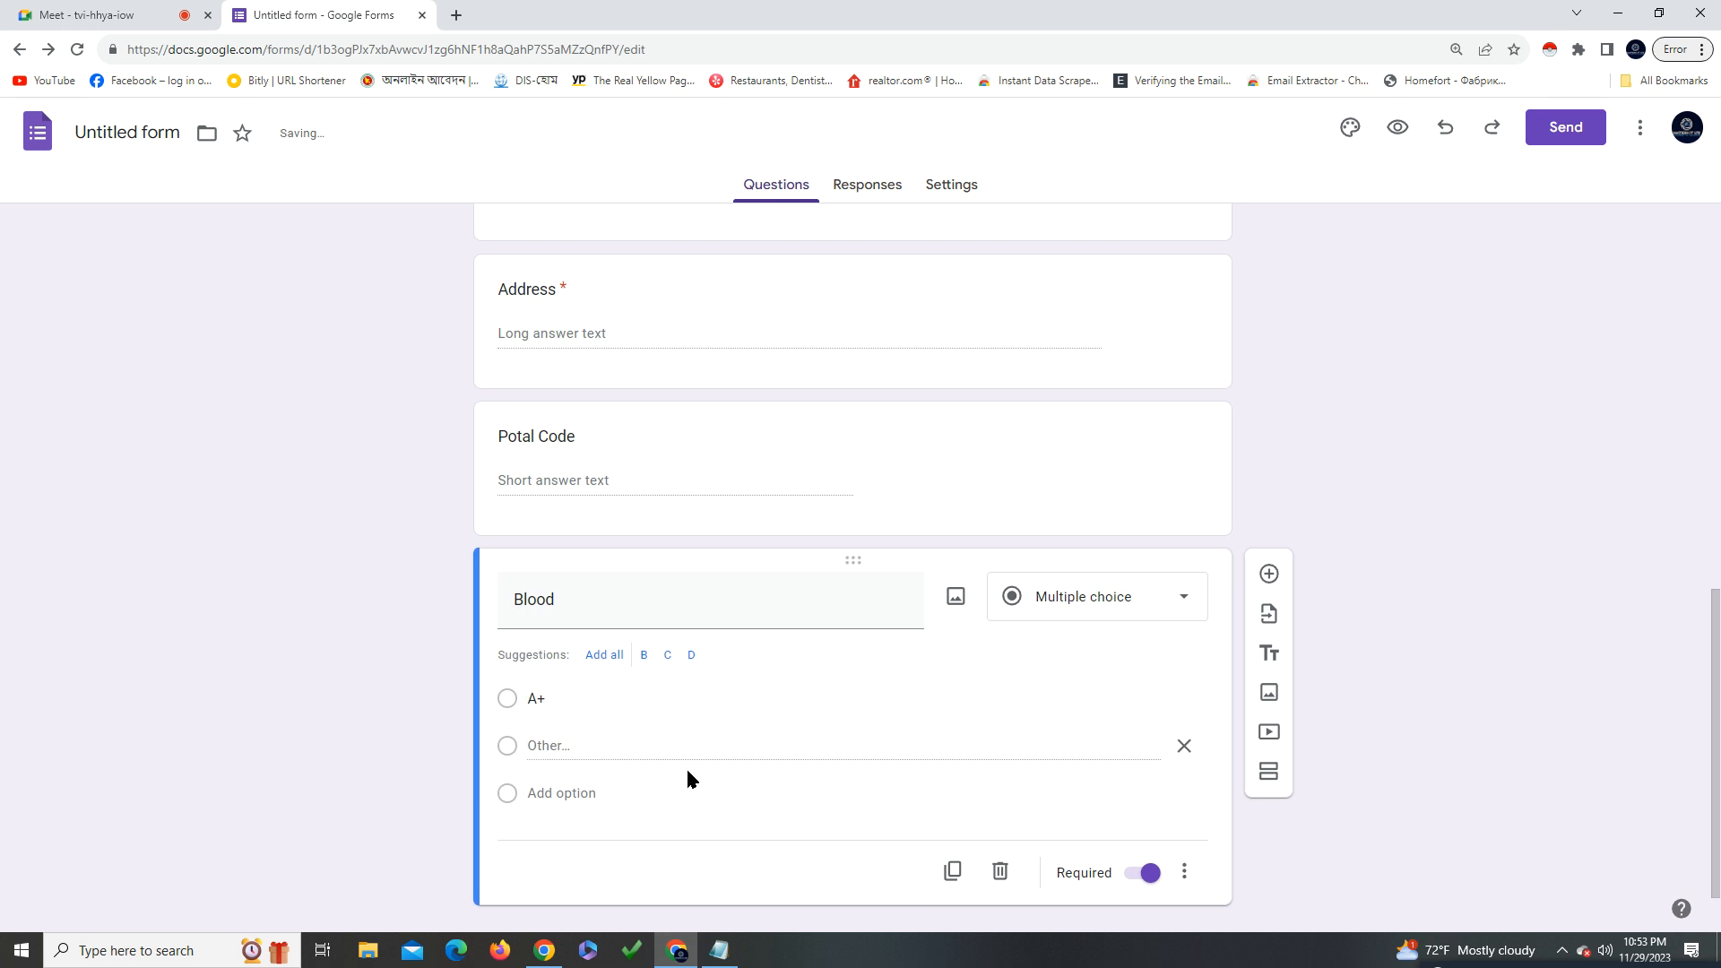
left_click(1183, 746)
Add the options "B+" and "AB+" to the Blood question
left_click(508, 744)
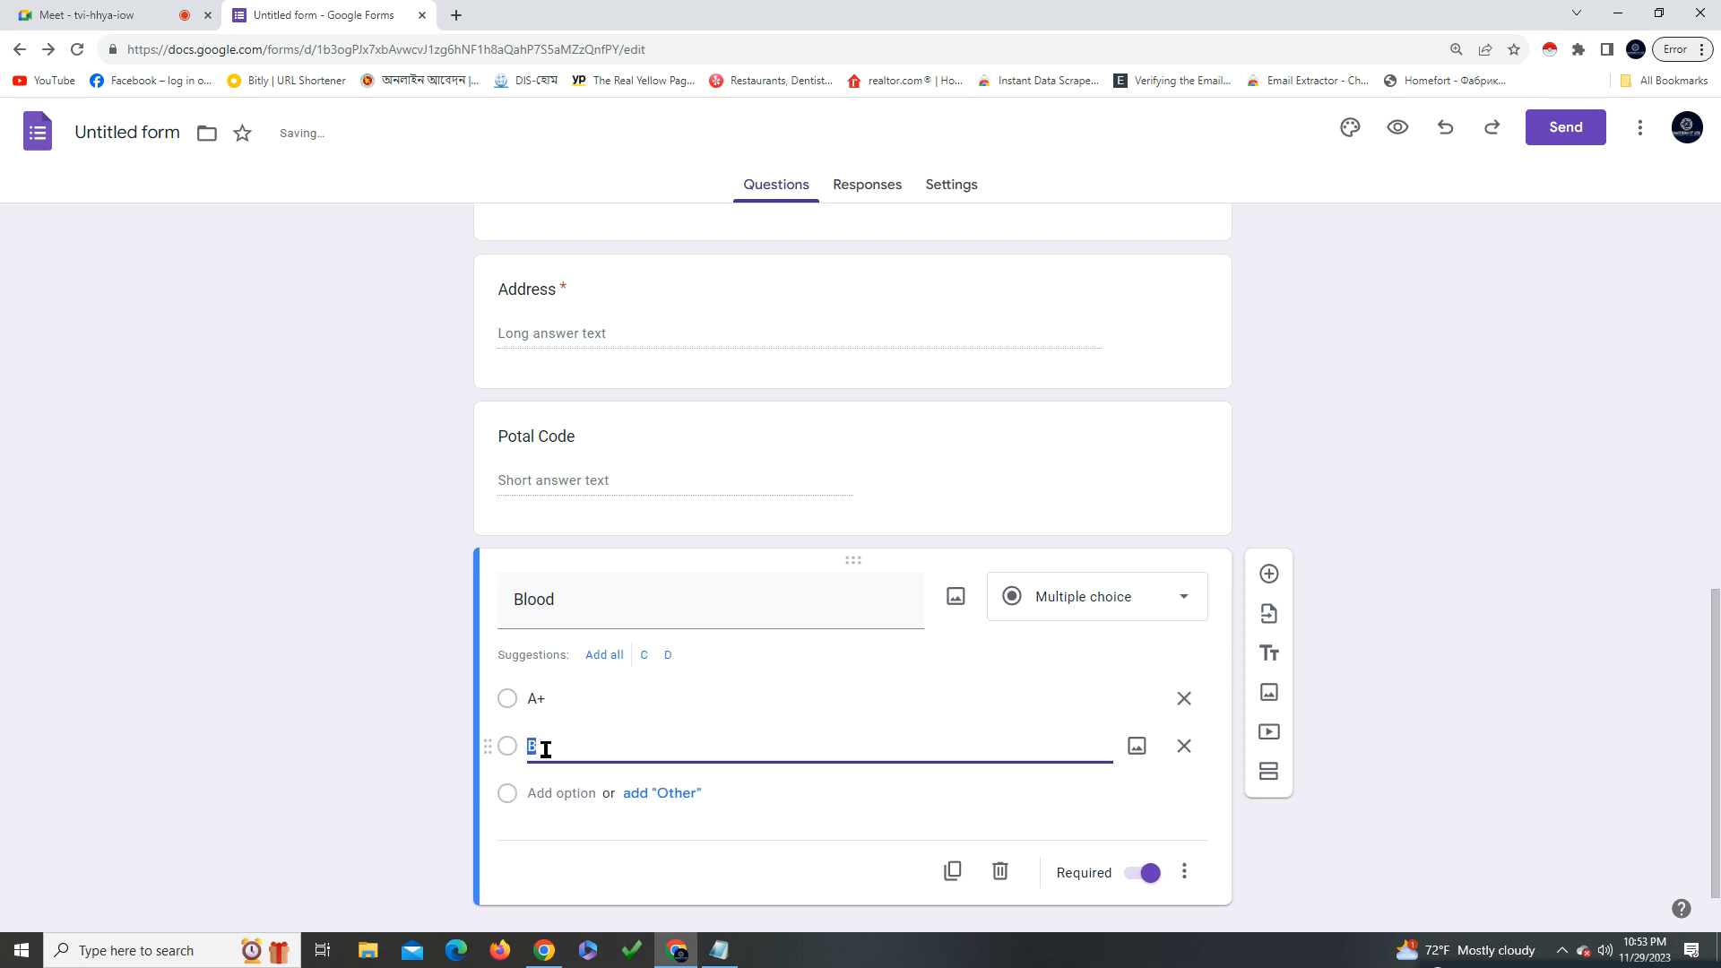
type("B+")
left_click(504, 794)
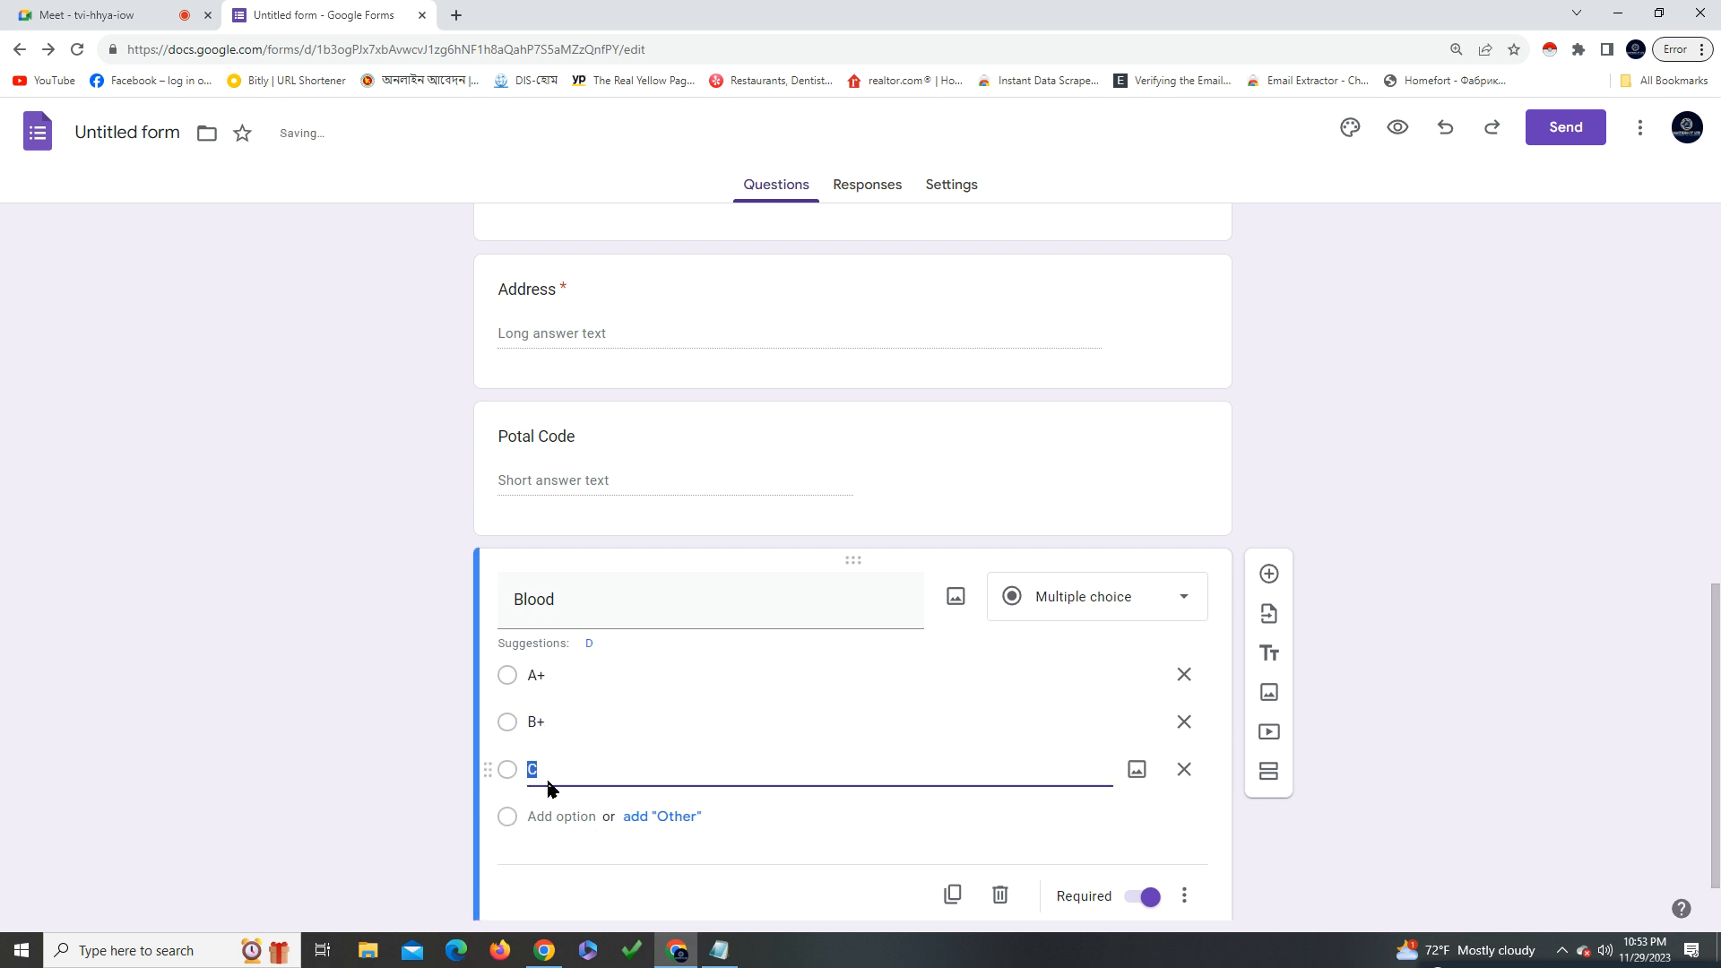
key("BackSpace")
type("A")
type("BB")
Add the options "O+" and "O-" to the Blood question after "AB+"
left_click(511, 819)
left_click(509, 817)
scroll(630, 795, "down", 1)
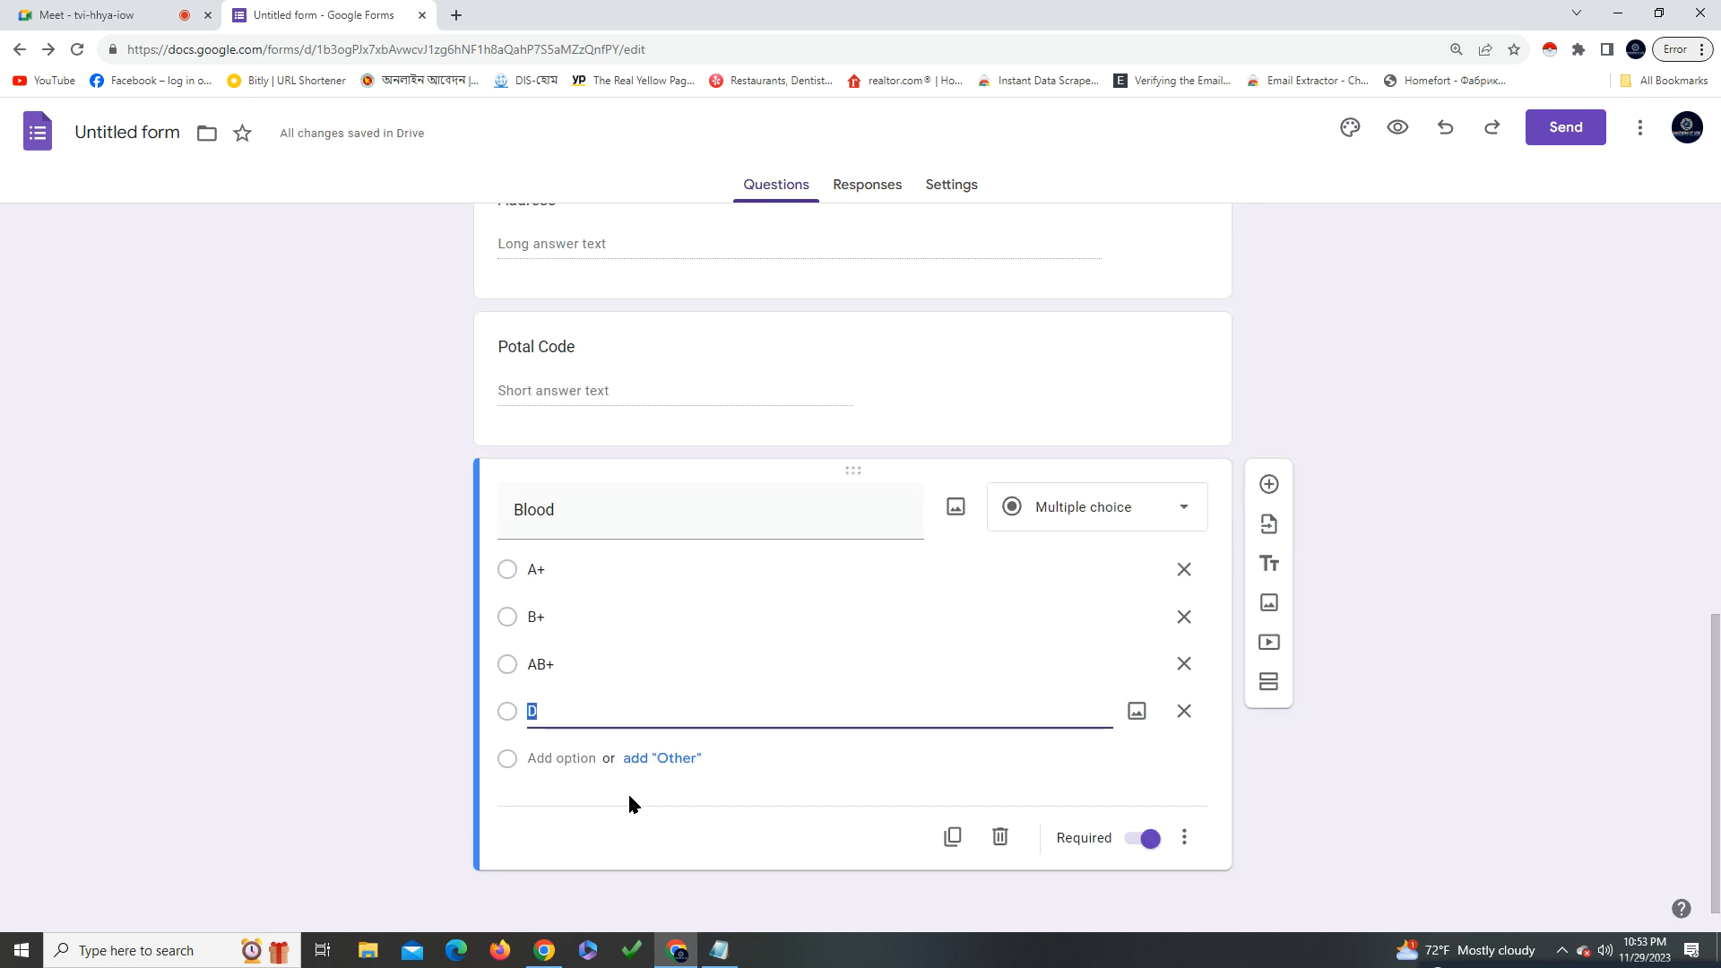
key("BackSpace")
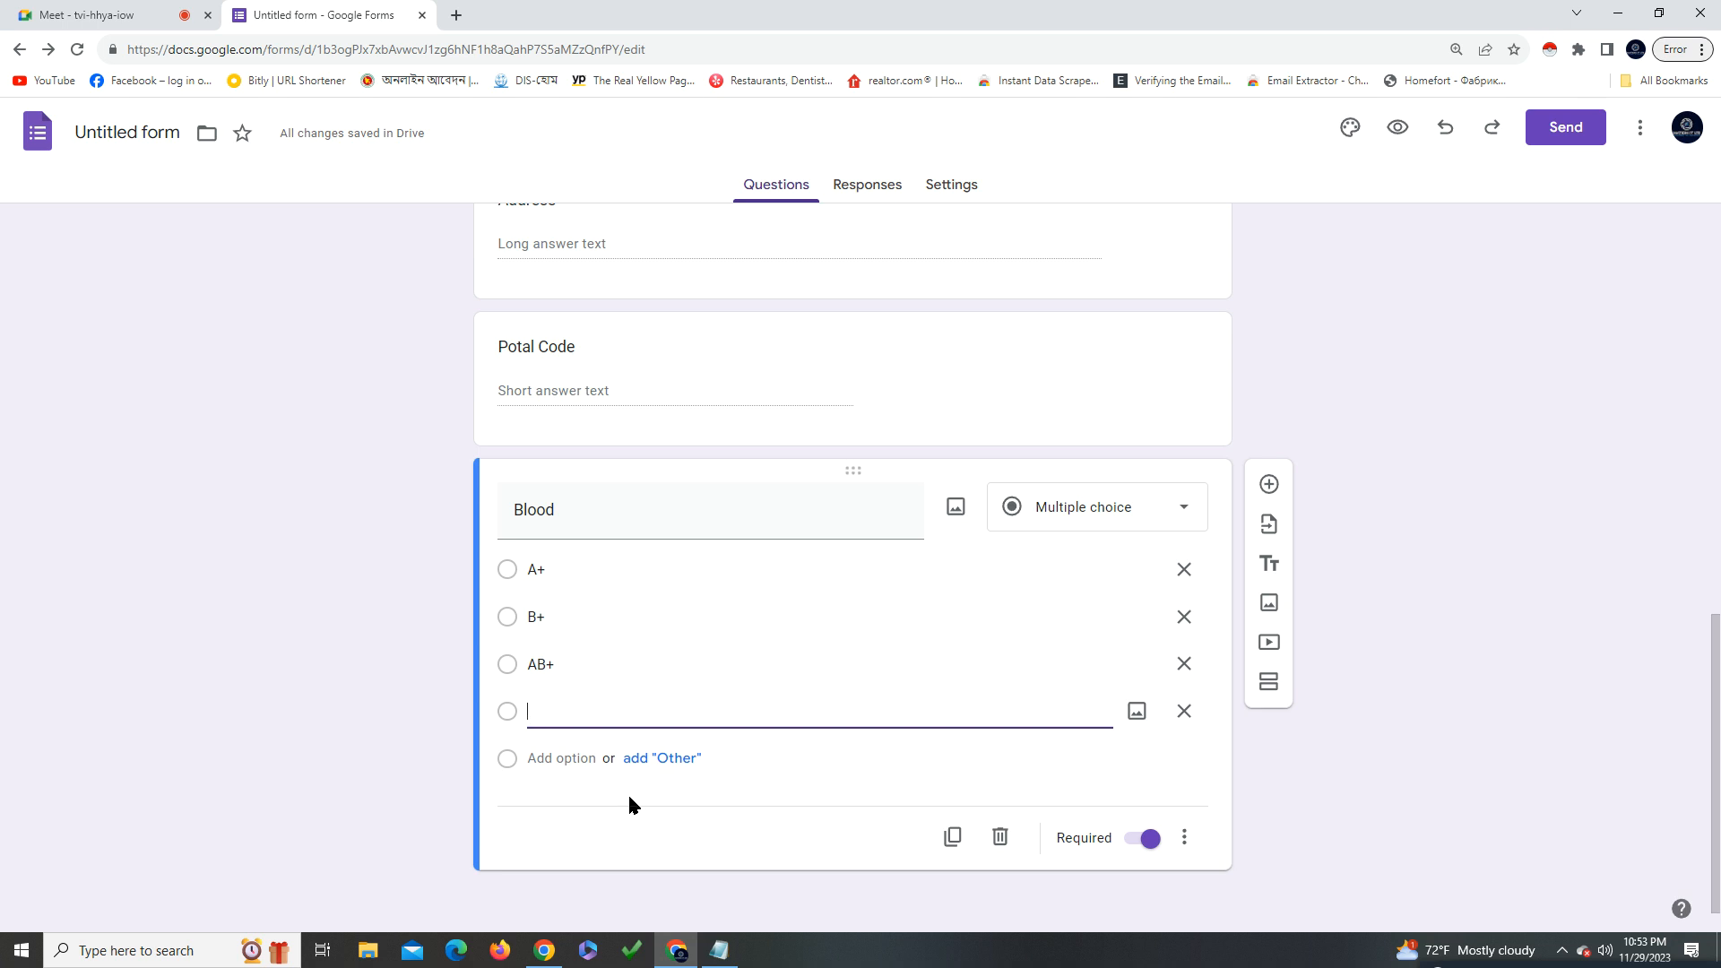
type("O+")
left_click(506, 762)
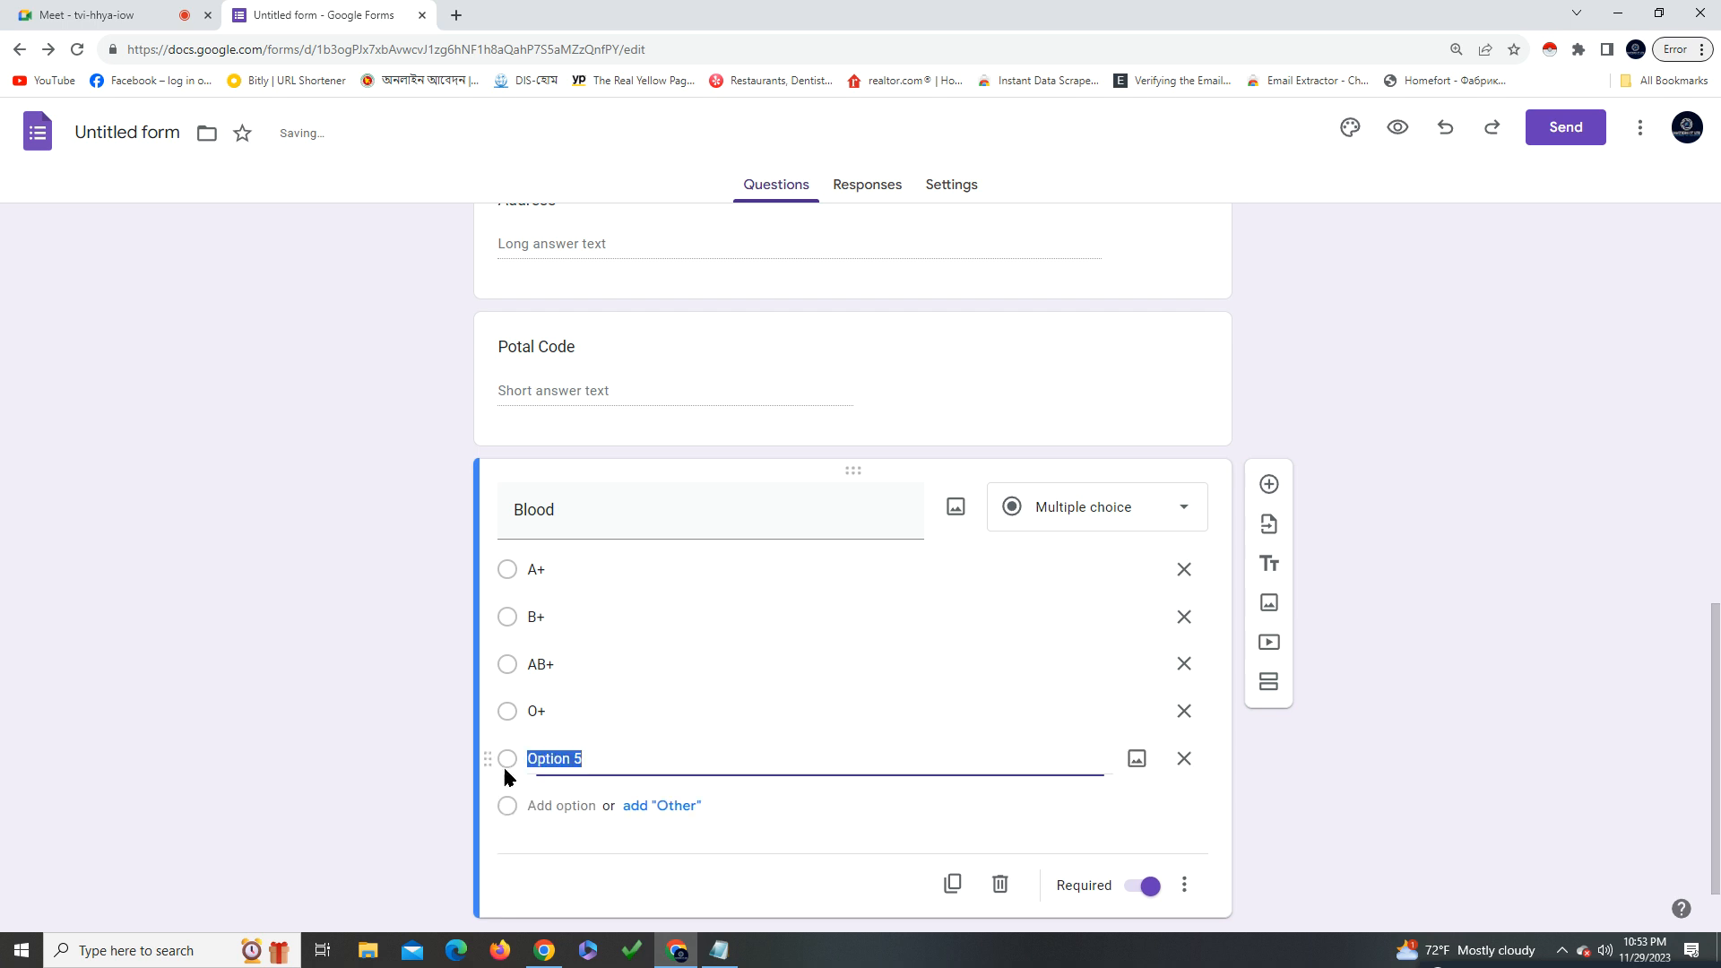
key("BackSpace")
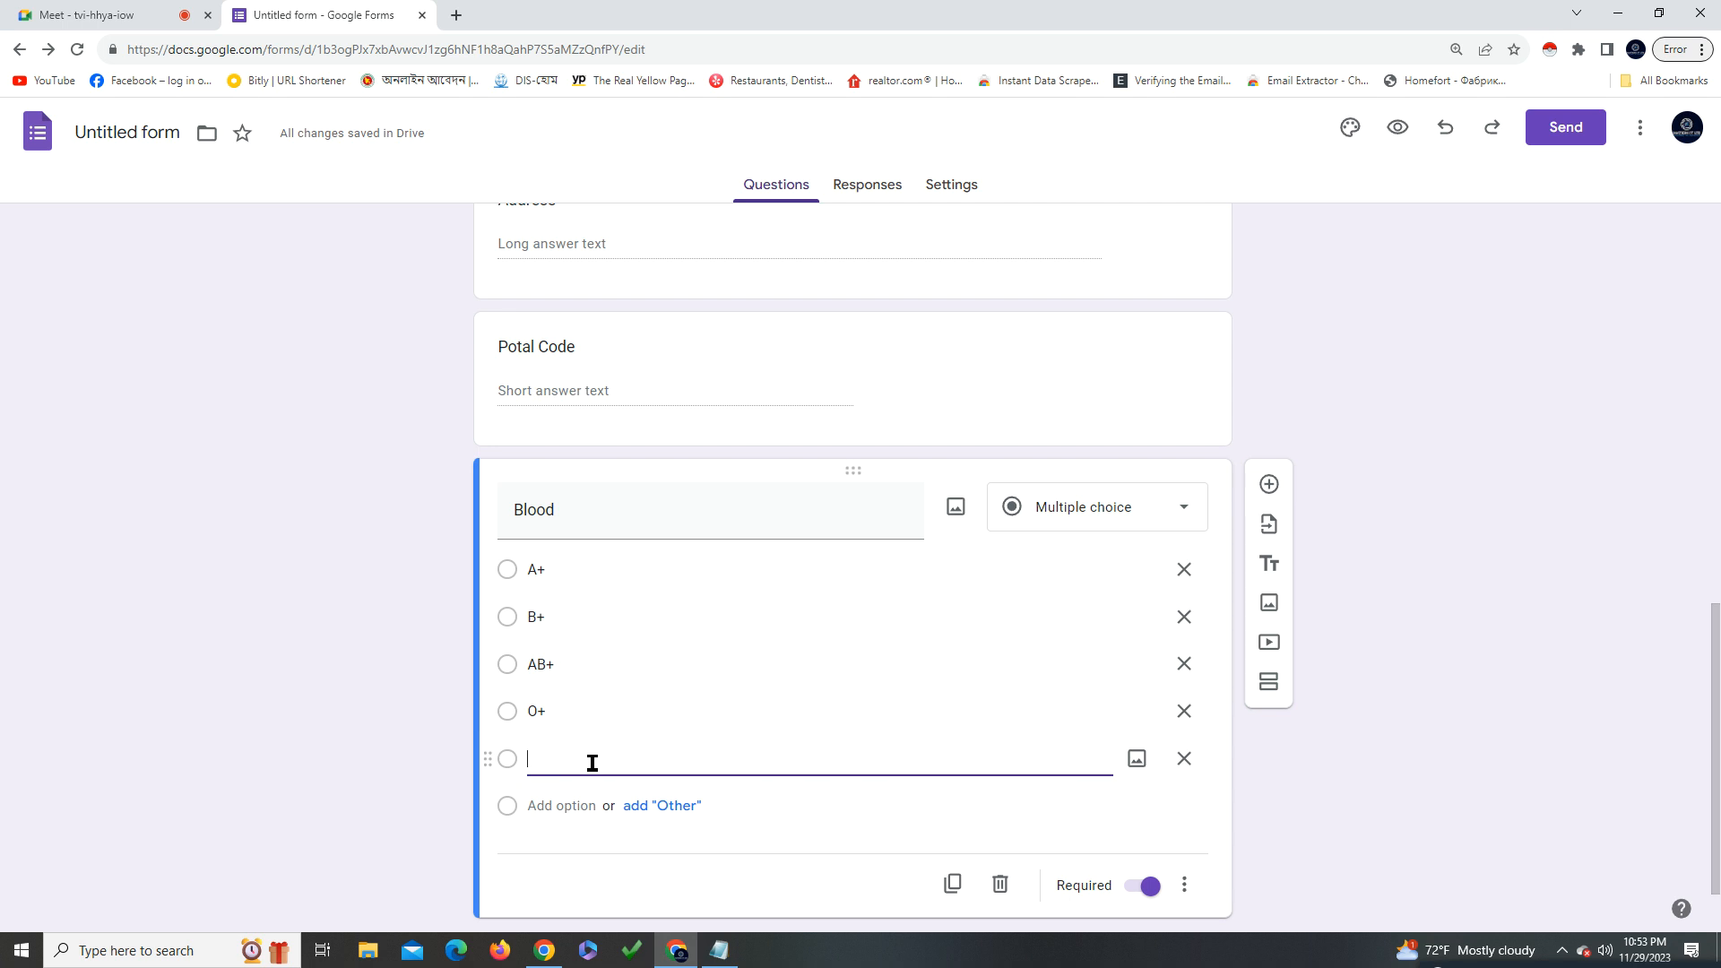
type("O-")
Add the options "B-" and "AB-" at the end of the Blood question's option list
left_click(537, 805)
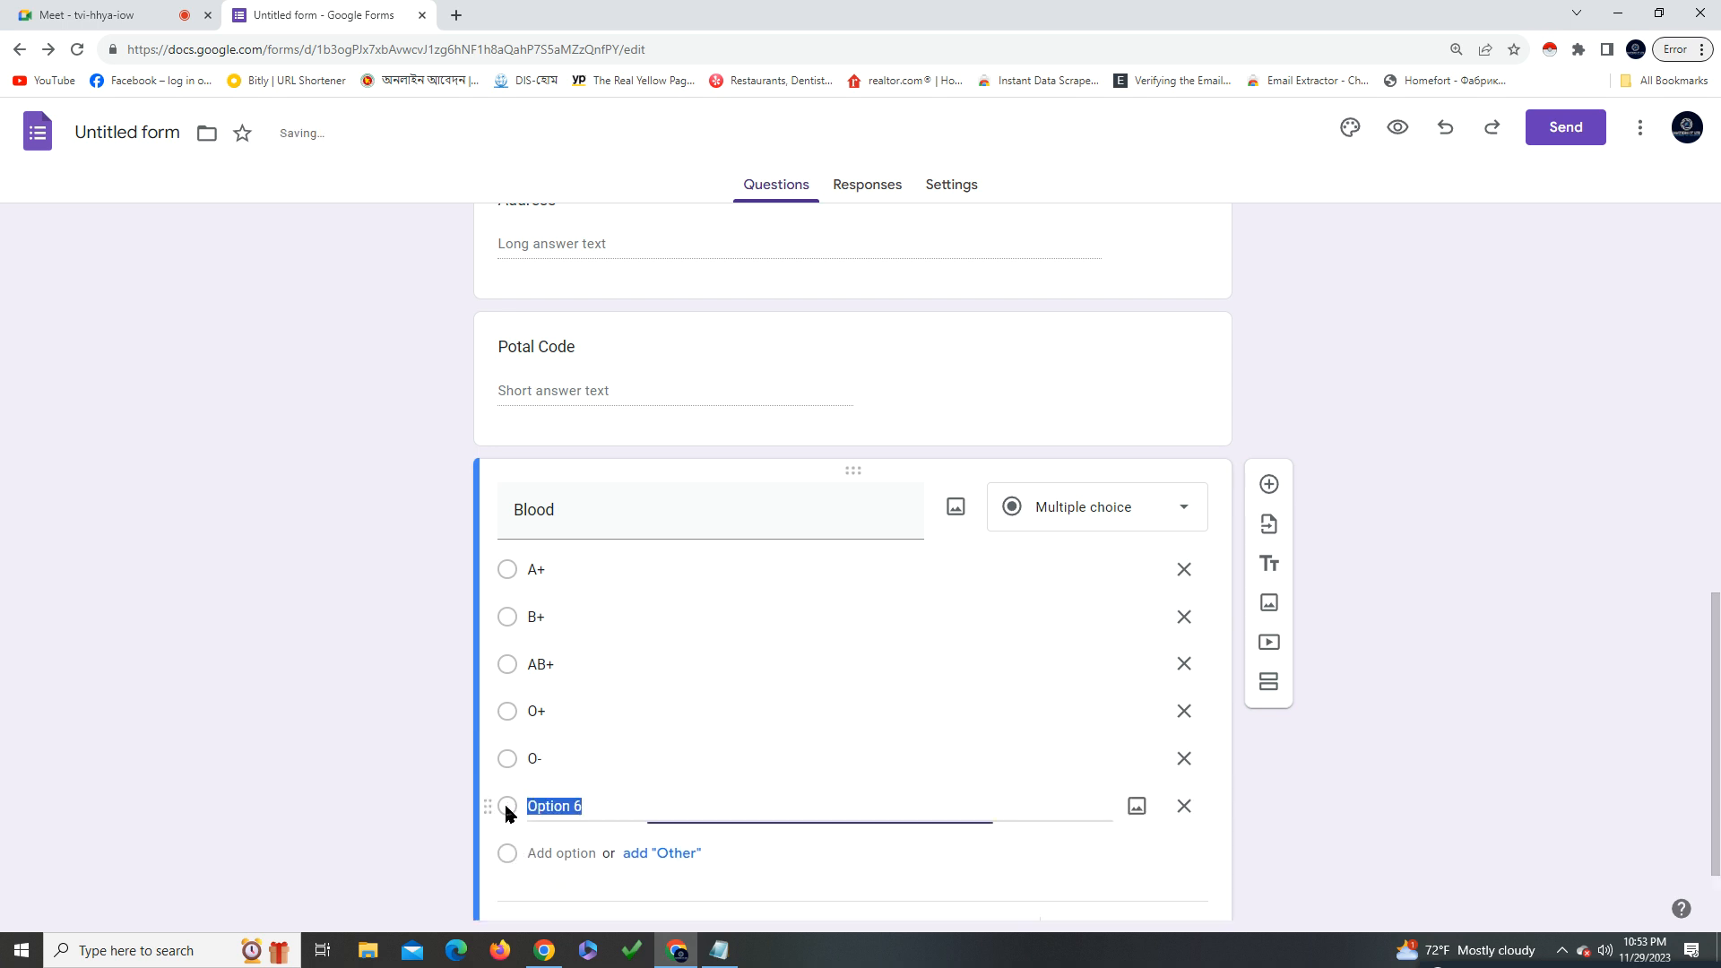
type("B-")
left_click(498, 853)
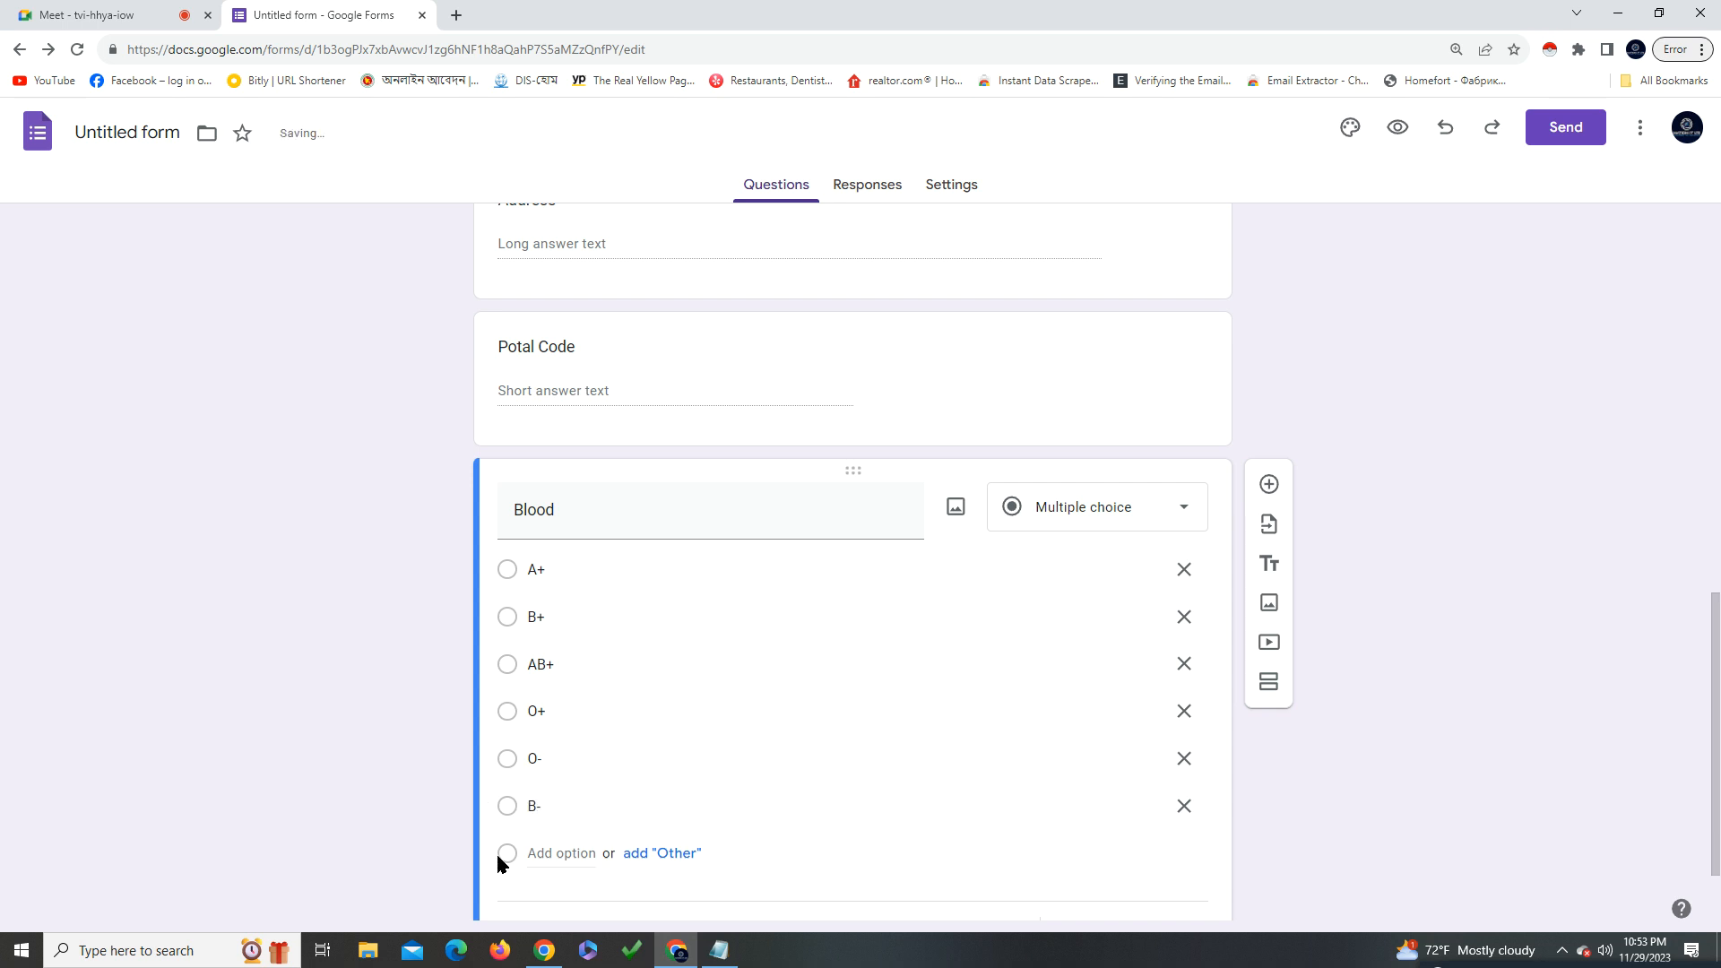
type("Ab")
key("BackSpace")
type("B")
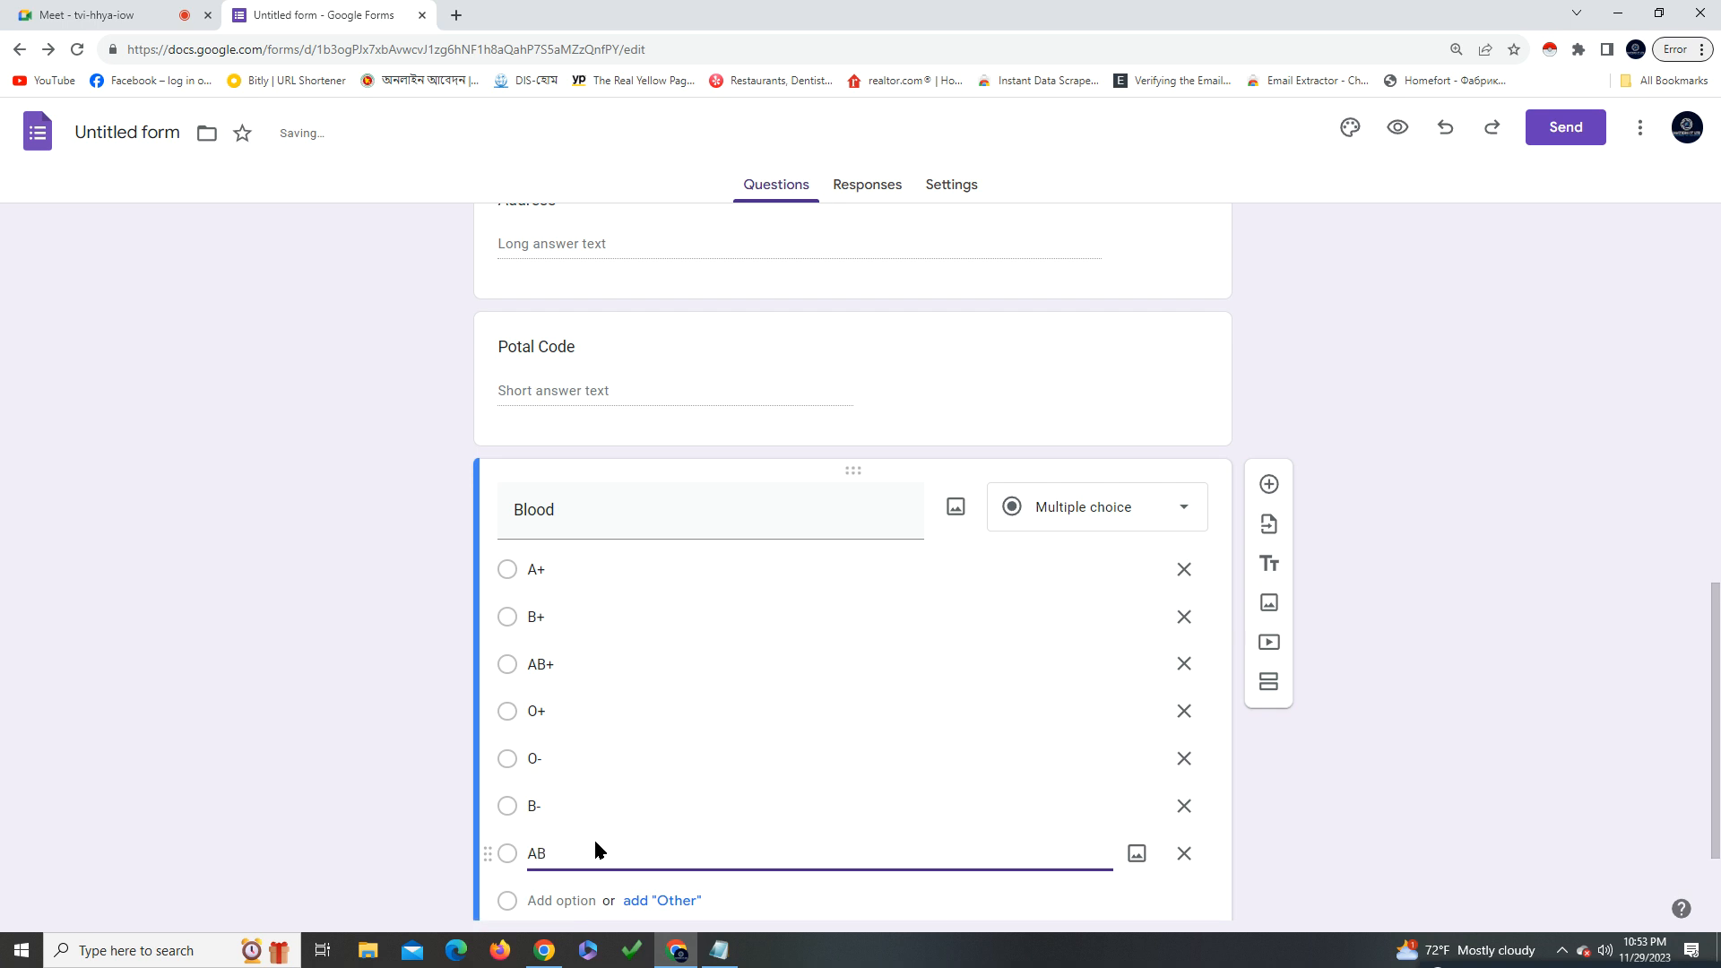
left_click(807, 807)
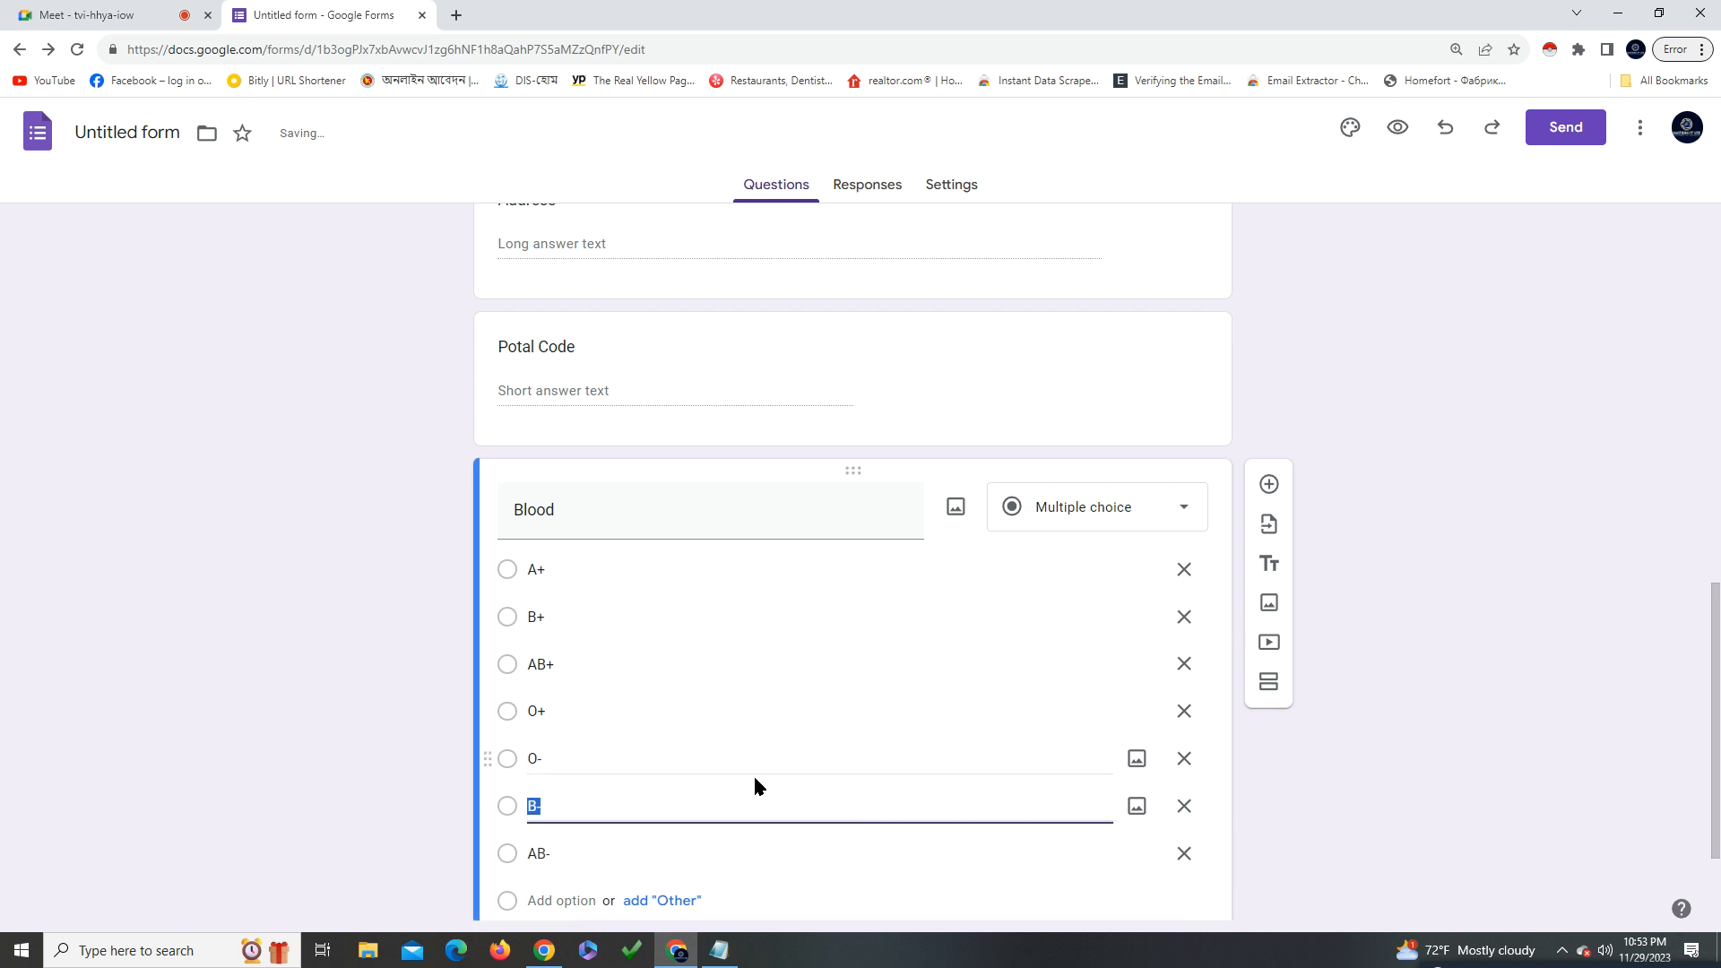
scroll(780, 788, "down", 1)
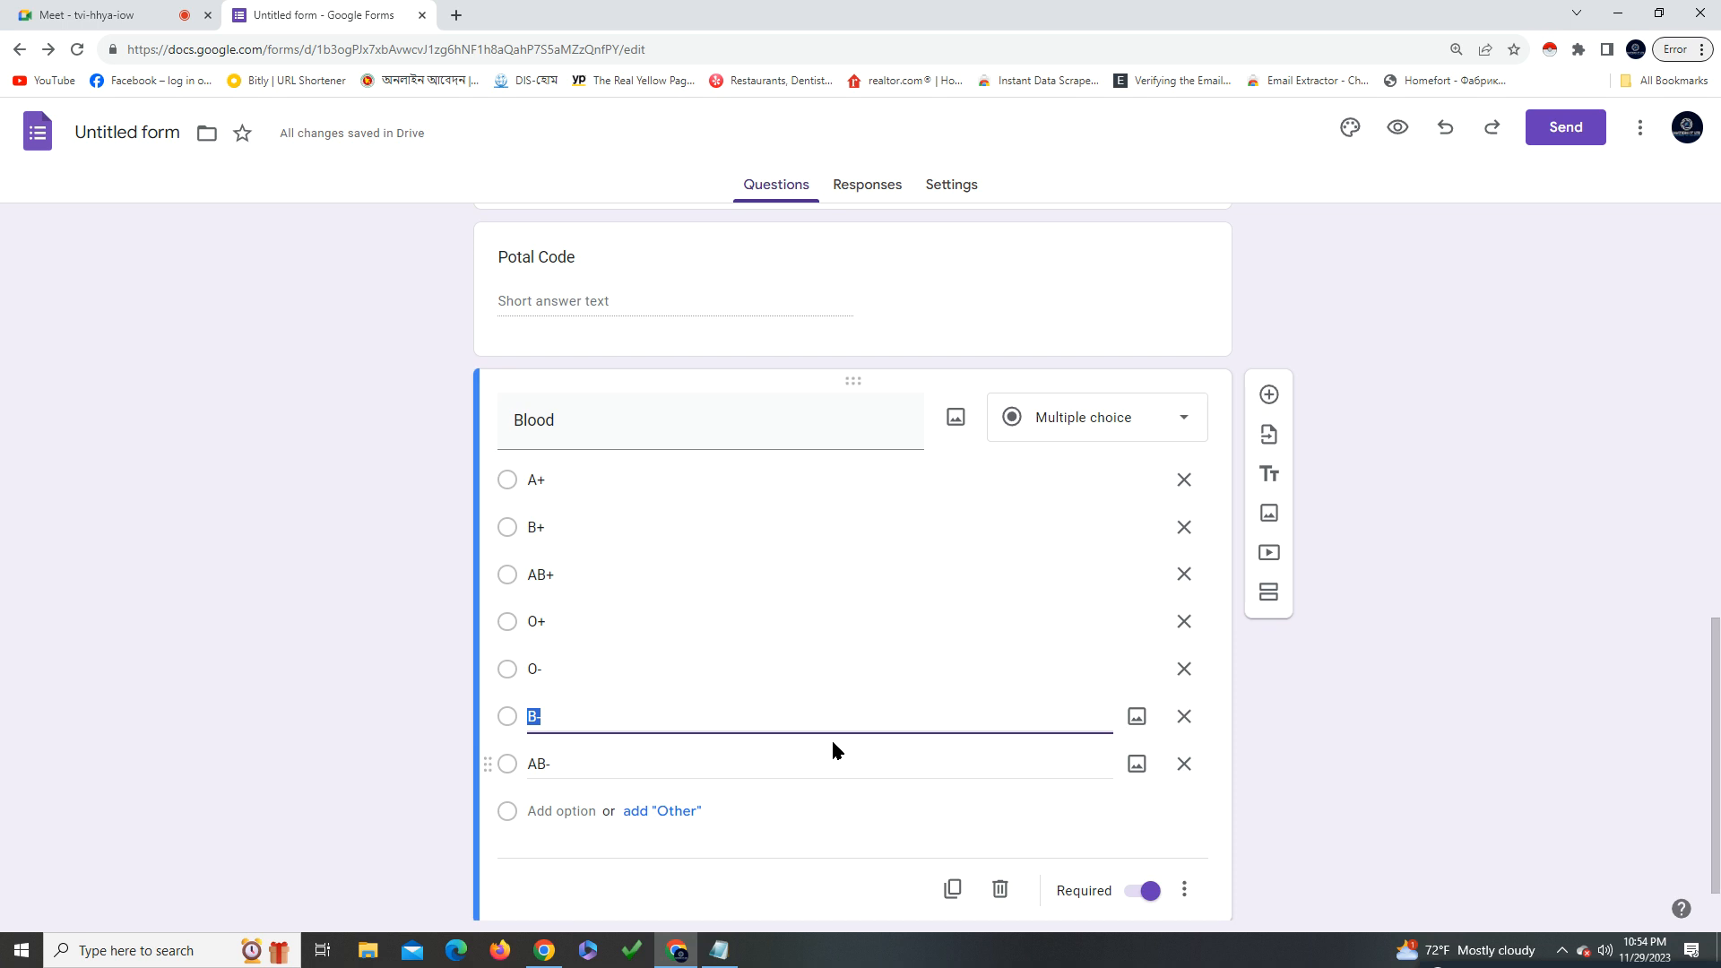
left_click(542, 764)
left_click(562, 717)
left_click(560, 674)
left_click(556, 621)
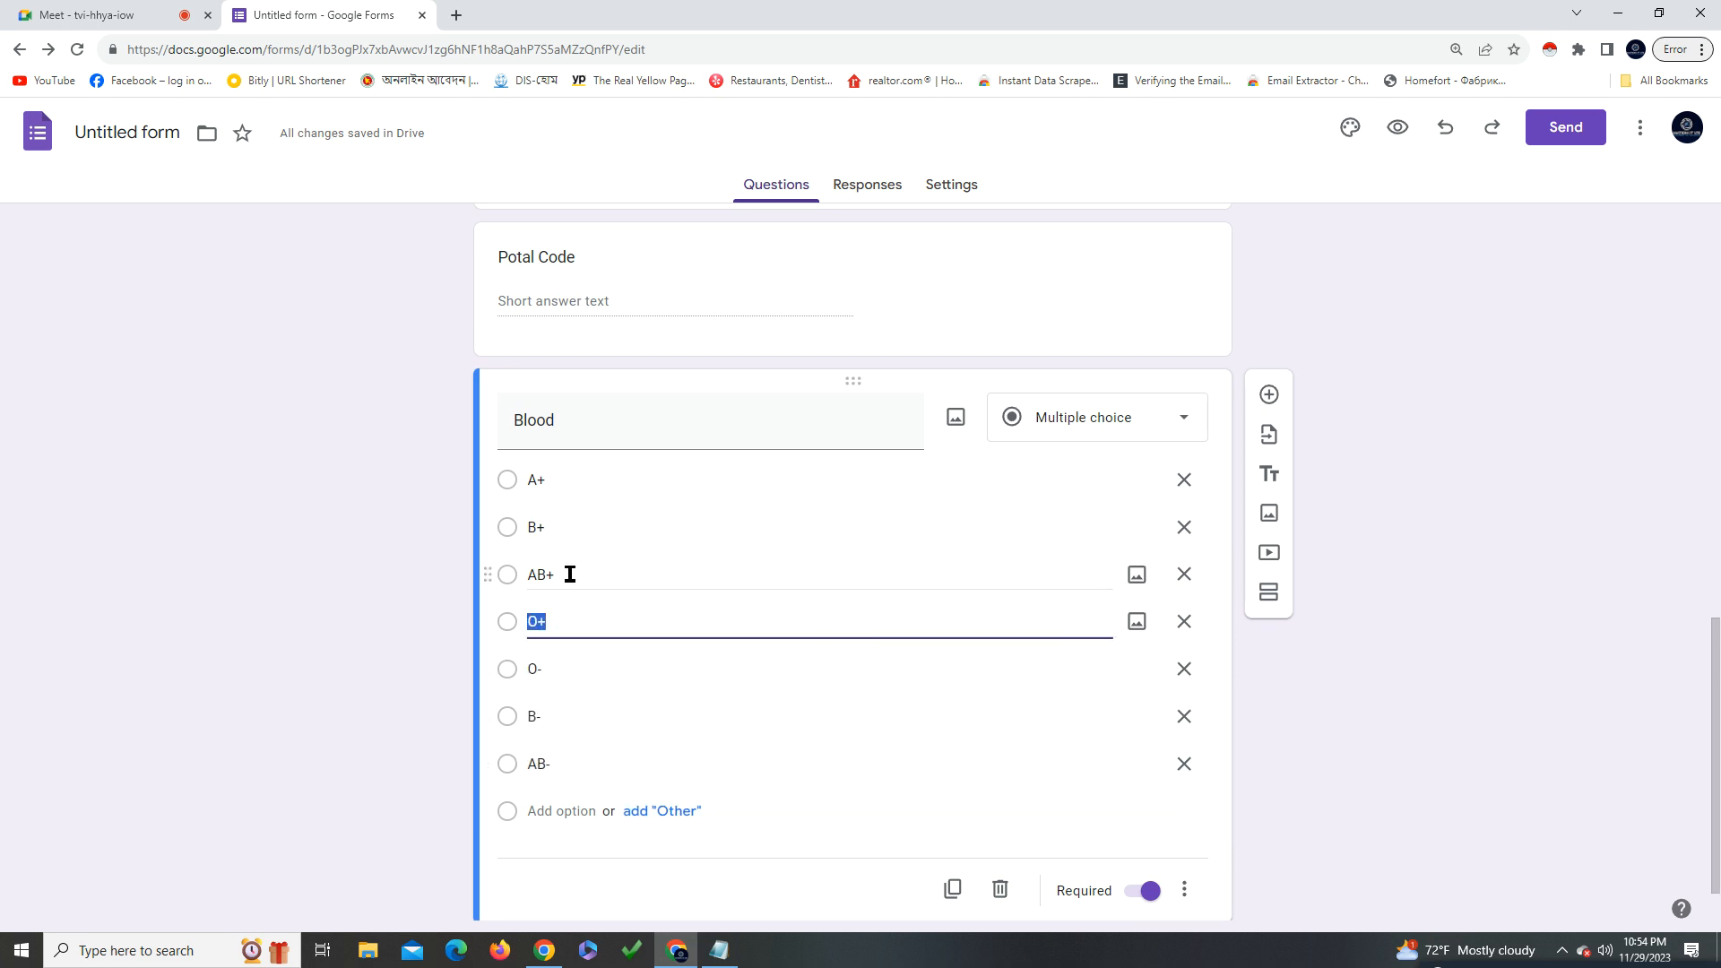
left_click(570, 574)
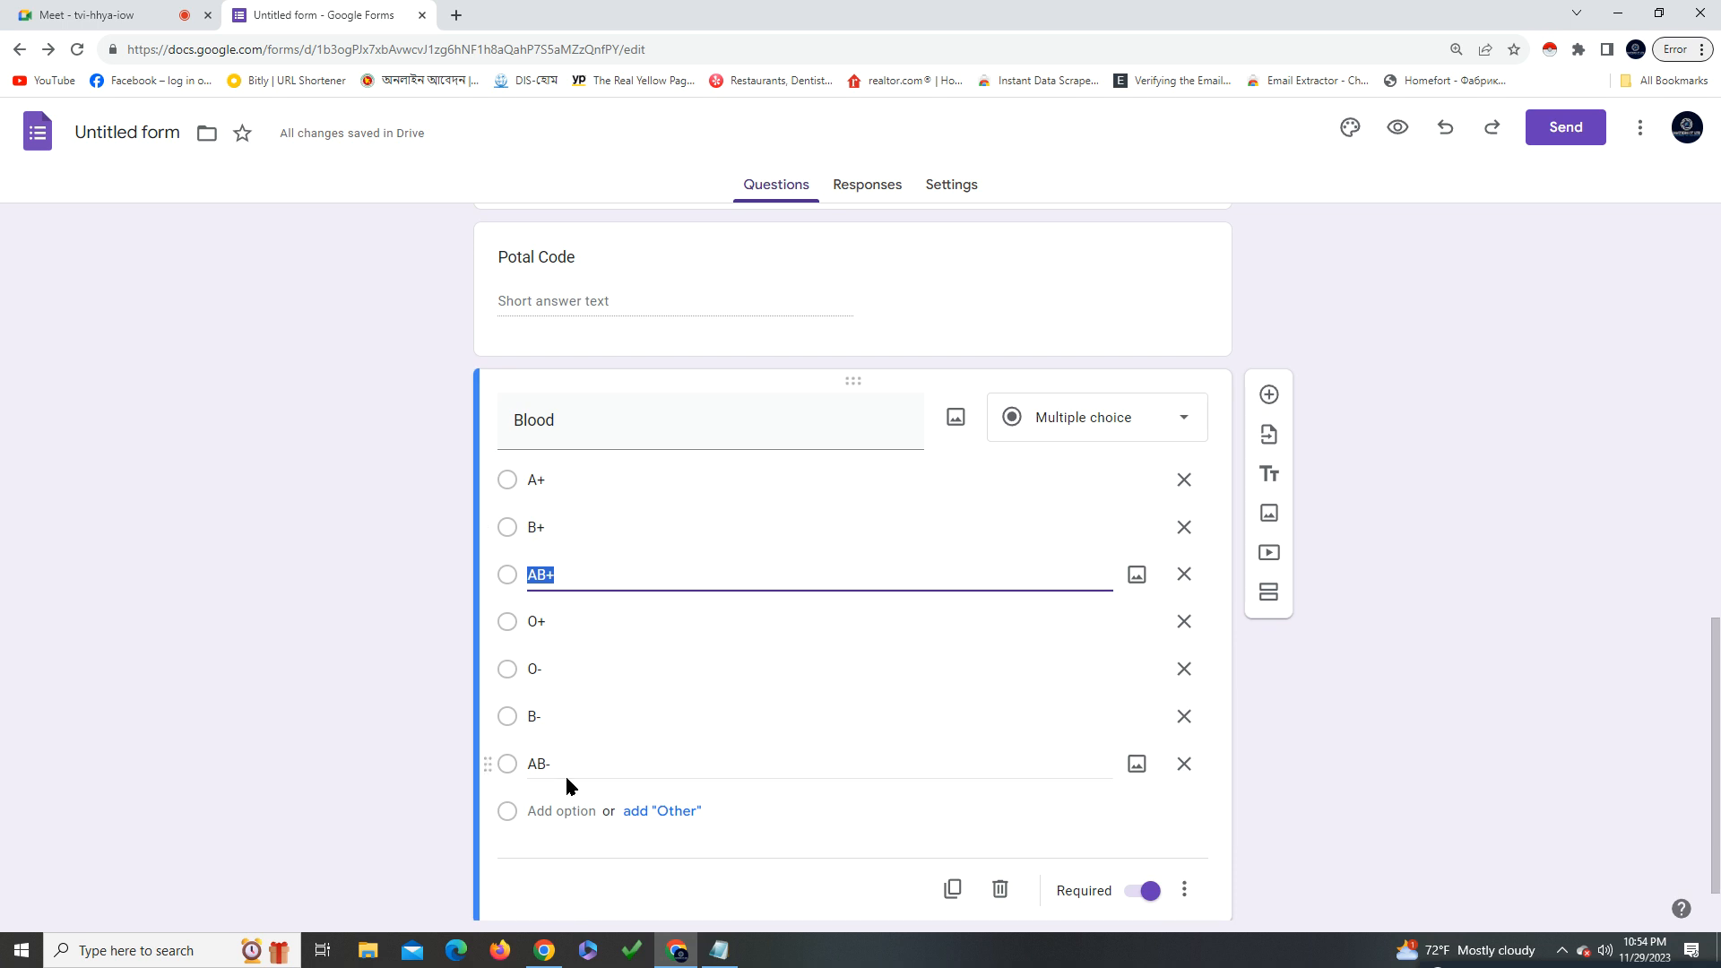
Insert a space before the minus sign in the Blood question's O, B and AB negative options
left_click(557, 674)
type("O -")
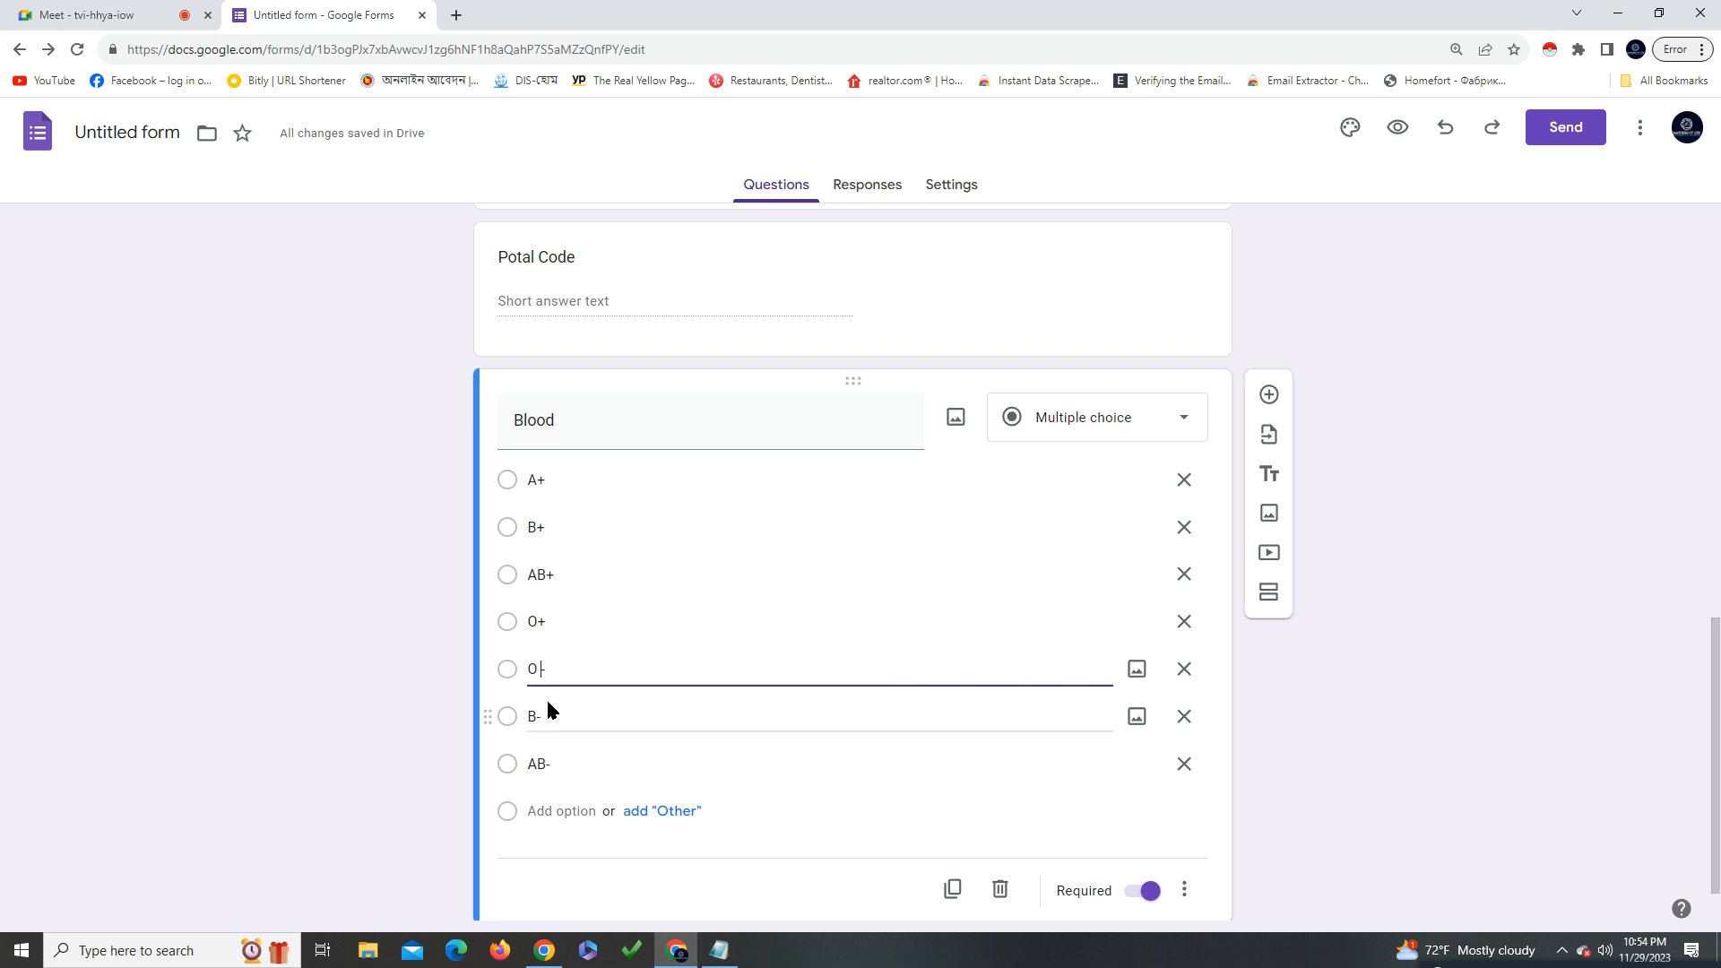
left_click(535, 714)
key("BackSpace")
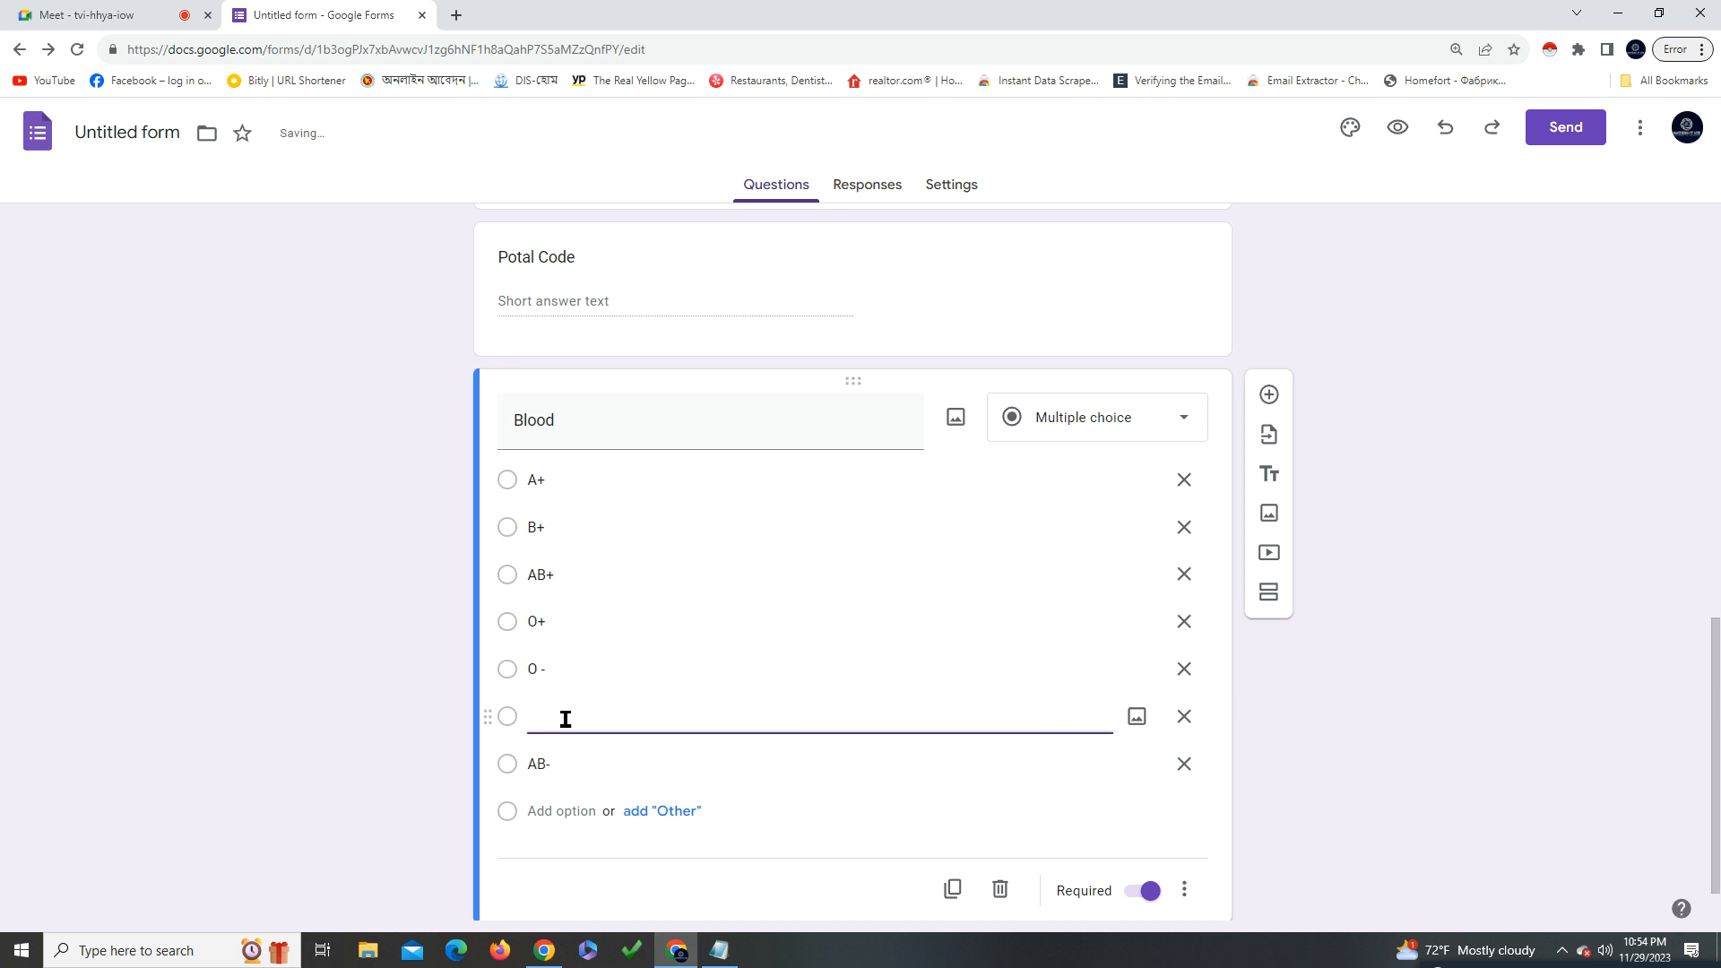
type("B -")
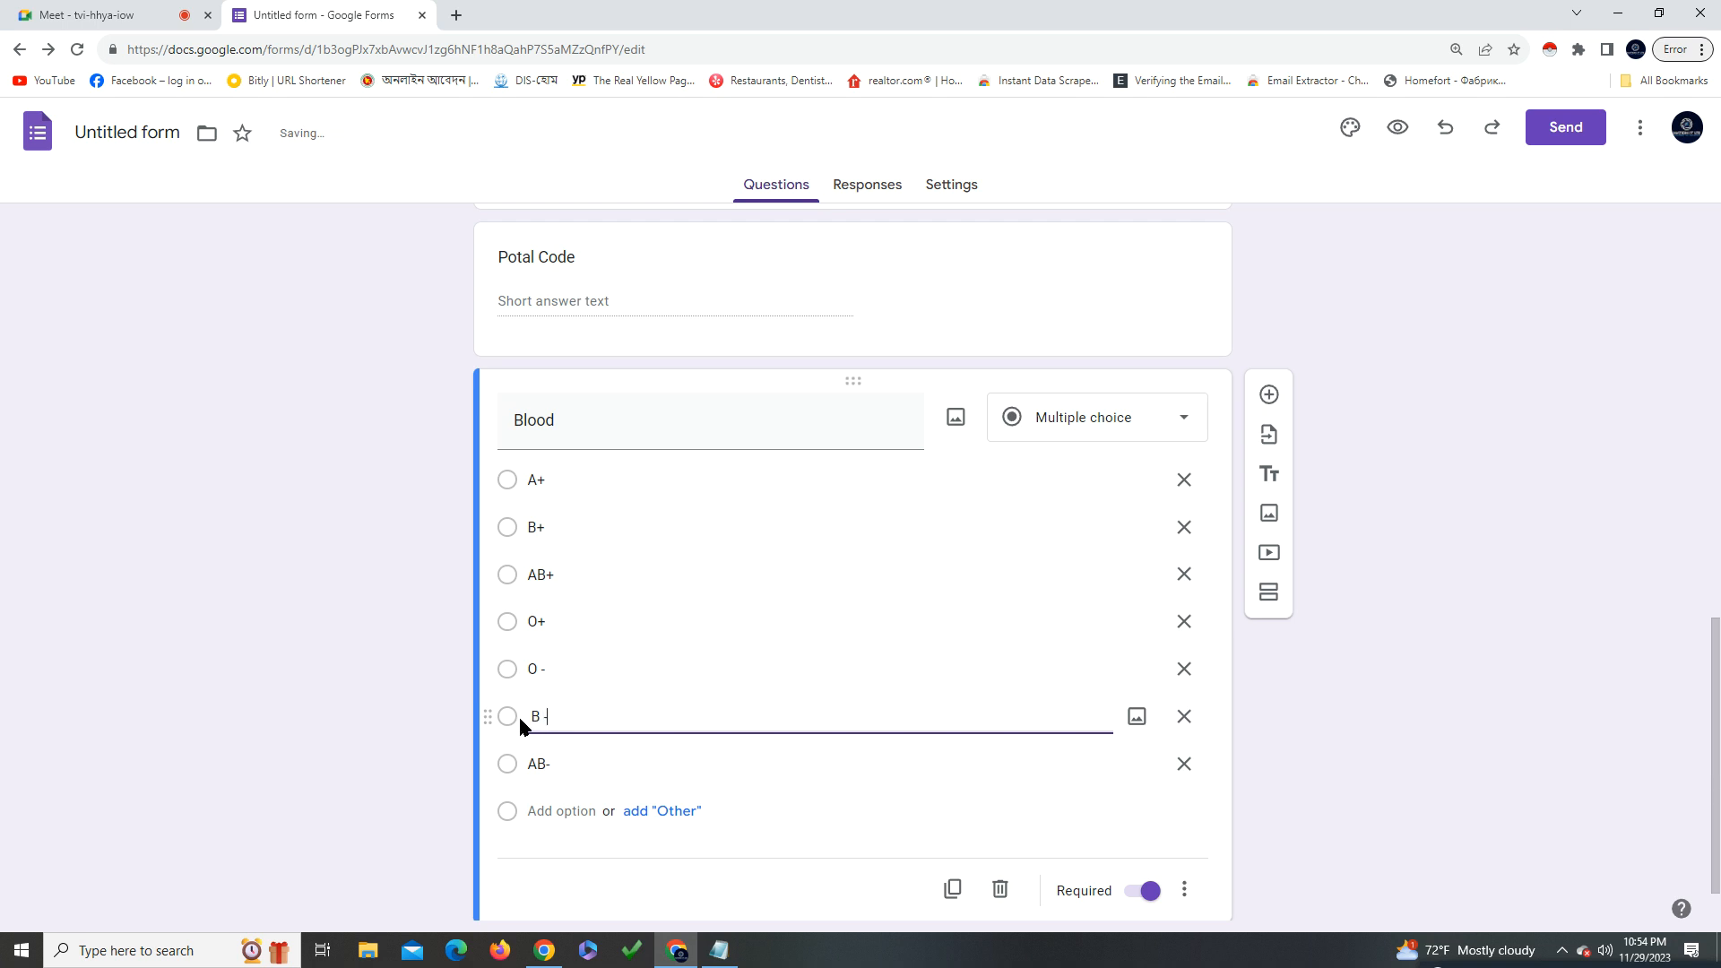
left_click(545, 762)
left_click(625, 771)
key("Left")
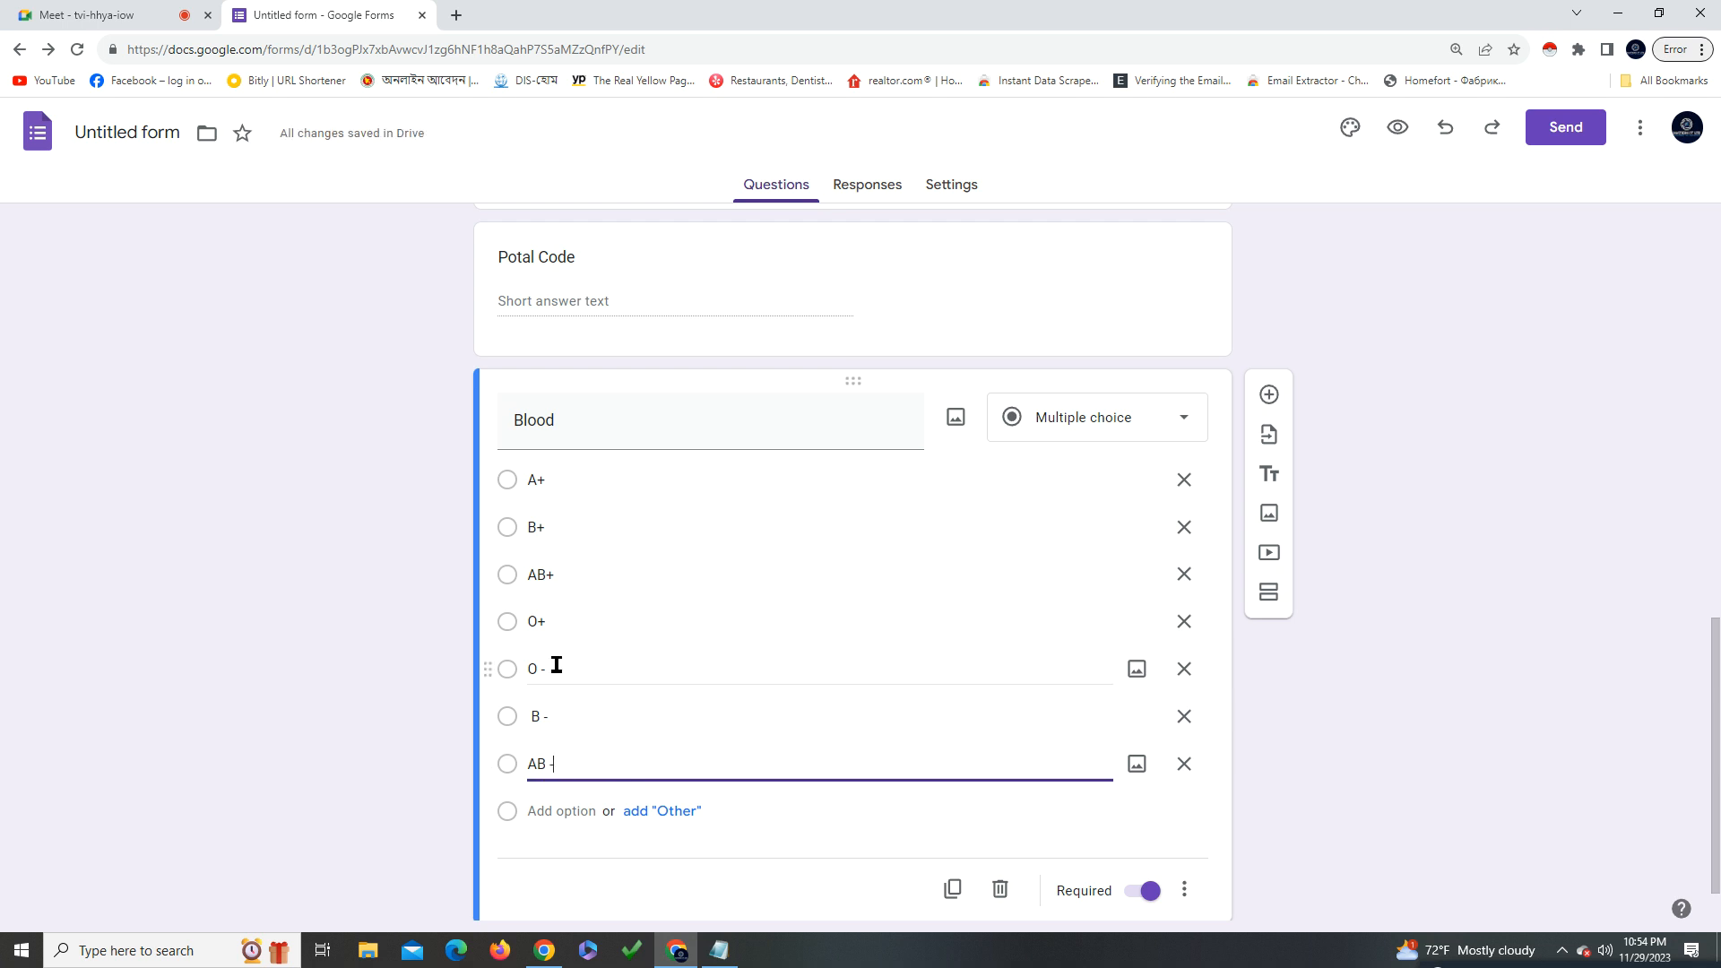
Review the form's questions from Name to Blood, checking their titles, answer types and options
scroll(541, 662, "up", 1)
scroll(620, 692, "down", 1)
scroll(626, 706, "down", 1)
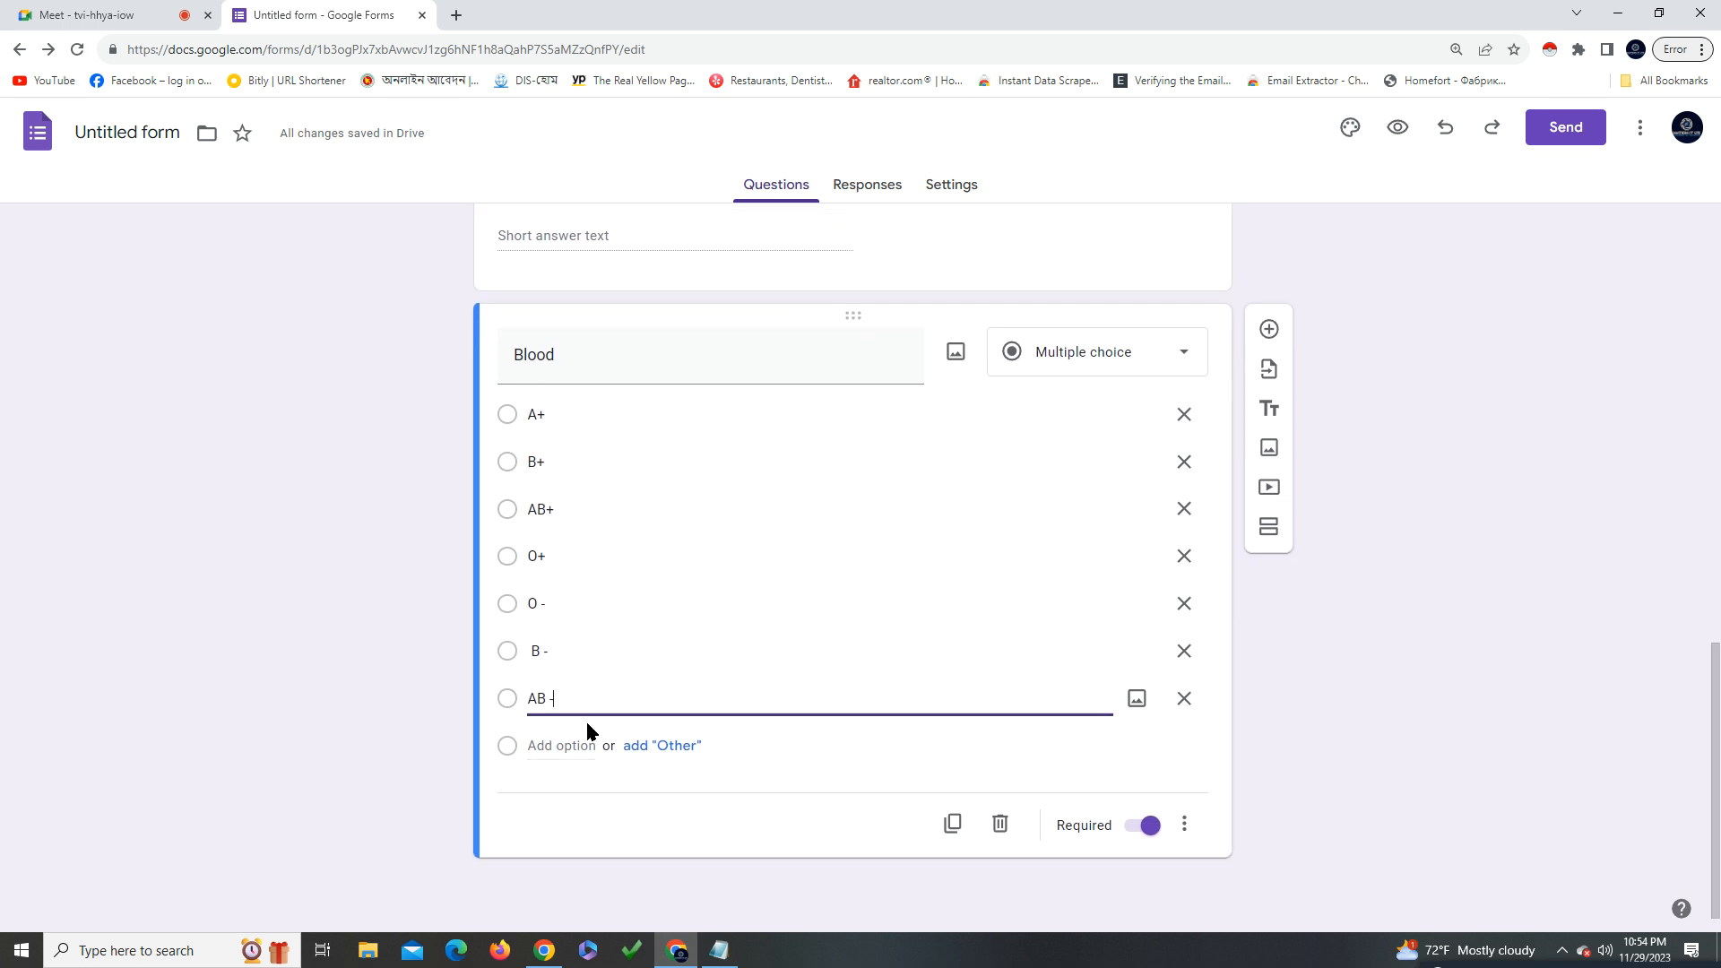
left_click_drag(549, 698, 491, 697)
triple_click(749, 645)
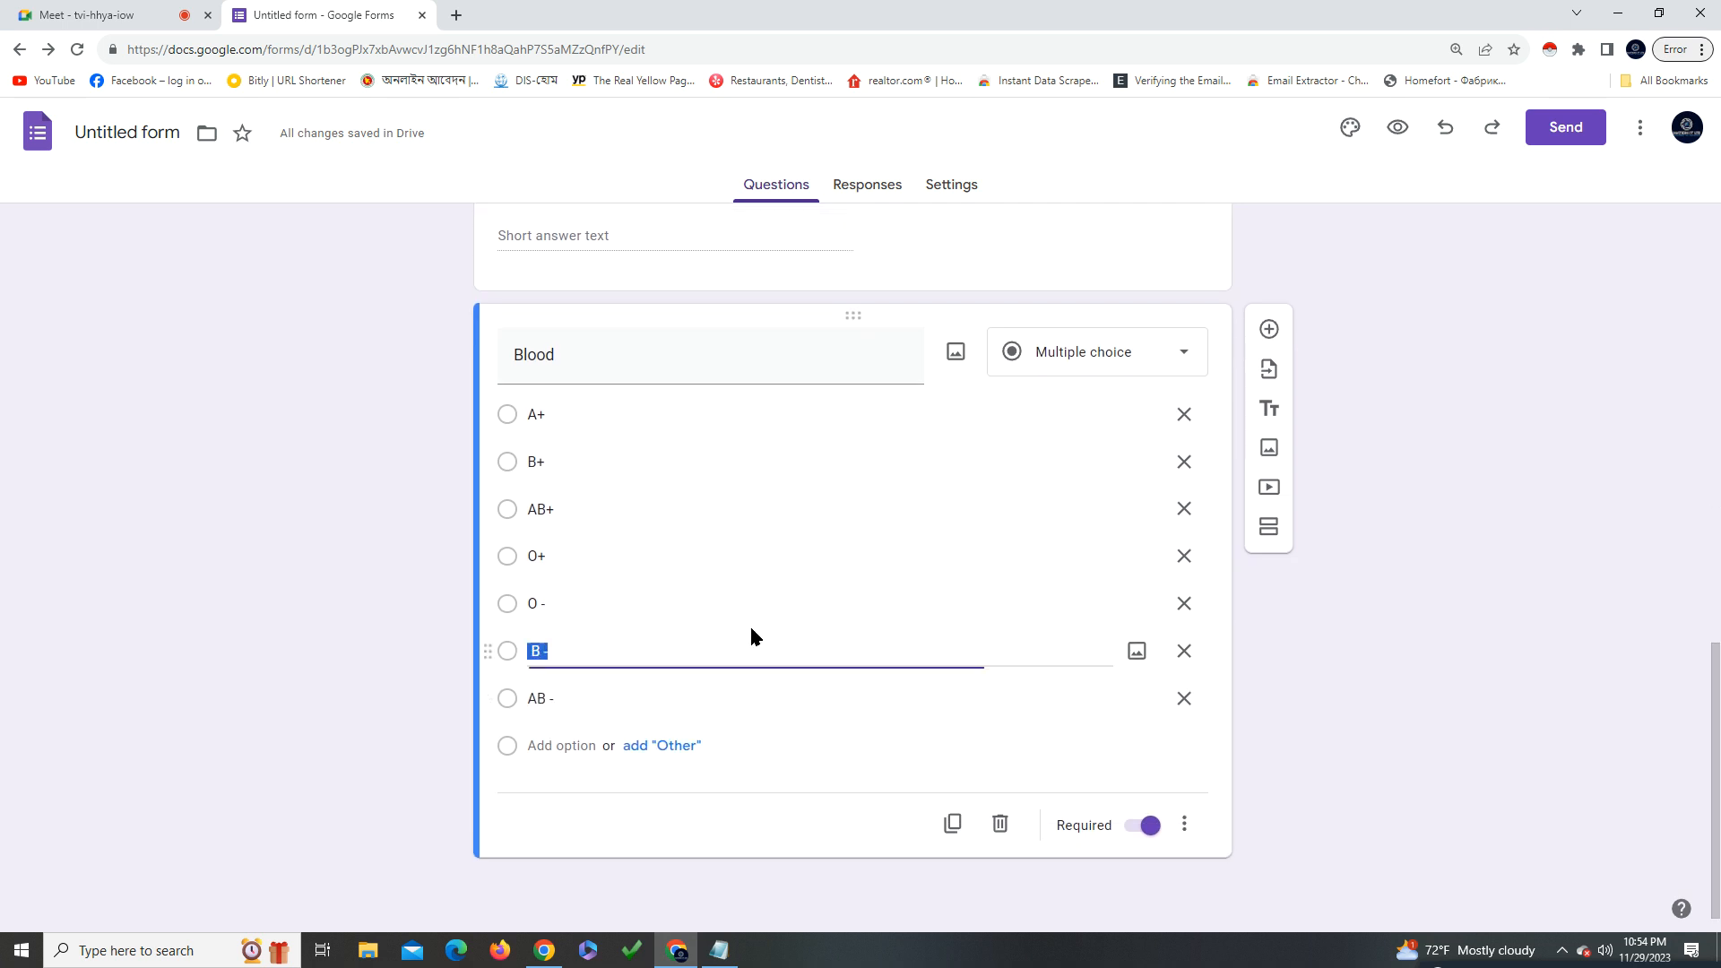
scroll(790, 680, "up", 2)
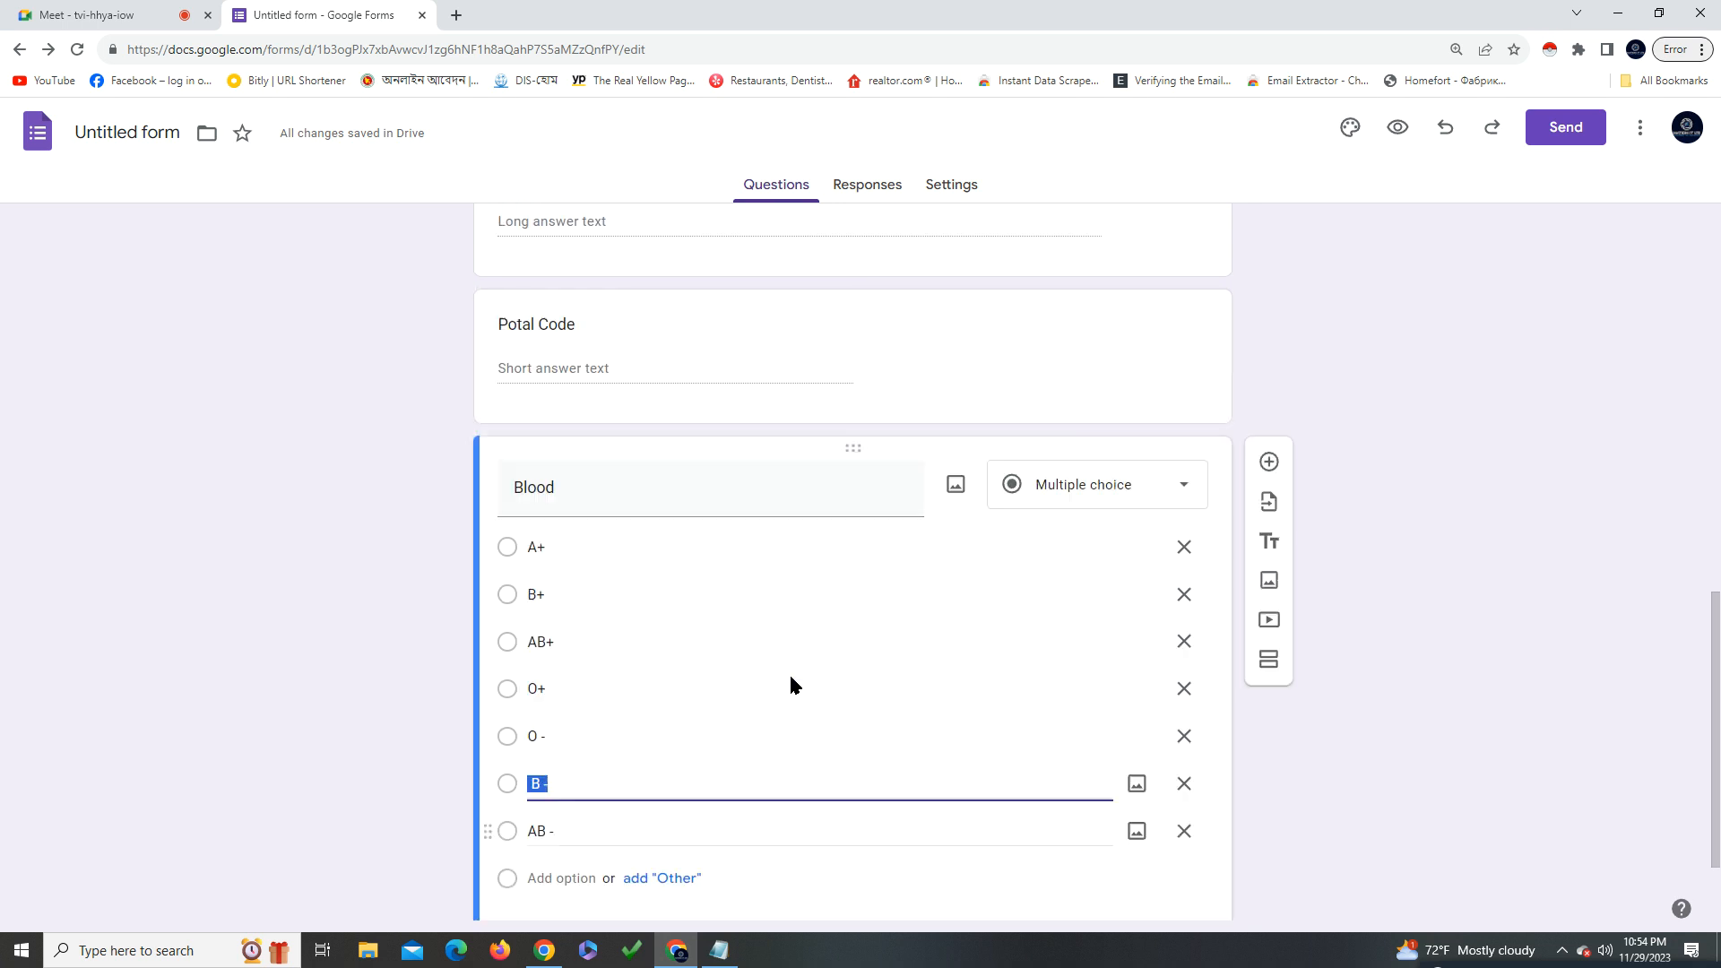
scroll(790, 683, "up", 9)
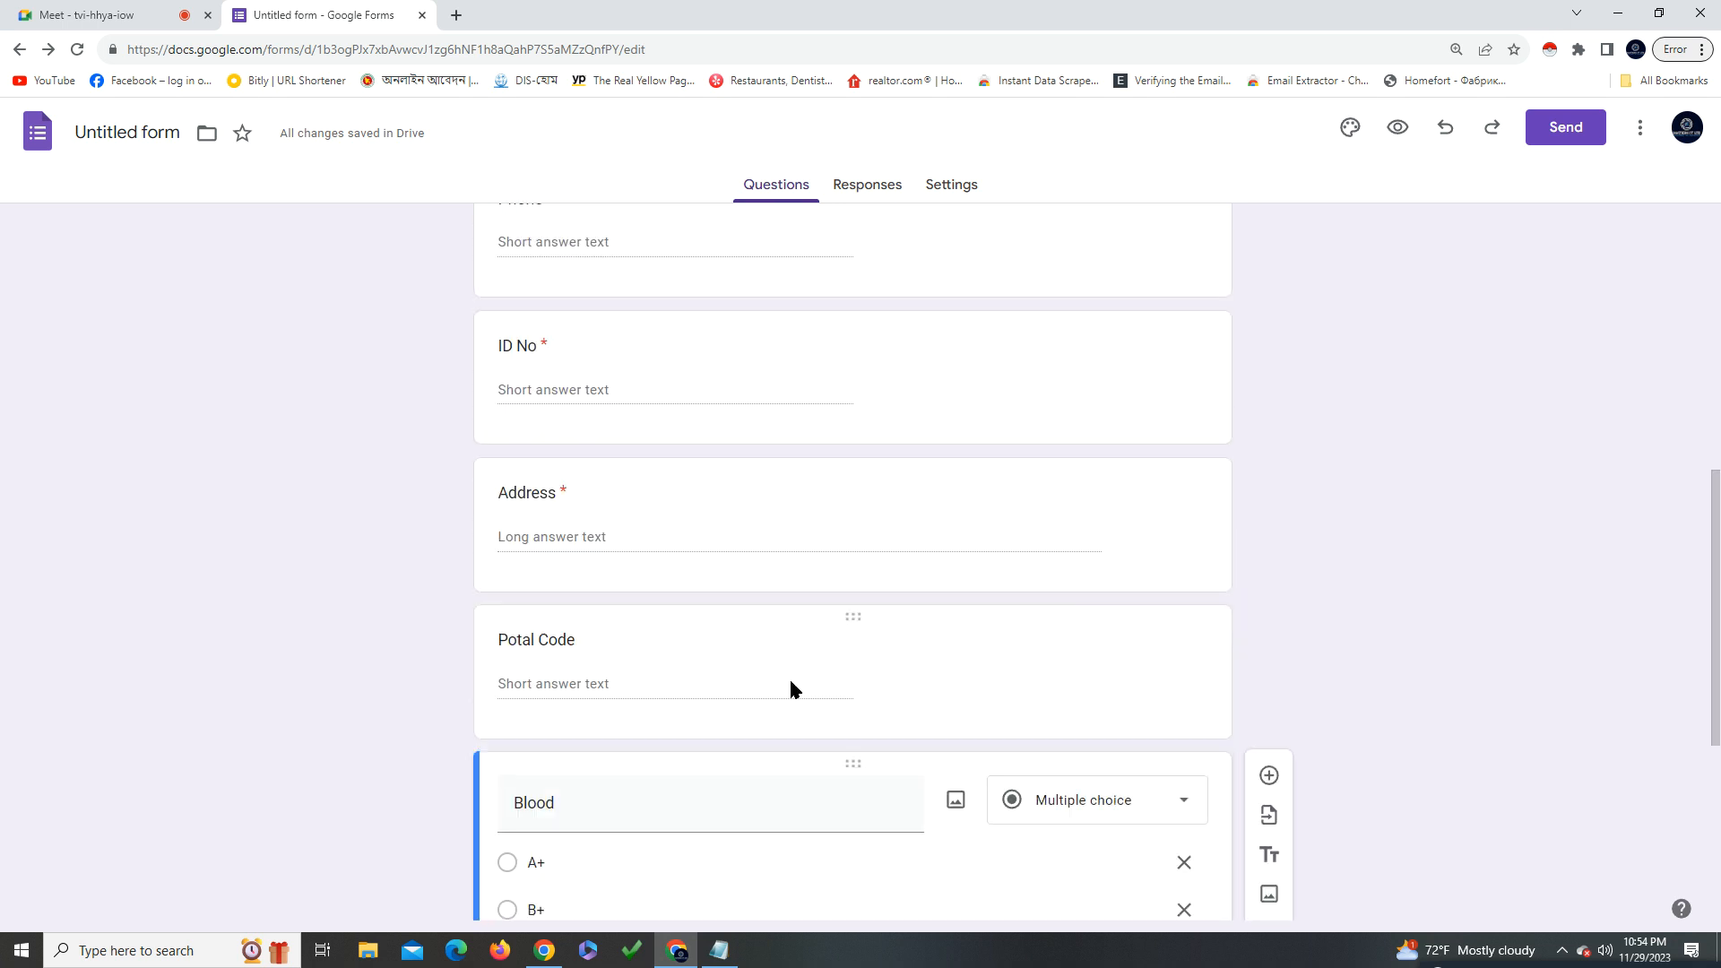
scroll(798, 681, "down", 2)
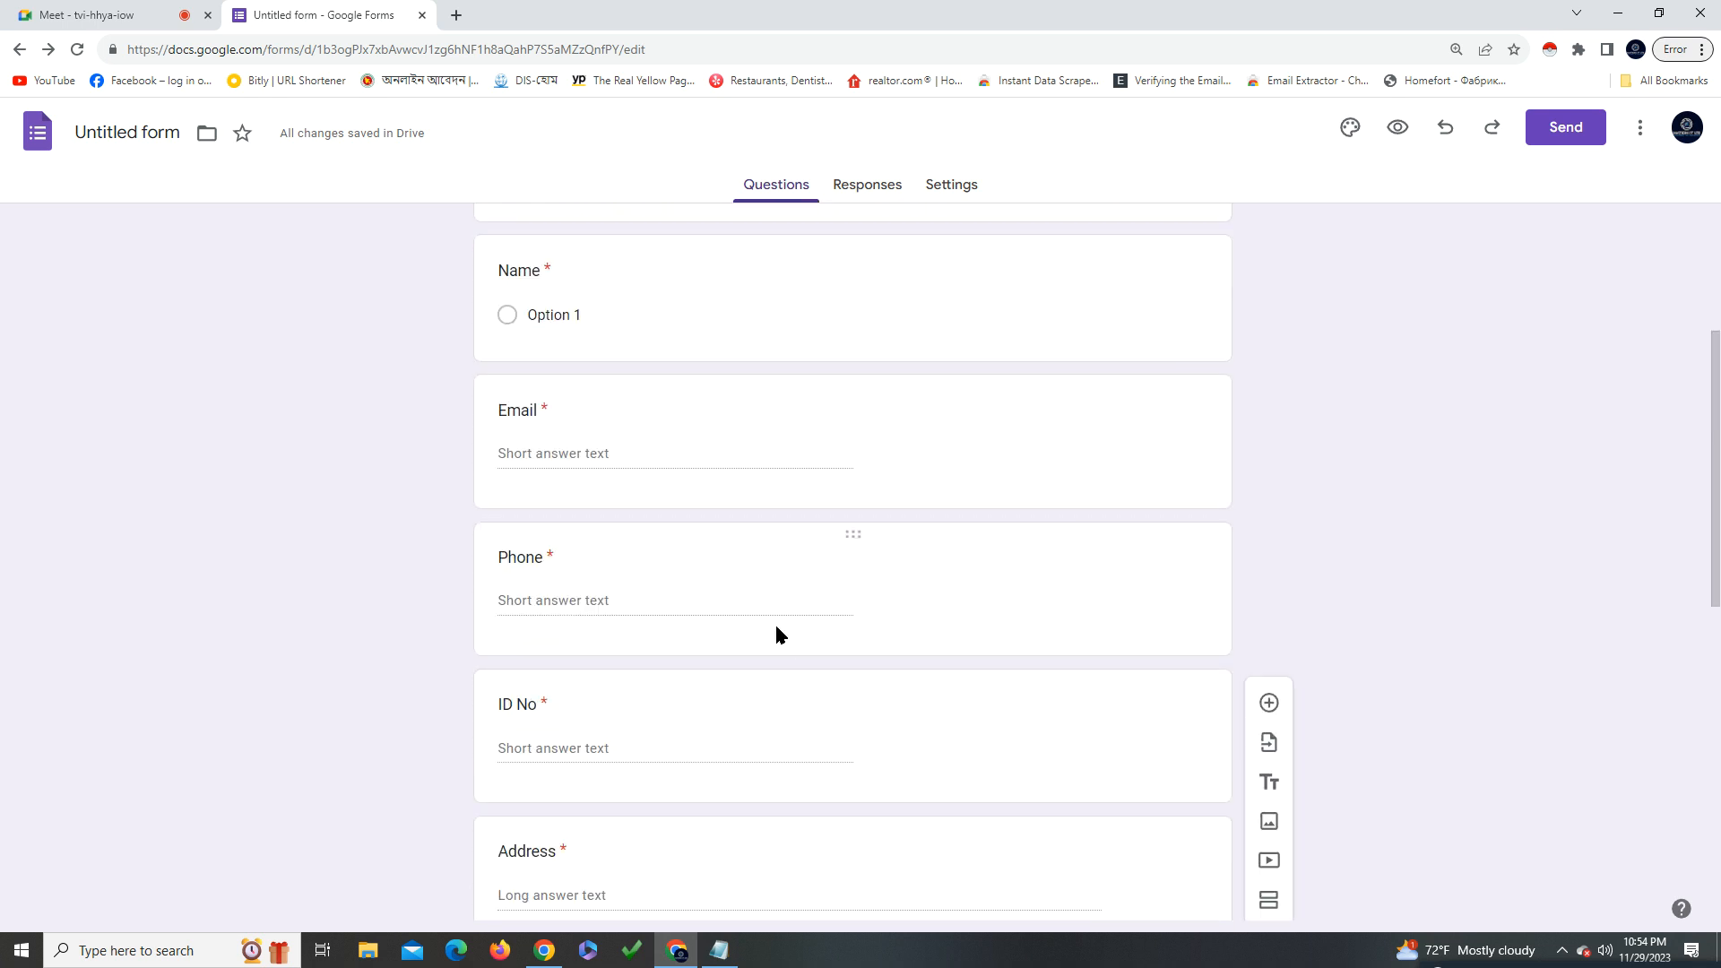
left_click(558, 262)
left_click(604, 632)
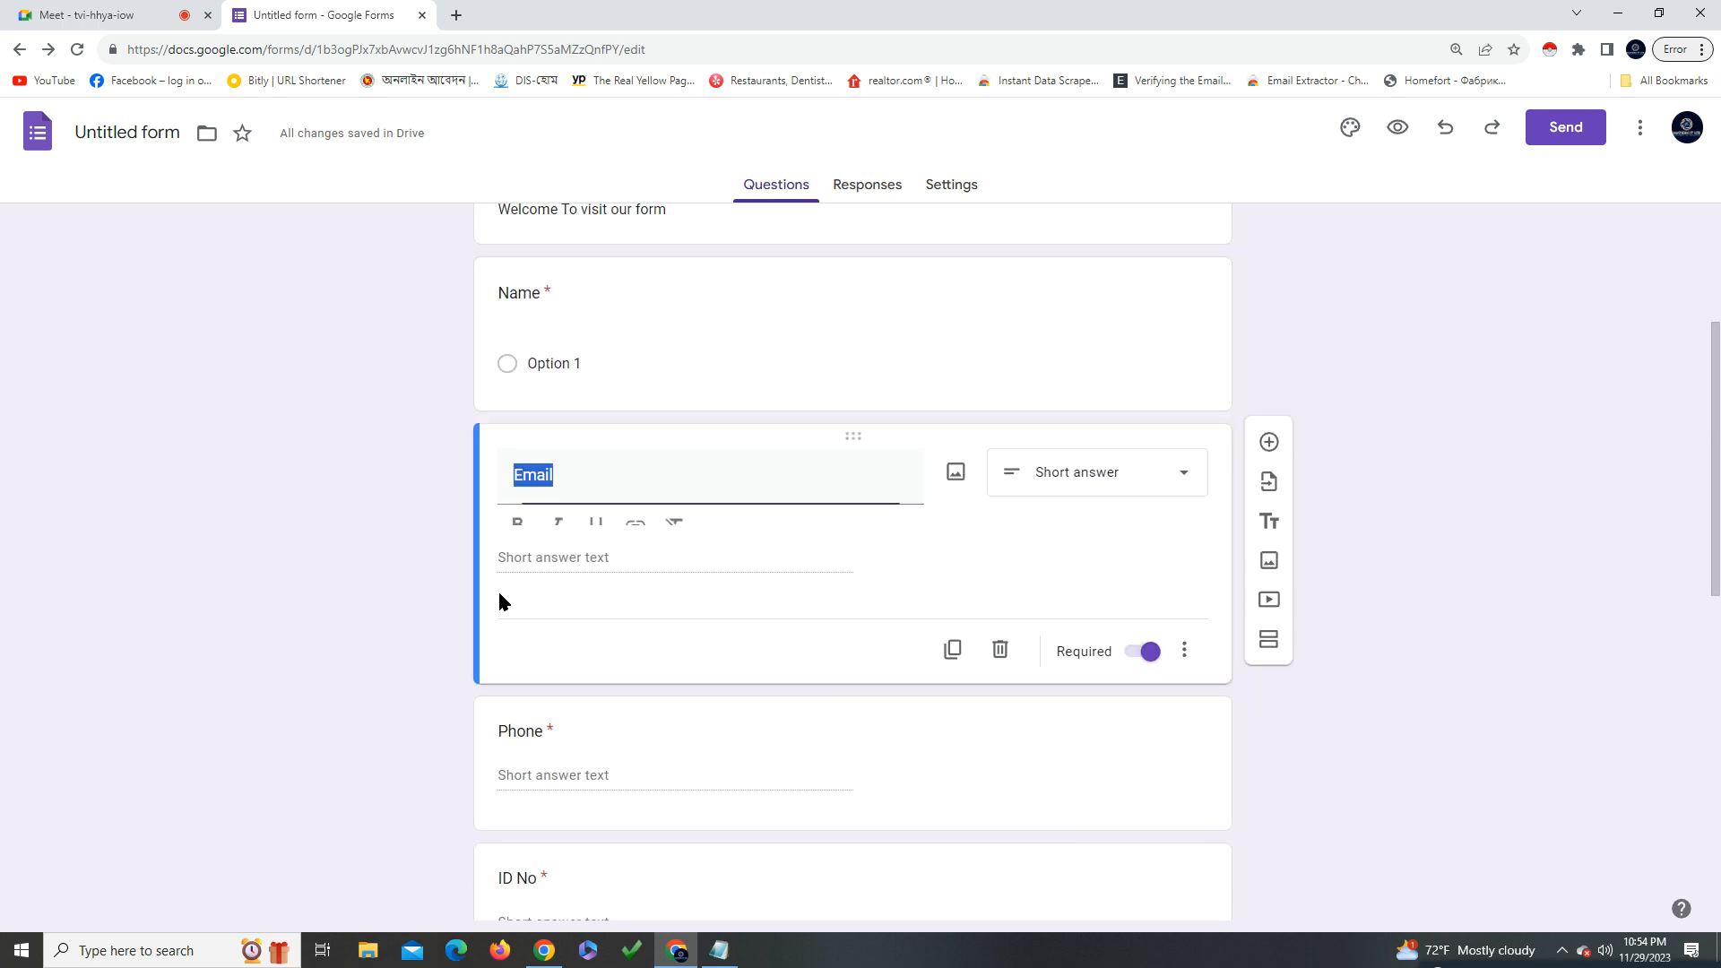
scroll(538, 645, "down", 1)
left_click(561, 672)
scroll(502, 672, "down", 2)
left_click(489, 668)
scroll(537, 699, "down", 2)
left_click(587, 728)
scroll(628, 722, "down", 2)
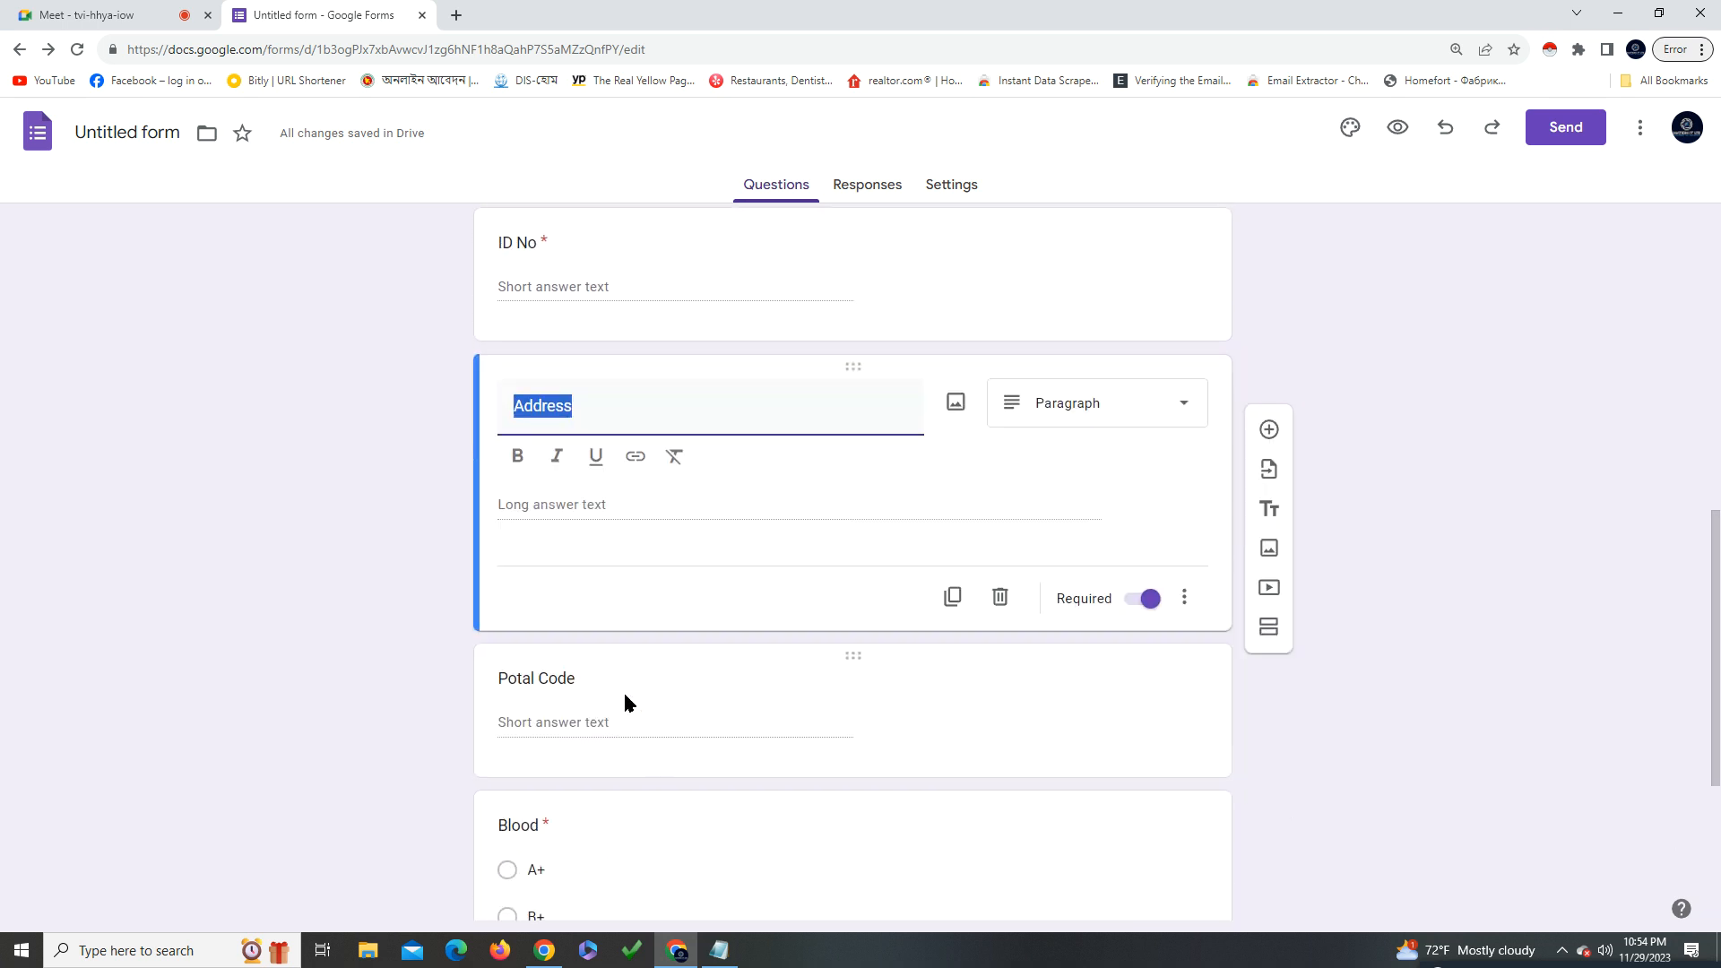
scroll(592, 627, "down", 2)
scroll(634, 553, "down", 1)
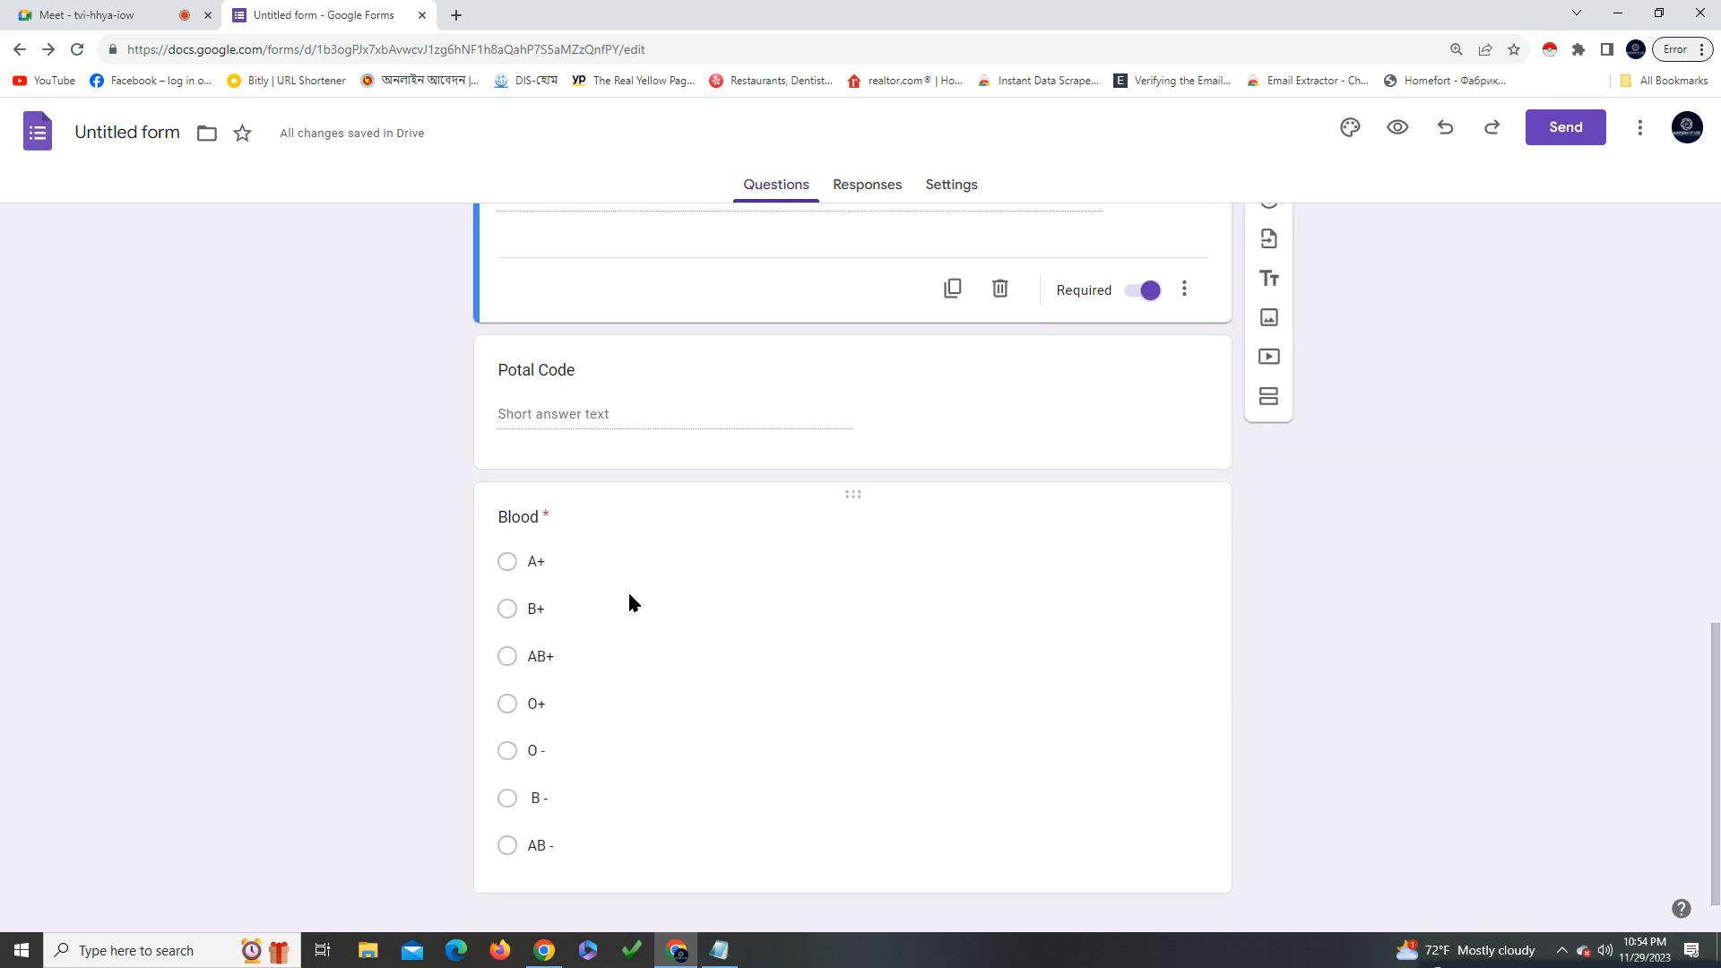
scroll(811, 632, "up", 4)
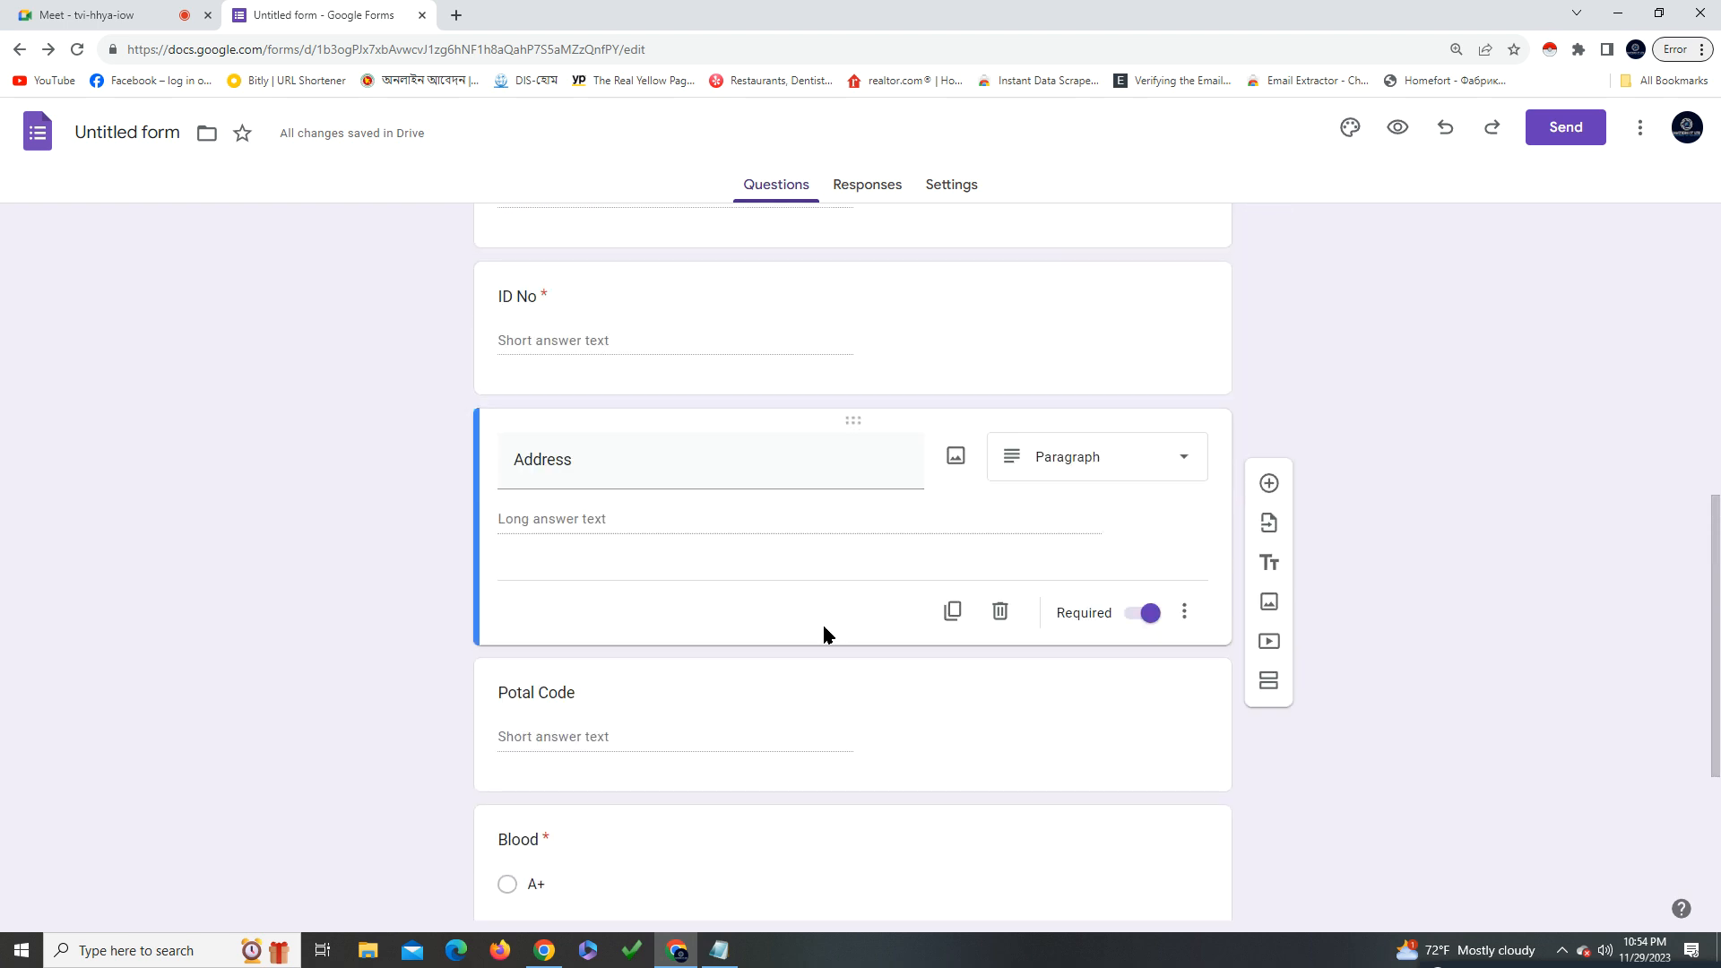
scroll(821, 622, "up", 8)
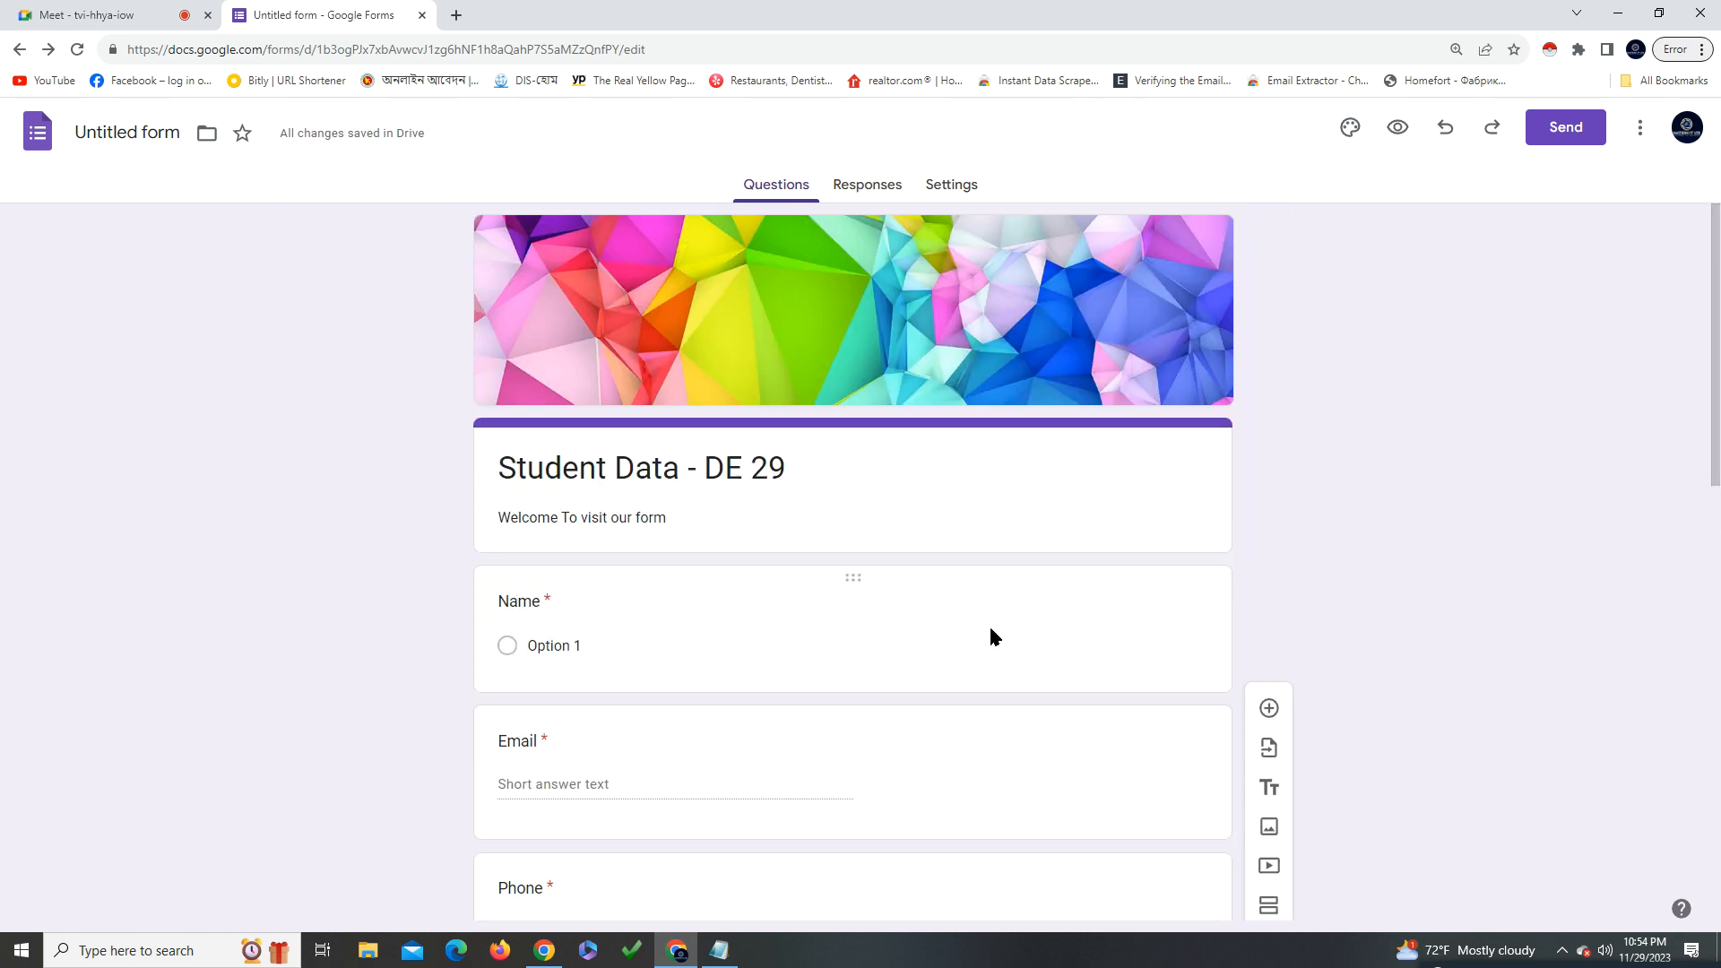
Generate a shortened link for sending the form and copy it
left_click(1575, 143)
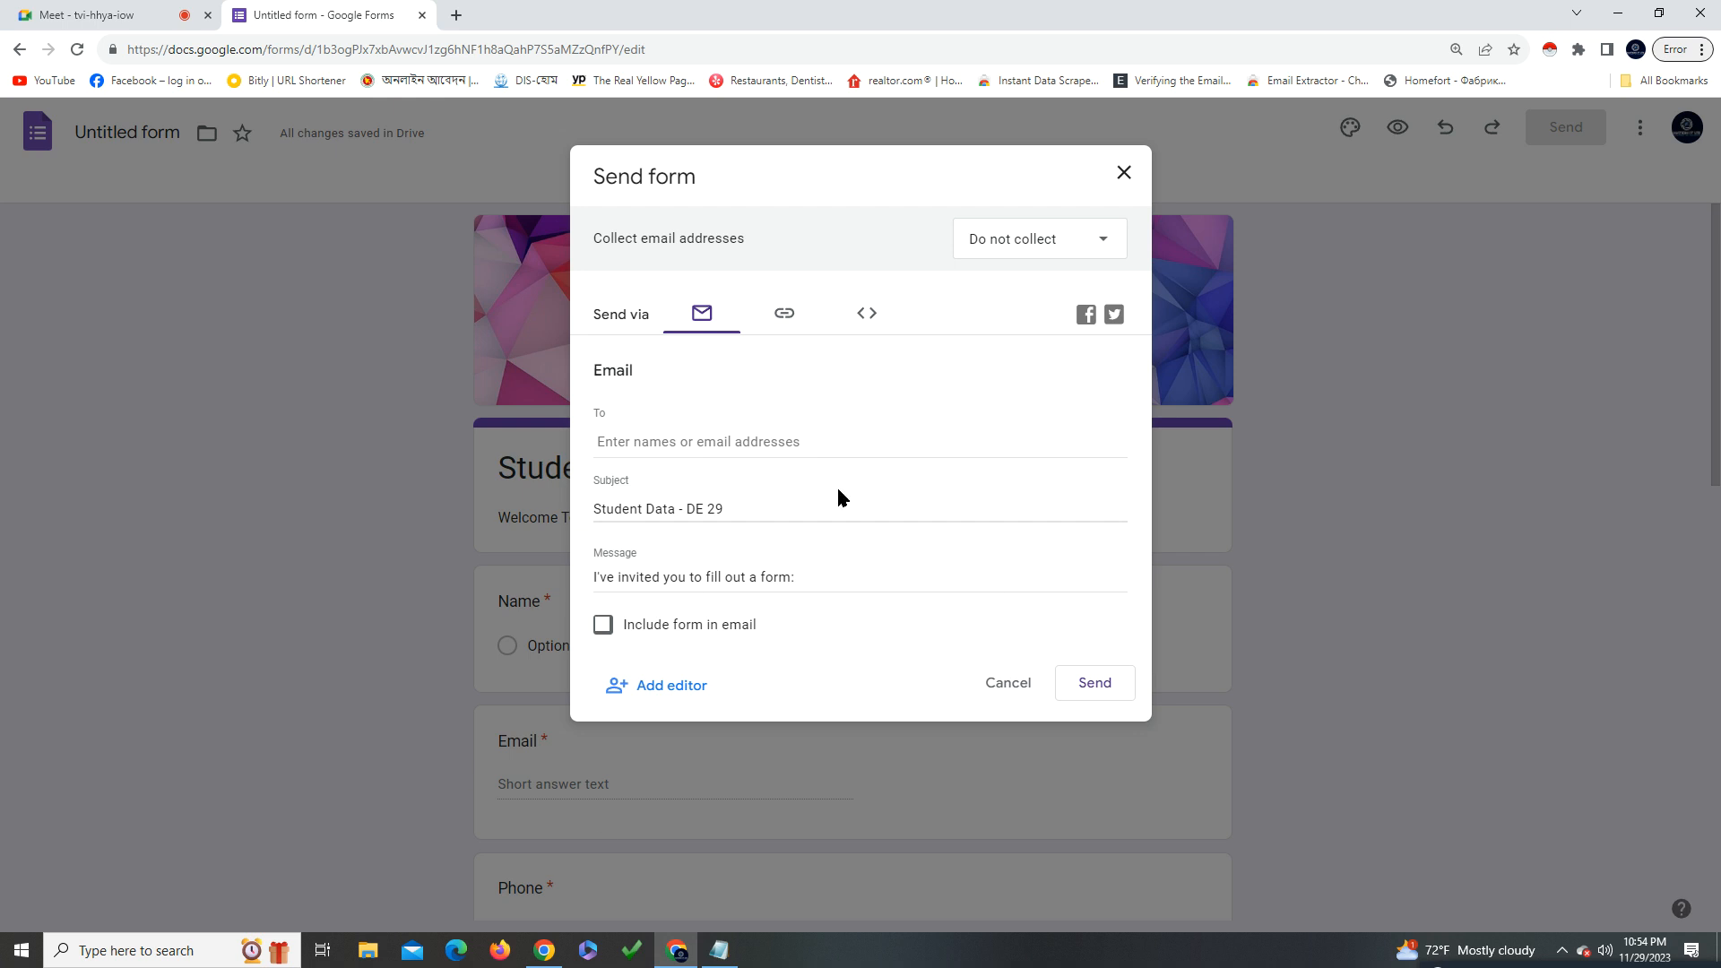
left_click(785, 316)
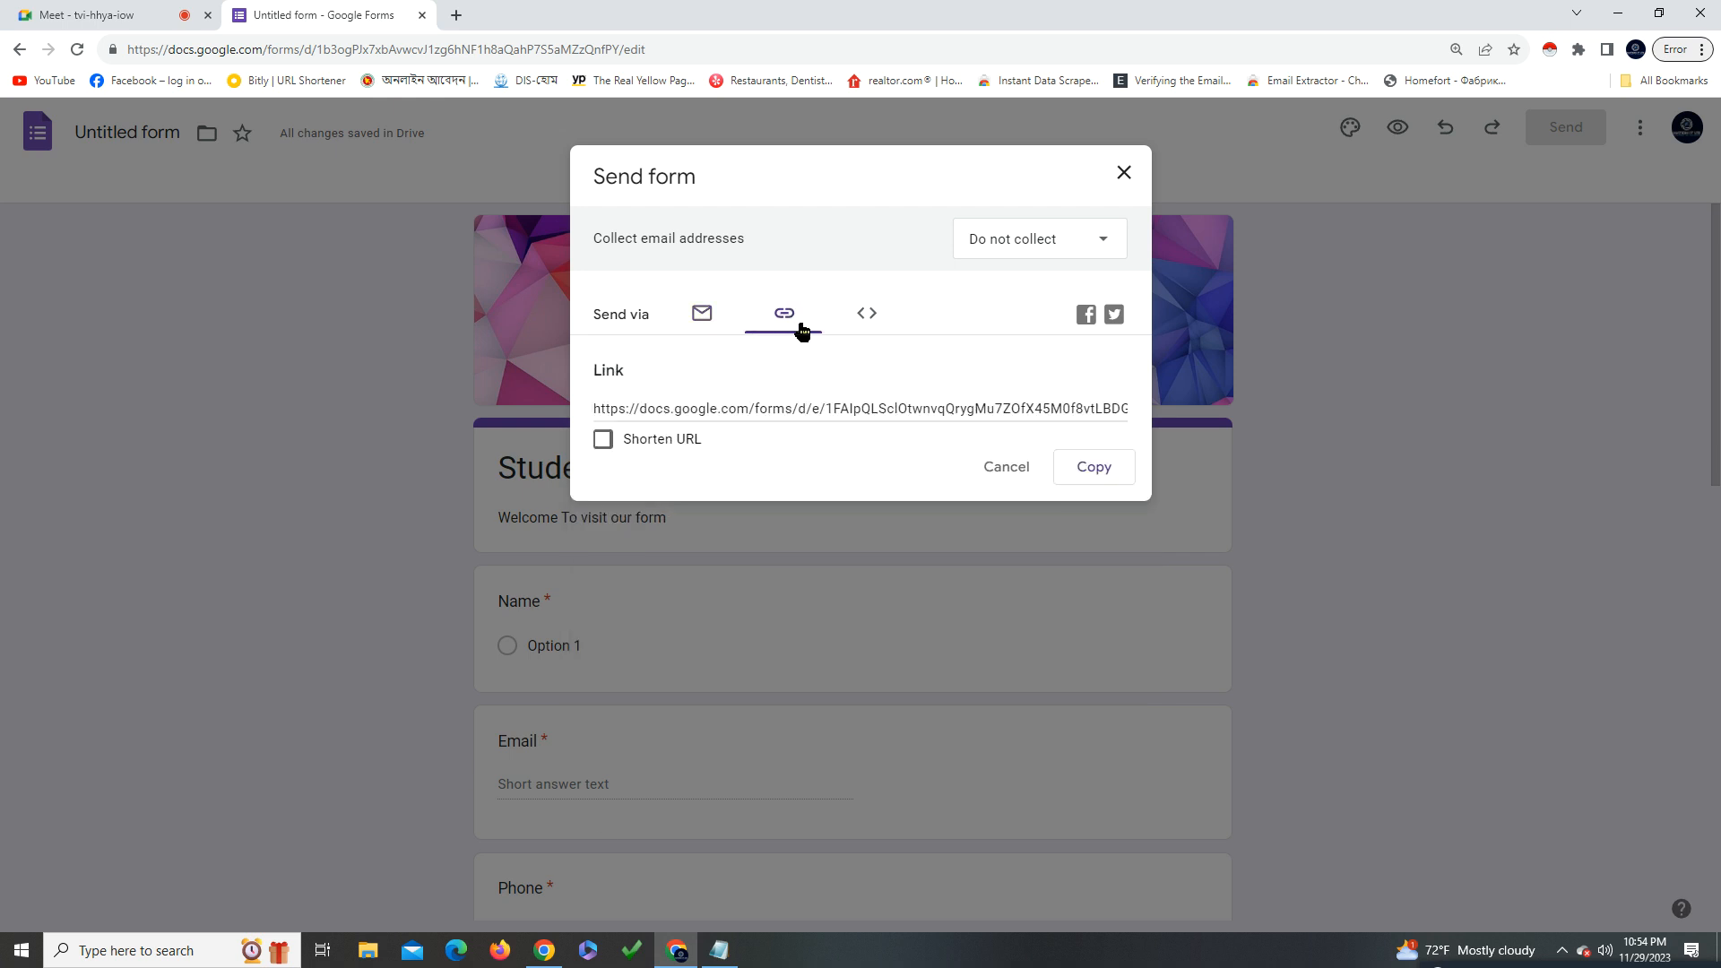
left_click(610, 445)
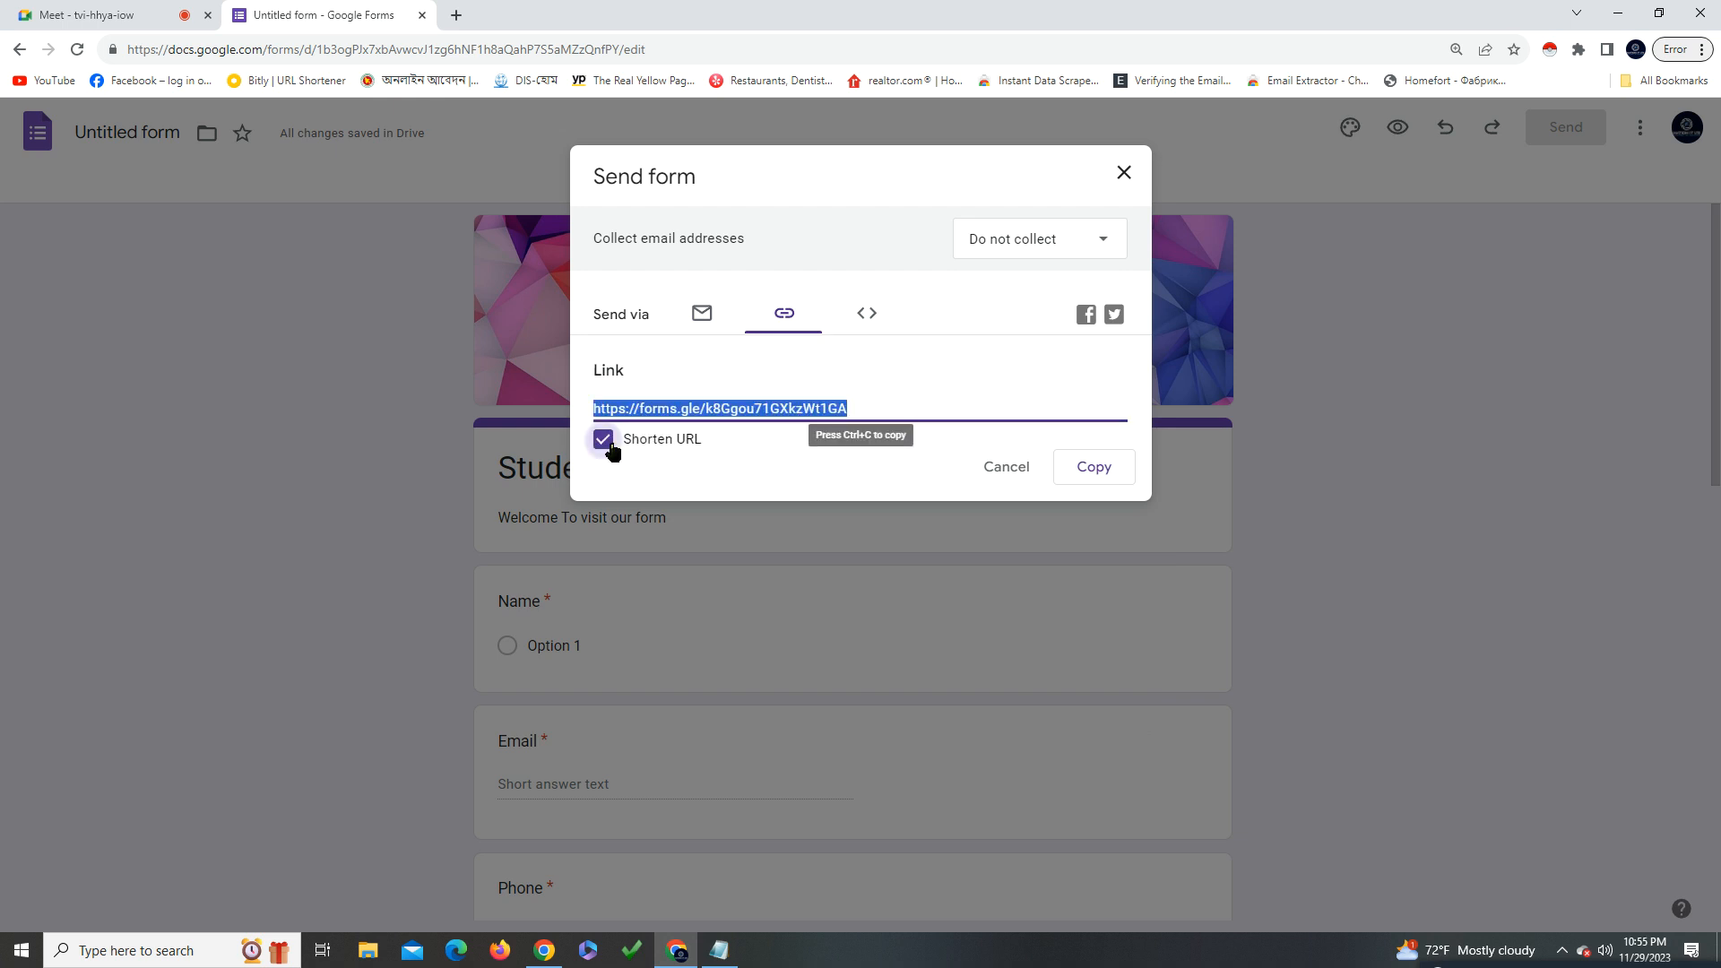
left_click(1087, 476)
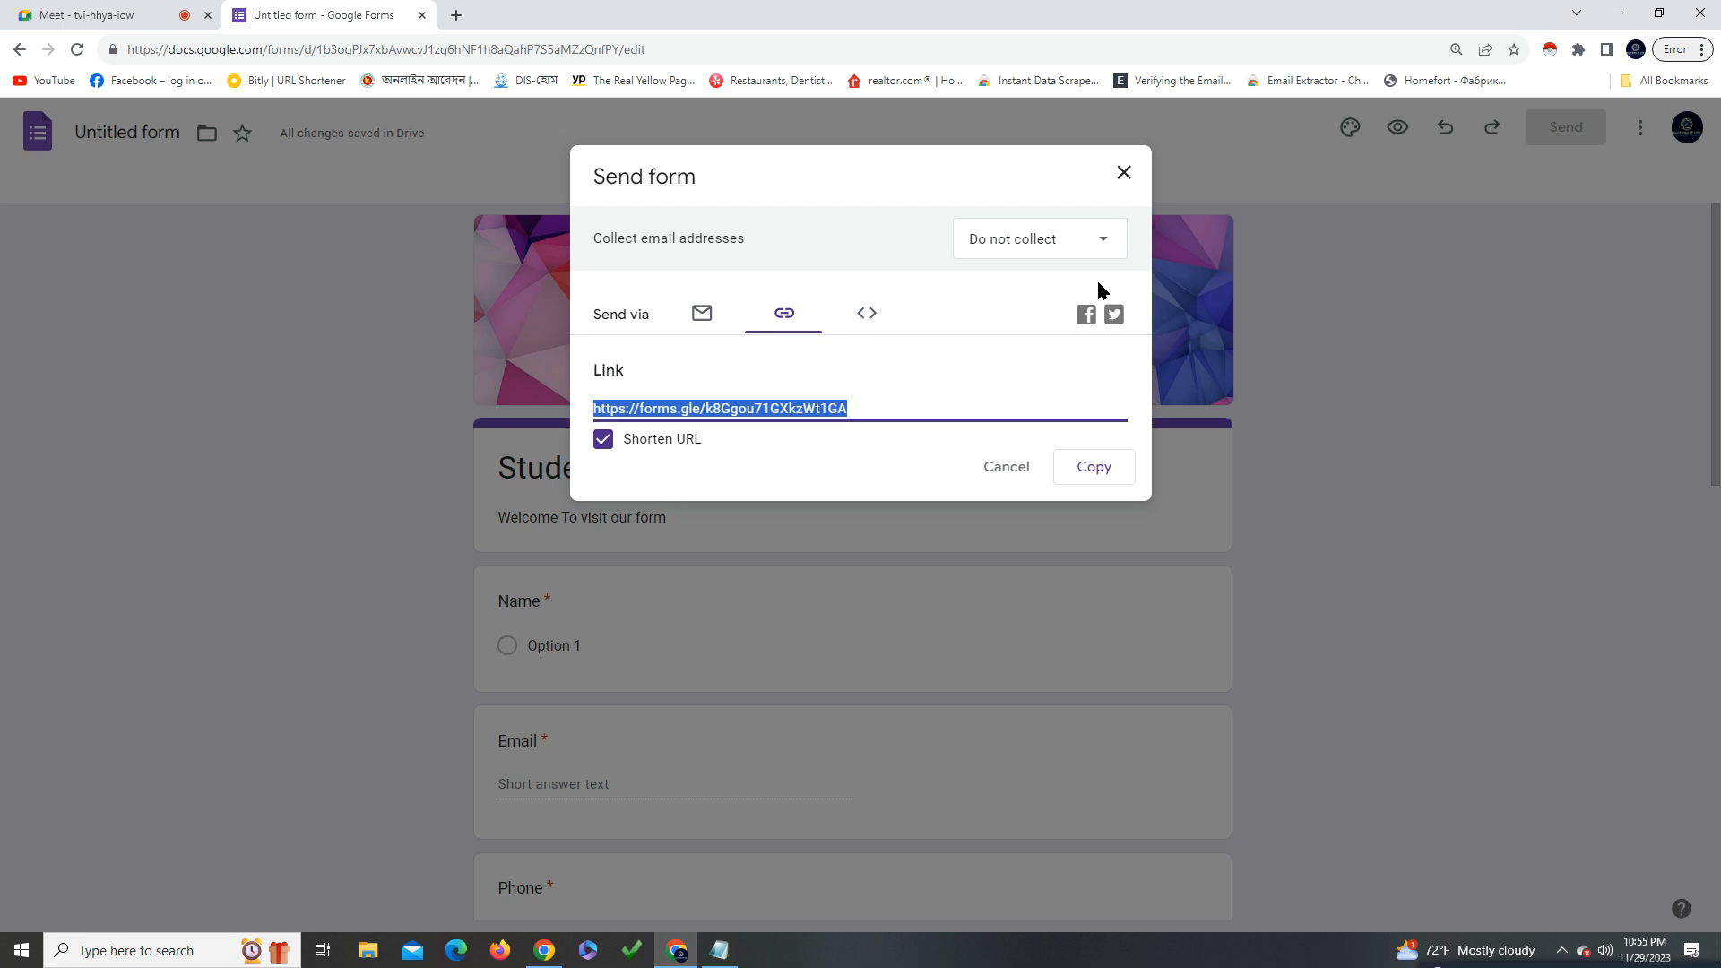
Switch to Google Meet, send the copied form link in the in-call messages, and return to the form editor
left_click(85, 14)
scroll(1413, 784, "down", 3)
right_click(1452, 810)
left_click(1497, 683)
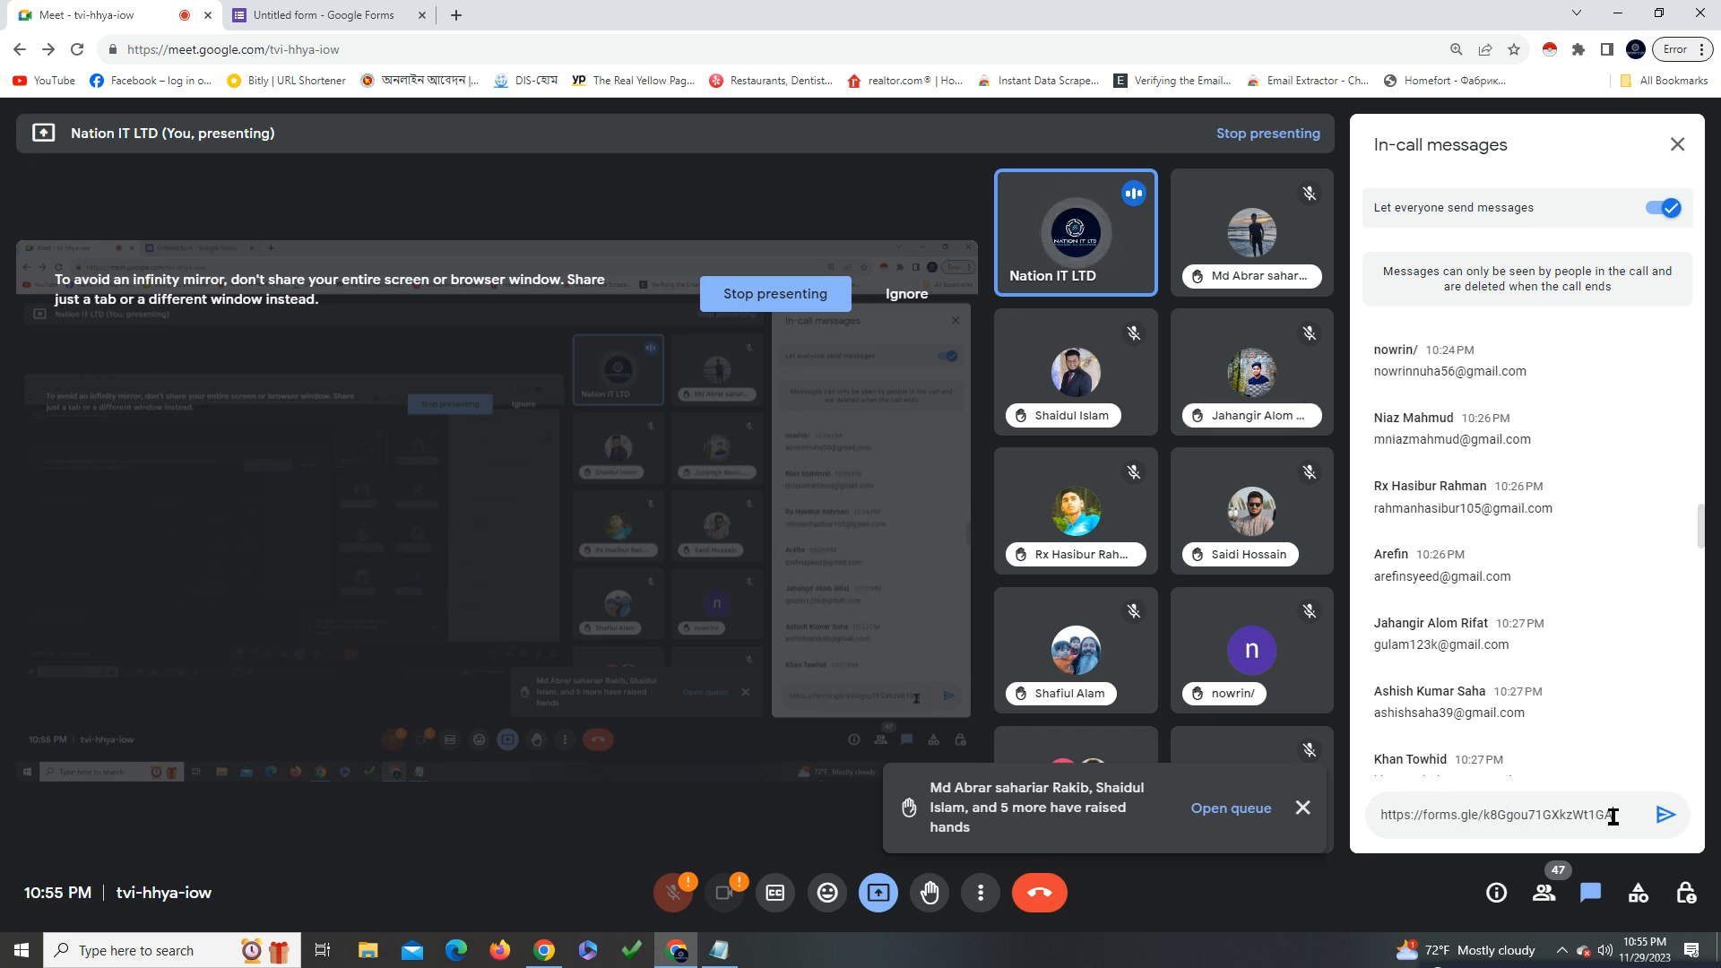
left_click(1664, 814)
left_click(322, 15)
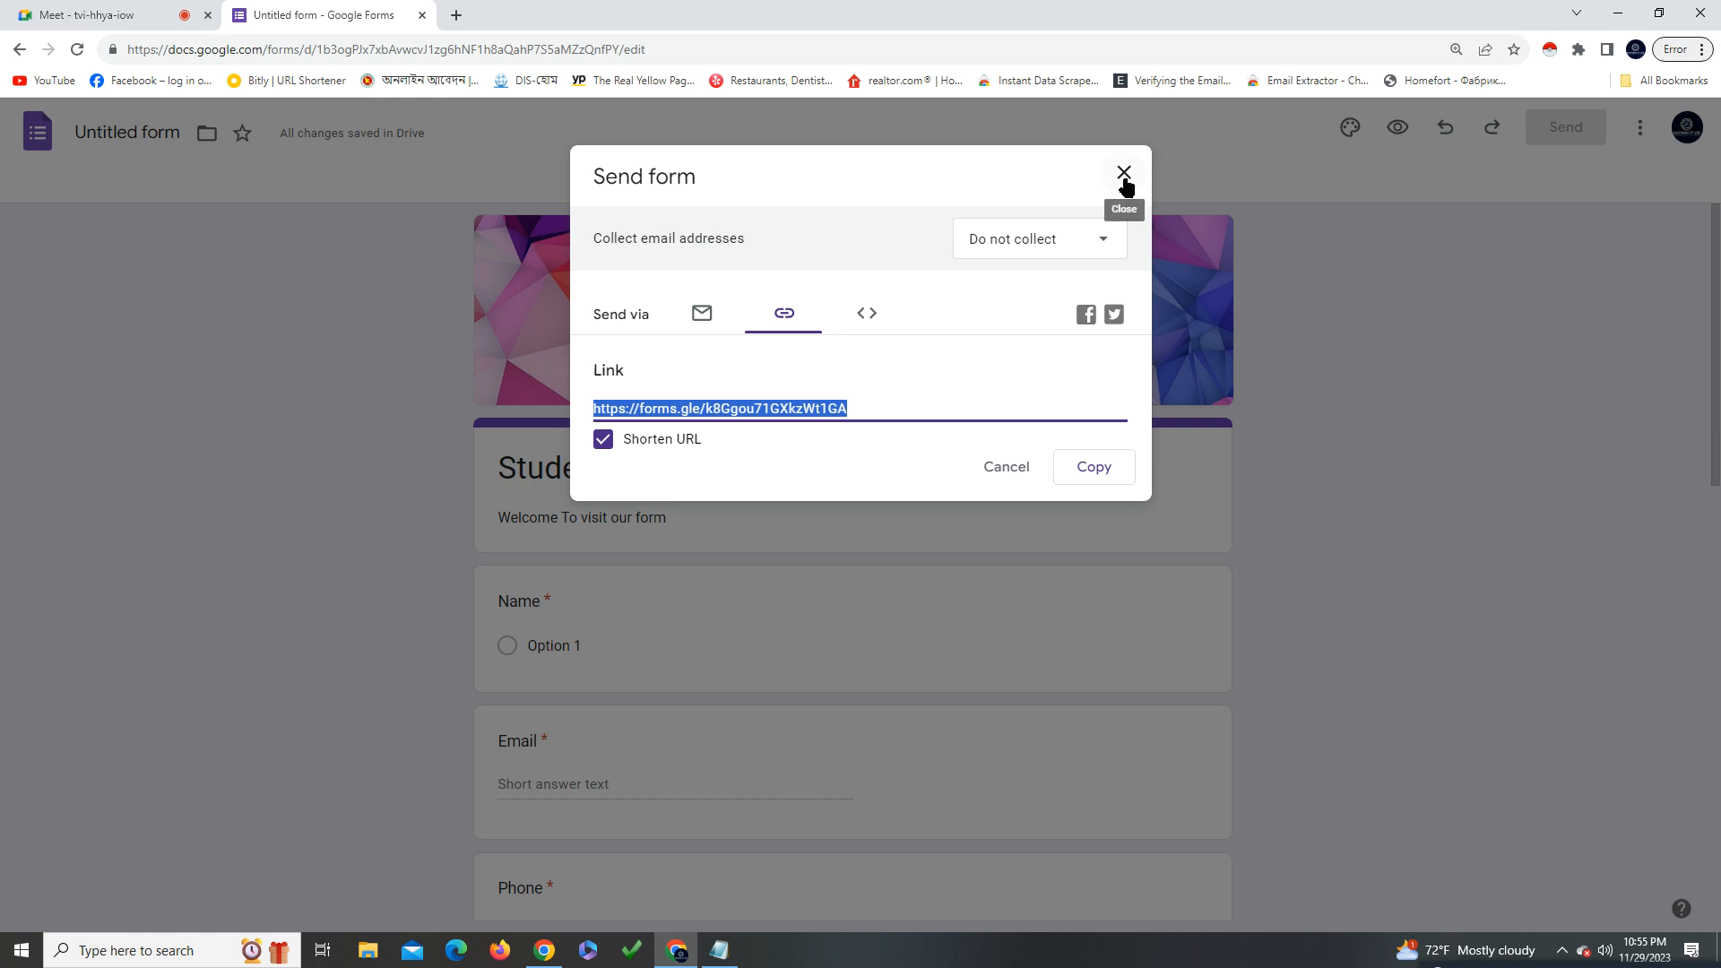
left_click(1005, 466)
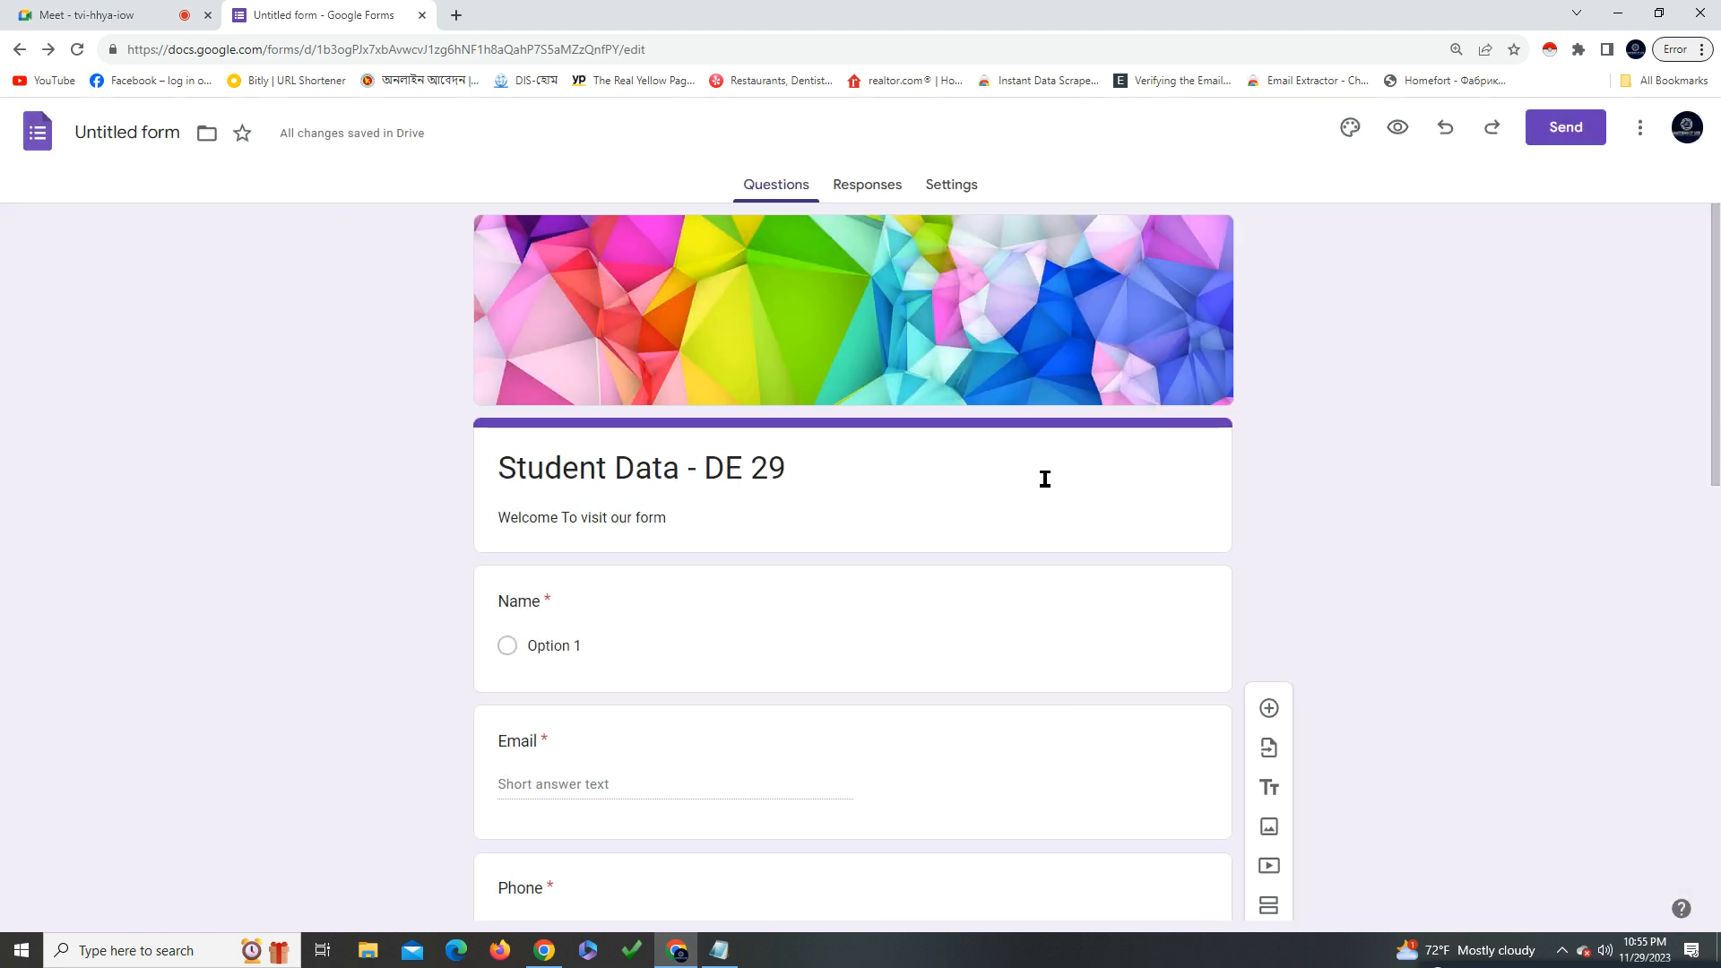
Open the form's editor sharing settings and change general access to Anyone with the link
left_click(1559, 143)
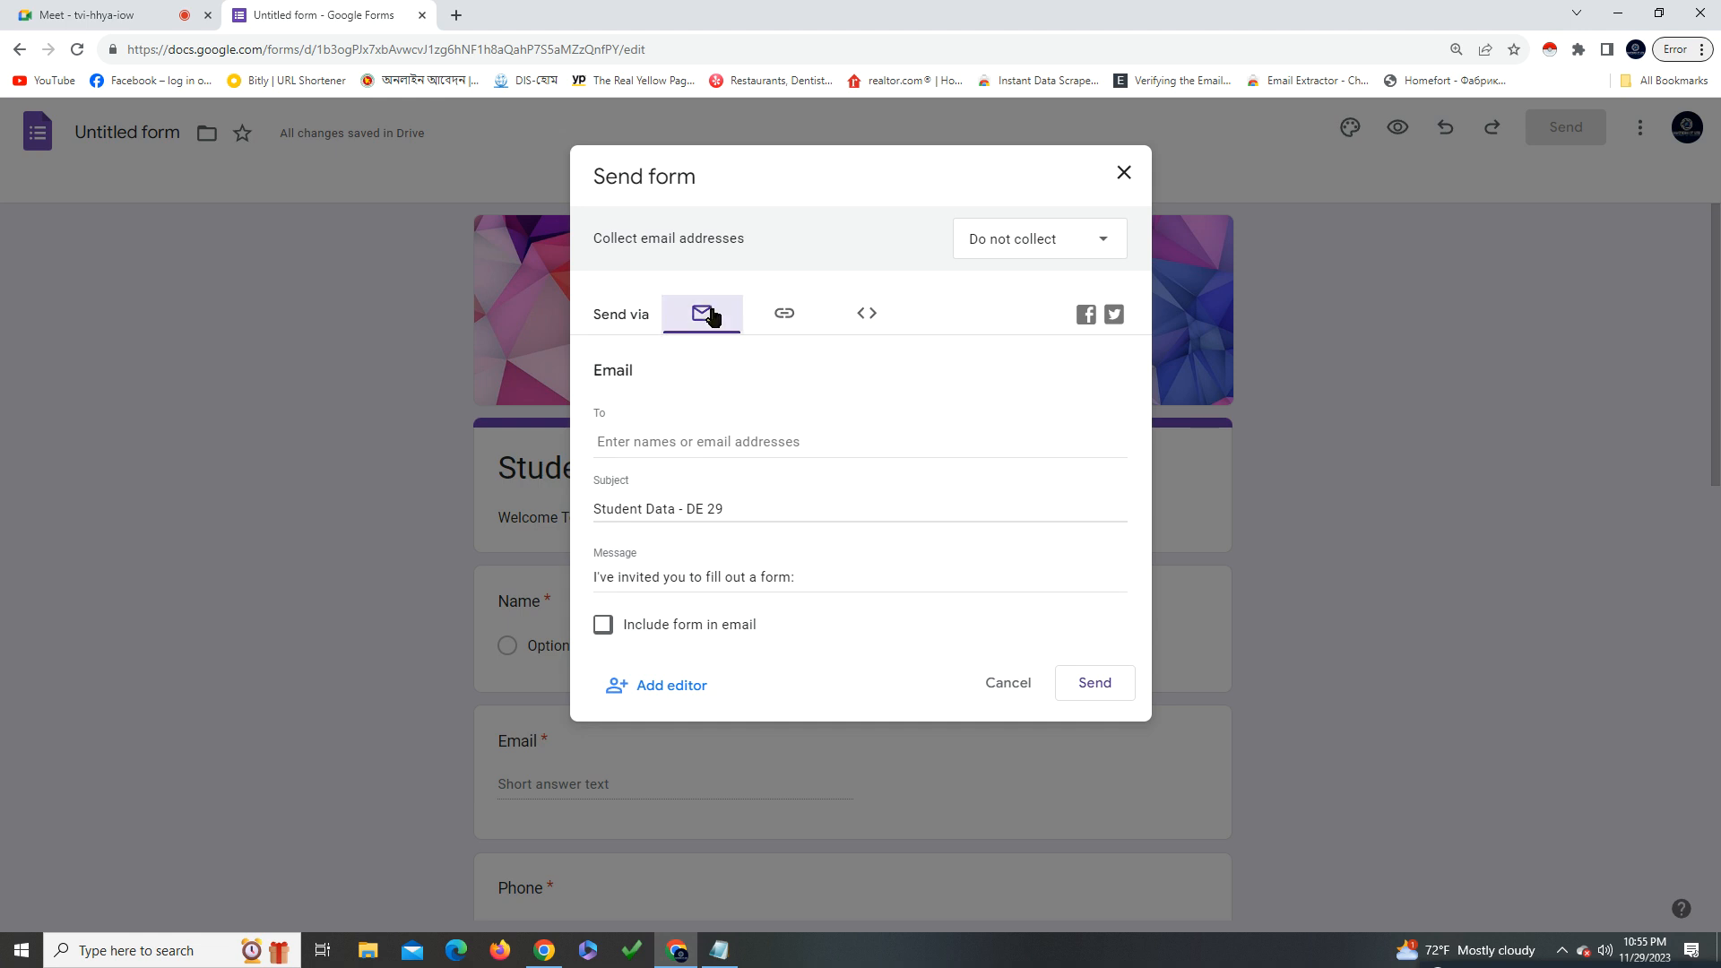
left_click(724, 627)
left_click(672, 687)
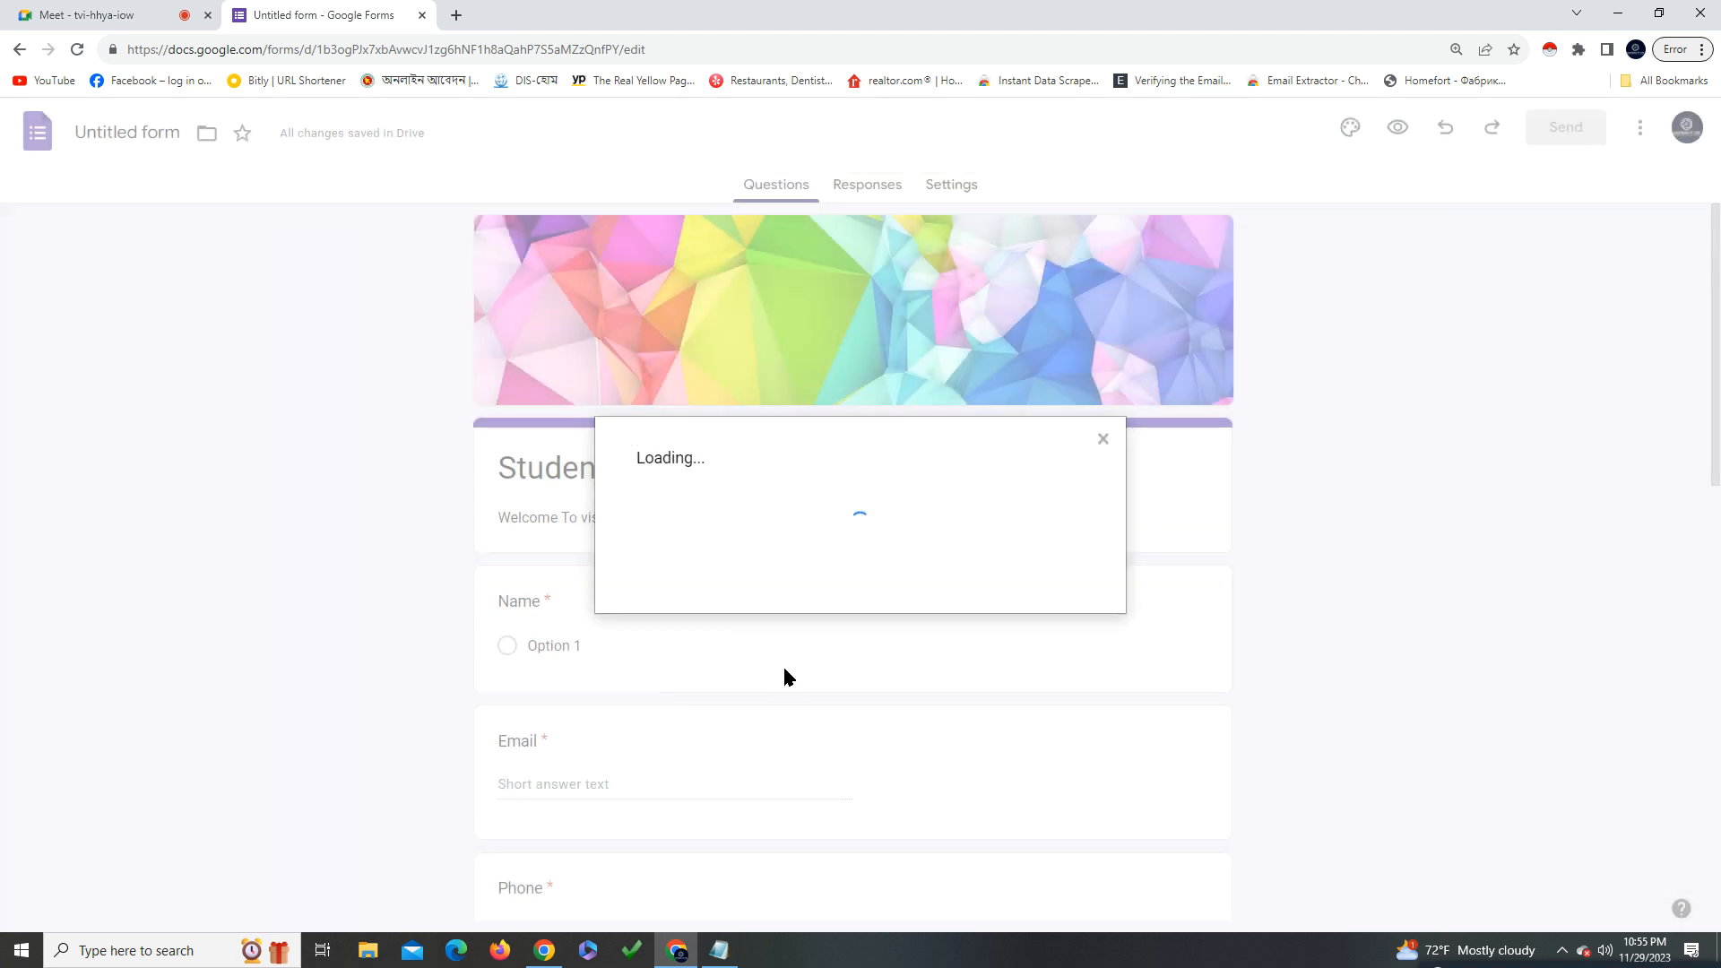
left_click(749, 598)
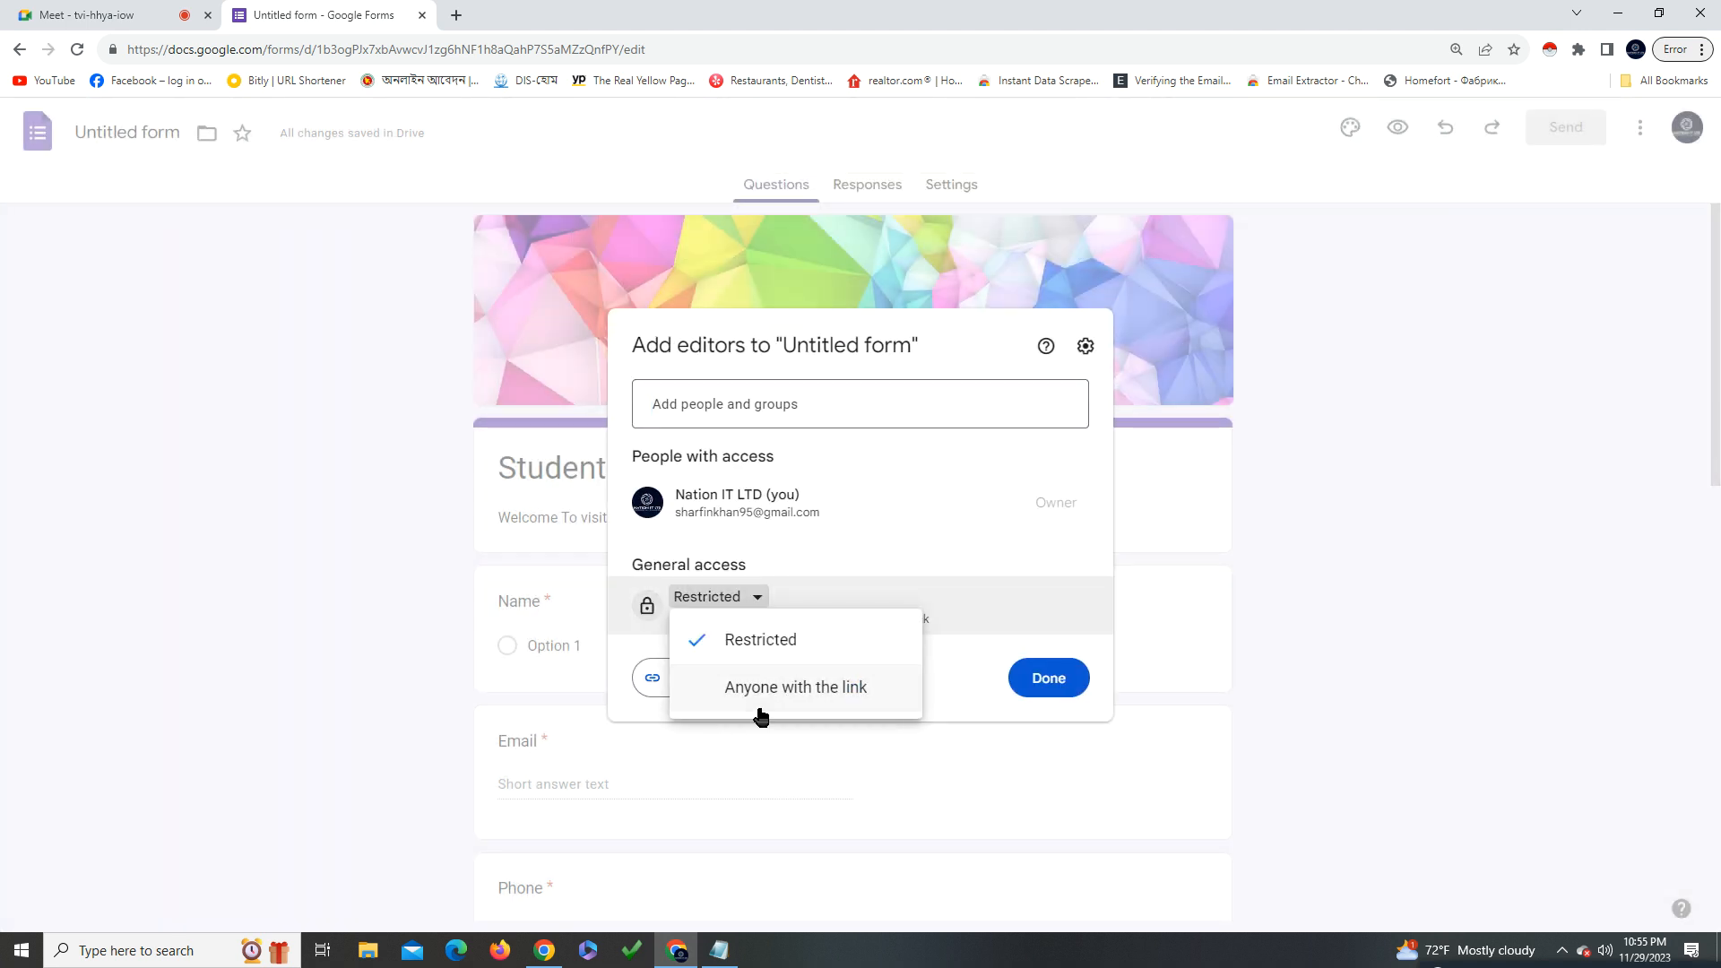
left_click(760, 710)
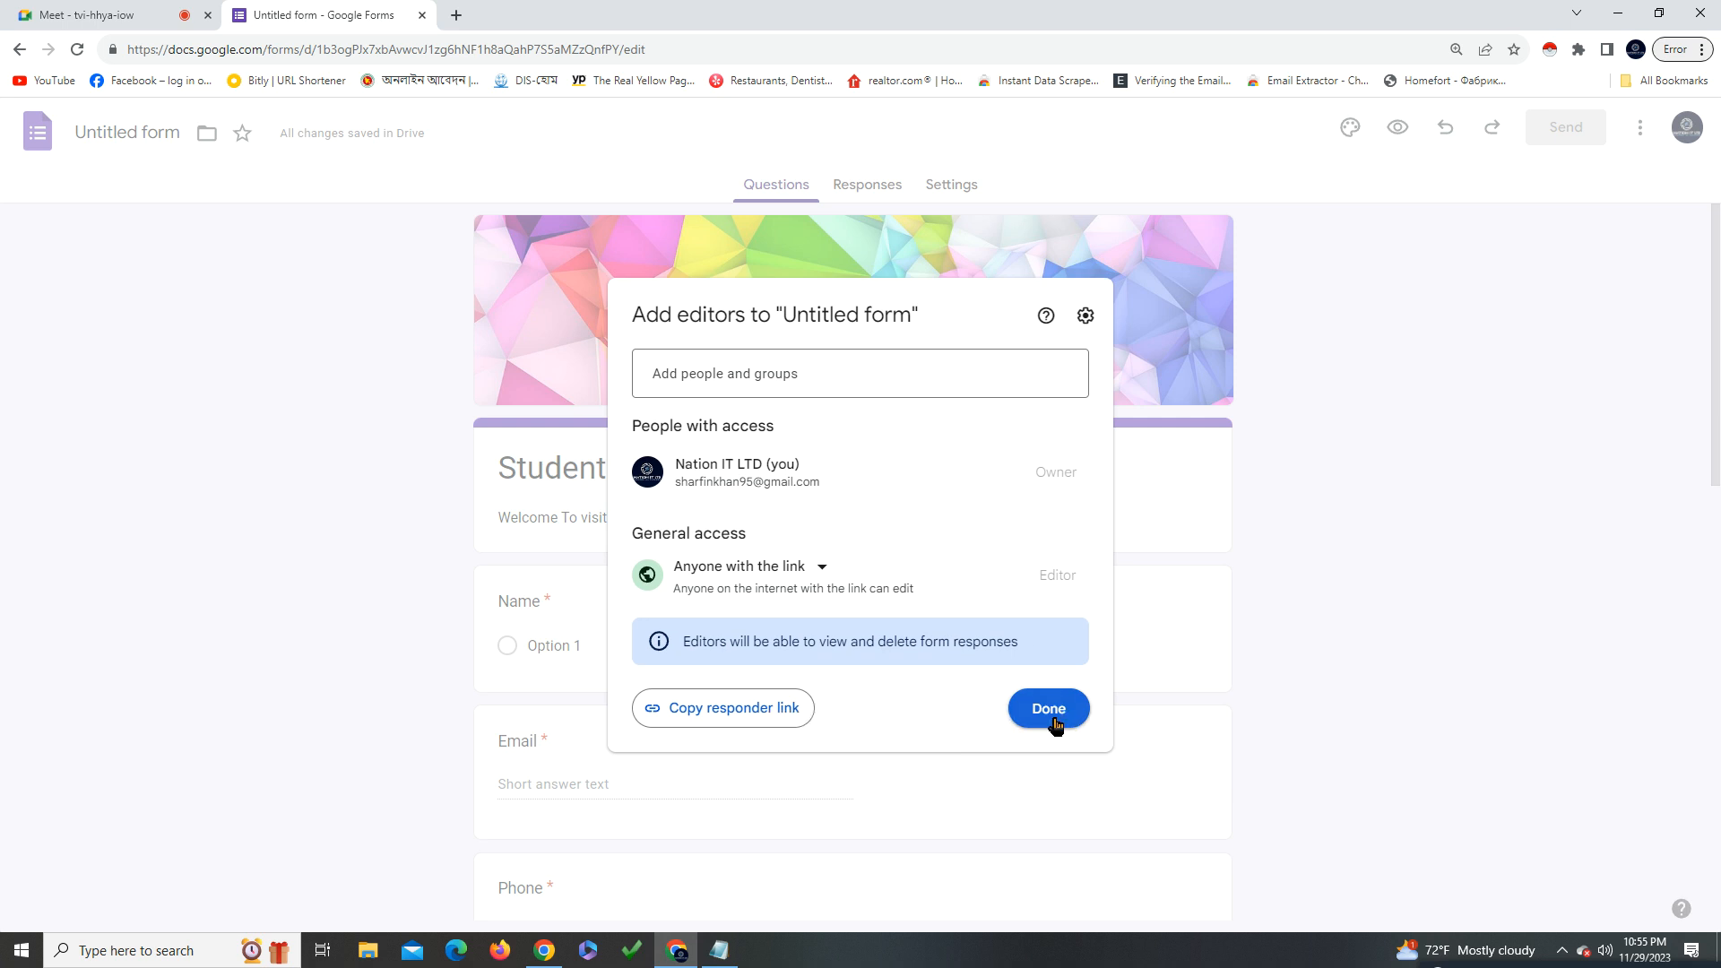
left_click(1055, 714)
Check the form's responses and settings pages, and review the summary of submitted answers from Name to Blood
scroll(1290, 630, "down", 3)
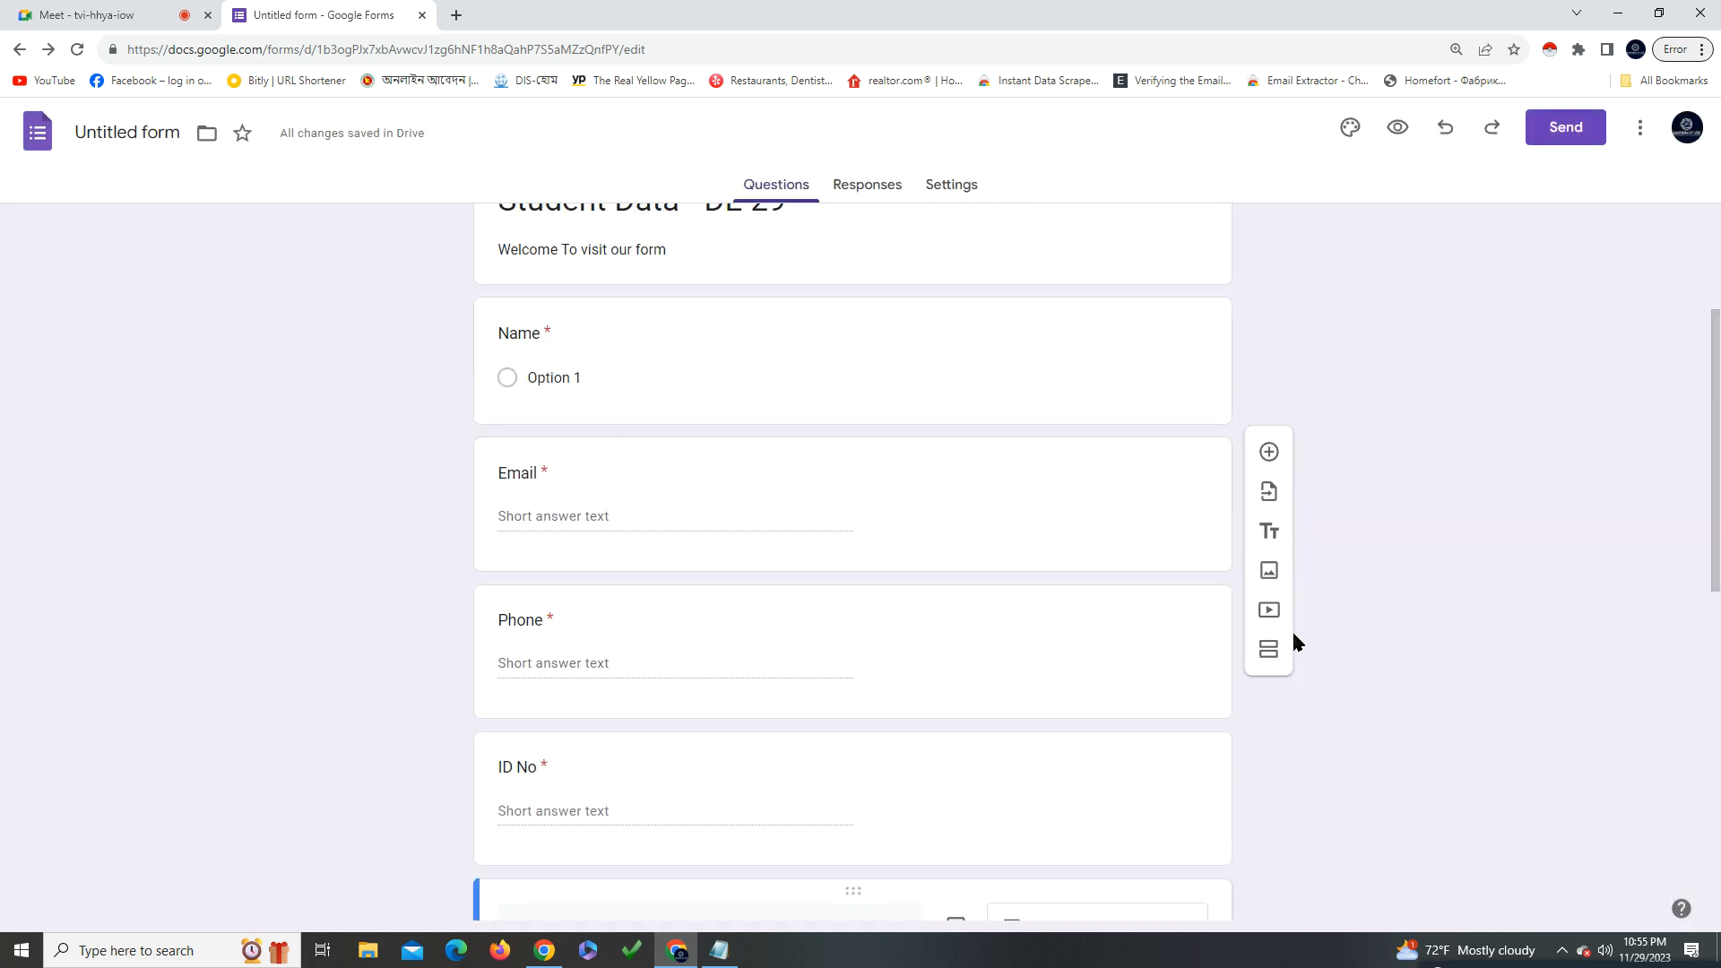
scroll(1302, 635, "up", 3)
left_click(868, 184)
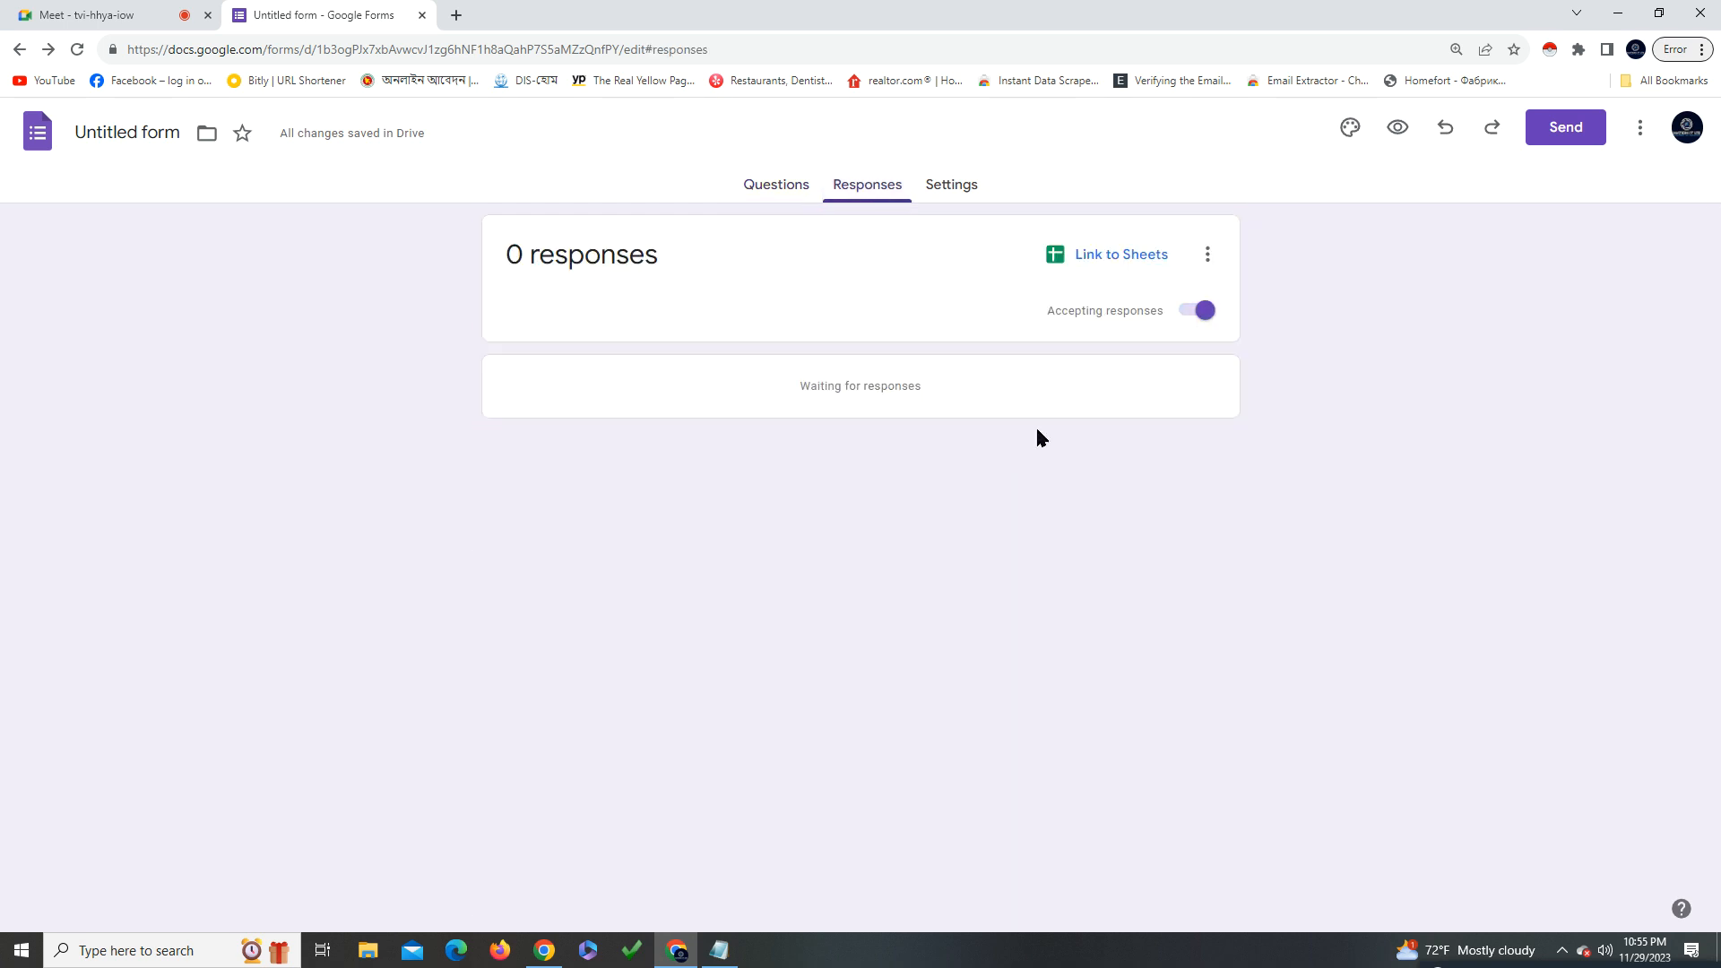
left_click(957, 184)
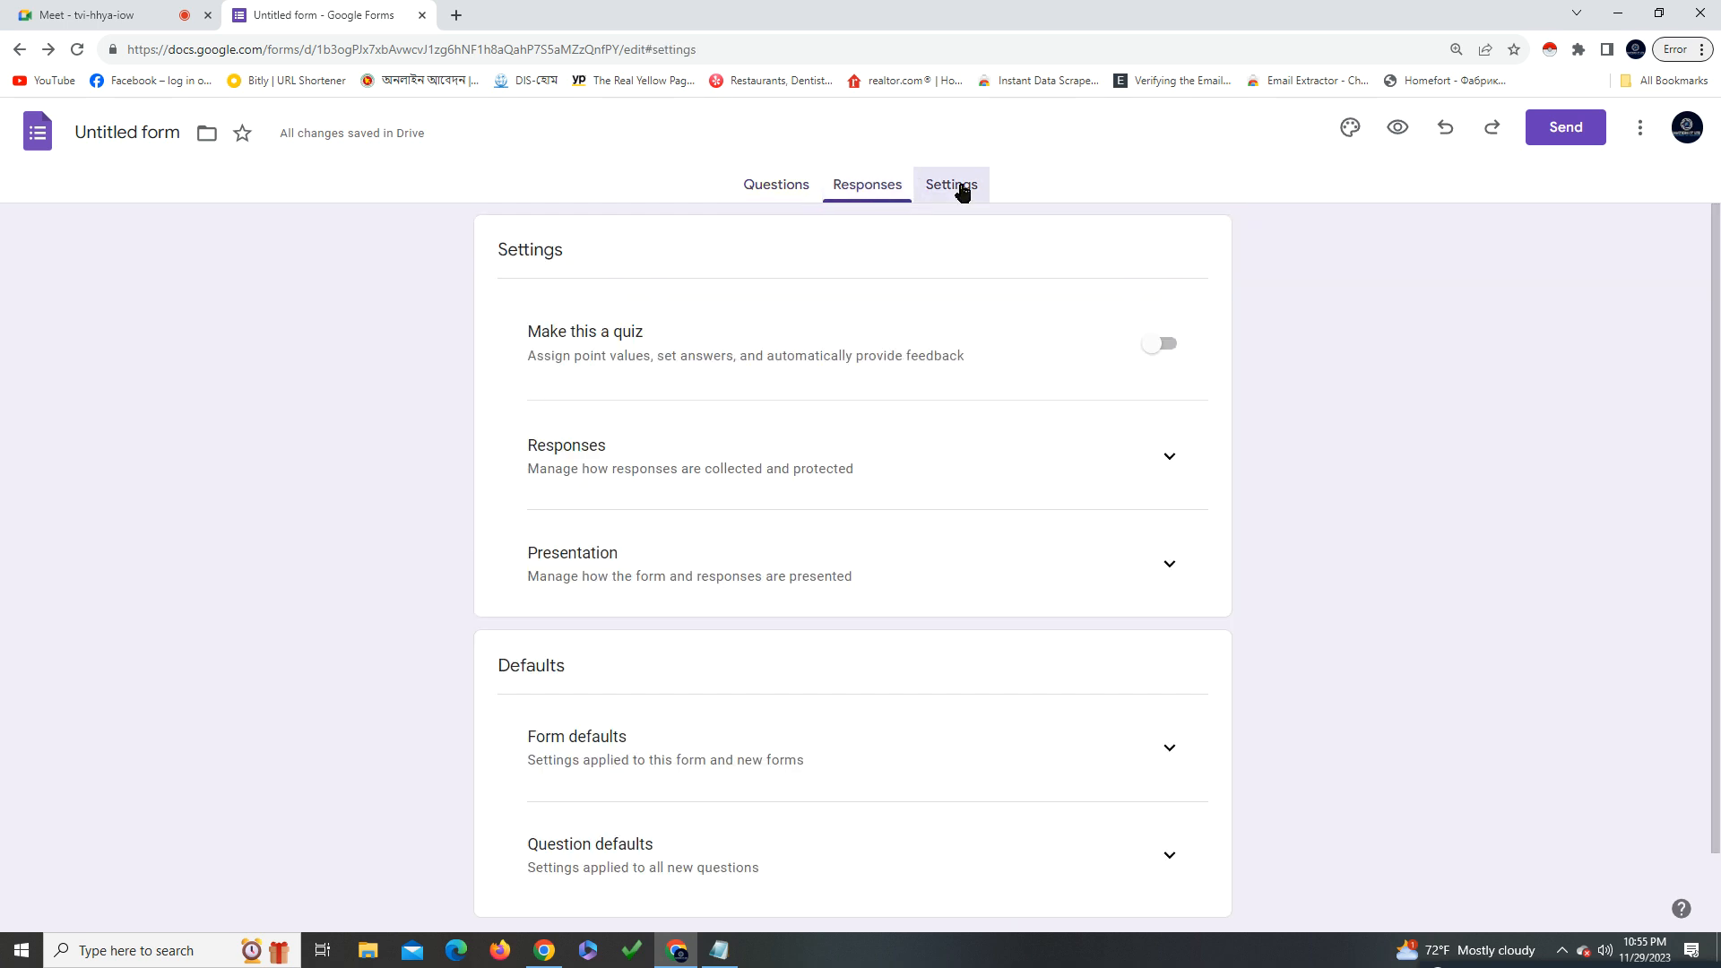
left_click(867, 185)
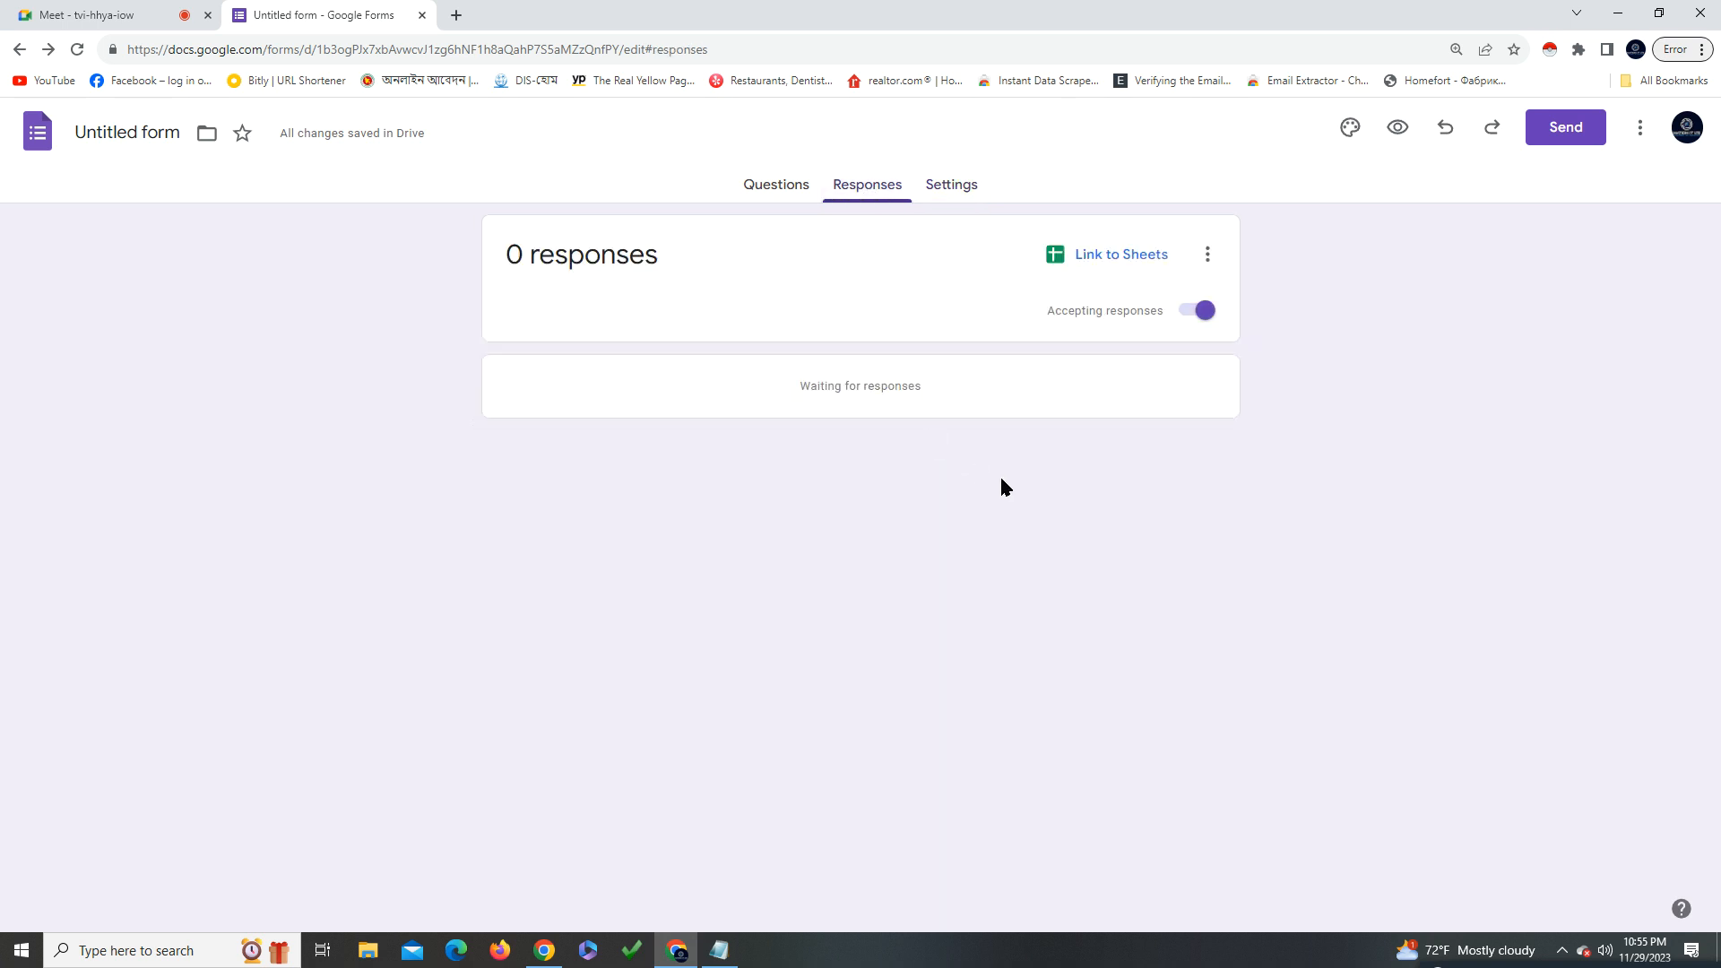
scroll(756, 565, "down", 1)
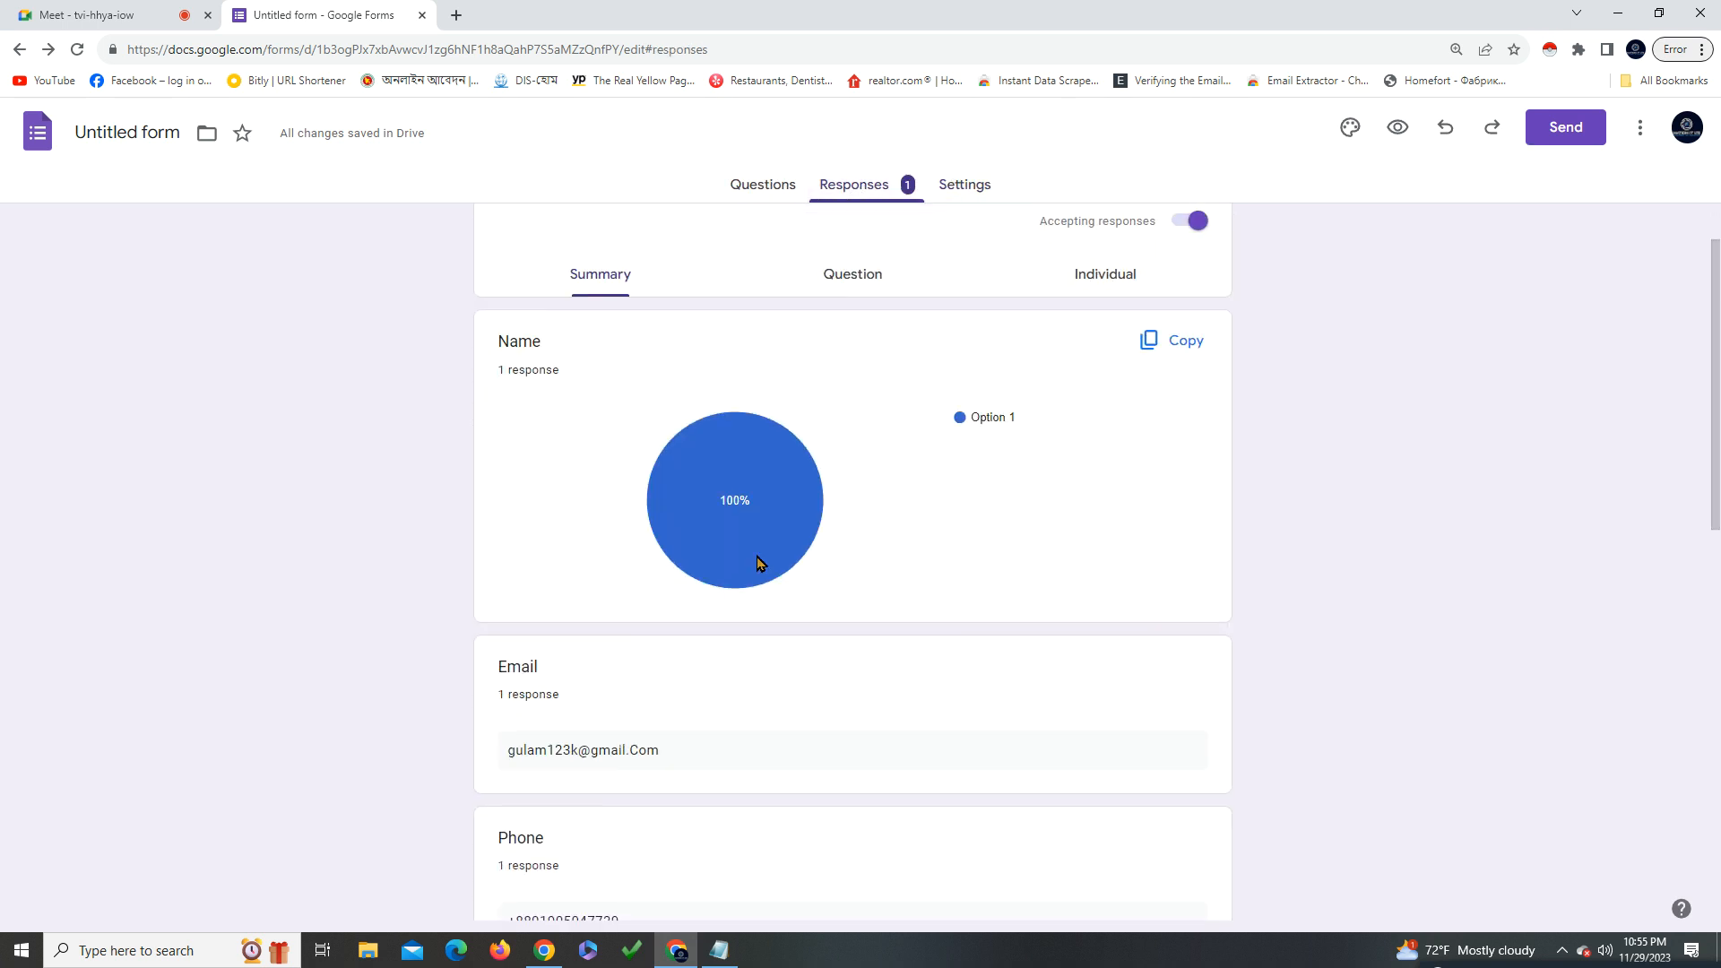
scroll(825, 556, "down", 2)
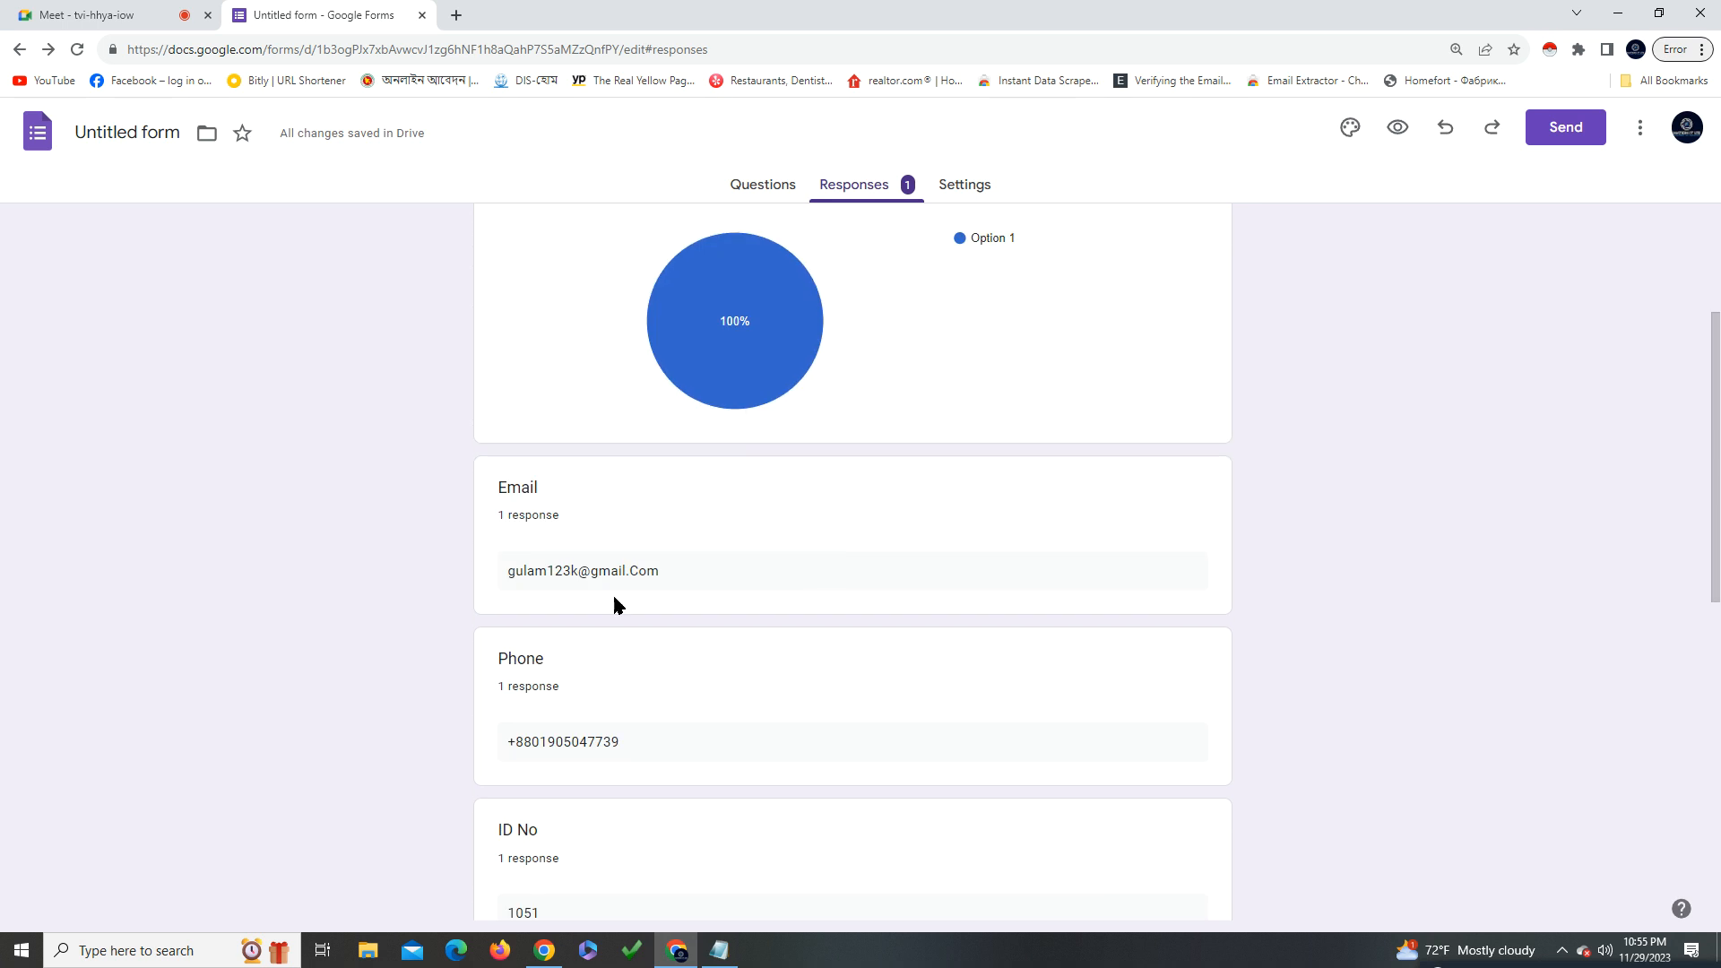
scroll(609, 596, "down", 6)
scroll(625, 621, "up", 9)
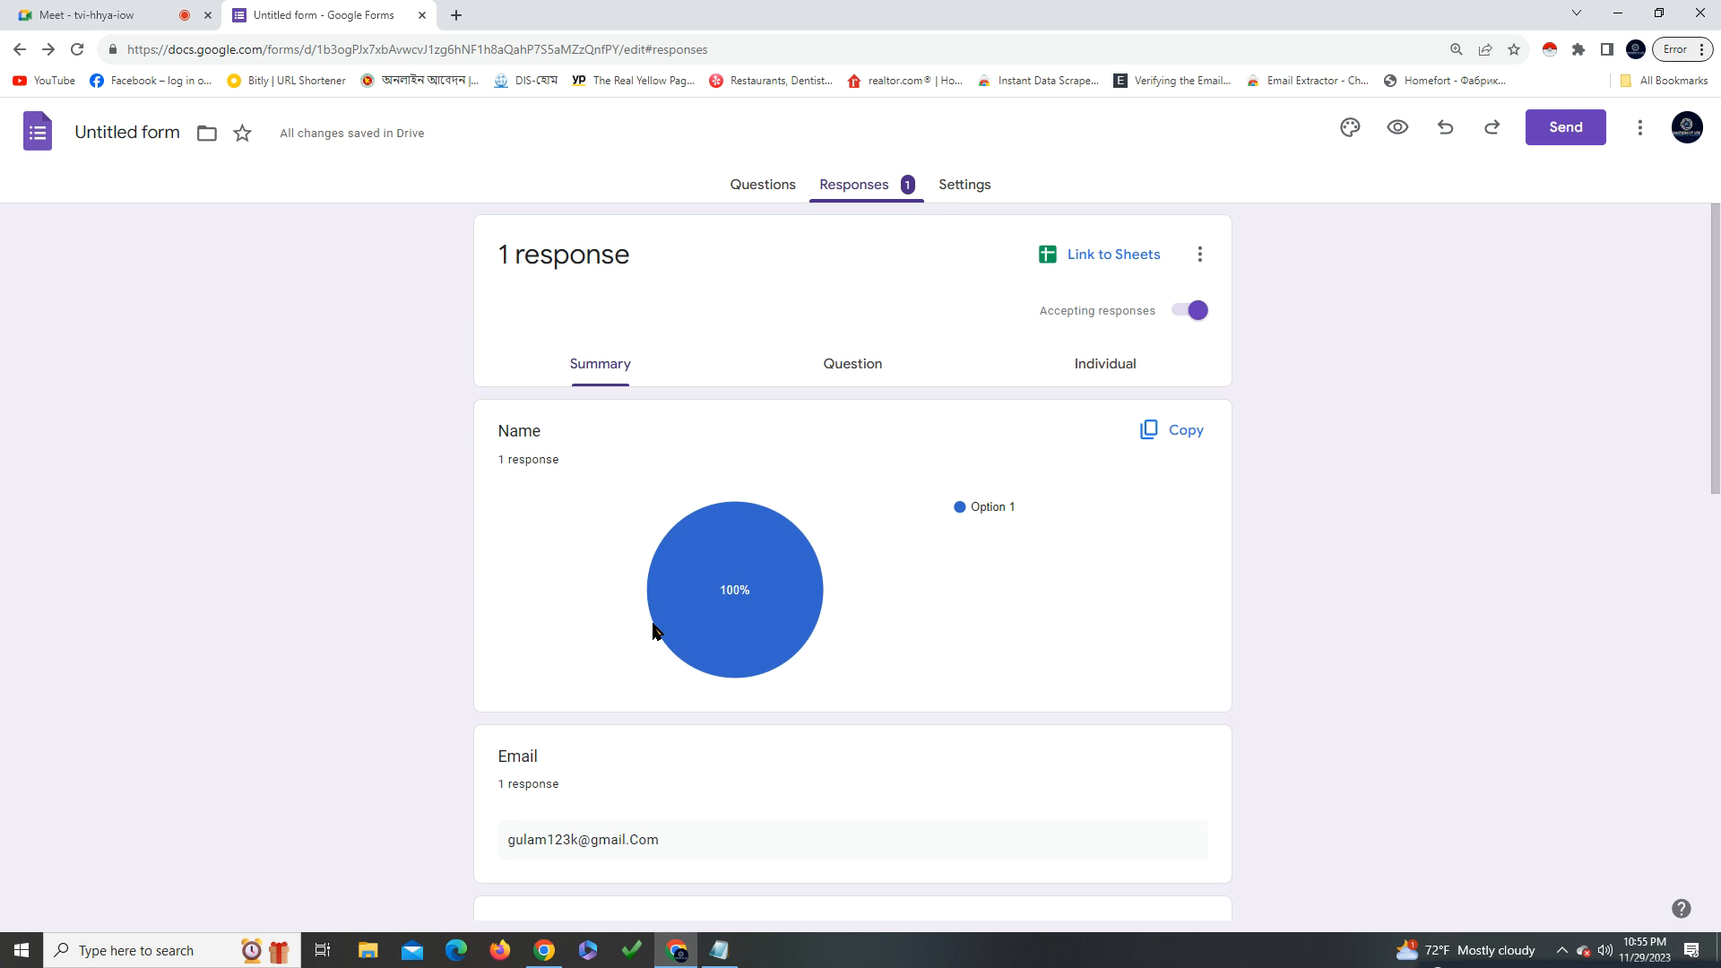
scroll(653, 623, "down", 4)
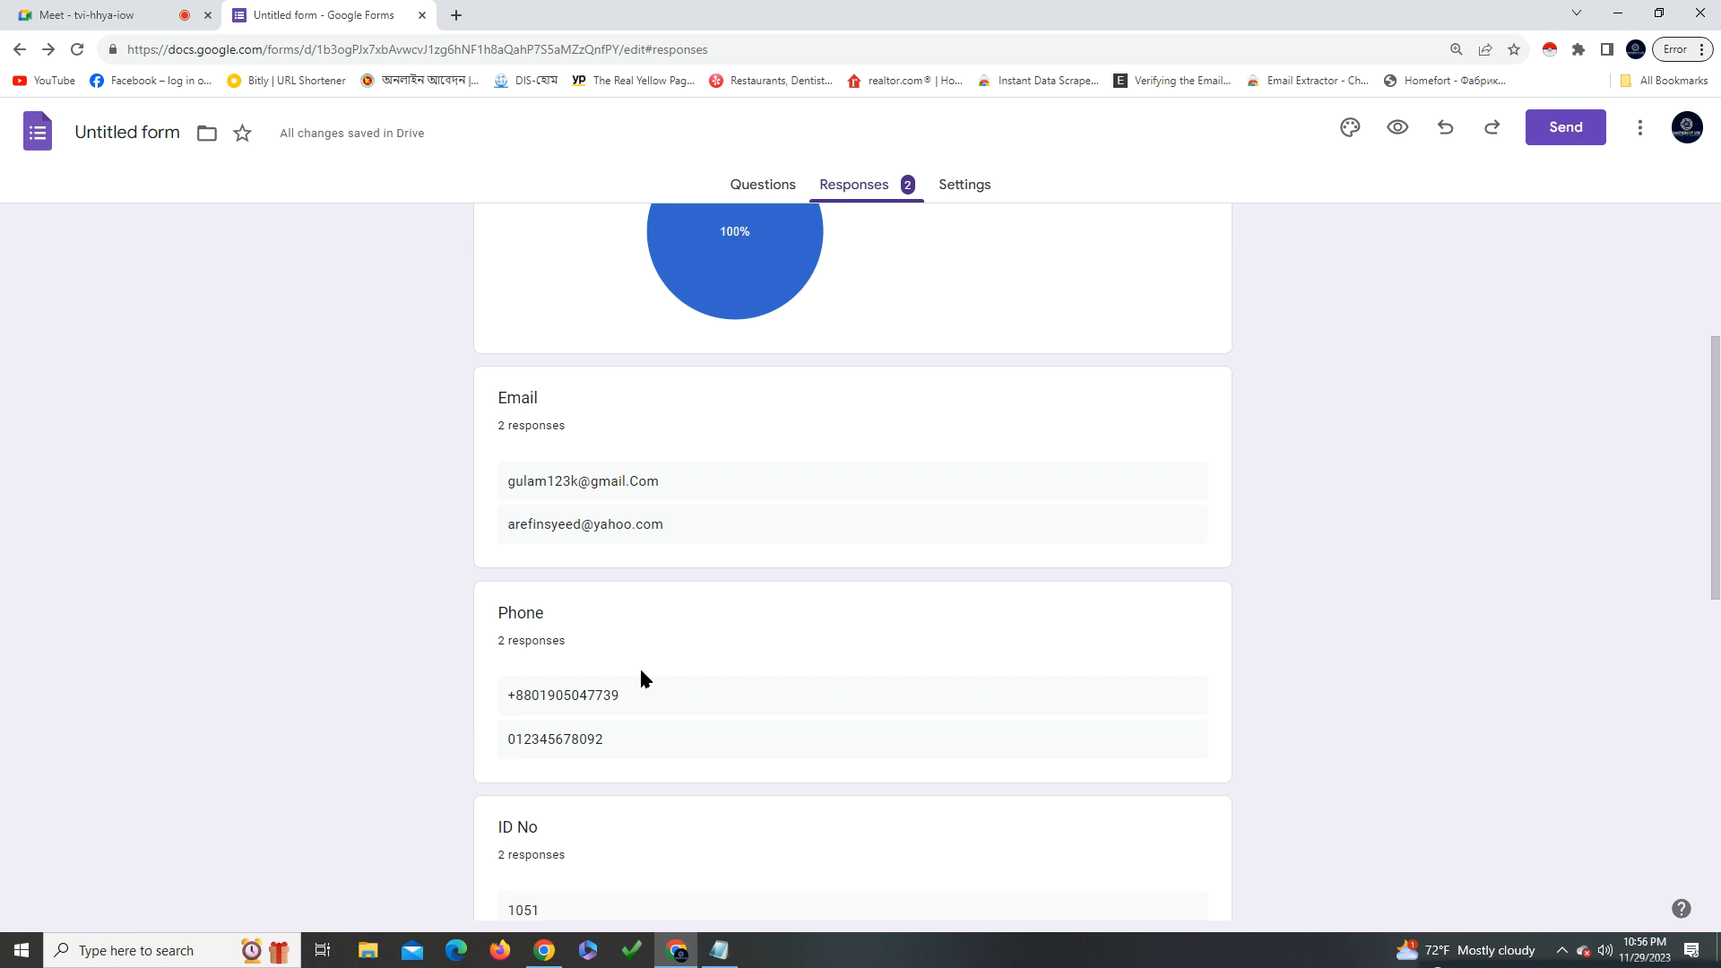
scroll(633, 594, "down", 3)
scroll(595, 624, "down", 3)
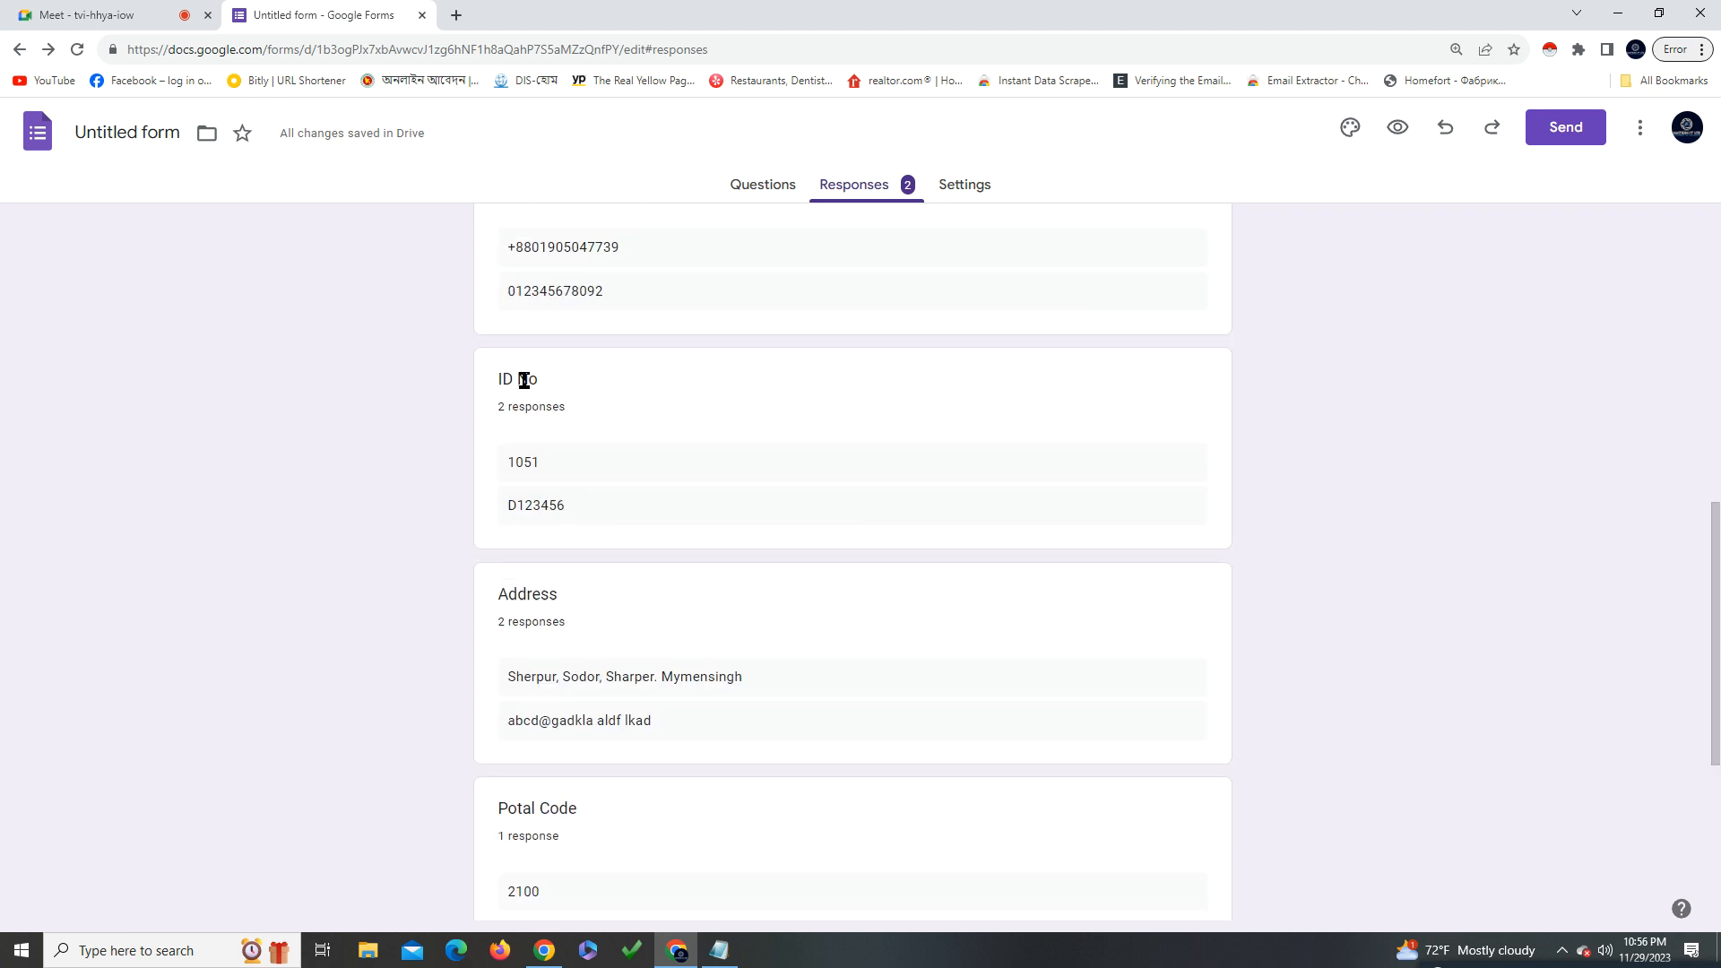
scroll(547, 480, "down", 5)
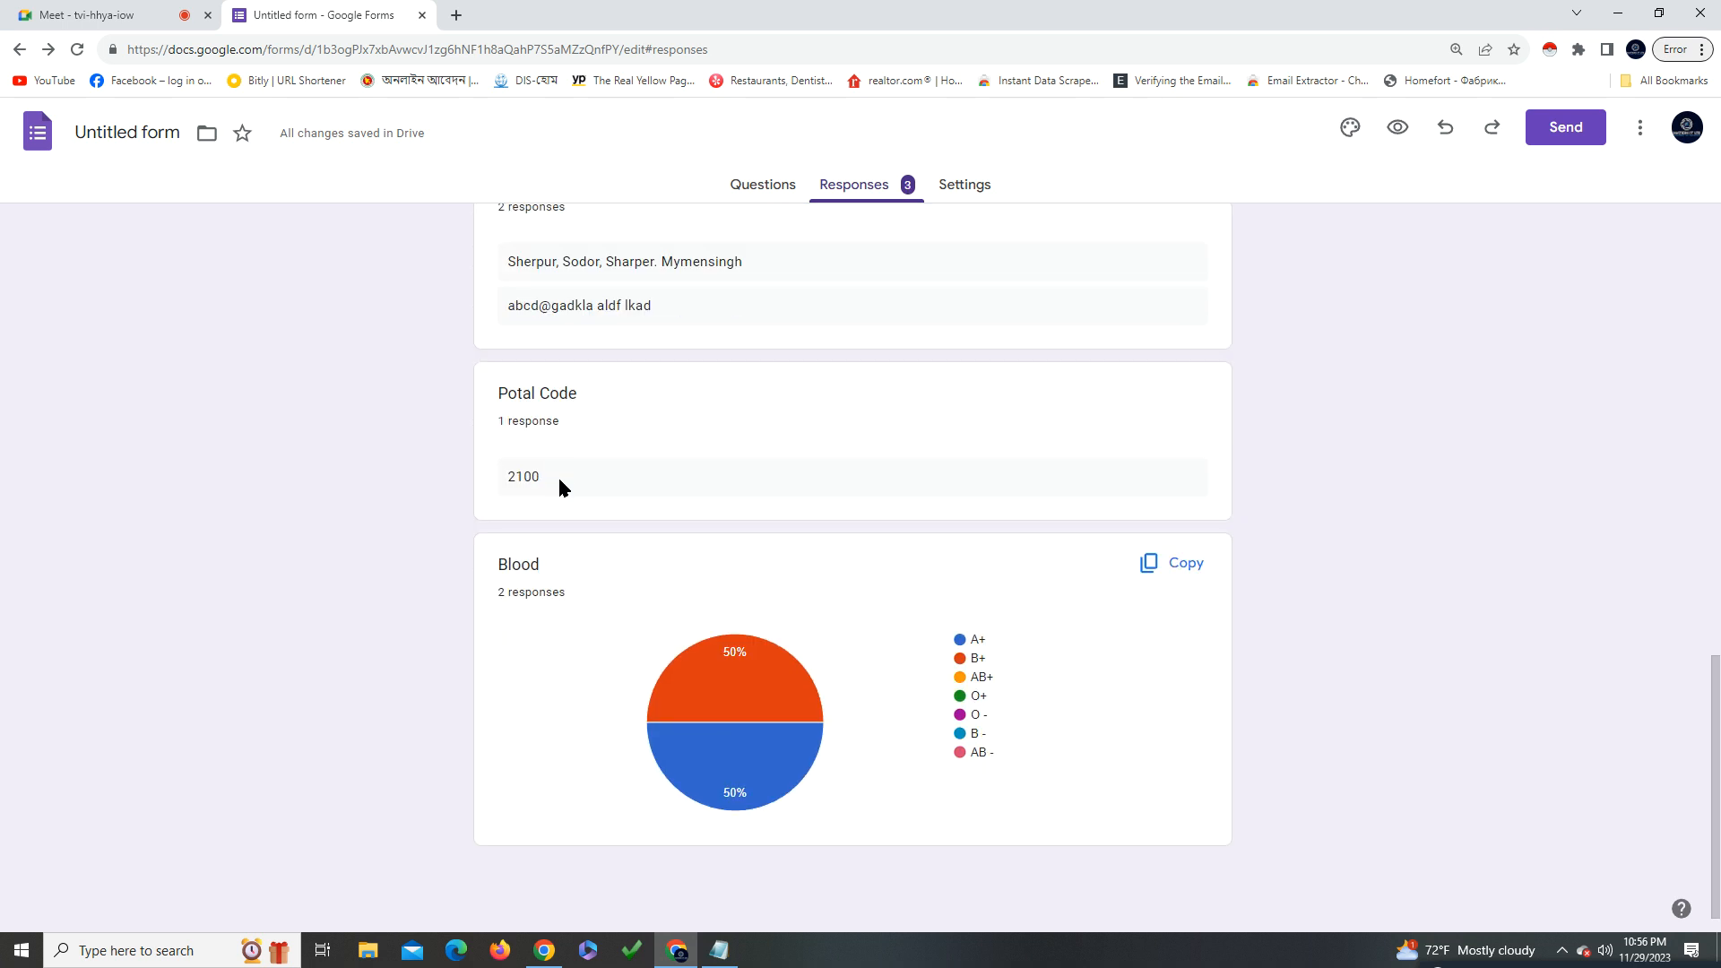
scroll(561, 483, "up", 3)
scroll(561, 488, "down", 5)
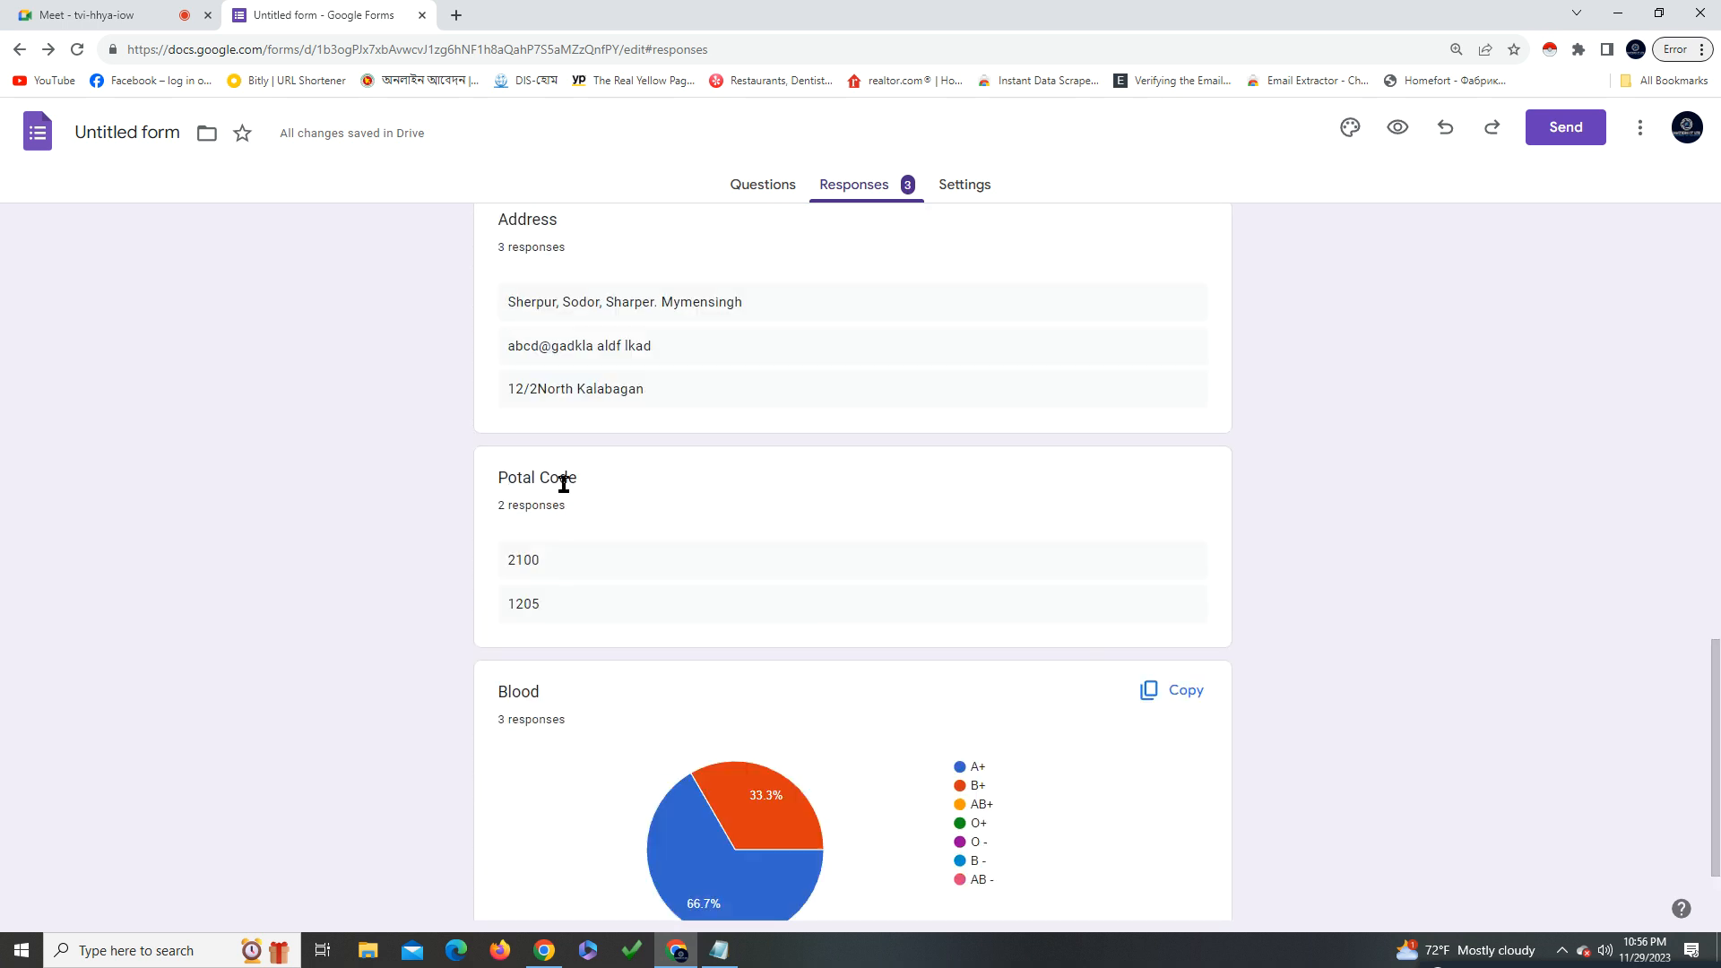
scroll(631, 511, "up", 6)
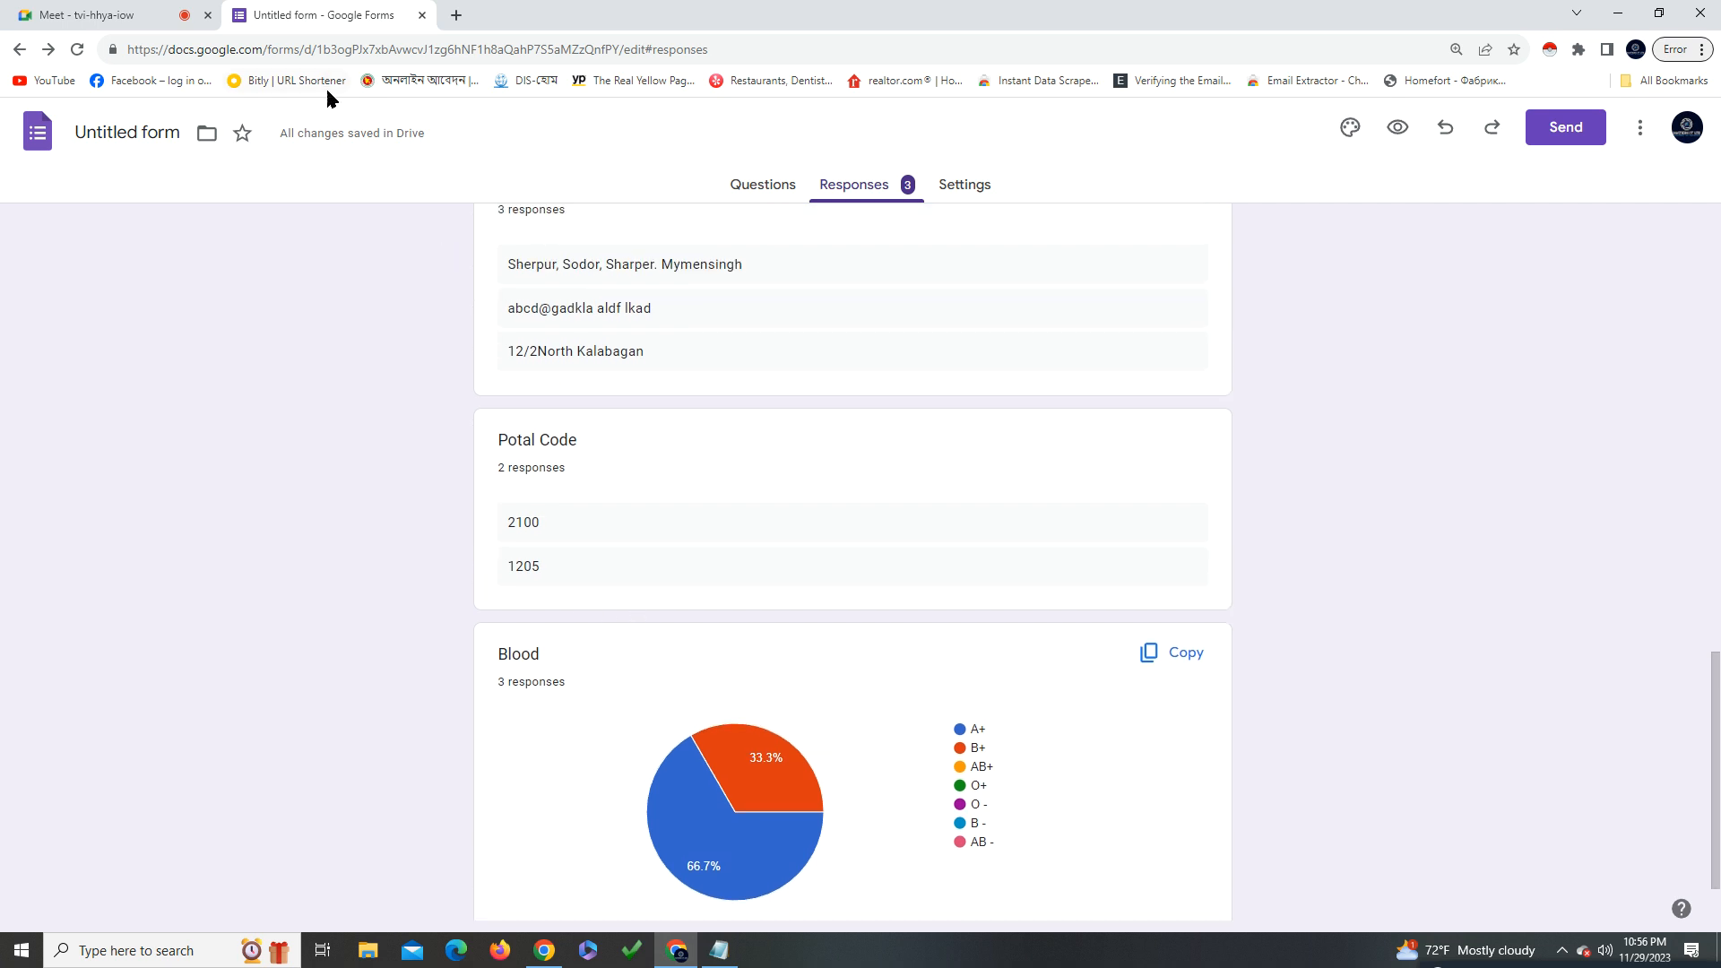
Add a multiple-choice question titled Gender directly below the Address question and make it required
left_click(755, 195)
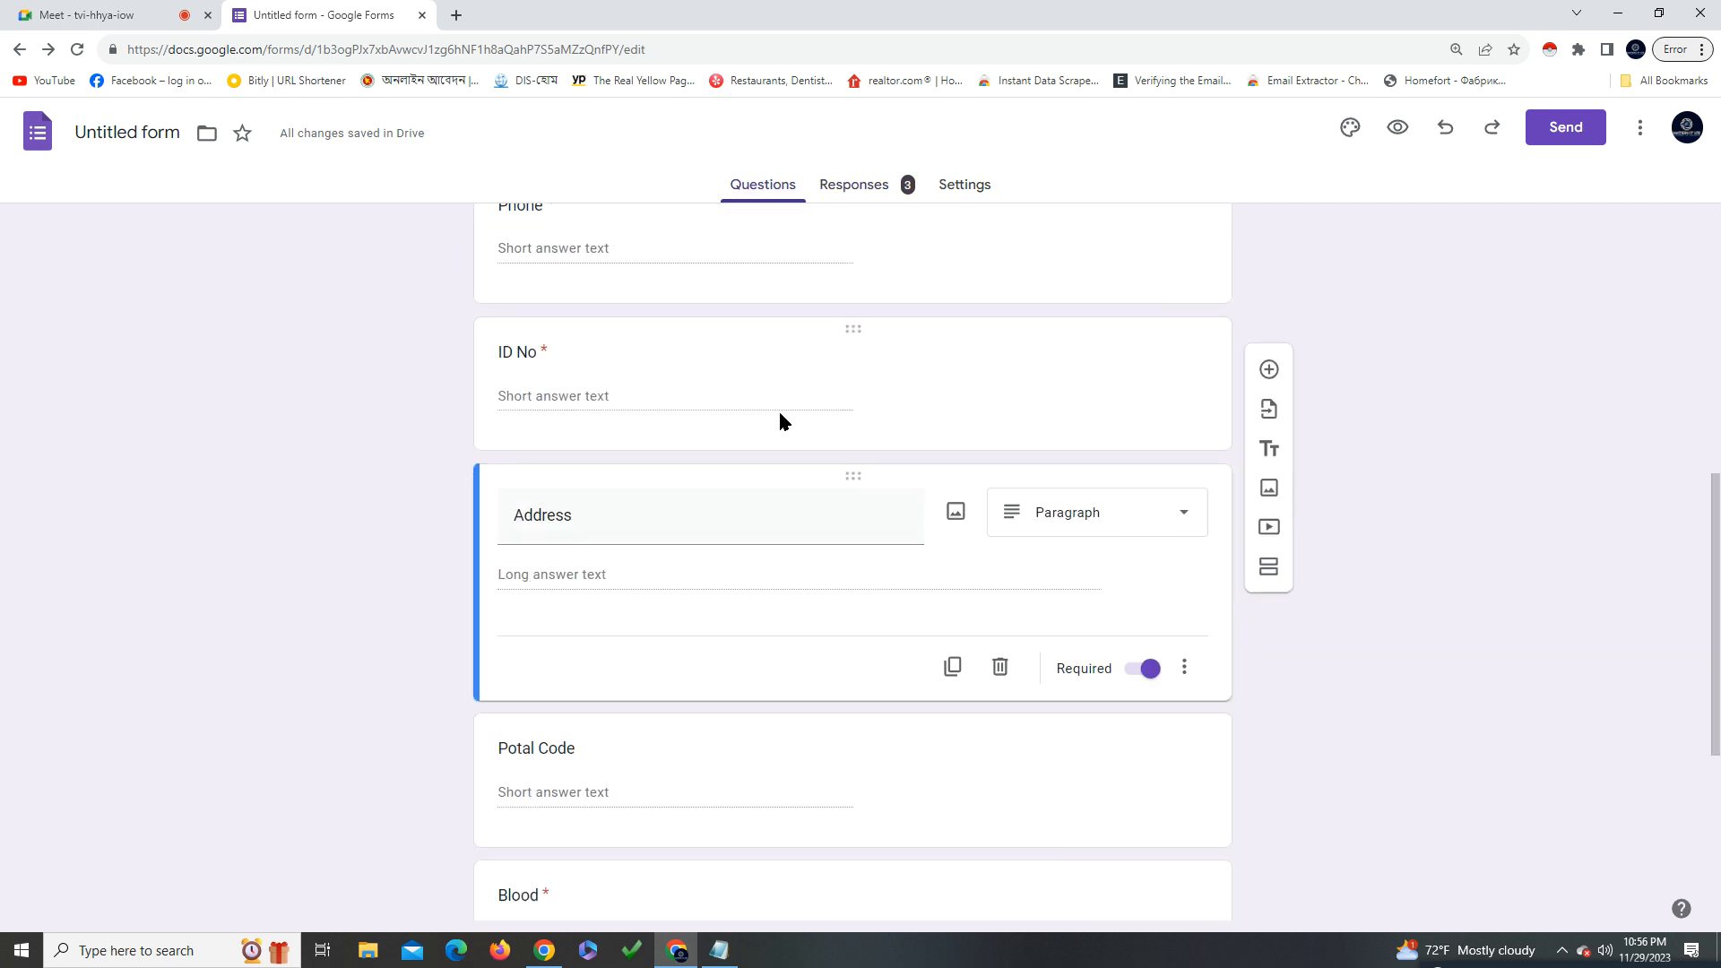
scroll(778, 414, "down", 4)
scroll(772, 428, "up", 2)
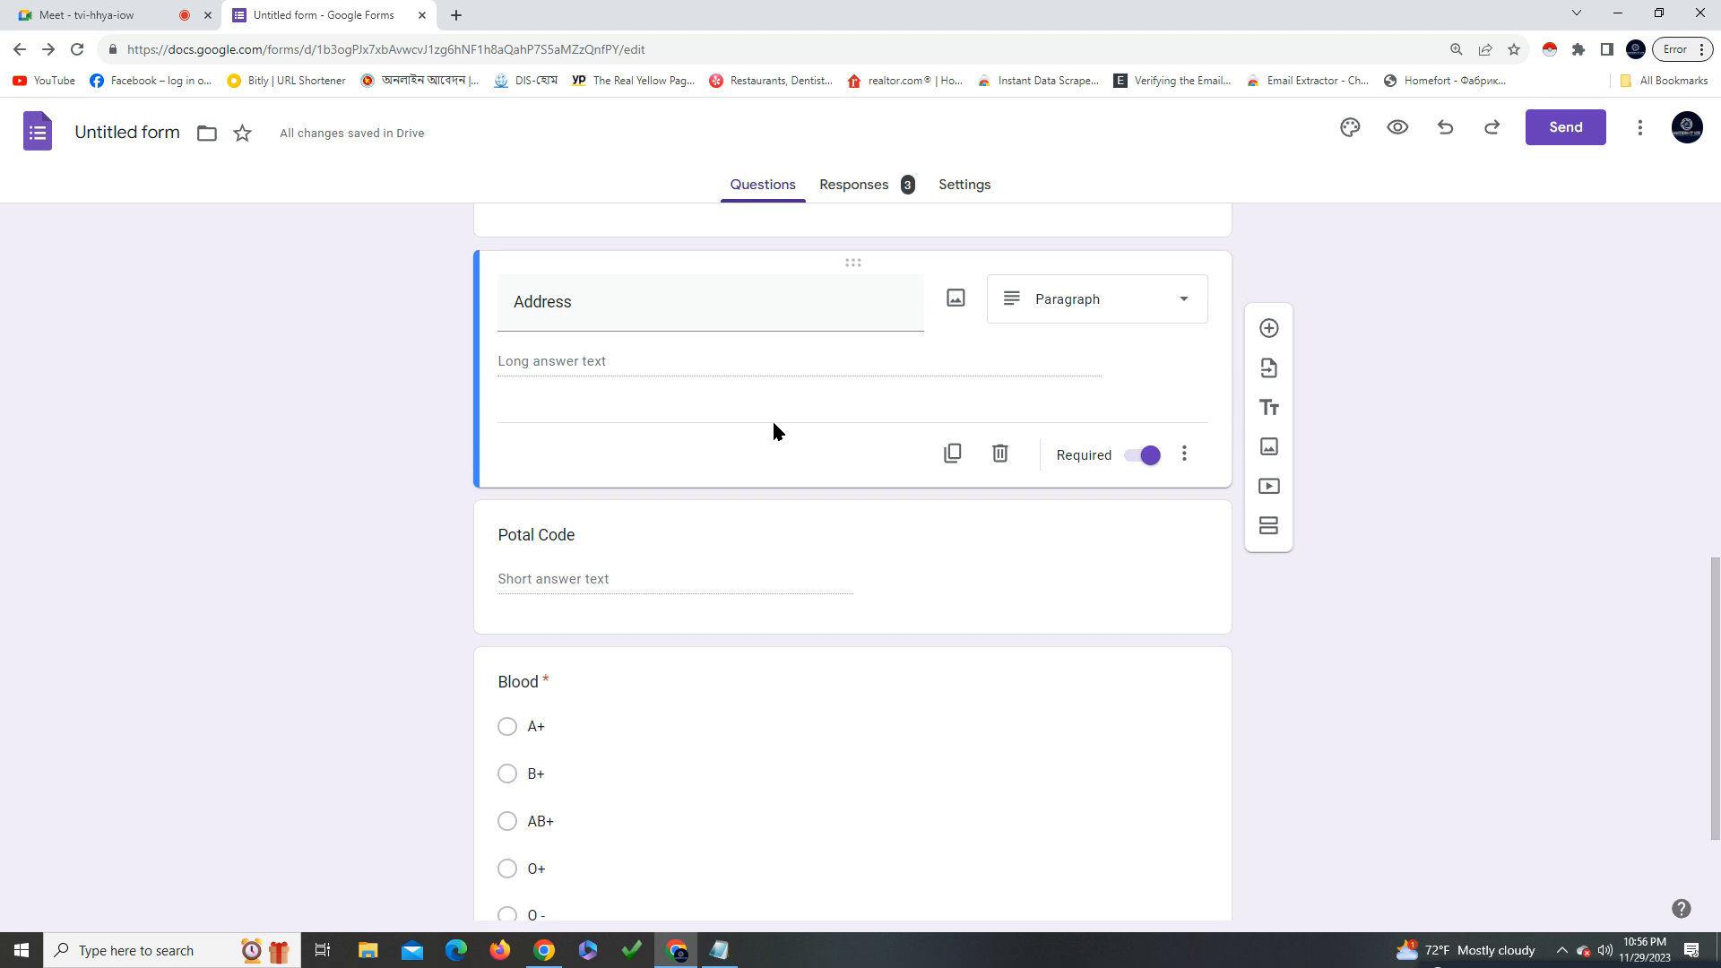
scroll(704, 565, "up", 1)
scroll(725, 563, "up", 2)
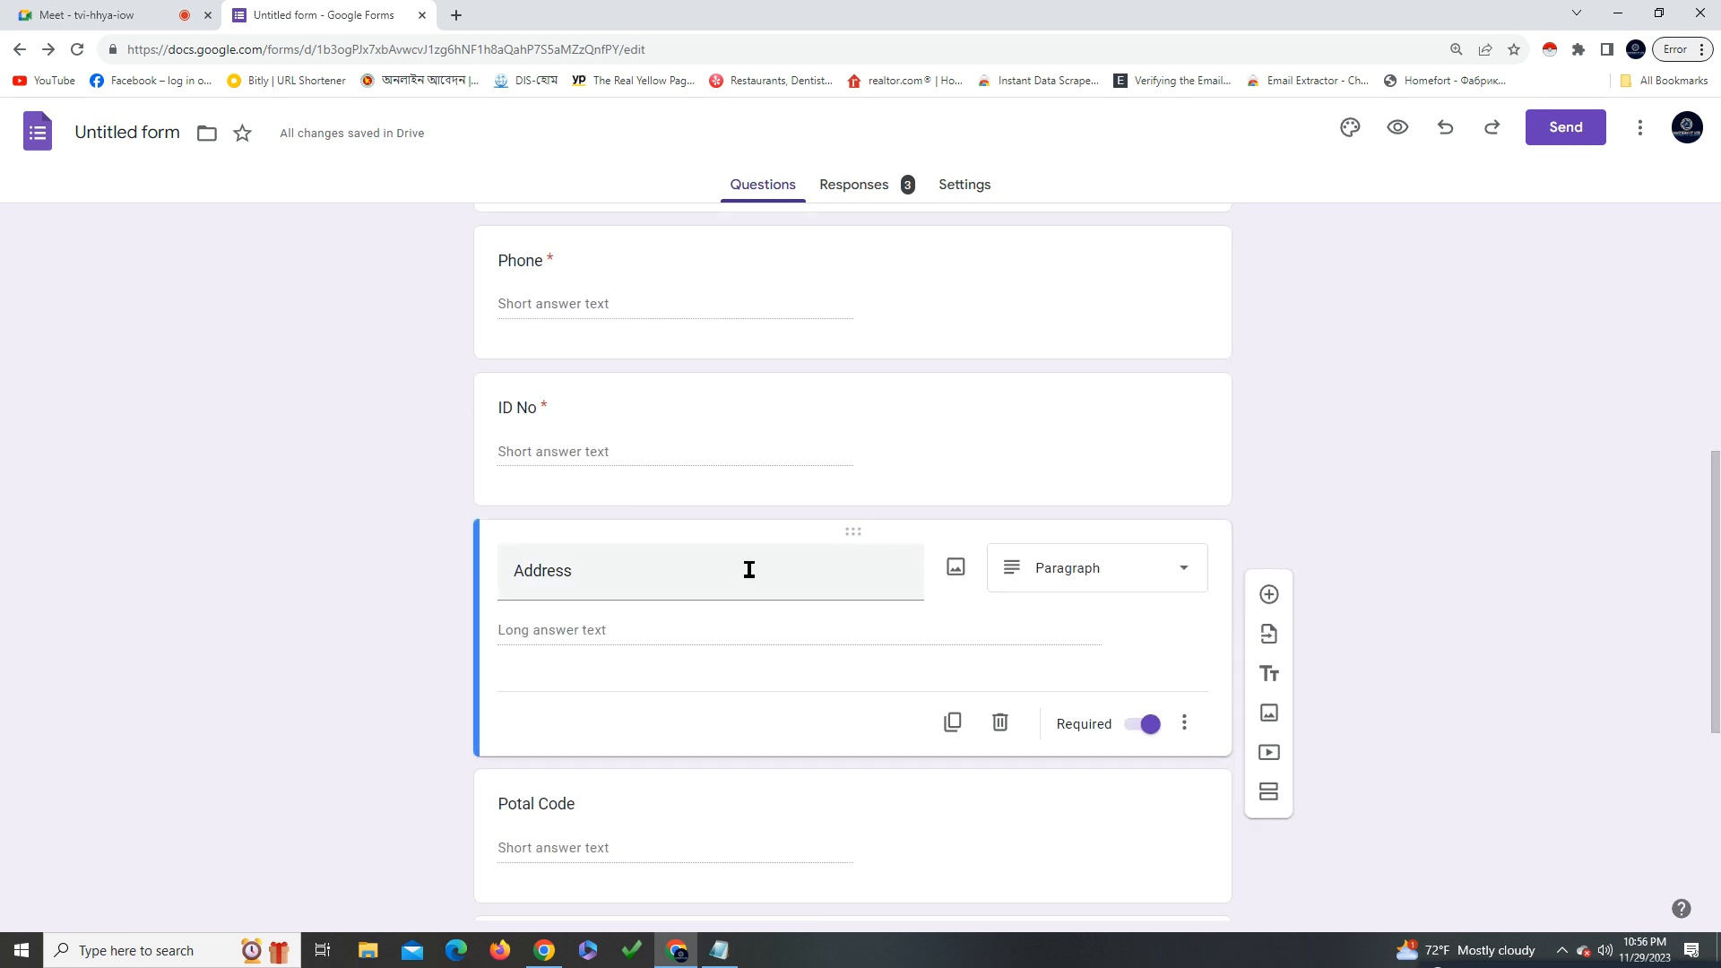
scroll(753, 583, "down", 2)
scroll(758, 591, "up", 1)
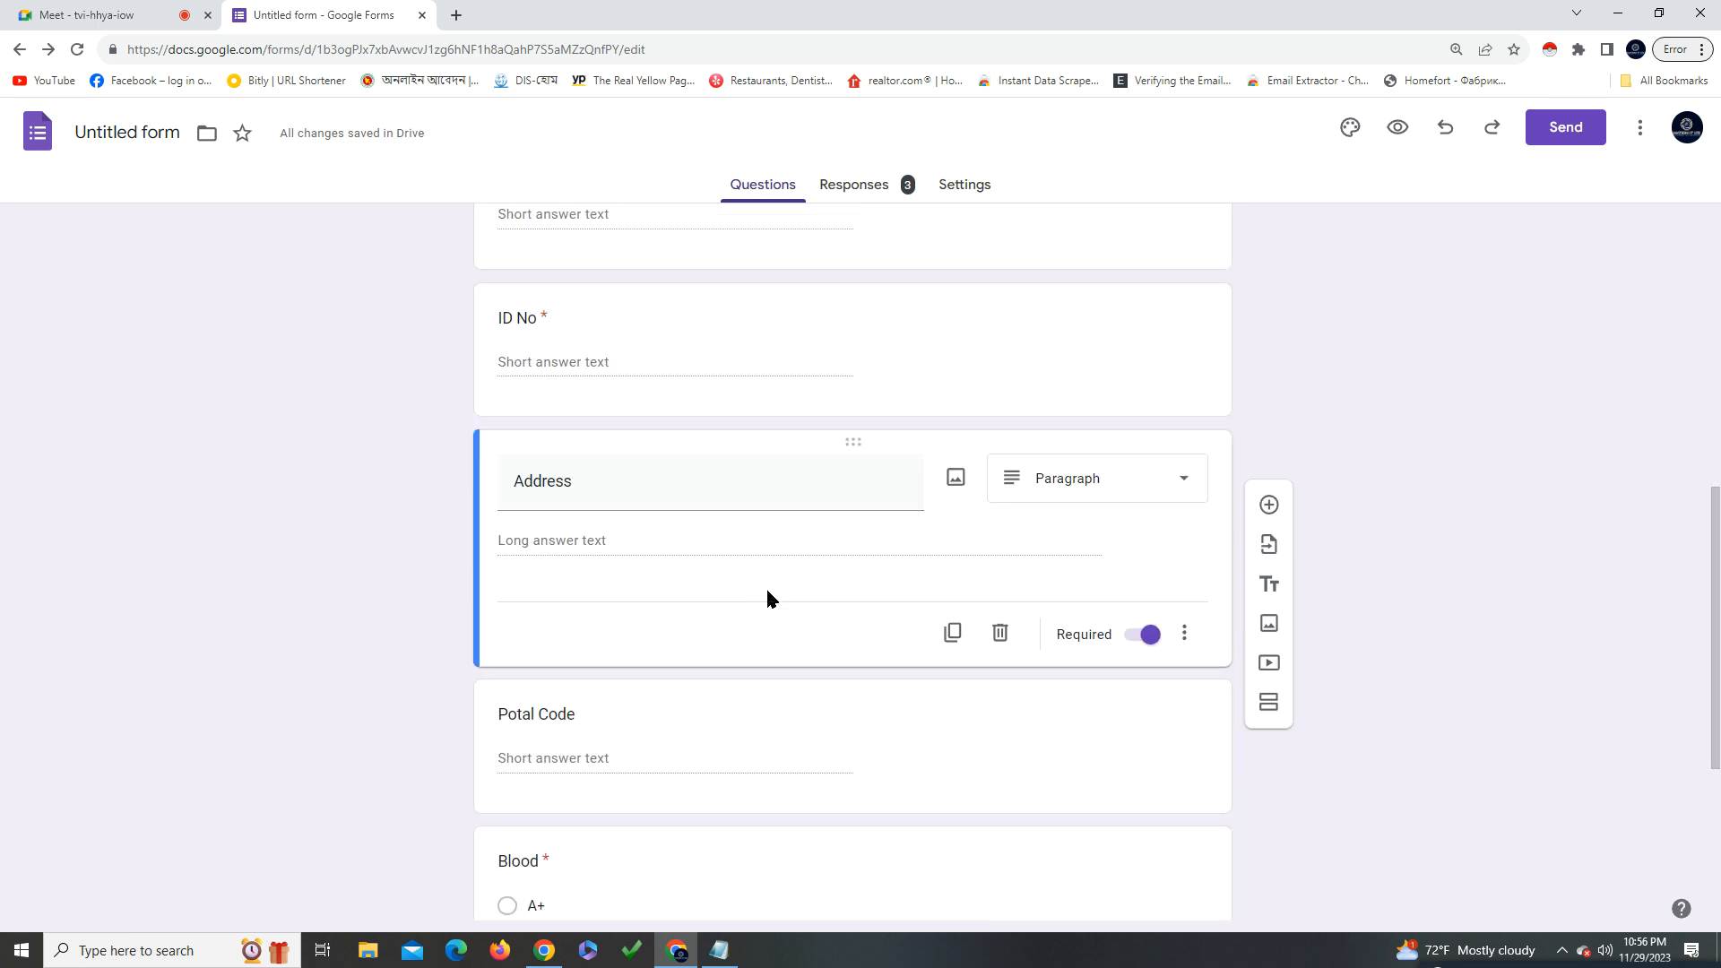
scroll(766, 589, "up", 1)
left_click(1269, 596)
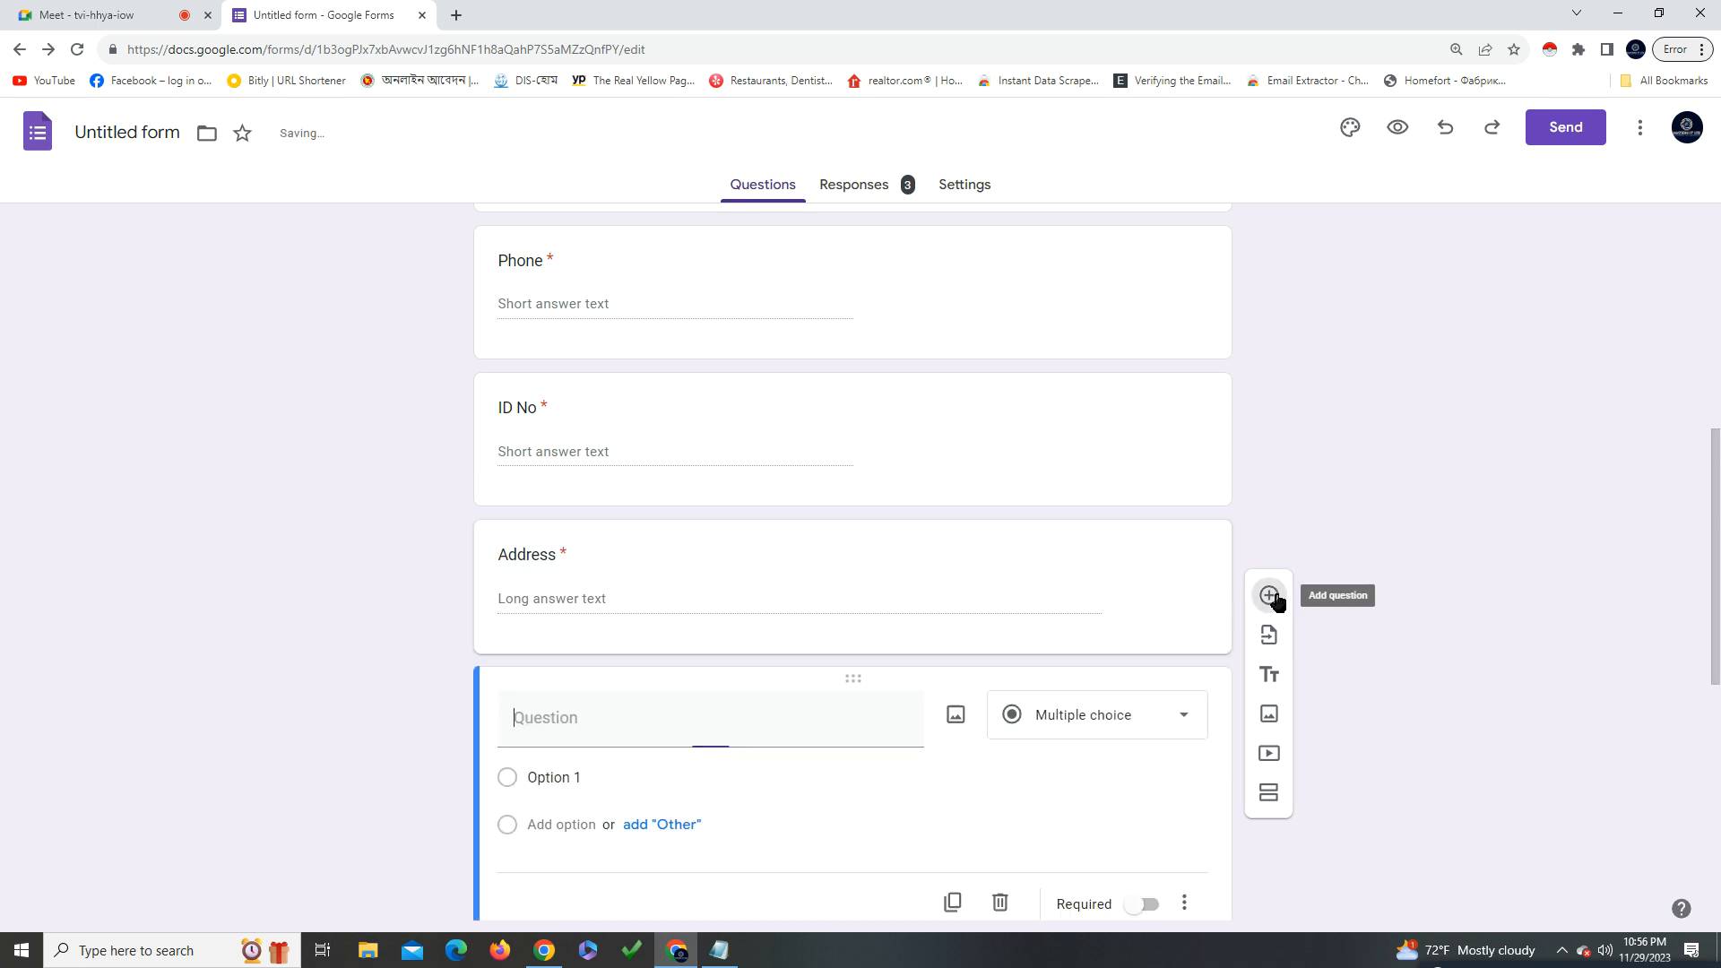
type("G")
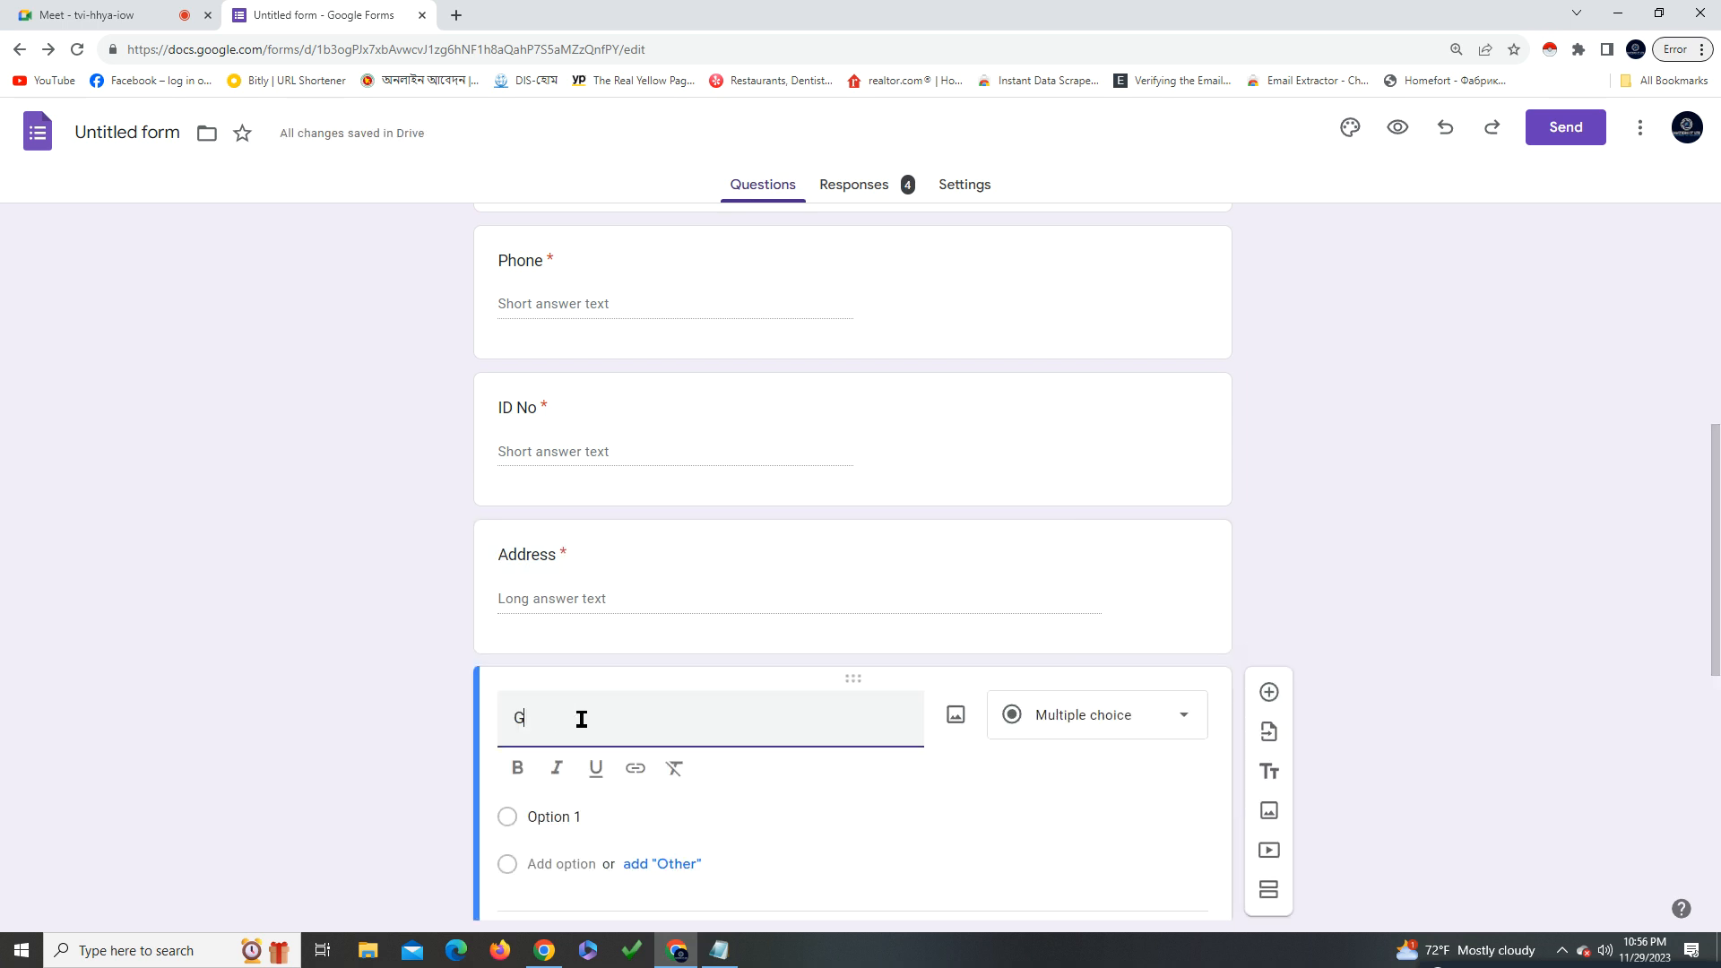
type("ender")
scroll(758, 746, "down", 3)
left_click(1139, 674)
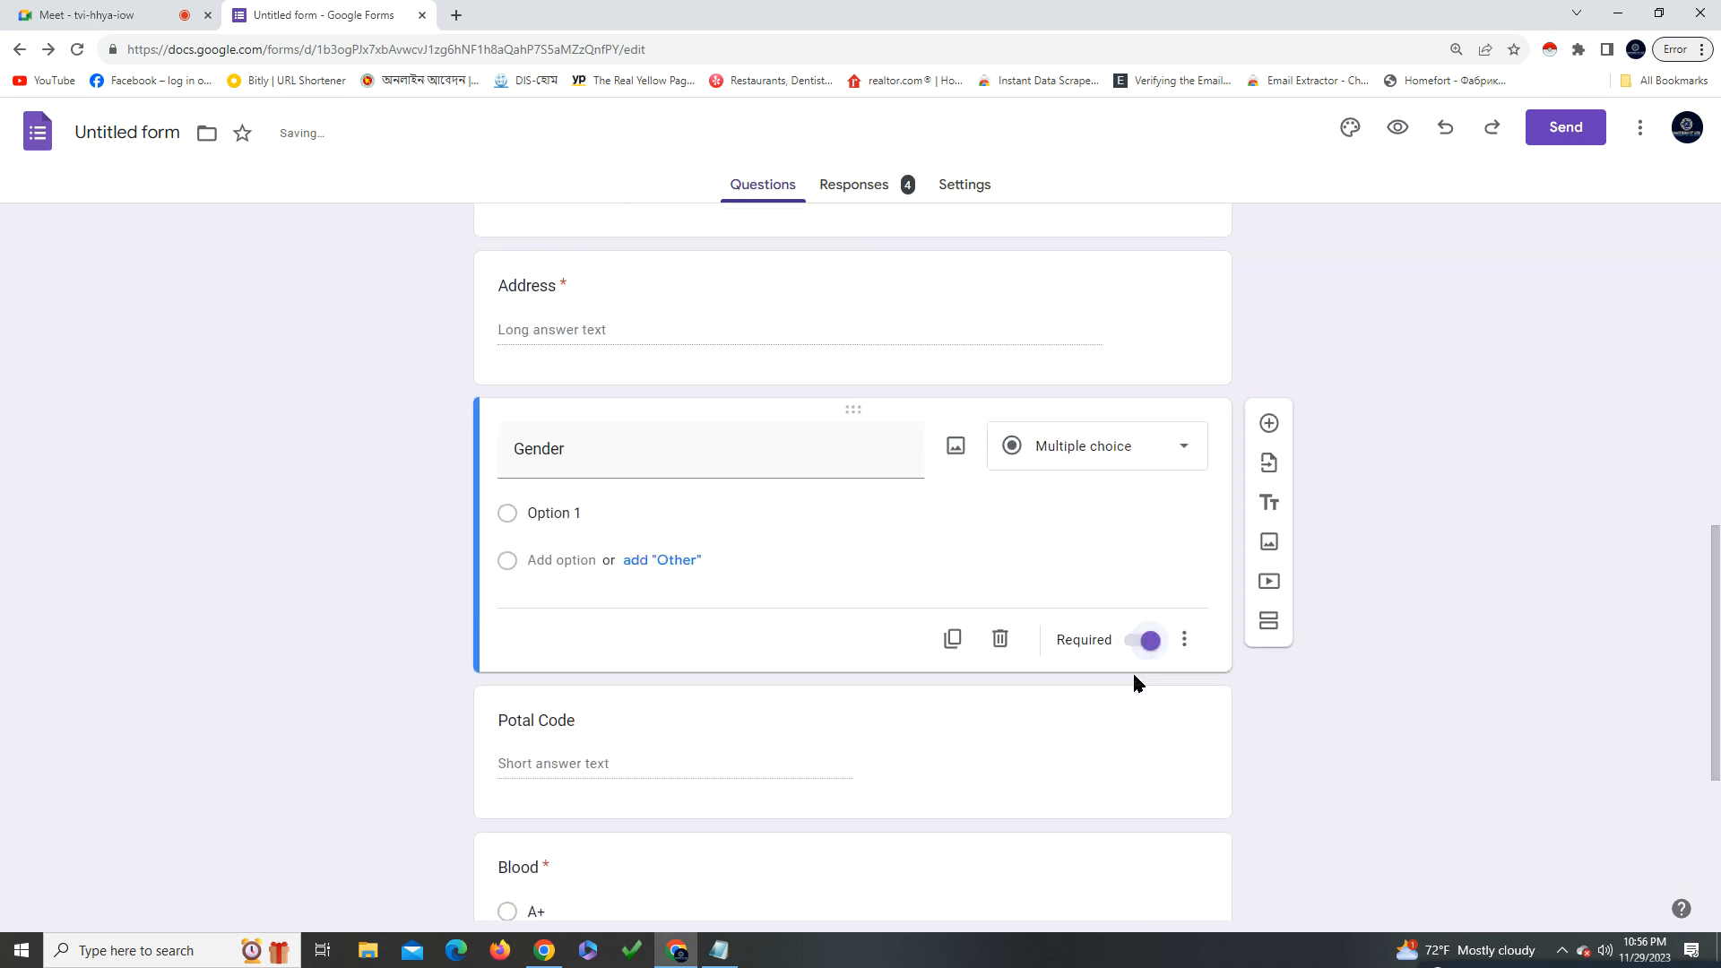
Set the Gender question's answer options to Male and Female
left_click(528, 510)
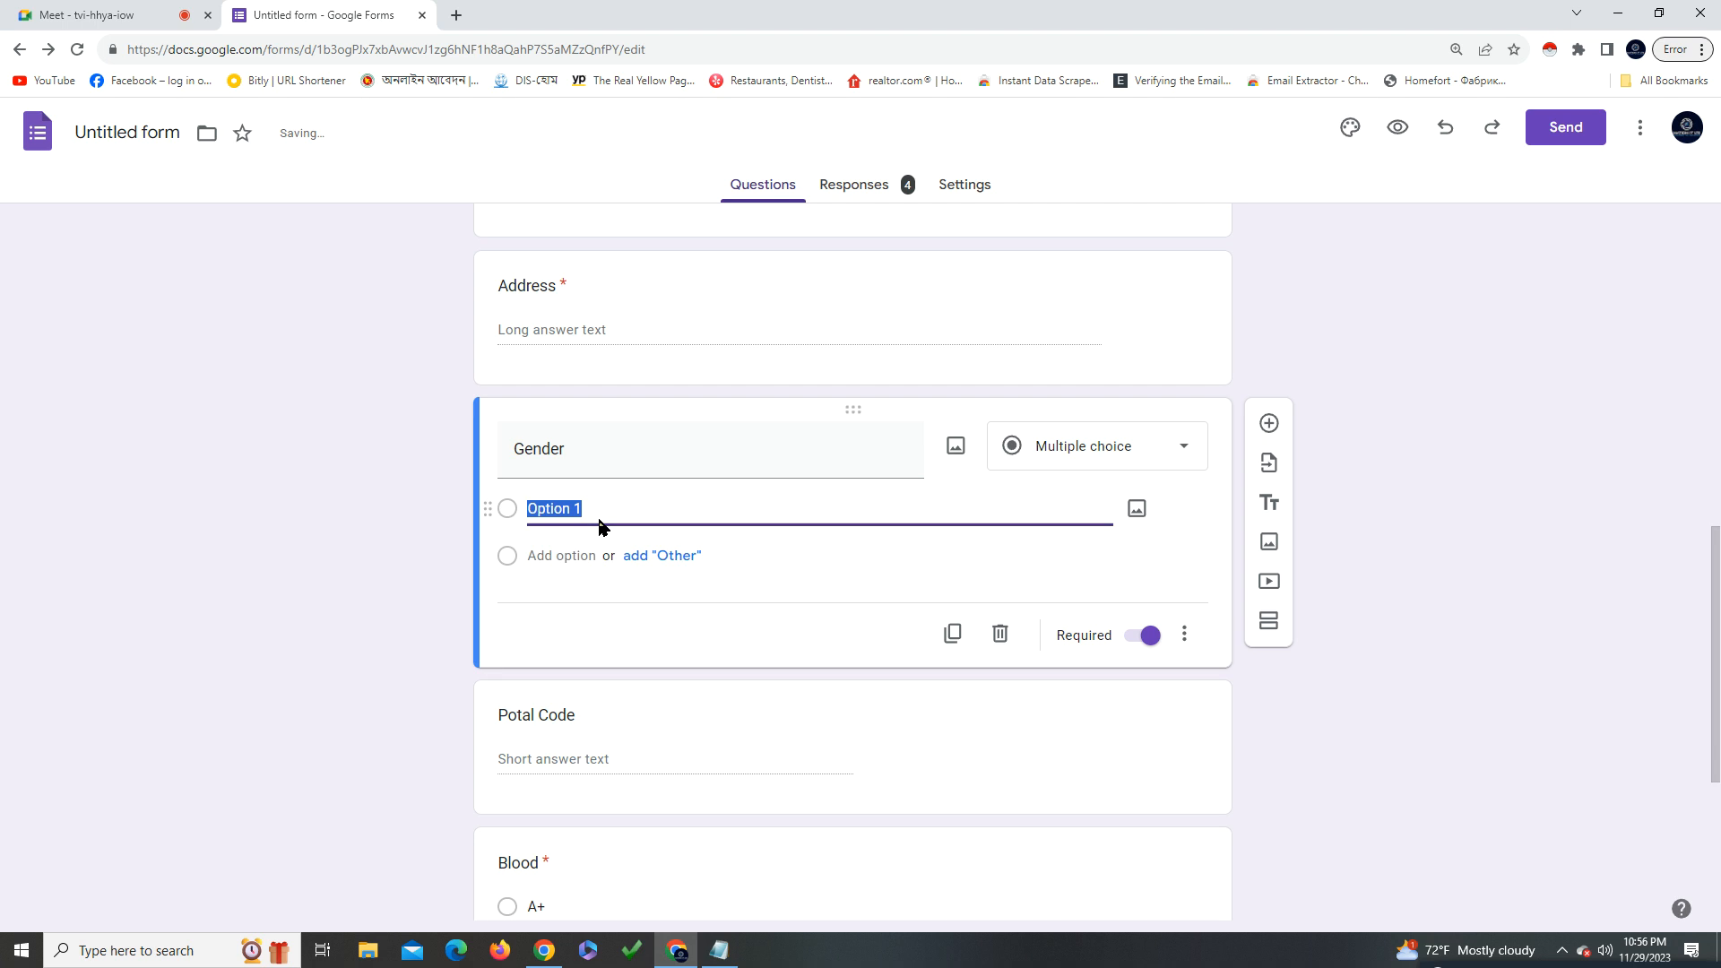
type("Male")
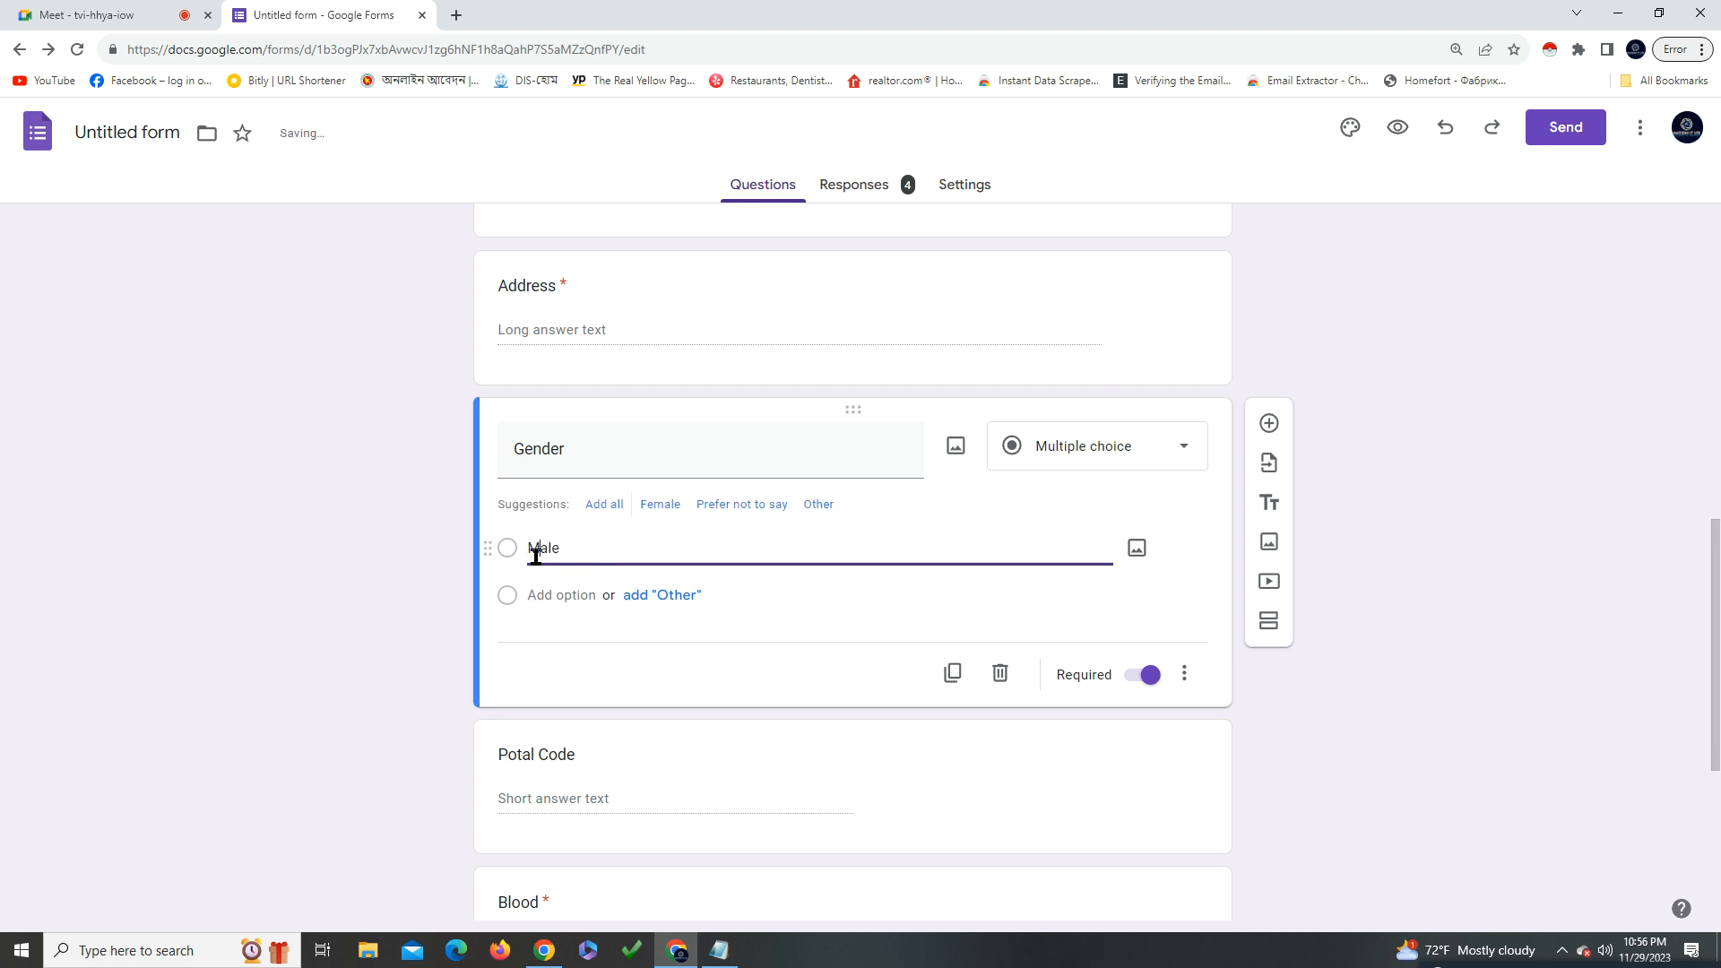
left_click(566, 591)
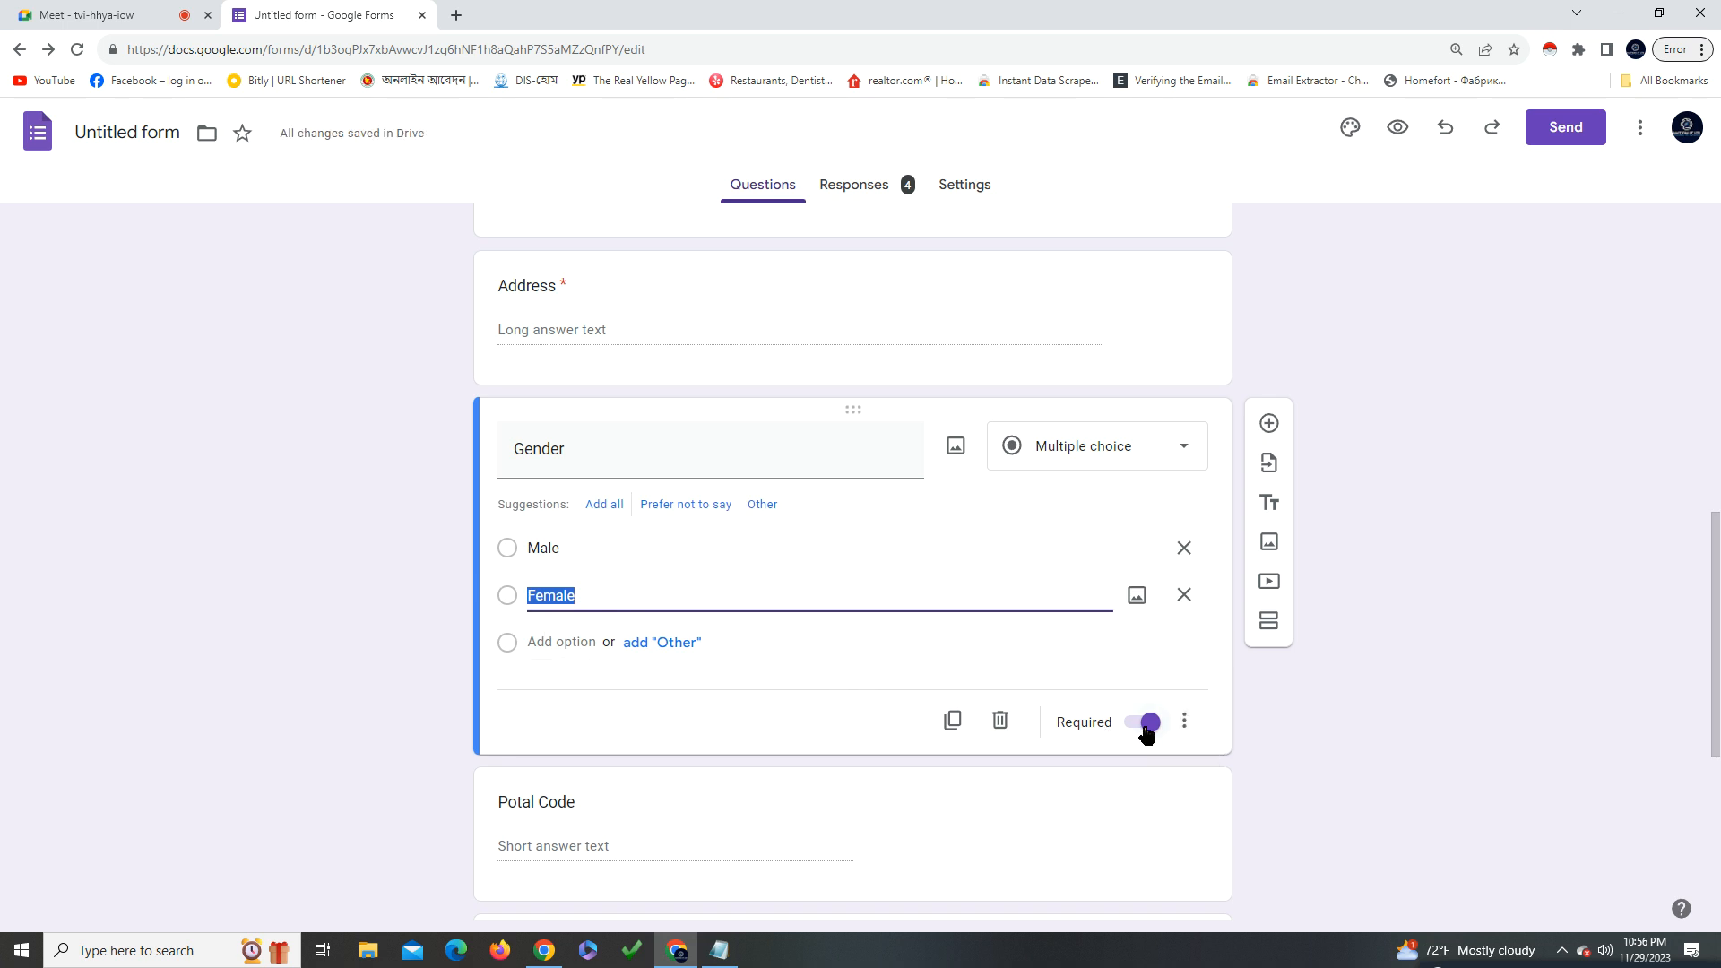
left_click(1355, 666)
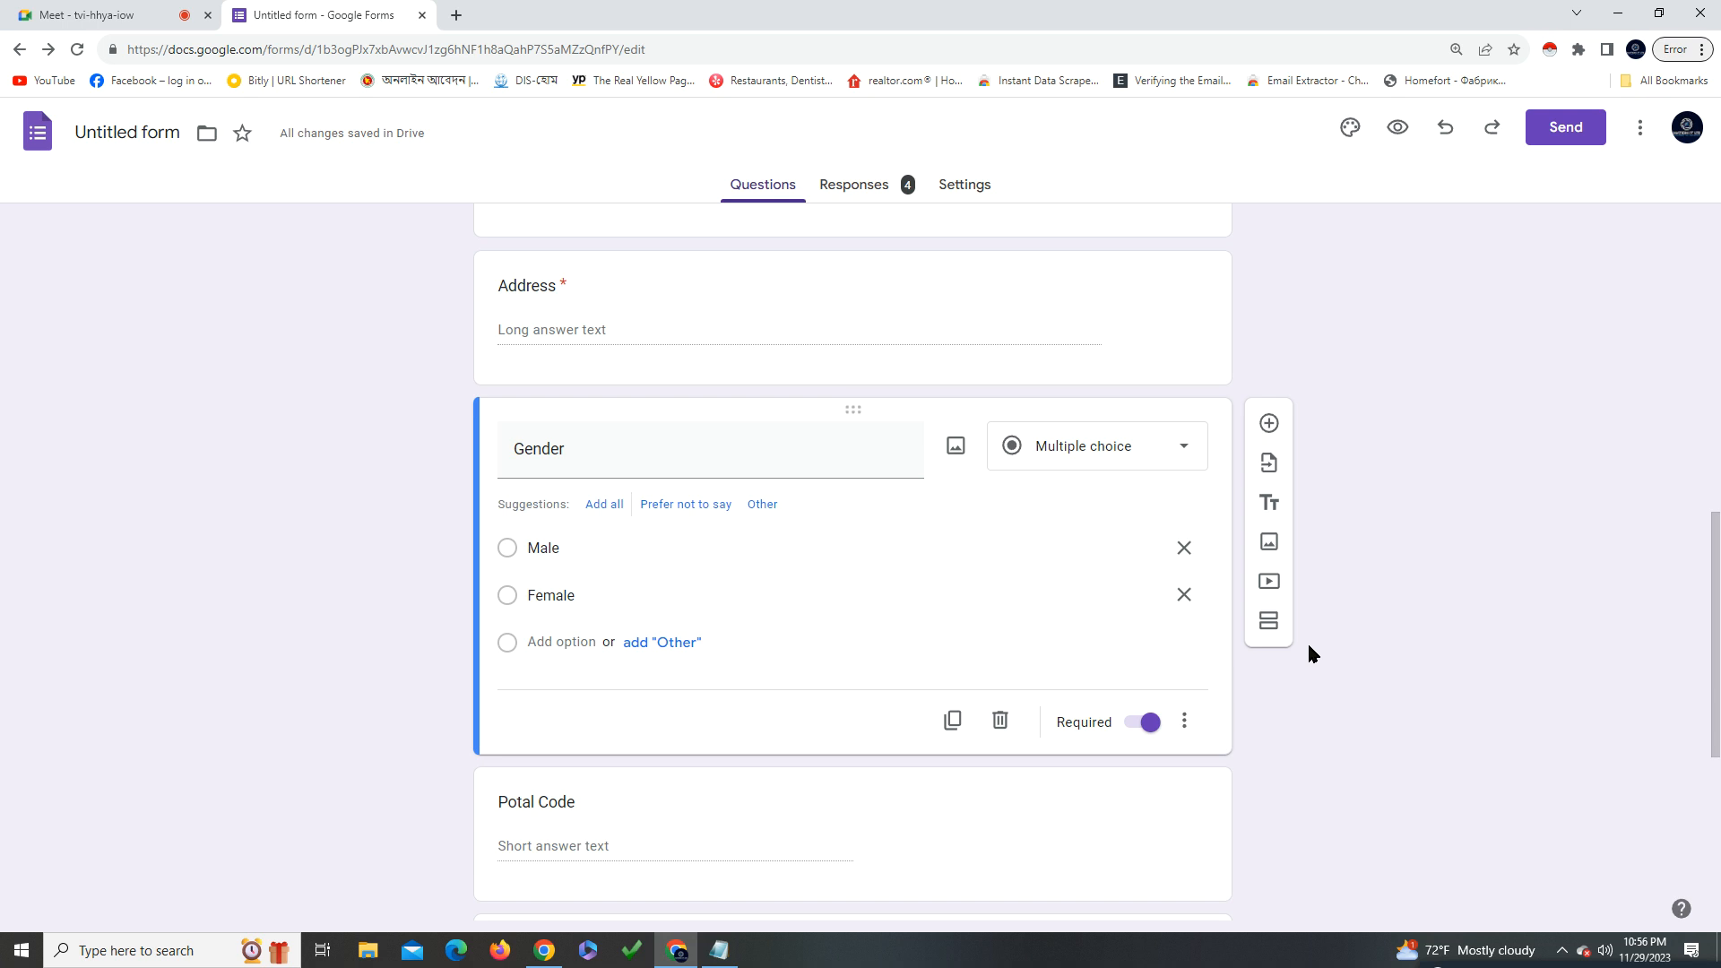
Generate the form's shortened sending link again, copy it, and close the sending dialog
left_click(1533, 134)
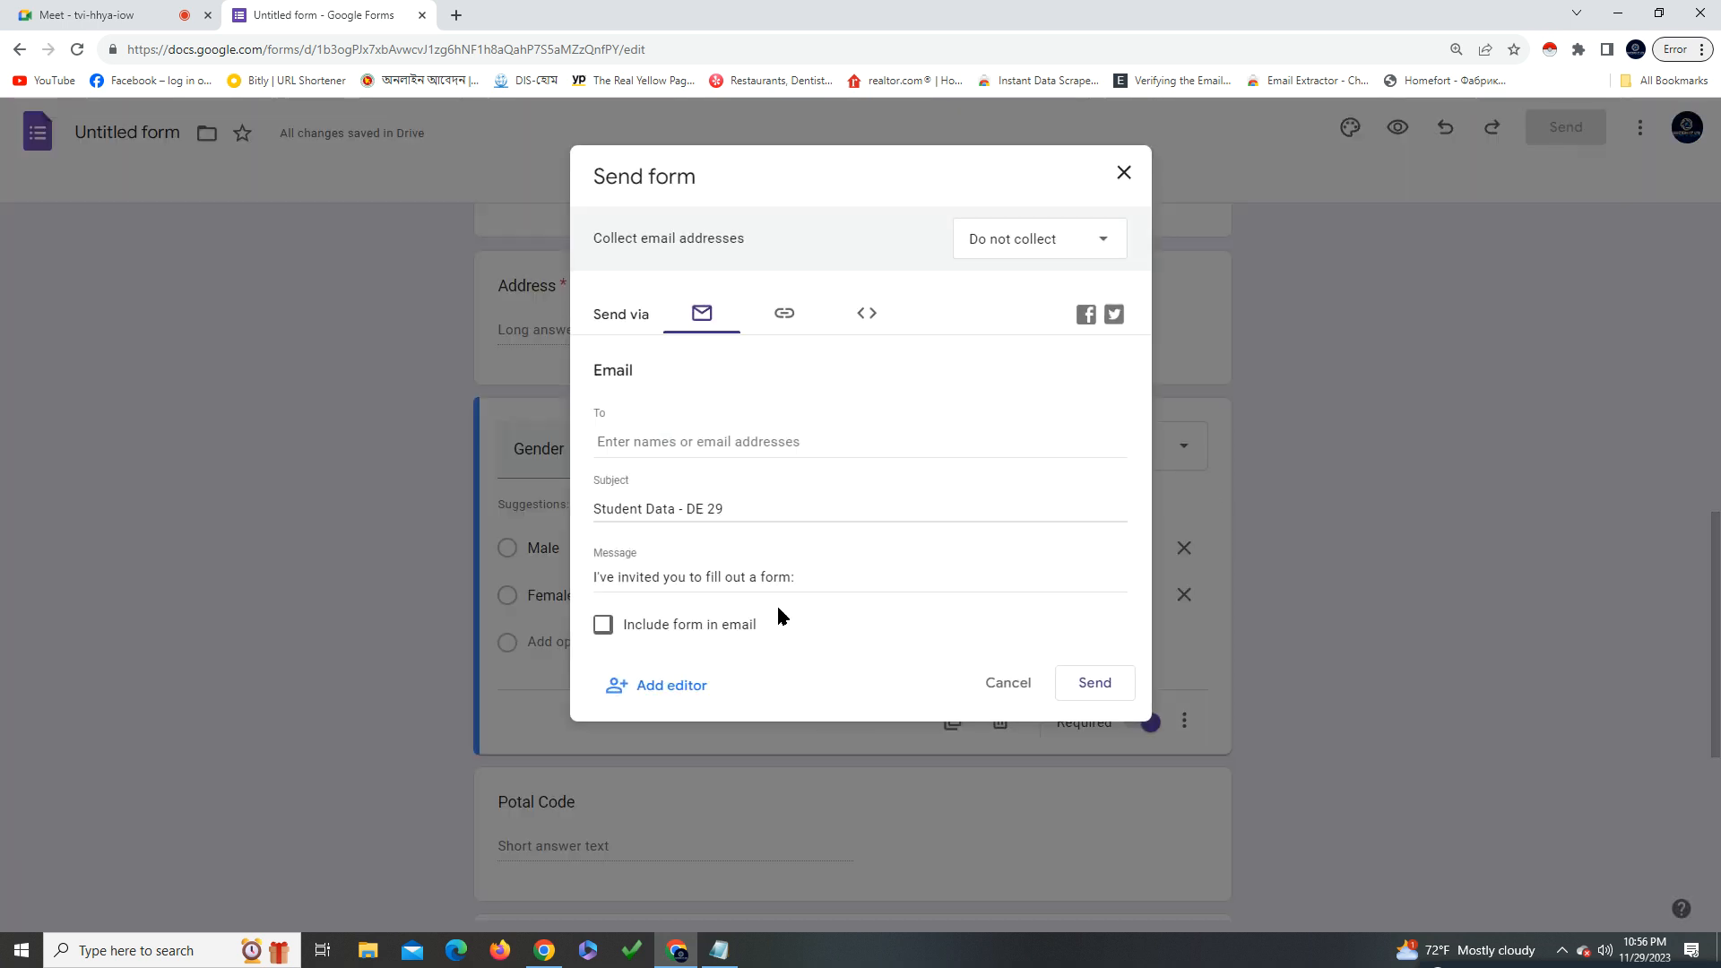
left_click(784, 315)
left_click(660, 445)
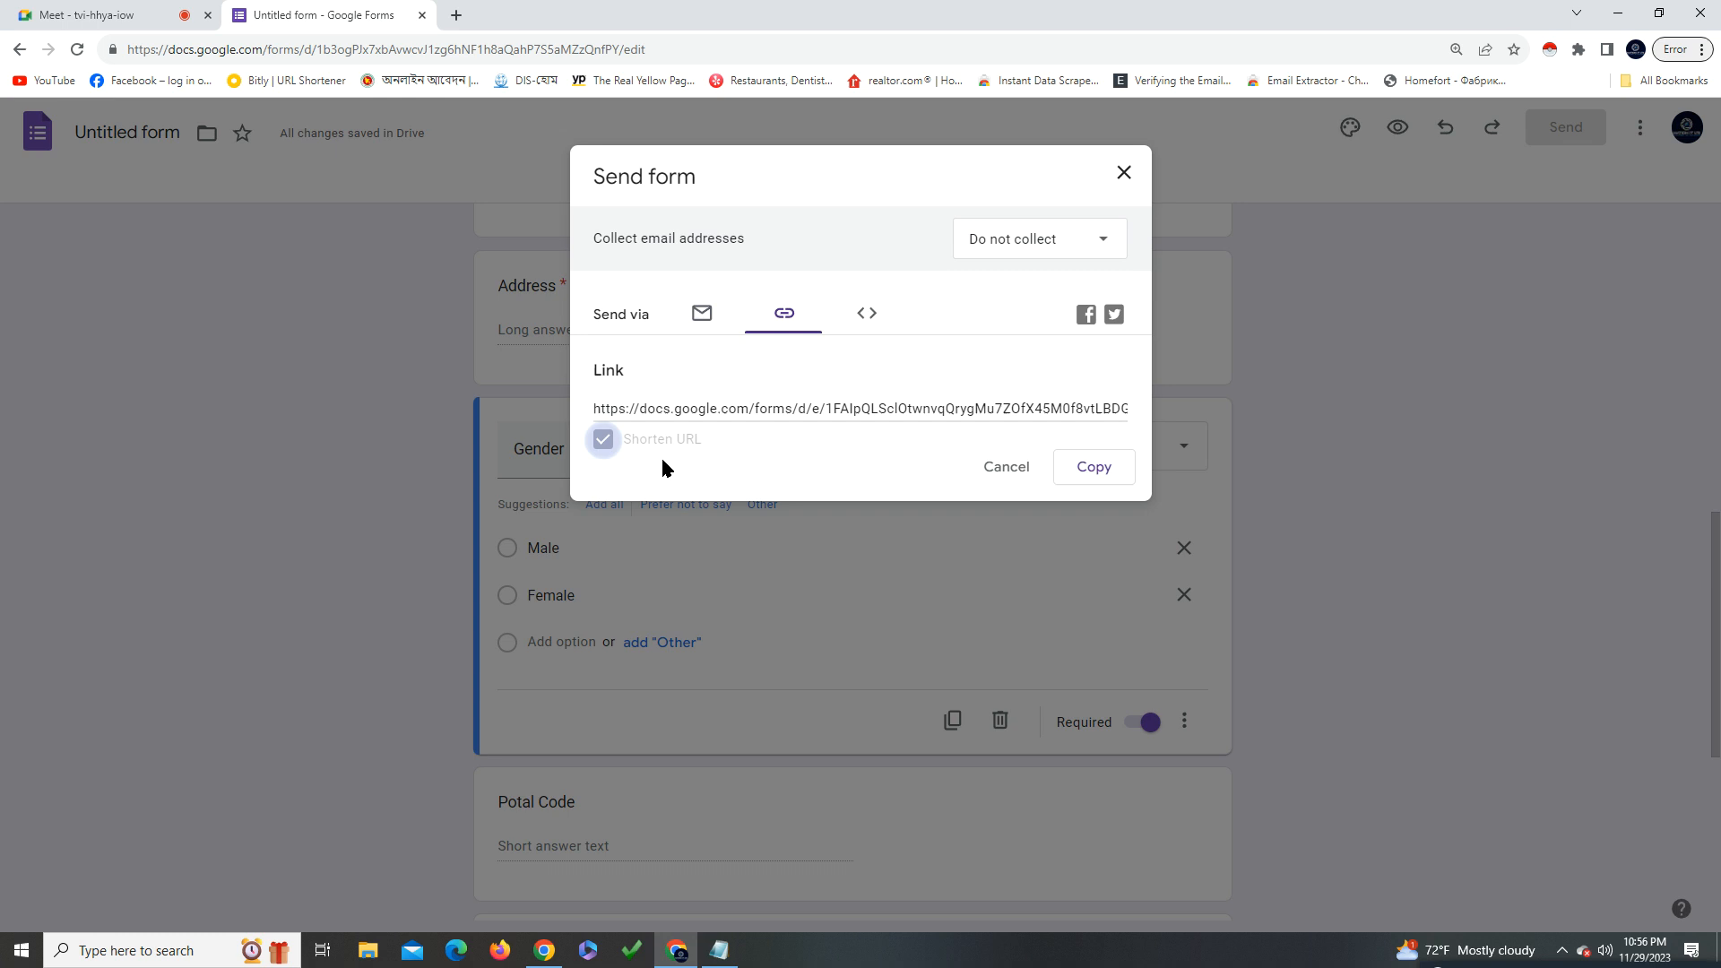
left_click(1082, 469)
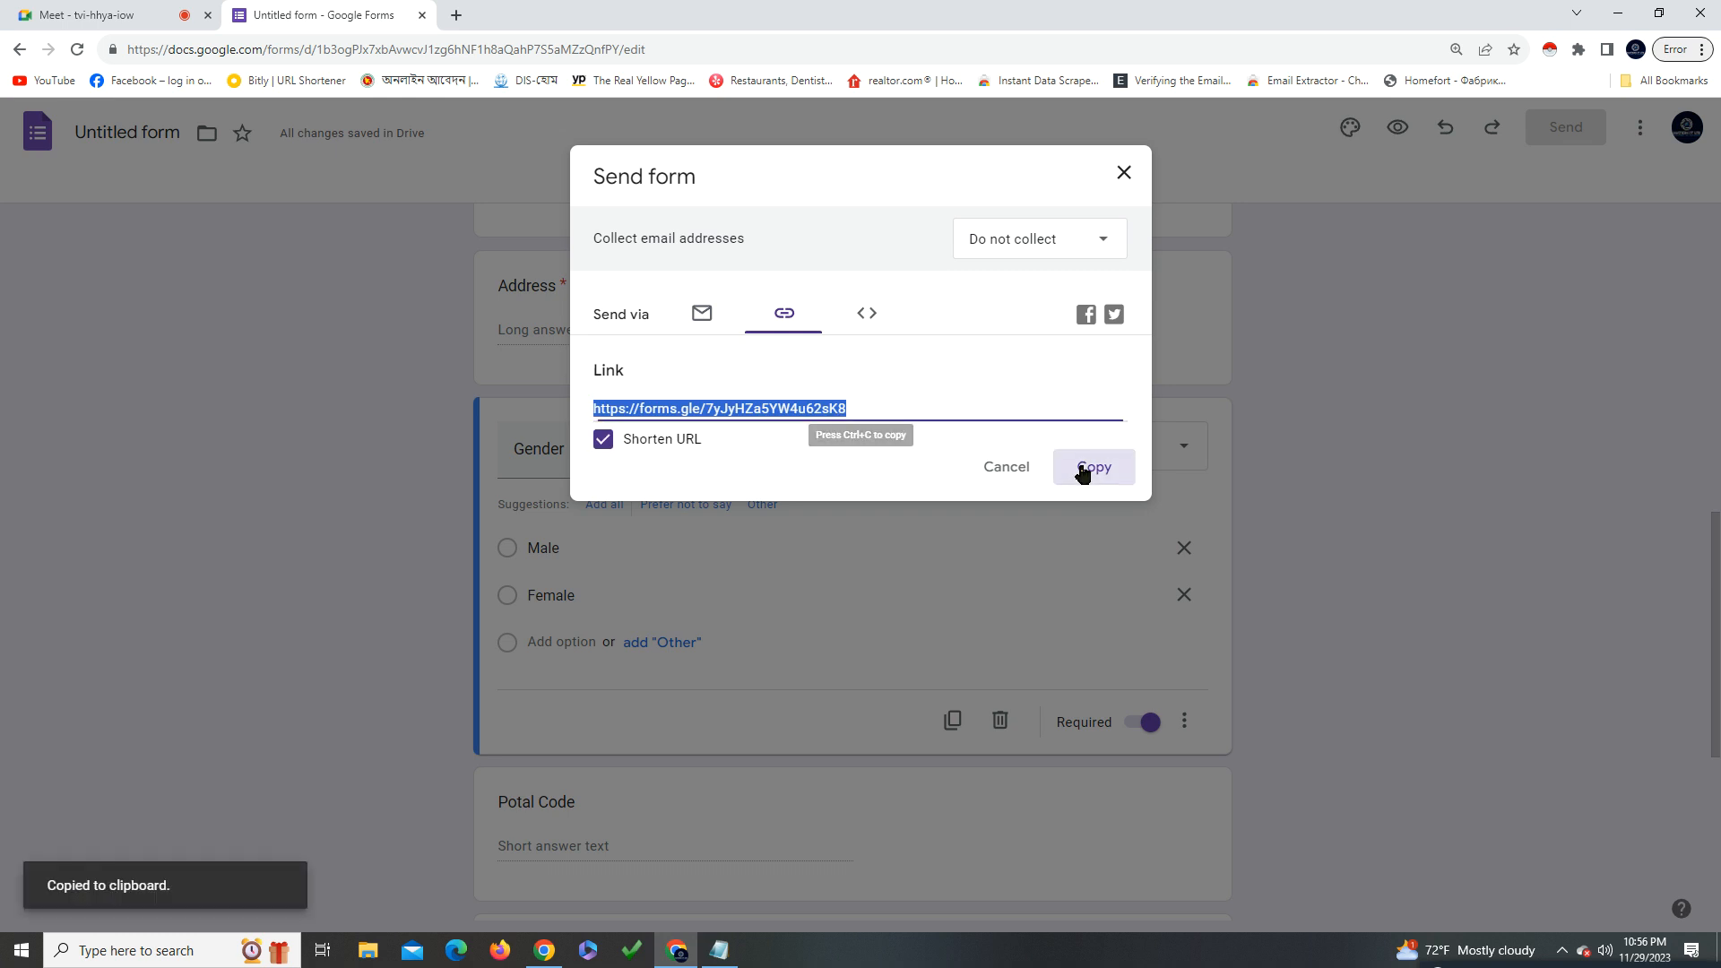
left_click(1021, 470)
Review the updated response summary from the Email answers down to the Gender chart
scroll(1055, 601, "down", 1)
scroll(1055, 600, "up", 2)
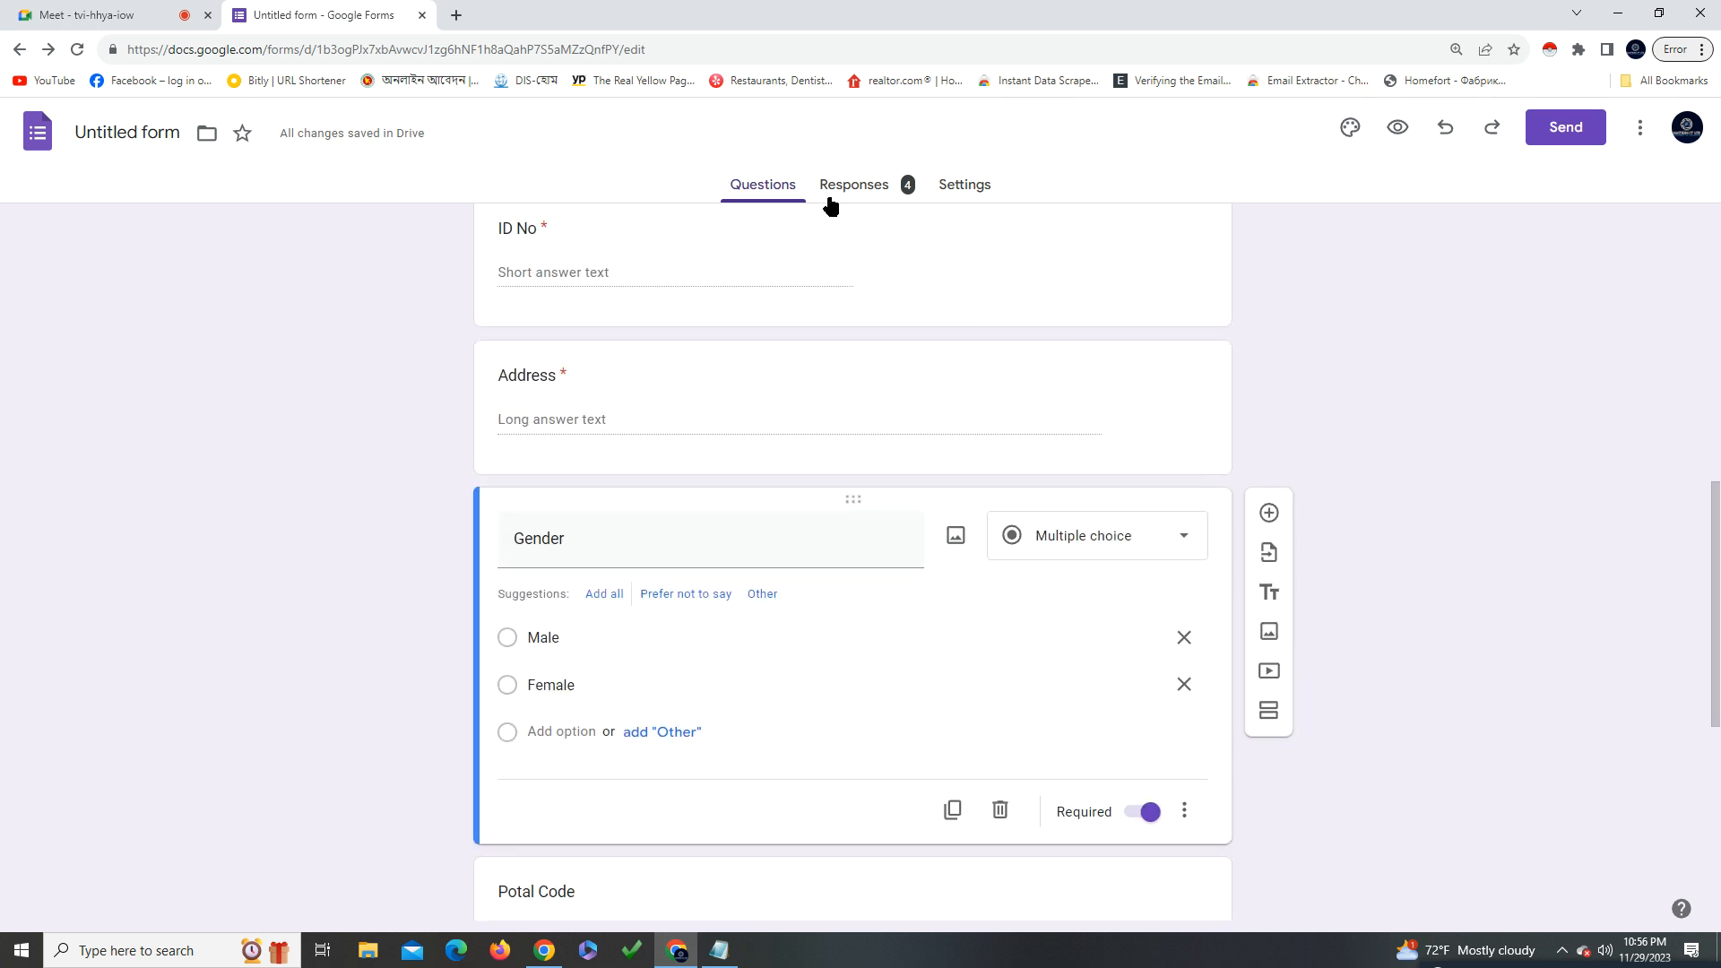
left_click(904, 190)
scroll(856, 663, "down", 4)
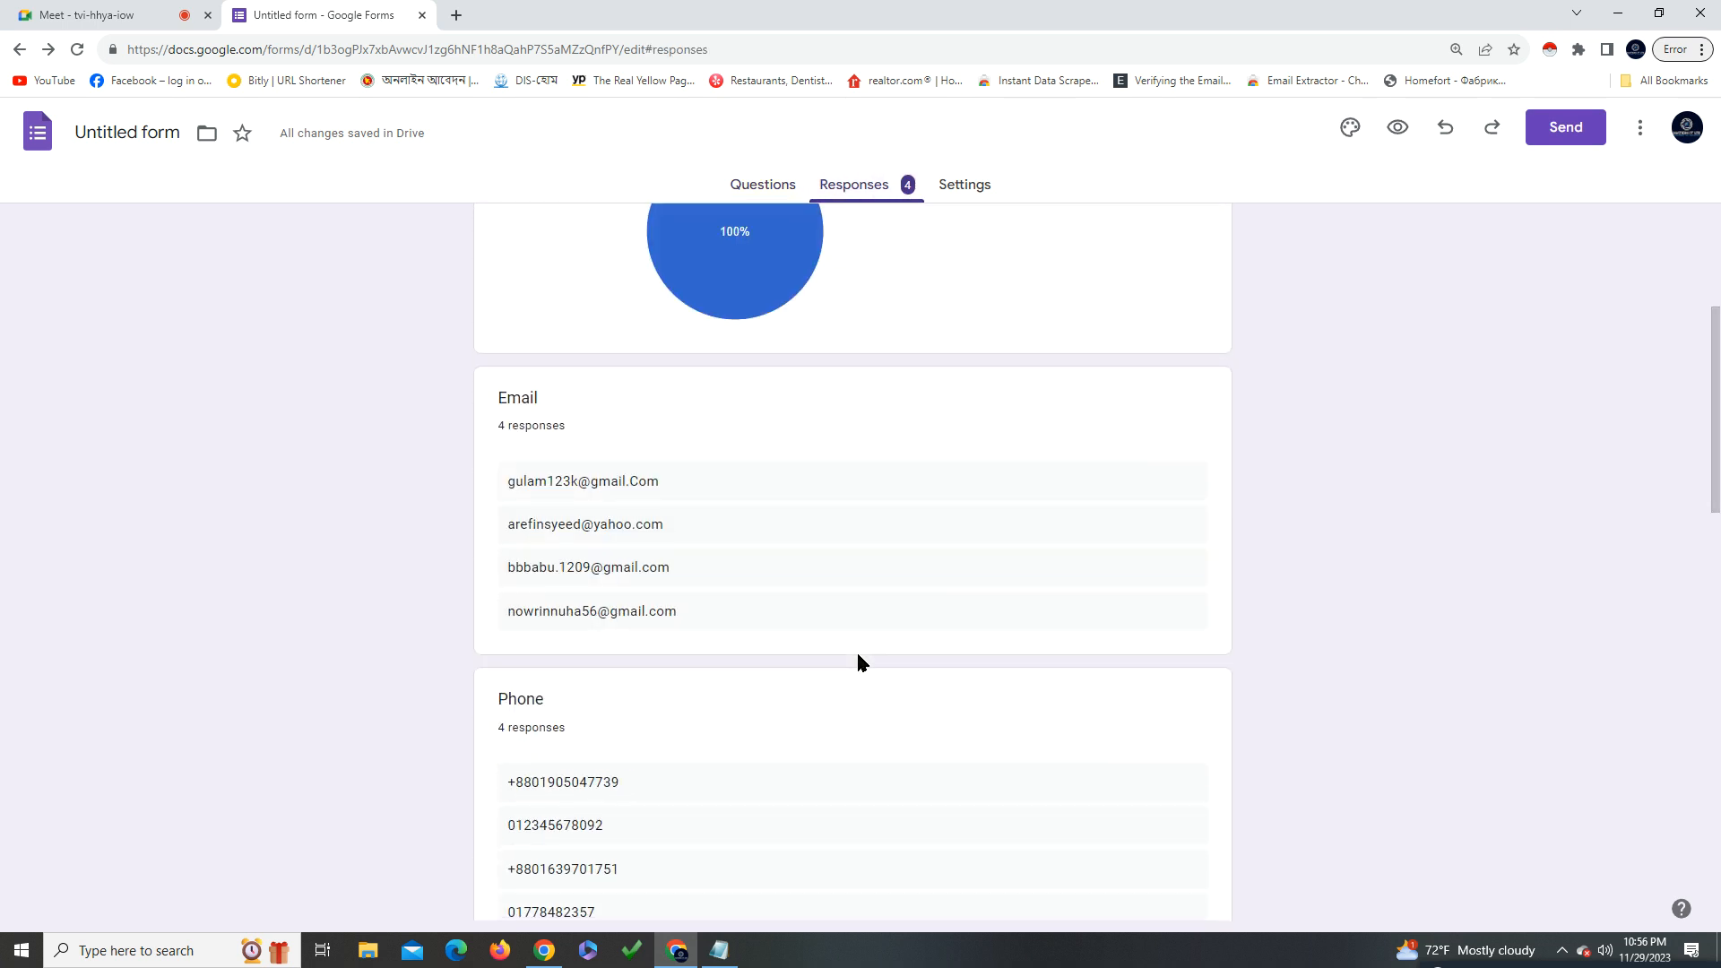
scroll(857, 661, "down", 3)
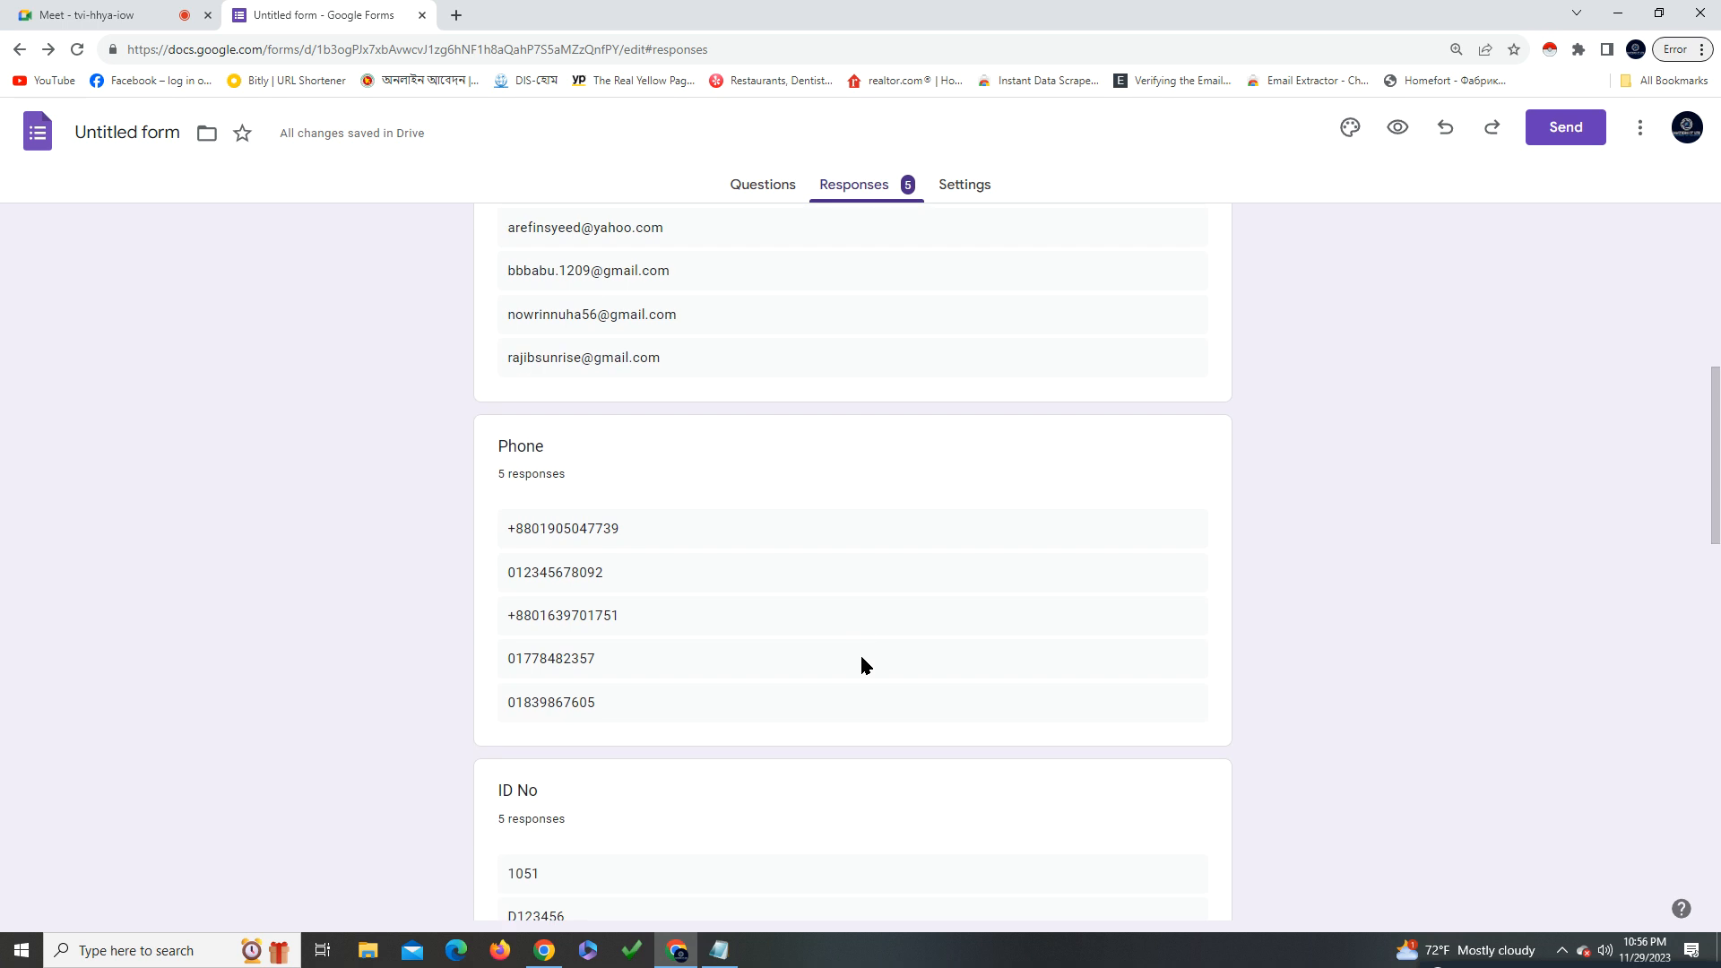
scroll(860, 663, "down", 5)
scroll(862, 663, "down", 6)
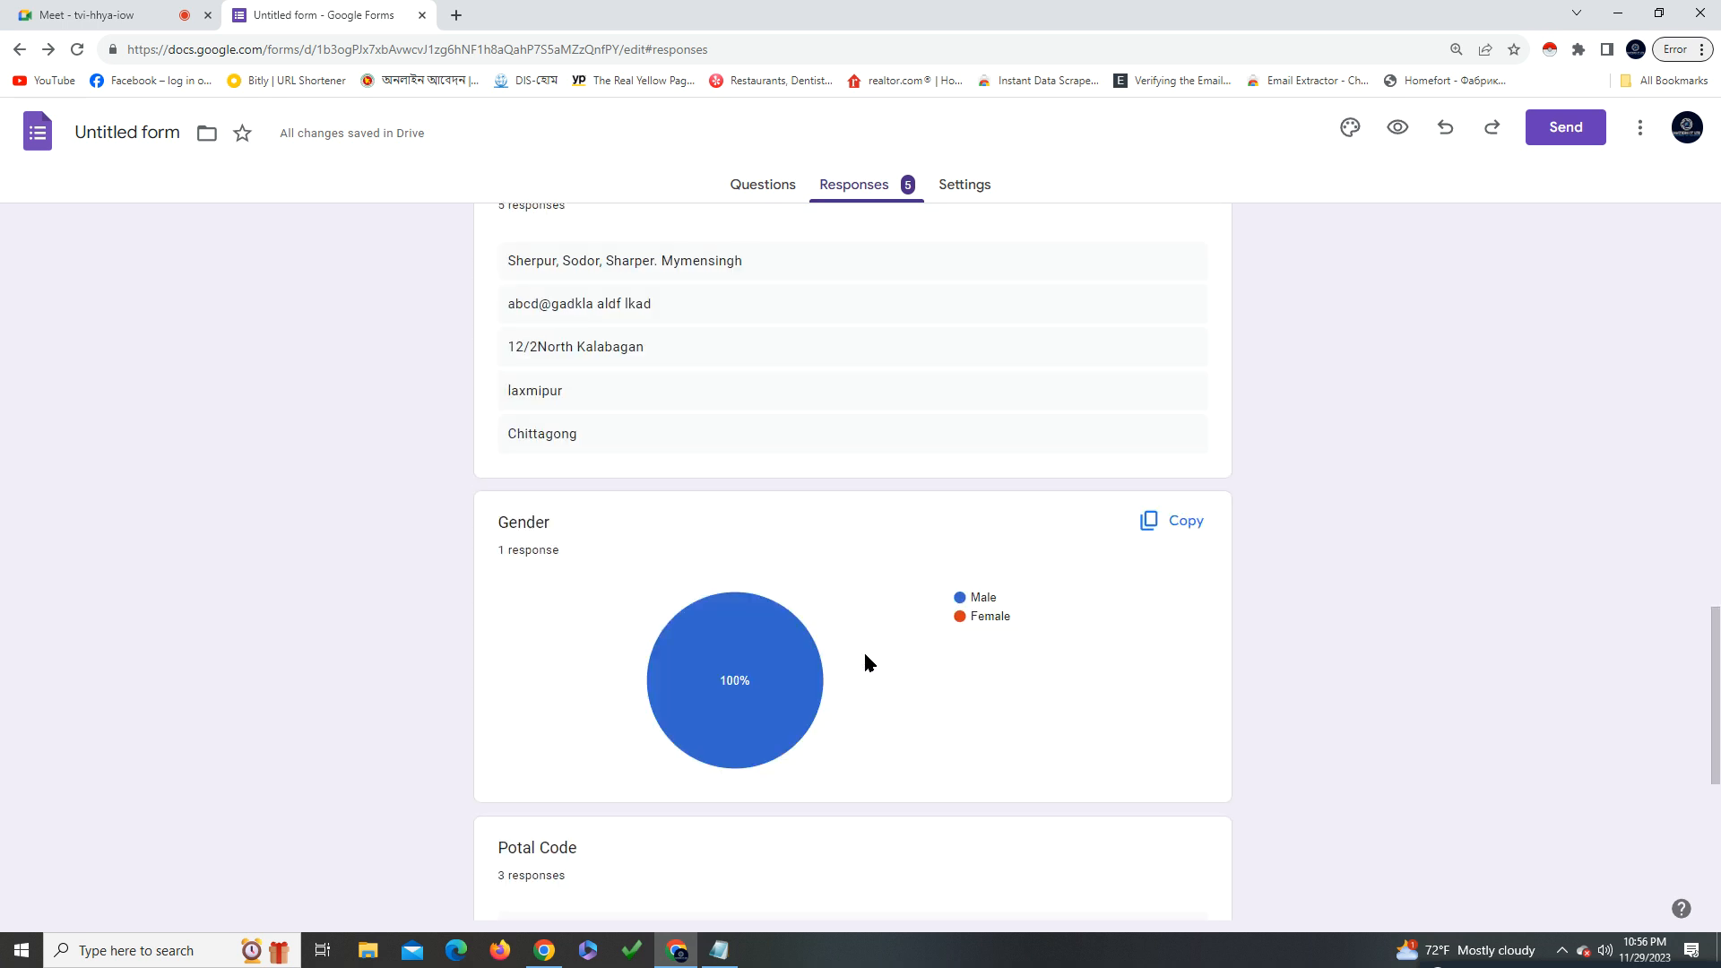
scroll(868, 656, "down", 3)
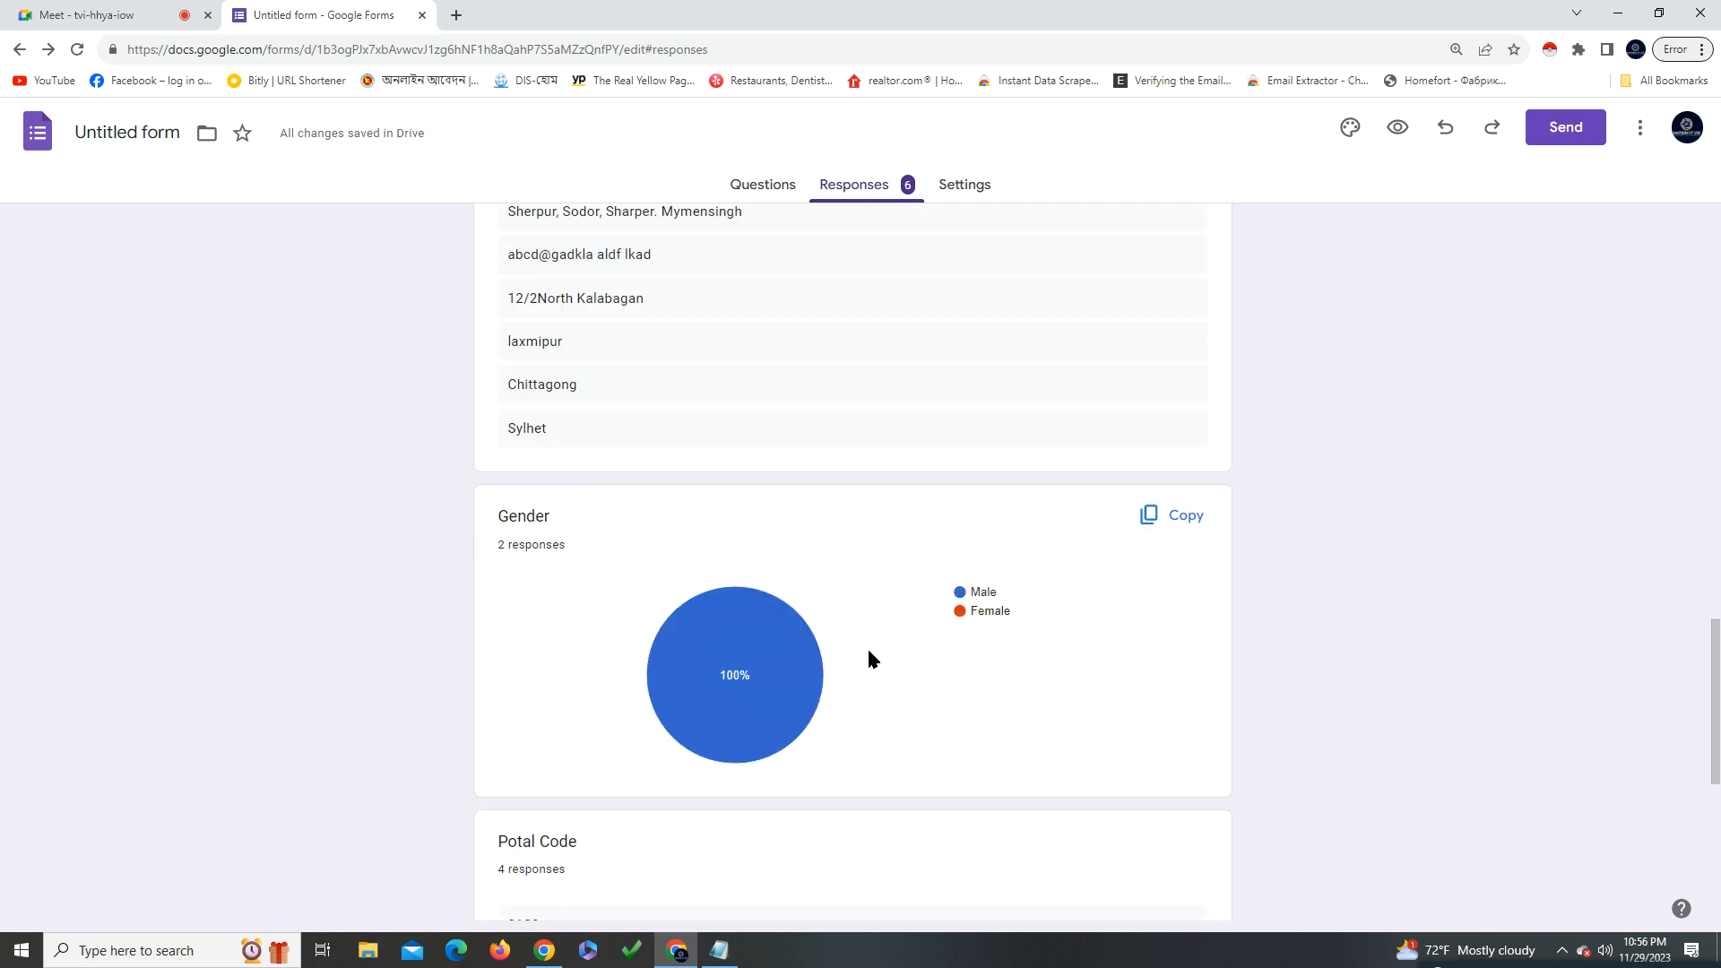
Review the incoming answers in the response summary from the Name chart down to the Potal Code answers
scroll(868, 649, "down", 5)
scroll(871, 661, "up", 5)
scroll(876, 679, "down", 5)
scroll(879, 668, "up", 18)
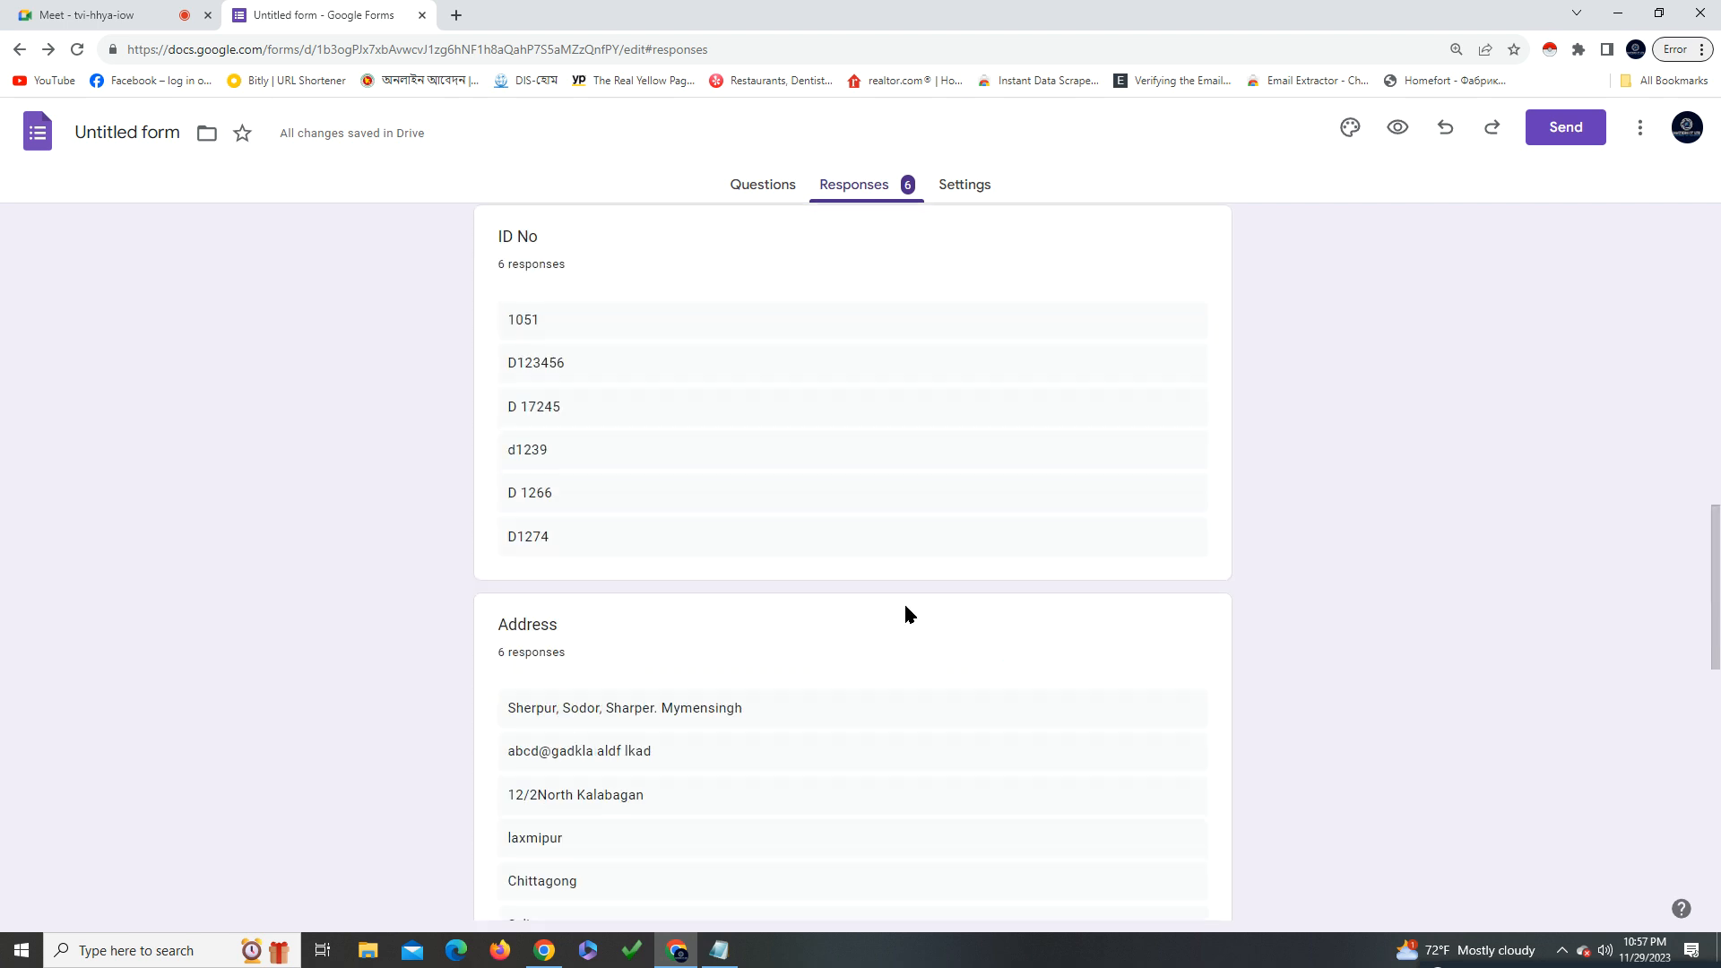
scroll(907, 600, "up", 9)
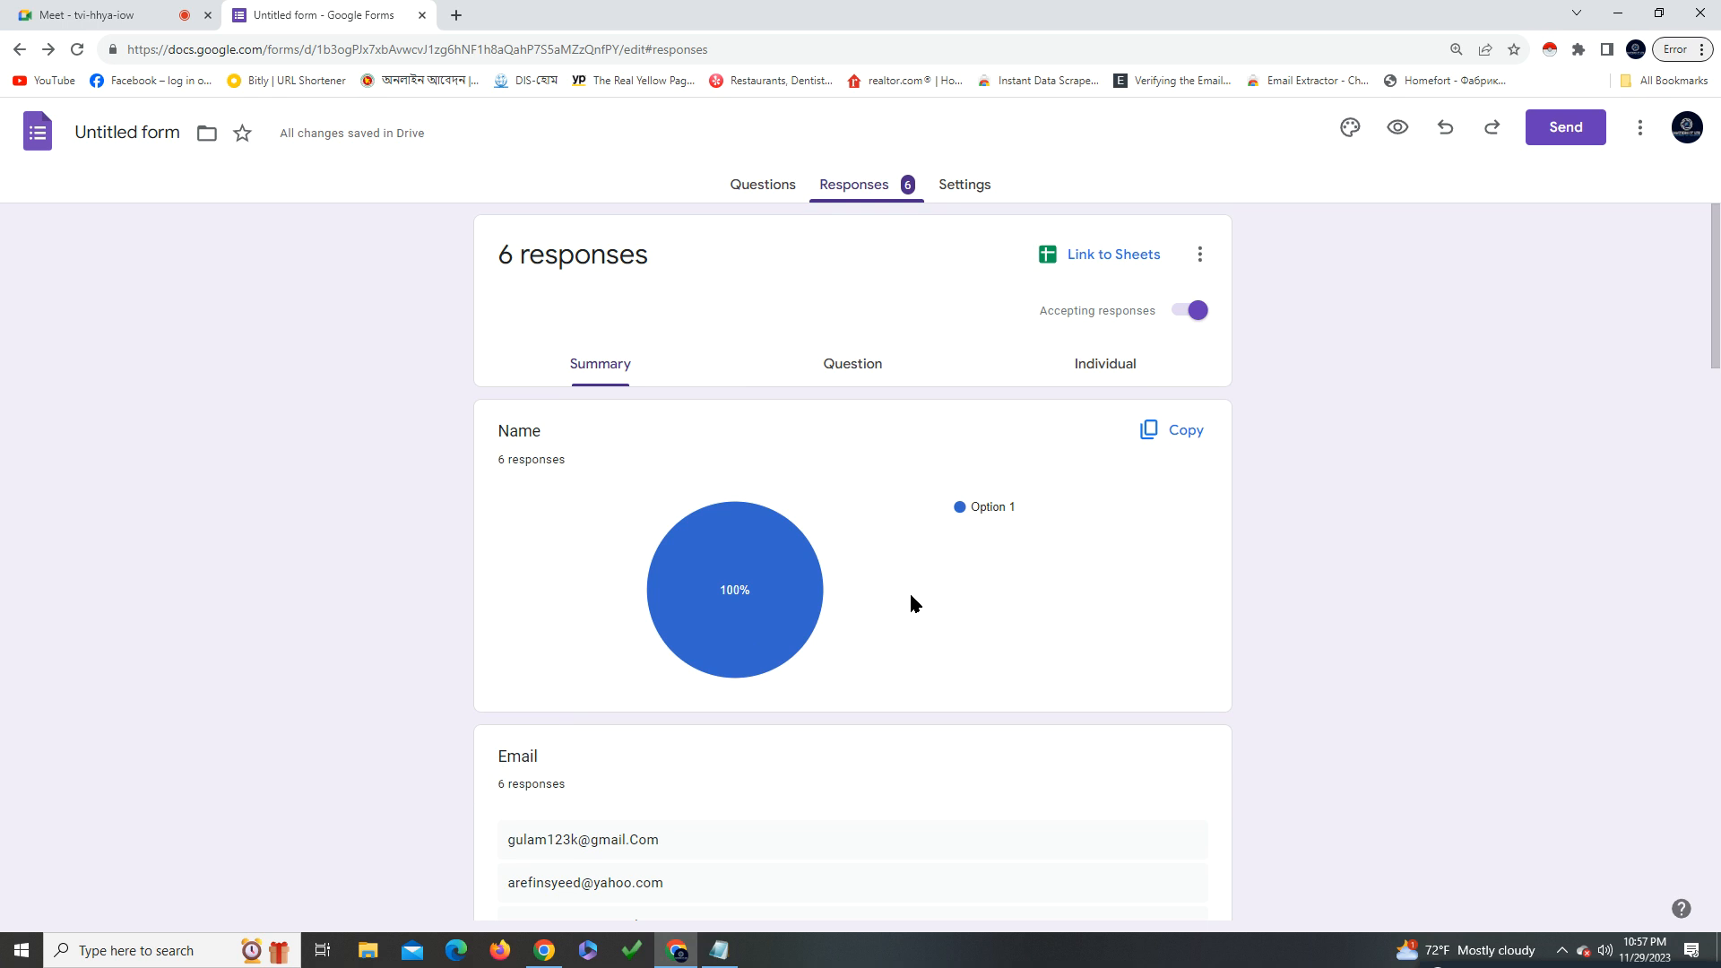
scroll(911, 595, "down", 2)
scroll(910, 602, "down", 2)
left_click_drag(517, 481, 484, 527)
scroll(638, 538, "down", 3)
scroll(640, 575, "down", 5)
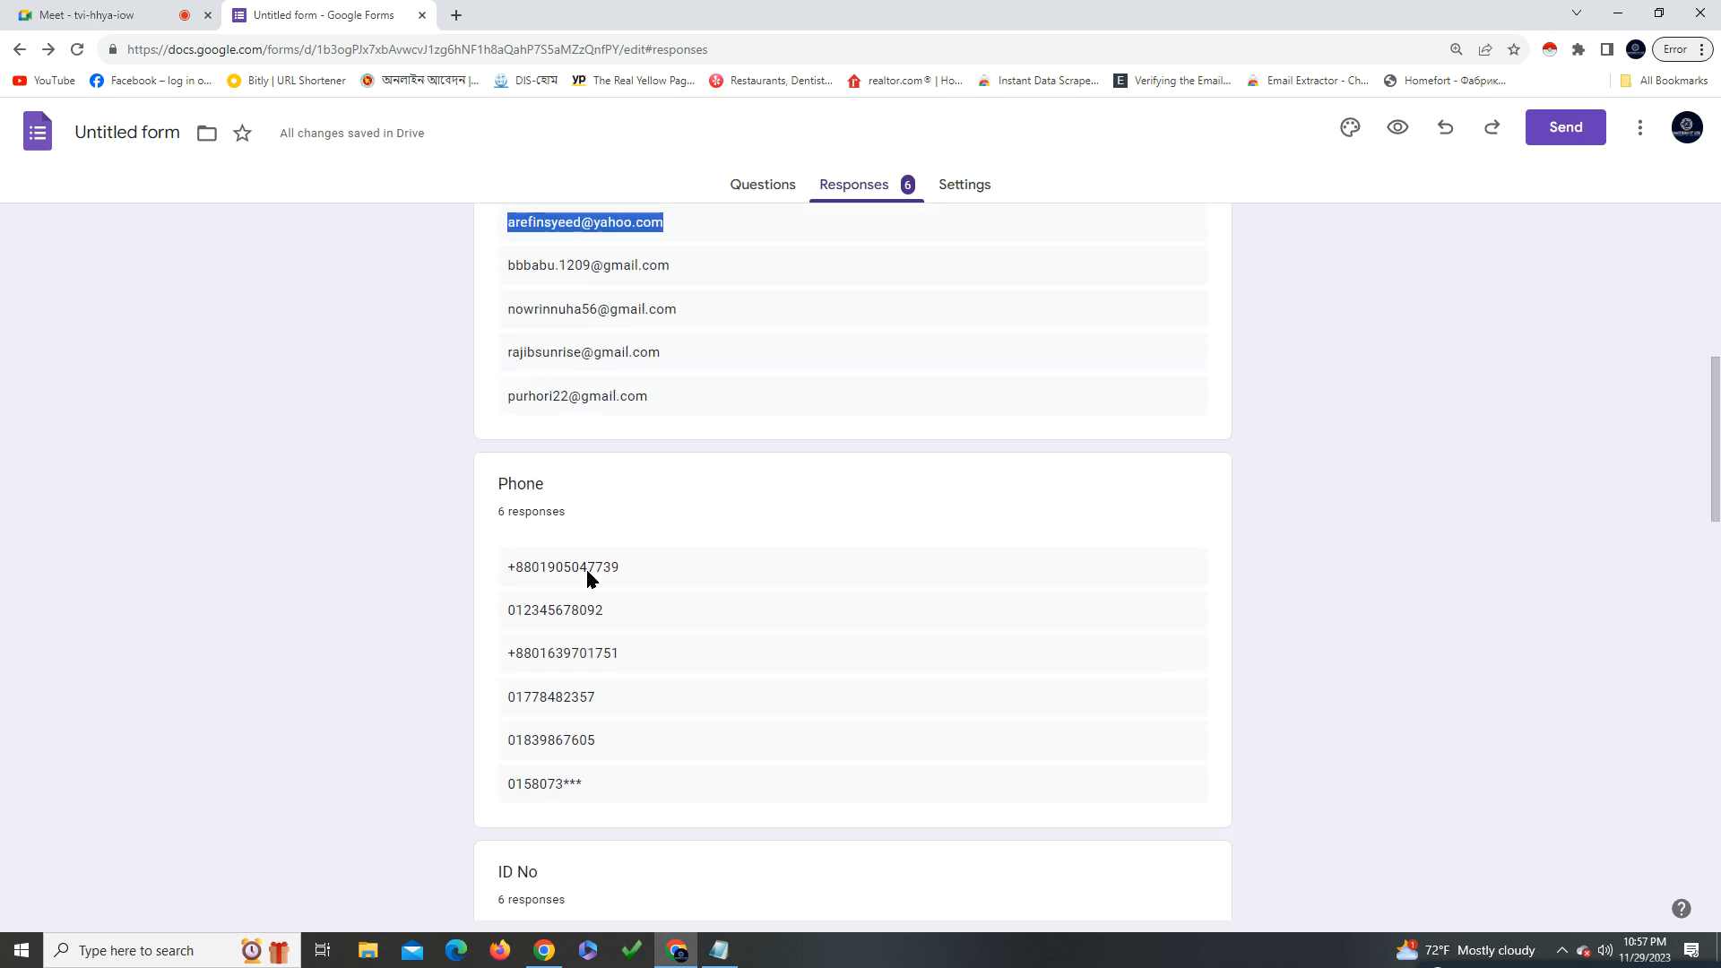
scroll(607, 545, "down", 5)
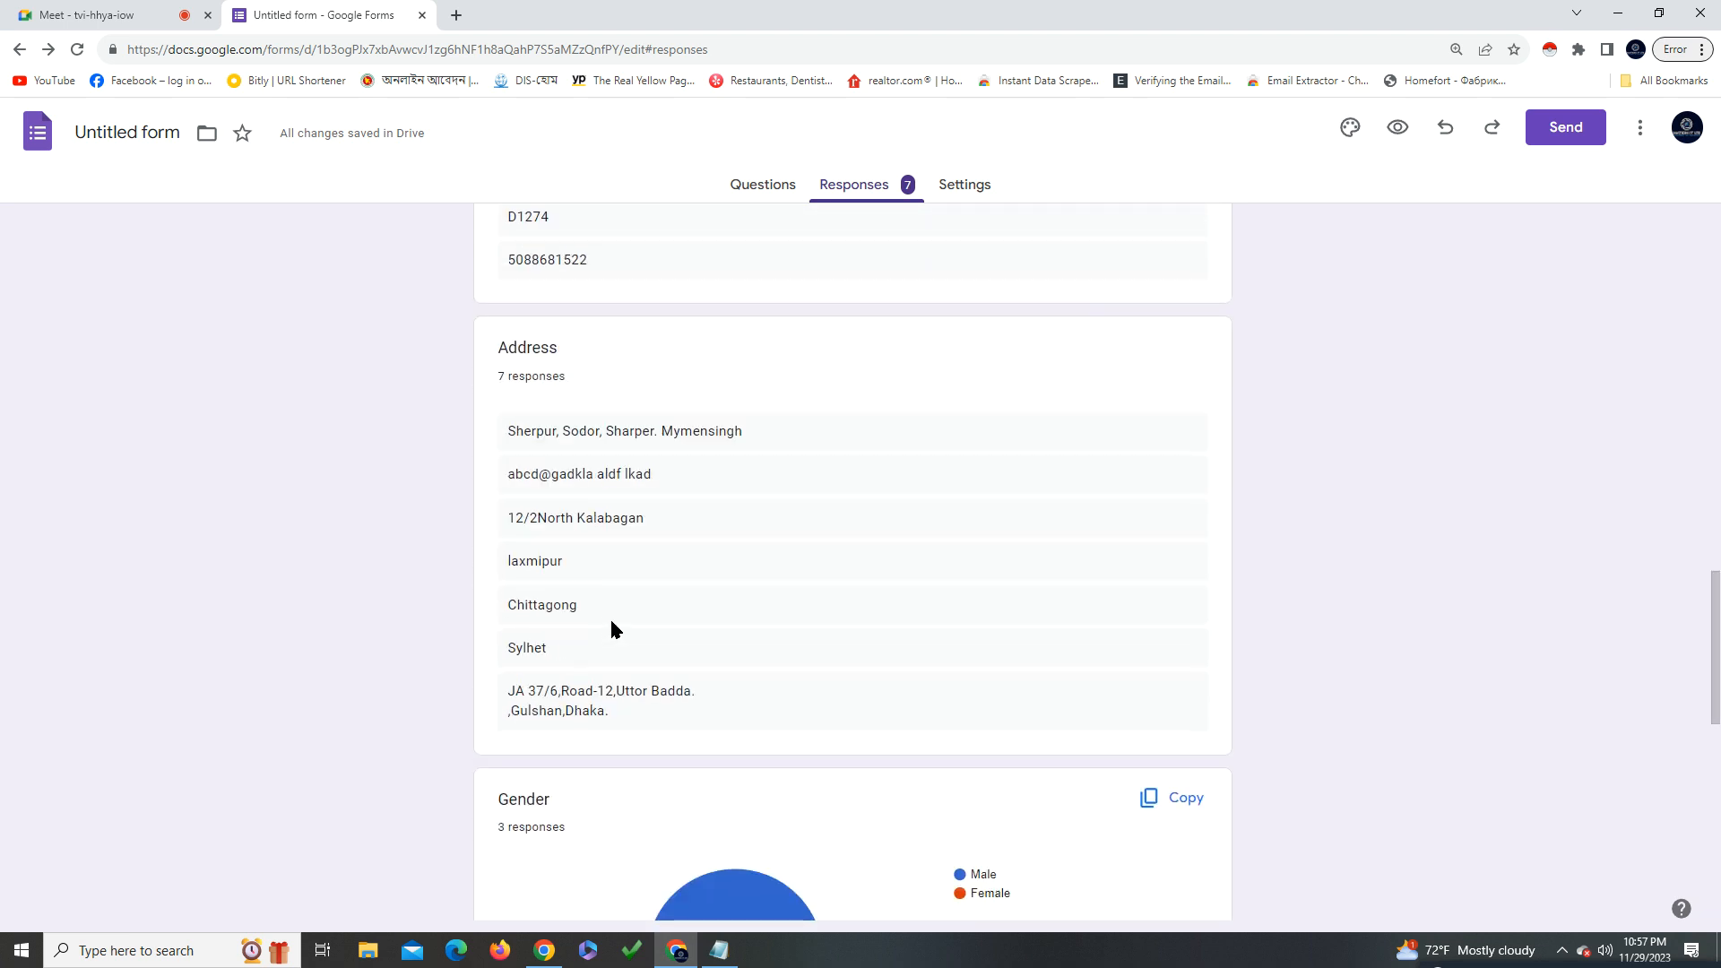
scroll(610, 625, "down", 5)
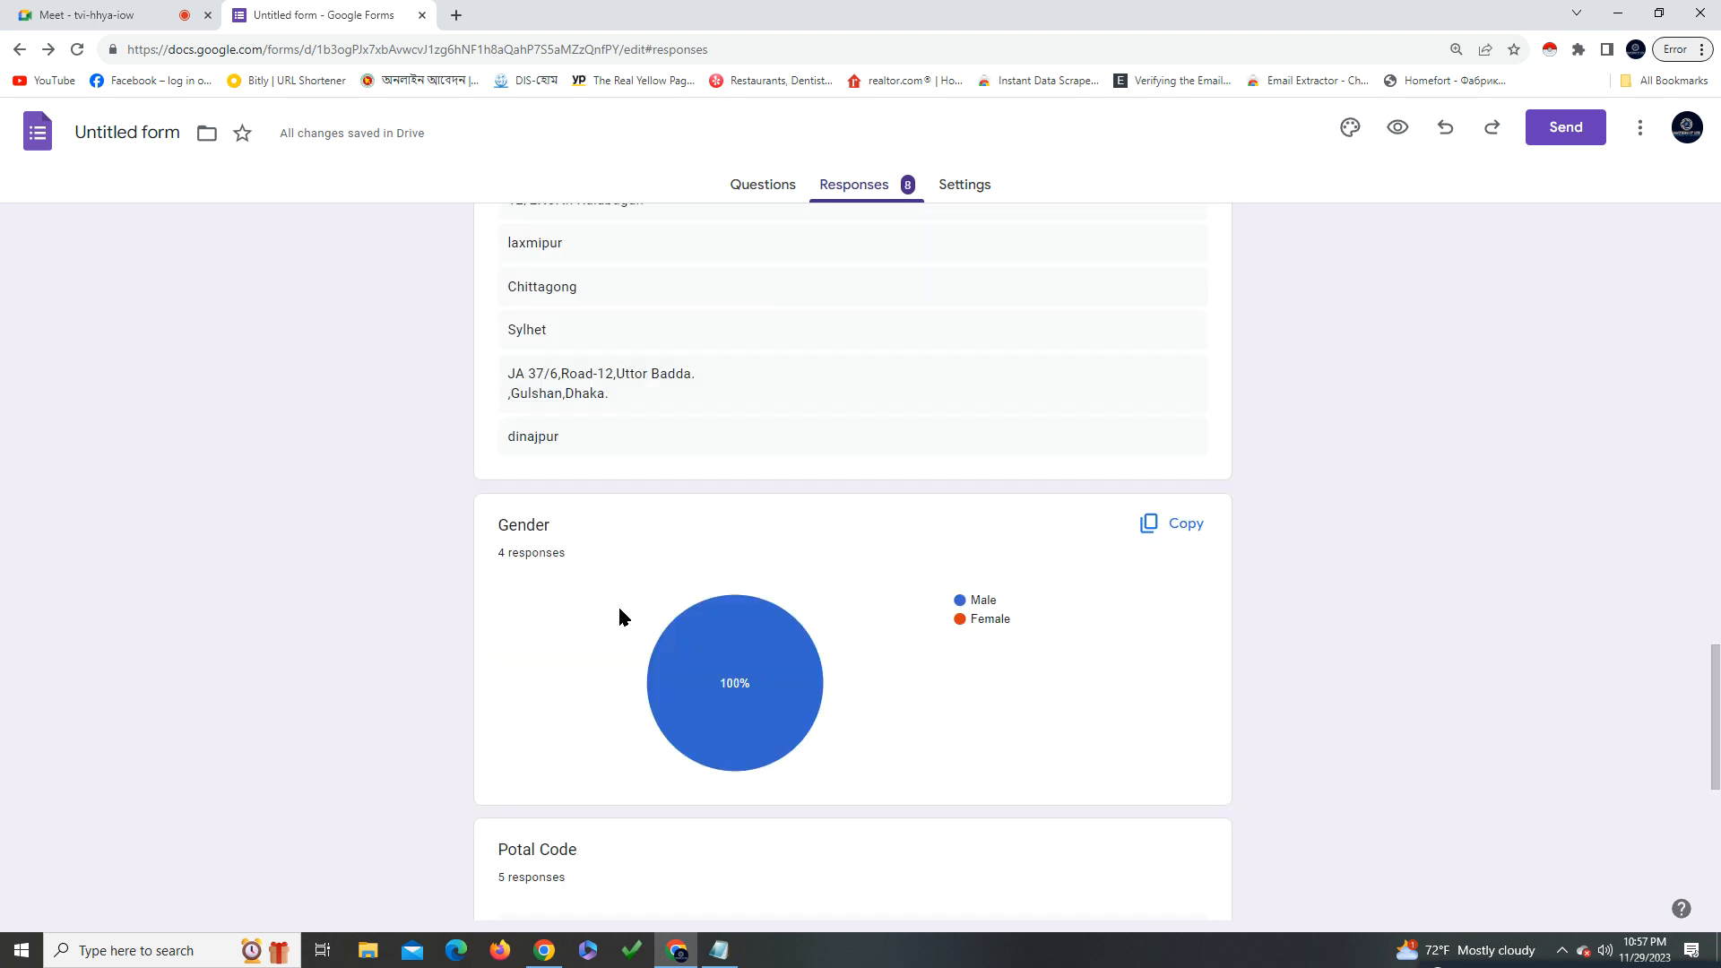
scroll(619, 615, "down", 2)
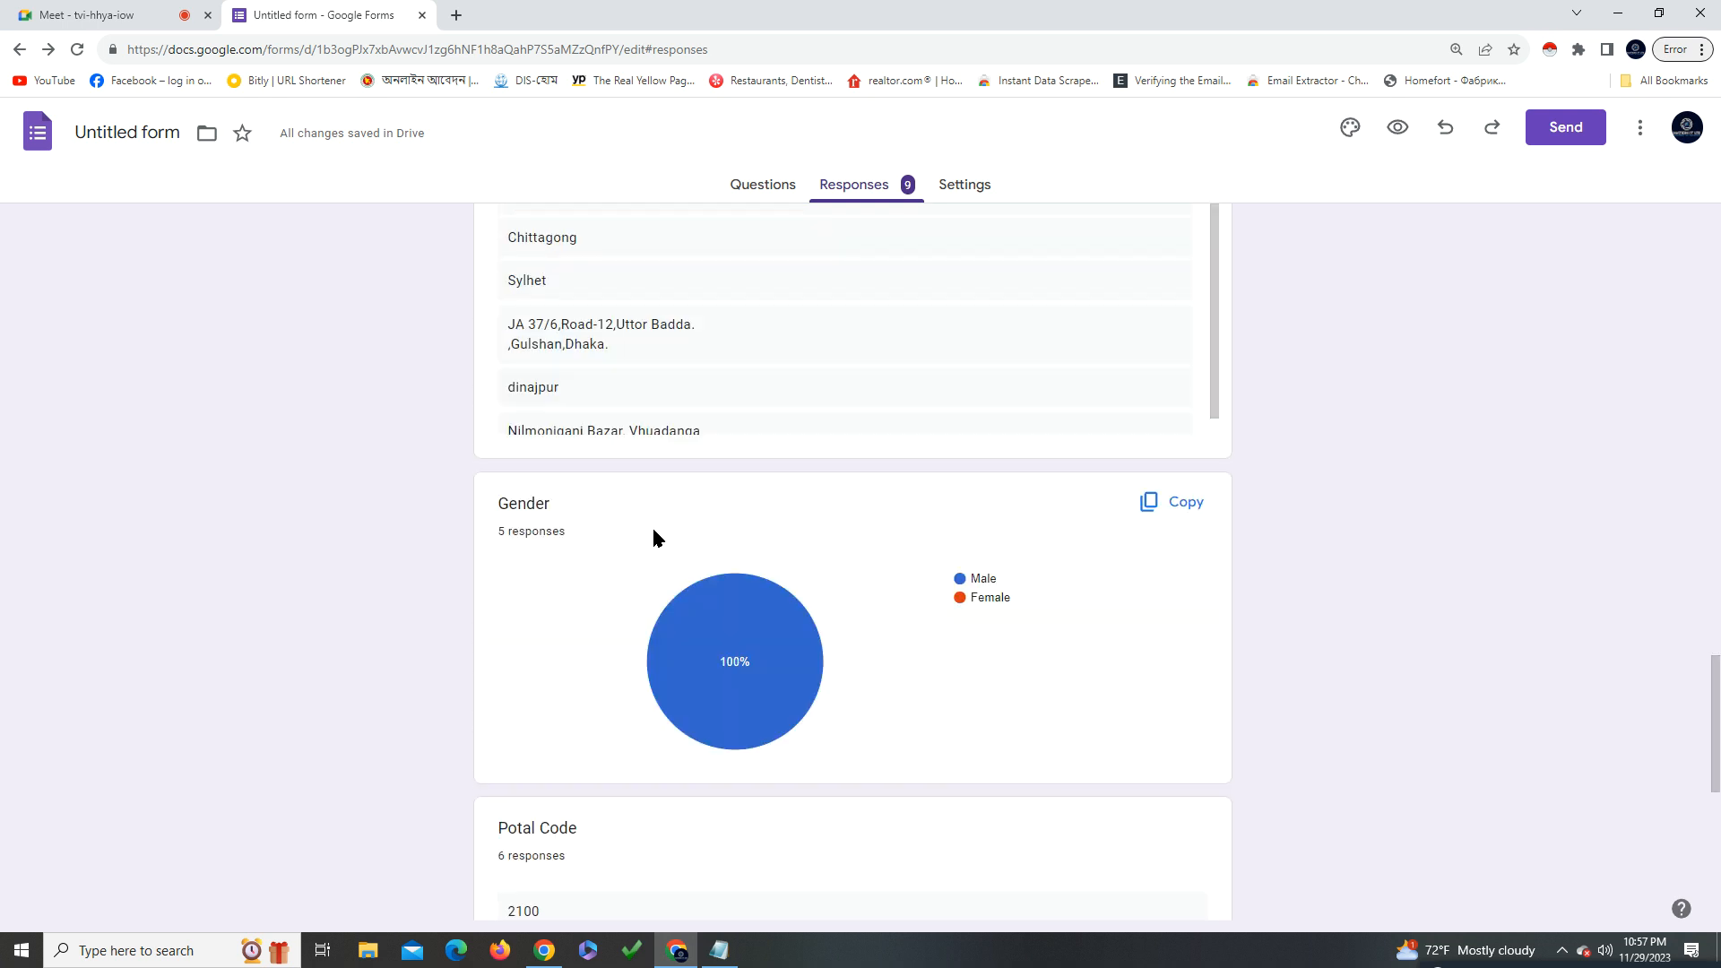
scroll(628, 517, "down", 4)
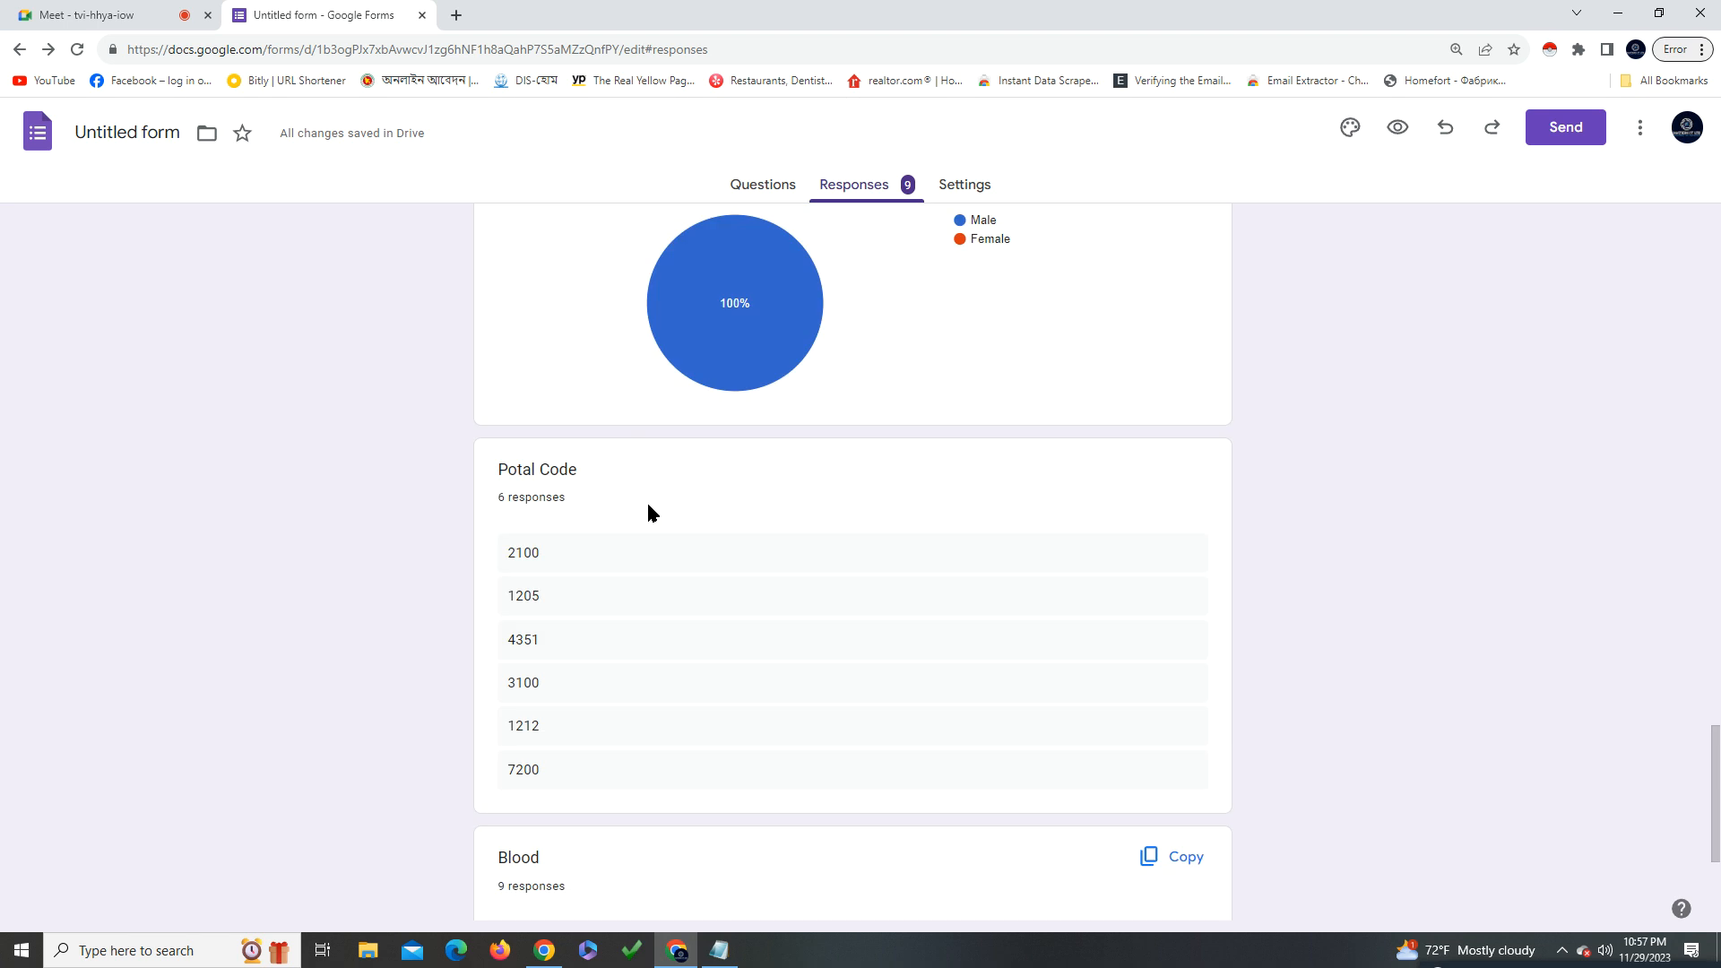
Examine the Blood chart's slices, then compare the Potal Code and Gender charts above it
scroll(605, 593, "down", 3)
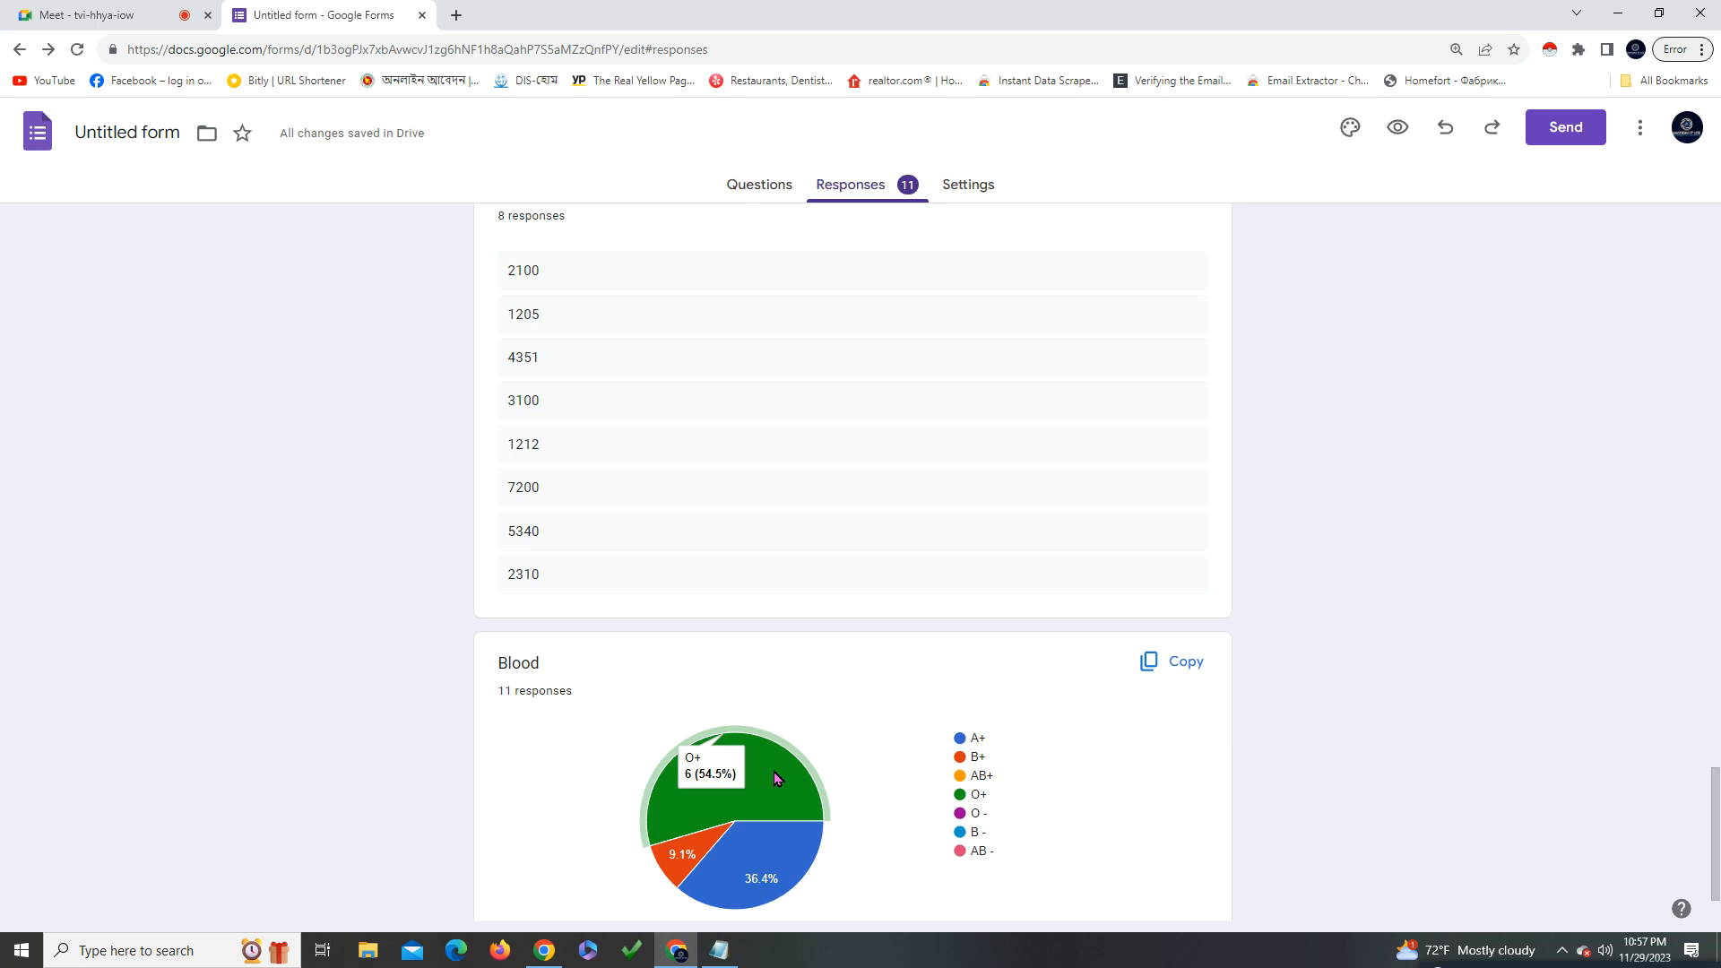
mouse_move(750, 882)
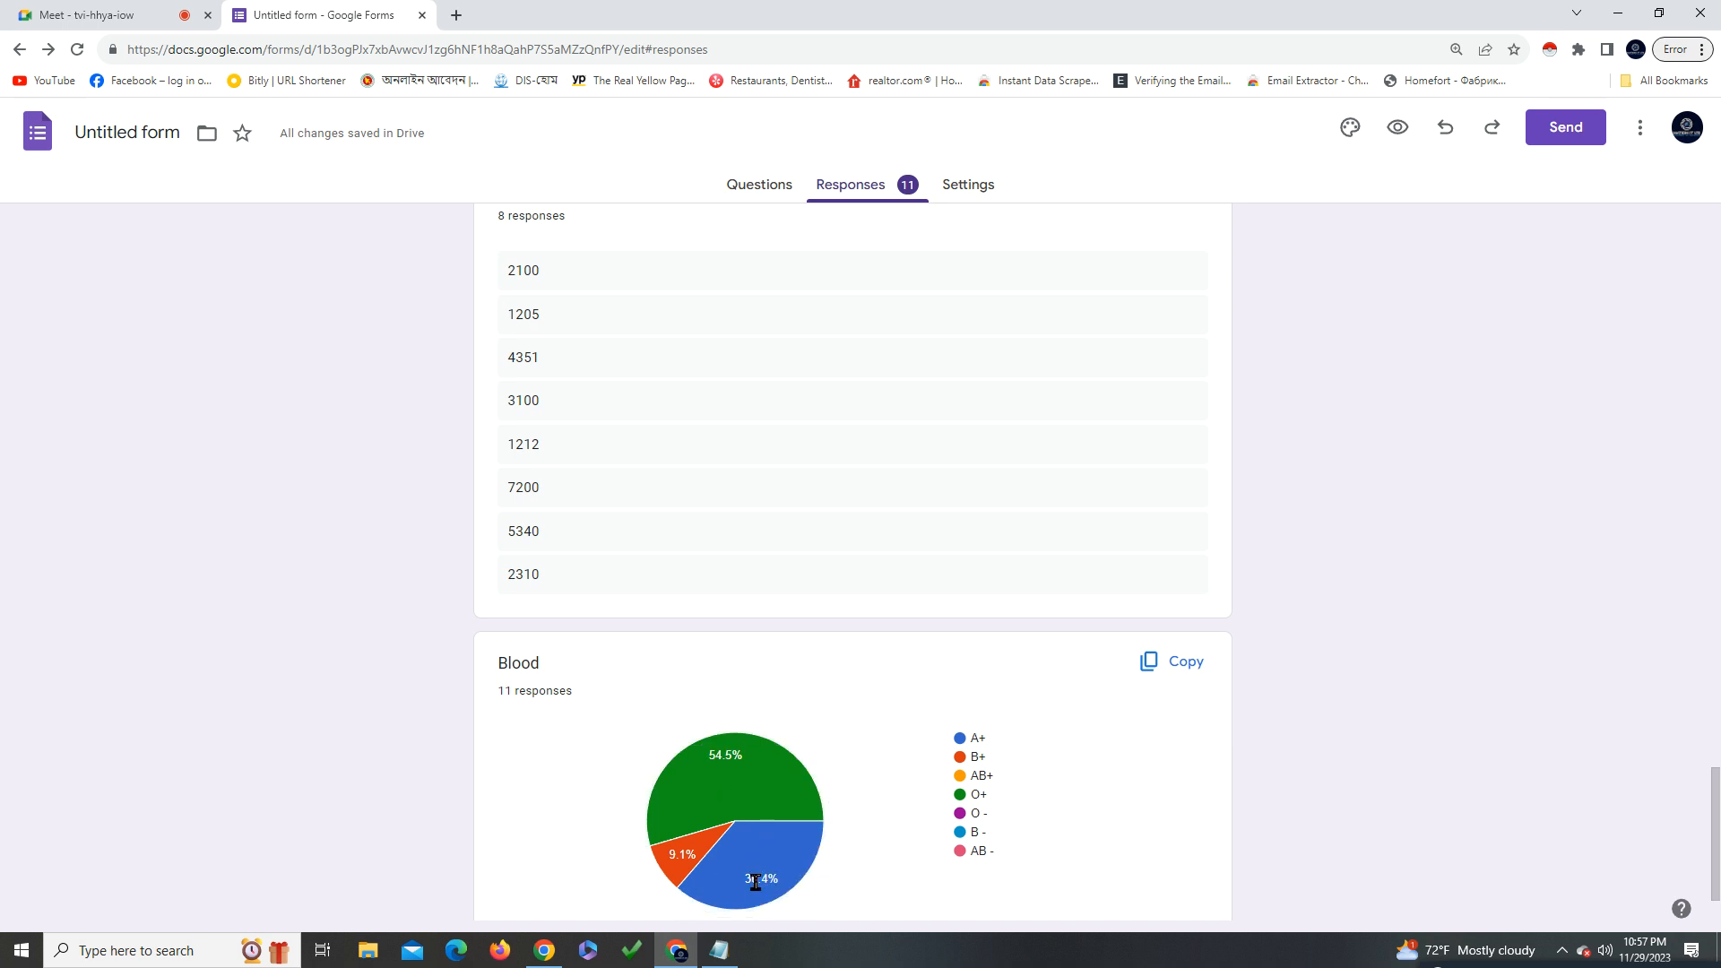
mouse_move(667, 796)
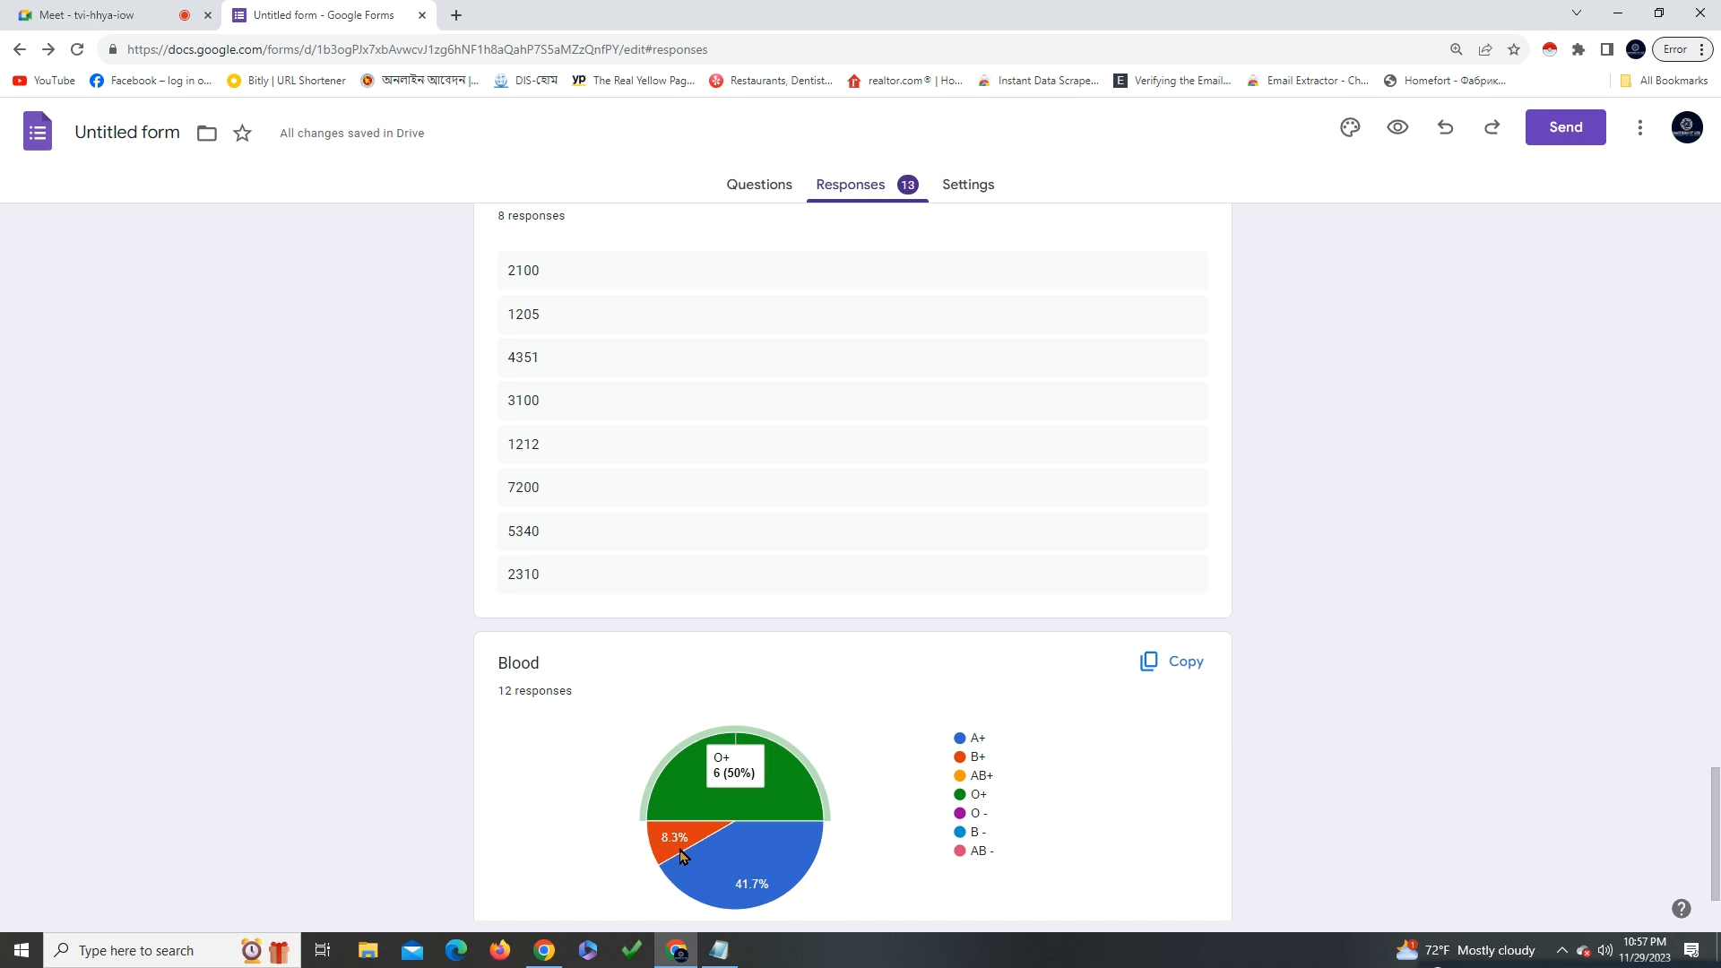
scroll(932, 704, "up", 3)
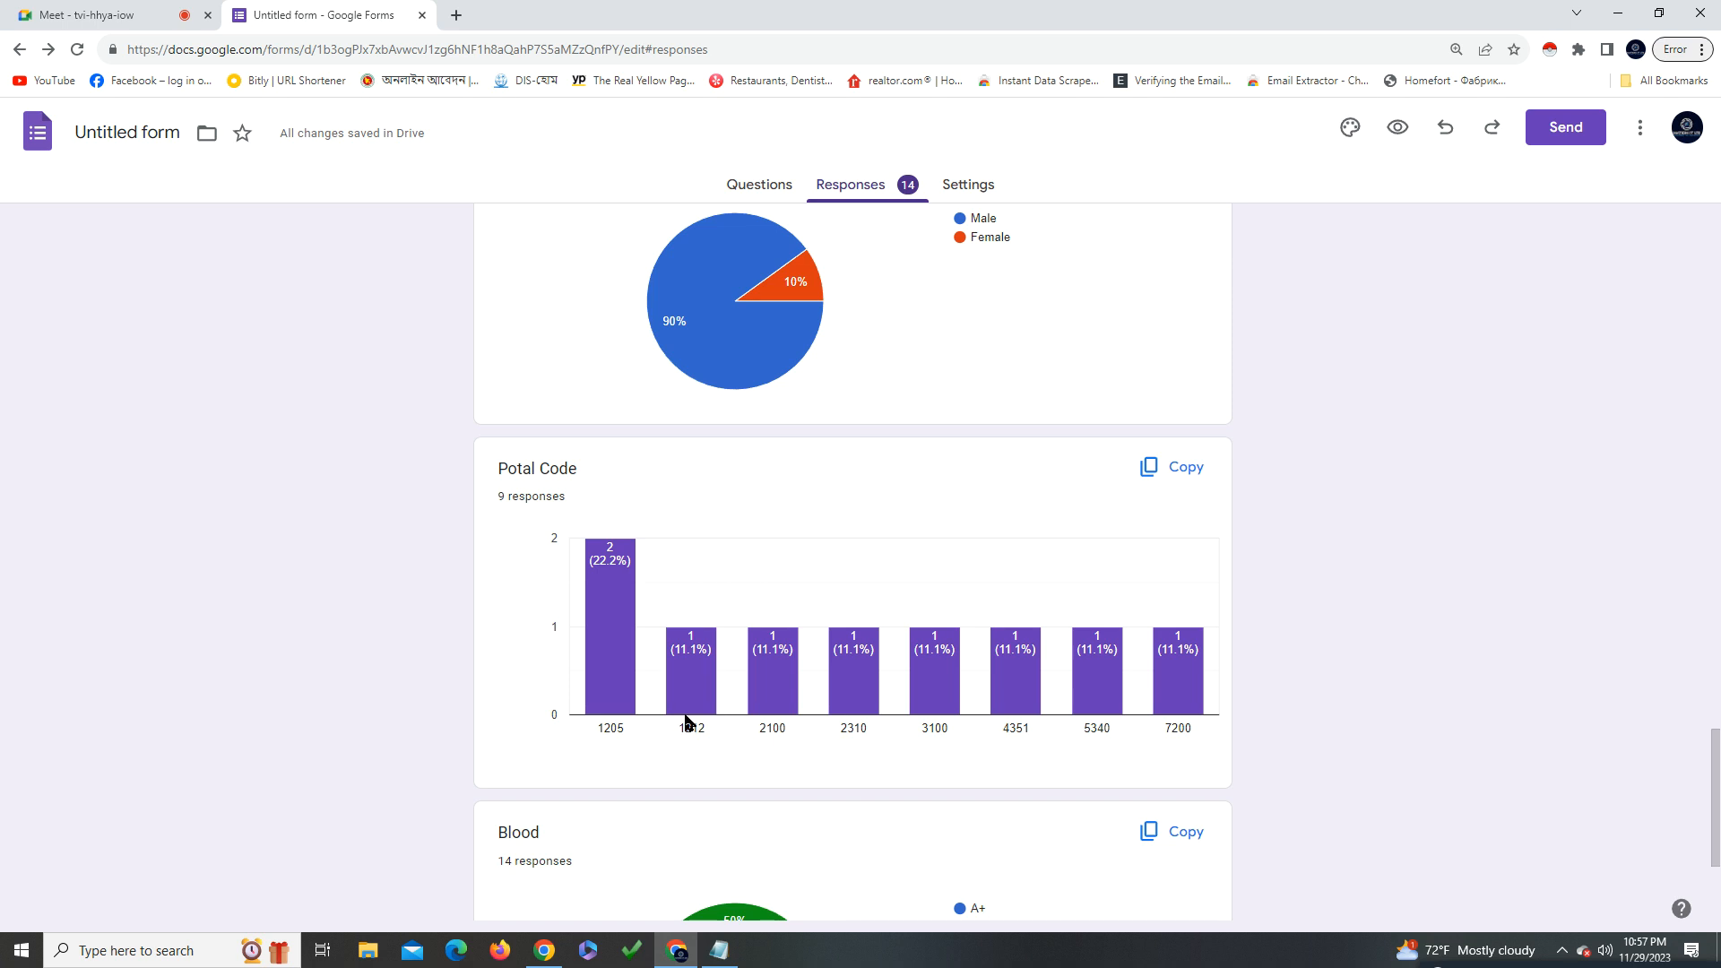
scroll(688, 722, "up", 1)
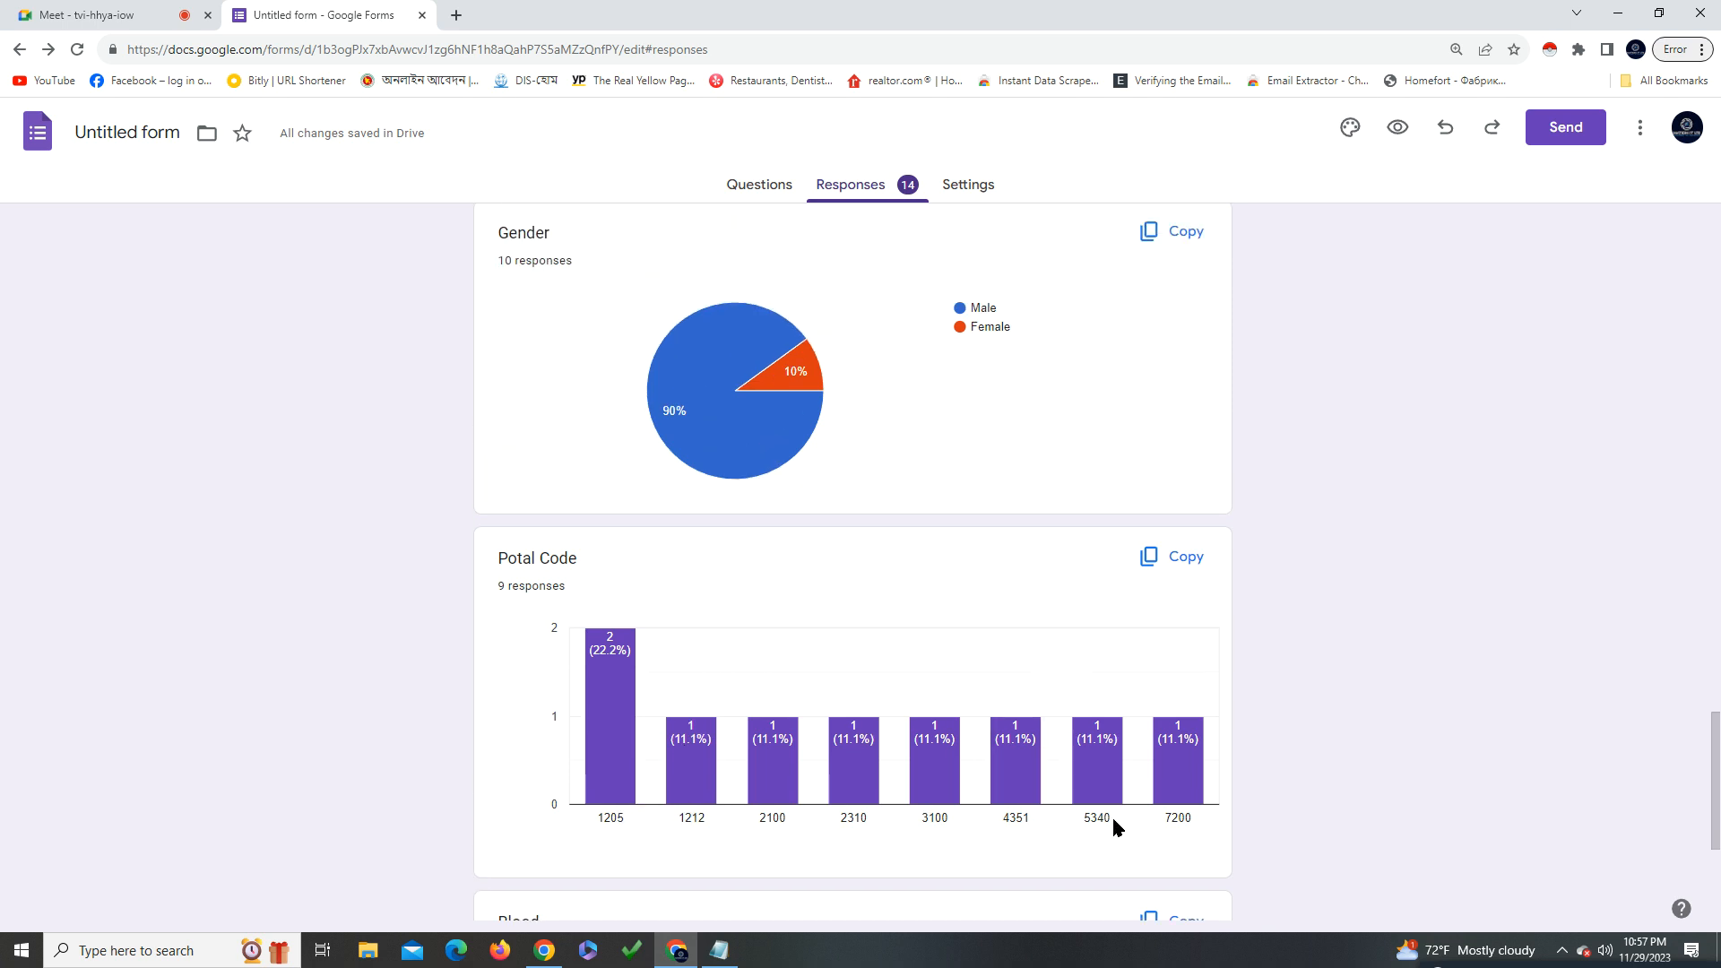
scroll(1114, 822, "up", 2)
scroll(1111, 814, "up", 1)
mouse_move(785, 641)
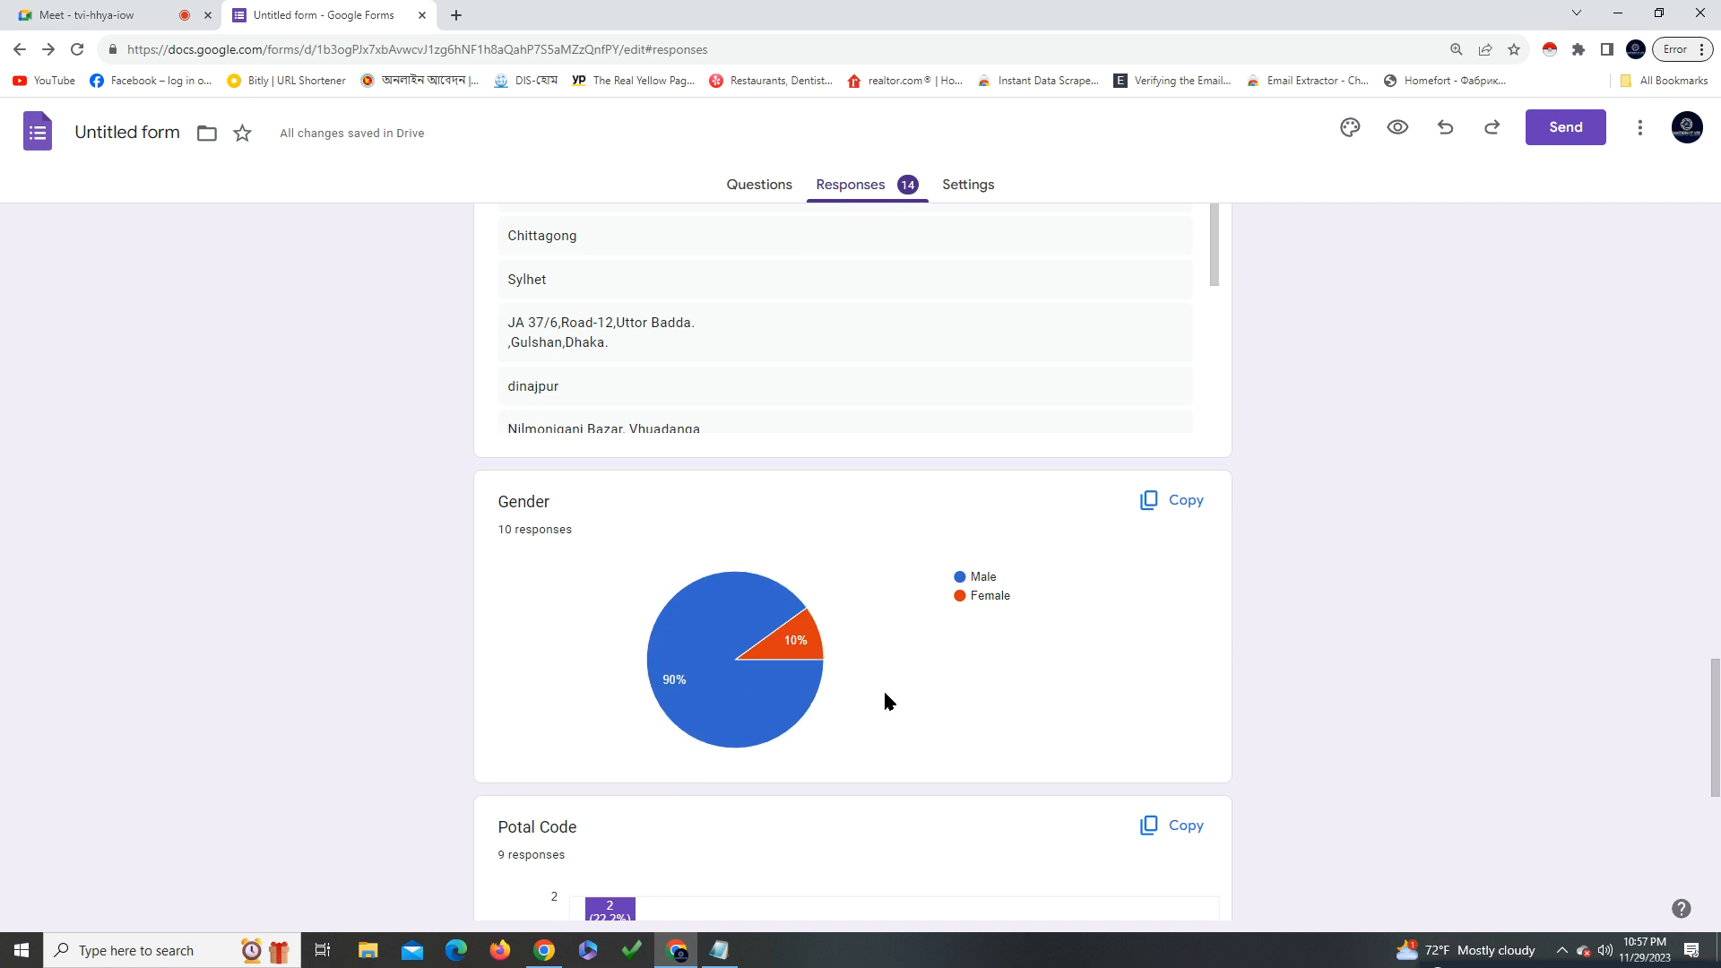
Skim the refreshed summary's Name, Email, Phone, ID No and Address answers
scroll(758, 688, "up", 20)
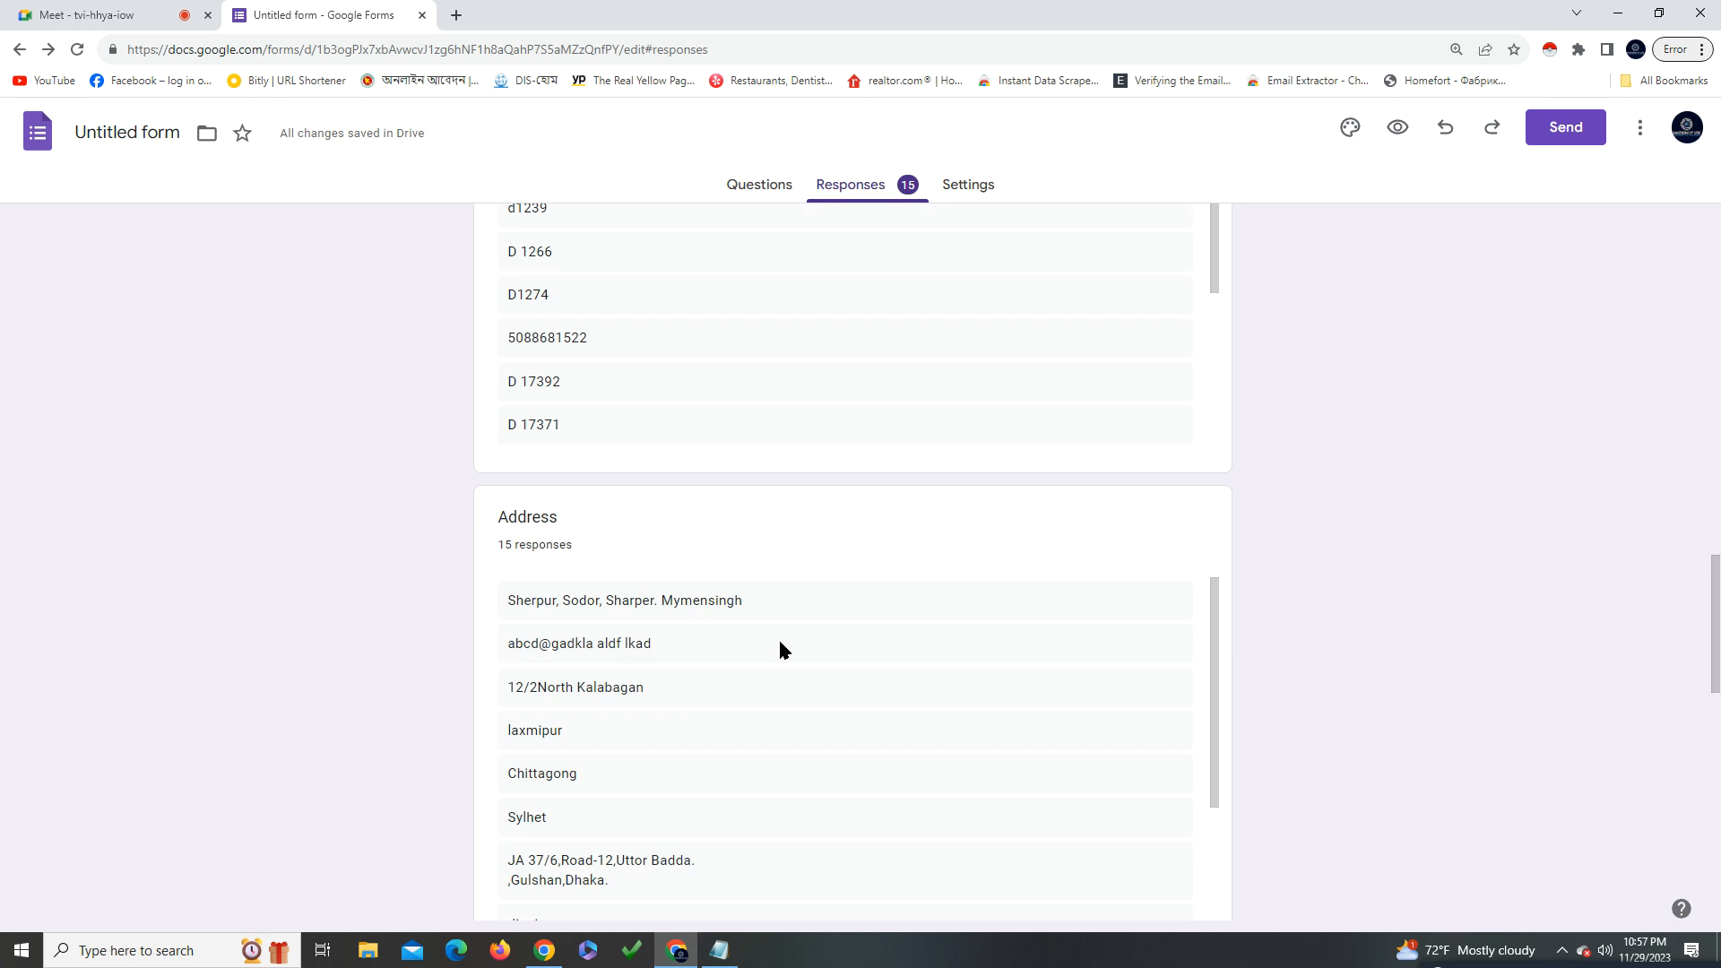
scroll(790, 637, "up", 2)
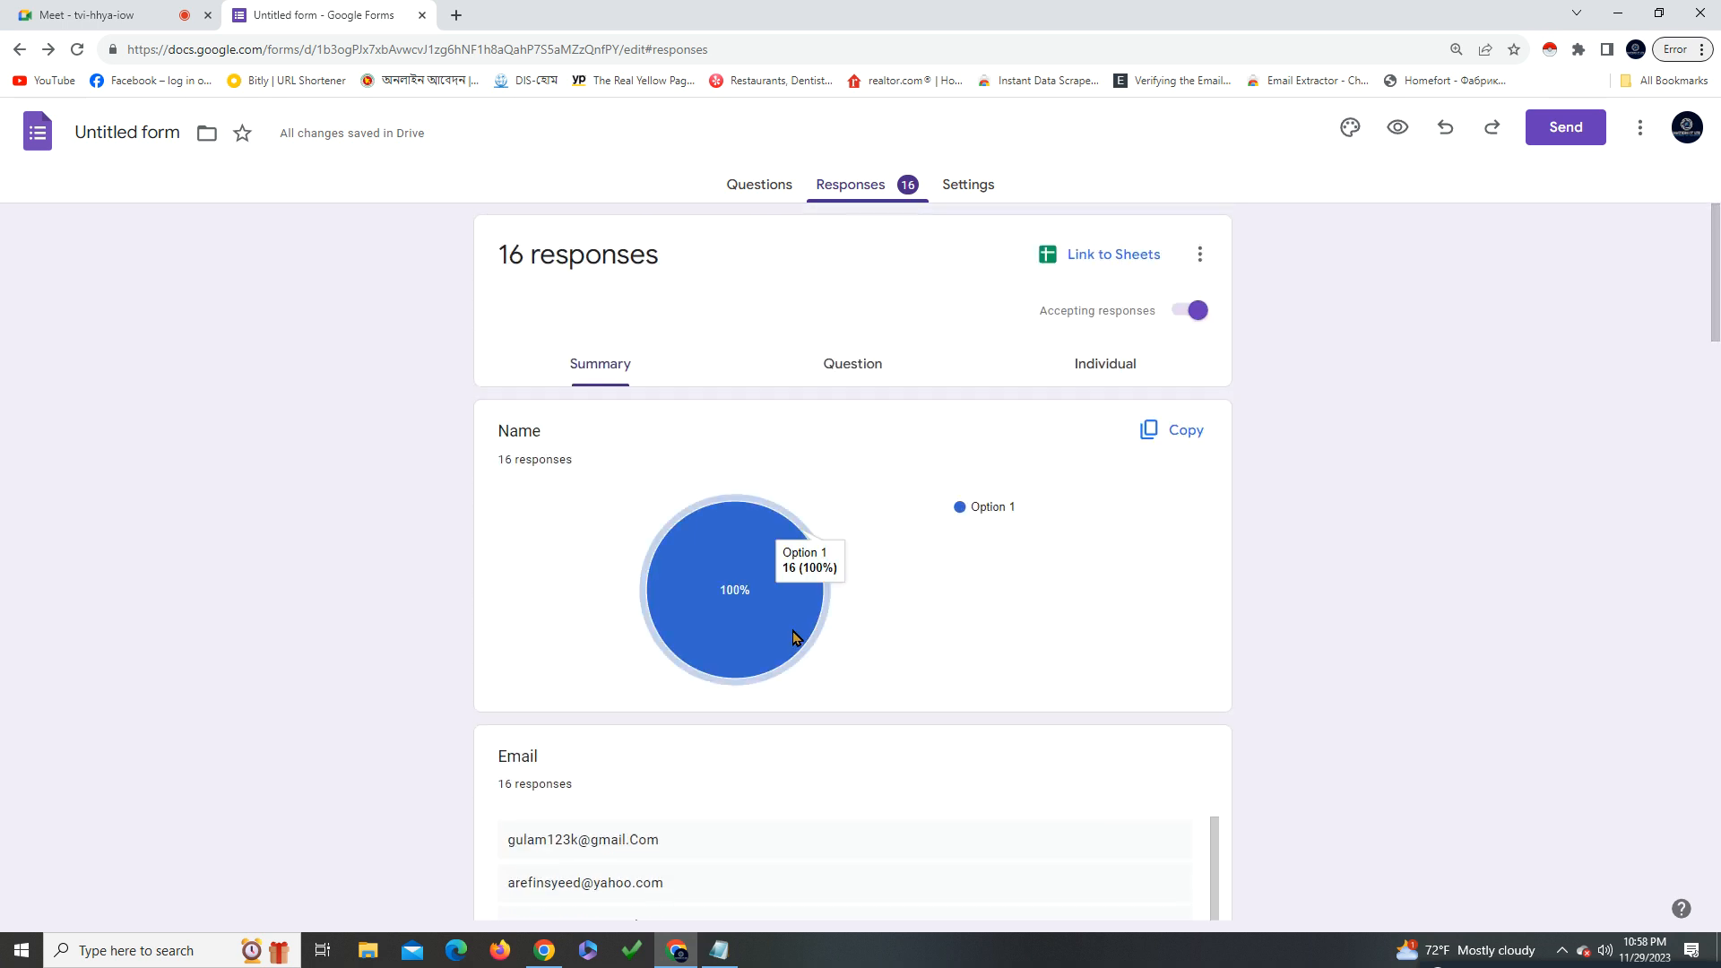
scroll(789, 582, "down", 10)
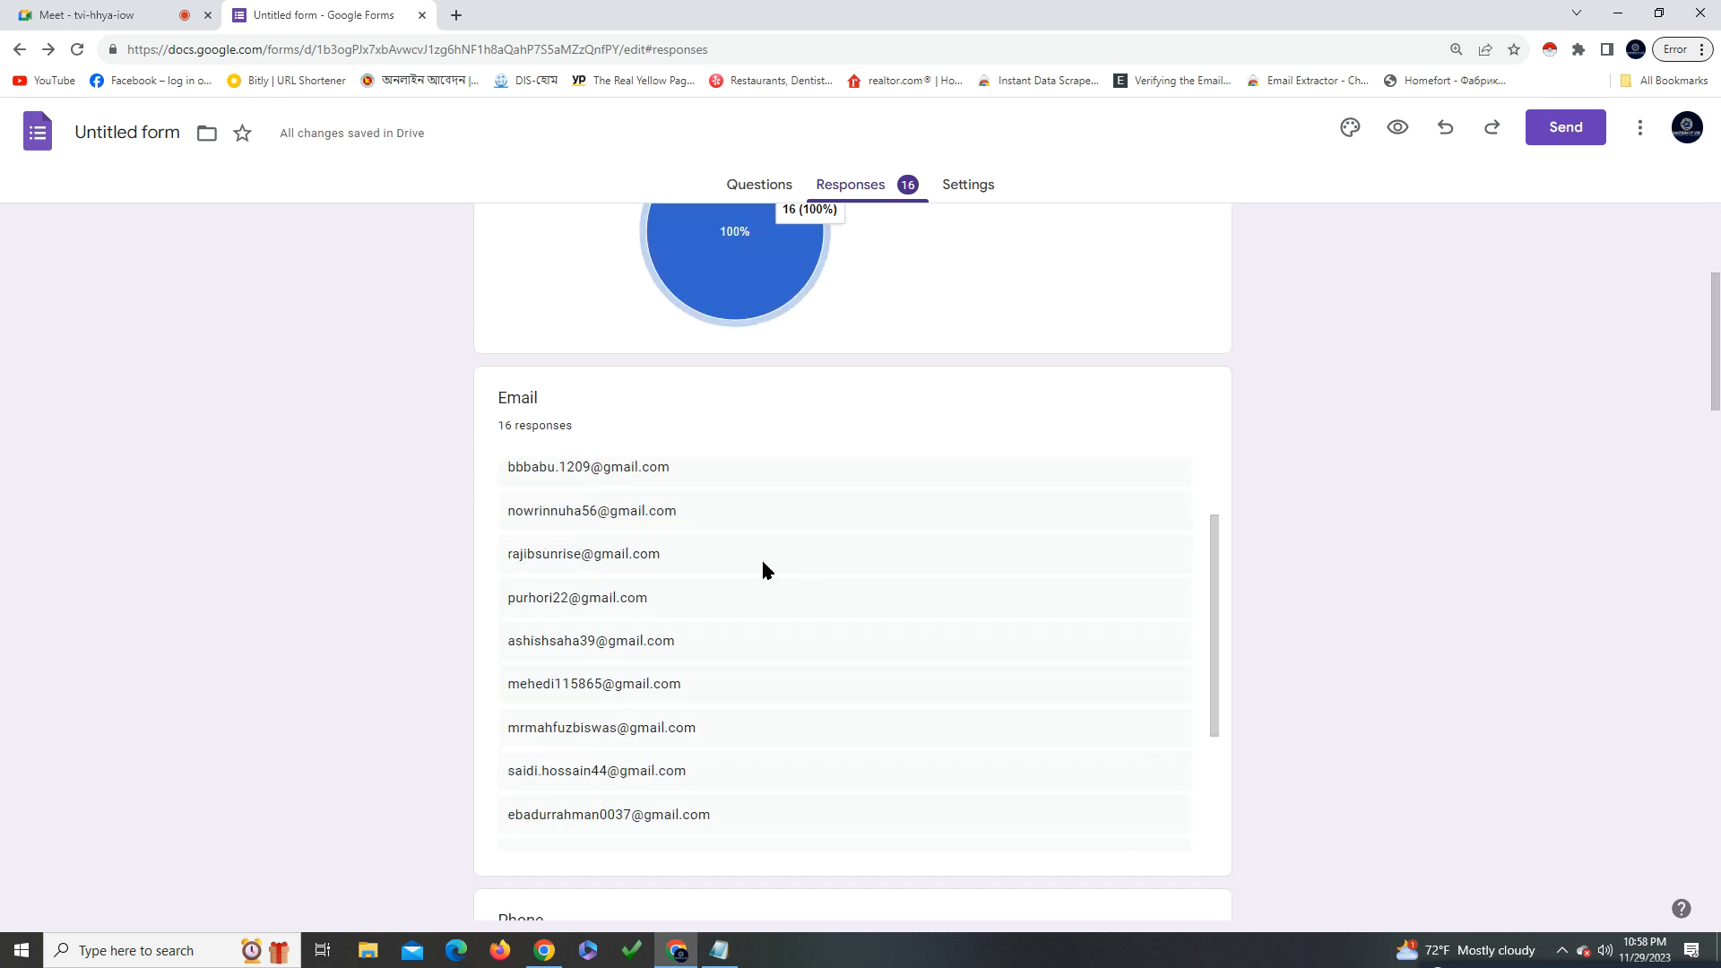
scroll(815, 599, "down", 12)
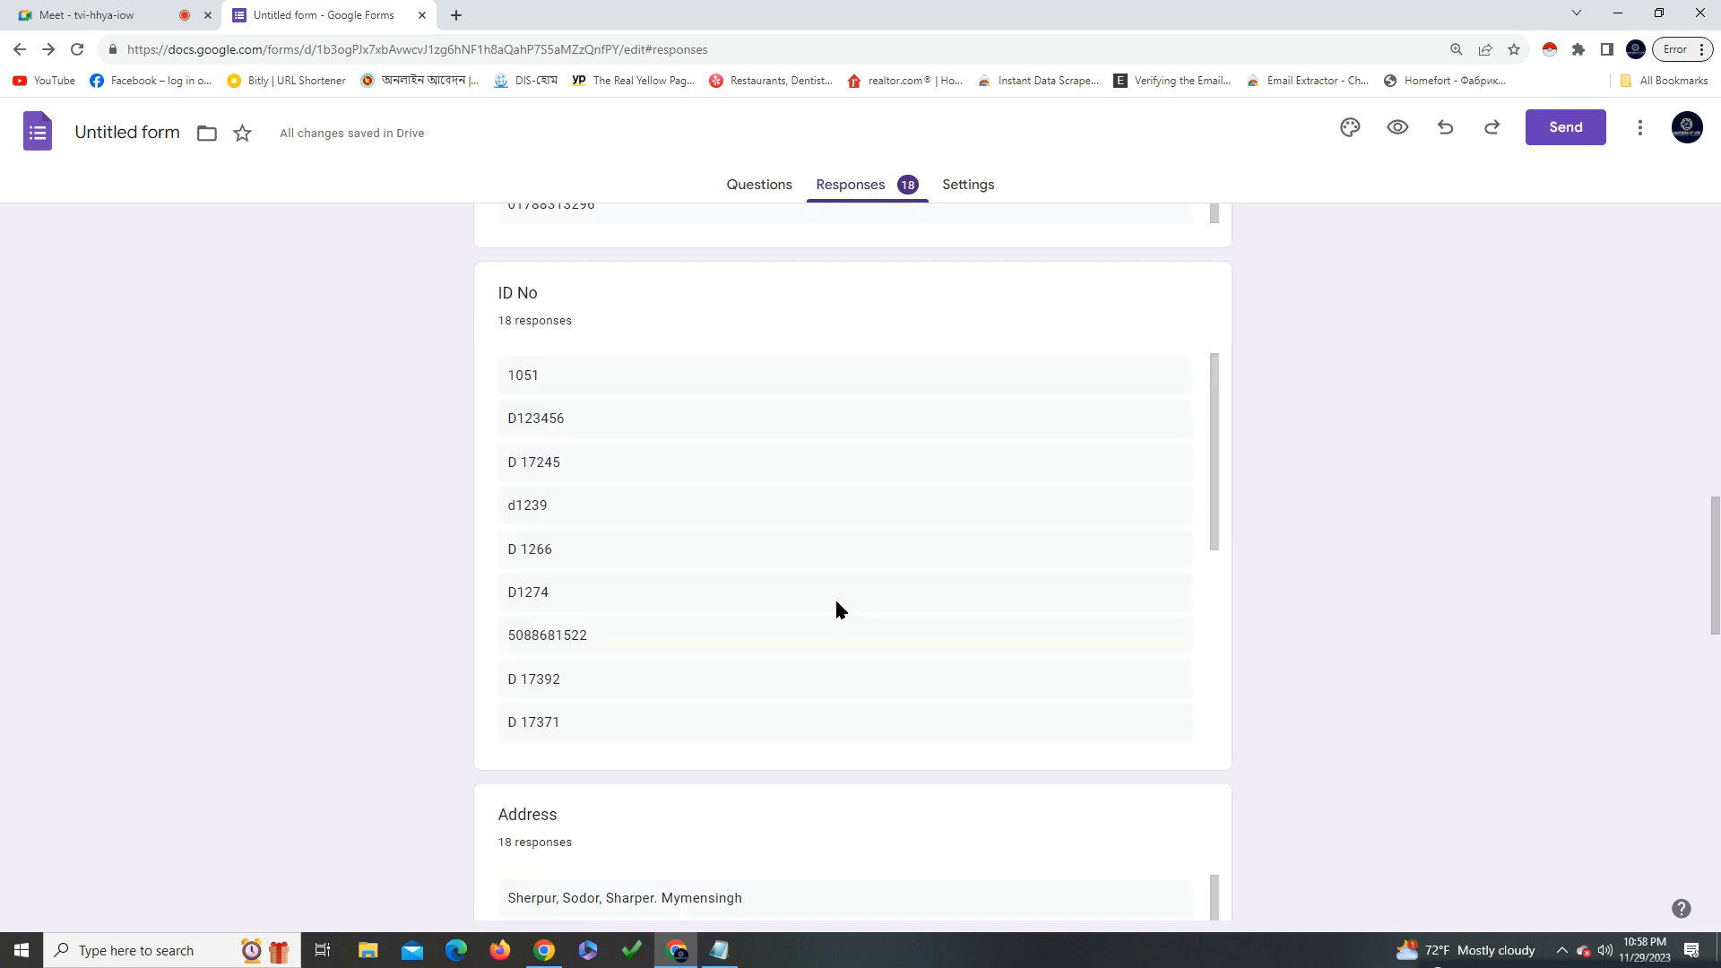
scroll(839, 600, "down", 5)
scroll(856, 605, "up", 14)
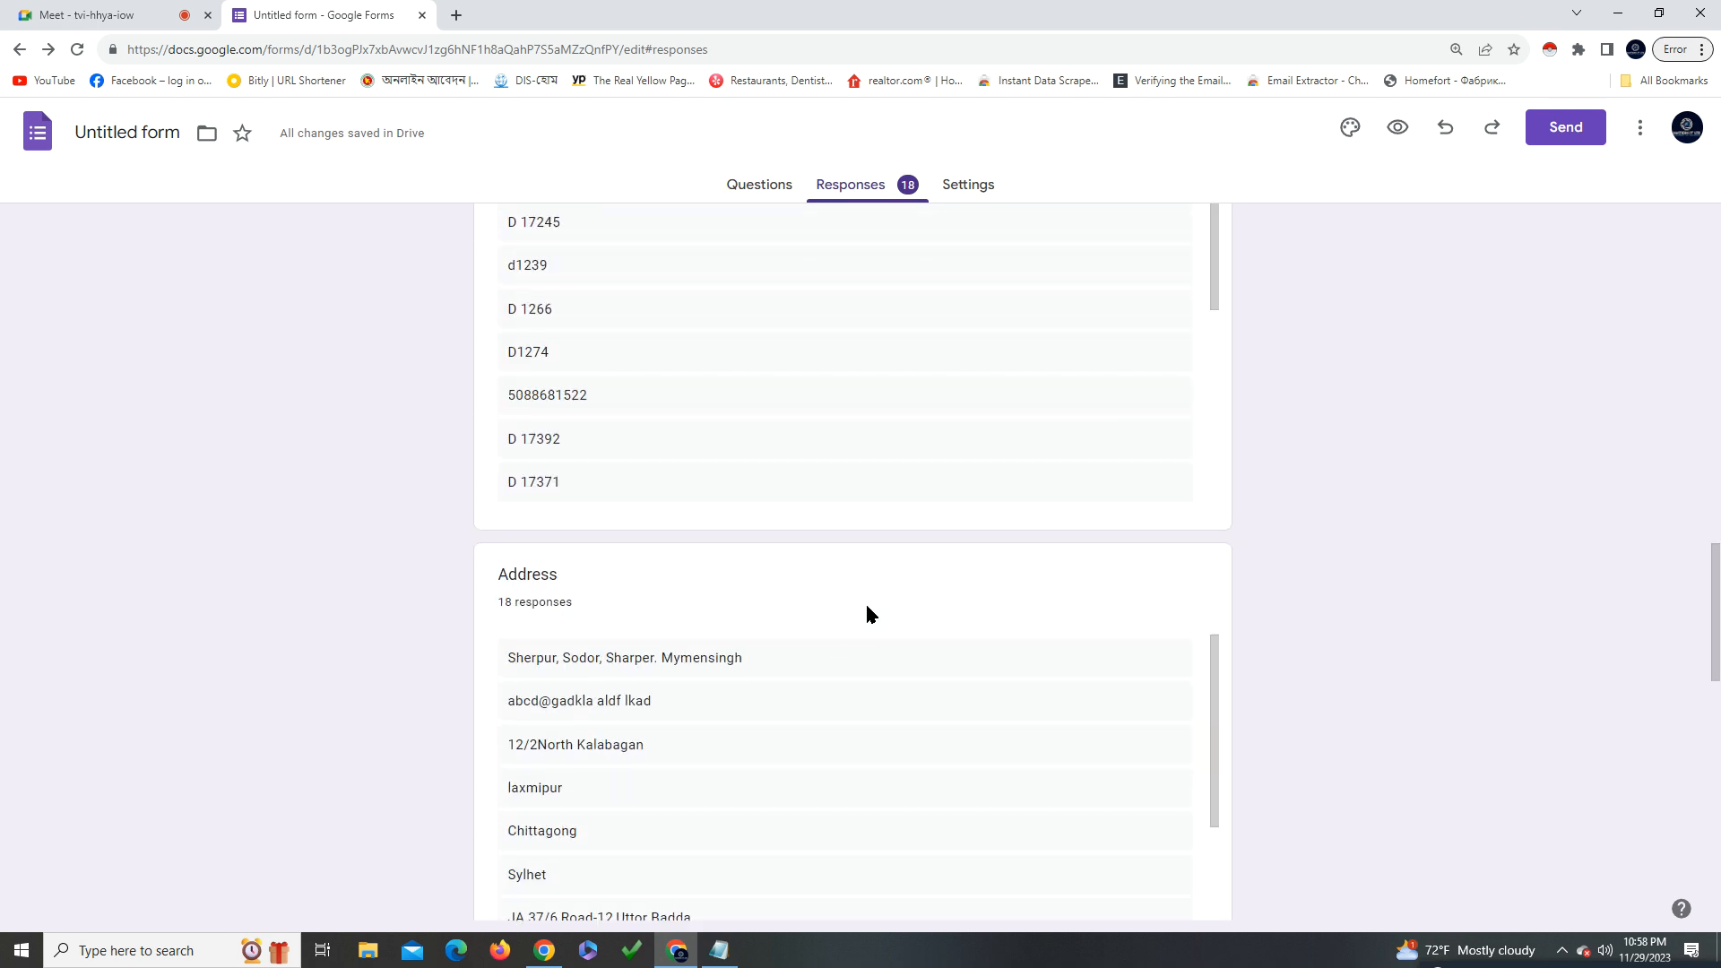
scroll(868, 610, "up", 10)
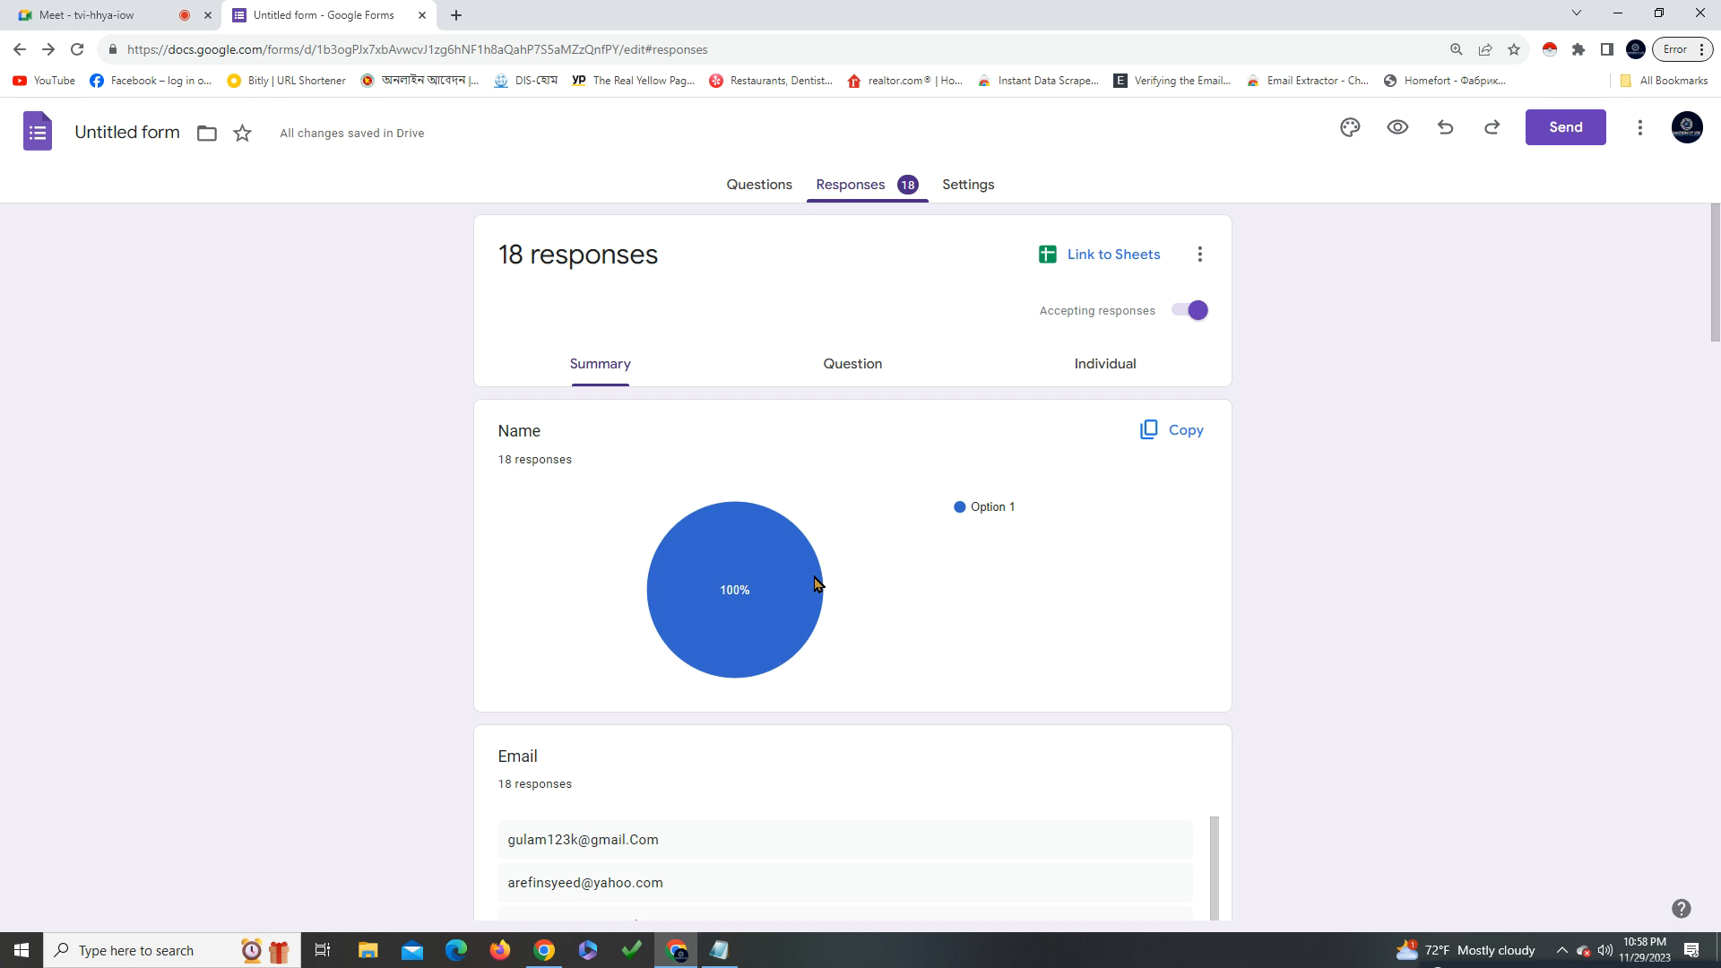
Go through the whole response summary from the Name chart to the Gender, Potal Code and Blood charts
mouse_move(762, 527)
scroll(776, 545, "down", 18)
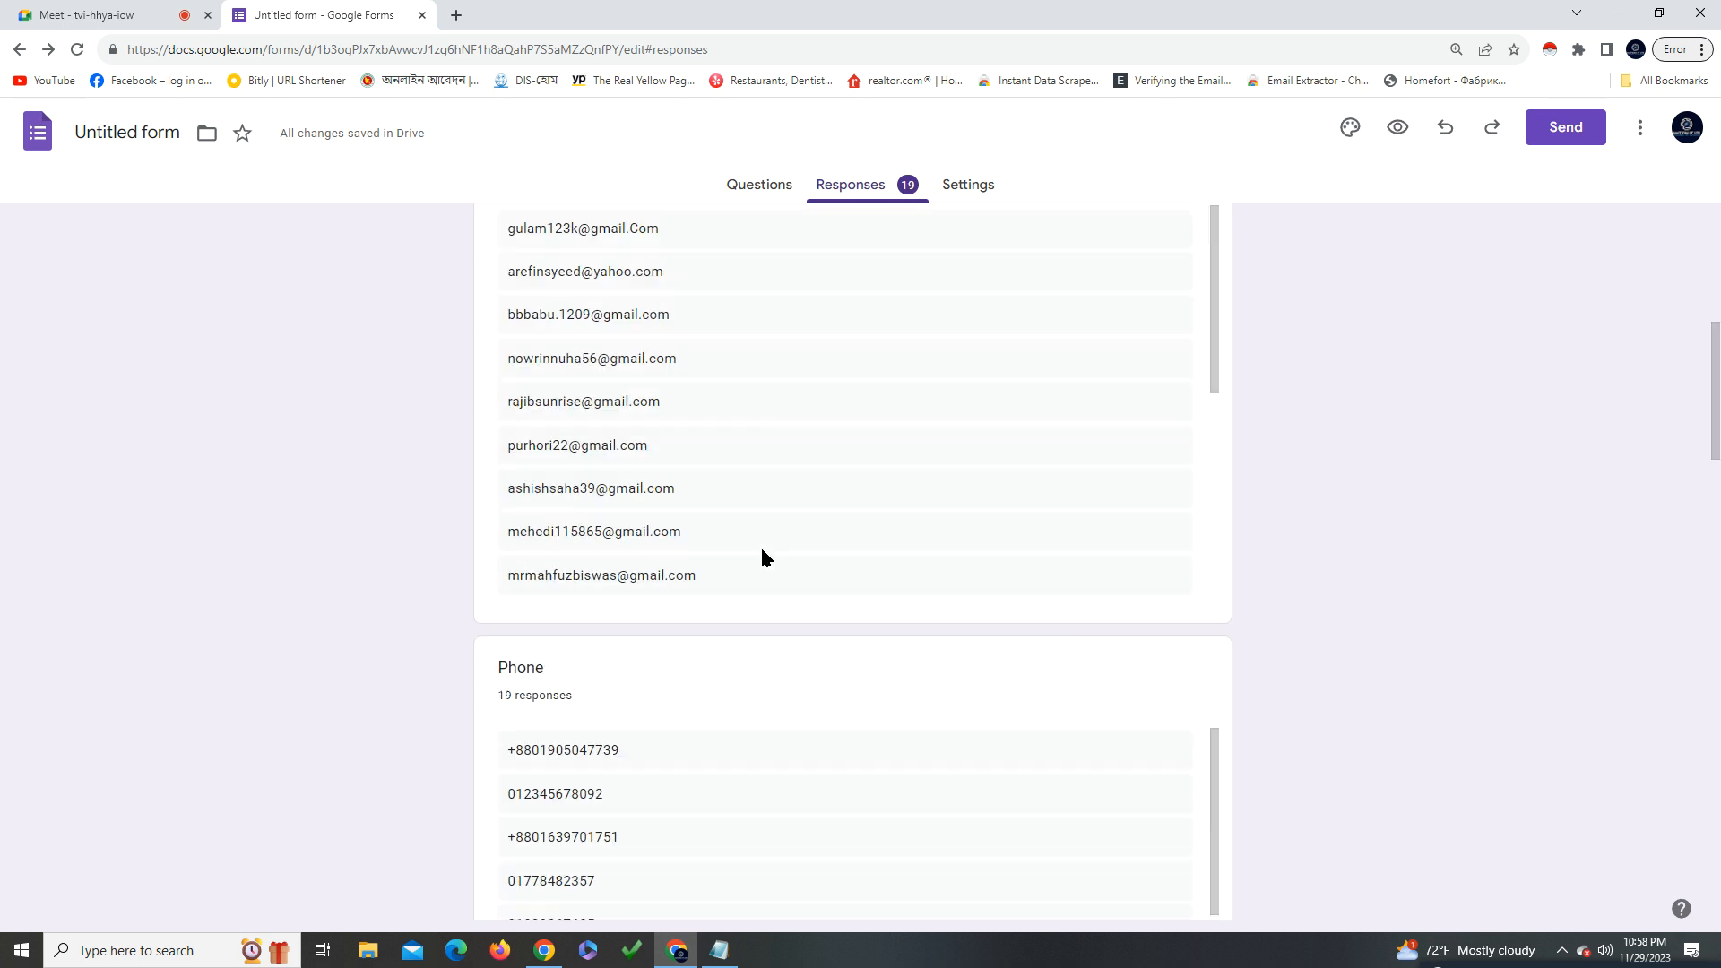
scroll(885, 545, "down", 4)
scroll(885, 545, "down", 6)
scroll(910, 574, "down", 10)
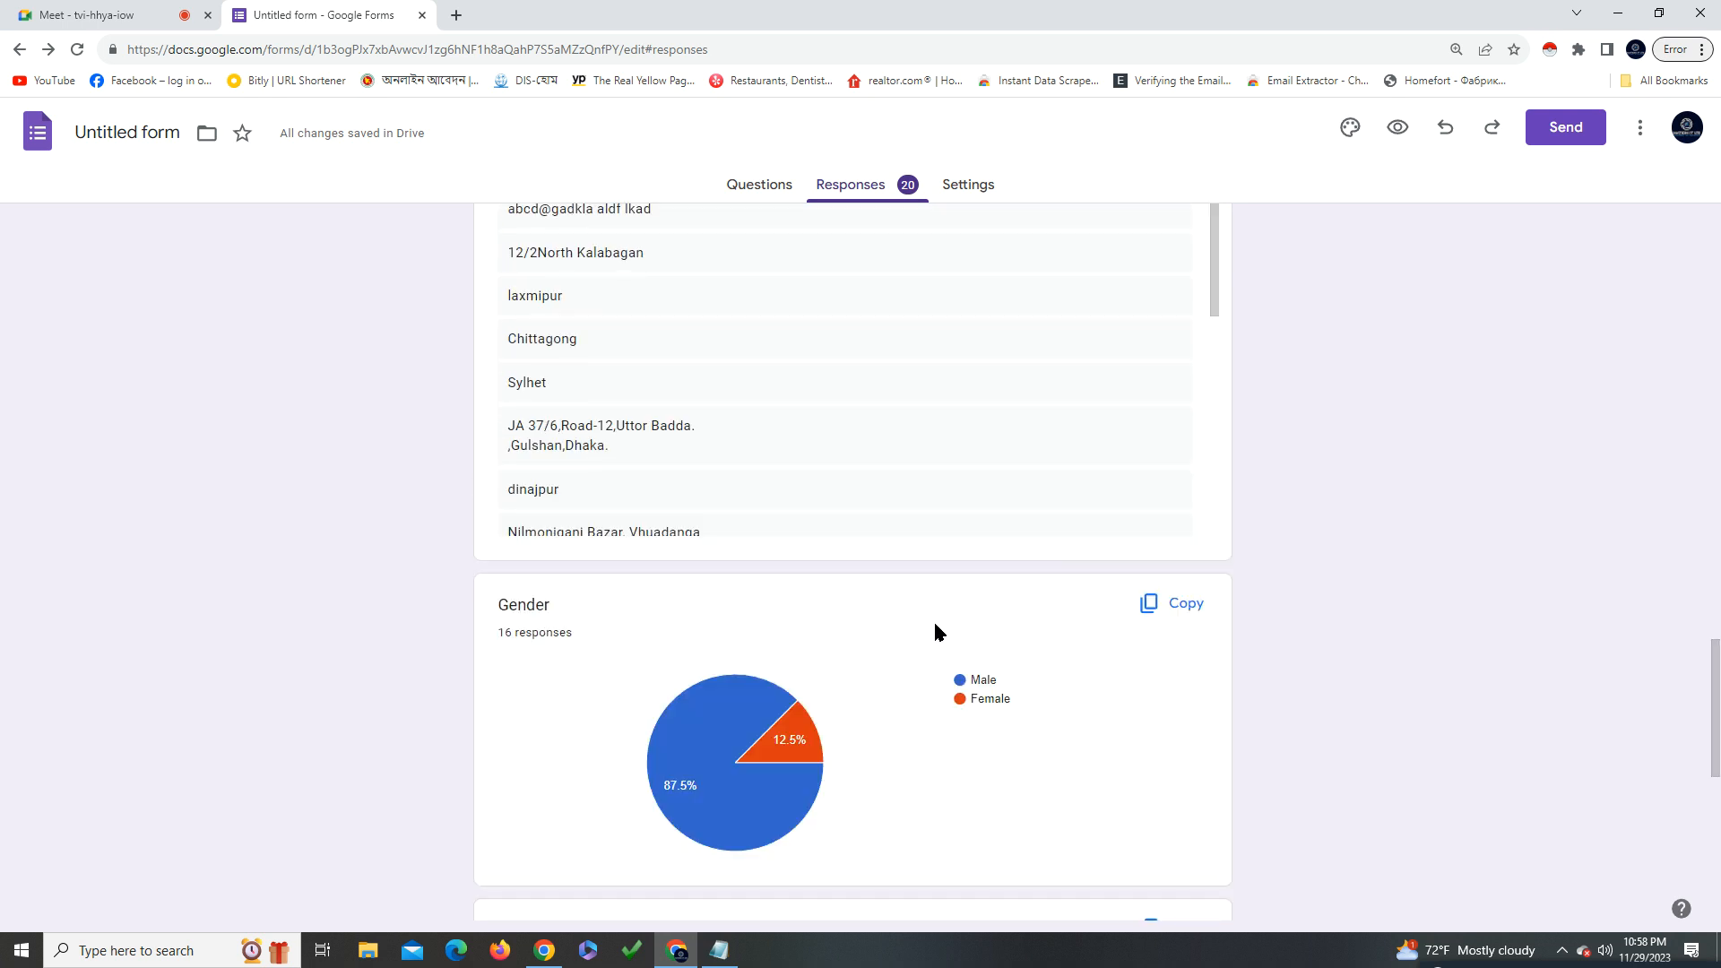
scroll(933, 627, "down", 3)
scroll(933, 627, "up", 1)
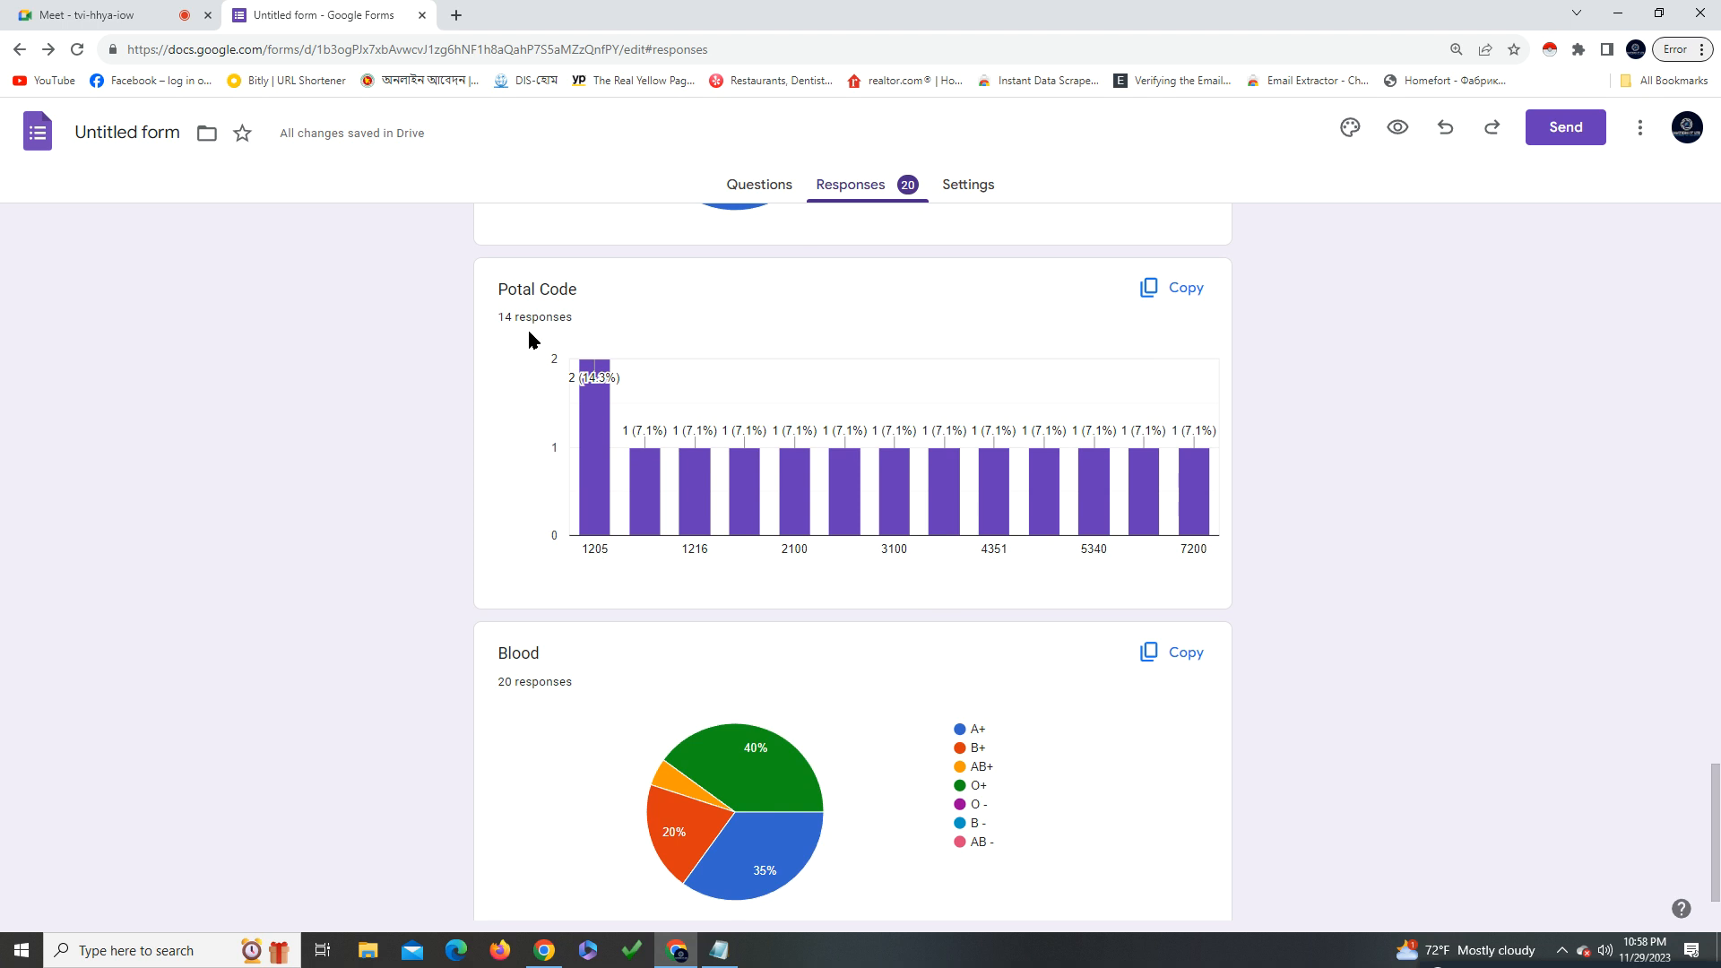
scroll(926, 527, "down", 1)
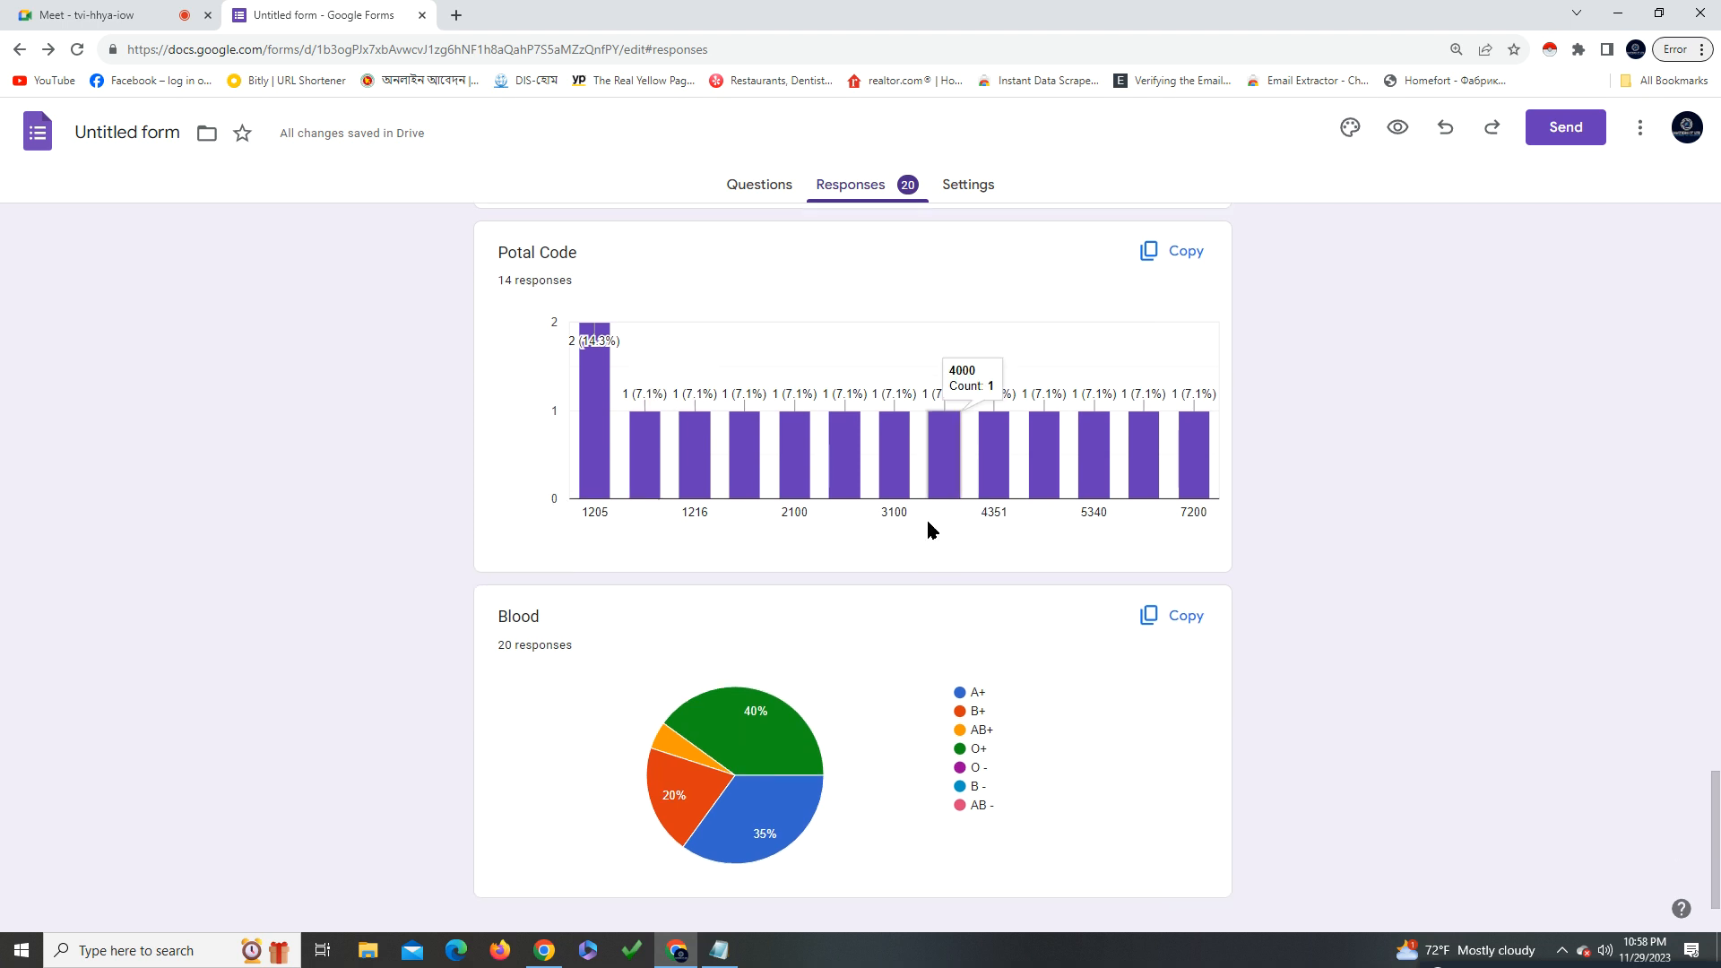
scroll(923, 533, "up", 2)
scroll(627, 717, "down", 1)
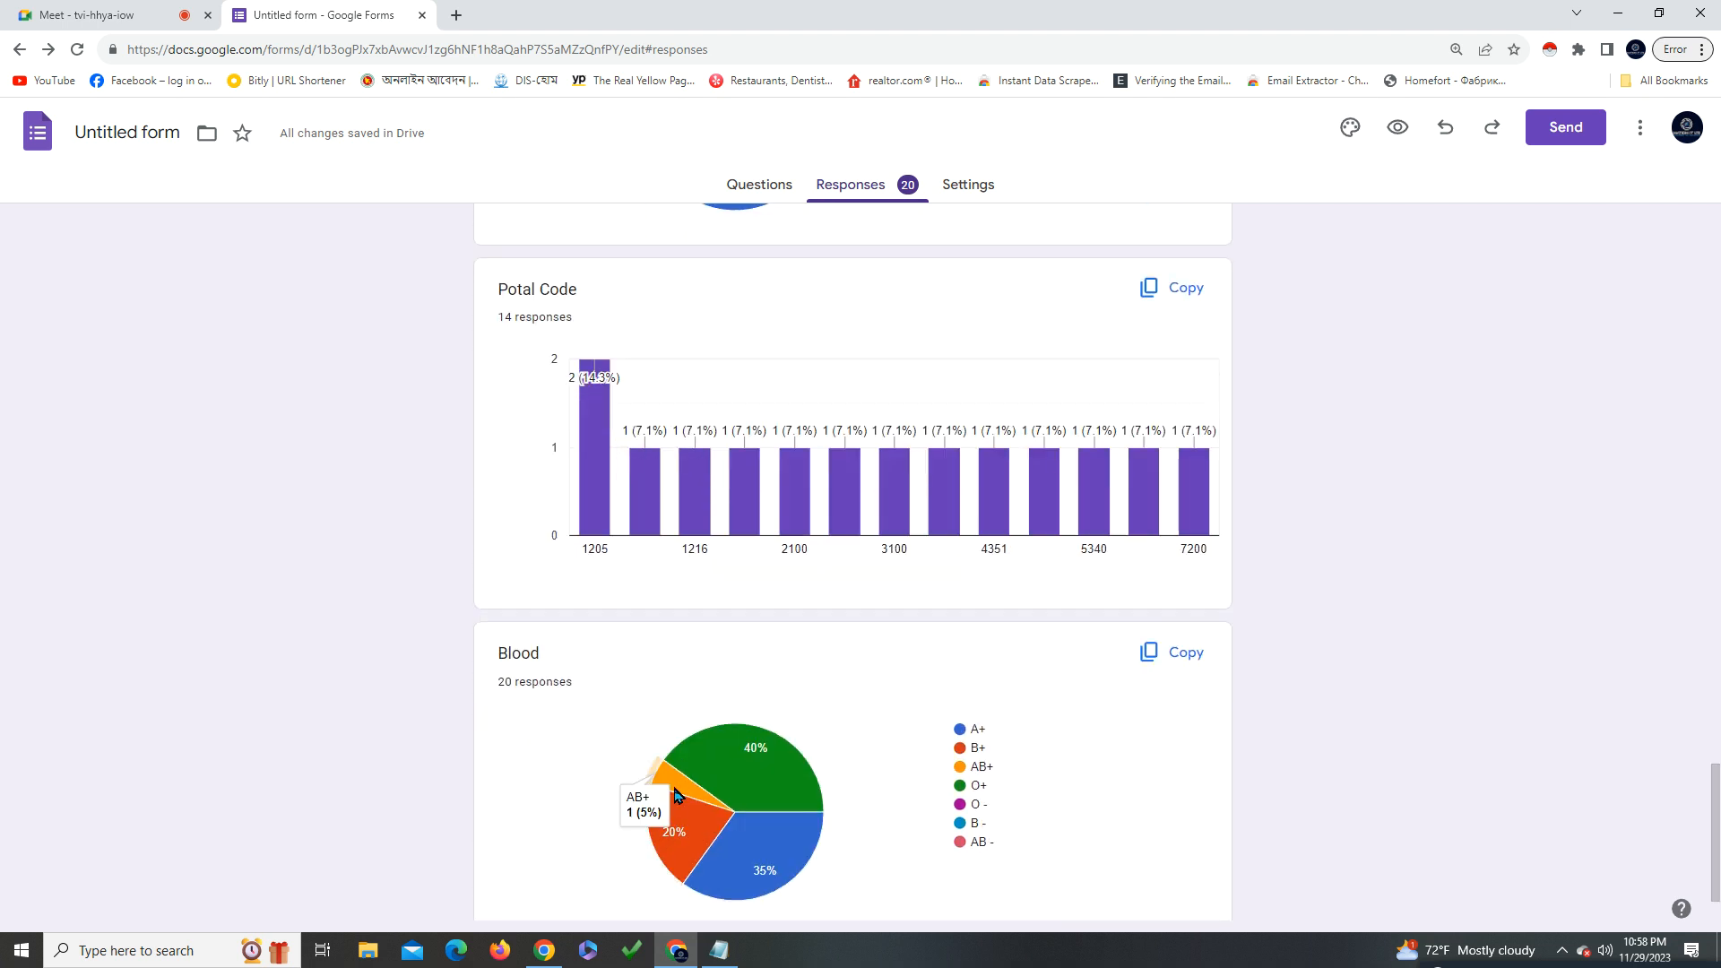
Inspect the O+, AB+, B+ and A+ slices of the Blood chart
scroll(677, 789, "down", 1)
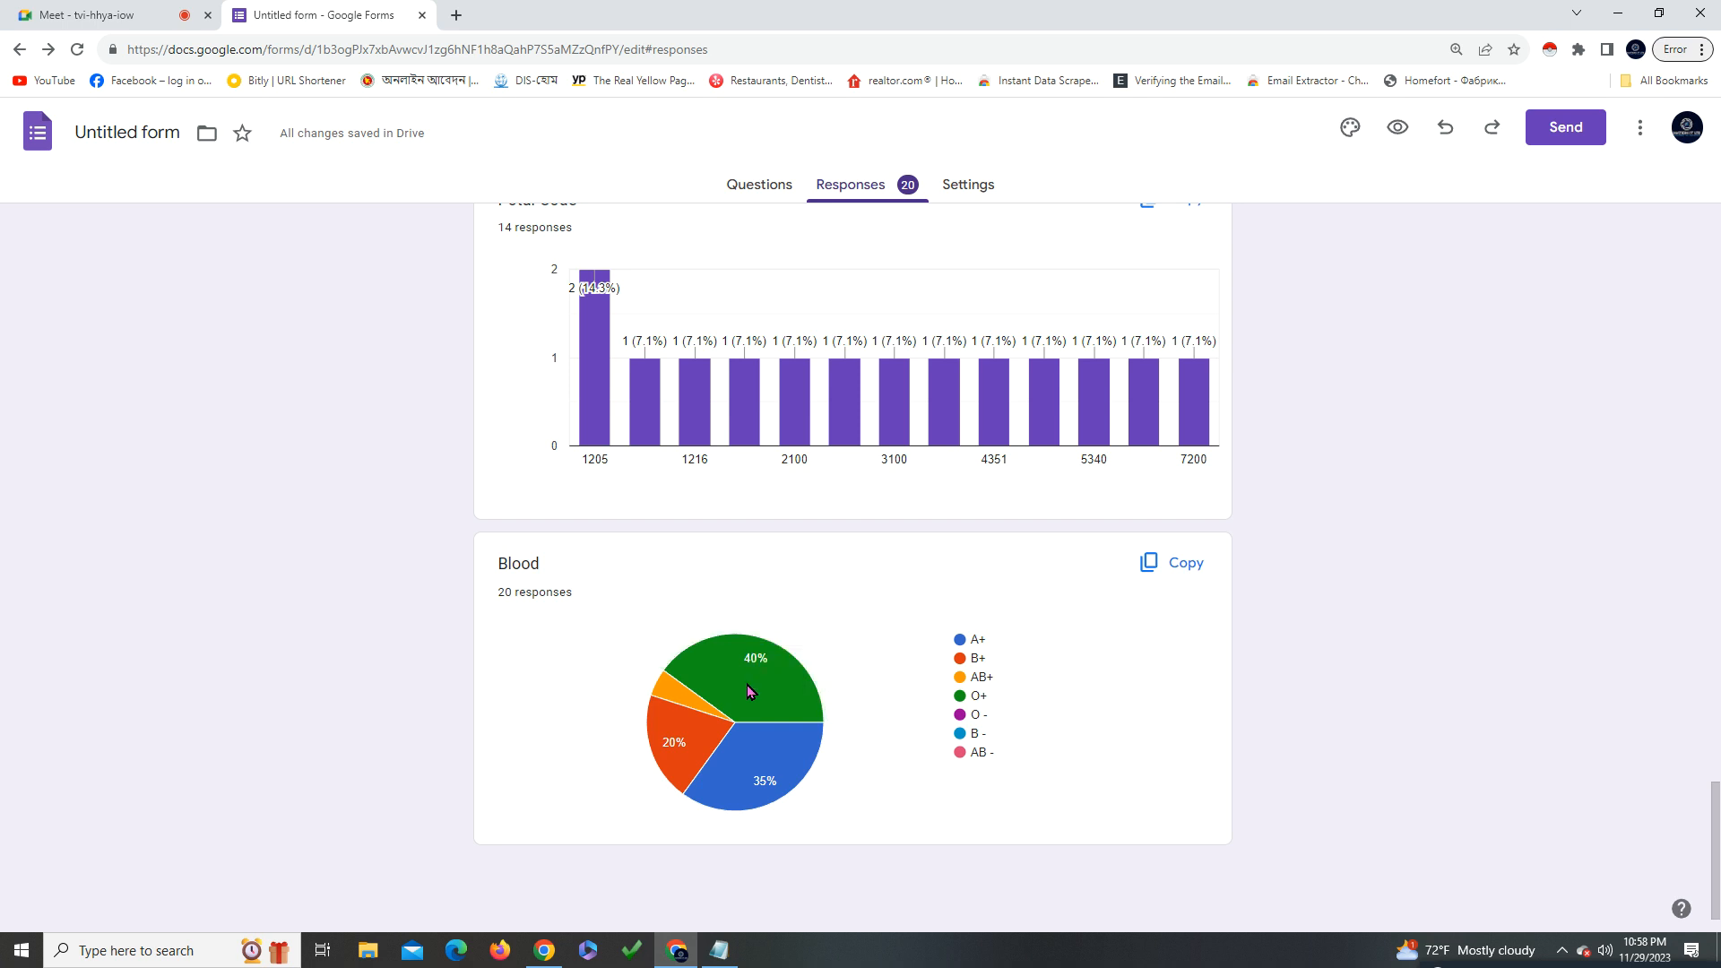
mouse_move(747, 775)
mouse_move(763, 684)
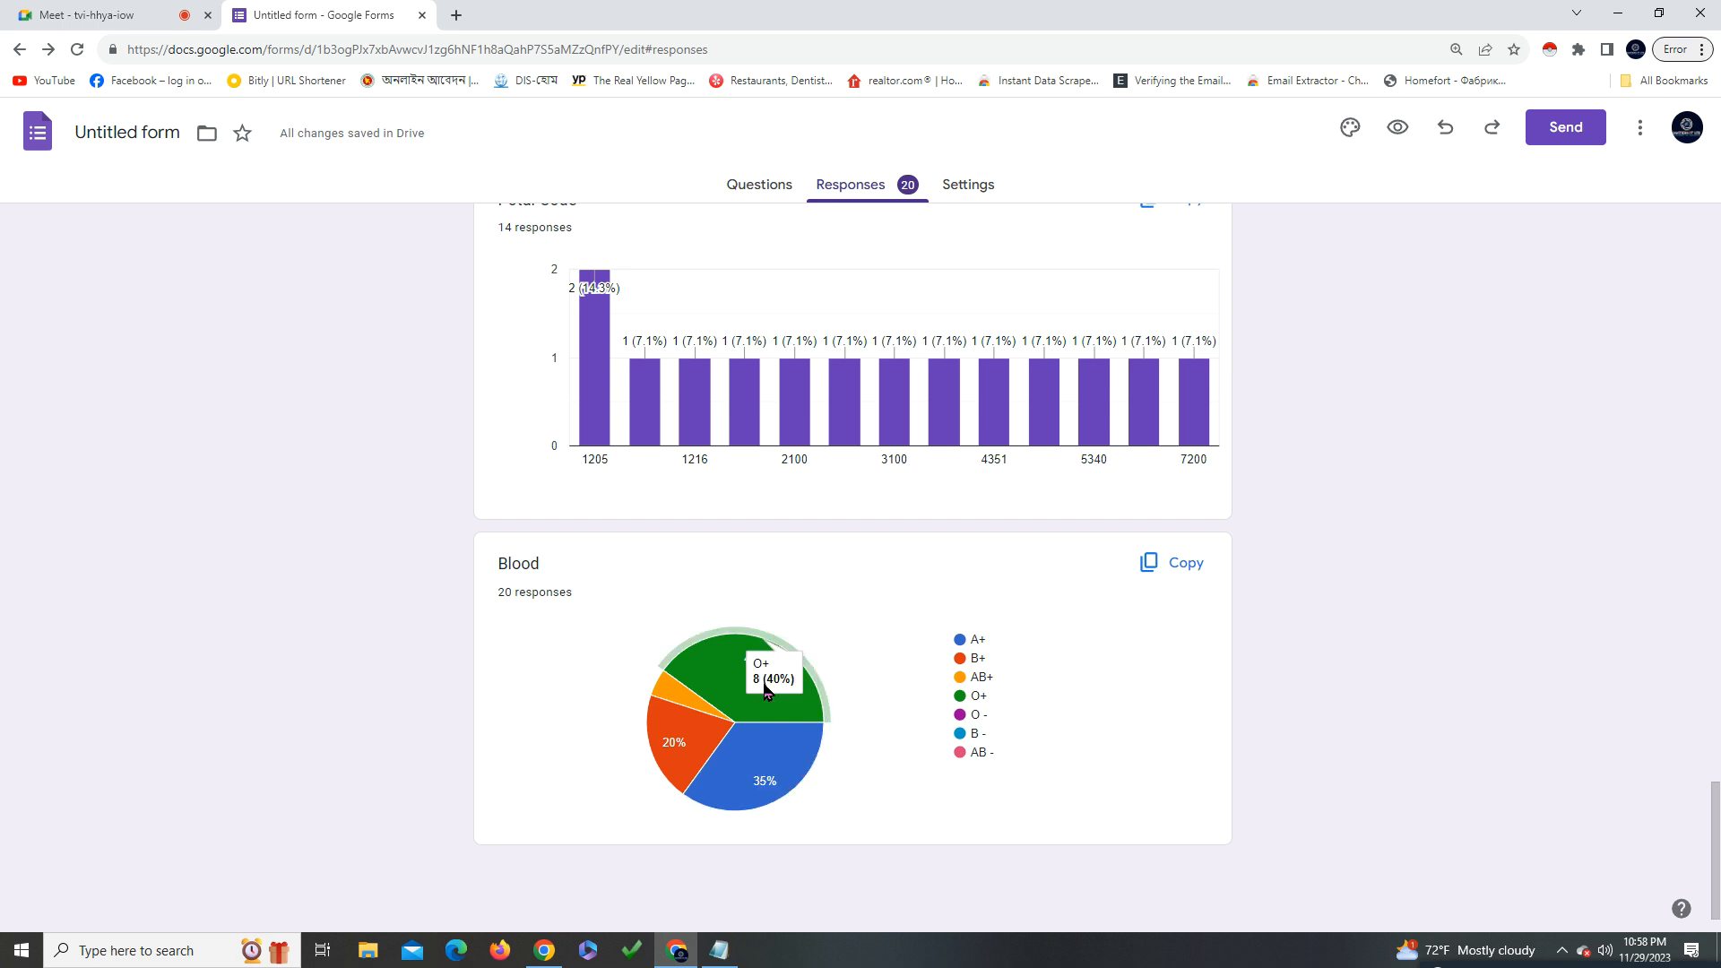
mouse_move(666, 711)
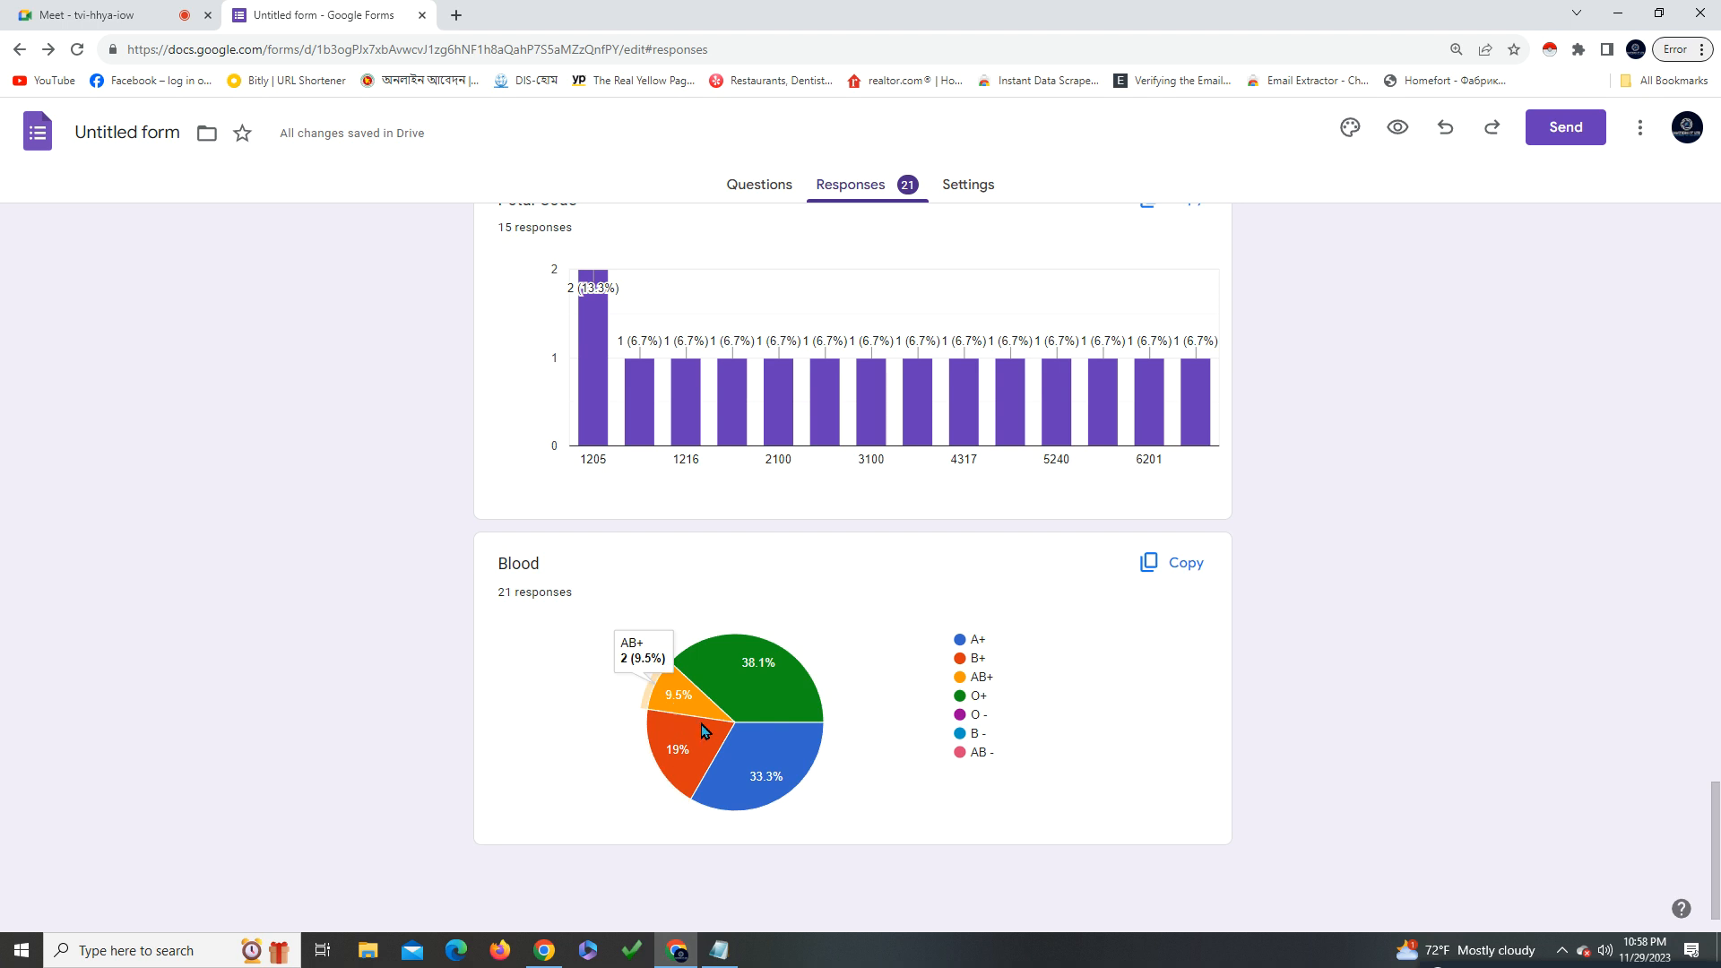
mouse_move(696, 739)
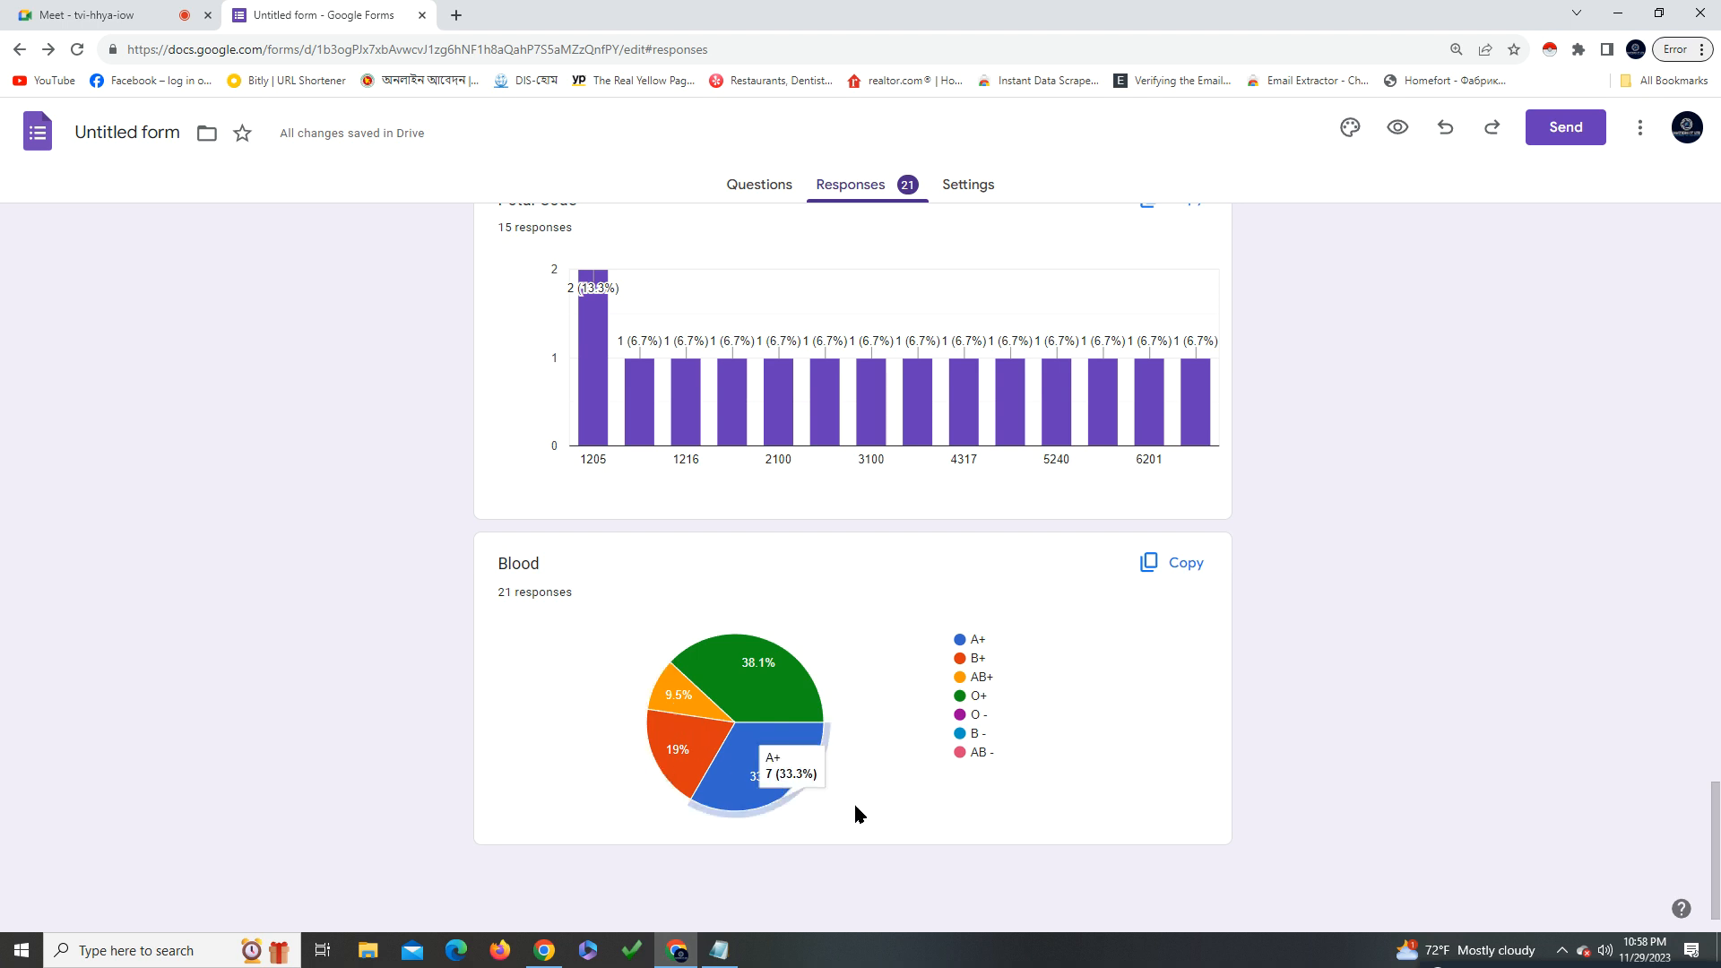
Look back over the summary from the Blood chart up to the overall response header
scroll(1105, 804, "up", 1)
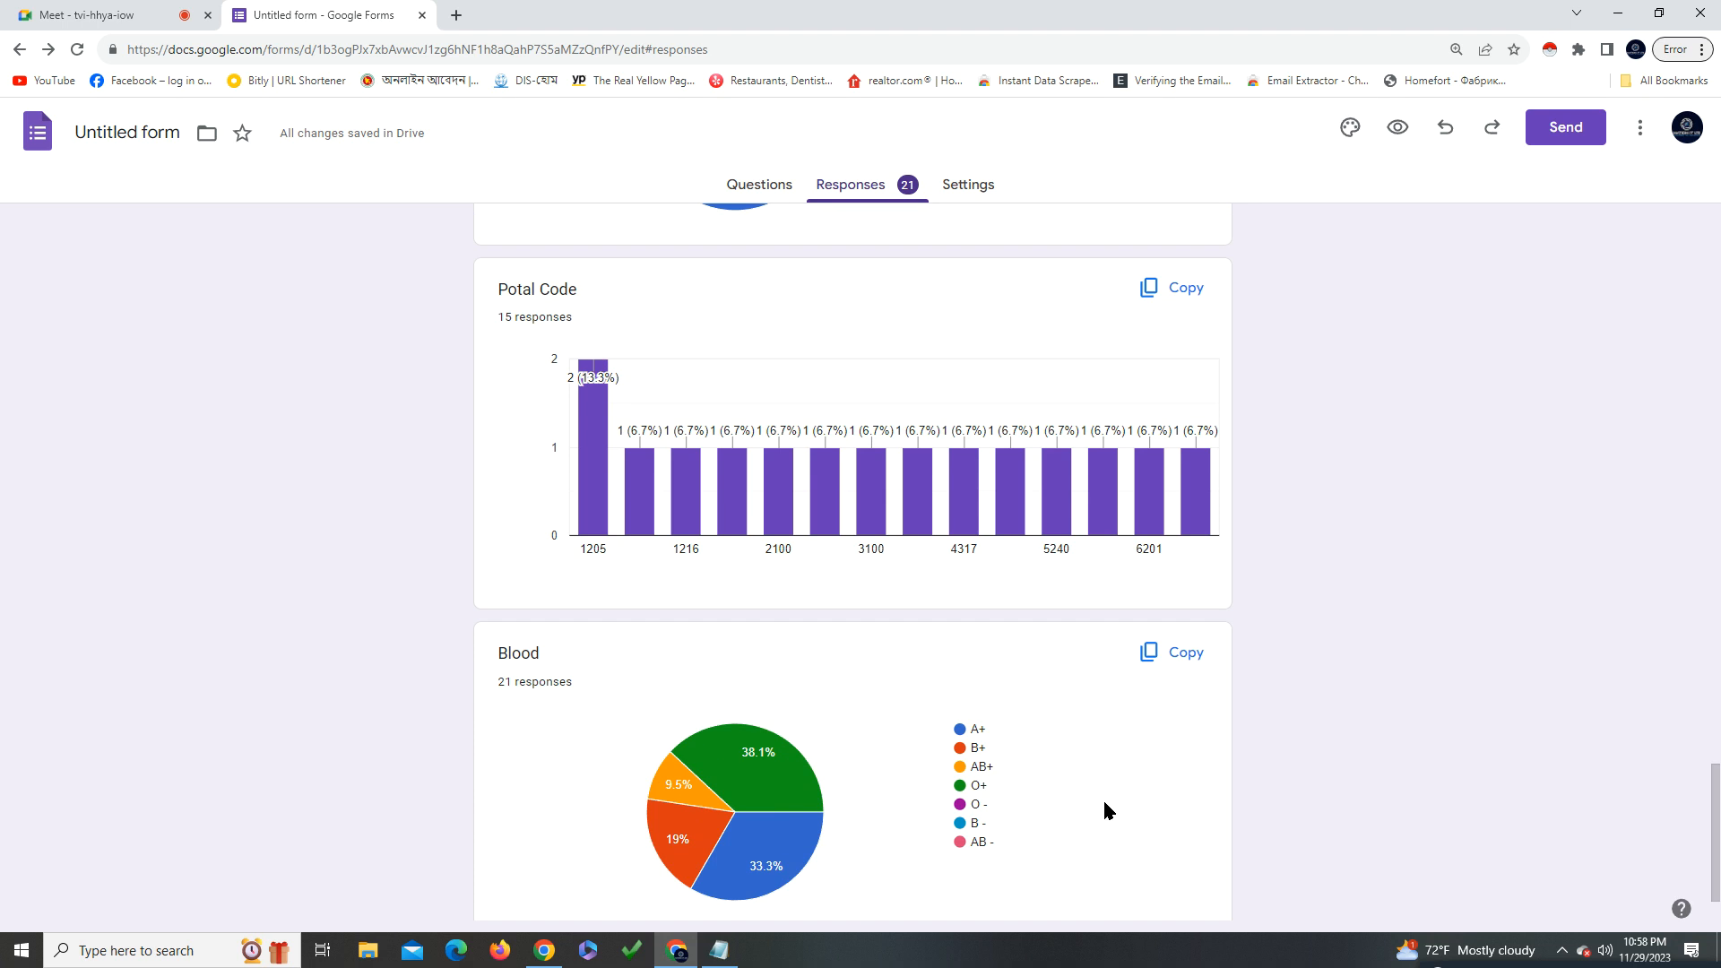
scroll(1102, 806, "down", 1)
scroll(1103, 811, "up", 4)
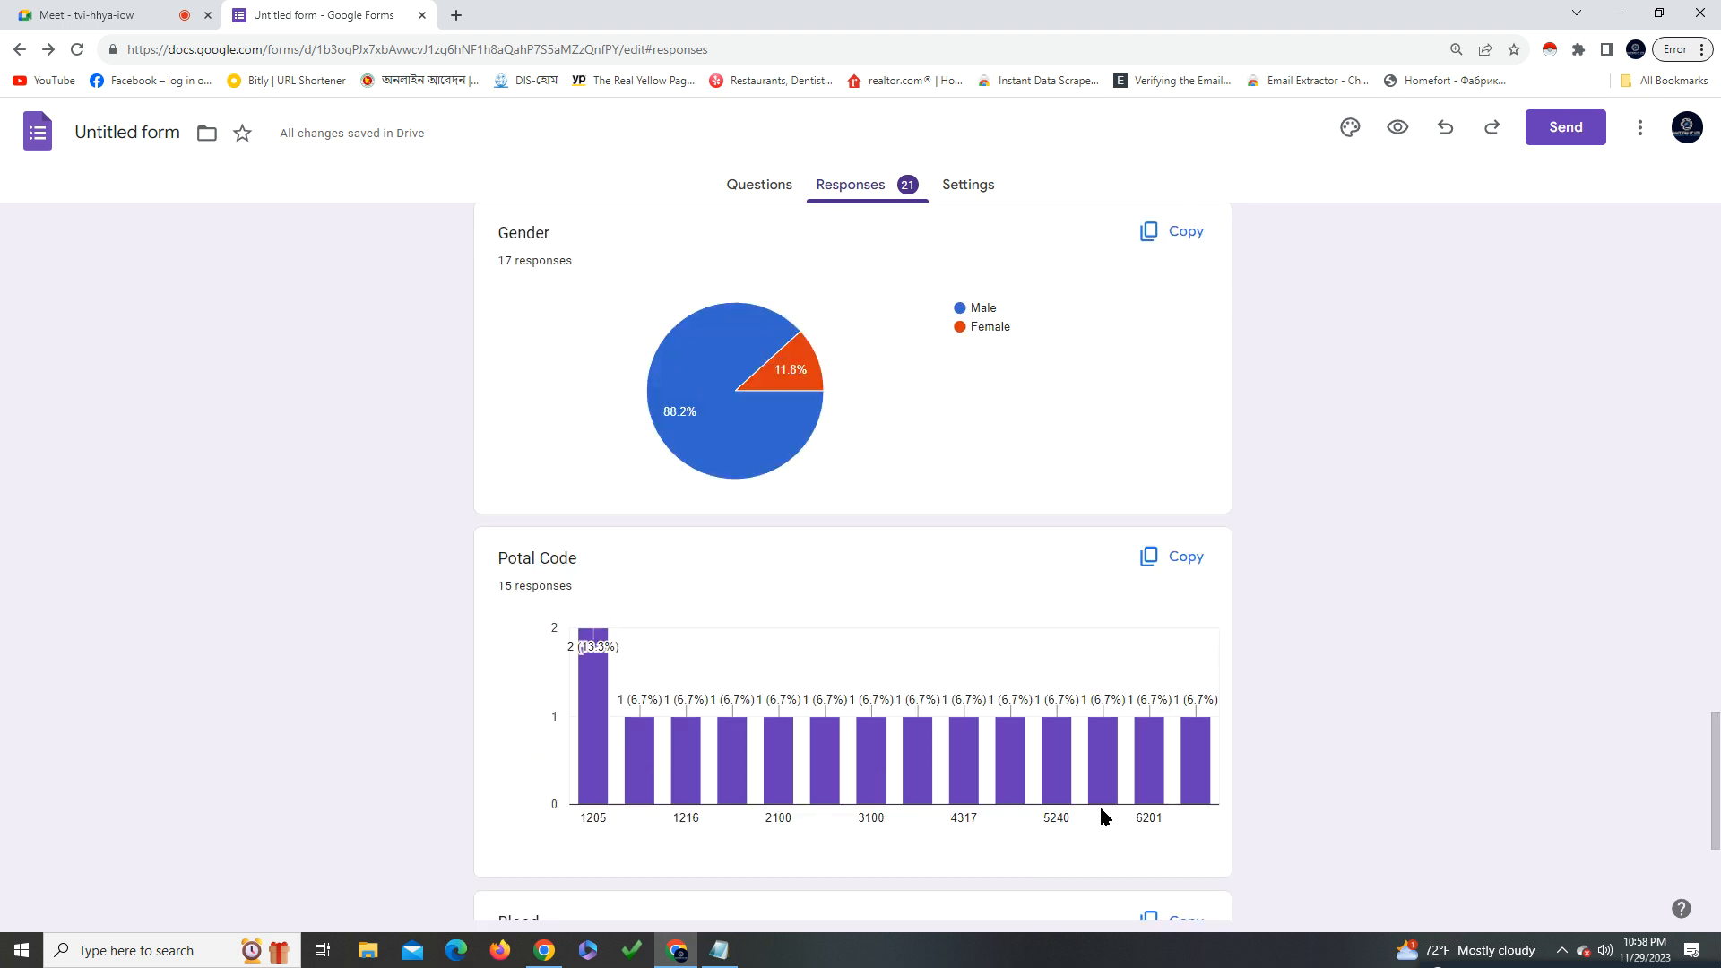
scroll(1103, 814, "up", 1)
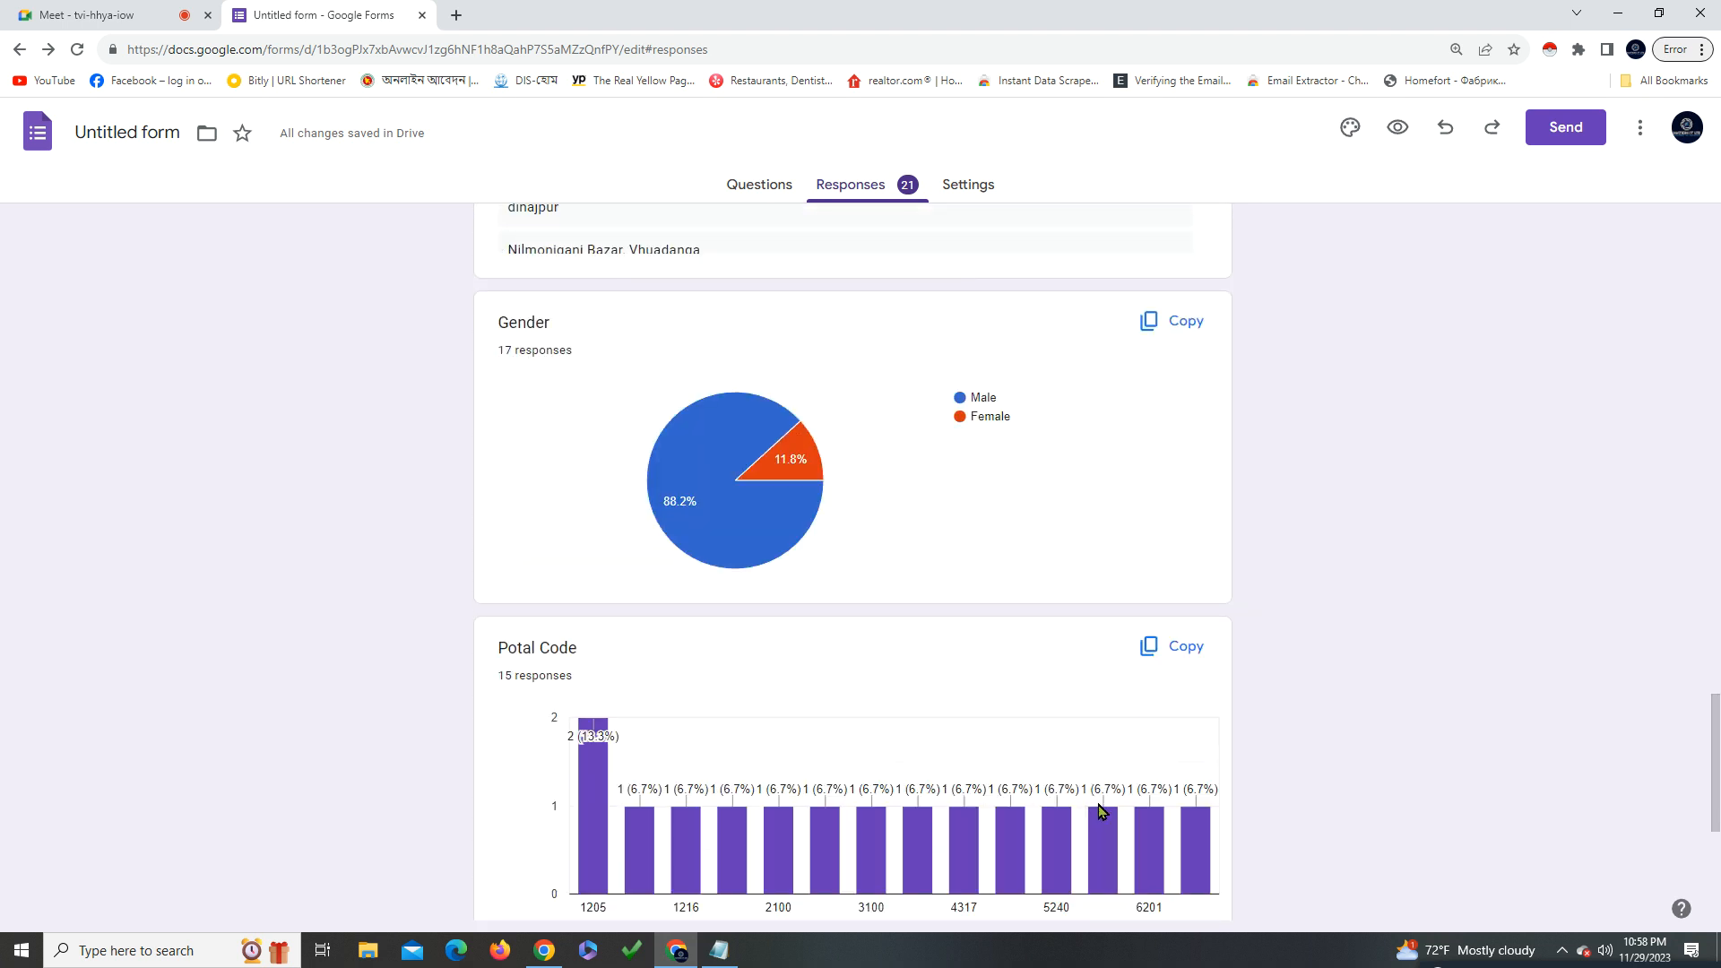
scroll(1100, 807, "up", 1)
scroll(1101, 811, "up", 6)
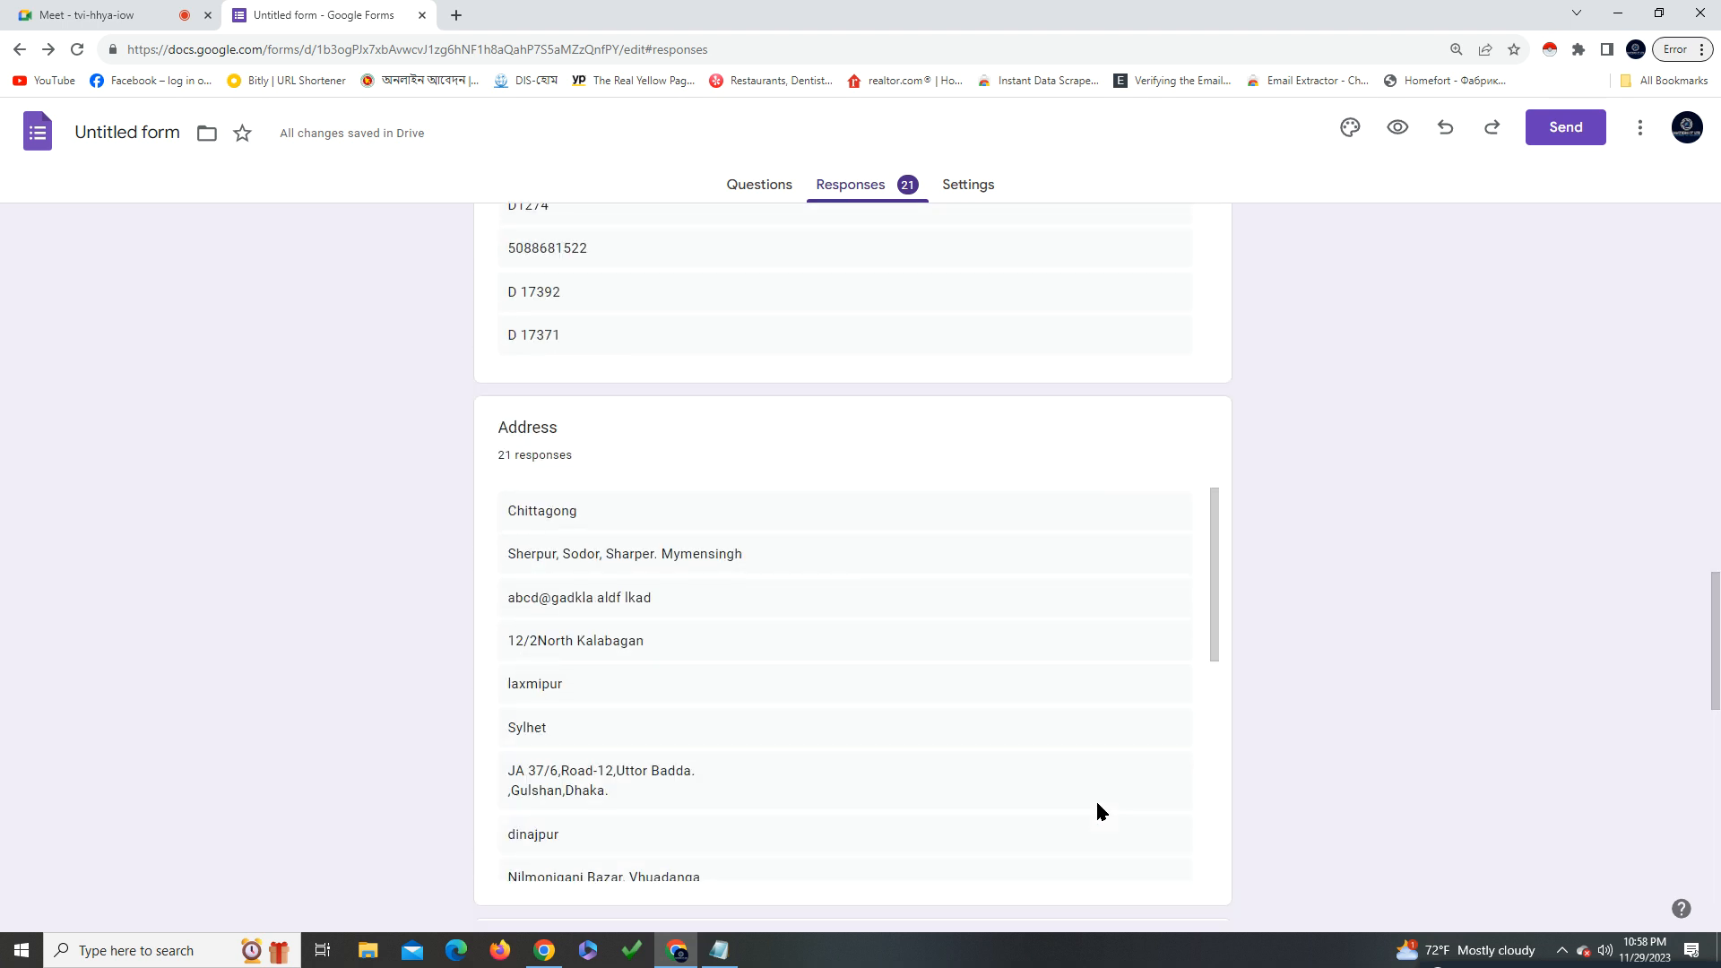
scroll(1098, 807, "up", 20)
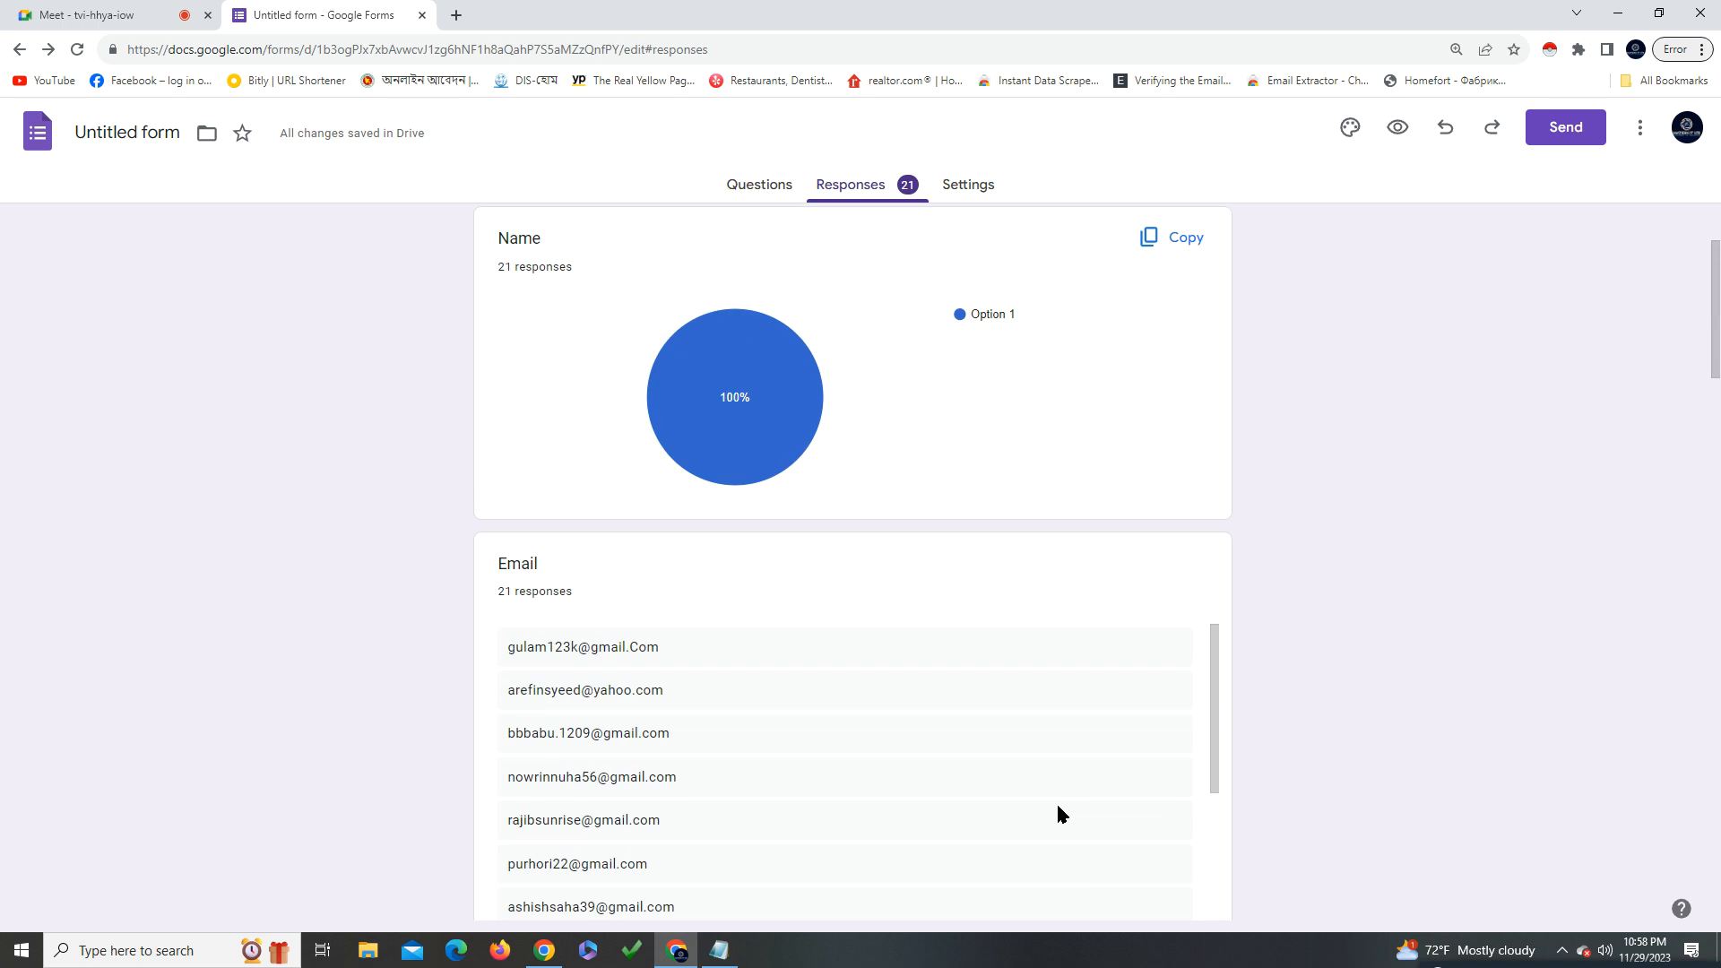
scroll(1057, 814, "up", 3)
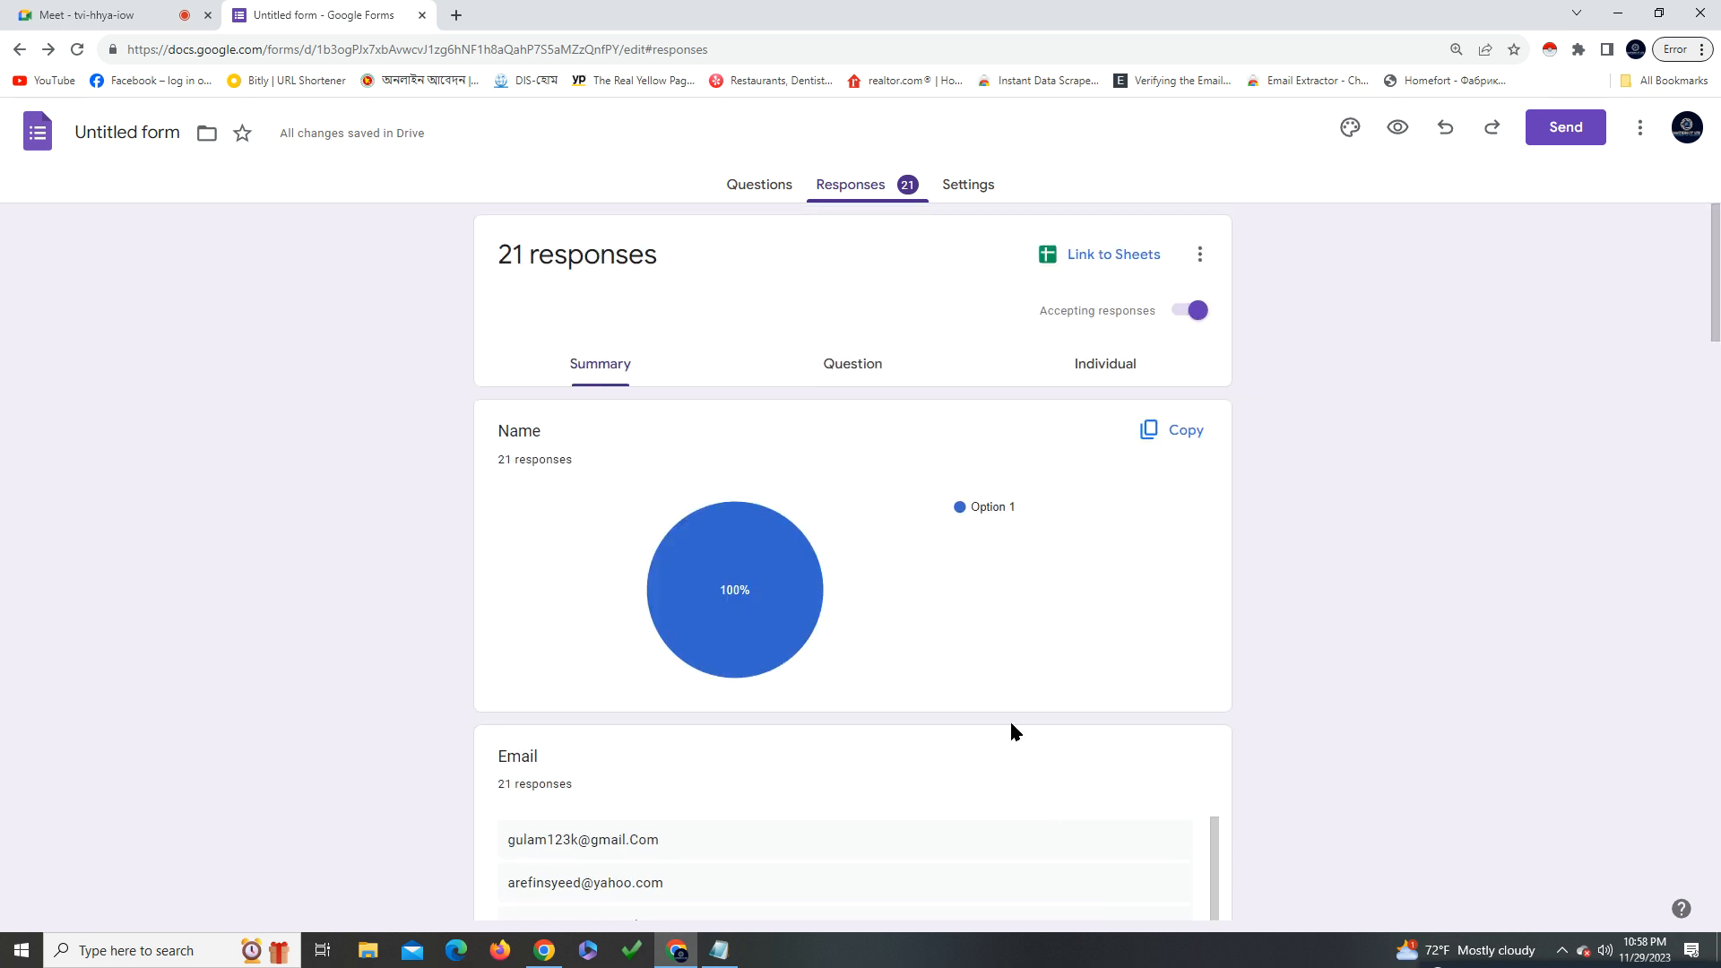
Show the responses individually and read the first submission from Name to Blood
left_click(811, 356)
left_click(1118, 373)
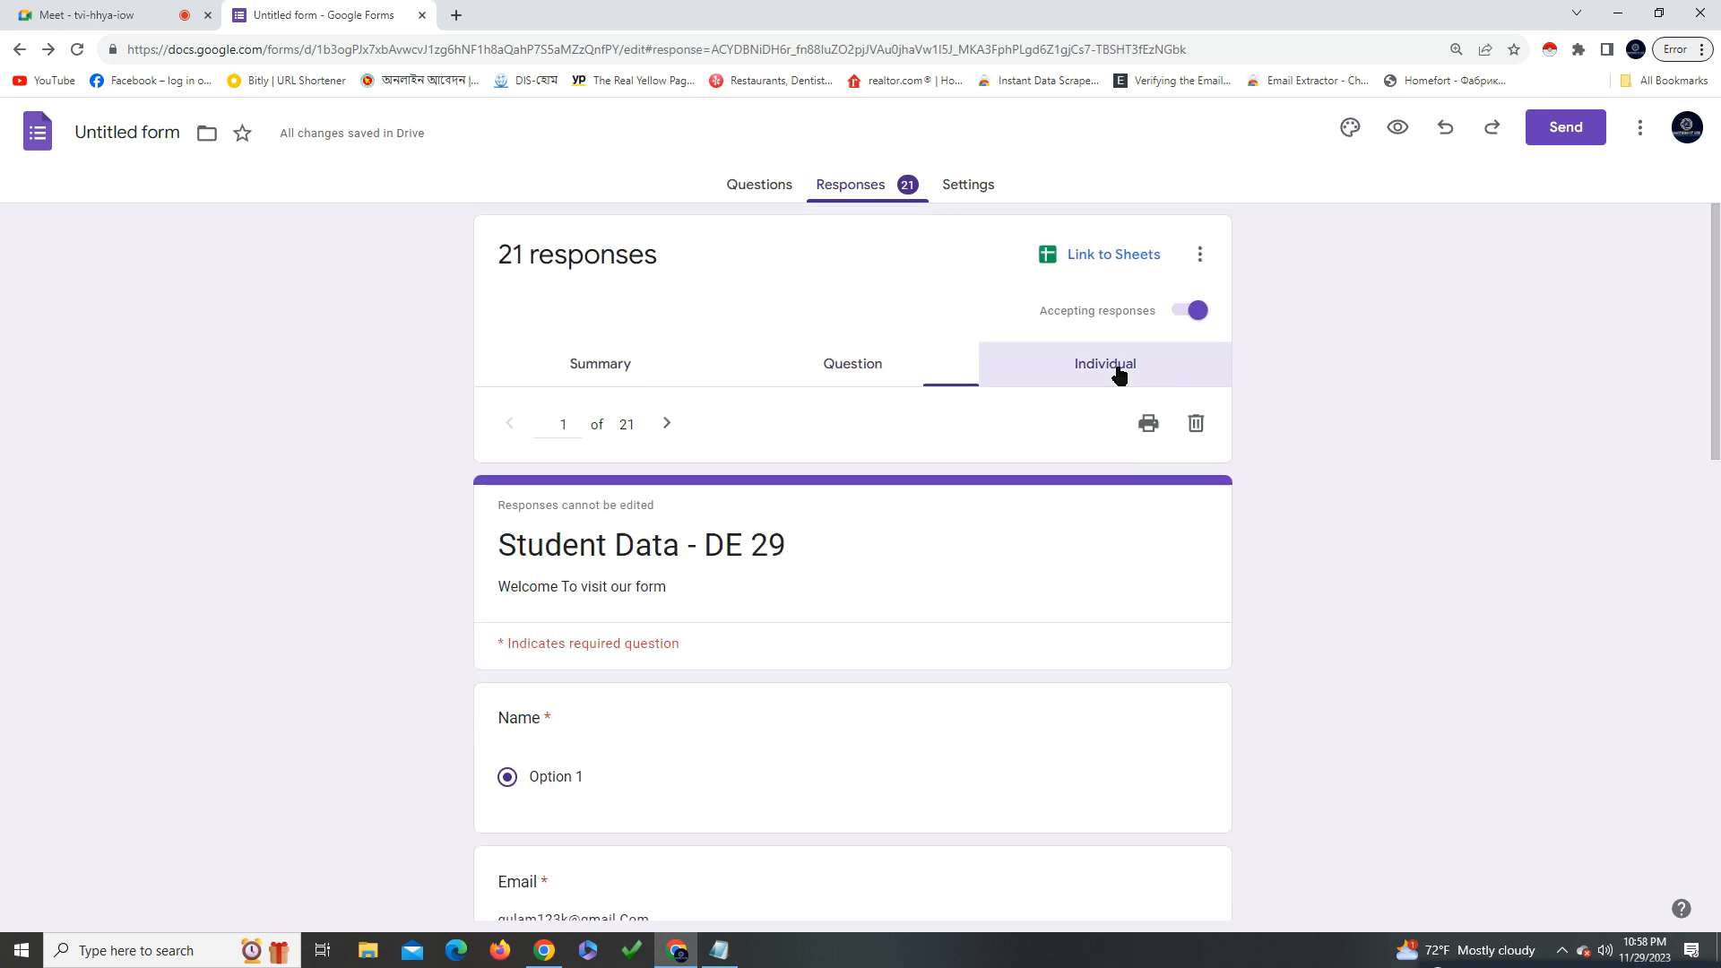
scroll(1083, 422, "down", 7)
scroll(776, 717, "down", 6)
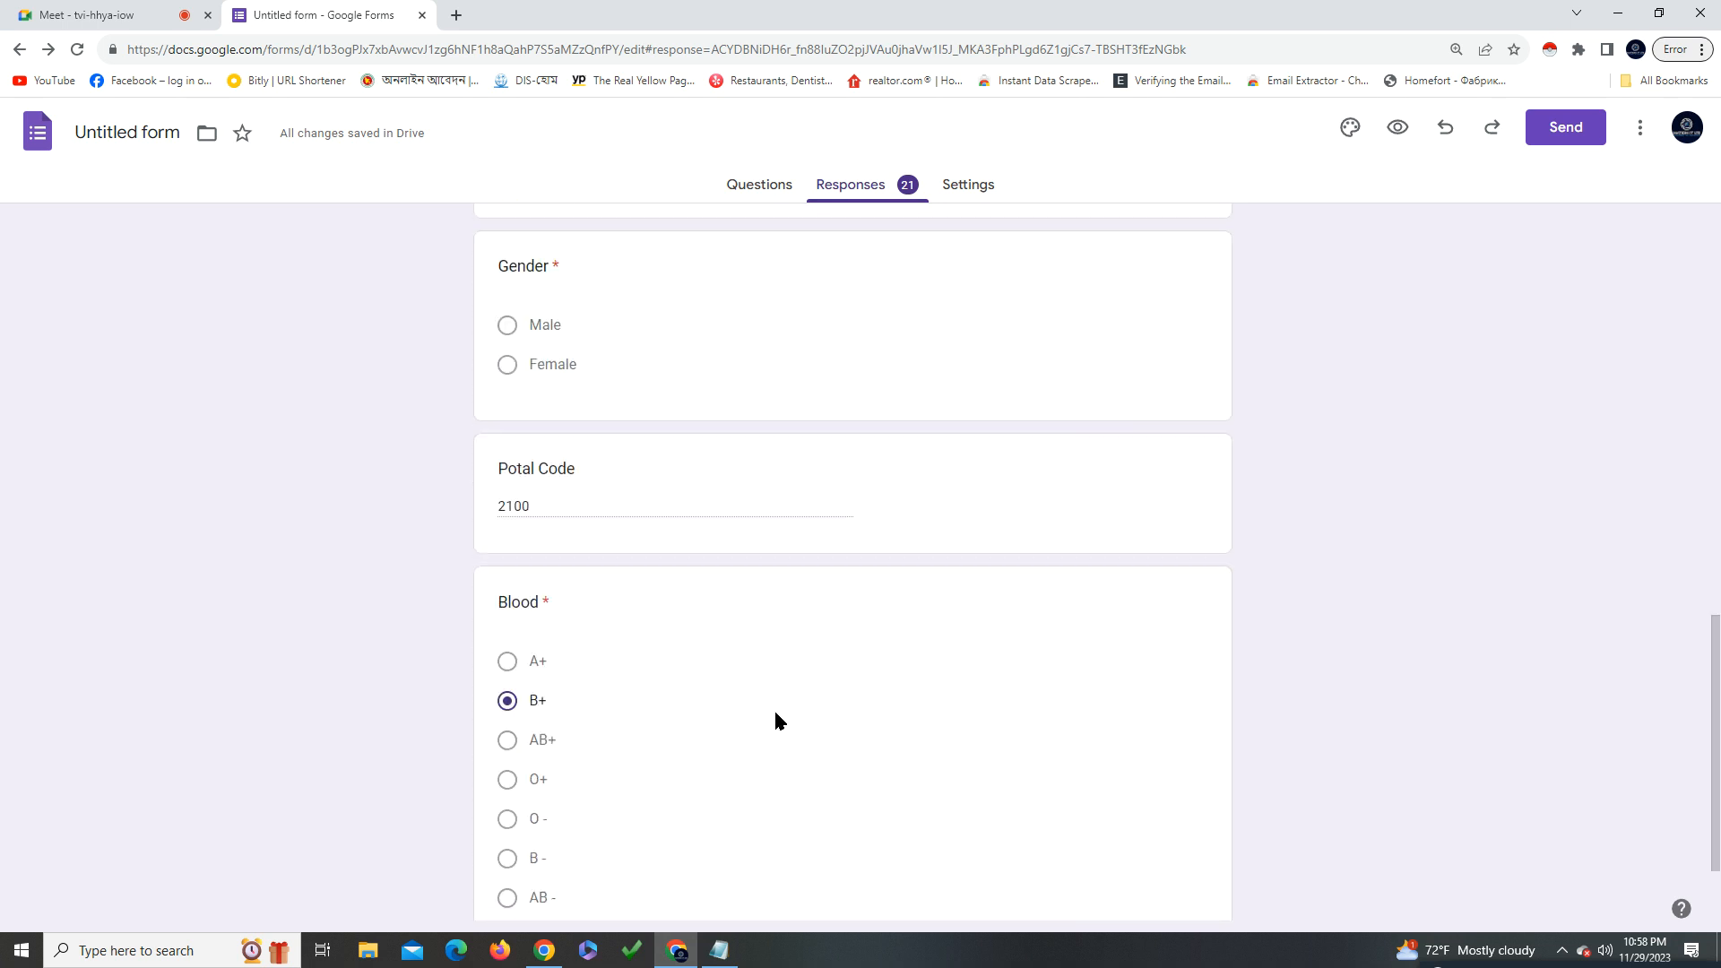
scroll(776, 717, "down", 2)
scroll(795, 725, "up", 8)
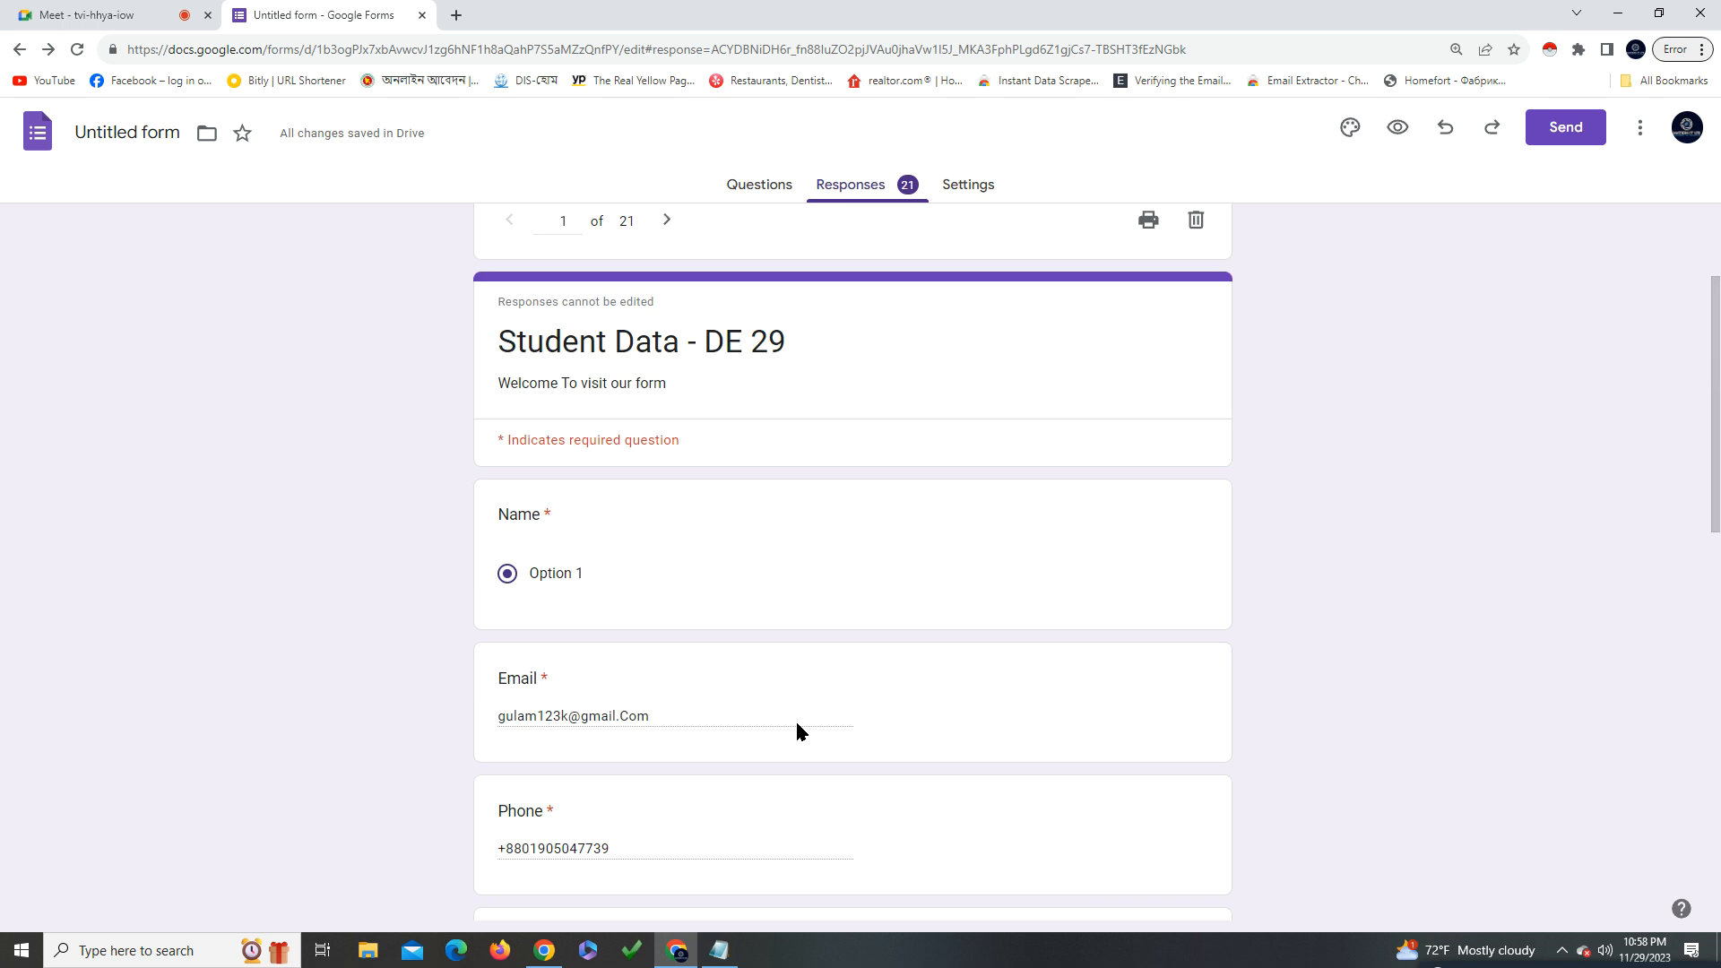
scroll(801, 730, "up", 6)
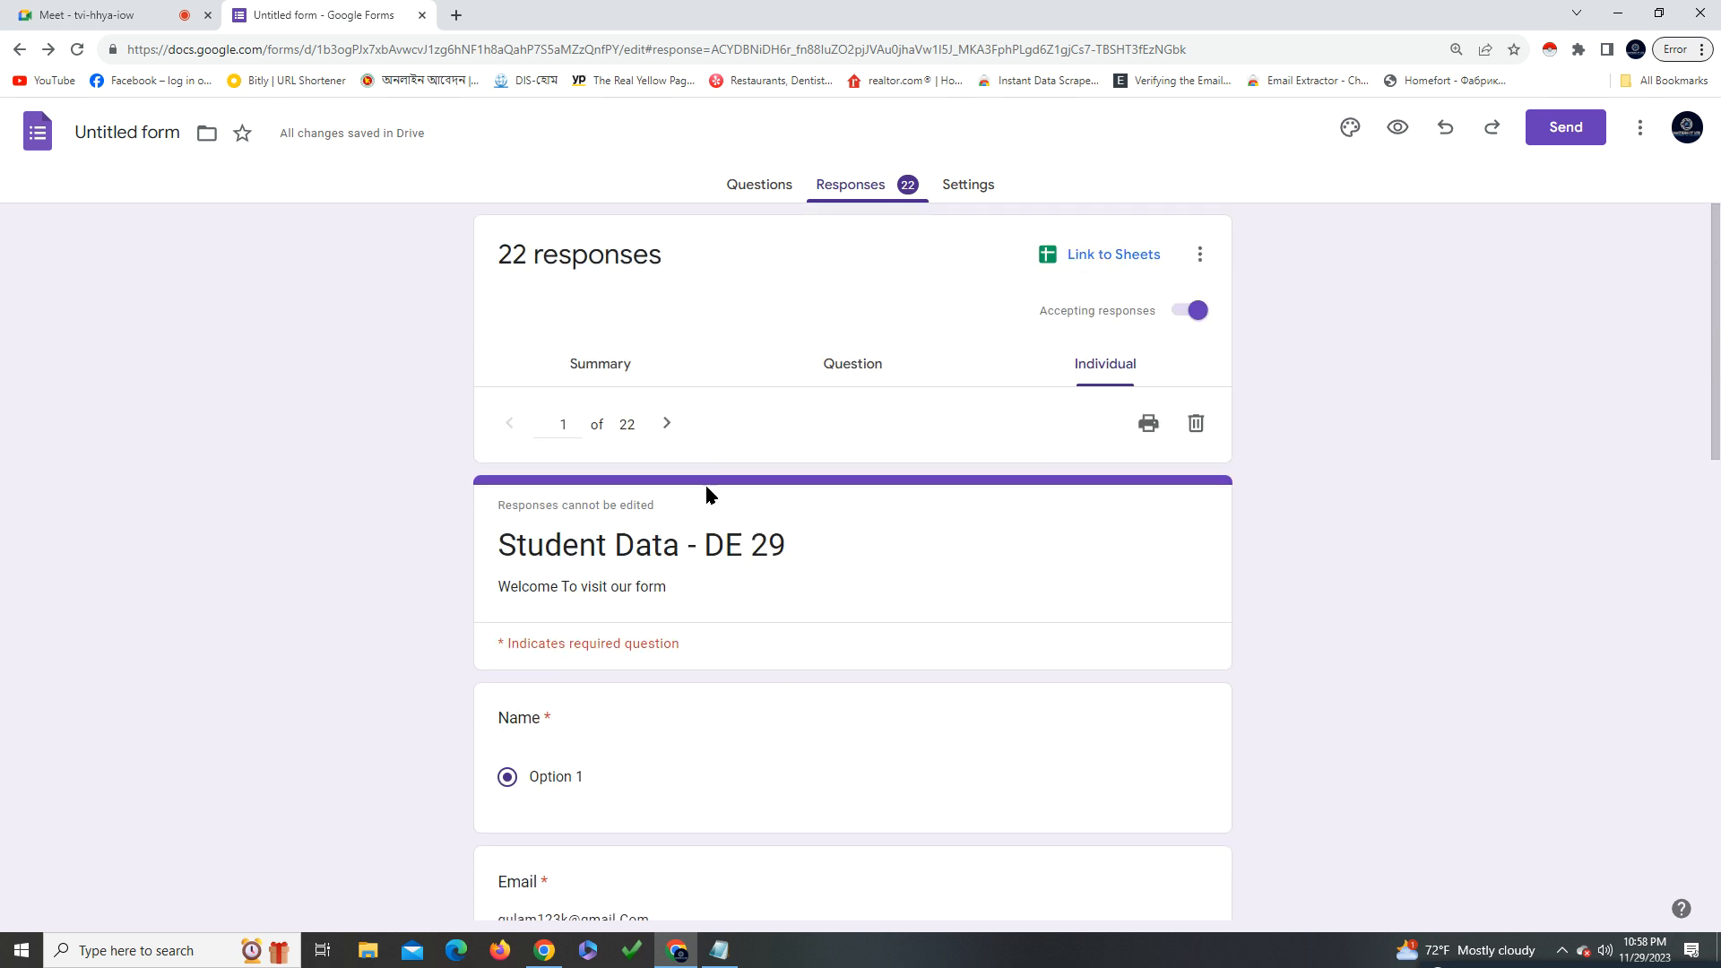
Advance to the third individual response and read its Name through Address answers
left_click(668, 426)
left_click(671, 428)
scroll(681, 539, "down", 11)
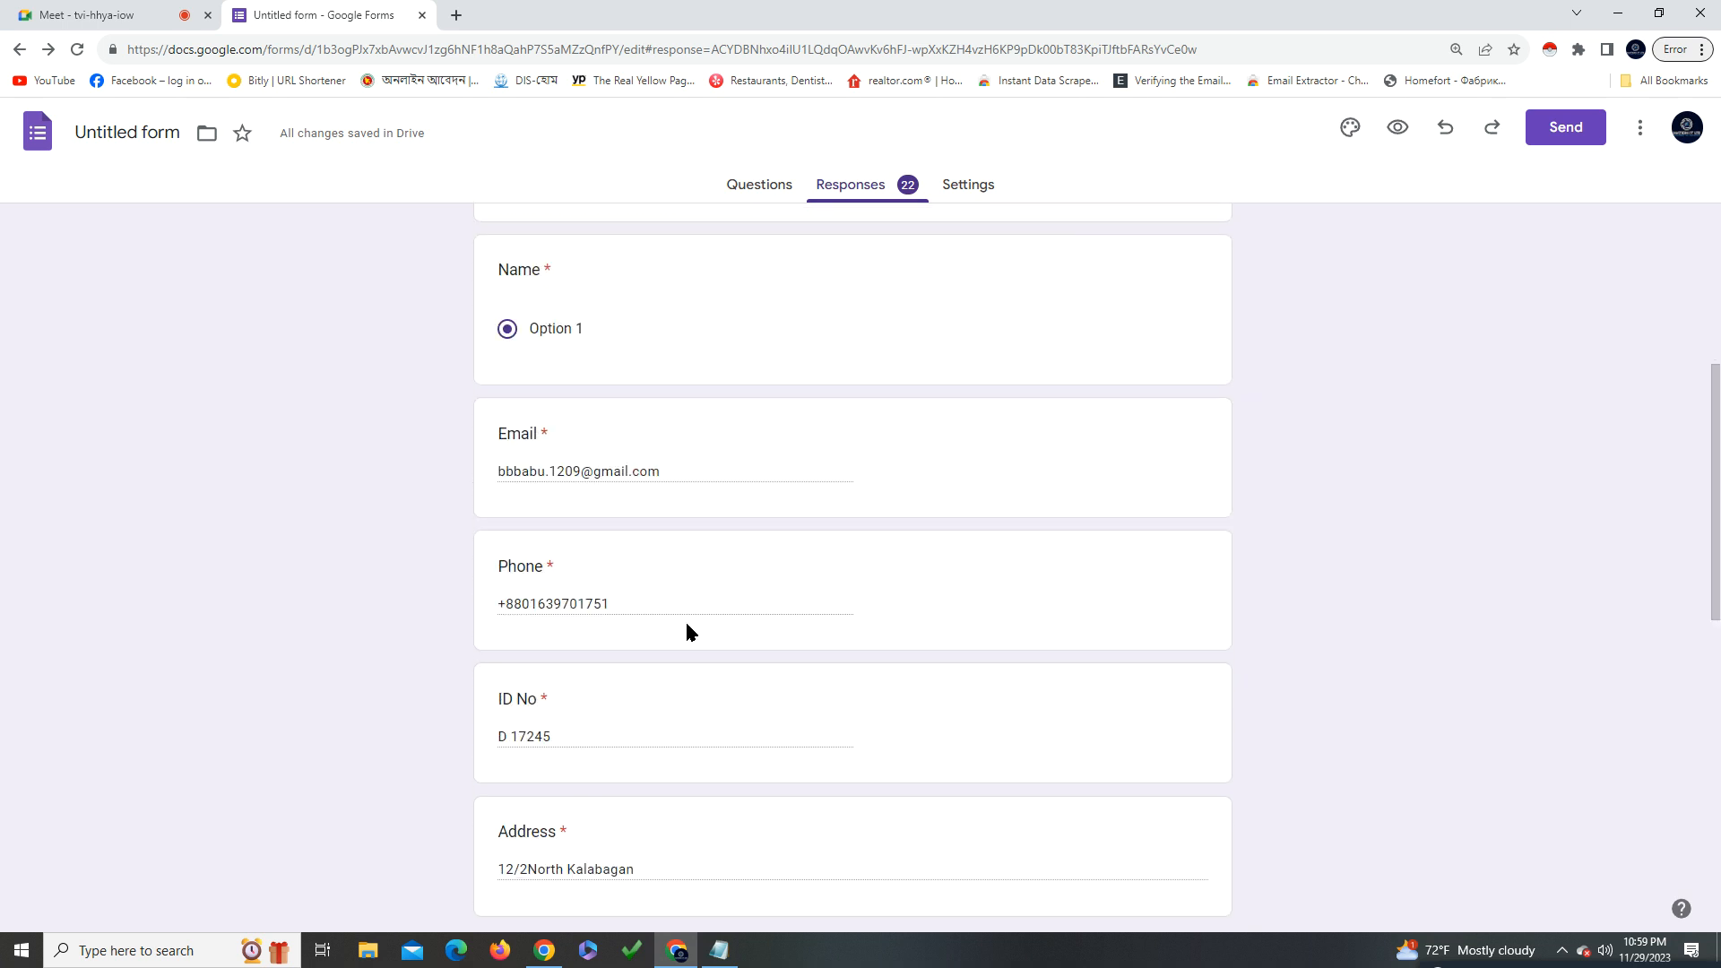
scroll(1201, 771, "up", 12)
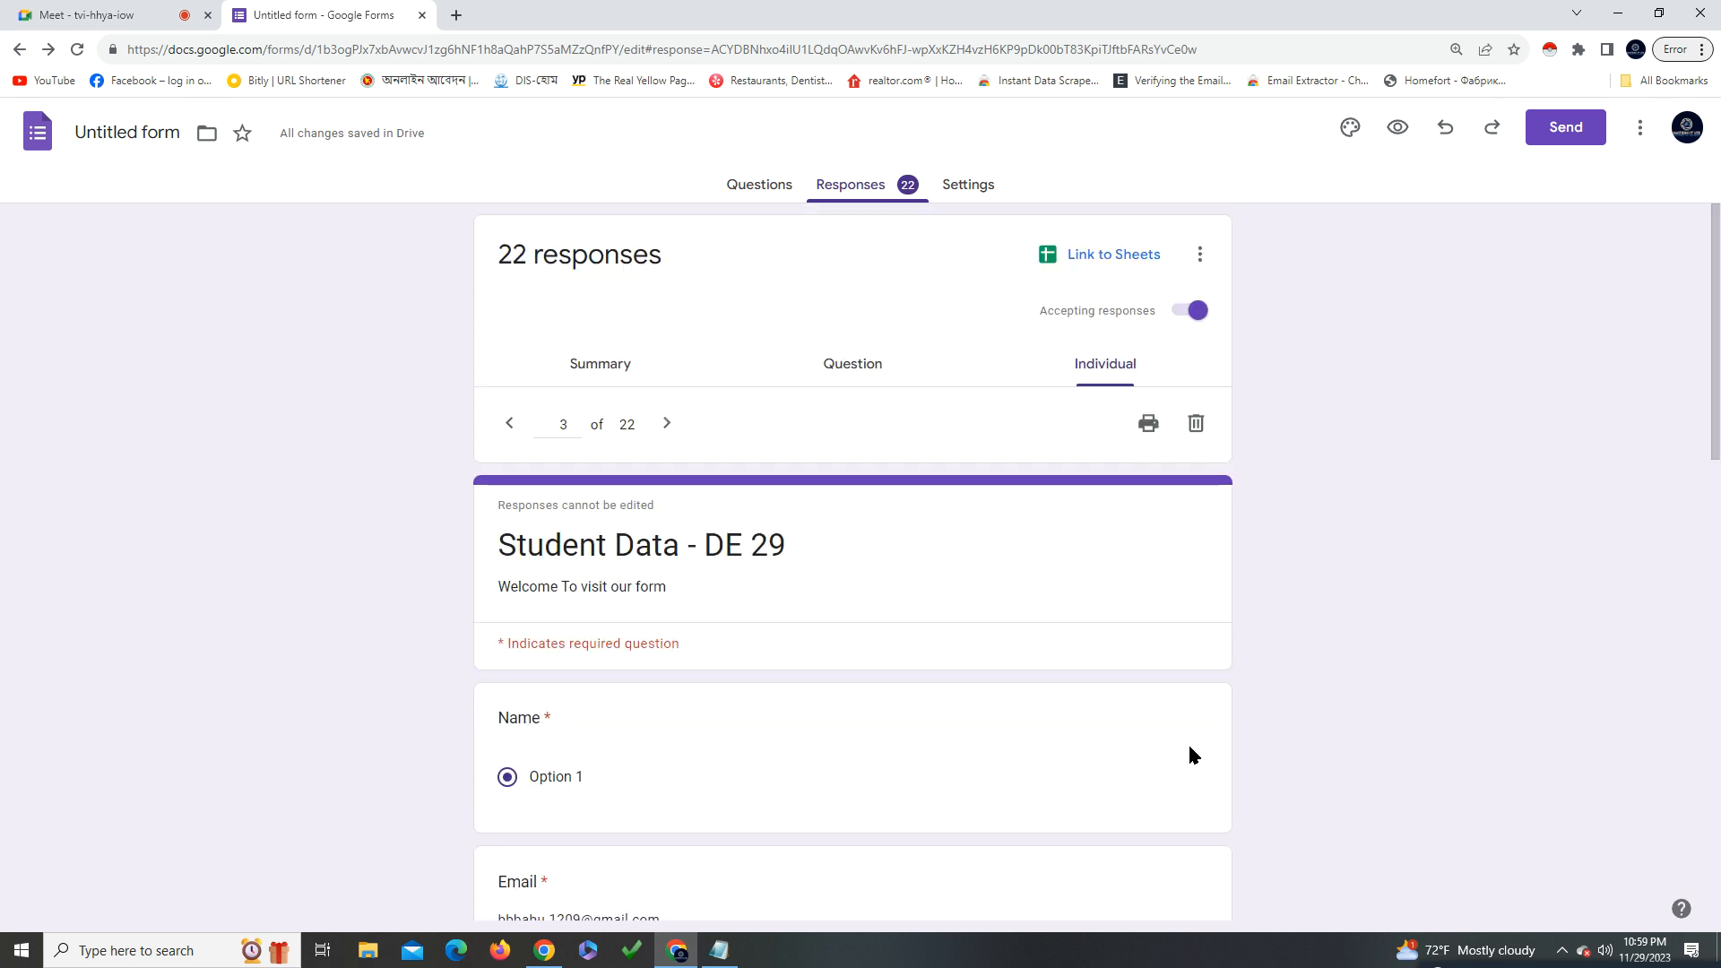
Review the responses by question with the Name options expanded, and examine the summary charts through to Blood
left_click(818, 365)
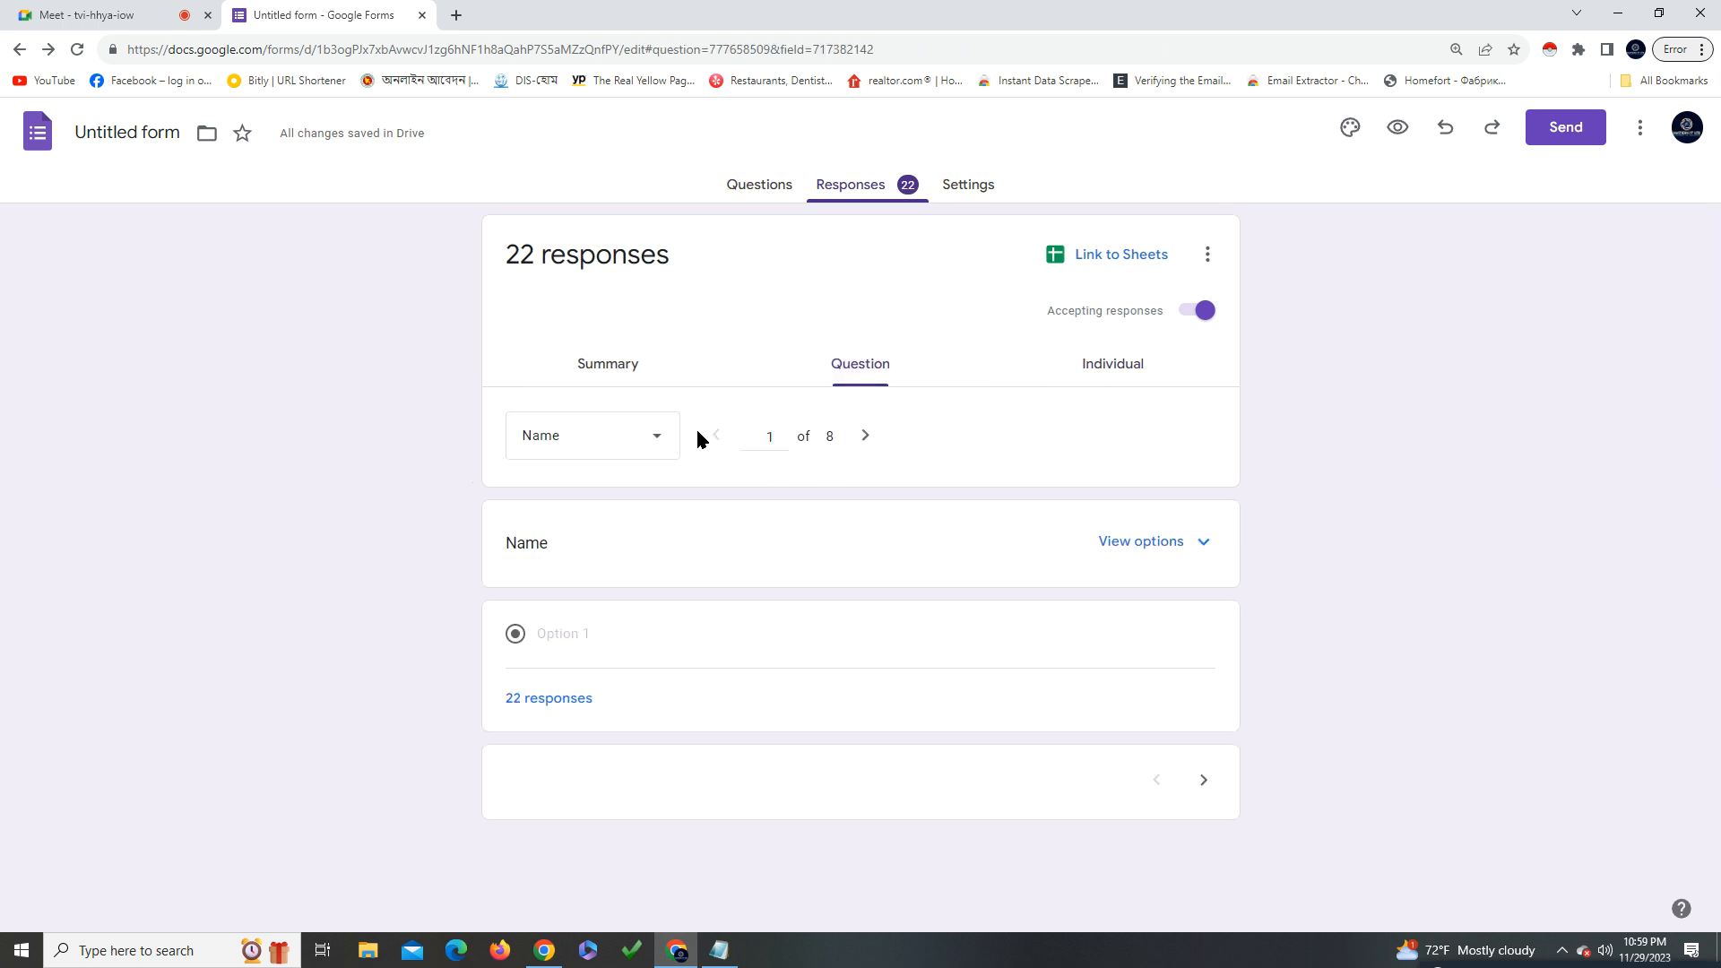
left_click(1192, 540)
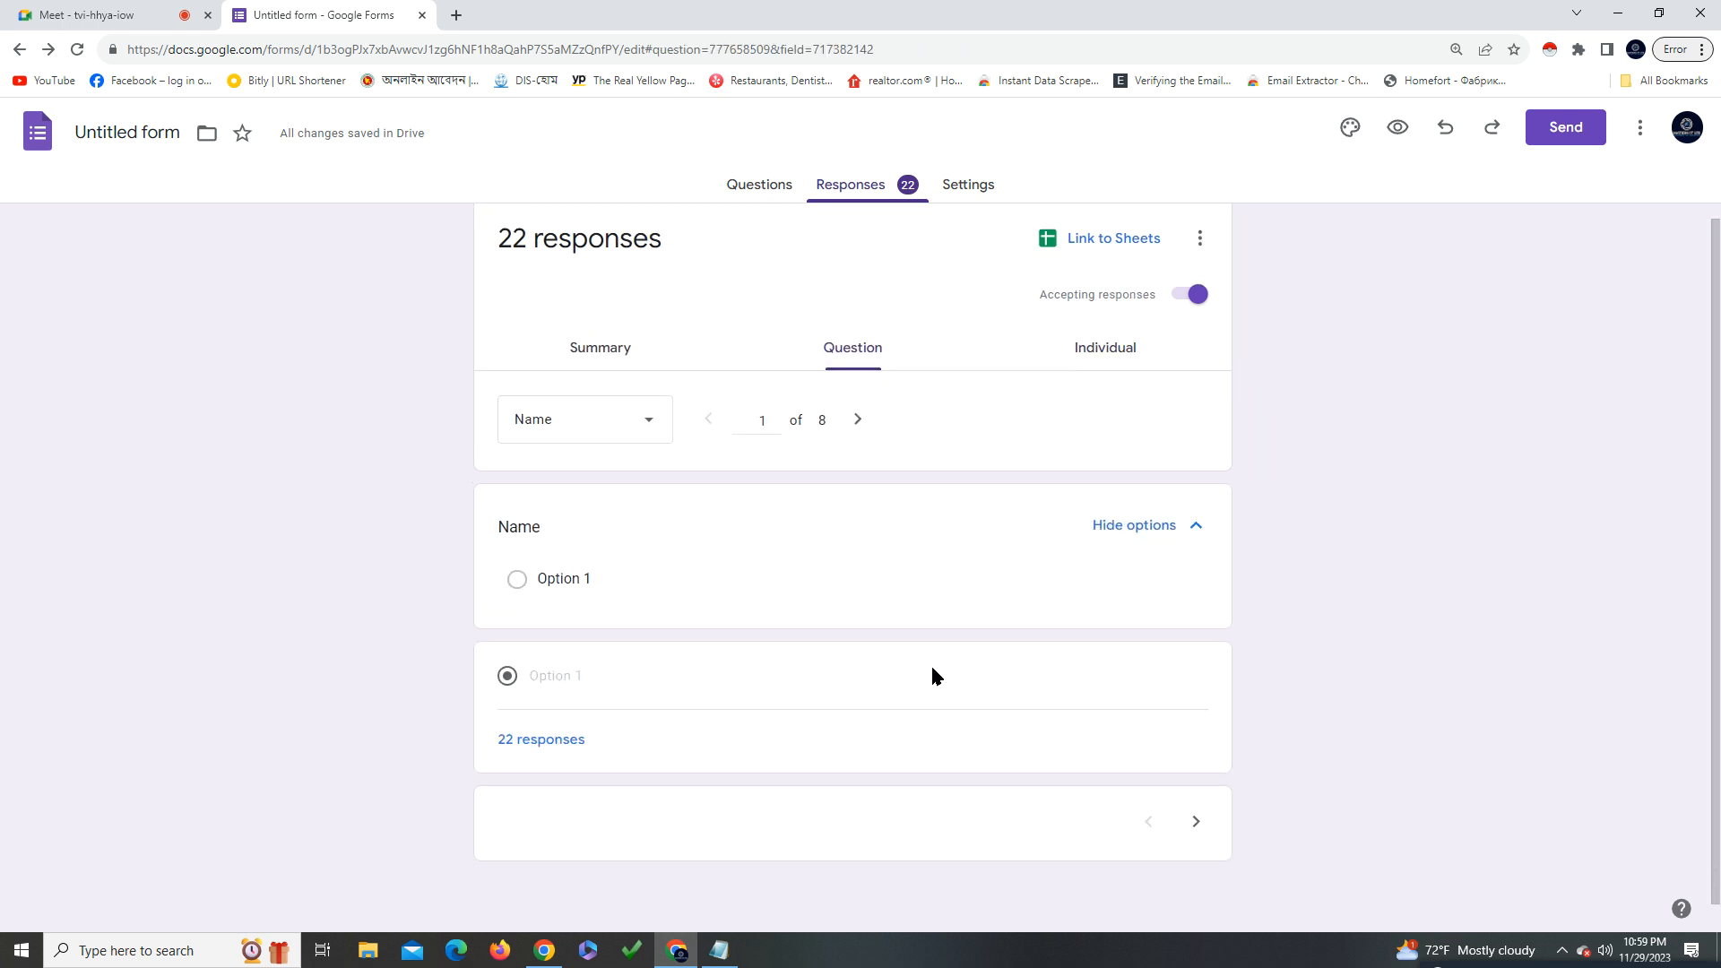
left_click(613, 366)
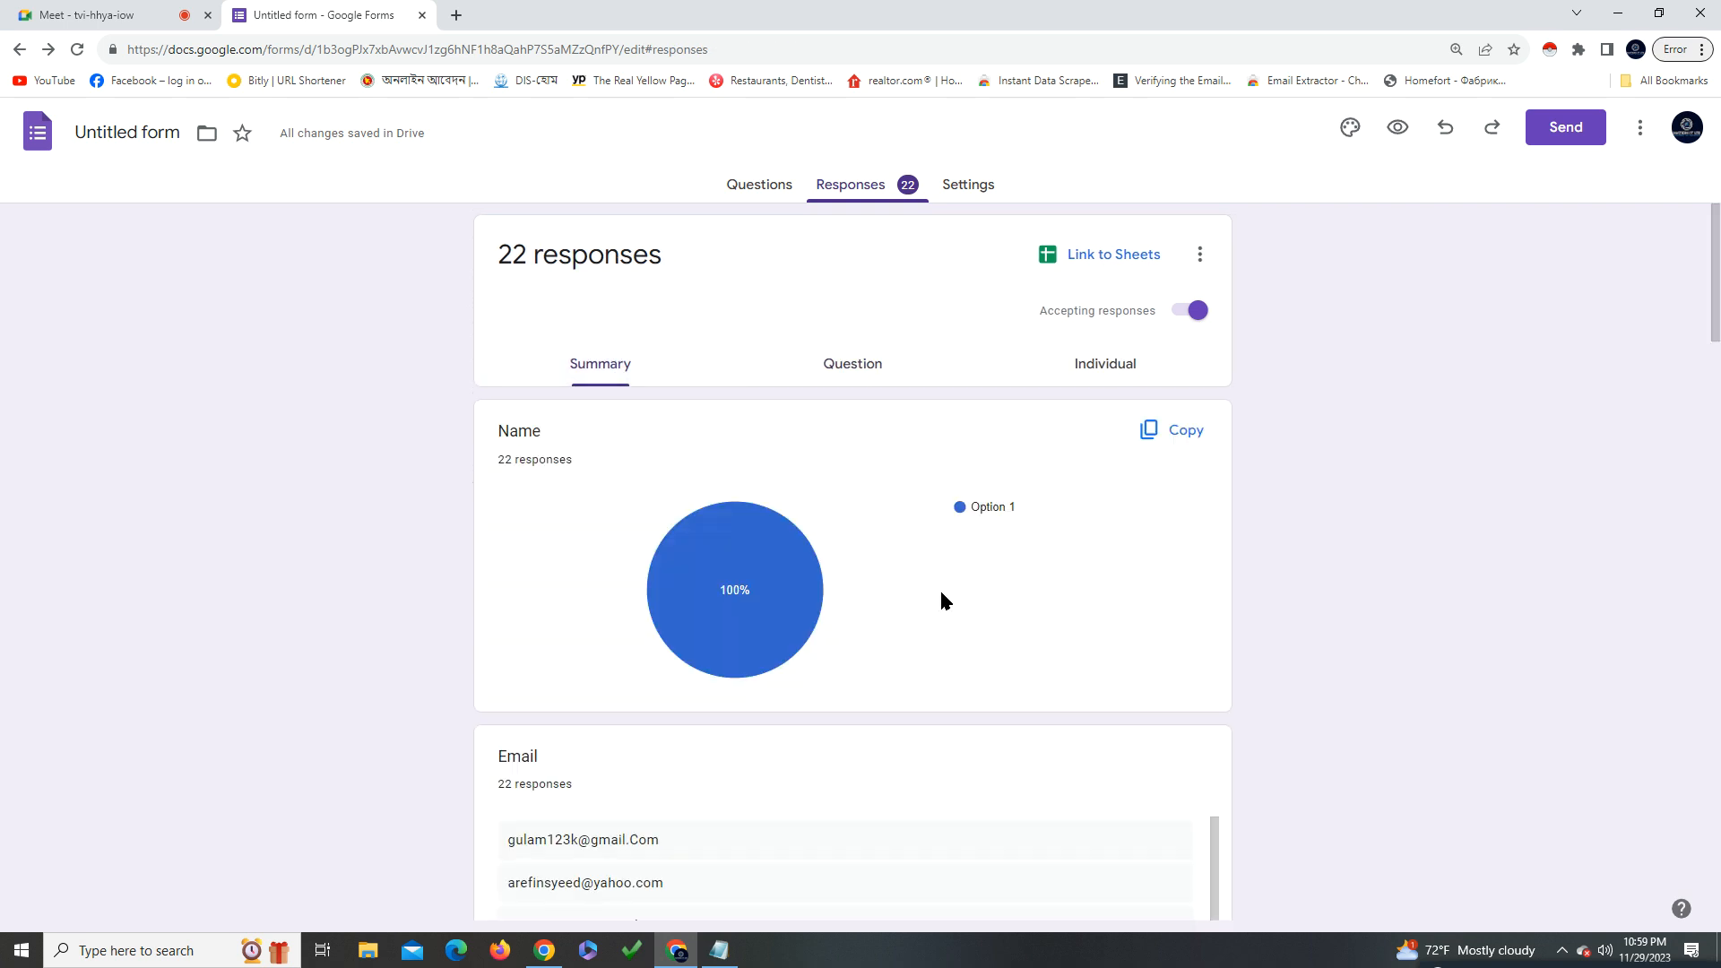
scroll(941, 595, "down", 5)
scroll(941, 596, "up", 5)
scroll(937, 628, "down", 12)
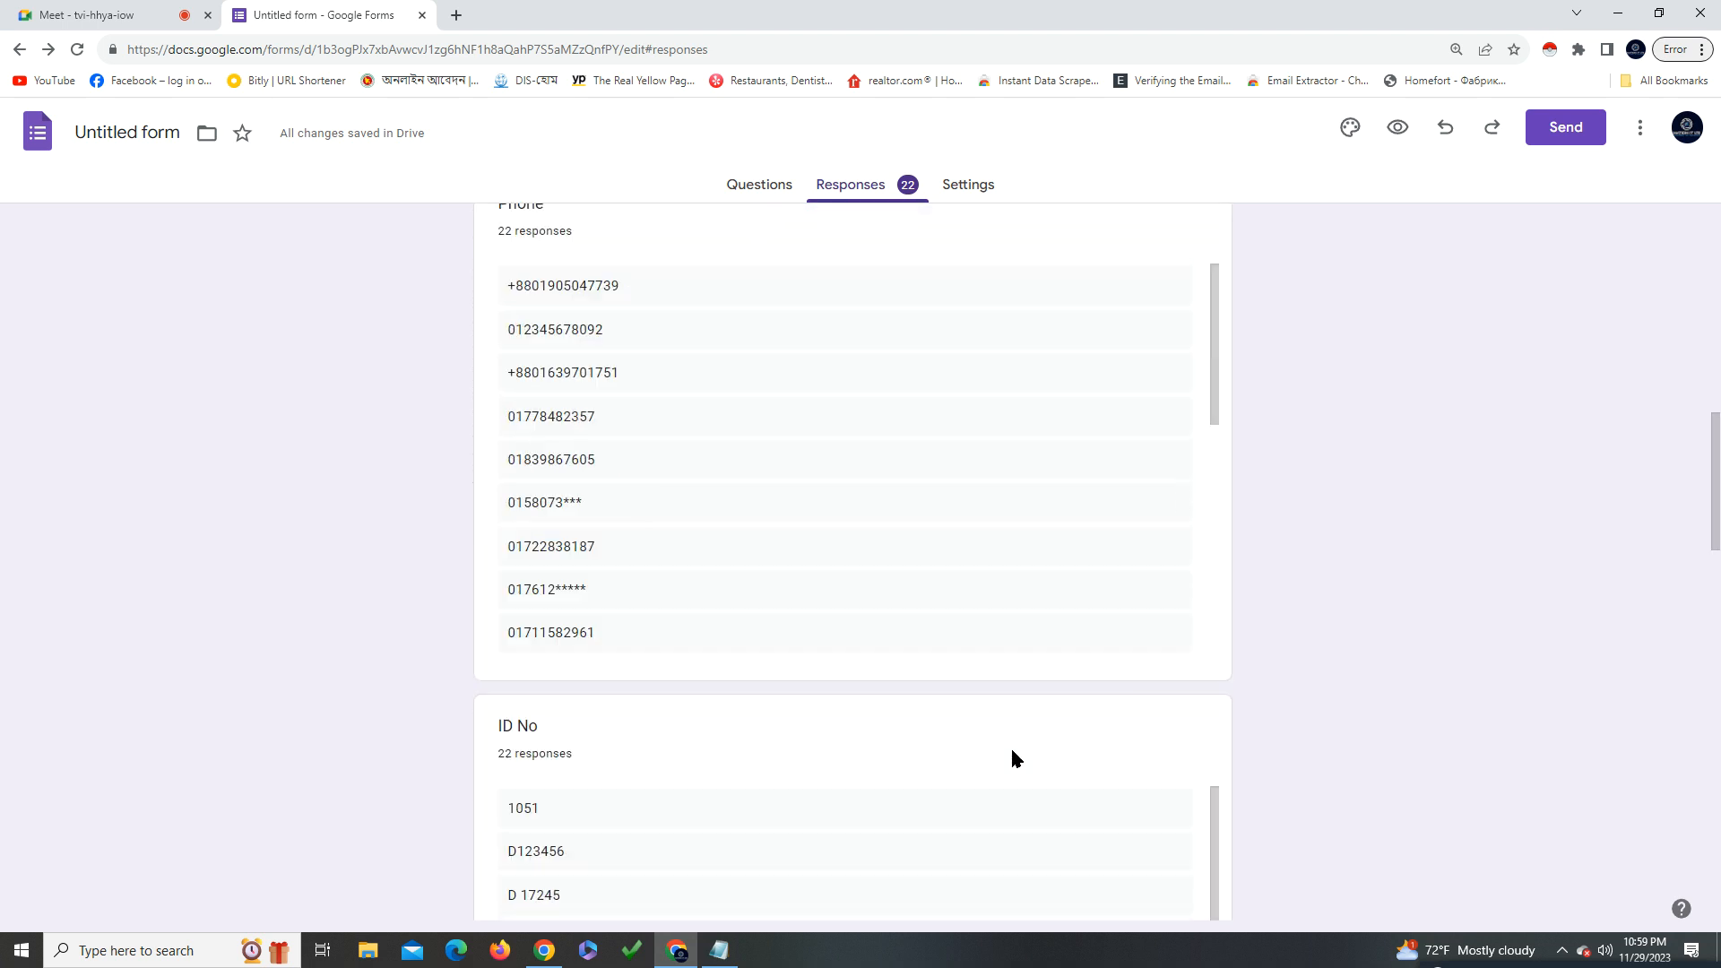
scroll(1011, 759, "down", 15)
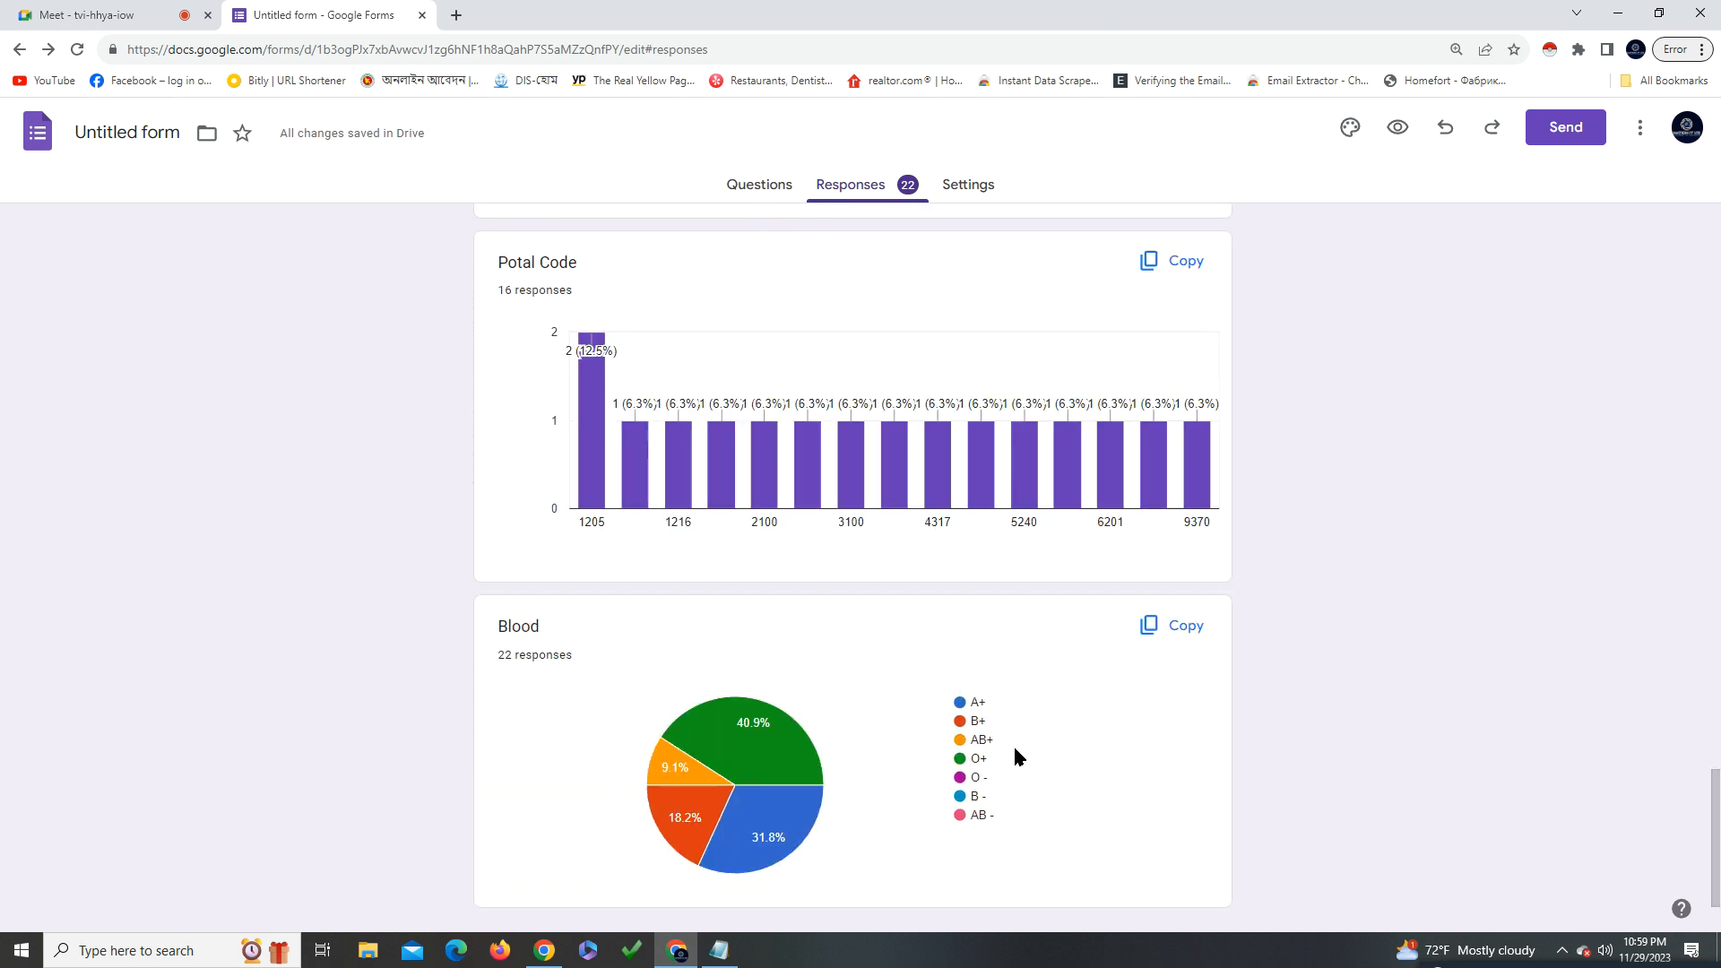
scroll(1015, 757, "up", 6)
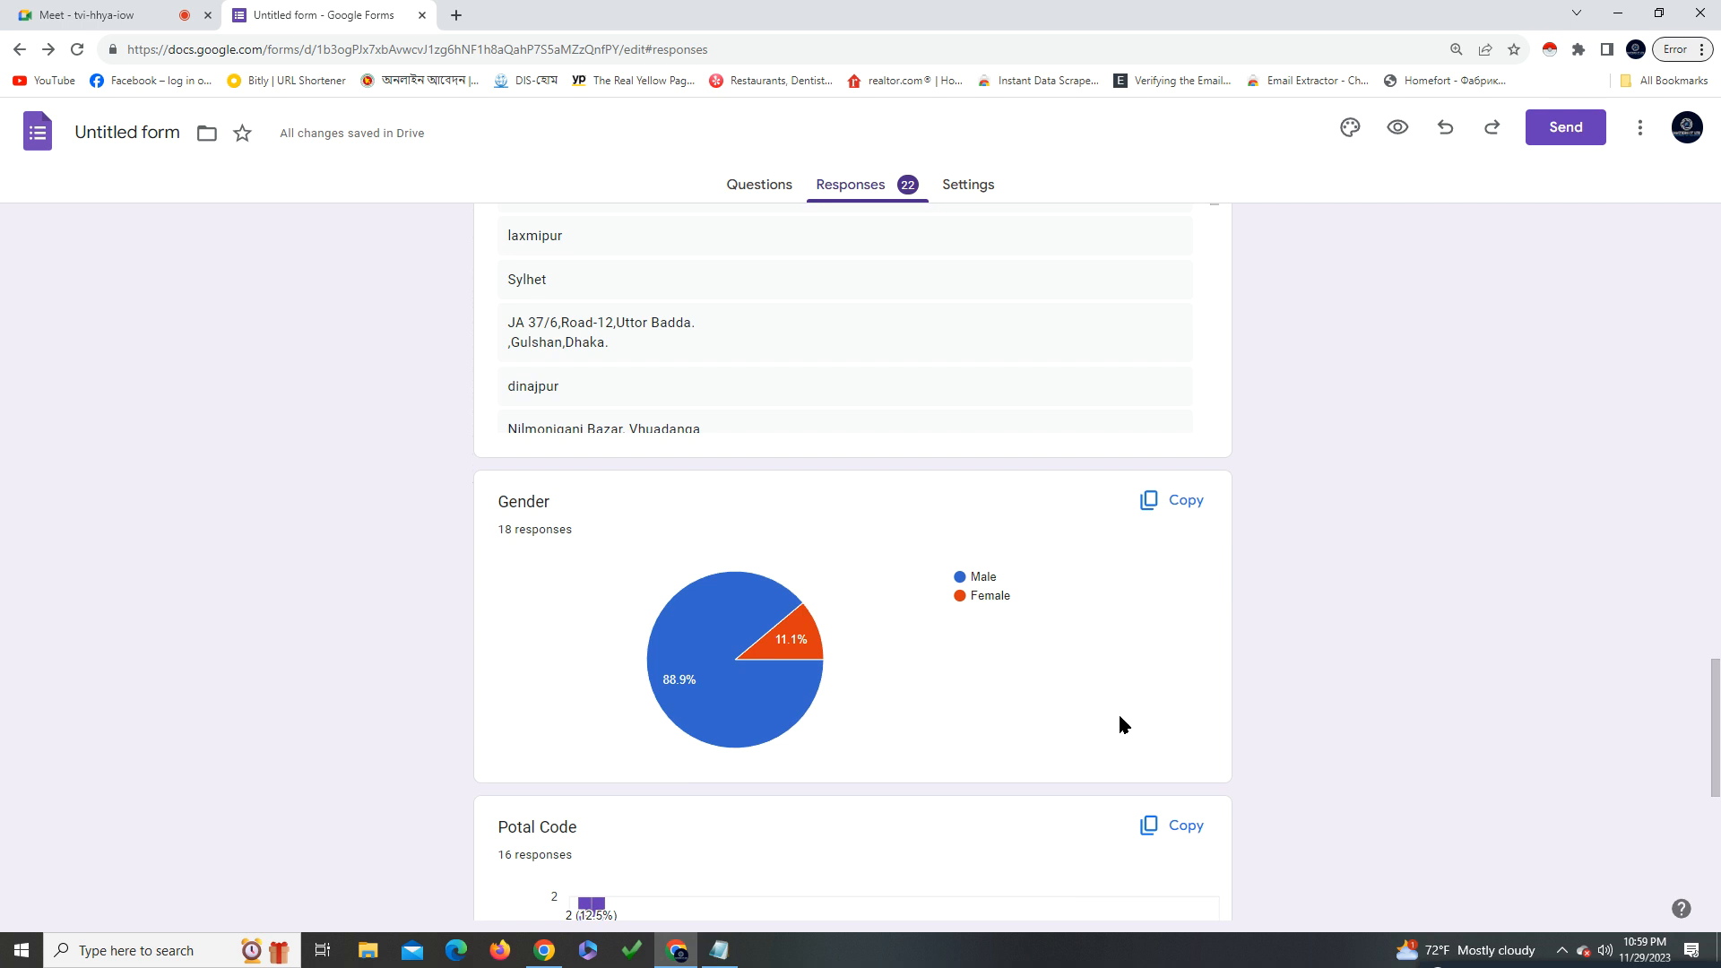
scroll(1120, 722, "down", 7)
scroll(1095, 742, "up", 8)
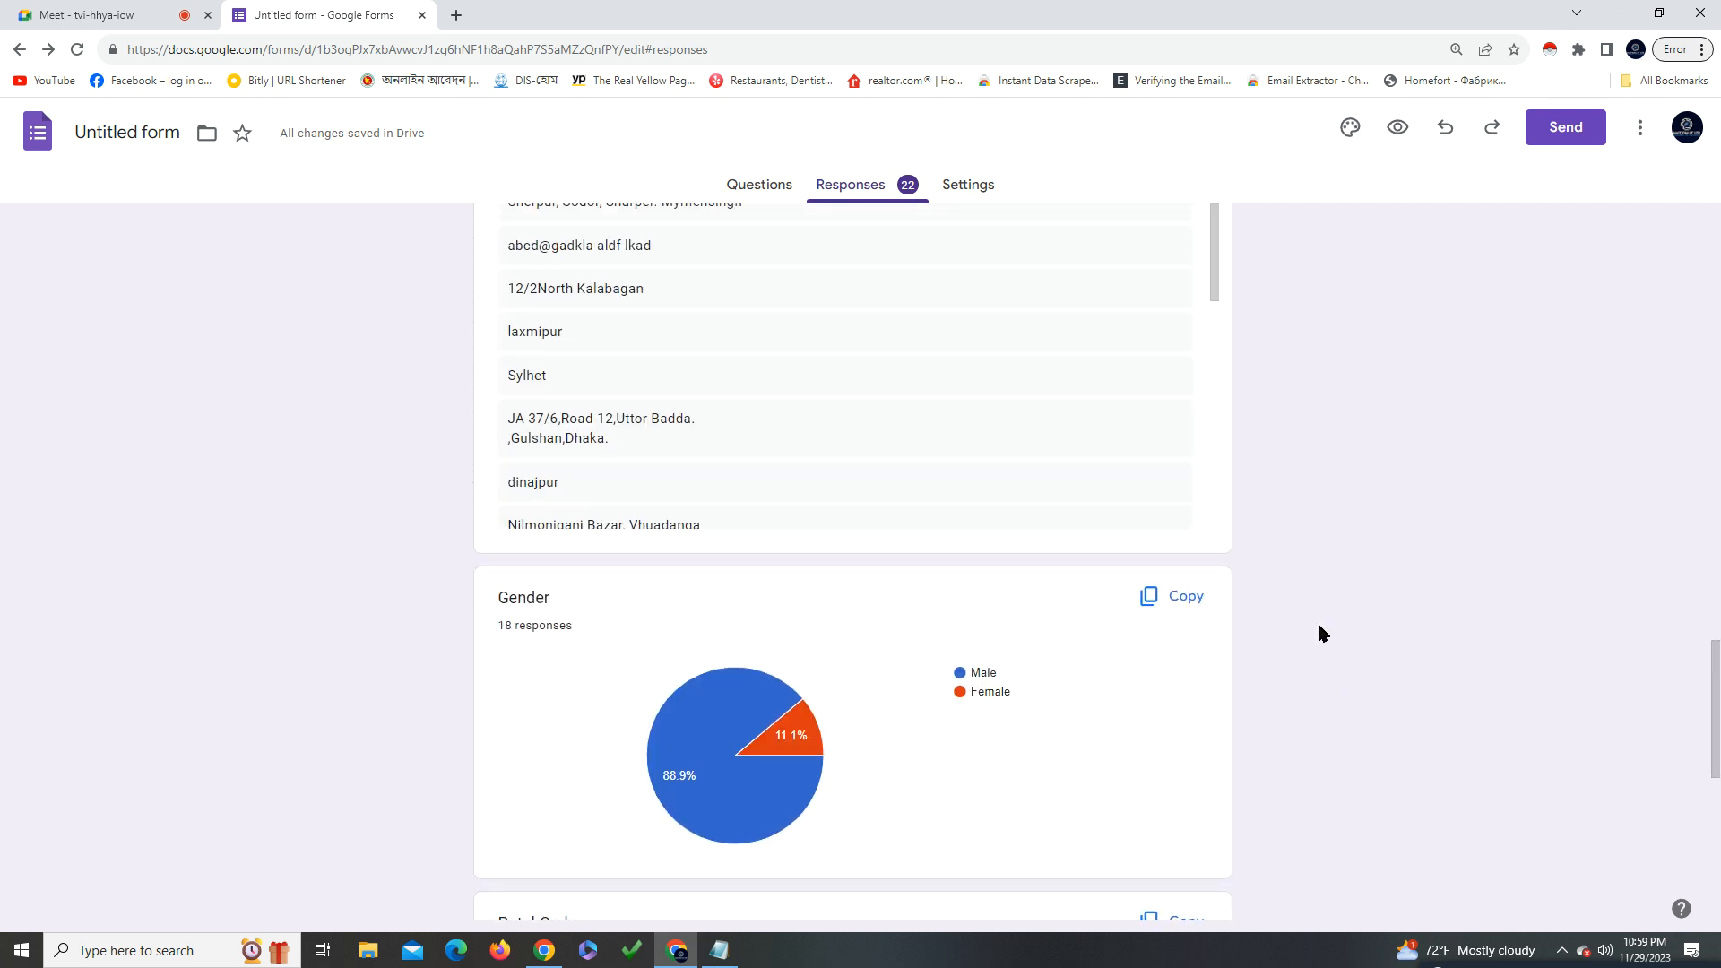
scroll(1317, 632, "up", 12)
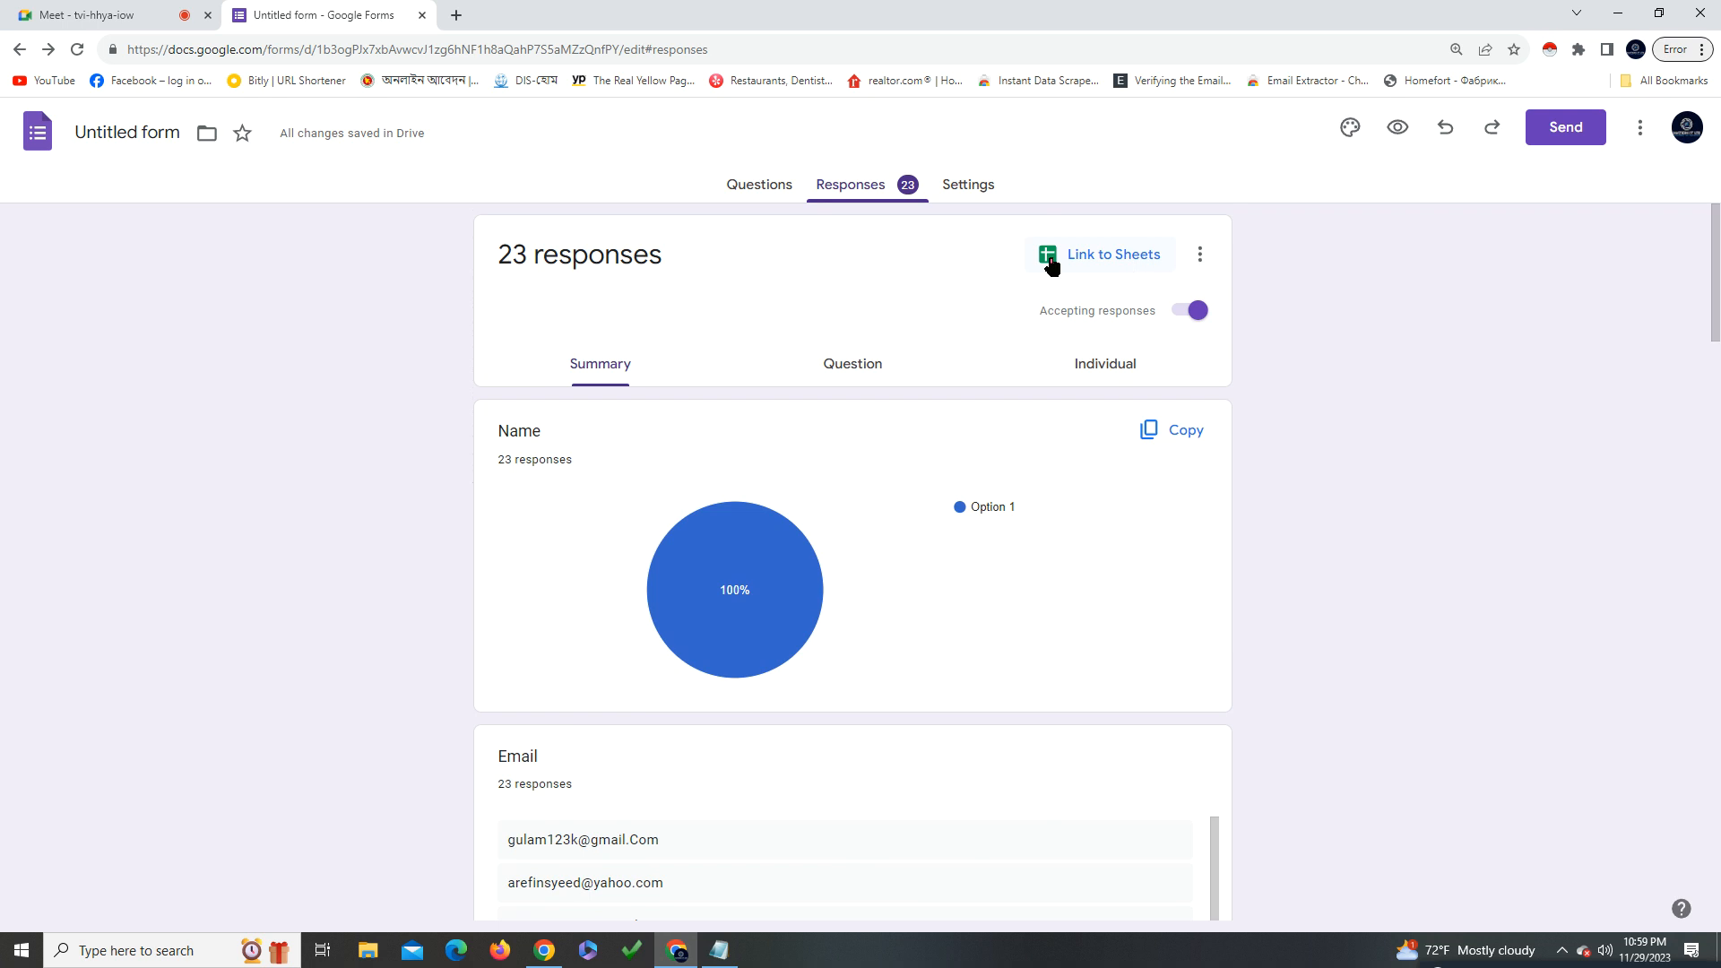
Link the form's responses to a new spreadsheet named Student Data - DE 29
left_click(1138, 262)
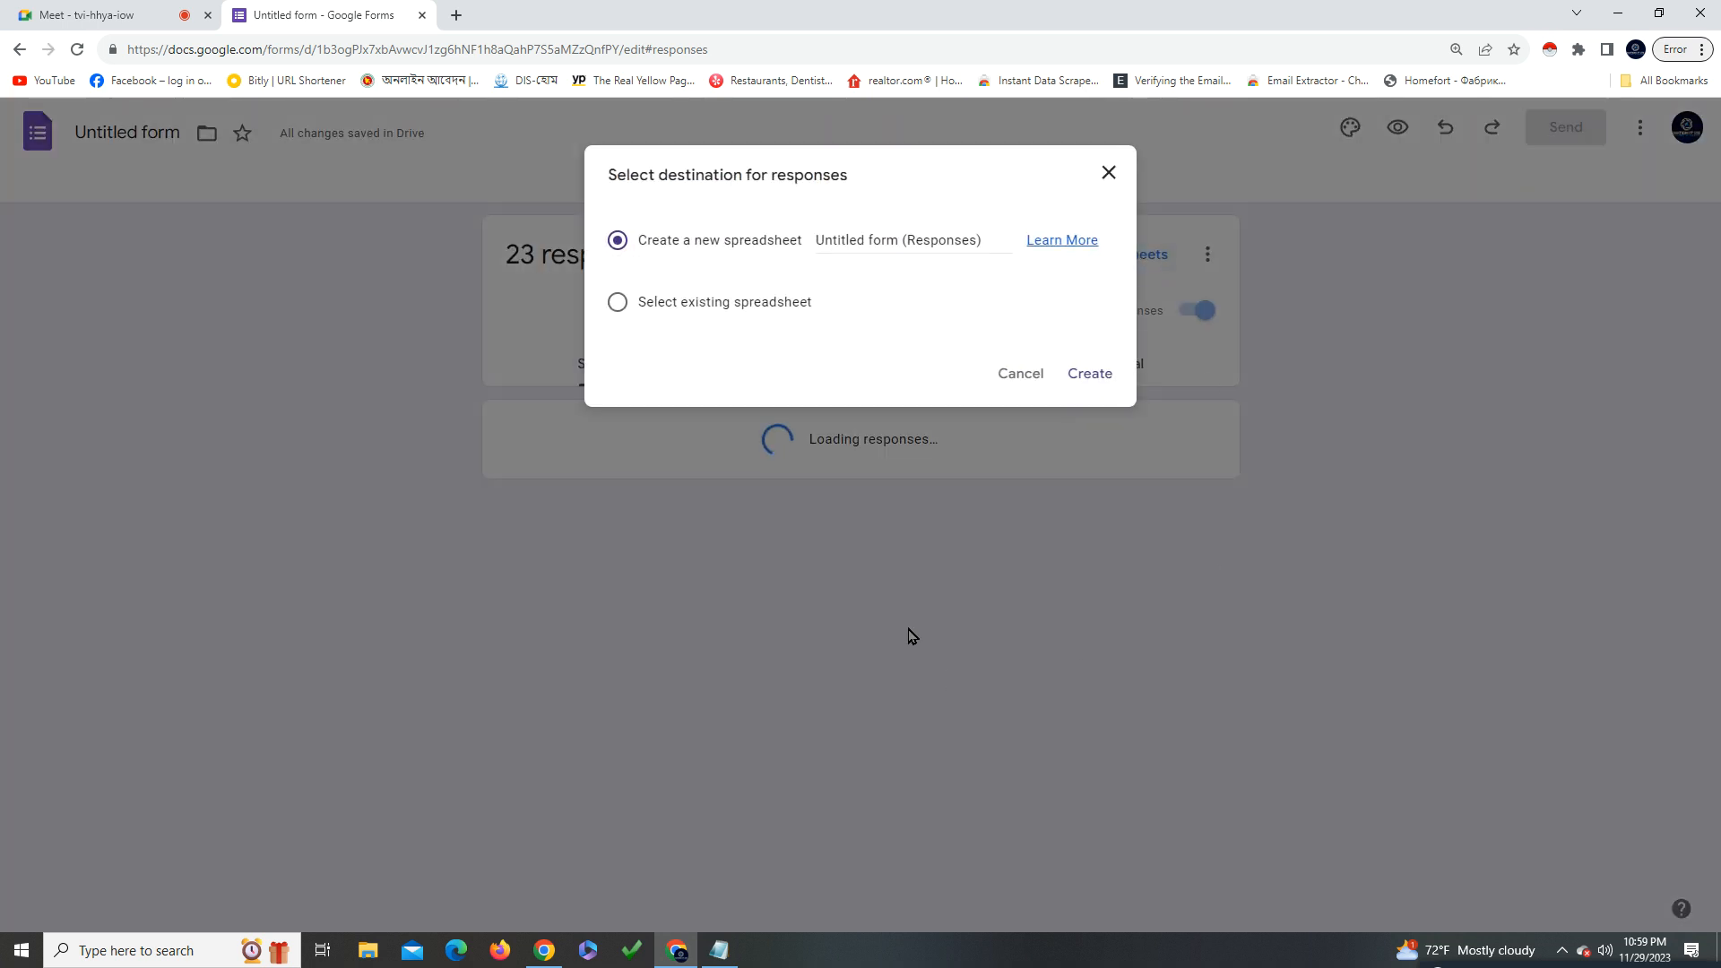
left_click(875, 244)
triple_click(944, 243)
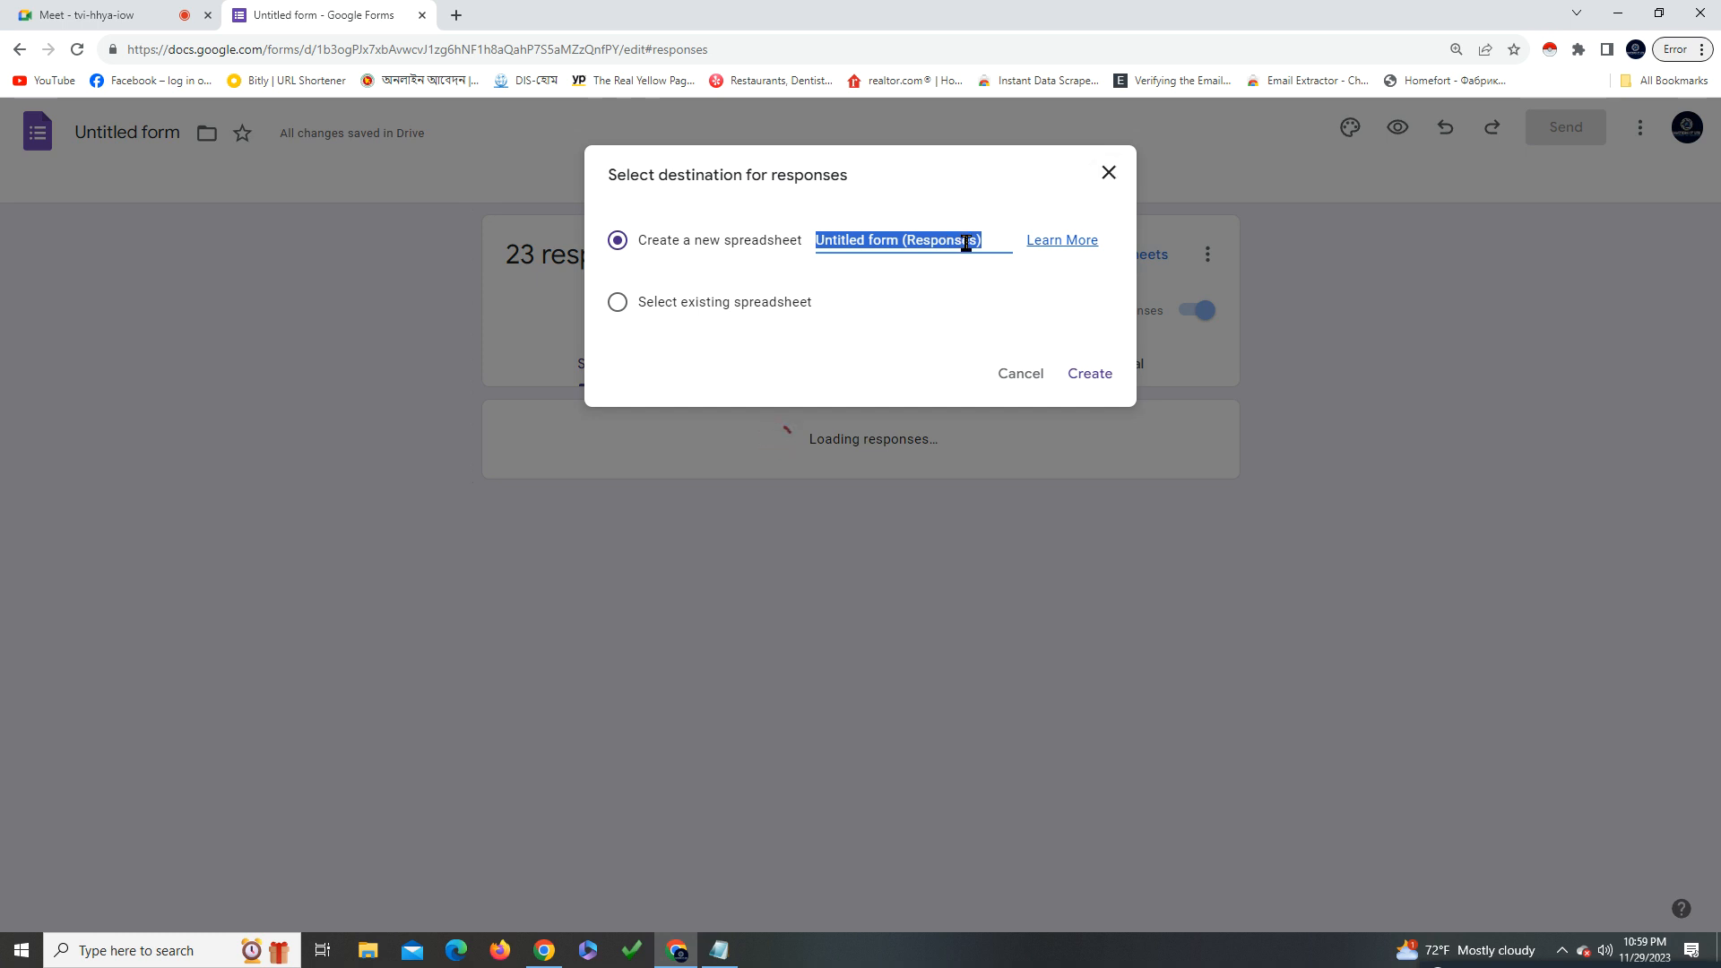
key("BackSpace")
type("Stident")
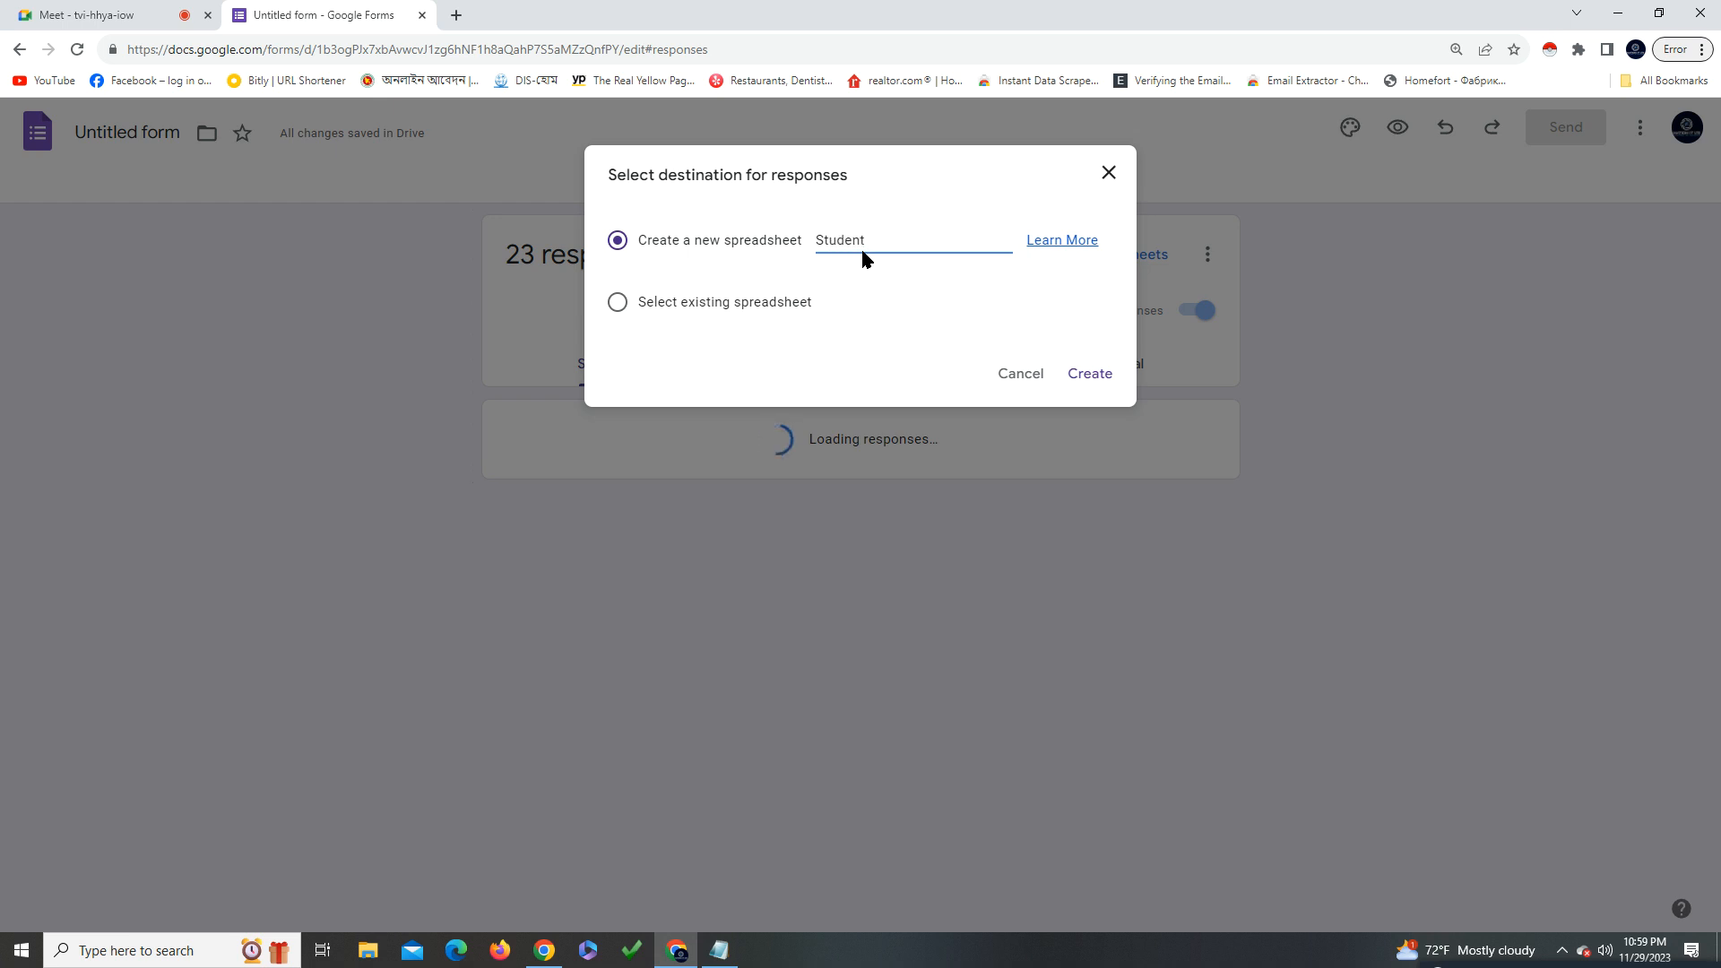
type("9")
key("BackSpace")
key("BackSpace")
type("- DE")
left_click(1086, 376)
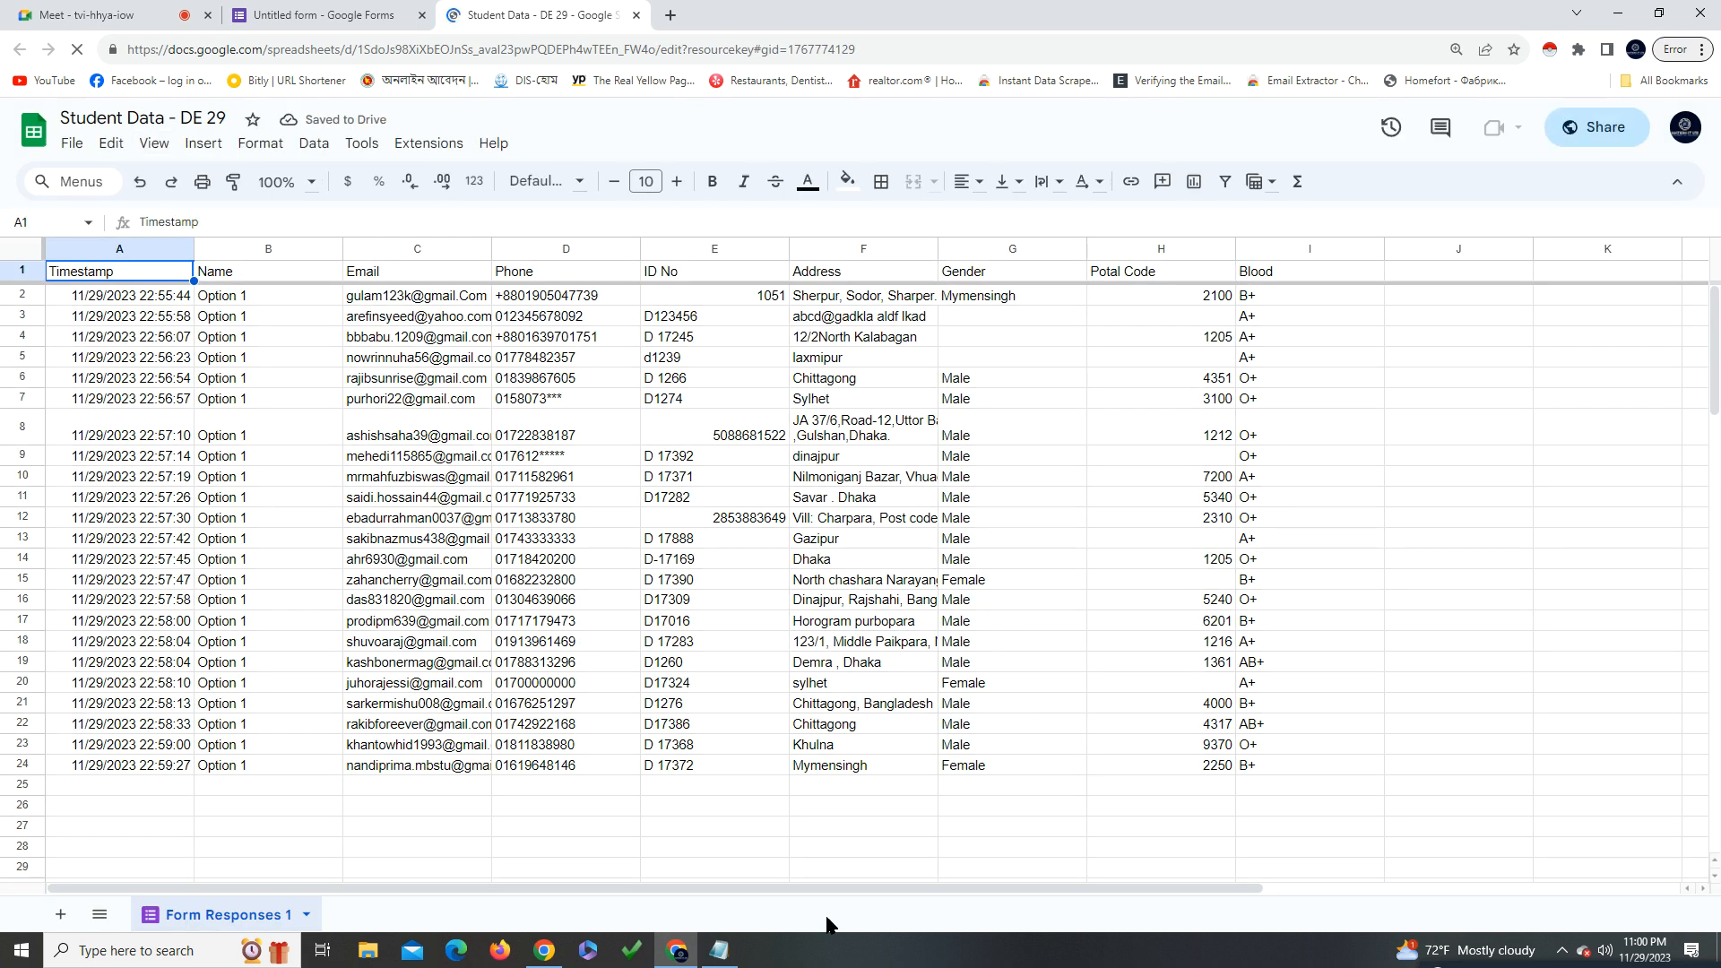
Widen the Potal Code, Gender and Address columns of the response sheet so their contents fit
left_click_drag(1237, 248, 1313, 249)
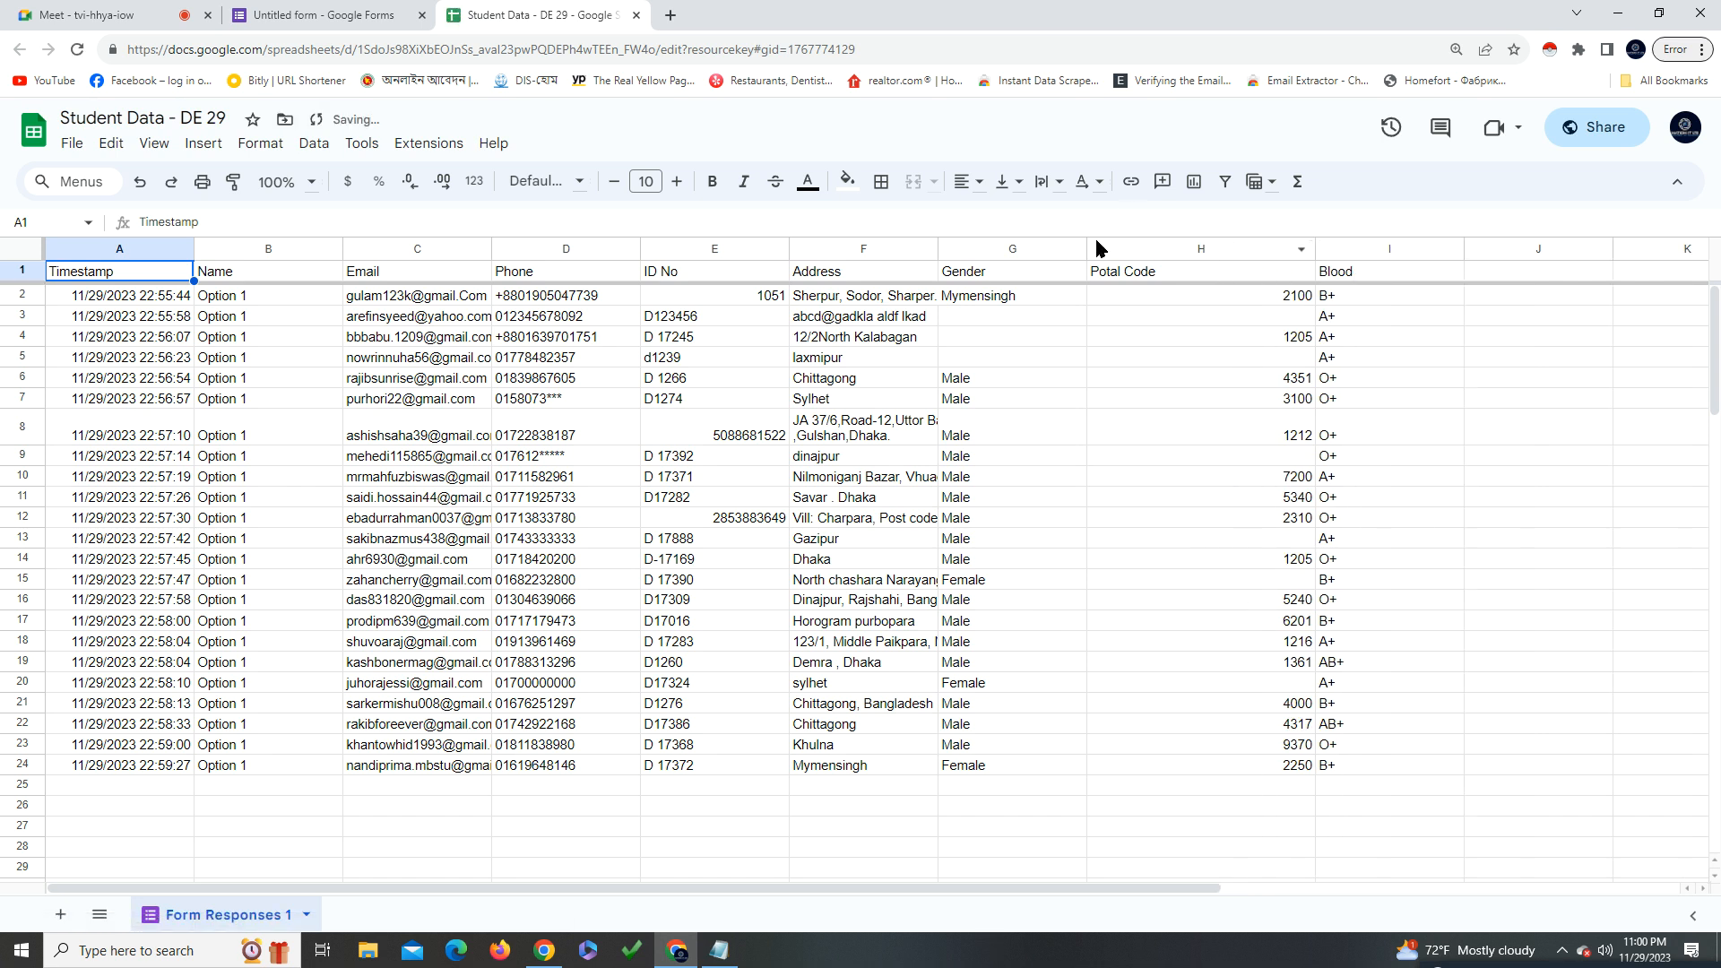
mouse_move(1084, 249)
left_mouse_down()
mouse_move(1125, 242)
mouse_move(1098, 249)
left_mouse_up()
left_click(1537, 497)
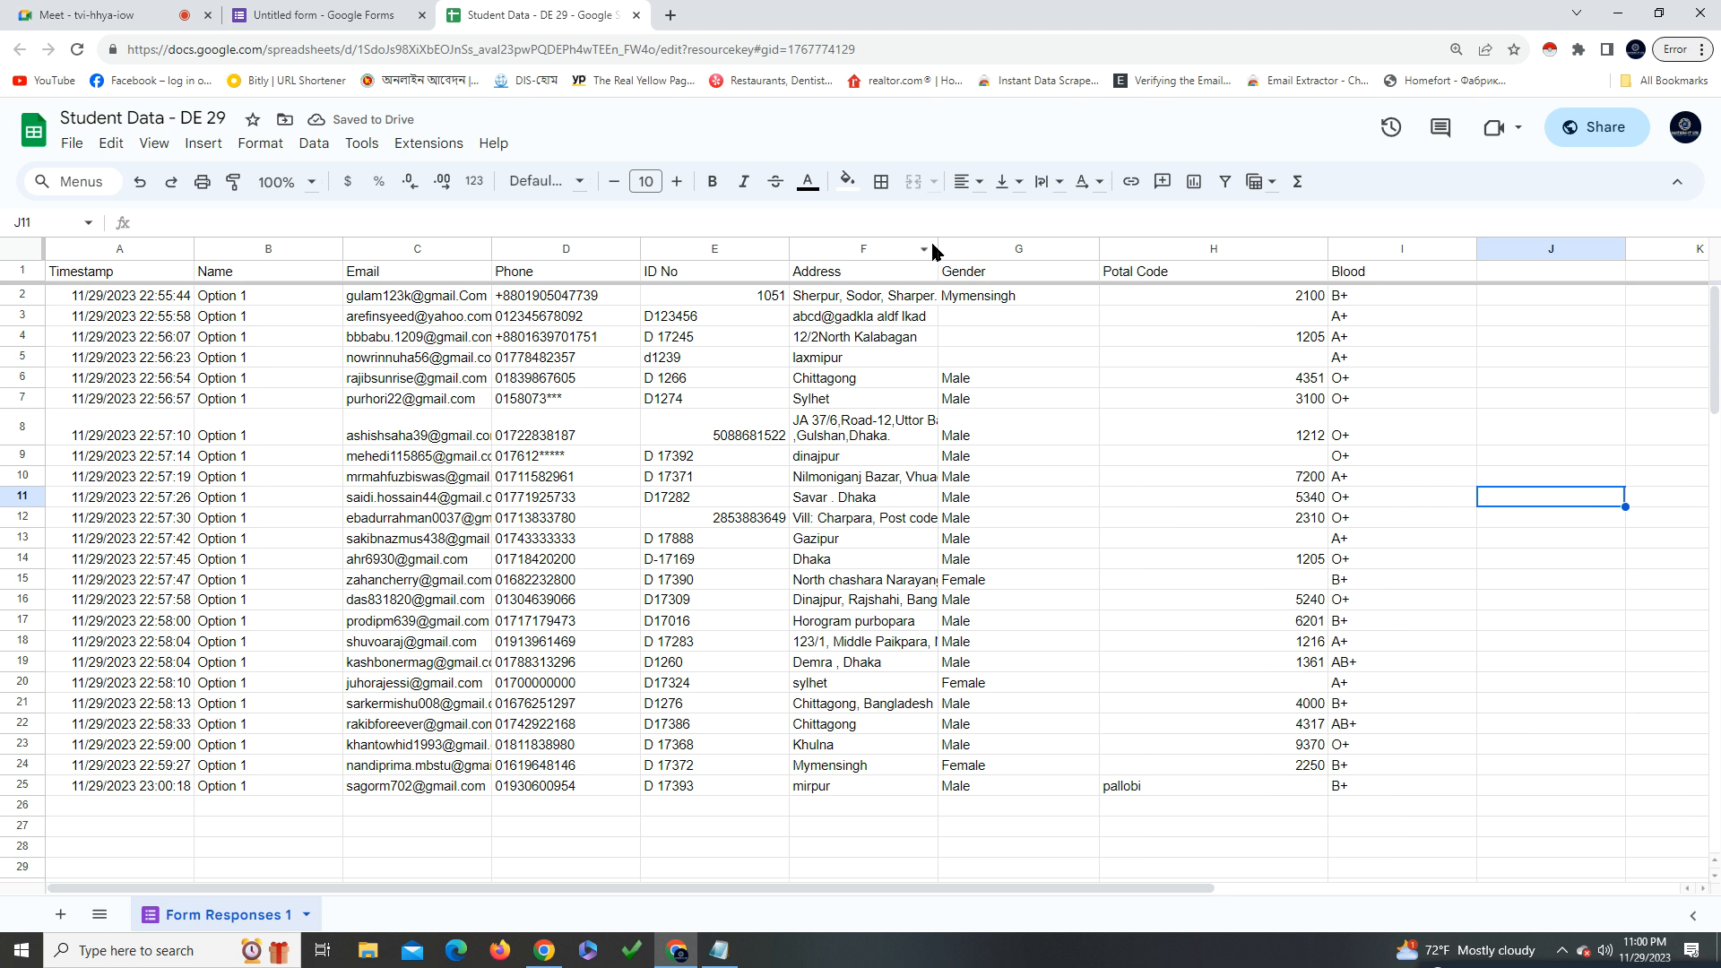
left_click_drag(934, 245, 982, 240)
left_click(1248, 399)
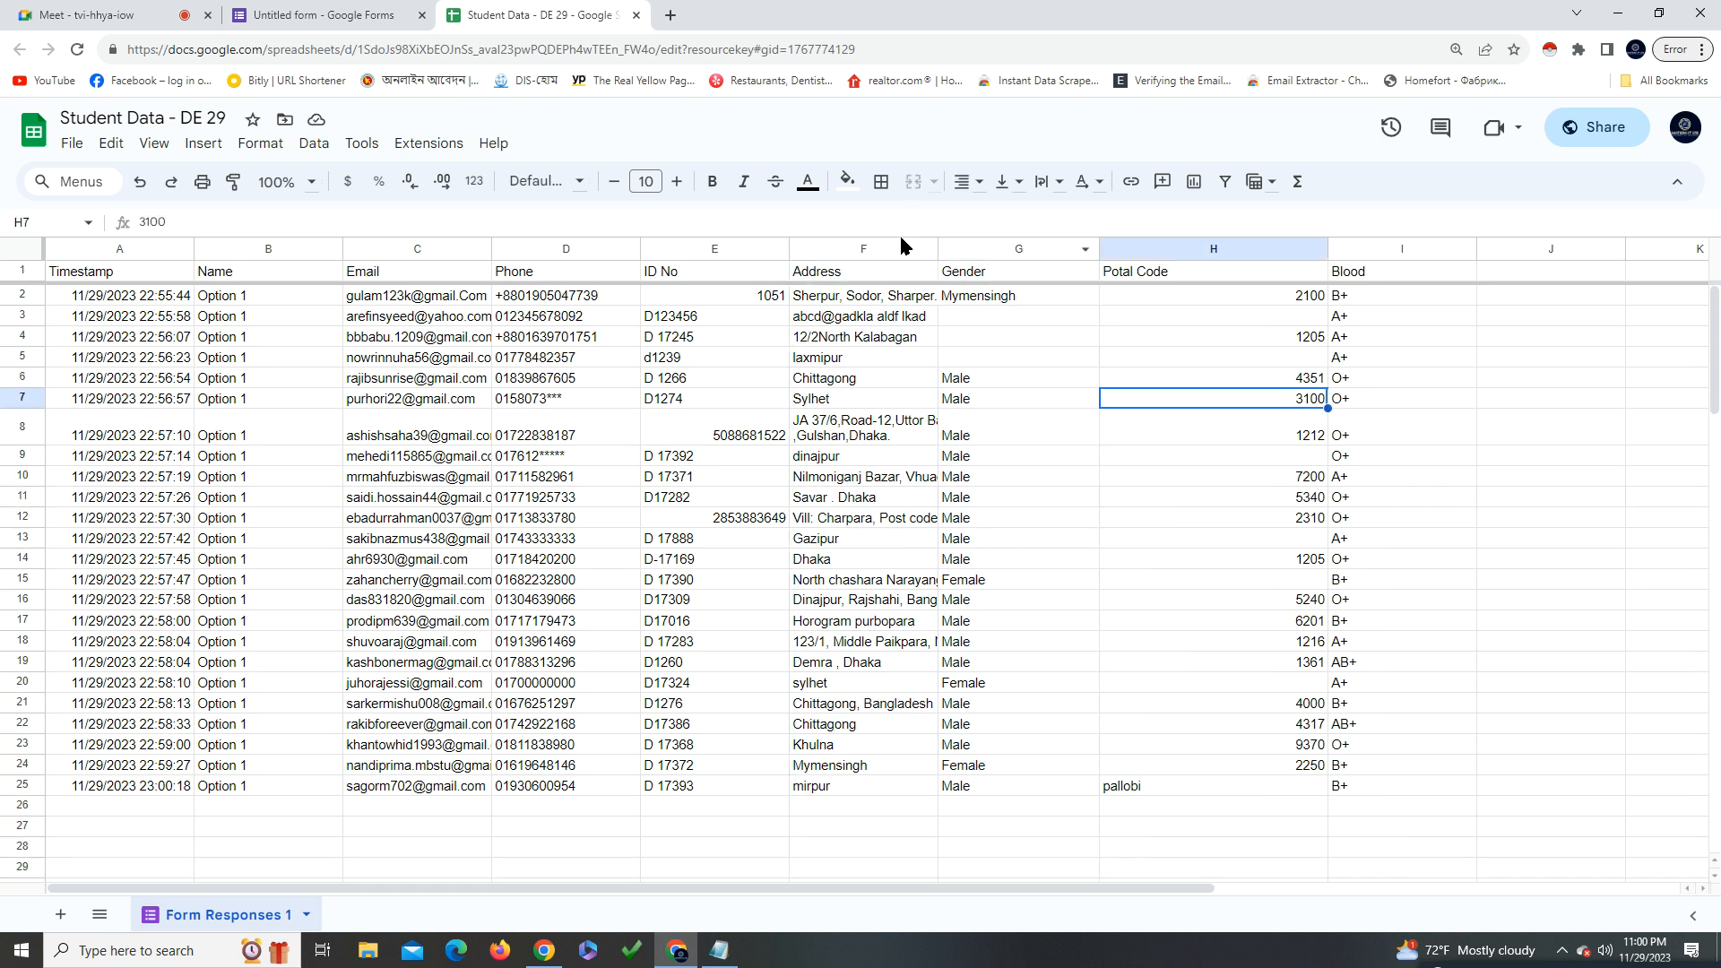
left_click_drag(936, 248, 1022, 248)
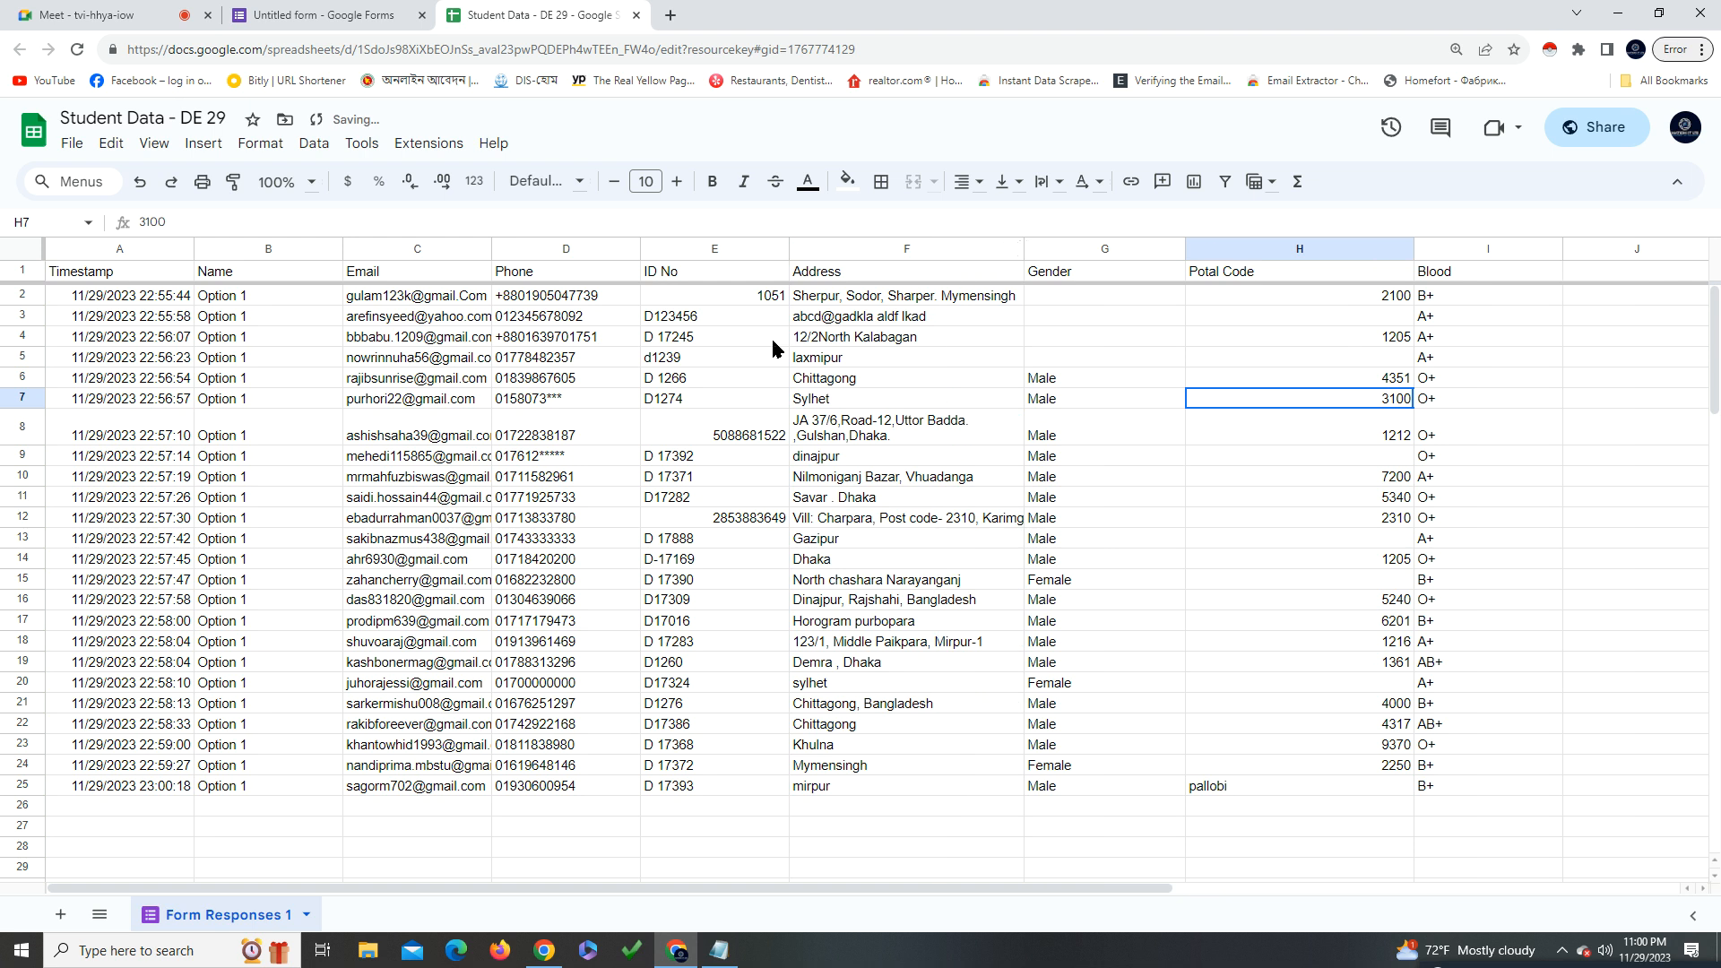
Widen the ID No, Phone, Email, Name and Timestamp columns and select the first response under Name
left_click_drag(789, 248, 844, 248)
left_click_drag(638, 248, 685, 248)
left_click(486, 248)
left_click_drag(491, 248, 622, 260)
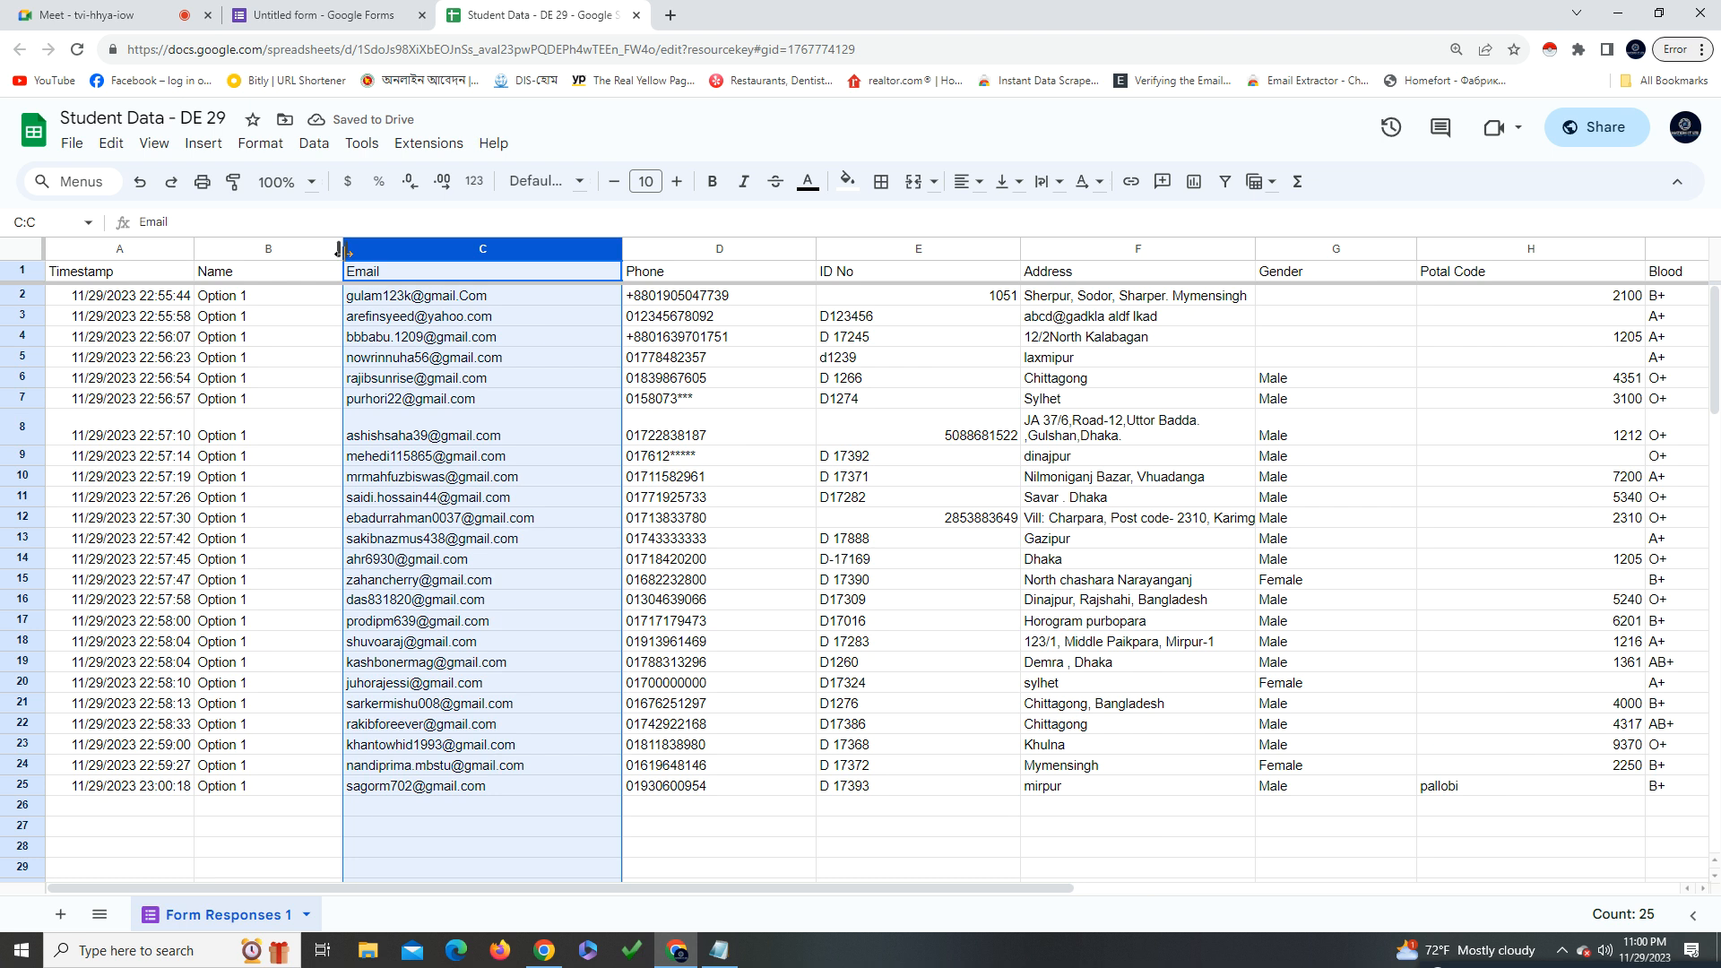
left_click_drag(341, 250, 364, 250)
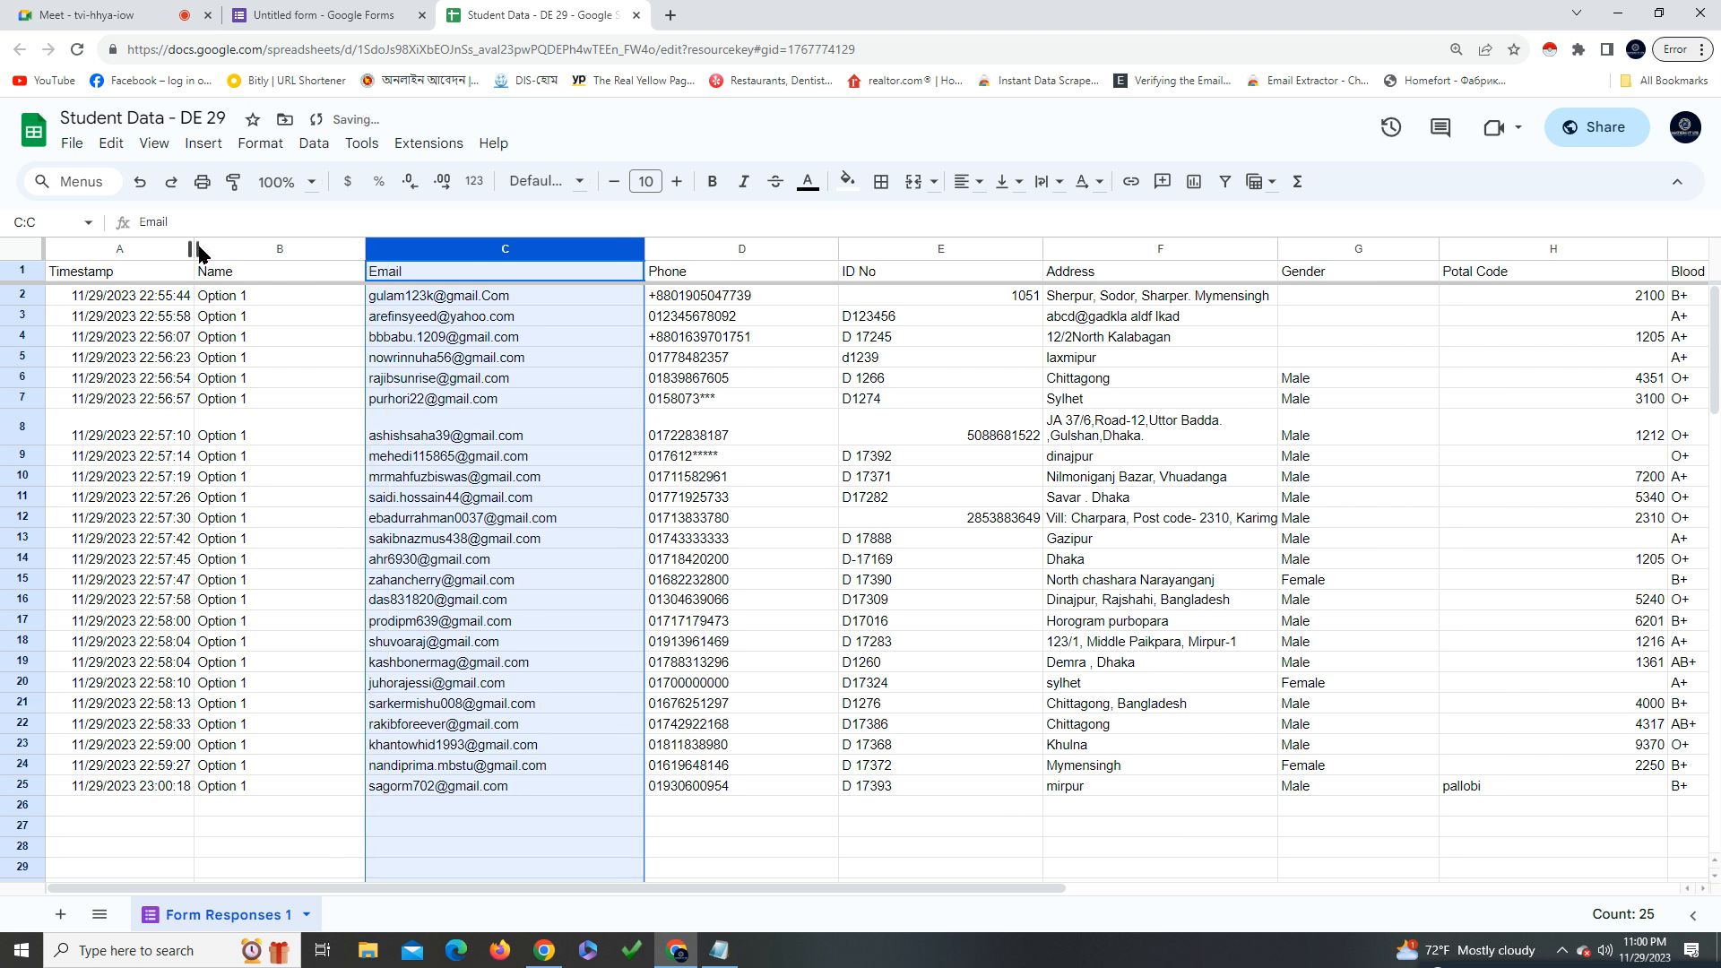
left_click_drag(191, 249, 238, 255)
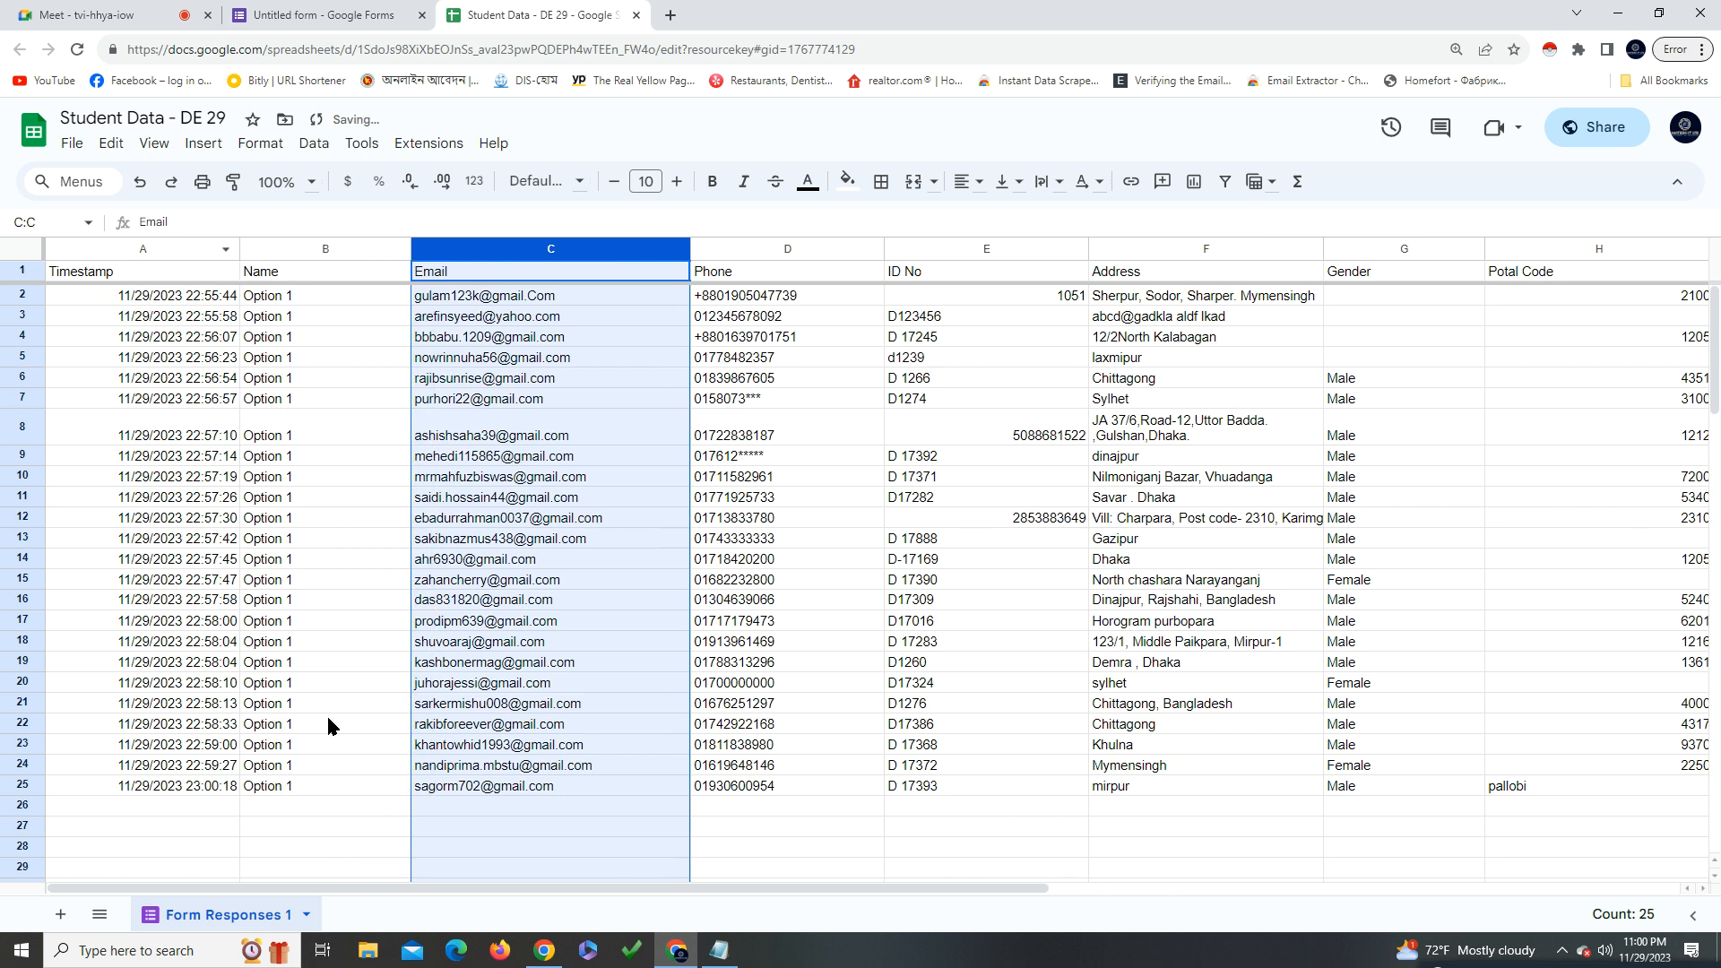
left_click(316, 786)
left_click(298, 301)
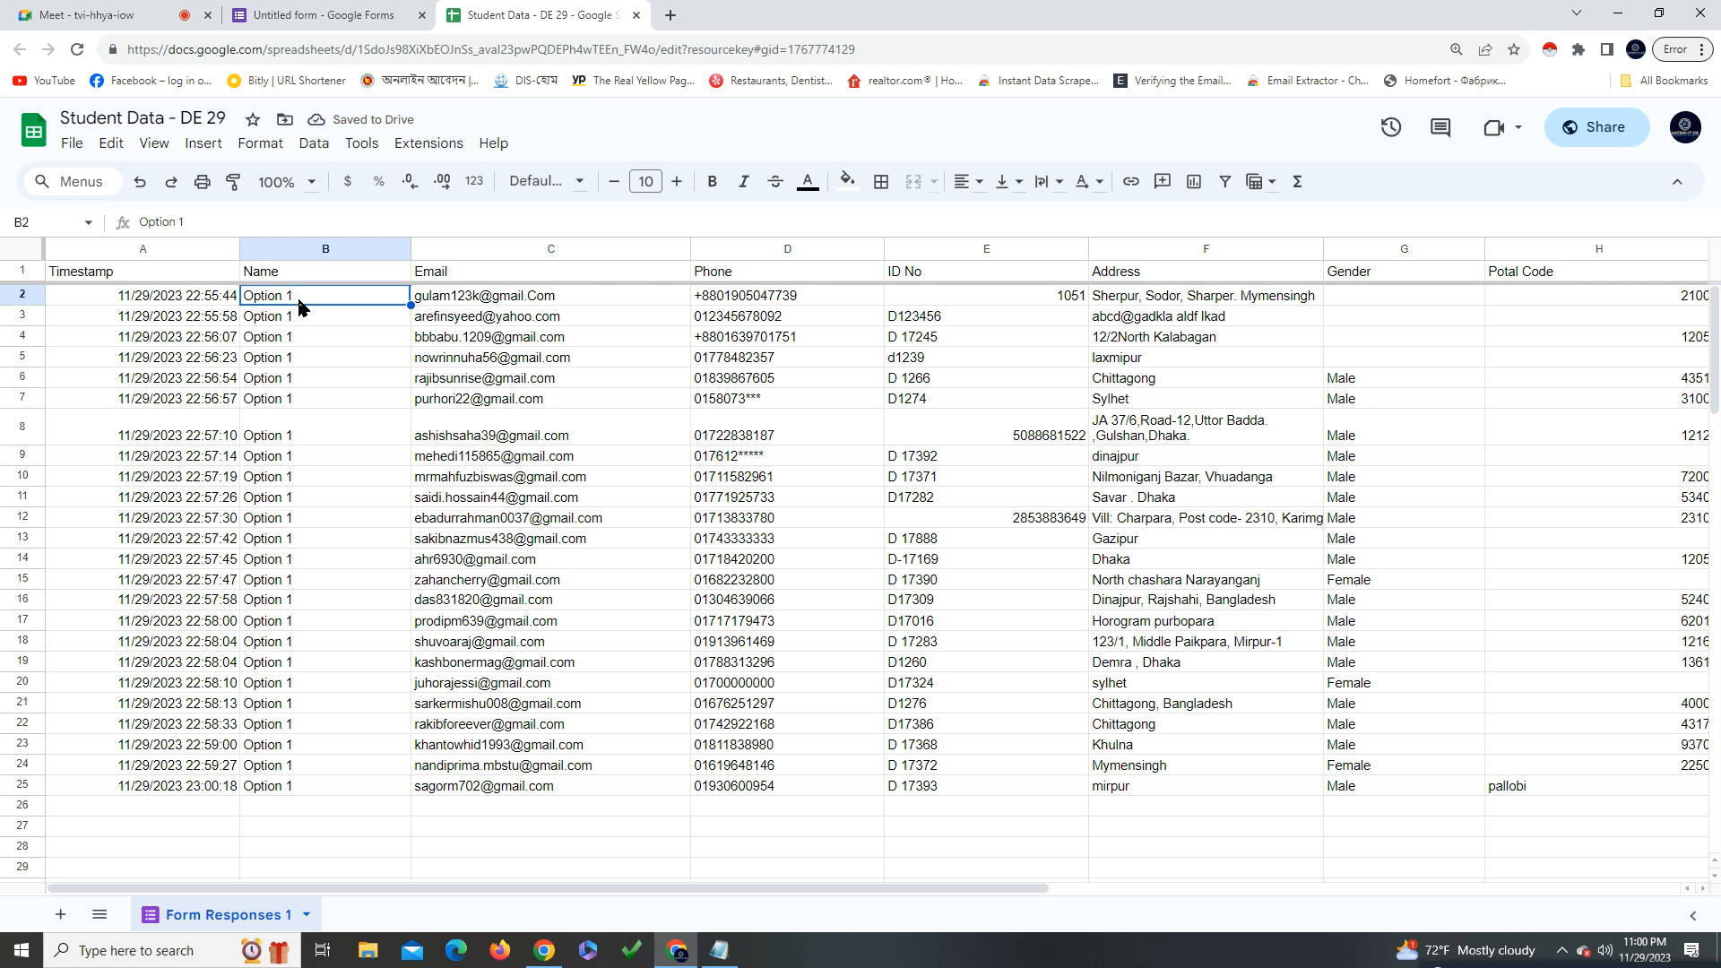
Return to the form and check its response summary and the per-question view
left_click(299, 16)
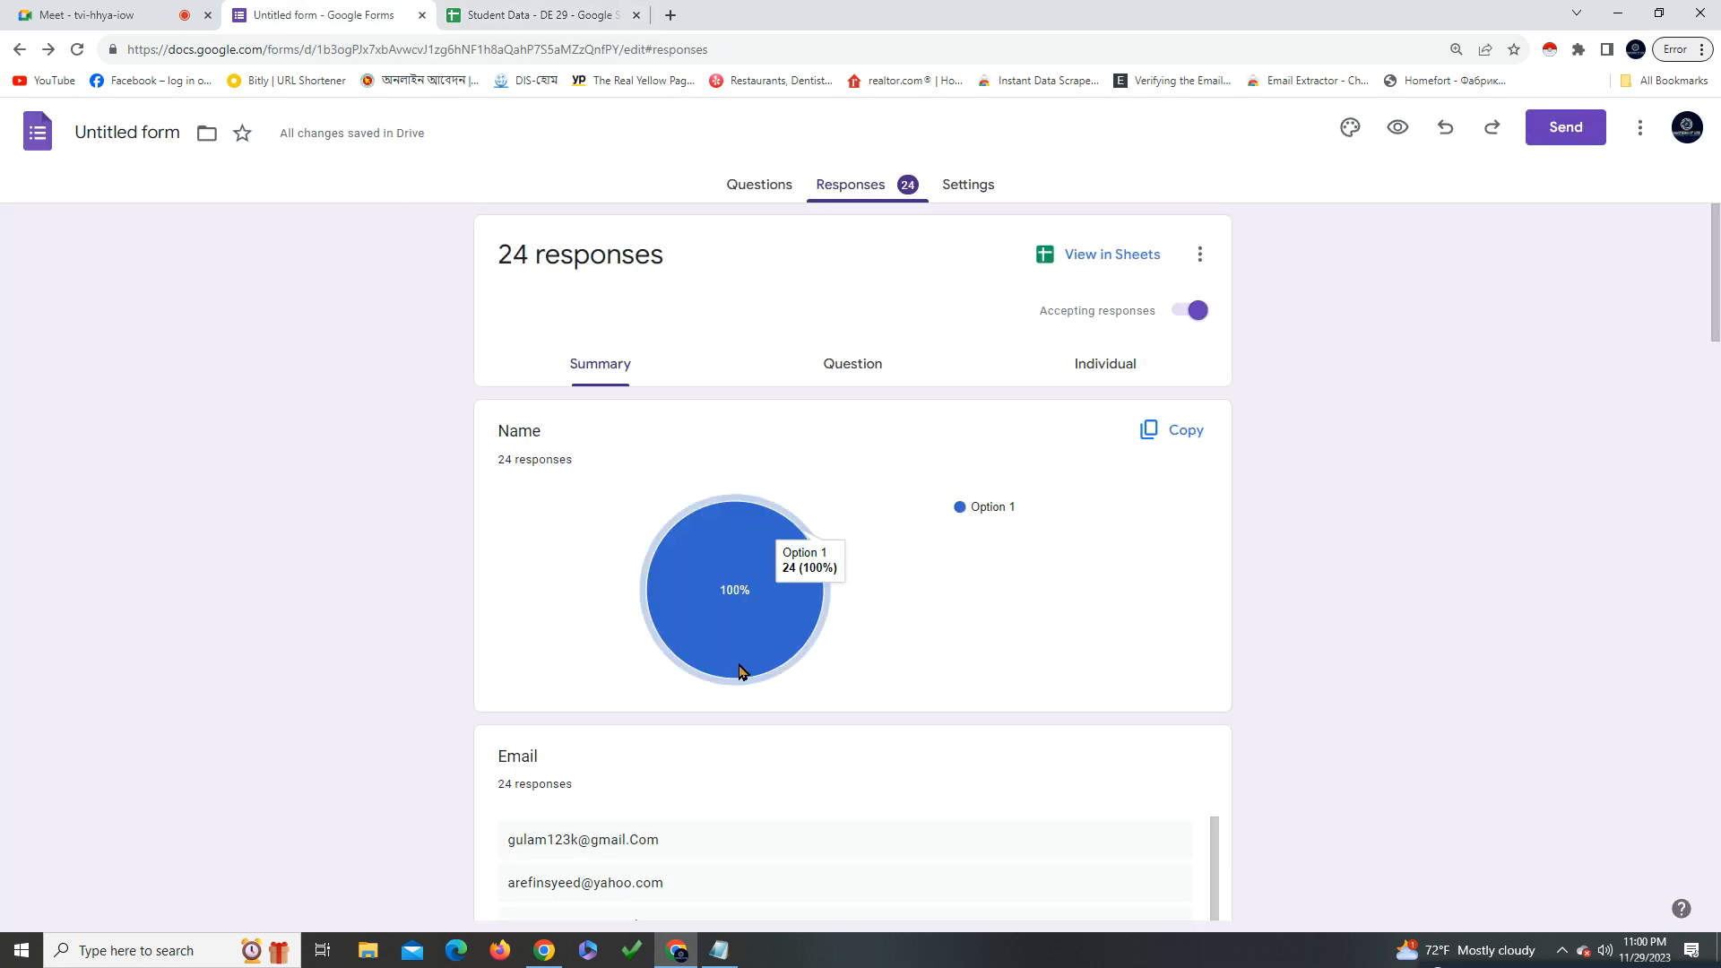
scroll(739, 670, "down", 4)
scroll(739, 667, "up", 5)
left_click(876, 380)
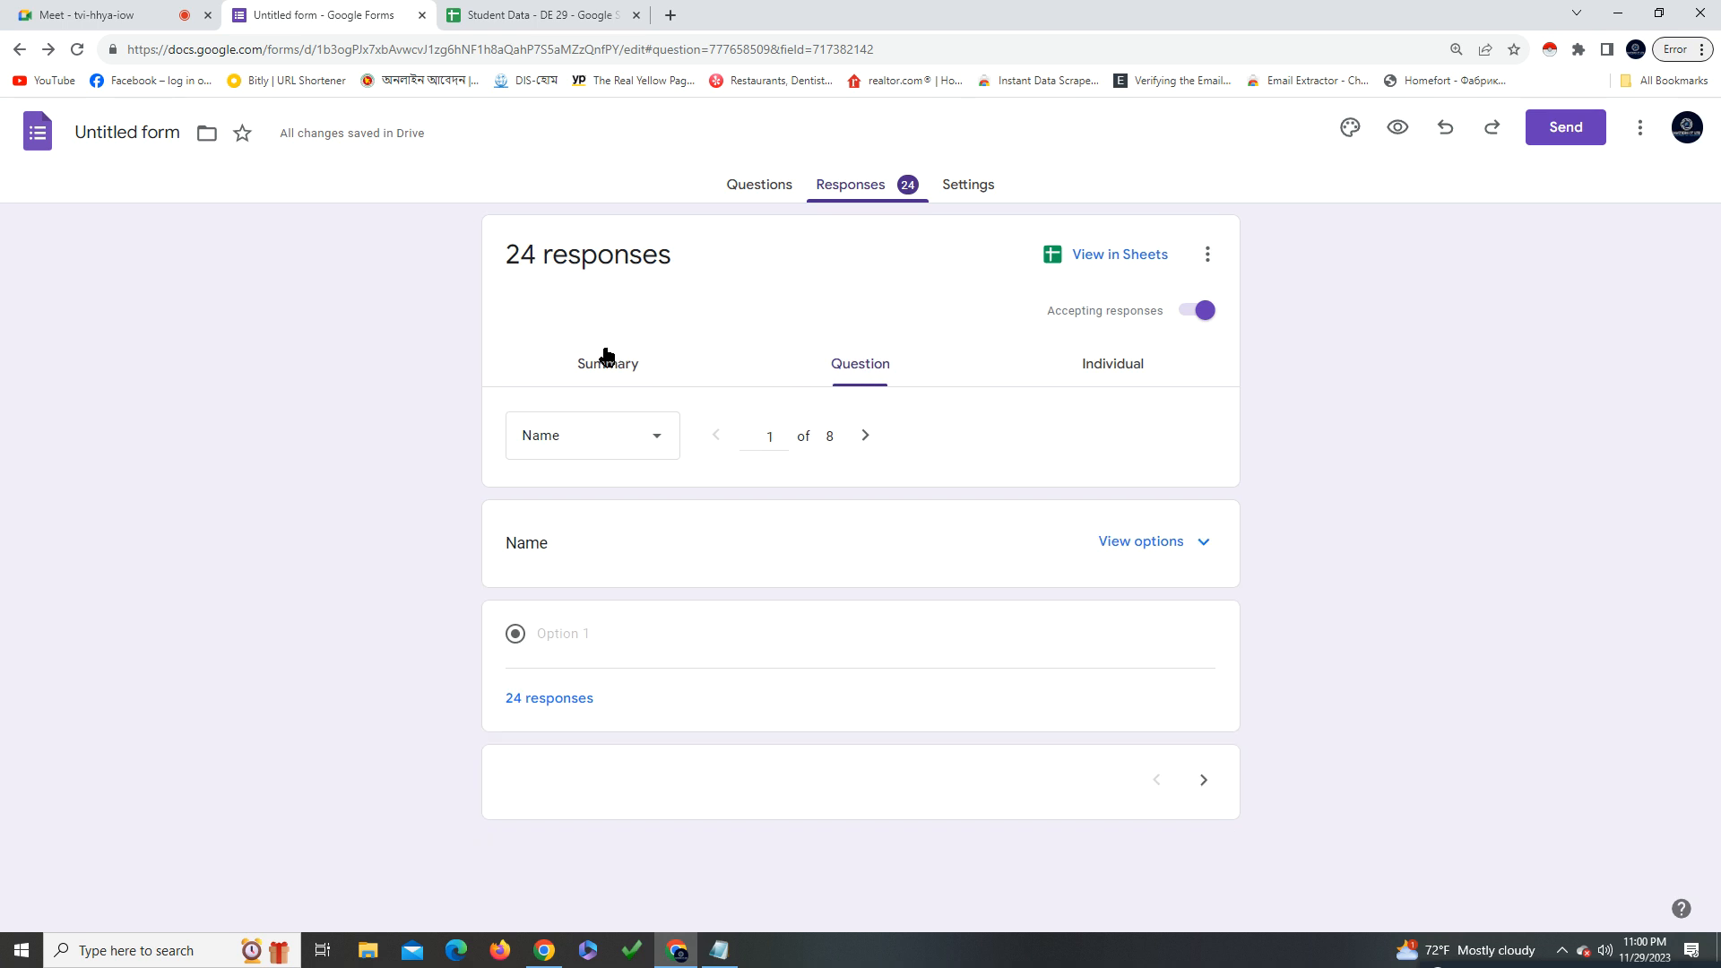
left_click(612, 354)
scroll(619, 835, "up", 3)
Open the form's questions and try to clear the Option 1 label of the Name question
left_click(764, 186)
scroll(730, 573, "down", 3)
scroll(732, 582, "up", 2)
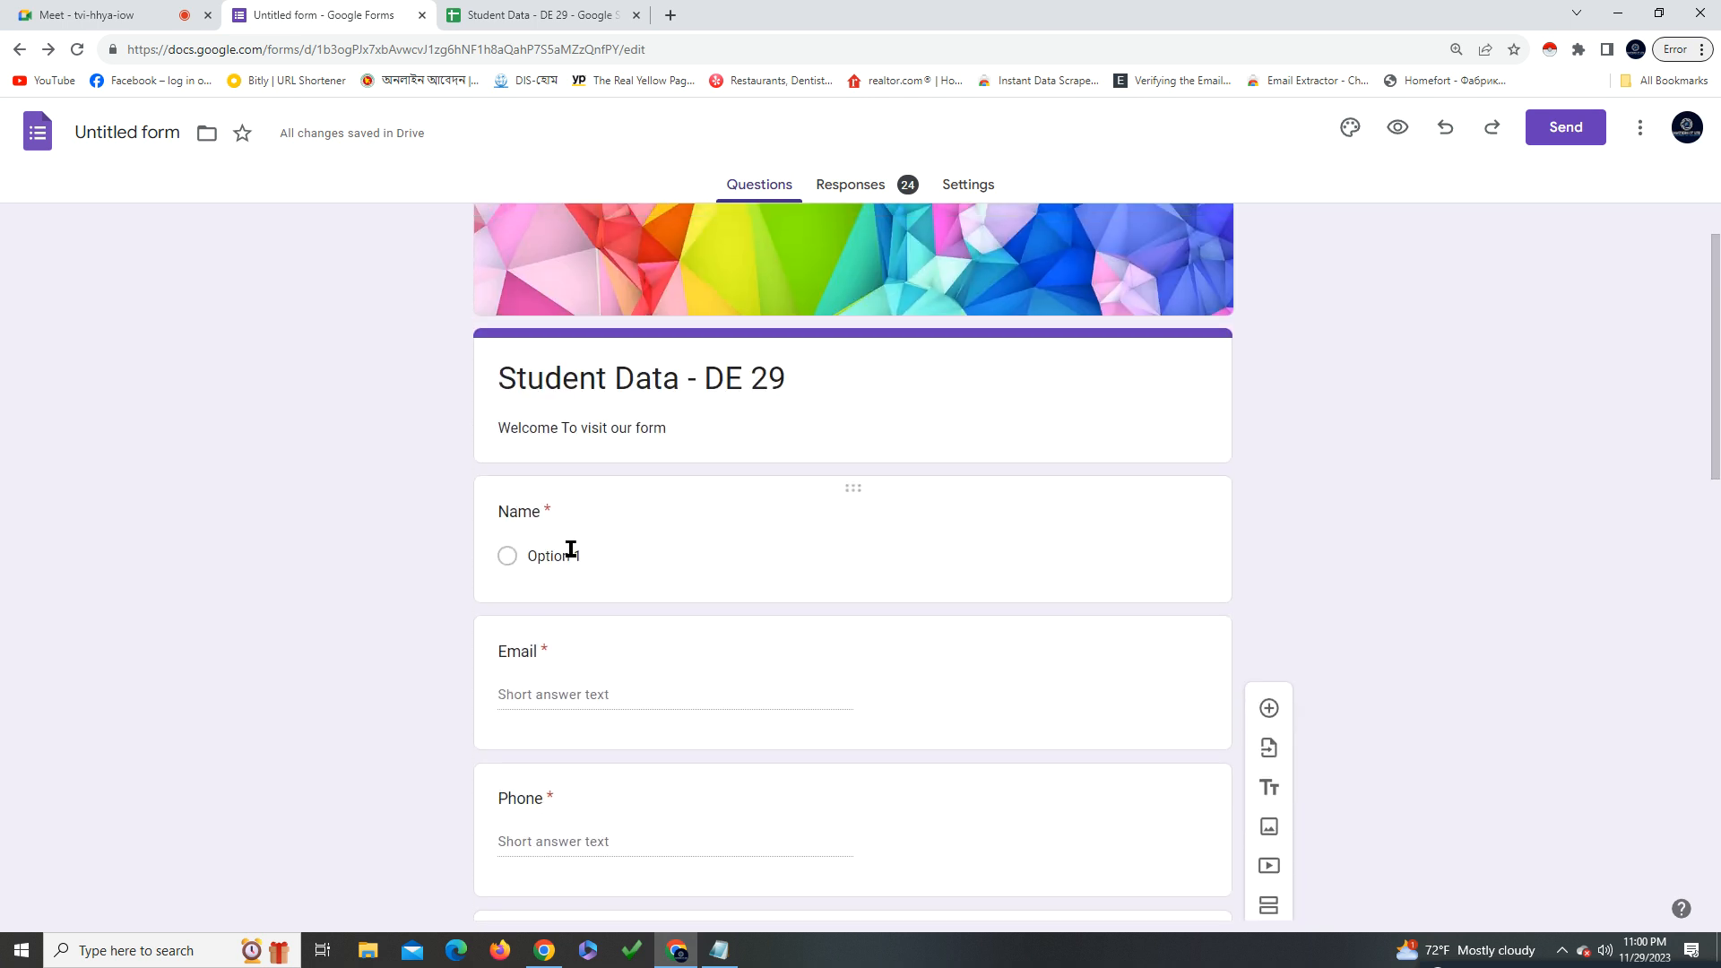
left_click(570, 556)
left_click(586, 537)
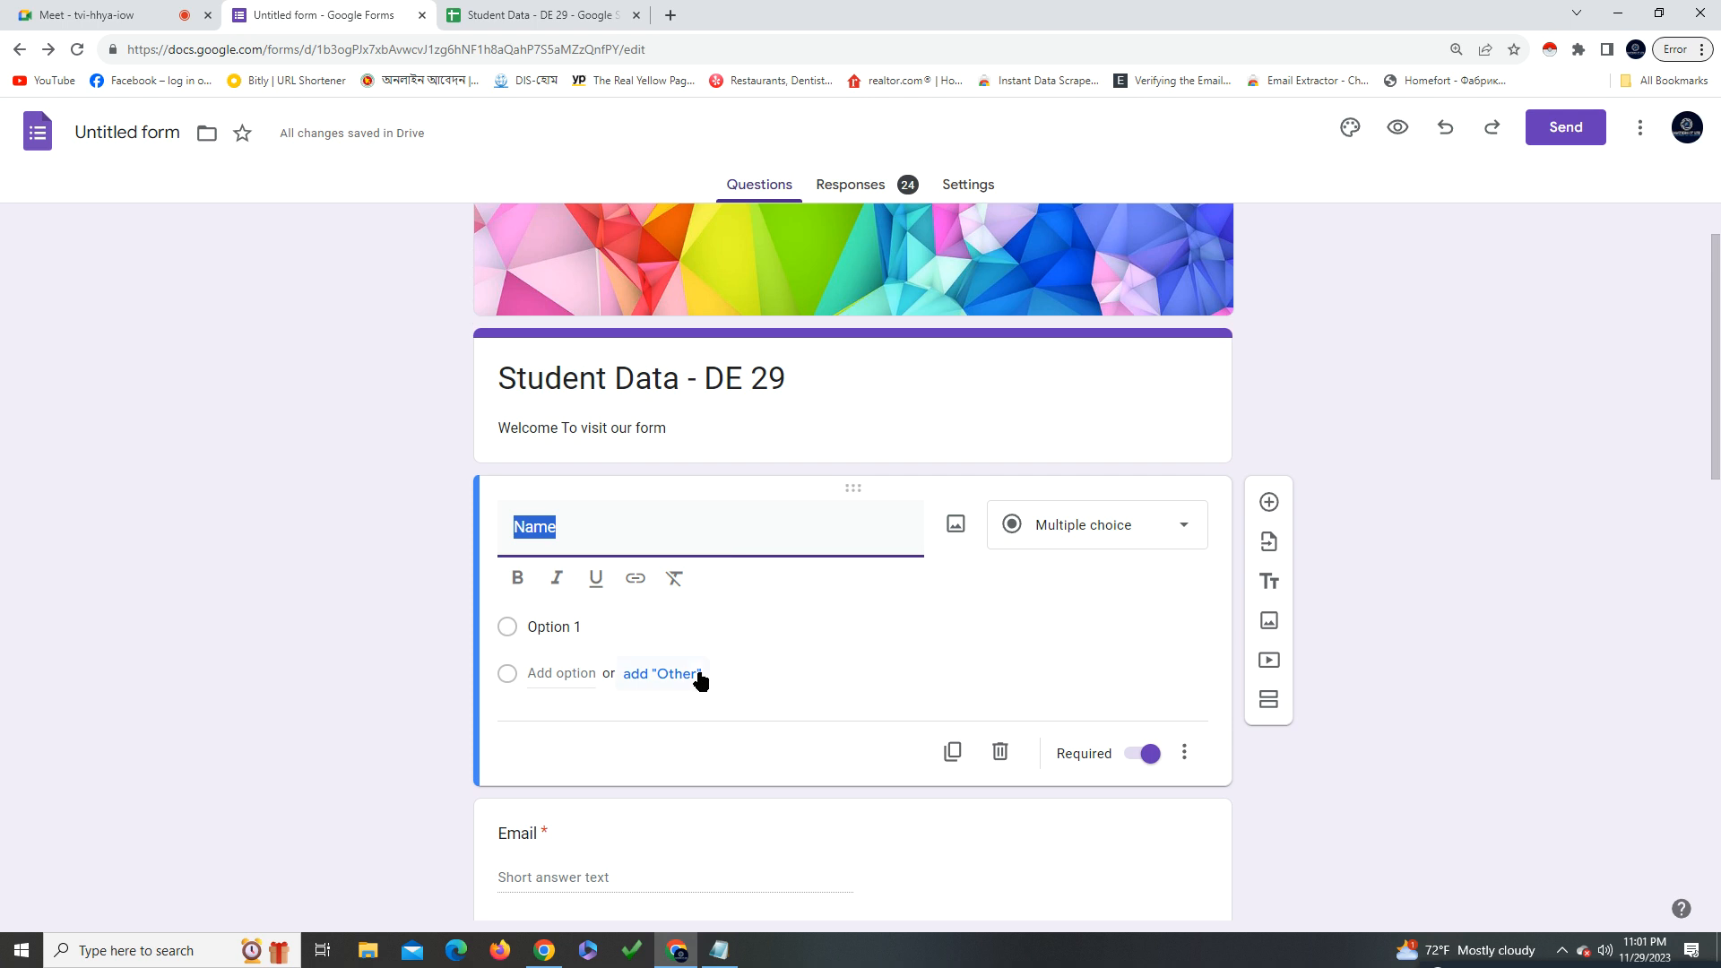
left_click(603, 627)
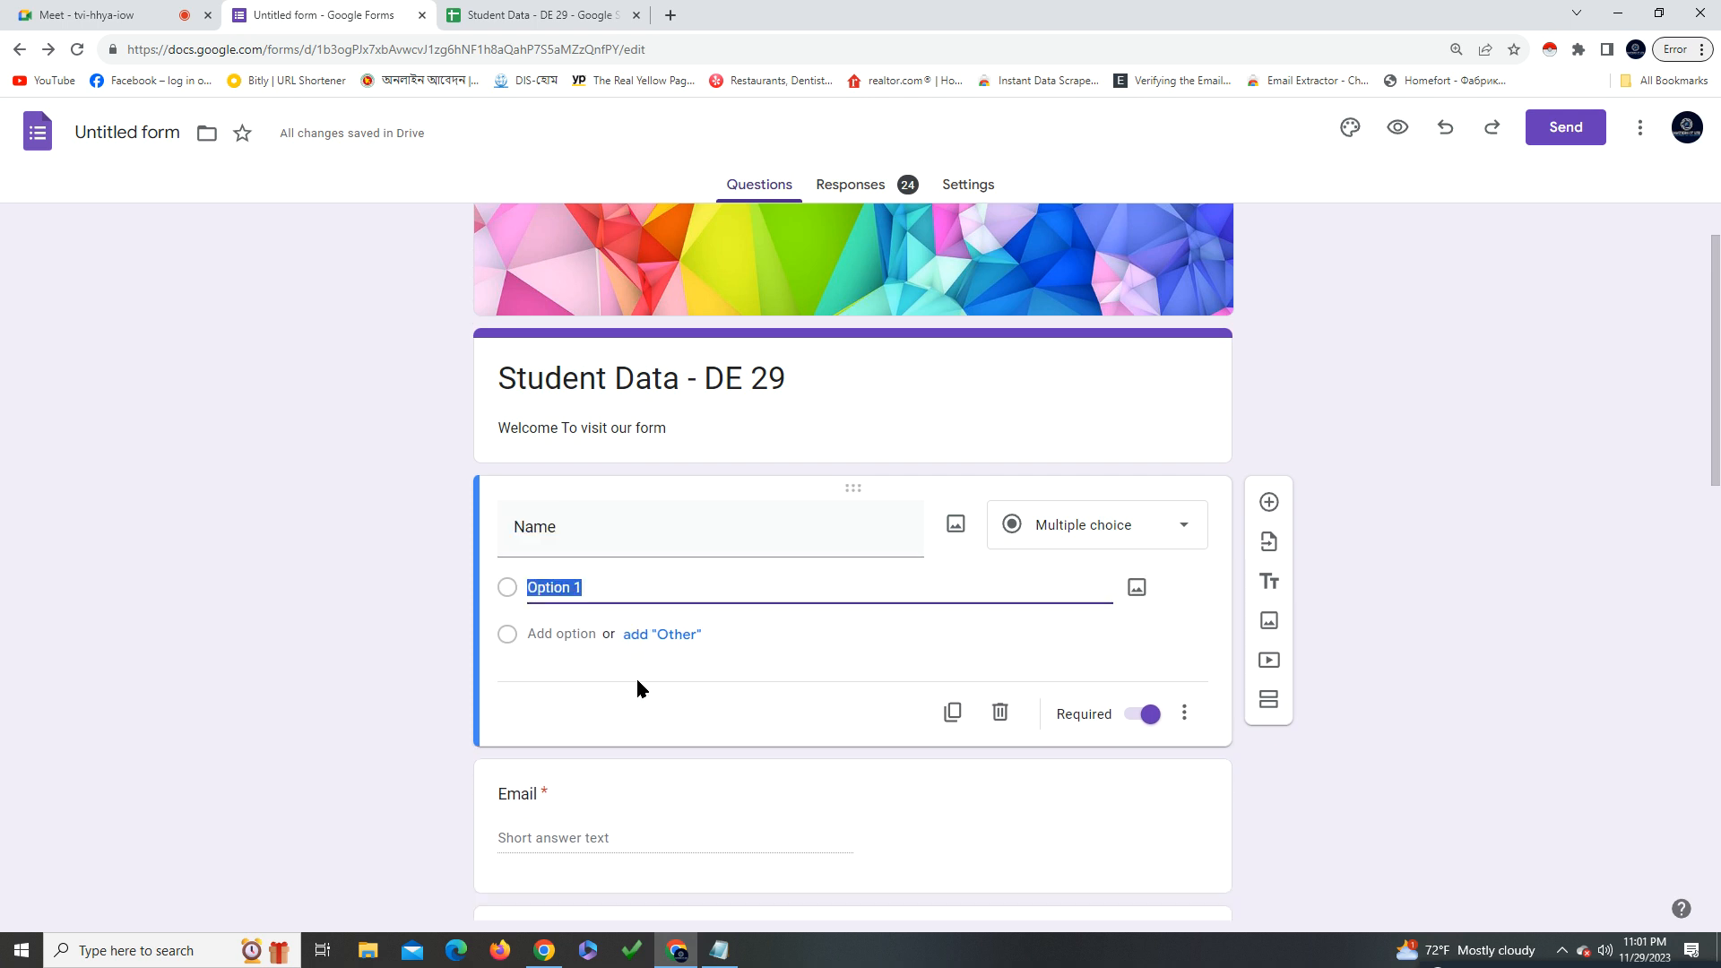
key("BackSpace")
left_click(1083, 638)
scroll(1078, 638, "up", 1)
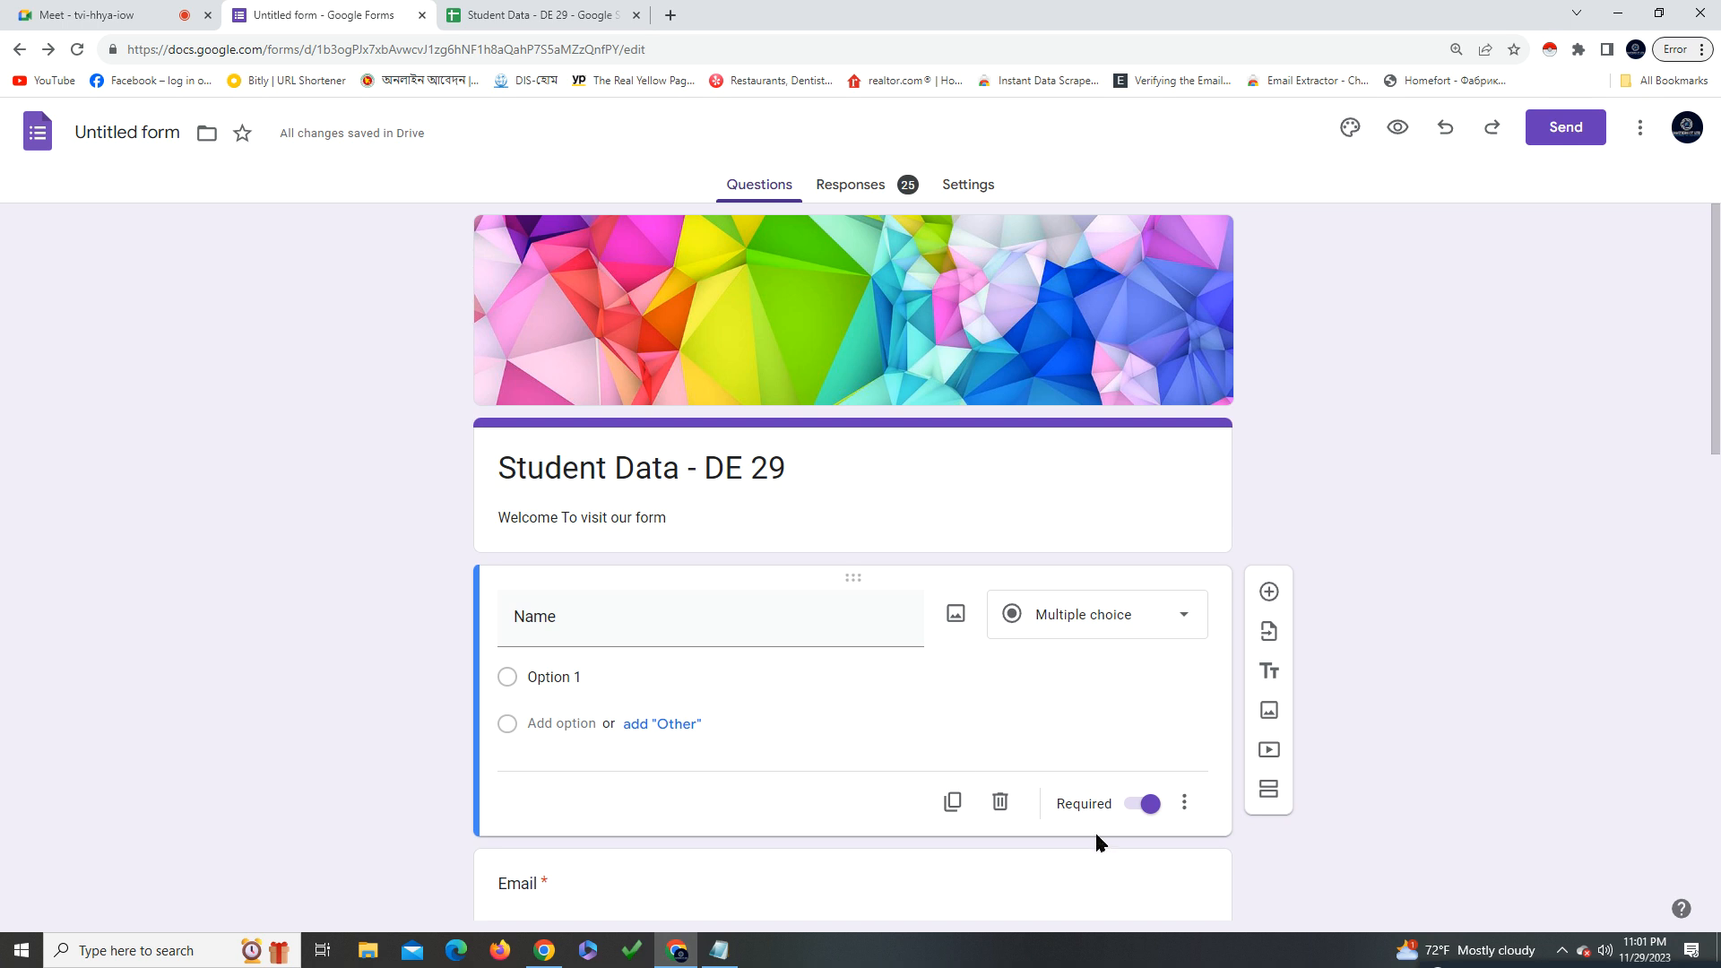
scroll(1090, 823, "down", 2)
left_click(1115, 731)
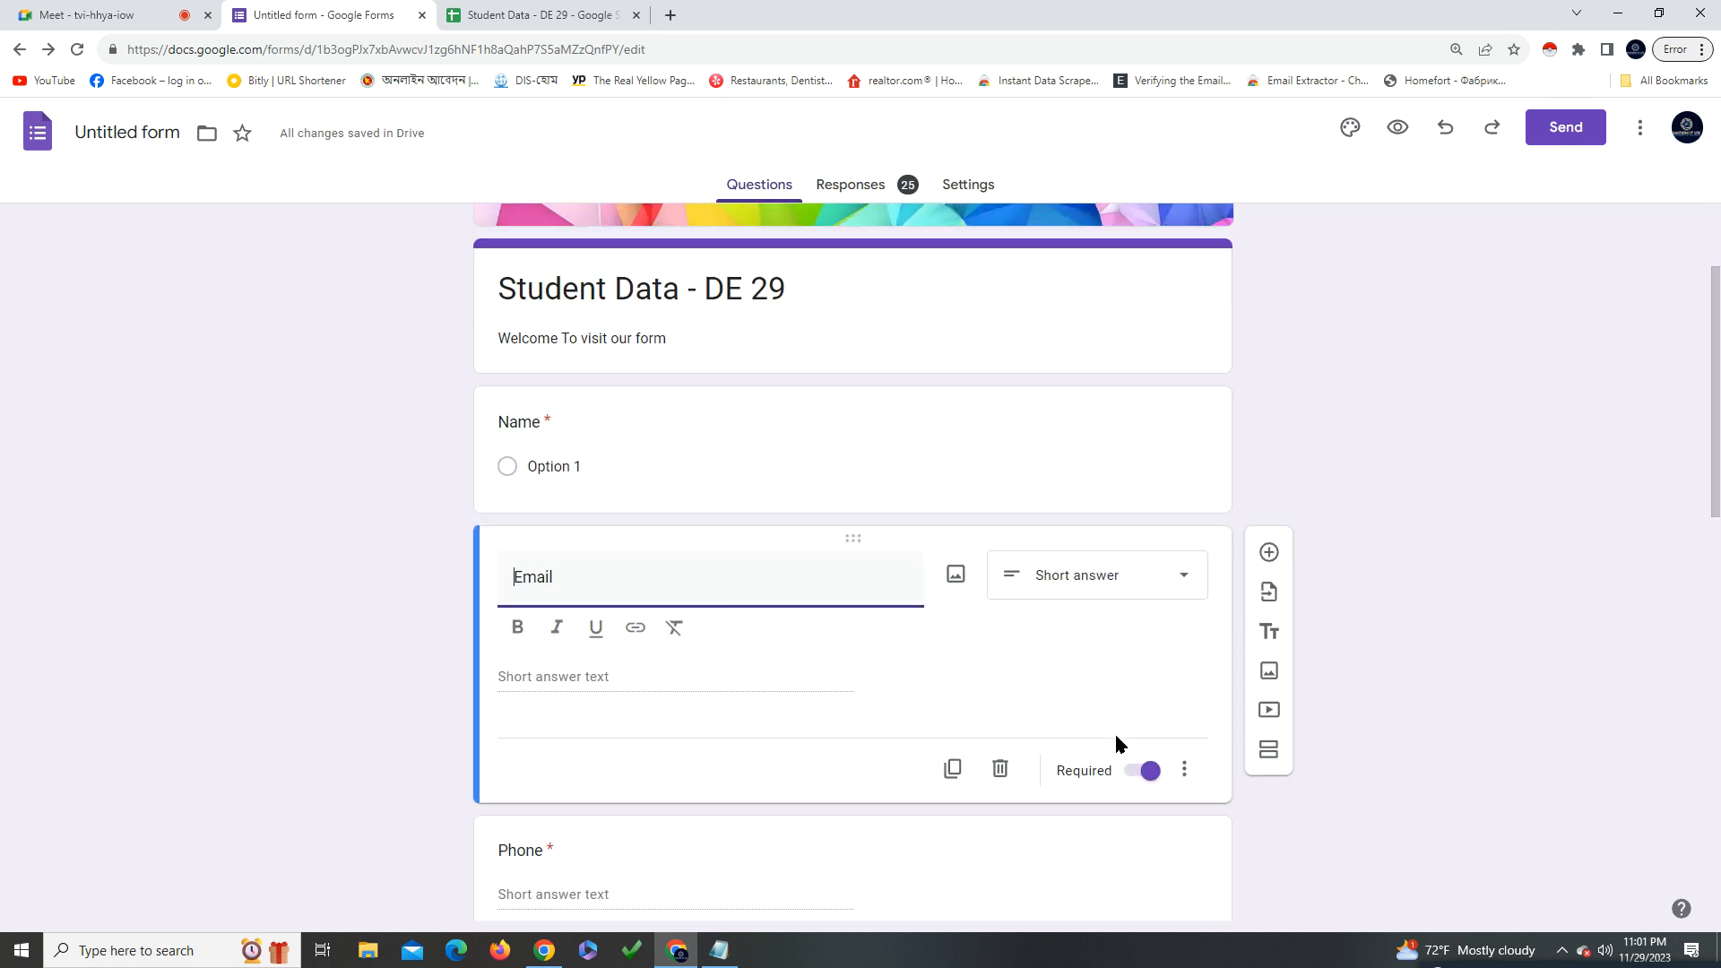
Try once more to empty the only choice label under the Name question
left_click(588, 467)
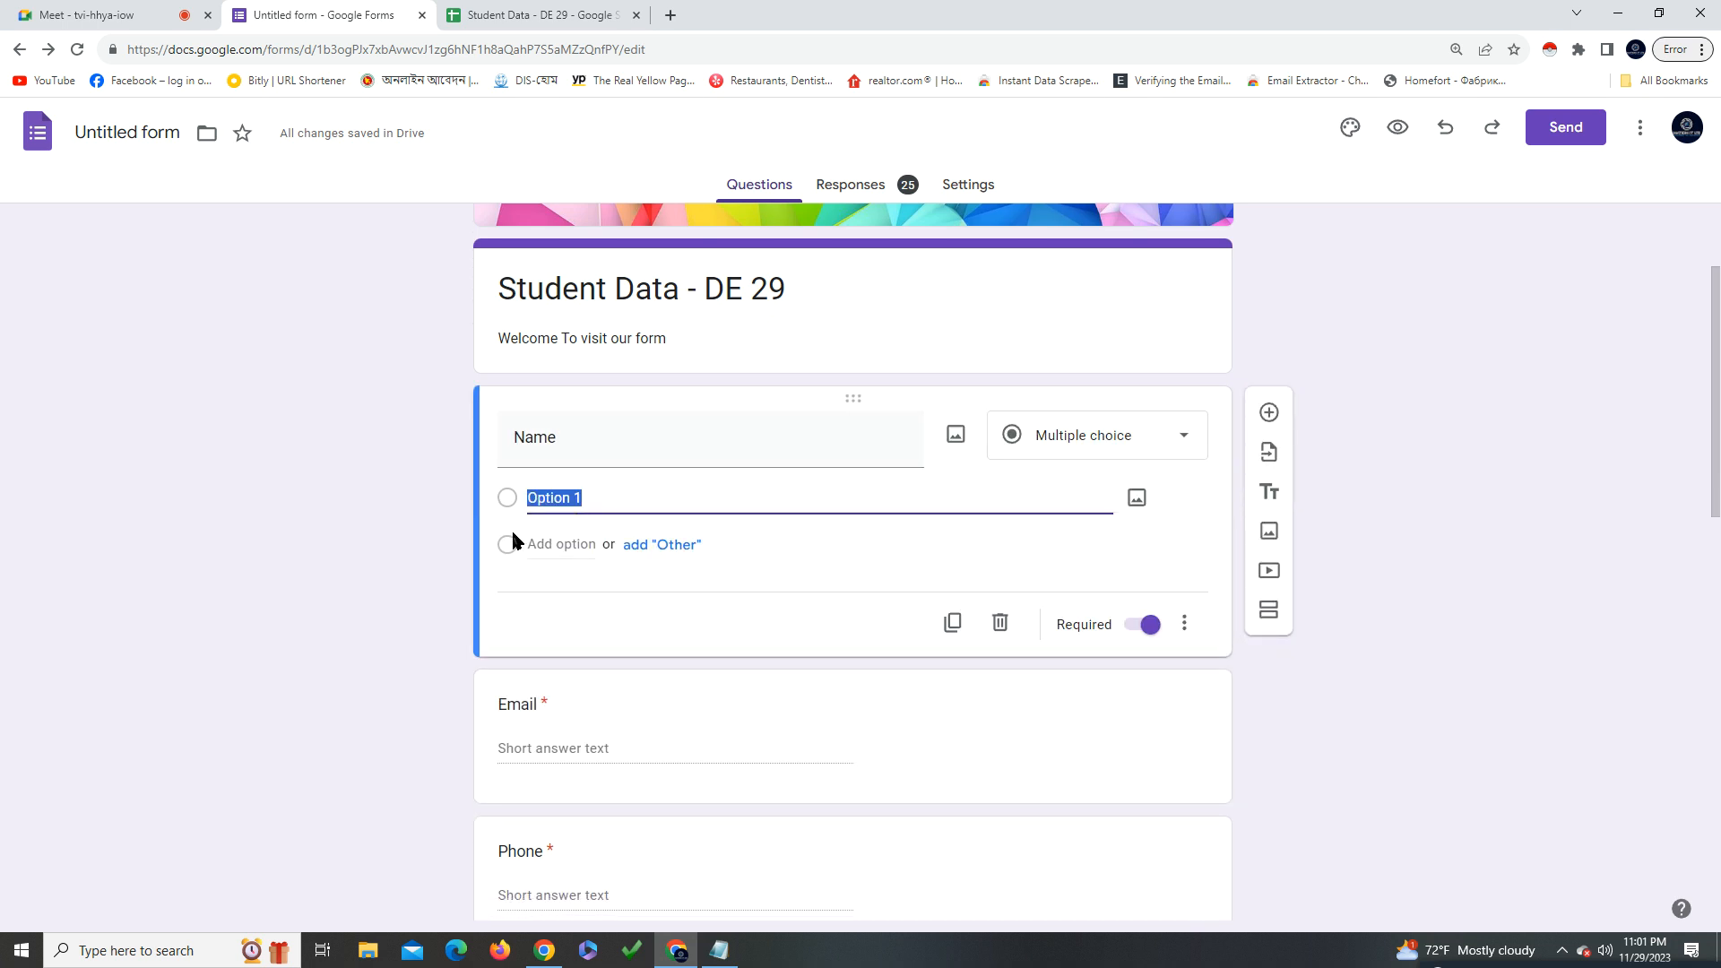
key("BackSpace")
left_click(800, 579)
left_click(528, 503)
Clear the Name question's title and change its Option 1 label to Name
left_click(571, 464)
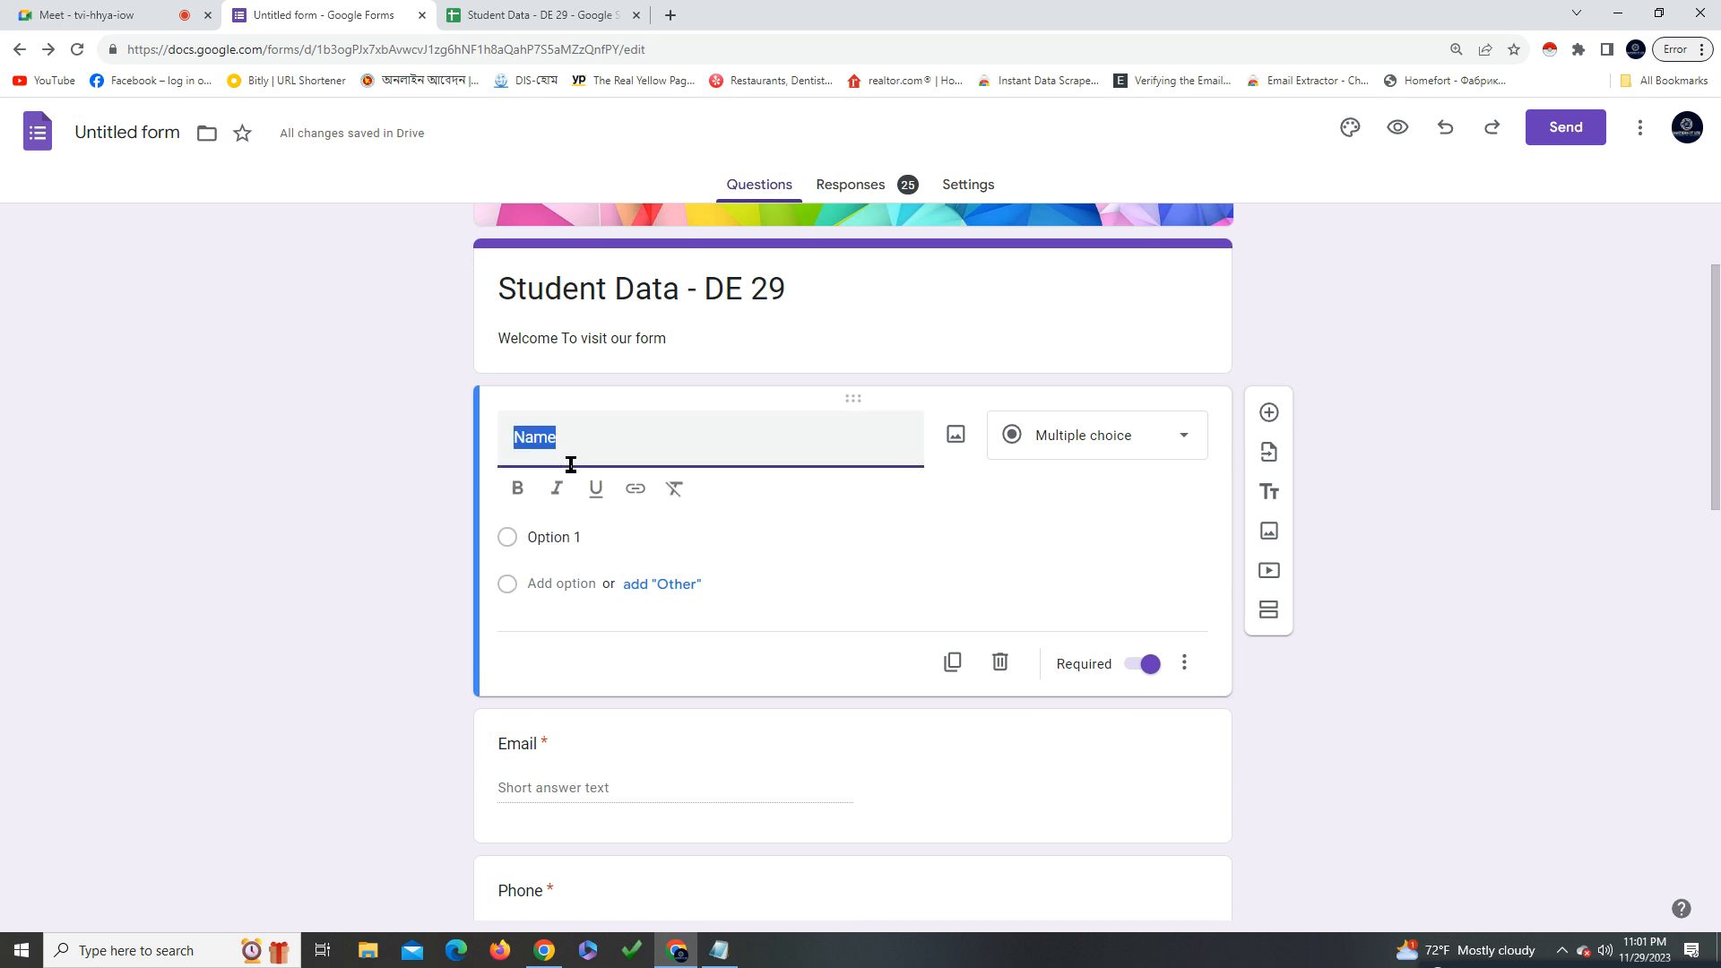
key("BackSpace")
left_click(562, 535)
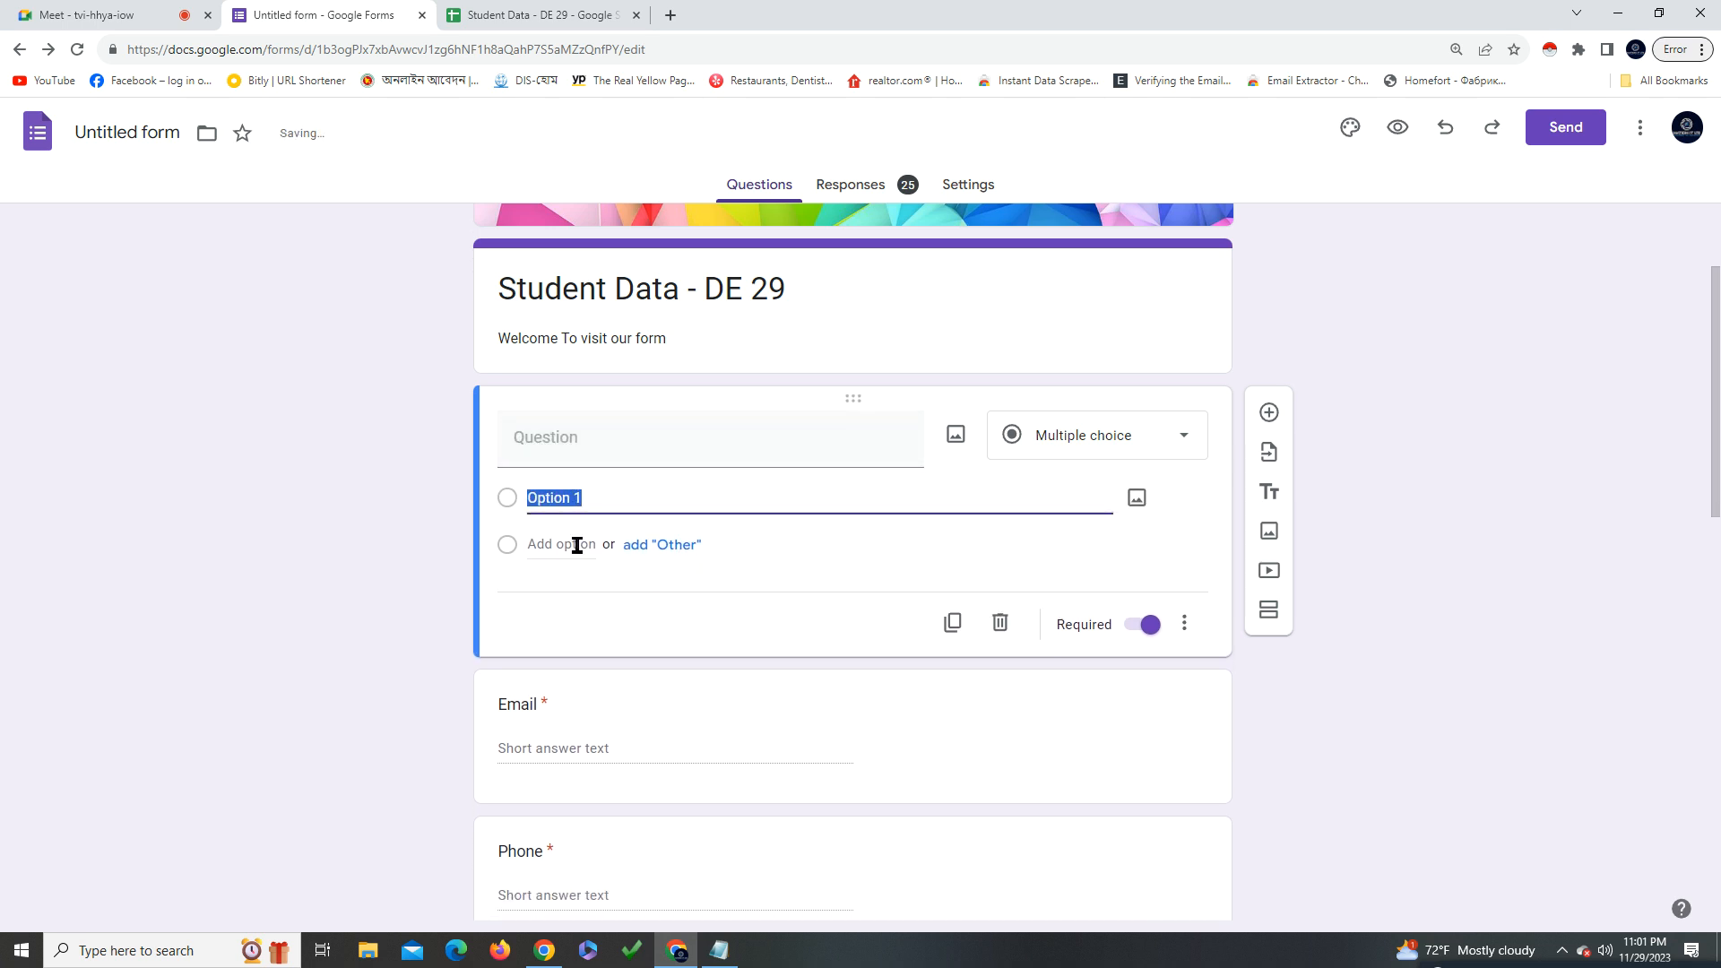
key("BackSpace")
scroll(1031, 546, "down", 1)
double_click(556, 411)
left_click(622, 358)
left_click(570, 446)
Copy the option text Name into the empty question title
key("ctrl+c")
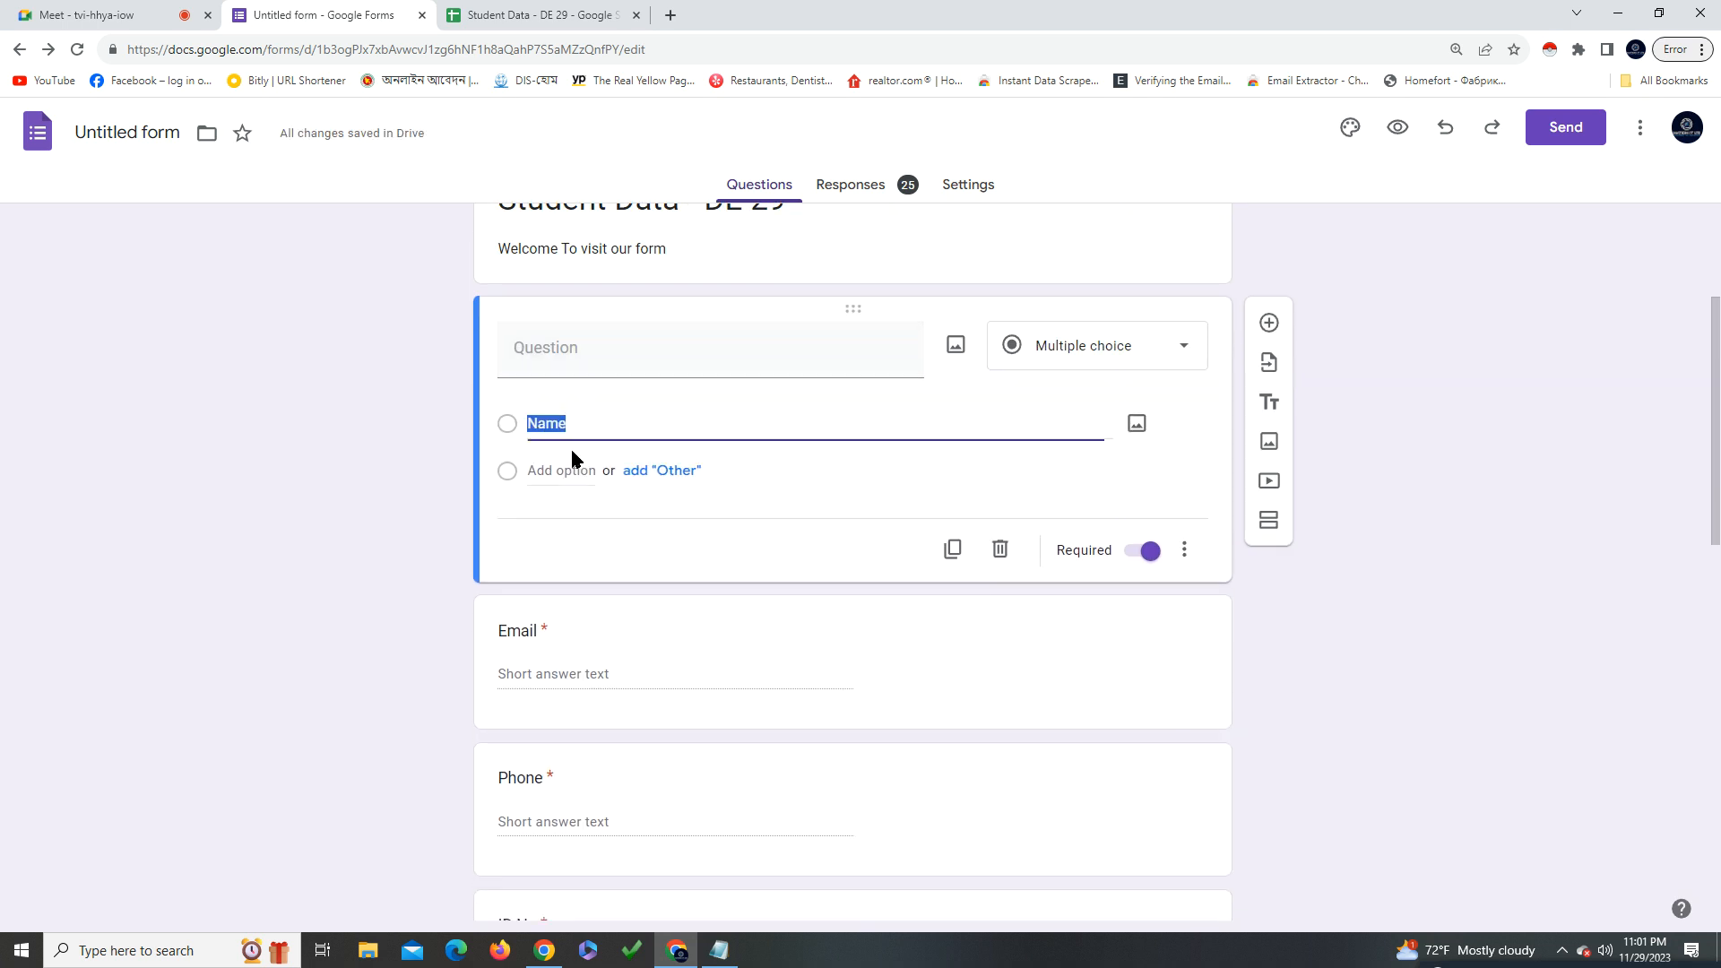
left_click(576, 353)
key("ctrl+v")
left_click(1127, 496)
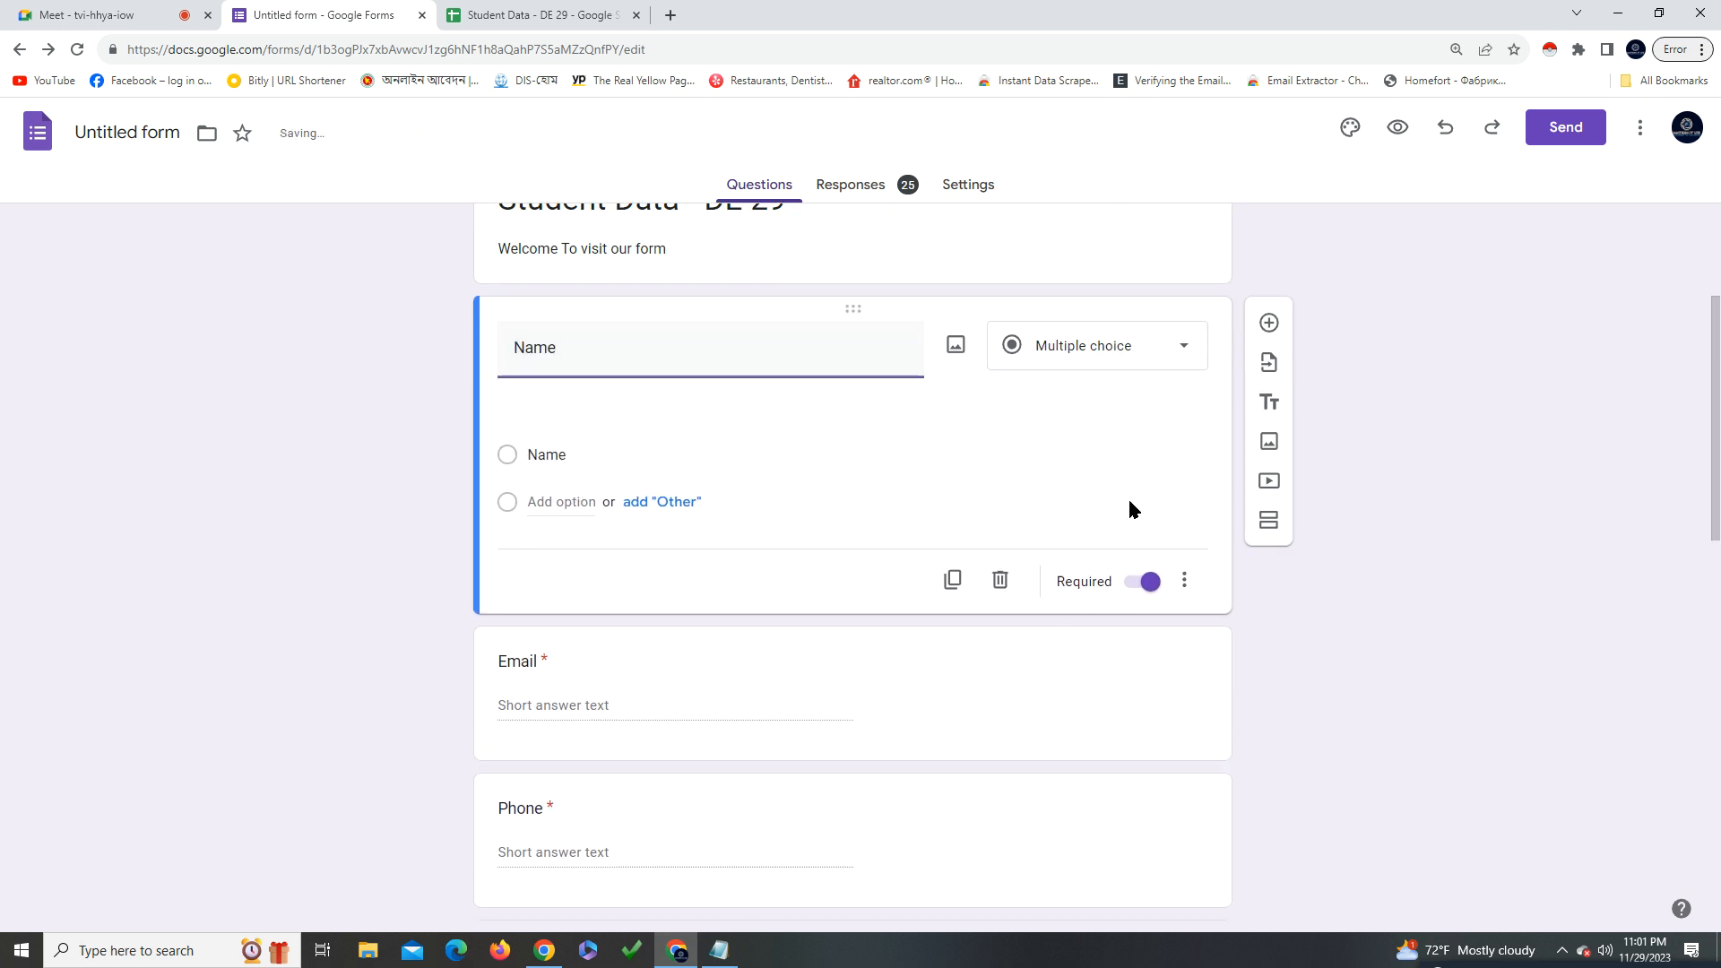
Clear the Name label from the first question's option and select the Email question
scroll(1120, 520, "up", 3)
left_click(538, 681)
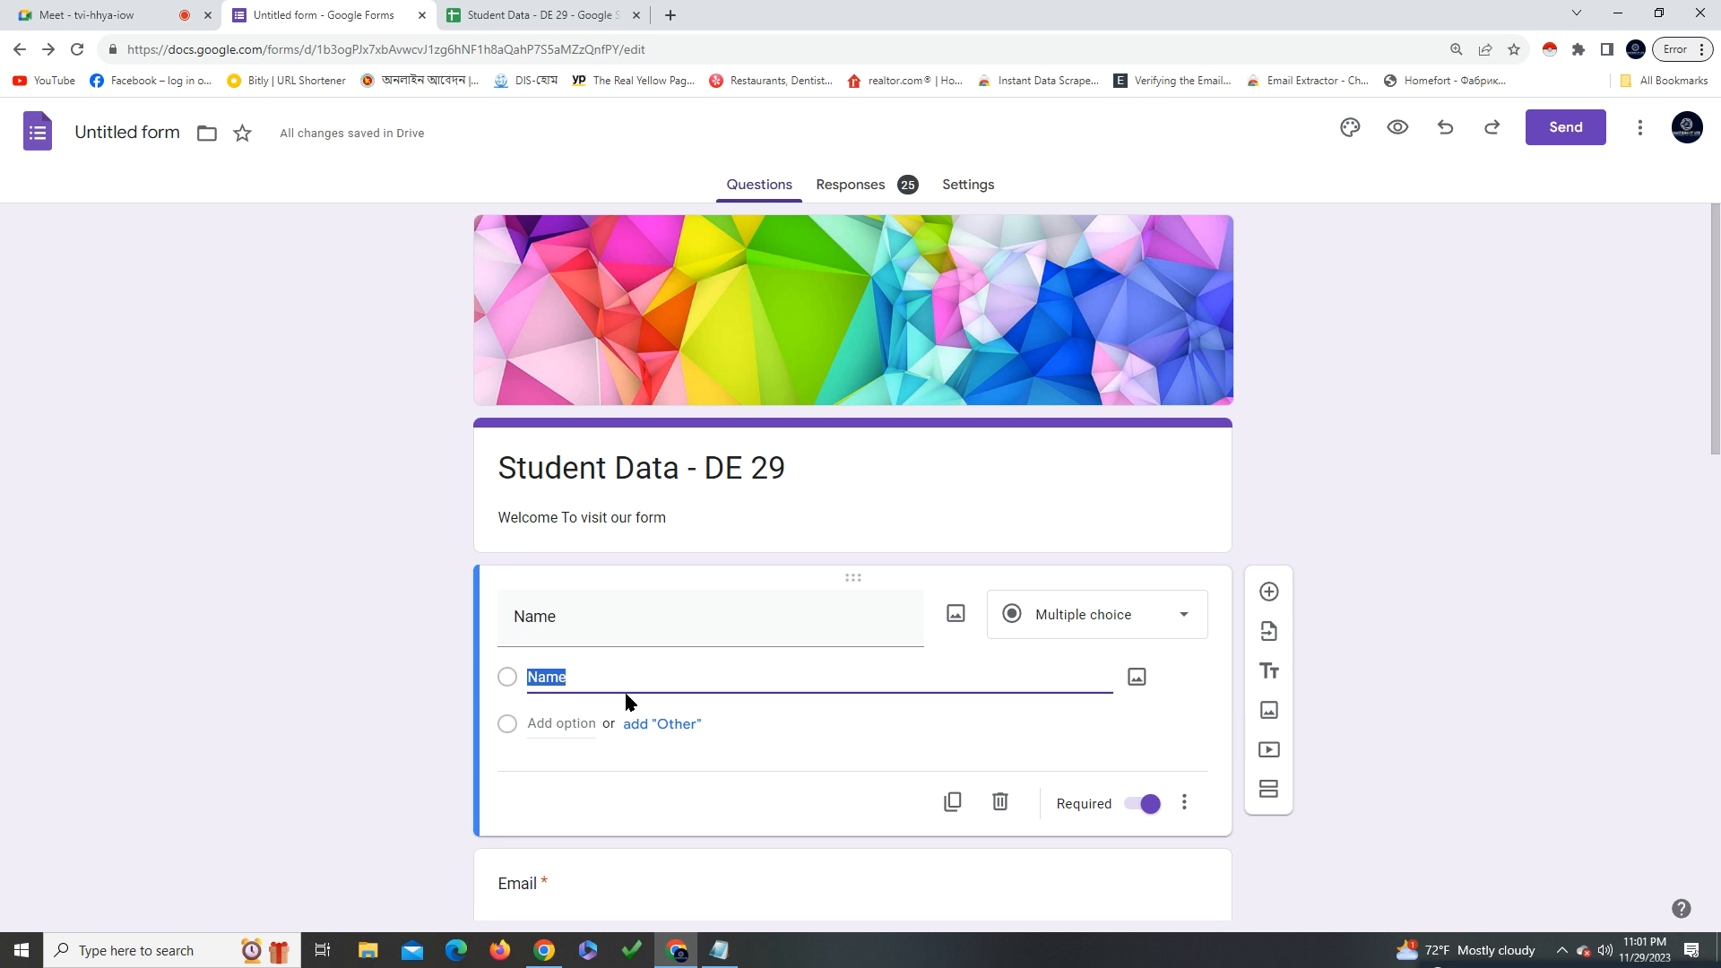
key("BackSpace")
left_click(825, 719)
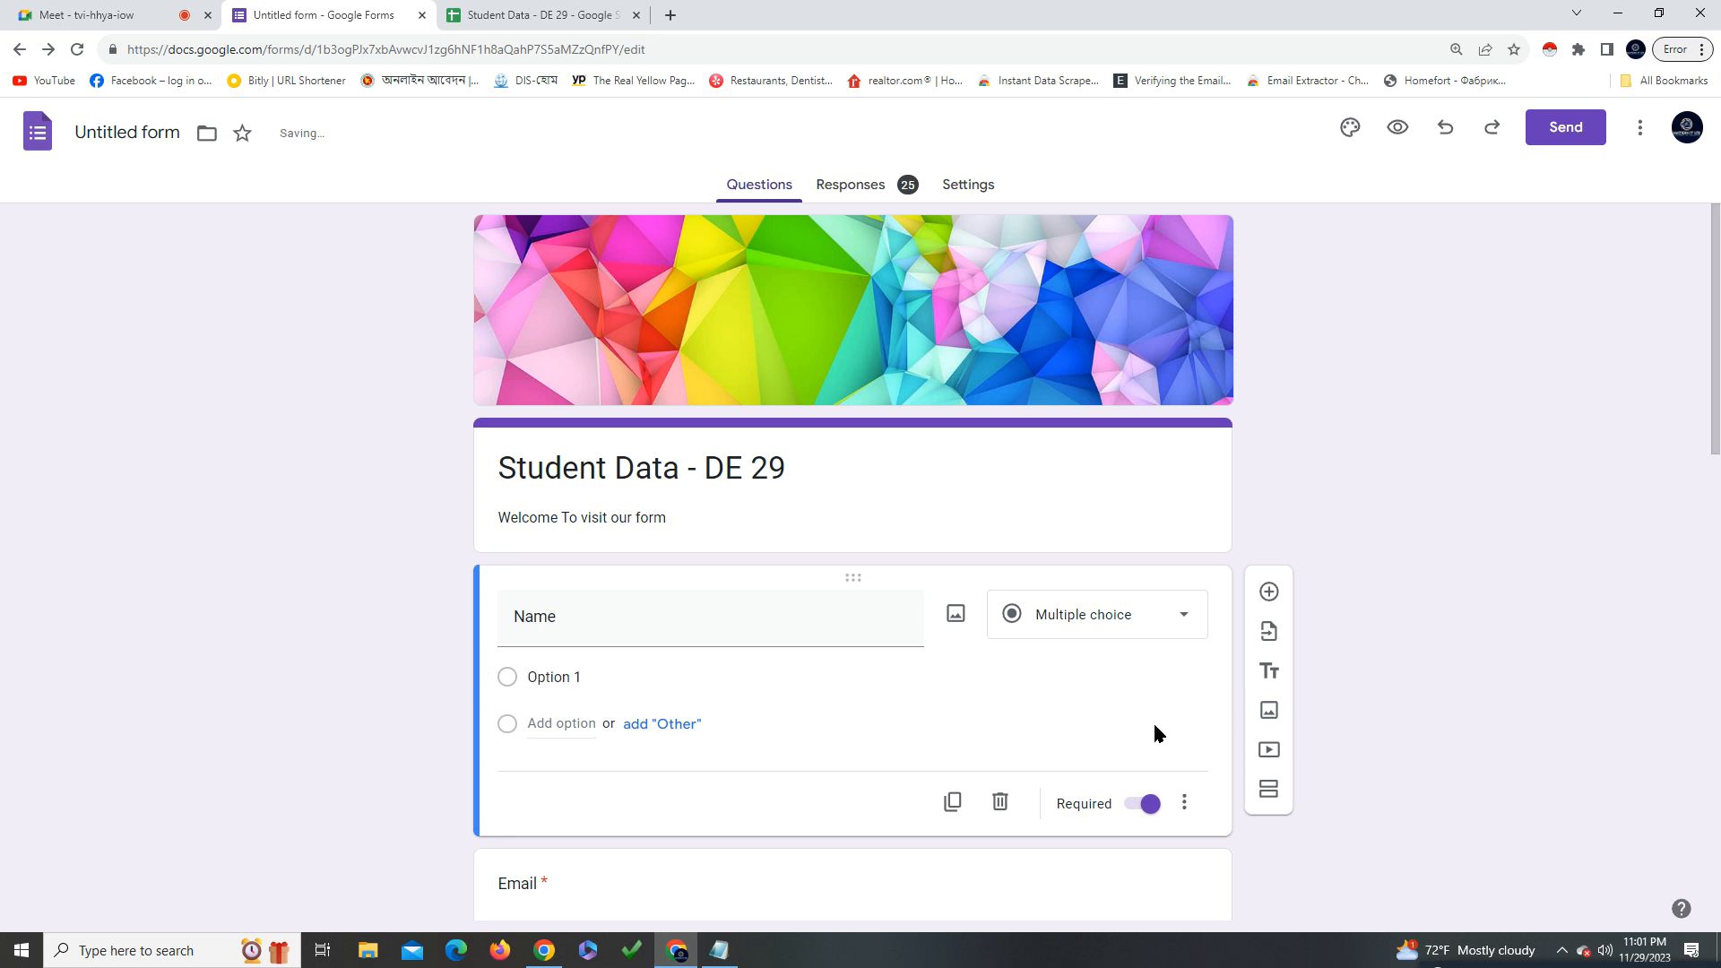
scroll(1174, 735, "down", 2)
left_click(1171, 756)
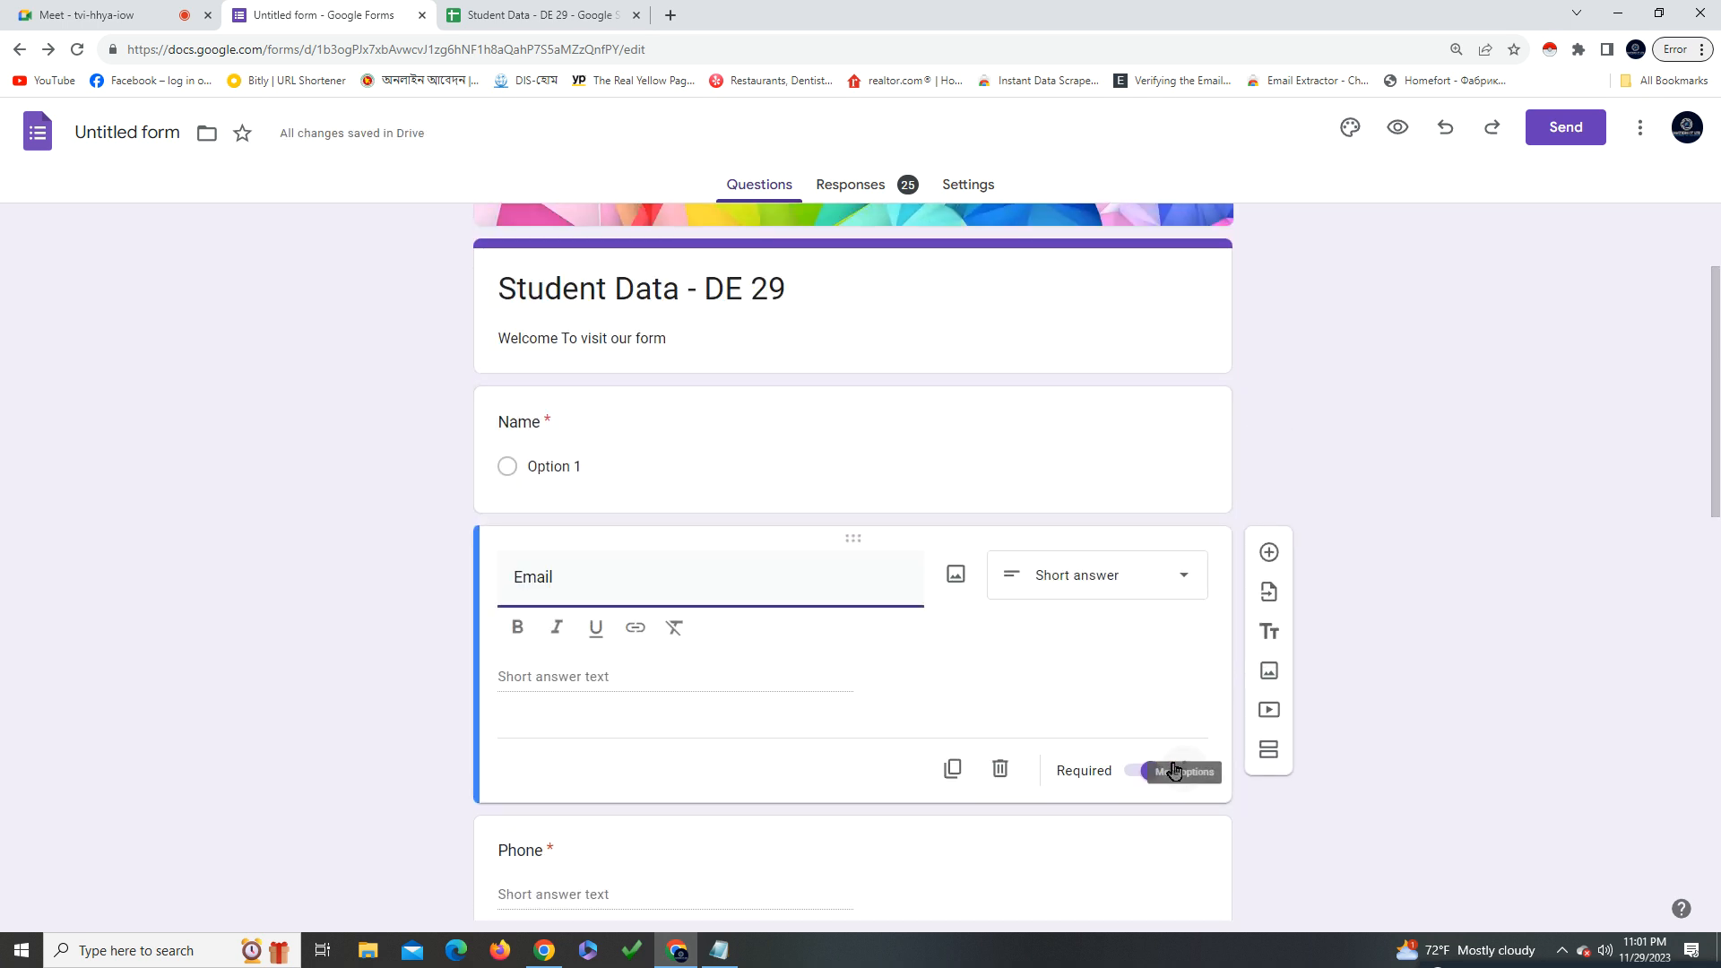
Switch to the Student Data - DE 29 response spreadsheet and widen the Name column
scroll(1169, 755, "down", 2)
scroll(1168, 755, "up", 2)
left_click(528, 27)
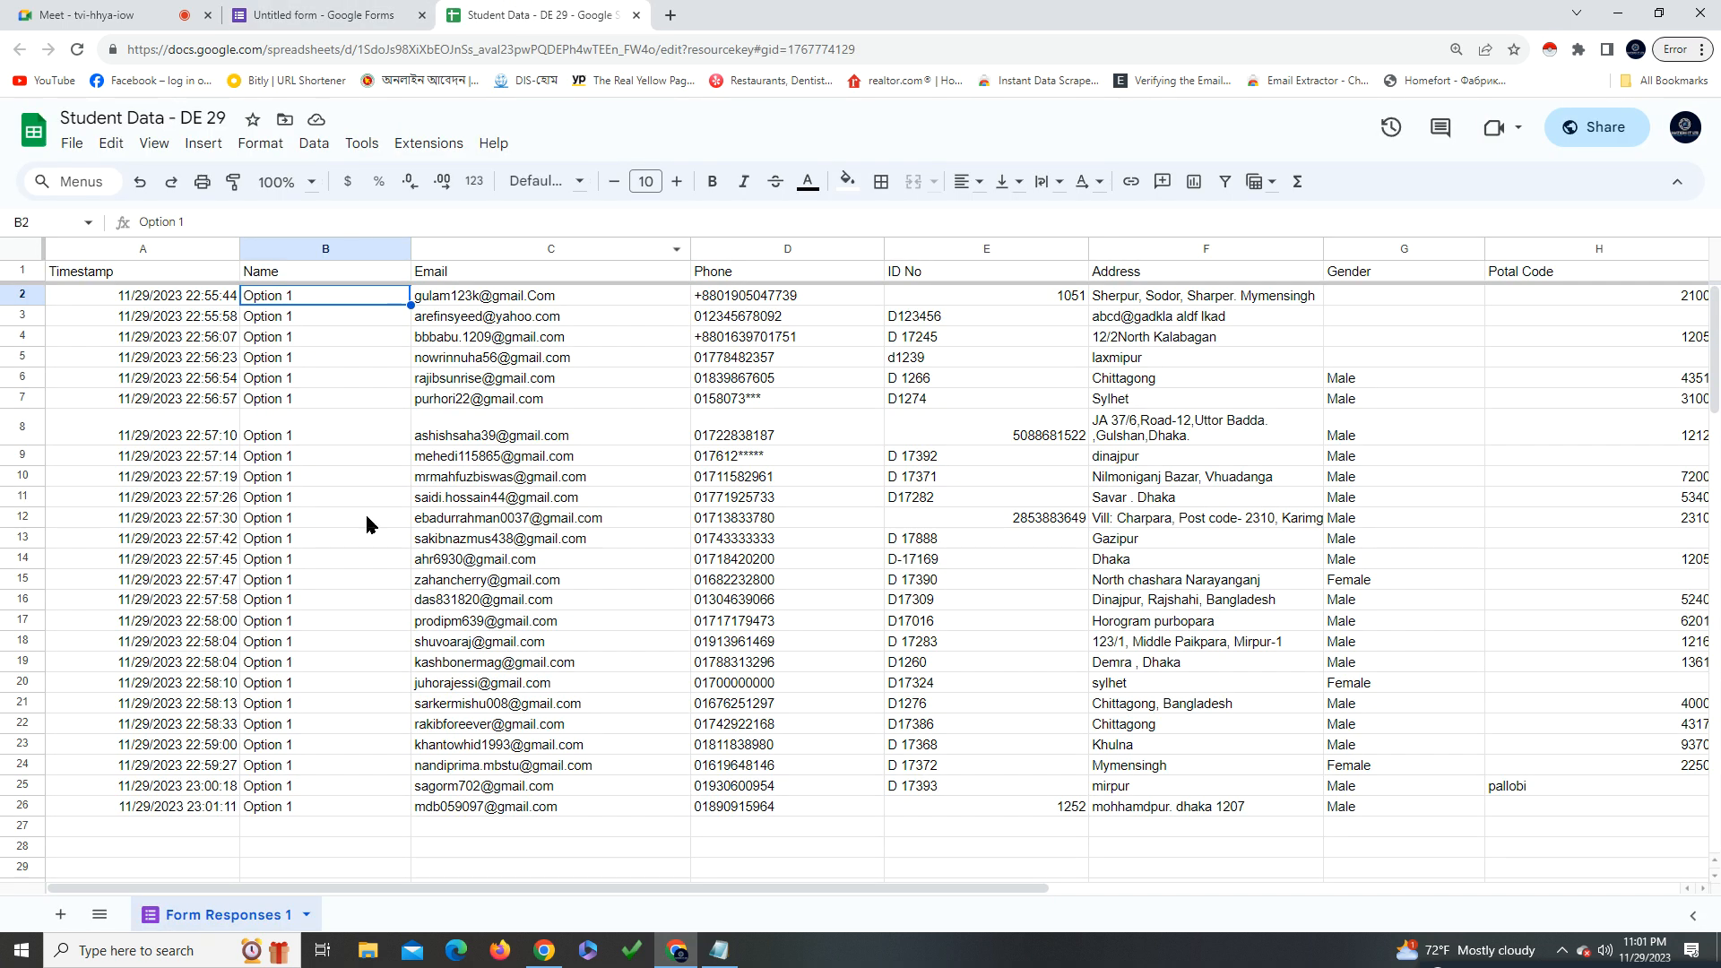
left_click_drag(412, 271, 441, 600)
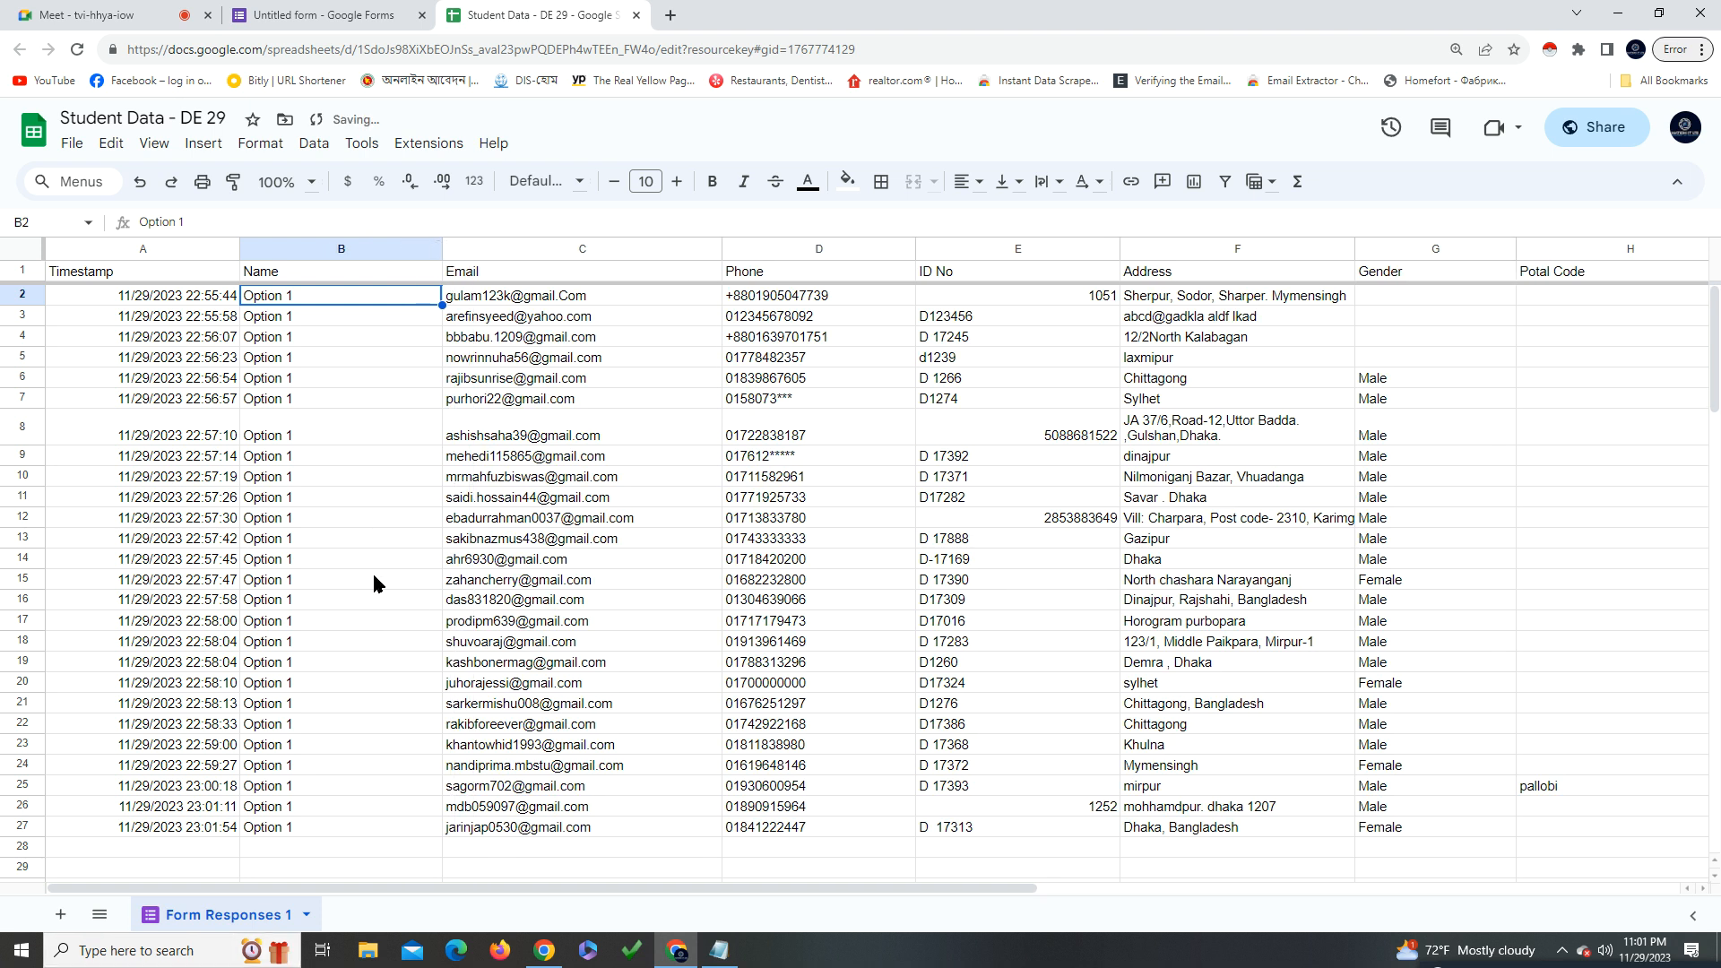
Return to the form and change the Name question's Option 1 label to Name
left_click(340, 15)
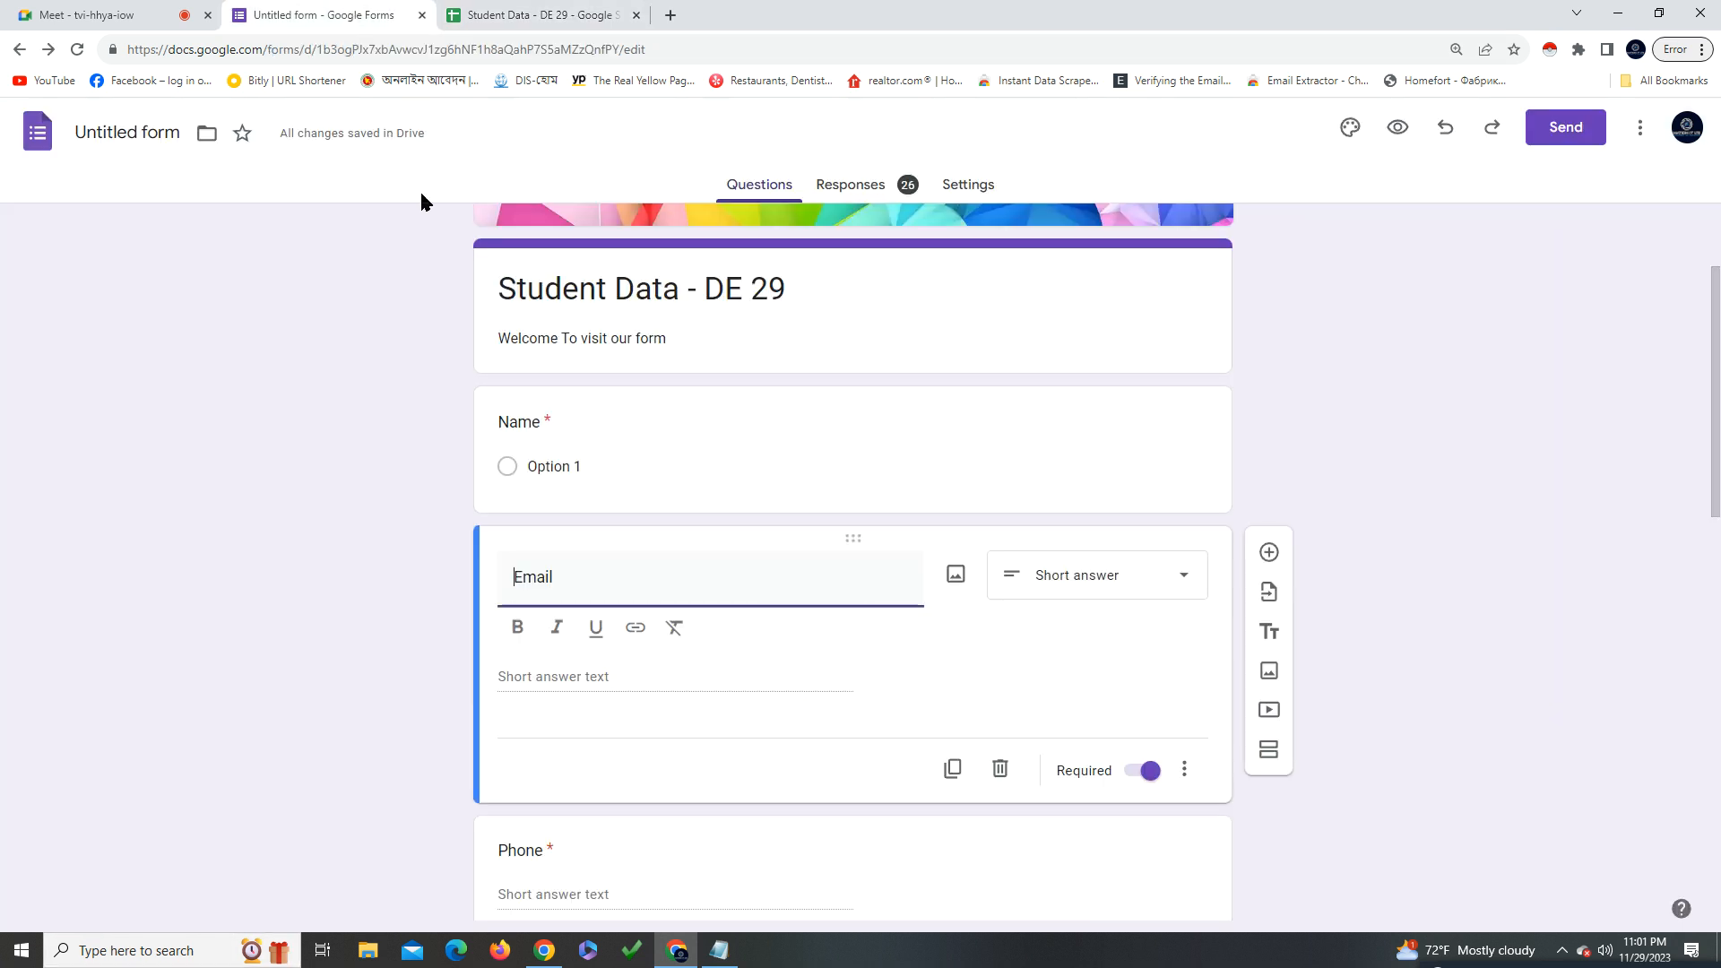
left_click(564, 462)
type("Name")
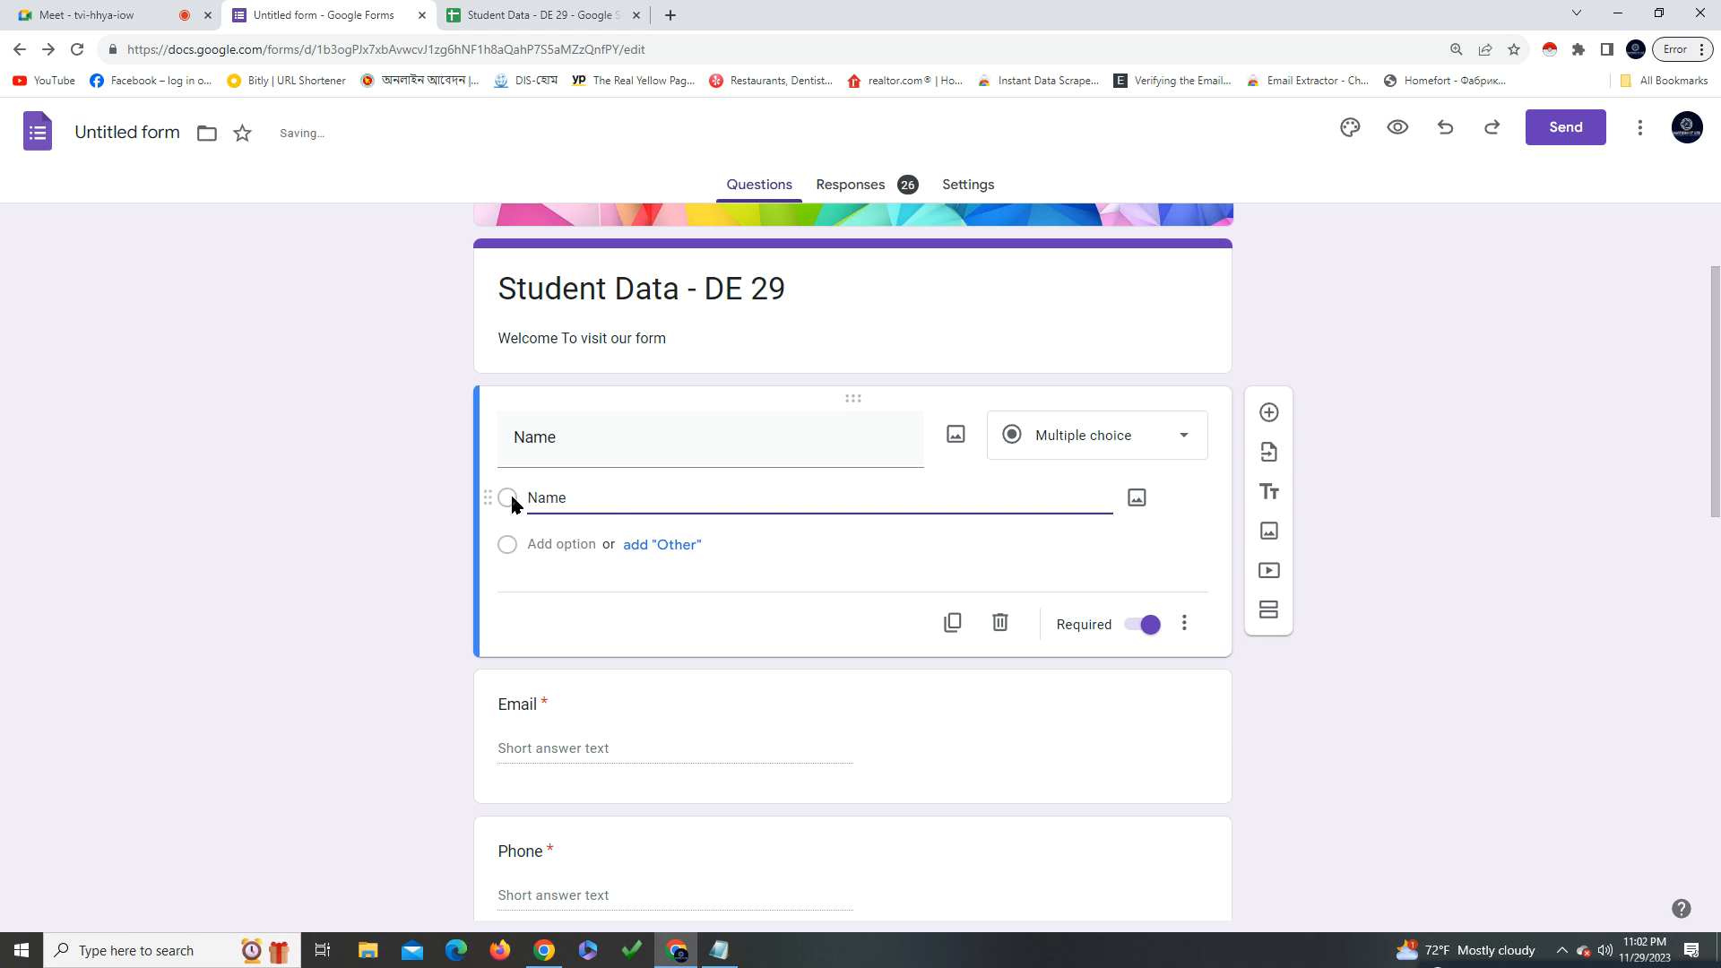
double_click(615, 506)
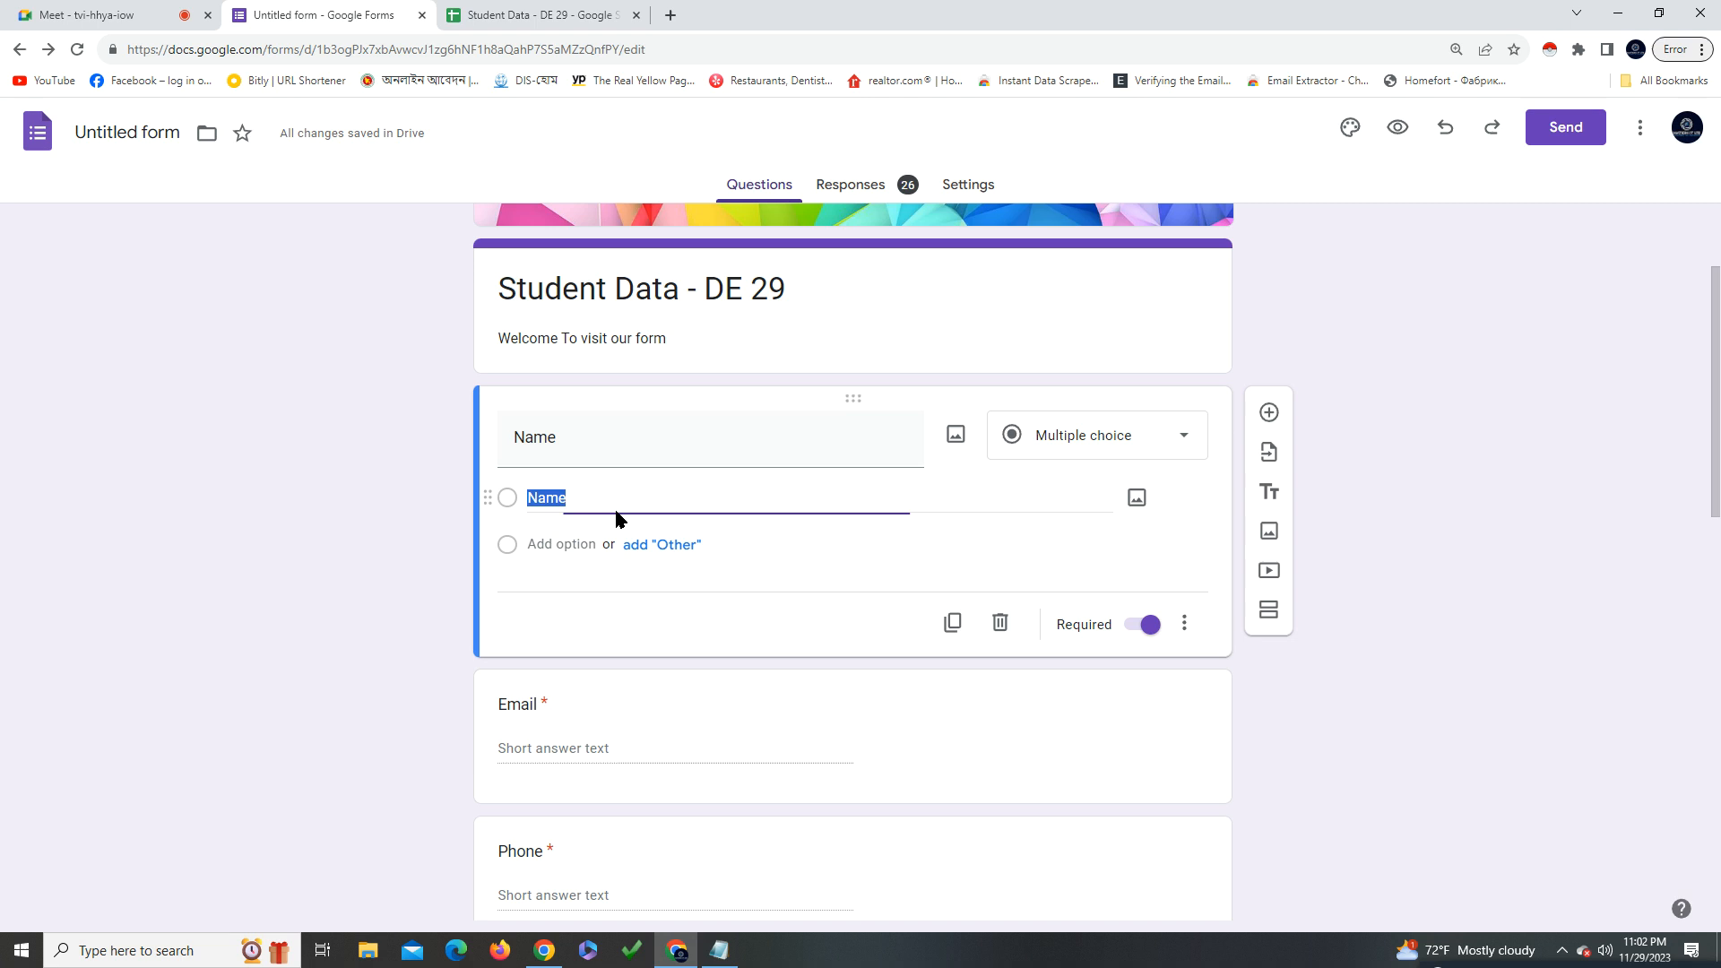
left_click(1308, 696)
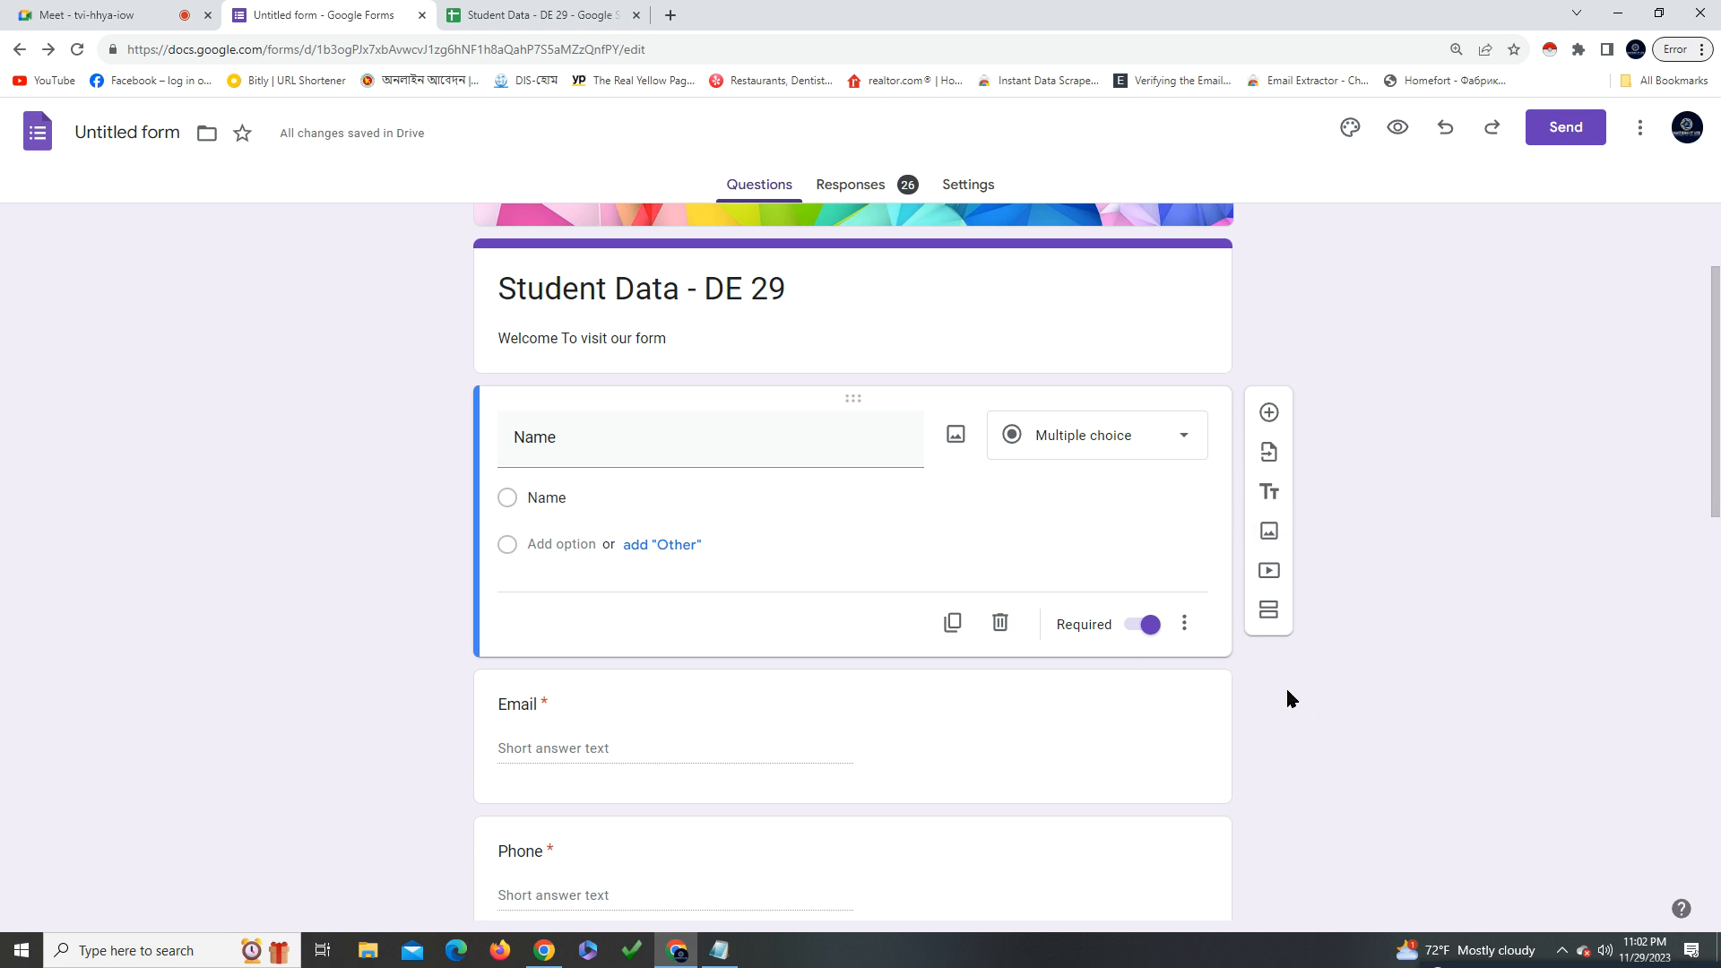
Delete the multiple-choice Name question from the form and select the Phone question's title
double_click(570, 507)
left_click(1000, 622)
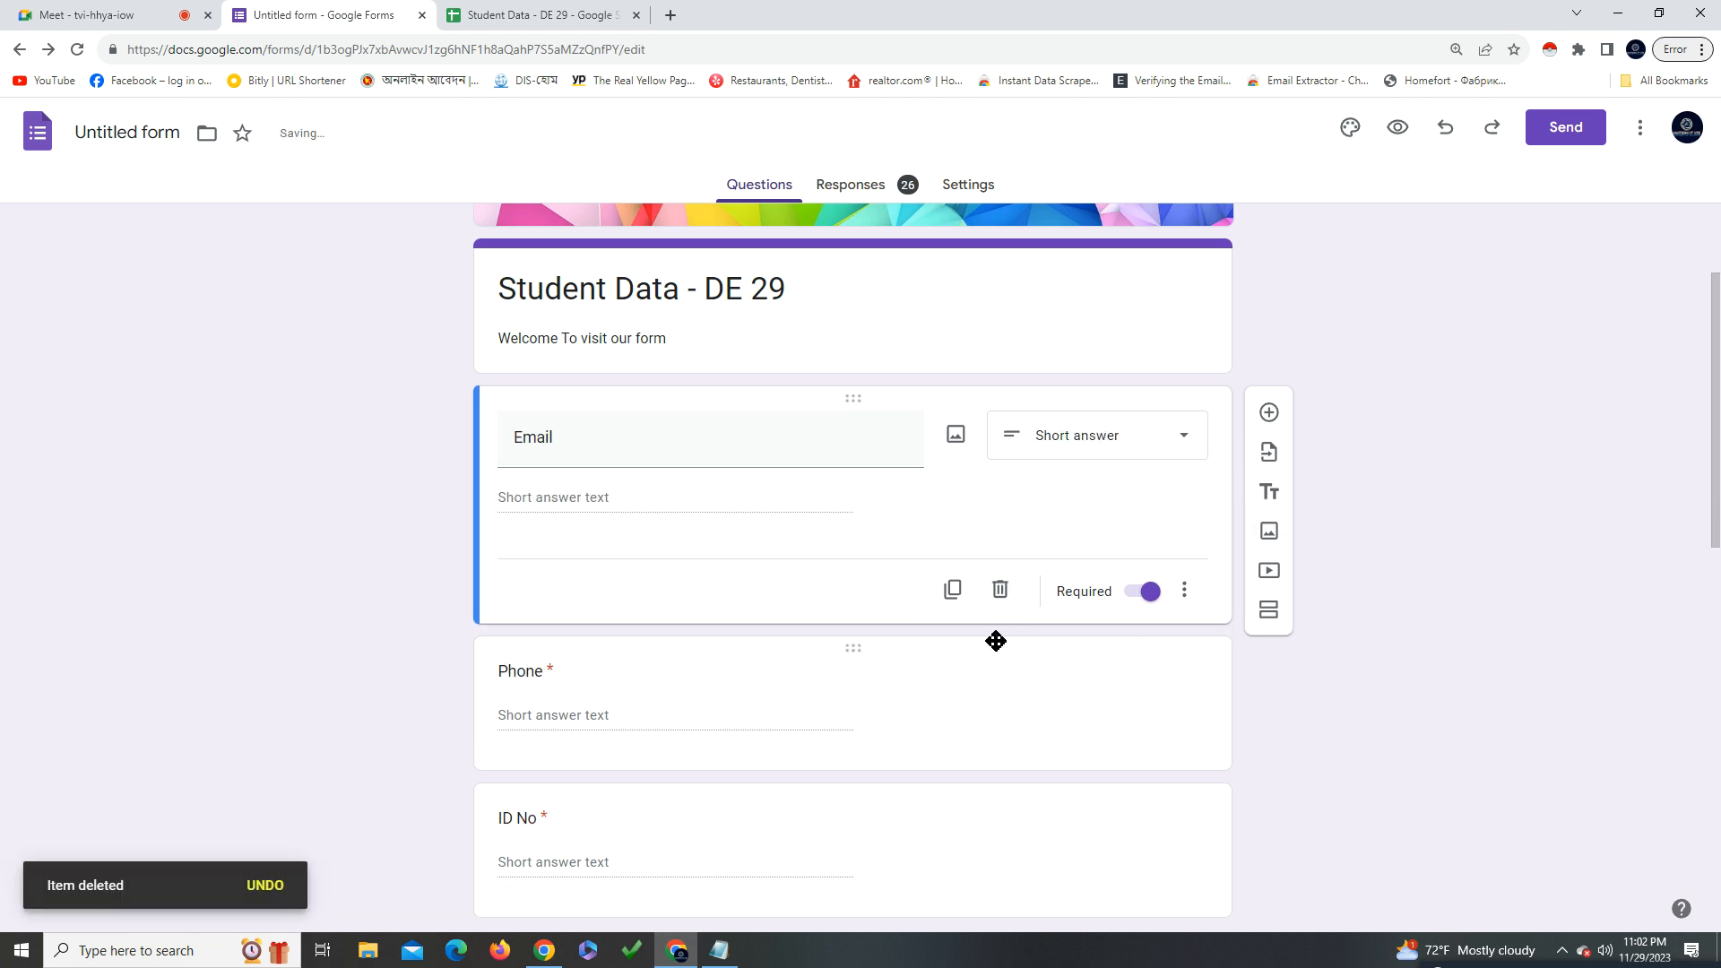
scroll(782, 632, "up", 2)
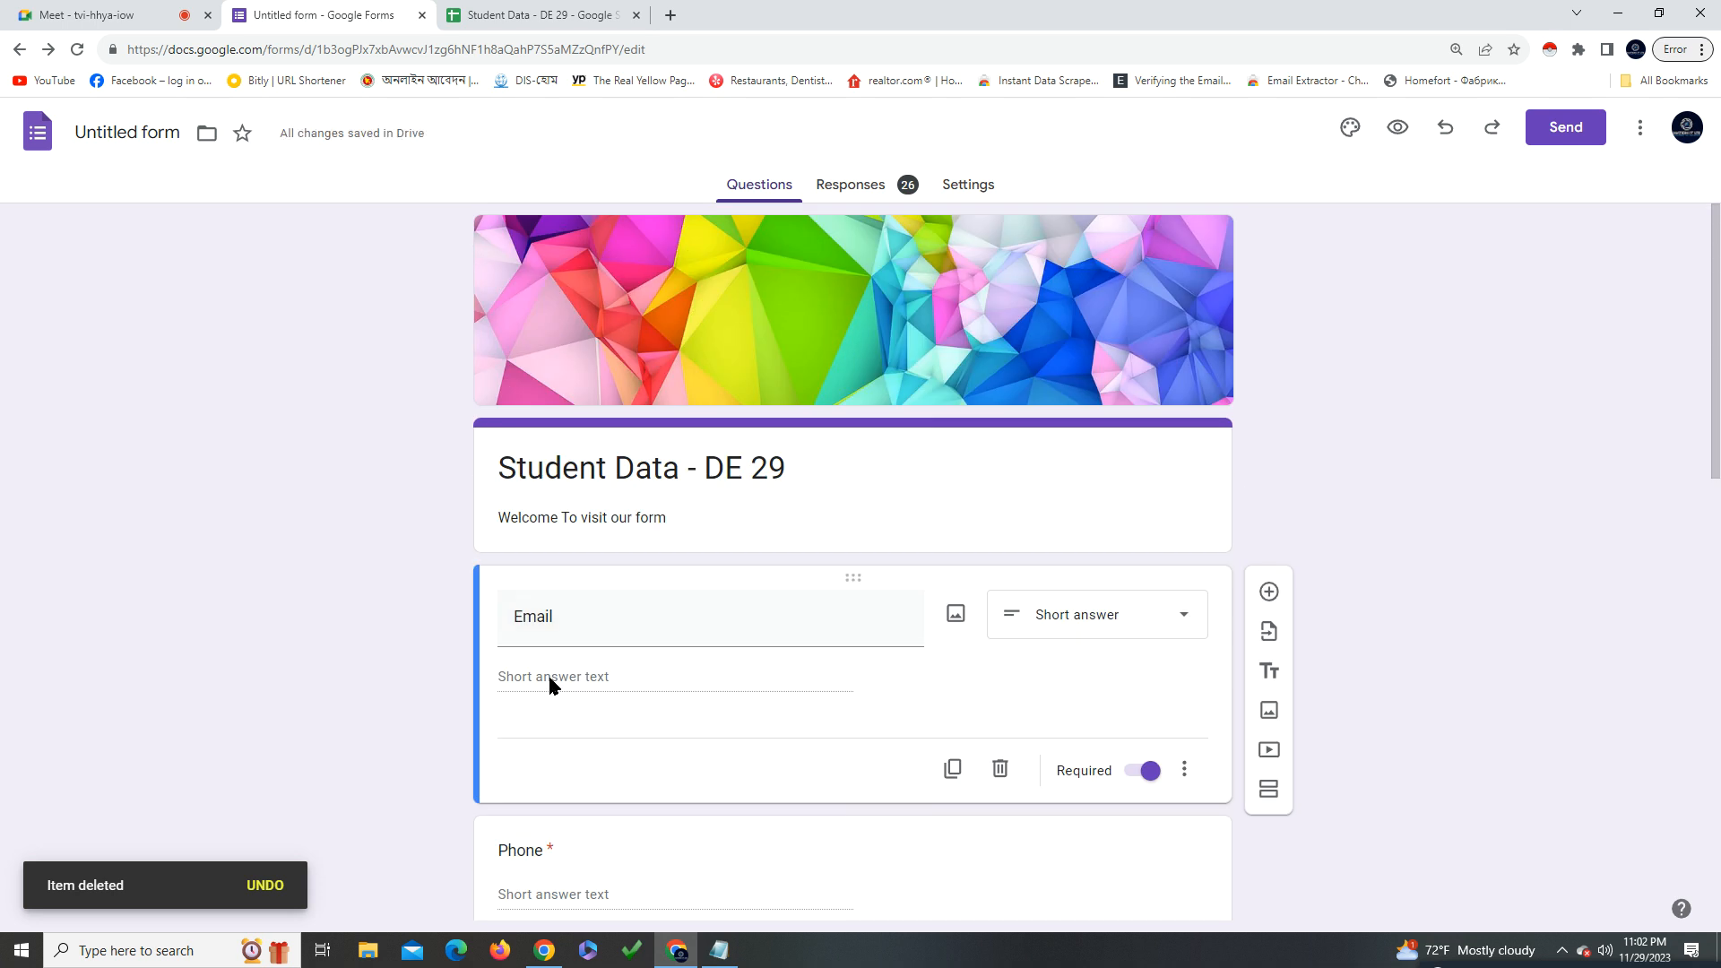
double_click(587, 627)
left_click(1137, 741)
left_click(1138, 853)
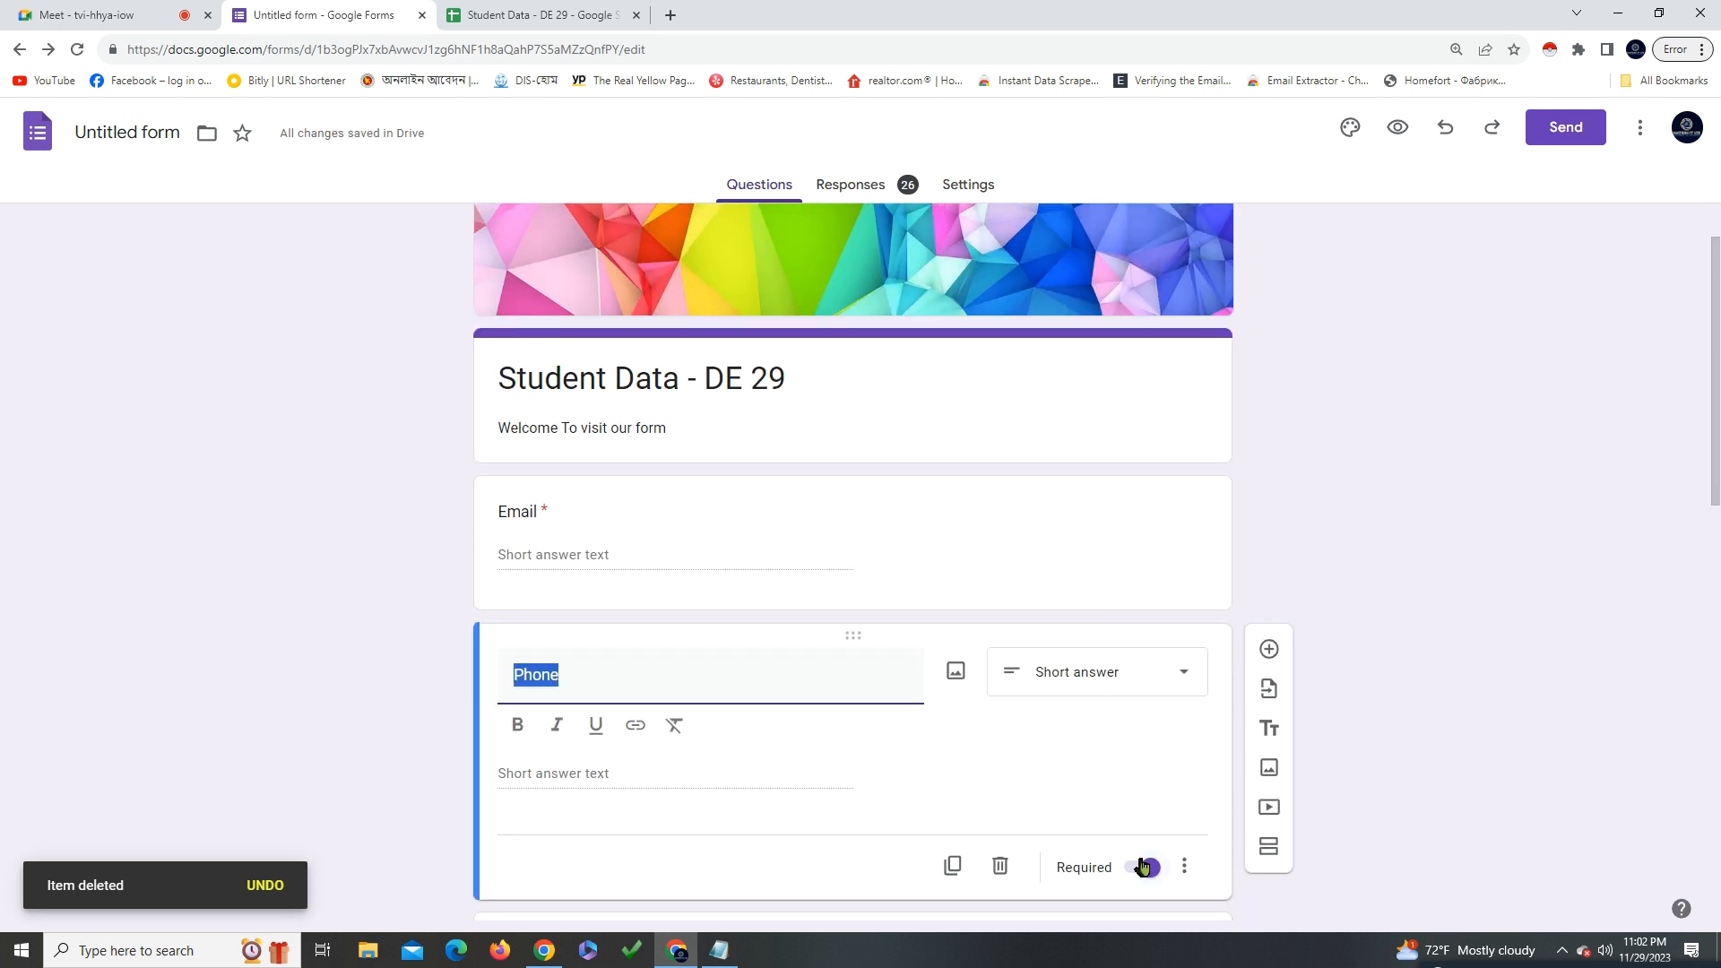
scroll(698, 493, "down", 2)
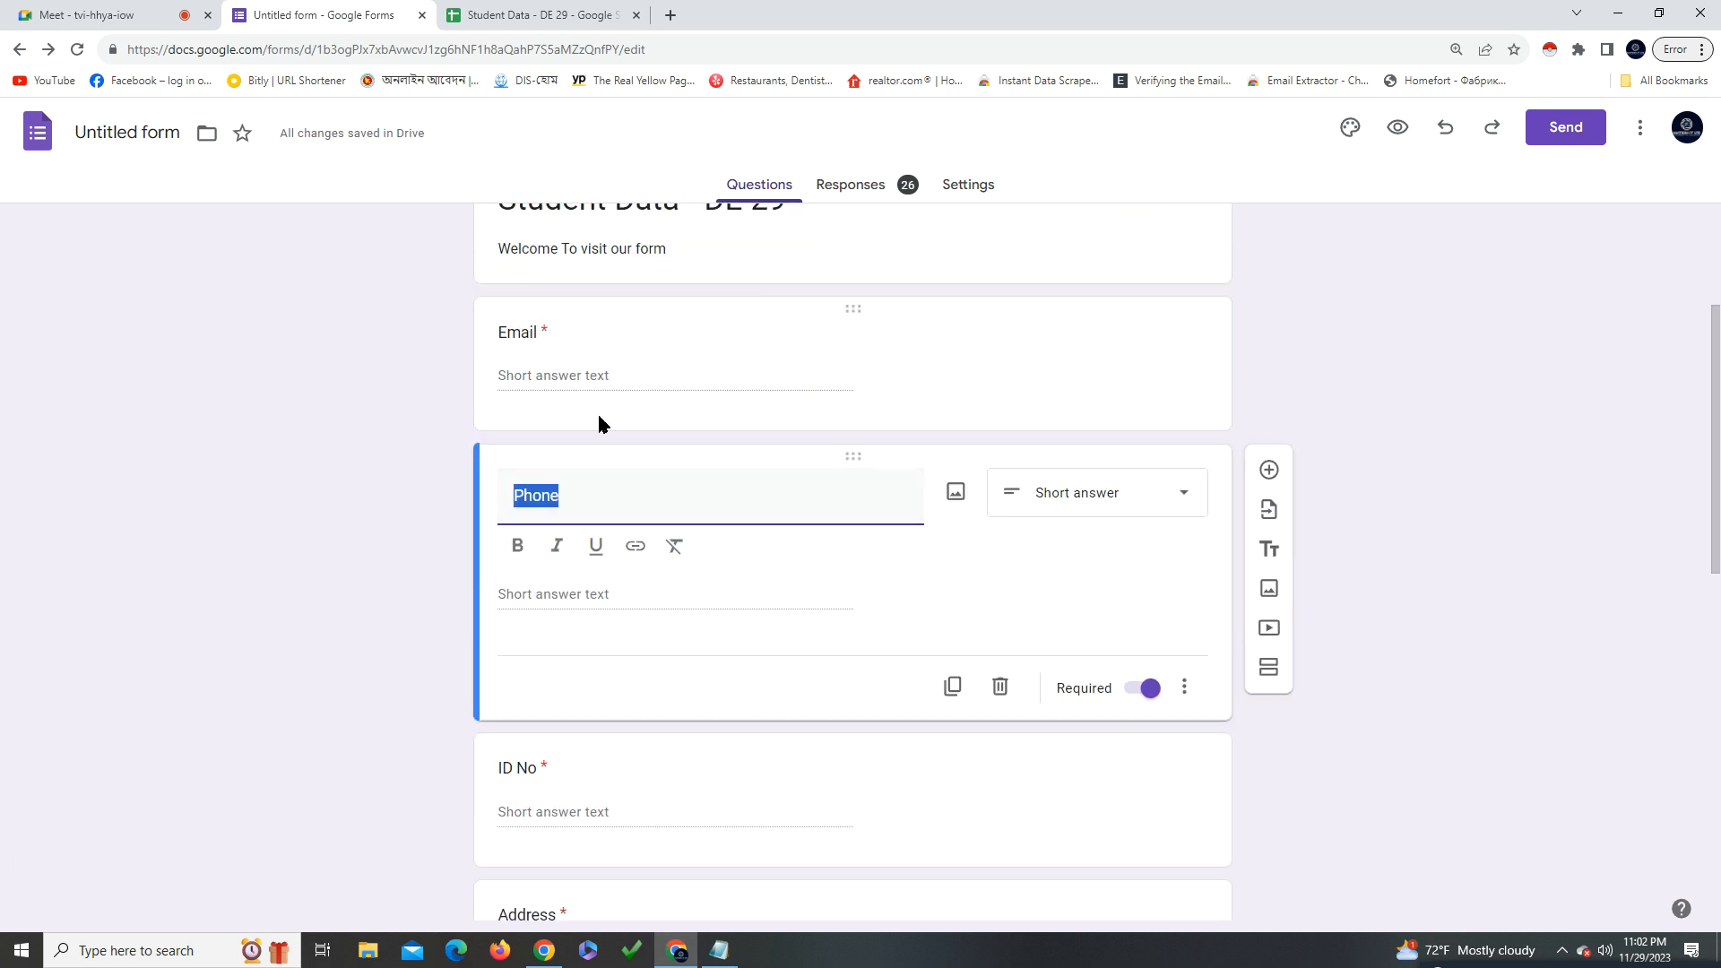
Switch back to the response spreadsheet and clear the entire Name column, including its header
left_click(538, 16)
left_click(357, 760)
left_click(303, 294)
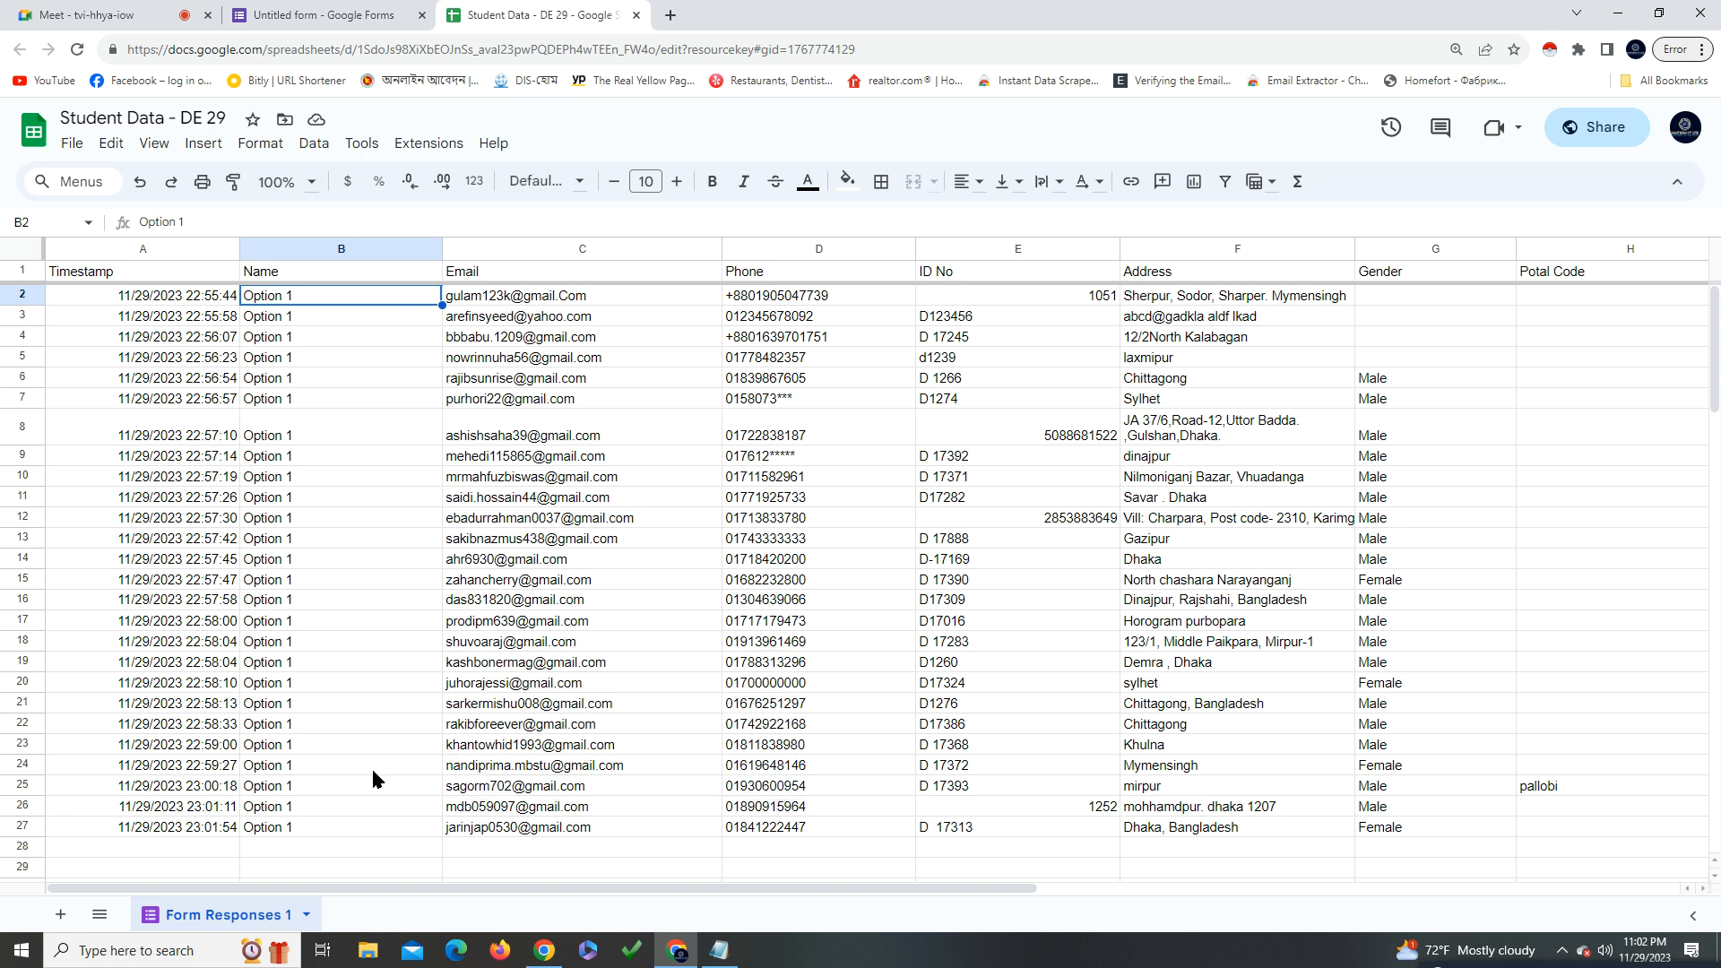
left_click_drag(344, 834, 336, 300)
left_click(412, 649)
left_click(328, 248)
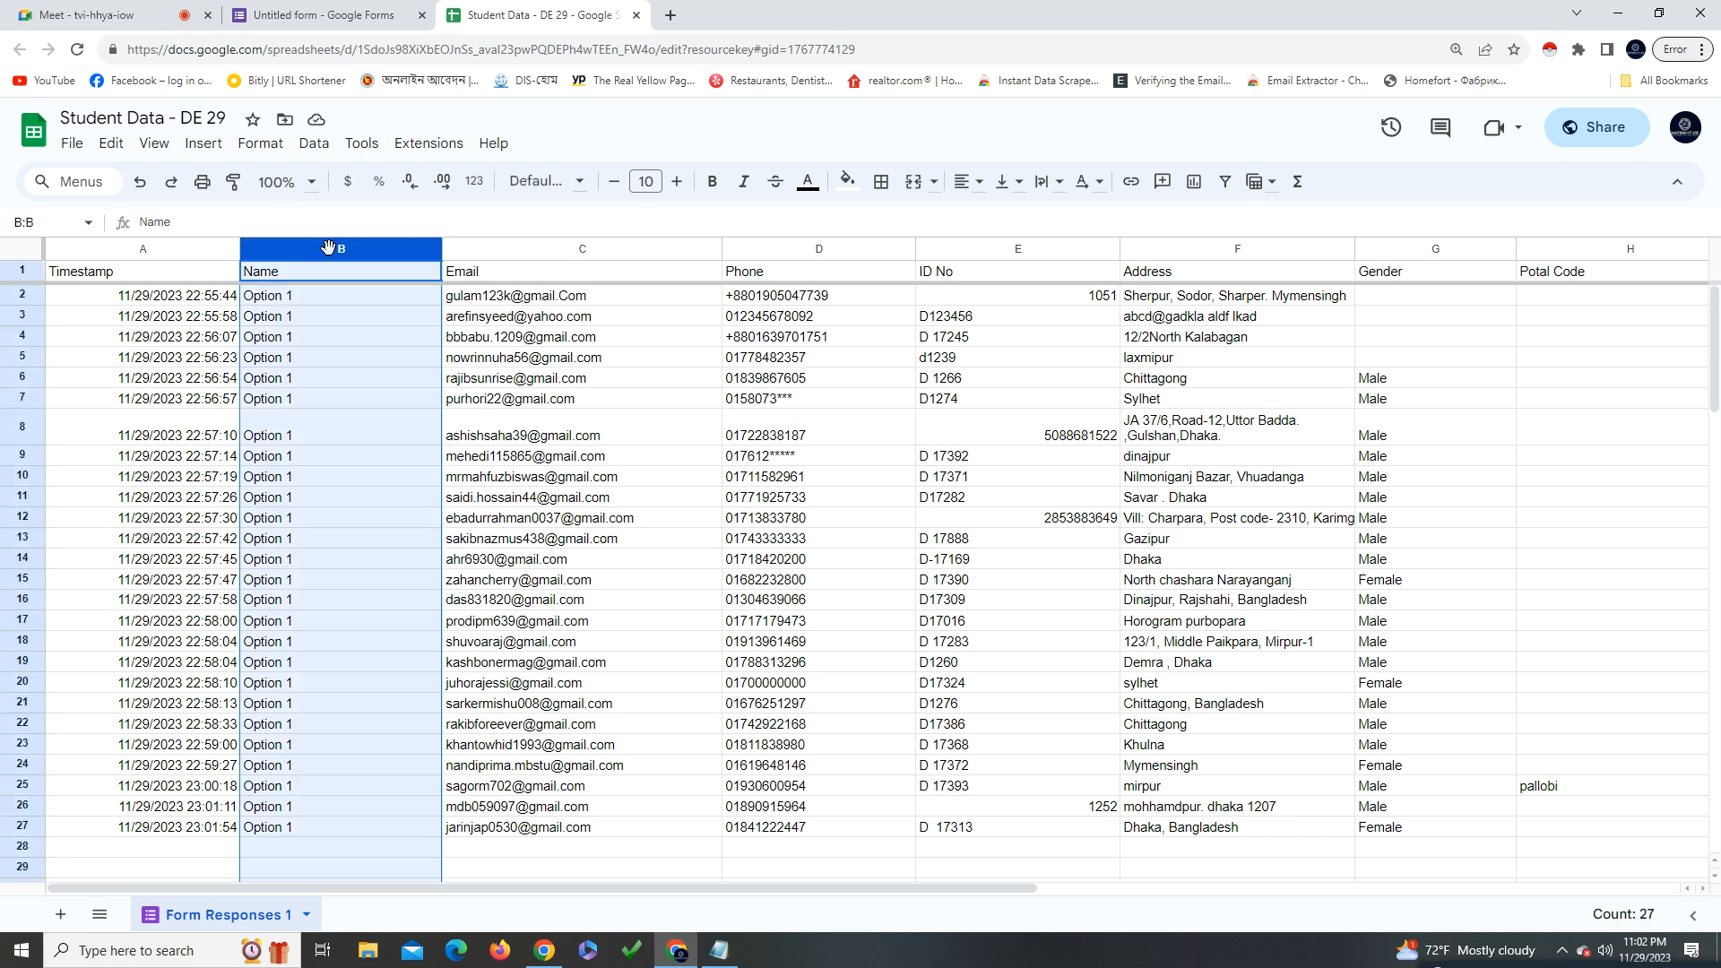
key("Delete")
left_click(705, 546)
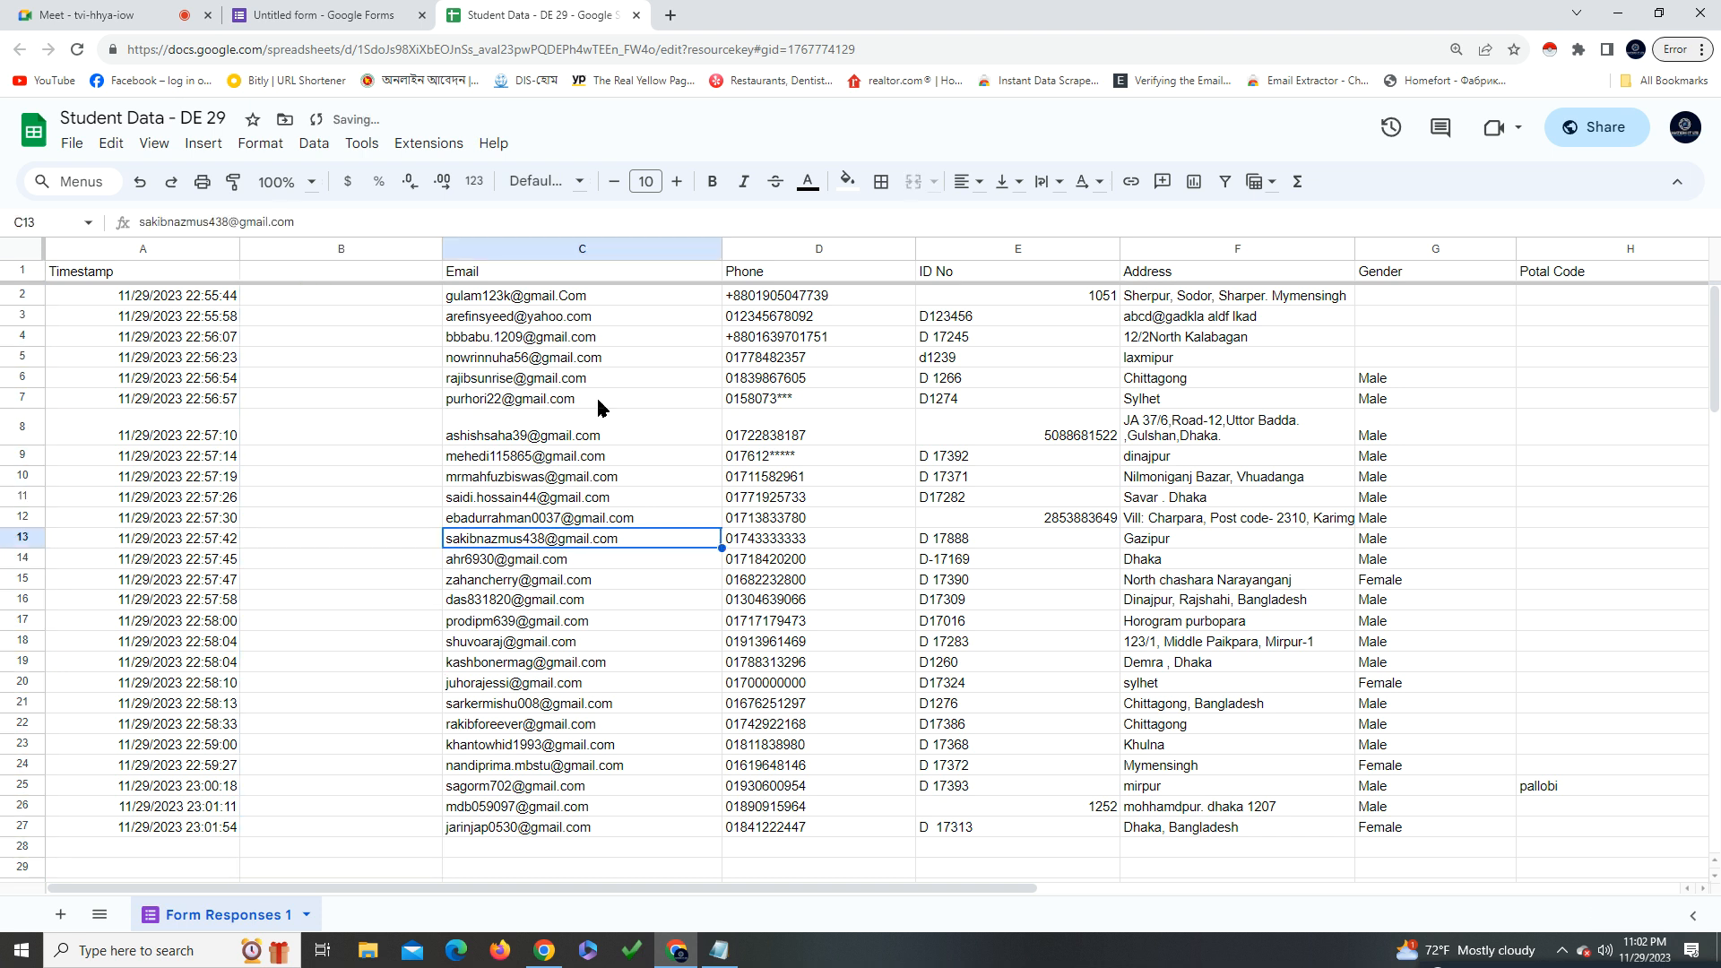
Try to move the Email column into the empty column B by cutting and pasting it
left_click(533, 253)
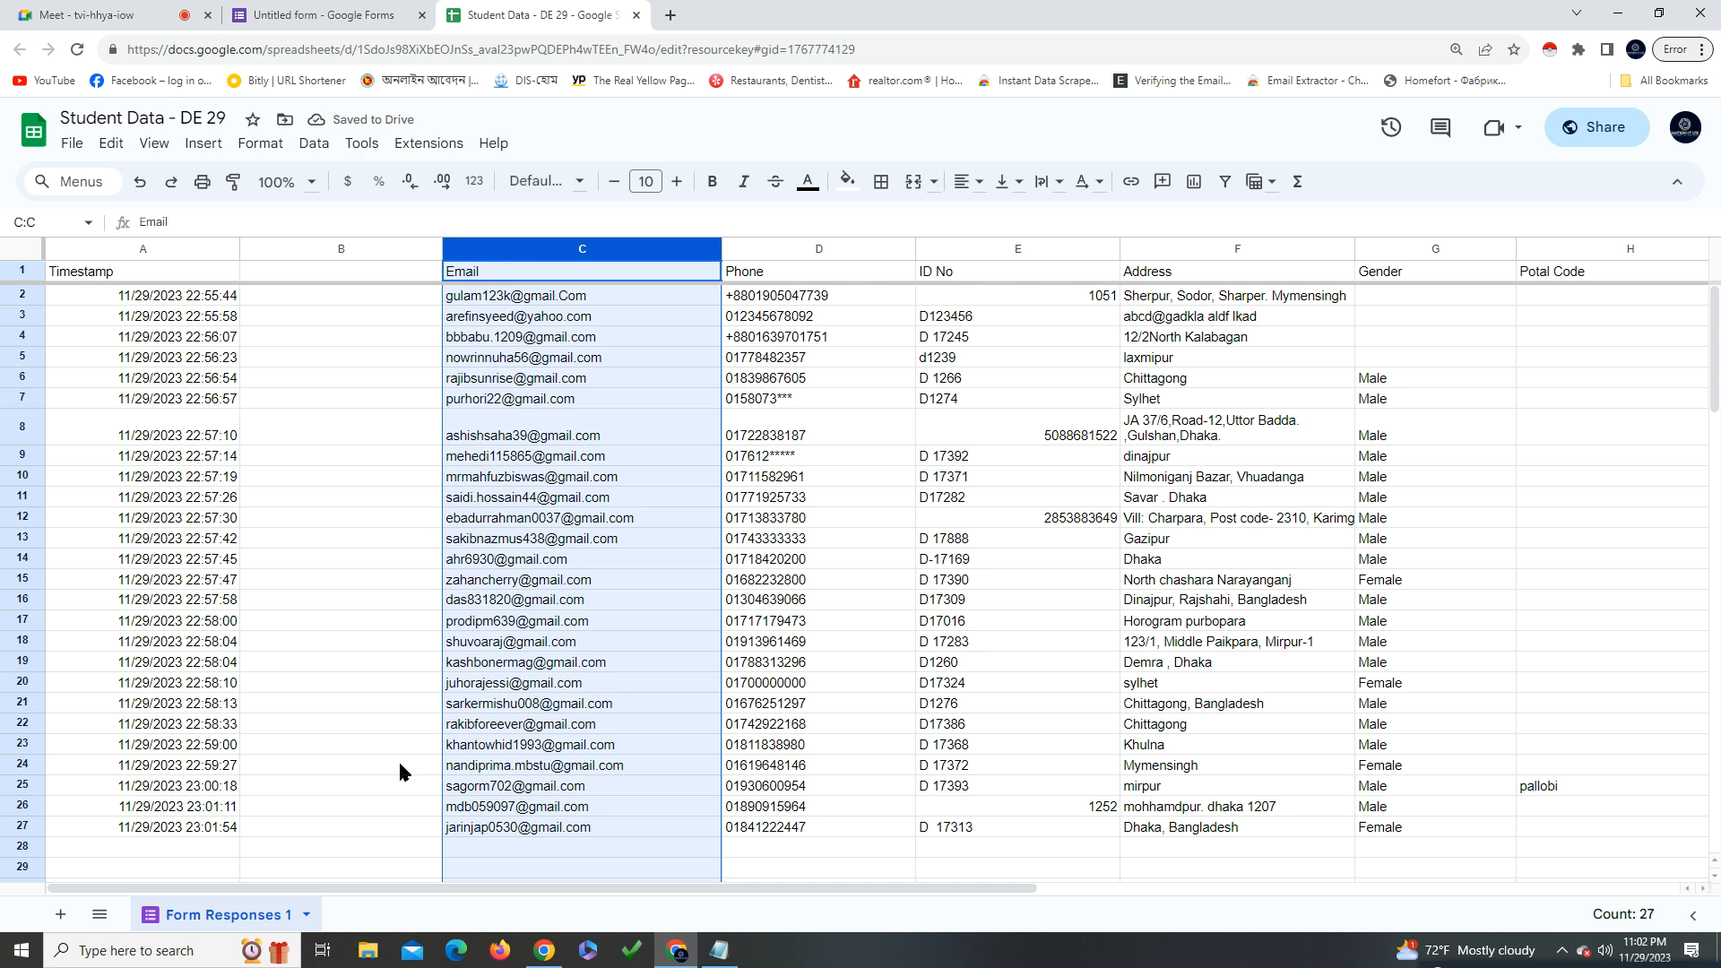
key("ctrl+x")
left_click(359, 254)
key("ctrl+v")
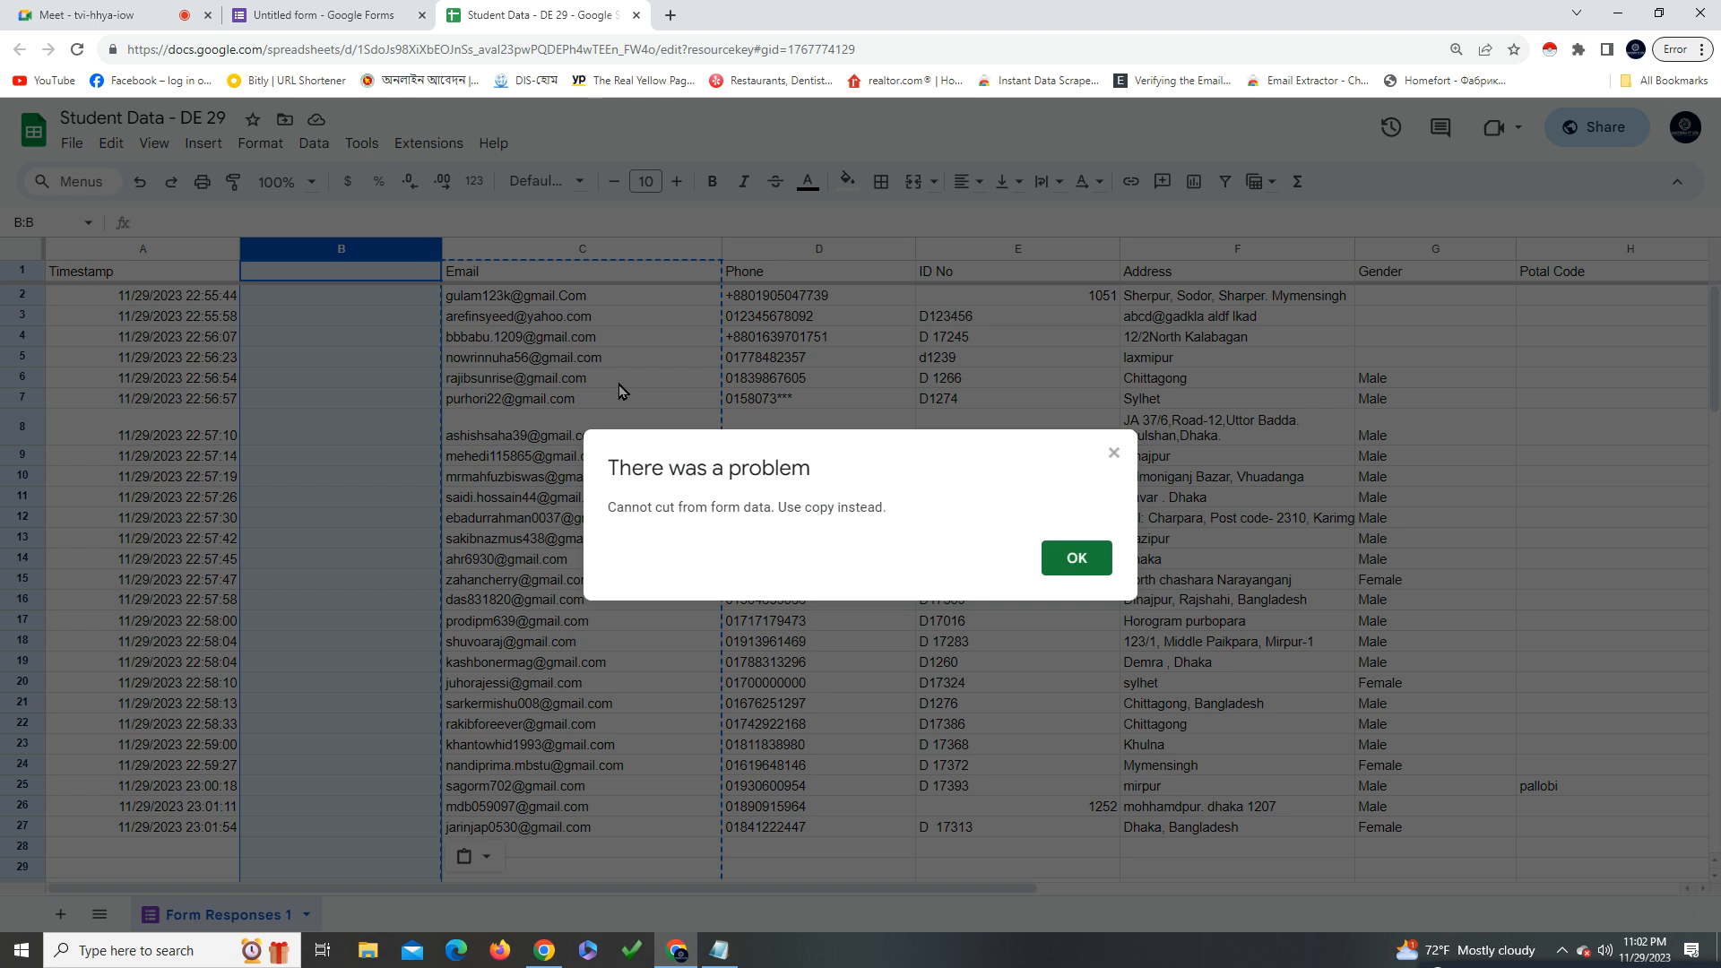
left_click(1089, 557)
Retry cutting the whole Email column and pasting it into column B, and dismiss the resulting dialog
left_click(534, 249)
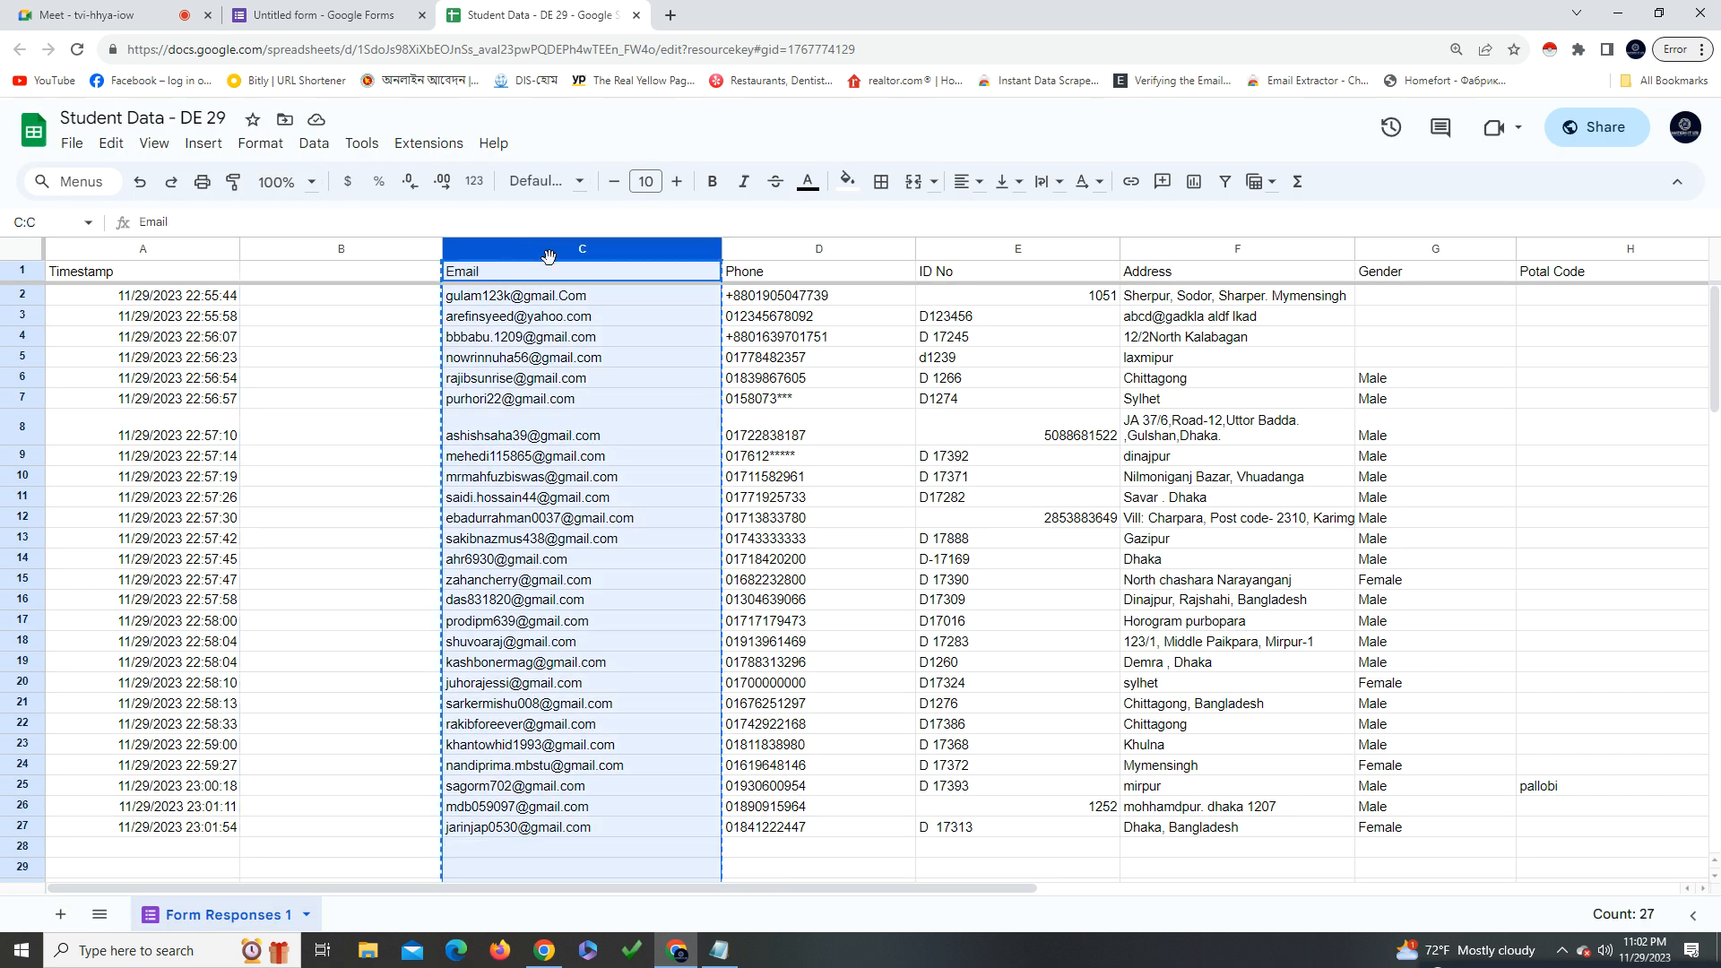
right_click(543, 251)
left_click(605, 262)
left_click(332, 251)
key("ctrl+v")
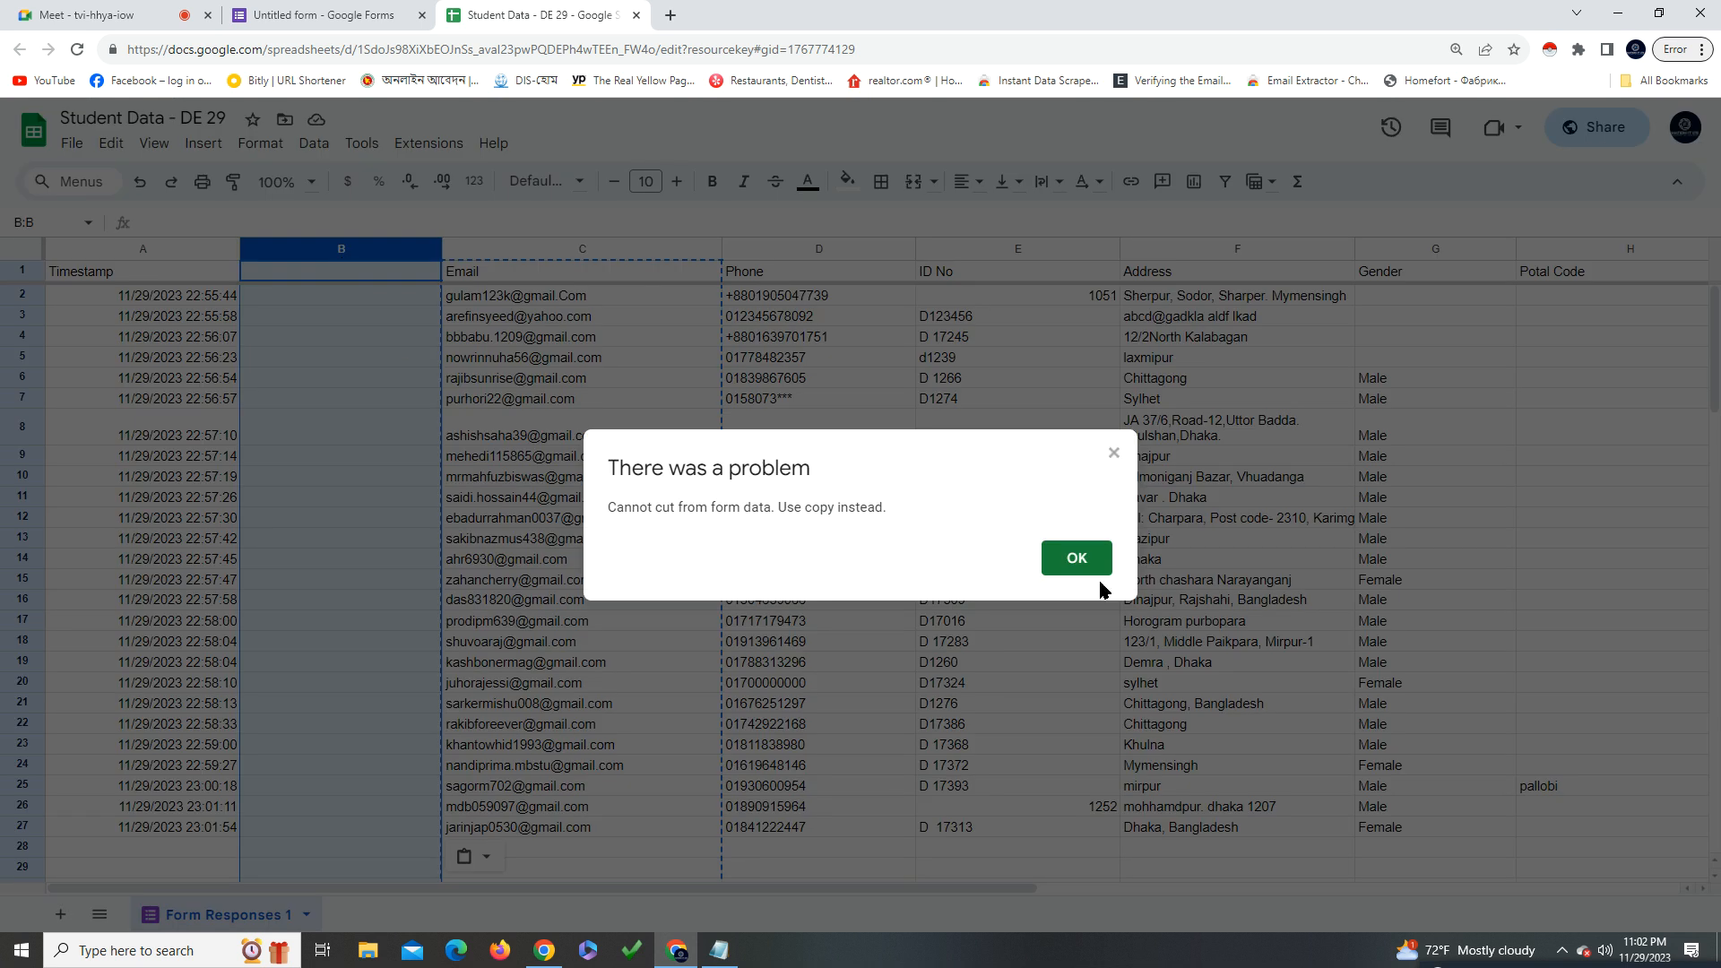
left_click_drag(607, 507, 751, 526)
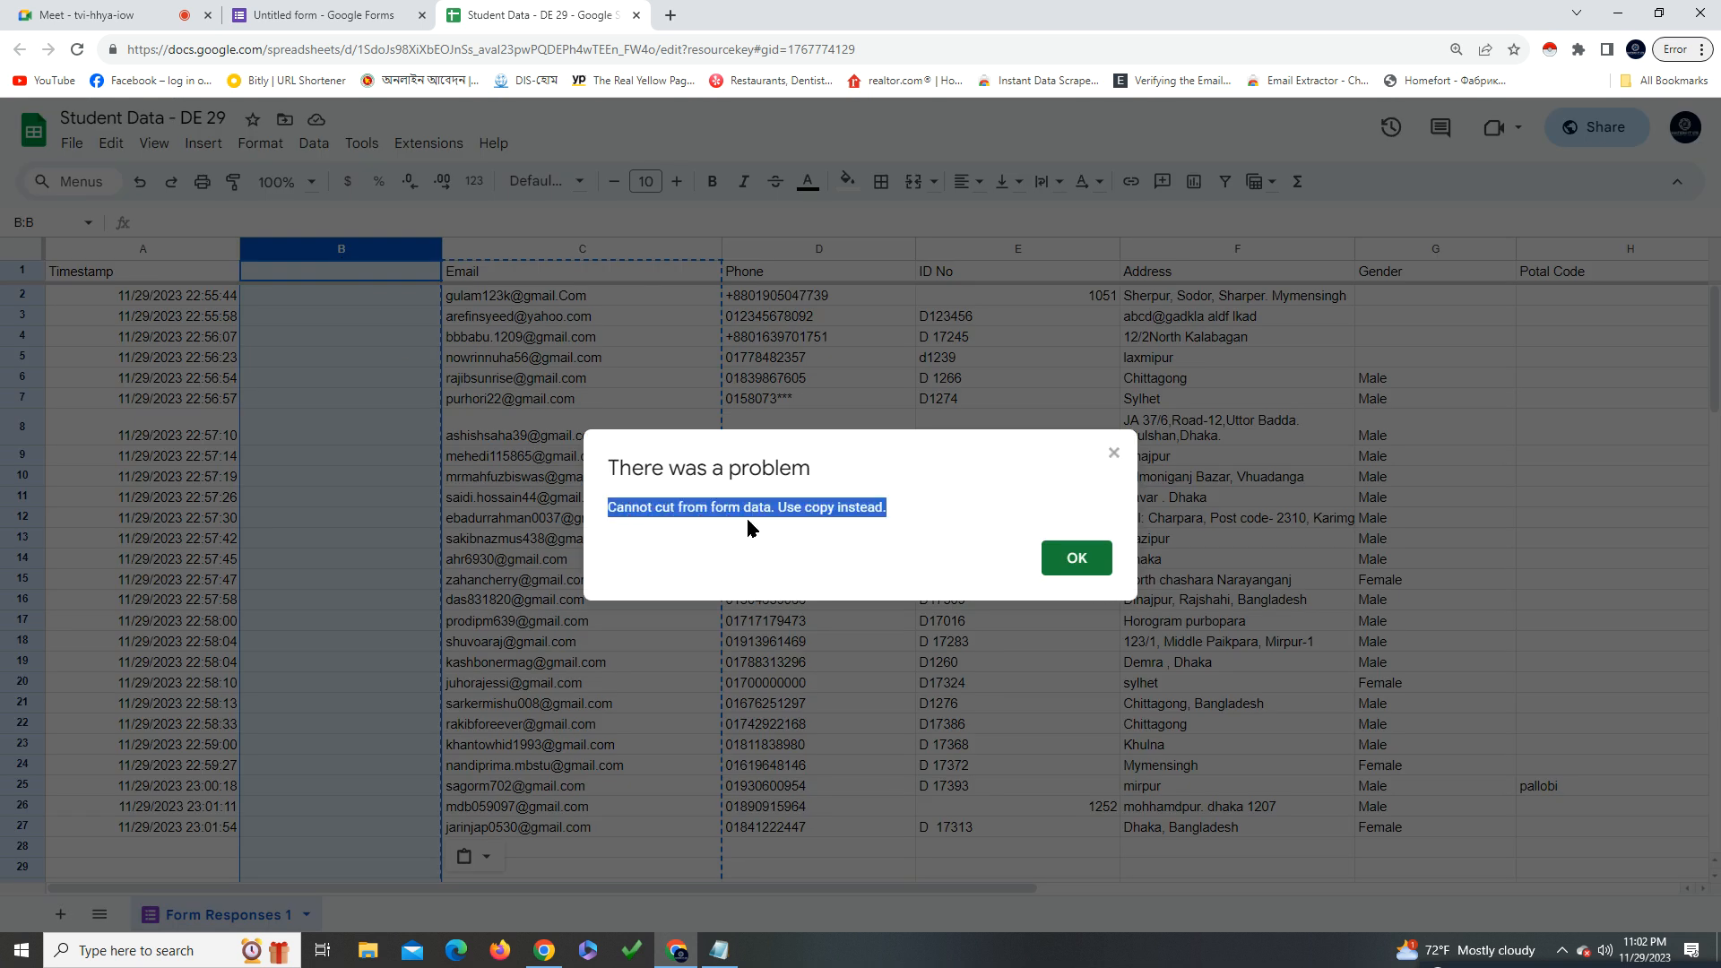
left_click(1116, 455)
left_click(560, 785)
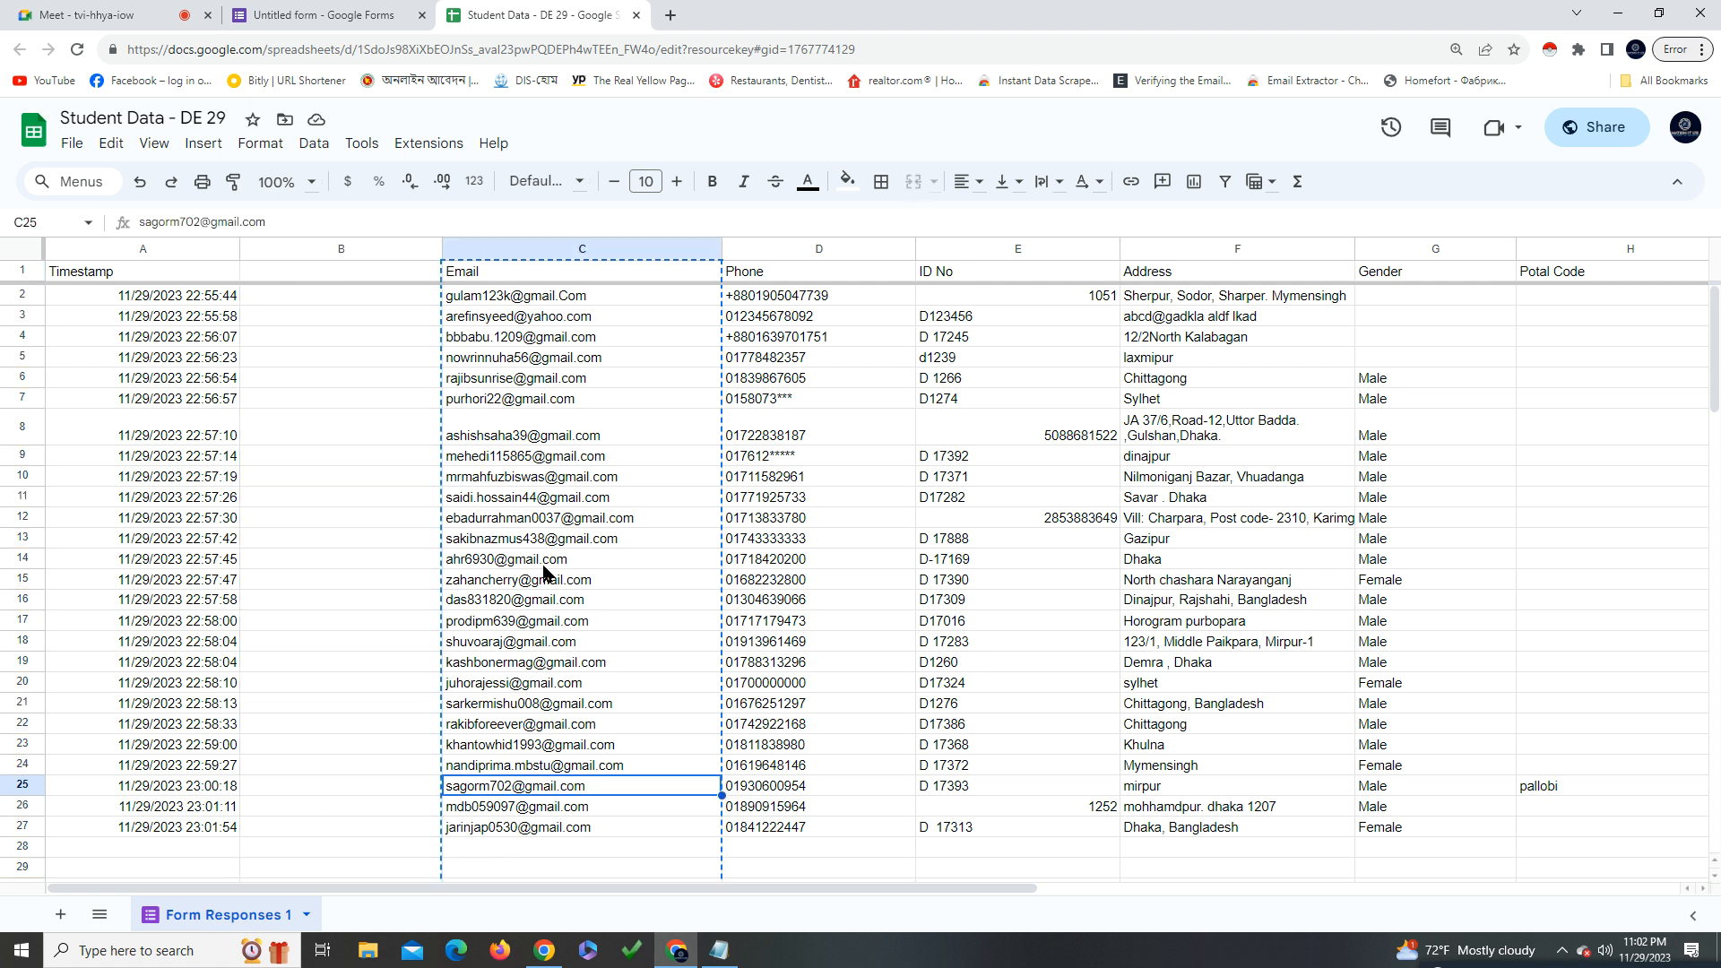
Try to copy the Email cells C1:C27 into column B starting at cell B1
left_click_drag(530, 276, 564, 822)
right_click(562, 823)
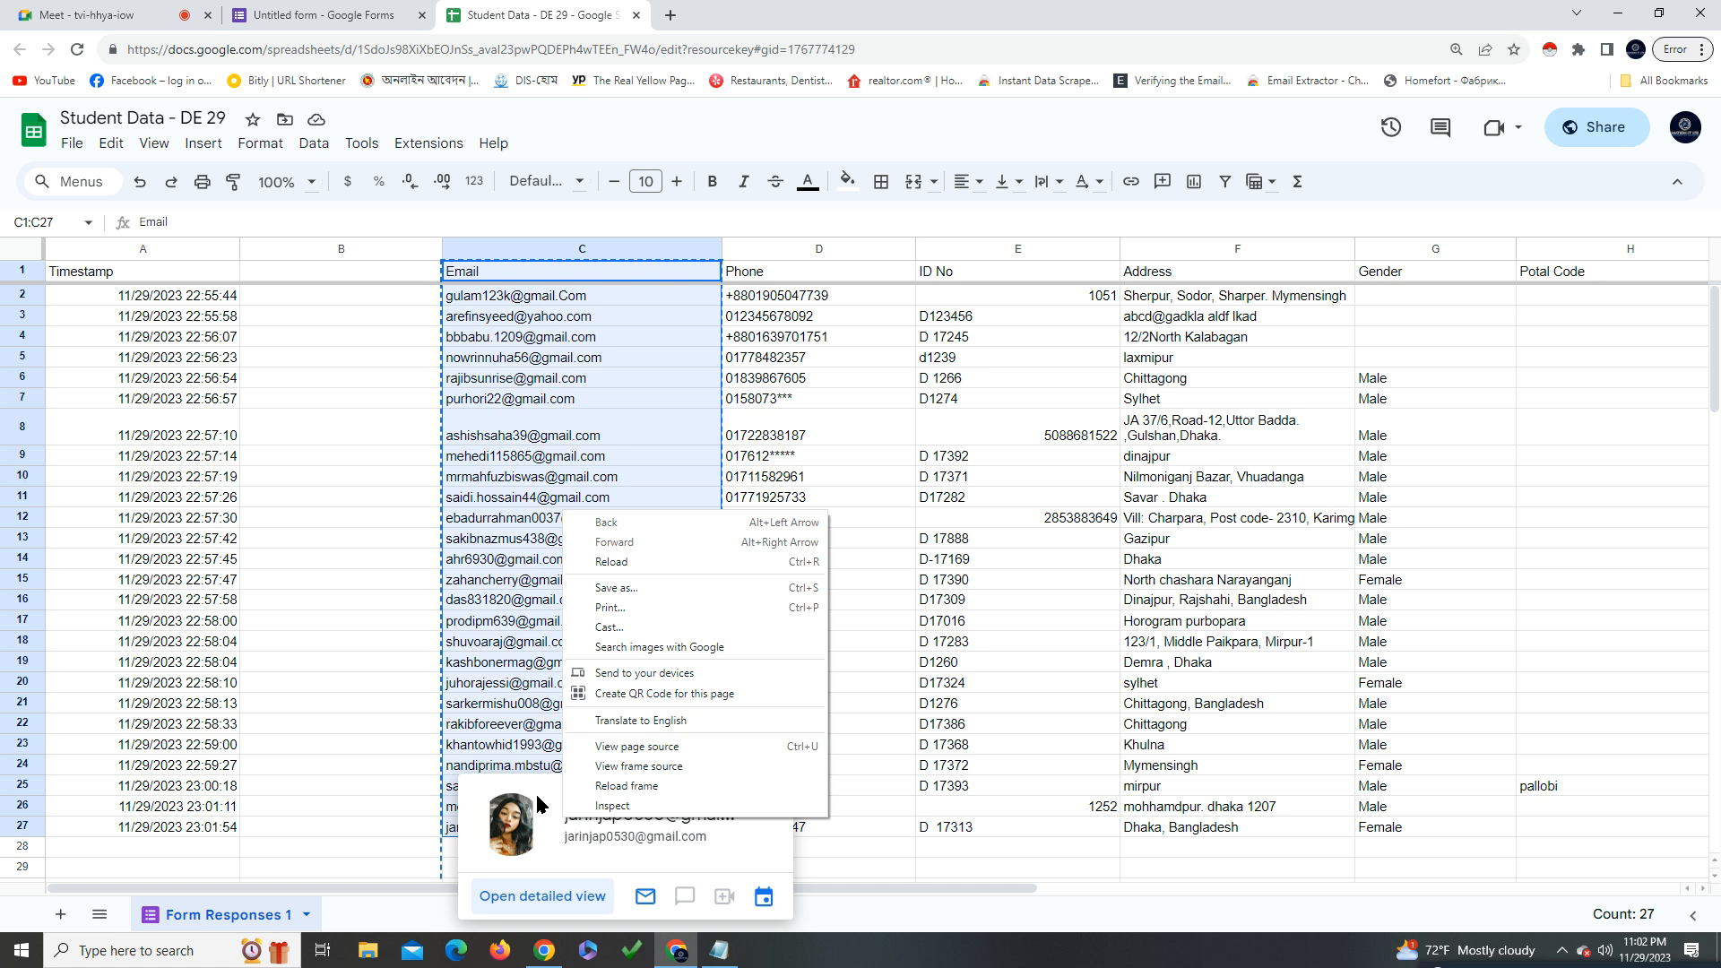
right_click(530, 428)
mouse_move(530, 428)
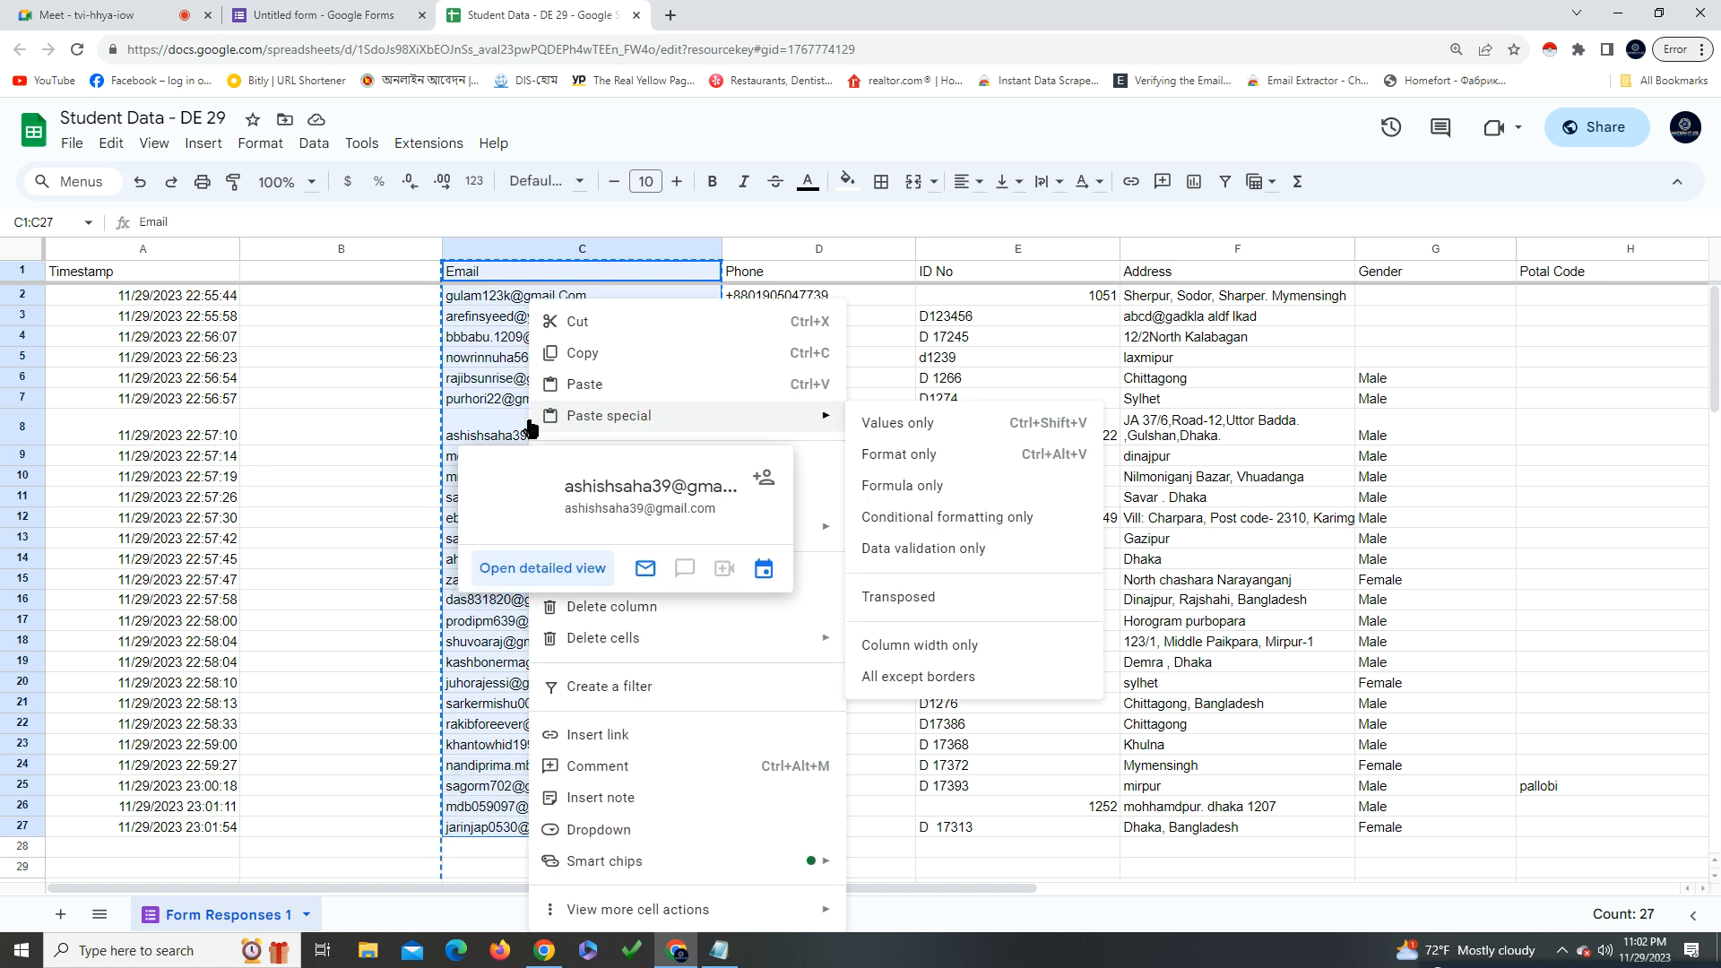
left_click(573, 353)
left_click(311, 269)
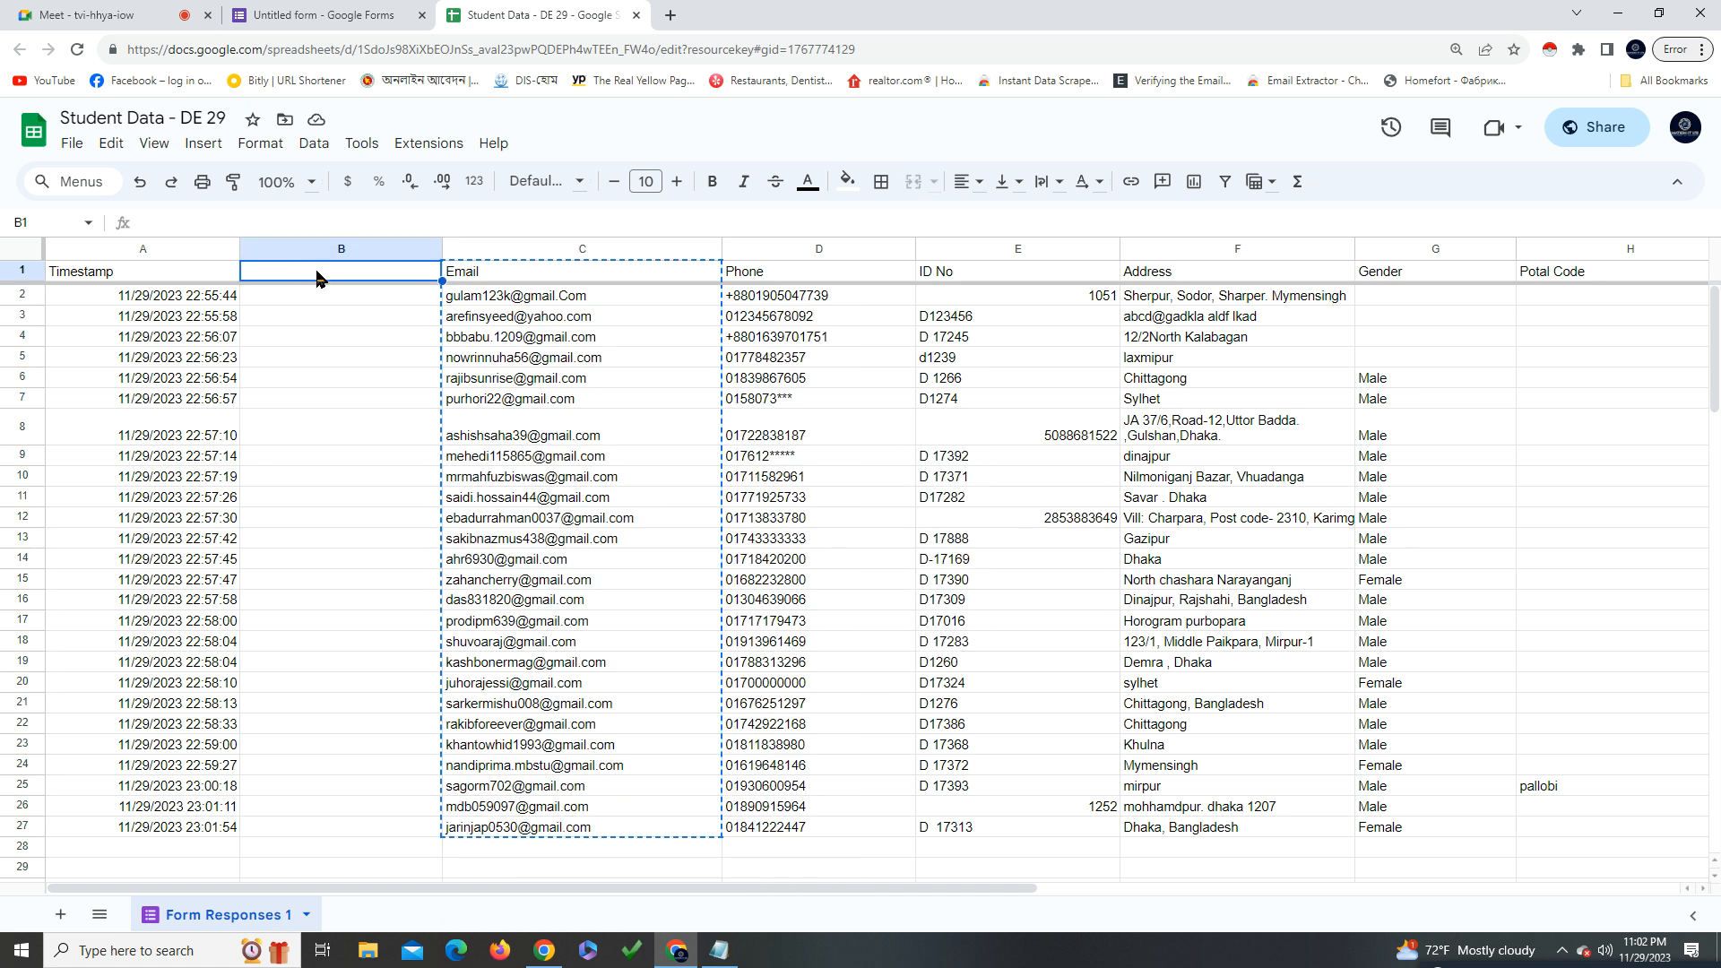
key("ctrl+v")
left_click(1089, 559)
left_click(546, 477)
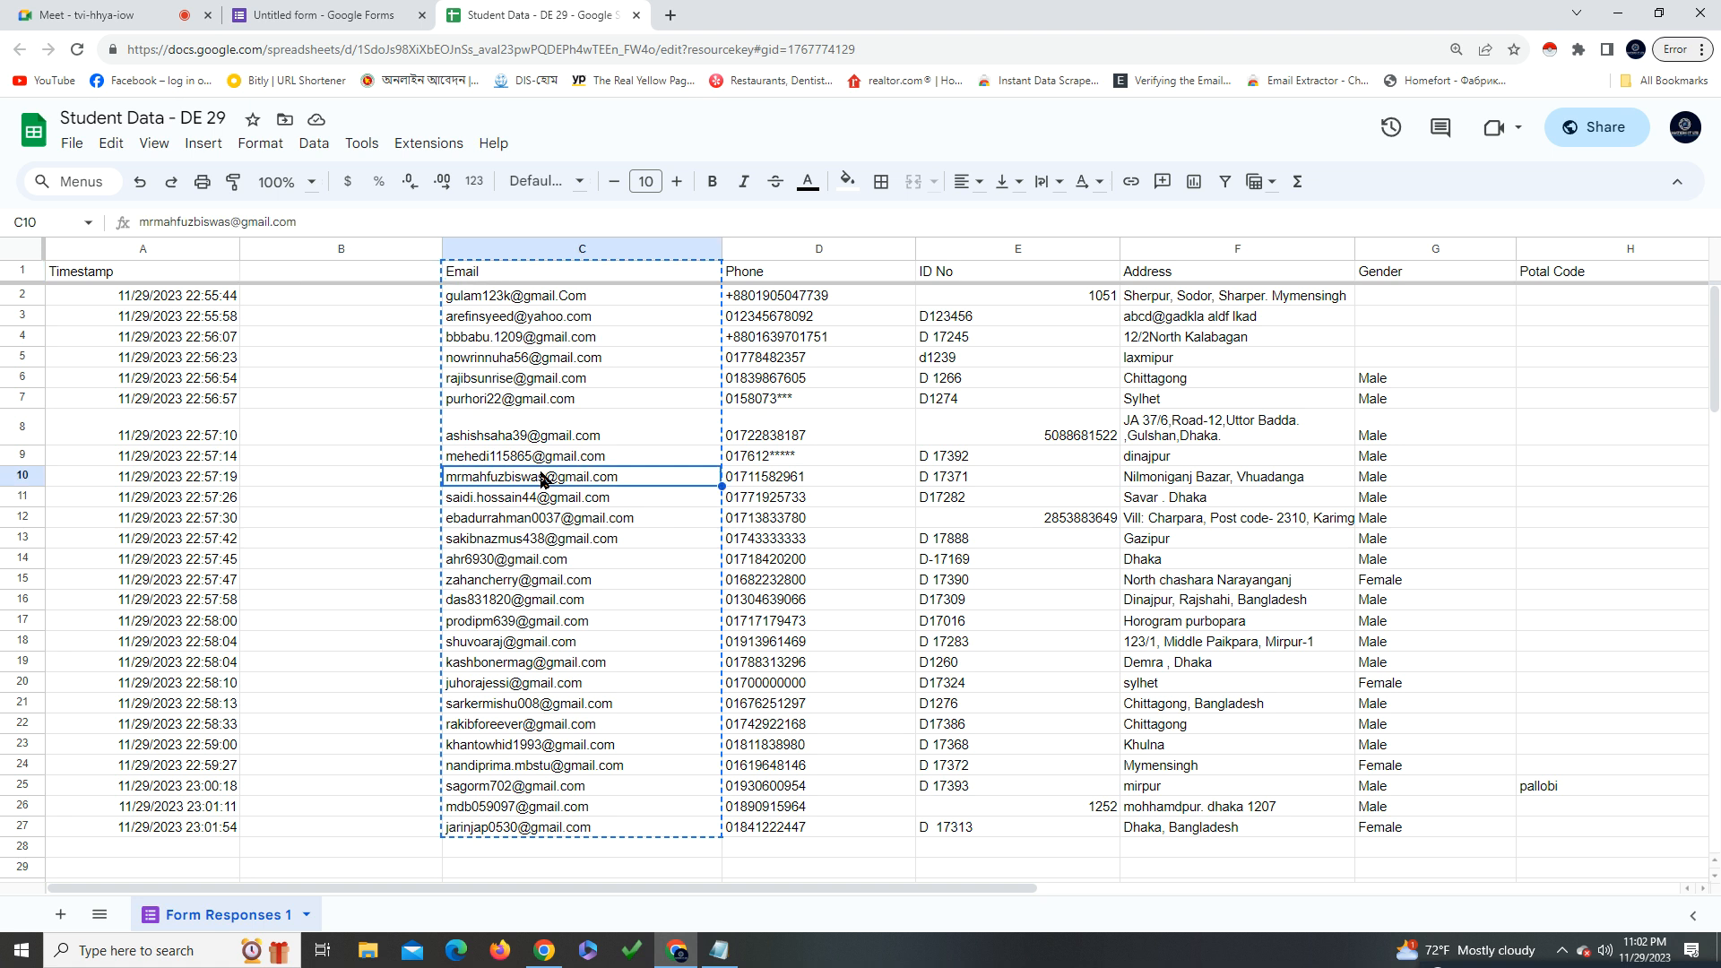
right_click(546, 477)
left_click(1542, 687)
left_click(323, 578)
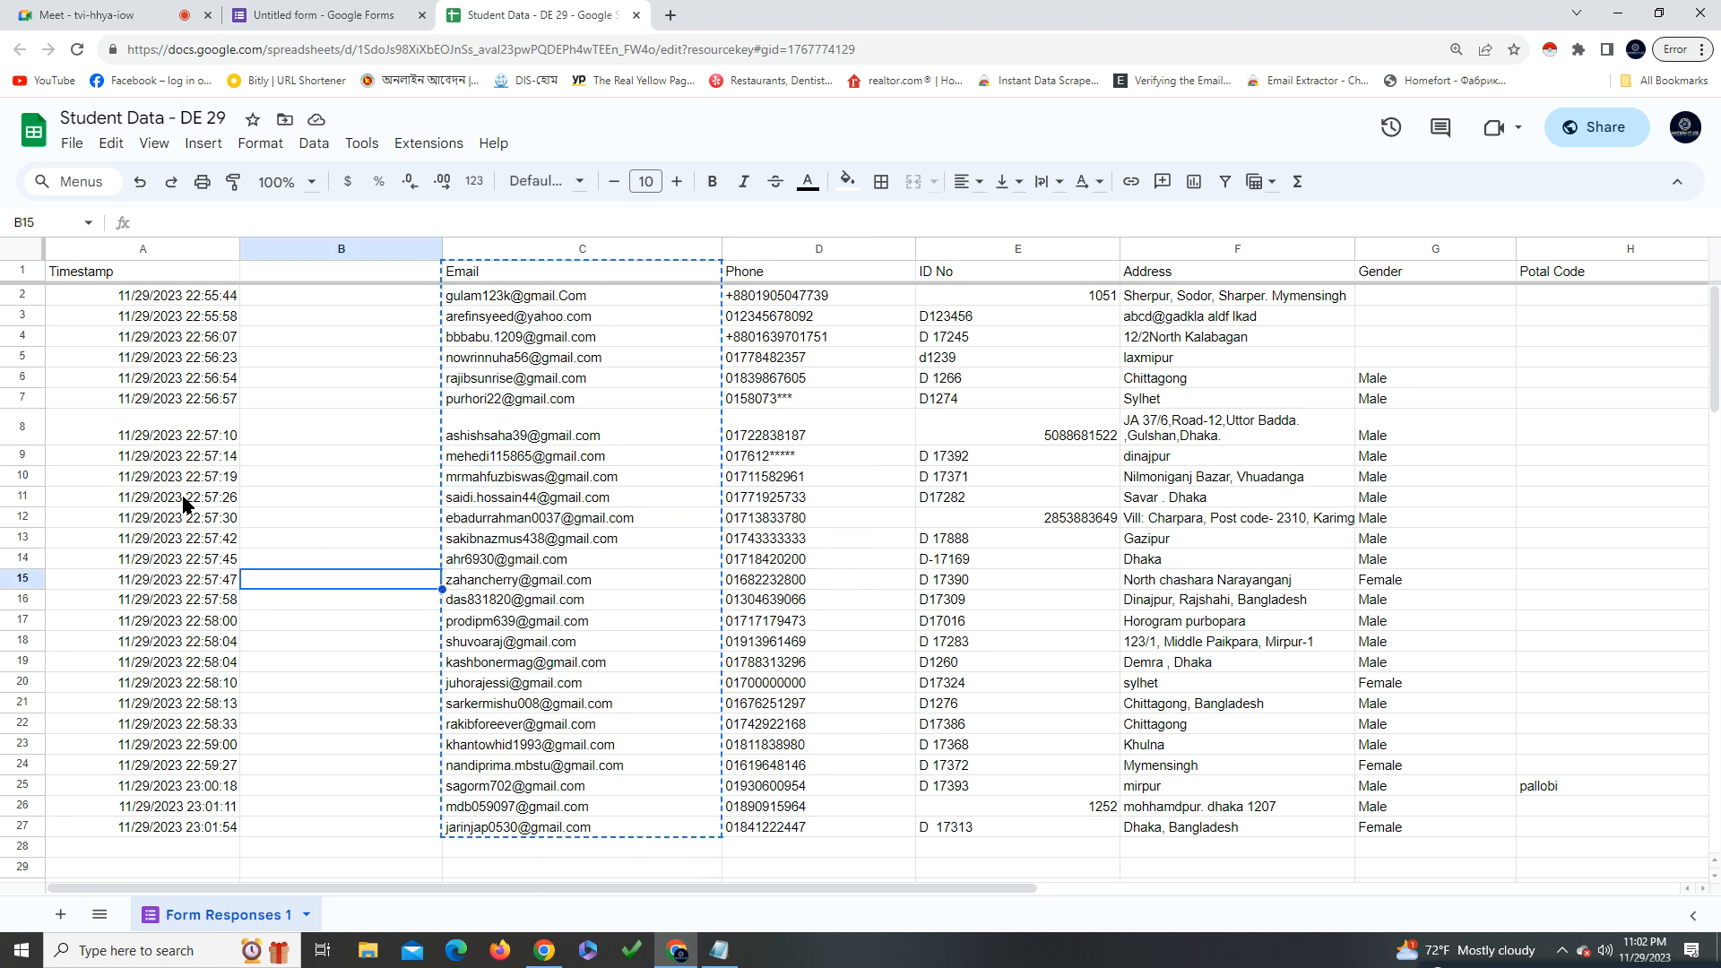
Widen column A and clear the entire Timestamp column, including its header
left_click_drag(239, 249, 314, 249)
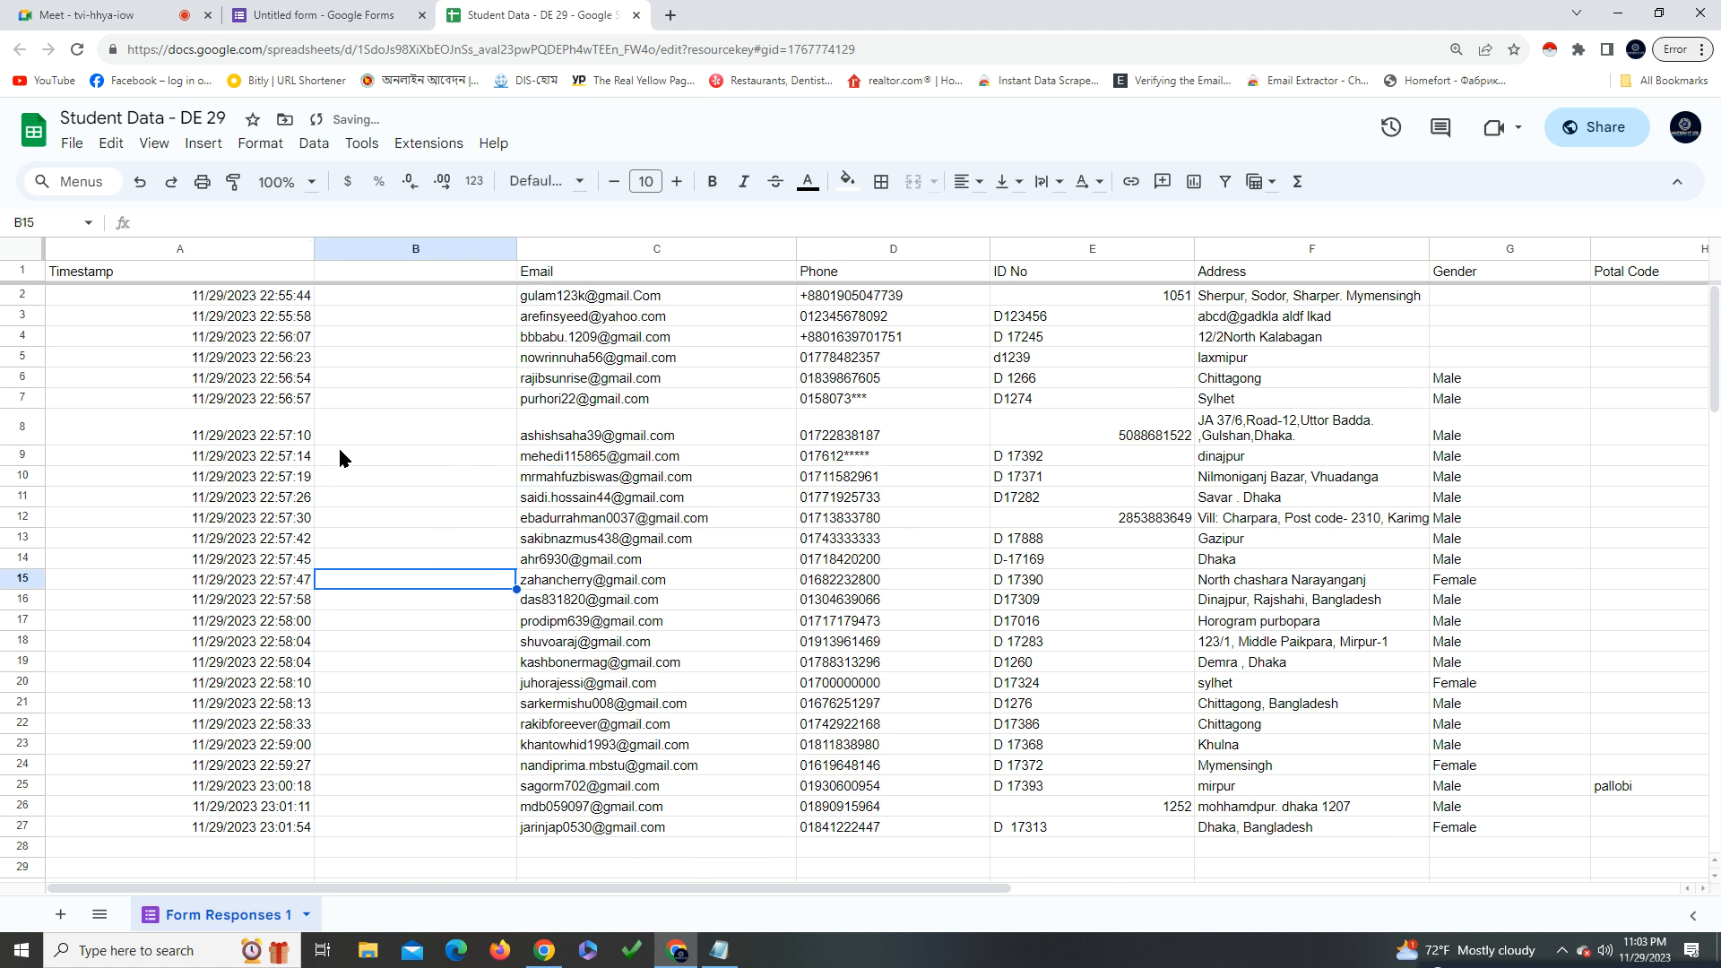
left_click(206, 827)
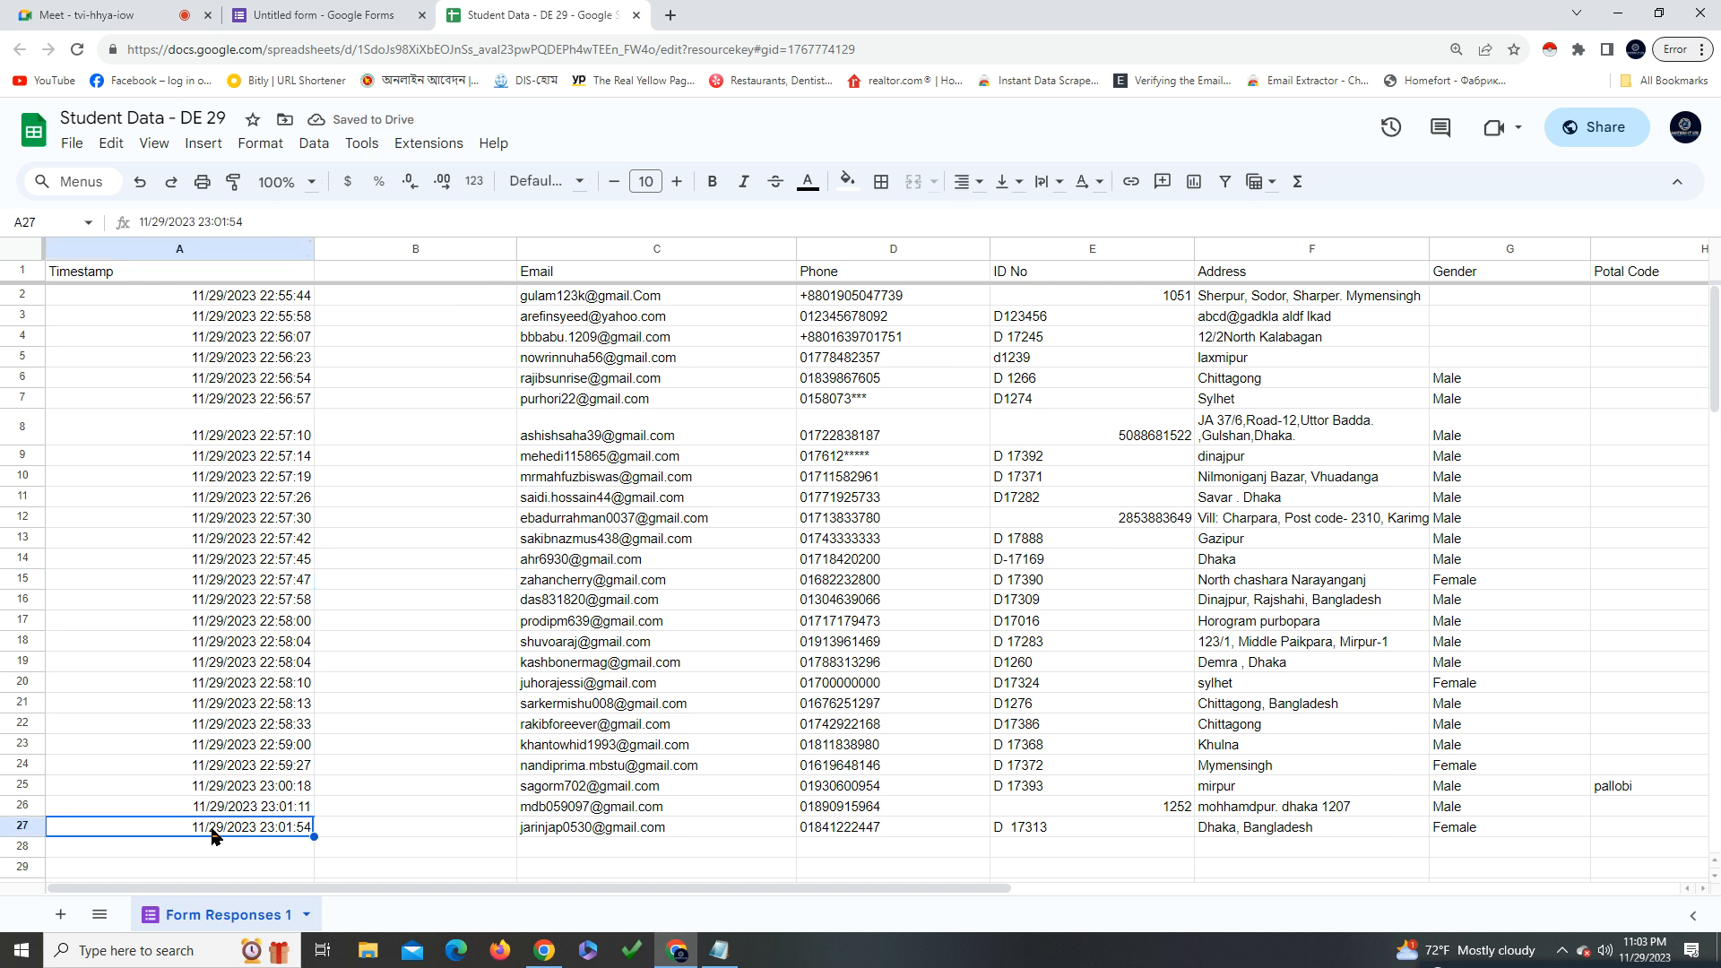
left_click(179, 301)
left_click(183, 249)
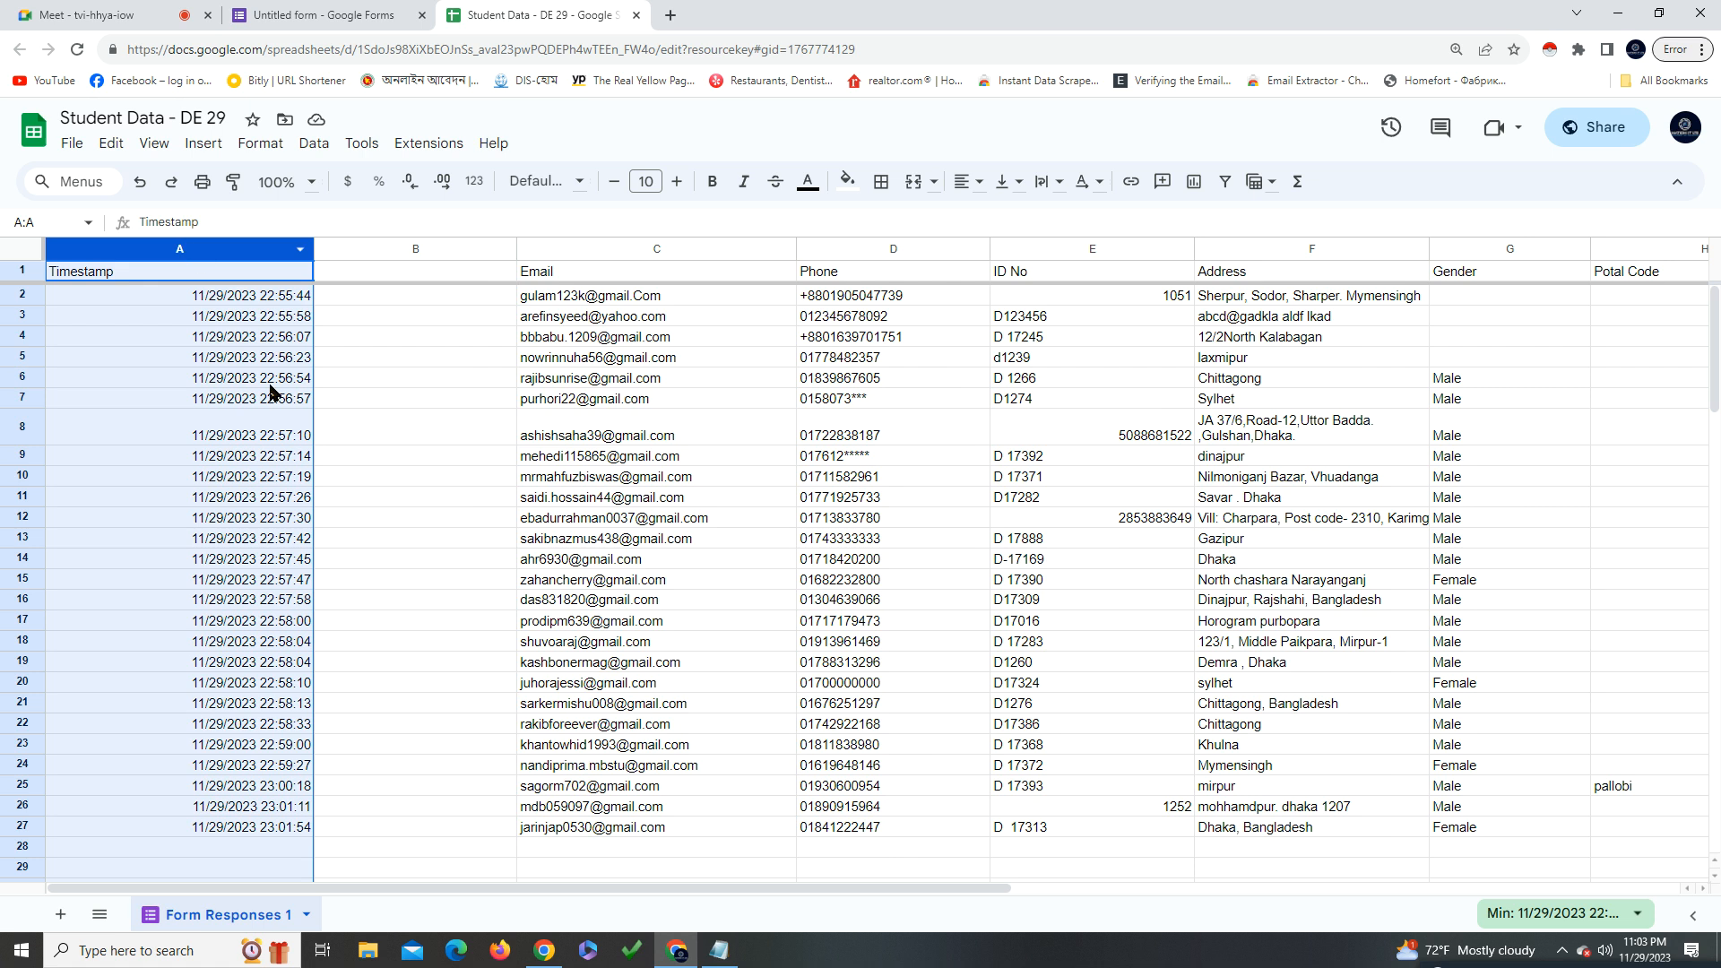
key("Delete")
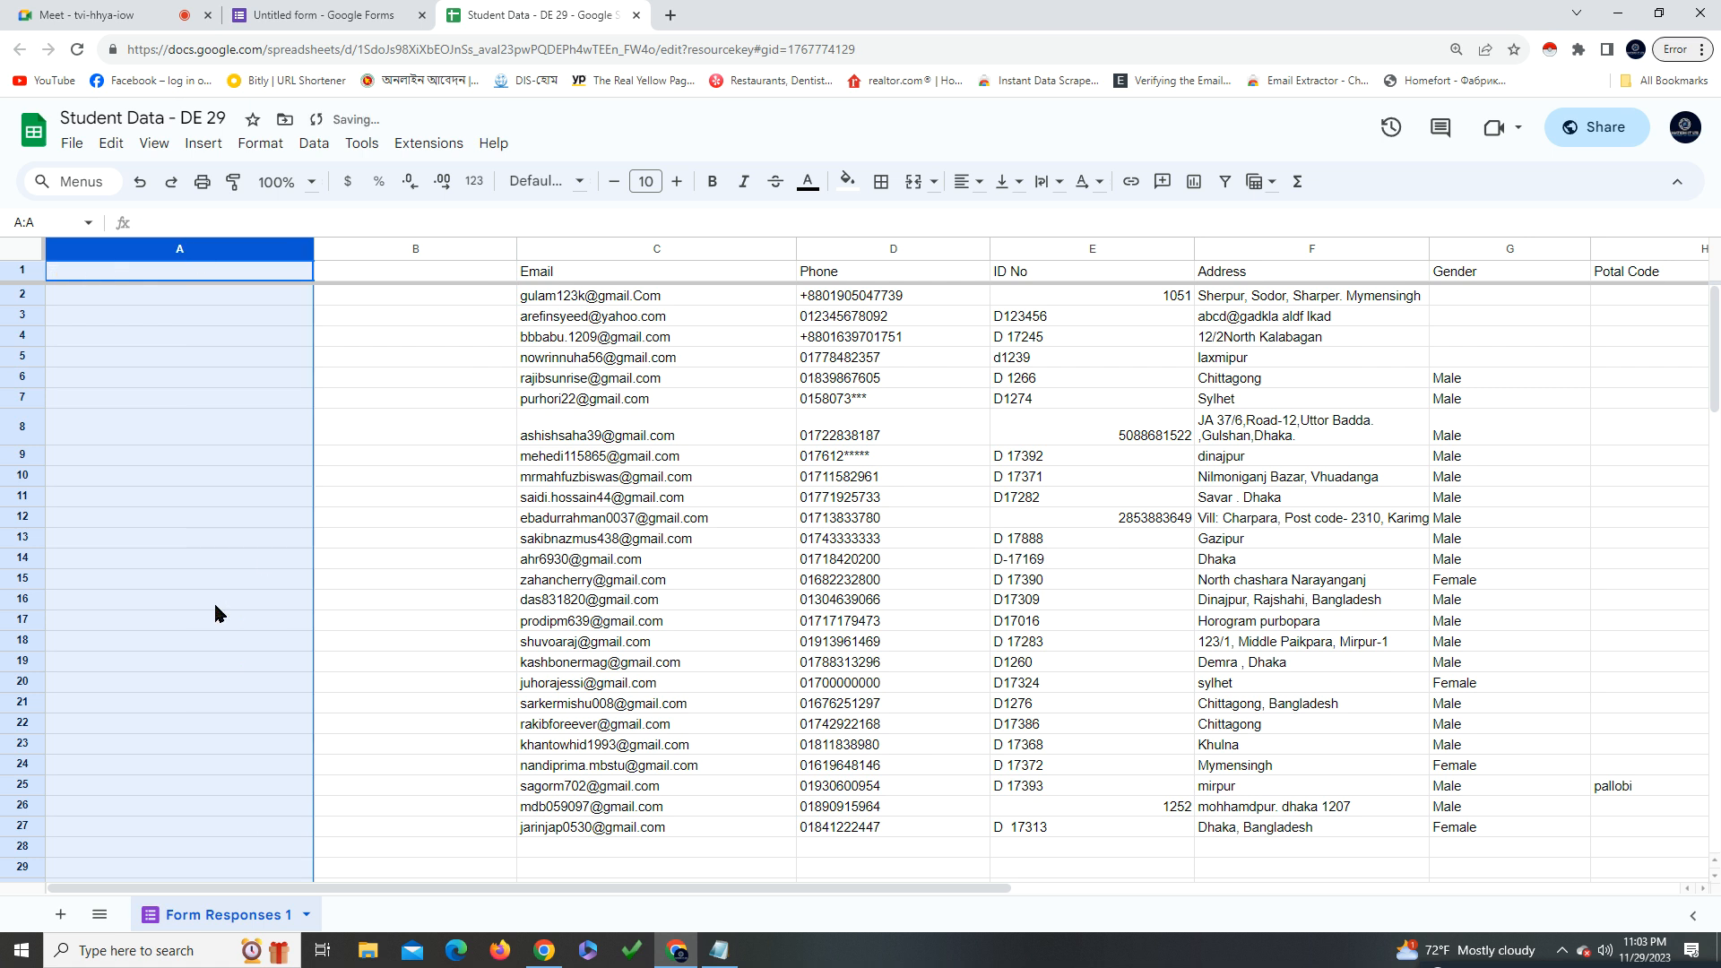
Copy the Email column into the empty column A and clear the original column C
left_click(417, 251)
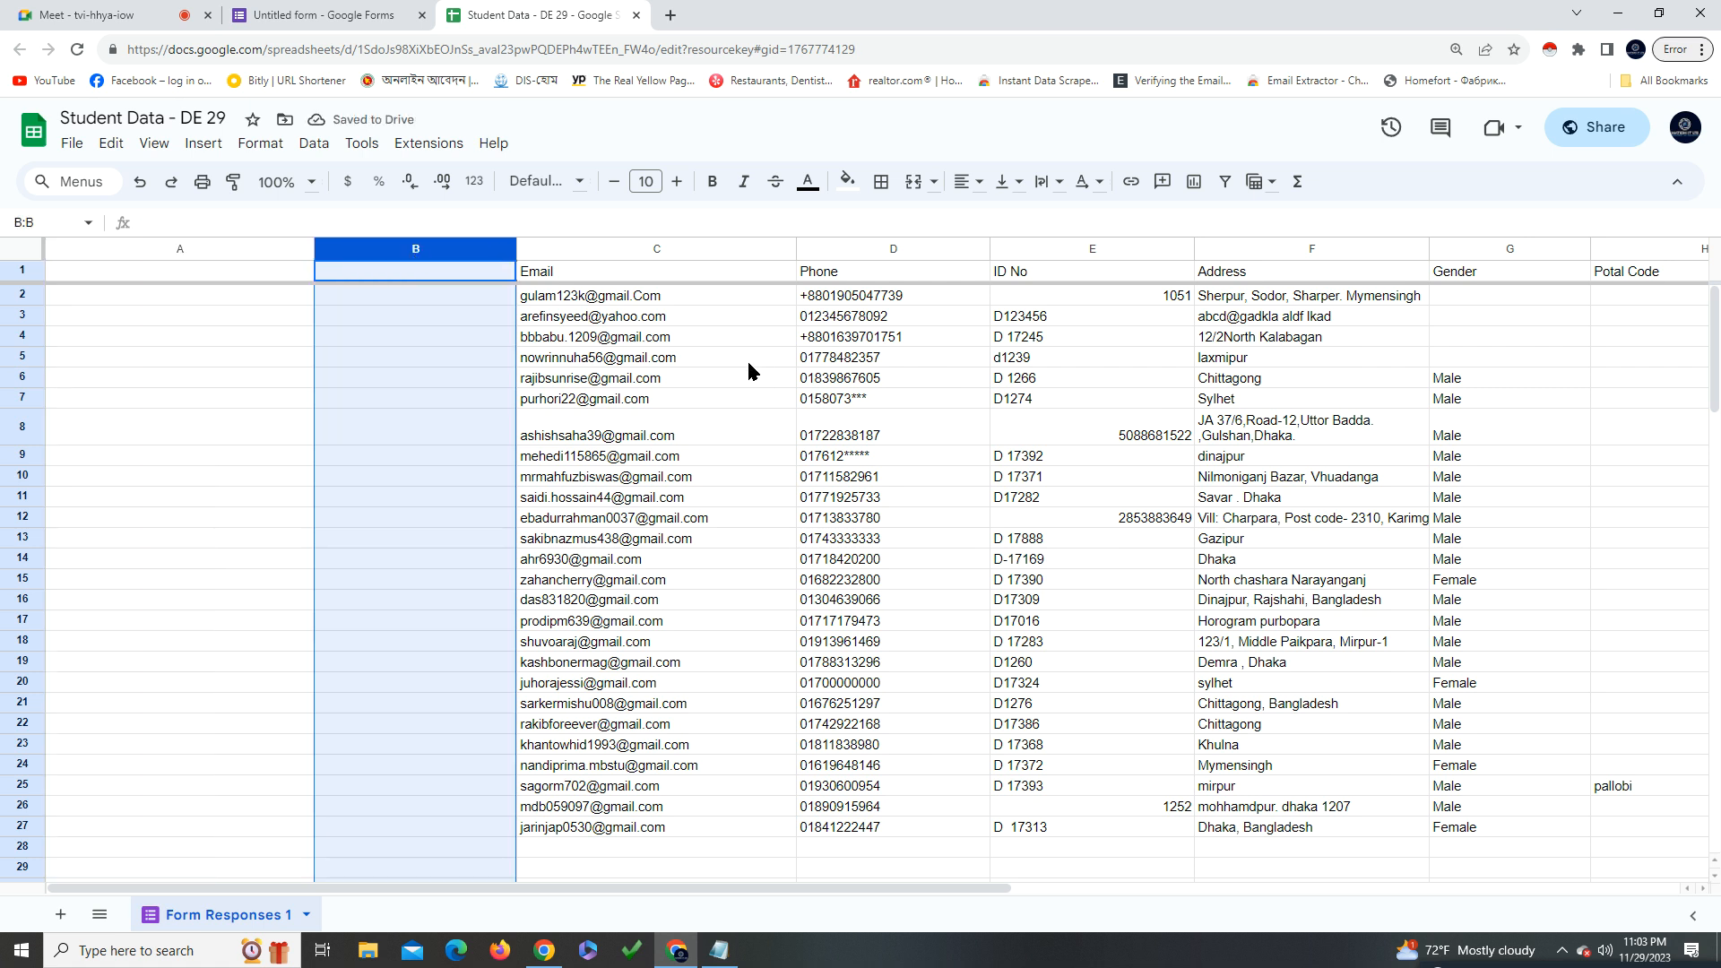
left_click(873, 244)
left_click(431, 248)
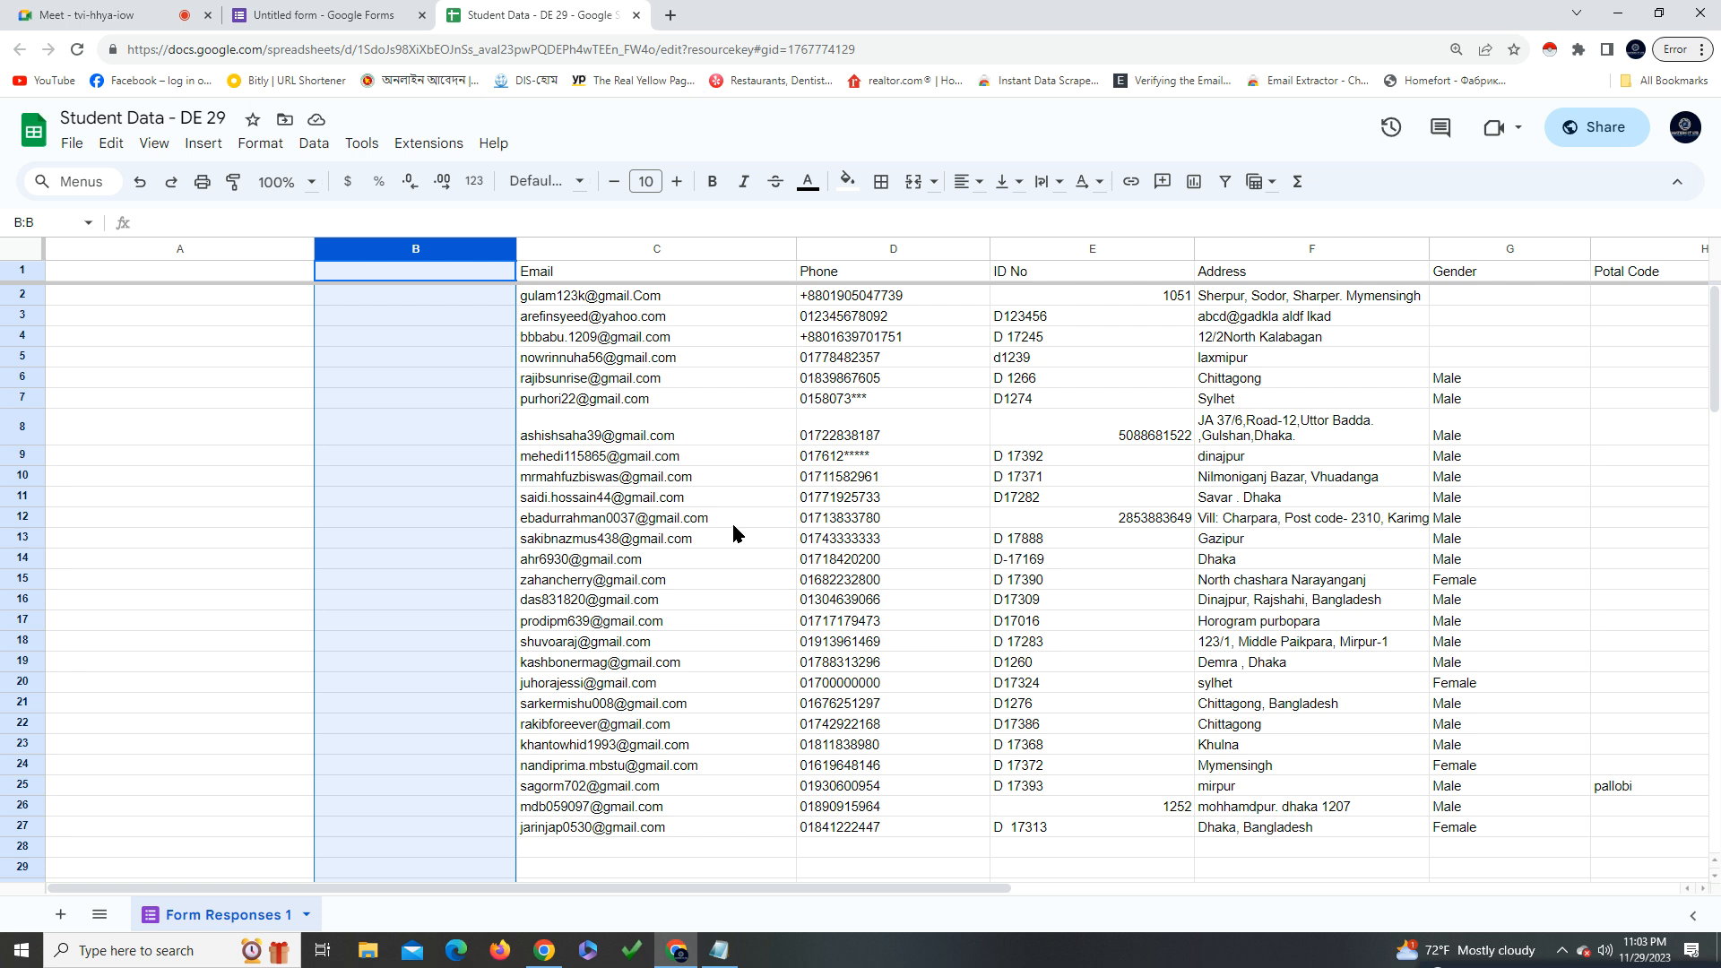
left_click(643, 273)
left_click(639, 252)
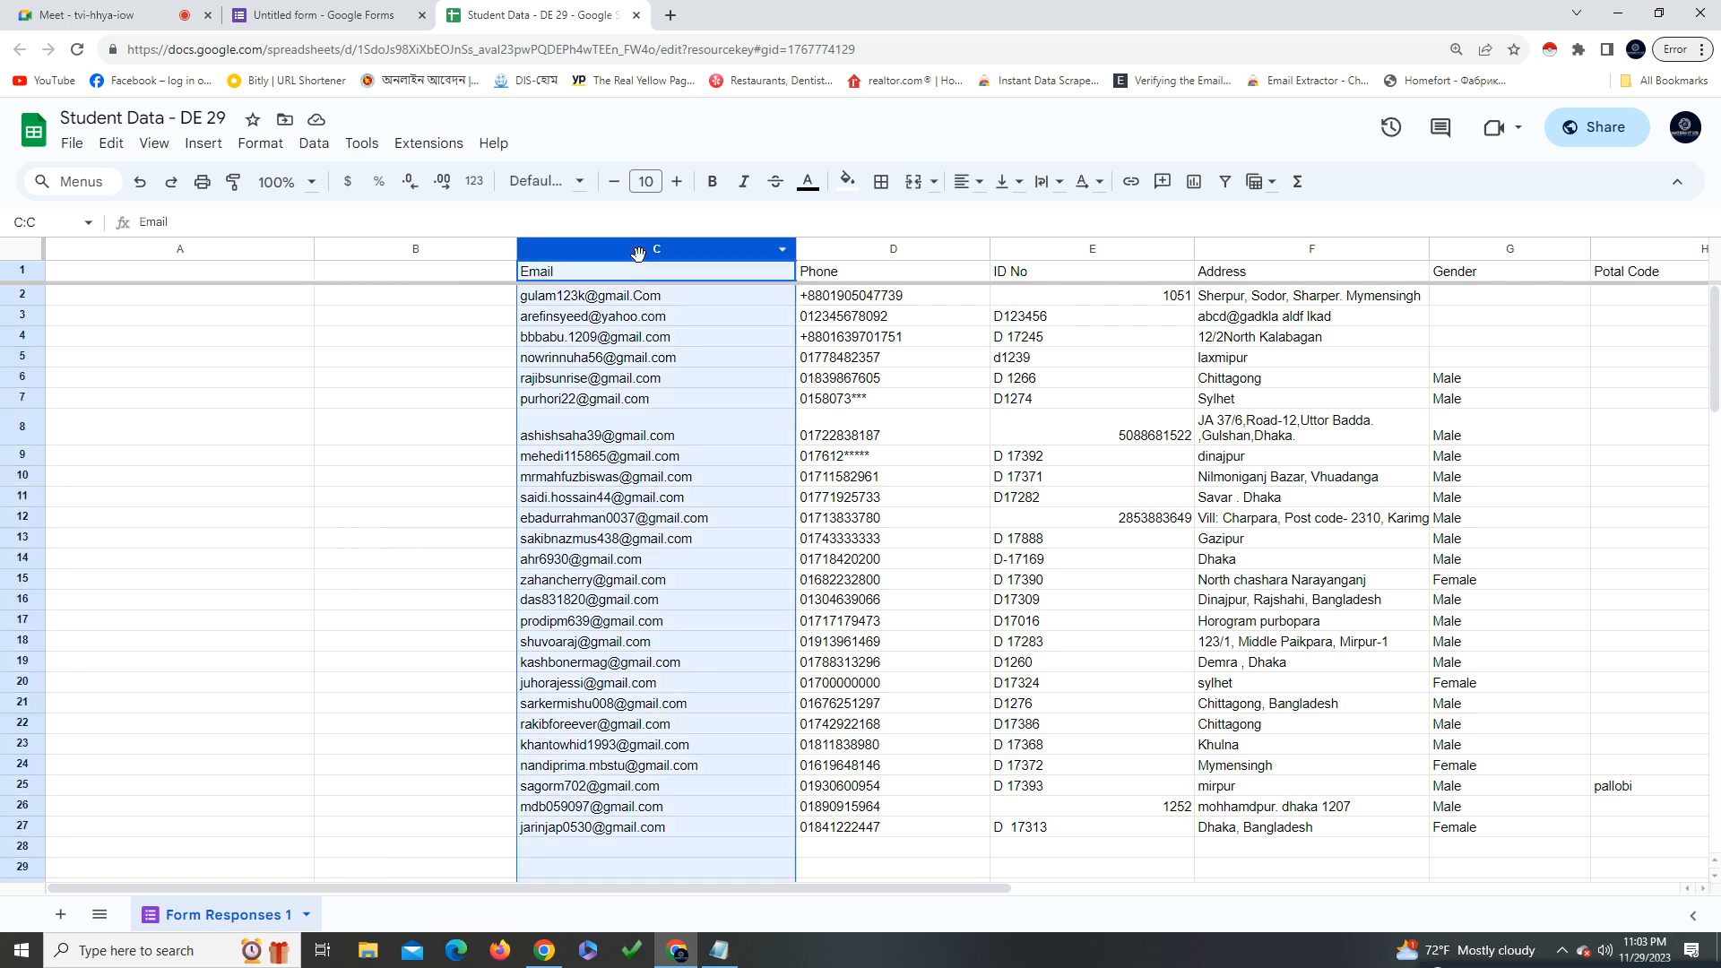
key("ctrl+c")
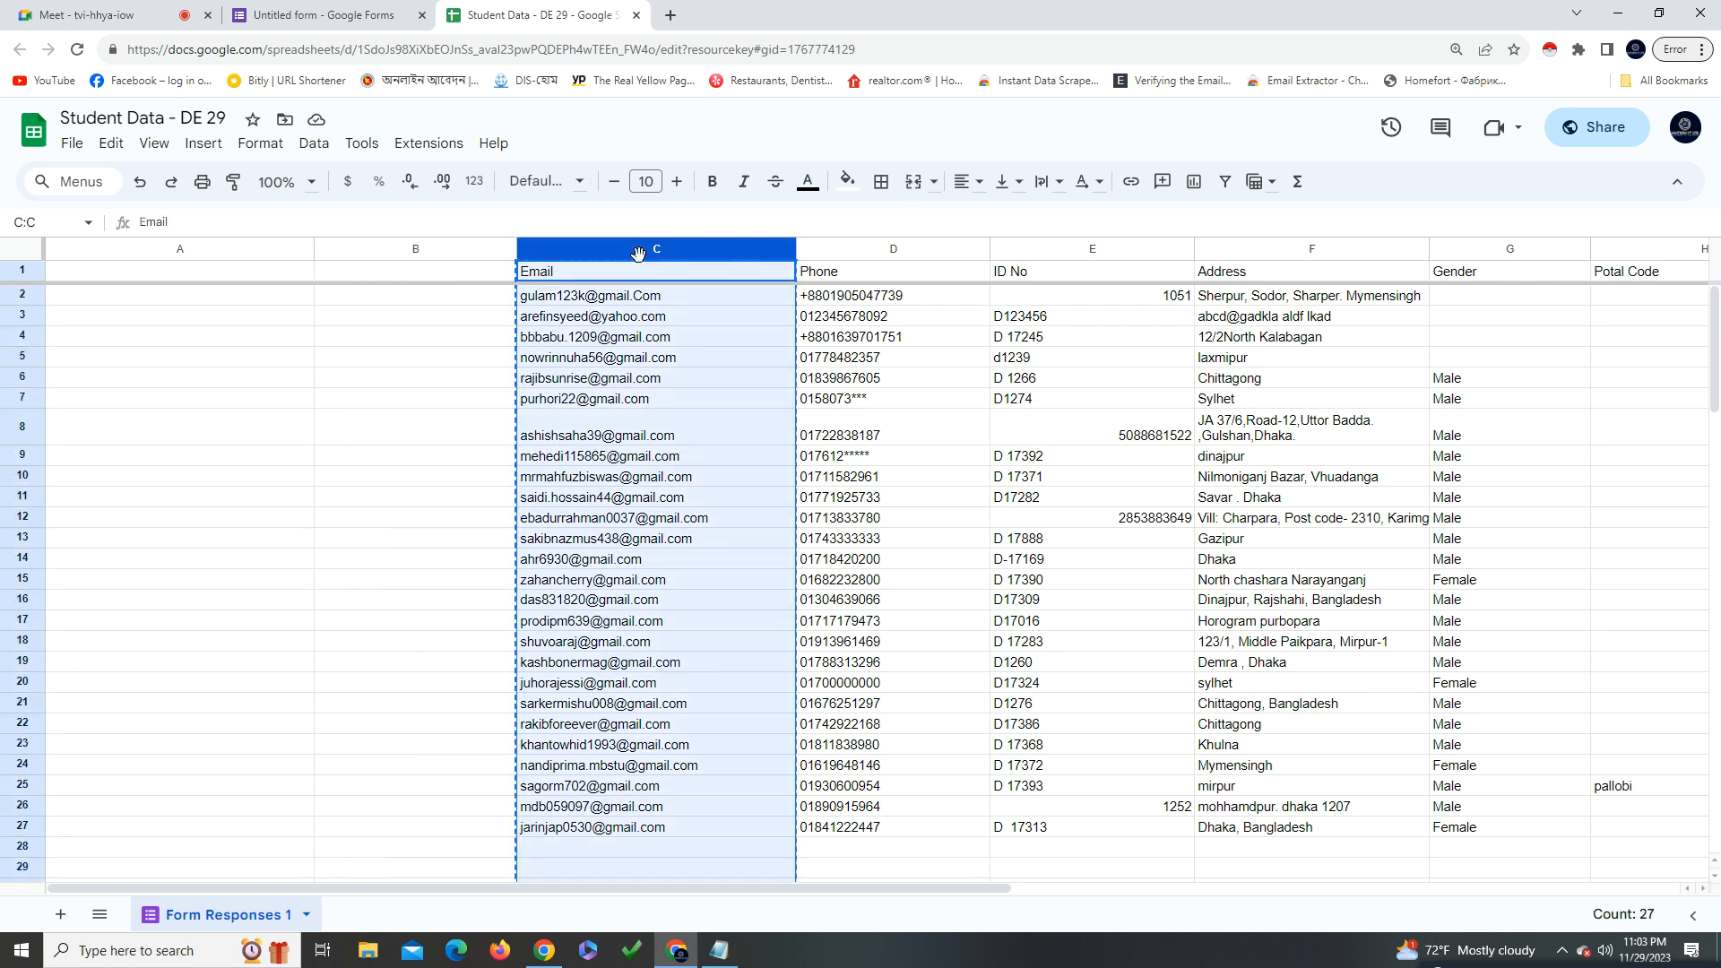
left_click(169, 253)
key("ctrl+v")
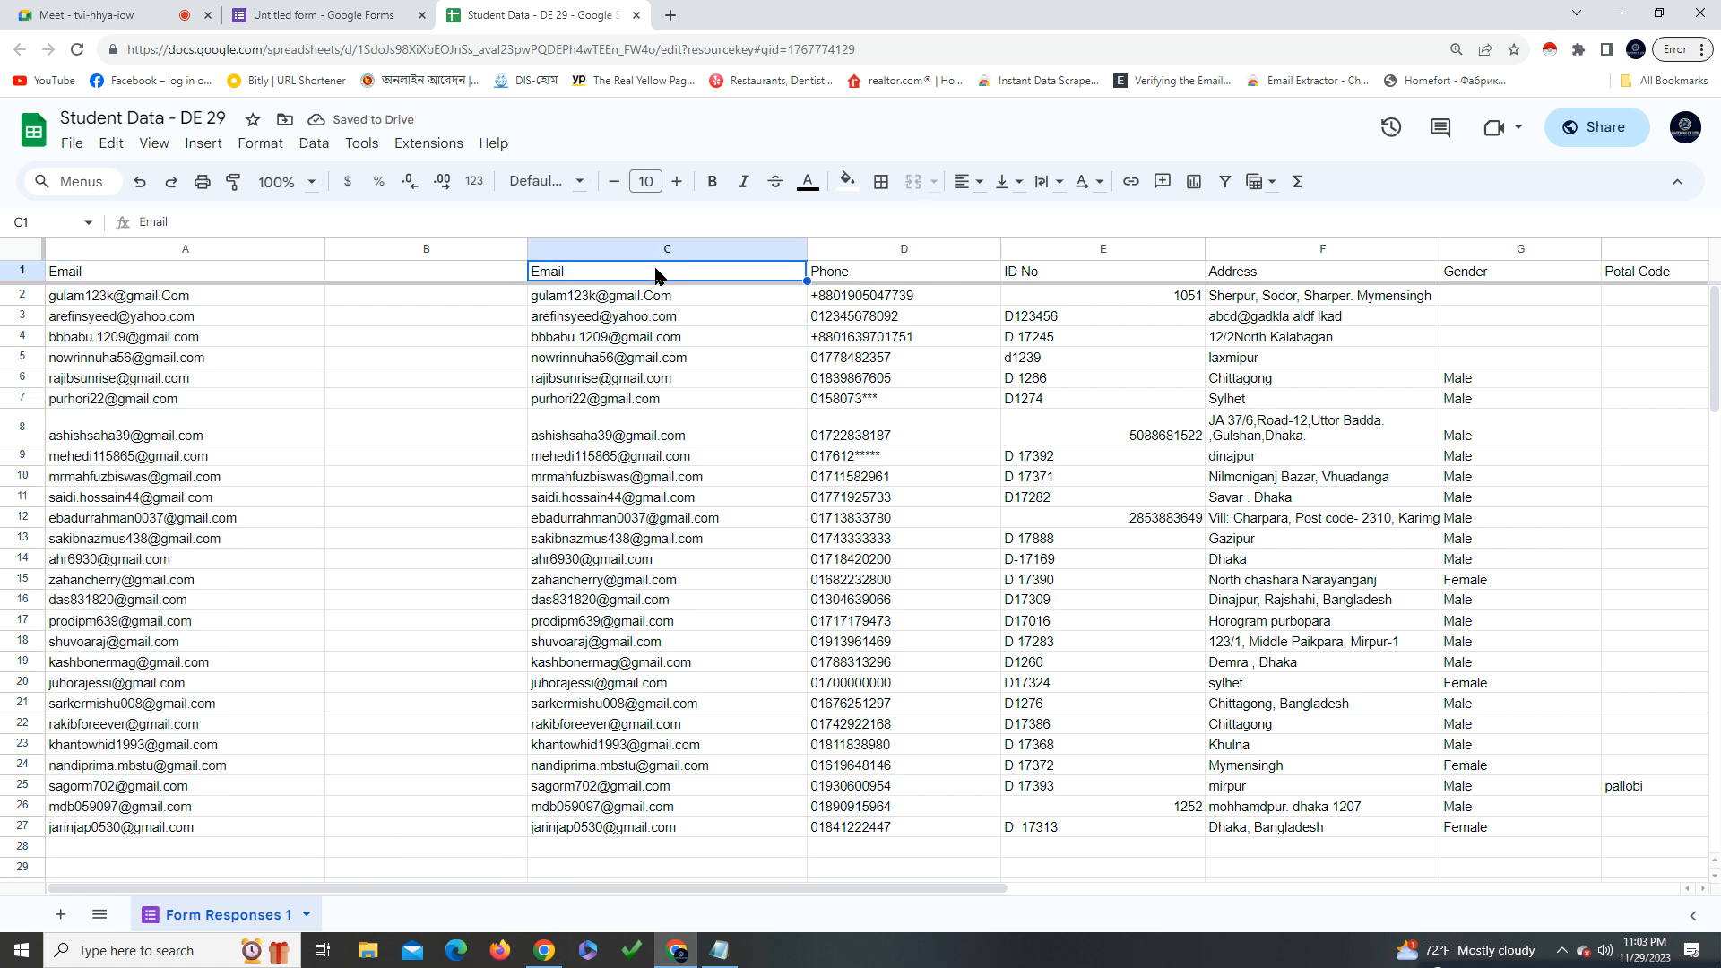
left_click(654, 254)
key("Delete")
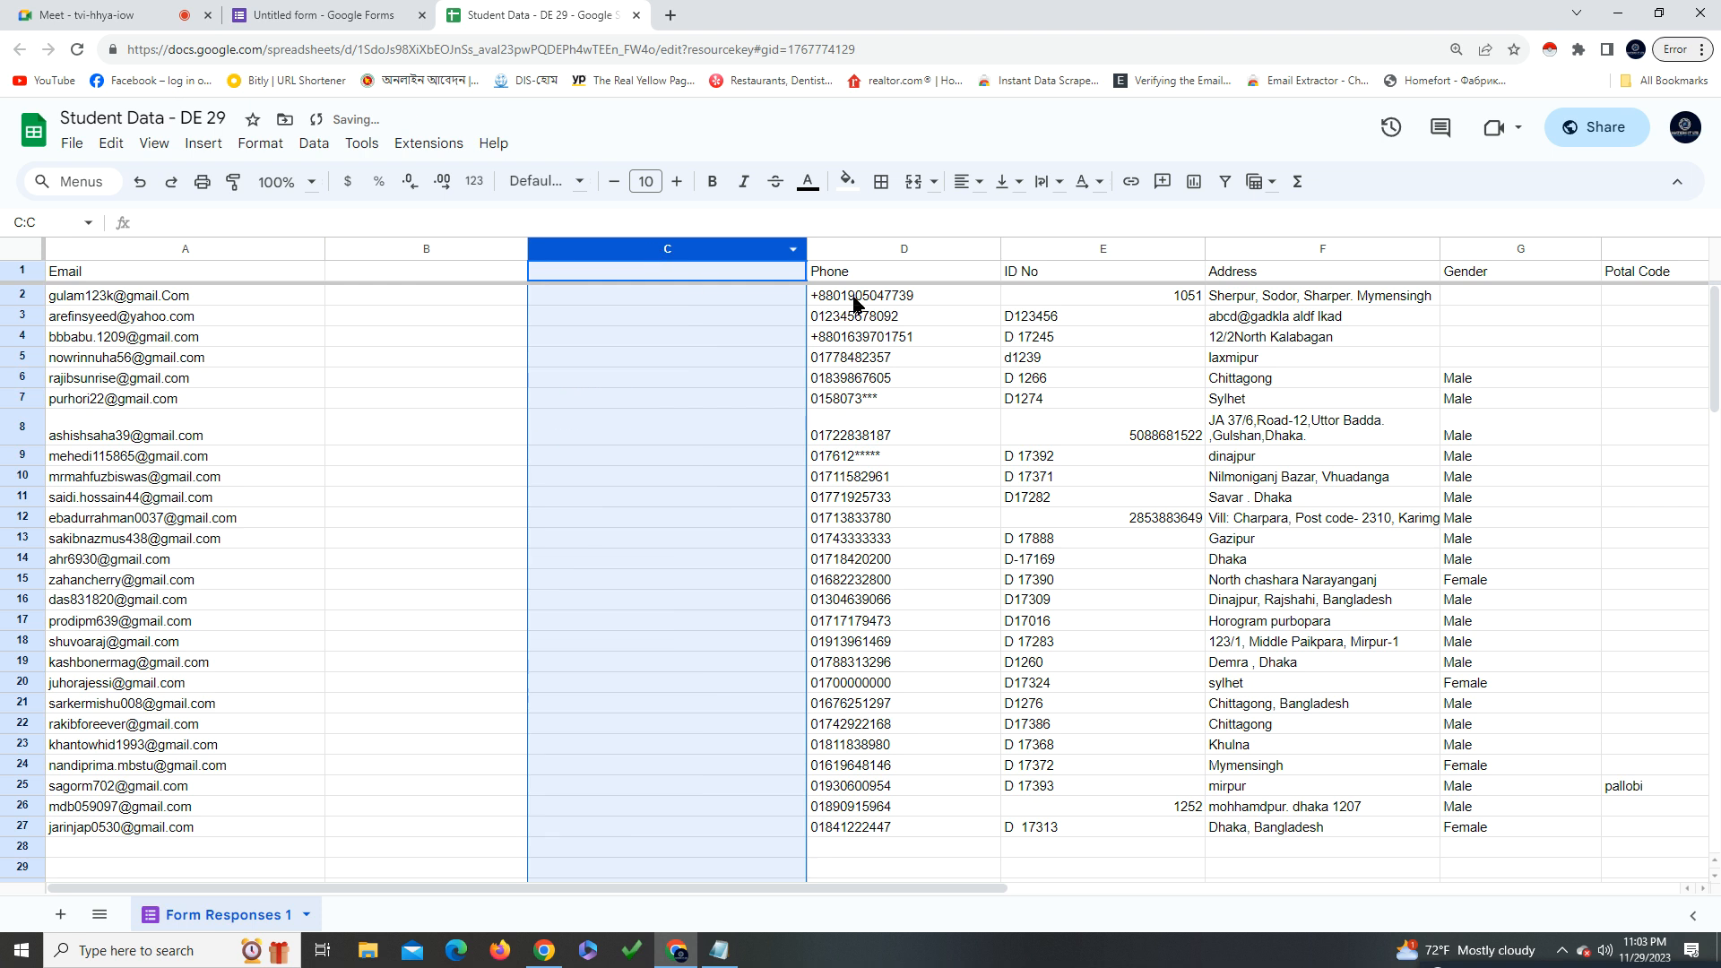
Copy the whole Phone column from column D into column B and clear the original column D
left_click(873, 253)
key("ctrl+c")
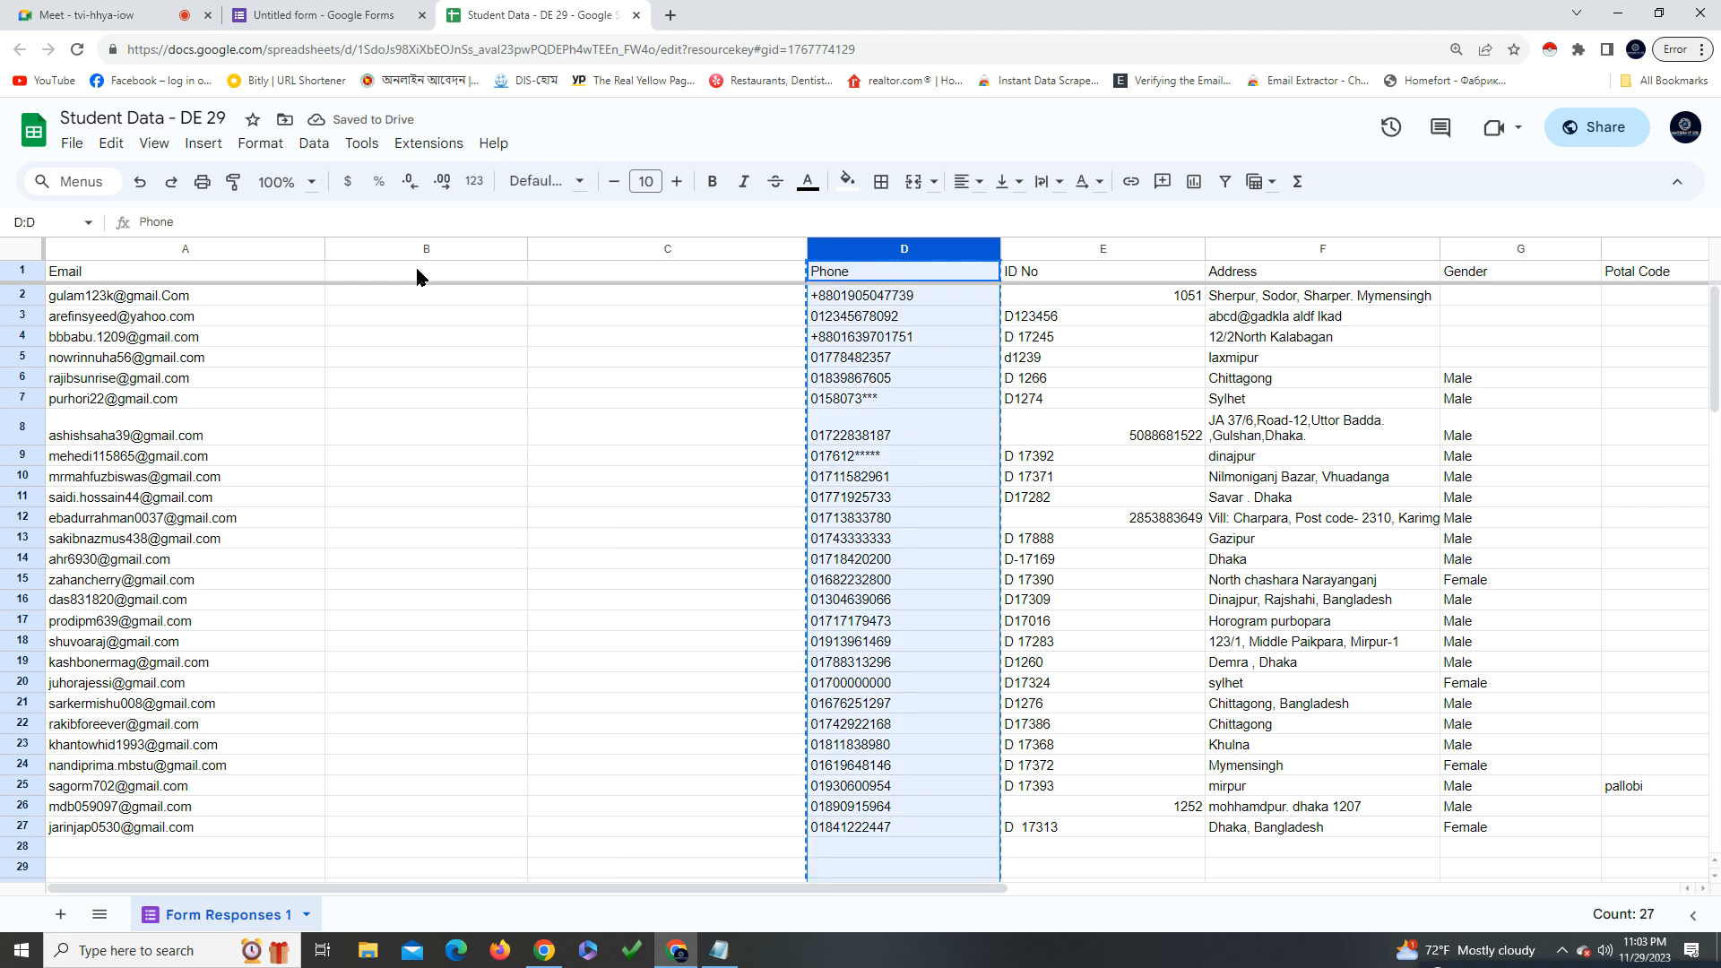
left_click(382, 254)
key("ctrl+v")
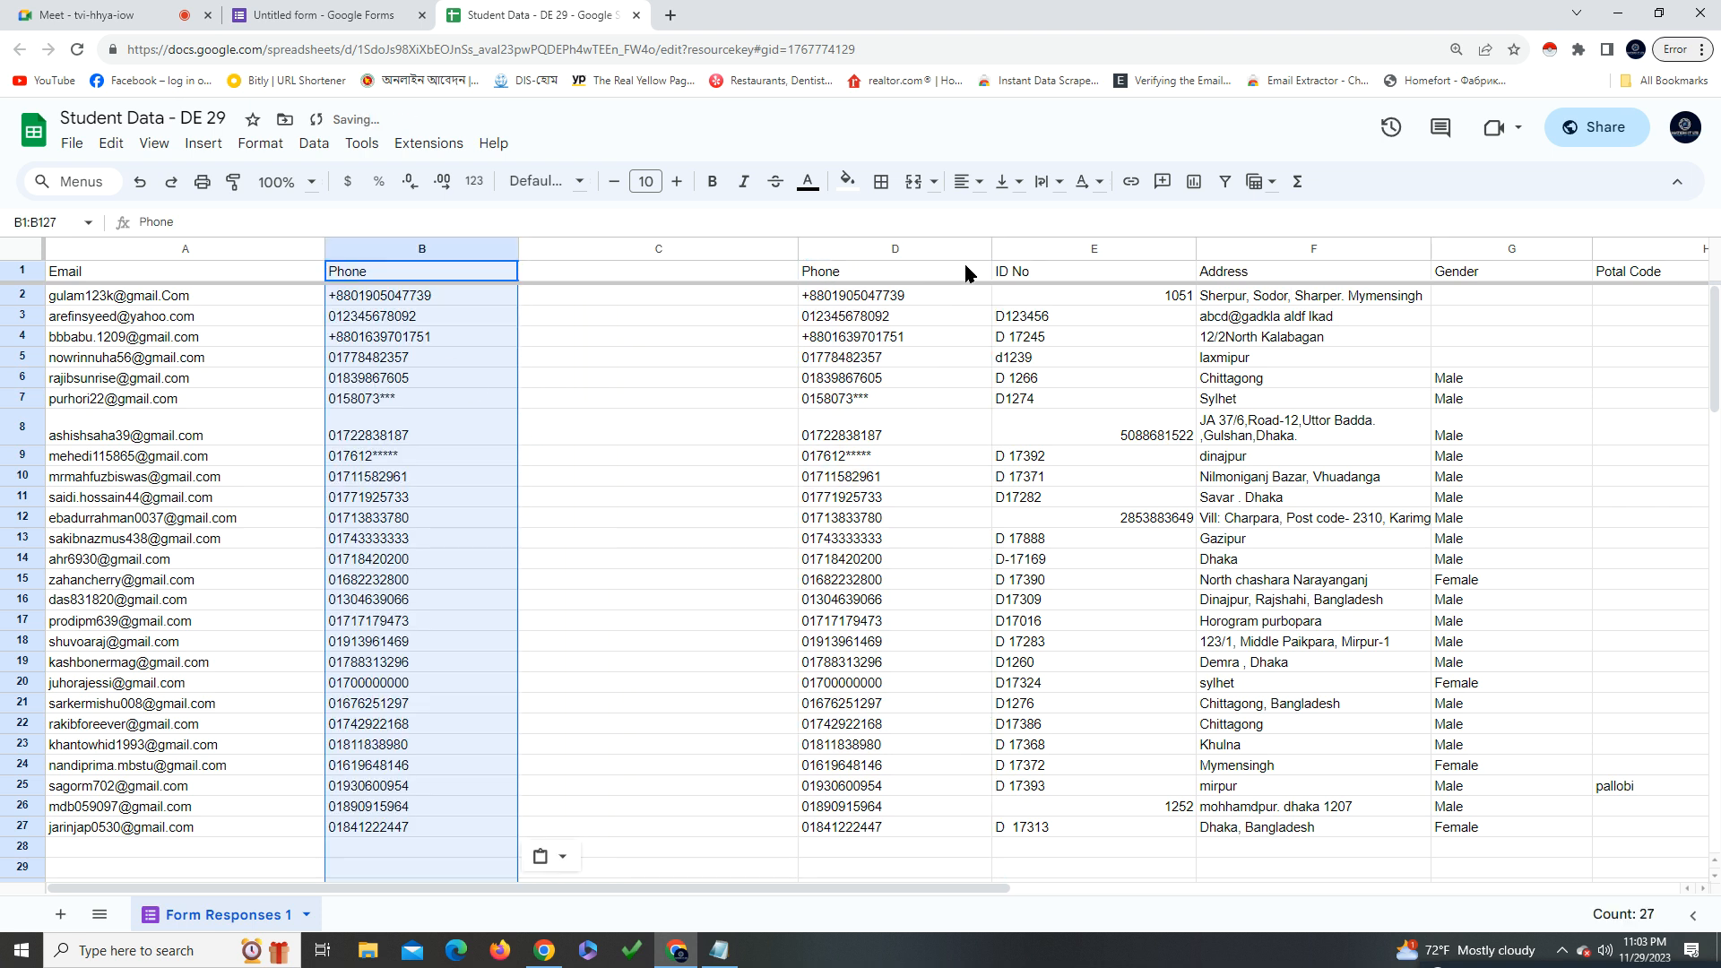
left_click(919, 254)
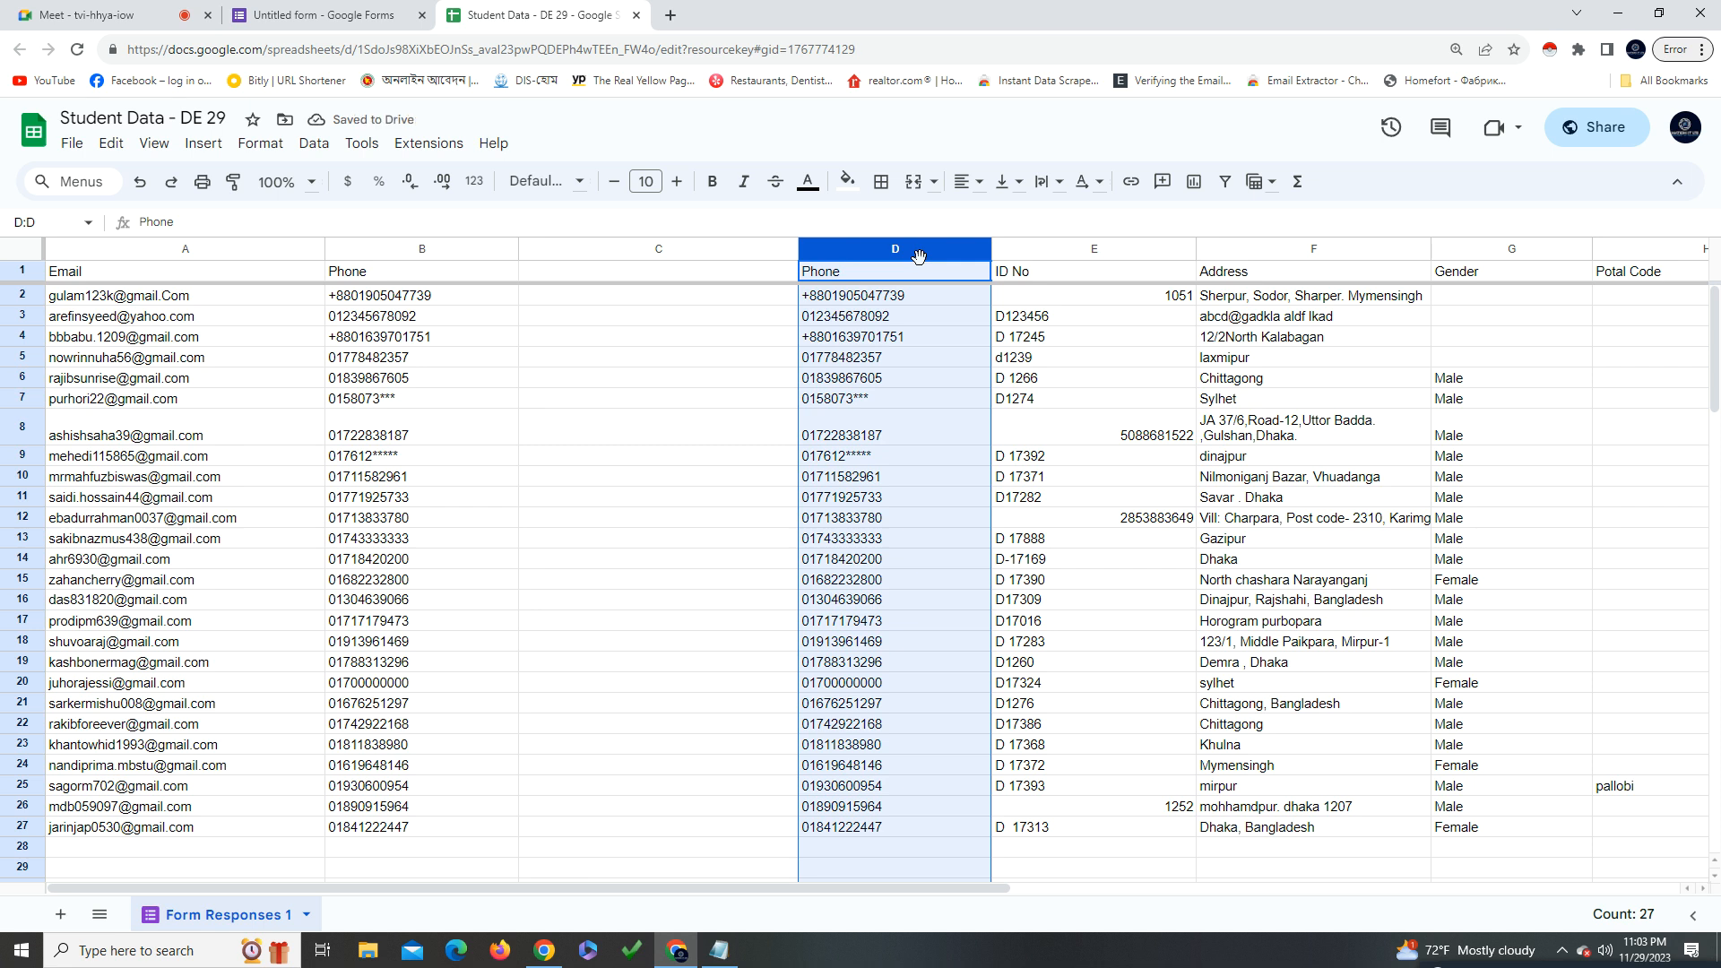
key("Delete")
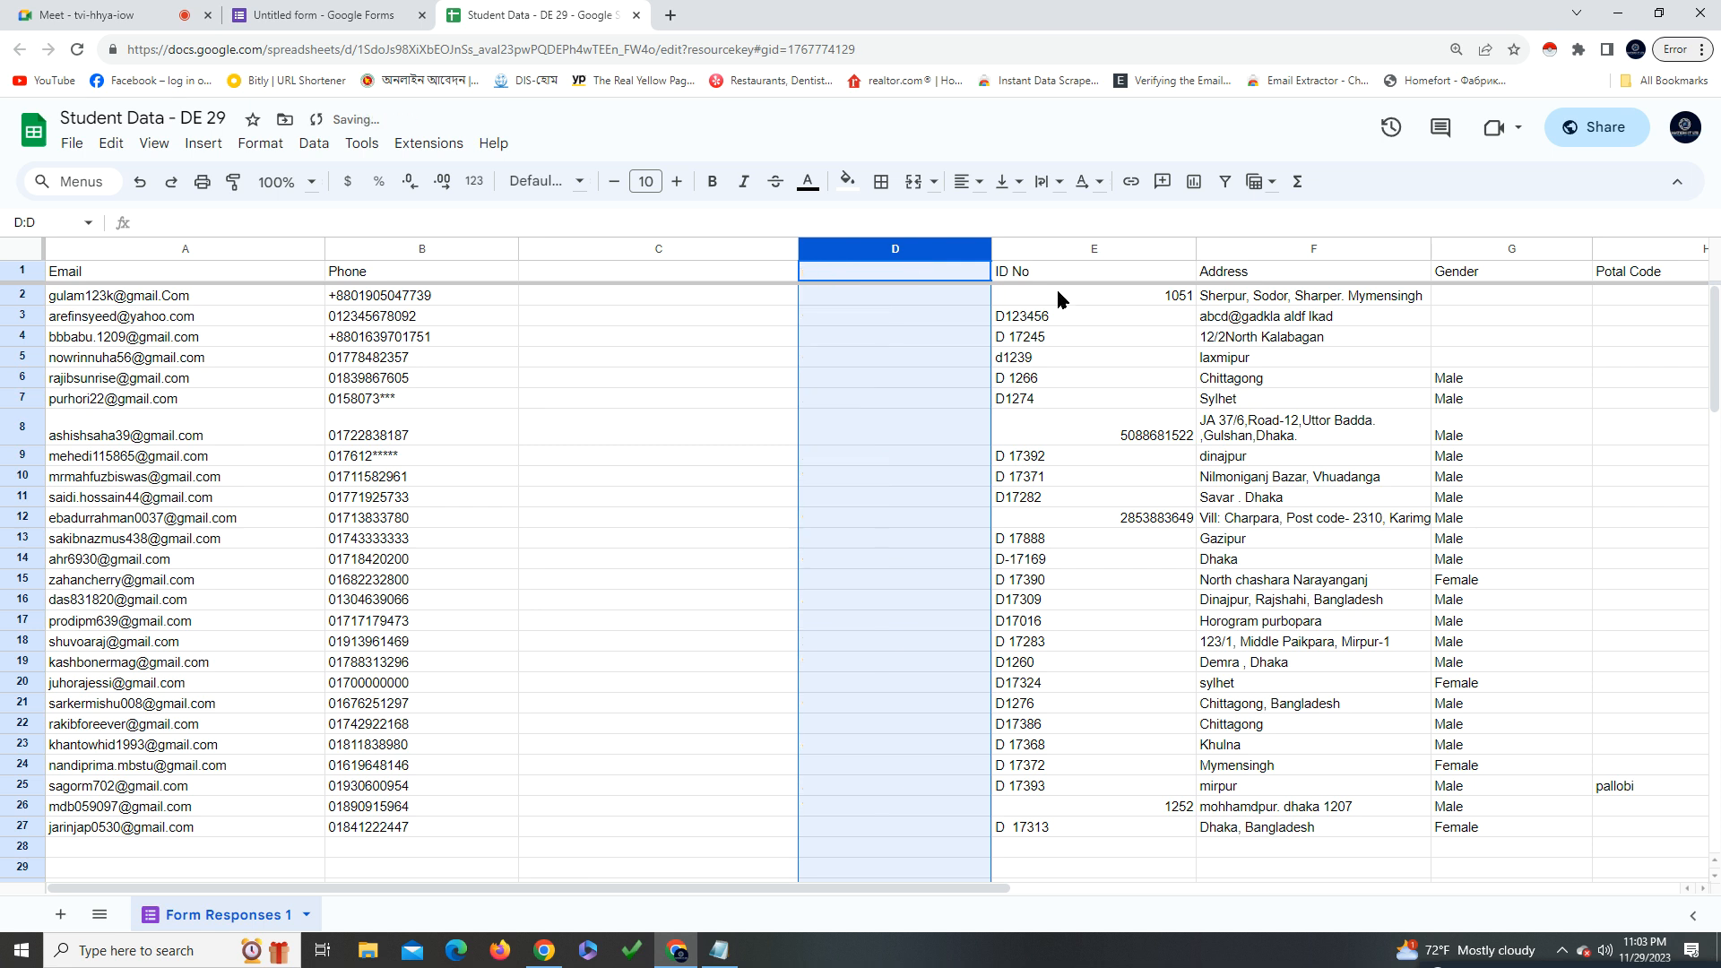
Copy the whole ID No column from column E into column C and clear the original column E
left_click(1057, 253)
key("ctrl+c")
left_click(627, 254)
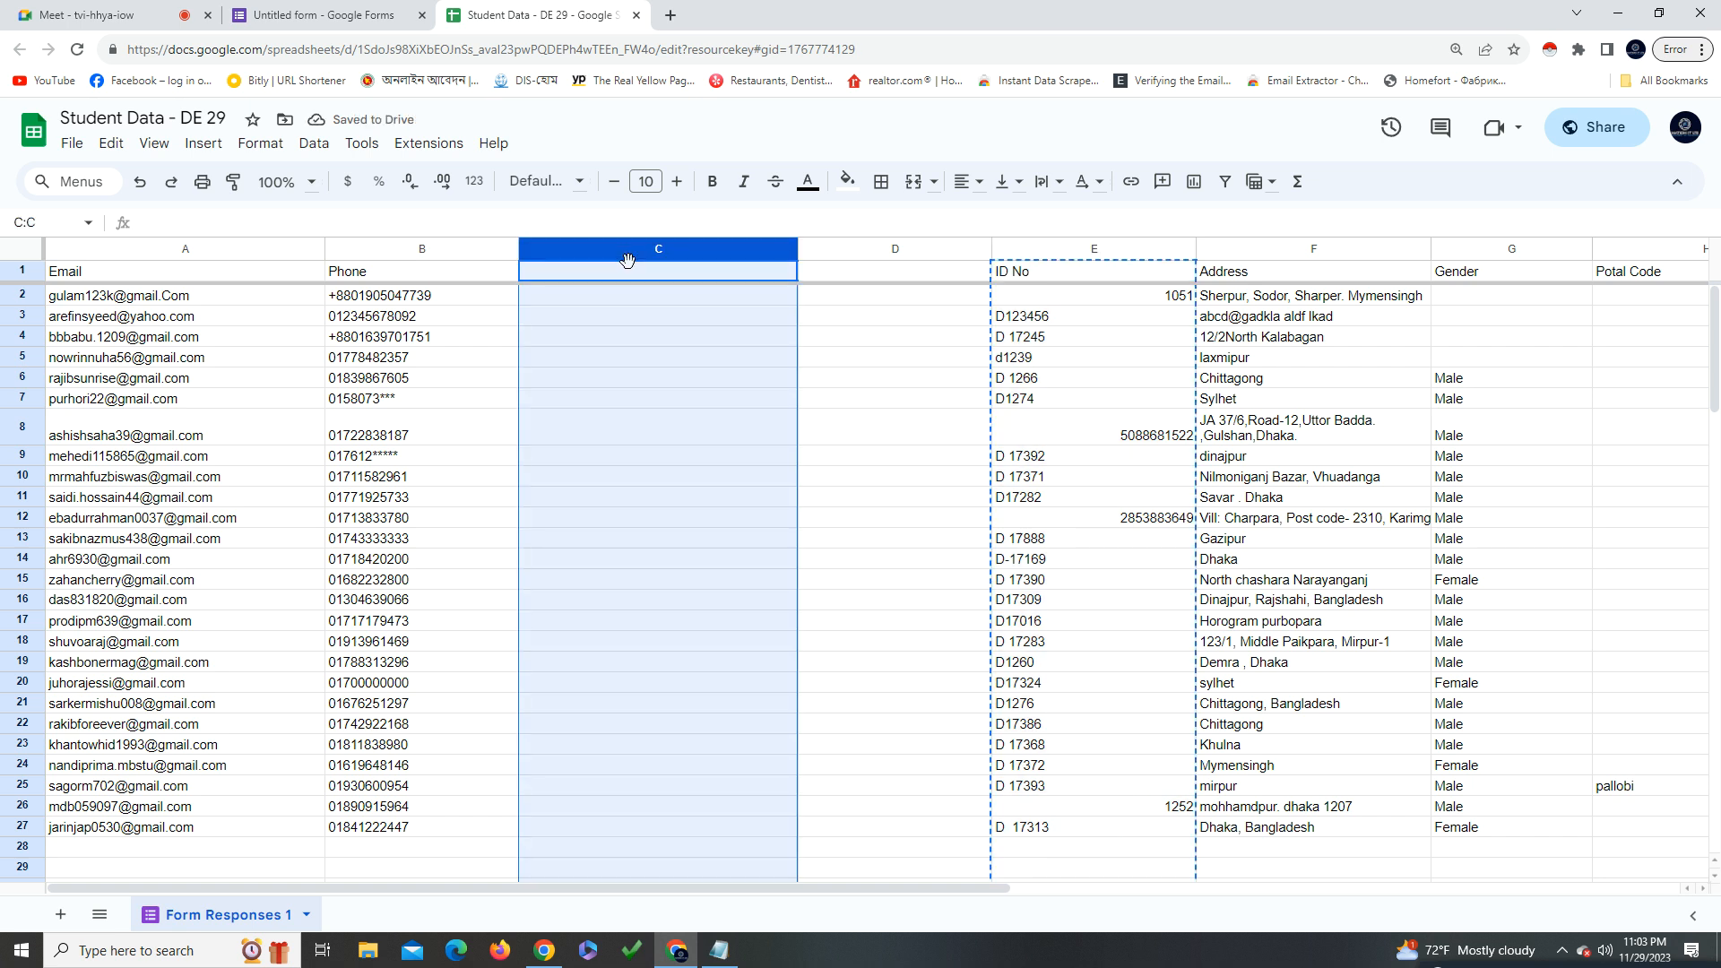
key("ctrl+v")
left_click(976, 254)
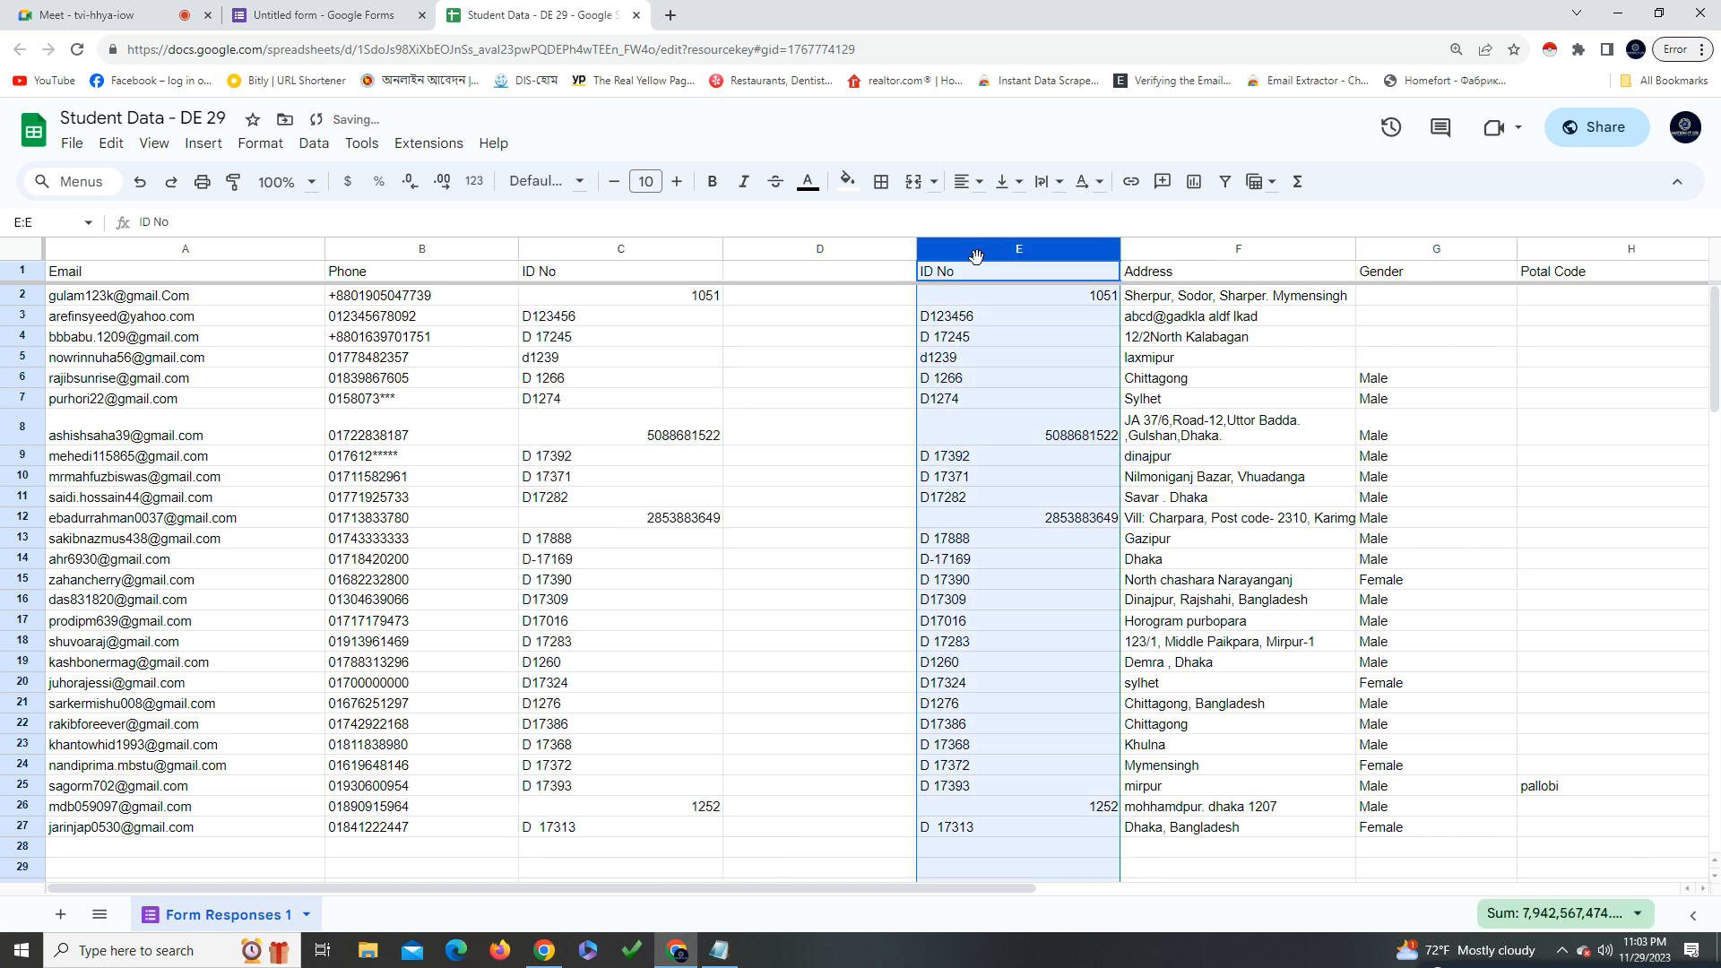
key("Delete")
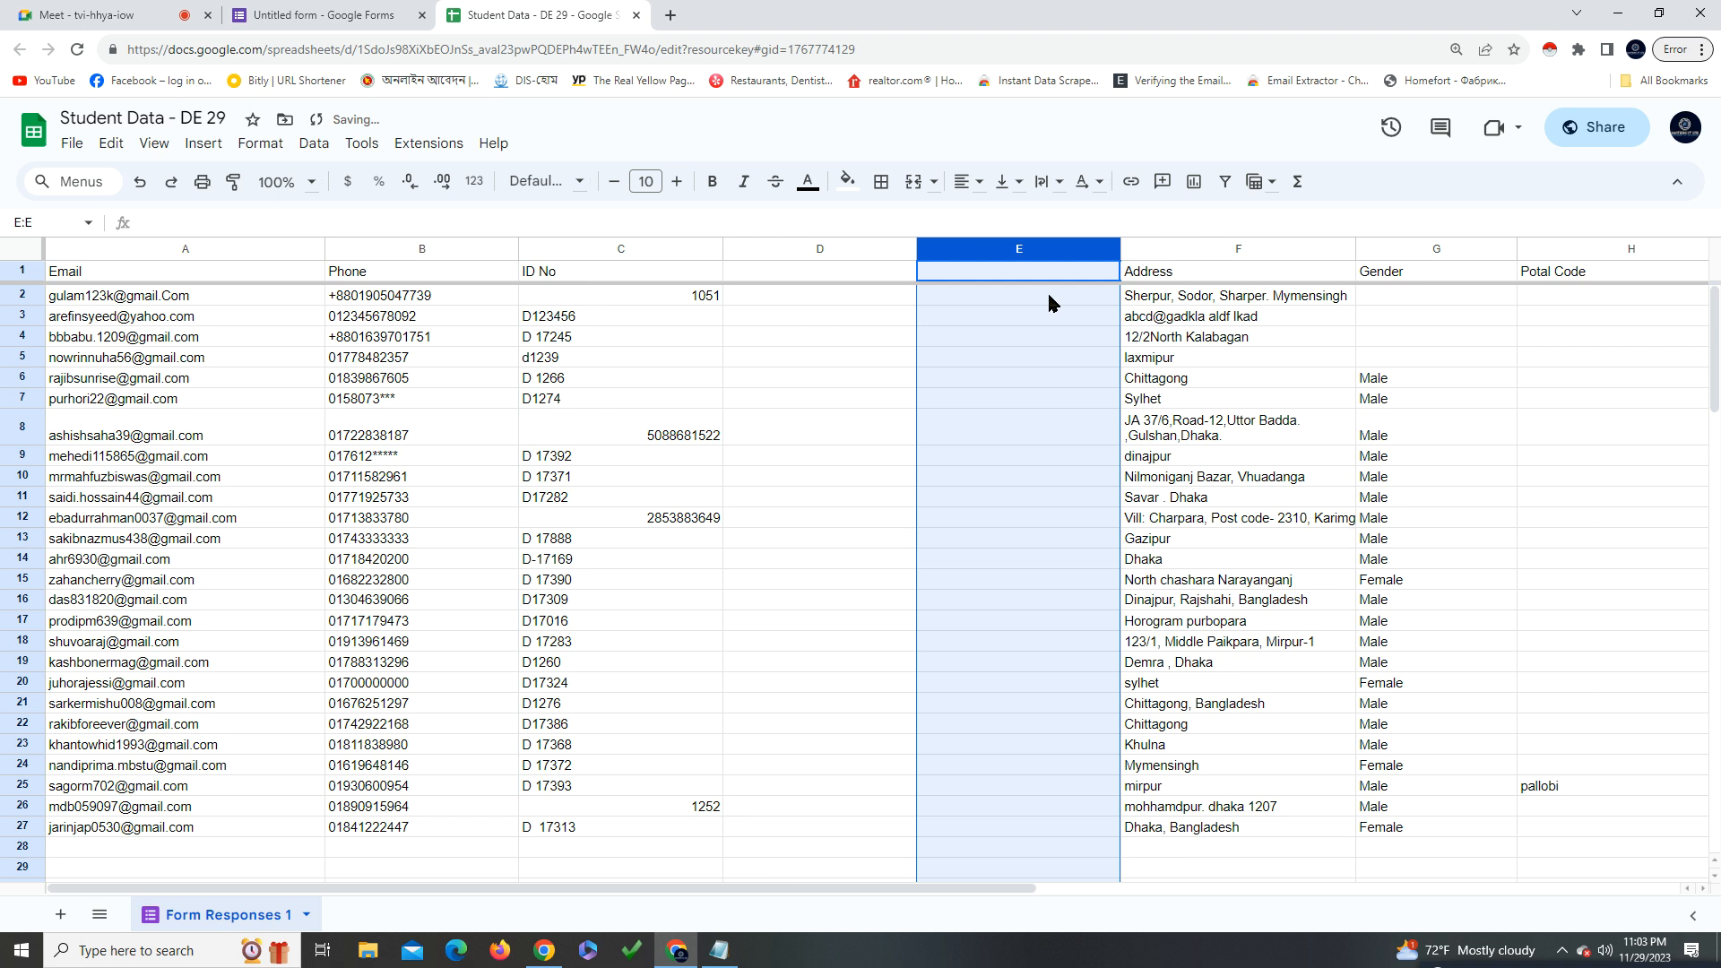
Copy the whole Address column from column F into column D and clear the original column F
left_click(1174, 256)
key("ctrl+c")
left_click(802, 269)
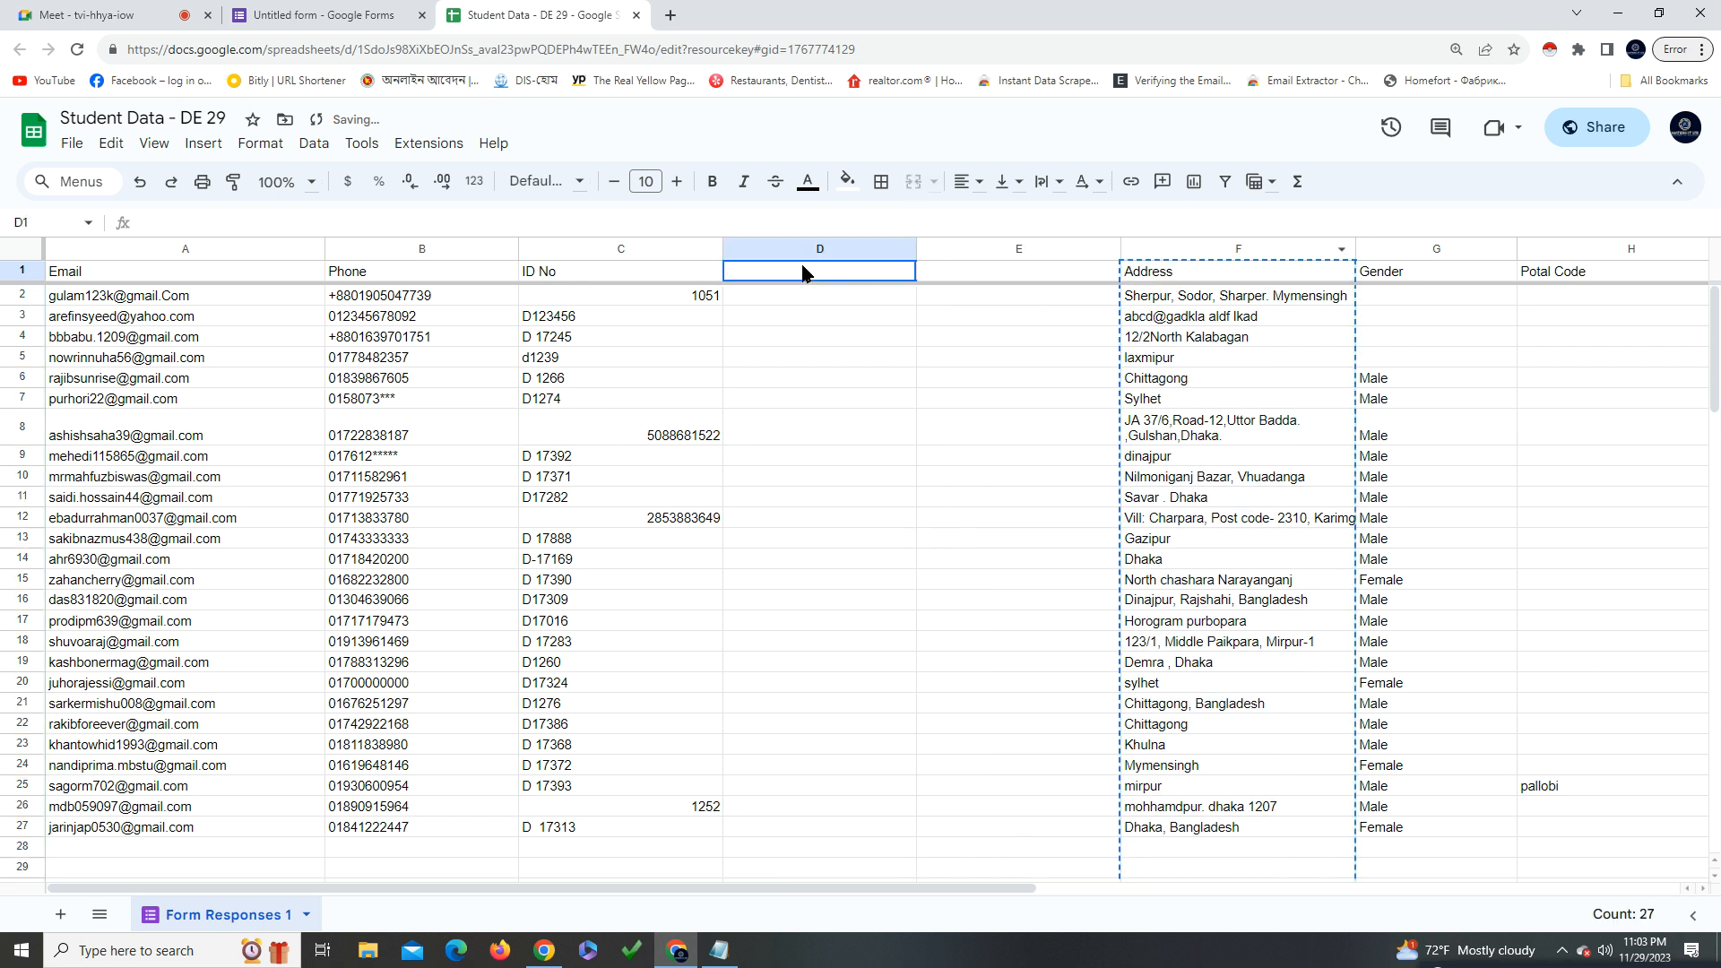
key("ctrl+v")
left_click(1226, 276)
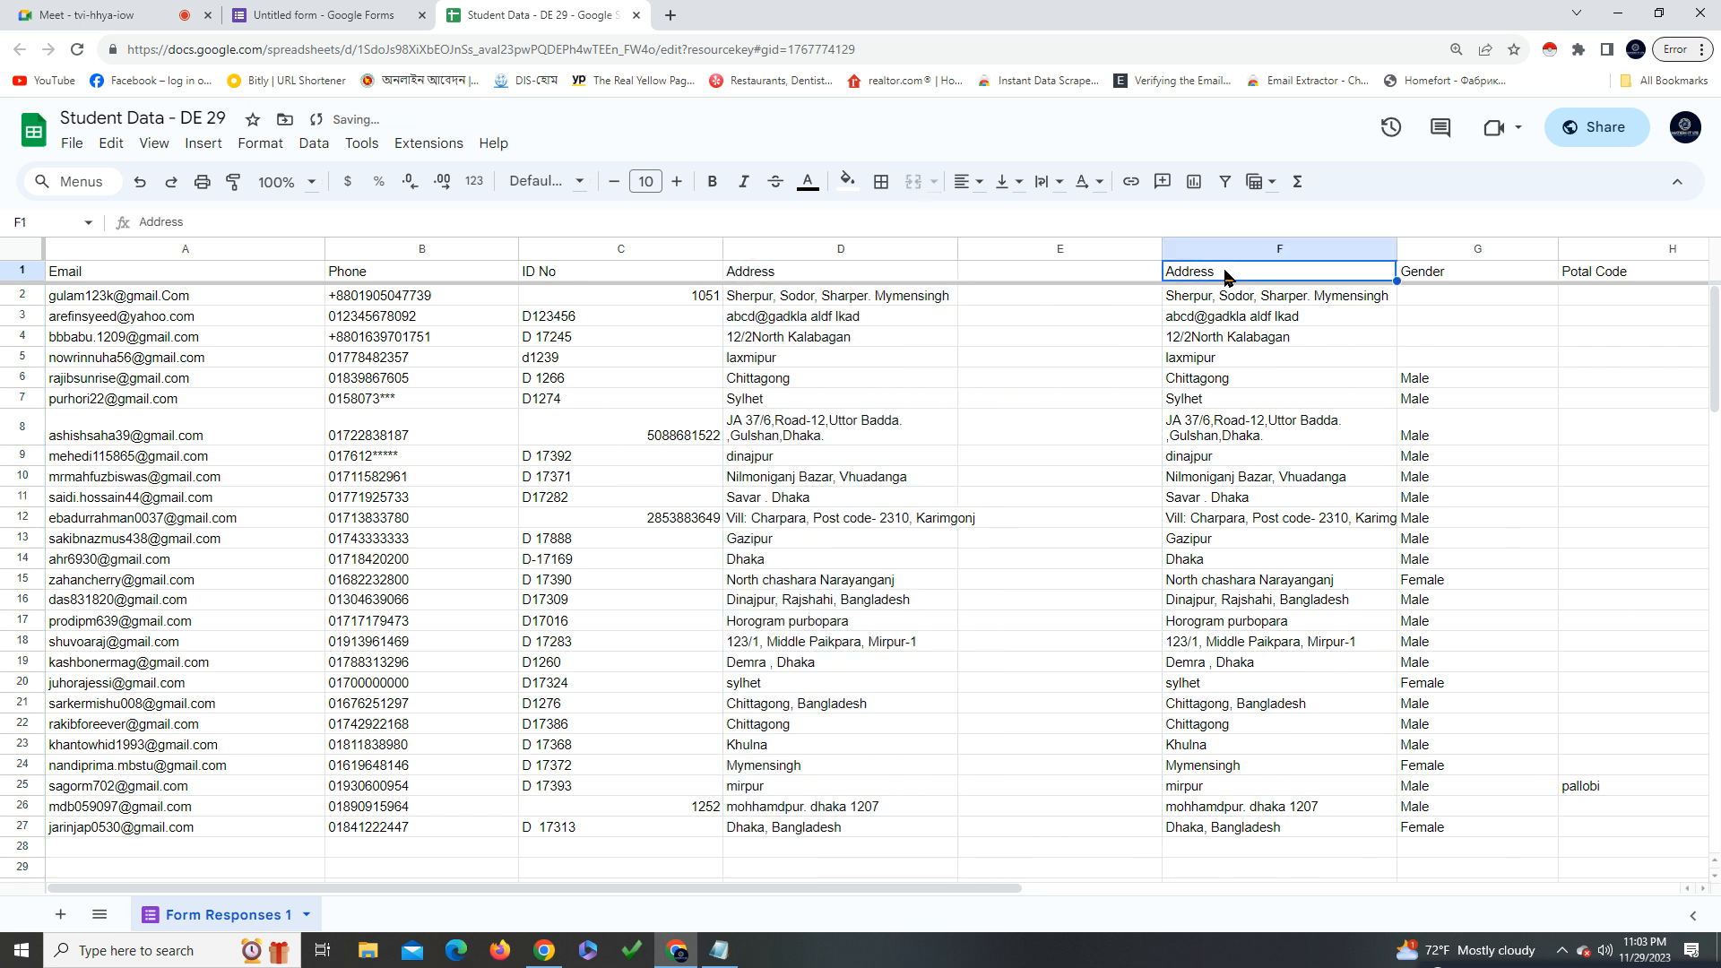
left_click(1229, 251)
key("Delete")
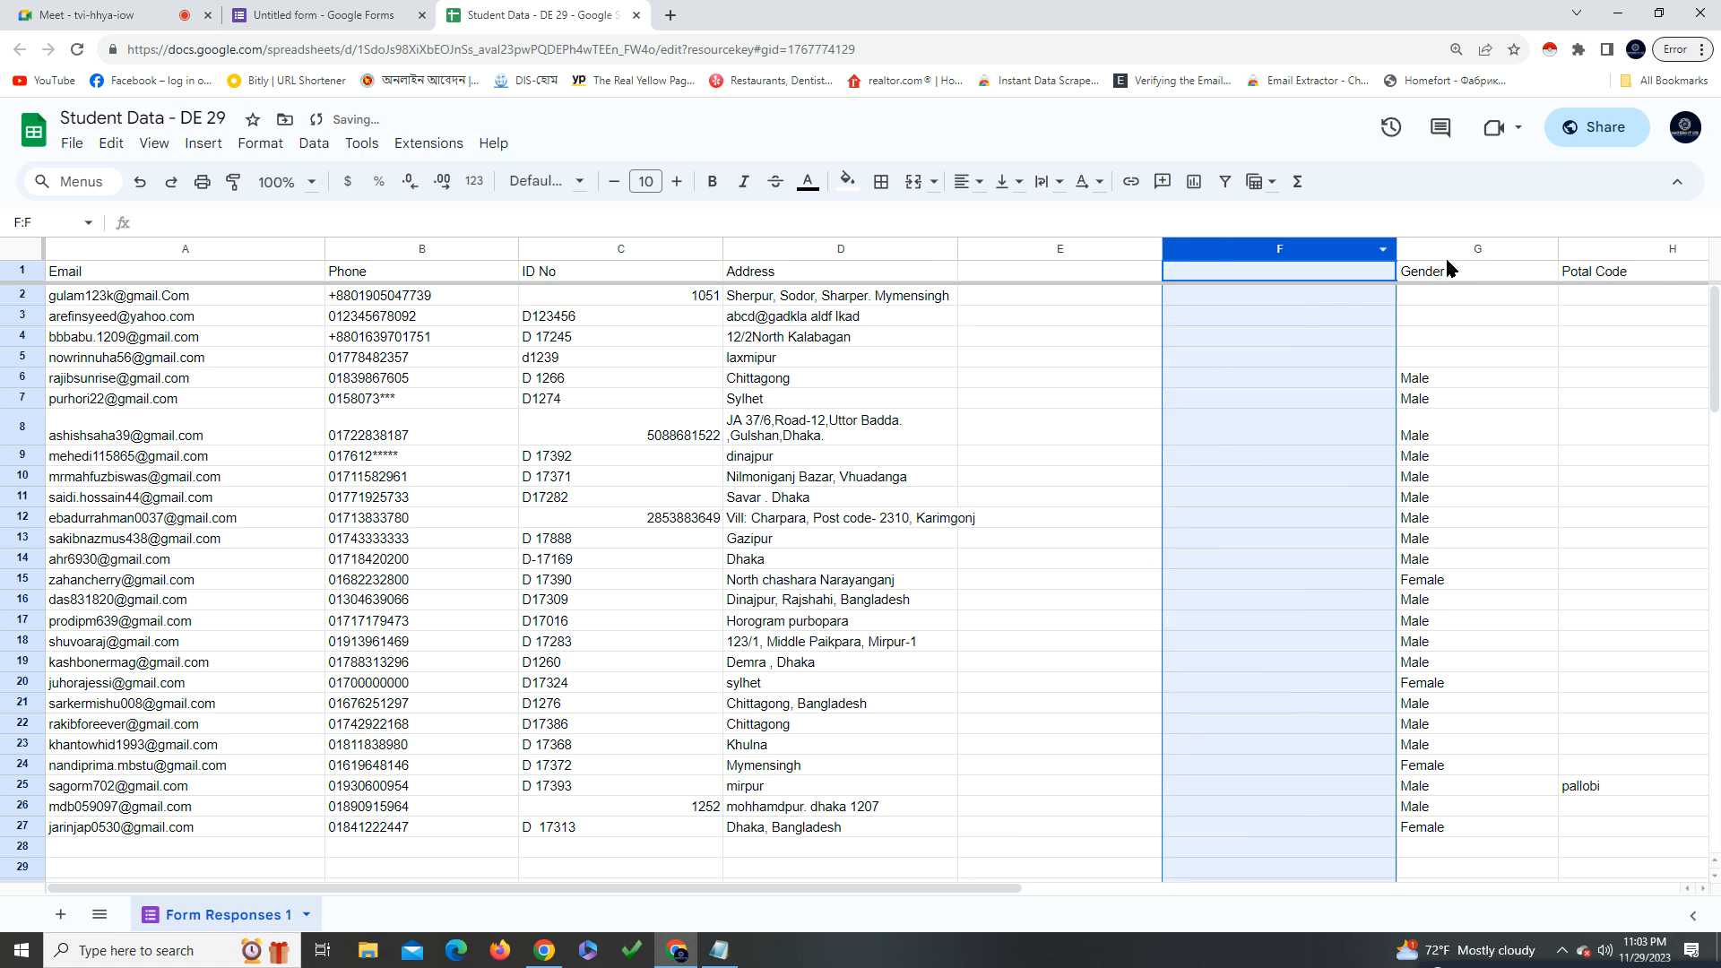
Copy the whole Gender column from column G into column E and clear the original column G
left_click(1443, 255)
key("ctrl+c")
left_click(1053, 265)
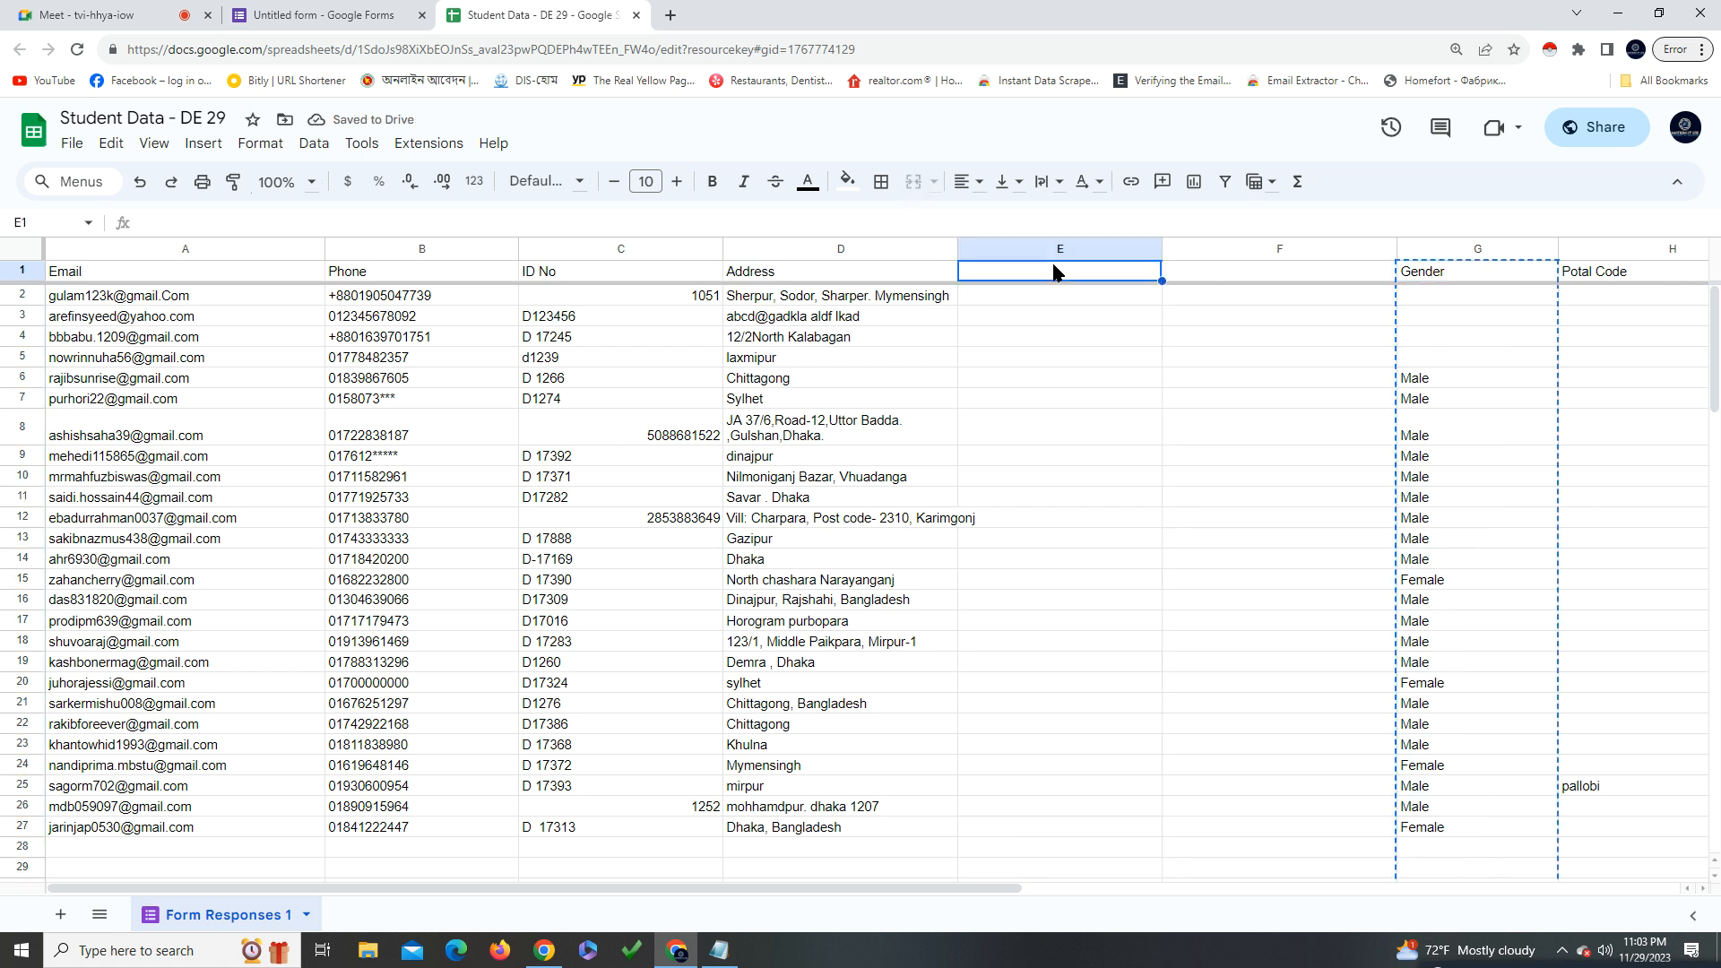
key("ctrl+v")
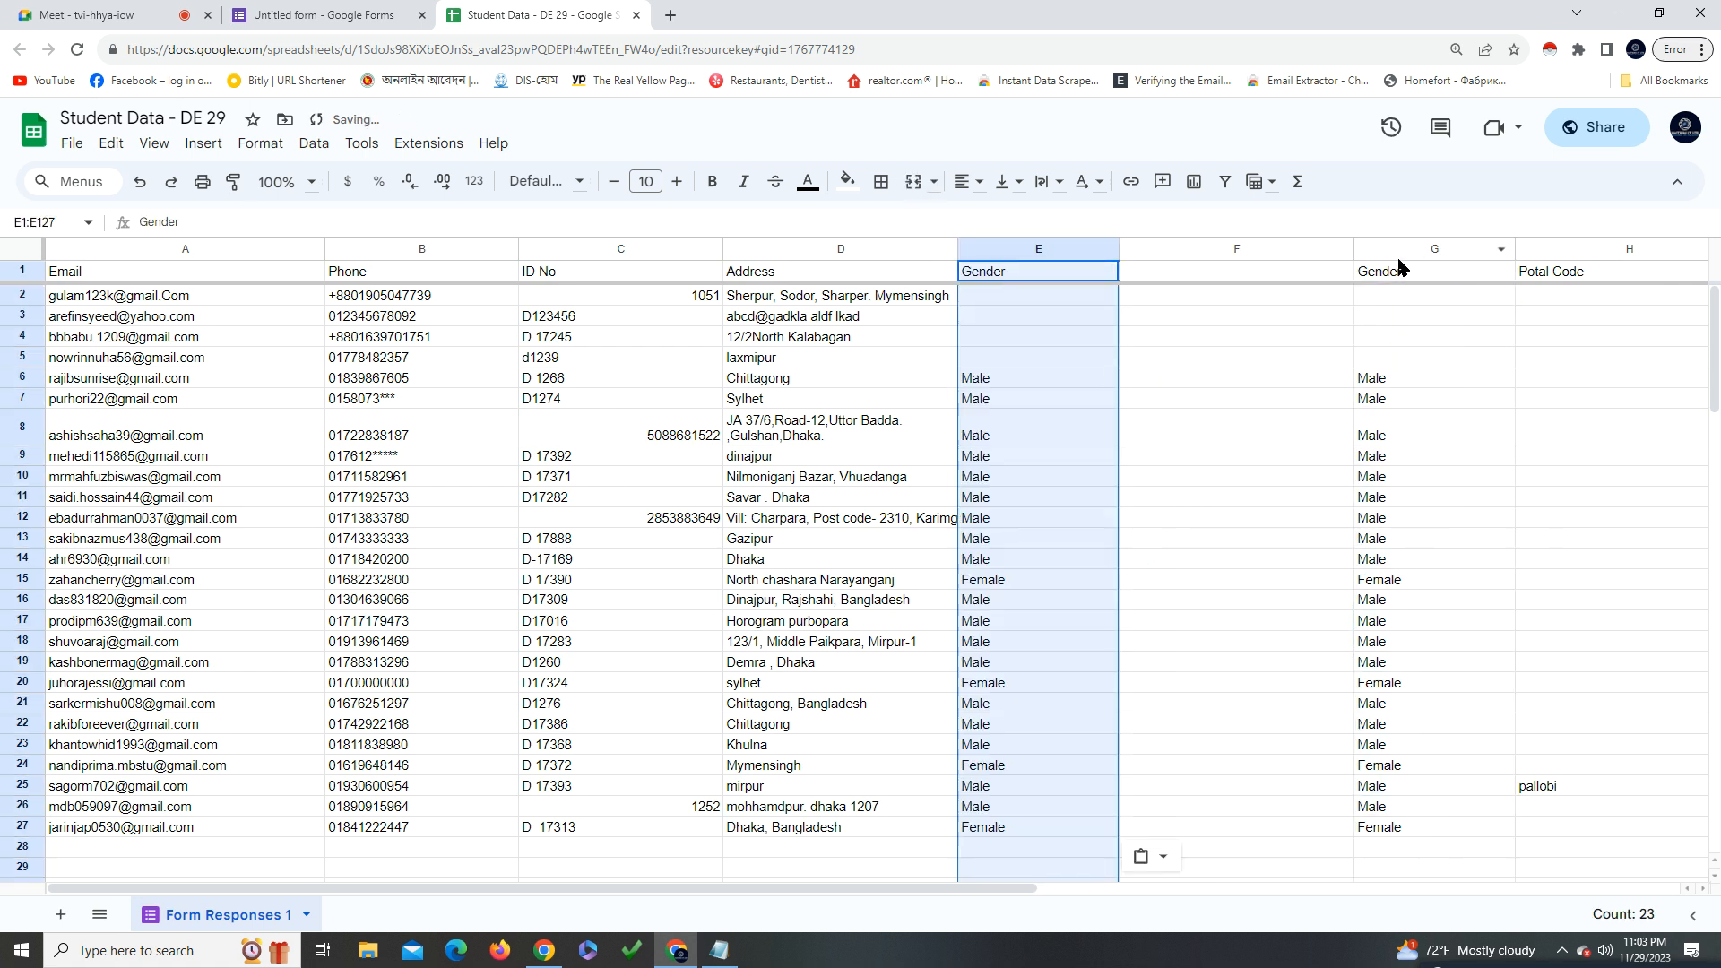
left_click(1443, 249)
key("Delete")
Copy the whole Potal Code column from column H into column F and clear the original column H
left_click(1584, 248)
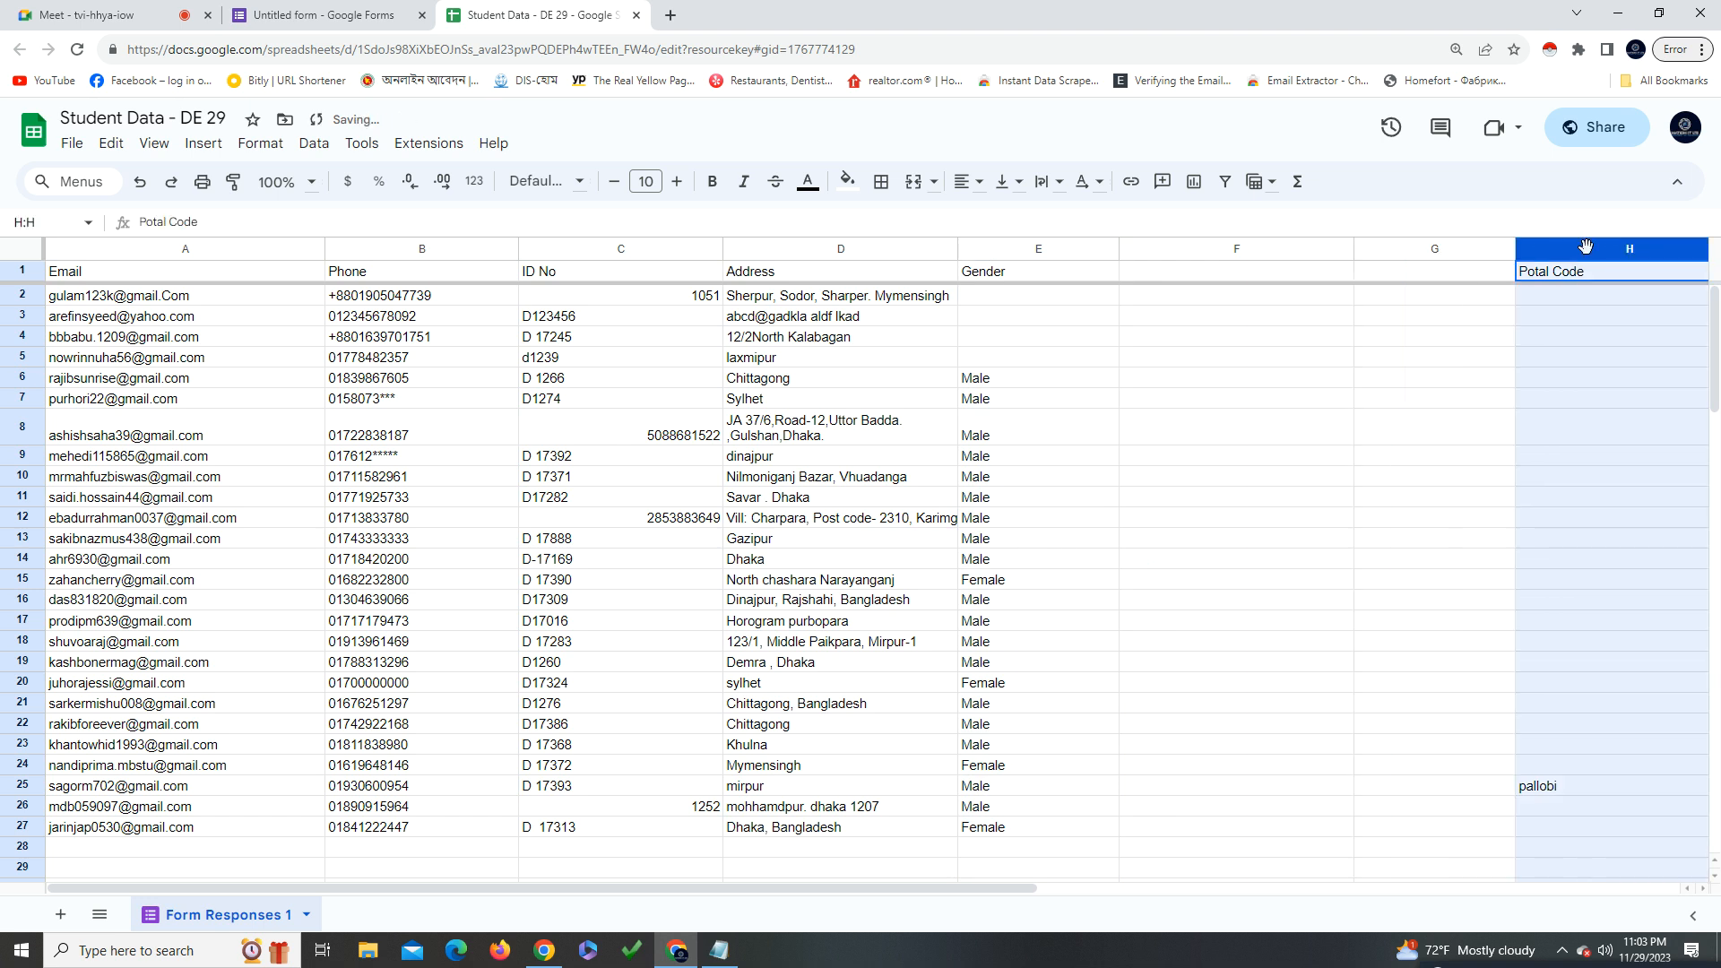
key("ctrl+c")
left_click(1182, 254)
key("ctrl+v")
left_click(1536, 270)
left_click(1543, 251)
key("Delete")
Copy the whole Blood column from column I into column G and clear the original column I
left_click_drag(1006, 889, 1246, 890)
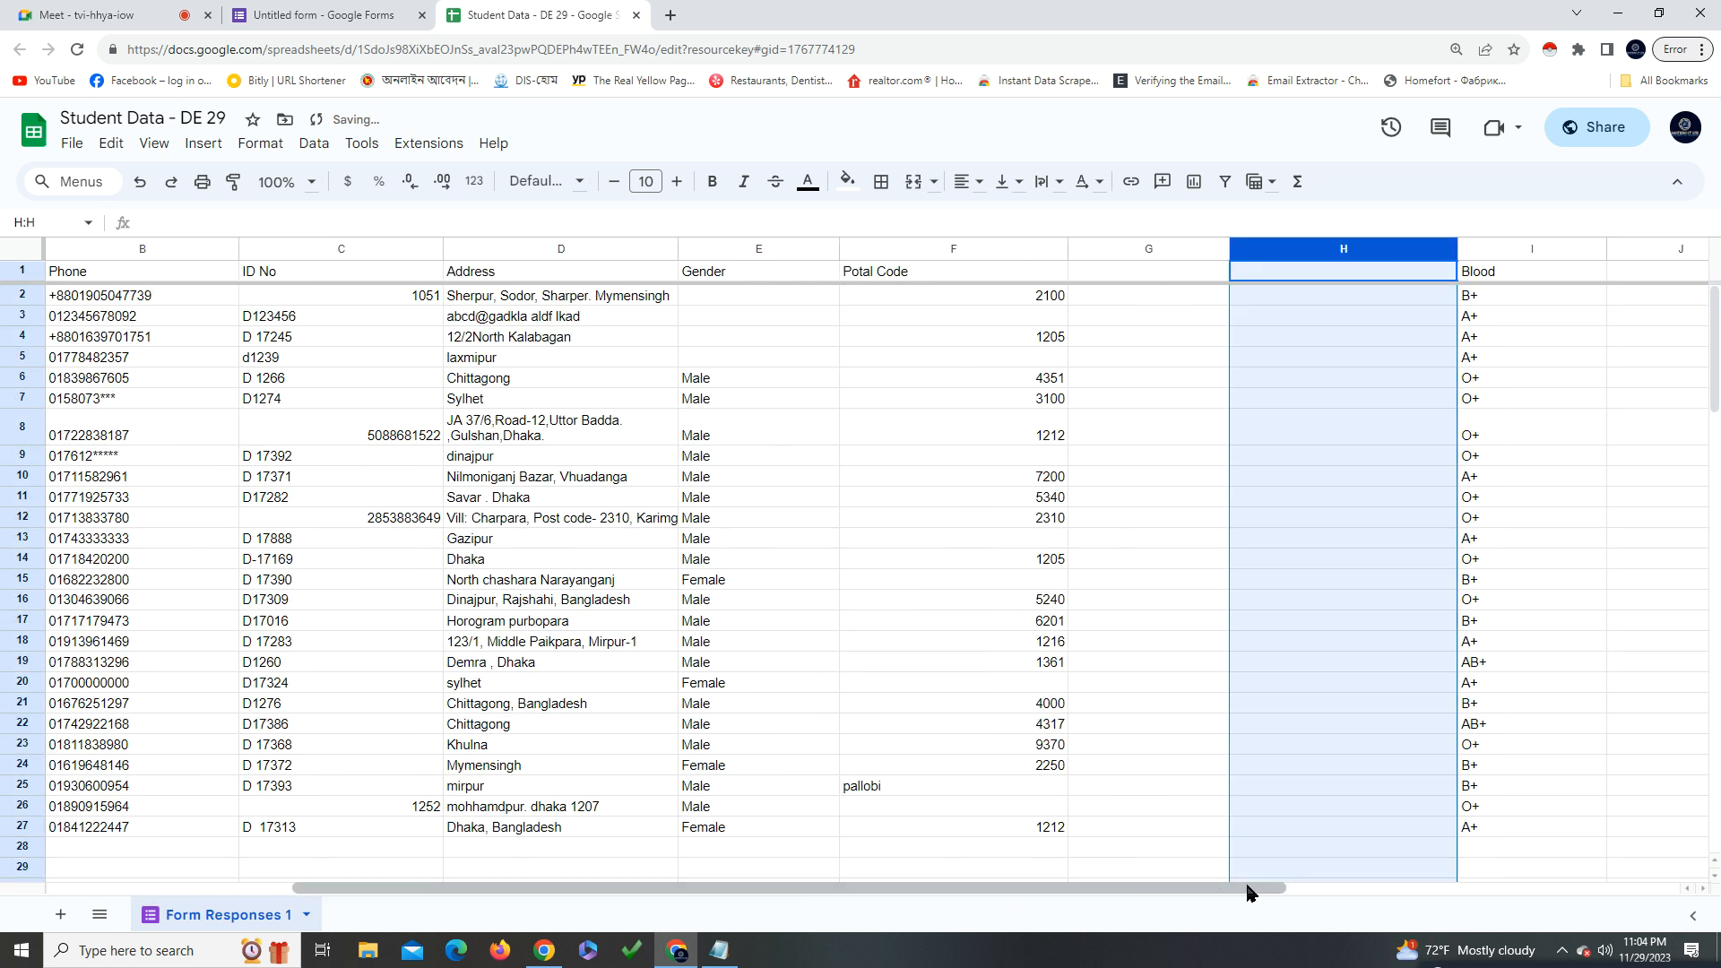
left_click(1509, 250)
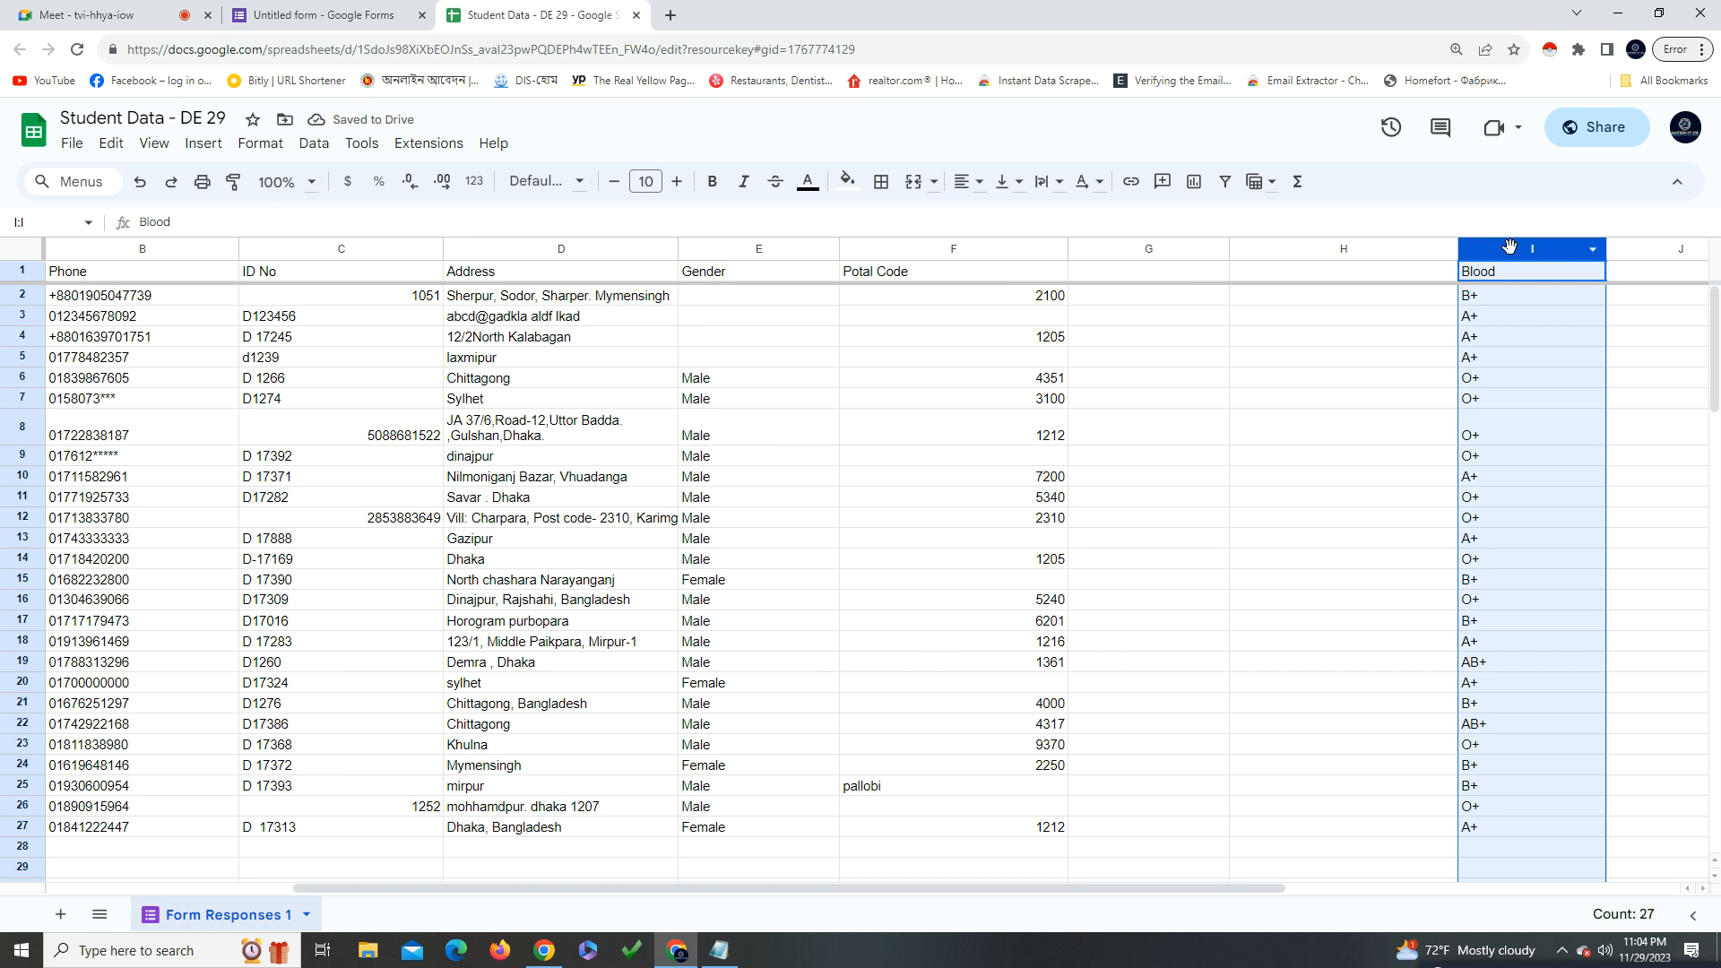
left_click(1171, 251)
key("ctrl+v")
left_click(1492, 244)
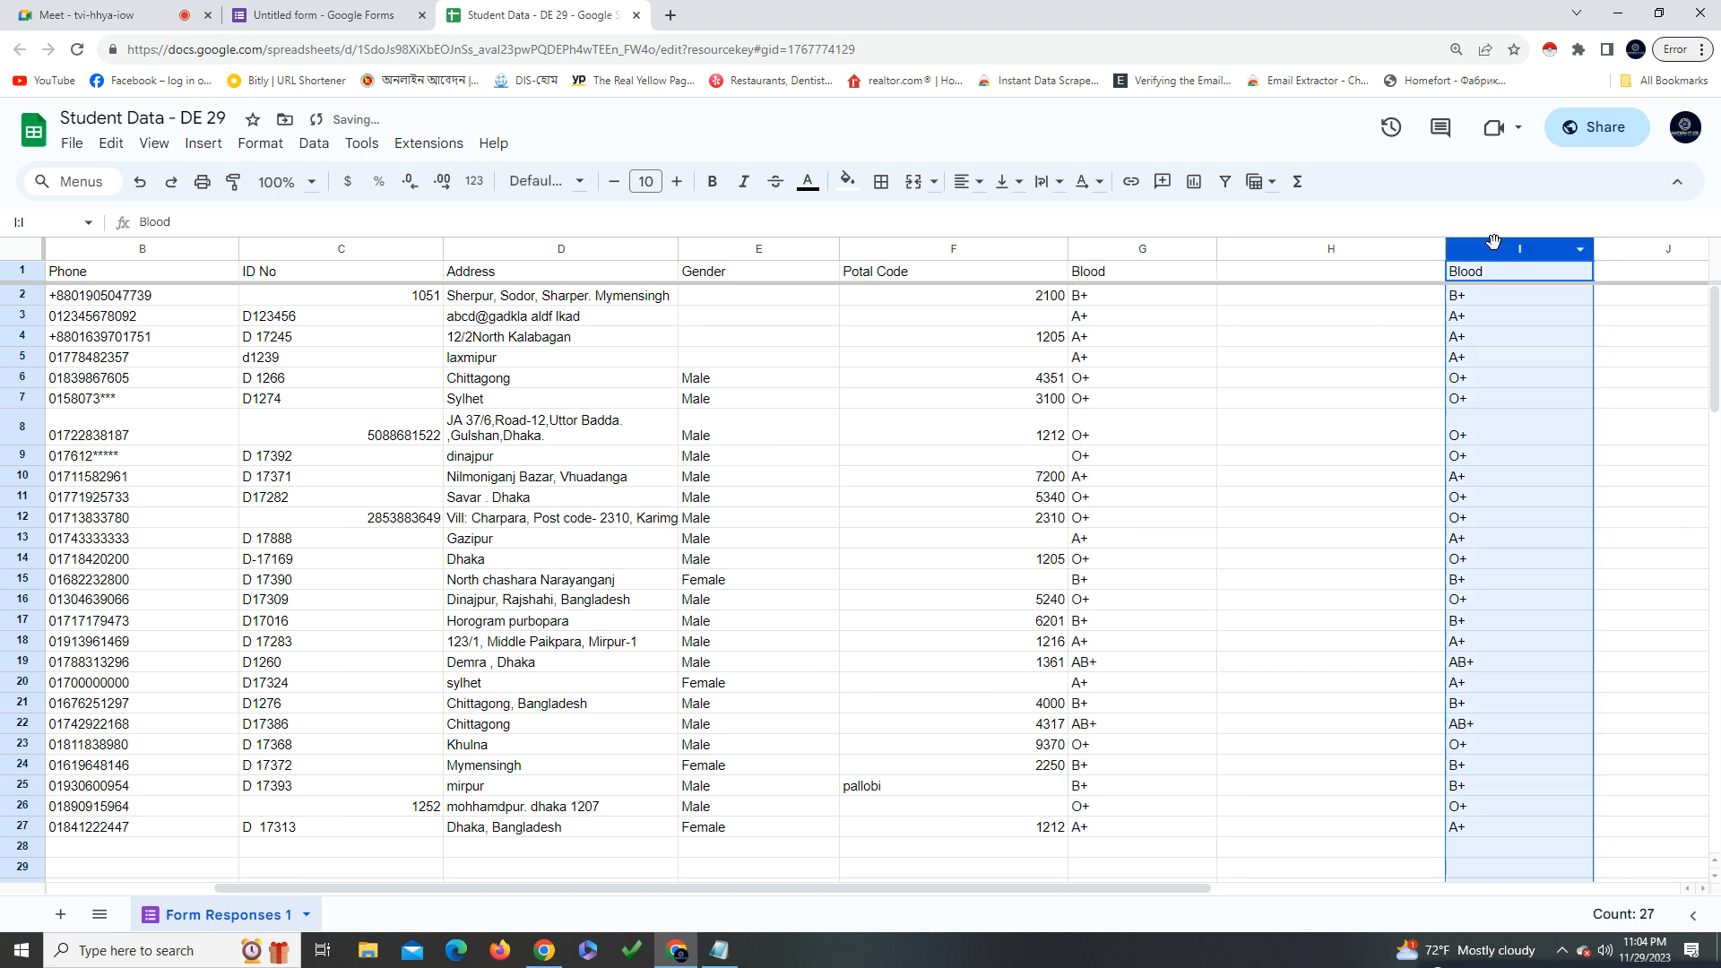
key("Delete")
left_click(1299, 480)
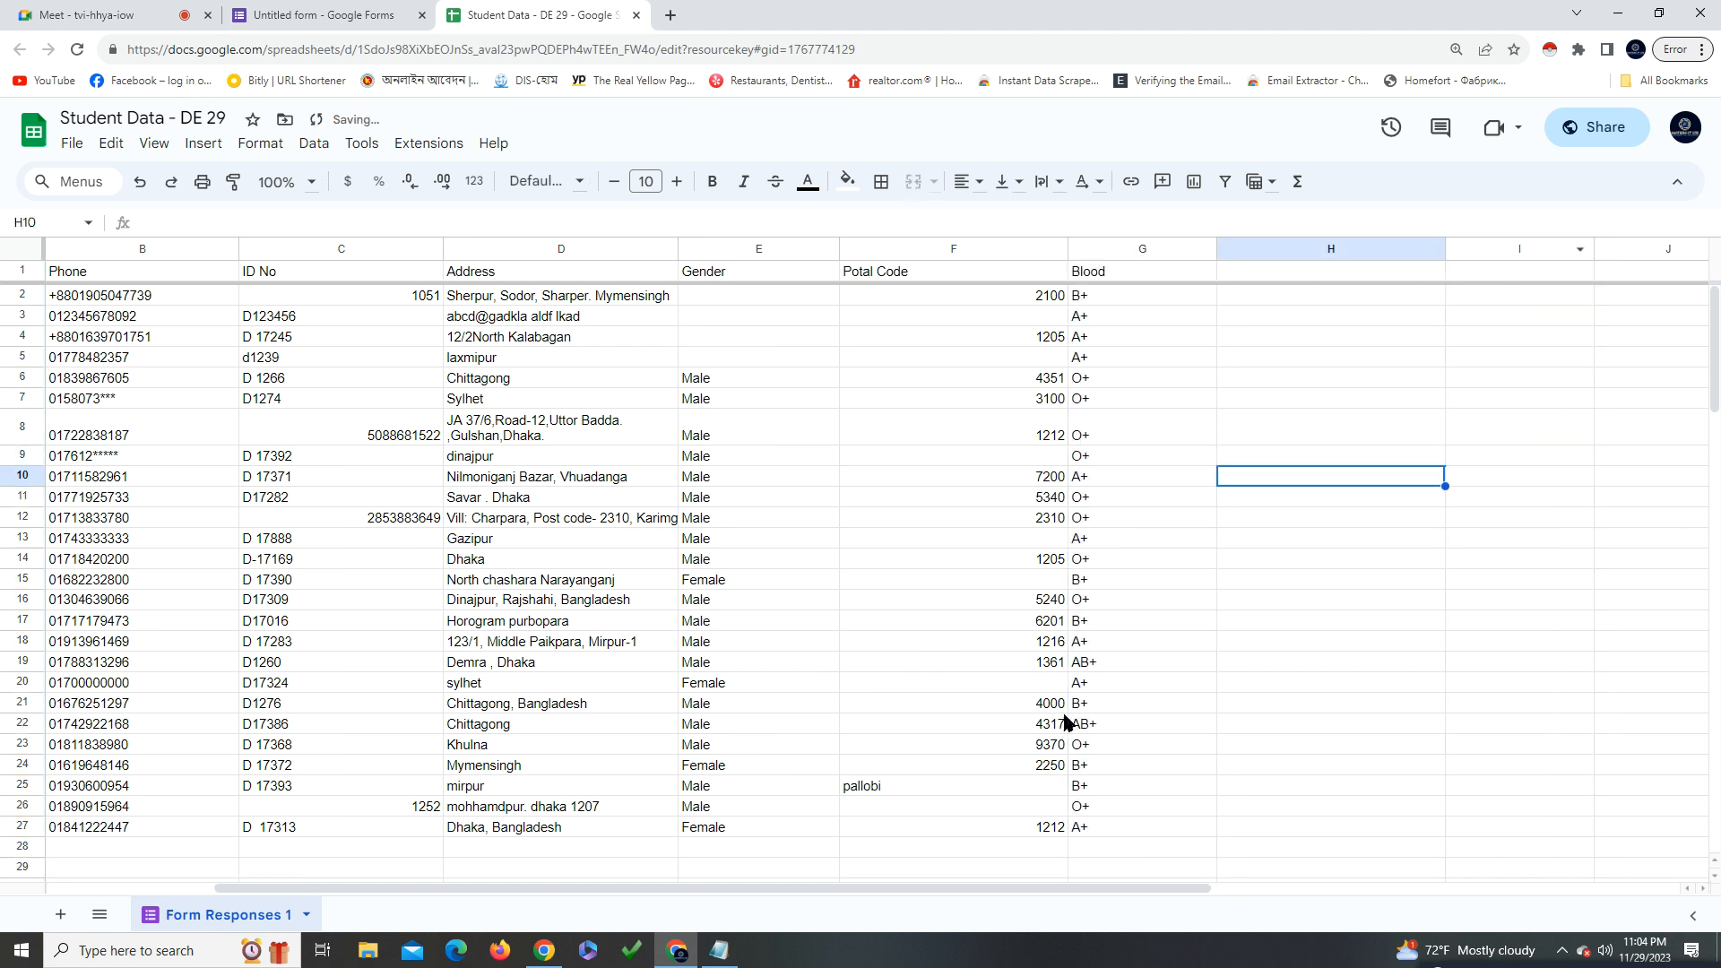
Format the header cells A1:G1 with a yellow fill, bold text and font size 12
left_click_drag(988, 888, 825, 893)
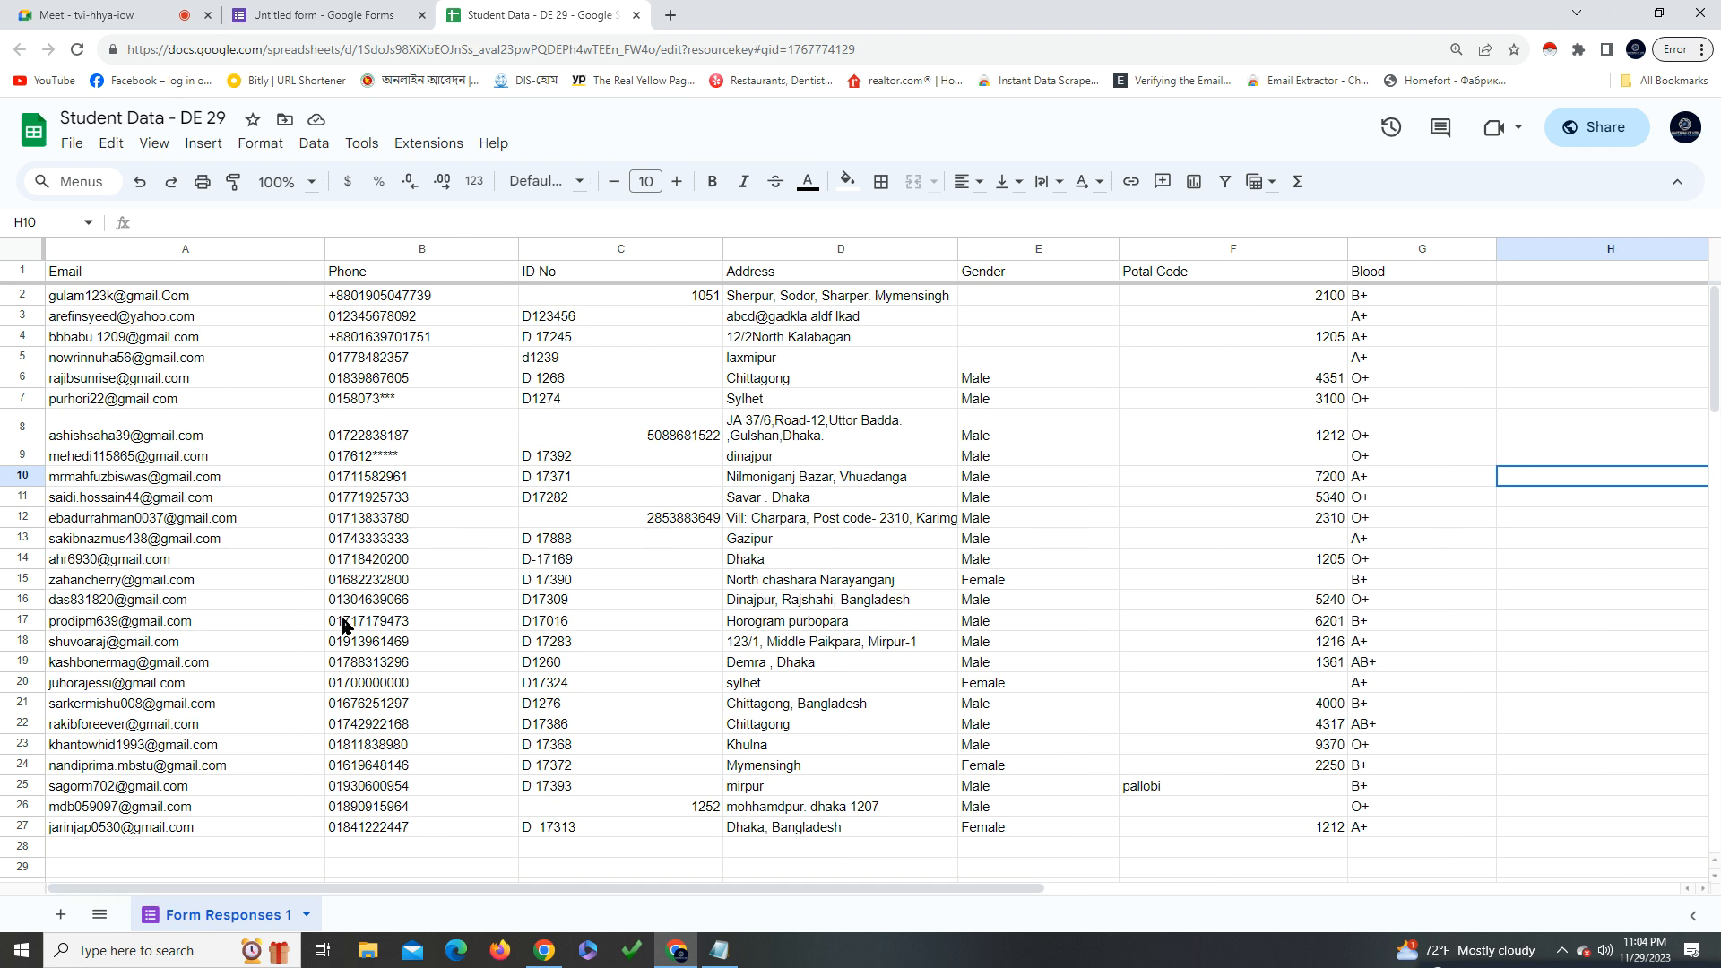
left_click_drag(90, 273, 1394, 277)
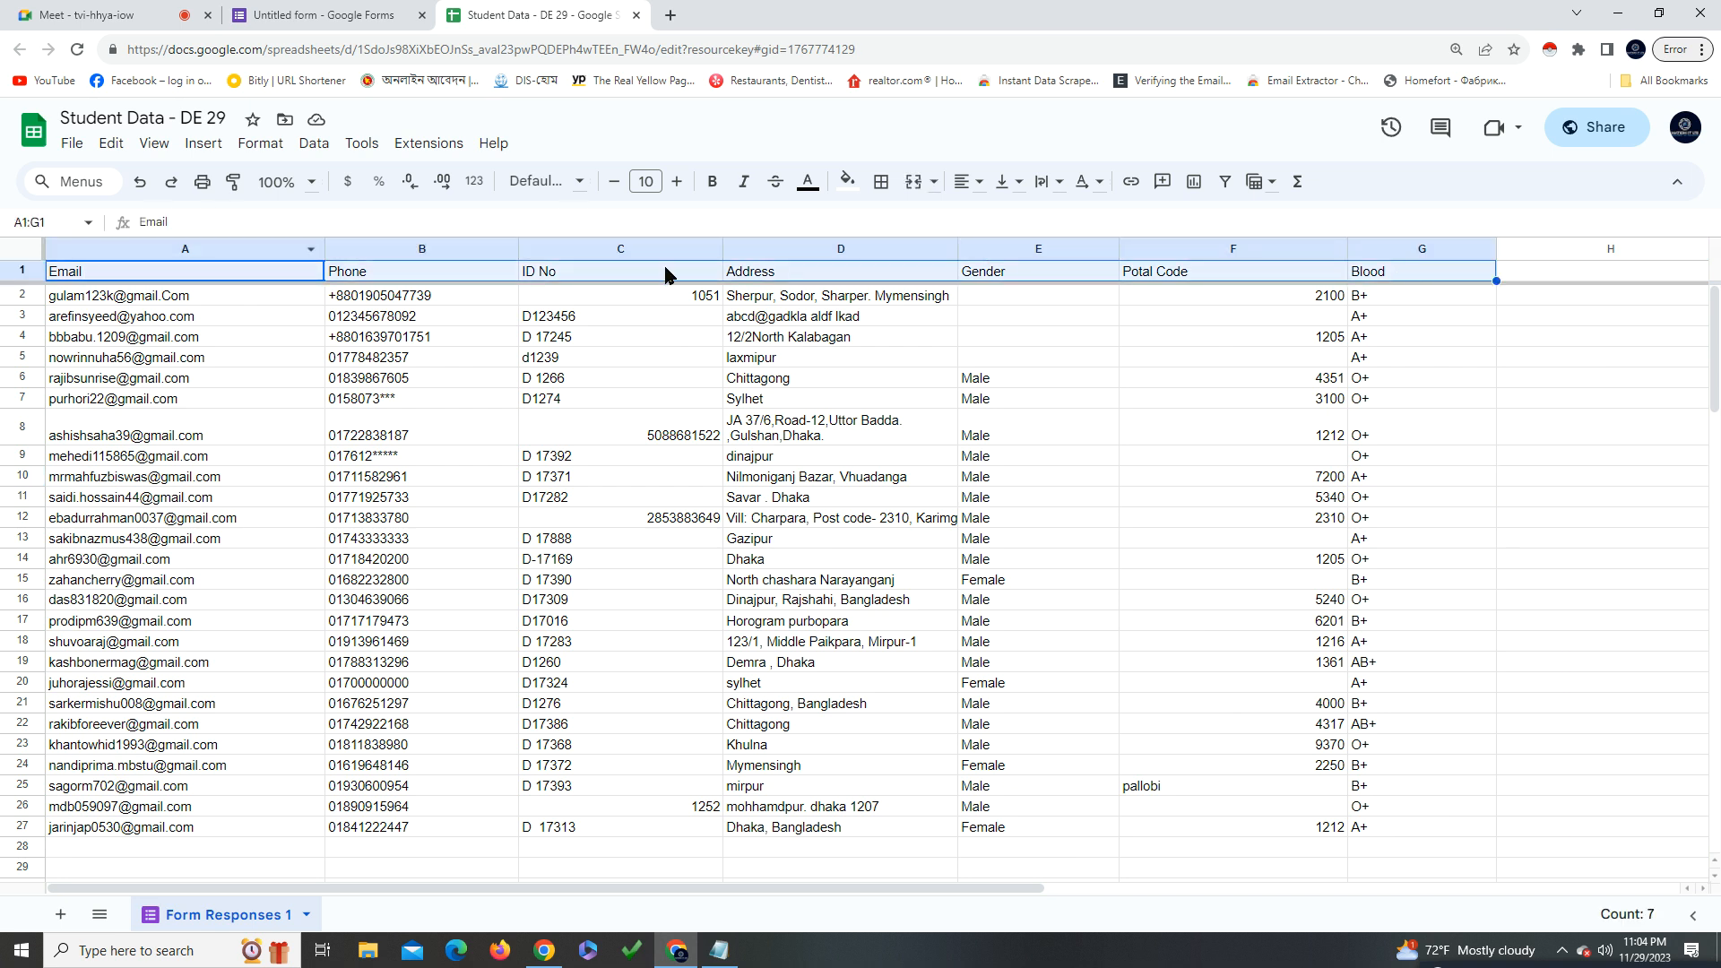
left_click(847, 181)
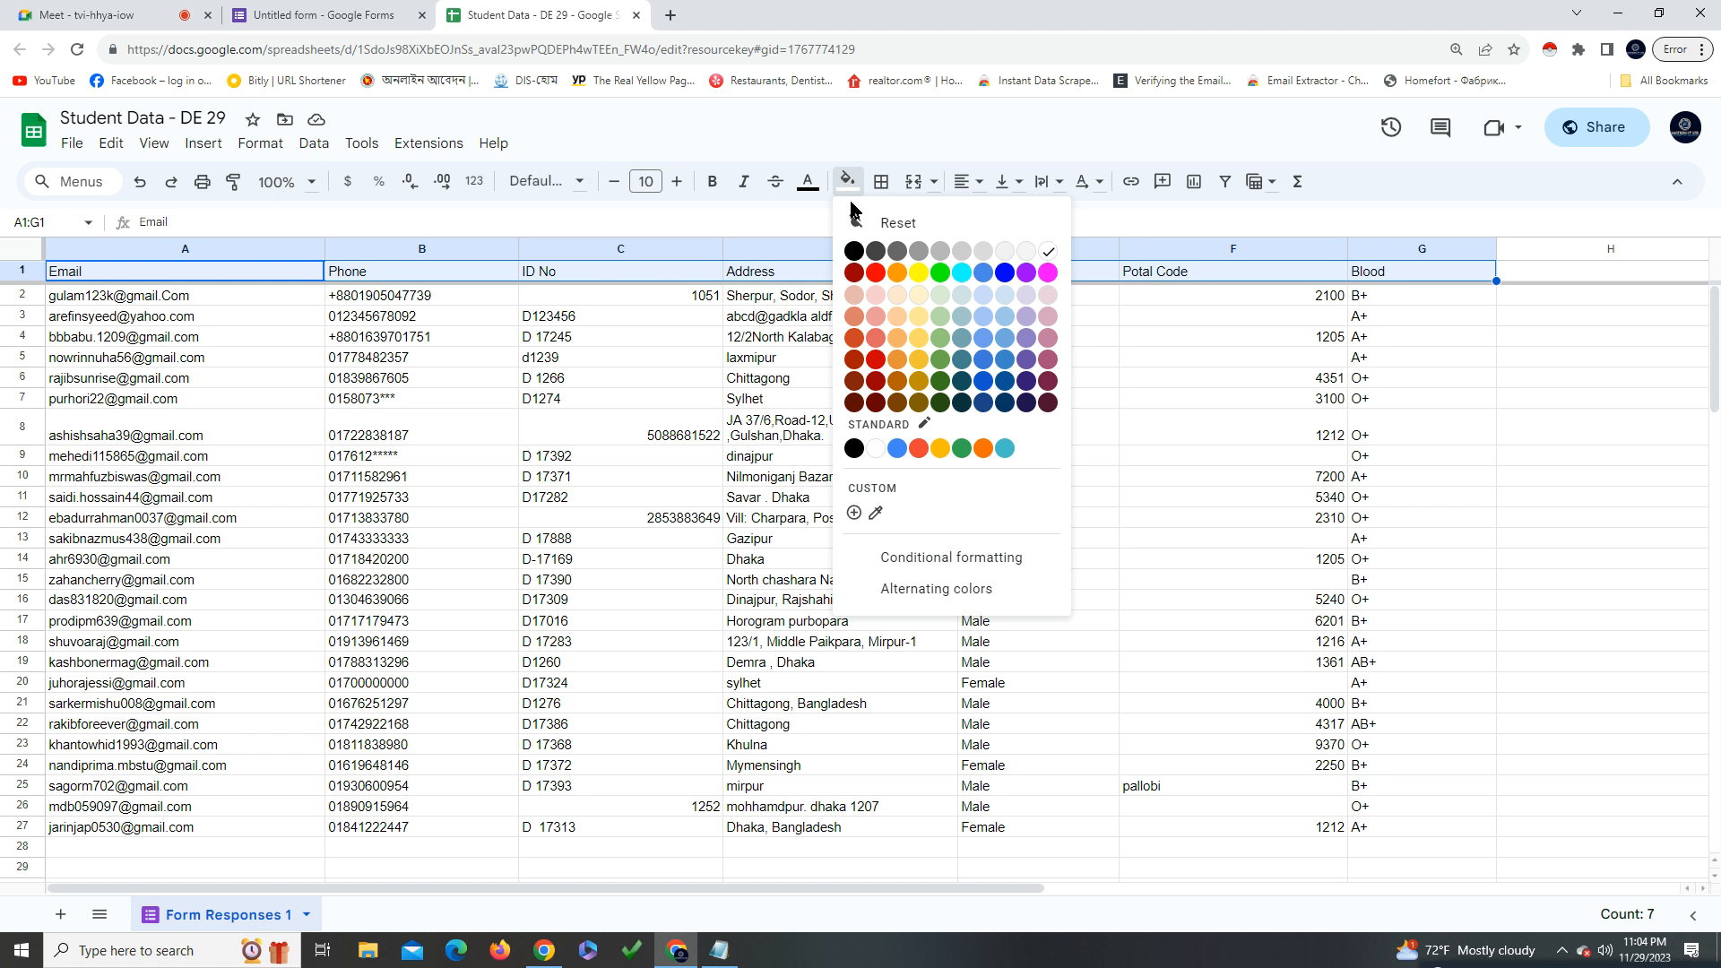
left_click(918, 273)
left_click(712, 182)
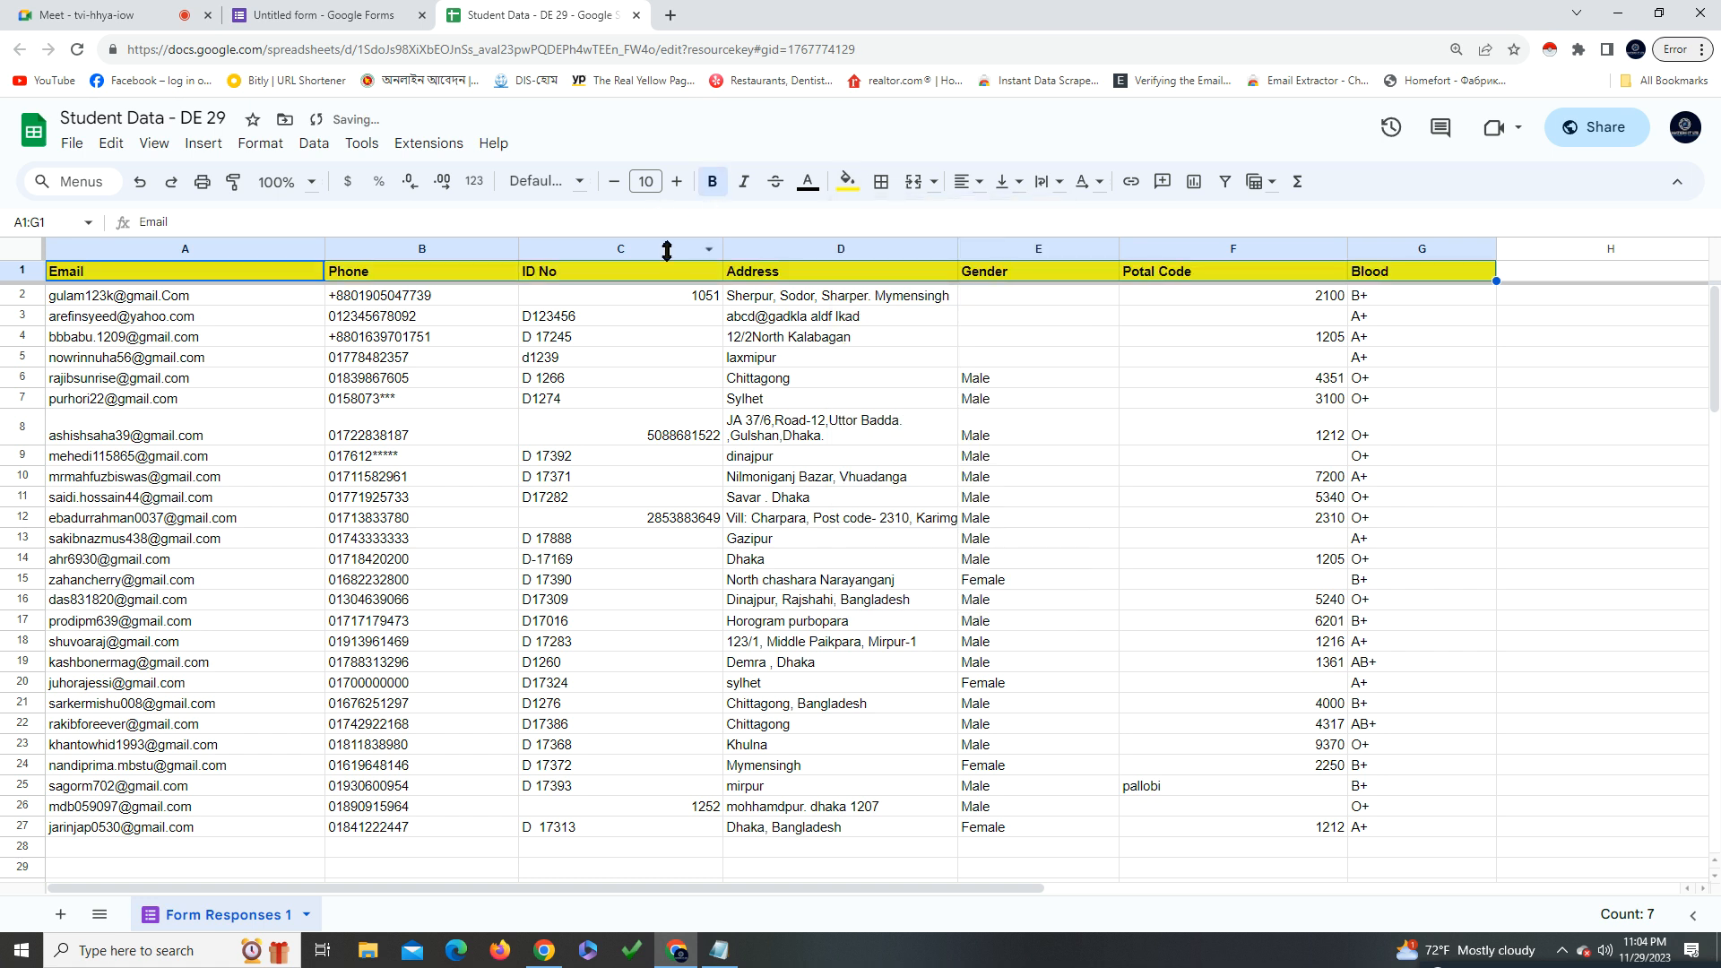
left_click(677, 182)
left_click(678, 182)
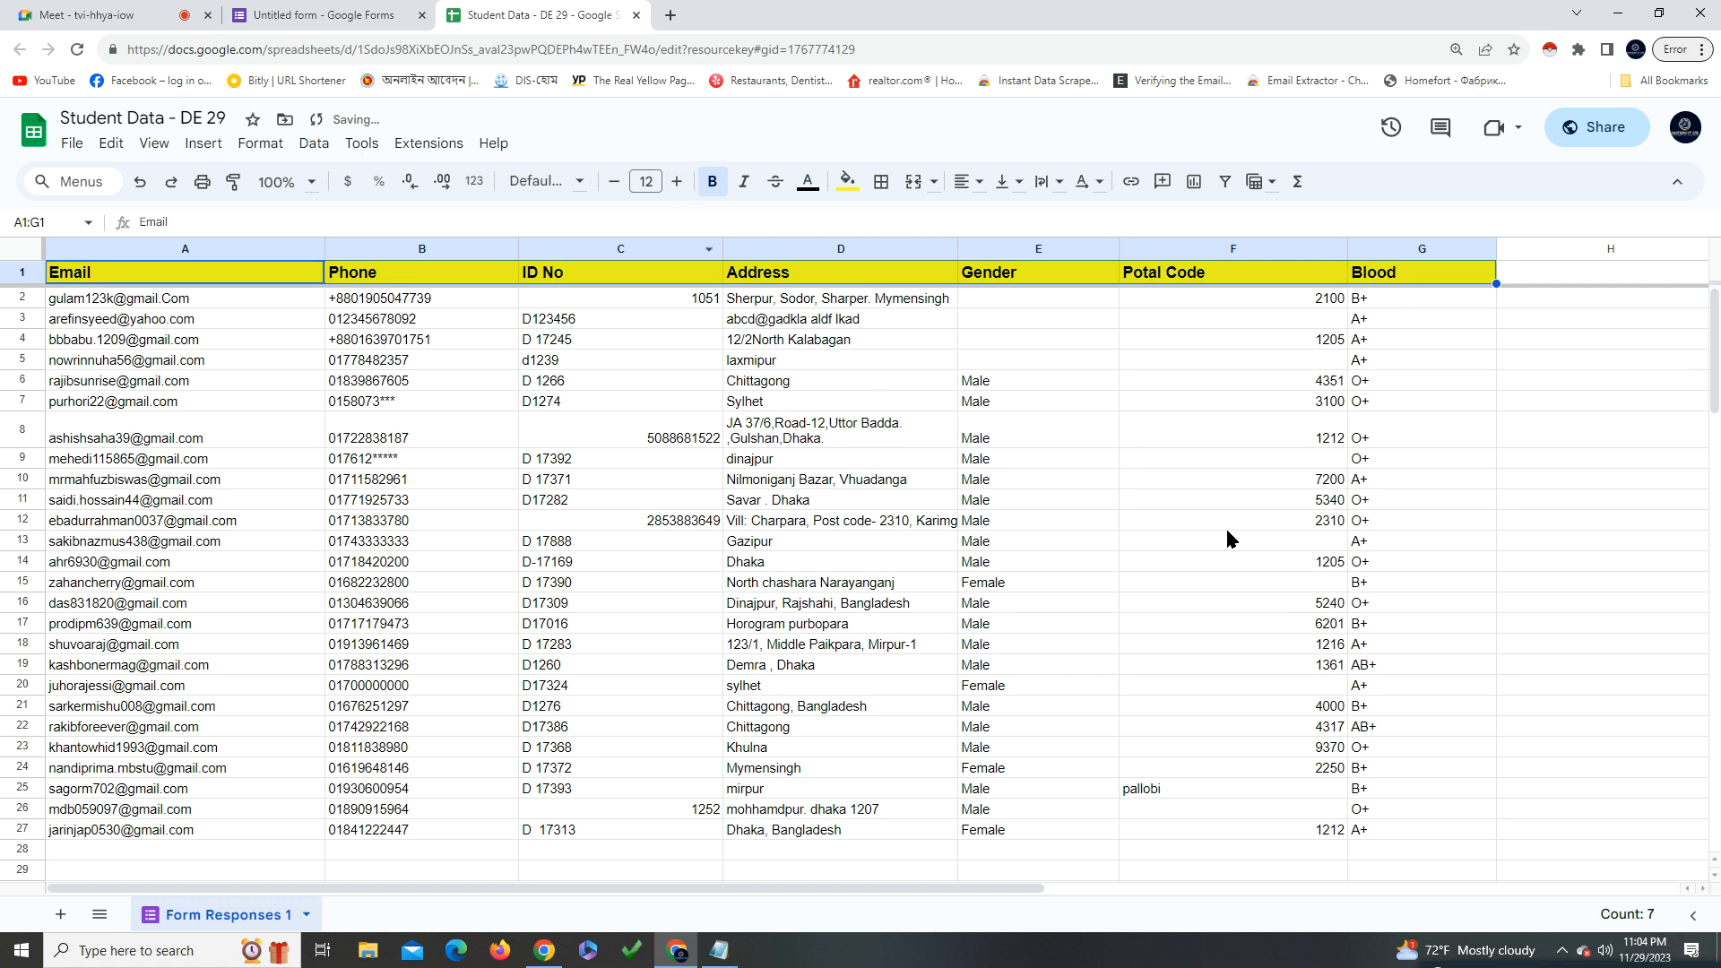
Centre the contents of the Blood, Potal Code and Gender columns horizontally
left_click(1409, 252)
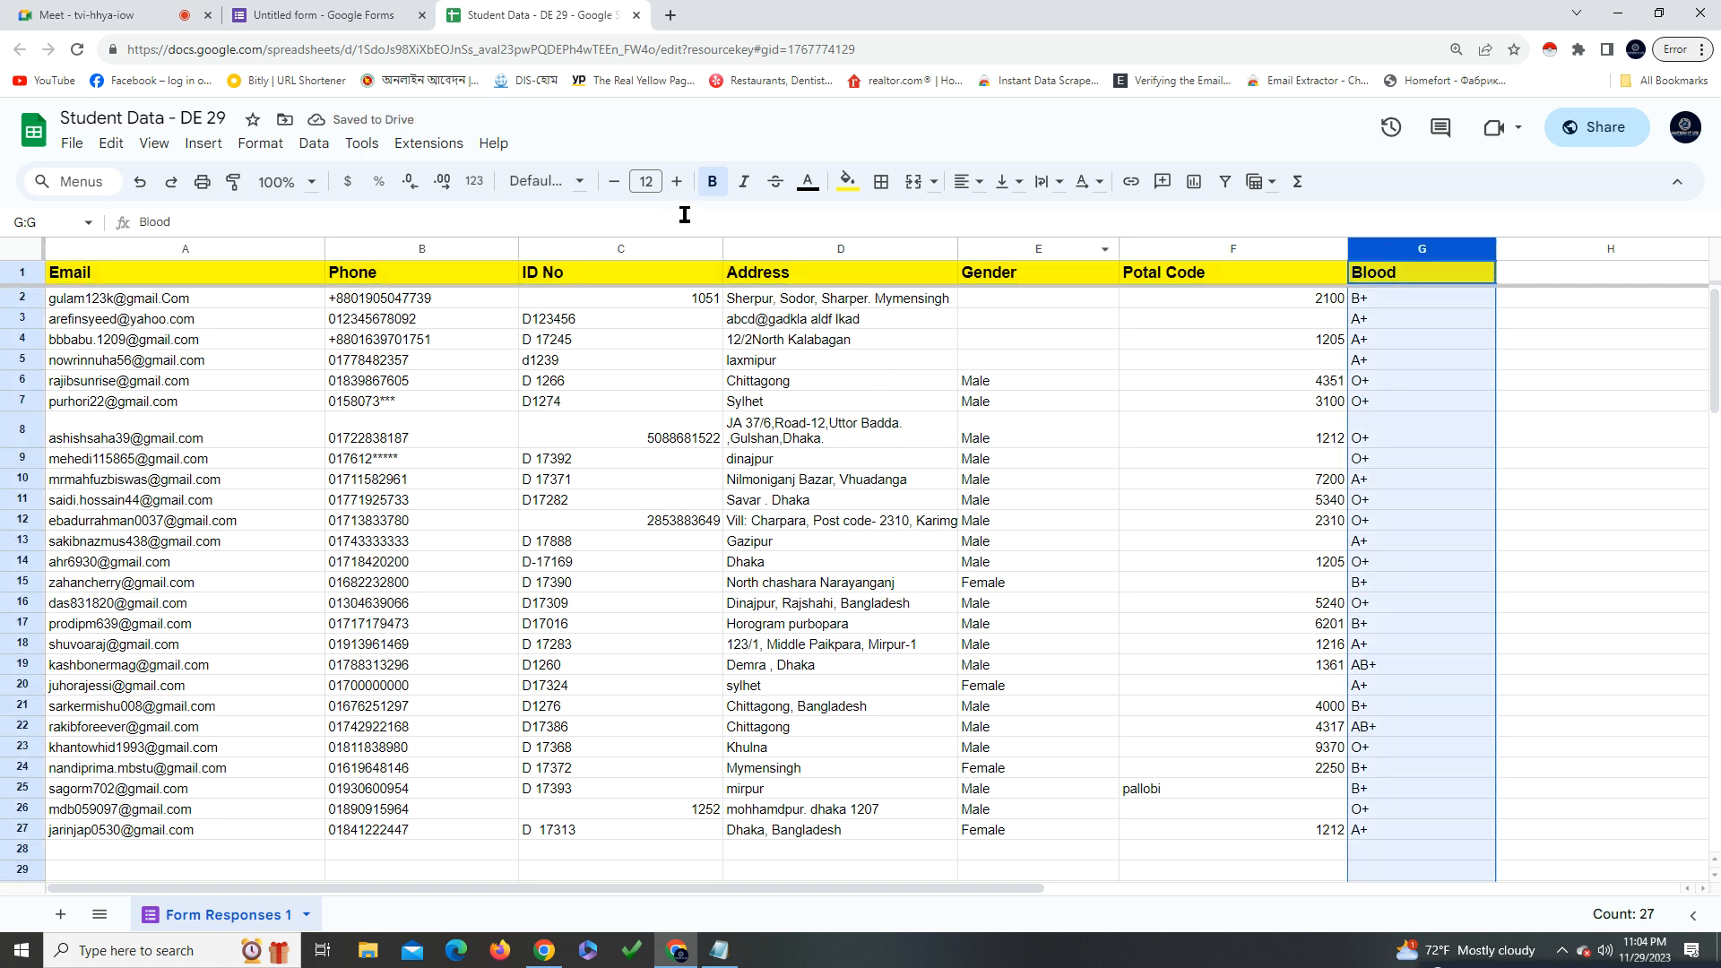
left_click(966, 181)
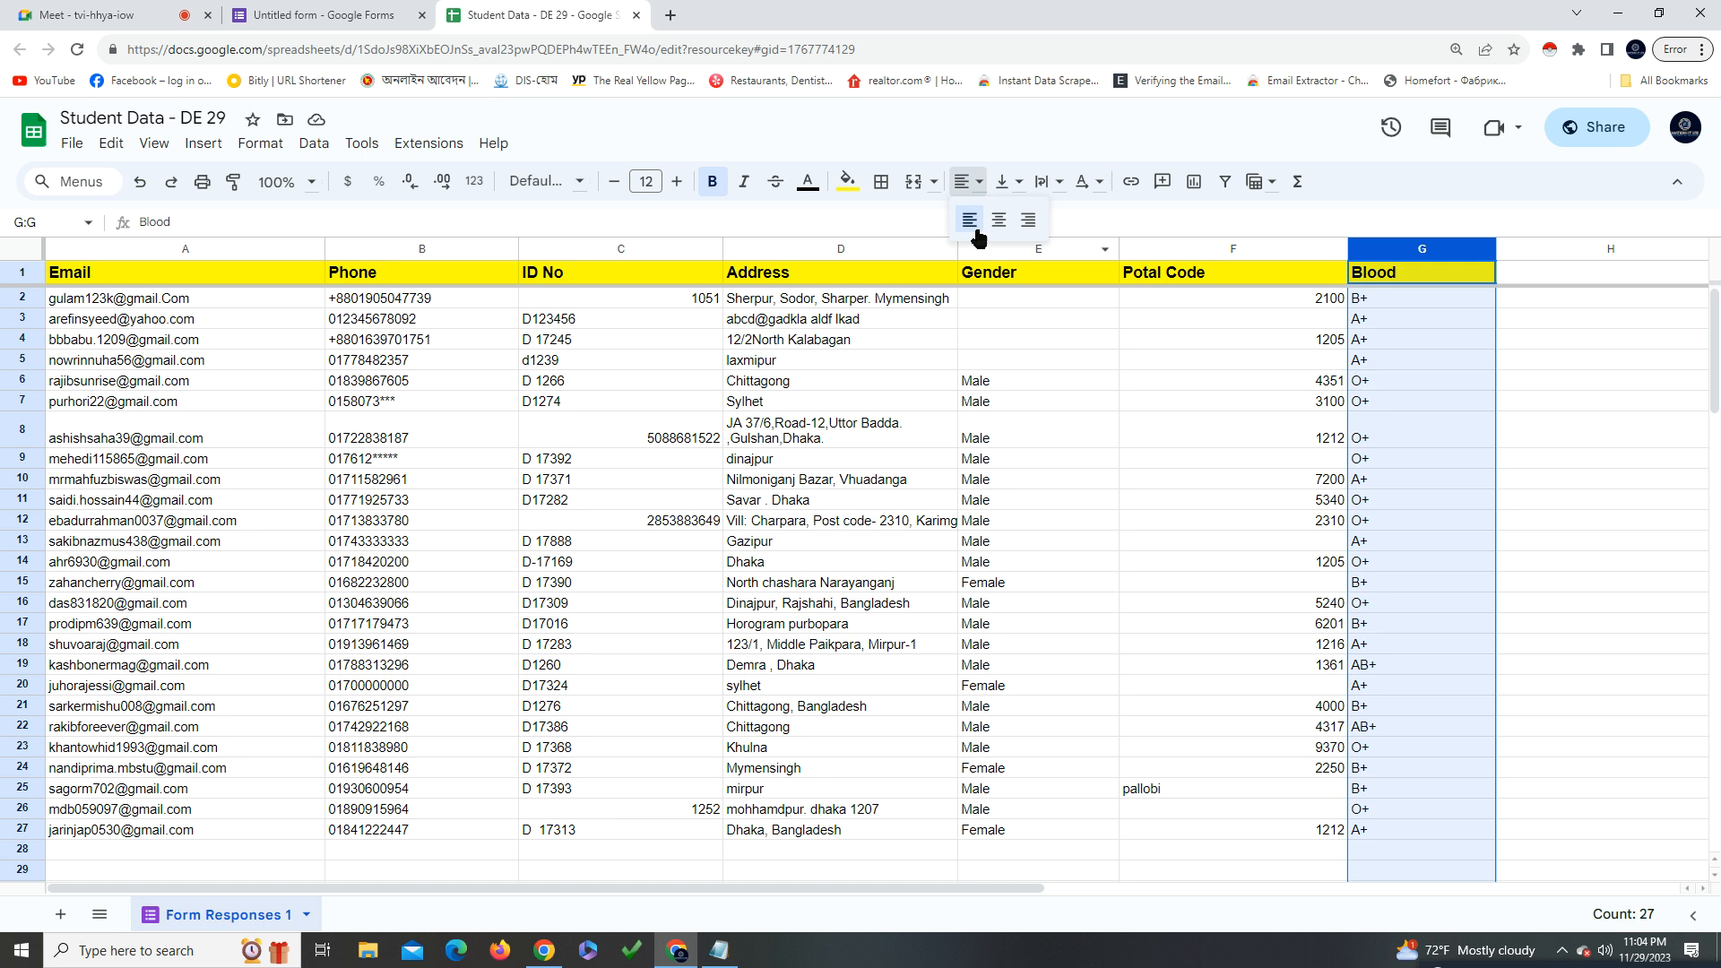
left_click(998, 221)
left_click(1212, 253)
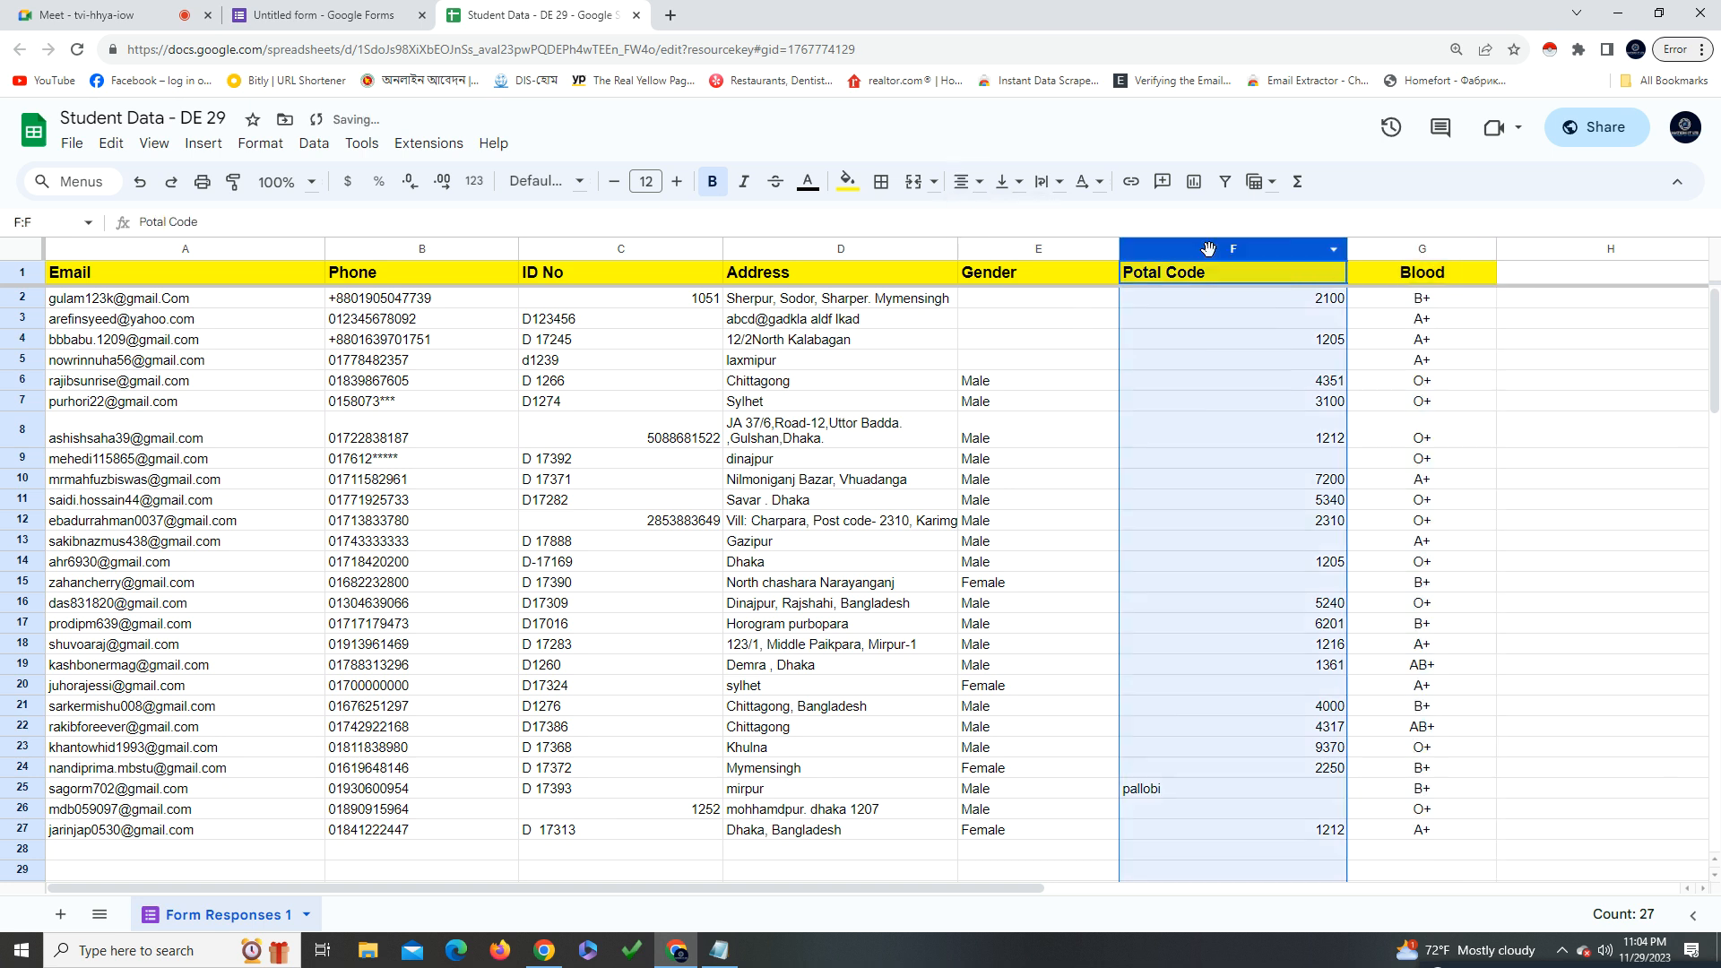
left_click(965, 182)
left_click(998, 222)
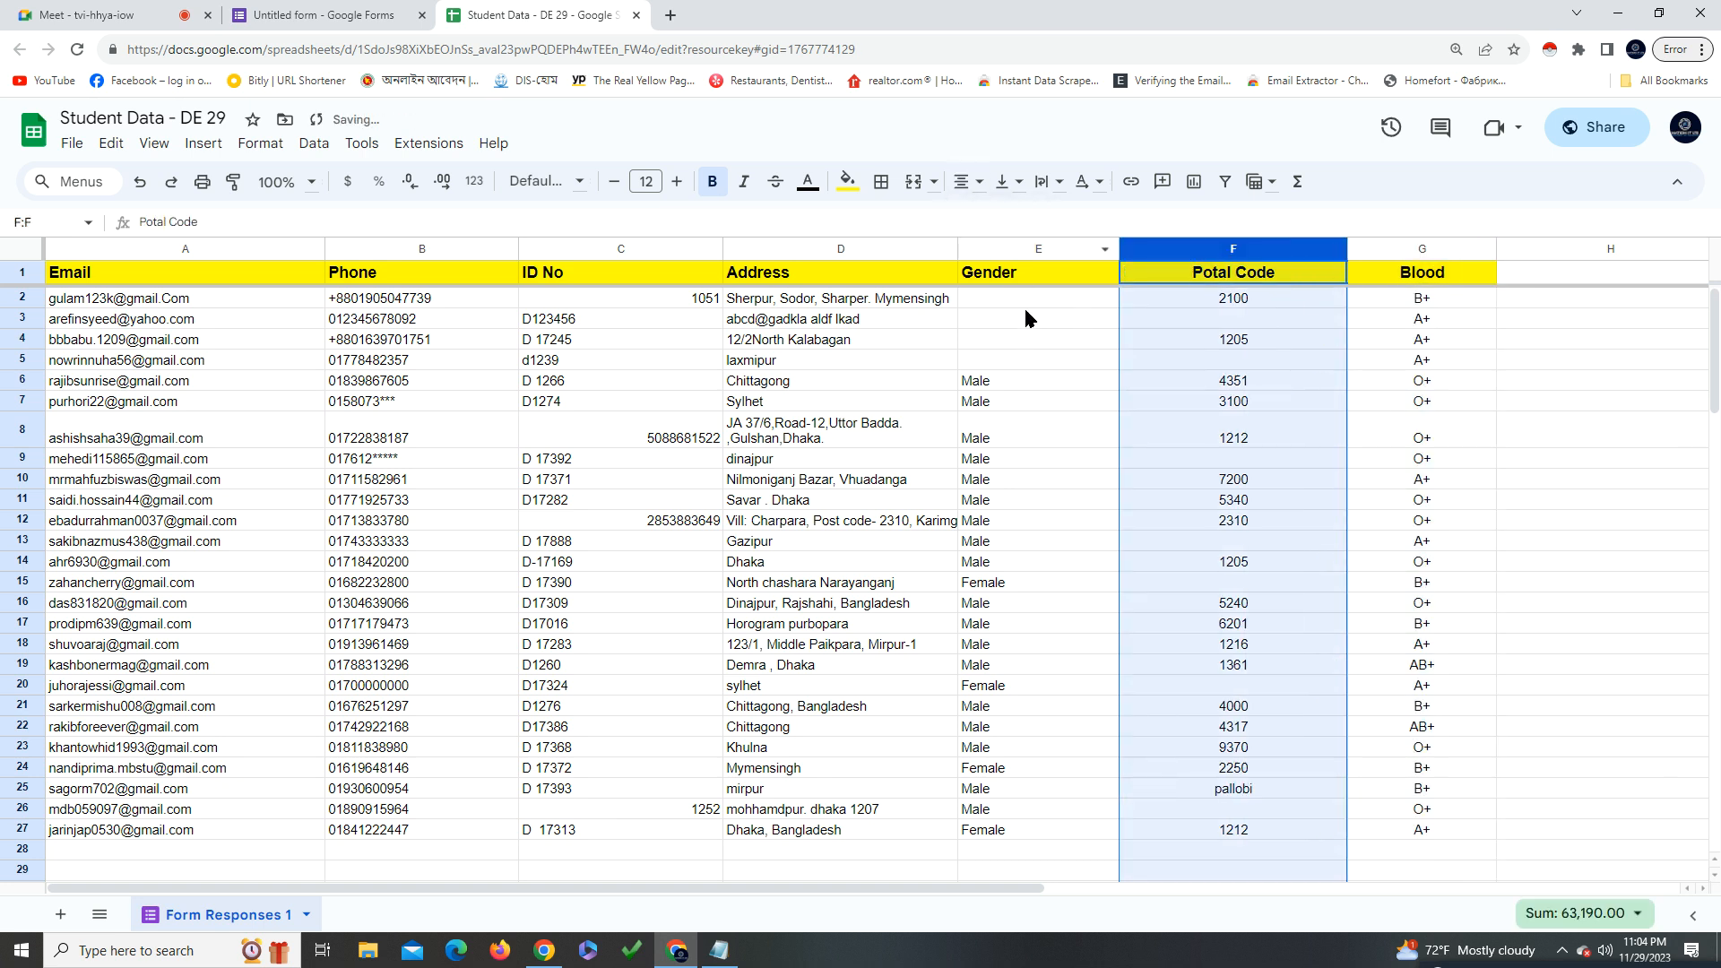
left_click(1031, 250)
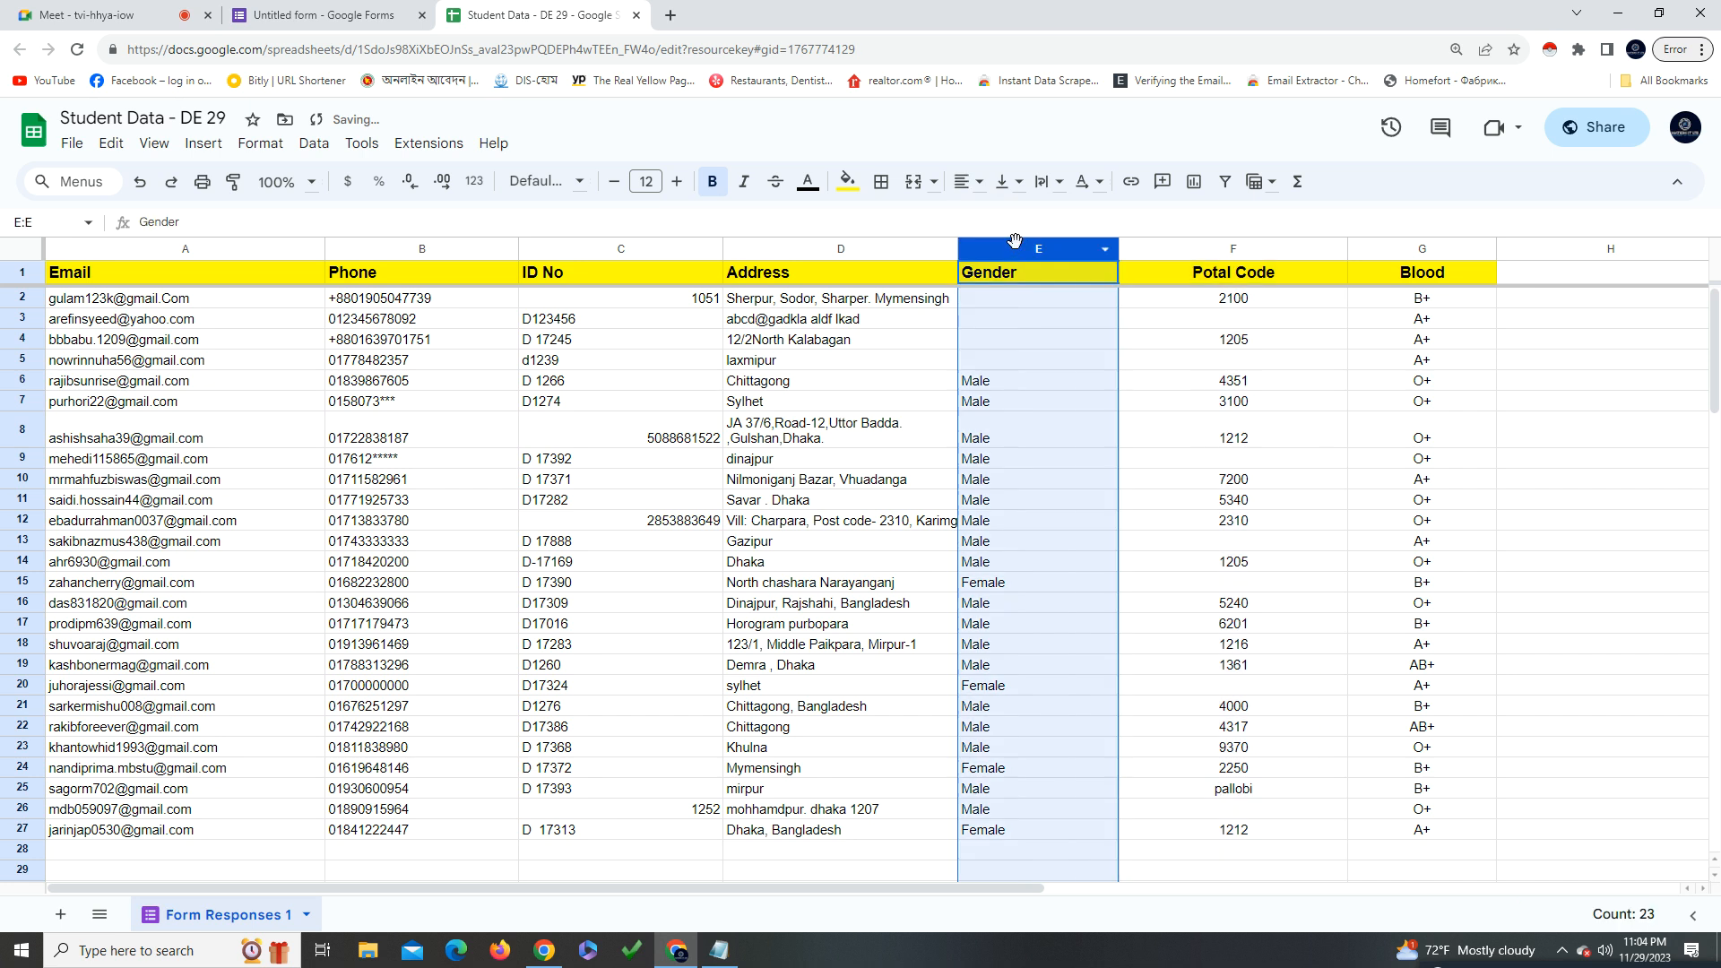
left_click(968, 183)
left_click(997, 218)
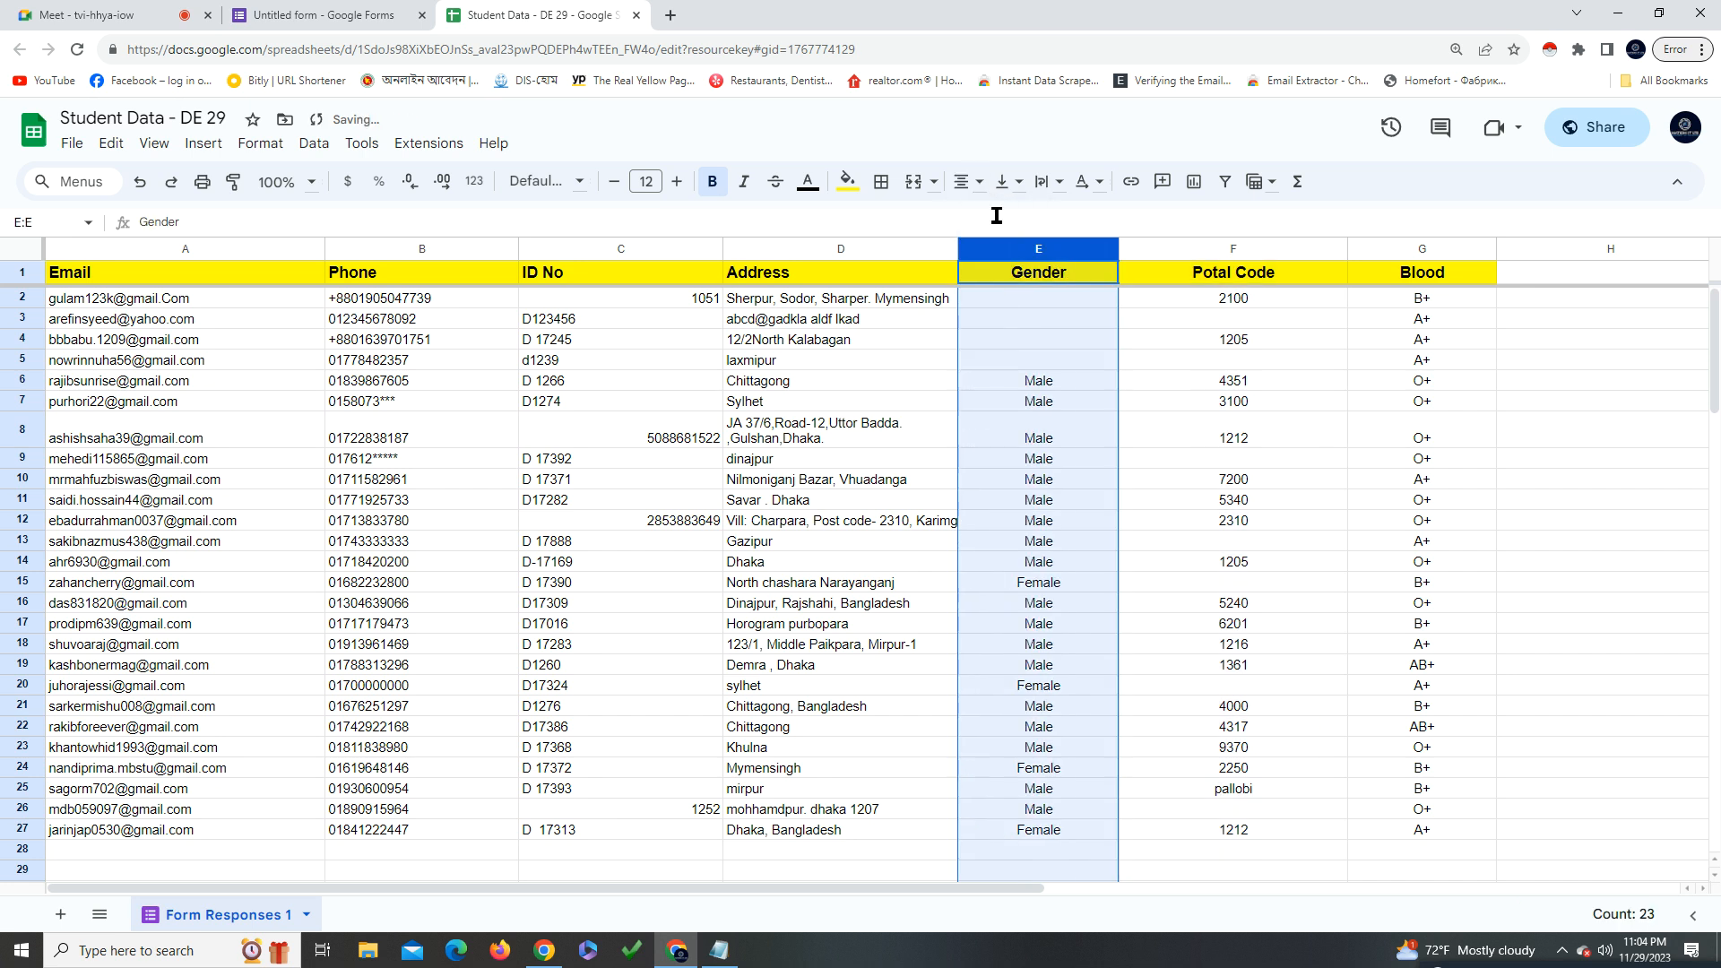
Widen the Address column so its longest entry fits, and centre the contents of the ID No column
left_click(836, 256)
left_click_drag(957, 248, 1059, 249)
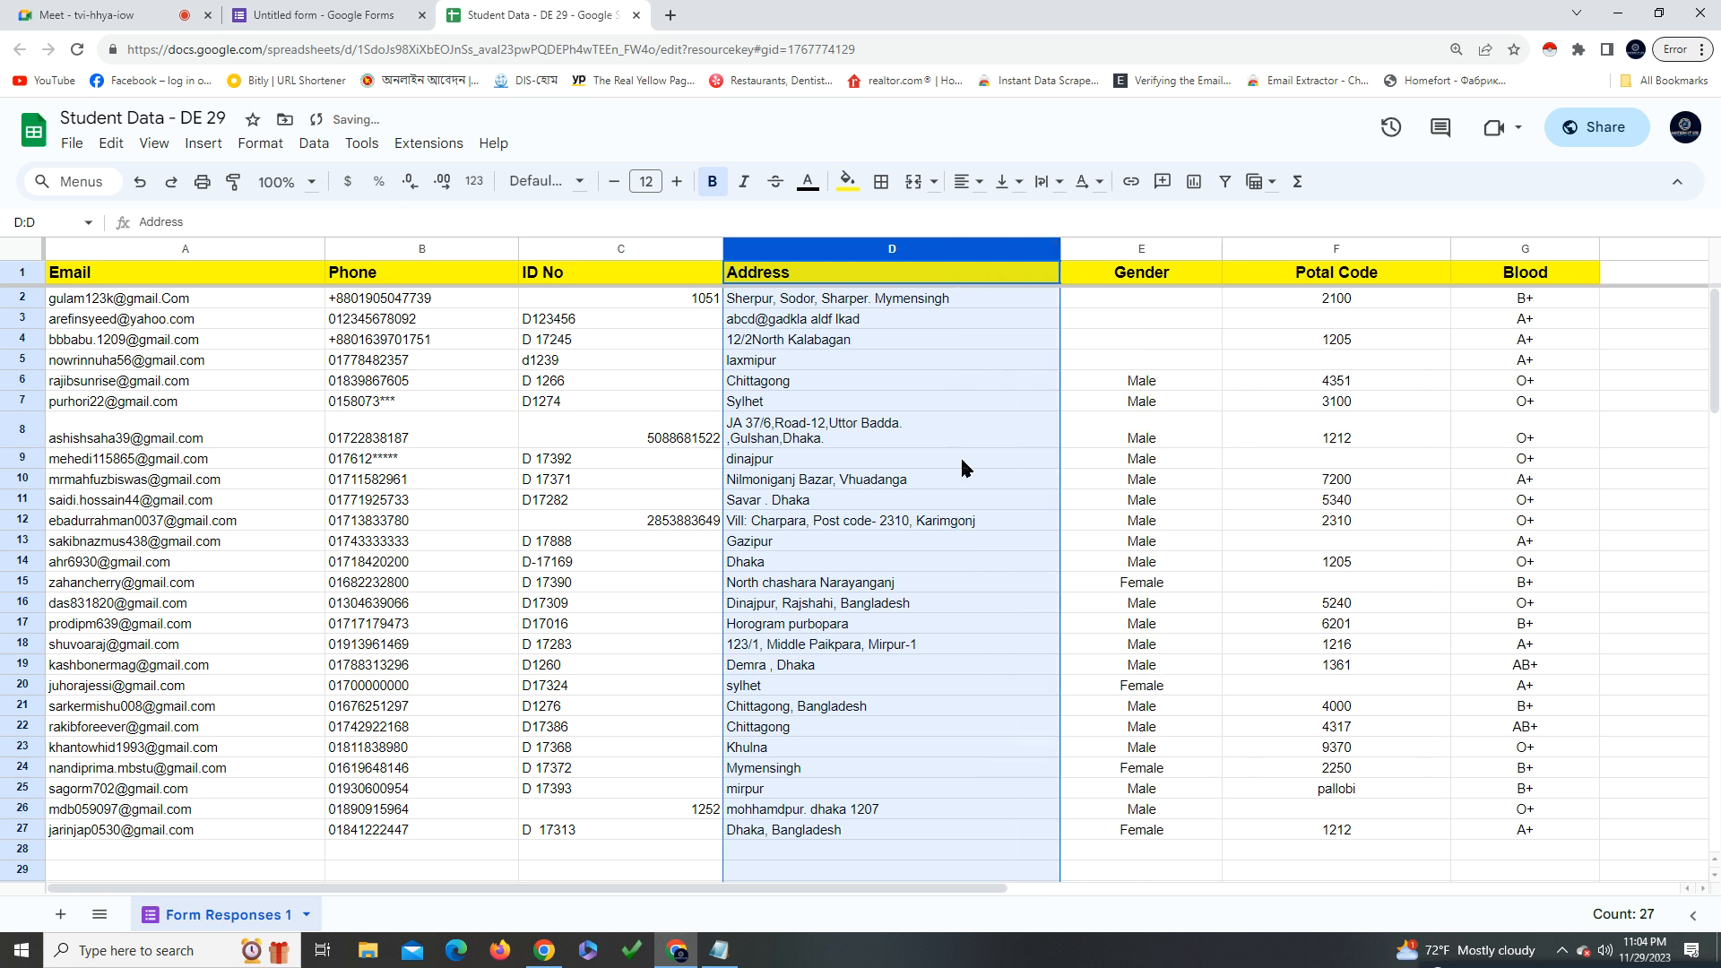
left_click(617, 248)
left_click(966, 181)
left_click(998, 226)
left_click(618, 686)
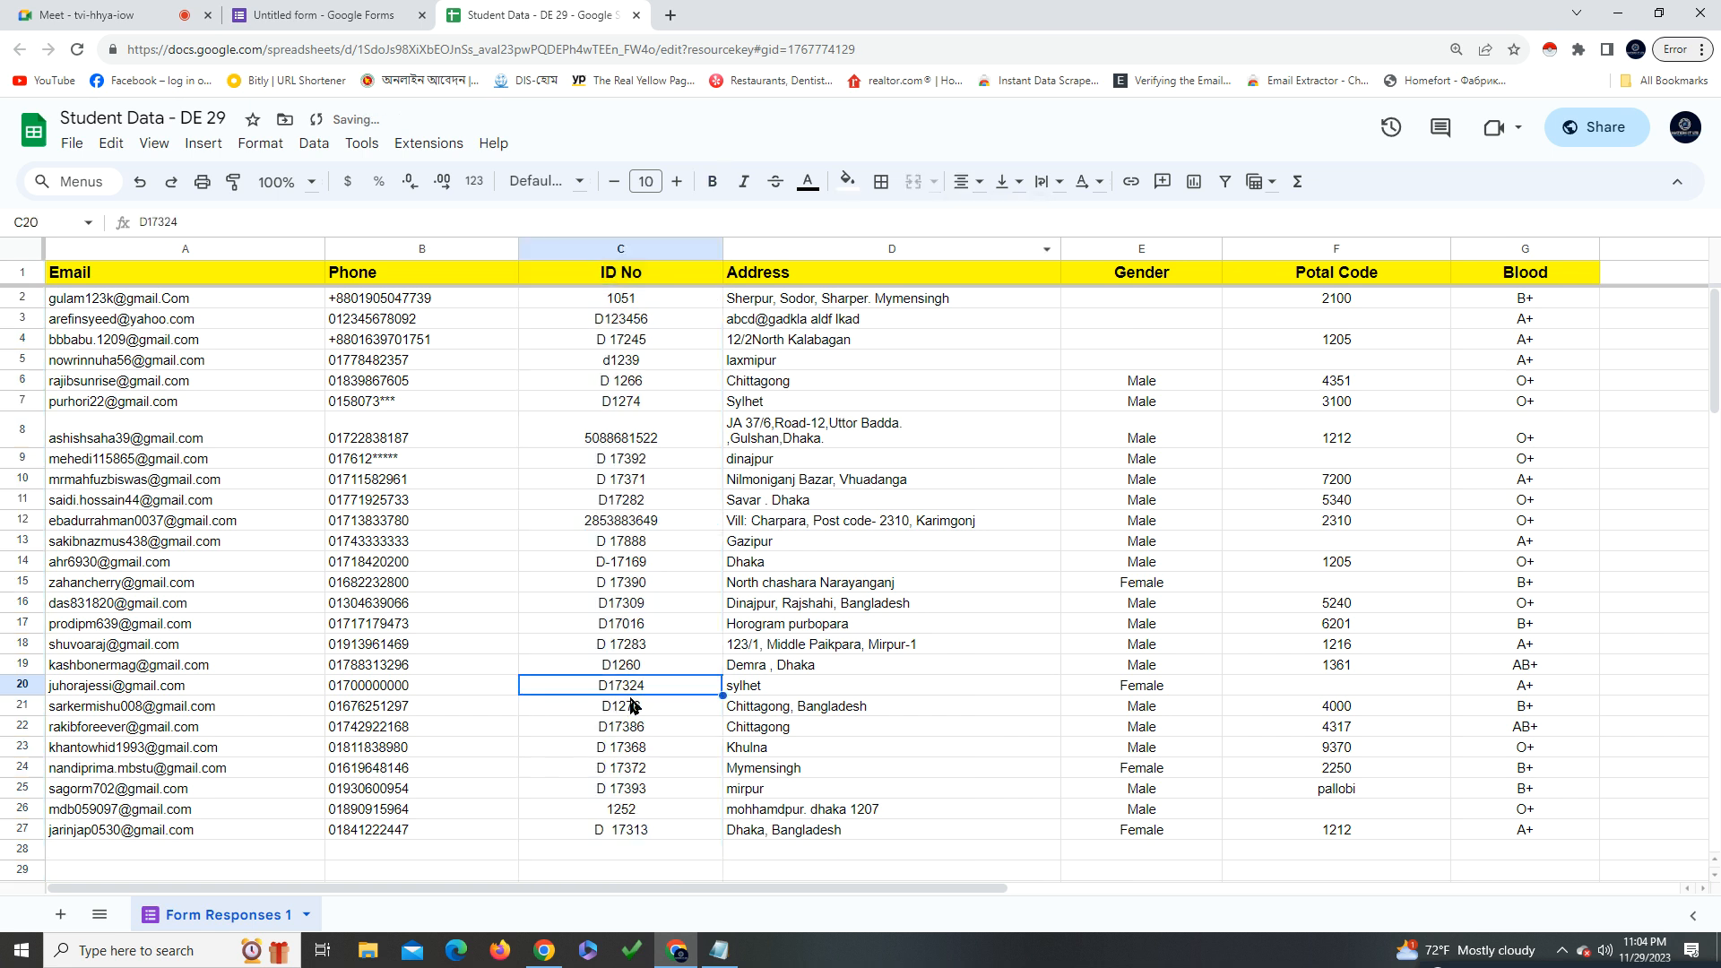
Right-align the contents of the whole Phone column, including its header
left_click(519, 249)
left_click(425, 250)
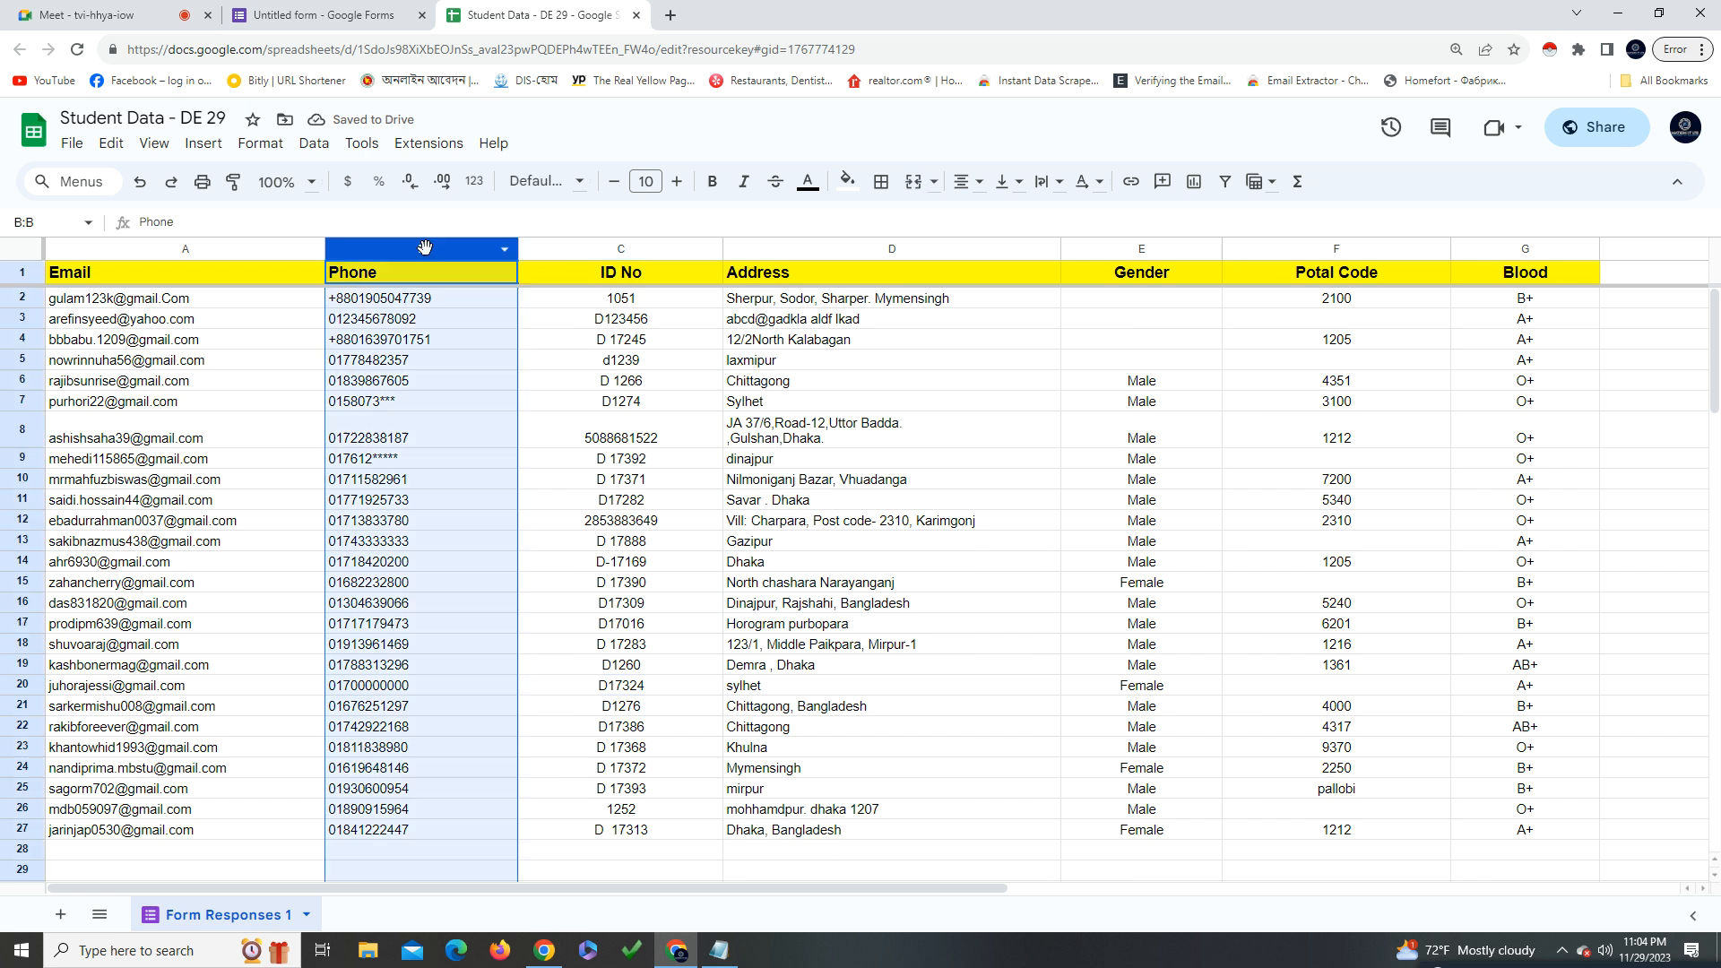
left_click(964, 182)
left_click(1030, 227)
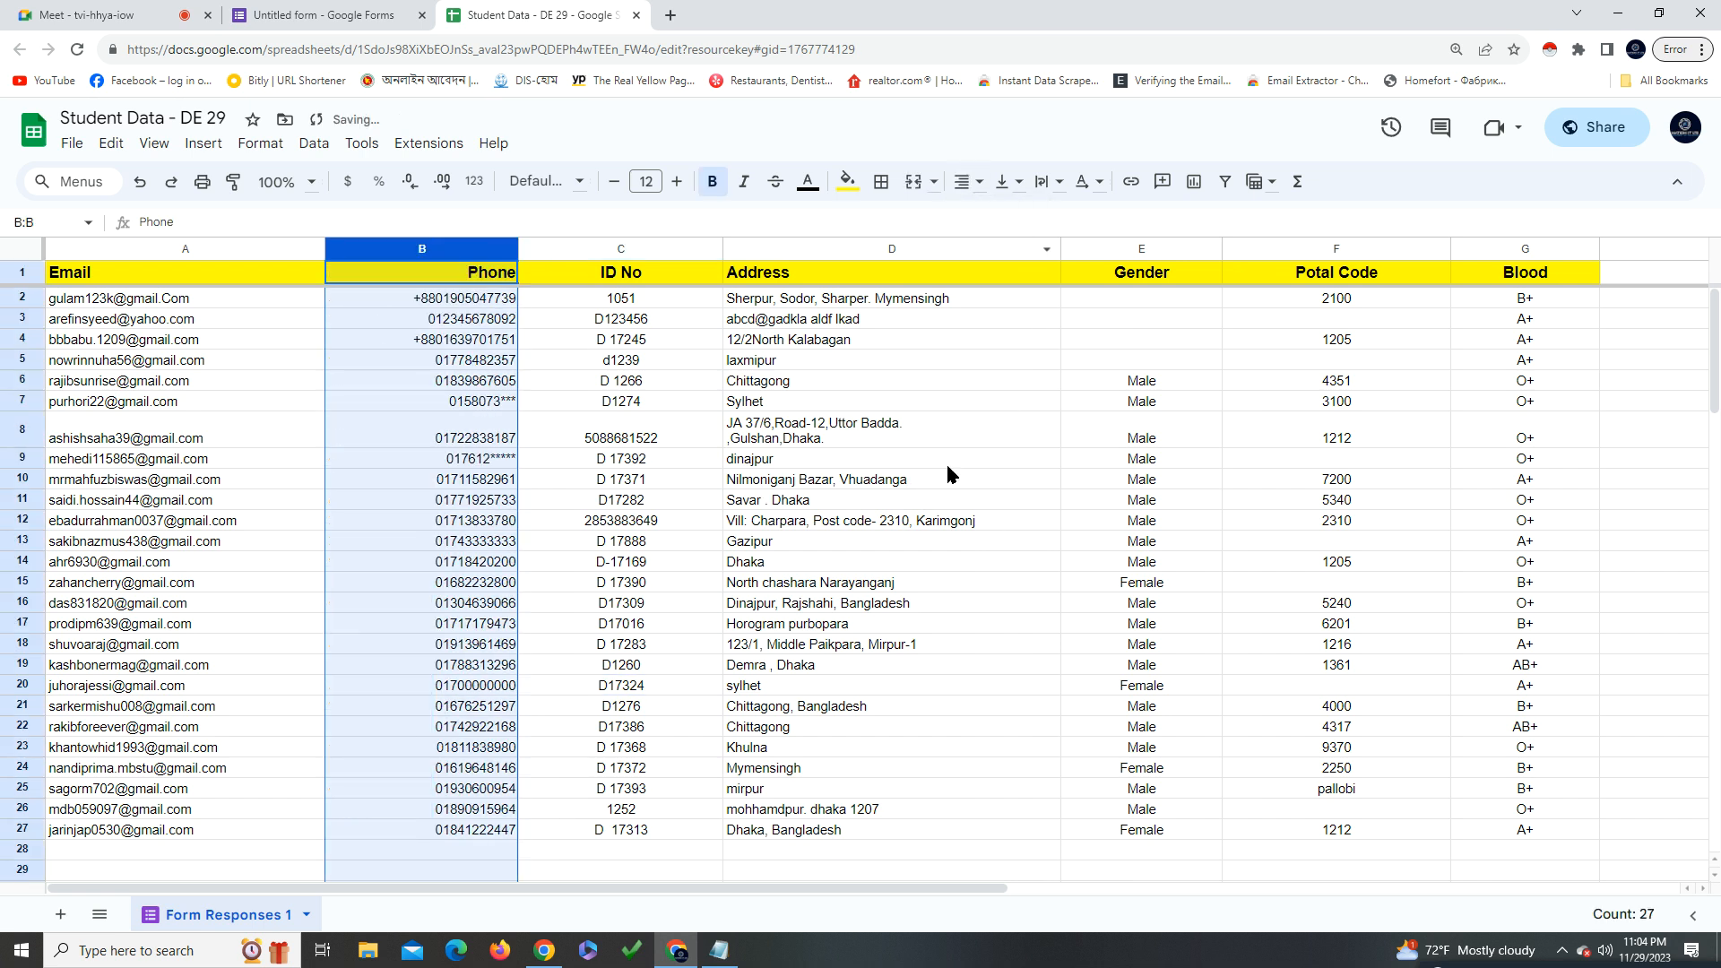
left_click(931, 522)
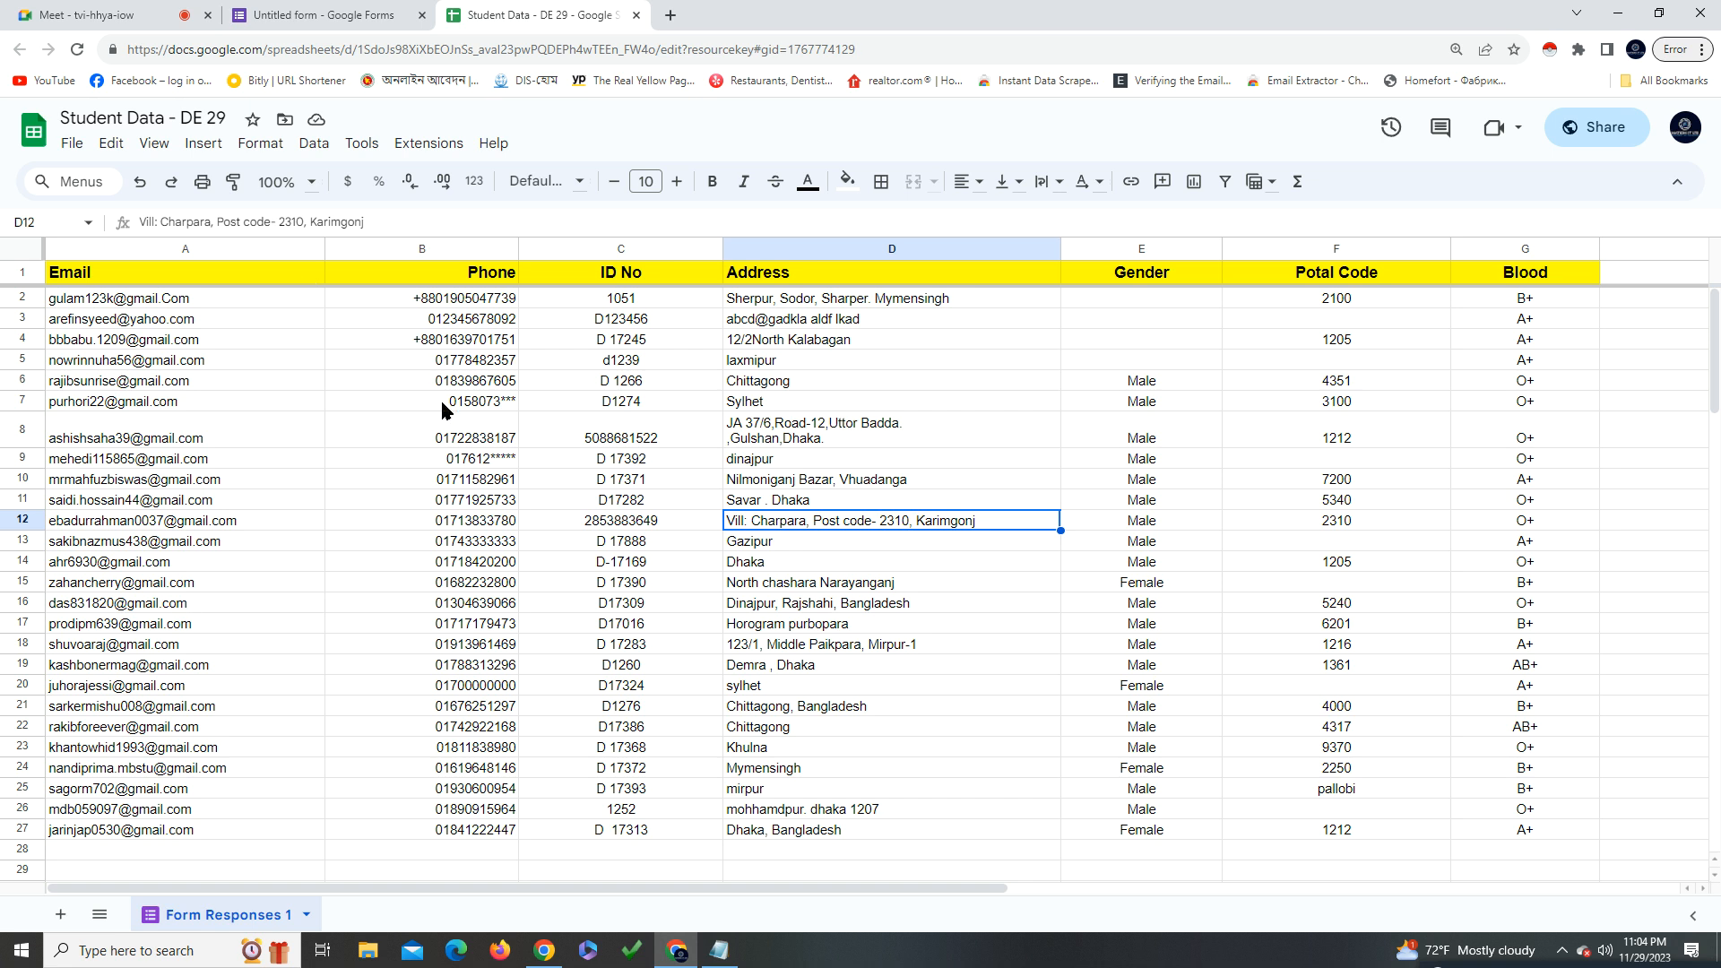
Set the text wrapping of the Email cell in row 8 (A8) to Wrap
left_click(128, 439)
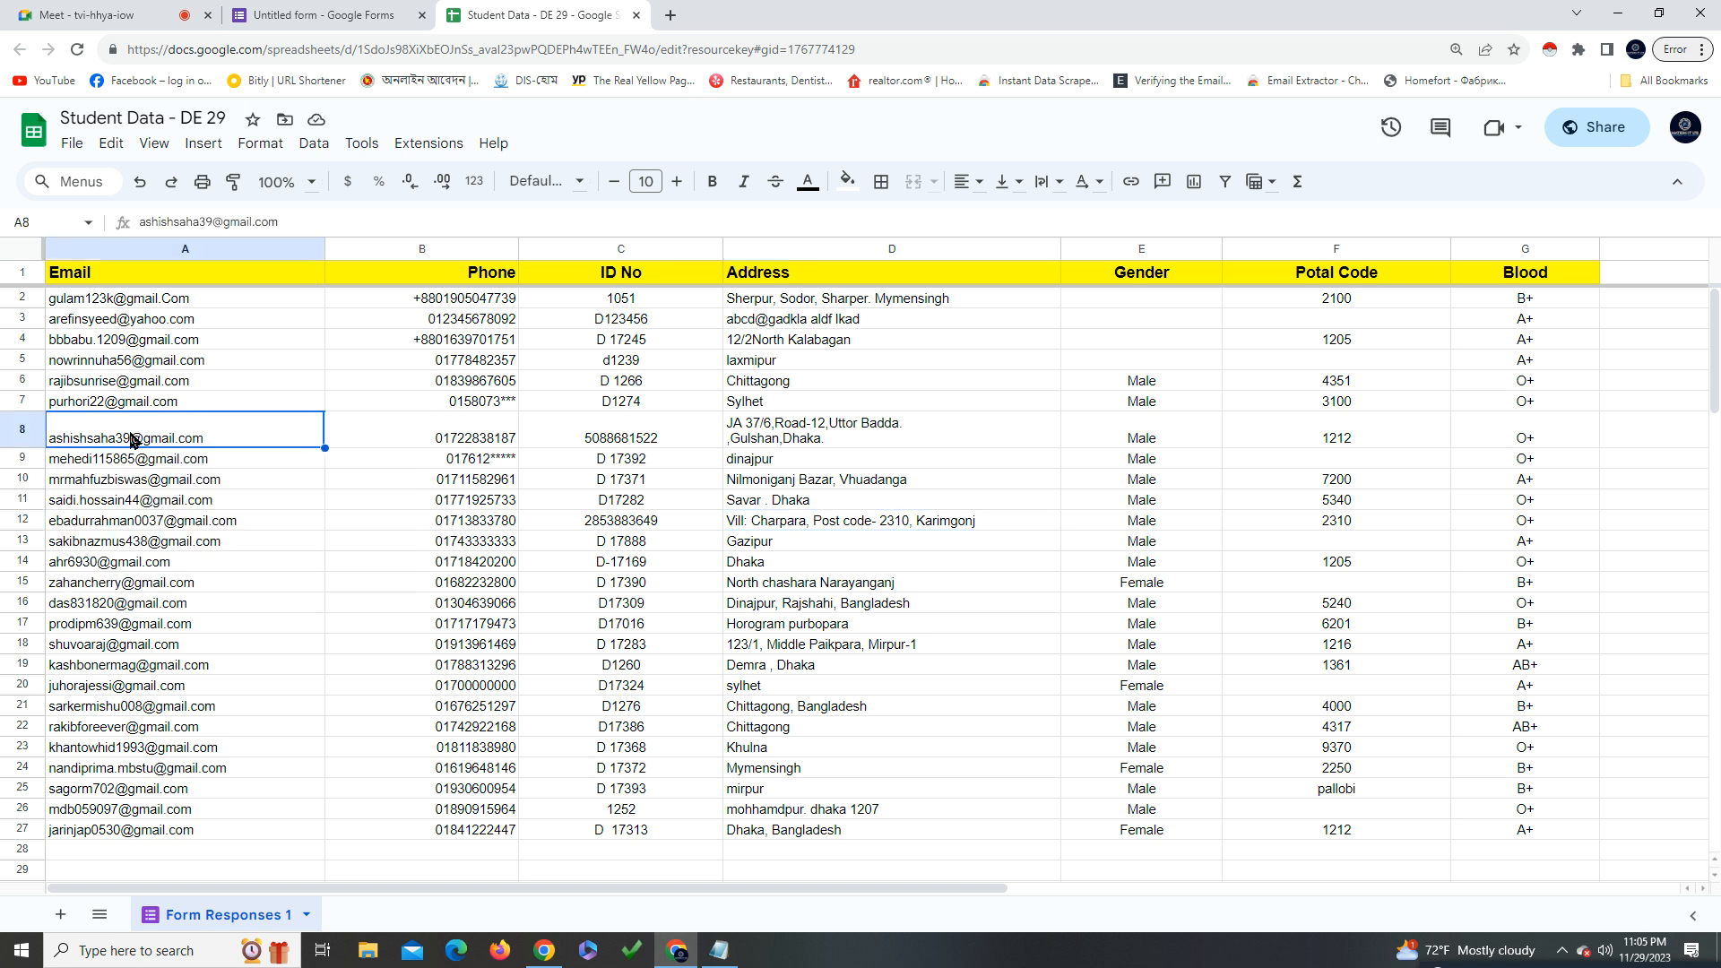
double_click(134, 442)
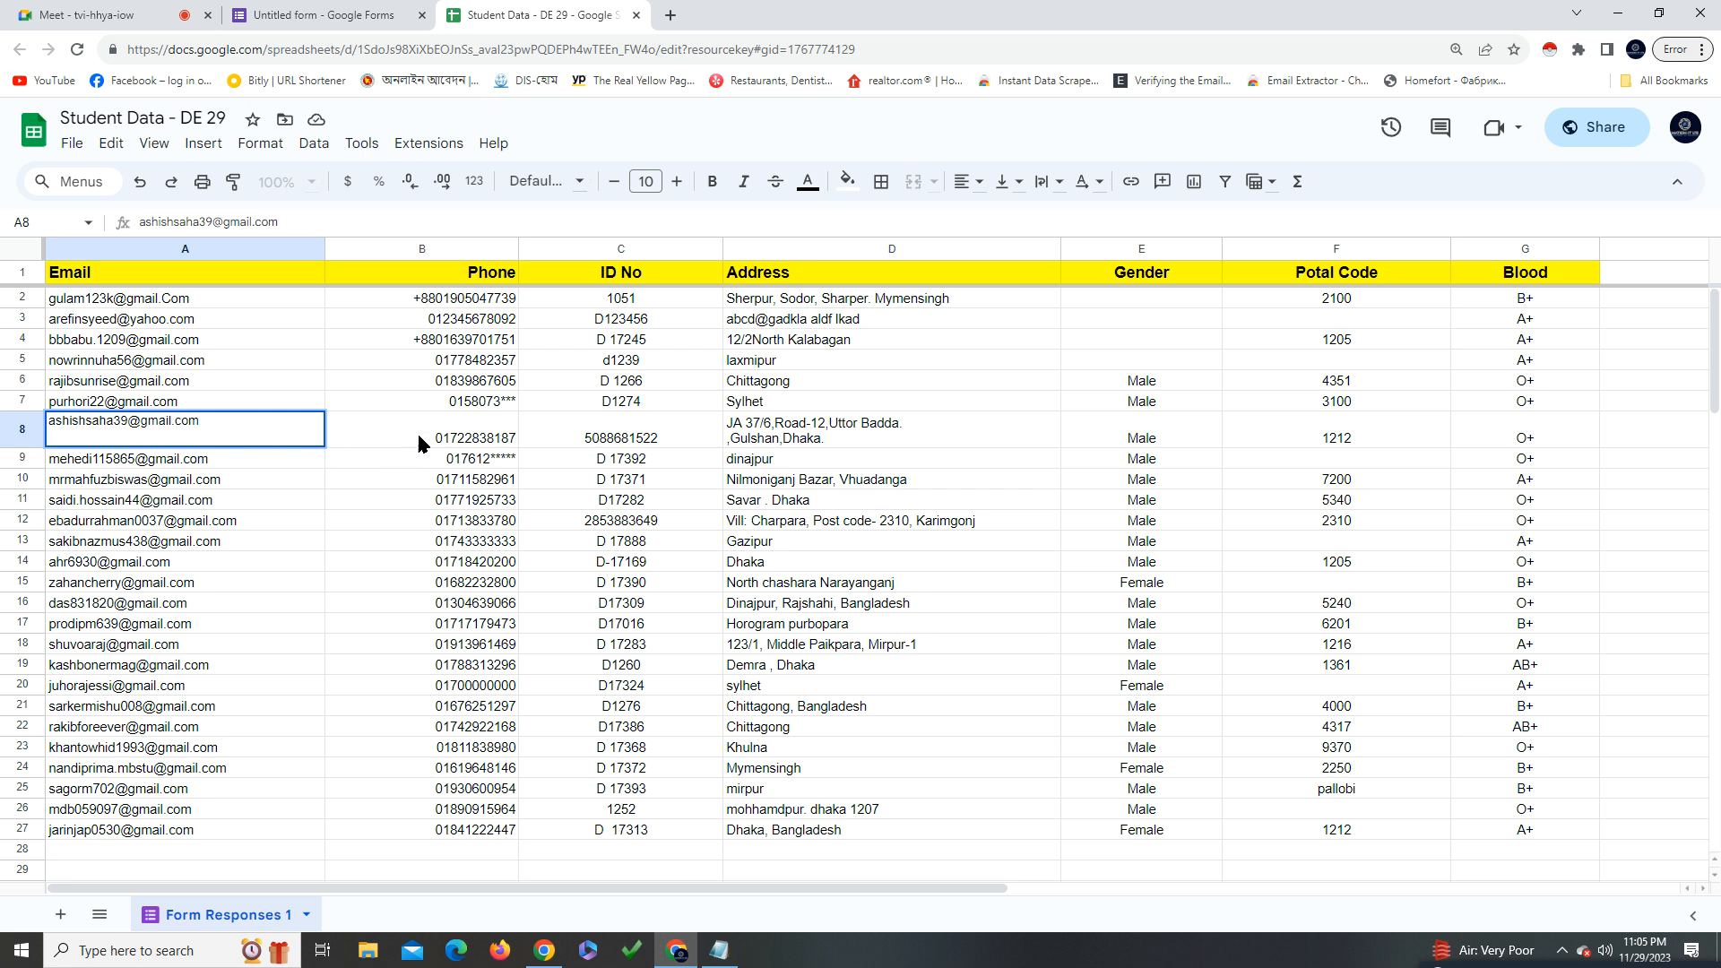
right_click(247, 422)
left_click(239, 450)
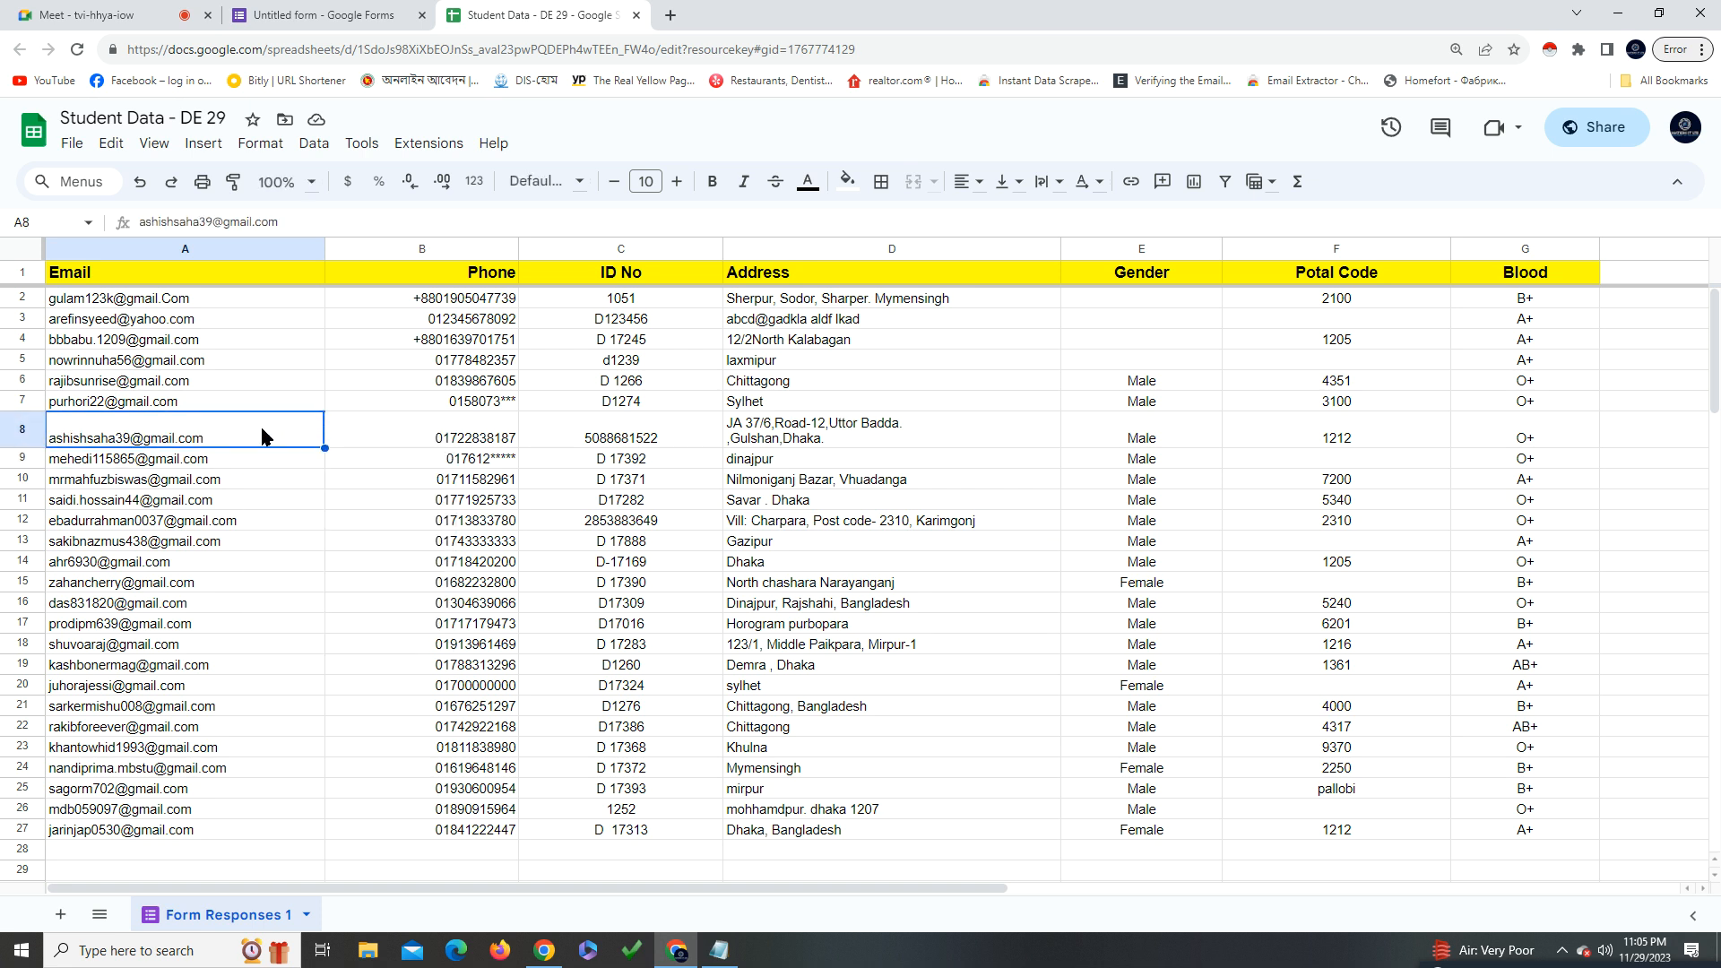
right_click(263, 436)
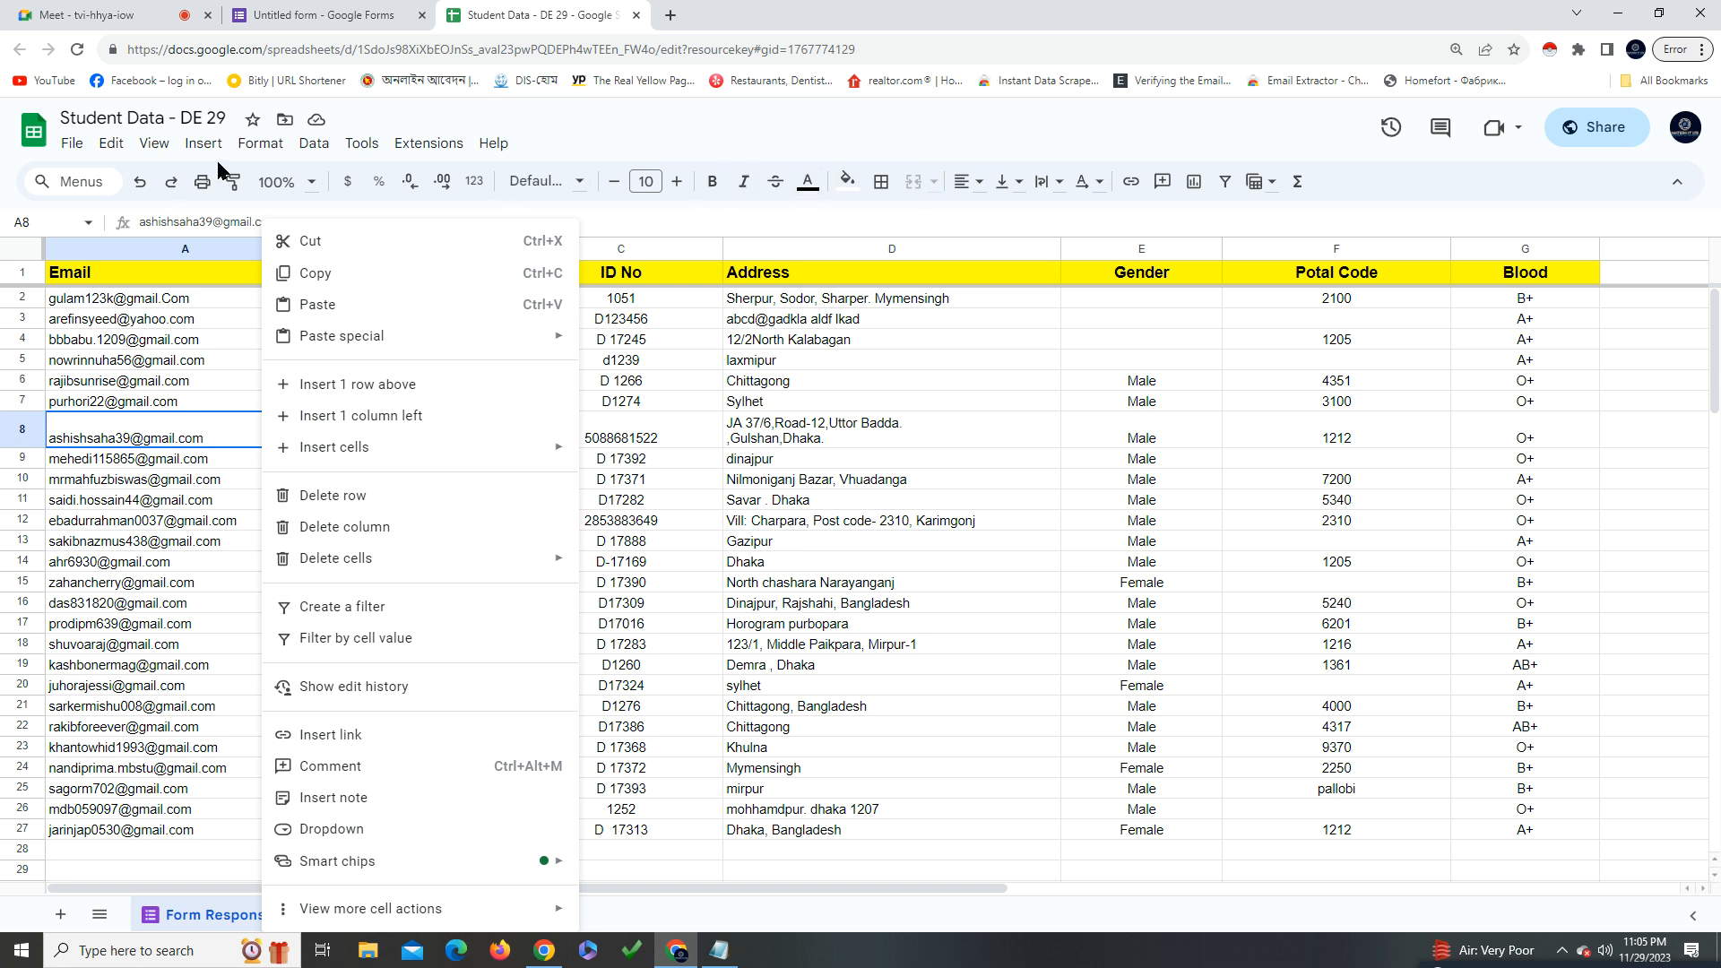
left_click(158, 146)
left_click(126, 149)
left_click(126, 149)
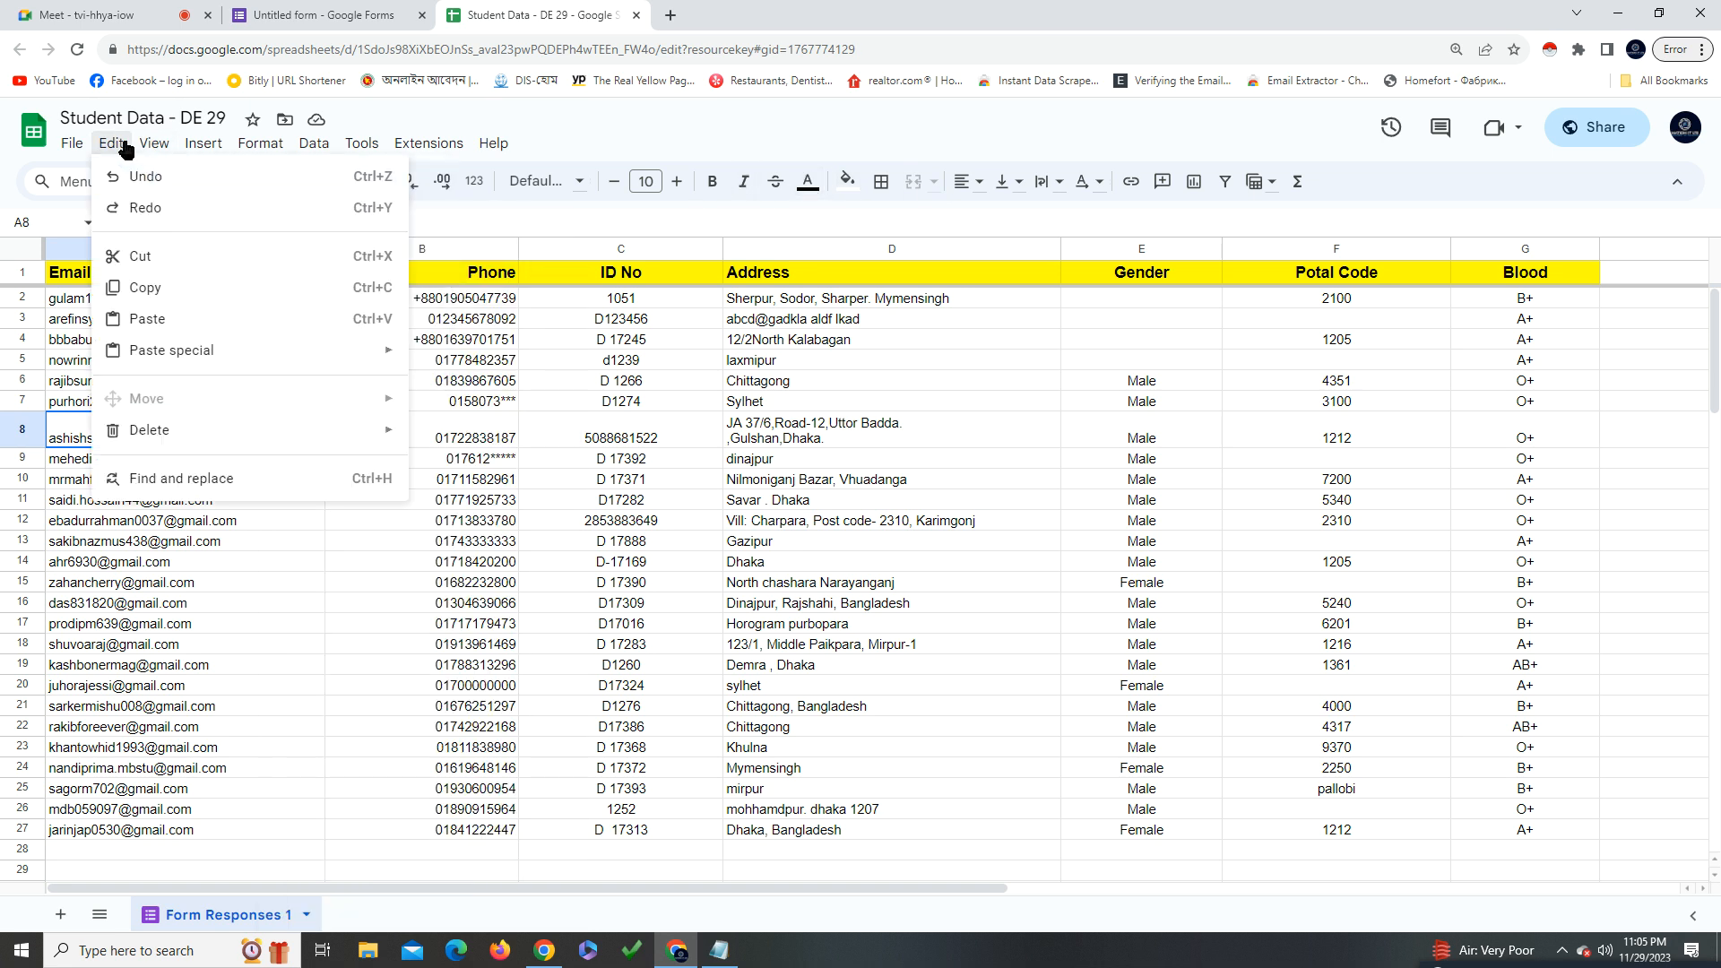
mouse_move(221, 146)
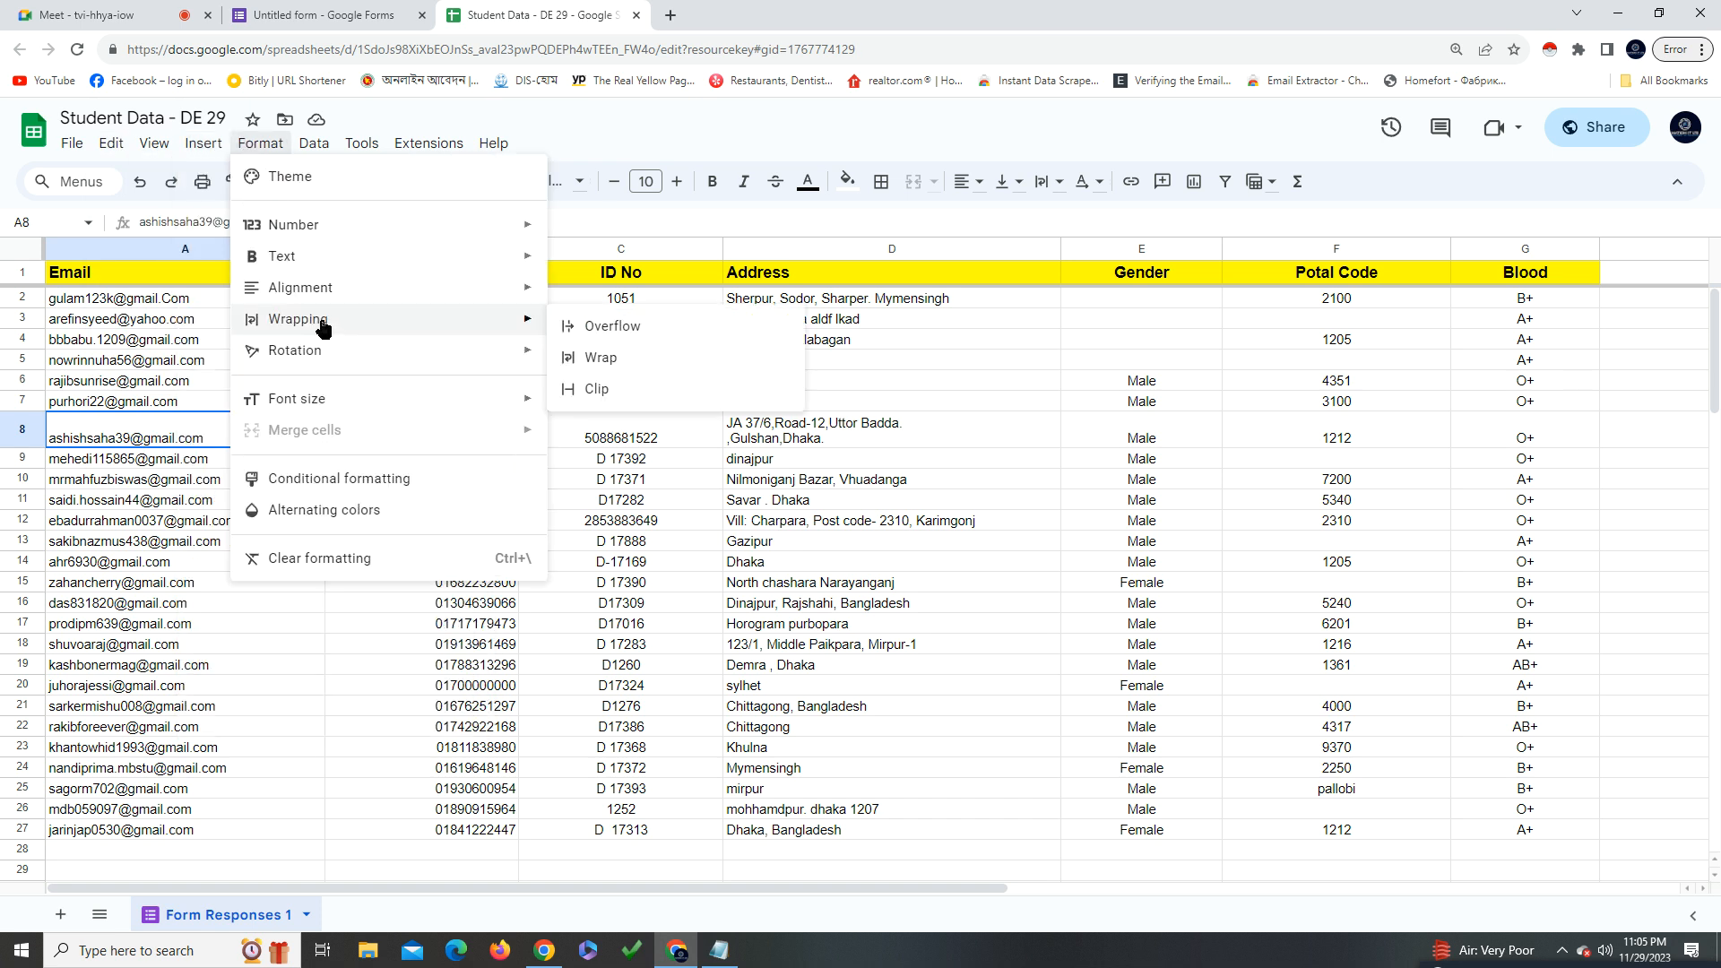
mouse_move(305, 331)
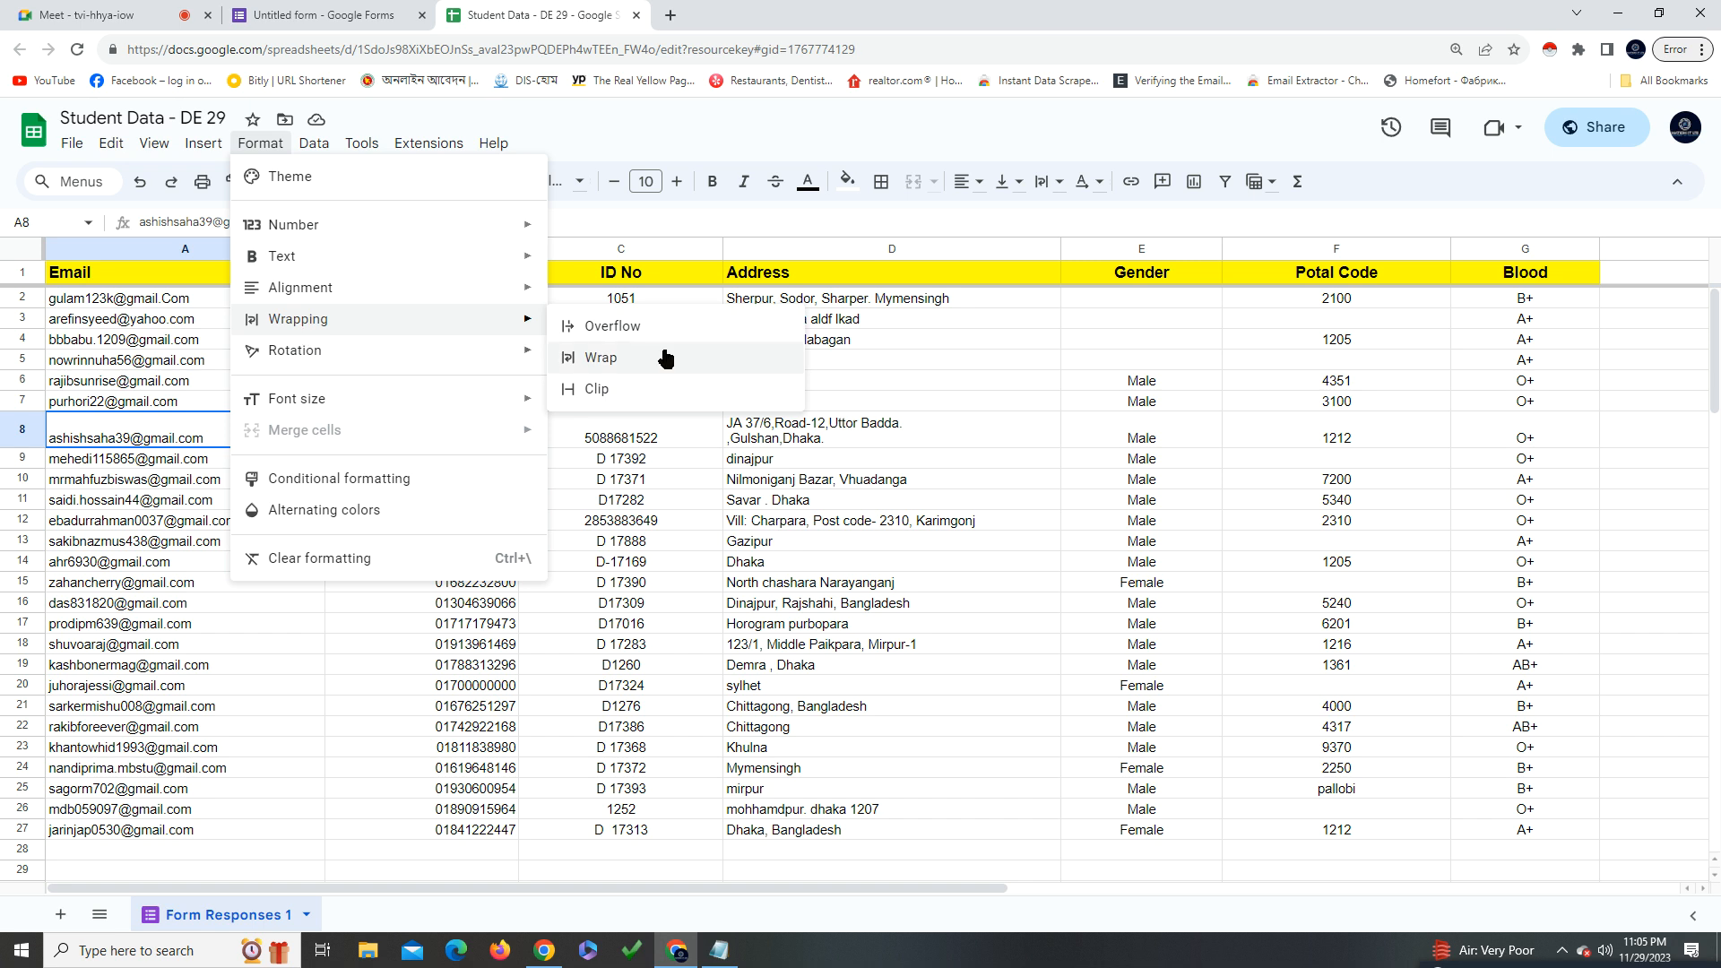
left_click(647, 358)
left_click(304, 540)
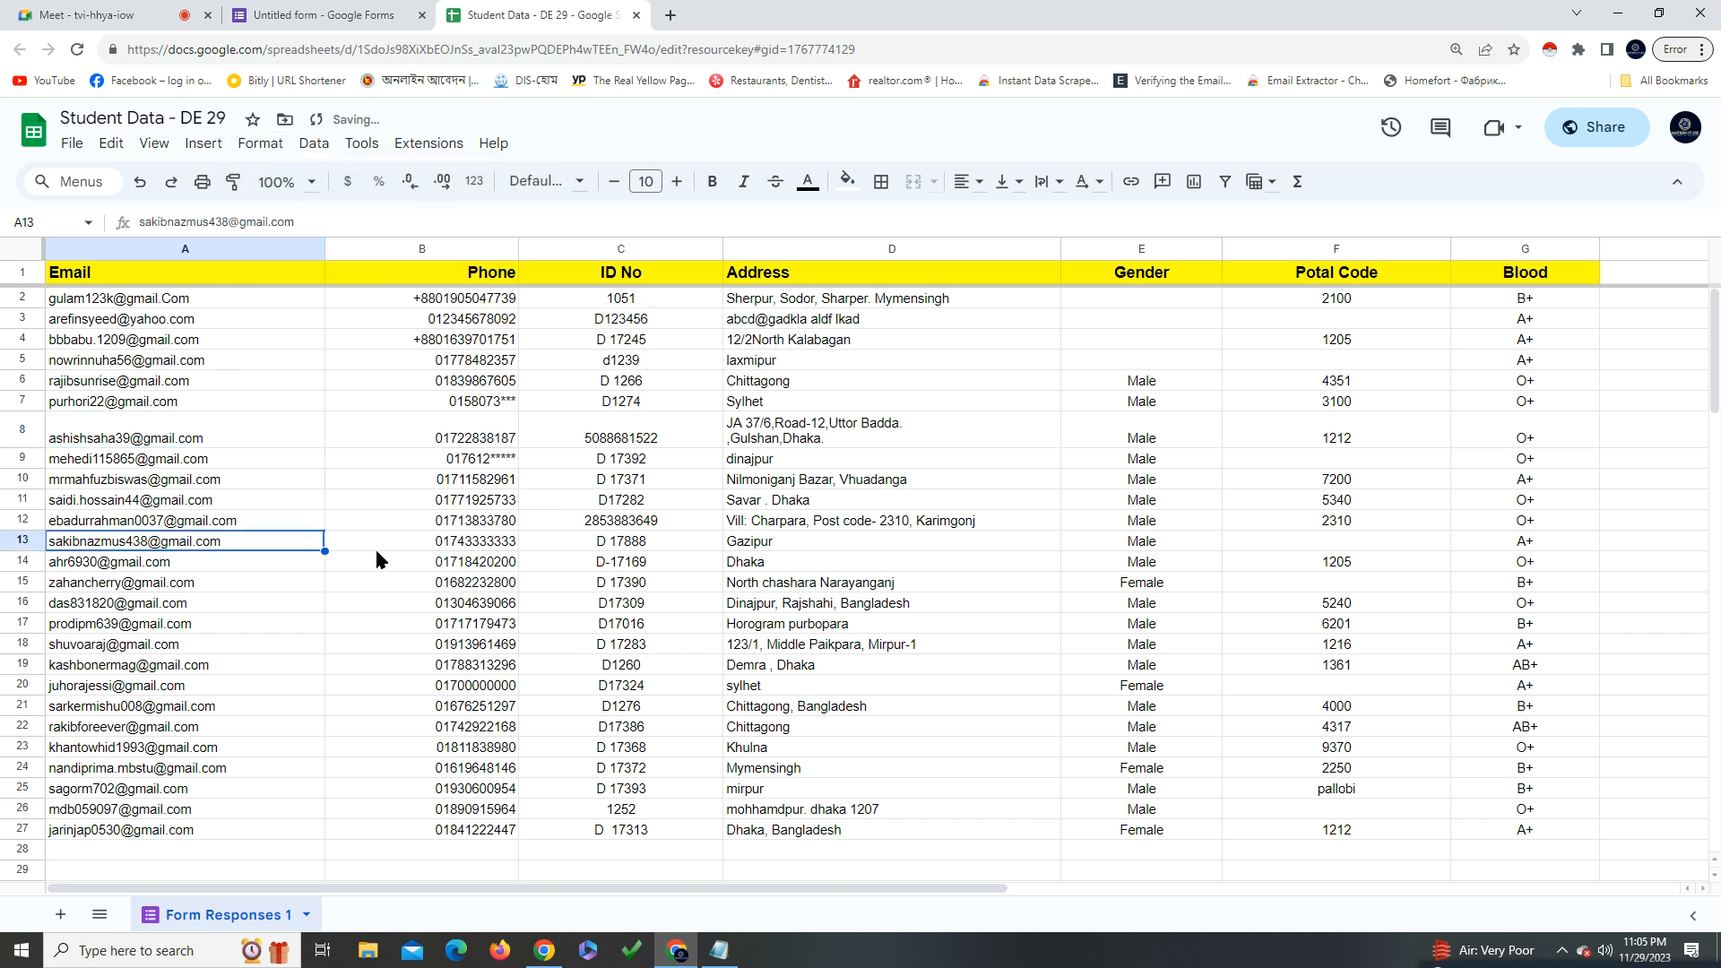
Reduce the height of row 8 to nearly match the single-line rows around it
double_click(224, 437)
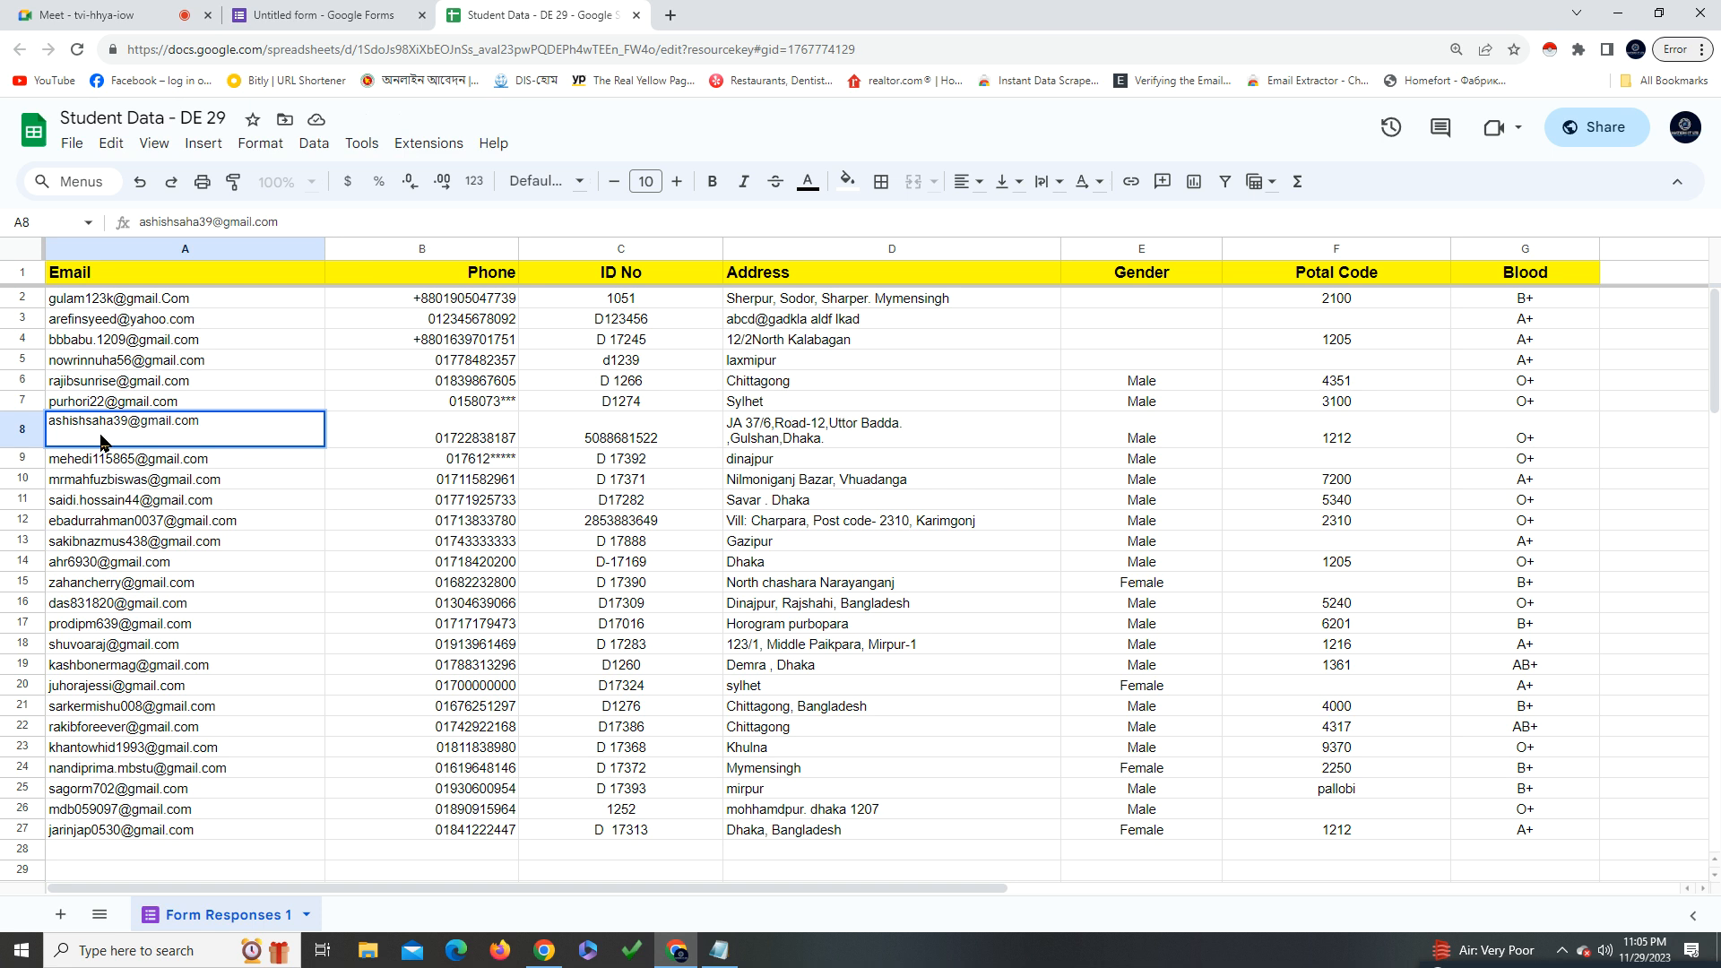
left_click(328, 502)
left_click(162, 452)
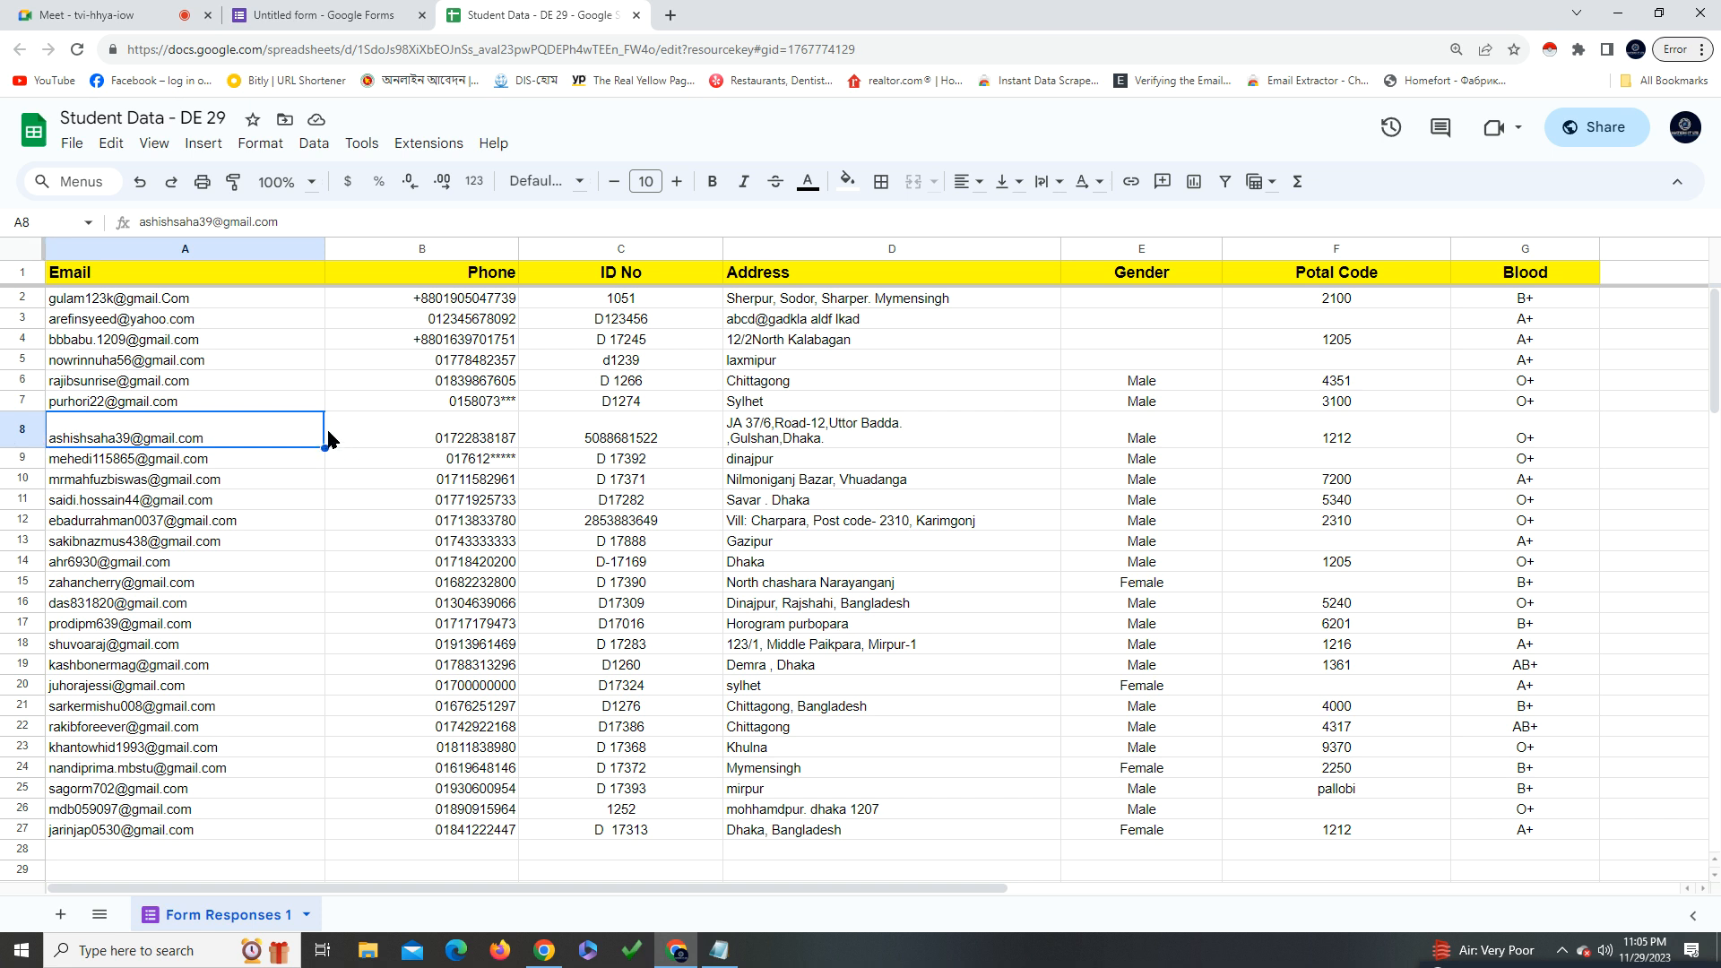
left_click(37, 440)
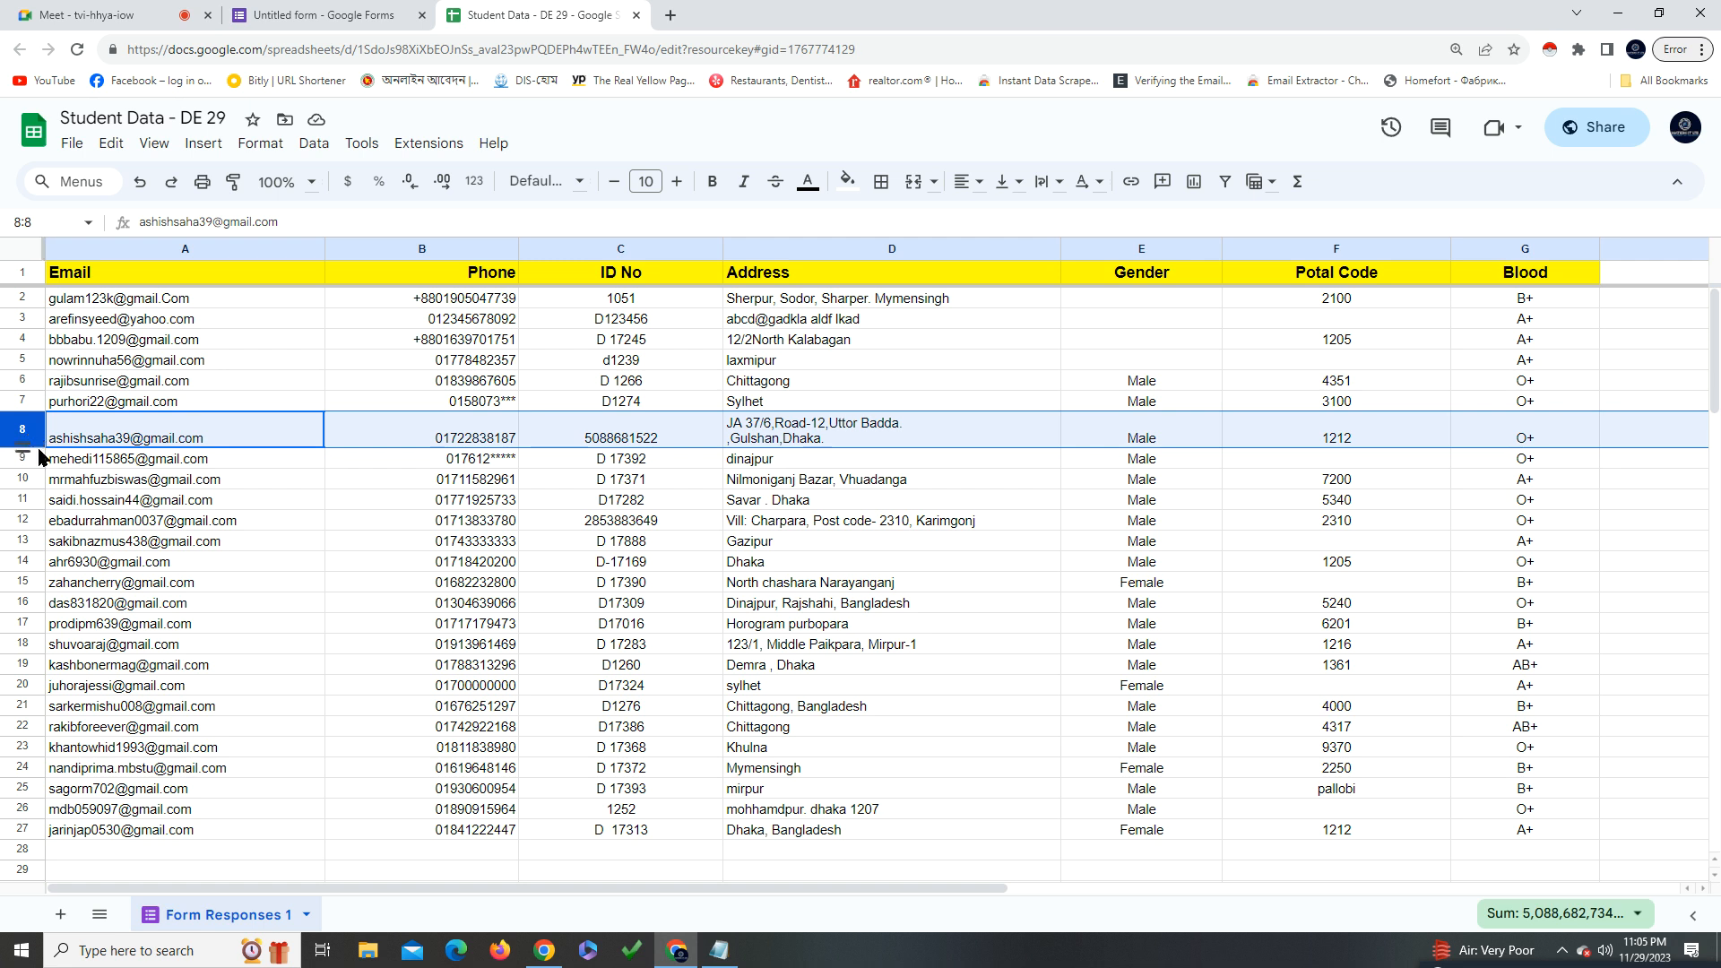
left_click_drag(24, 452, 25, 436)
left_click(293, 527)
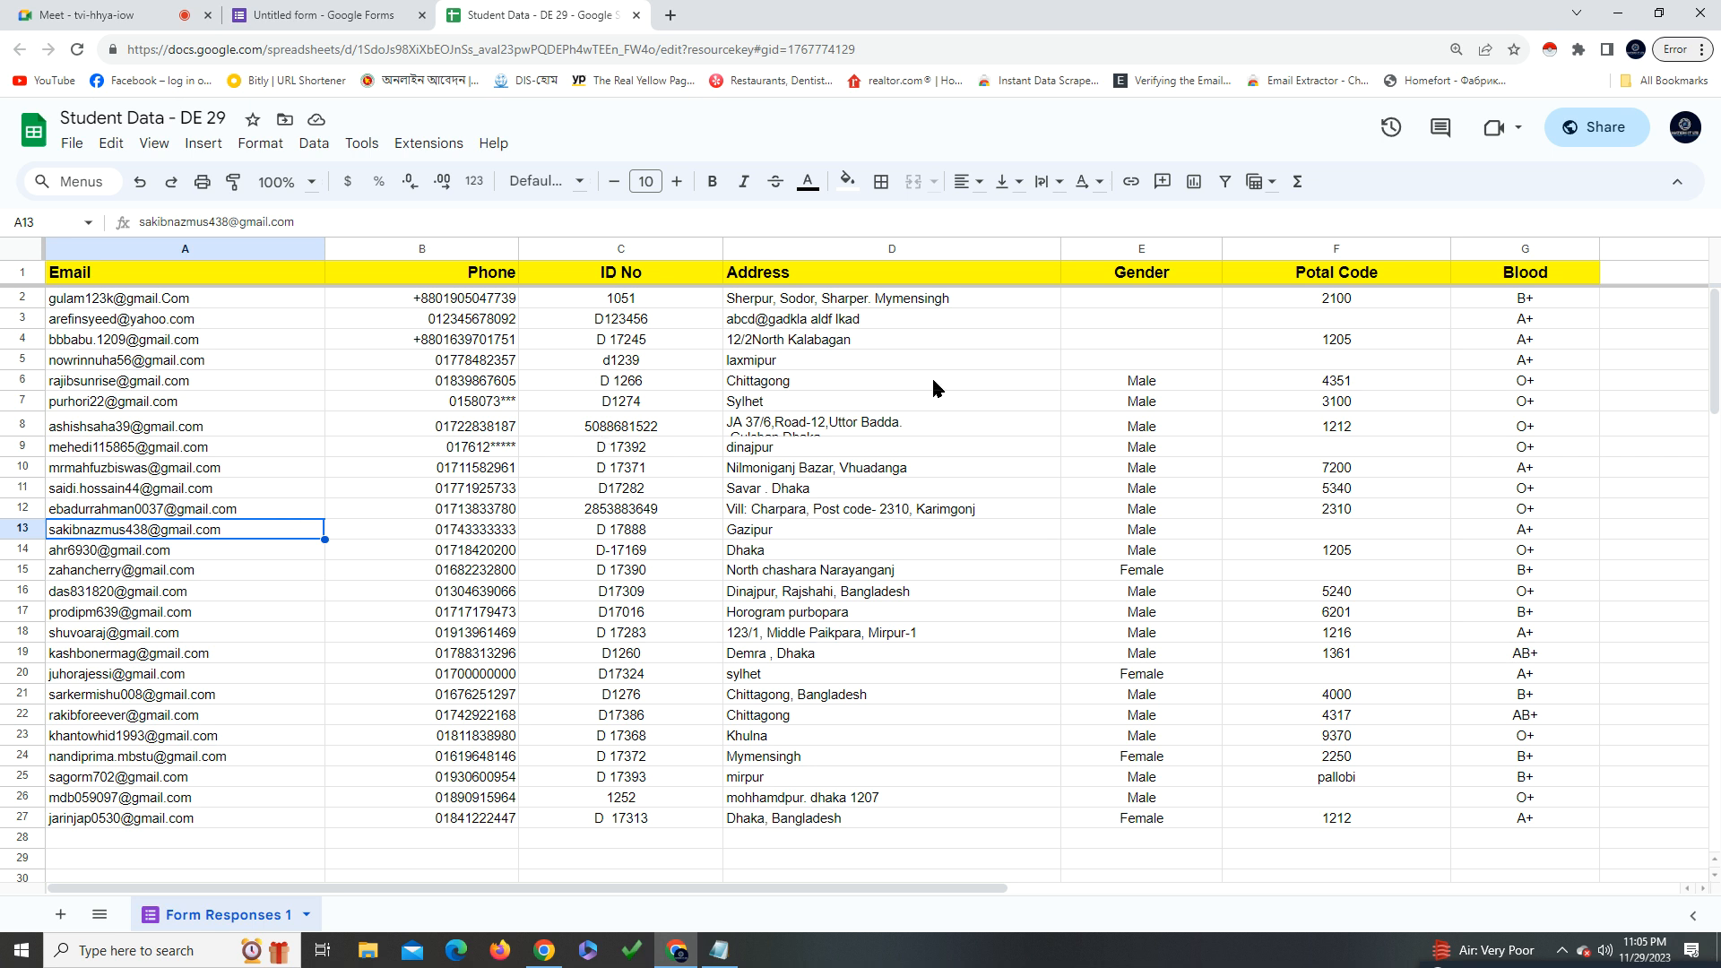
left_click(876, 427)
scroll(897, 433, "down", 3)
scroll(899, 434, "up", 3)
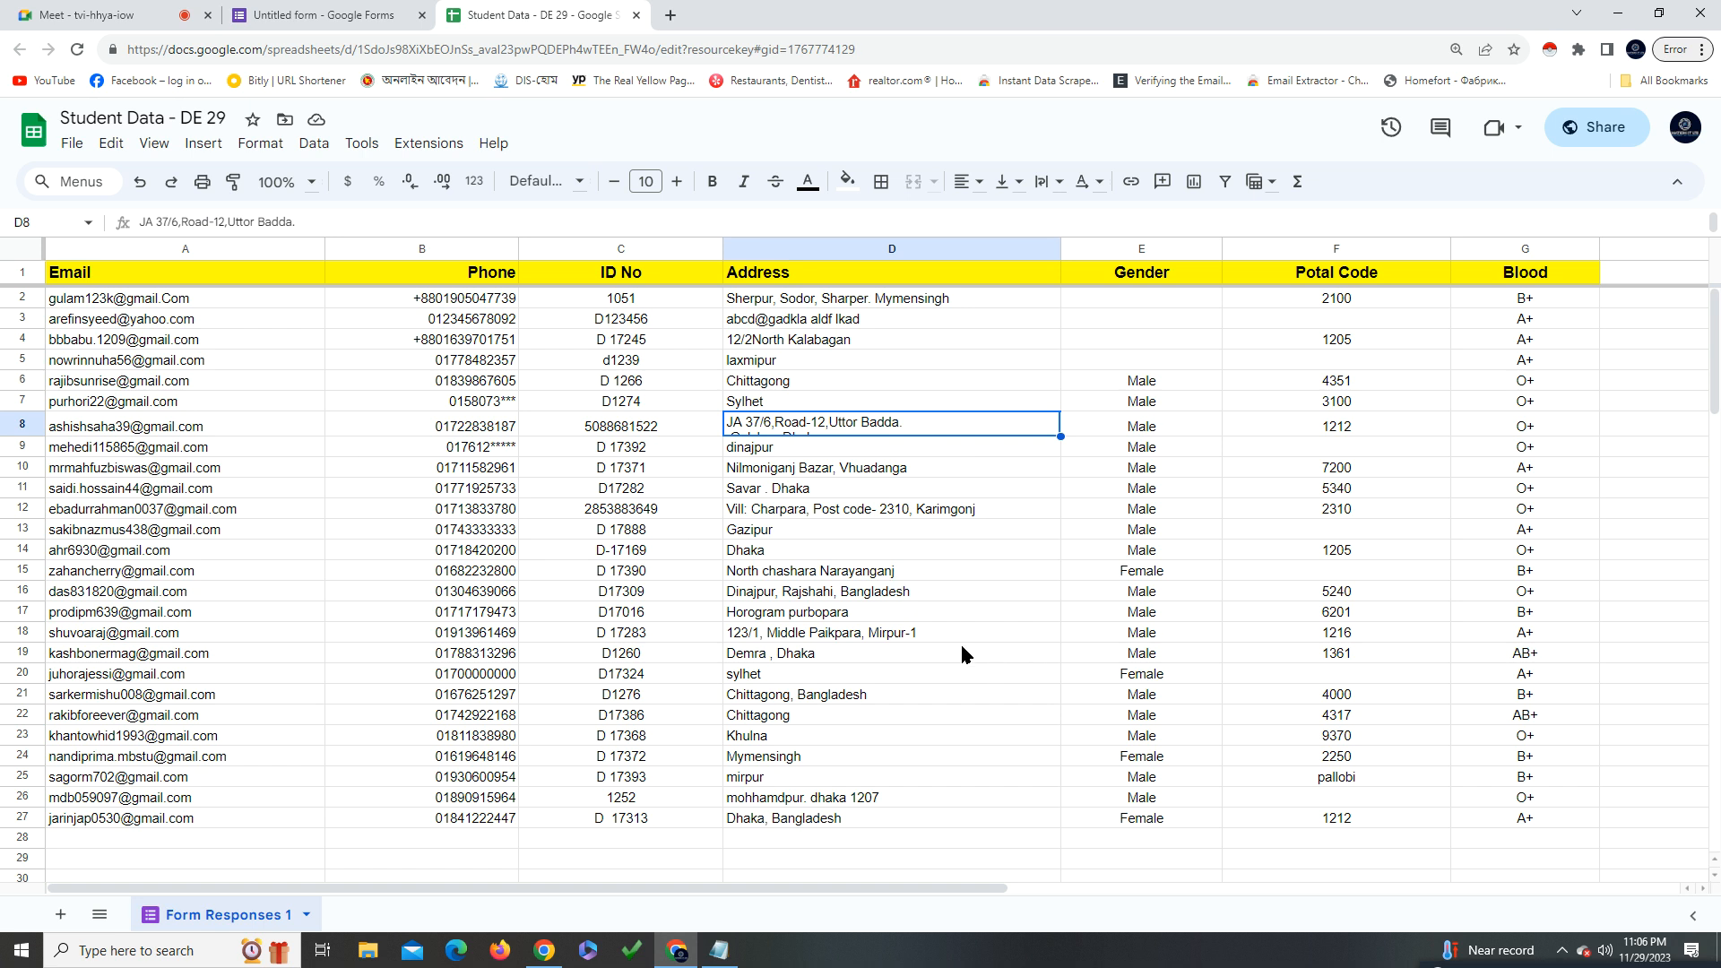
scroll(927, 573, "down", 2)
scroll(1030, 581, "up", 2)
Switch to the form editor and copy the form's shortened link from its send options
left_click(323, 15)
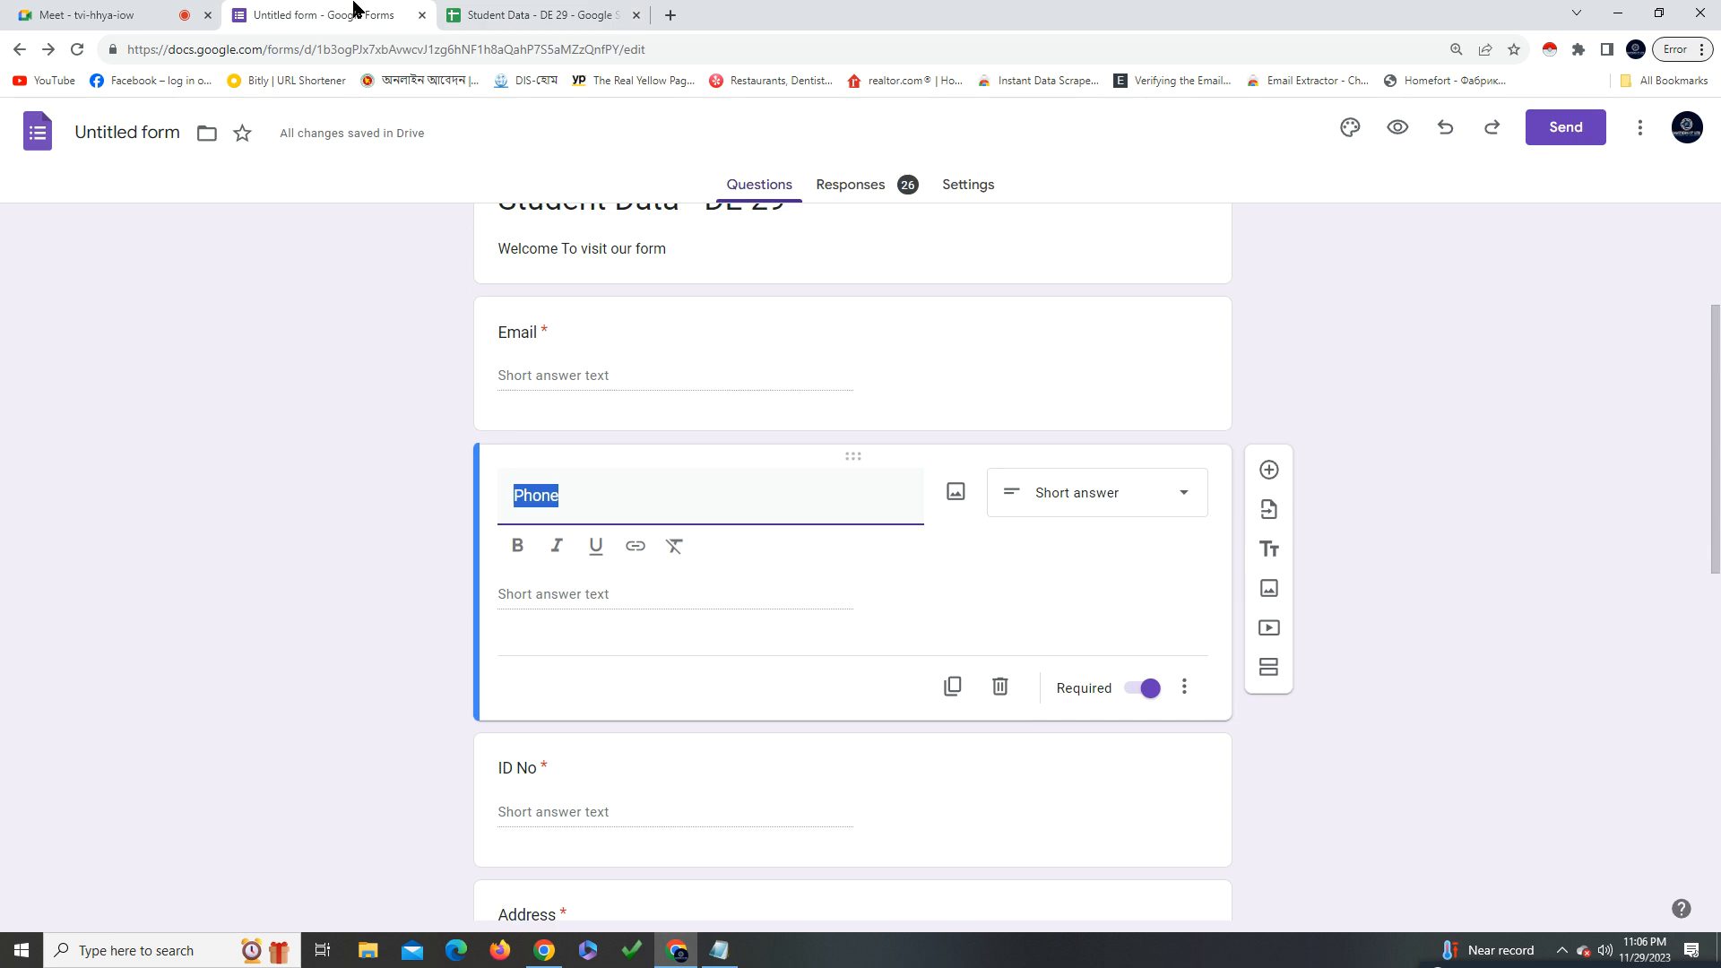
left_click(1559, 135)
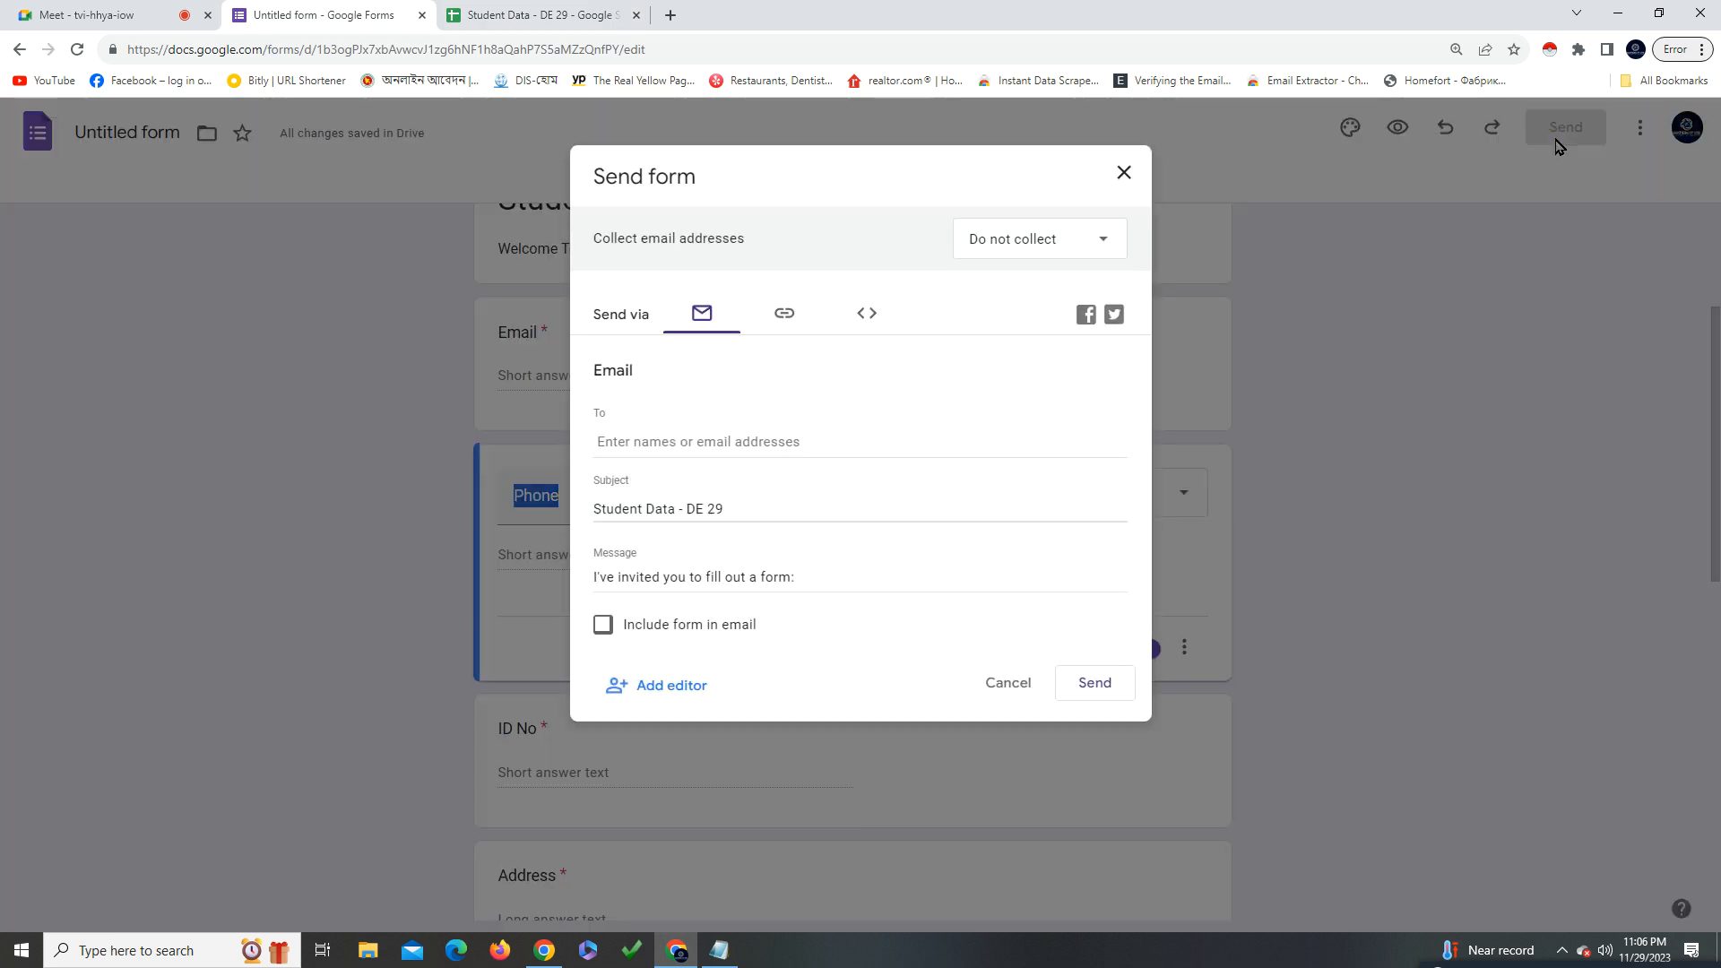
left_click(782, 312)
left_click(613, 438)
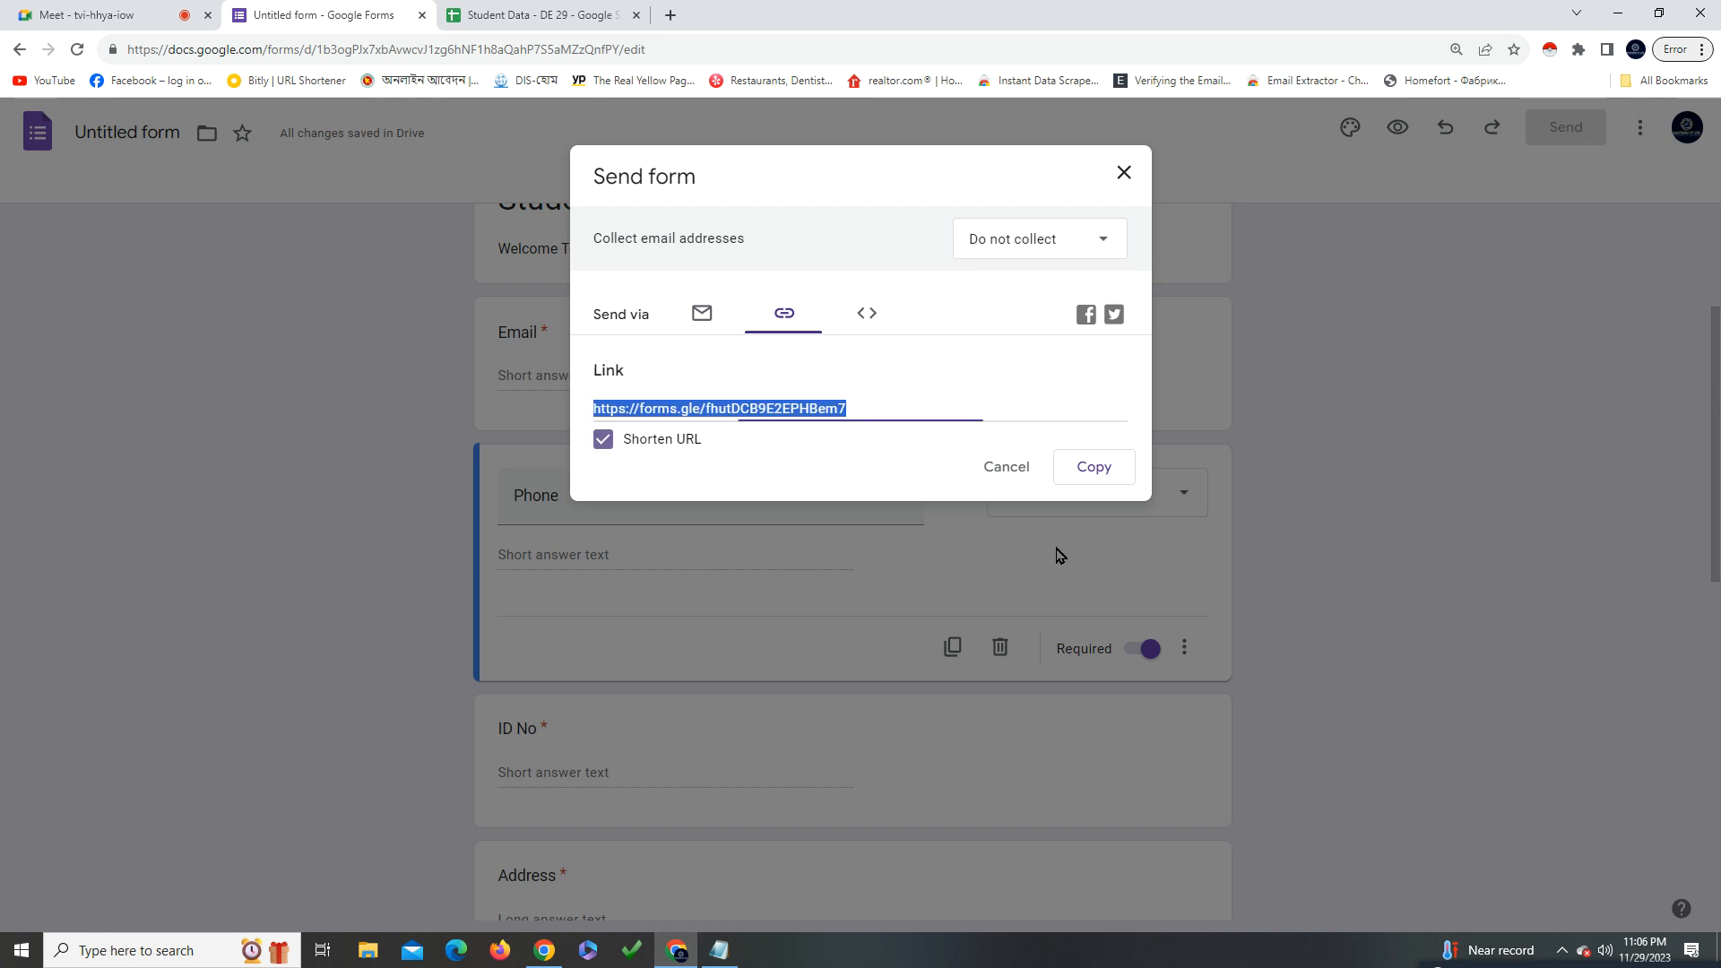
left_click(1128, 478)
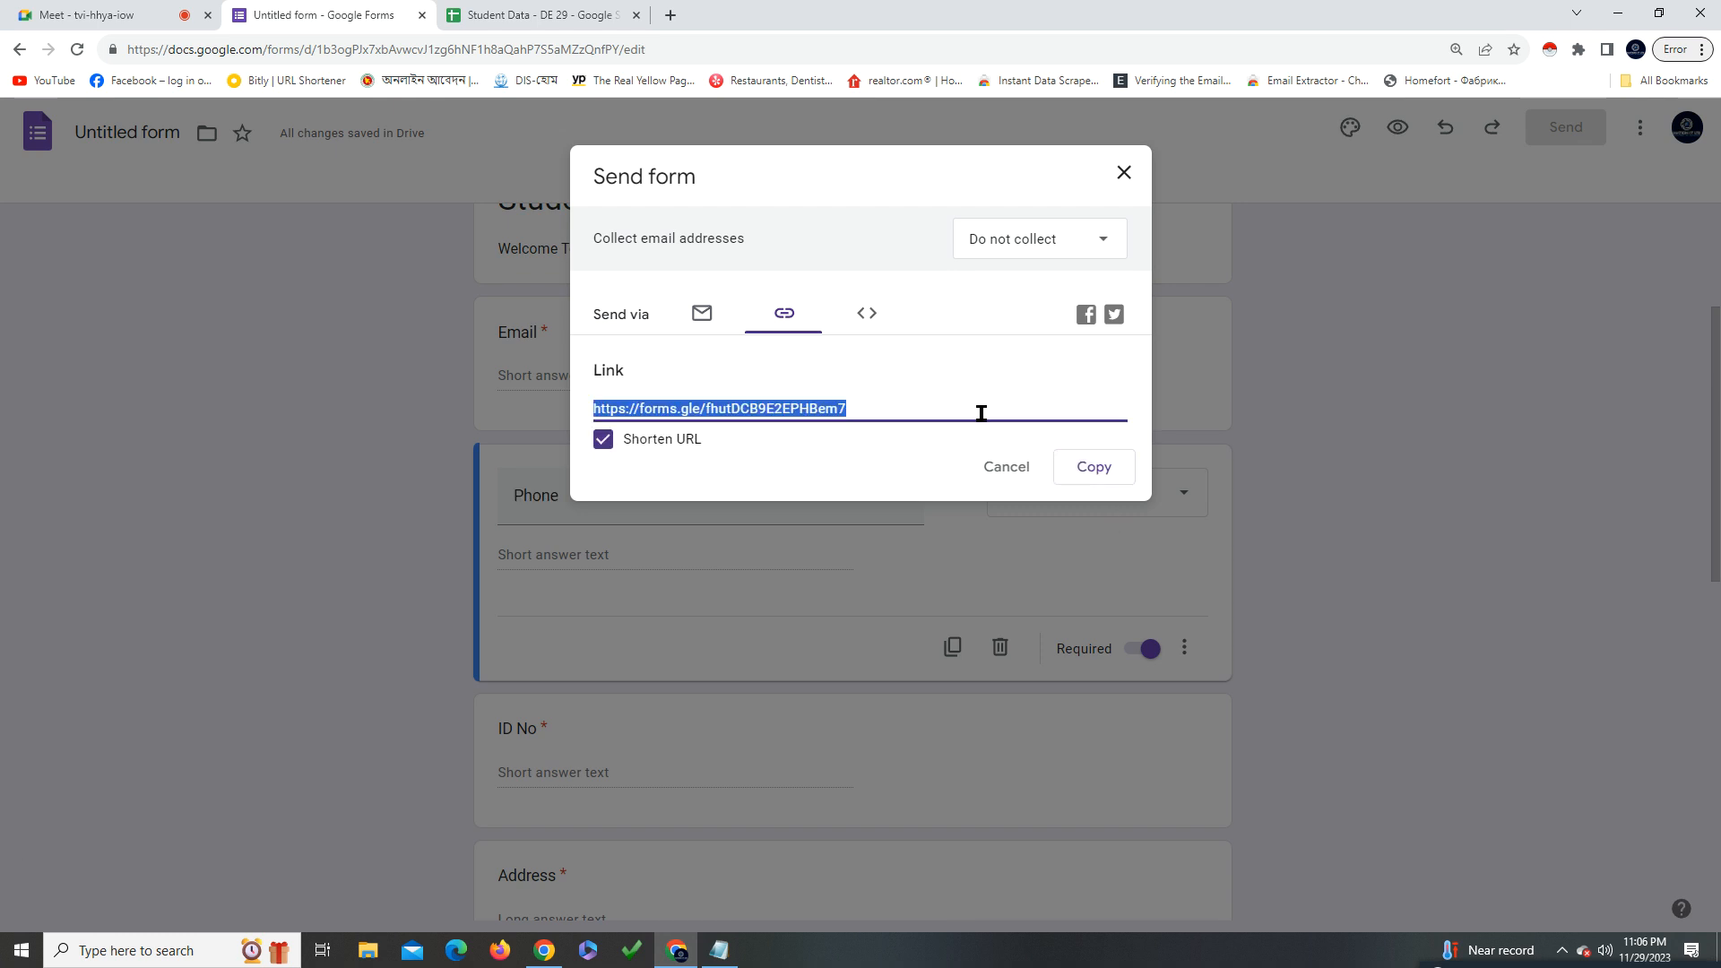
left_click(1124, 173)
Open the form's editor-sharing settings and copy the responder link from there
left_click(1566, 126)
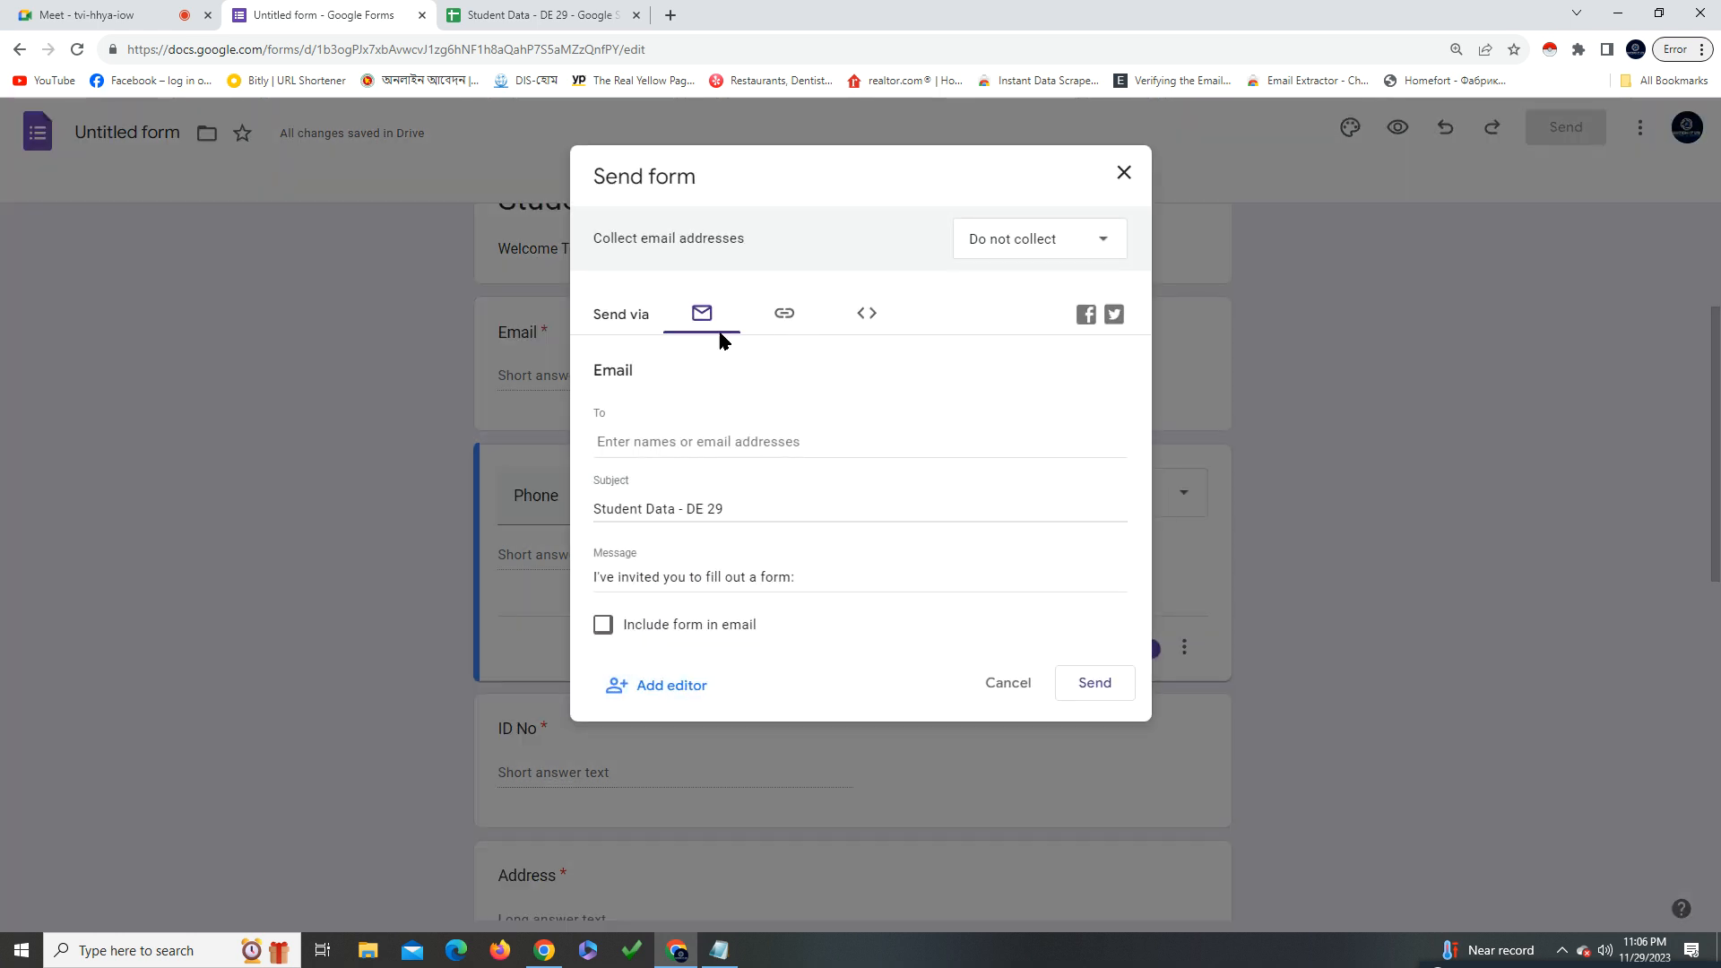
left_click(670, 686)
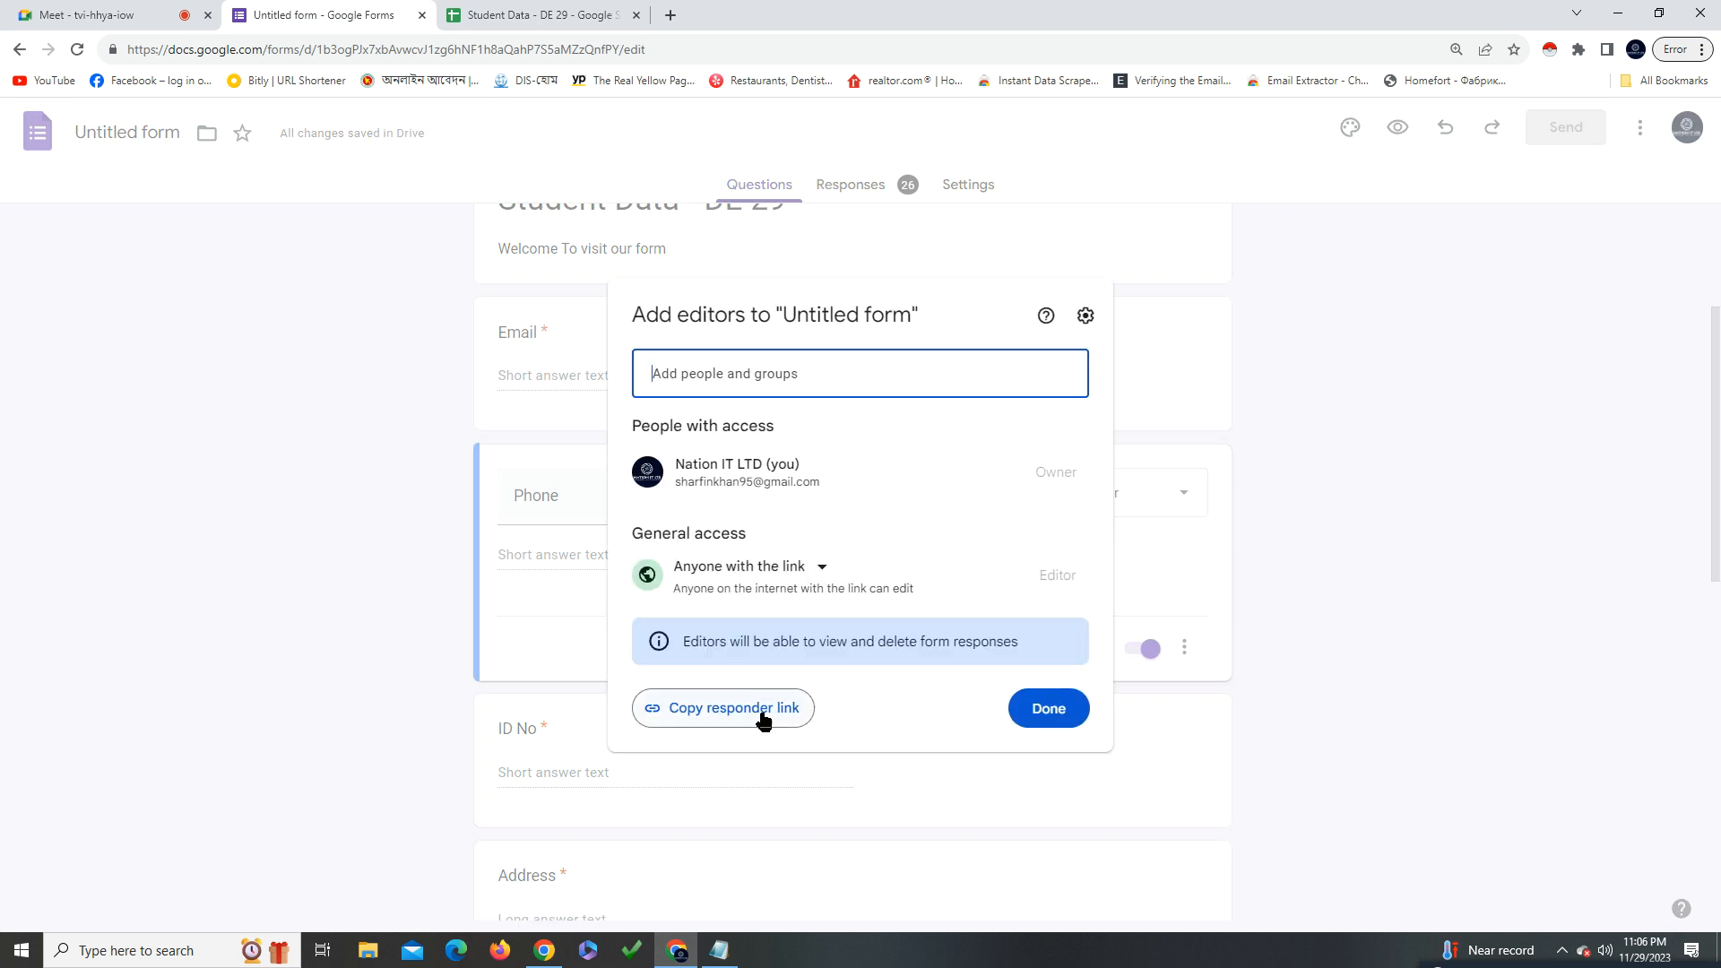
left_click(761, 713)
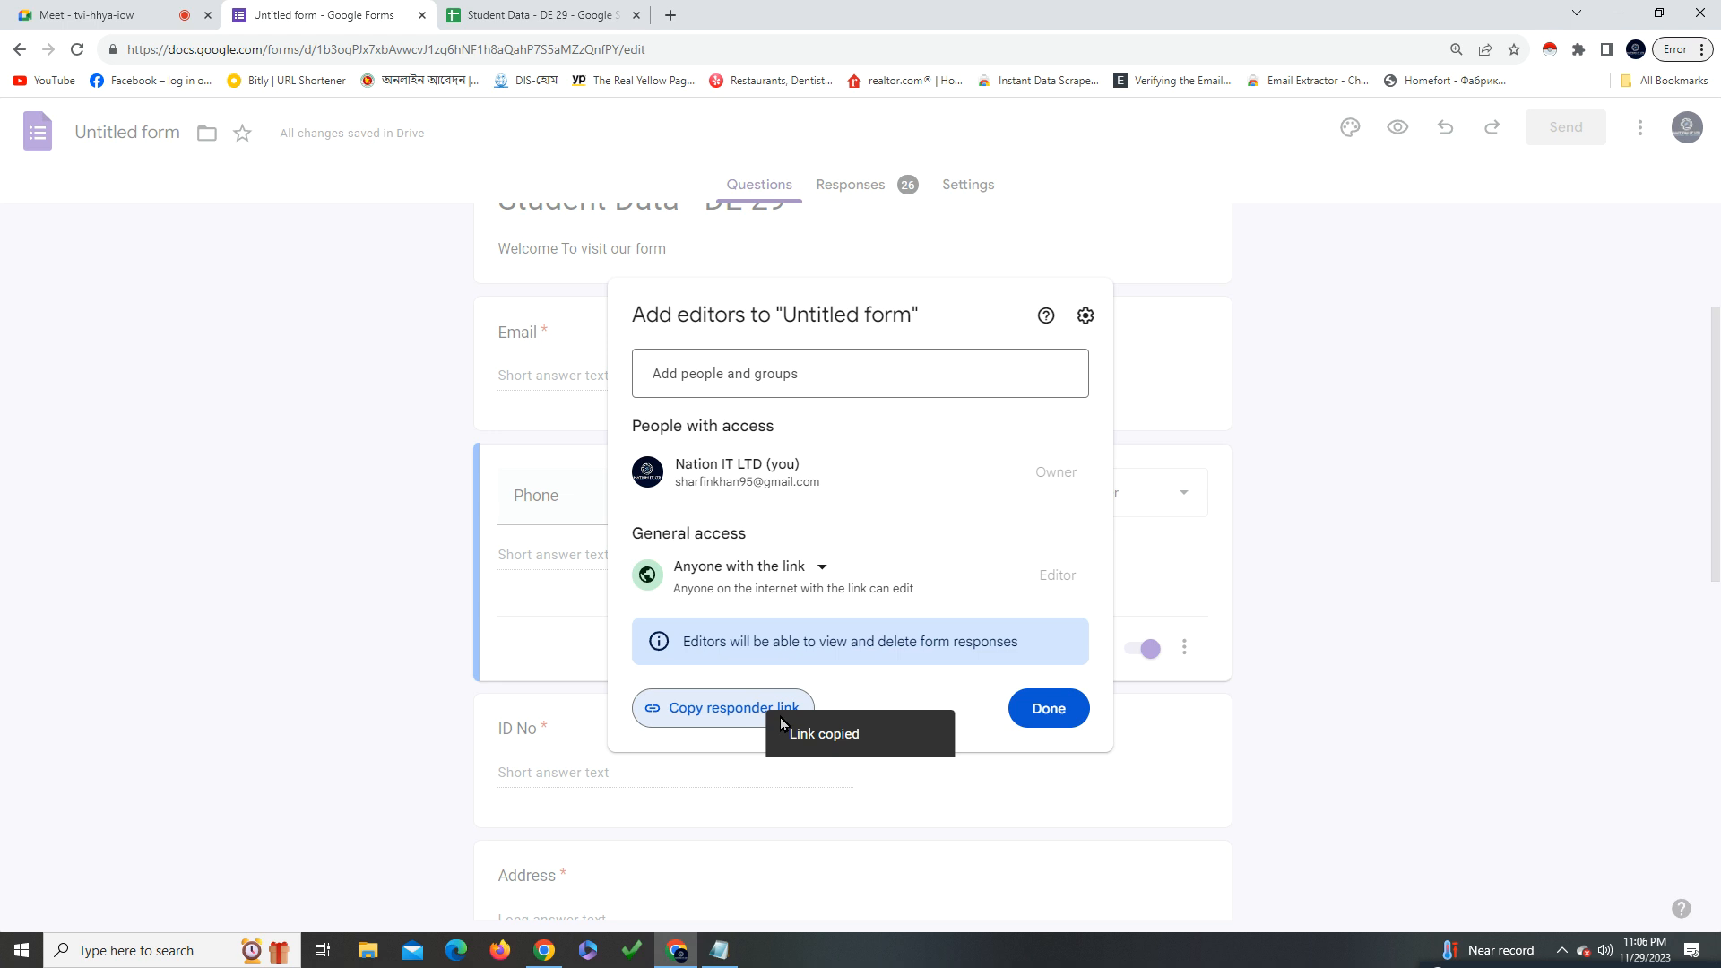
left_click(1053, 710)
Copy the form's sharing link again with URL shortening enabled, then close the send options
left_click(1558, 145)
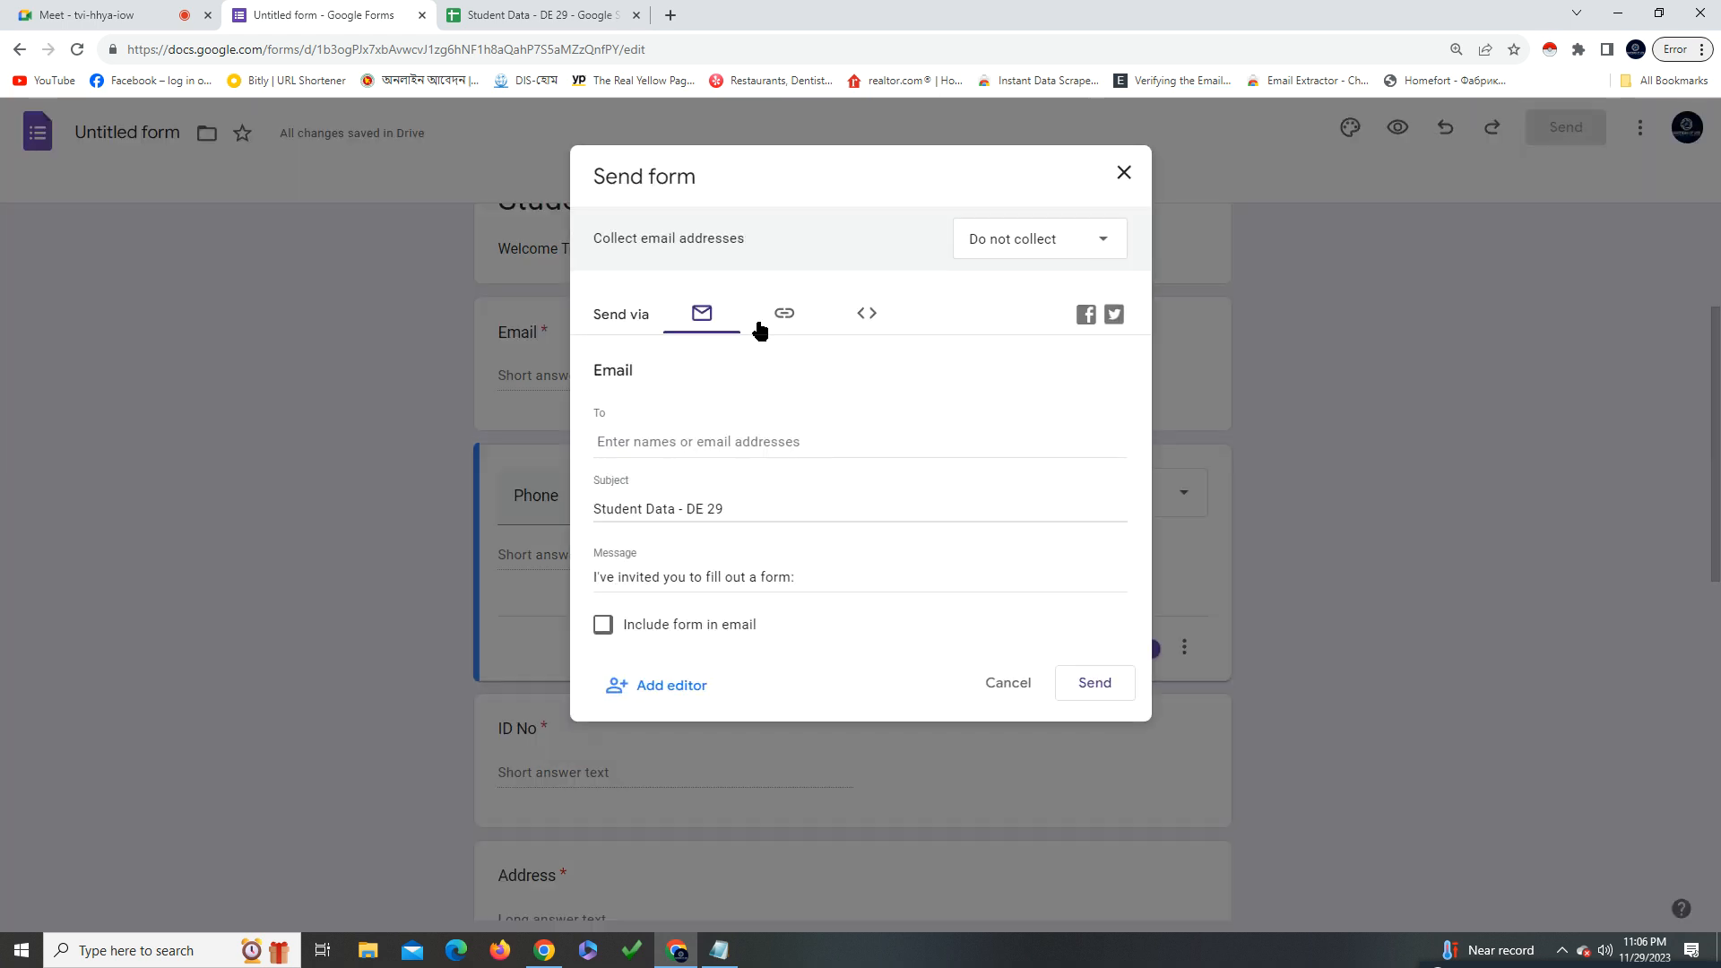
left_click(760, 322)
left_click(653, 443)
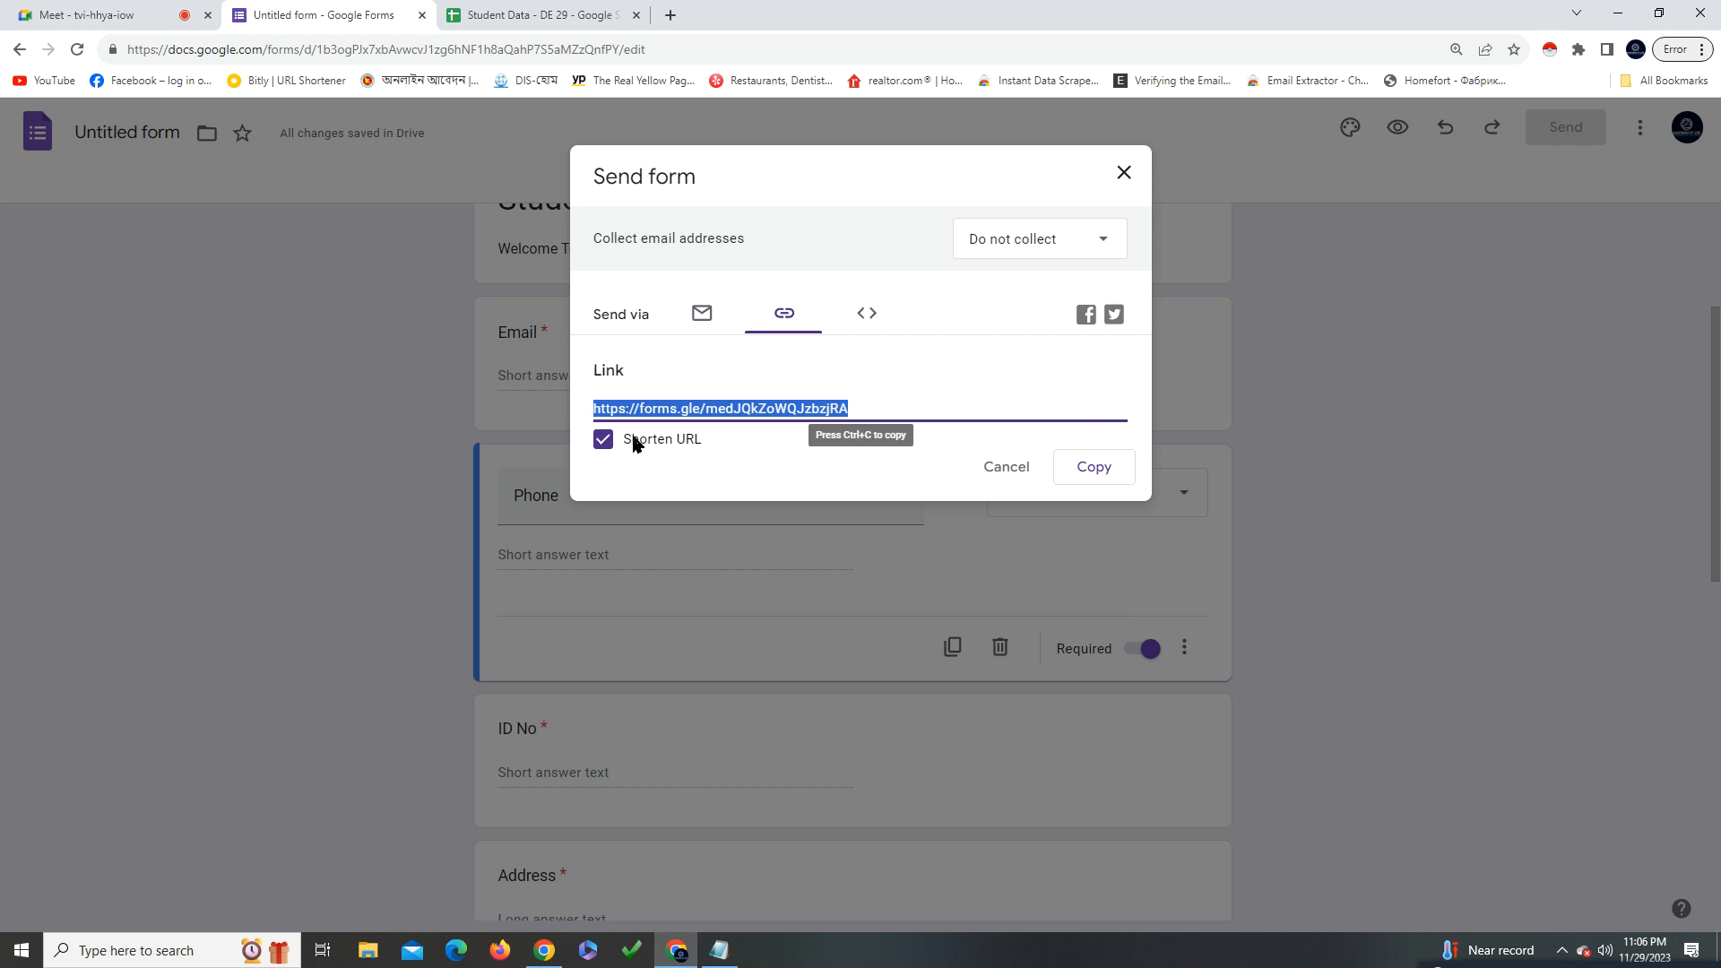
left_click(1109, 465)
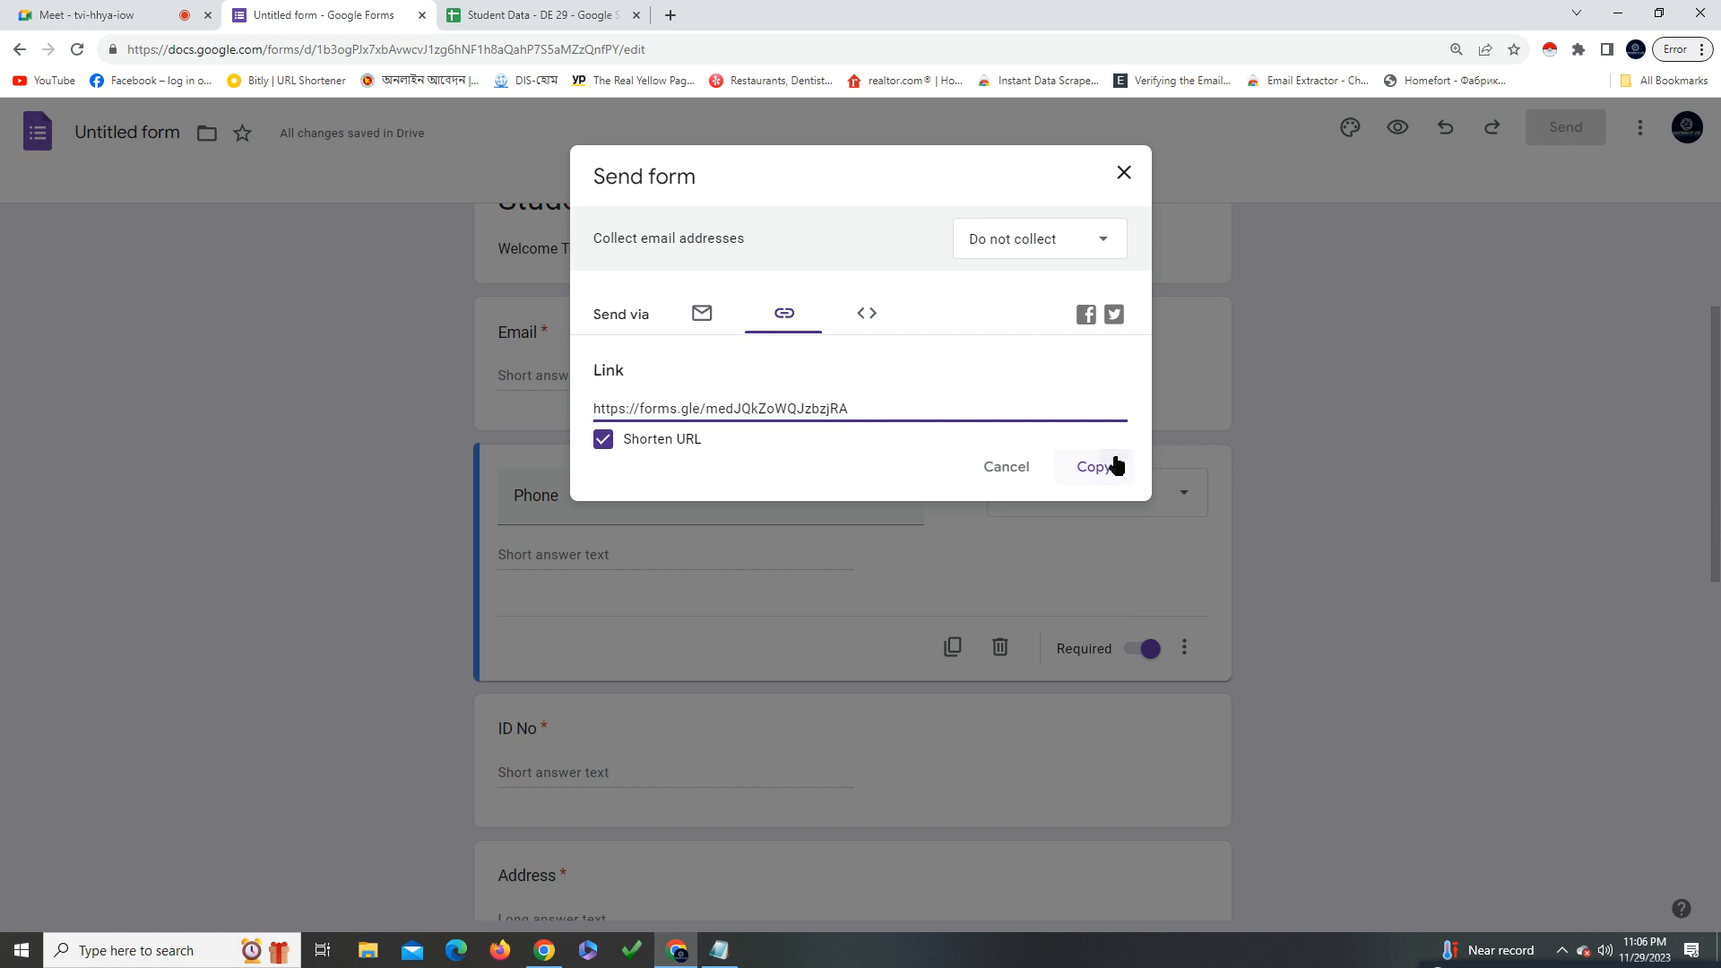
left_click(1120, 172)
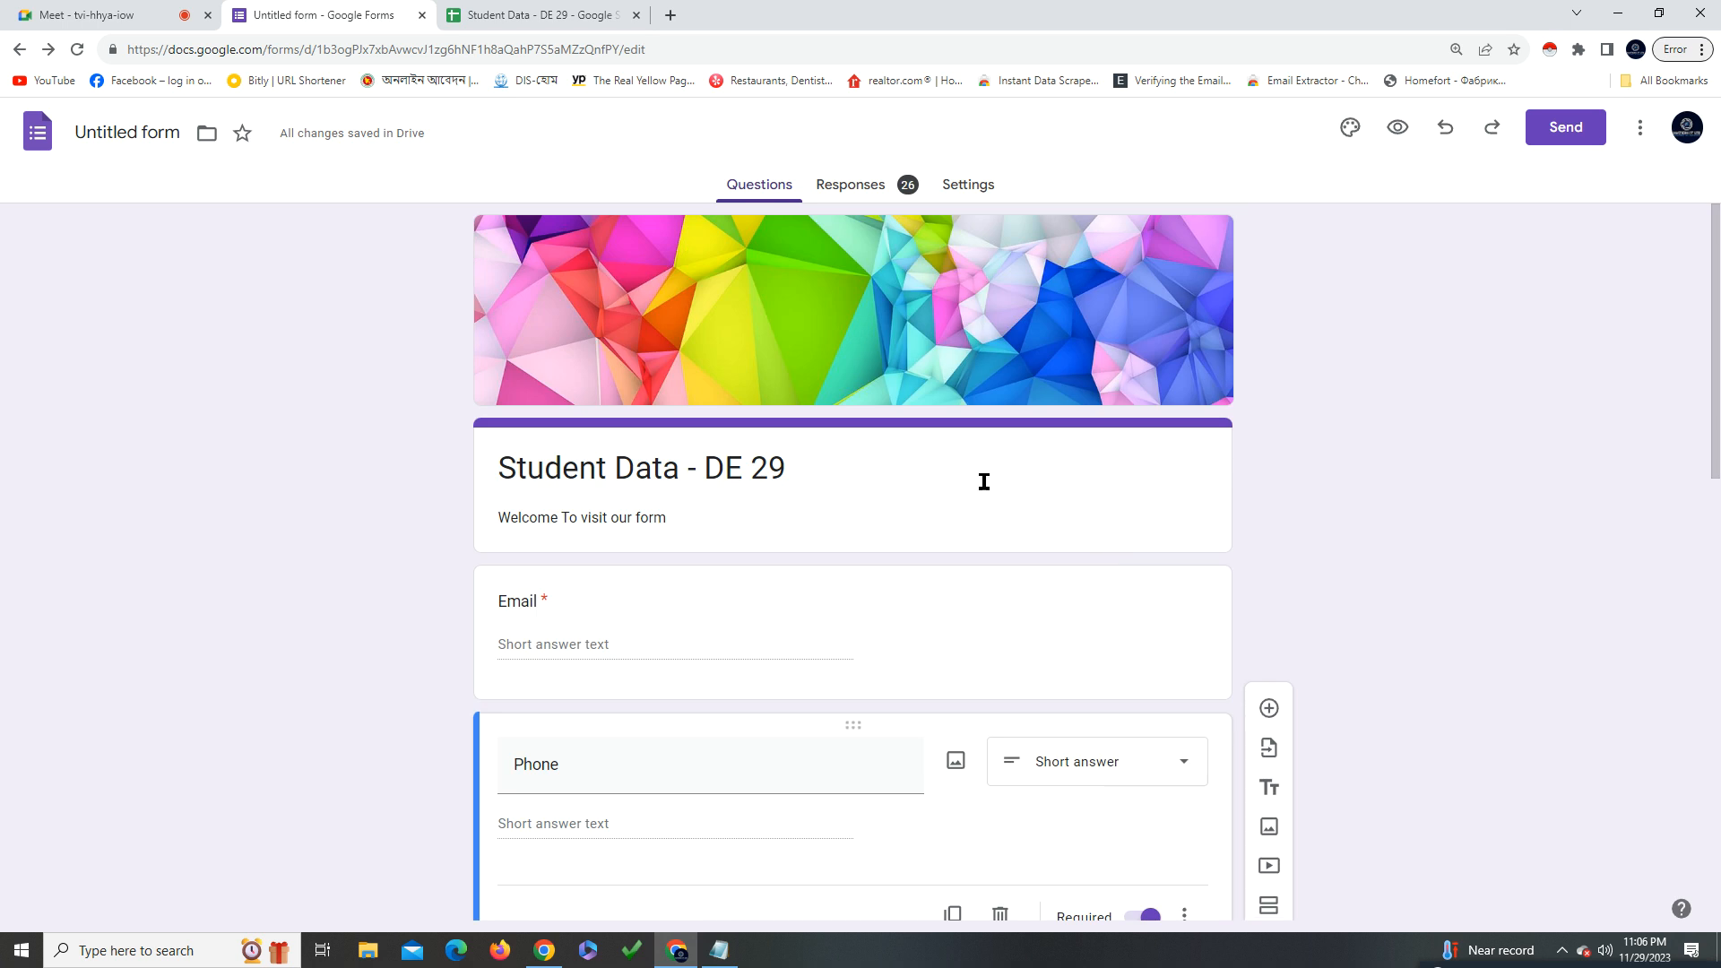
View the response summary, then preview the form as a respondent and review its questions from Email to Blood
left_click(852, 195)
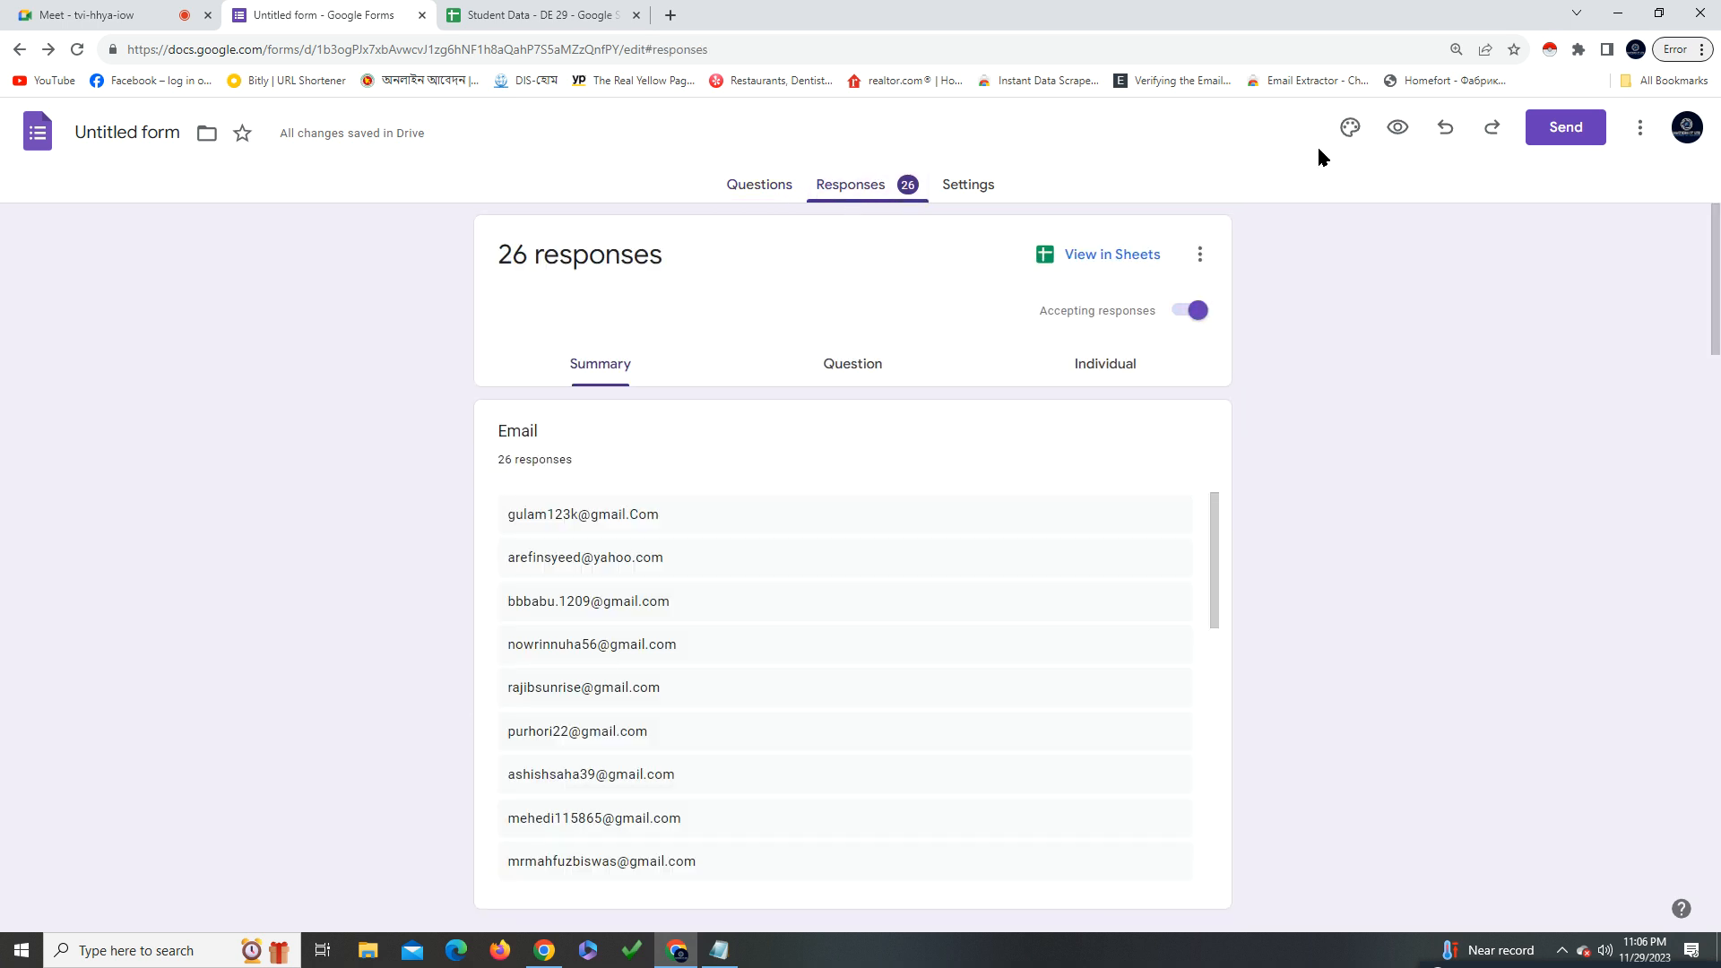
left_click(1398, 130)
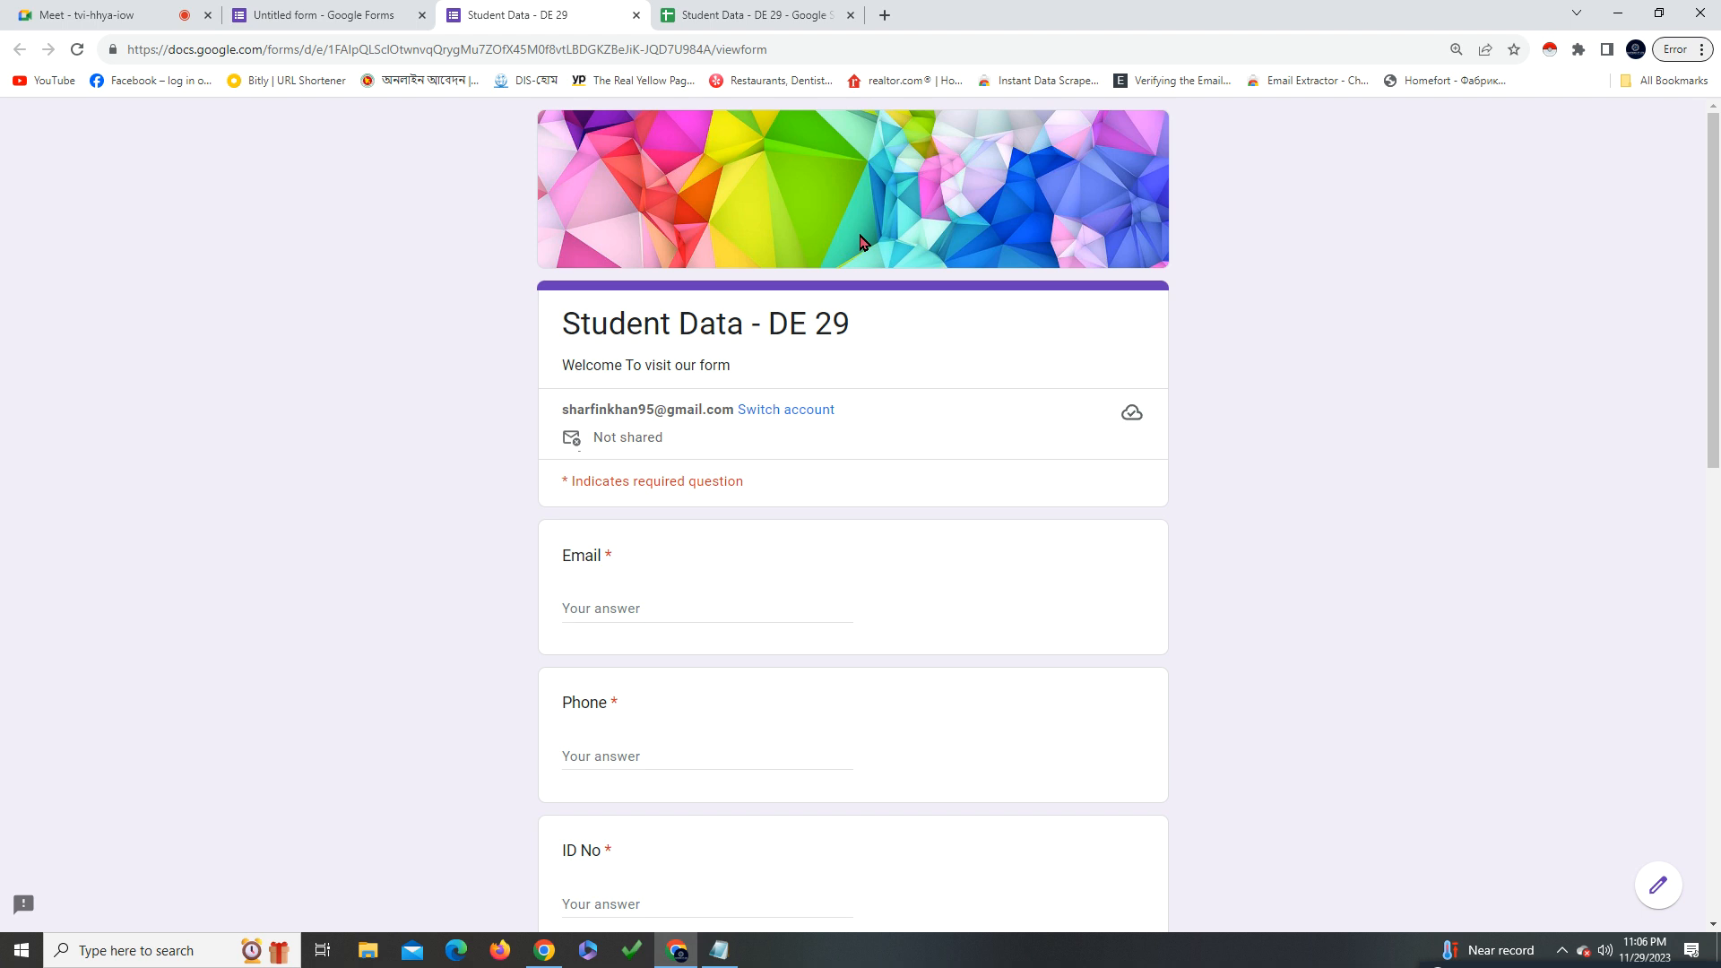
scroll(863, 248, "down", 1)
scroll(863, 269, "down", 10)
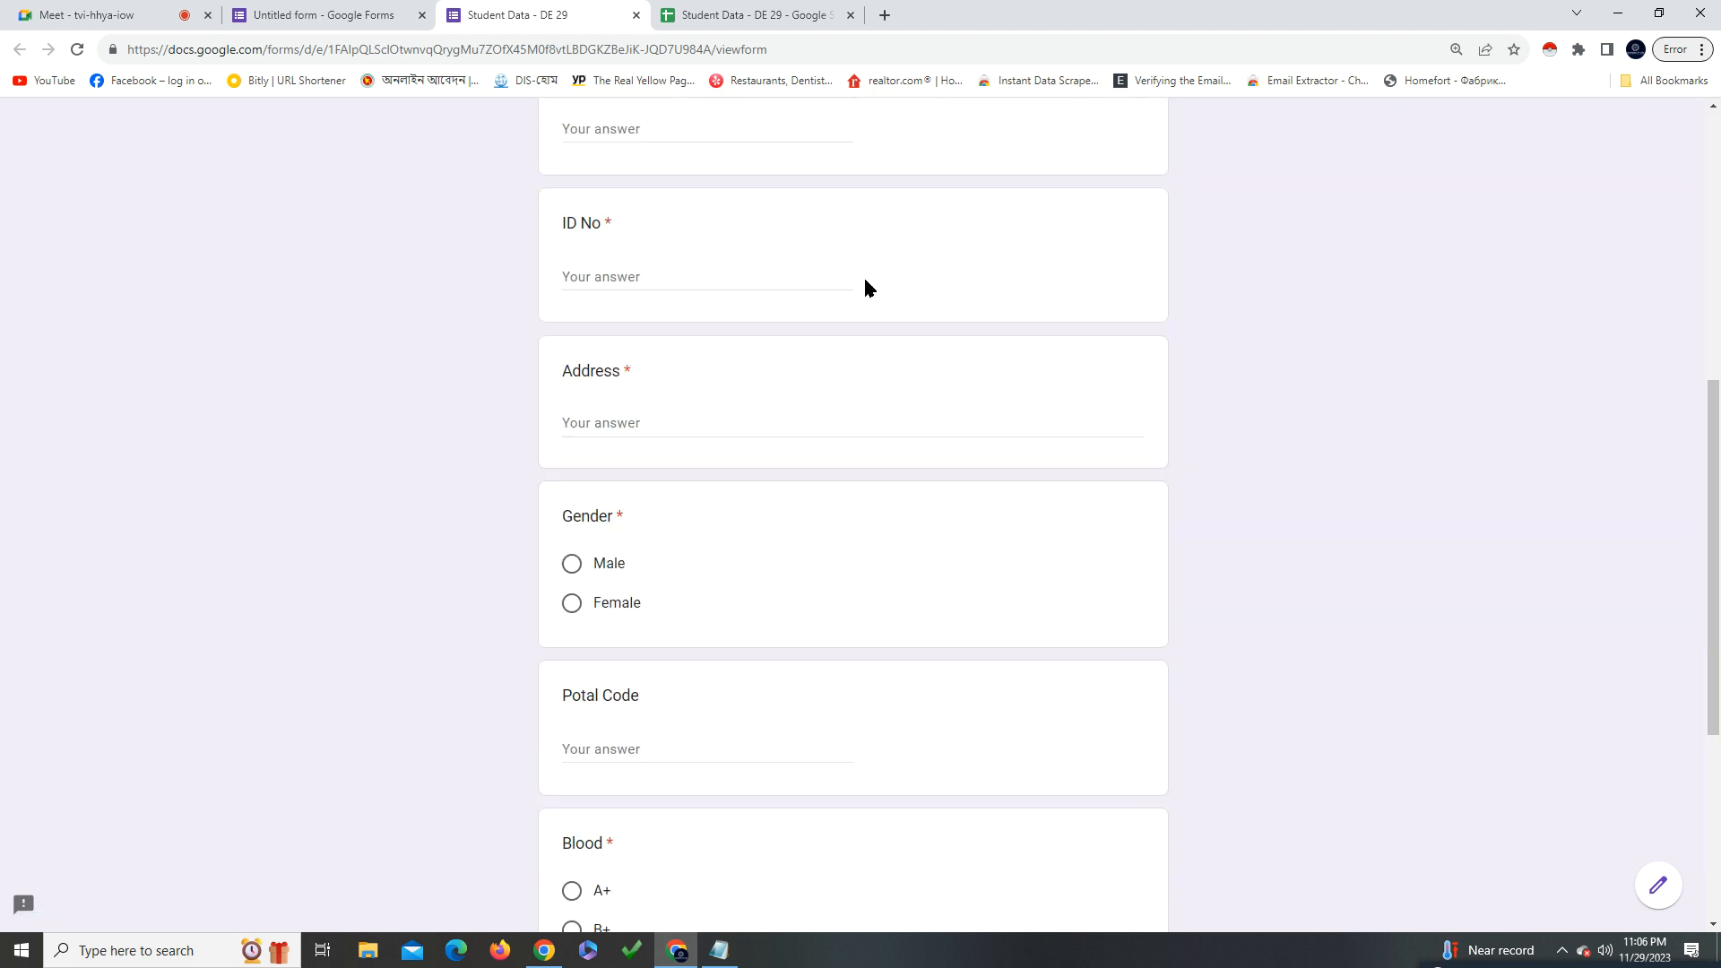
scroll(868, 286, "up", 12)
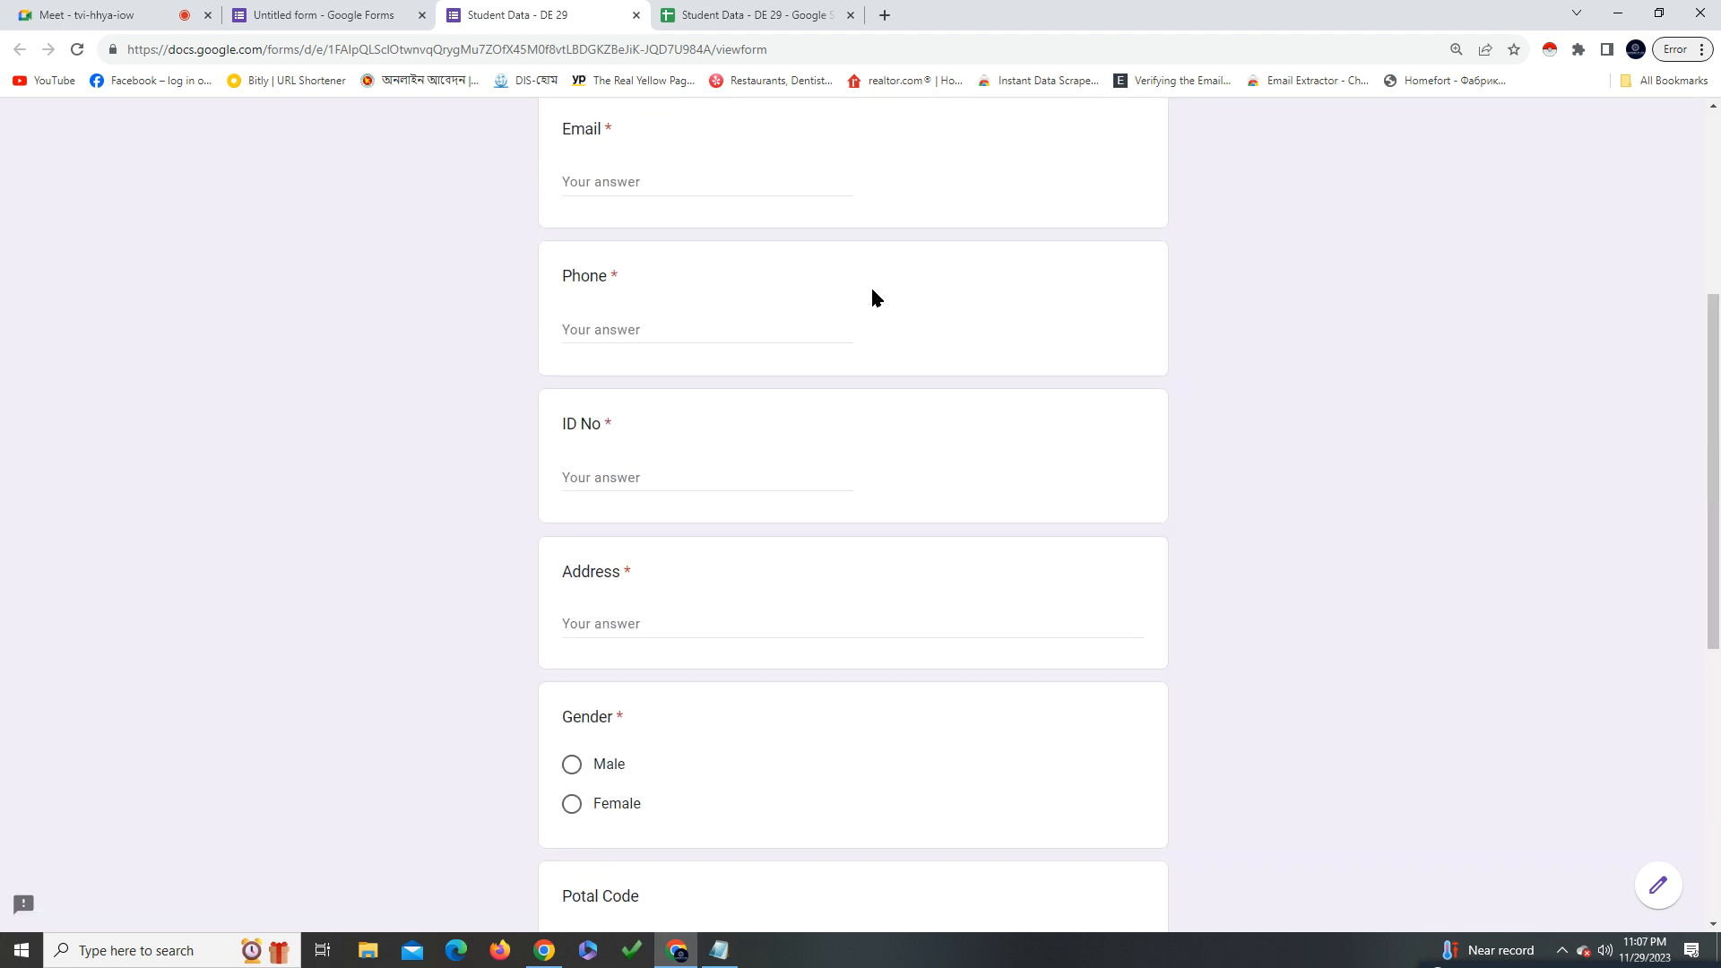
scroll(564, 565, "down", 2)
scroll(583, 568, "up", 2)
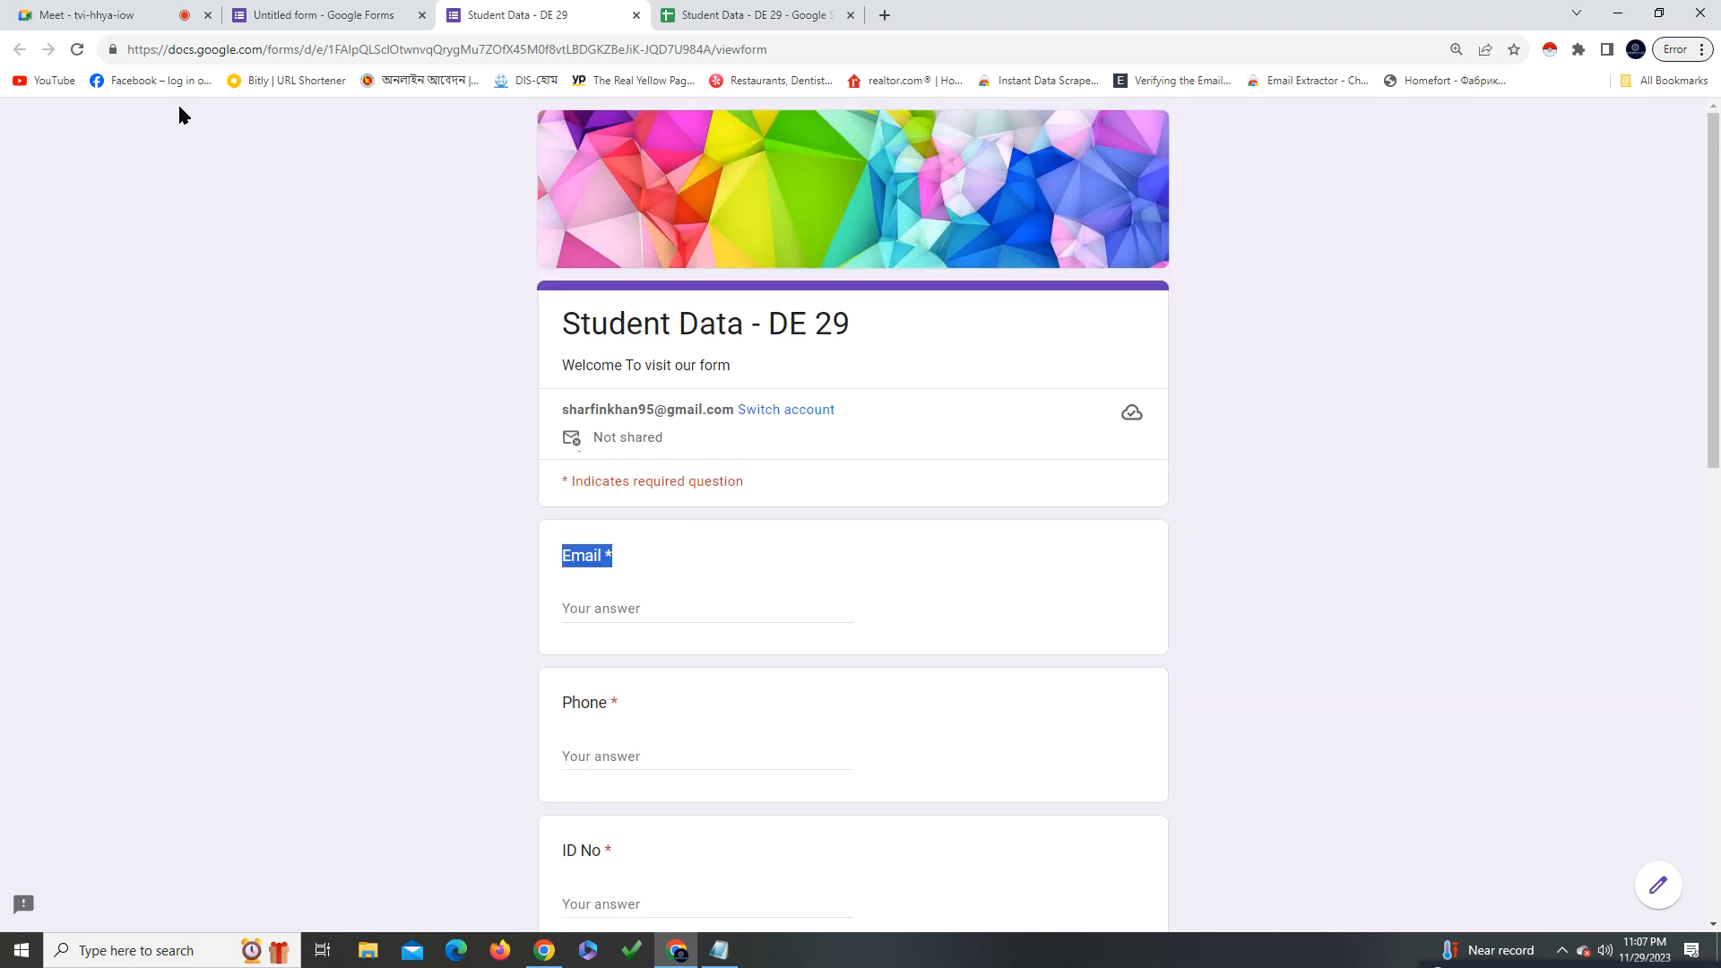
left_click(77, 50)
left_click(675, 578)
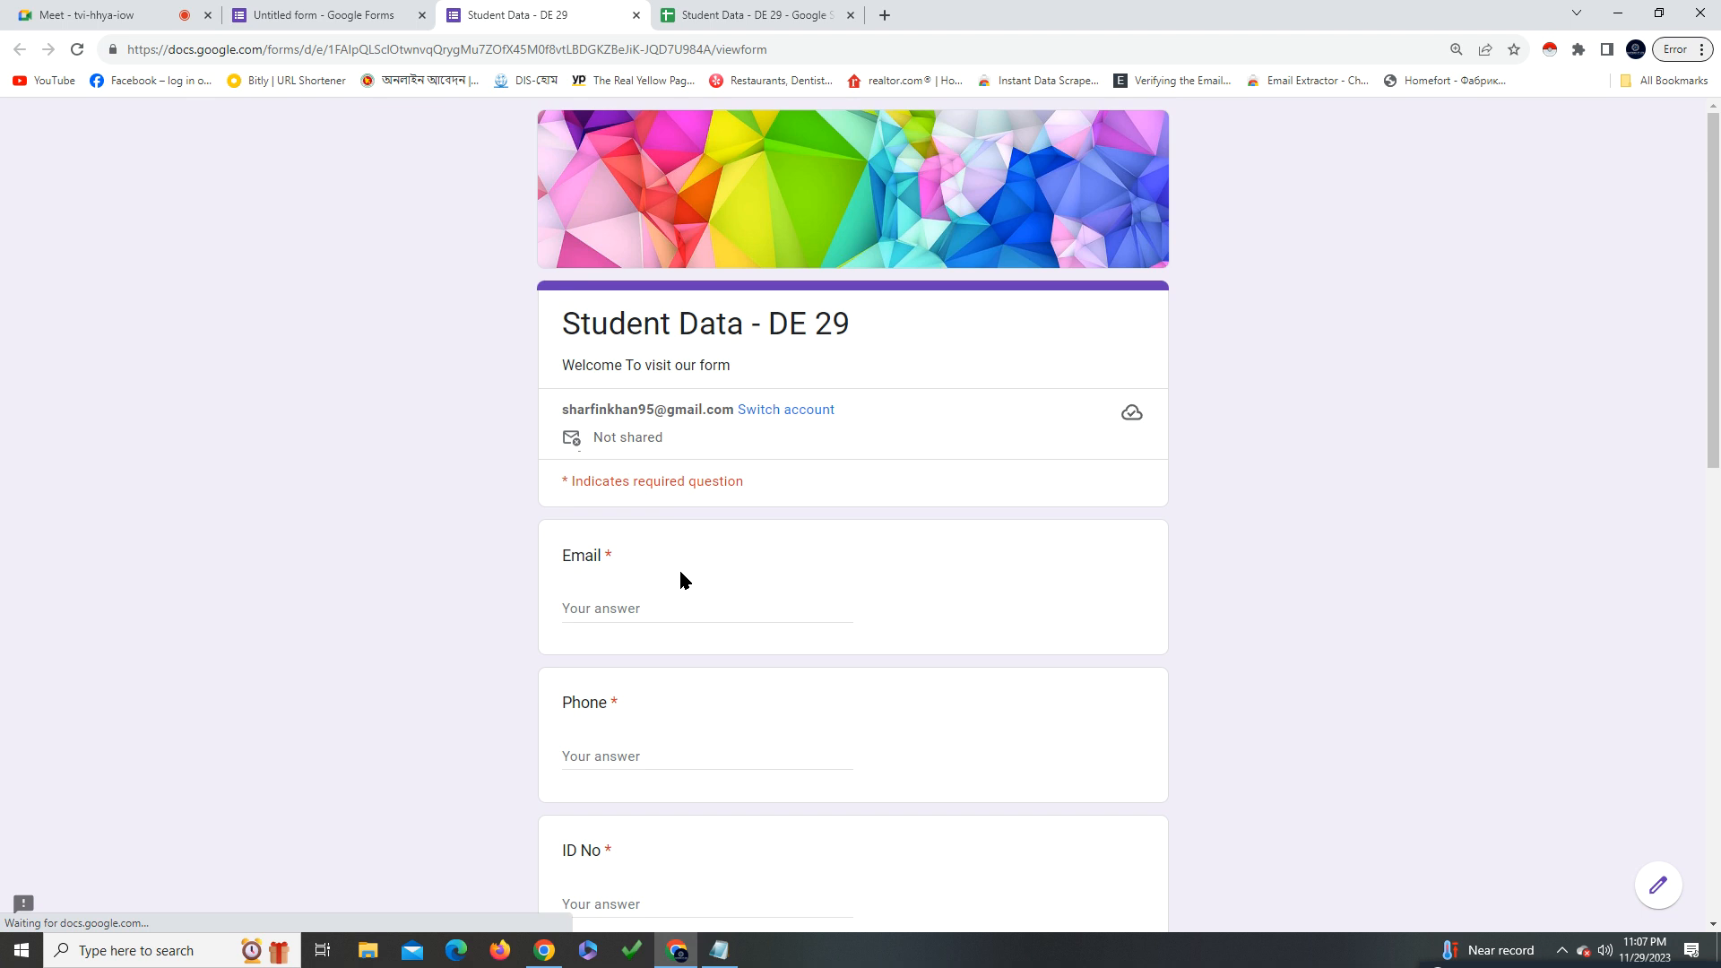
scroll(760, 560, "down", 1)
Return to the form editor's questions, add a new question after Email and move it above the Email question
left_click(346, 12)
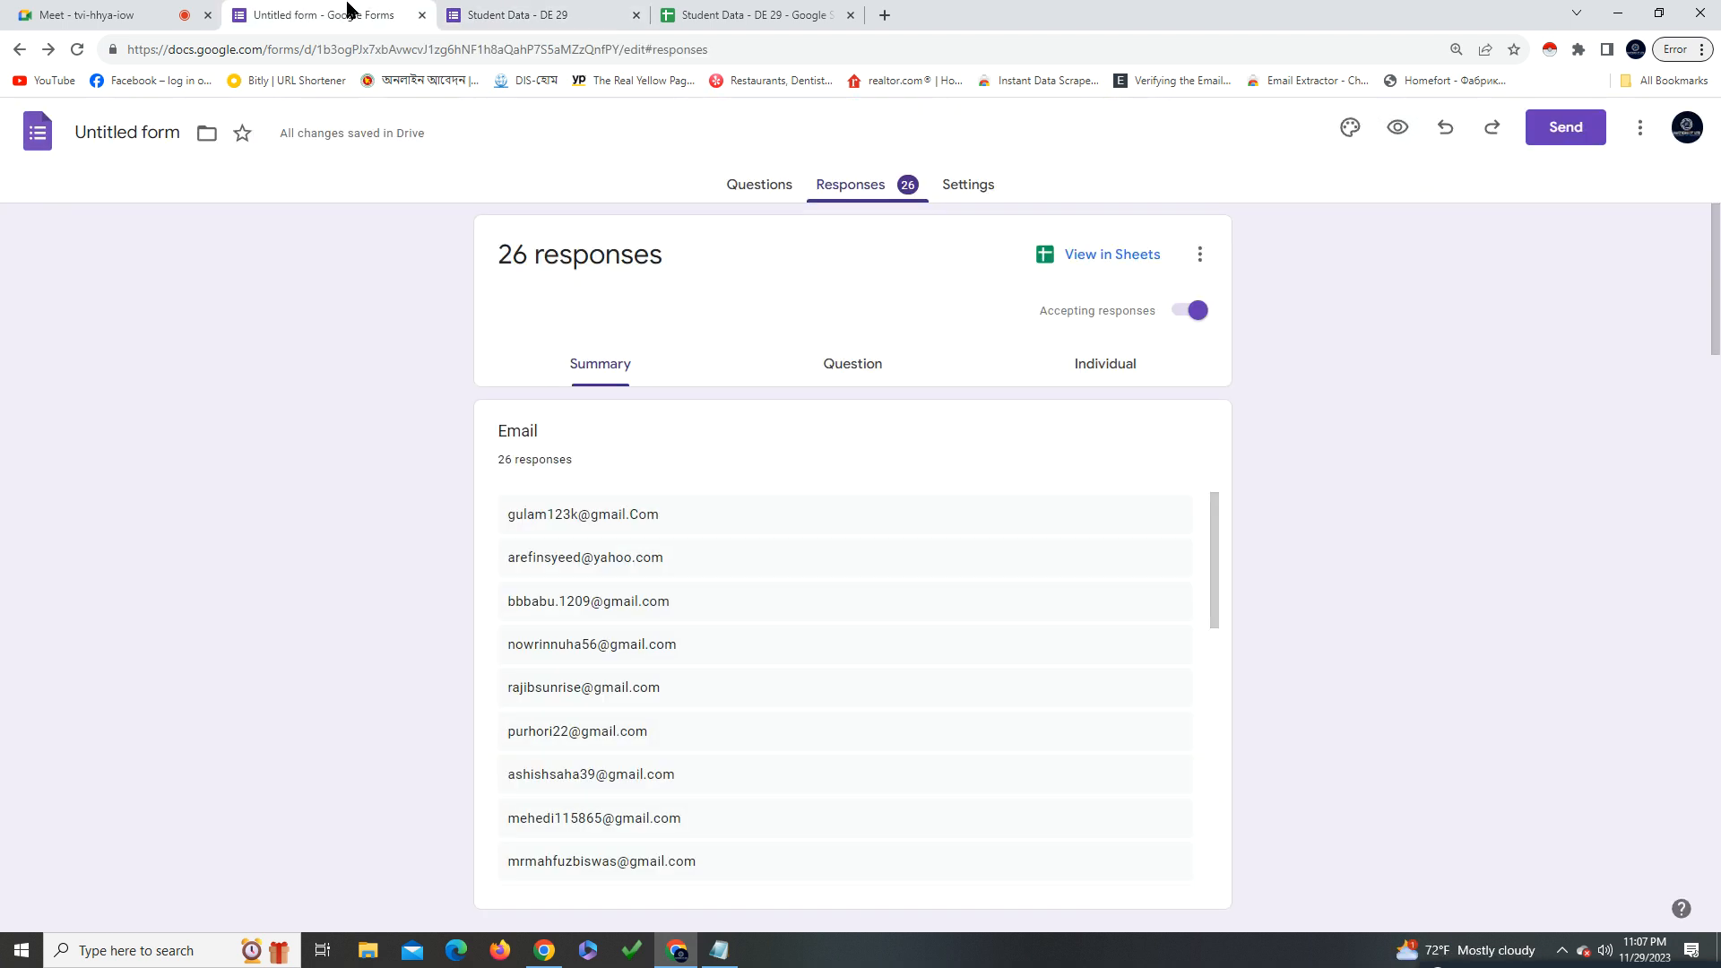
left_click(754, 186)
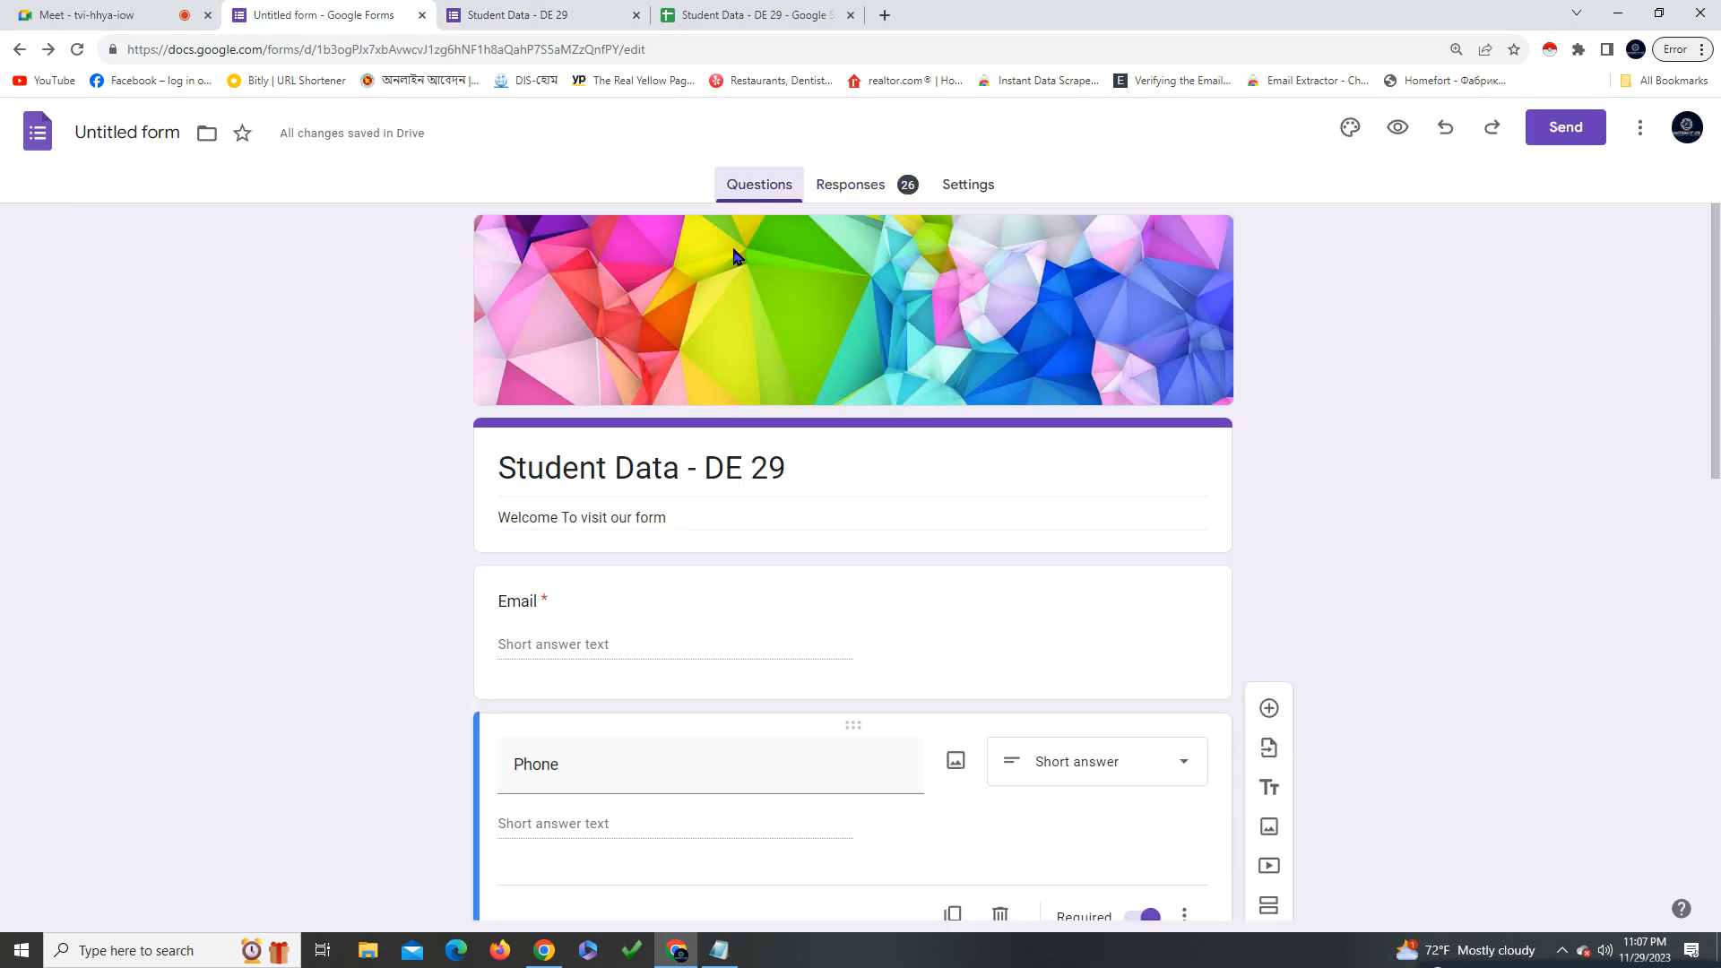
scroll(697, 599, "down", 4)
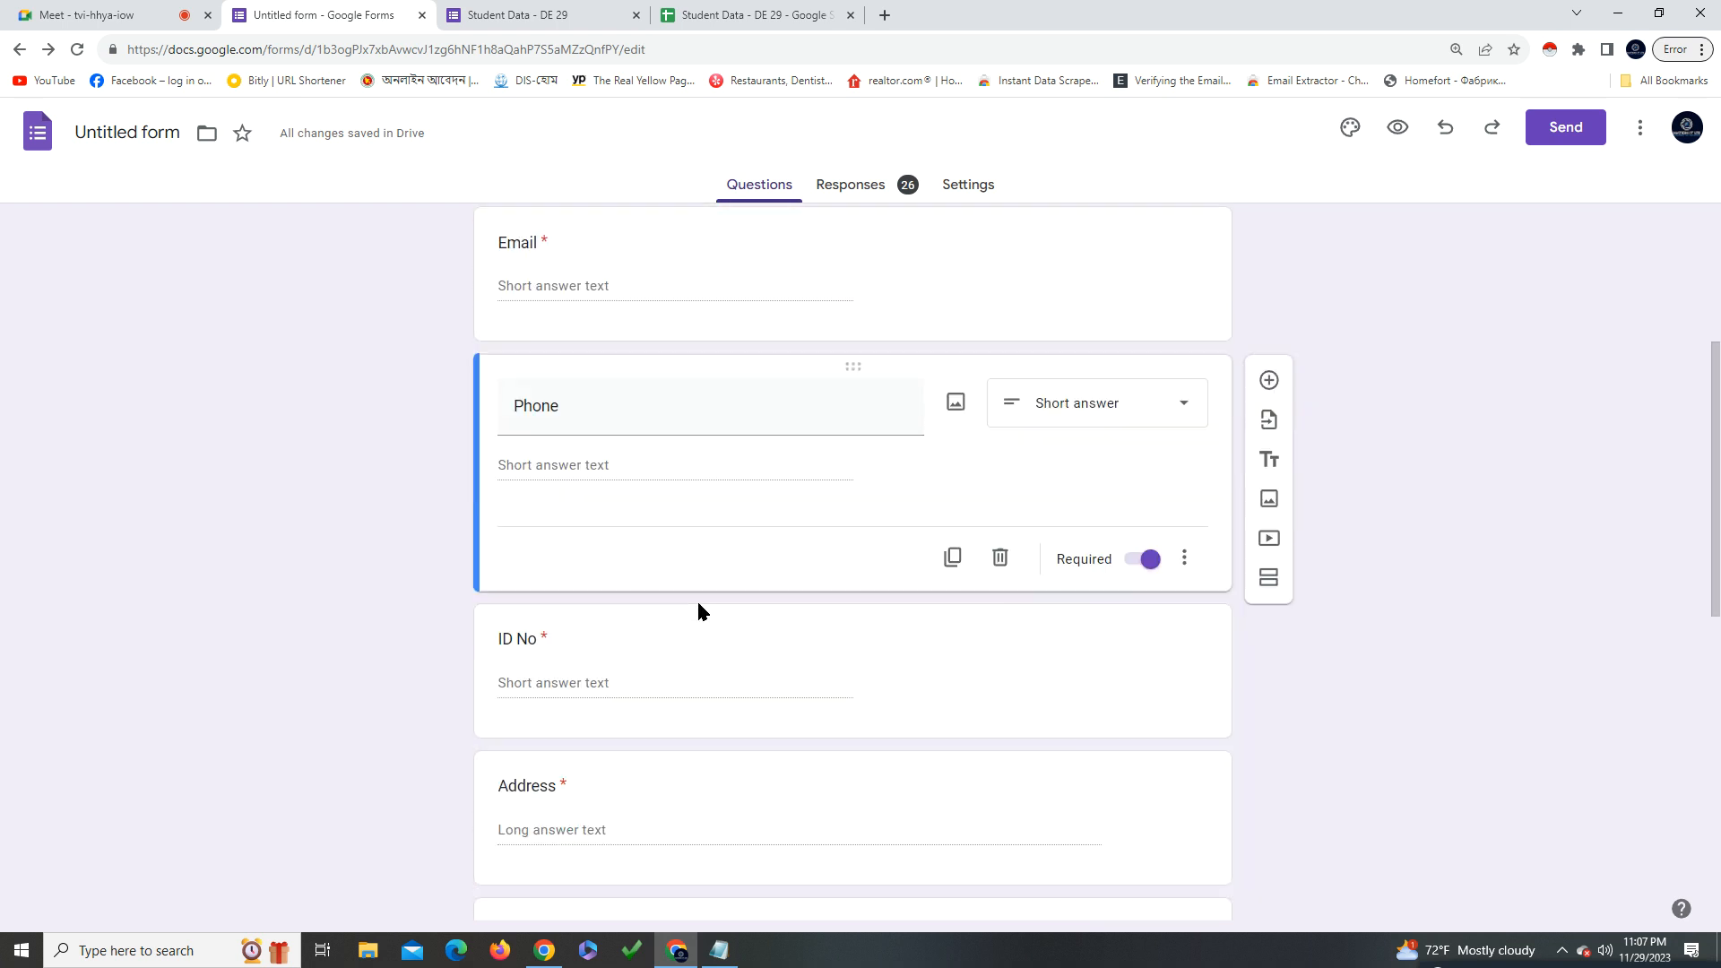
scroll(698, 600, "up", 4)
left_click(551, 538)
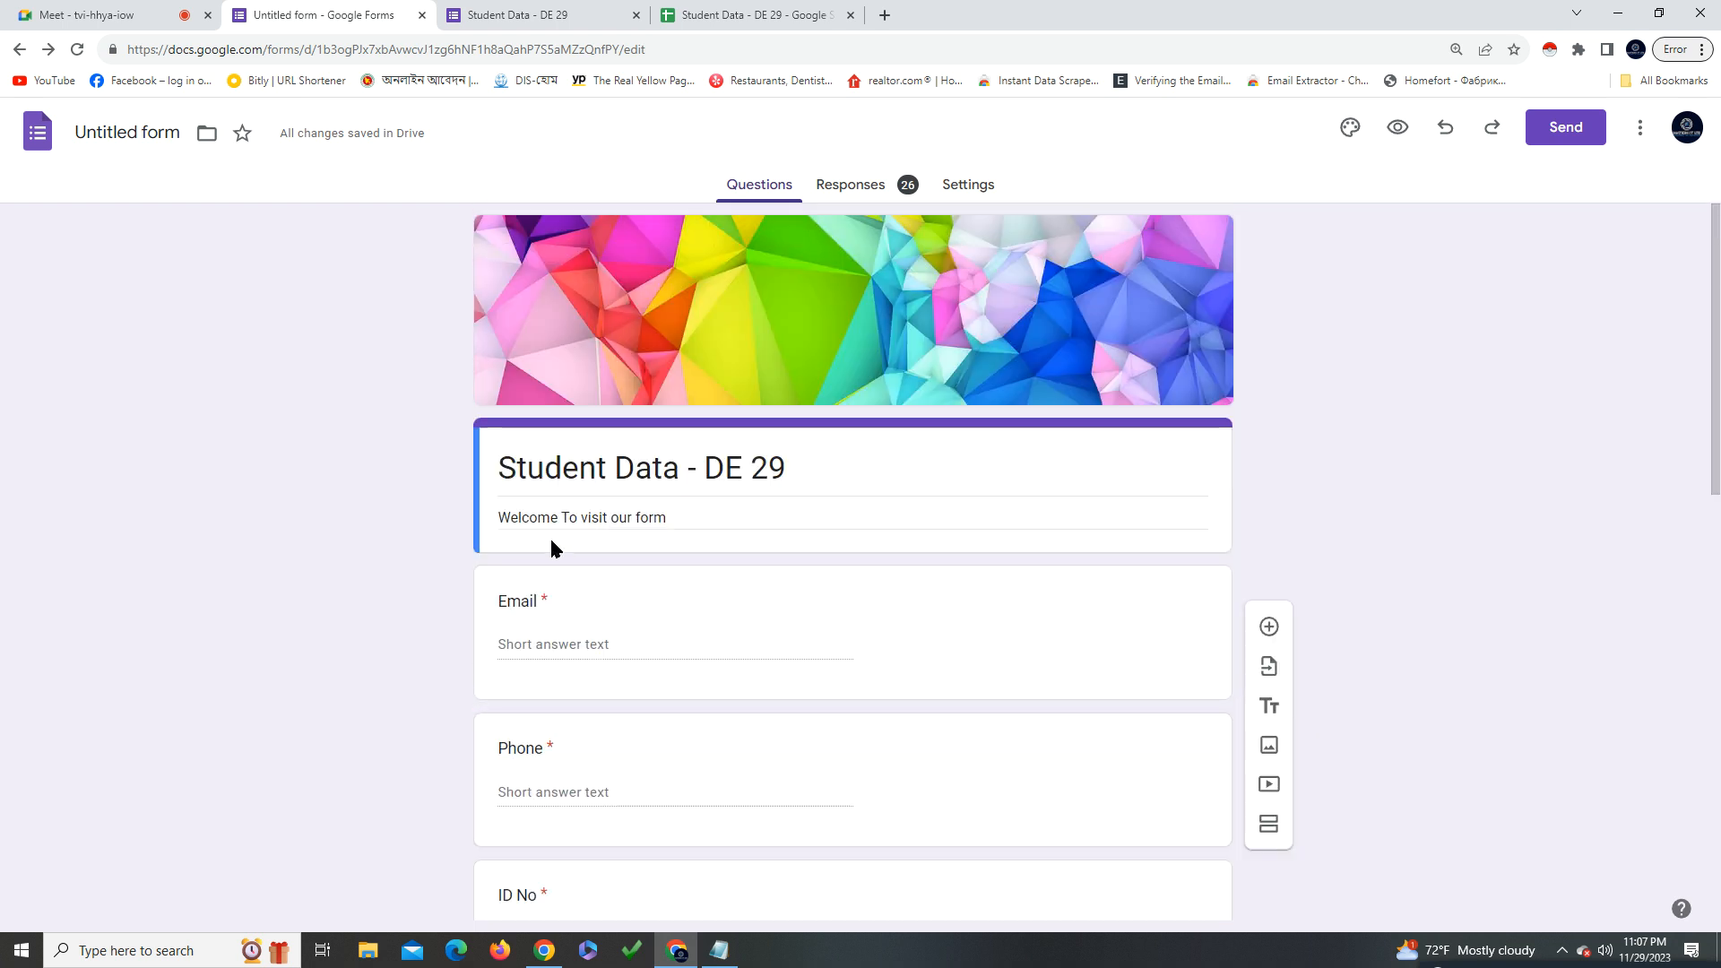
left_click(555, 597)
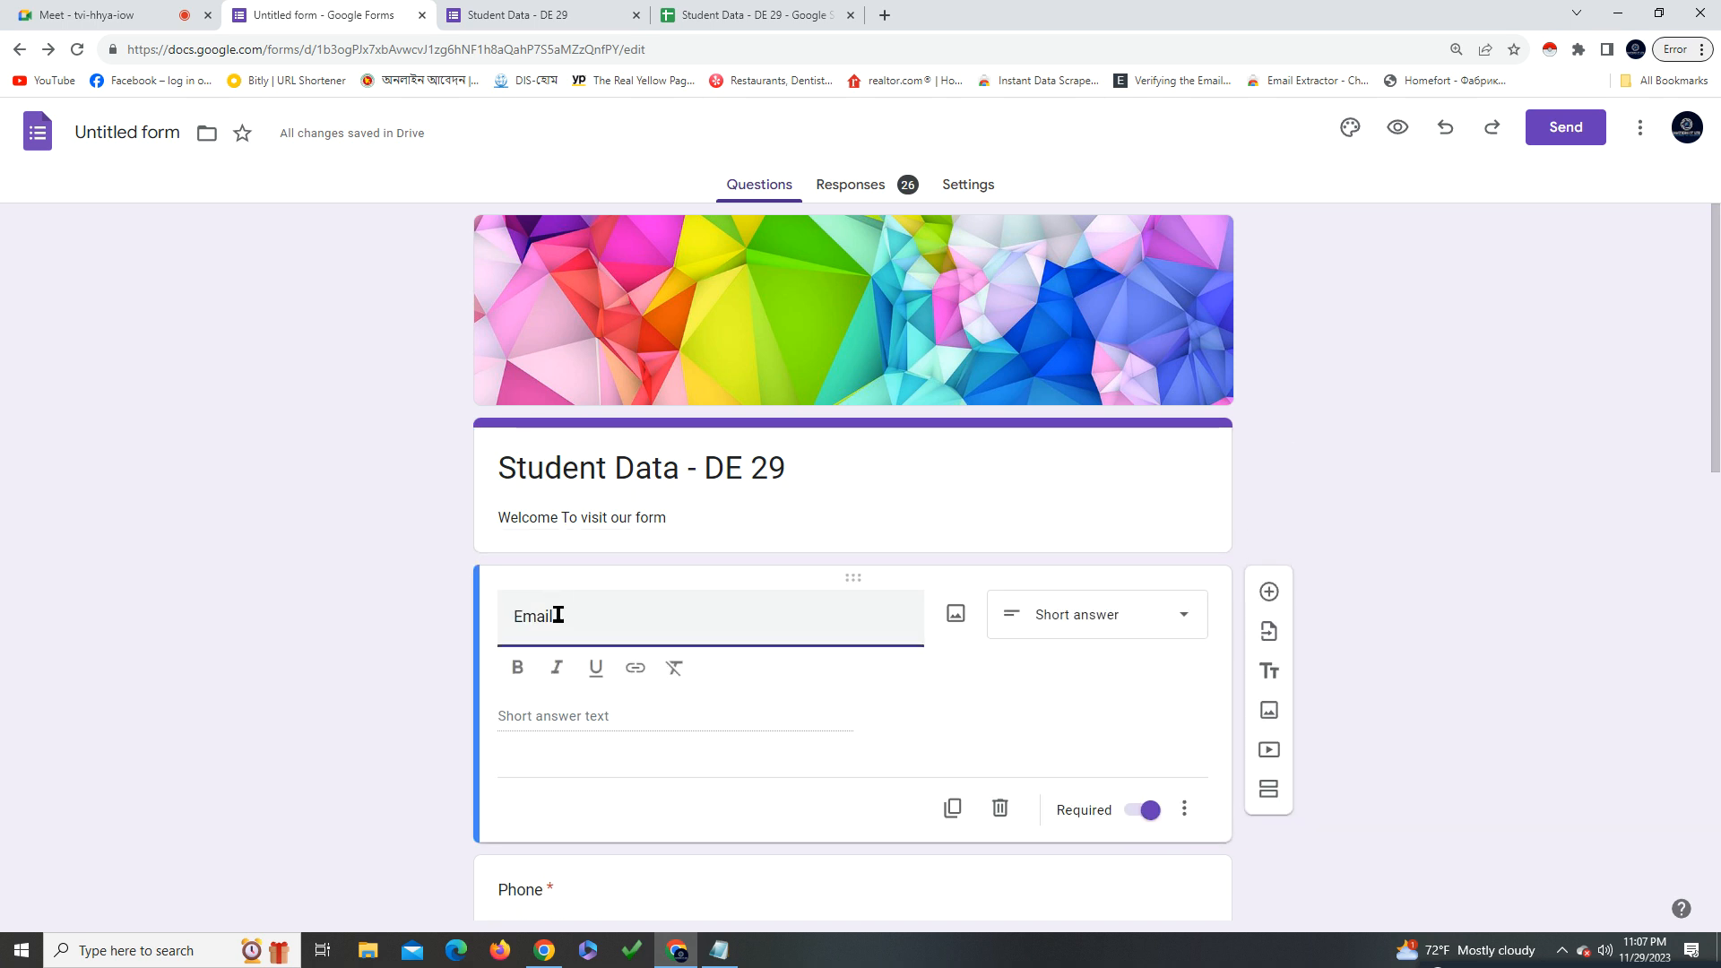
scroll(900, 711, "down", 3)
scroll(900, 711, "up", 3)
left_click(1277, 592)
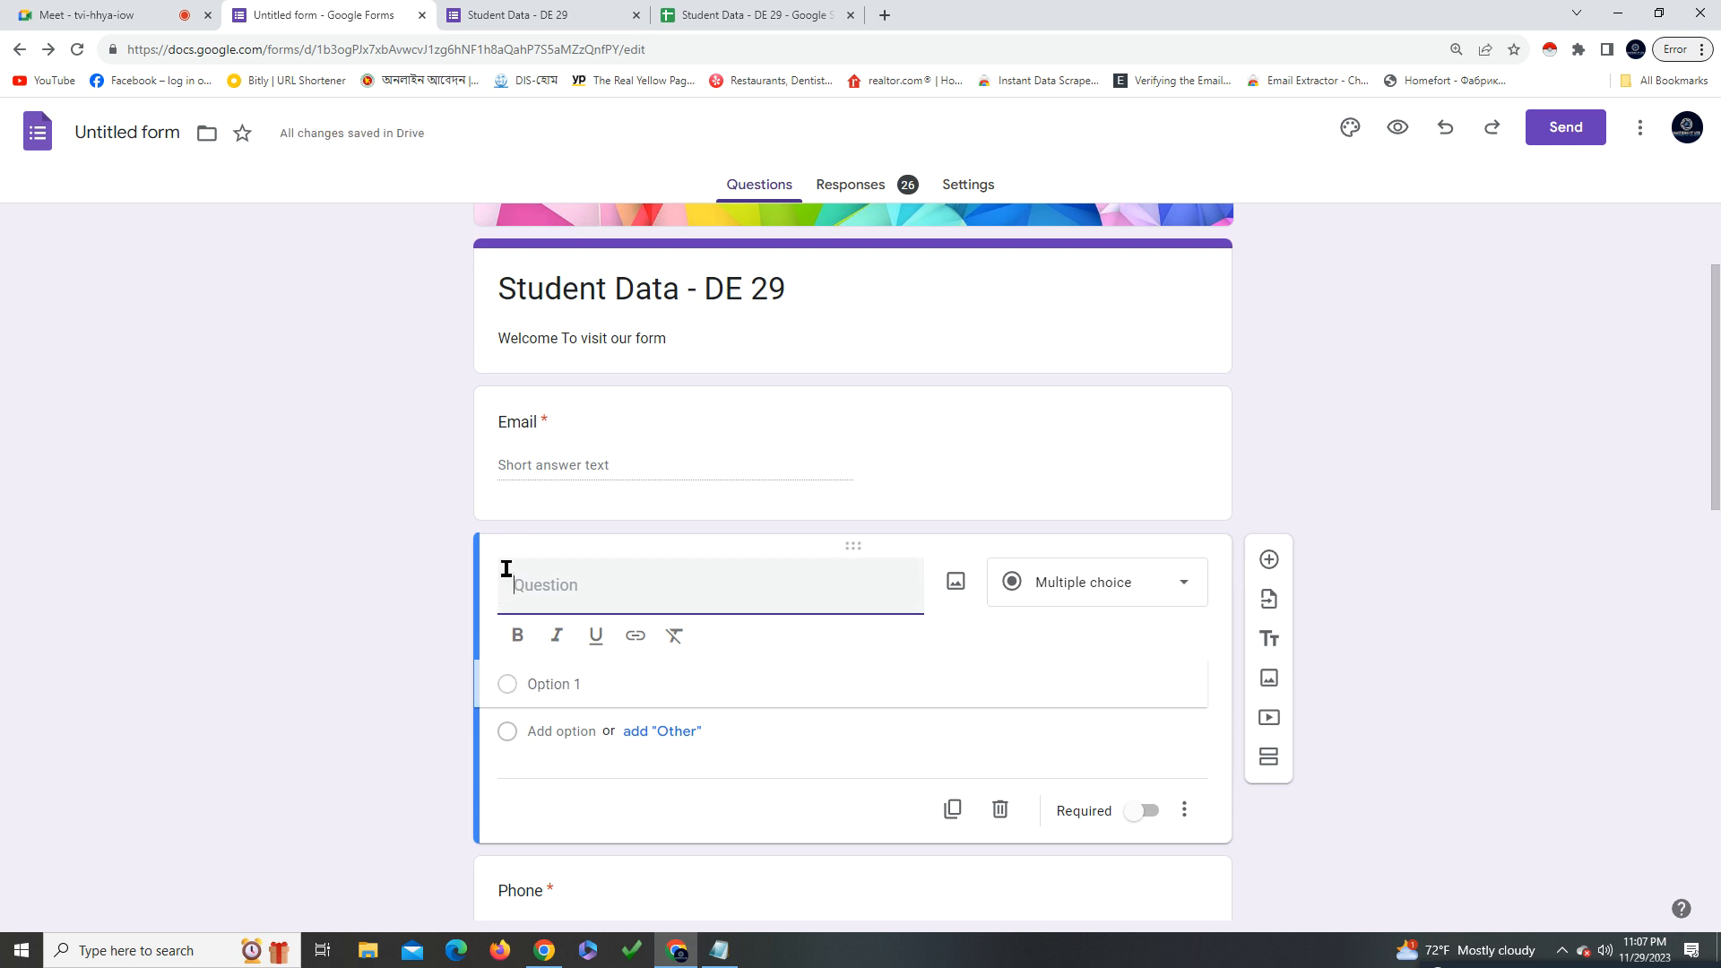
left_click(484, 598)
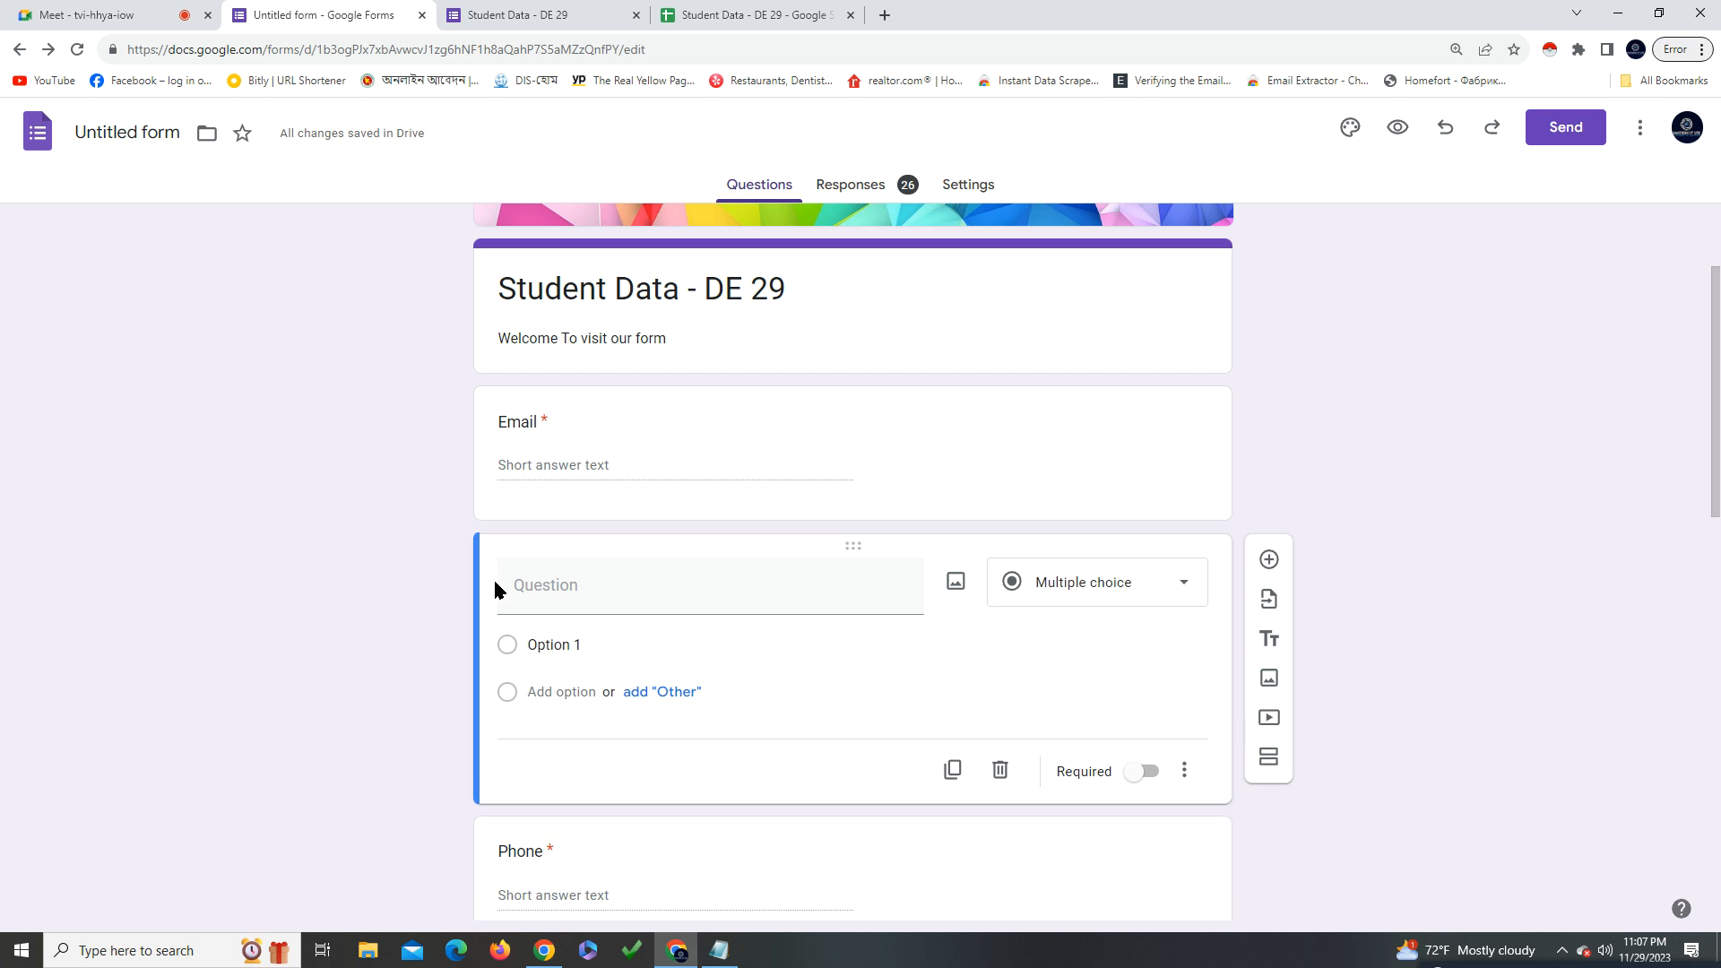
left_click_drag(863, 544, 840, 421)
Title the new question Name and make it required
left_click(608, 502)
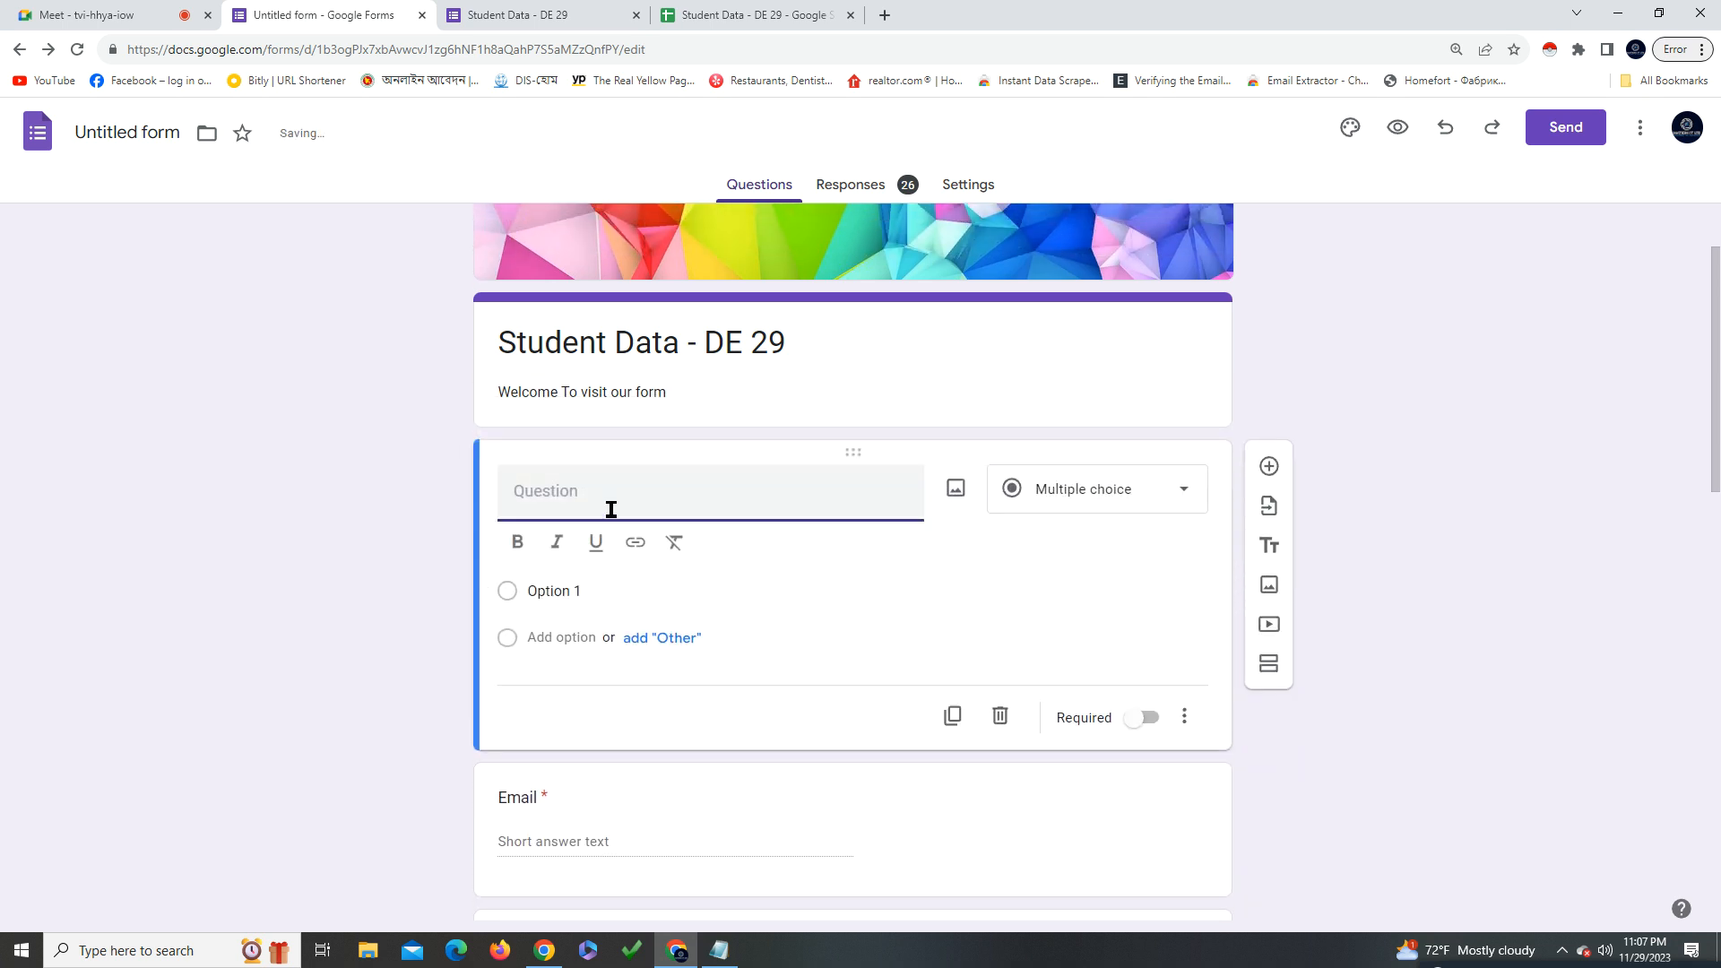
type("Namw")
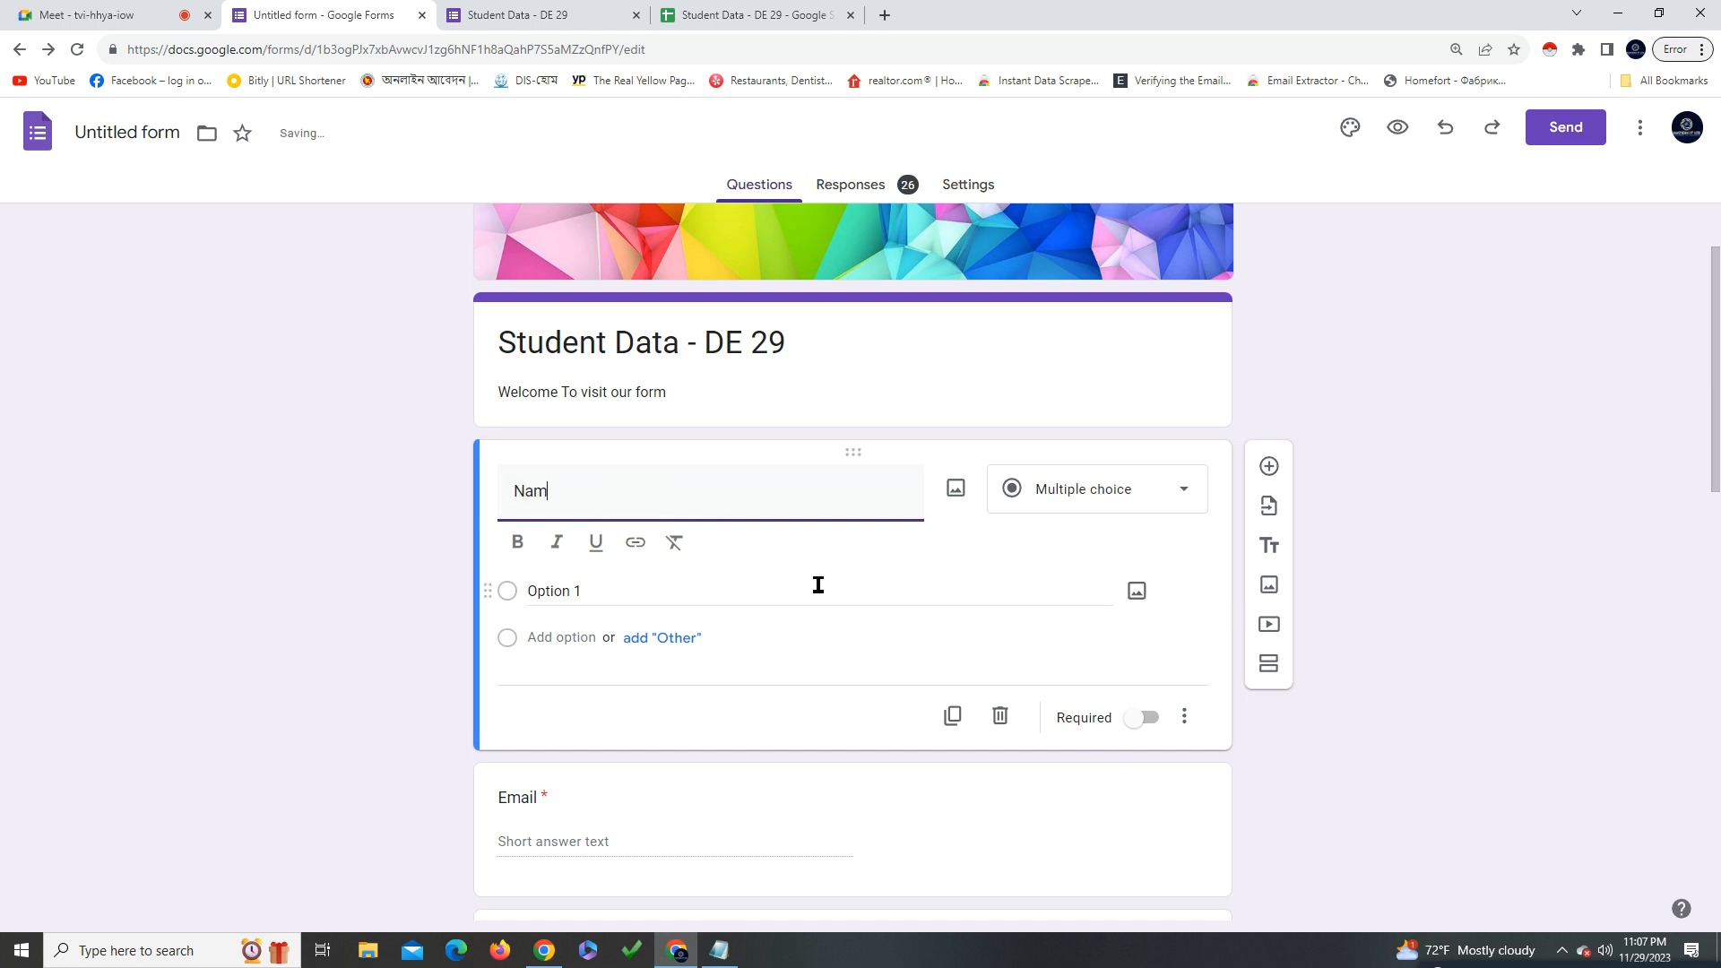
left_click(1129, 685)
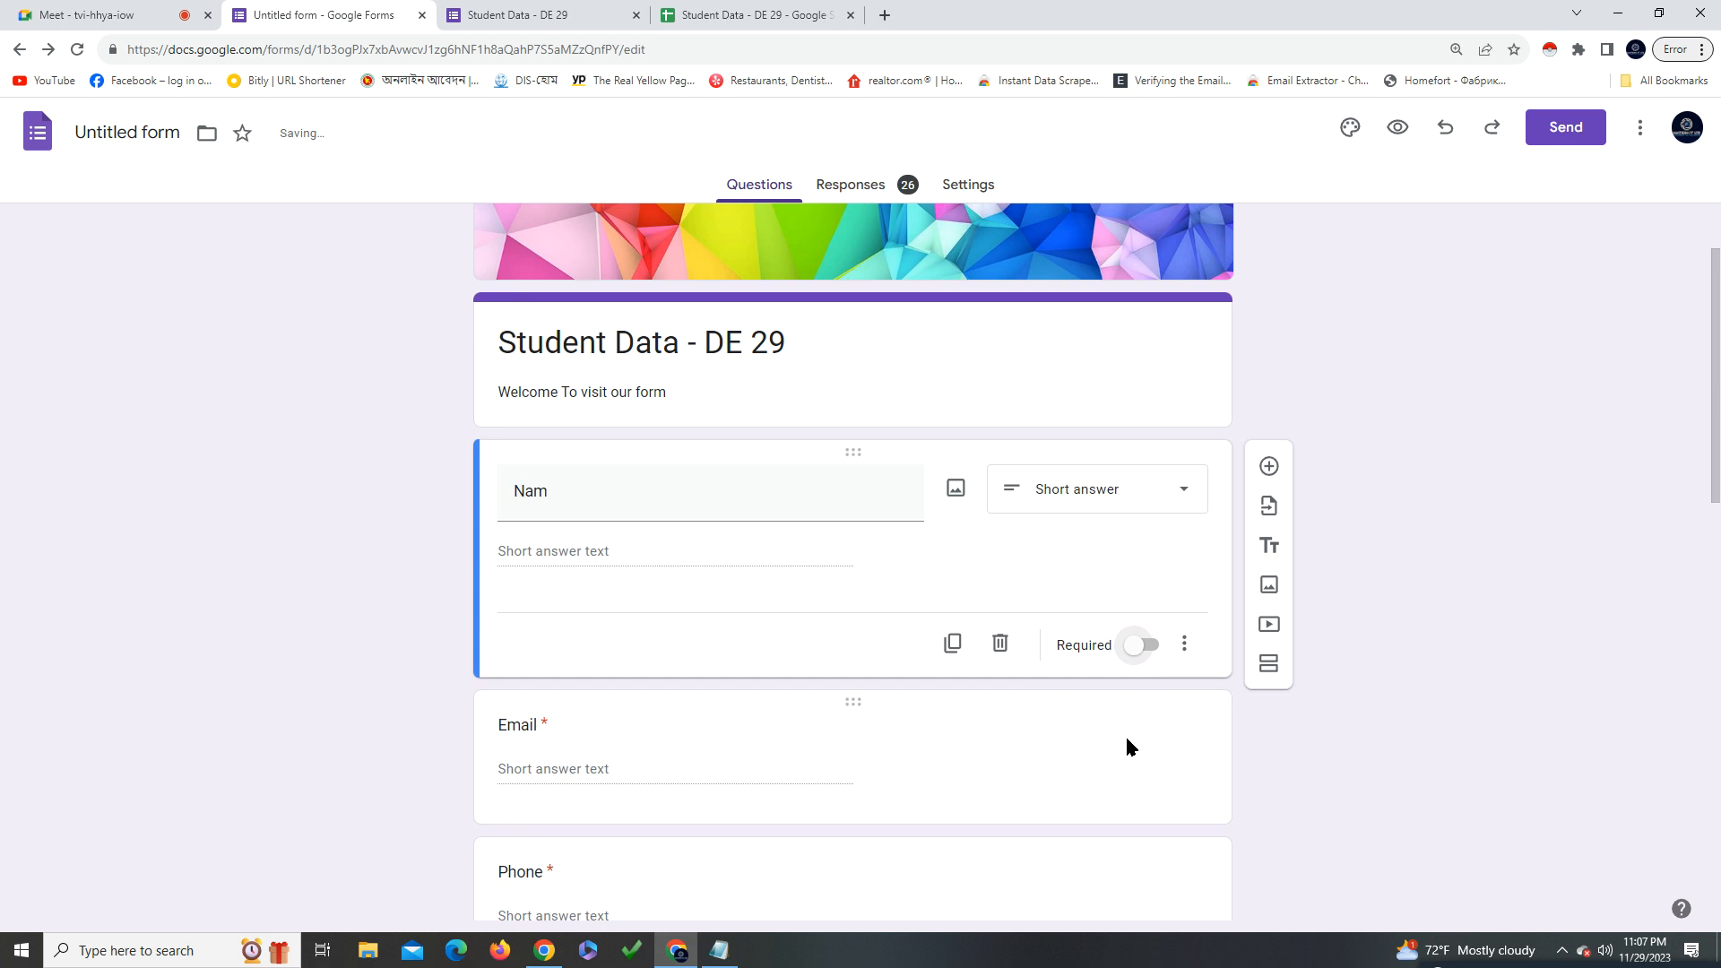
left_click(1143, 647)
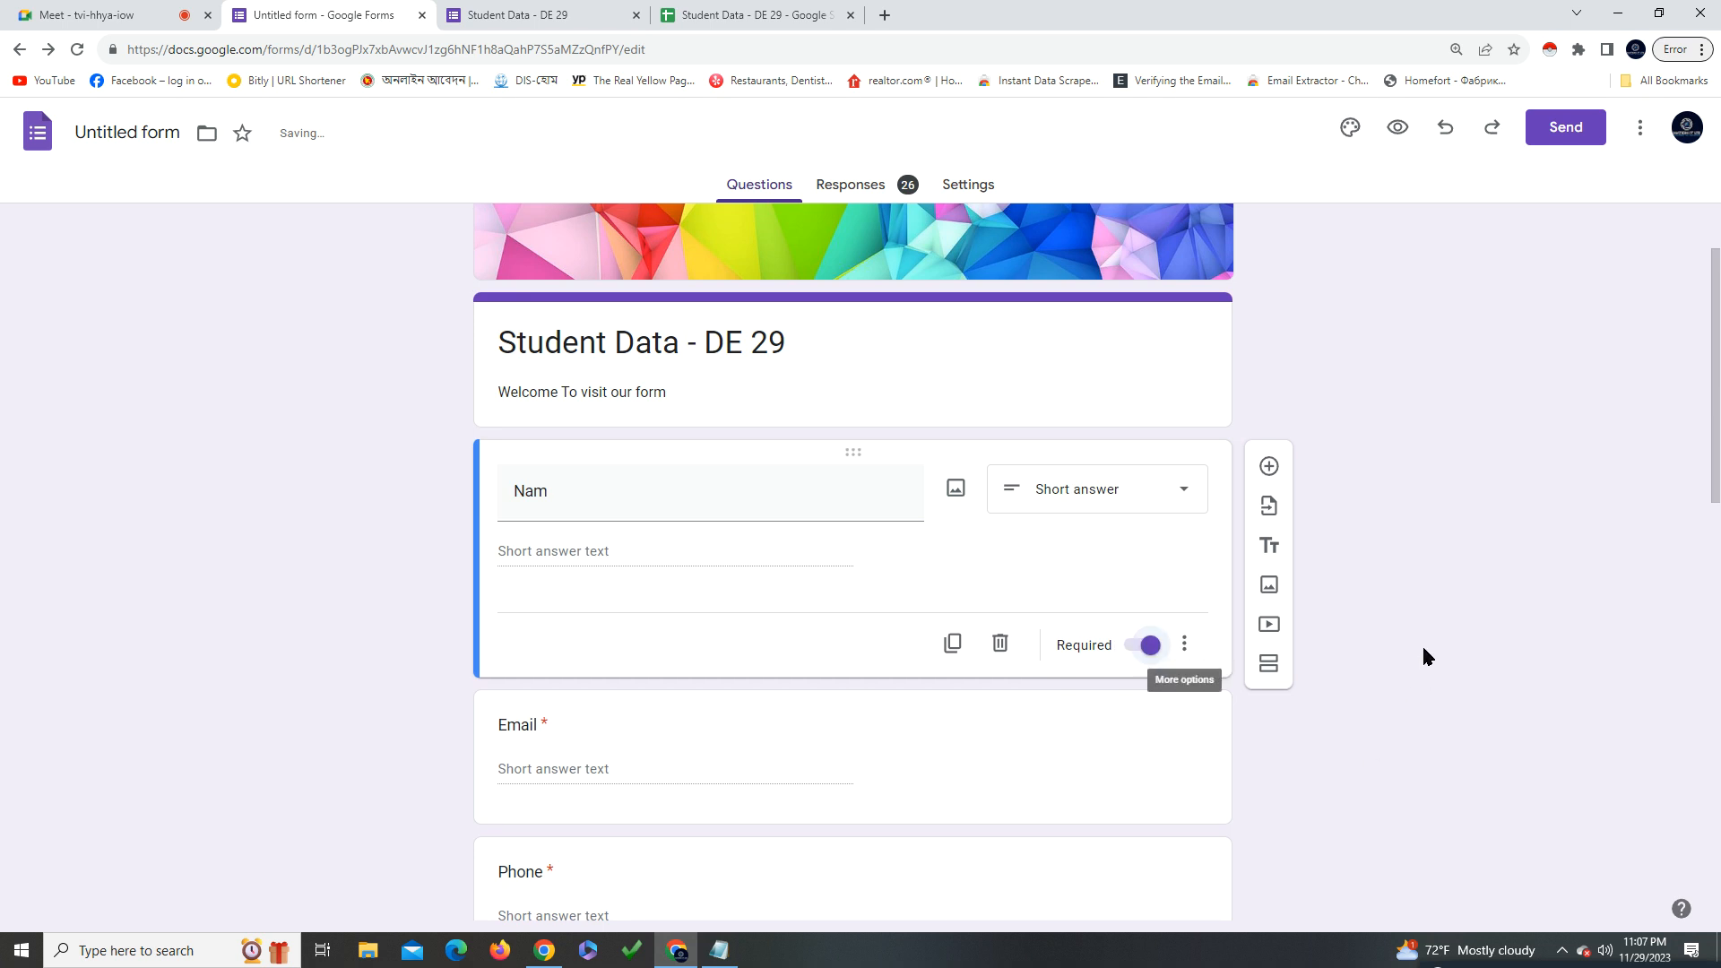
scroll(1425, 647, "up", 1)
scroll(1422, 644, "down", 1)
left_click(564, 529)
left_click(576, 531)
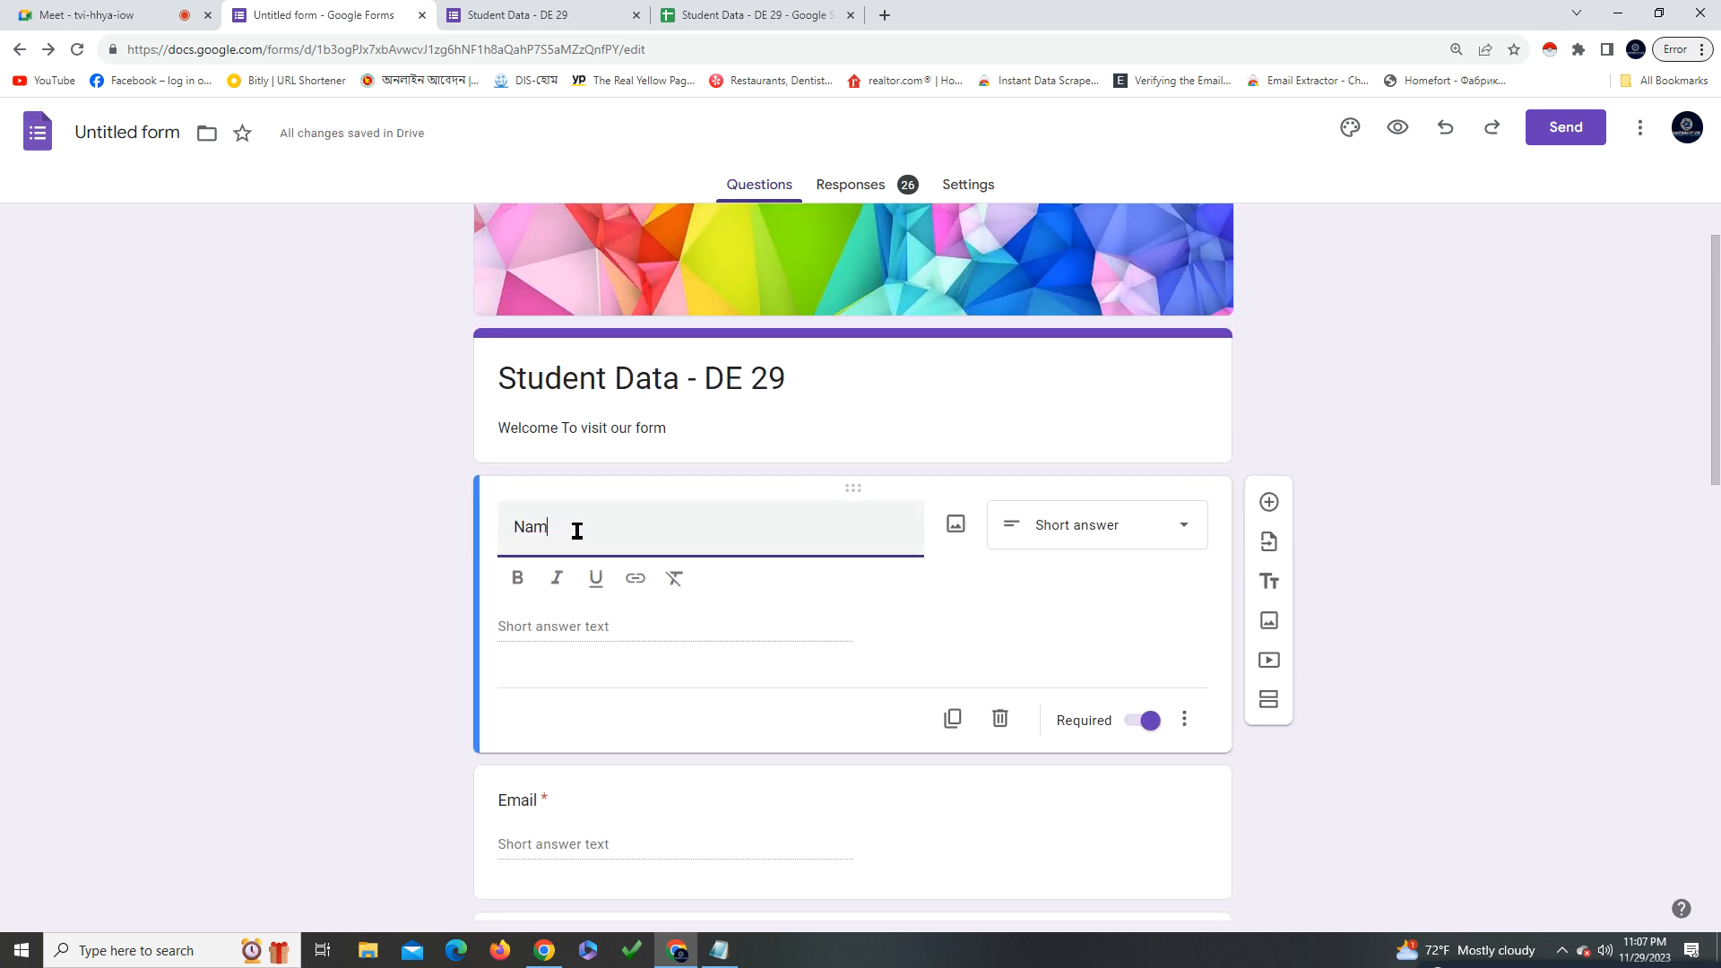
type("e")
left_click(1523, 703)
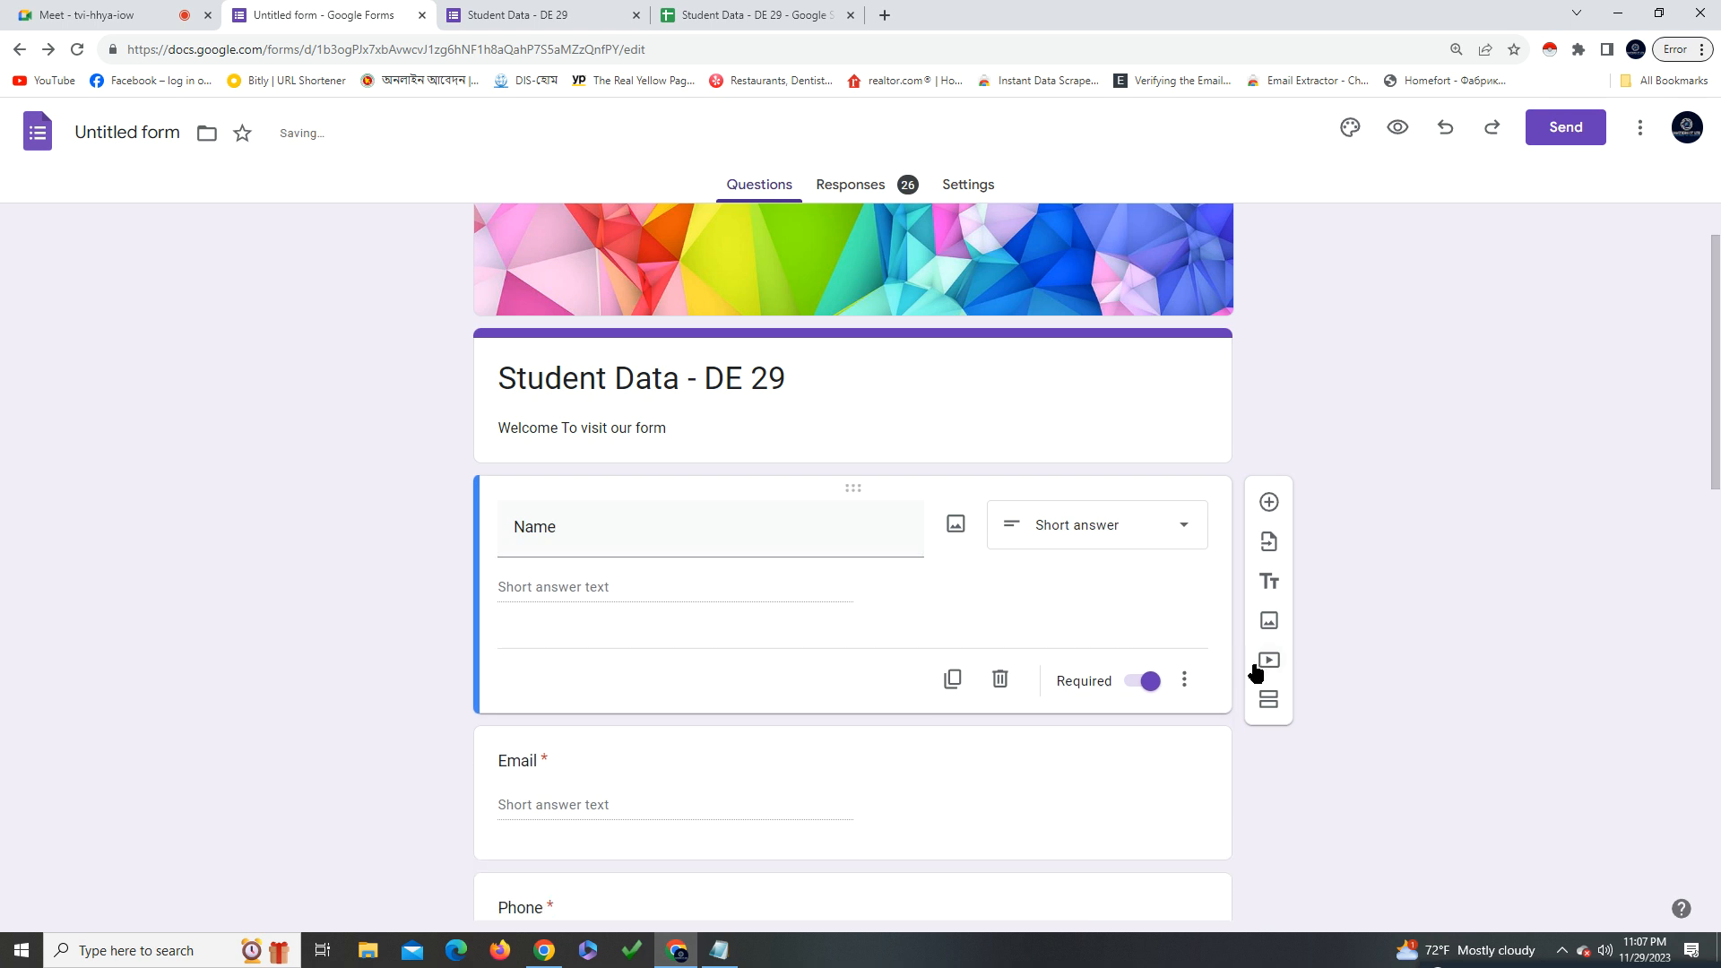
Reload the respondent view of the form and go through its answer fields from Name to Address and on to Blood
scroll(1272, 685, "up", 1)
left_click(736, 15)
left_click(546, 13)
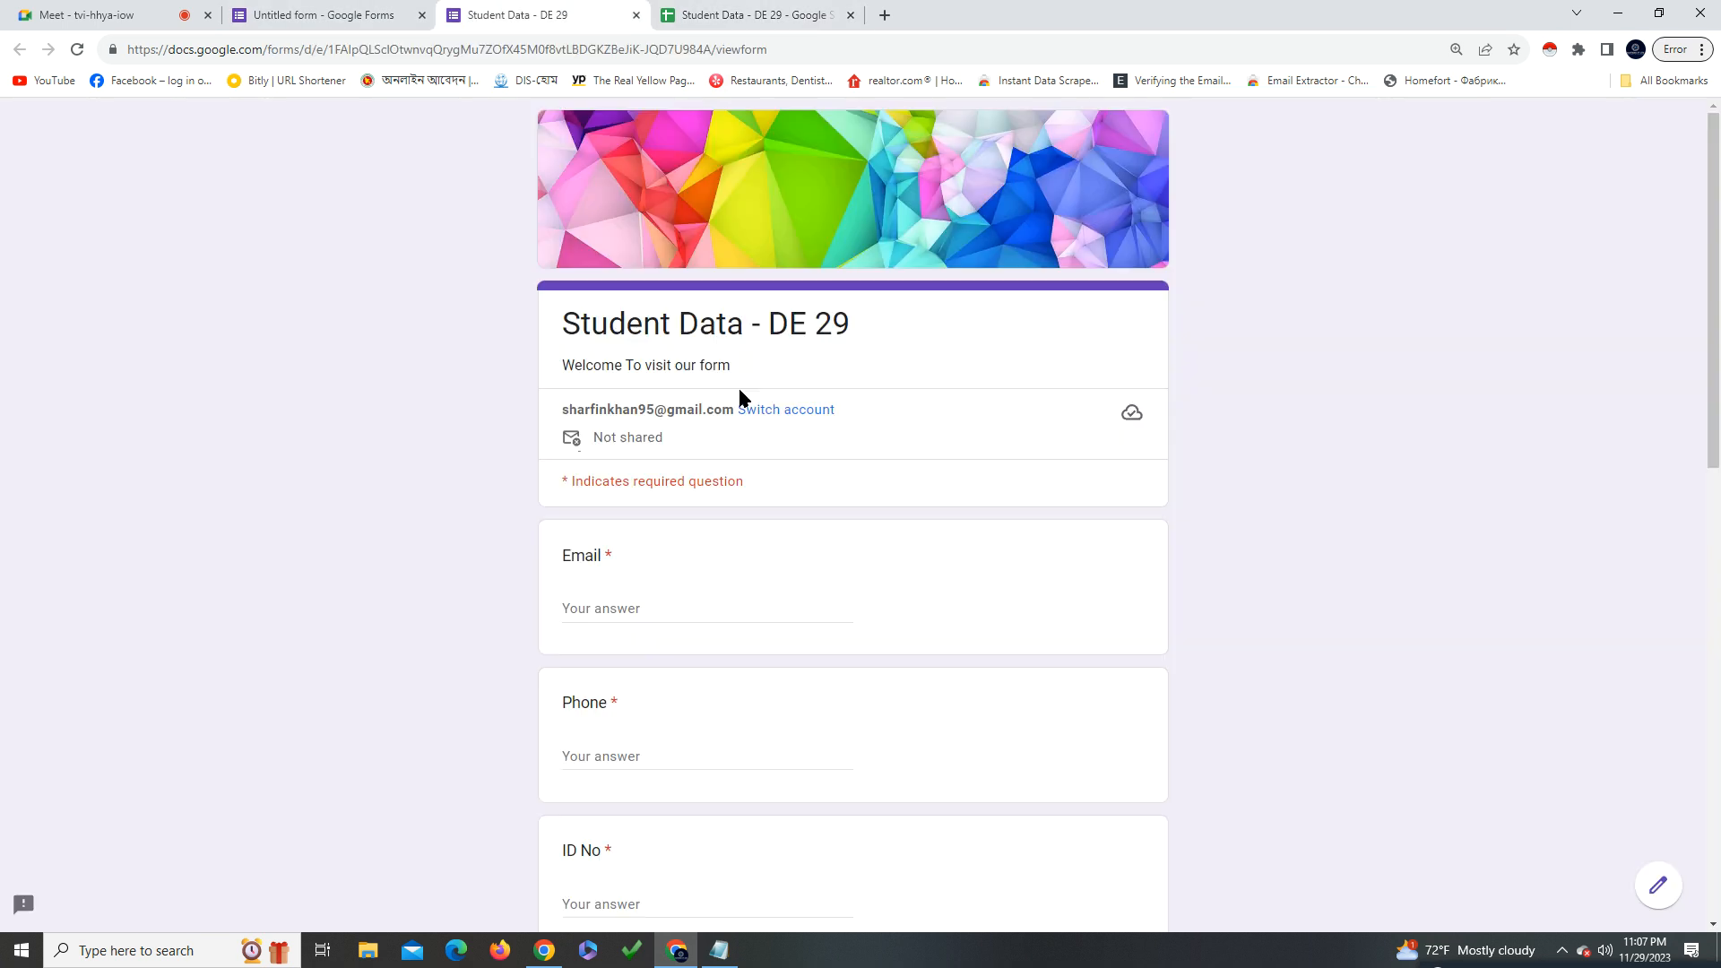
key("F5")
left_click(626, 610)
scroll(542, 669, "down", 3)
left_click(663, 672)
left_click(713, 663)
scroll(654, 690, "down", 2)
left_click(645, 664)
scroll(649, 690, "down", 2)
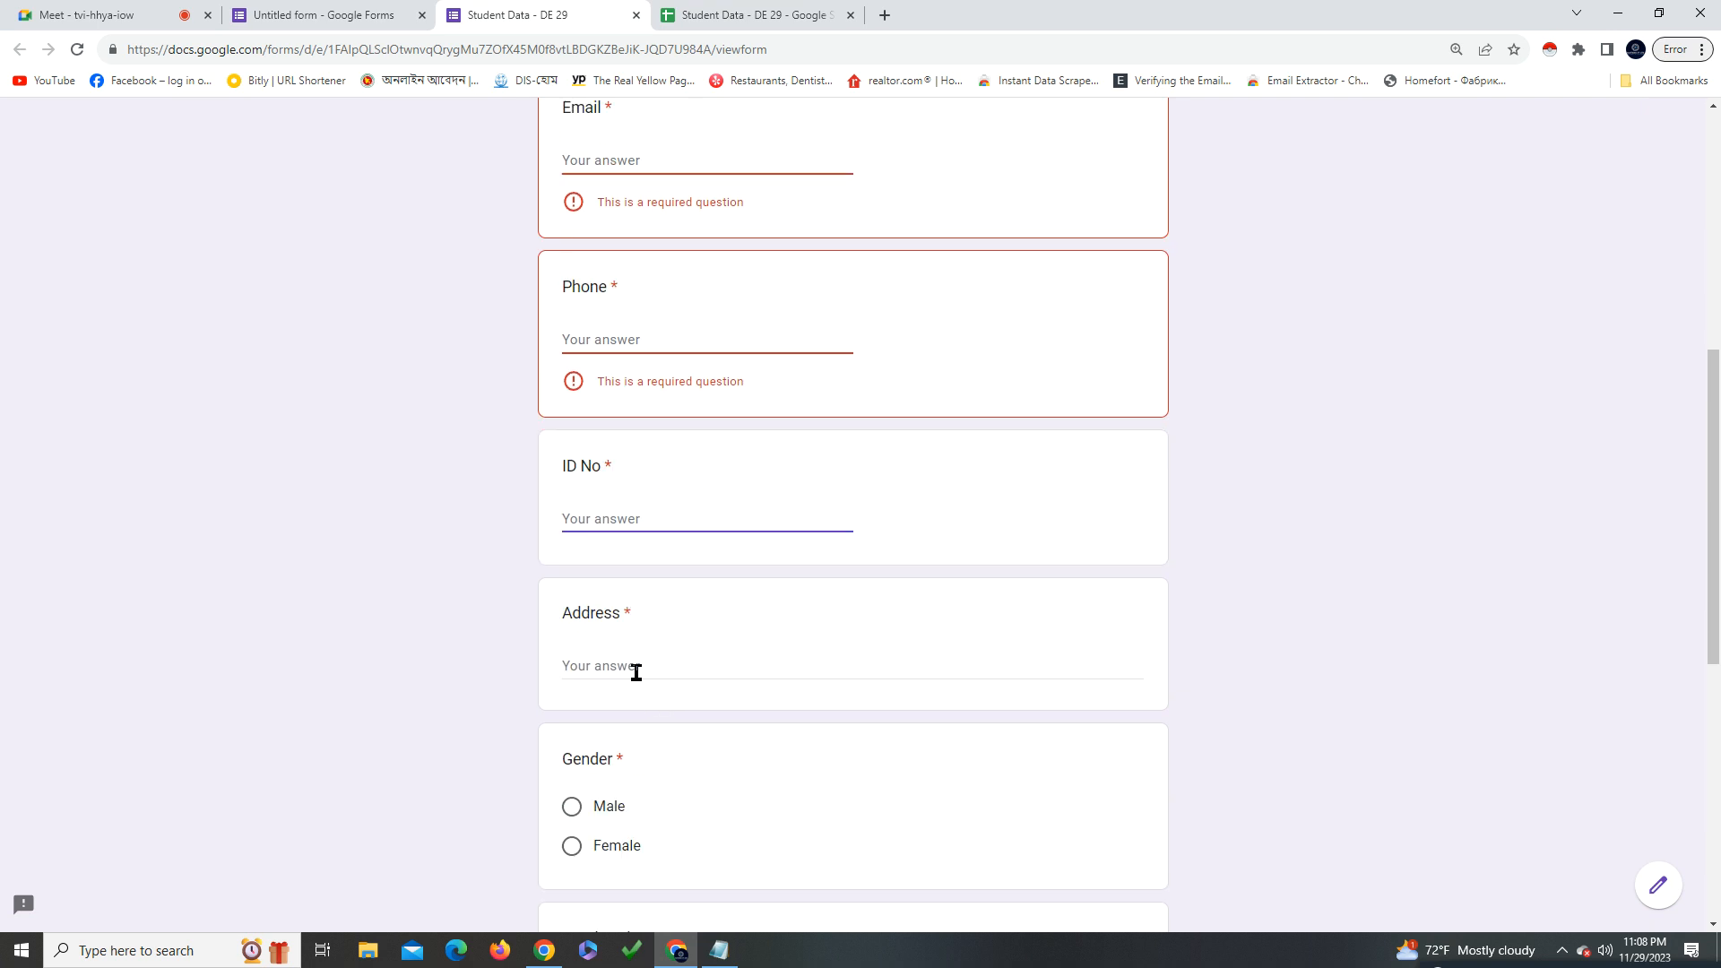
left_click(649, 691)
scroll(618, 738, "down", 3)
scroll(607, 669, "down", 5)
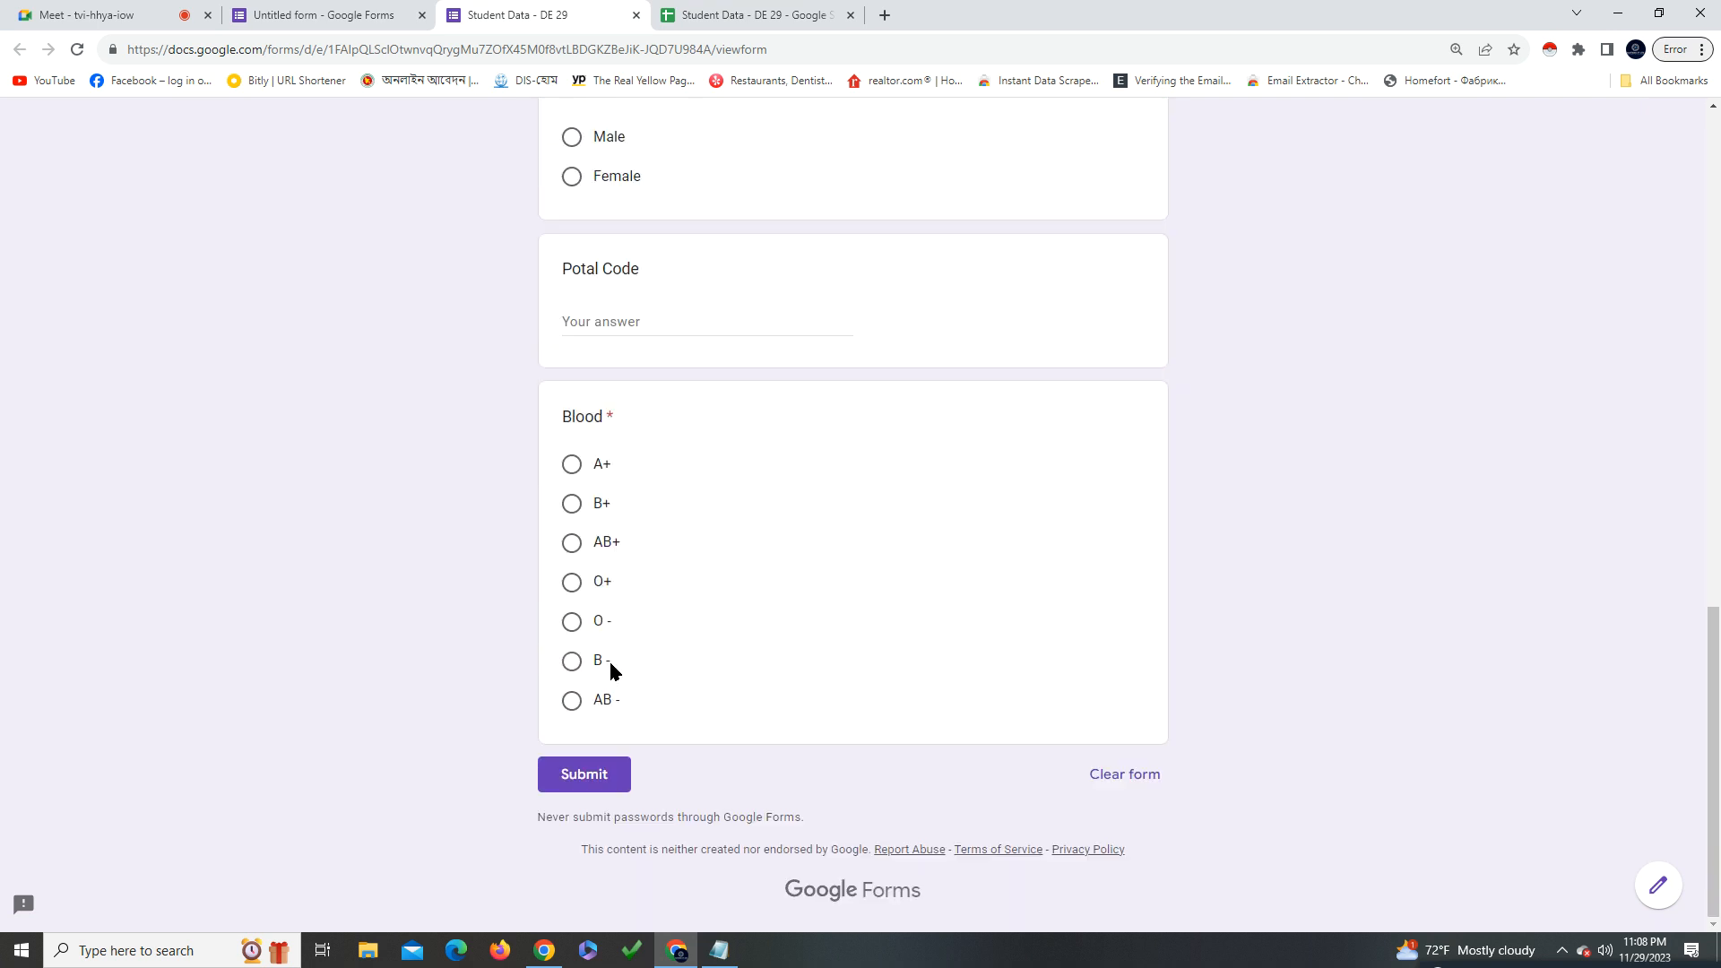
Choose Female for Gender in the respondent view, and check the Potal Code field and the beginning of the form
scroll(610, 668, "up", 3)
left_click(598, 437)
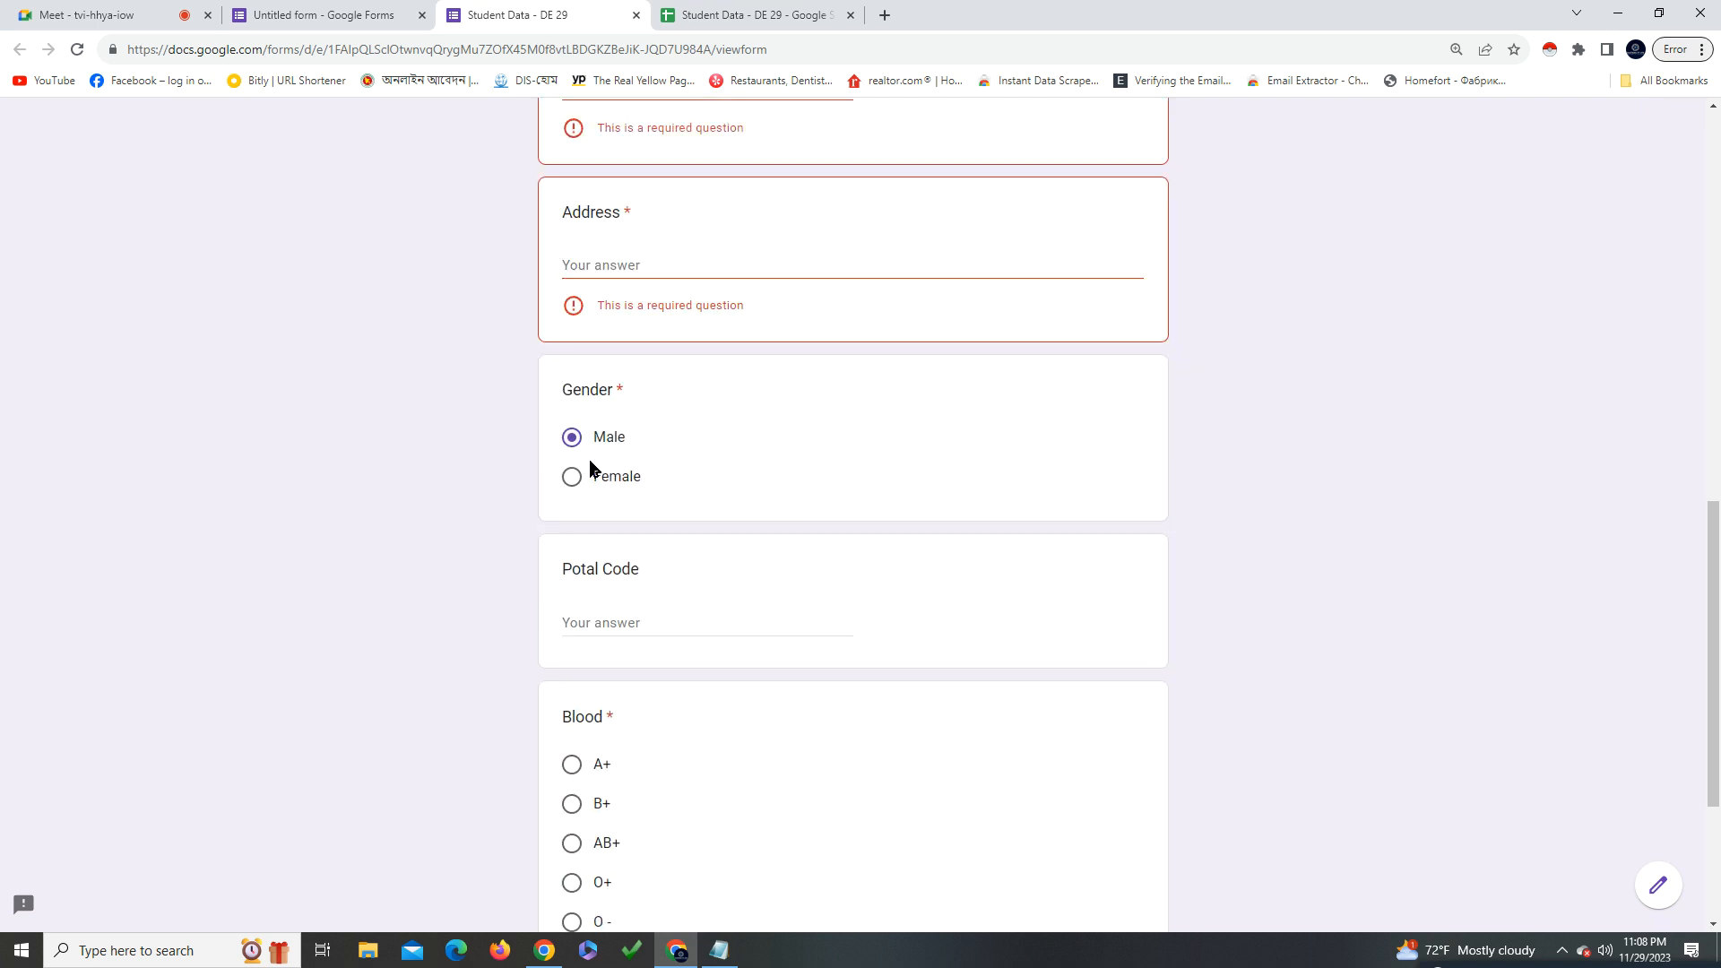
left_click(627, 619)
scroll(626, 616, "down", 4)
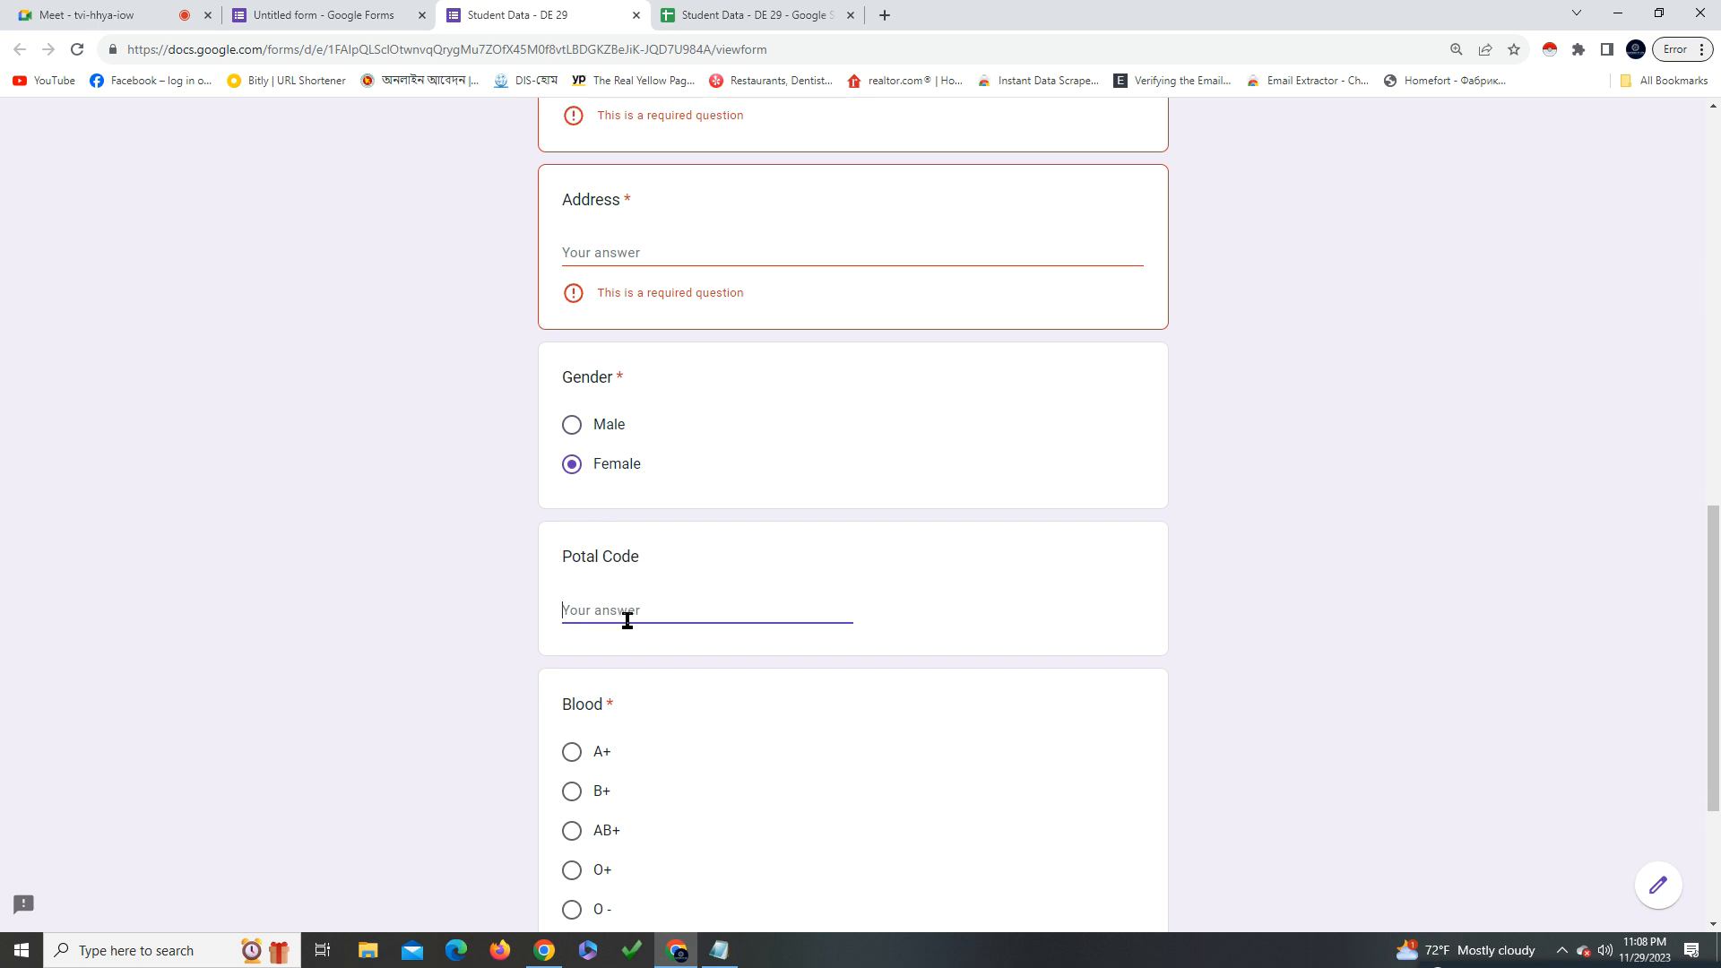
scroll(625, 627, "up", 15)
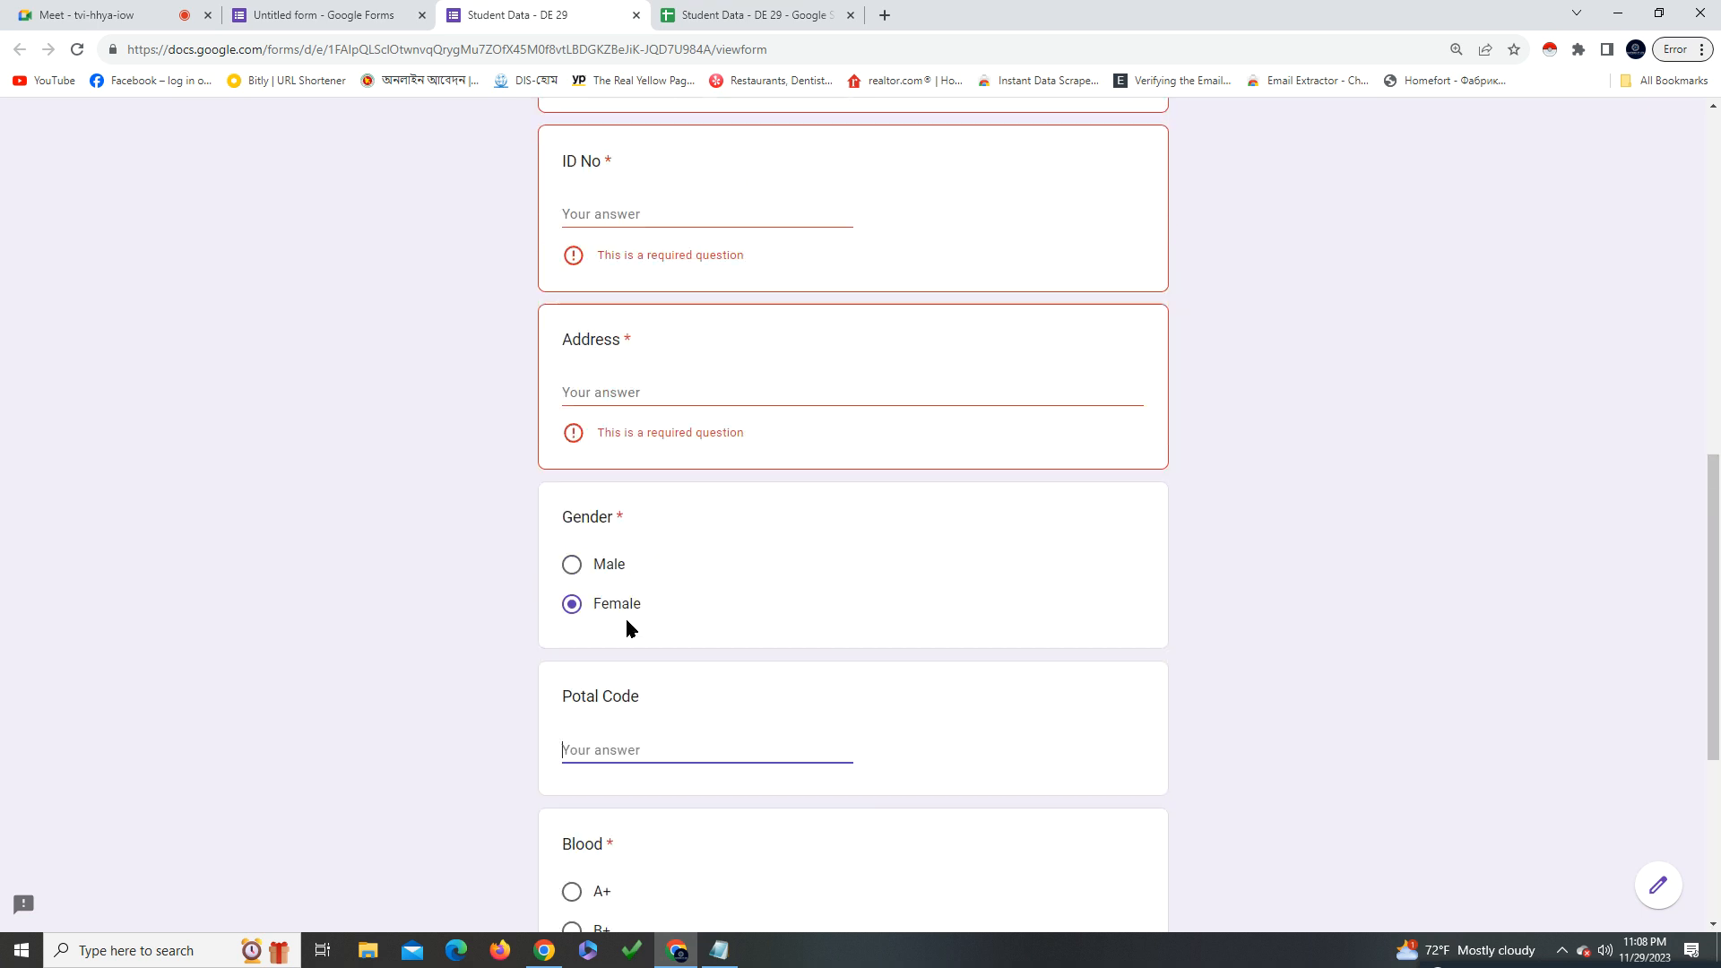
left_click(646, 611)
Compare the form editor, the respondent view and the response spreadsheet's column headers with the new Name question
left_click(408, 15)
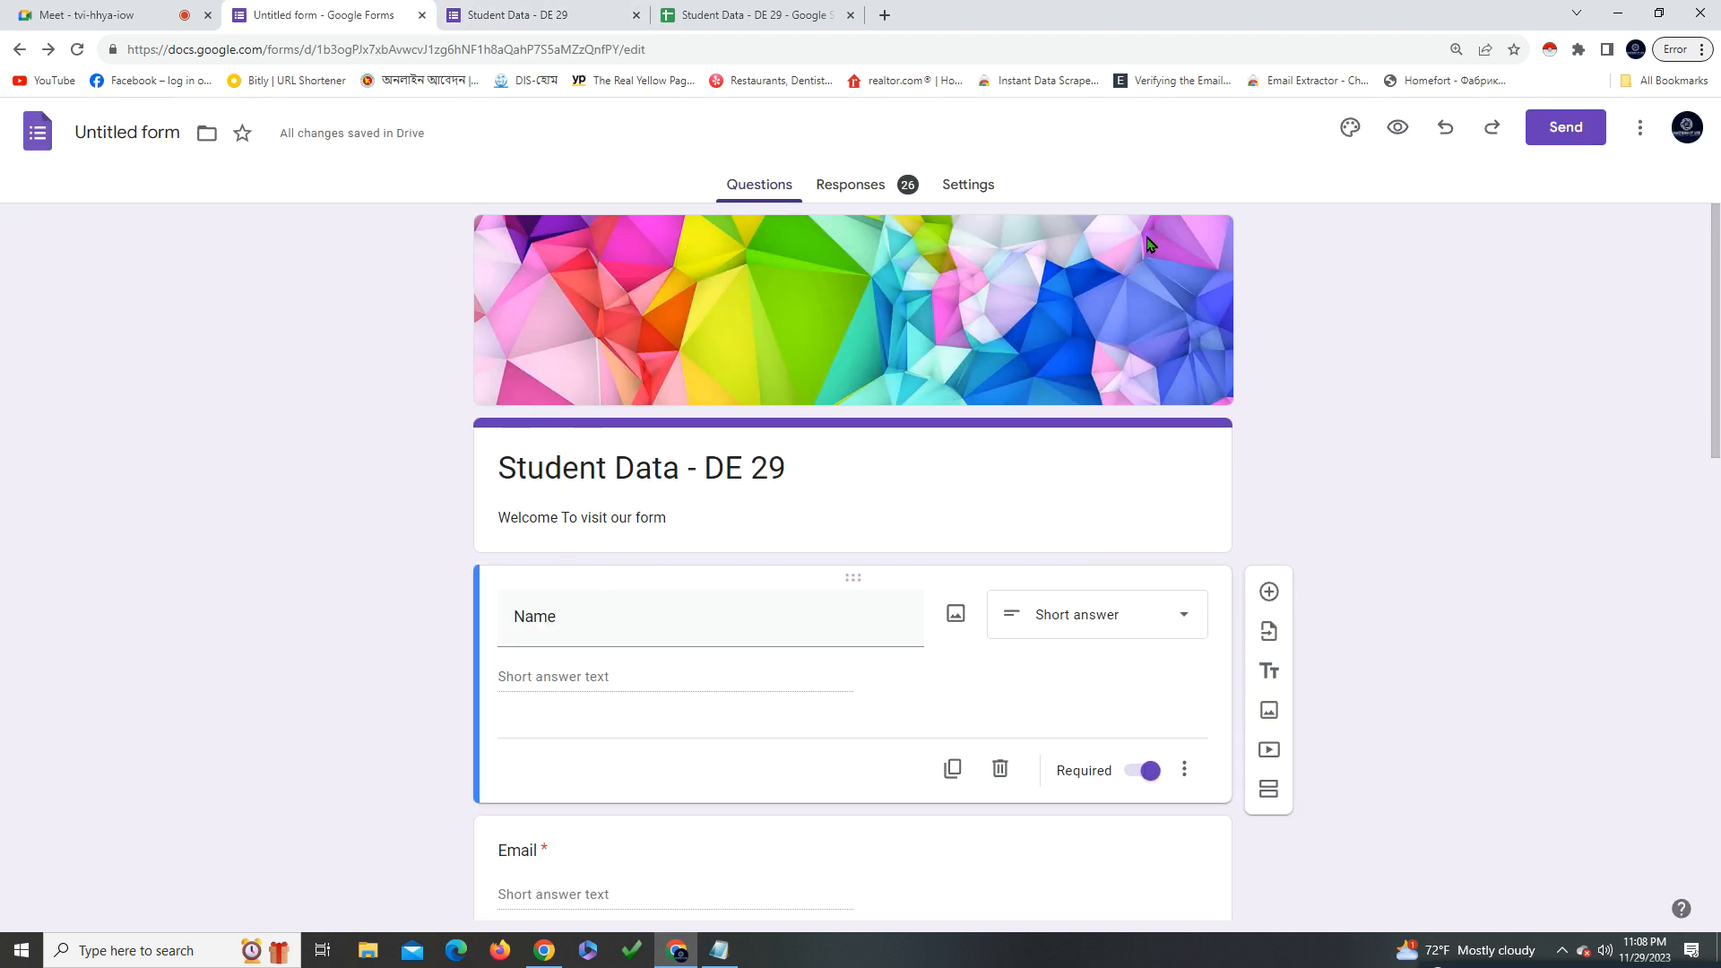
left_click(553, 13)
key("ctrl+Tab")
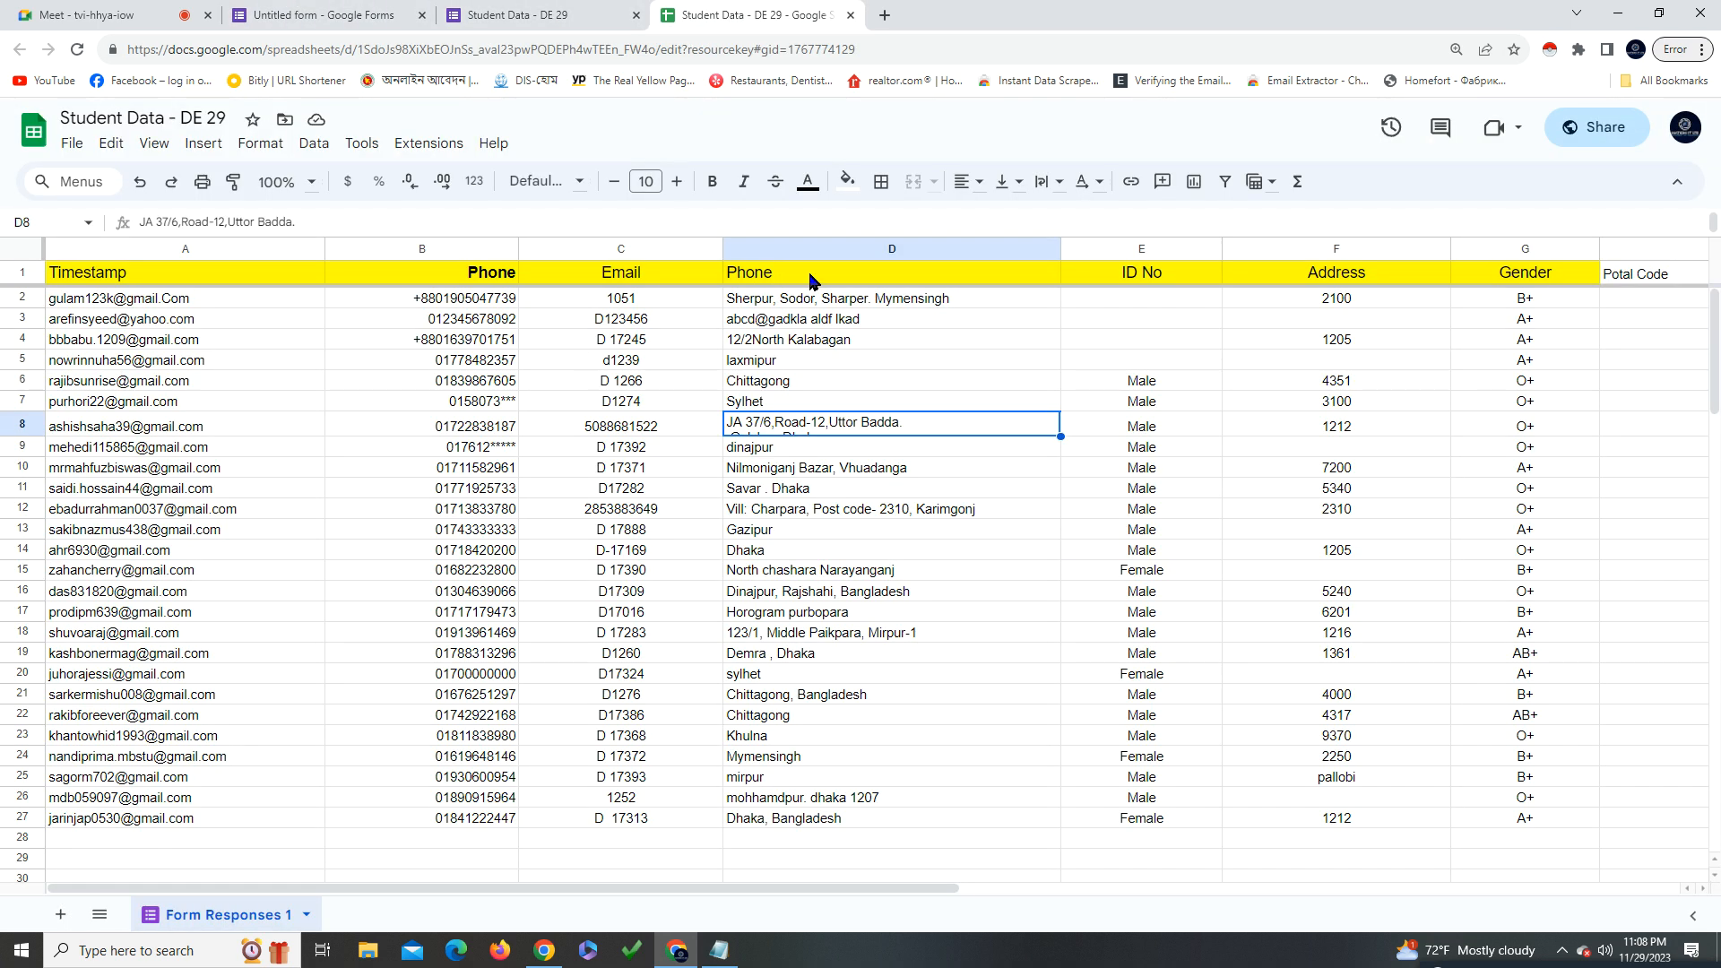
left_click(515, 9)
left_click(809, 22)
left_click(338, 13)
left_click(520, 14)
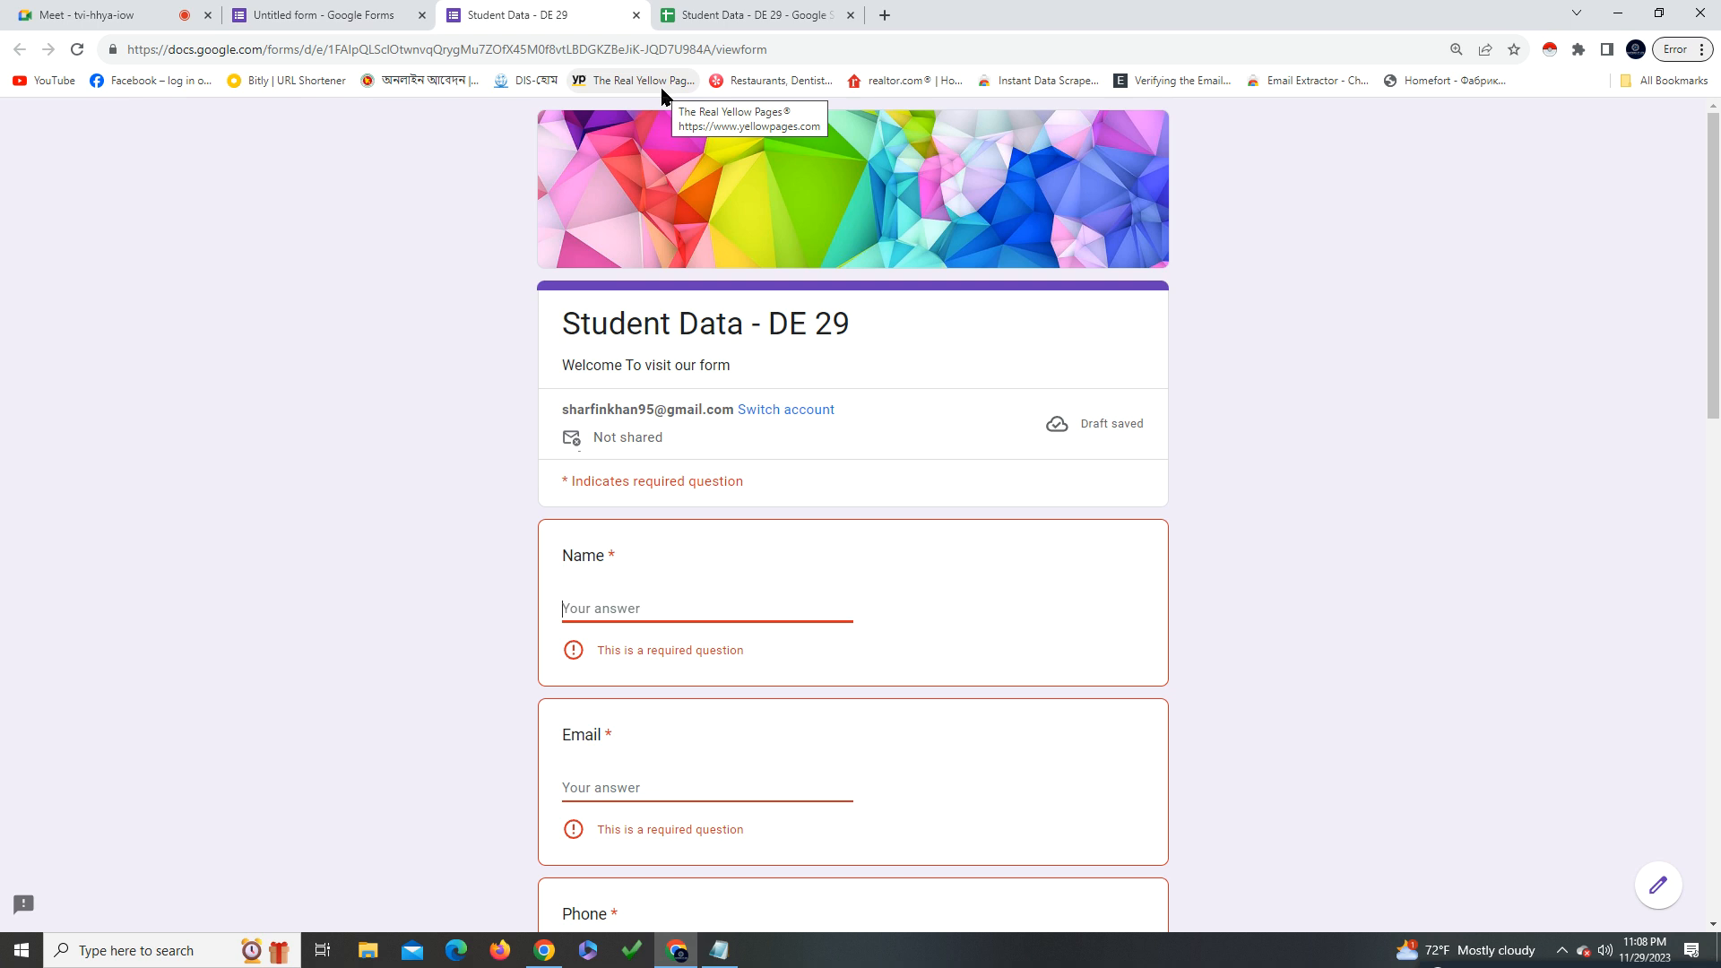
left_click(811, 15)
left_click(502, 16)
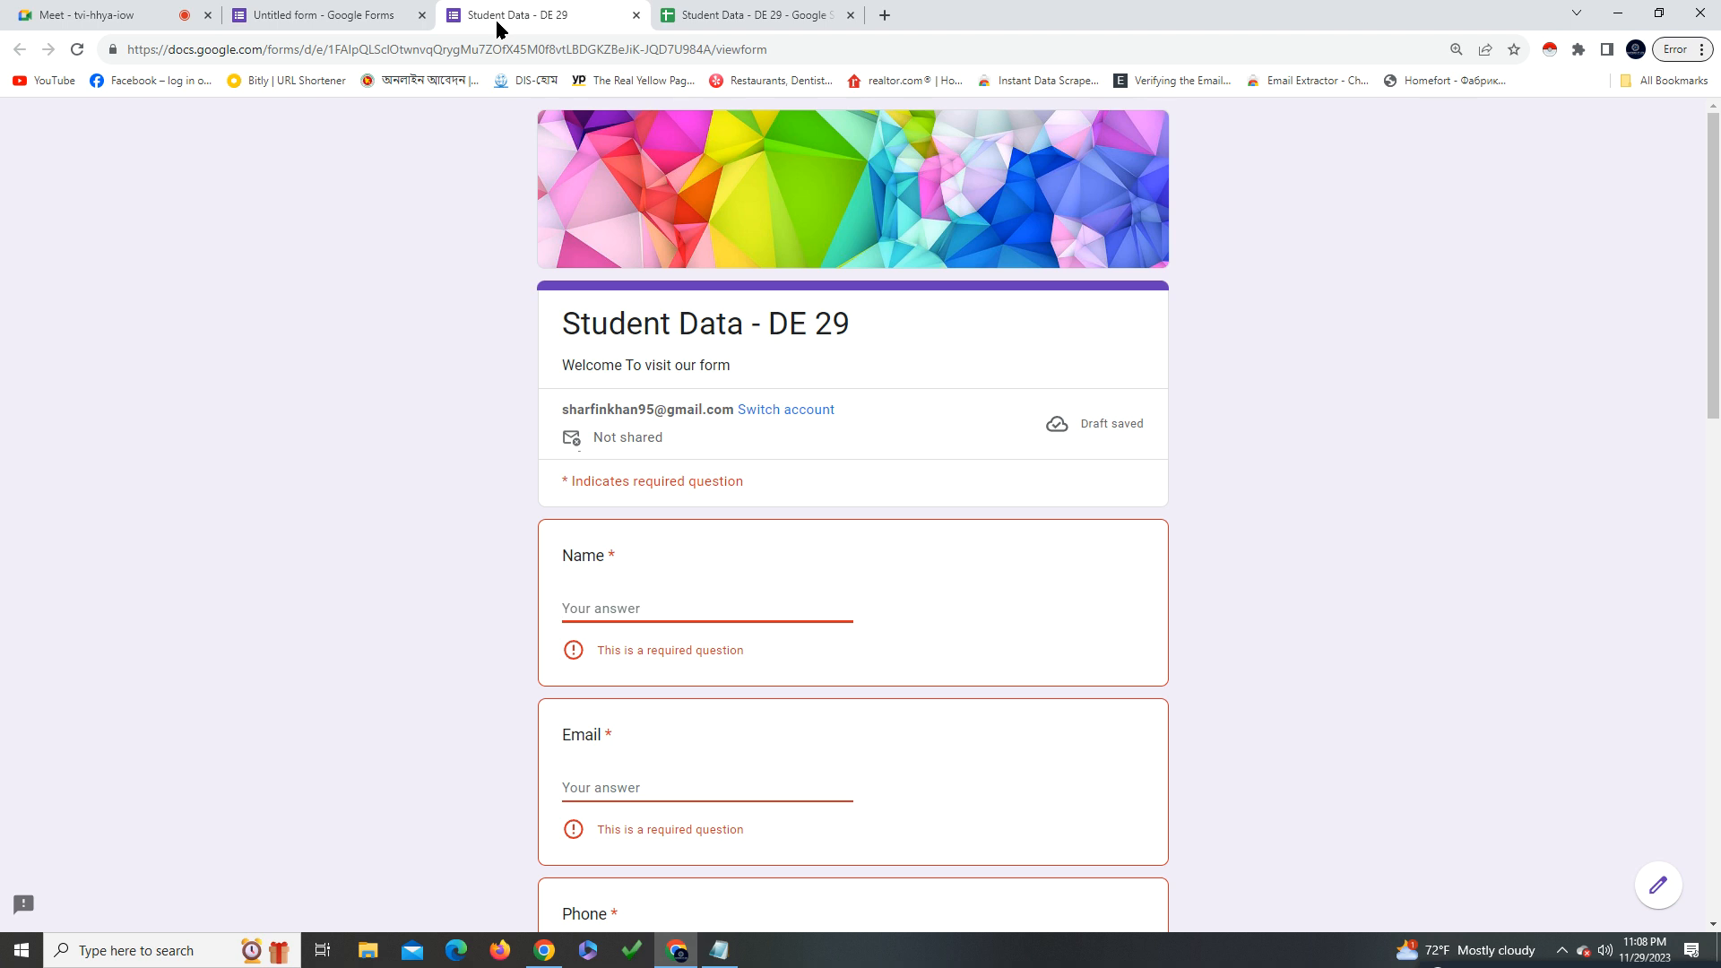
left_click(757, 16)
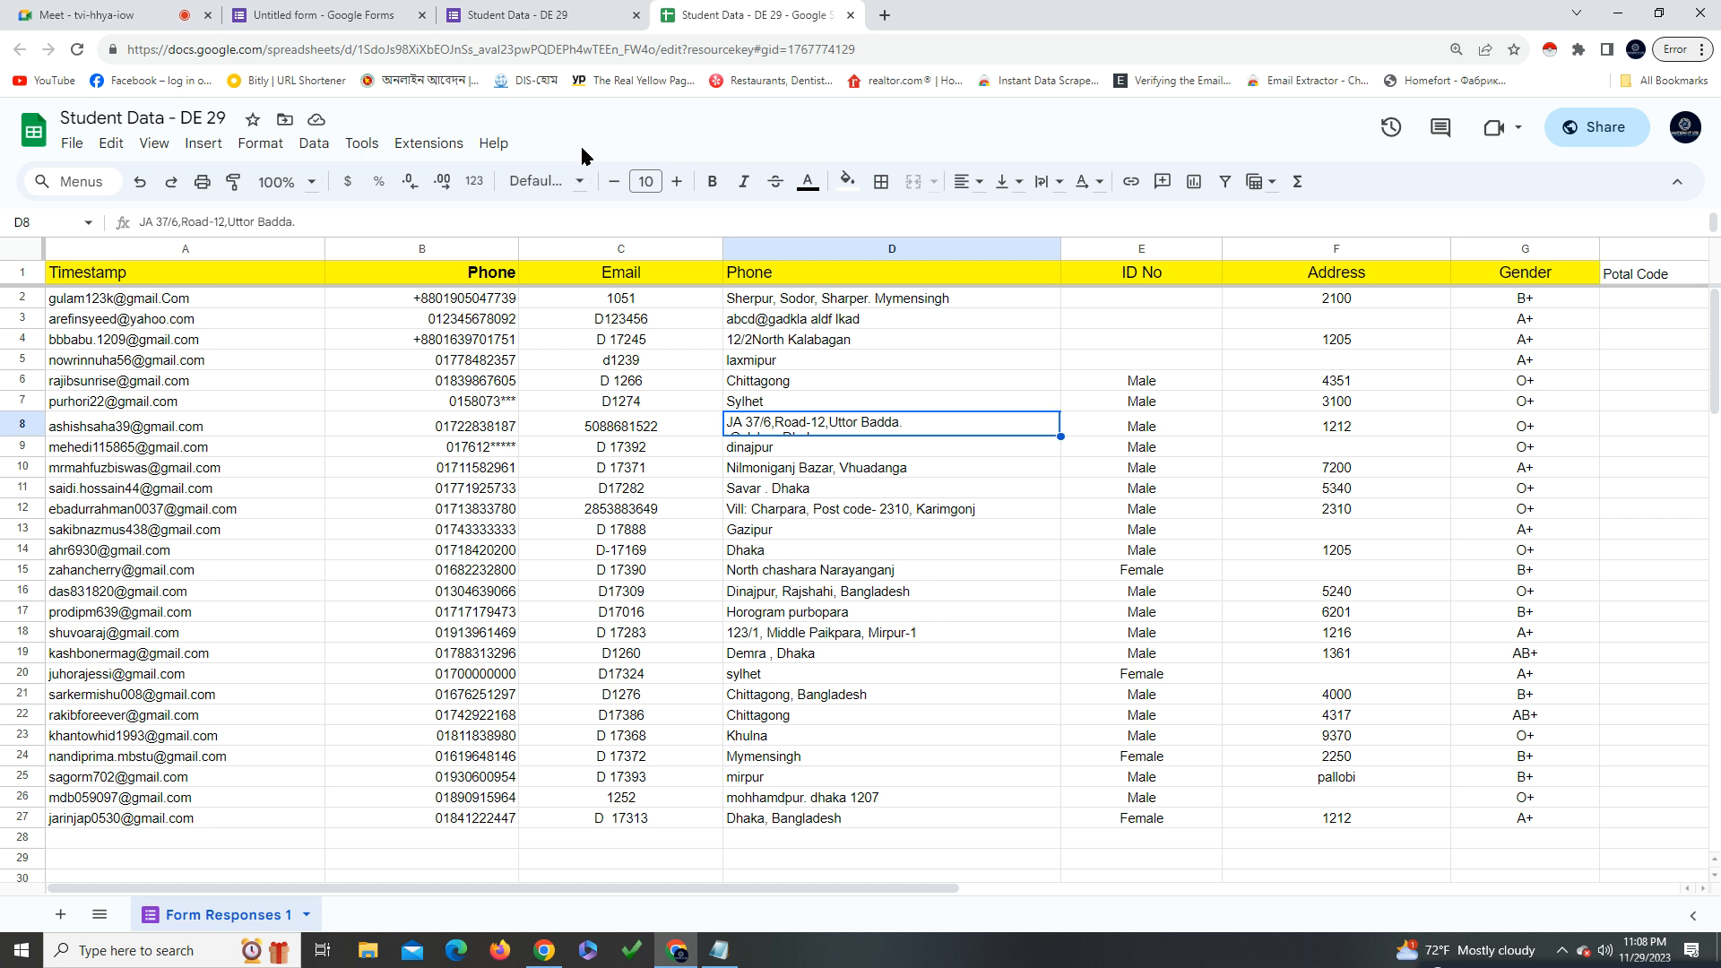
Close the response spreadsheet, the respondent view and the form editor
left_click(850, 15)
left_click(637, 15)
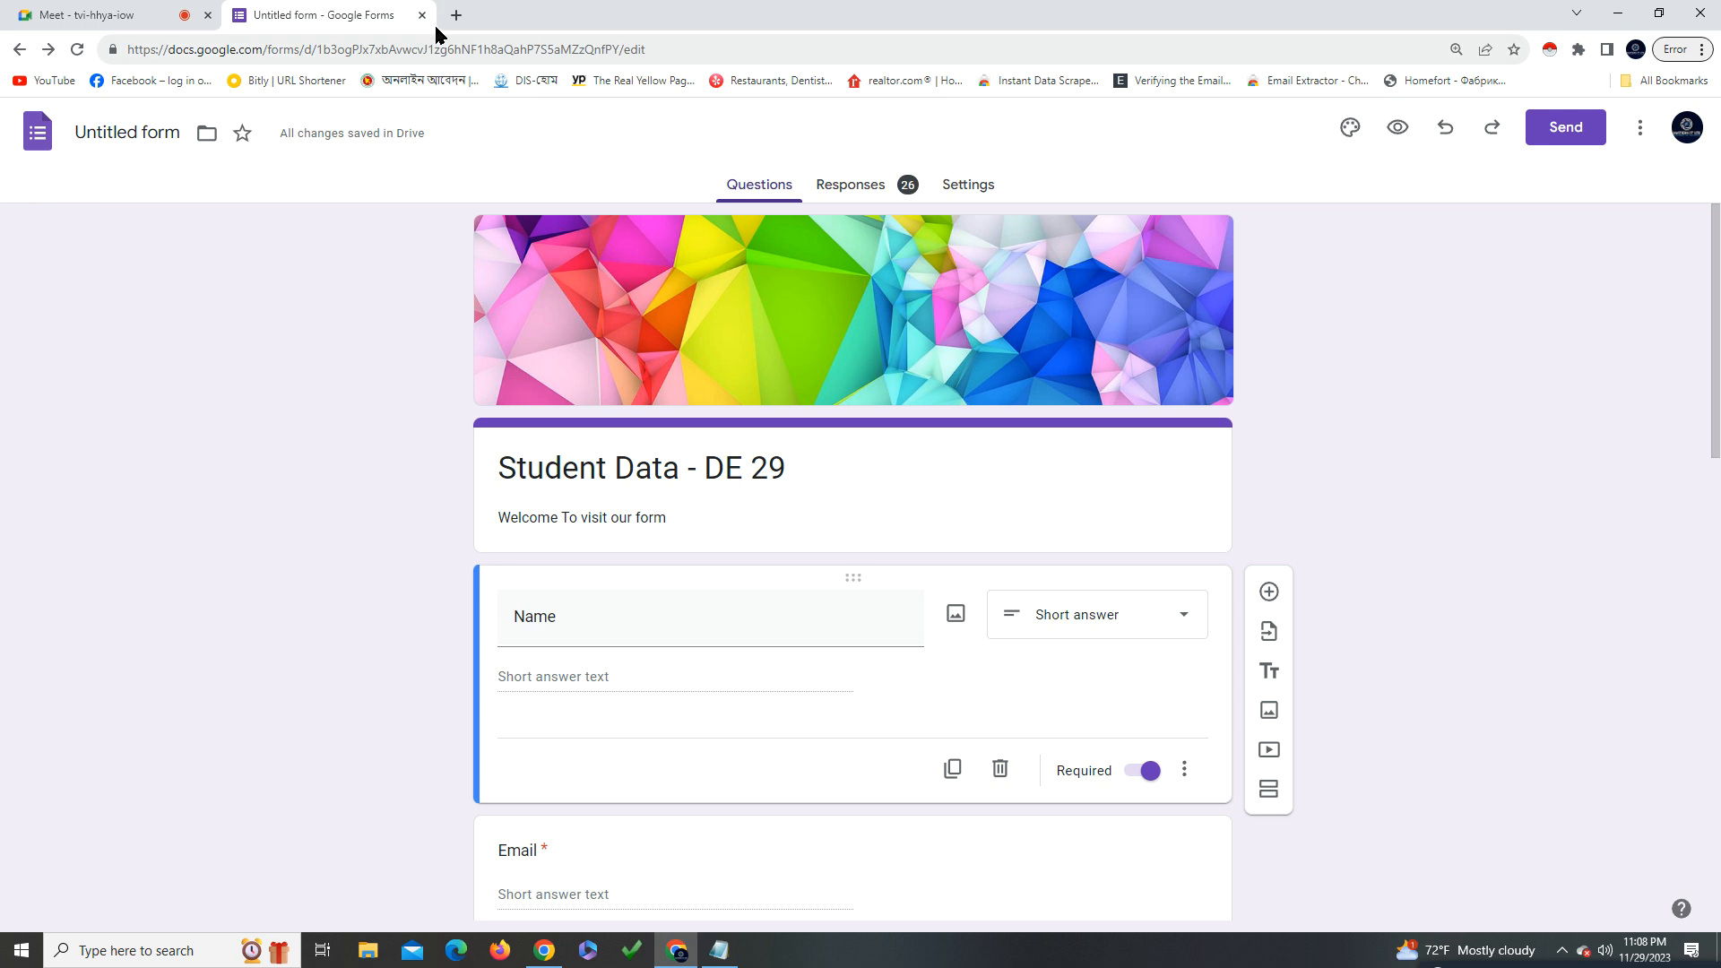
left_click(422, 15)
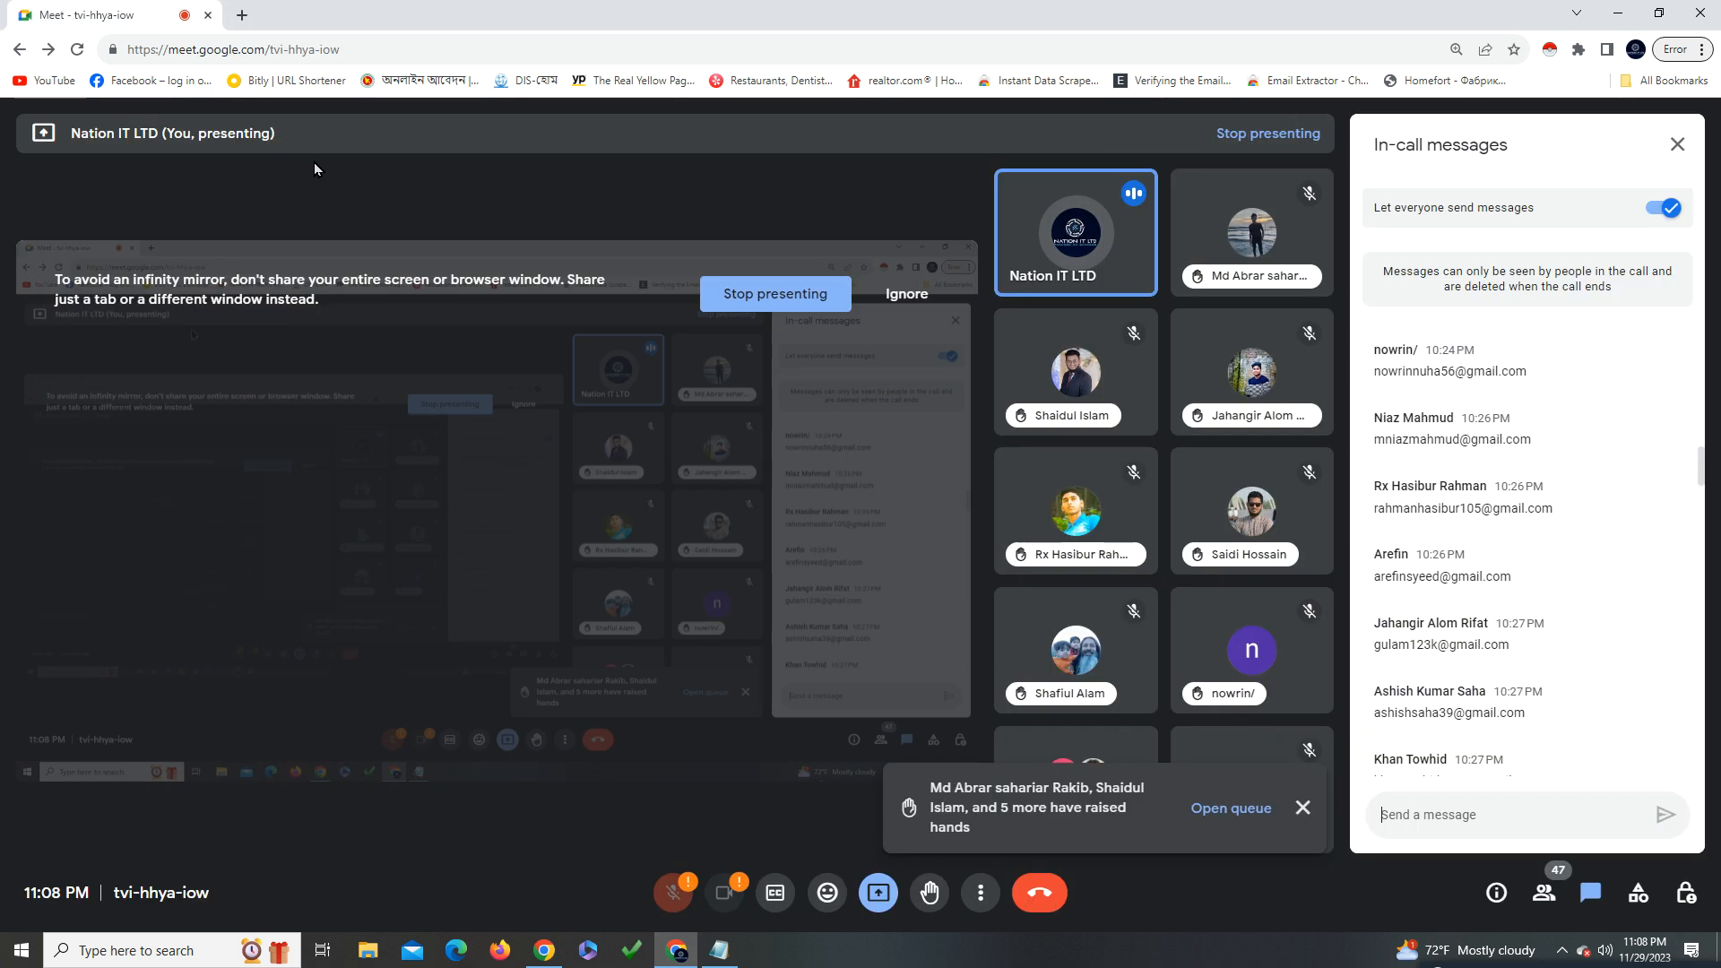
Open Google Drive in a new browser tab and open the Untitled form file from My Drive
left_click(242, 16)
left_click(1649, 136)
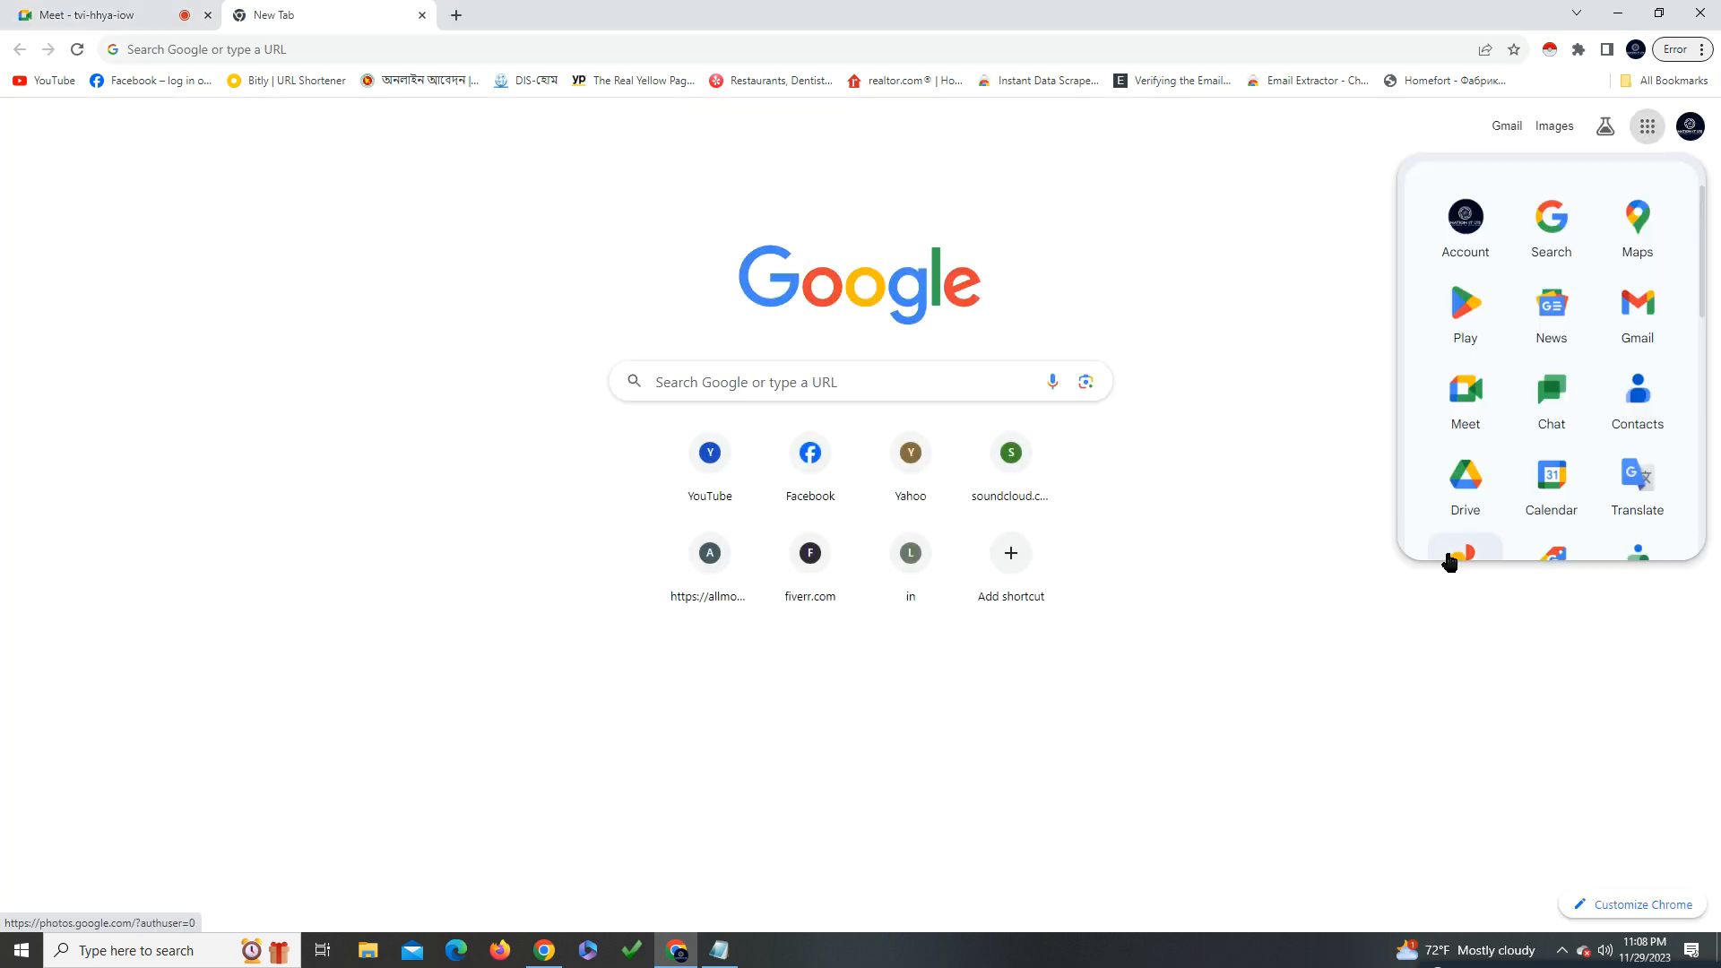
left_click(1460, 498)
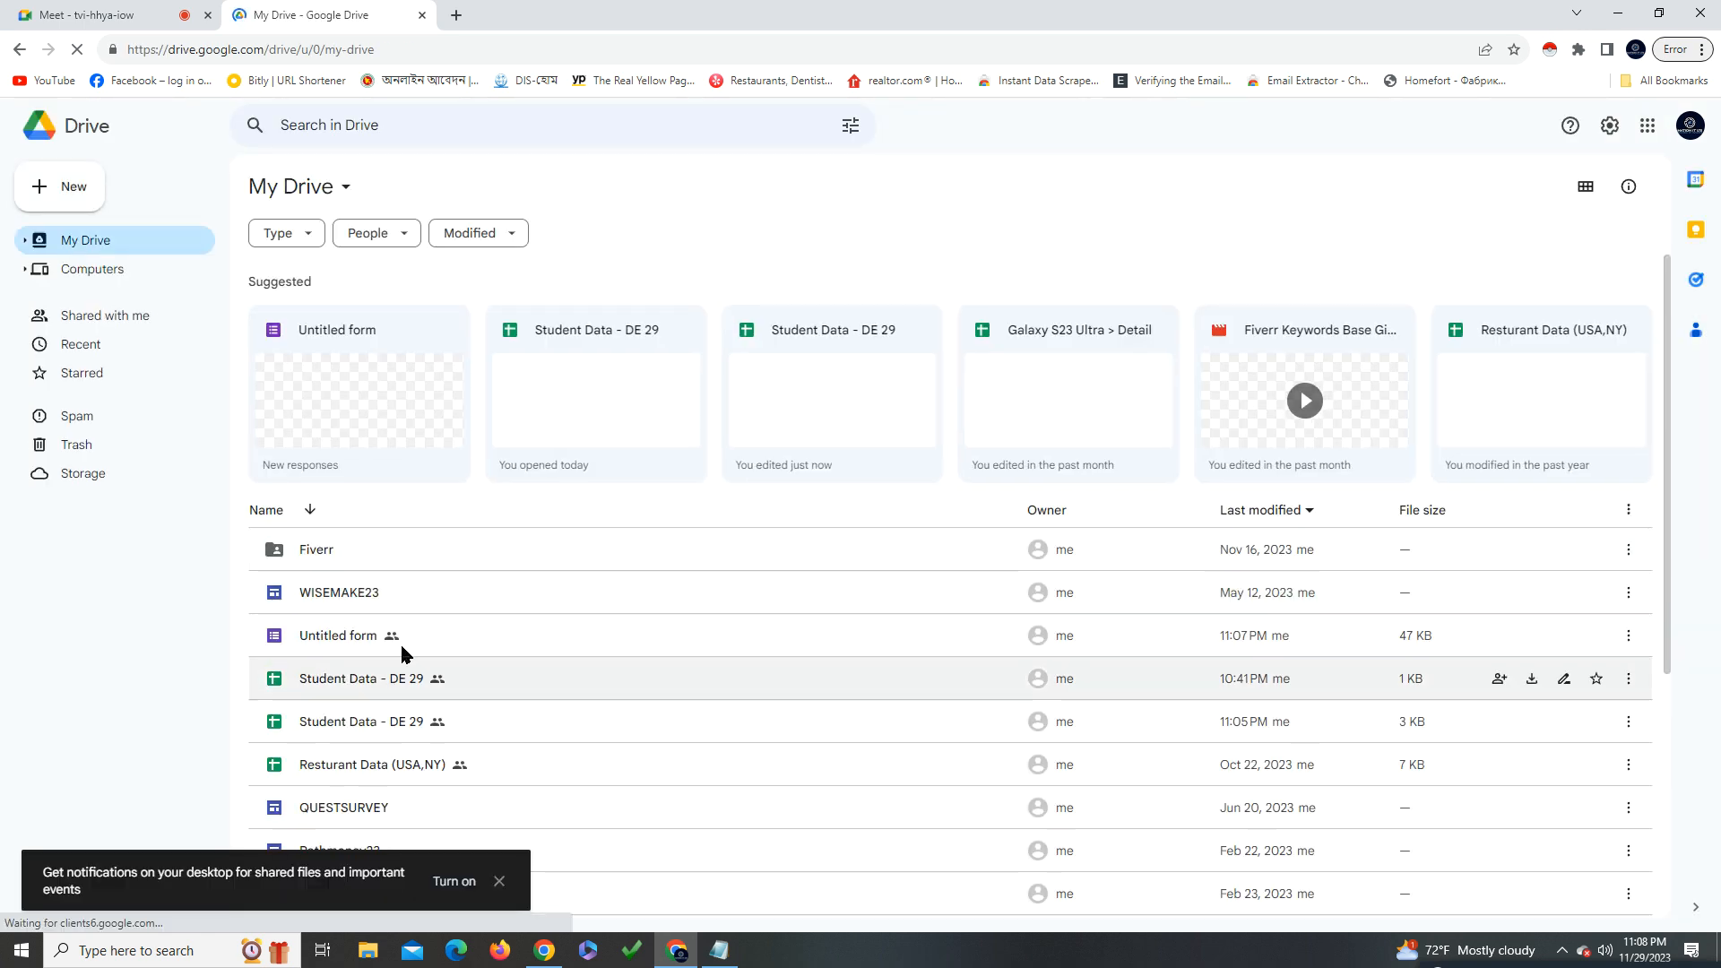
scroll(412, 618, "down", 1)
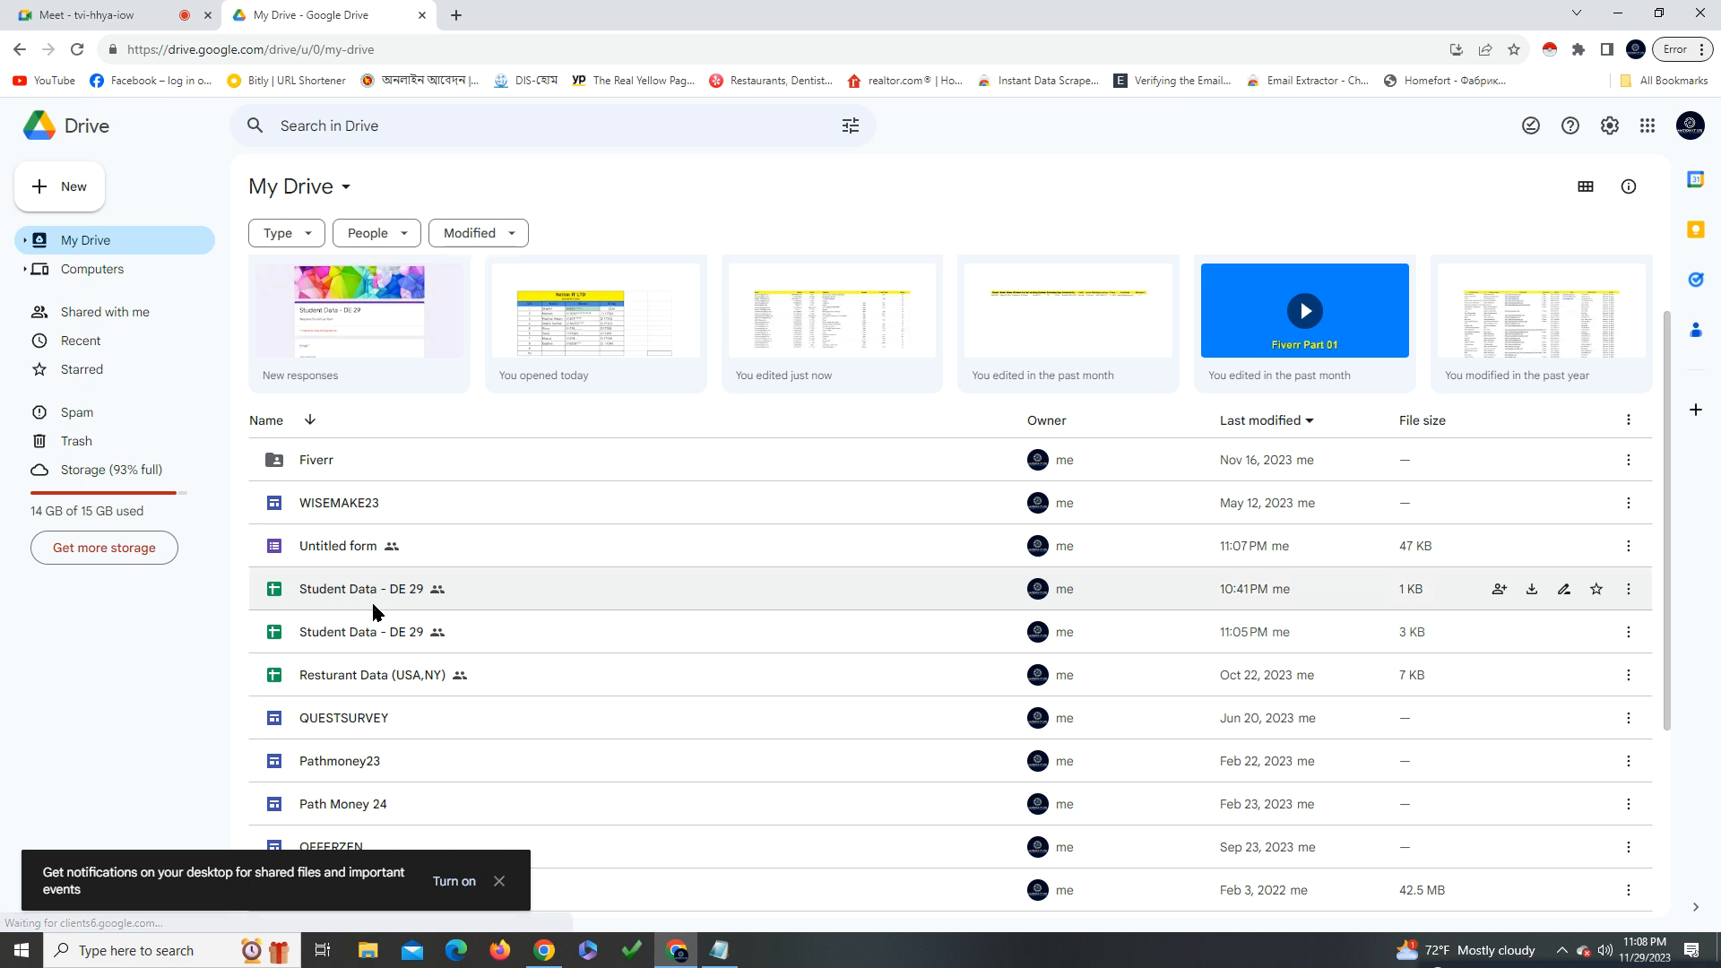
left_click(385, 603)
left_click(357, 555)
double_click(357, 556)
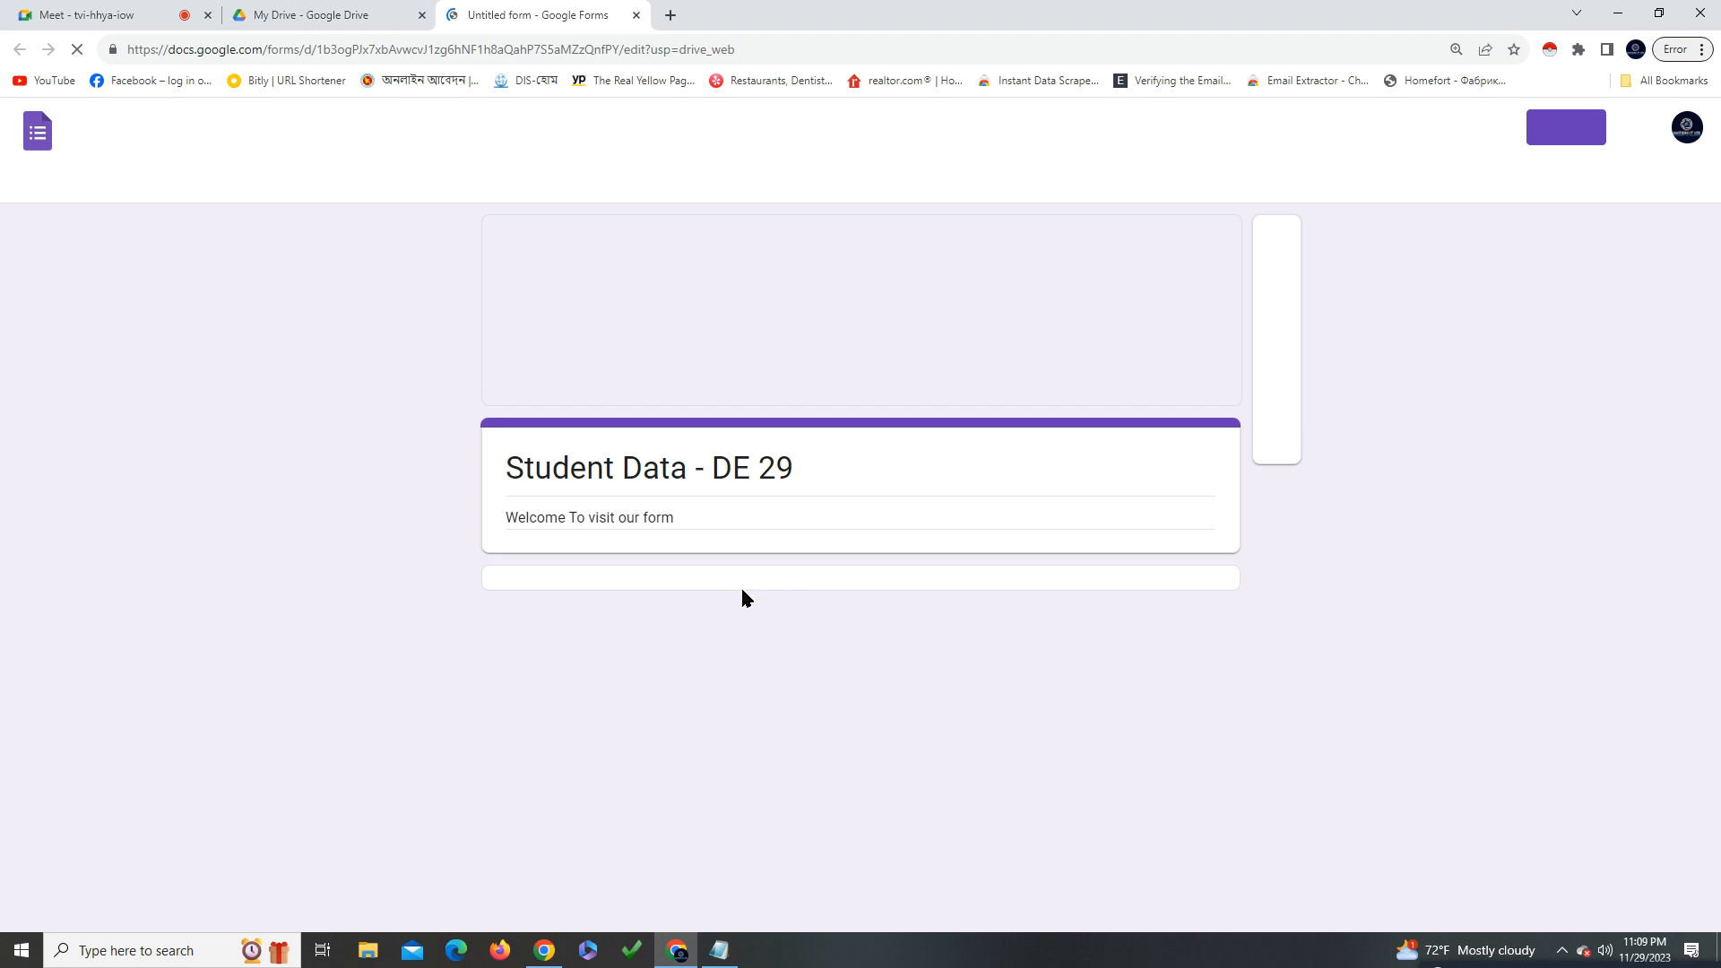
Check My Drive's file list and the reopened form once more, then close both the form and Drive
left_click(356, 11)
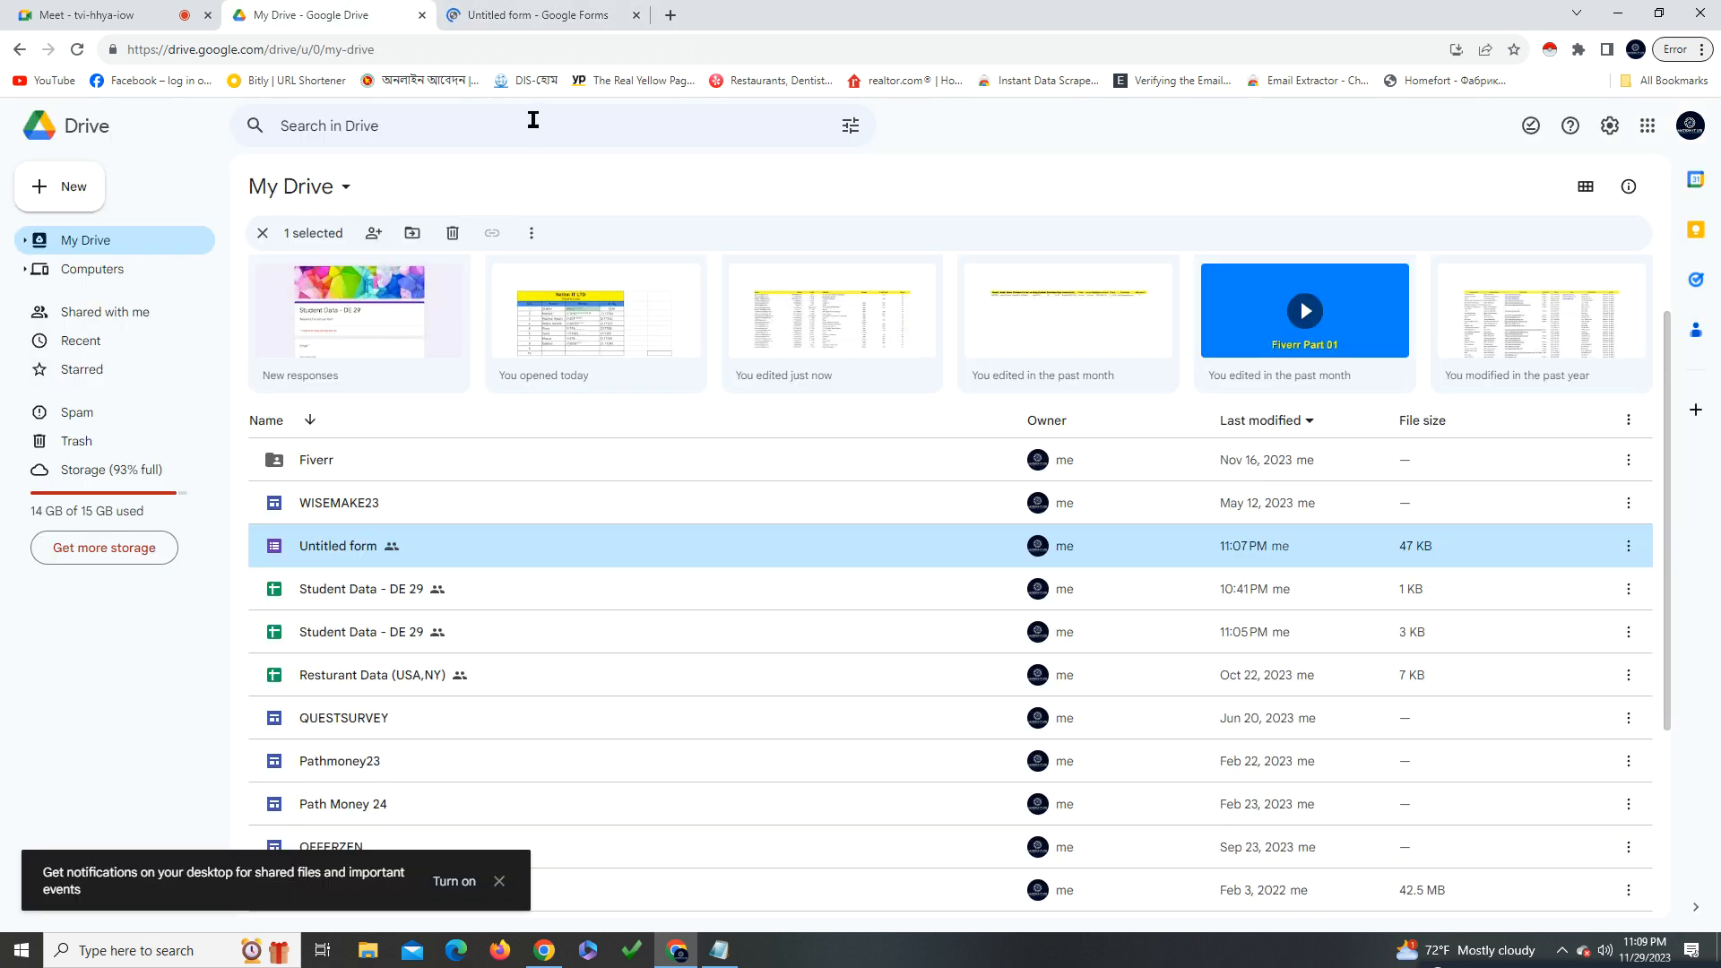
left_click(502, 18)
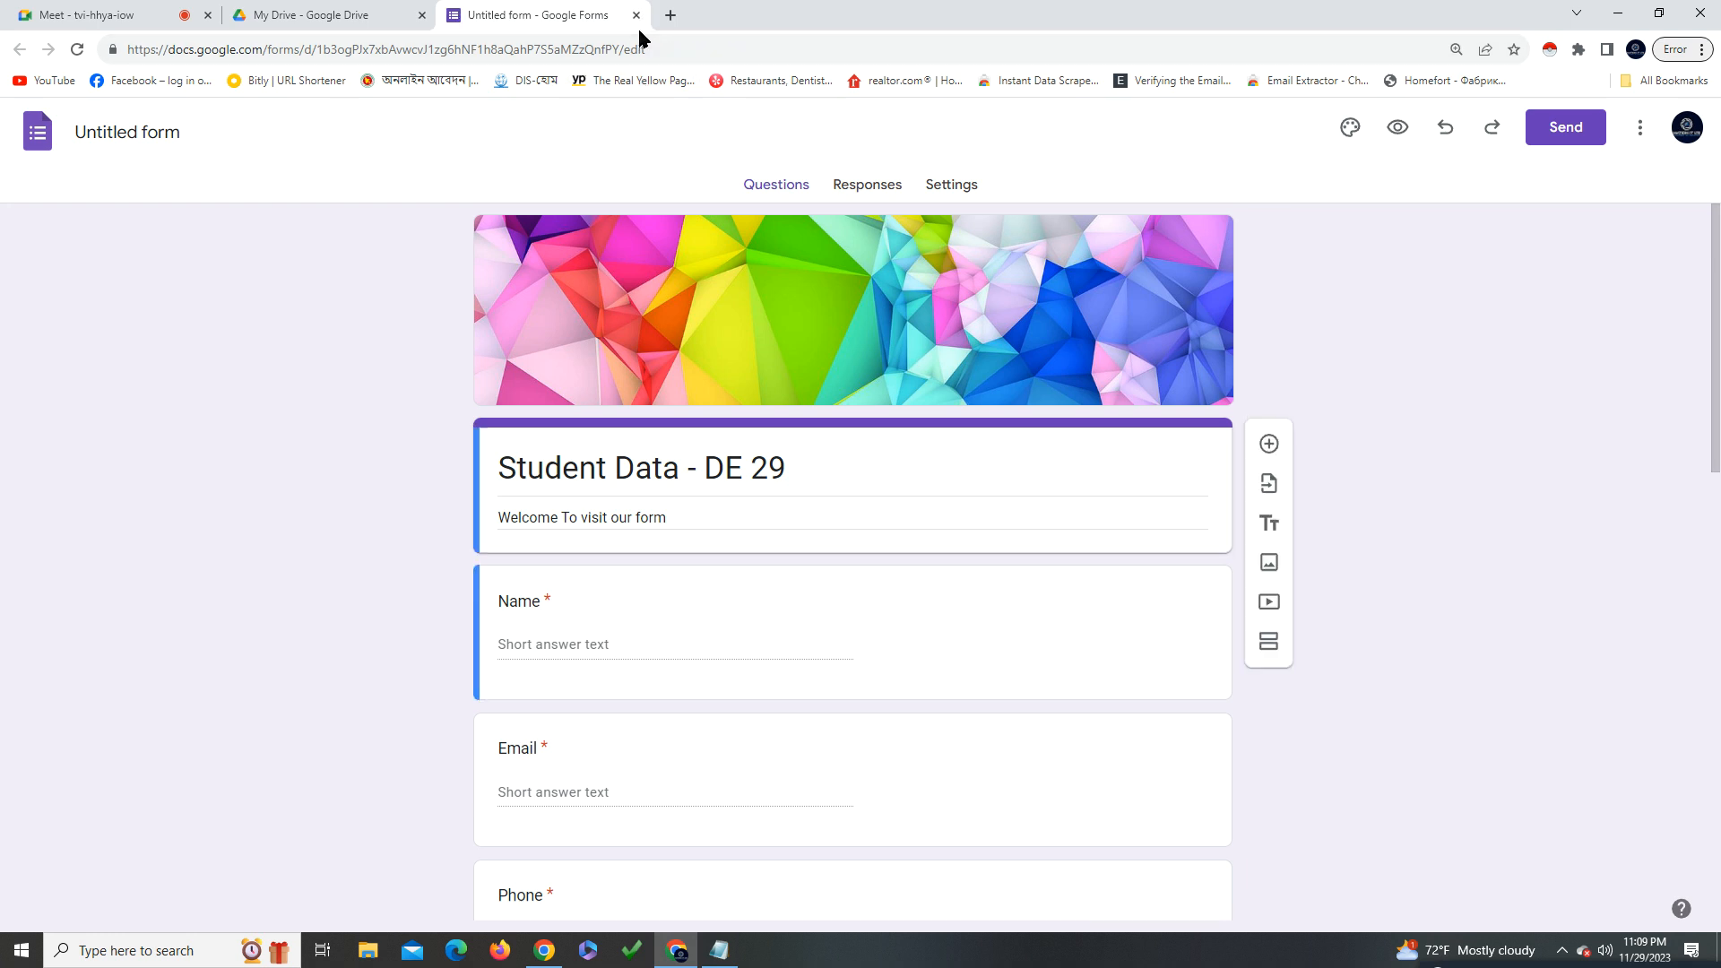
left_click(637, 15)
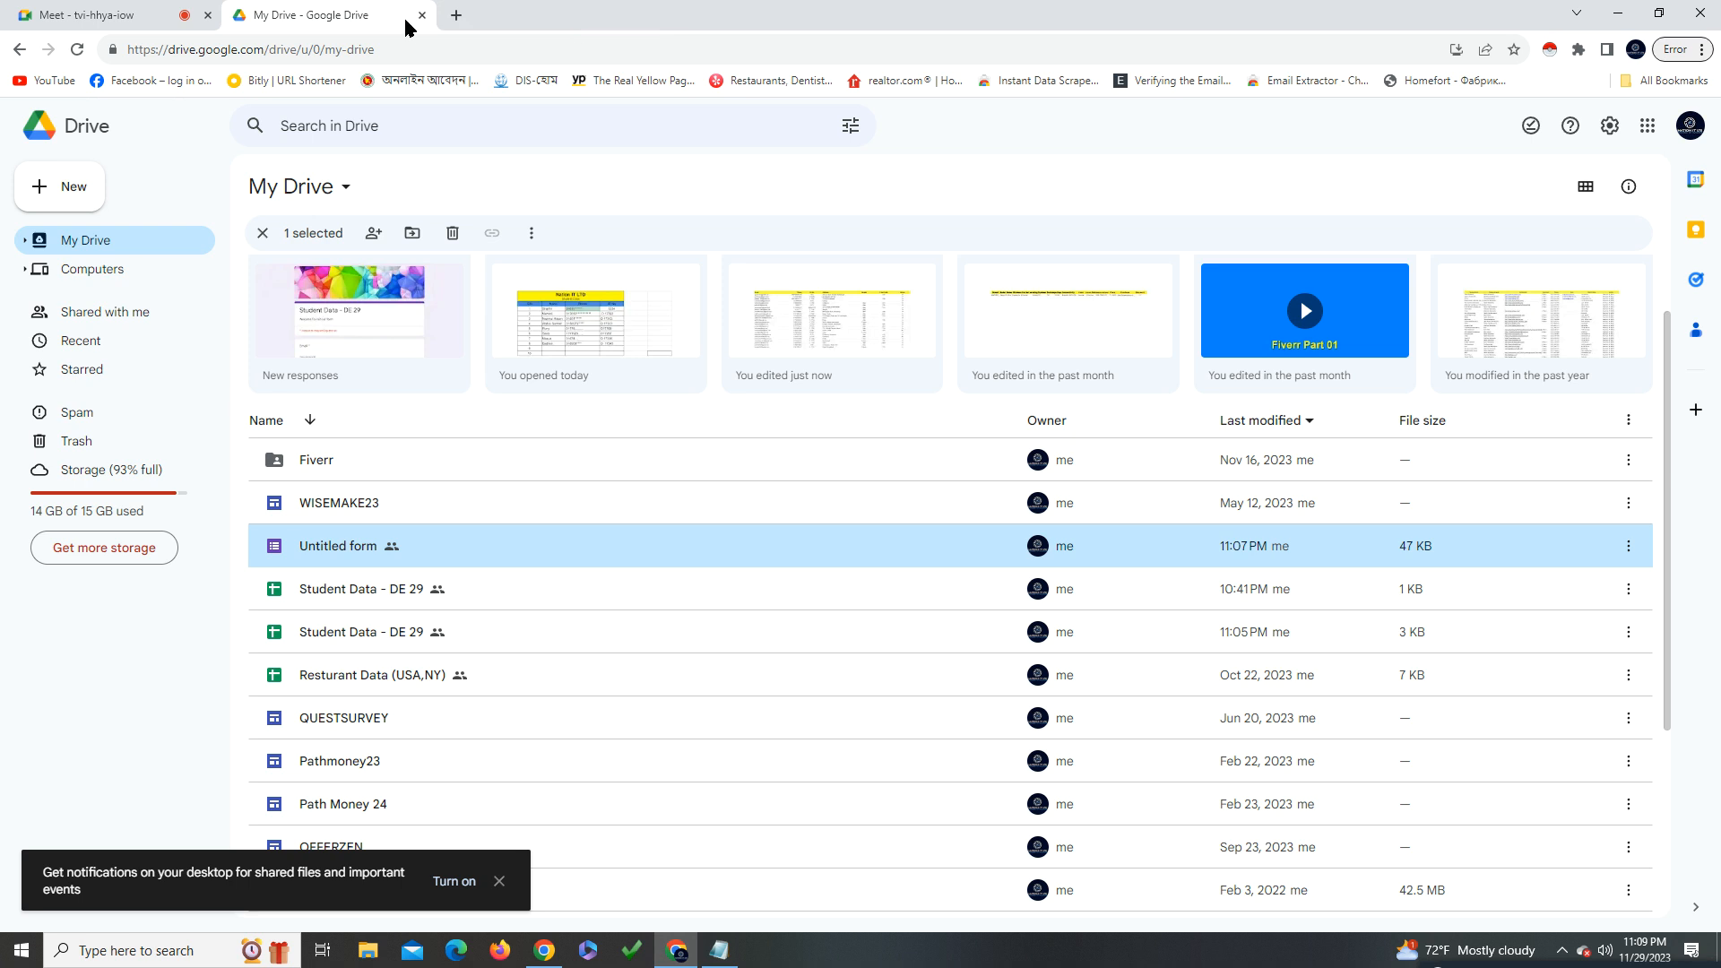
left_click(422, 15)
Read through the in-call messages of the Meet session down to the latest, then minimize the browser window
scroll(1541, 699, "up", 10)
scroll(1535, 652, "down", 15)
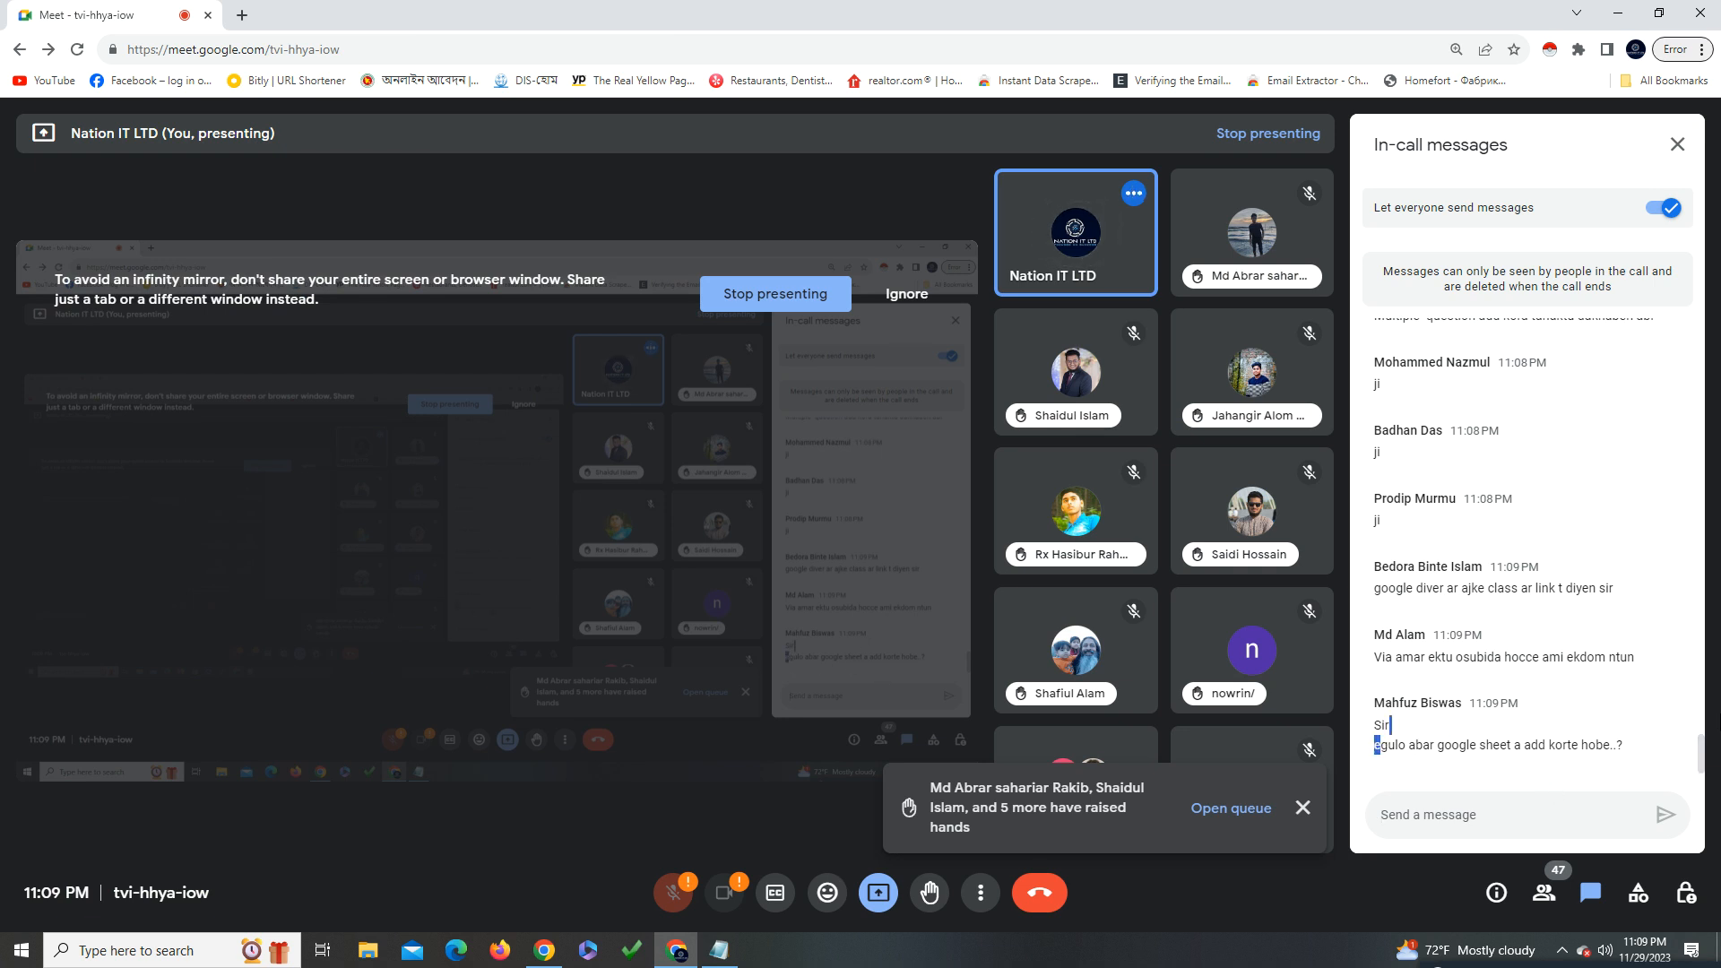
left_click(678, 948)
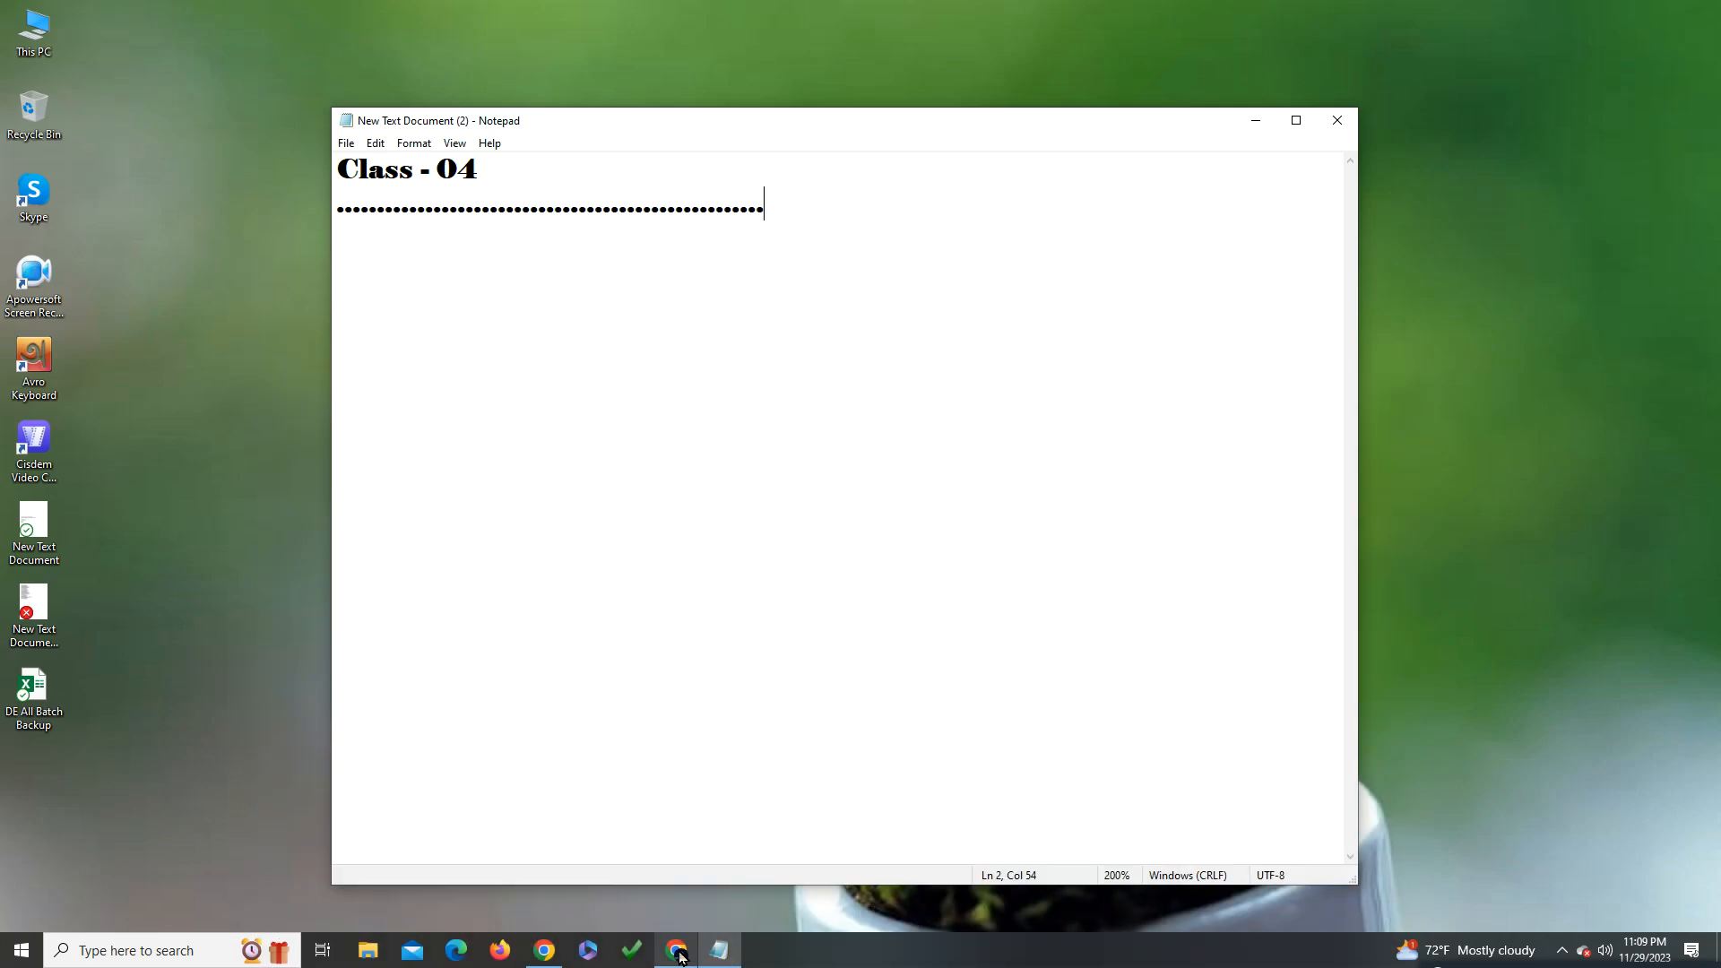
Check the latest in-call messages of the Meet session, and open Google Drive in a new browser tab
left_click(678, 948)
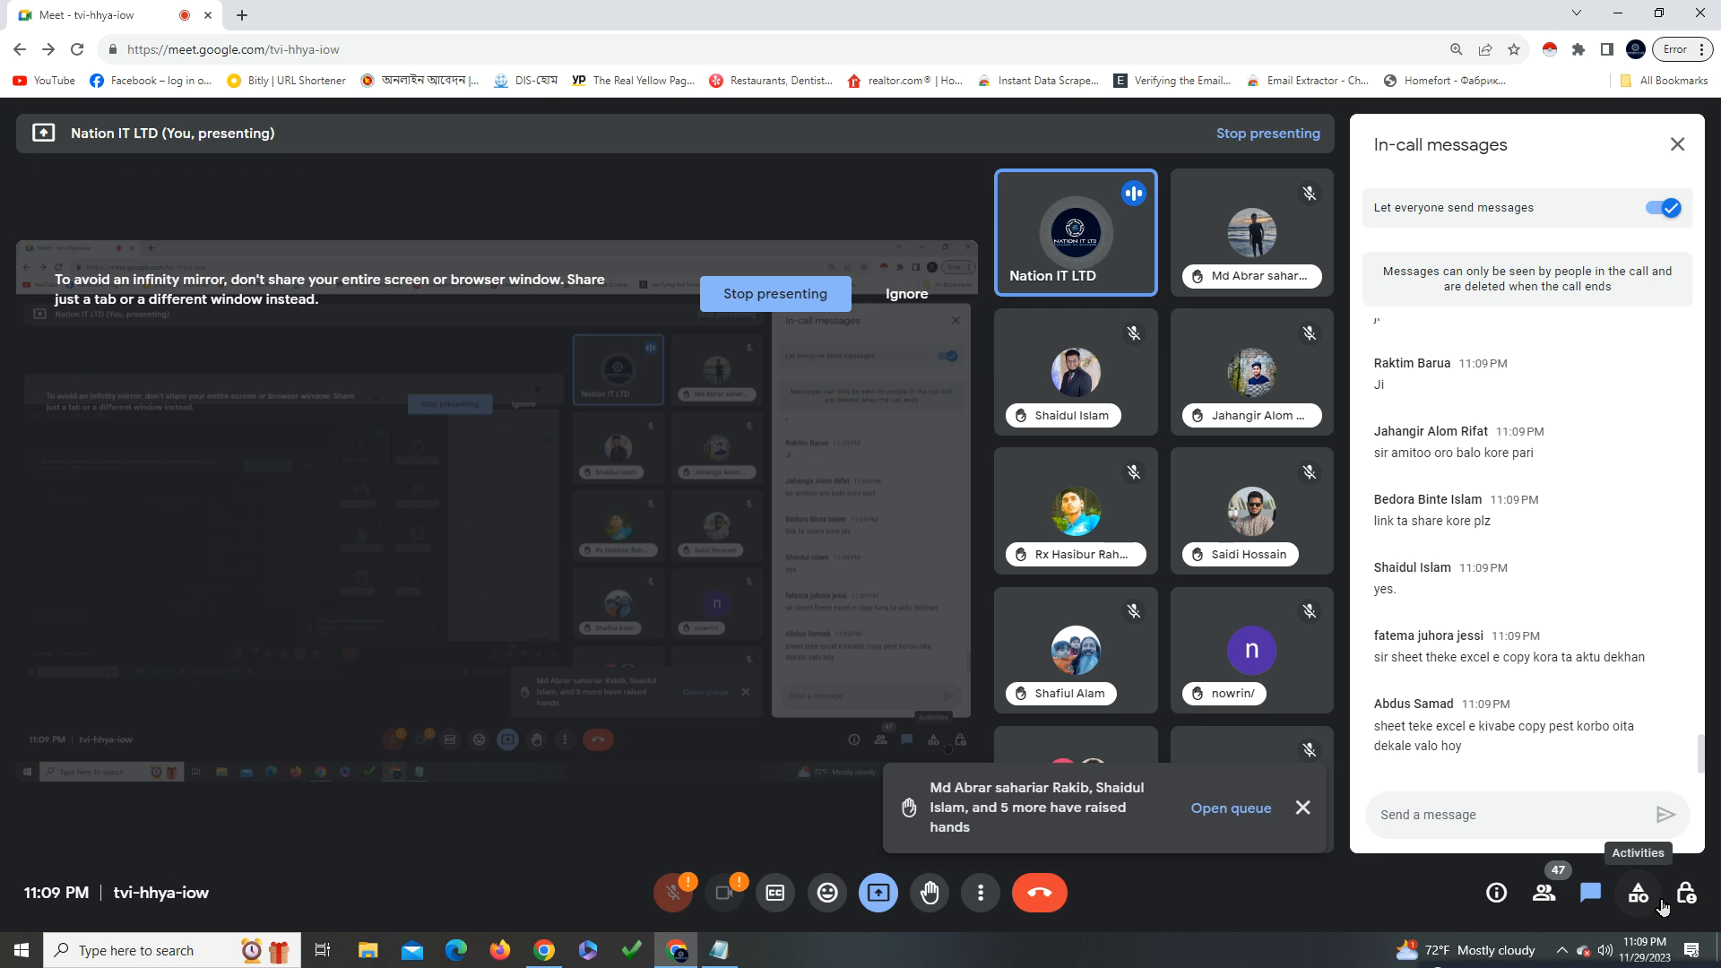
left_click(718, 952)
left_click(718, 951)
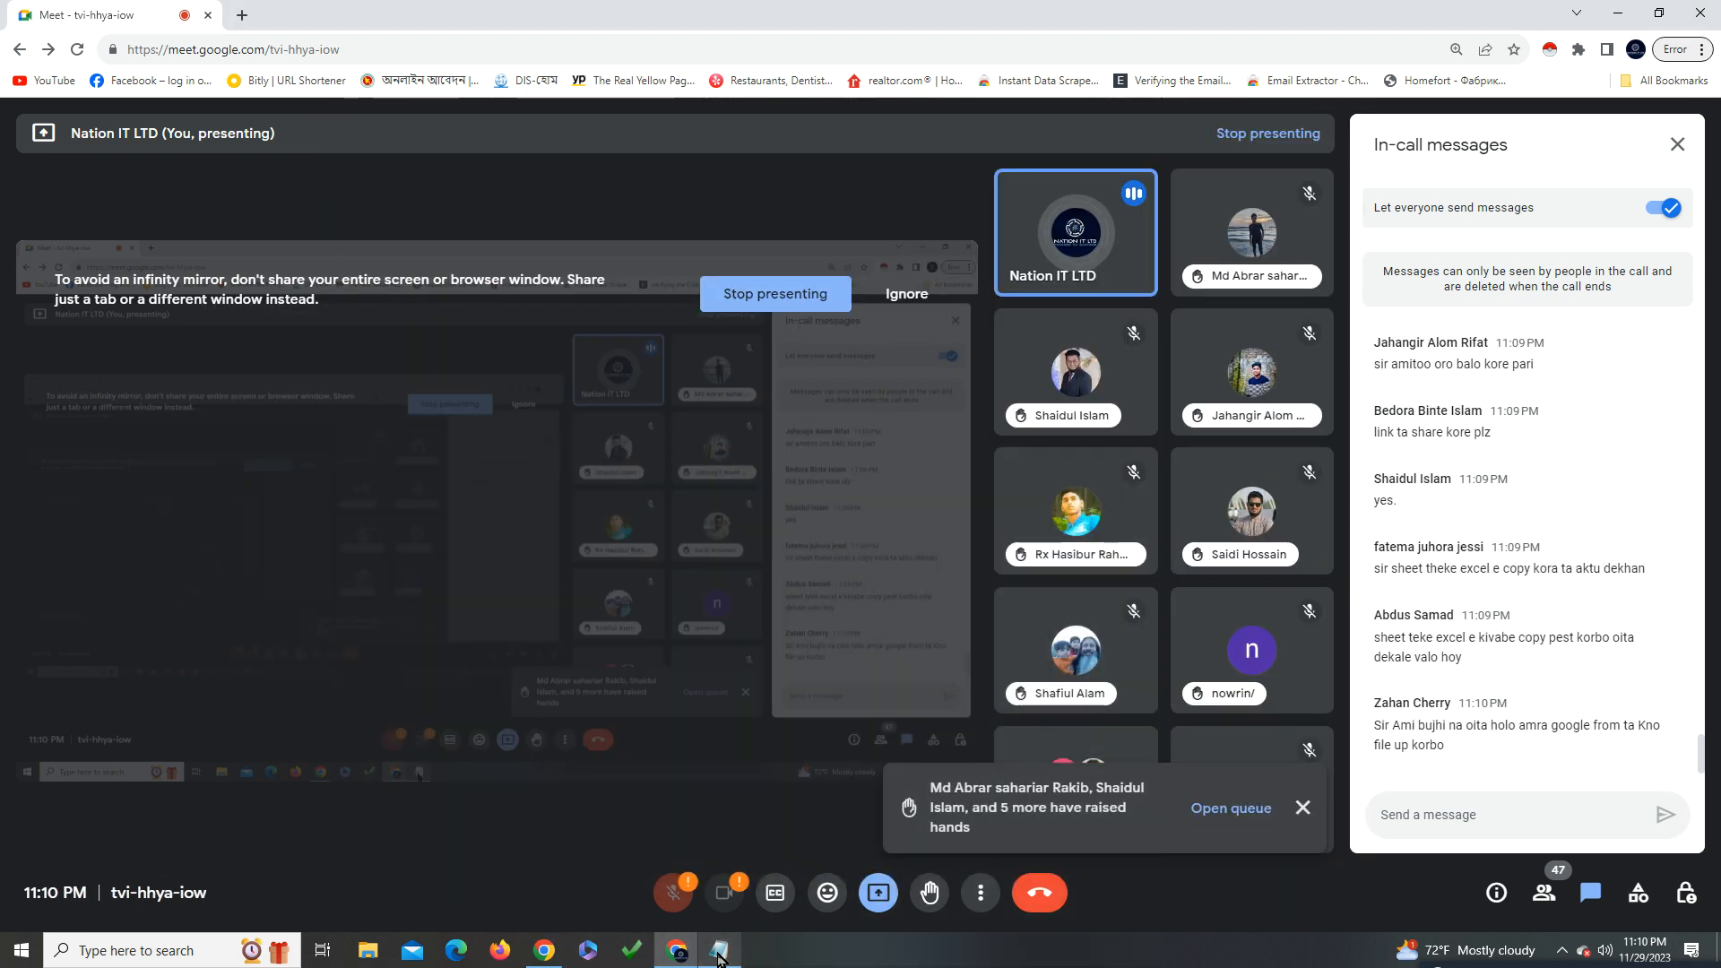
left_click(238, 13)
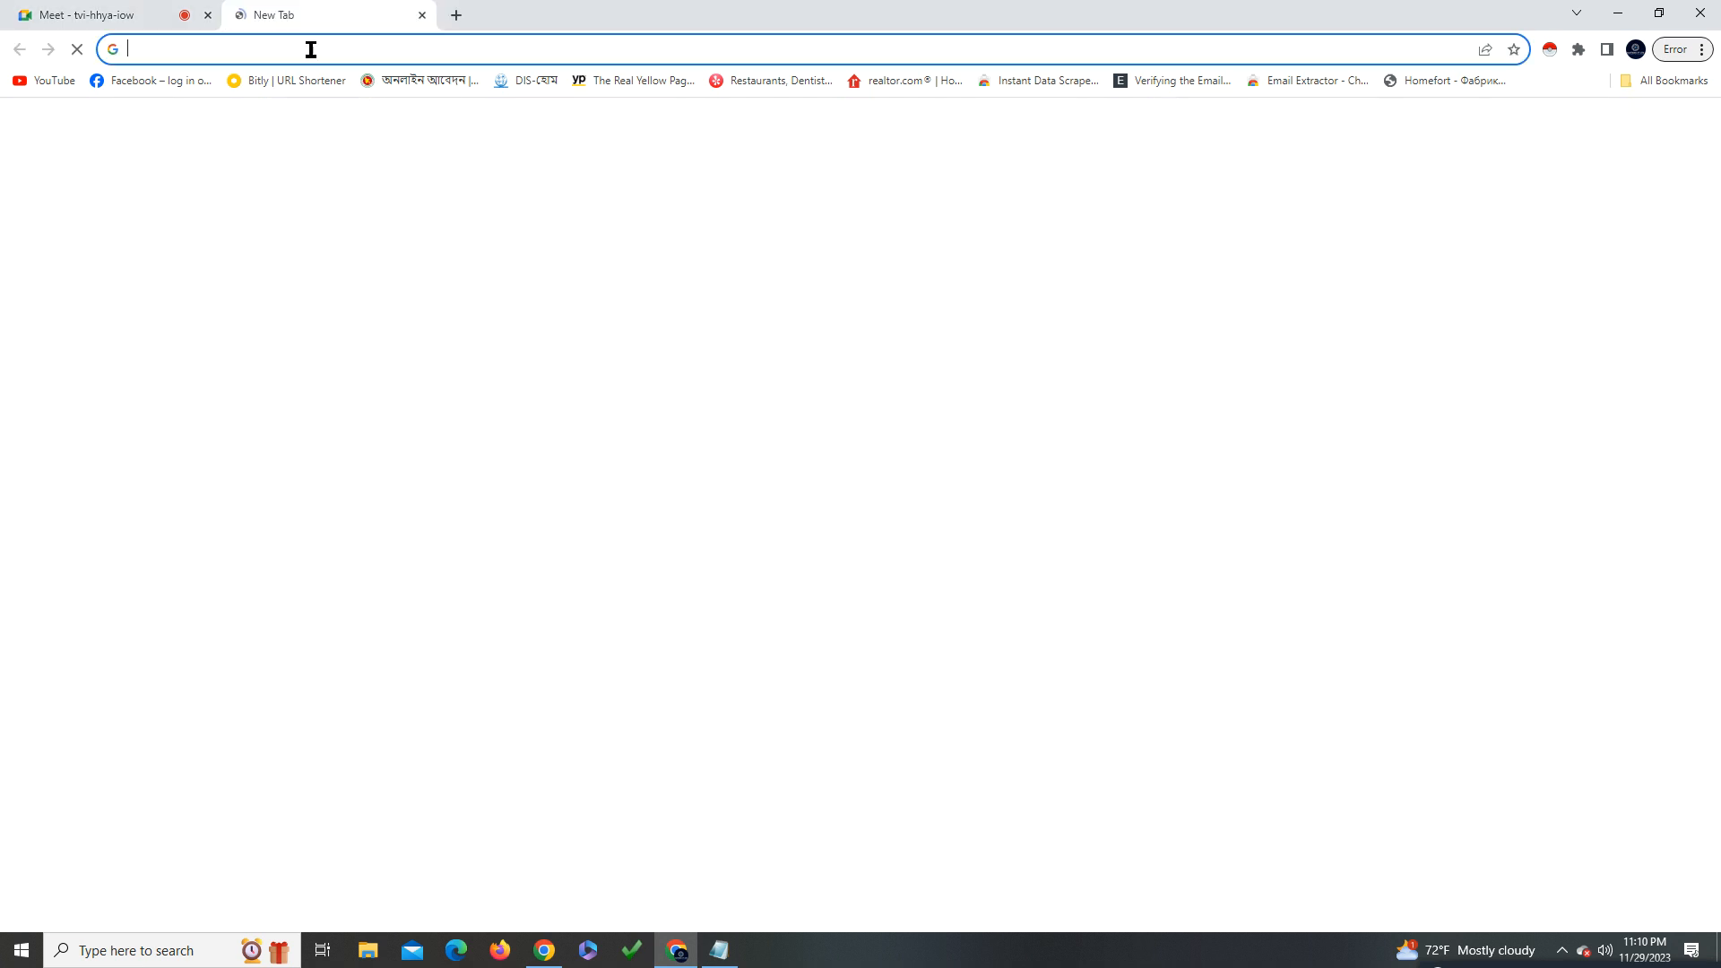
left_click(1635, 133)
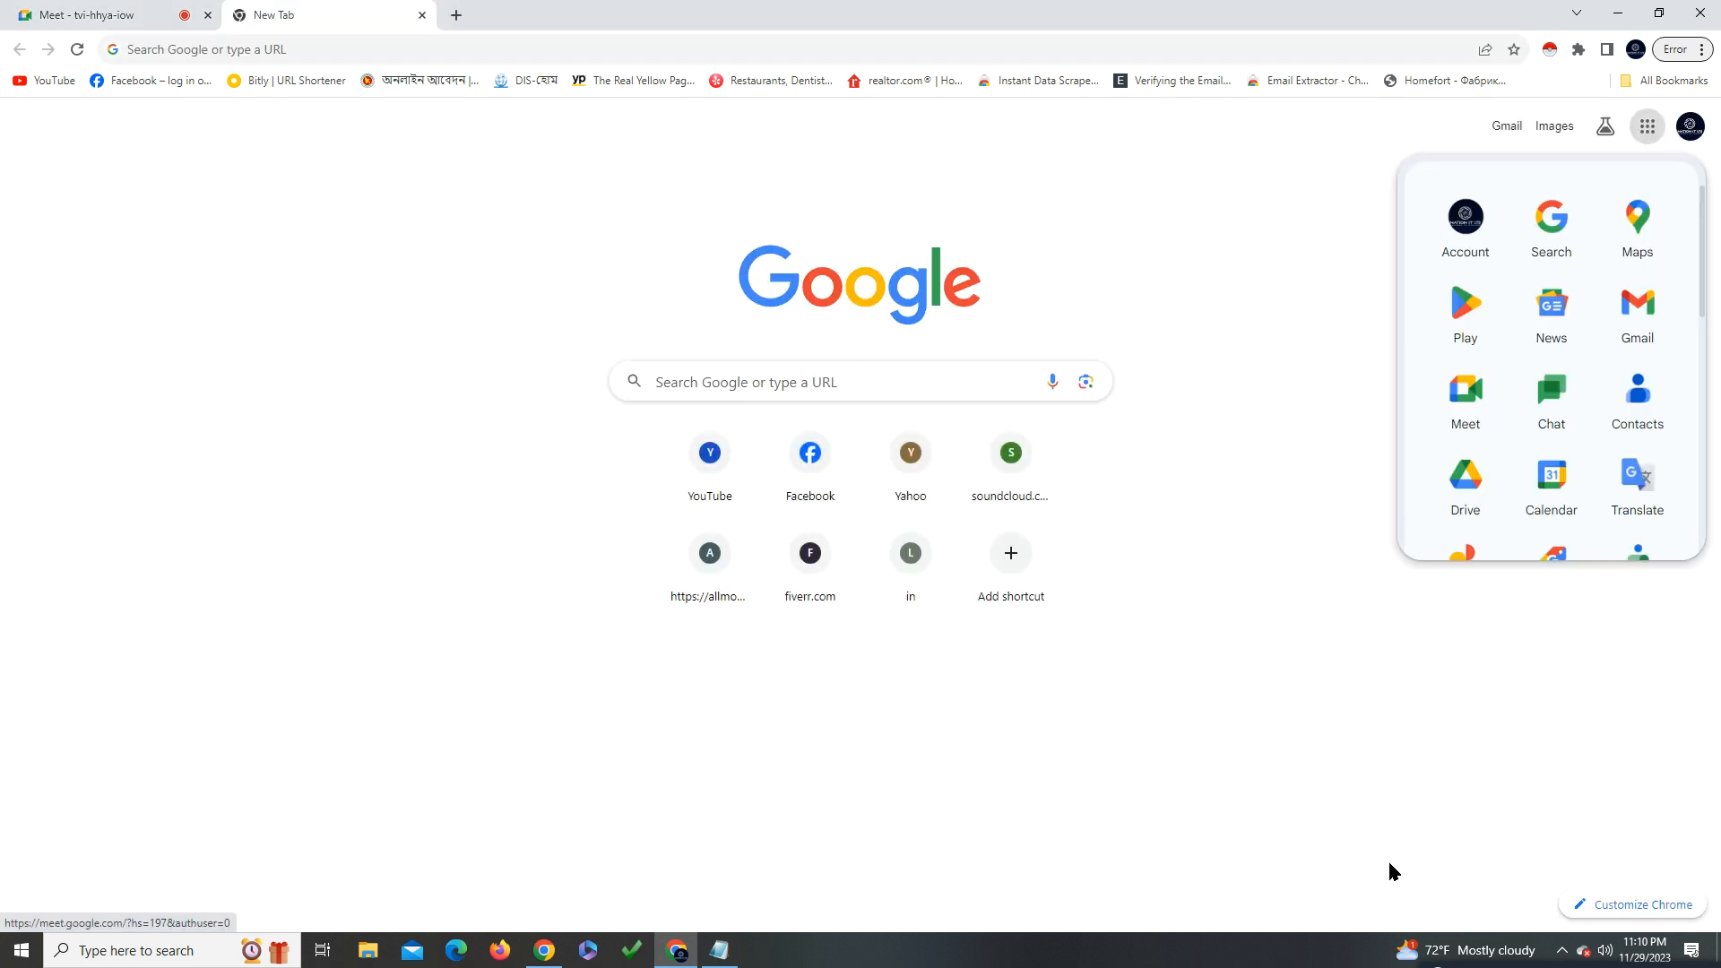
left_click(1490, 482)
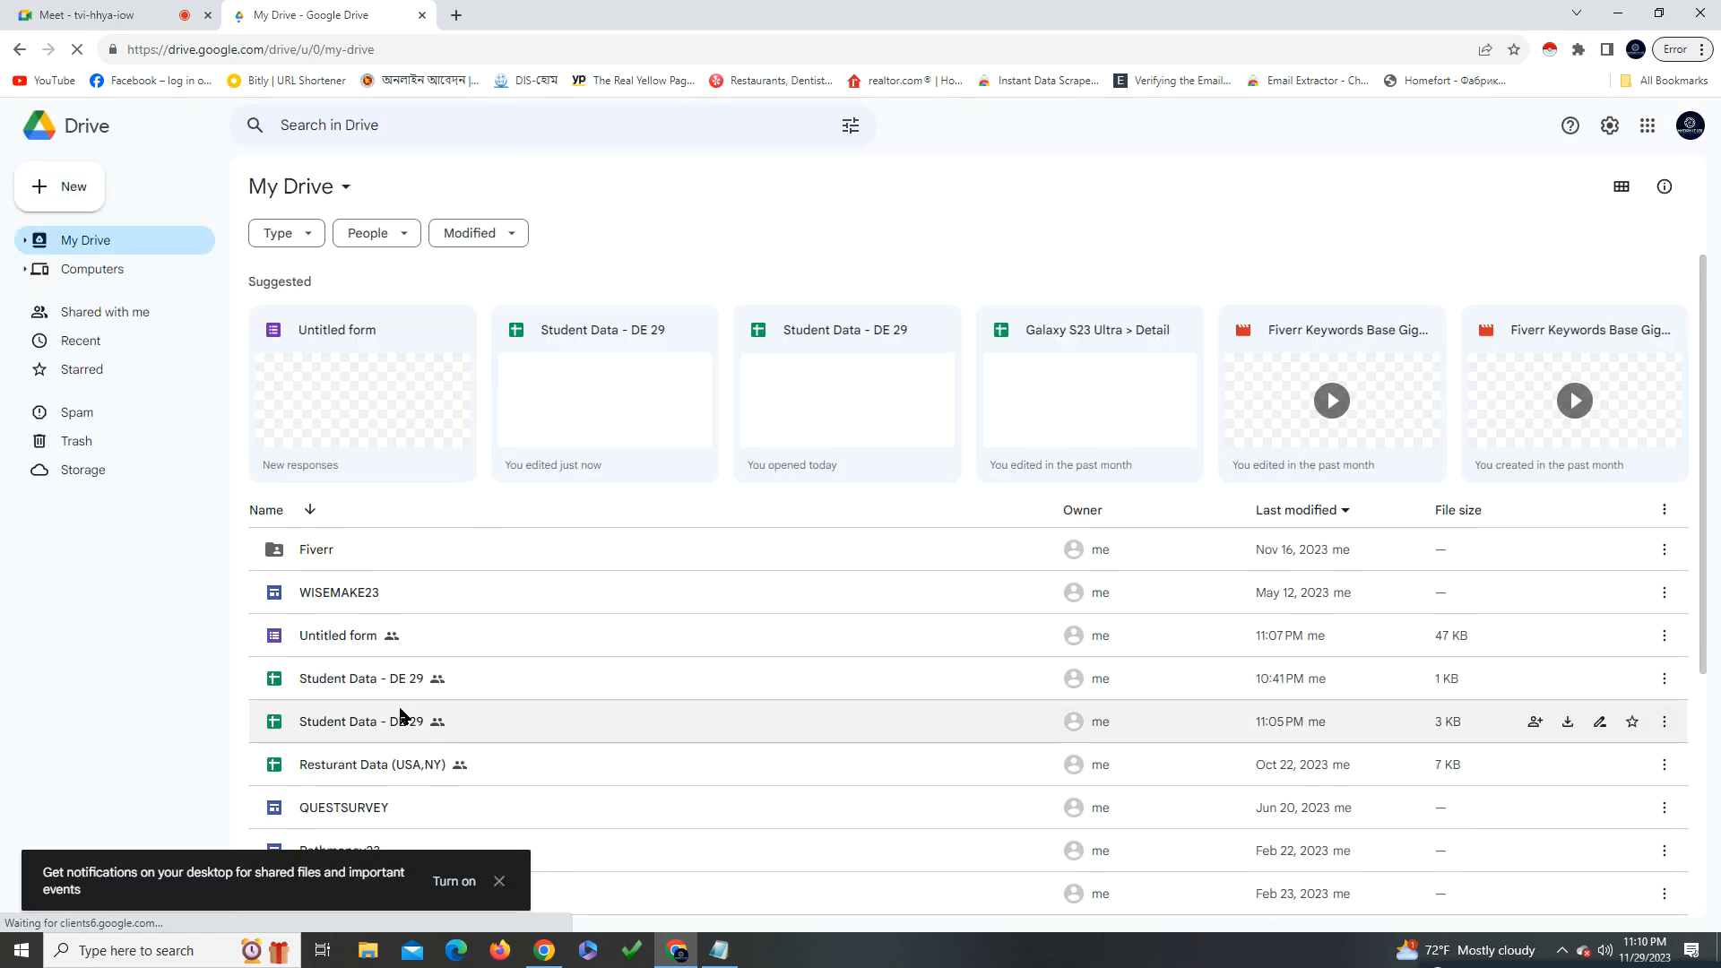
double_click(392, 686)
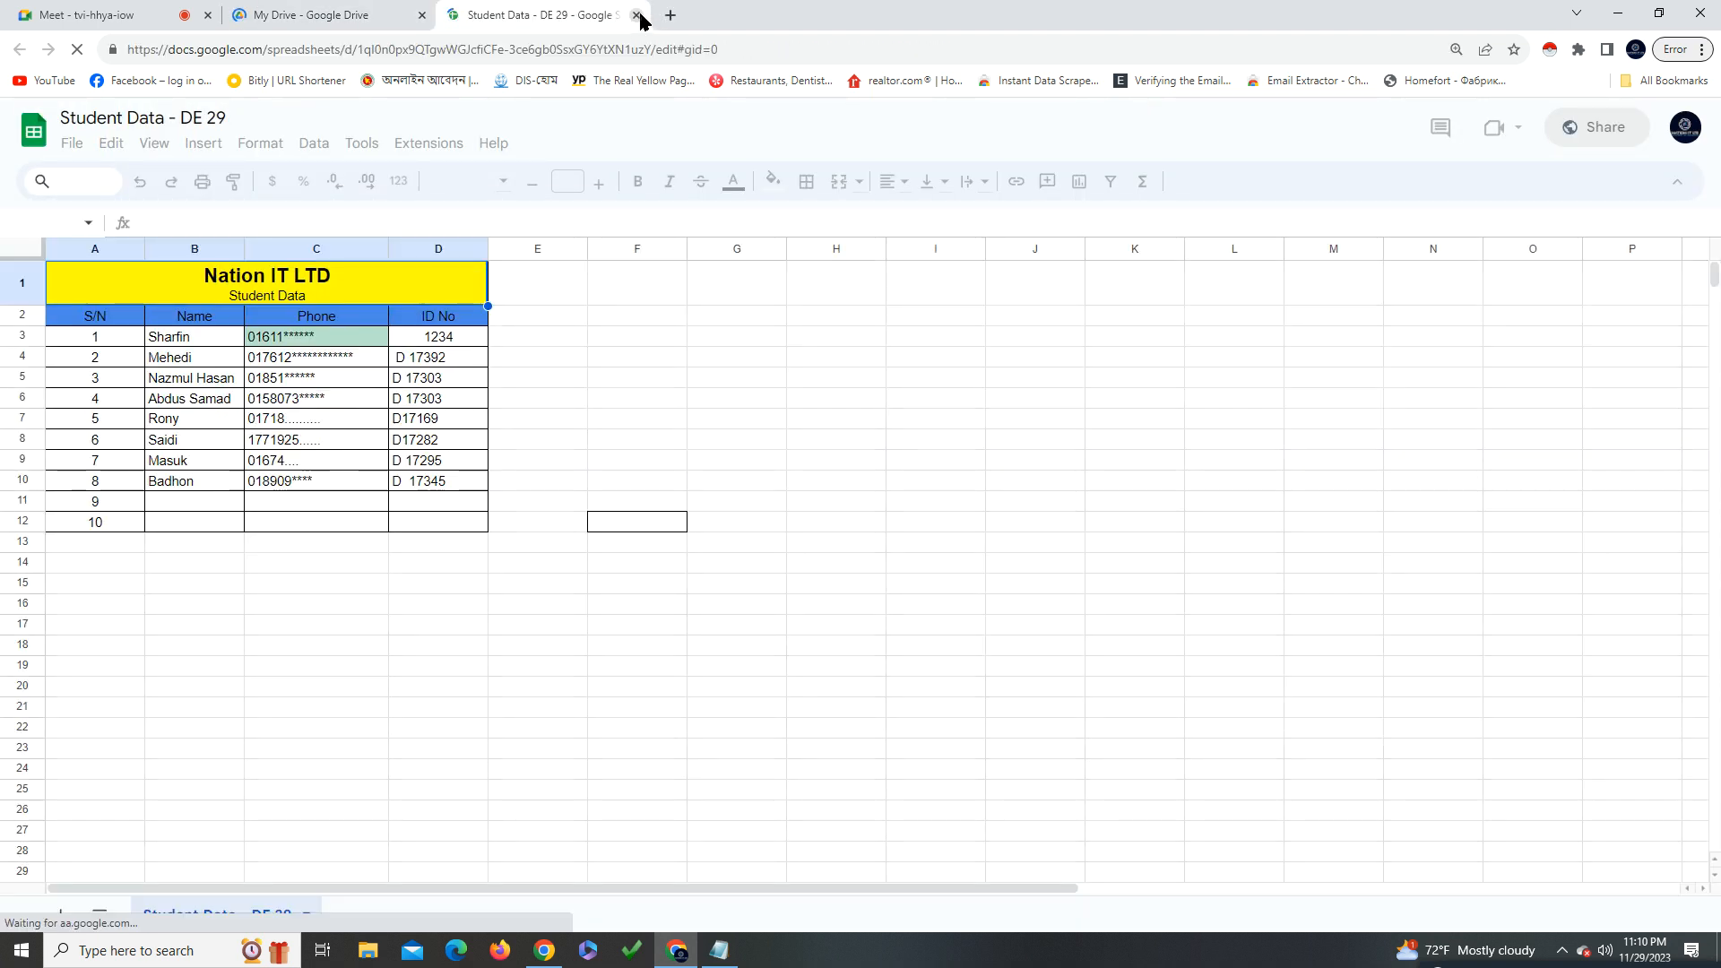
key("ctrl+w")
right_click(373, 683)
key("Up")
key("Up")
key("Up")
key("Up")
key("Up")
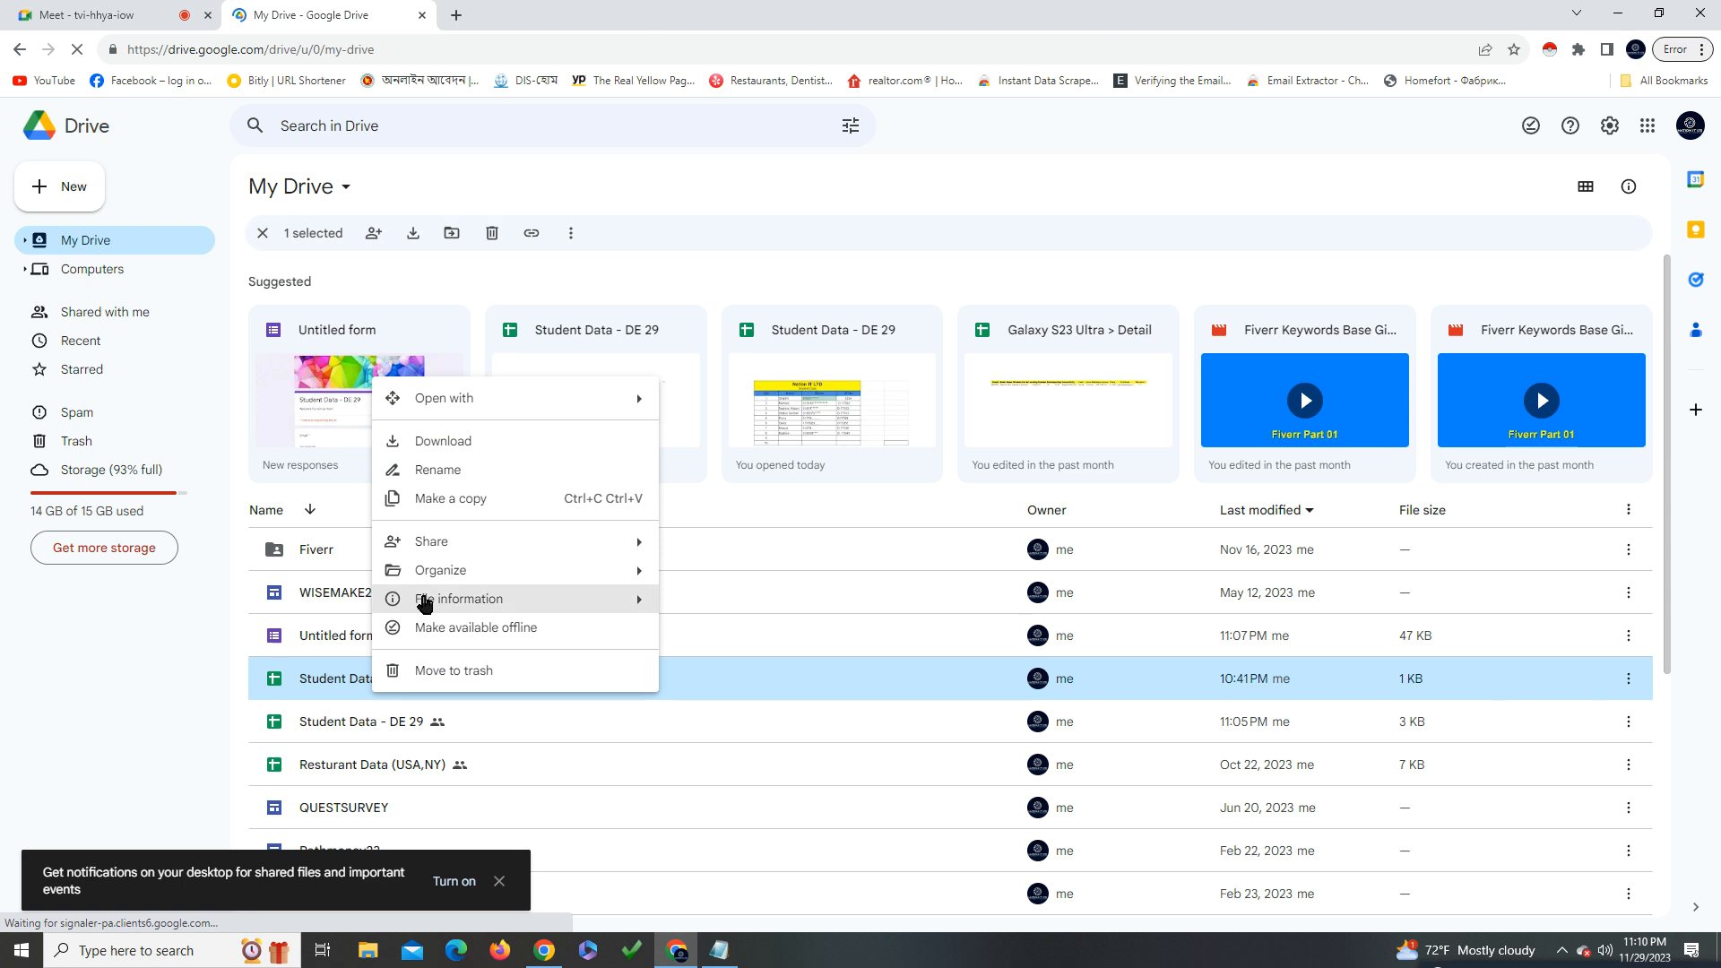
left_click(359, 724)
Open the Student Data - DE 29 spreadsheet holding the form responses from My Drive and copy all its data
double_click(358, 724)
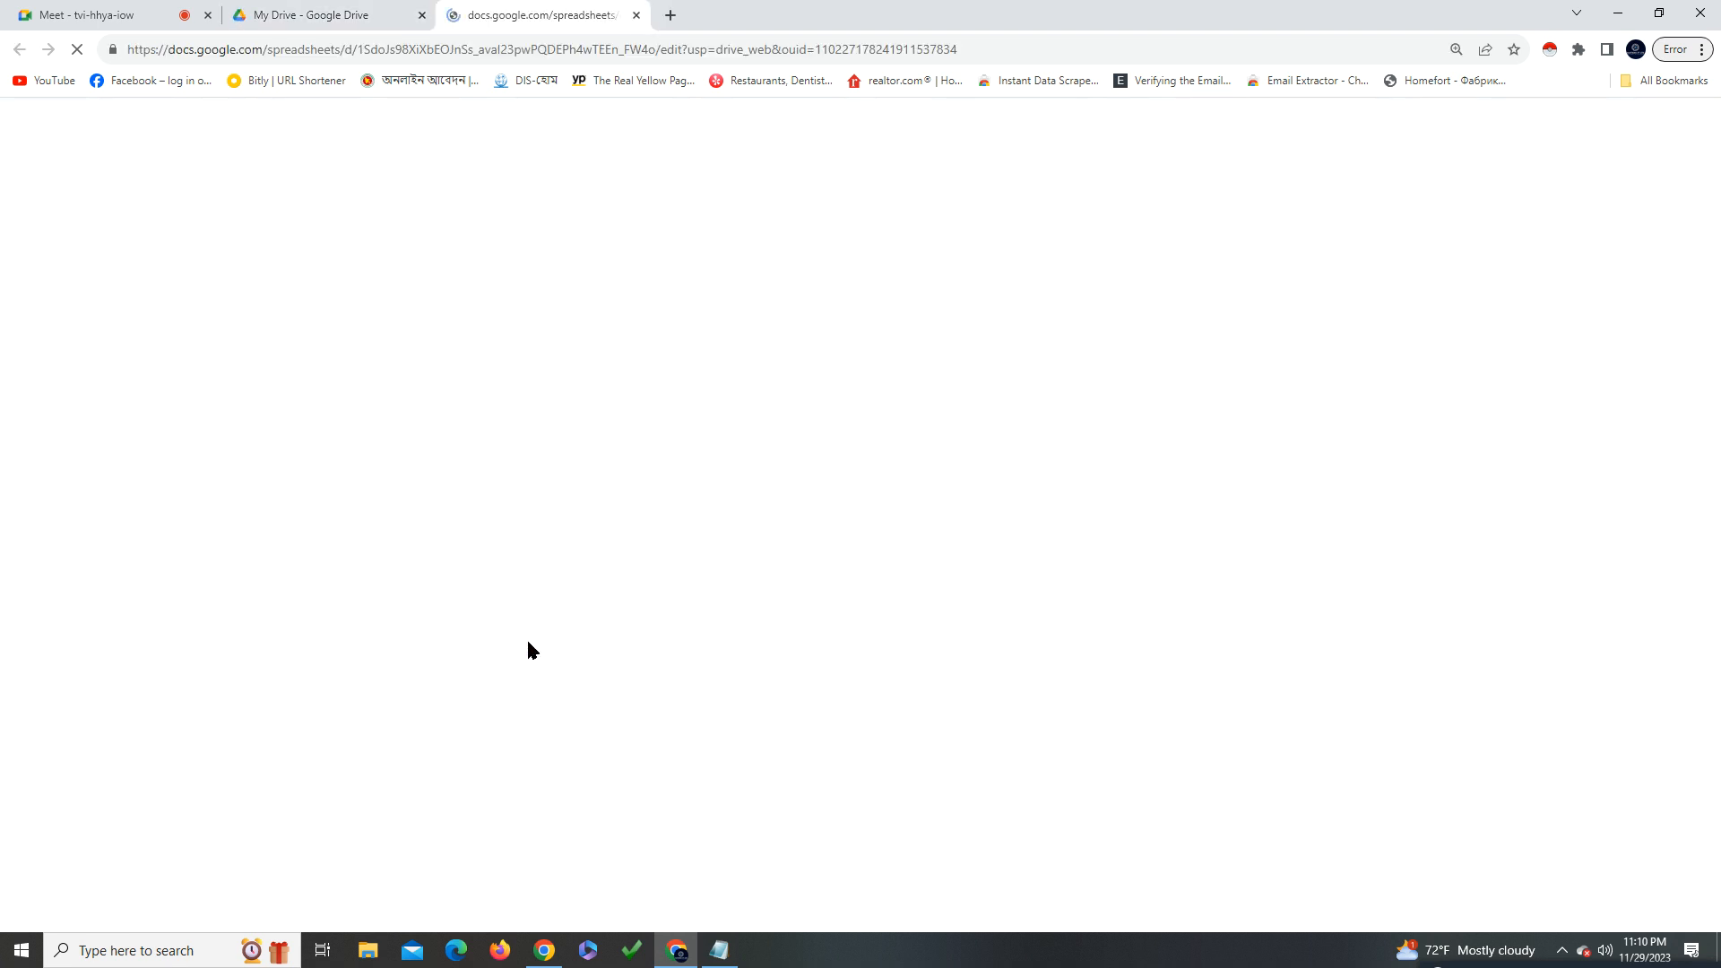
left_click(568, 12)
key("ctrl+a")
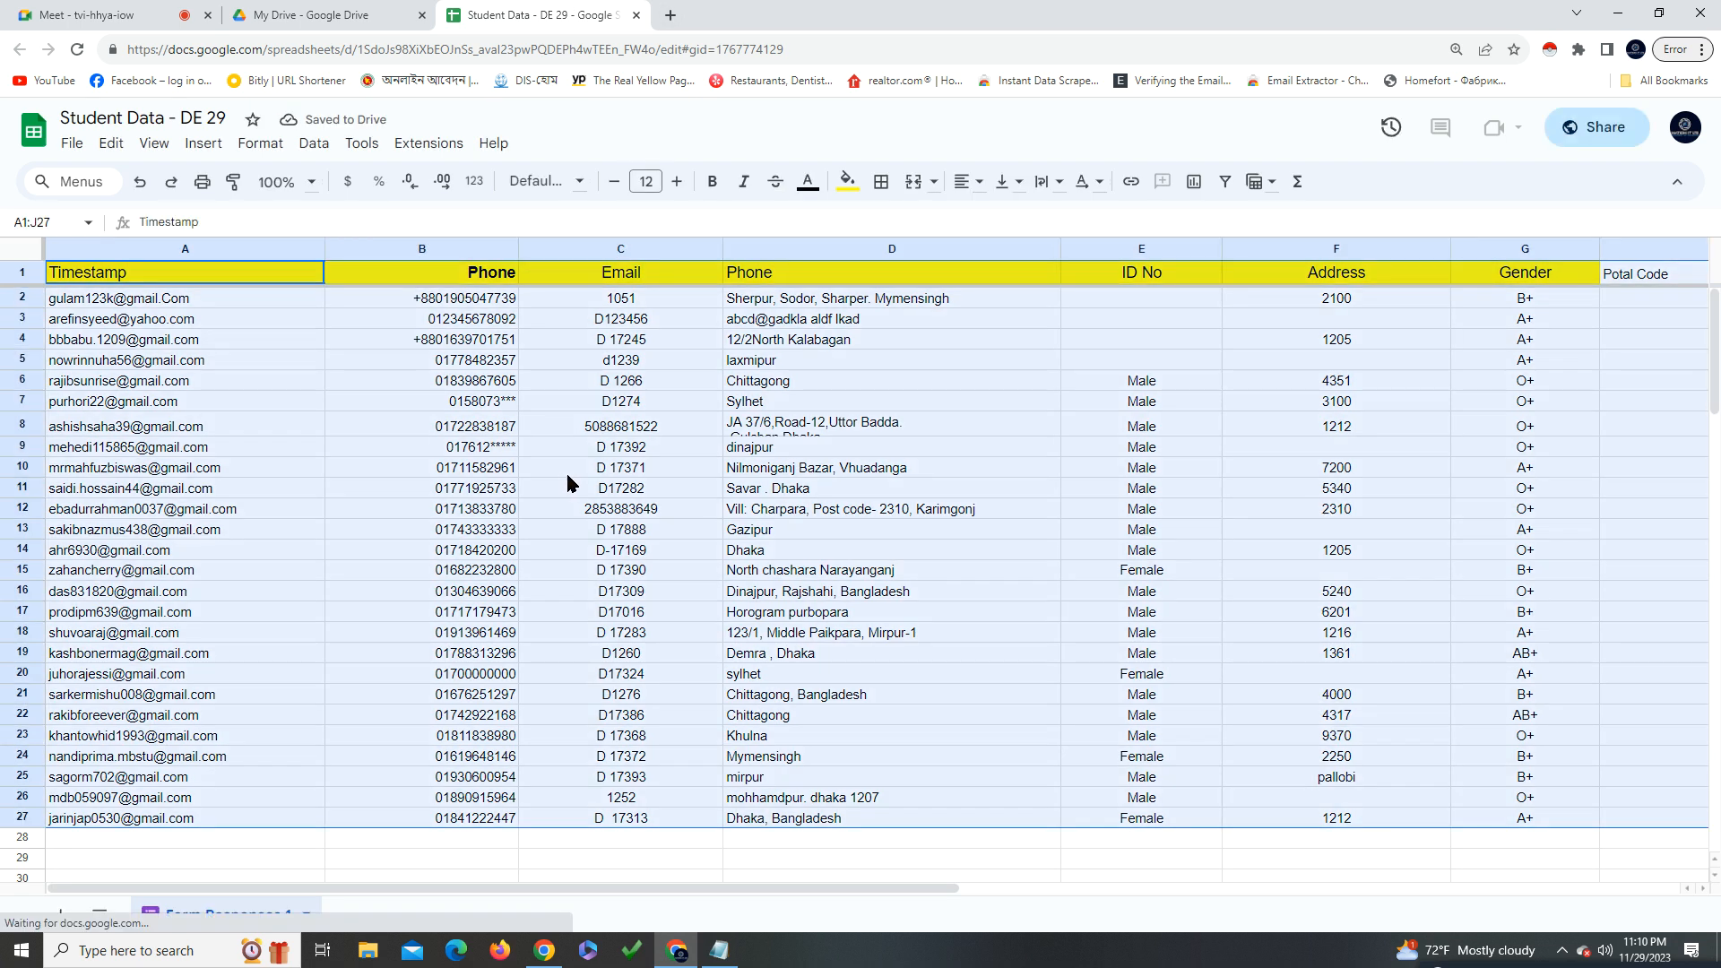
right_click(566, 484)
left_click(627, 352)
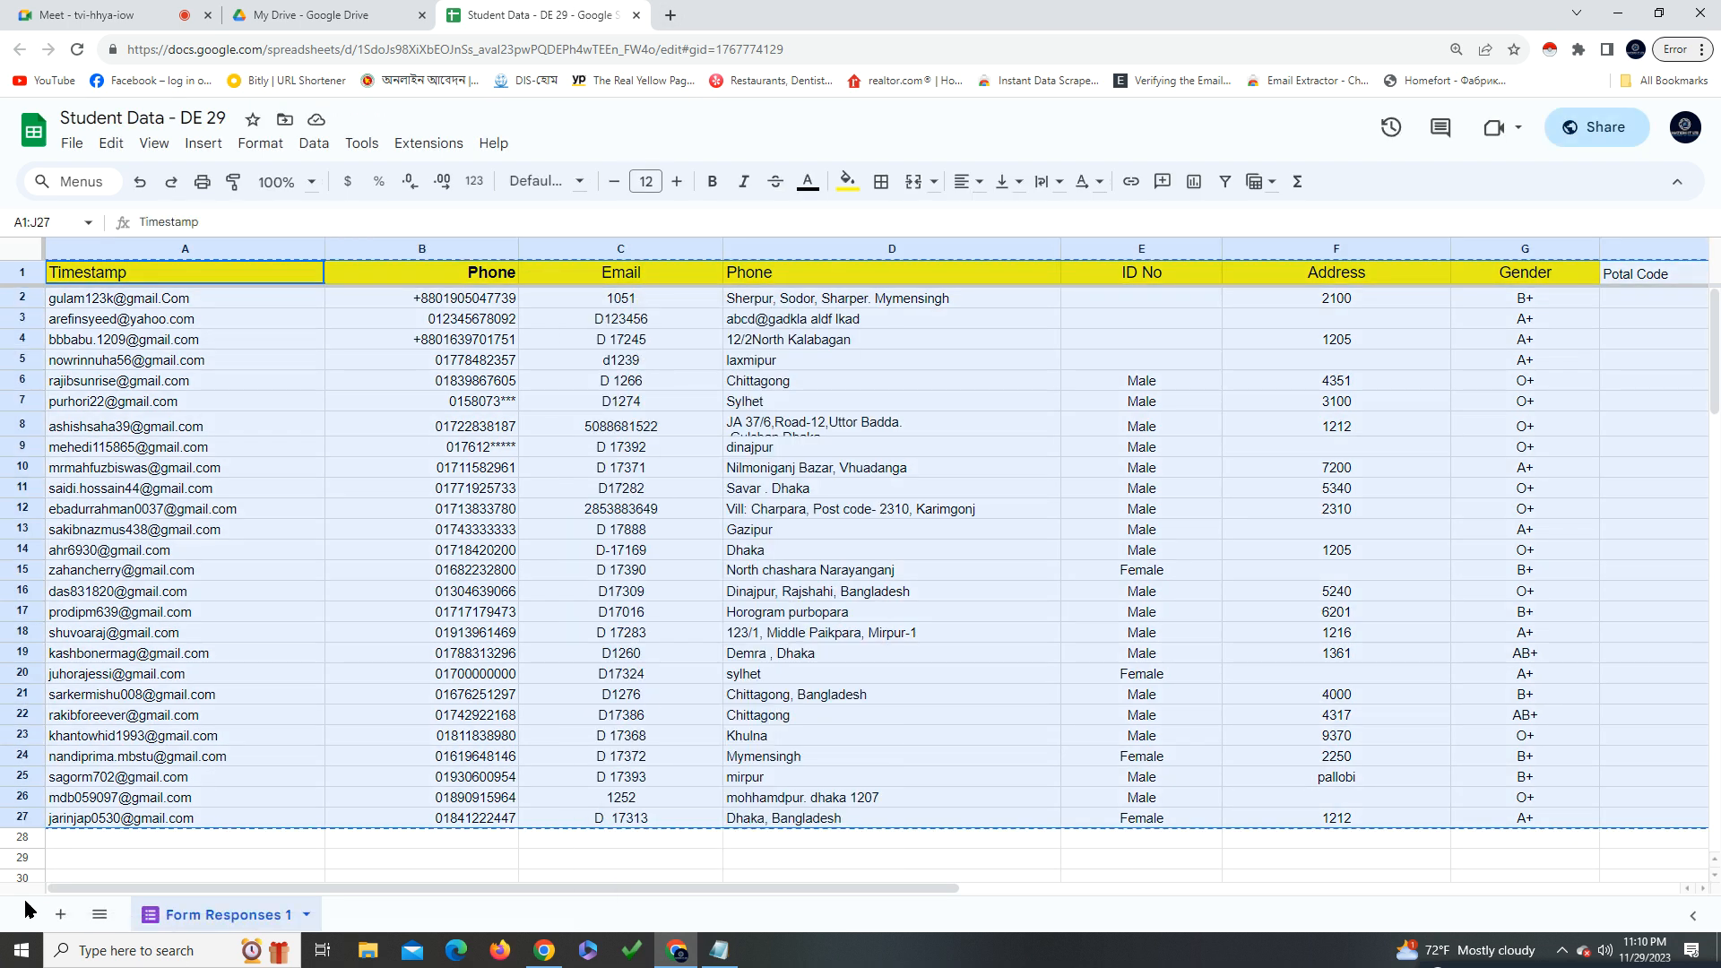
Start Excel and create a blank workbook
key("super")
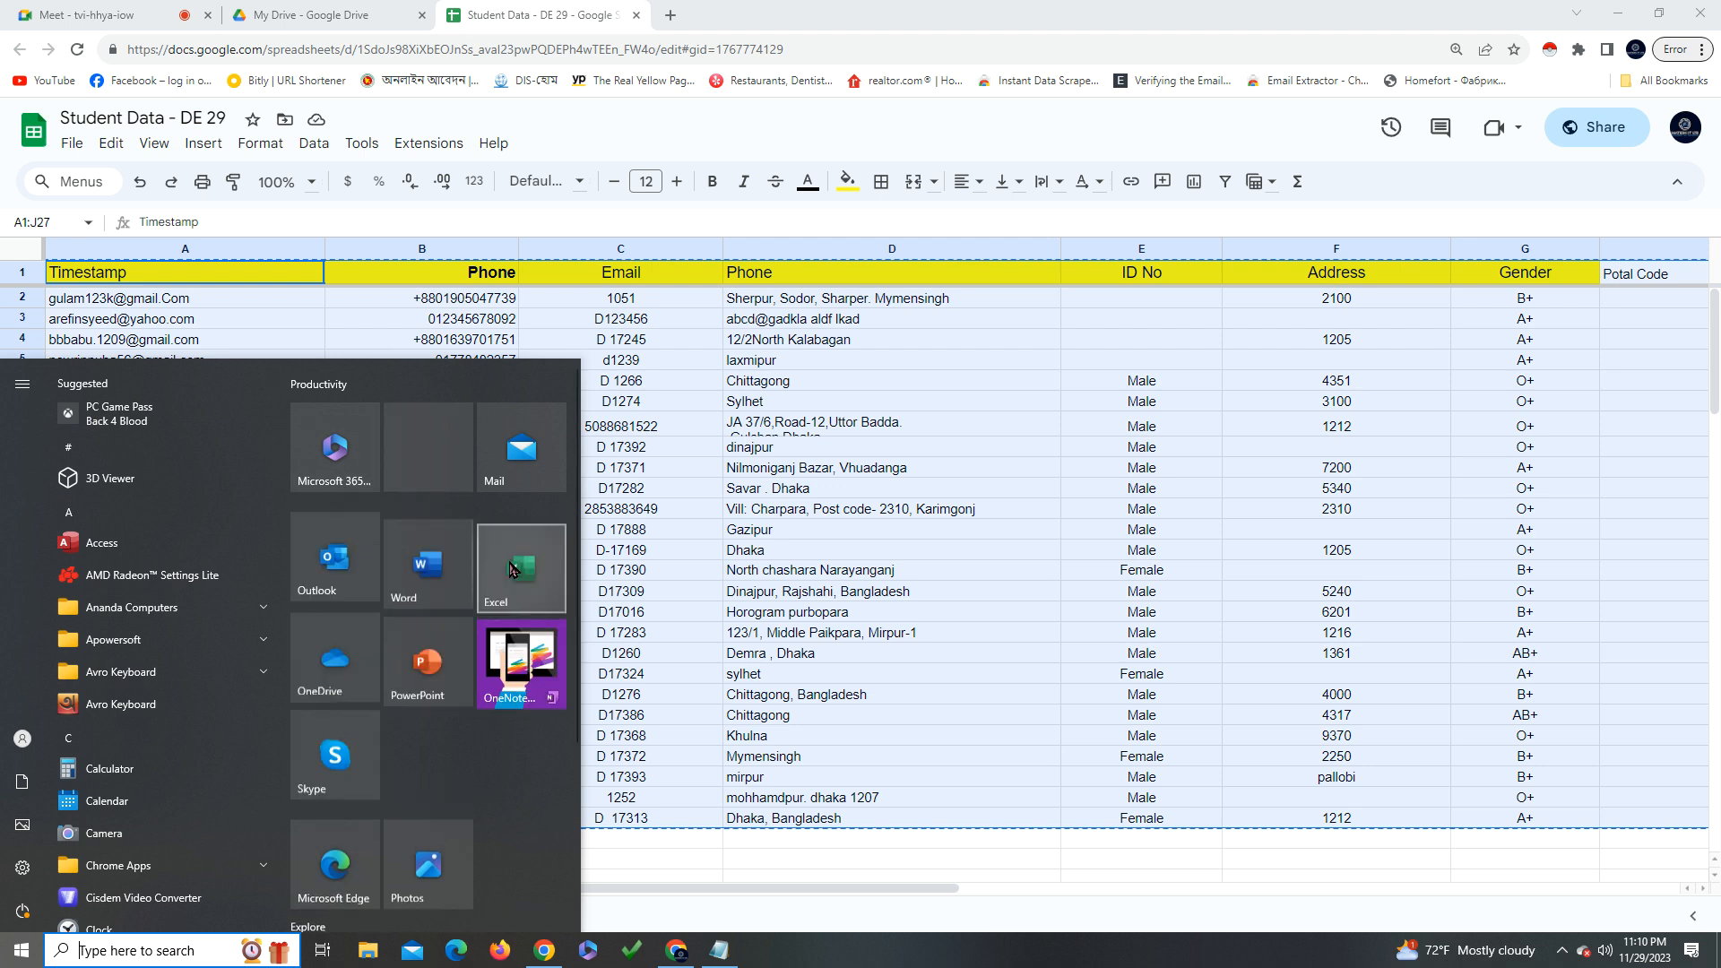
left_click(527, 605)
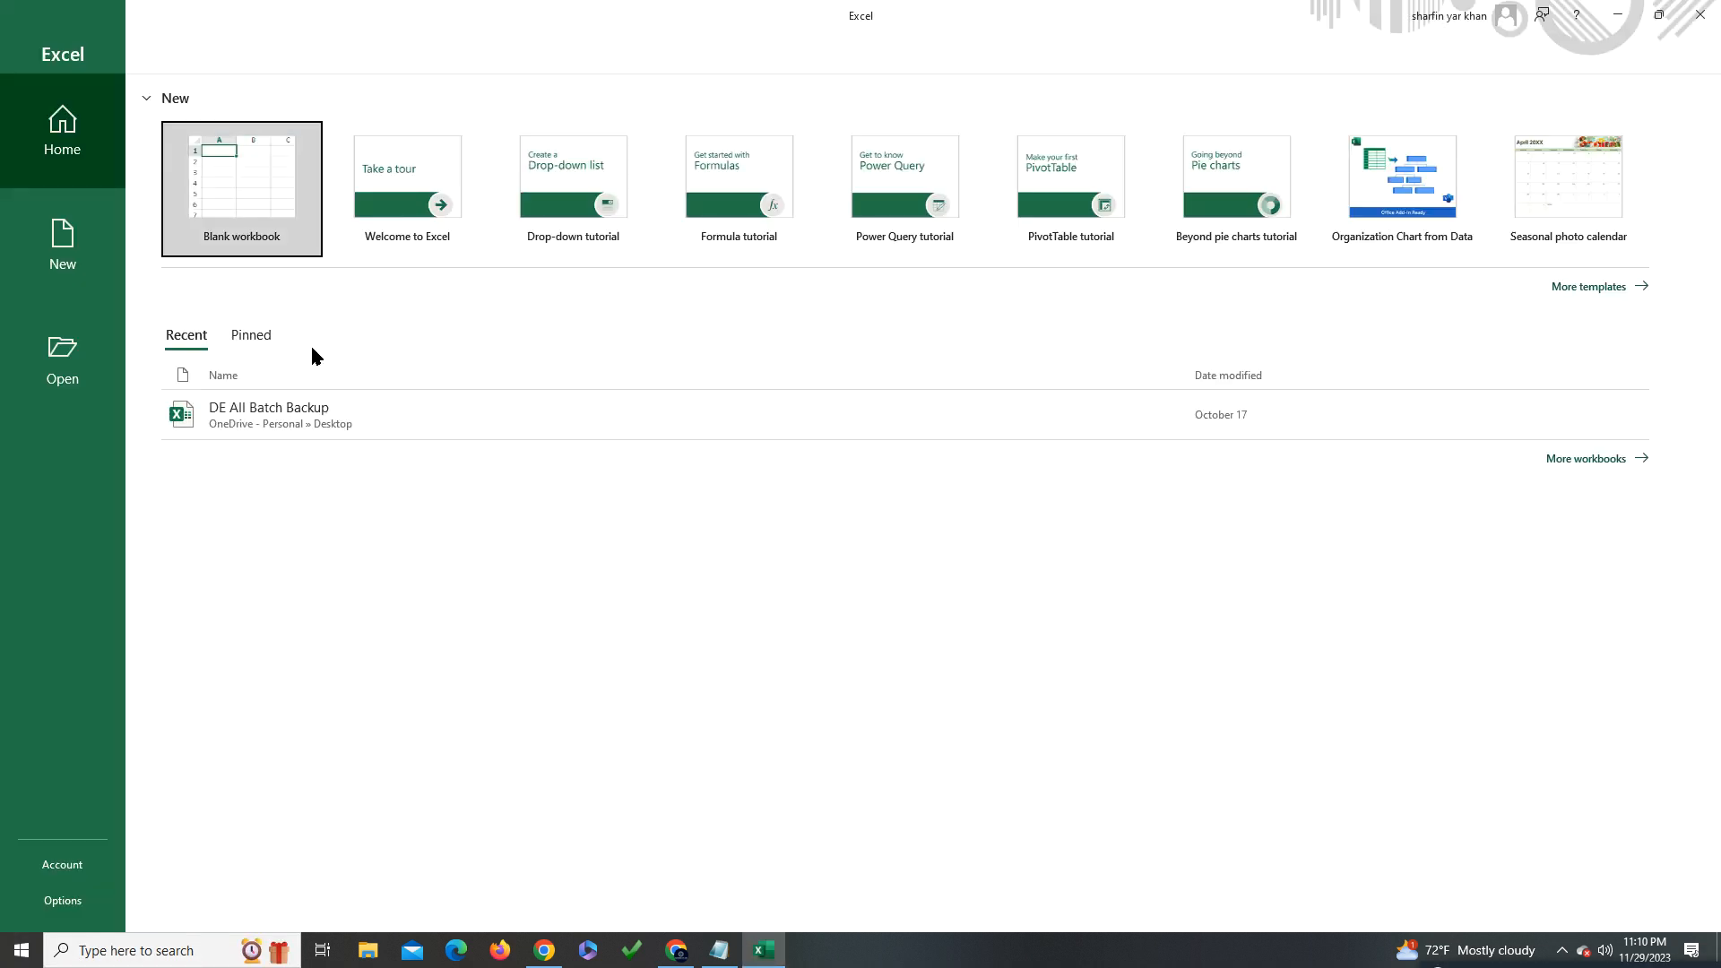
left_click(292, 153)
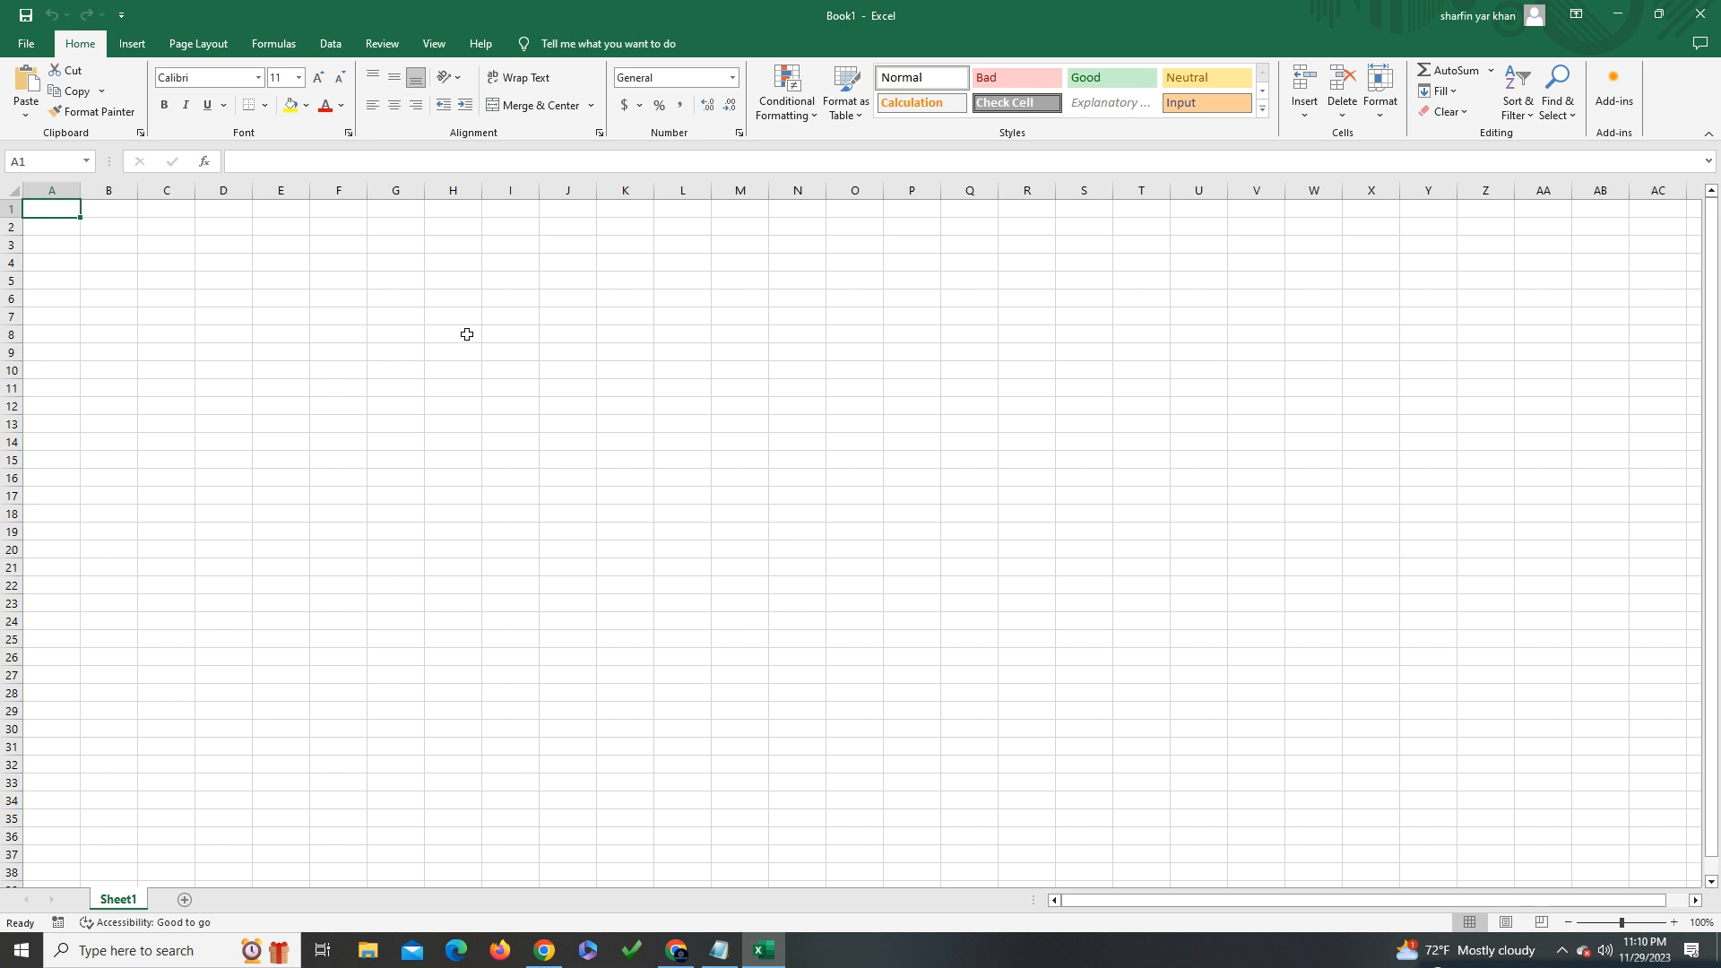
Paste the copied responses into the empty sheet at cell A1 and dismiss the Office licence notice
key("ctrl+v")
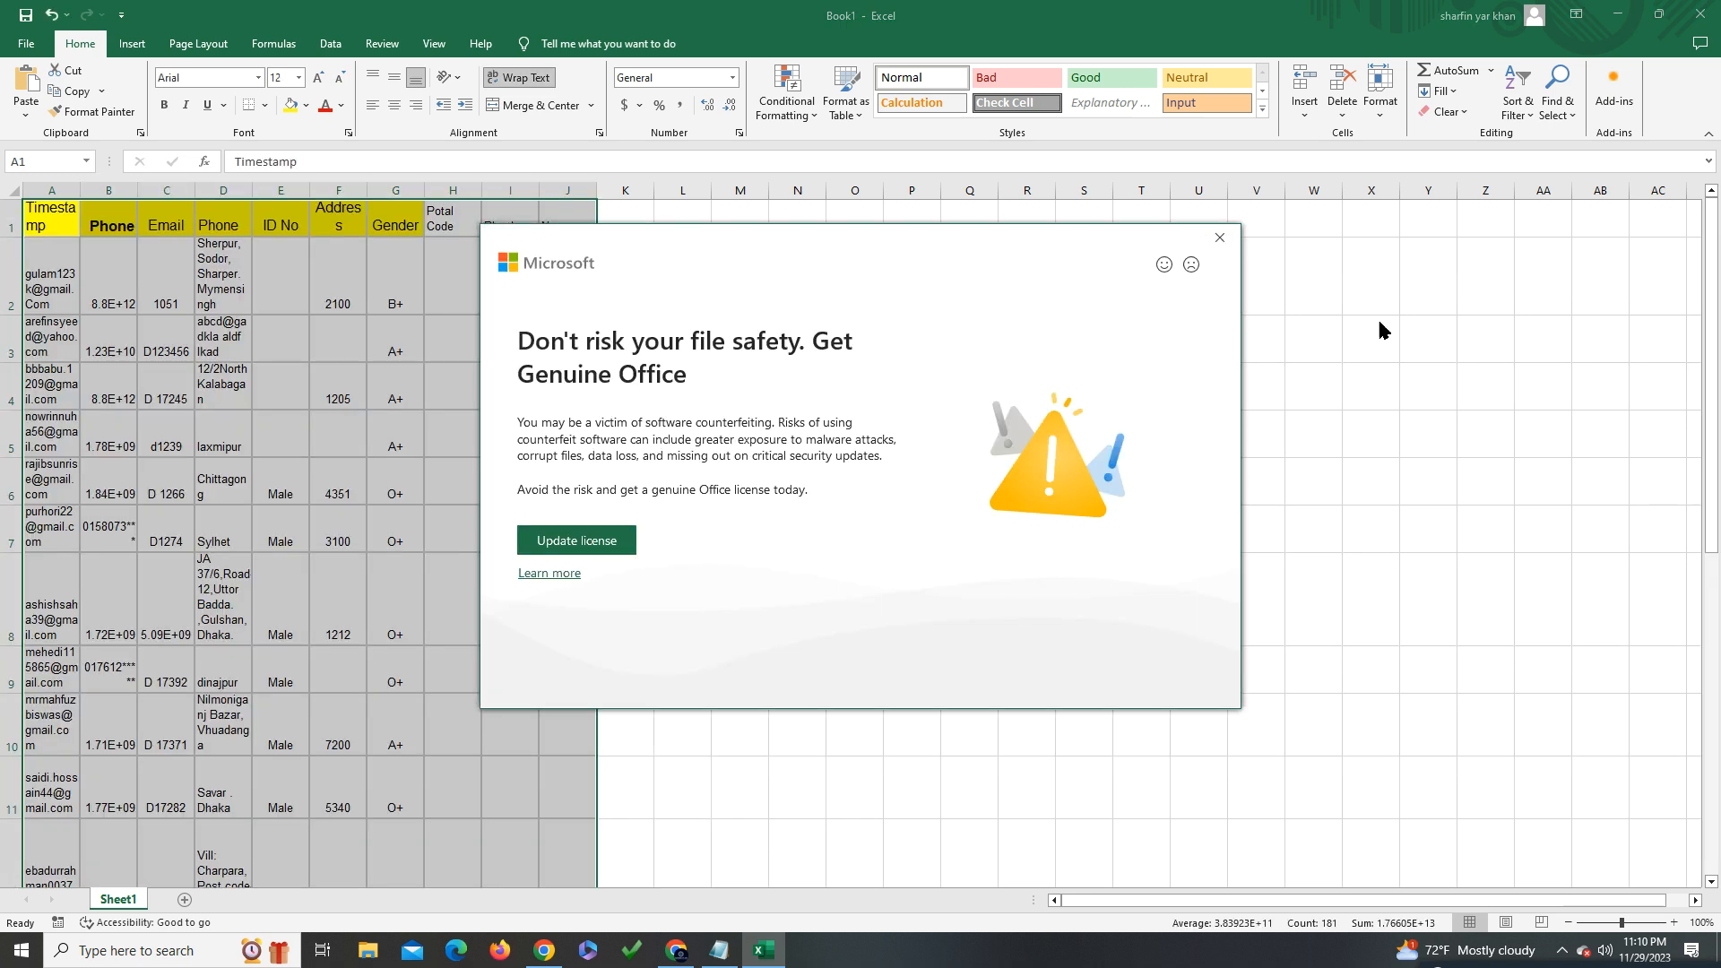
left_click(1219, 236)
left_click(742, 623)
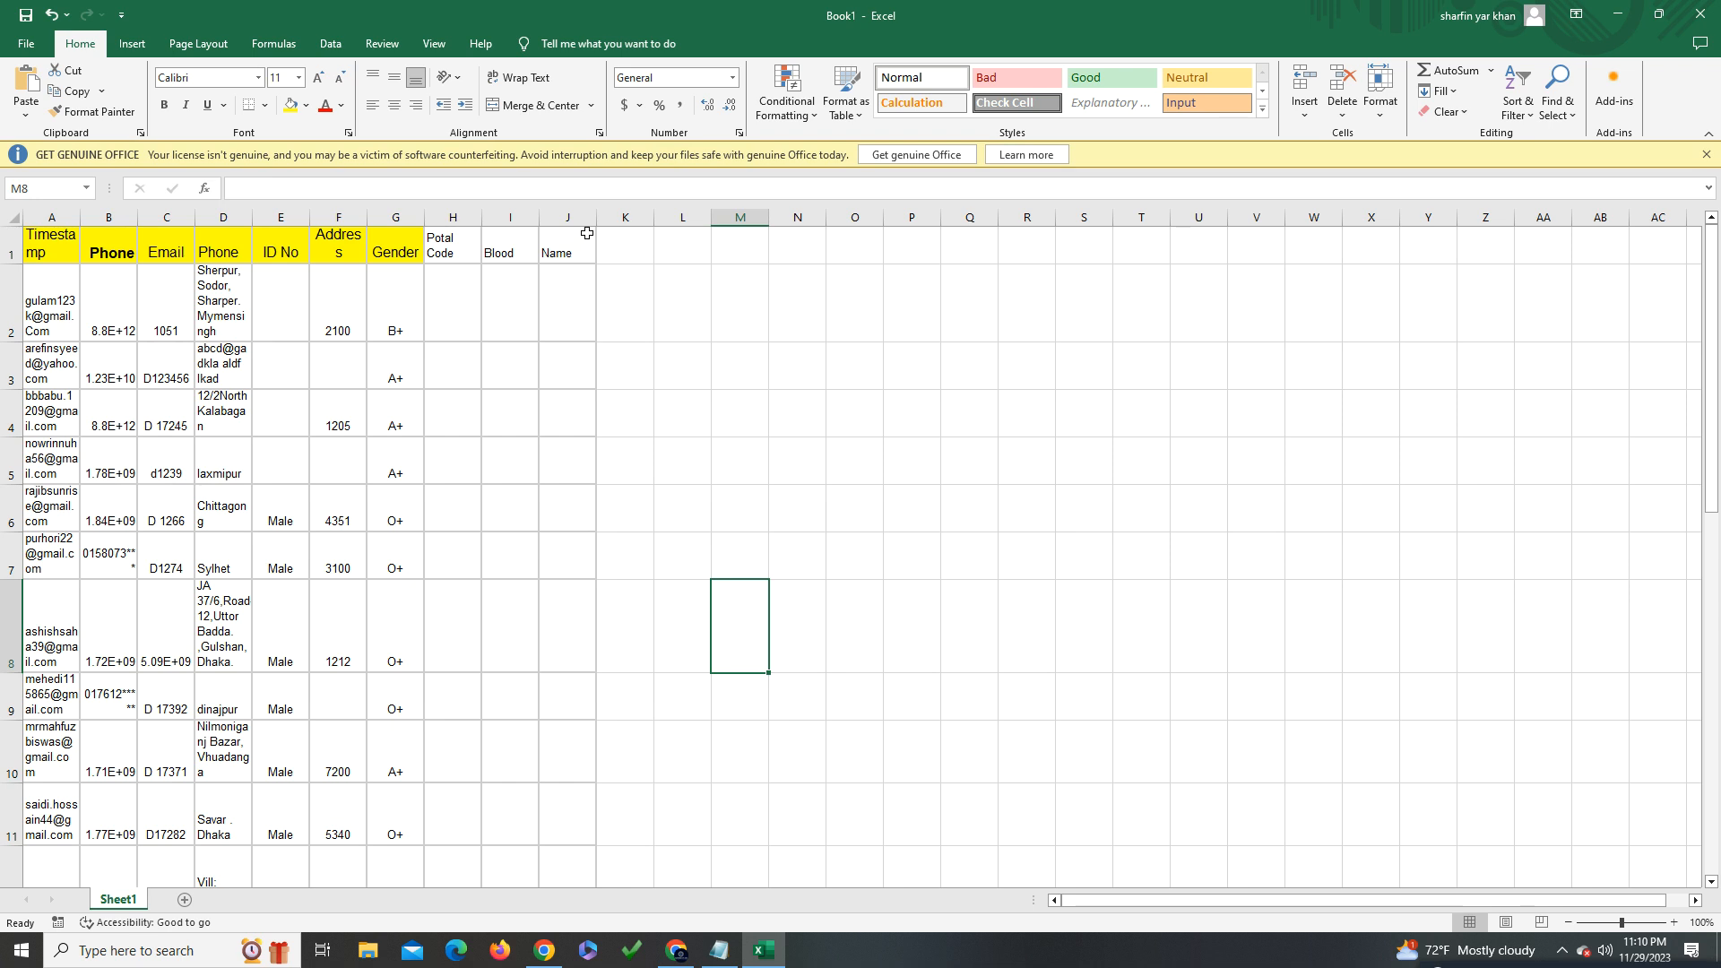
Widen columns J, I, H, G and F of the pasted response table
left_click_drag(596, 217, 921, 217)
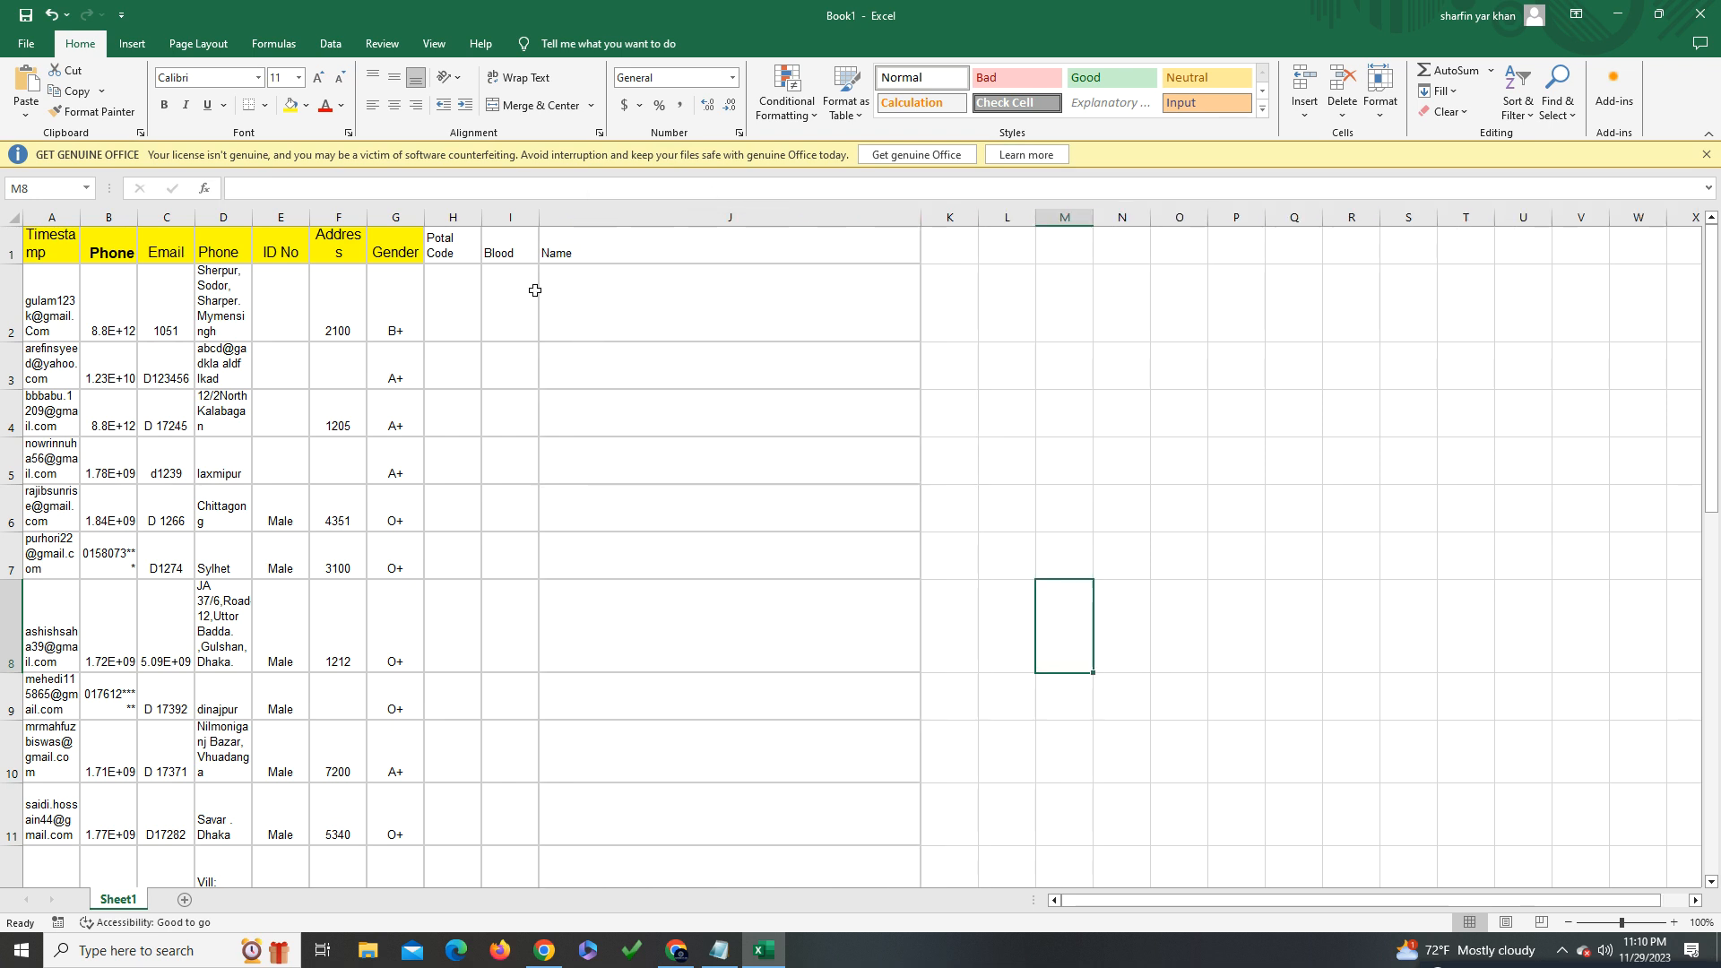
left_click(669, 217)
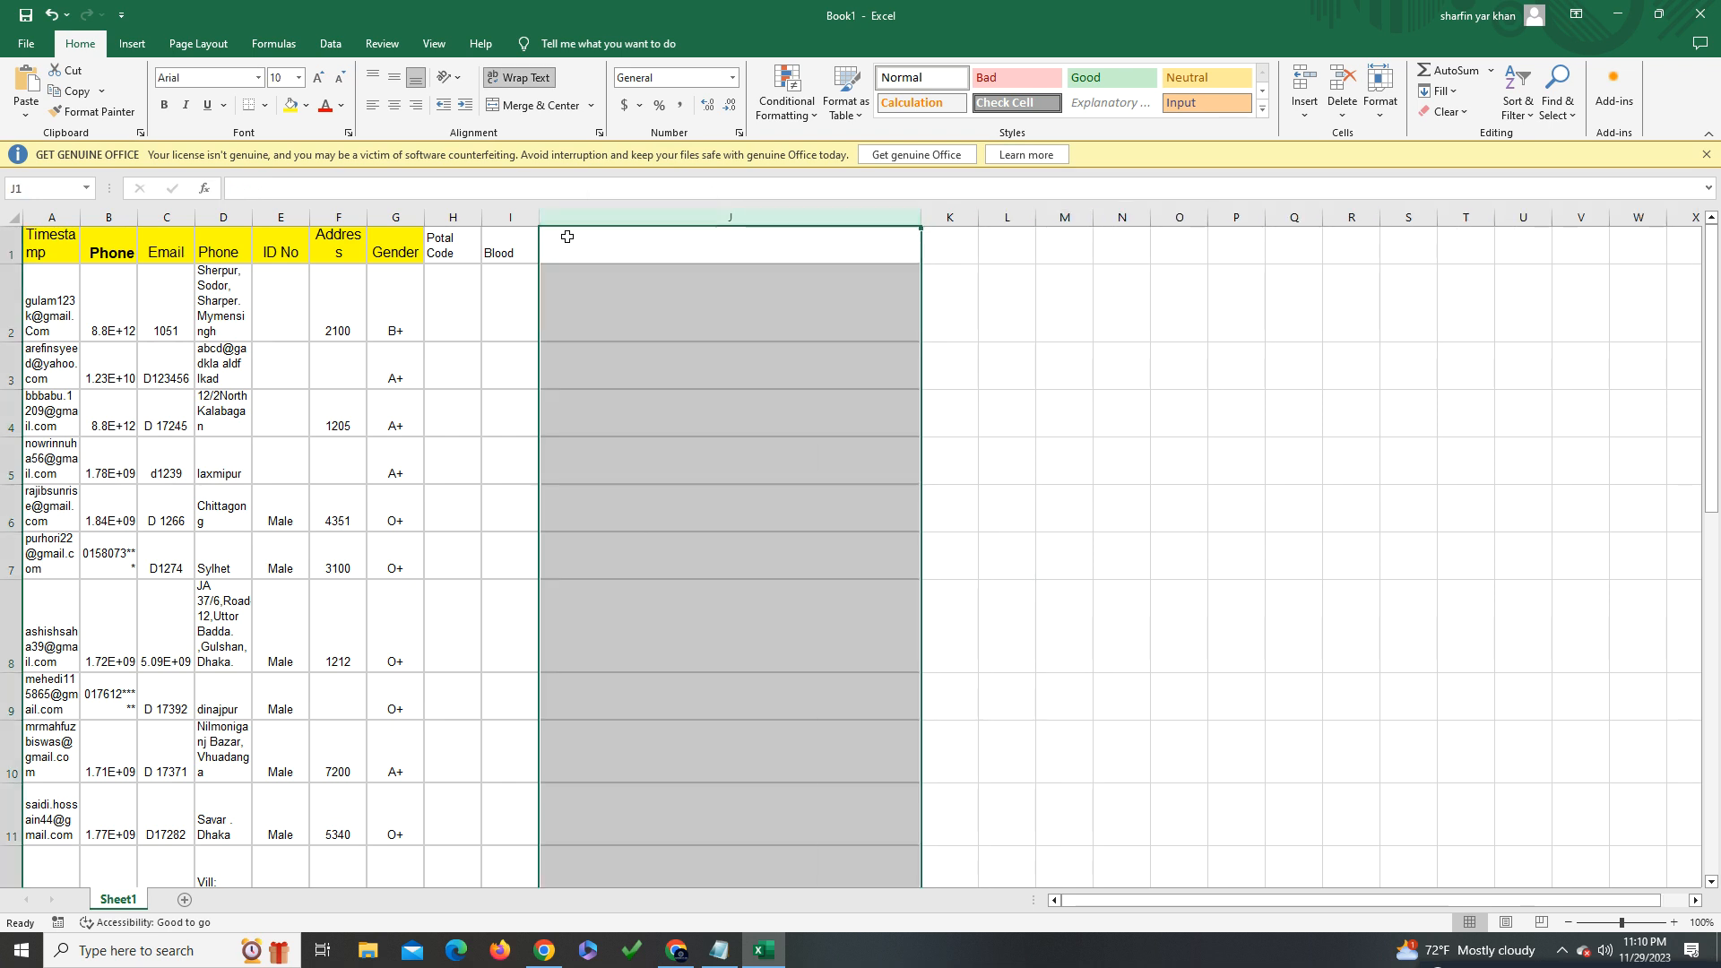
left_click_drag(539, 217, 696, 217)
left_click_drag(481, 217, 575, 214)
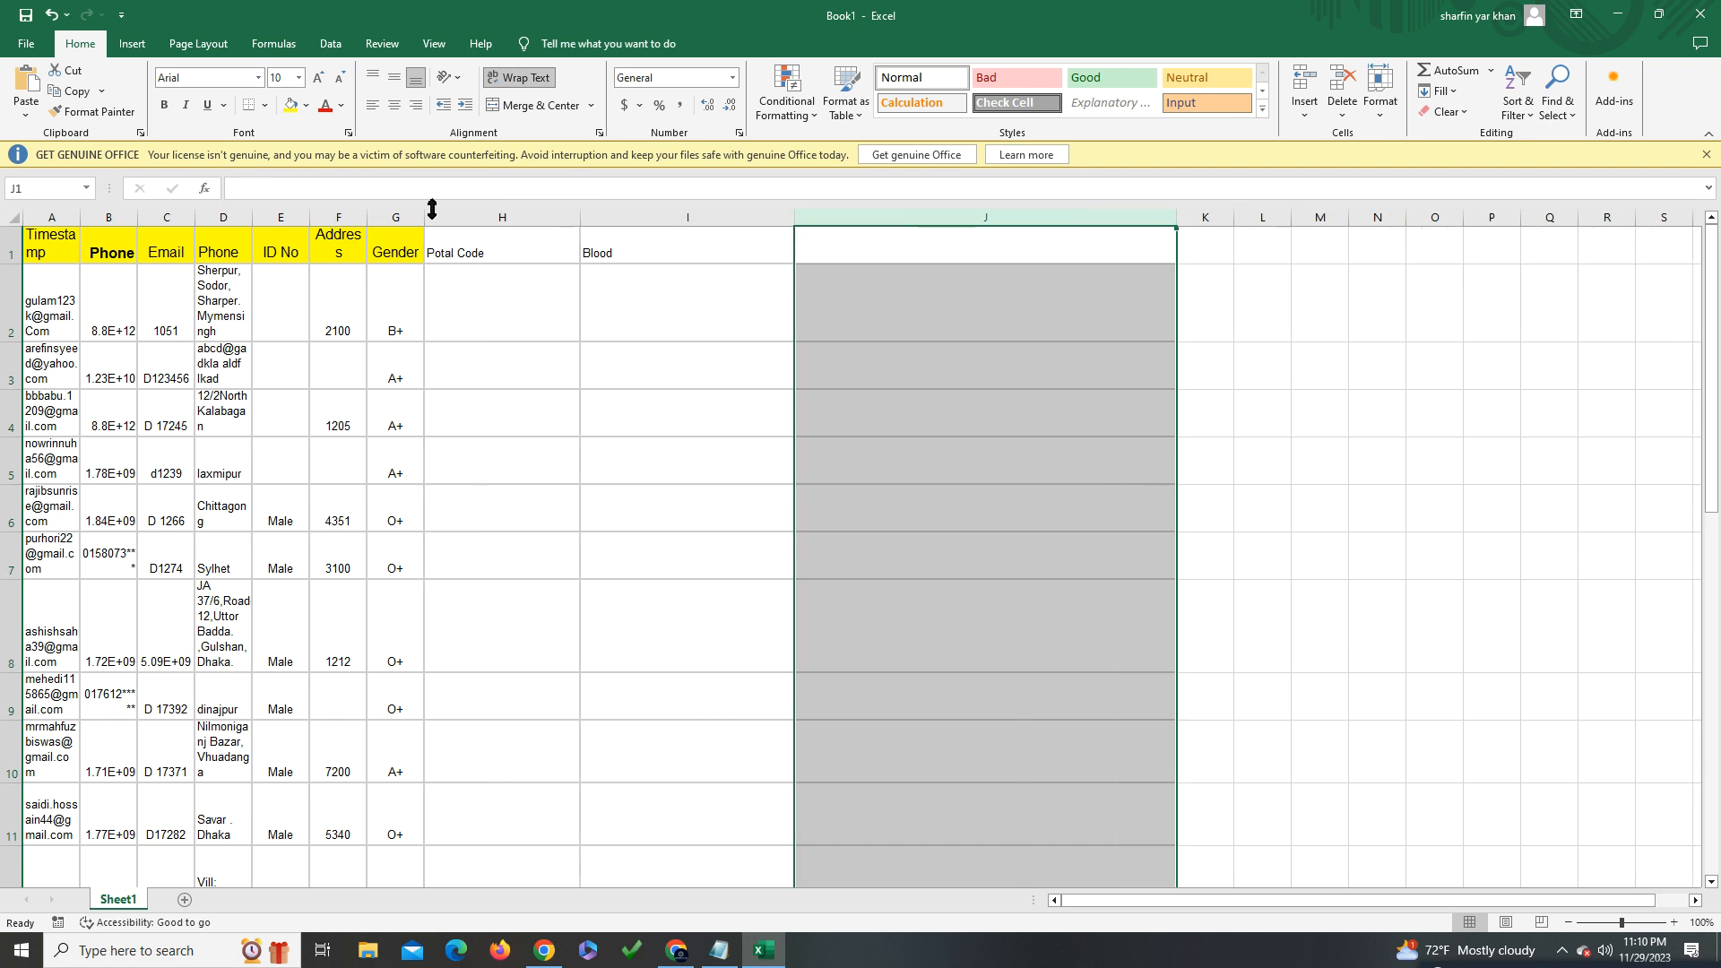
left_click_drag(424, 213, 576, 215)
left_click_drag(338, 217, 515, 219)
left_click(684, 370)
Widen columns E, D, C, B and A so their entries fit on fewer lines
left_click_drag(304, 219, 551, 220)
left_click_drag(252, 220, 392, 220)
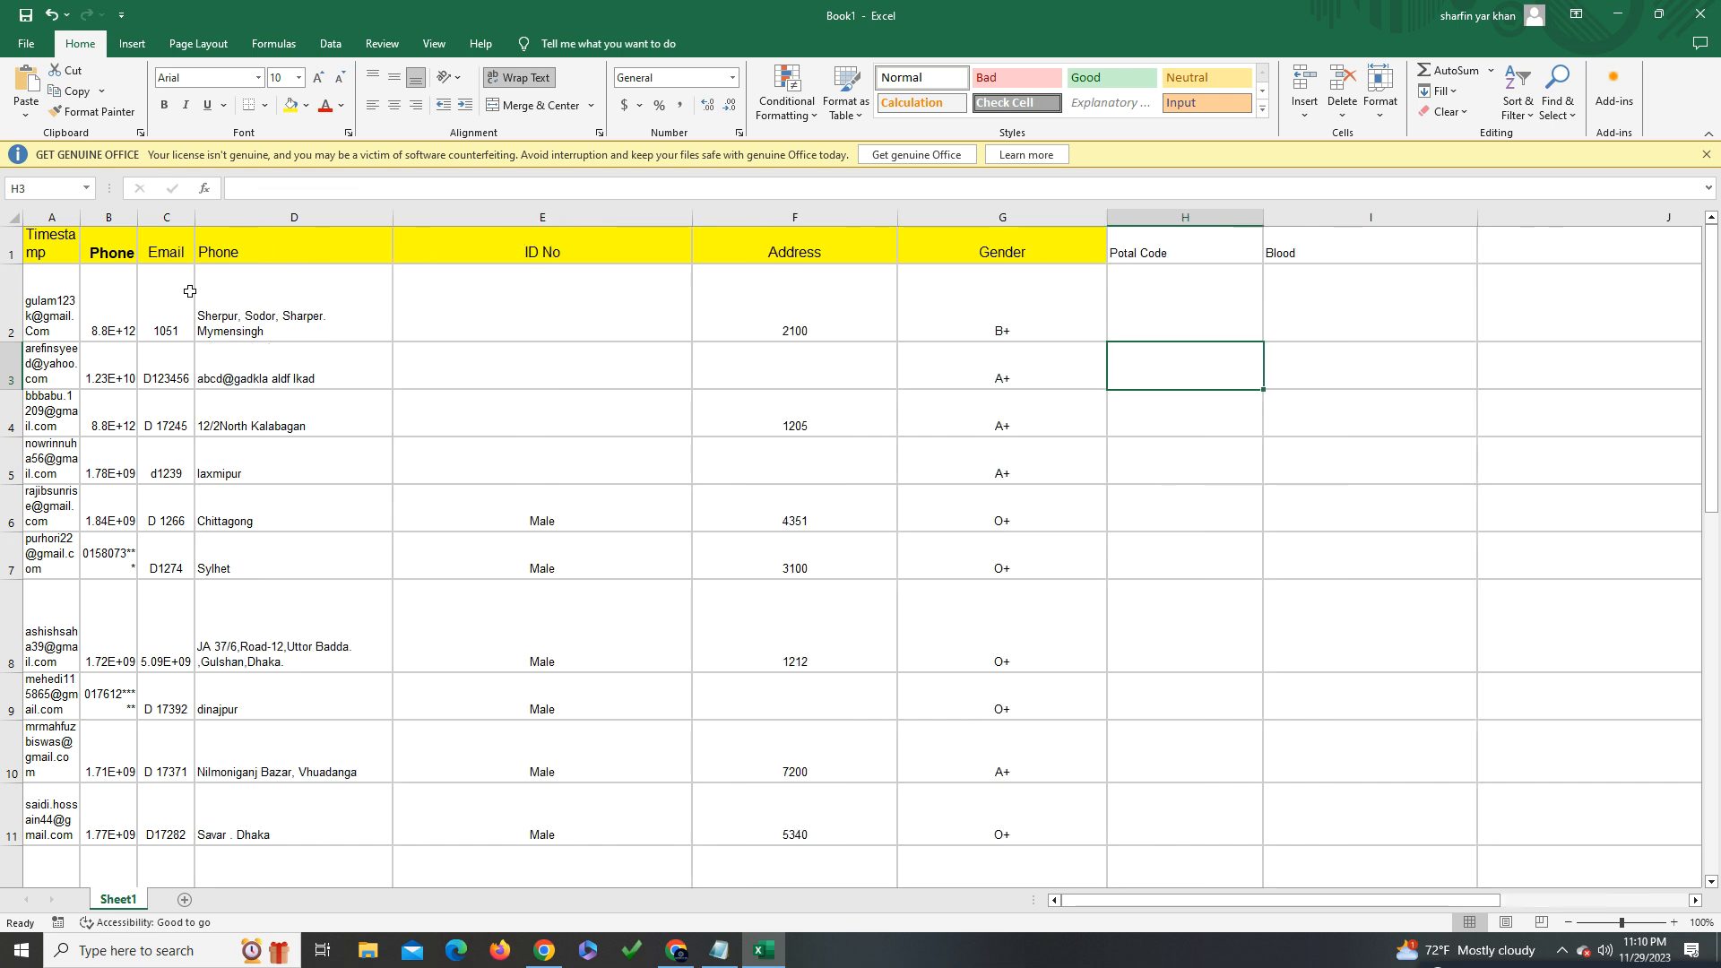
left_click_drag(185, 233, 468, 225)
left_click(187, 260)
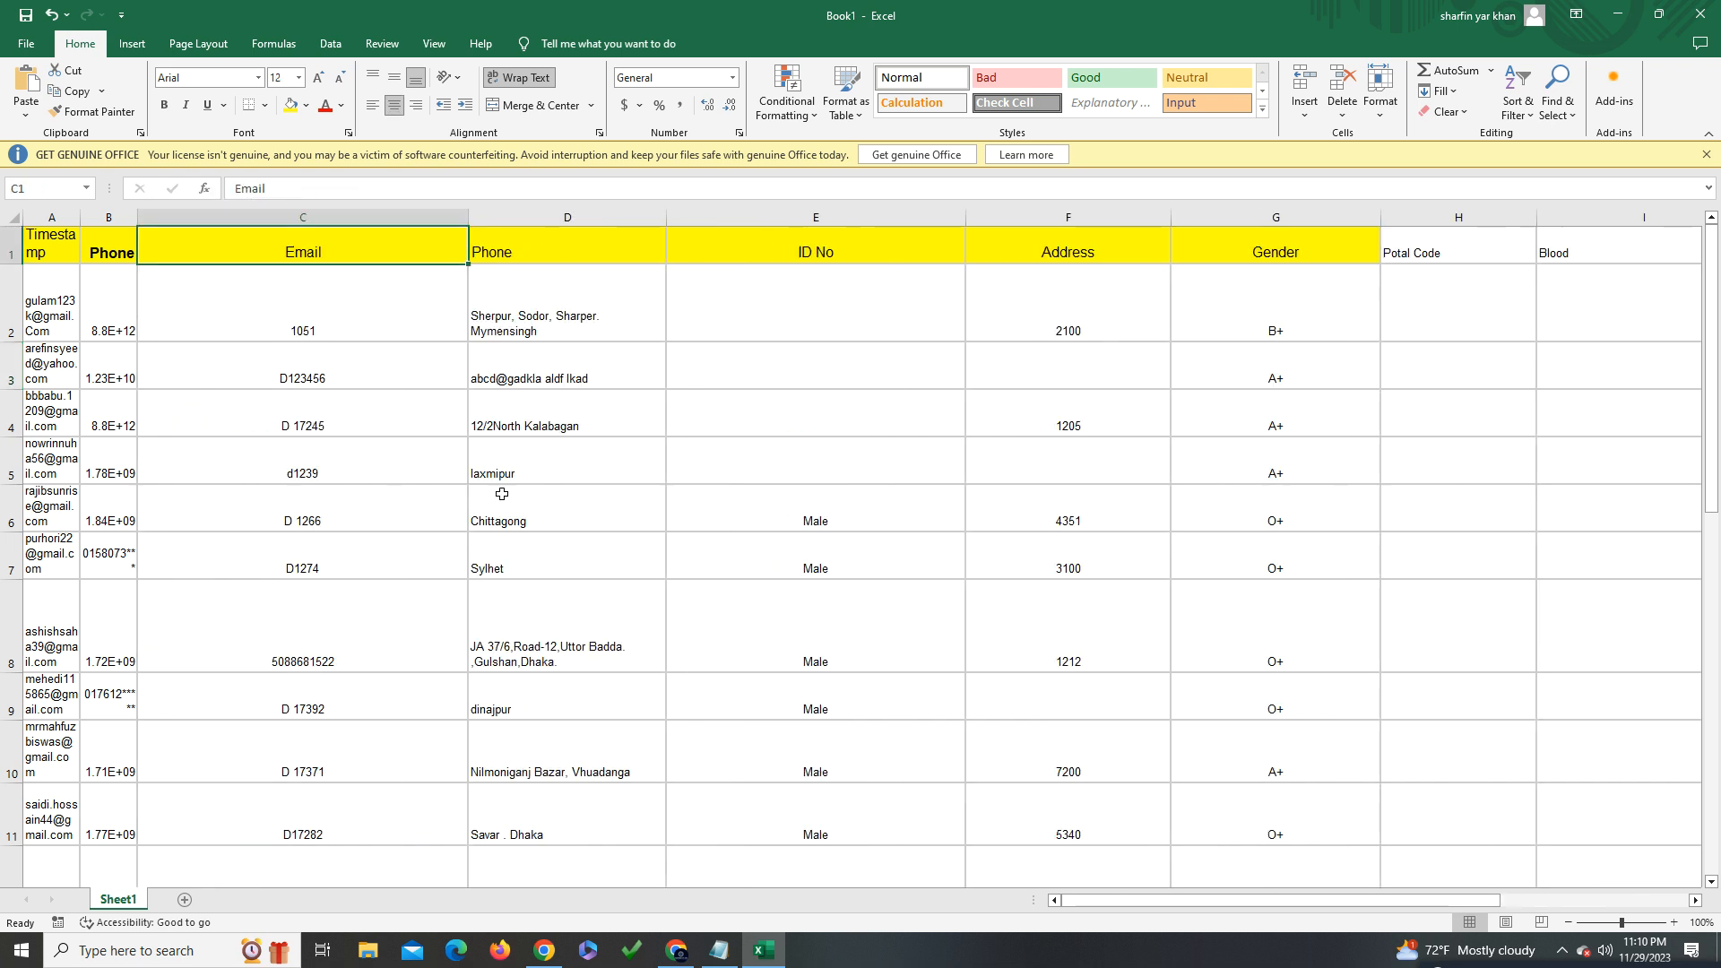
left_click_drag(137, 220, 404, 220)
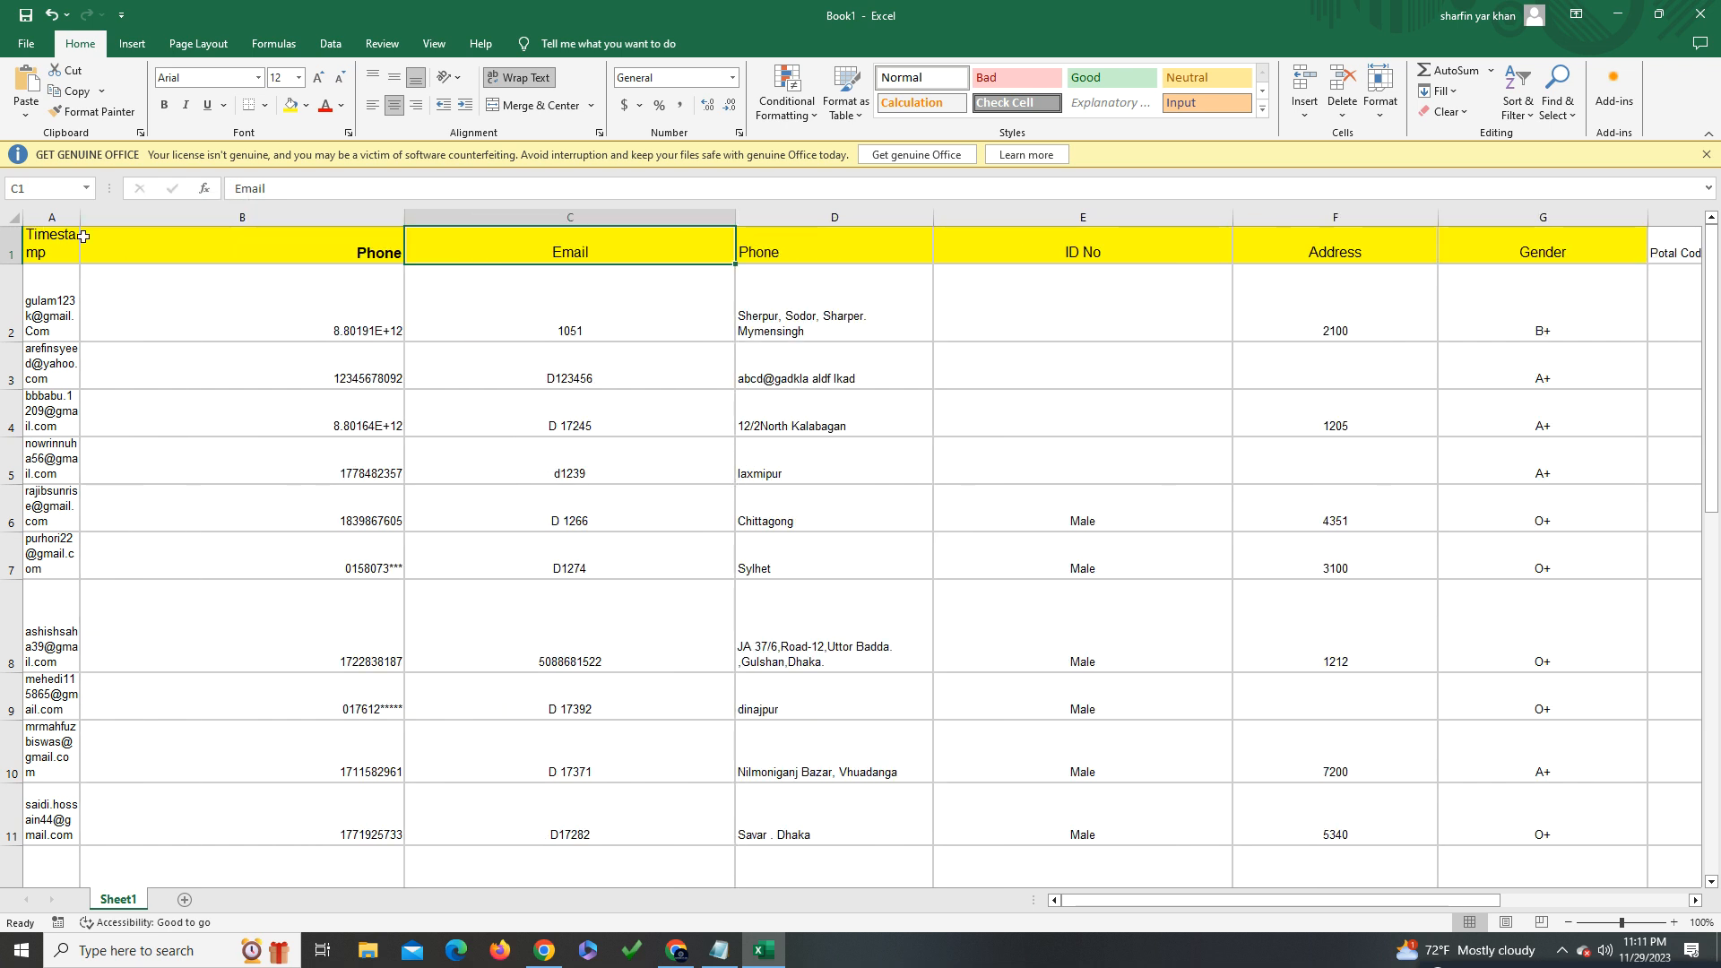
left_click_drag(72, 238, 299, 251)
left_click_drag(80, 219, 251, 222)
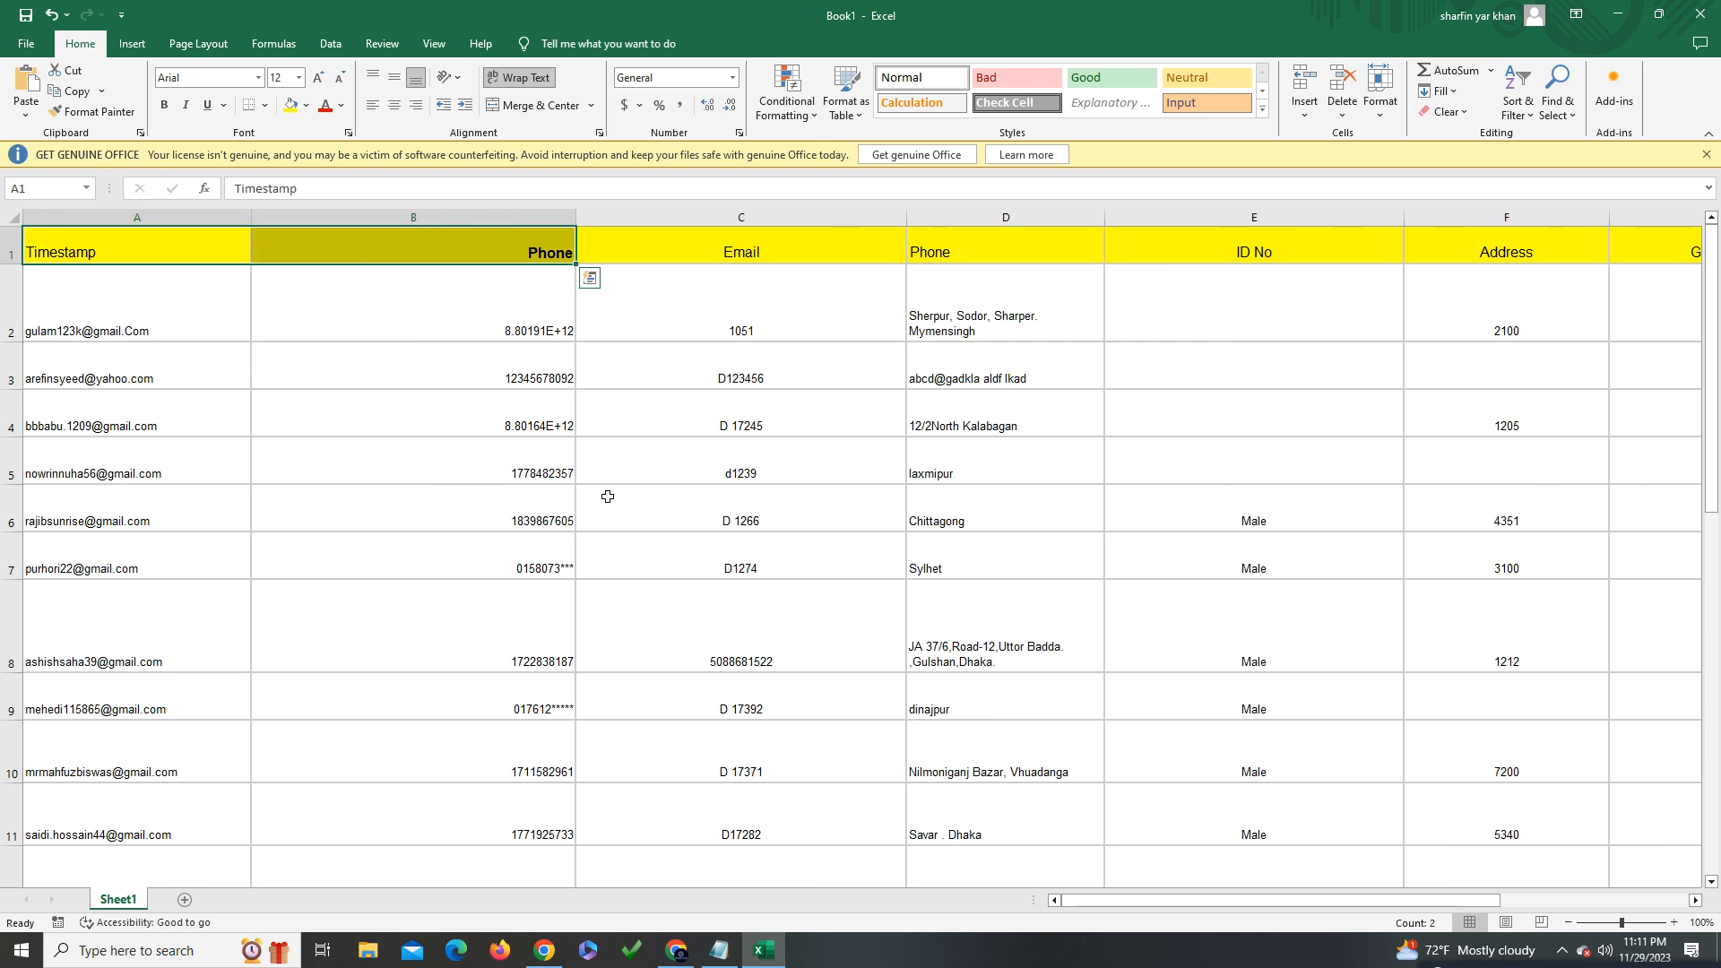
Undo all the column width changes and the paste, back to an empty sheet
key("ctrl+z")
key("ctrl+z")
key("ctrl+z")
key("ctrl+z")
key("ctrl+z")
key("ctrl+z")
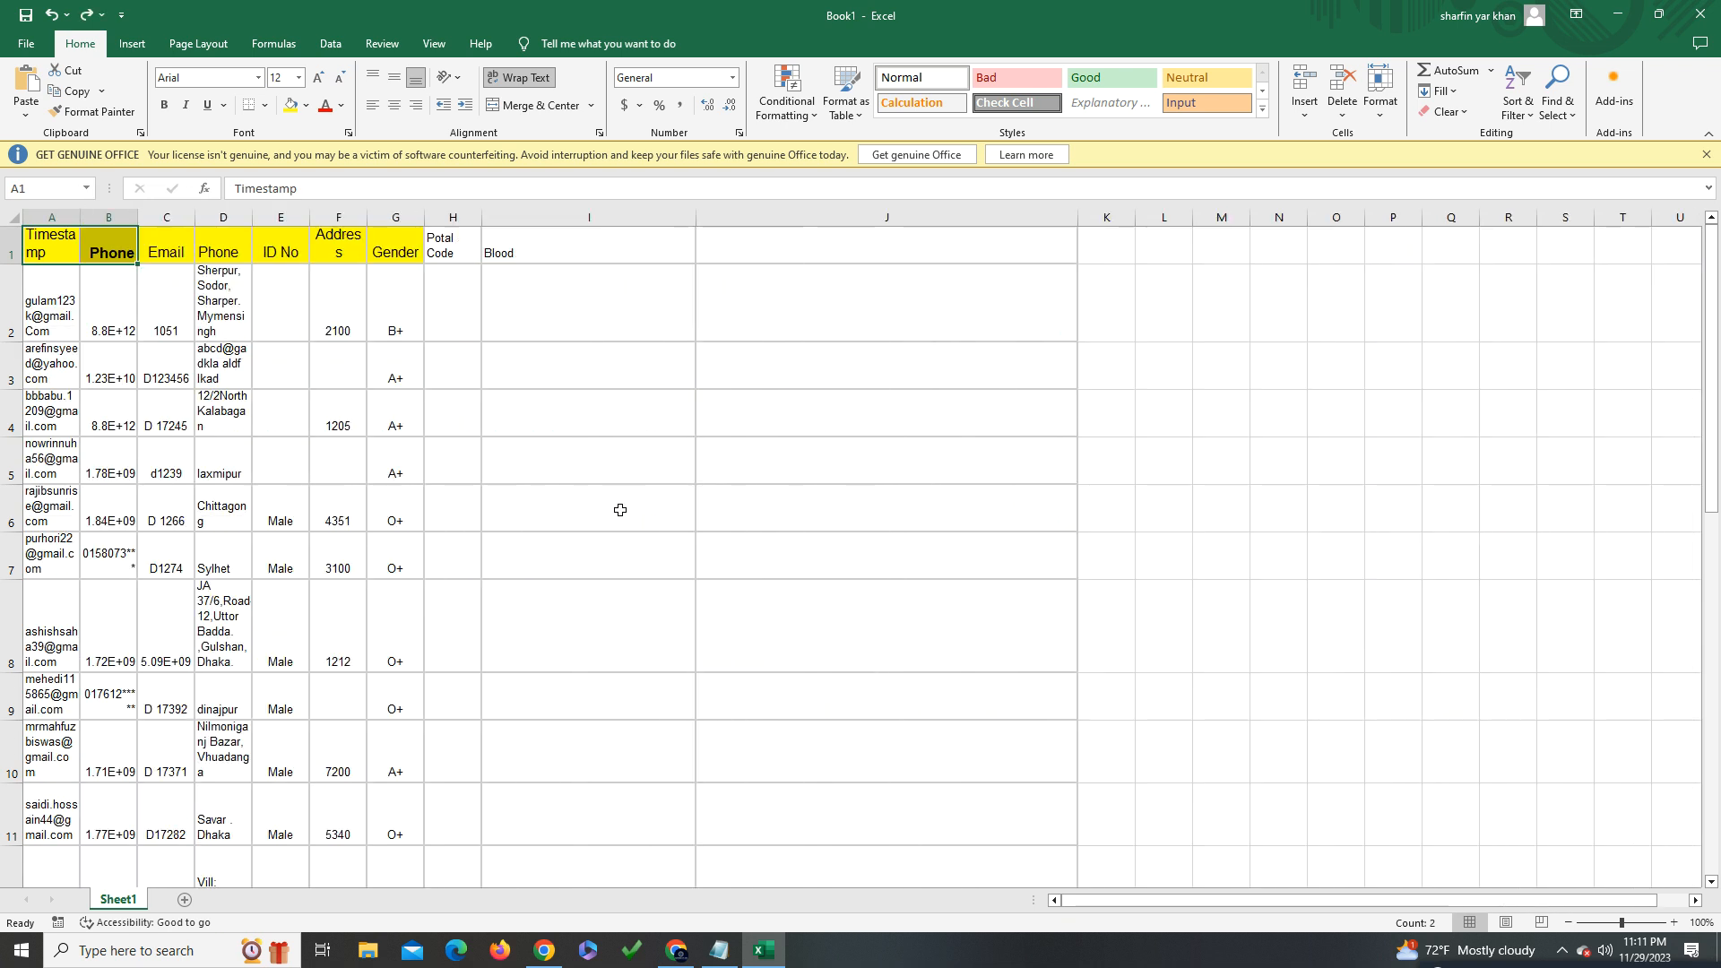
key("ctrl+z")
key("ctrl+z")
key("ctrl+z")
key("ctrl+z")
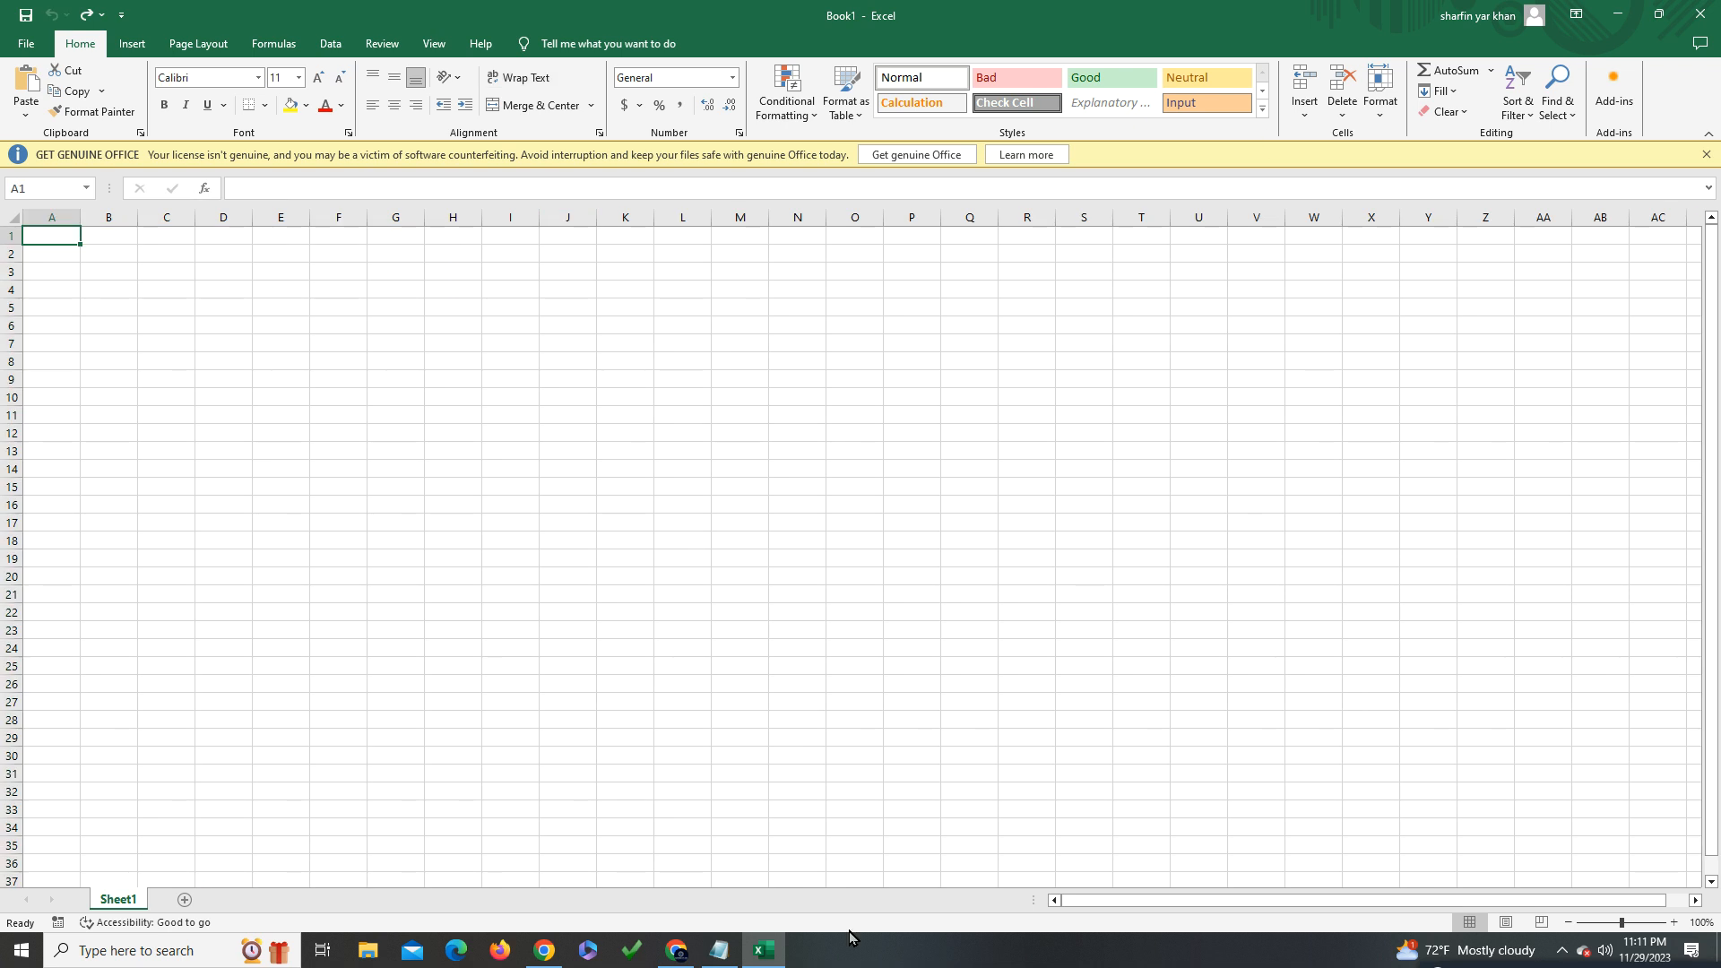
Switch back to the response spreadsheet in the browser and select columns A through H
left_click(677, 950)
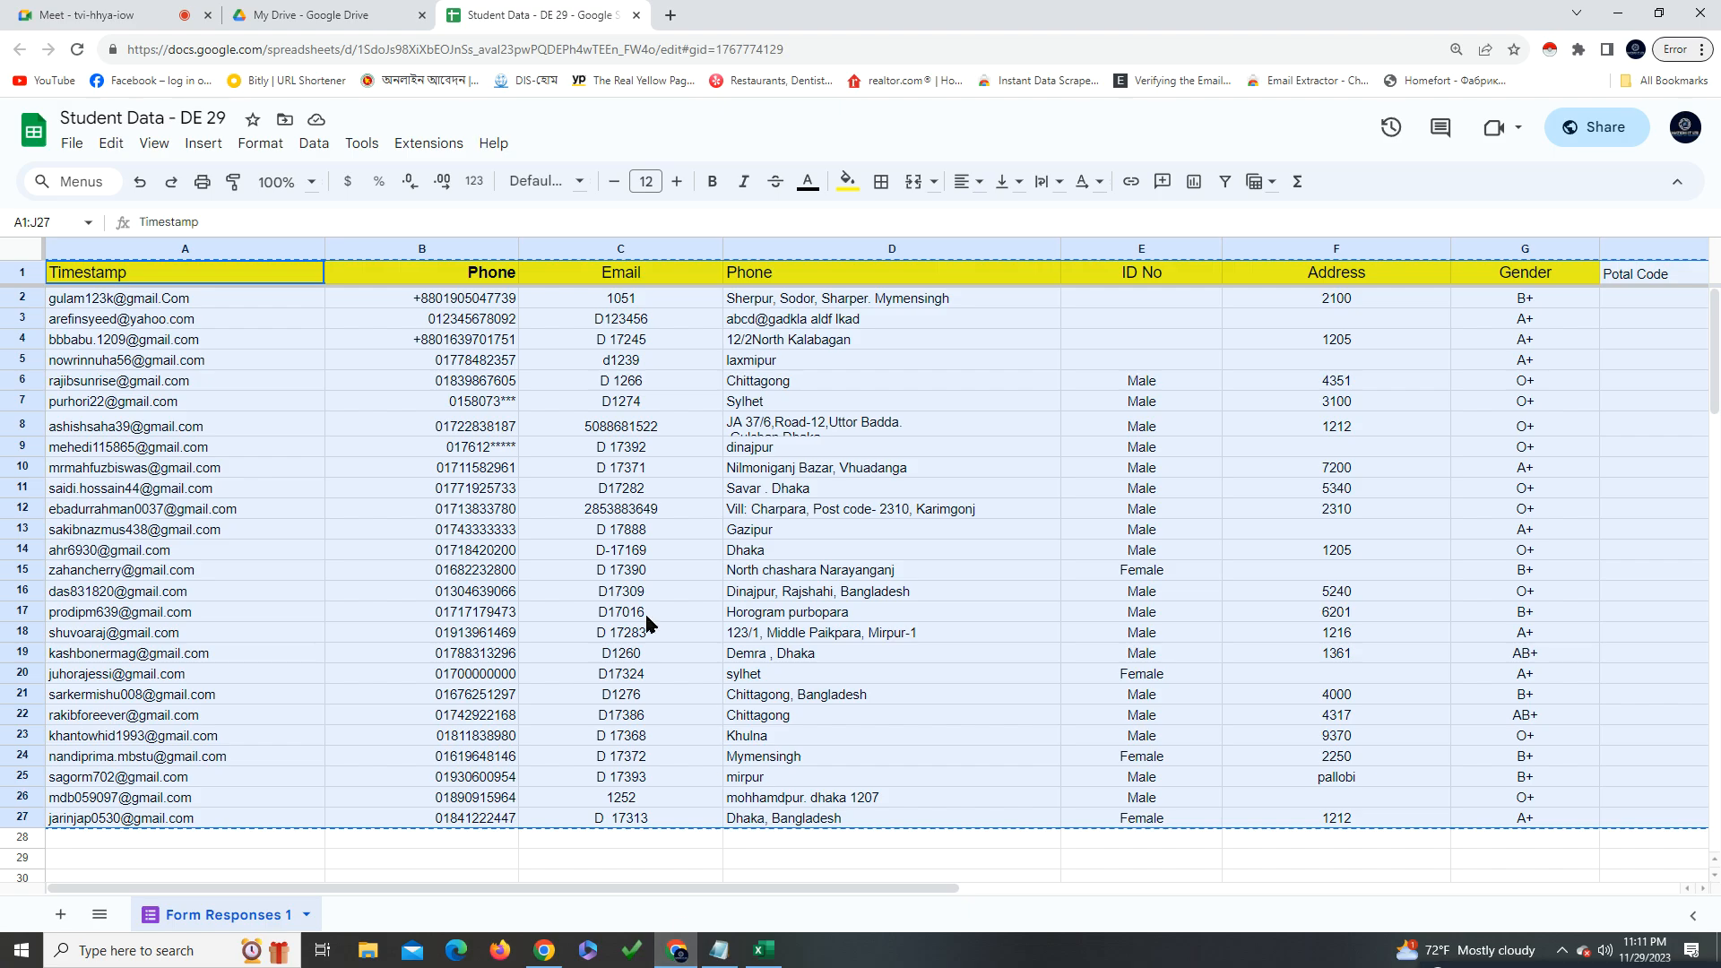
left_click(612, 633)
left_click(148, 253)
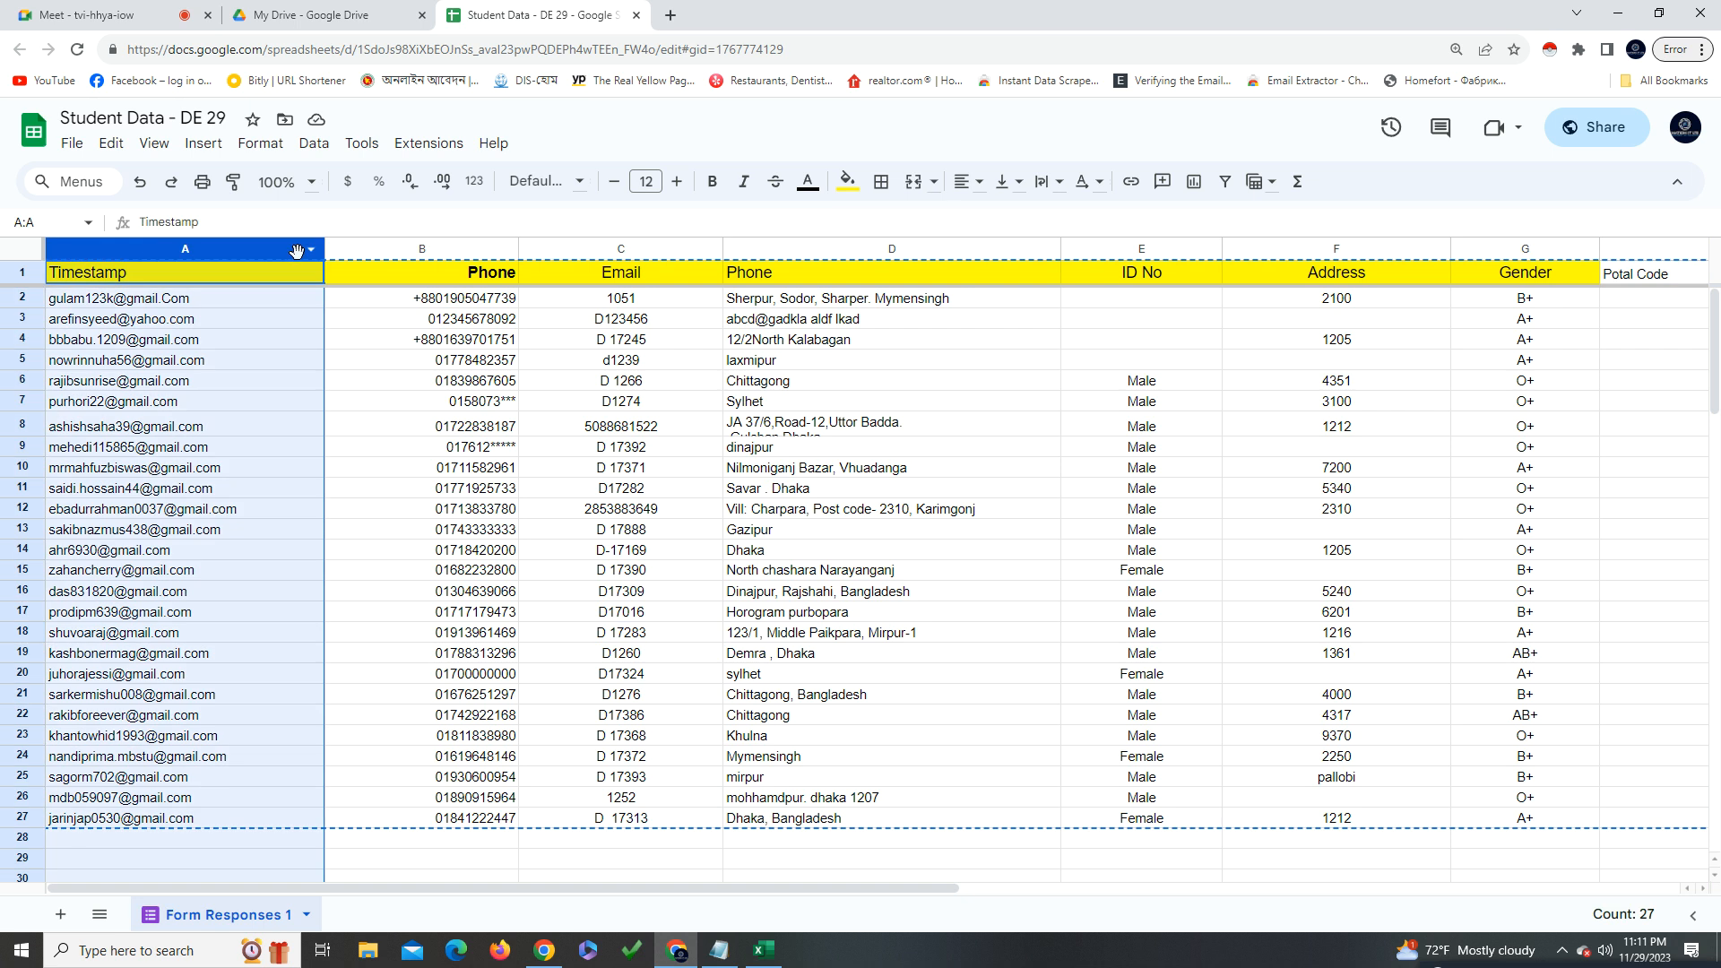
left_click(398, 248, "ctrl")
left_click(582, 250, "ctrl")
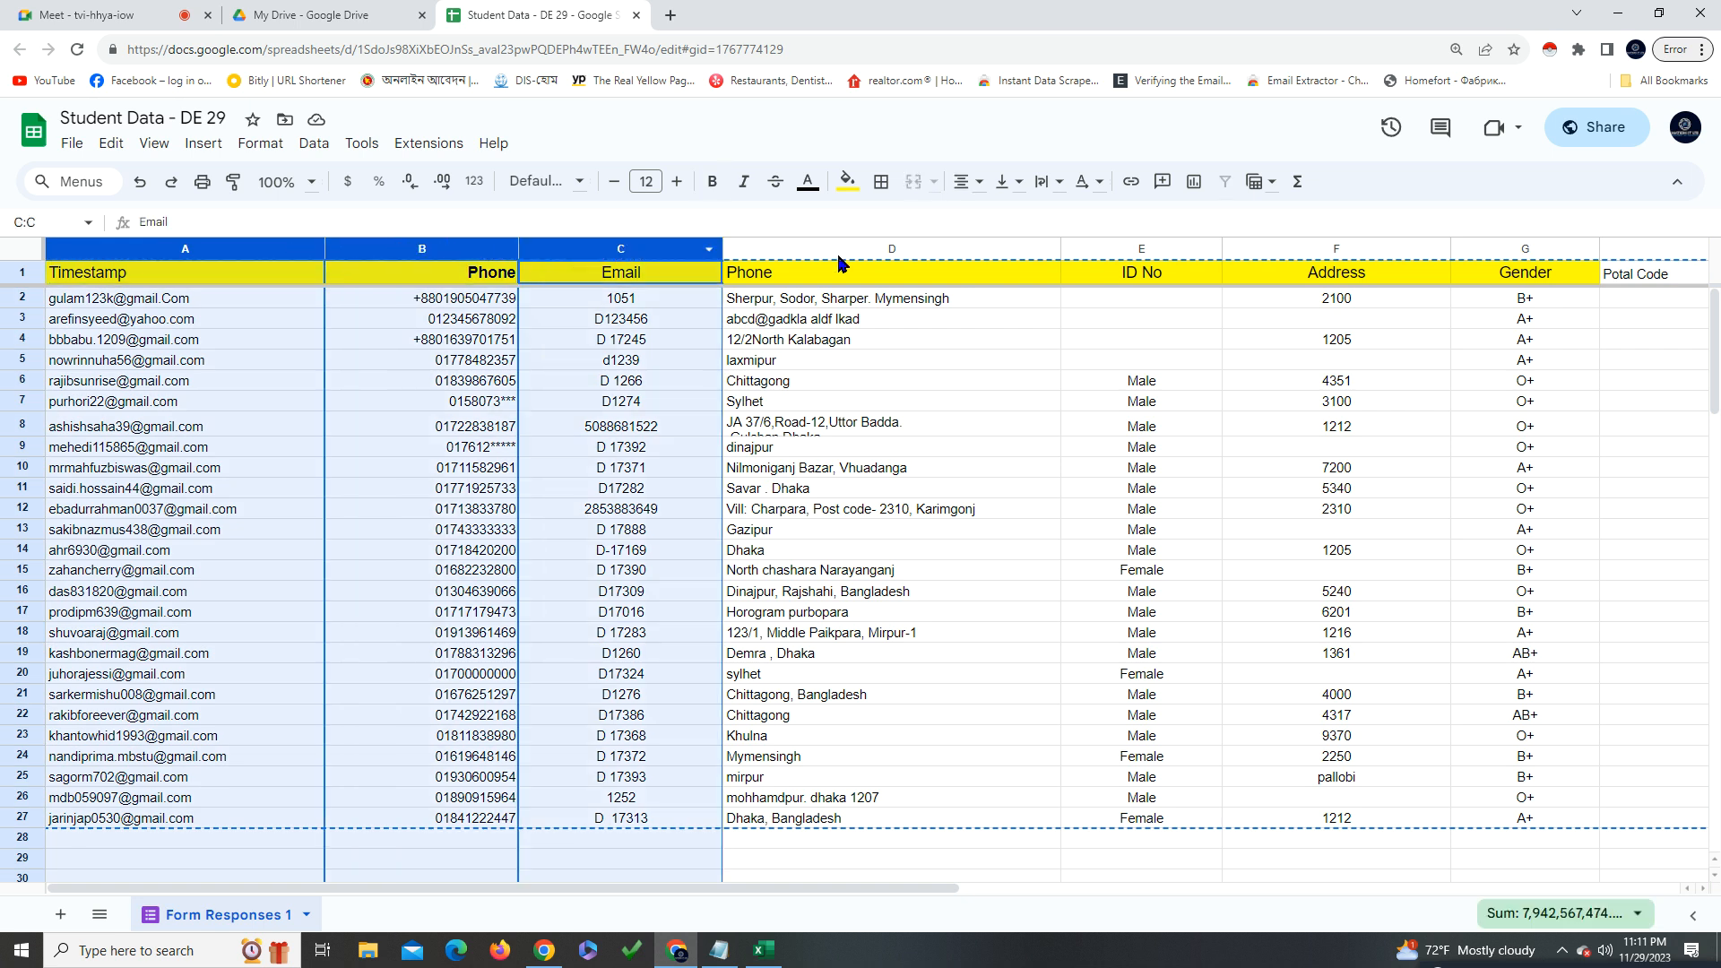
left_click(839, 251, "ctrl")
left_click(1092, 248, "ctrl")
left_click(1313, 251, "ctrl")
left_click(1492, 253, "ctrl")
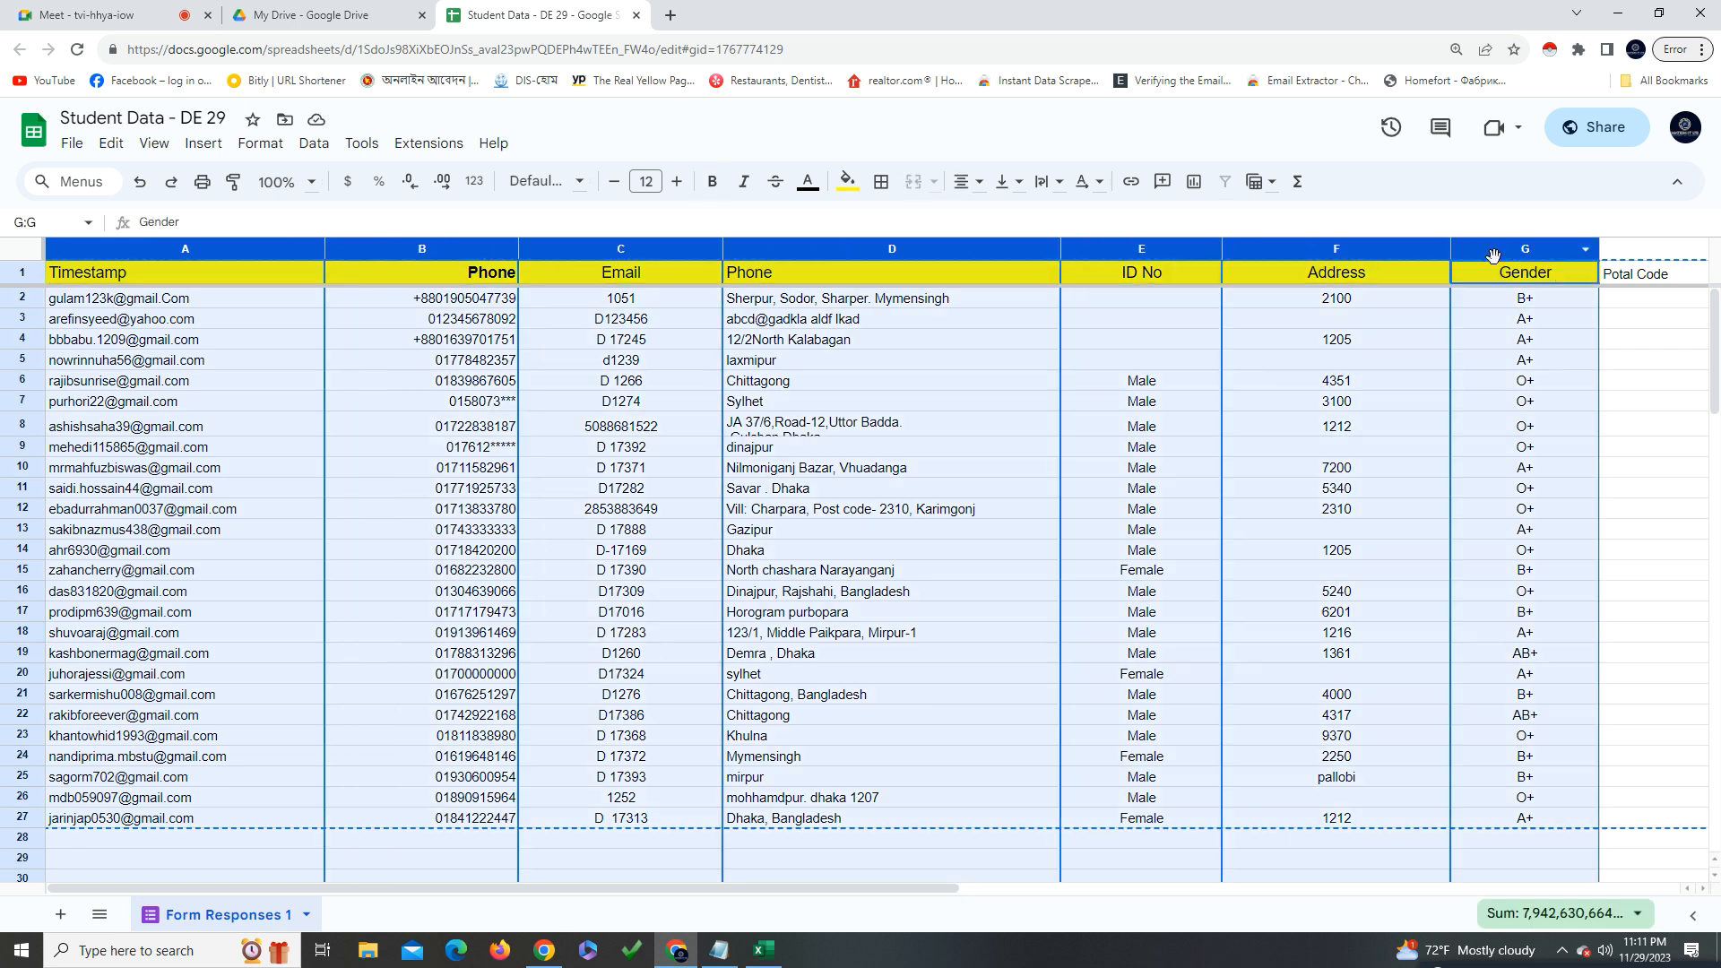
left_click(1629, 248, "ctrl")
Clear the contents of column H (Potal Code), column I (Blood) and column J (Name)
left_click_drag(853, 888, 1141, 891)
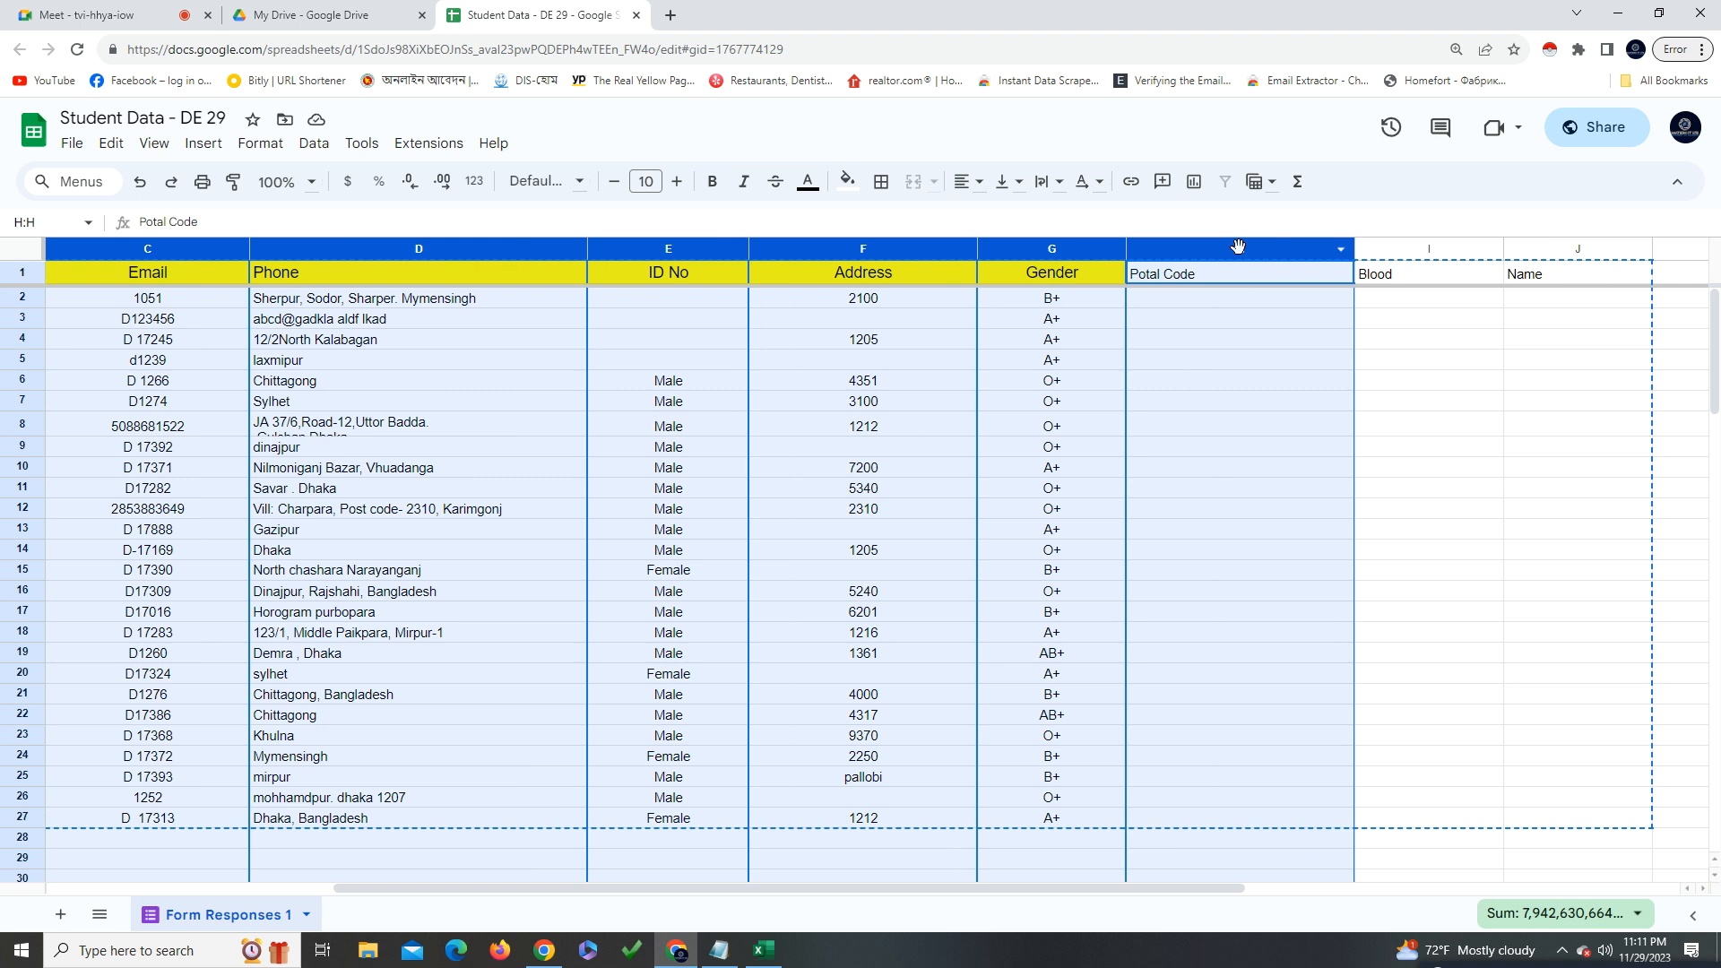
left_click(1235, 253)
left_click(1405, 360)
left_click(1228, 249)
key("Delete")
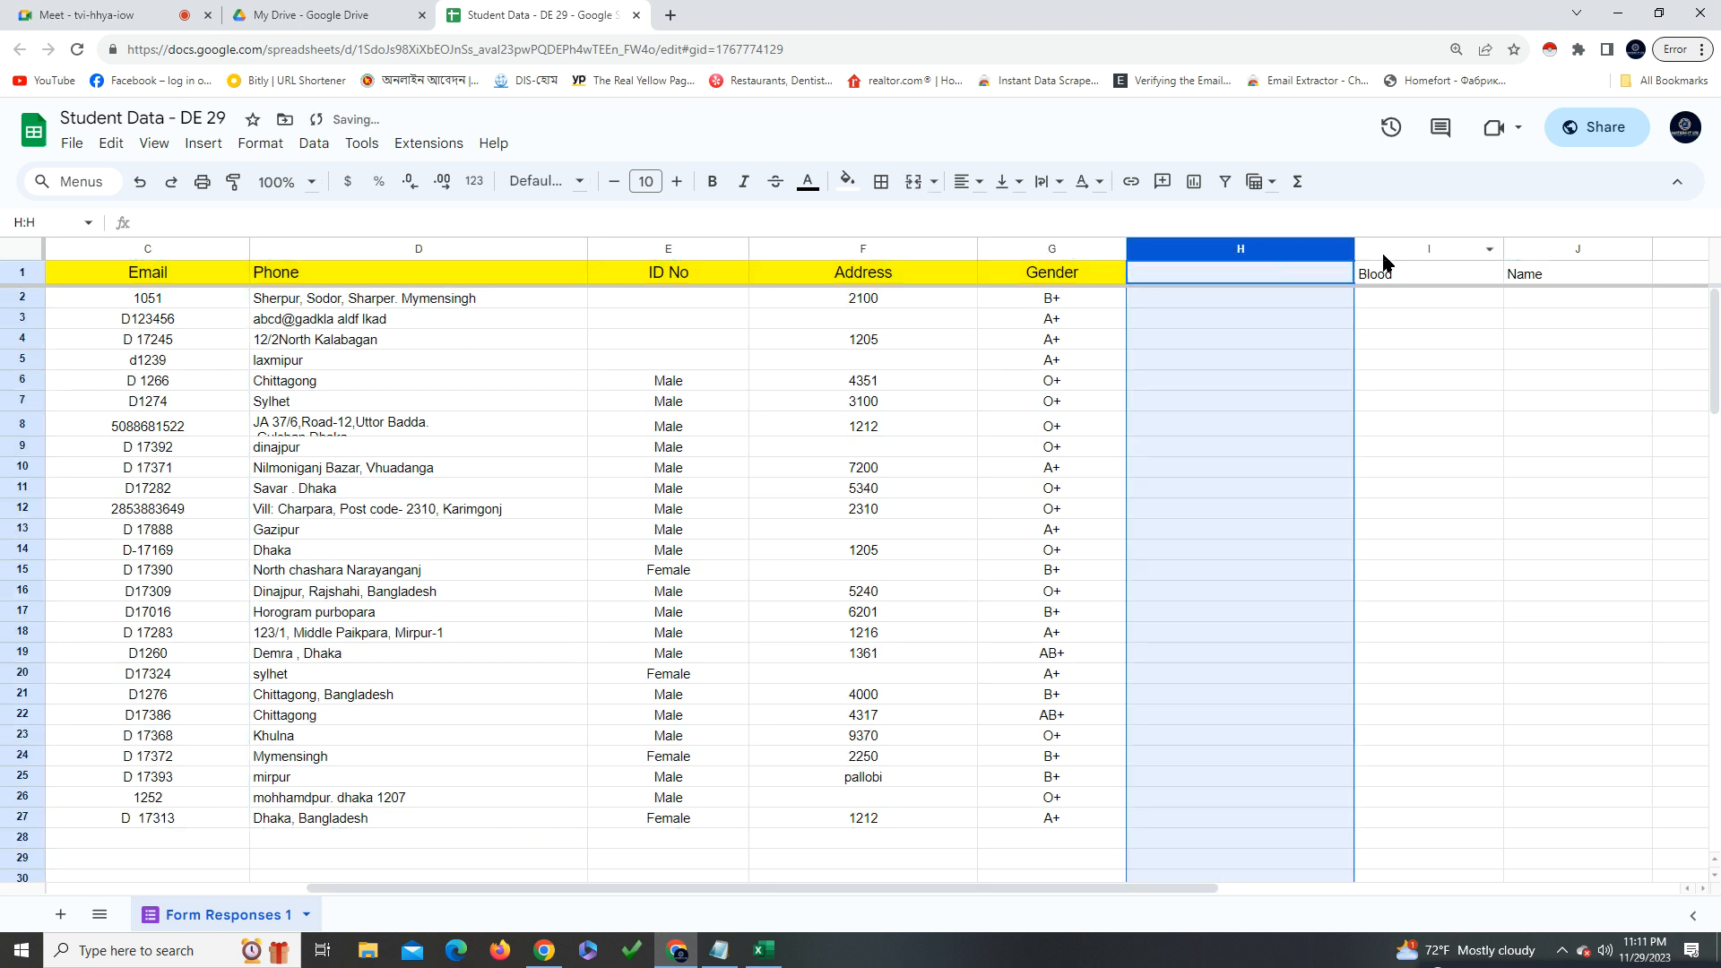
left_click(1380, 251)
key("Delete")
left_click(1580, 255)
key("Delete")
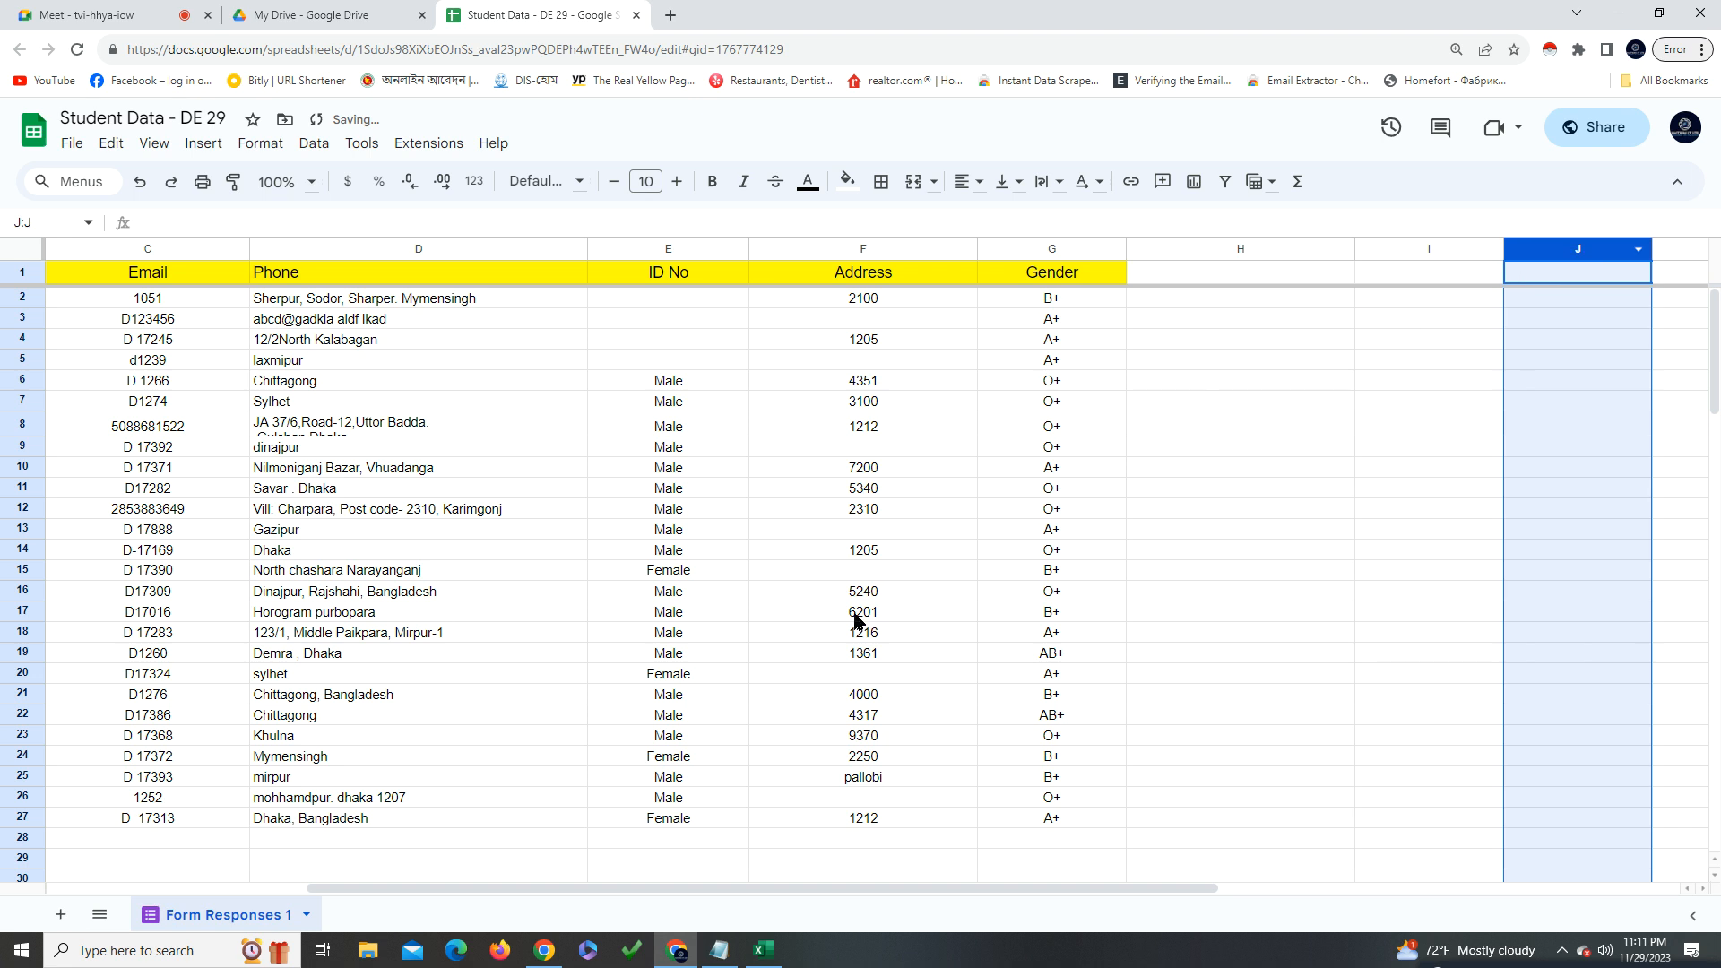
Select columns A through G, from Timestamp to Gender, and copy them
left_click_drag(903, 887, 696, 887)
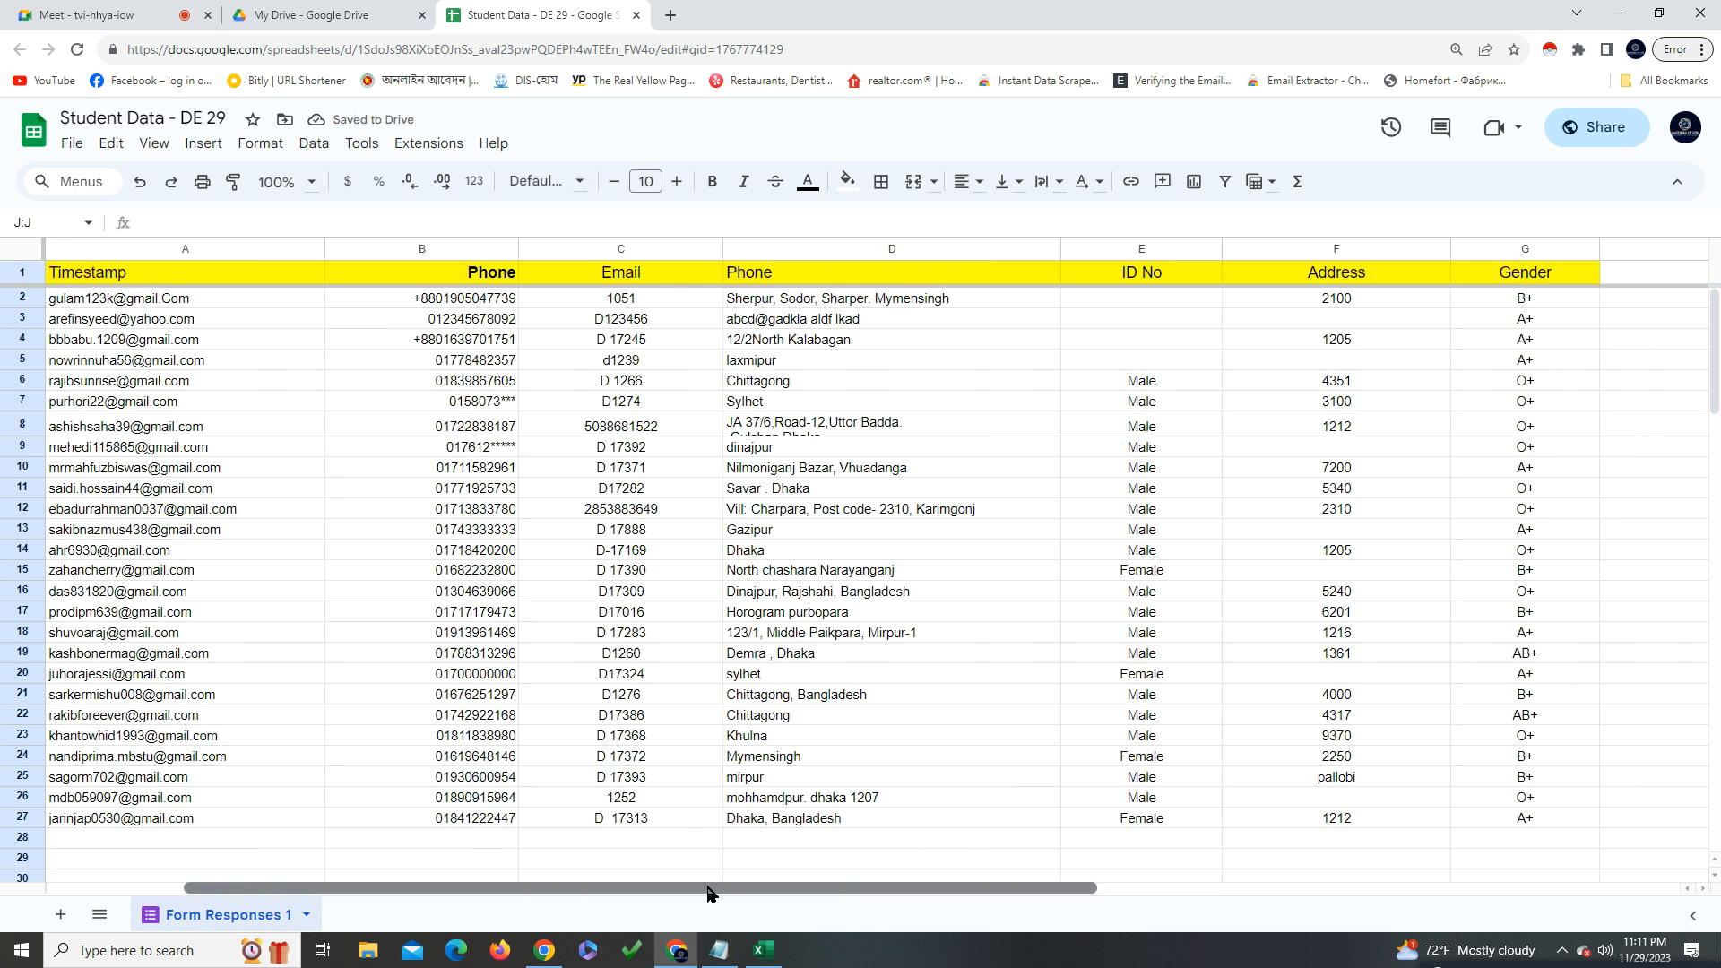
left_click_drag(171, 248, 1527, 250)
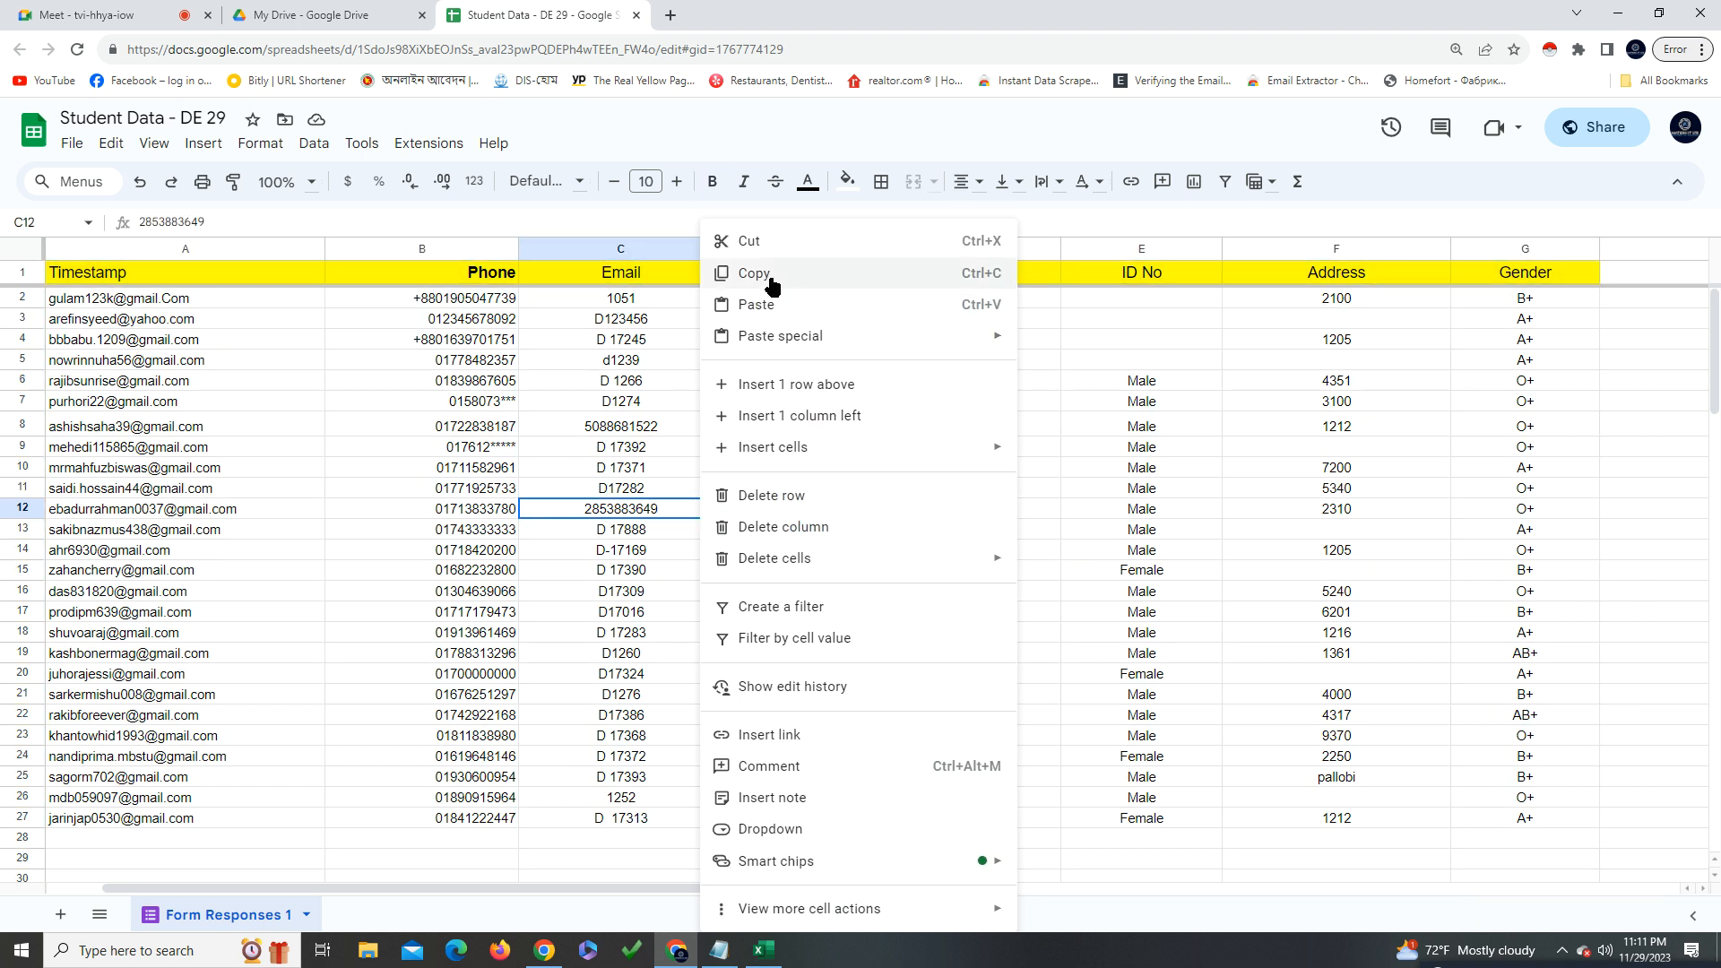
left_click(168, 250)
left_click_drag(458, 253, 1508, 240)
right_click(728, 495)
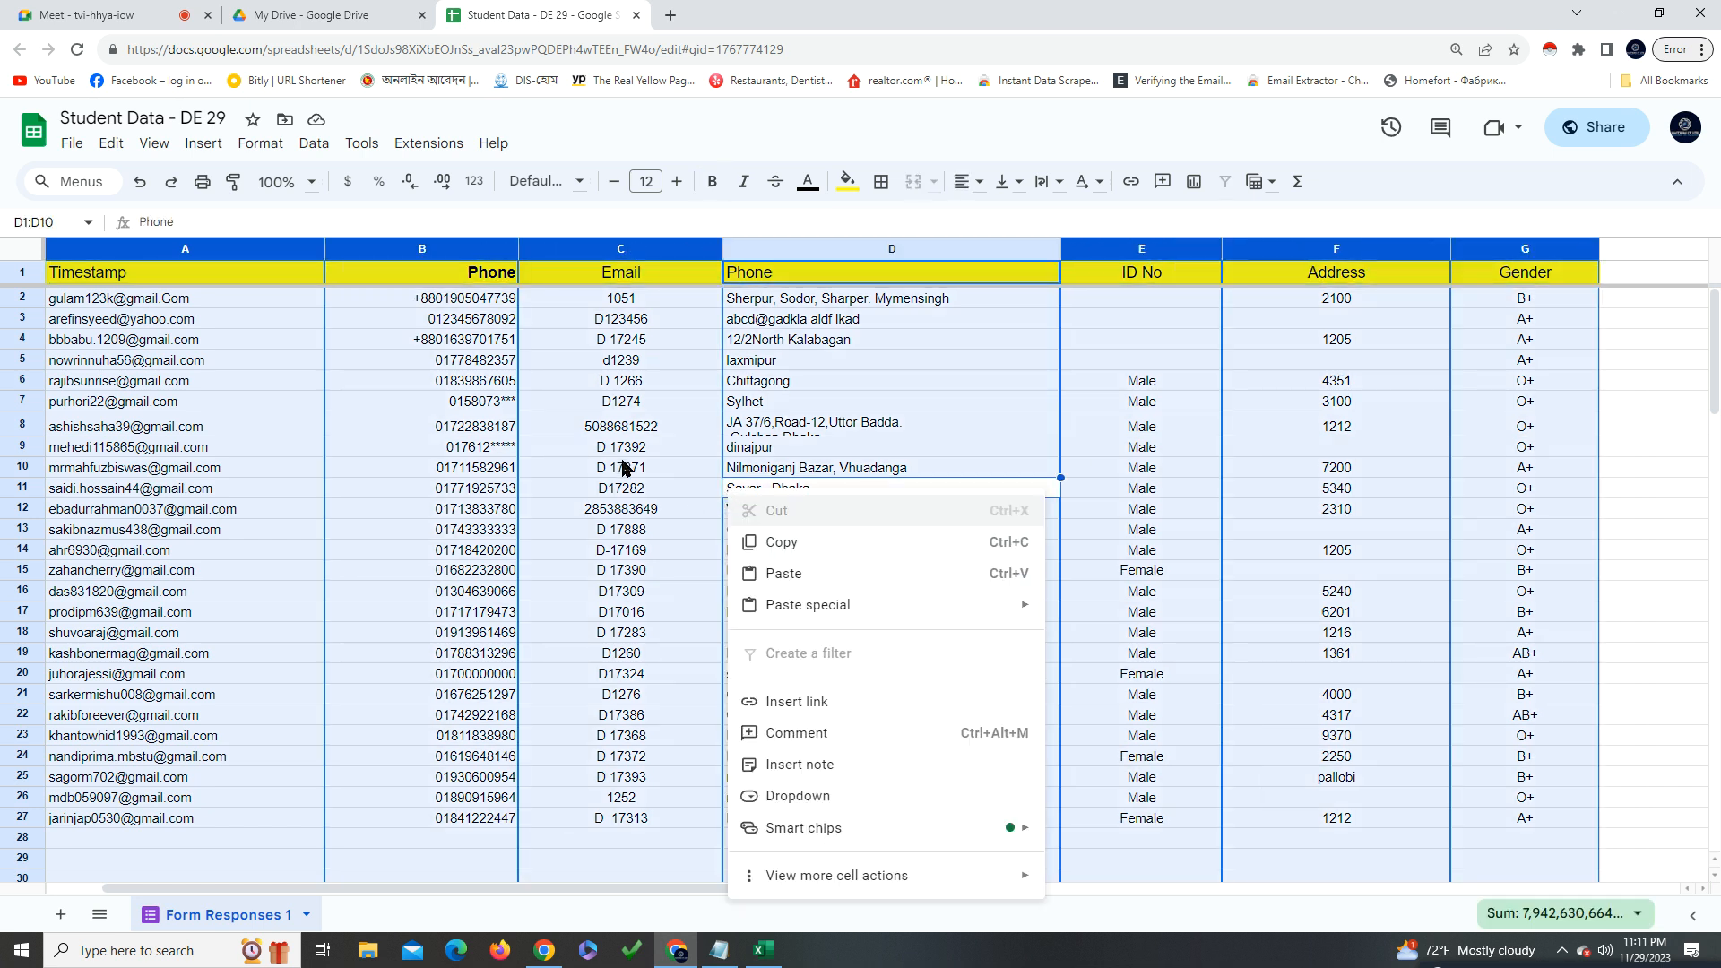
right_click(597, 405)
left_click(627, 454)
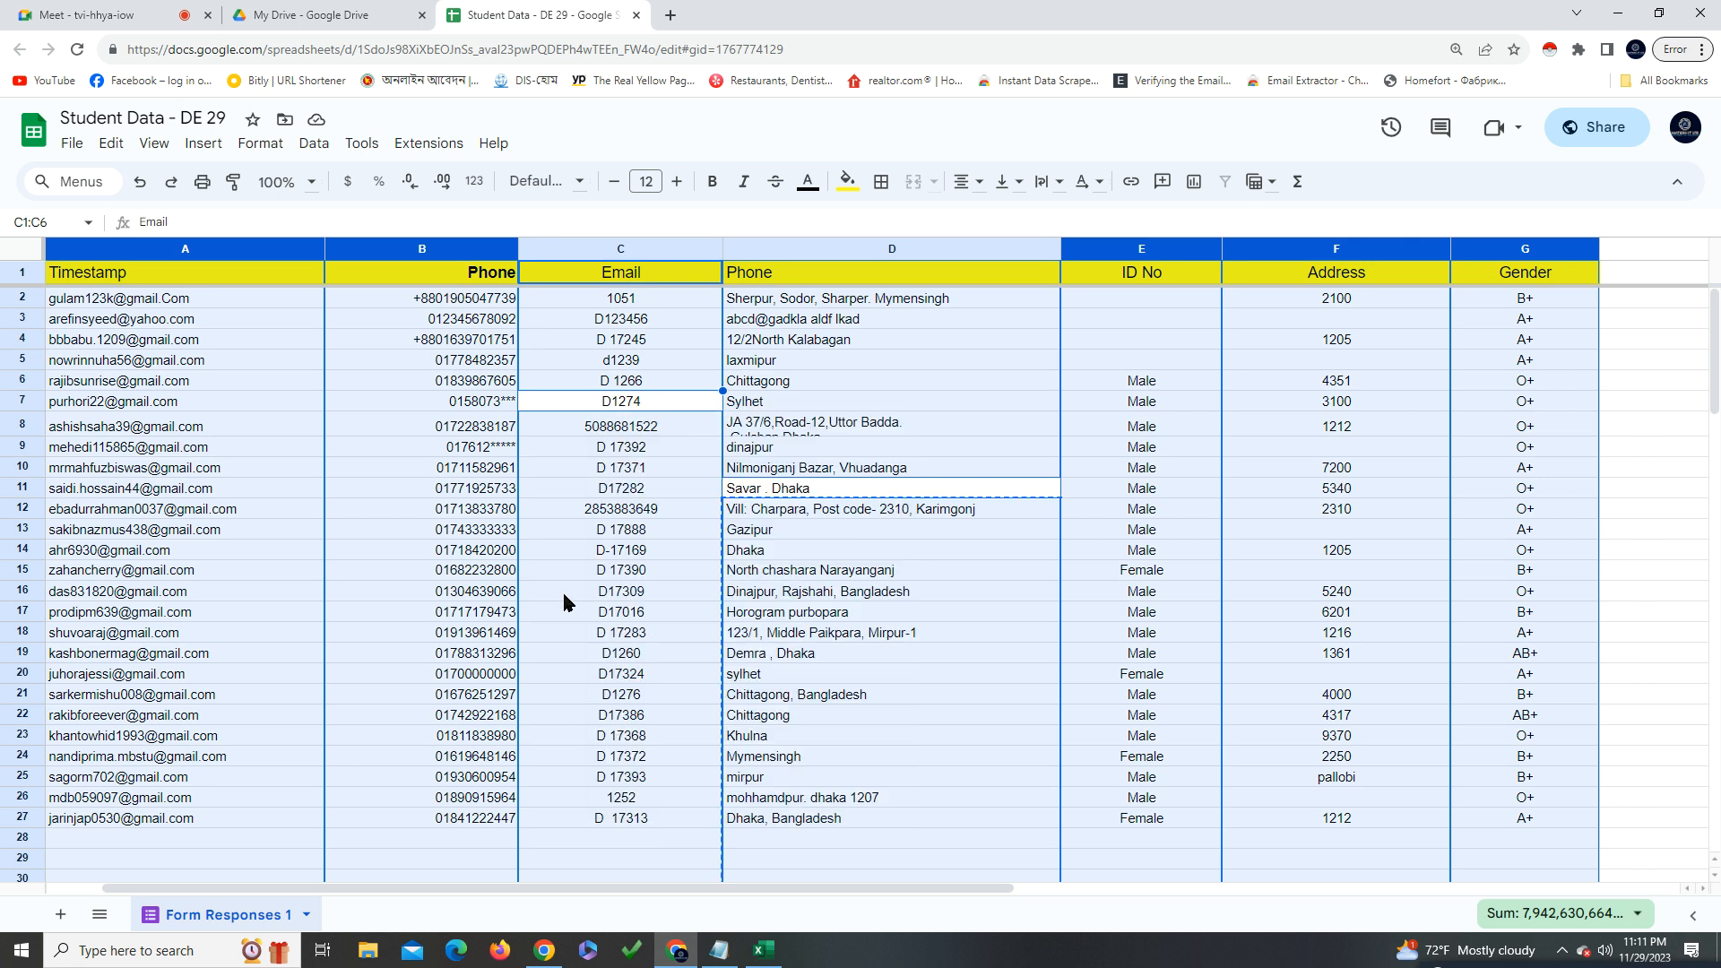
Paste the copied cells into the blank Excel workbook at A1 and undo the paste
left_click(761, 948)
key("ctrl+v")
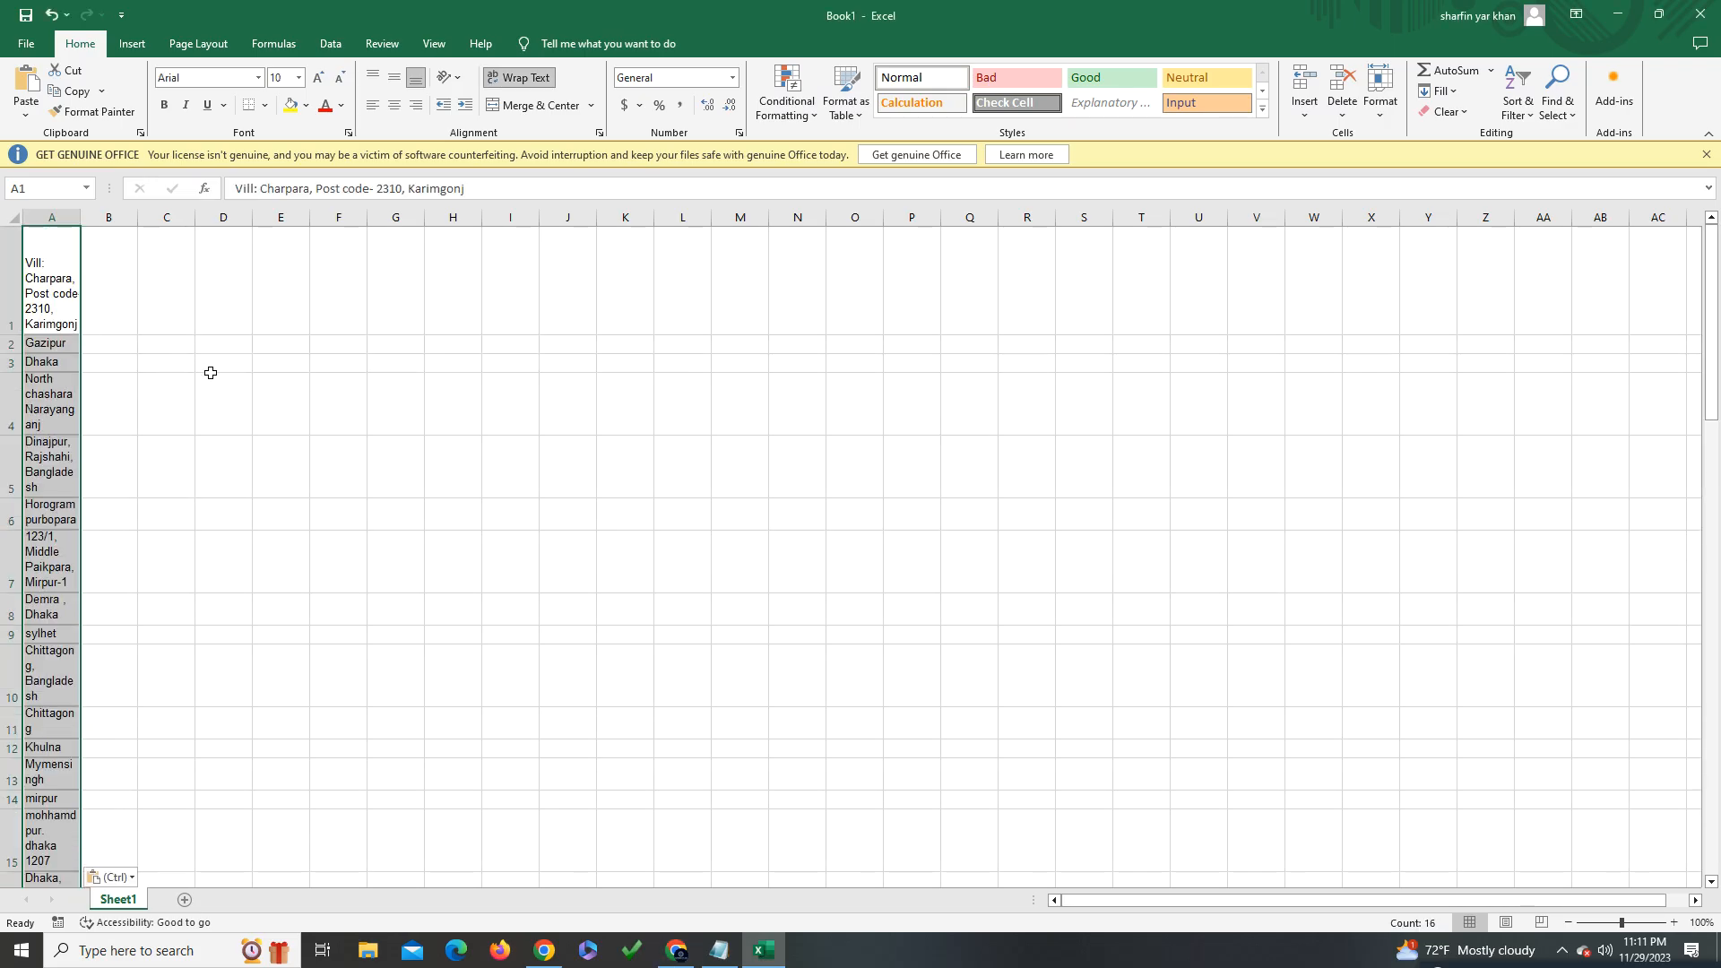
key("ctrl+z")
Switch back to the response spreadsheet in the browser and copy columns A through G, from Timestamp to Gender
left_click(676, 950)
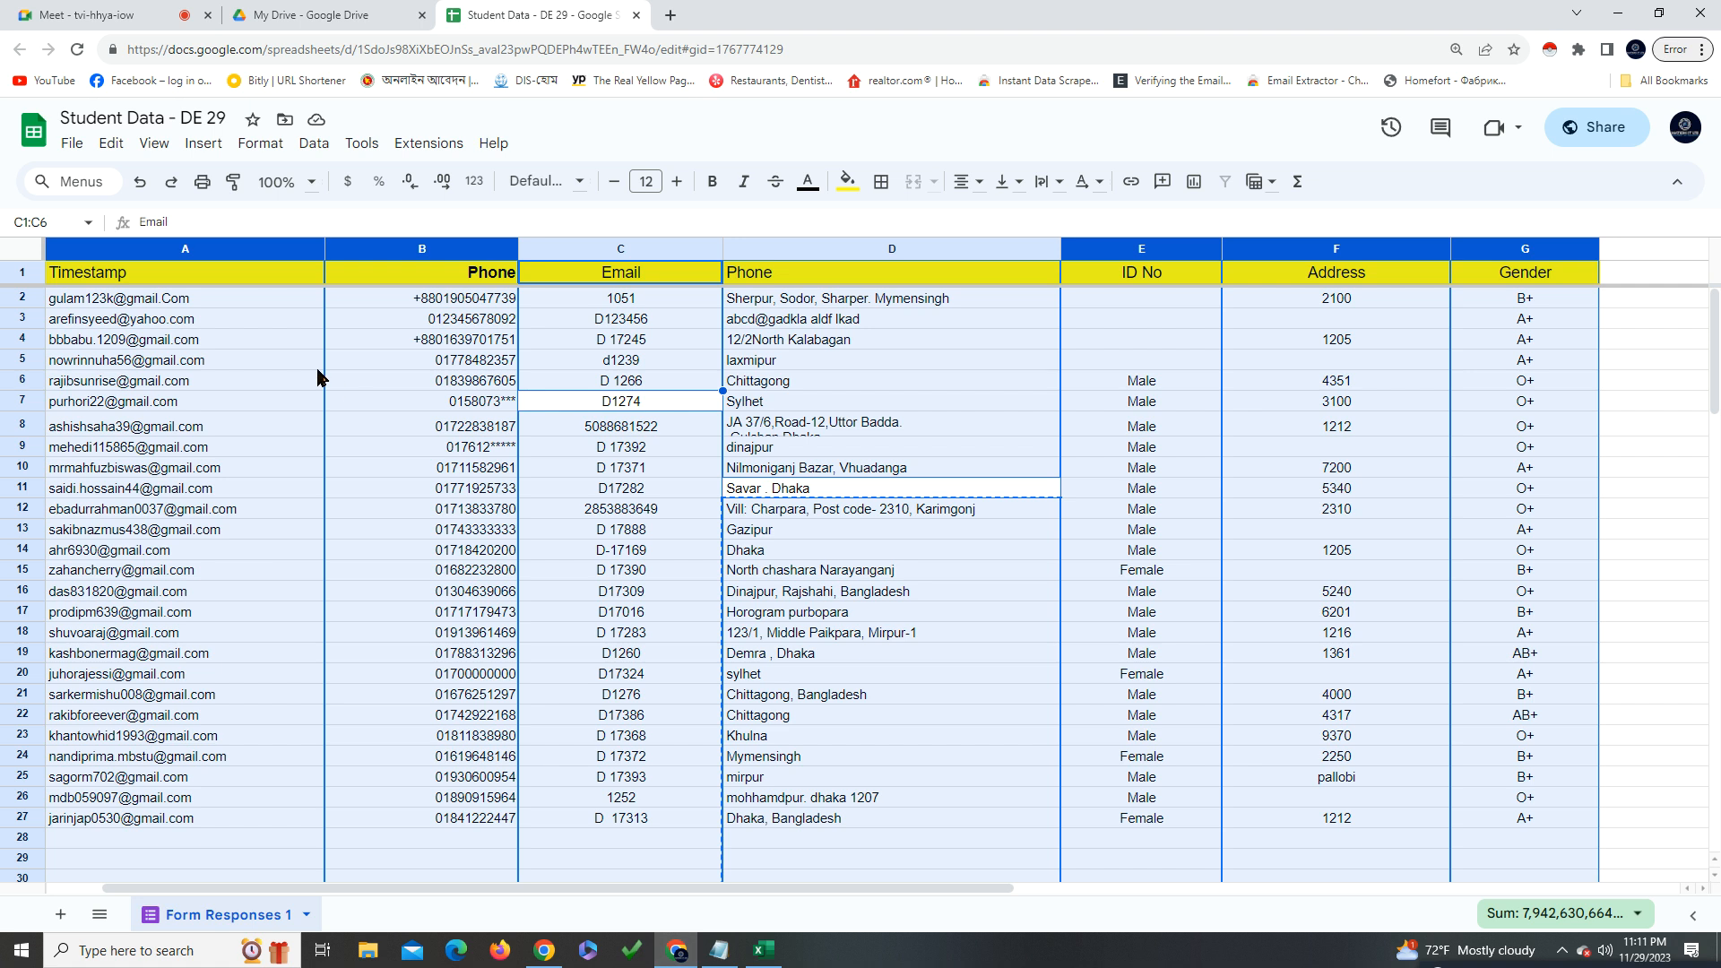
right_click(231, 428)
left_click_drag(70, 251, 1528, 567)
right_click(837, 426)
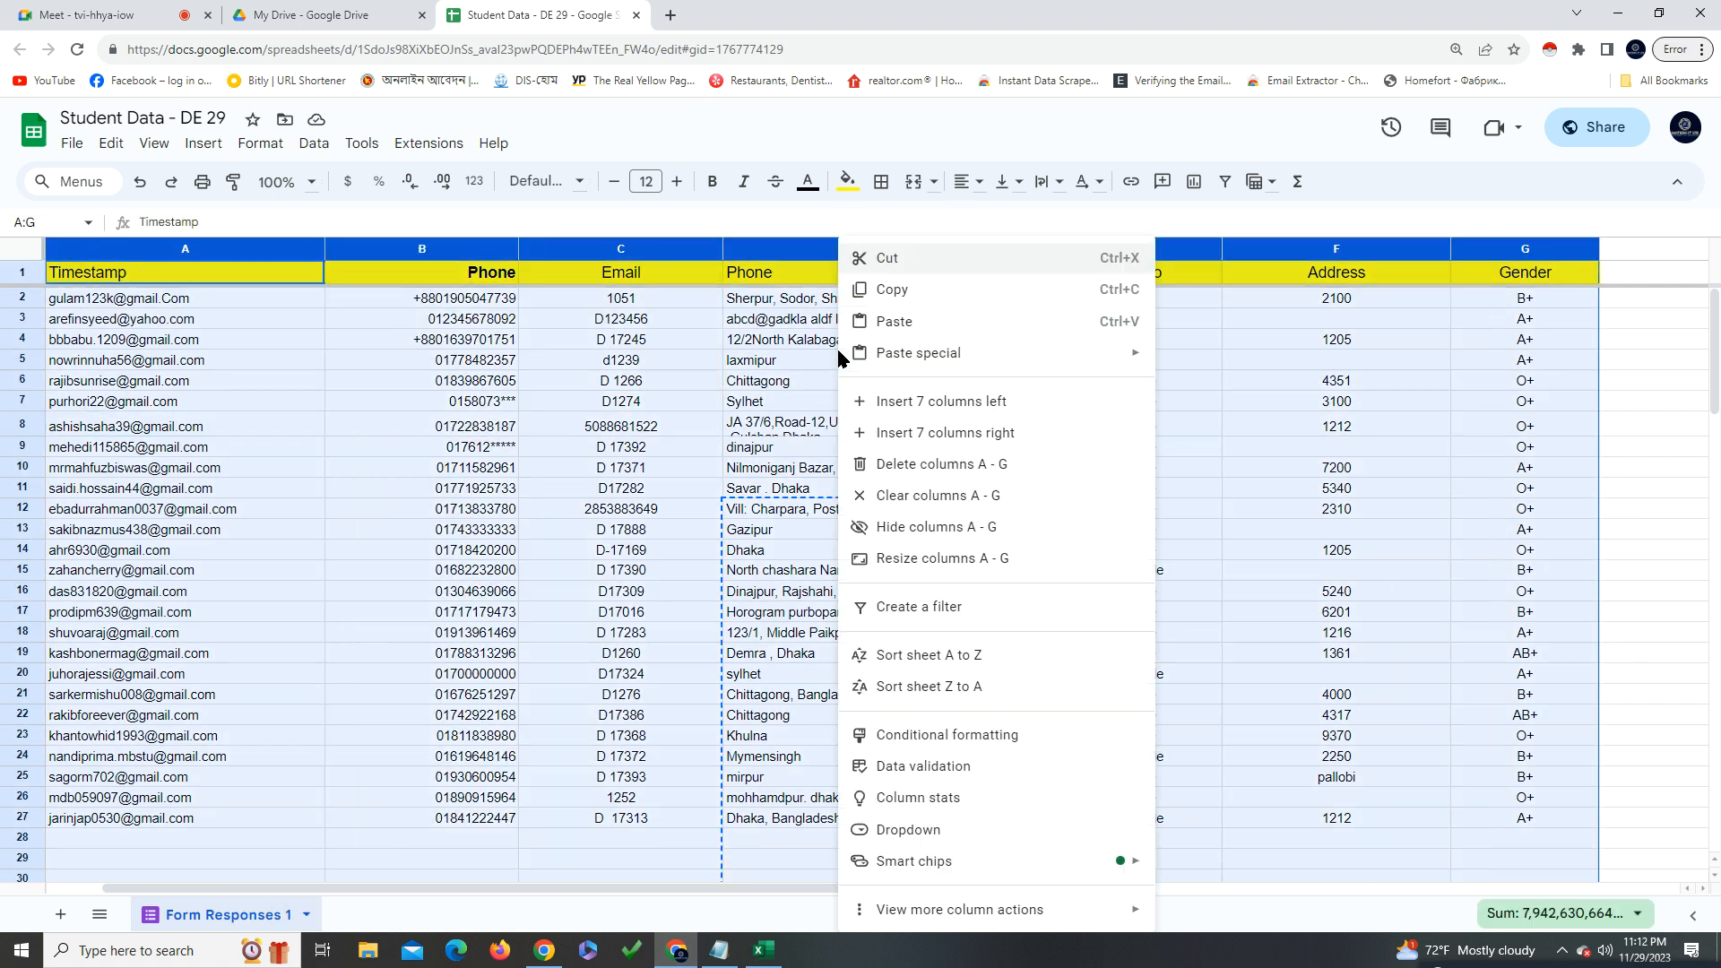
left_click(880, 295)
Switch to Excel, paste the copied columns at A1, and open the Sheet1 name for editing
left_click(763, 950)
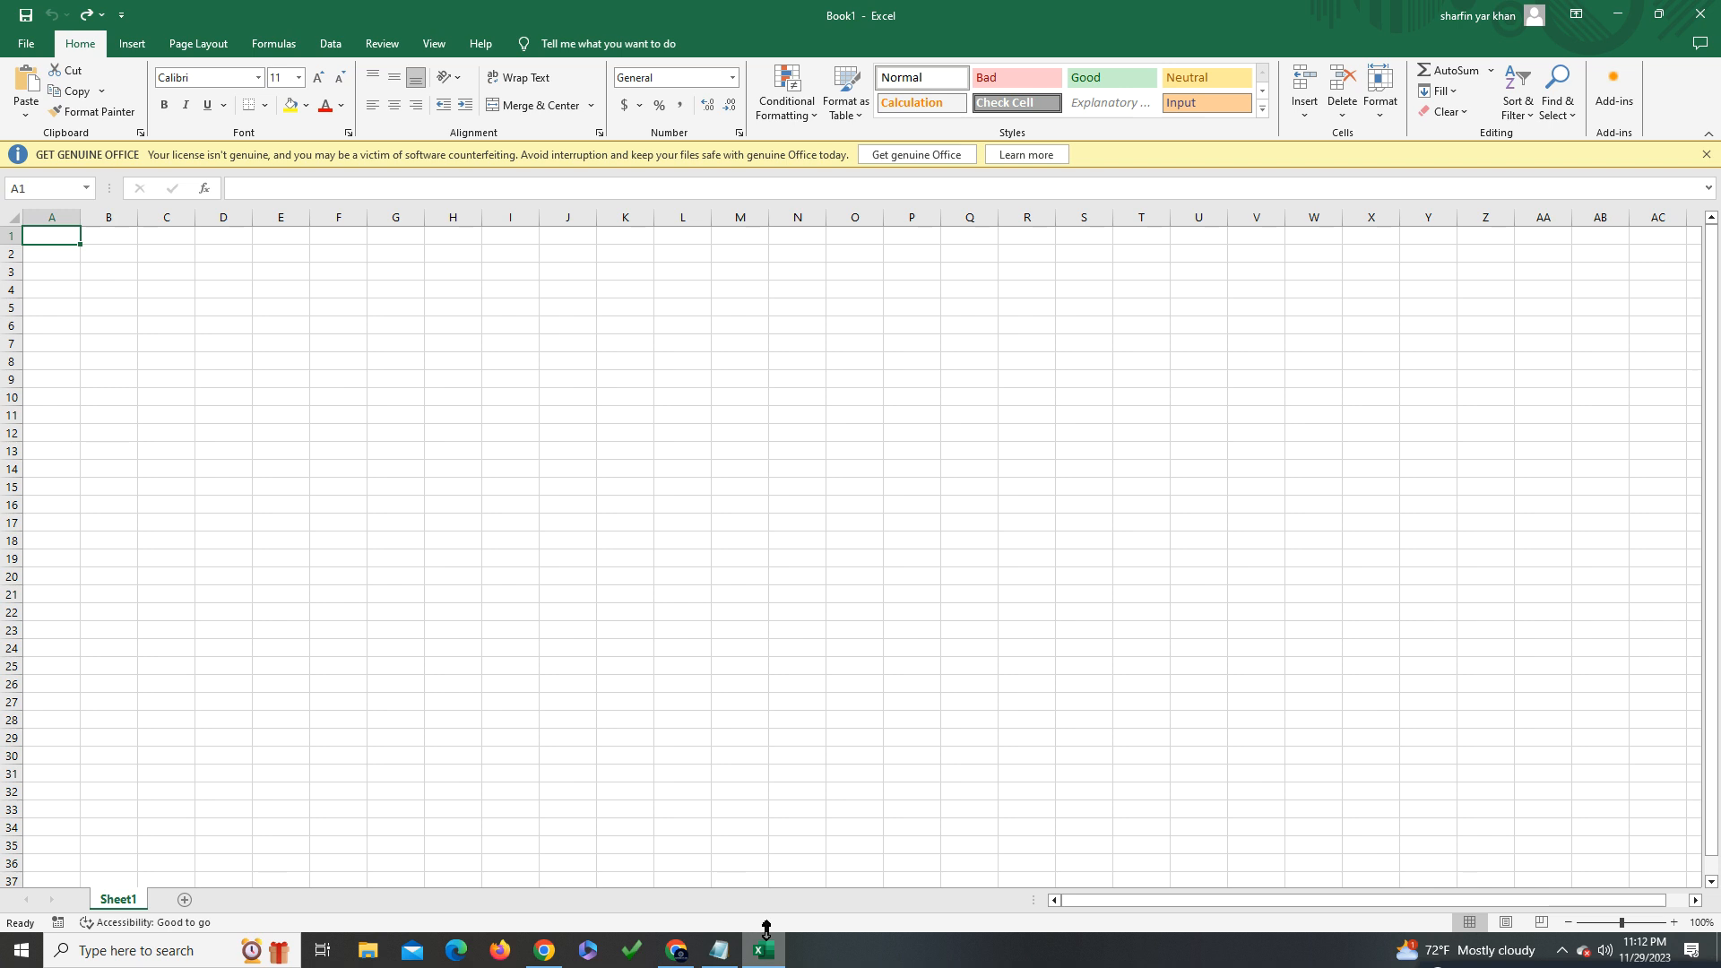
key("ctrl+v")
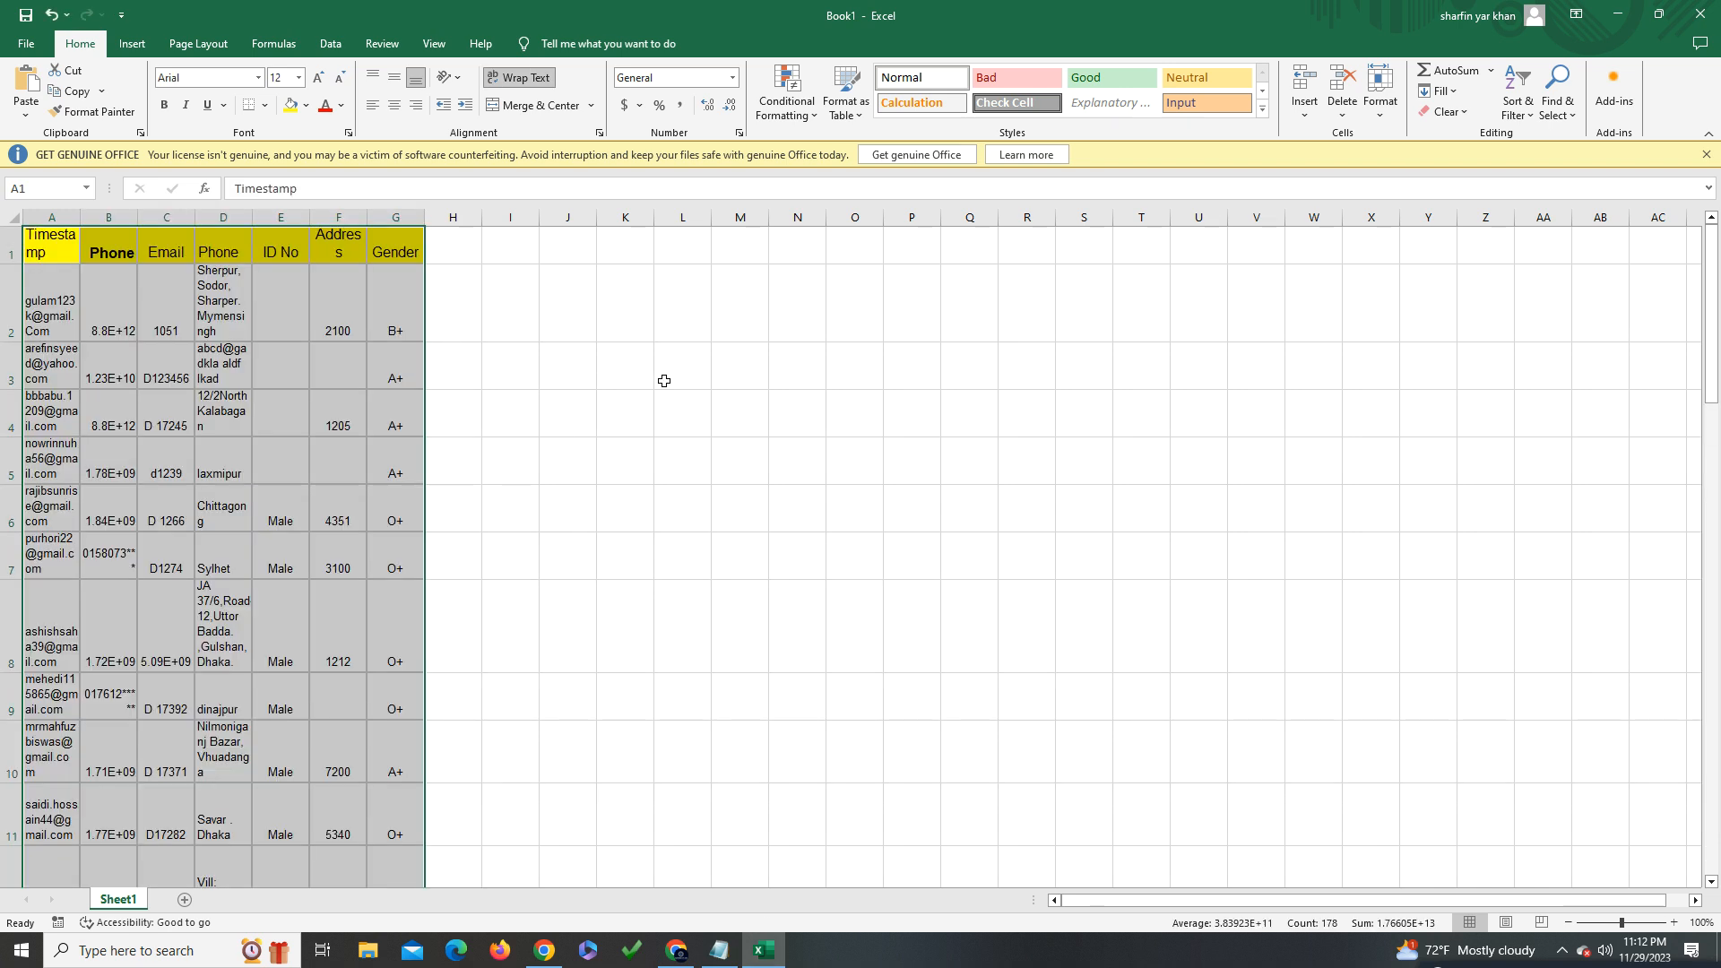
scroll(787, 569, "down", 5)
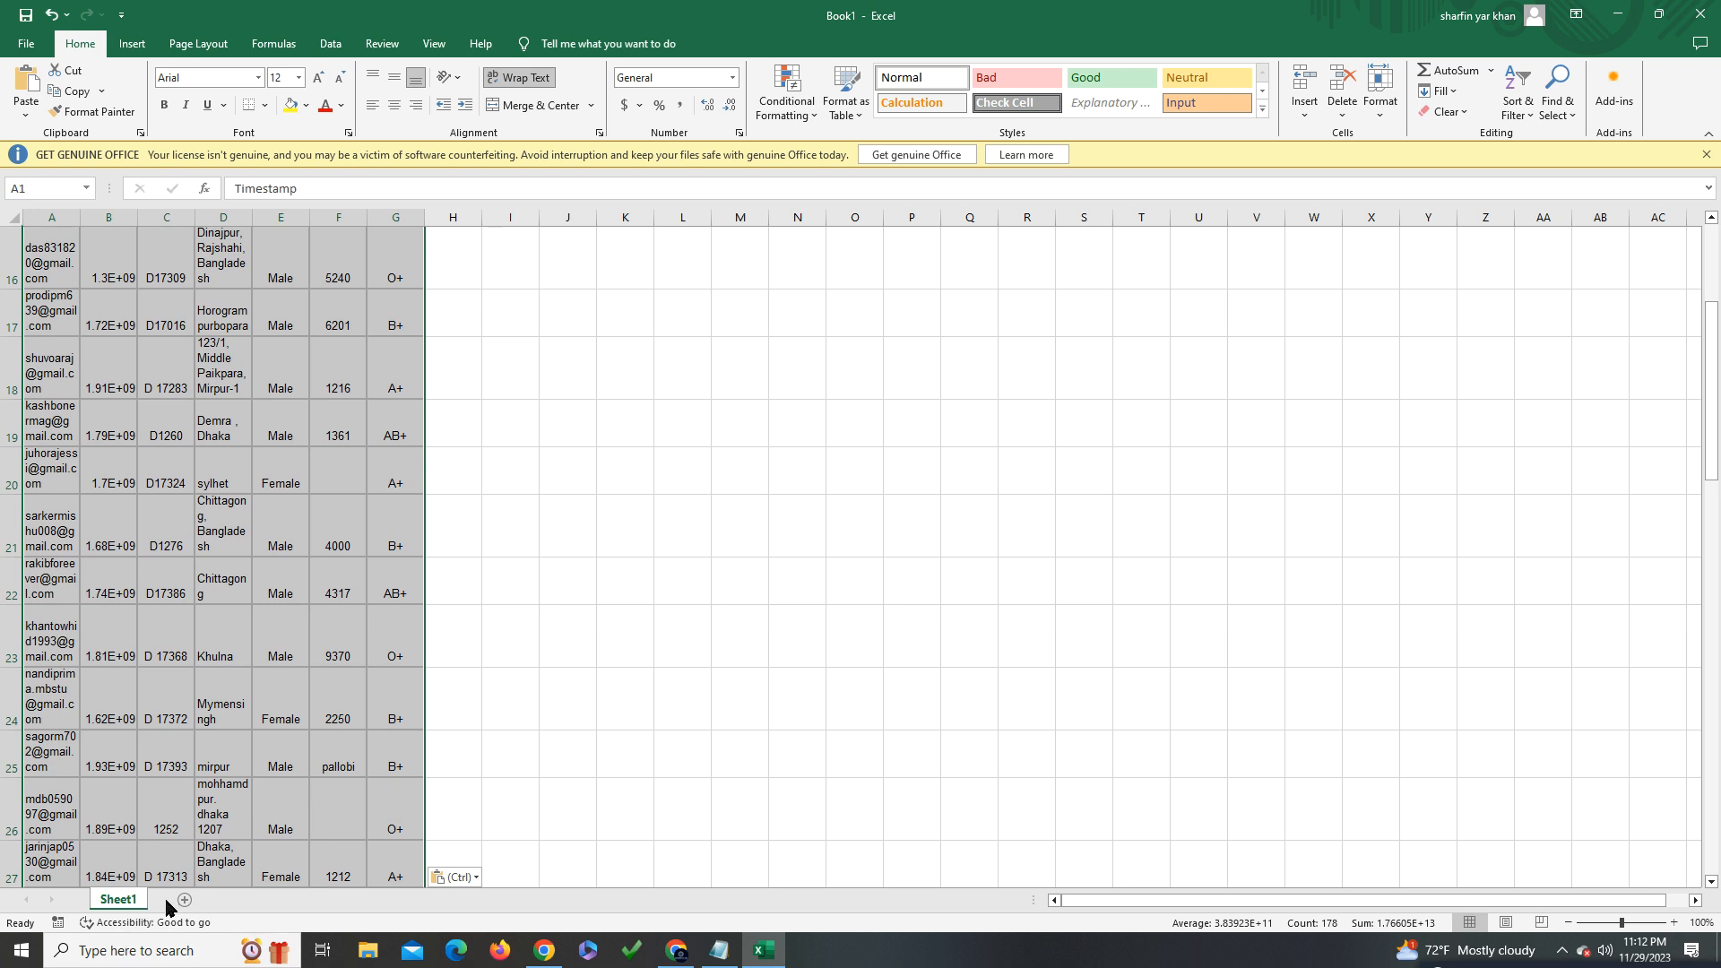
right_click(121, 899)
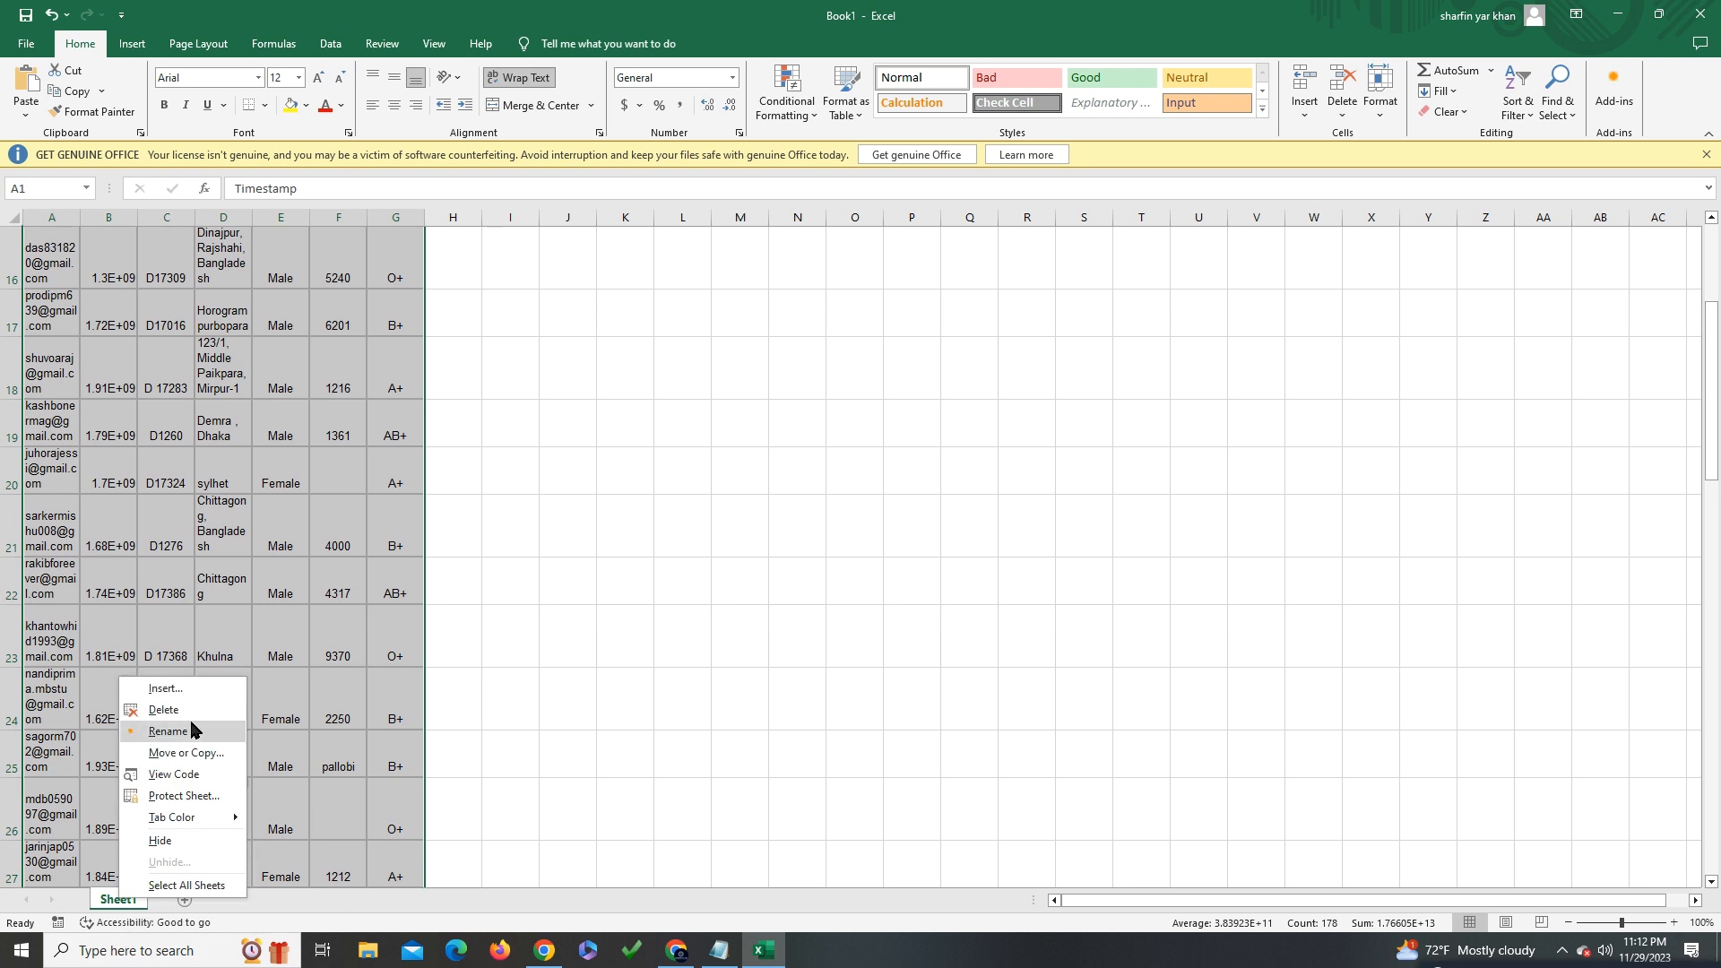
left_click(168, 730)
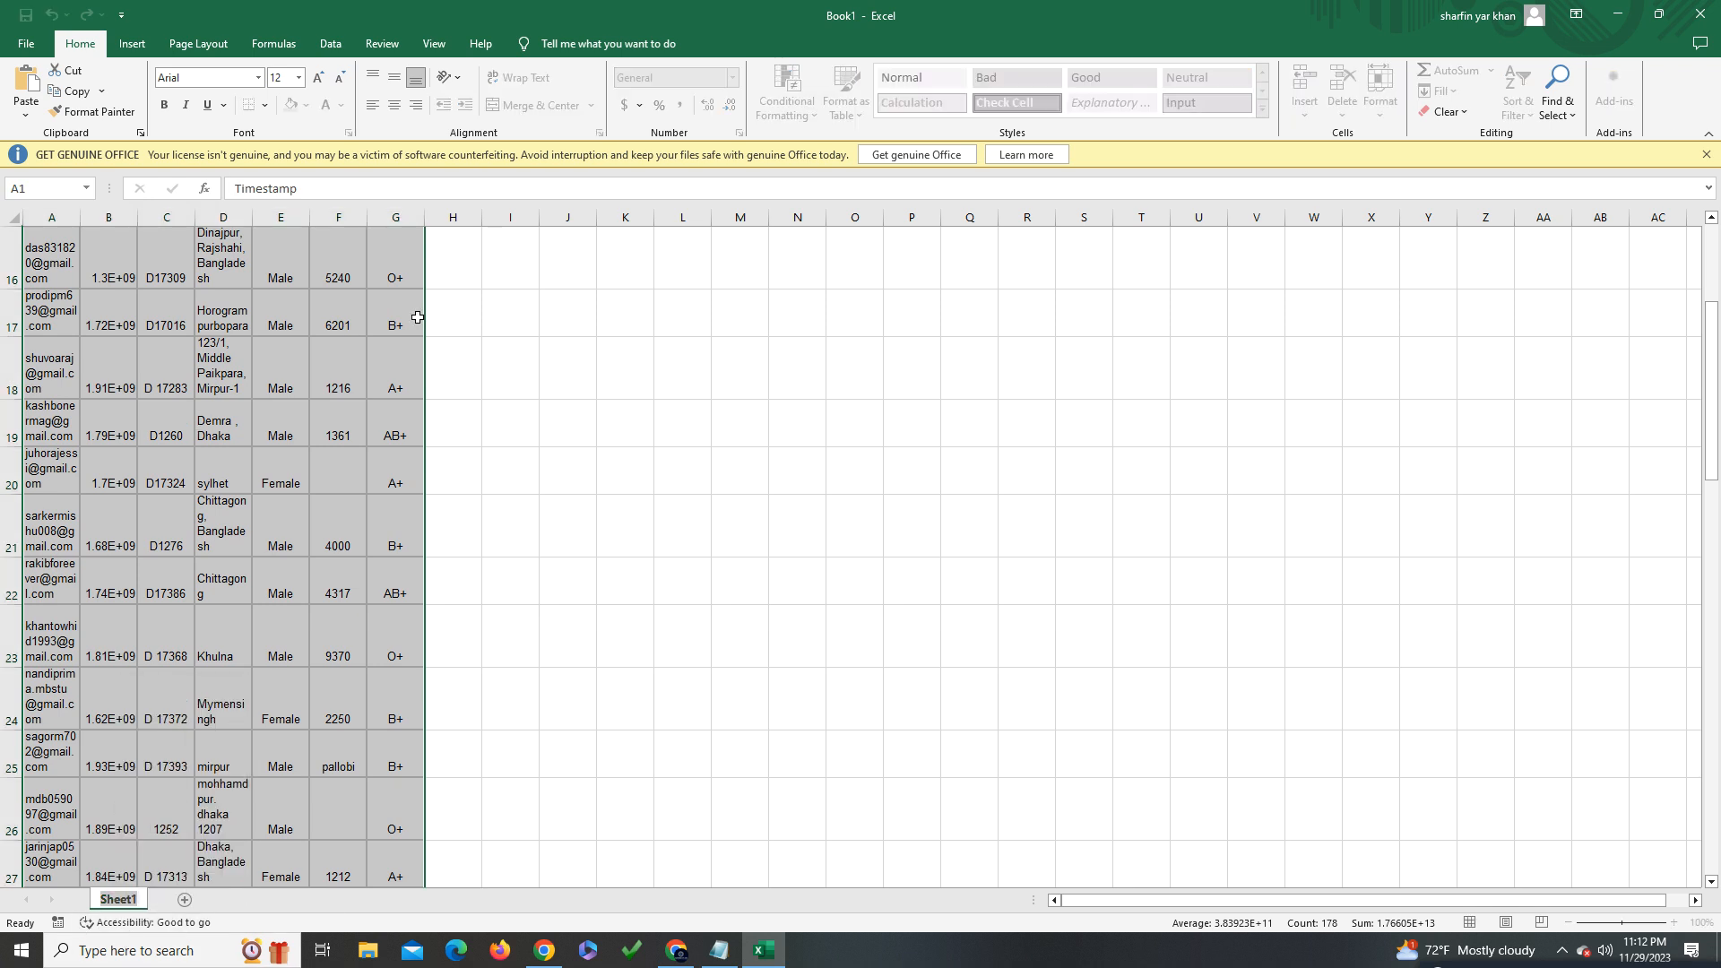
Widen the pasted columns one by one, from column G (Gender) back to column B (Phone)
left_click_drag(424, 218, 1289, 221)
left_click_drag(362, 224, 1033, 224)
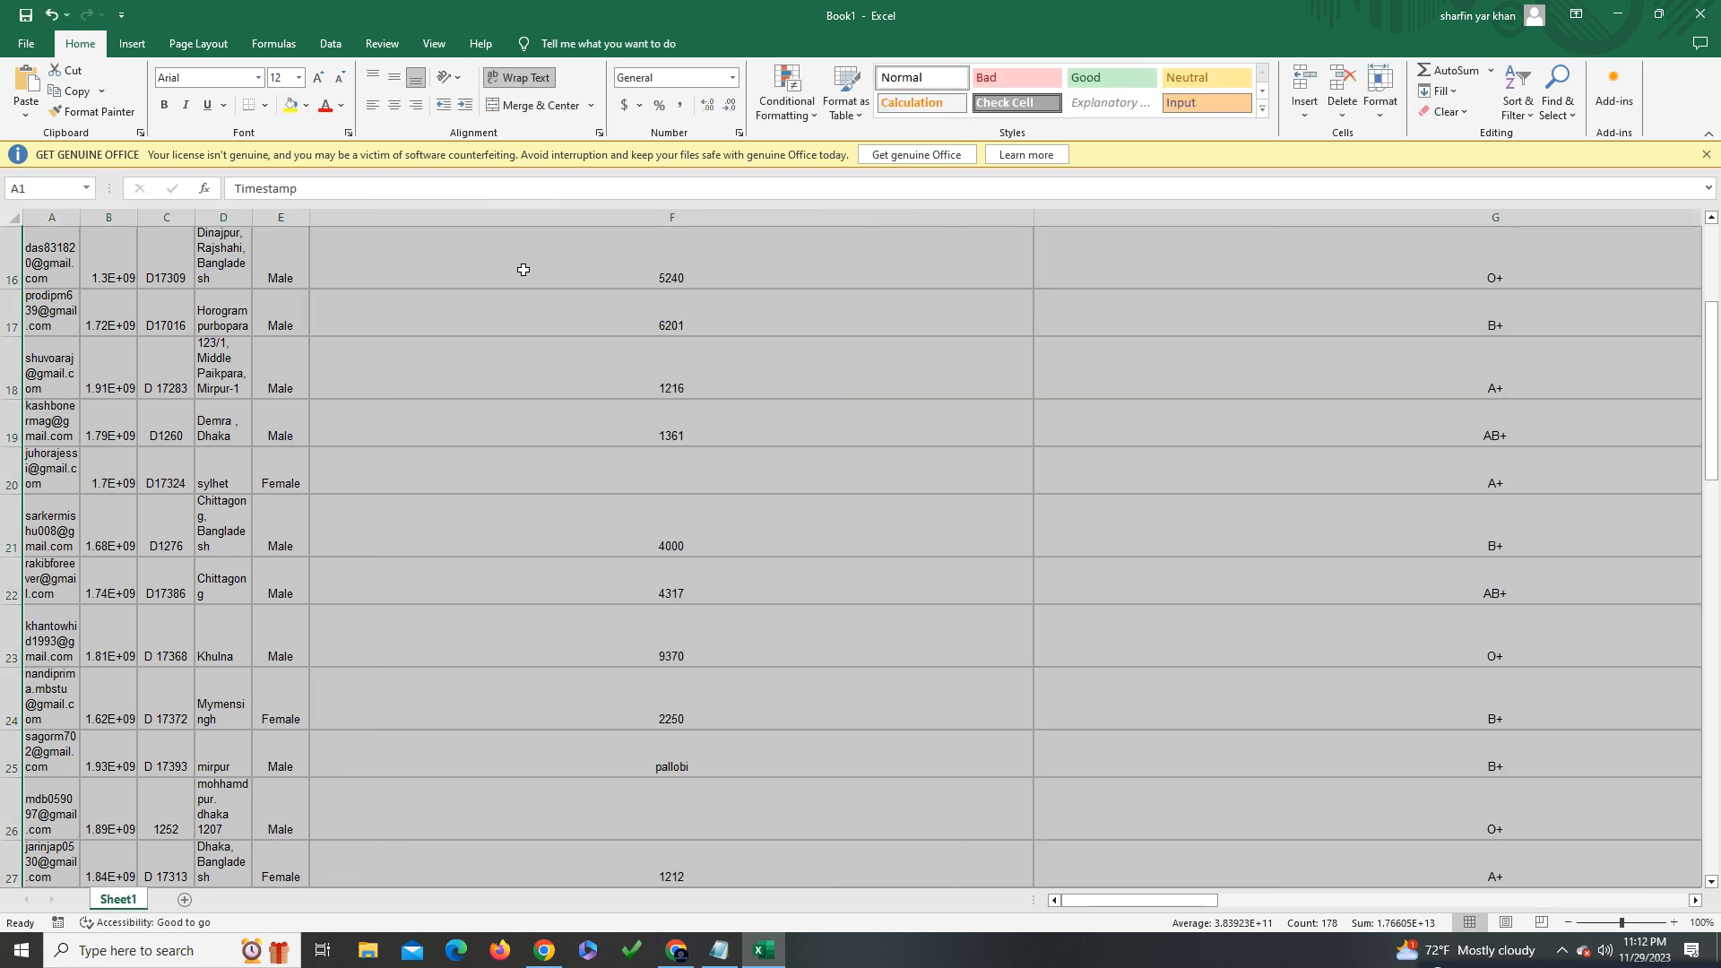
left_click_drag(312, 224, 1095, 247)
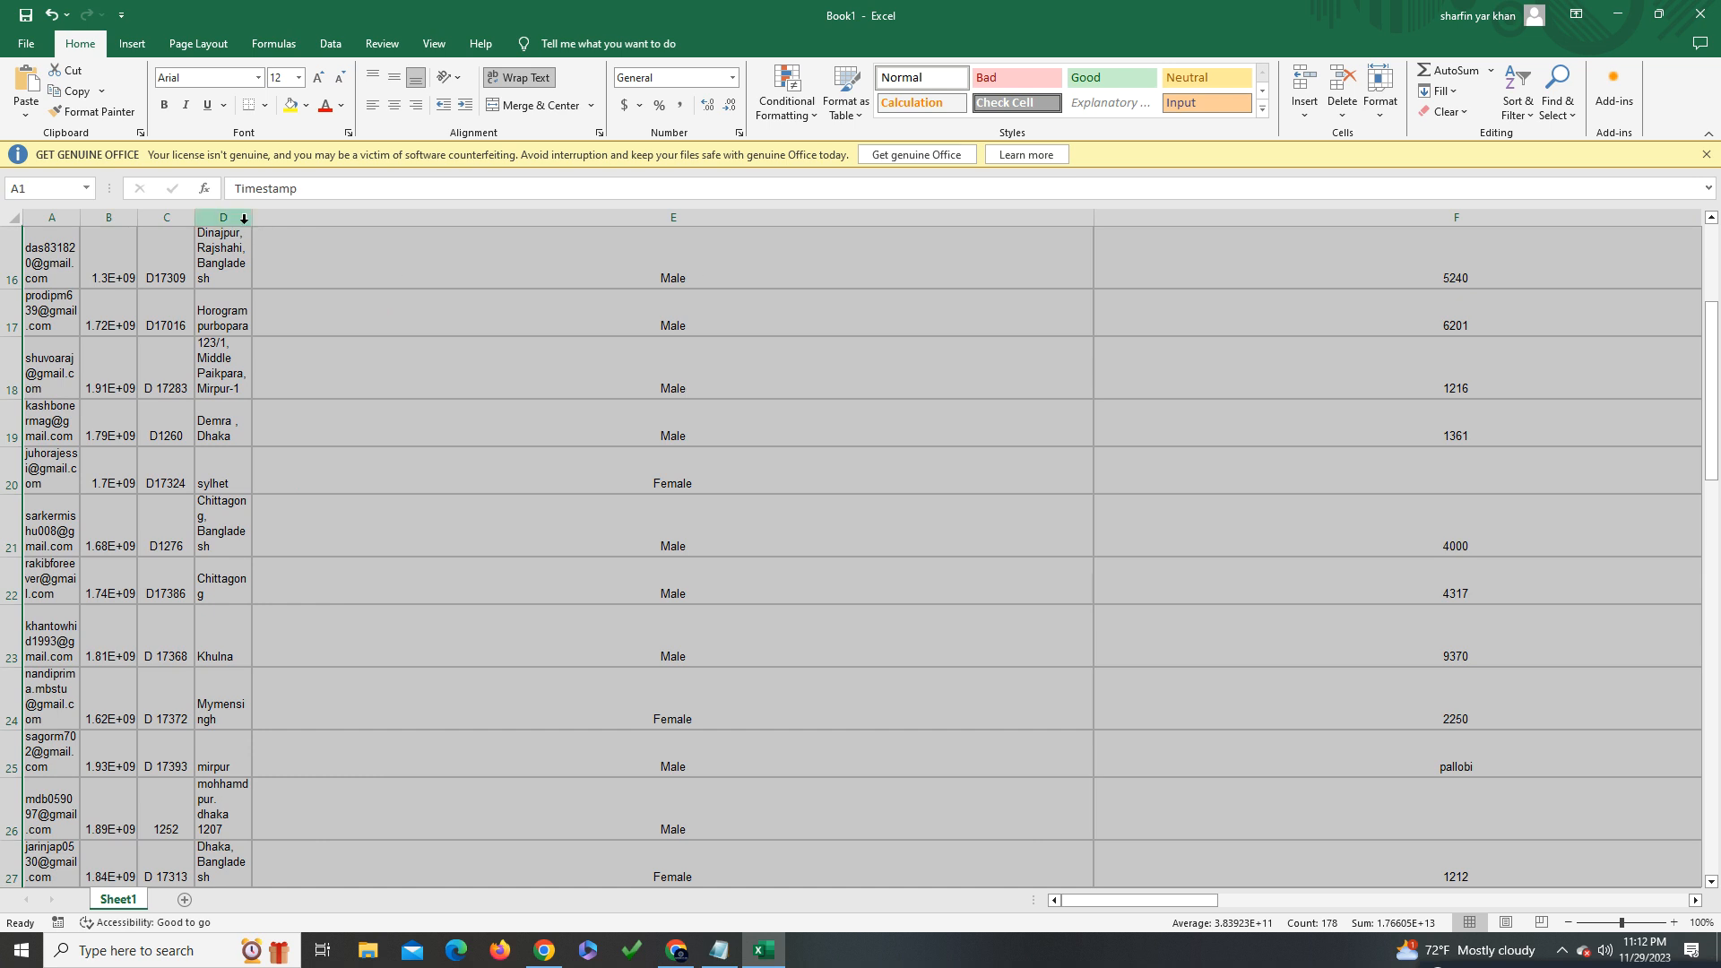
left_click_drag(254, 219, 262, 219)
left_click_drag(950, 206, 842, 222)
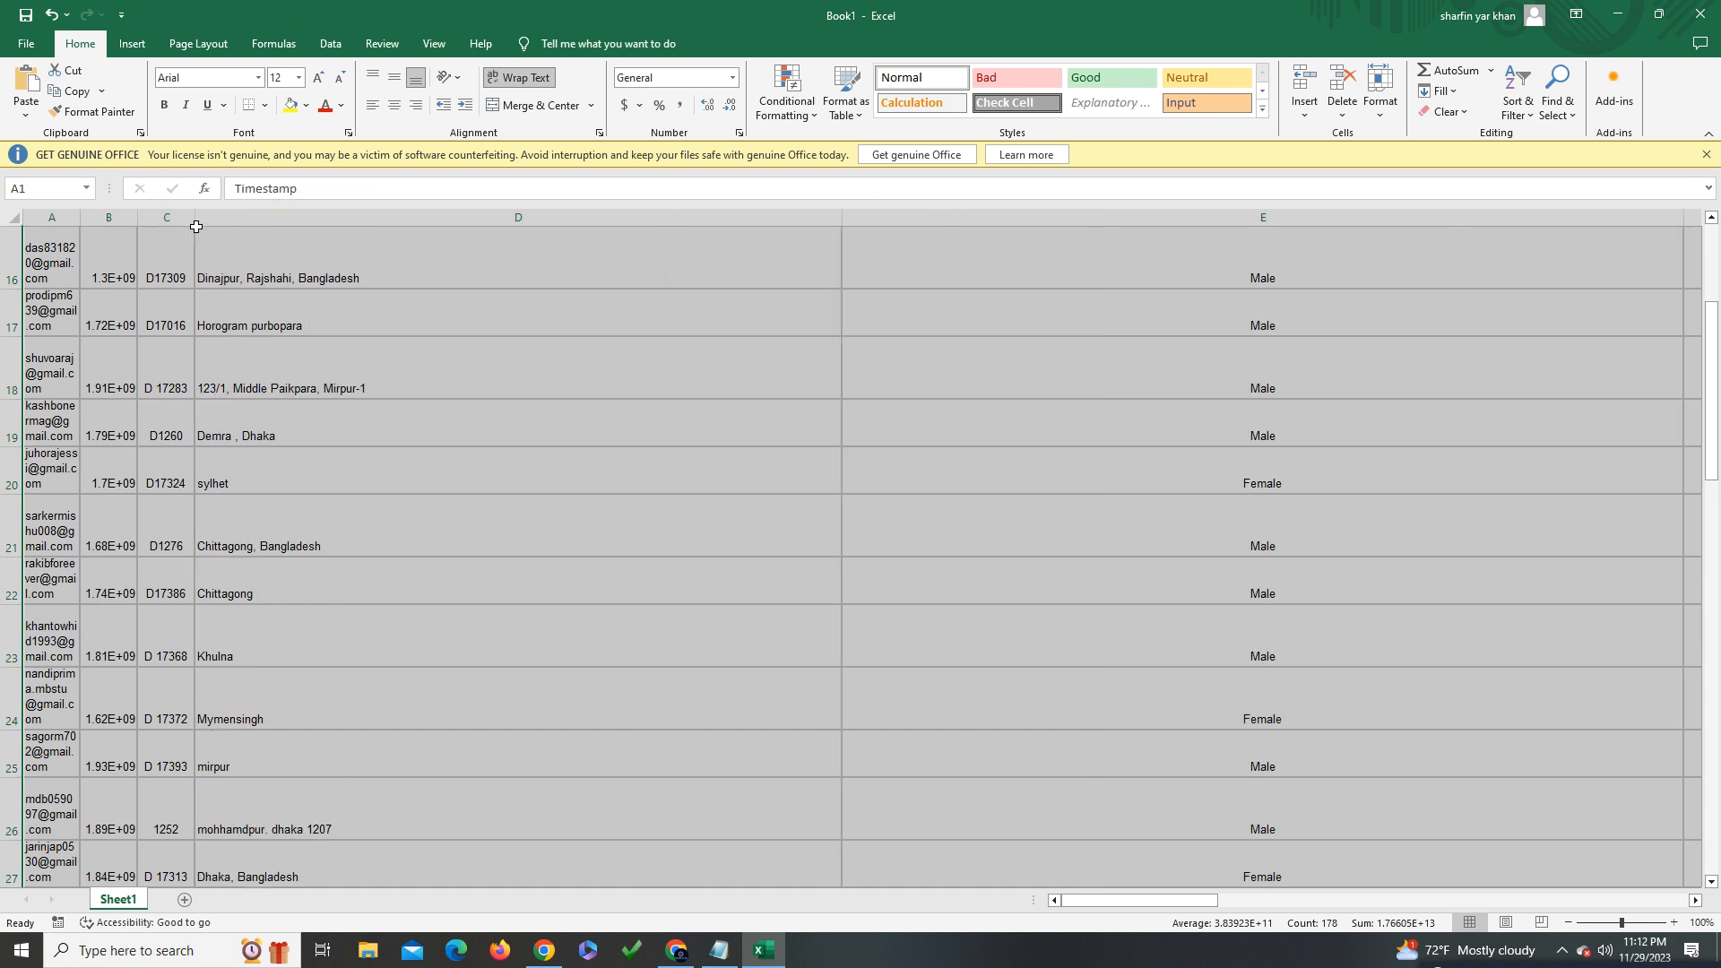
left_click(202, 235)
scroll(668, 246, "up", 1)
scroll(563, 541, "up", 5)
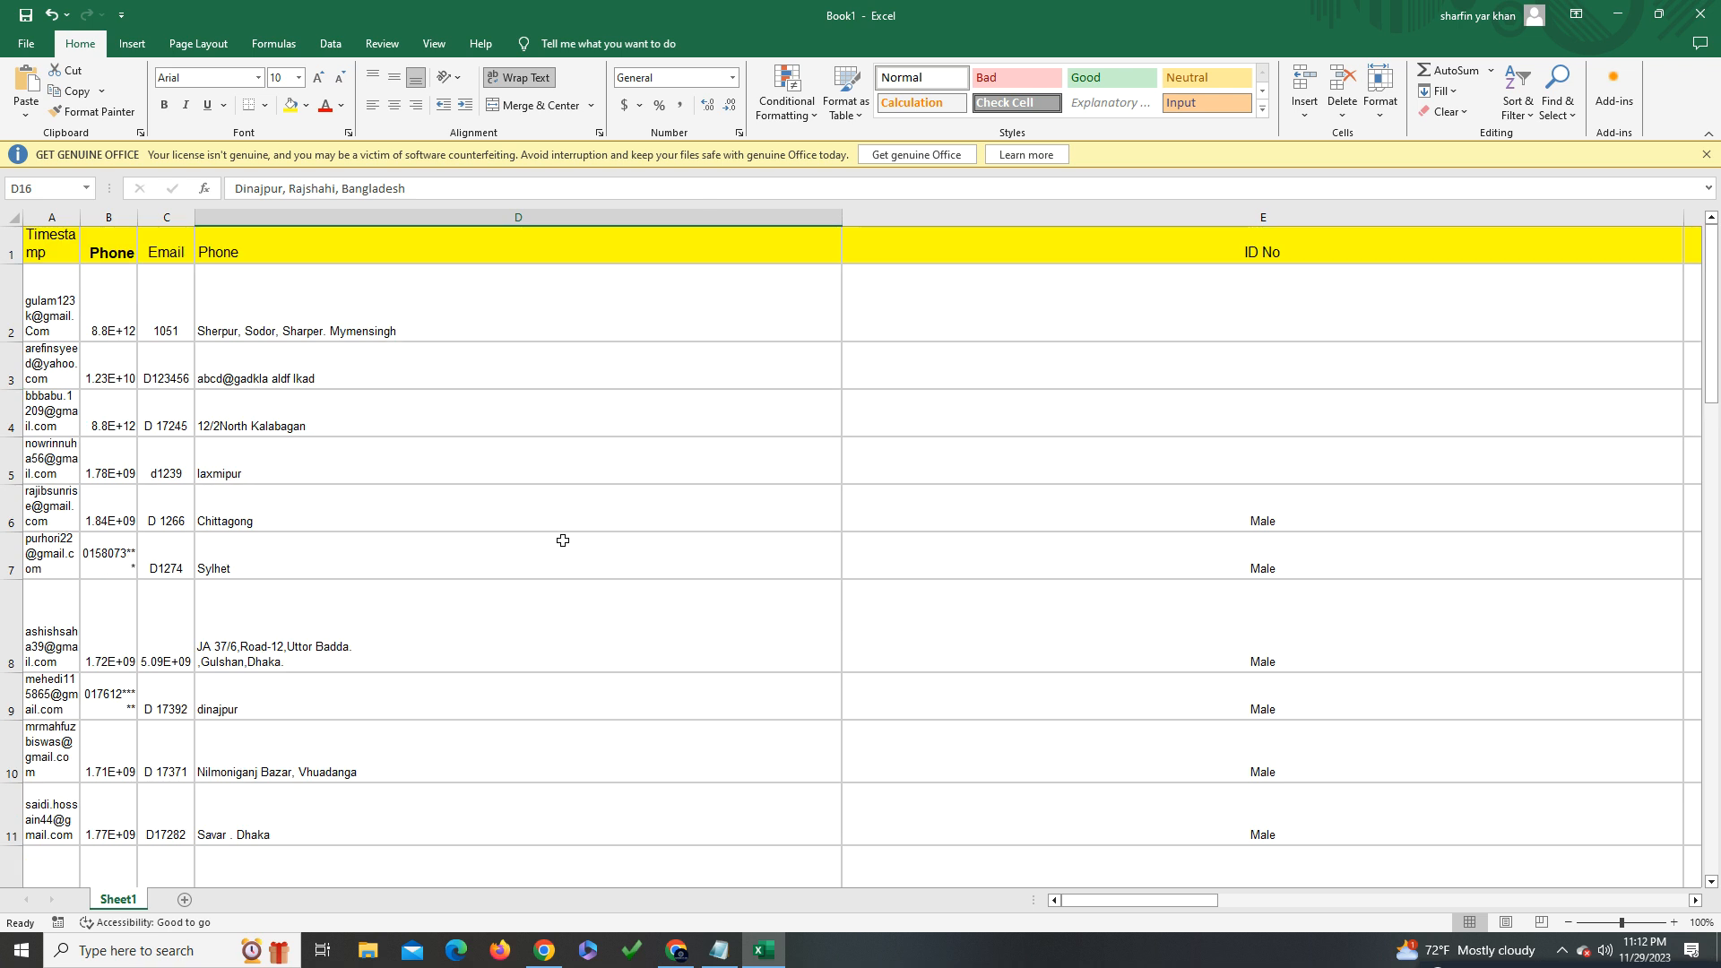
left_click_drag(193, 219, 920, 219)
left_click_drag(137, 218, 638, 218)
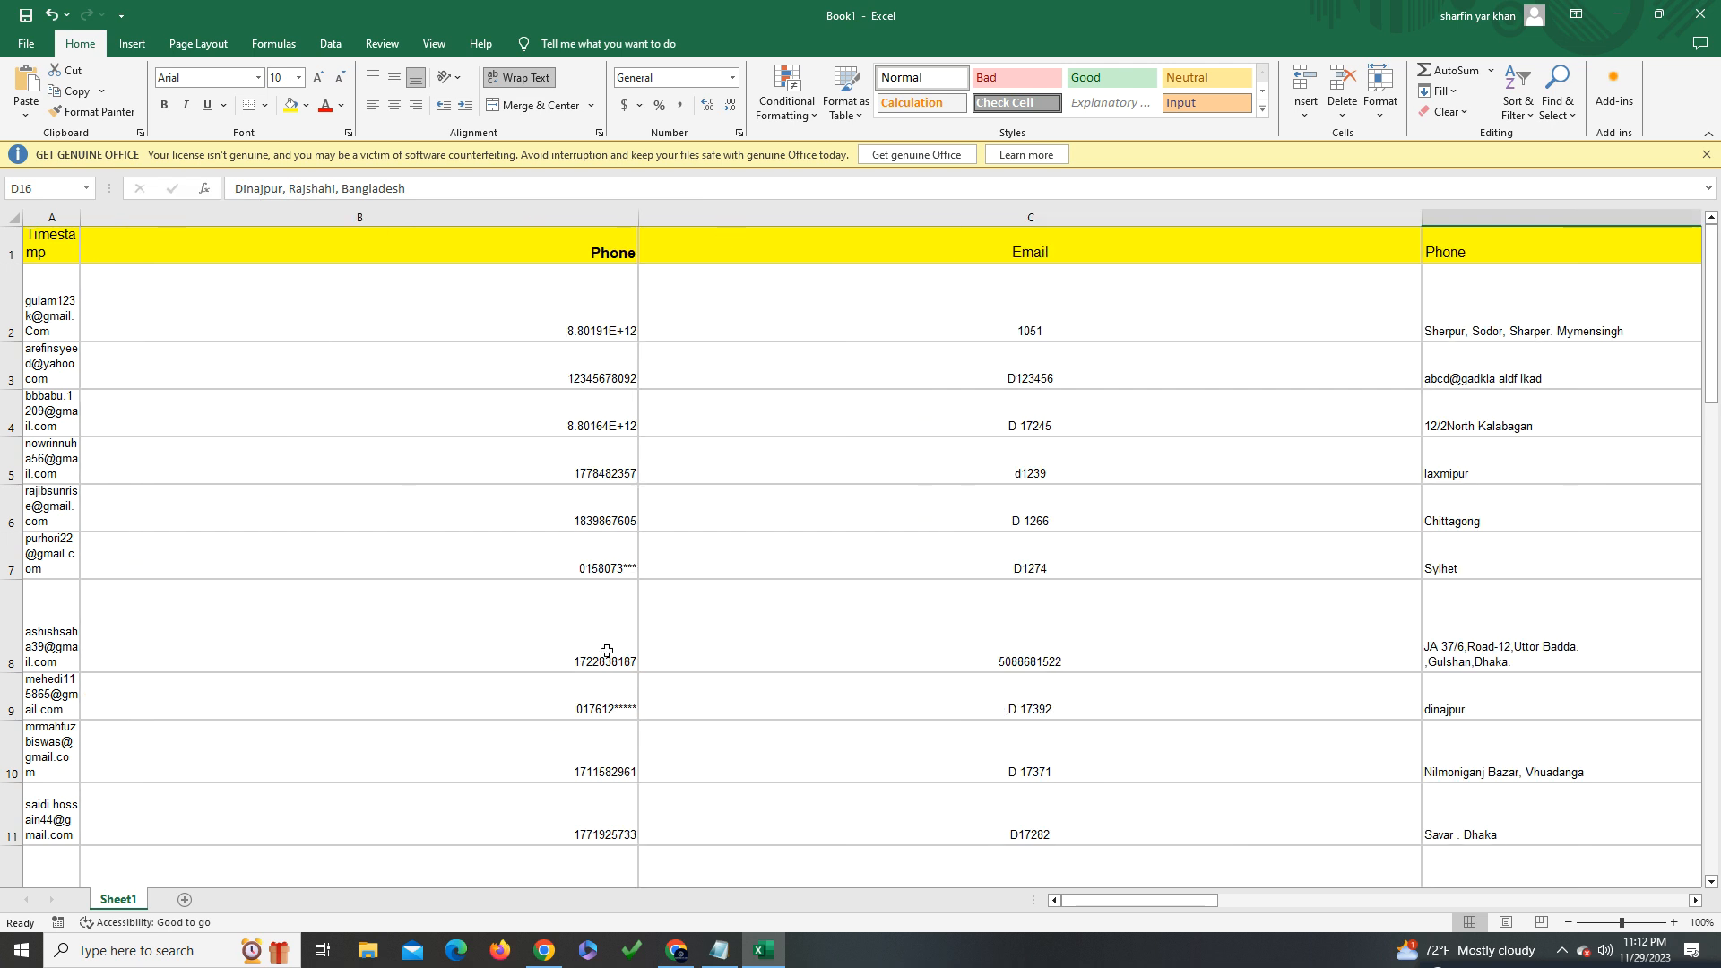
Close the Excel workbook without saving it and return to the response spreadsheet
left_click(1700, 14)
left_click(905, 572)
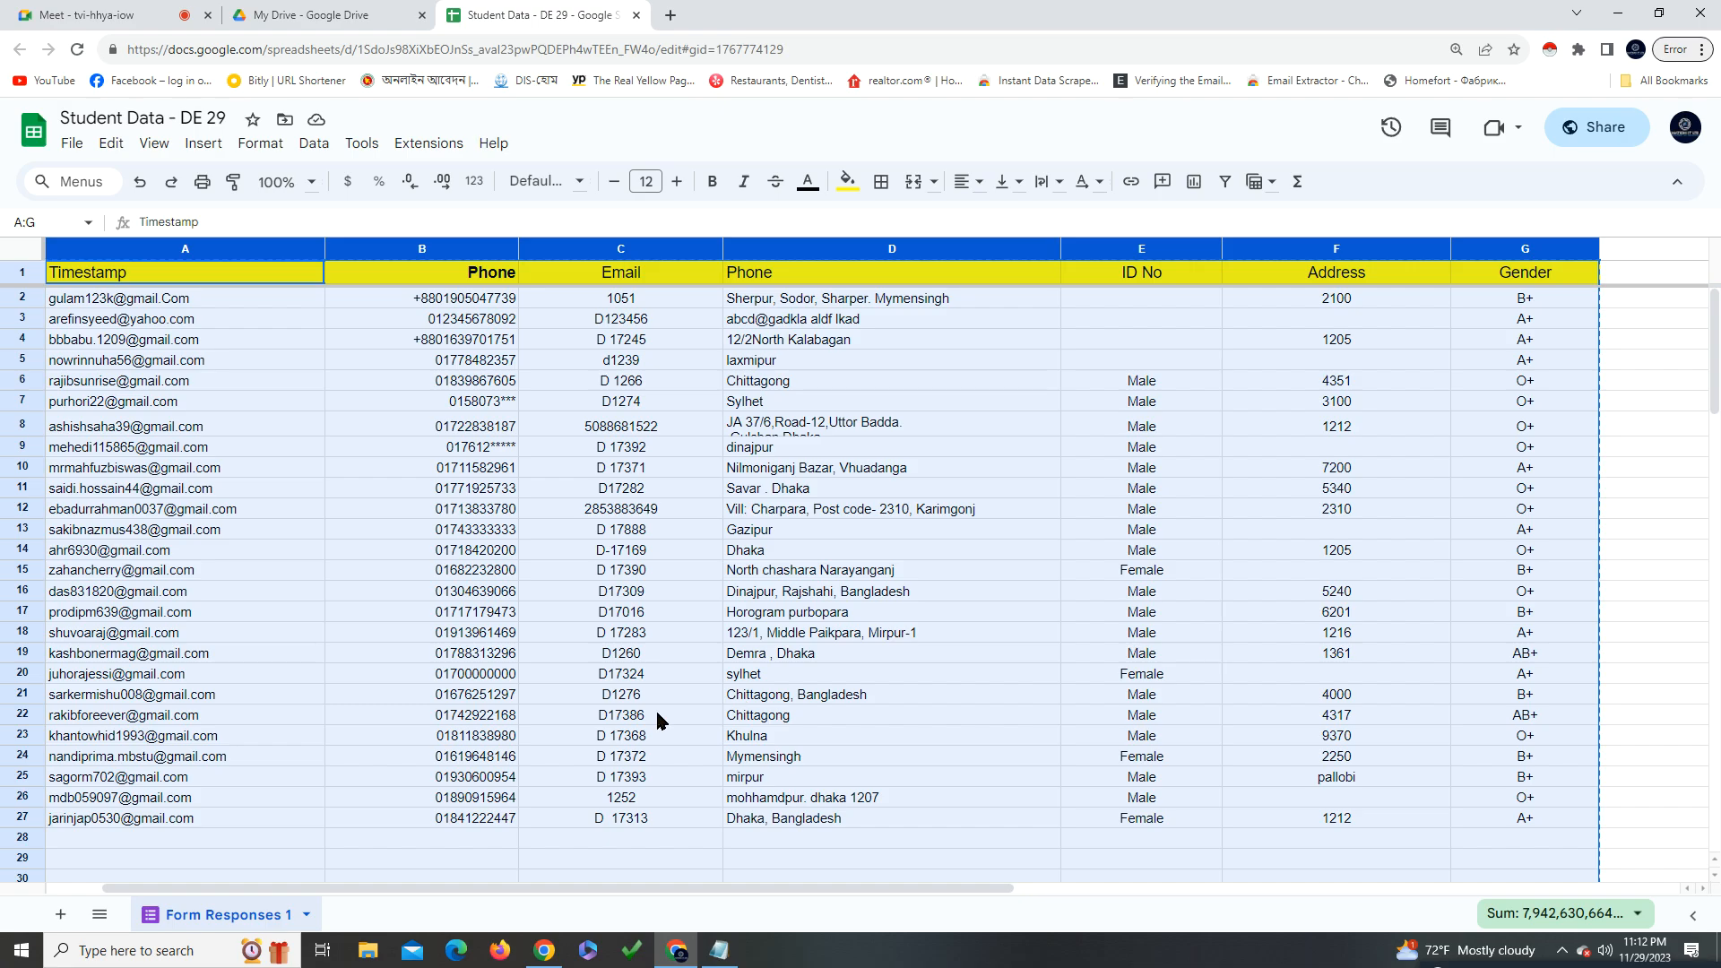
left_click(966, 858)
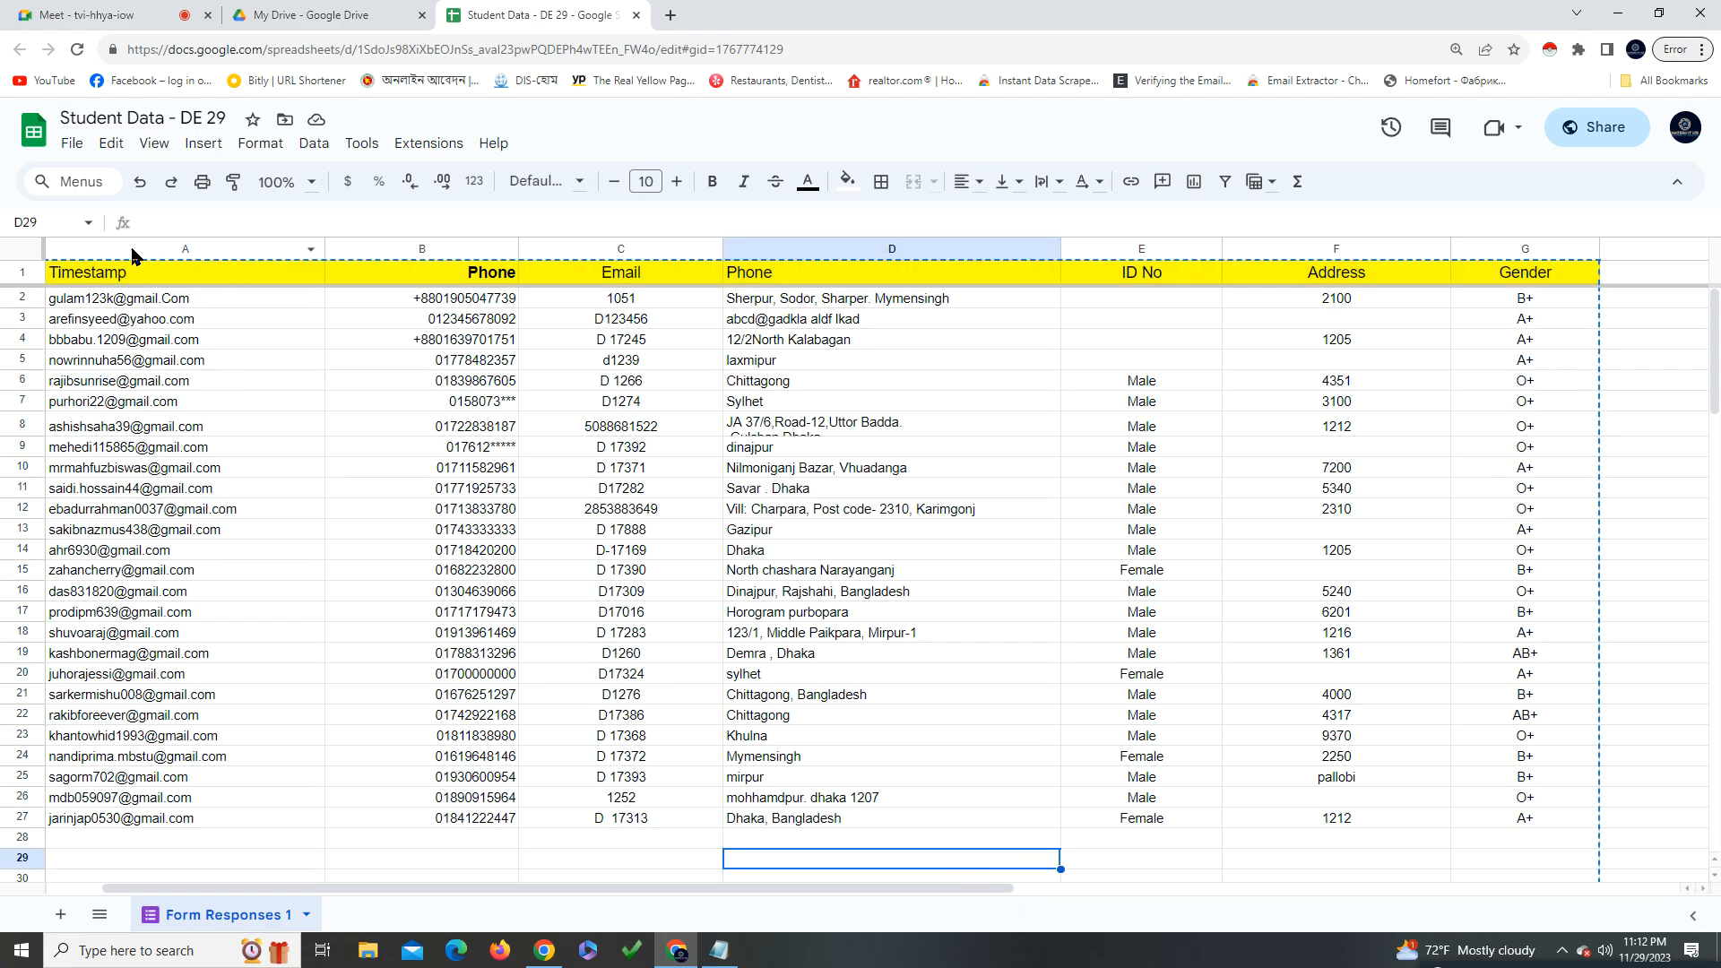
left_click(154, 254)
left_click(355, 484)
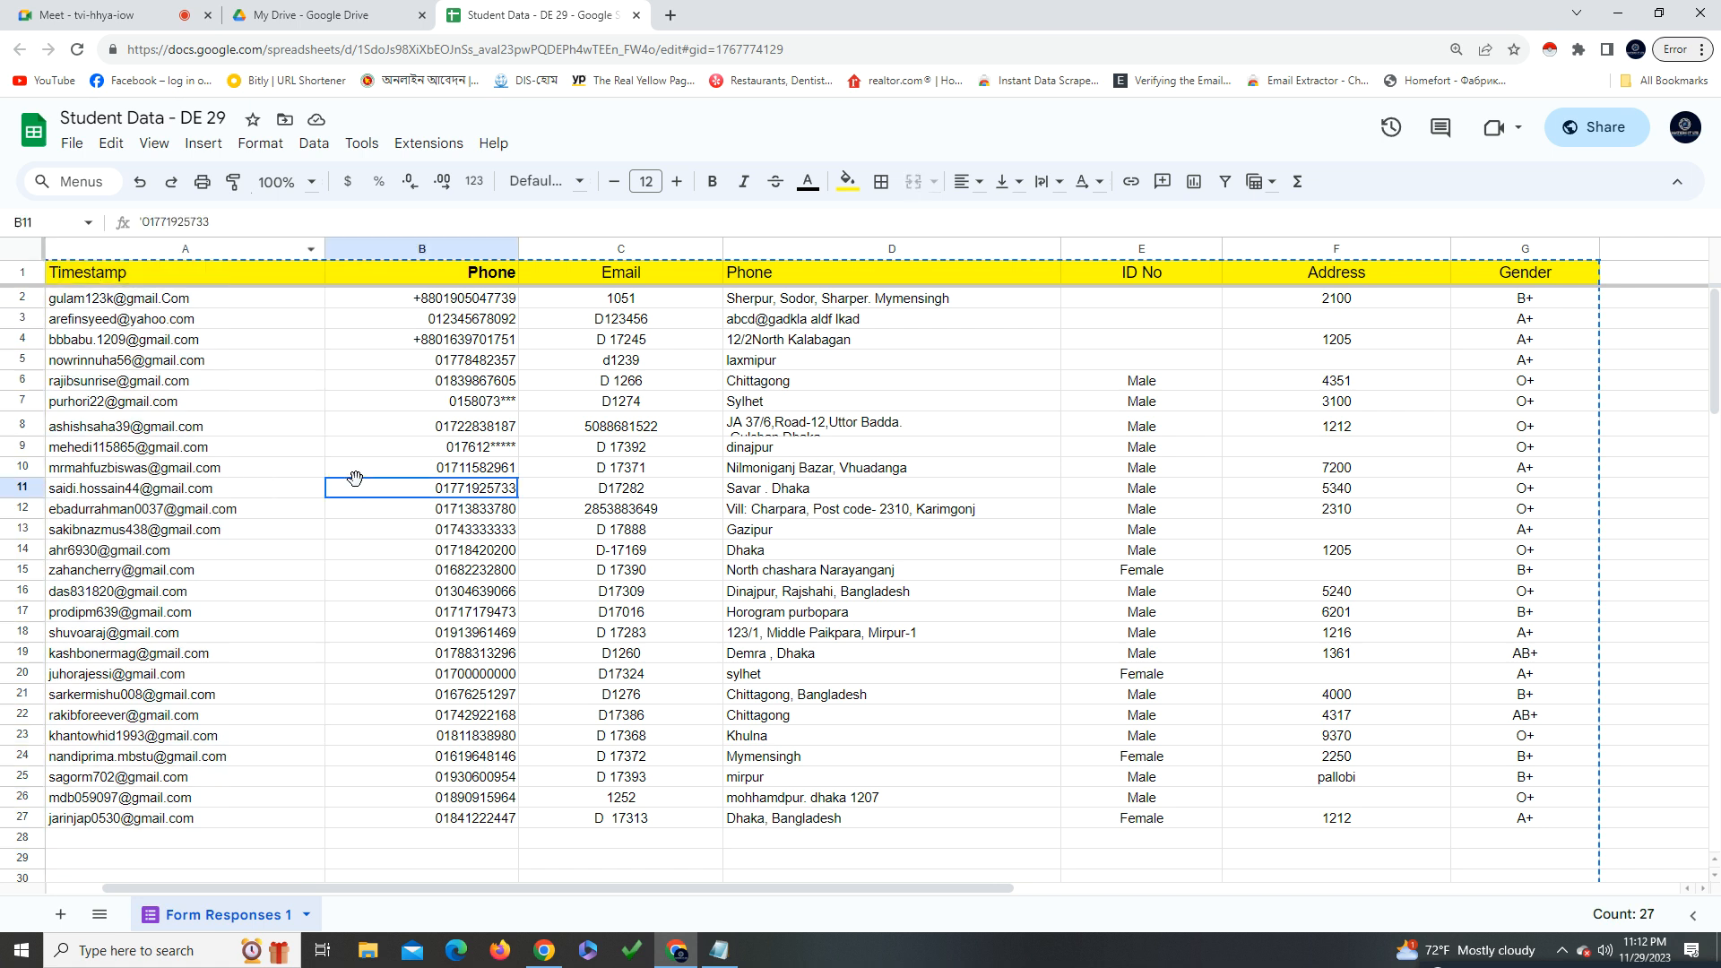
Select only the filled range A1:G27 of the response sheet, from Timestamp to the last Gender entry, and copy it
left_click_drag(119, 251, 1511, 414)
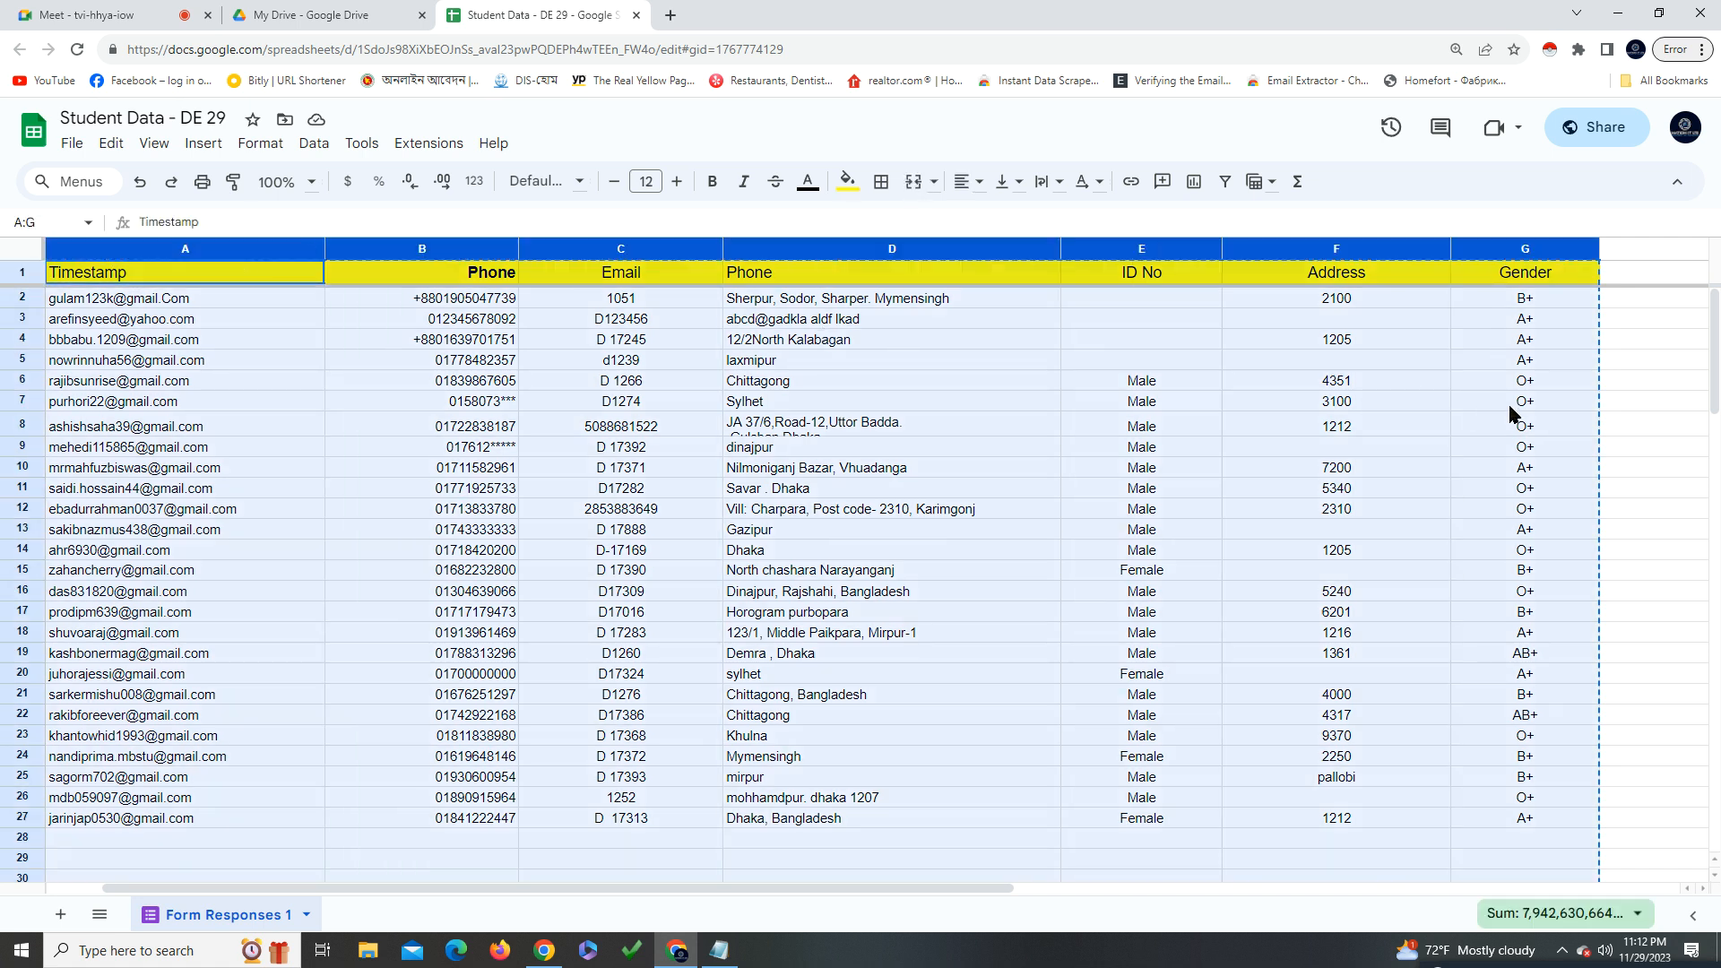
scroll(1219, 448, "down", 7)
scroll(637, 584, "up", 7)
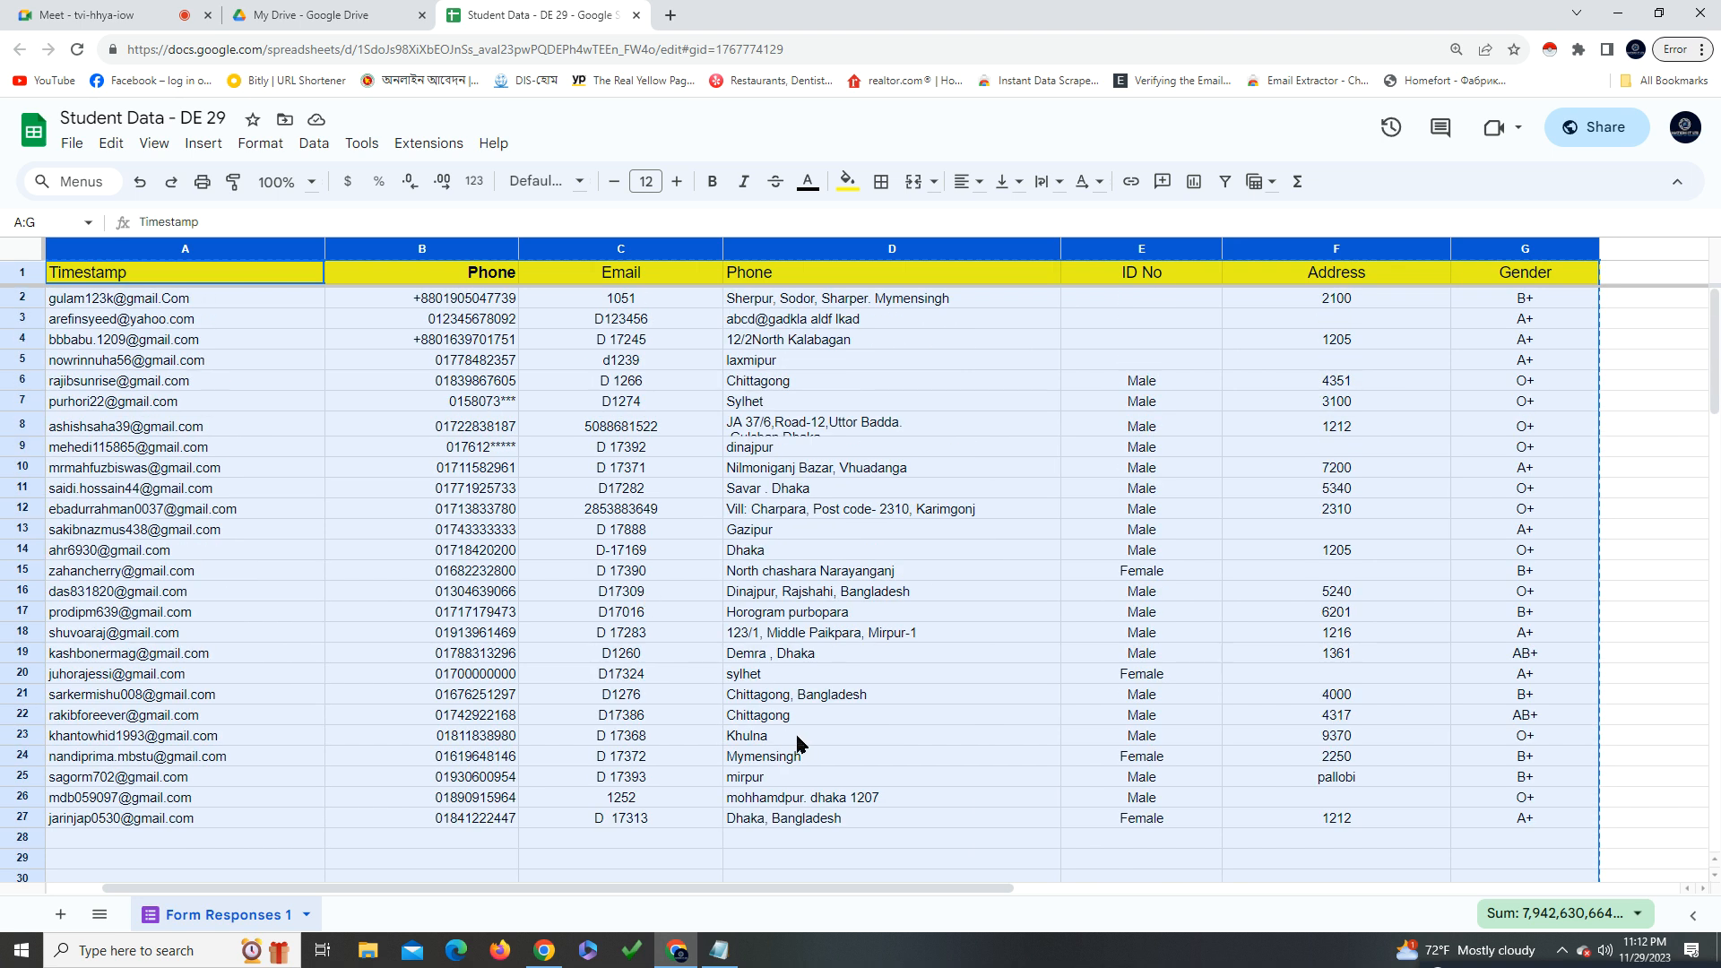
left_click(985, 839)
left_click_drag(1542, 819, 125, 285)
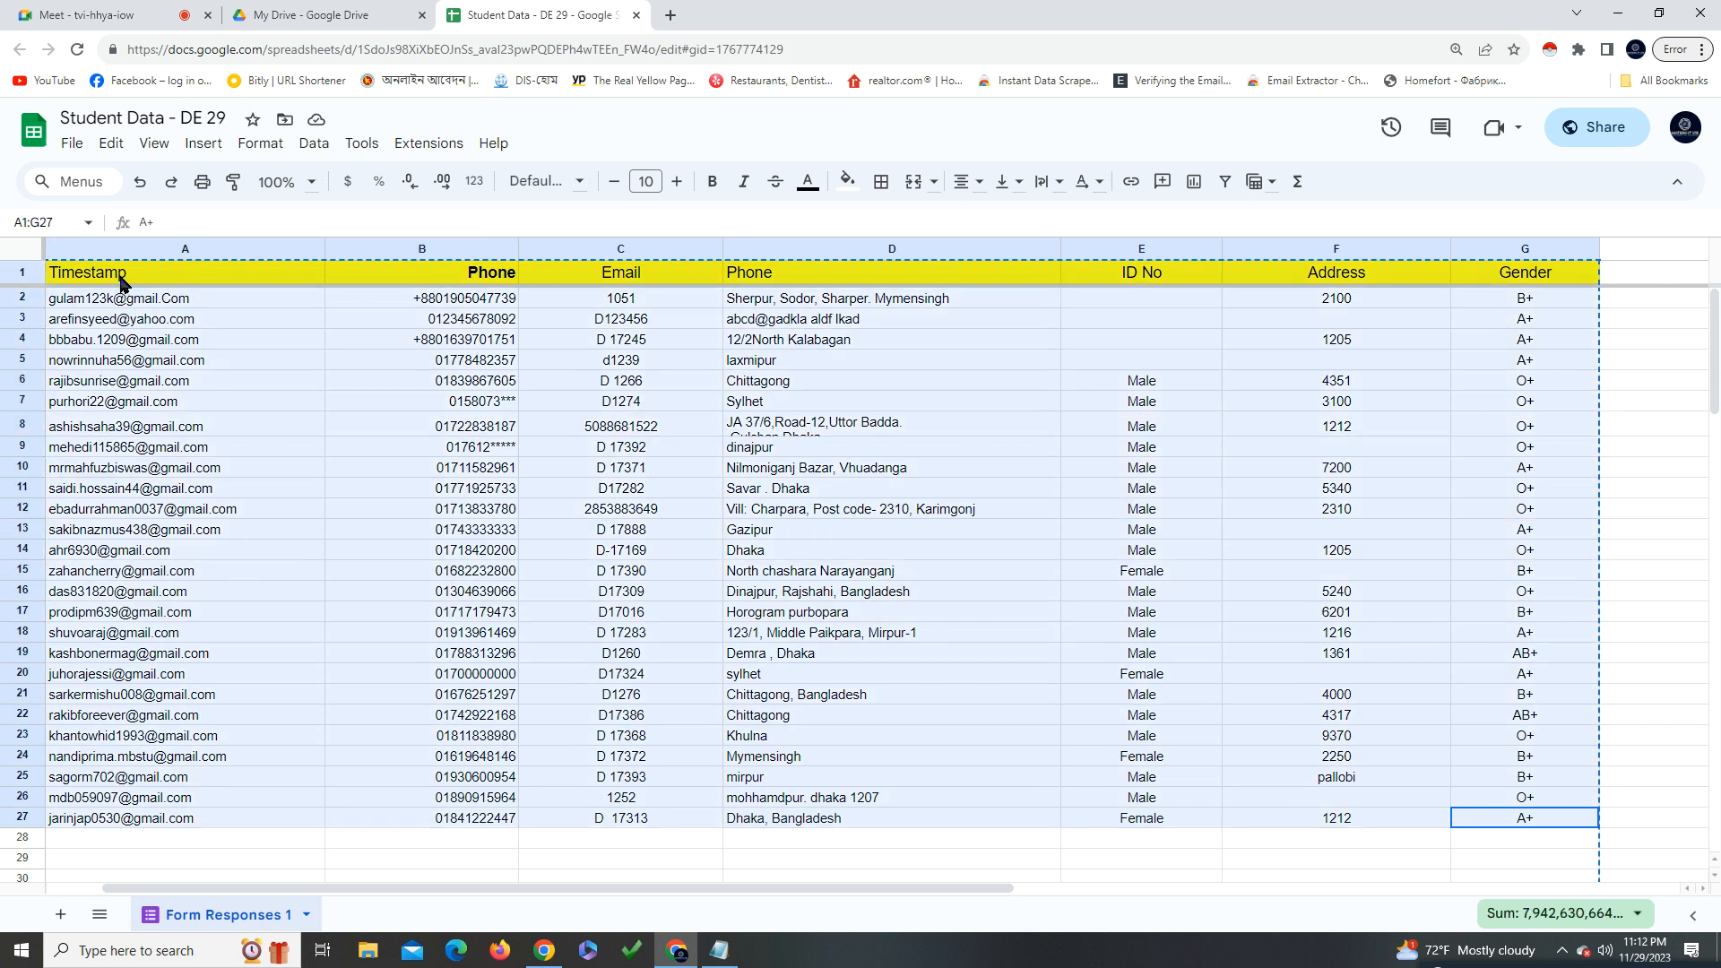
right_click(619, 384)
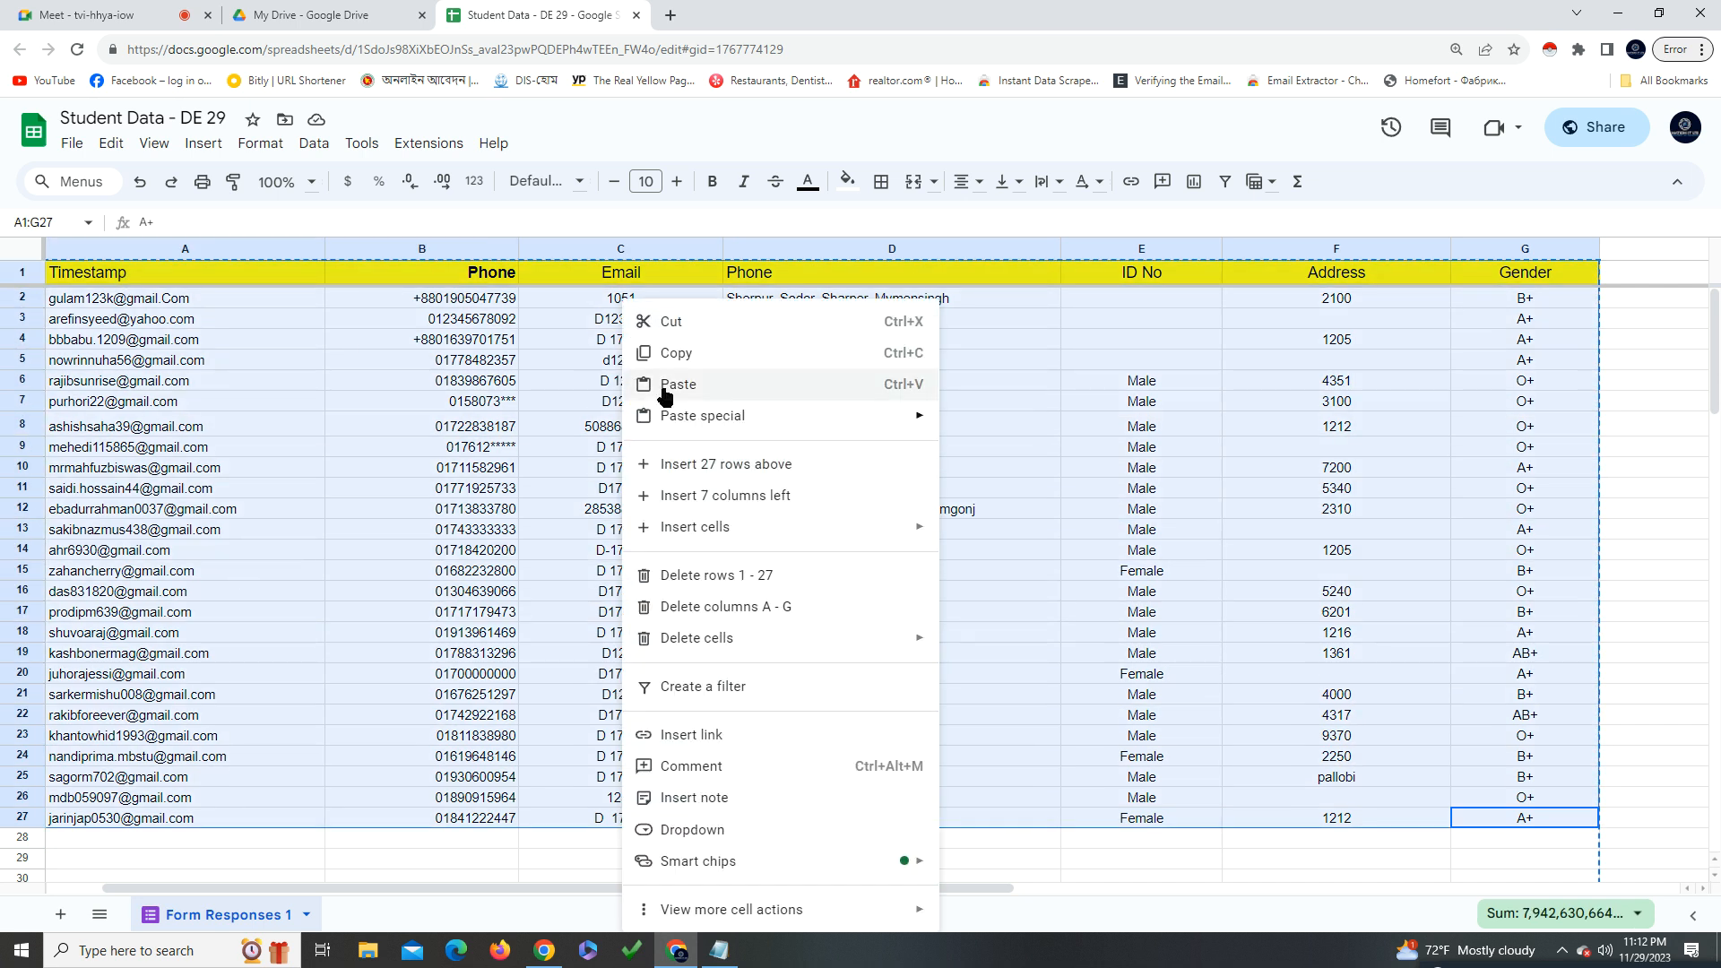
left_click(661, 351)
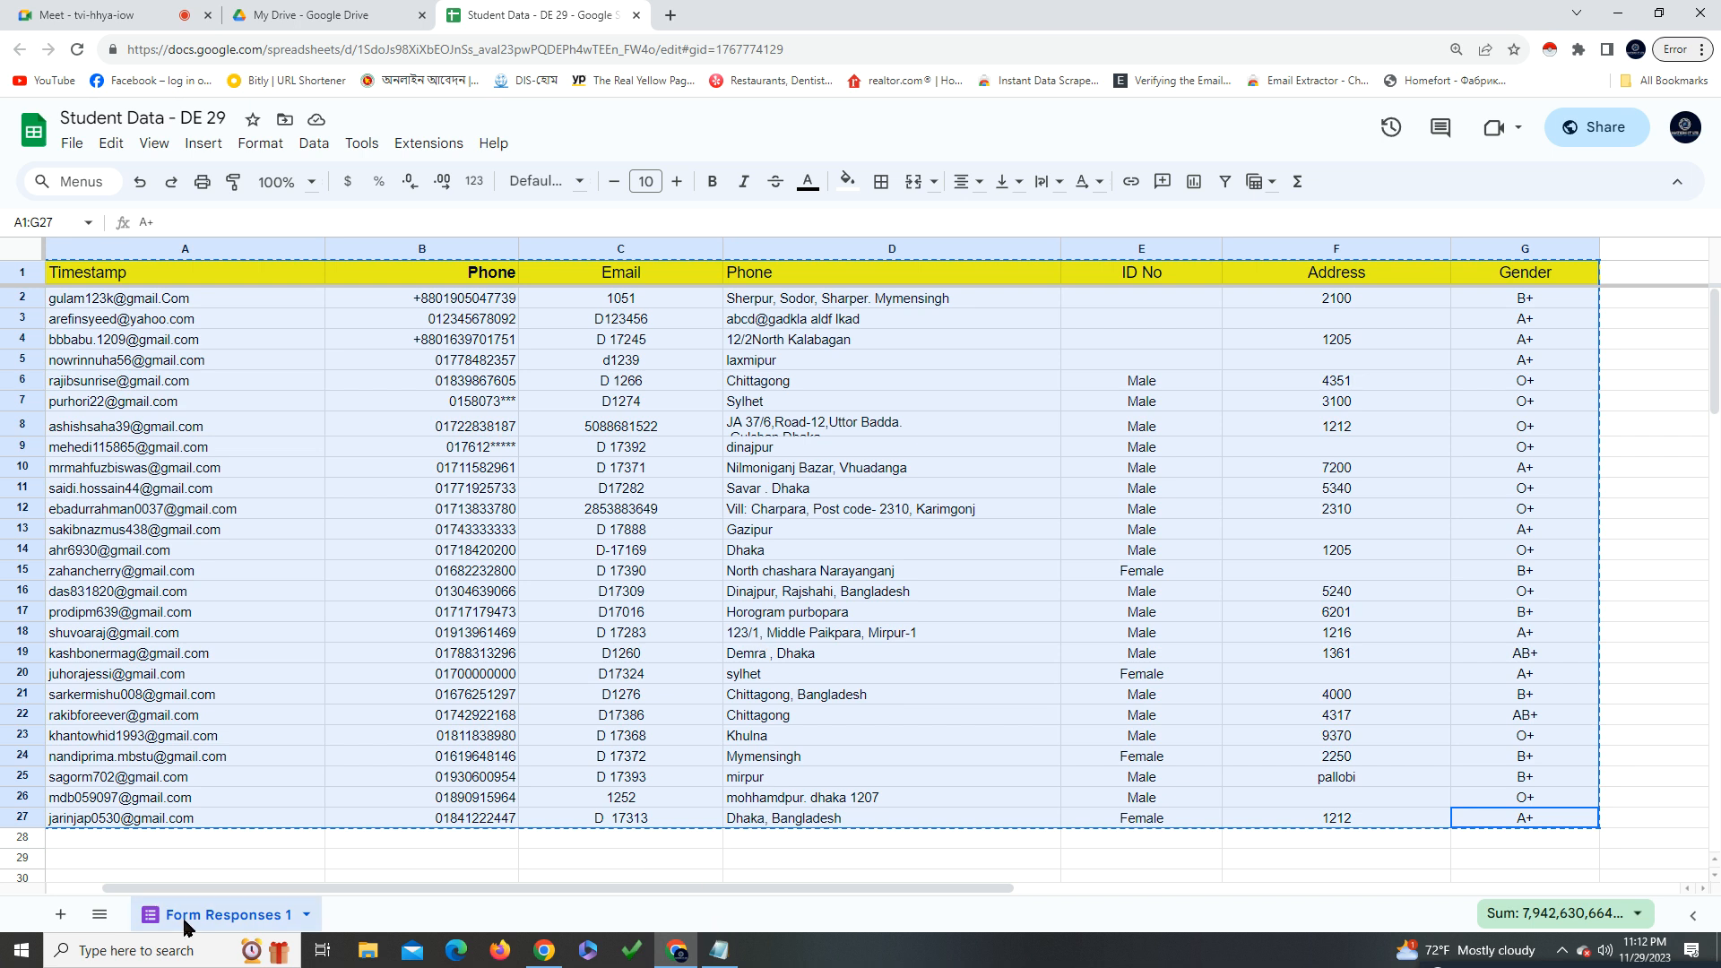
Start Excel again, create a blank workbook, and paste the copied range at A1
left_click(21, 949)
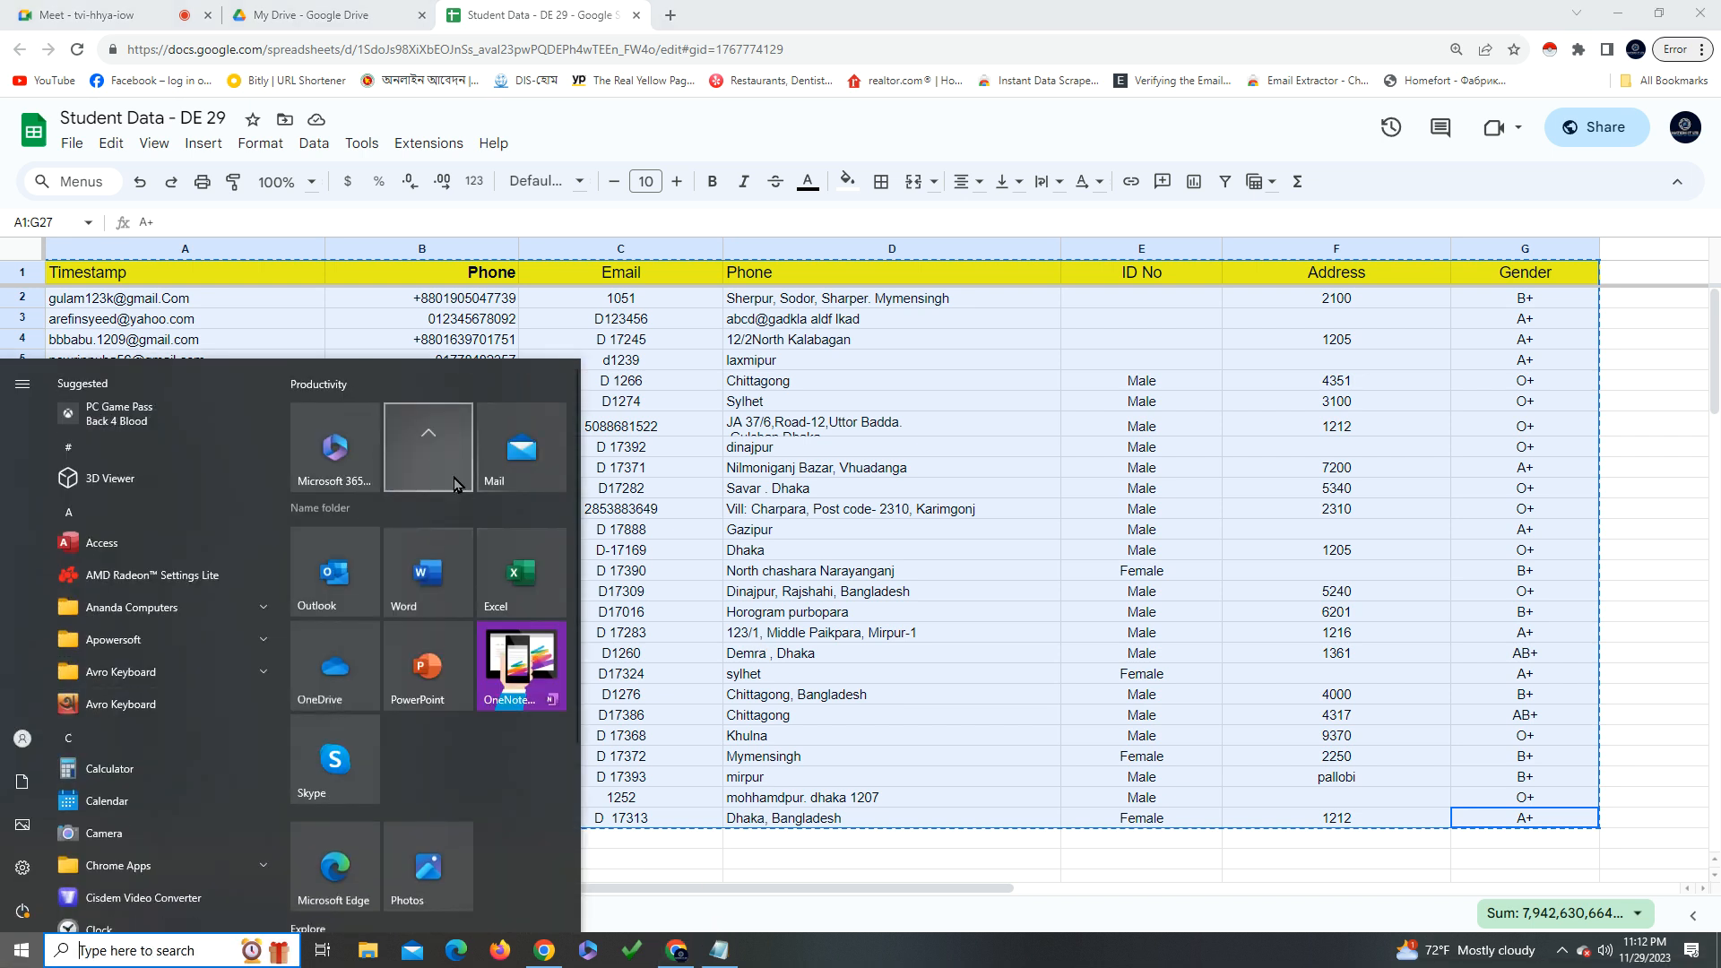
key("Escape")
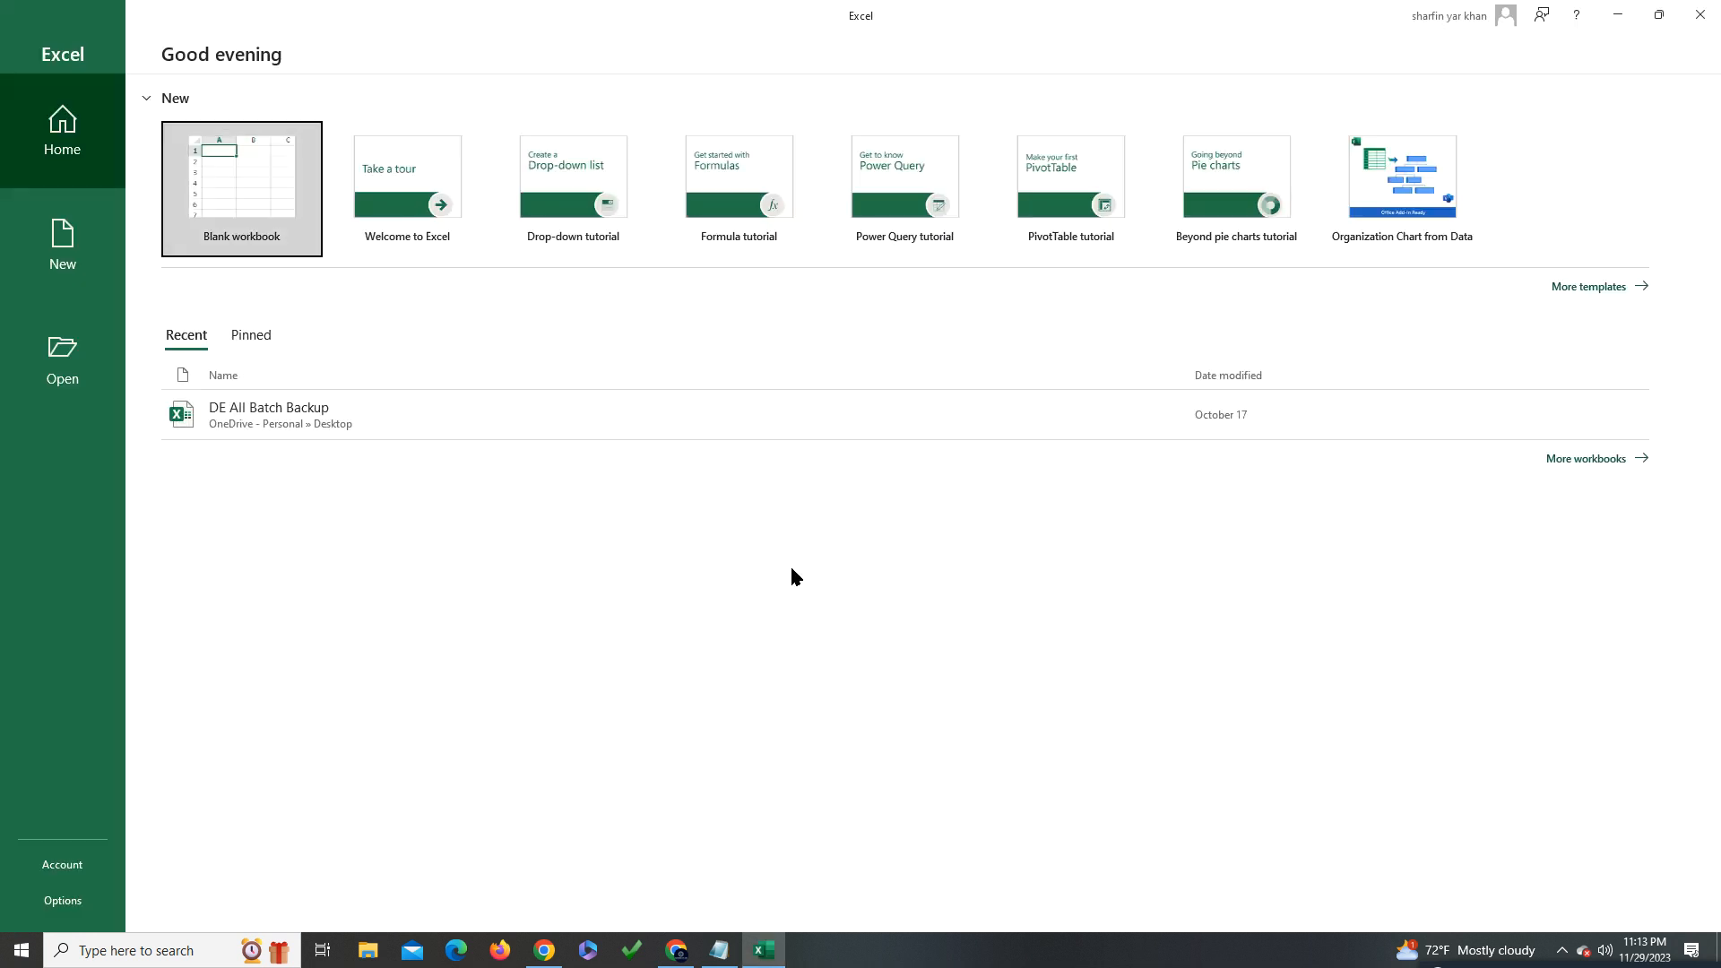
left_click(287, 209)
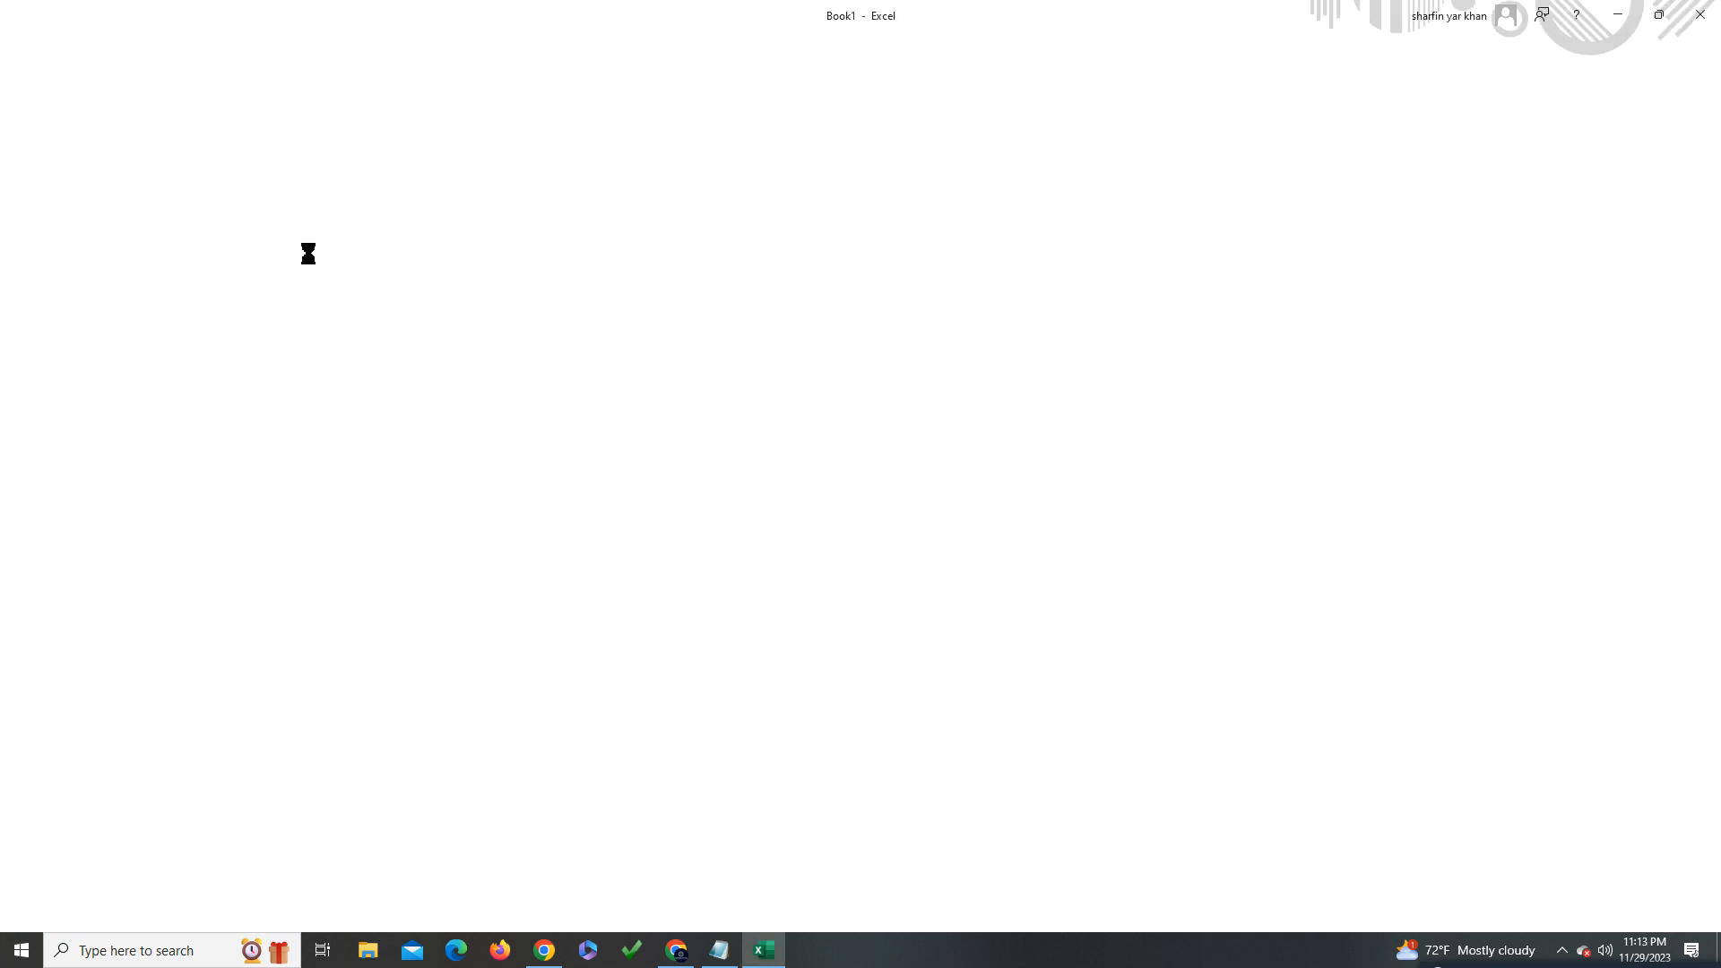
key("ctrl+v")
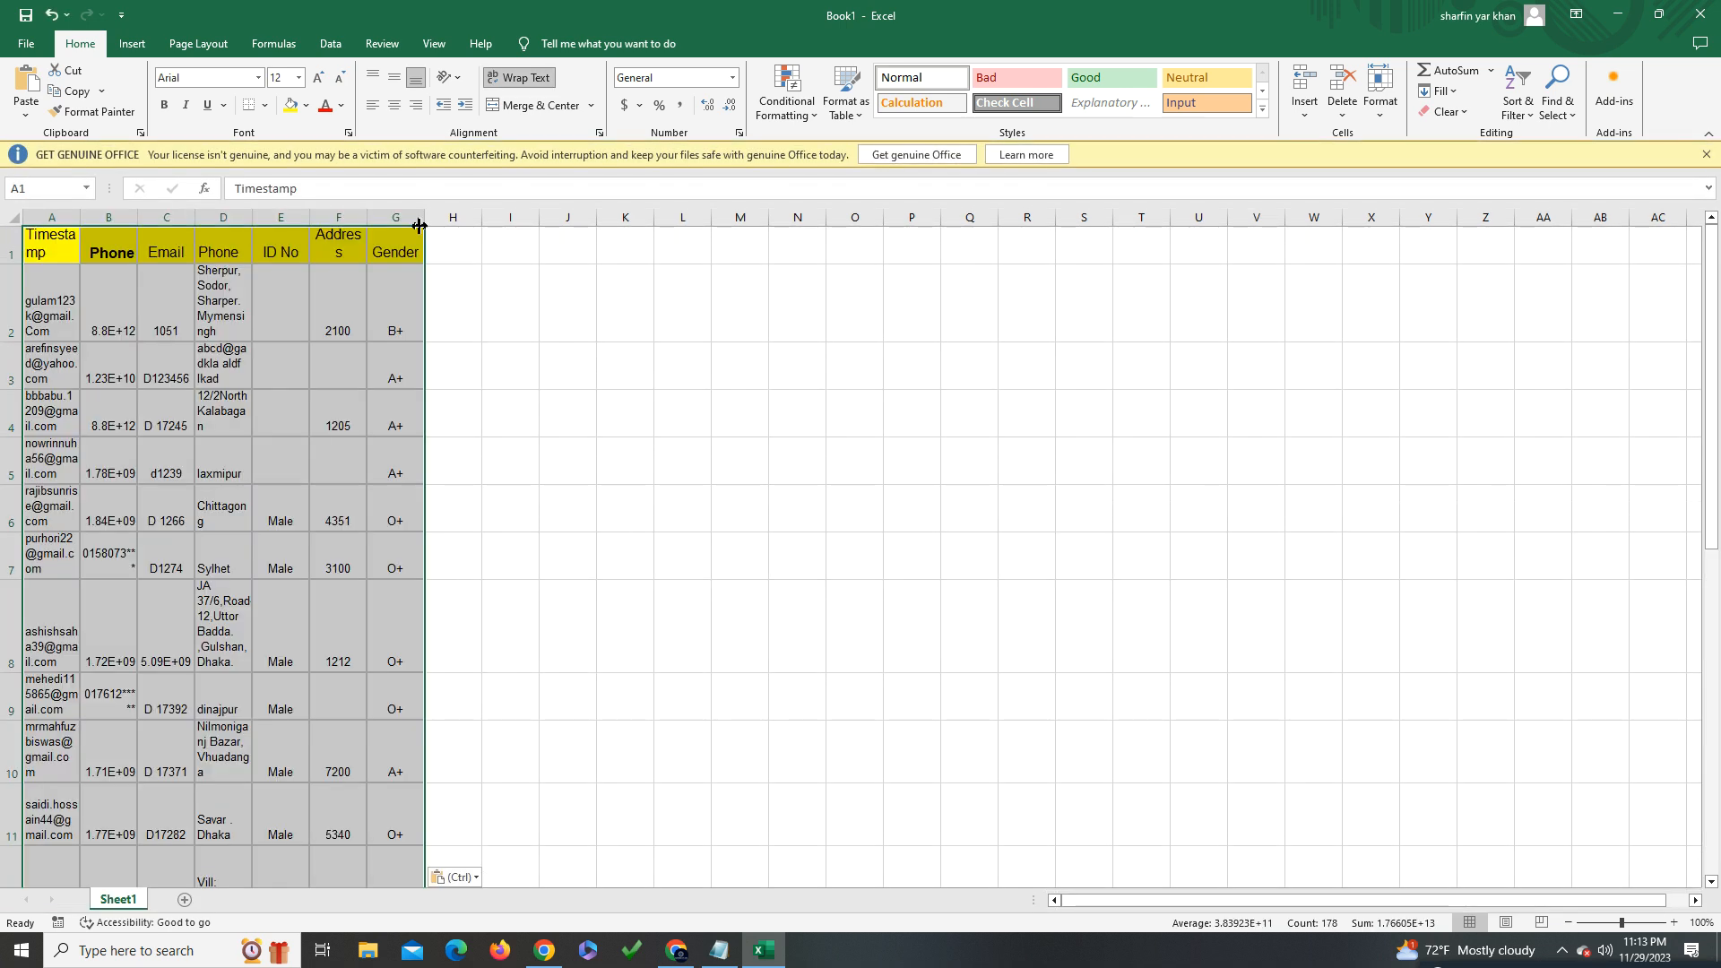
Widen all pasted columns in turn, from column G (Gender) back to column A (Timestamp), so their contents fit
left_click_drag(425, 217, 971, 217)
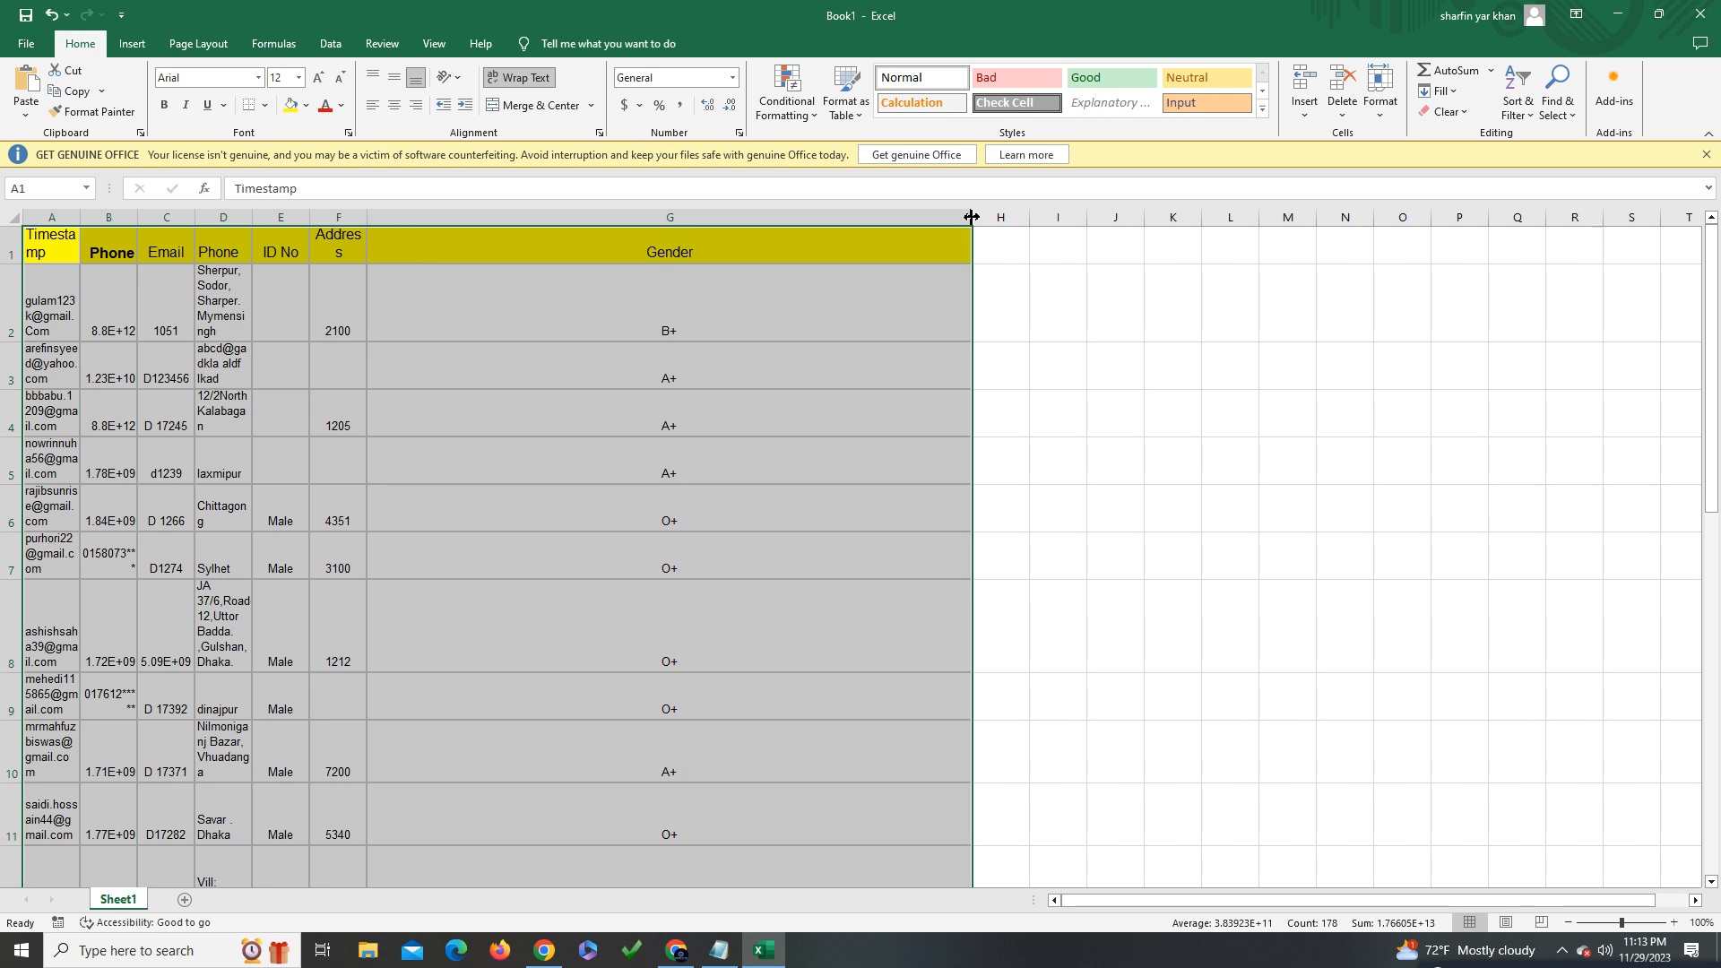
left_click_drag(366, 217, 836, 207)
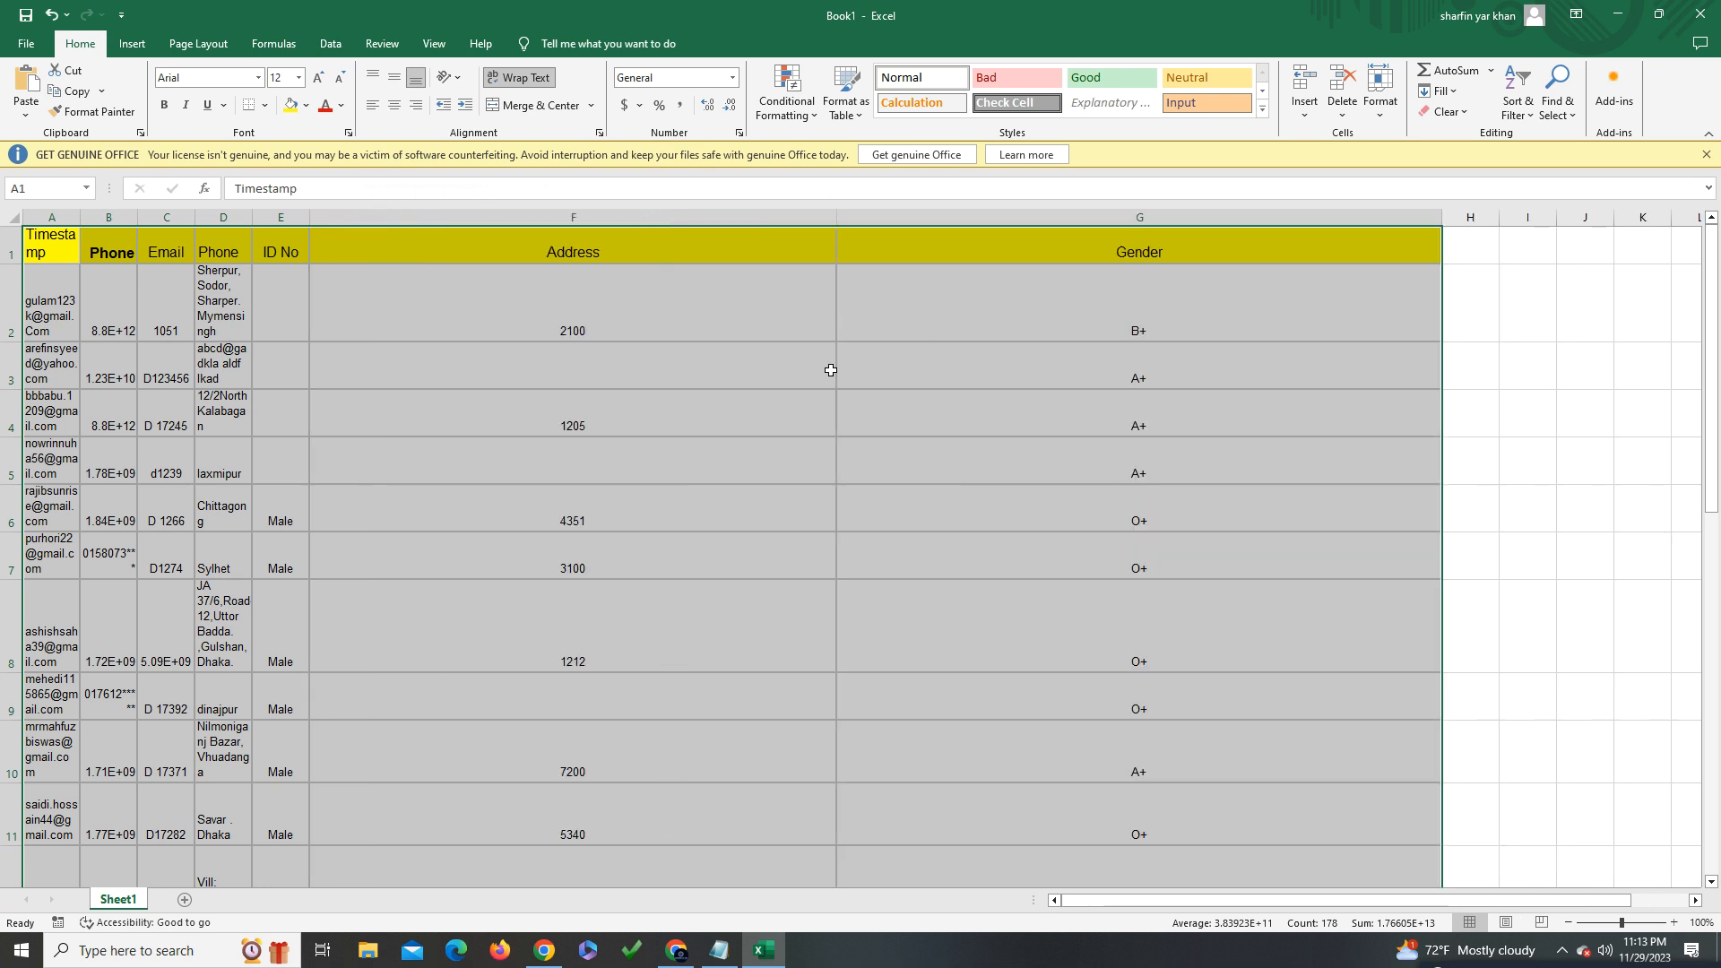
left_click_drag(310, 217, 697, 217)
left_click_drag(248, 223, 735, 224)
left_click_drag(194, 225, 545, 233)
left_click_drag(138, 219, 587, 221)
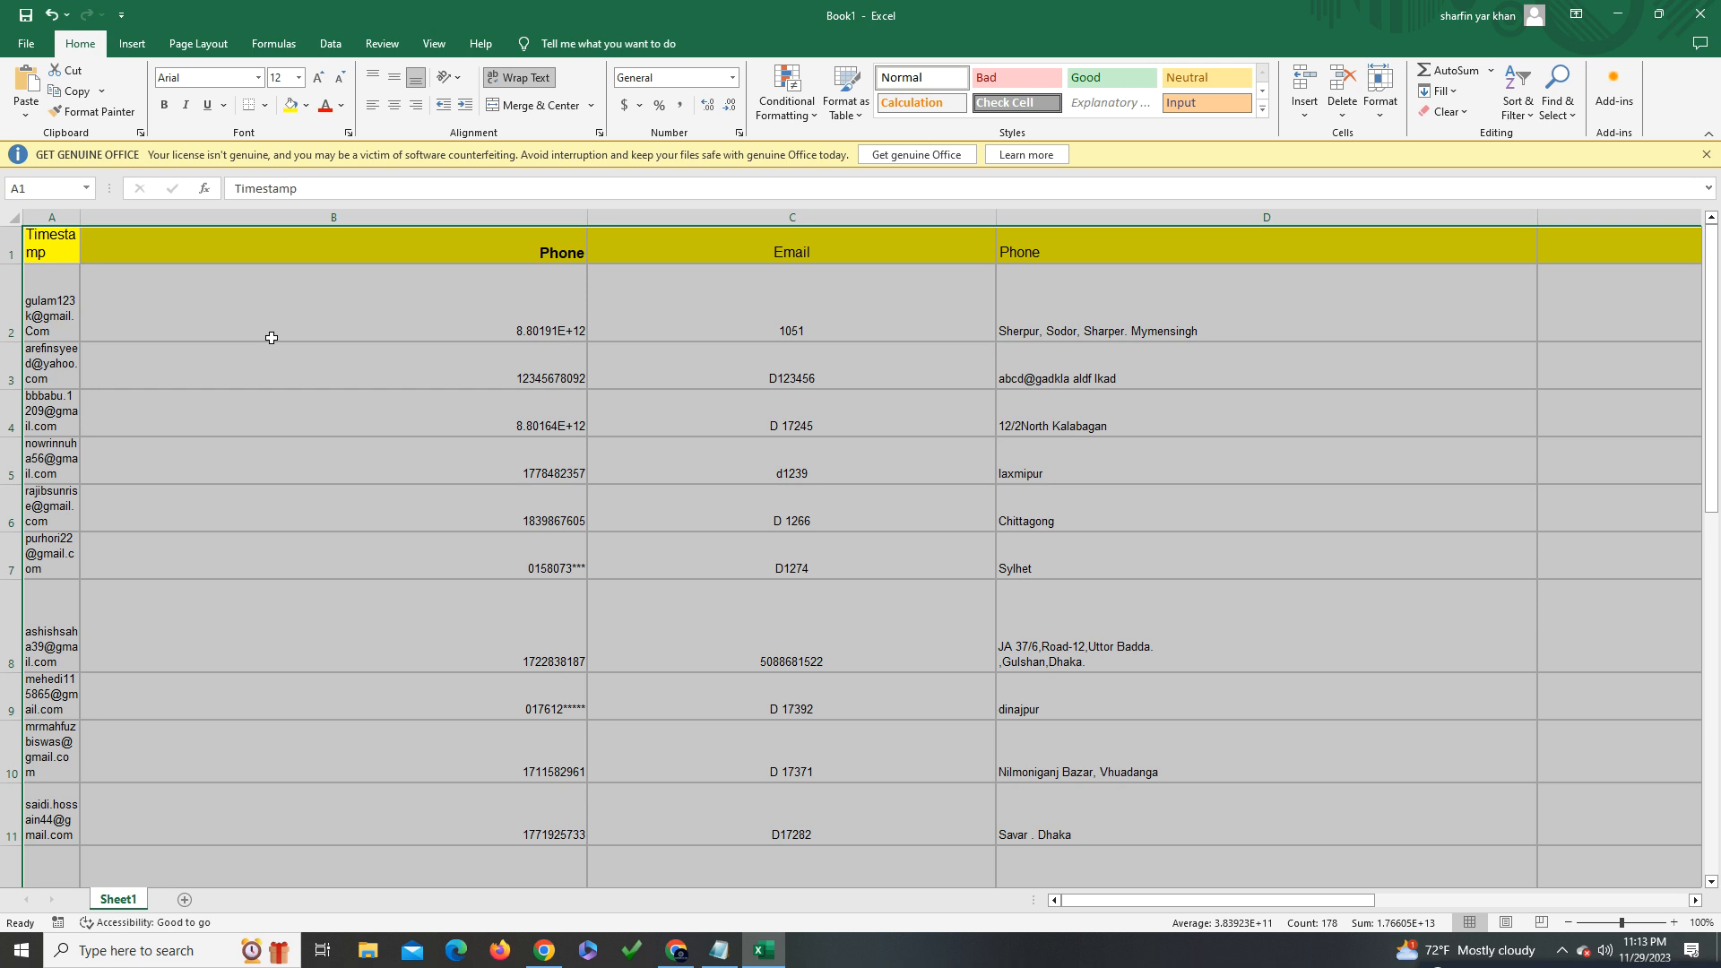
left_click_drag(81, 215, 443, 215)
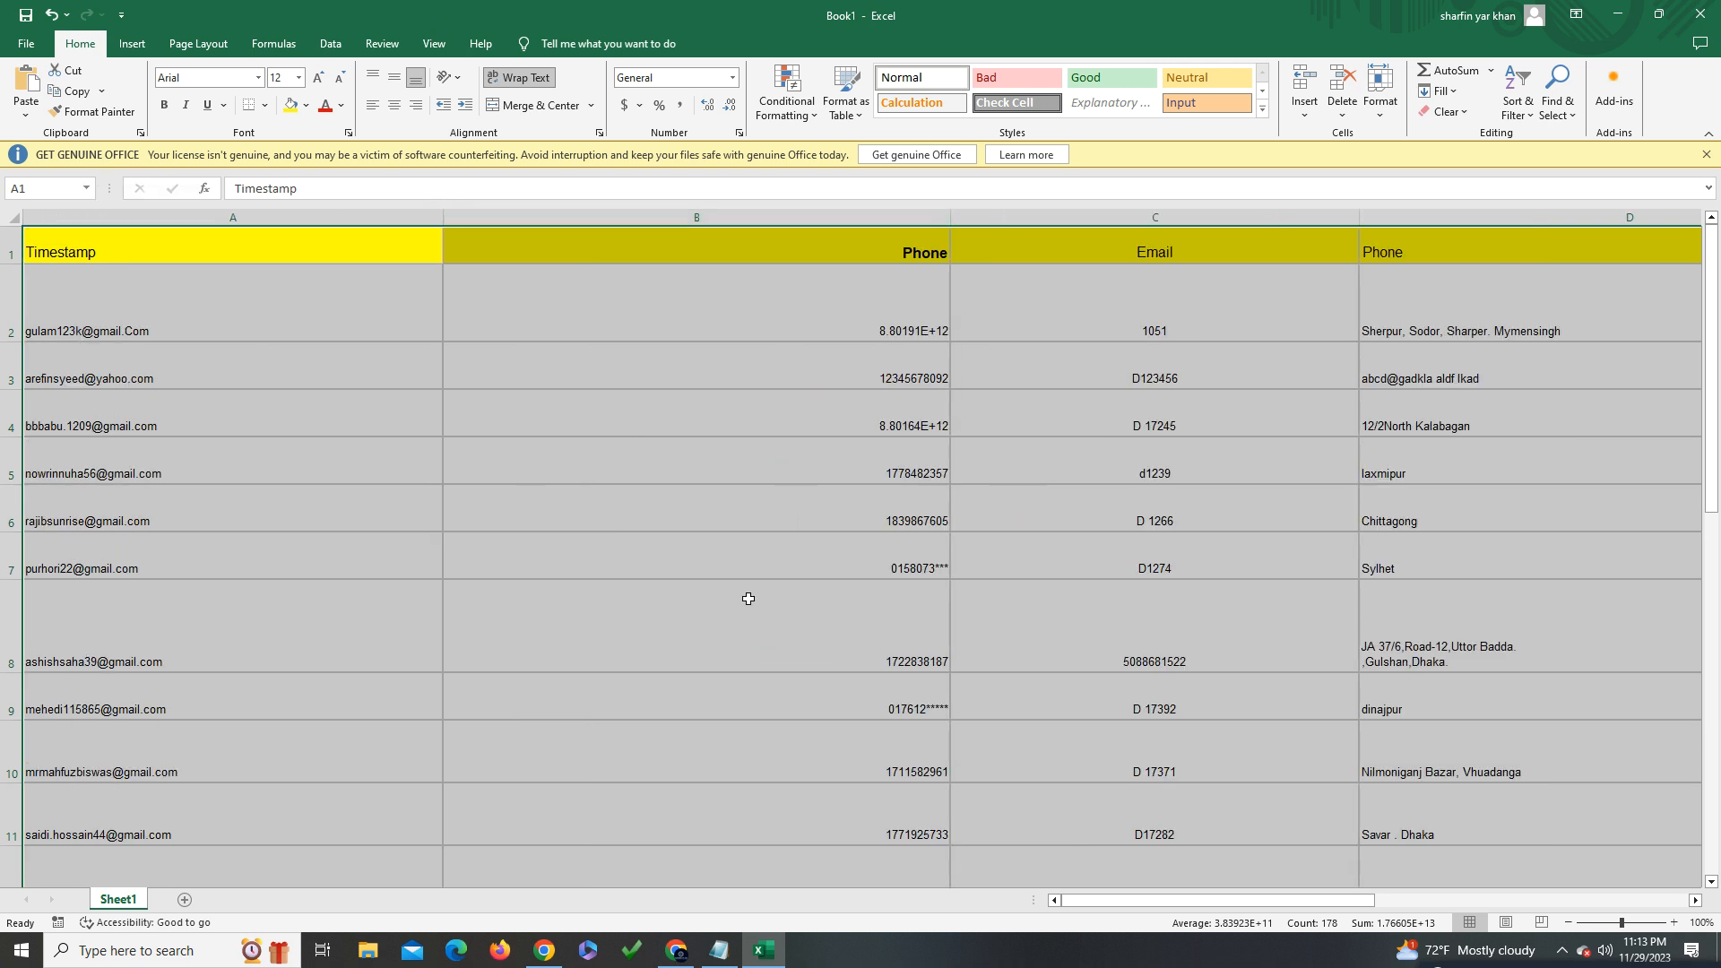
Undo every column widening and the paste, back to an empty sheet
key("ctrl+z")
key("ctrl+z")
key("ctrl+z")
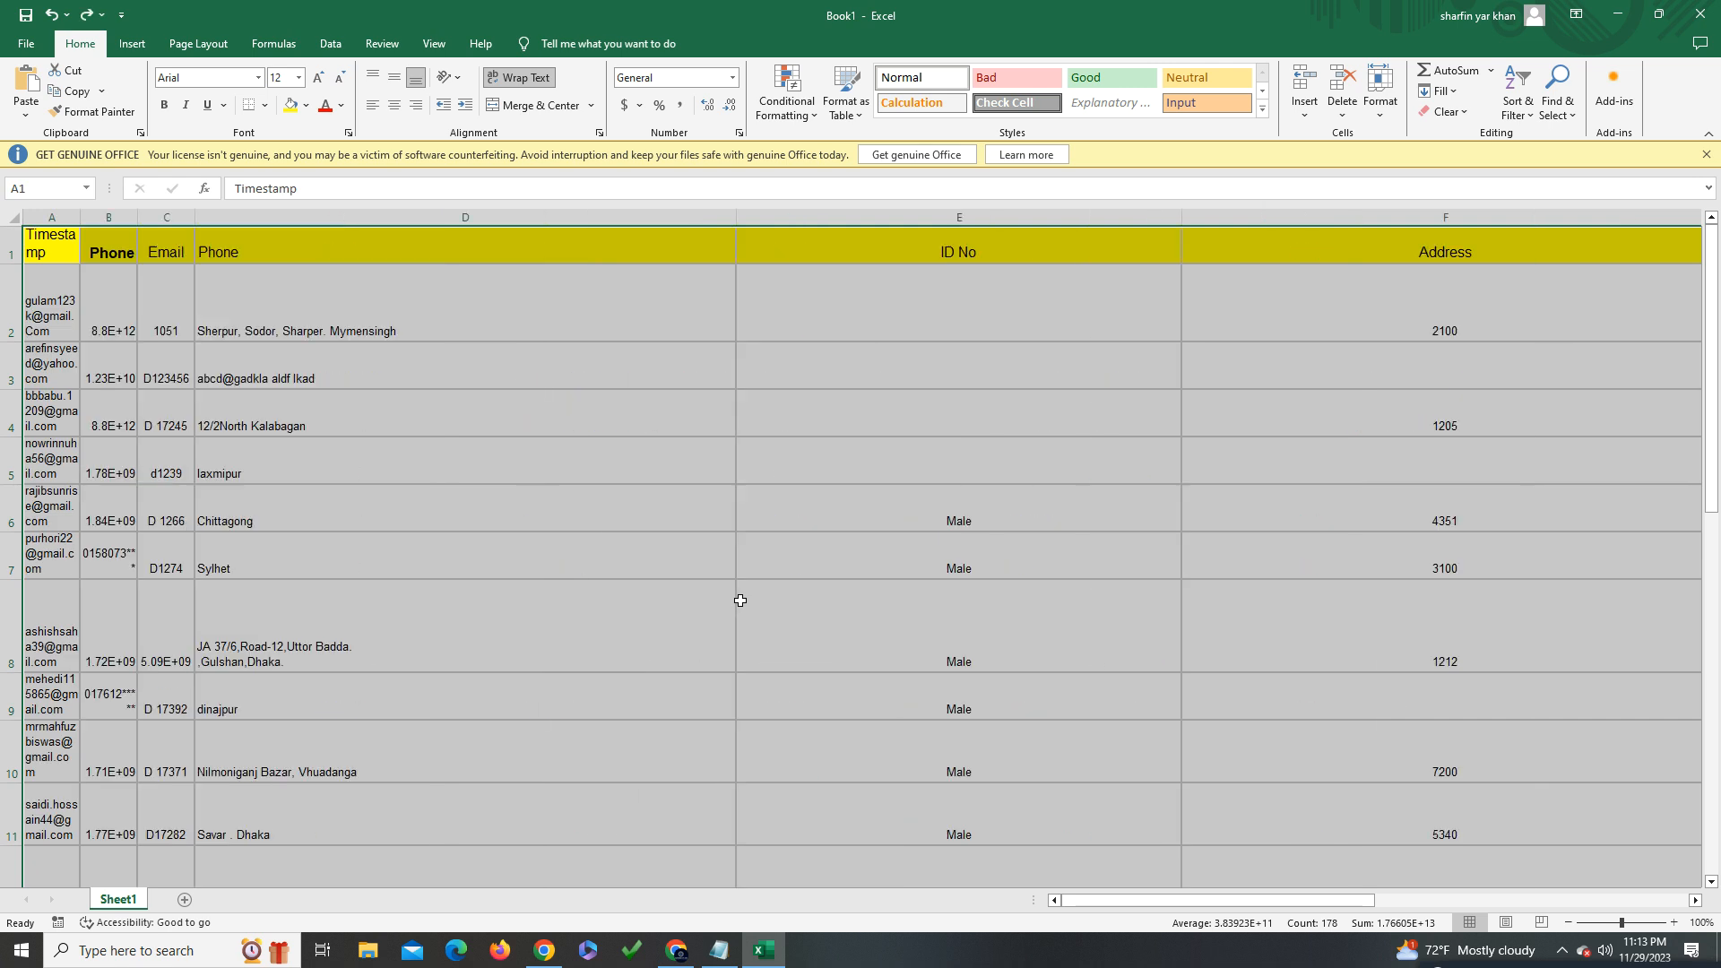
key("ctrl+z")
key("ctrl+z")
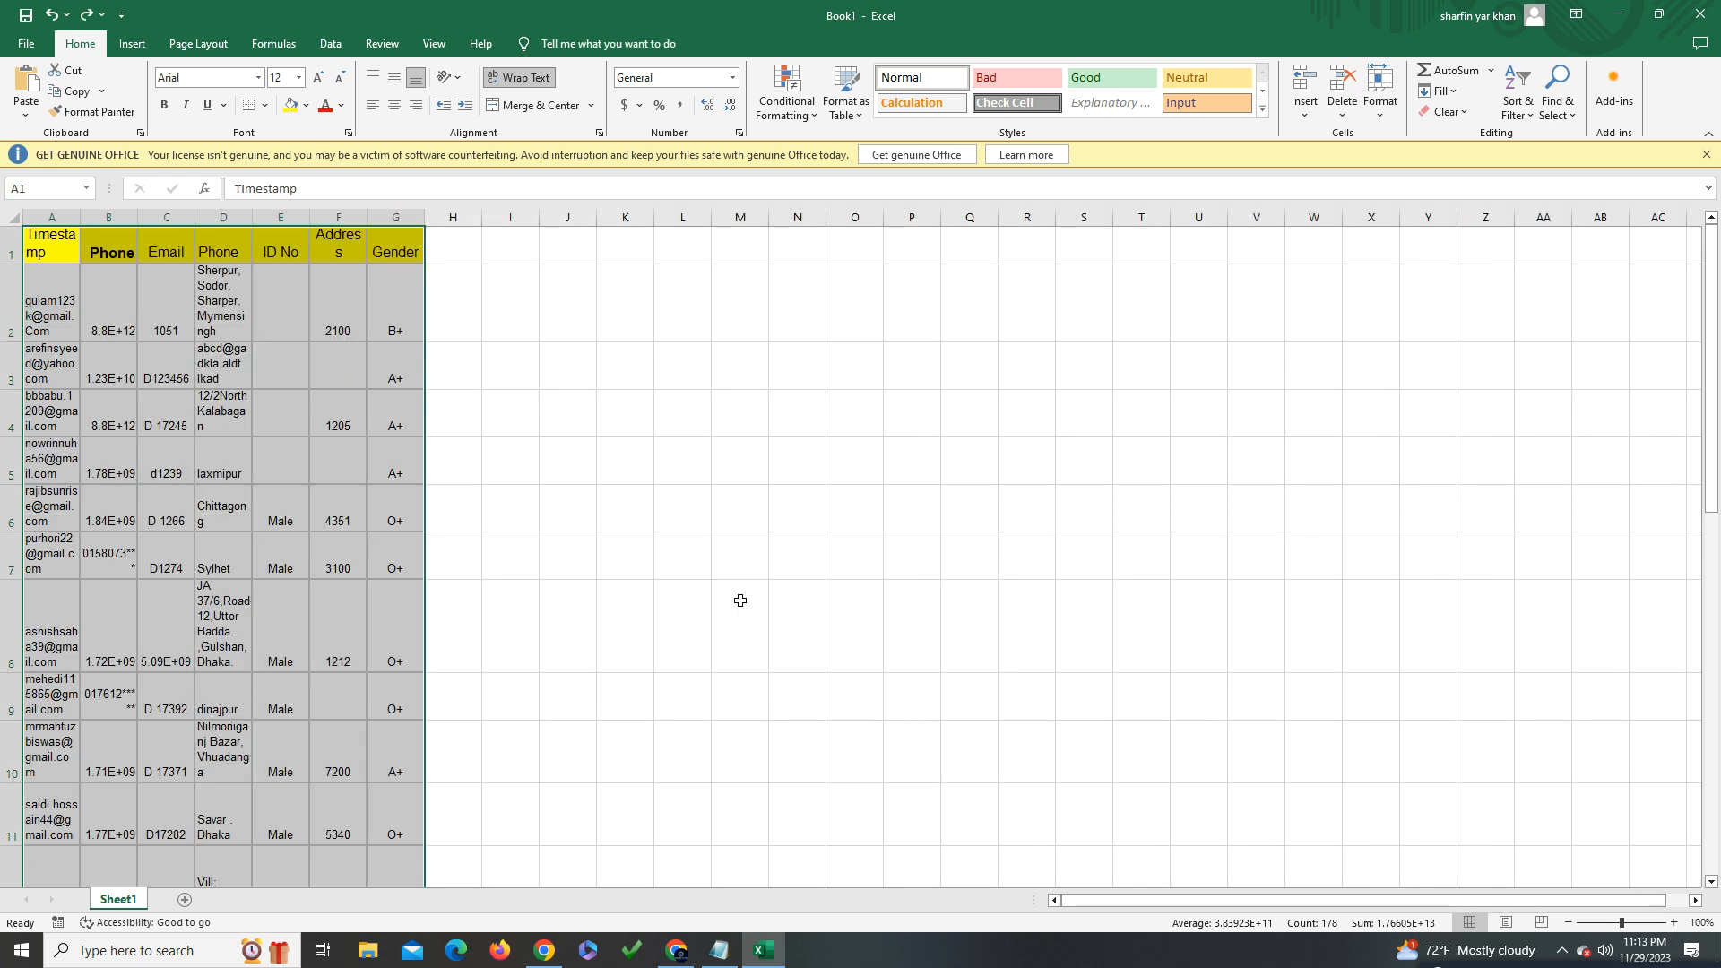
key("ctrl+z")
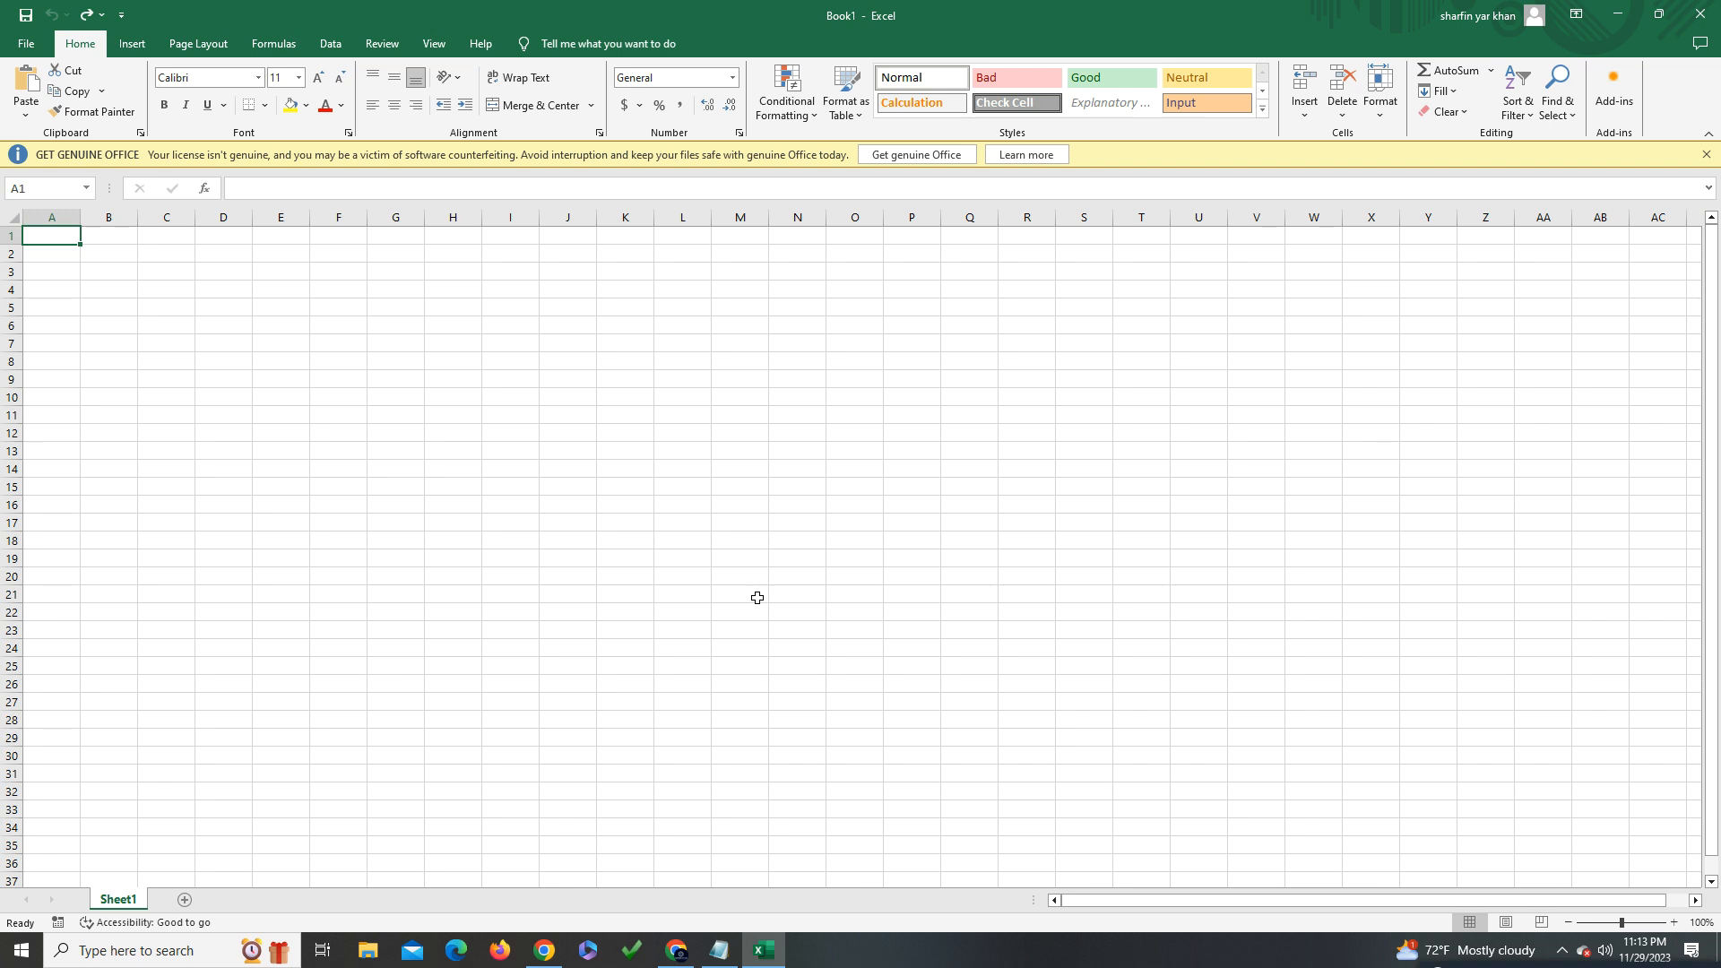
Switch back to the response spreadsheet, copy the range A1:G27 again, and copy only column A, Timestamp
left_click(779, 948)
right_click(639, 352)
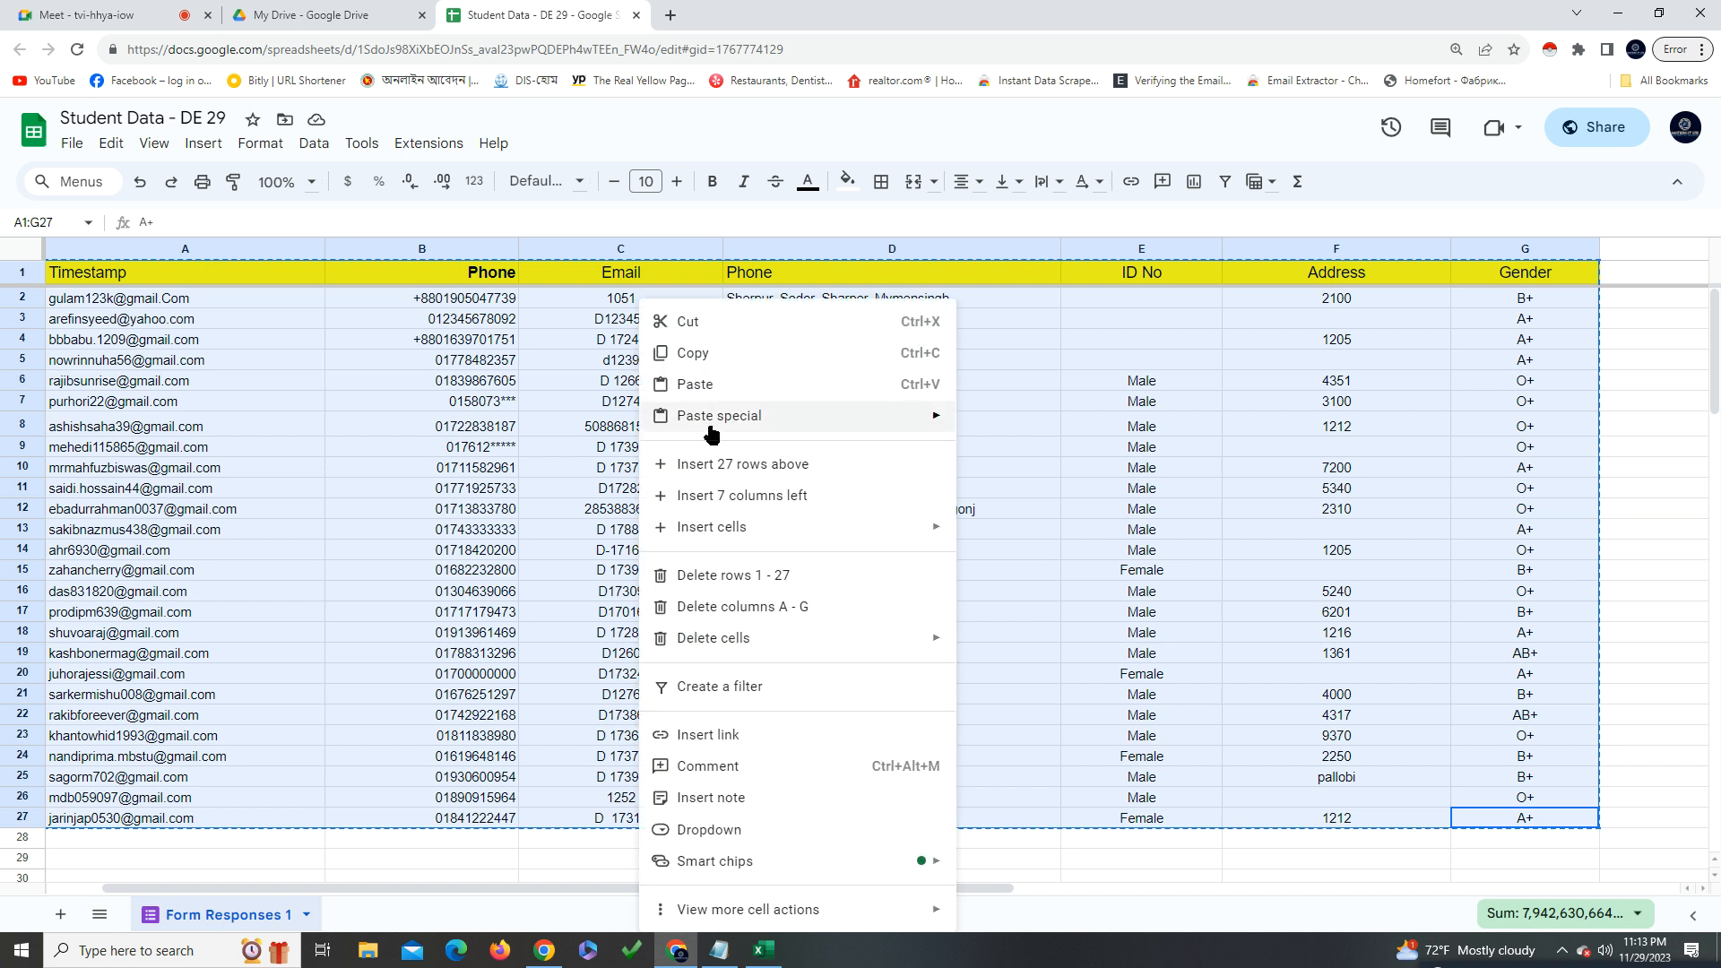
left_click(707, 355)
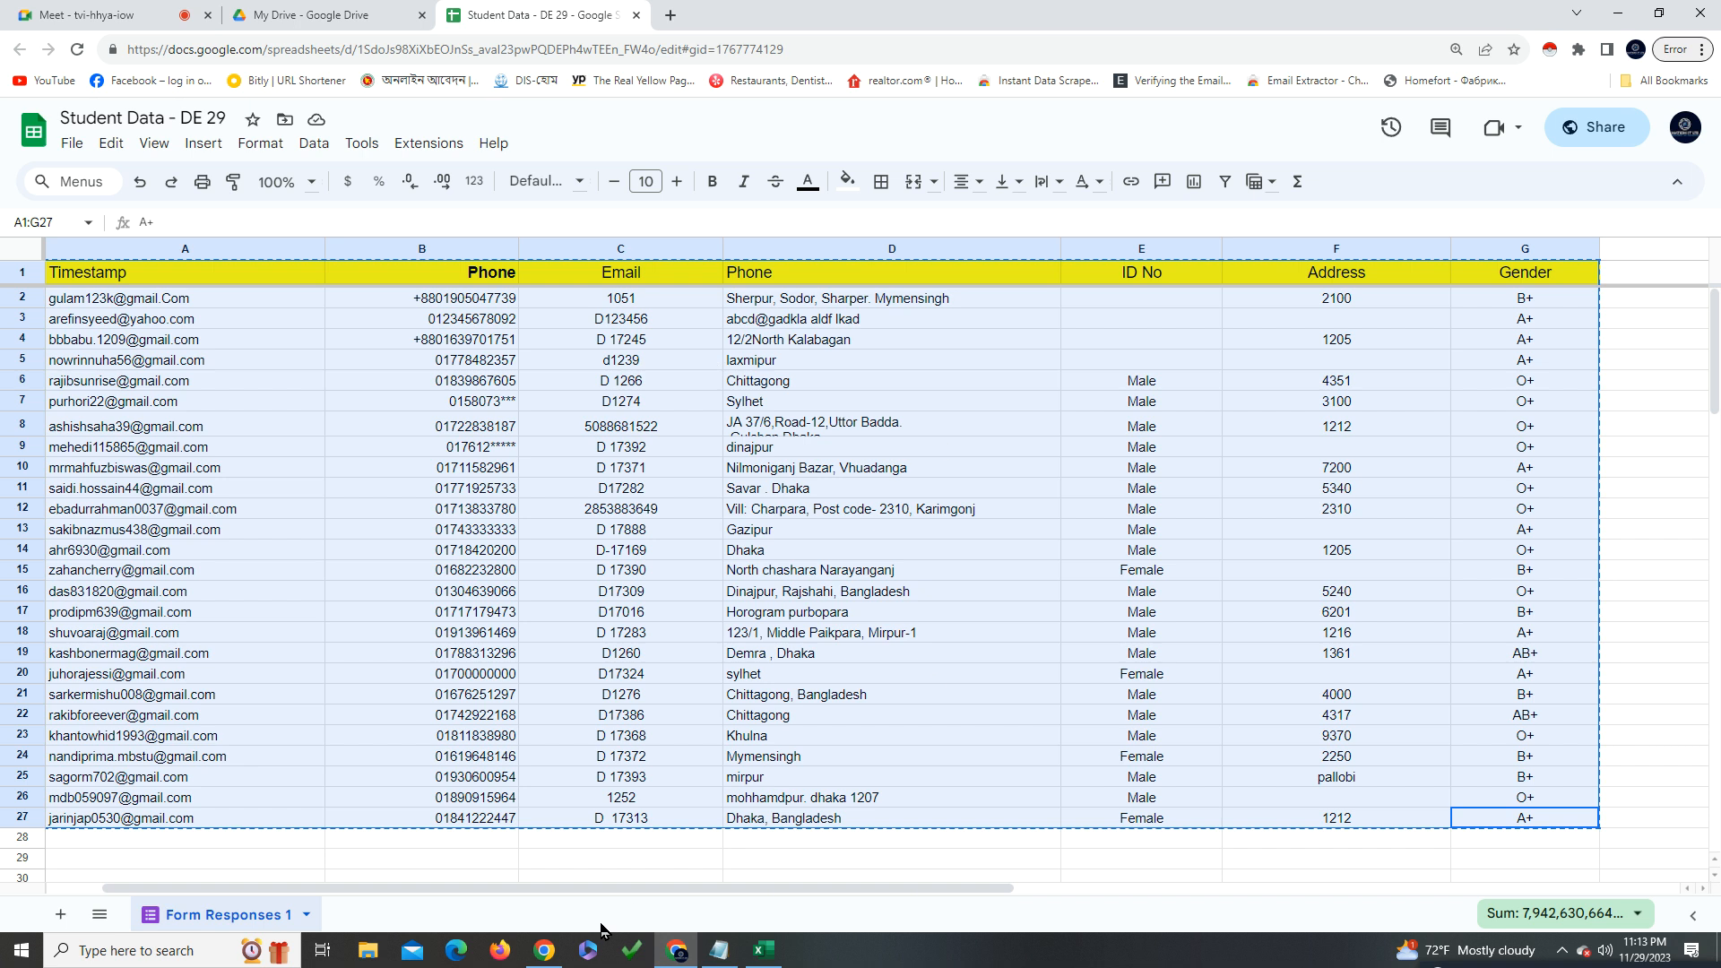
left_click(242, 249)
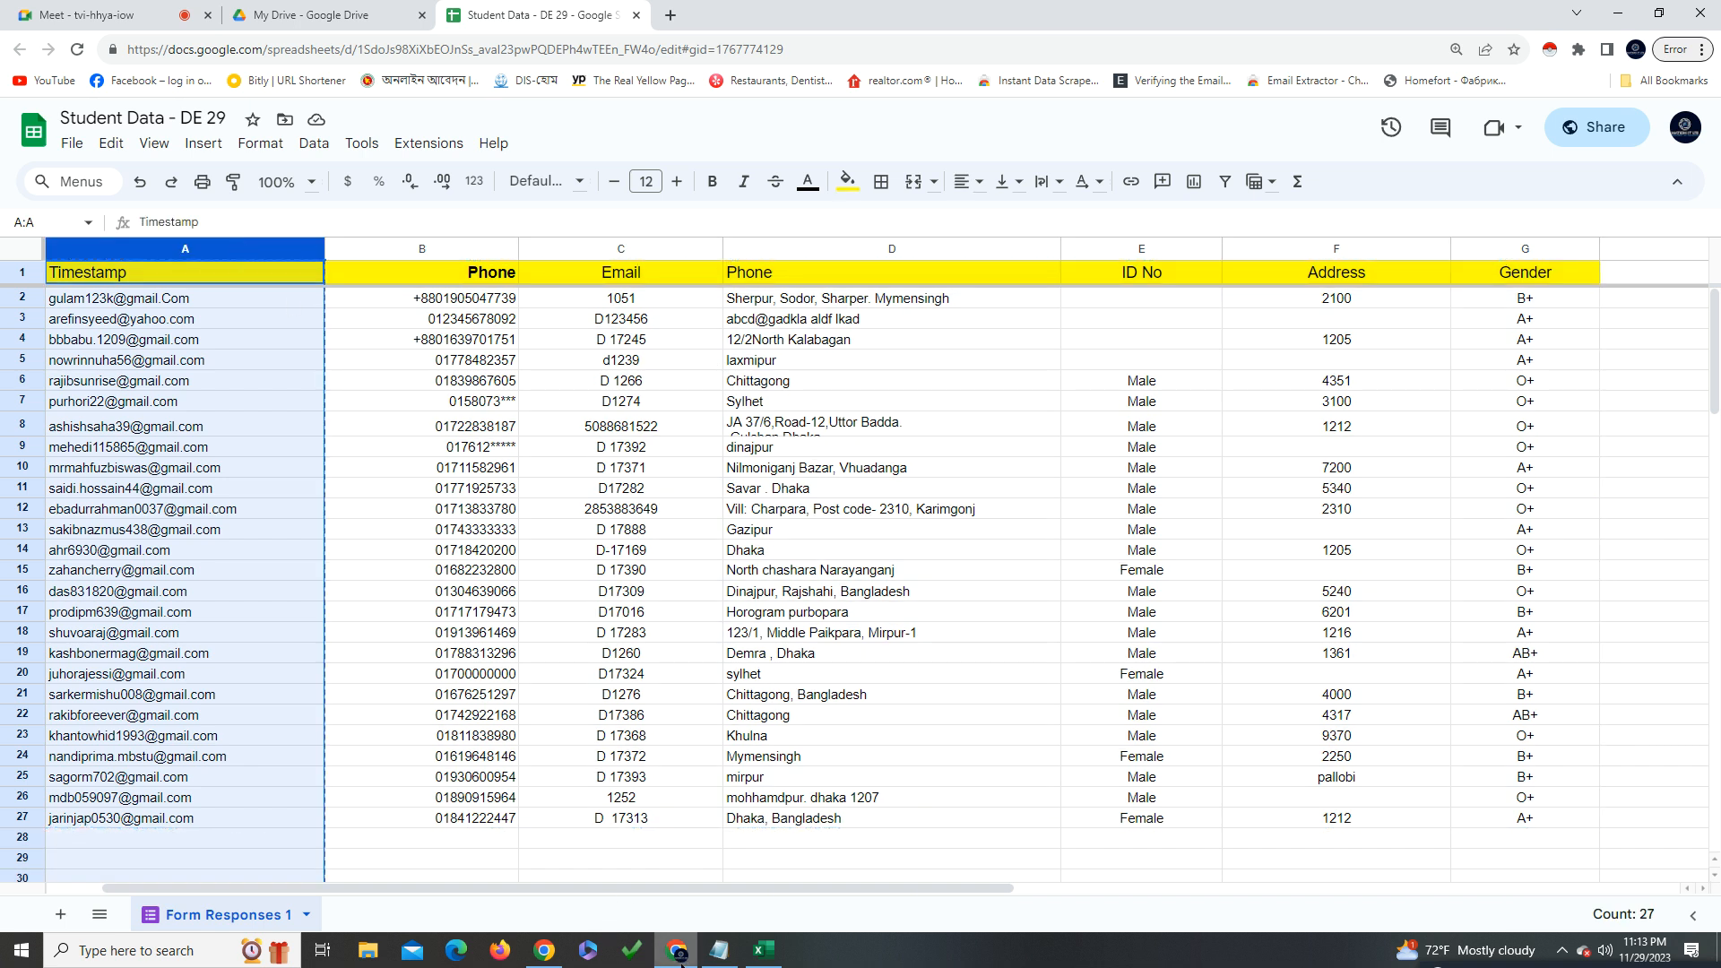
Switch to Excel, paste the copied Timestamp column into column A, and widen that column so its entries fit
left_click(763, 952)
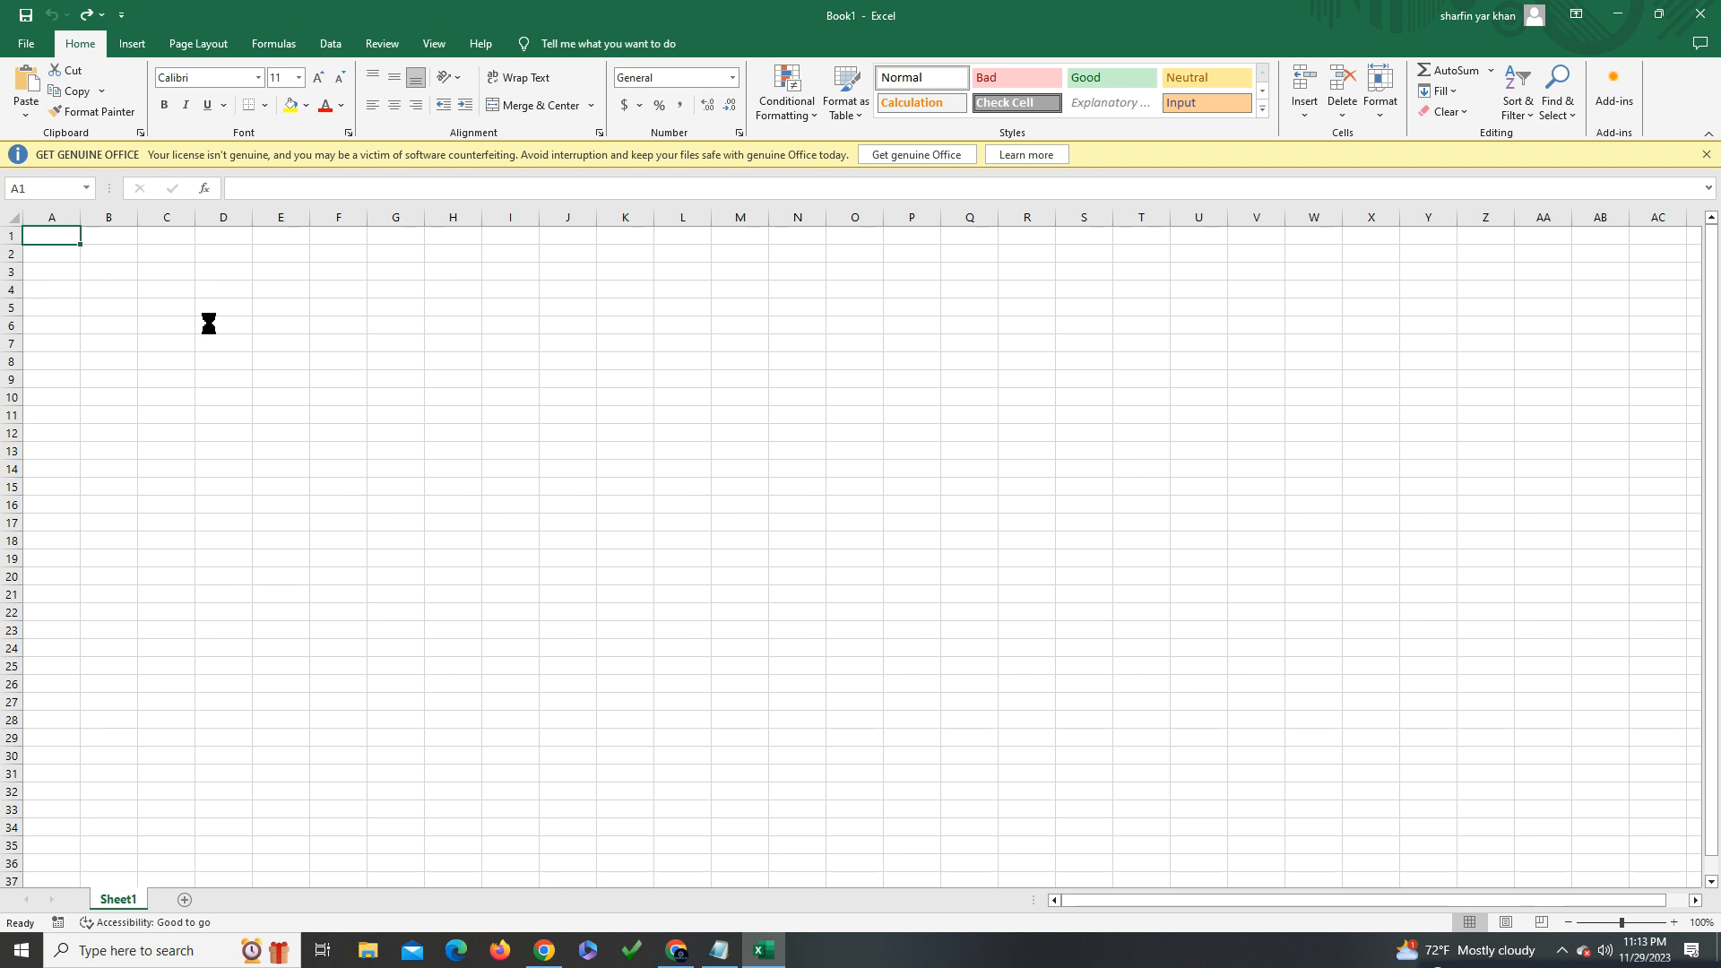
key("ctrl+v")
left_click_drag(86, 220, 306, 220)
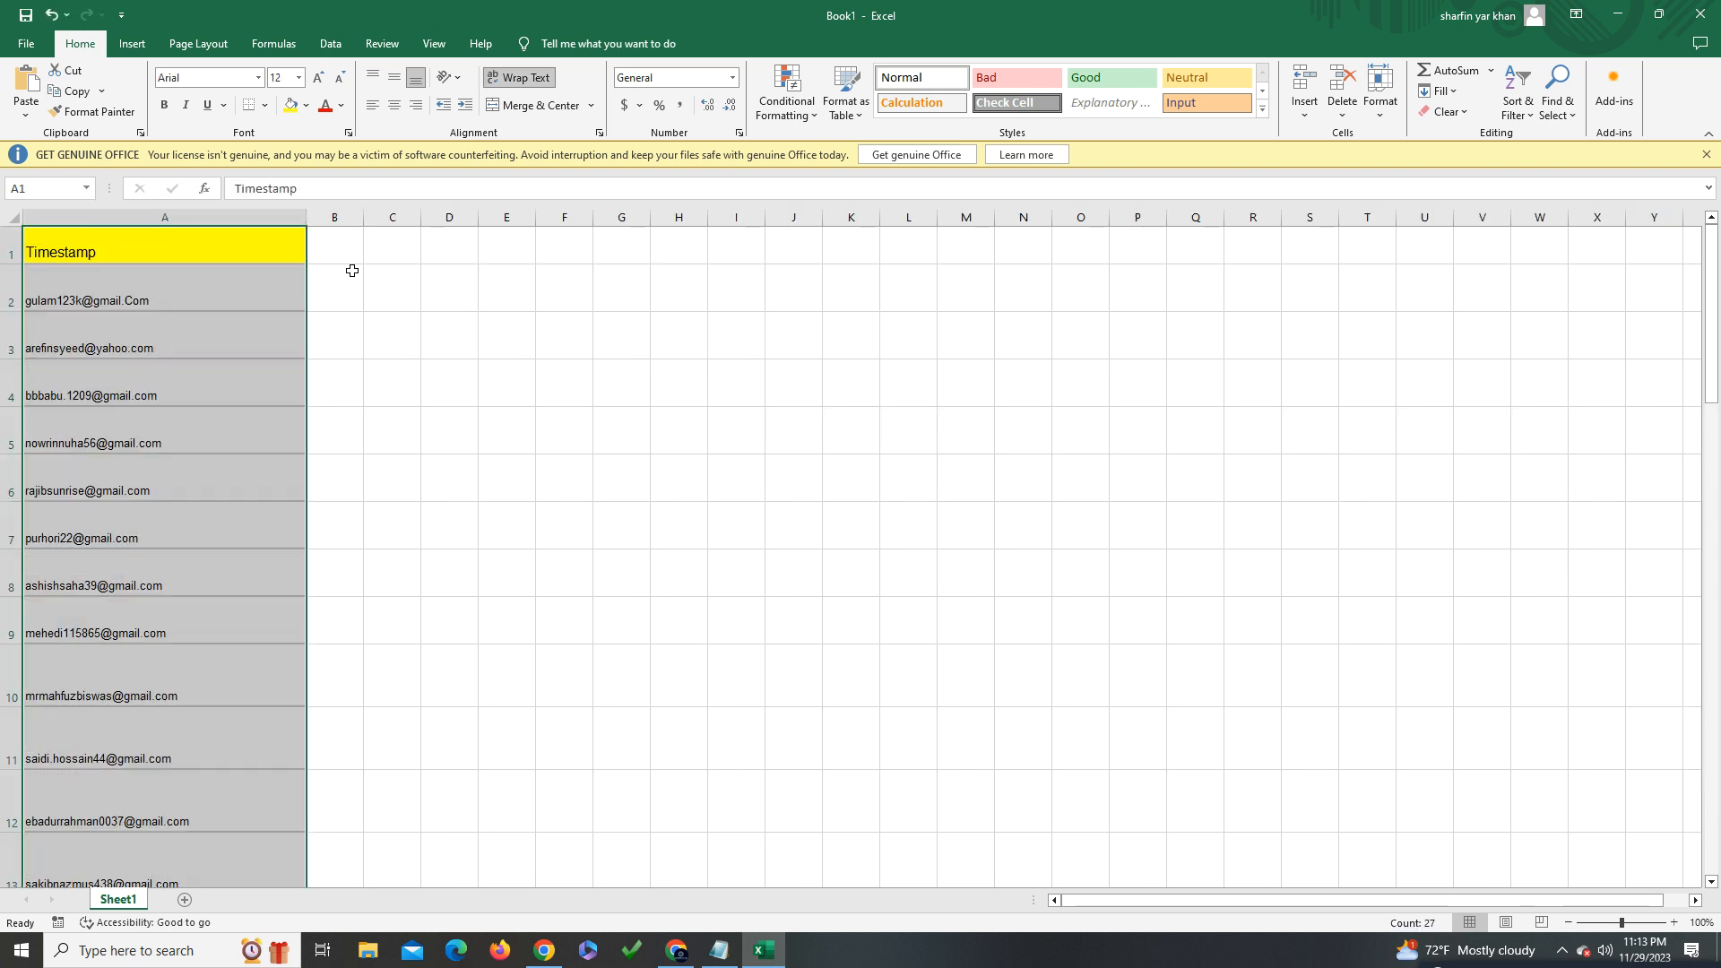
left_click(495, 614)
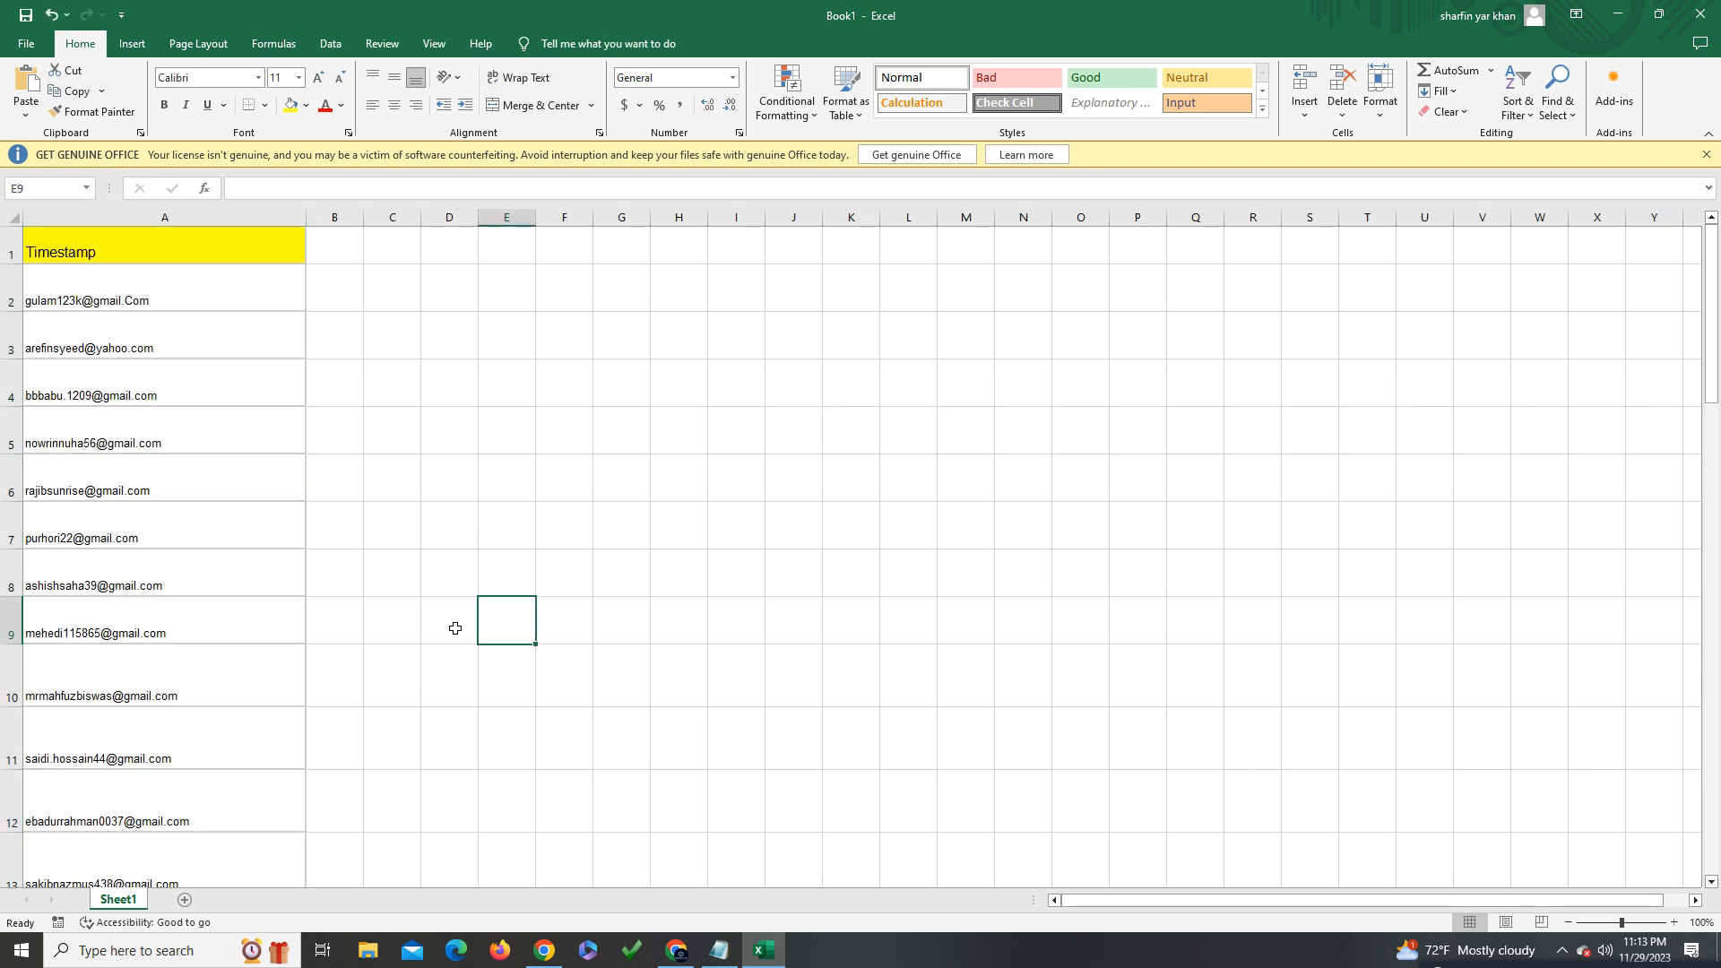
Clear the pasted Timestamp contents from column A of the Excel sheet
left_click(103, 220)
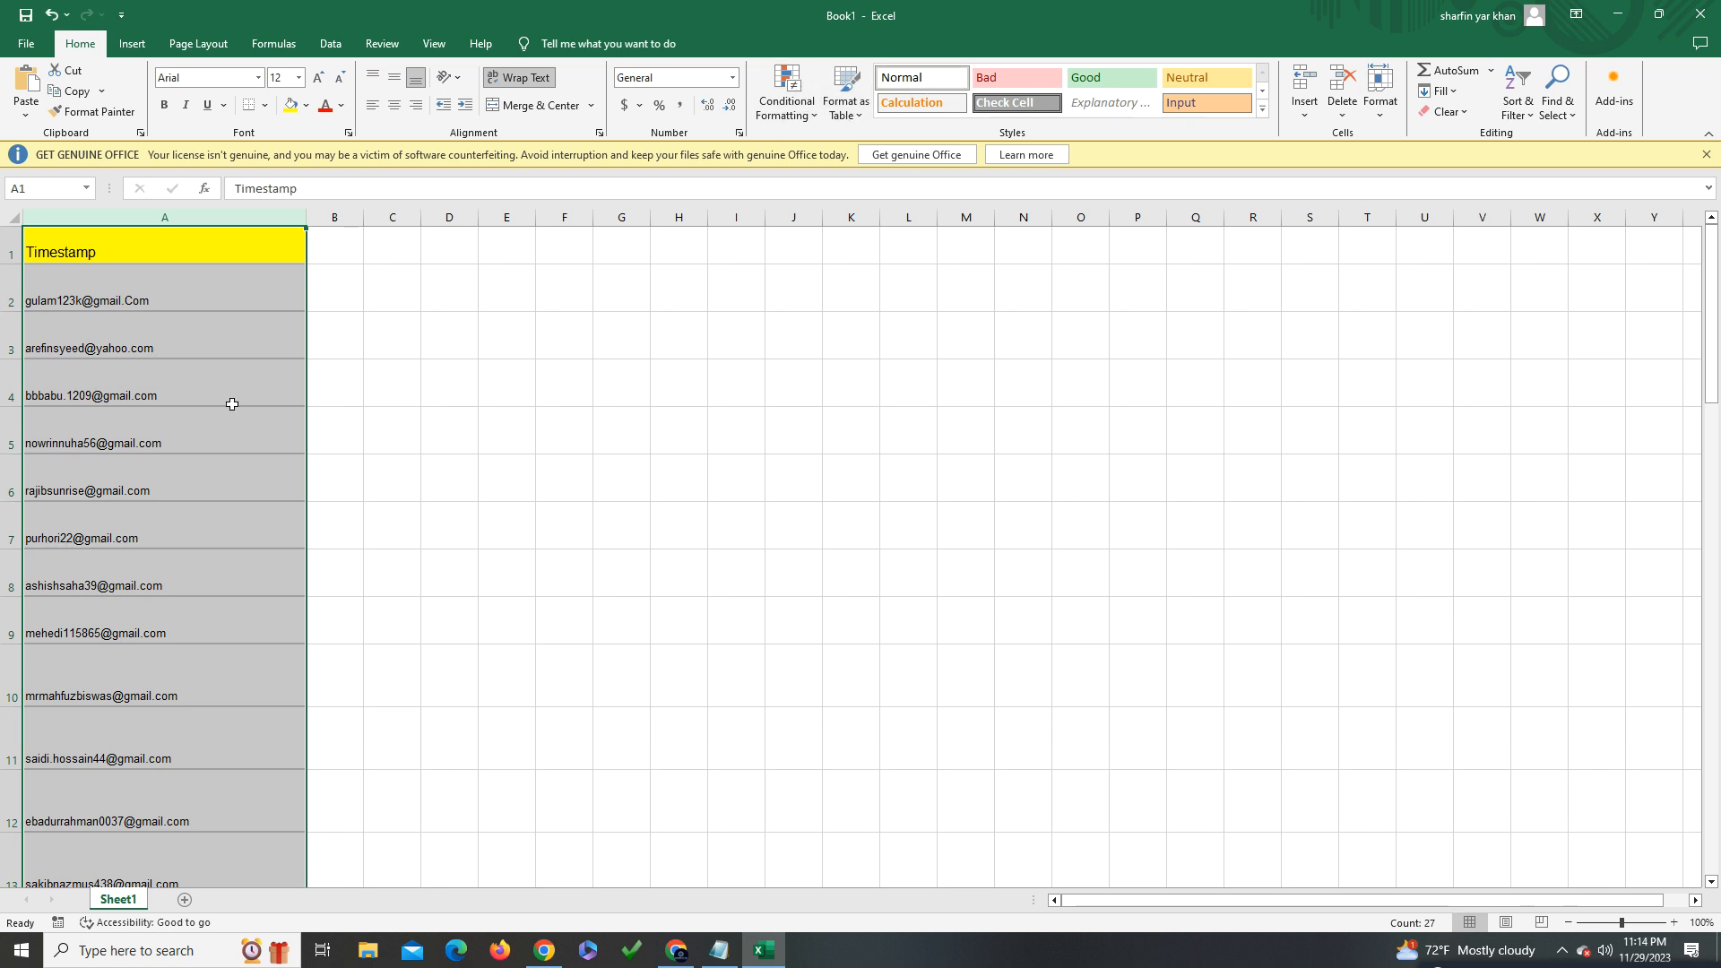
scroll(492, 556, "down", 4)
scroll(492, 555, "up", 4)
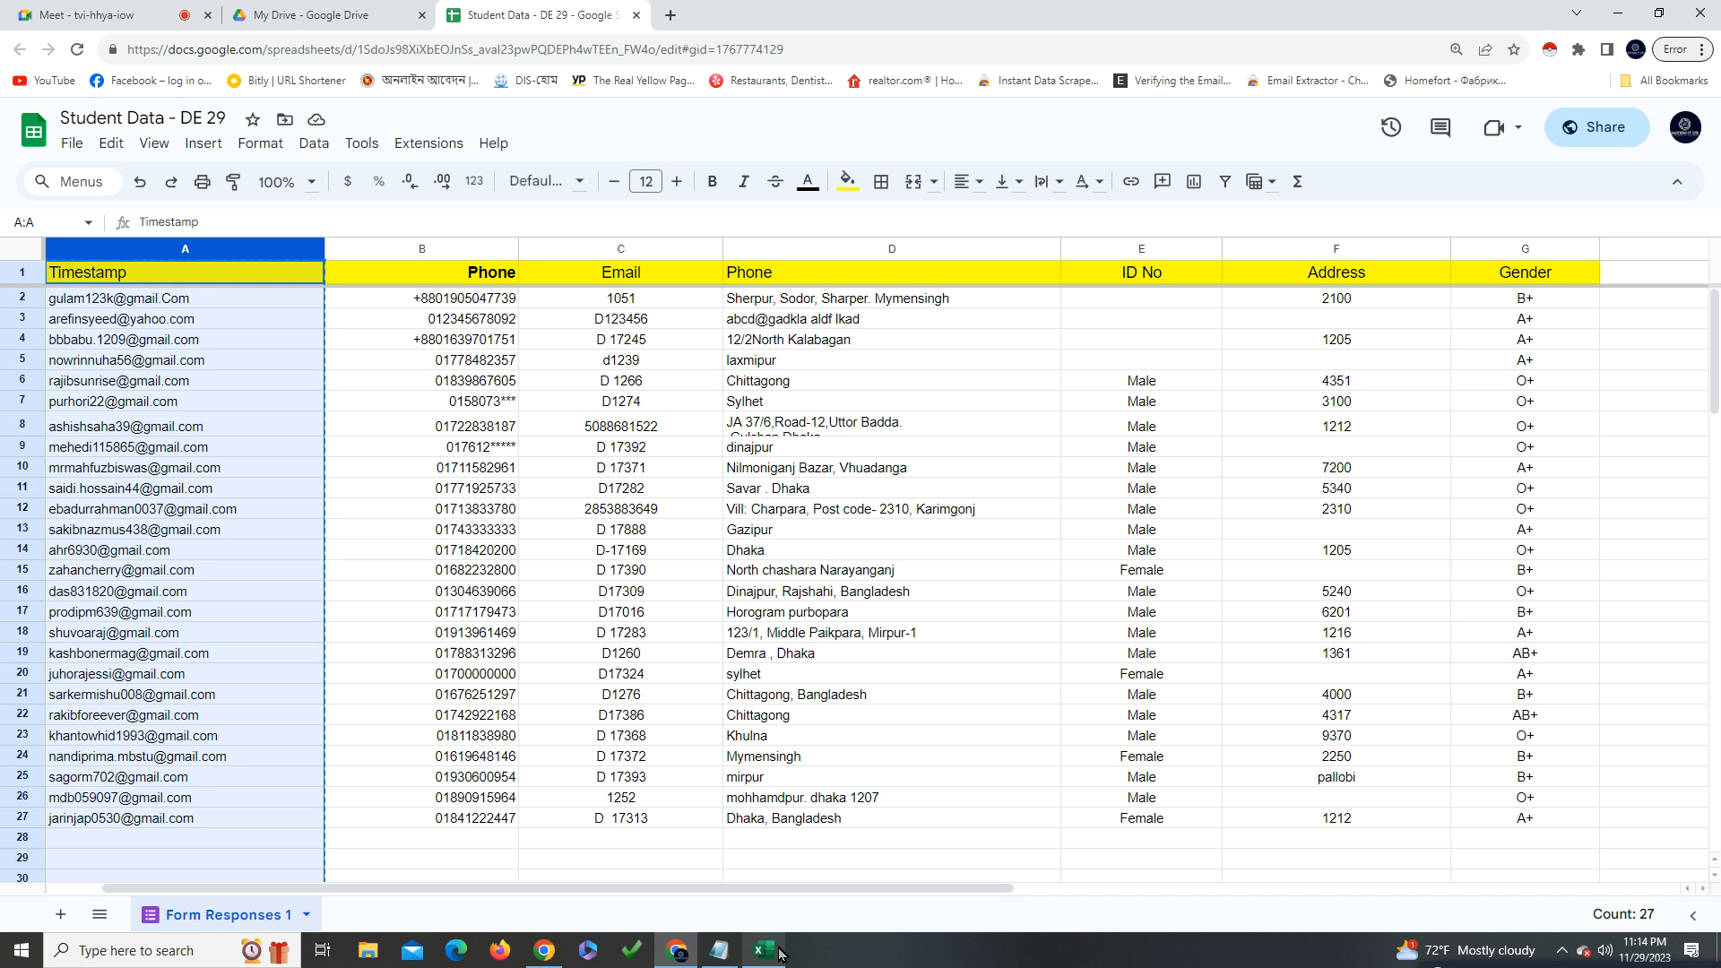
key("alt+Tab")
left_click(763, 949)
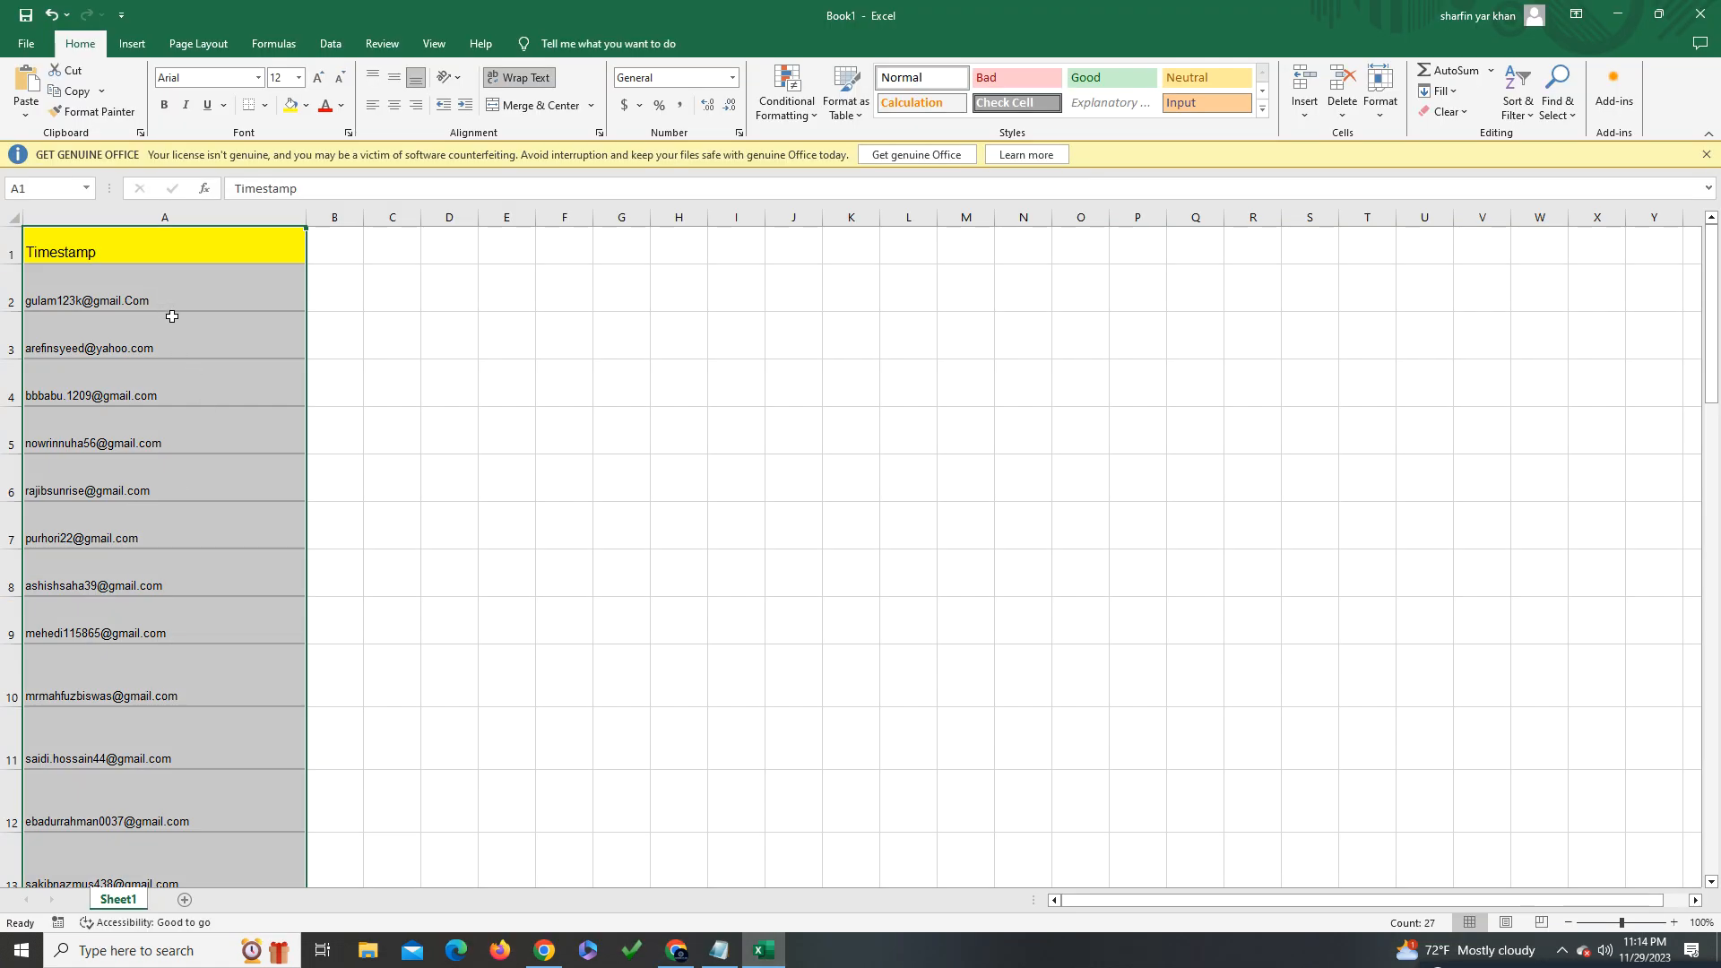
key("Delete")
left_click(697, 423)
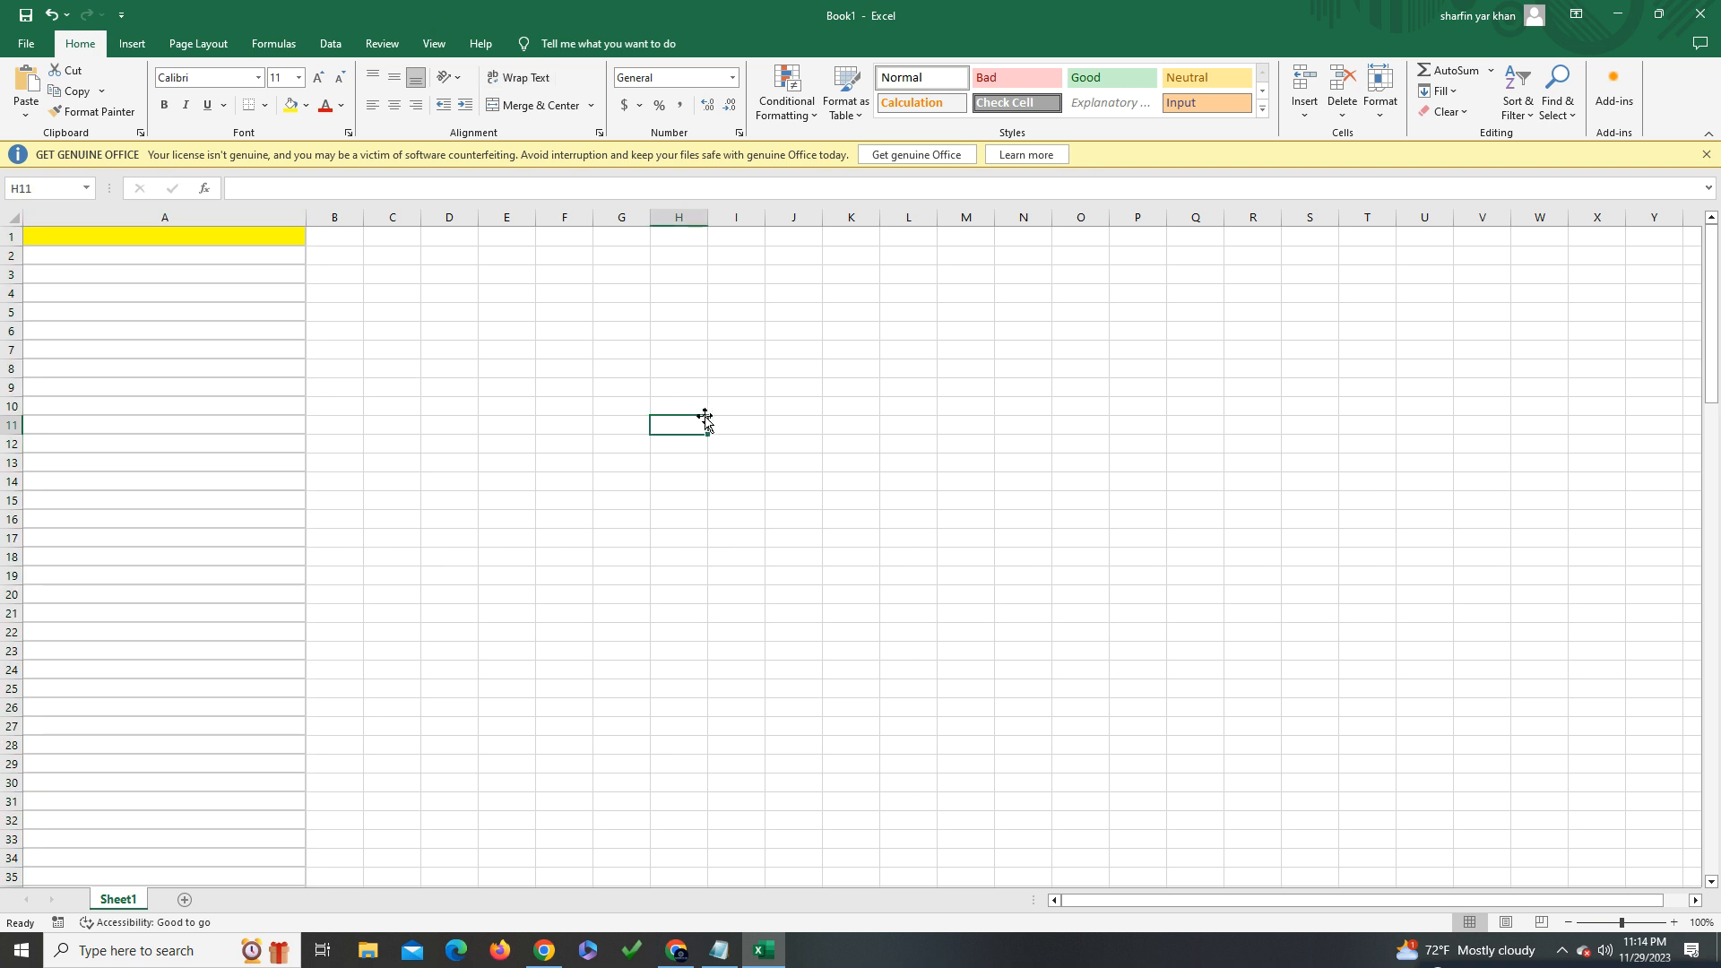
Paste the copied Timestamp column into the Excel sheet starting at cell A2
left_click(452, 353)
left_click(132, 286)
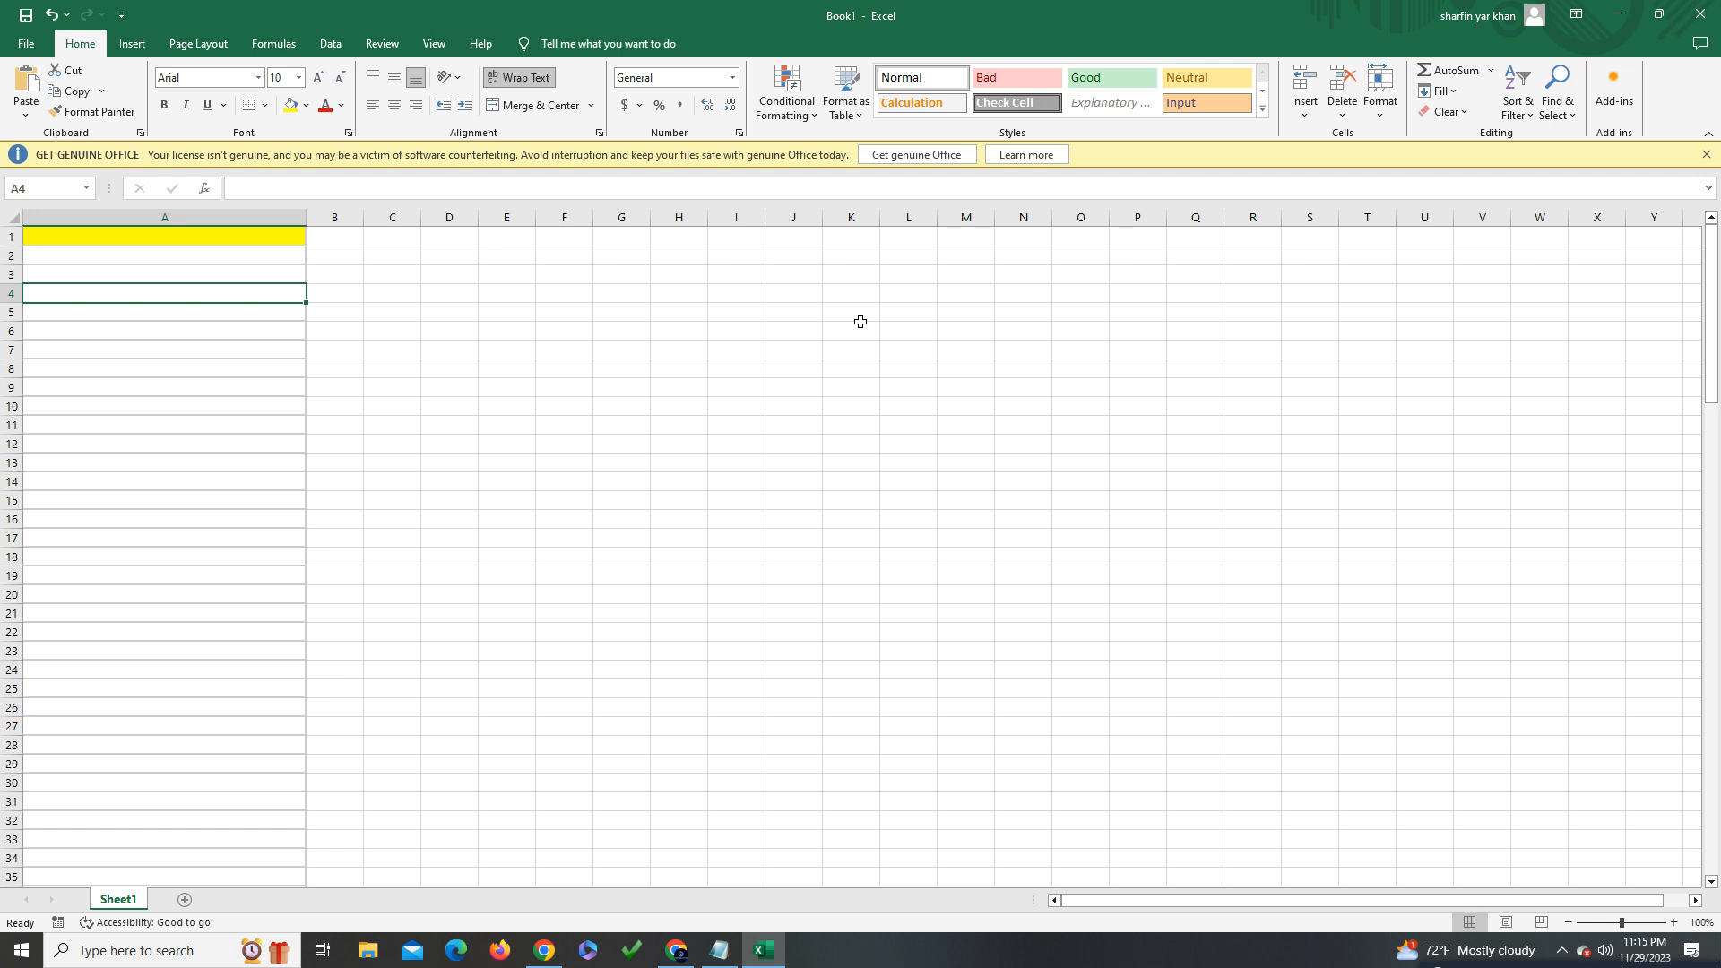
left_click(235, 256)
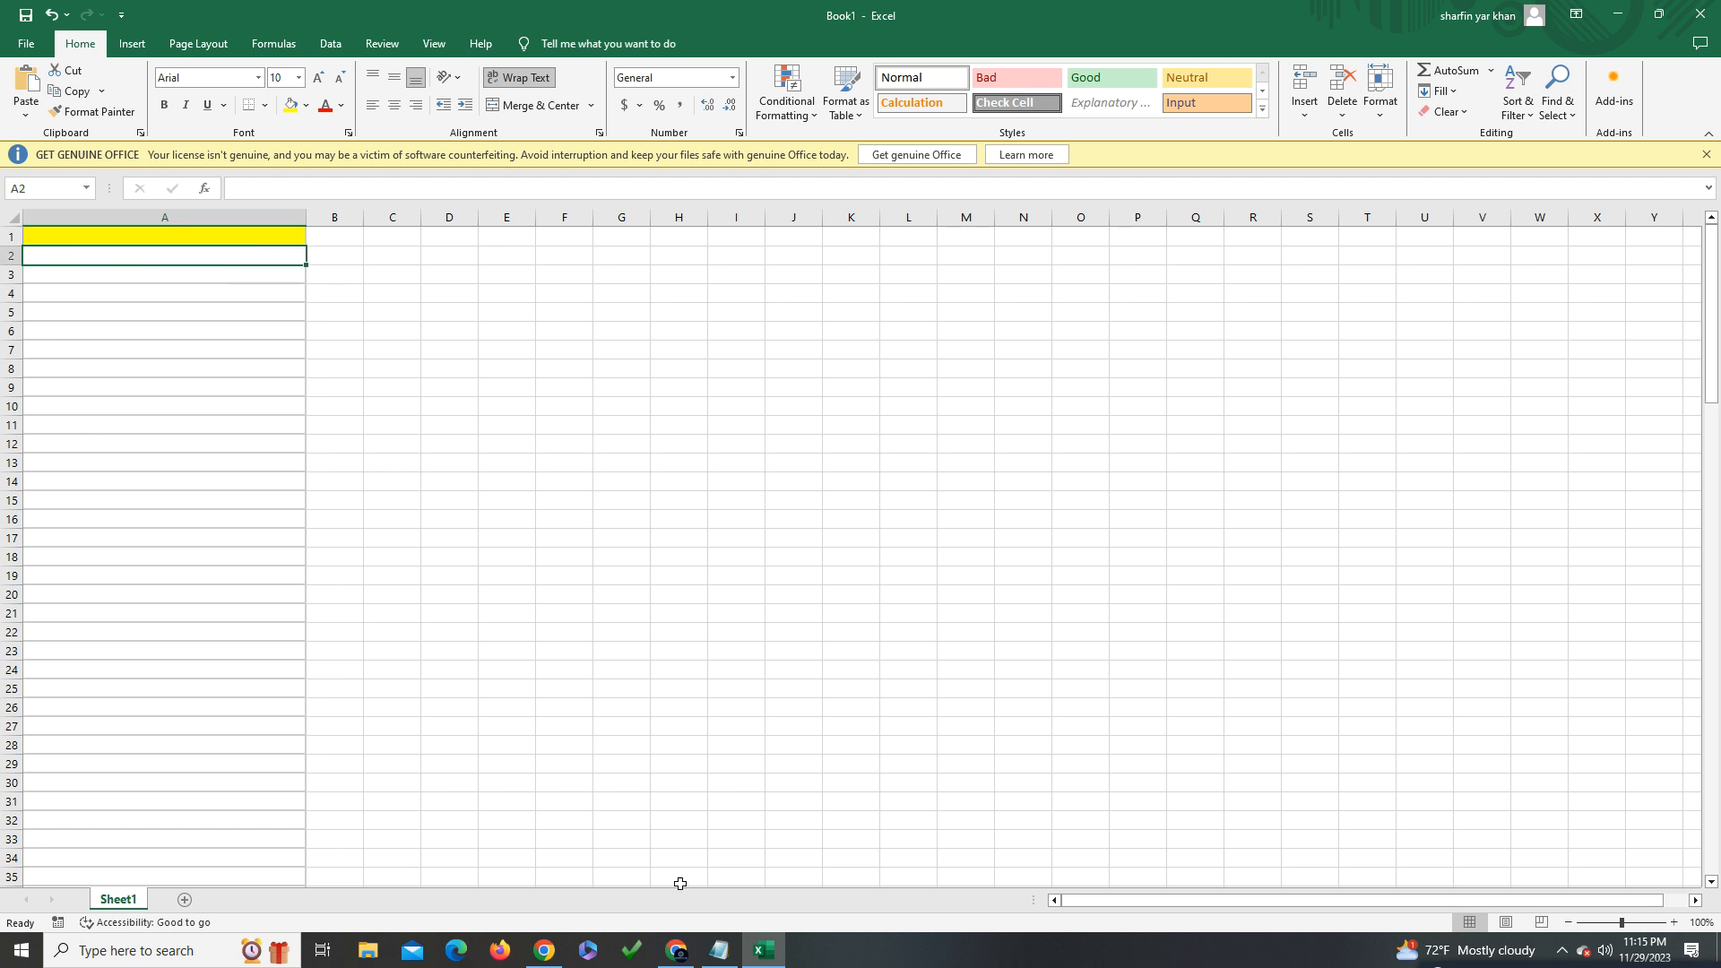
left_click(676, 950)
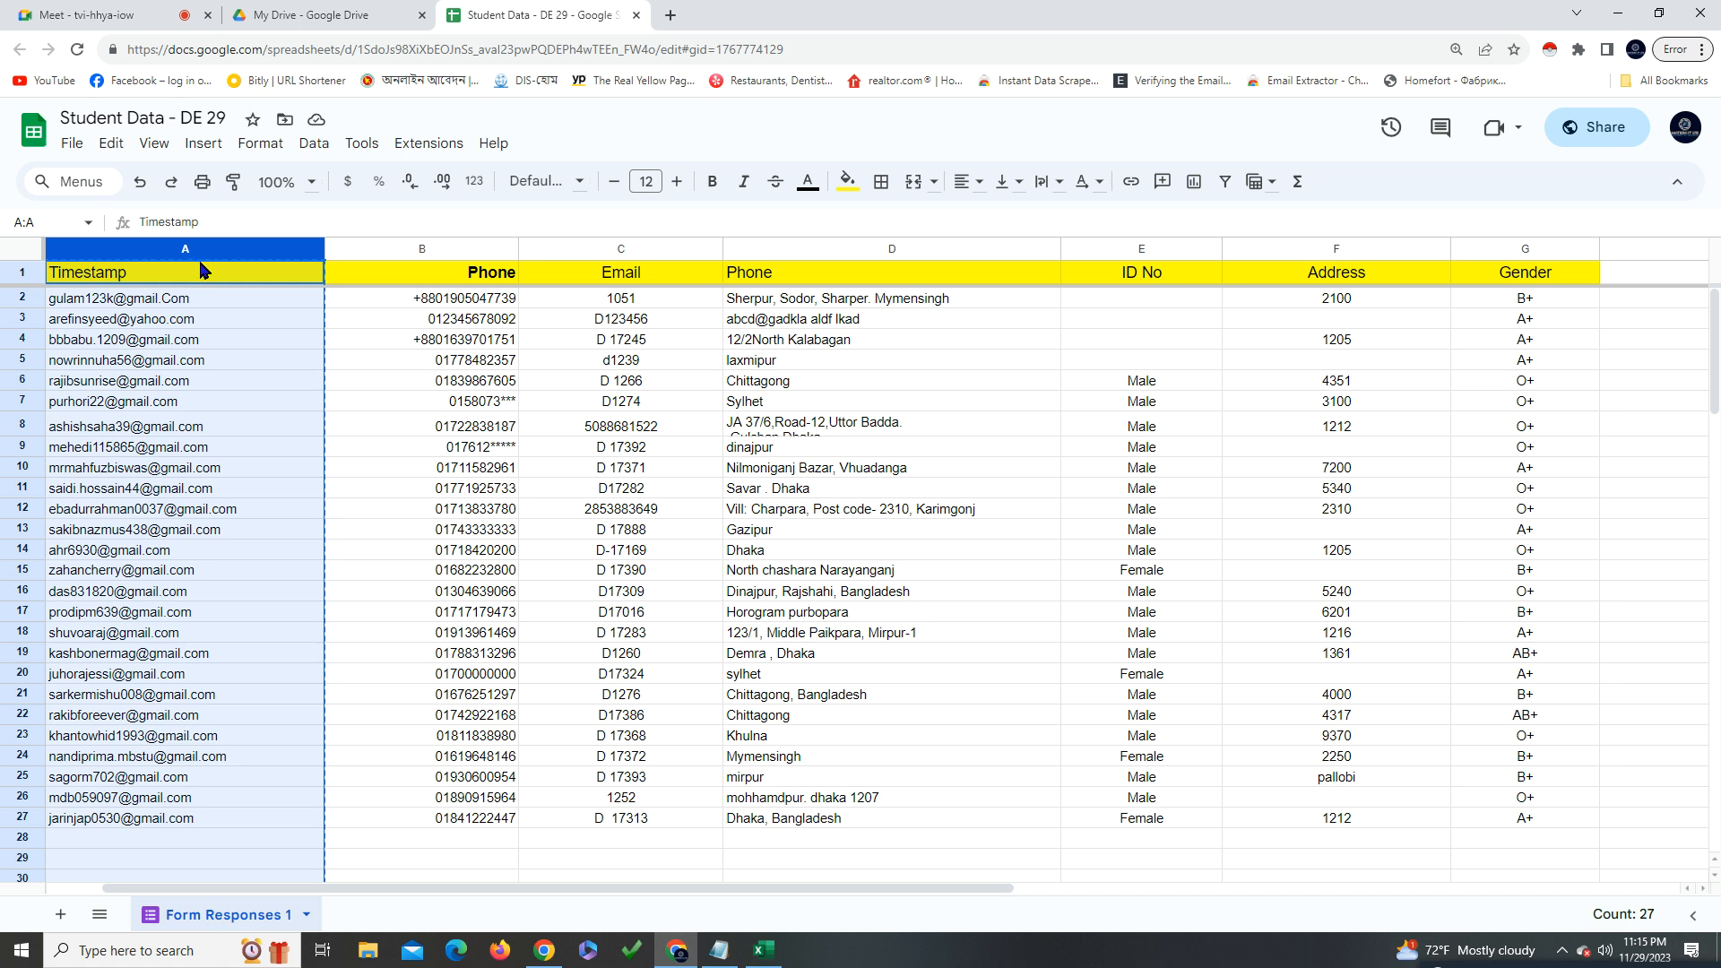
left_click(763, 950)
key("ctrl+v")
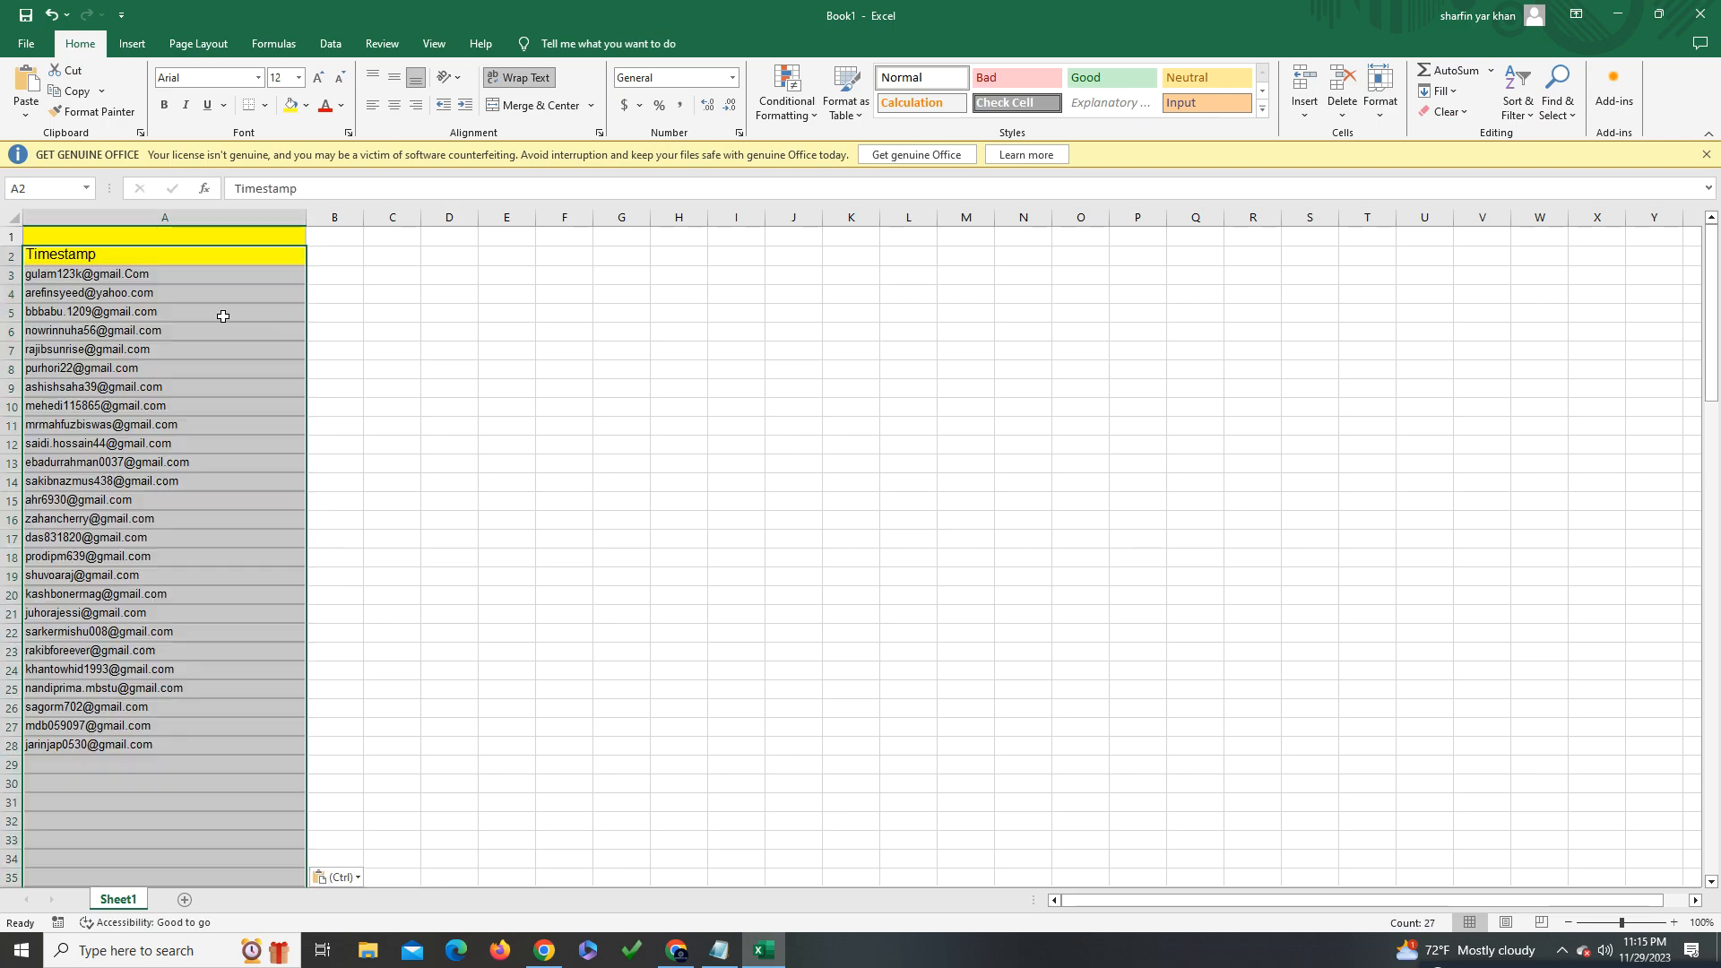
Copy column B, Phone, from the response spreadsheet, try pasting it into Excel column B, and undo the paste
left_click(677, 949)
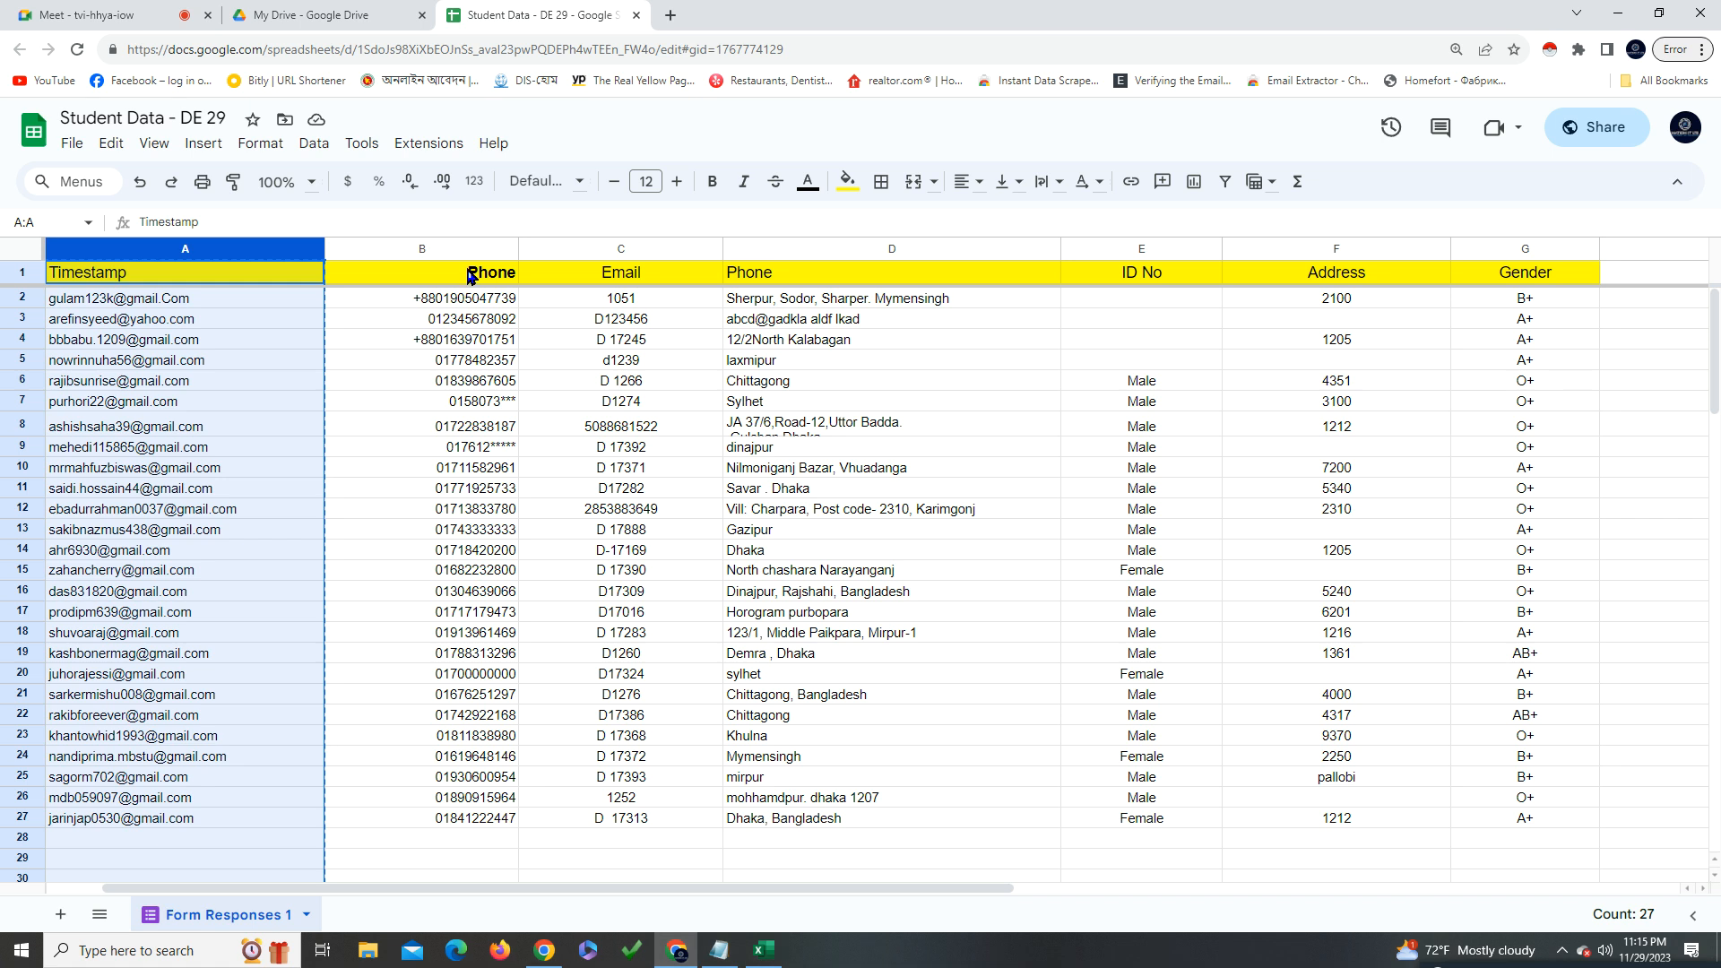
left_click(440, 246)
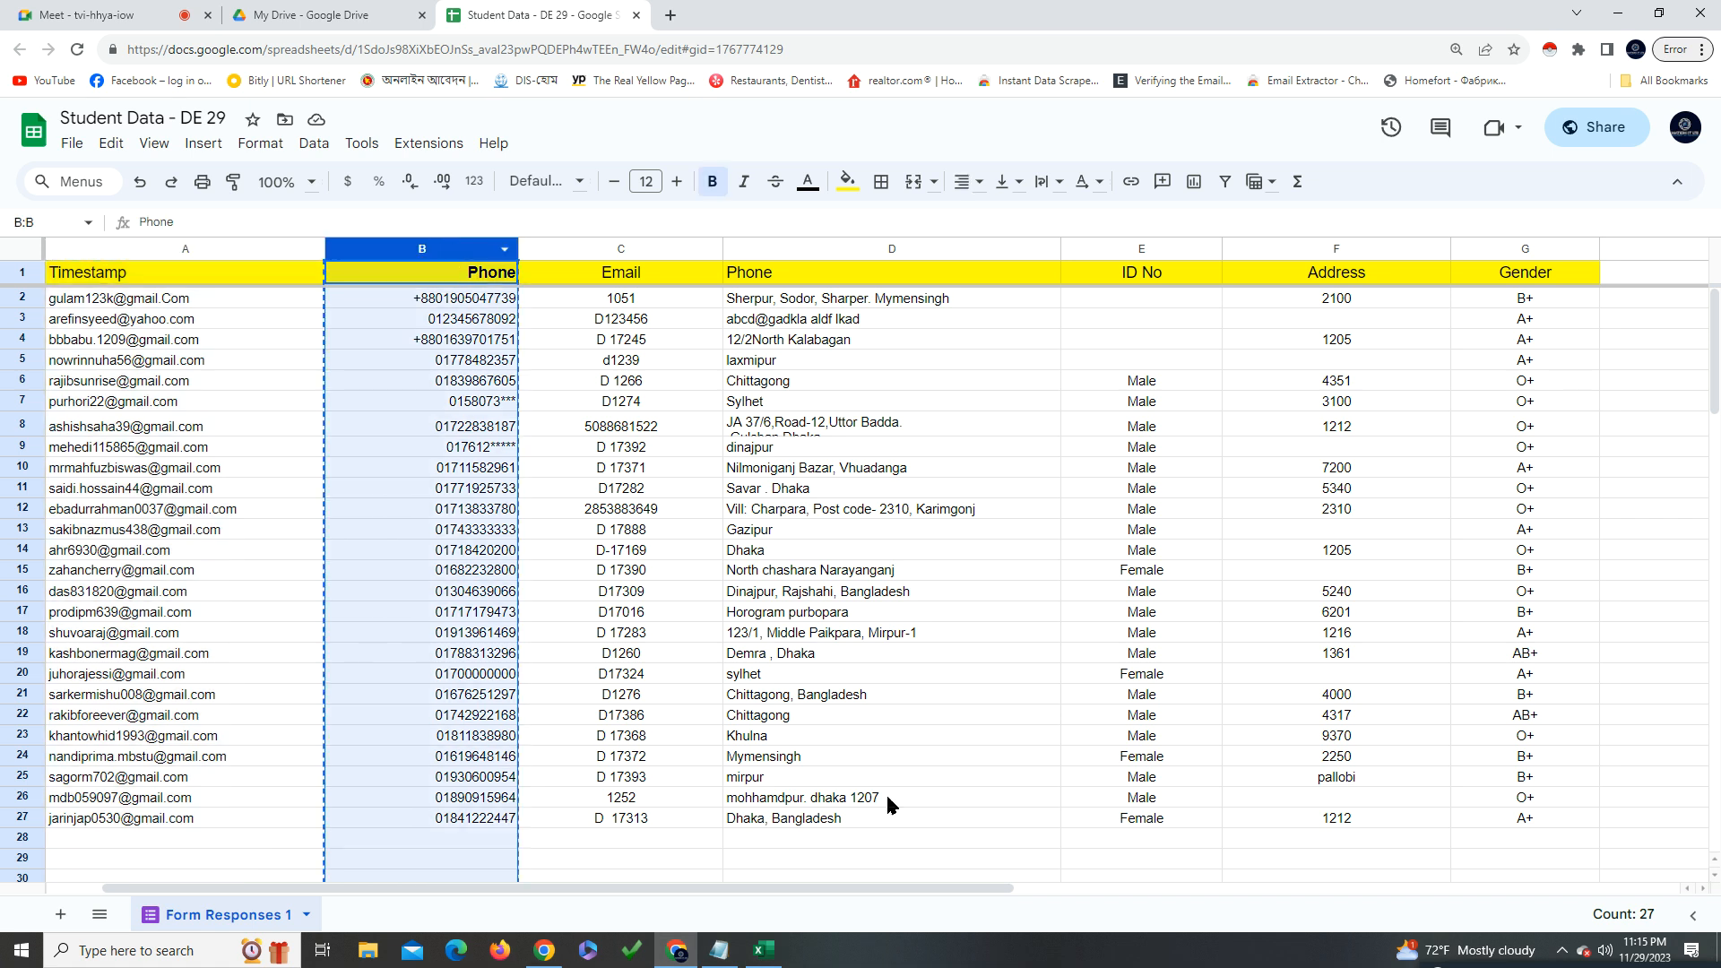
left_click(762, 950)
left_click(351, 219)
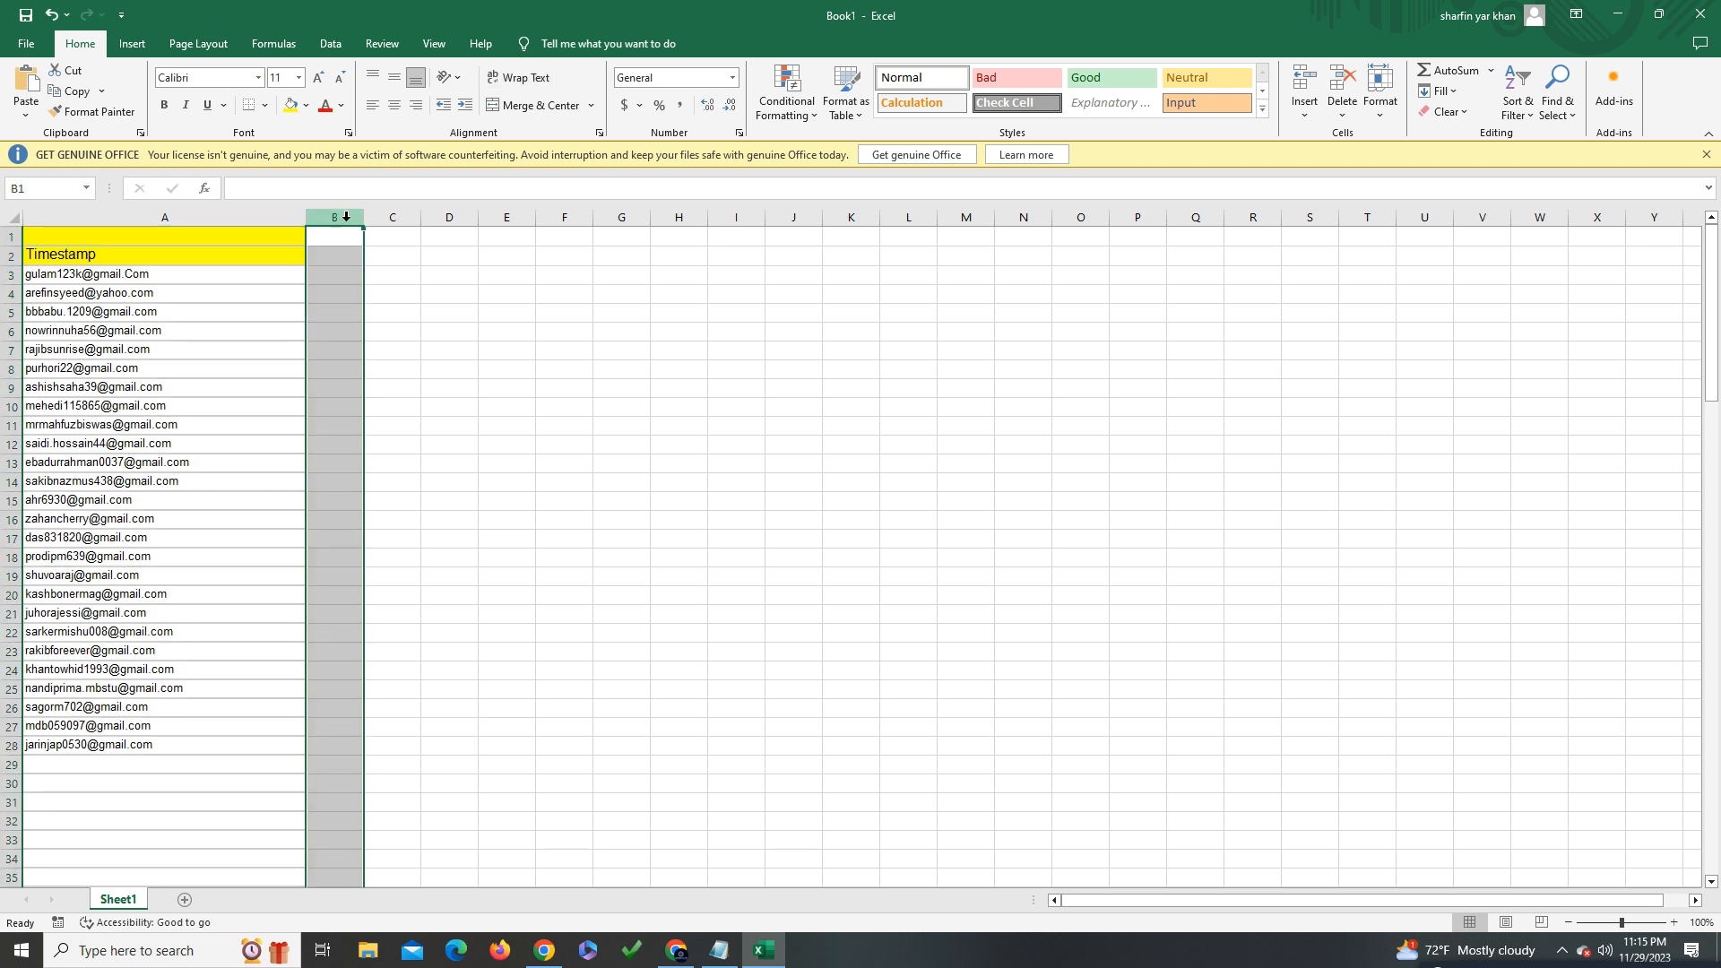
key("ctrl+v")
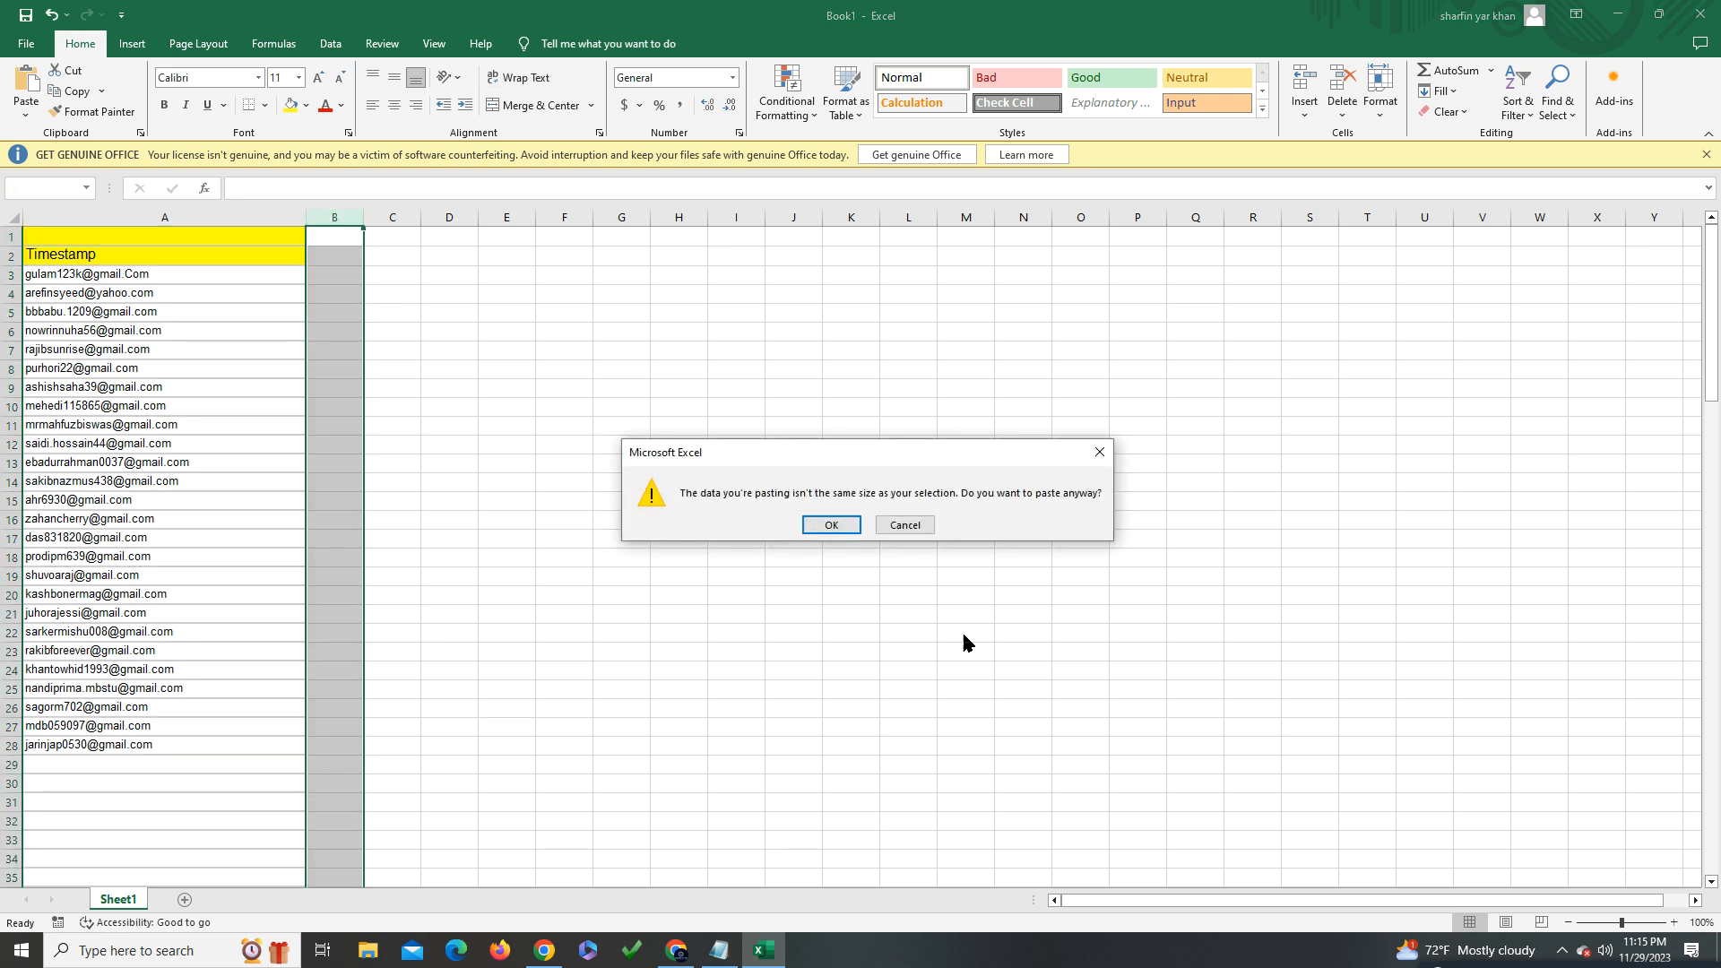
left_click(831, 524)
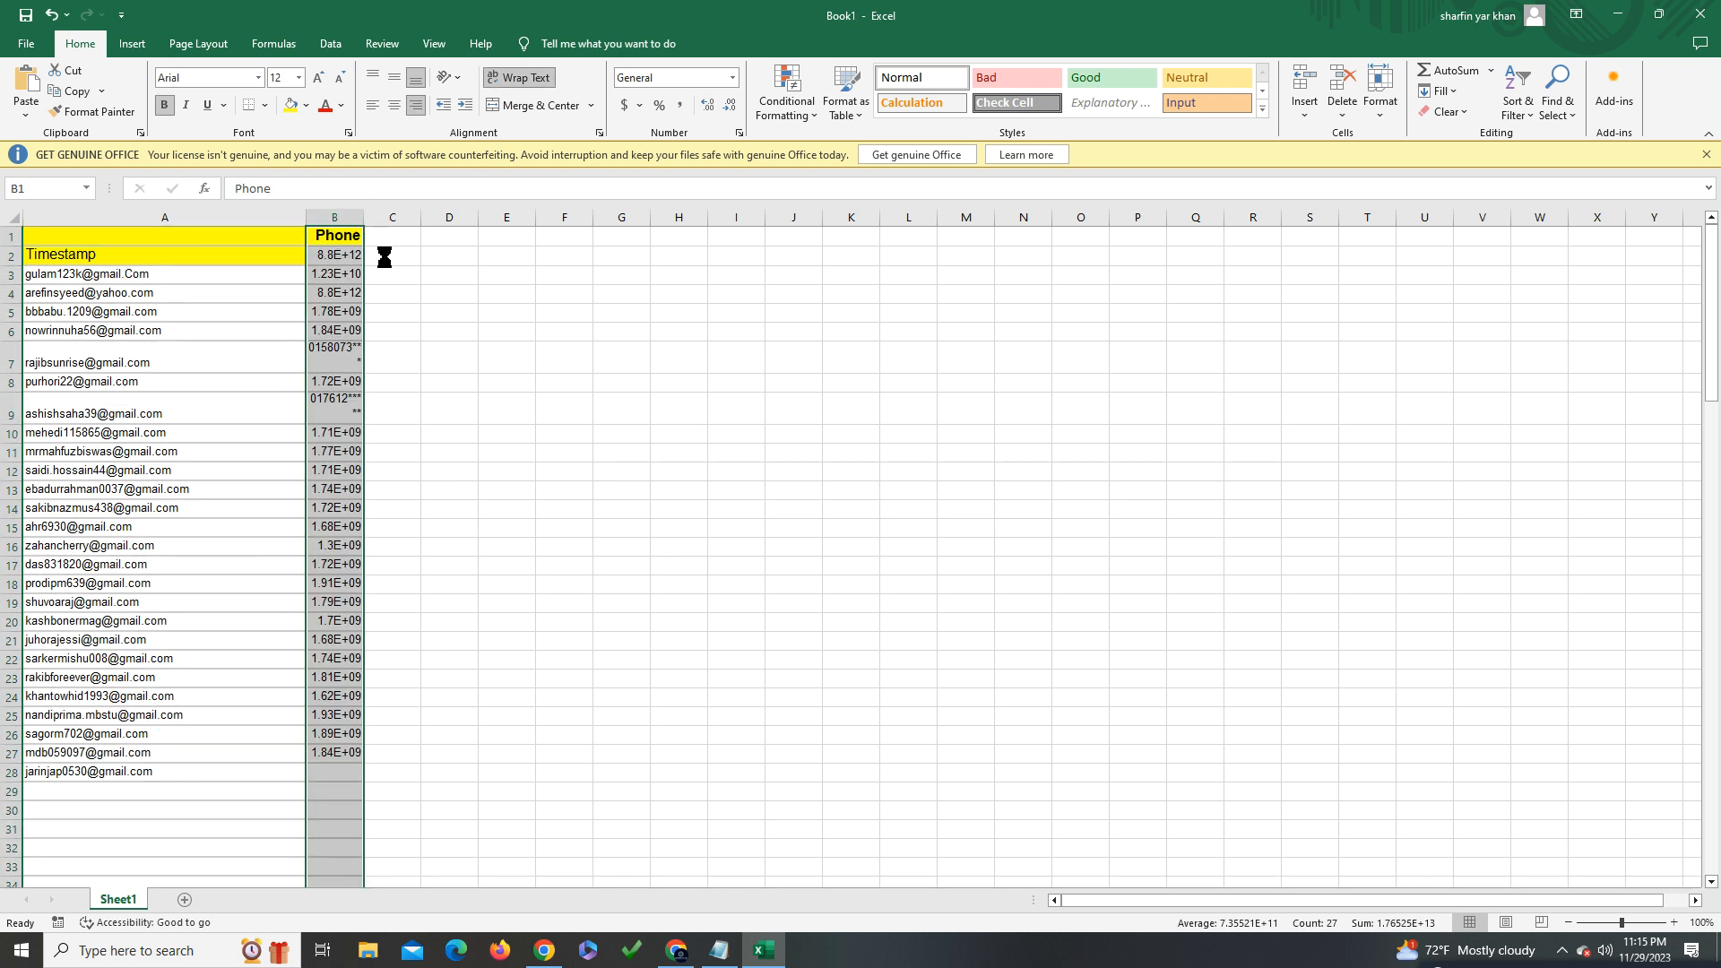
key("ctrl+z")
Widen Excel column B and copy only the Phone heading cell B1 from the response spreadsheet, returning to Excel
left_click_drag(363, 217, 508, 218)
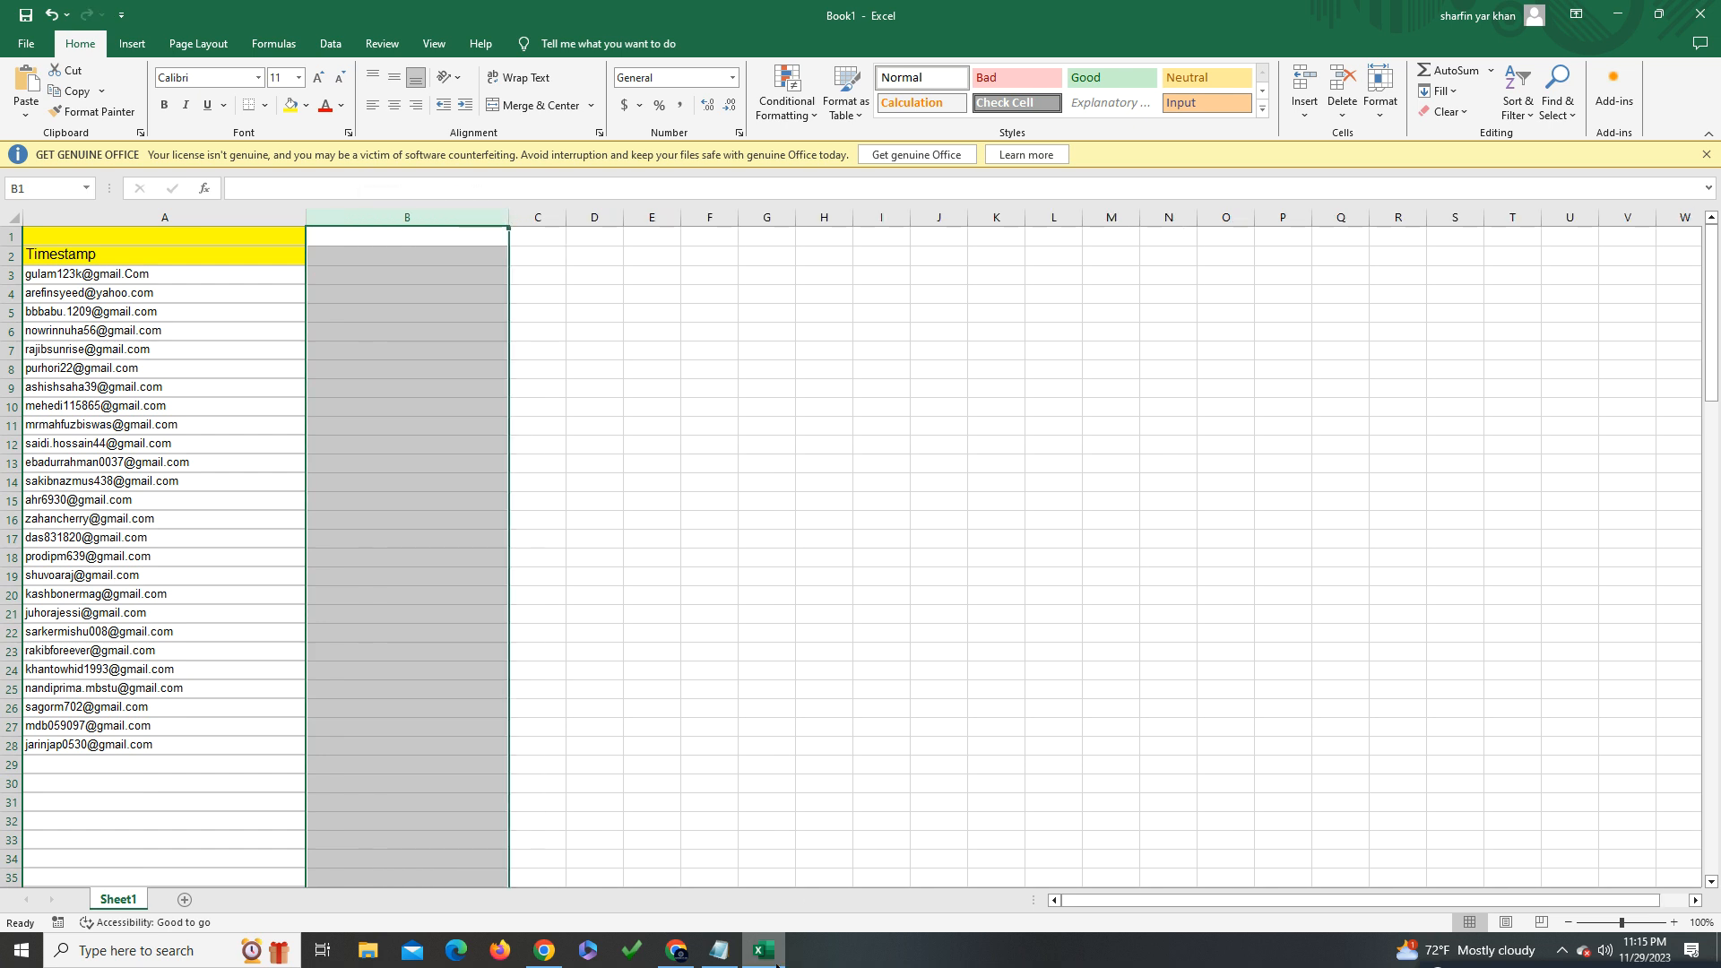
left_click(676, 950)
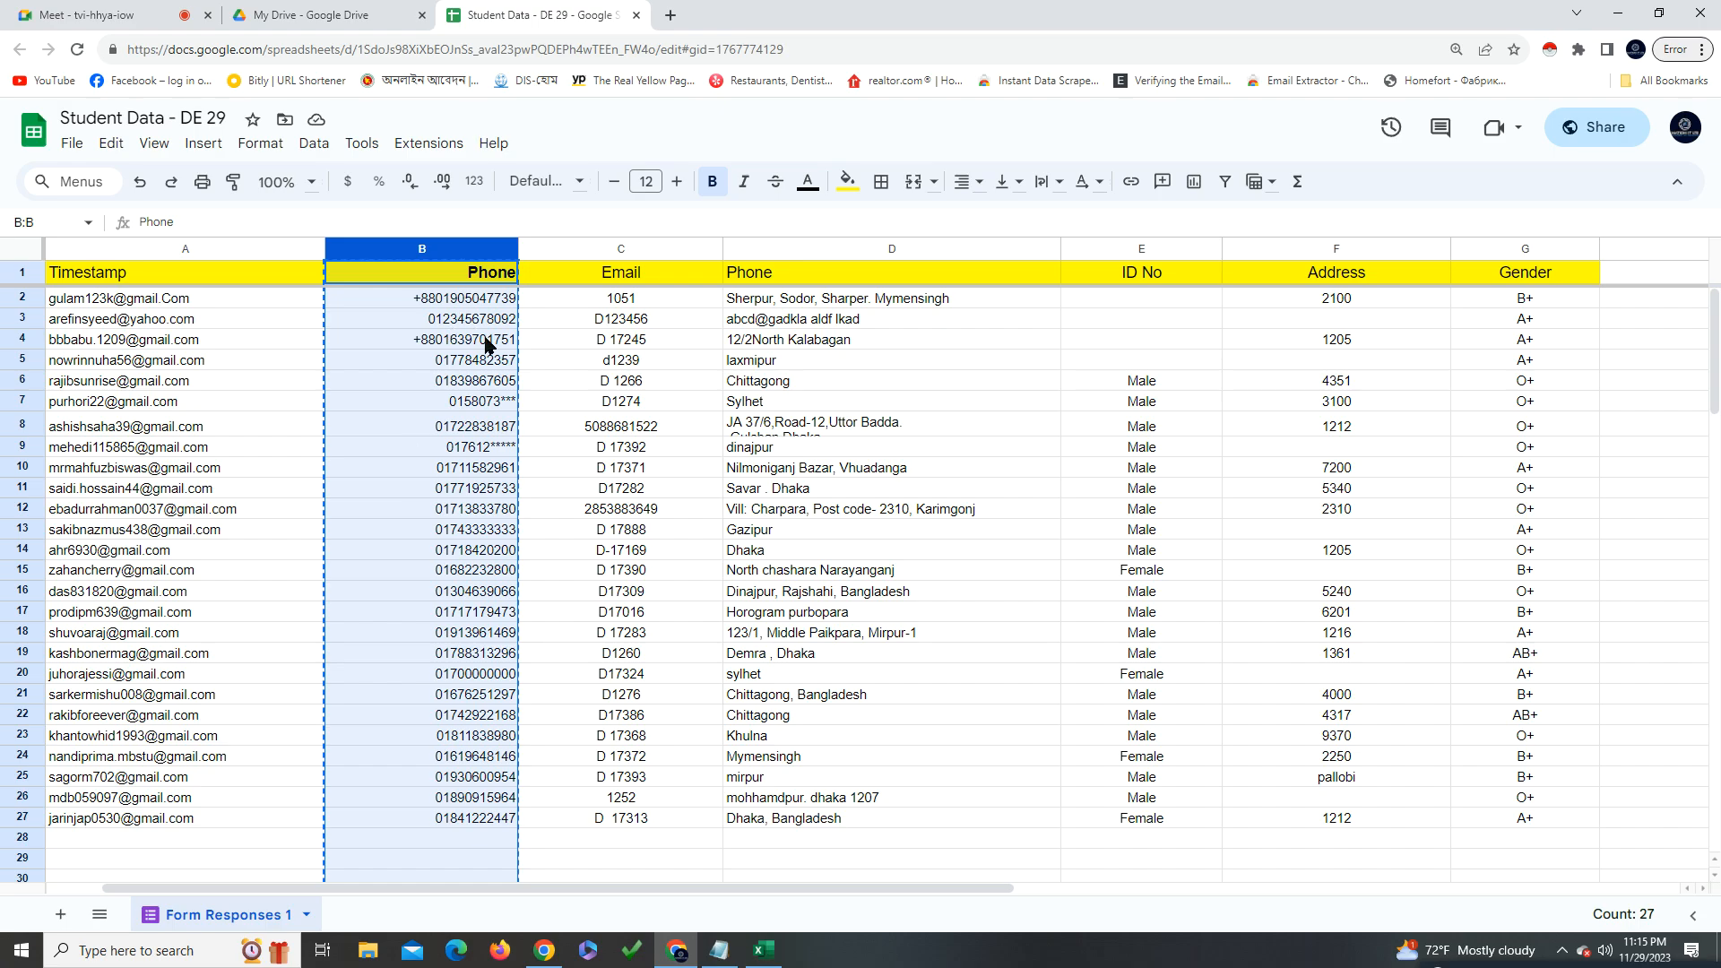
left_click(420, 281)
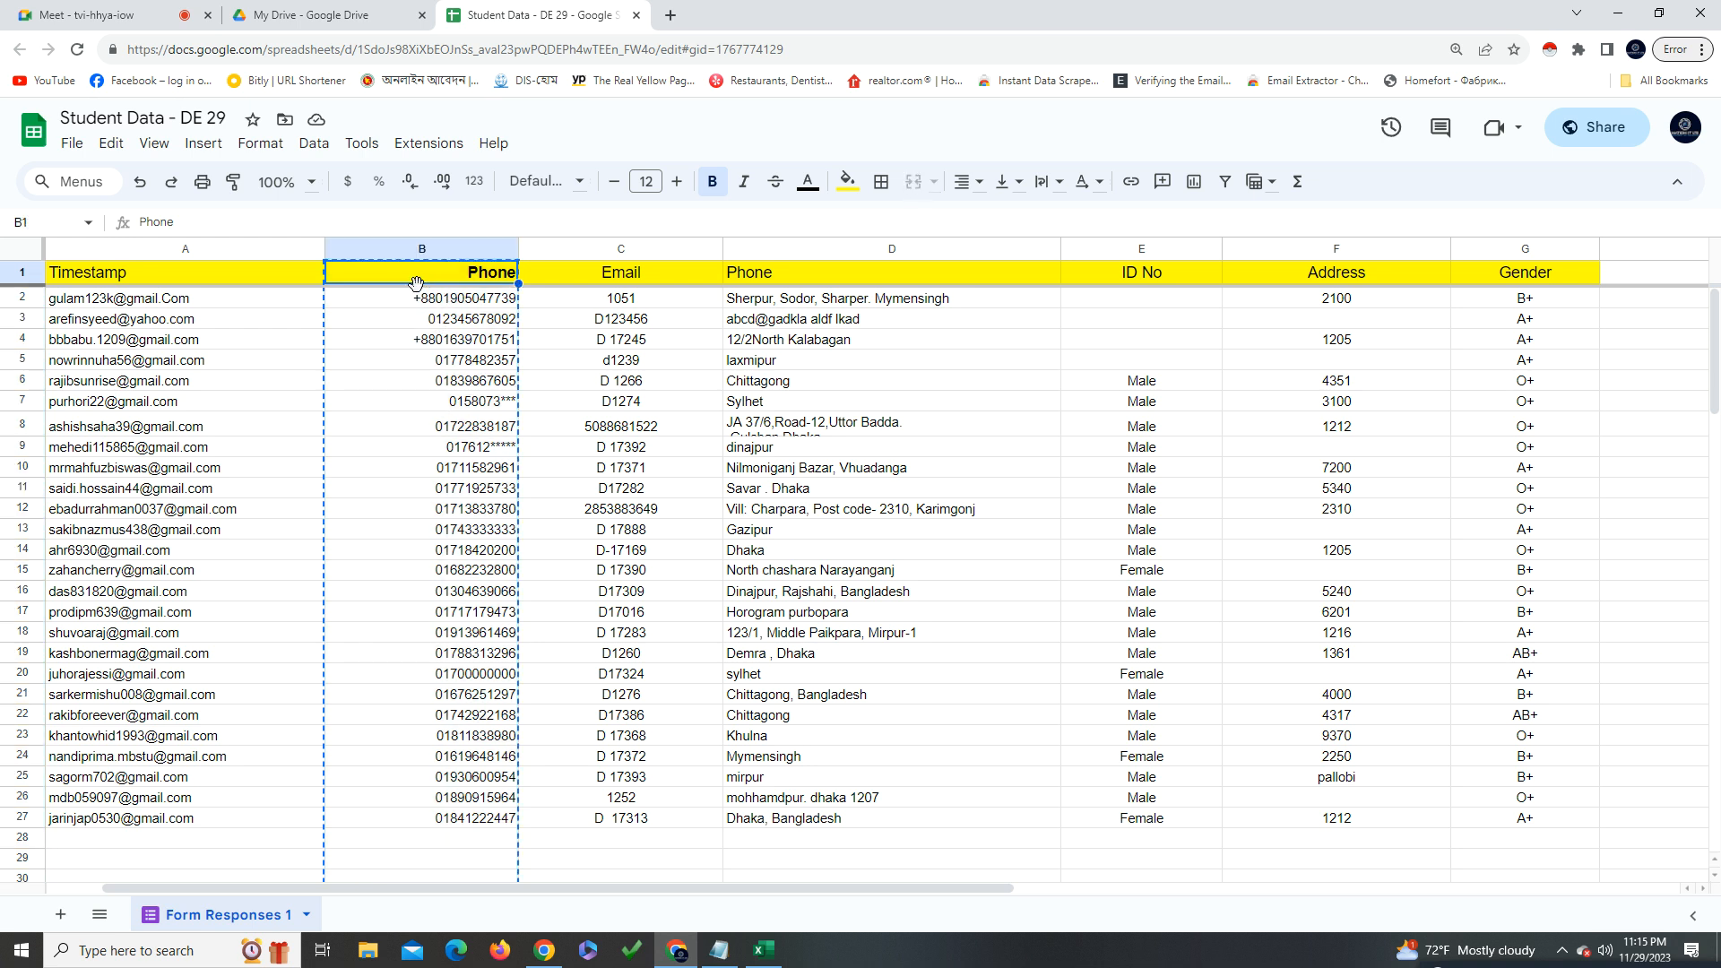
key("ctrl+c")
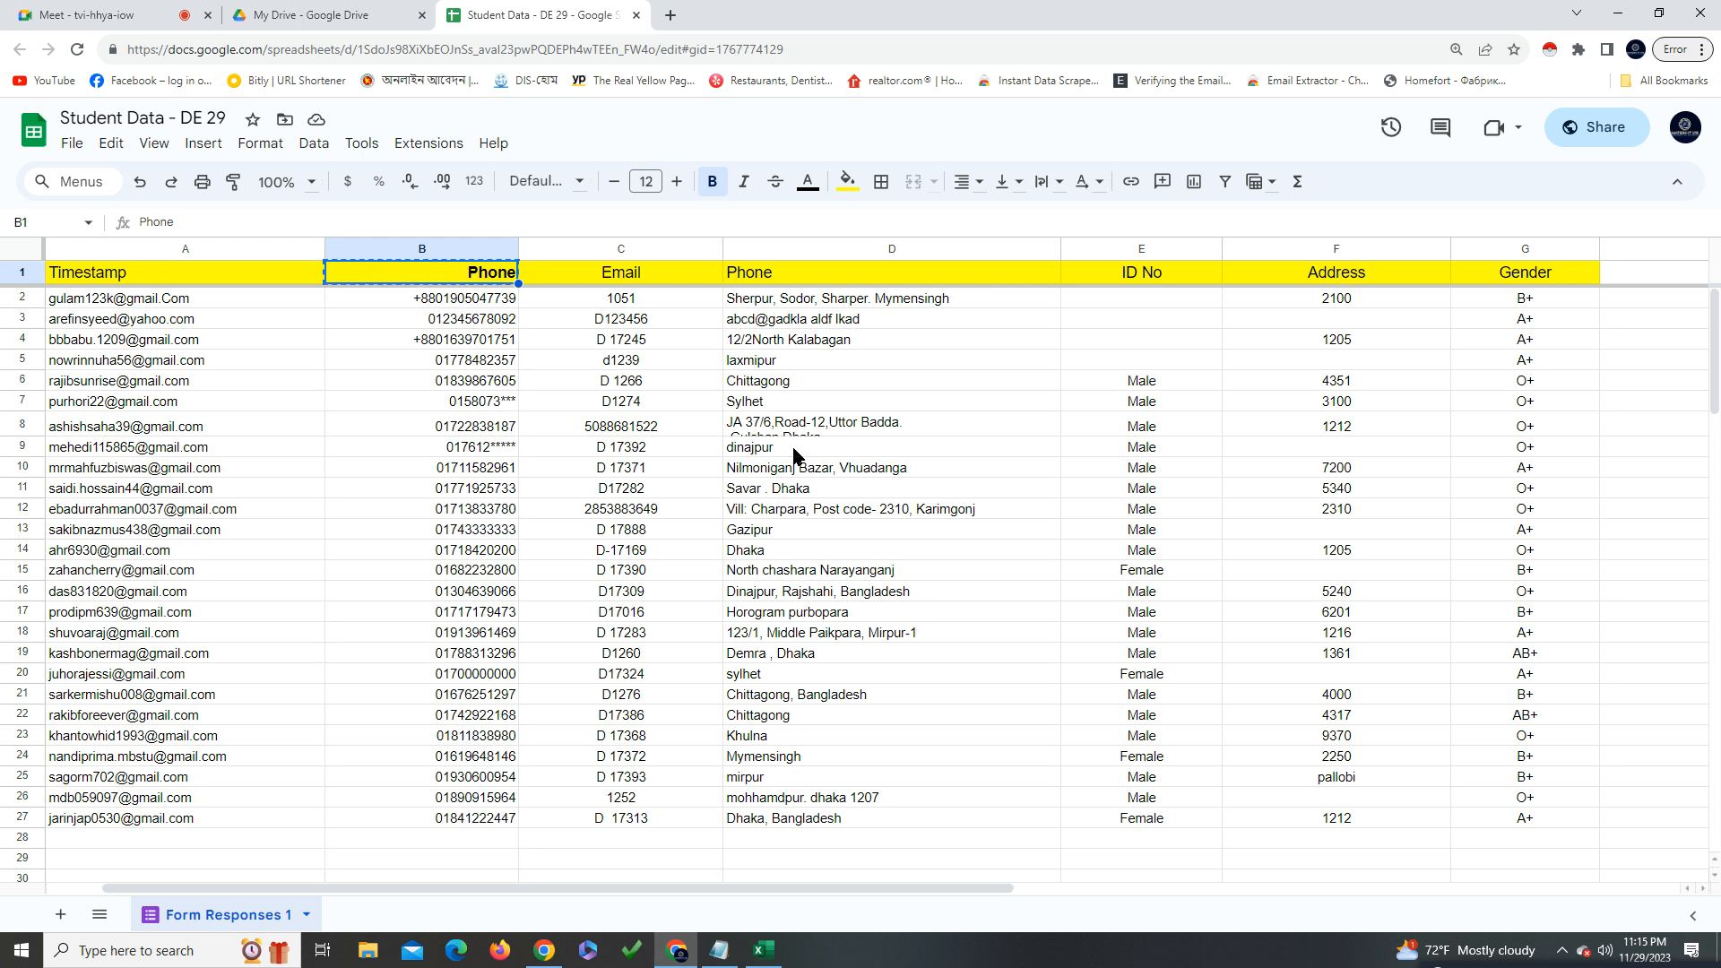
left_click(1611, 23)
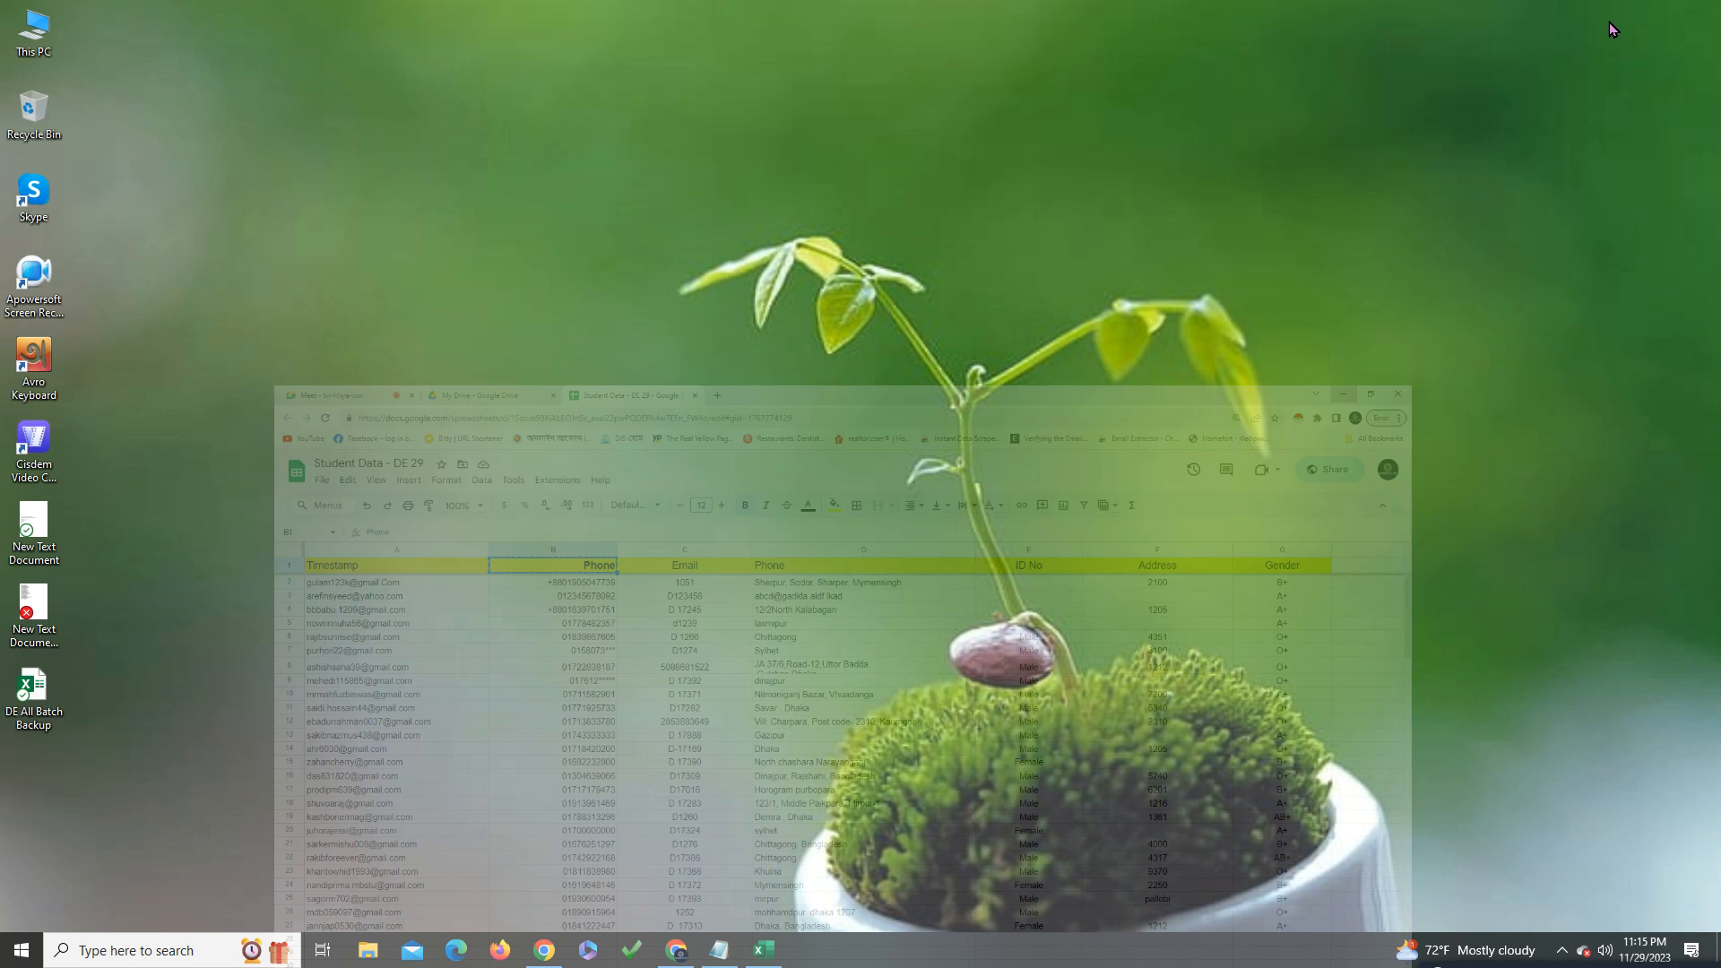
left_click(763, 950)
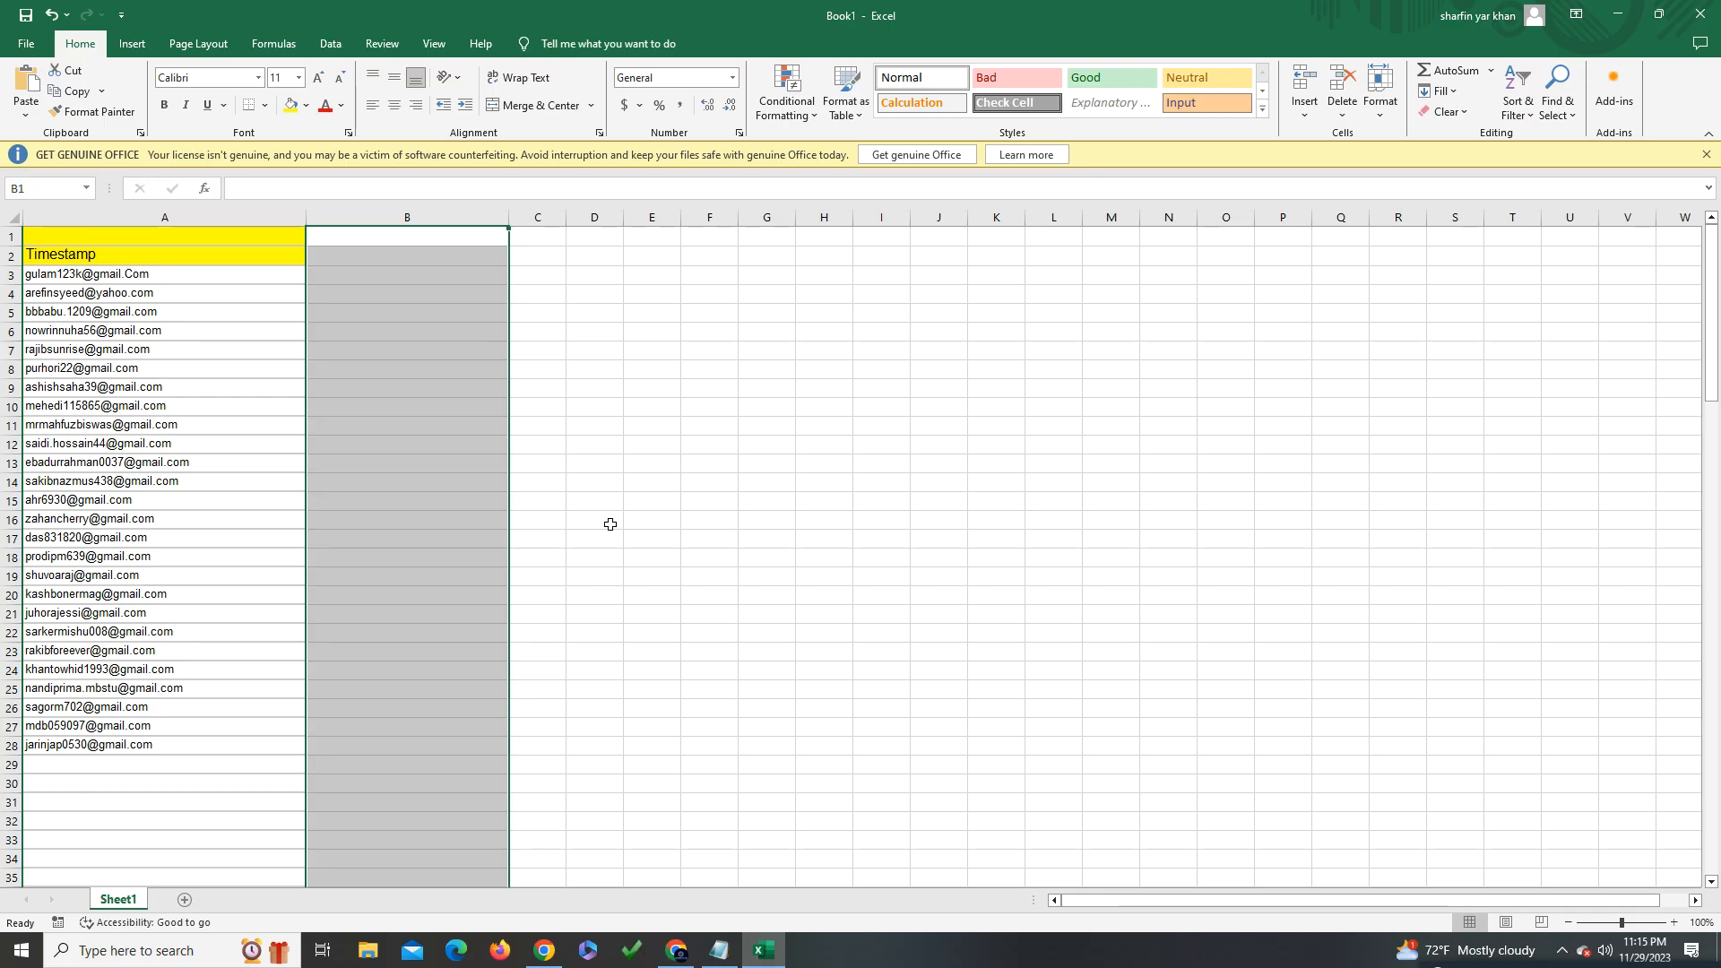
key("ctrl+v")
left_click(903, 525)
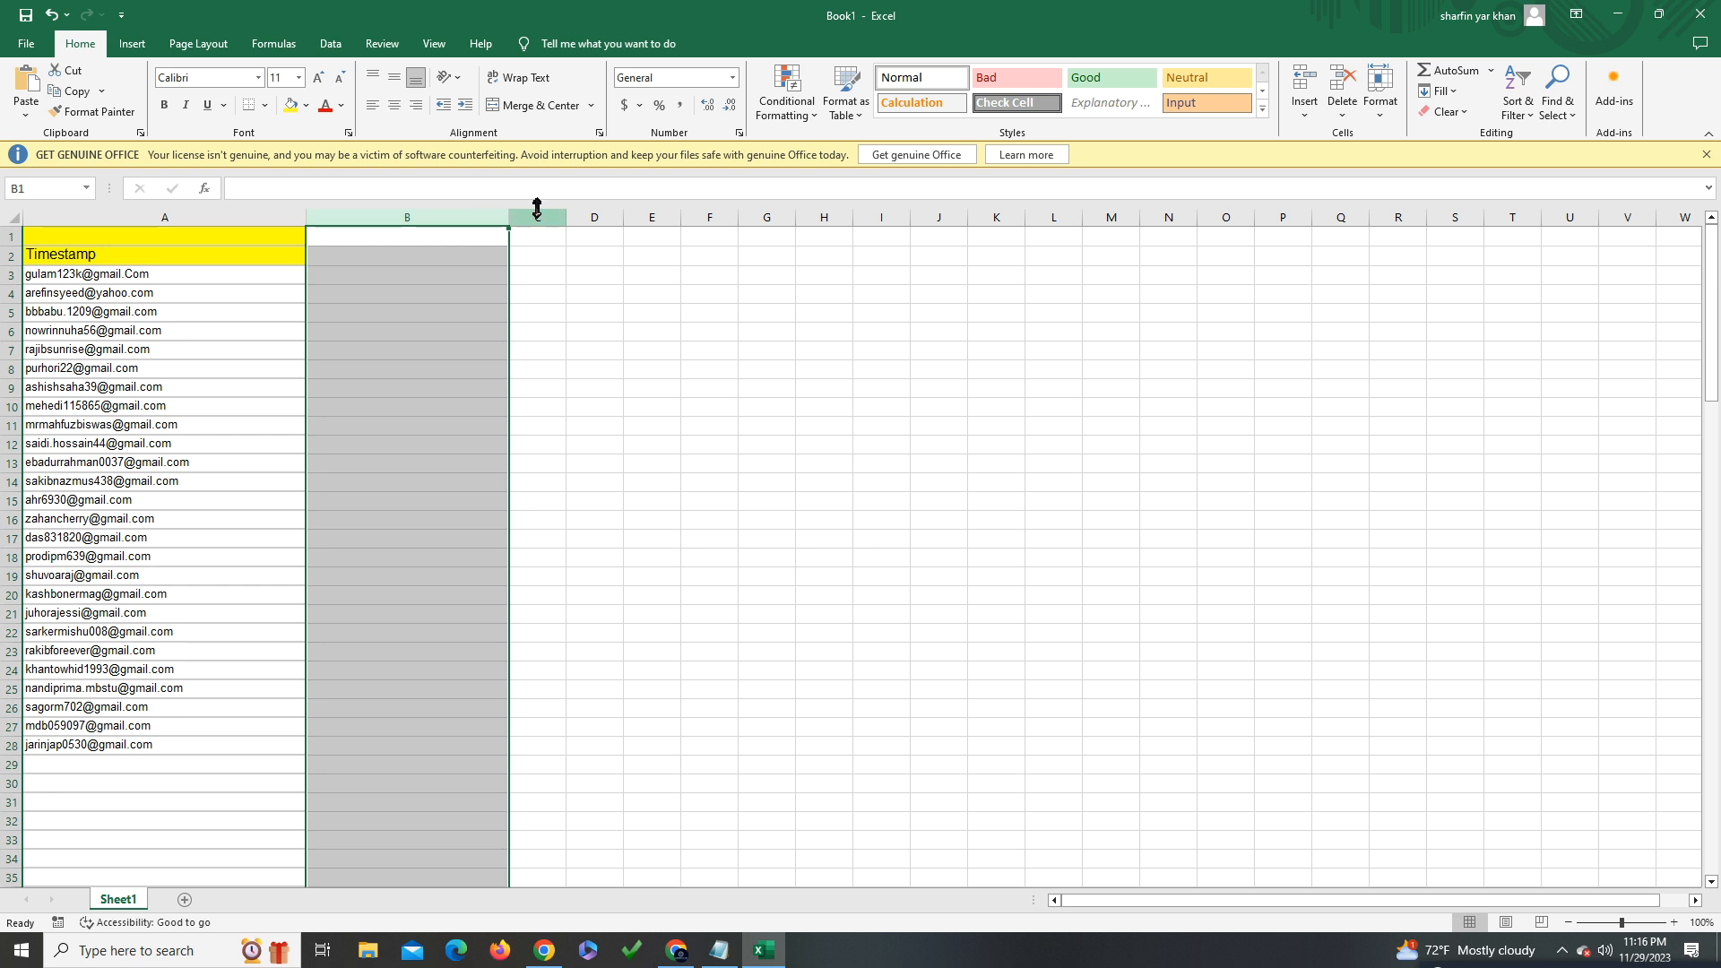
Format column B of the Excel sheet with the custom number format 0
left_click(738, 134)
left_click(1004, 571)
double_click(1118, 497)
left_click(1118, 496)
double_click(1118, 496)
key("BackSpace")
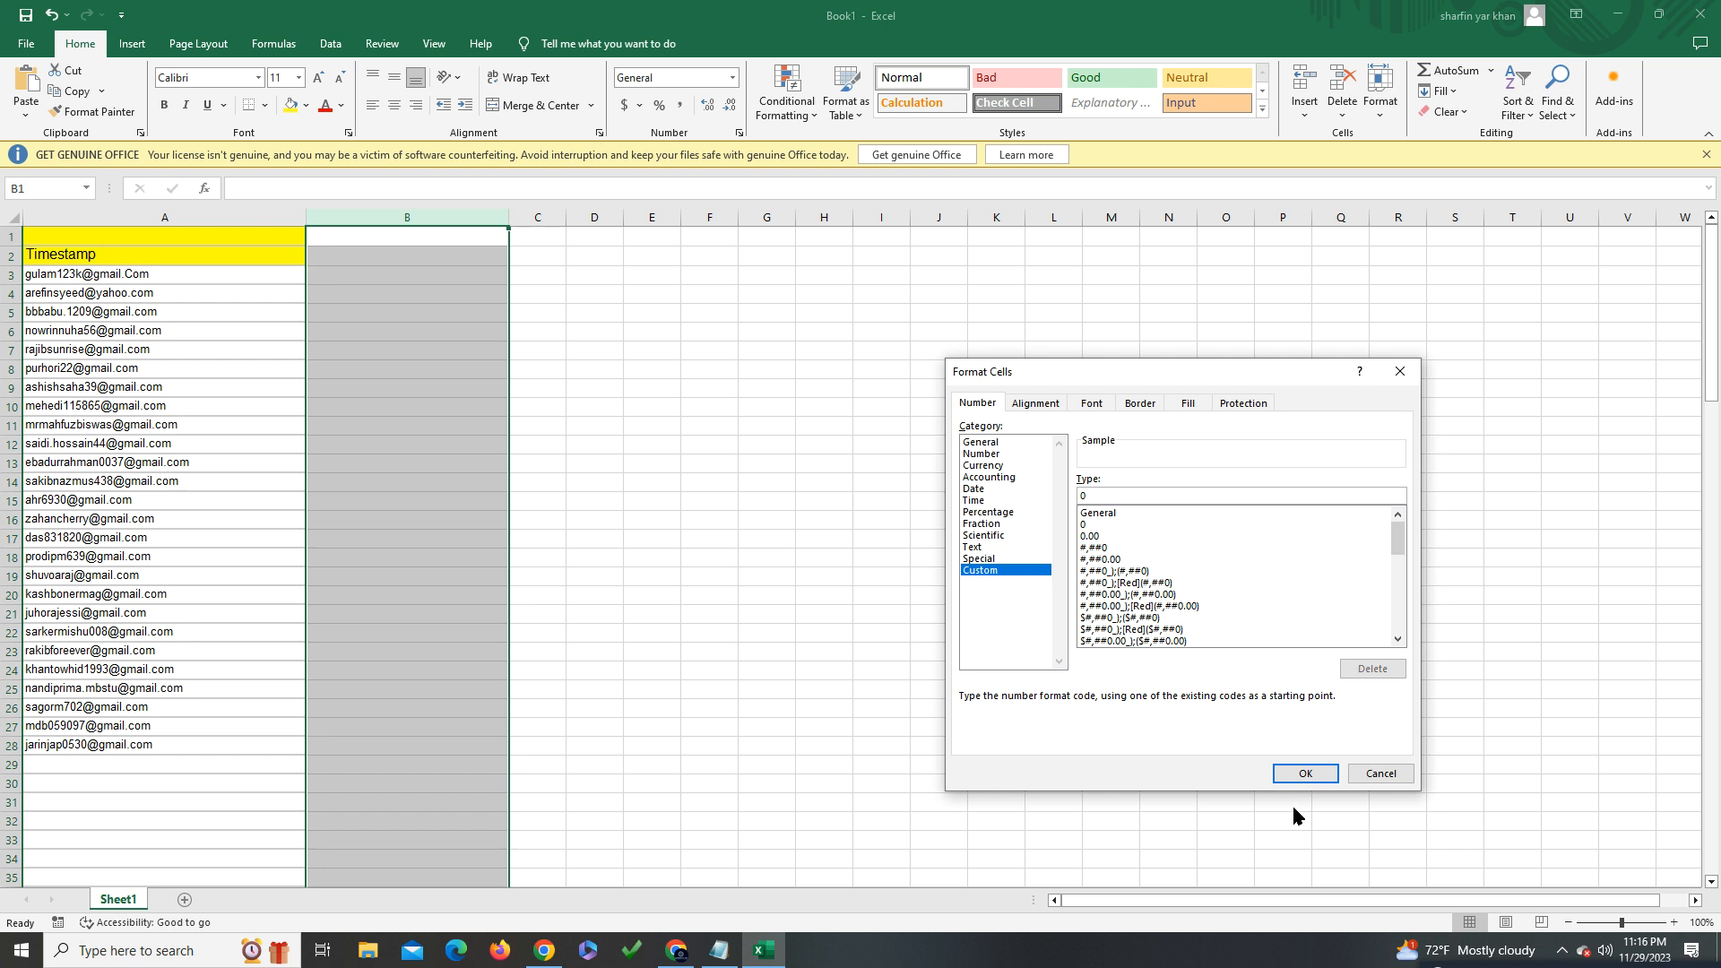
left_click(1305, 772)
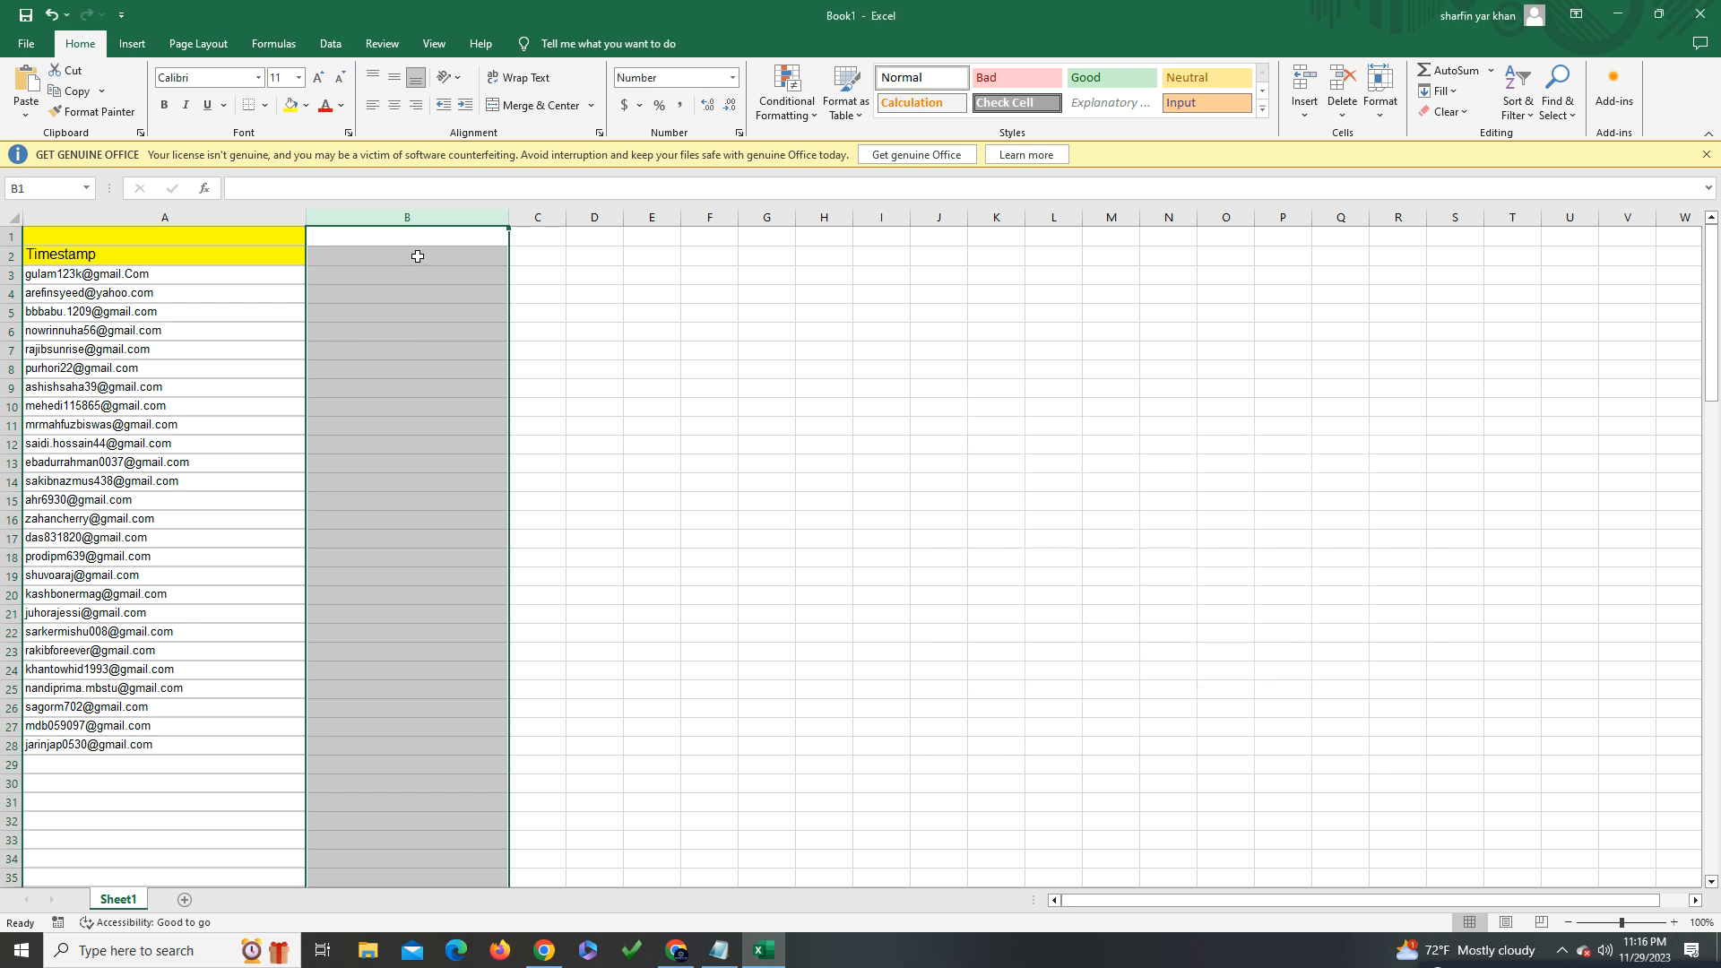
Paste the copied Phone heading into Excel column B, accepting the size mismatch
key("ctrl+v")
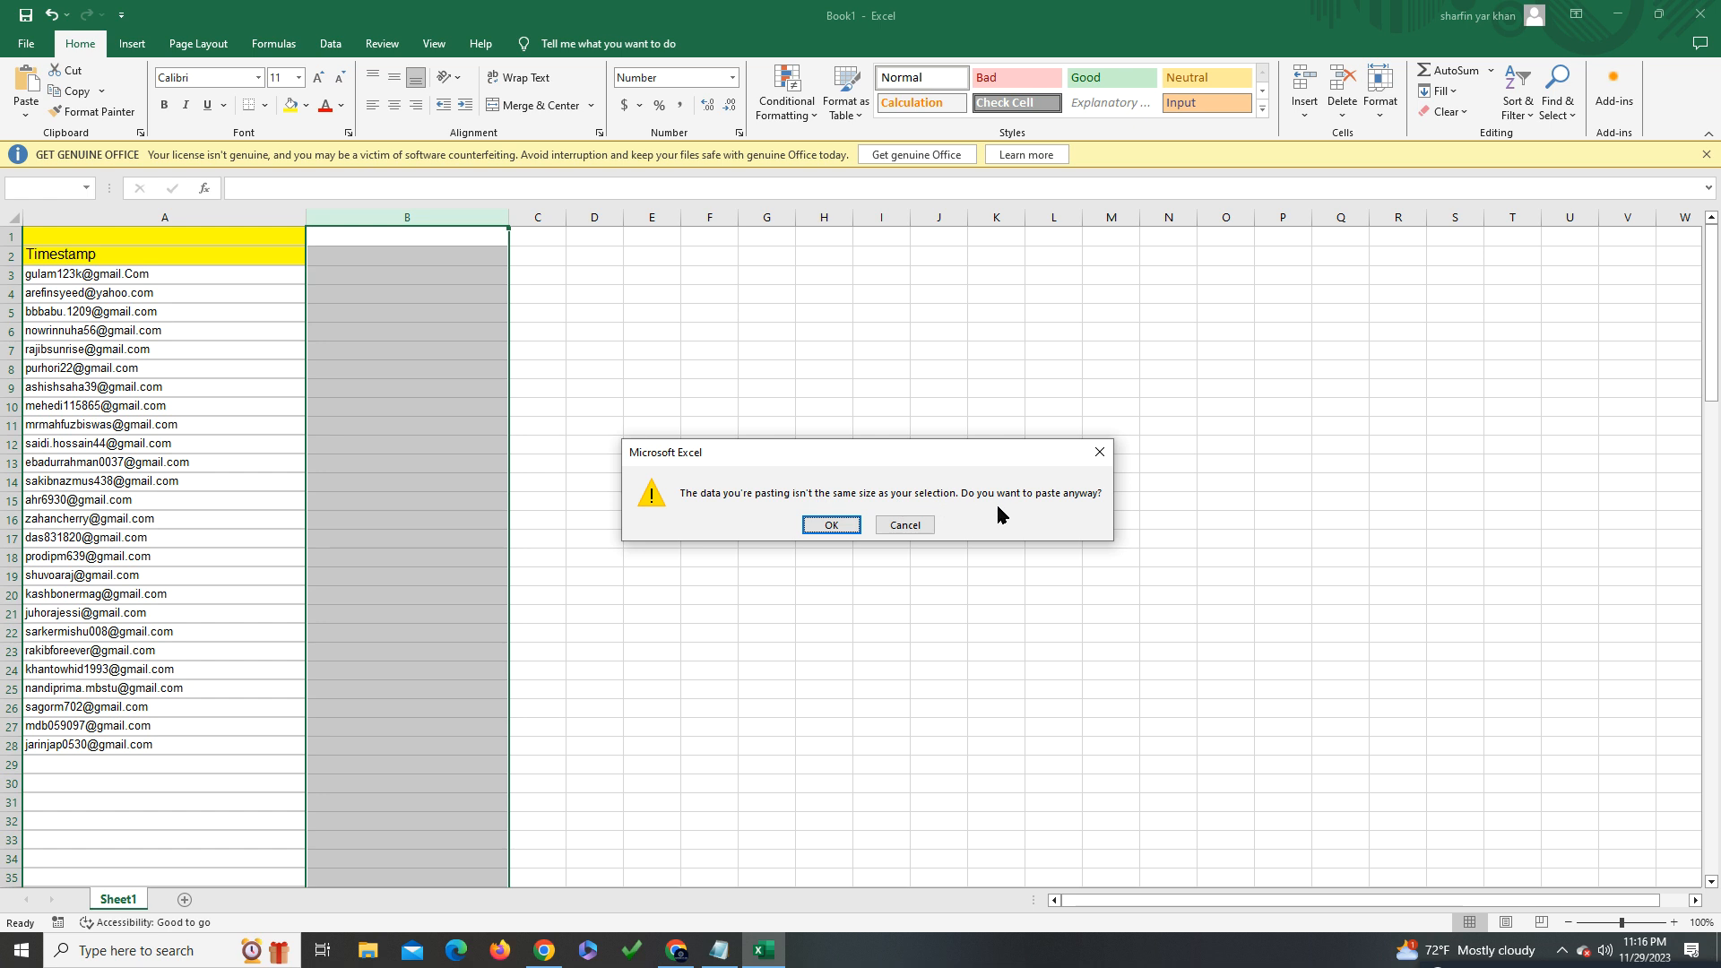
left_click(822, 525)
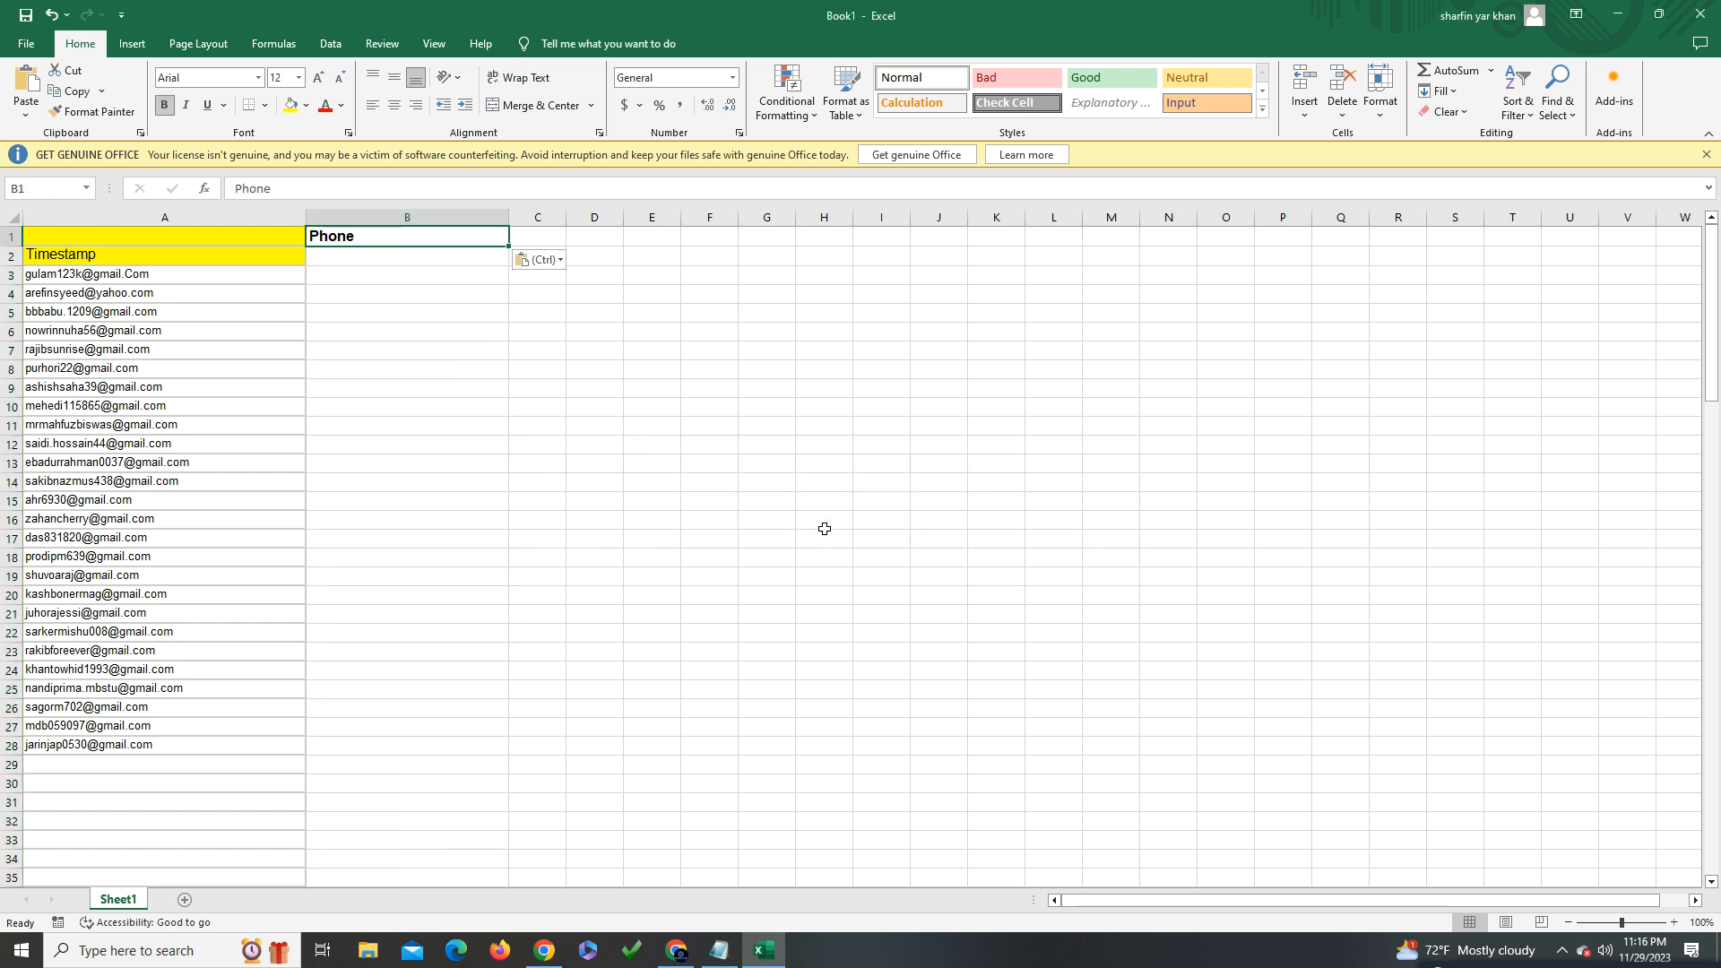
left_click(762, 949)
left_click(762, 952)
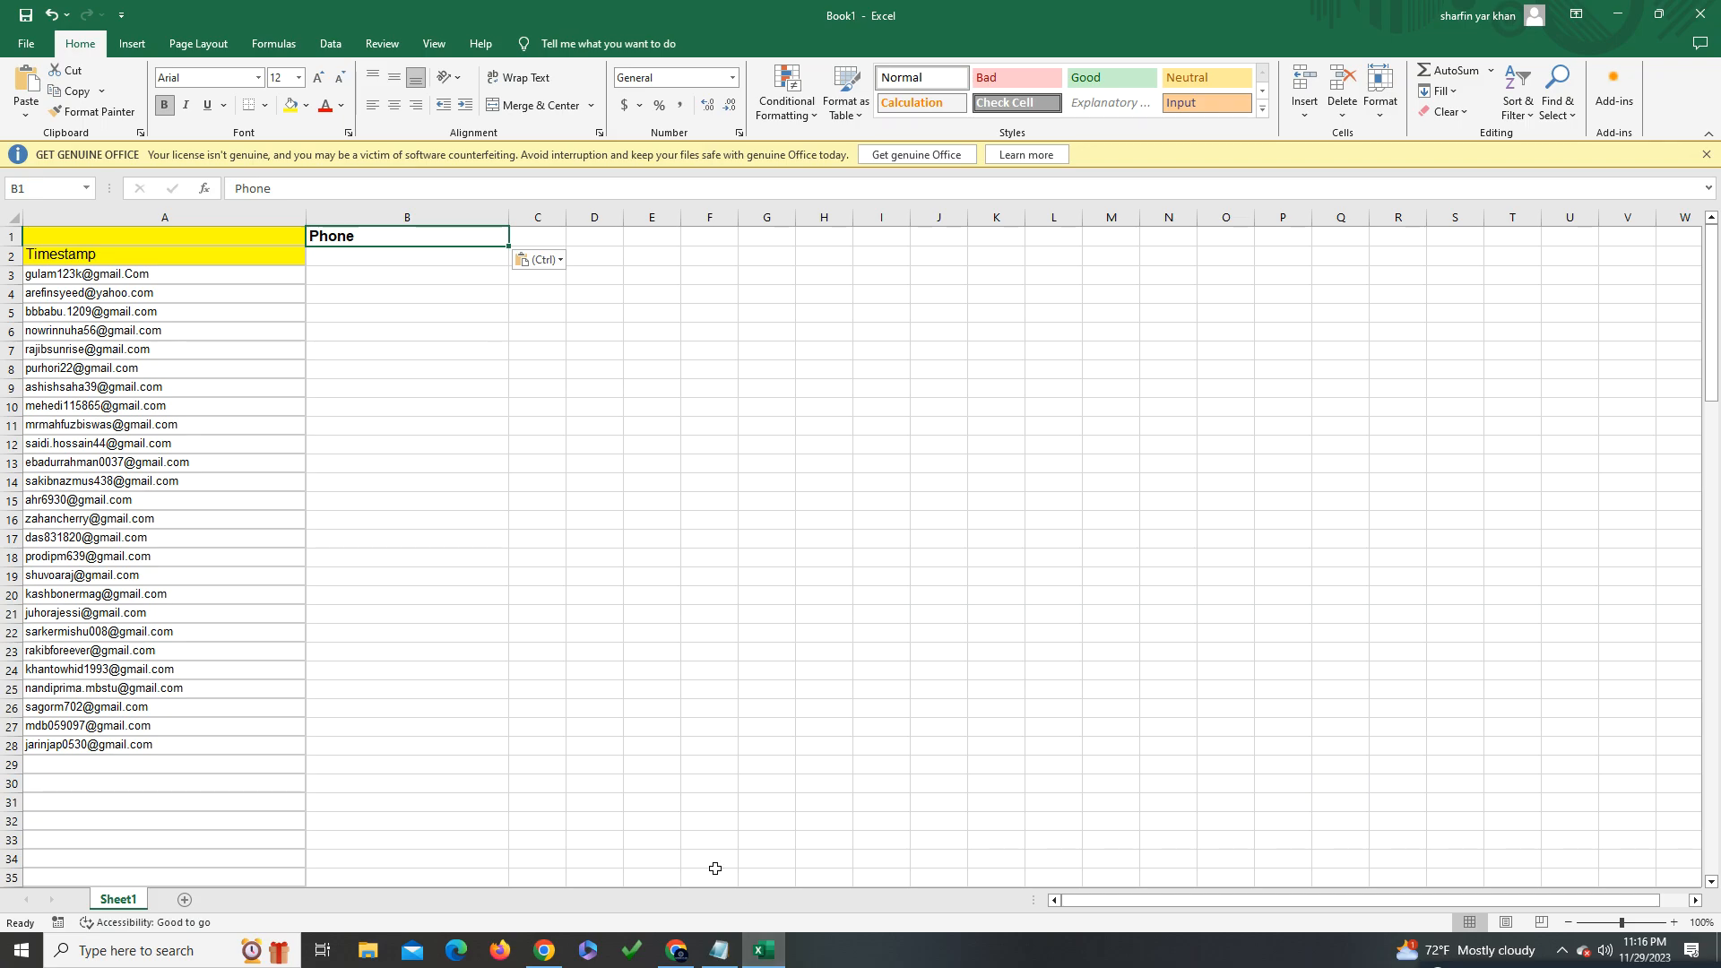
left_click(757, 945)
Copy the phone numbers in B2:B27 of the response spreadsheet and paste them into Excel starting at cell B2
left_click(695, 935)
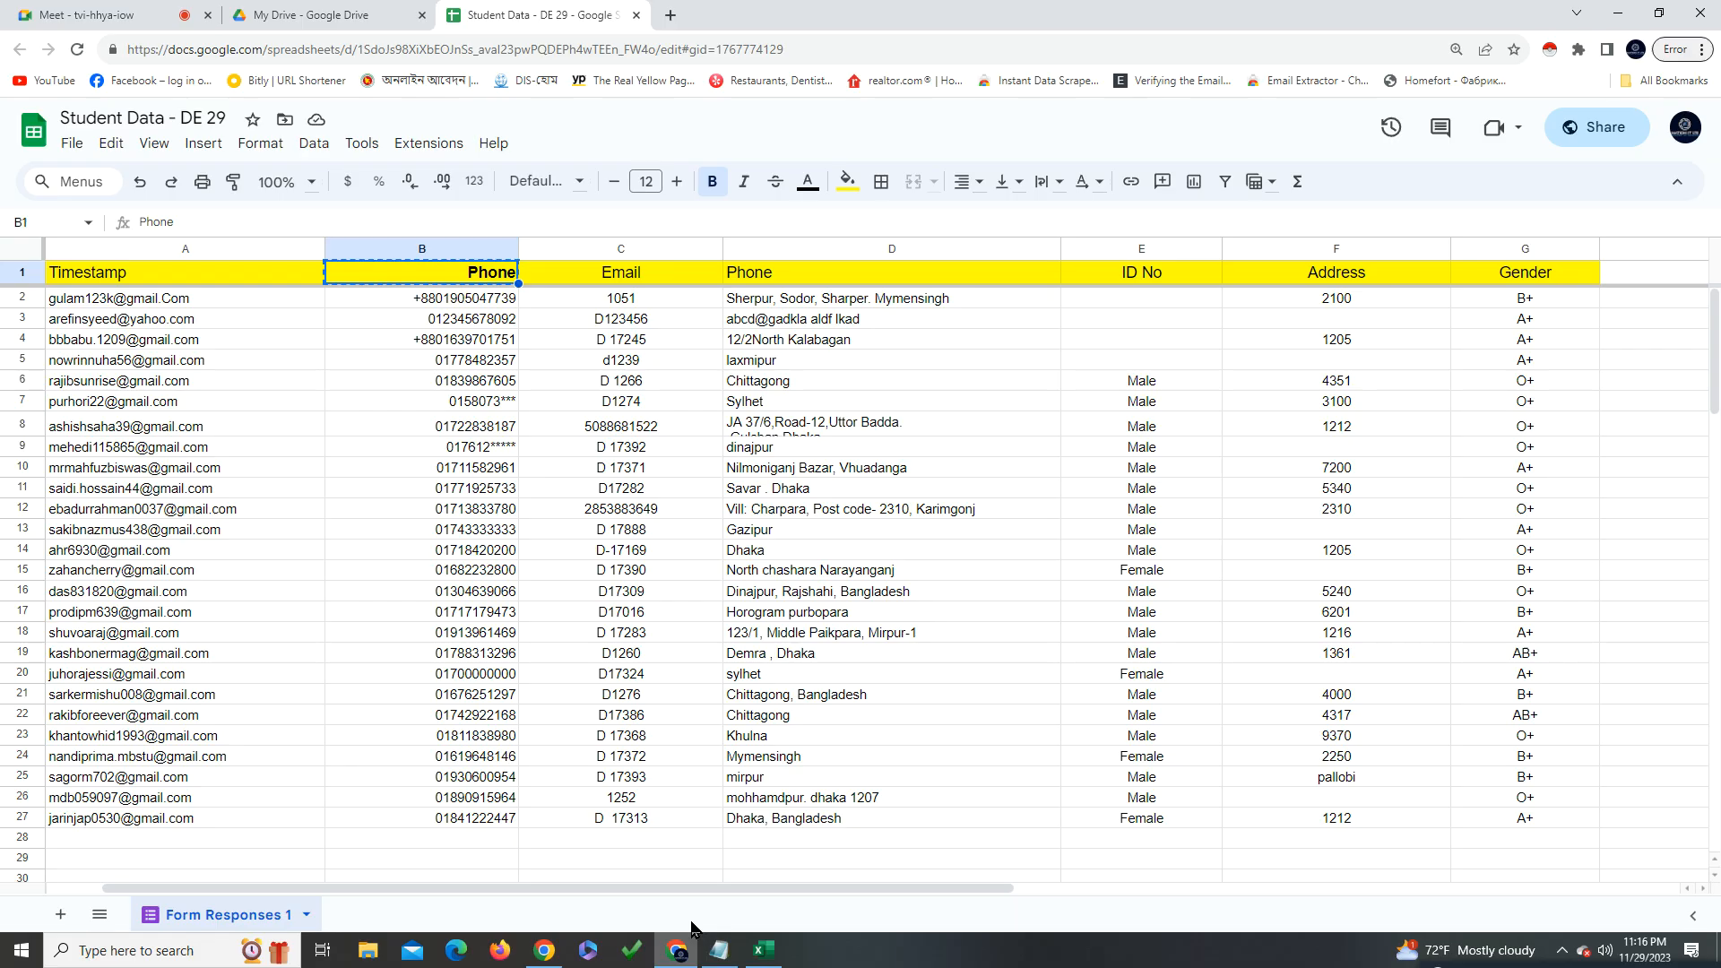
left_click_drag(448, 305, 475, 823)
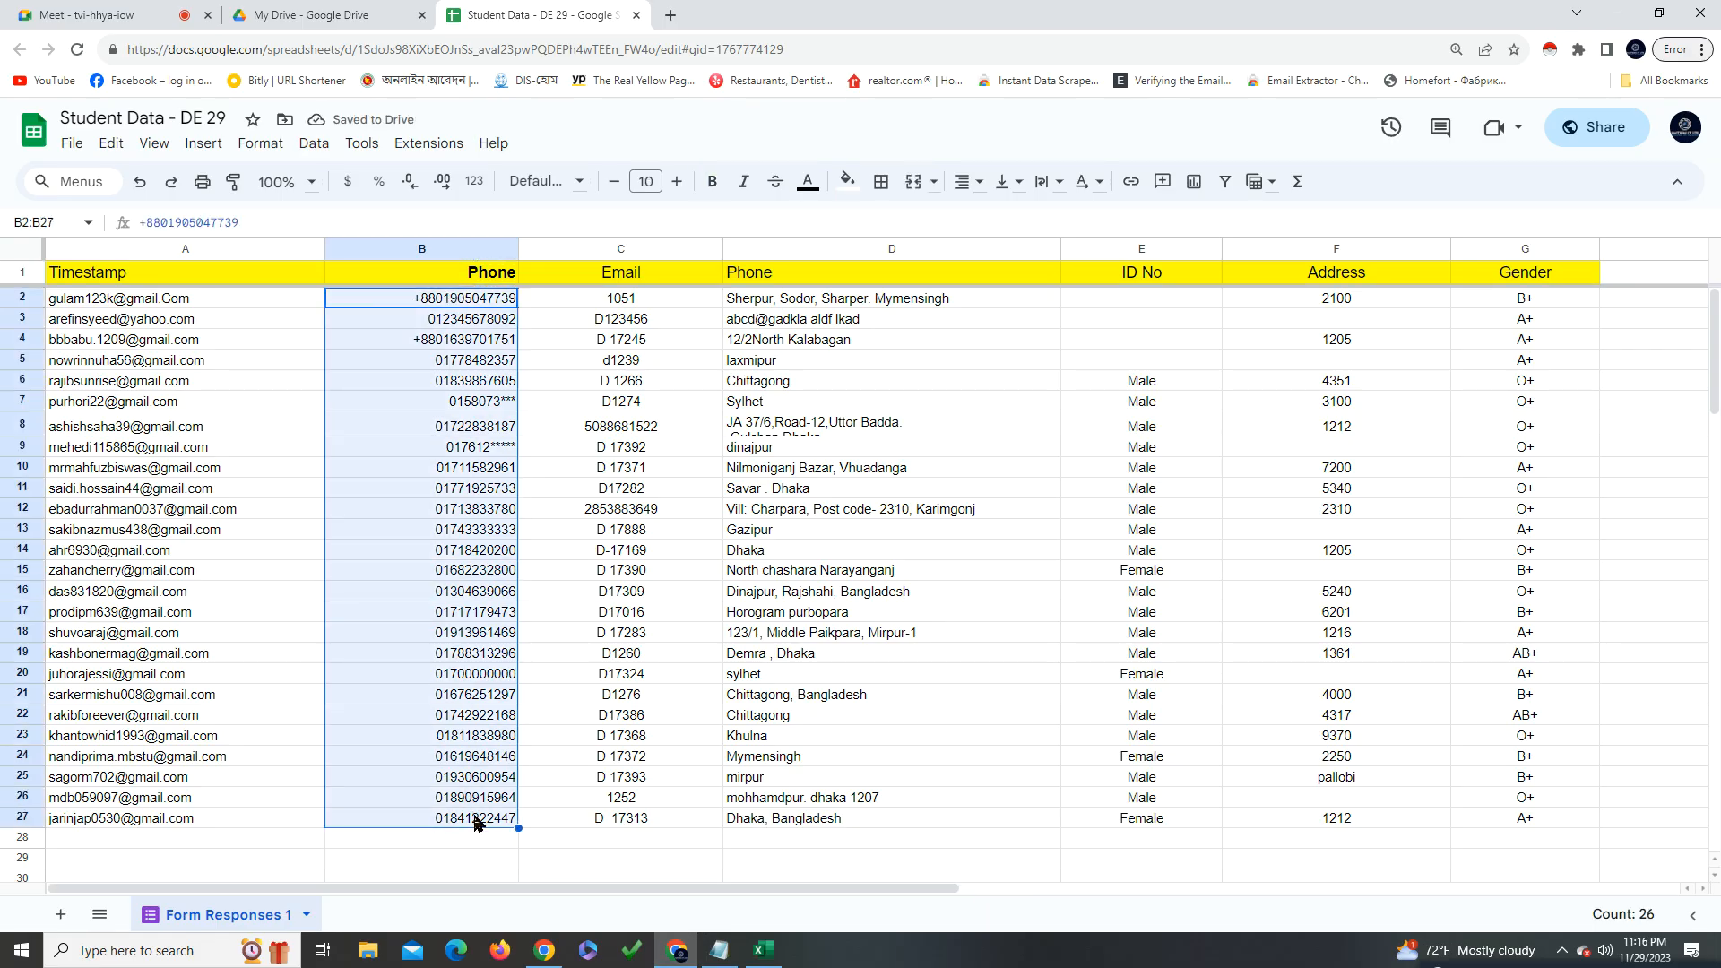
left_click(763, 949)
left_click(390, 271)
left_click(388, 259)
key("ctrl+v")
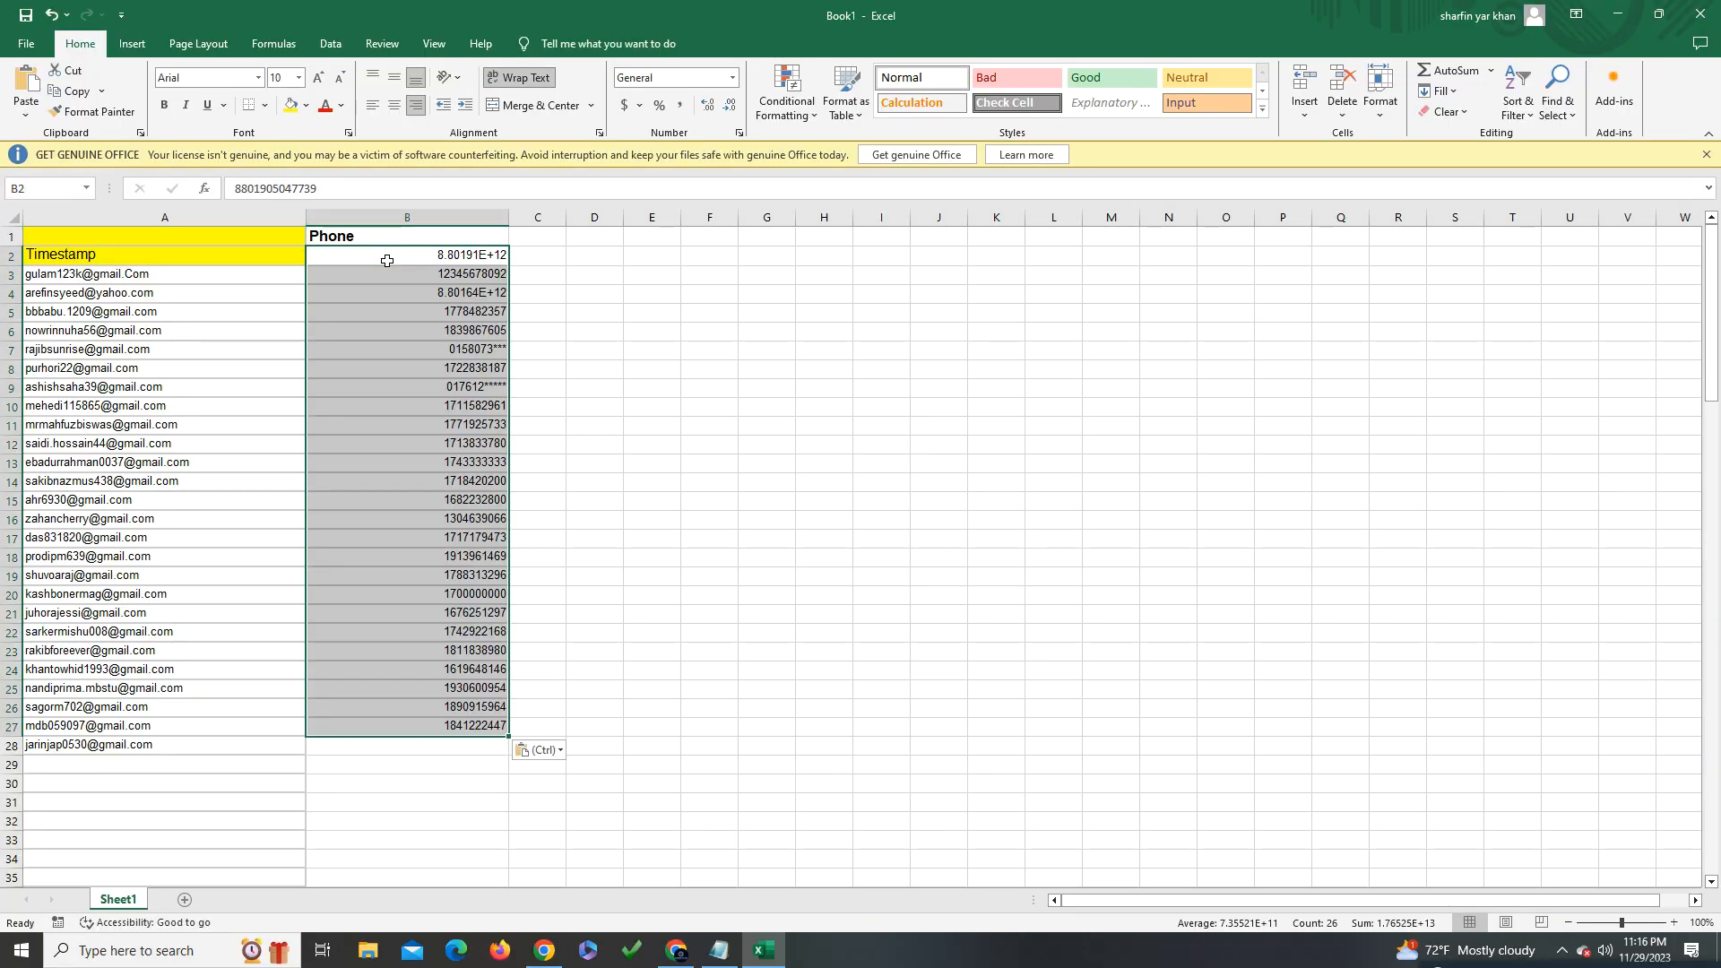
left_click(757, 667)
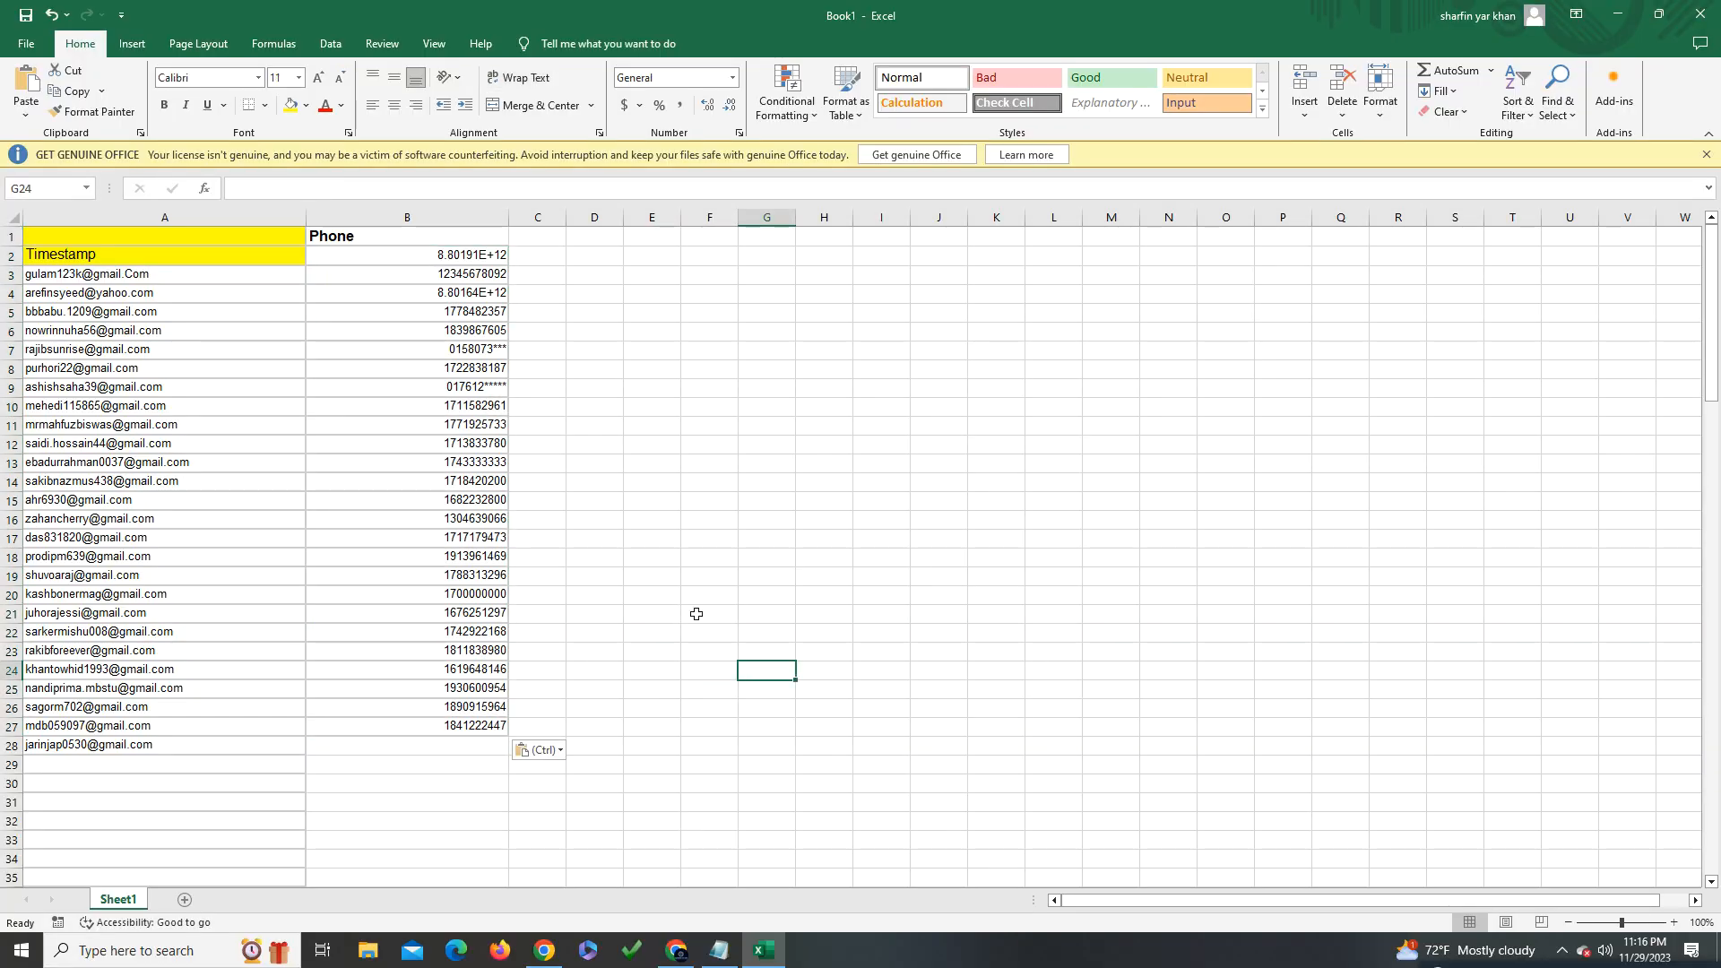
left_click(434, 255)
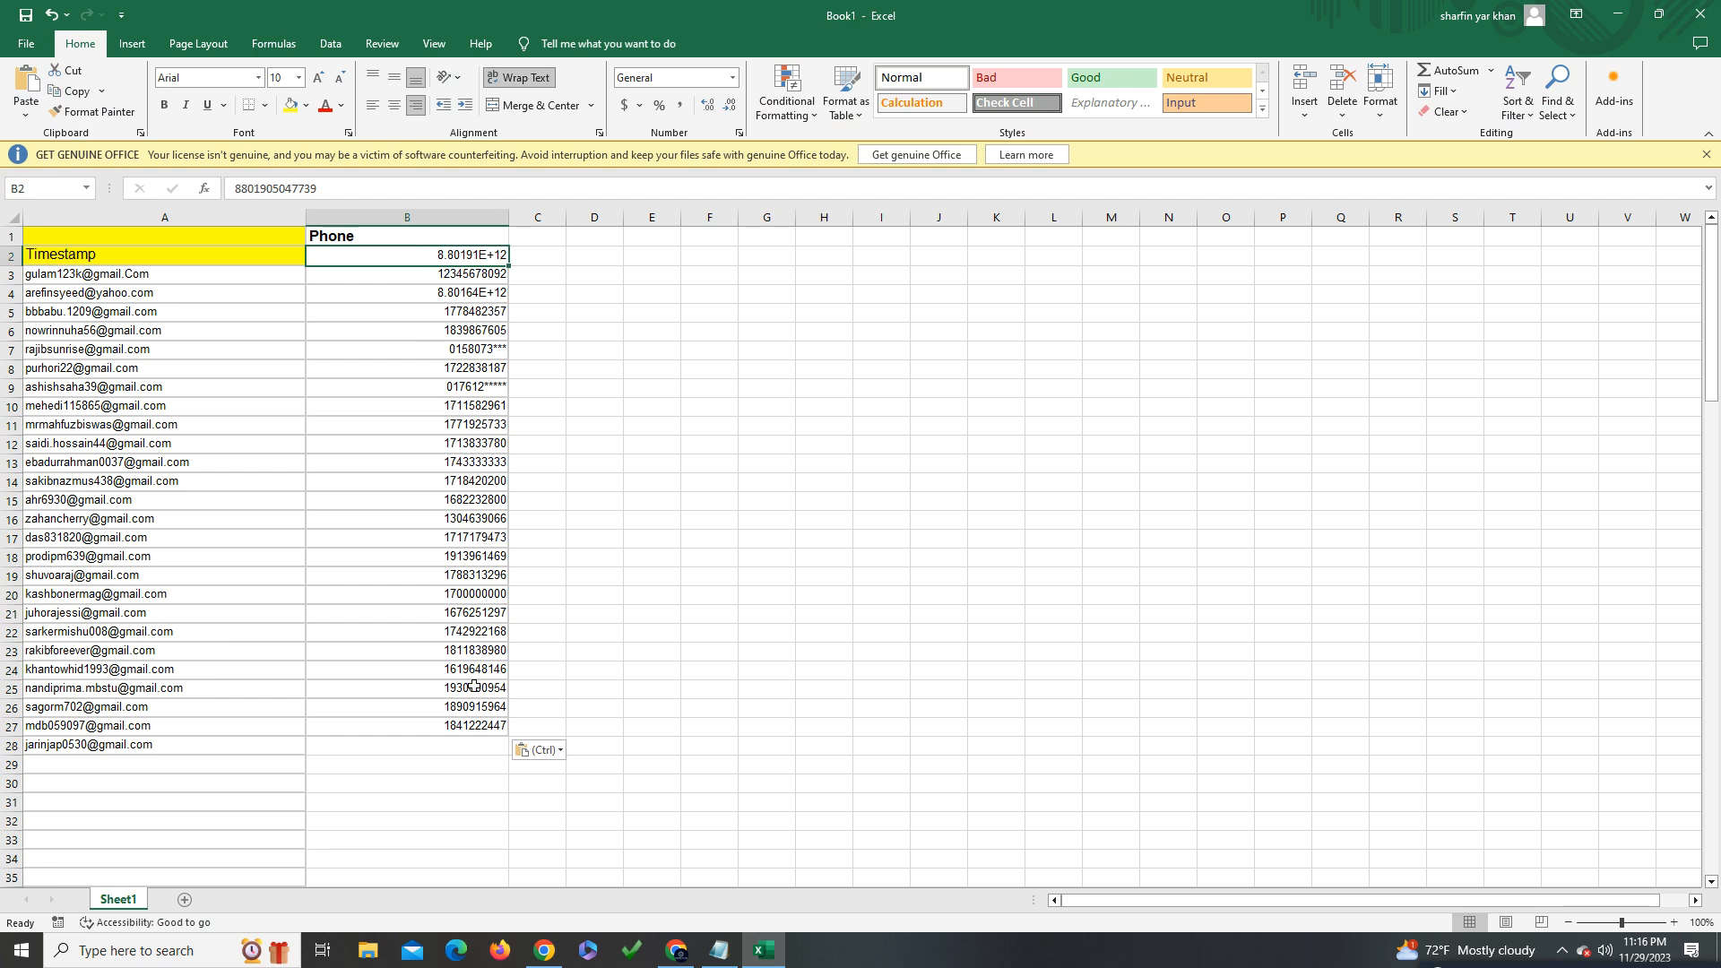
left_click_drag(401, 258, 472, 722)
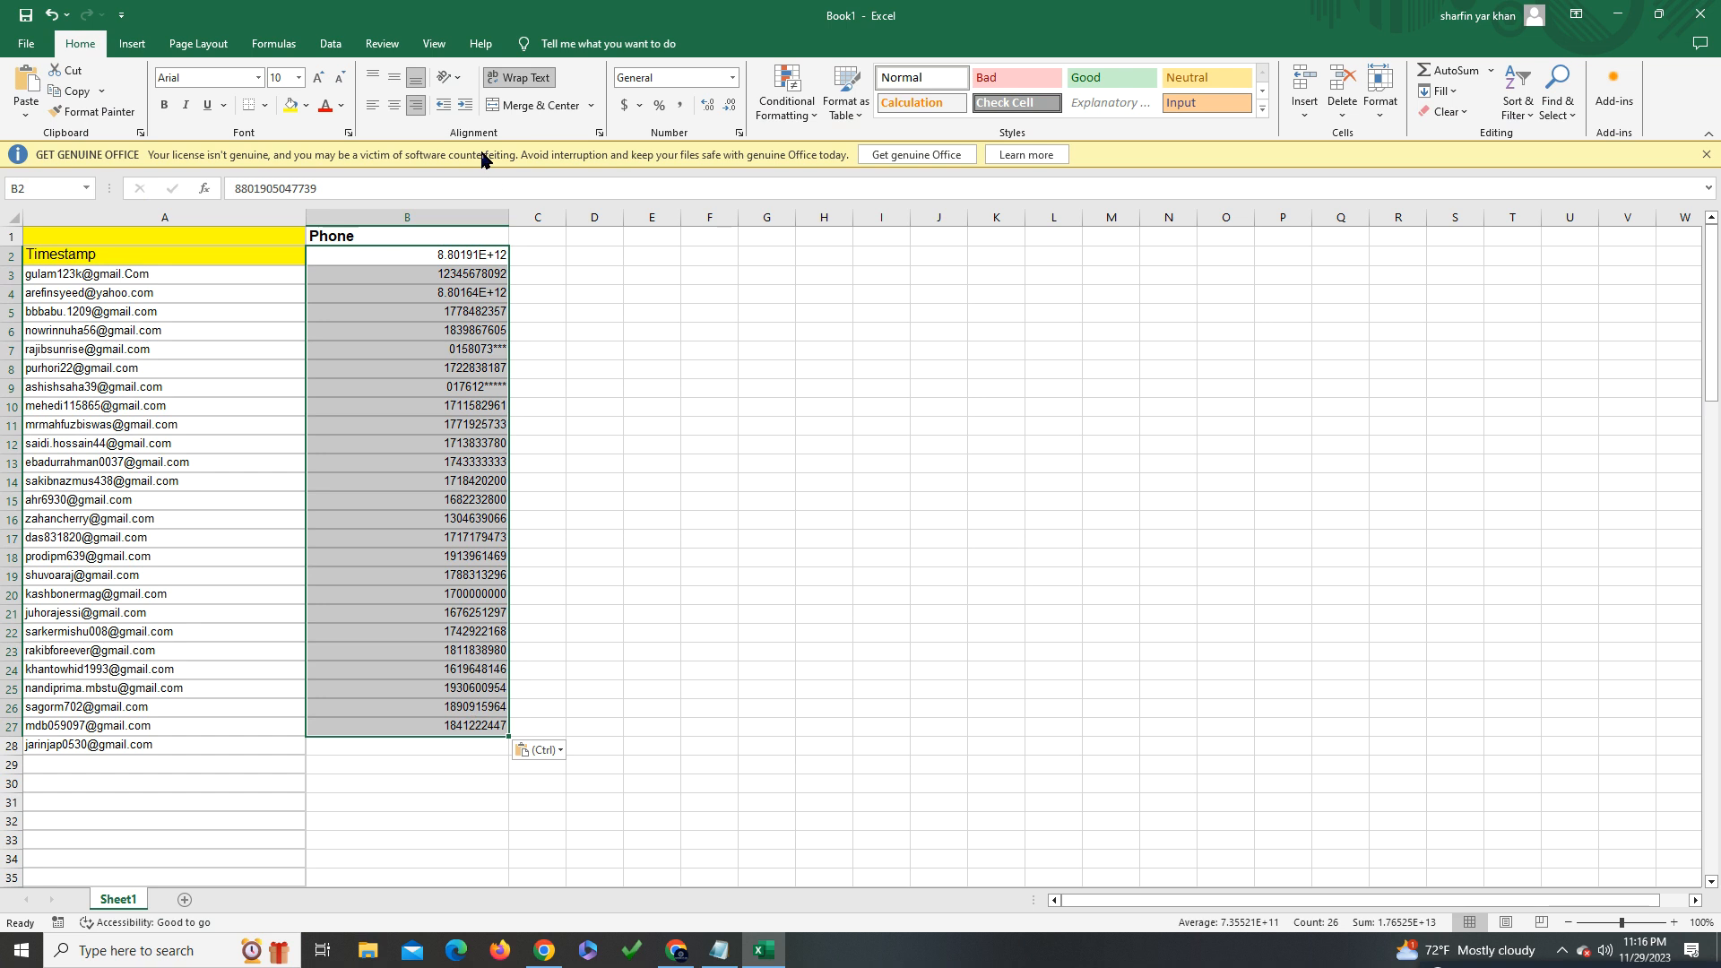
key("ctrl+1")
left_click(981, 570)
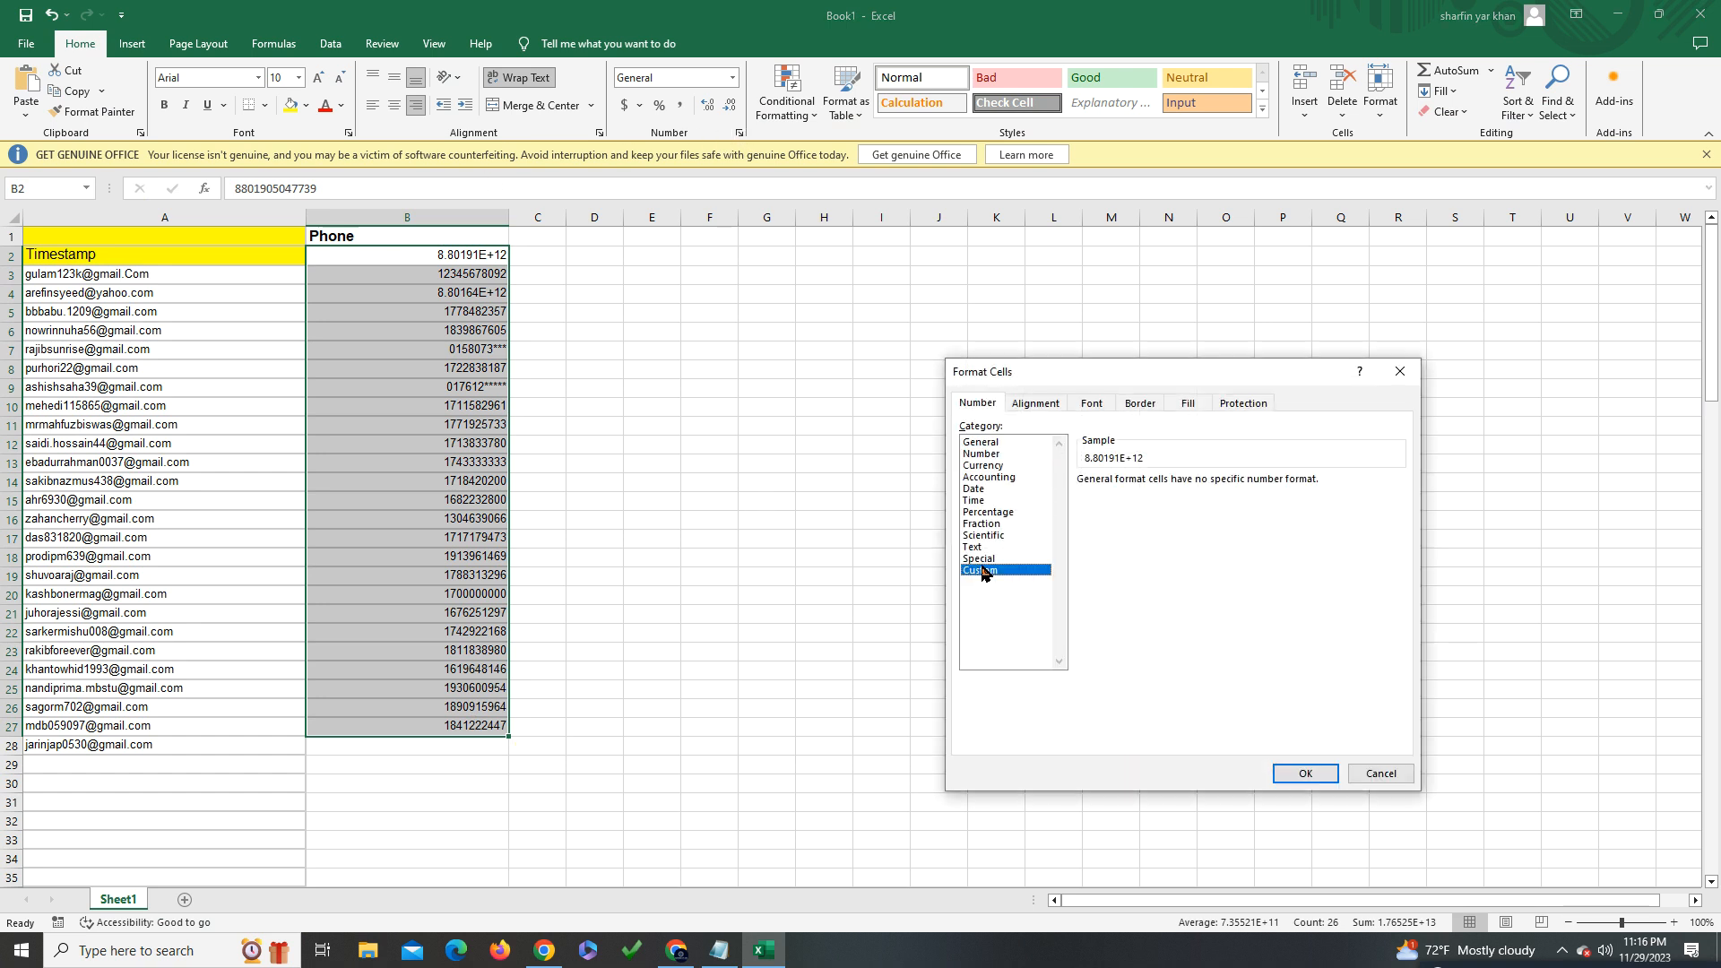
left_click(1400, 371)
Switch to the response spreadsheet and examine the phone numbers in column B, from row 2 to row 27
left_click(675, 950)
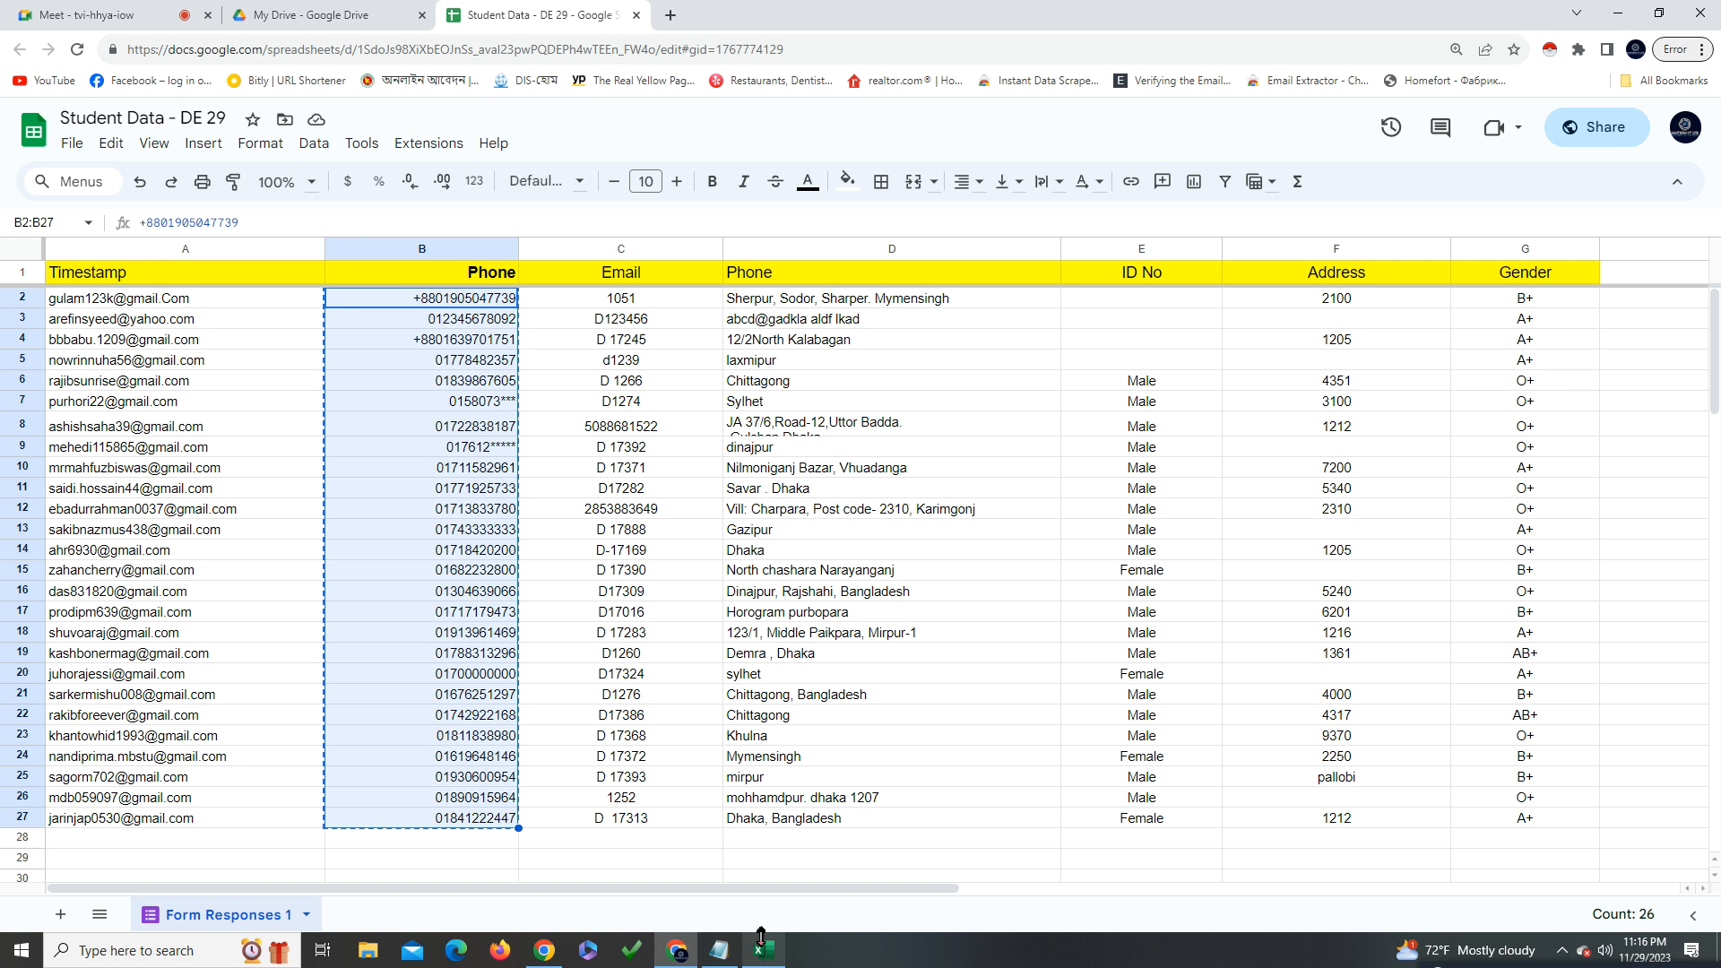
left_click(459, 810)
left_click_drag(434, 298, 451, 800)
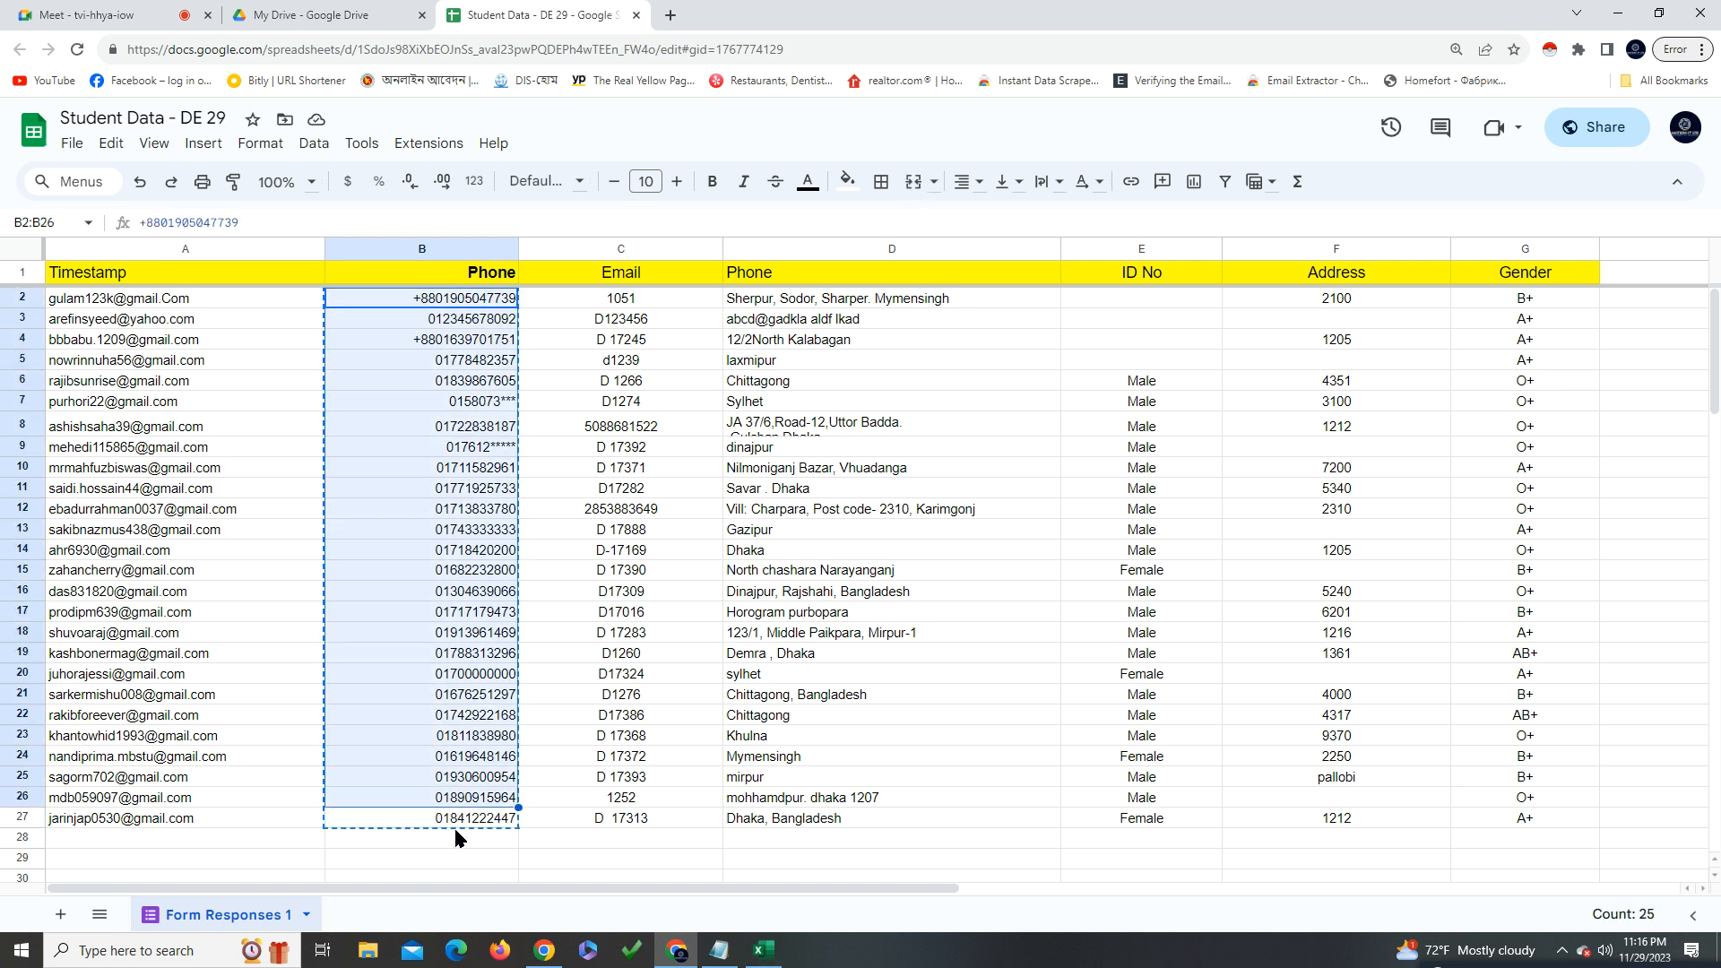
left_click(454, 826)
left_click(393, 341)
left_click(448, 514)
left_click(474, 822)
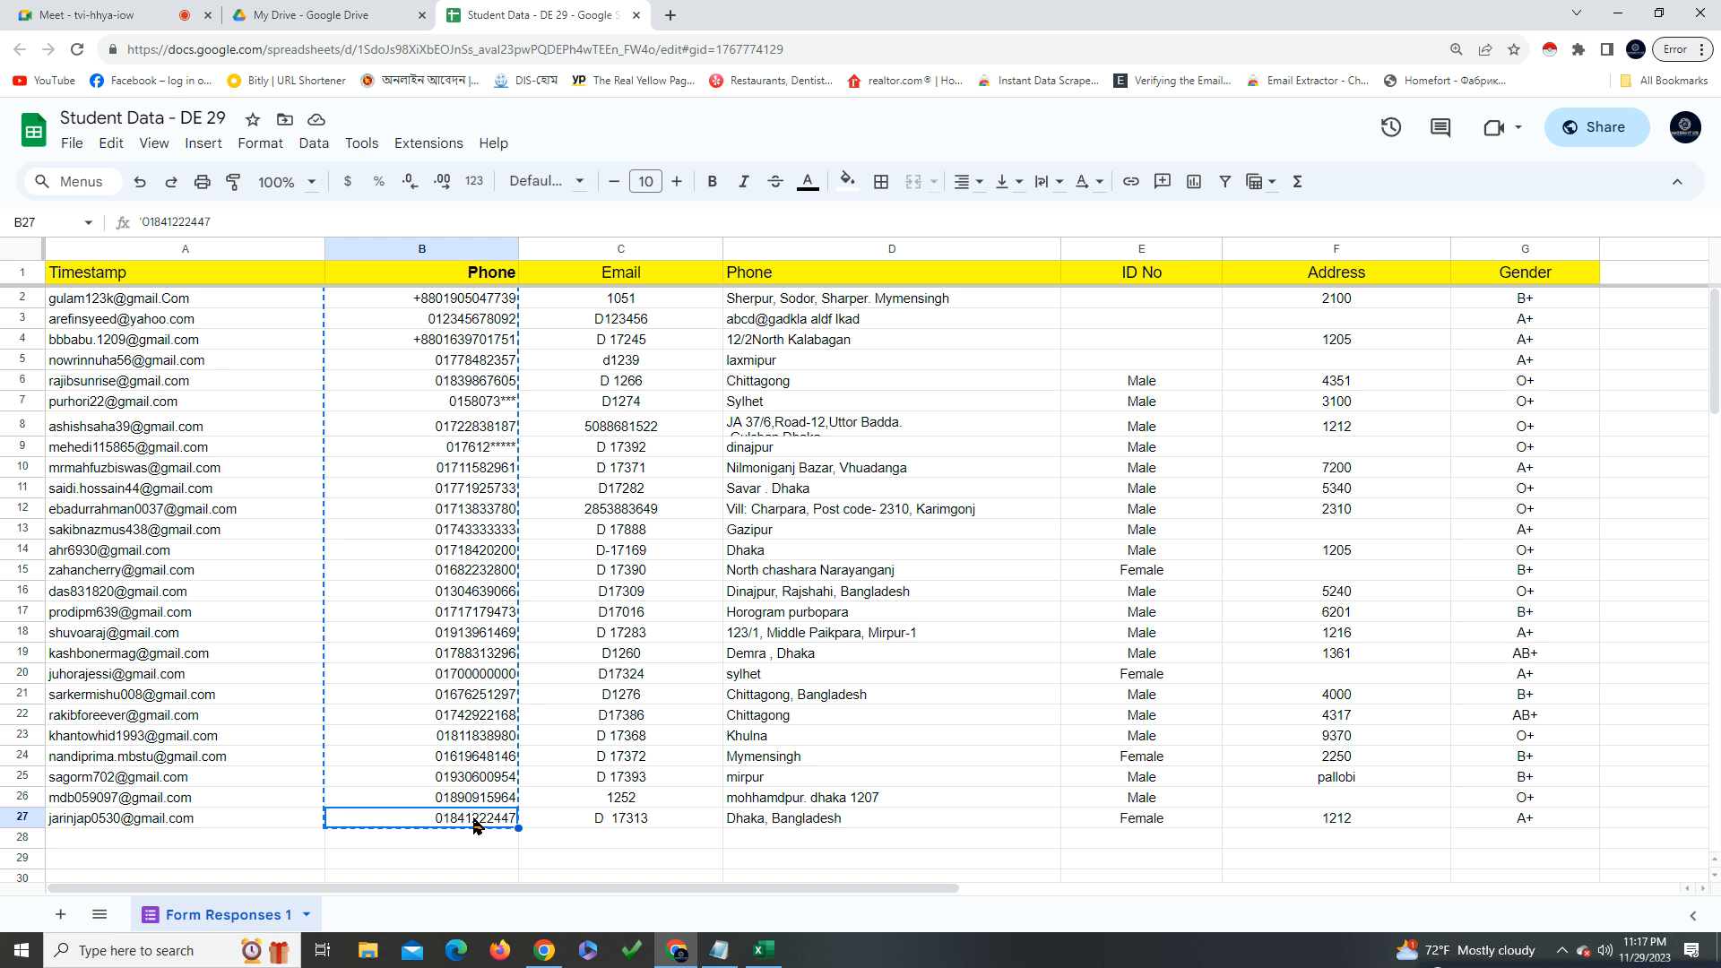
Examine the entries under the Email, second Phone, ID No and Timestamp headings of the response spreadsheet
left_click(613, 840)
left_click(628, 822)
left_click(633, 492)
left_click(639, 509)
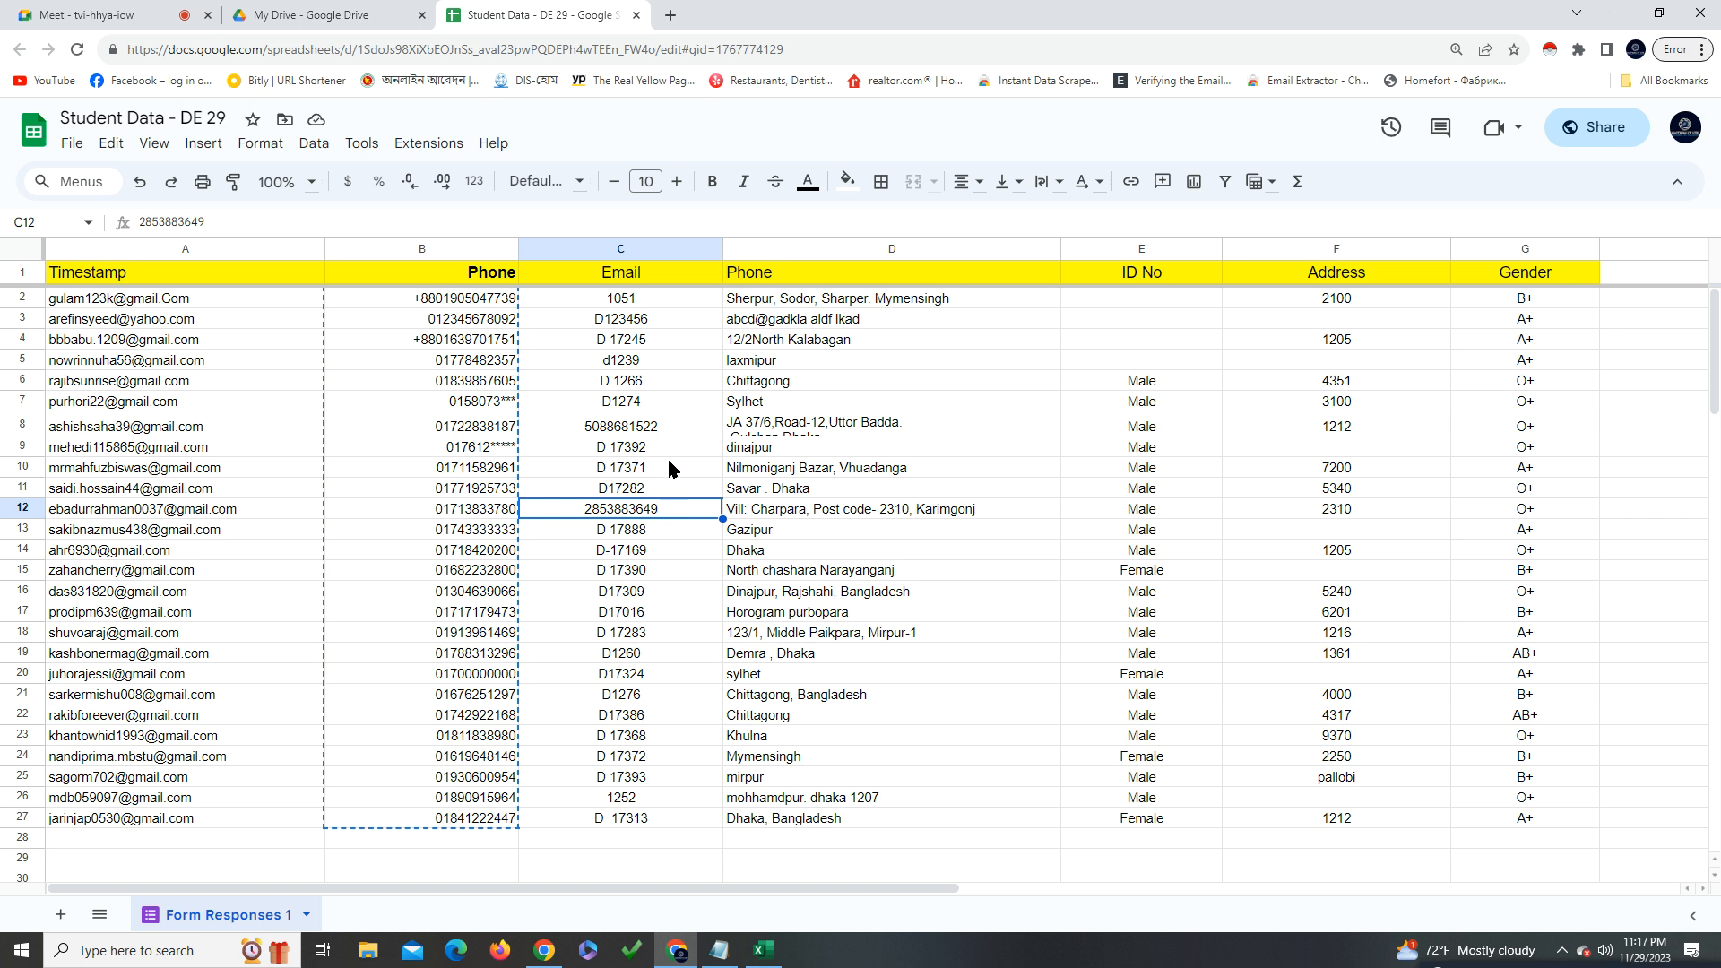
scroll(669, 457, "down", 6)
scroll(696, 611, "up", 6)
left_click(650, 321)
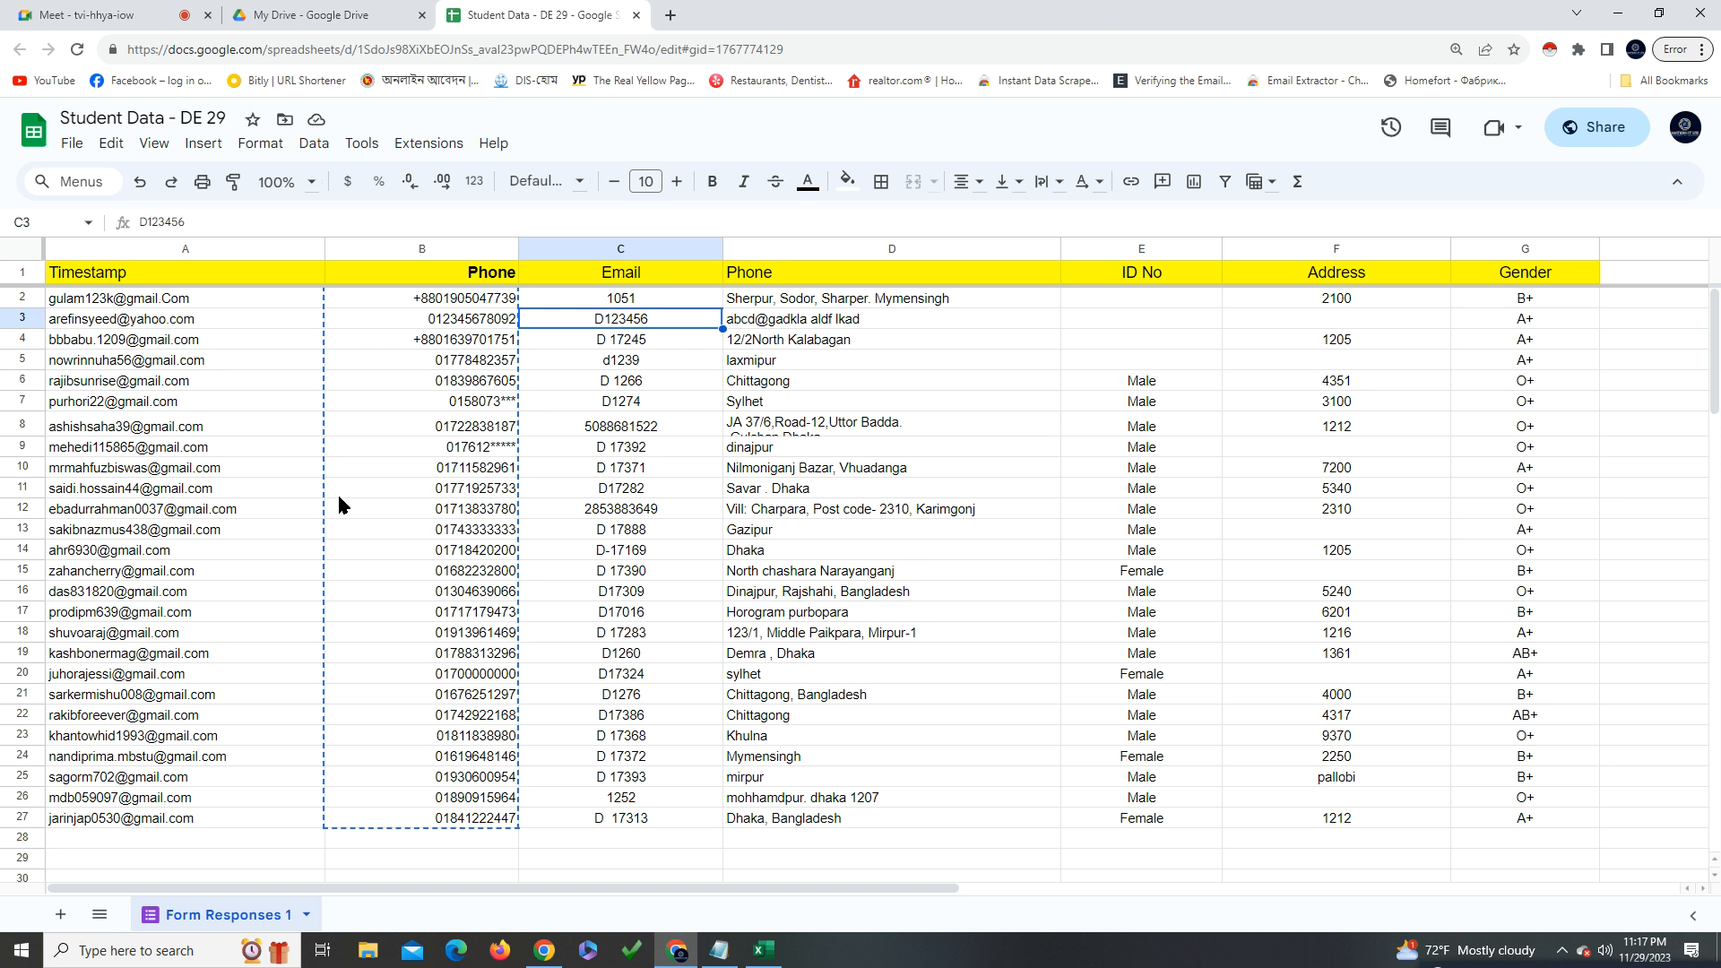
left_click(964, 342)
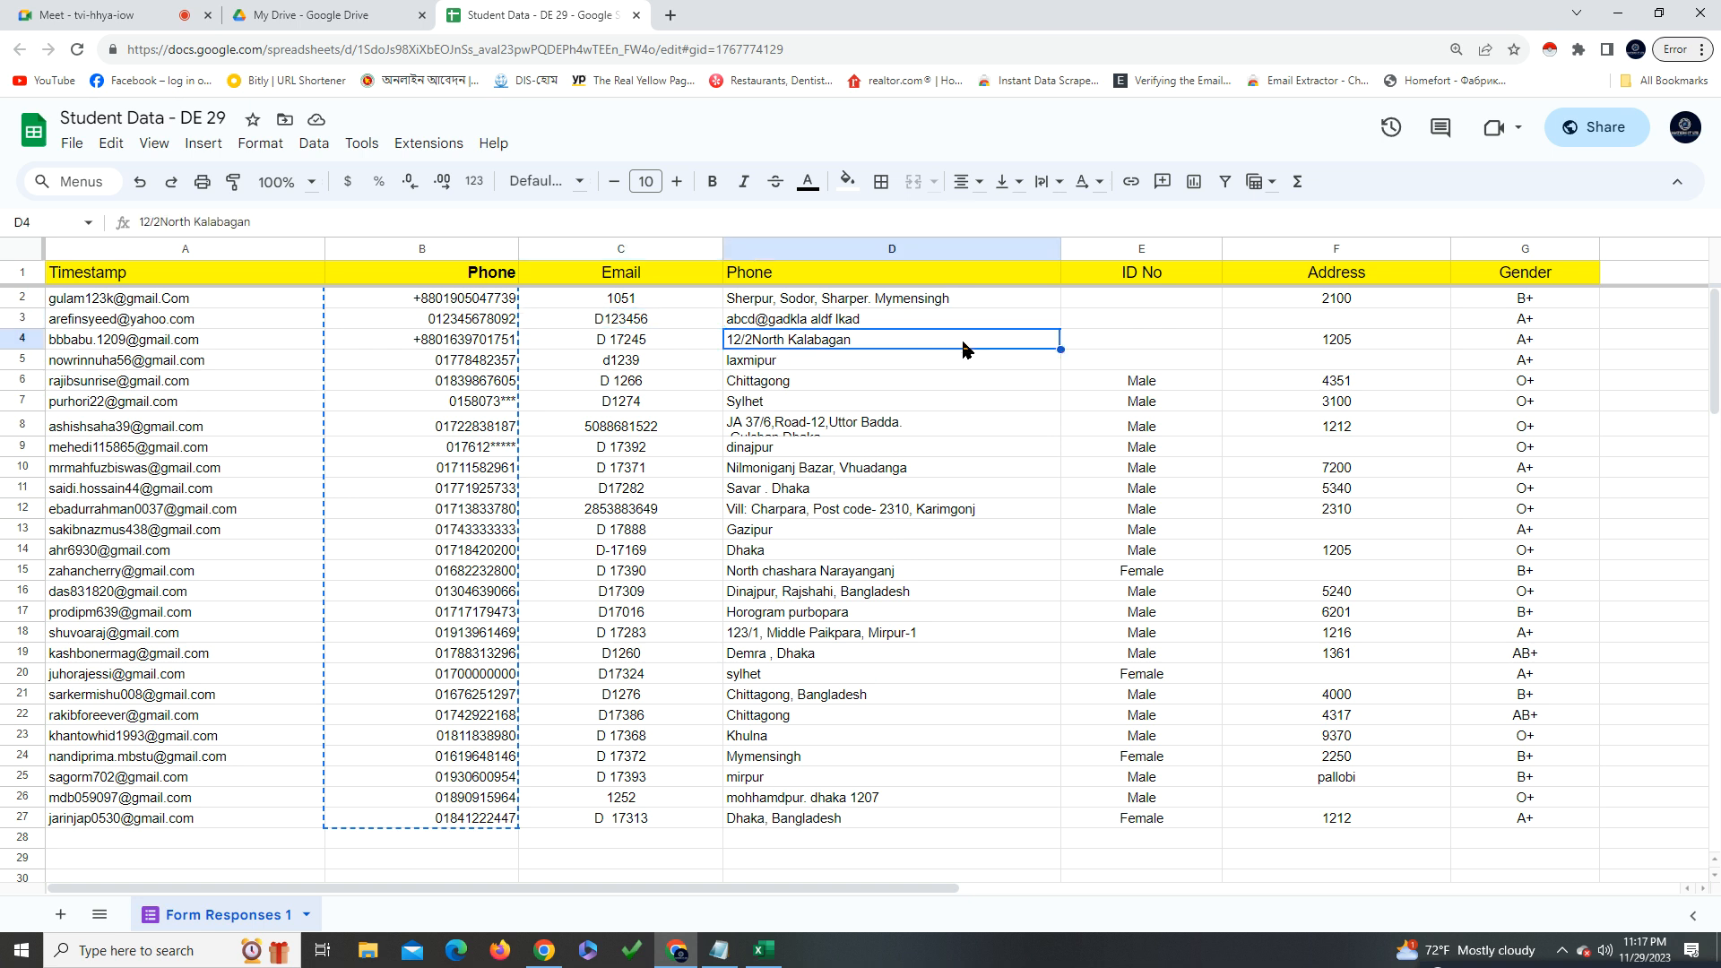
left_click(777, 305)
left_click_drag(1156, 298, 1182, 793)
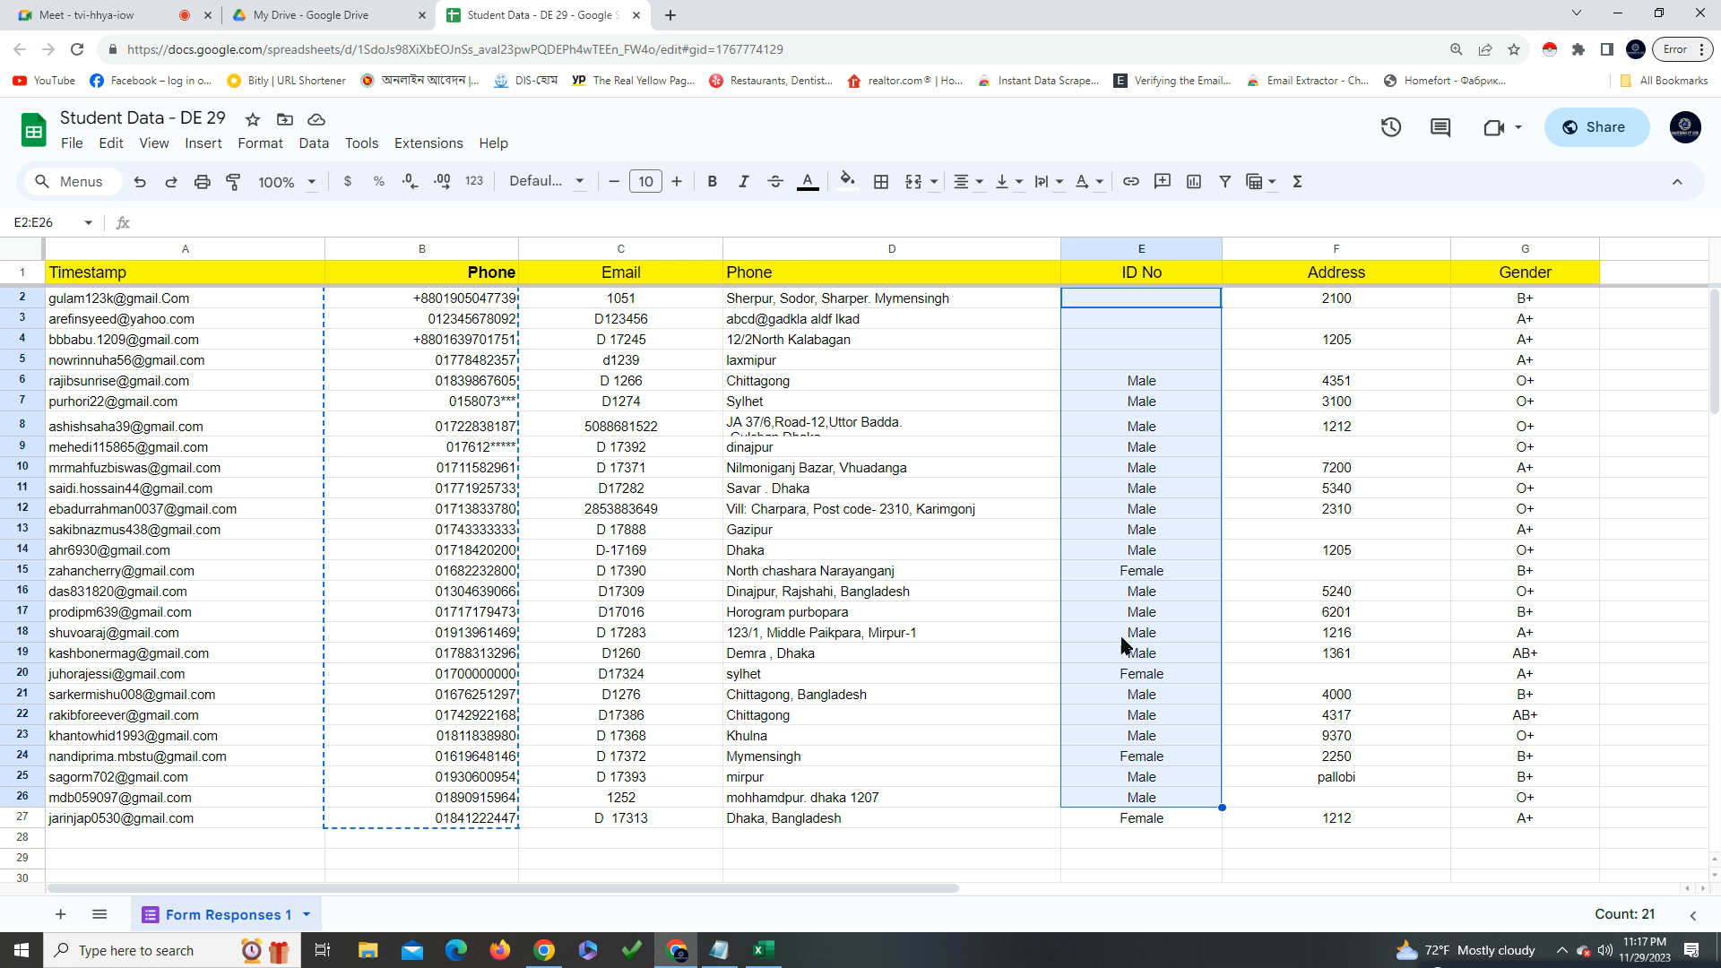
left_click(215, 274)
left_click(215, 251)
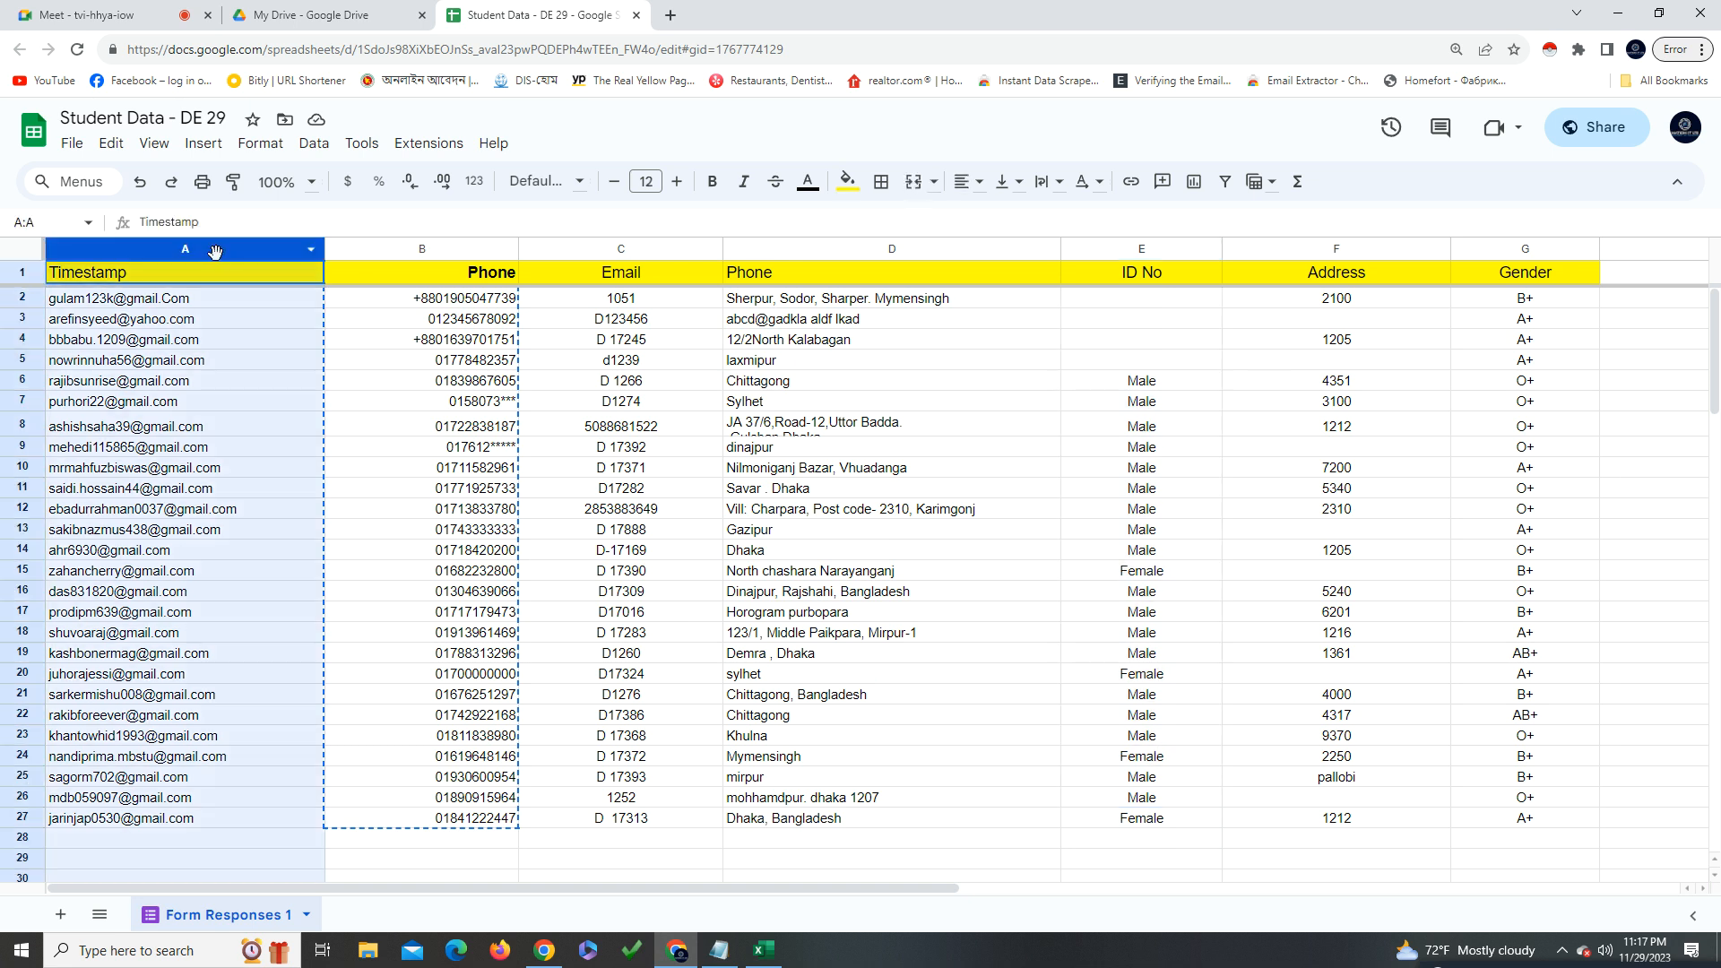
Return to Excel and clear the contents of cells A1:B27
left_click(757, 956)
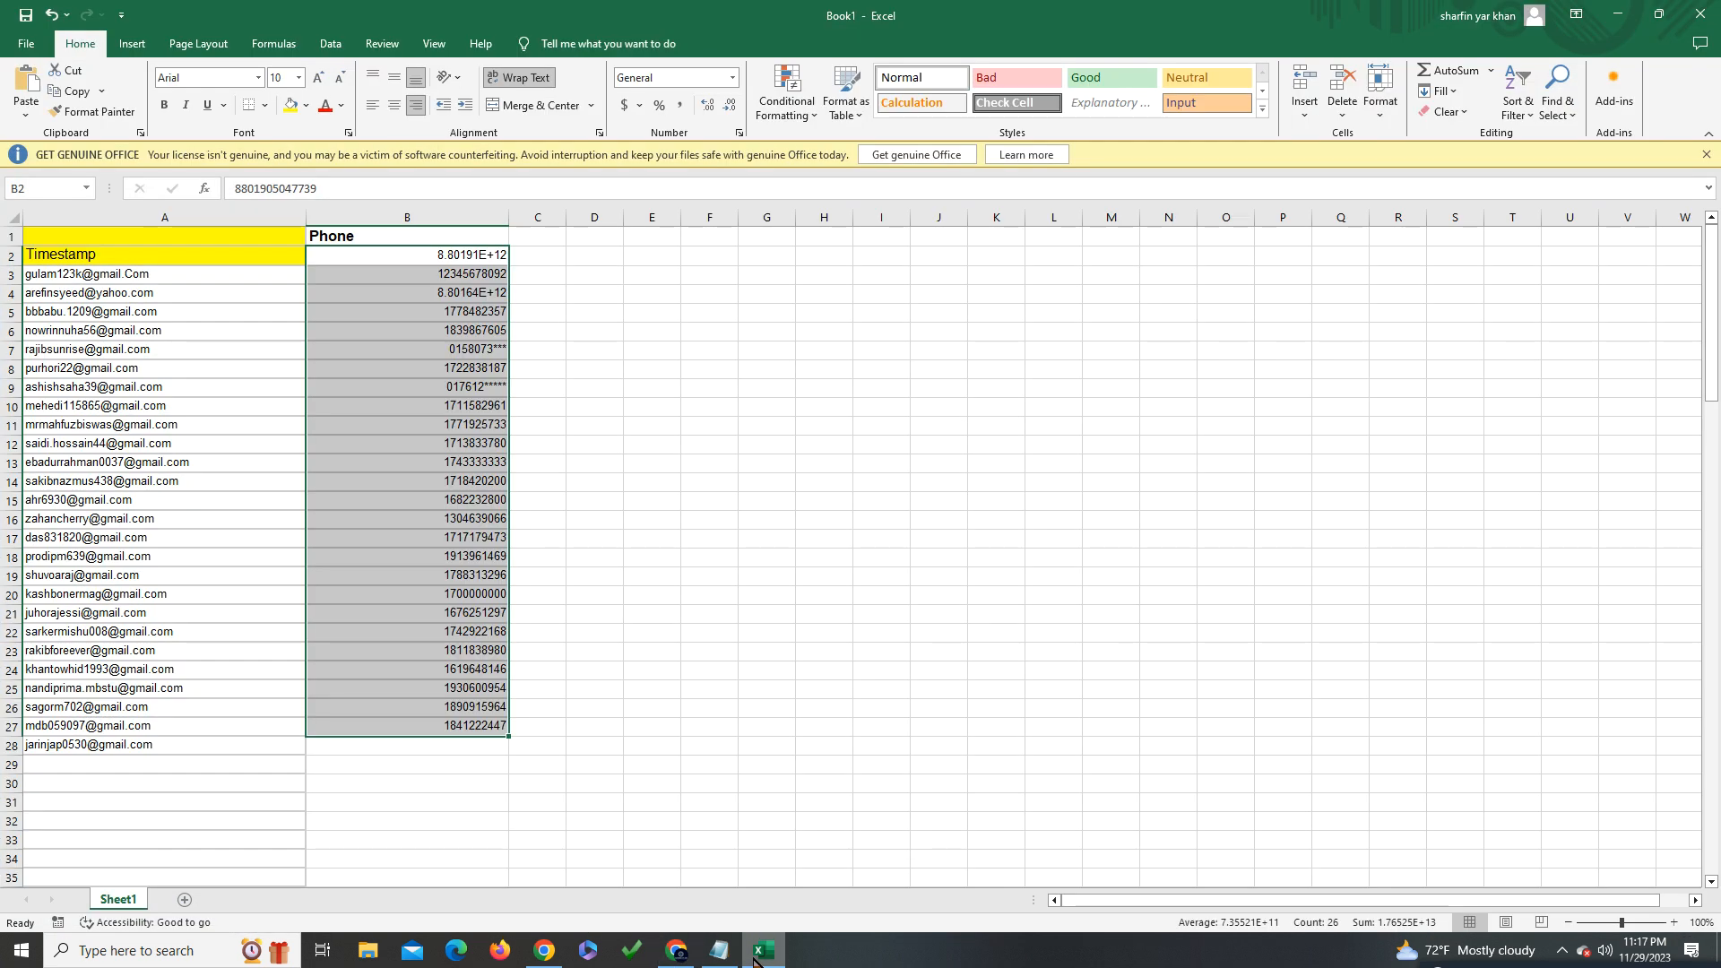
left_click_drag(139, 751, 205, 245)
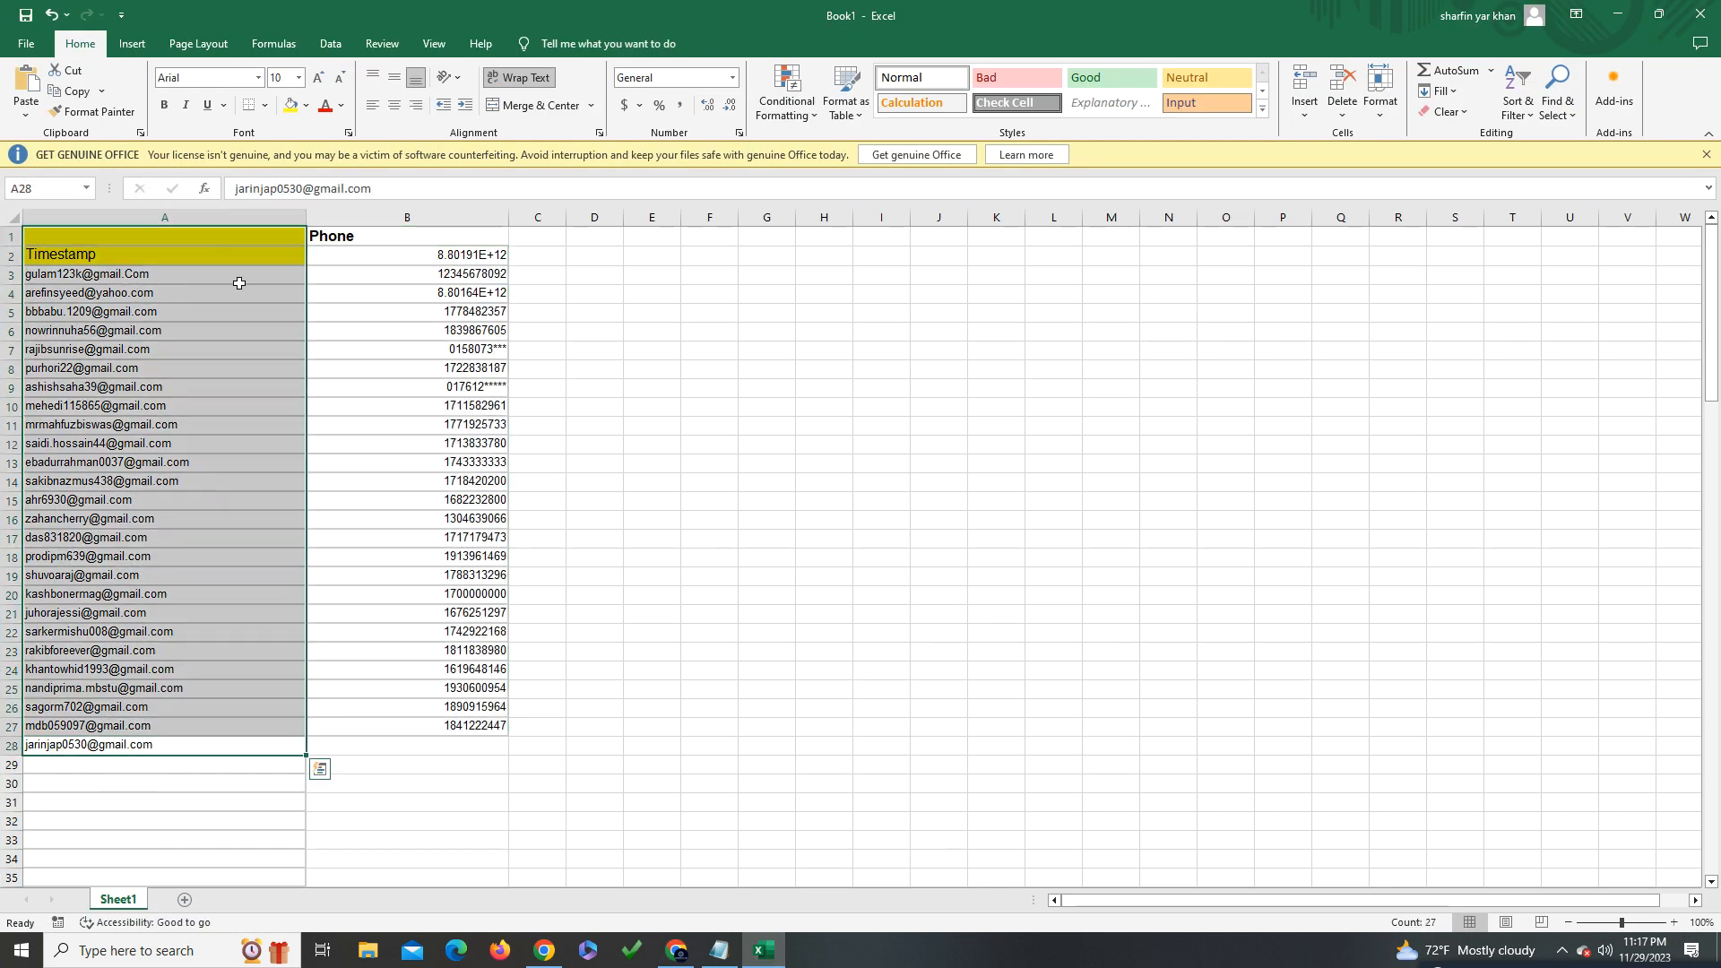
left_click(632, 596)
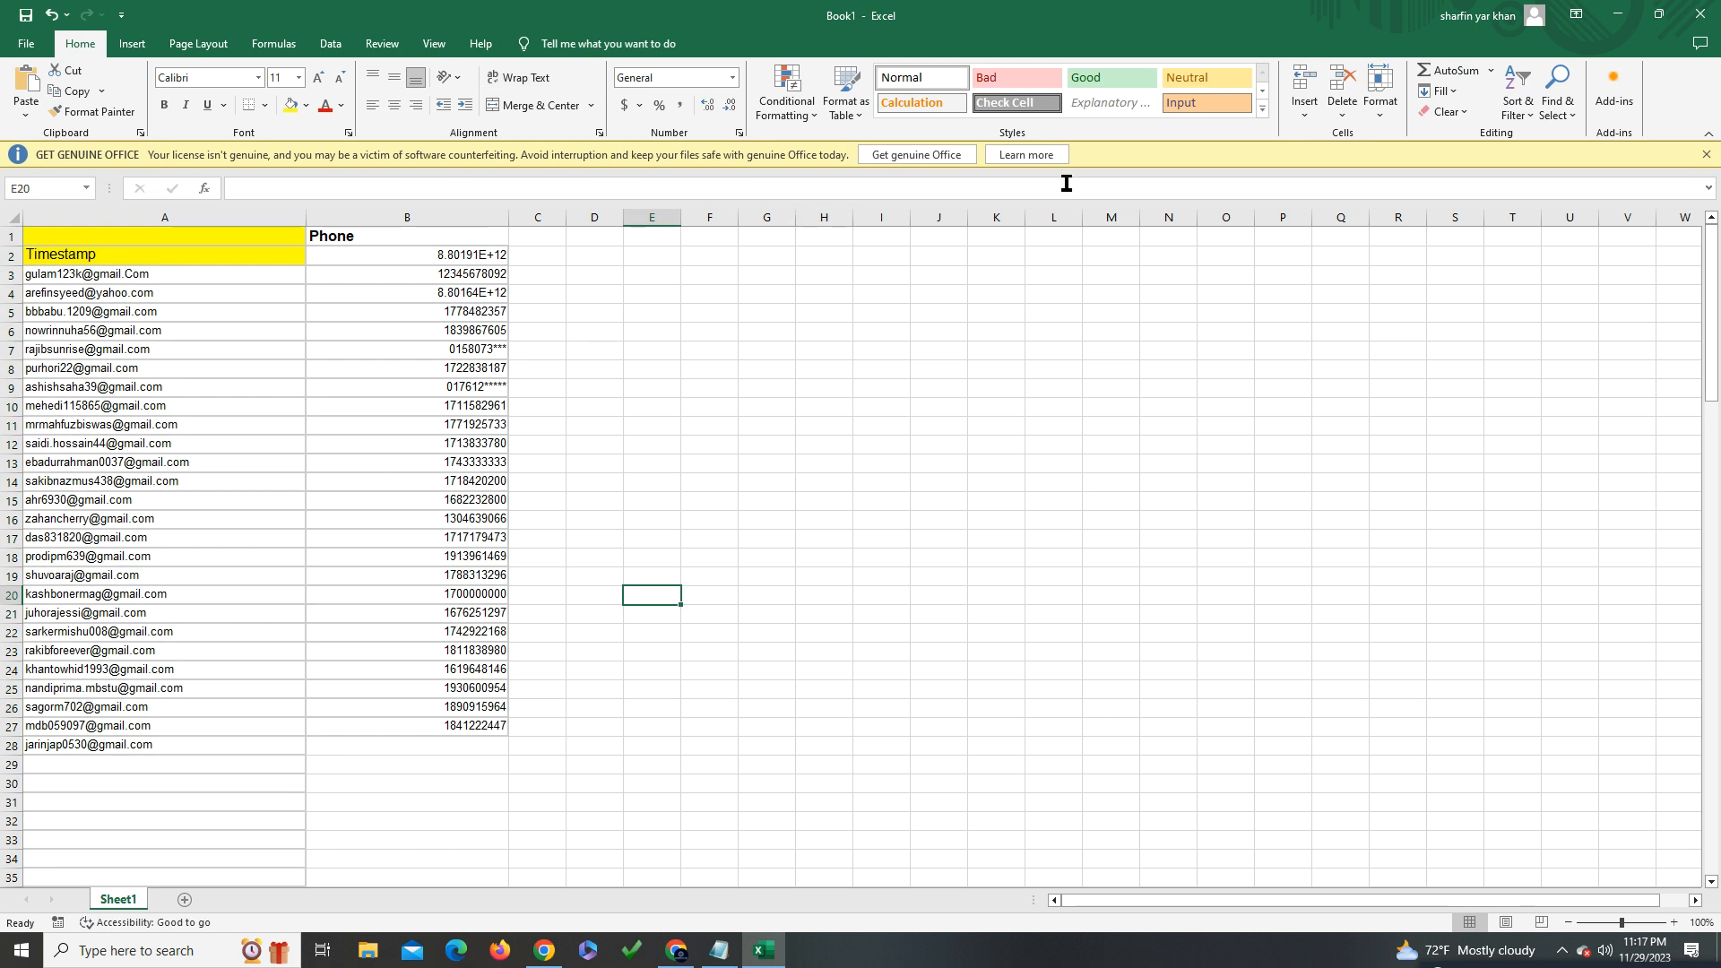
left_click_drag(37, 240, 491, 729)
key("Delete")
key("End")
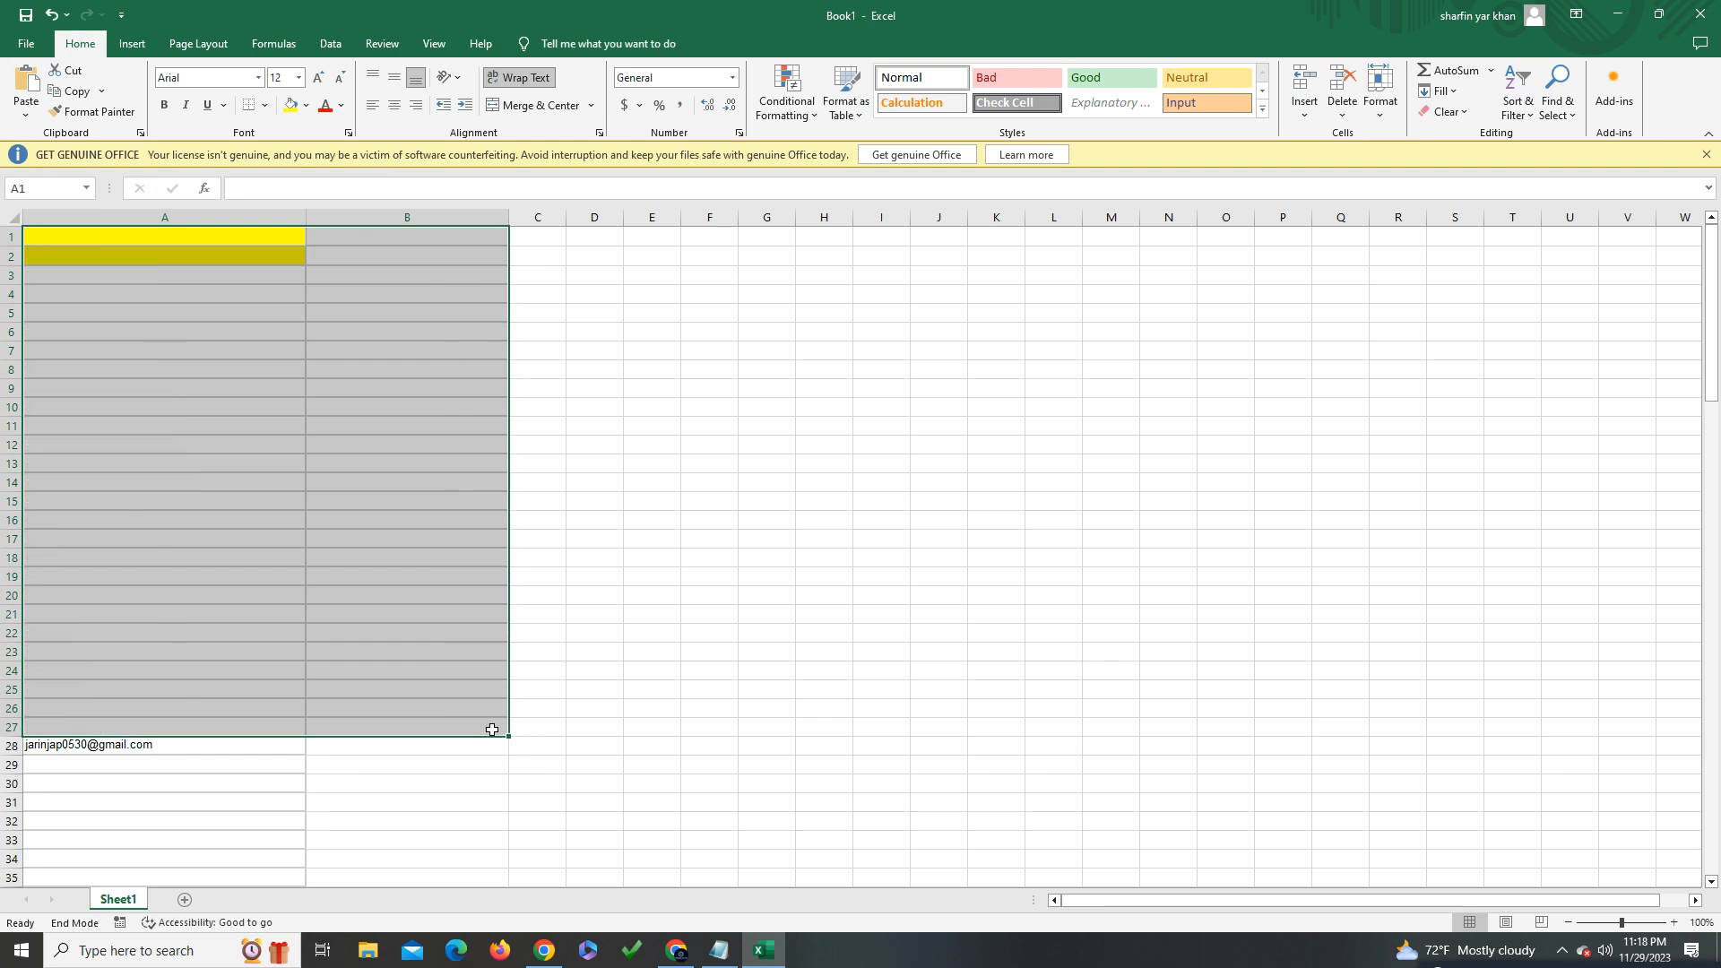
left_click(806, 776)
Replace the yellow fill of Excel cells A1 and A2 with white
left_click(211, 258)
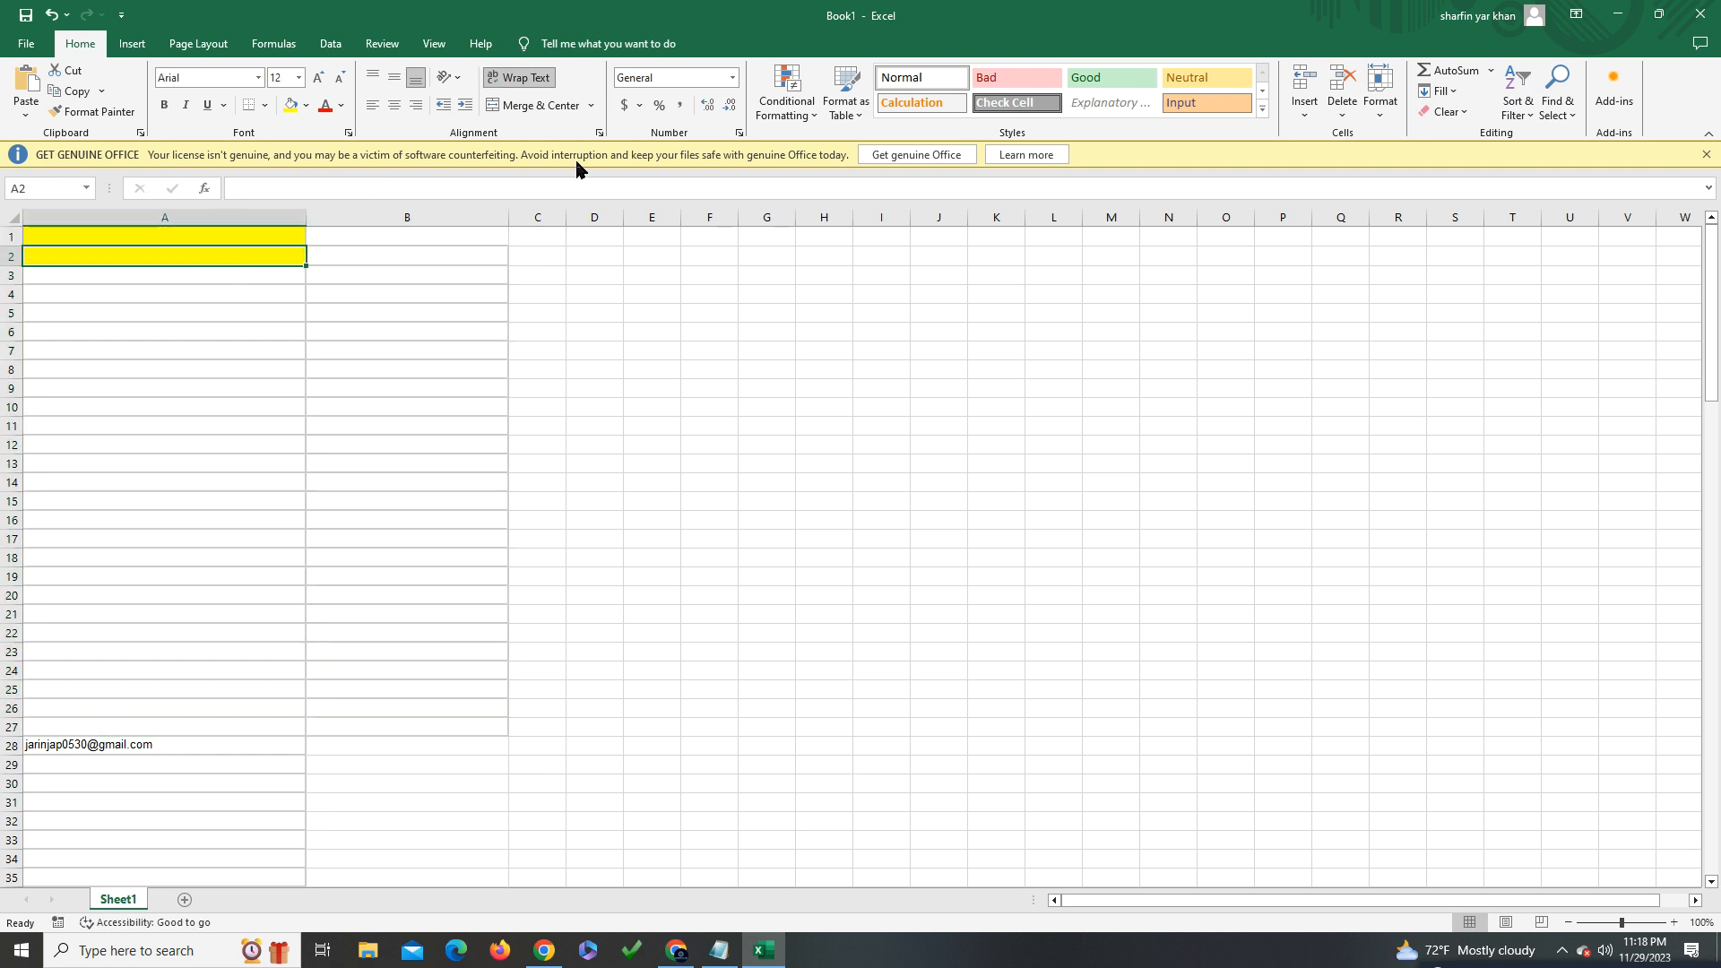
left_click(311, 109)
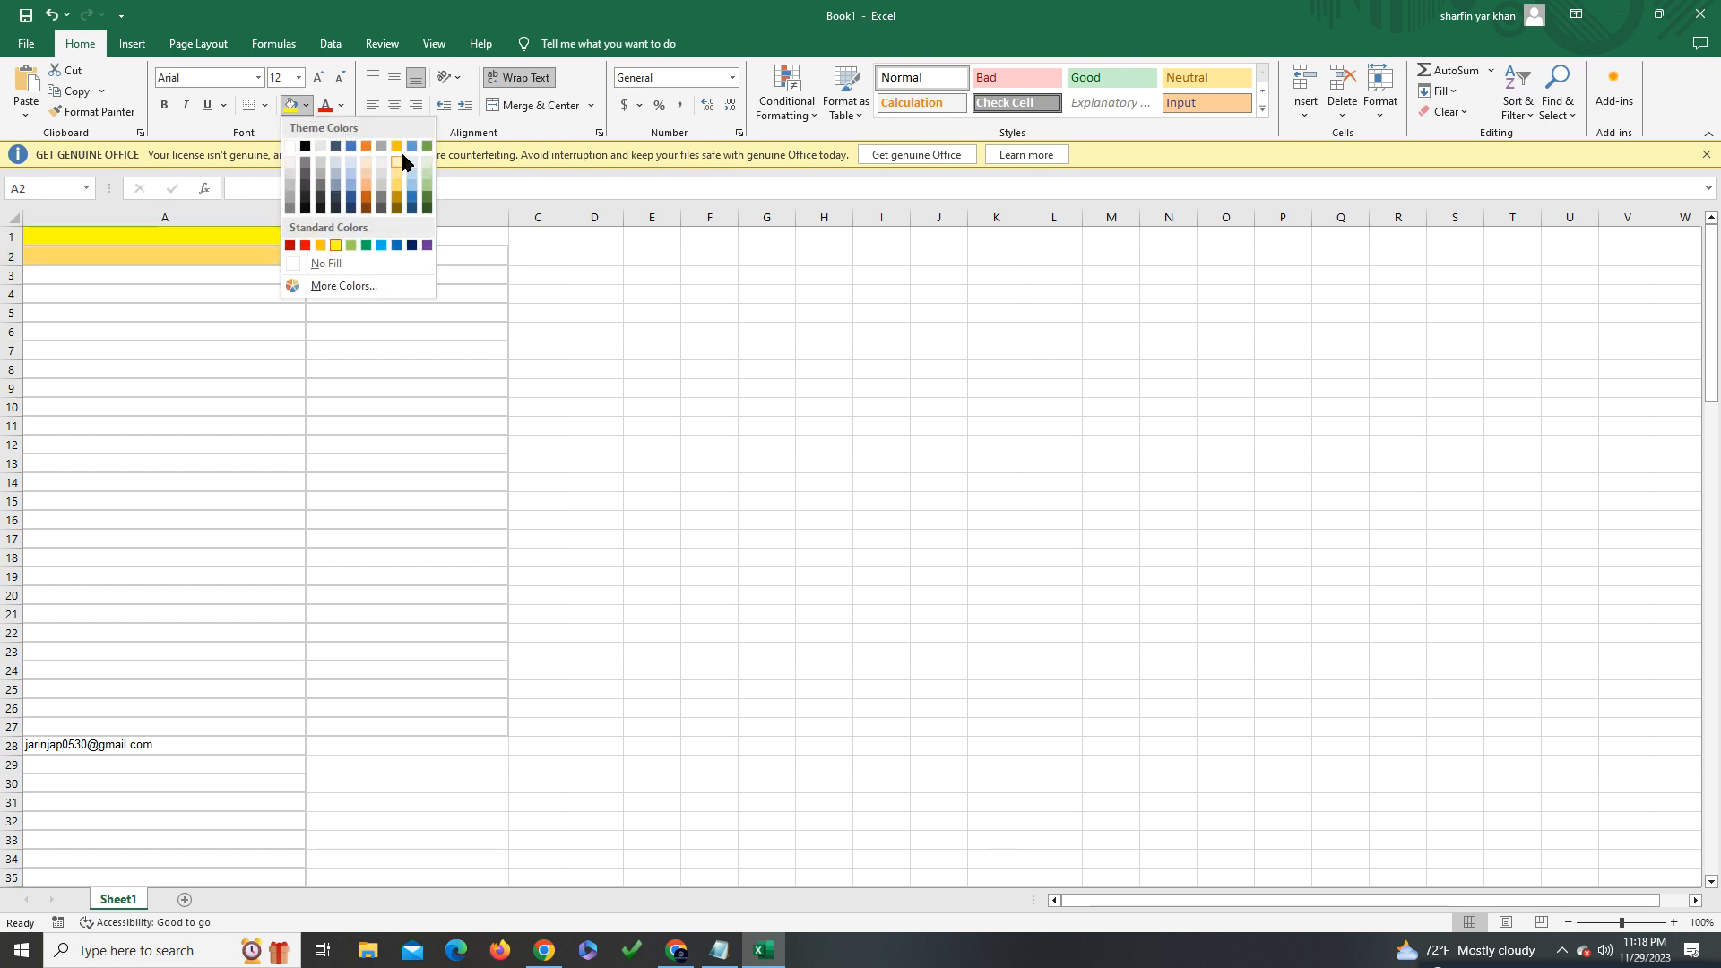
left_click(291, 148)
left_click(170, 236)
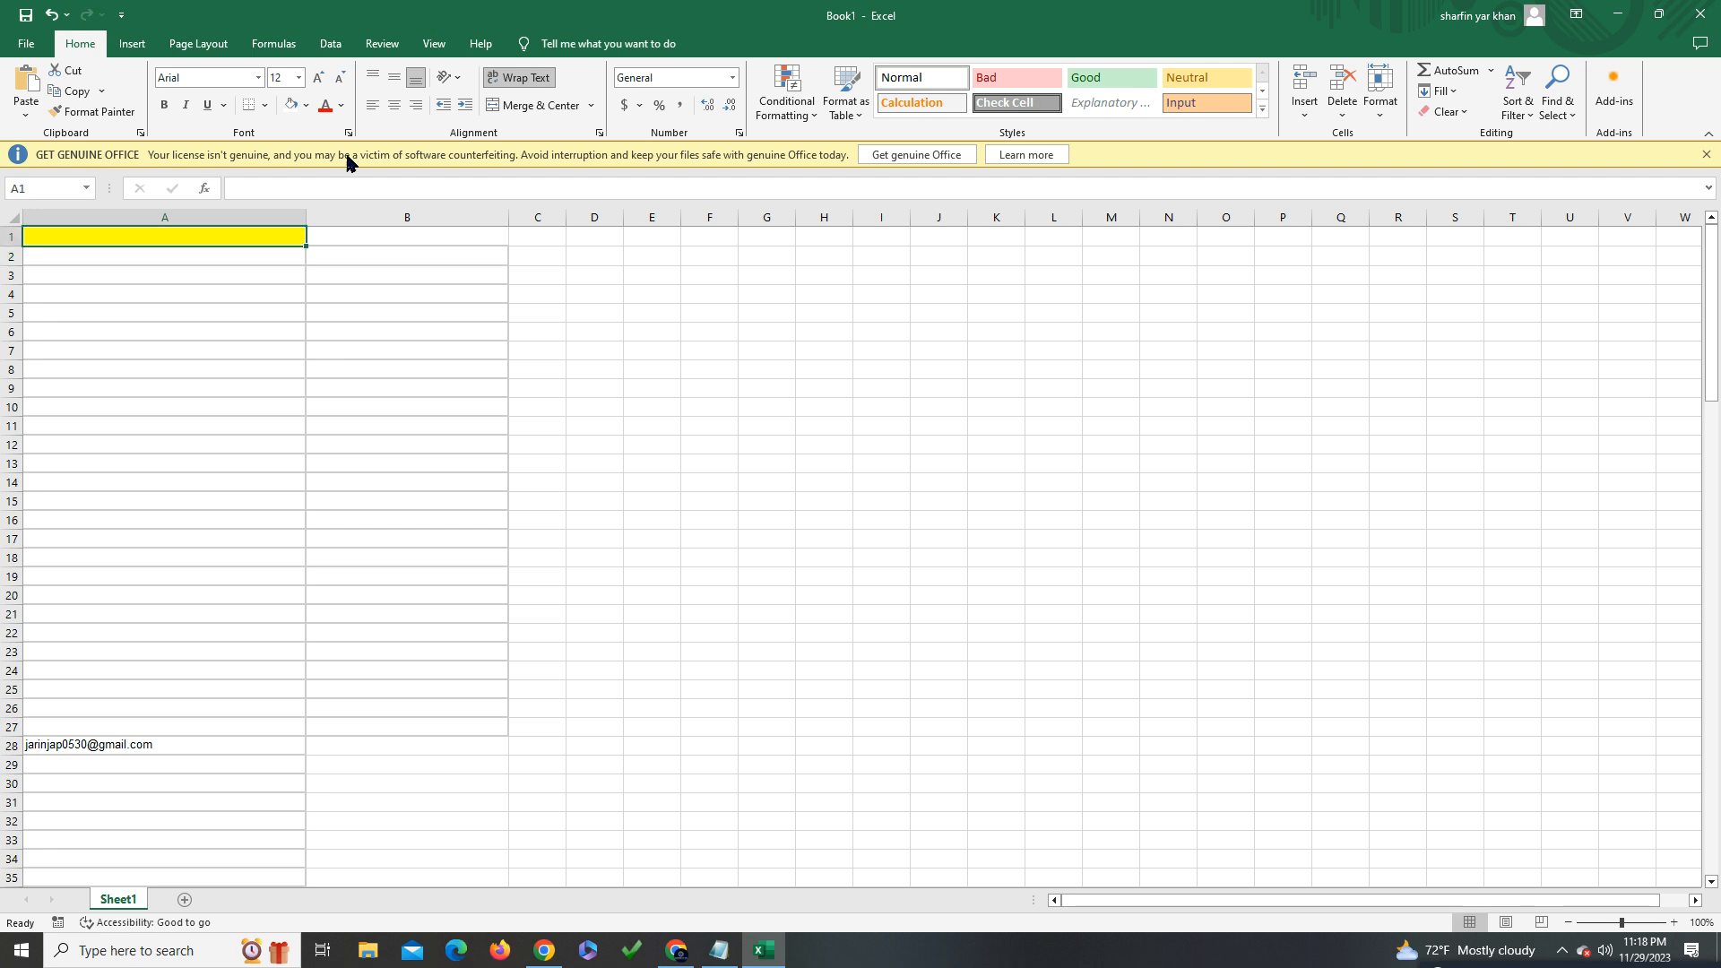
left_click(291, 114)
left_click(403, 309)
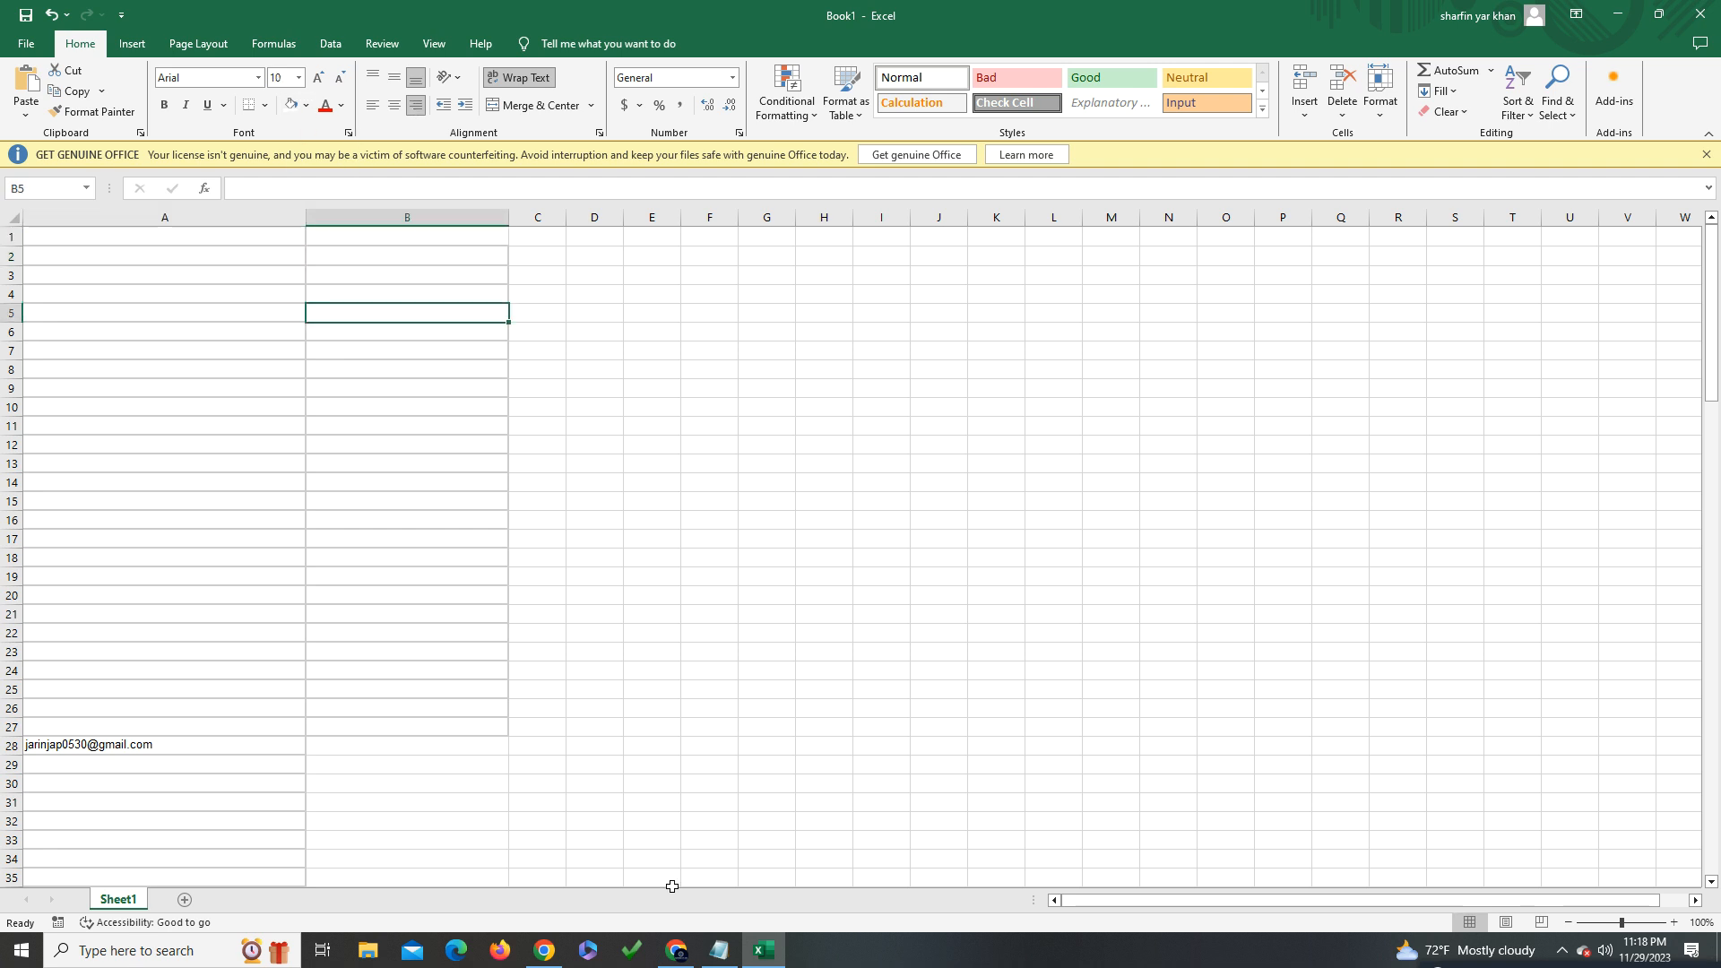
Copy the whole data range A1:G27 from the response spreadsheet and return to Excel
key("alt+Tab")
left_click(394, 427)
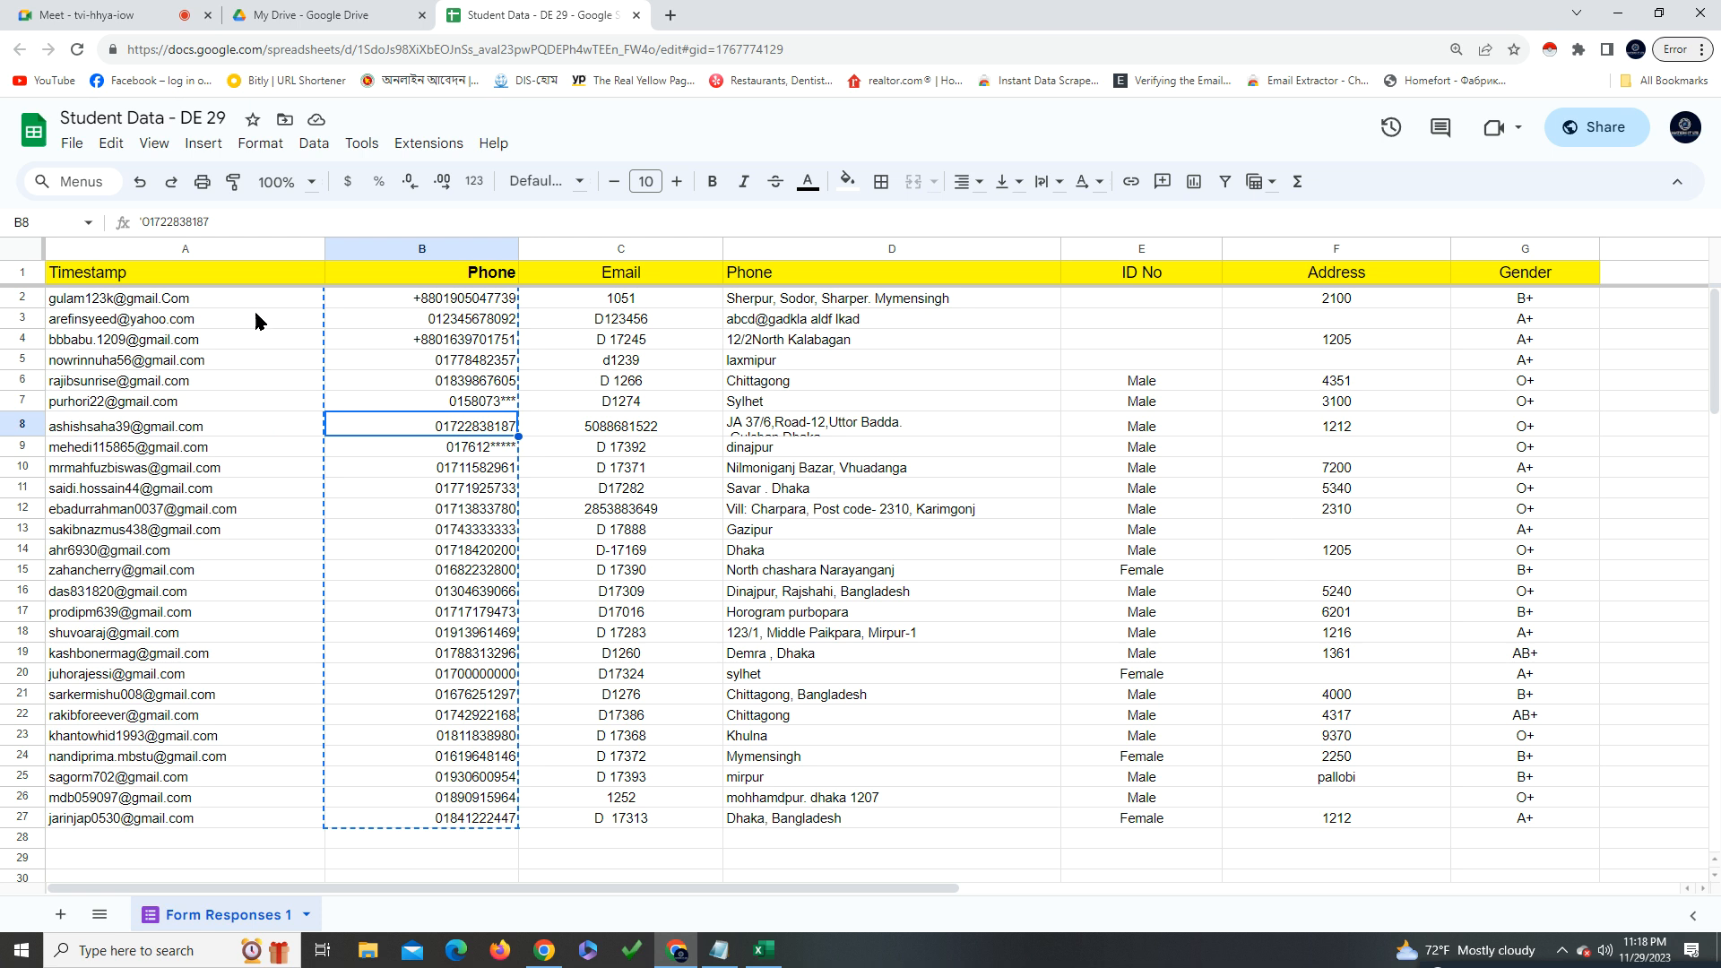
left_click_drag(72, 280, 1535, 817)
right_click(1040, 593)
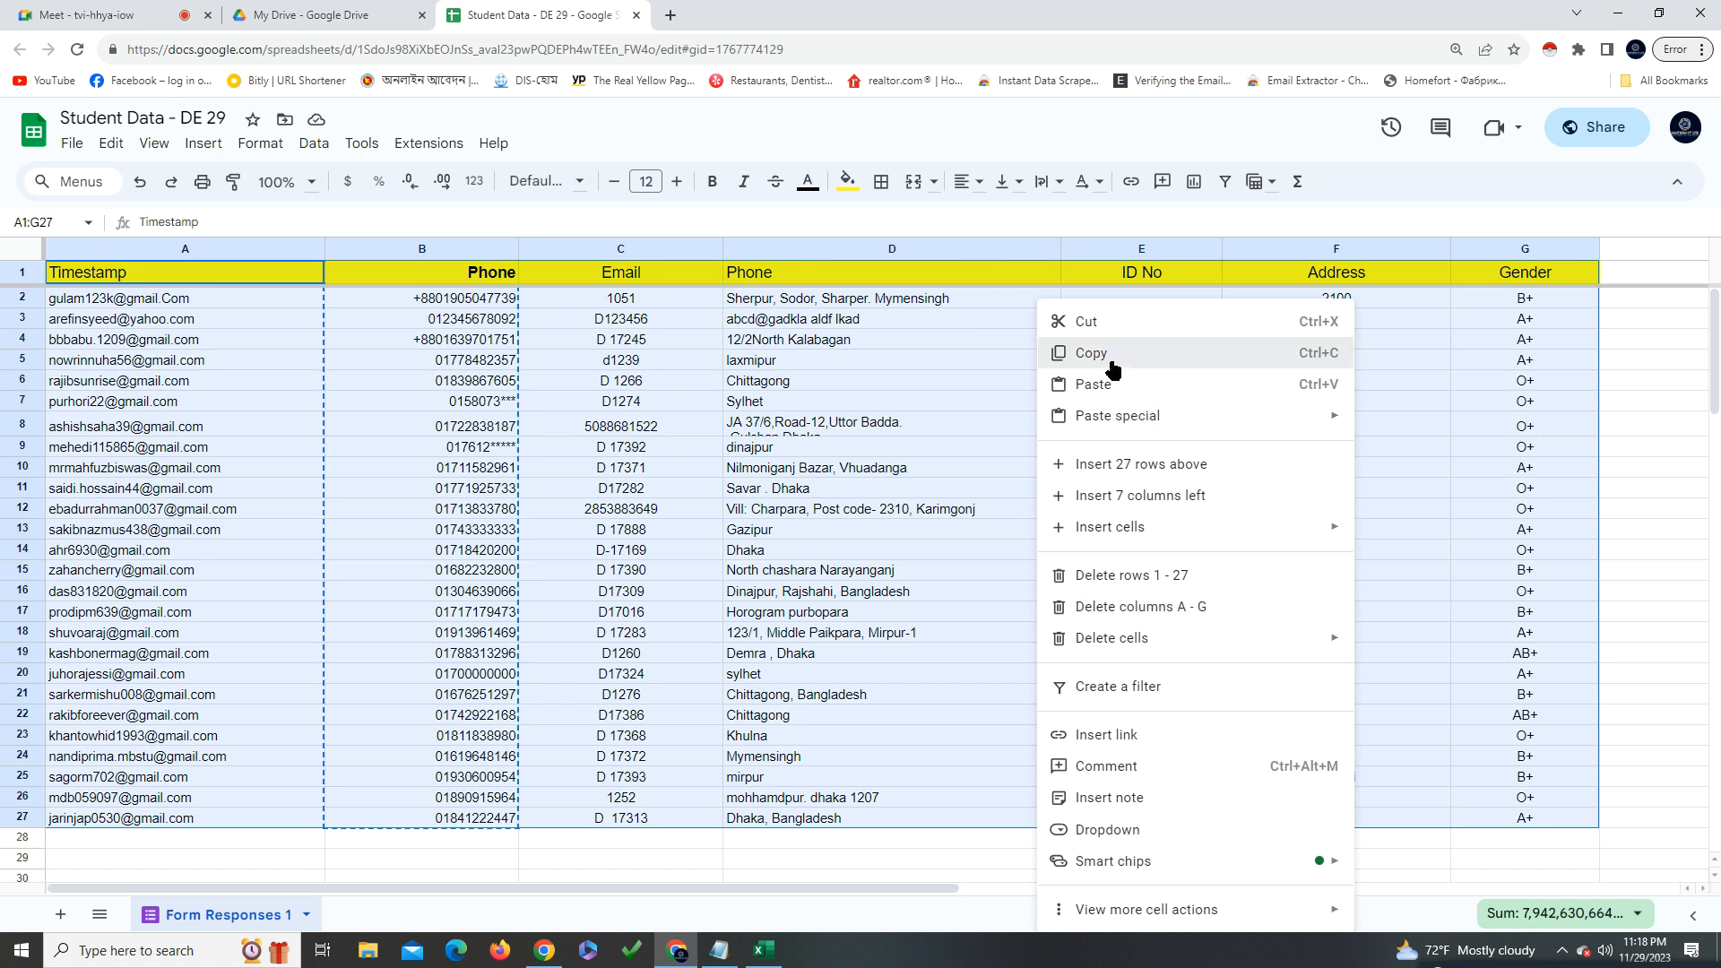
left_click(1068, 353)
key("alt+Tab")
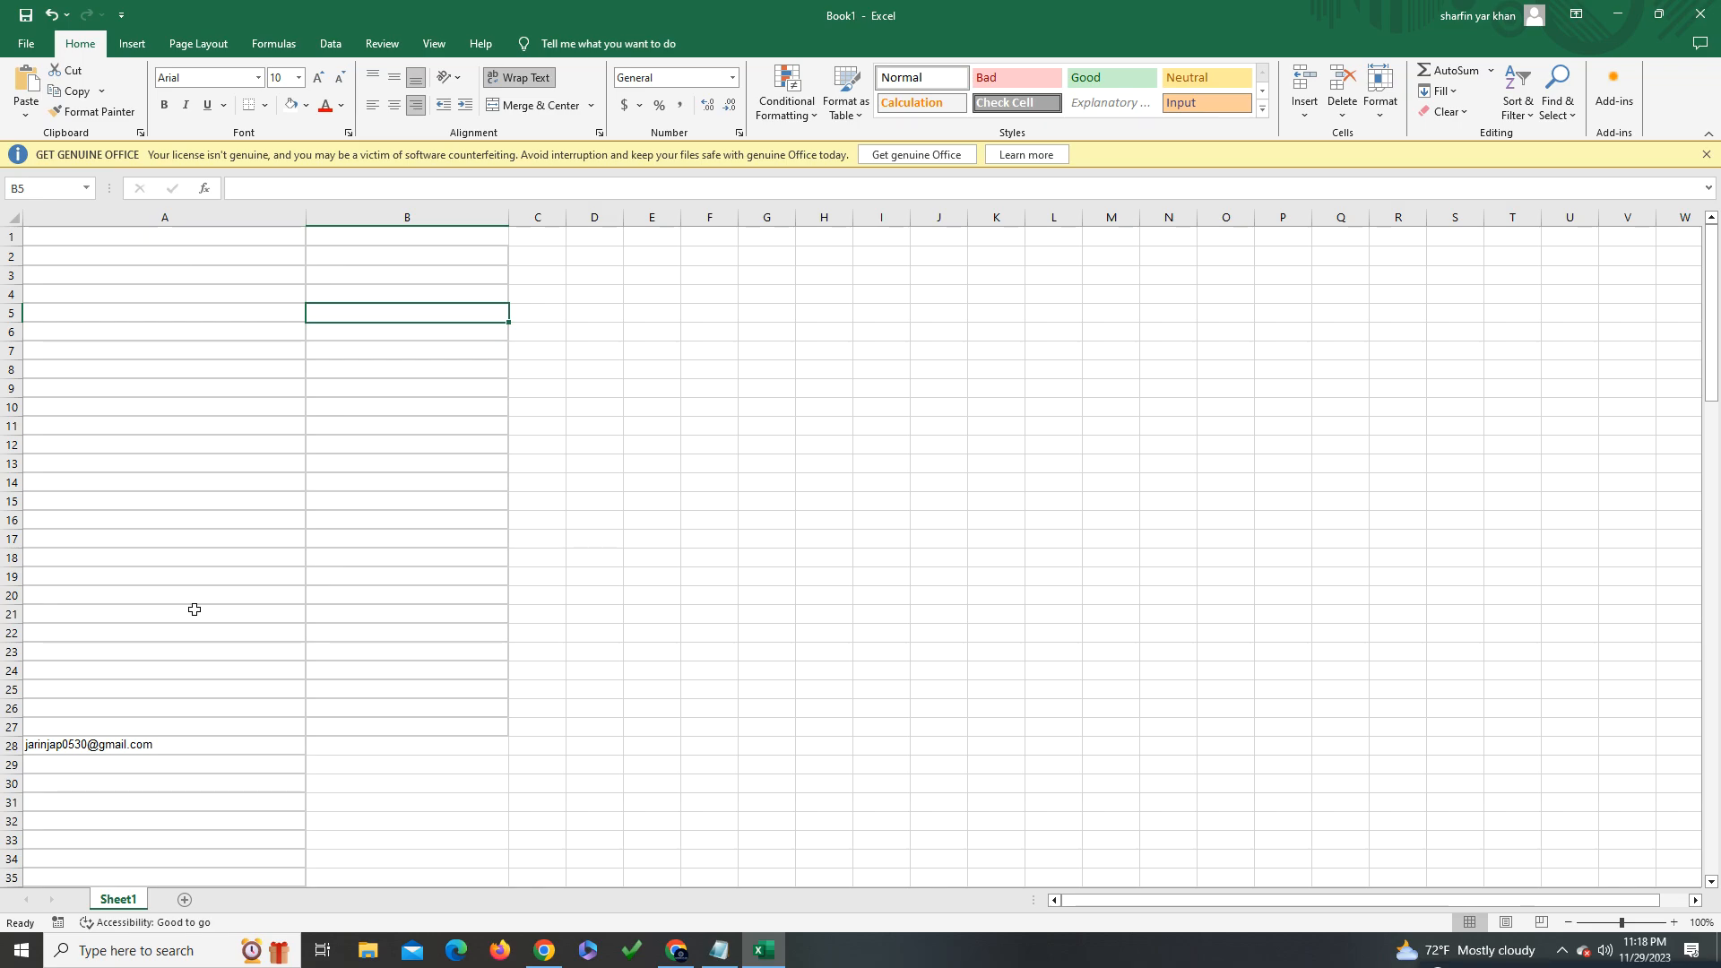
Delete the leftover email address from cell A28 of the Excel sheet
left_click(138, 746)
left_click(195, 234)
left_click(204, 217)
left_click(358, 292)
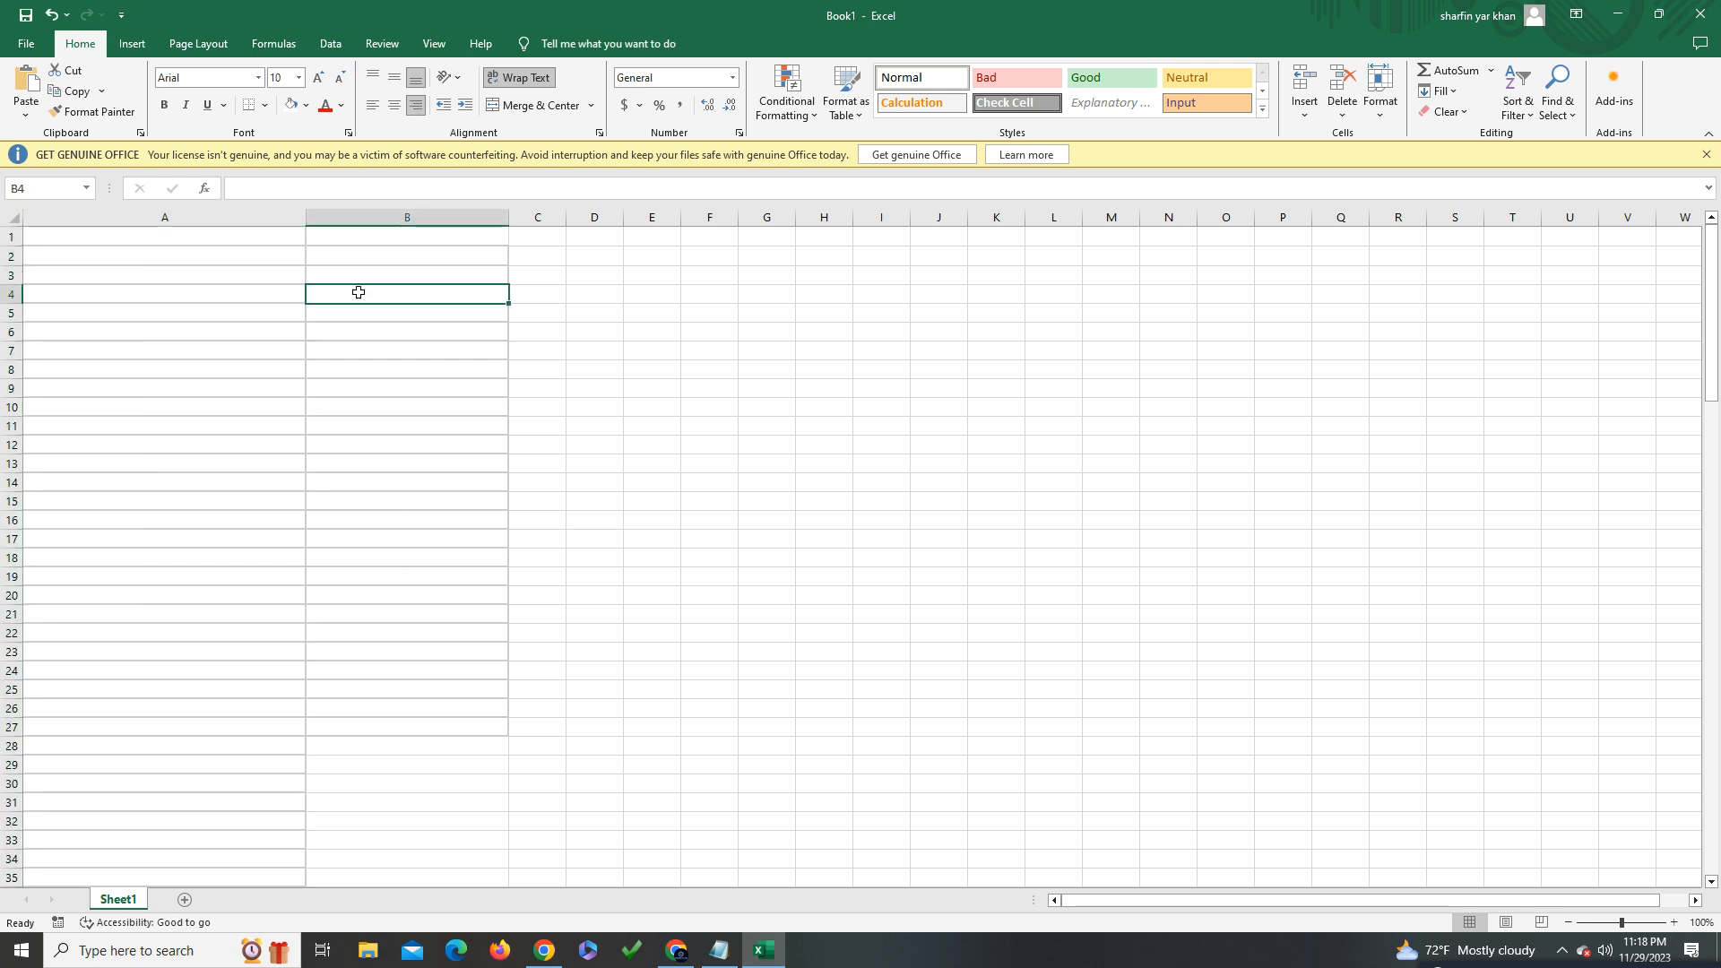
Paste the copied response data into Excel starting at column A, accepting the size mismatch
left_click(176, 218)
key("ctrl+v")
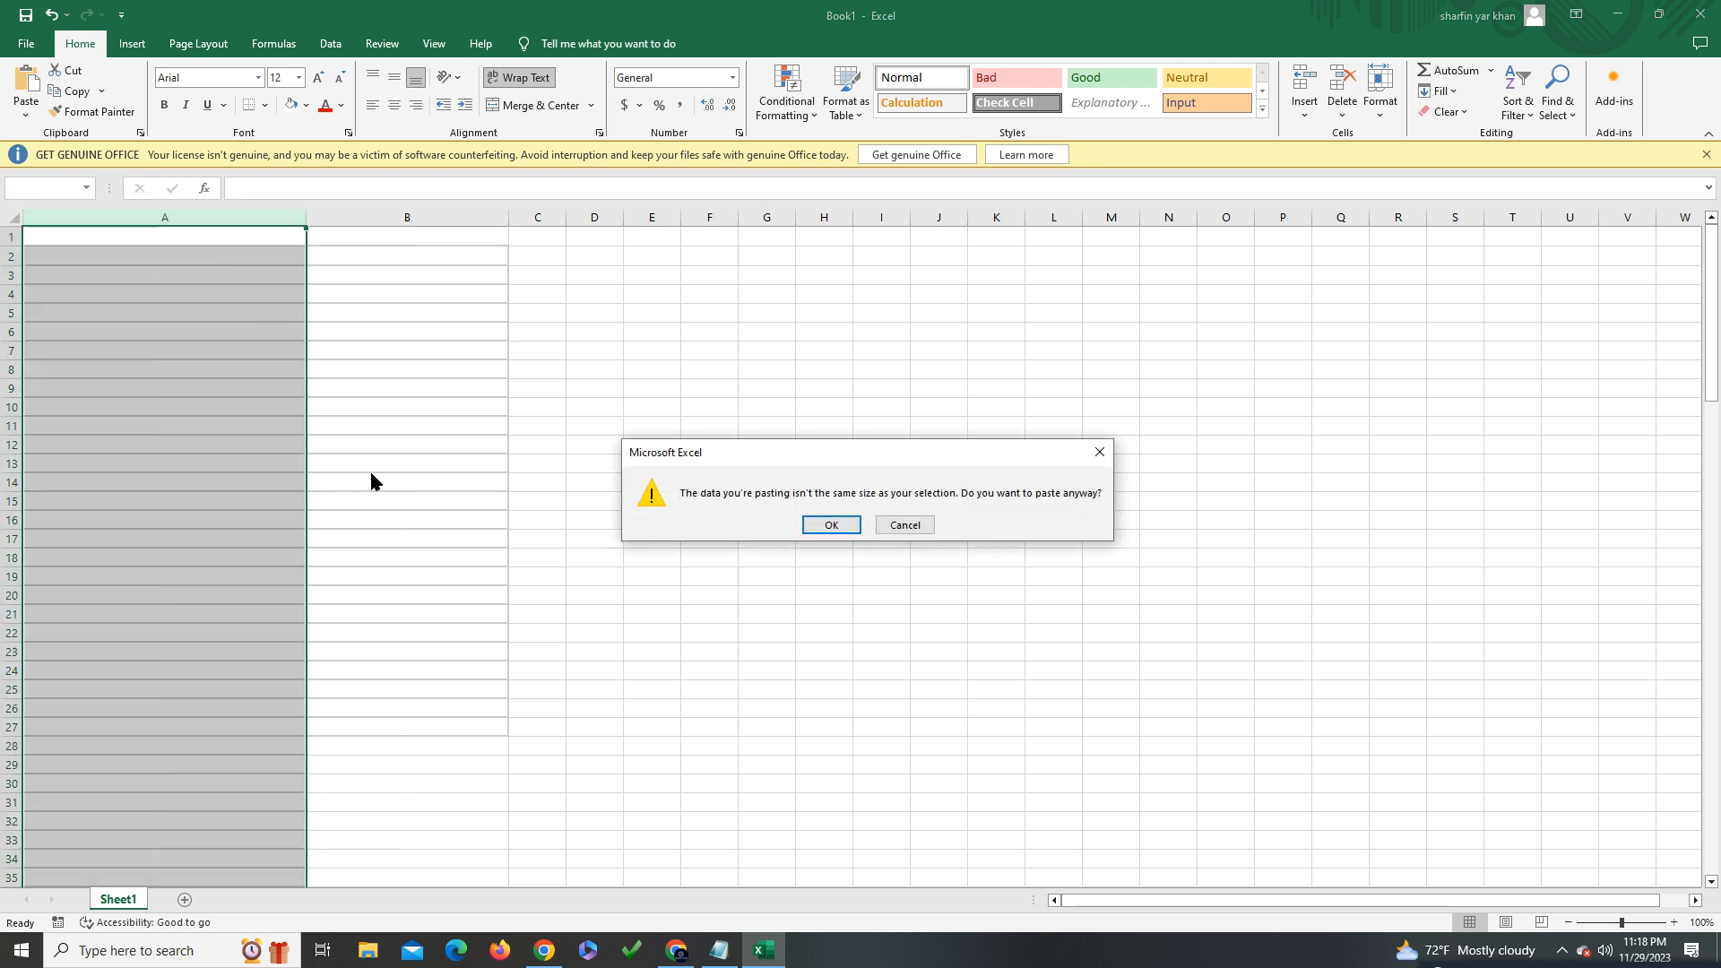
left_click(825, 523)
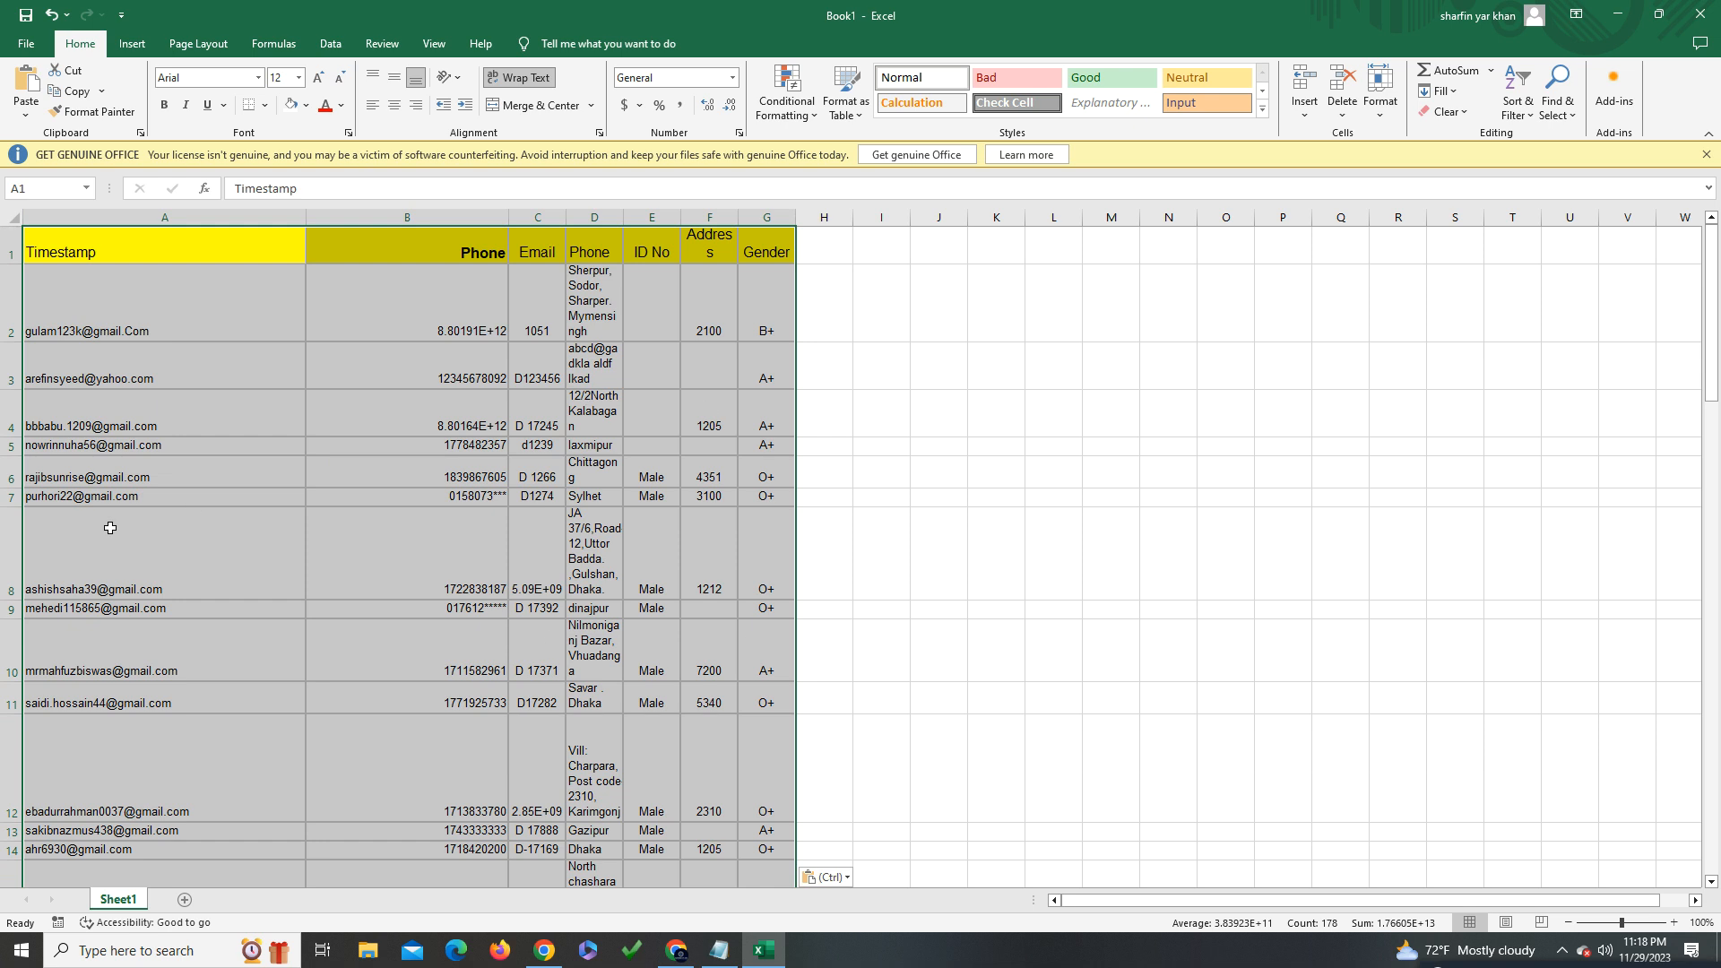
left_click(105, 529)
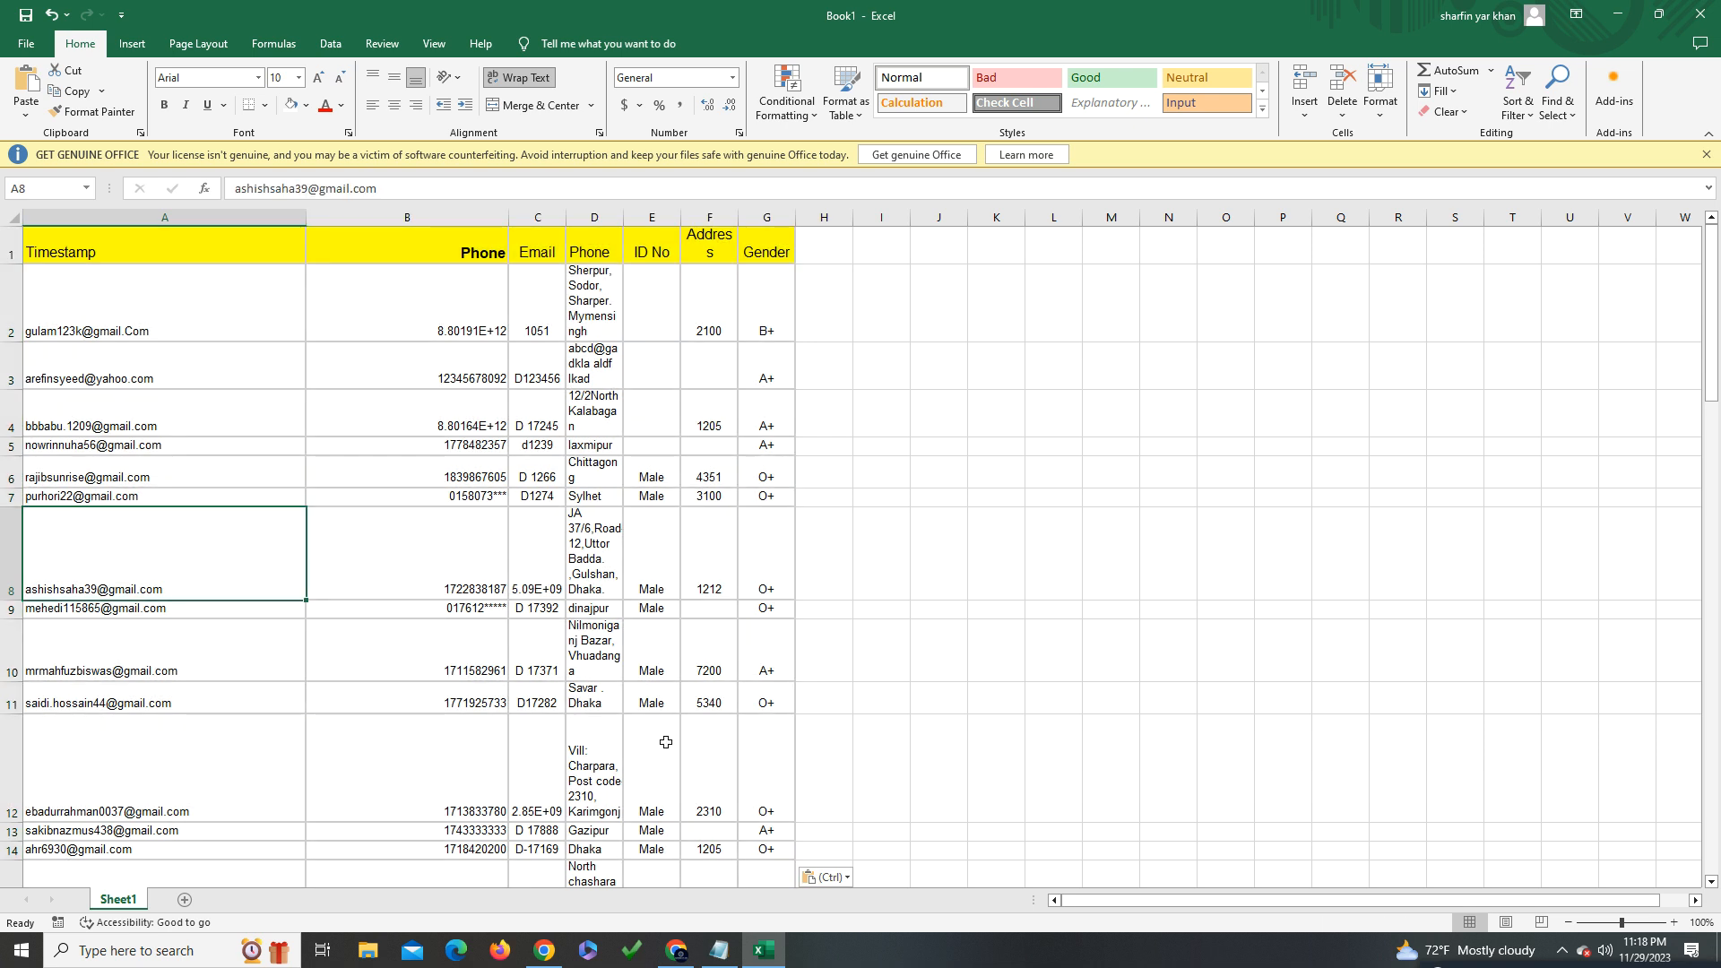
Auto-fit the width of Excel column C and check the pasted rows down to the end of the data
double_click(567, 217)
scroll(866, 718, "down", 2)
scroll(869, 735, "up", 2)
scroll(878, 752, "down", 13)
scroll(880, 756, "up", 6)
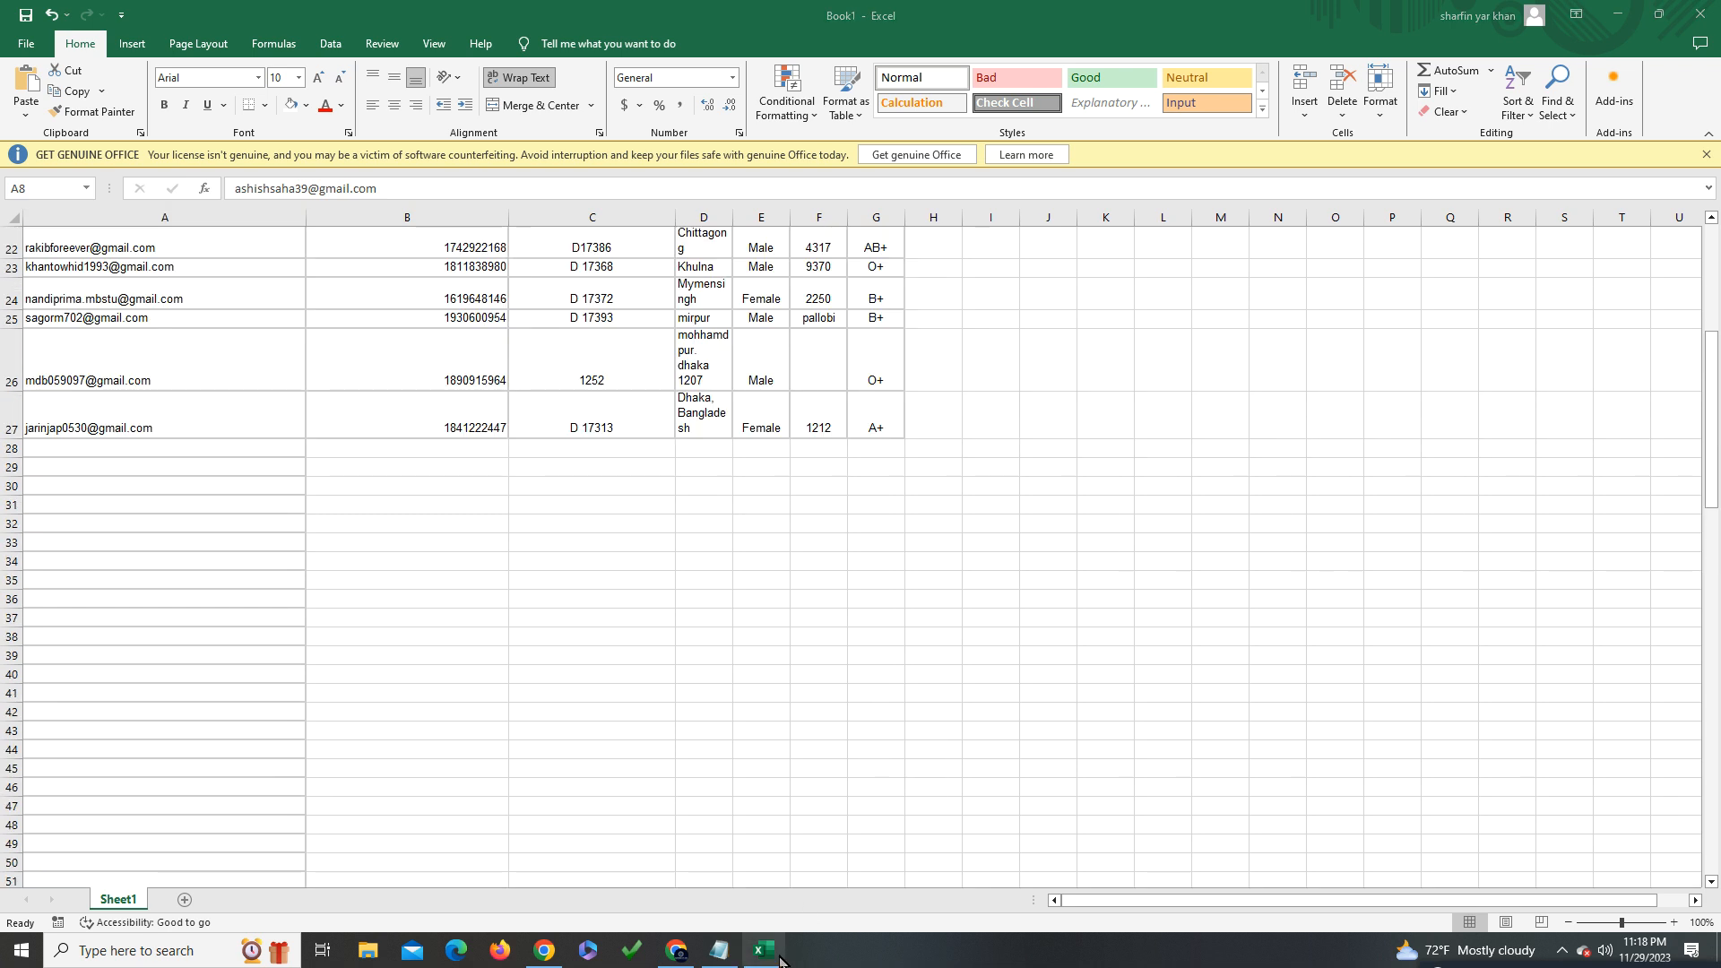
Compare the Timestamp and Phone columns of the response spreadsheet with the last pasted rows in Excel, ending in the response spreadsheet
left_click(676, 950)
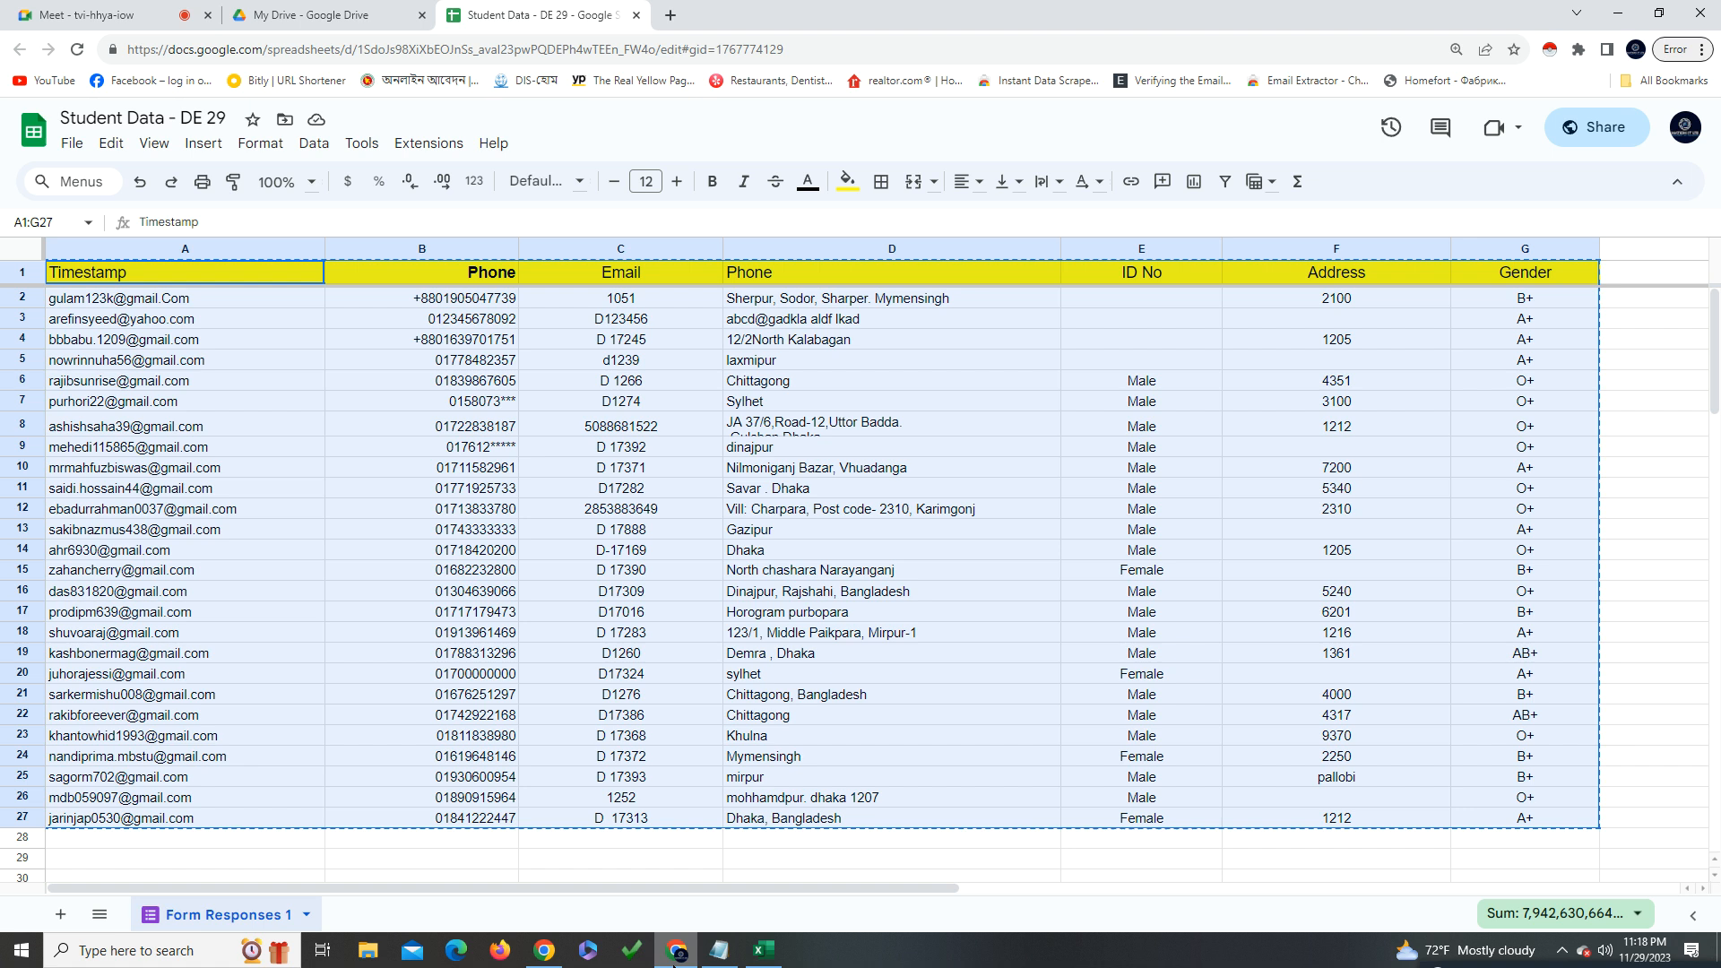
left_click(219, 403)
left_click(208, 248)
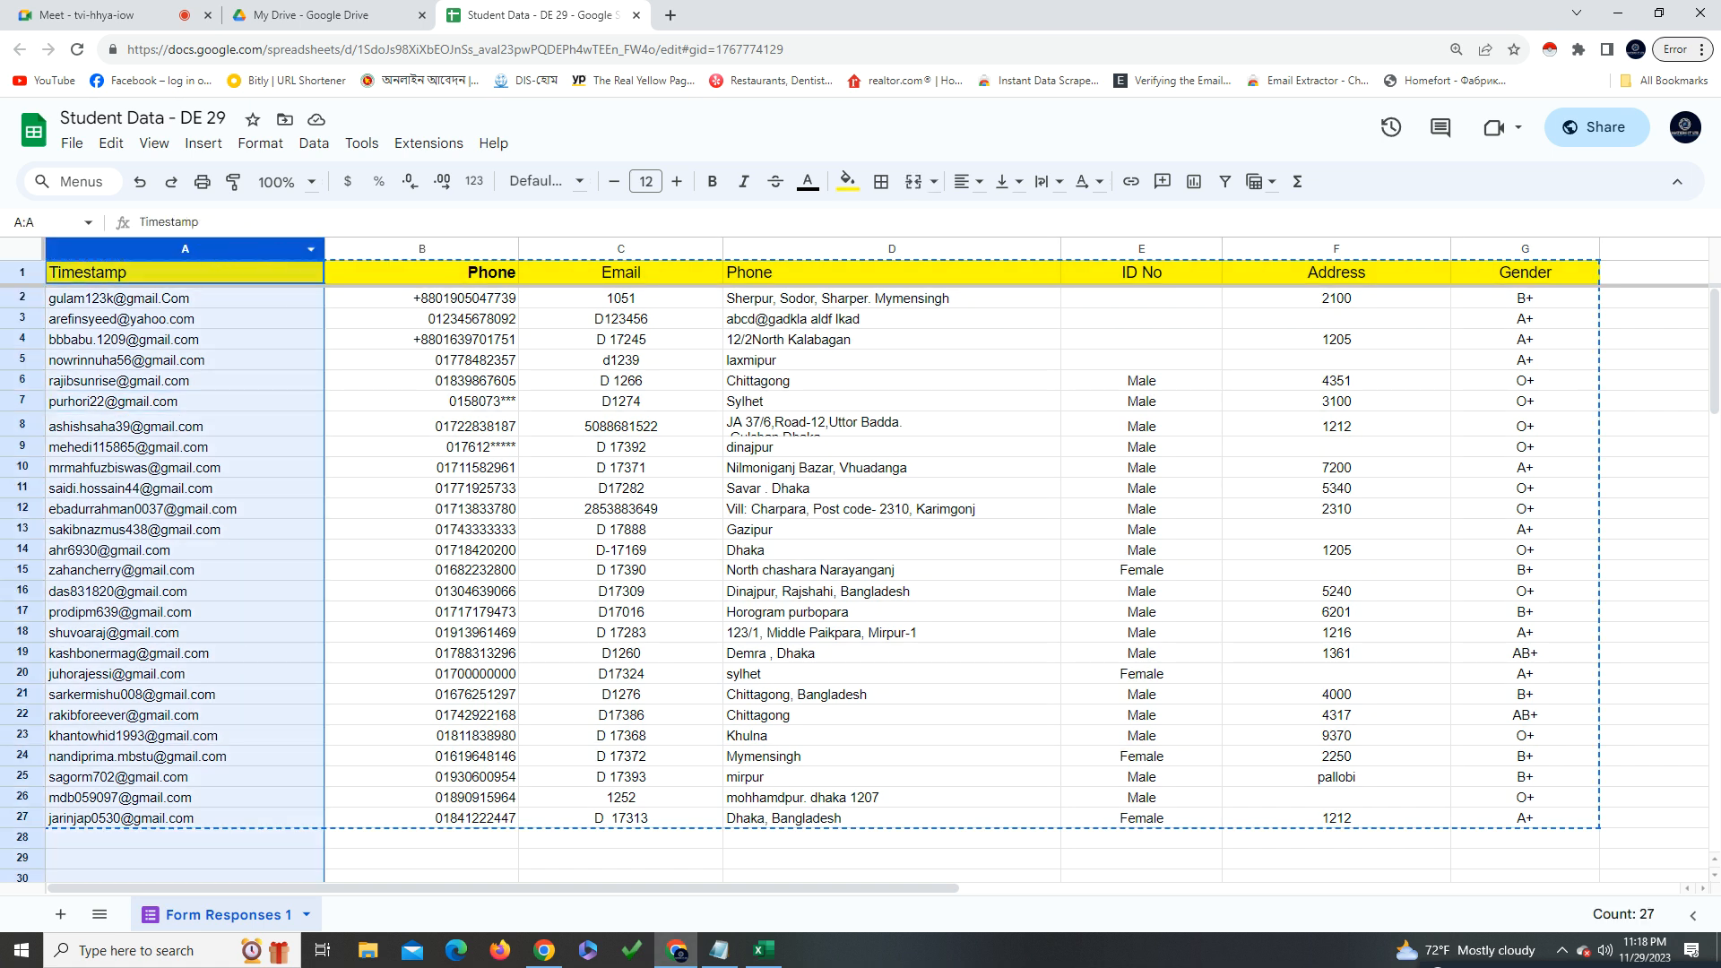
left_click(435, 248)
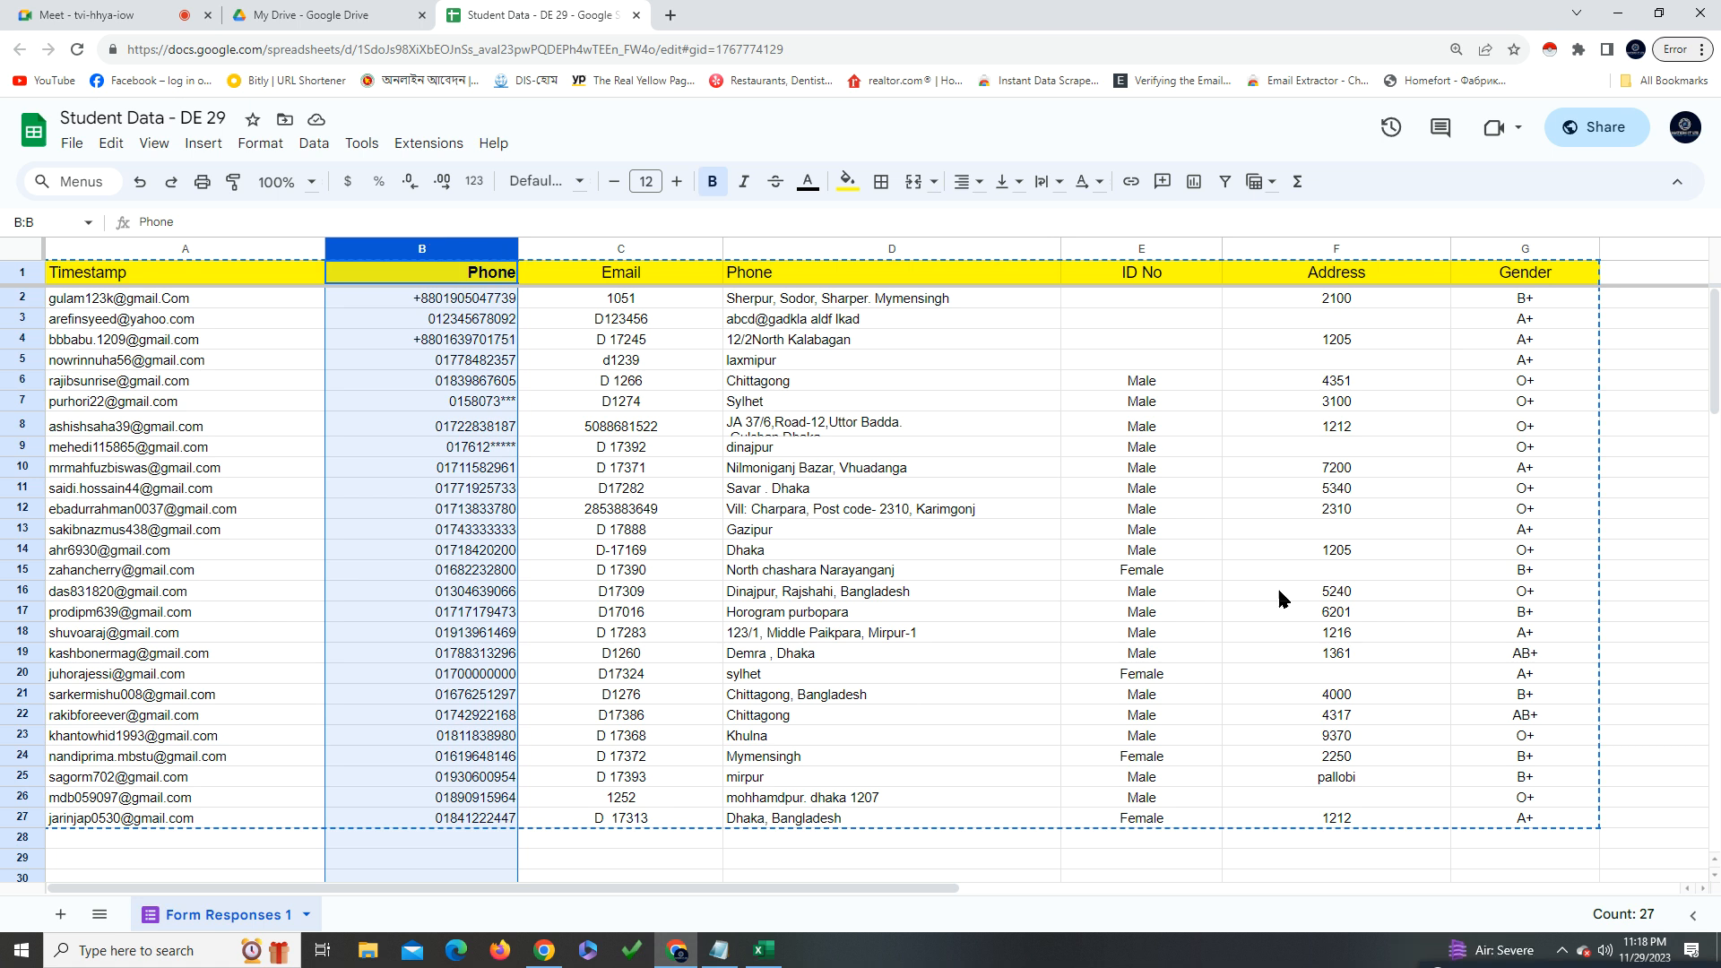
left_click(763, 949)
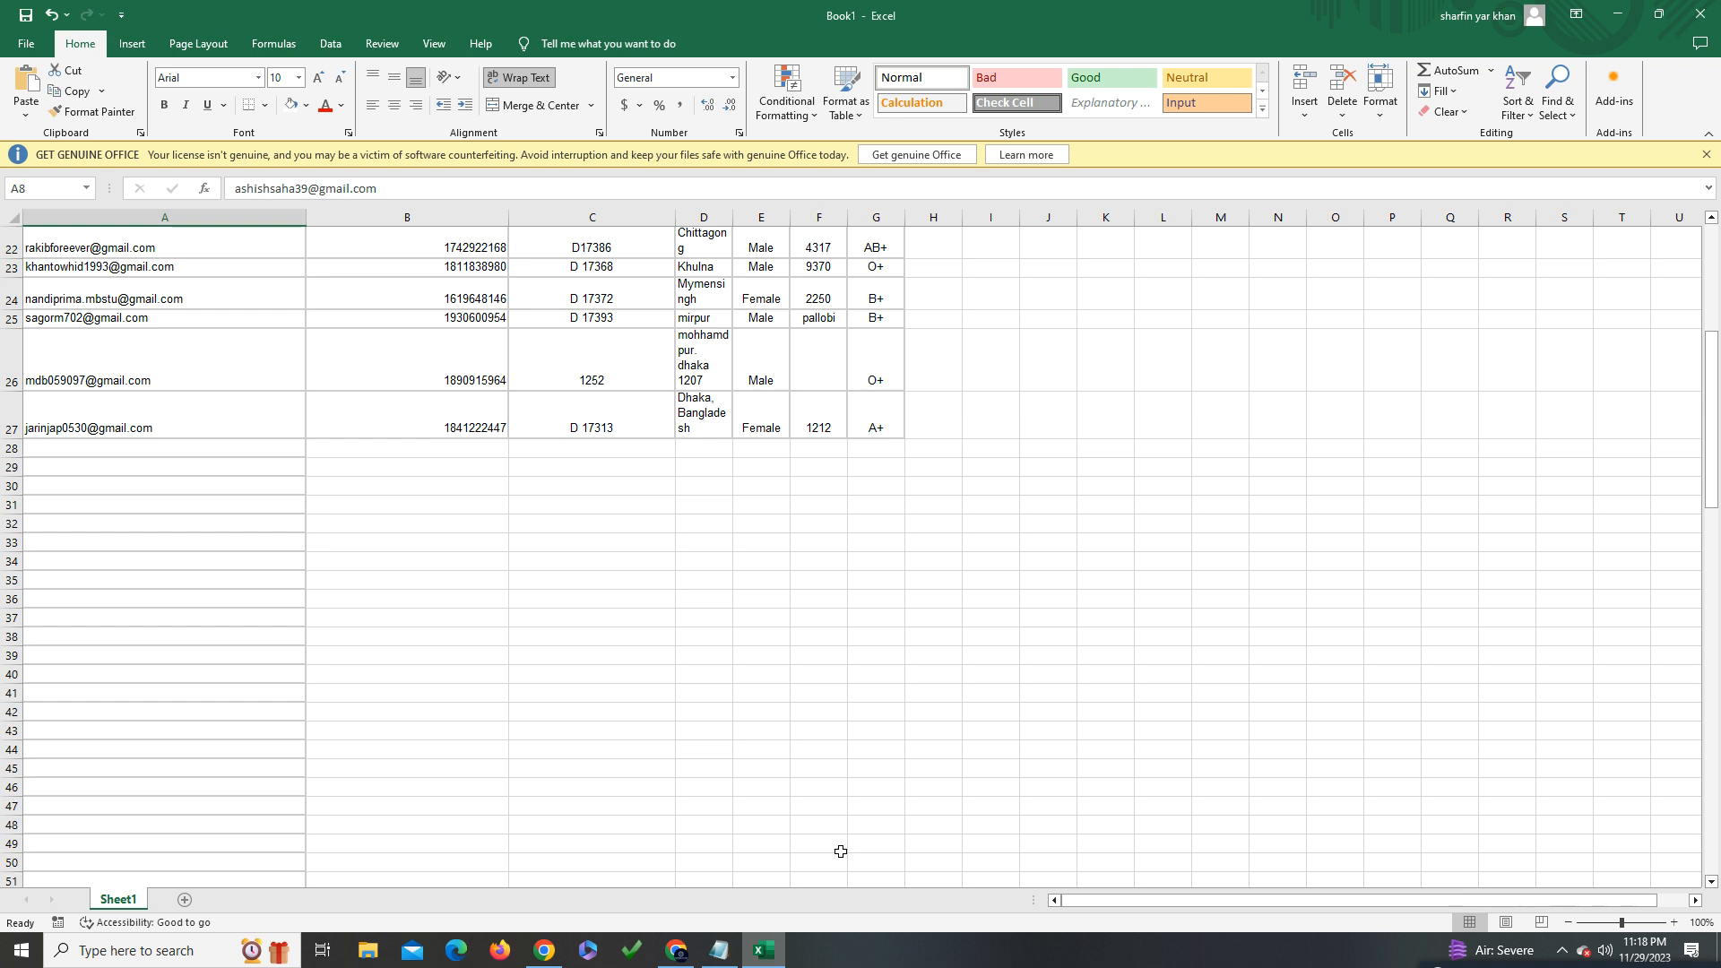
left_click(881, 455)
left_click(888, 424)
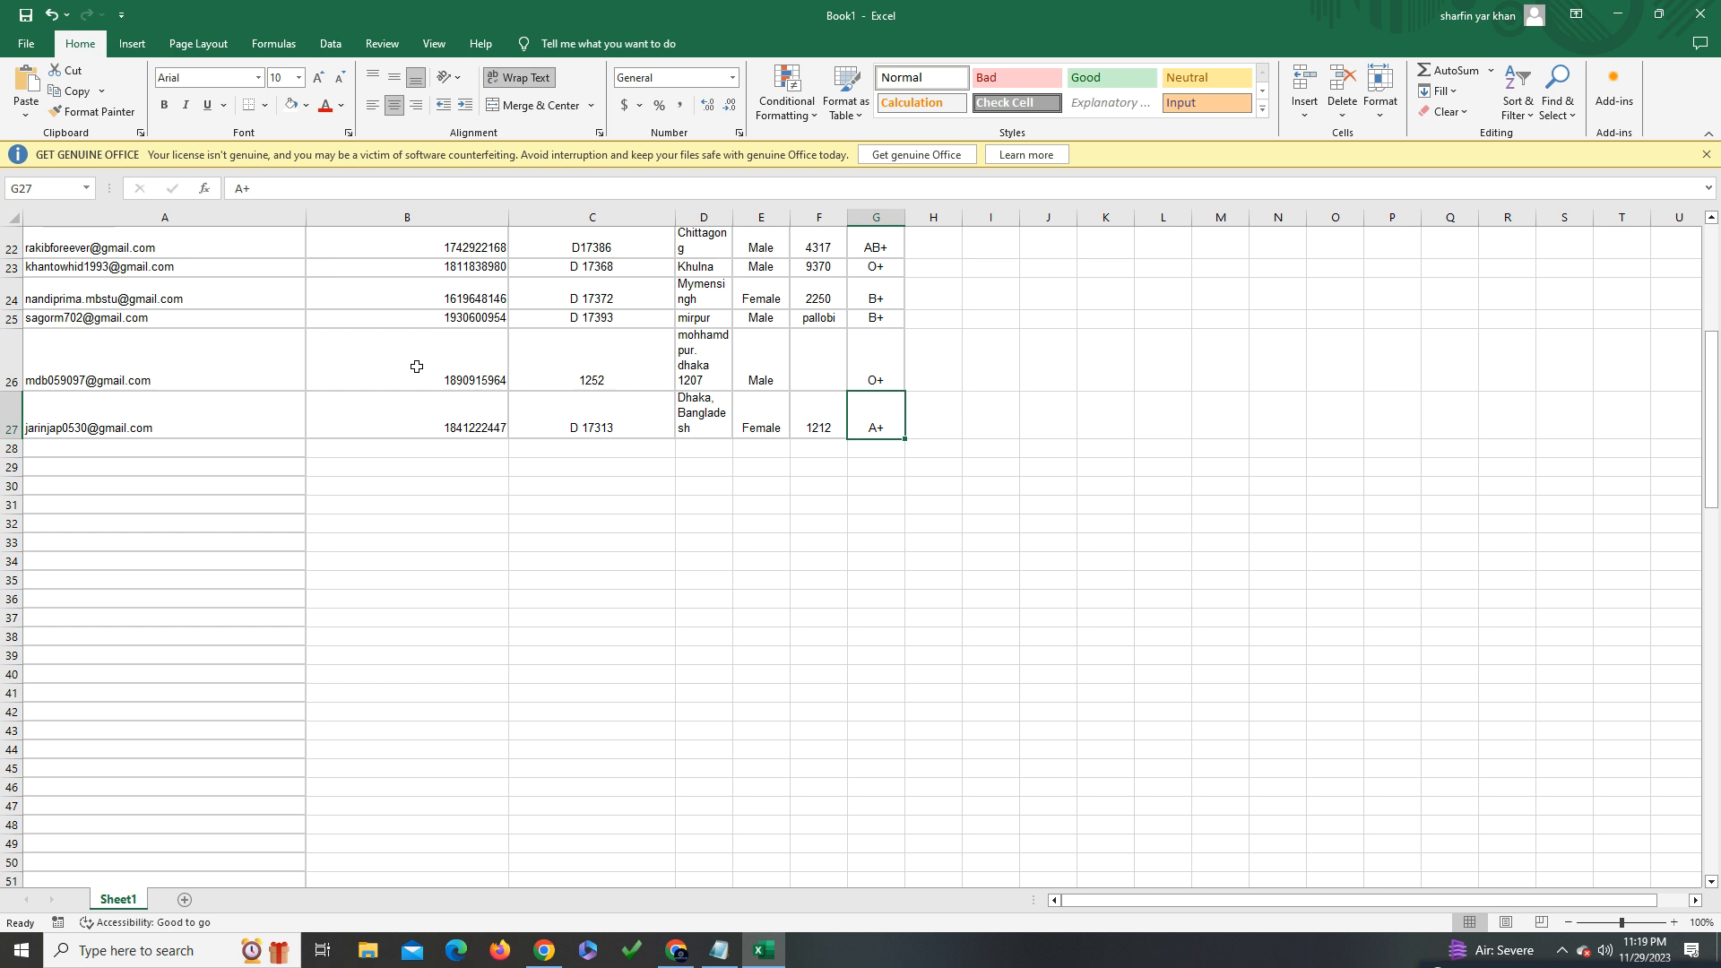
left_click(74, 428)
left_click(95, 242)
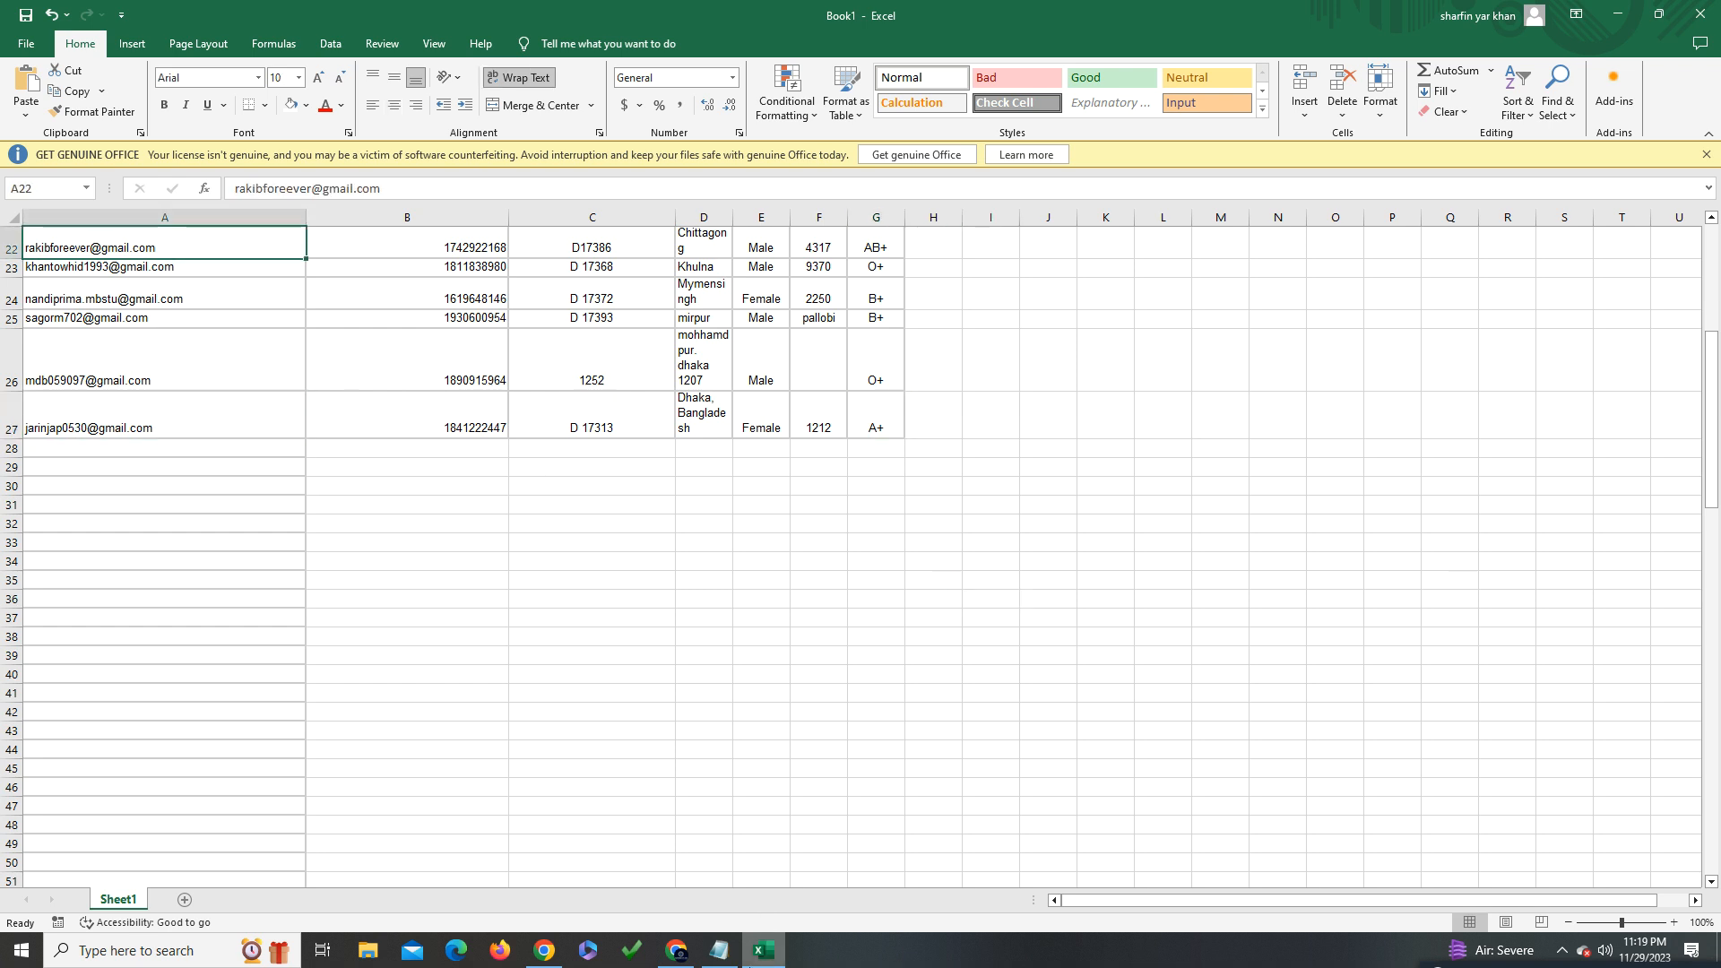
left_click(761, 957)
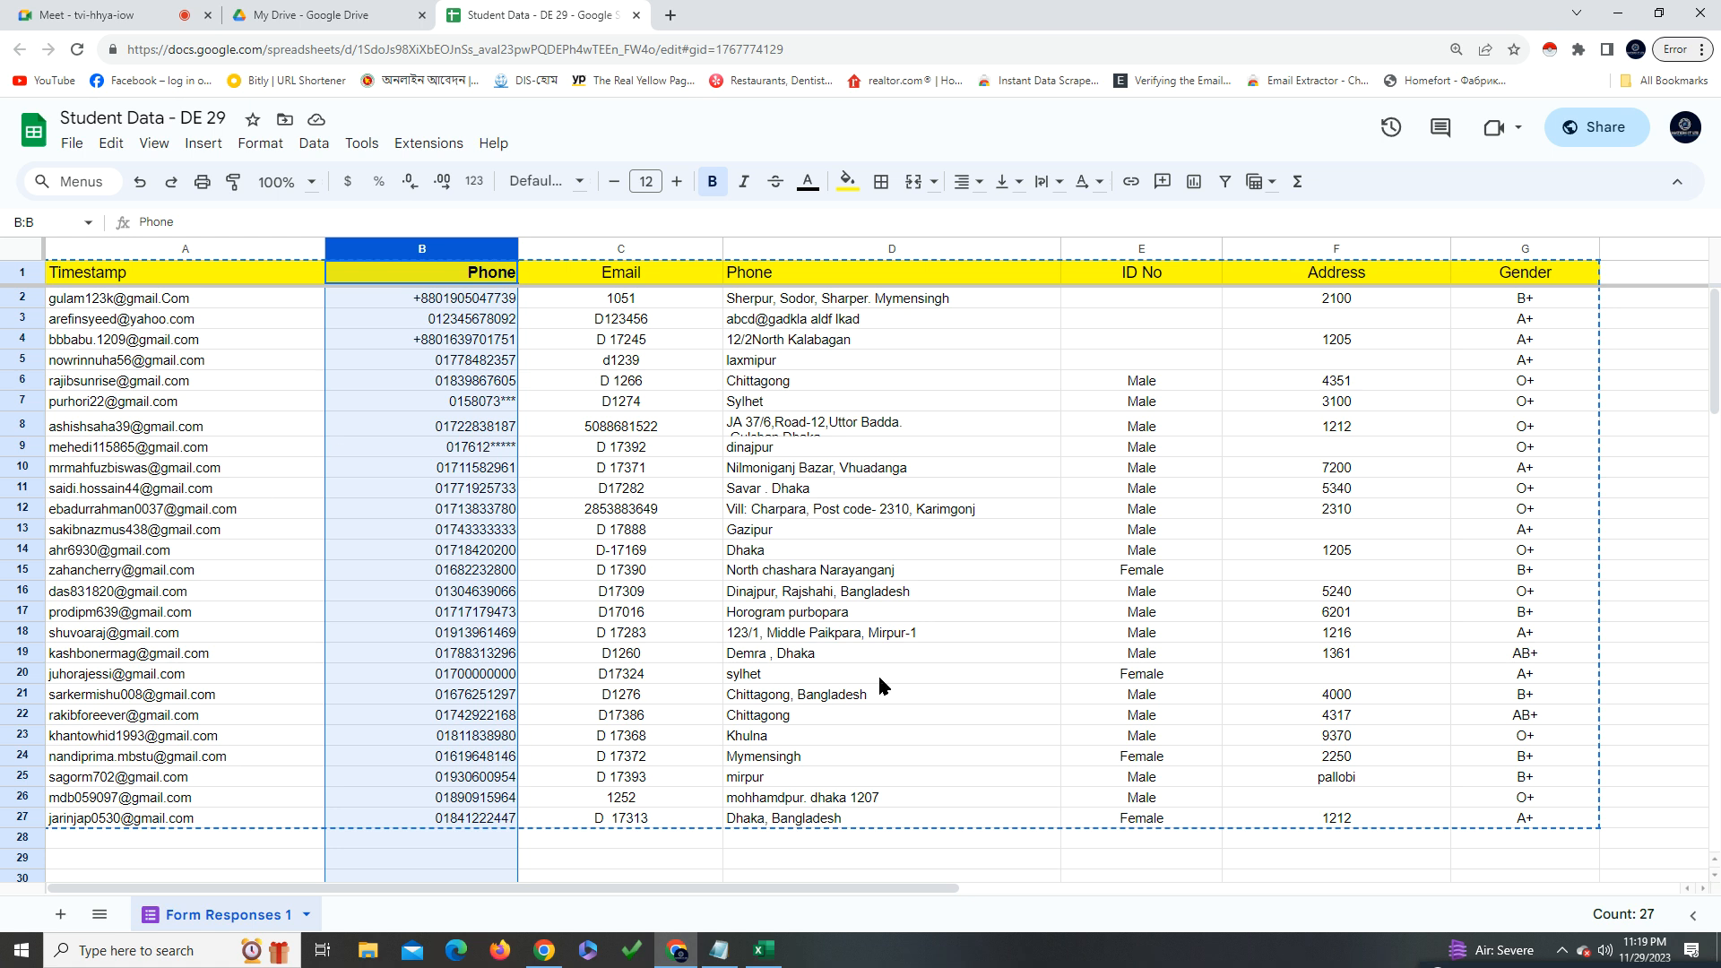
left_click(887, 720)
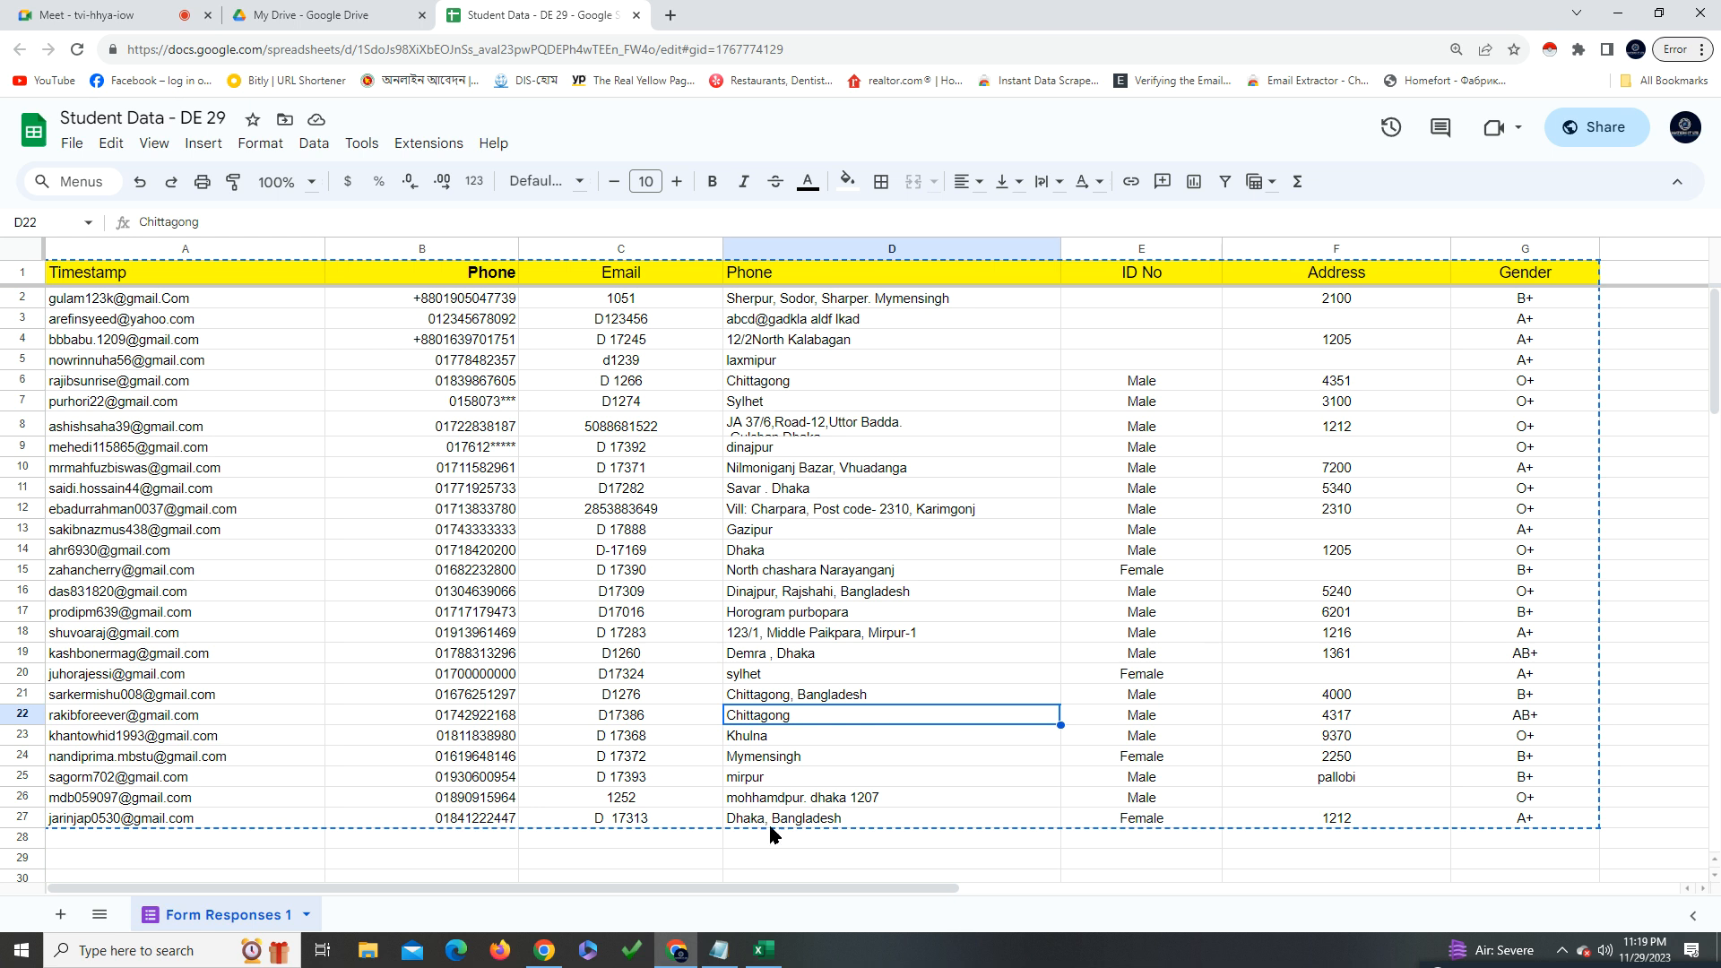
left_click(160, 321)
left_click(248, 298)
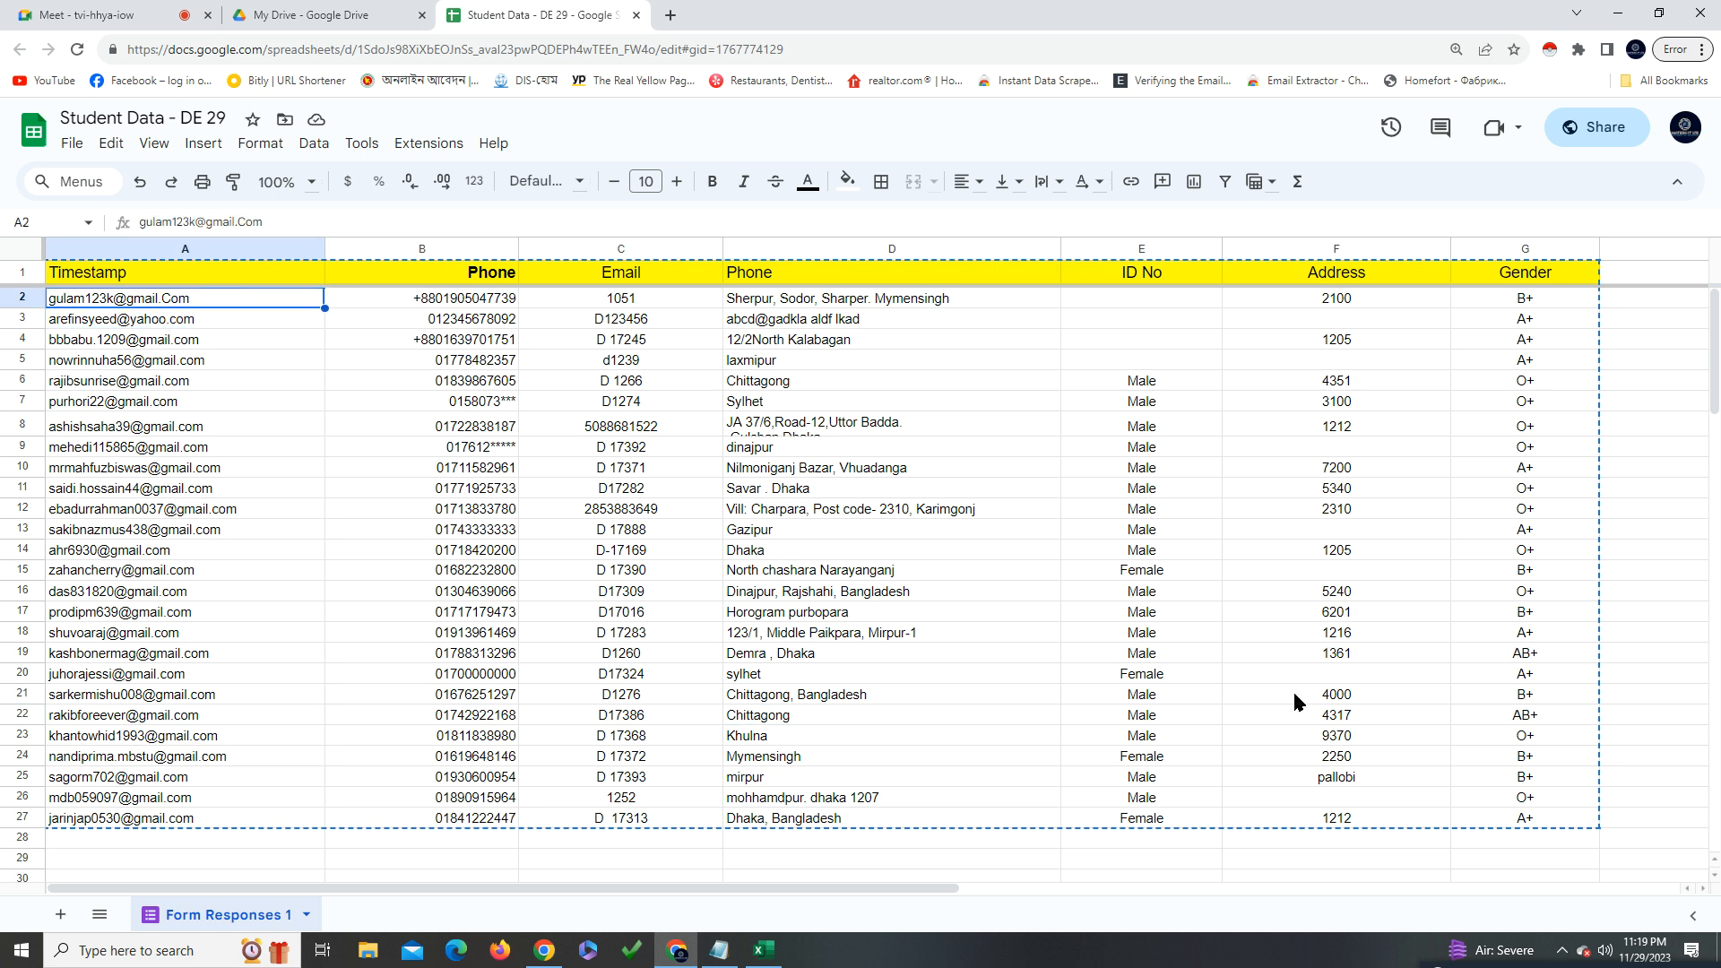
left_click(853, 427)
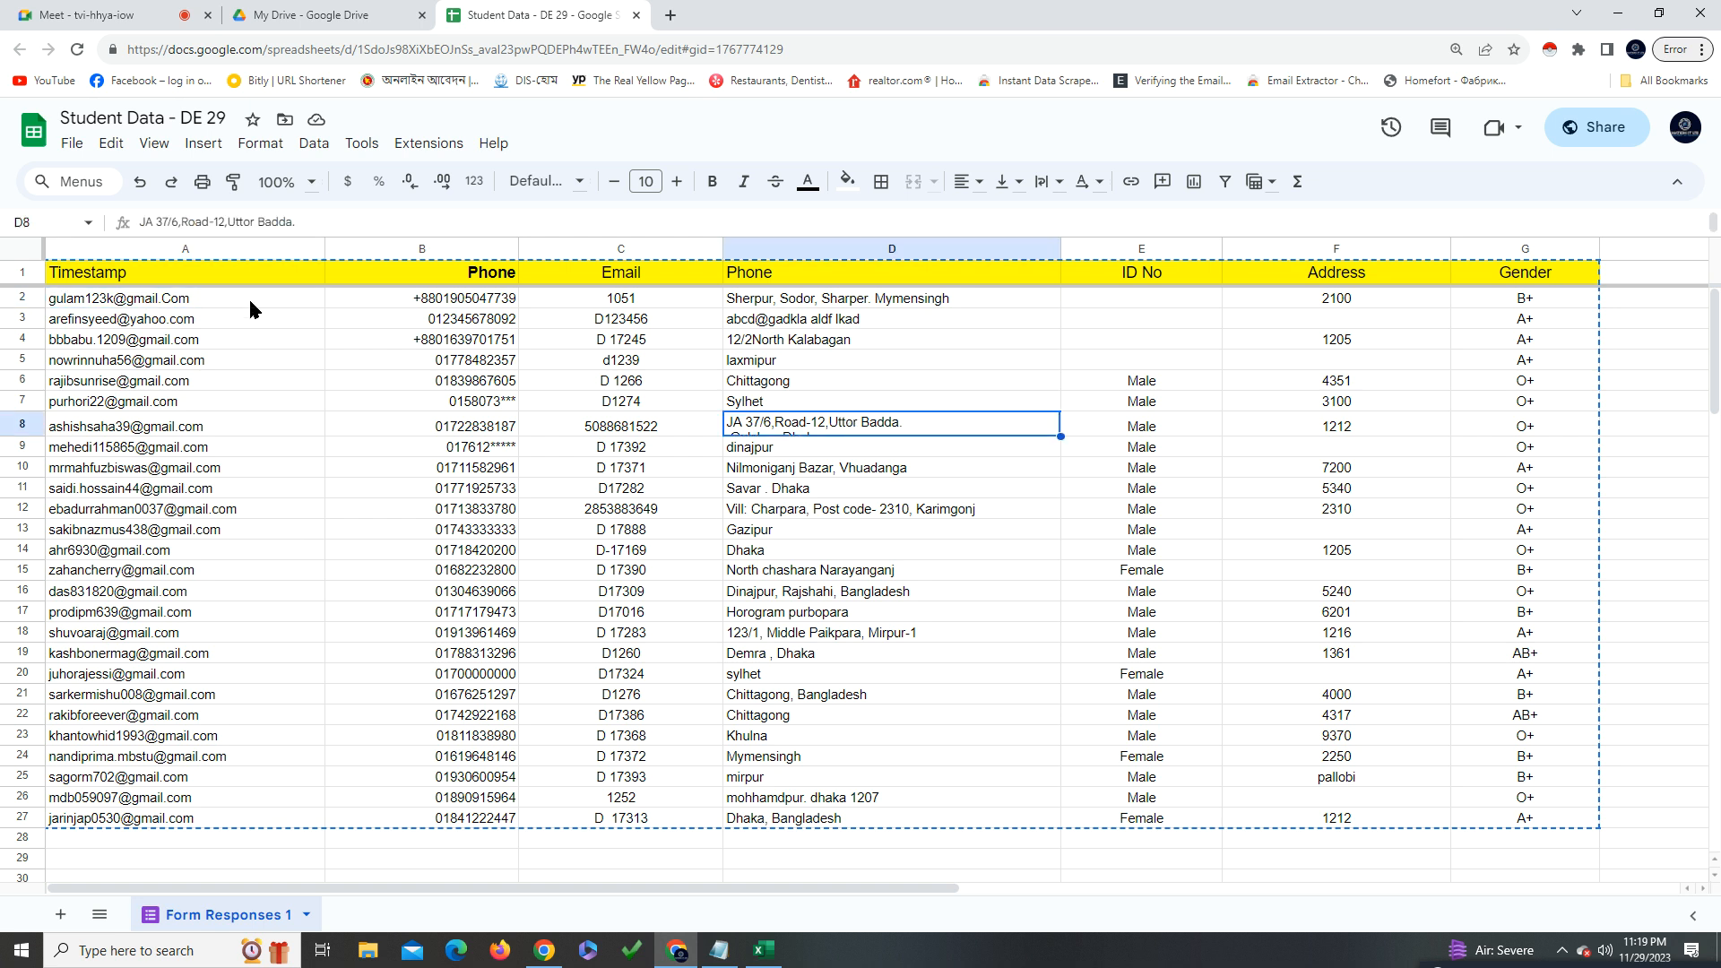
left_click(176, 320)
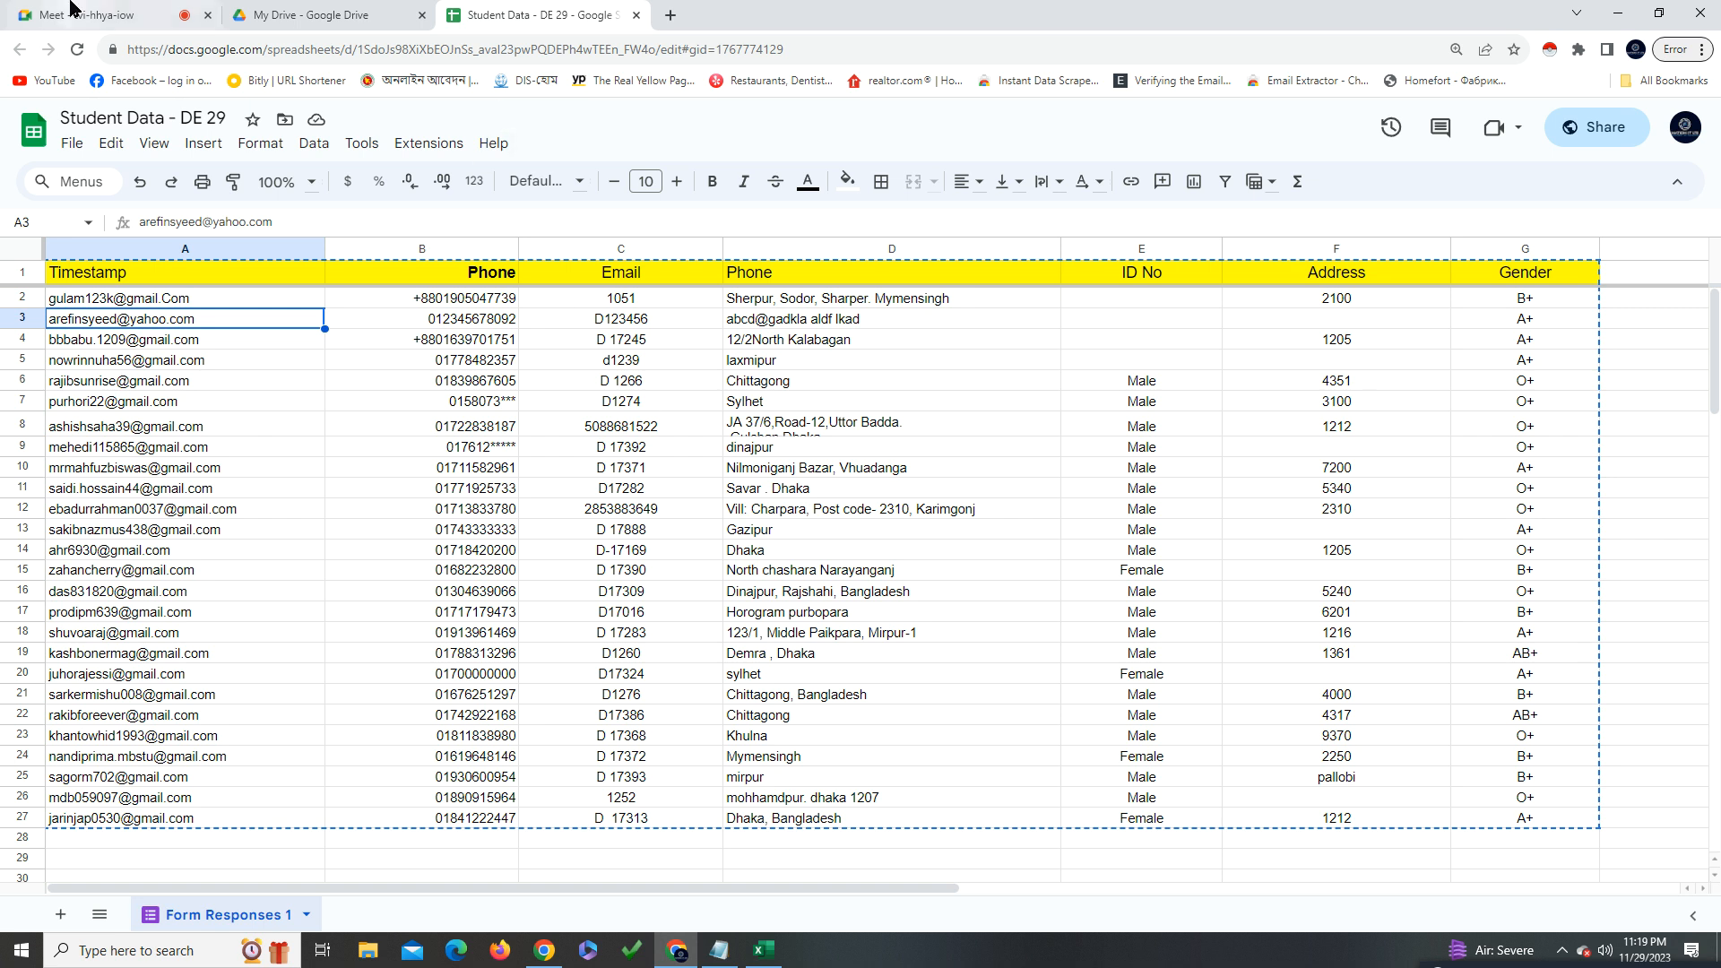
Close the My Drive page in the browser and return to the Student Data - DE 29 response spreadsheet
left_click(386, 12)
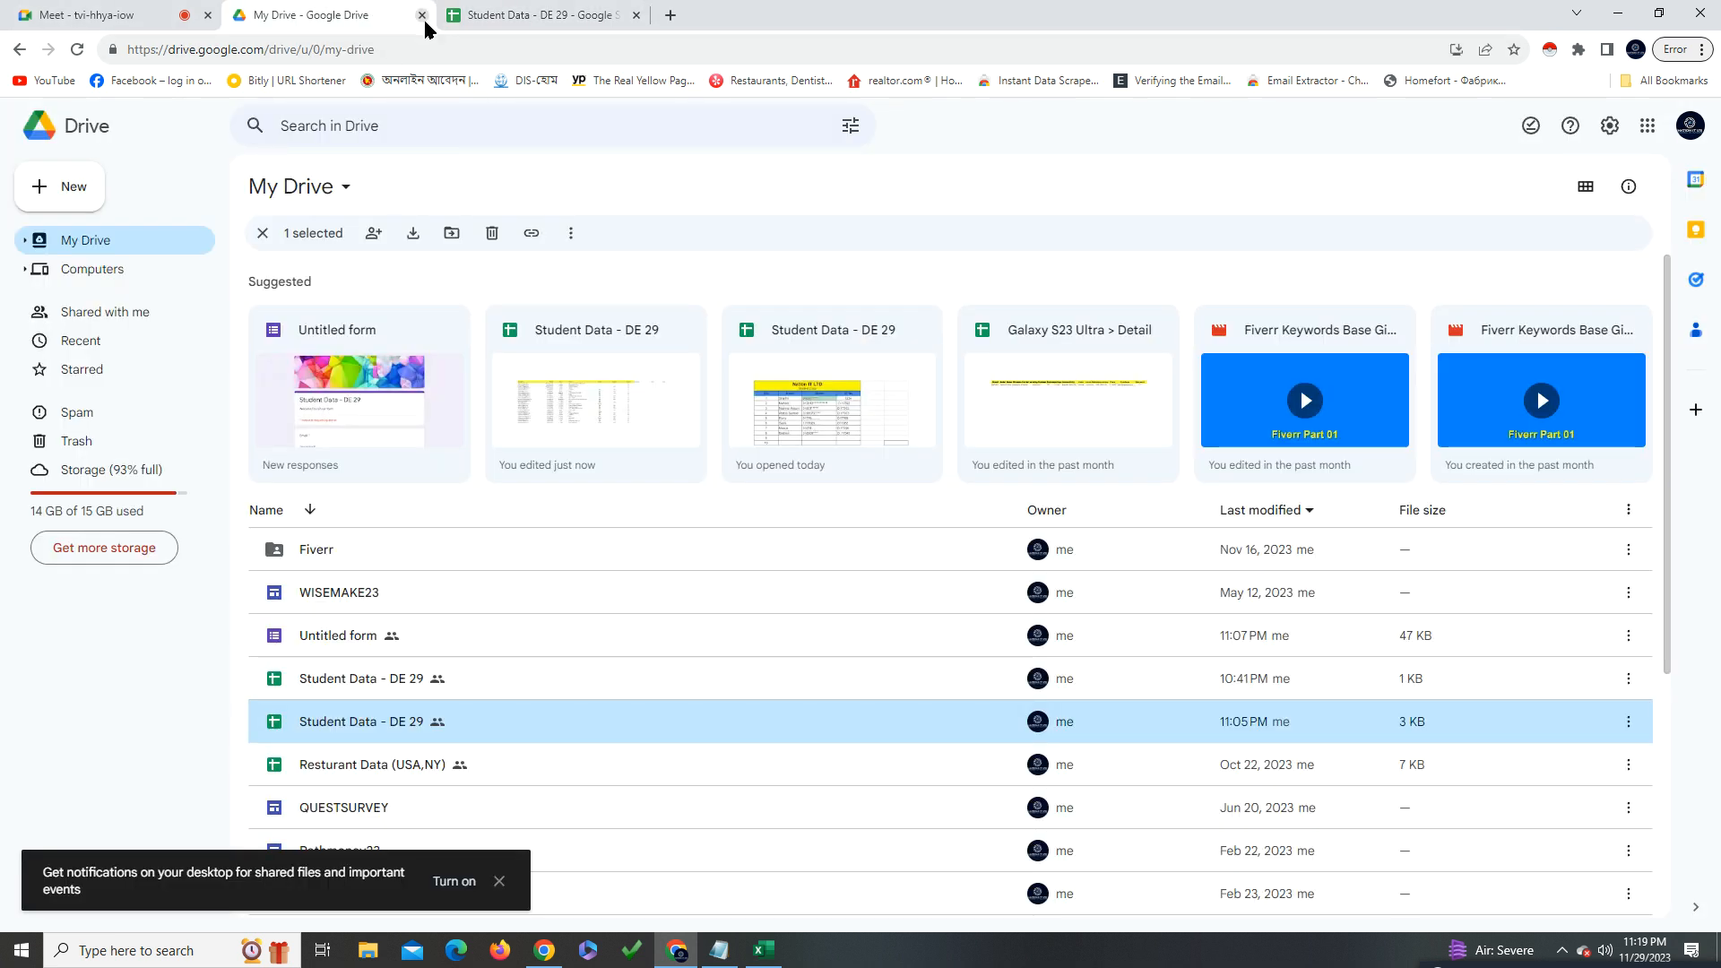
left_click(421, 14)
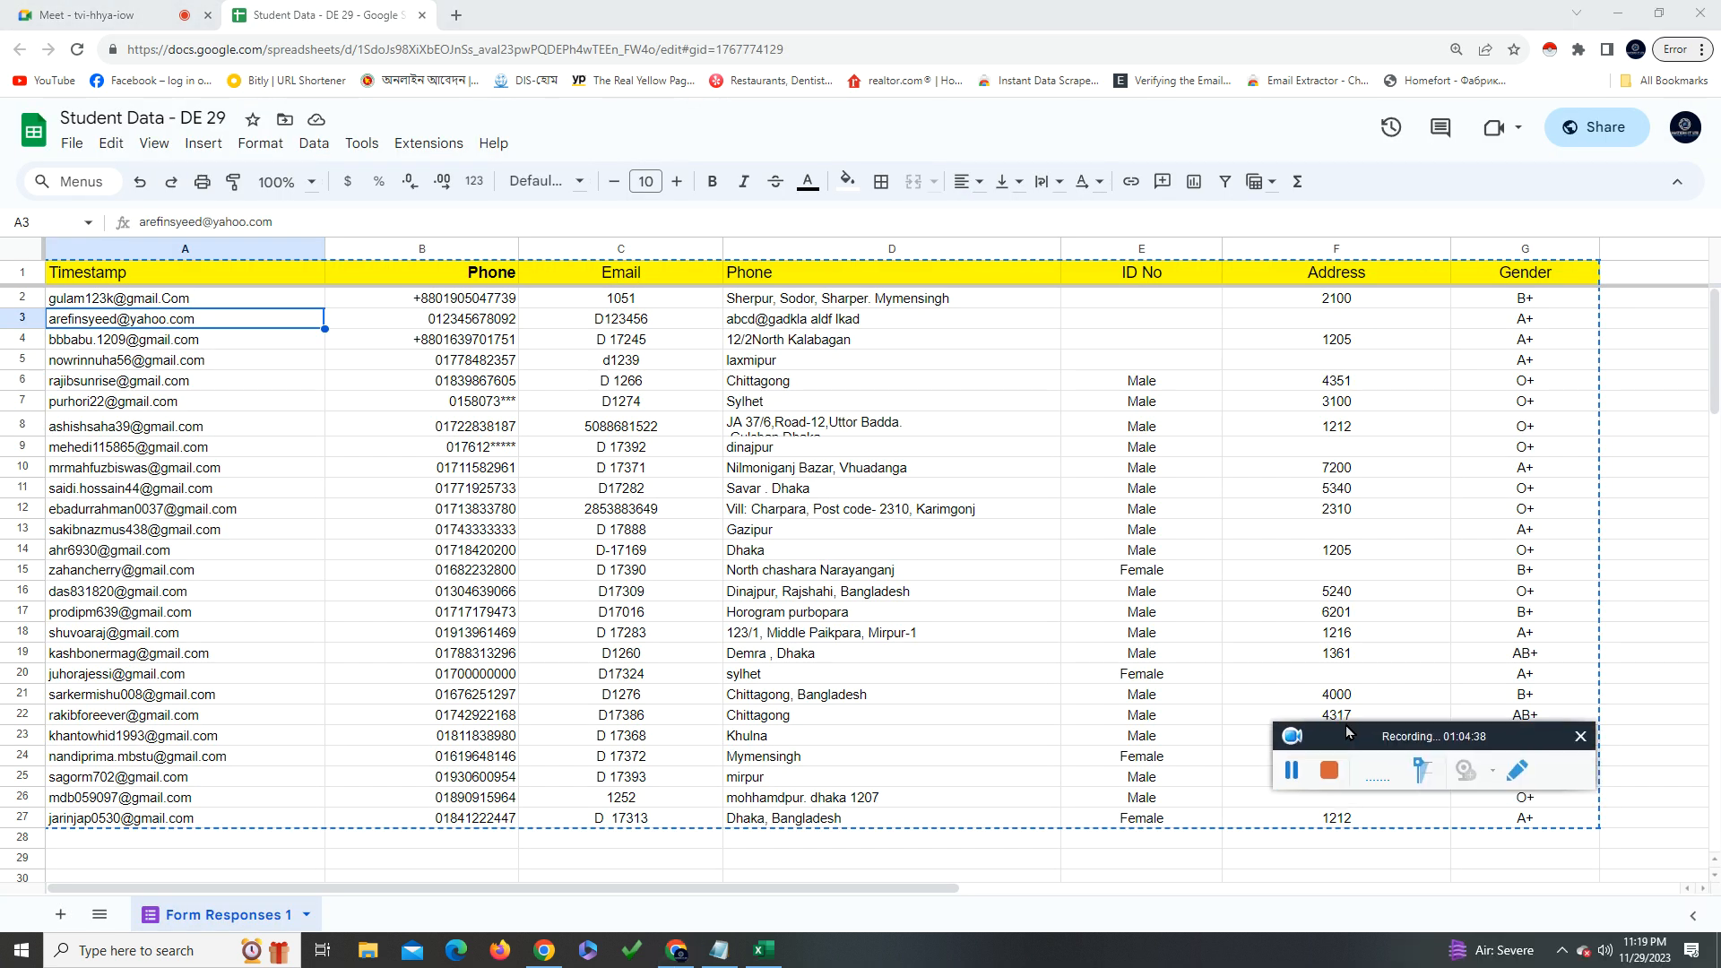